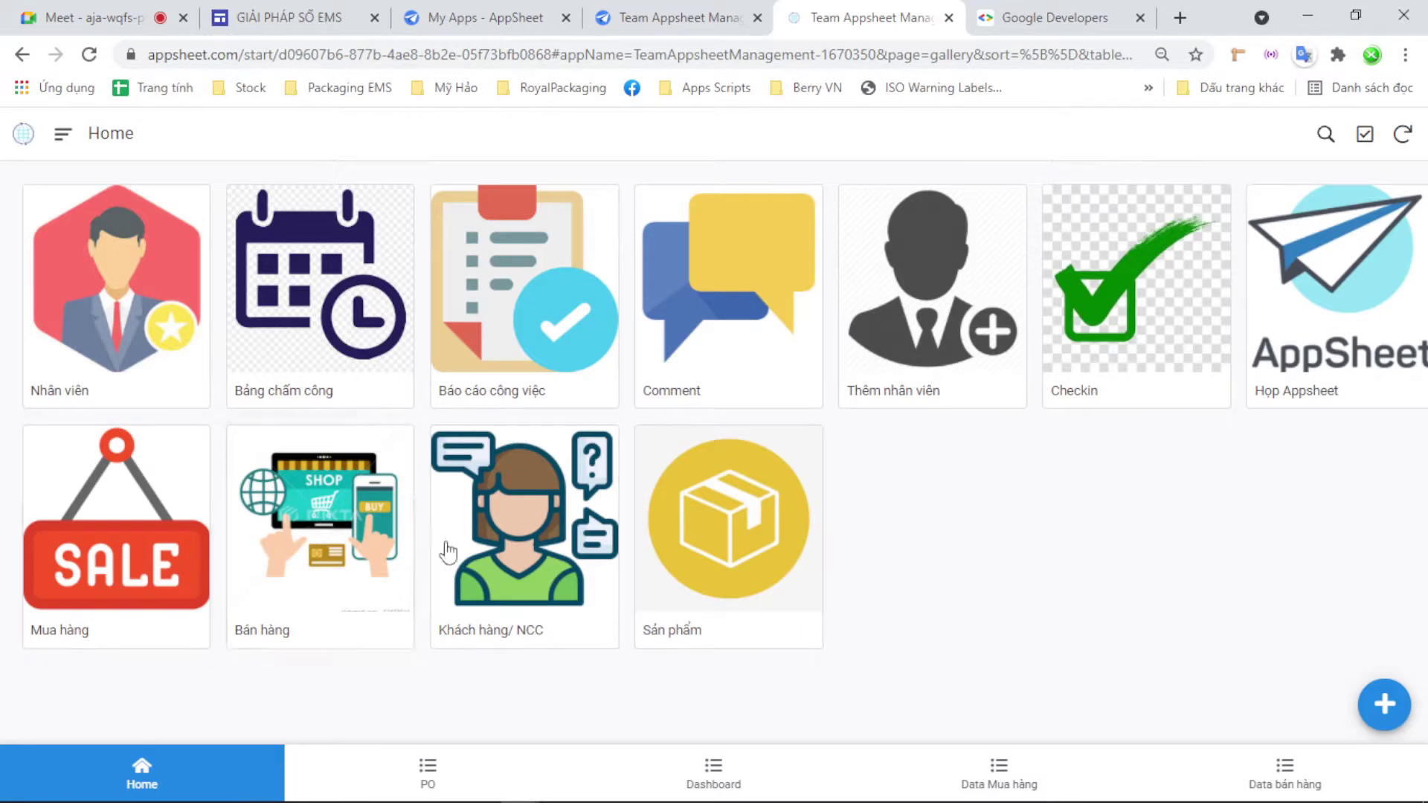
Go to the Data Mua hàng table and start a new purchase record.
click(125, 556)
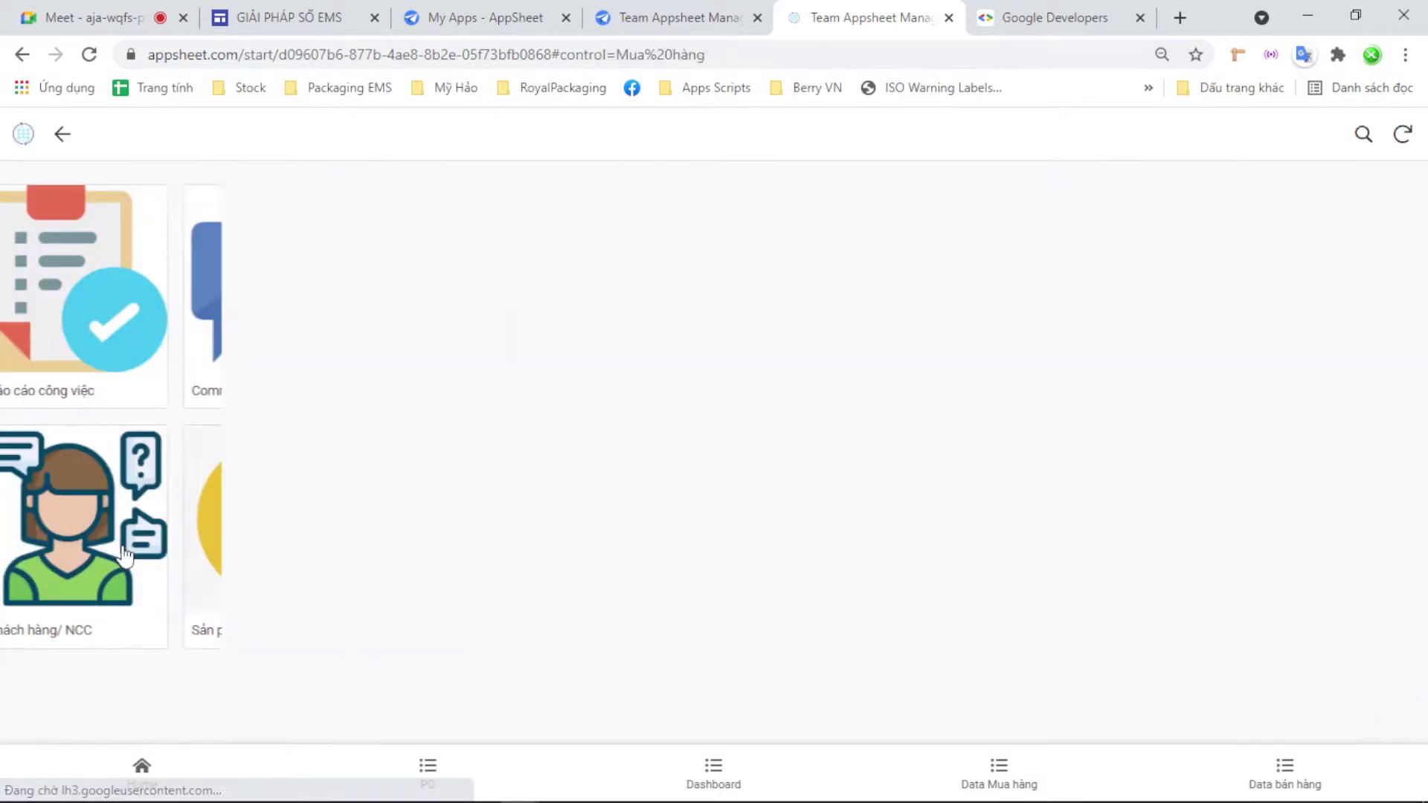
click(62, 134)
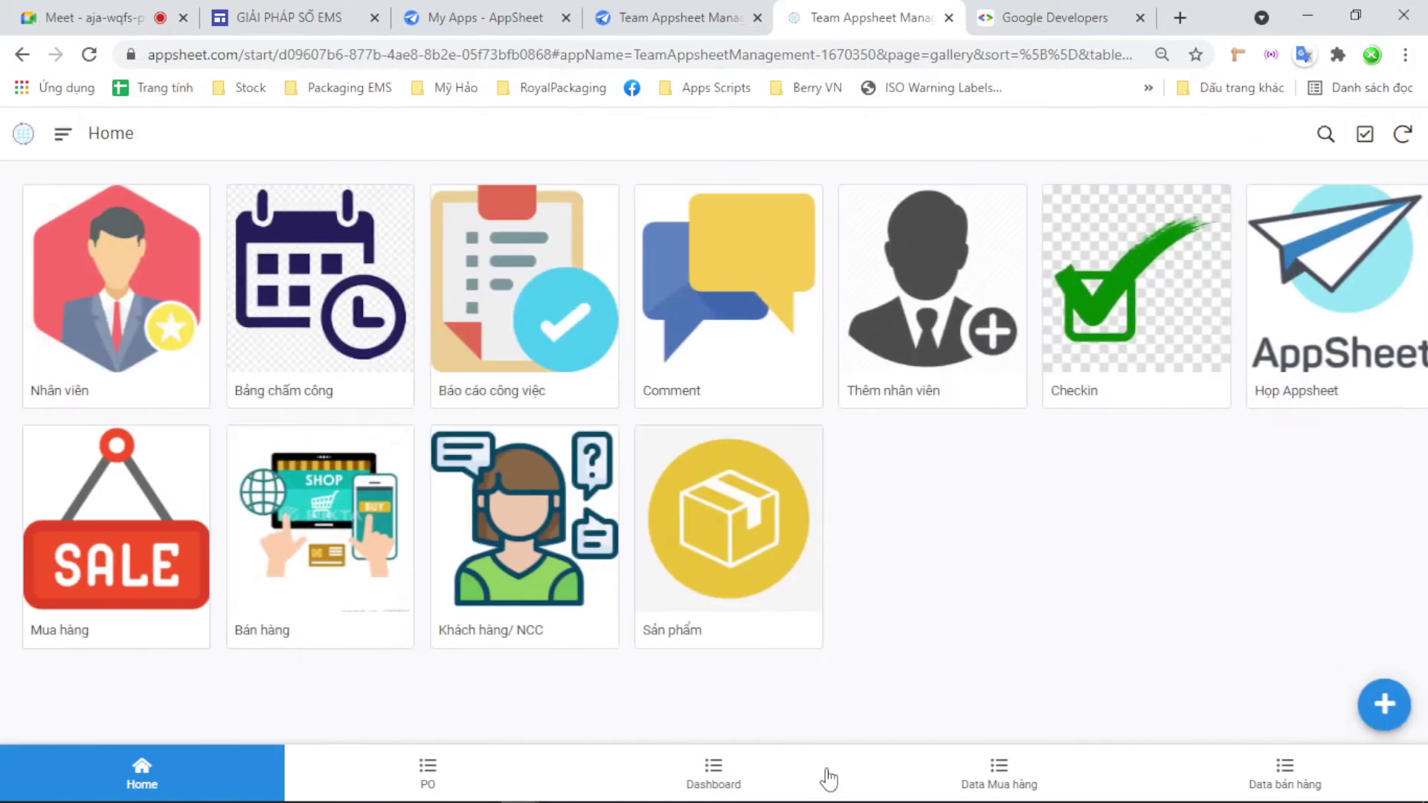
click(997, 772)
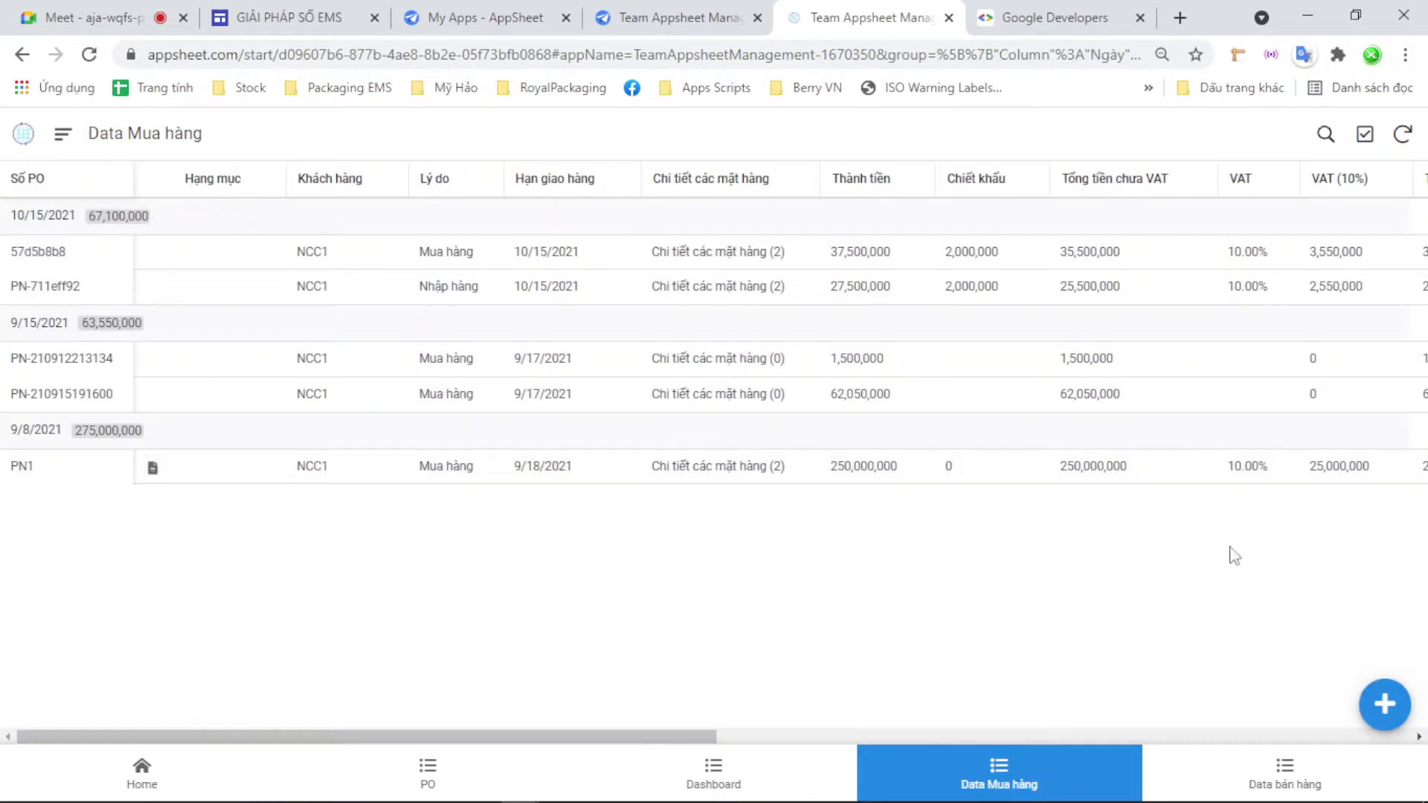
click(1384, 704)
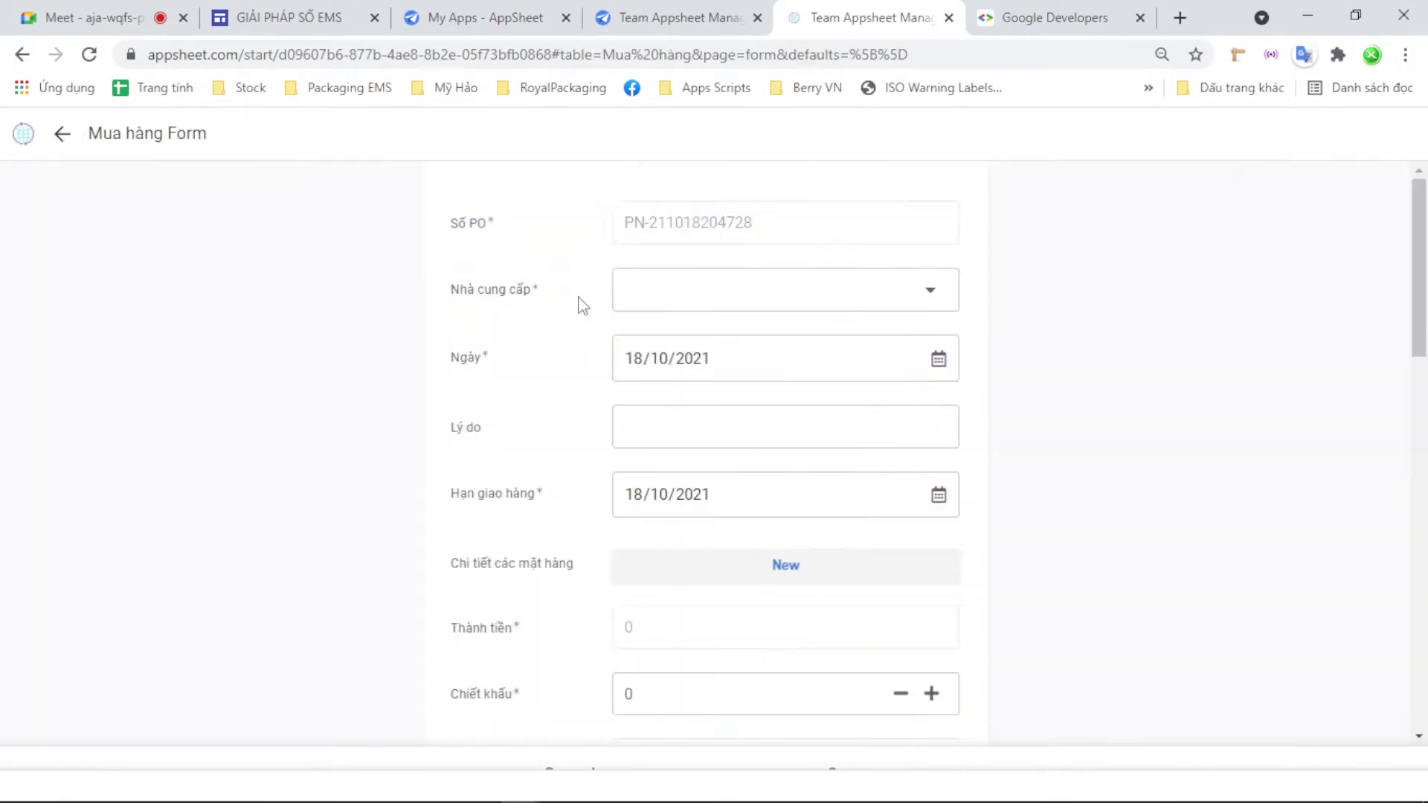
Choose supplier NCC1 and enter the purchase reason.
click(881, 301)
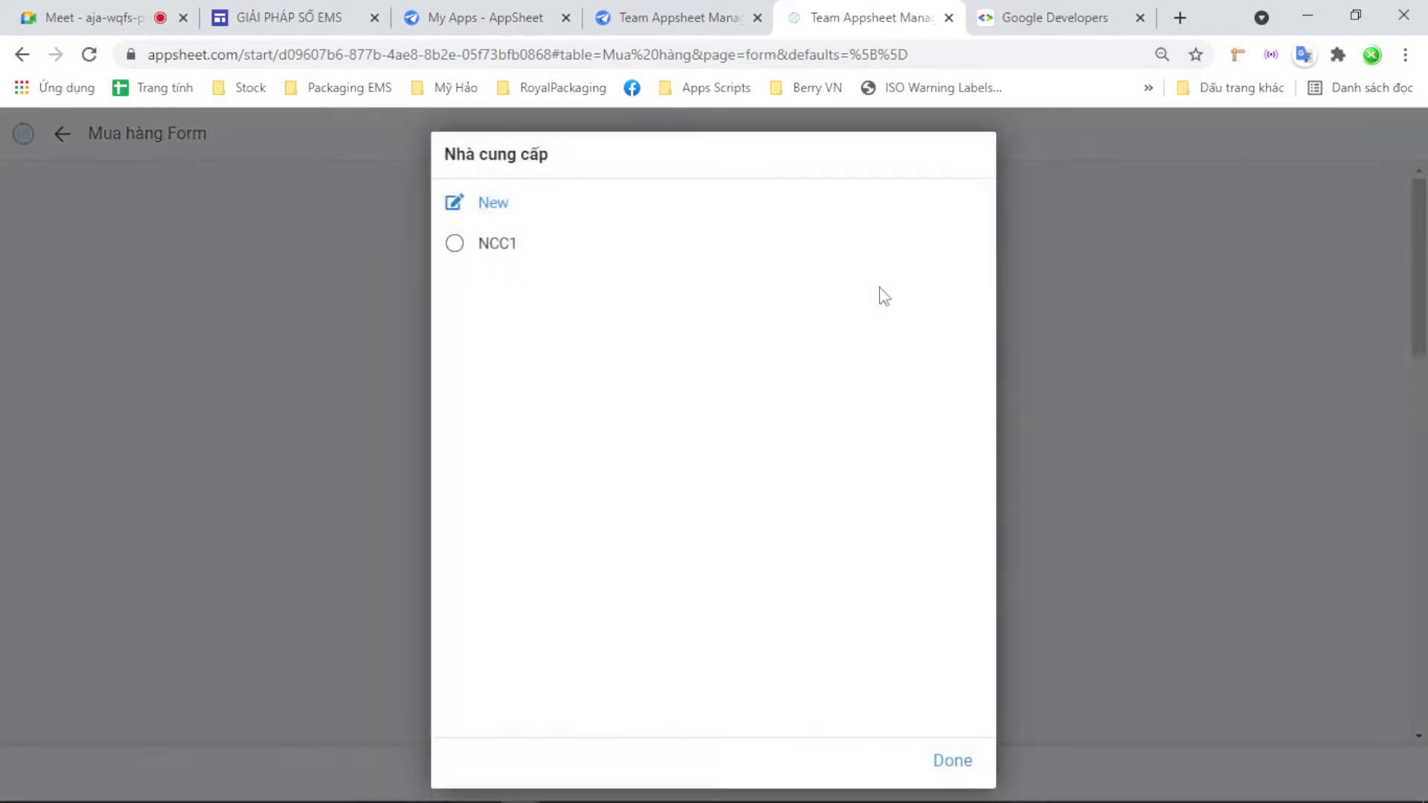
click(499, 246)
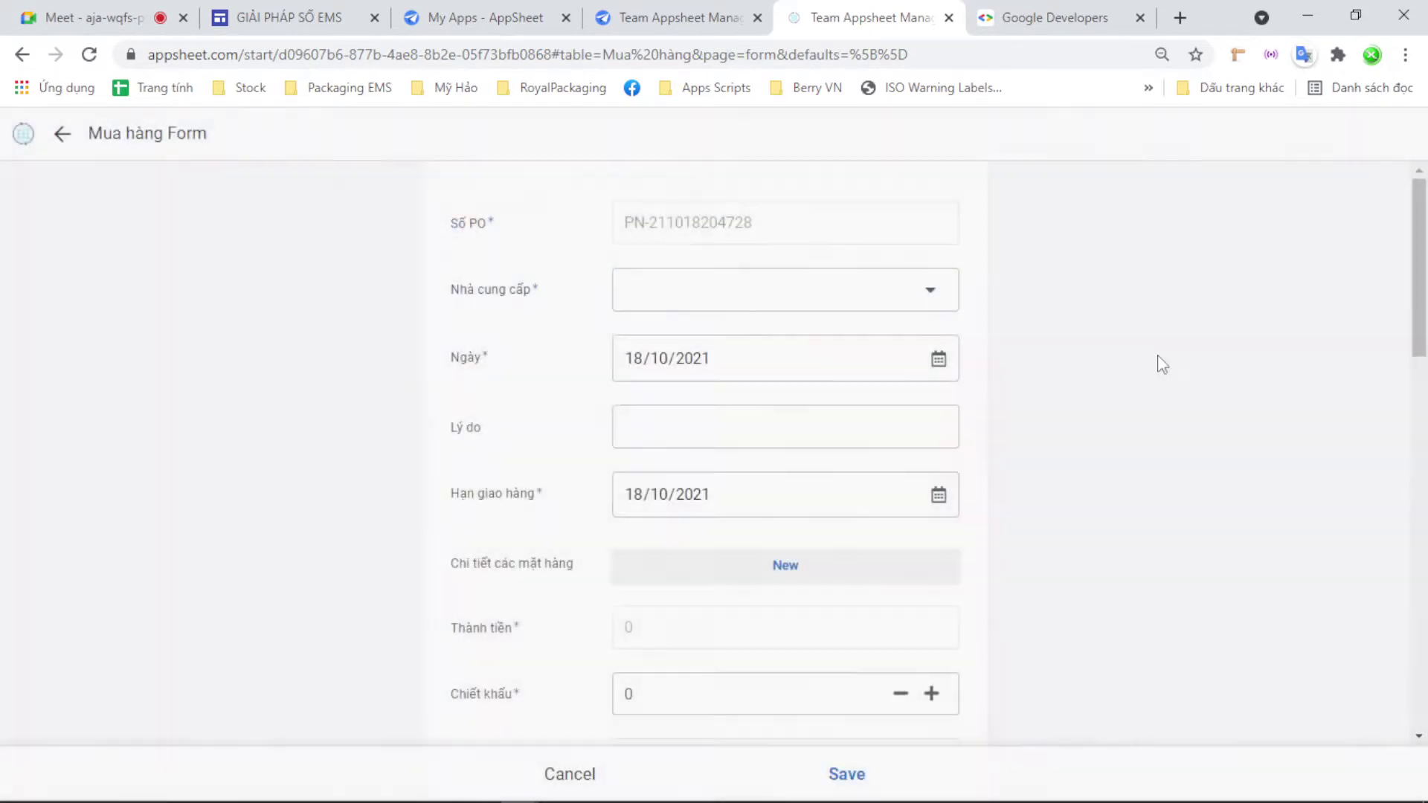
click(829, 437)
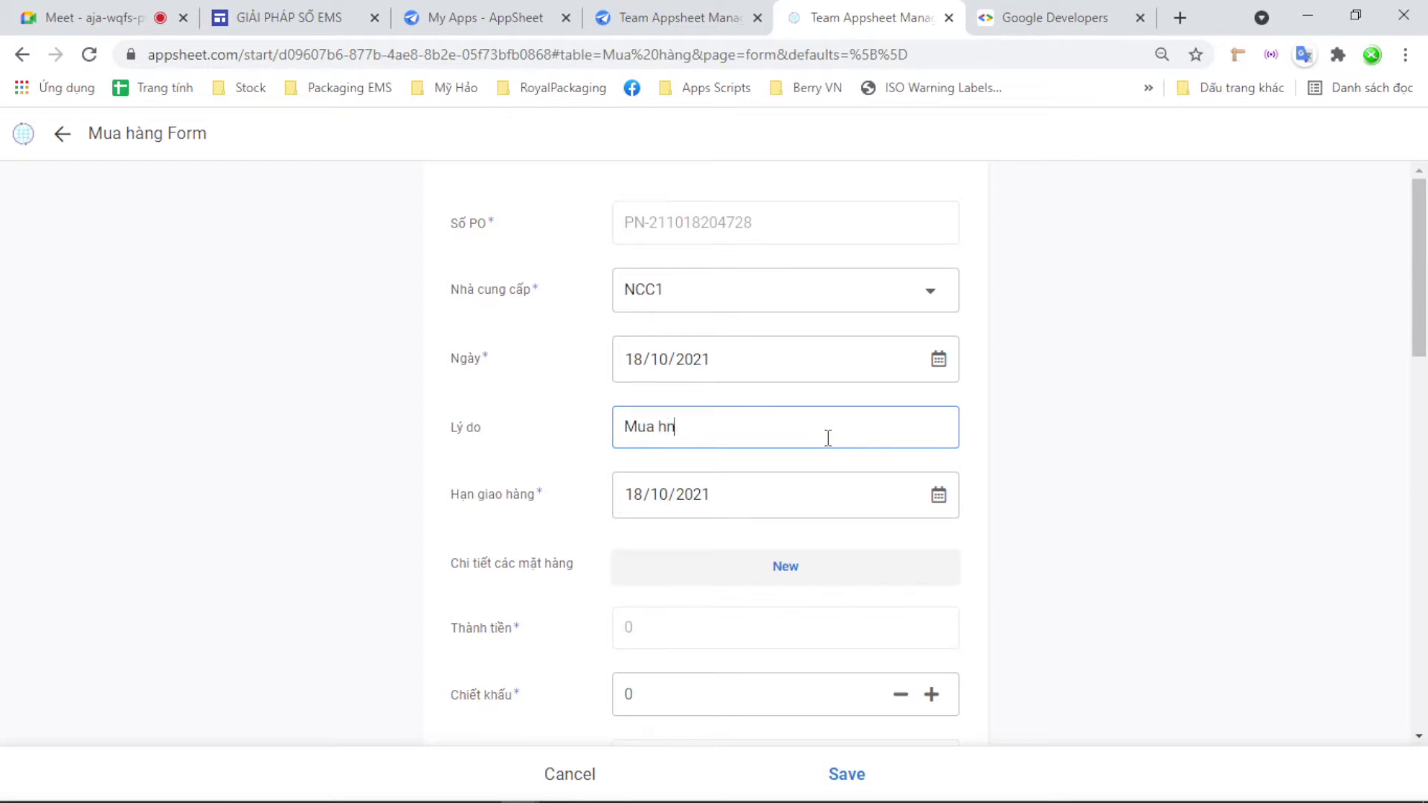
Add an item line for product SP1 with quantity raised by one, and save it.
click(791, 569)
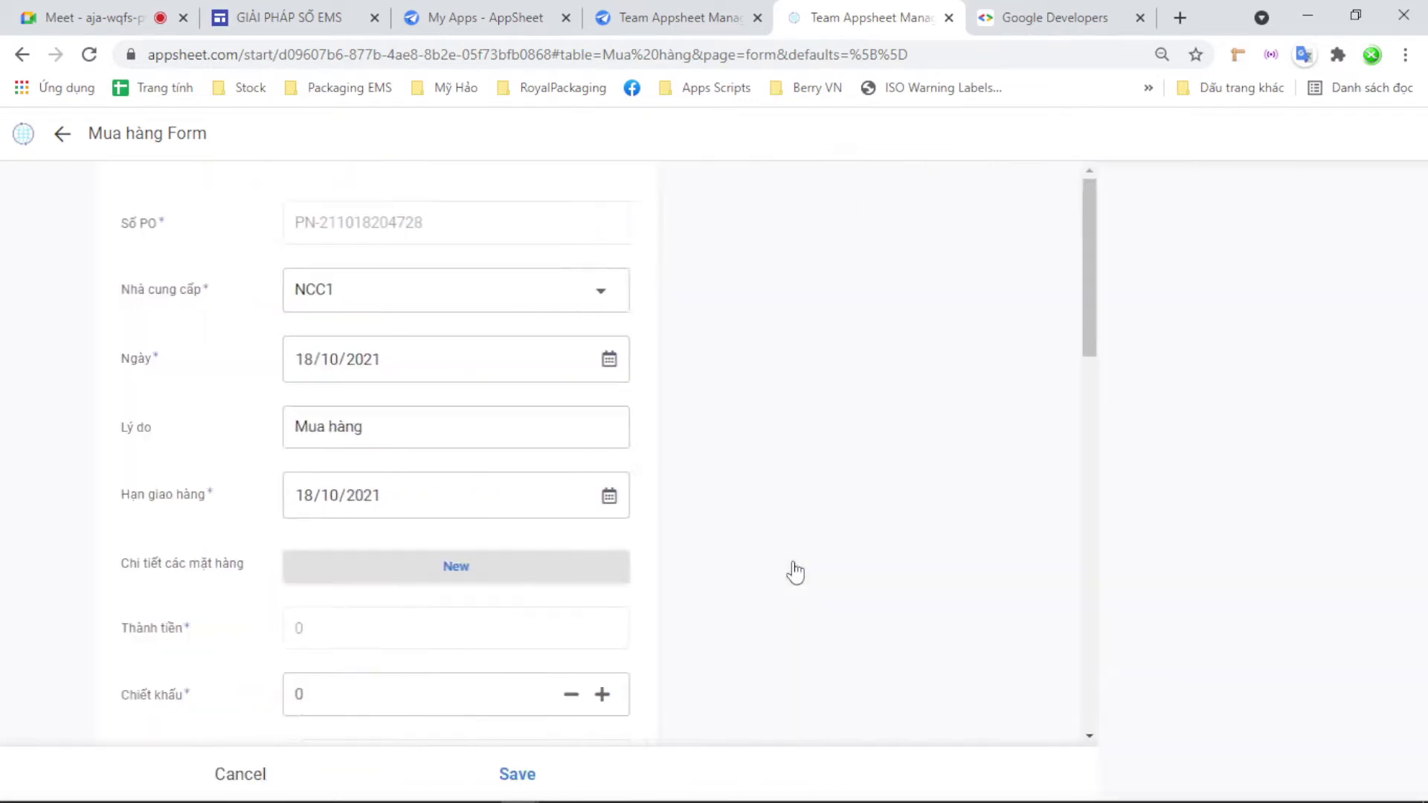
click(750, 290)
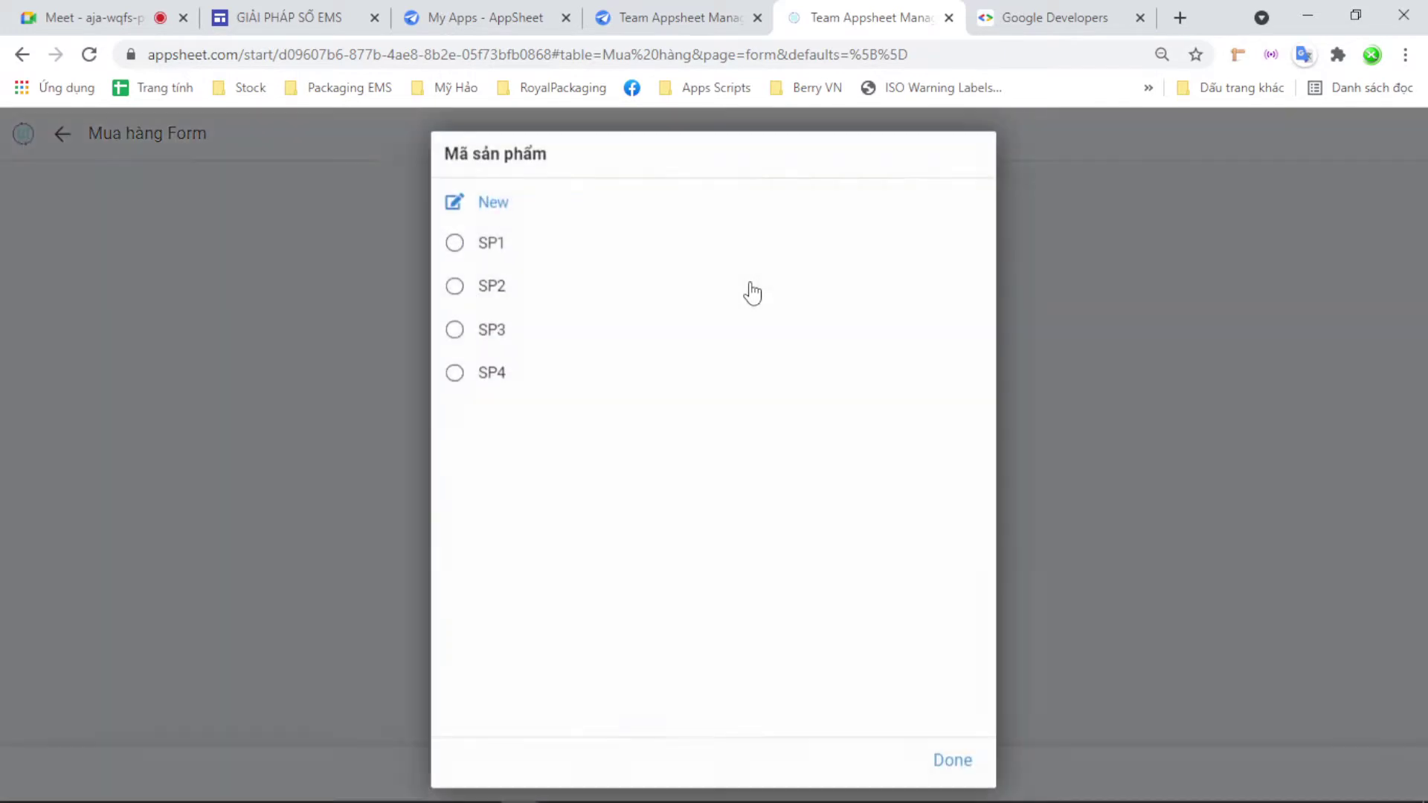
click(494, 243)
click(930, 490)
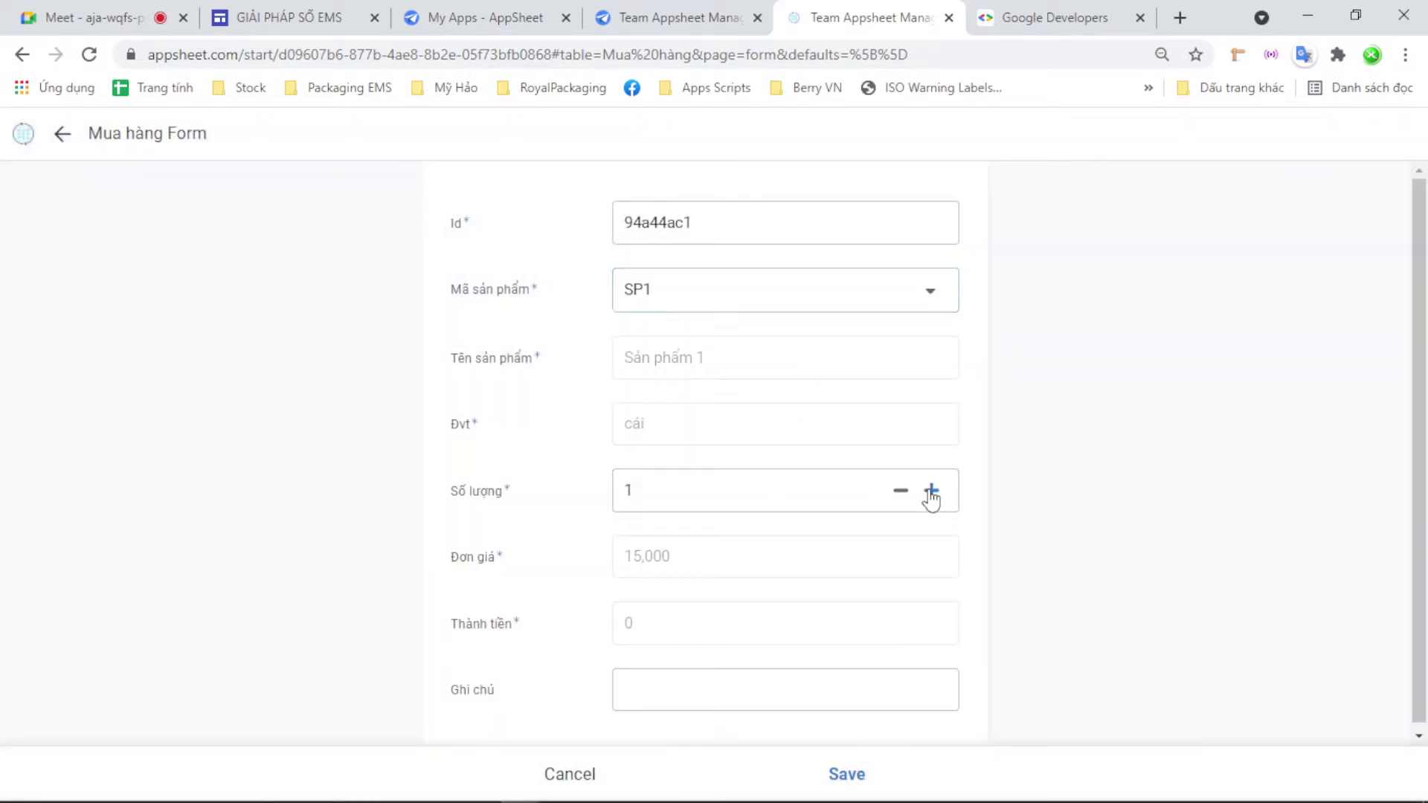
click(861, 776)
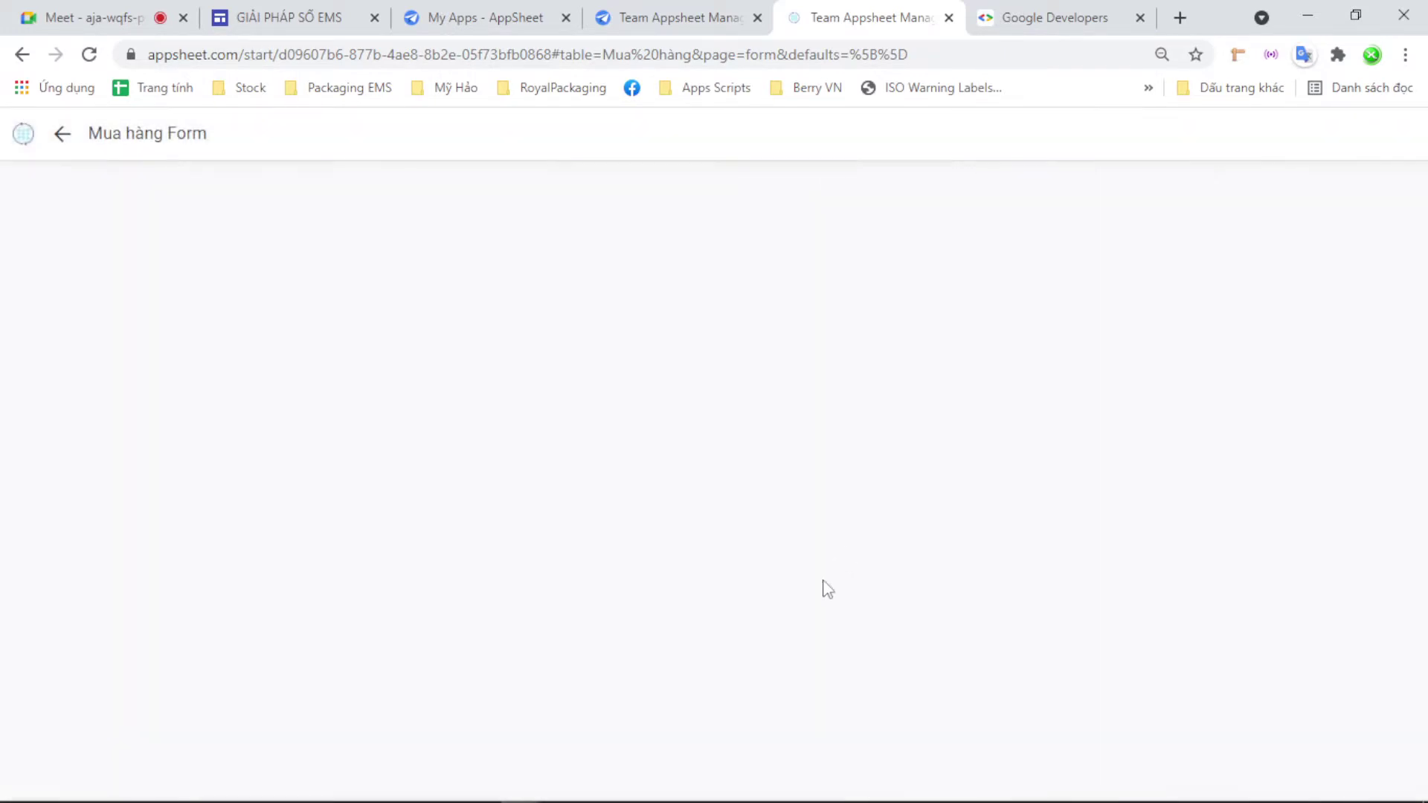
Set the discount to 1000 and VAT to 10, then attempt to save.
scroll(900, 677, down, 3)
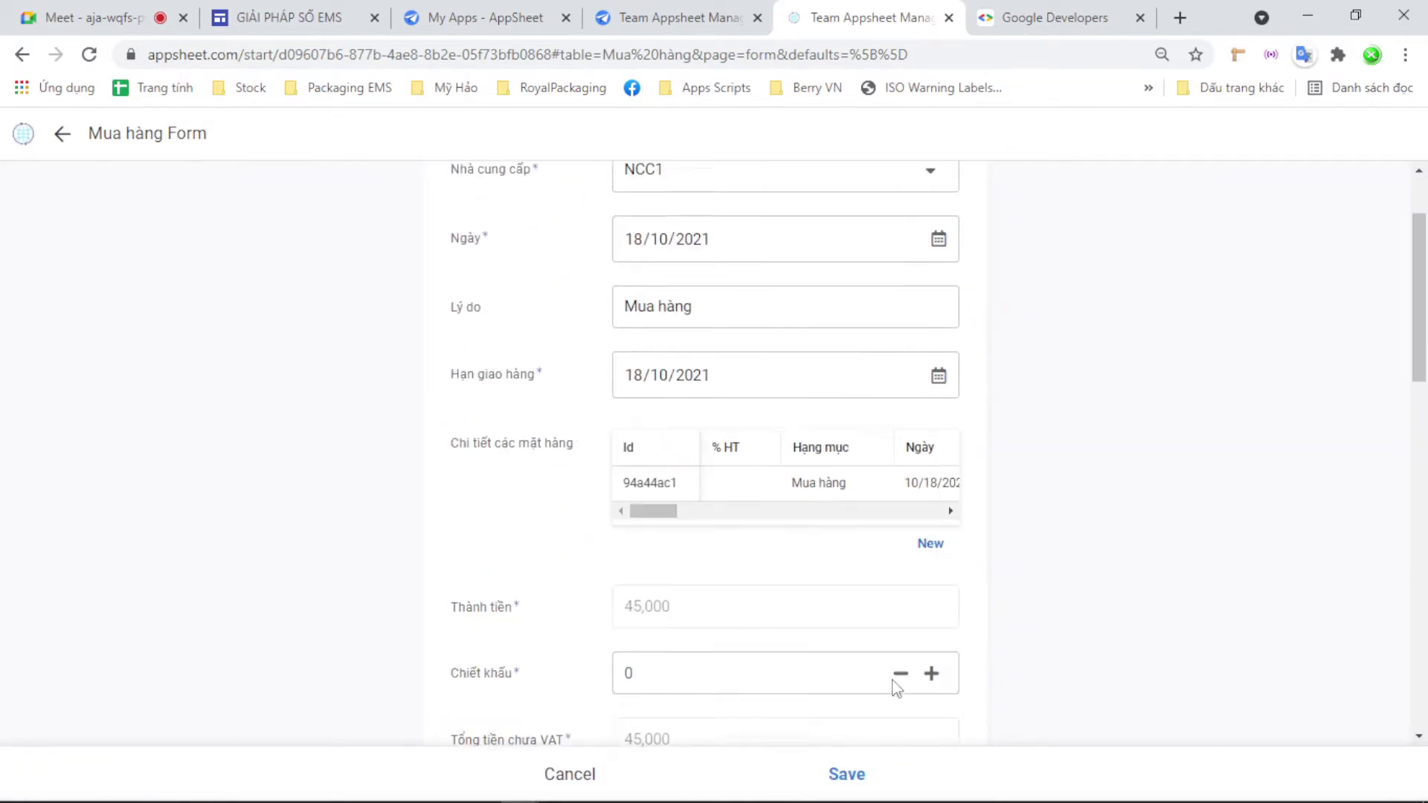
scroll(806, 594, down, 2)
click(749, 492)
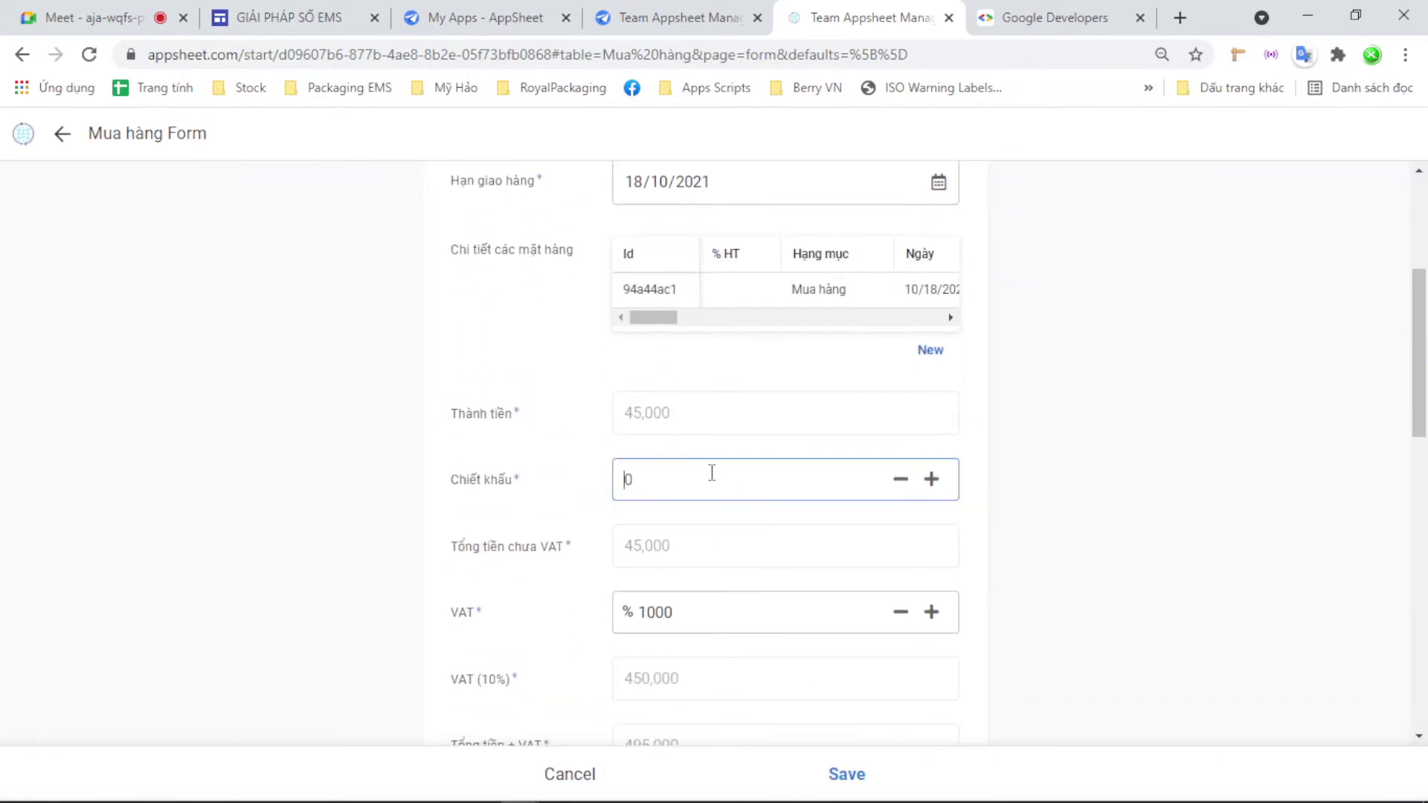
text(1000)
click(821, 407)
scroll(800, 632, down, 2)
click(746, 506)
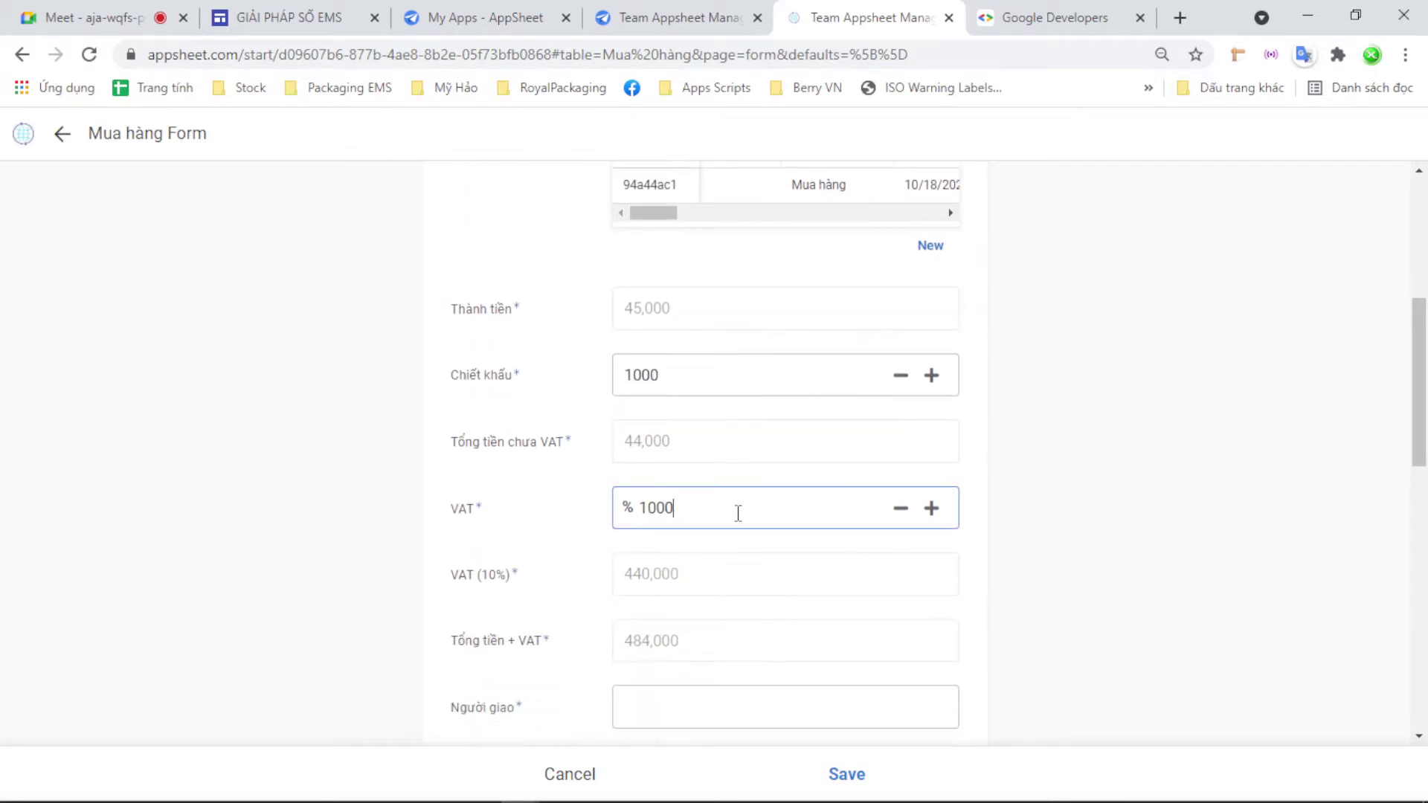
click(846, 778)
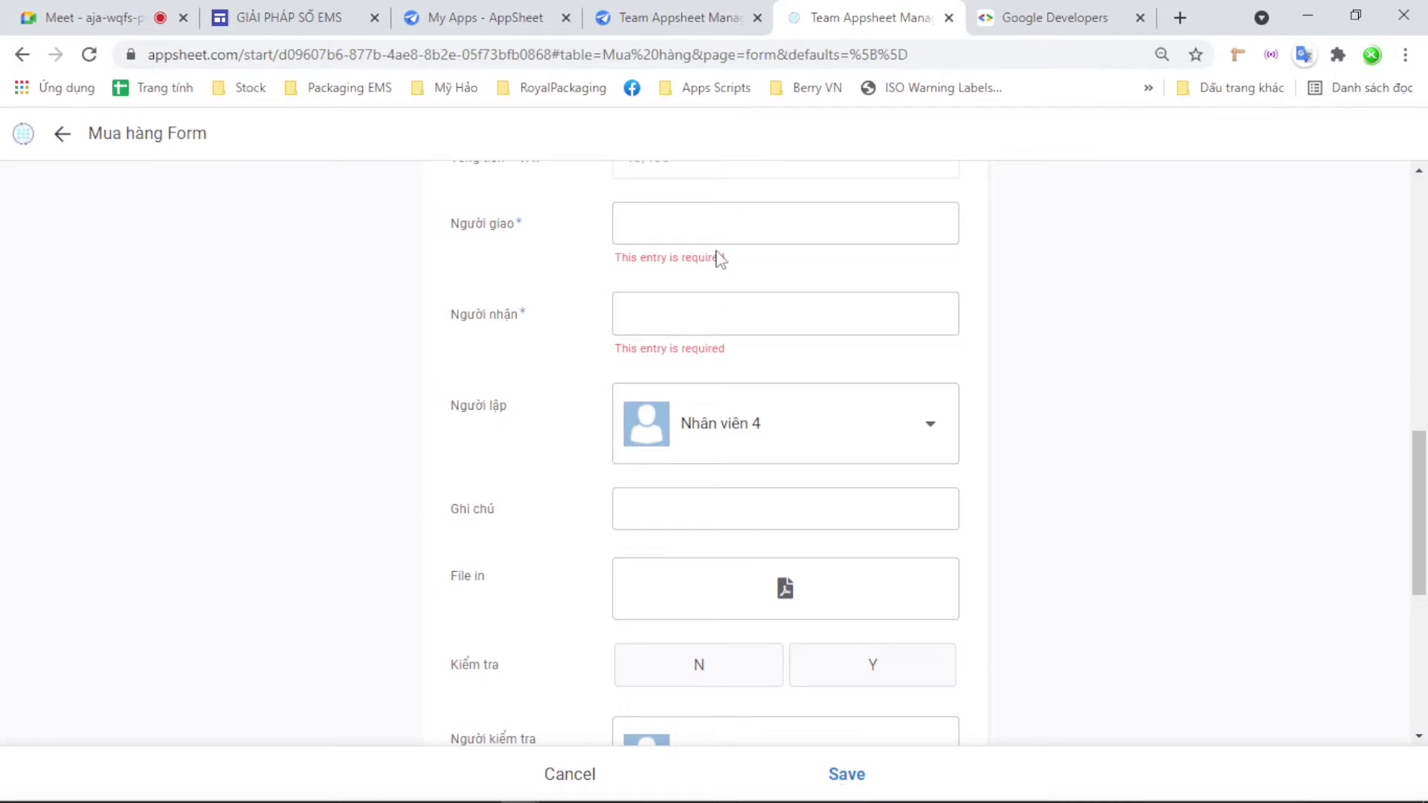
Fill in Người giao and Người nhận, then save the purchase record.
click(713, 225)
text(a)
click(706, 308)
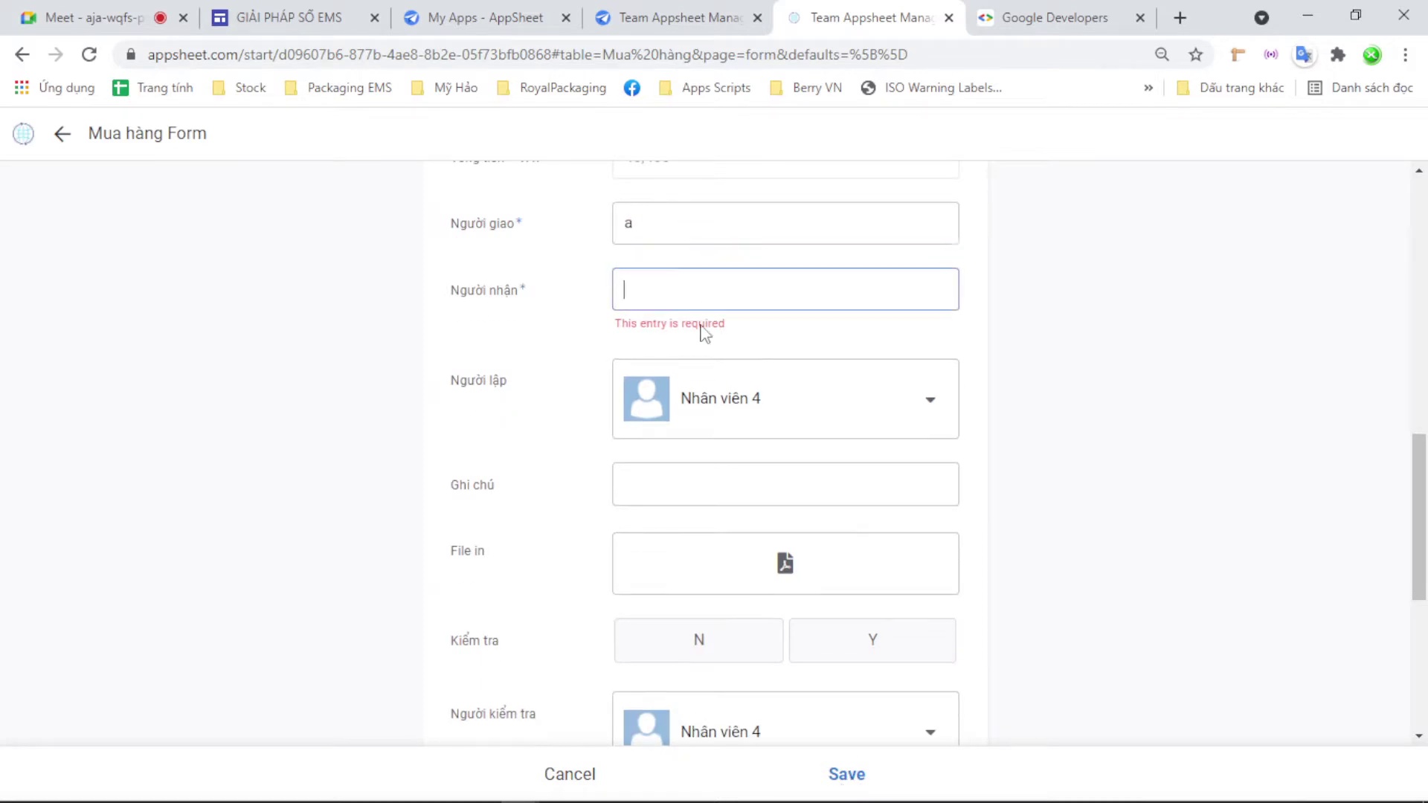
text(b)
click(848, 776)
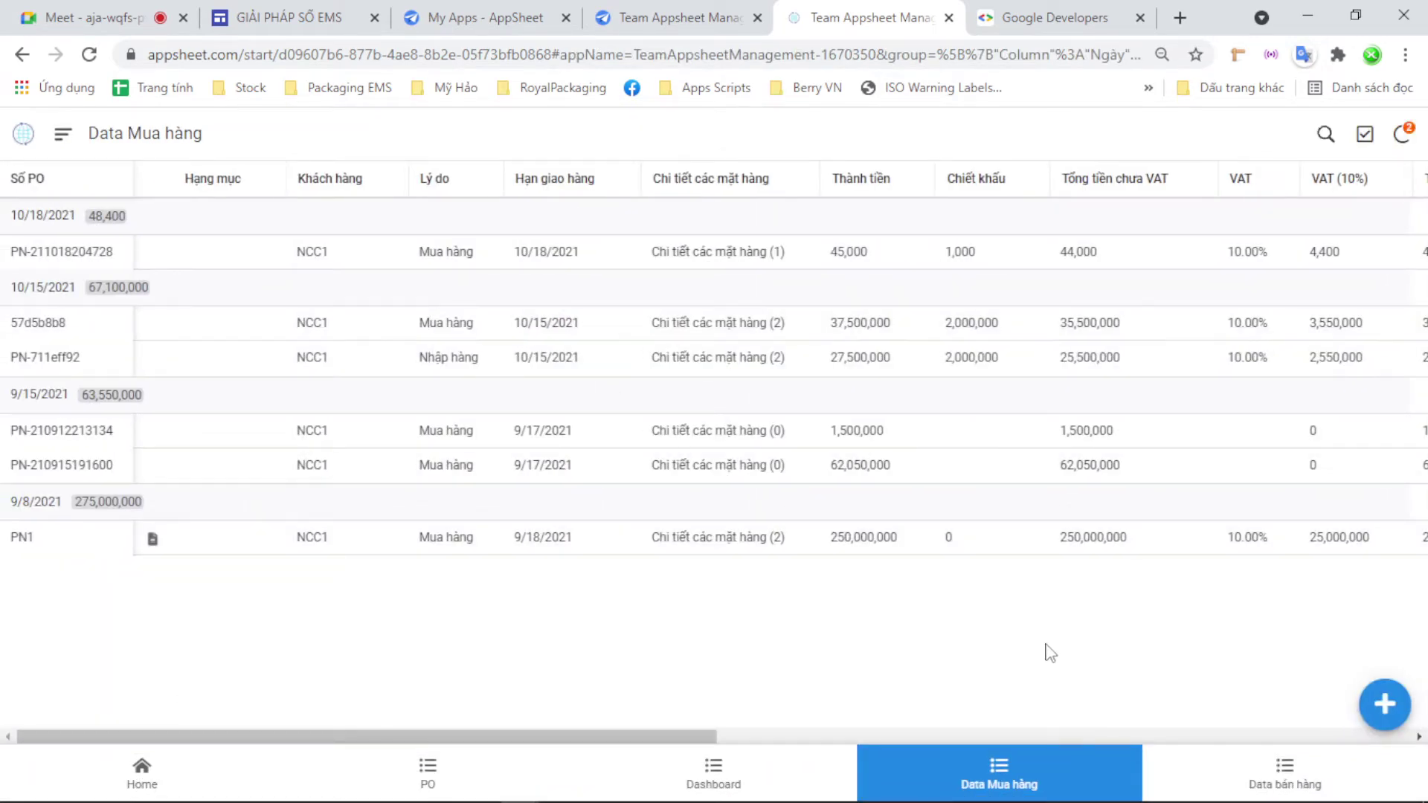
Start a new sale in Data bán hàng for customer KH1 with reason Bán hàng.
click(1224, 776)
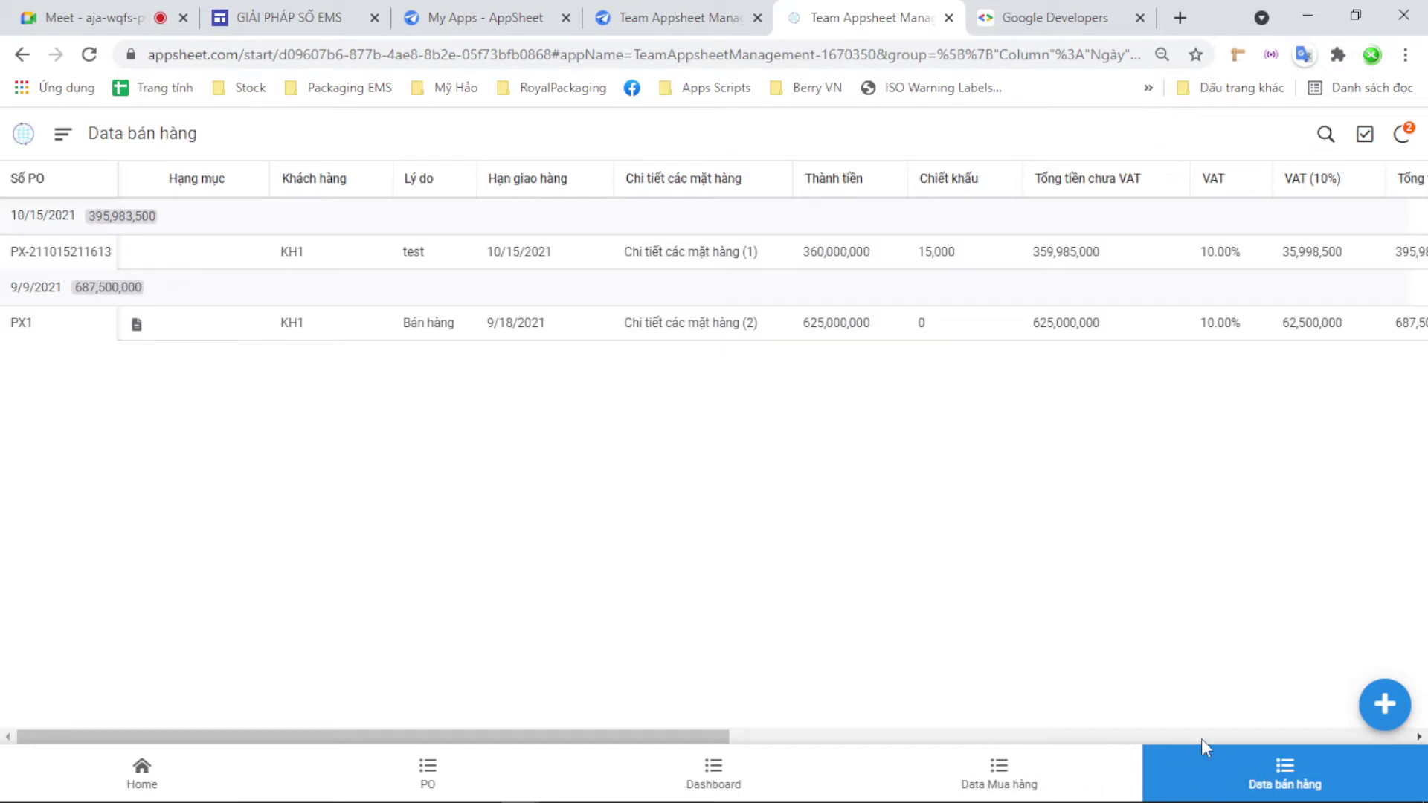
click(1397, 712)
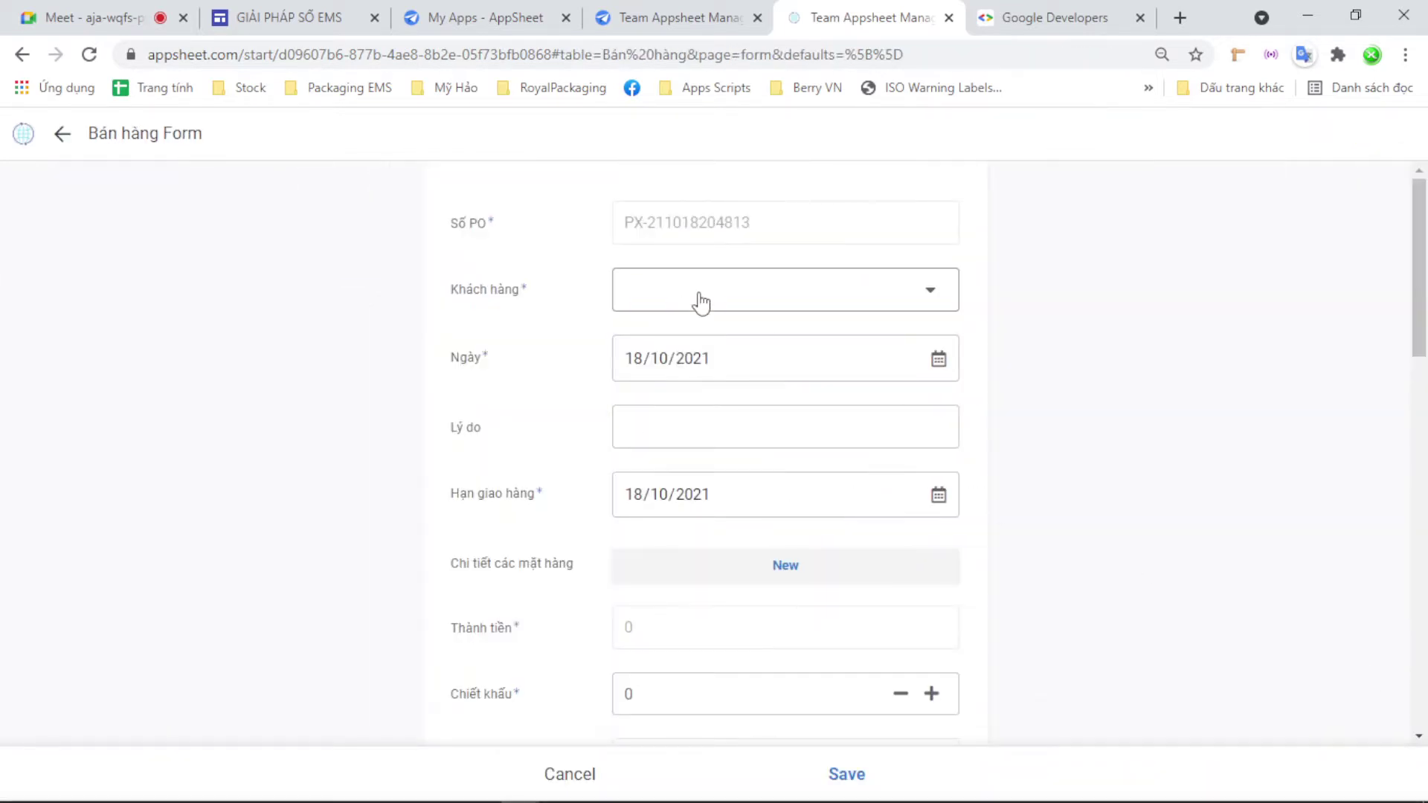
click(698, 303)
click(508, 260)
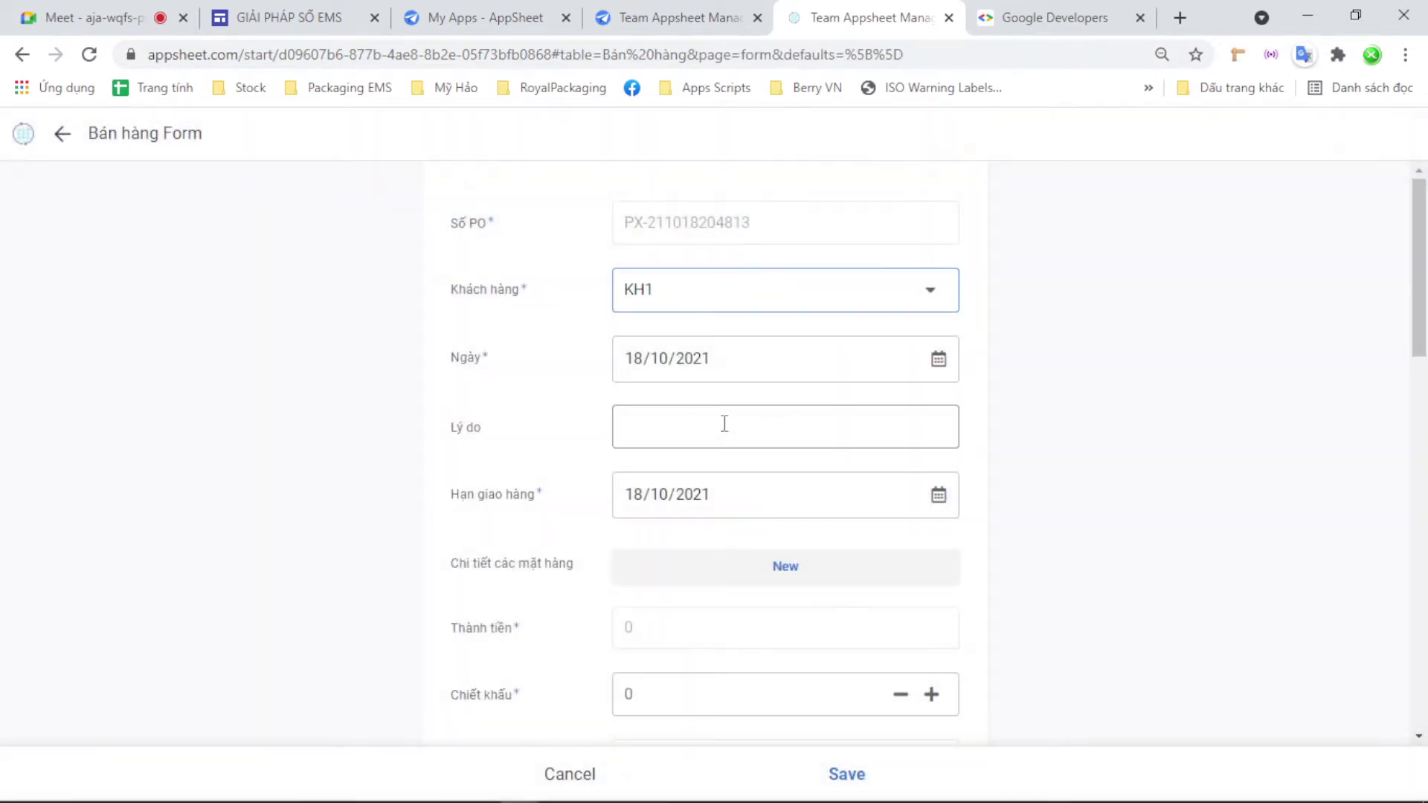
click(725, 424)
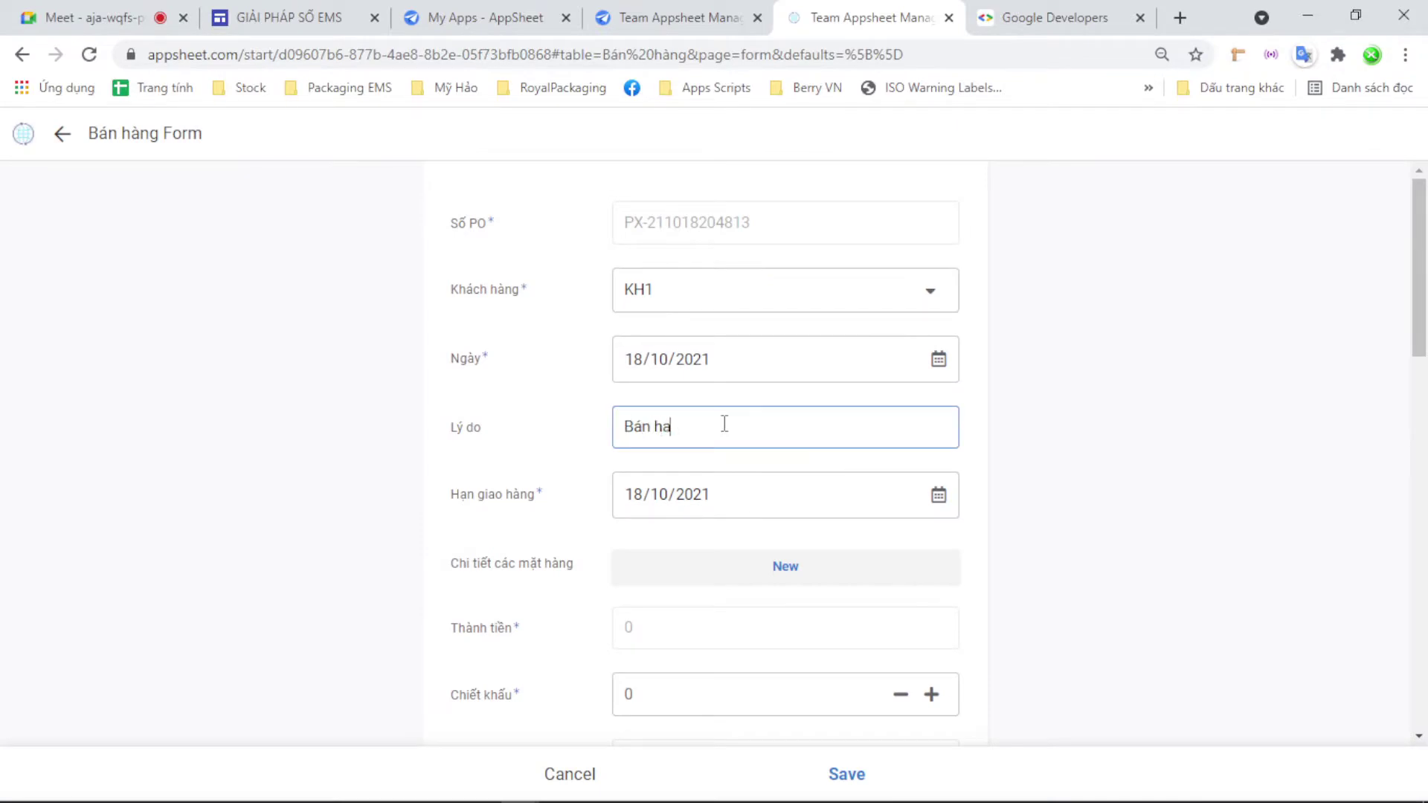
Add an SP1 item line with quantity 15, worth 300,000, and save it.
click(727, 572)
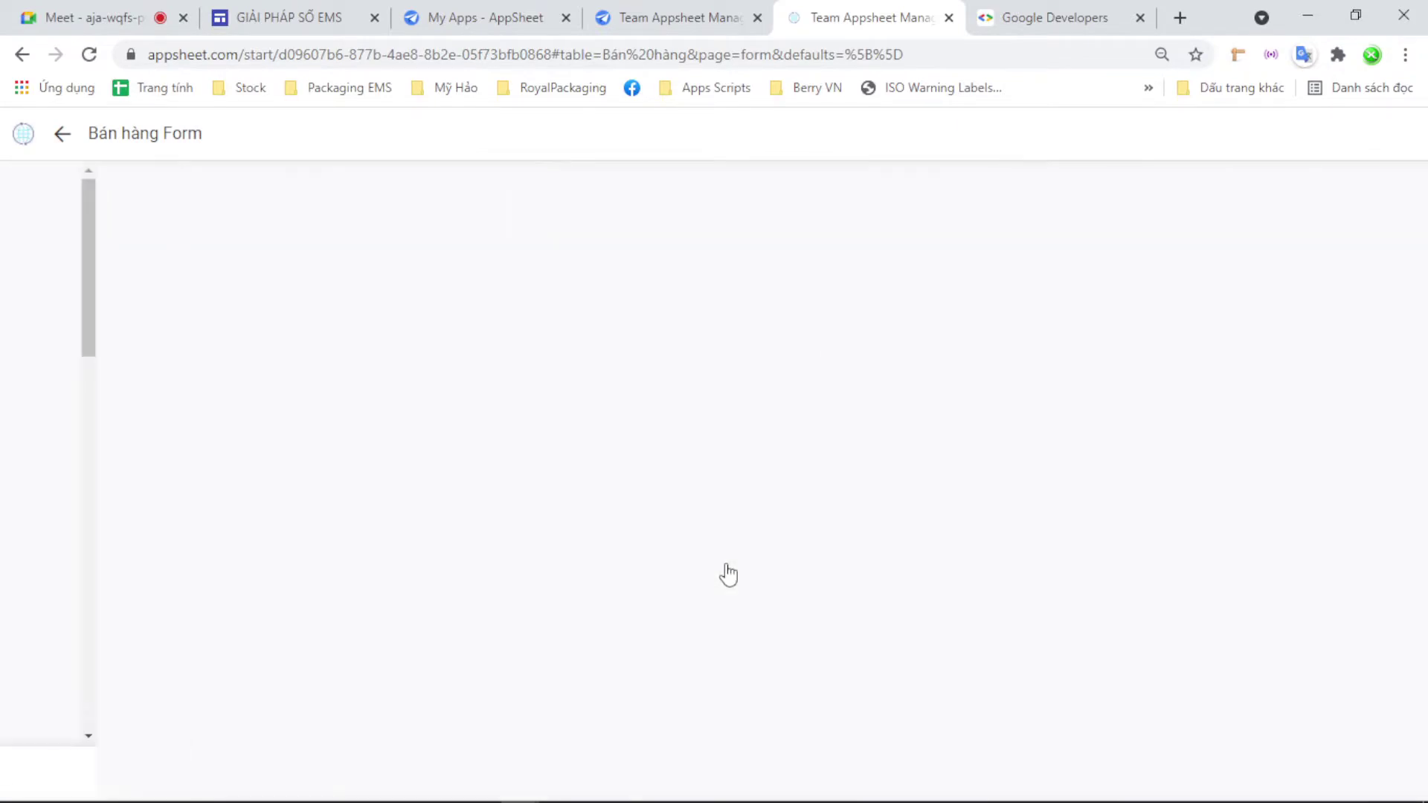
click(662, 293)
click(510, 261)
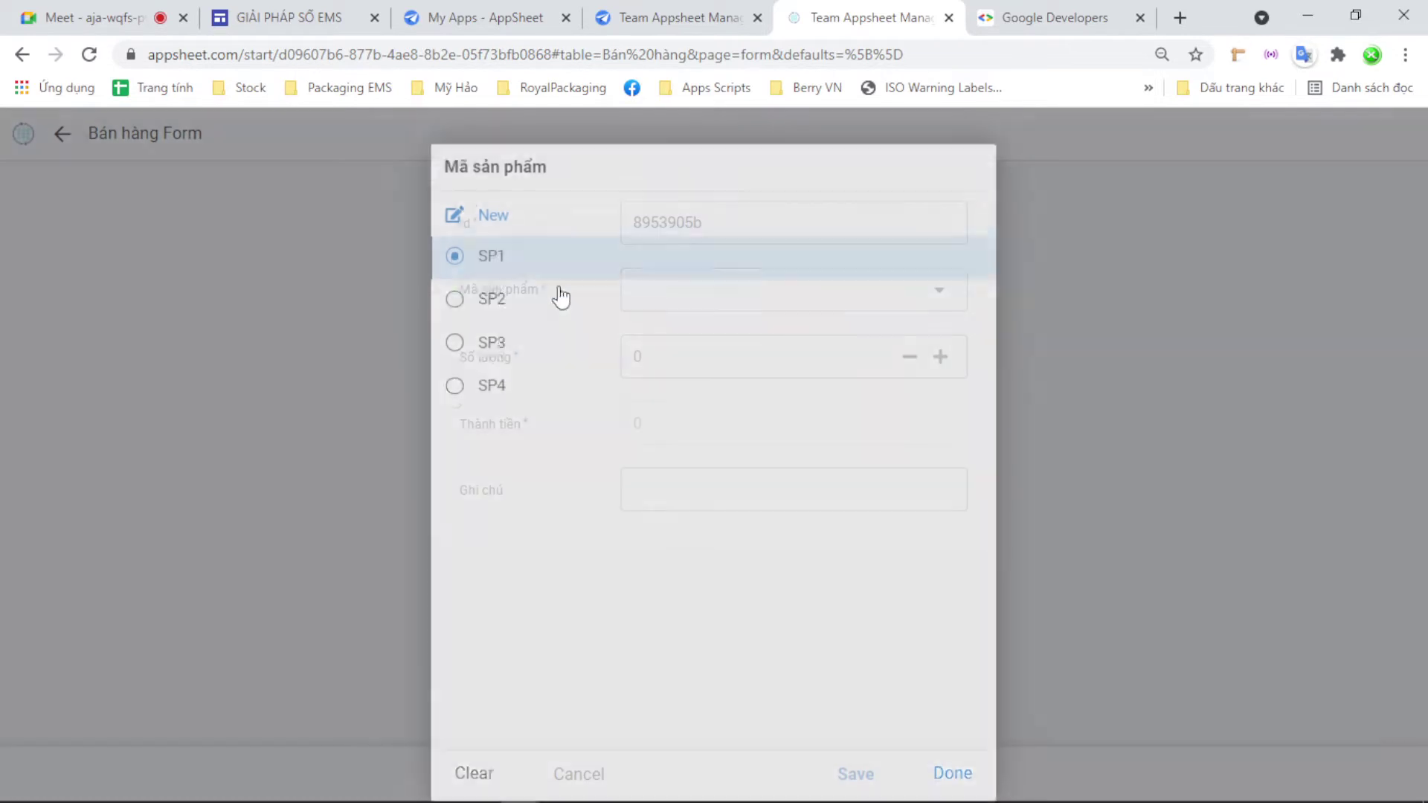
click(680, 494)
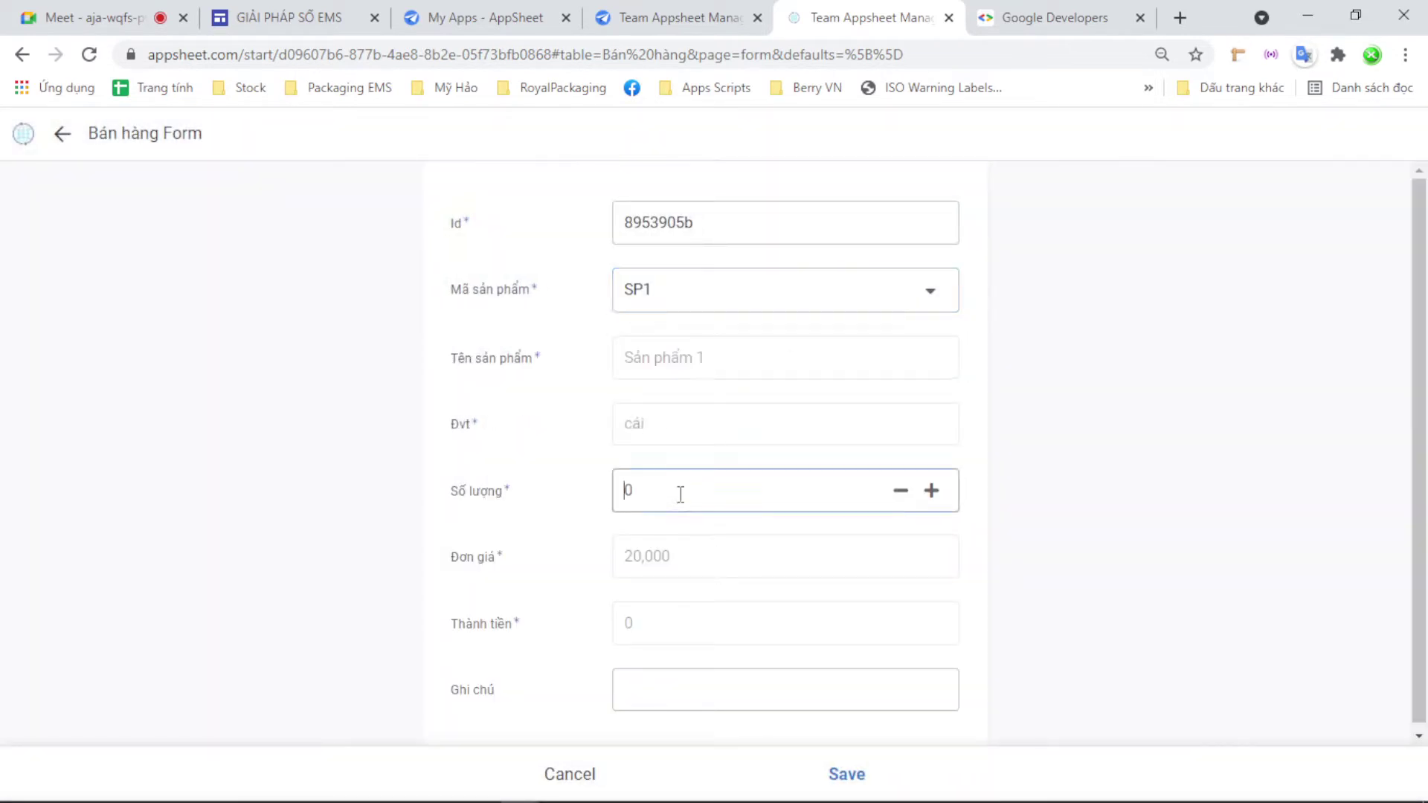
text(15)
click(682, 571)
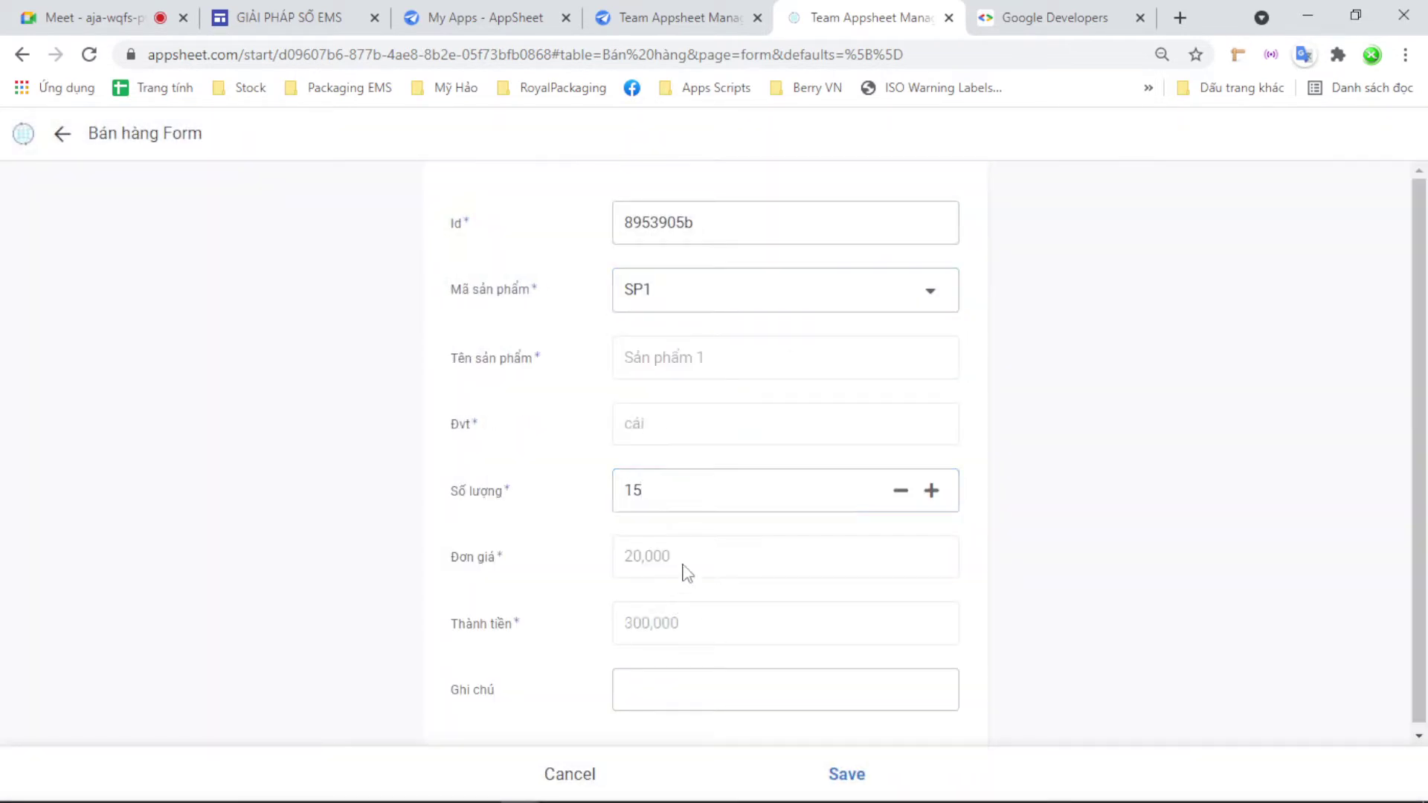
click(831, 776)
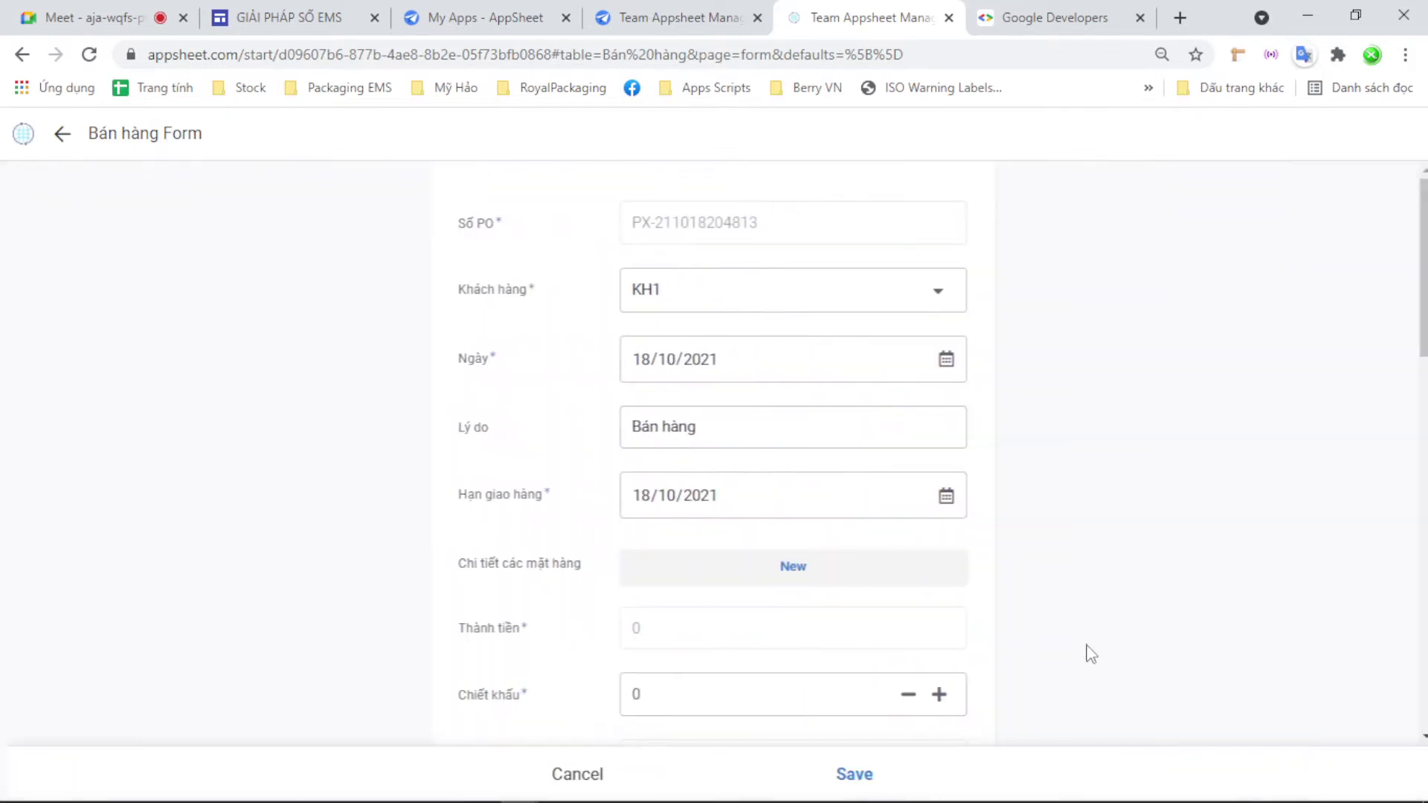
Enter Người giao 'A' and Người nhận 'B', then attempt to save.
scroll(818, 595, down, 4)
scroll(679, 542, down, 7)
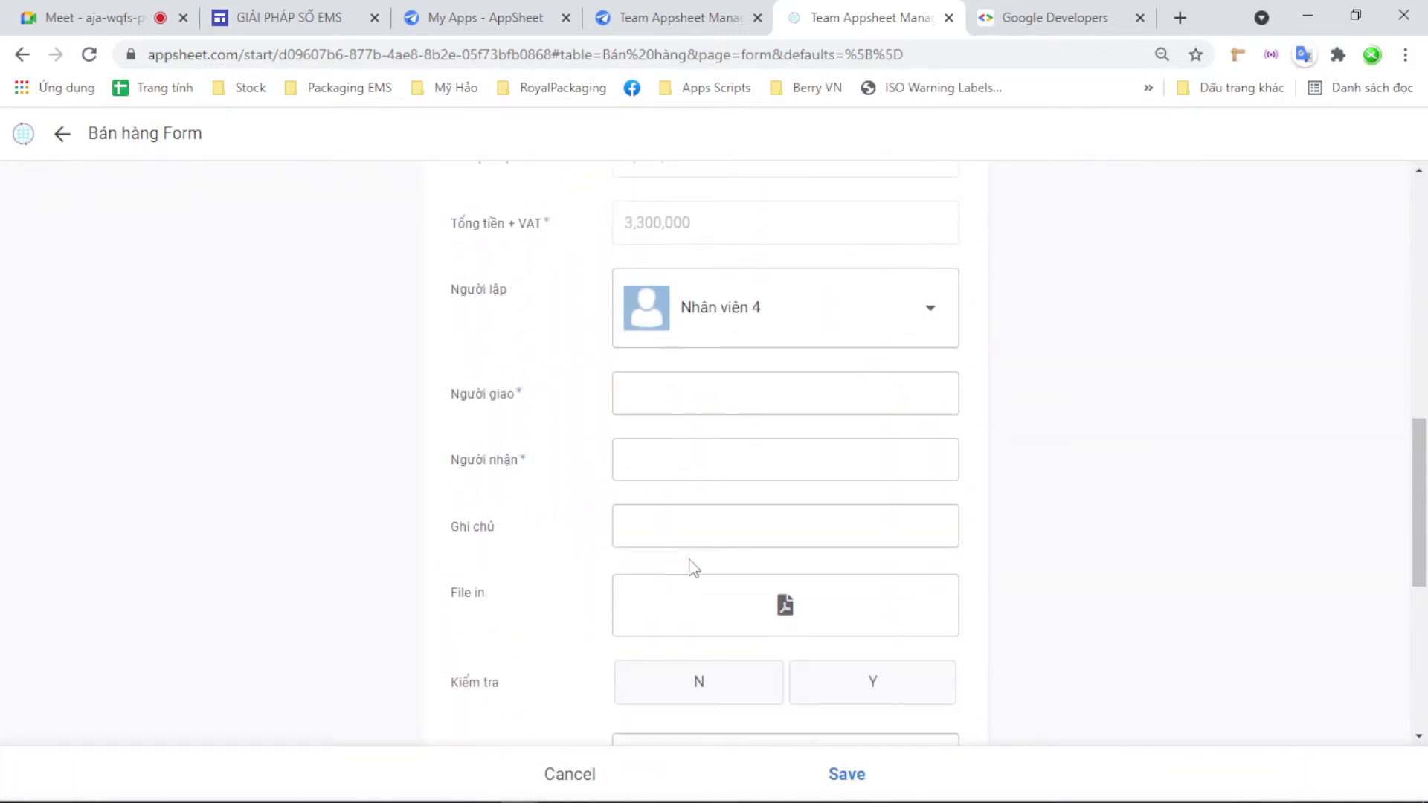
click(688, 397)
text(A)
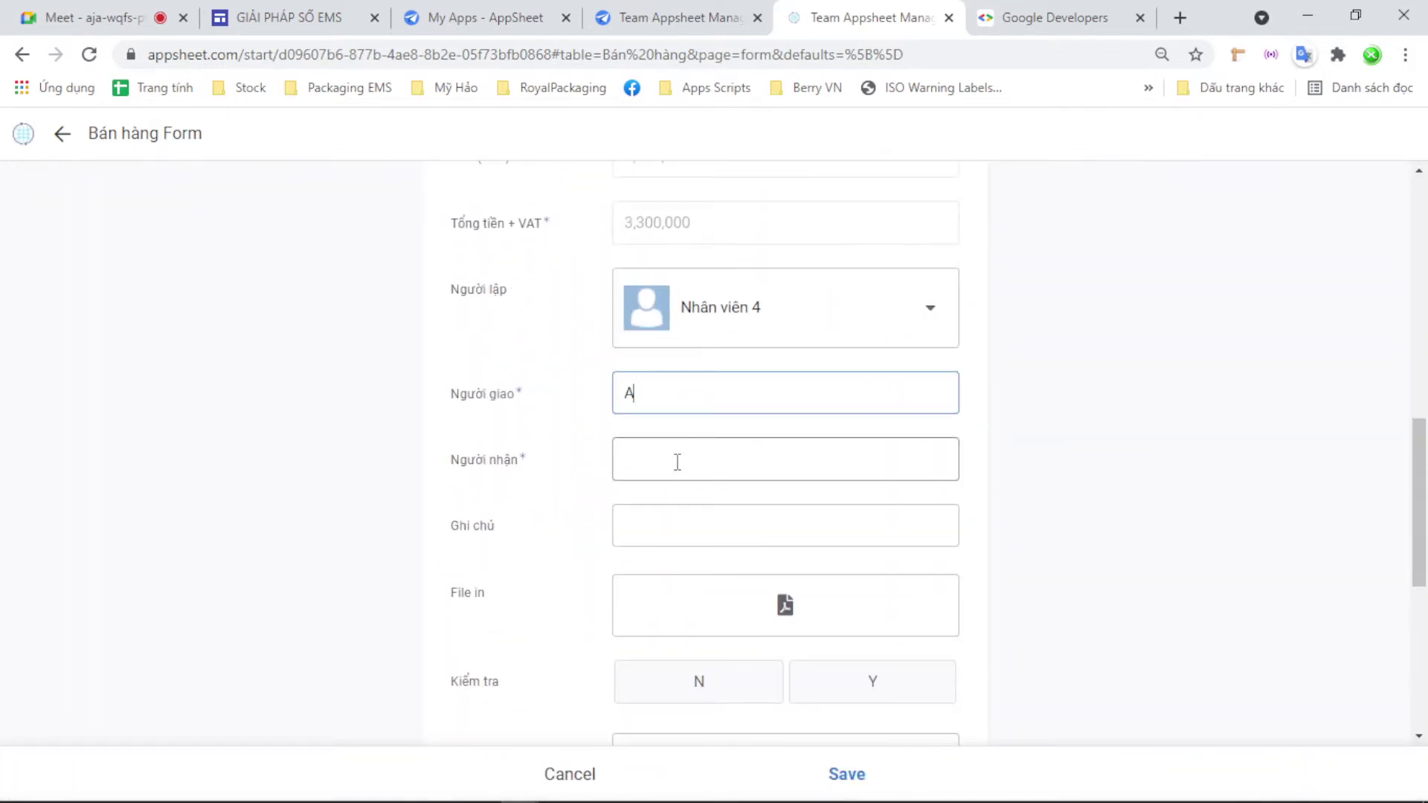
click(676, 461)
text(B)
scroll(521, 540, down, 1)
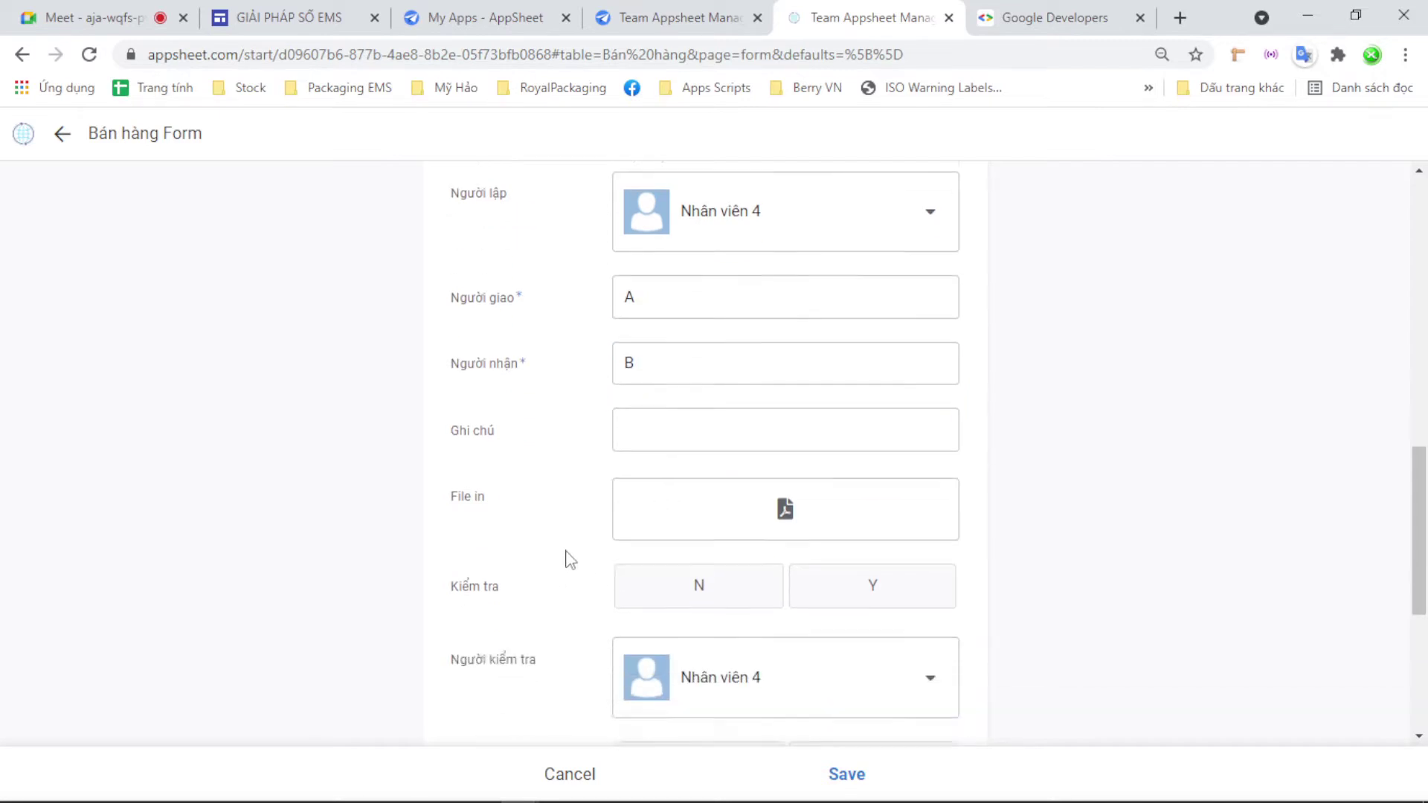
scroll(569, 558, down, 3)
click(849, 776)
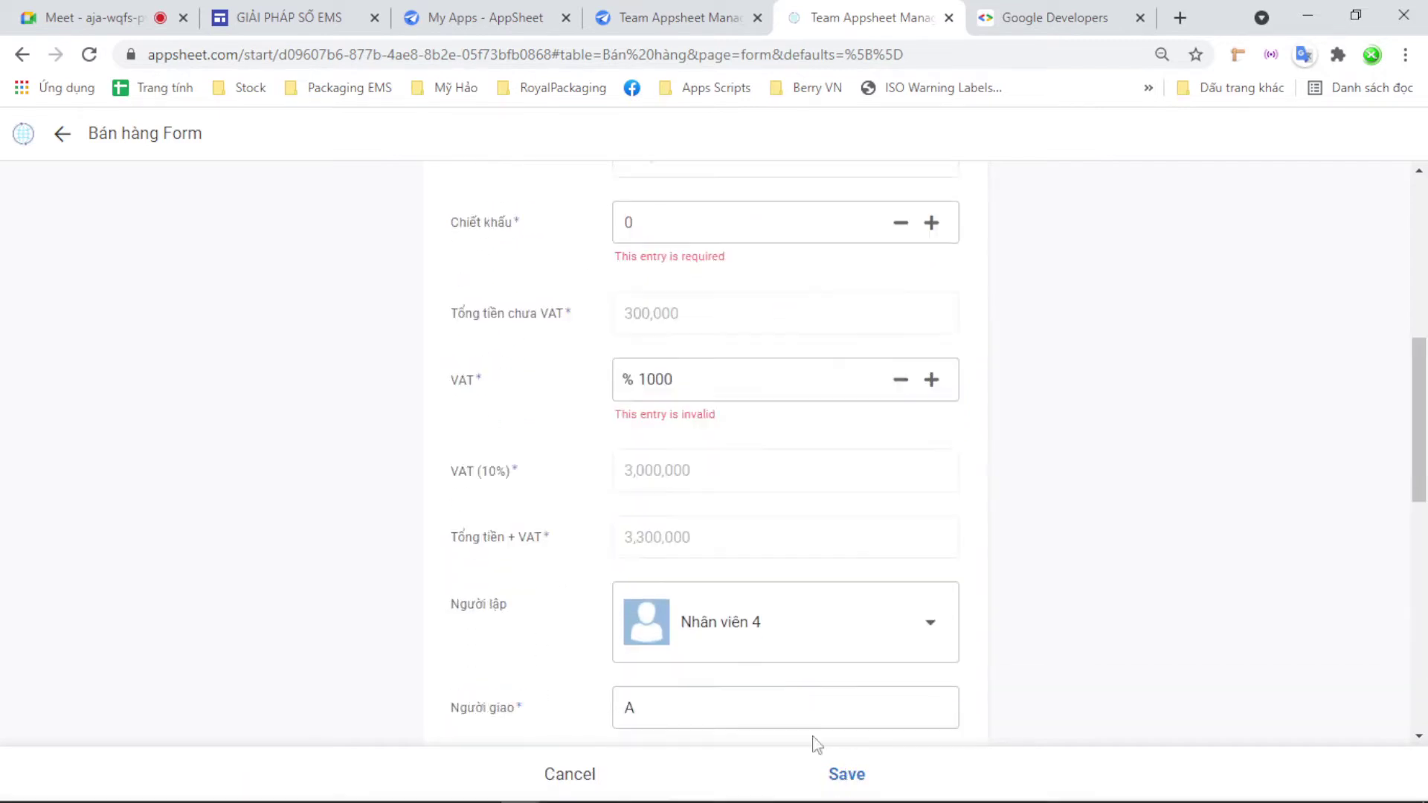
Correct the VAT from 1000 to 10 and save the sales record.
click(683, 379)
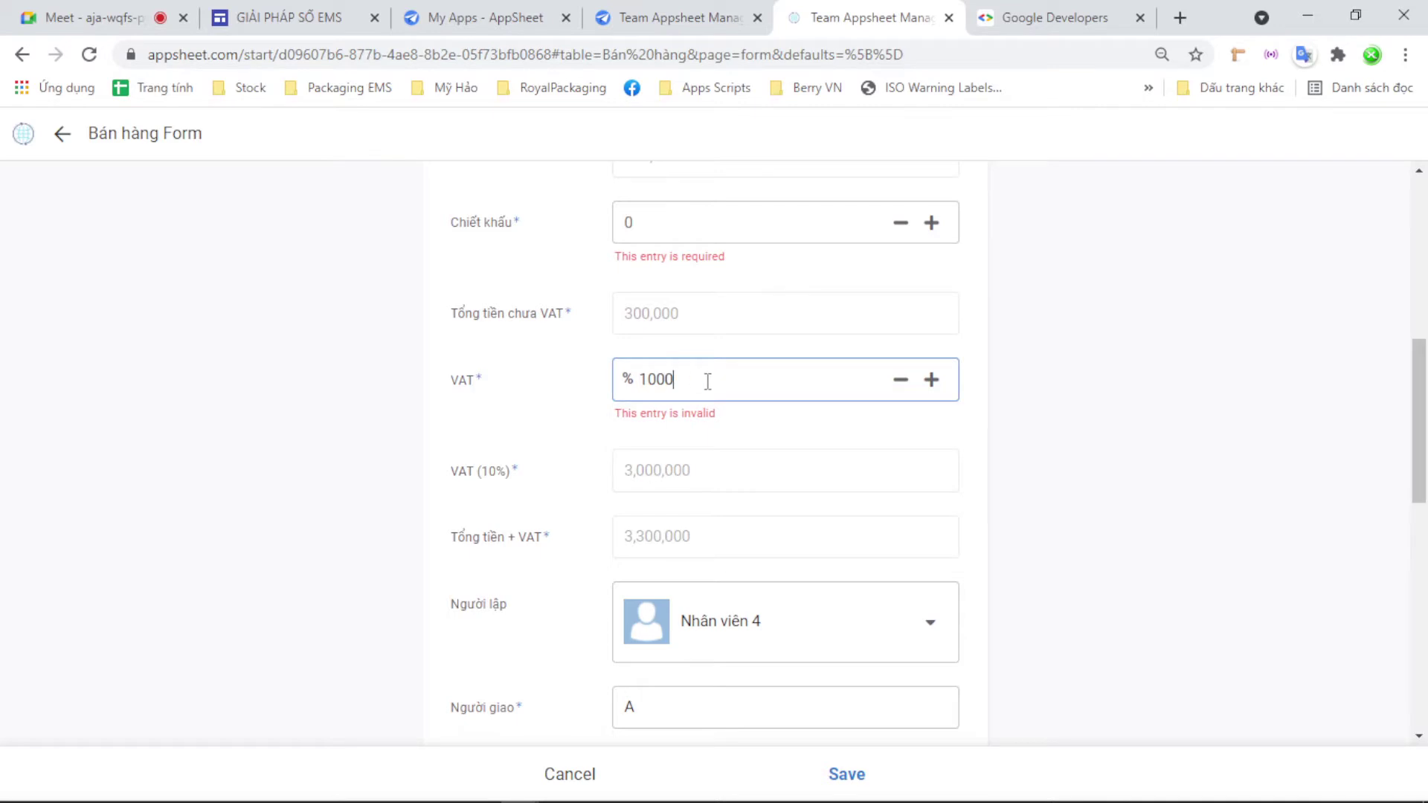
click(512, 394)
click(648, 225)
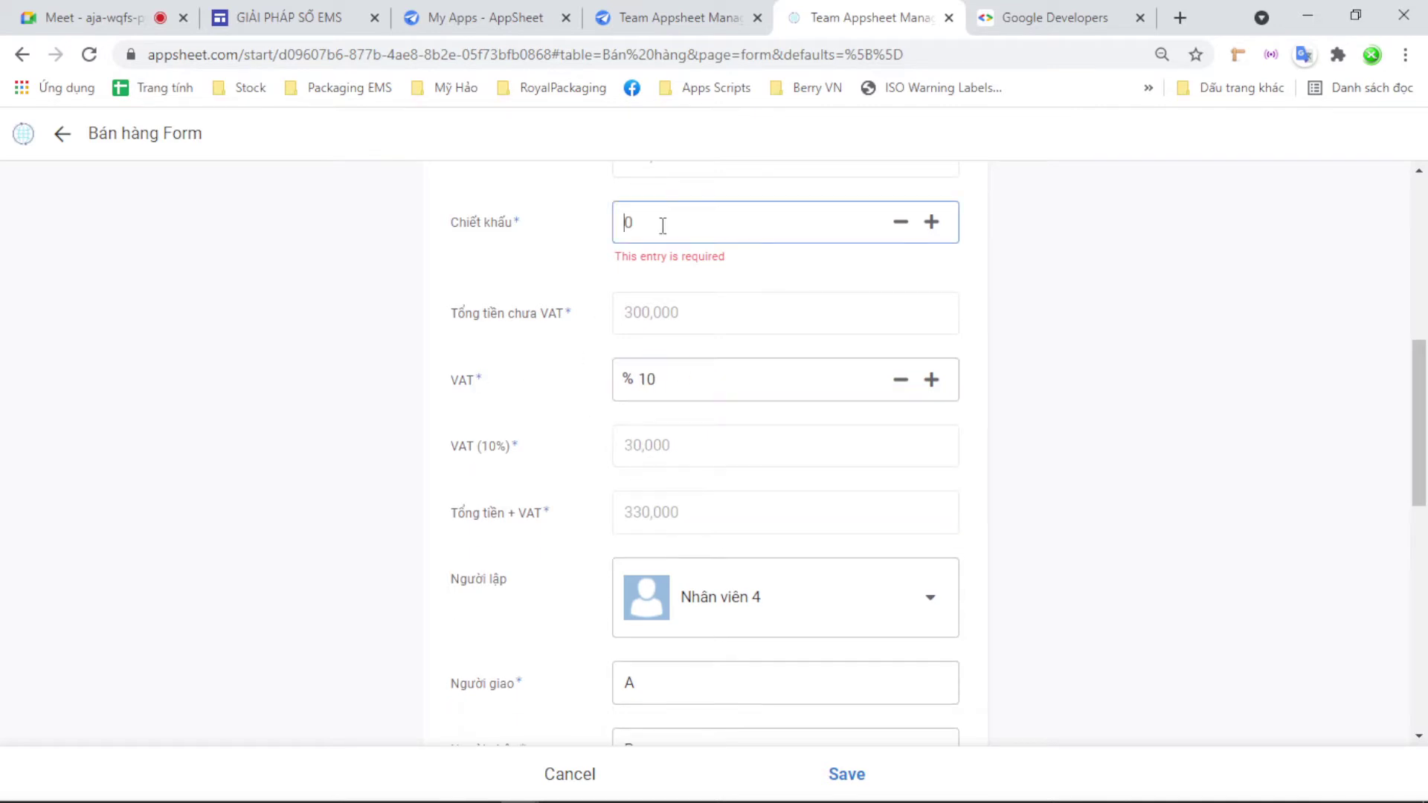
click(845, 777)
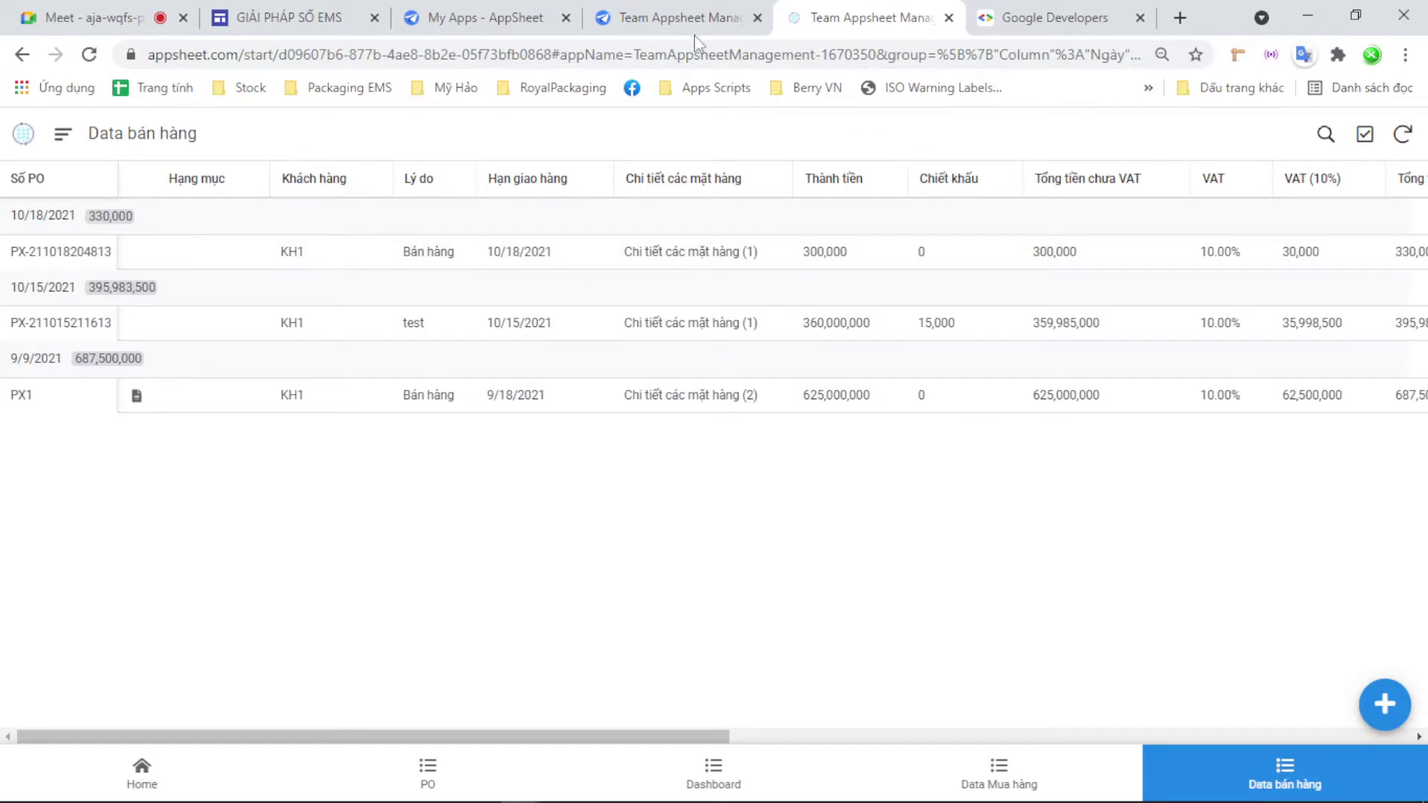
In the editor, collapse the DMSP column list and go to Automation Bots.
click(654, 23)
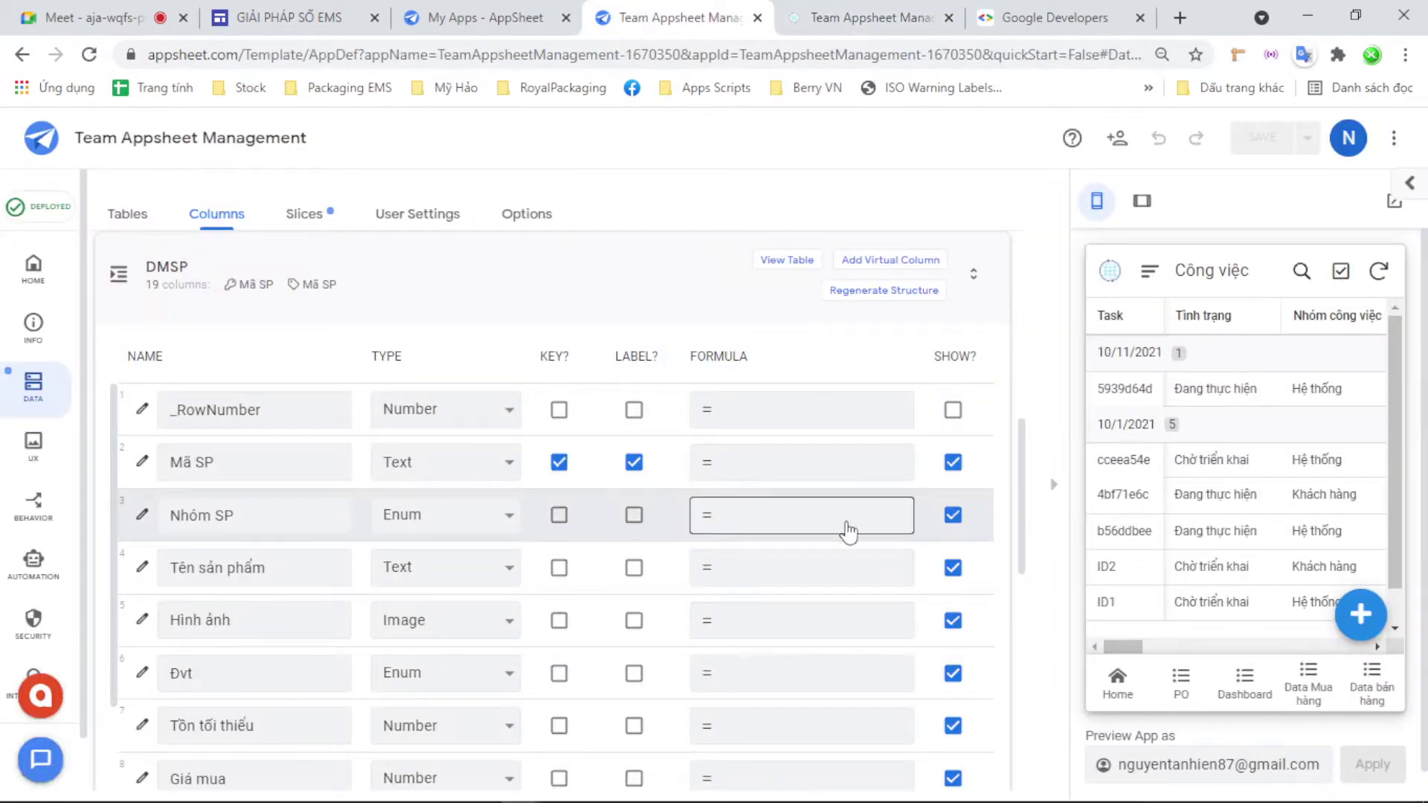
click(121, 313)
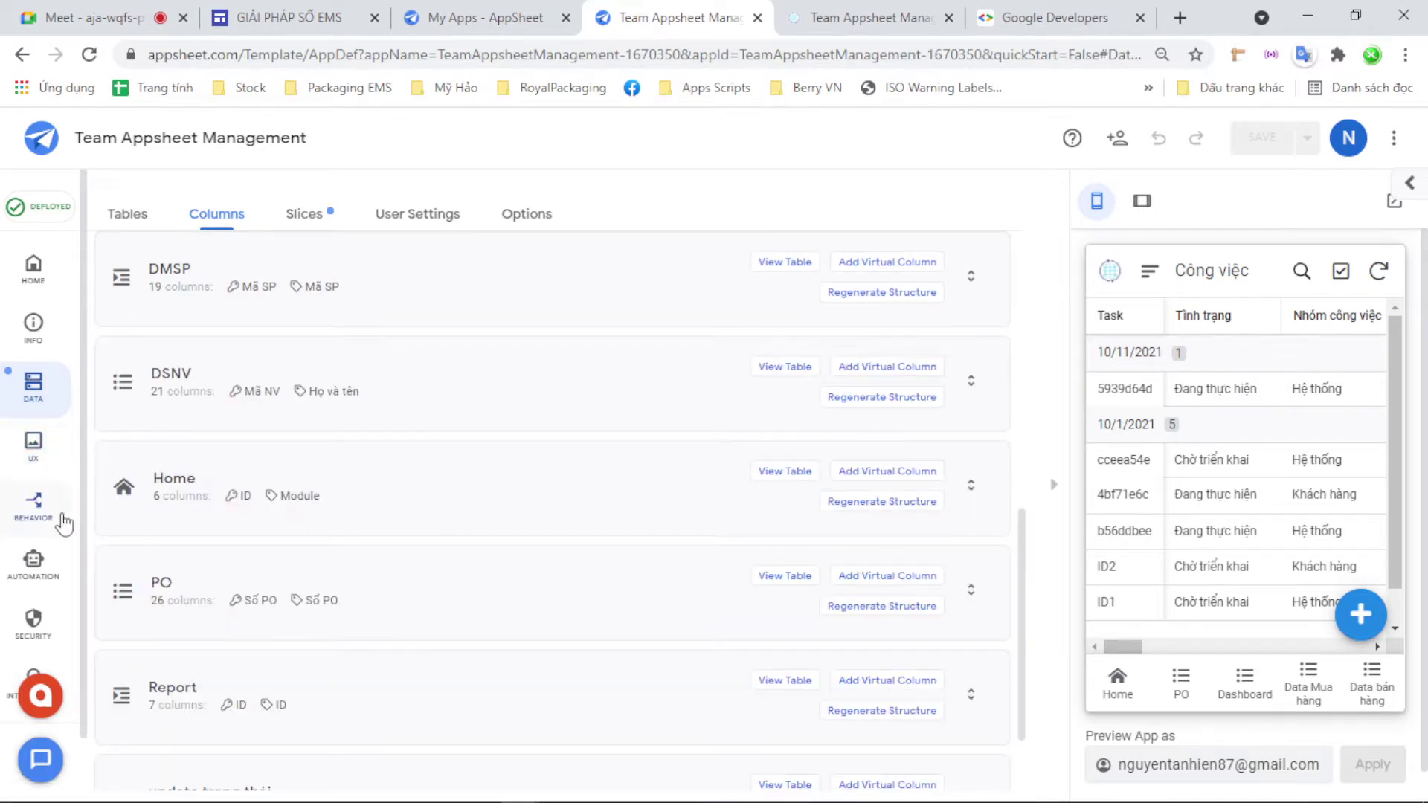
click(27, 571)
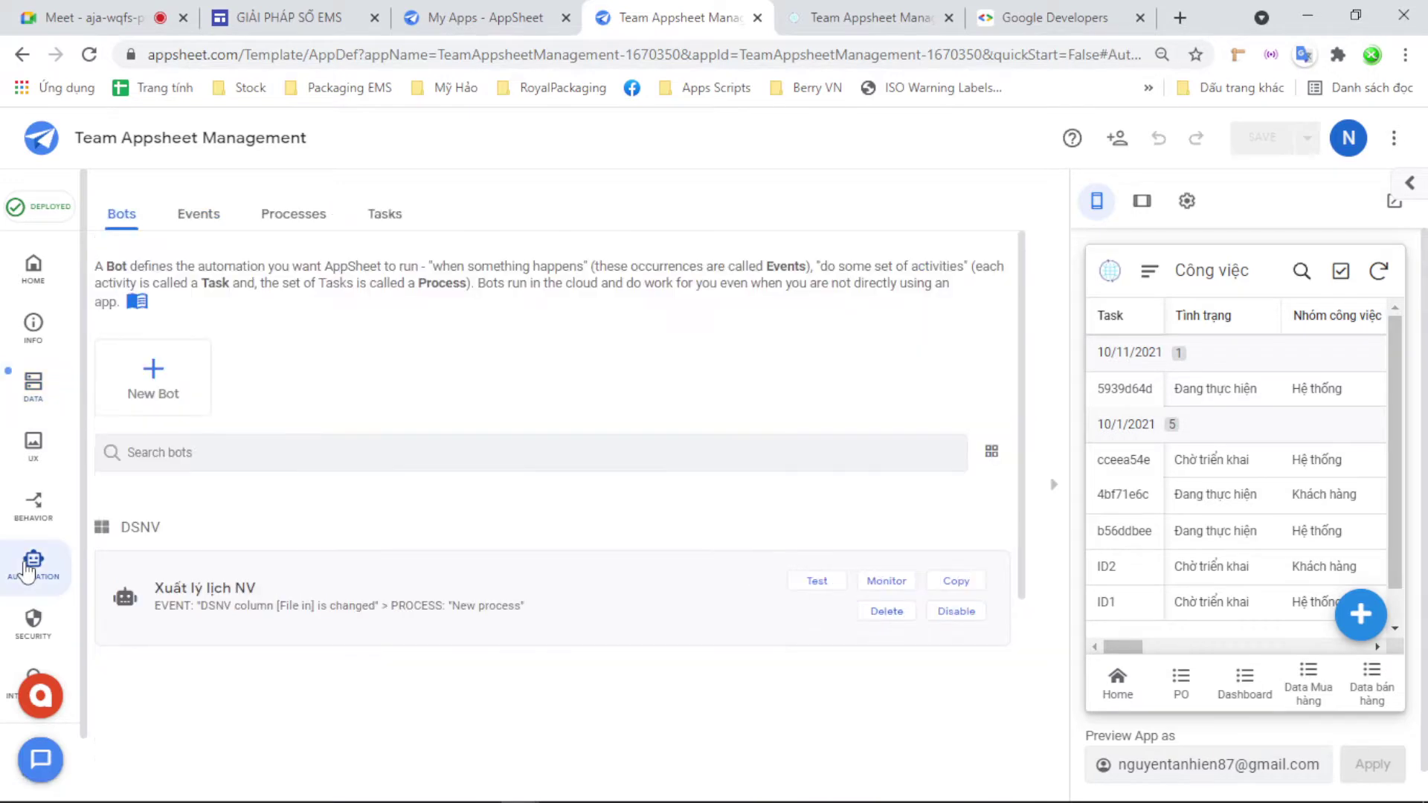
scroll(792, 530, down, 2)
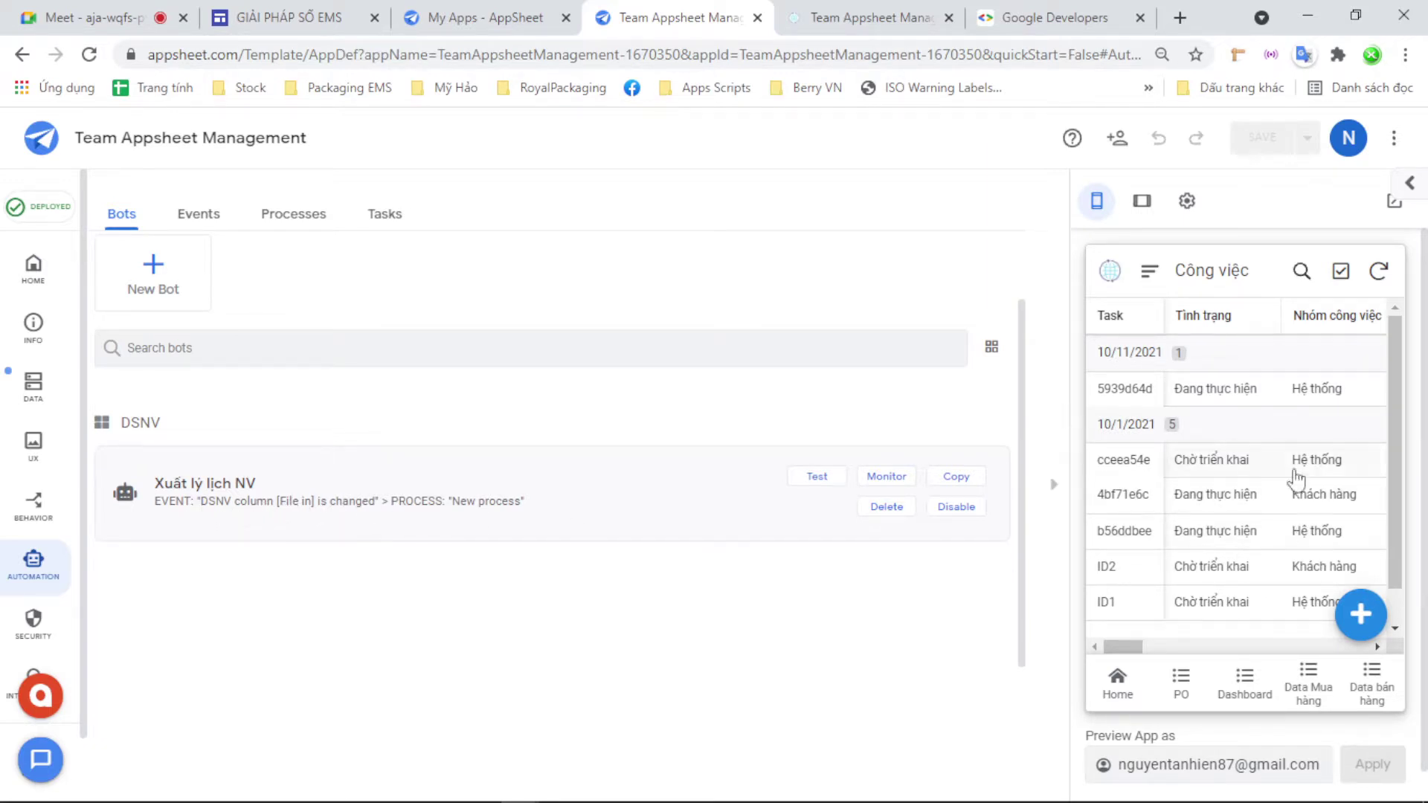
Open PO record 57d5b8b8 in the preview, then show the Data tables list.
click(1186, 685)
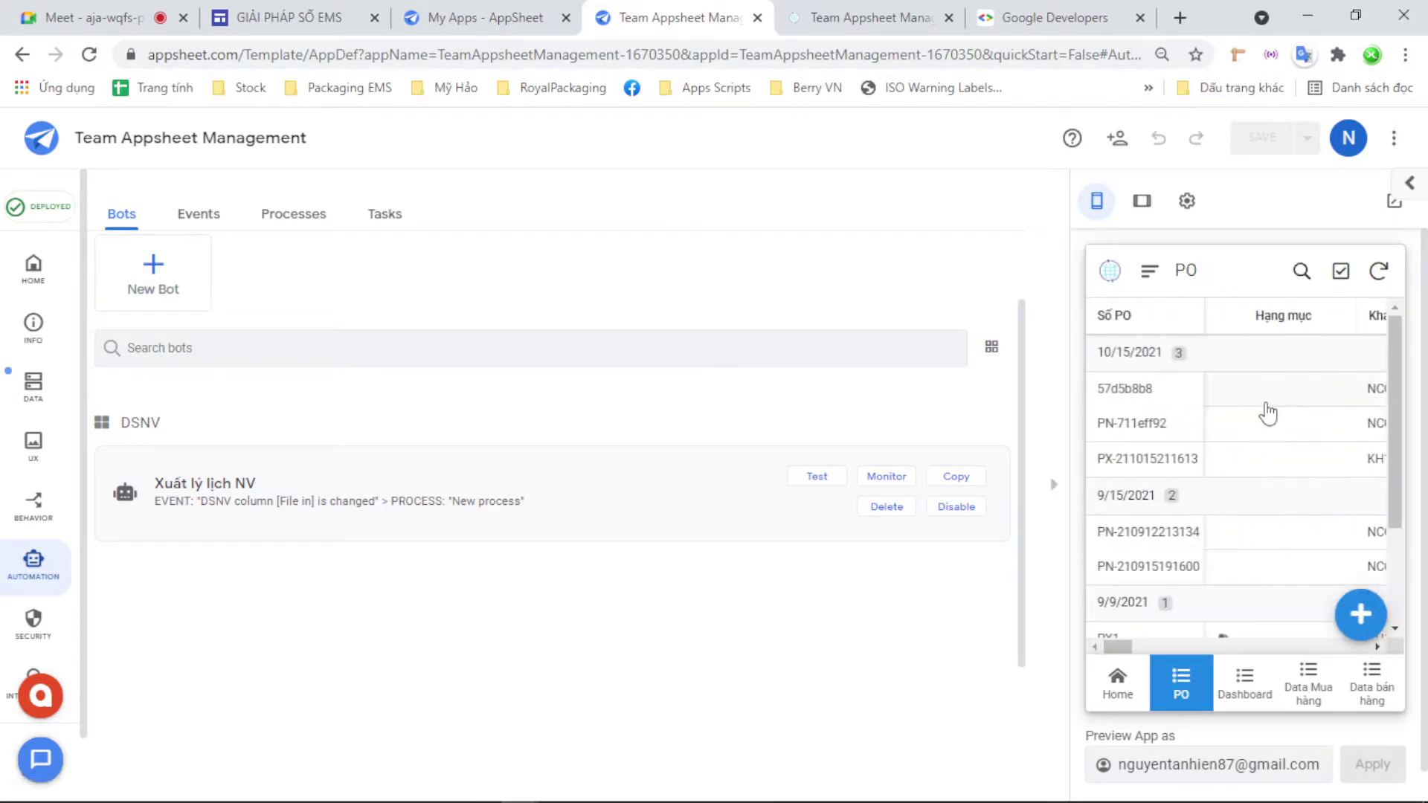
click(1267, 409)
scroll(1268, 417, down, 5)
scroll(1270, 424, down, 3)
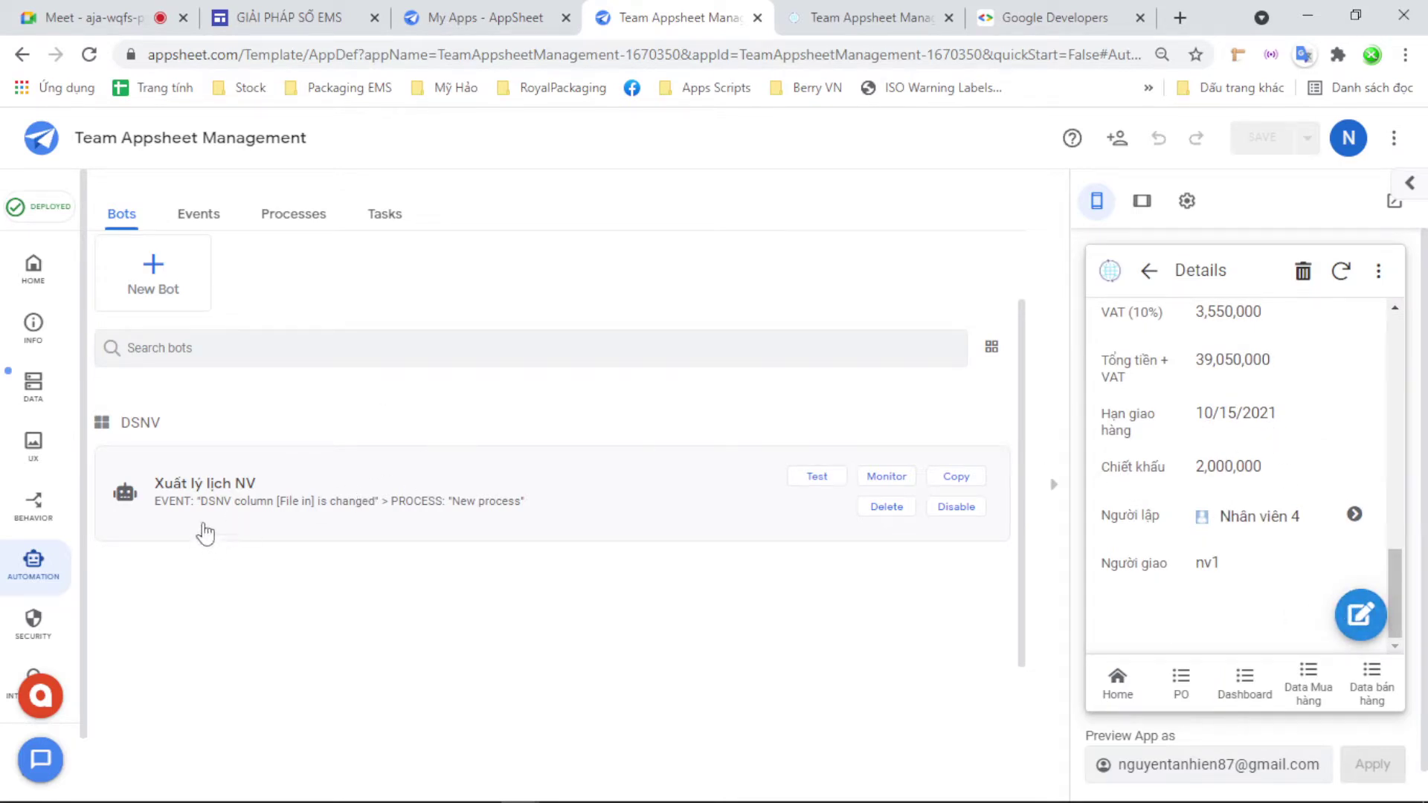
click(34, 385)
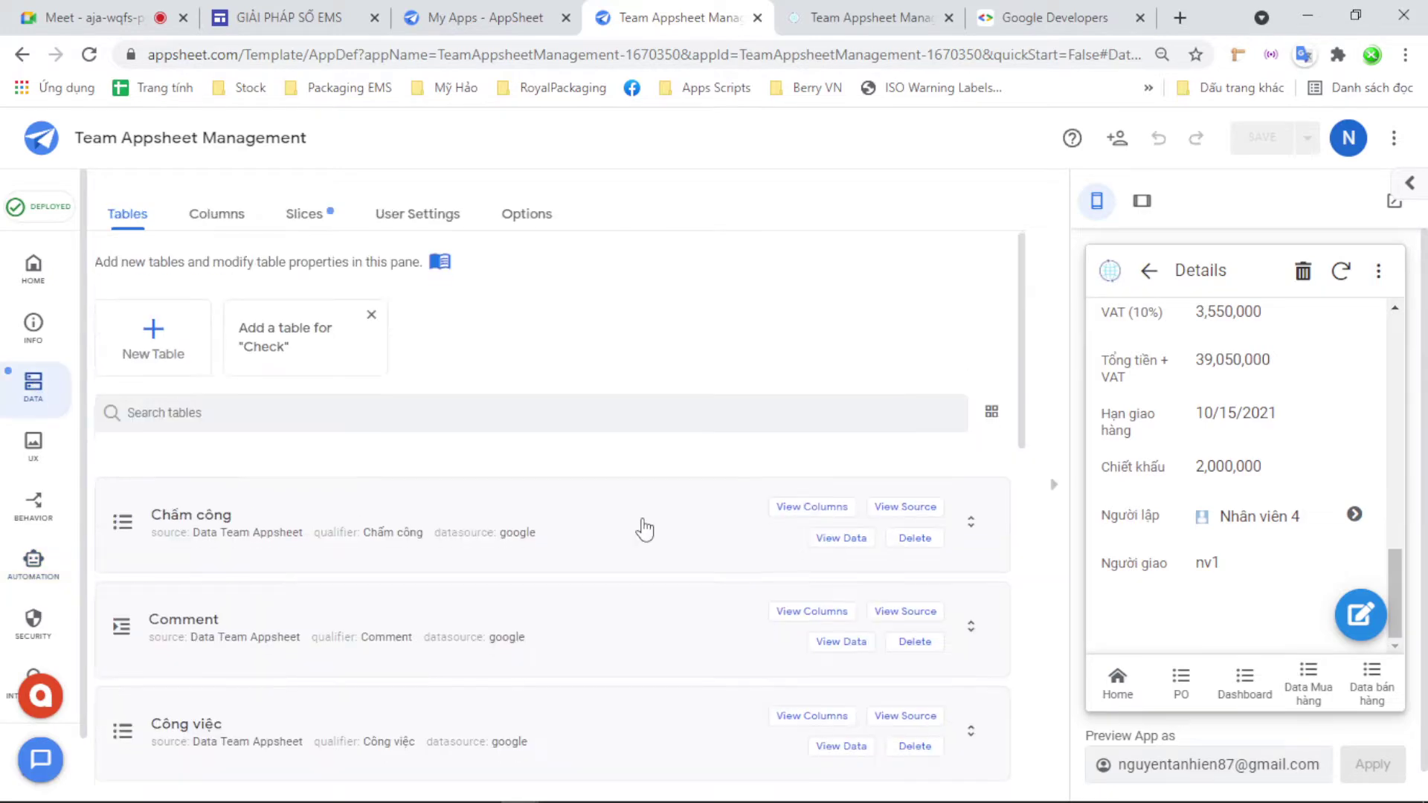
Open the PO table's column settings with the app preview hidden.
scroll(645, 491, down, 2)
scroll(645, 506, down, 2)
scroll(644, 530, down, 2)
scroll(641, 529, down, 2)
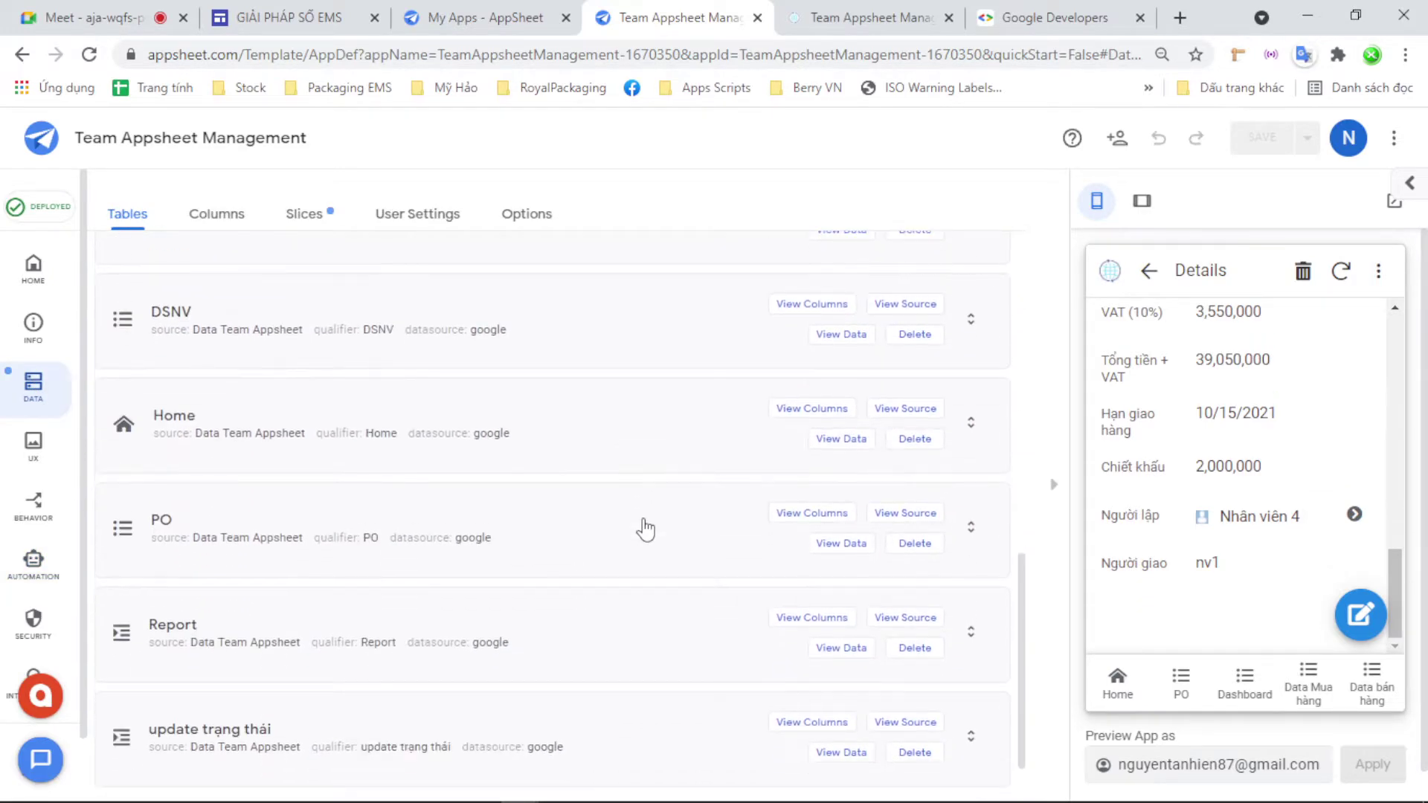
click(791, 521)
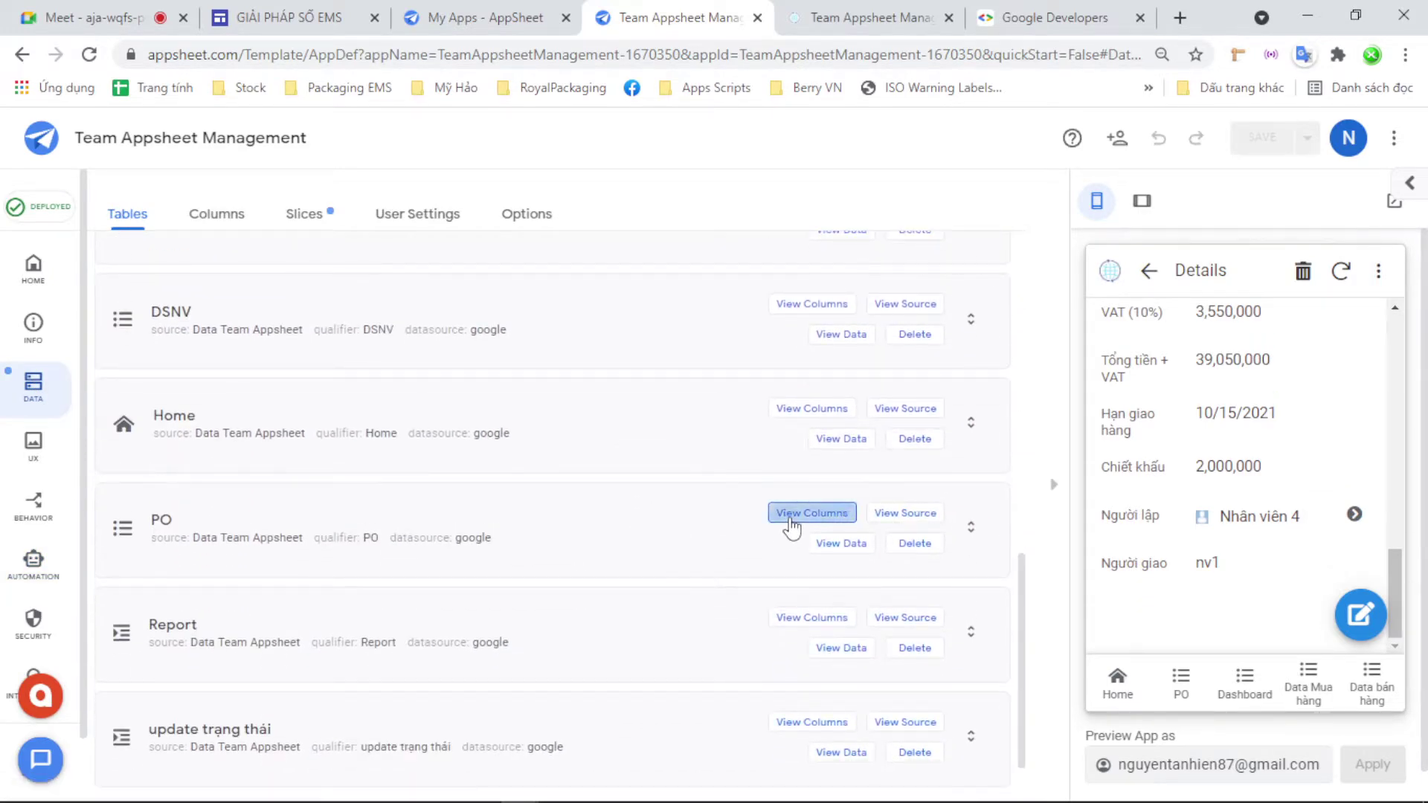
click(1053, 484)
scroll(558, 526, down, 2)
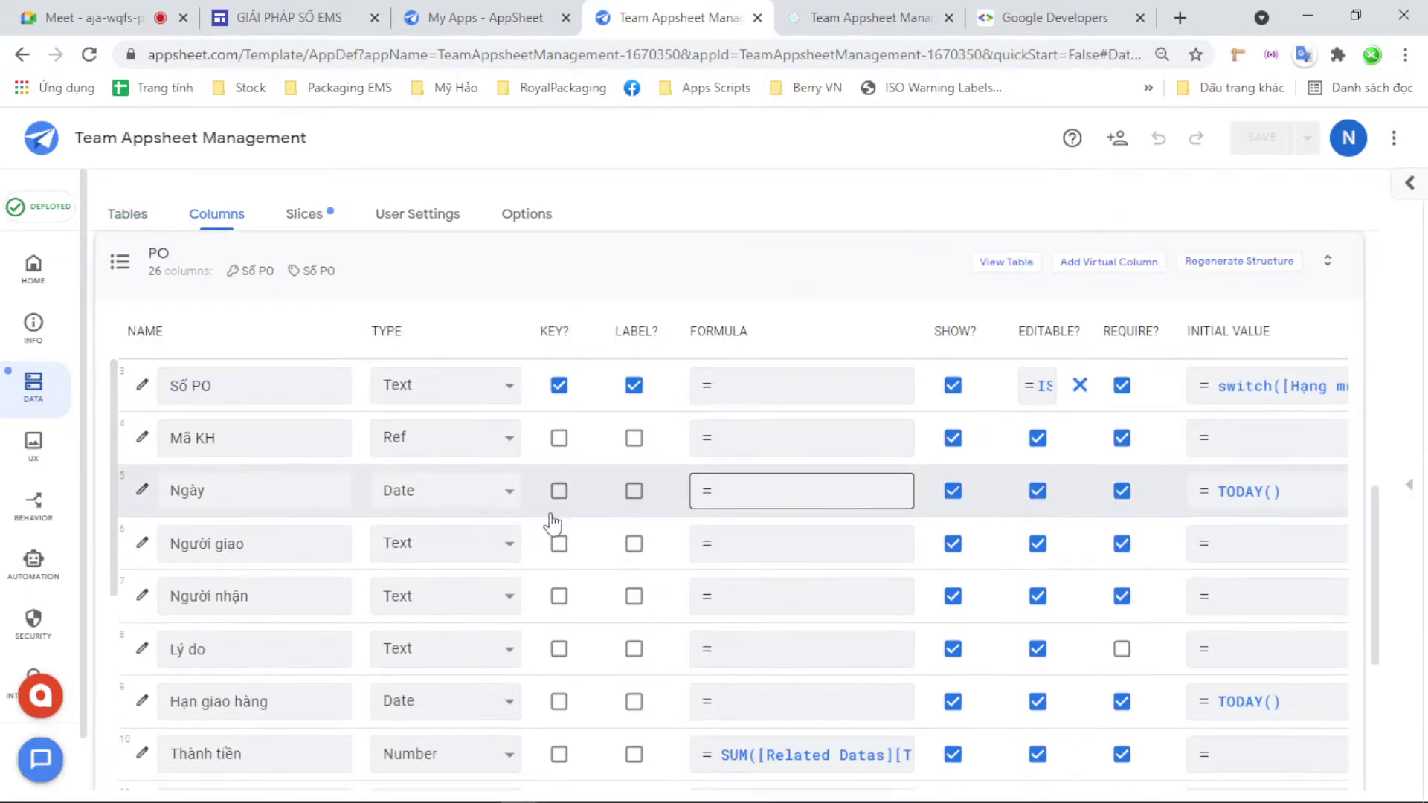
scroll(567, 510, up, 2)
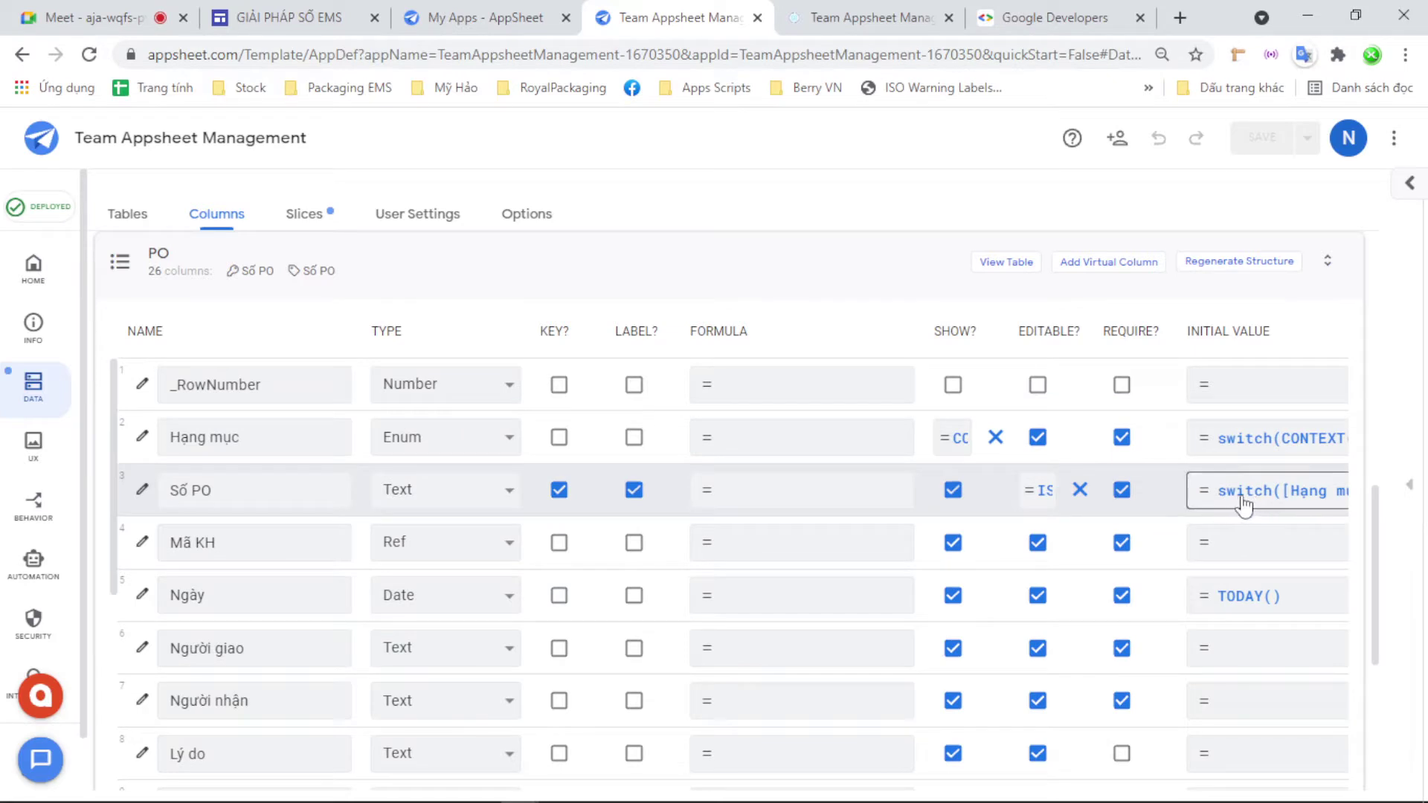
Review the PO columns, selecting the Số PO and Ngày cập nhật column names.
click(181, 550)
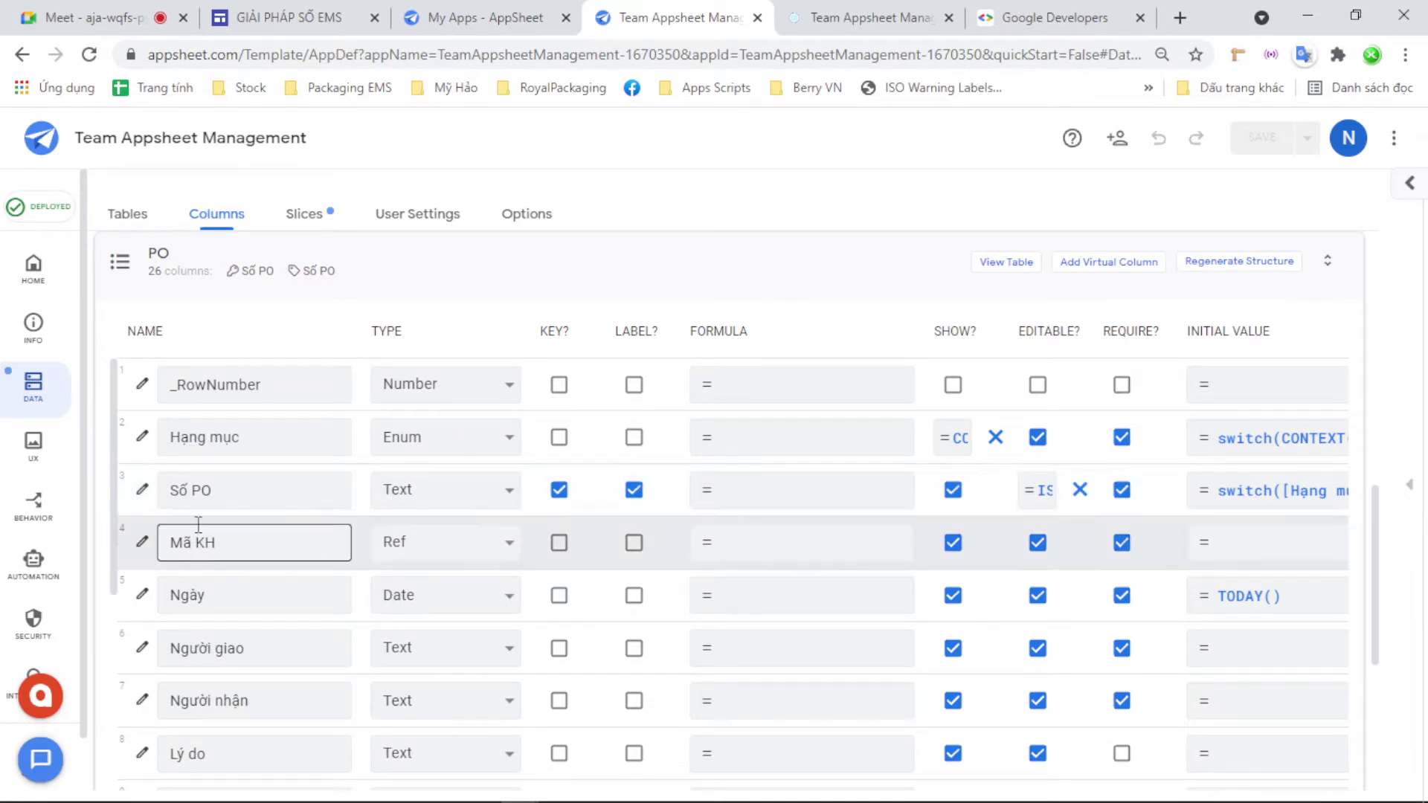
click(258, 488)
double_click(258, 488)
scroll(670, 558, down, 2)
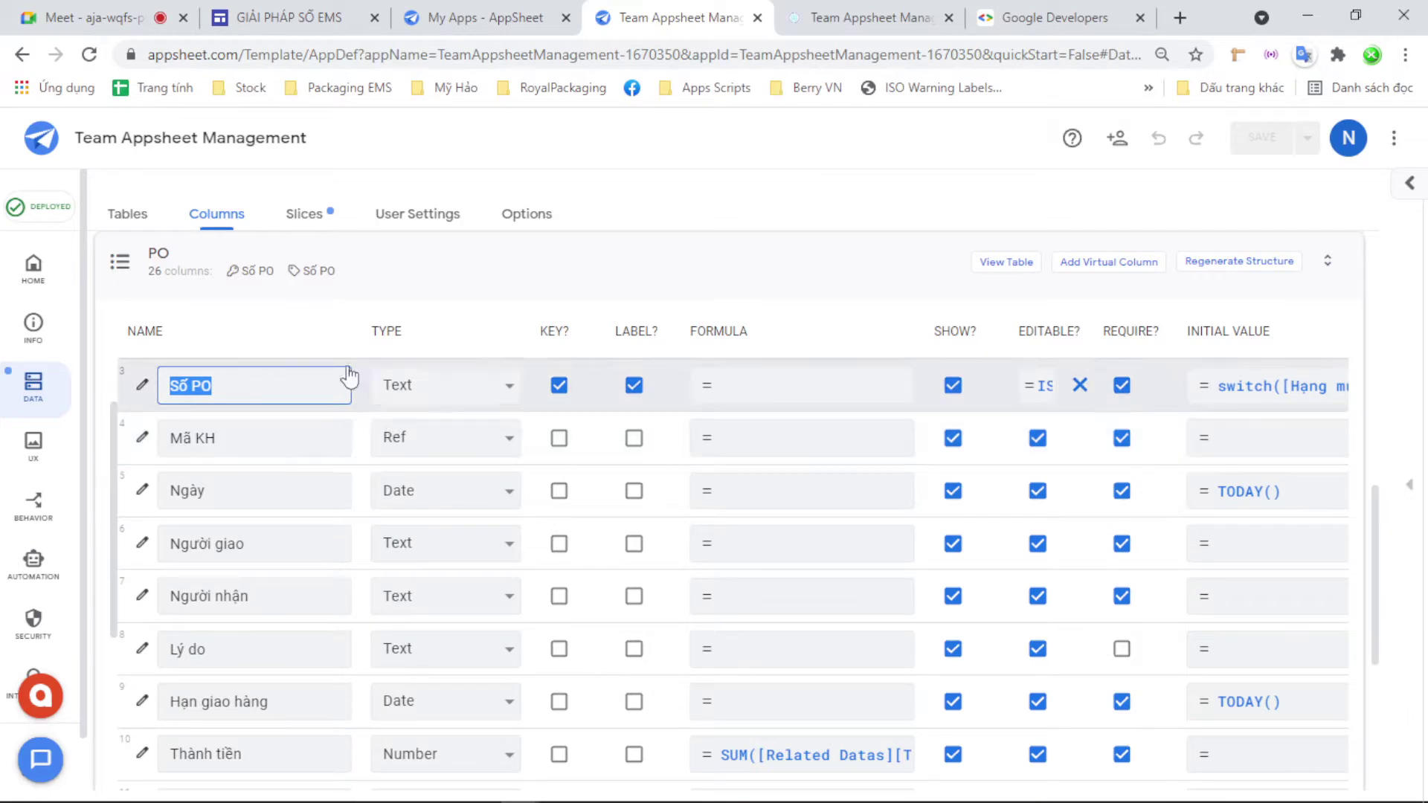
scroll(379, 539, down, 2)
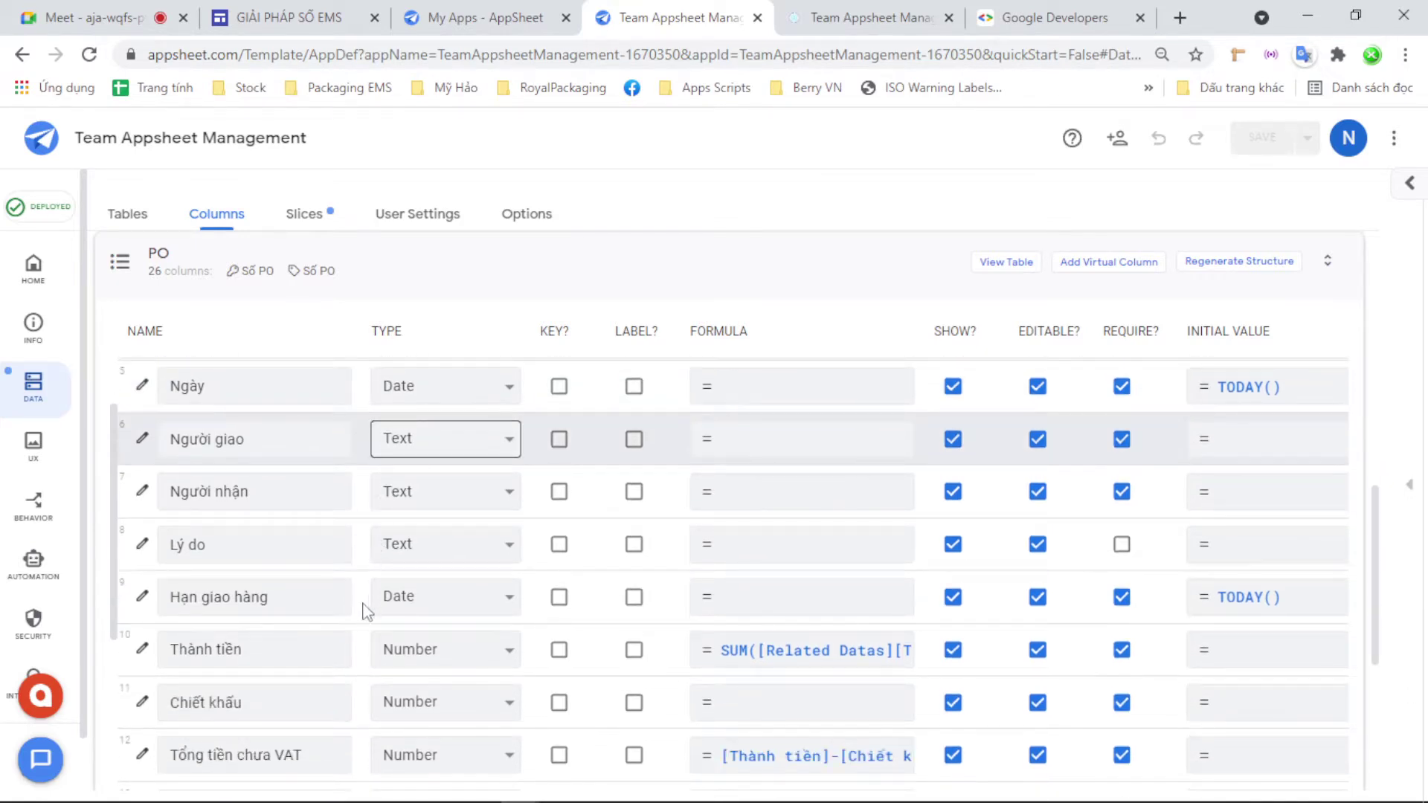
scroll(364, 612, down, 4)
scroll(855, 636, down, 4)
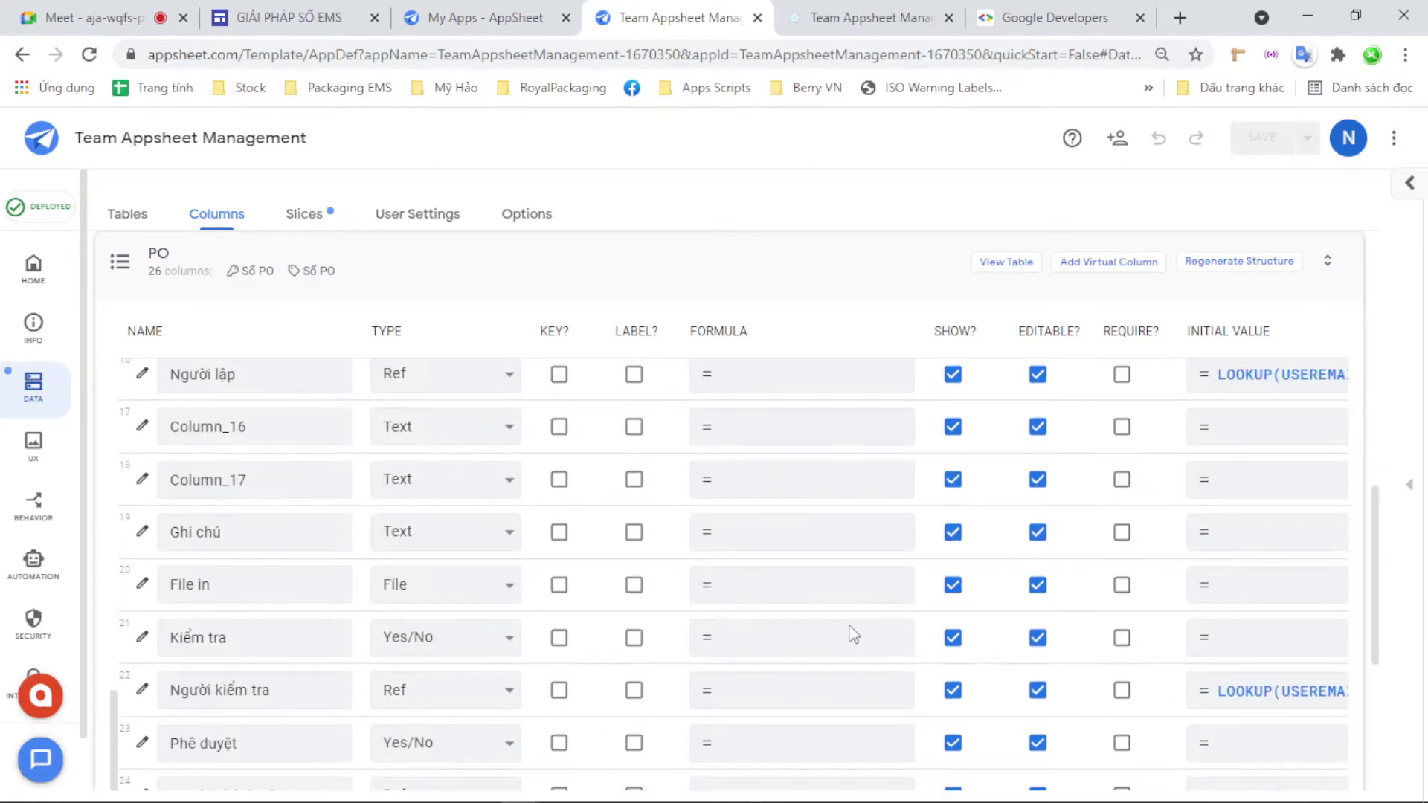
scroll(844, 634, up, 1)
drag(1377, 595, 1380, 707)
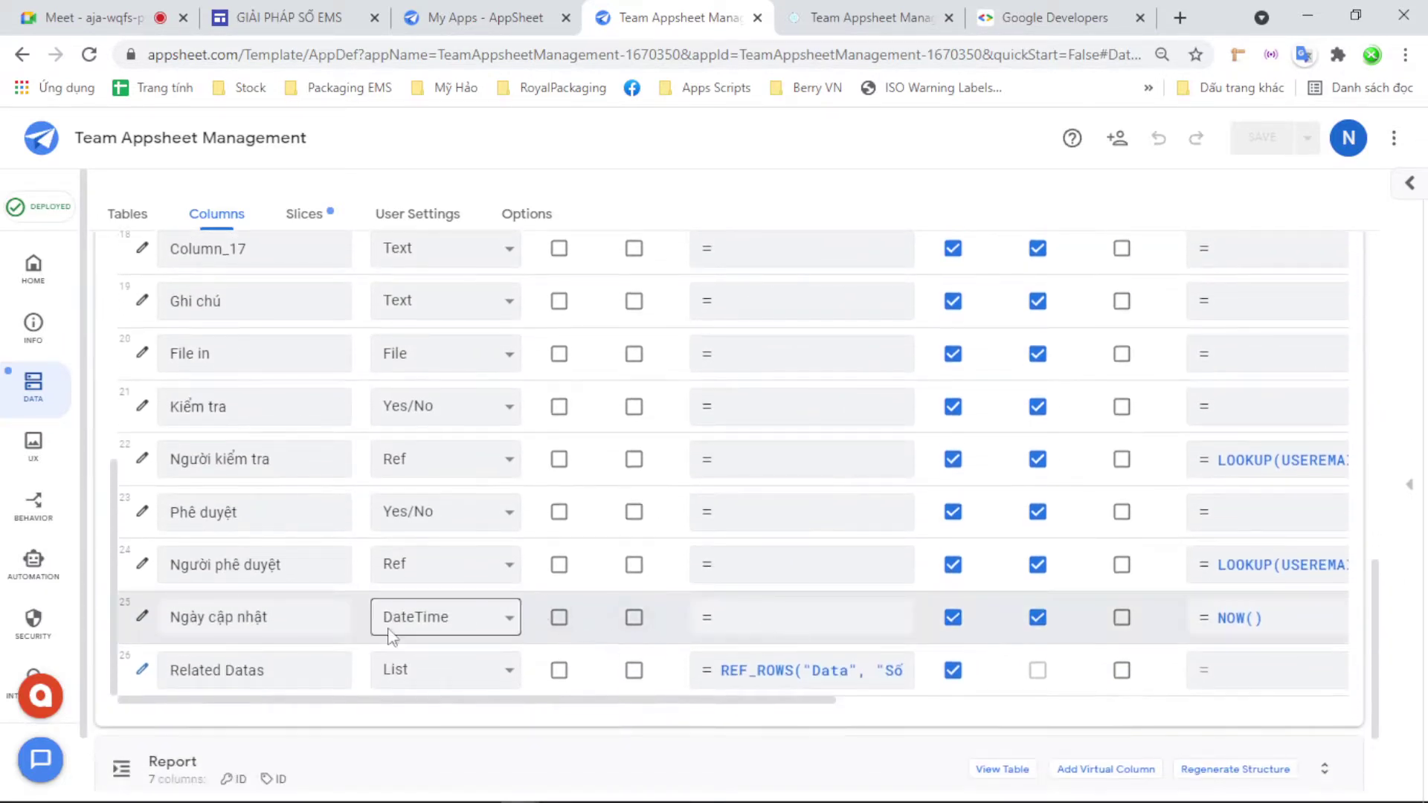
click(293, 621)
drag(293, 620, 142, 628)
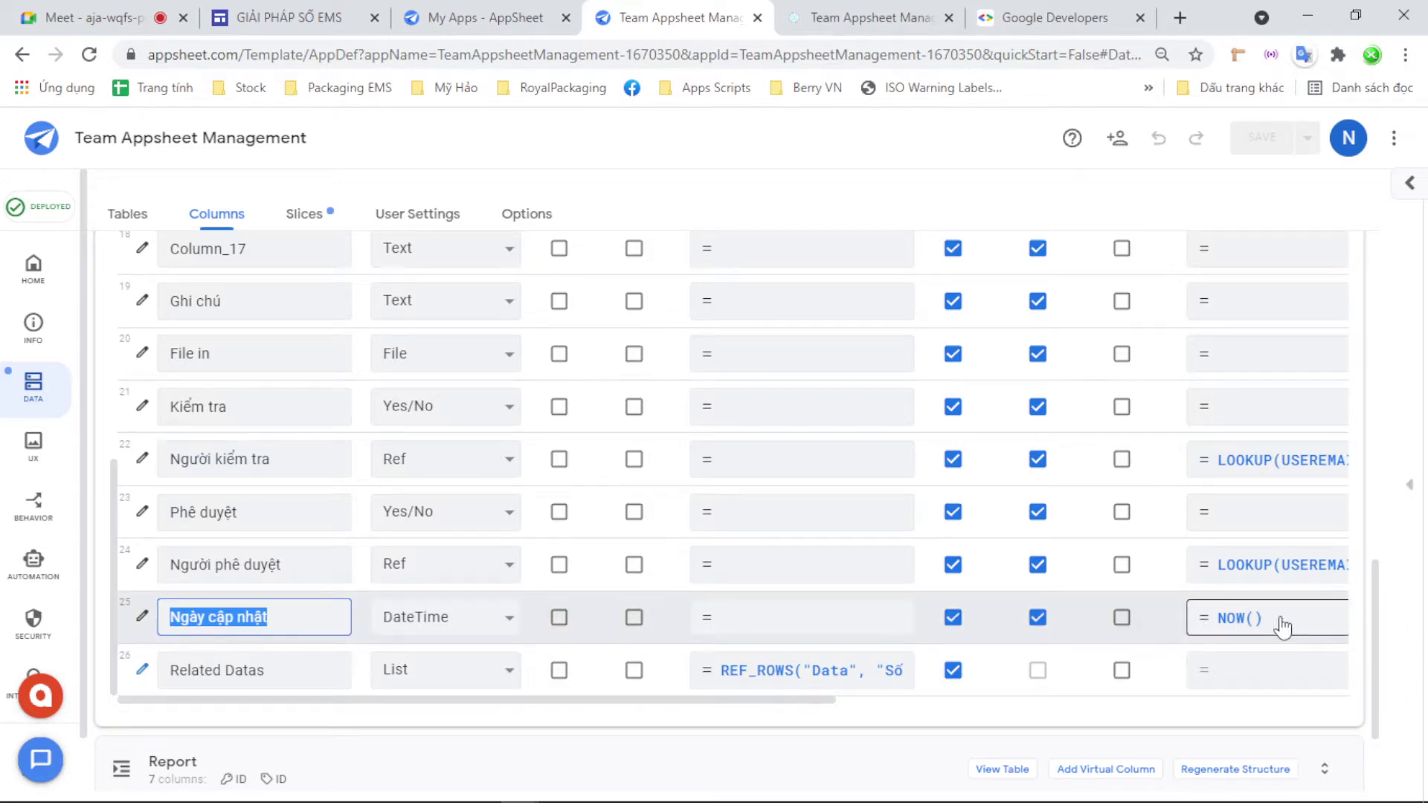
drag(1377, 665, 1367, 312)
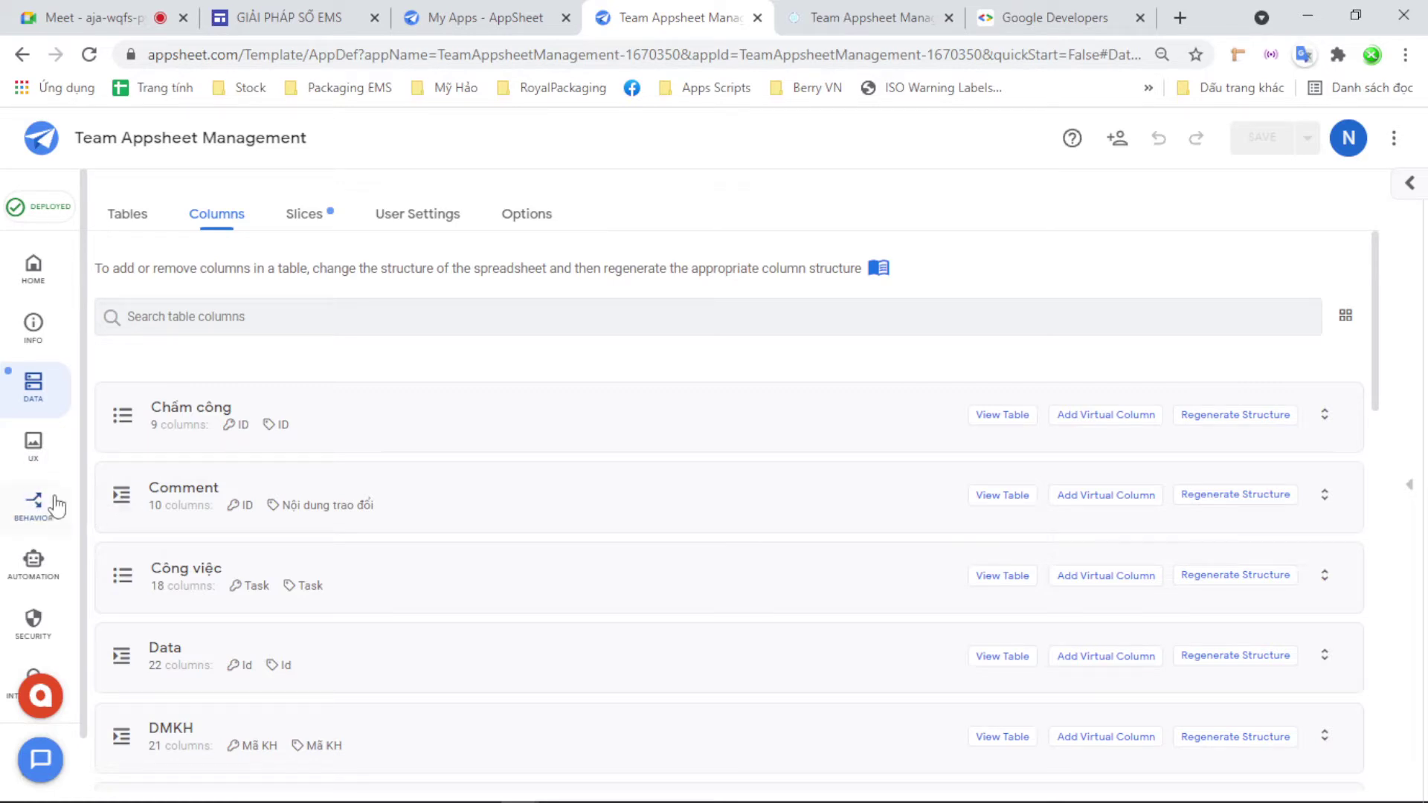
Create a new action on the PO table named 'Ghi phiếu NX'.
click(54, 506)
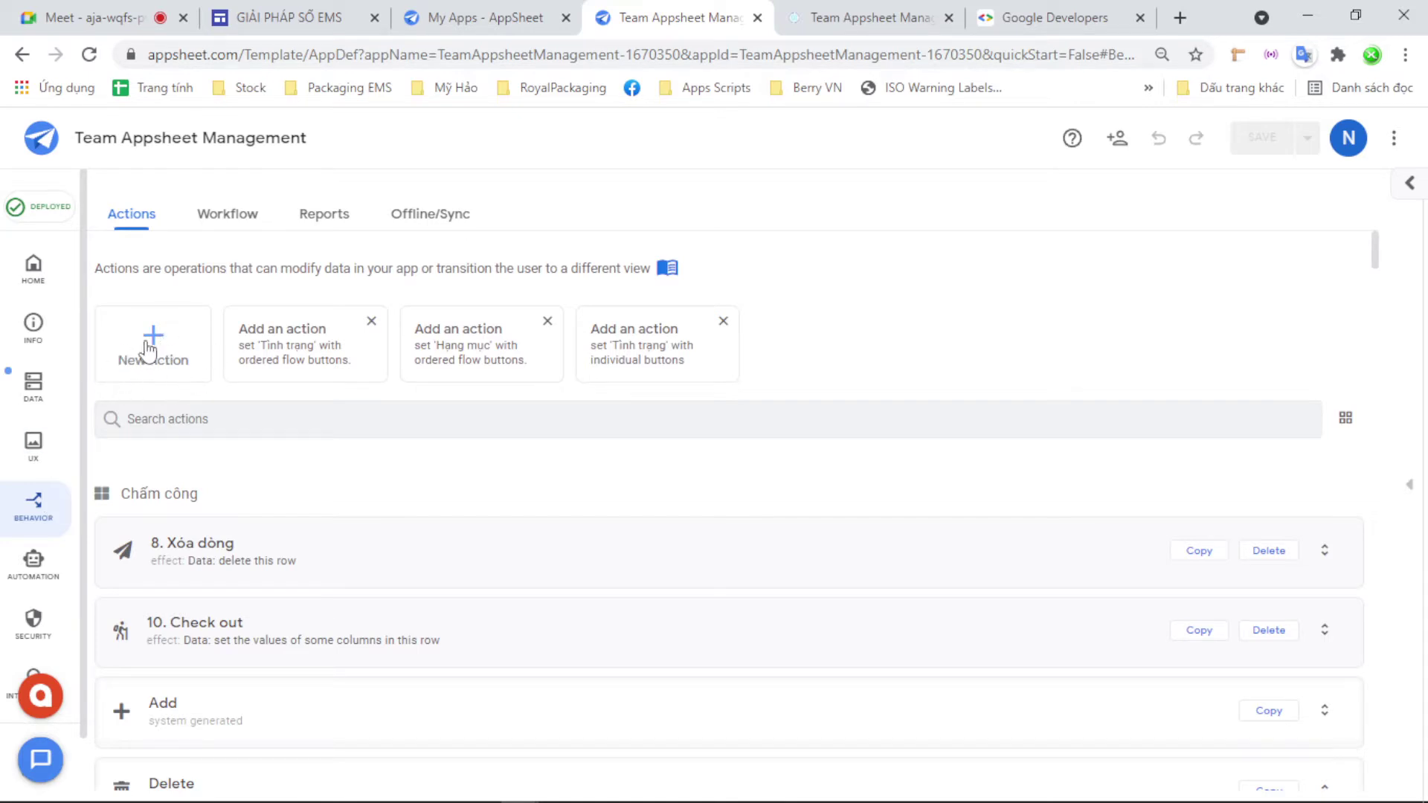
click(146, 350)
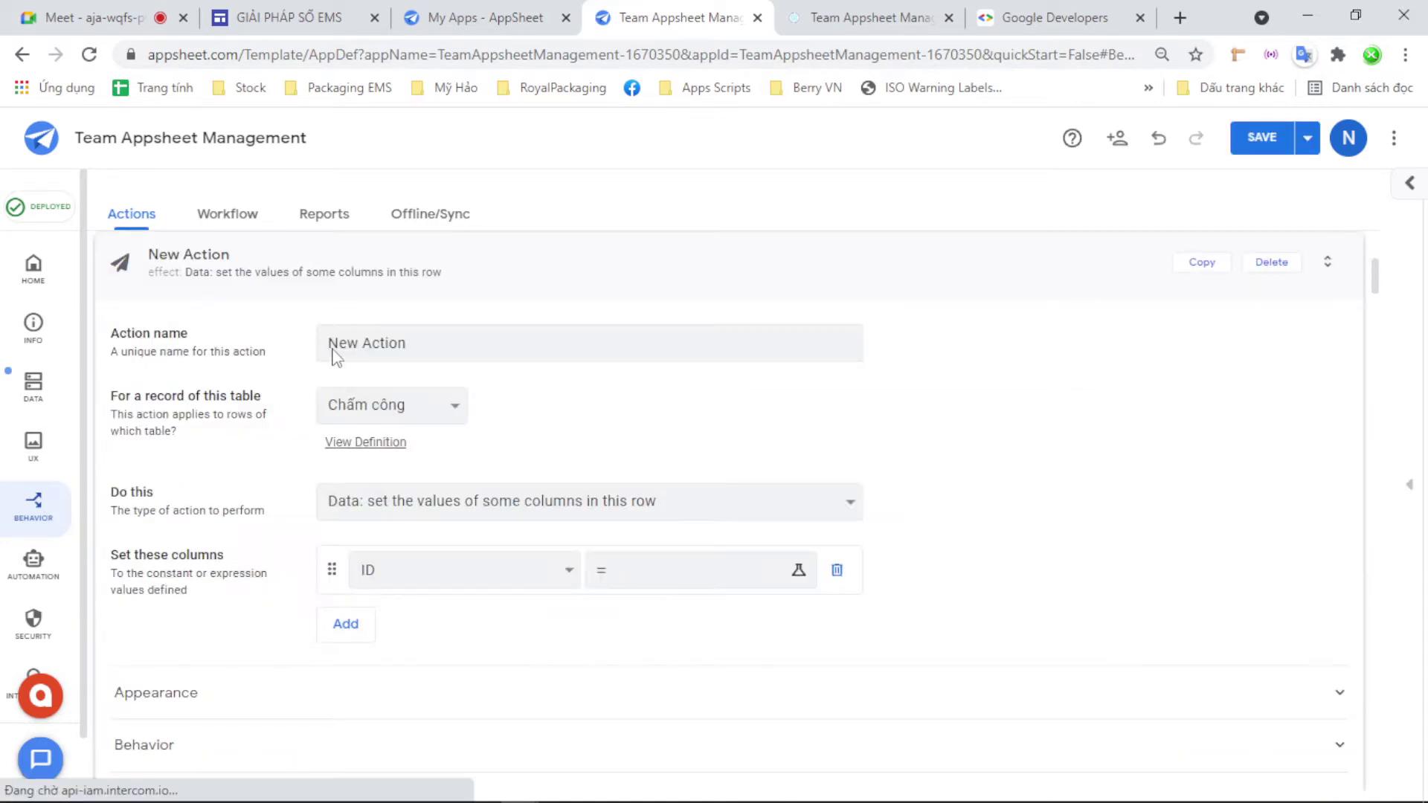
click(465, 341)
key(ctrl+a)
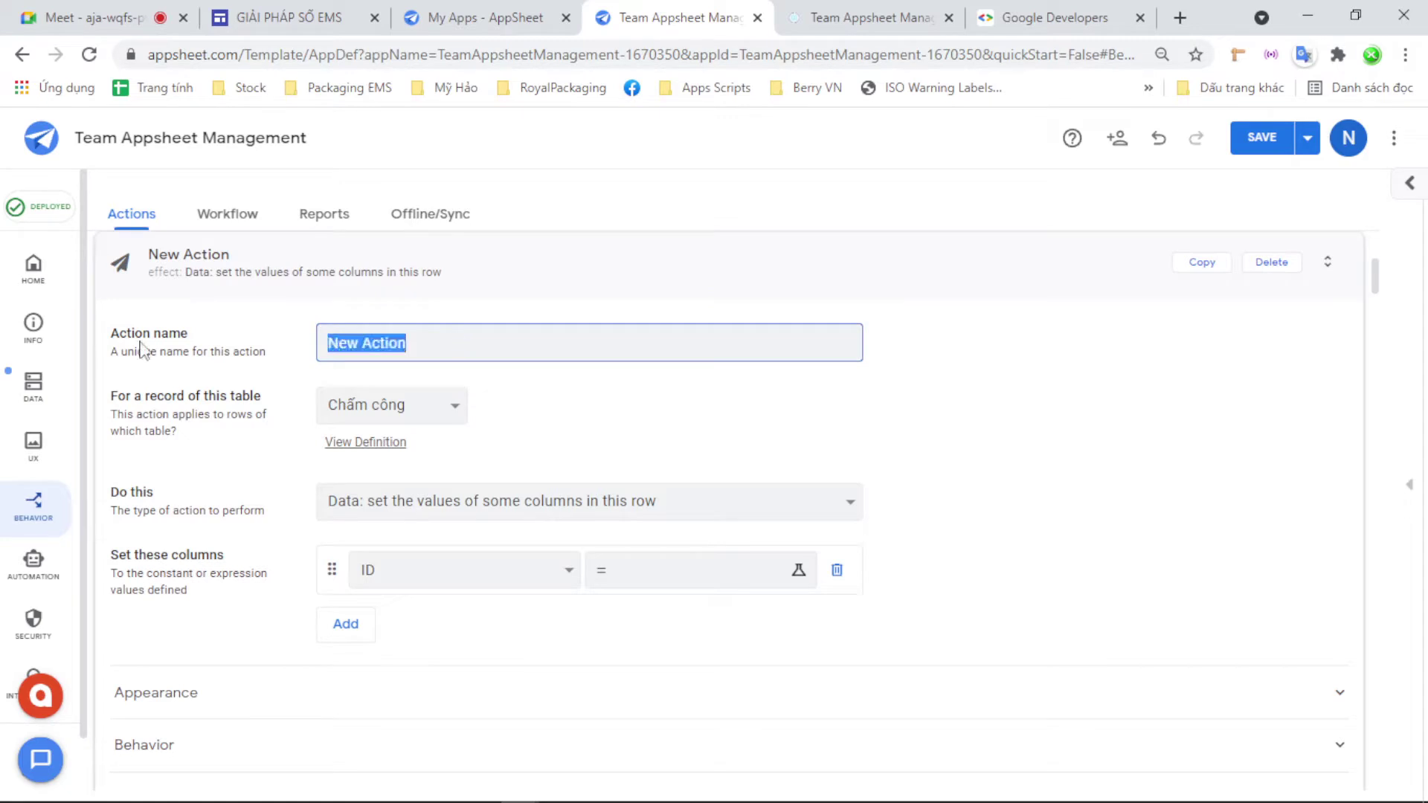
text(Ghi phiếu NX)
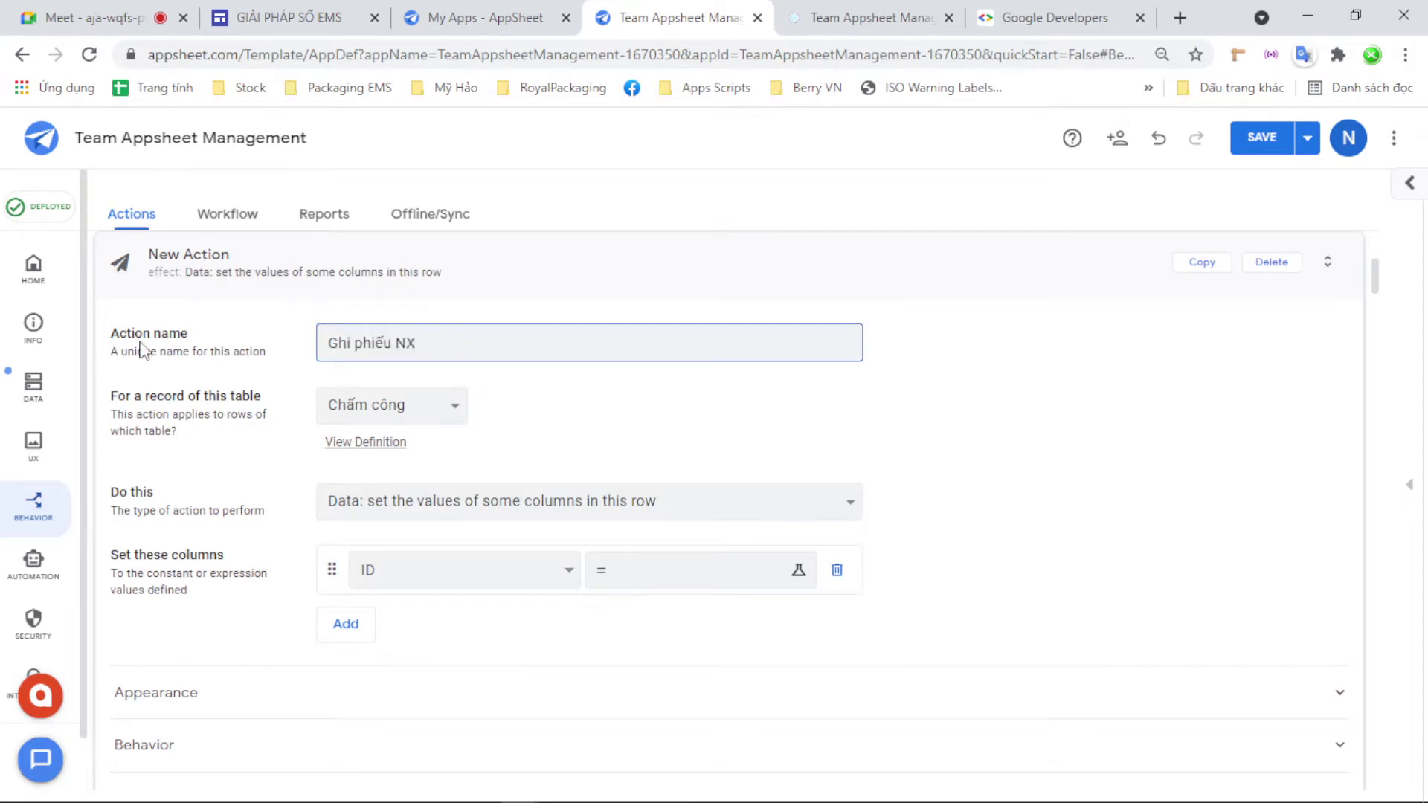
click(144, 350)
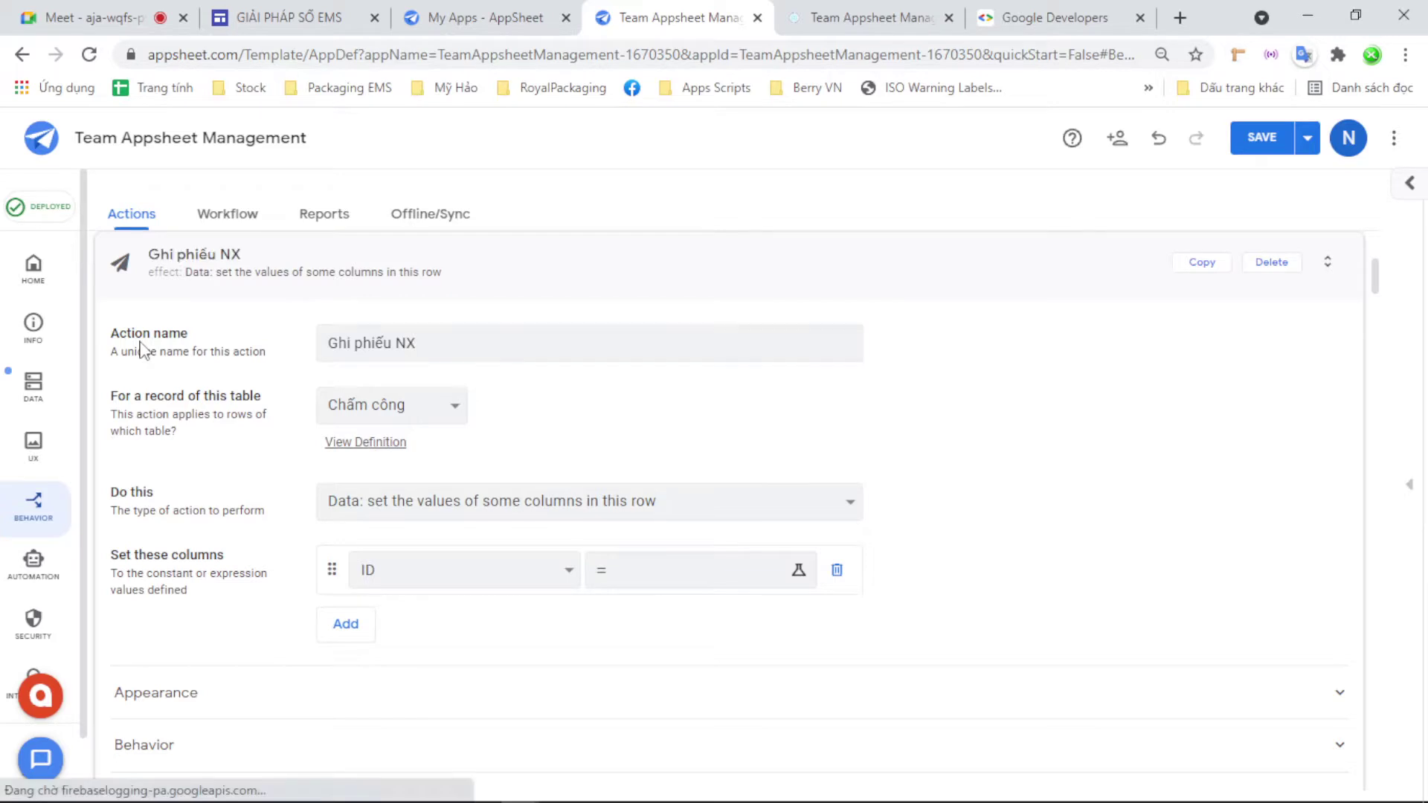
click(362, 401)
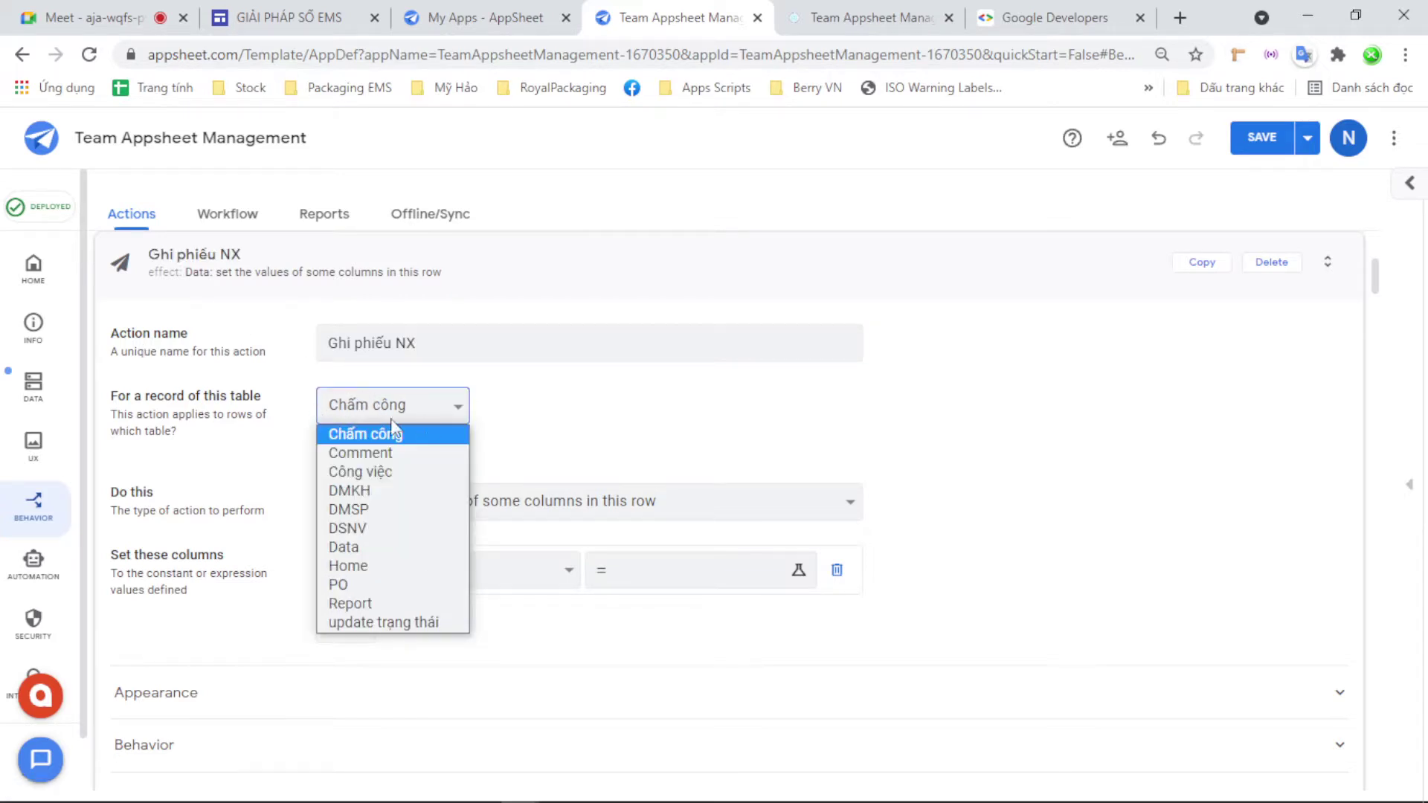
key(Escape)
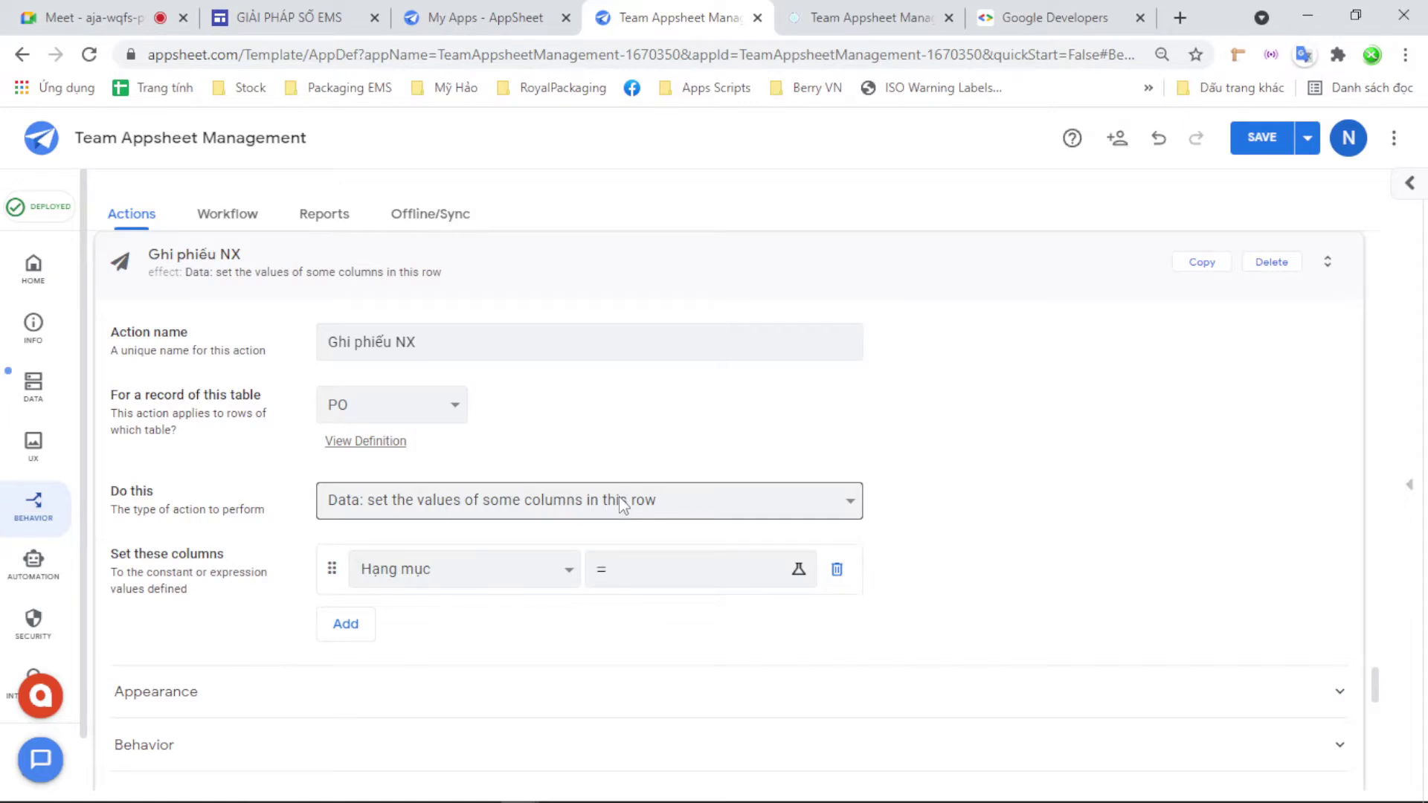
Set the action's column to Ngày cập nhật instead of File in, and begin its value.
click(510, 569)
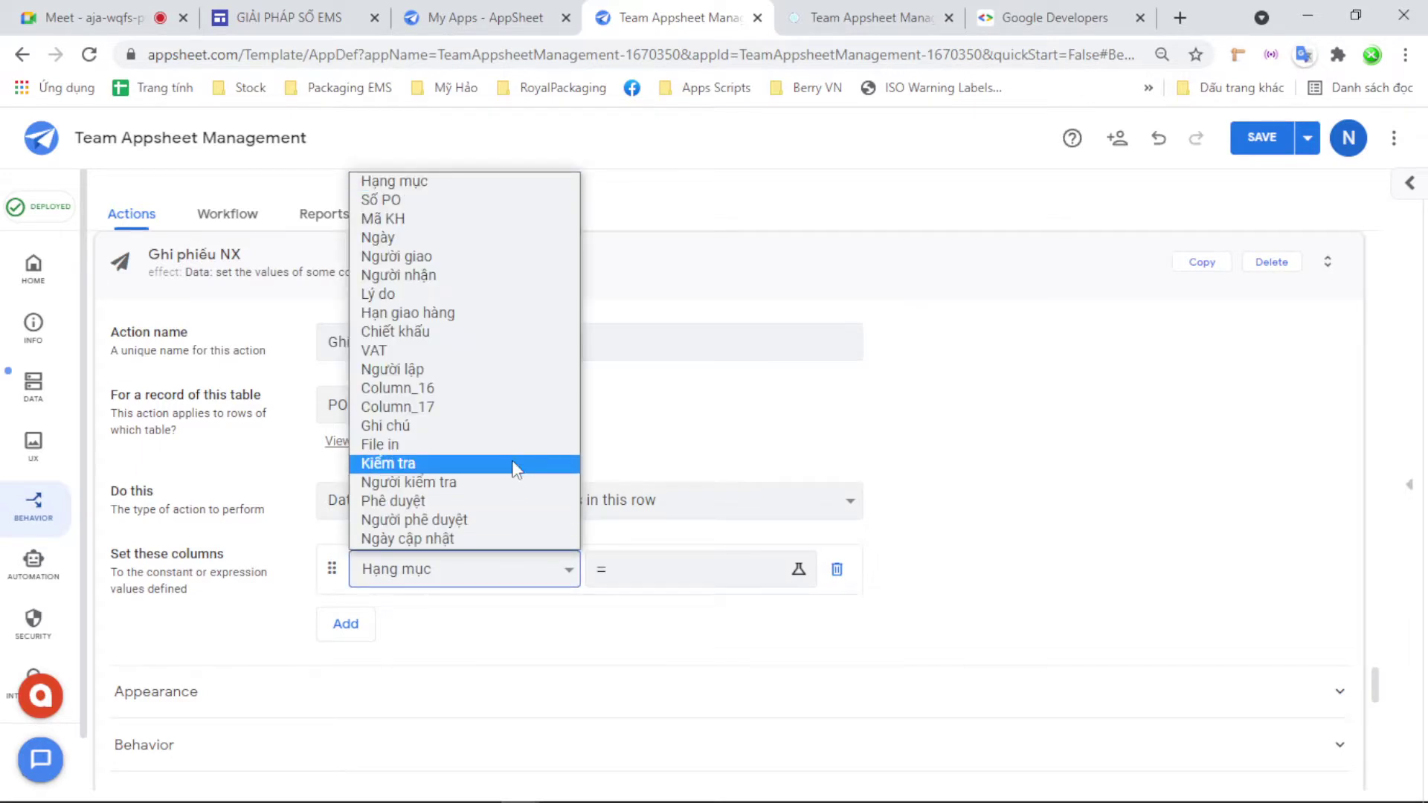
click(478, 445)
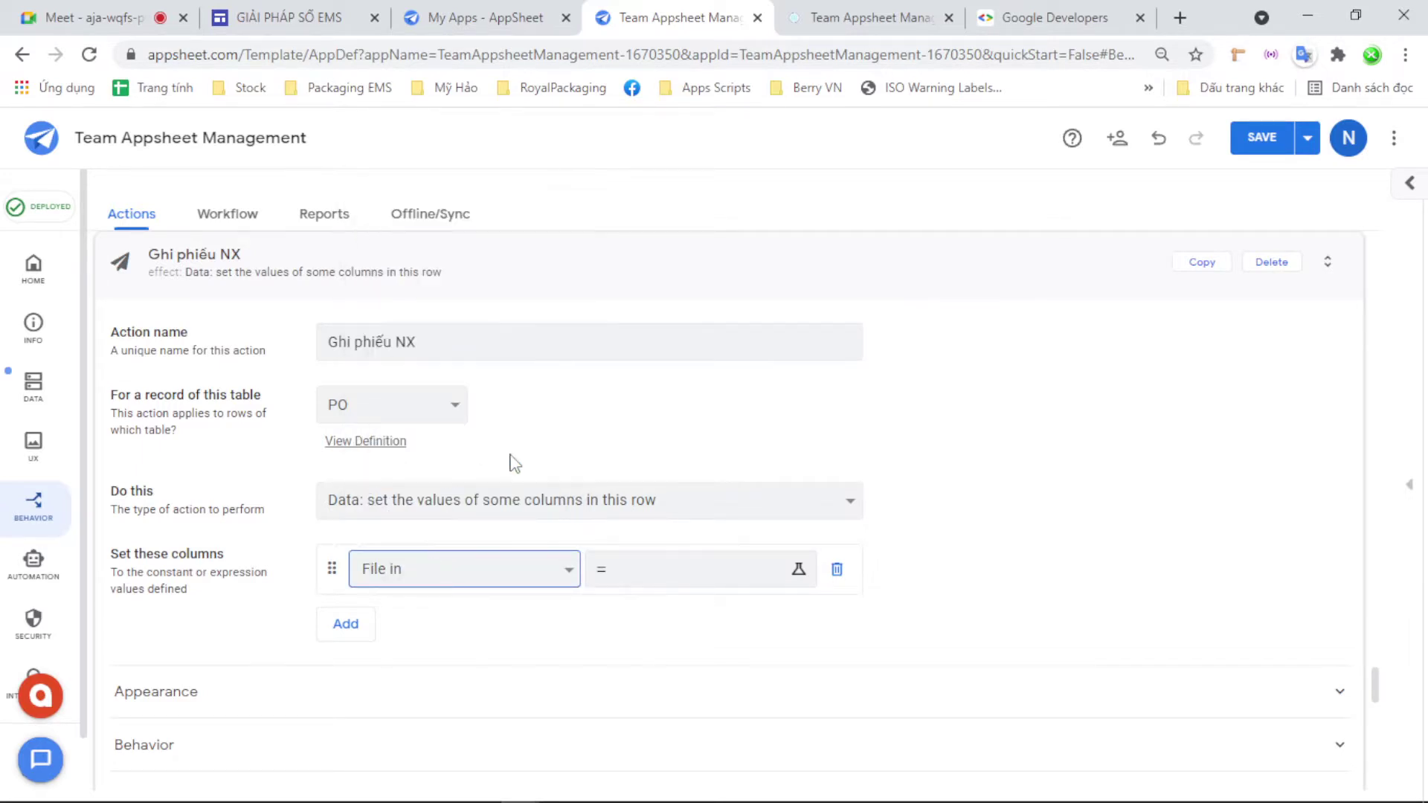
click(445, 581)
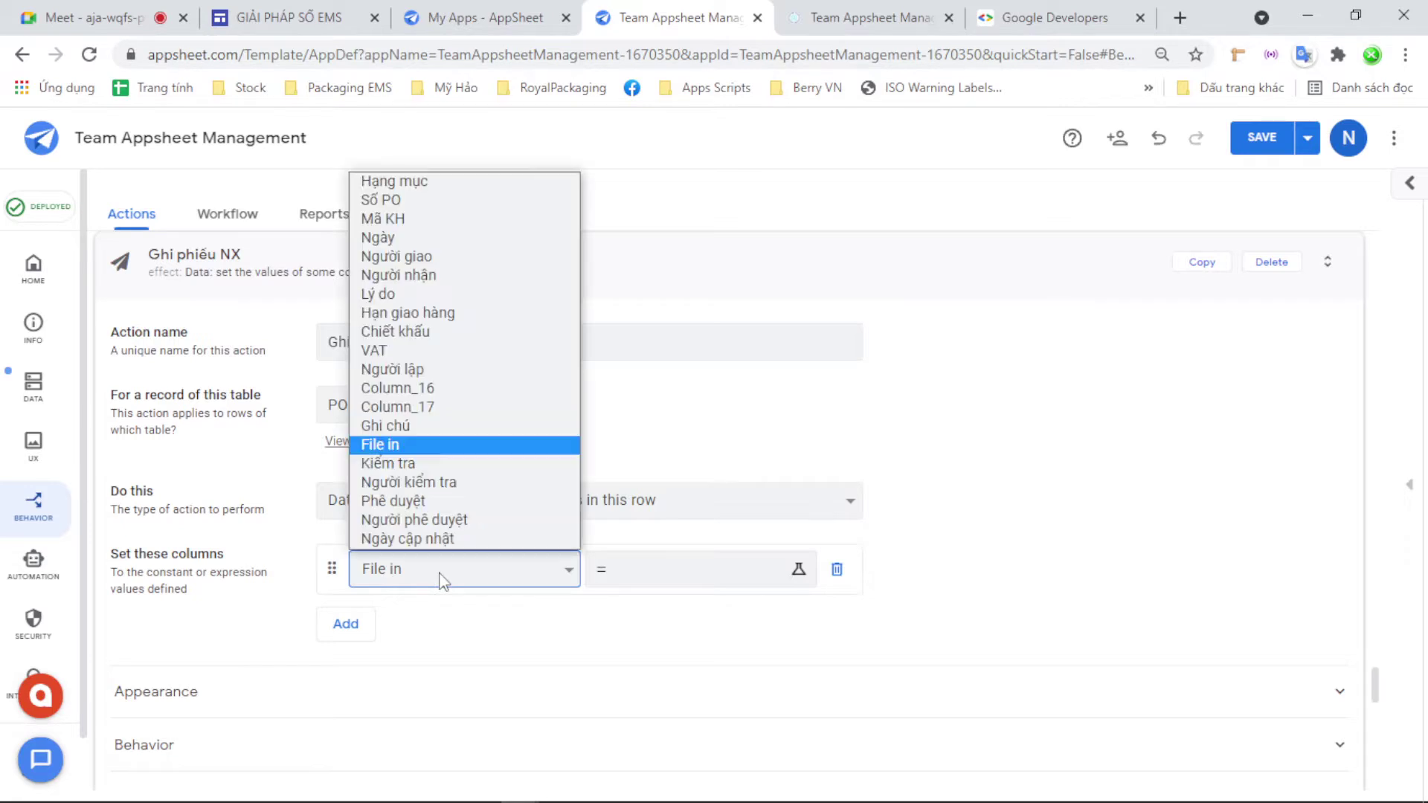
click(446, 539)
click(644, 581)
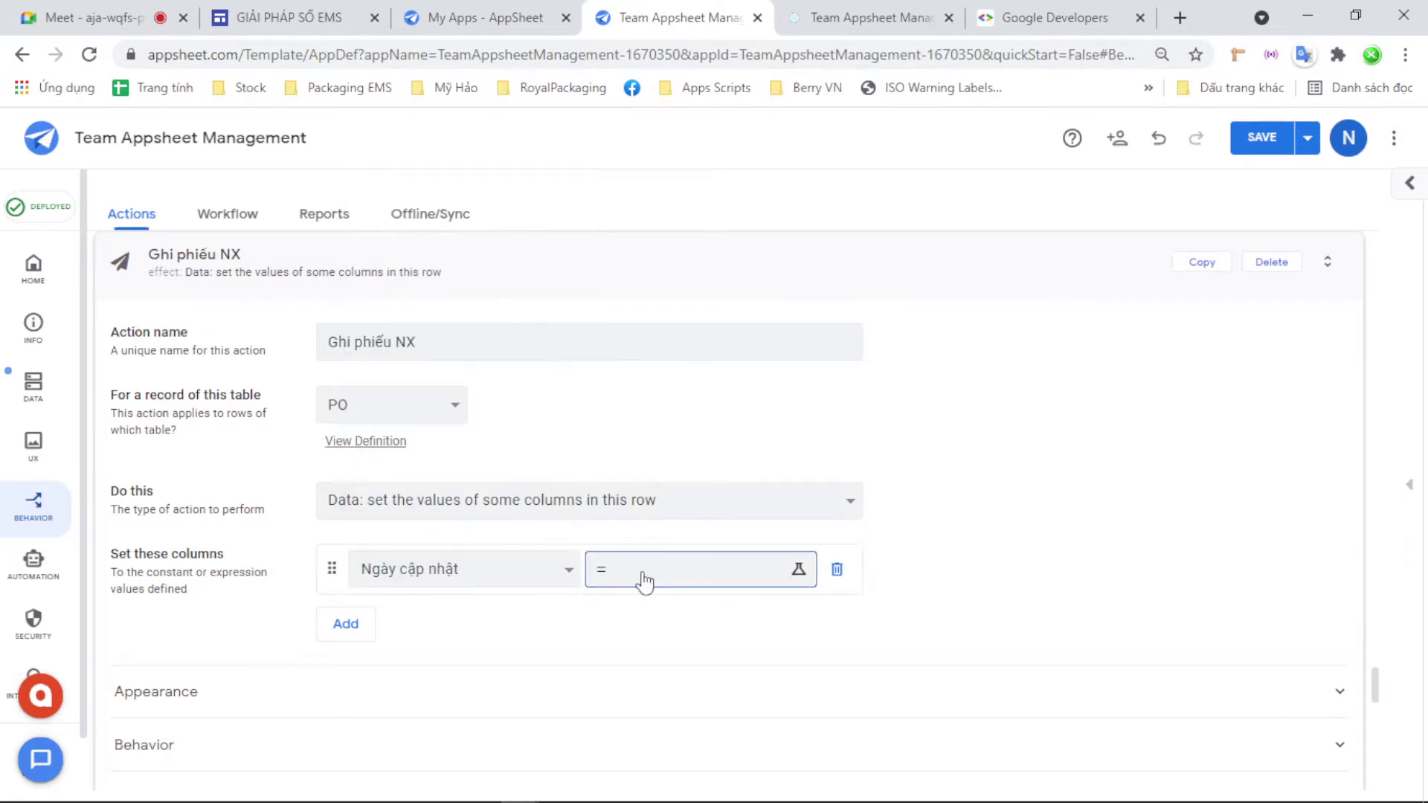
Set the Ngày cập nhật value expression to NOW().
click(644, 581)
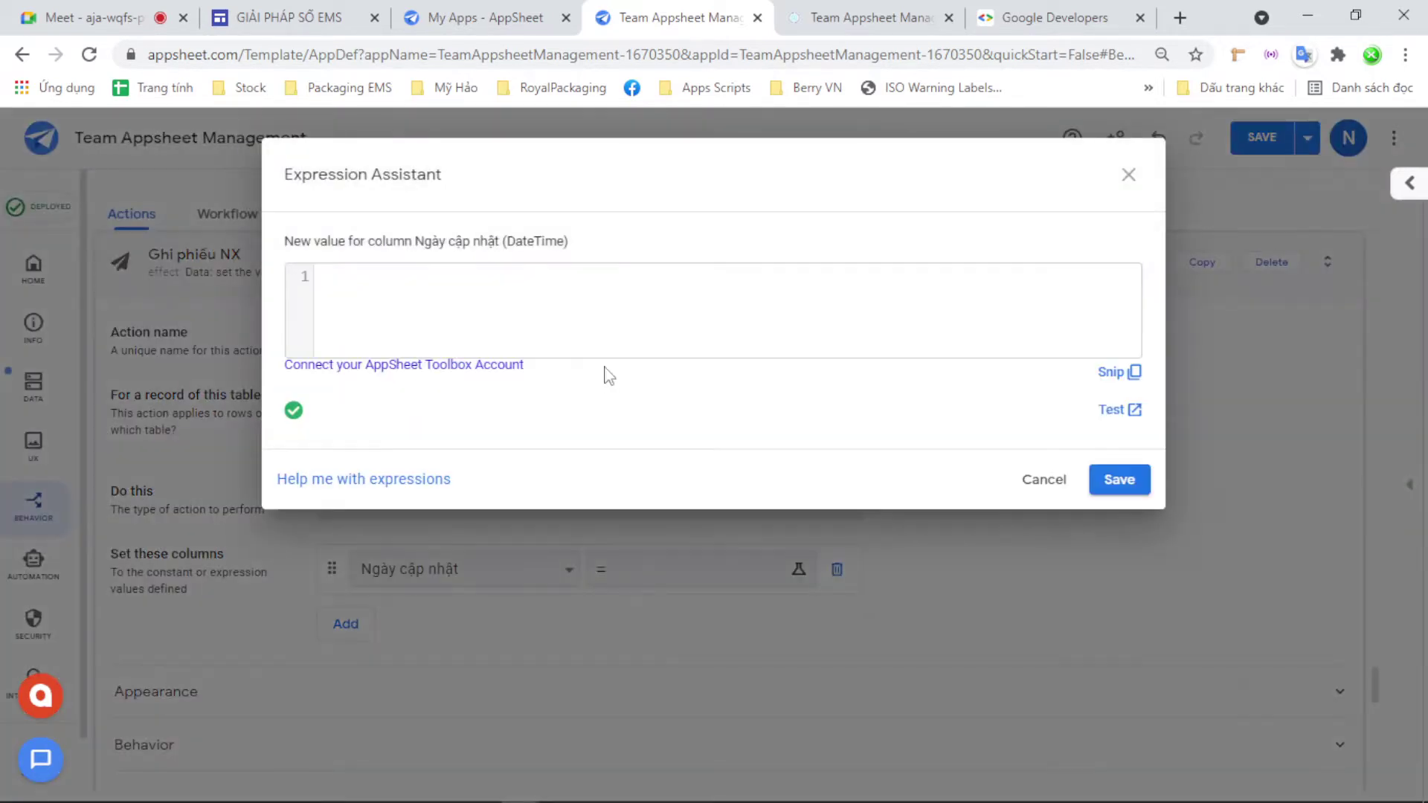
text(now)
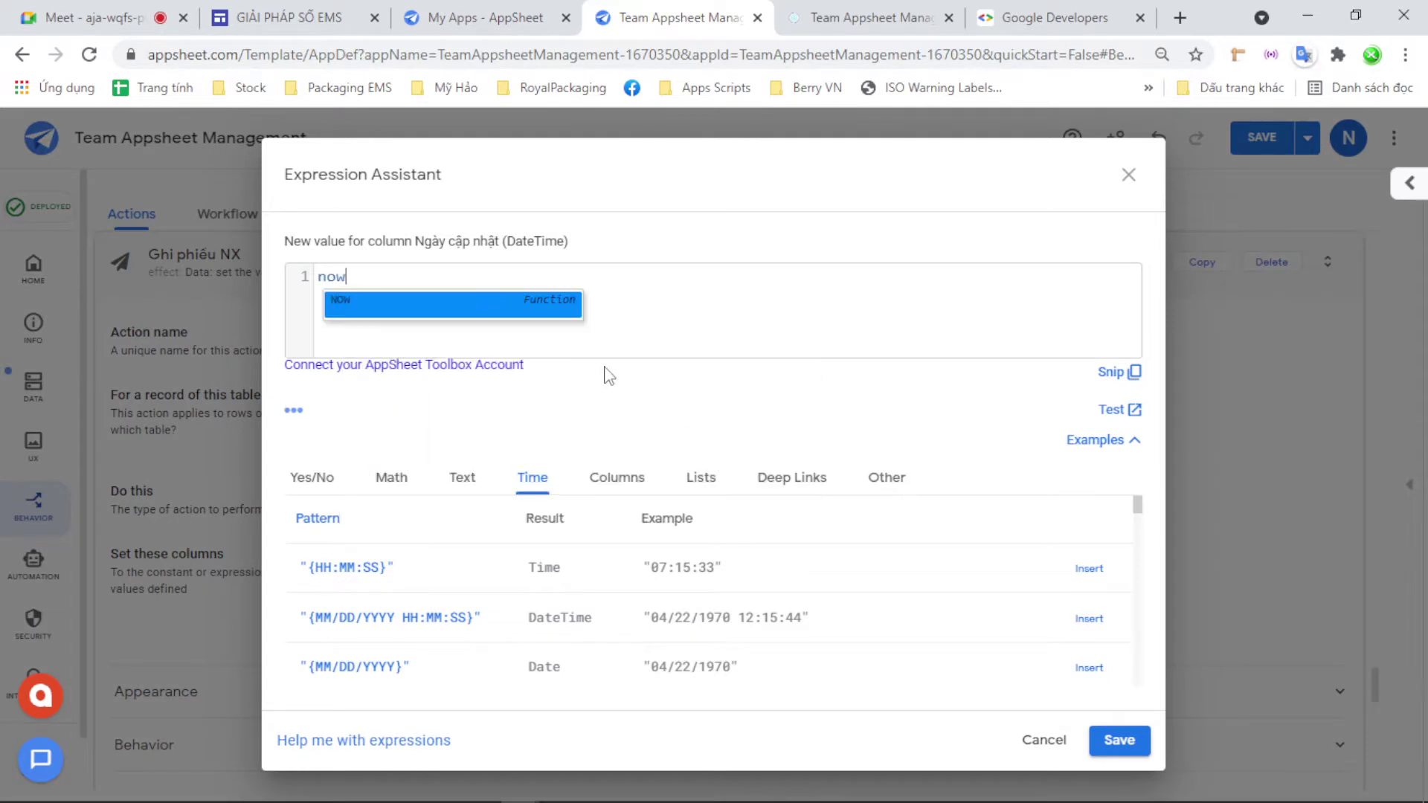
key(Return)
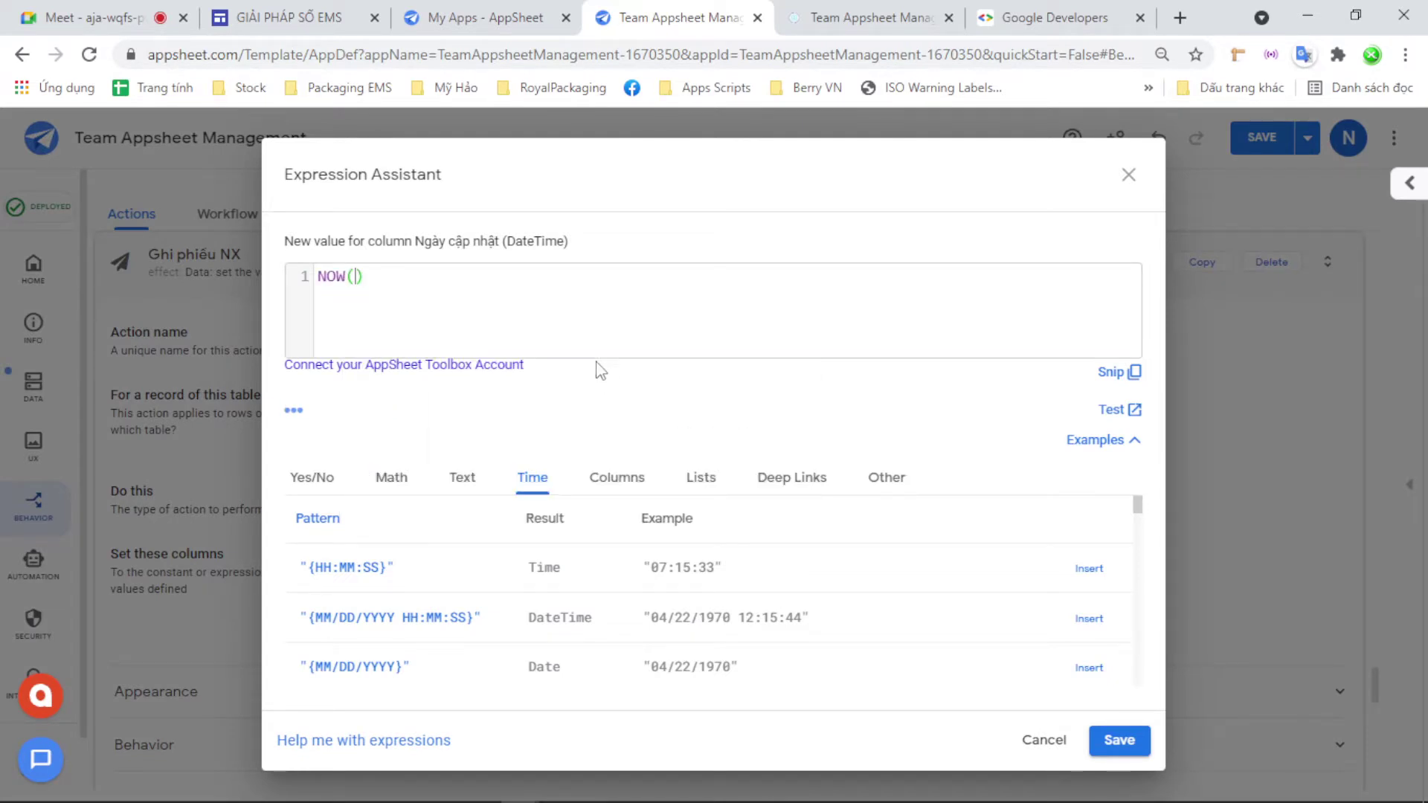
click(1129, 746)
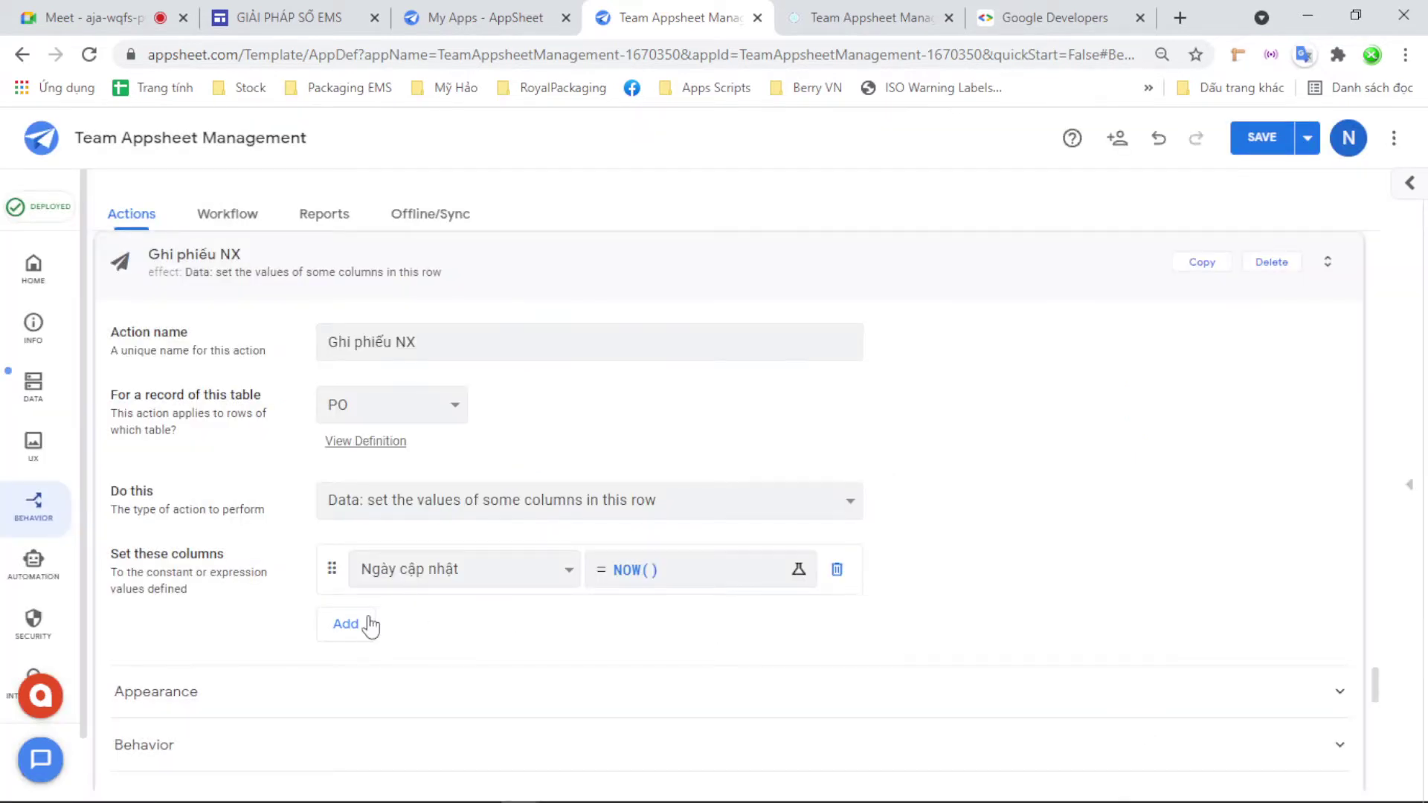
Add a second column-to-set row for File in, leaving its expression empty.
click(363, 623)
click(411, 611)
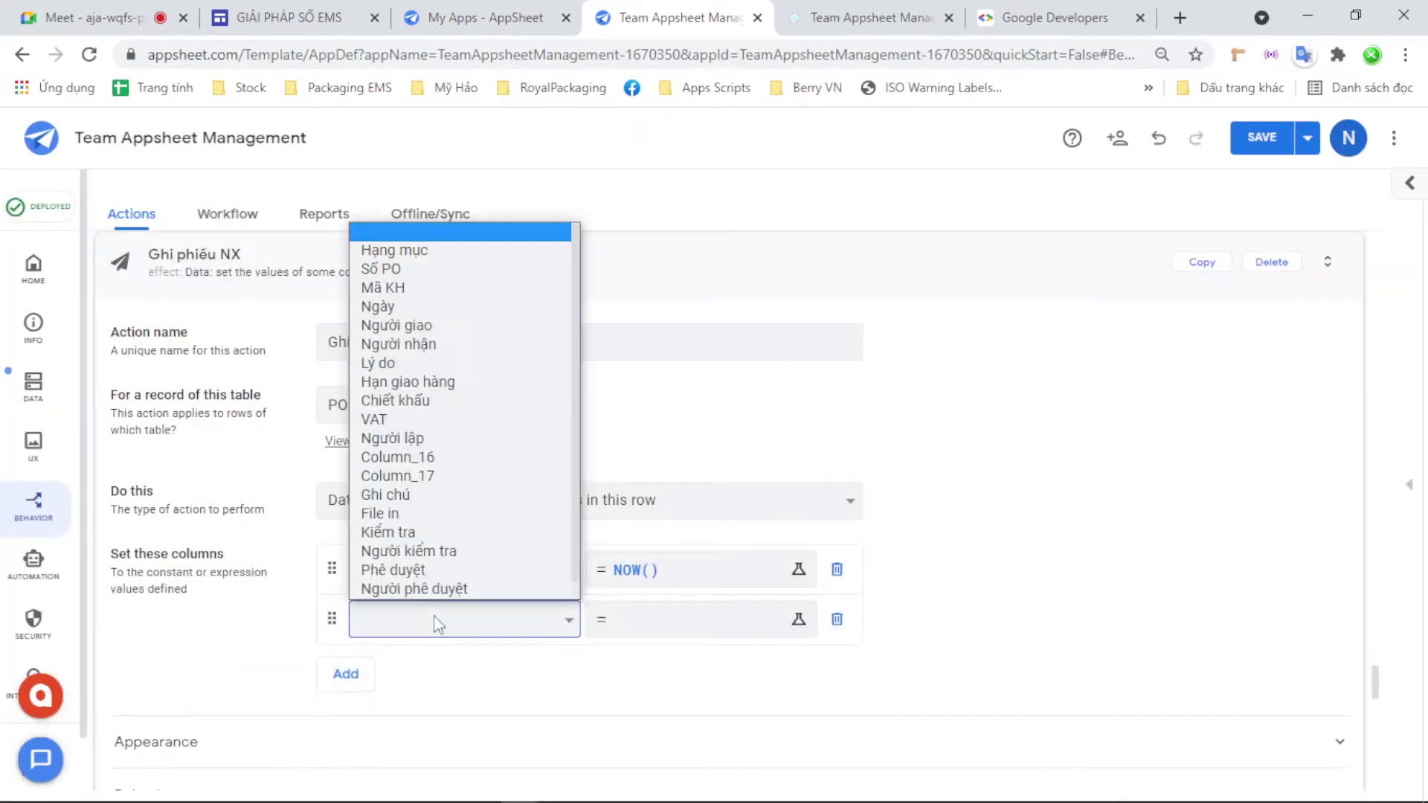
click(402, 520)
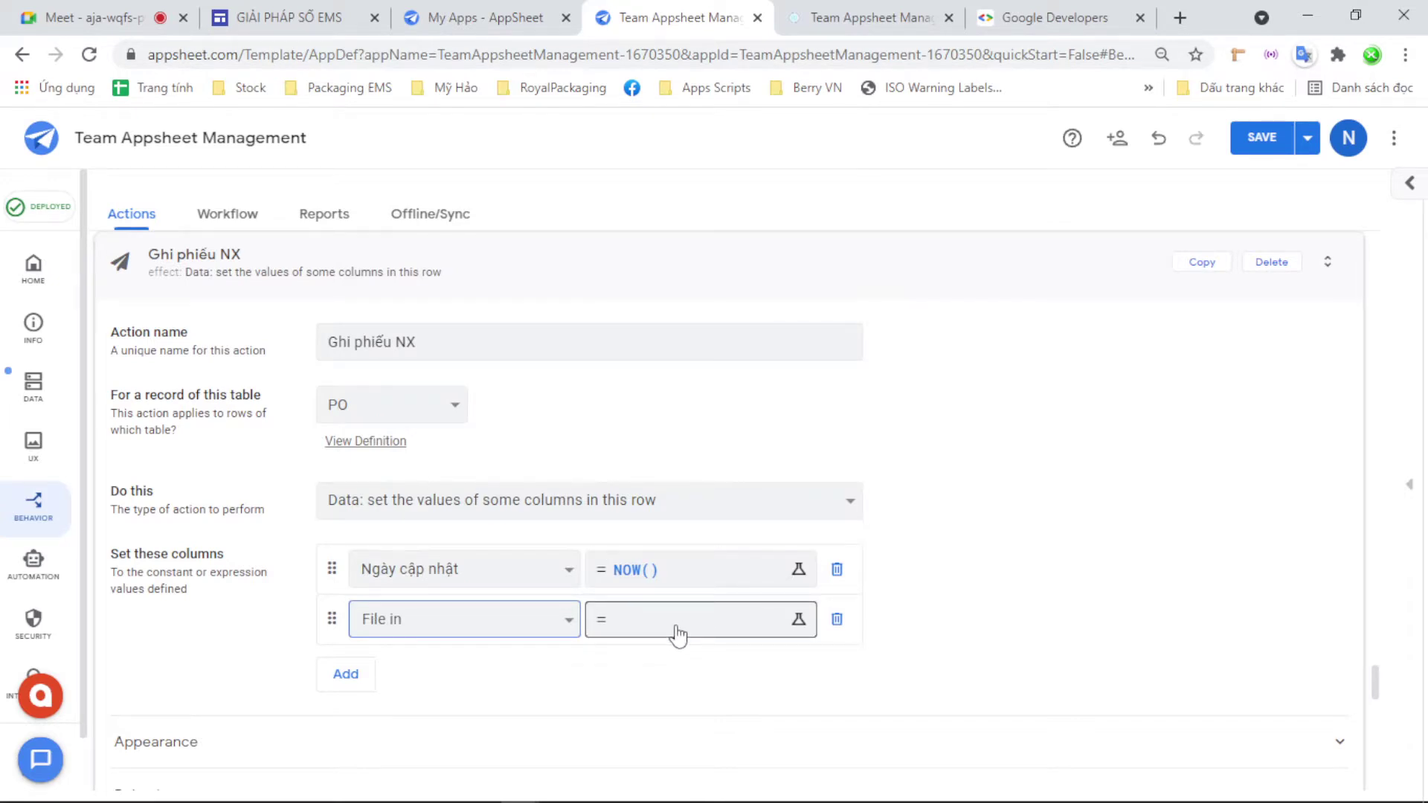
click(677, 635)
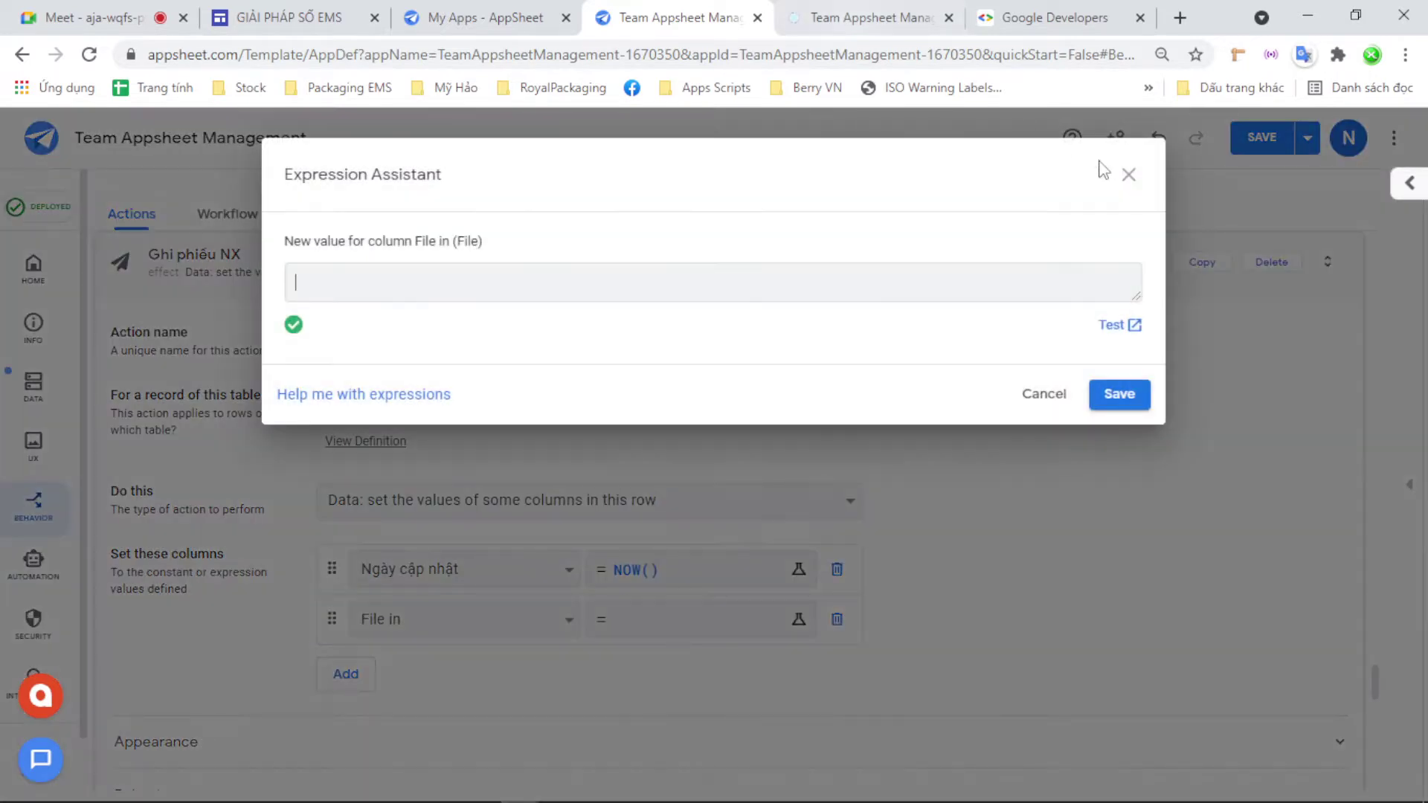
key(Escape)
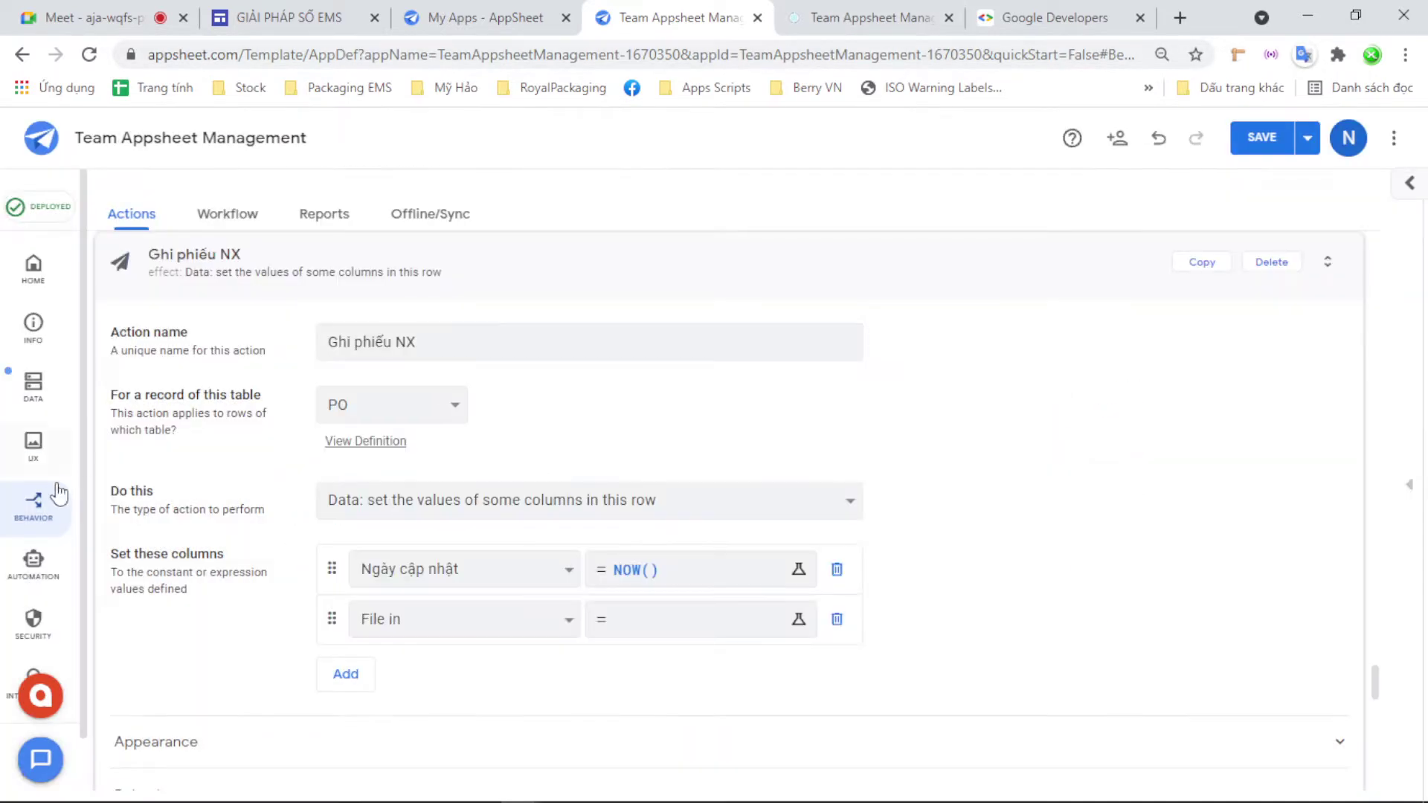
click(34, 327)
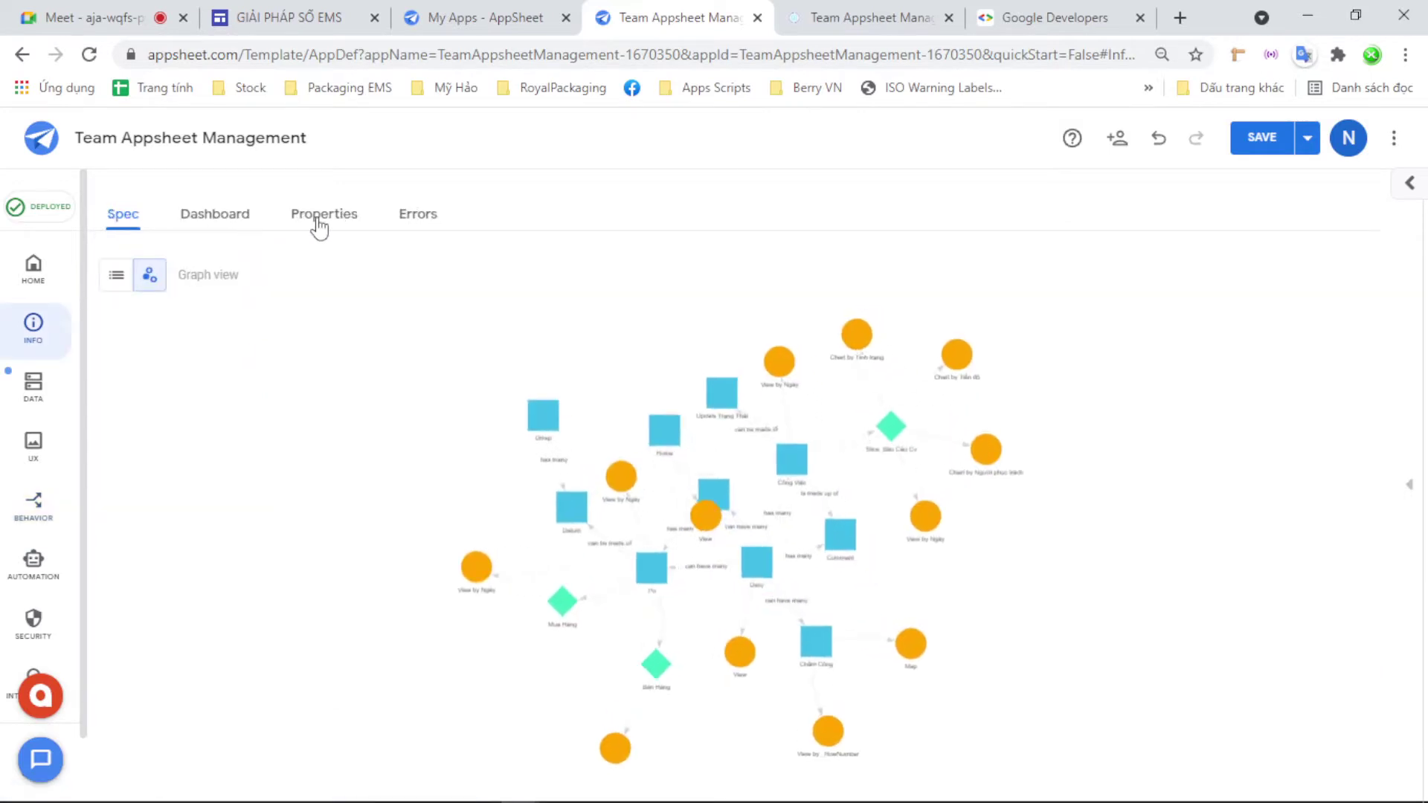
In app Properties, select 'TeamAppsheetManagement-1670350' within the Default app folder path.
click(321, 216)
scroll(465, 488, down, 6)
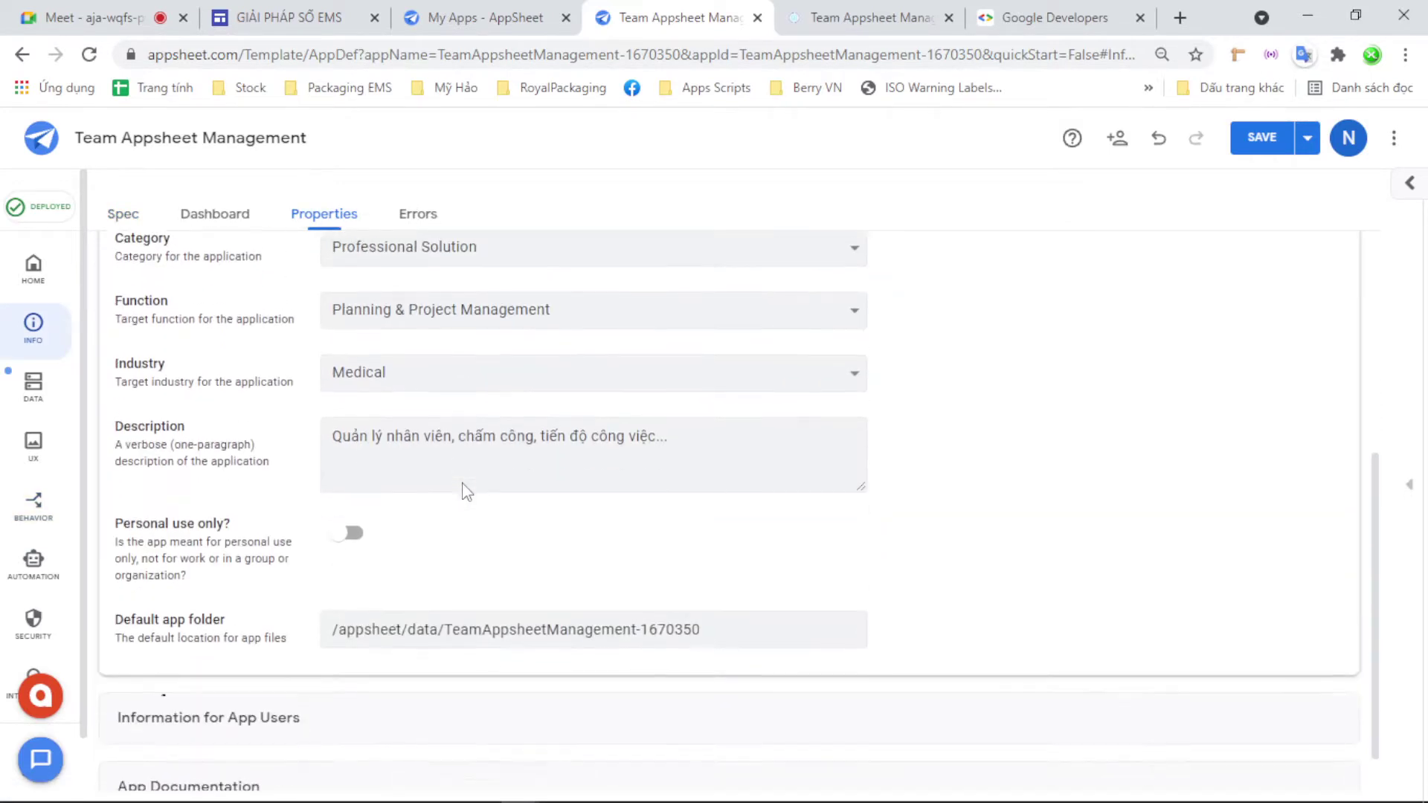
click(341, 584)
mouse_move(332, 579)
mouse_down()
mouse_move(718, 578)
mouse_move(452, 567)
mouse_up()
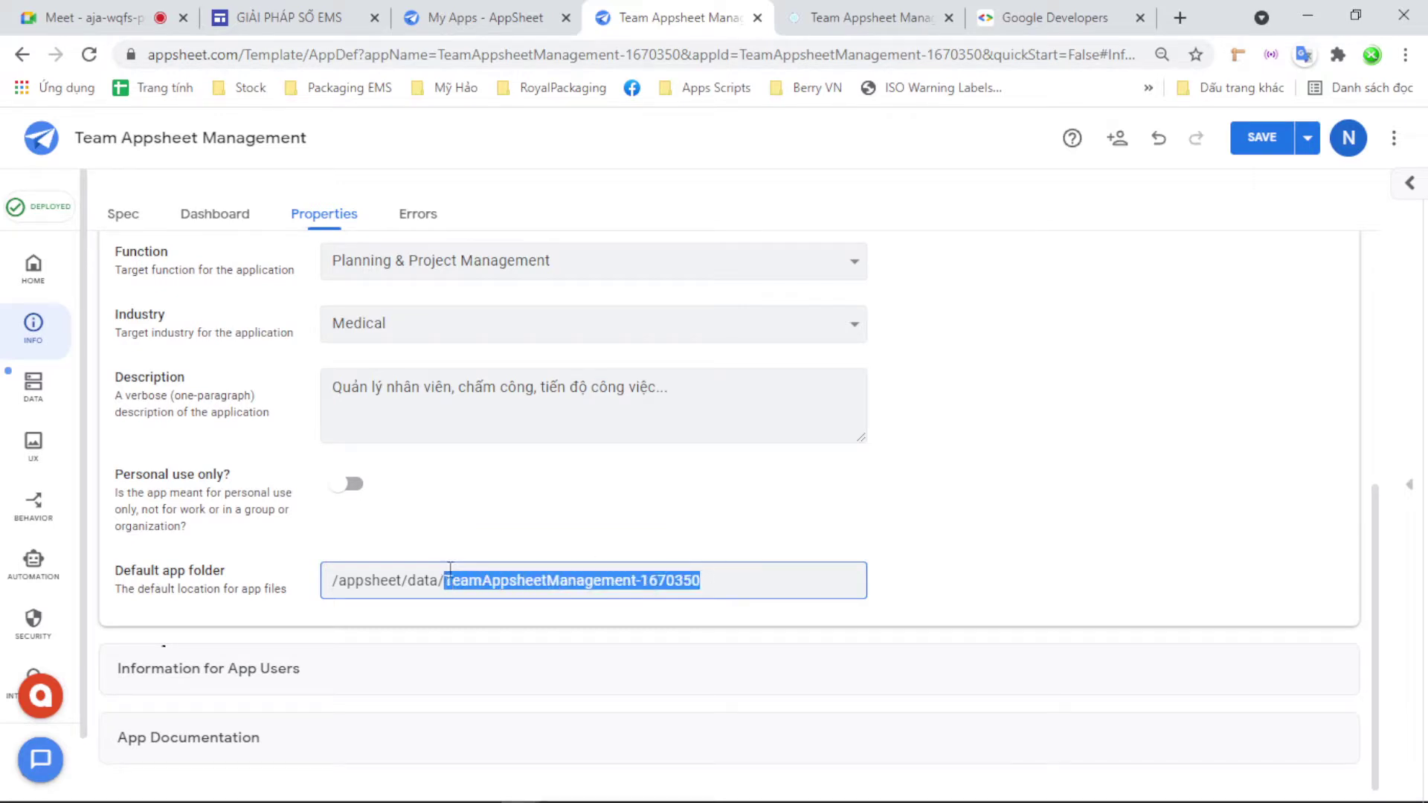
drag(453, 587, 721, 582)
Load Google Drive in Chrome and open the appsheet folder from the Packaging EMS bookmarks.
click(1019, 21)
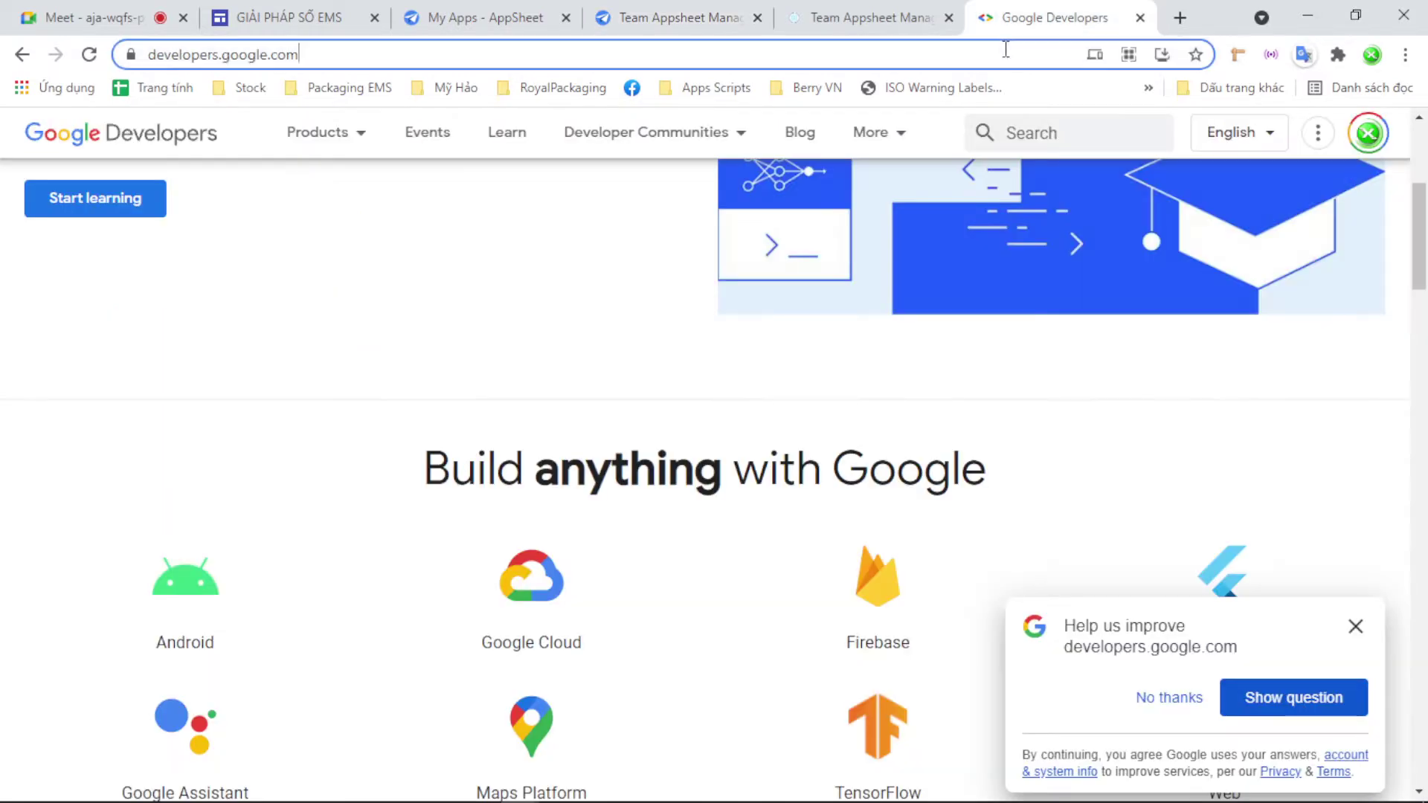
click(1005, 50)
text(driv)
key(Return)
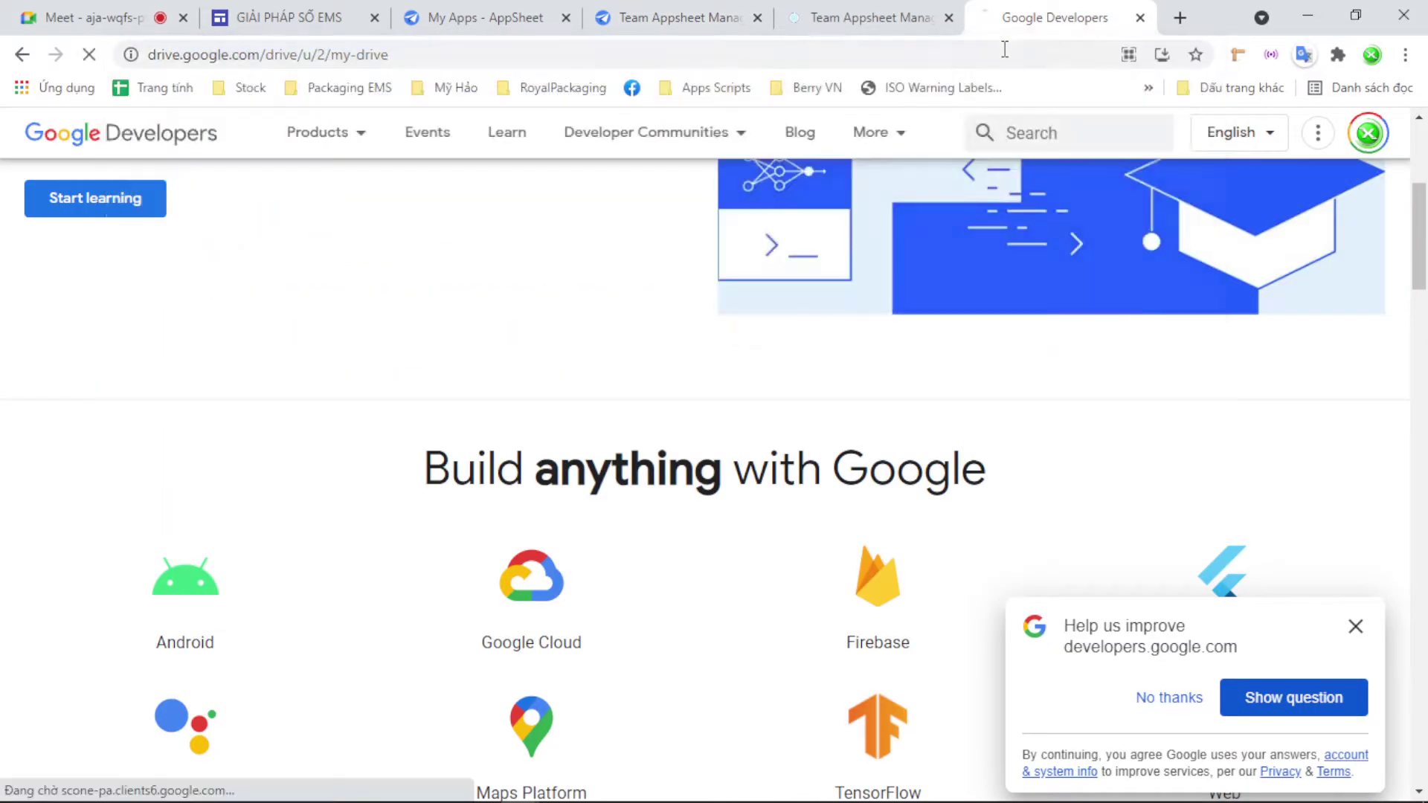
click(350, 88)
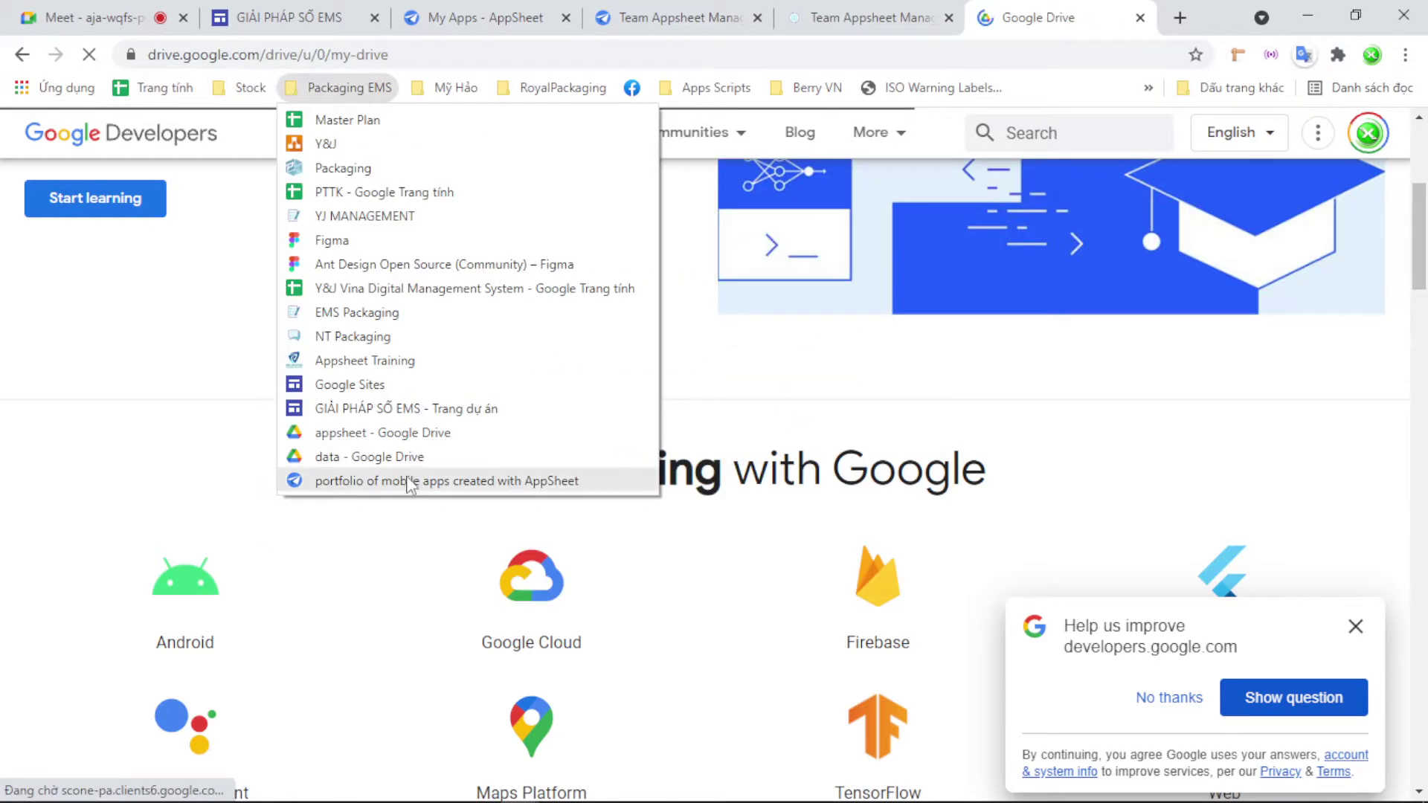
click(424, 435)
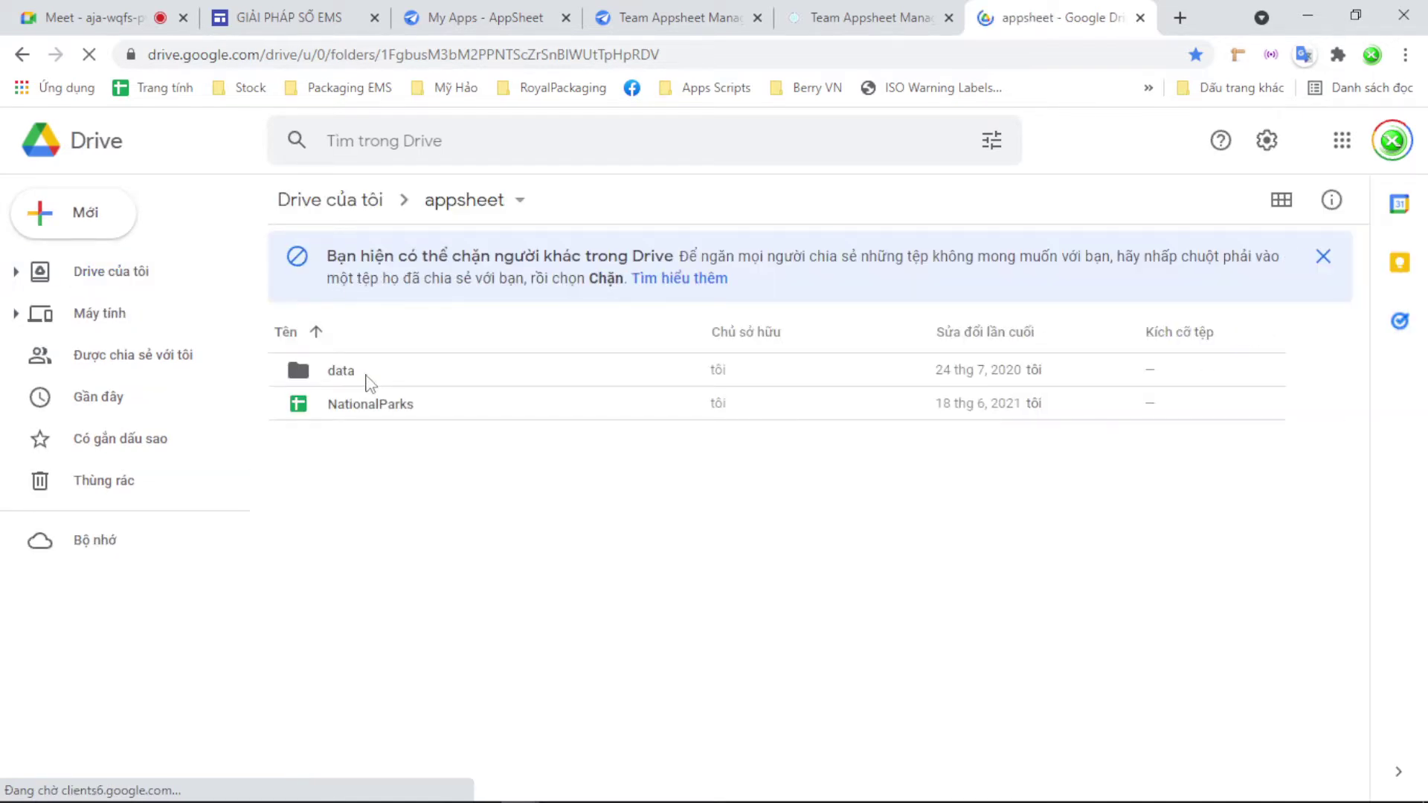
Open the Drive data folder and scroll through its app folders past AutoUpdateĐơnhàng-1670350.
double_click(372, 380)
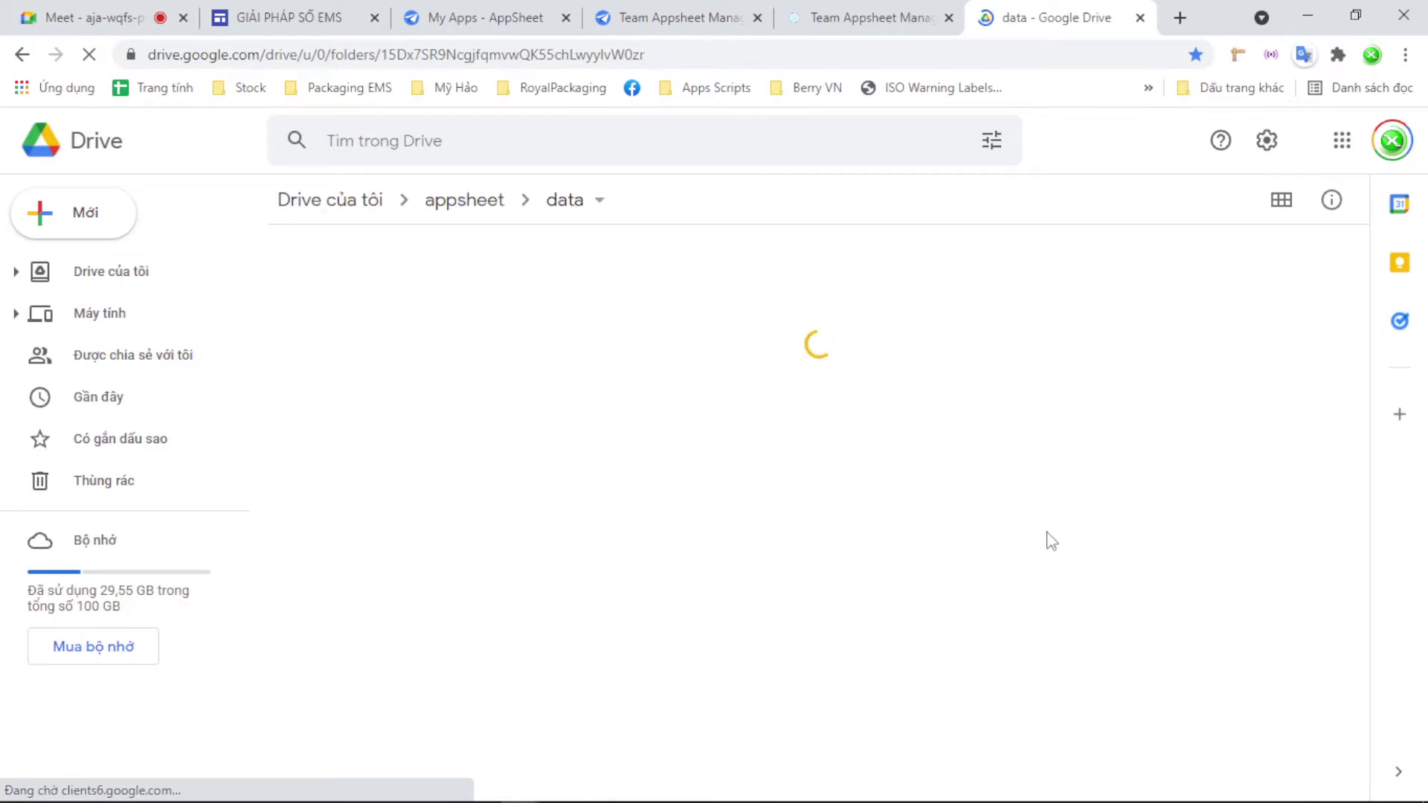
scroll(504, 444, down, 3)
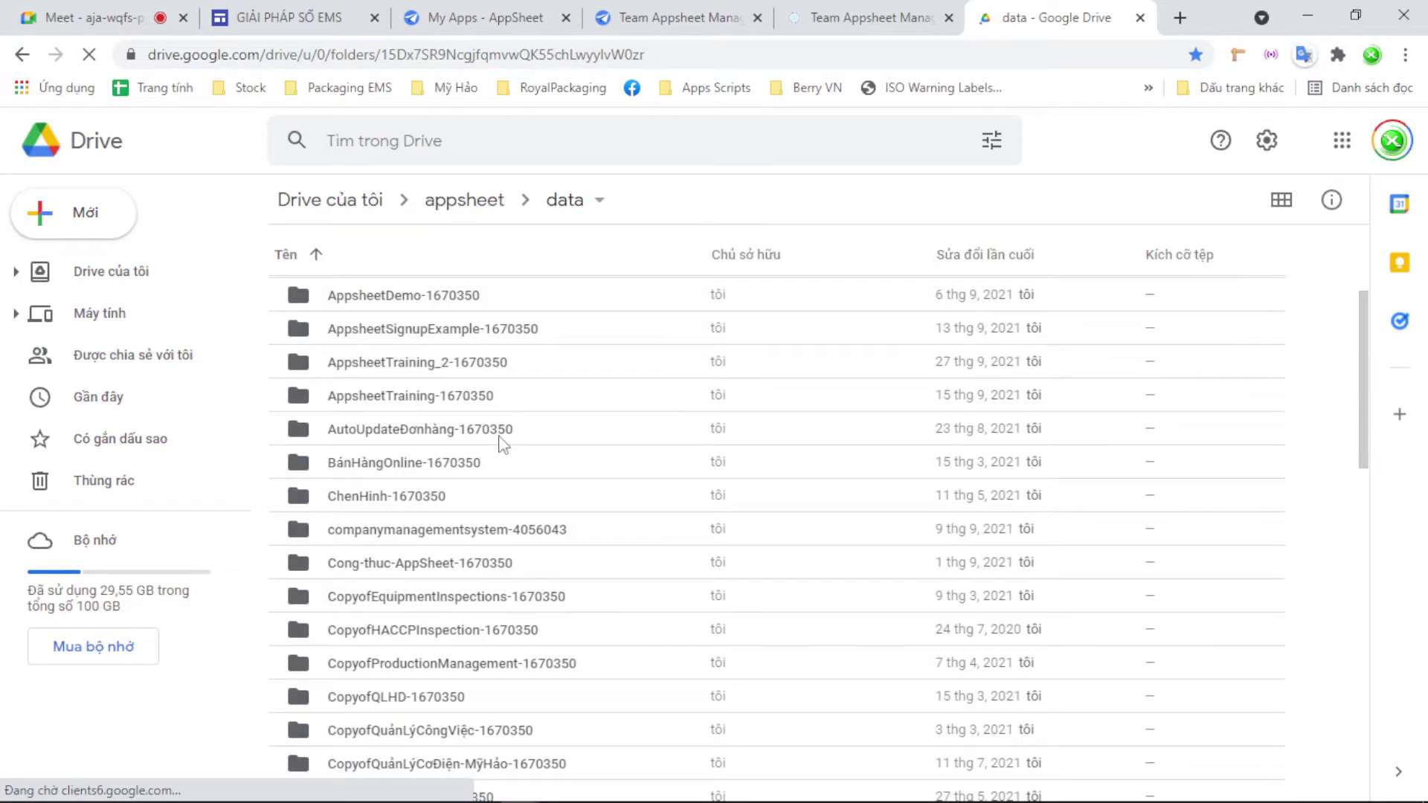
scroll(503, 444, up, 3)
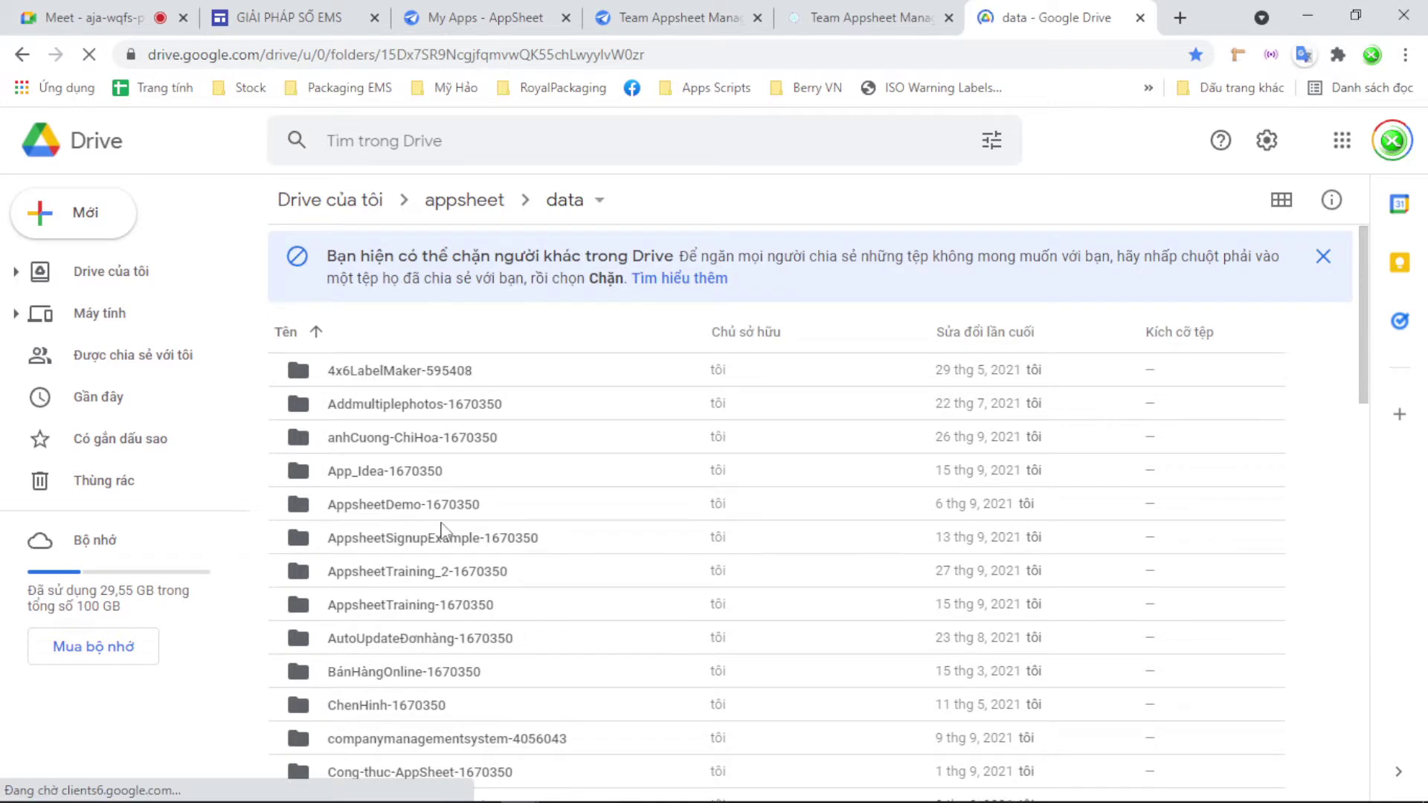
click(402, 640)
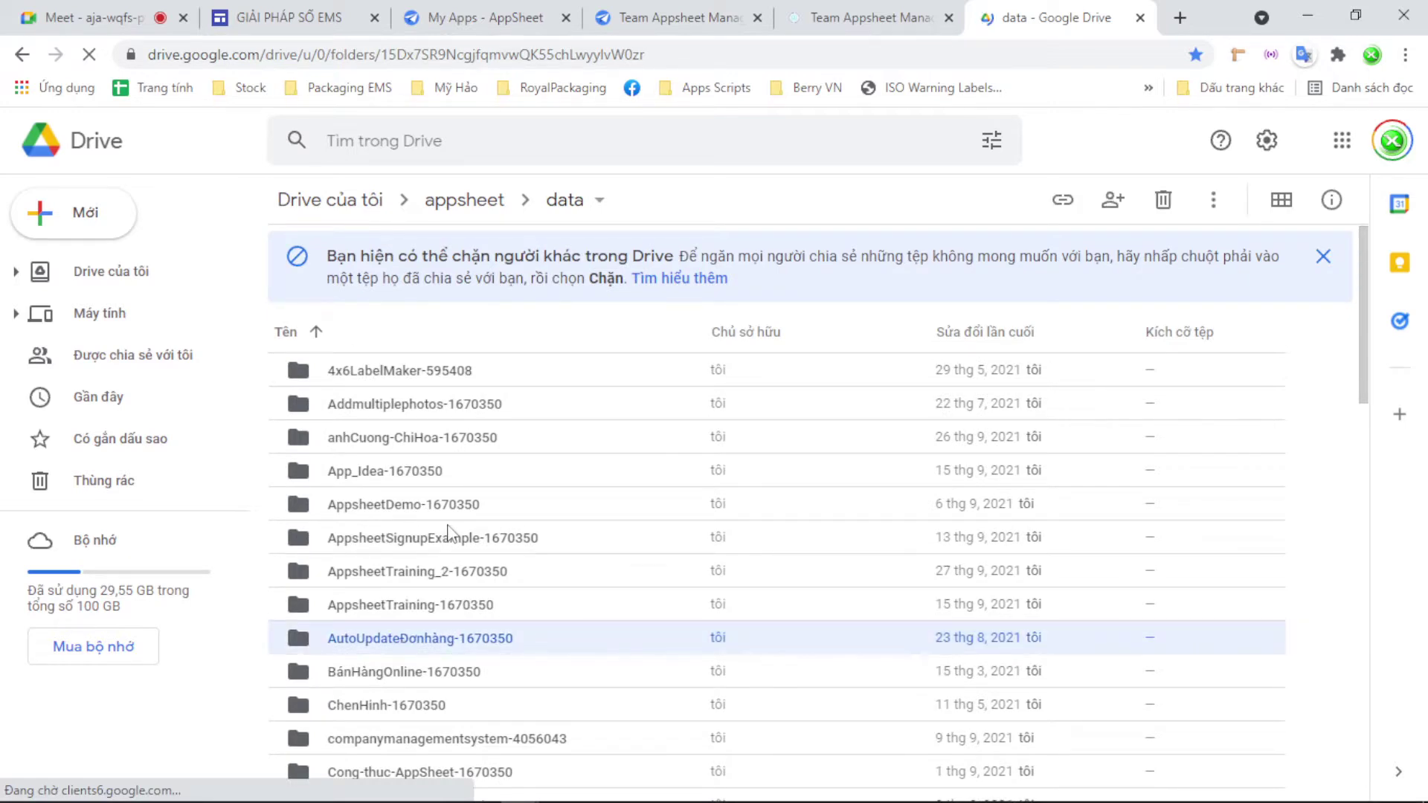
scroll(448, 531, down, 2)
scroll(452, 535, down, 5)
scroll(457, 541, down, 2)
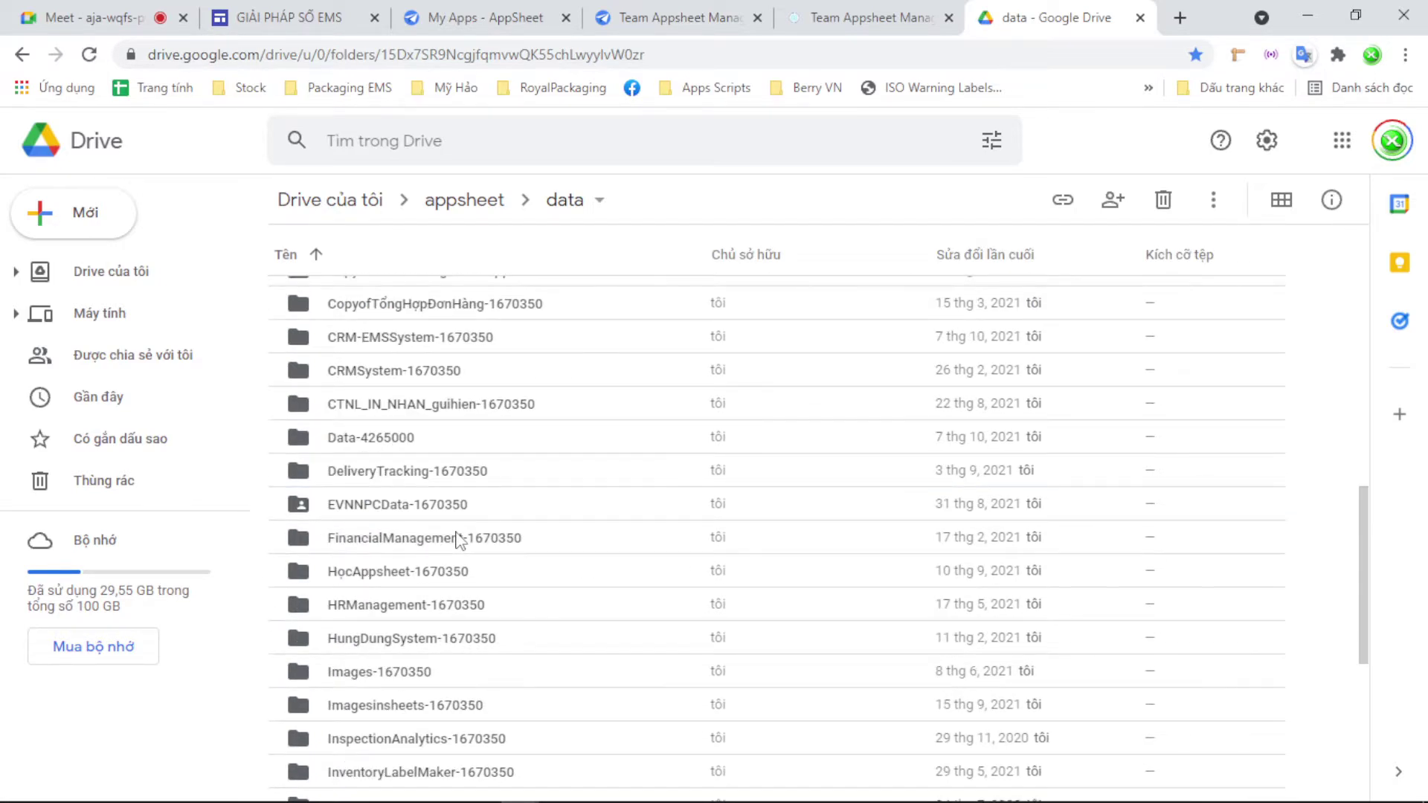
scroll(461, 541, down, 6)
scroll(506, 439, down, 3)
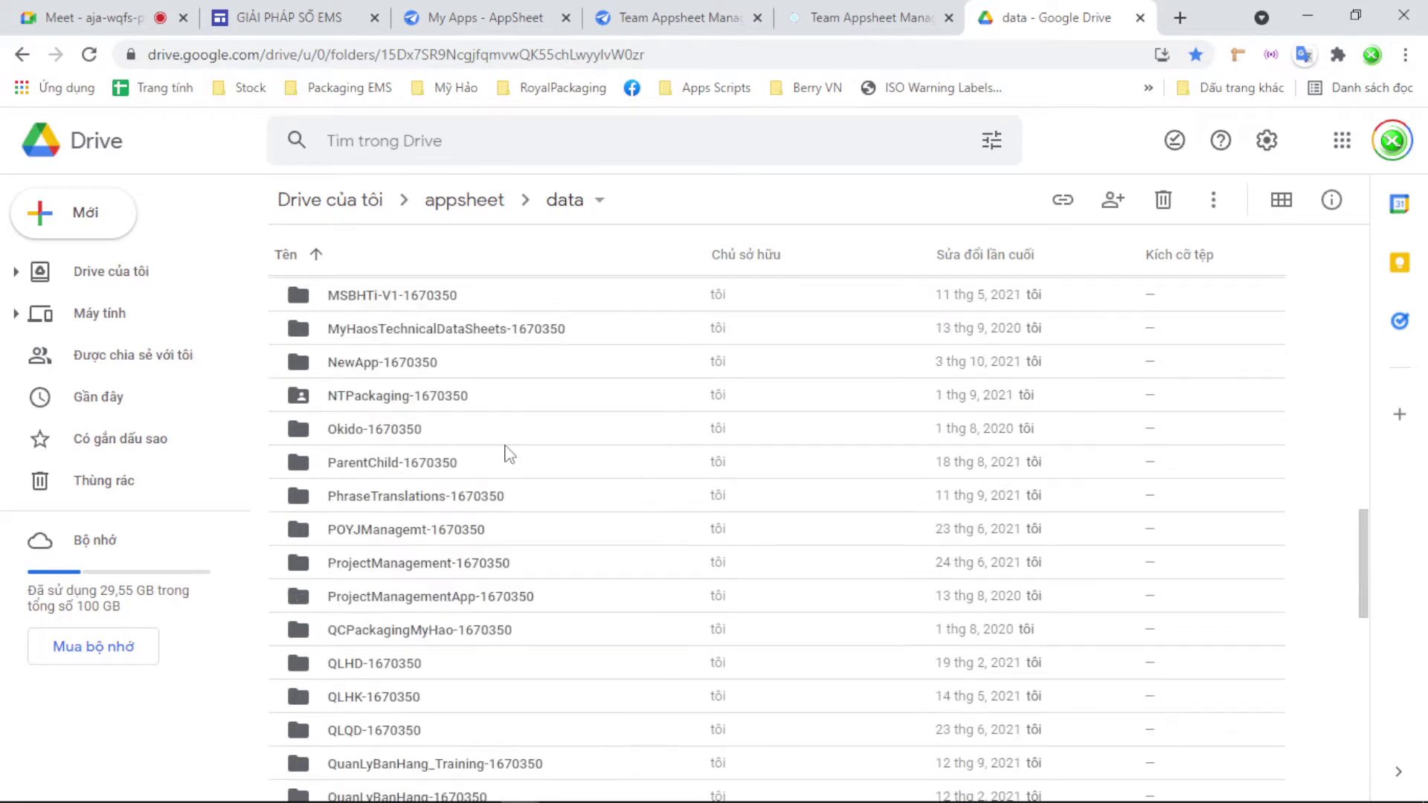
scroll(512, 455, down, 5)
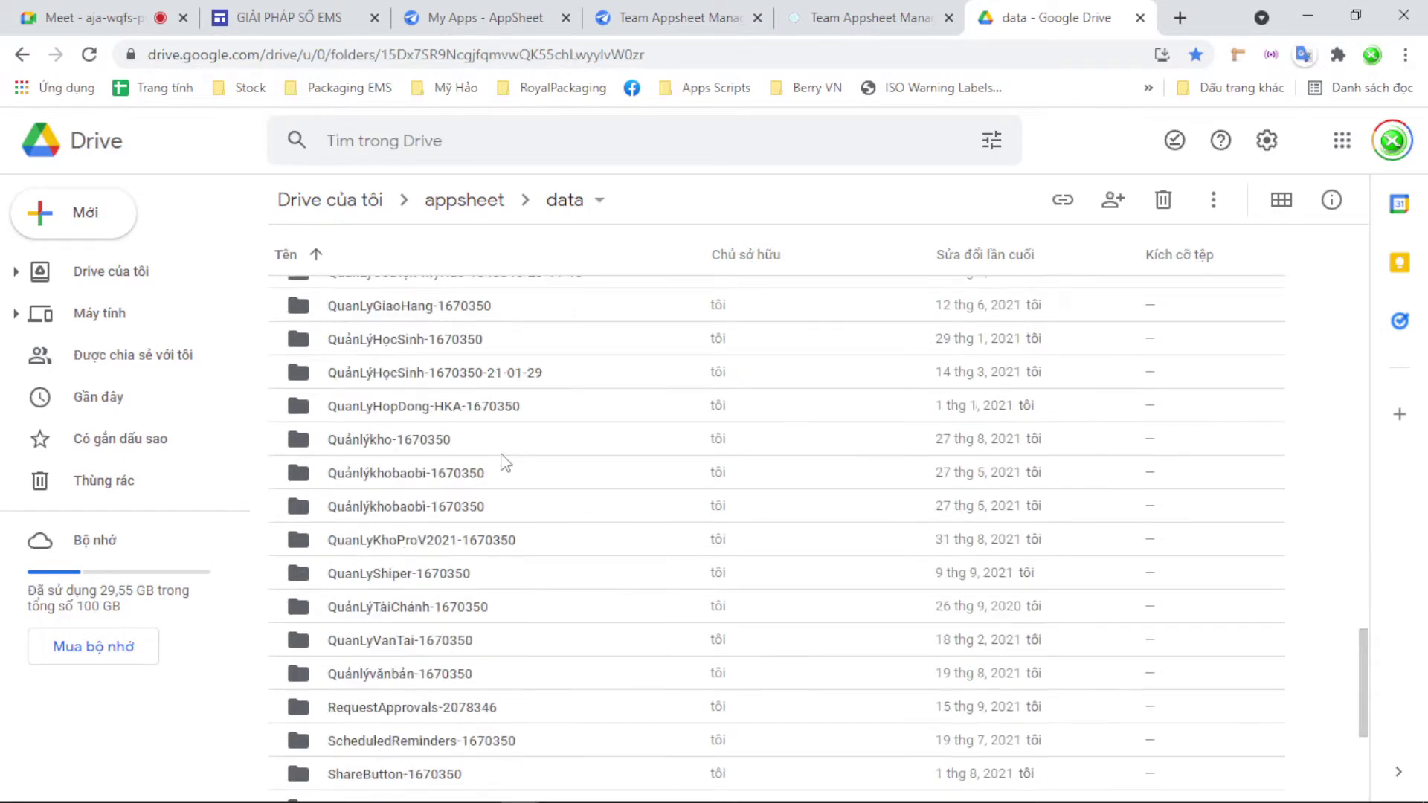
scroll(506, 461, down, 3)
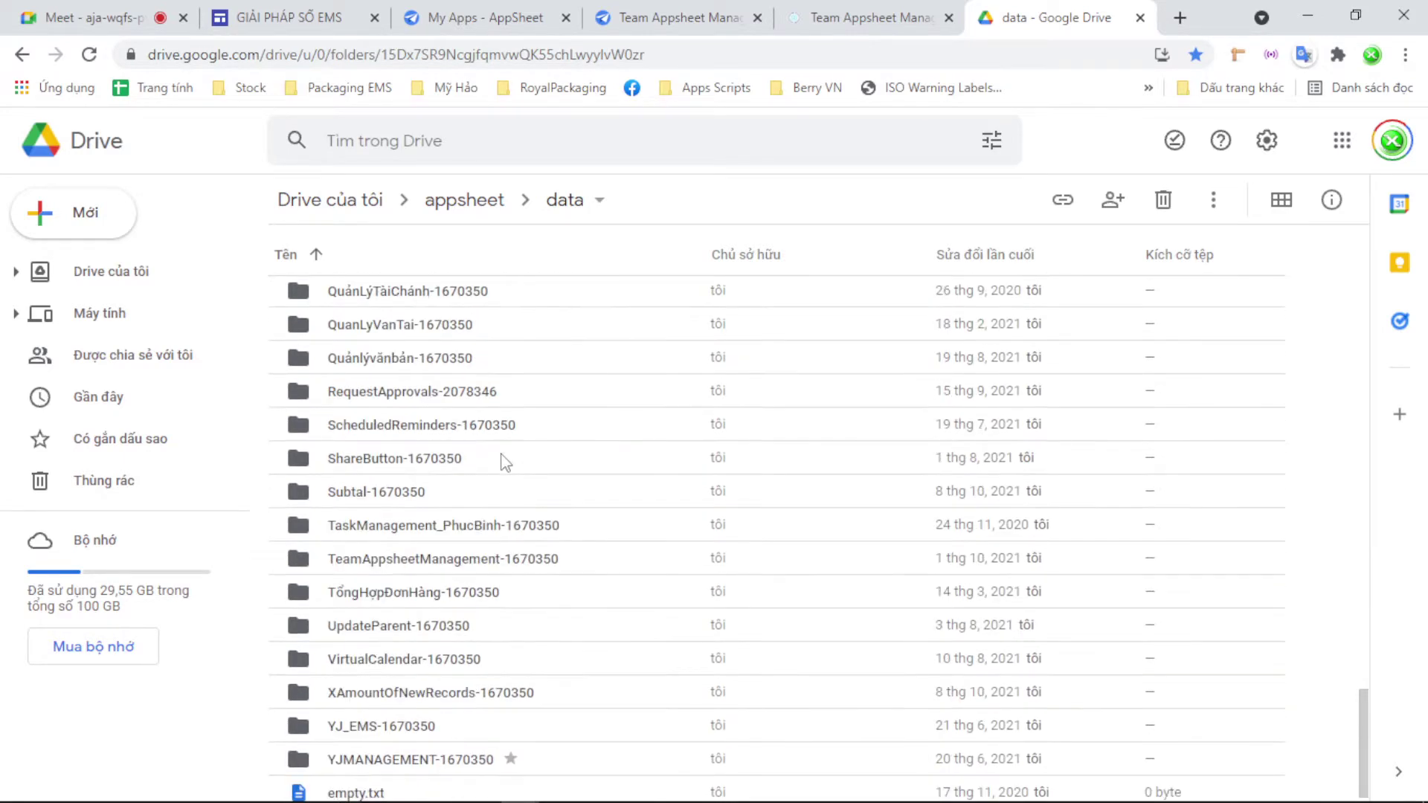
Open TeamAppsheetManagement-1670350's Content folder, then return to the AppSheet app's Data bán hàng table.
click(377, 560)
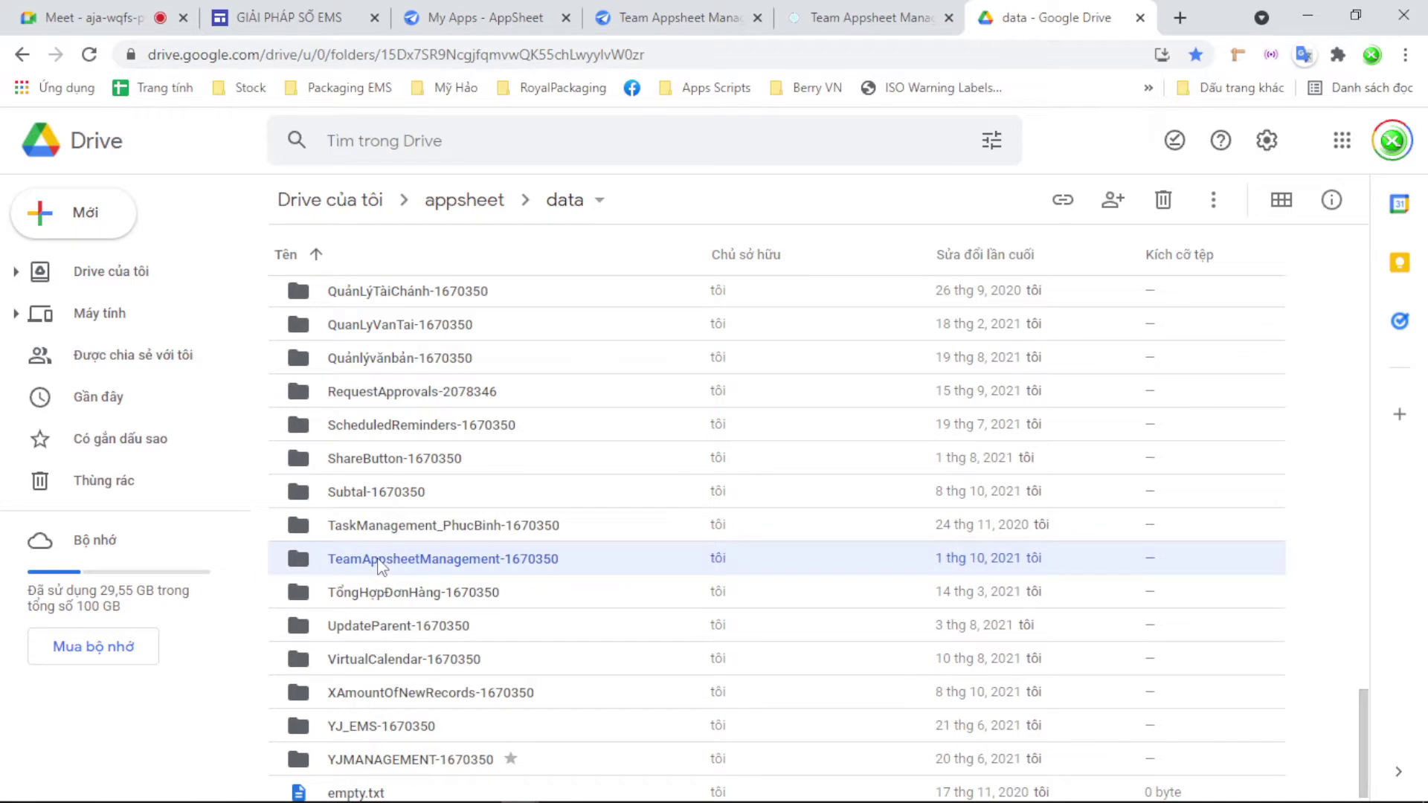
double_click(440, 564)
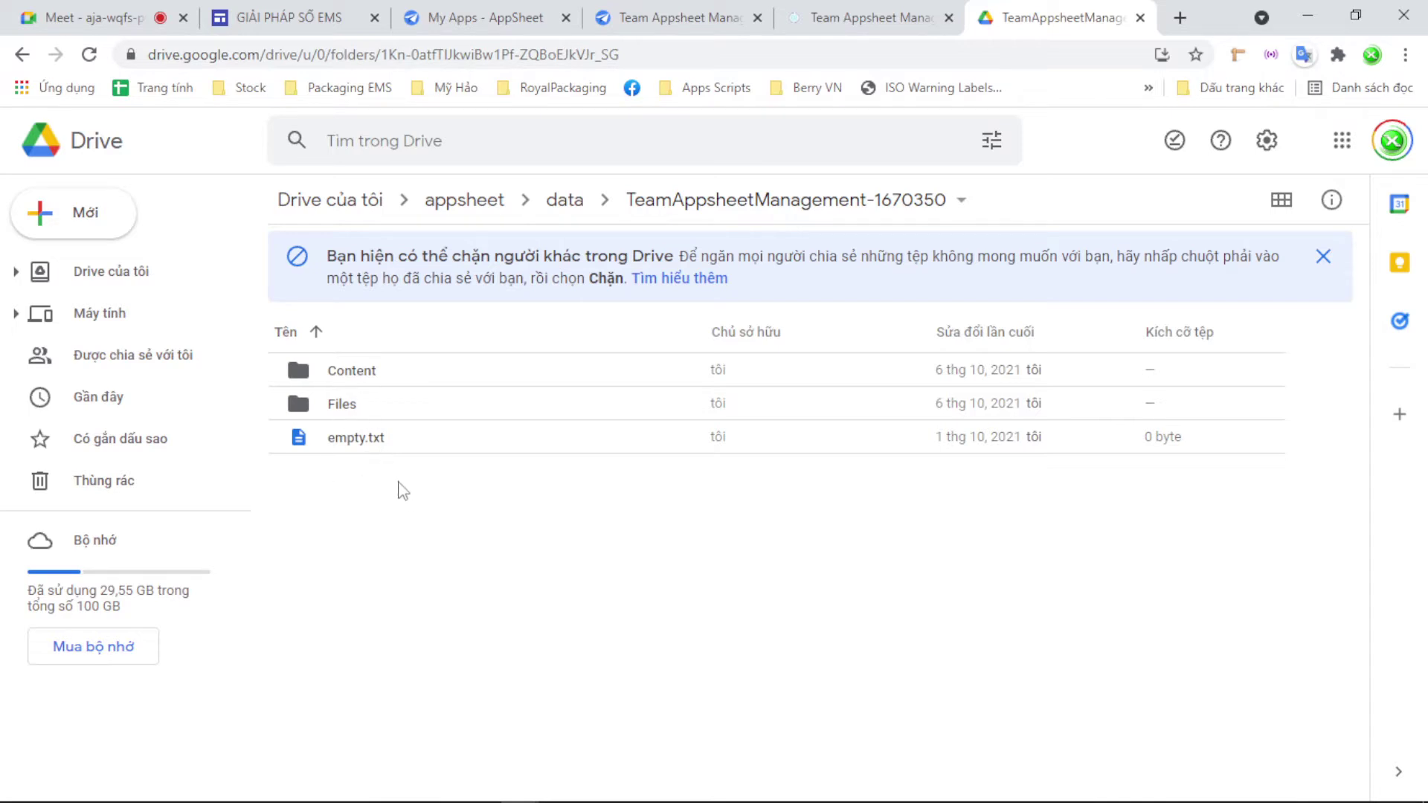
double_click(394, 380)
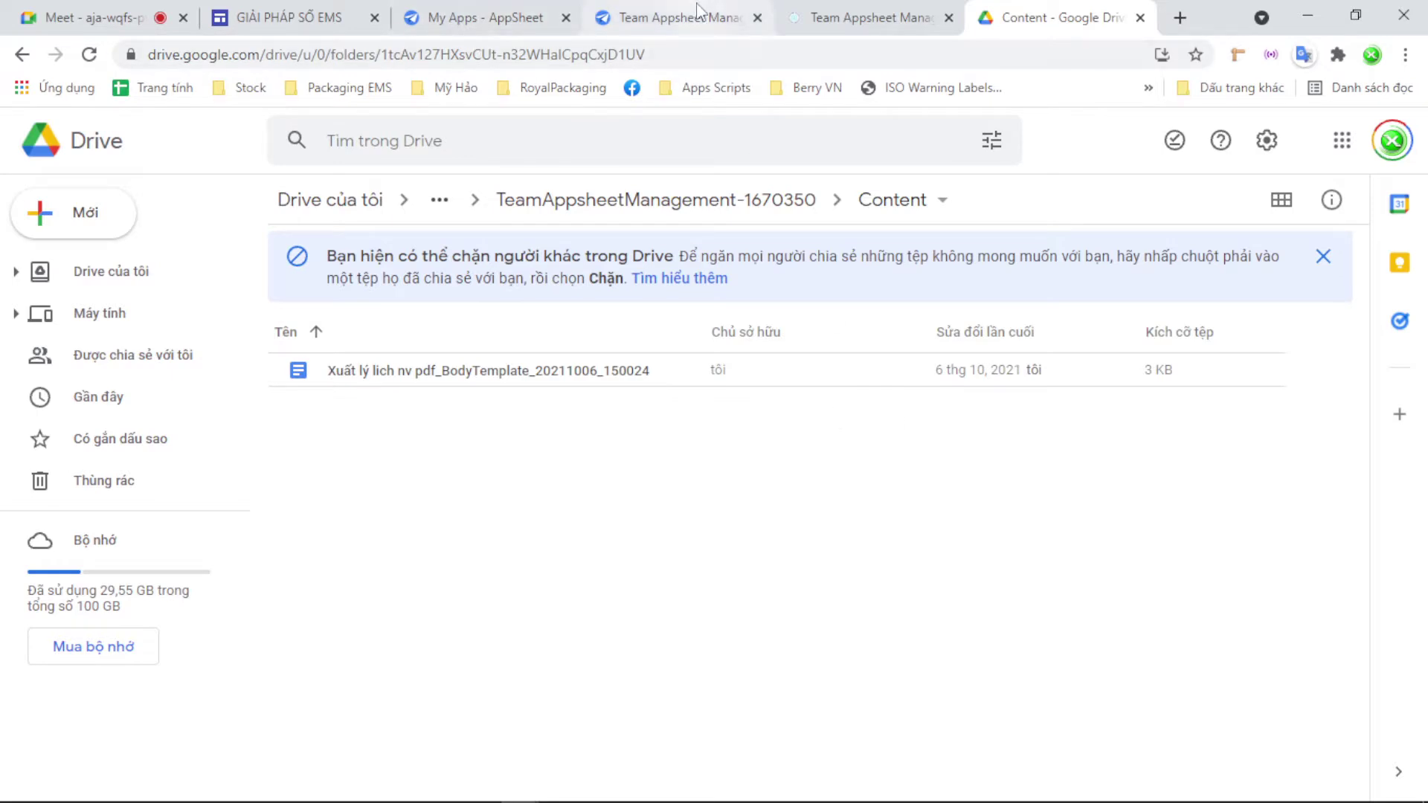
click(826, 7)
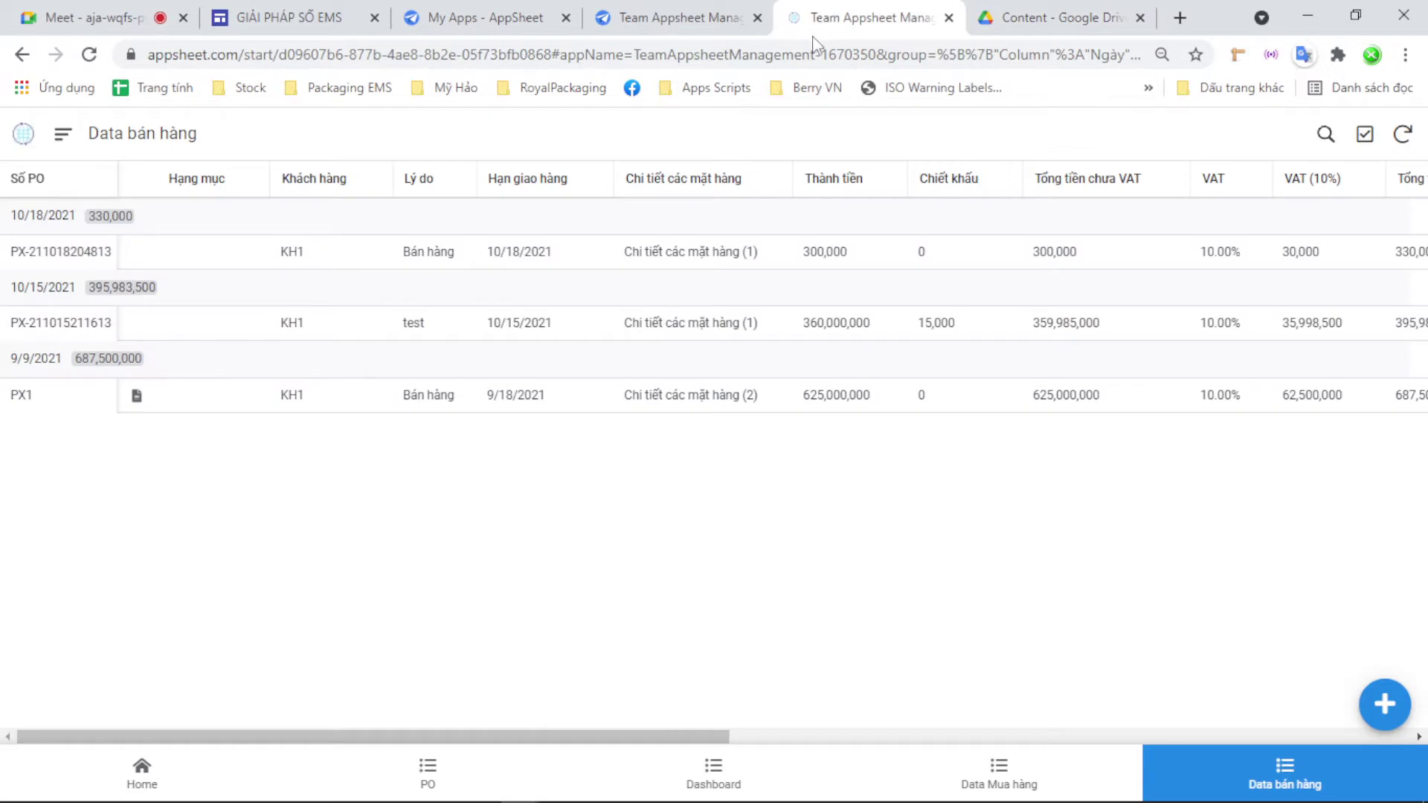
Back in Drive, go up from Content to the data folder using the breadcrumb.
click(775, 54)
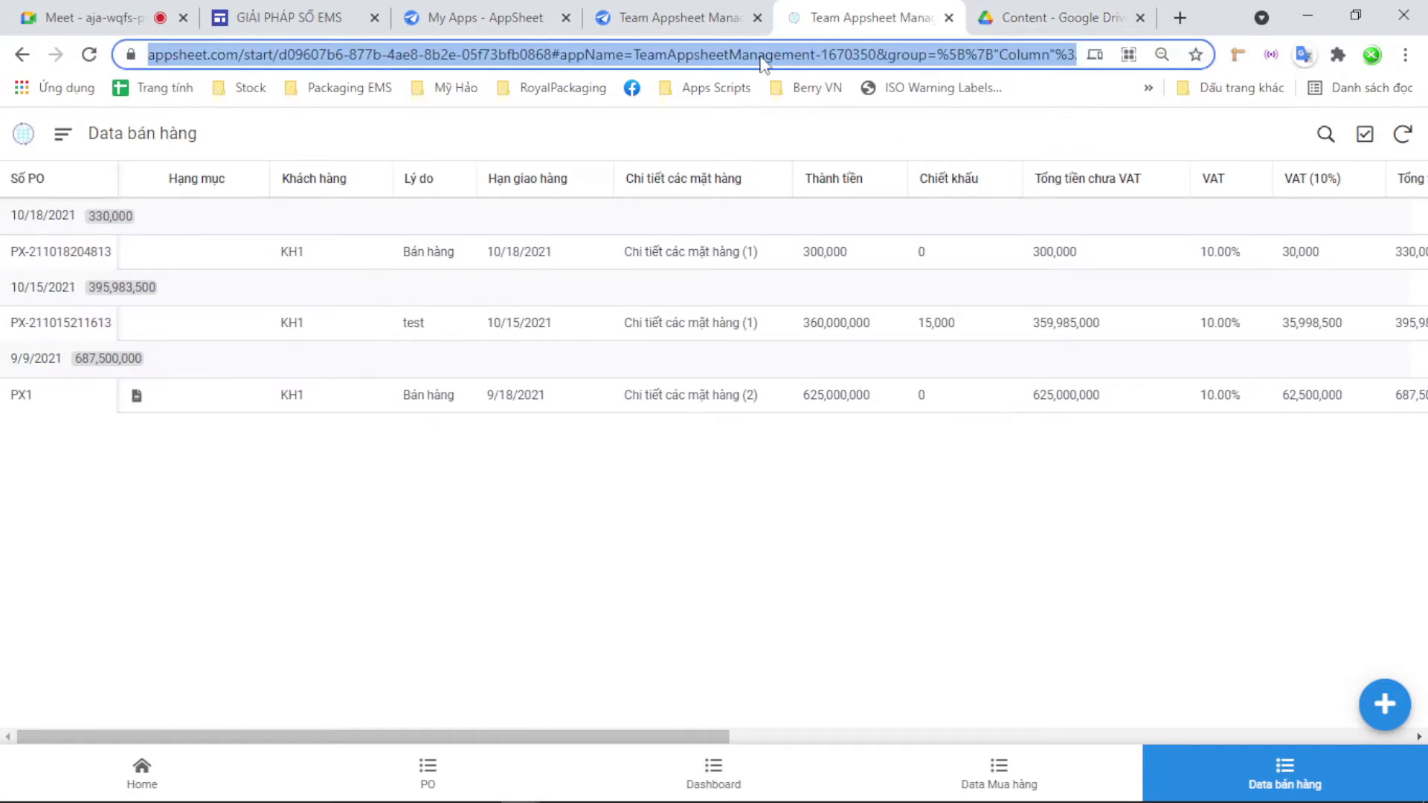
click(1056, 17)
click(441, 201)
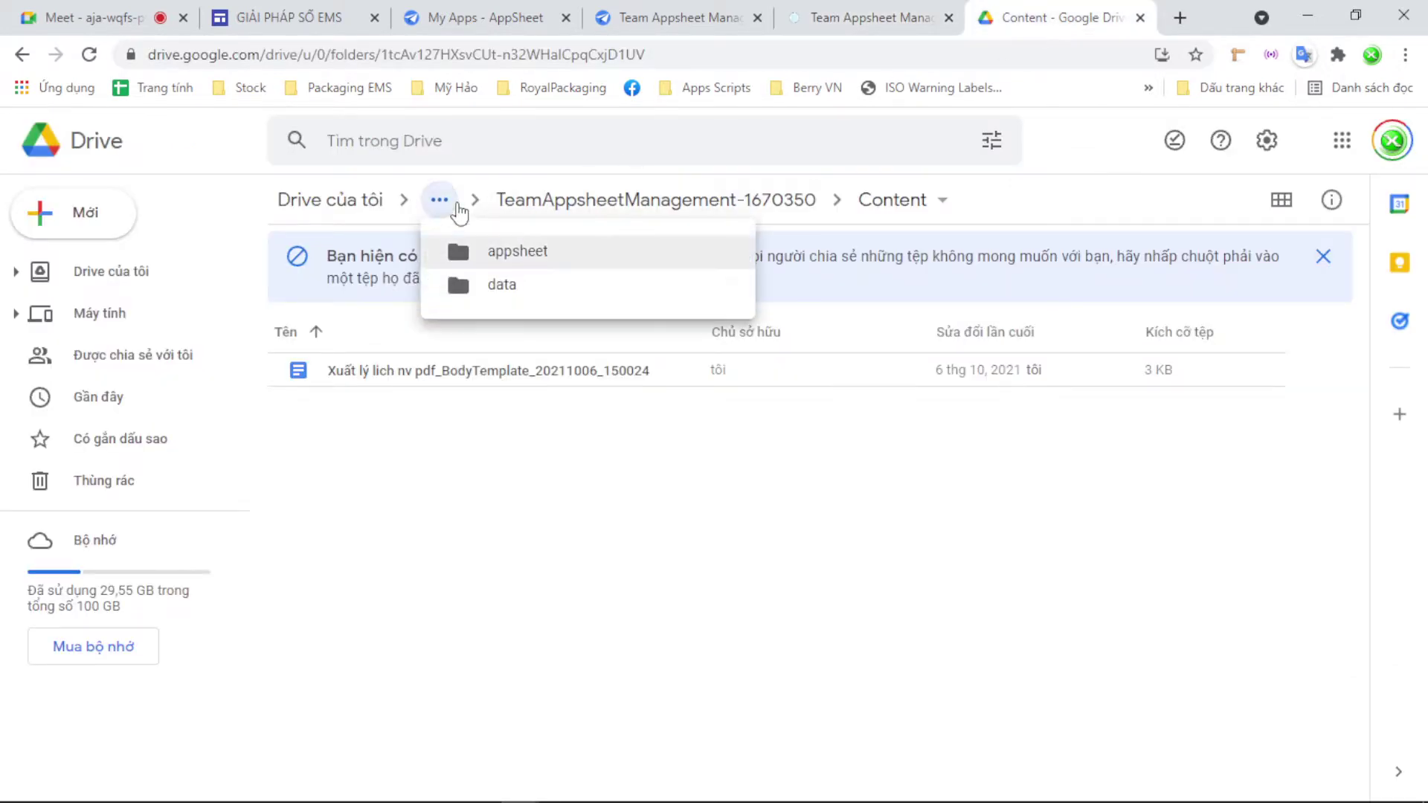
click(688, 206)
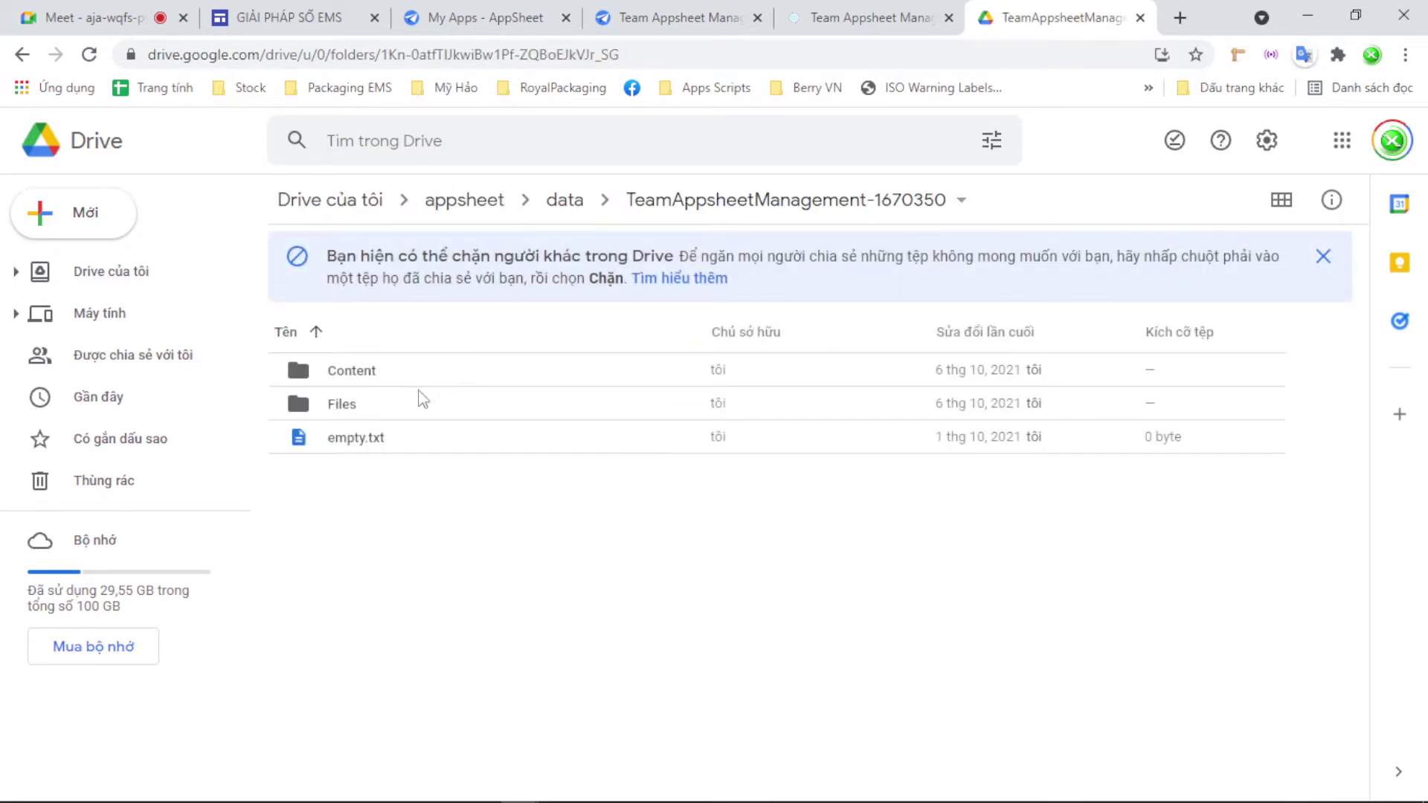
click(554, 201)
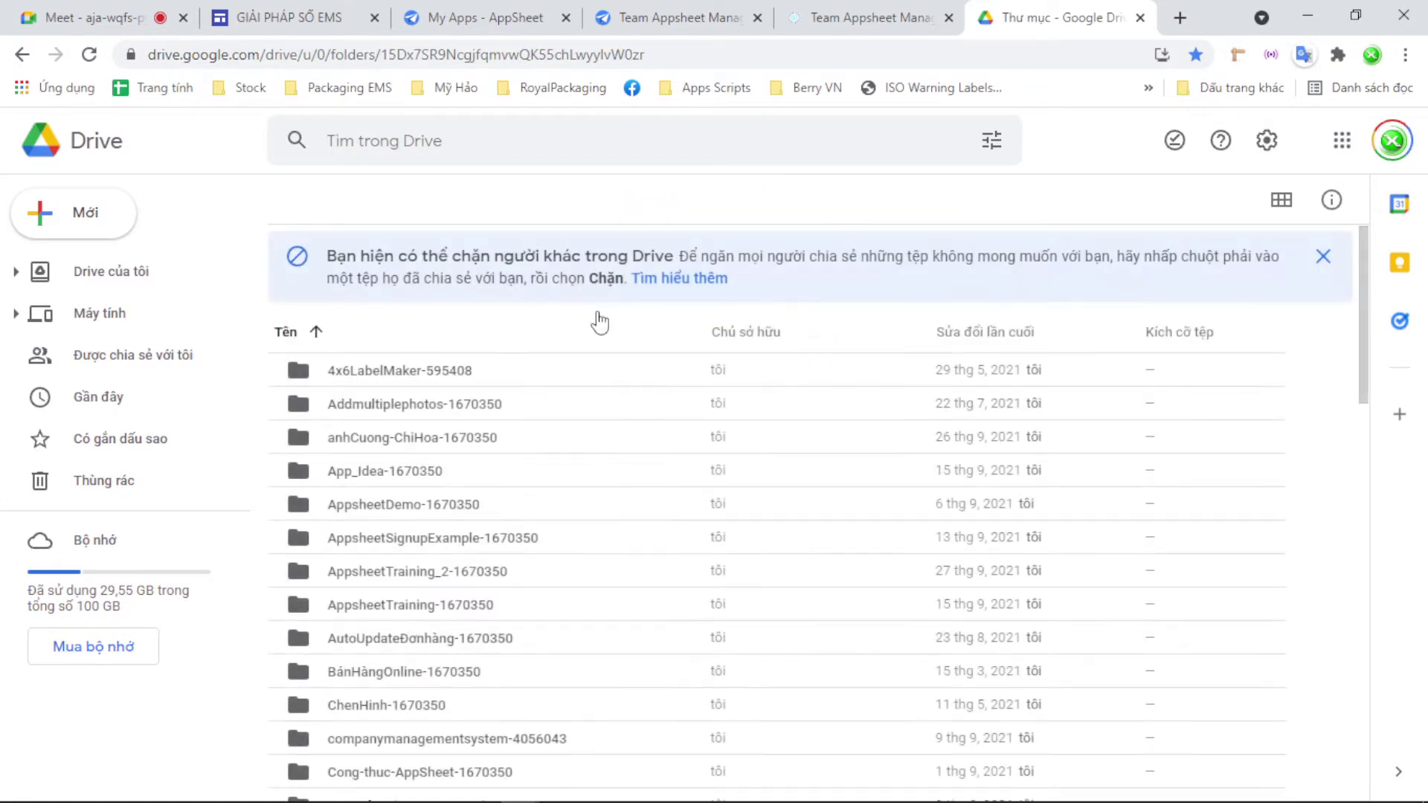
Open HọcAppsheet-1670350's Content folder and select the Xuất pdf_BodyTemplate_20210920_140735 file.
scroll(584, 525, down, 1)
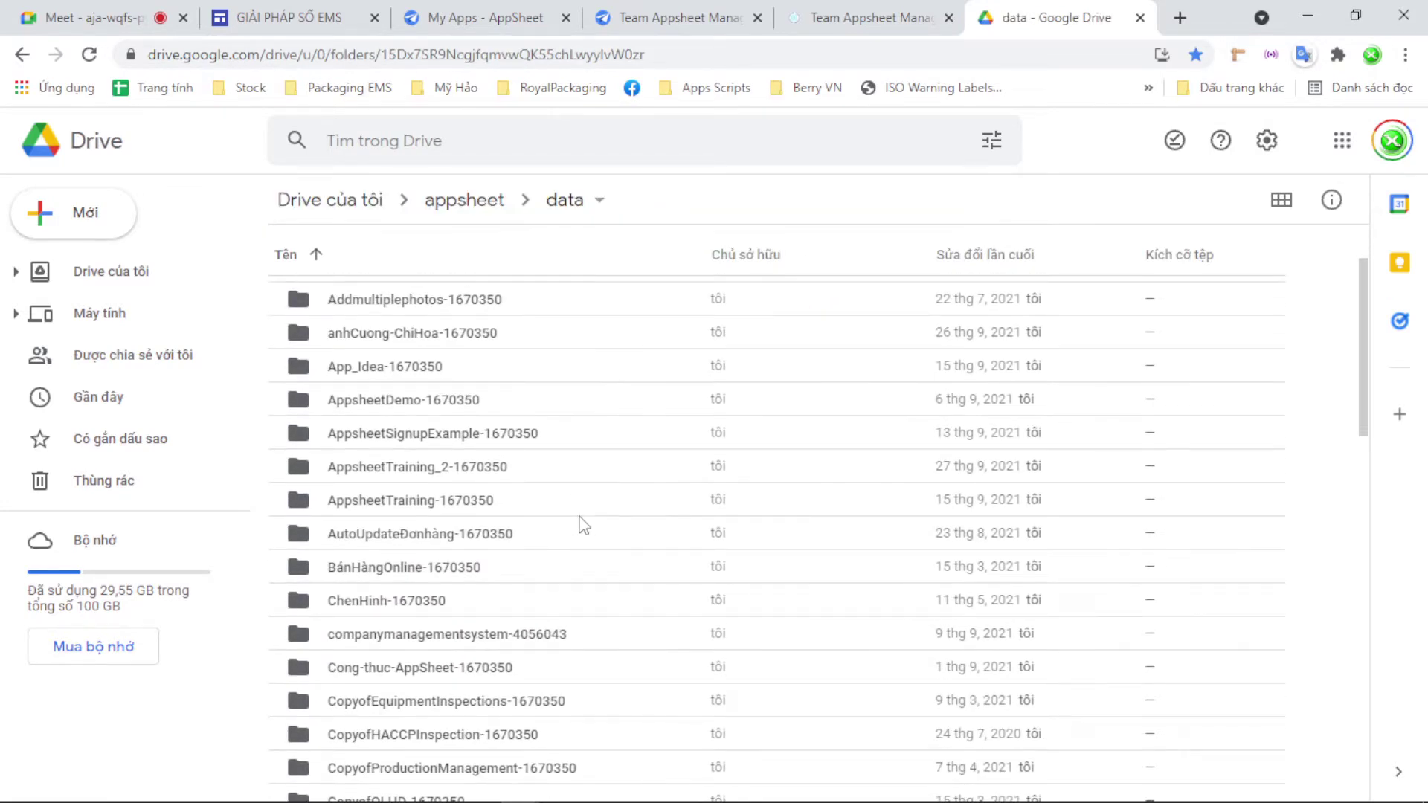
scroll(583, 524, up, 2)
scroll(584, 518, down, 1)
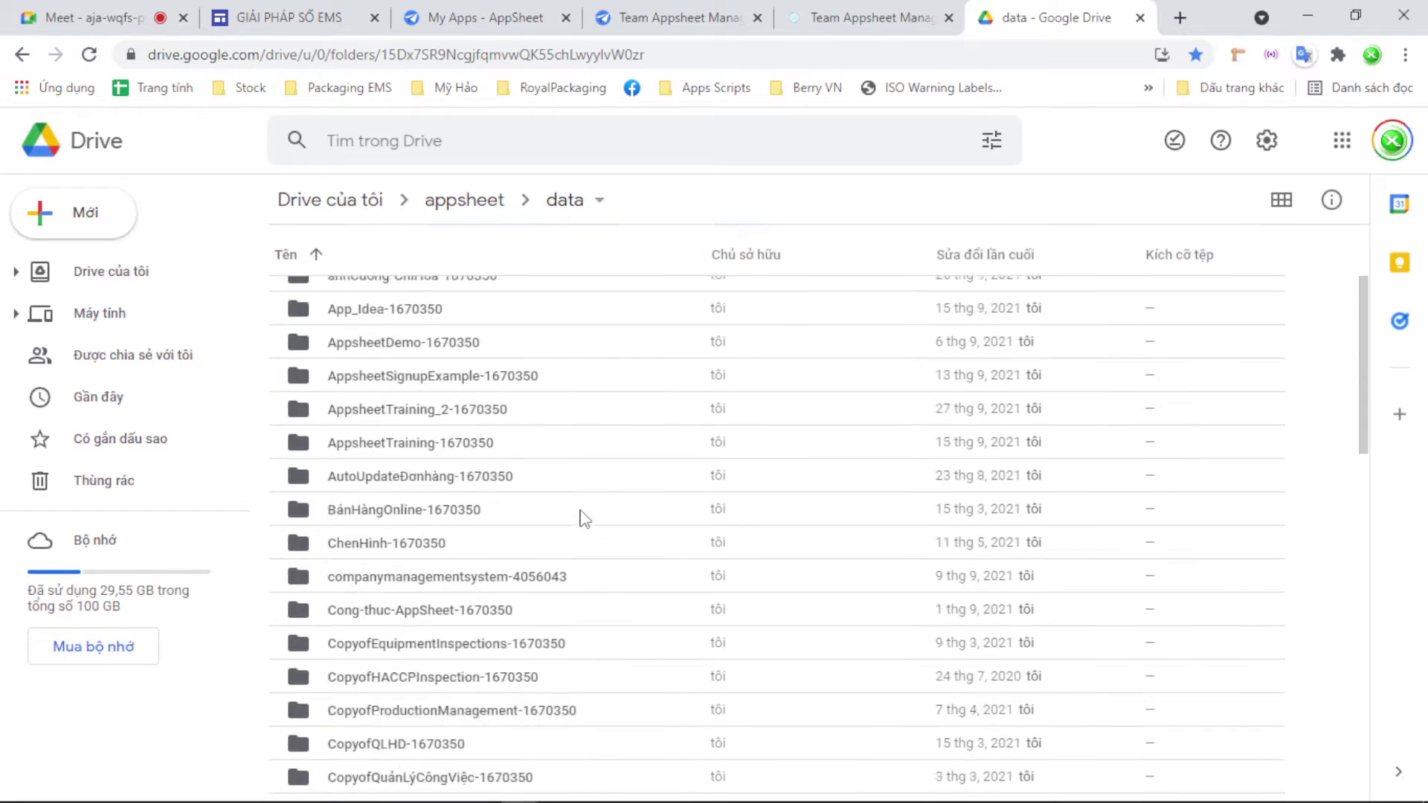
scroll(584, 518, down, 2)
scroll(584, 518, down, 1)
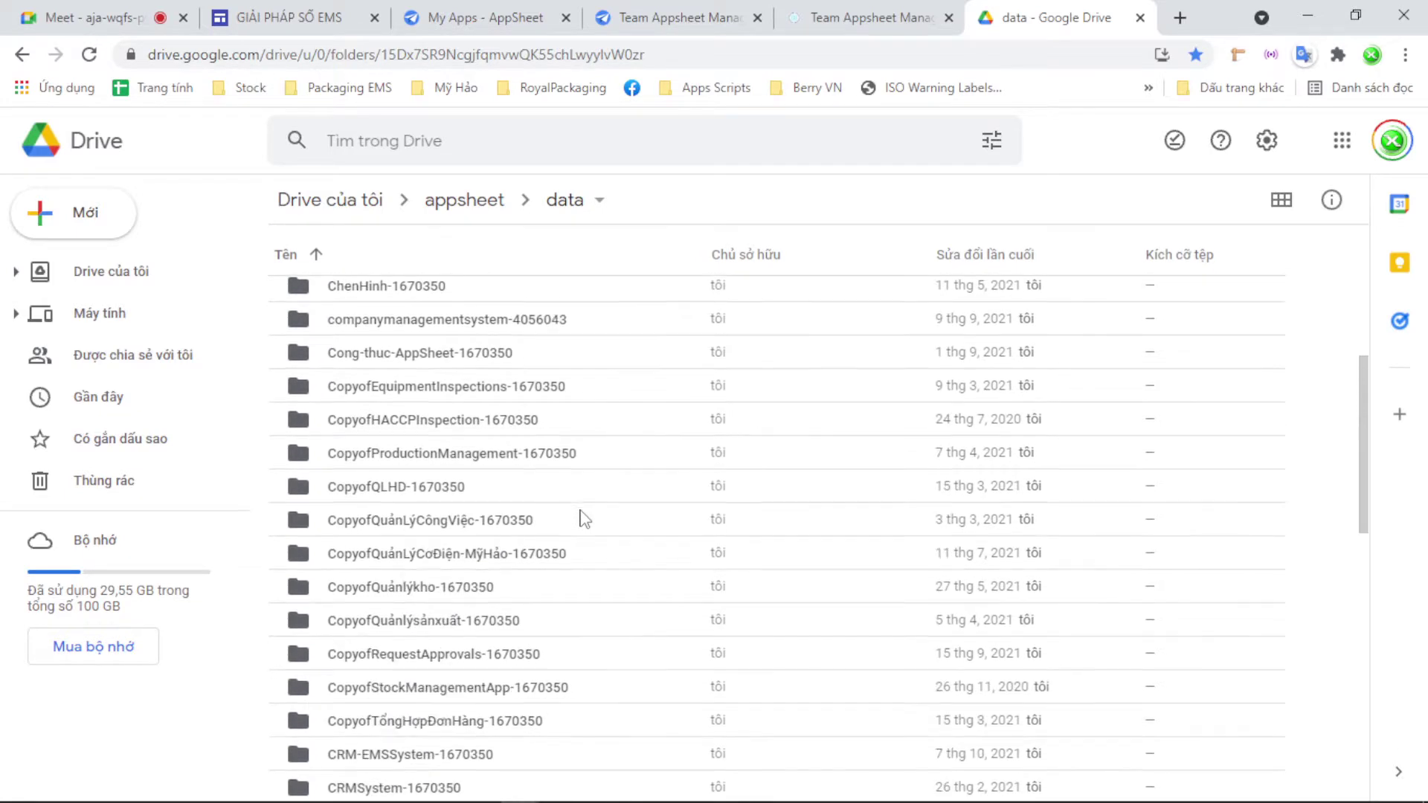
scroll(584, 519, down, 2)
scroll(584, 519, down, 2)
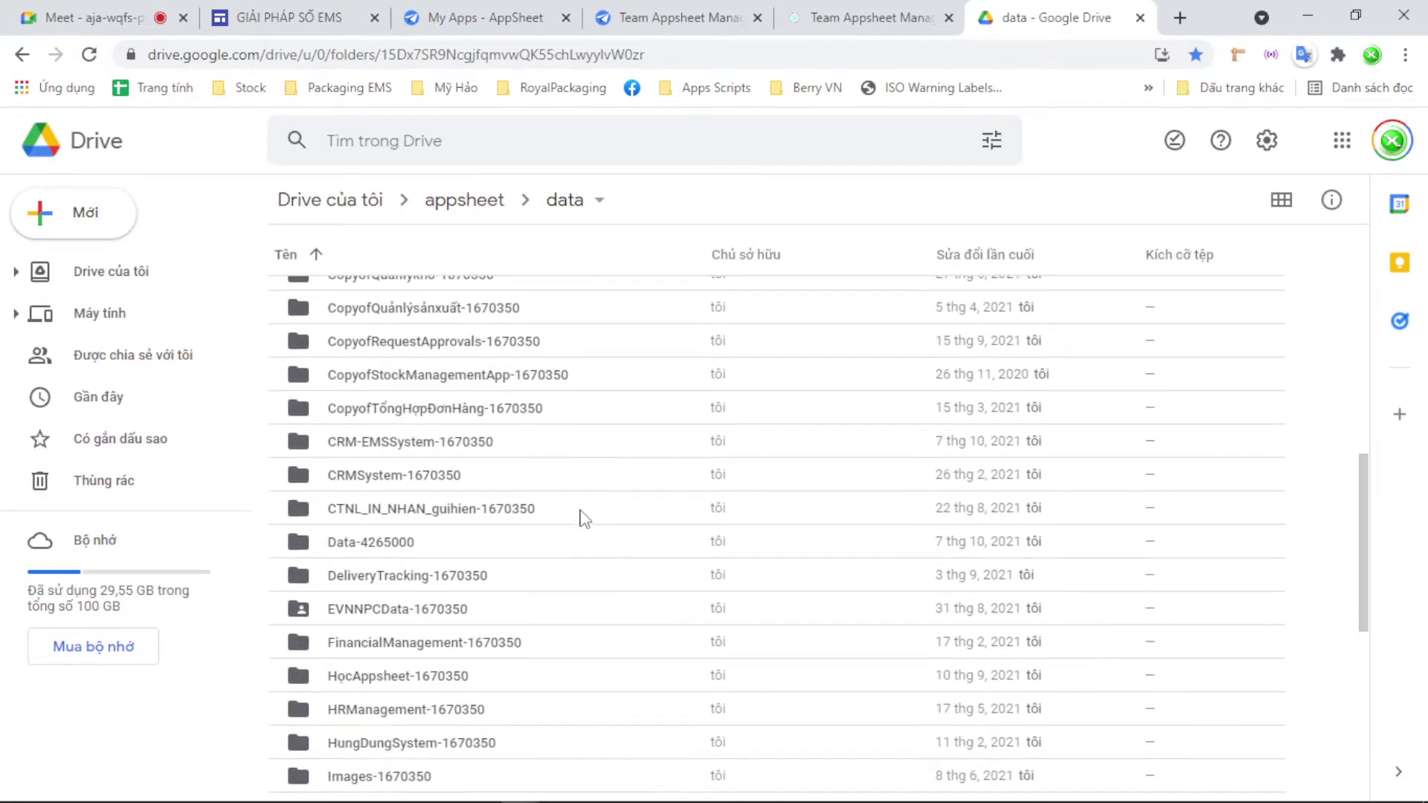
double_click(455, 676)
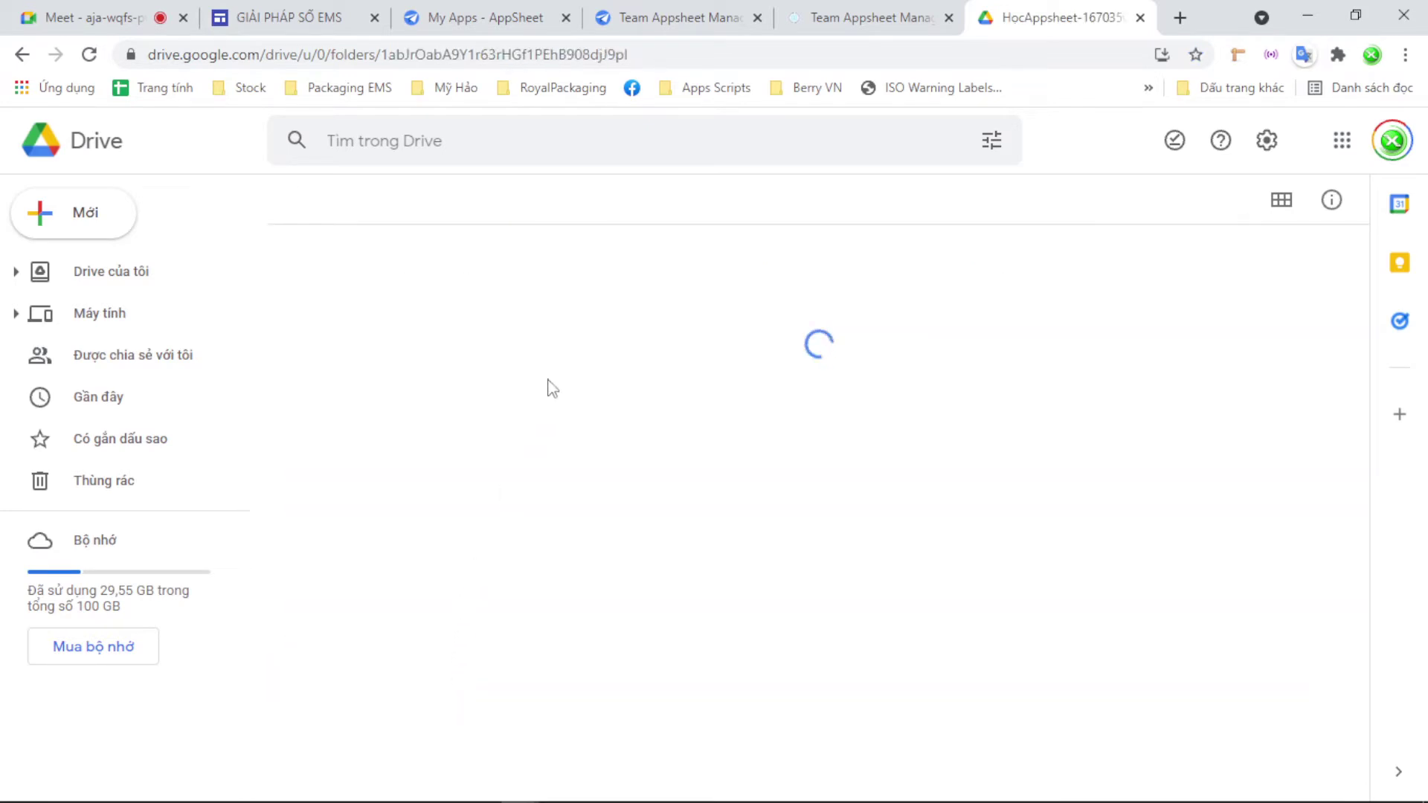
double_click(431, 383)
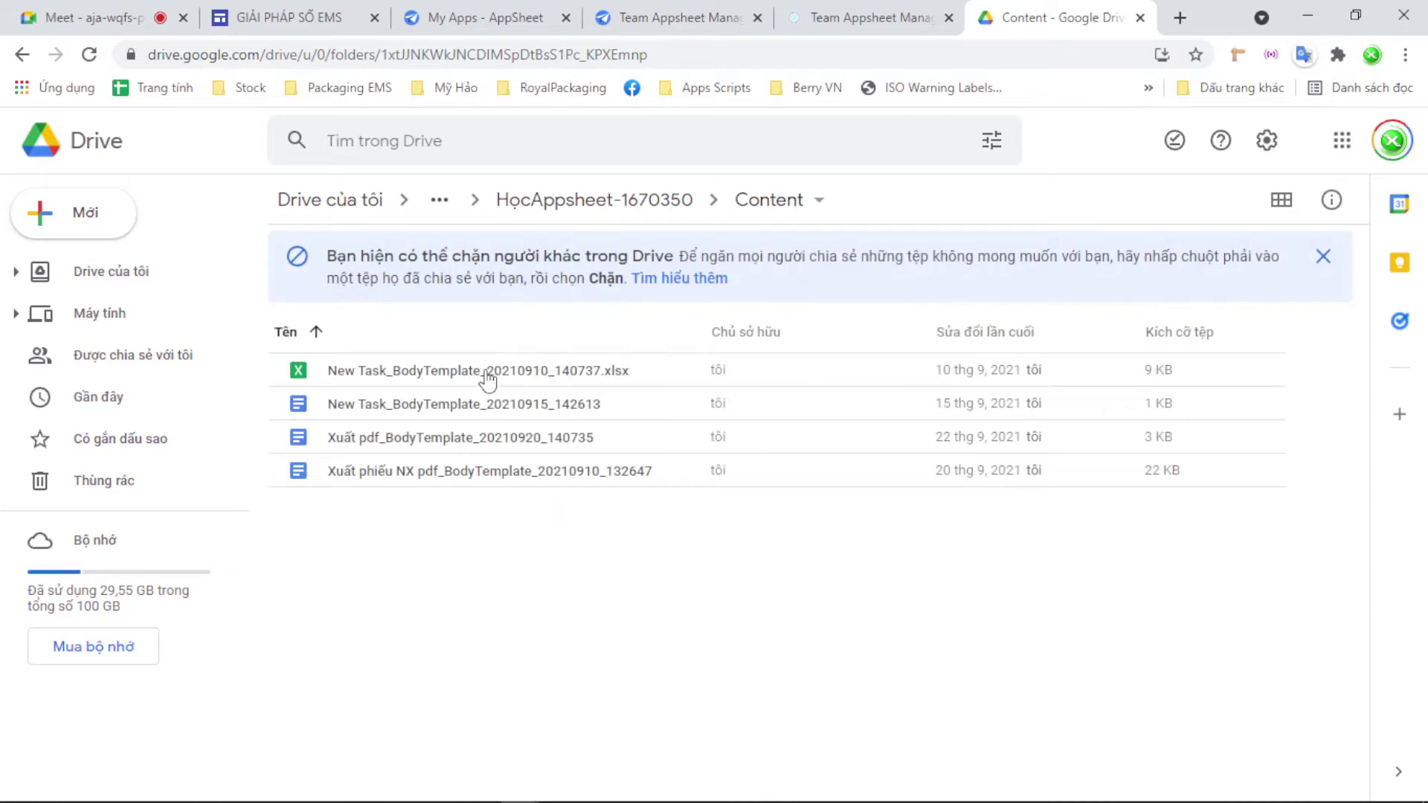
click(451, 445)
Open the Xuất phiếu NX pdf_BodyTemplate_20210910_132647 template in Google Docs and scroll through it.
double_click(449, 476)
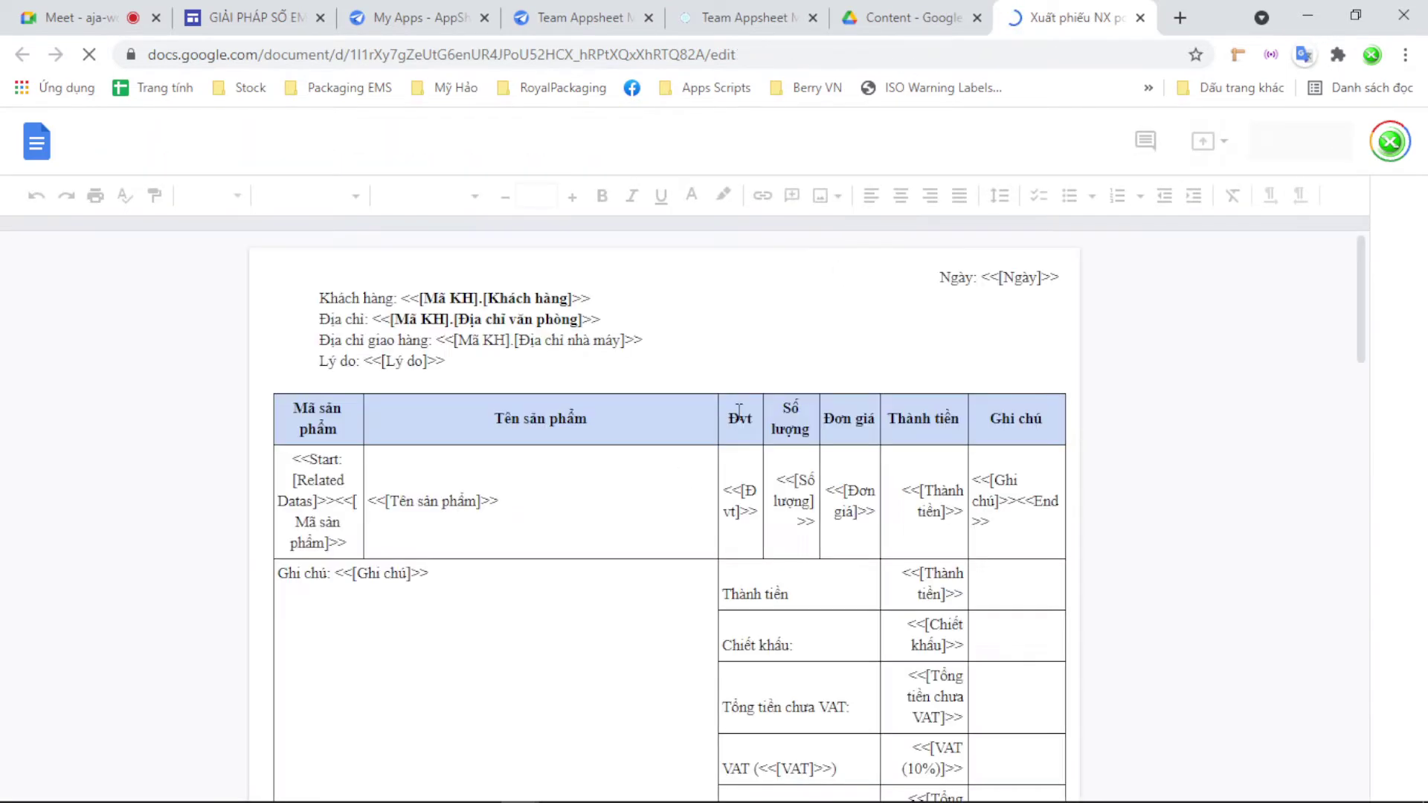
scroll(739, 408, down, 7)
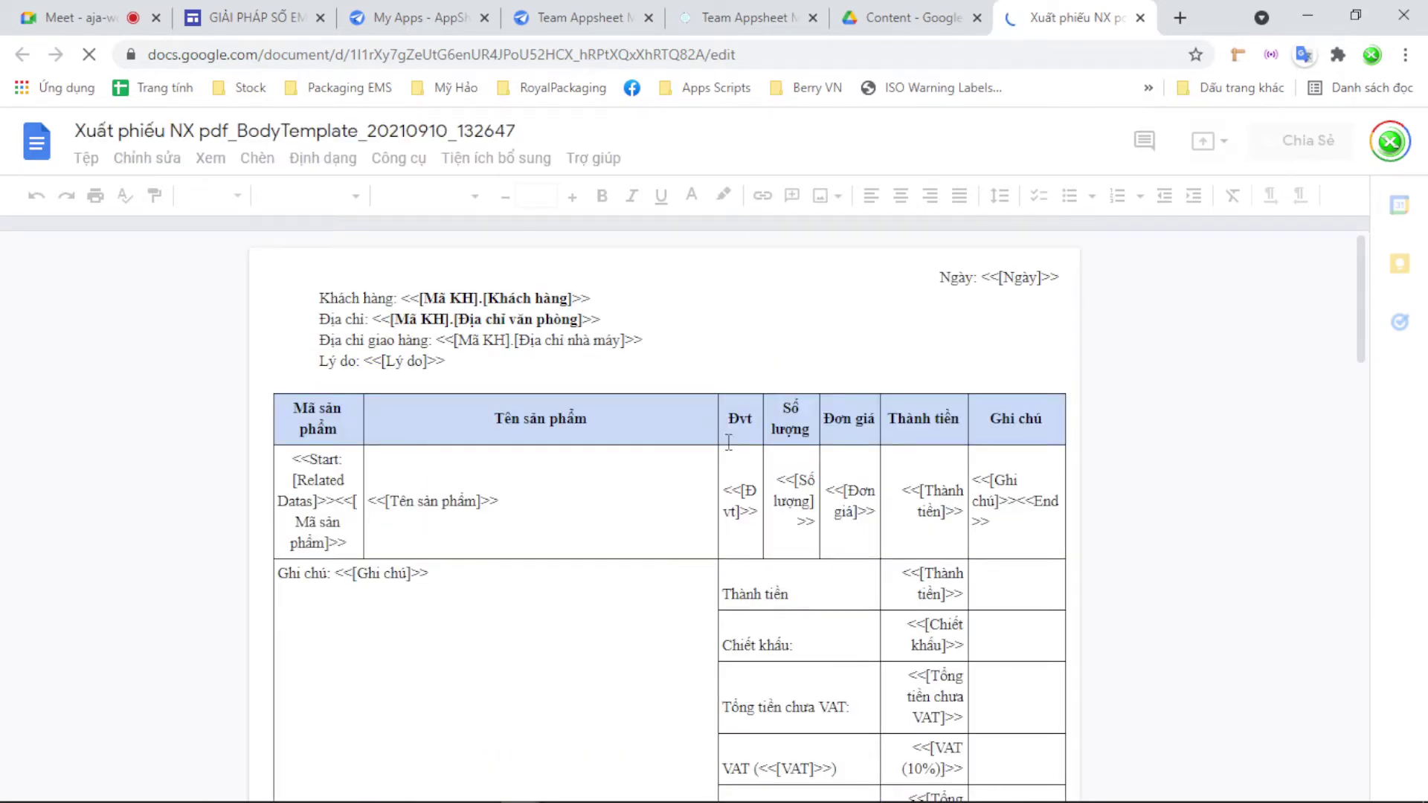
scroll(730, 442, down, 4)
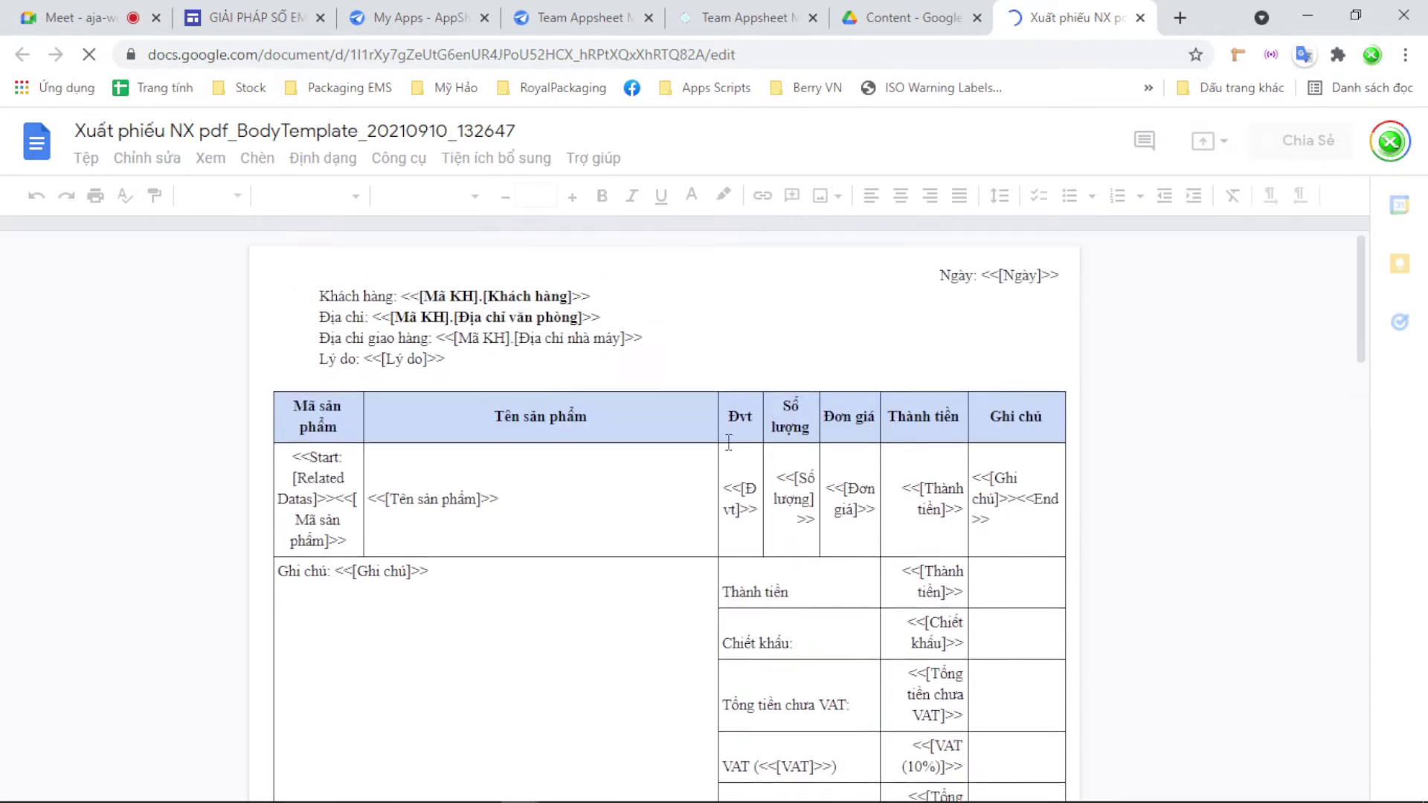
scroll(616, 454, down, 1)
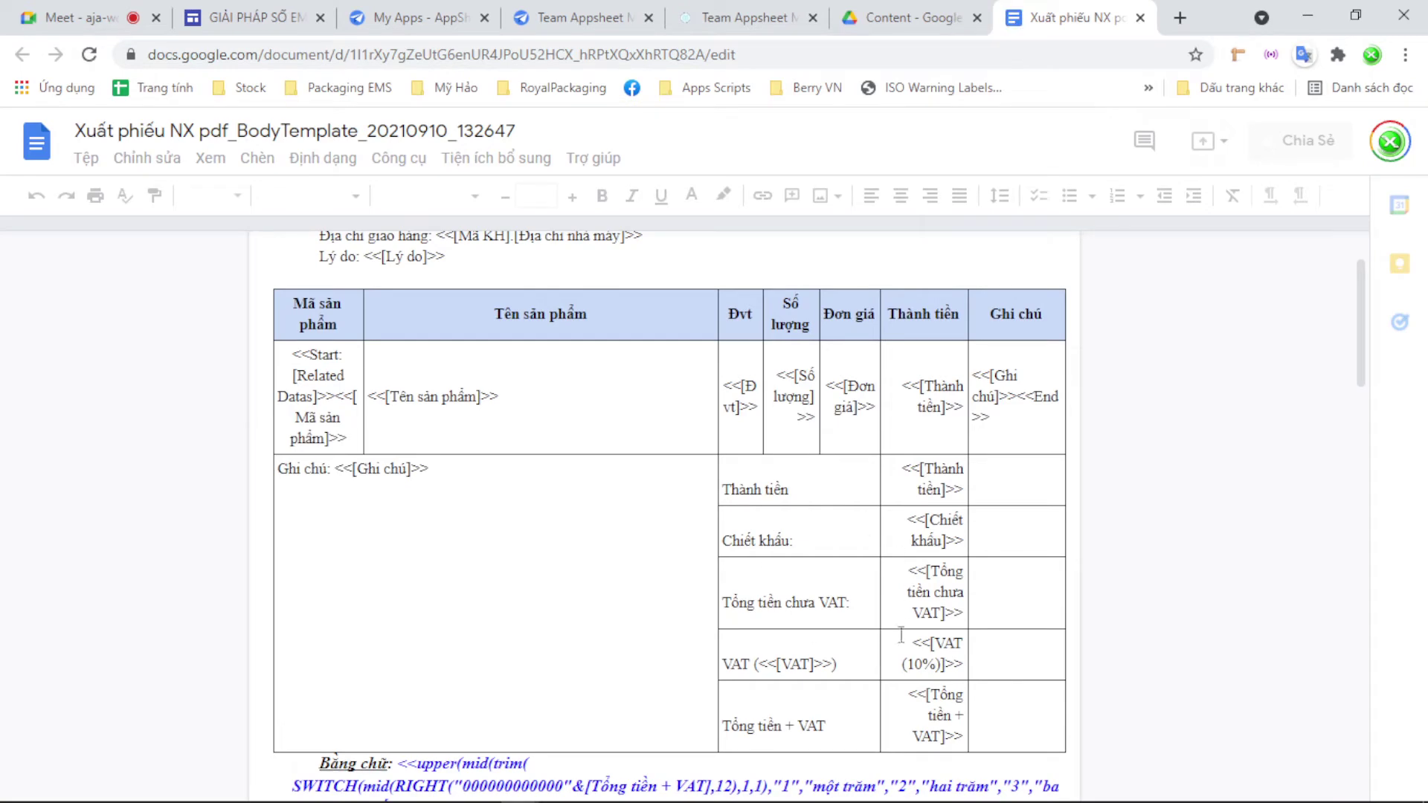
scroll(877, 588, down, 3)
scroll(708, 495, up, 6)
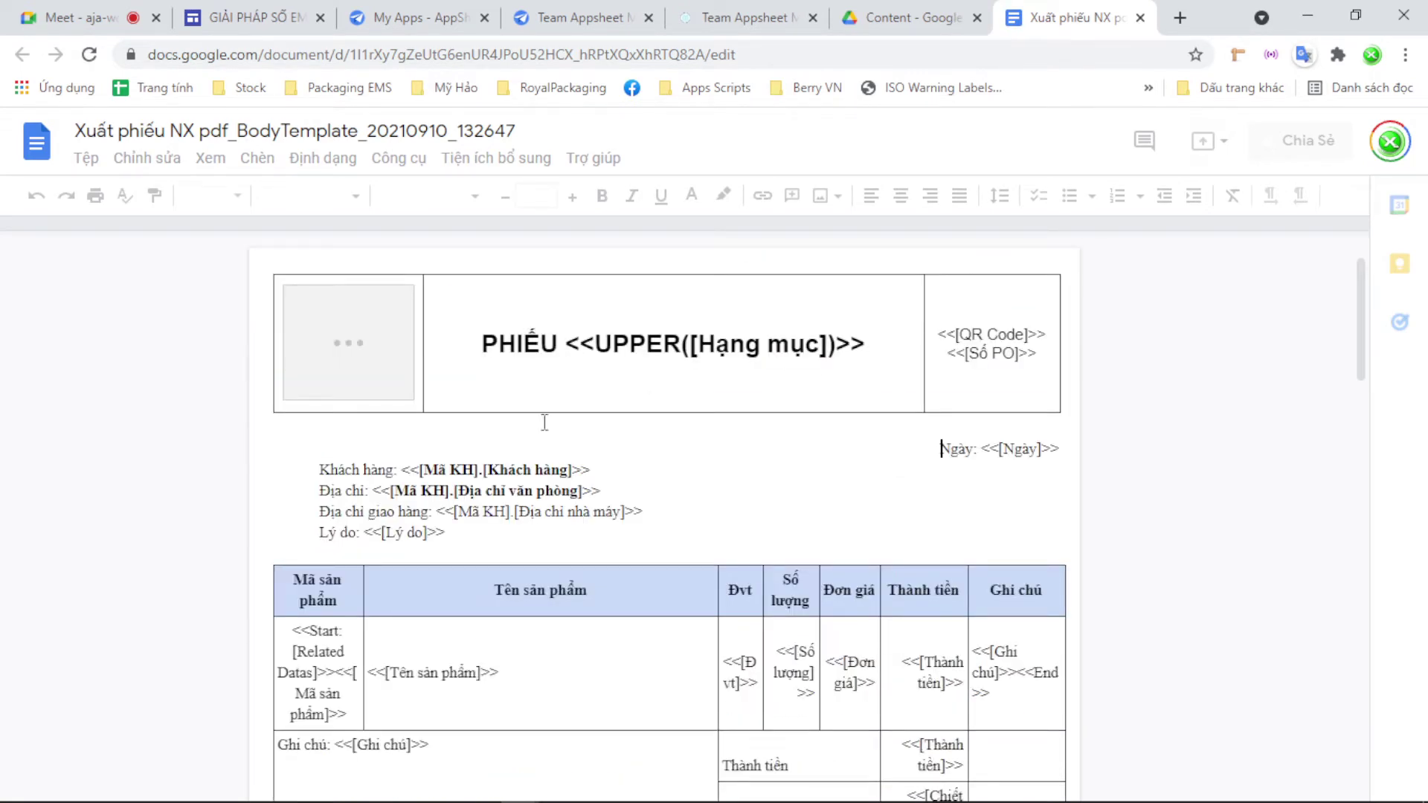
Make a copy of the template named 'Template Pheu NX' and bring up its destination-folder picker.
click(87, 165)
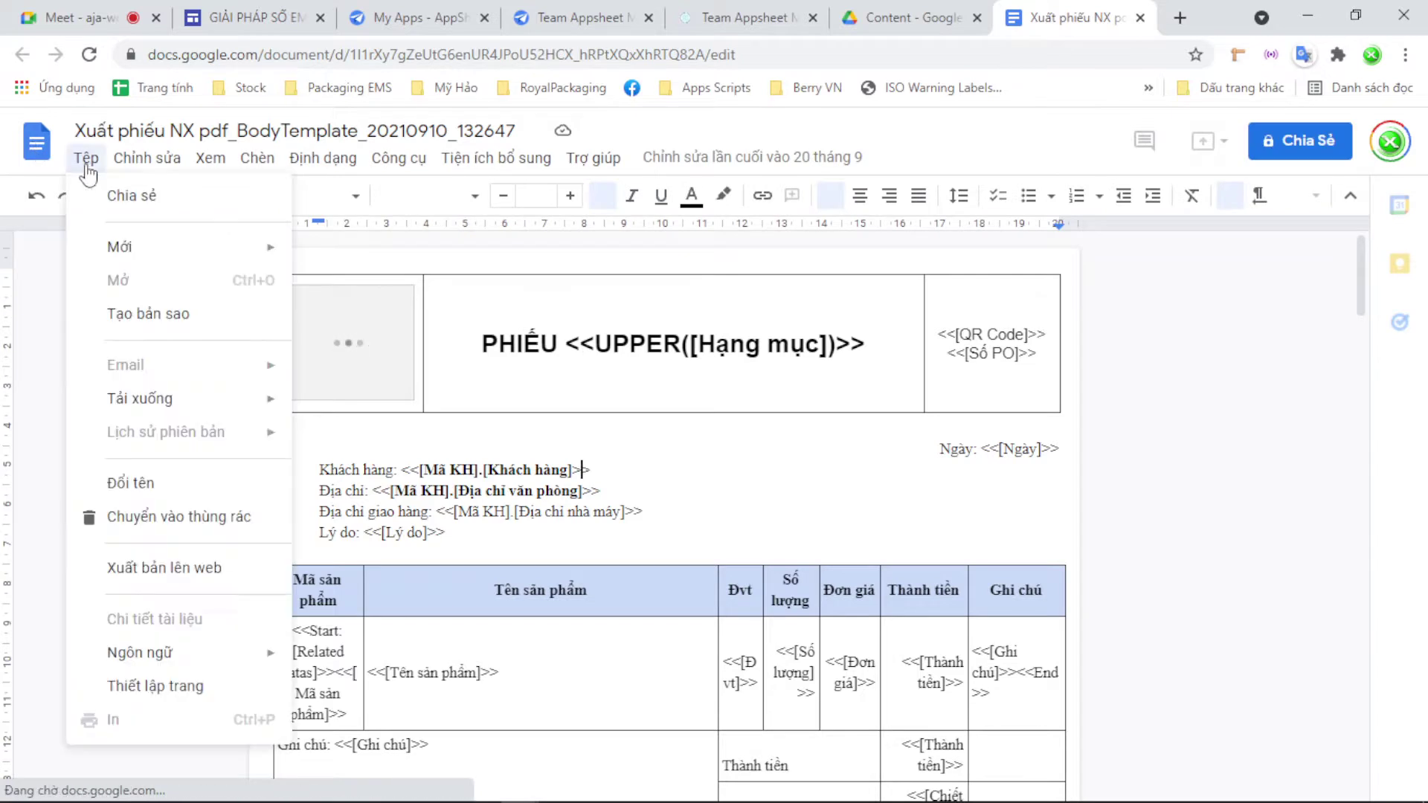
click(168, 314)
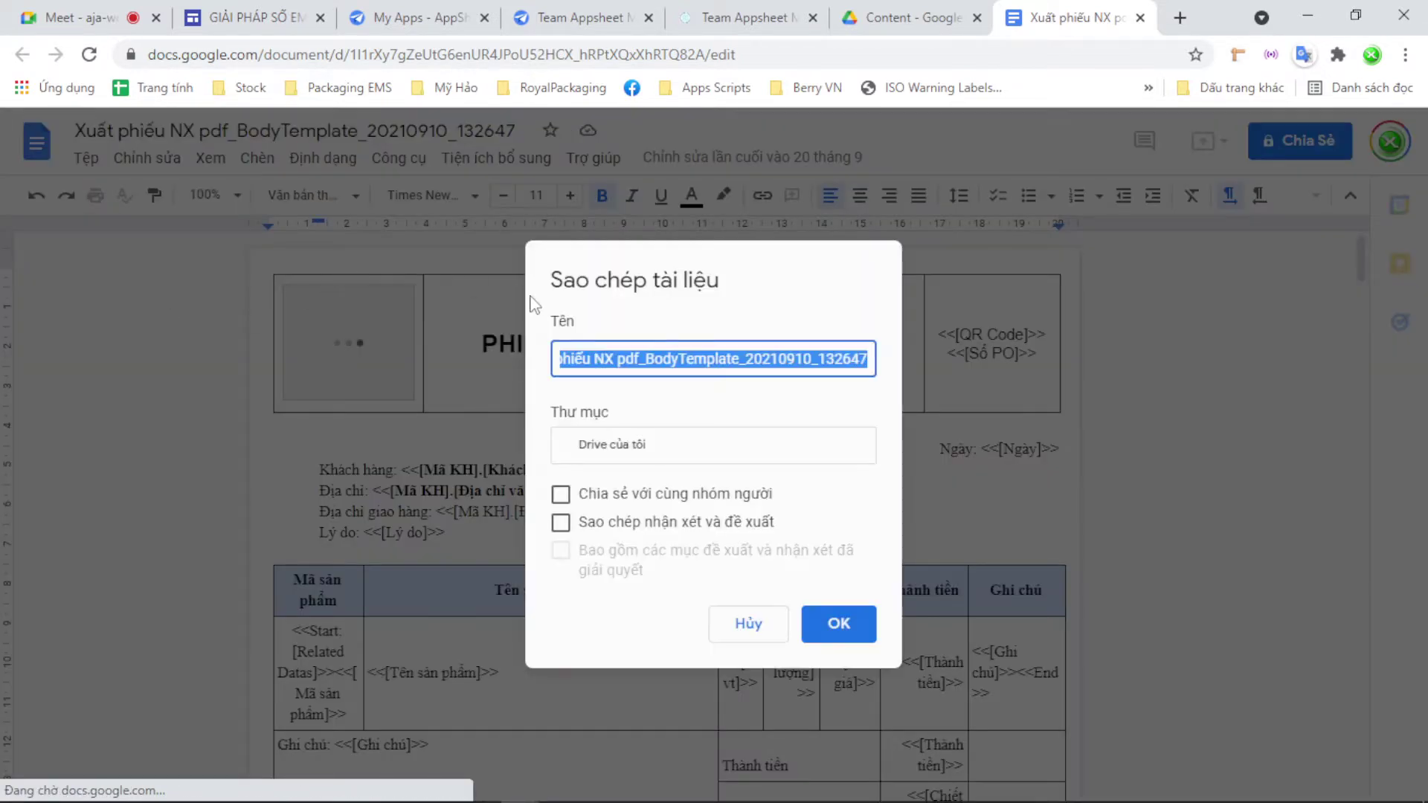
text(Tem)
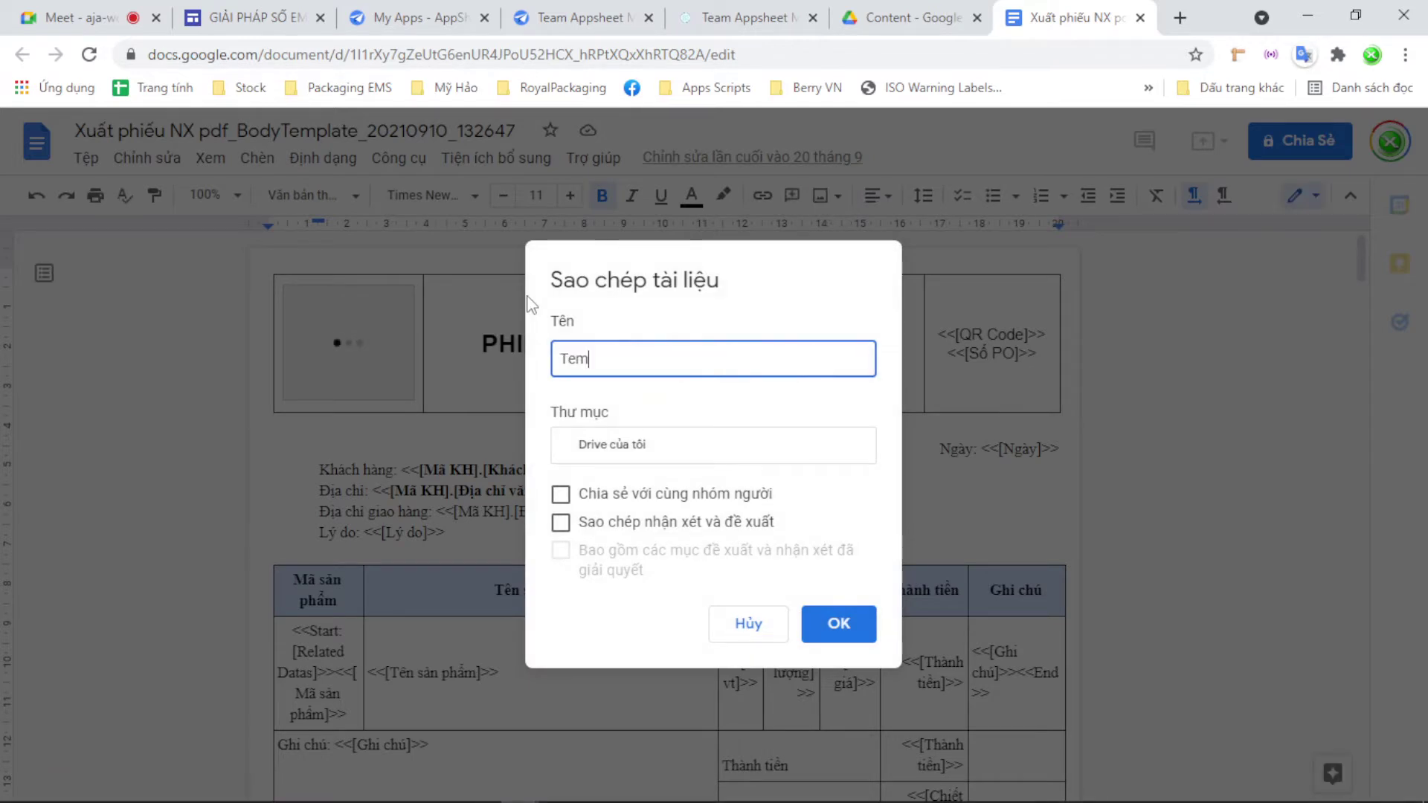
text(pl)
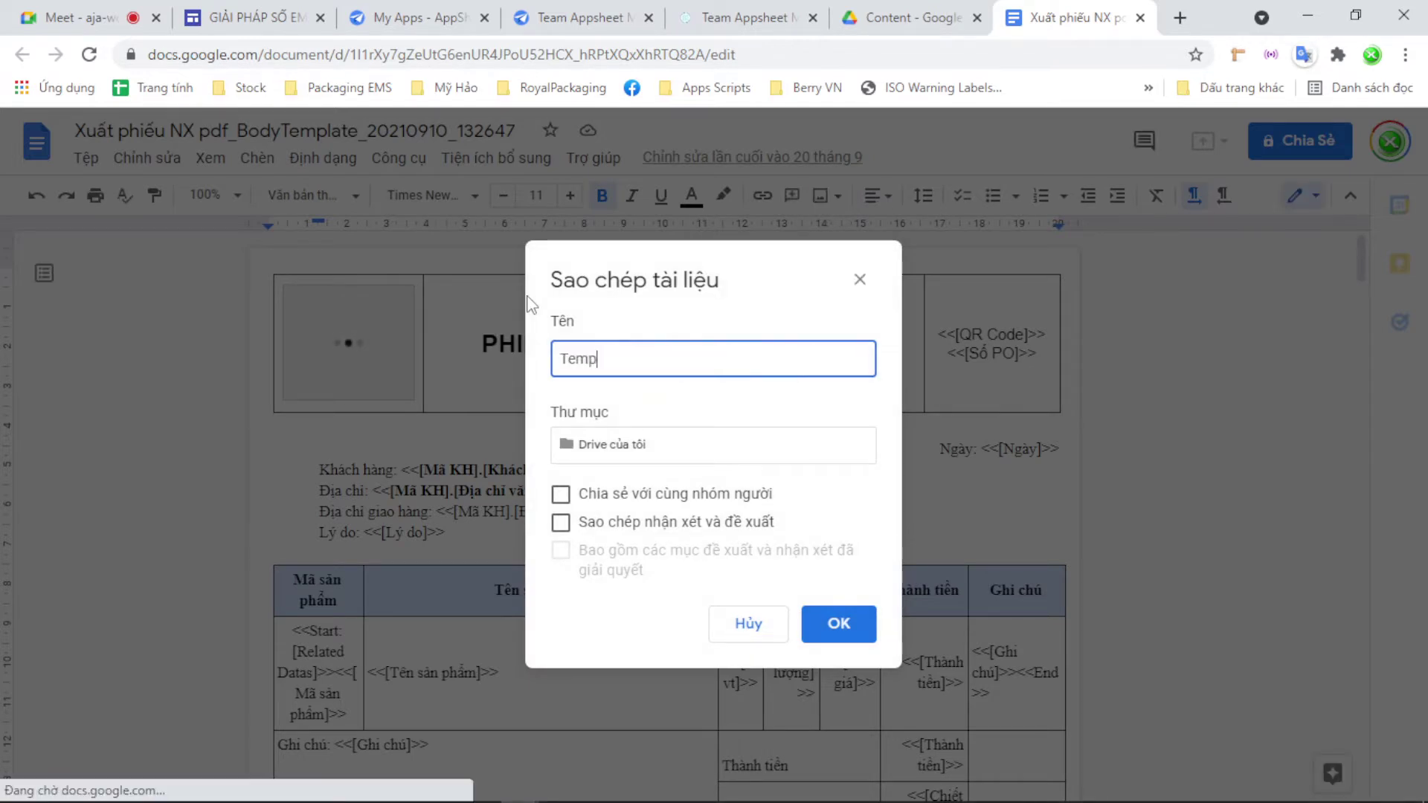
text(ate)
text( Ph)
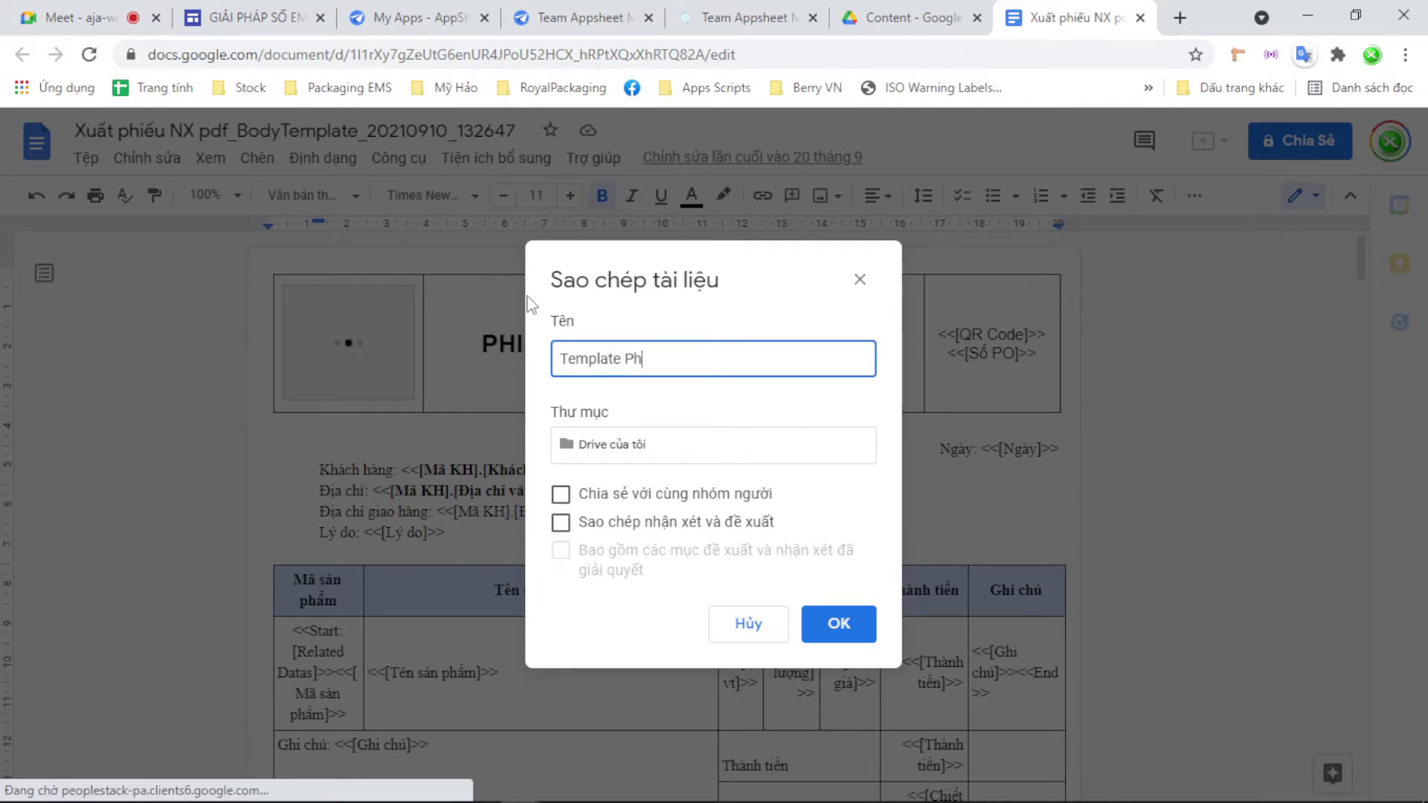
text(eu NX)
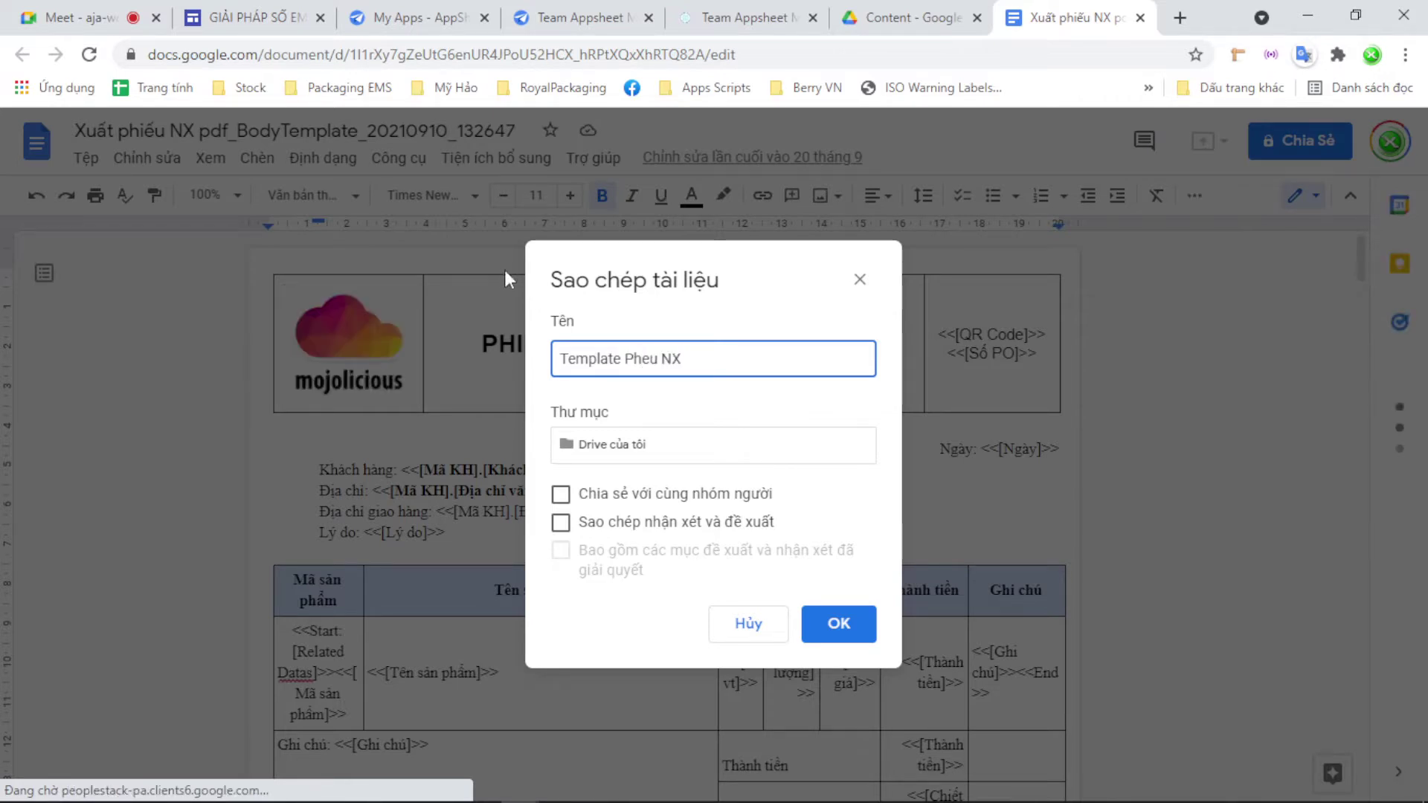
click(659, 456)
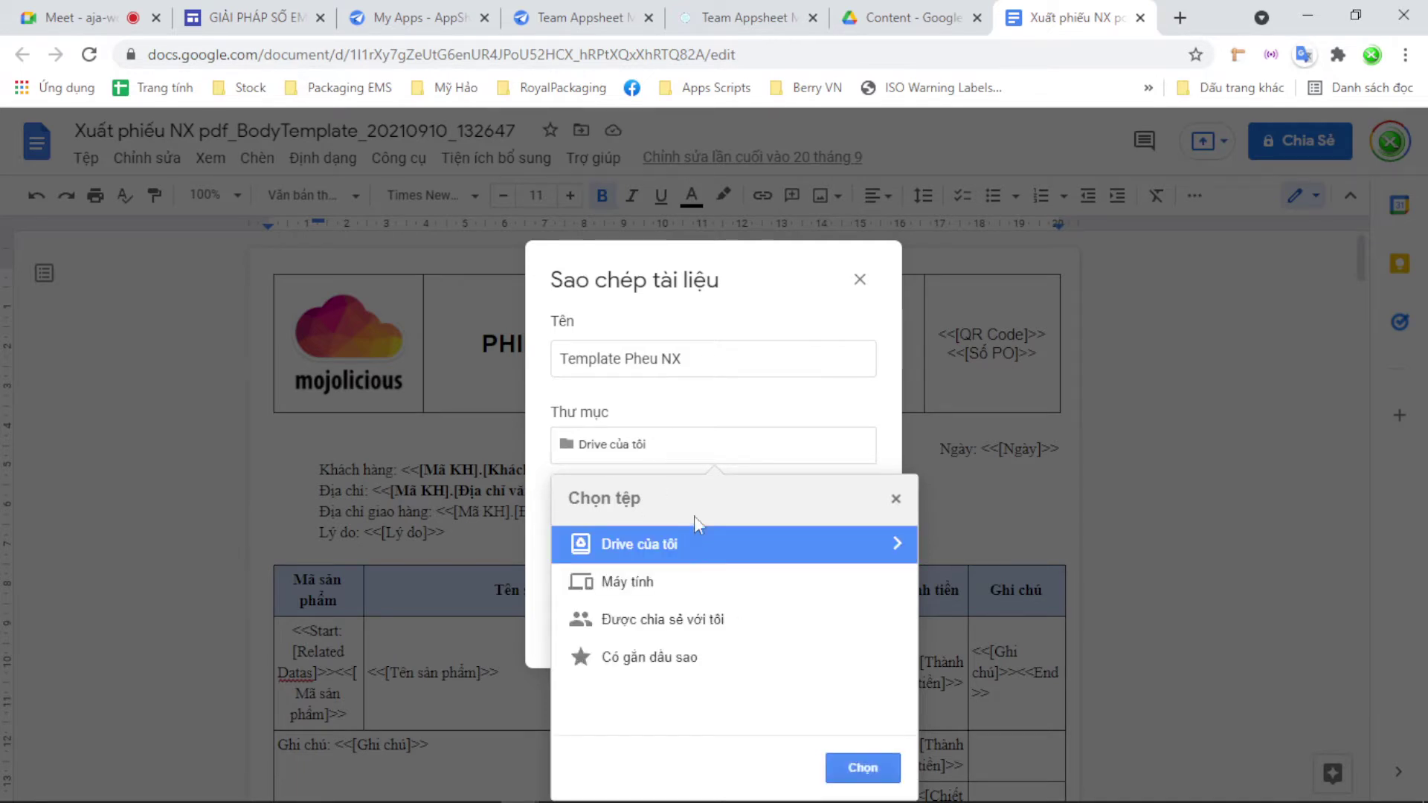
In the copy's folder picker, browse from Drive của tôi into appsheet > data.
click(675, 550)
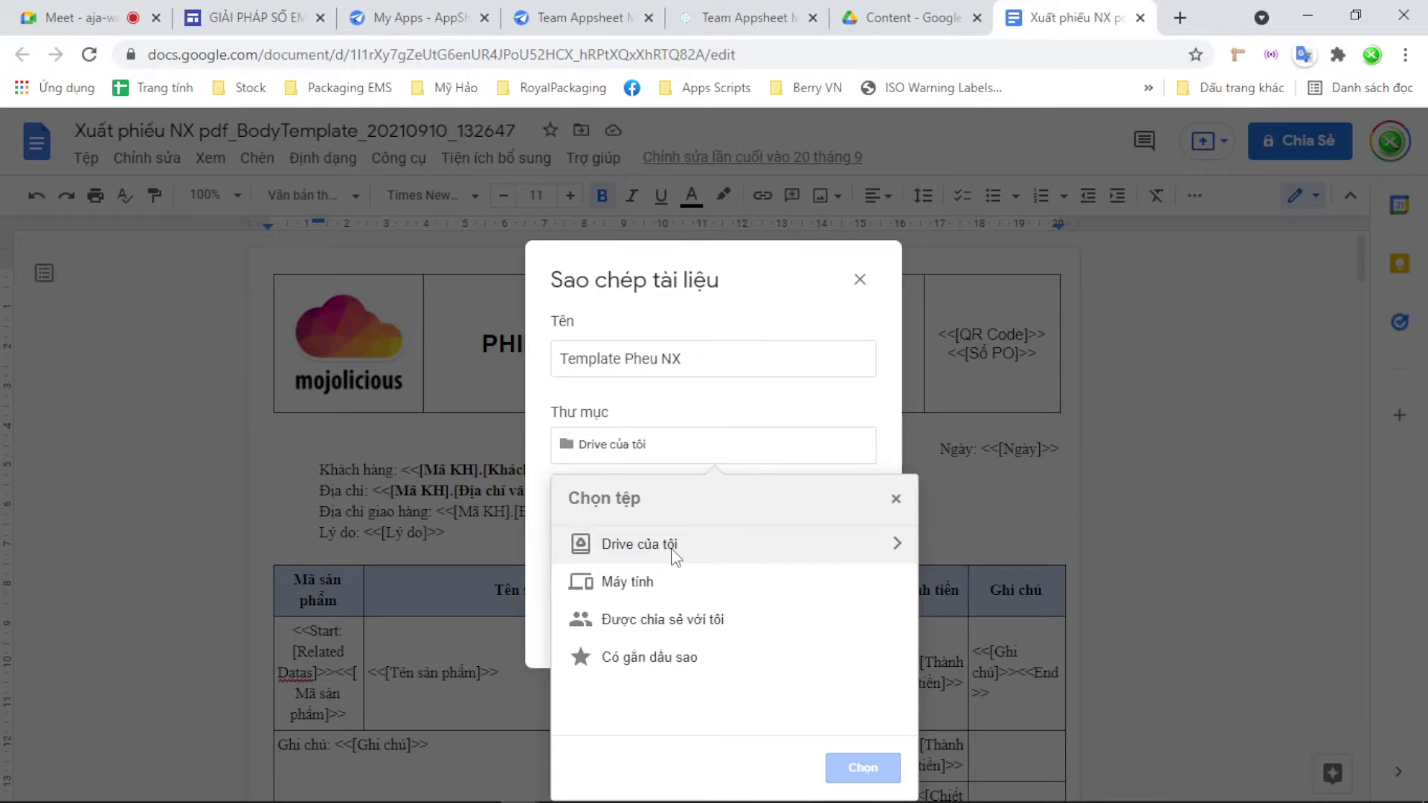
click(895, 552)
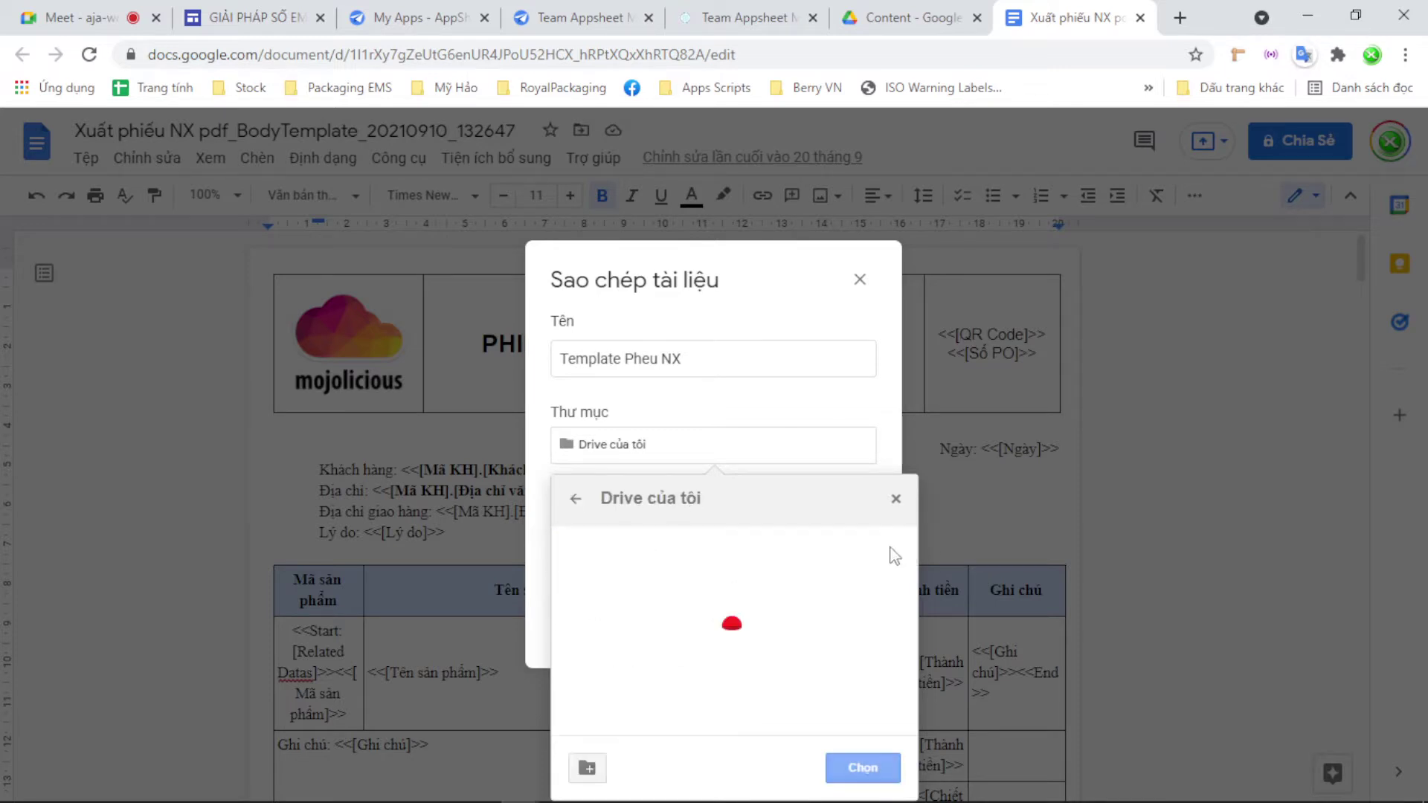
scroll(755, 571, down, 2)
scroll(755, 569, down, 2)
scroll(755, 564, down, 3)
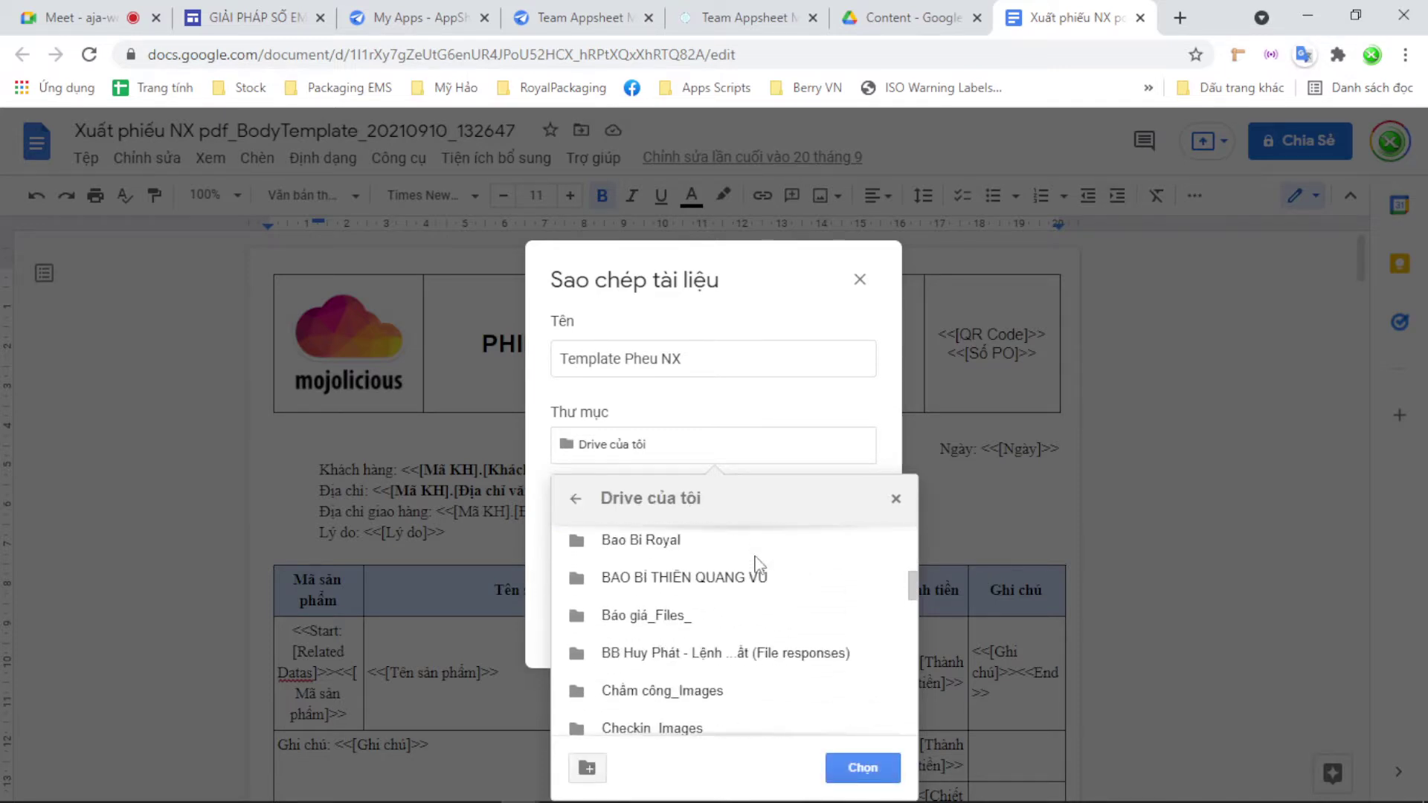
scroll(756, 562, up, 3)
scroll(757, 573, up, 1)
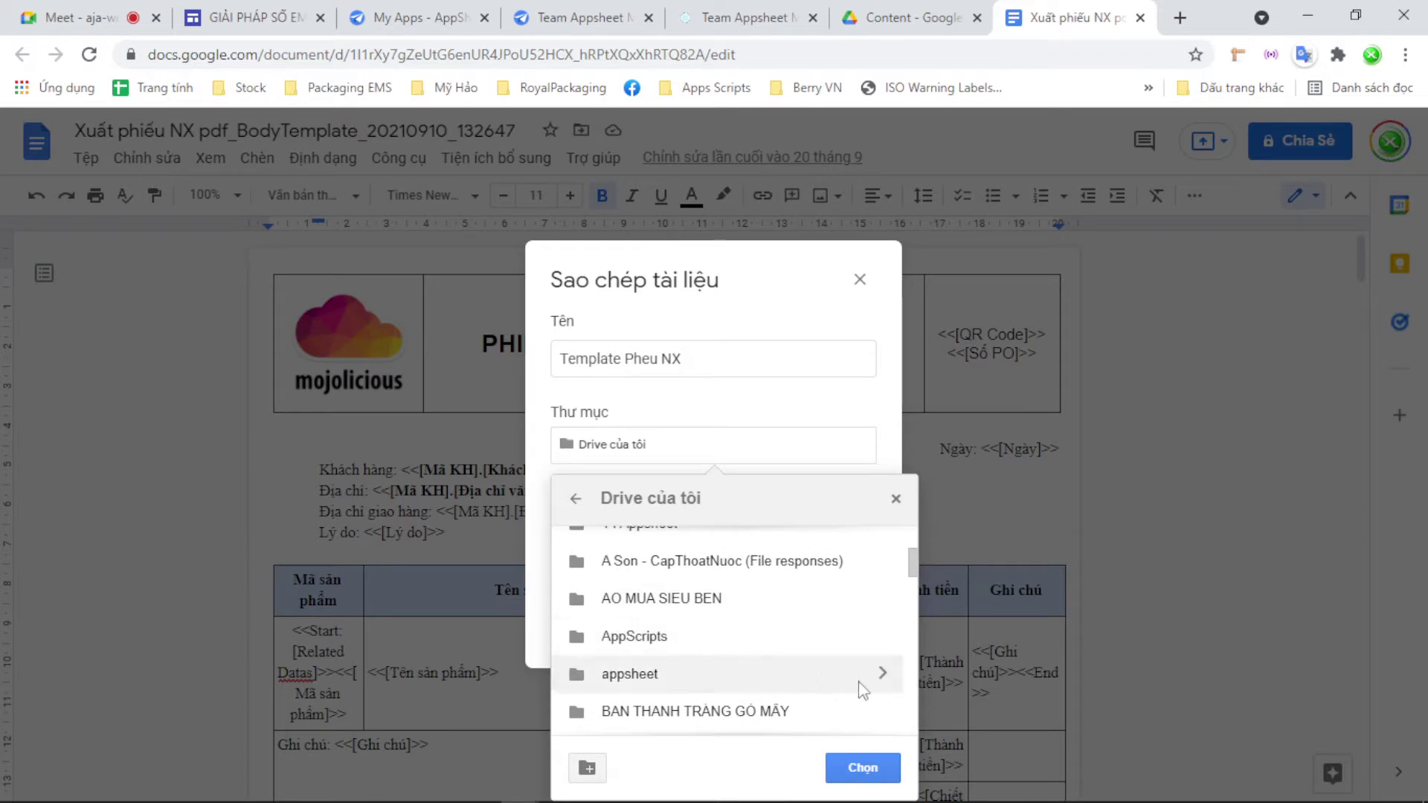
click(881, 674)
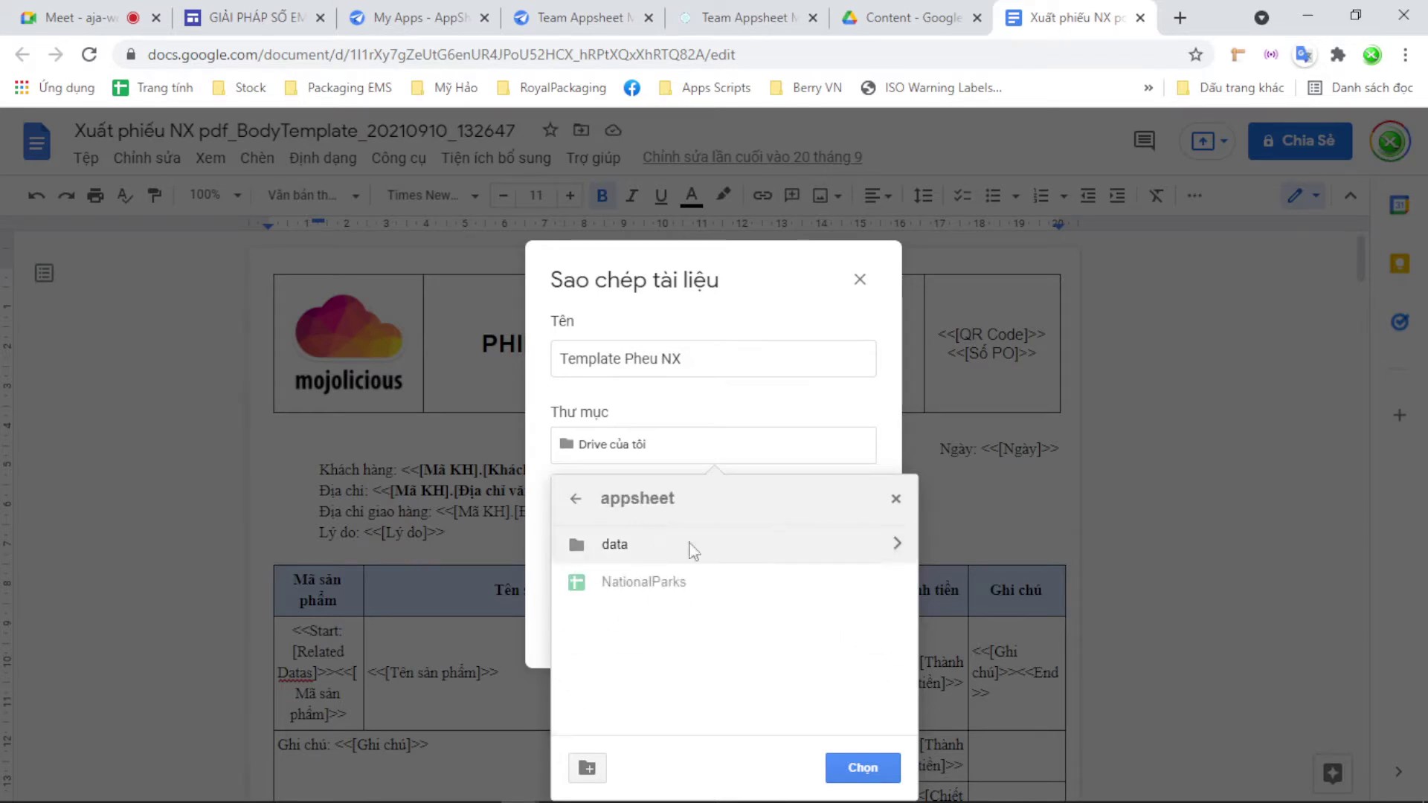
click(896, 544)
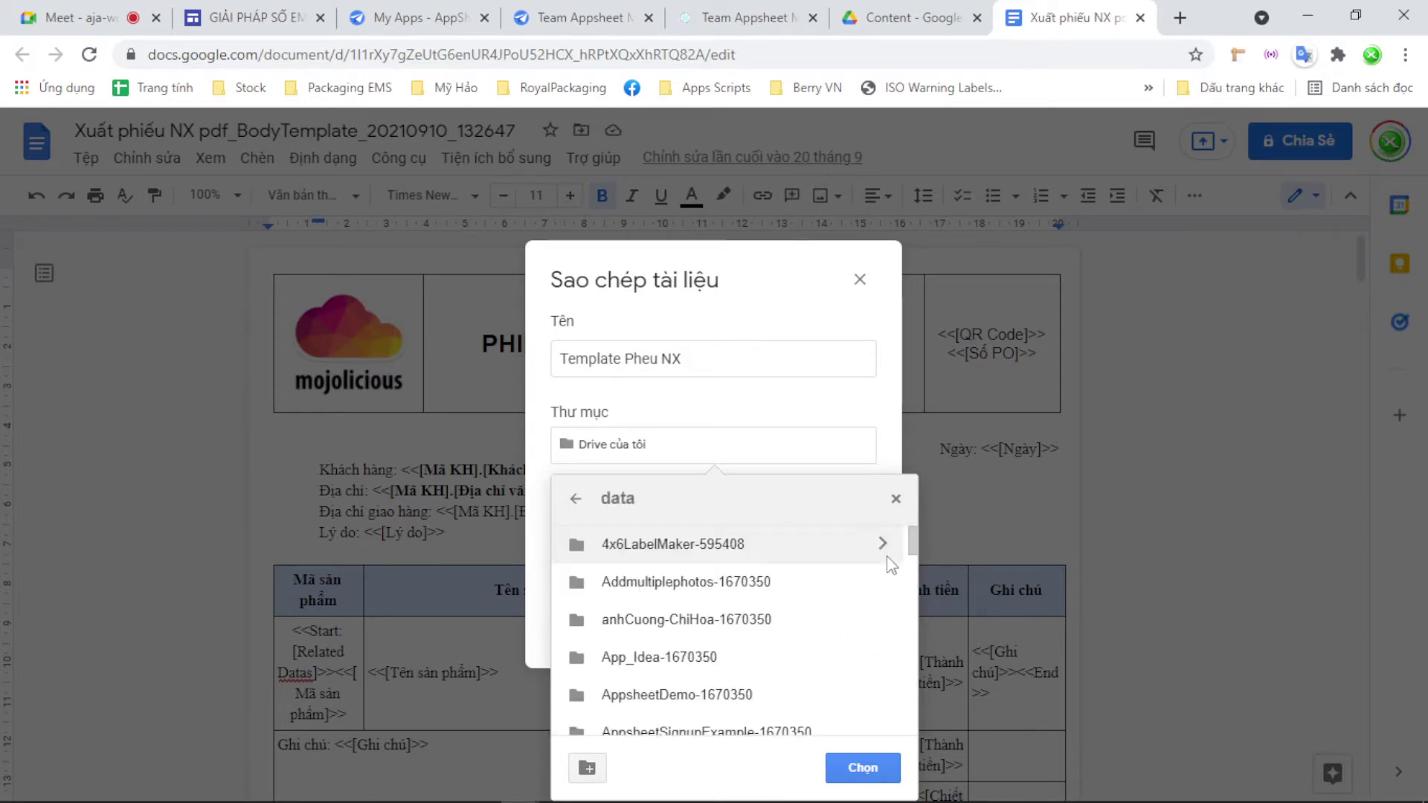
Choose TeamAppsheetManagement-1670350 > Content as the destination and create the 'Template Pheu NX' copy.
scroll(845, 625, down, 2)
scroll(845, 637, down, 2)
scroll(841, 639, down, 3)
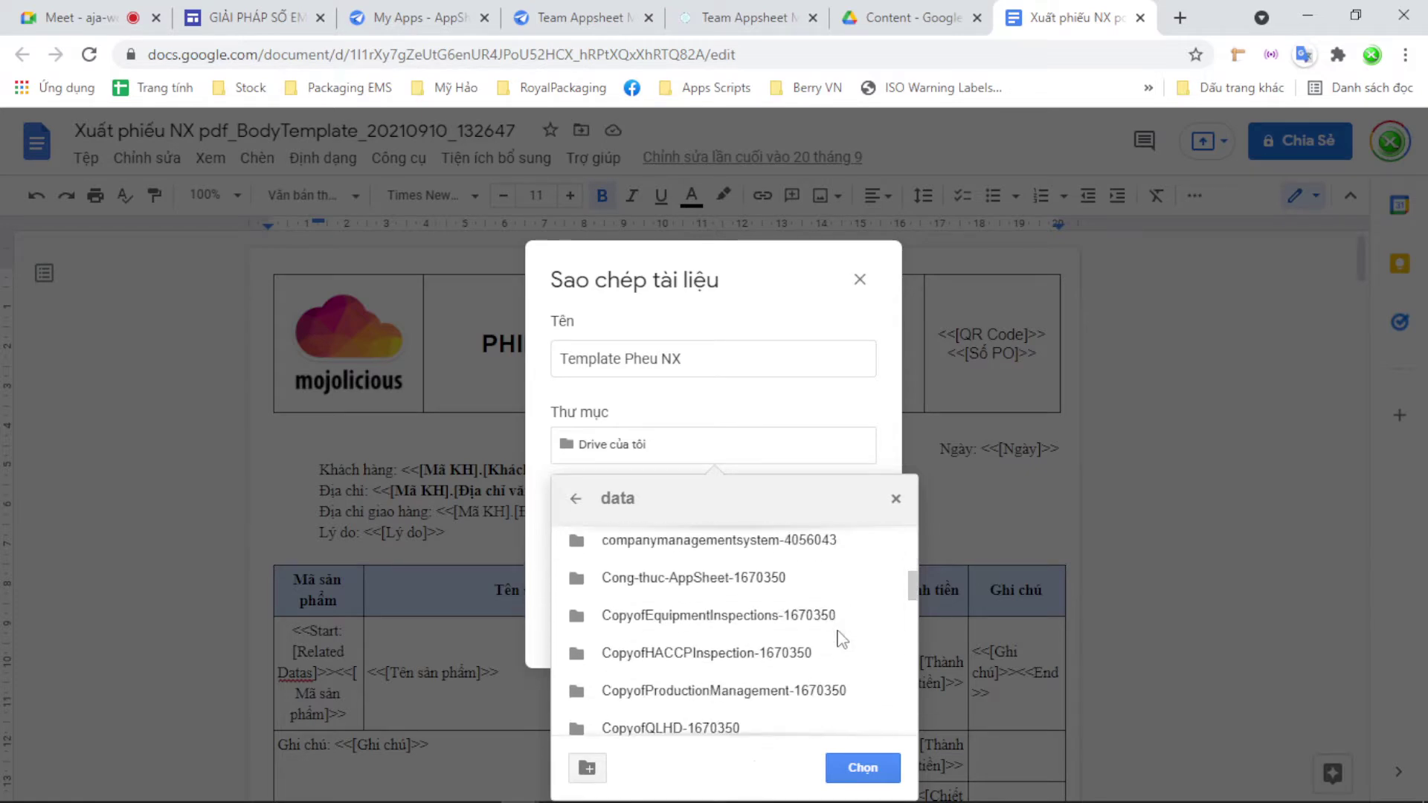
scroll(841, 640, down, 3)
scroll(840, 641, down, 3)
scroll(840, 643, down, 1)
scroll(838, 646, down, 3)
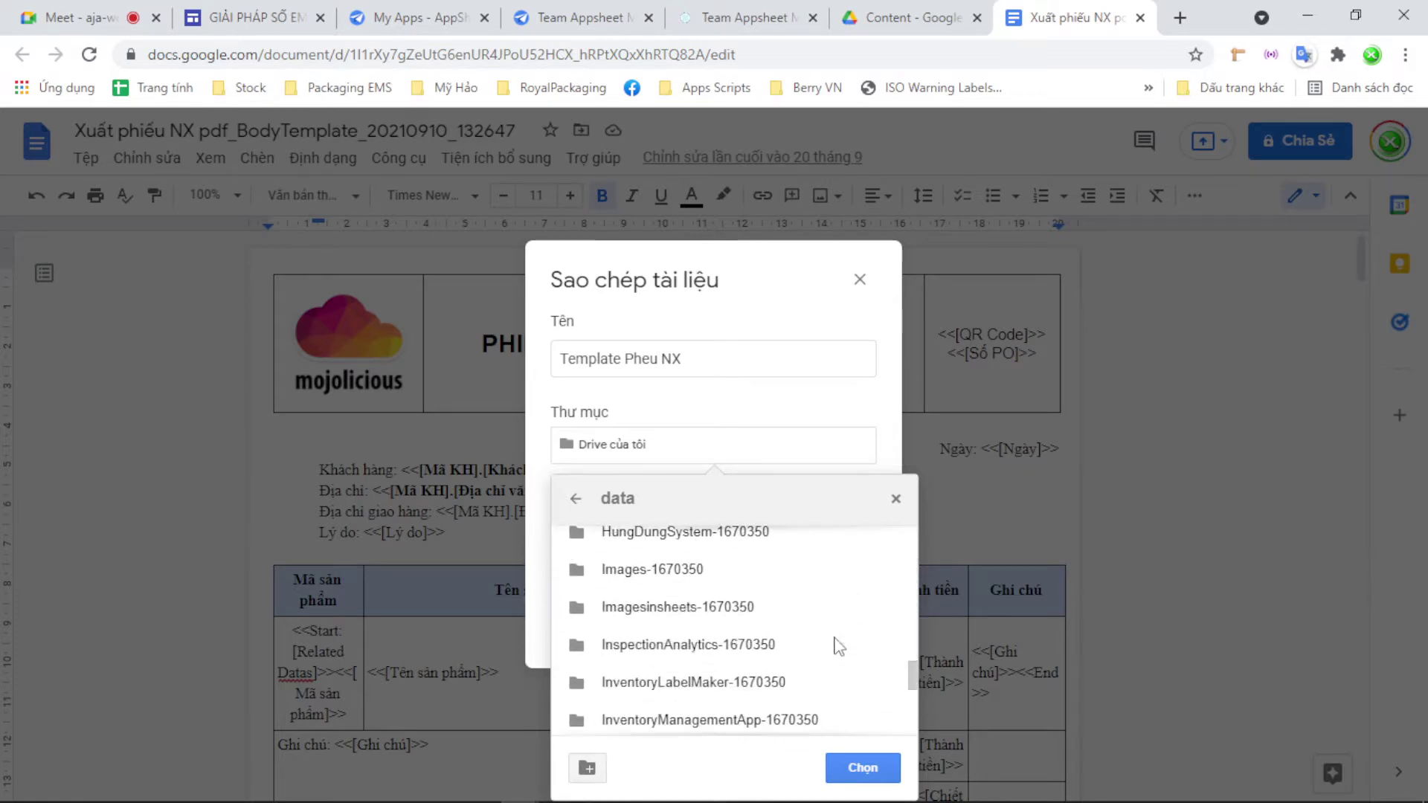
scroll(838, 645, down, 1)
scroll(839, 645, down, 3)
scroll(838, 645, down, 2)
scroll(838, 646, down, 2)
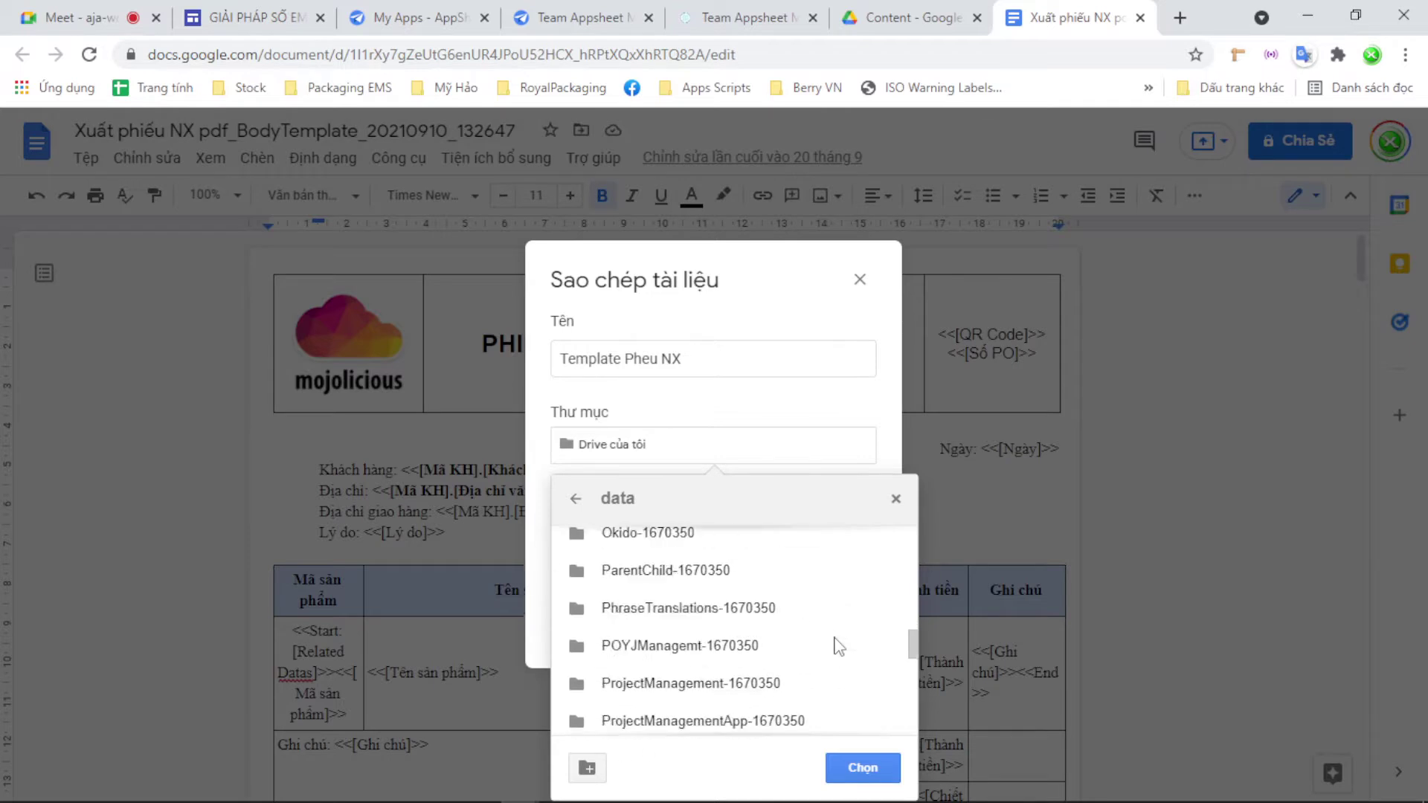
scroll(838, 645, down, 1)
scroll(838, 646, down, 3)
scroll(839, 646, down, 5)
scroll(838, 646, down, 4)
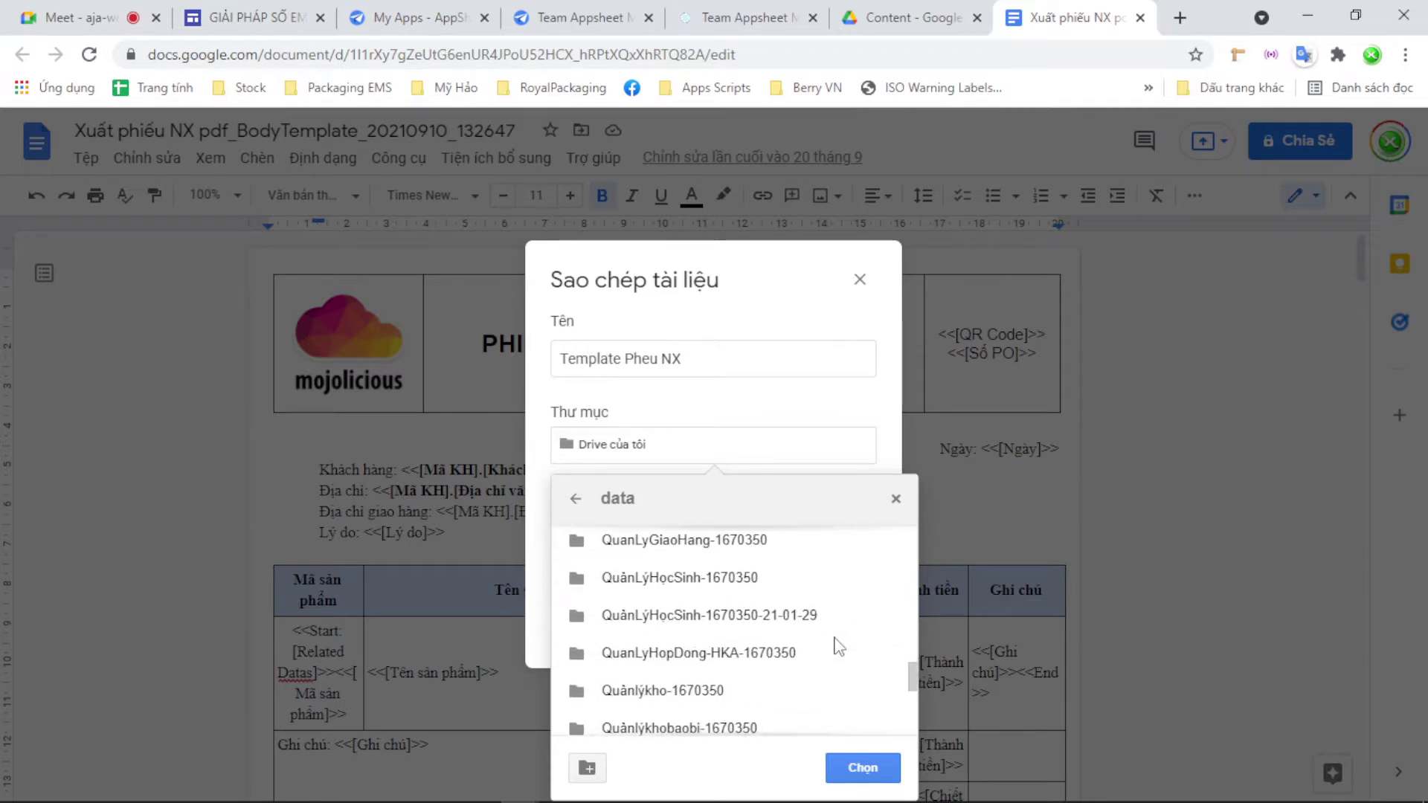
scroll(839, 645, down, 4)
scroll(838, 646, down, 3)
scroll(844, 649, down, 3)
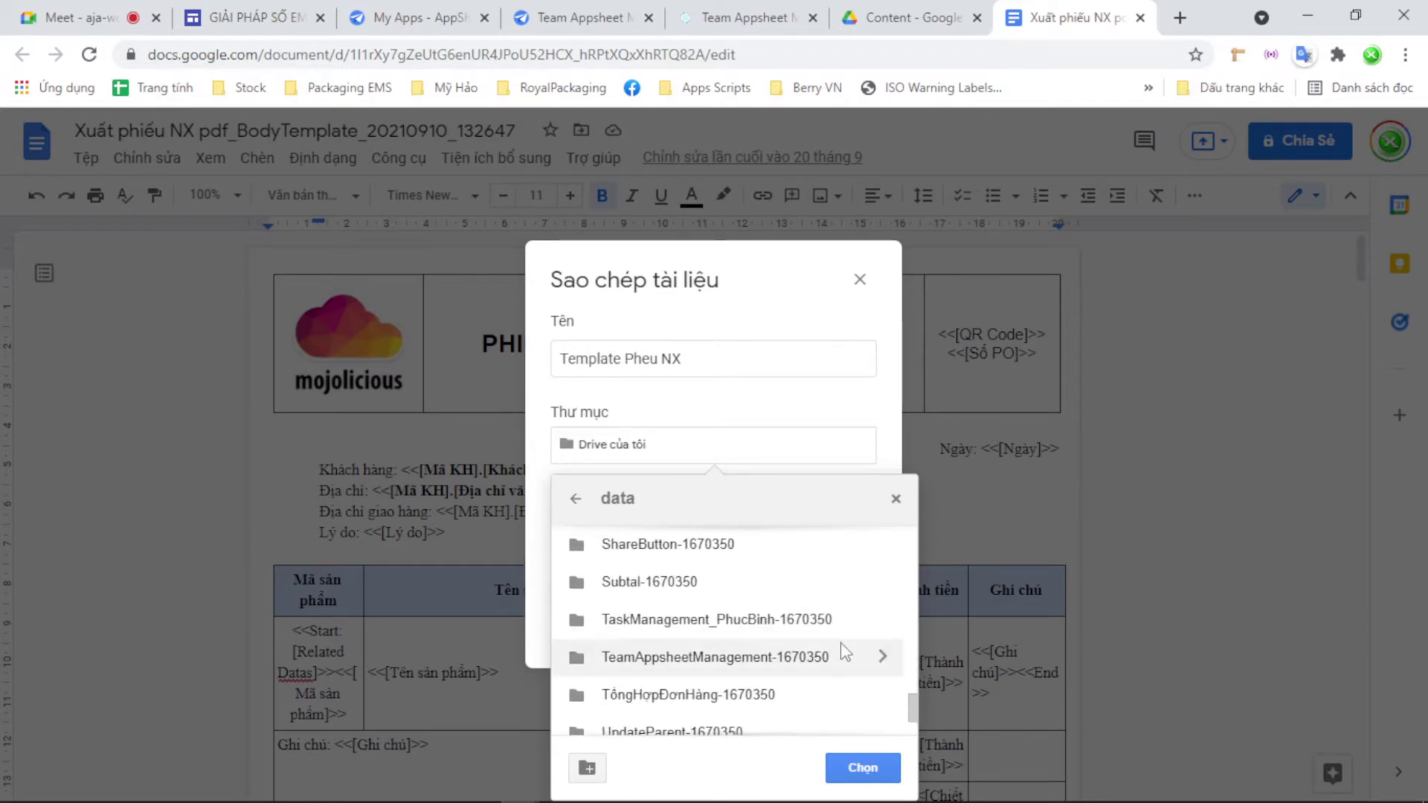
click(882, 657)
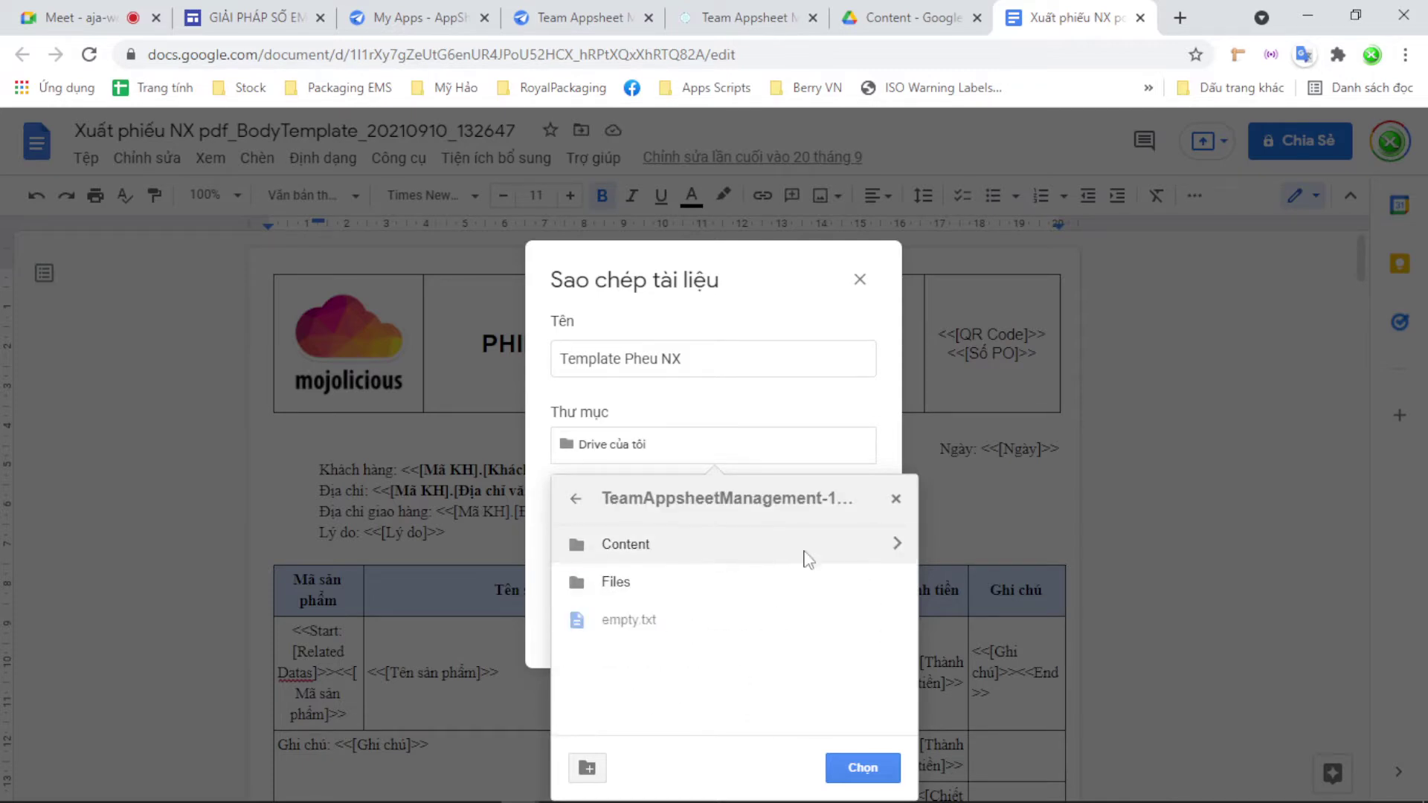
click(894, 545)
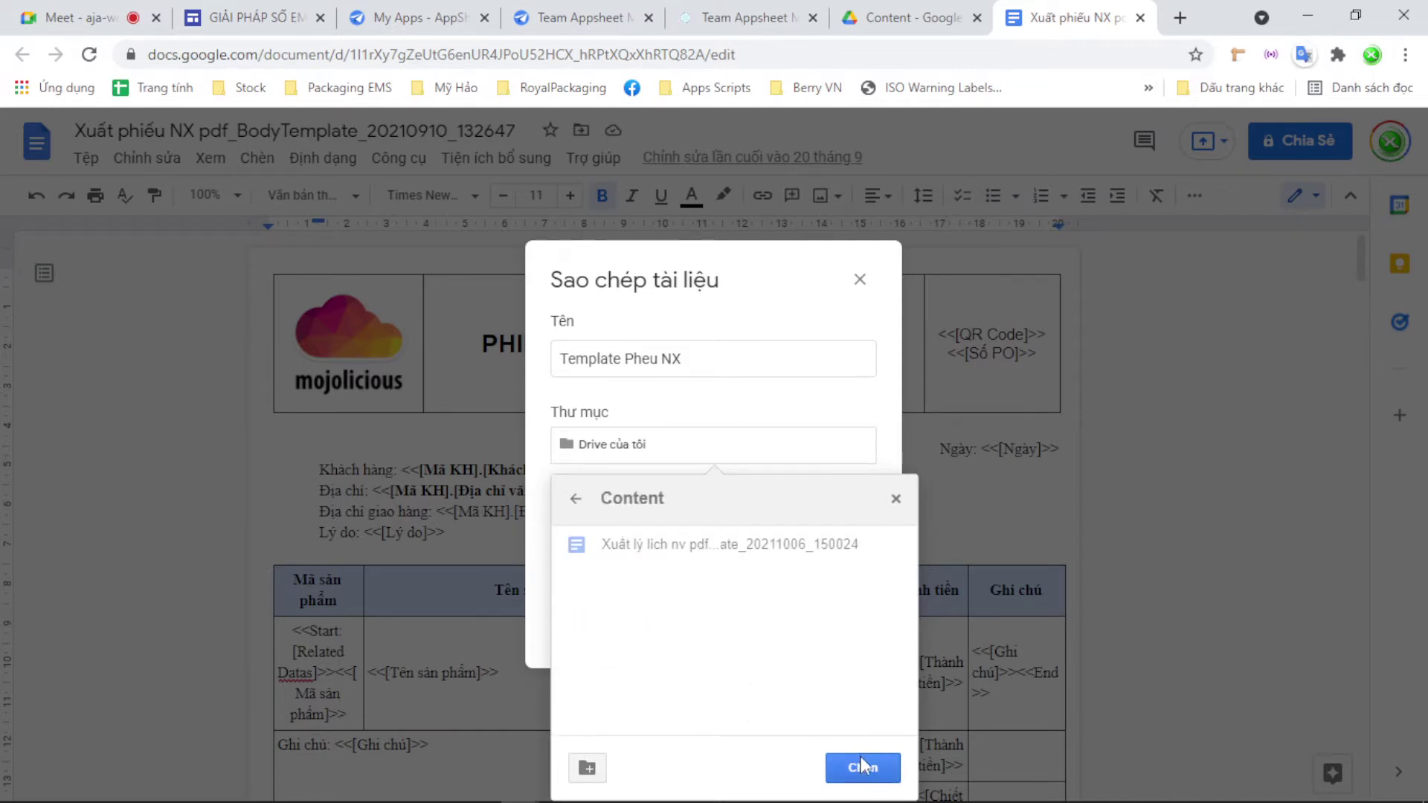
click(861, 761)
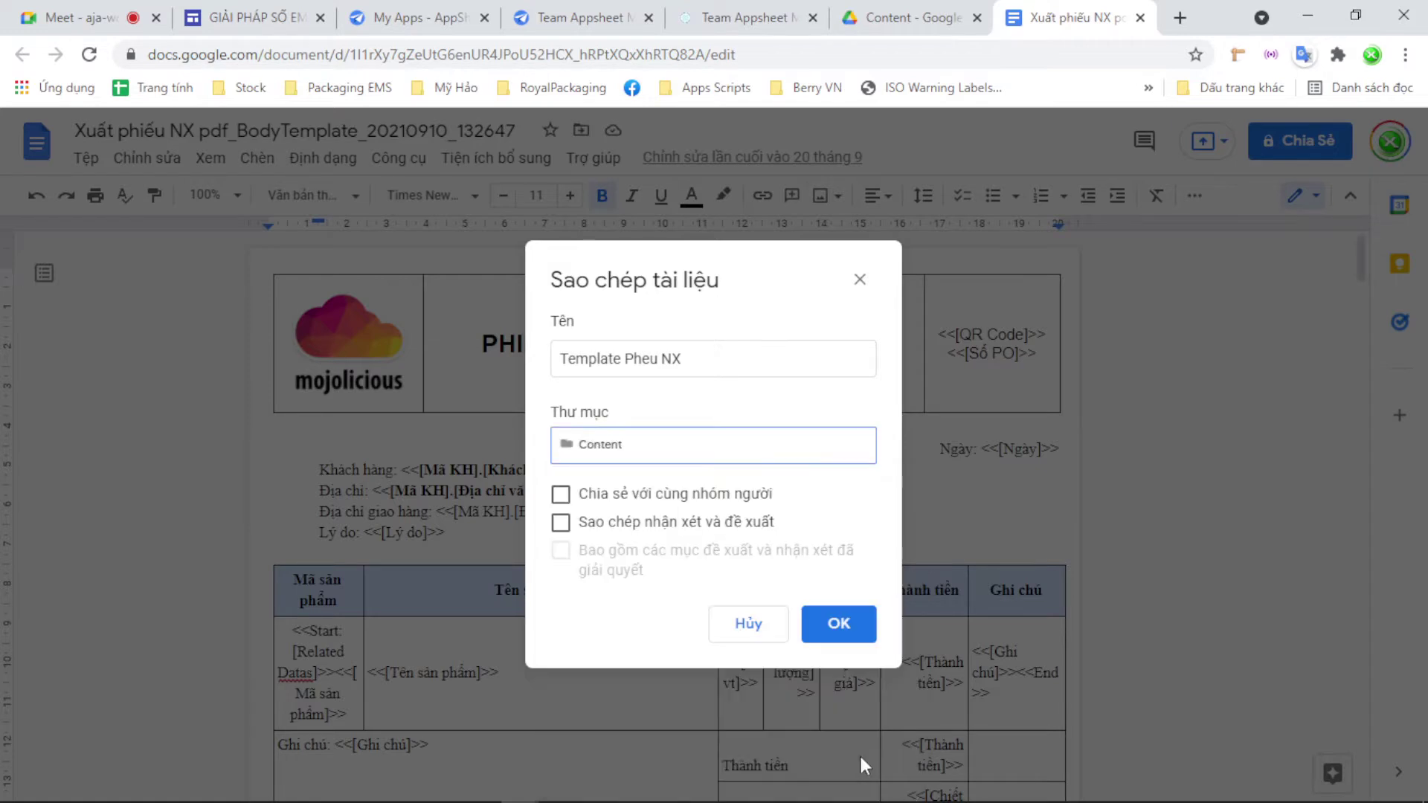
click(837, 625)
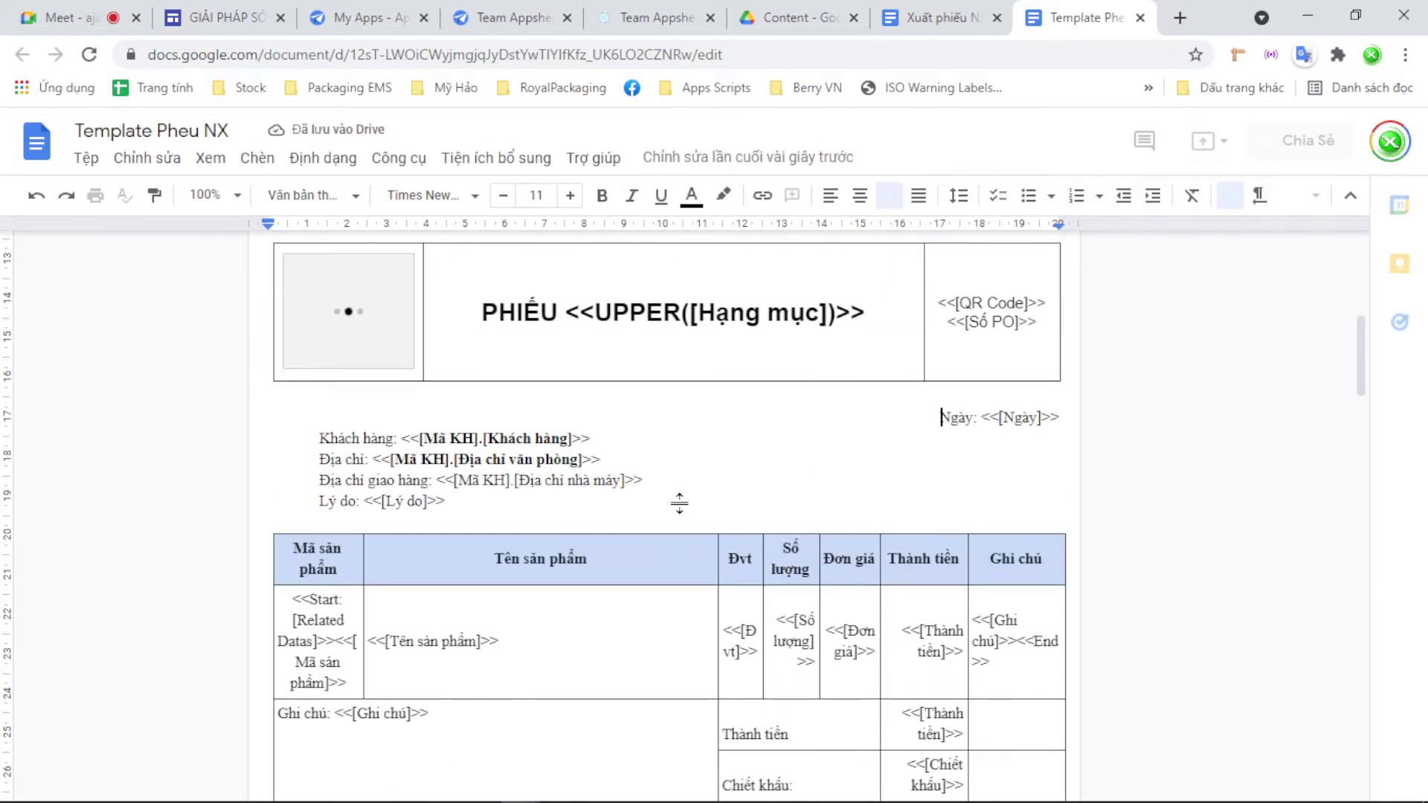
Scroll through the new Template Pheu NX copy, then return to the original Xuất phiếu NX template.
scroll(683, 504, down, 7)
scroll(682, 505, down, 3)
scroll(682, 504, down, 3)
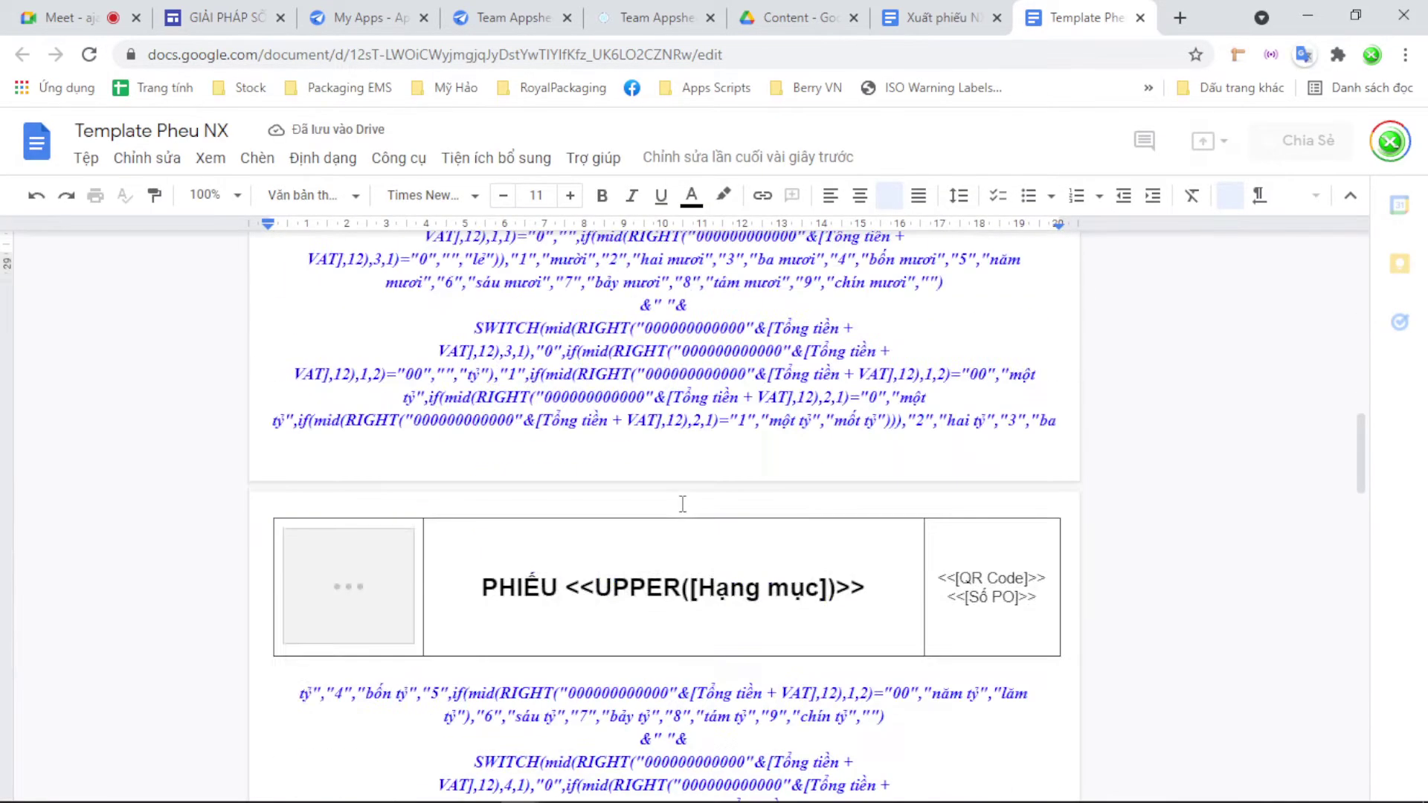
scroll(681, 502, down, 5)
scroll(596, 439, up, 1)
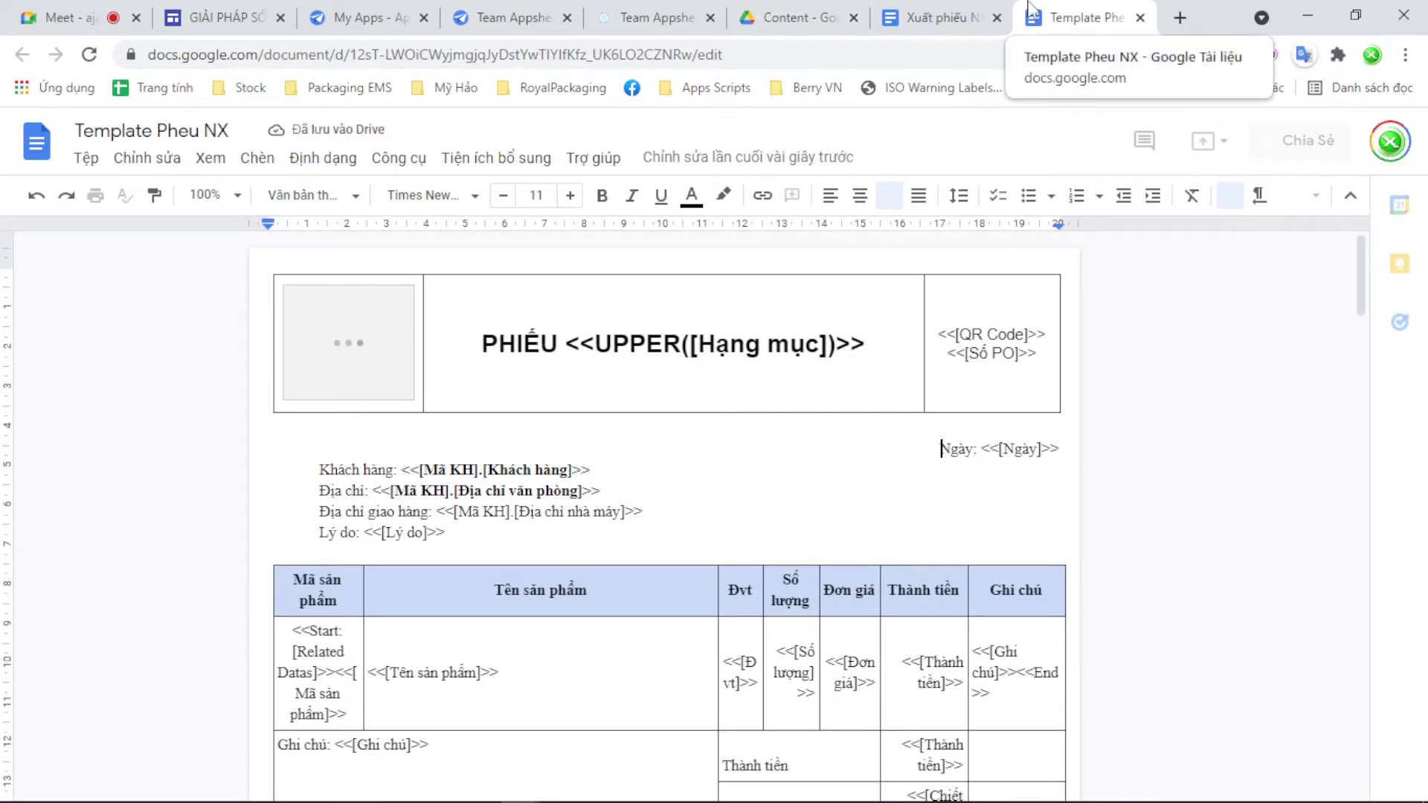
click(943, 10)
key(Escape)
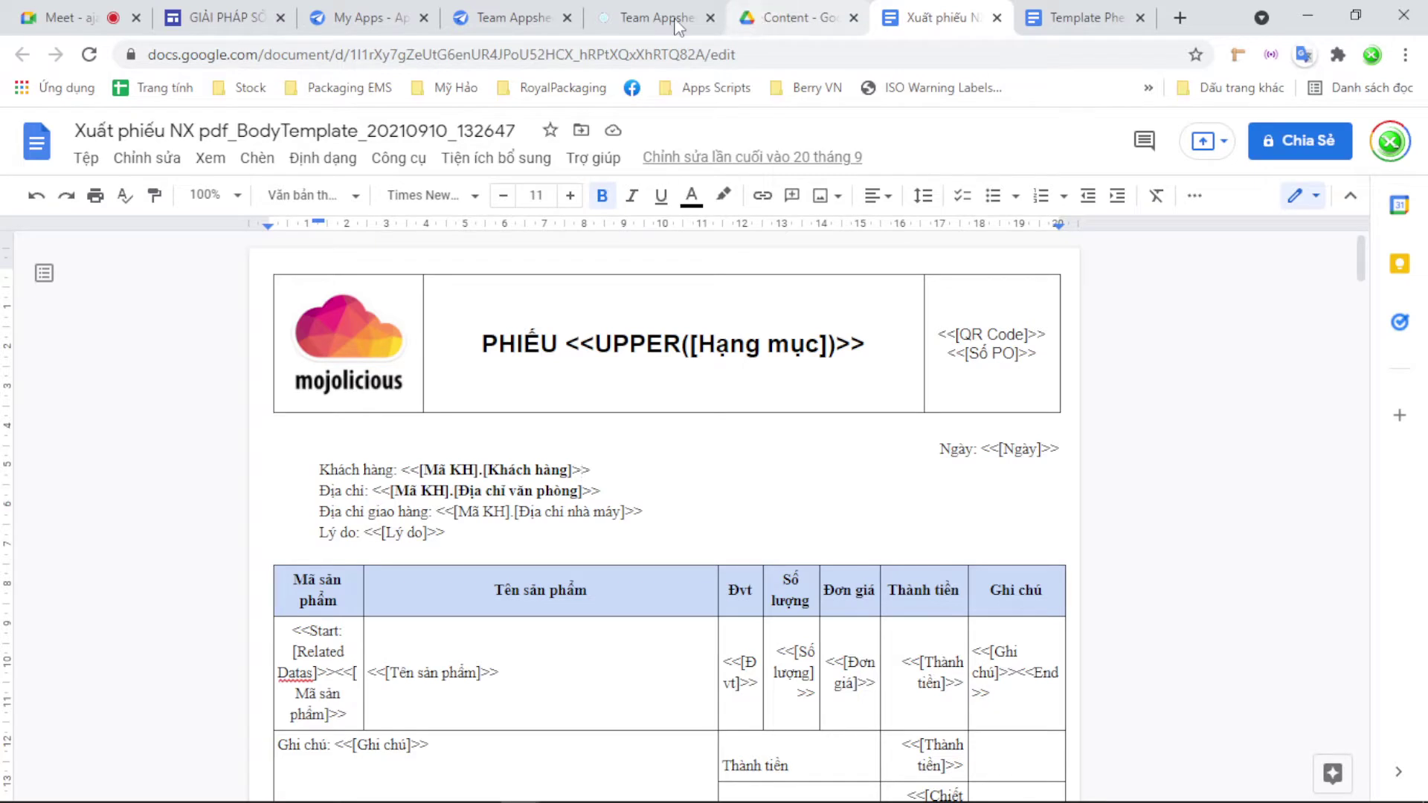
Switch to the AppSheet editor and admit a participant waiting in the video call.
click(513, 17)
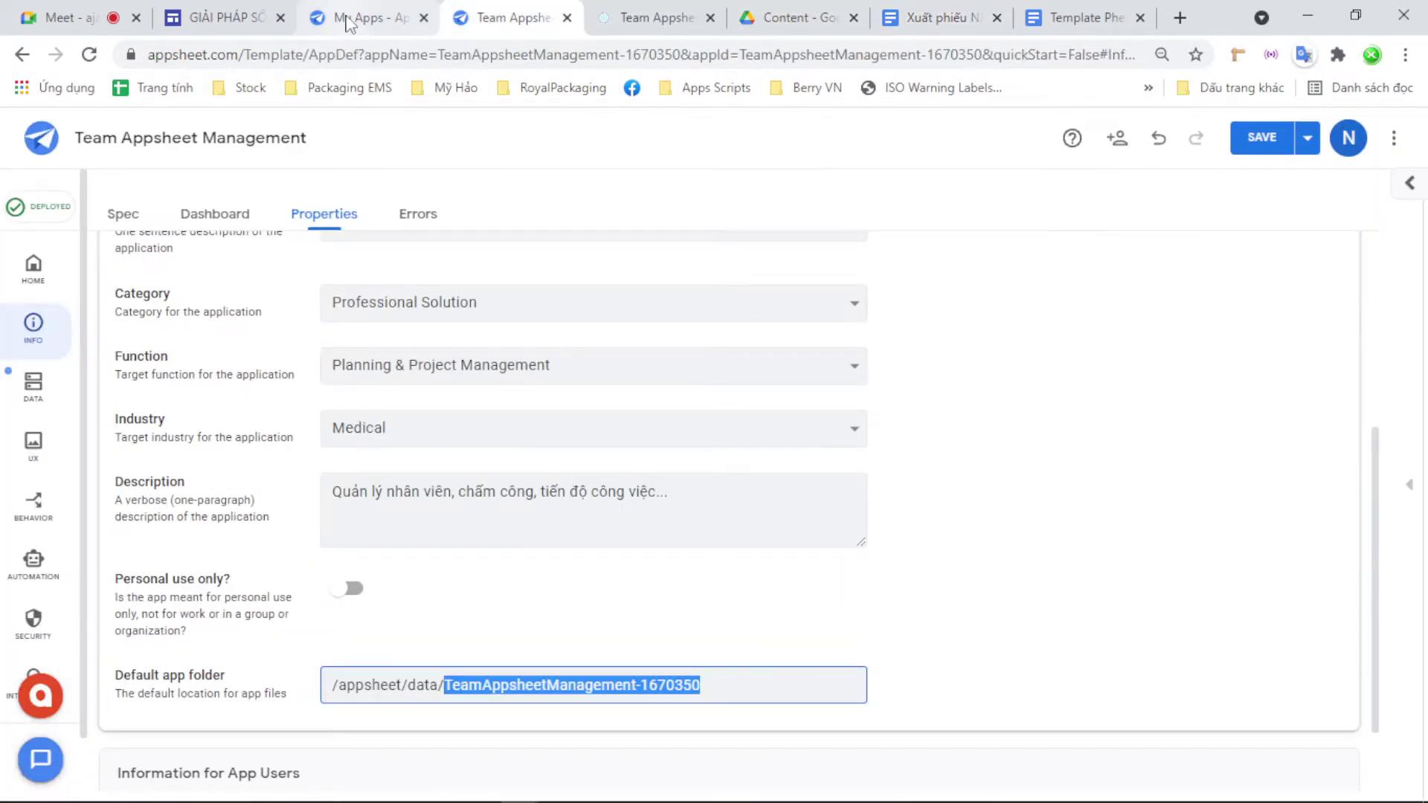
click(429, 686)
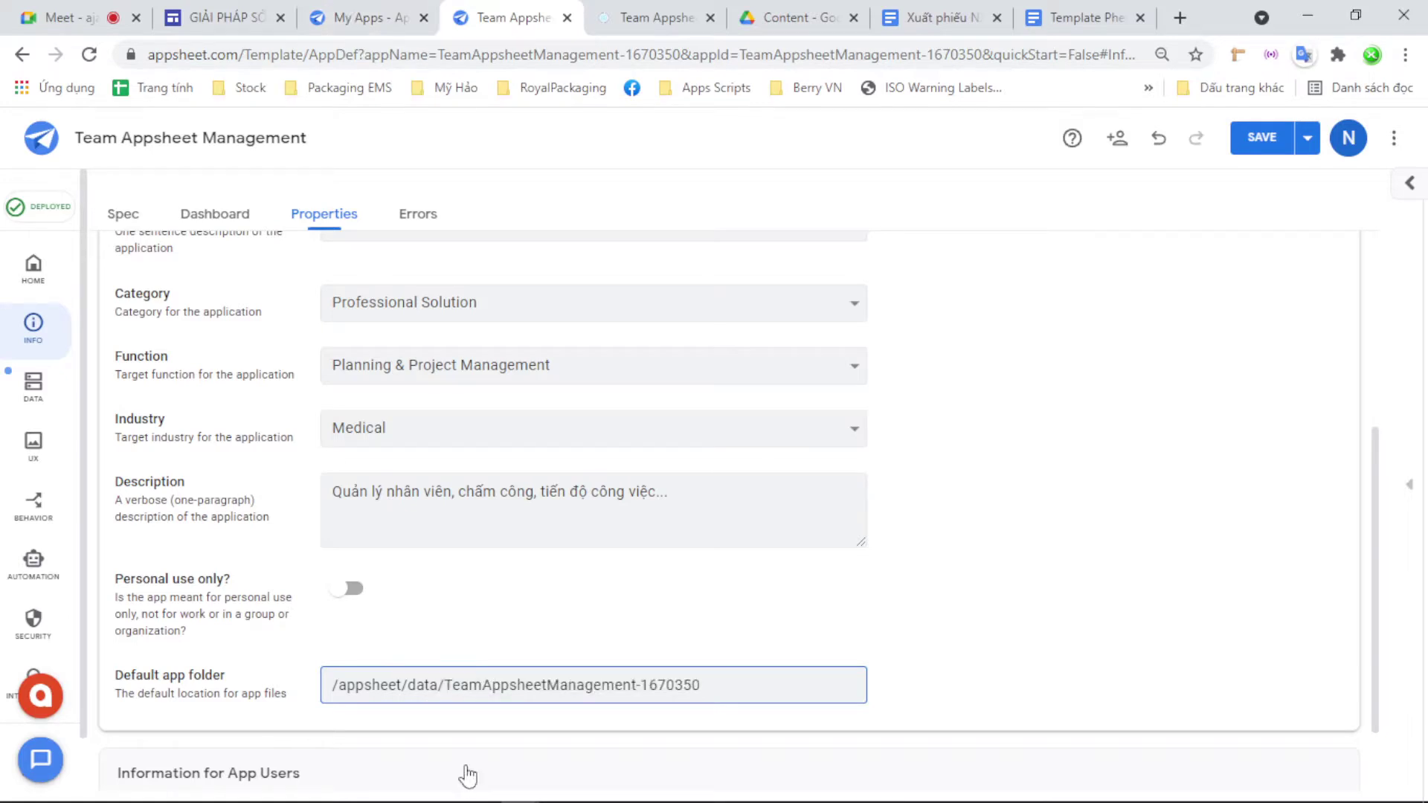
key(ctrl+1)
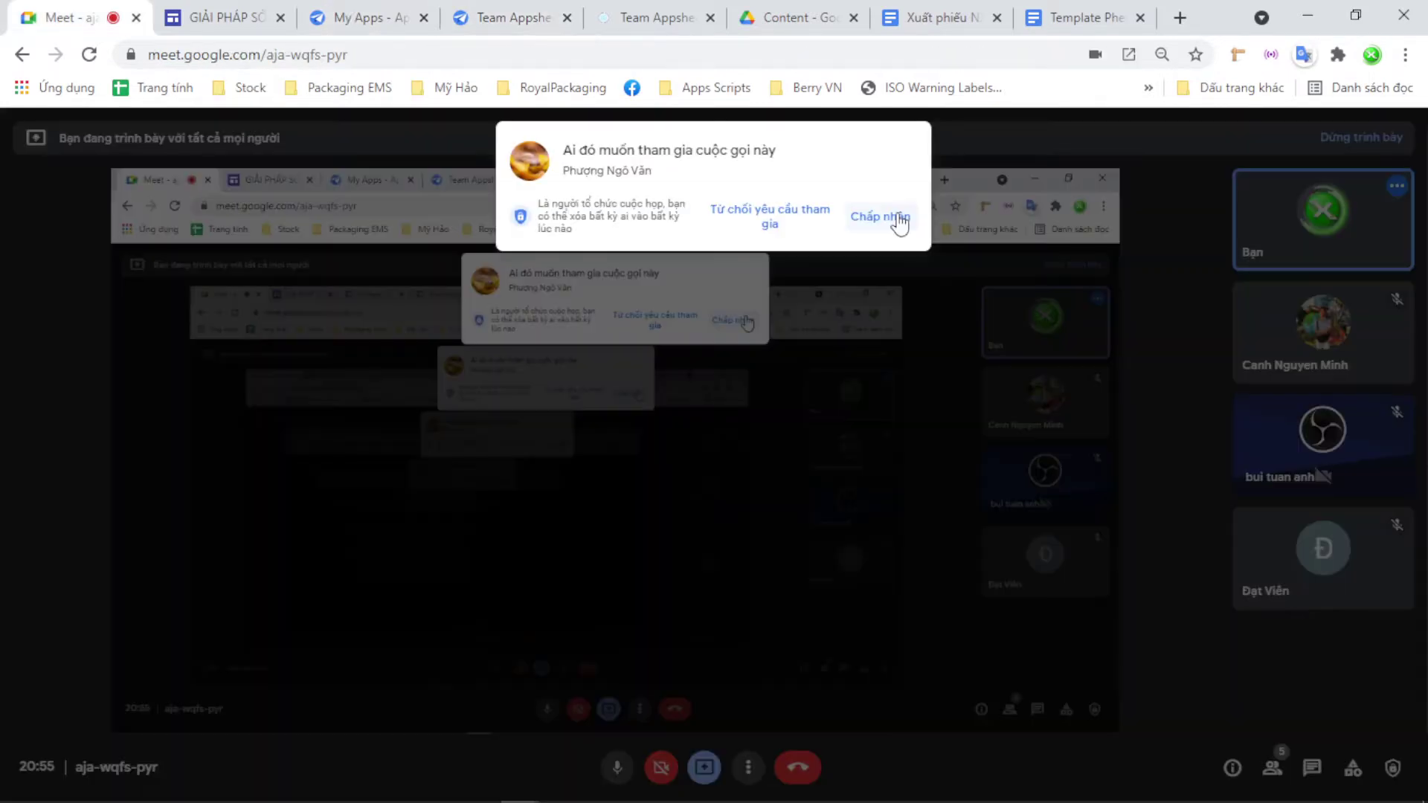
click(900, 220)
click(486, 21)
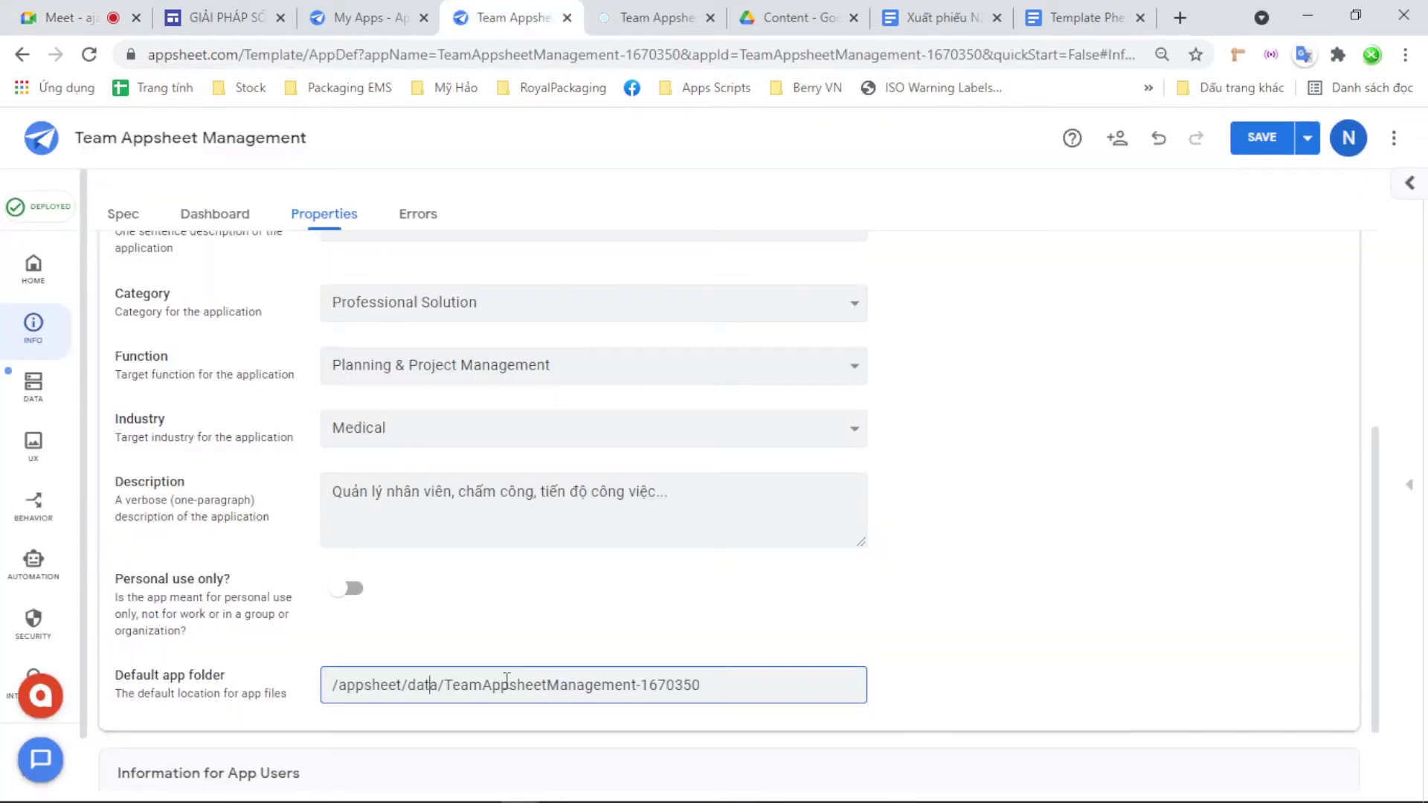
Examine the Default app folder path /appsheet/data/TeamAppsheetManagement-1670350, zooming in to read it.
drag(448, 688, 317, 685)
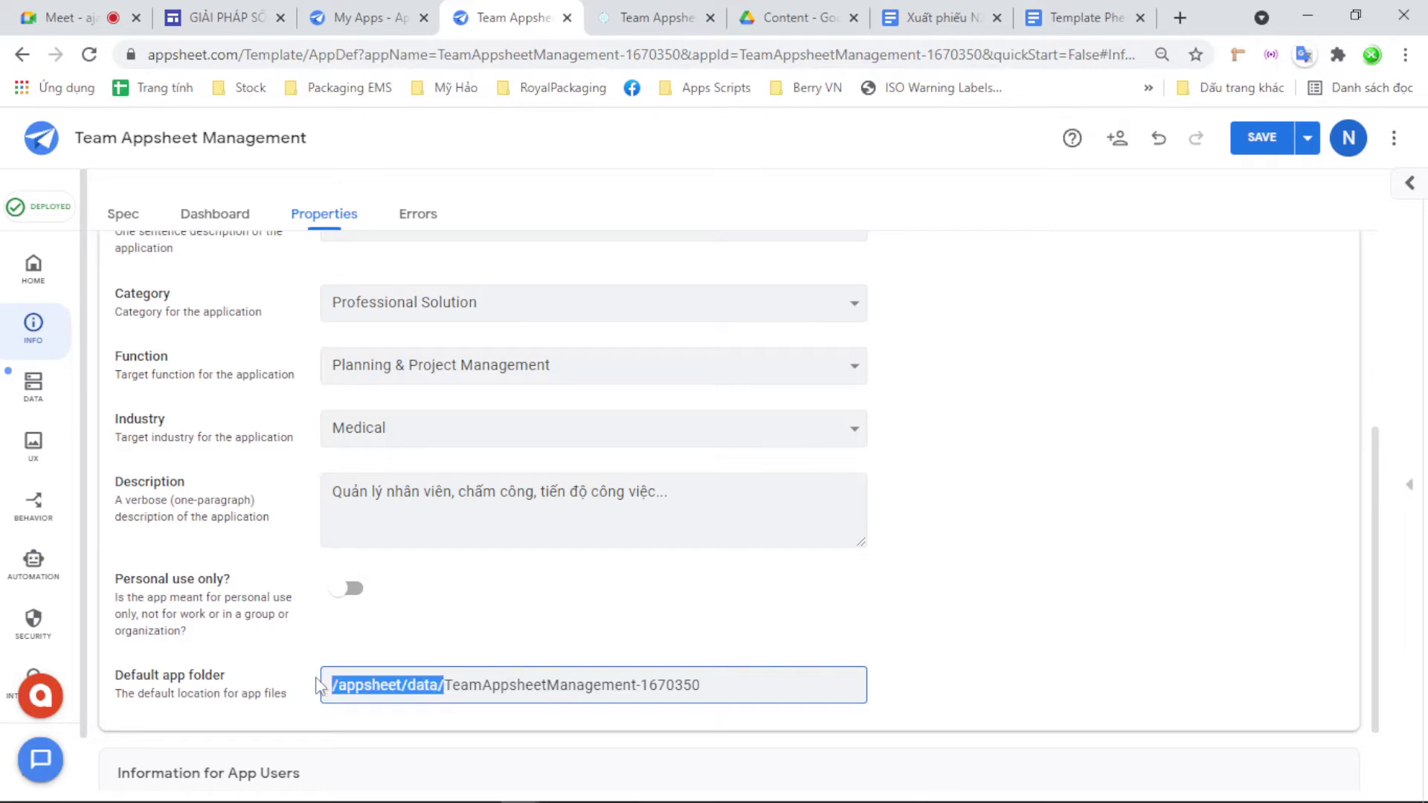
click(448, 680)
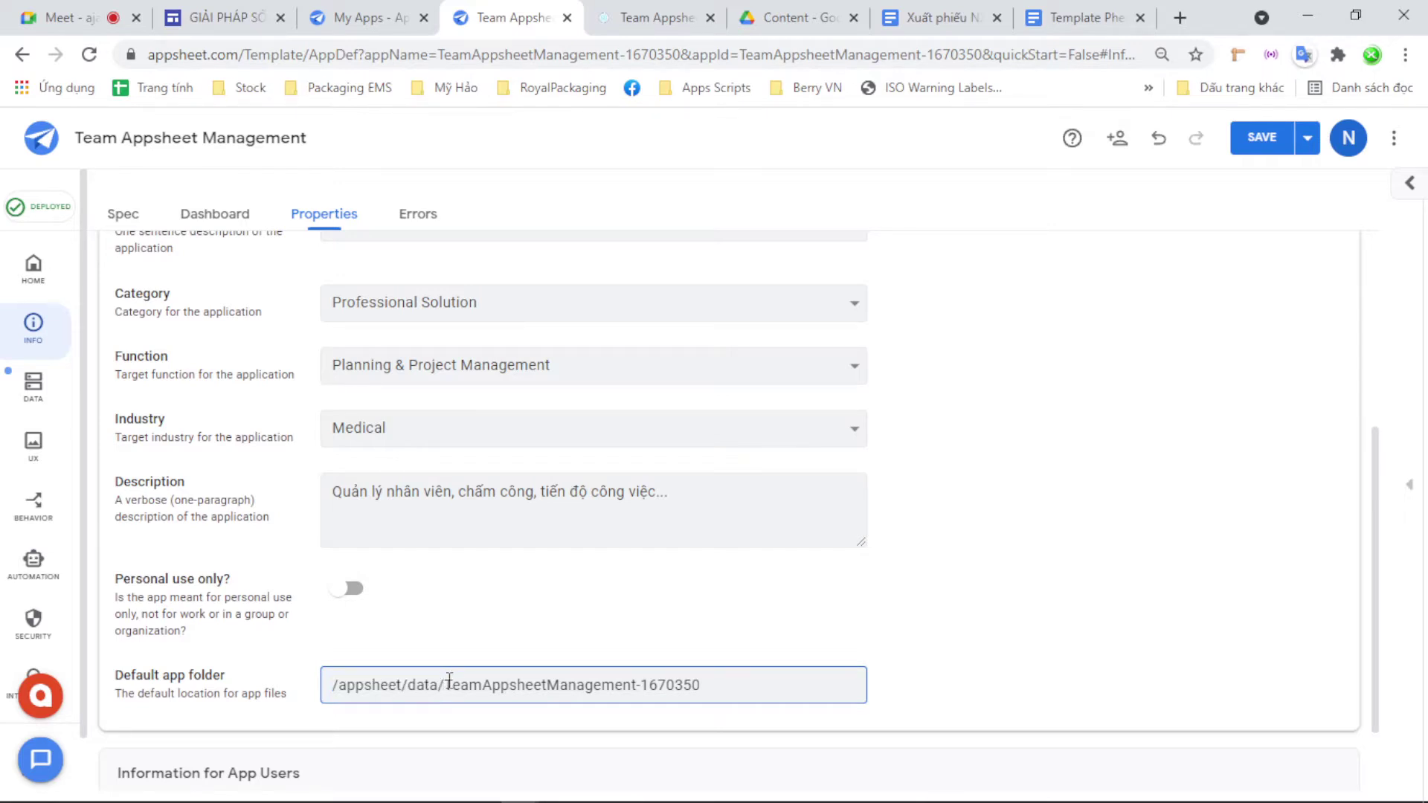
mouse_move(449, 680)
mouse_down()
mouse_move(718, 682)
mouse_move(283, 713)
mouse_up()
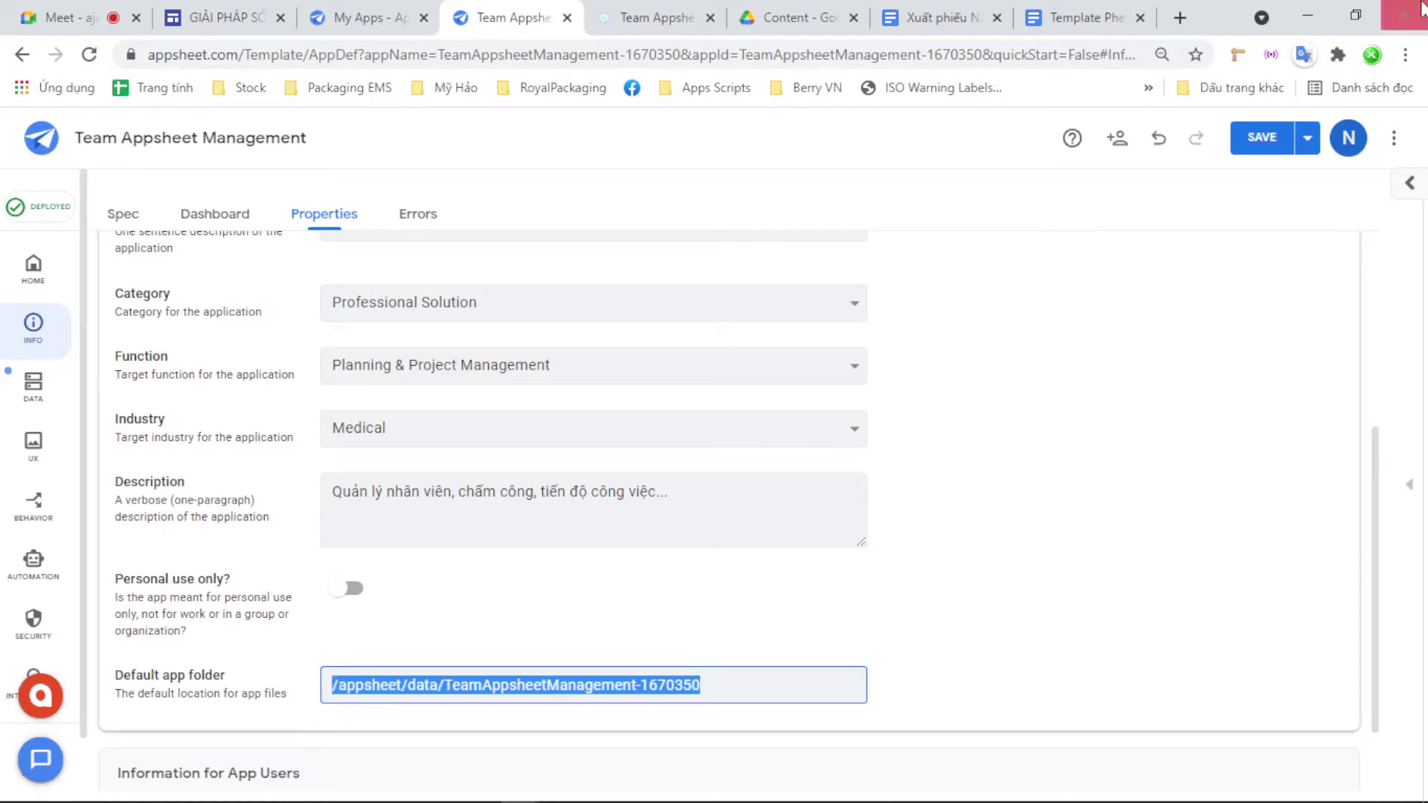
click(733, 588)
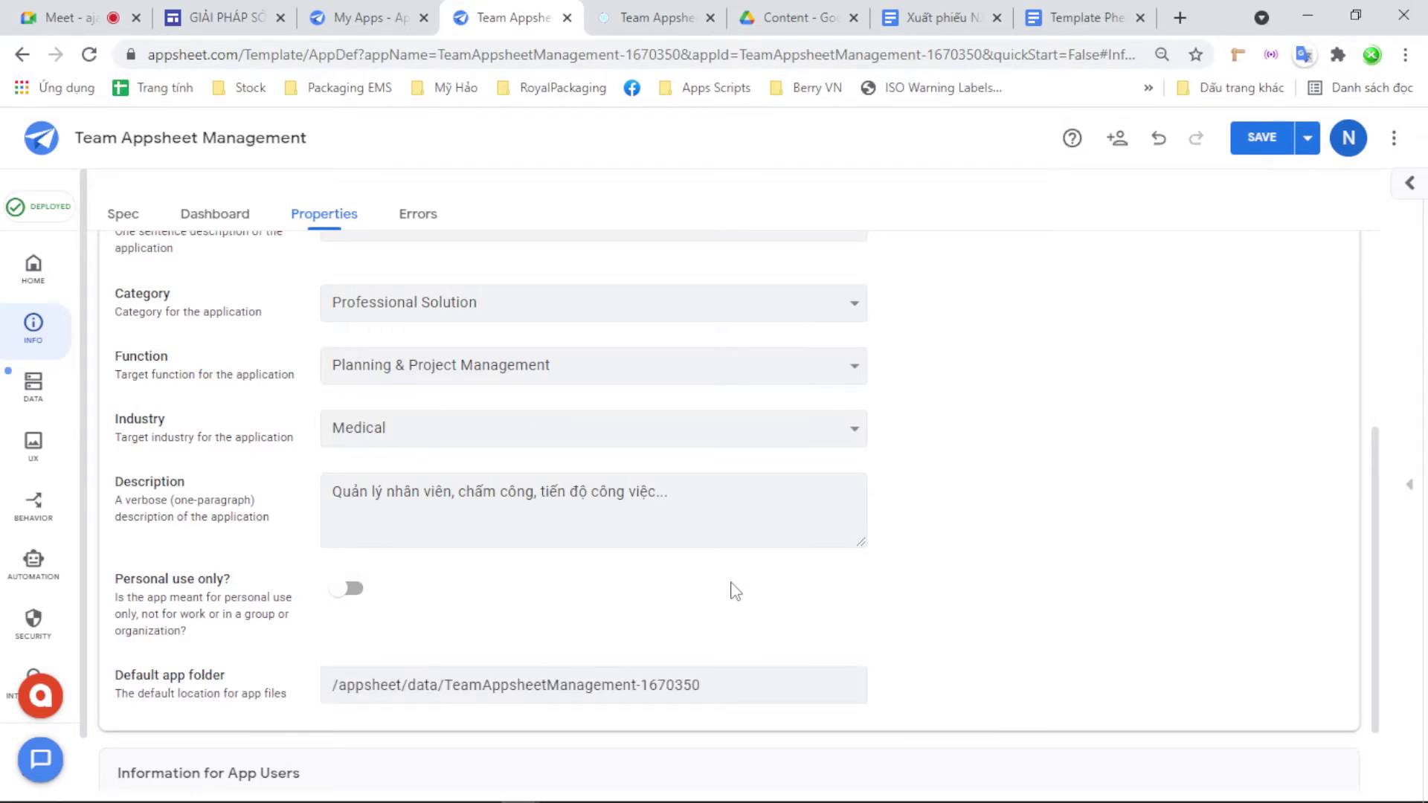
key(ctrl+plus)
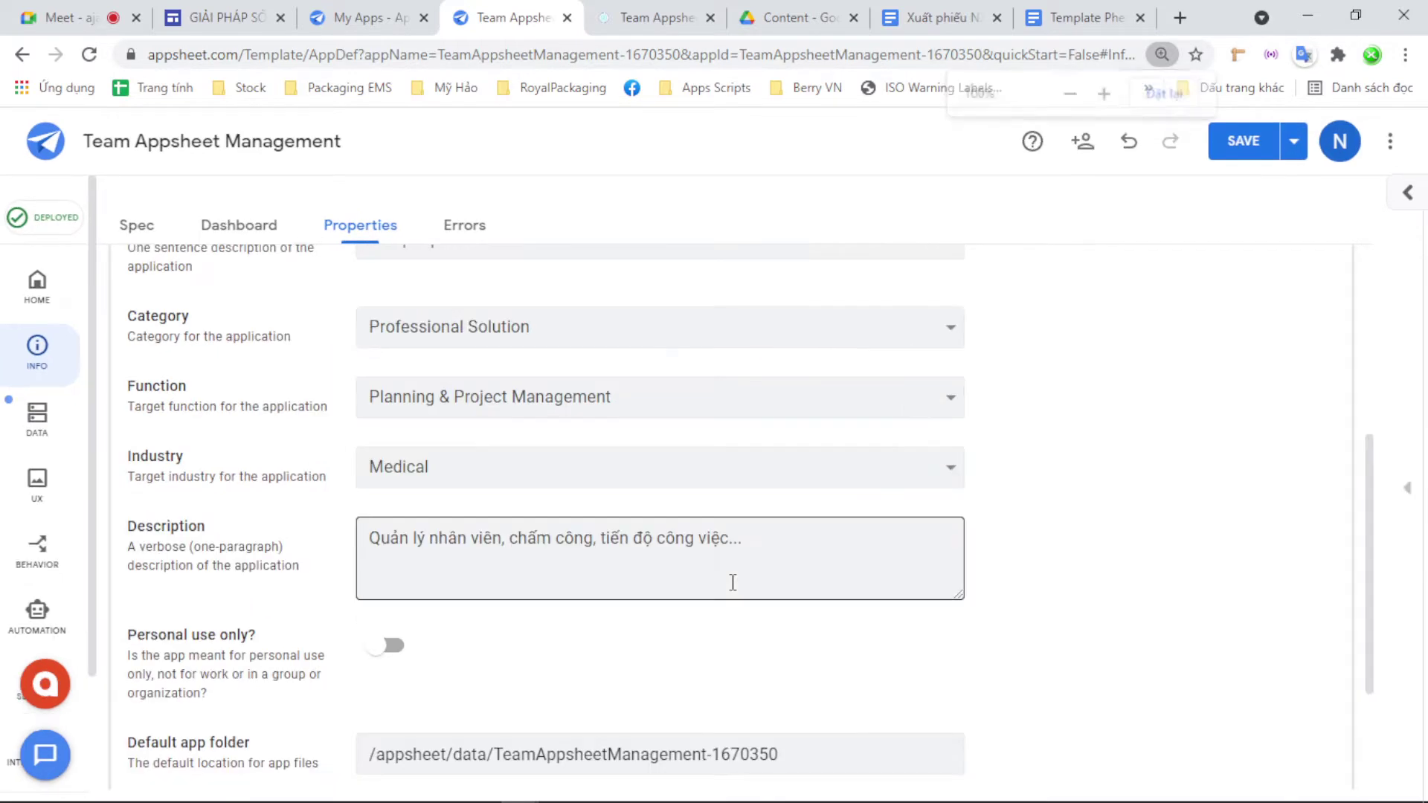
scroll(733, 582, down, 3)
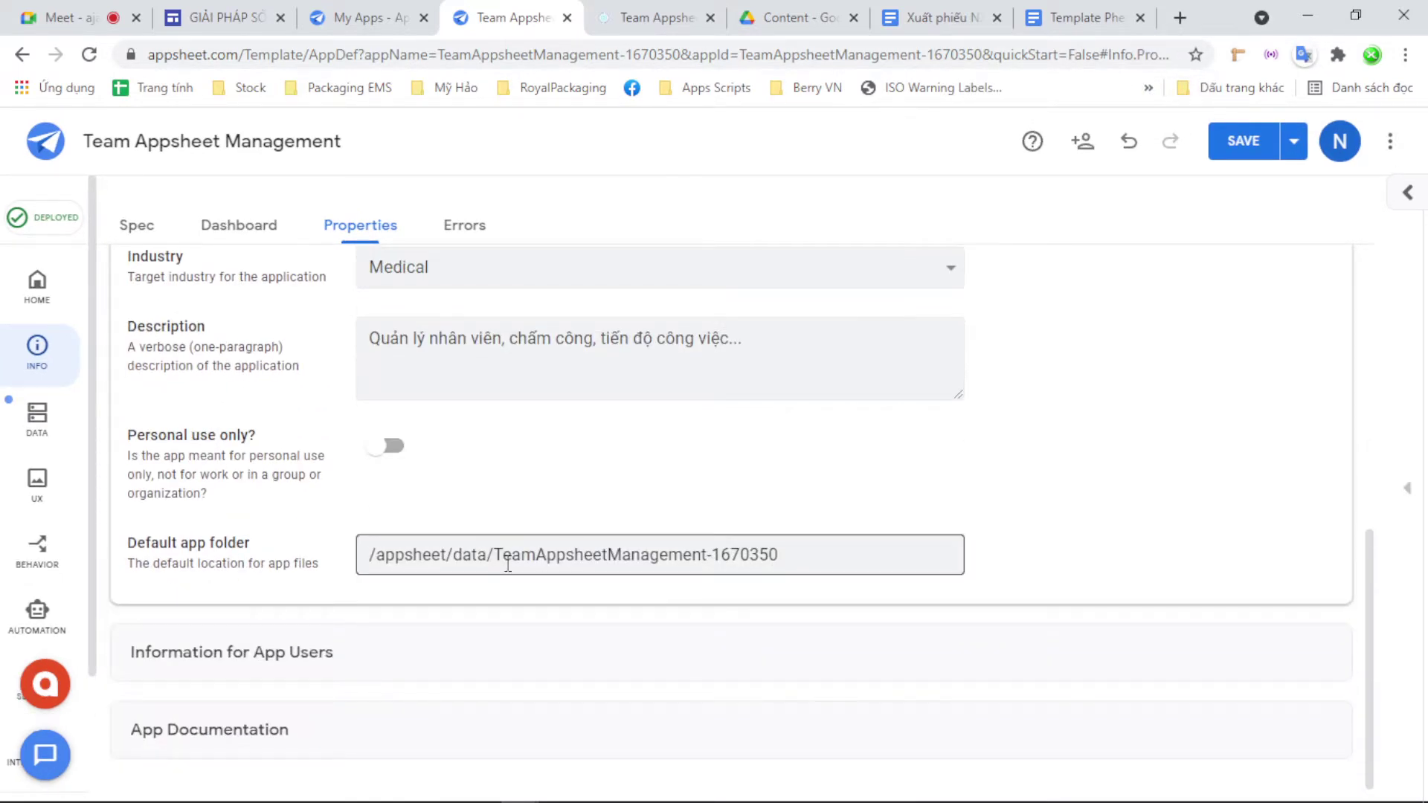
drag(500, 558, 324, 543)
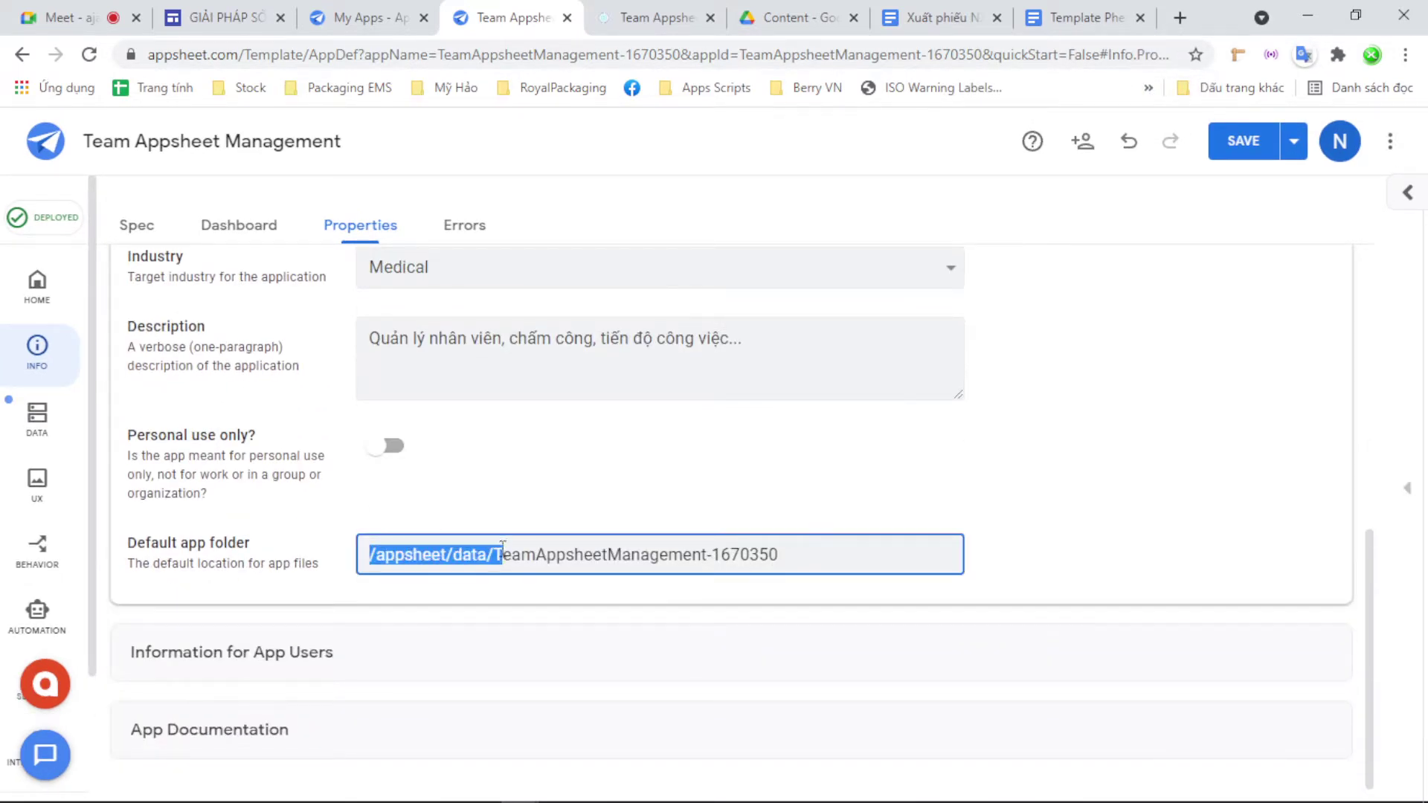
click(796, 17)
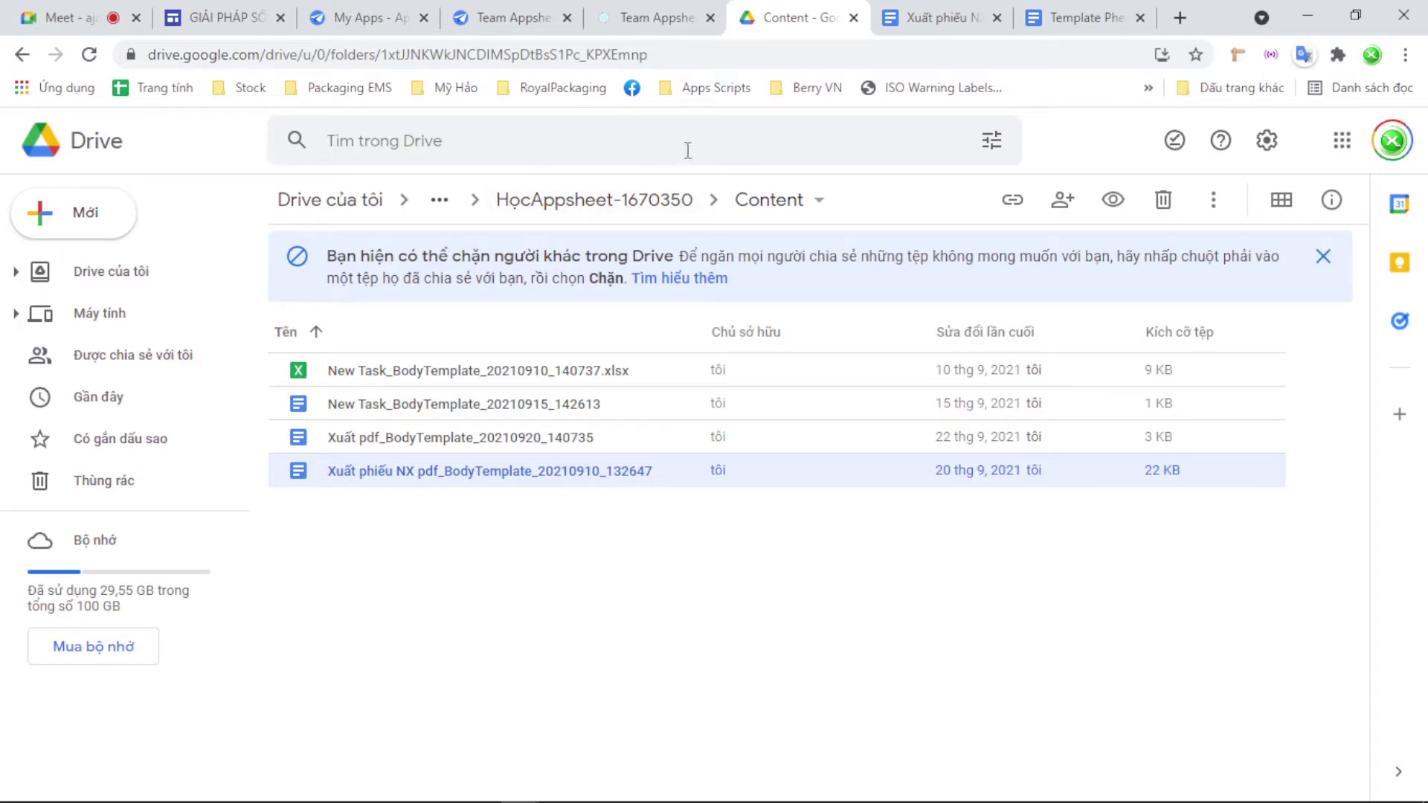
Go up to the Drive data folder, scroll through its app folders, then return to AppSheet's Properties.
click(522, 200)
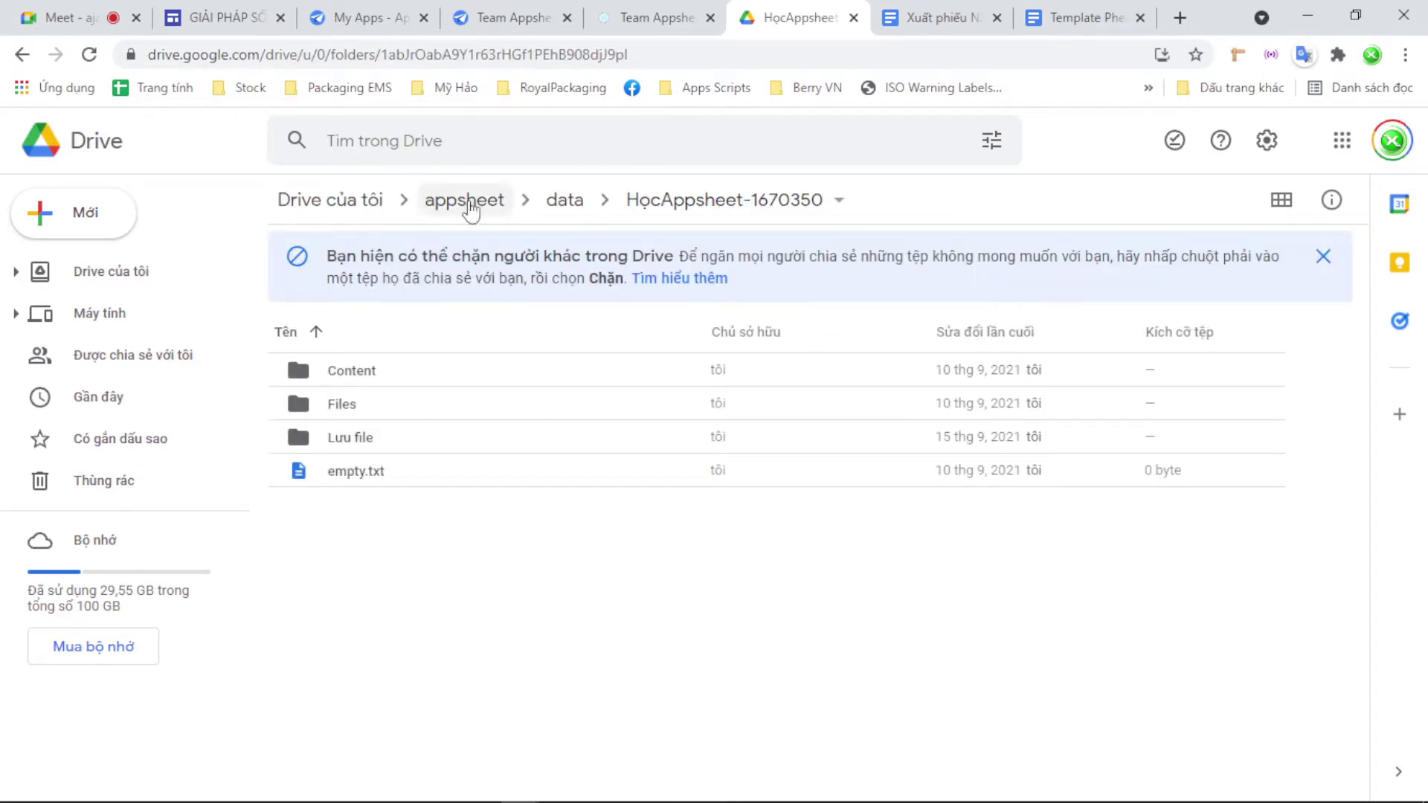
click(567, 212)
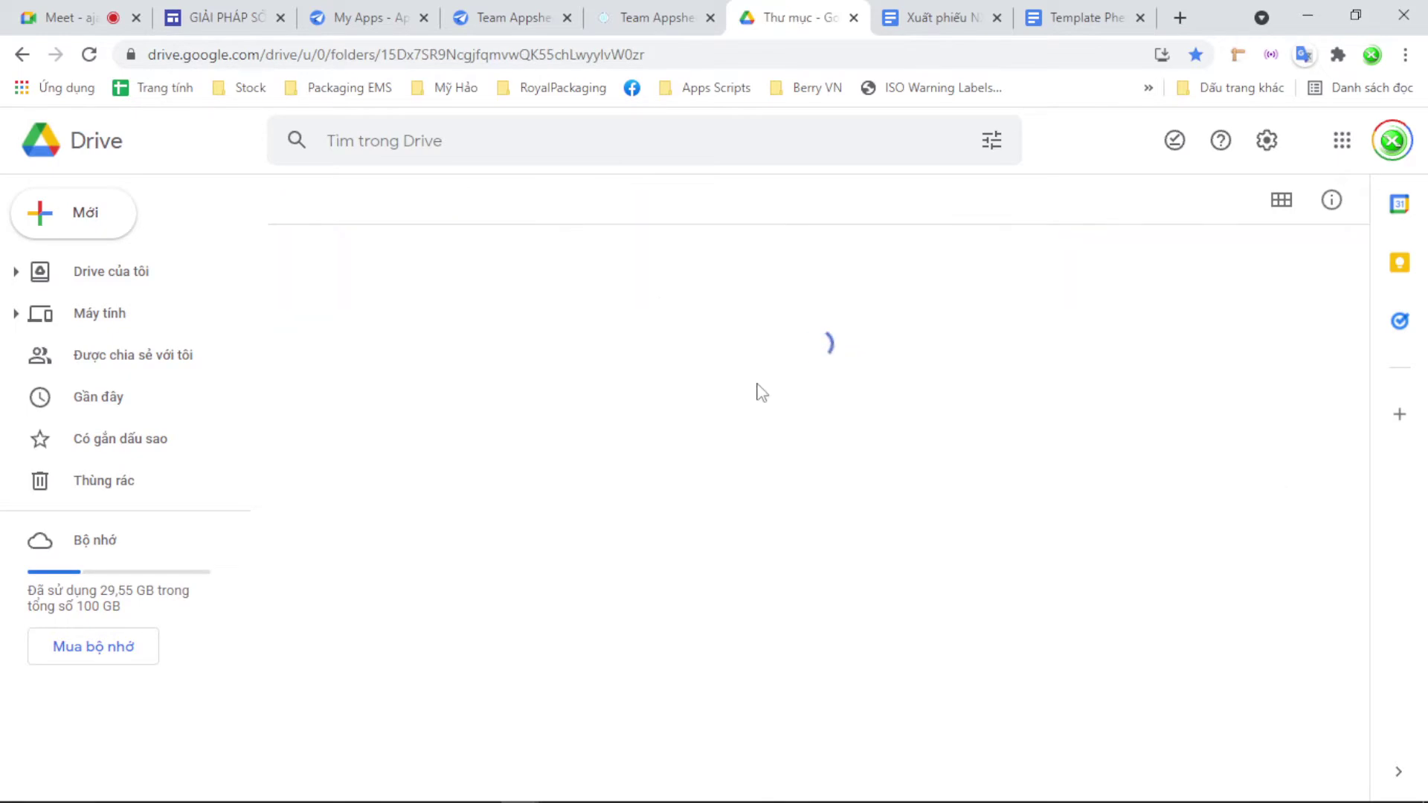
scroll(744, 484, down, 4)
scroll(710, 565, down, 2)
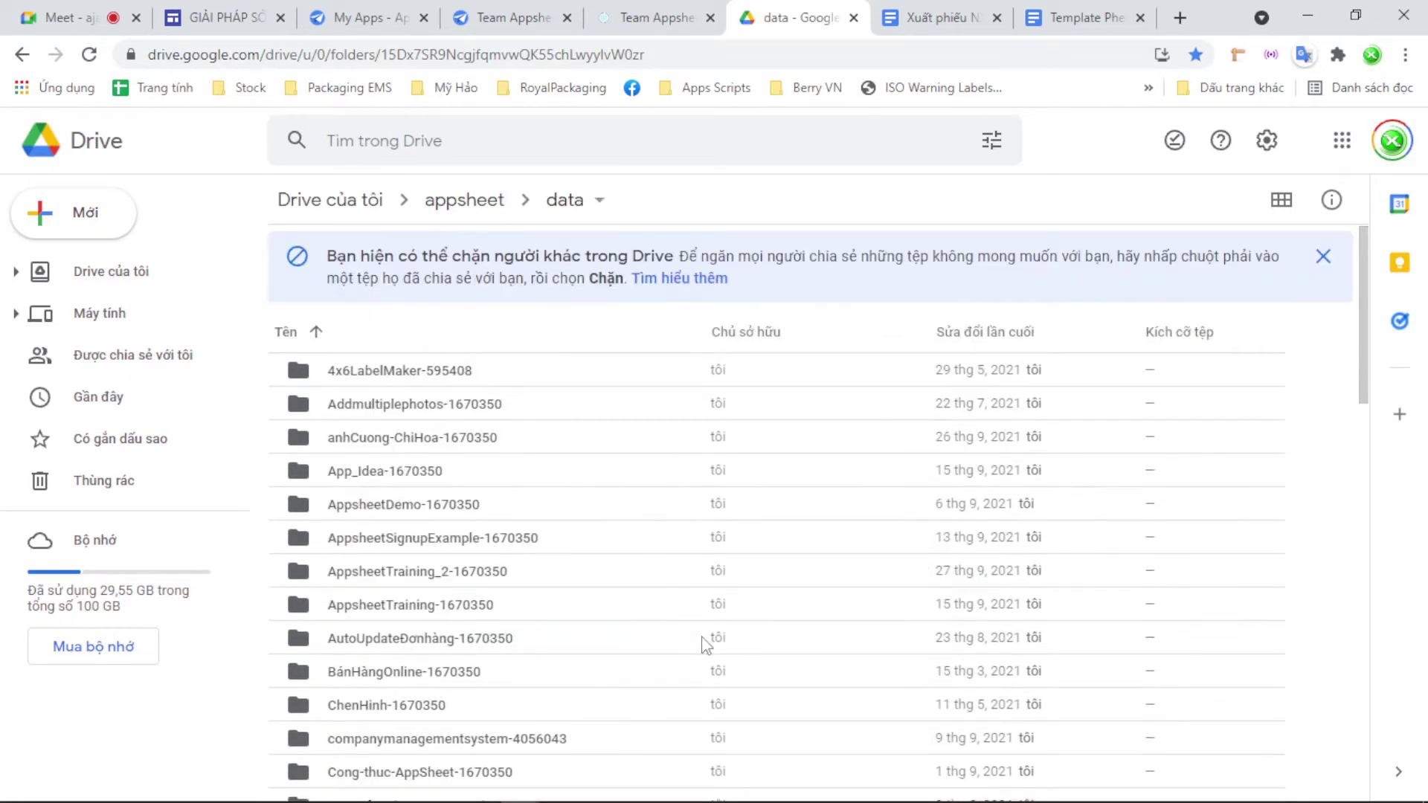
scroll(669, 647, down, 1)
scroll(647, 649, down, 3)
scroll(647, 651, down, 4)
scroll(647, 651, down, 1)
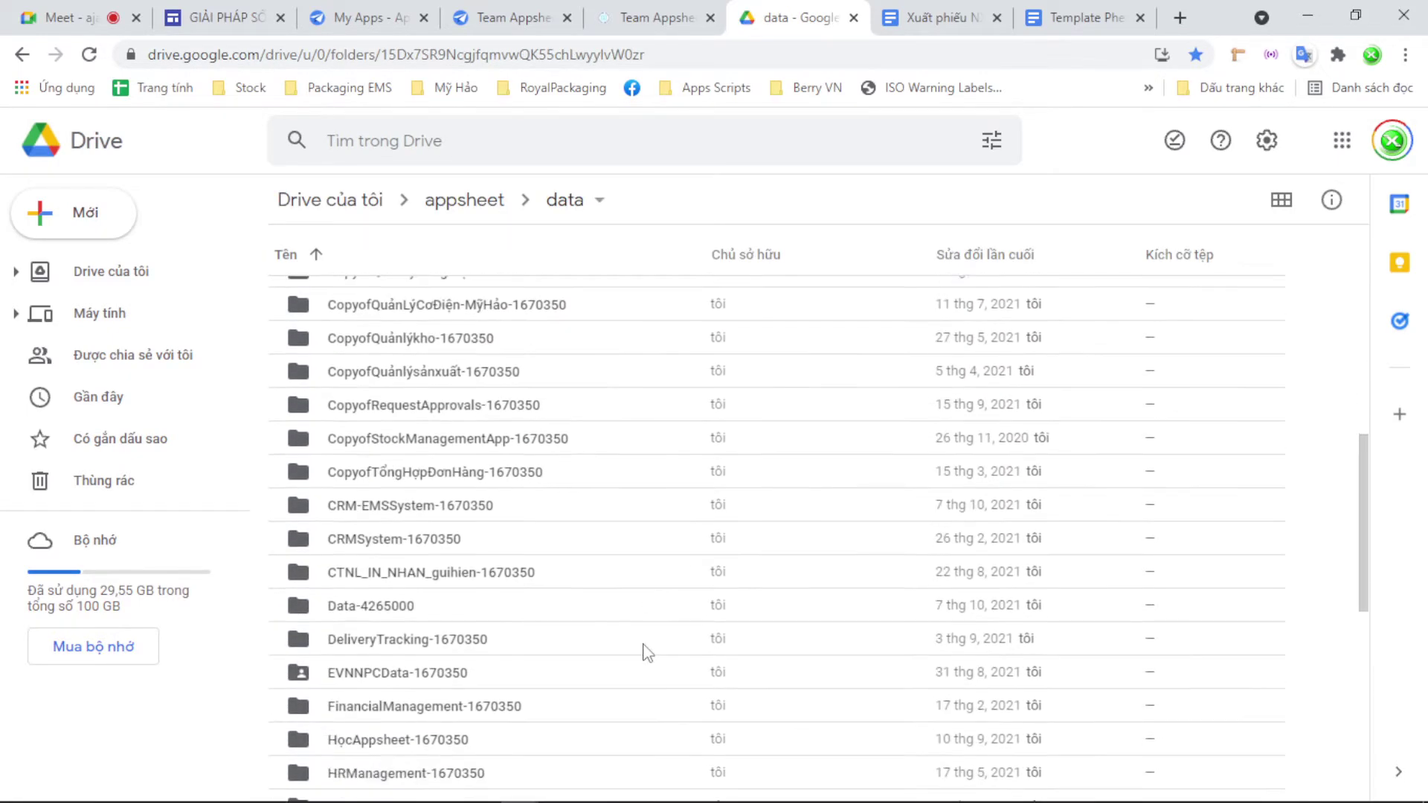
scroll(647, 653, down, 2)
scroll(647, 652, down, 2)
scroll(647, 654, down, 2)
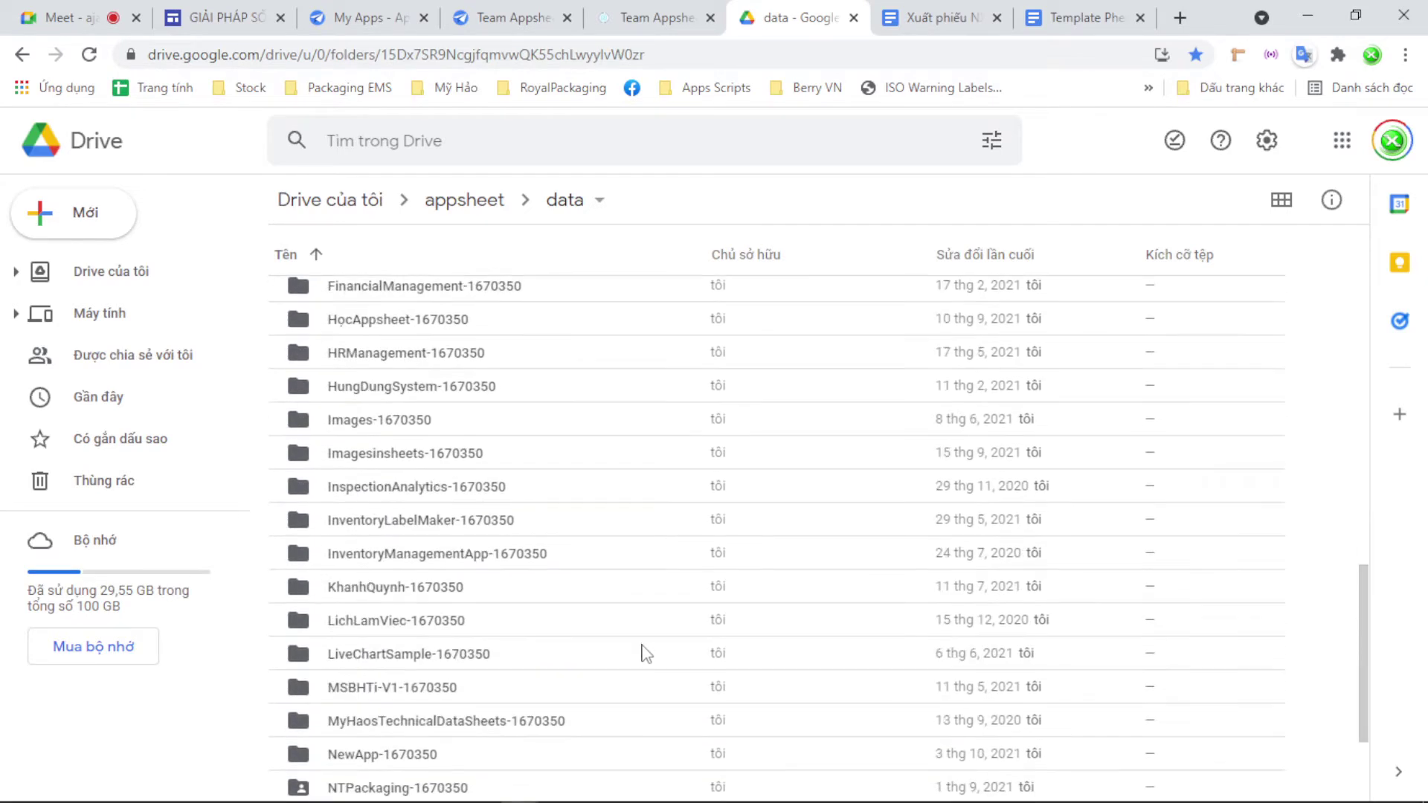
scroll(644, 654, down, 2)
scroll(641, 652, down, 2)
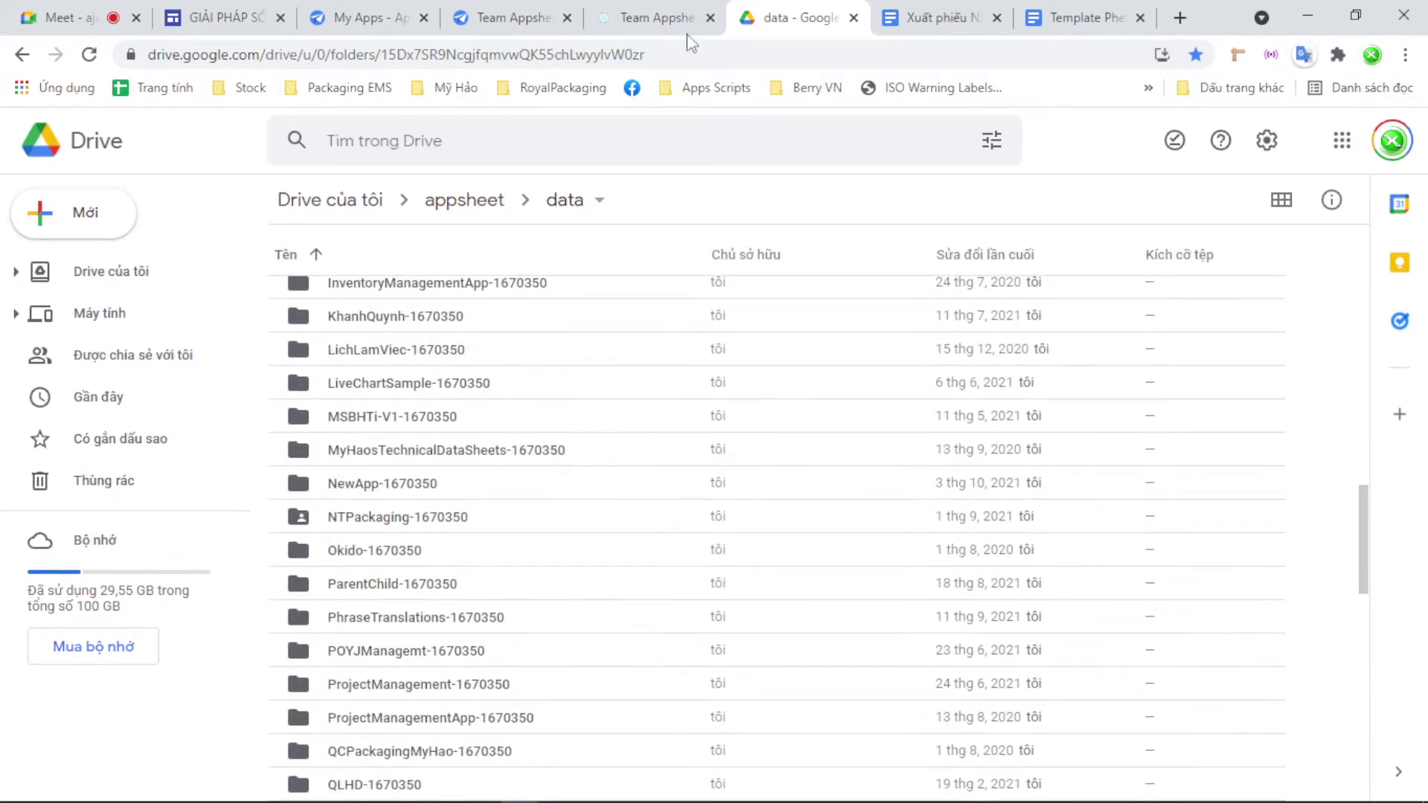
click(513, 21)
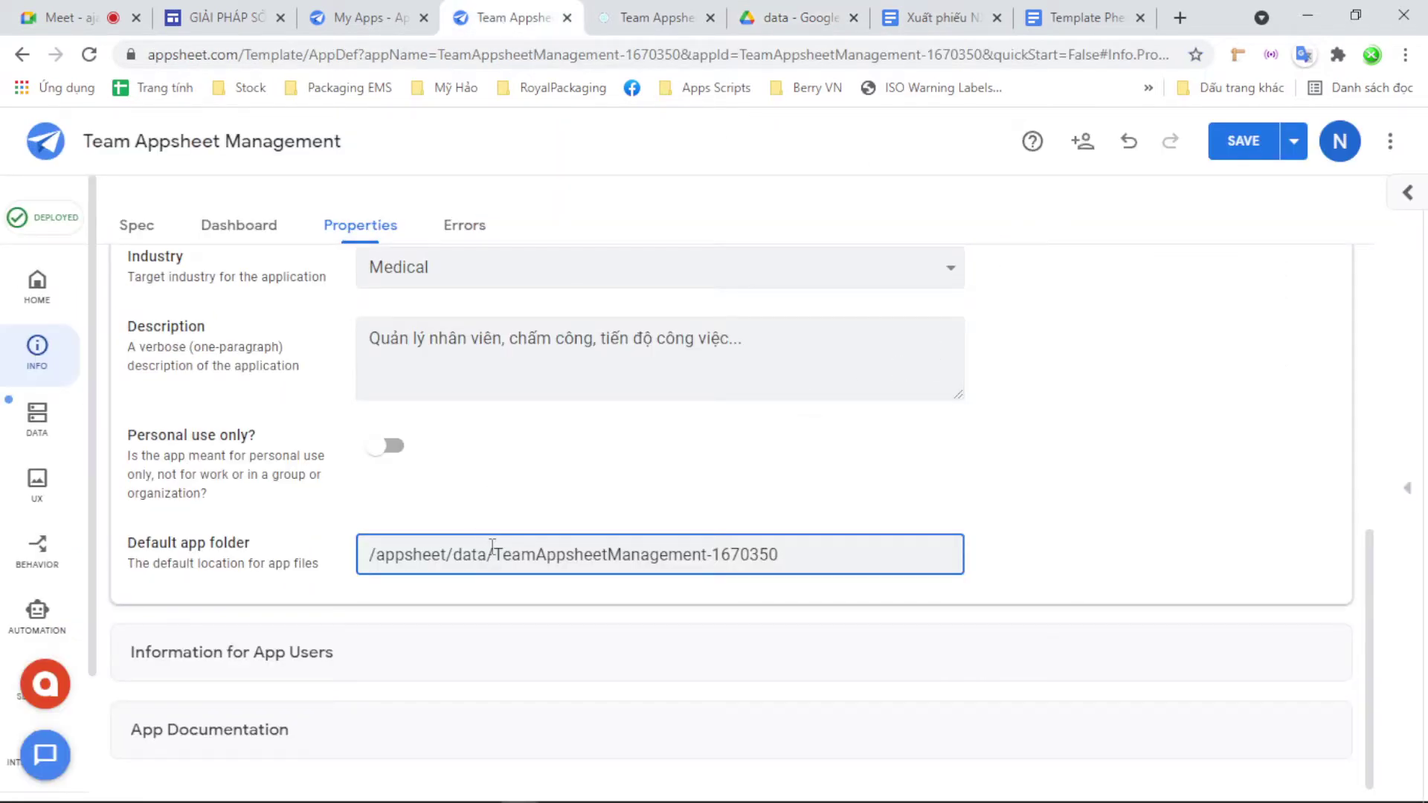
drag(494, 555, 357, 557)
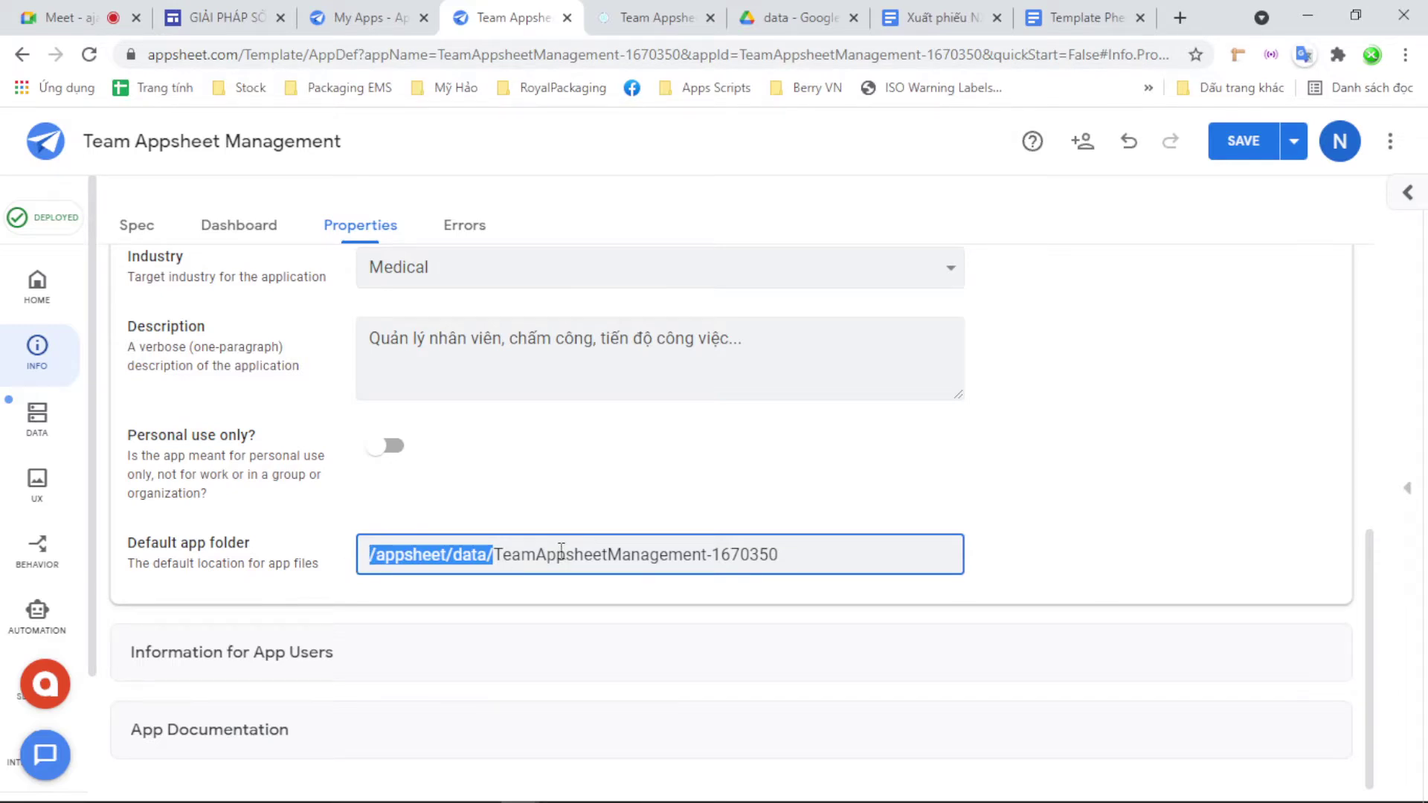
click(492, 556)
drag(493, 556, 318, 564)
drag(810, 555, 334, 526)
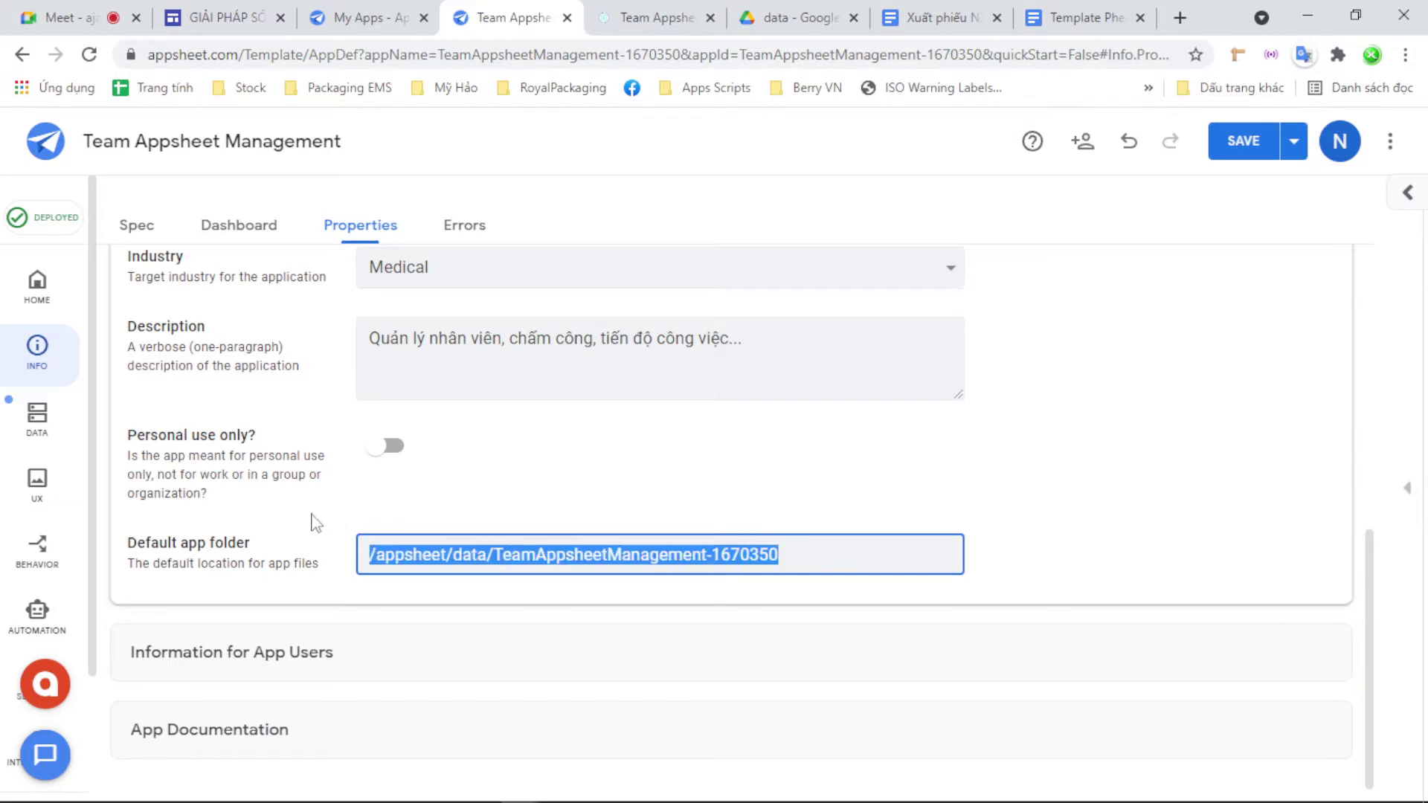
click(795, 557)
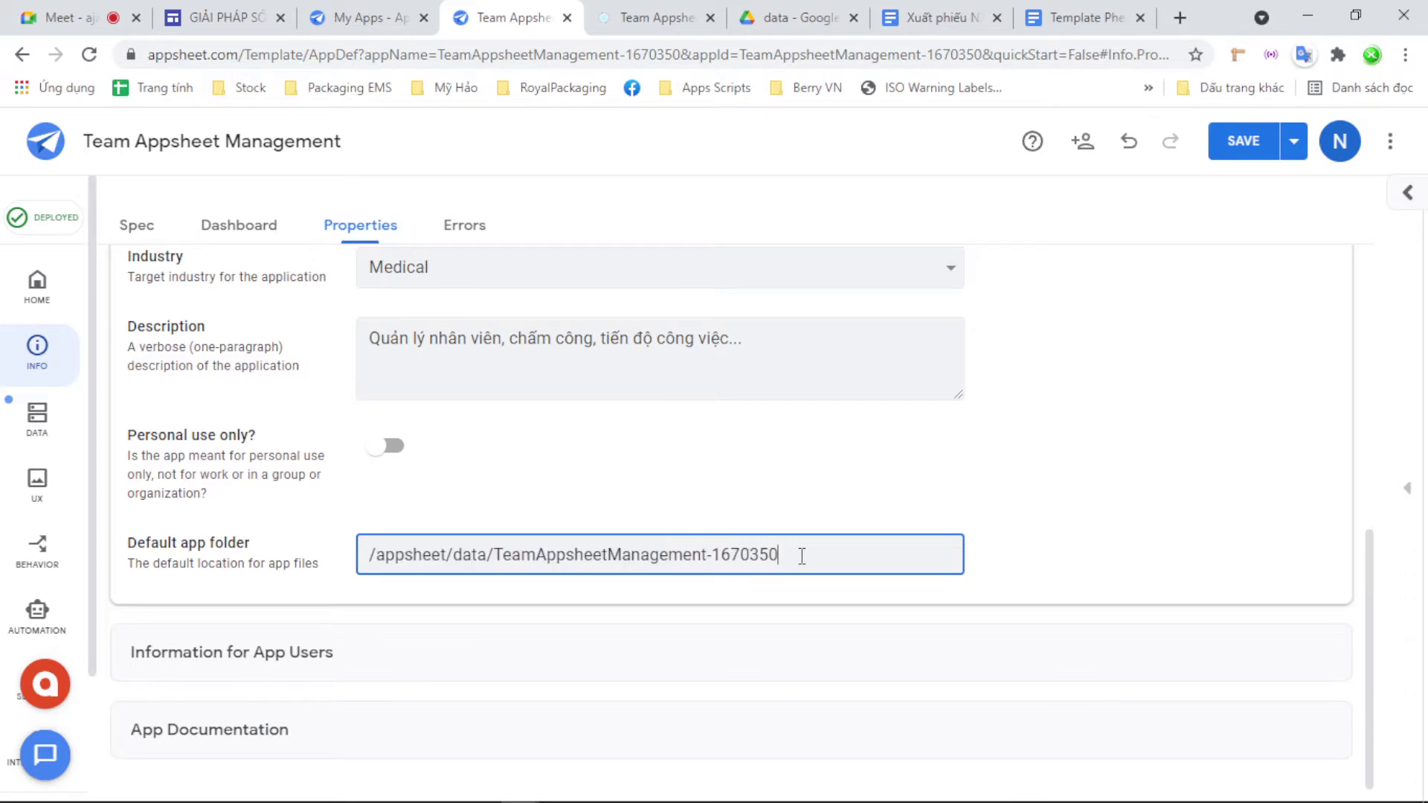
drag(796, 557, 335, 540)
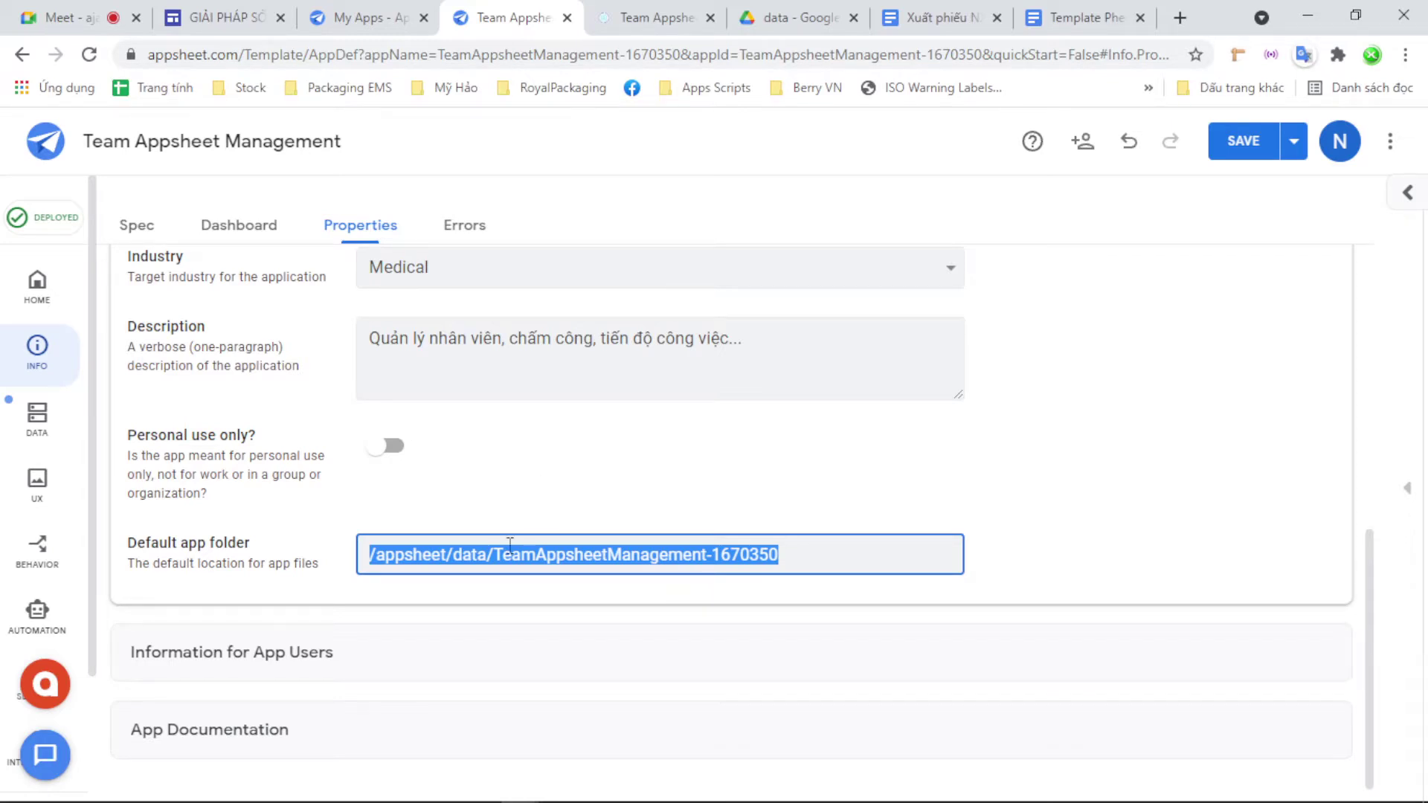
drag(502, 555, 712, 563)
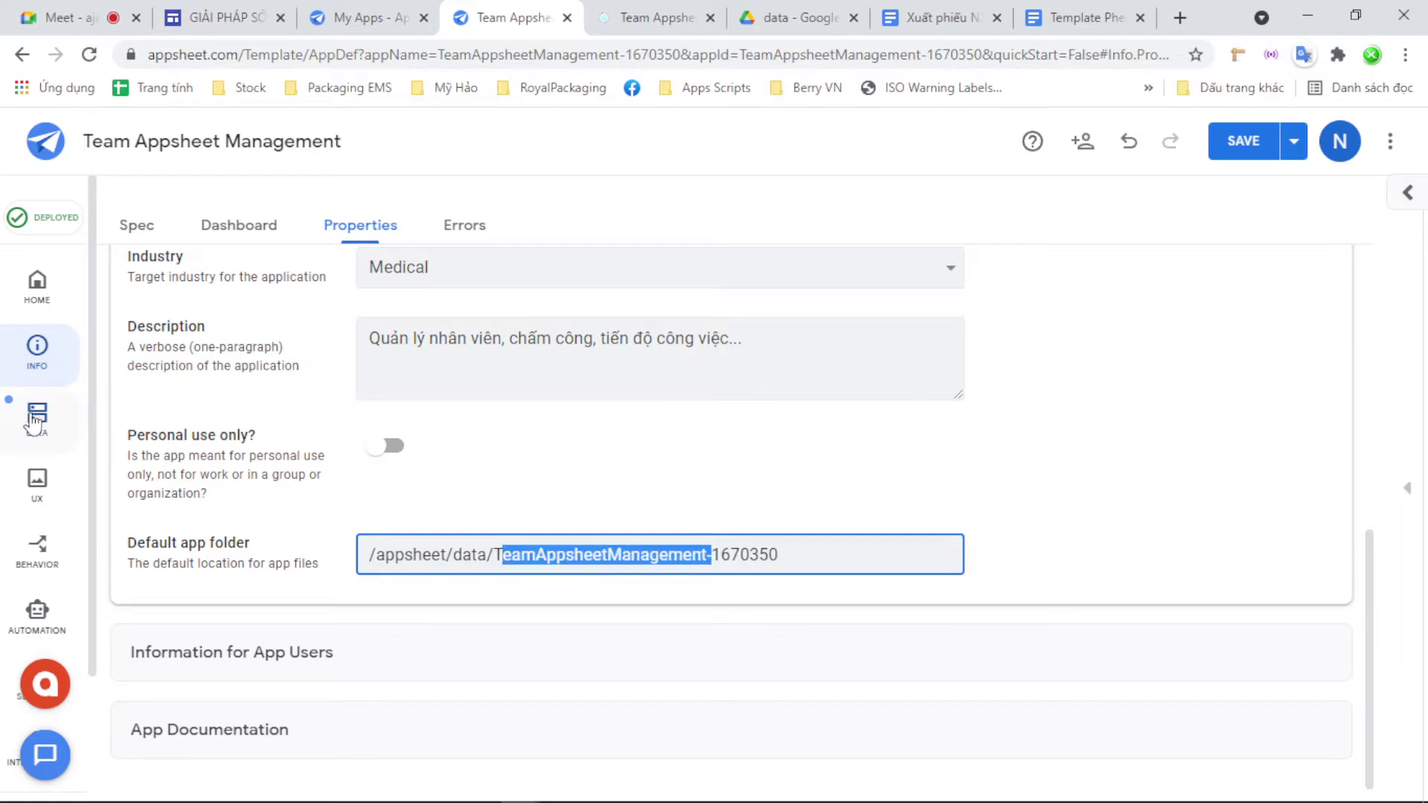
Go to the app's Behavior section and scroll through its list of actions.
click(54, 552)
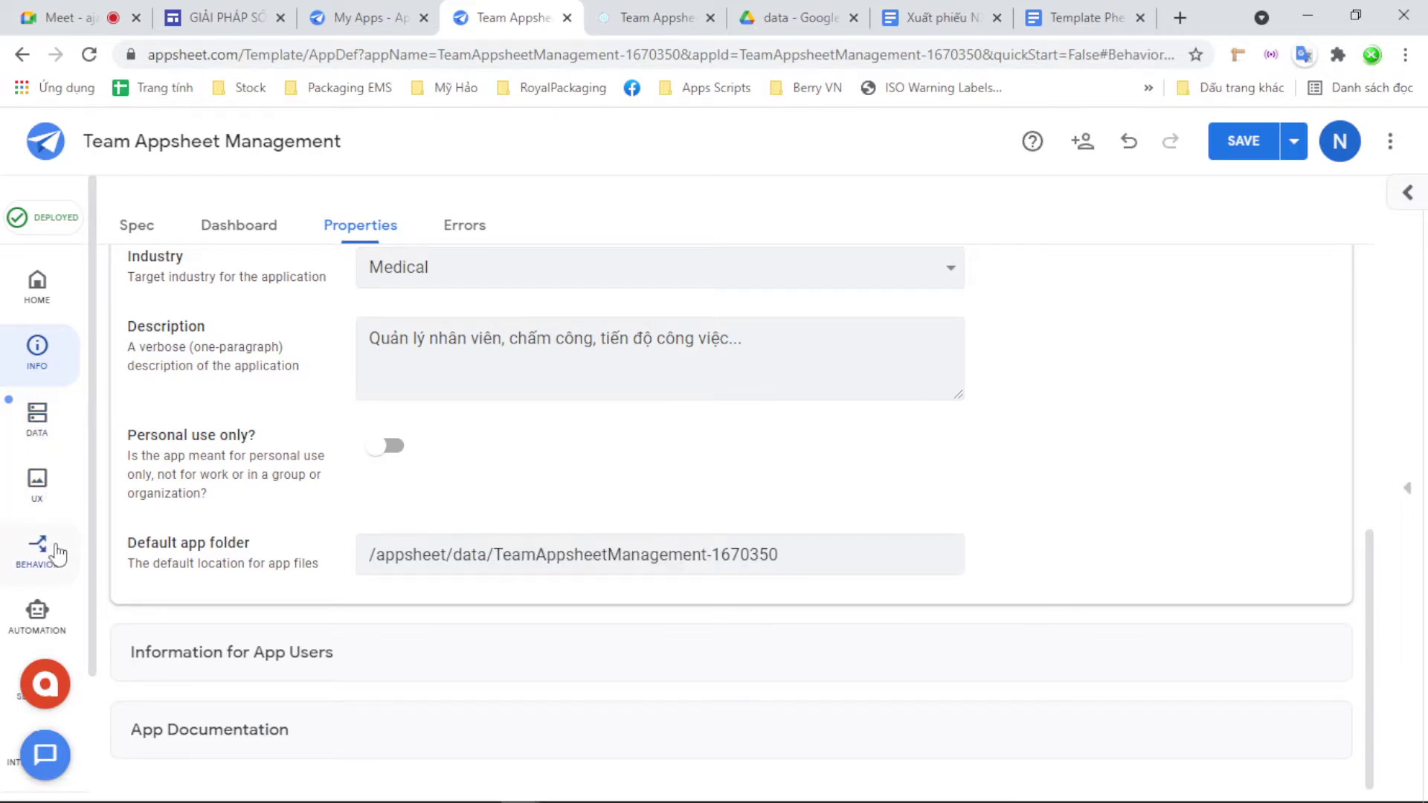
scroll(528, 543, down, 3)
scroll(532, 544, down, 3)
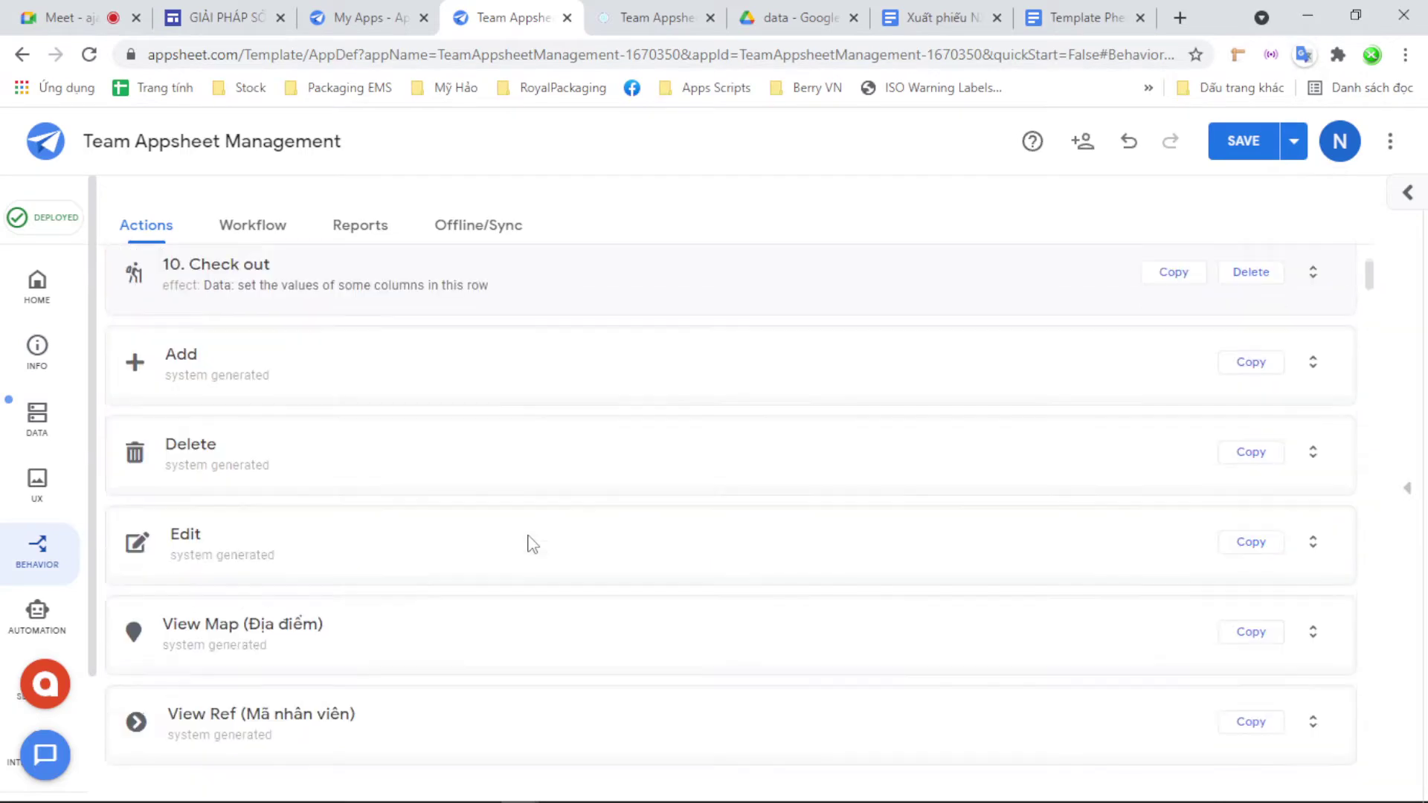
scroll(531, 545, down, 5)
scroll(530, 546, down, 5)
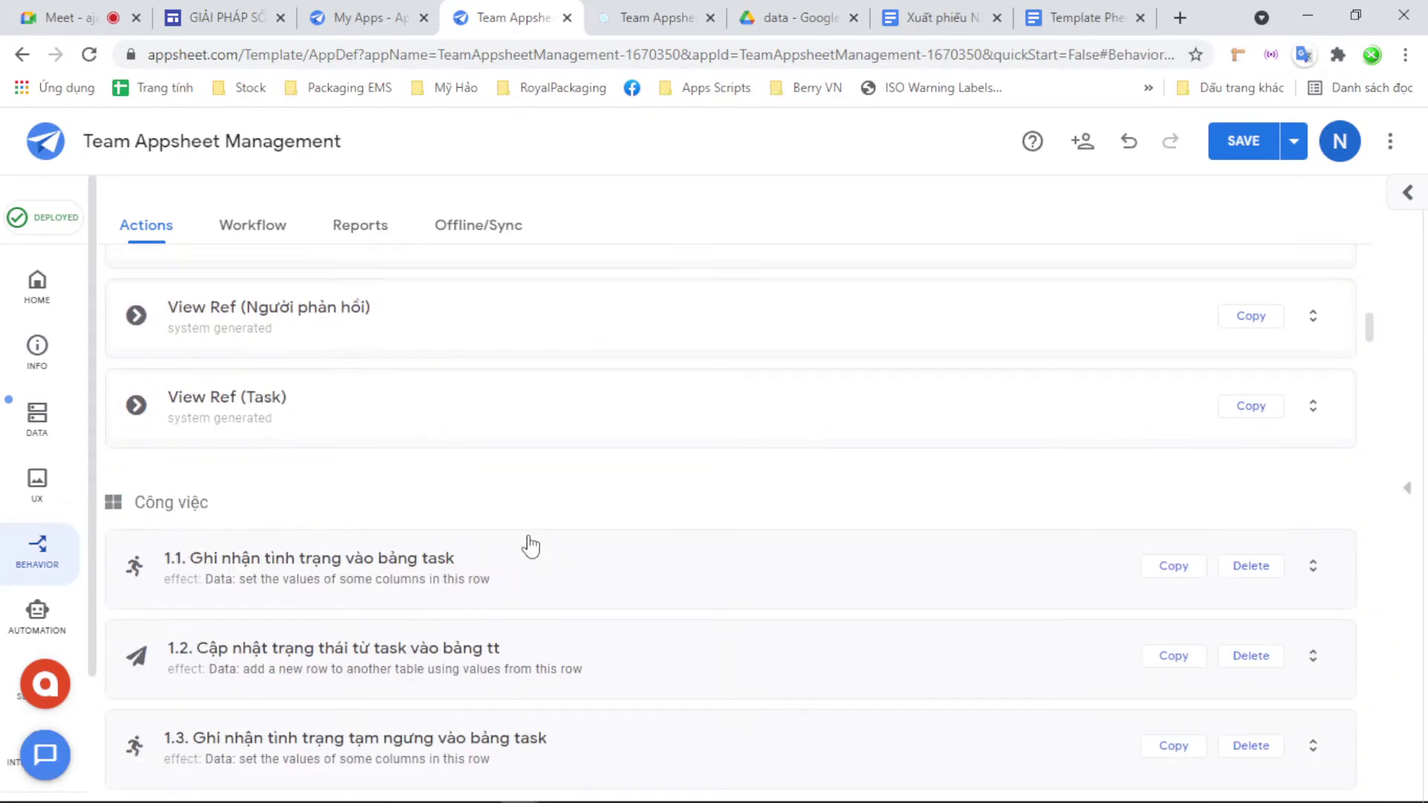
scroll(531, 547, down, 3)
scroll(531, 547, down, 1)
scroll(531, 547, down, 2)
scroll(531, 547, down, 2)
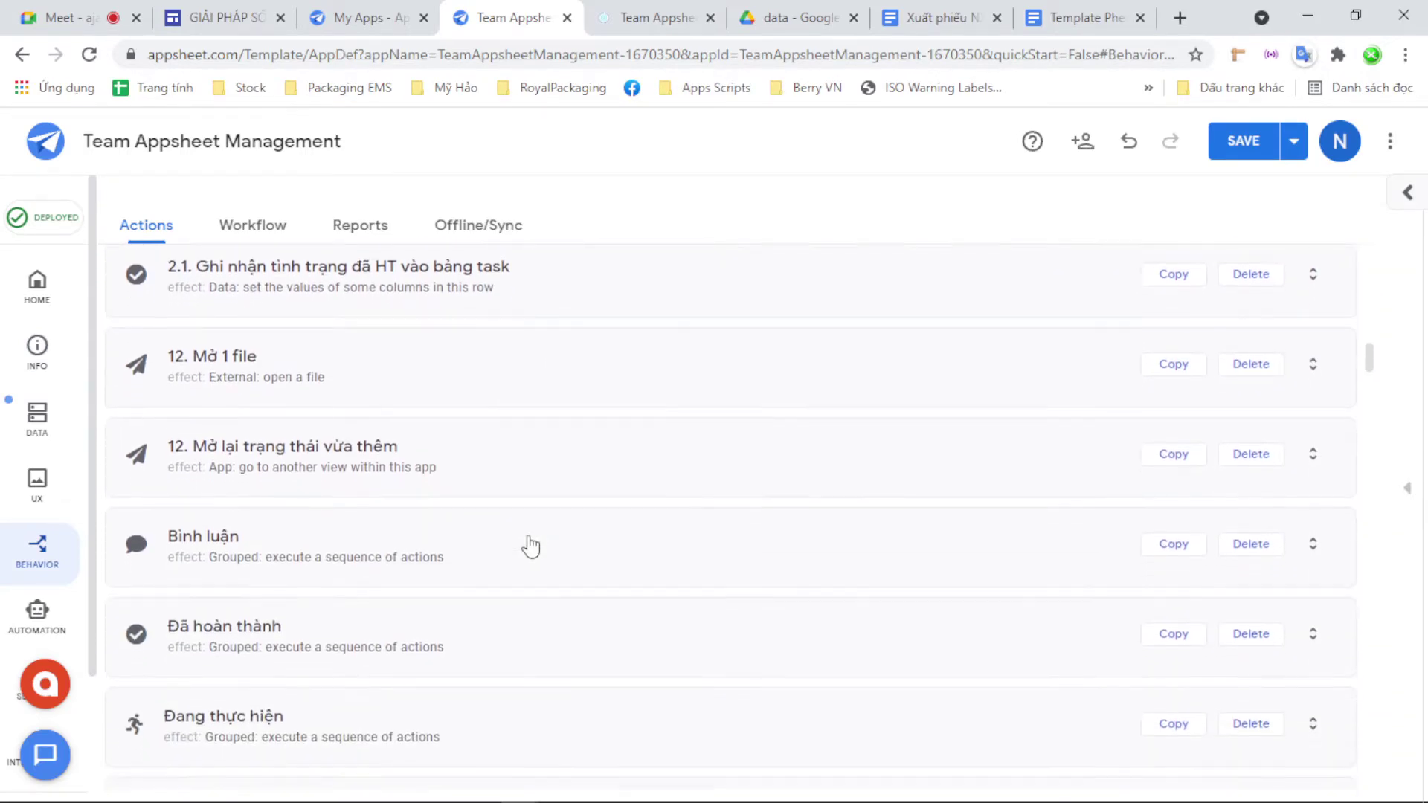
scroll(531, 547, down, 2)
scroll(530, 547, down, 4)
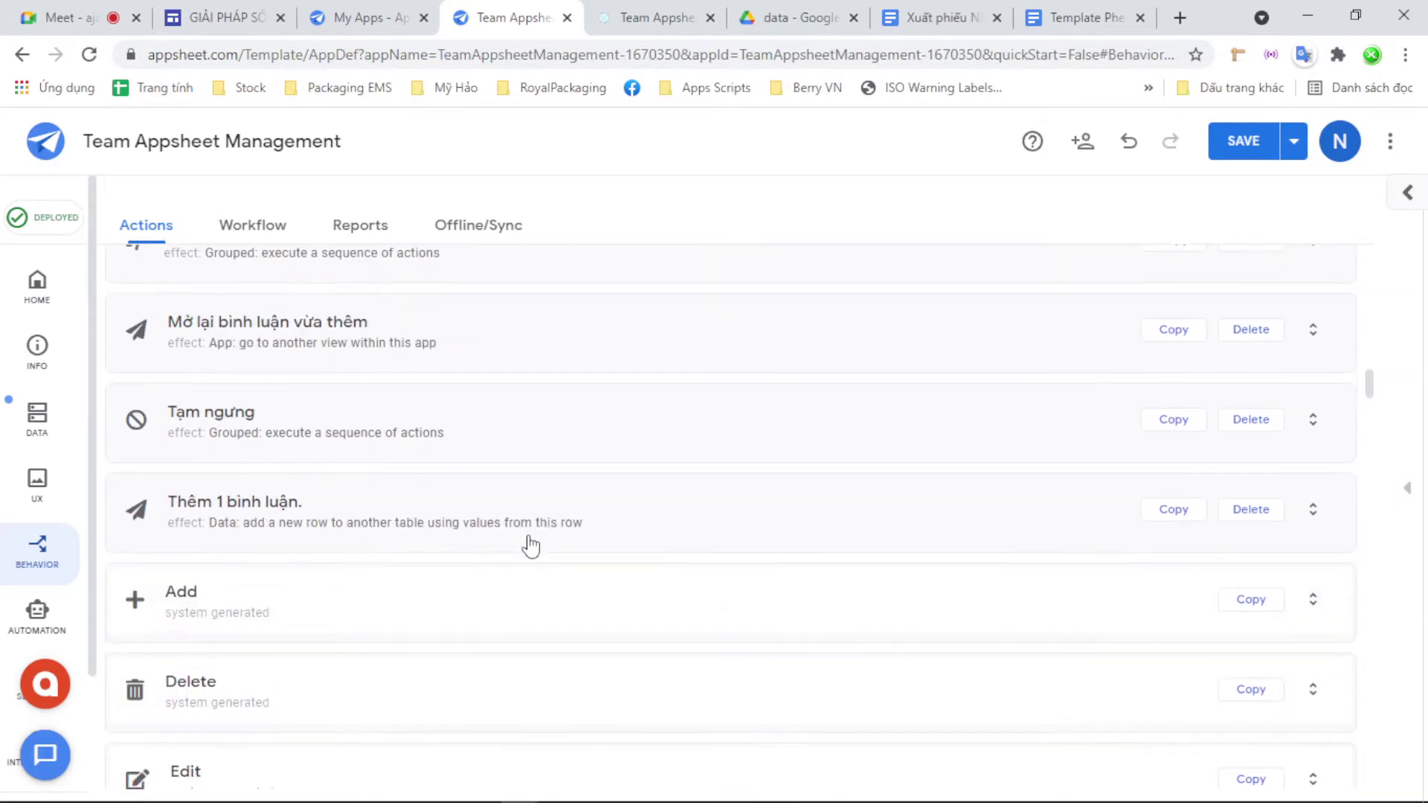
scroll(513, 547, up, 1)
scroll(512, 547, up, 10)
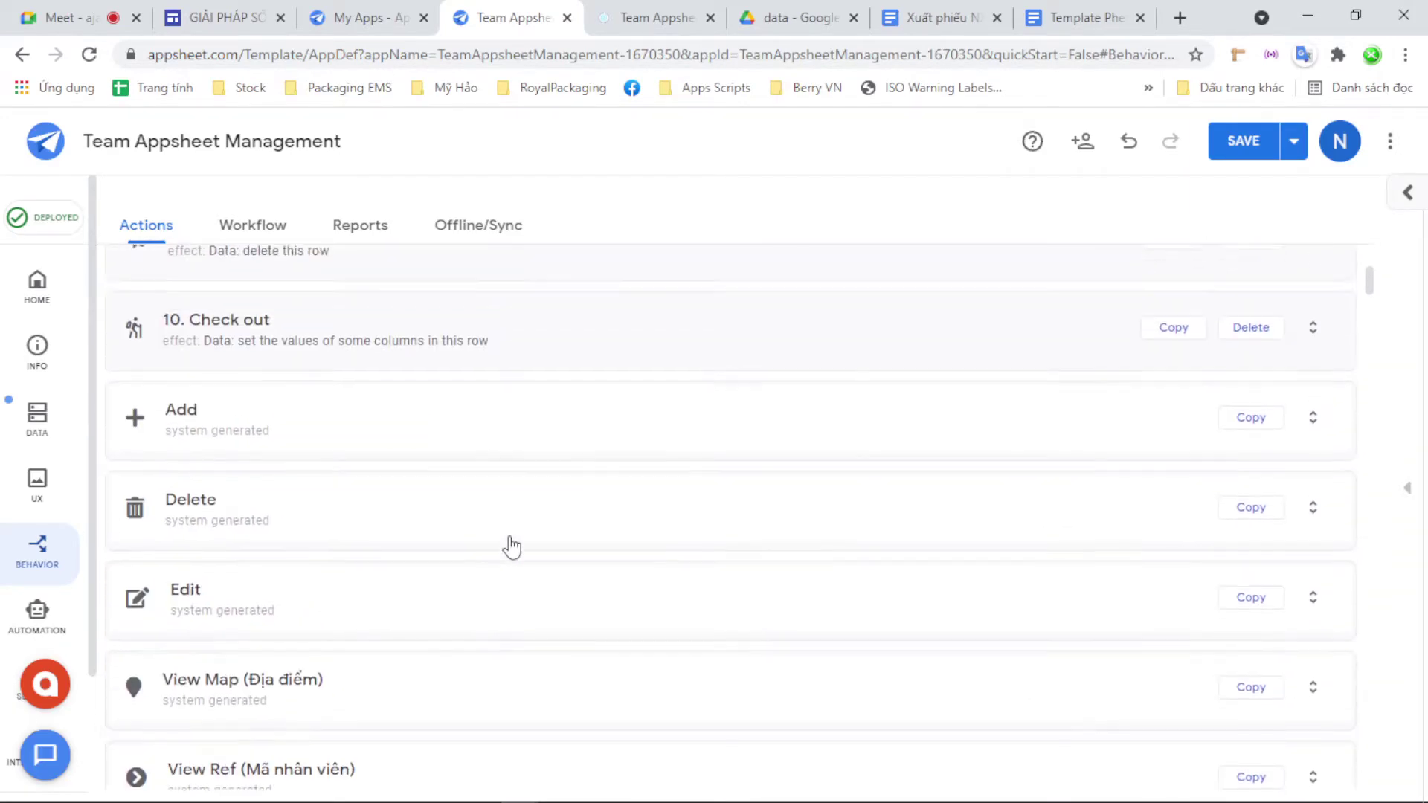
scroll(511, 547, up, 5)
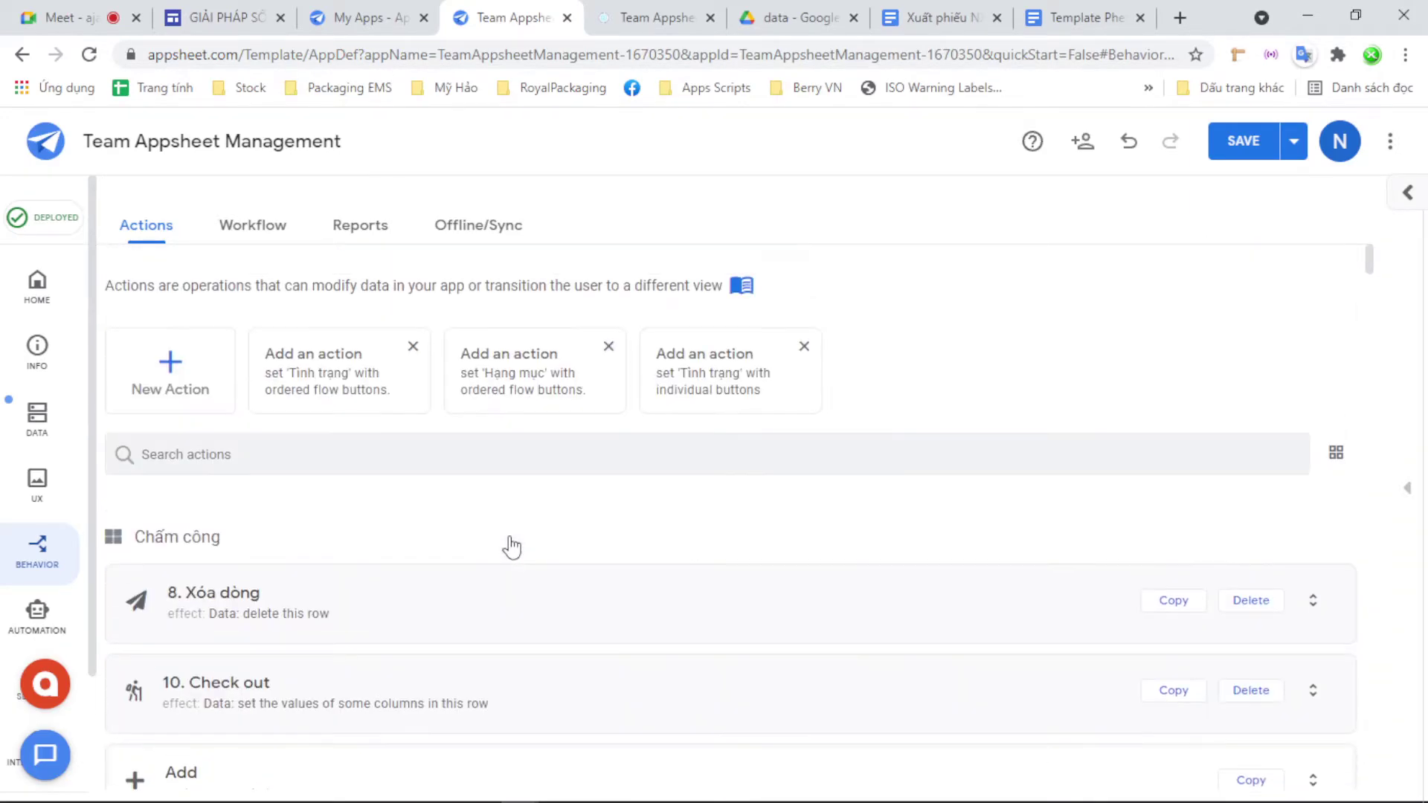
Filter actions by 'ghi' and scroll to the Ghi phiếu NX action's Set these columns.
click(326, 454)
text(ghi)
scroll(320, 454, down, 2)
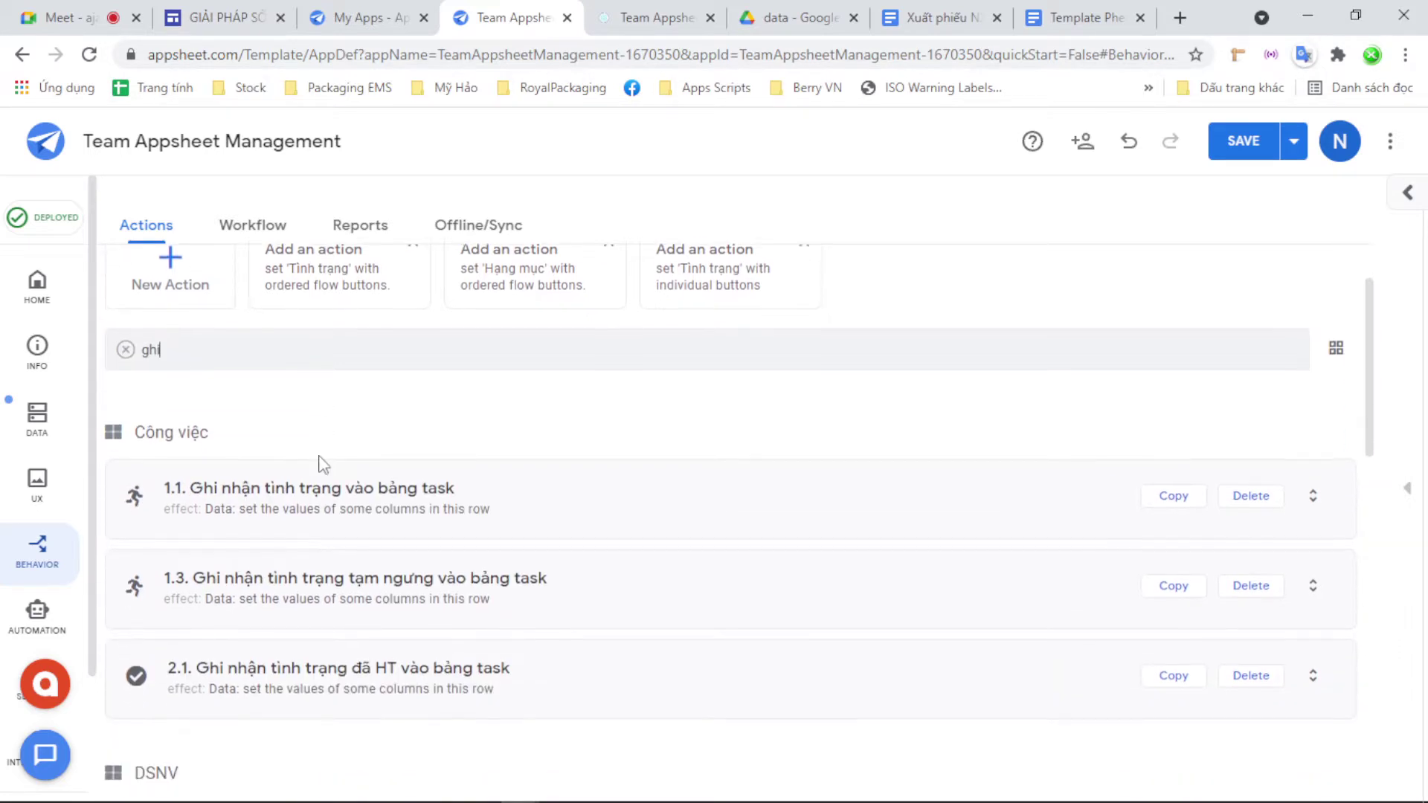
scroll(324, 465, down, 3)
scroll(323, 464, down, 3)
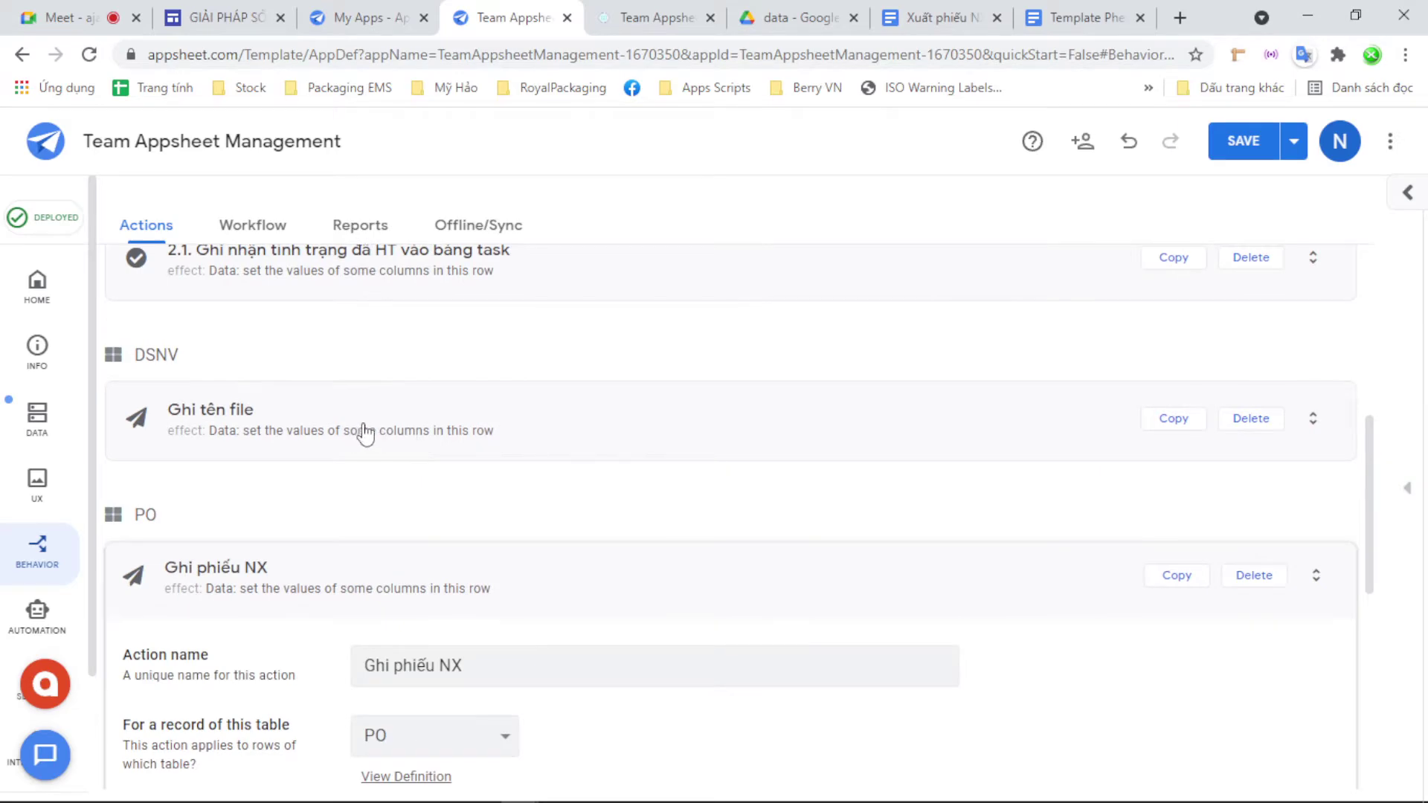
scroll(334, 567, down, 3)
scroll(487, 450, down, 3)
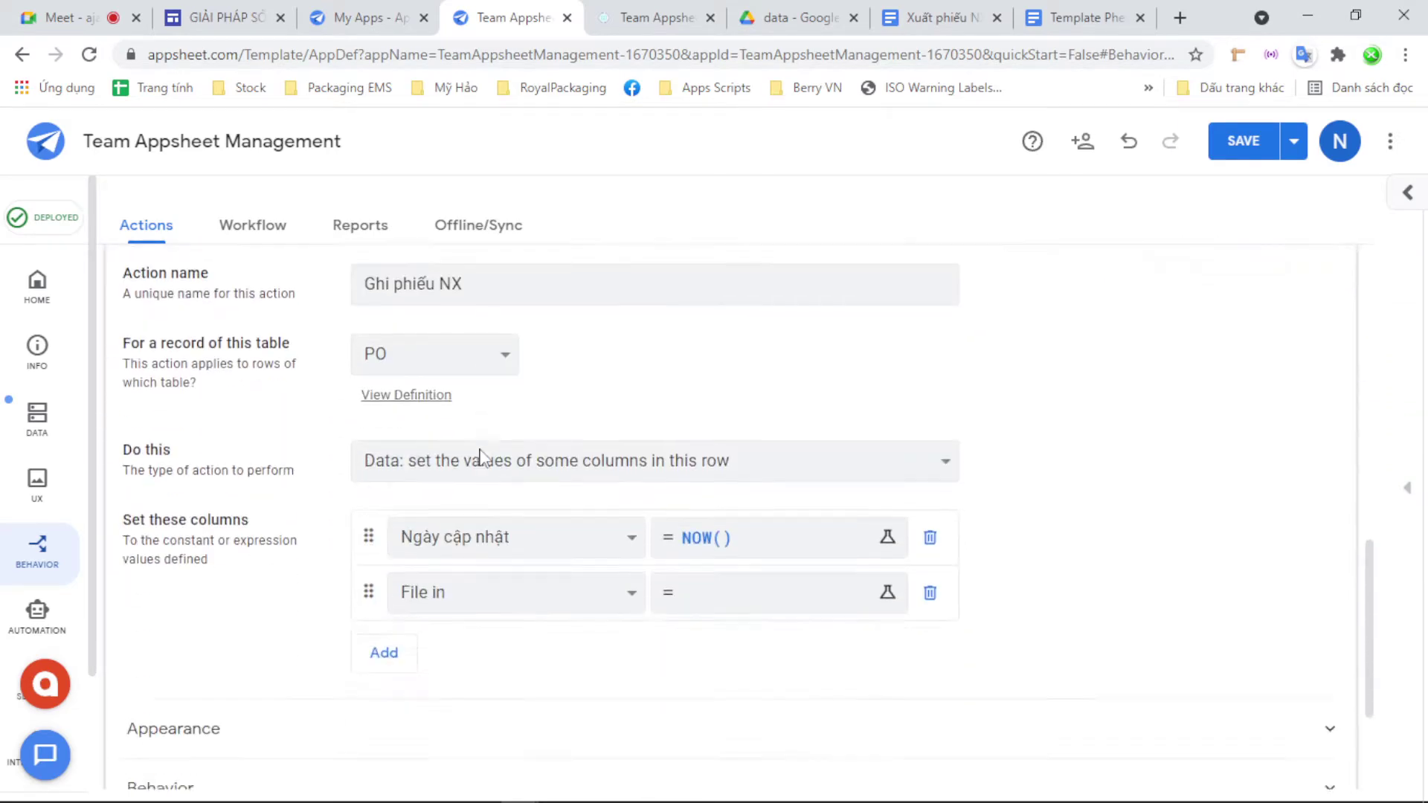
scroll(479, 456, down, 1)
Begin the File in expression with the path "/appsheet/data/".
click(718, 566)
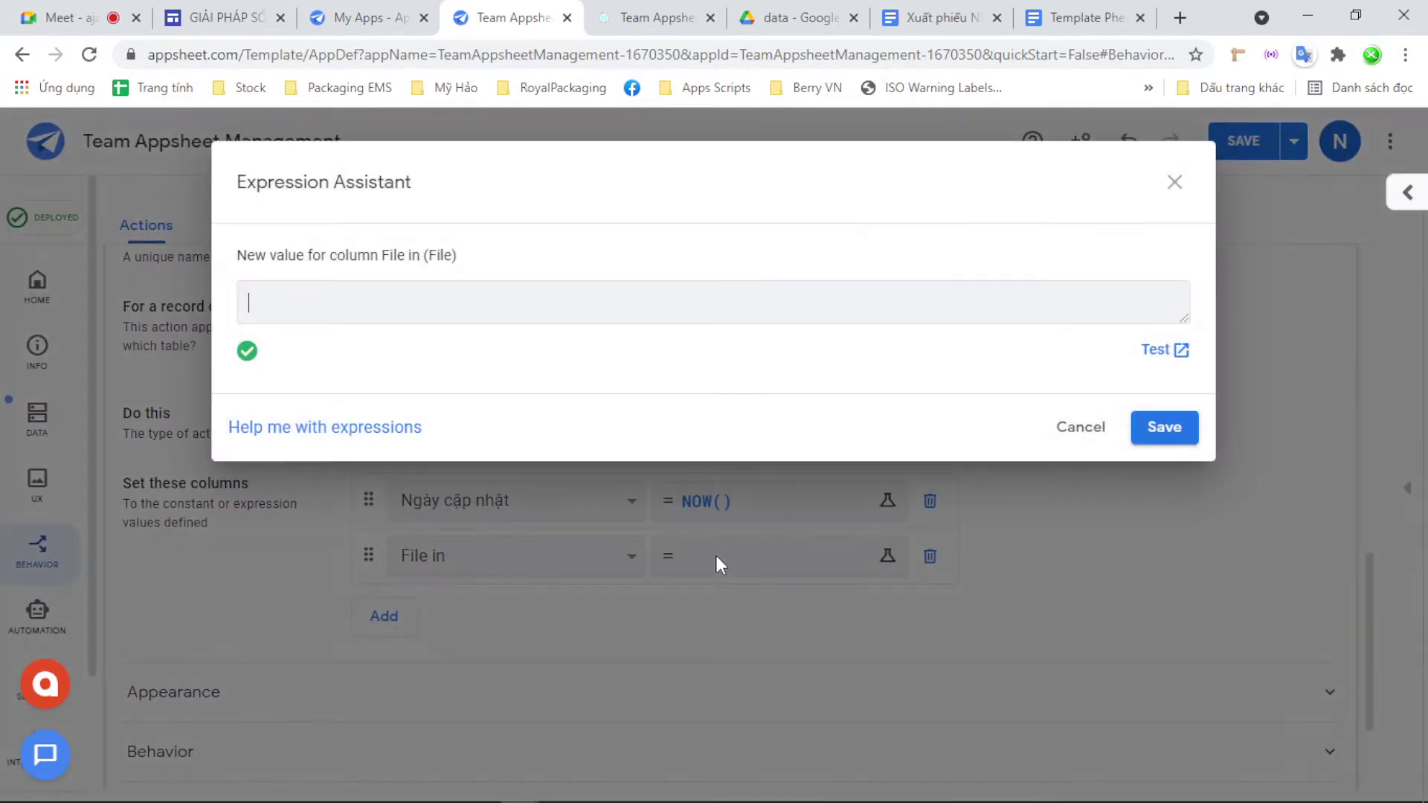
text(")
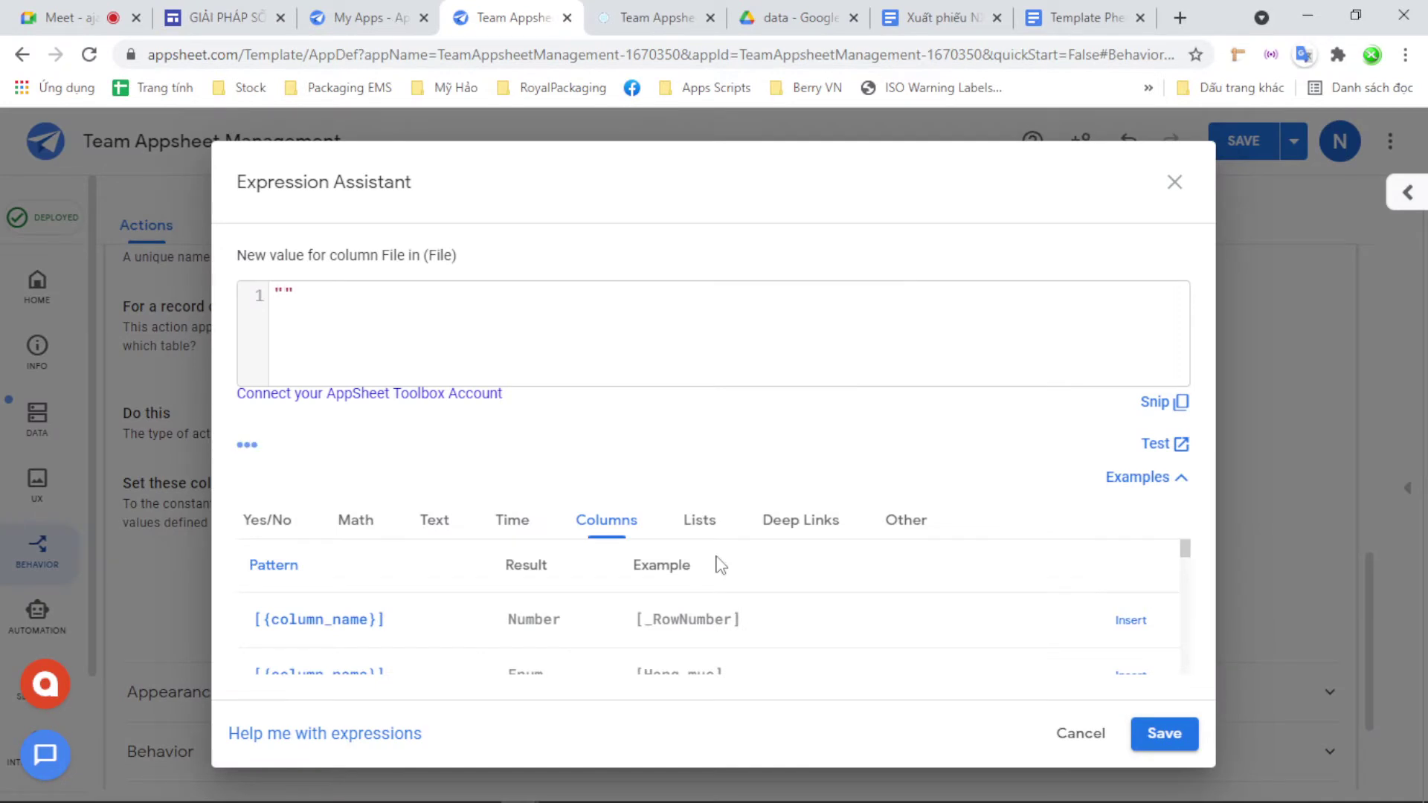
text(/)
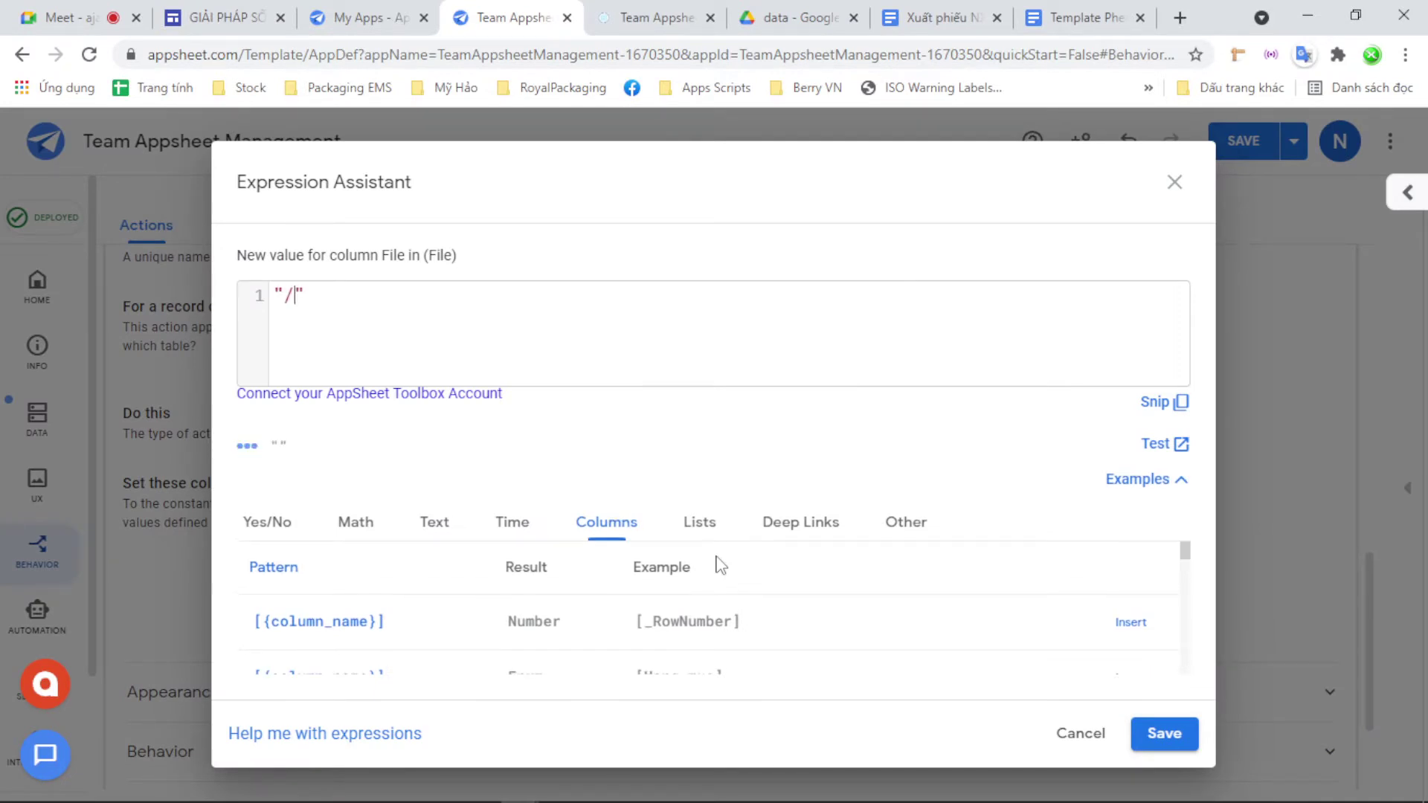
text(appsheet)
text(//)
key(BackSpace)
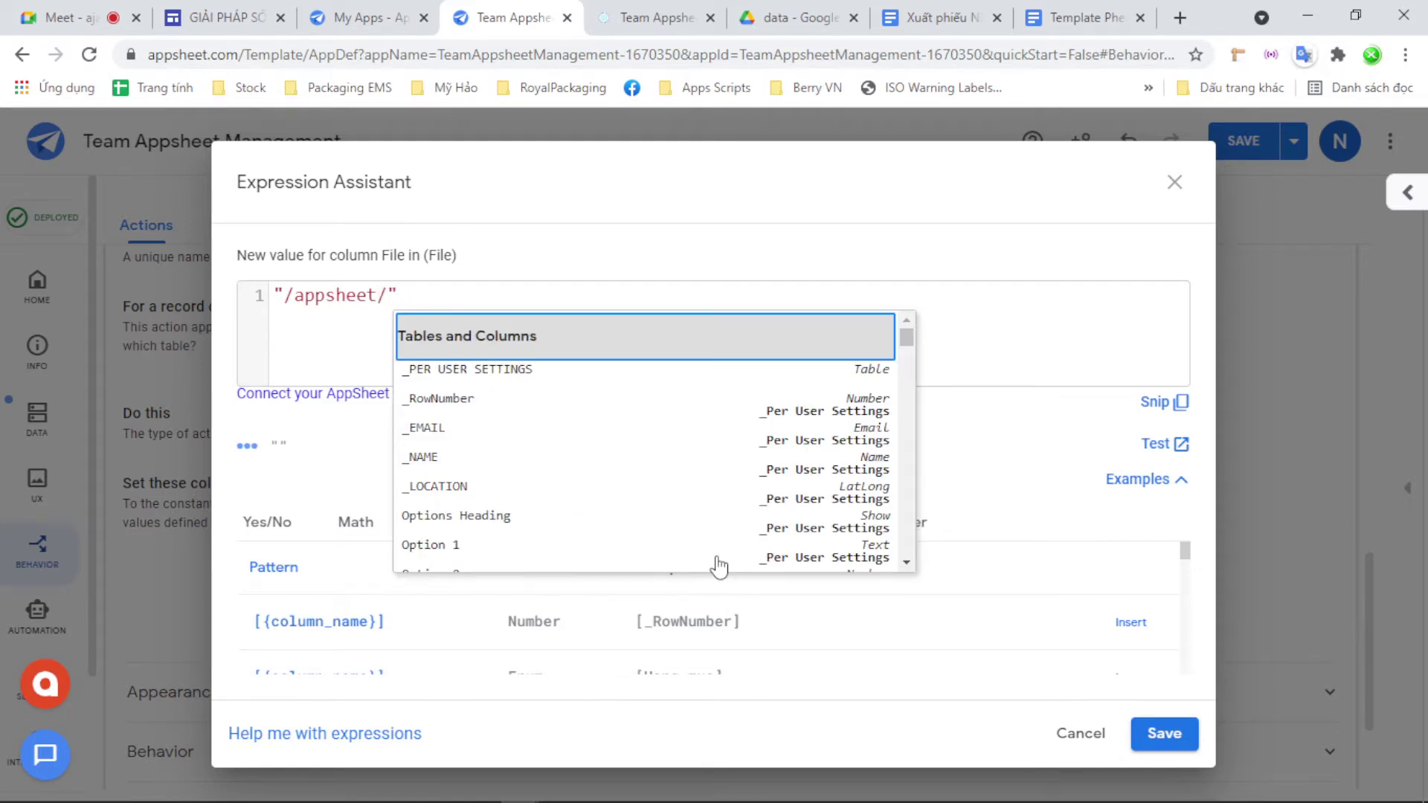
text(dataa)
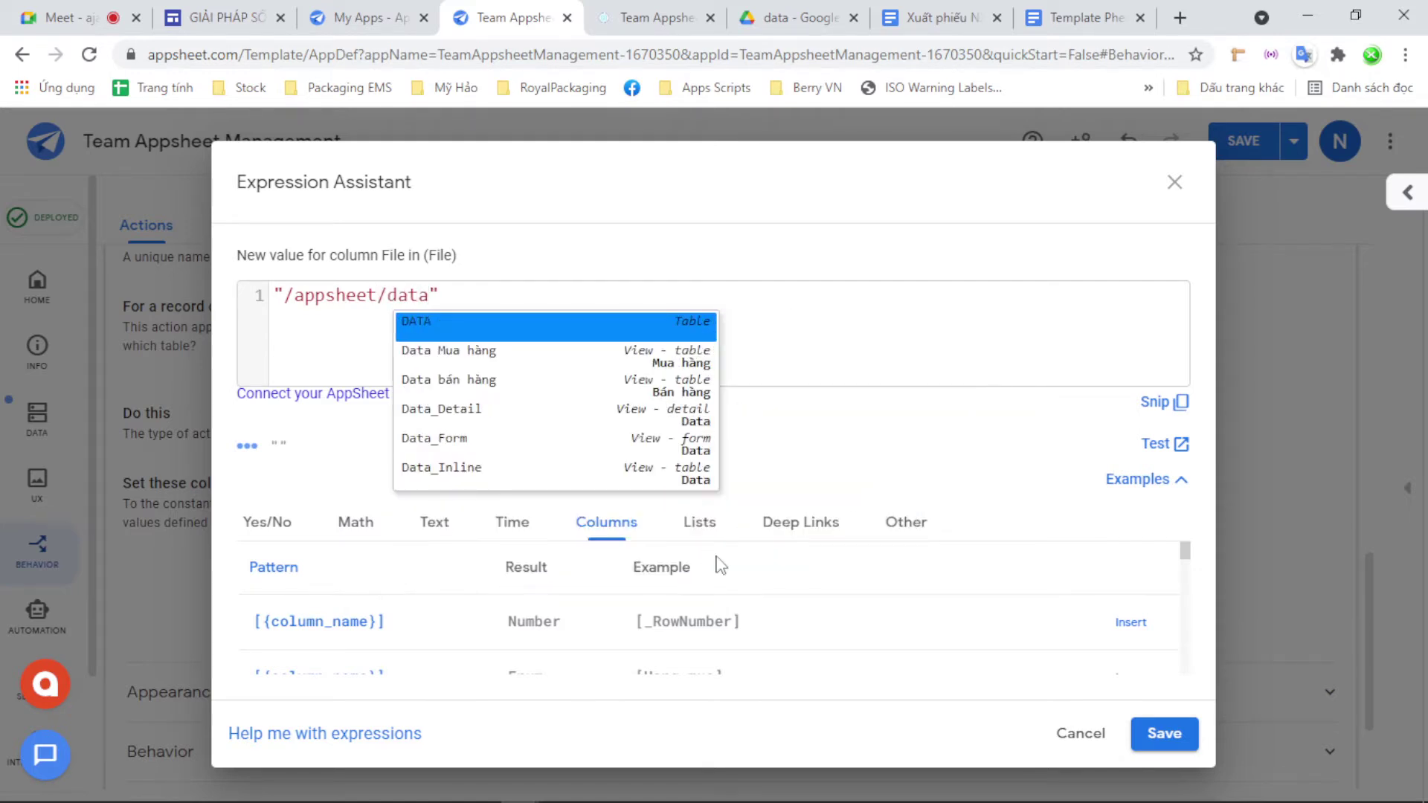
text(/)
key(Escape)
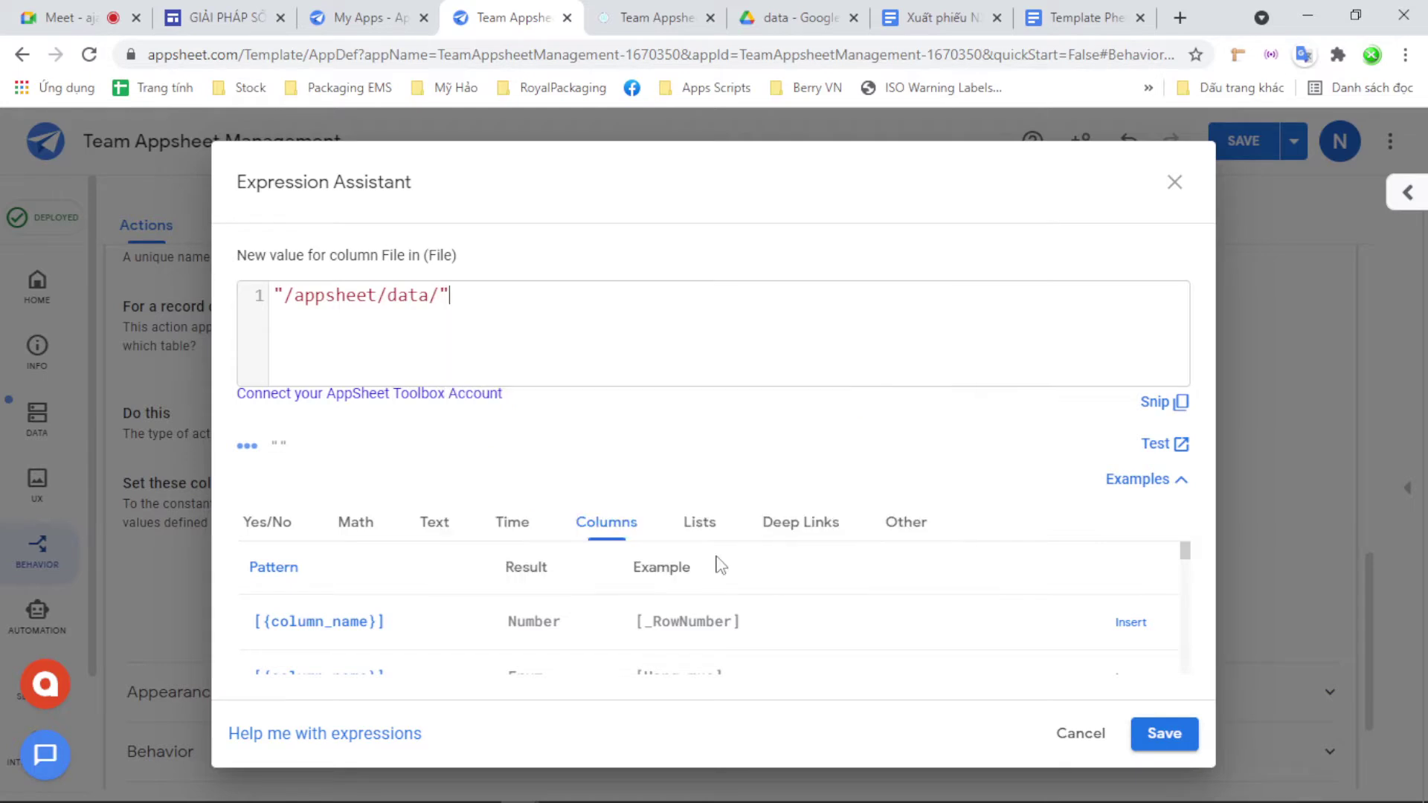
Wrap the path in CONCATENATE and add CONTEXT(Appname) as the next argument.
text(con)
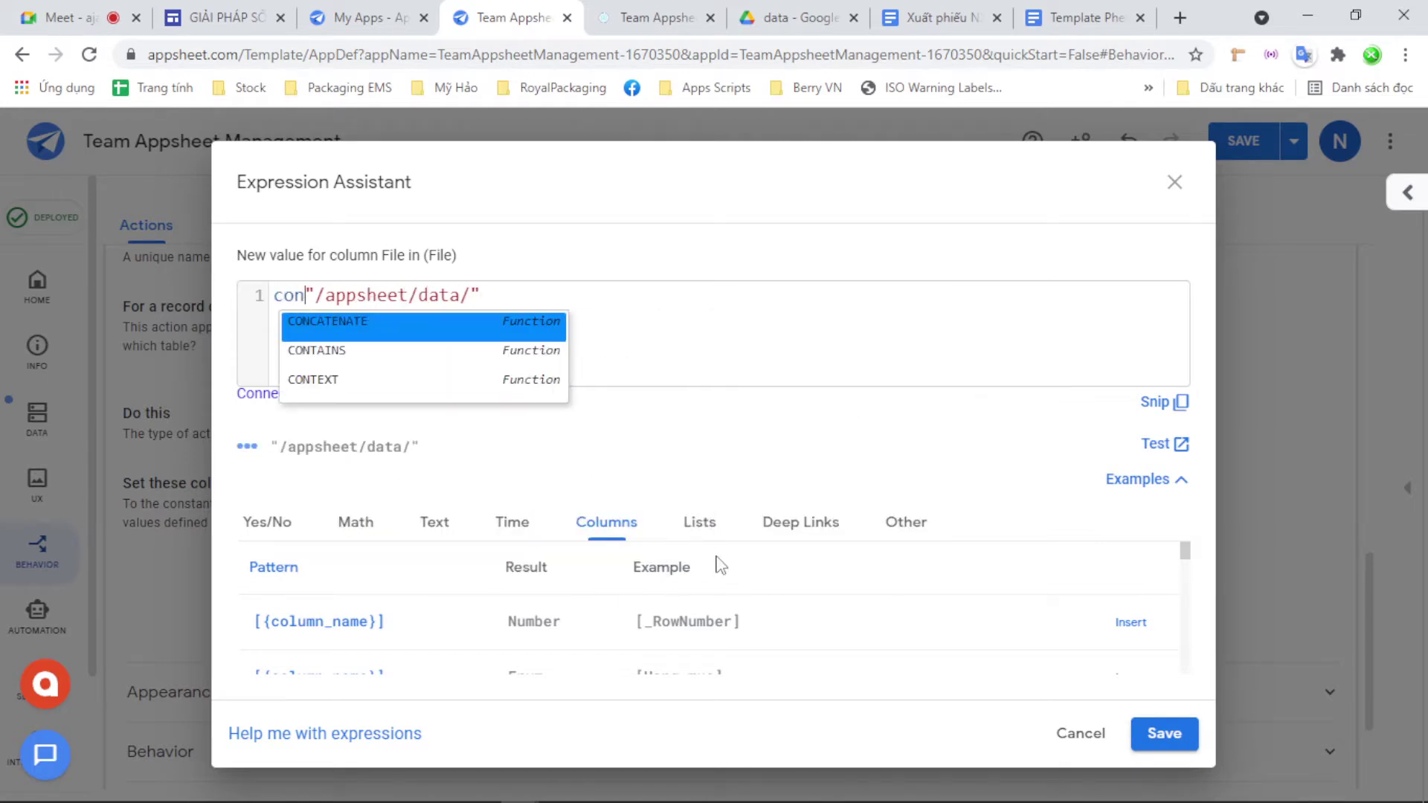
key(Return)
key(Delete)
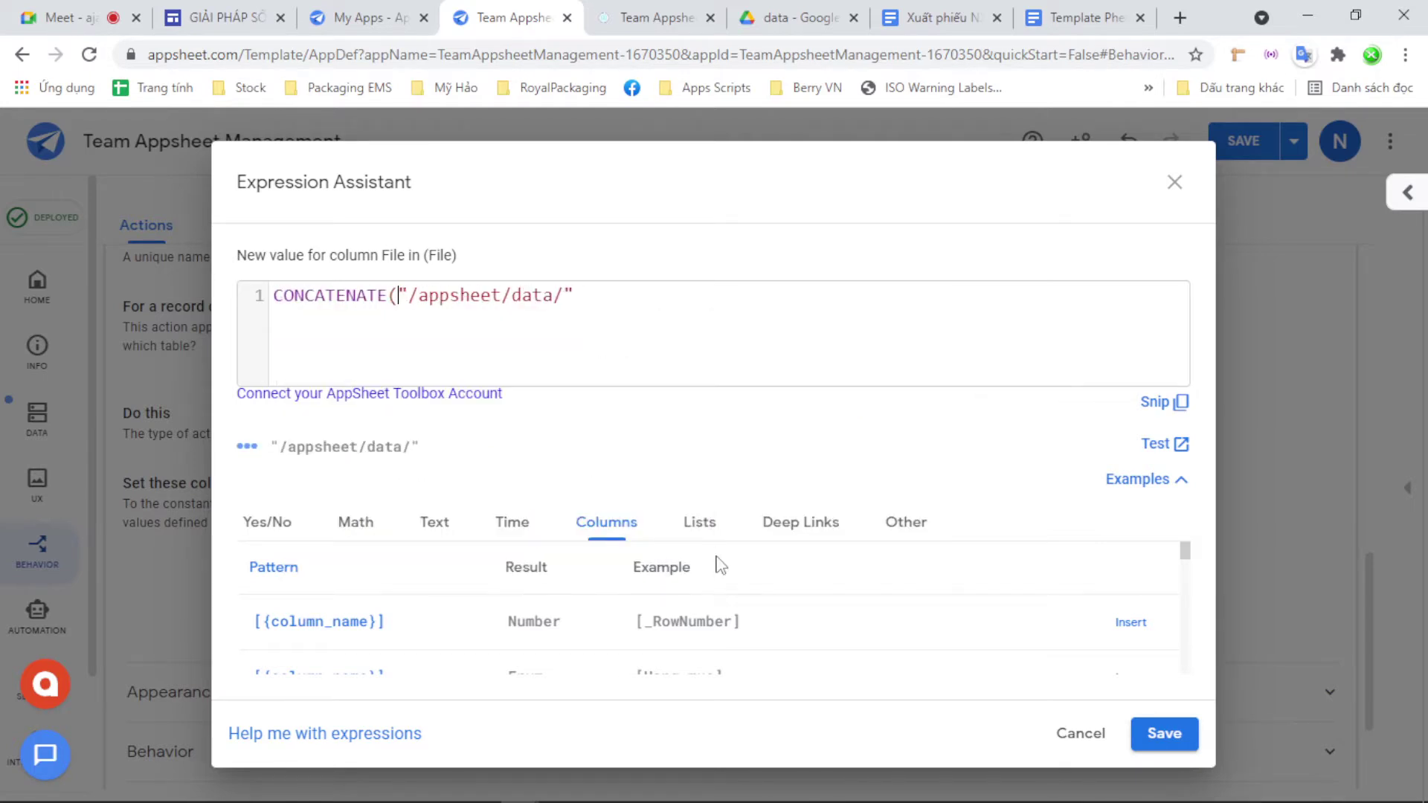
text(,)
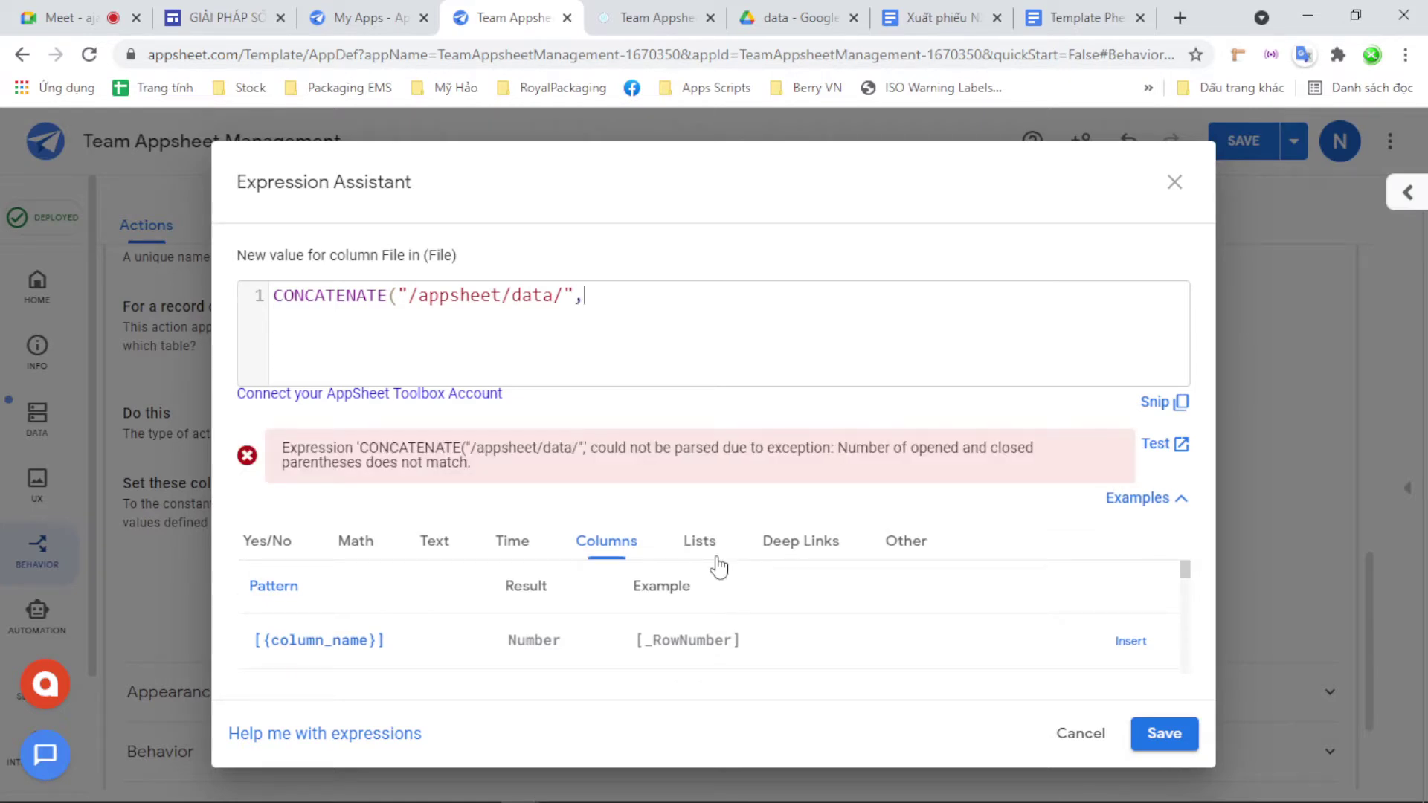
text(cn)
key(BackSpace)
text(on)
key(Down)
key(Down)
key(Return)
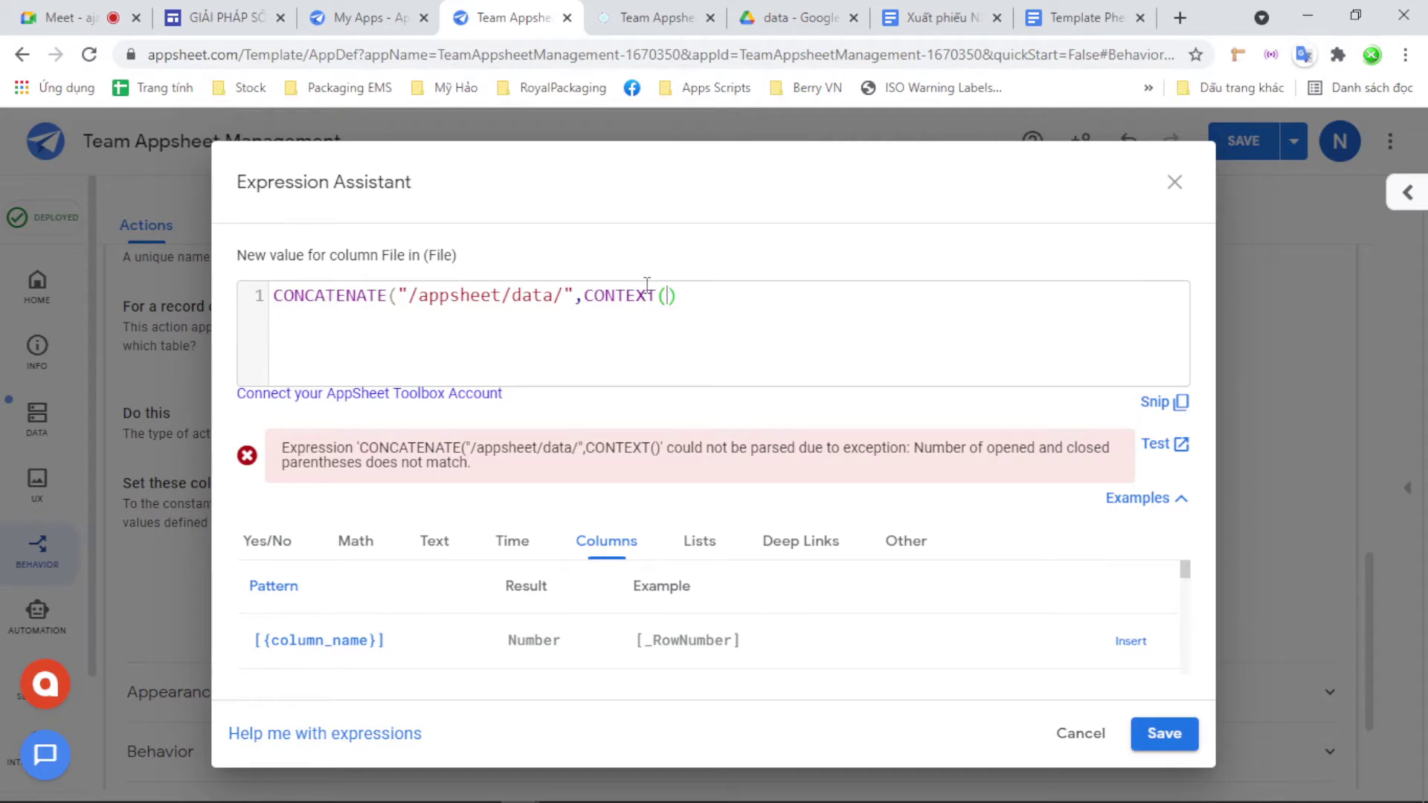
text(App)
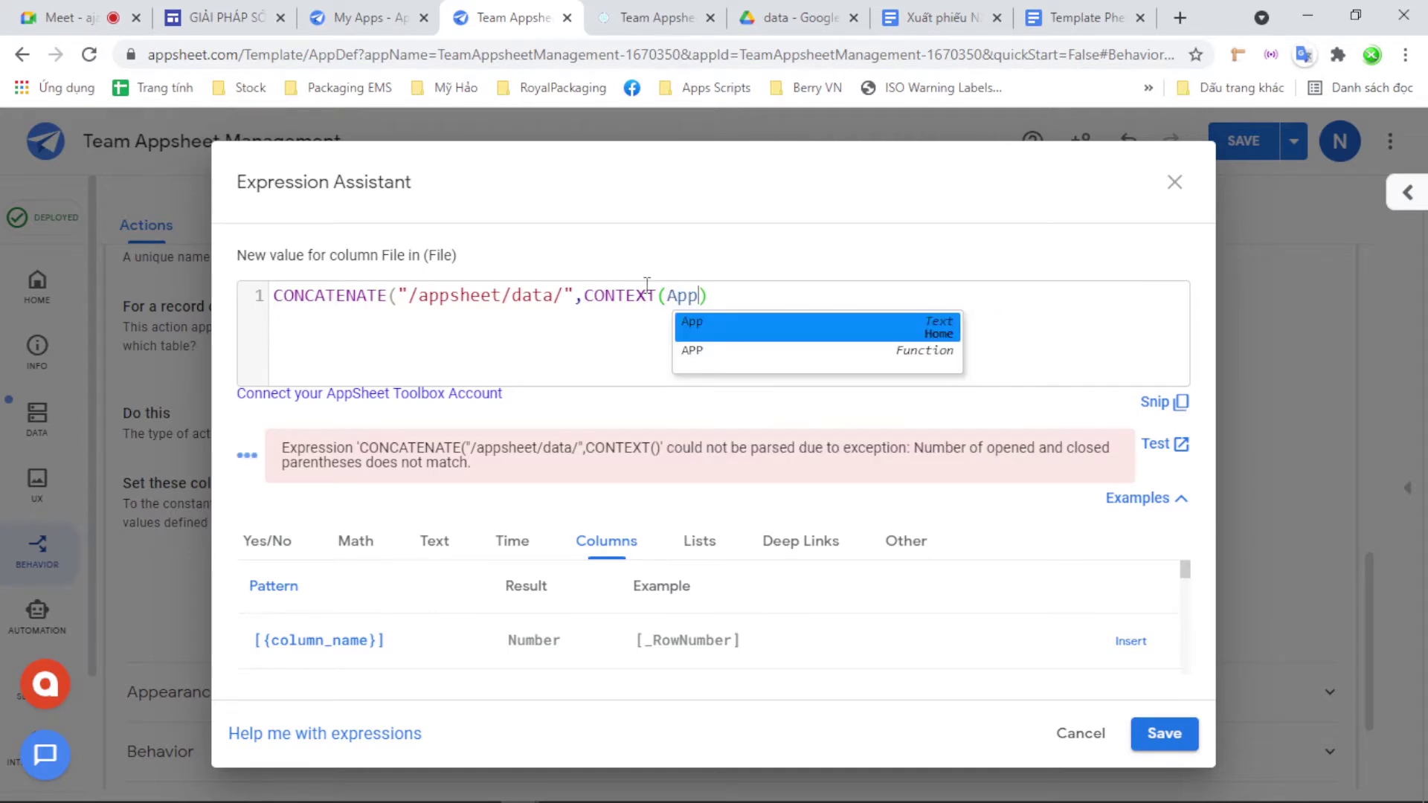
text(name)
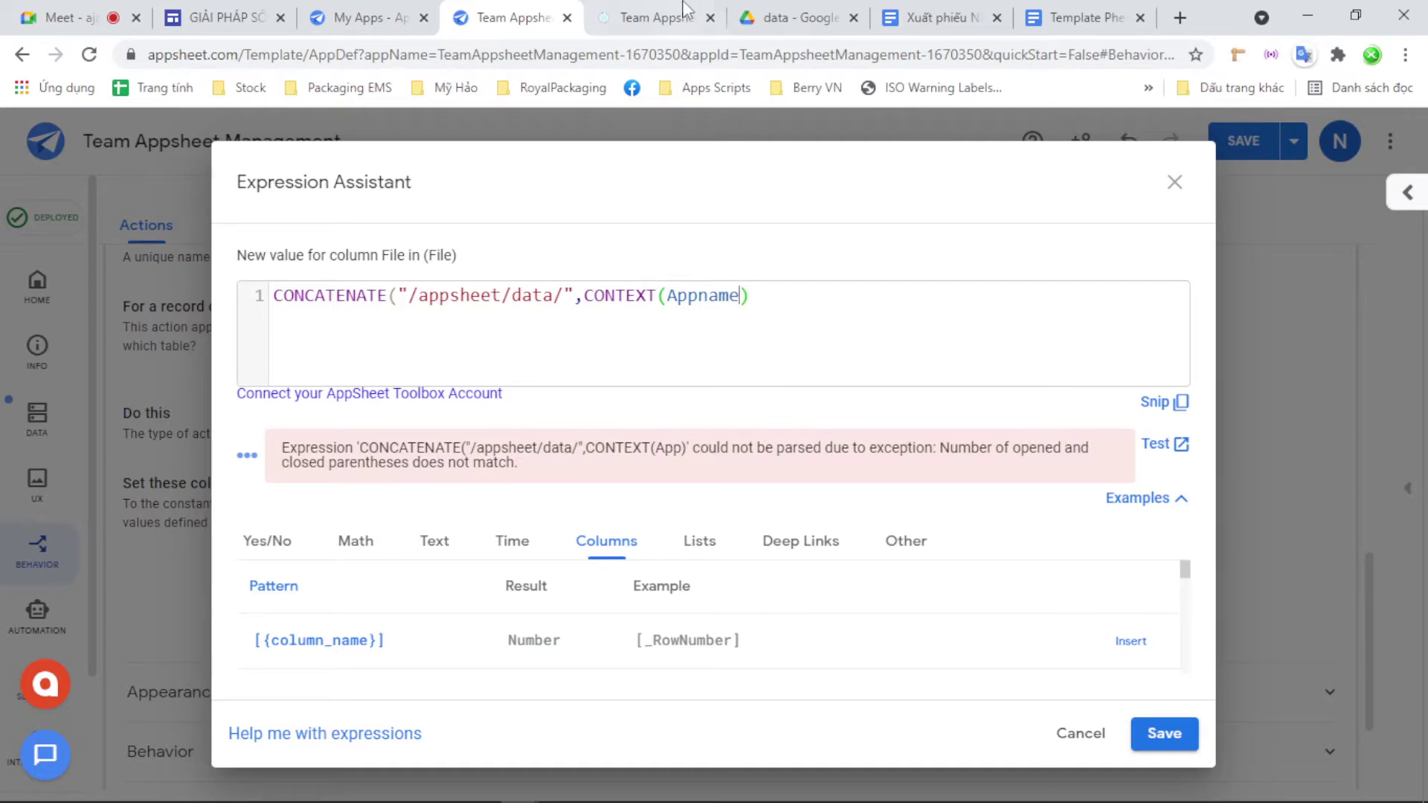
Inspect the TeamAppsheetManagement-1670350 folder in Google Drive, then return to the AppSheet expression.
click(790, 17)
scroll(504, 528, down, 3)
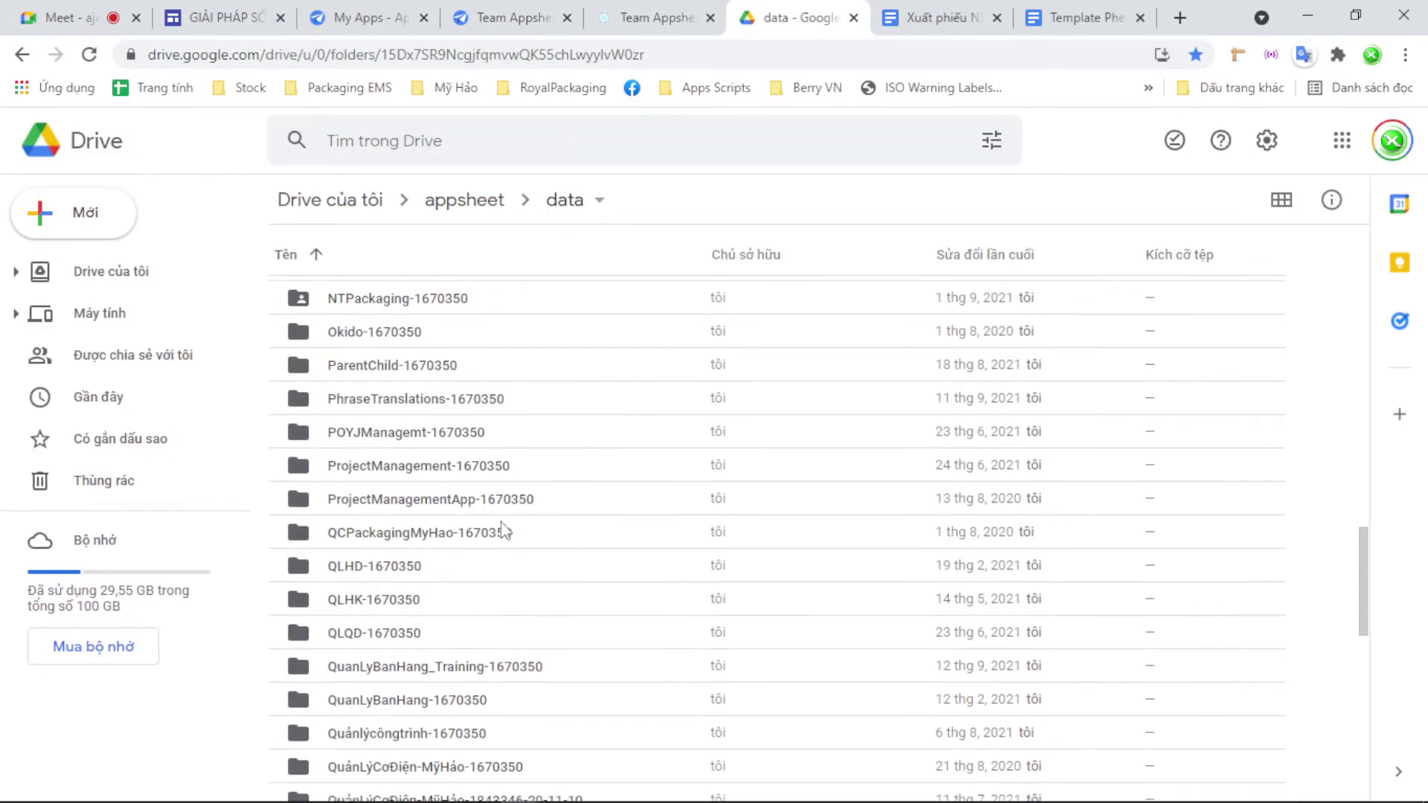
scroll(502, 532, down, 2)
scroll(498, 534, down, 2)
scroll(495, 543, down, 5)
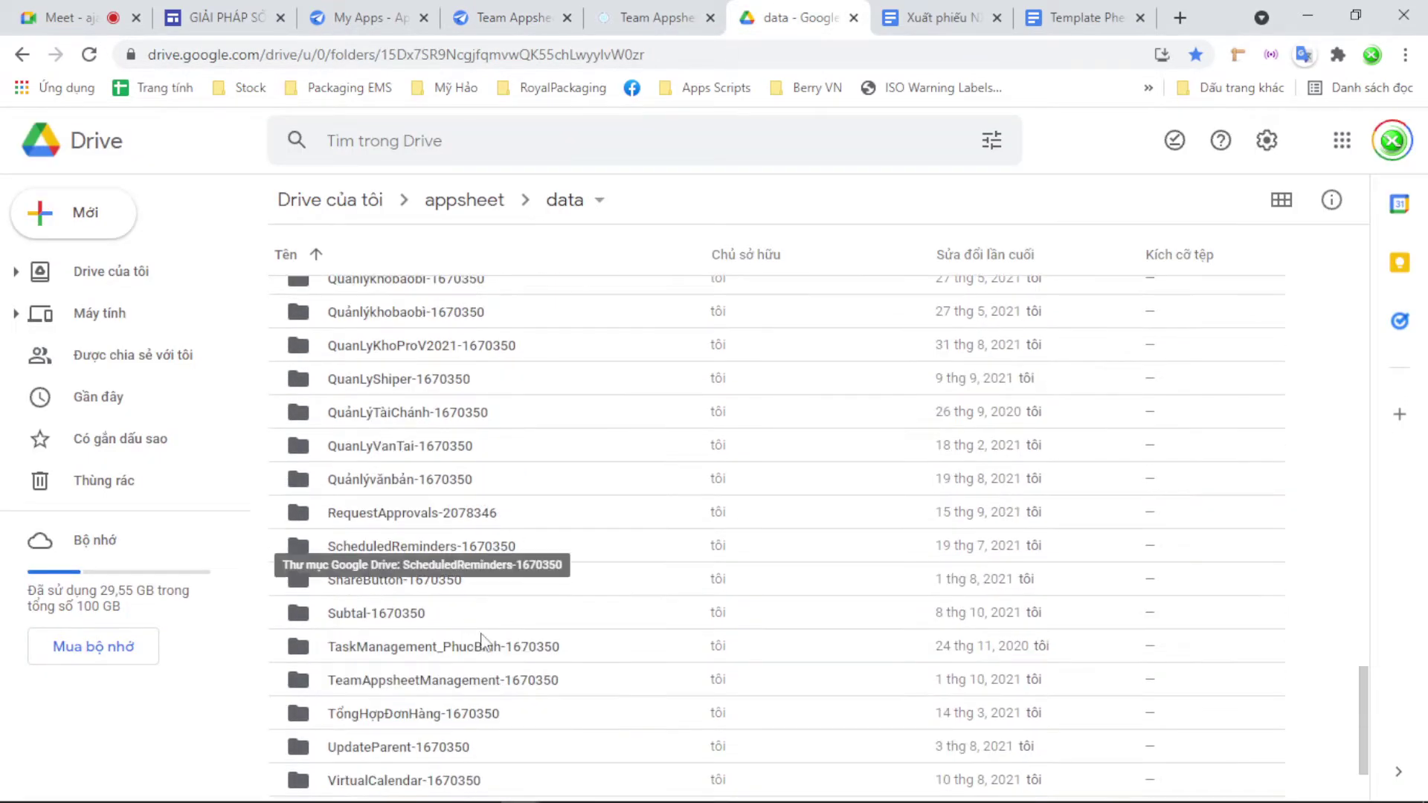
click(444, 681)
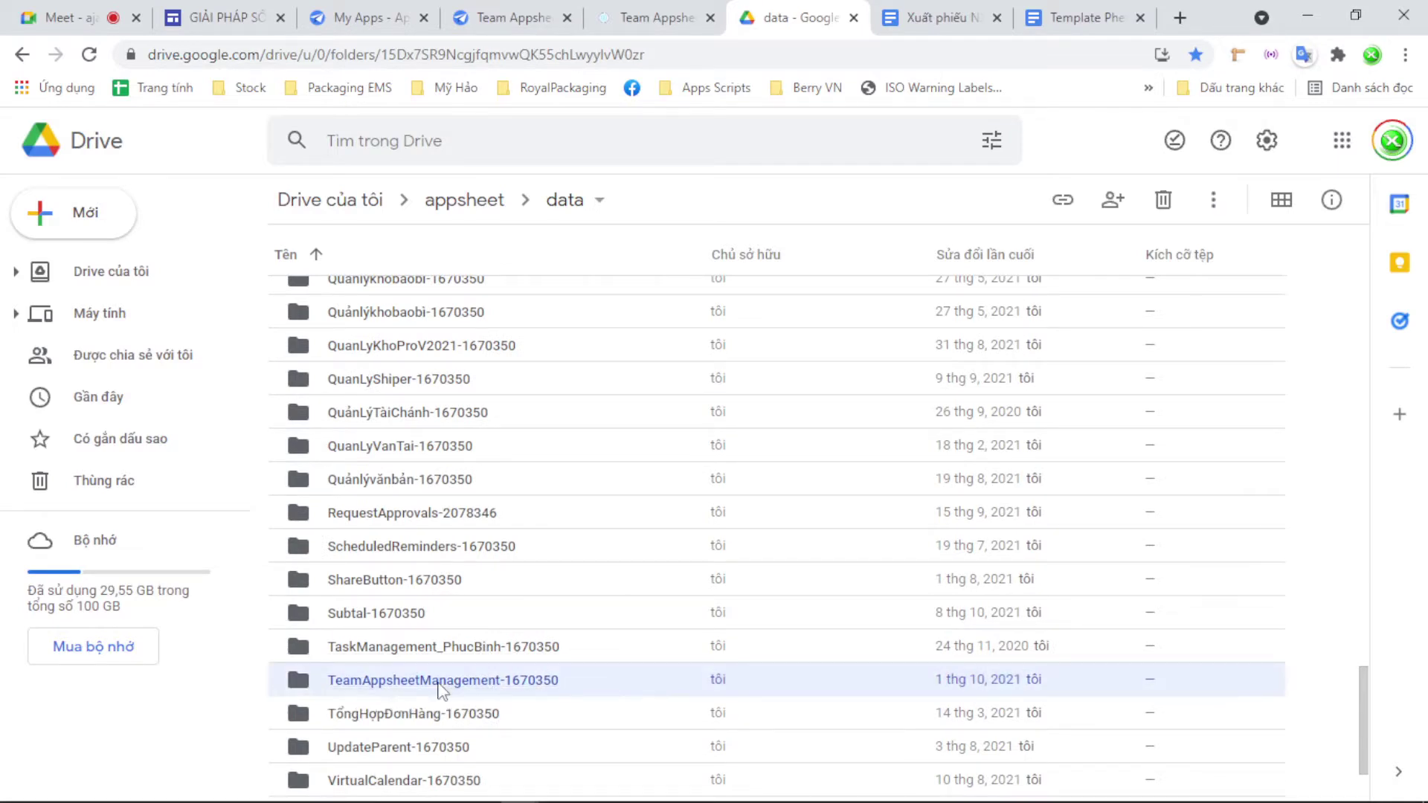
double_click(441, 689)
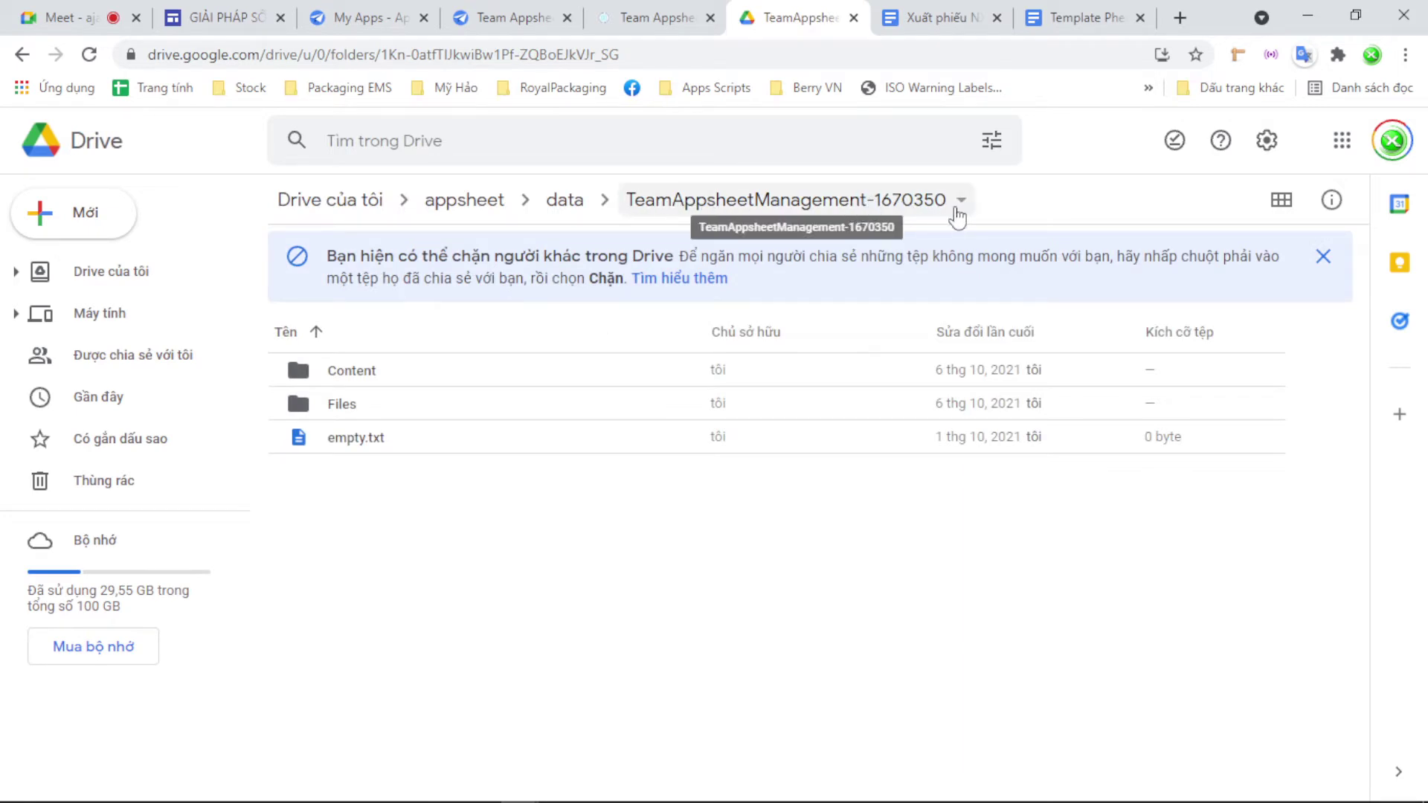
click(654, 17)
click(509, 22)
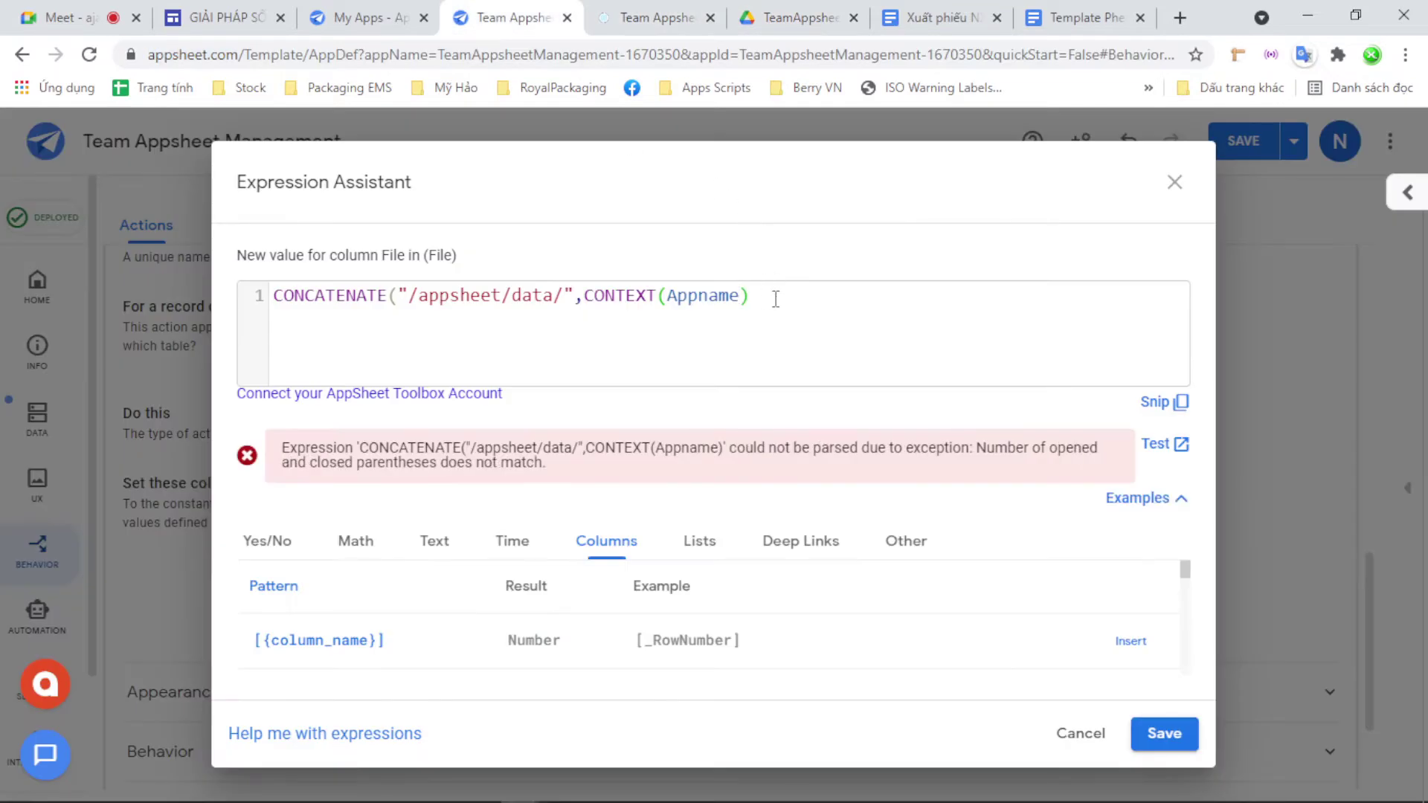
Append "/Files/" after CONTEXT(Appname), checking the Drive Files folder, then add a nested CONCATENATE().
text(,")
text(/)
text(Files)
click(815, 22)
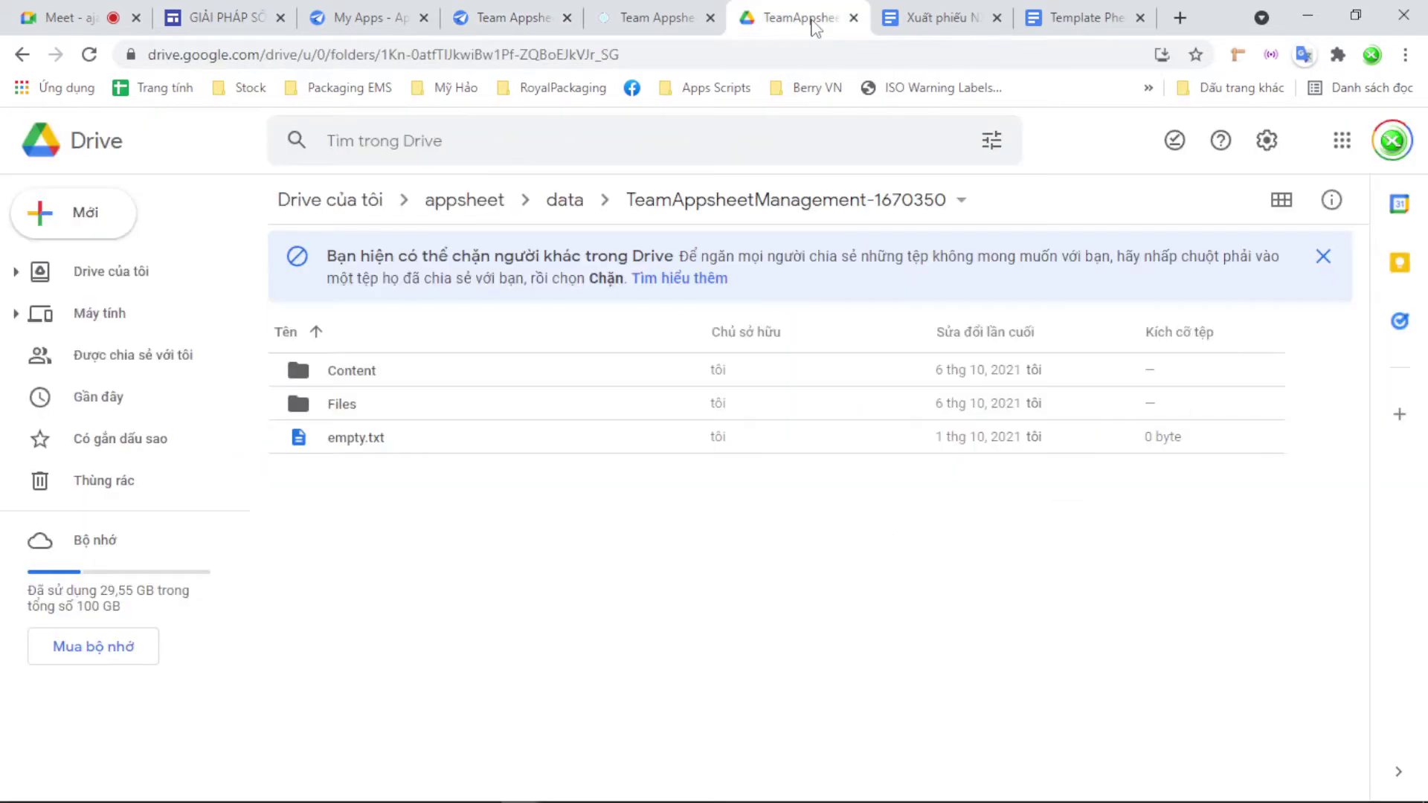
double_click(372, 410)
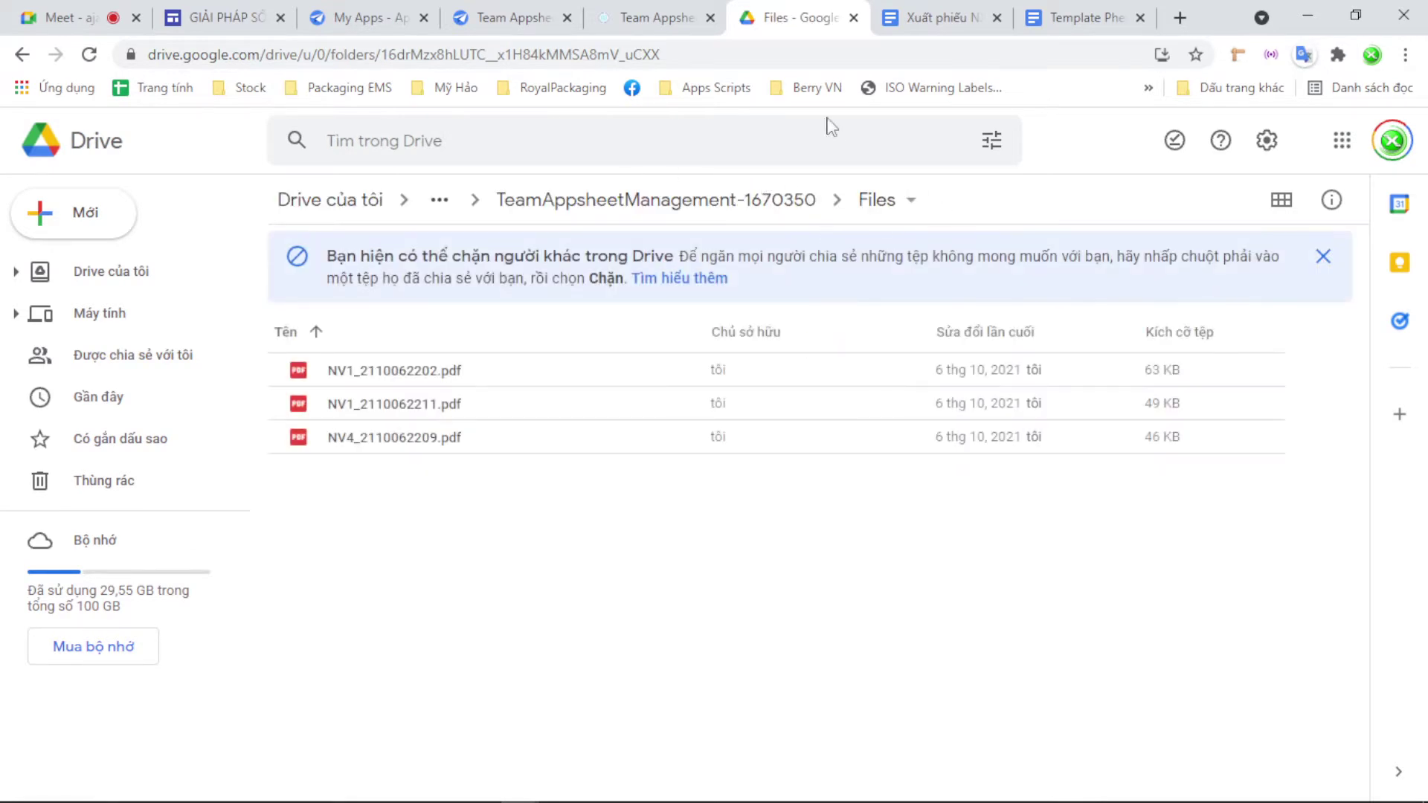
click(500, 21)
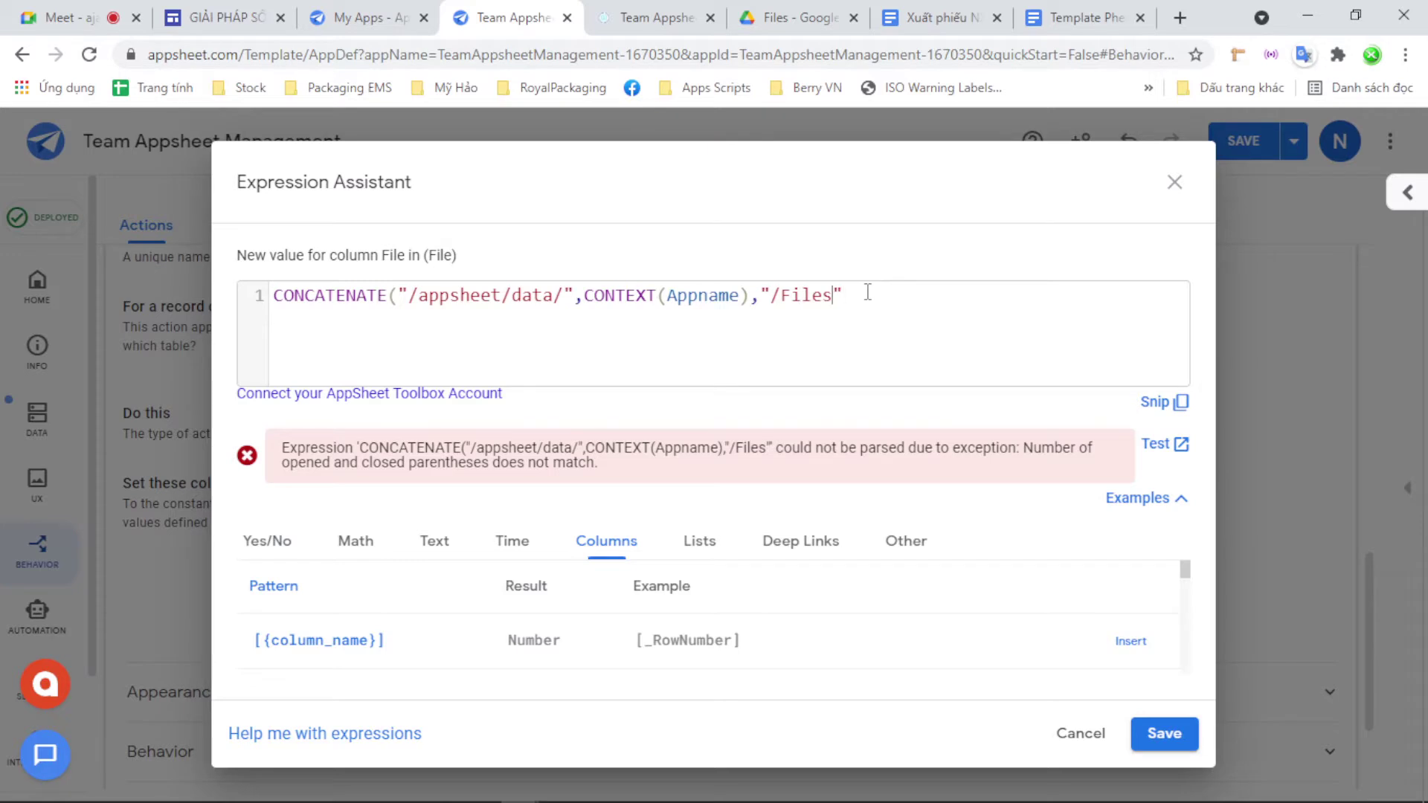
text(/)
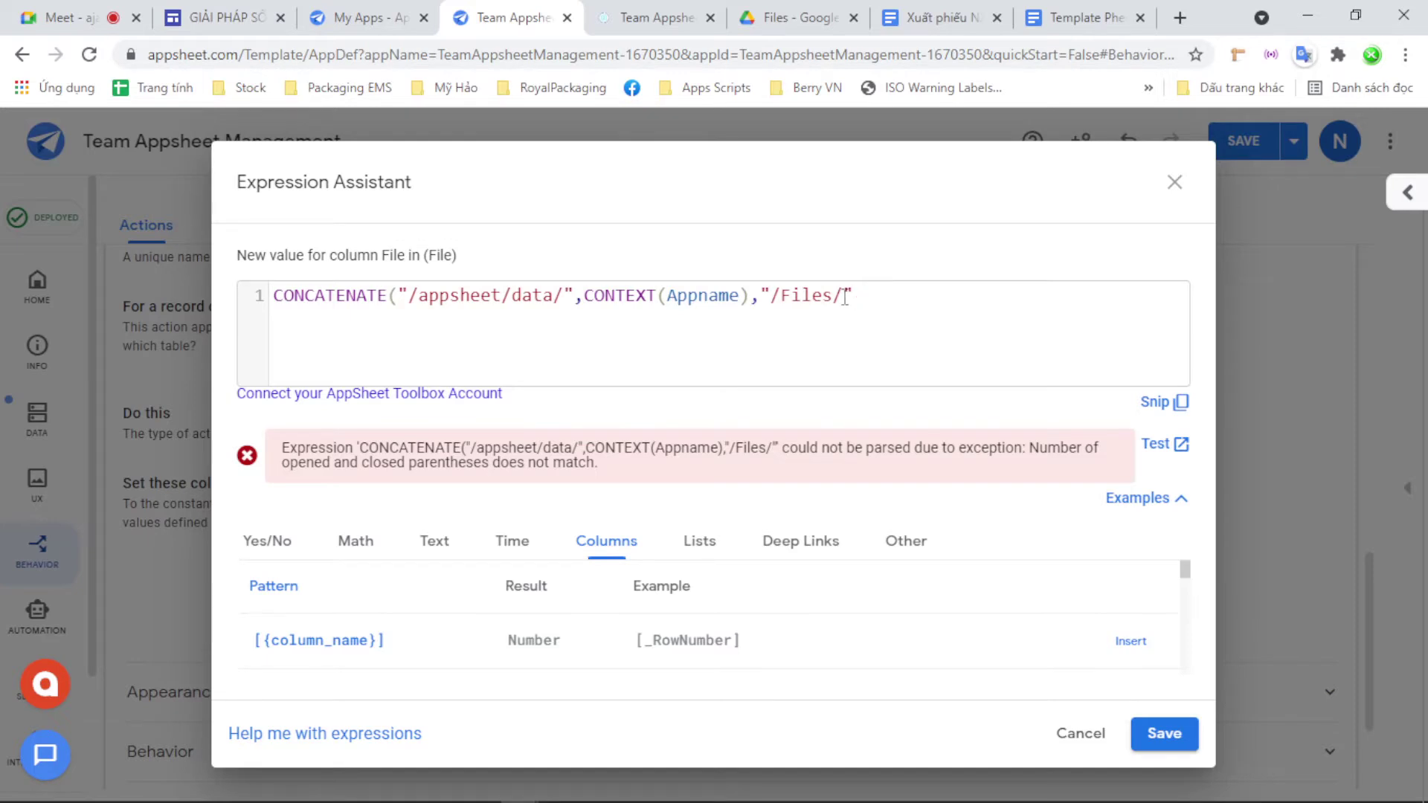
text(,)
text(c)
text(on)
key(Return)
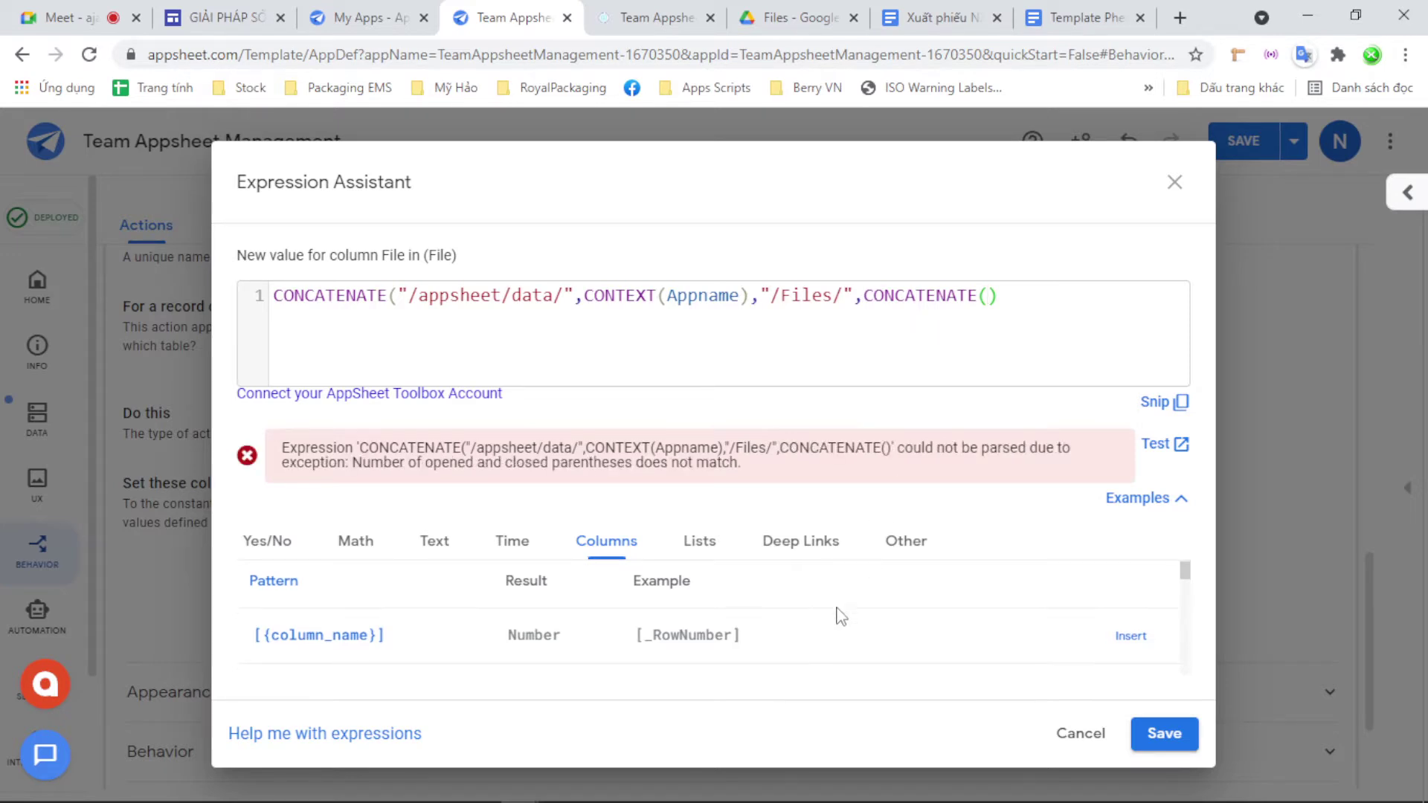
Fill the nested CONCATENATE with [Số PO], "_" and TEXT([Ngày cập nhật]).
scroll(840, 616, down, 2)
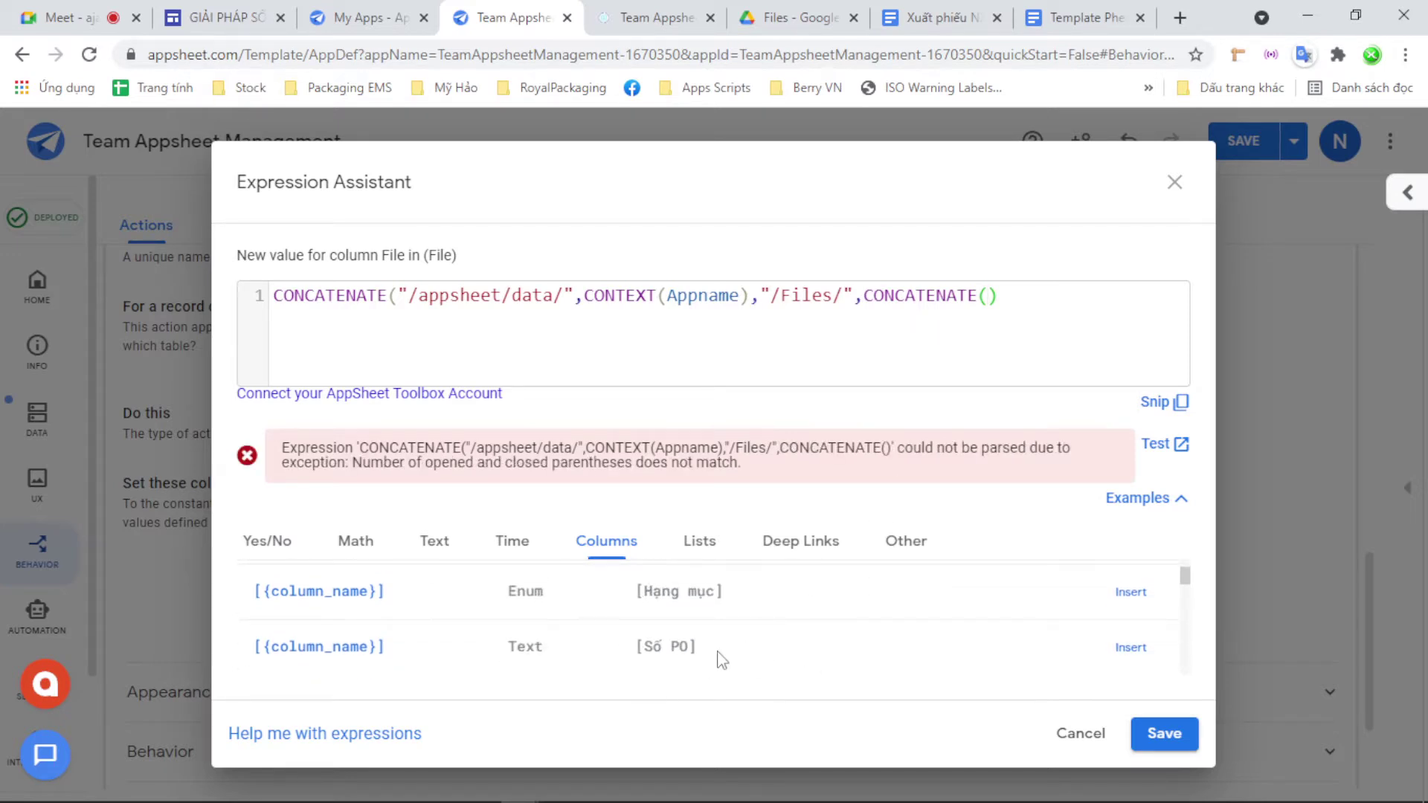
drag(635, 651, 710, 655)
key(ctrl+c)
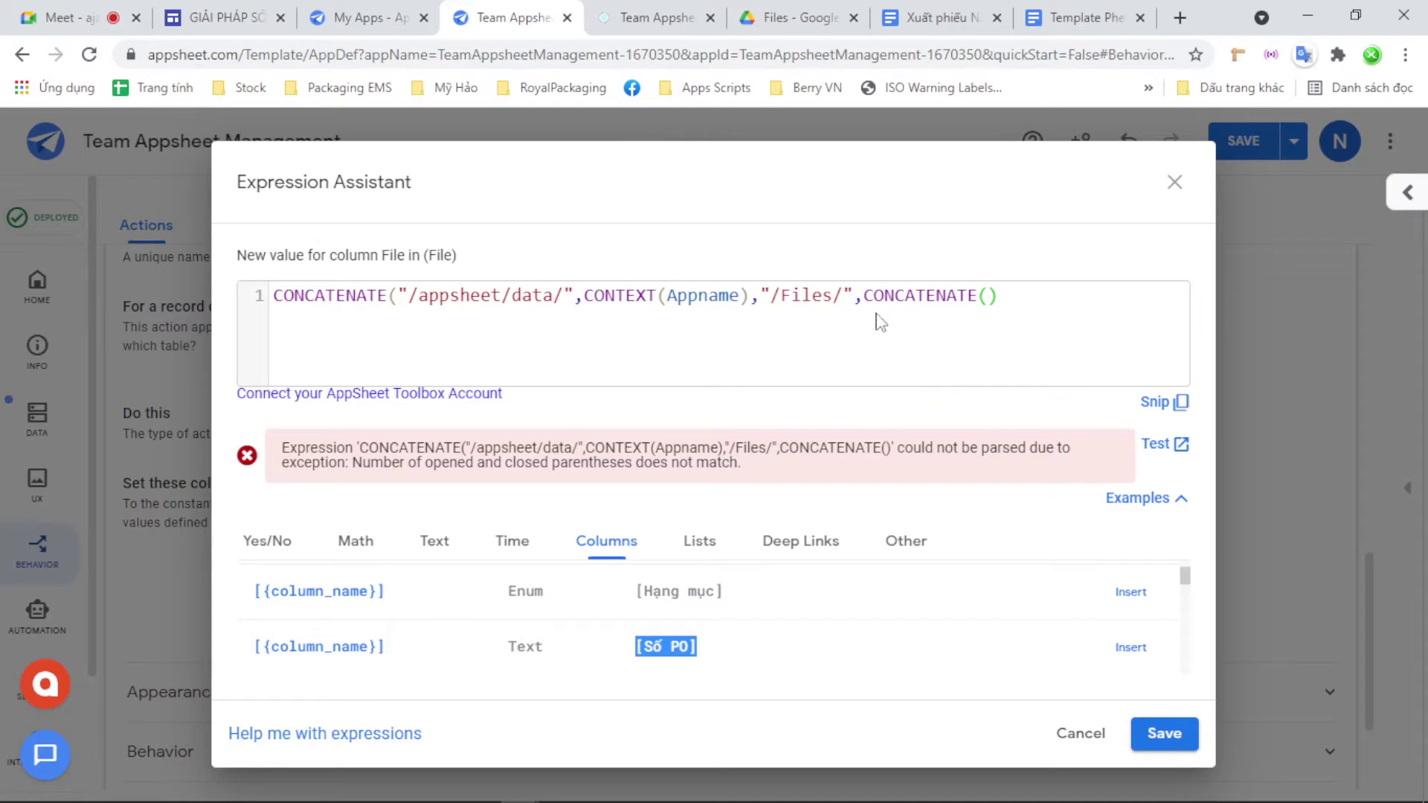
click(993, 300)
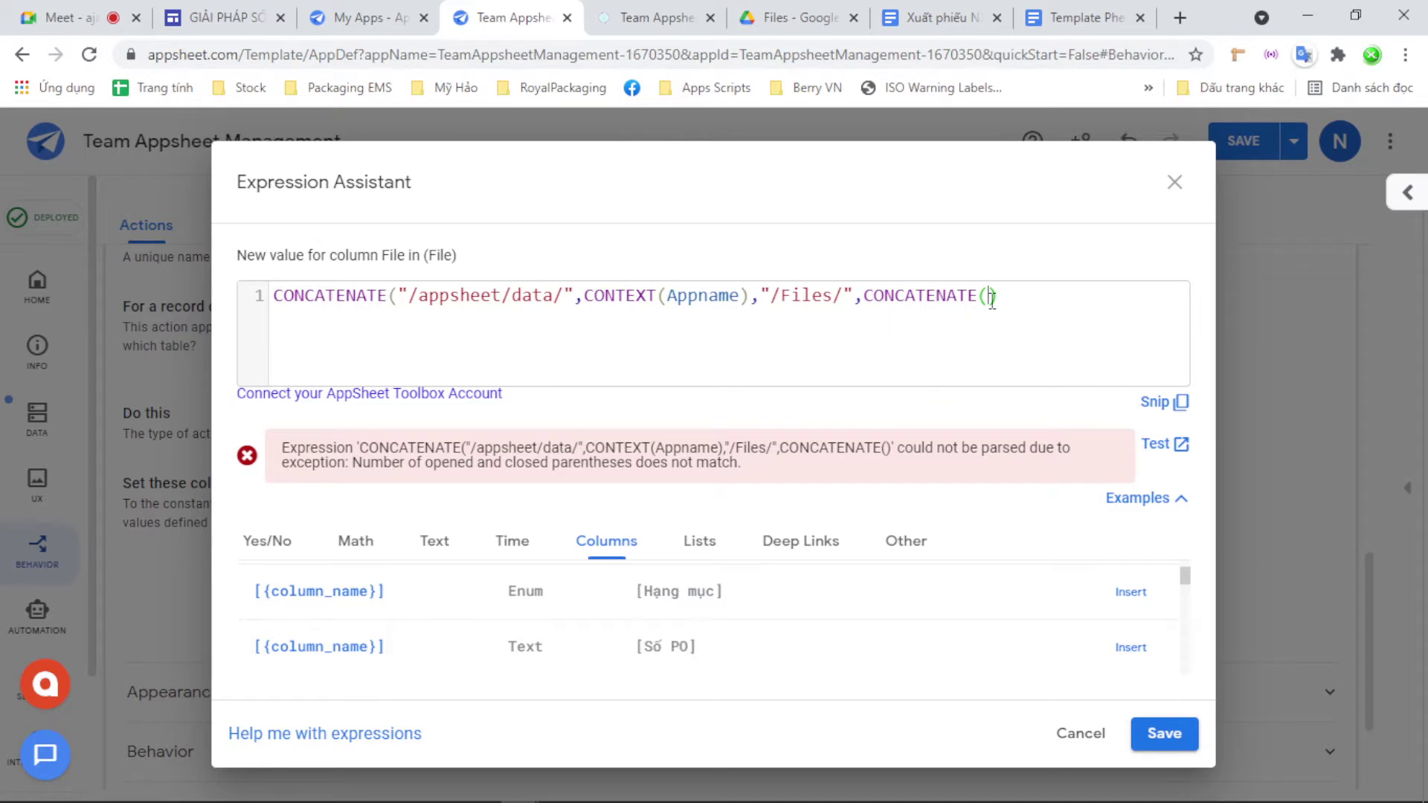
drag(636, 646, 705, 656)
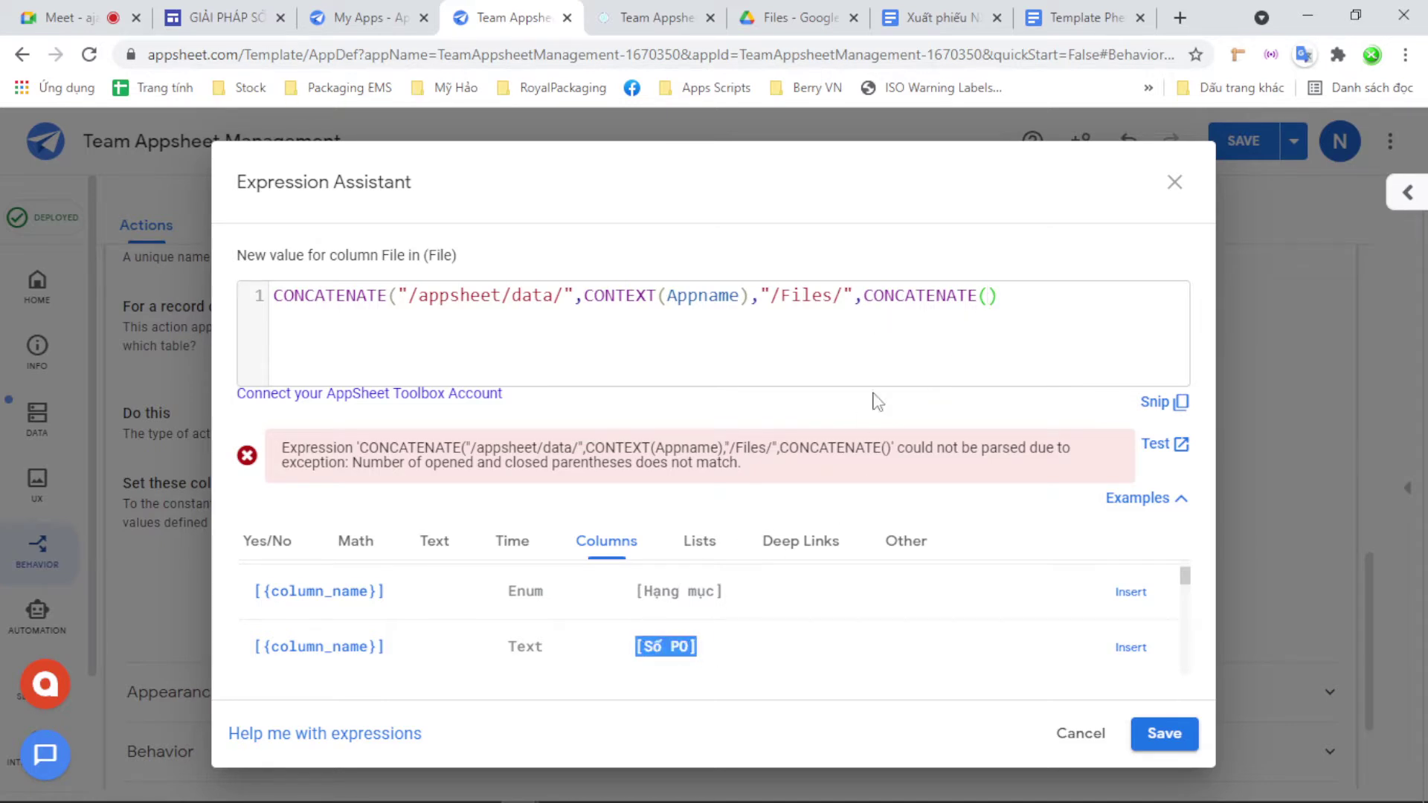
click(996, 299)
key(ctrl+v)
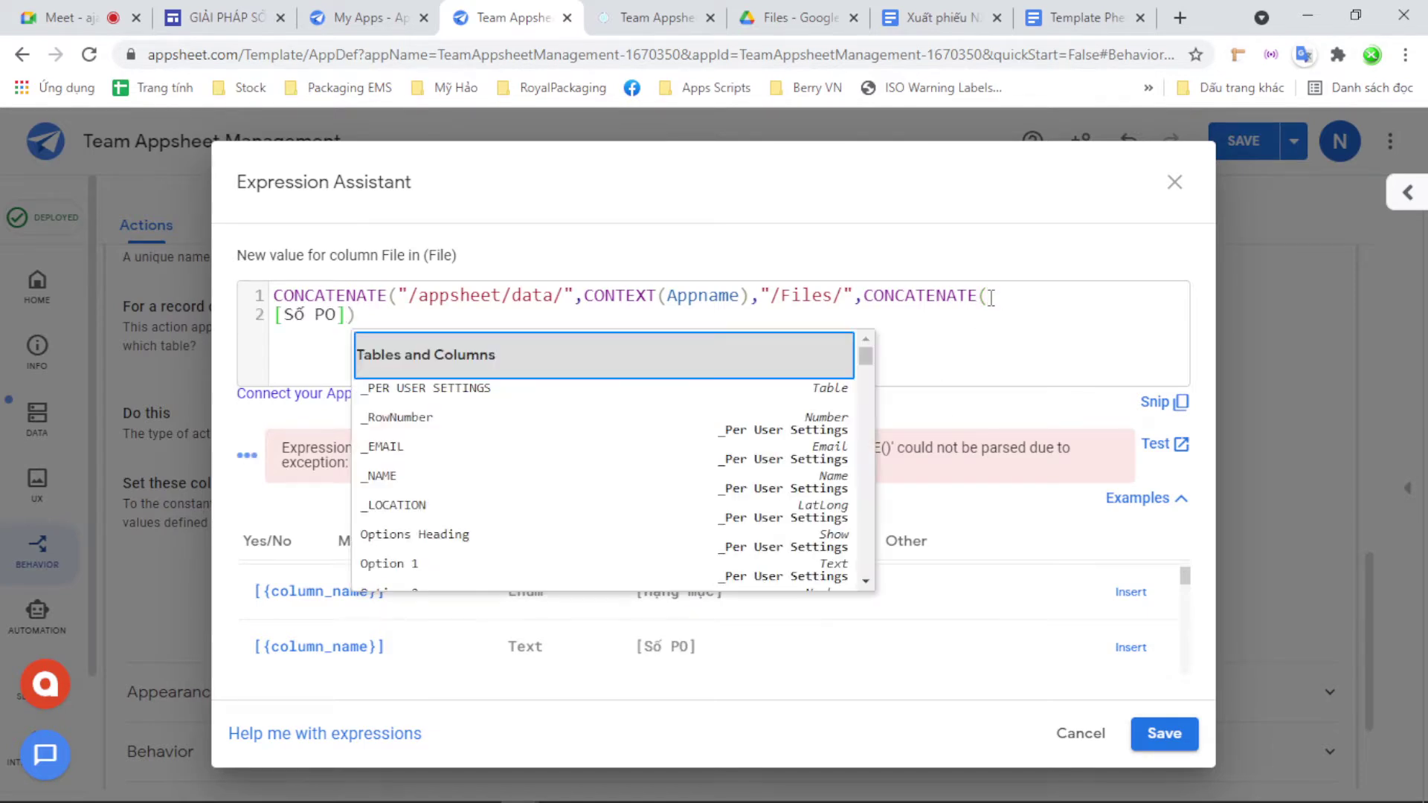
text(,)
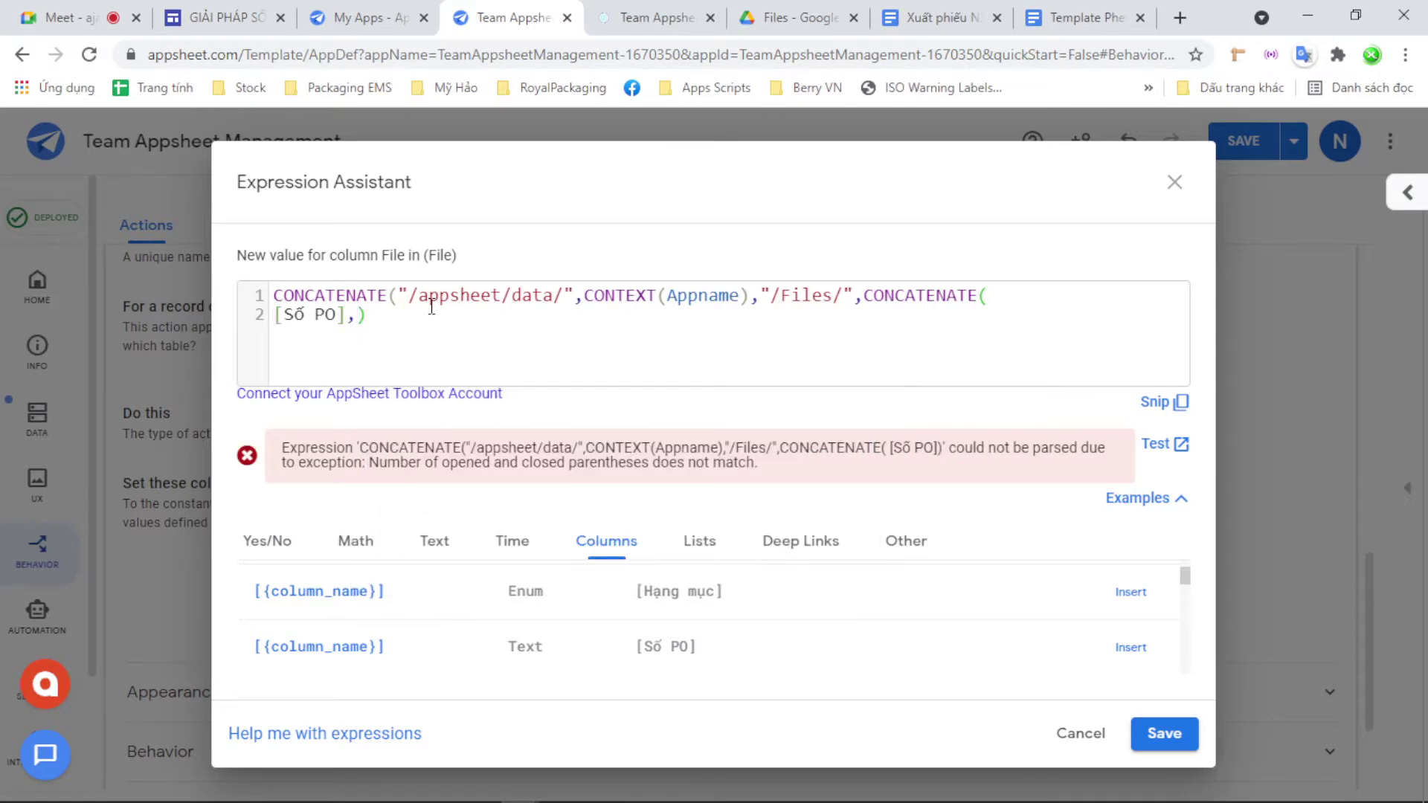
text(")
text(_")
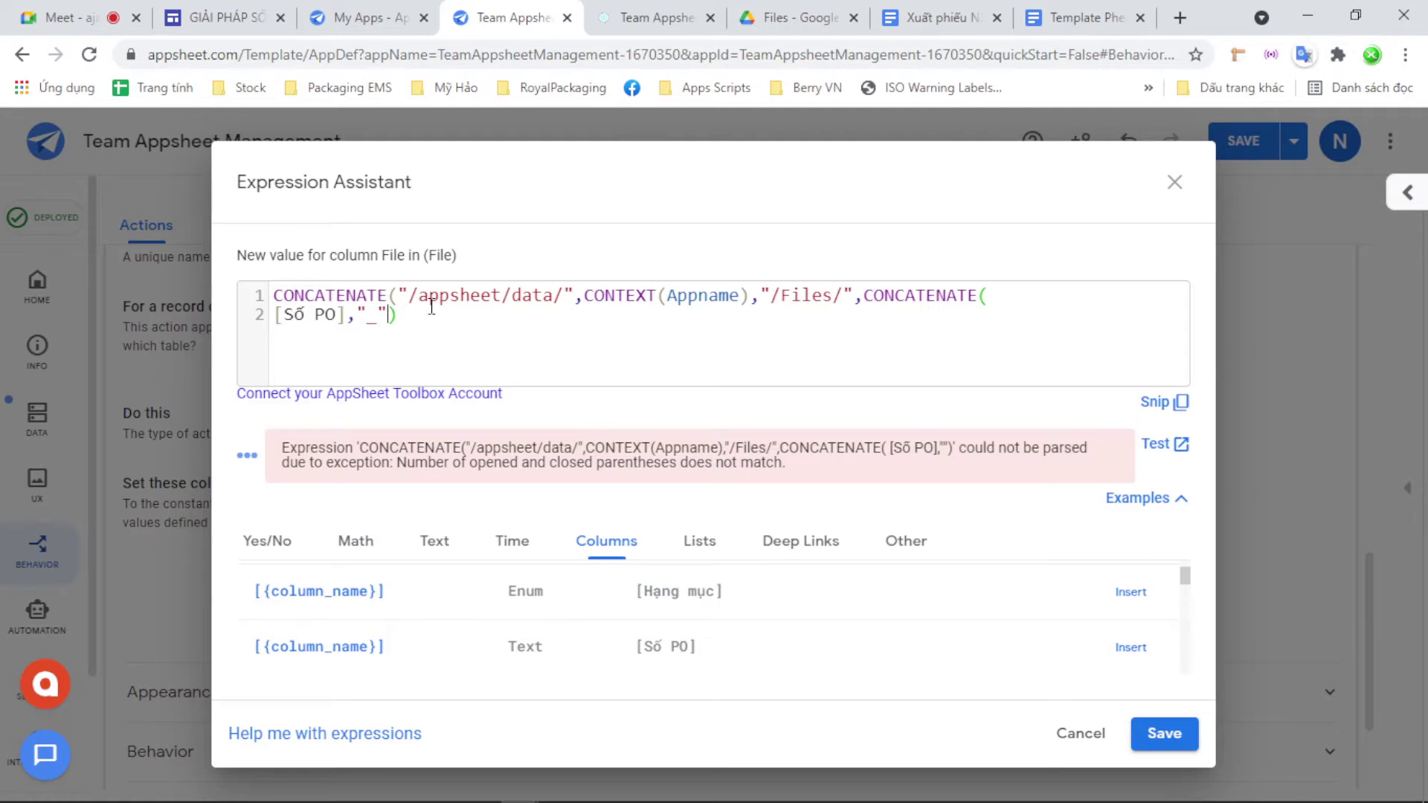
text(,)
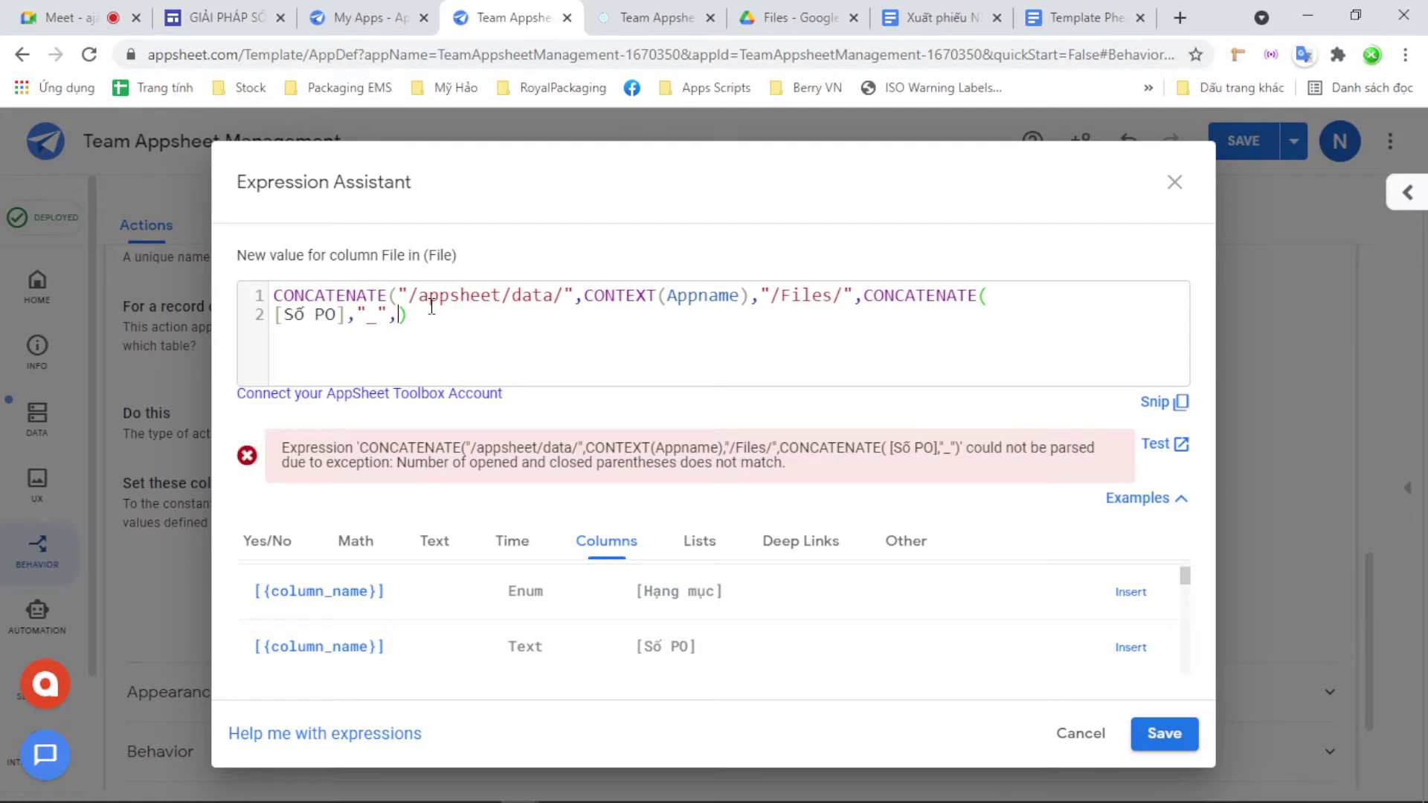
text(te)
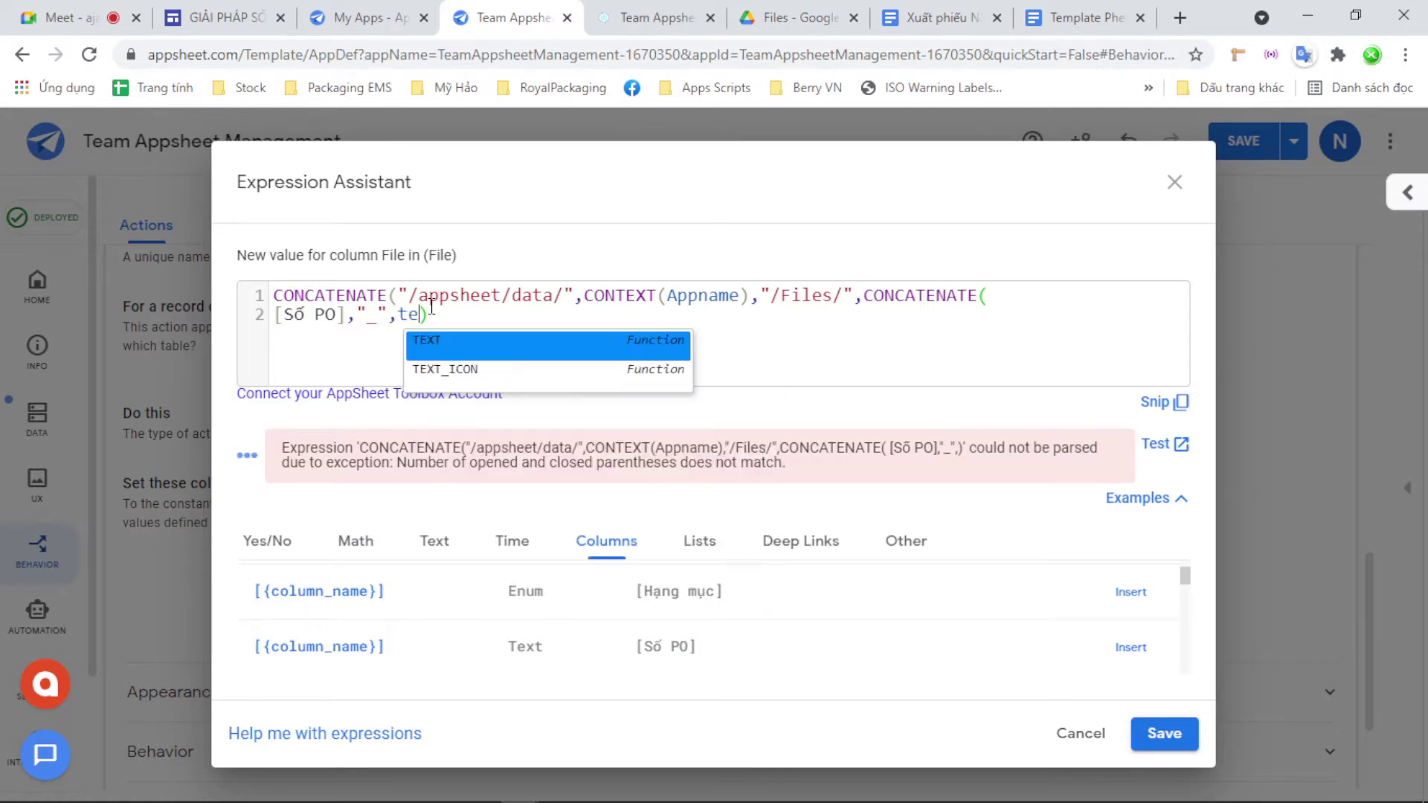
key(Return)
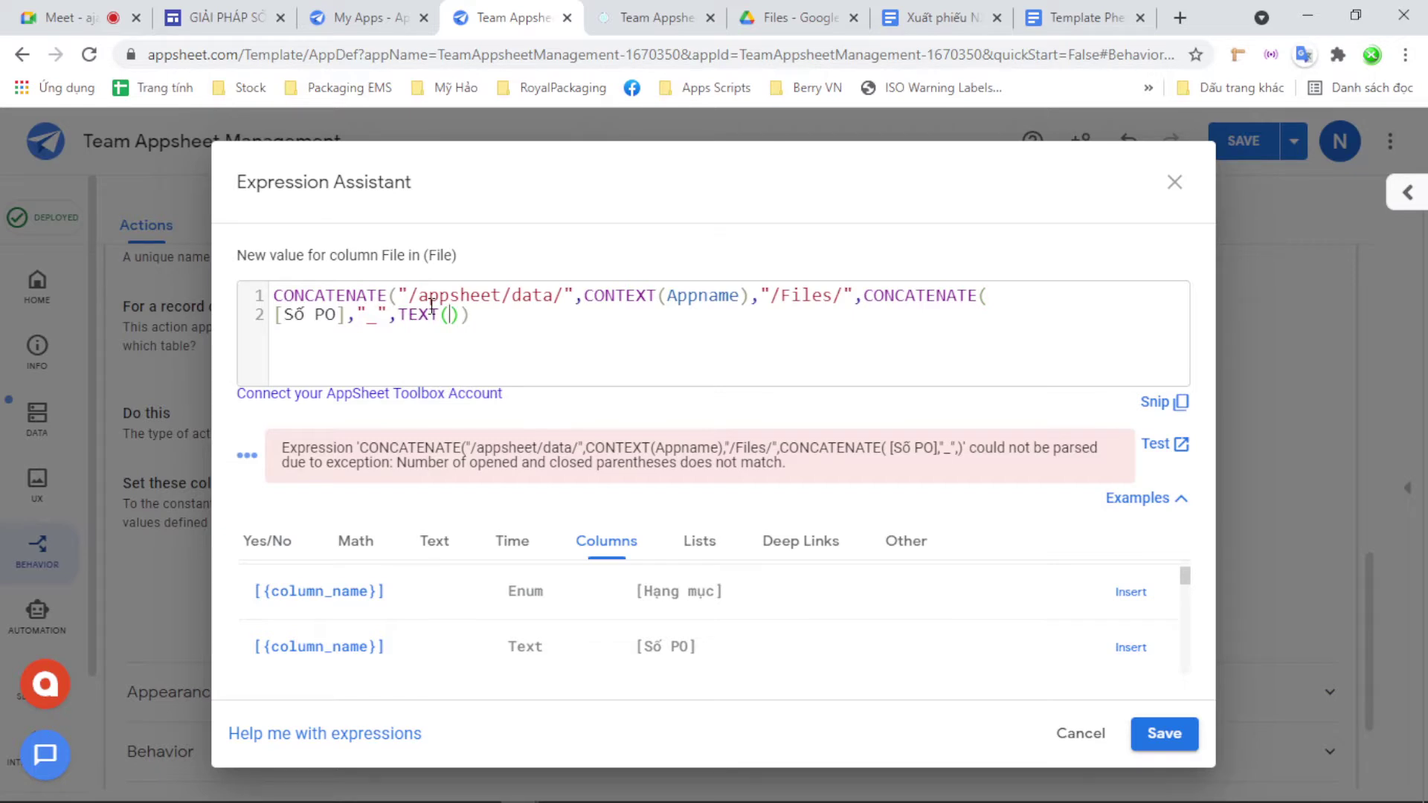
text([)
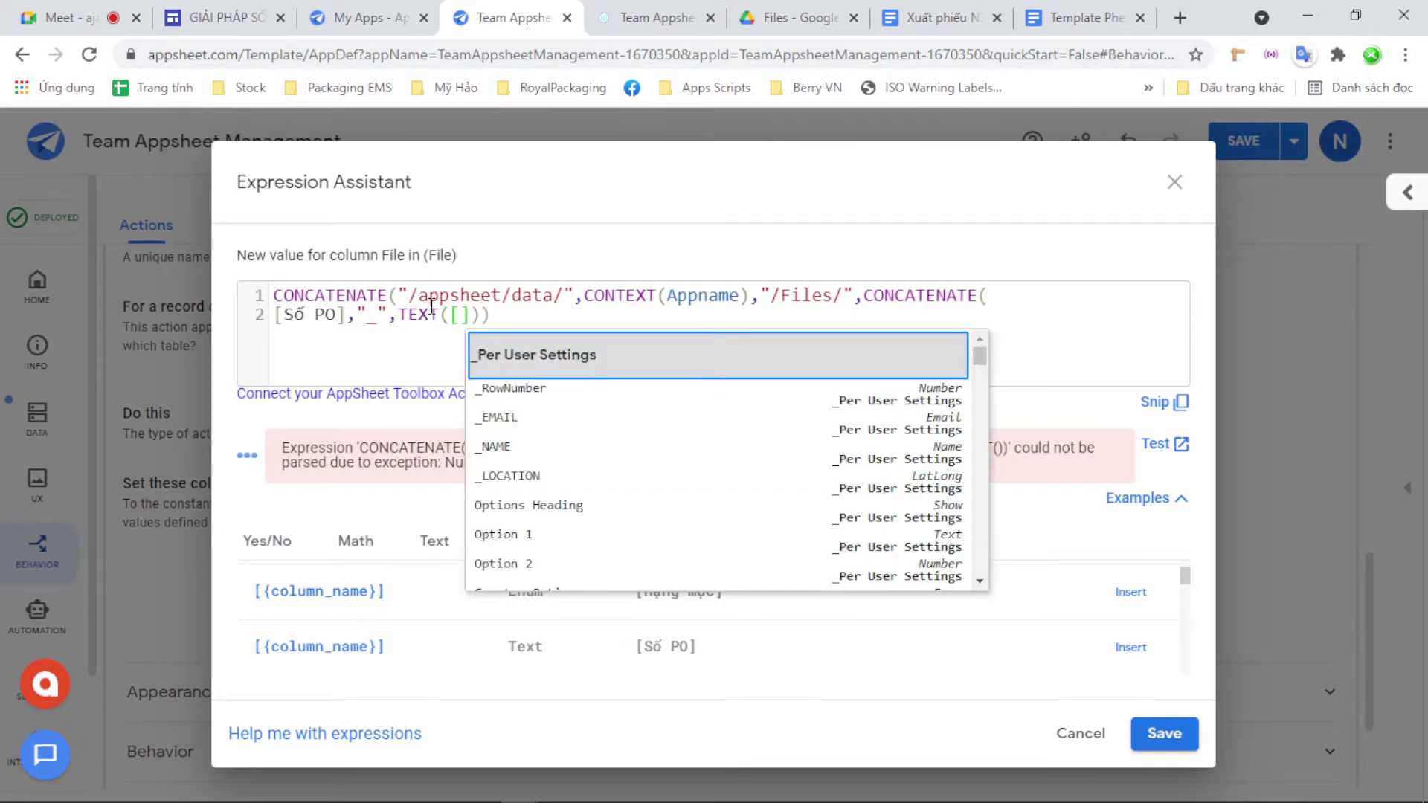
text(Ngay)
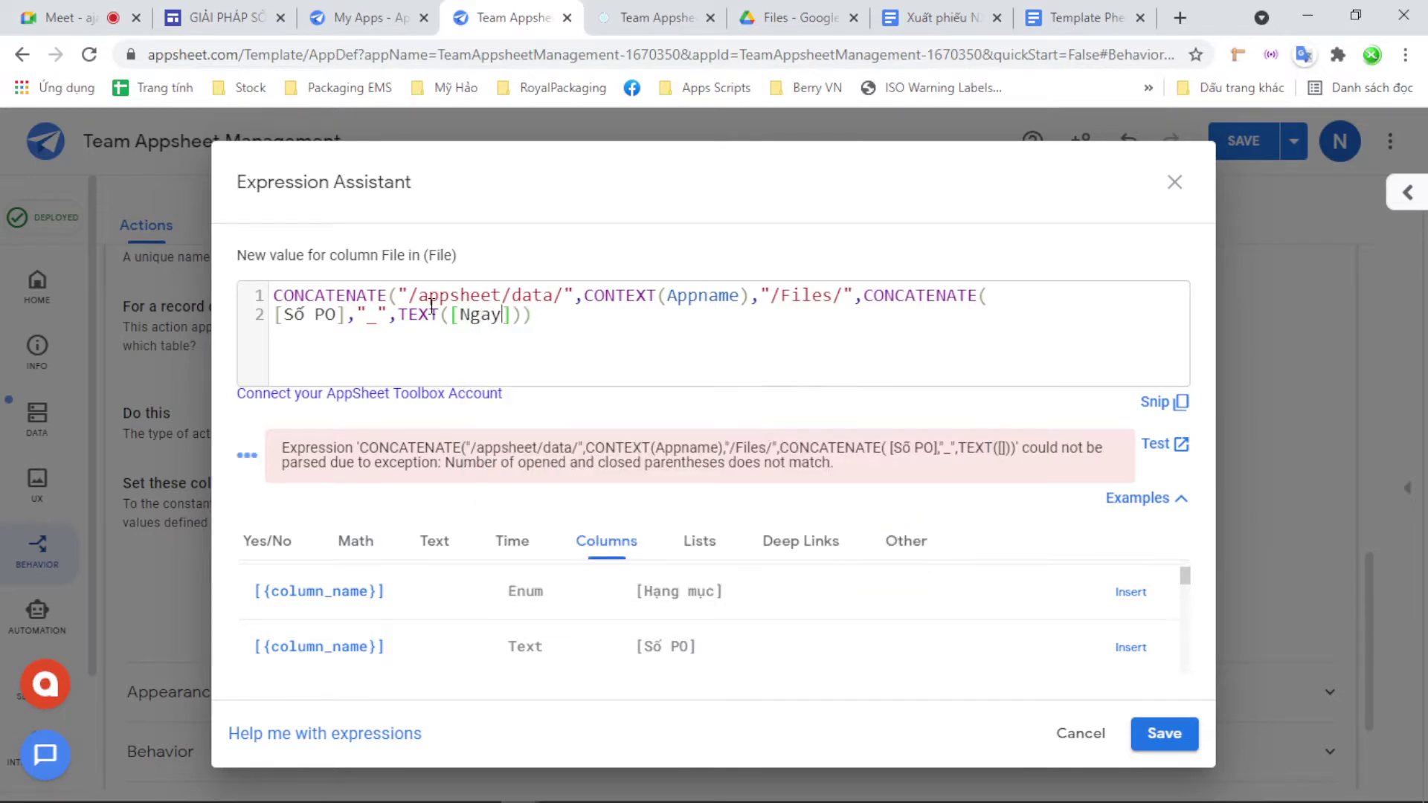
text(f ca)
text(p nhật)
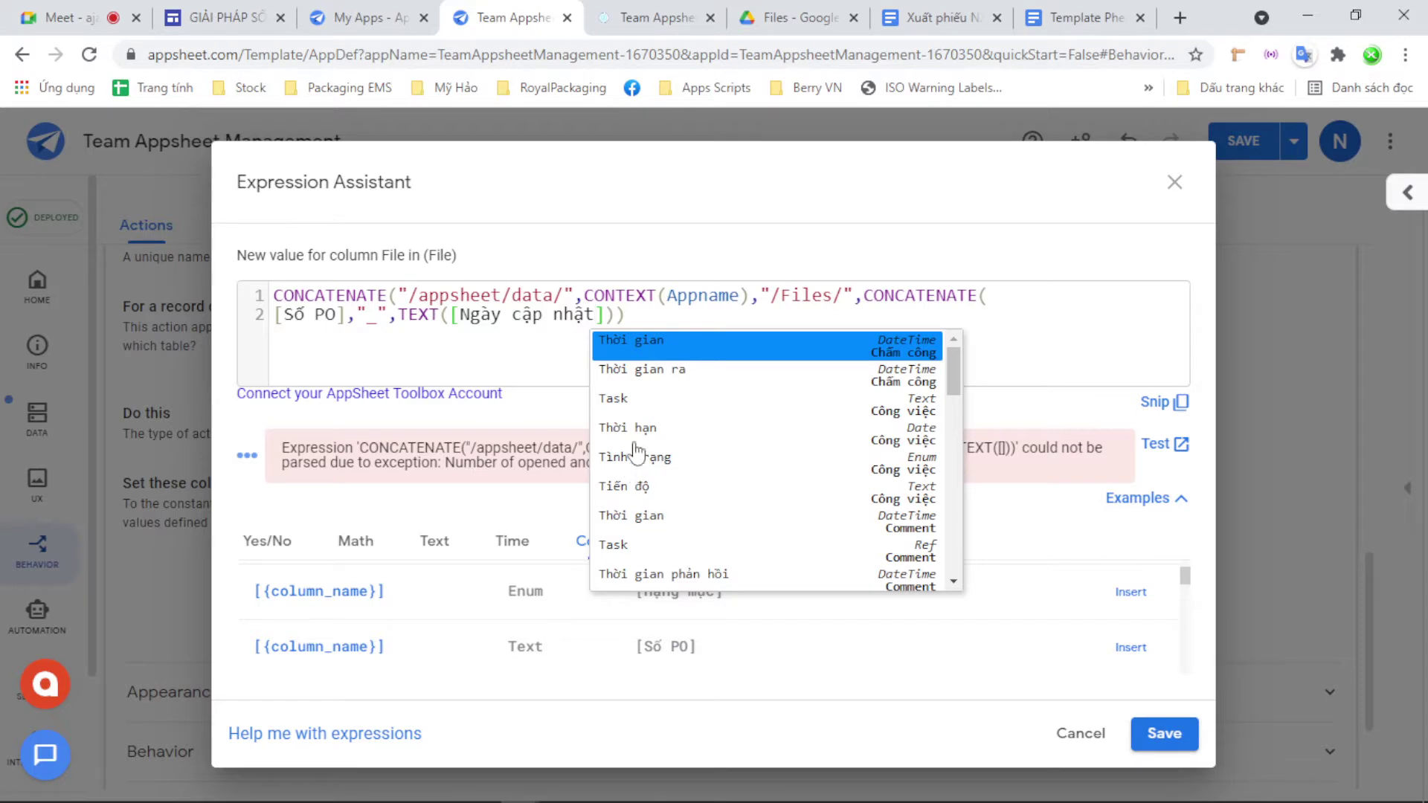
key(Escape)
Browse the PO table's columns in the Toolbox schema panel.
click(1408, 193)
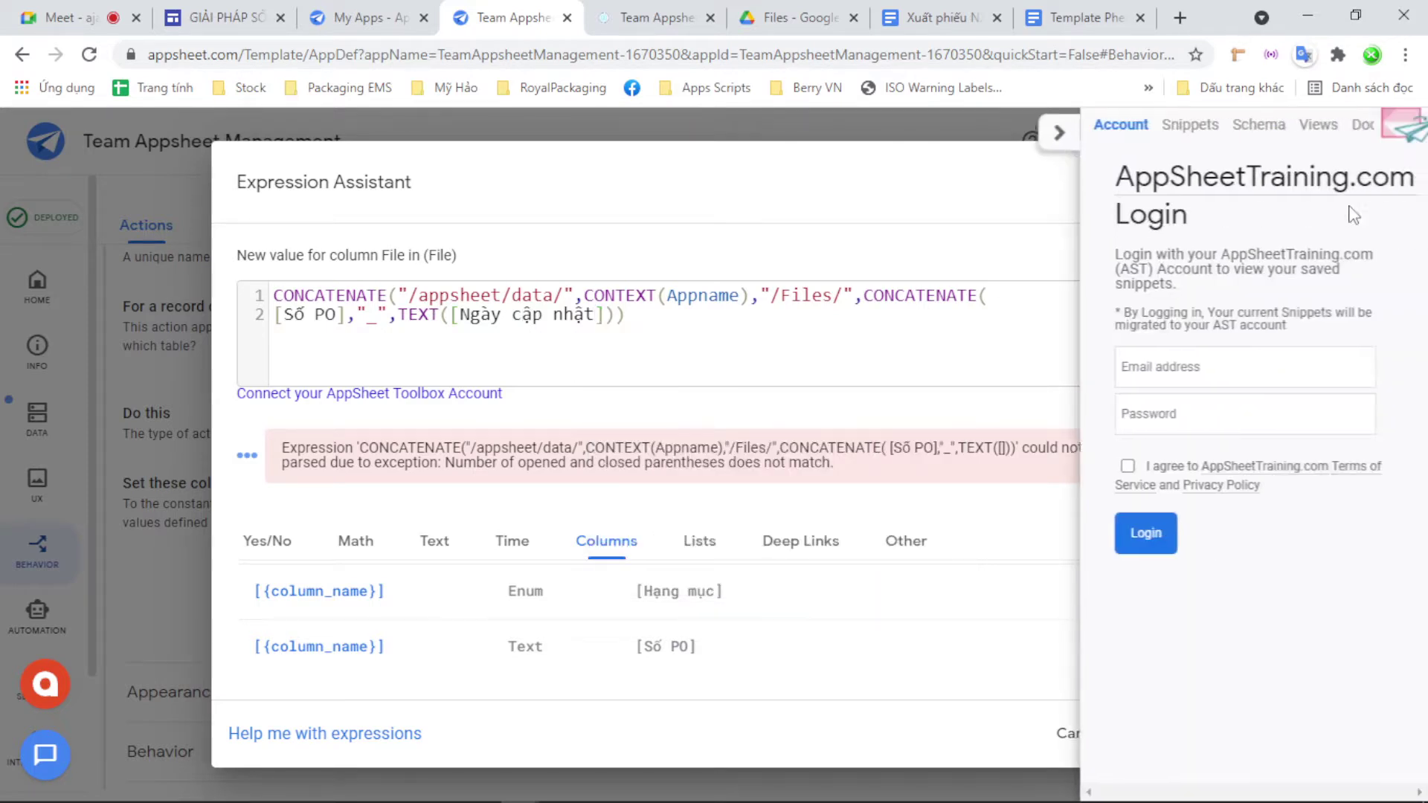
click(1244, 127)
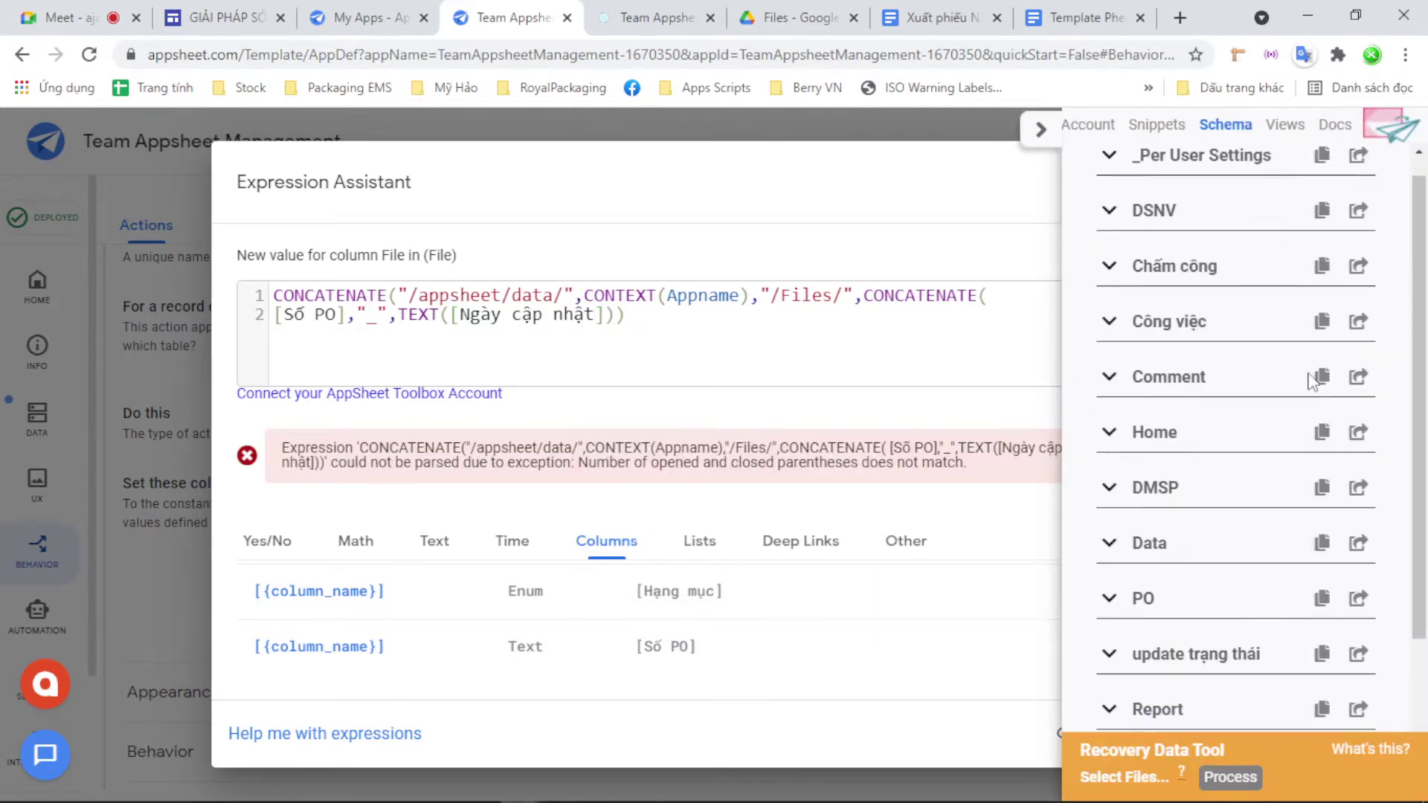
scroll(1313, 380, down, 3)
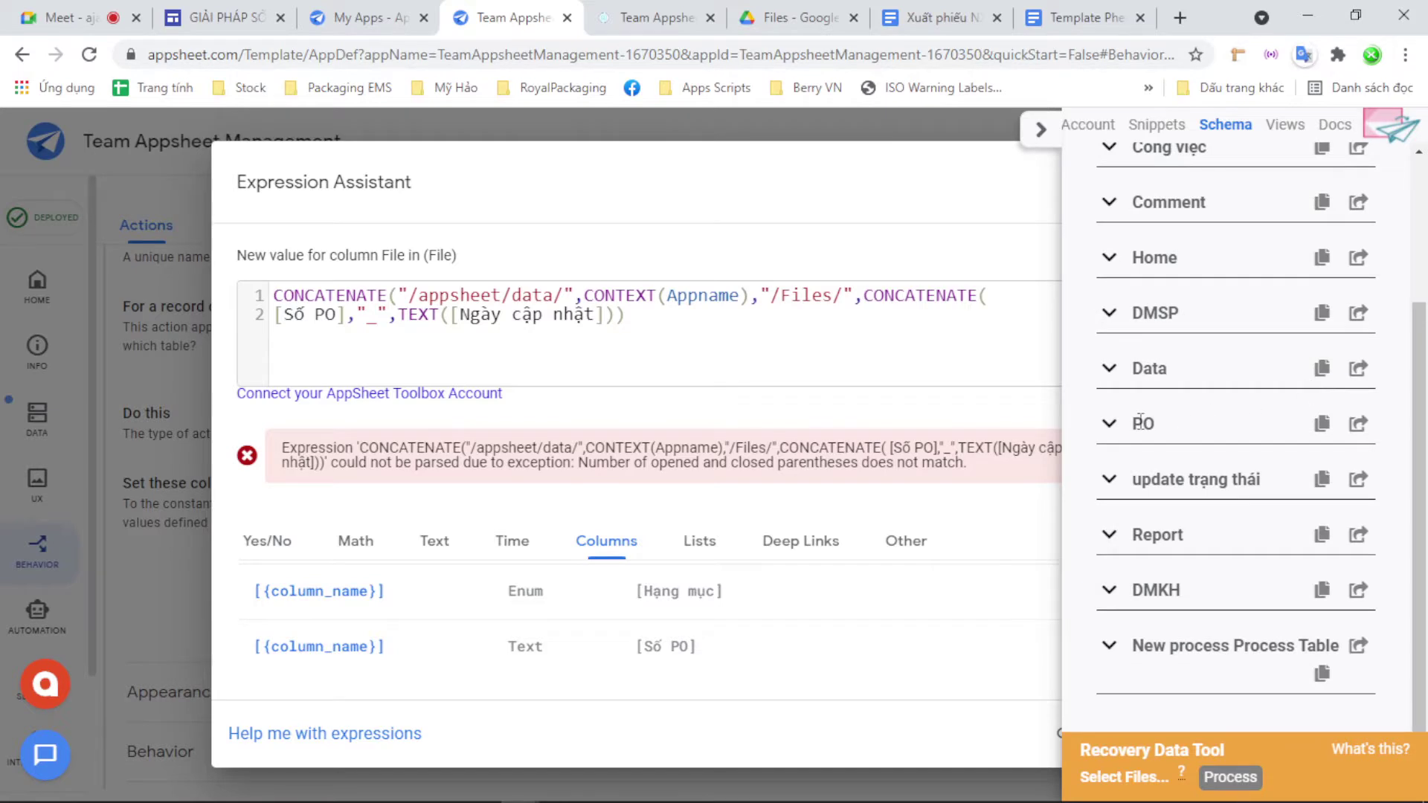
click(1109, 424)
scroll(1239, 416, down, 5)
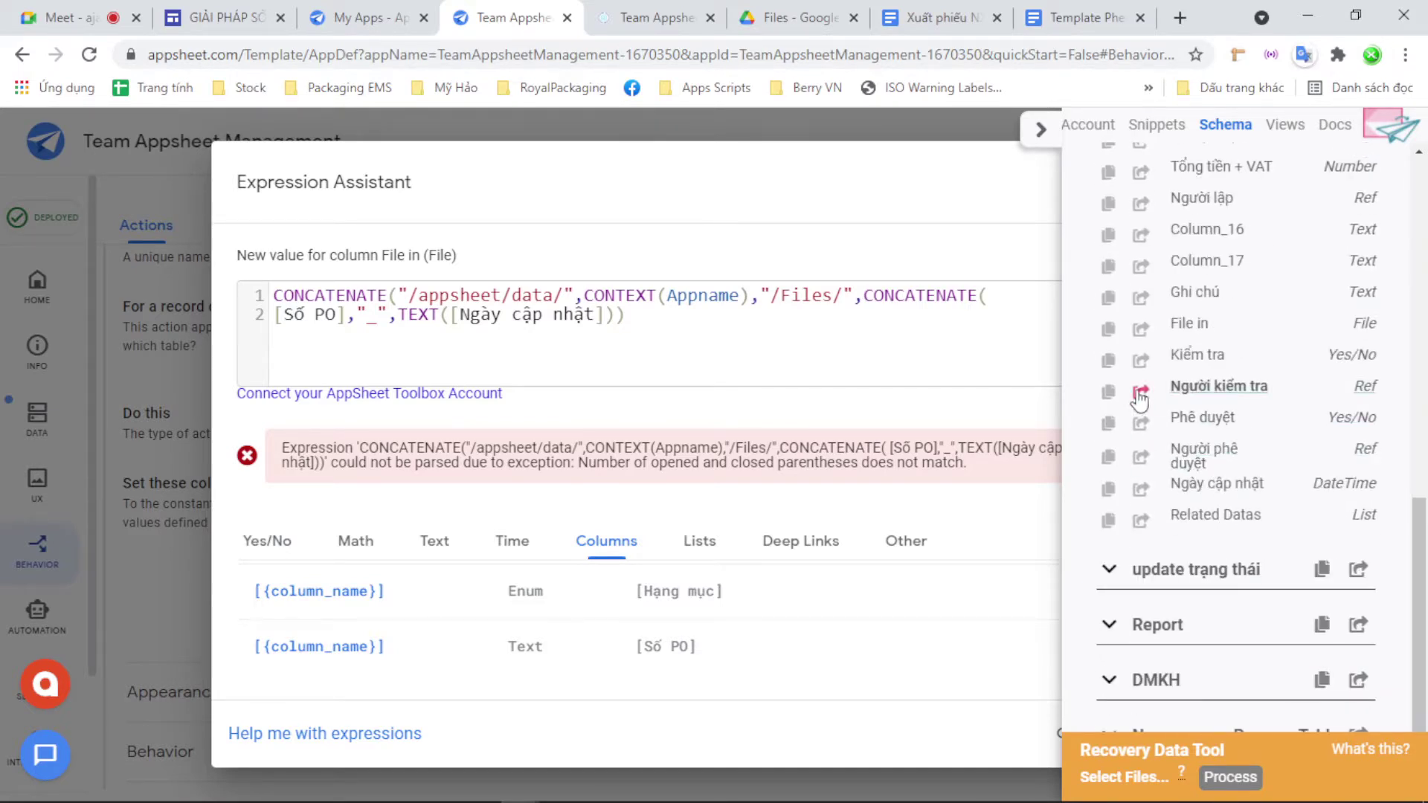
scroll(1139, 387, up, 2)
scroll(1137, 376, up, 2)
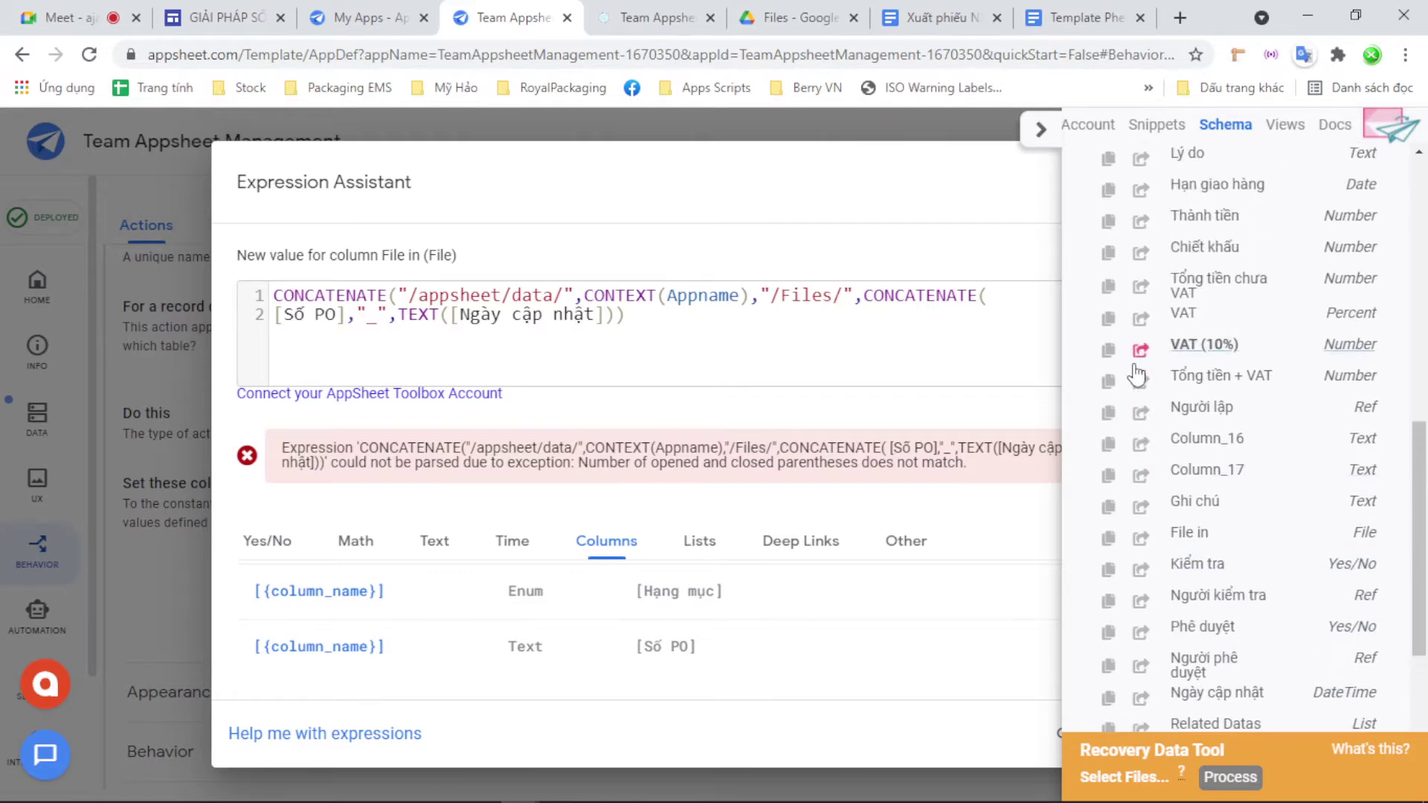
scroll(1137, 376, up, 3)
scroll(1135, 357, up, 3)
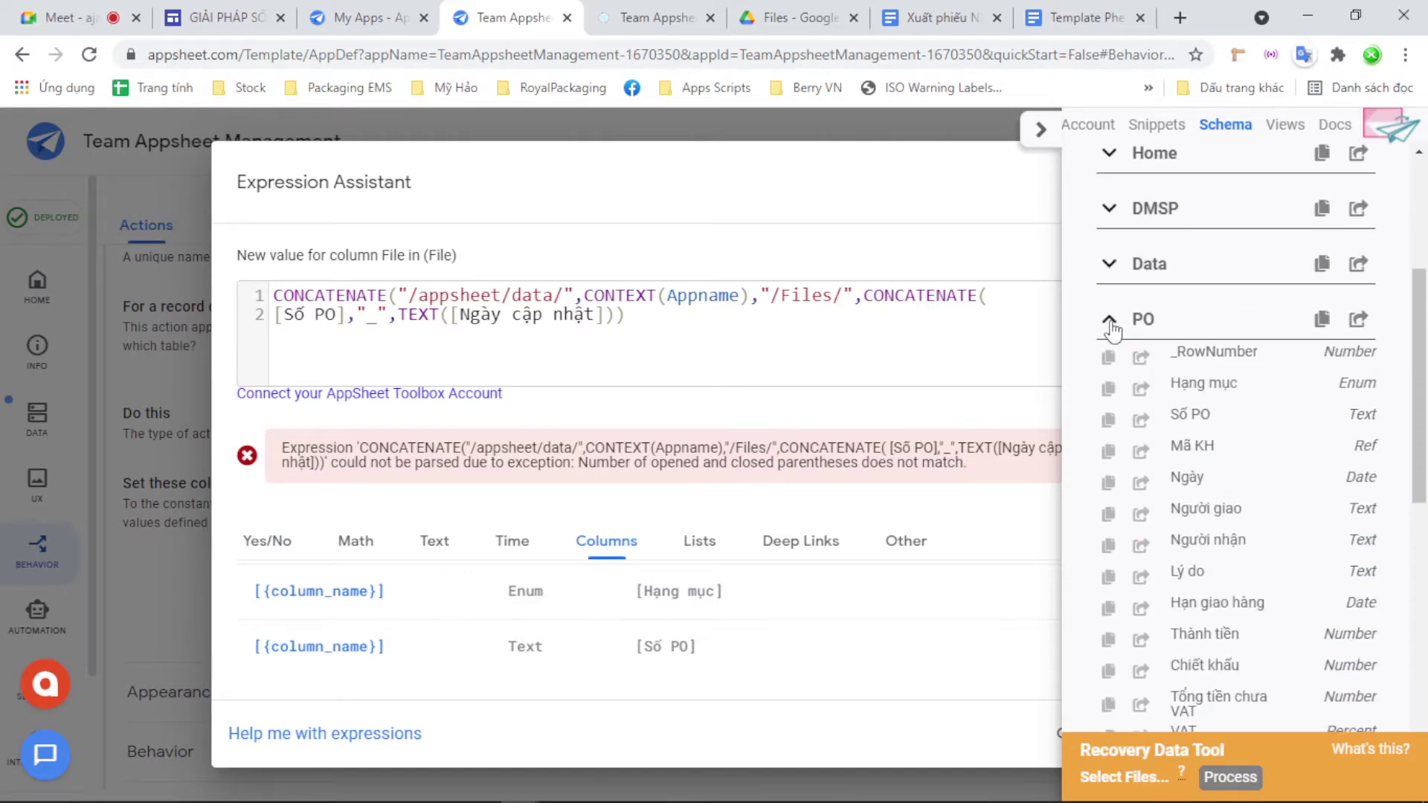
scroll(1112, 328, down, 3)
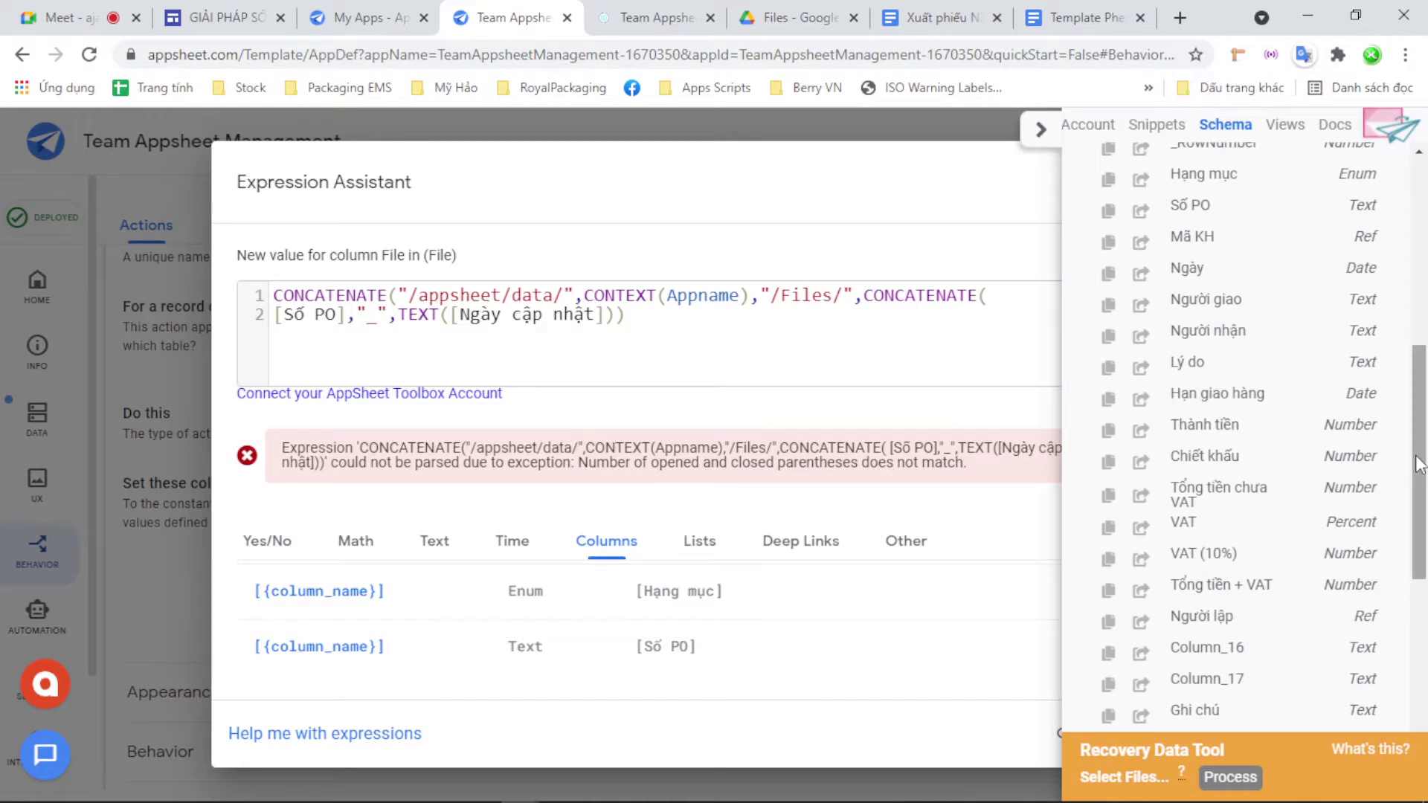
Hide the schema panel and save the expression to the File in column.
drag(1419, 488, 1423, 586)
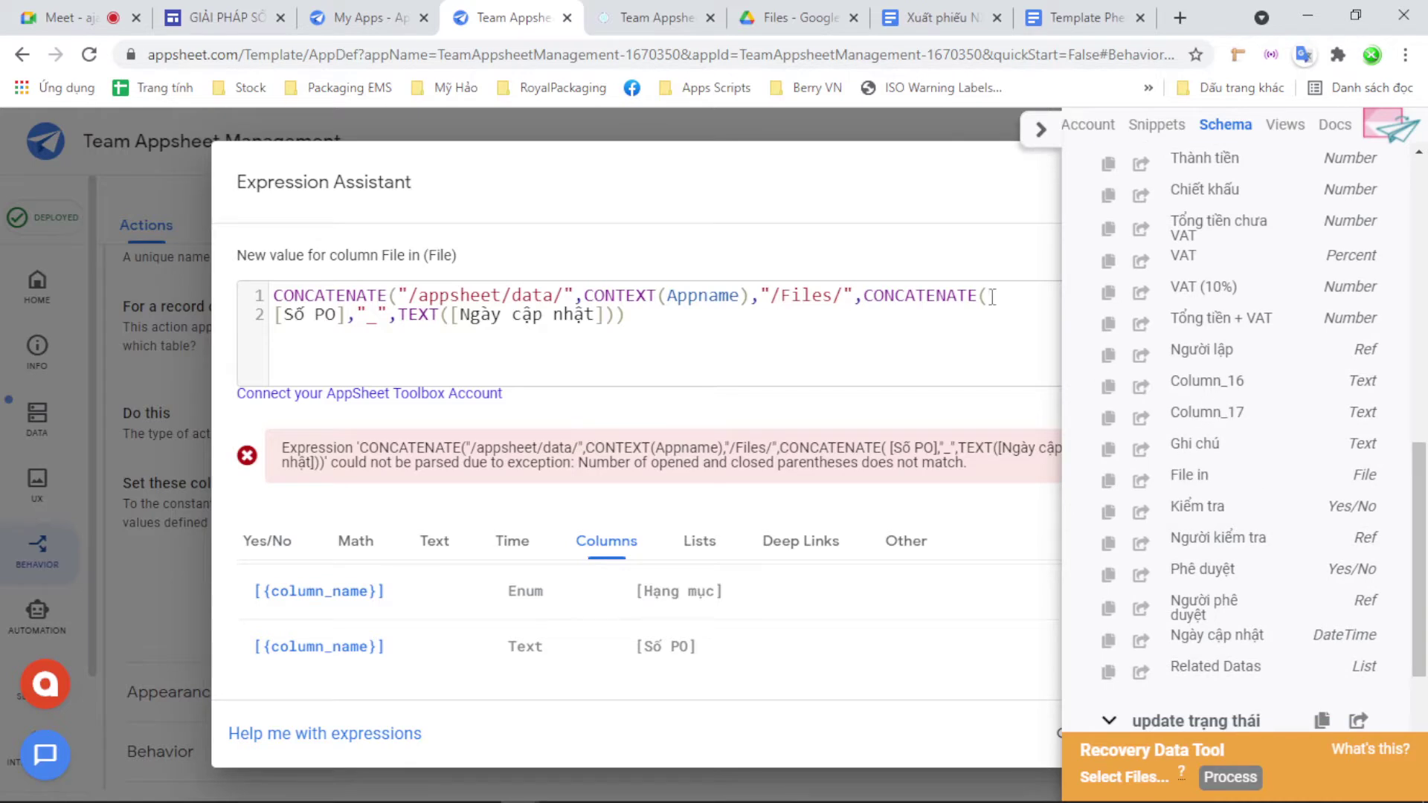
click(1042, 129)
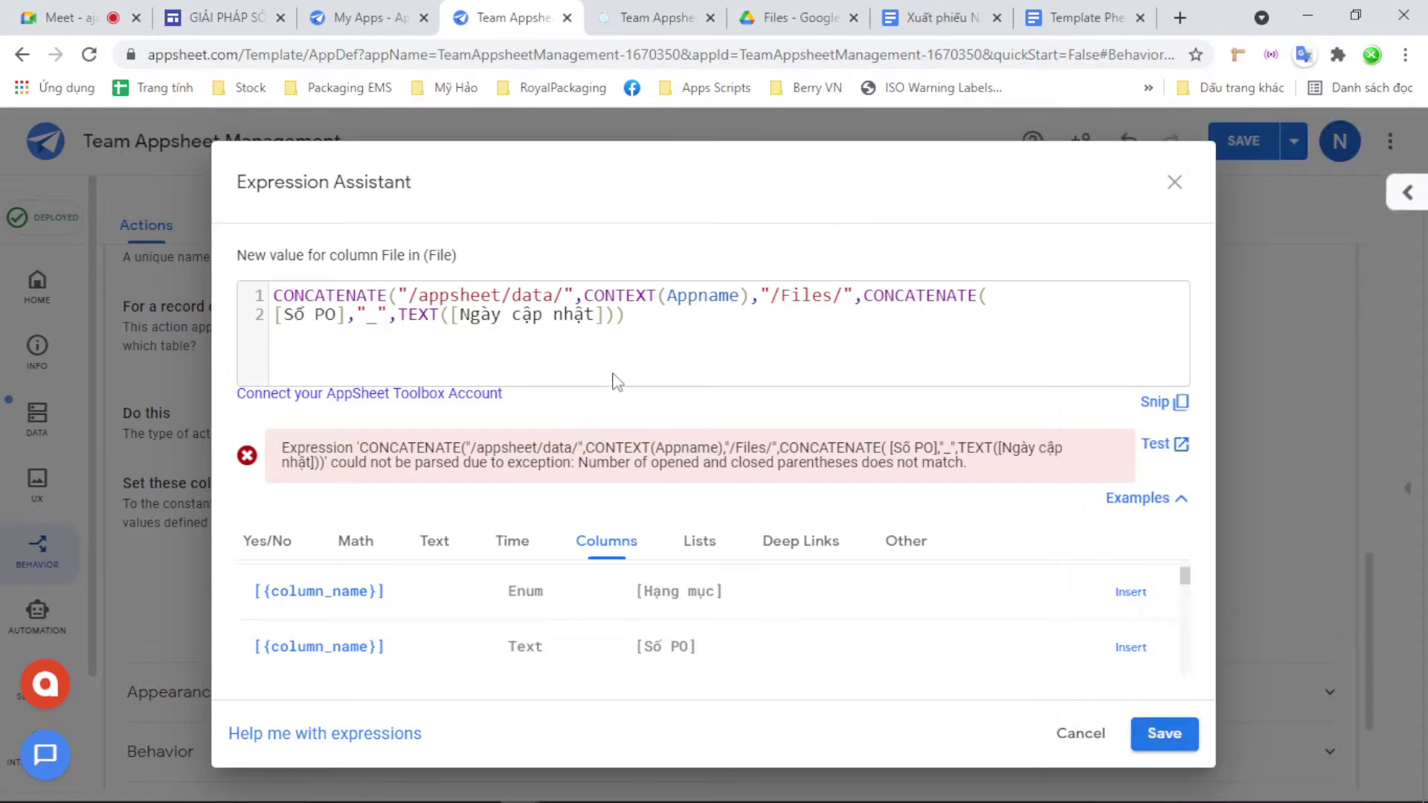
click(1164, 735)
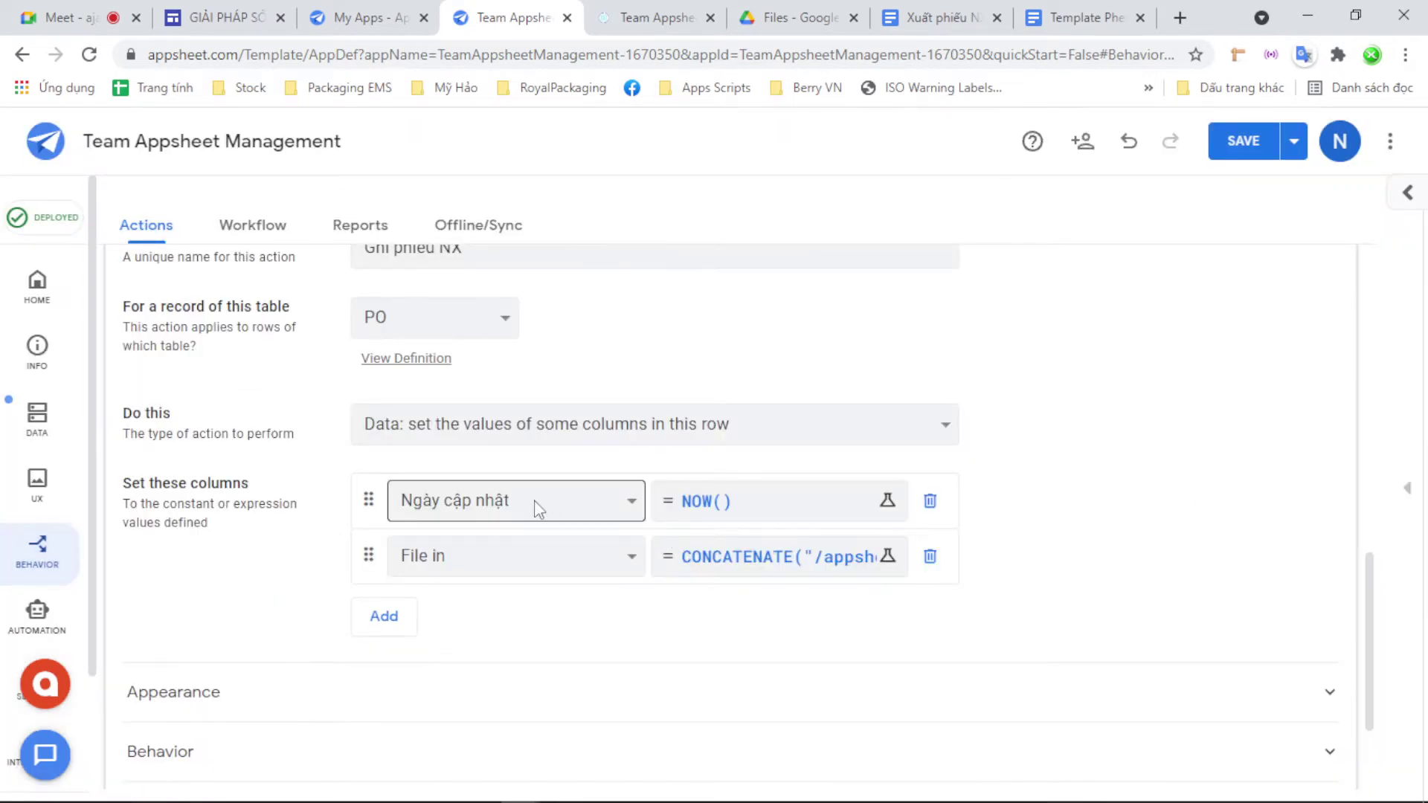
Give TEXT([Ngày cập nhật]) the date format "yymmddhhmmss" in the File in expression.
click(534, 500)
click(535, 499)
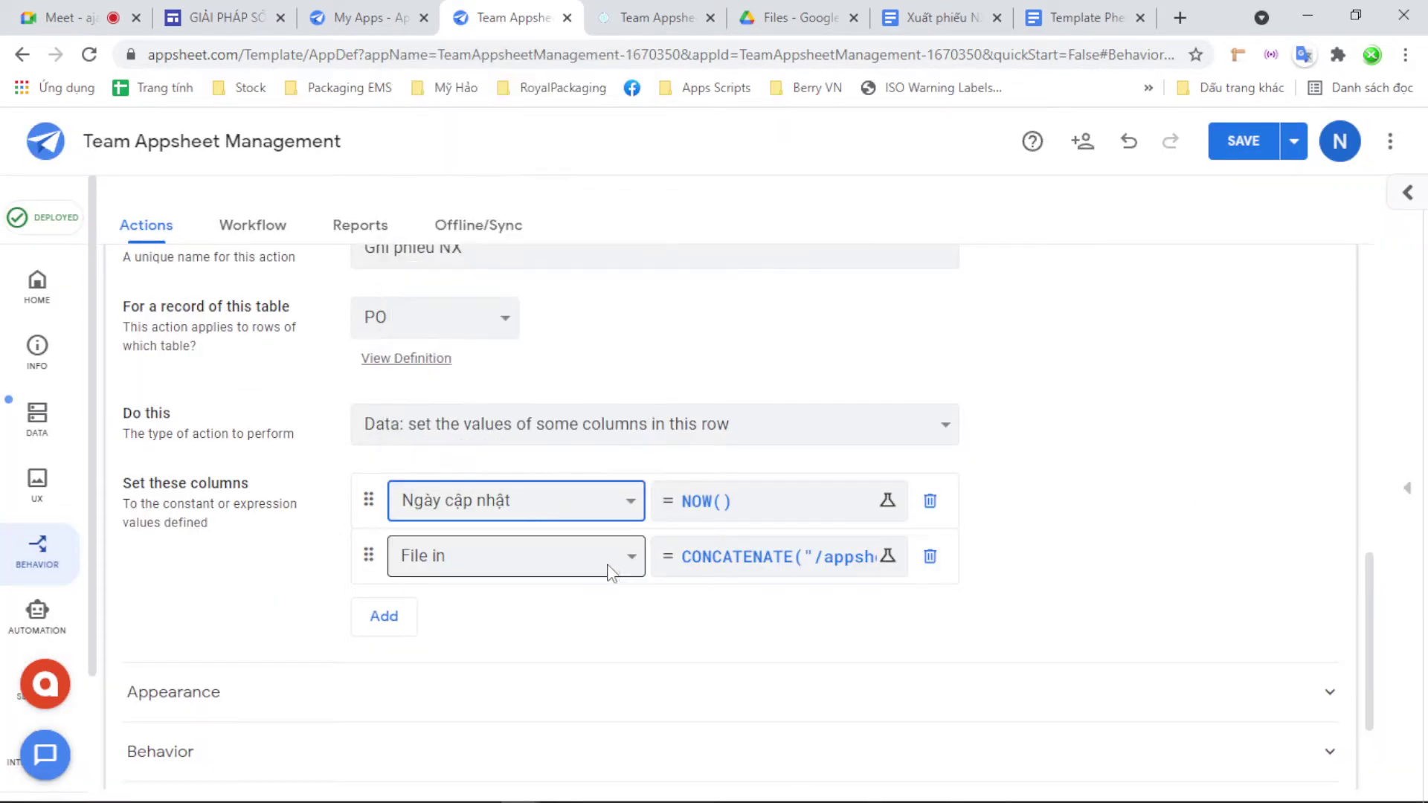
click(793, 540)
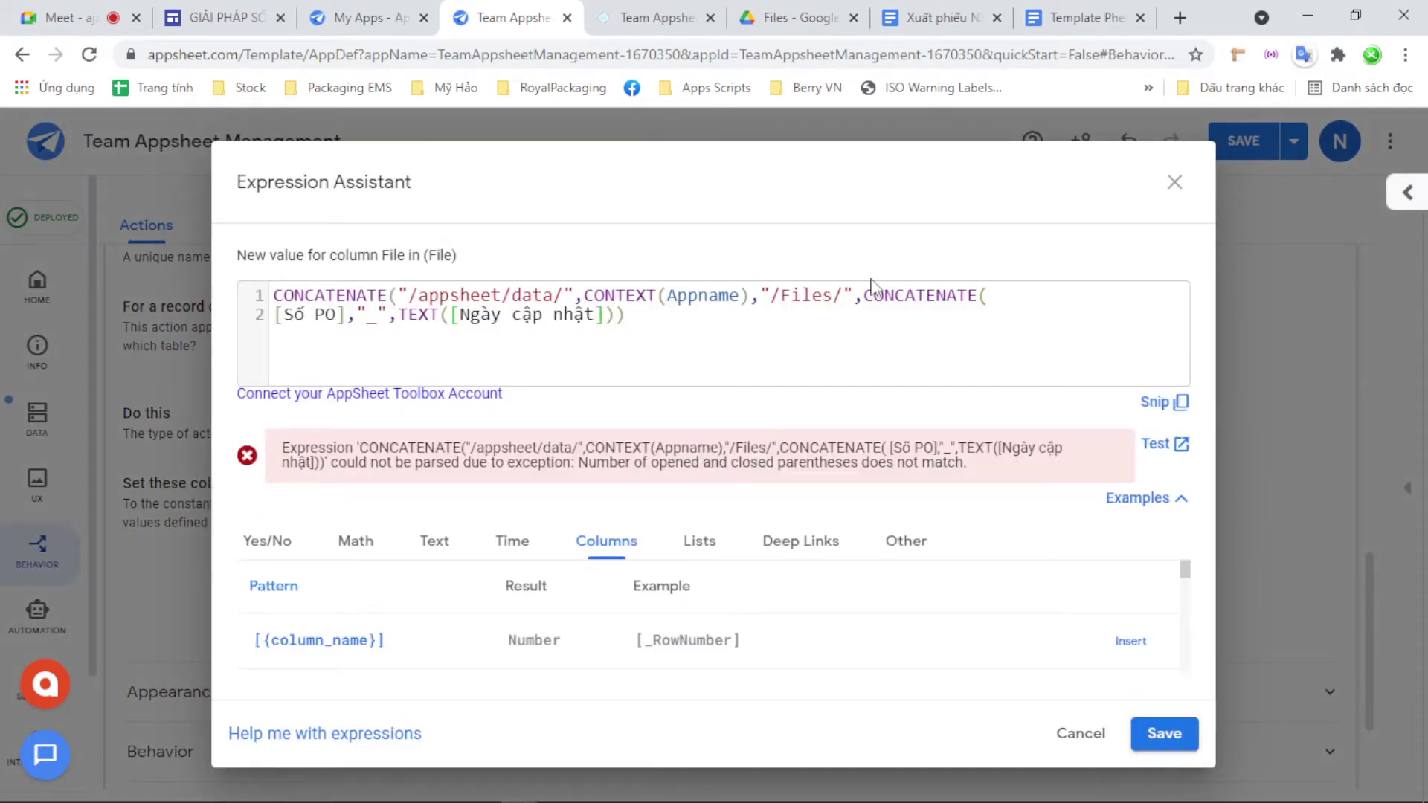
text(,)
text(")
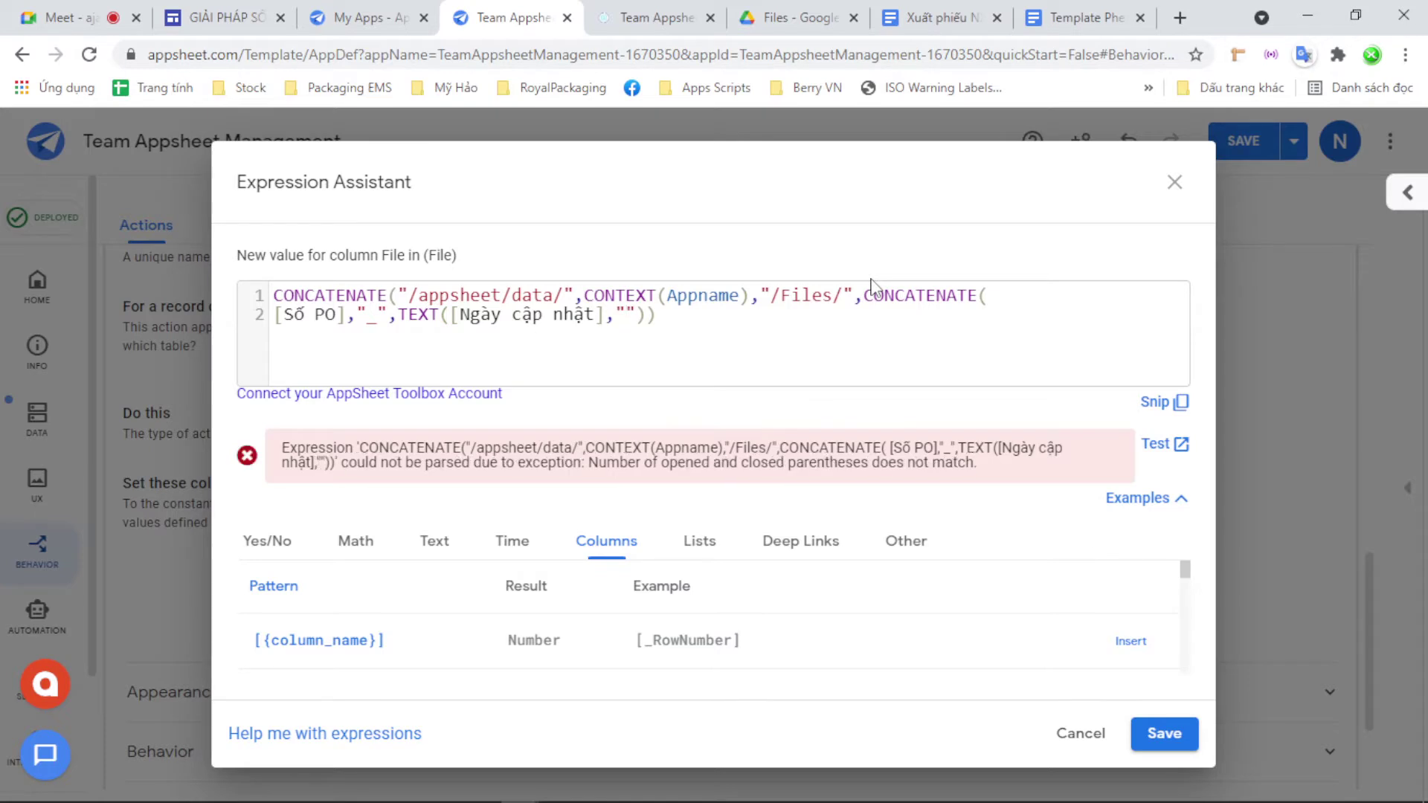
text(yy)
text(mmdd)
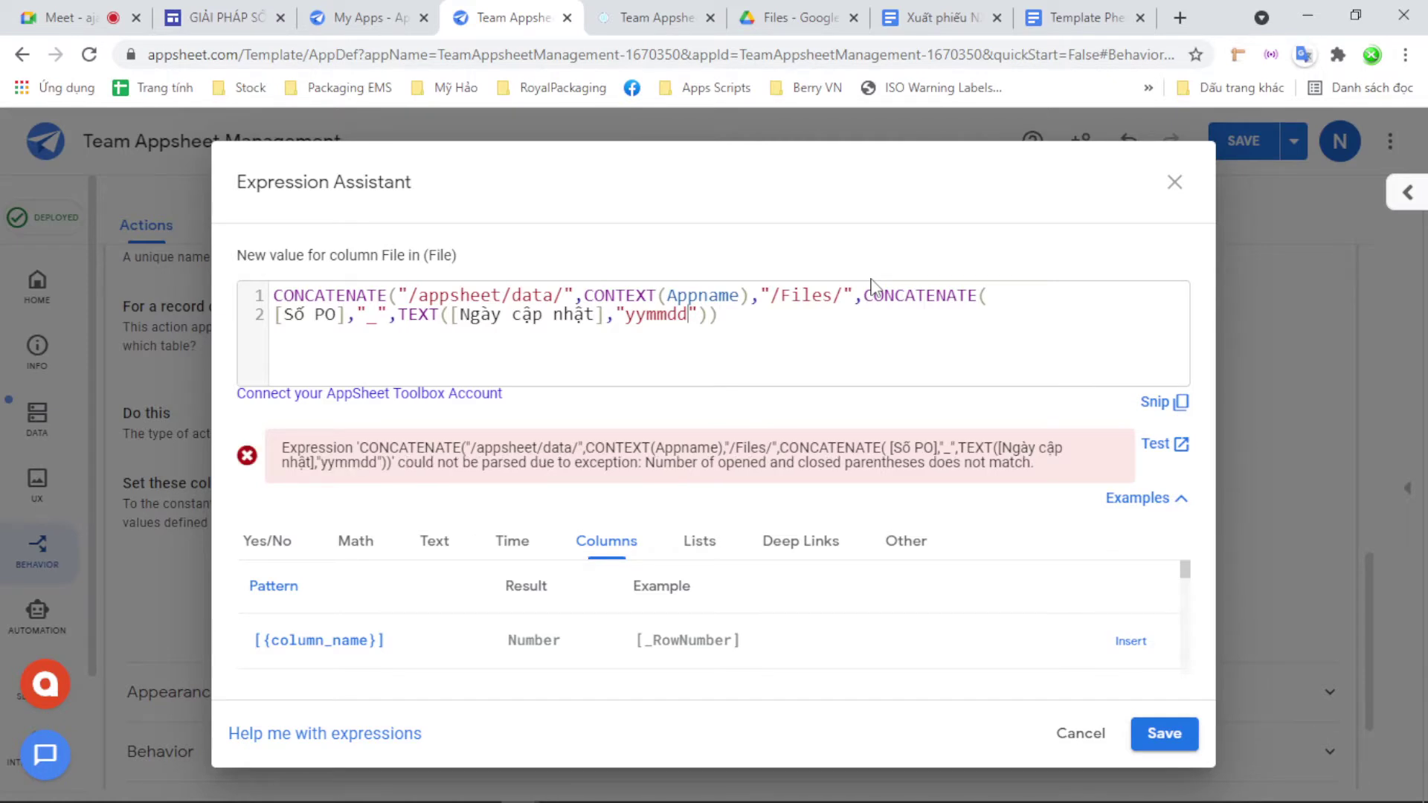
text(mms)
text(ss)
key(BackSpace)
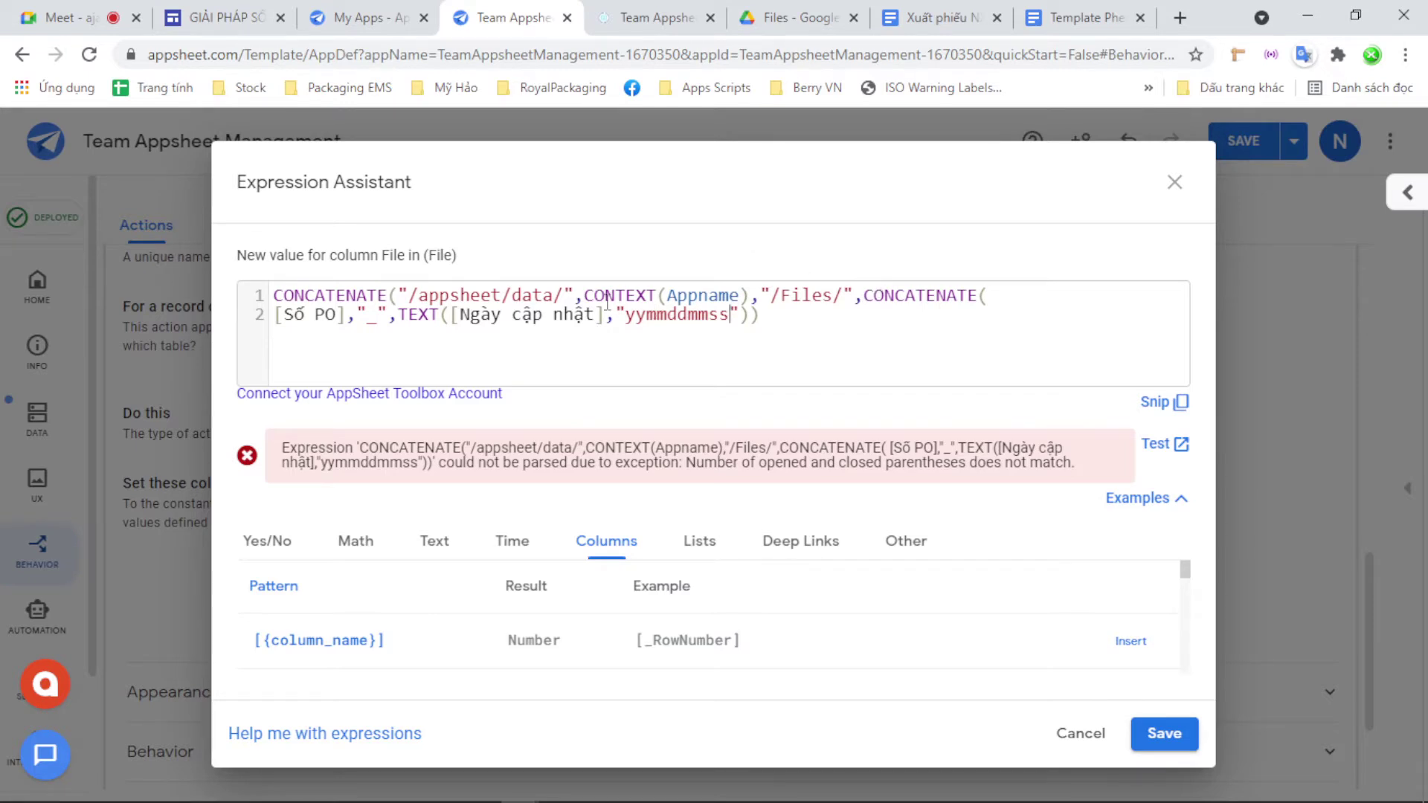
drag(604, 320, 451, 316)
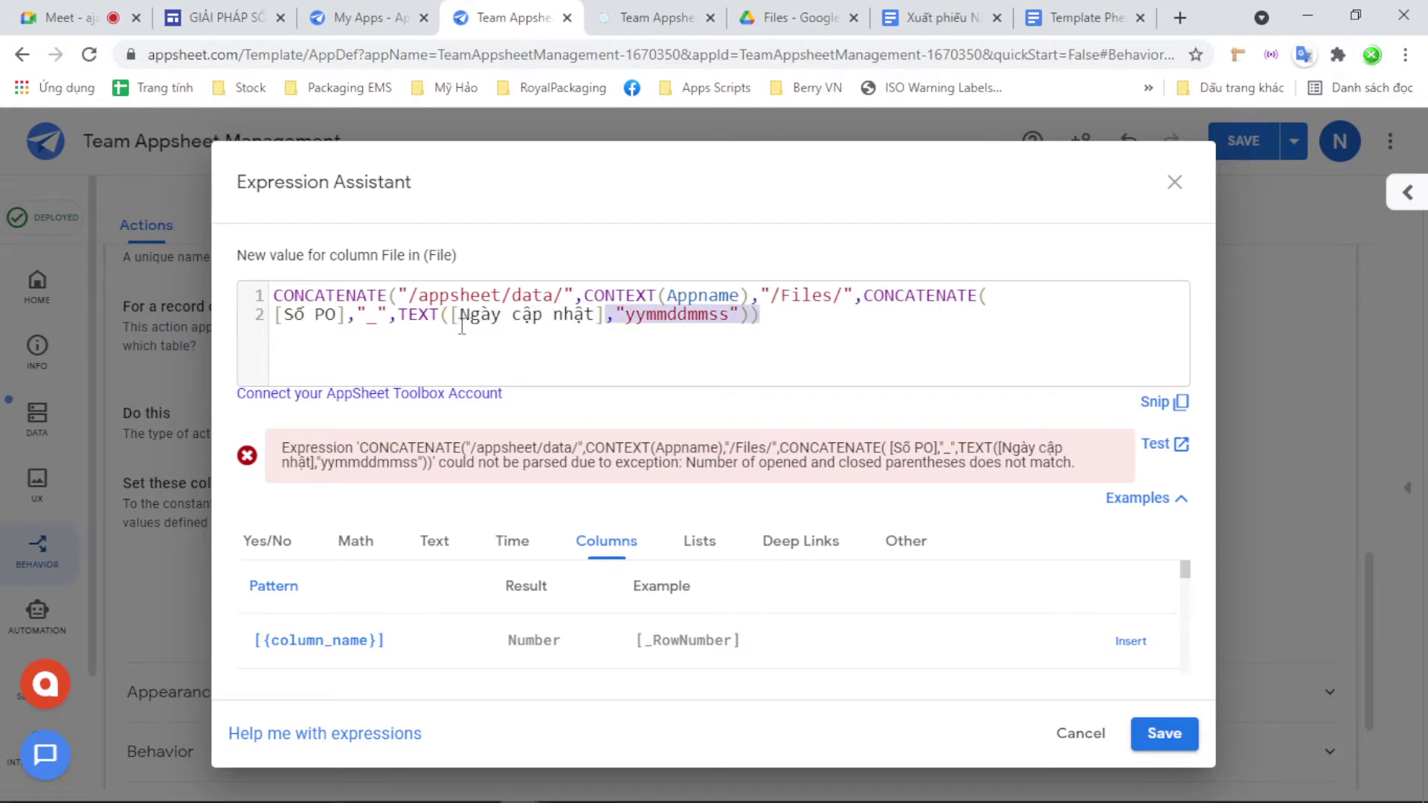
click(707, 316)
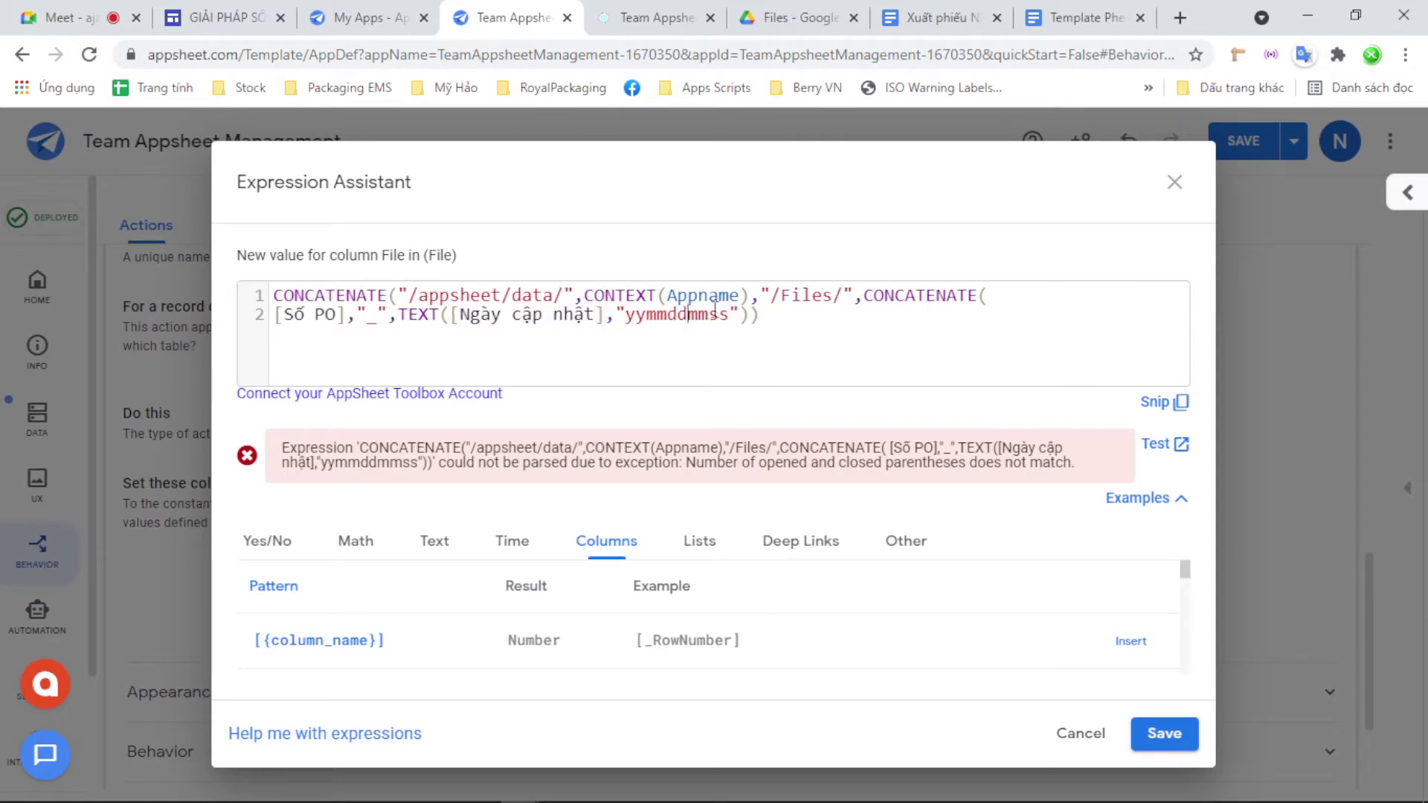
text(hh)
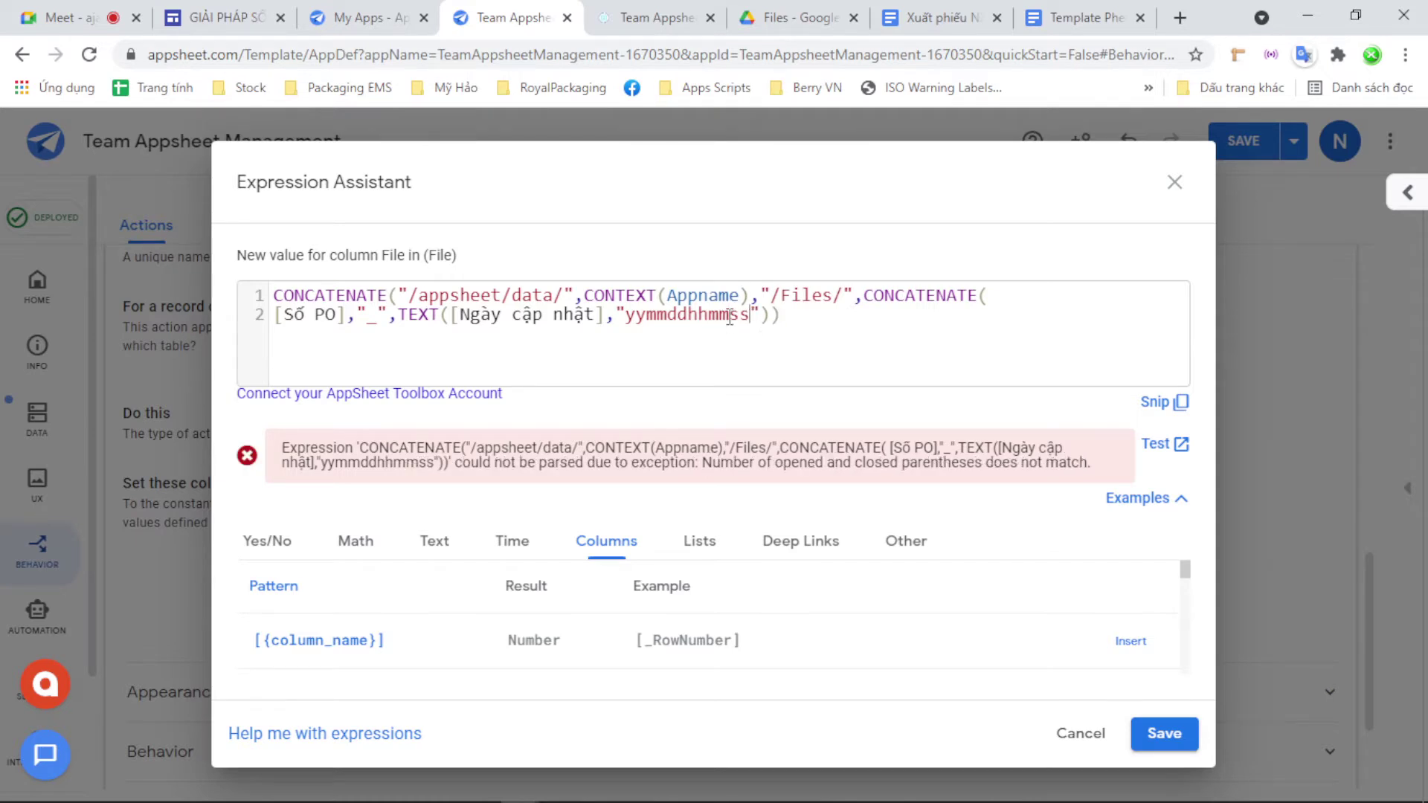
drag(729, 317, 460, 316)
click(740, 314)
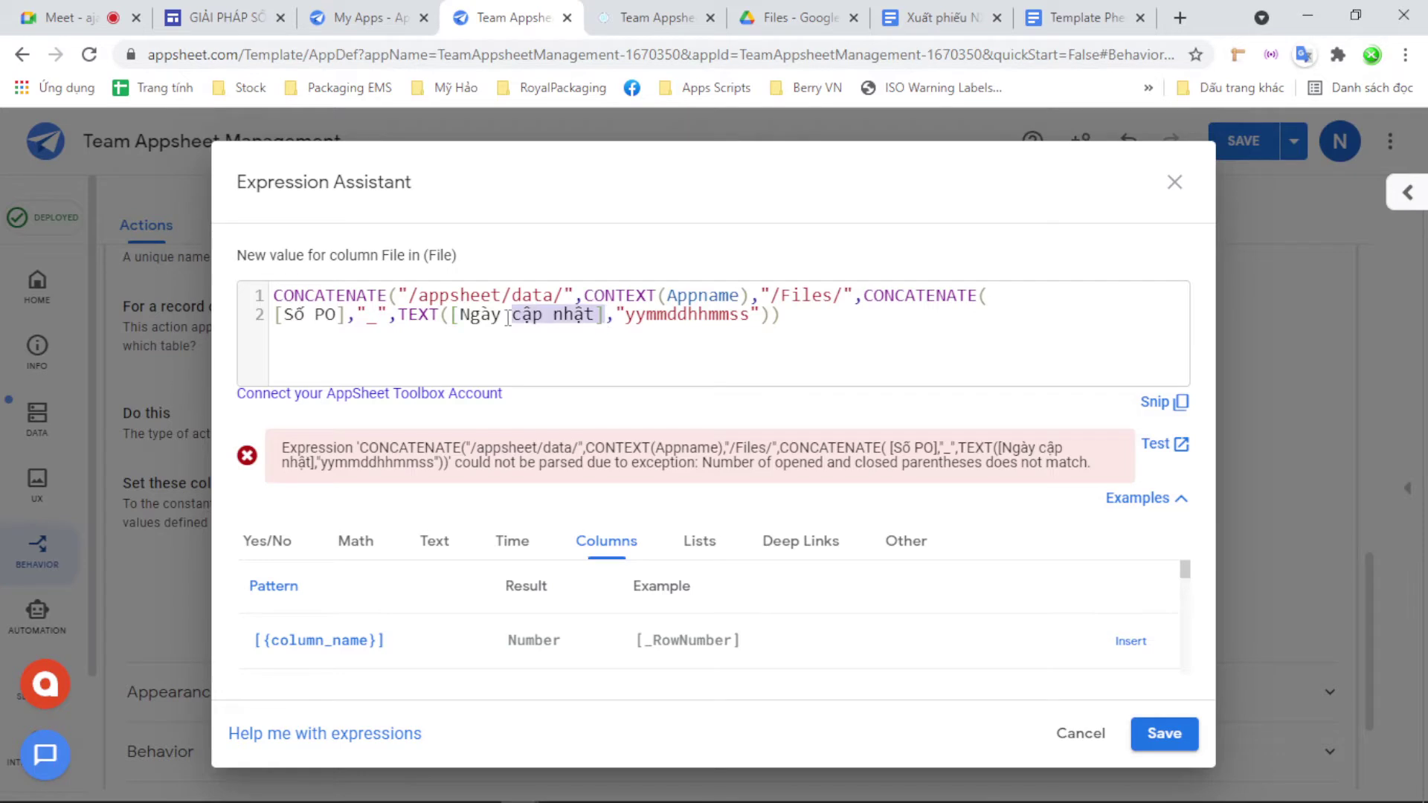
click(461, 315)
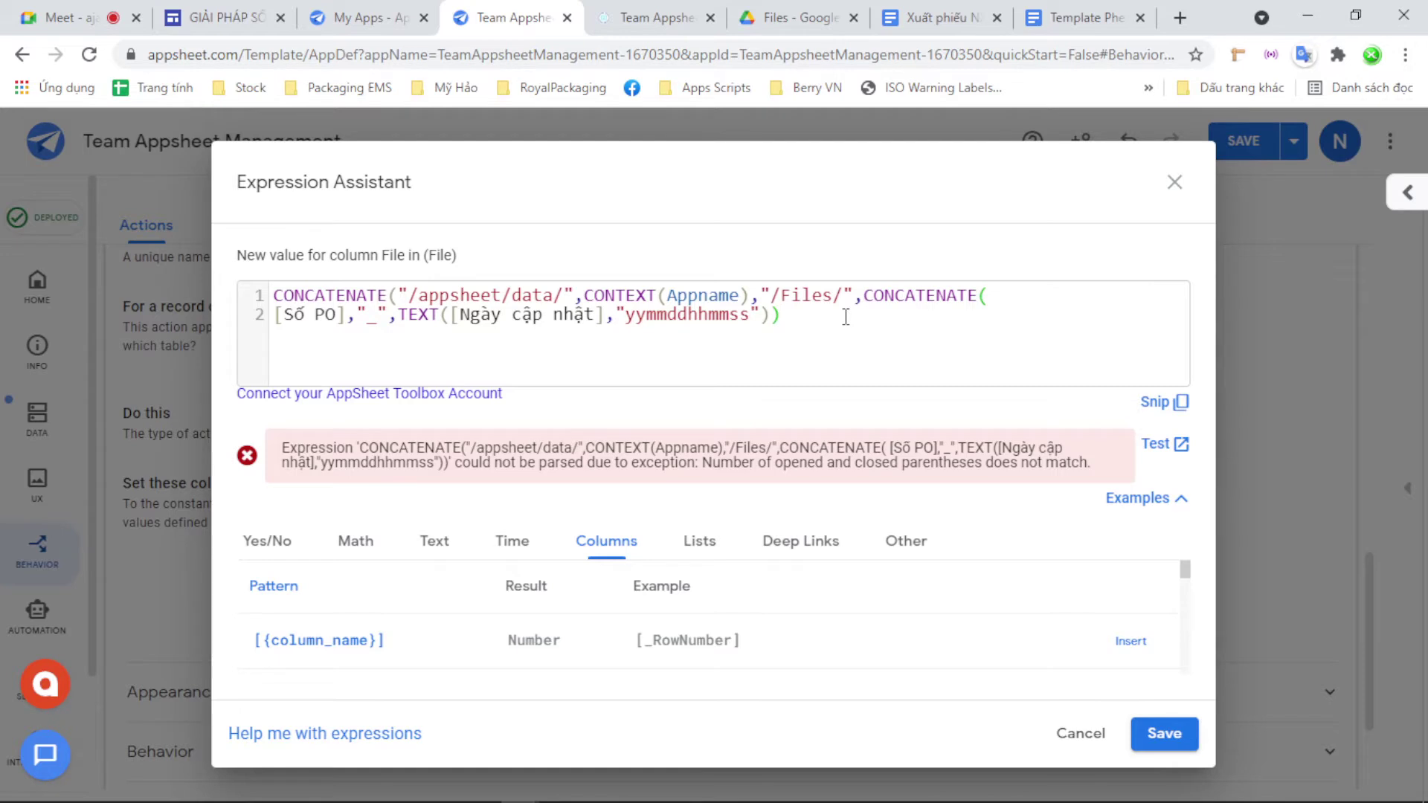
Close the expression with ".pdf") and split it across separate lines.
text(,".)
text(pdf")
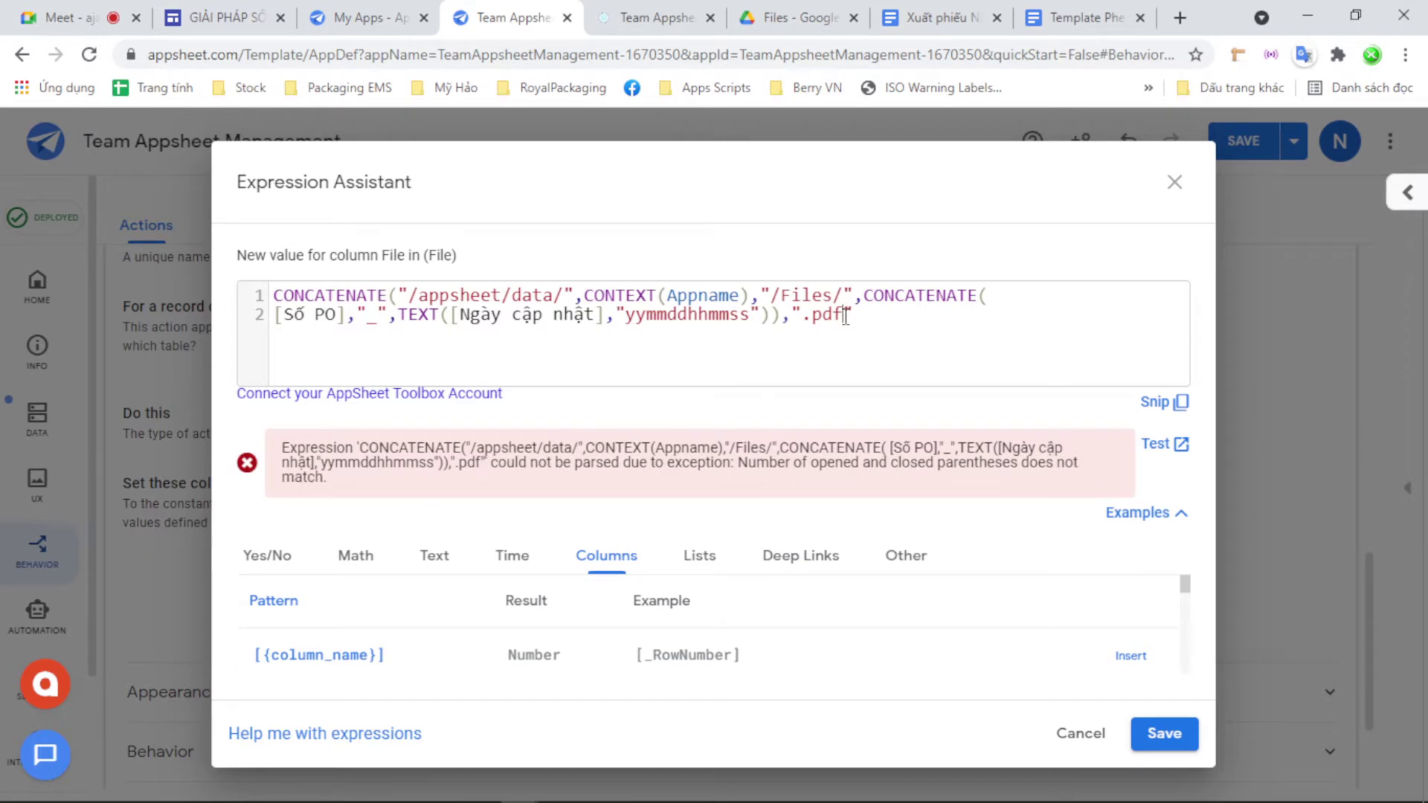
text())
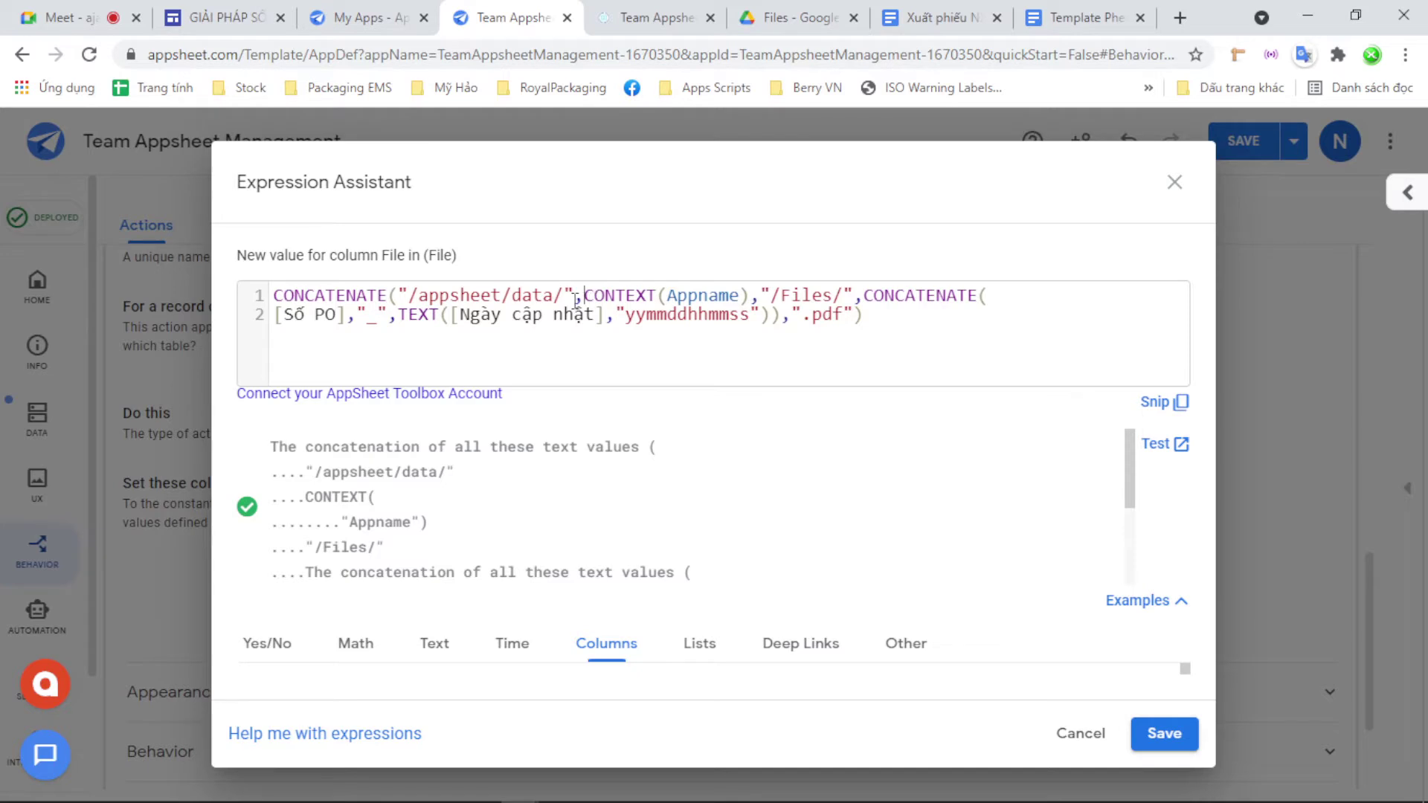
key(Return)
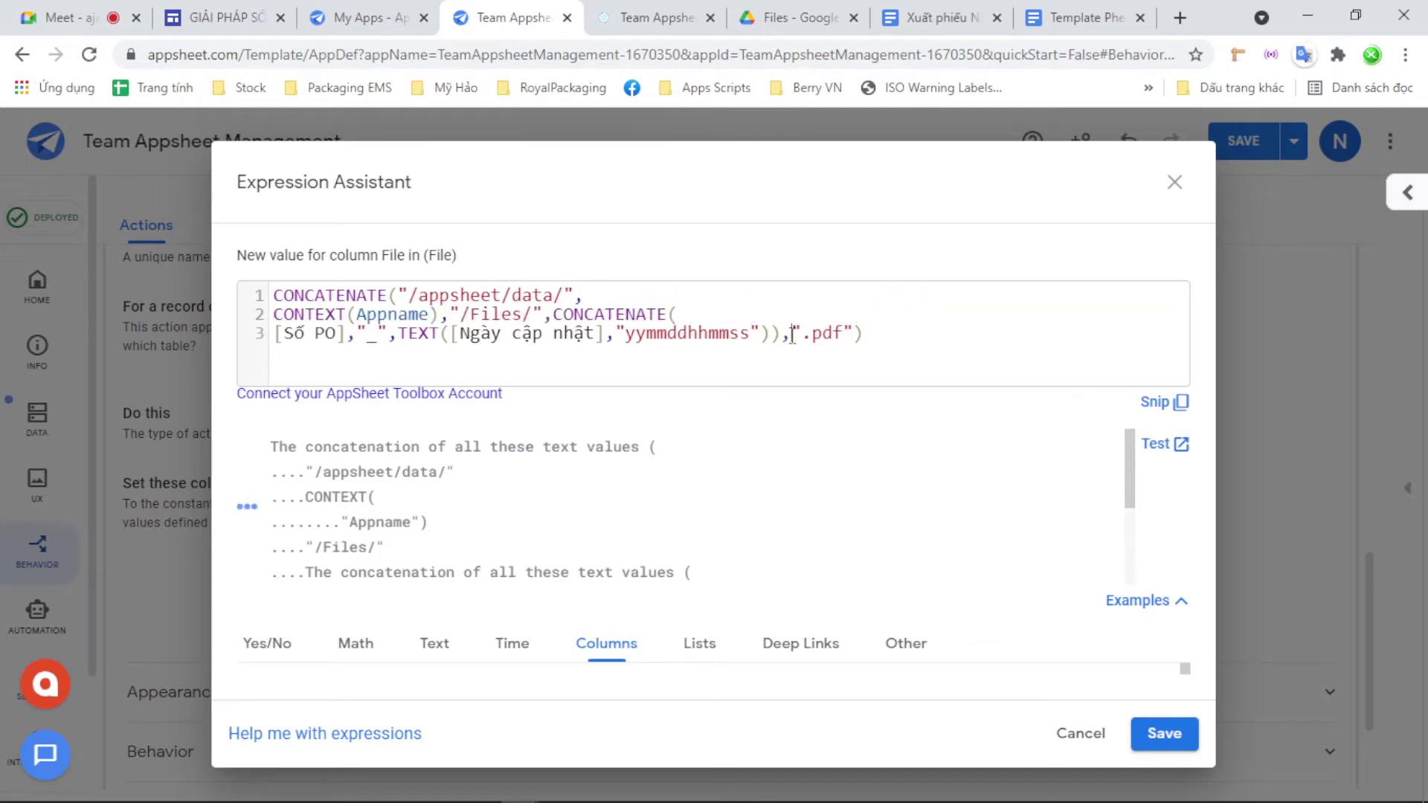
key(Return)
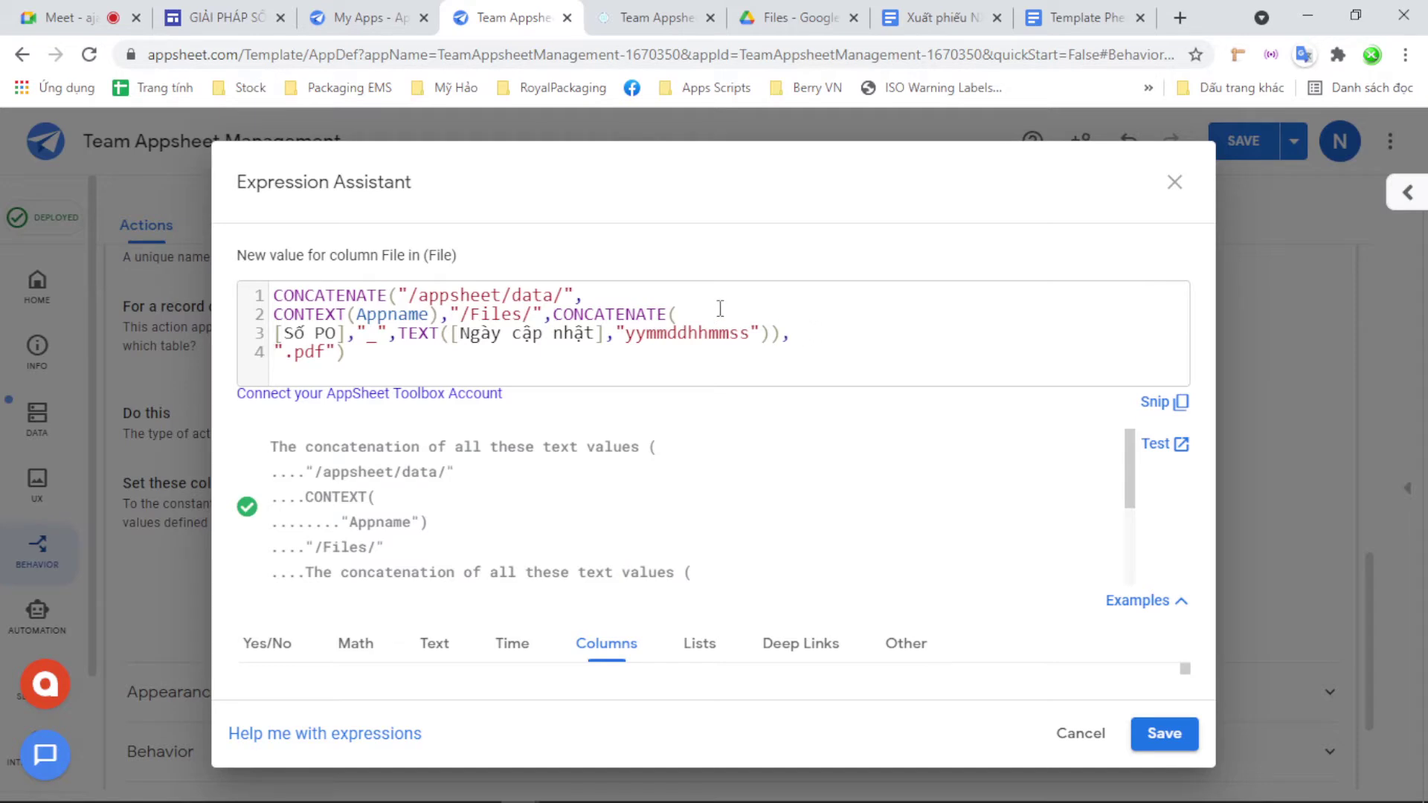
key(Delete)
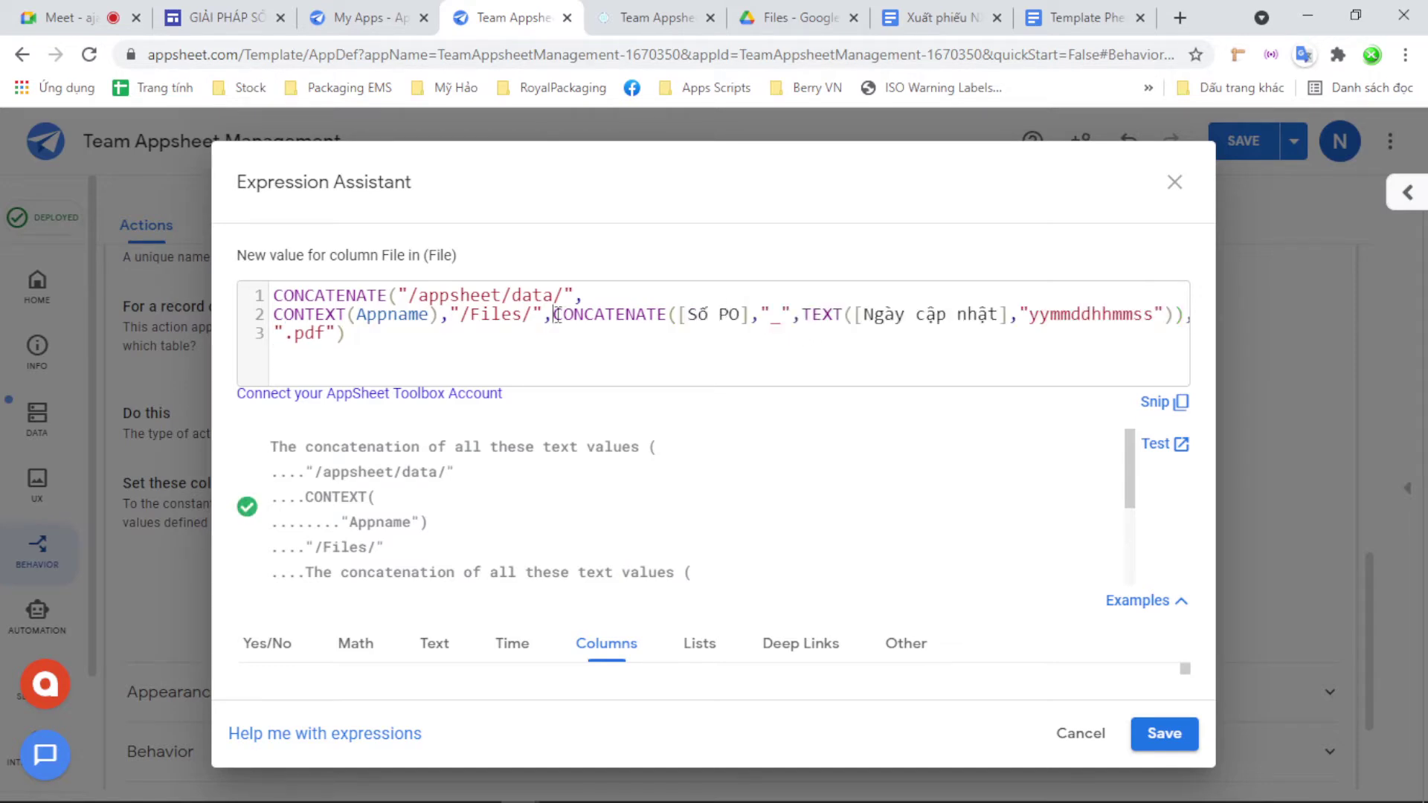
key(Return)
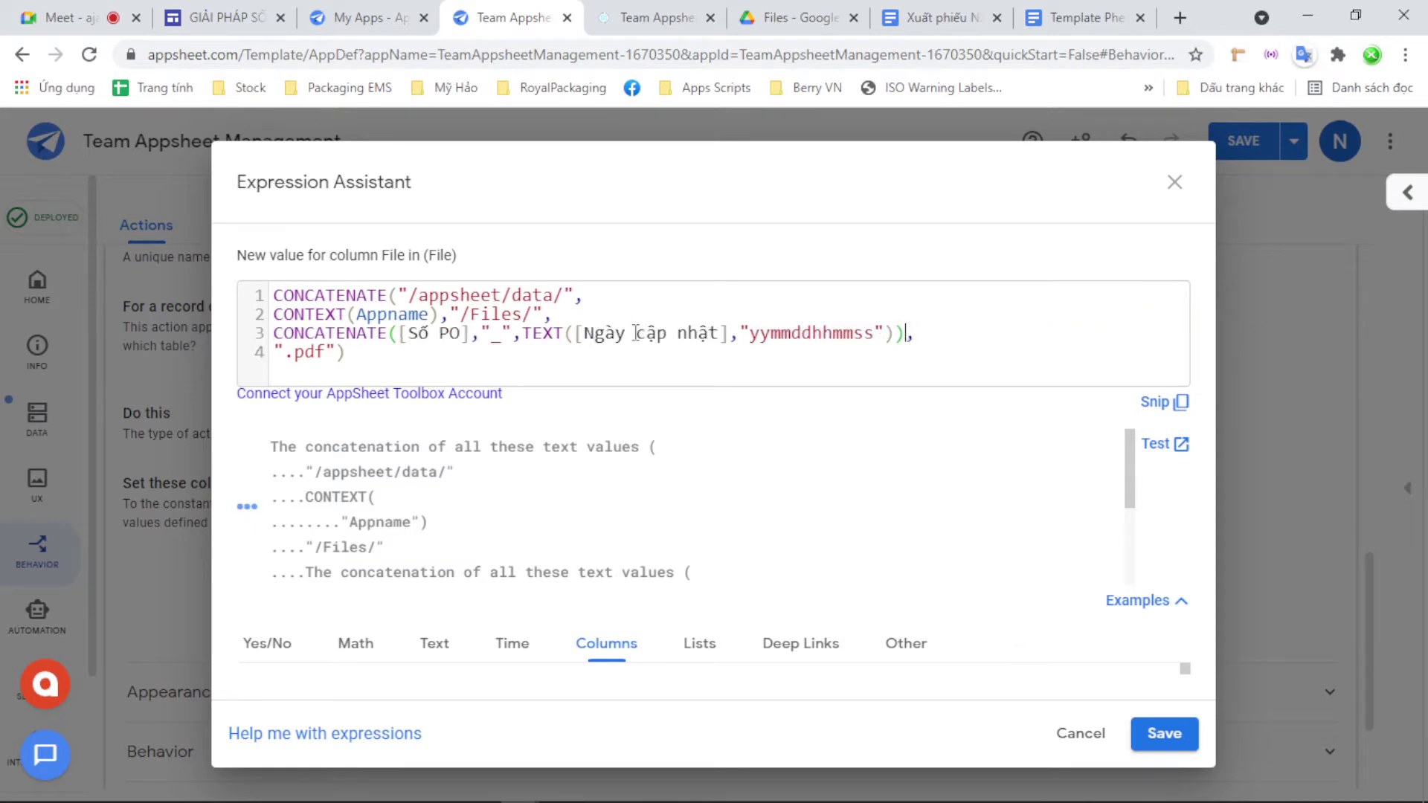
drag(905, 332, 275, 333)
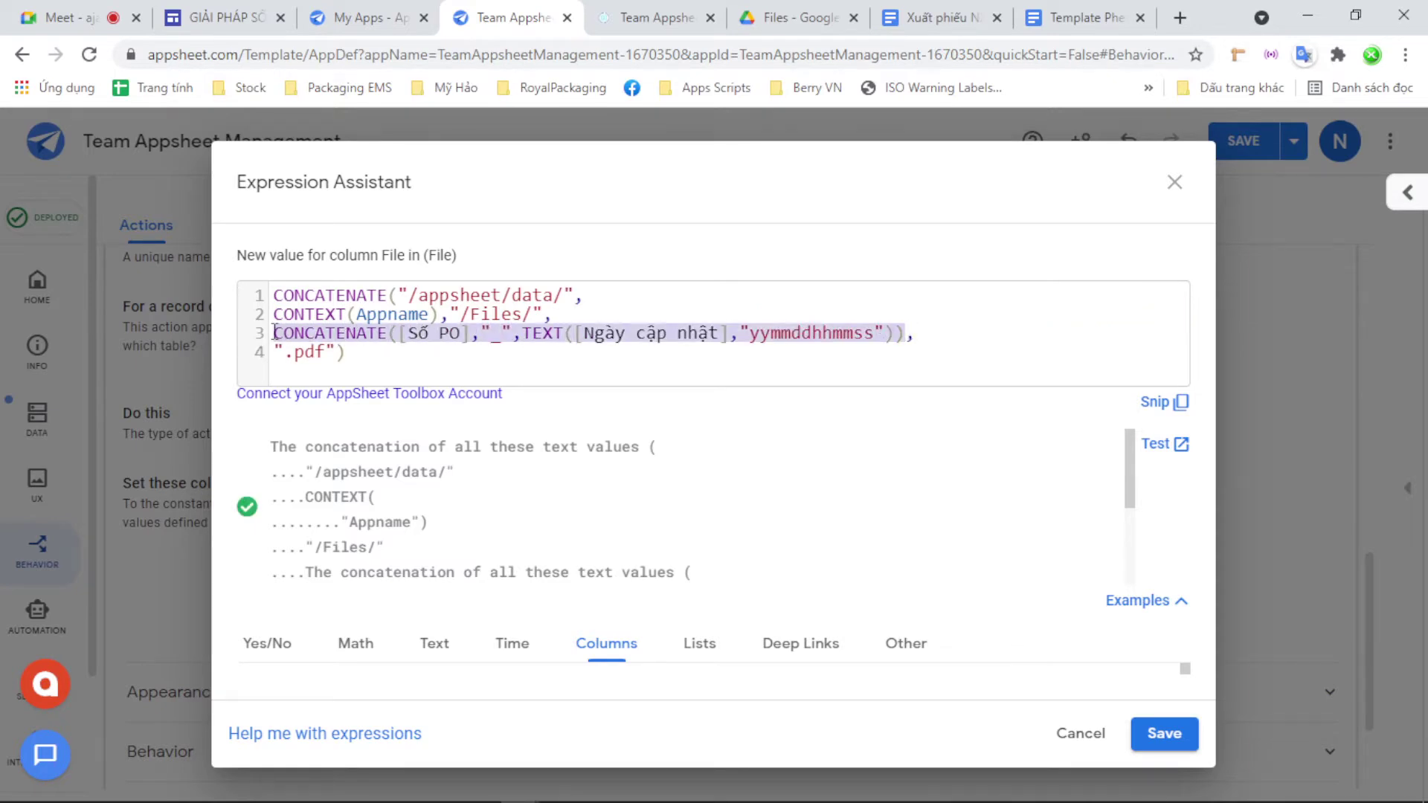
Apply the finished File in expression and save the app.
click(1167, 734)
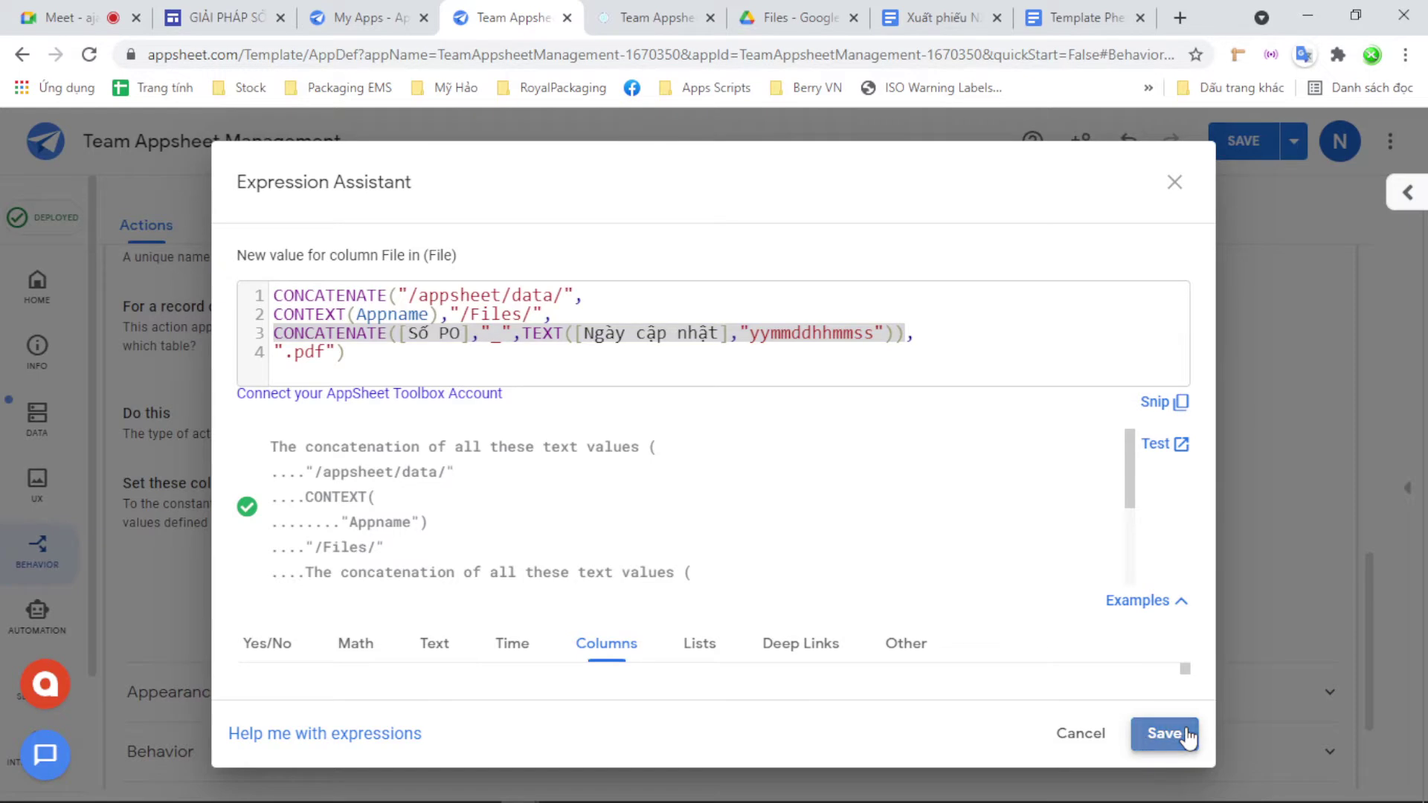
scroll(1126, 374, up, 3)
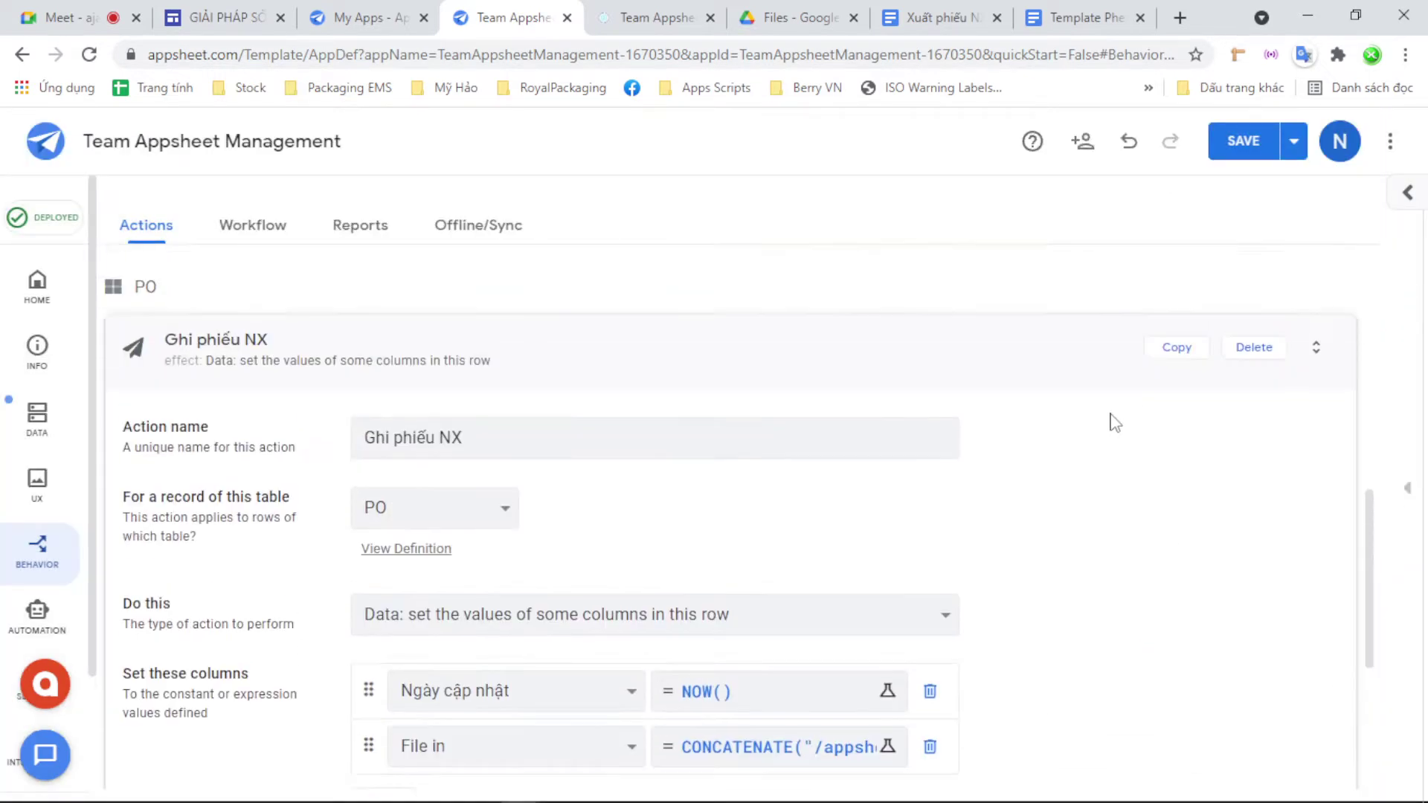
click(1241, 152)
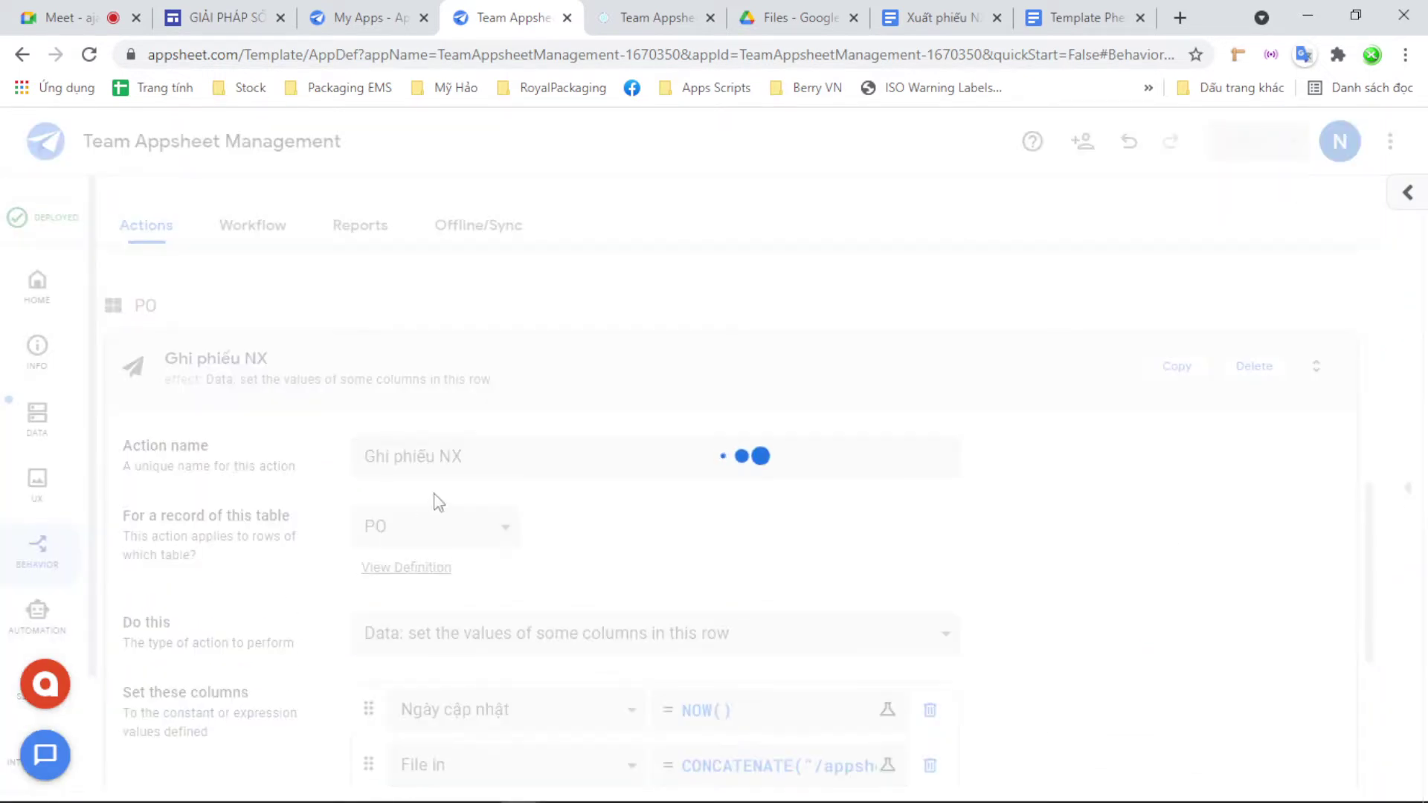
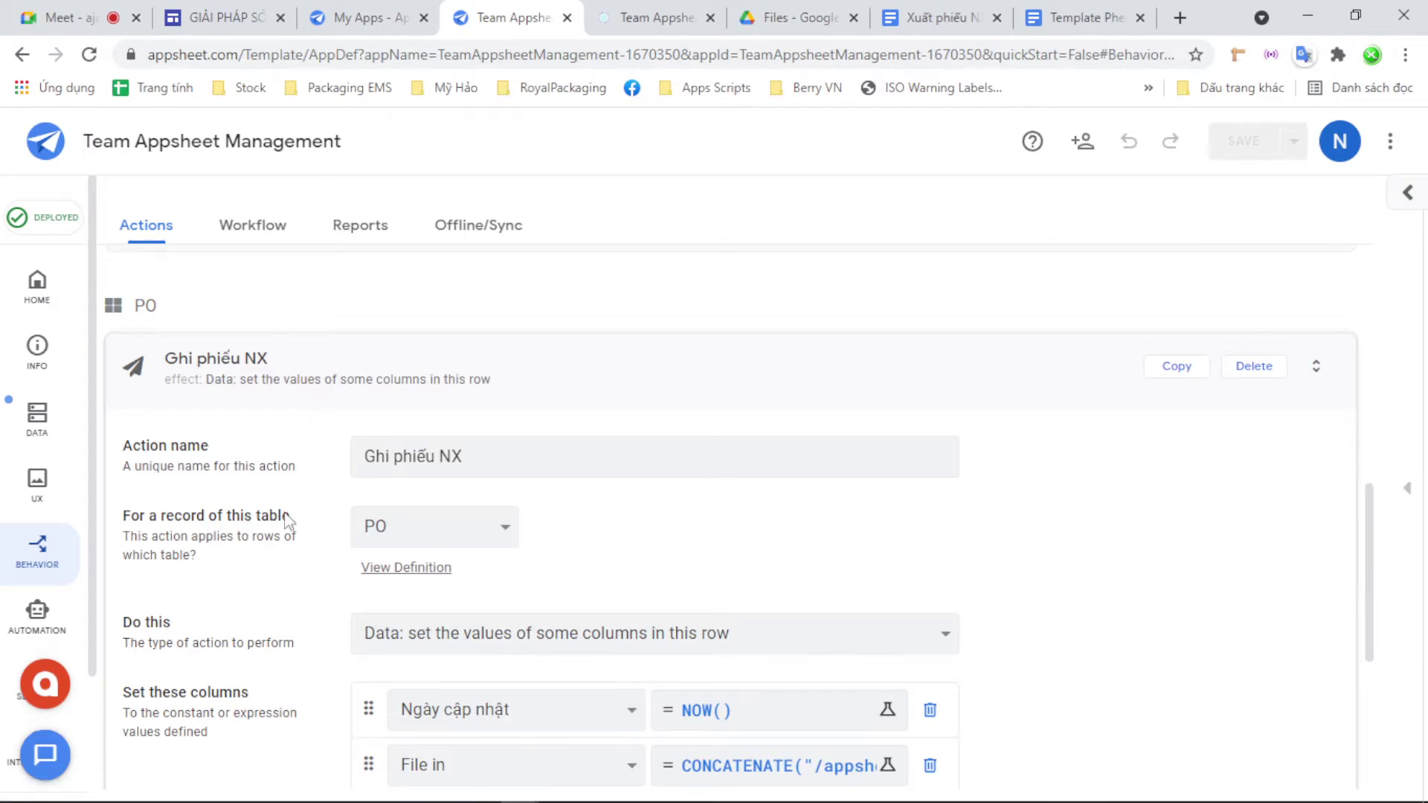
Give the Ghi phiếu NX action the first 'export' download icon in its Appearance settings.
scroll(287, 521, down, 3)
scroll(287, 524, down, 2)
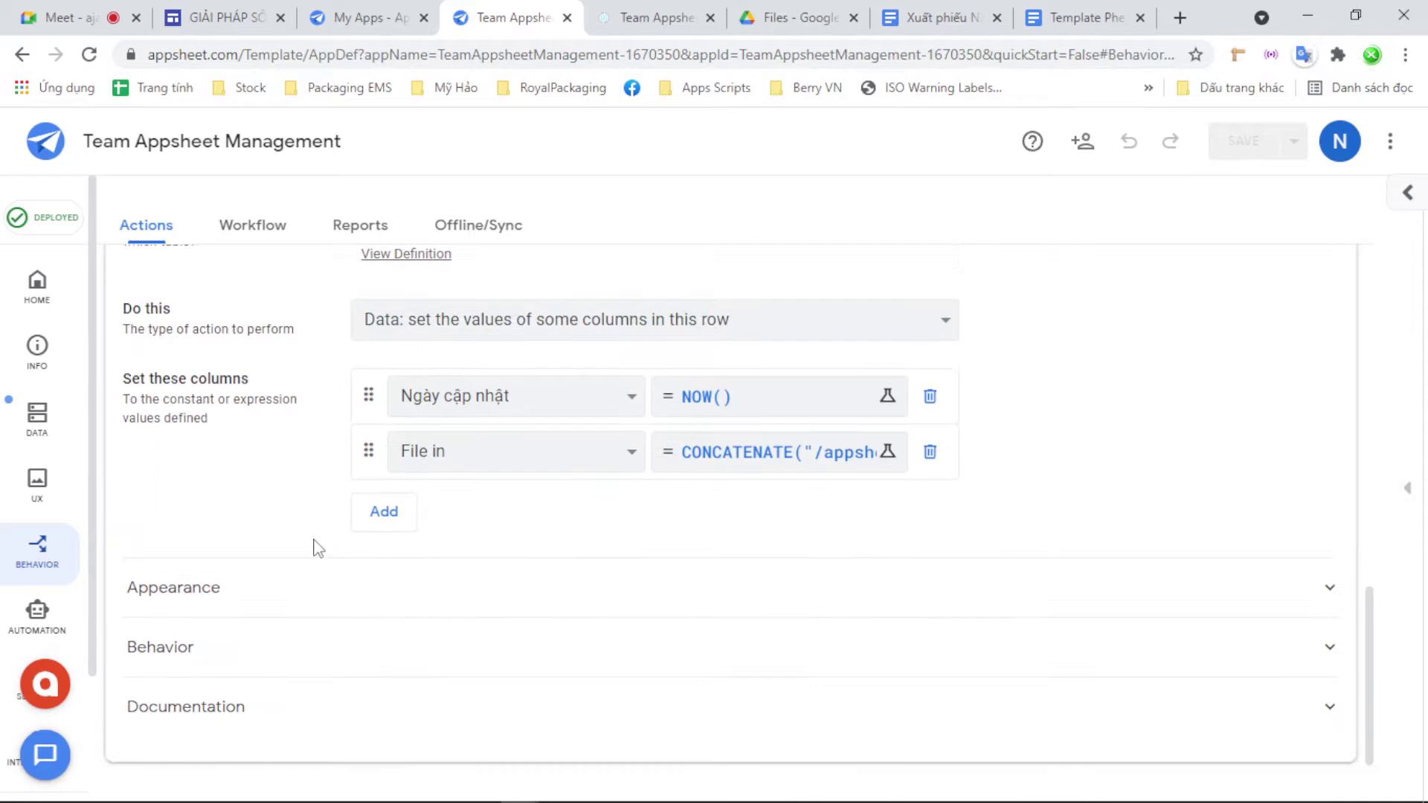
click(251, 588)
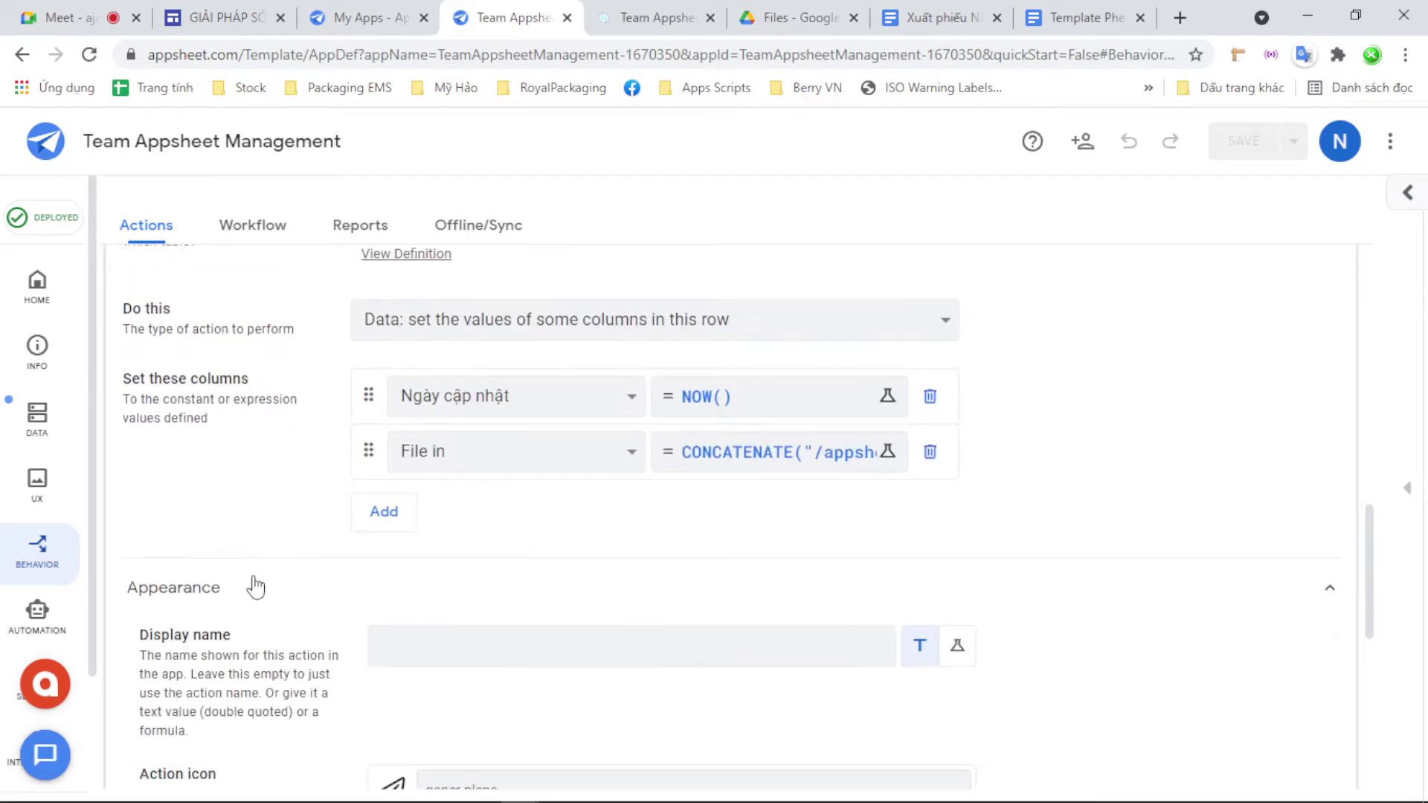
scroll(465, 559, down, 3)
click(463, 574)
text(expor)
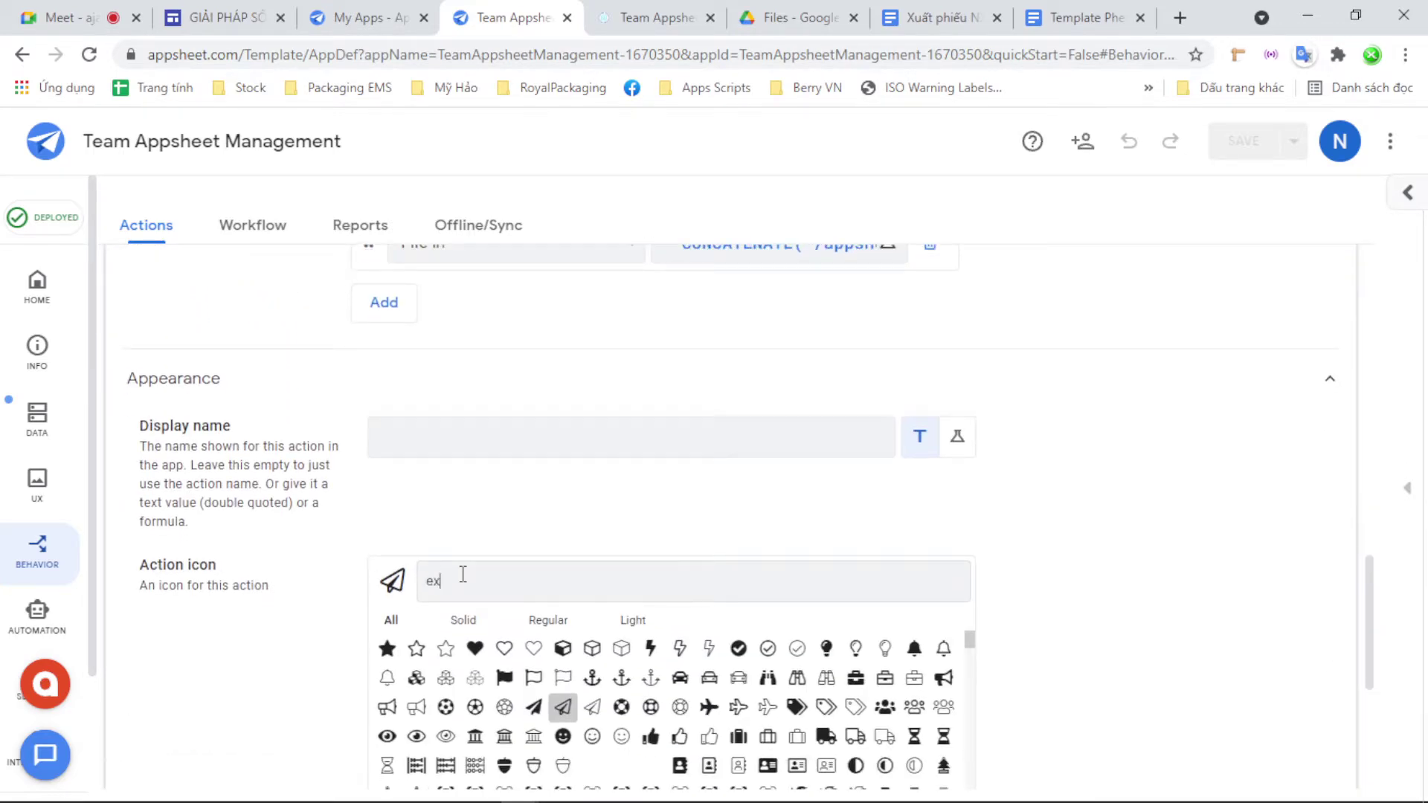
text(t)
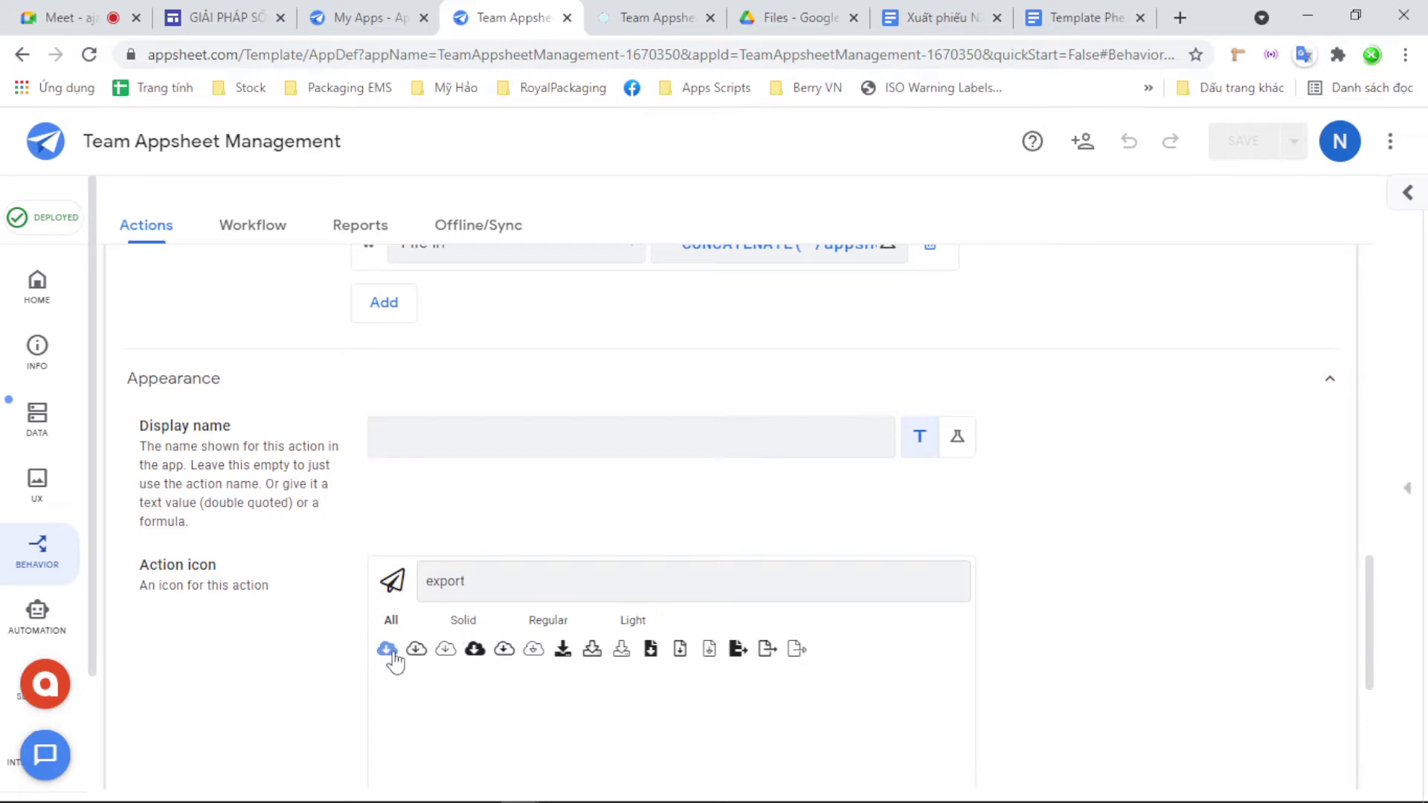
click(388, 650)
scroll(287, 542, down, 3)
scroll(287, 542, down, 1)
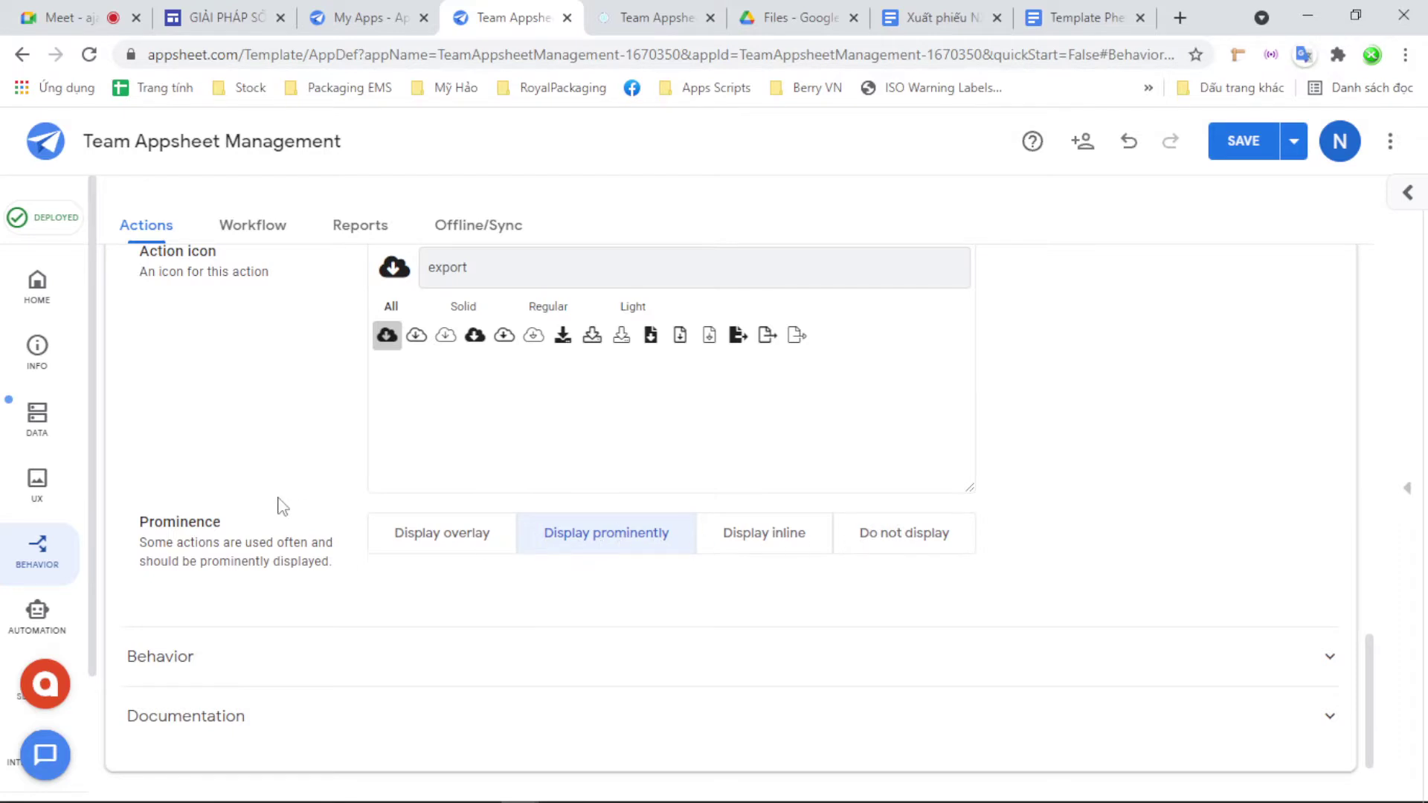
Expand and review the action's Behavior settings.
click(246, 655)
scroll(603, 621, down, 3)
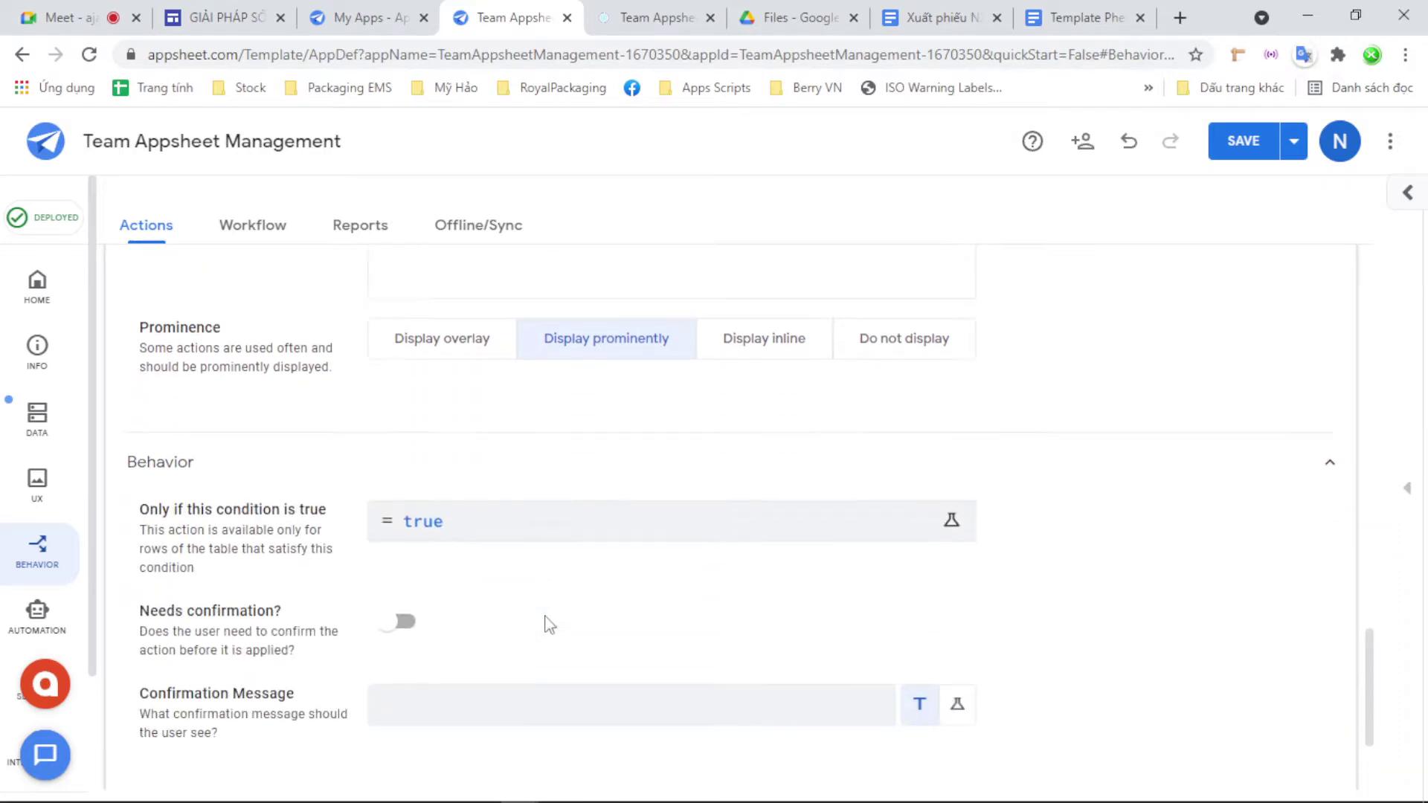
scroll(123, 350, up, 3)
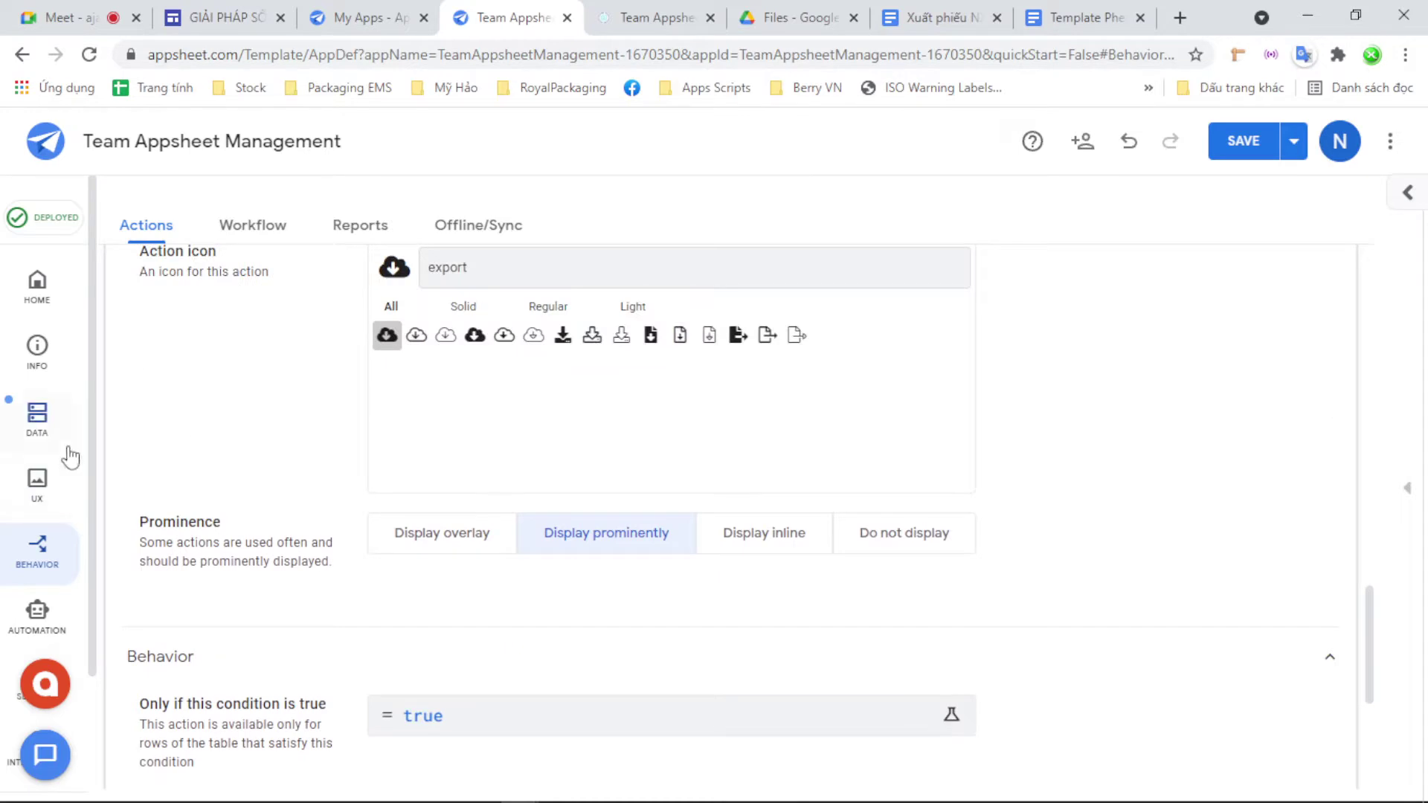
scroll(46, 510, down, 2)
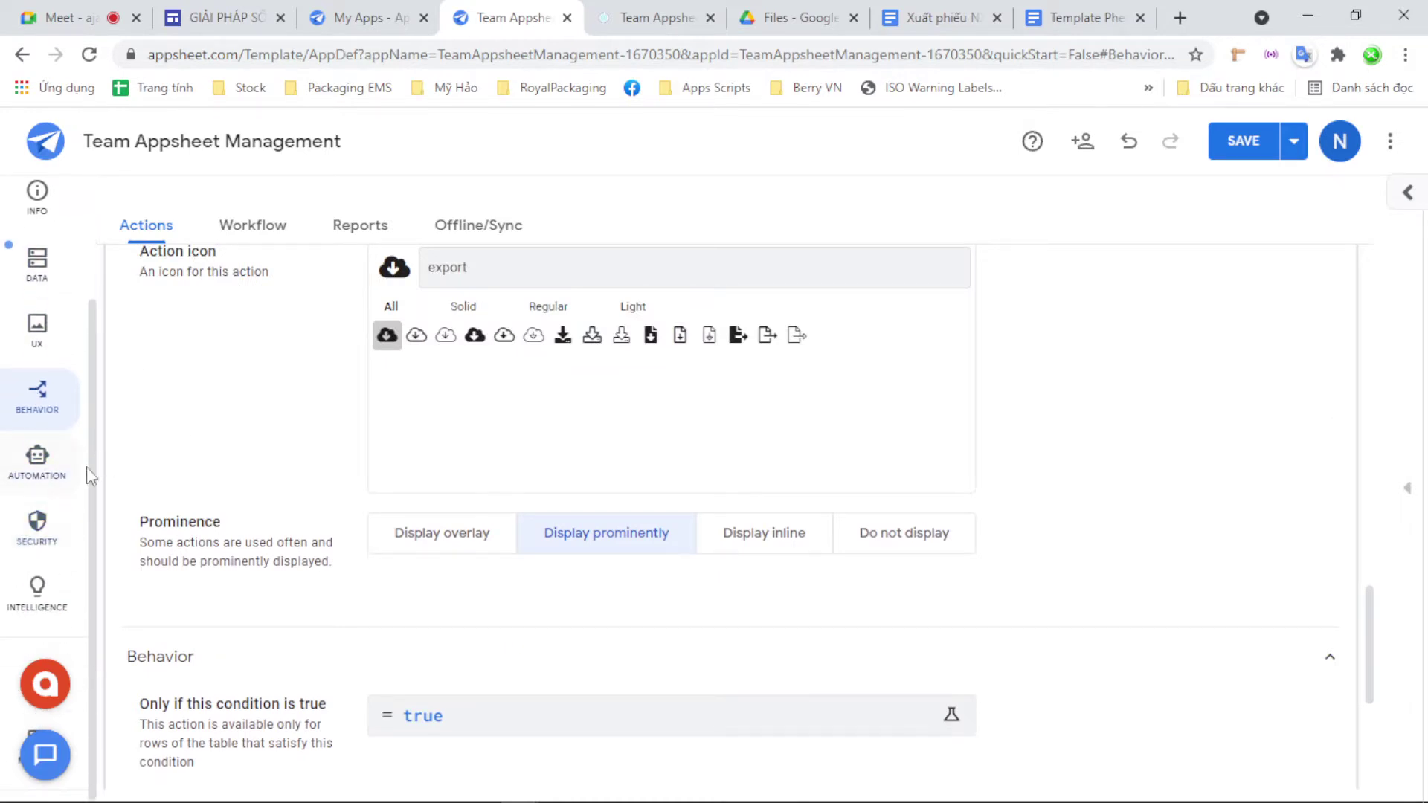
Go to Automation and expand the Xuất lý lịch NV bot to see its DSNV [File in] change event.
click(41, 468)
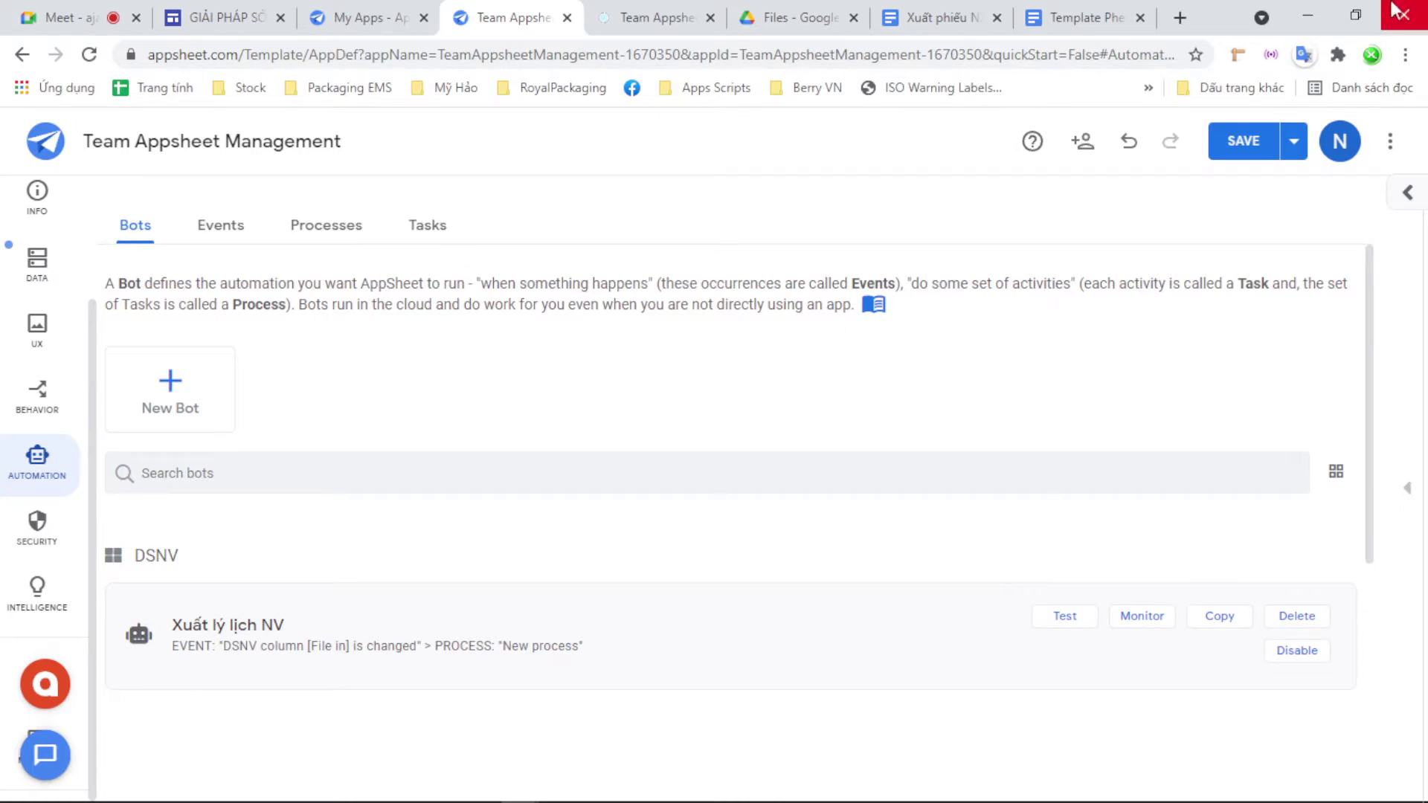
scroll(469, 532, down, 2)
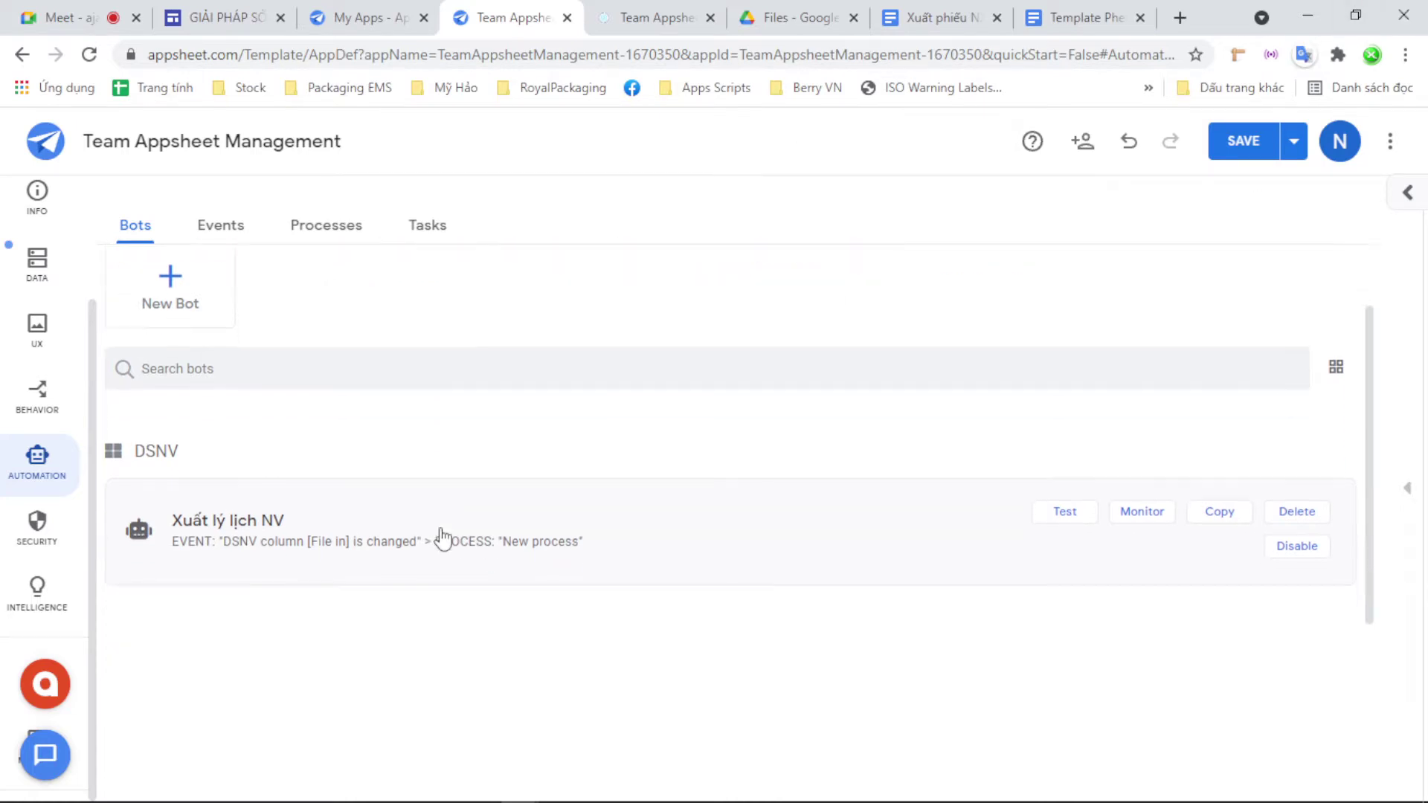
click(390, 540)
scroll(332, 465, up, 3)
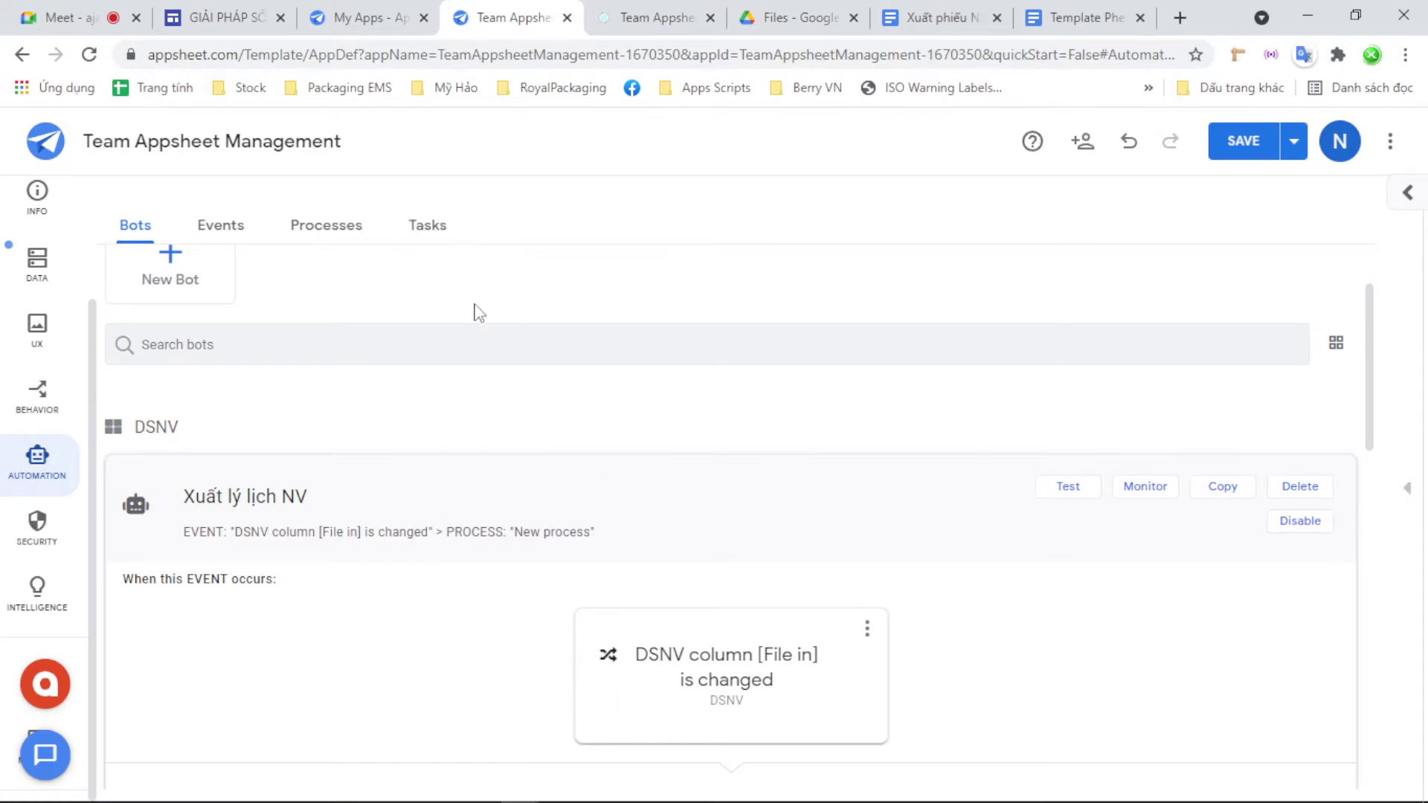
scroll(632, 437, down, 1)
scroll(580, 444, up, 1)
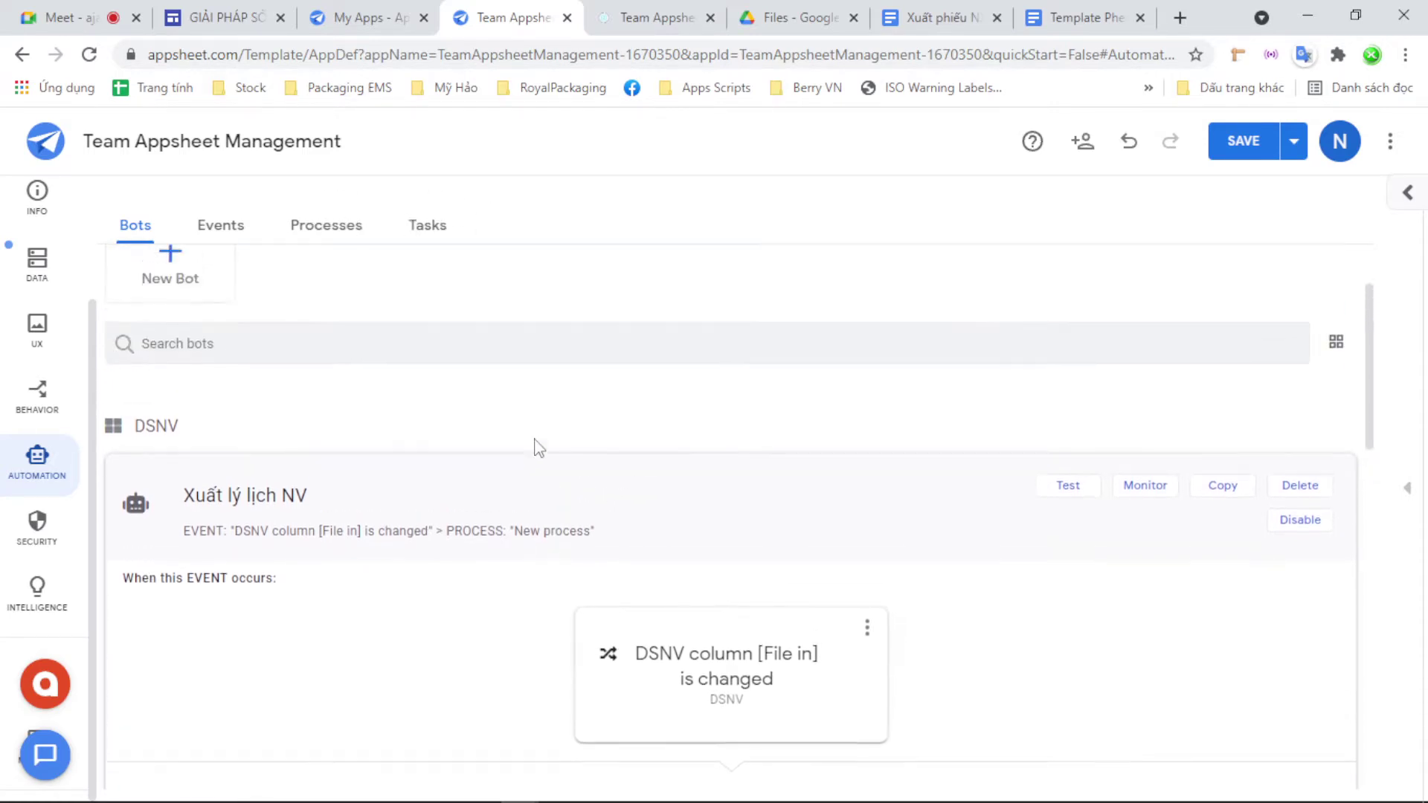
scroll(224, 335, up, 1)
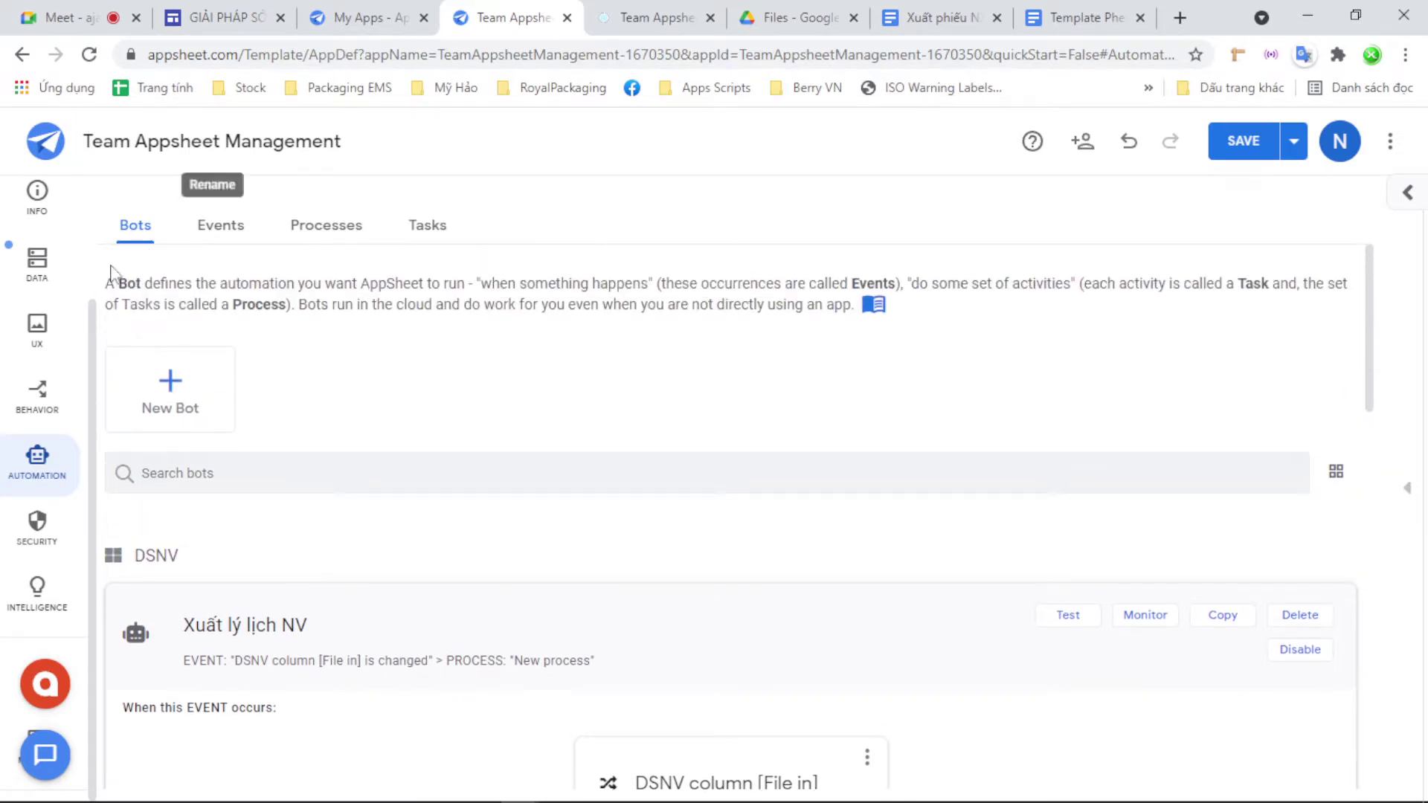
Add a New Bot with its name left blank and save the app.
click(189, 385)
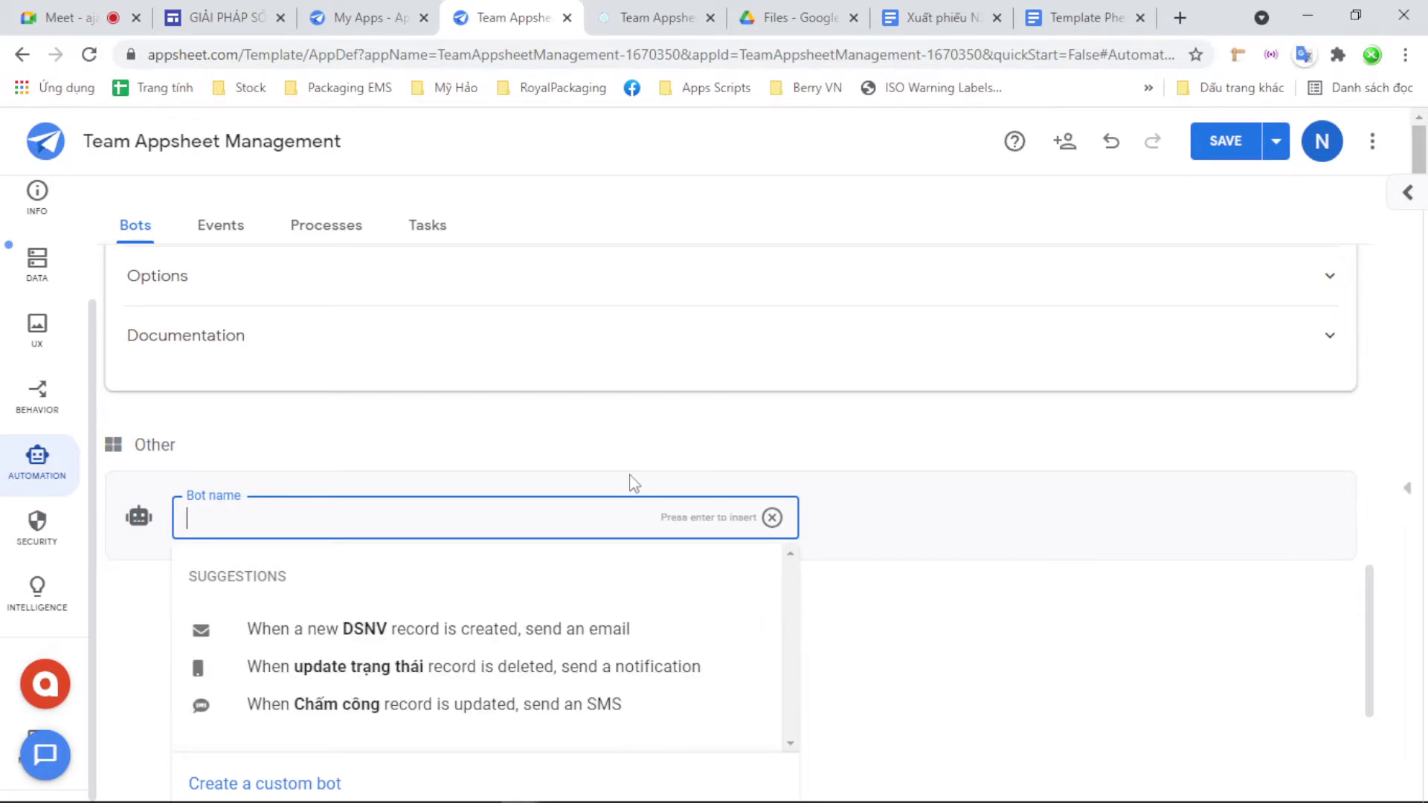
text(file)
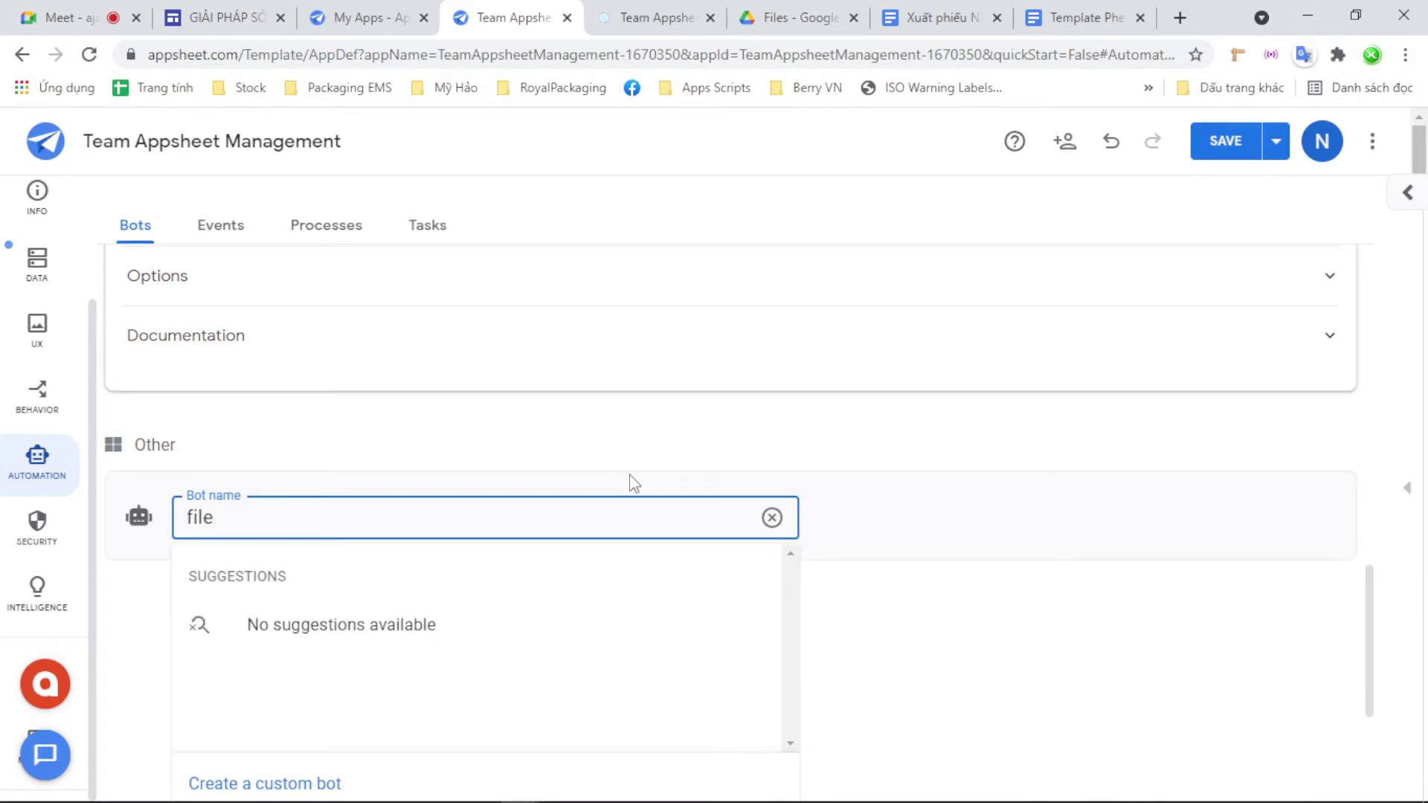
key(BackSpace)
key(BackSpace)
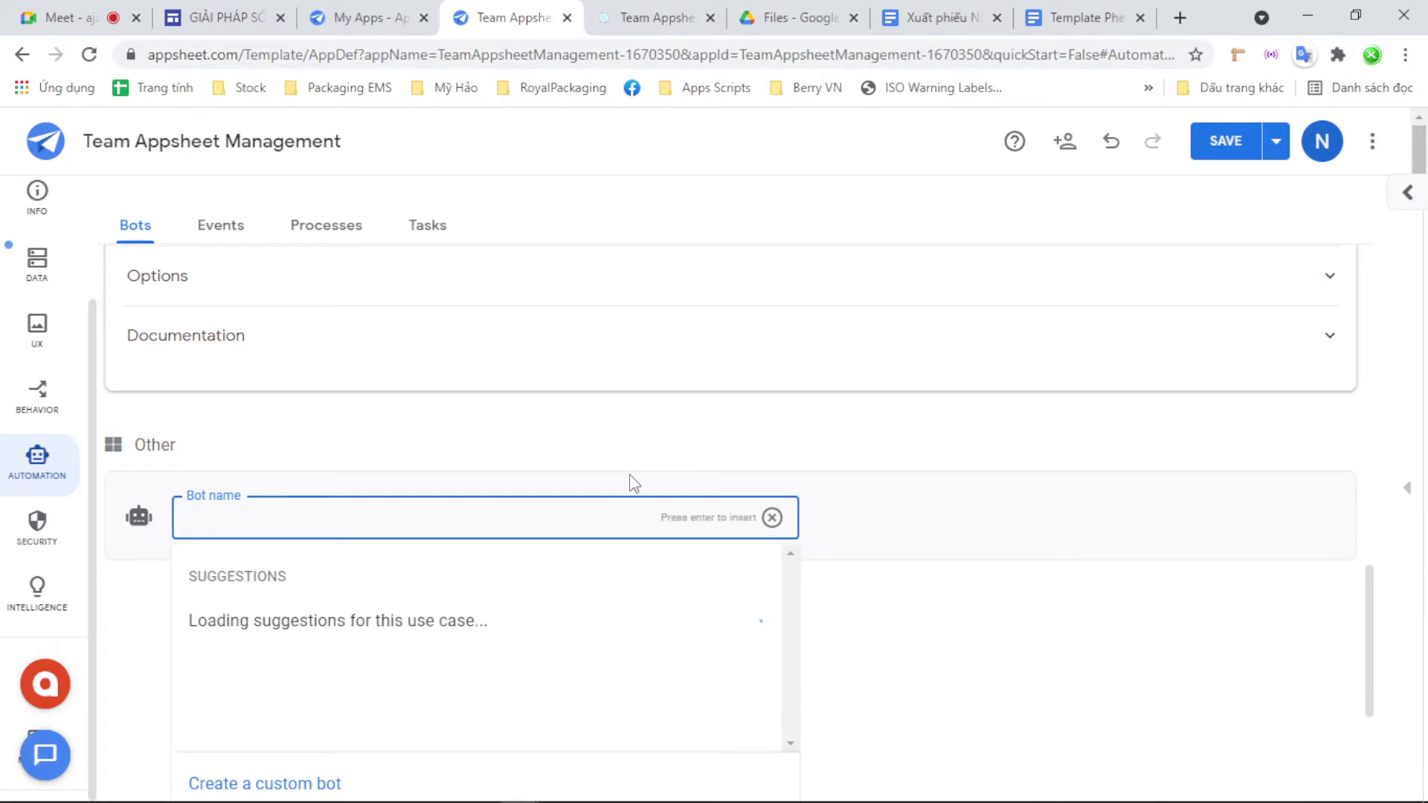
text(file)
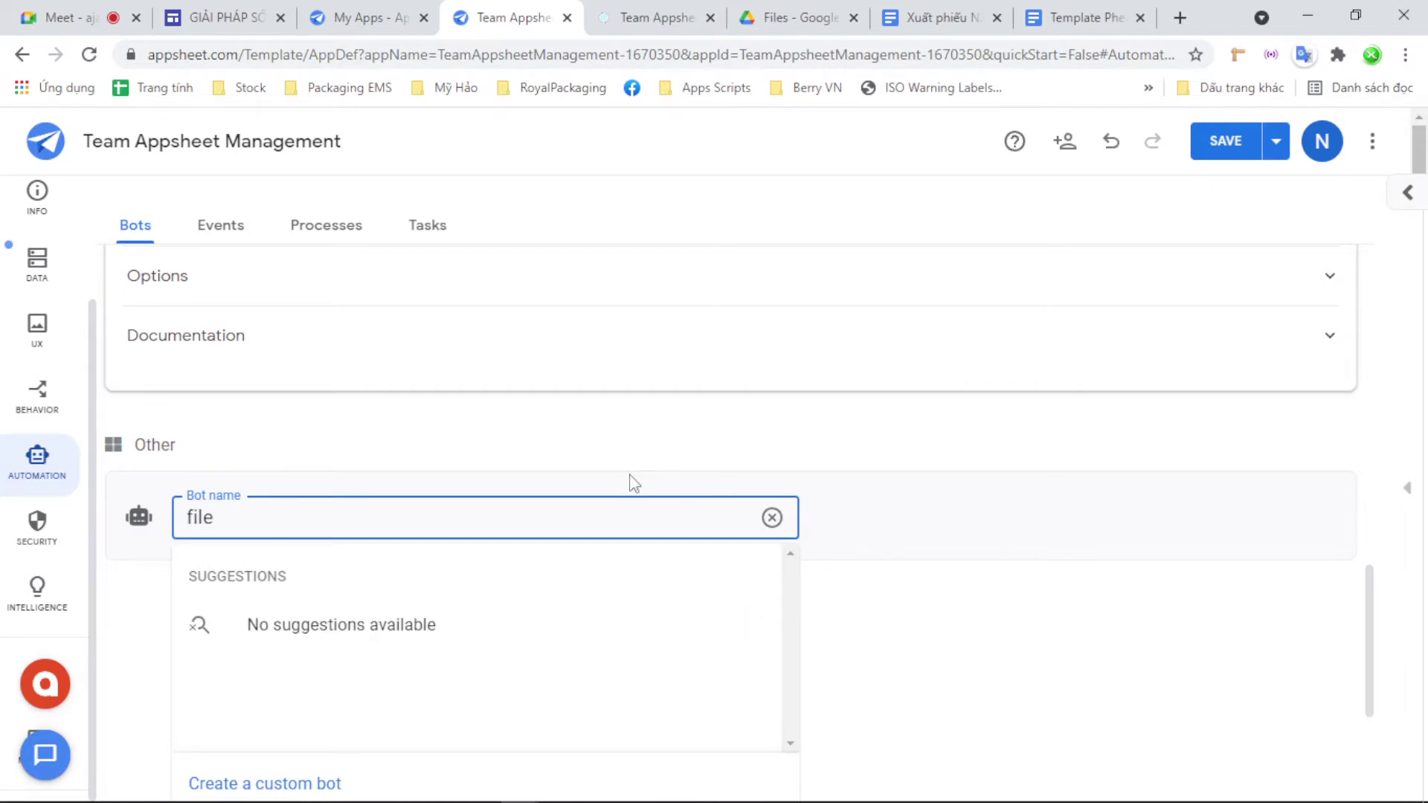
key(BackSpace)
key(BackSpace)
key(BackSpace)
key(BackSpace)
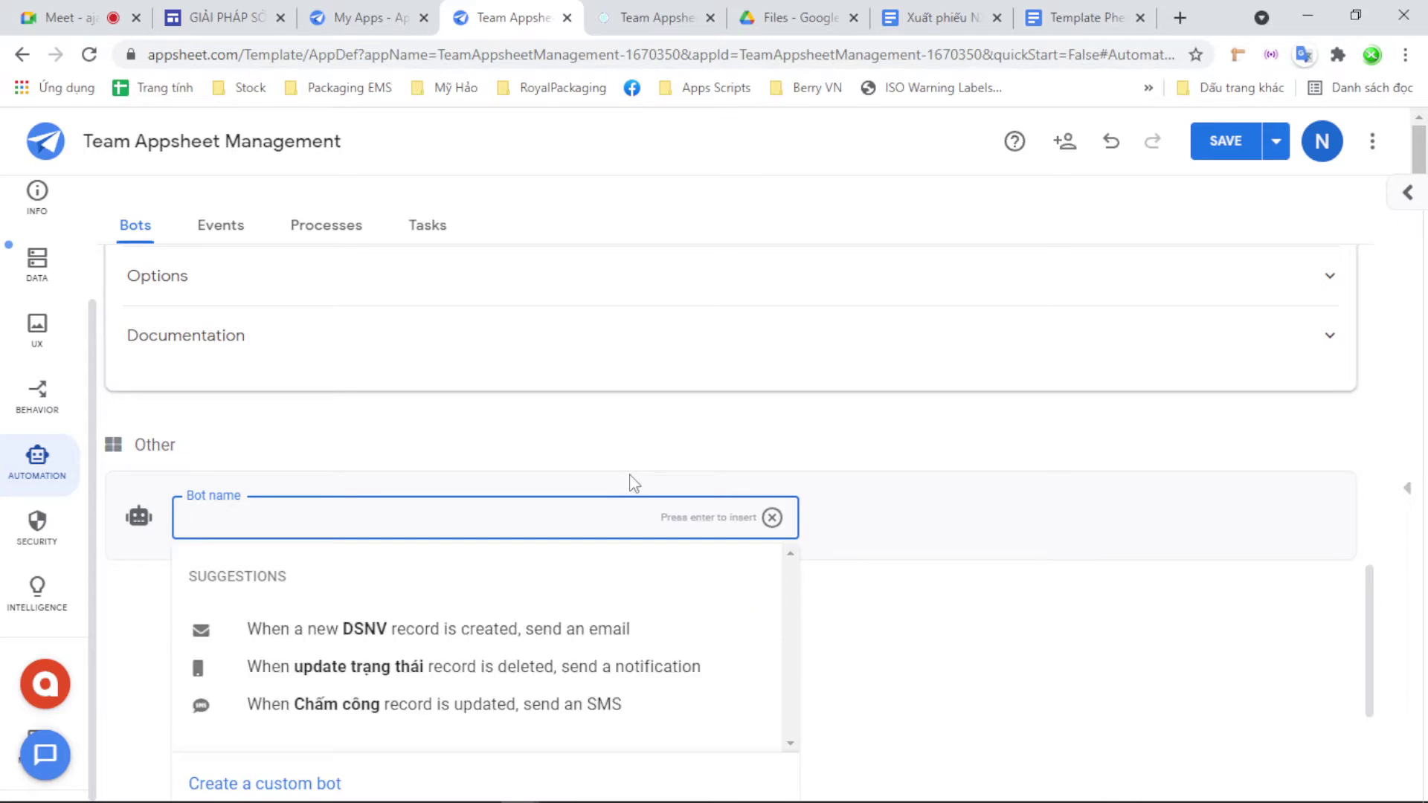
scroll(655, 453, down, 3)
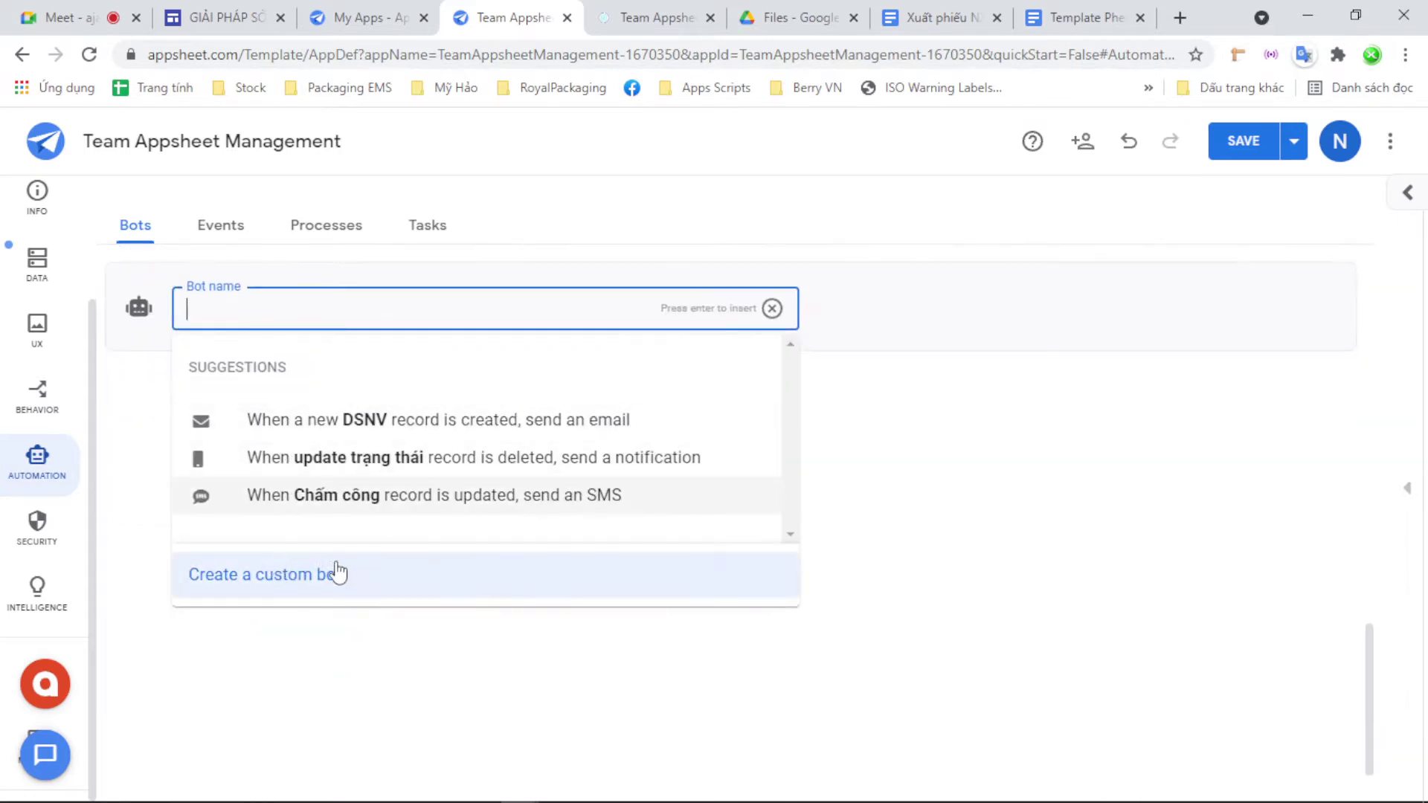
click(1232, 147)
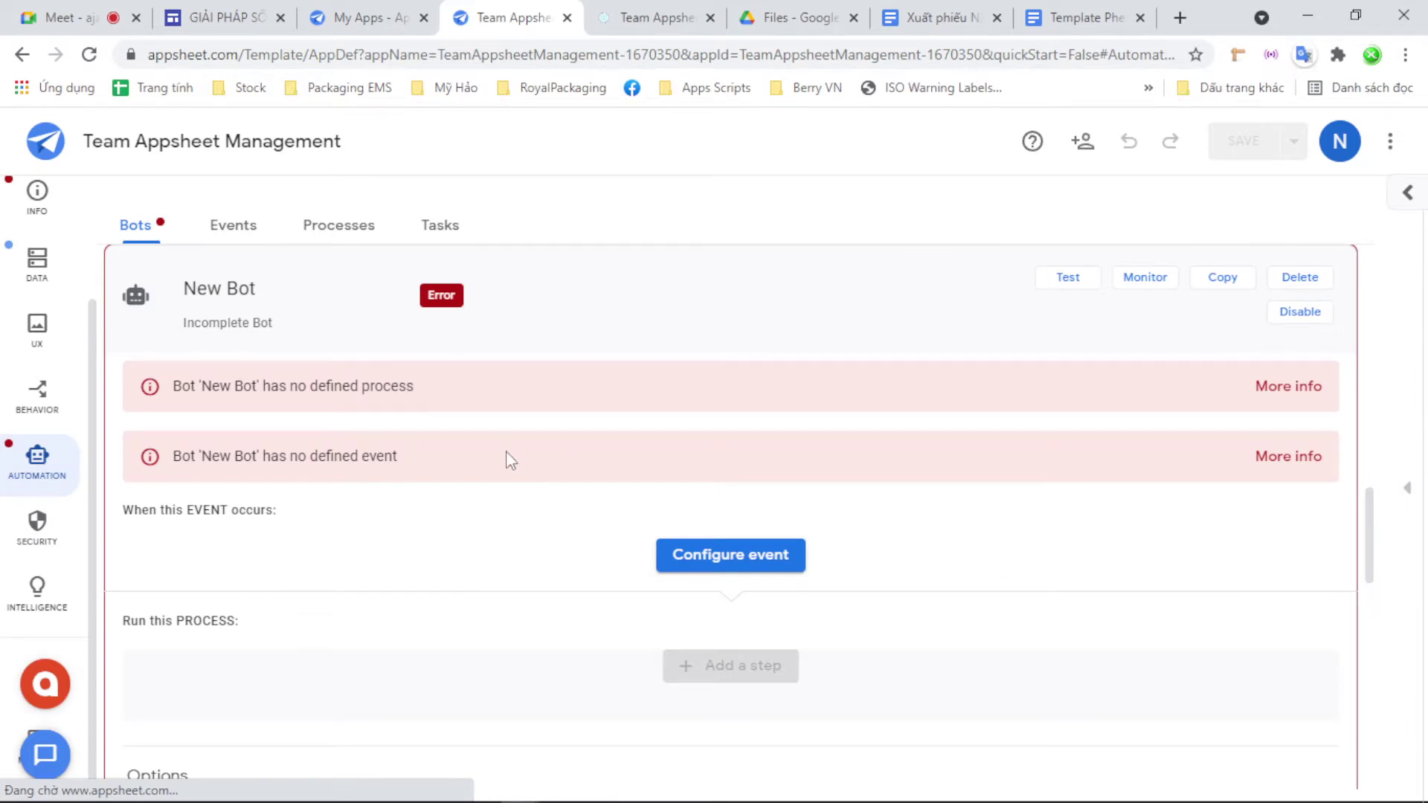
Delete the incomplete New Bot card, leaving Xuất lý lịch NV.
scroll(595, 491, down, 4)
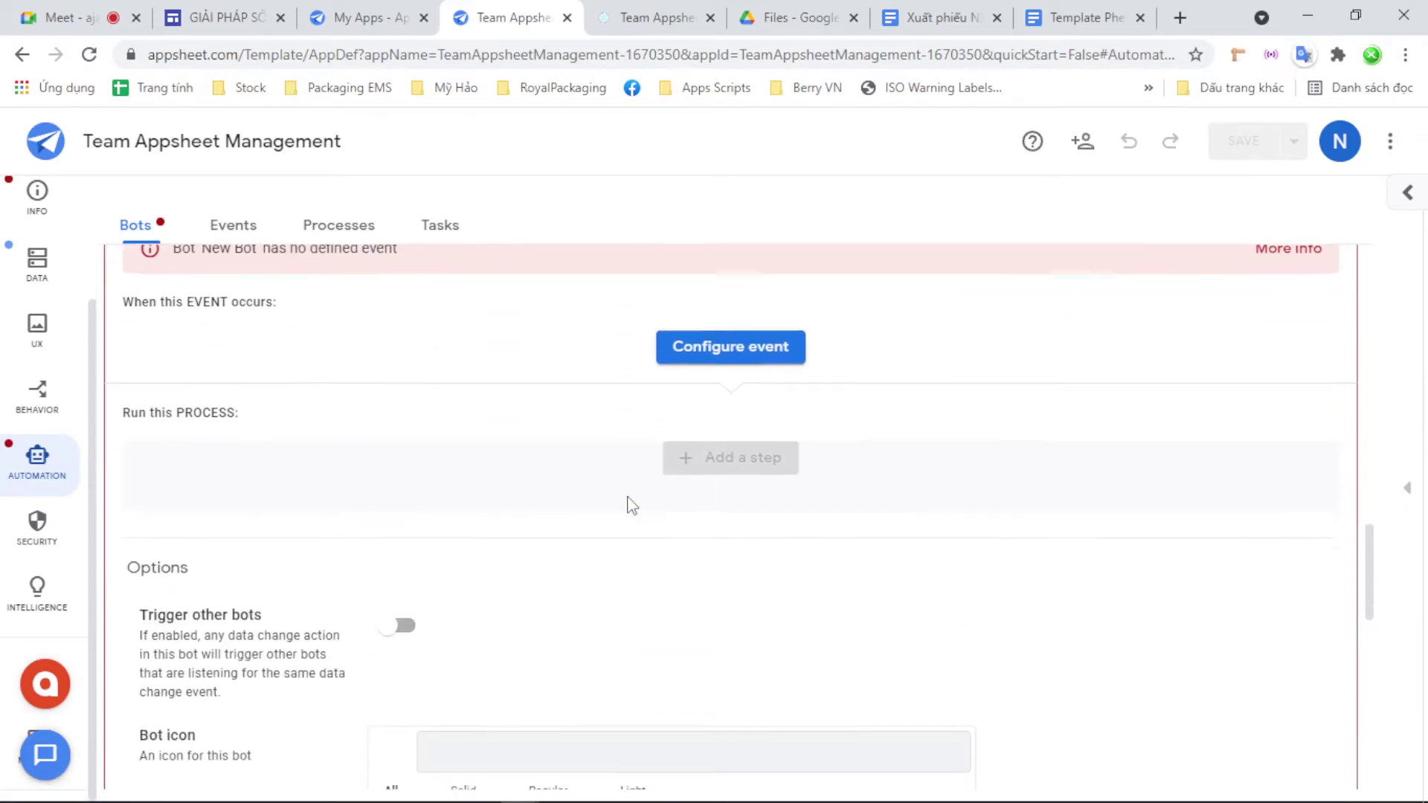
scroll(631, 506, up, 4)
scroll(631, 506, down, 6)
scroll(630, 506, up, 7)
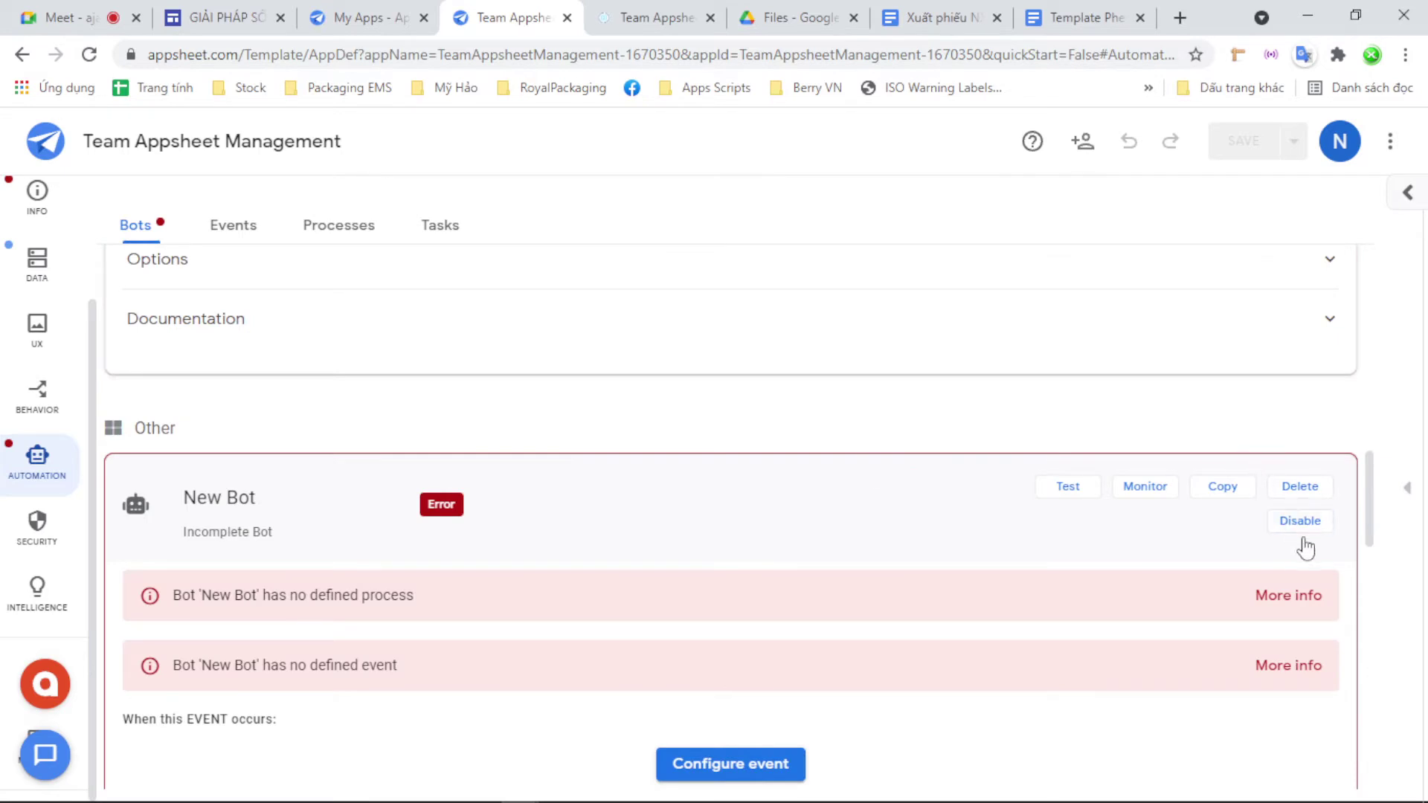
click(1301, 485)
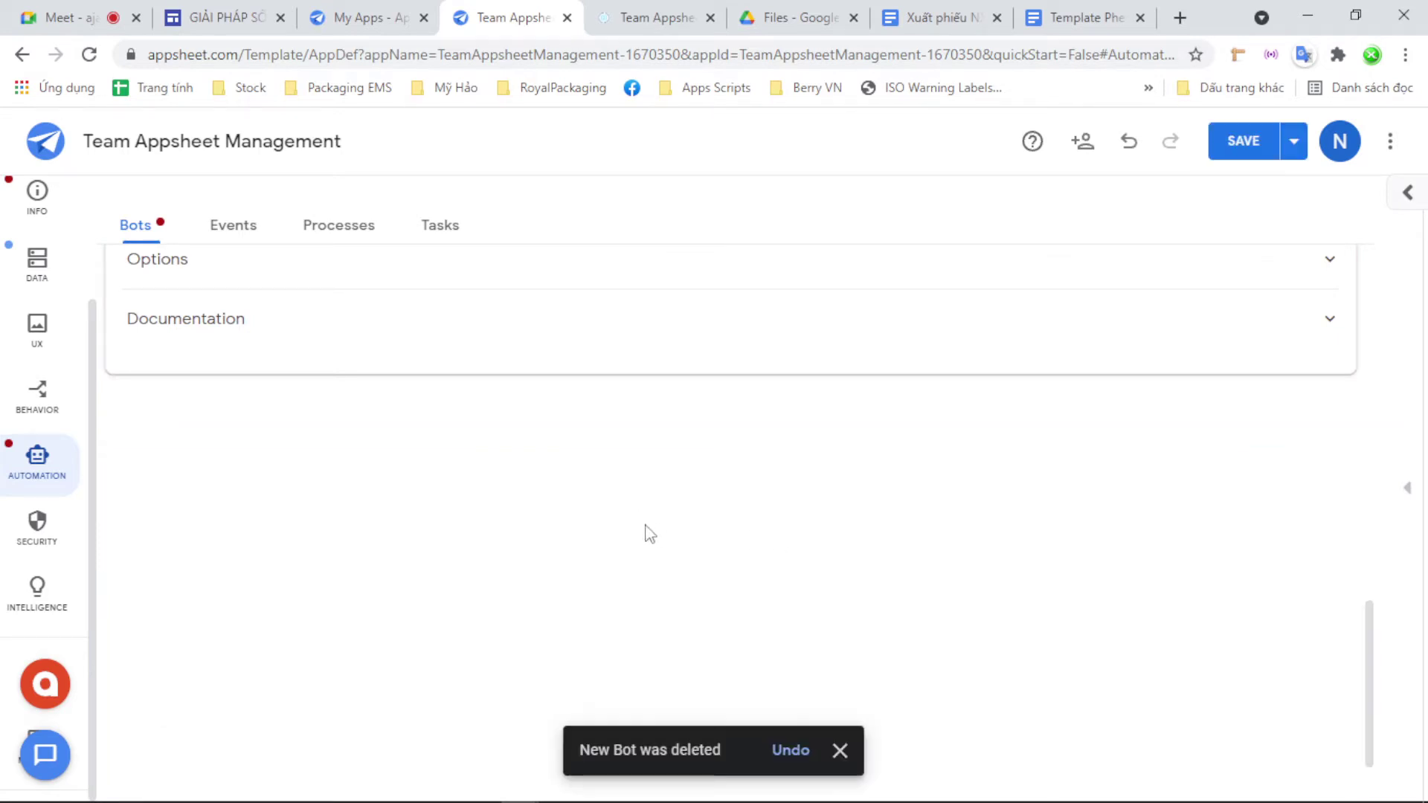
scroll(543, 501, up, 5)
scroll(542, 502, up, 5)
scroll(543, 501, up, 5)
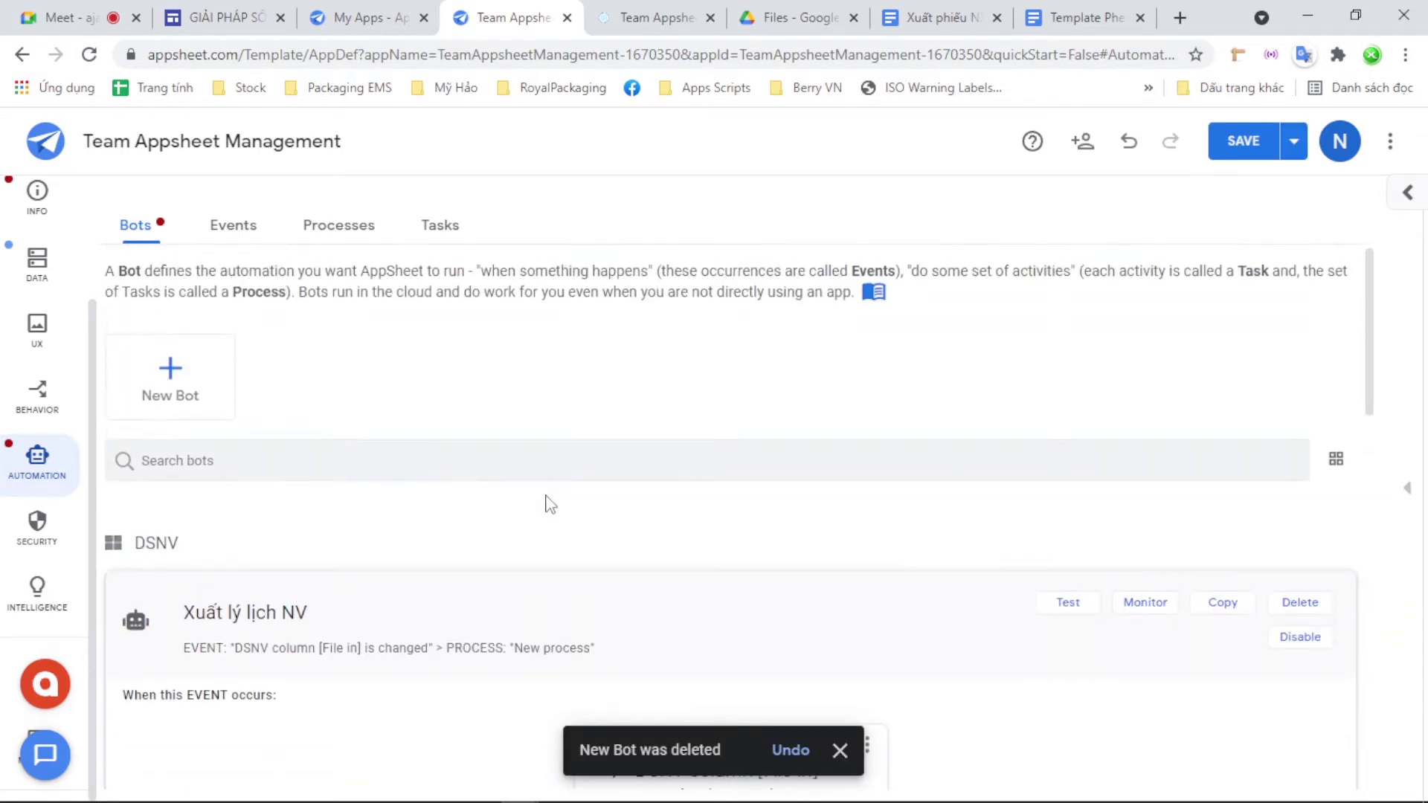
Create another custom bot without a name or suggestion.
click(199, 378)
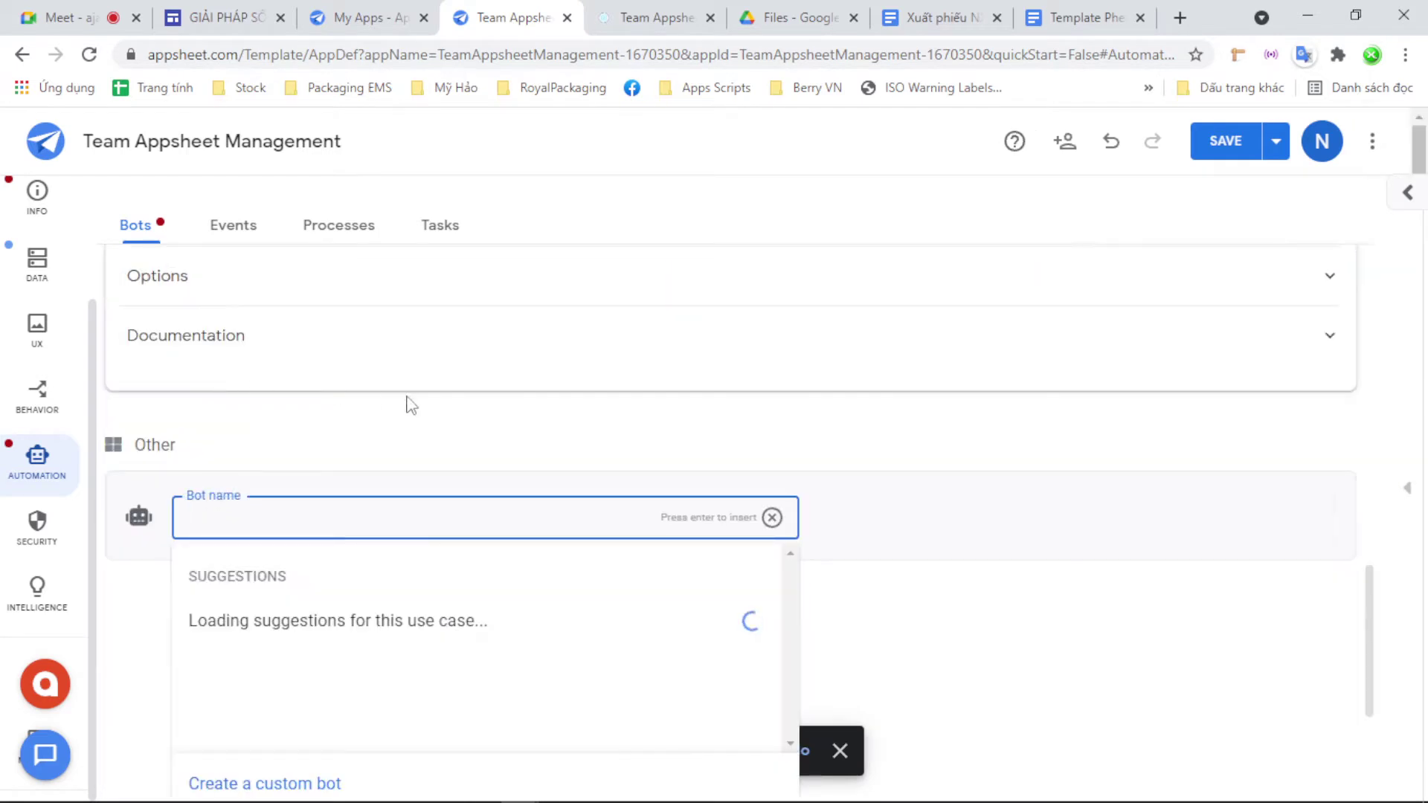
text(file)
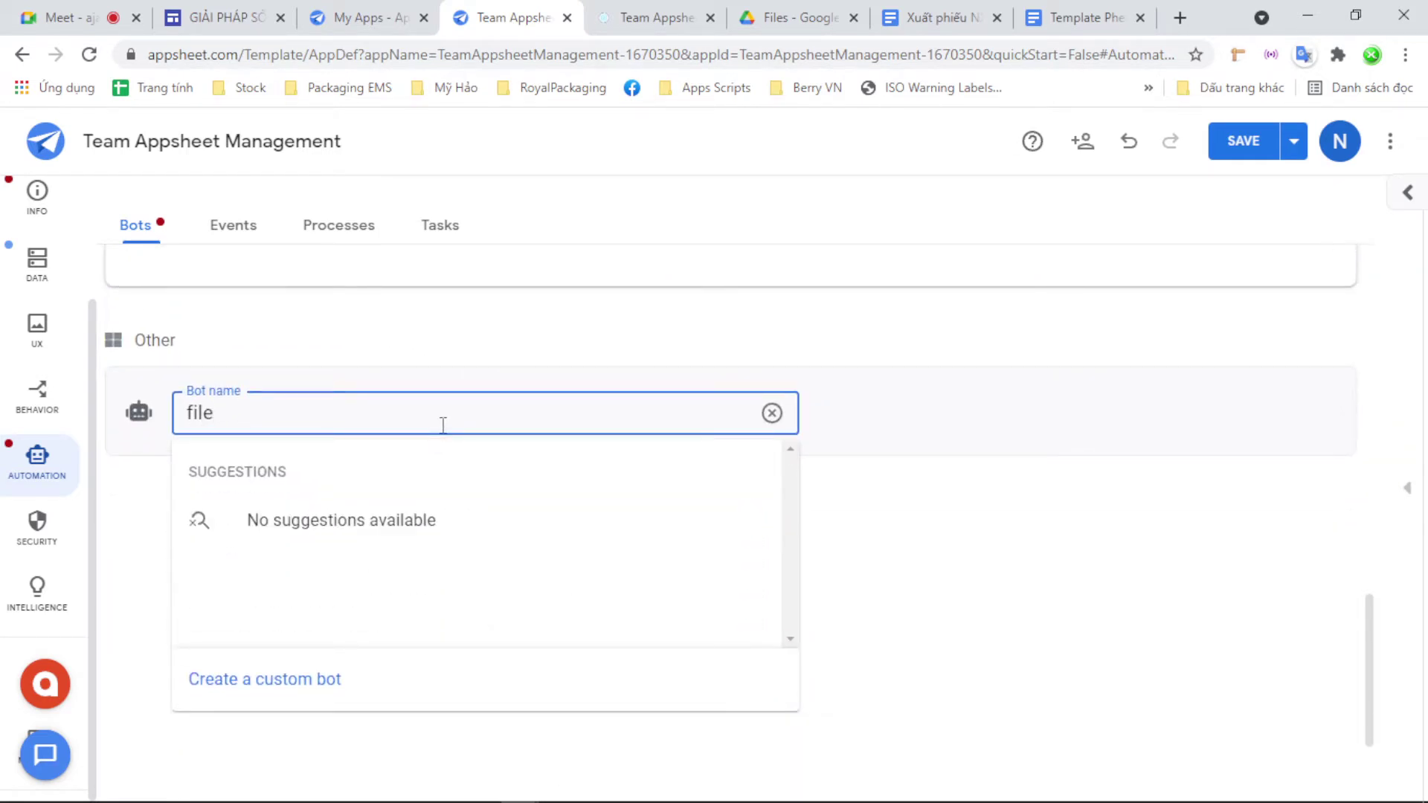
key(ctrl+a)
key(BackSpace)
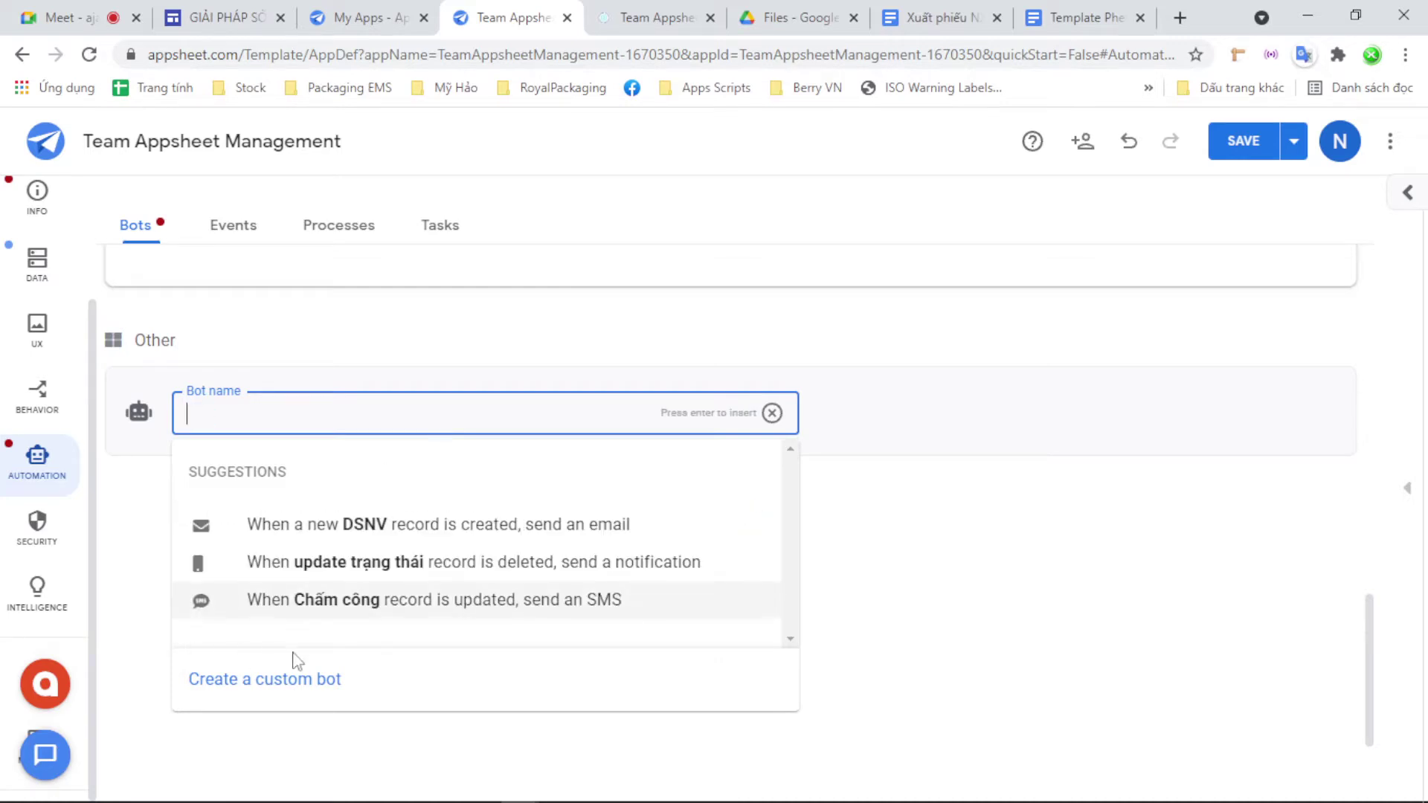
click(311, 683)
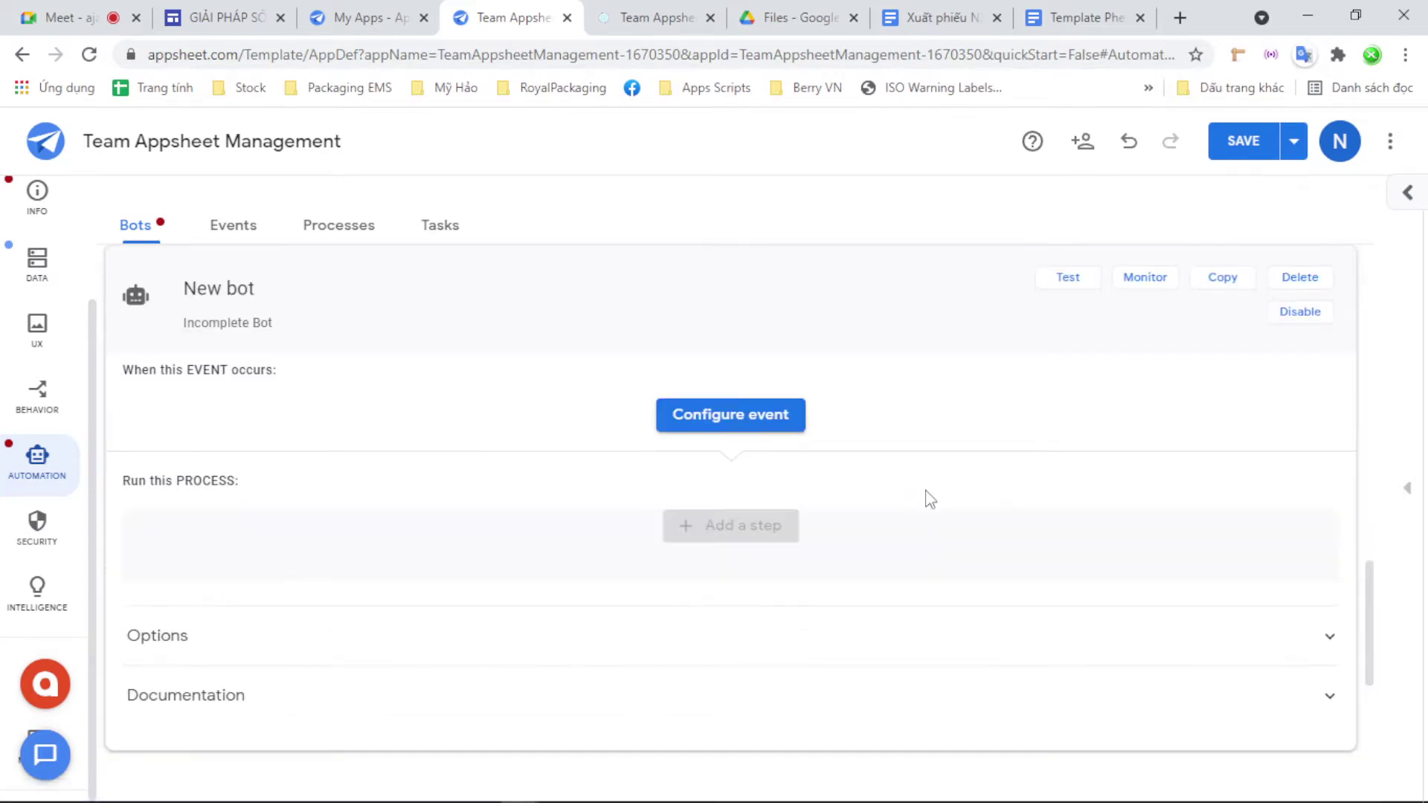
Search the bot's event names for 'file', then clear the search without choosing an event.
click(756, 428)
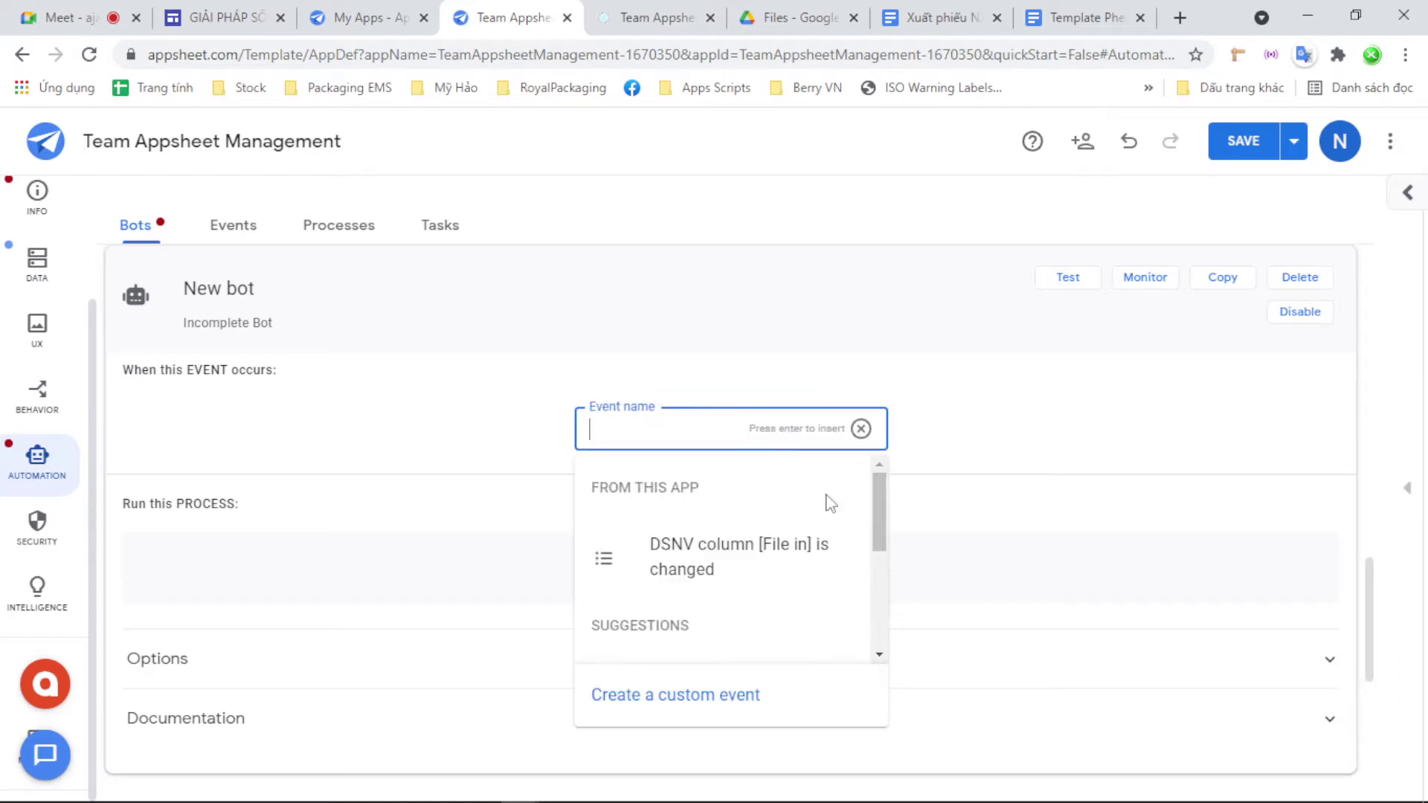
scroll(840, 510, down, 2)
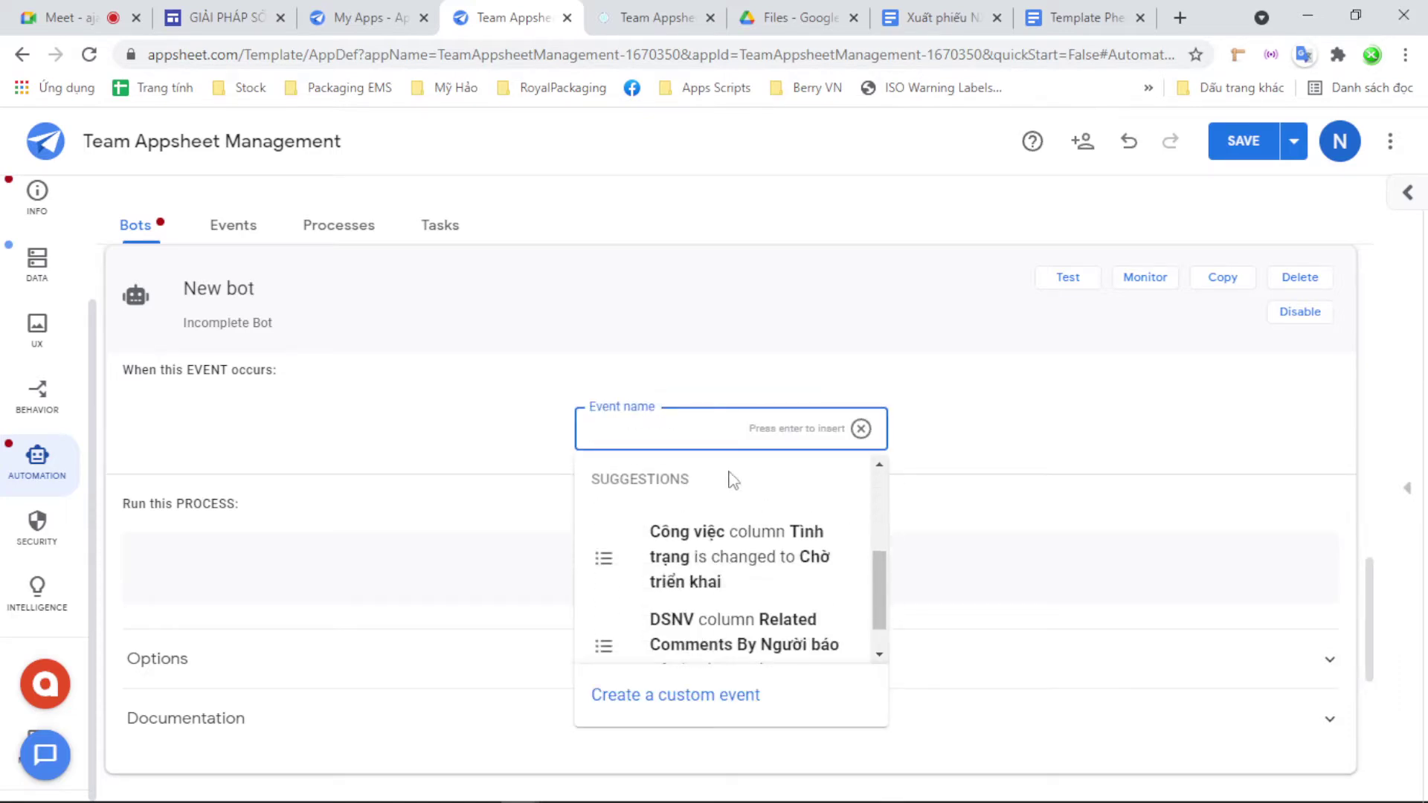
text(file)
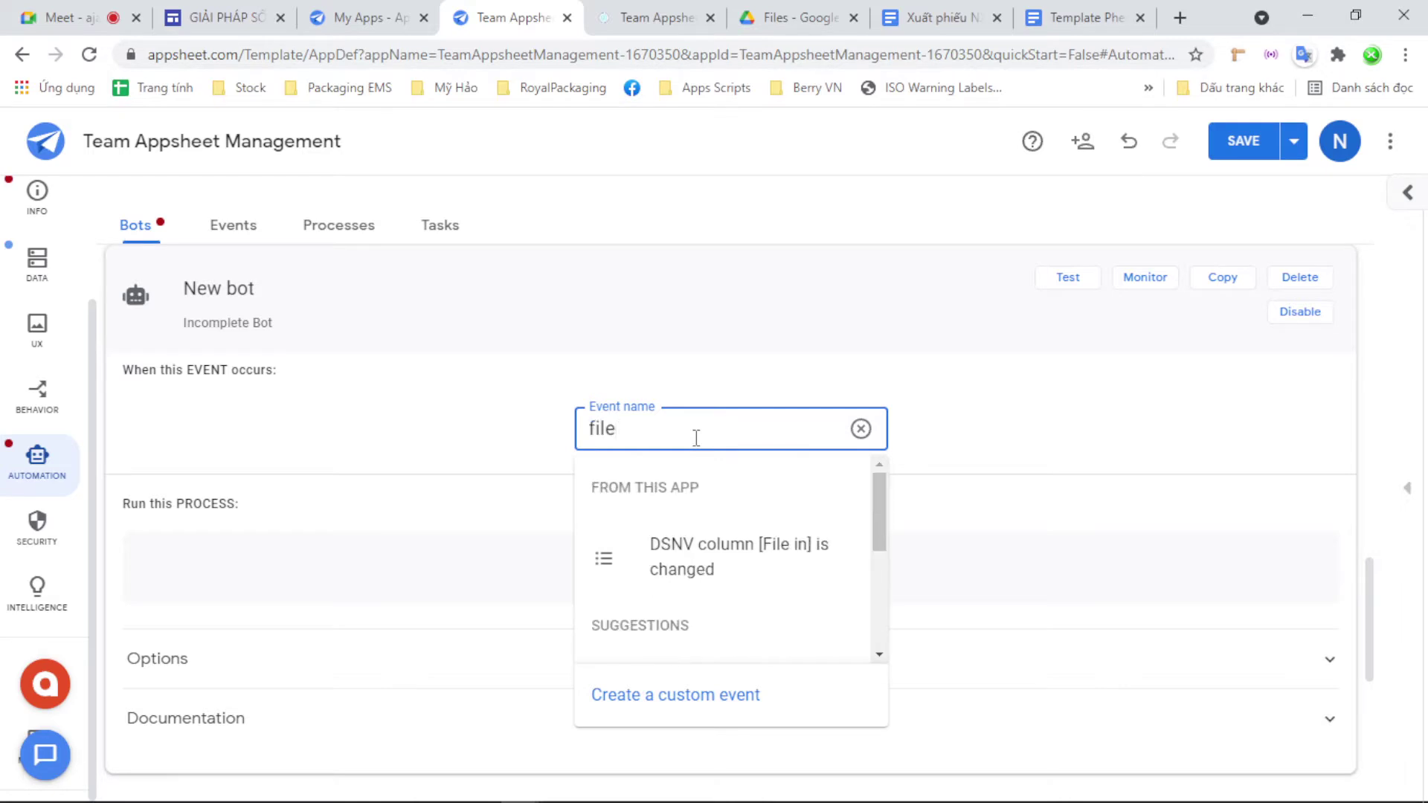
scroll(781, 590, down, 1)
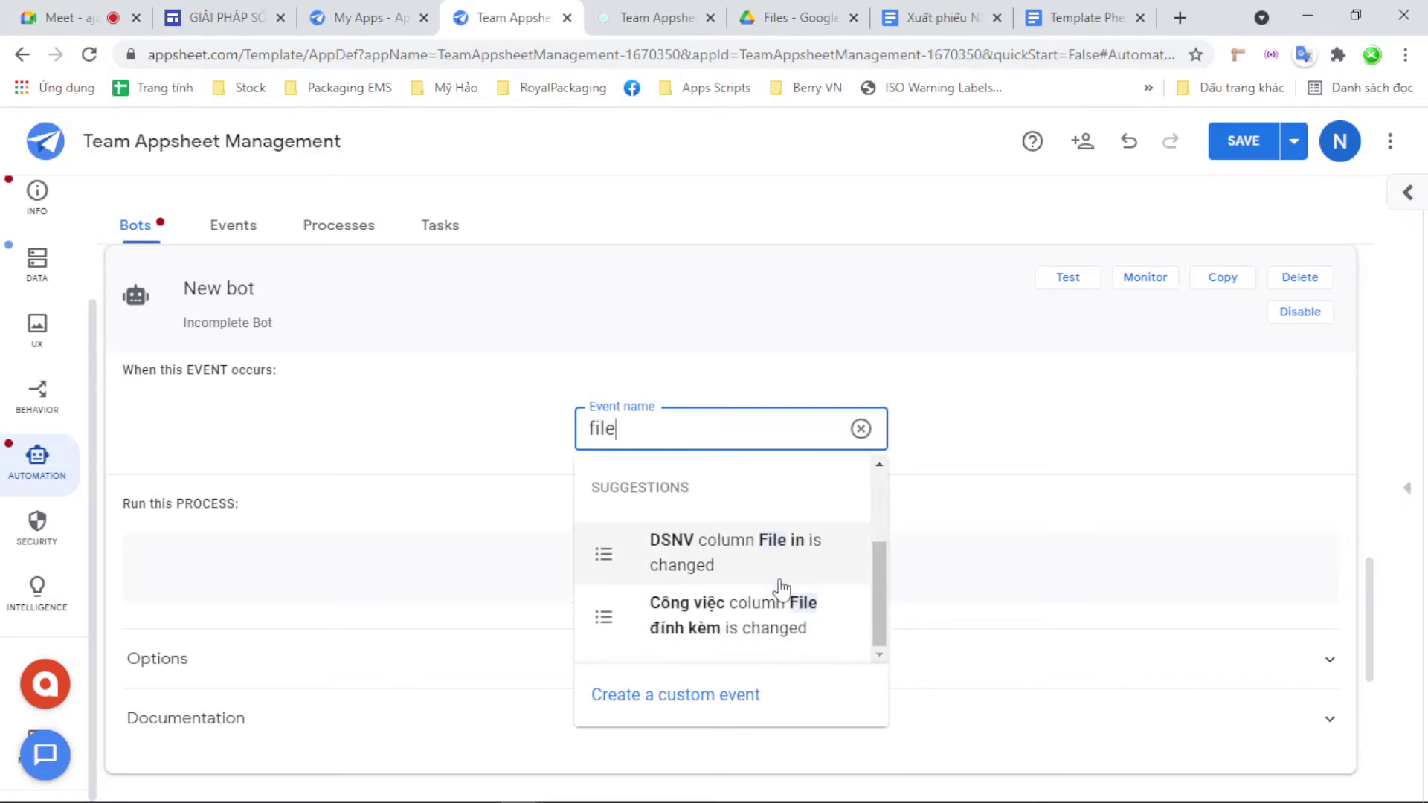
scroll(768, 627, up, 1)
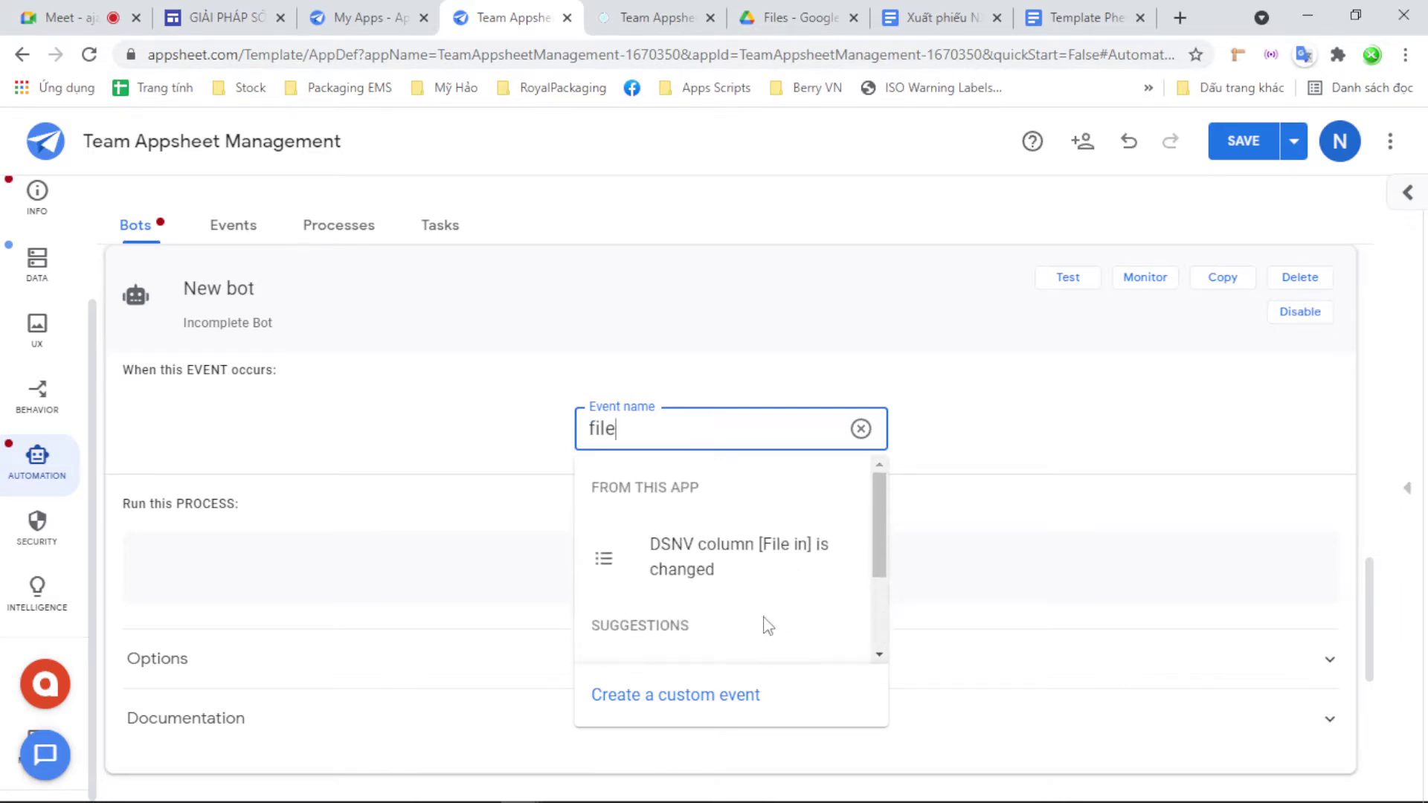
scroll(768, 632, down, 1)
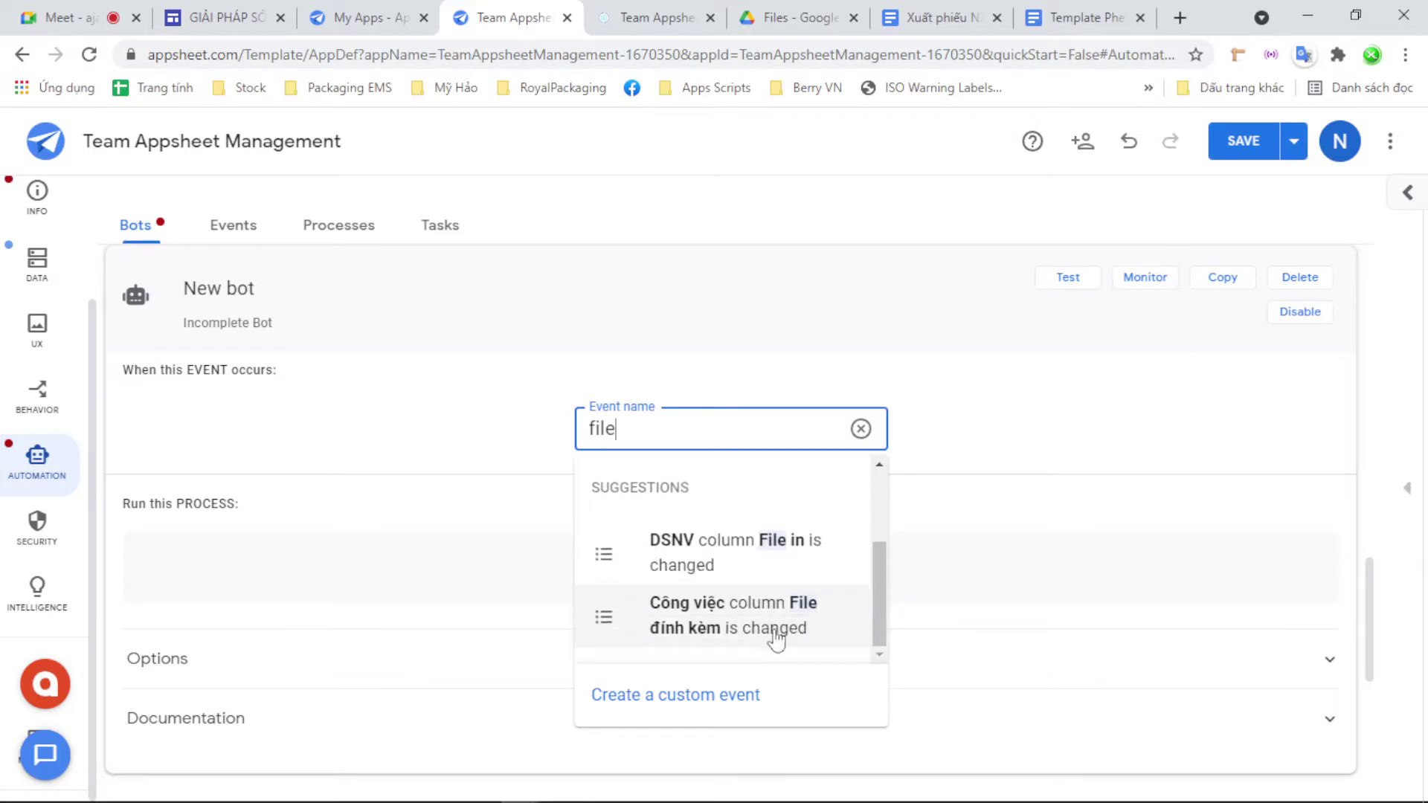
click(860, 429)
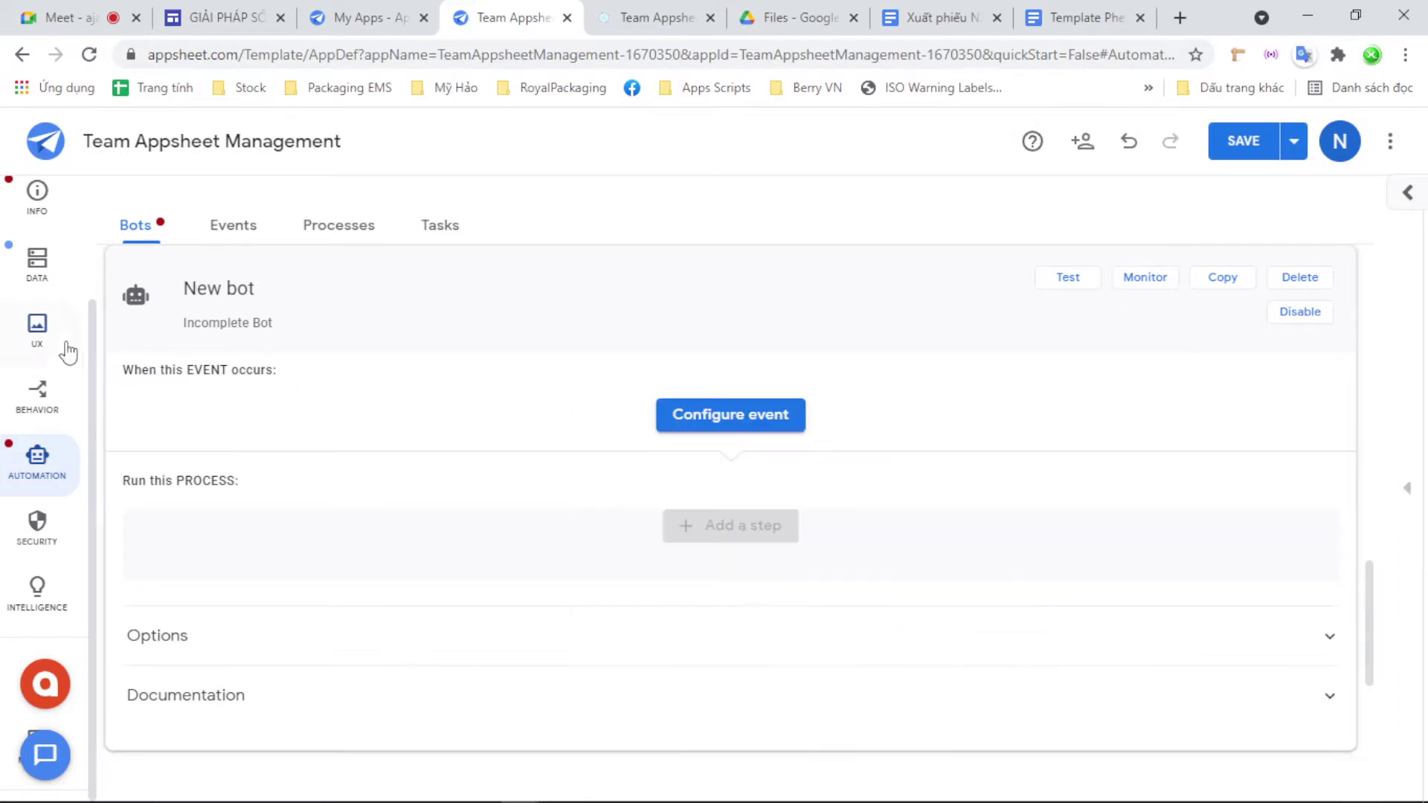
Open the Data tables and view the PO table's columns.
click(43, 280)
scroll(417, 413, down, 2)
scroll(448, 430, down, 2)
scroll(449, 432, down, 3)
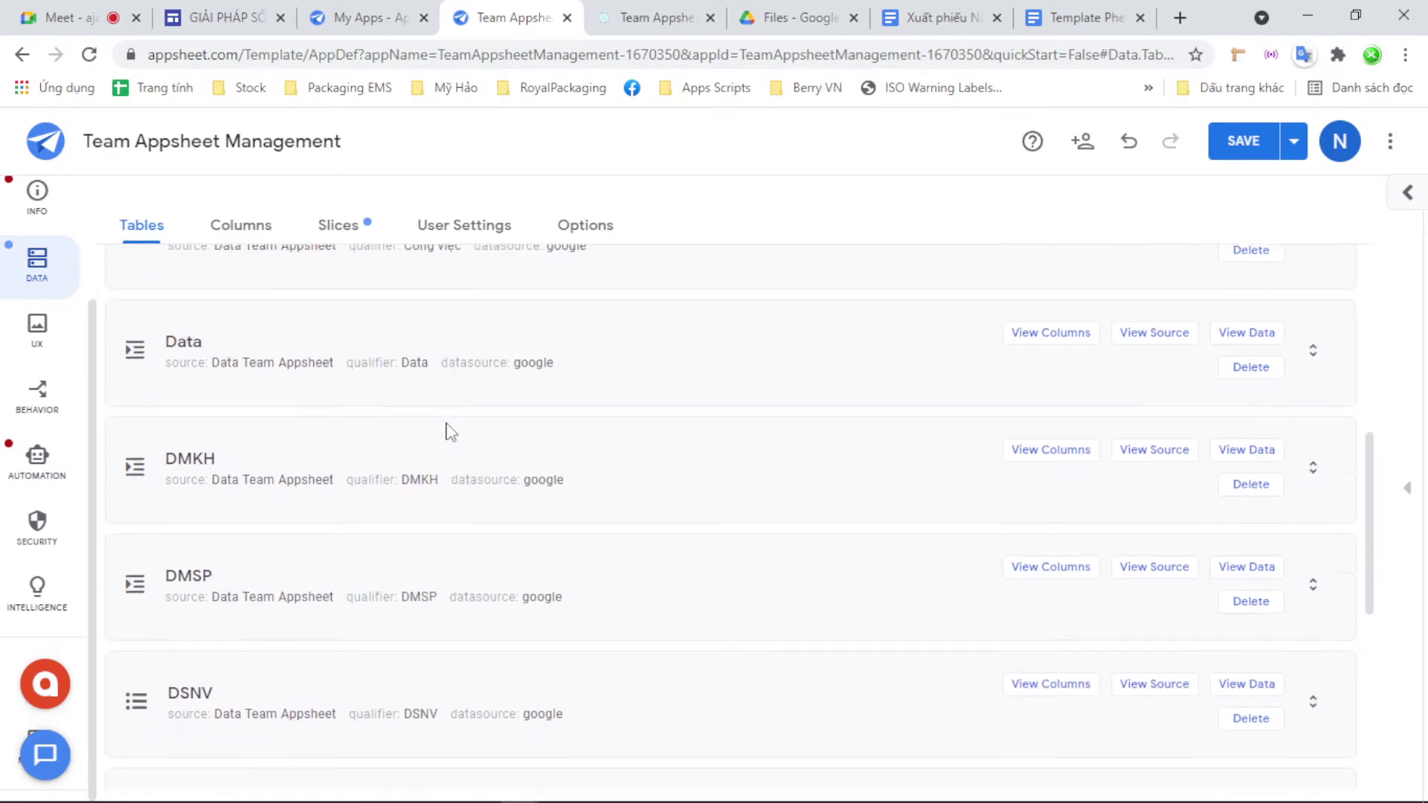
scroll(446, 430, down, 5)
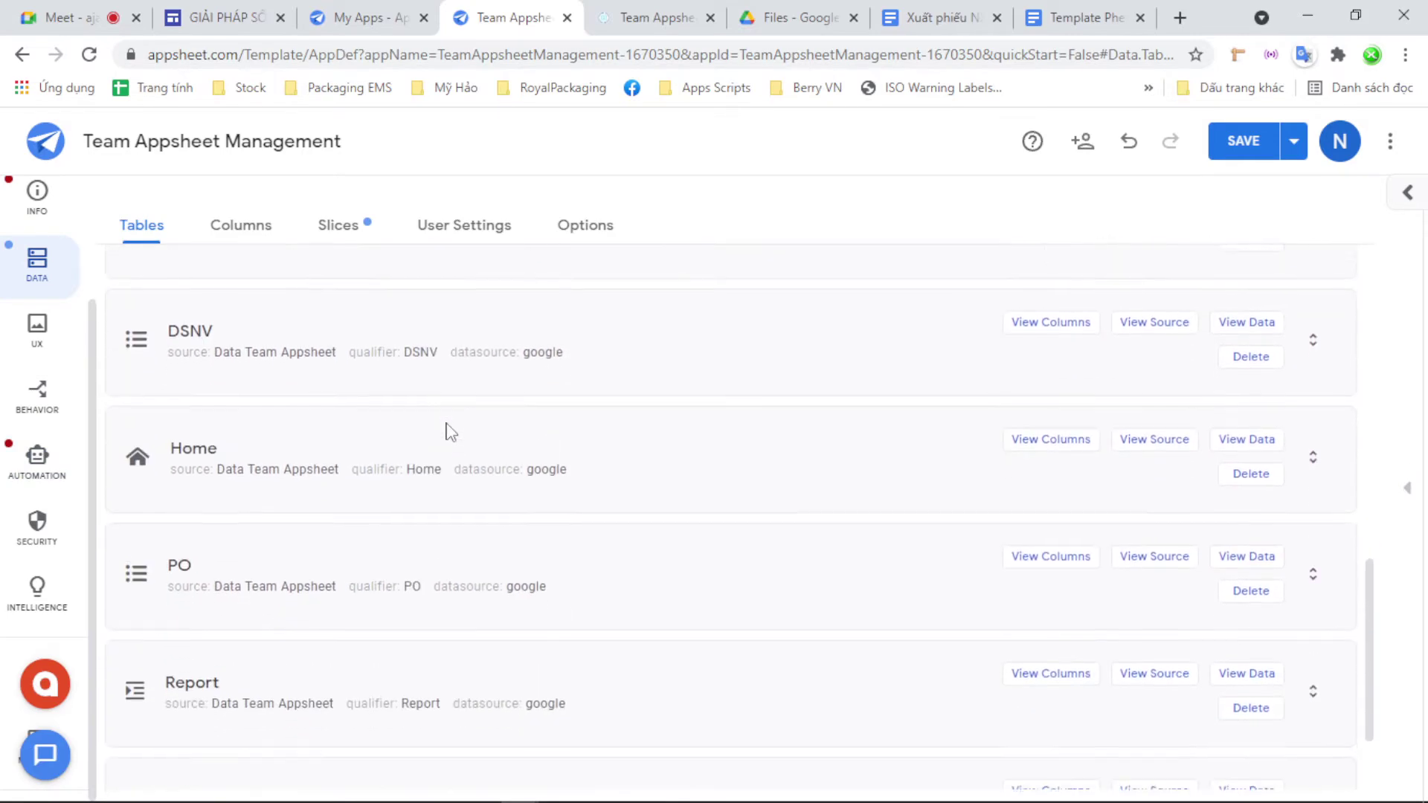
click(1039, 562)
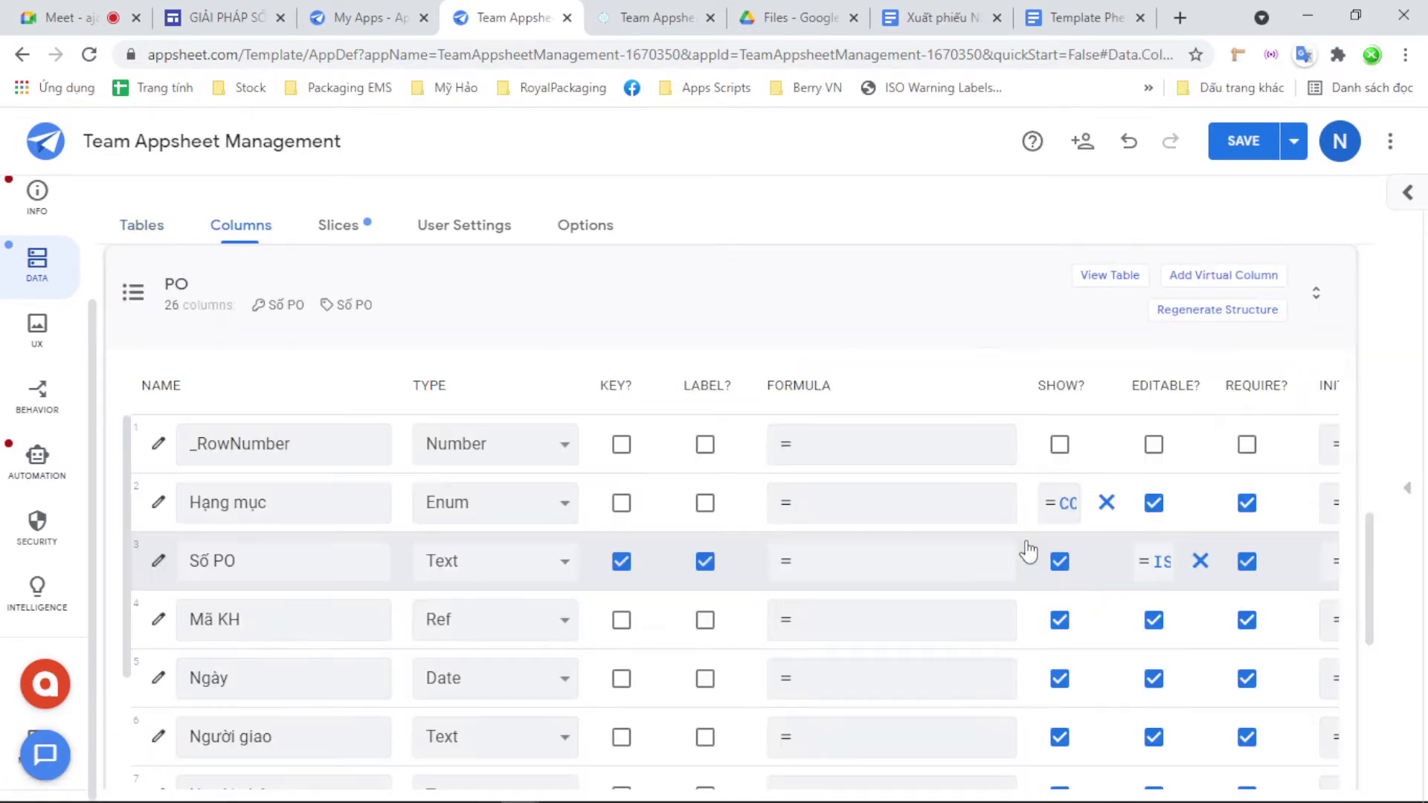
Regenerate the PO table structure, confirm it, and expand PO to list its 26 columns.
click(1224, 320)
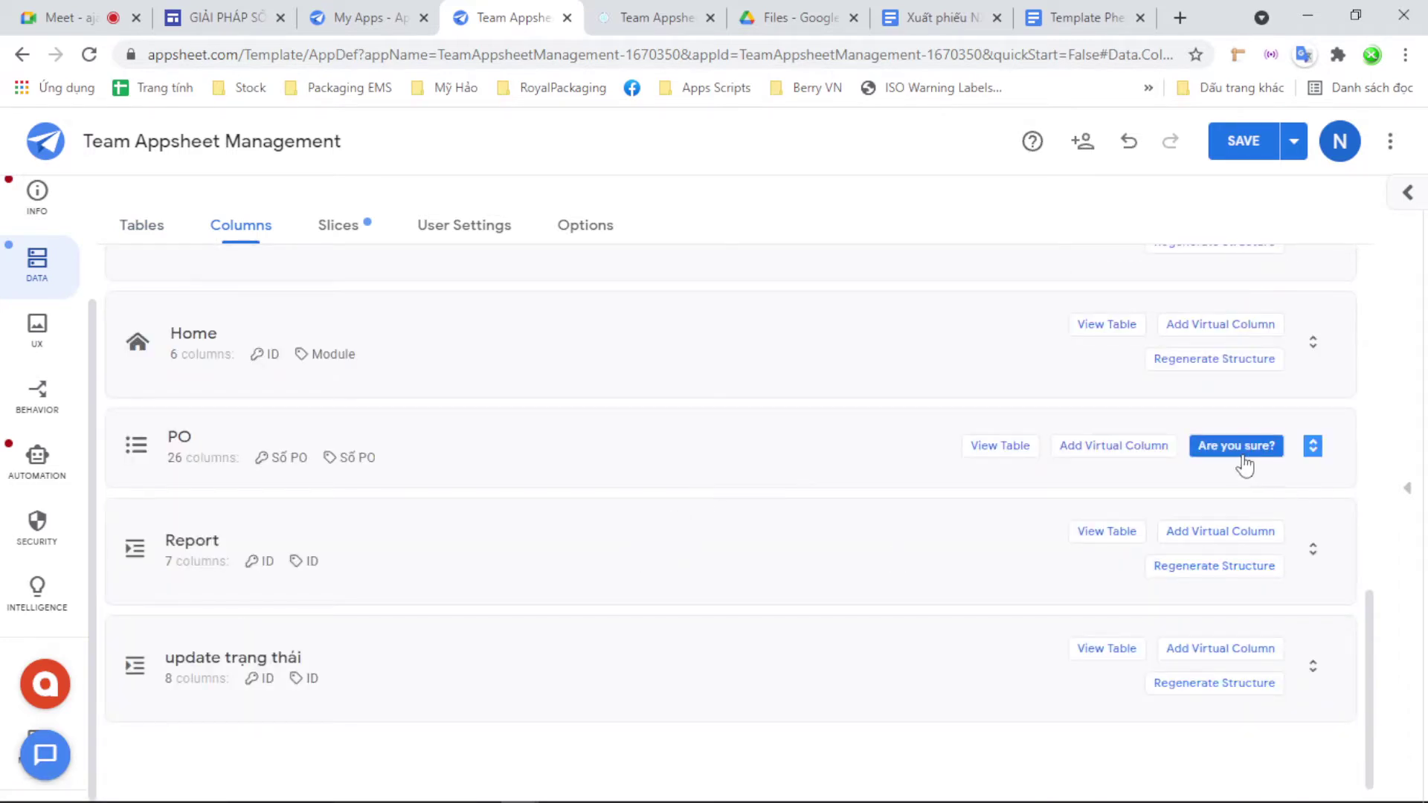
click(1238, 446)
click(1240, 450)
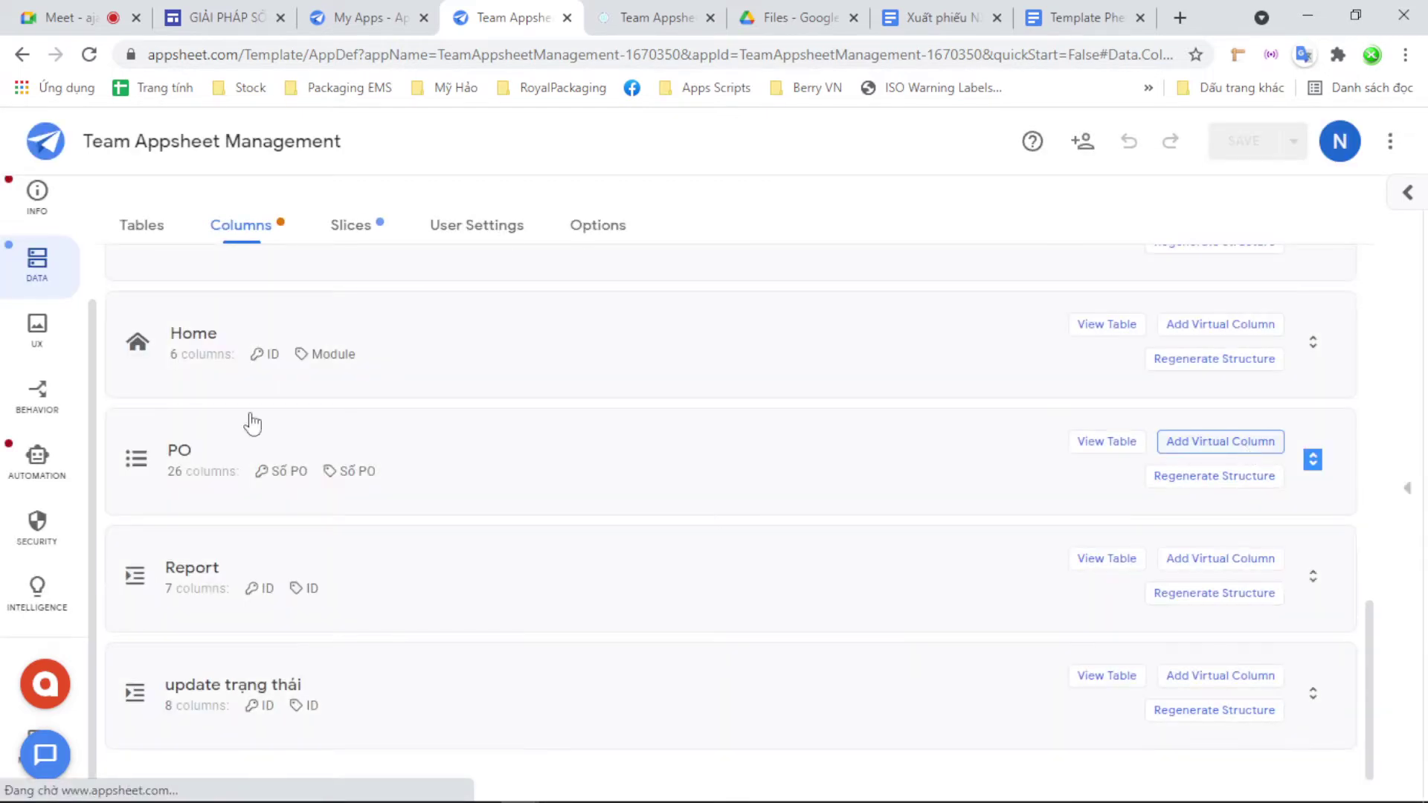
scroll(213, 491, down, 1)
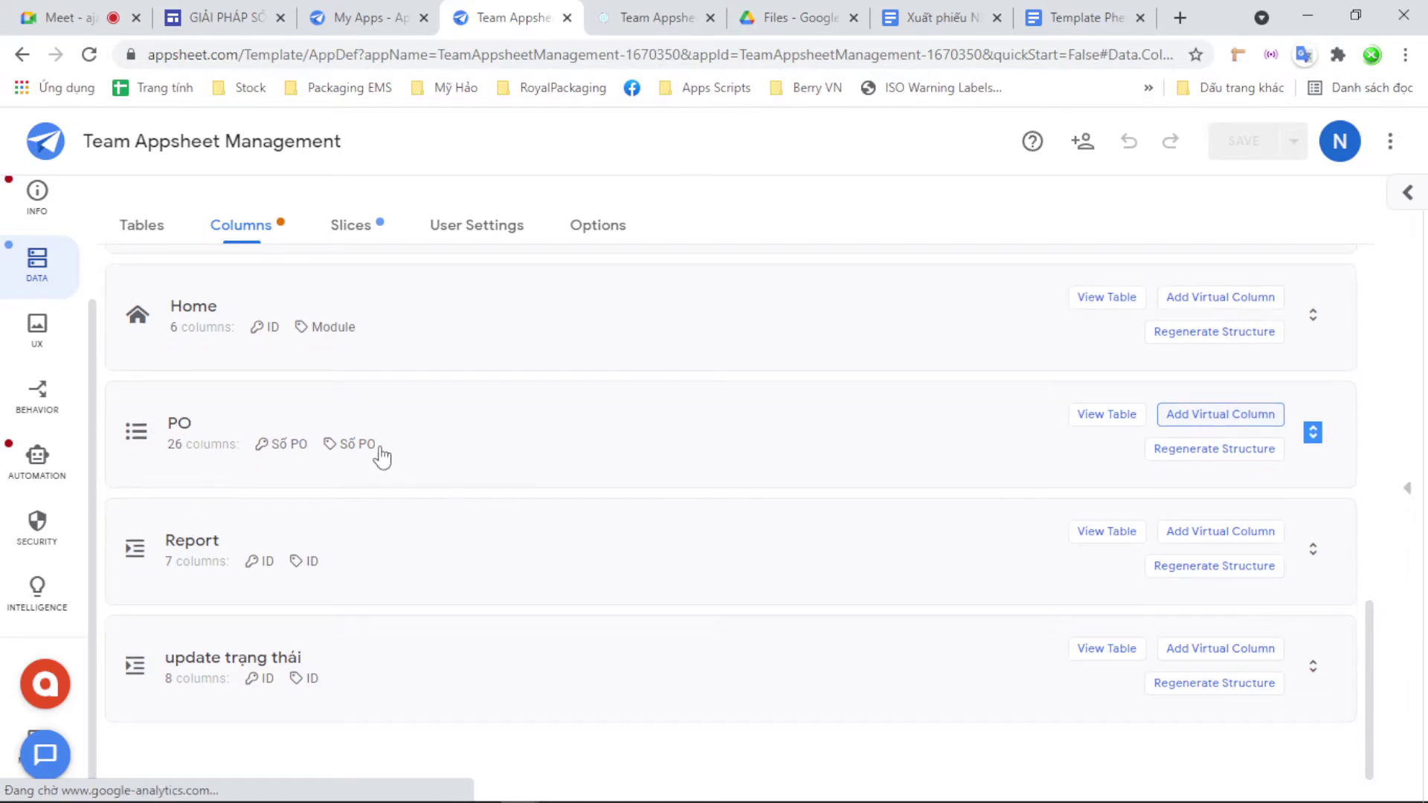
click(381, 456)
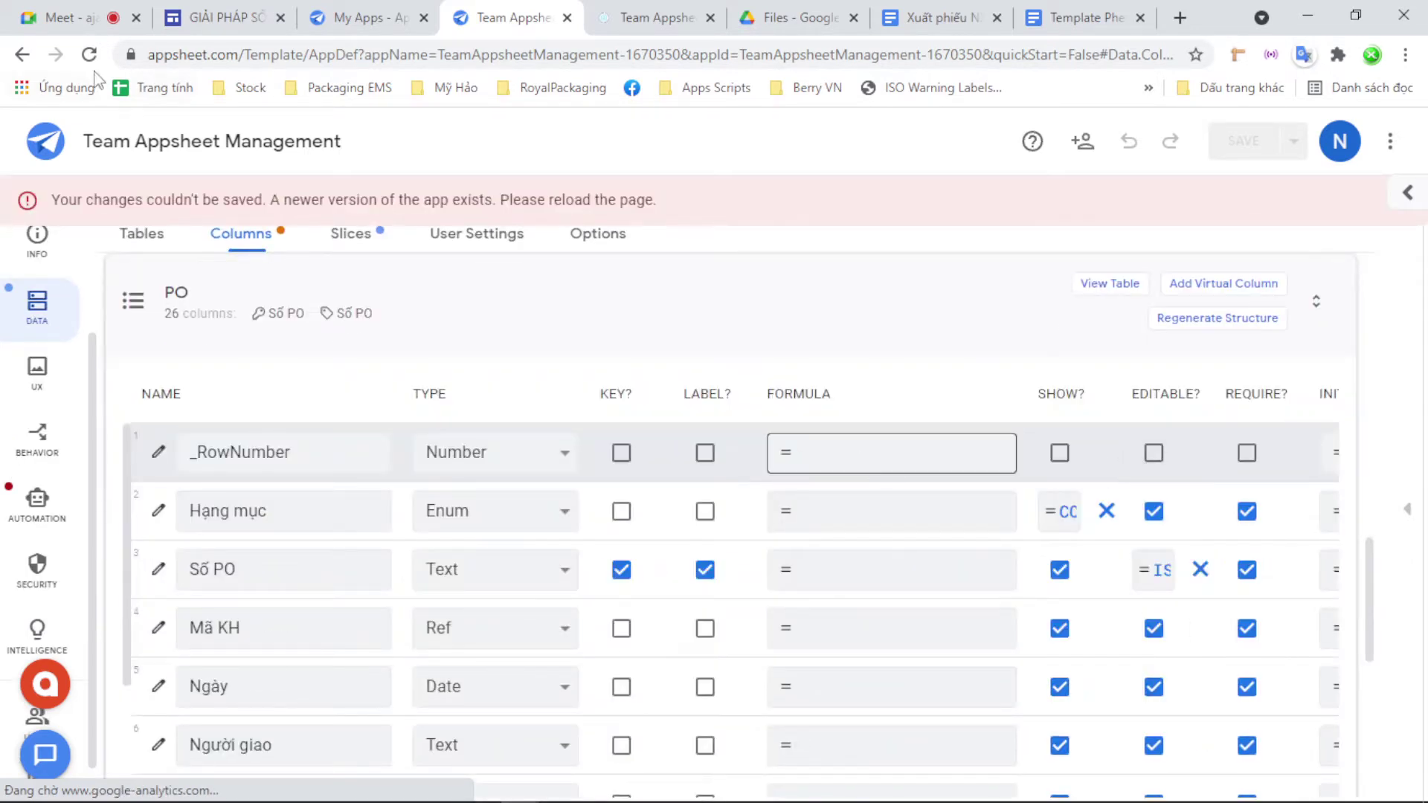
Switch to My Apps, return to the app editor, and reload it.
click(402, 19)
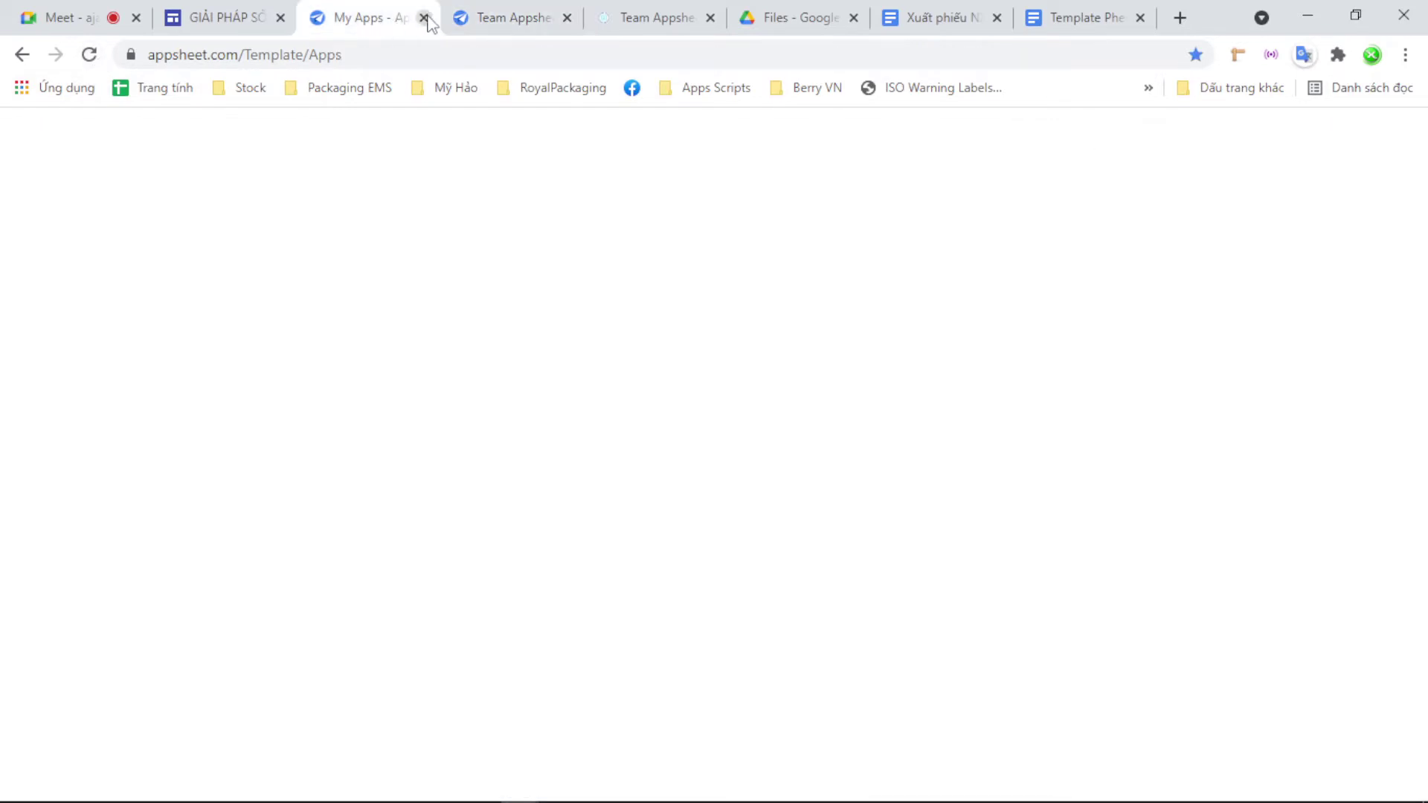
click(521, 17)
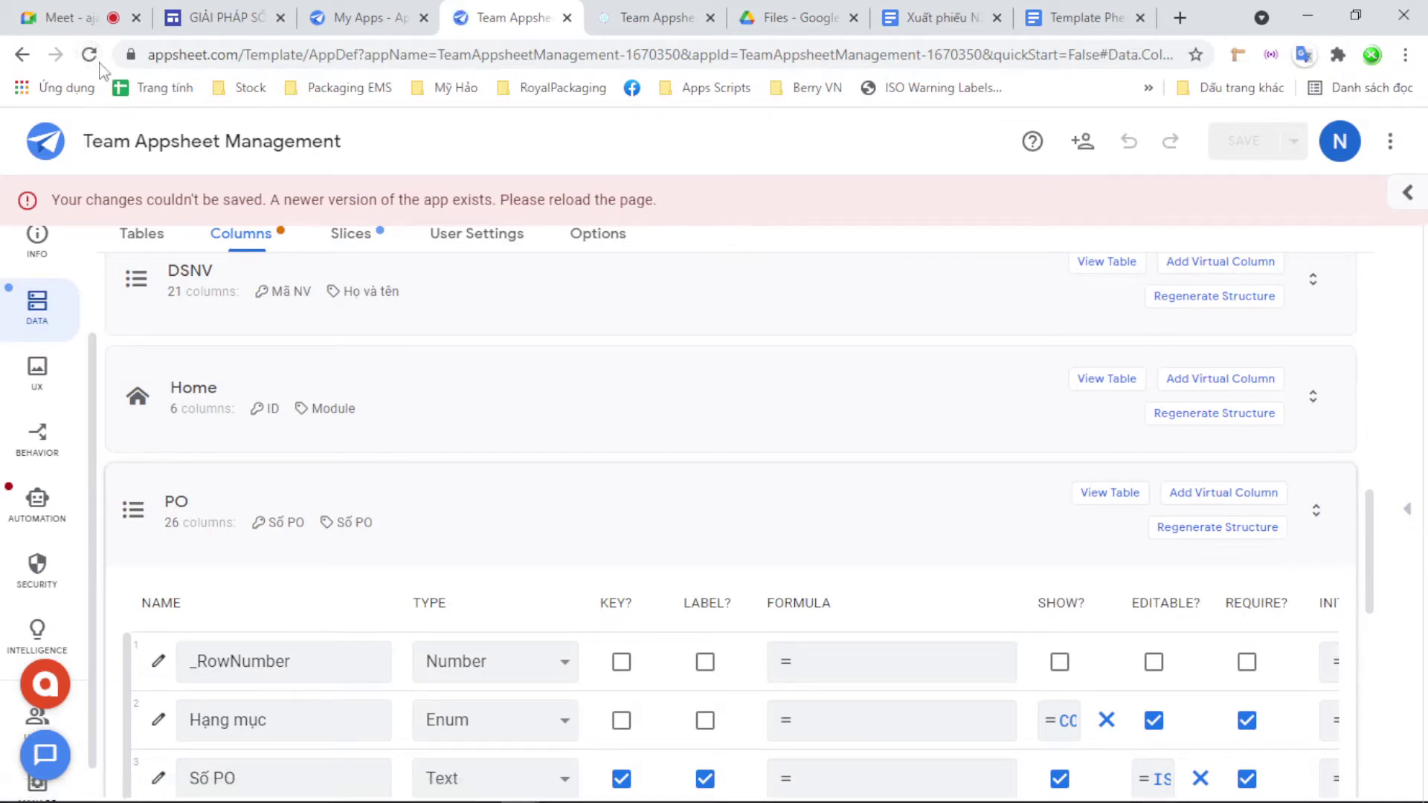
click(87, 55)
Close the stale editor, reopen Team Appsheet Management from My Apps, and close an extra tab.
click(567, 18)
click(171, 311)
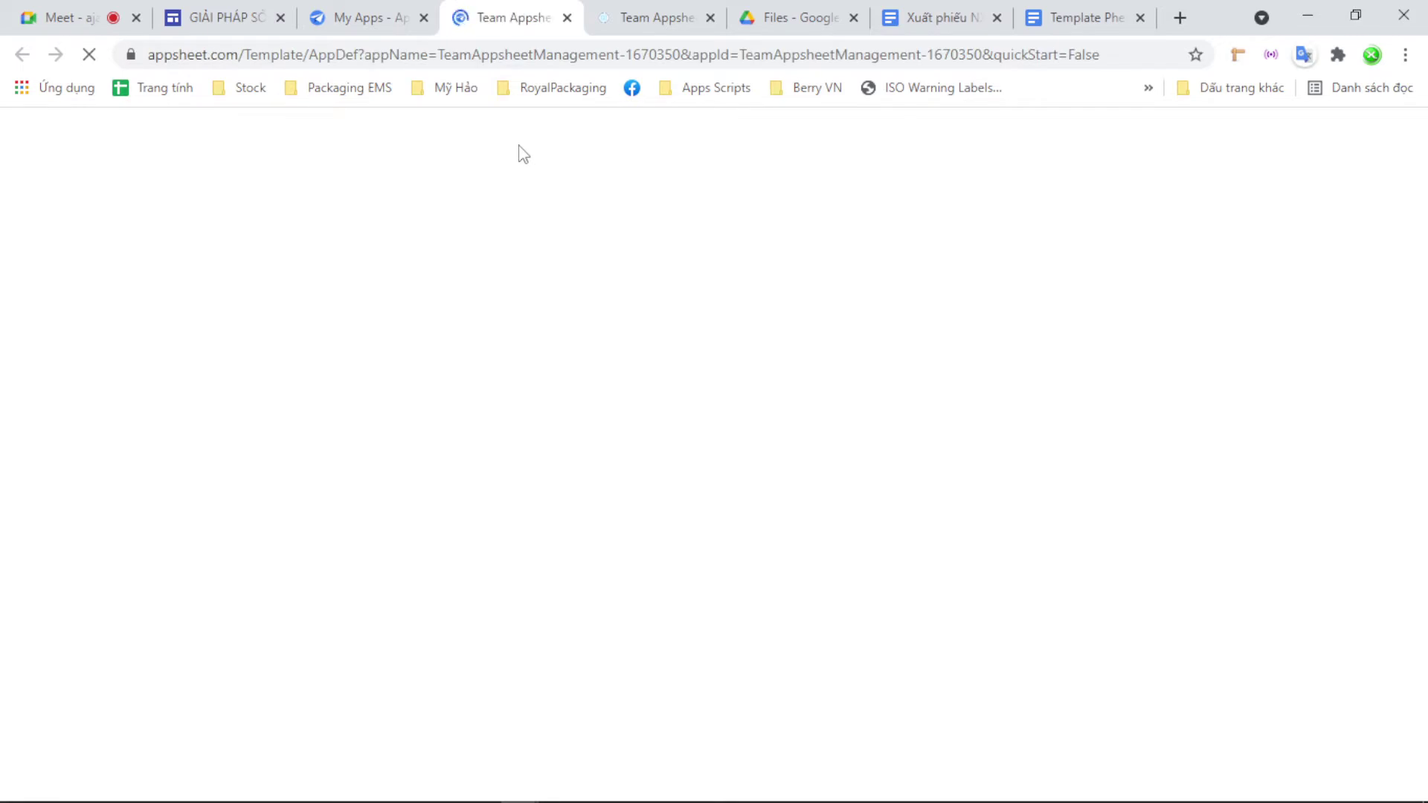
click(652, 15)
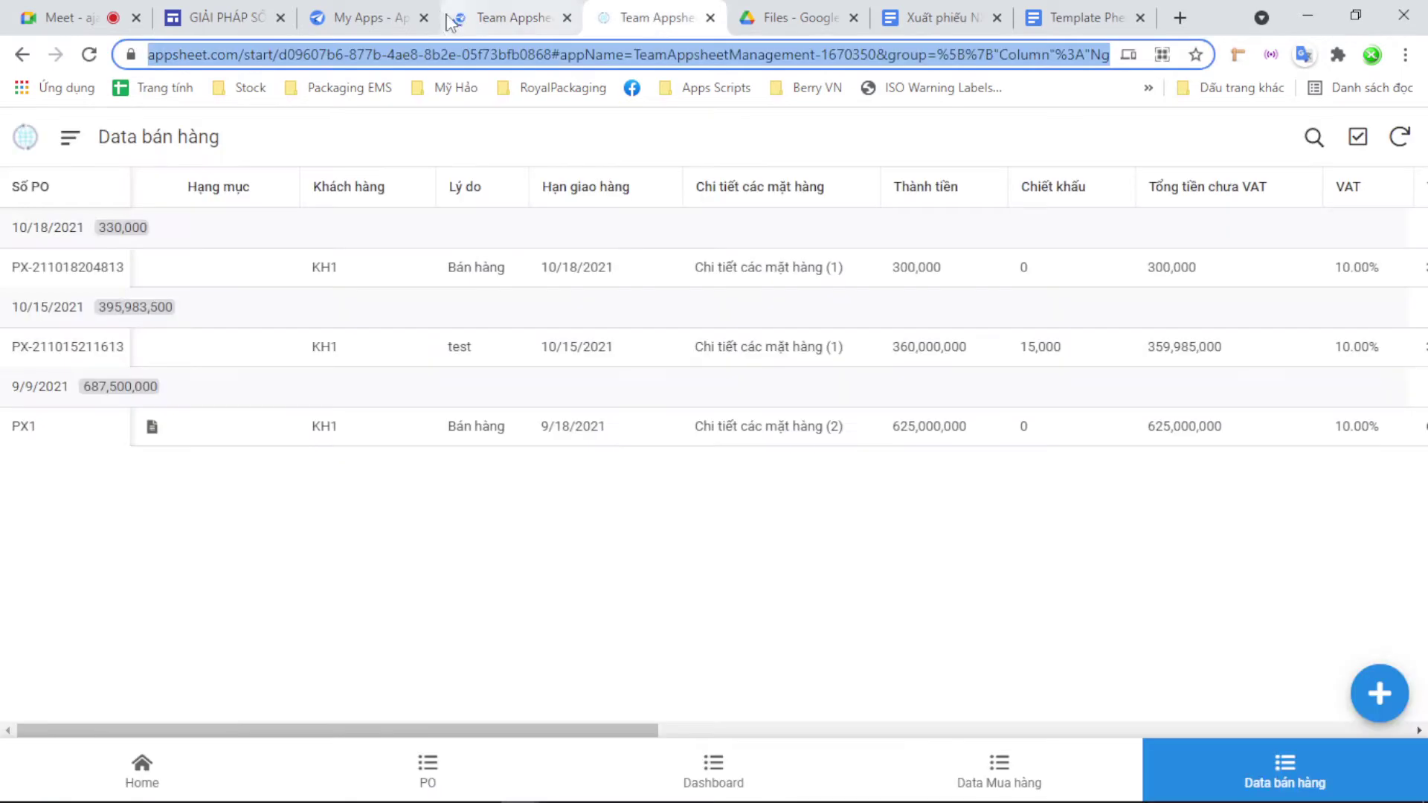
click(280, 17)
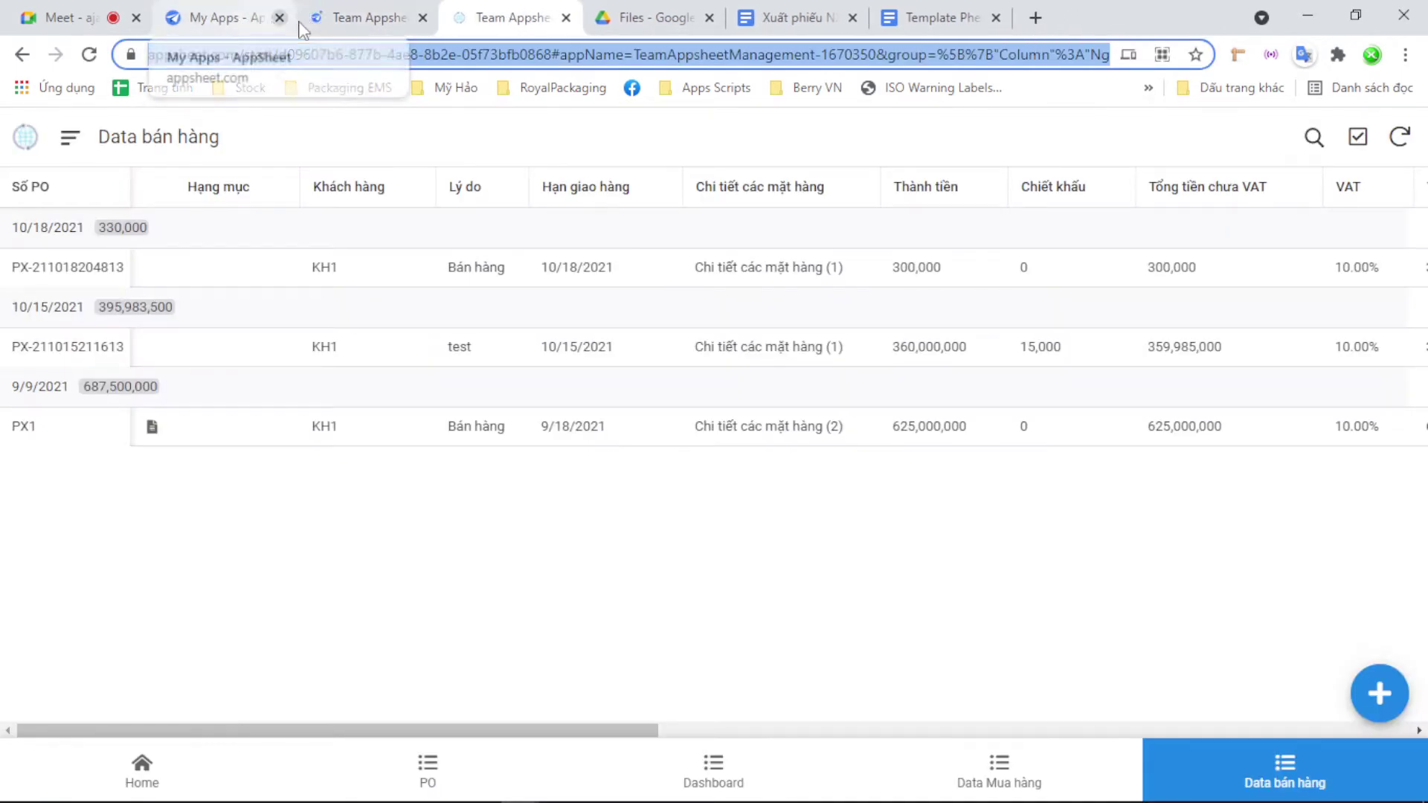
click(360, 20)
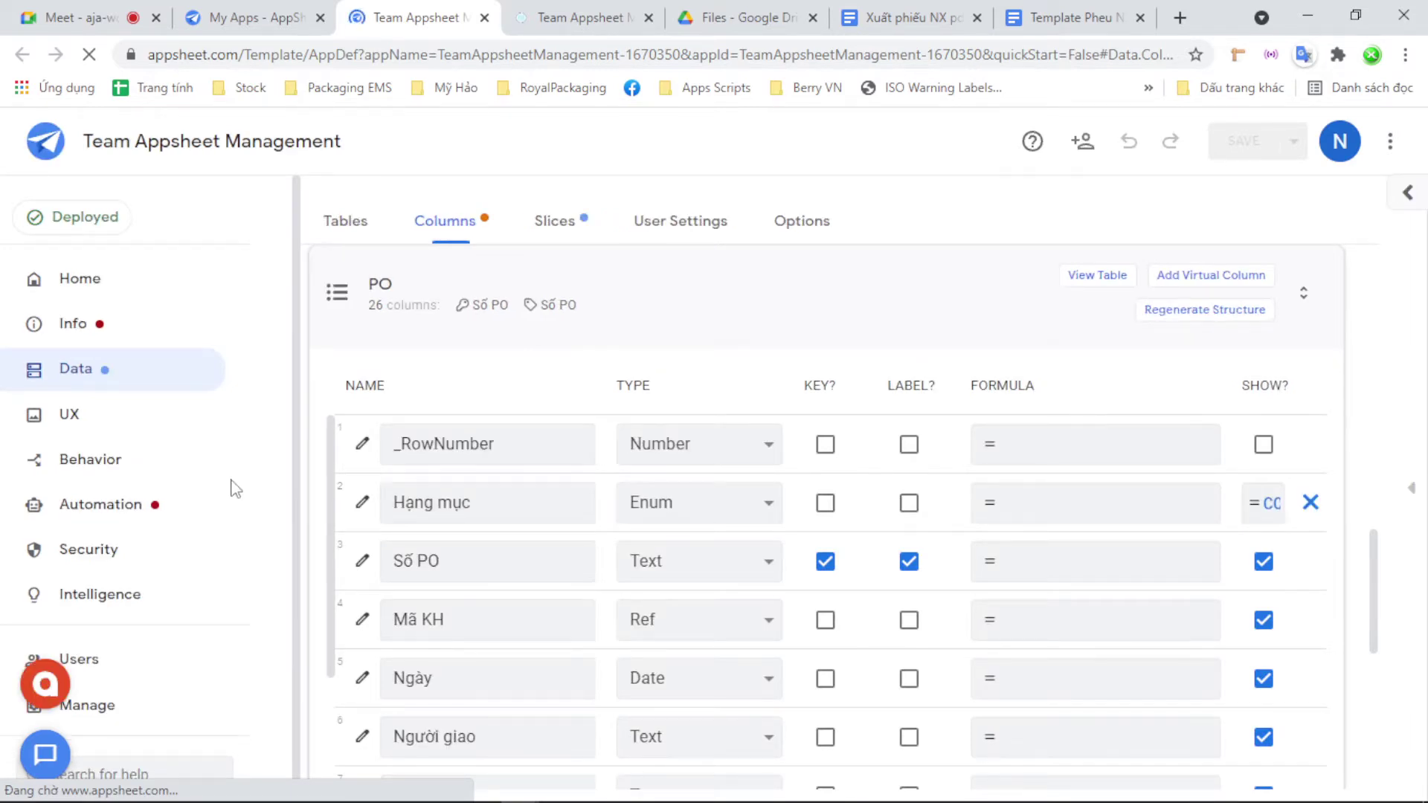
Select the File in column name among PO's columns, then go to the Automation bots list.
scroll(669, 483, down, 1)
scroll(663, 527, down, 1)
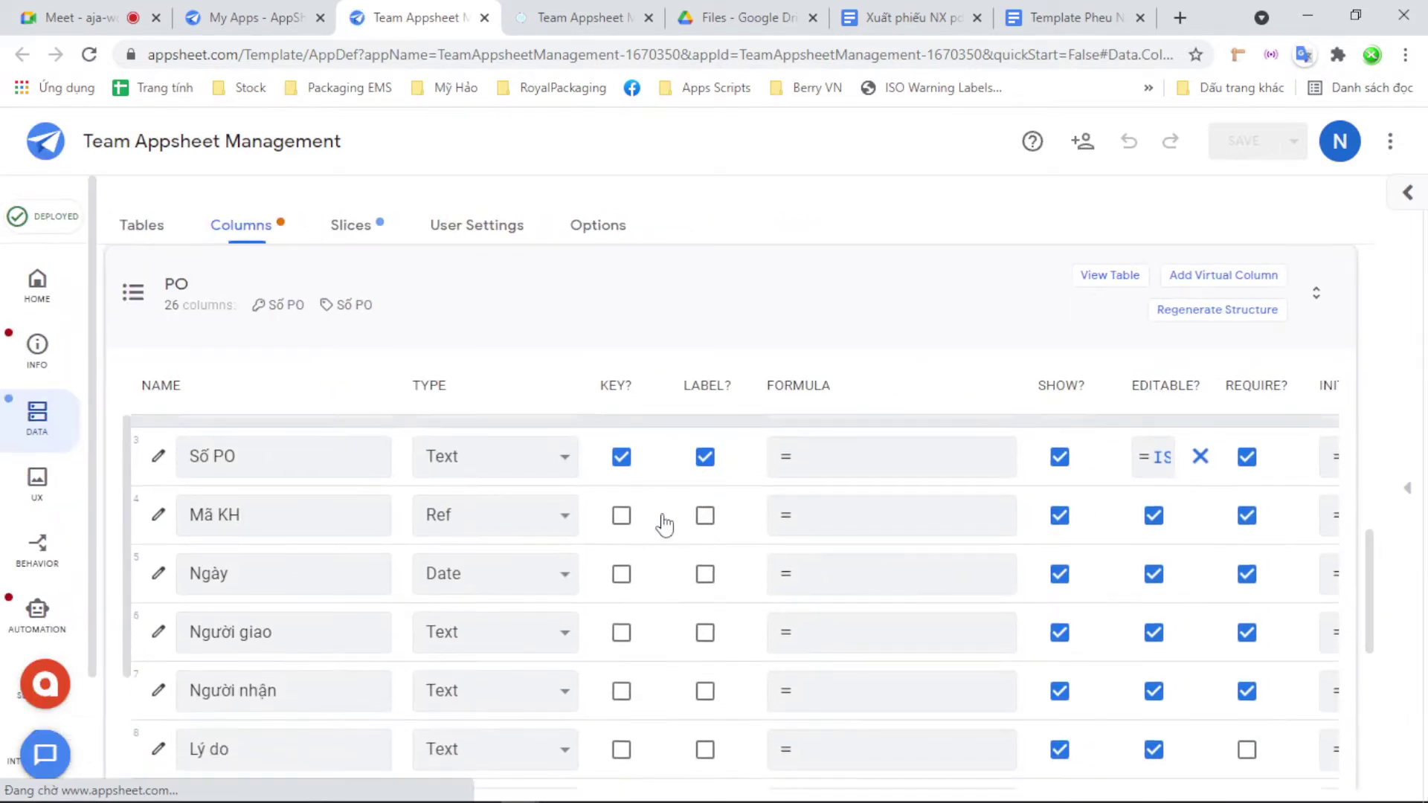
scroll(535, 543, down, 3)
scroll(557, 571, down, 4)
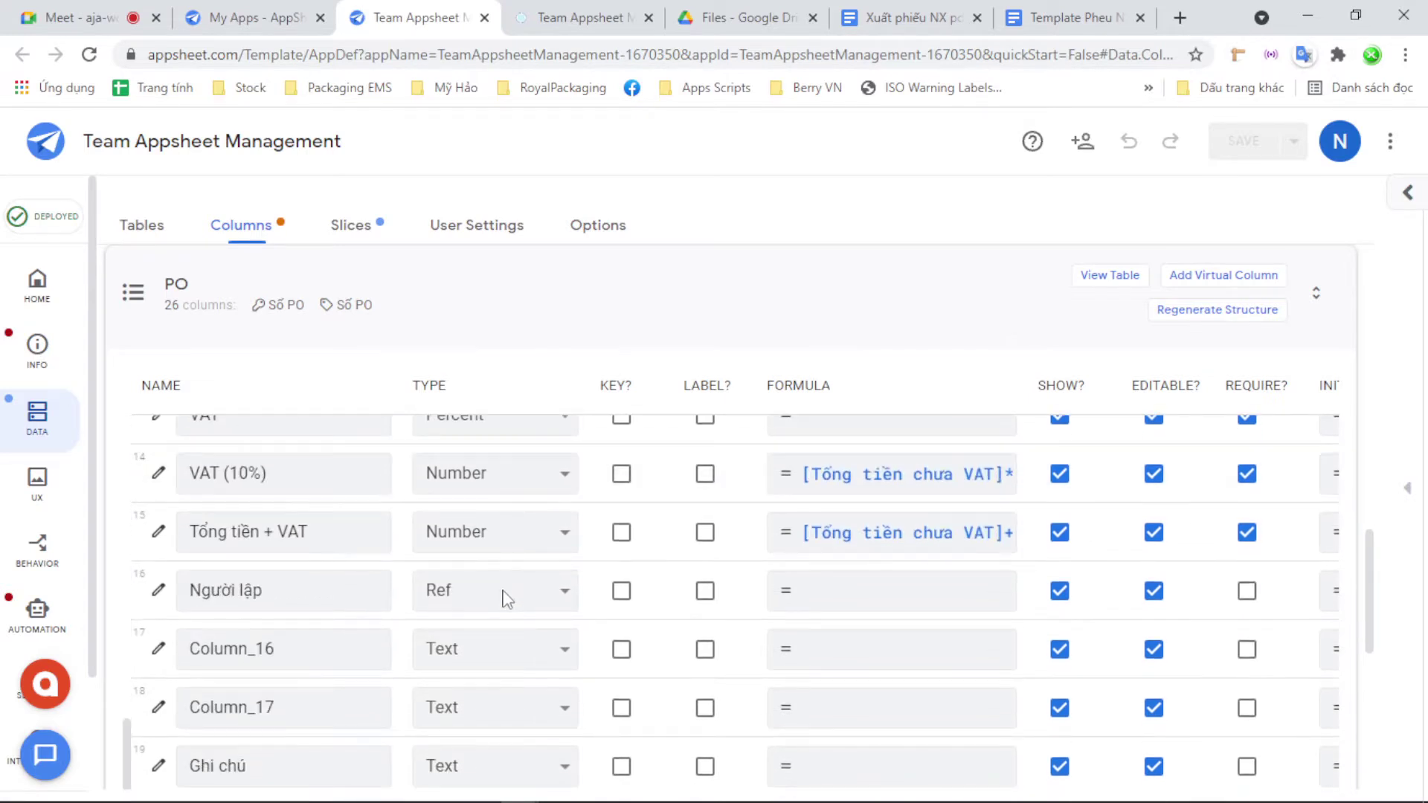
scroll(347, 646, down, 1)
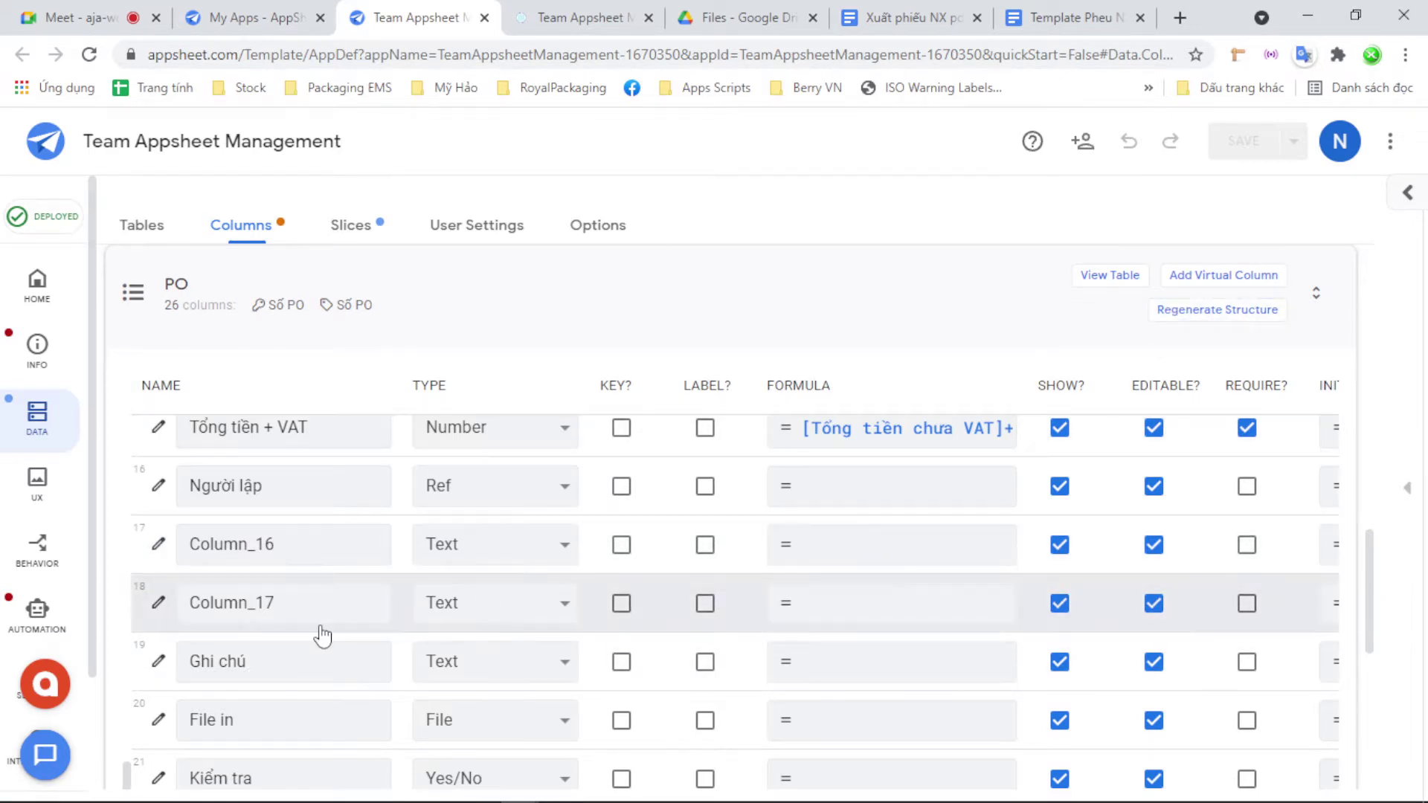
scroll(318, 700, down, 1)
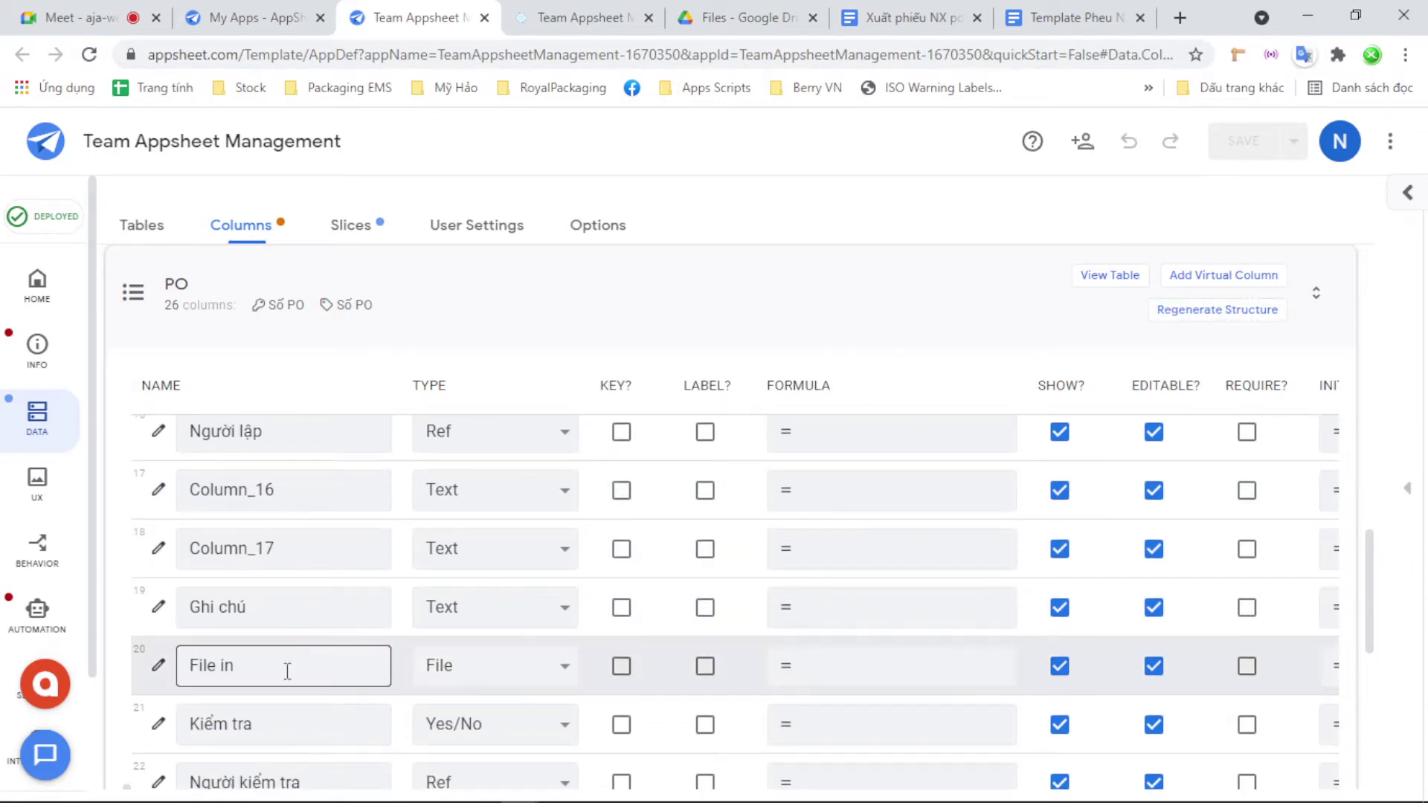
drag(288, 669, 122, 669)
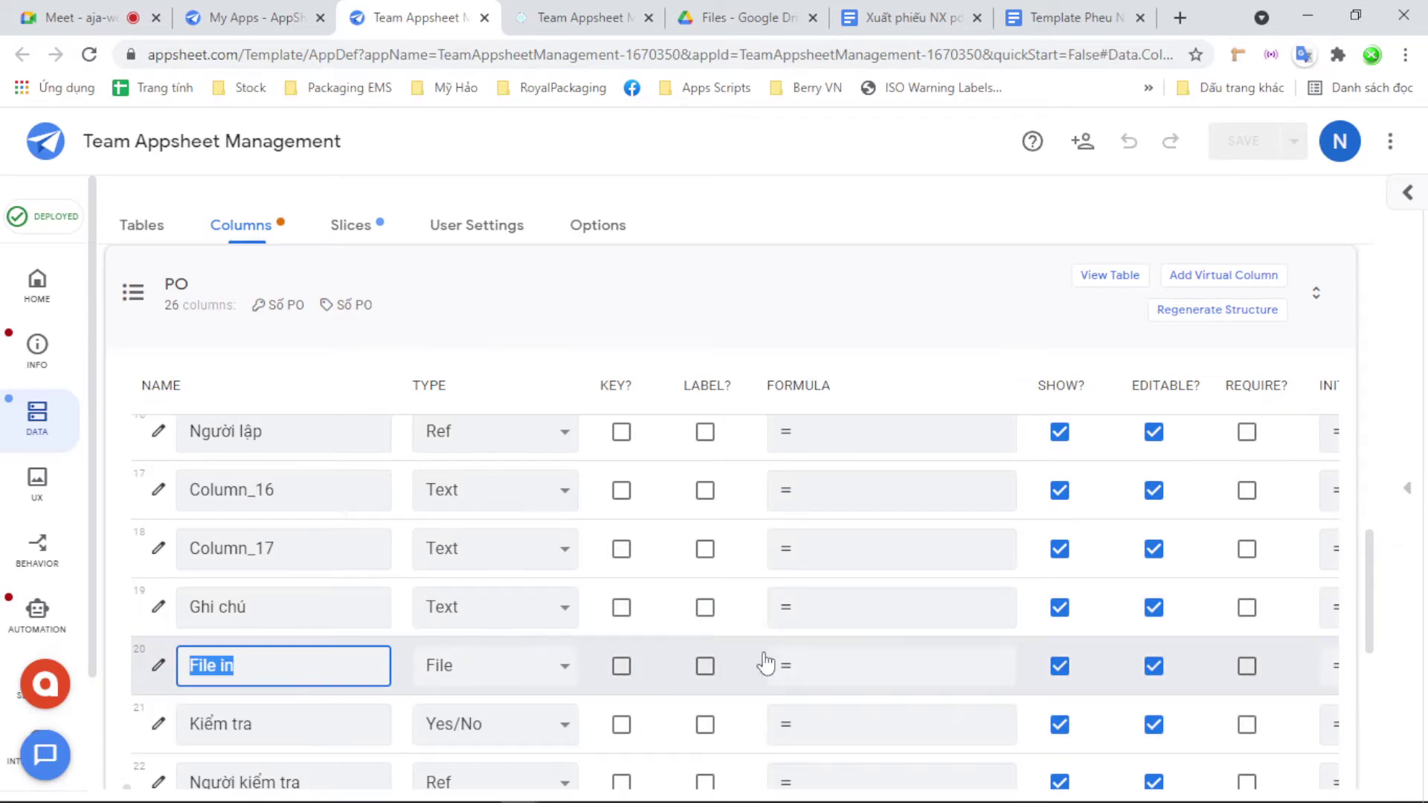
click(58, 624)
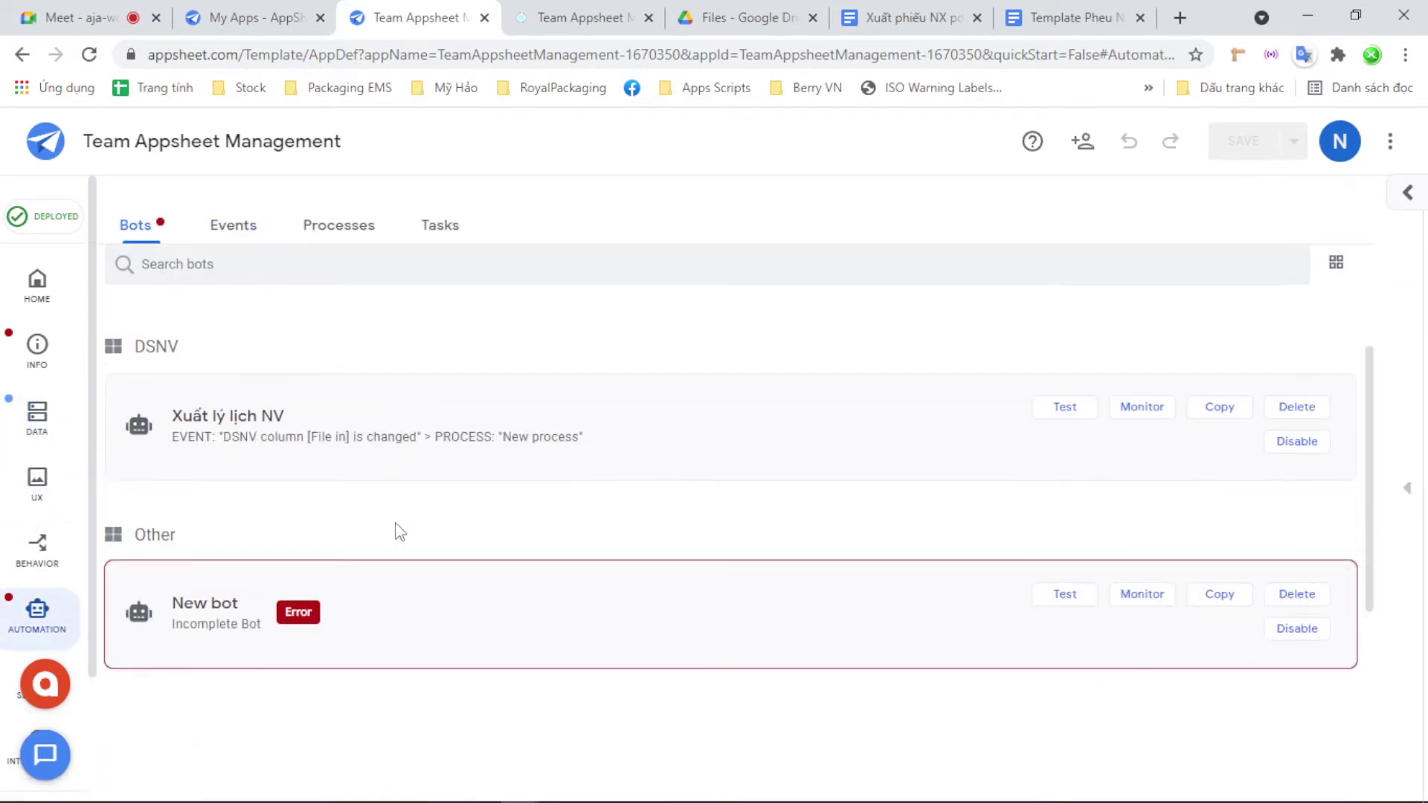
Open the incomplete New bot and create a custom event named 'file in' for it.
scroll(394, 532, down, 2)
click(417, 519)
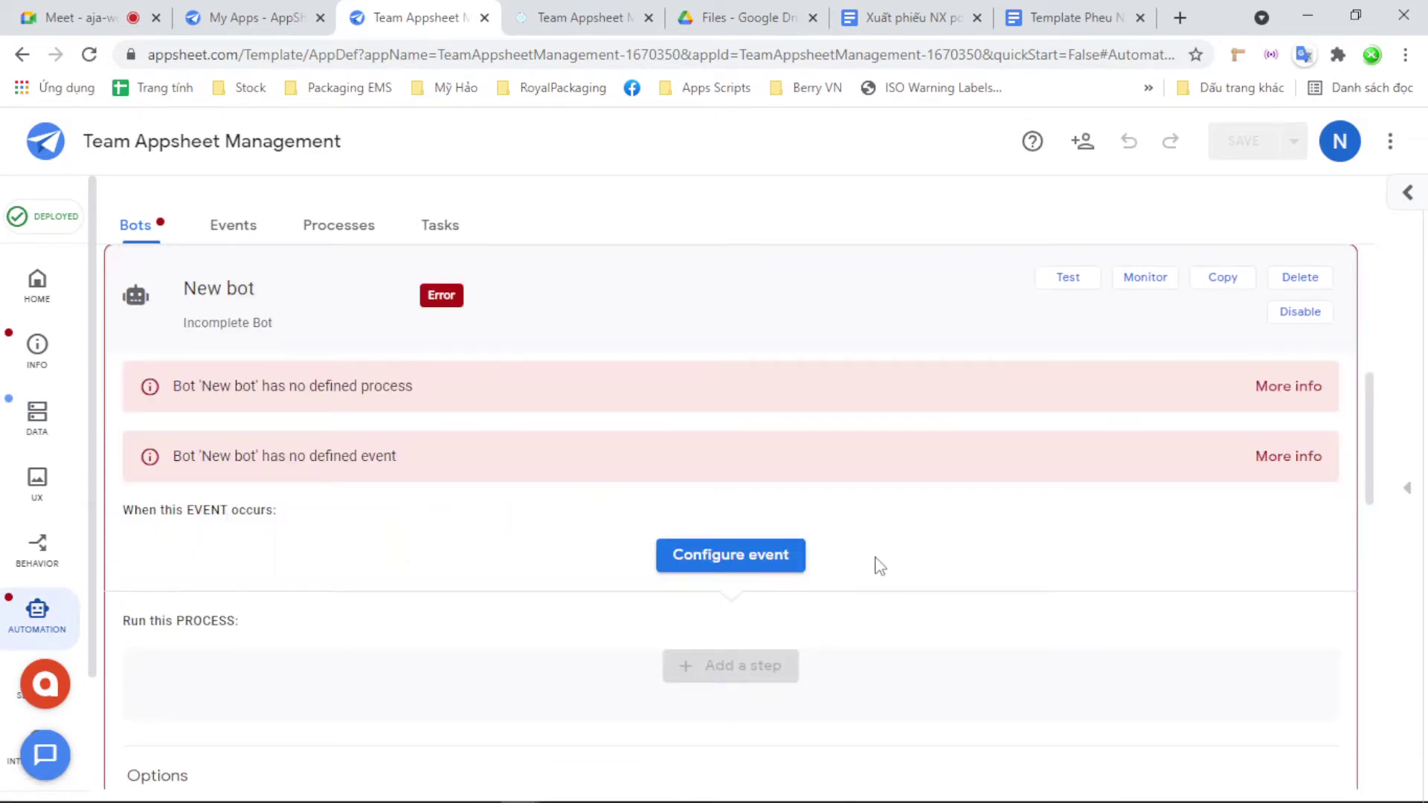
click(763, 554)
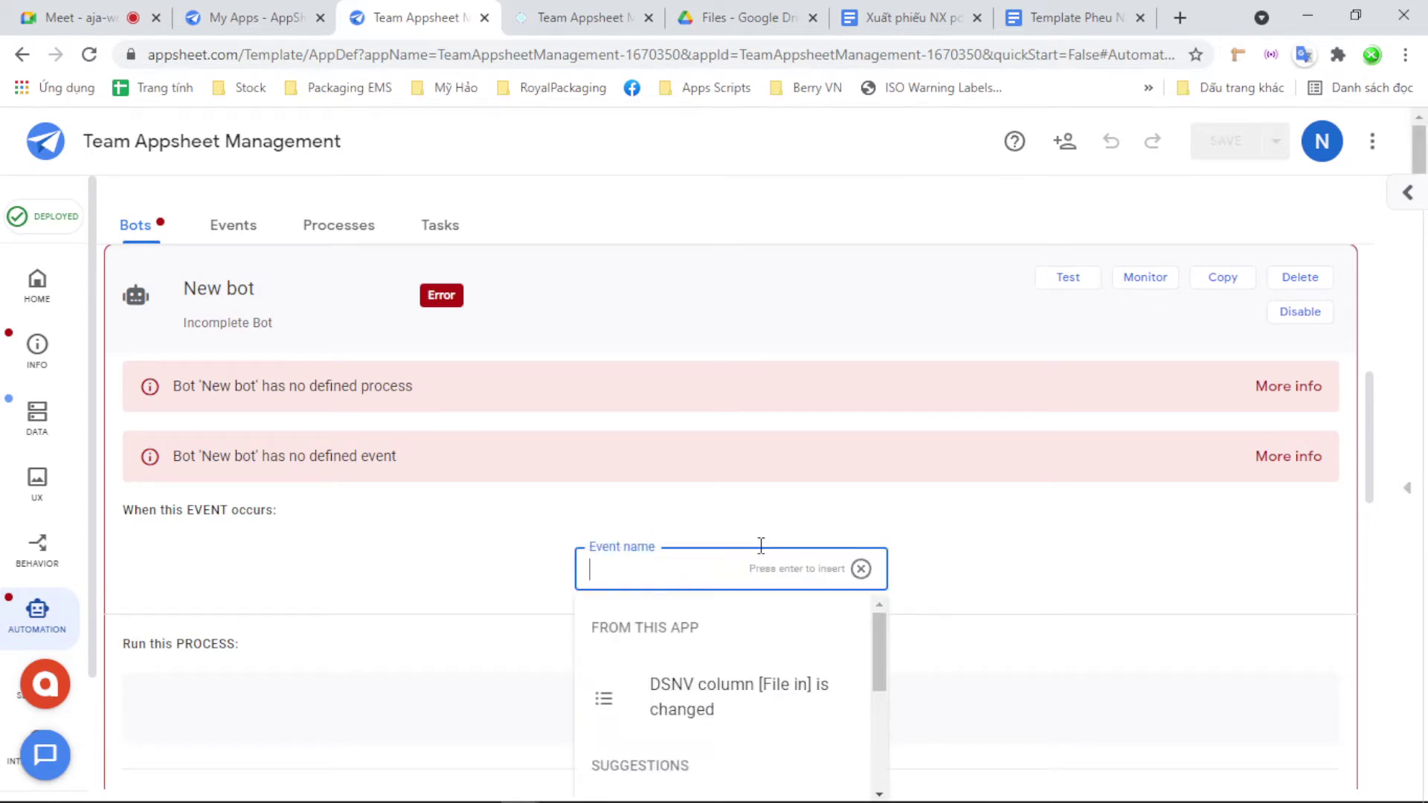
scroll(761, 545, down, 3)
text(file)
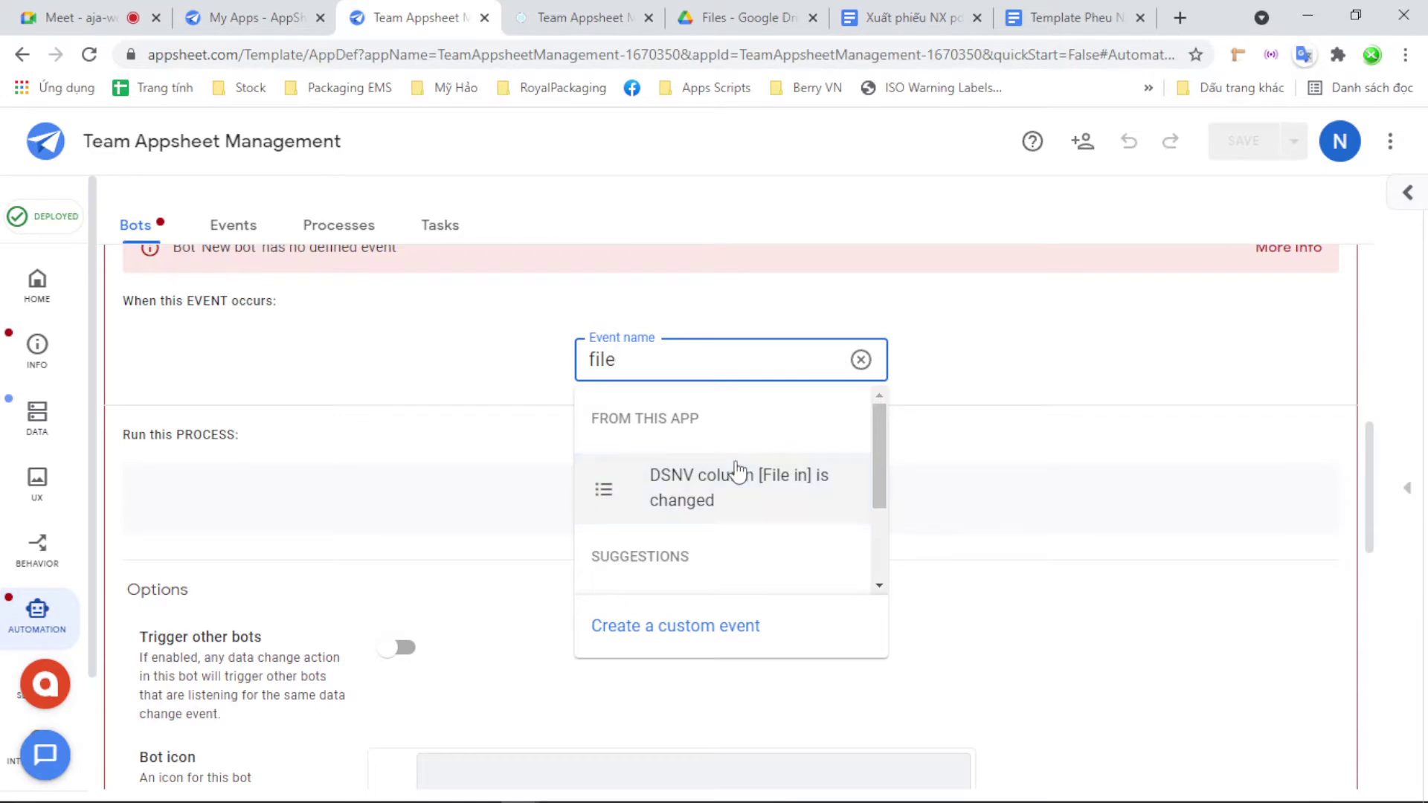
scroll(737, 470, down, 2)
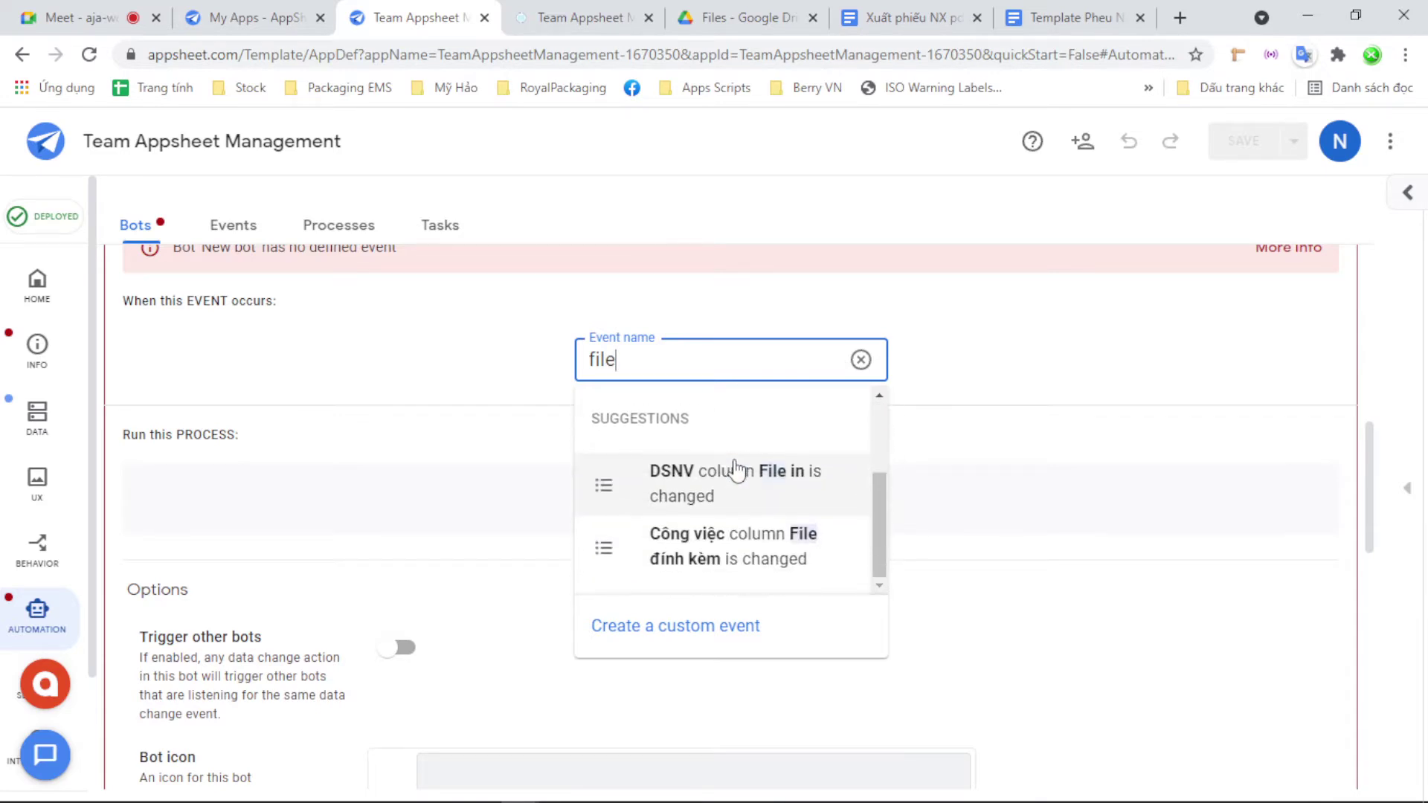
scroll(677, 356, up, 3)
scroll(680, 363, down, 4)
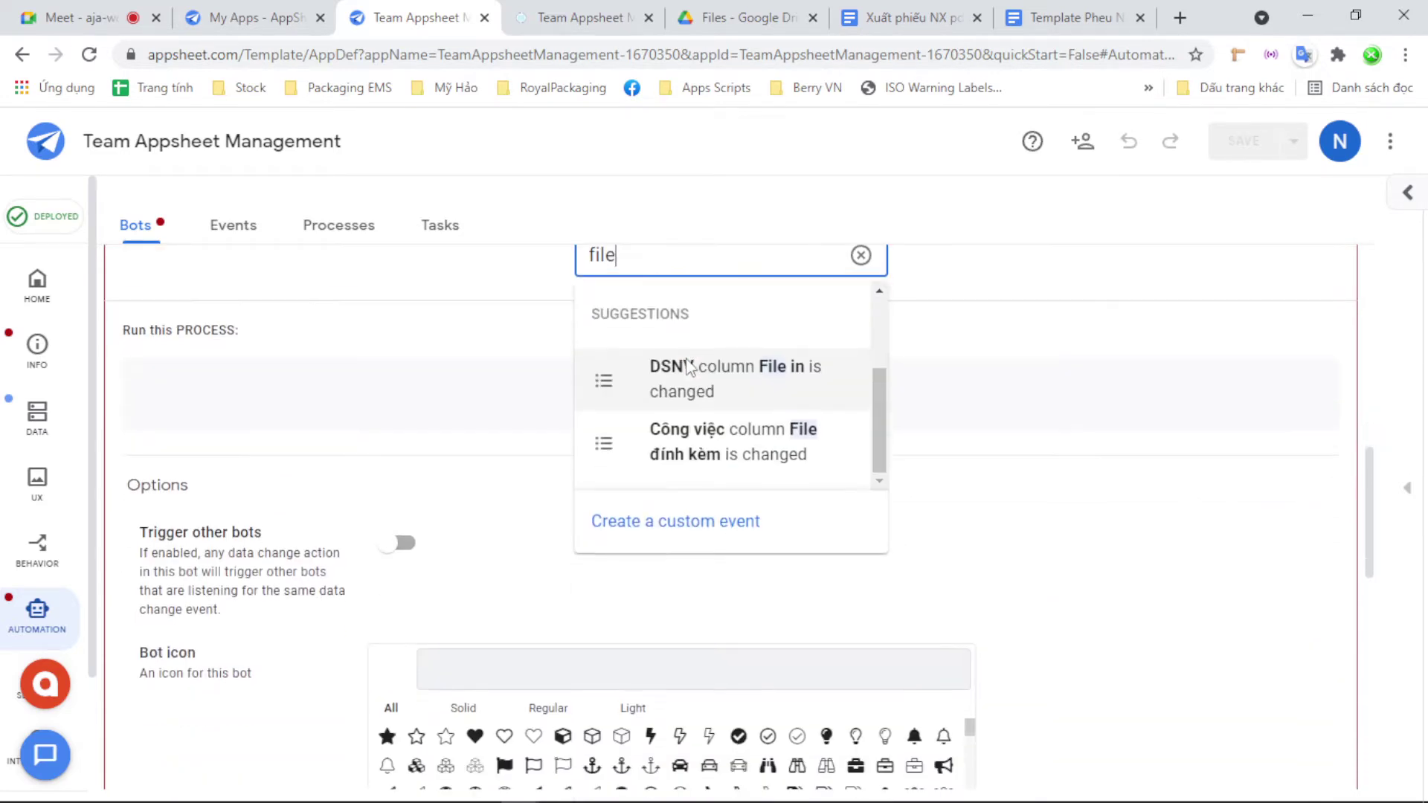
text(in)
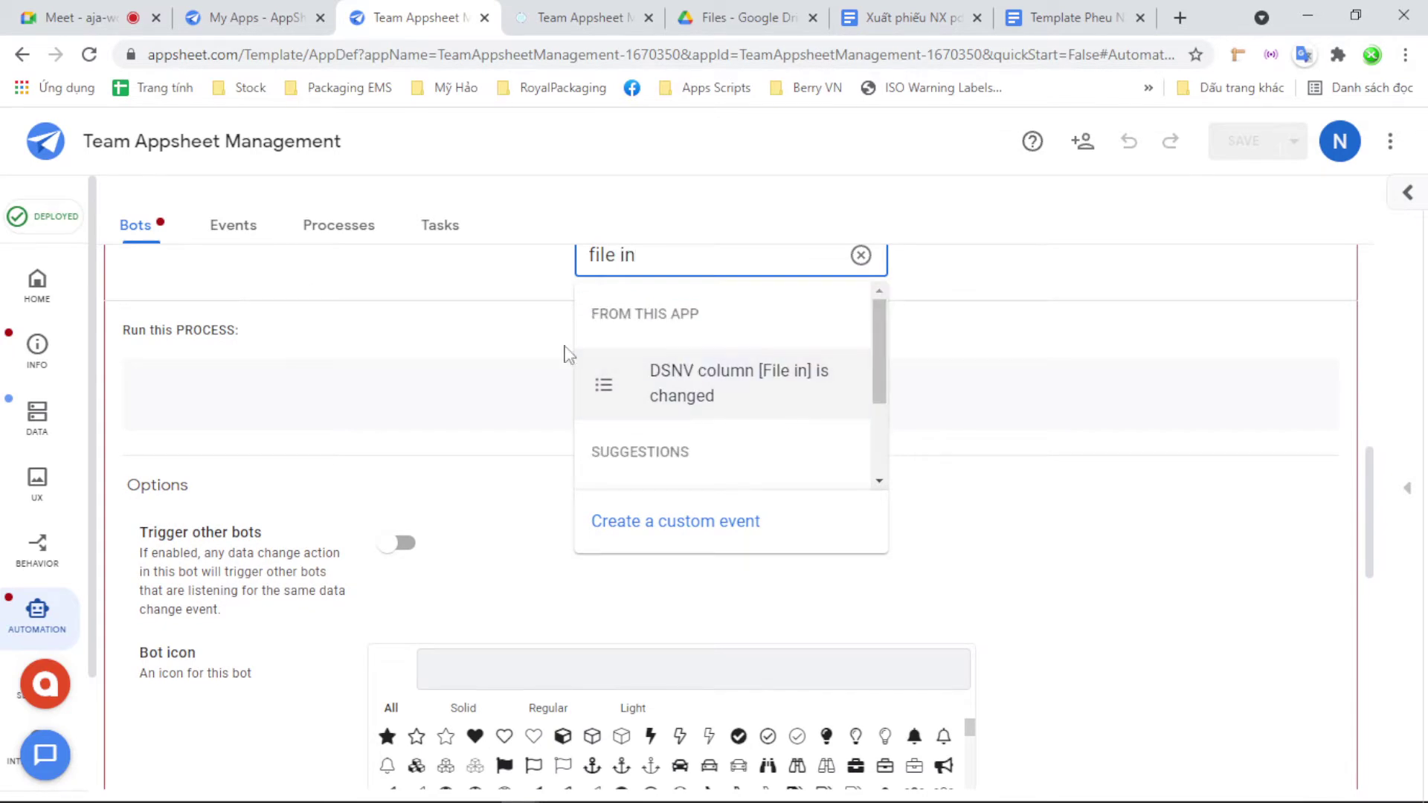
click(703, 526)
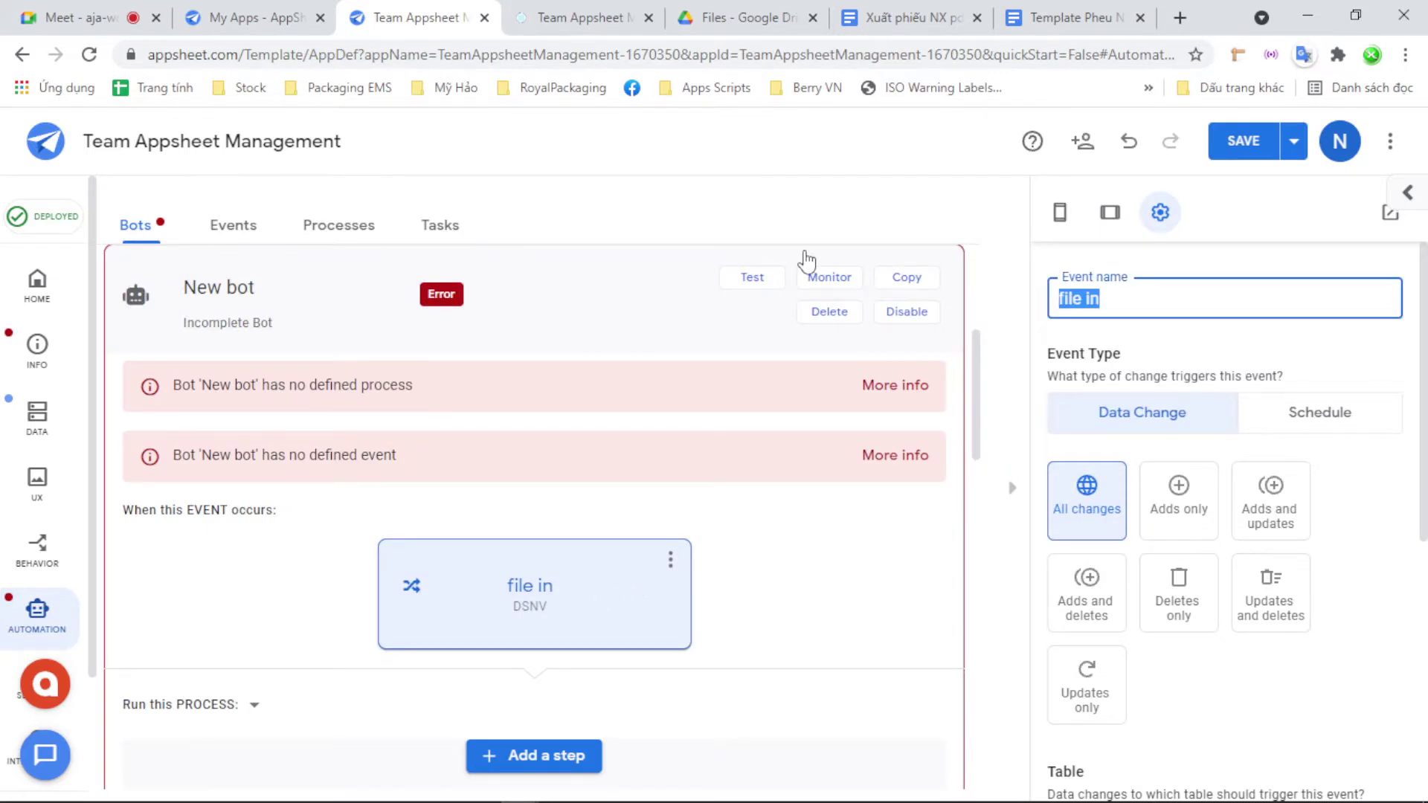
Rename the event to 'Xuất pdf phiếu NX' and set its type to Adds and updates.
text(Xuất pdf phiếu NX)
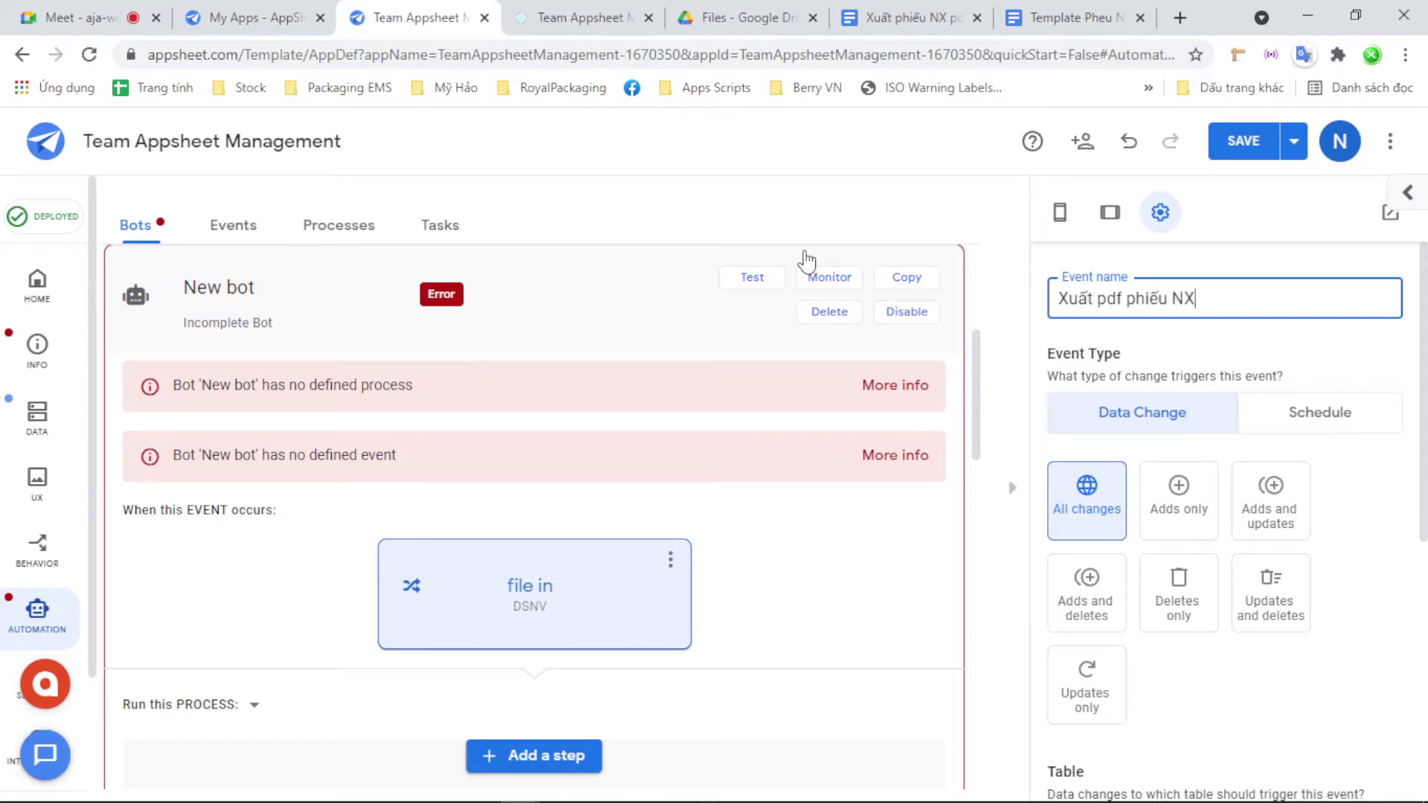
click(807, 260)
scroll(833, 250, up, 2)
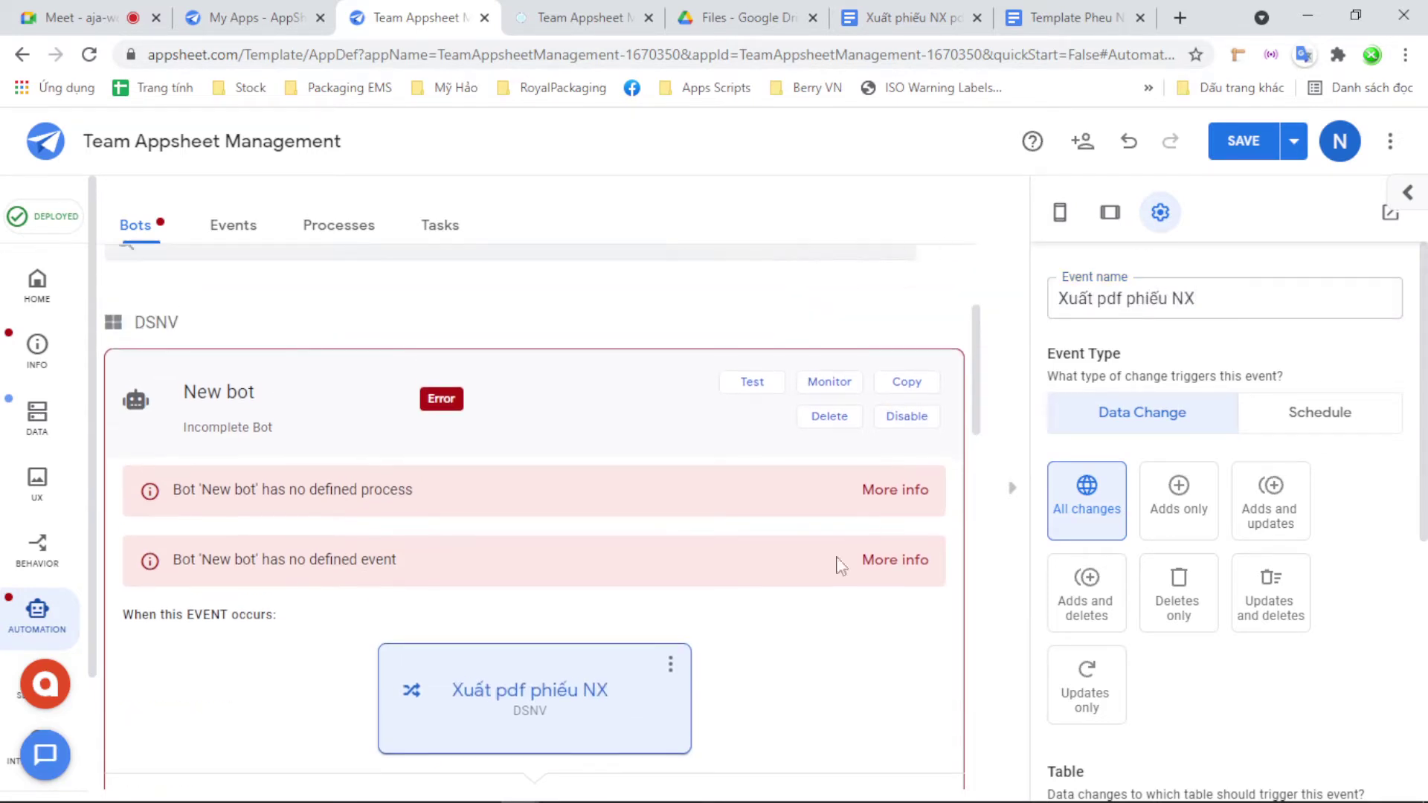
scroll(840, 566, down, 3)
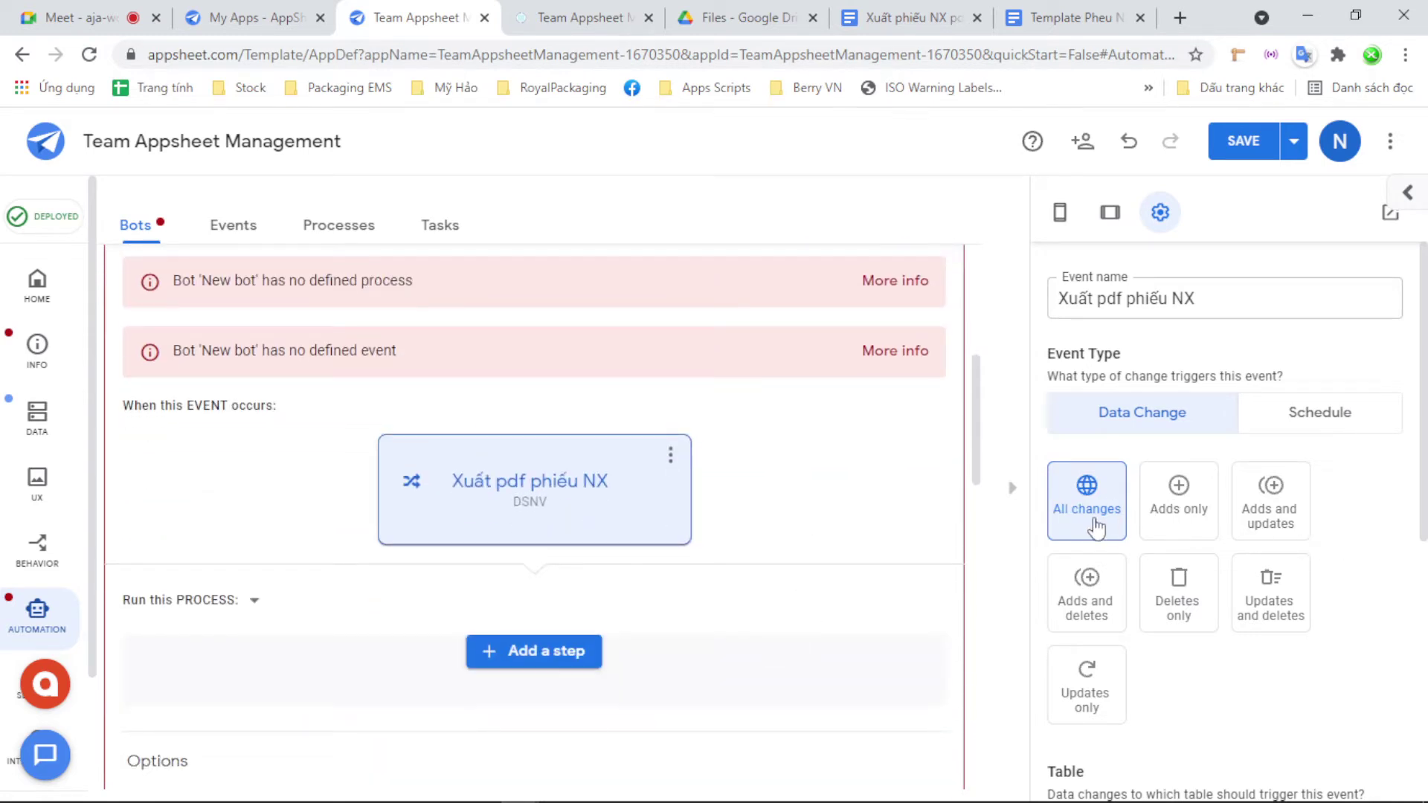
scroll(1096, 528, down, 1)
click(1267, 409)
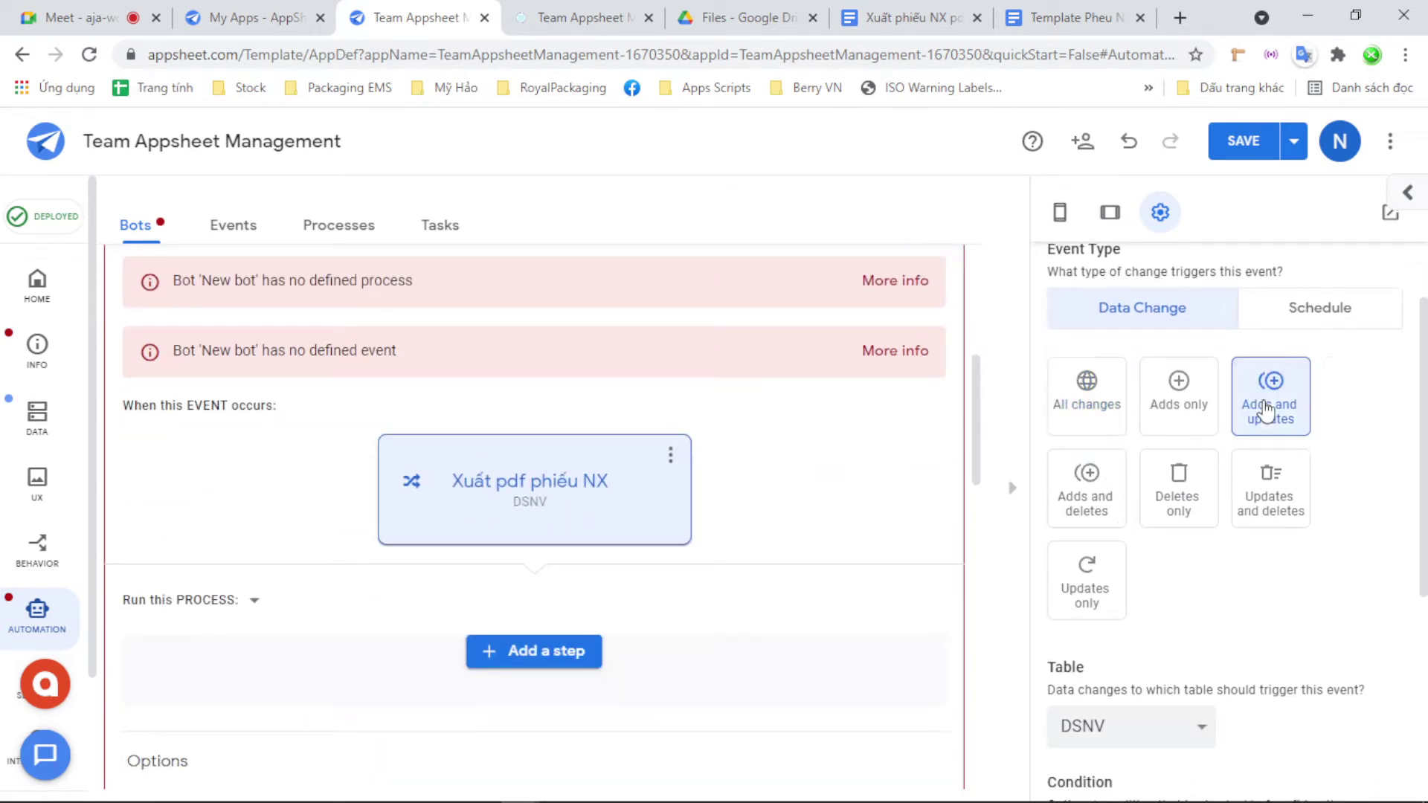
Make the event watch the PO table.
scroll(1266, 410, down, 1)
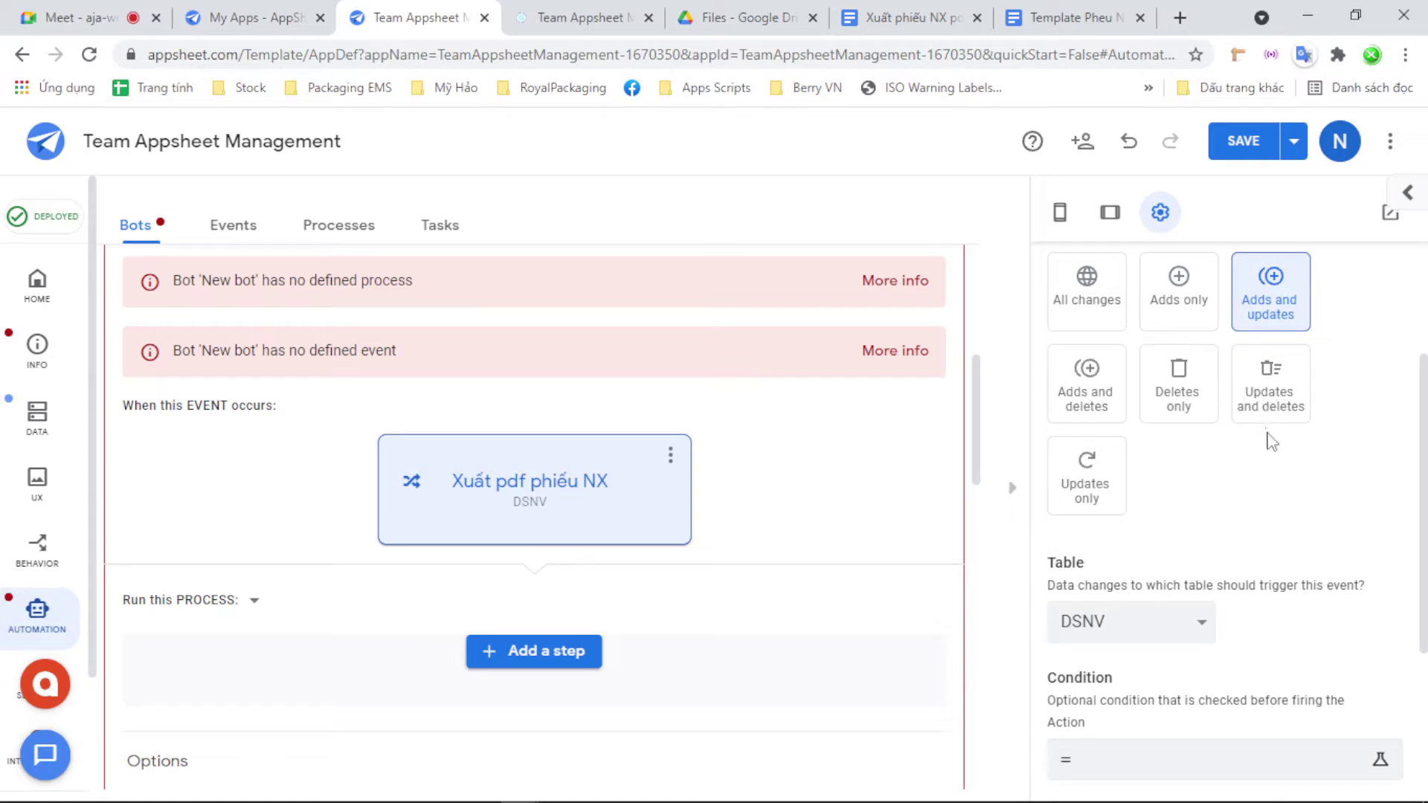
scroll(1266, 441, up, 1)
scroll(1266, 441, down, 2)
scroll(1267, 442, down, 1)
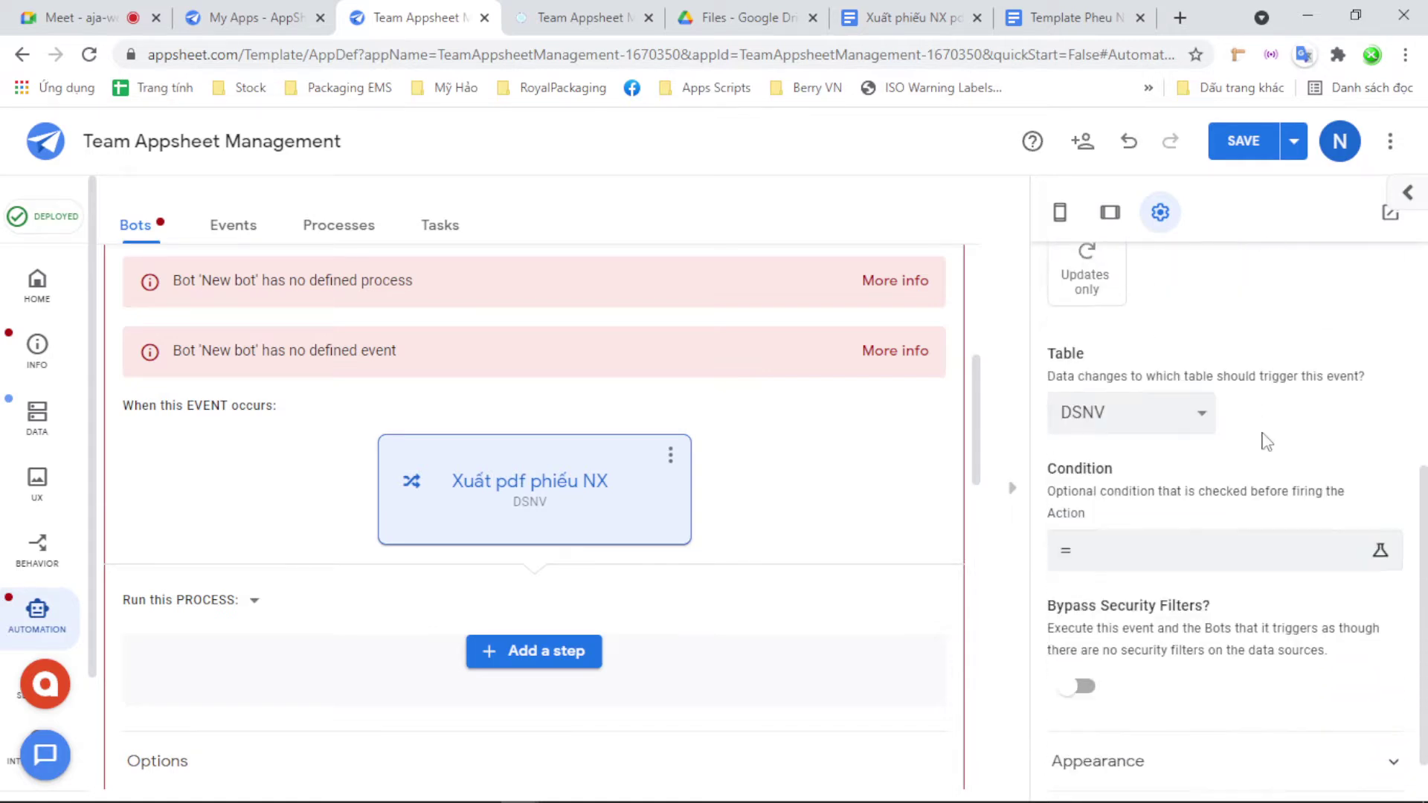
scroll(1188, 455, up, 2)
scroll(1161, 513, down, 1)
click(1148, 520)
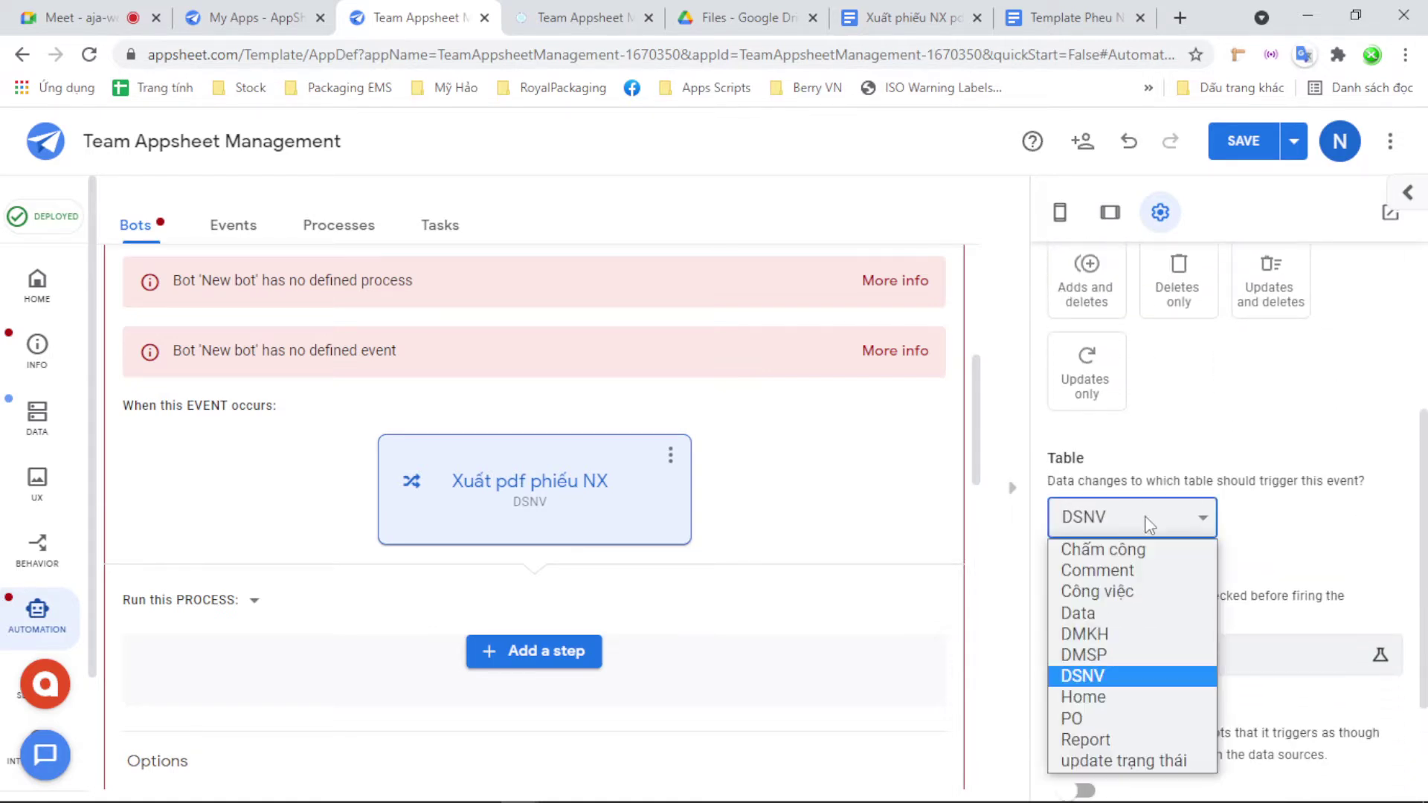
click(1127, 703)
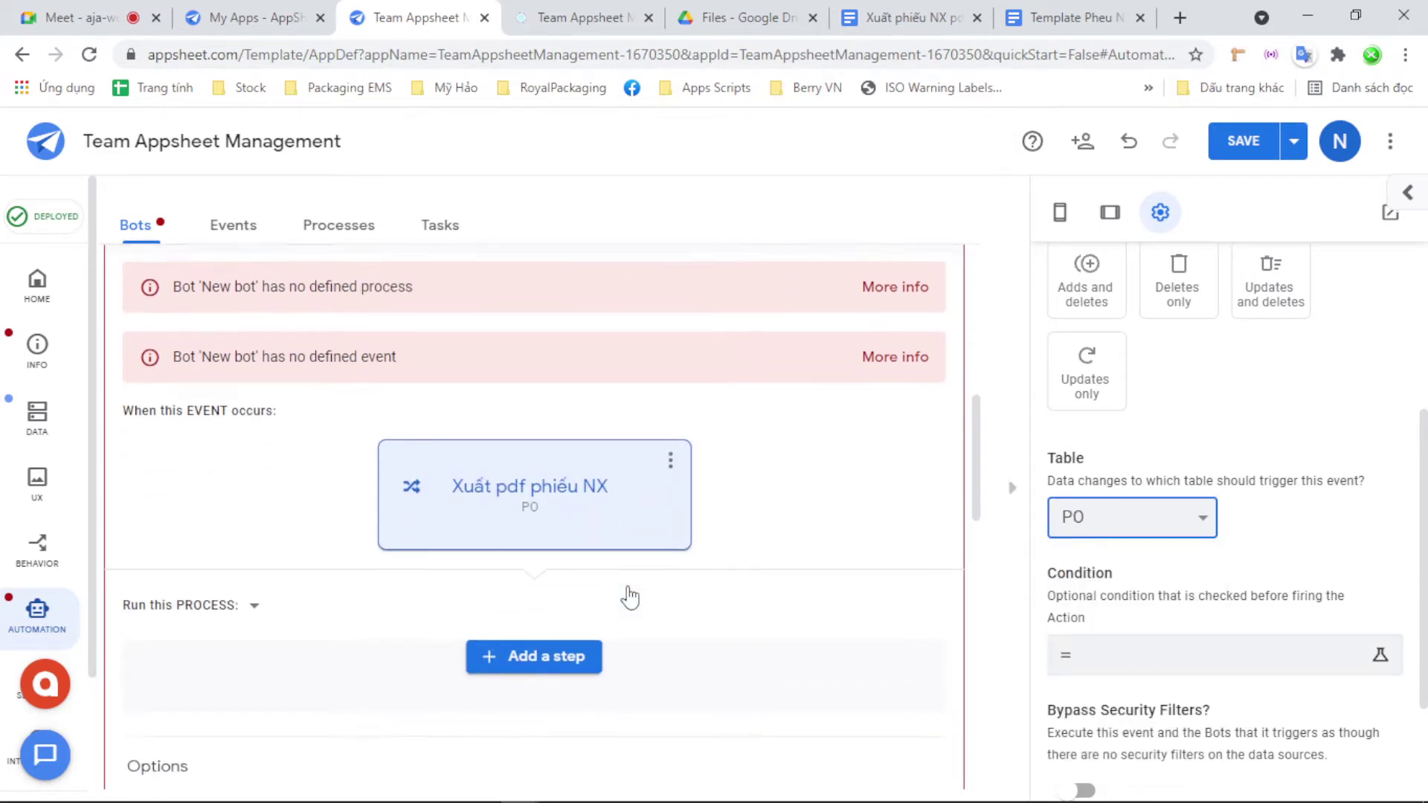
scroll(628, 596, down, 3)
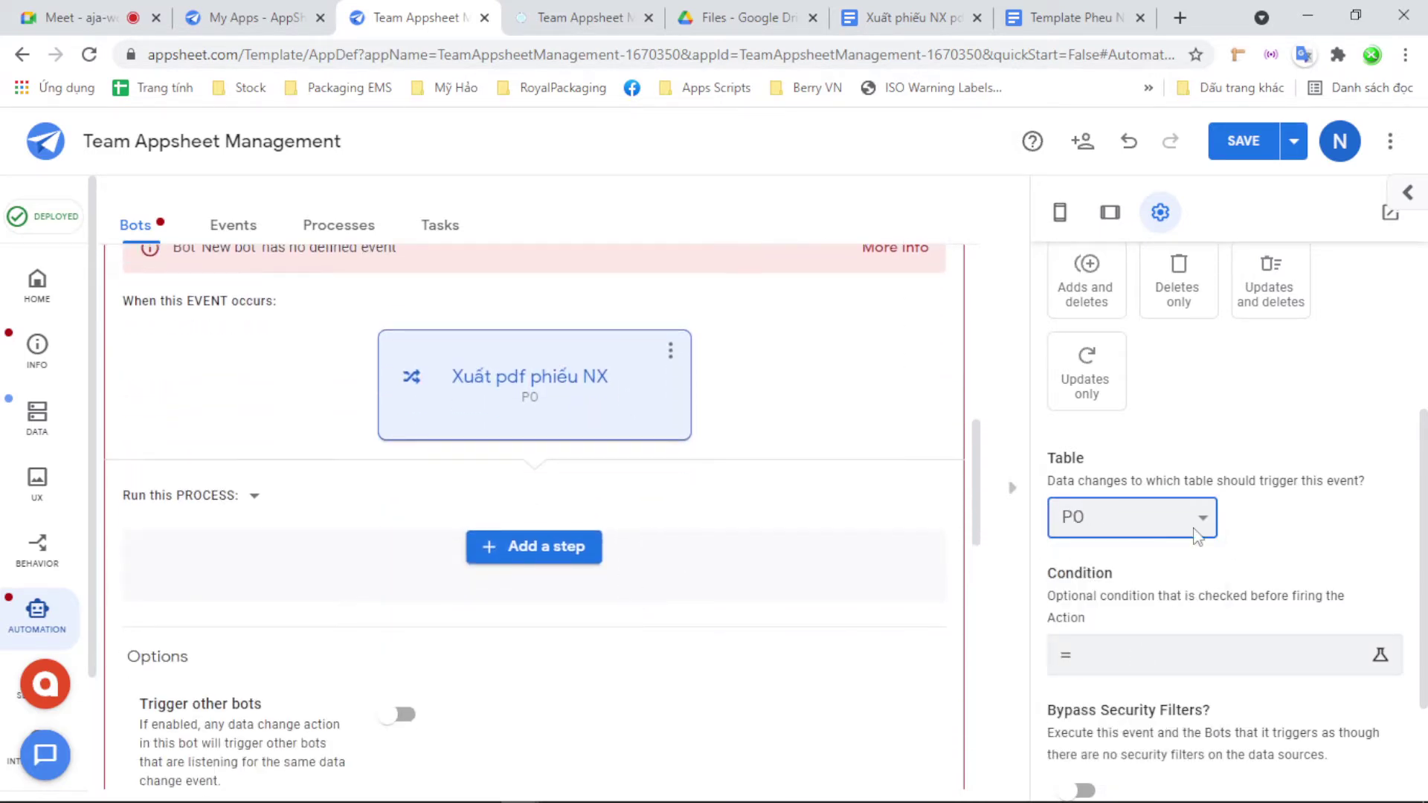
scroll(1195, 536, down, 2)
click(1182, 557)
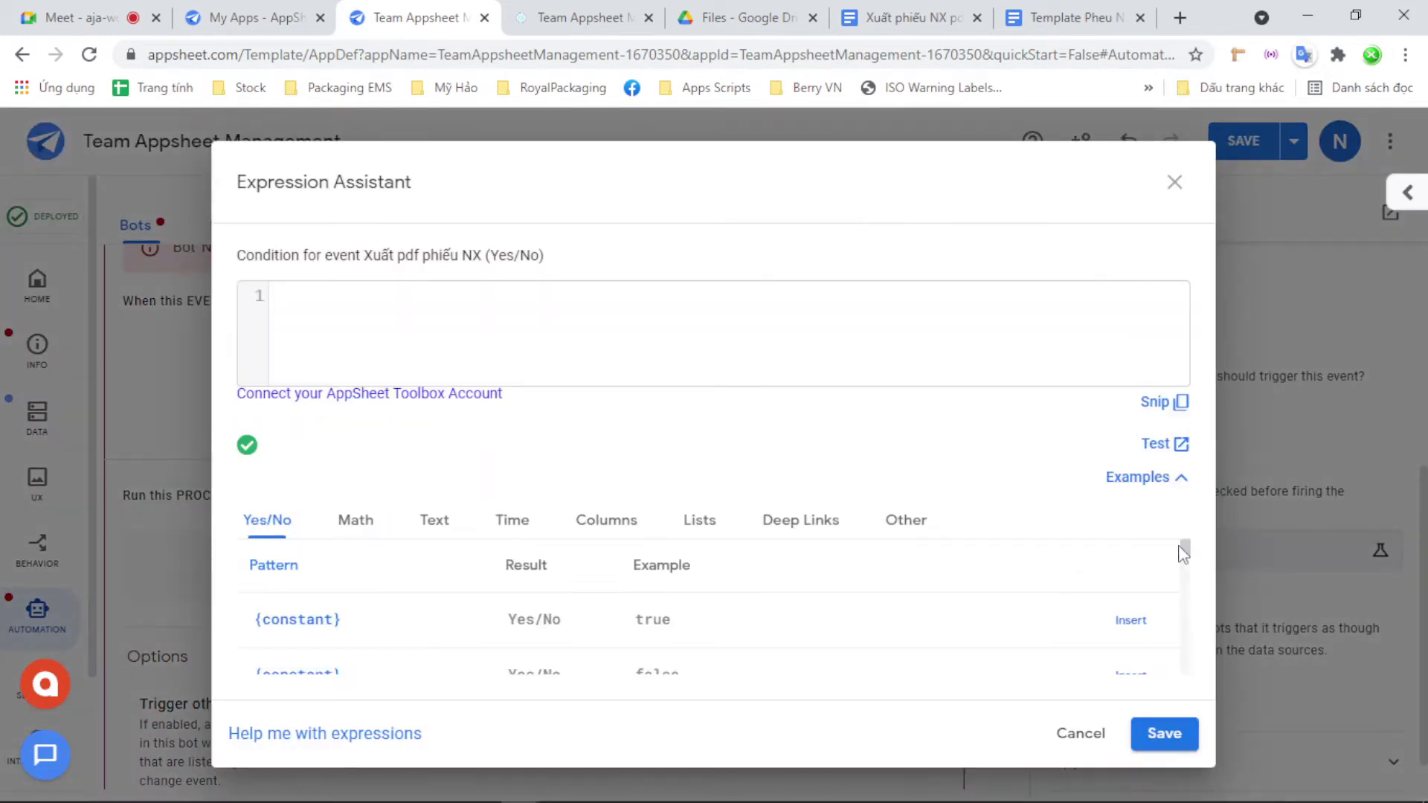
Build the condition [_THISROW_BEFORE].[File in]<>[_THISROW_AFTER].[File in] using autocomplete suggestions.
text([_)
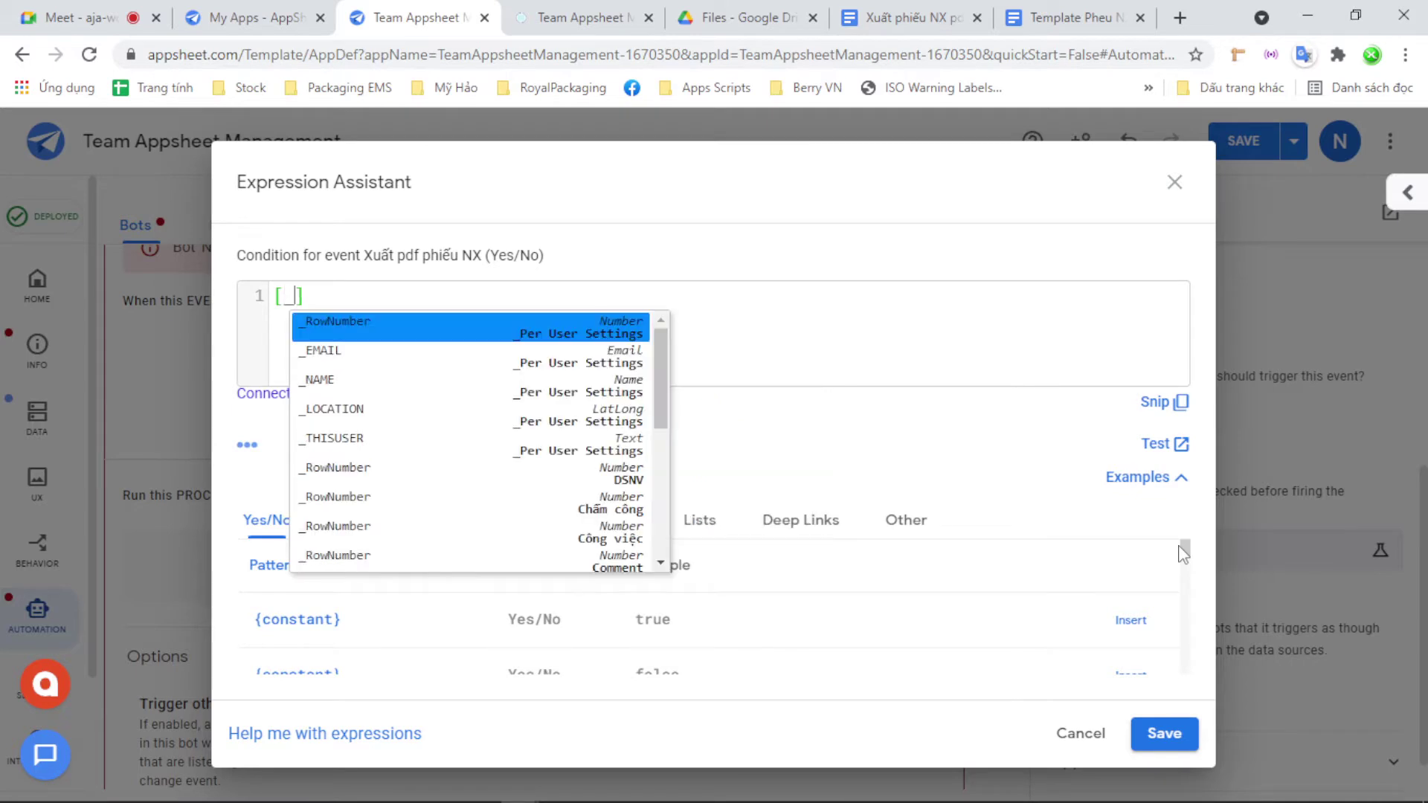
text(thi)
key(Down)
key(Down)
key(Down)
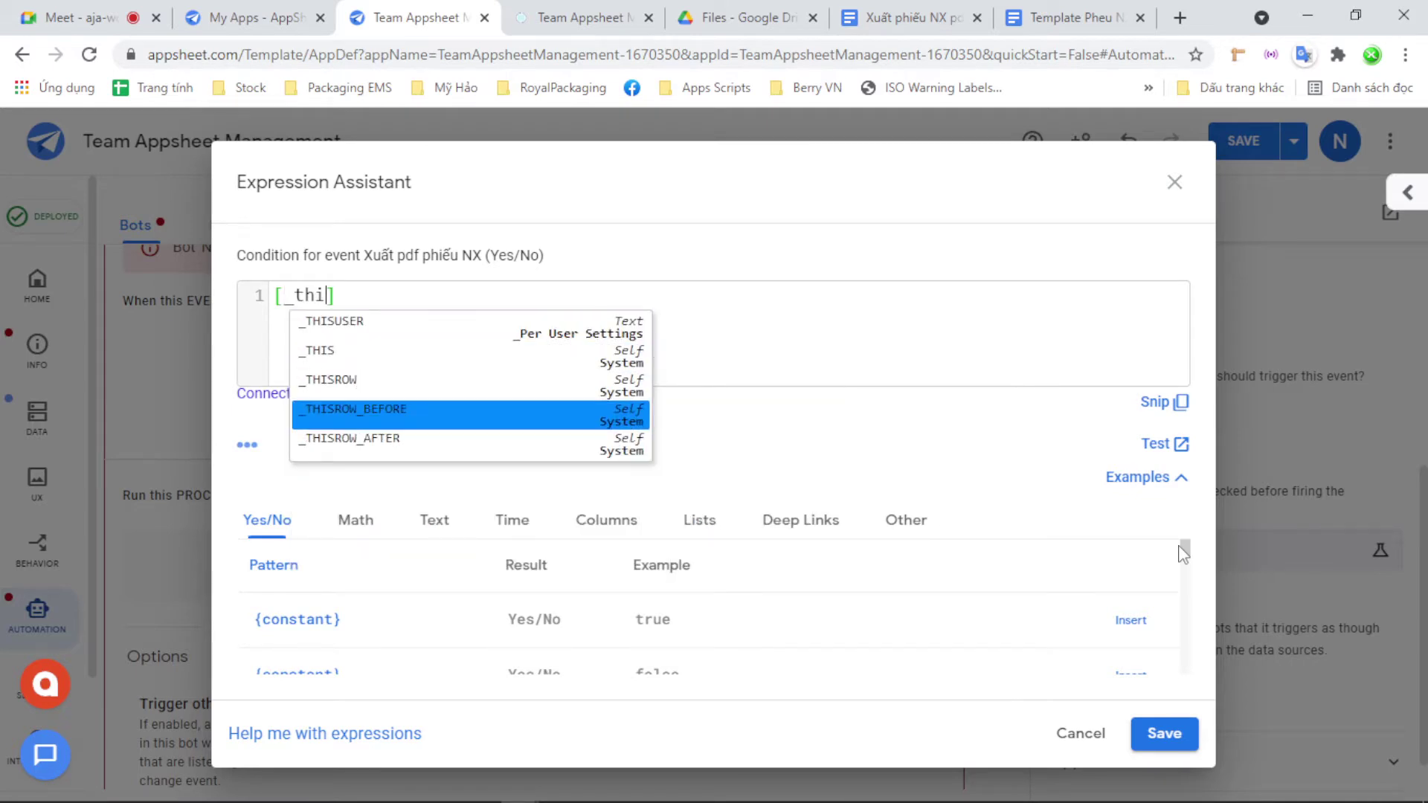
key(Return)
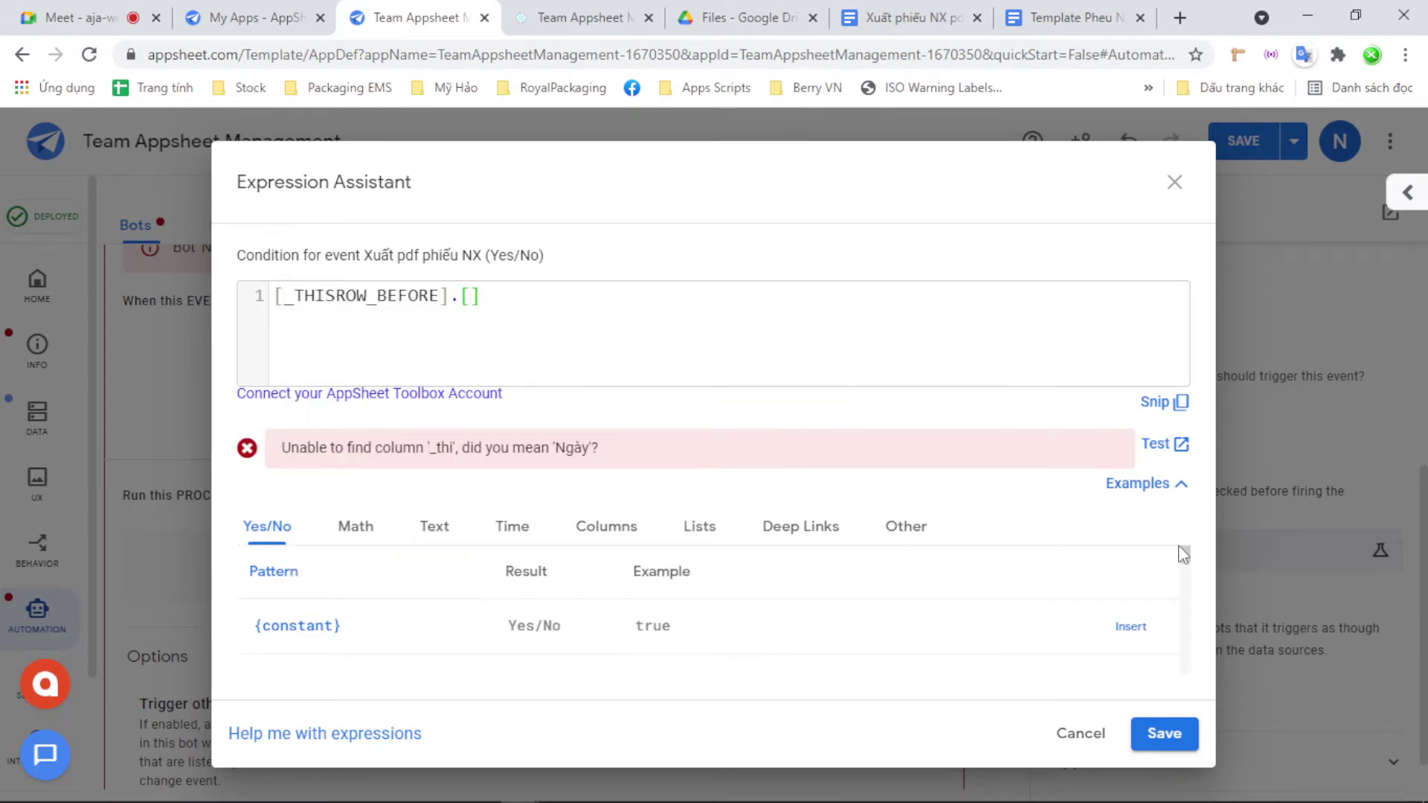
text(fl)
key(BackSpace)
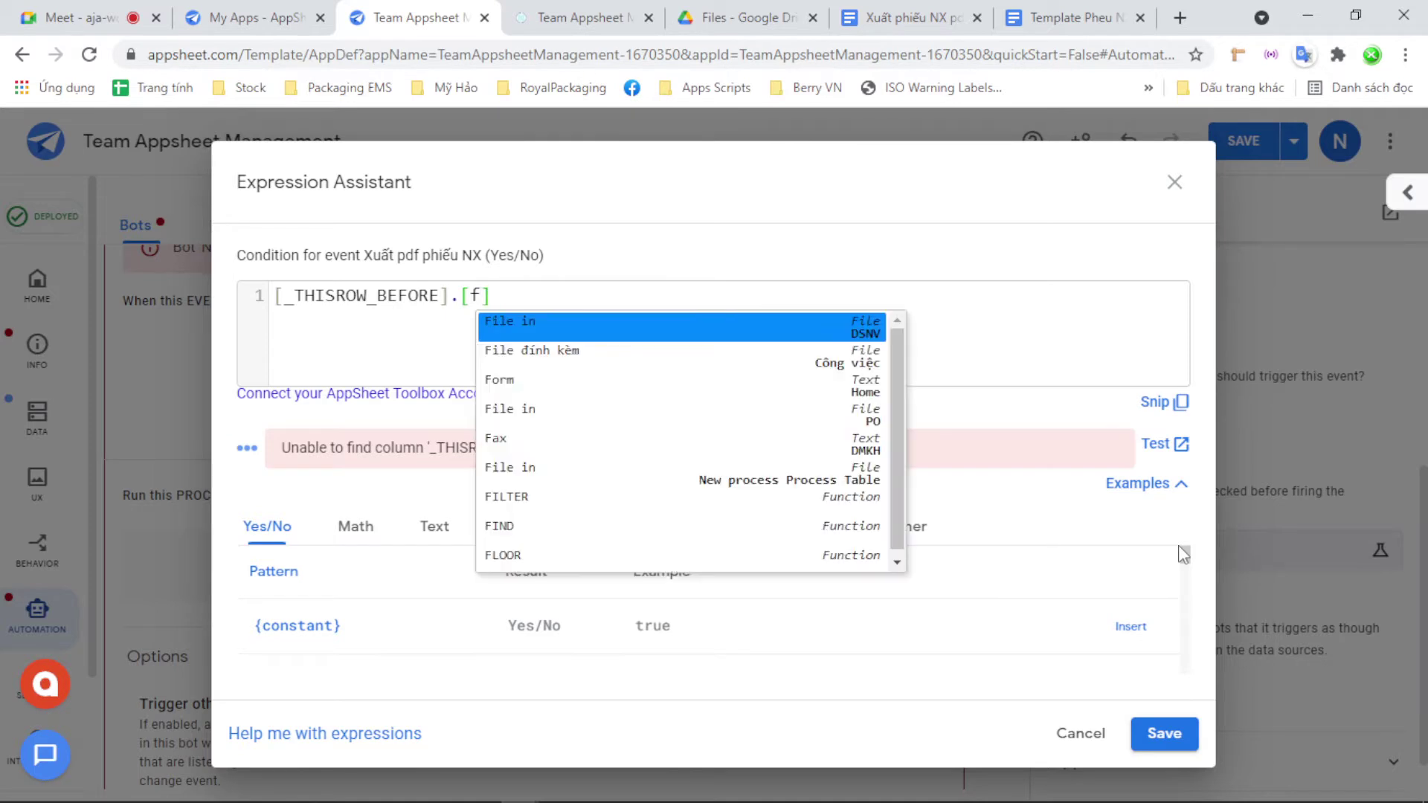
key(Return)
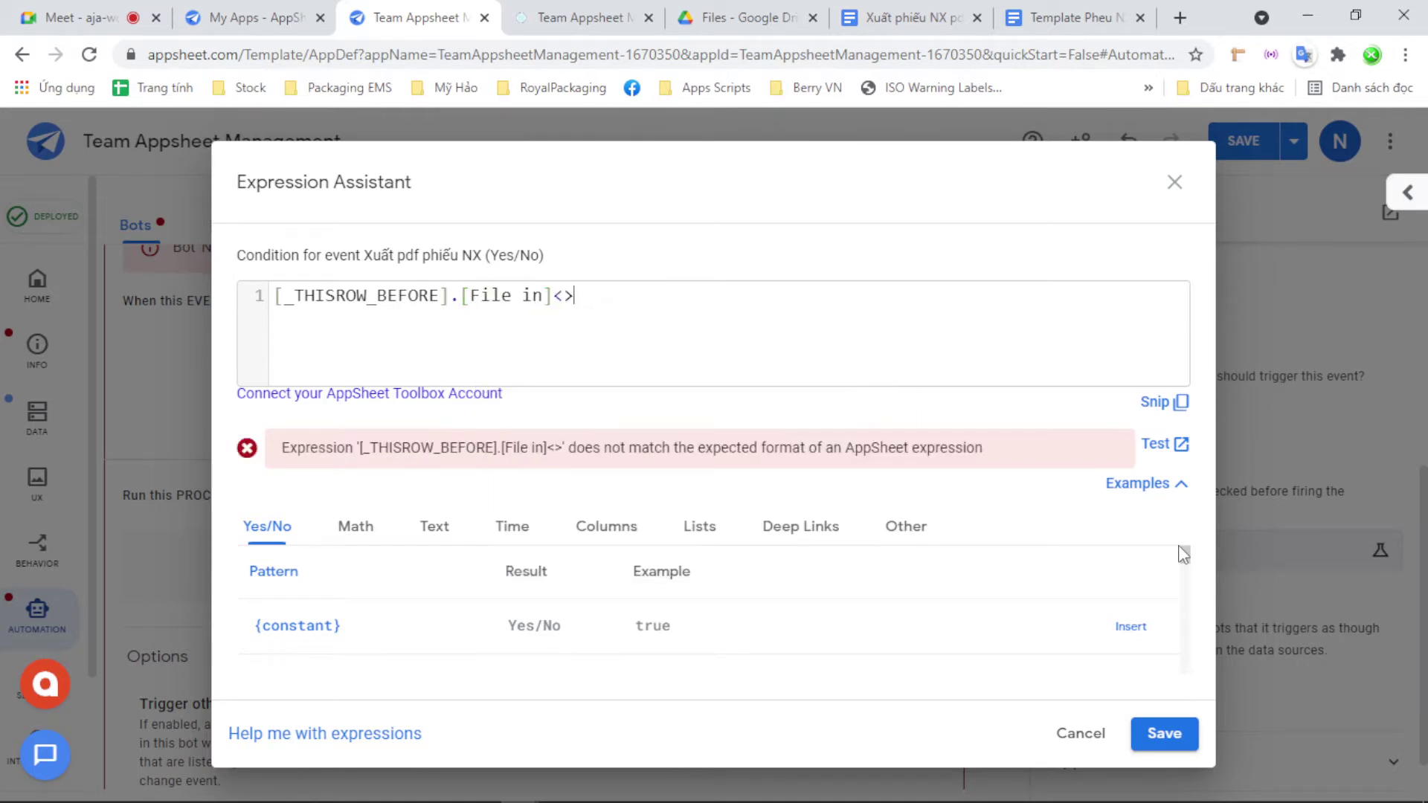
text([_th)
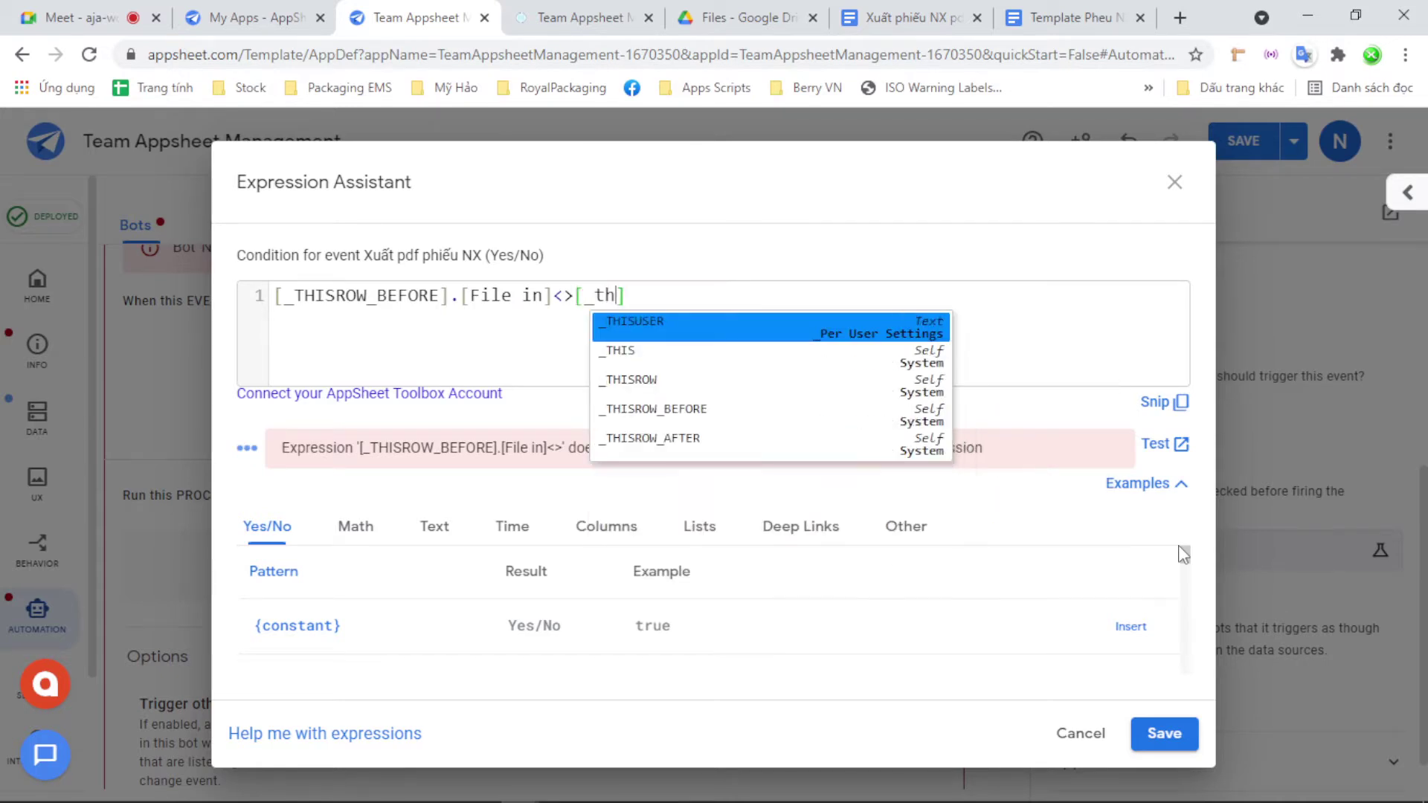
key(Down)
key(Down)
key(Down)
key(Down)
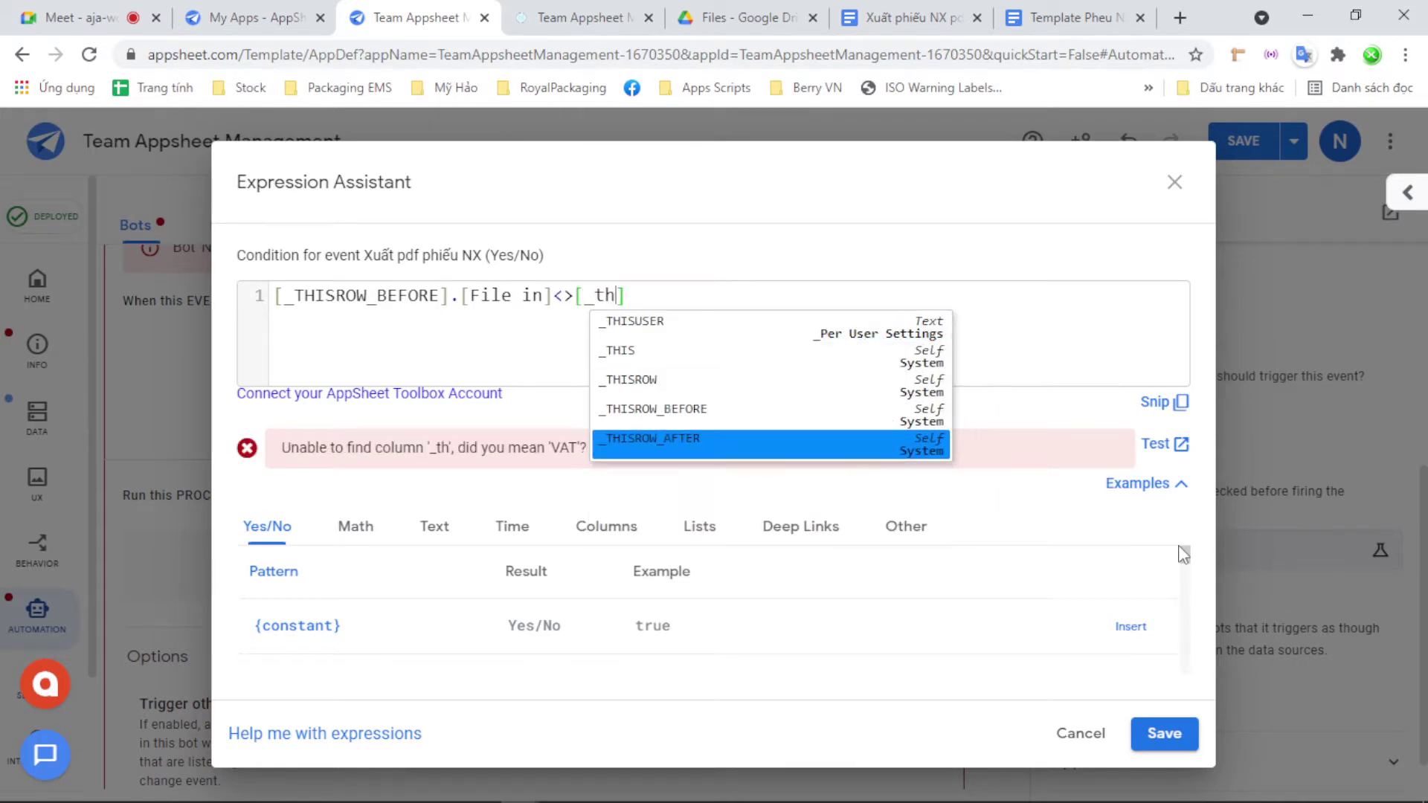
key(Return)
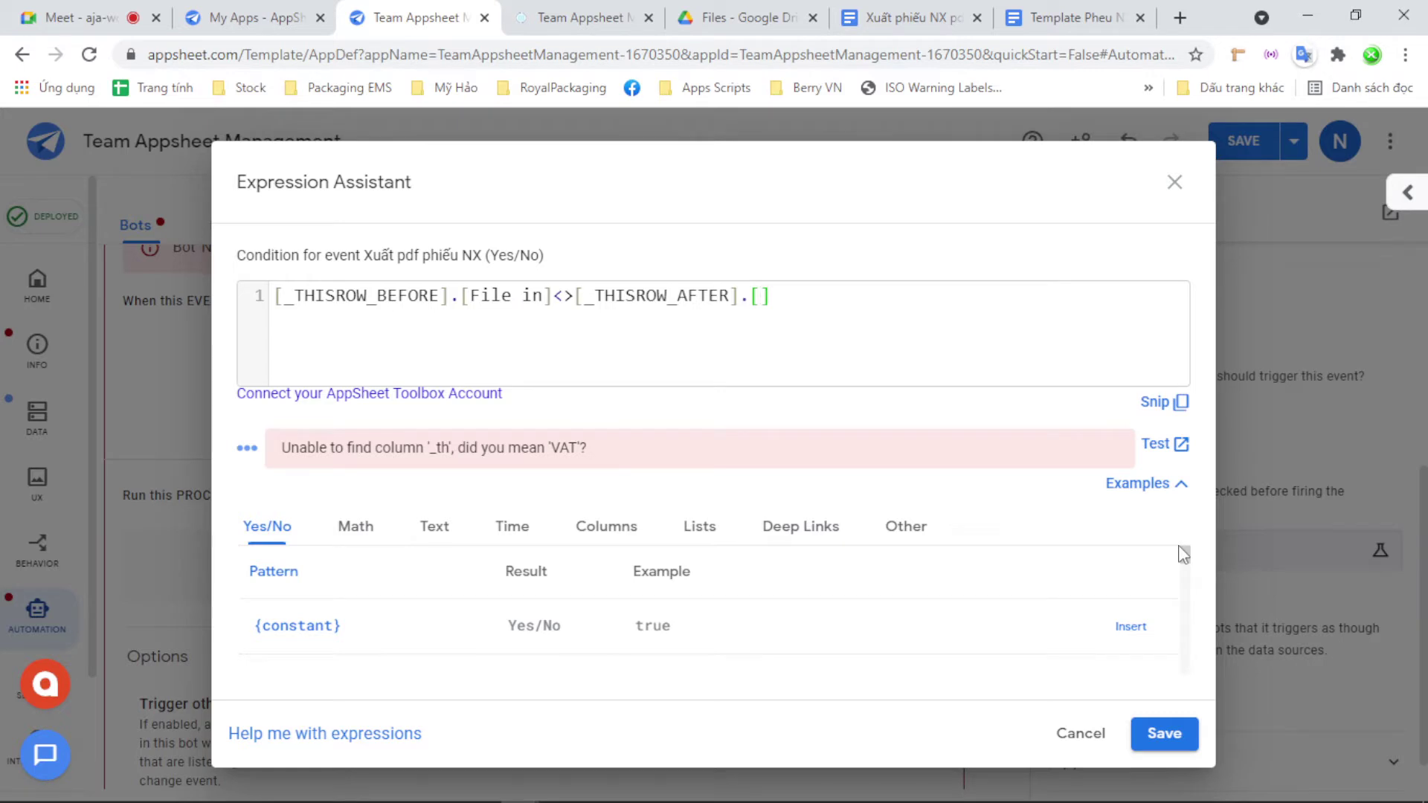
text(Fil)
key(Return)
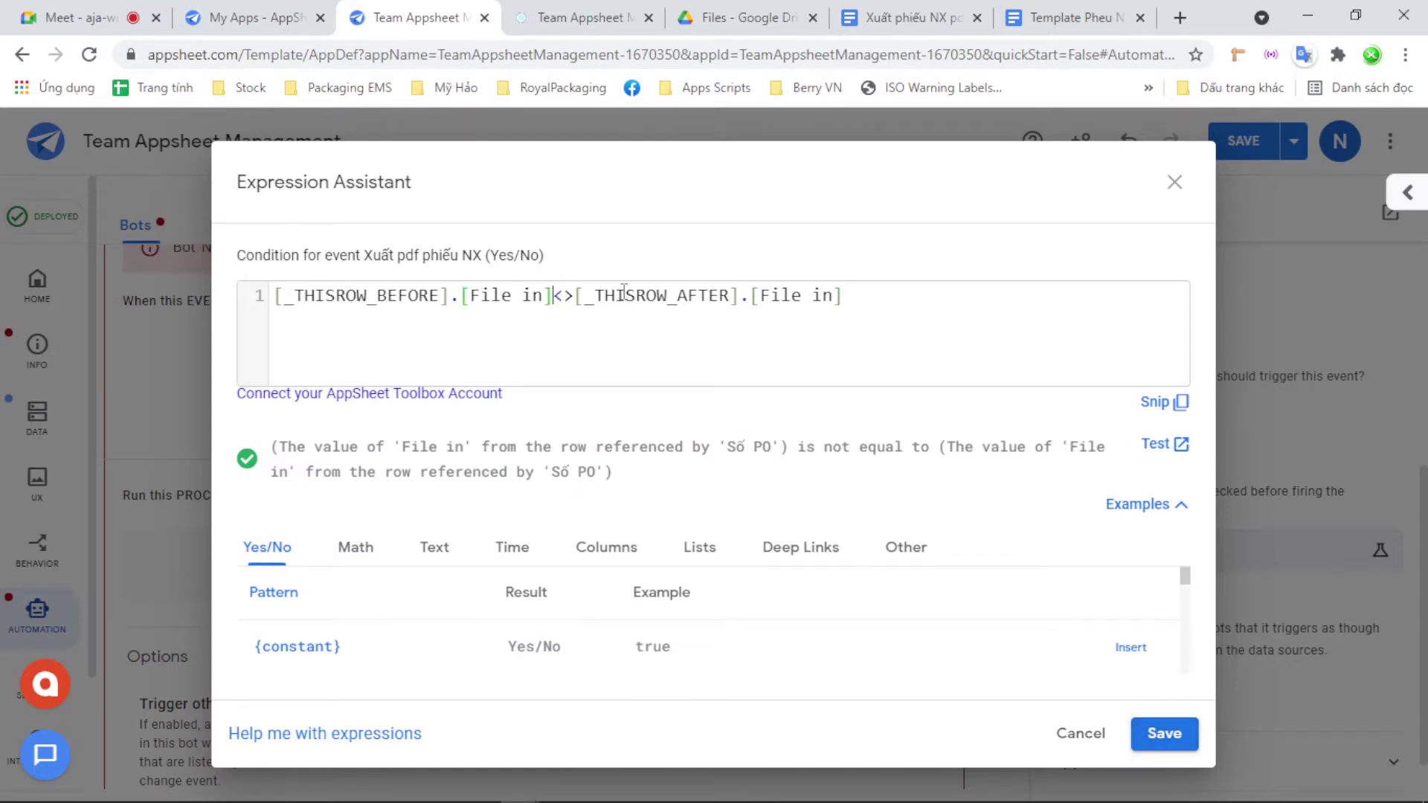
Save the condition expression and add a new step to New process 2.
click(1165, 733)
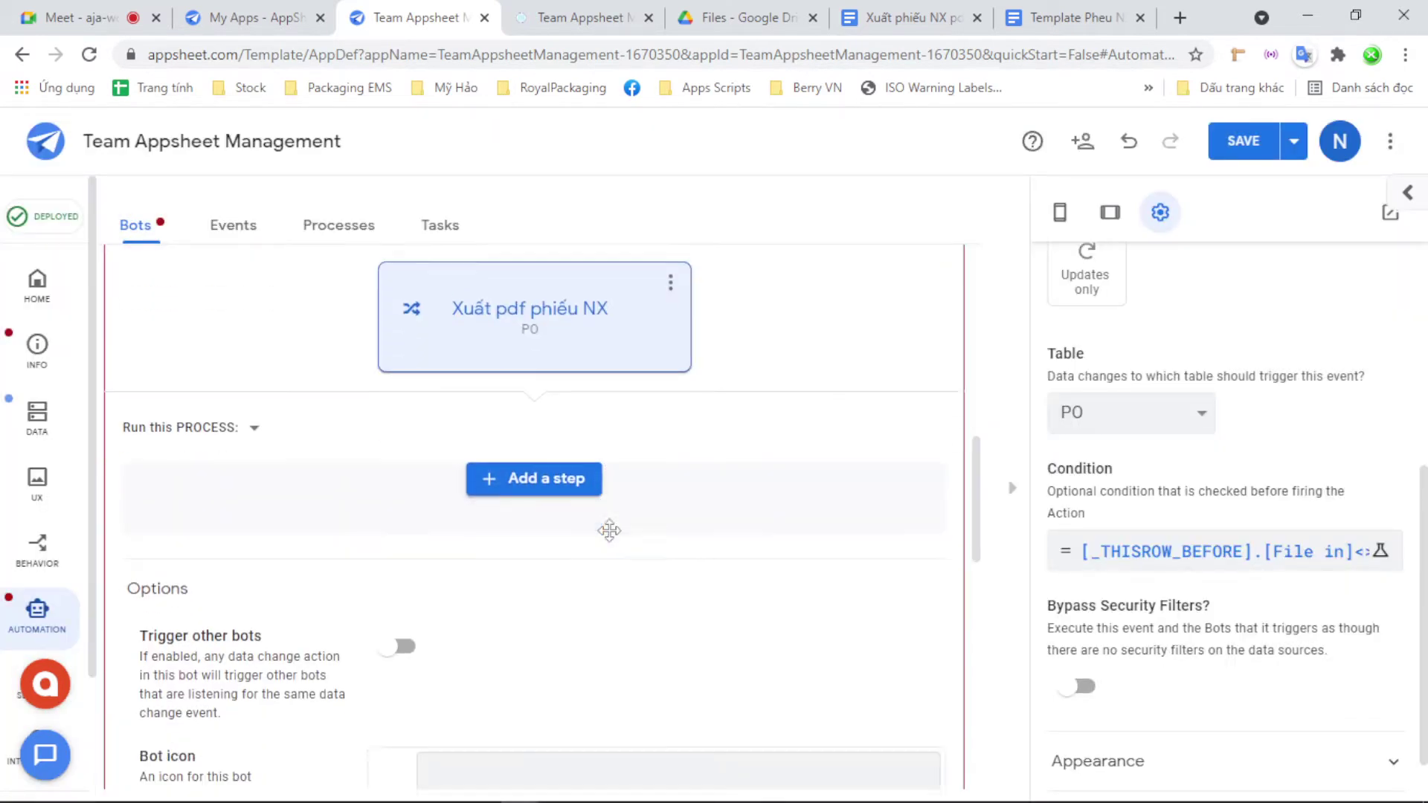
scroll(606, 526, down, 1)
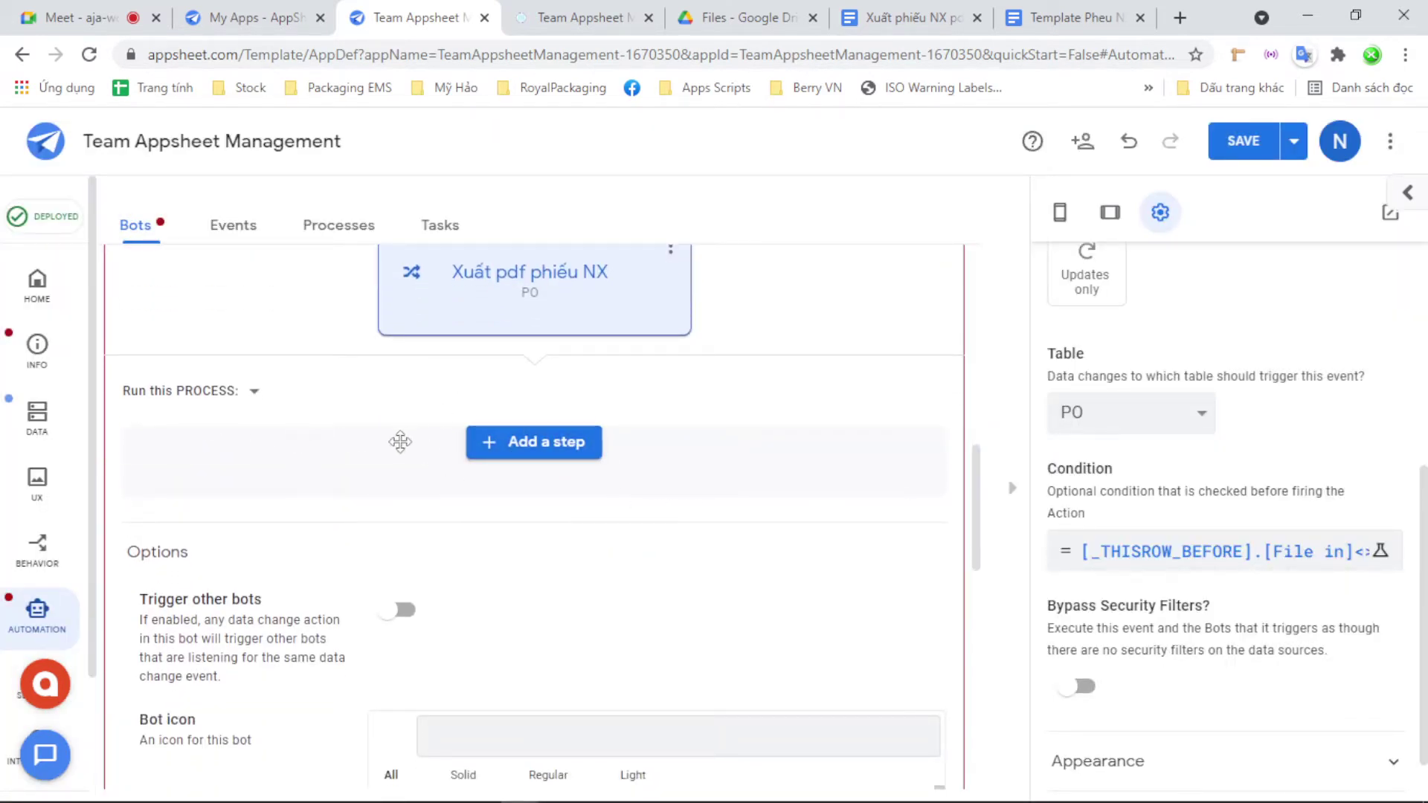
click(558, 458)
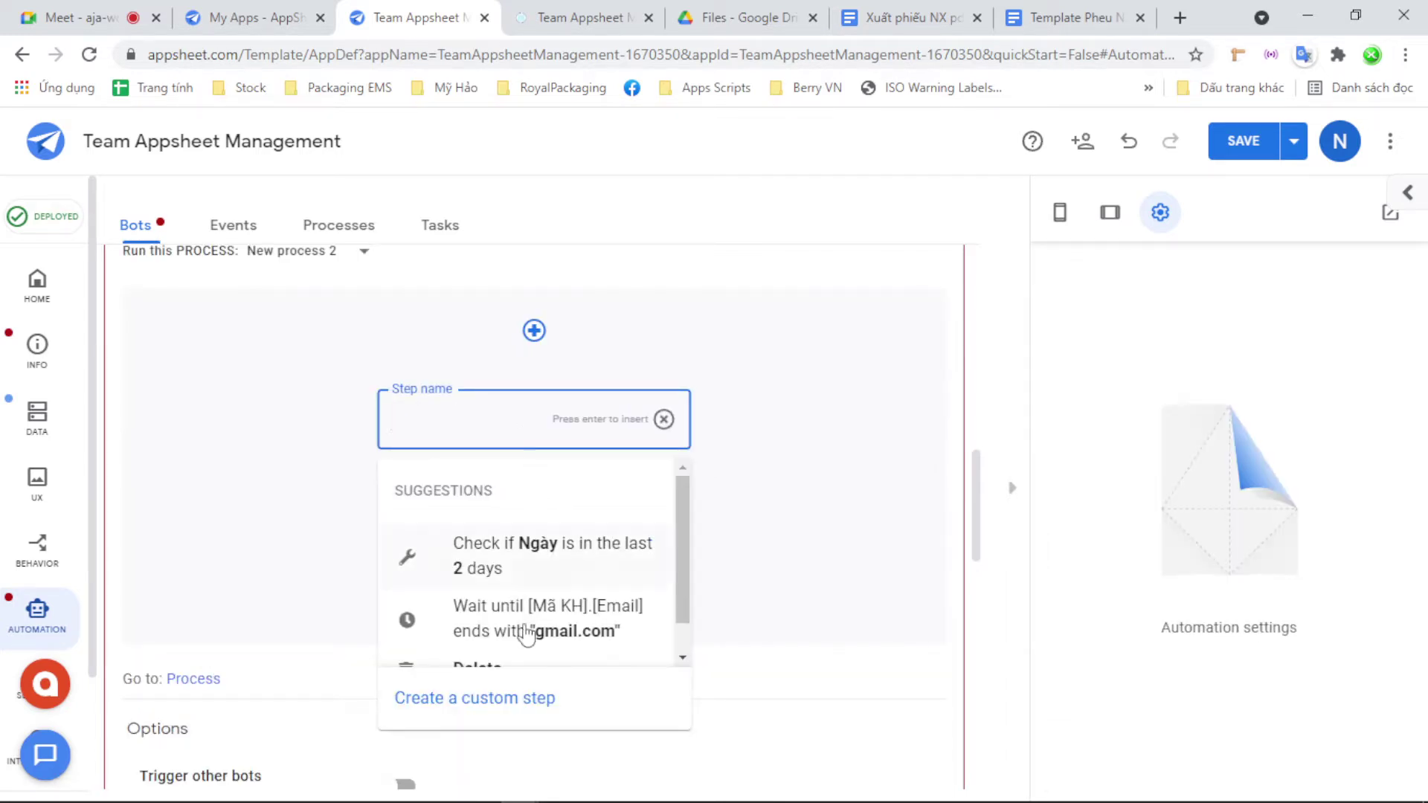
click(499, 699)
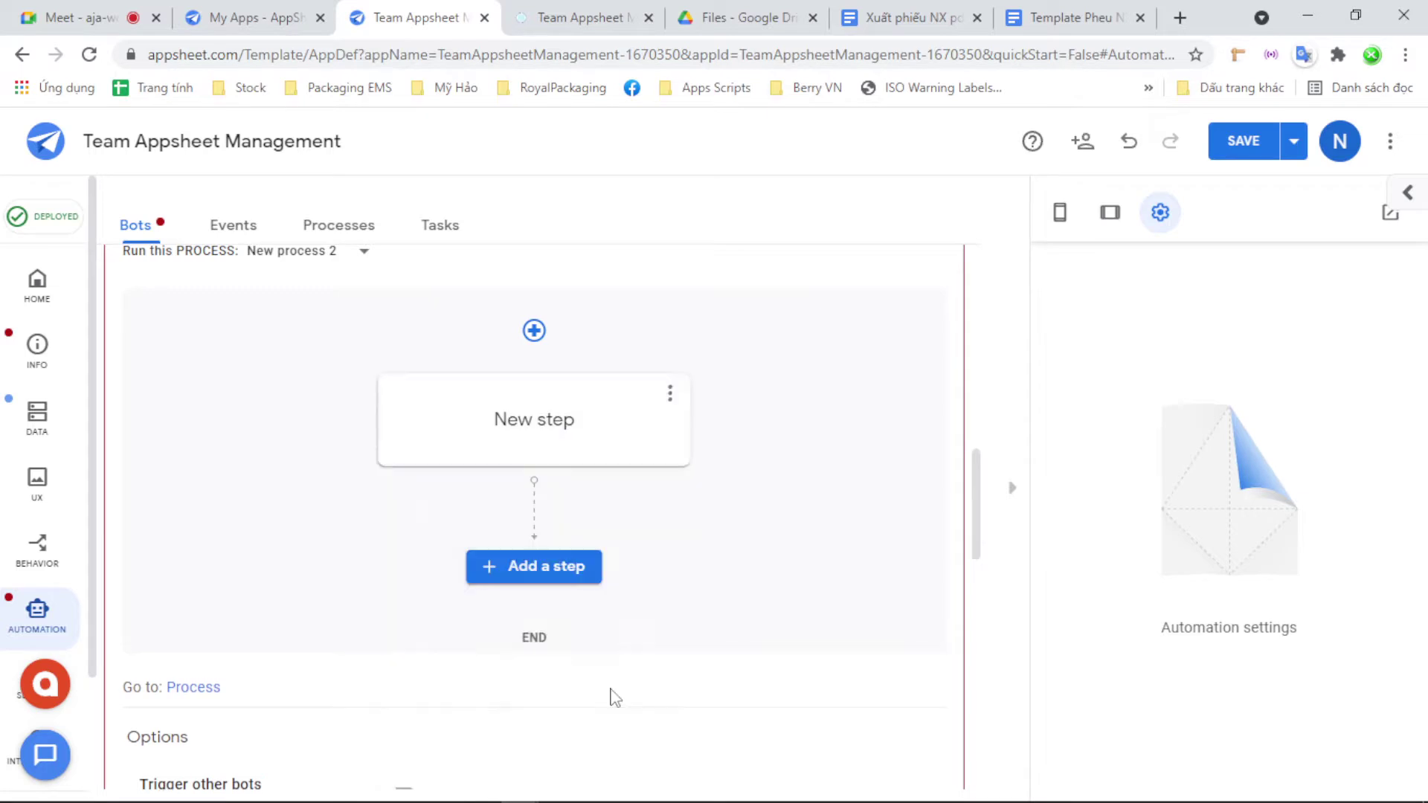
click(524, 402)
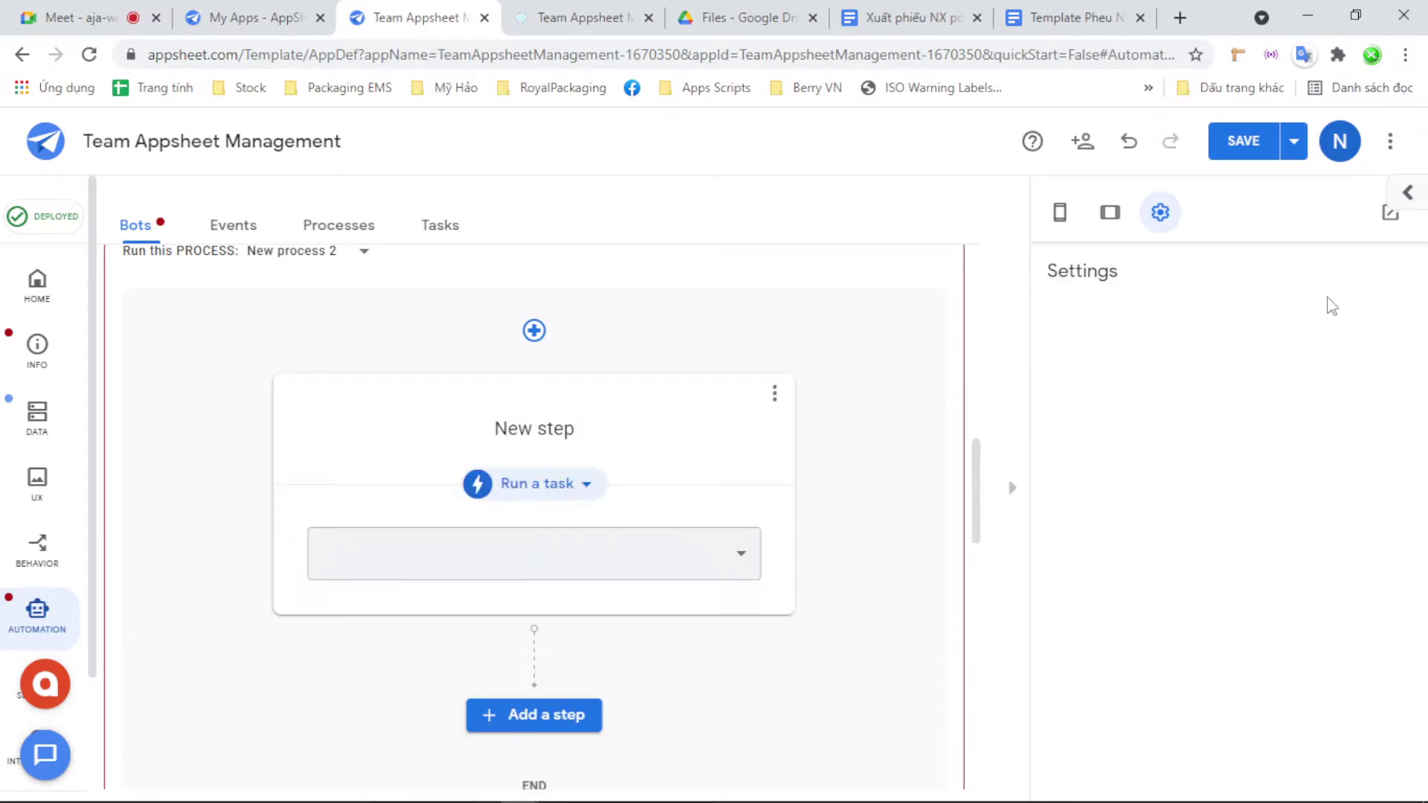
scroll(618, 415, up, 1)
Name the new step 'Xuất phiếu NX' and set it to run a task.
click(618, 534)
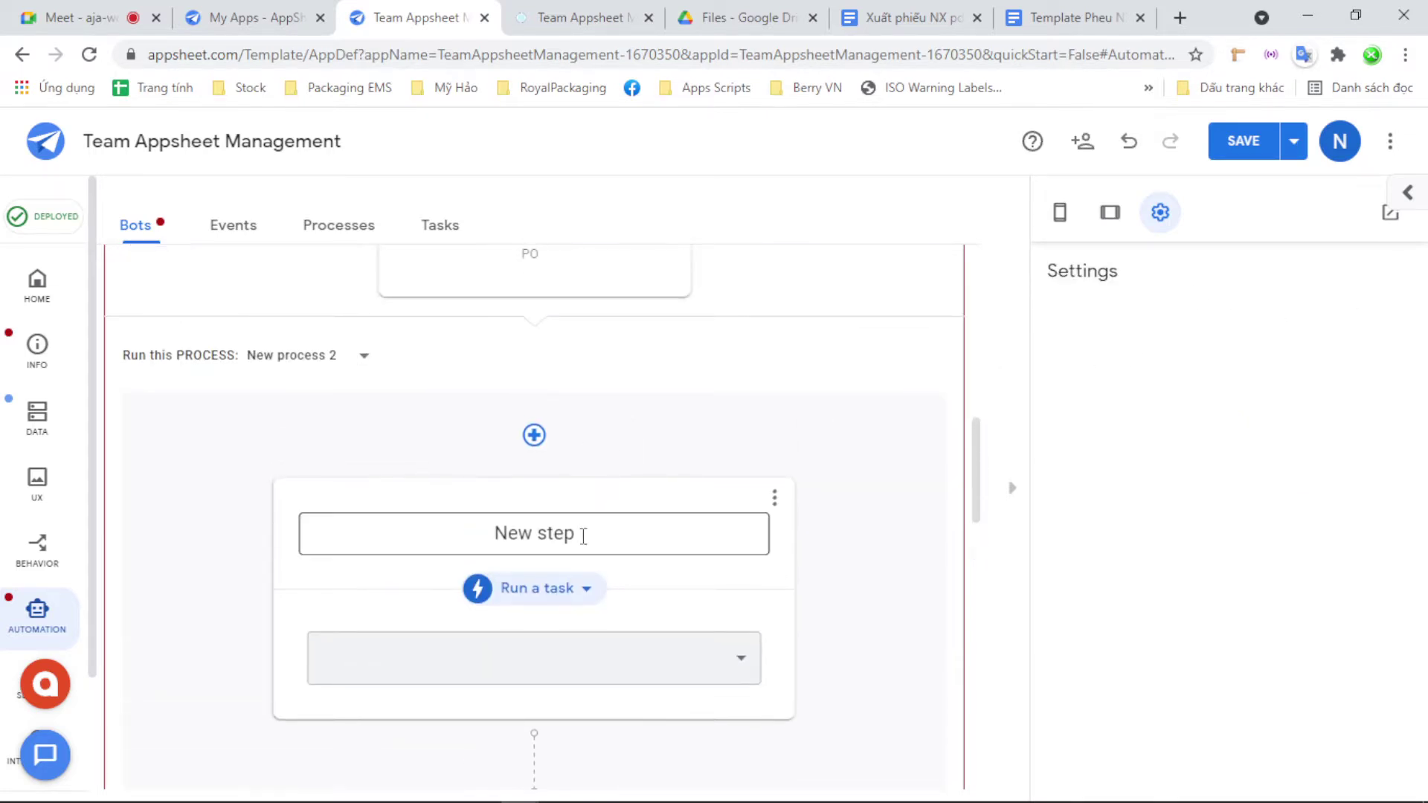
drag(618, 534, 414, 491)
text(Xu)
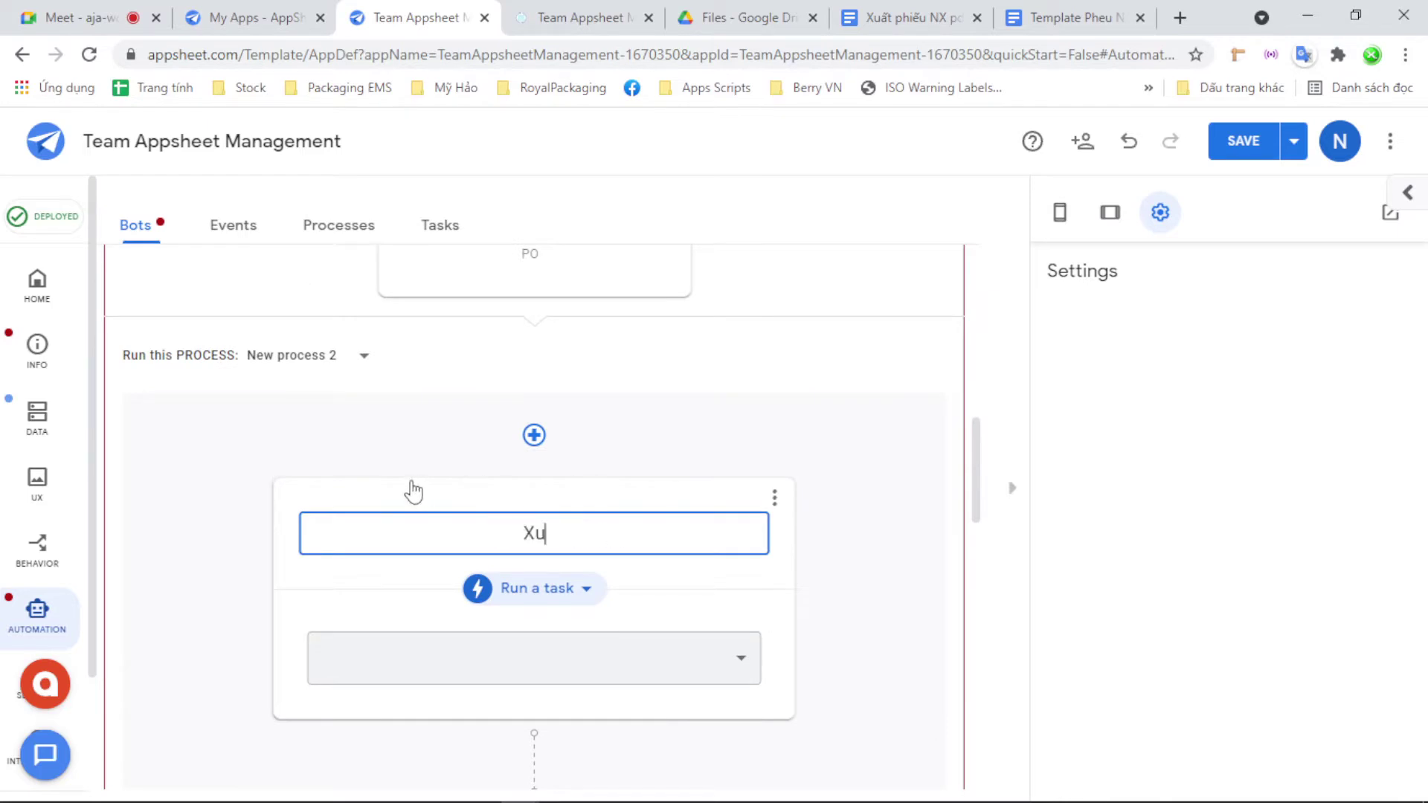
text(ất phiếu)
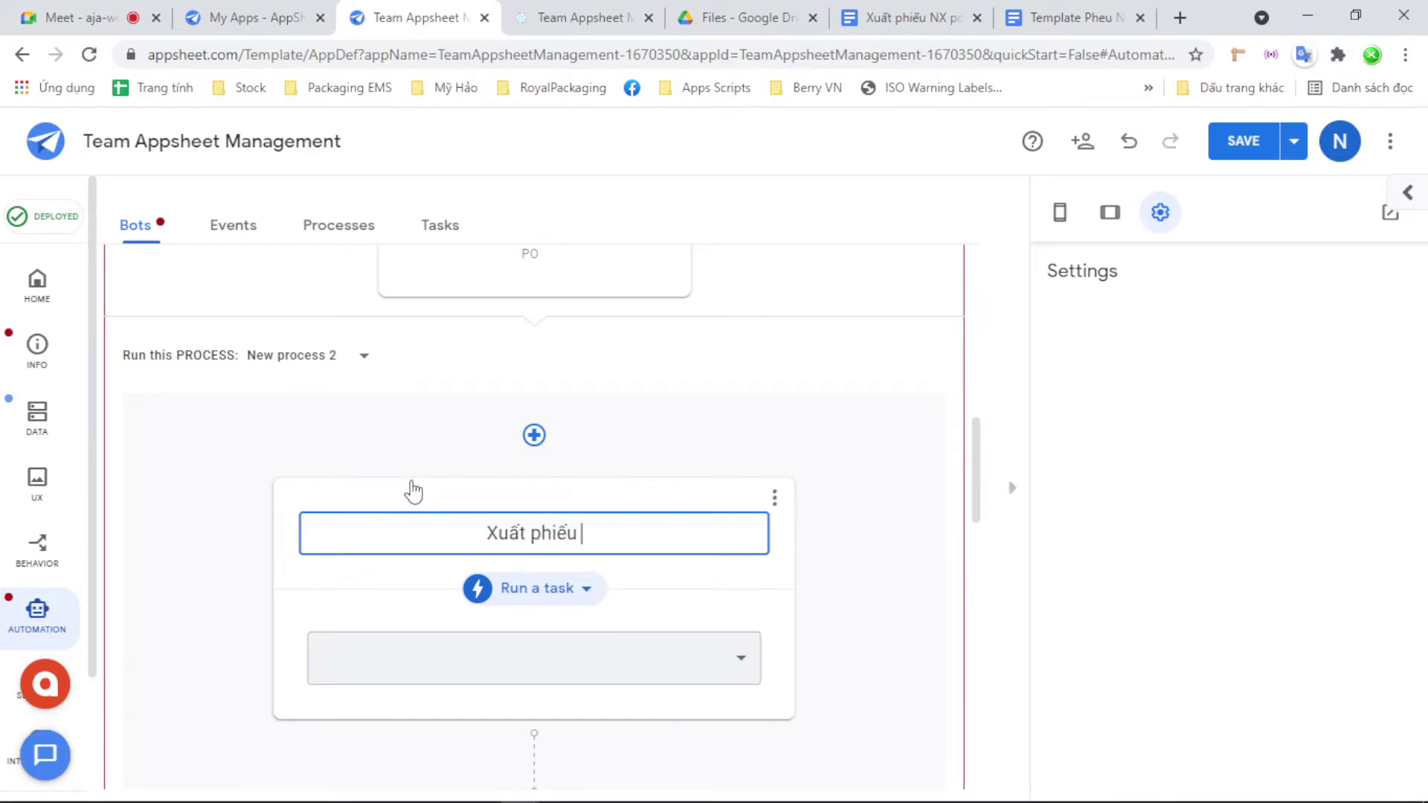
text( n)
key(BackSpace)
text(NX)
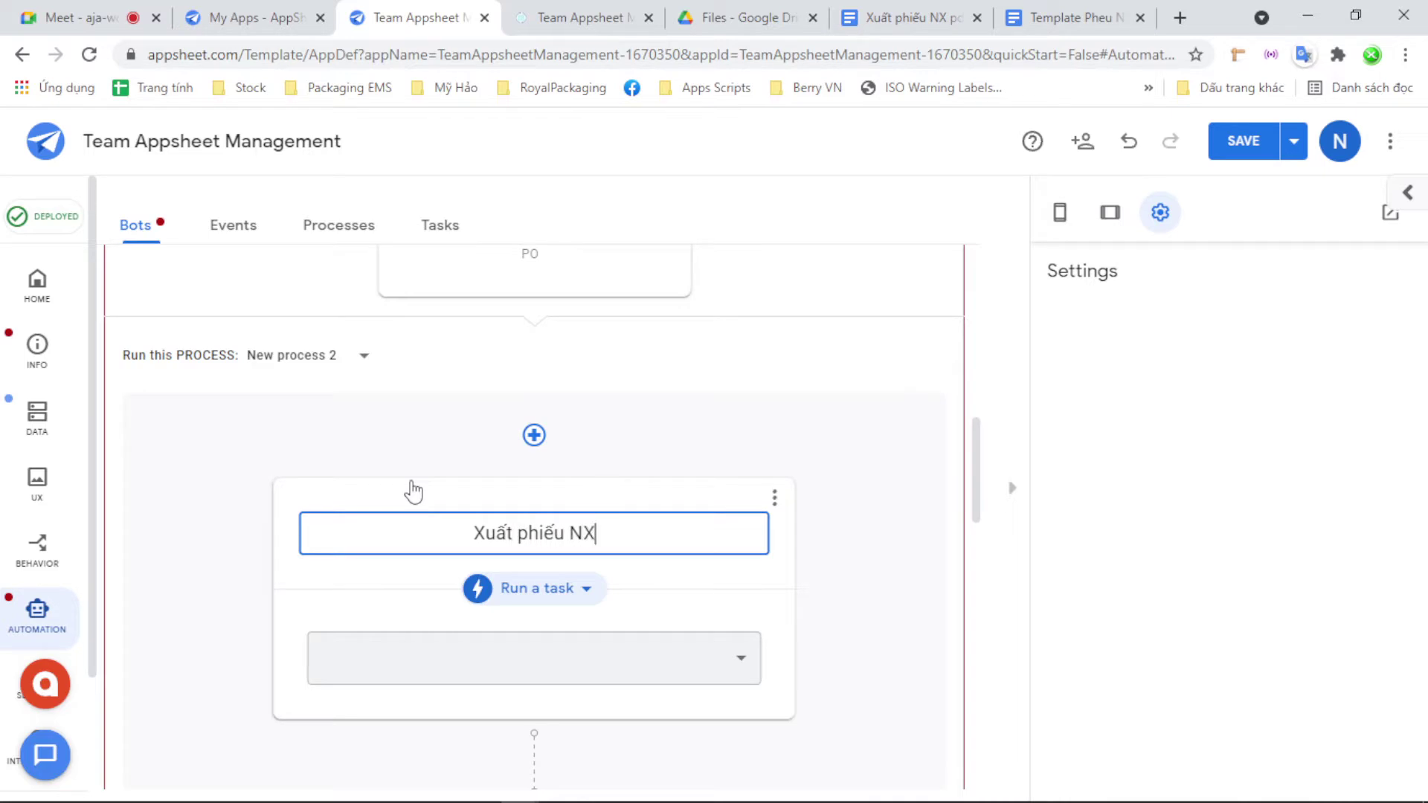
key(Return)
click(596, 659)
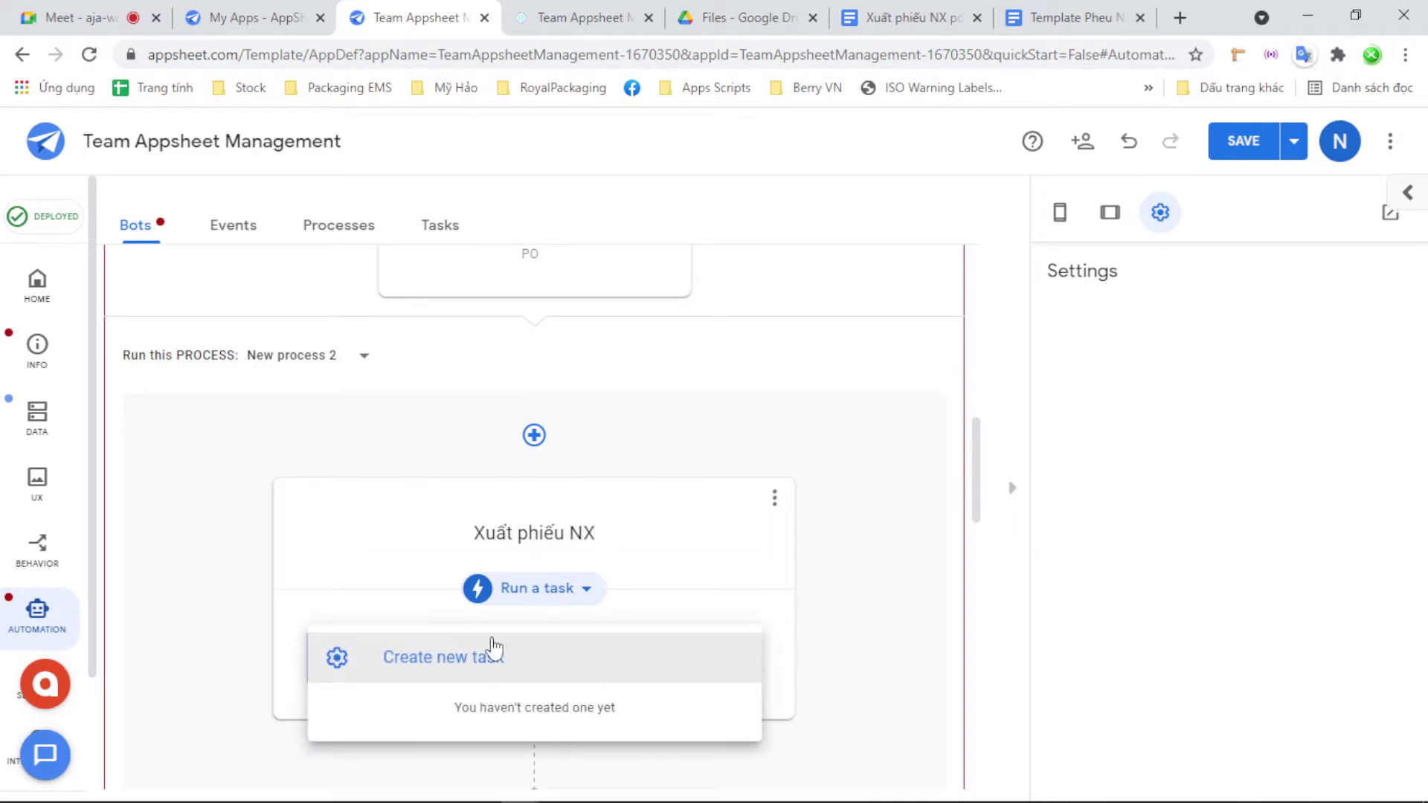
Create a new task 'Xuất file phiếu NX pdf' of type Create a new file.
click(474, 664)
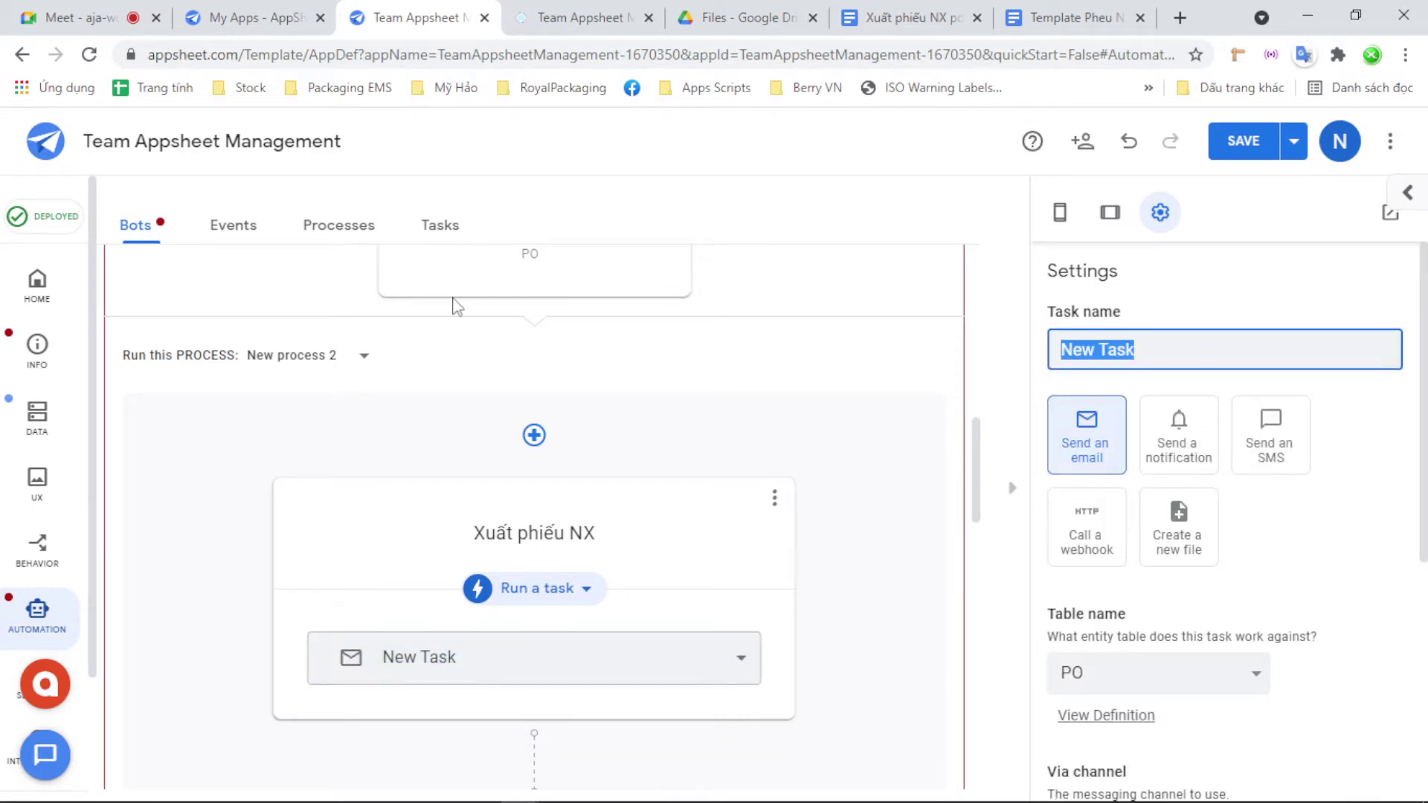
text(Xuất file phiếu NX pdf)
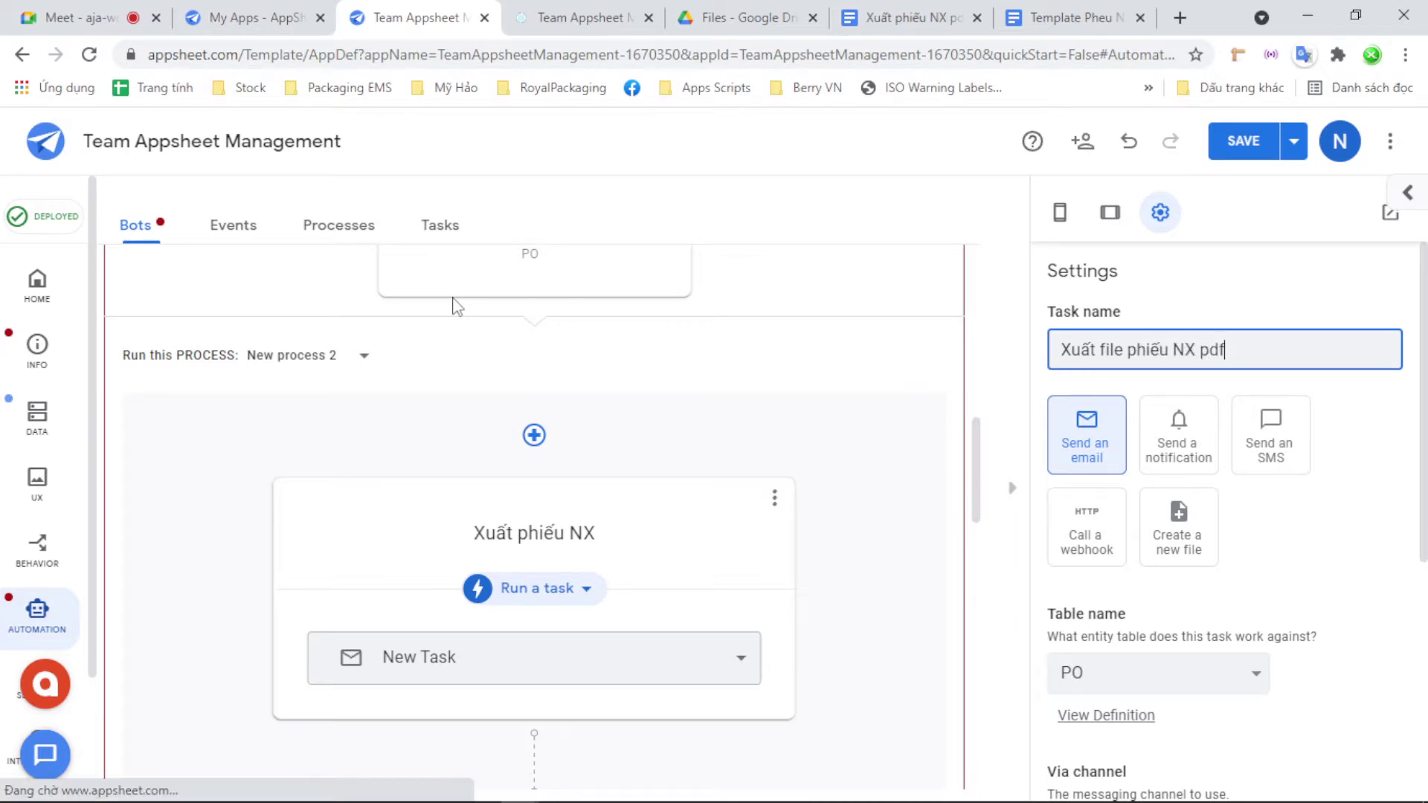
click(456, 305)
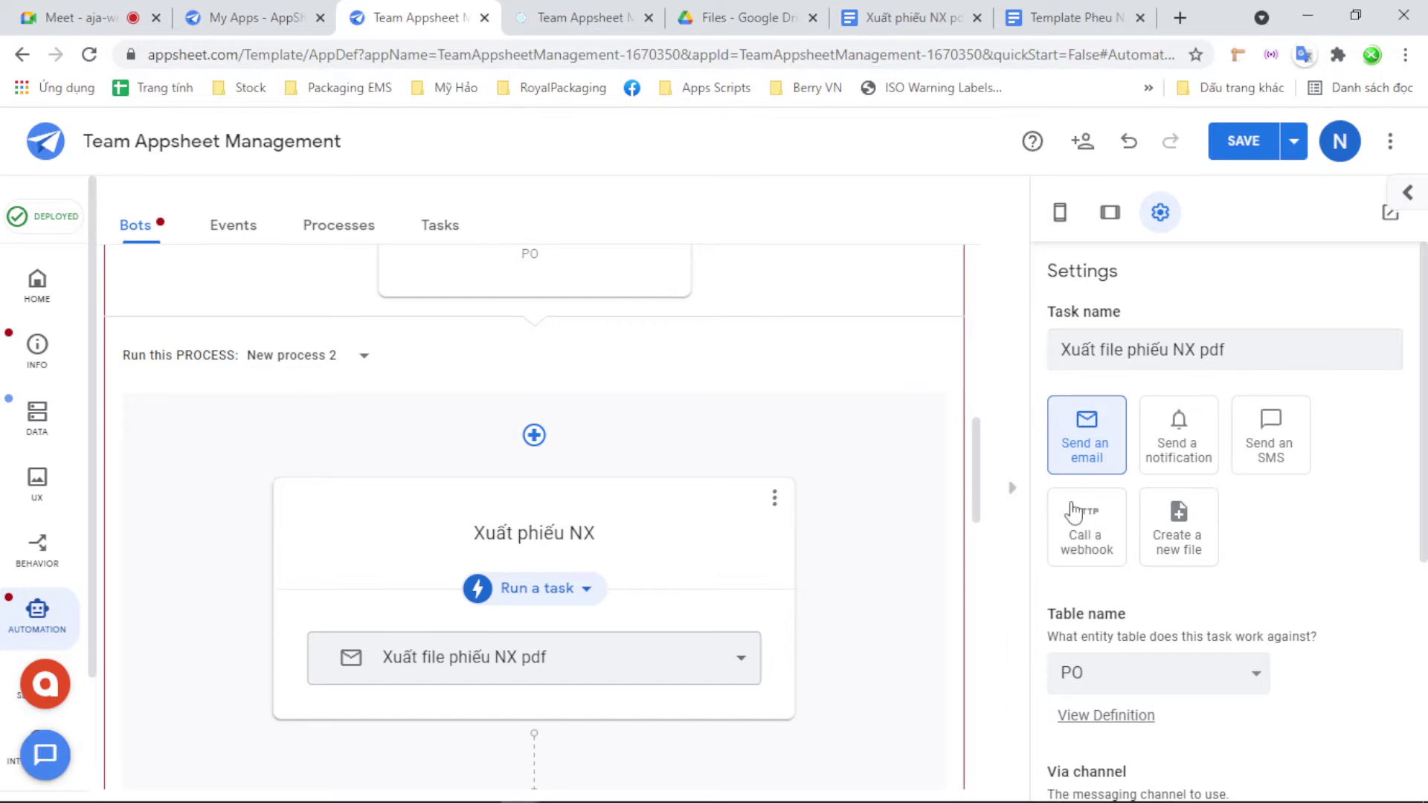
click(1183, 532)
scroll(1242, 555, down, 3)
scroll(1243, 550, down, 3)
scroll(1243, 551, up, 3)
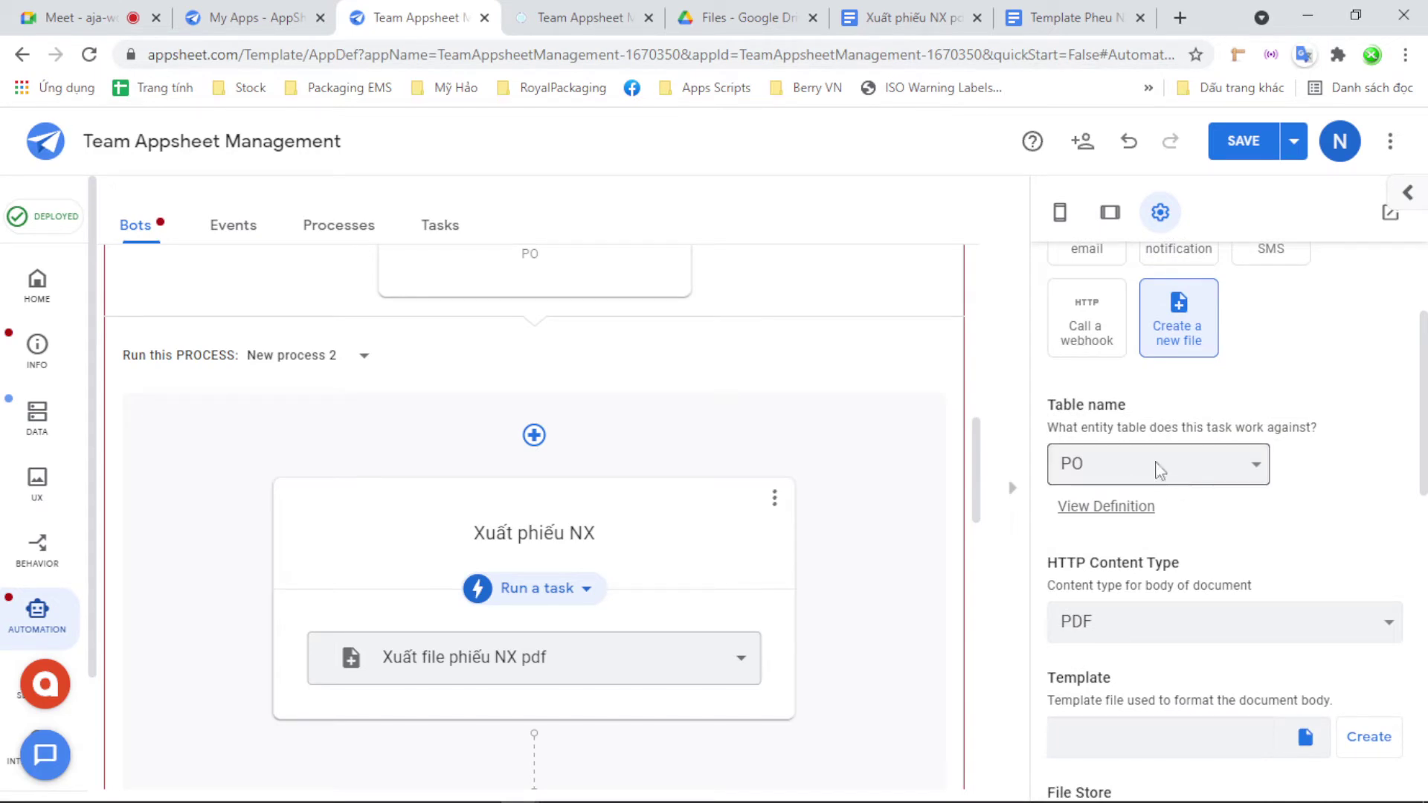
scroll(1166, 449, down, 1)
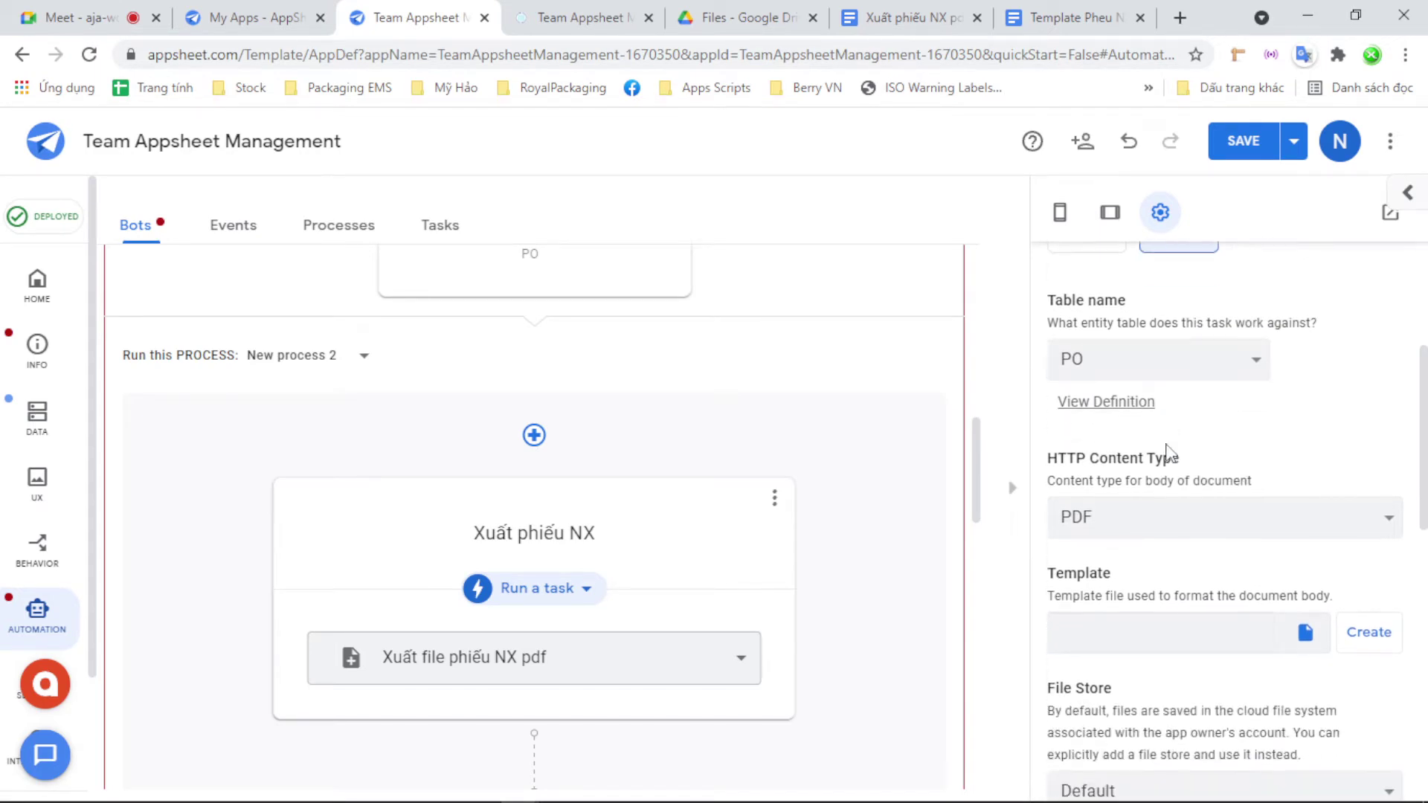
Keep PDF as the output content type and auto-generate a new template document.
click(1240, 530)
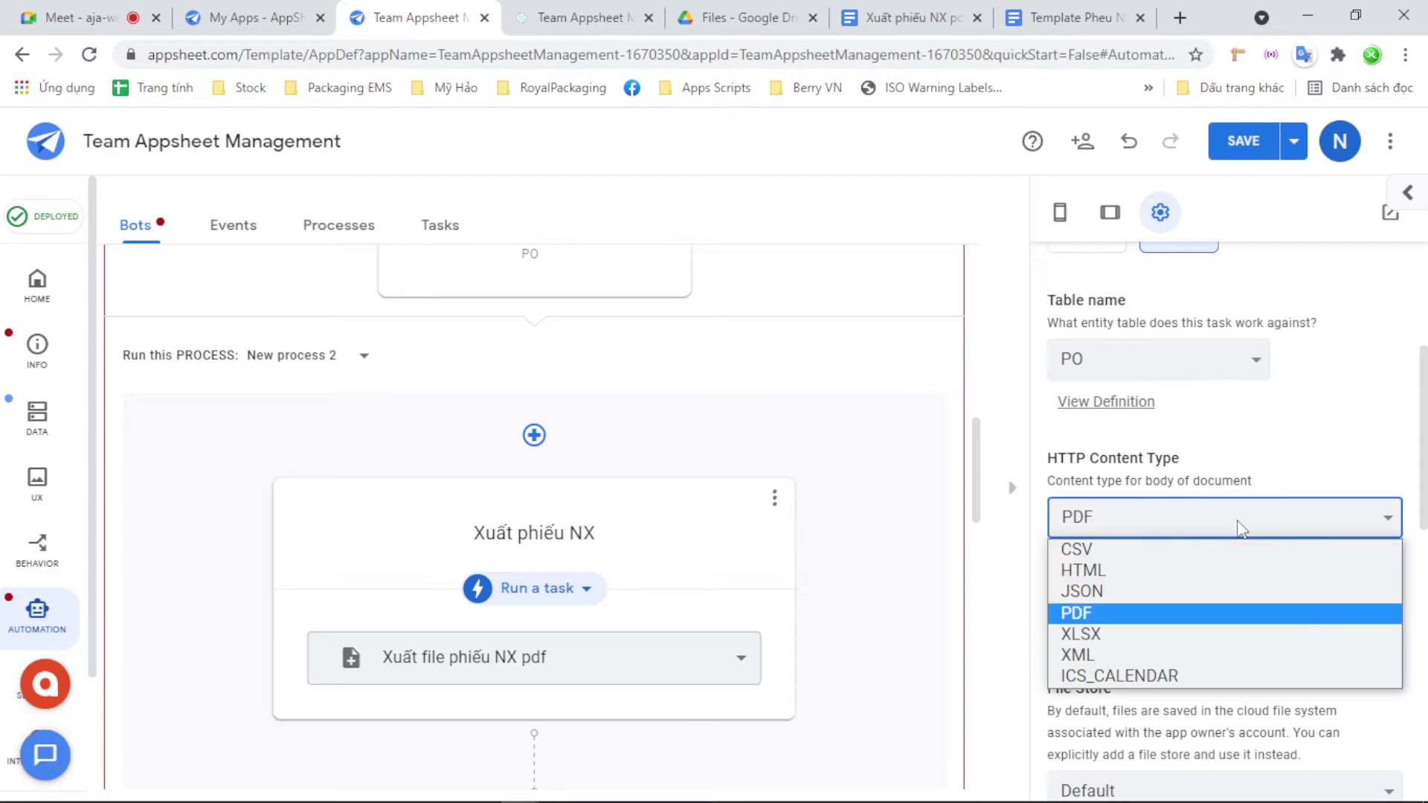
click(1240, 529)
click(1240, 530)
click(1237, 524)
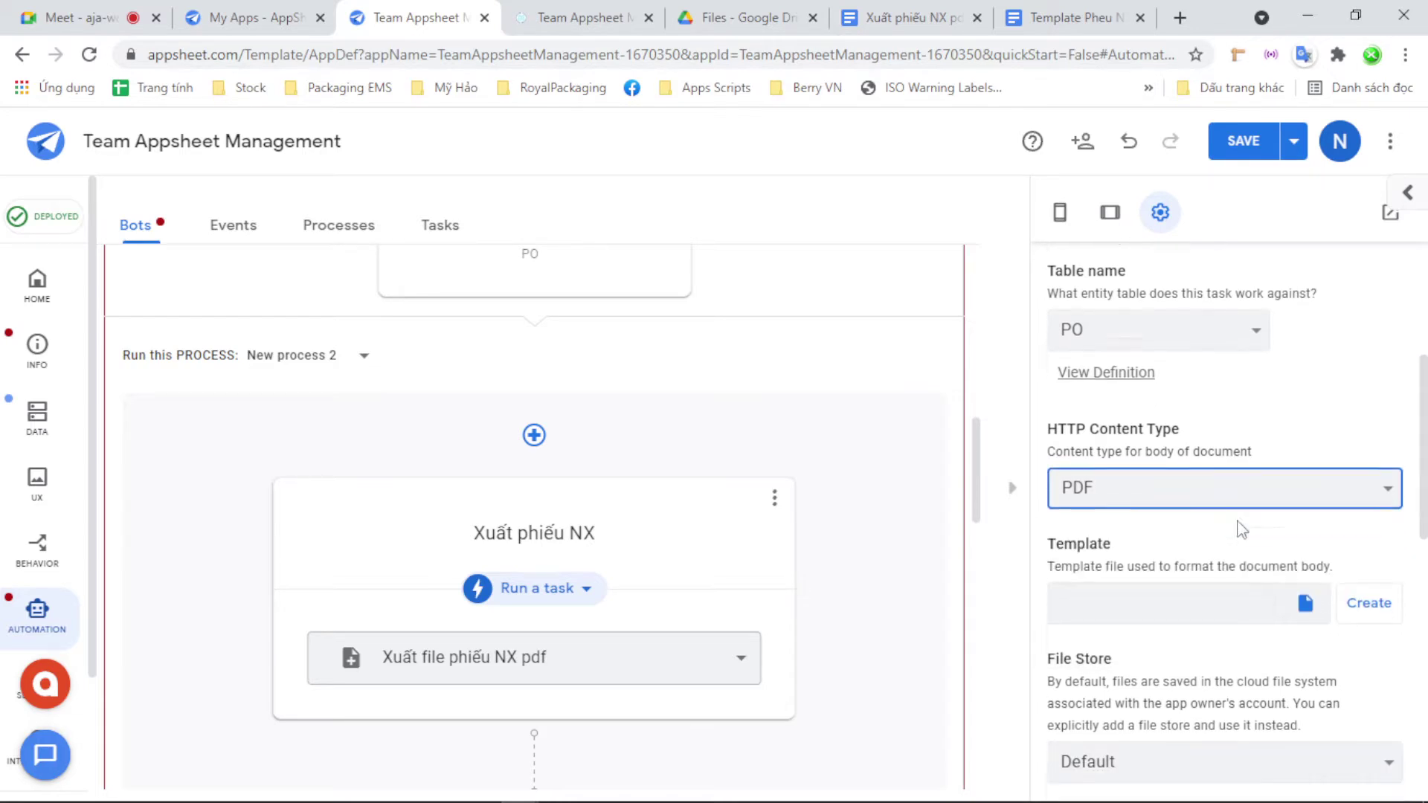
scroll(1237, 529, down, 3)
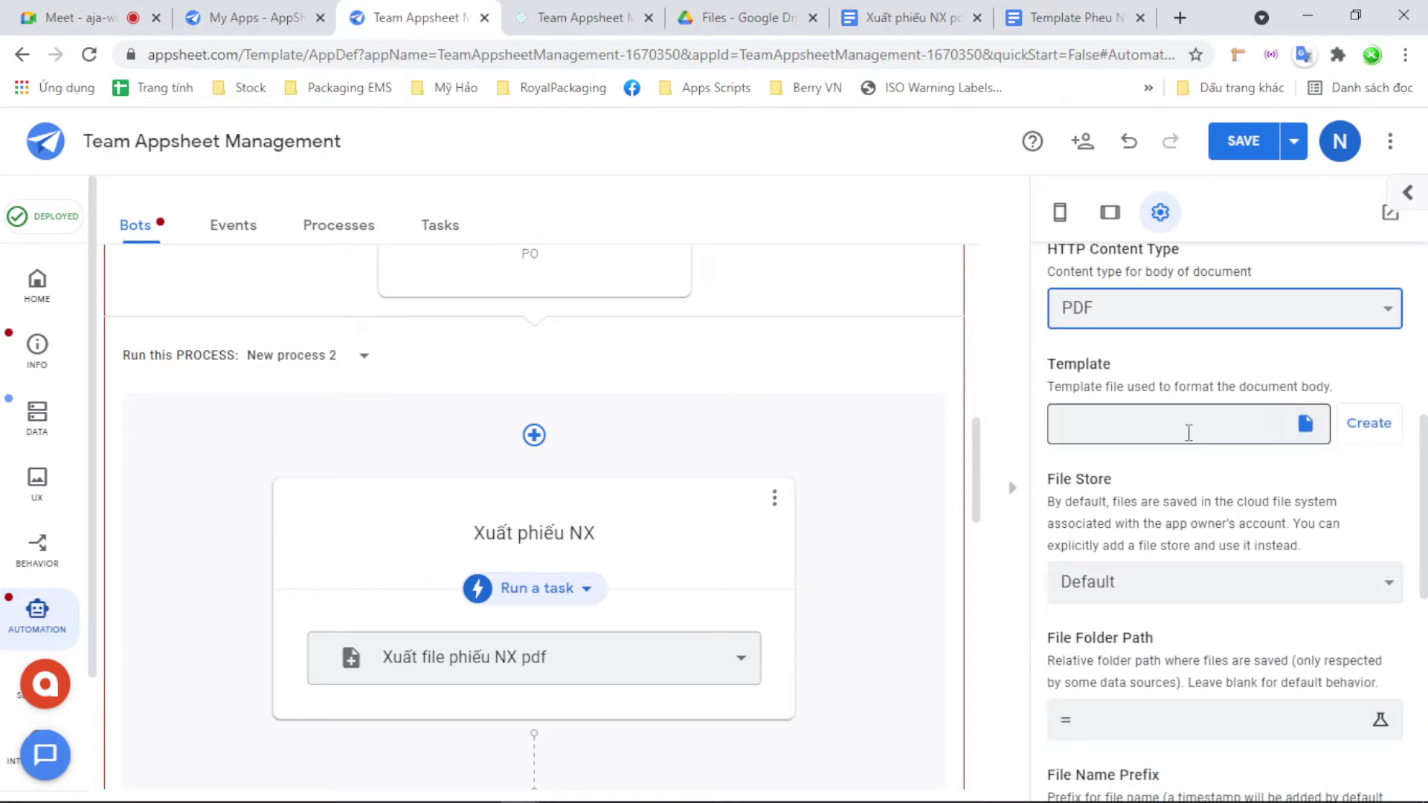
click(1298, 423)
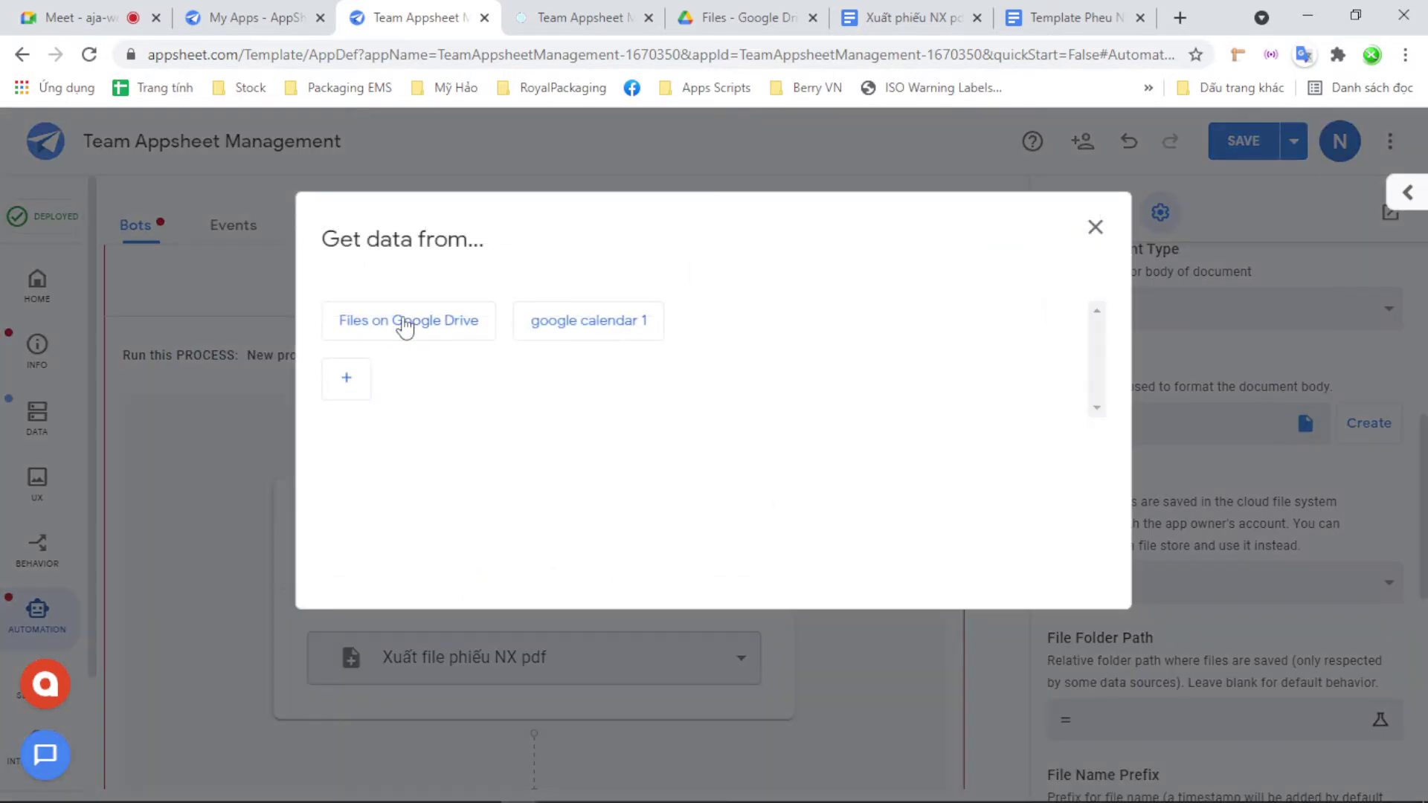
click(1096, 227)
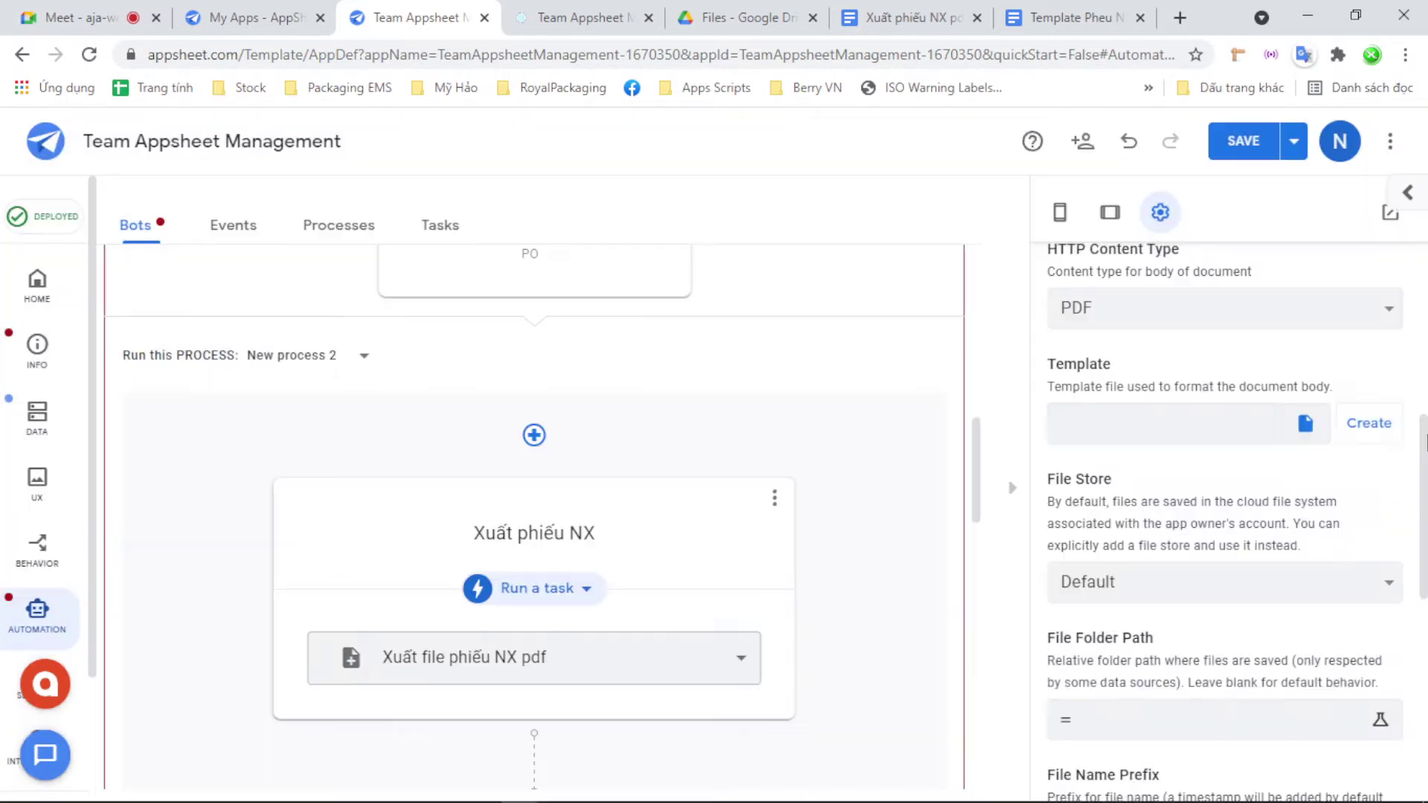
click(1385, 430)
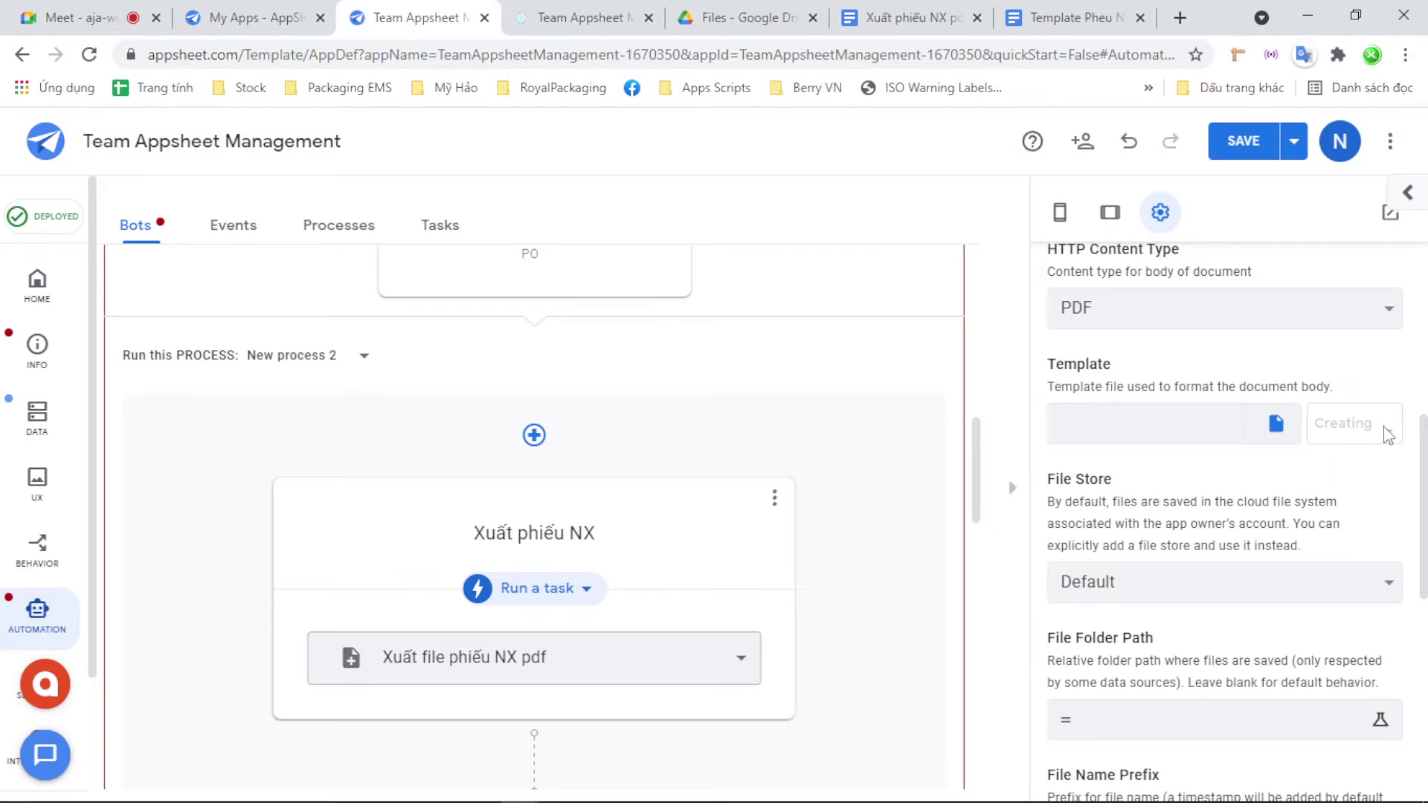
Confirm the new Xuất file phiếu NX pdf body template sits in Drive's Content folder, then return to AppSheet.
click(748, 18)
click(629, 203)
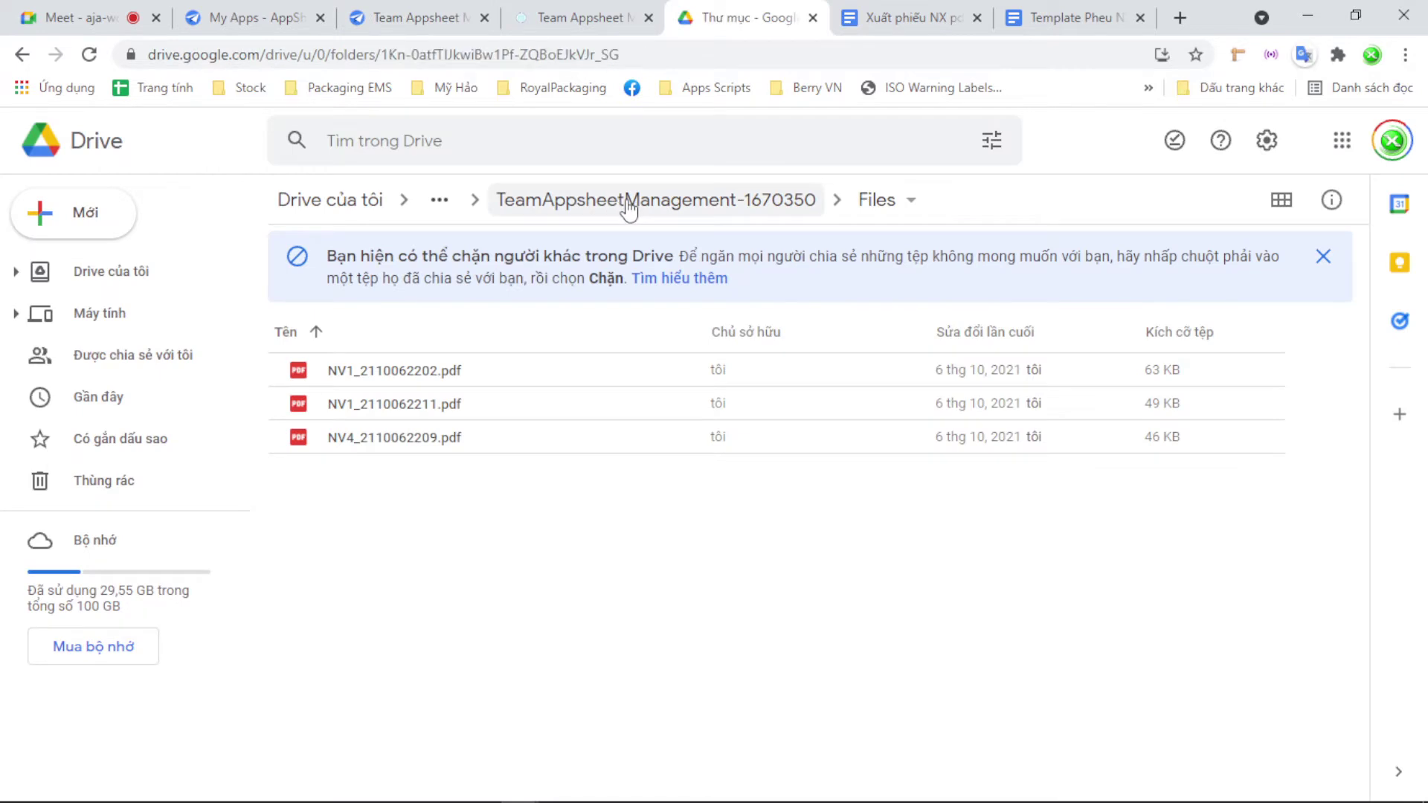
double_click(388, 375)
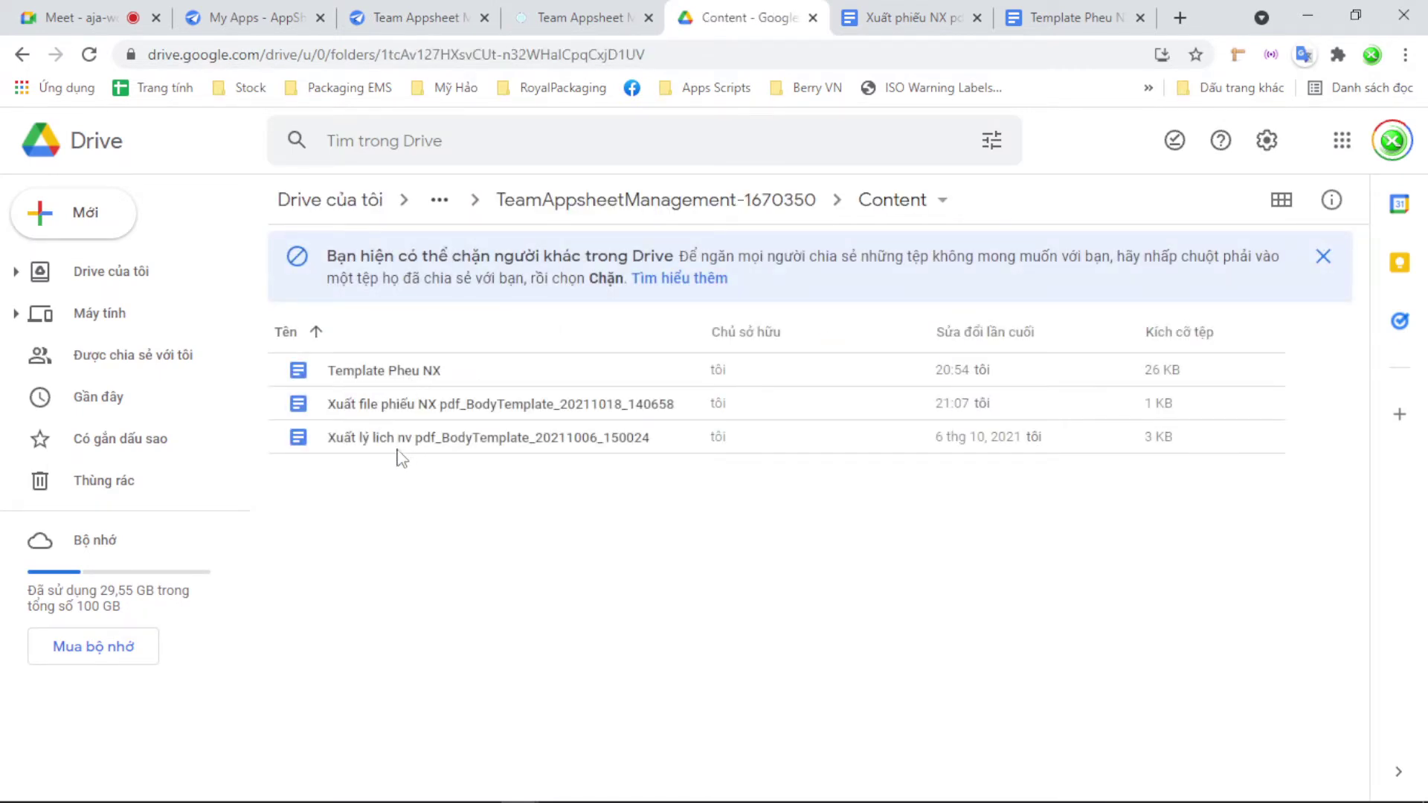
click(418, 445)
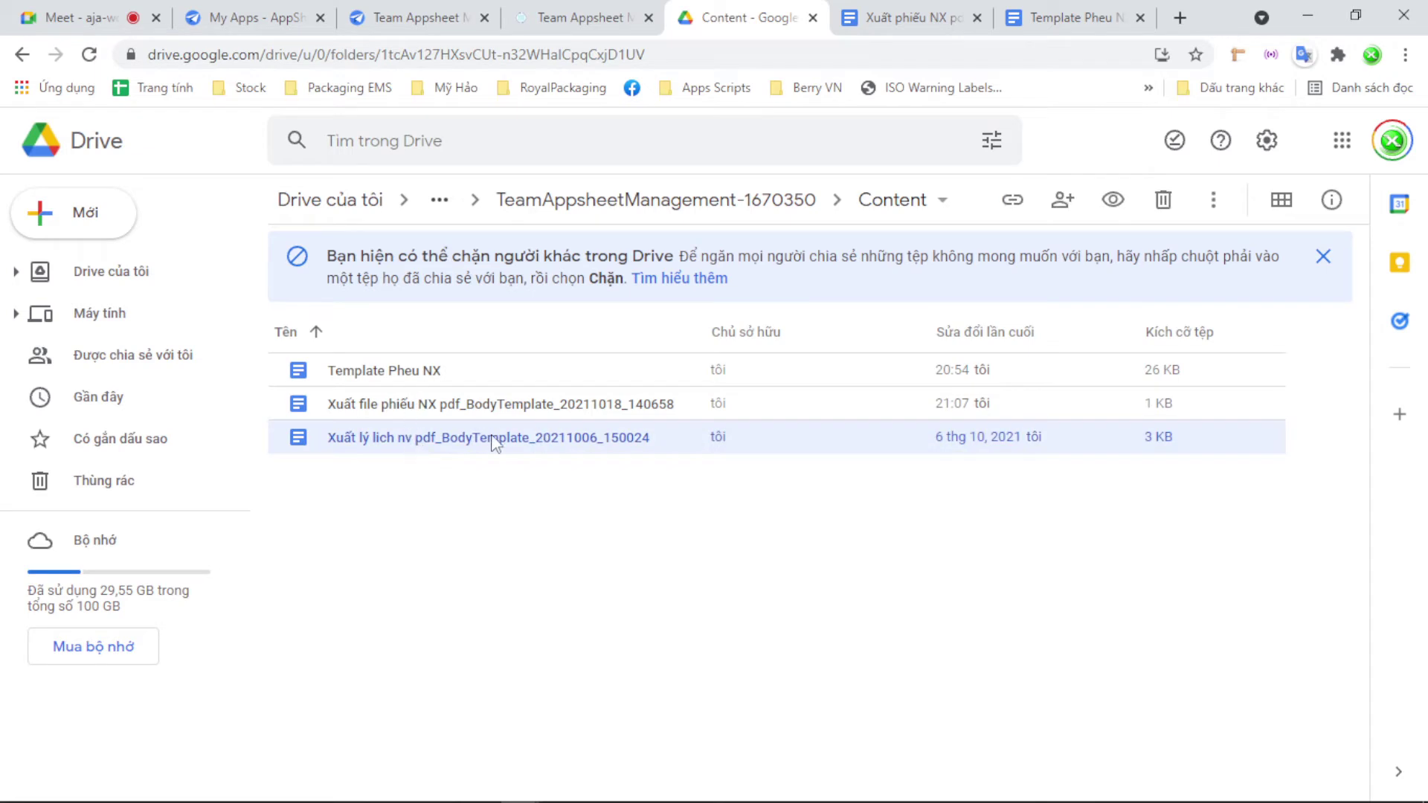
click(474, 414)
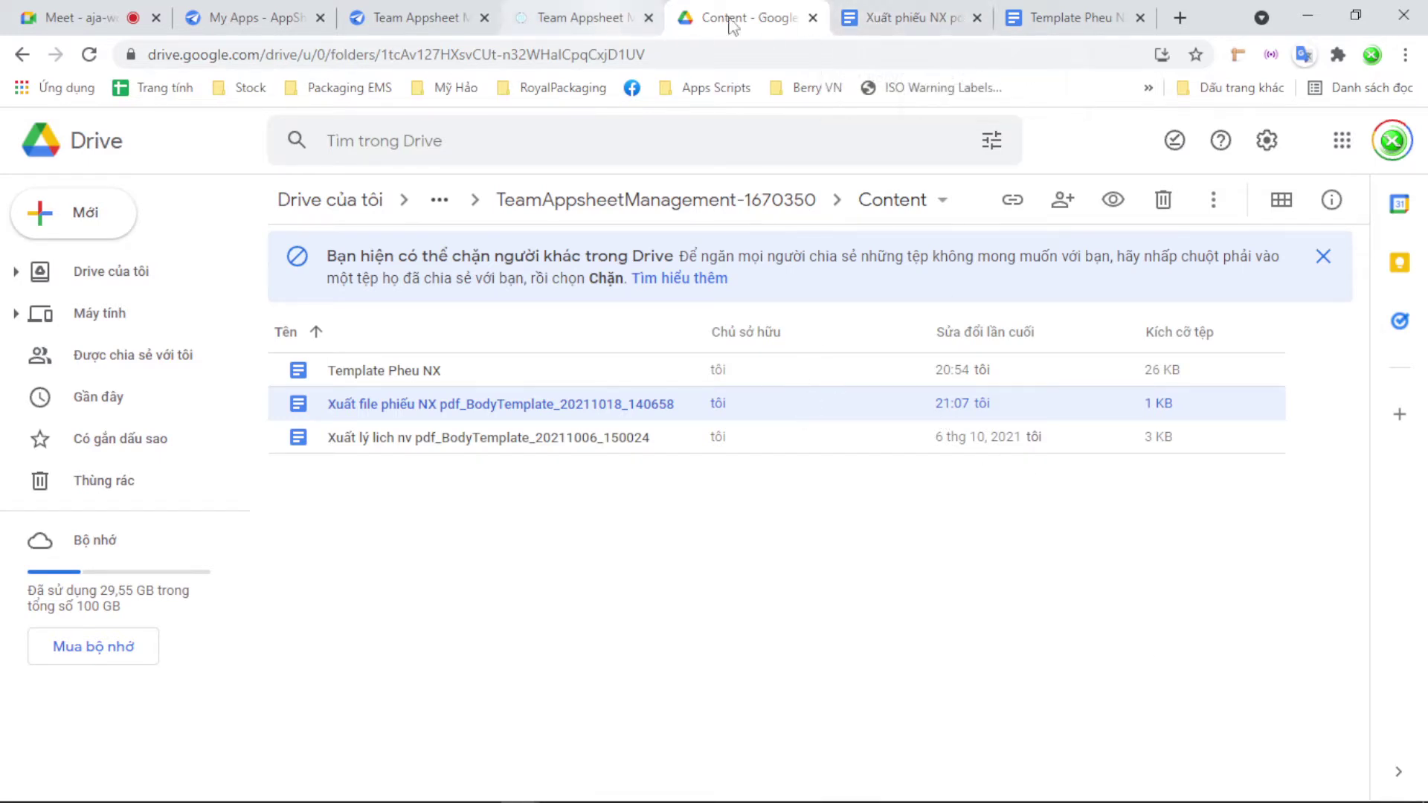
click(417, 23)
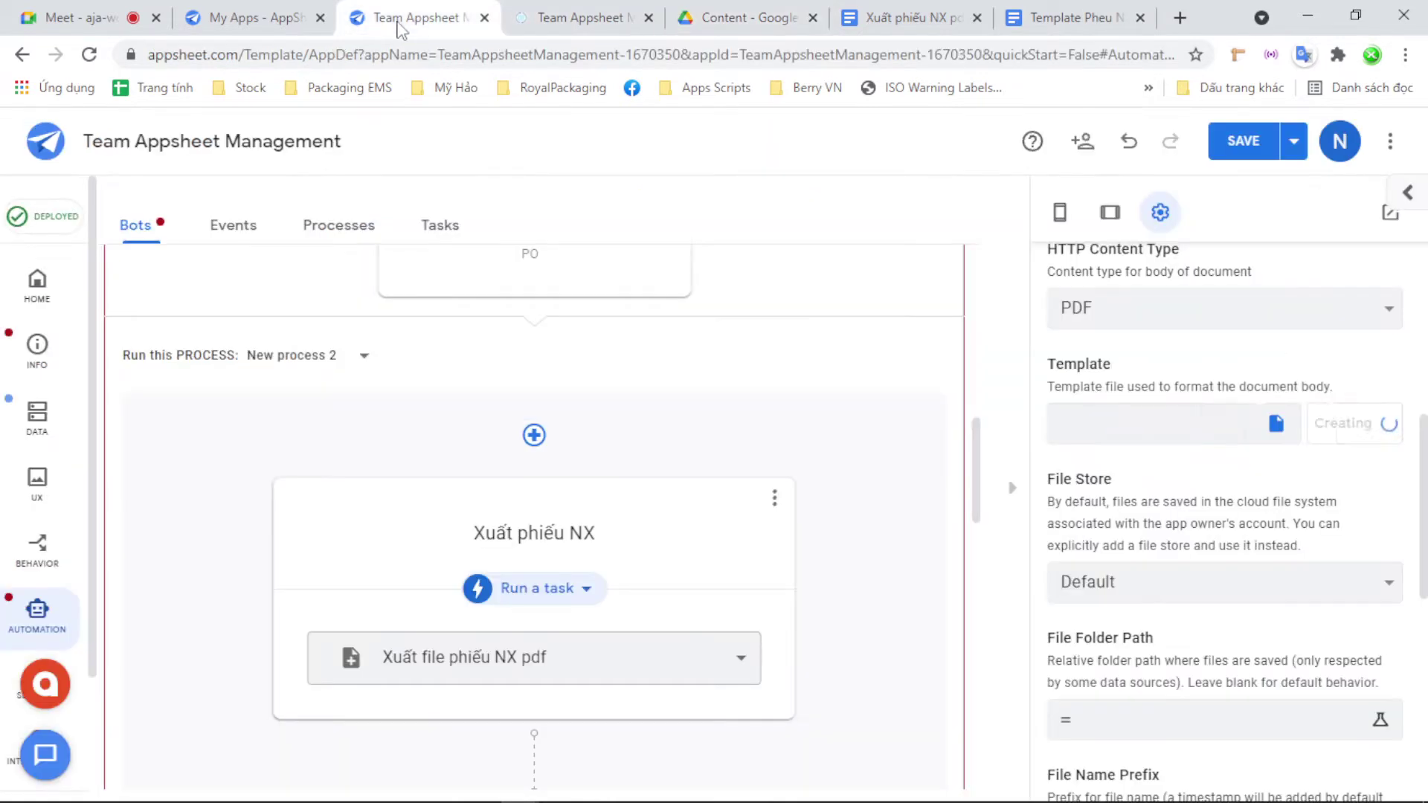
Open Xuất file phiếu NX pdf_BodyTemplate_20211018_140658 in Google Docs and review its PO fields and Data table.
click(1373, 432)
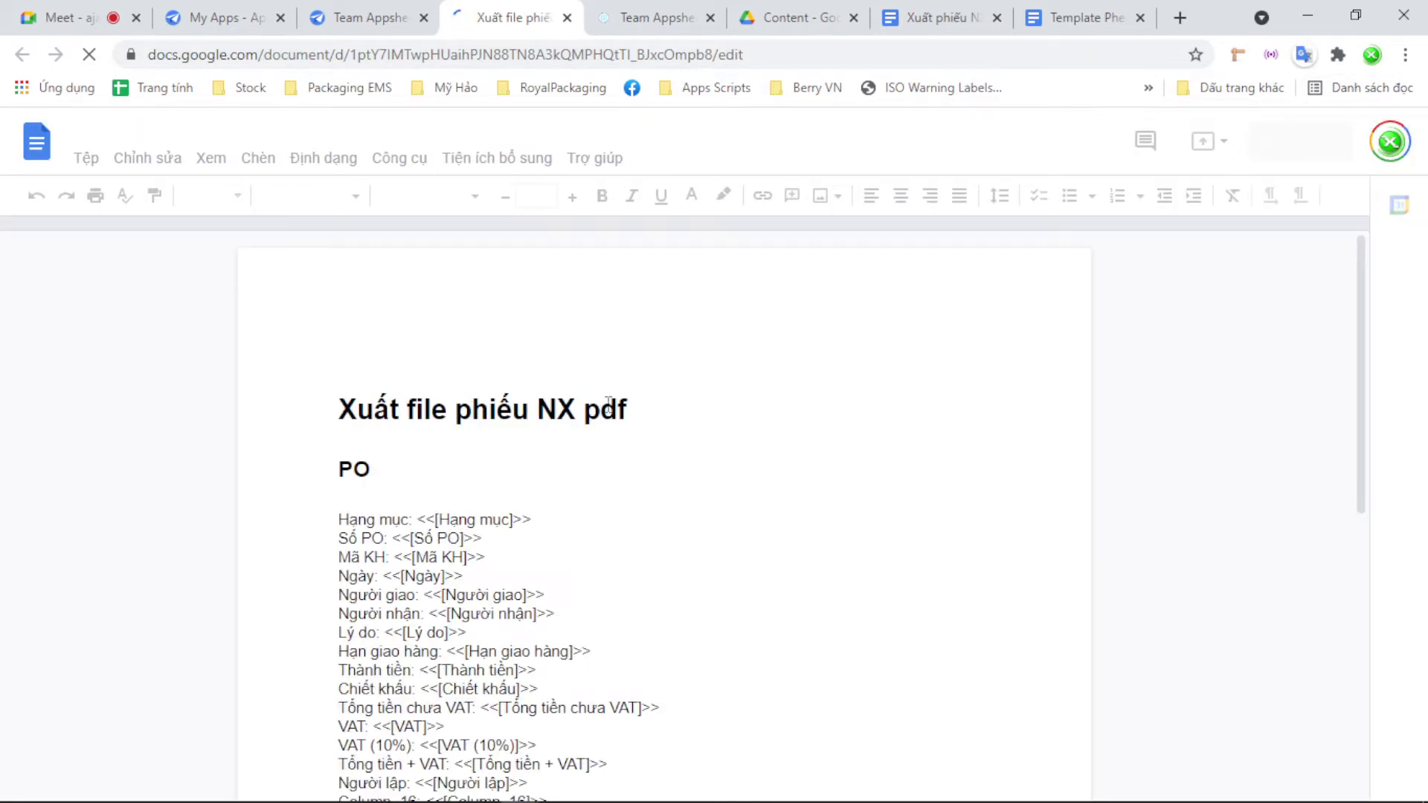
scroll(610, 403, down, 3)
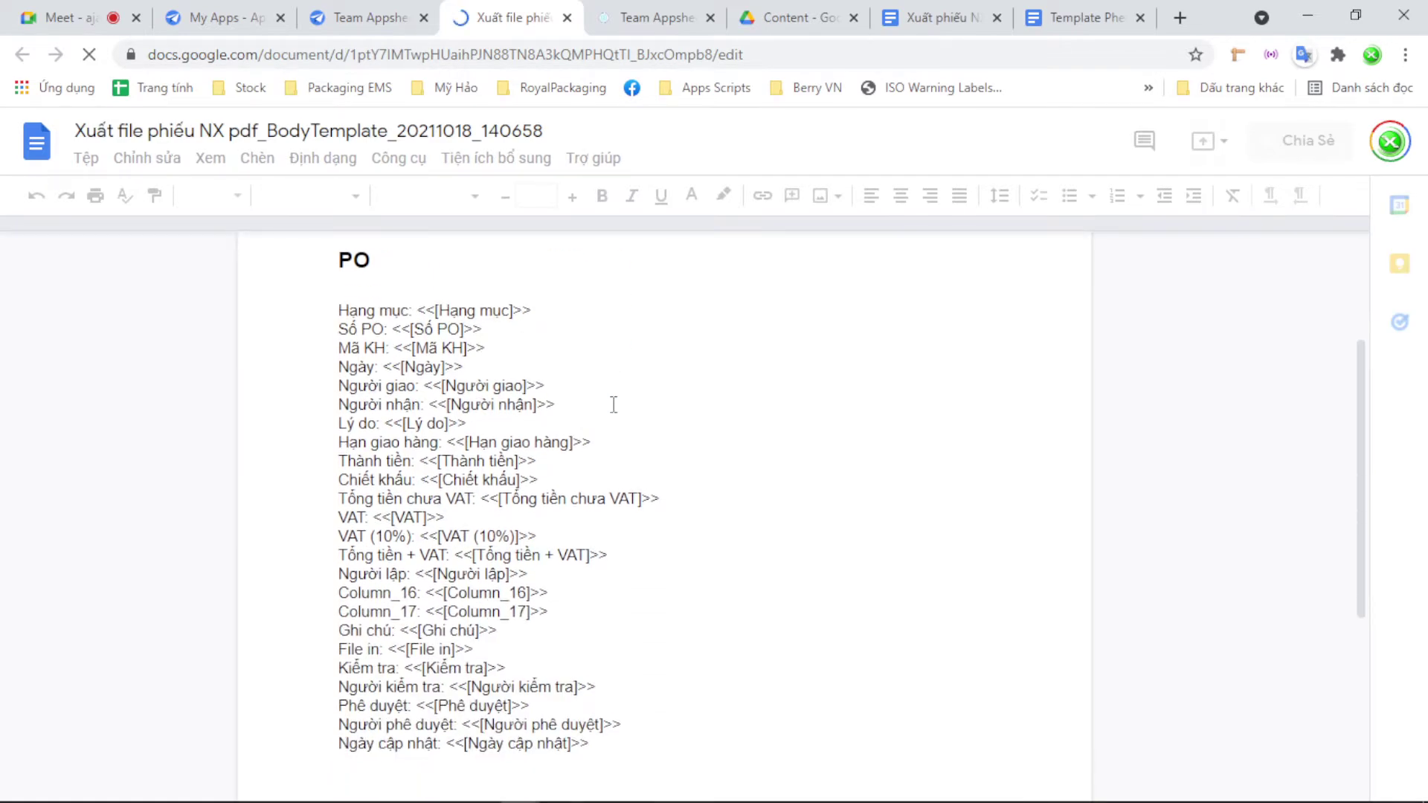
scroll(613, 407, down, 5)
scroll(612, 406, down, 2)
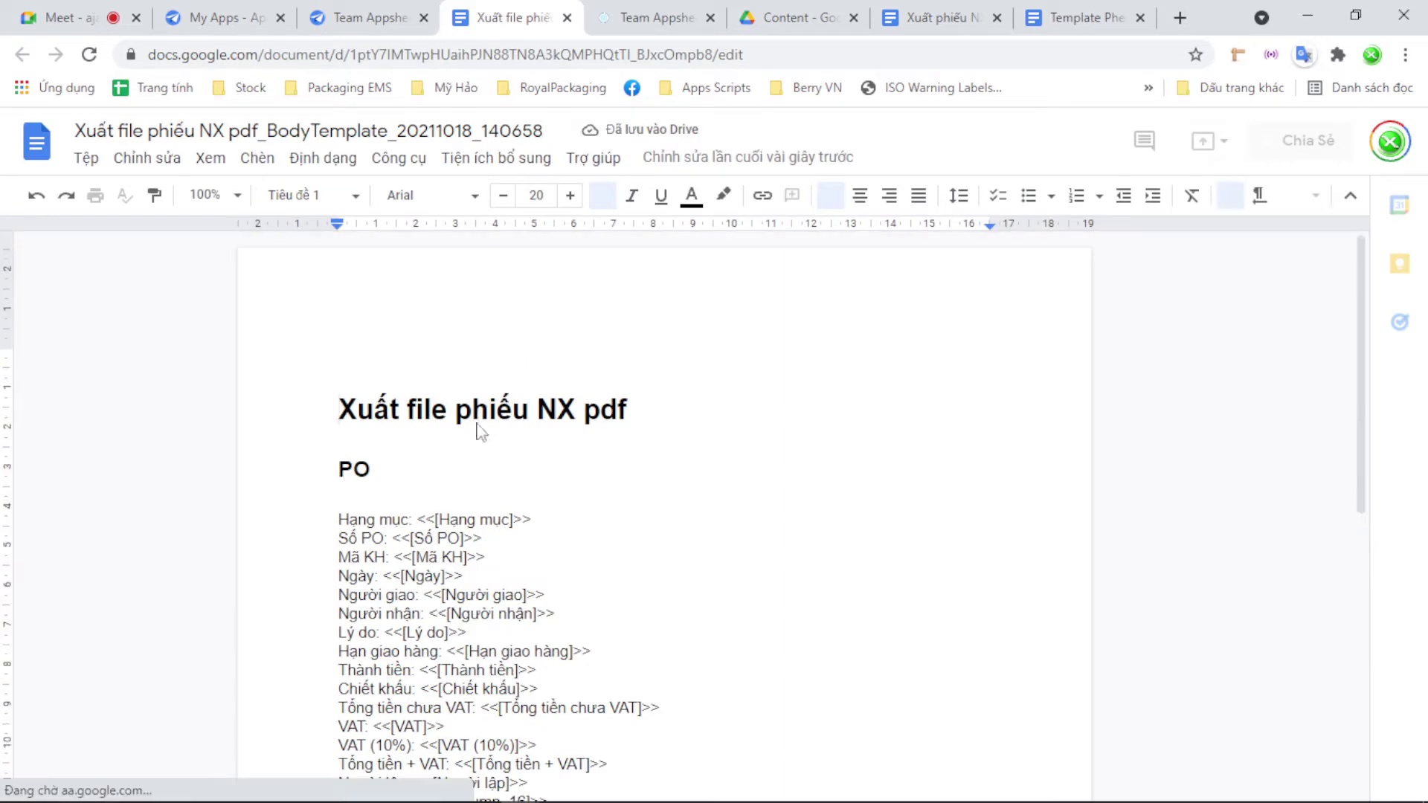
scroll(471, 453, down, 4)
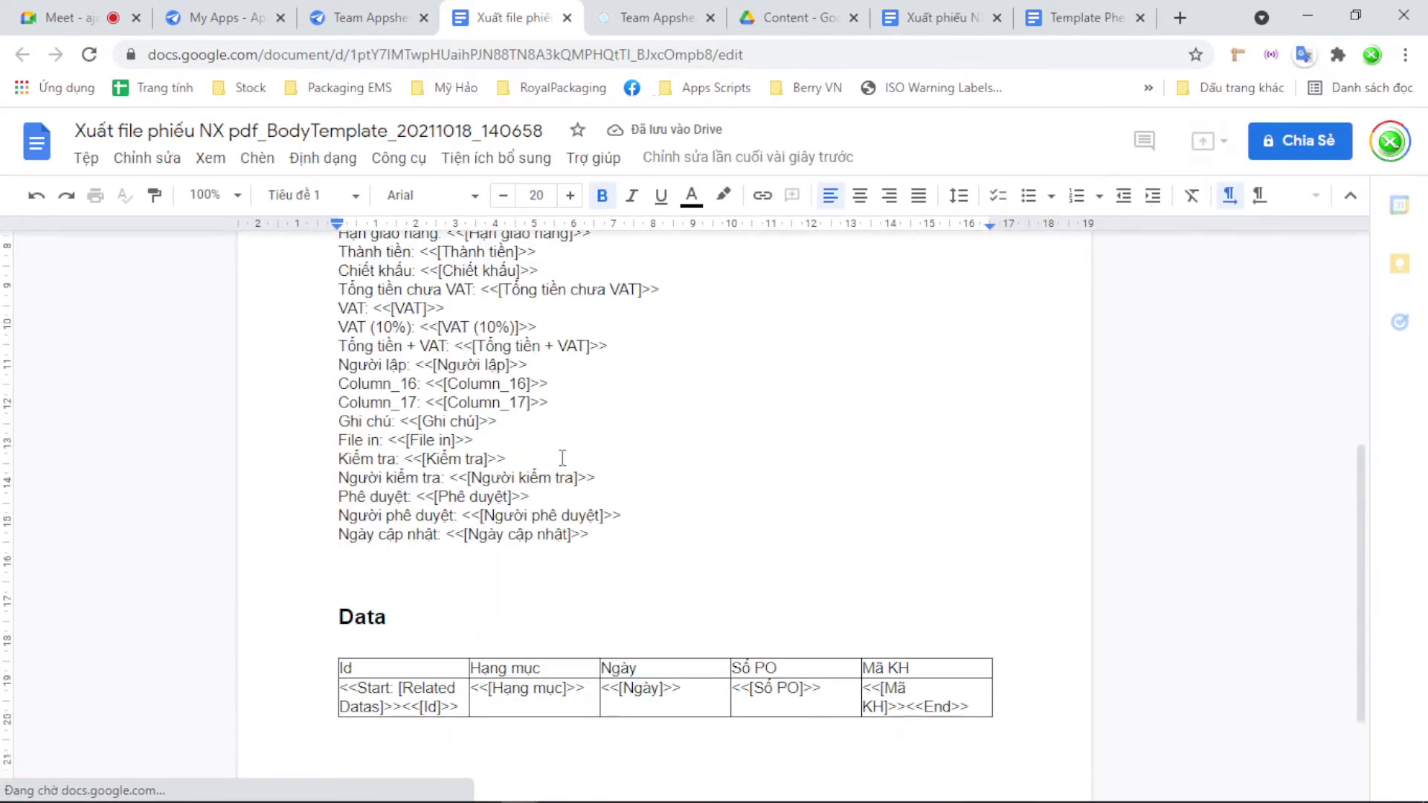
scroll(587, 480, up, 4)
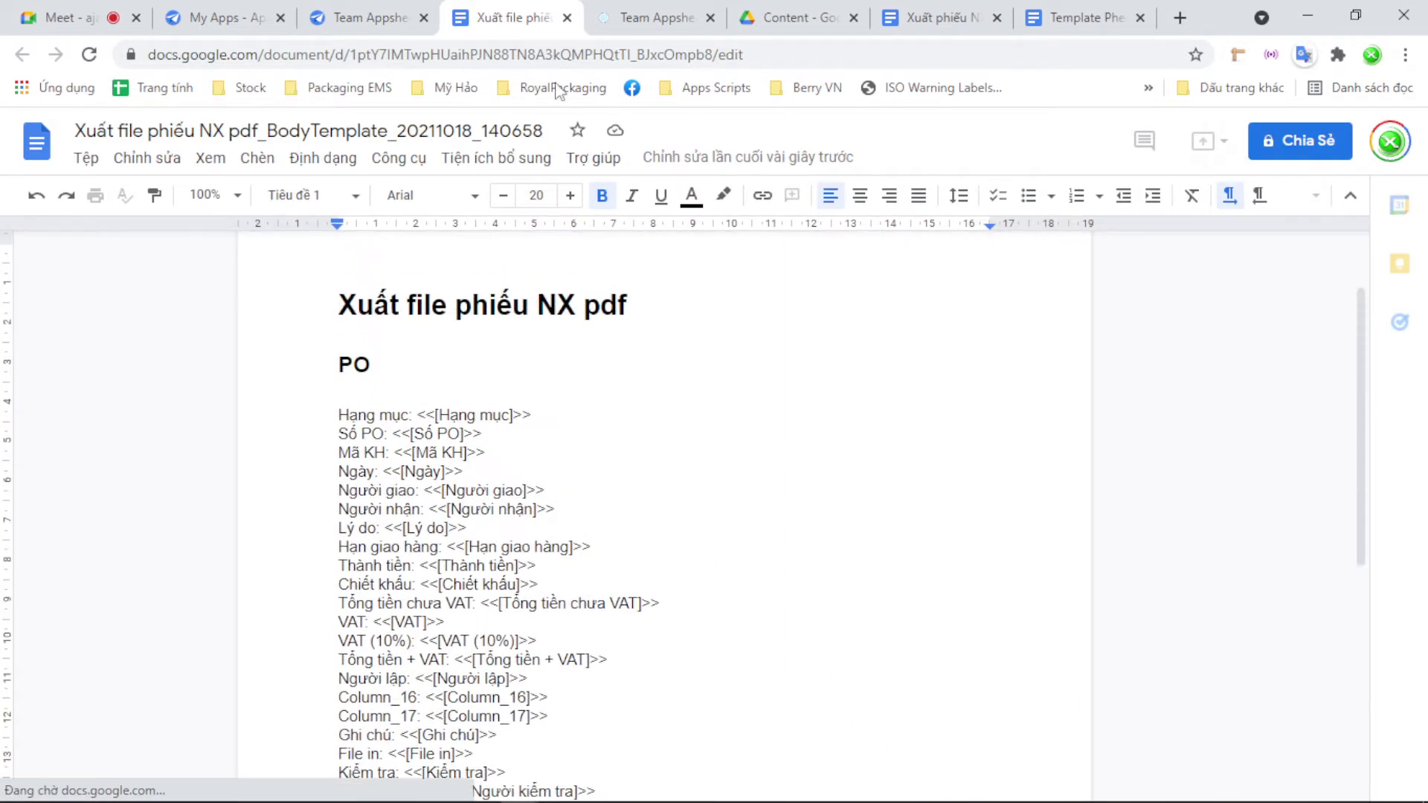
scroll(574, 526, down, 5)
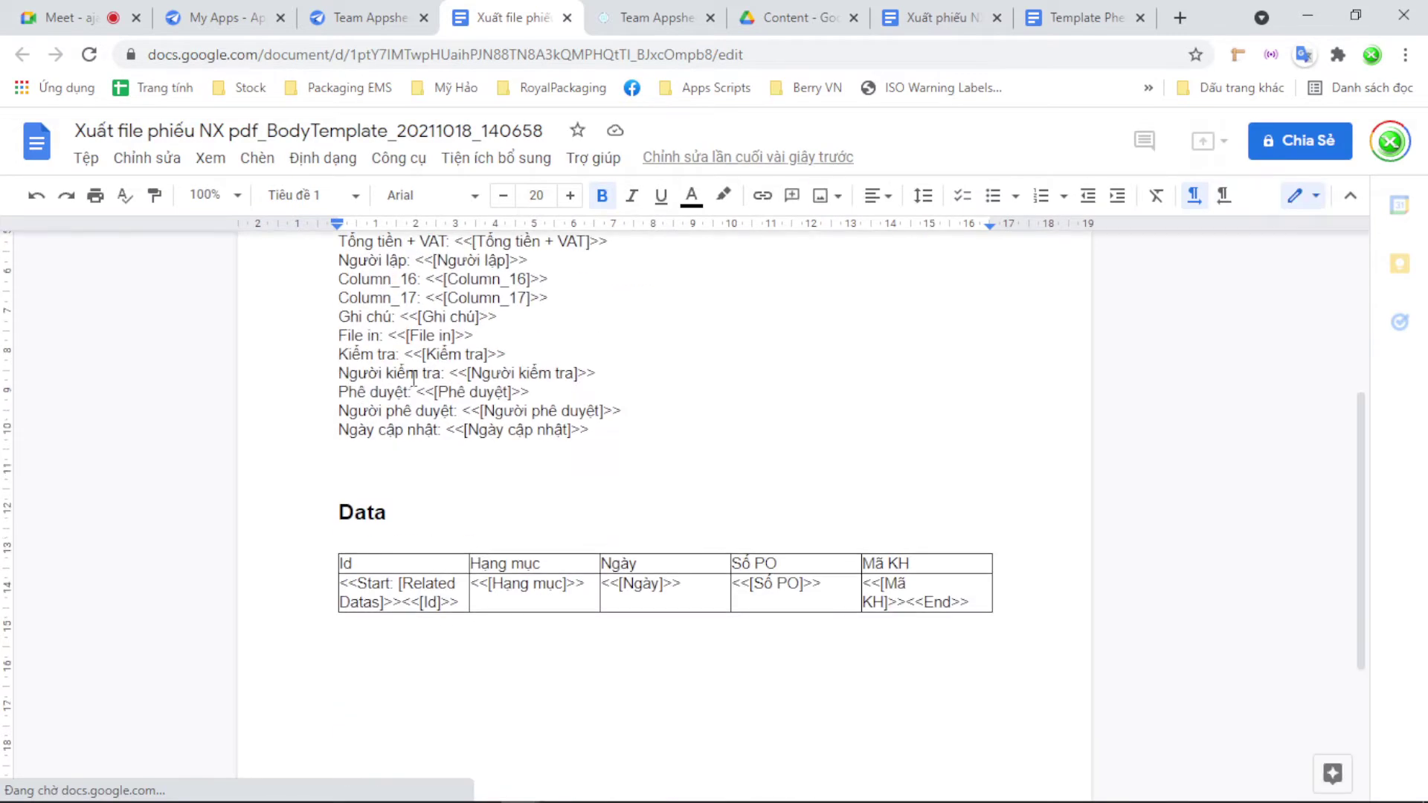
scroll(450, 408, up, 2)
scroll(443, 406, up, 1)
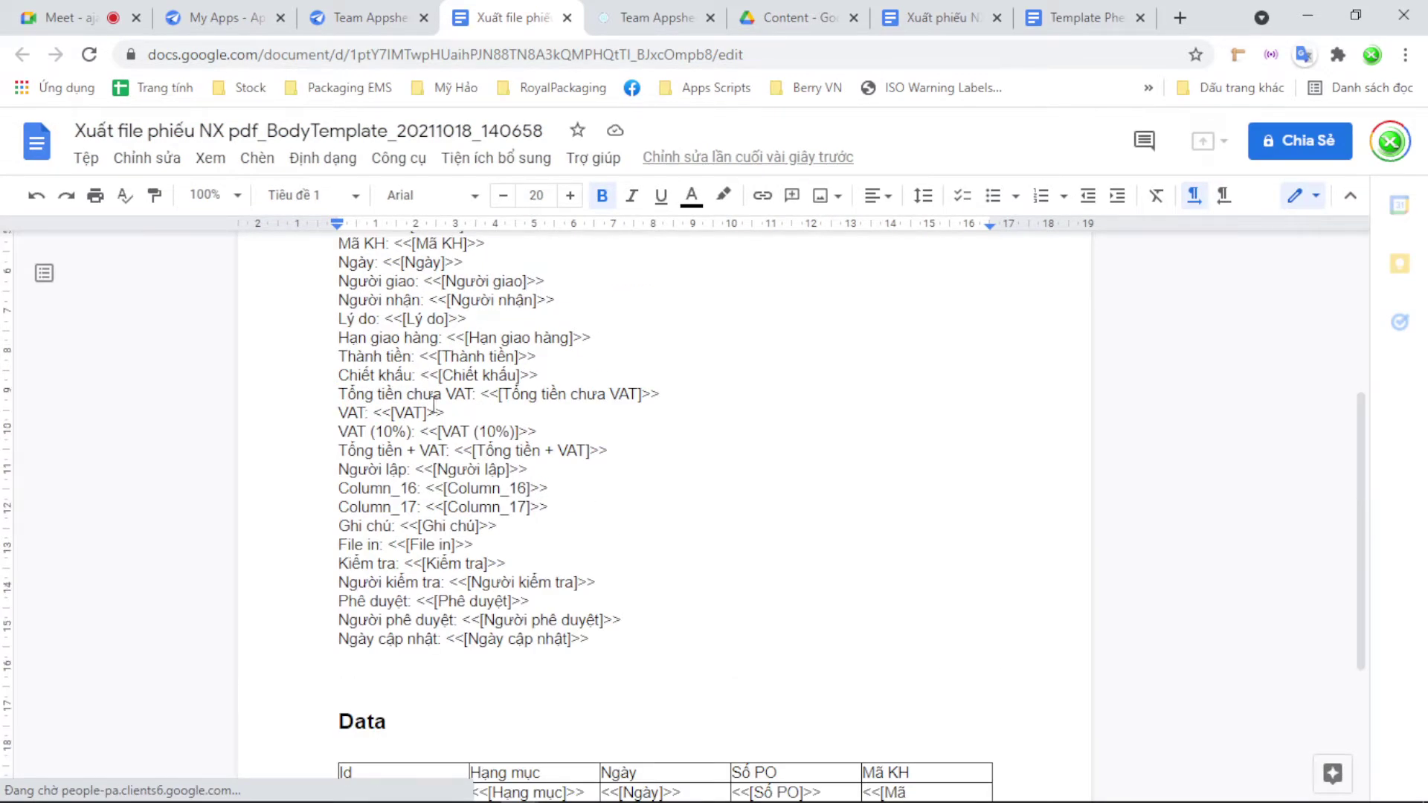
scroll(433, 404, up, 1)
scroll(434, 404, down, 1)
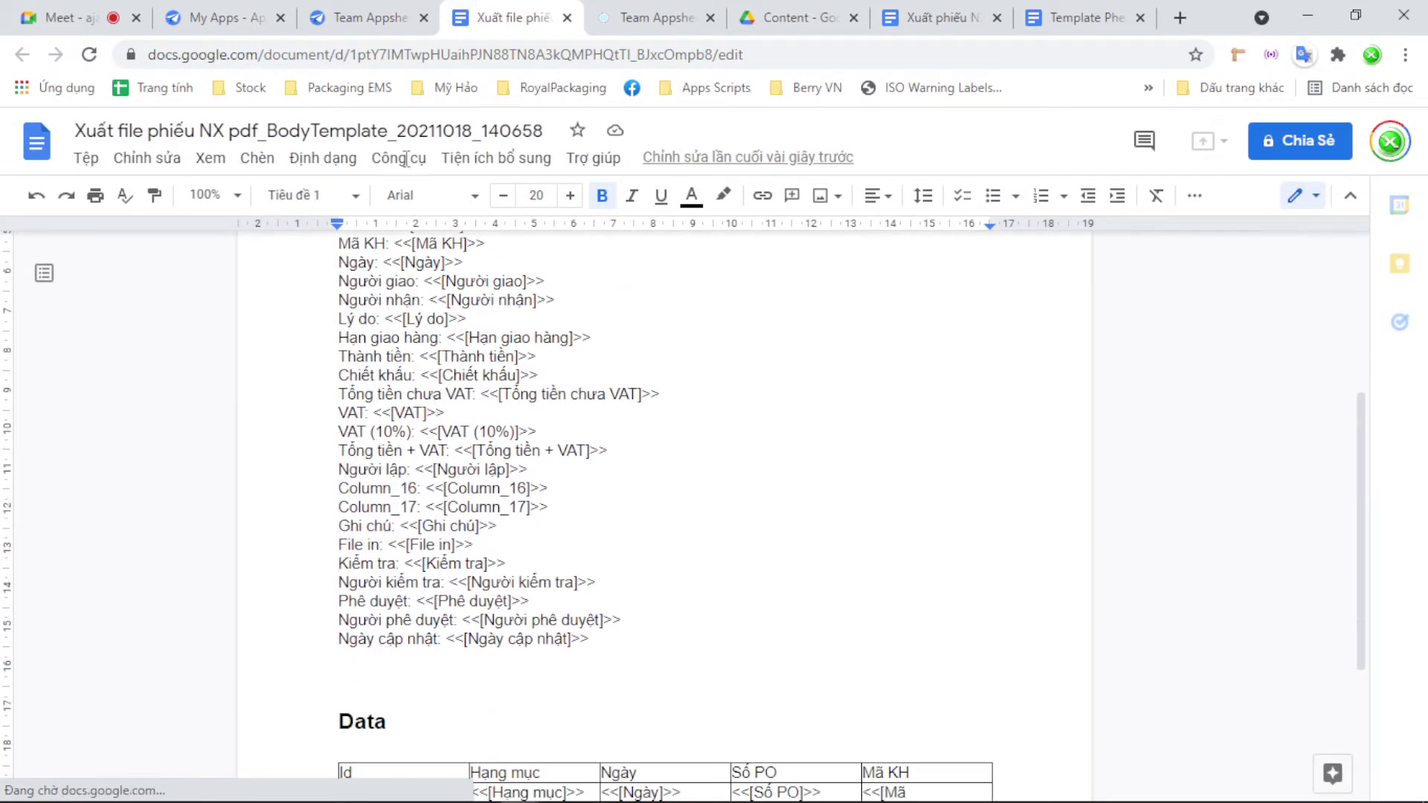
click(366, 19)
scroll(1190, 491, down, 2)
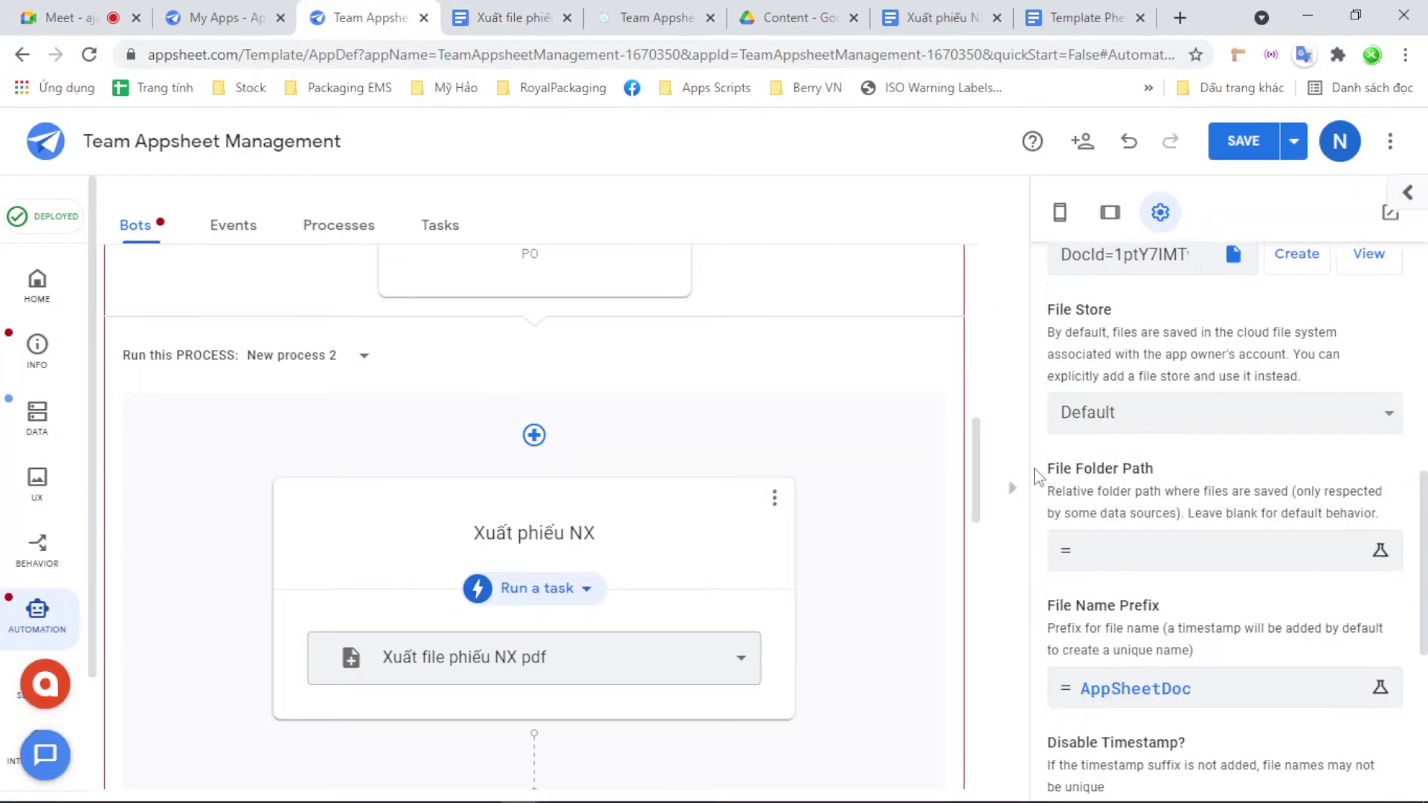
scroll(1292, 501, down, 3)
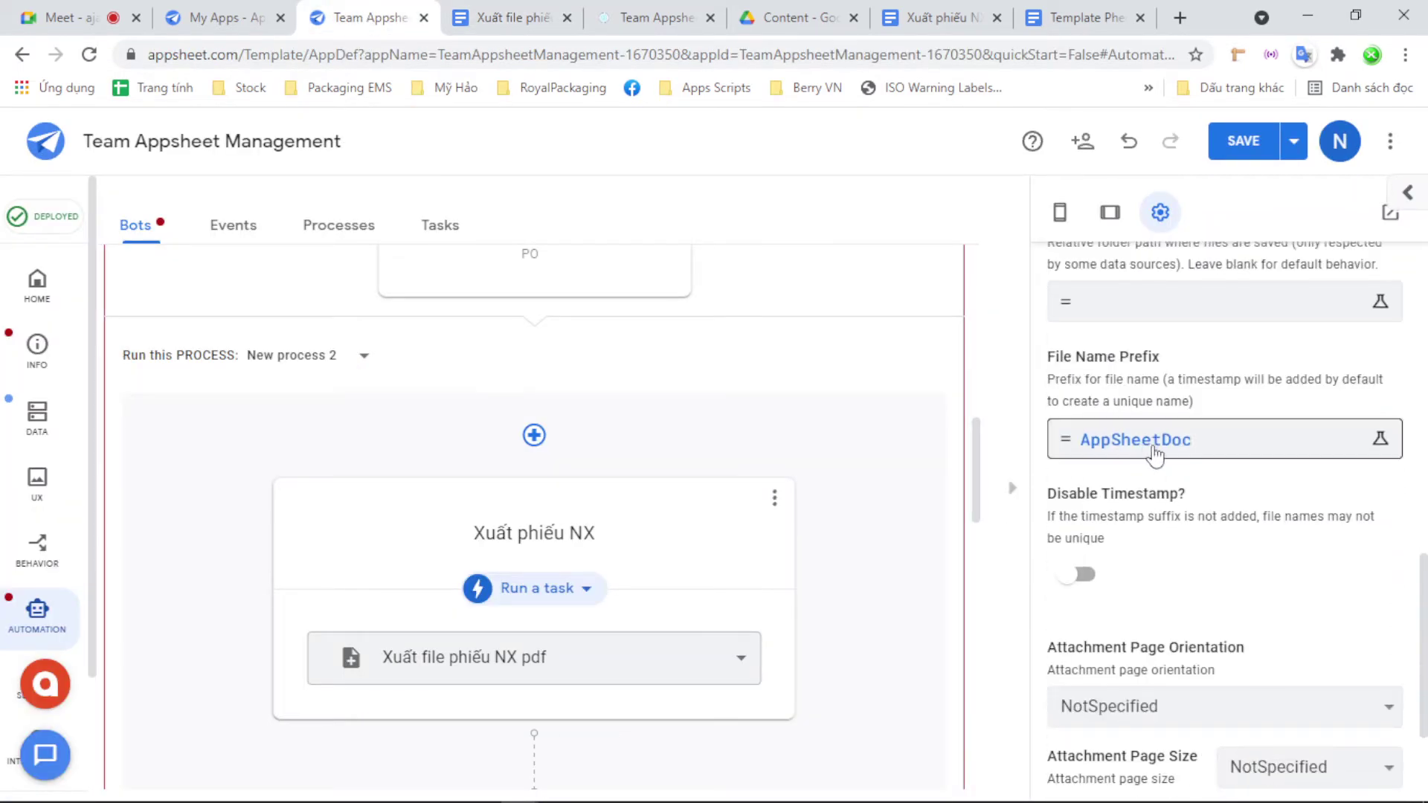
scroll(1213, 451, up, 1)
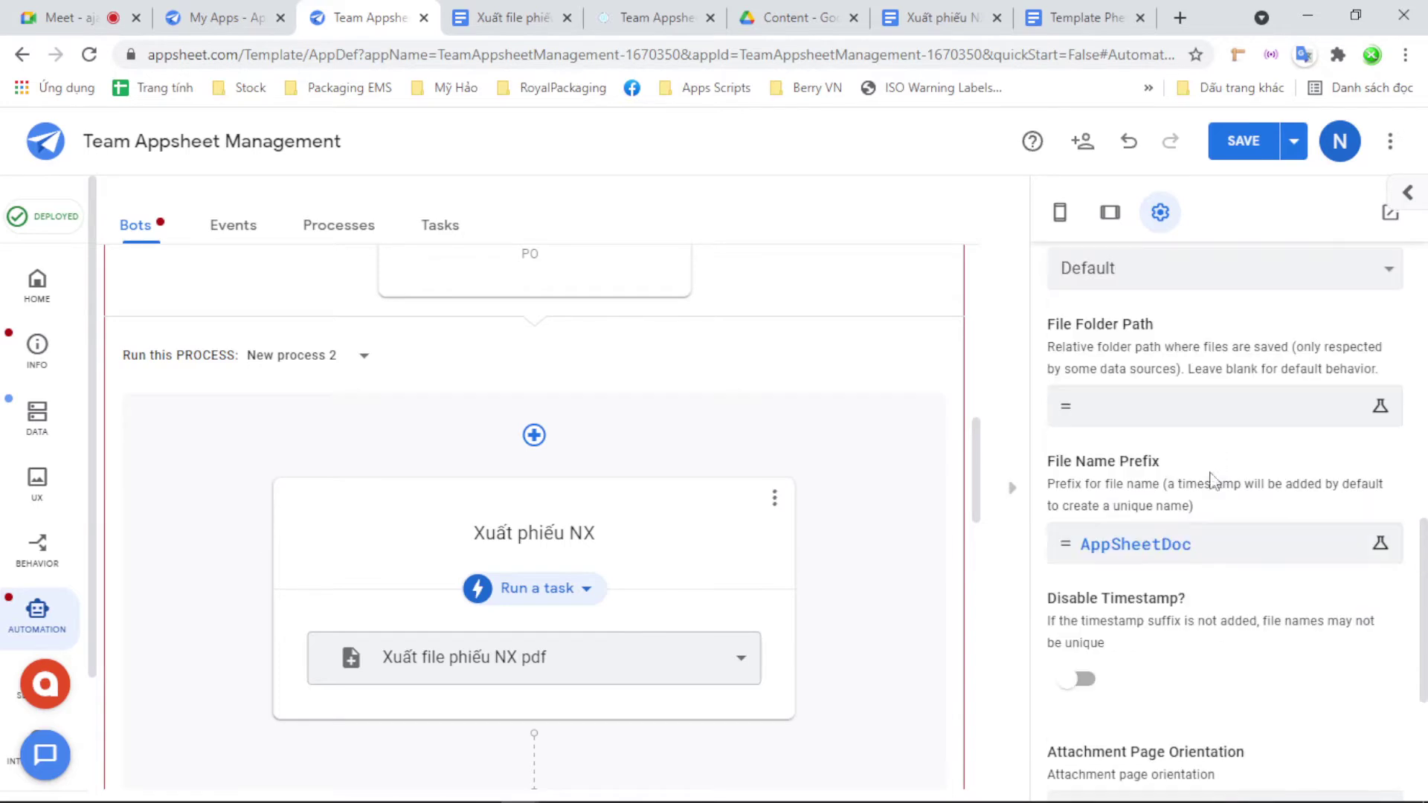
scroll(1190, 405, up, 1)
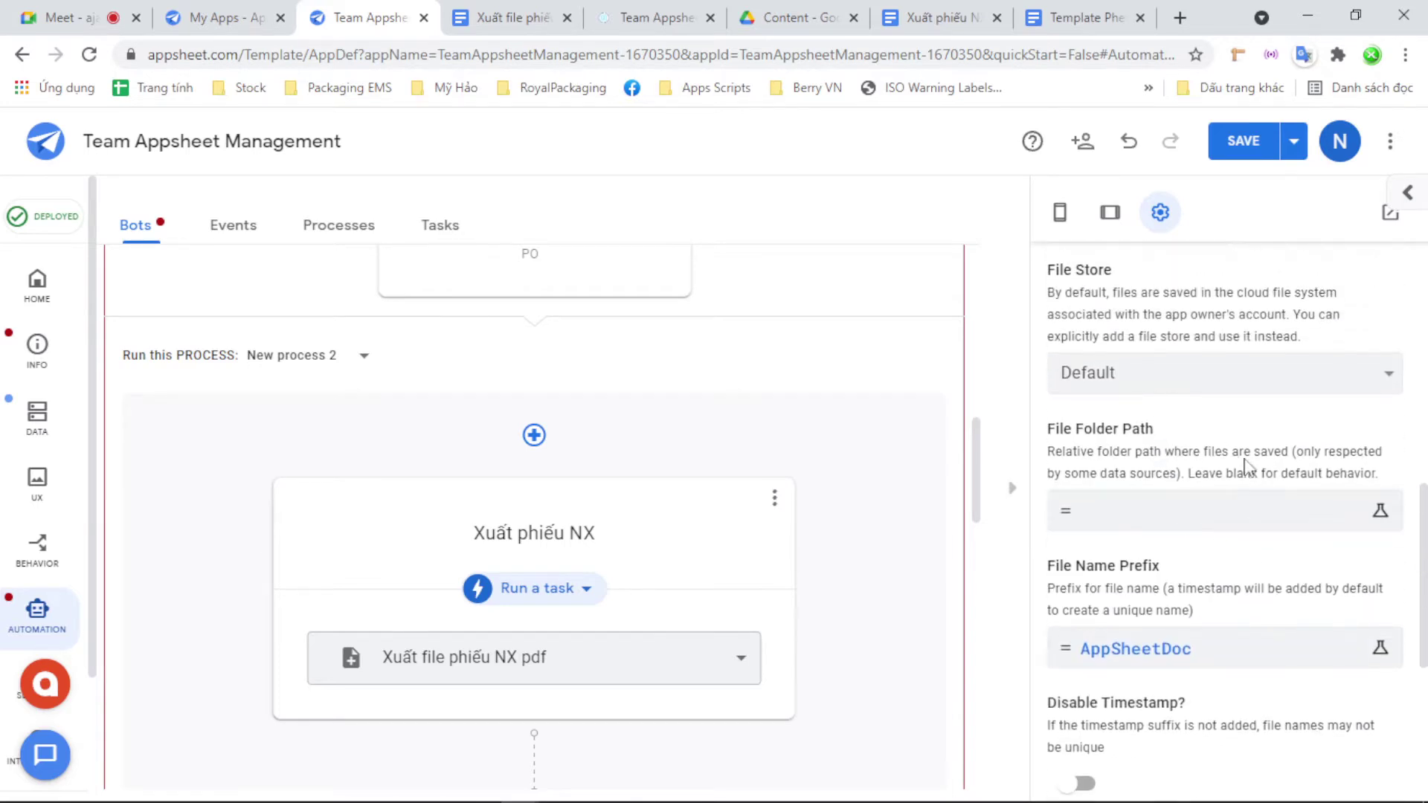
scroll(1220, 491, up, 1)
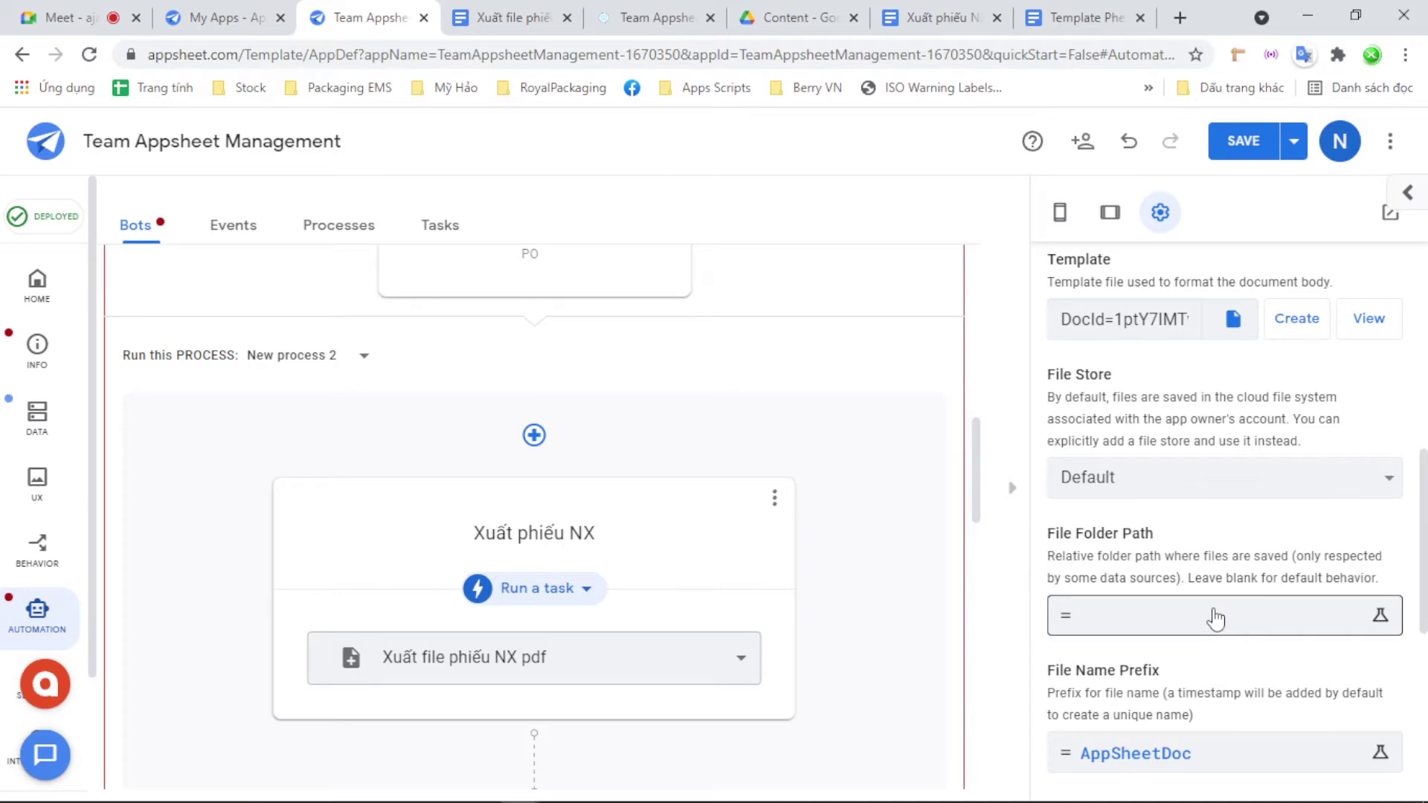
drag(1188, 558, 1278, 558)
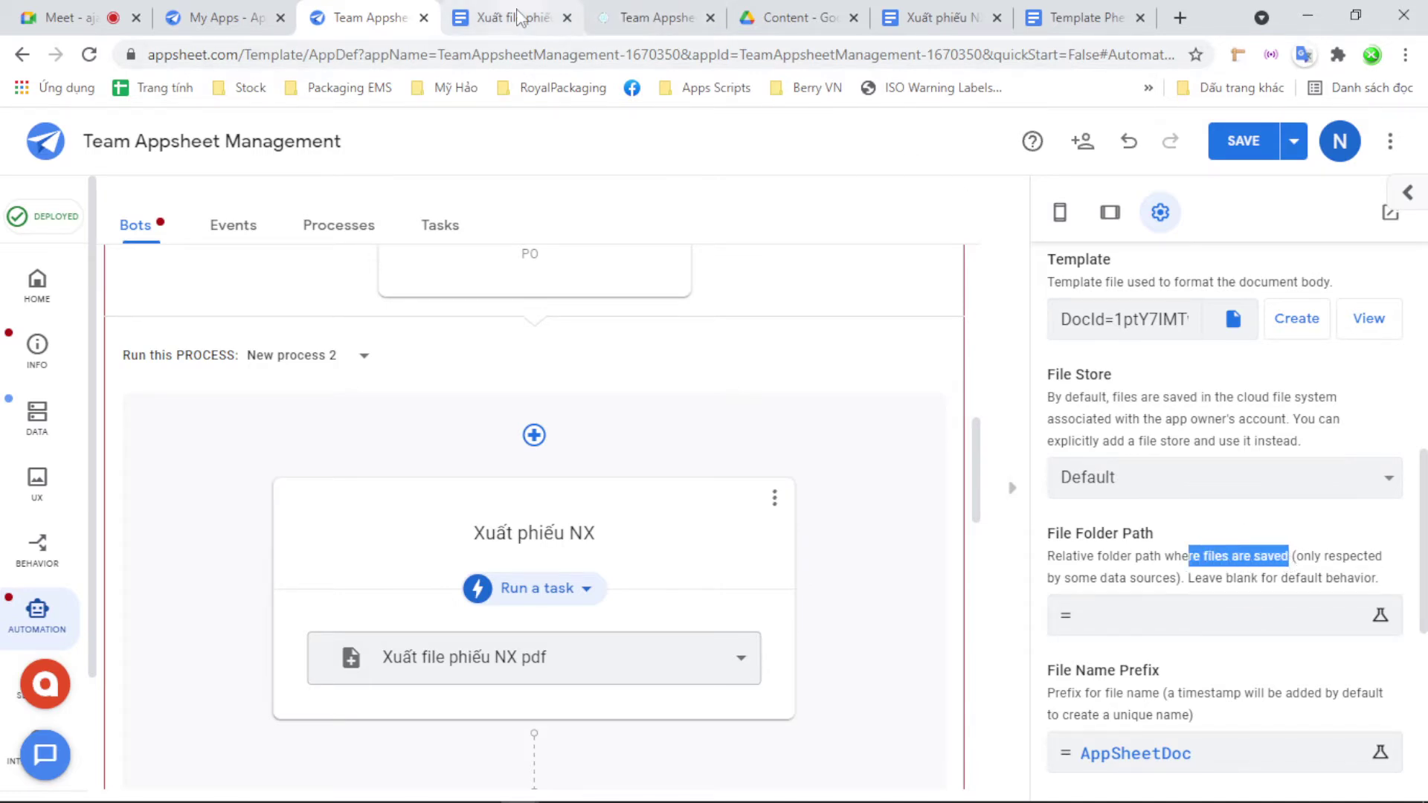
click(1232, 560)
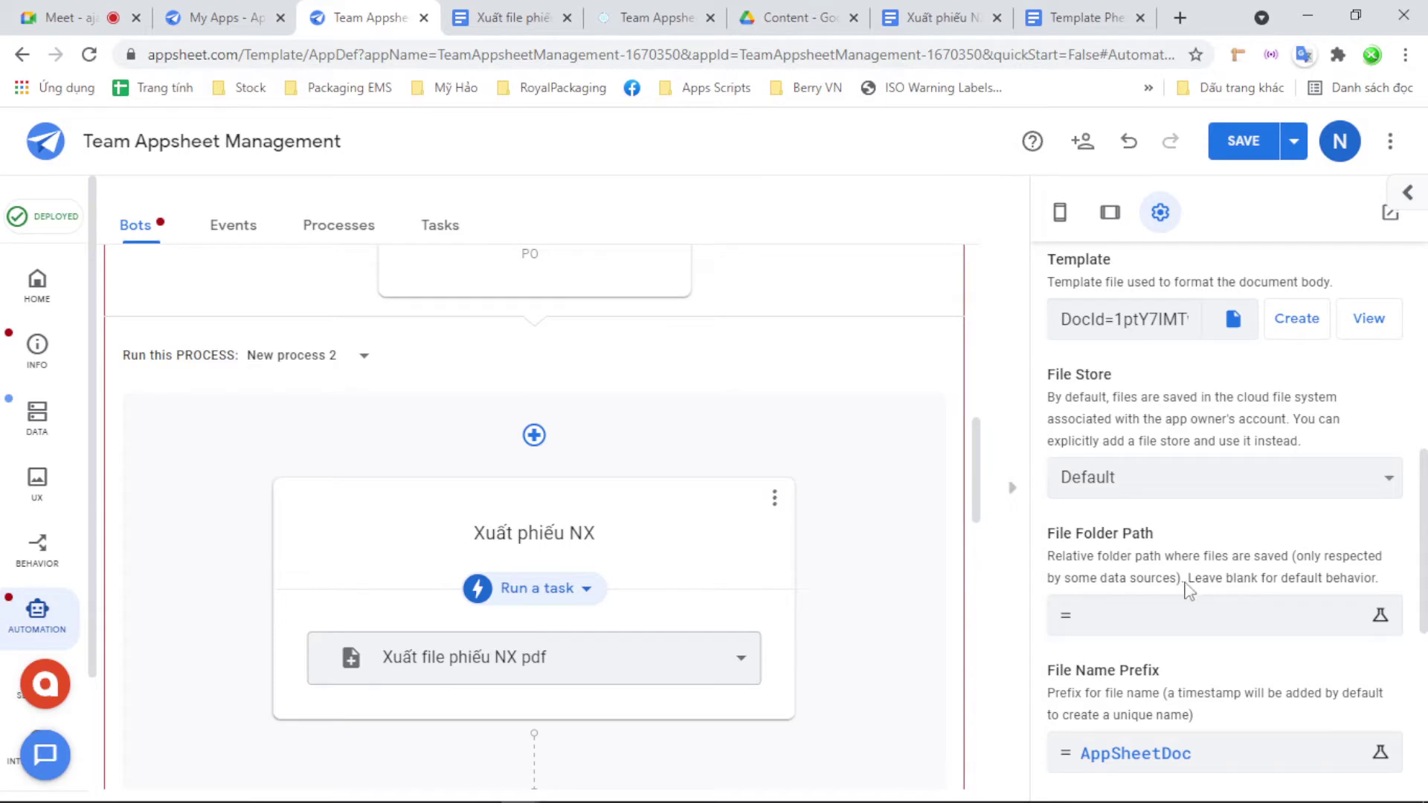
mouse_move(1185, 583)
mouse_down()
mouse_move(1311, 580)
mouse_move(1228, 580)
mouse_up()
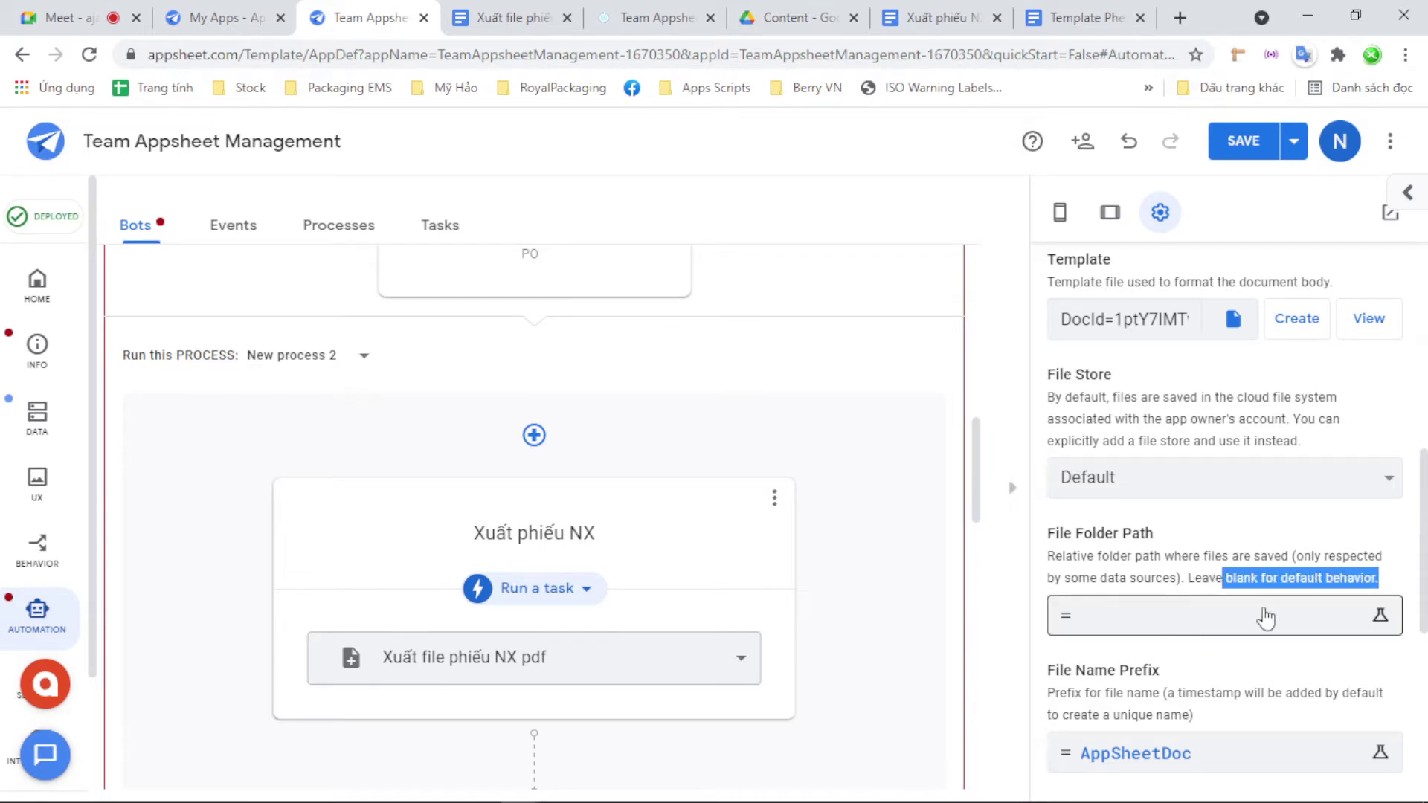
scroll(1265, 611, down, 2)
scroll(1264, 611, down, 1)
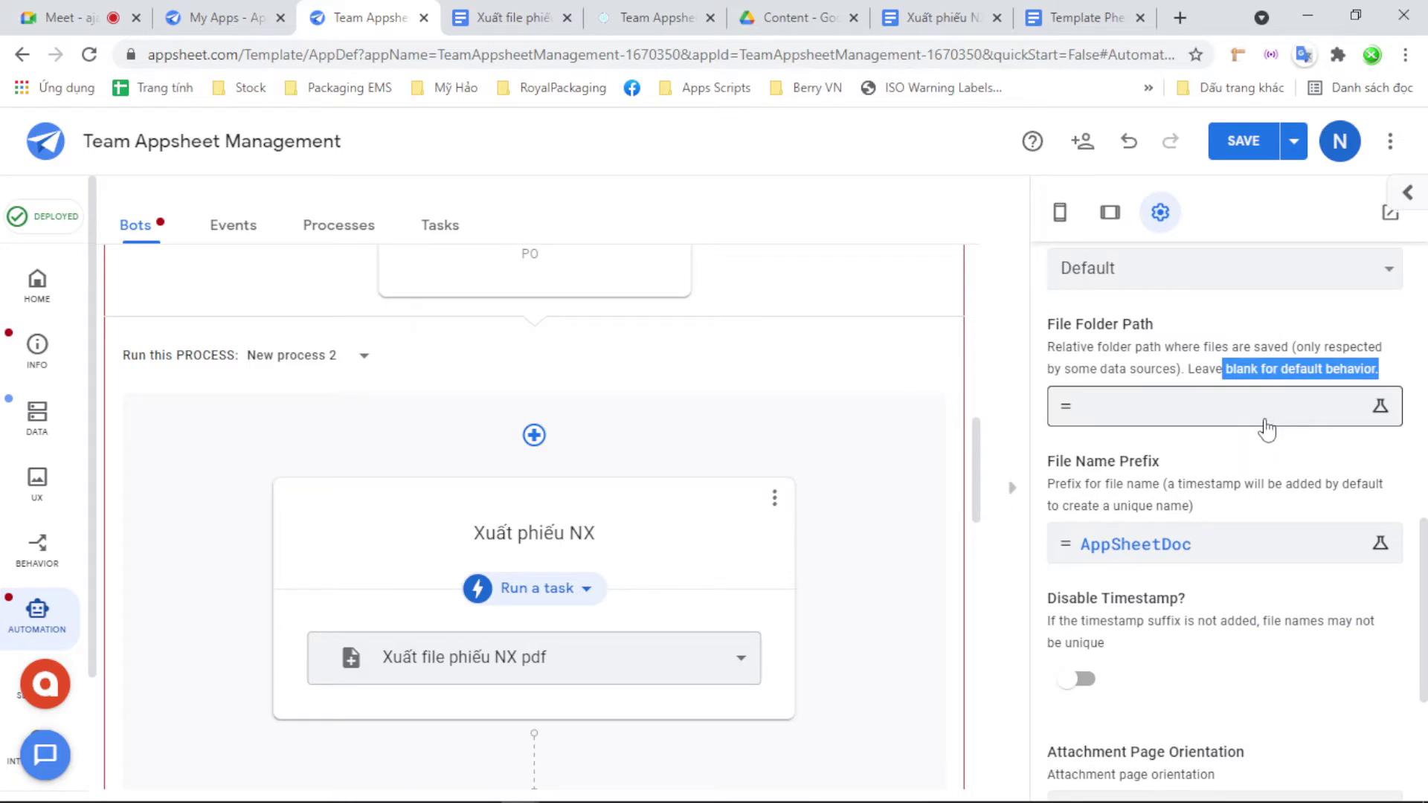
click(1227, 407)
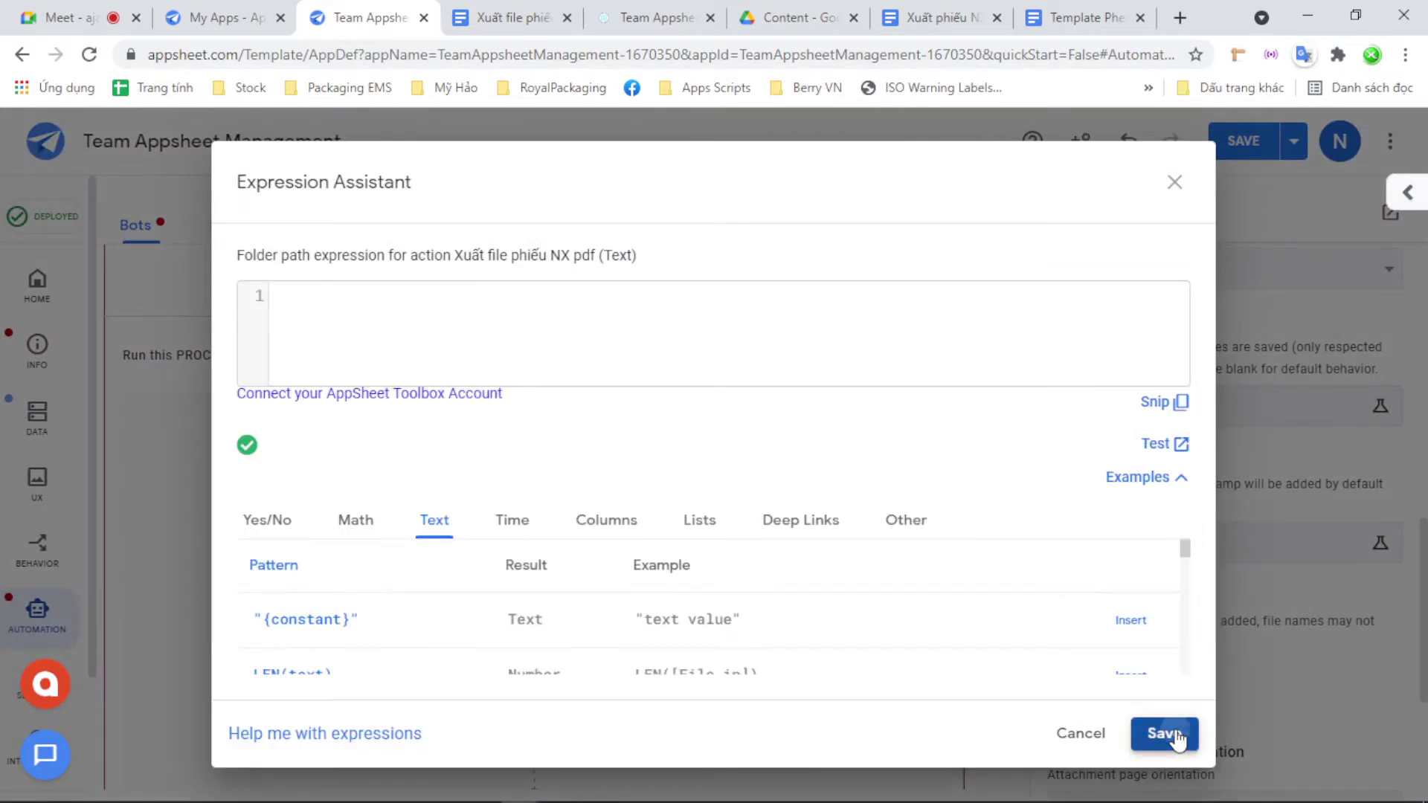
click(1166, 734)
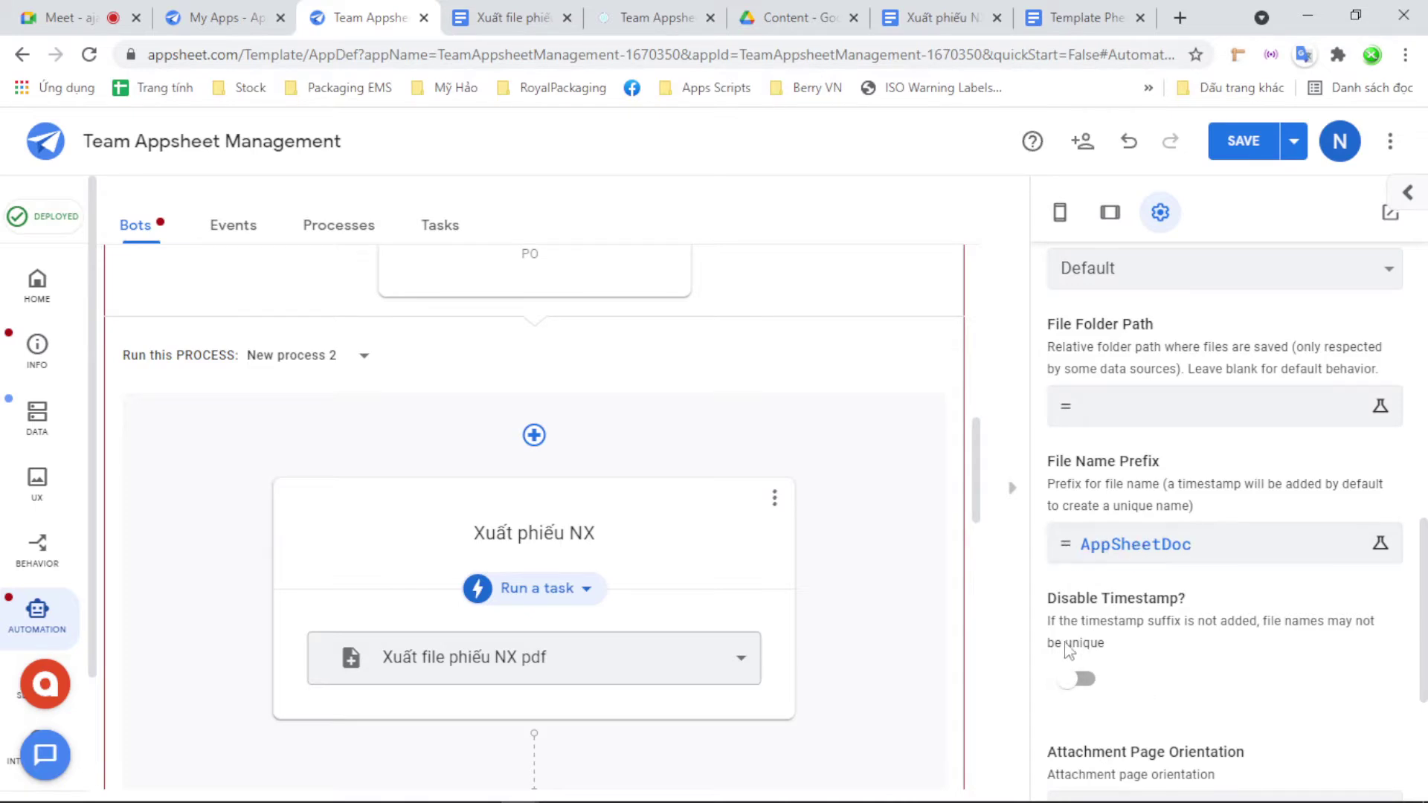
Replace the AppSheetDoc prefix with CONCATENATE([Số PO],"_",TEXT([Ngày cập nhật],"yymmddhhmmss")).
click(1203, 551)
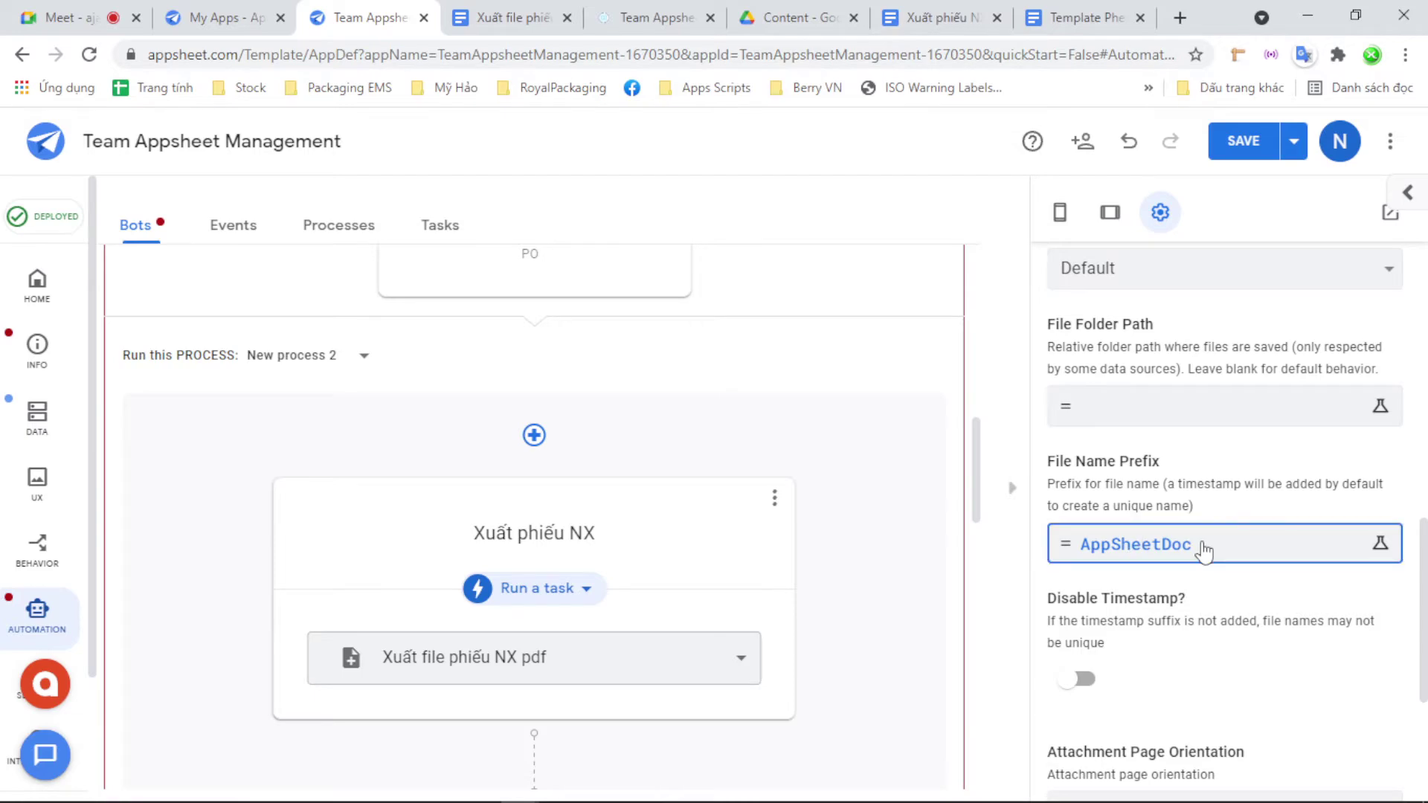
key(ctrl+a)
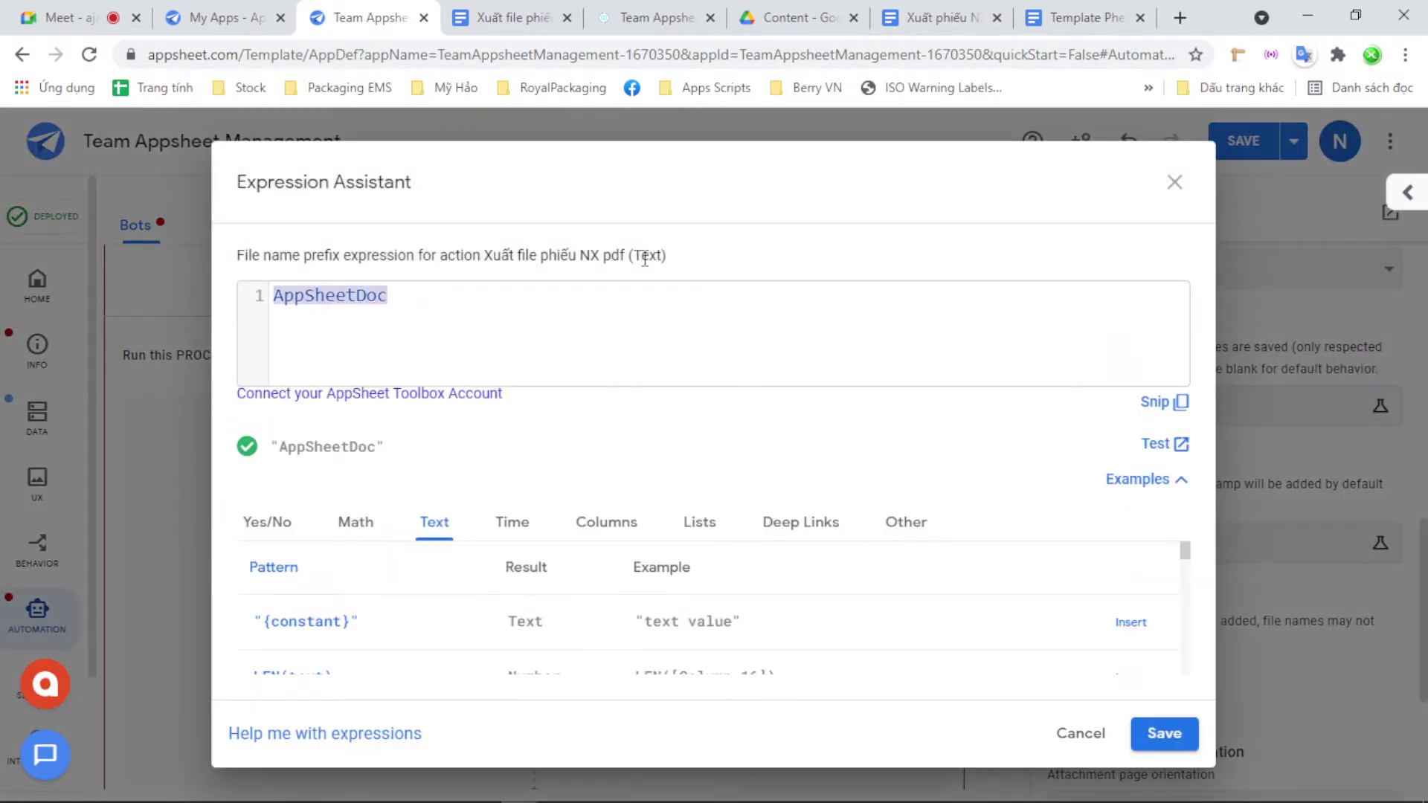
text(CONCATENATE([Số PO],"_",TEXT([Ngày cập nhật],"yymmddhhmmss")))
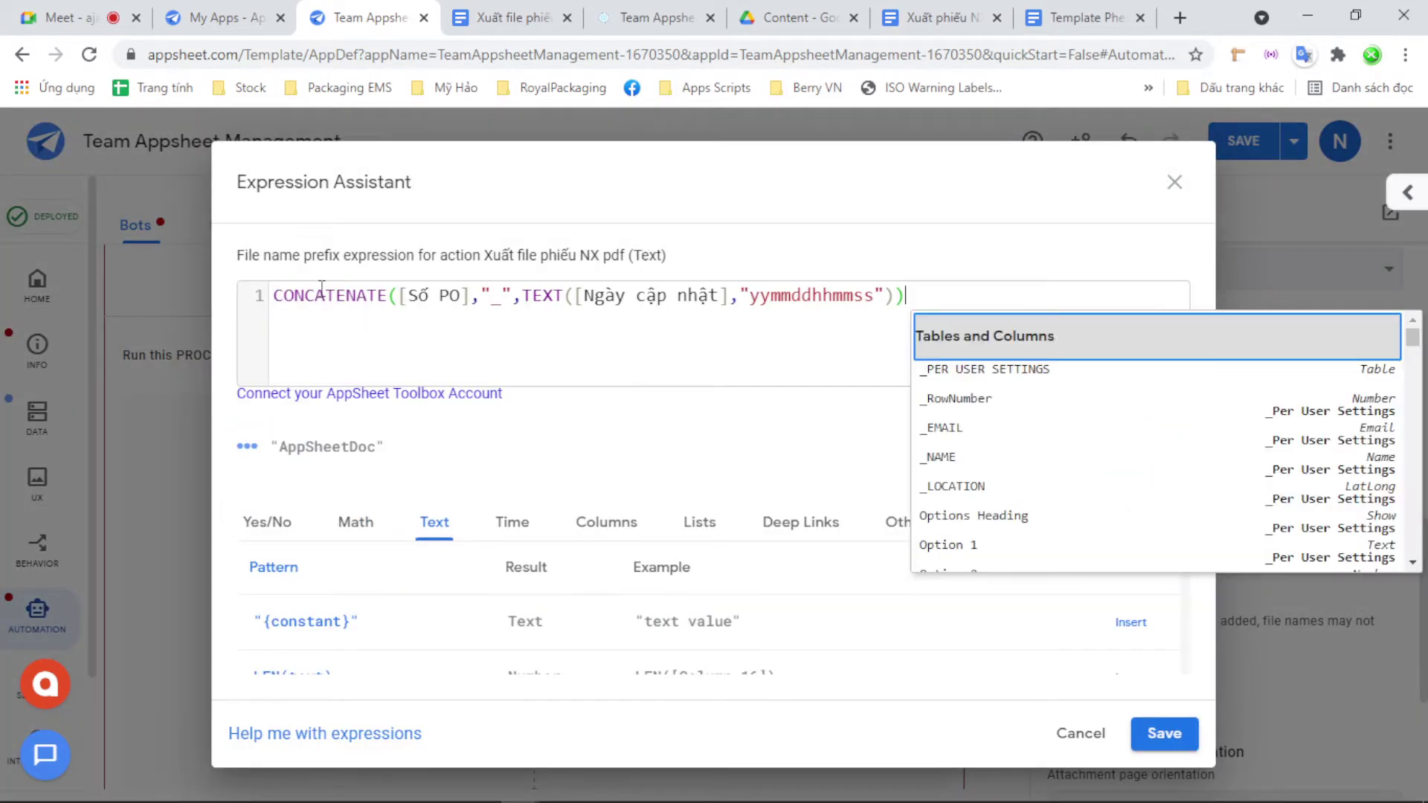
click(321, 287)
drag(275, 295, 1078, 308)
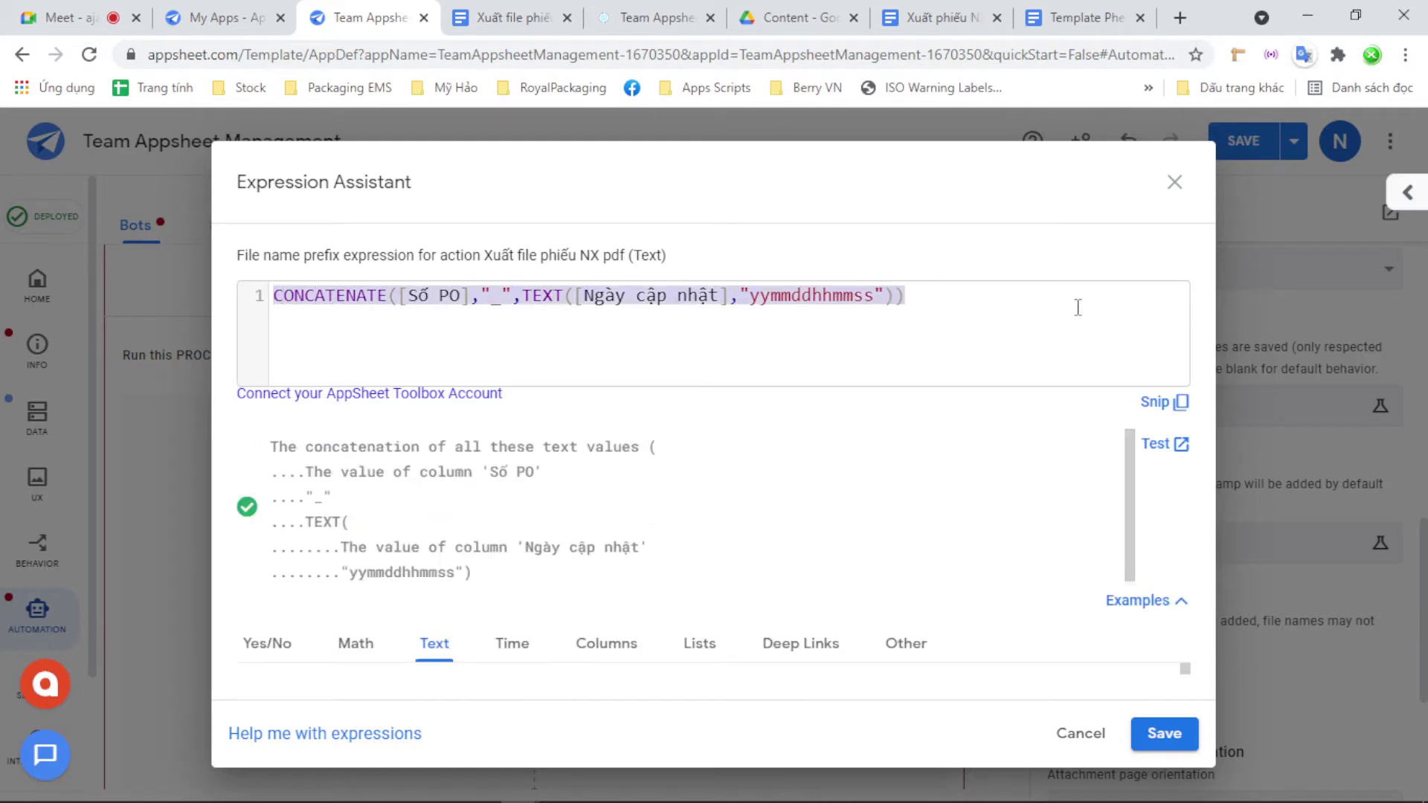
click(931, 304)
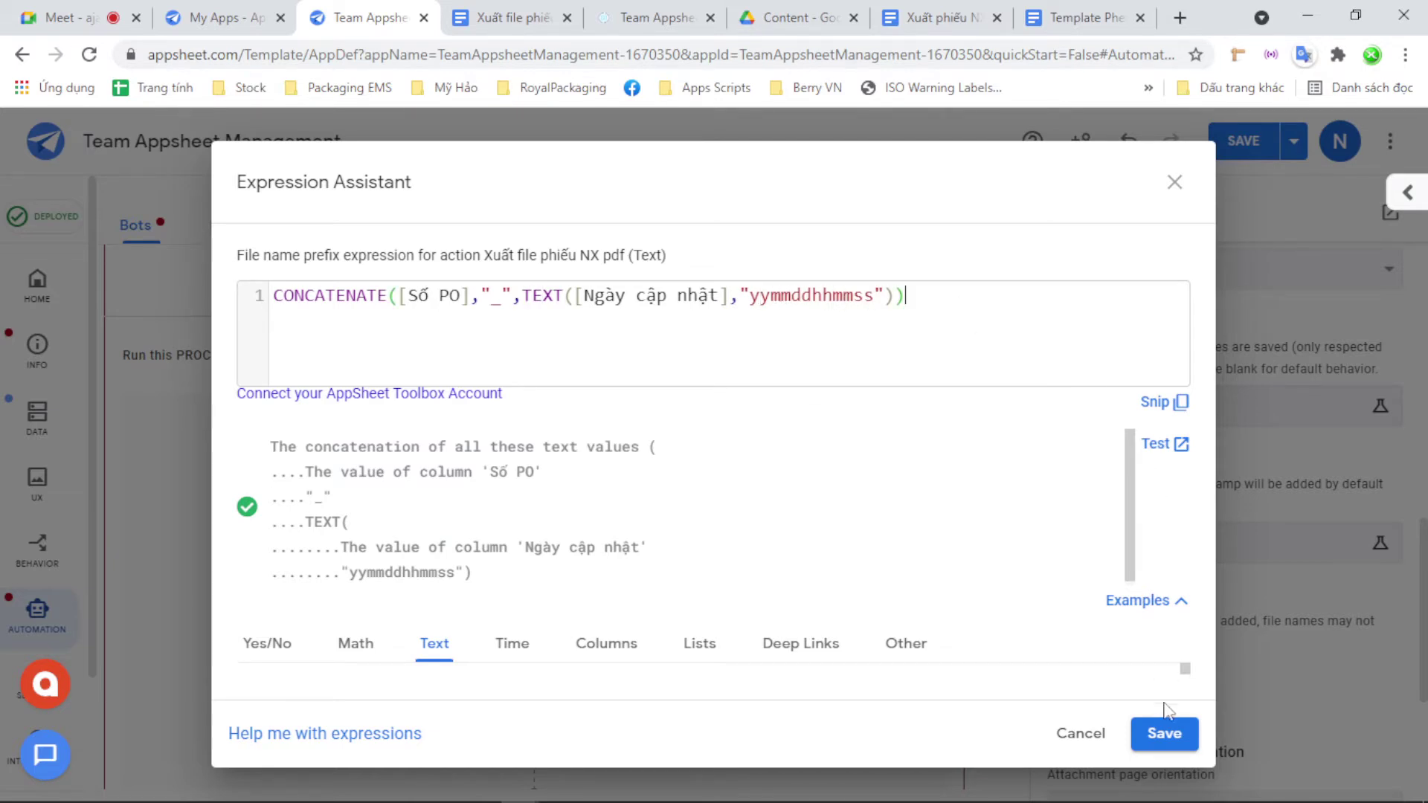
click(1175, 736)
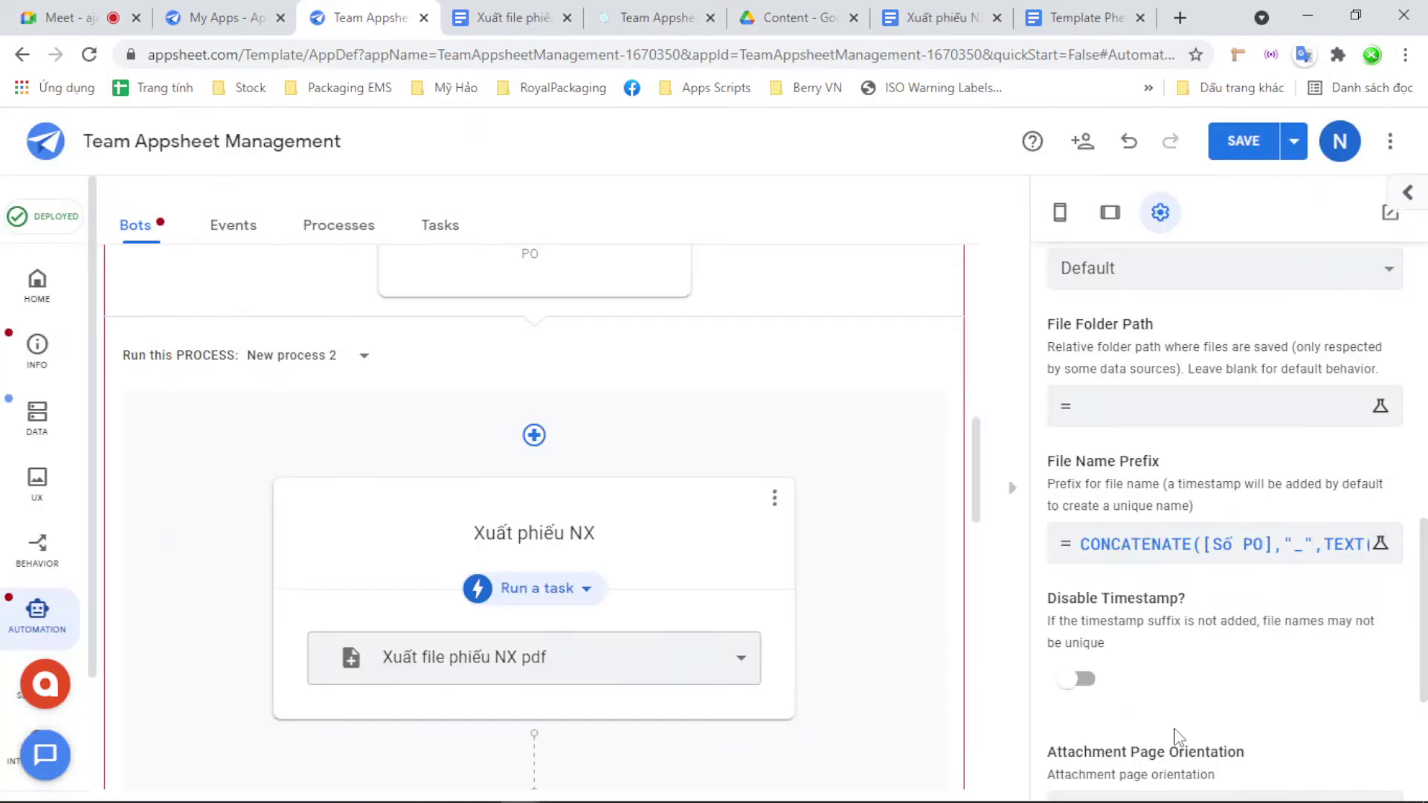
Turn on Disable Timestamp and set the attachment to Portrait orientation and A4 page size.
scroll(1071, 670, down, 3)
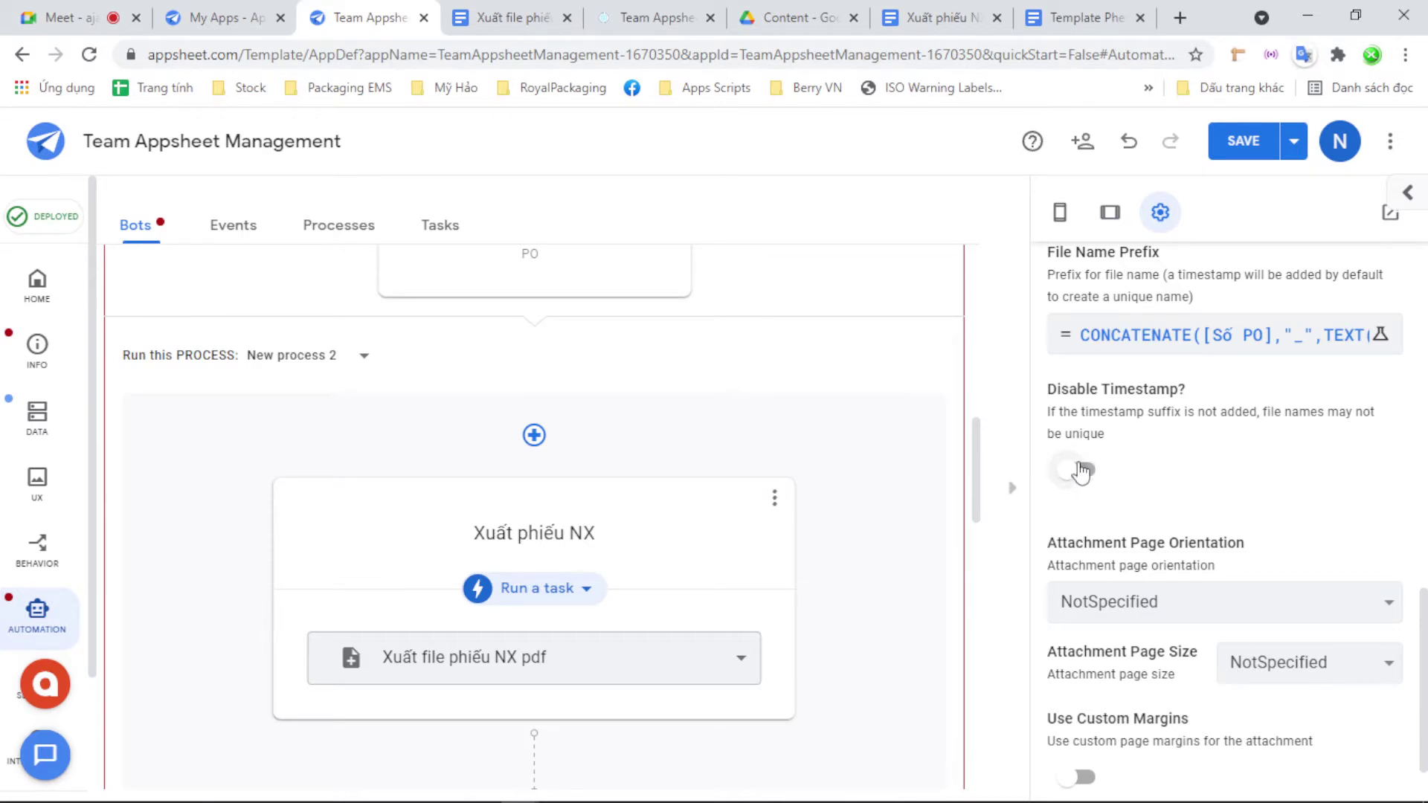
click(1086, 472)
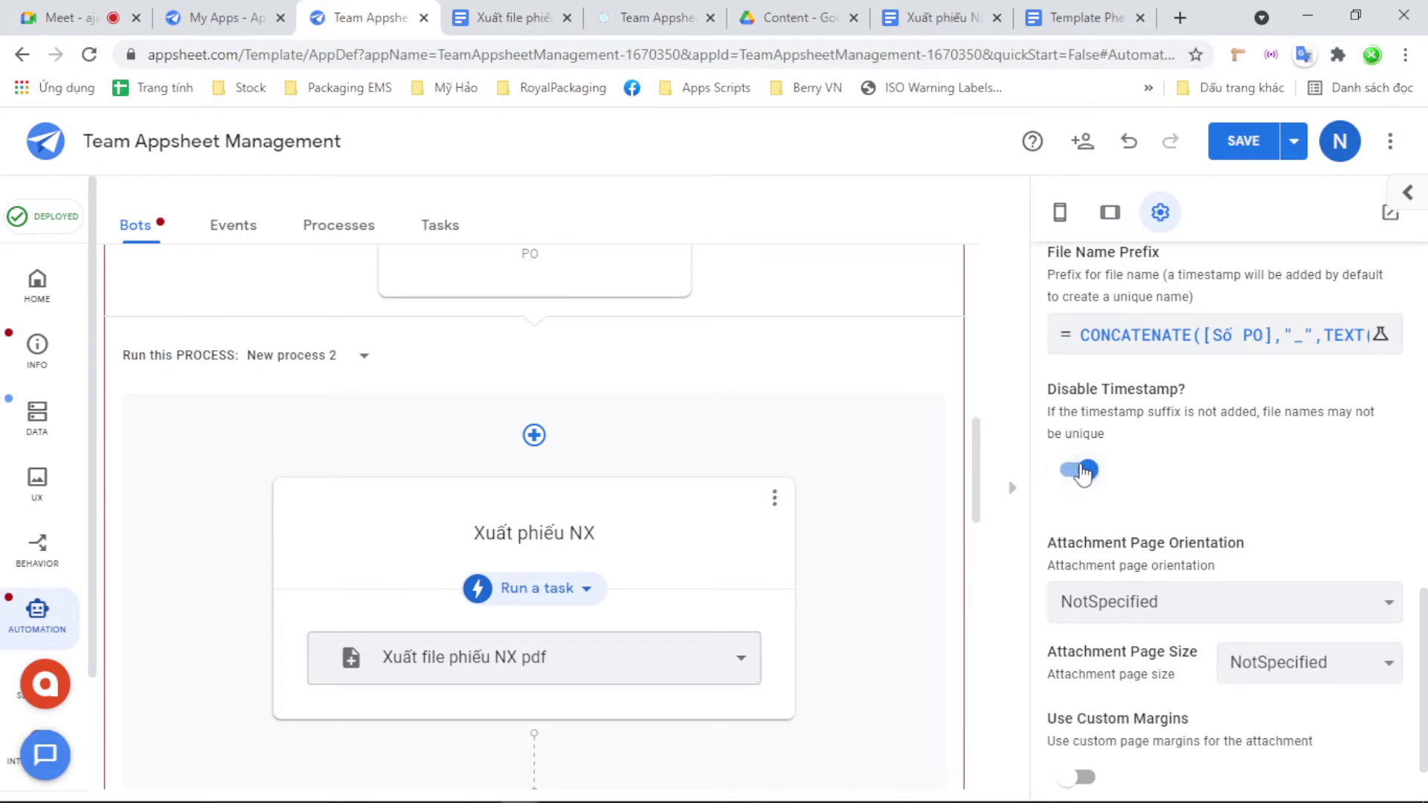
click(1374, 601)
click(1298, 656)
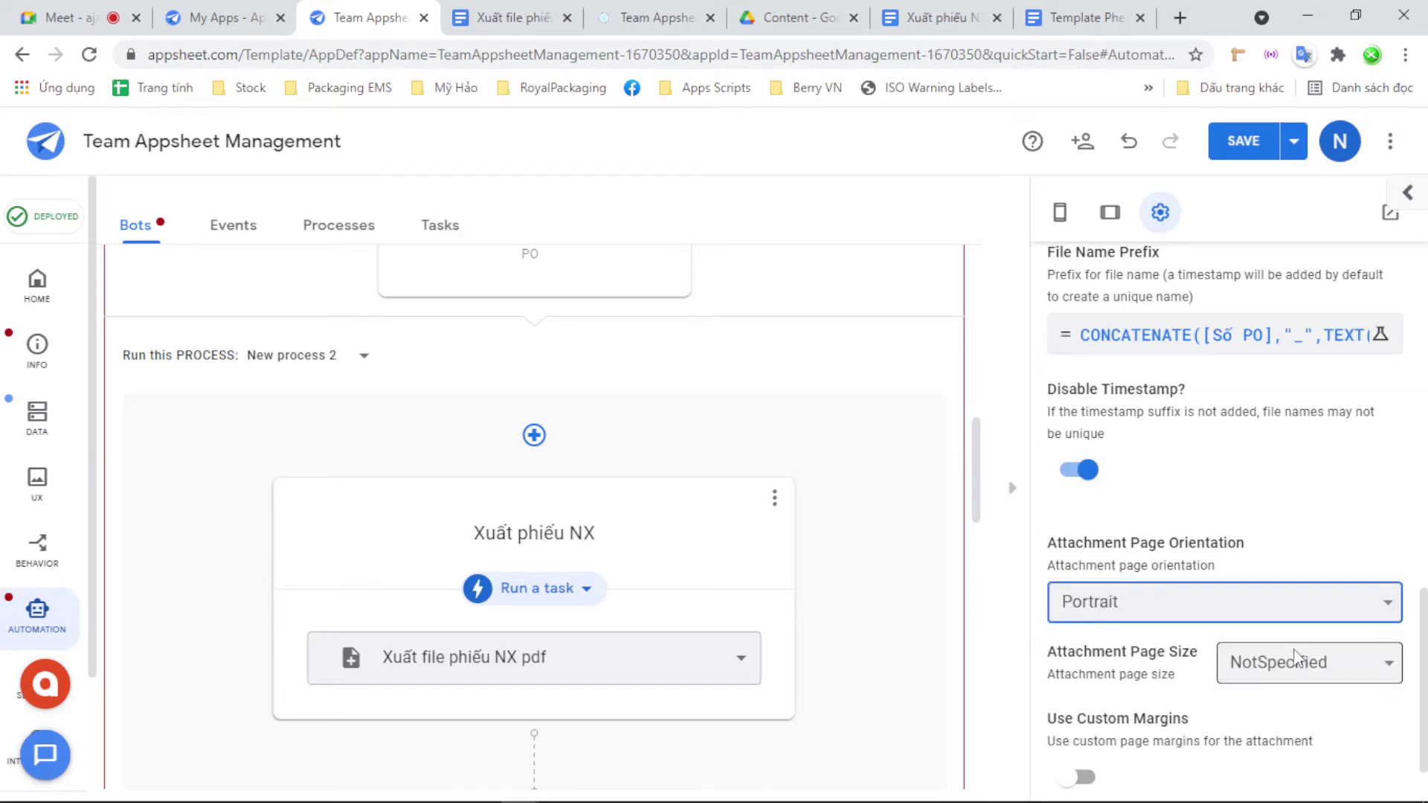
click(1287, 679)
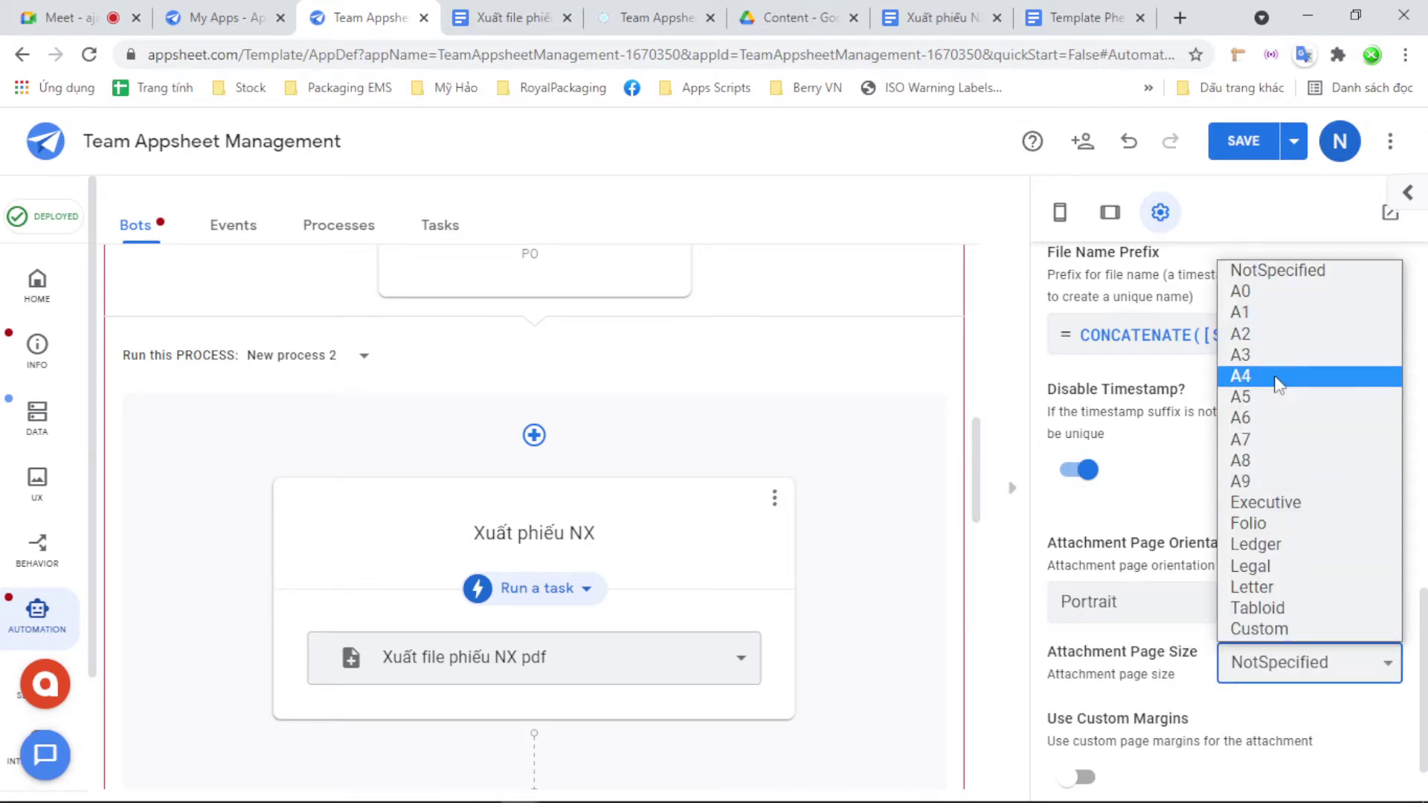
click(1266, 377)
Save the app changes and show the mobile preview.
scroll(1194, 520, down, 2)
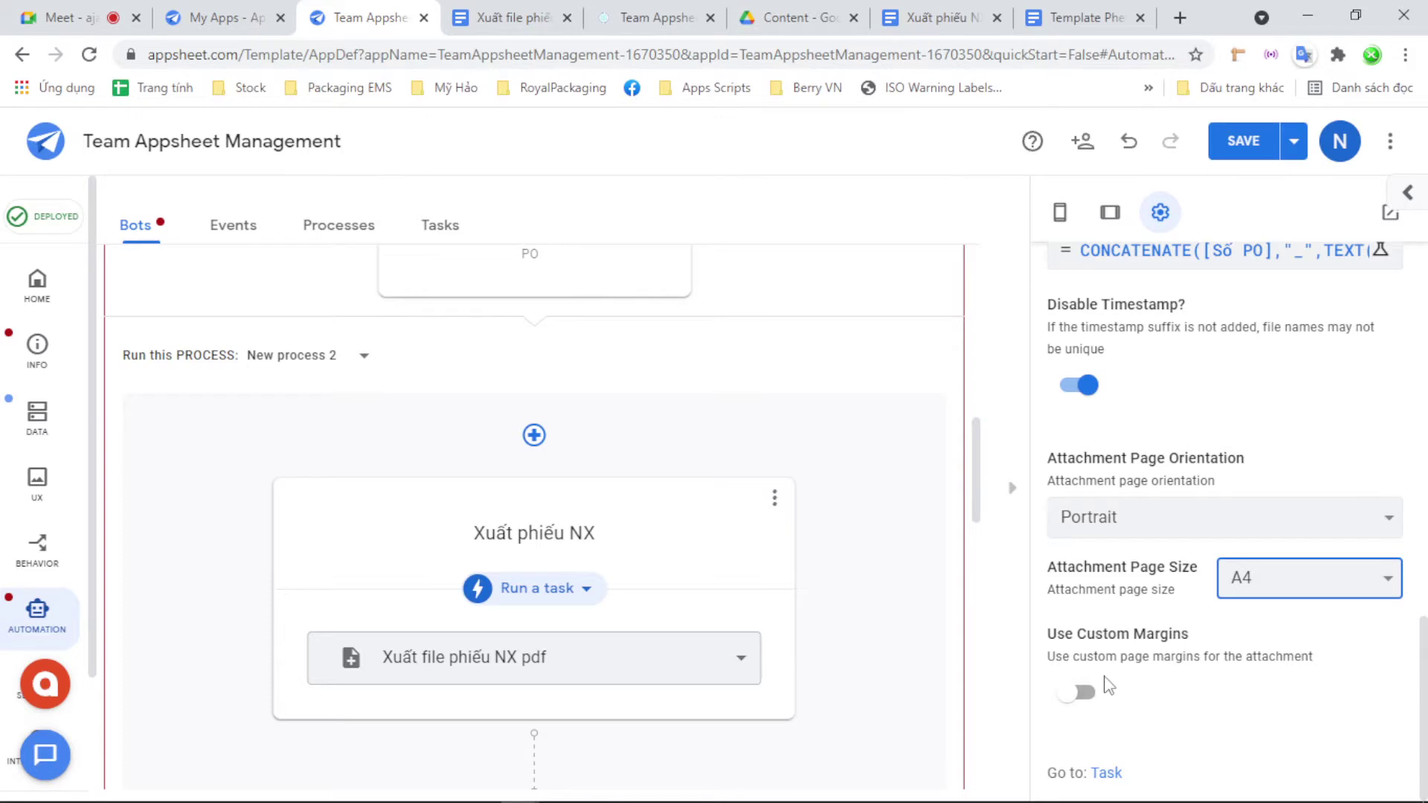
click(1243, 145)
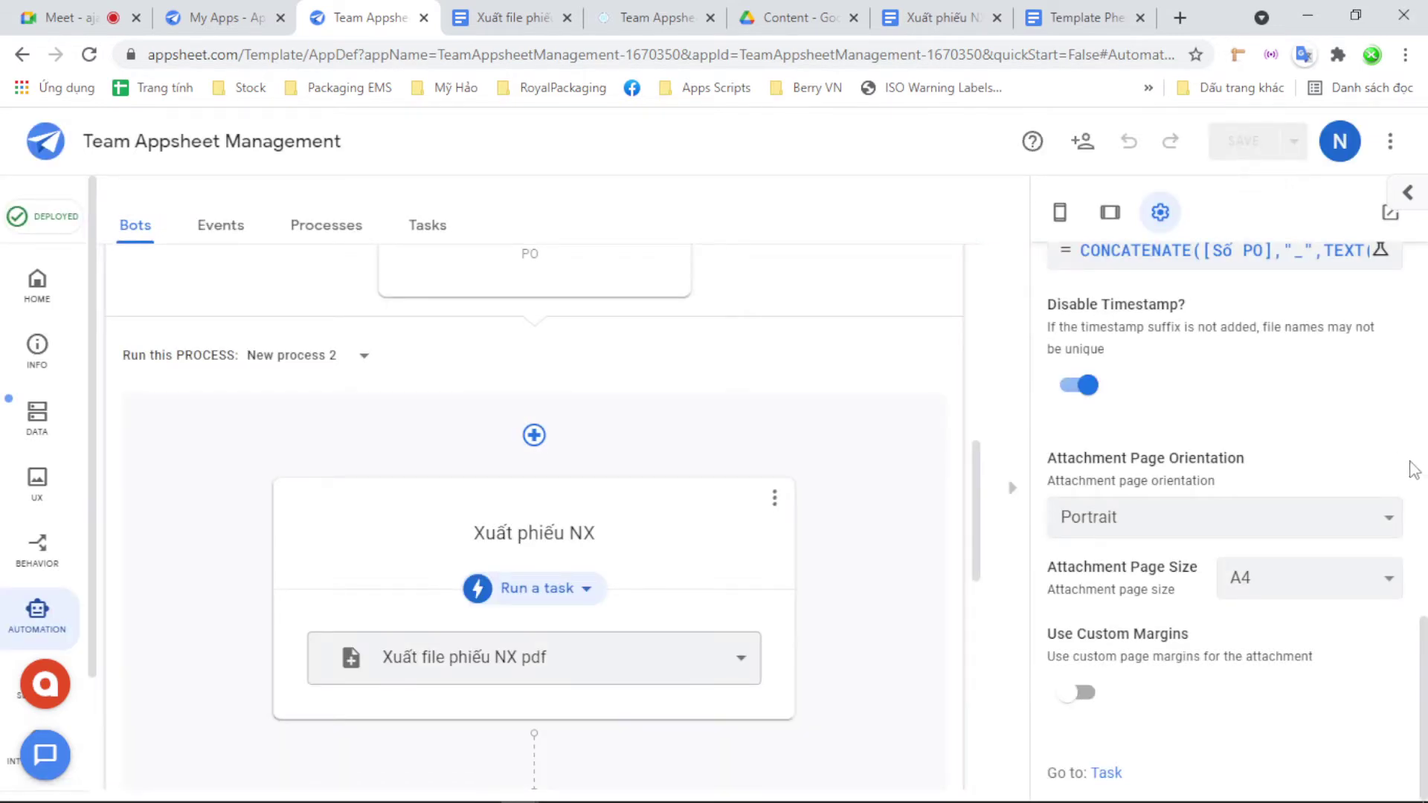
click(1060, 210)
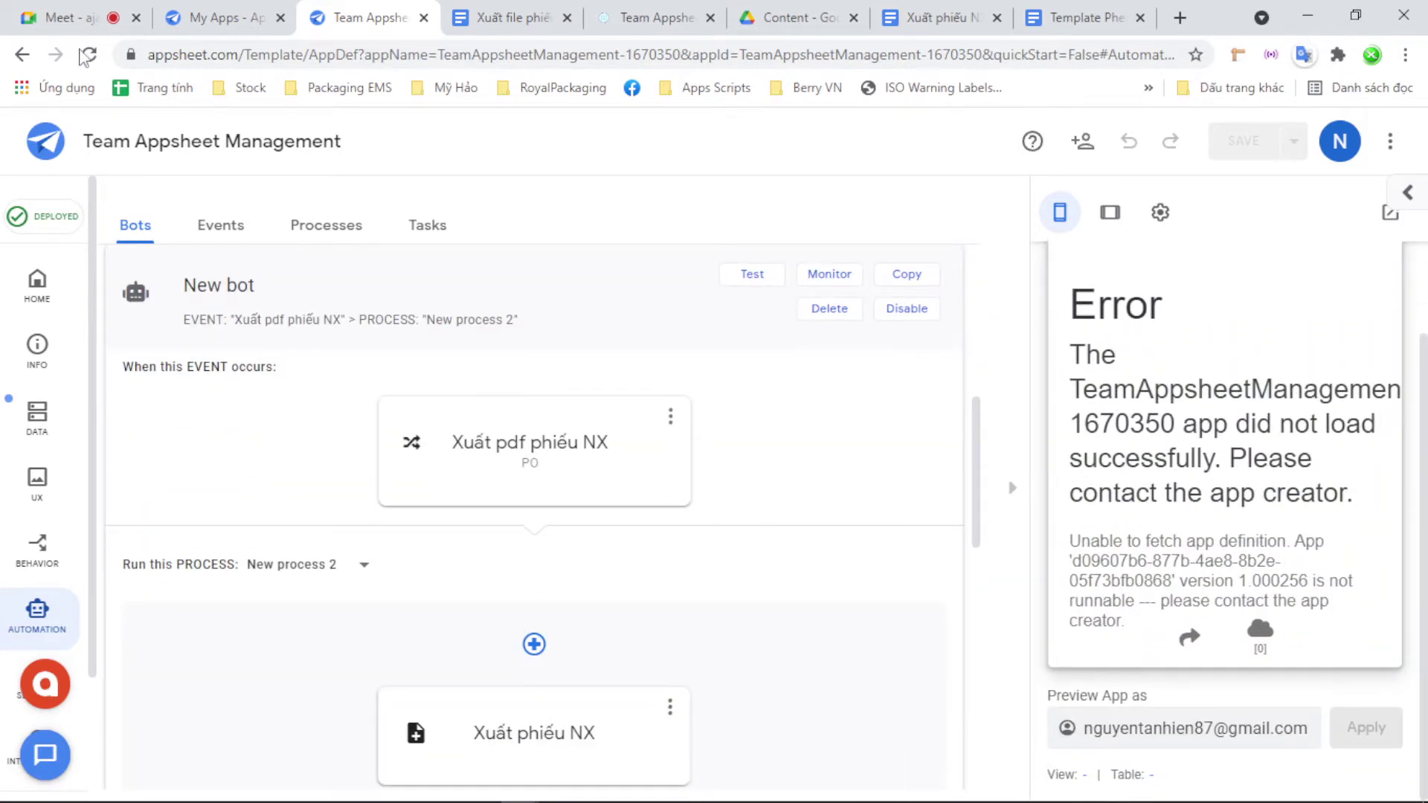
Reload the editor and refresh the running app's tab to load the changes.
click(89, 55)
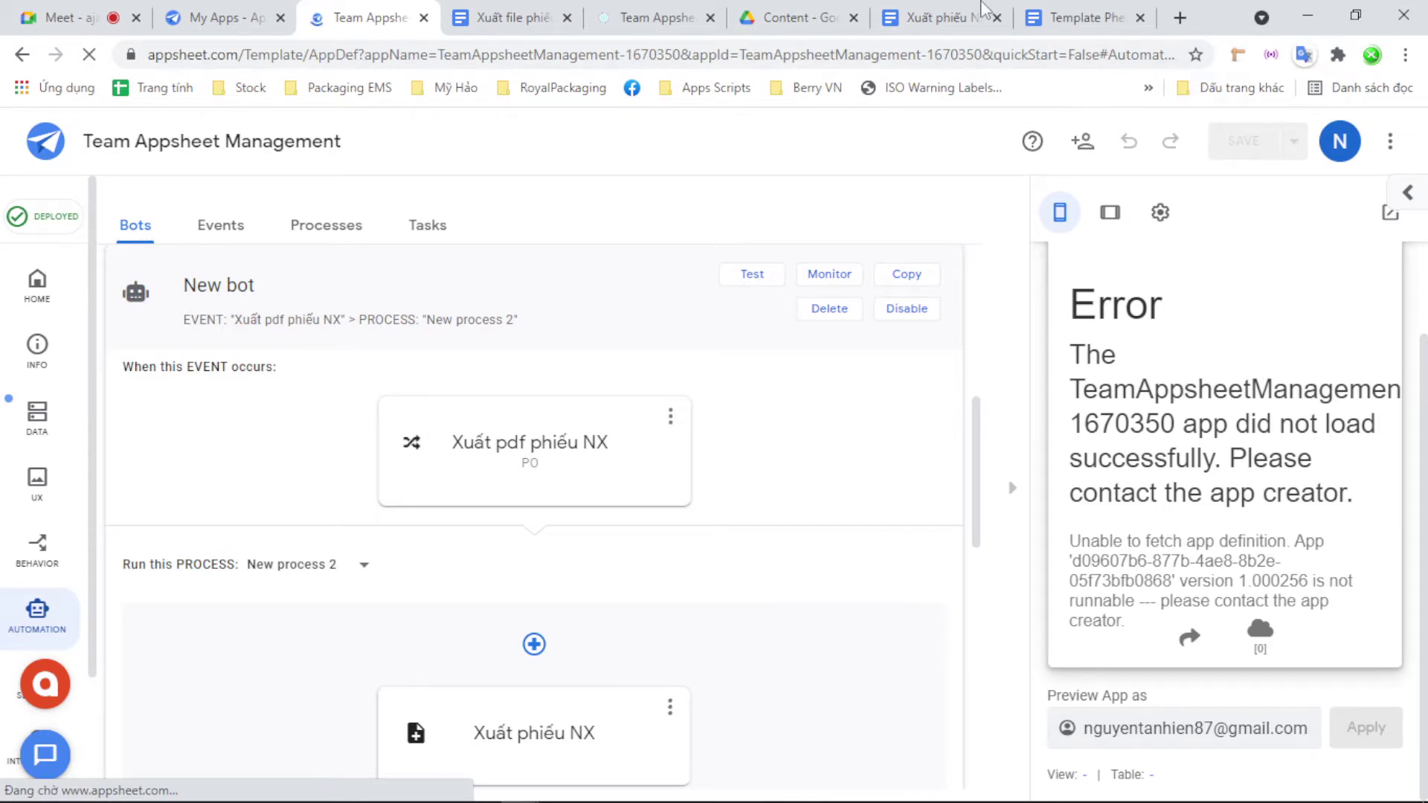
click(654, 17)
key(F5)
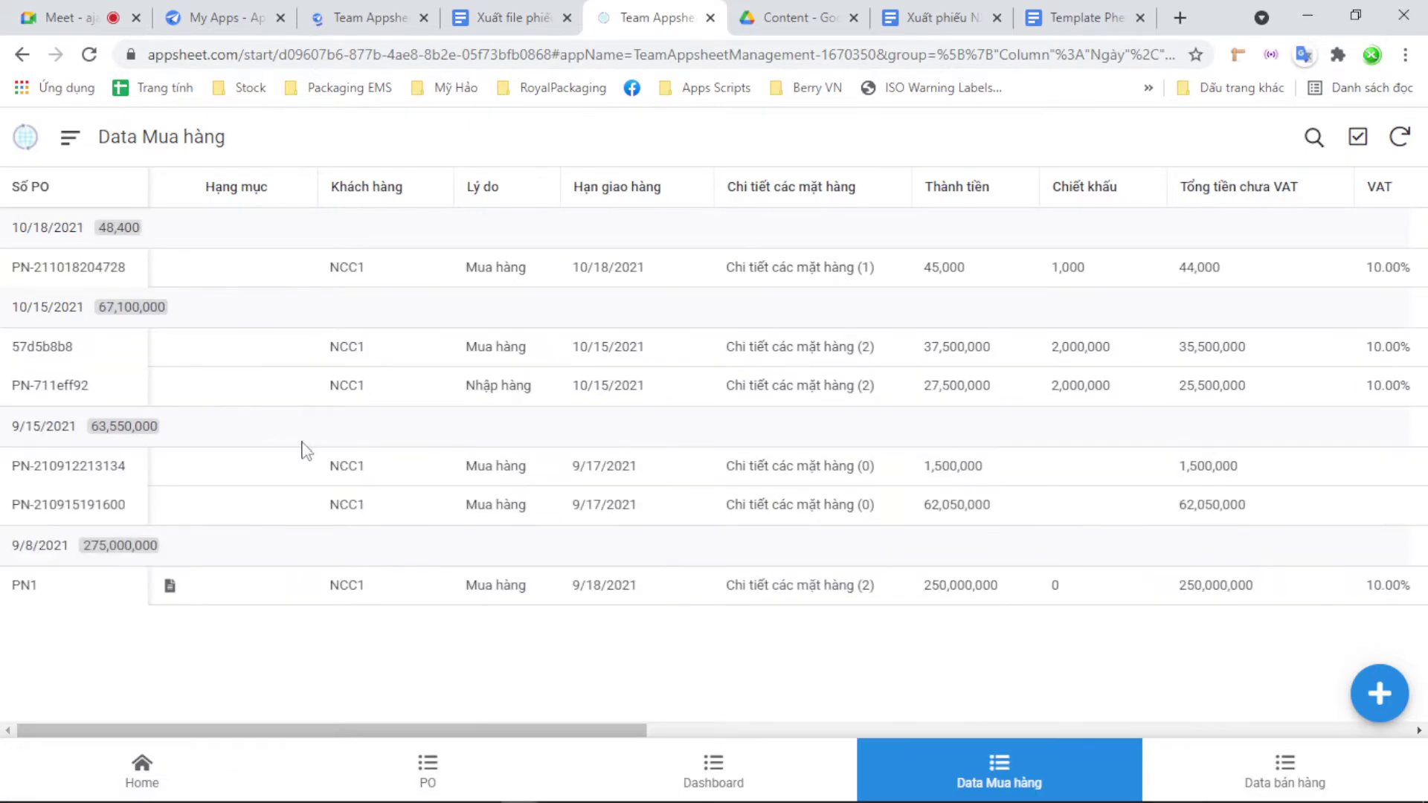
mouse_move(487, 731)
mouse_down()
mouse_move(1350, 796)
mouse_move(536, 580)
mouse_up()
click(562, 480)
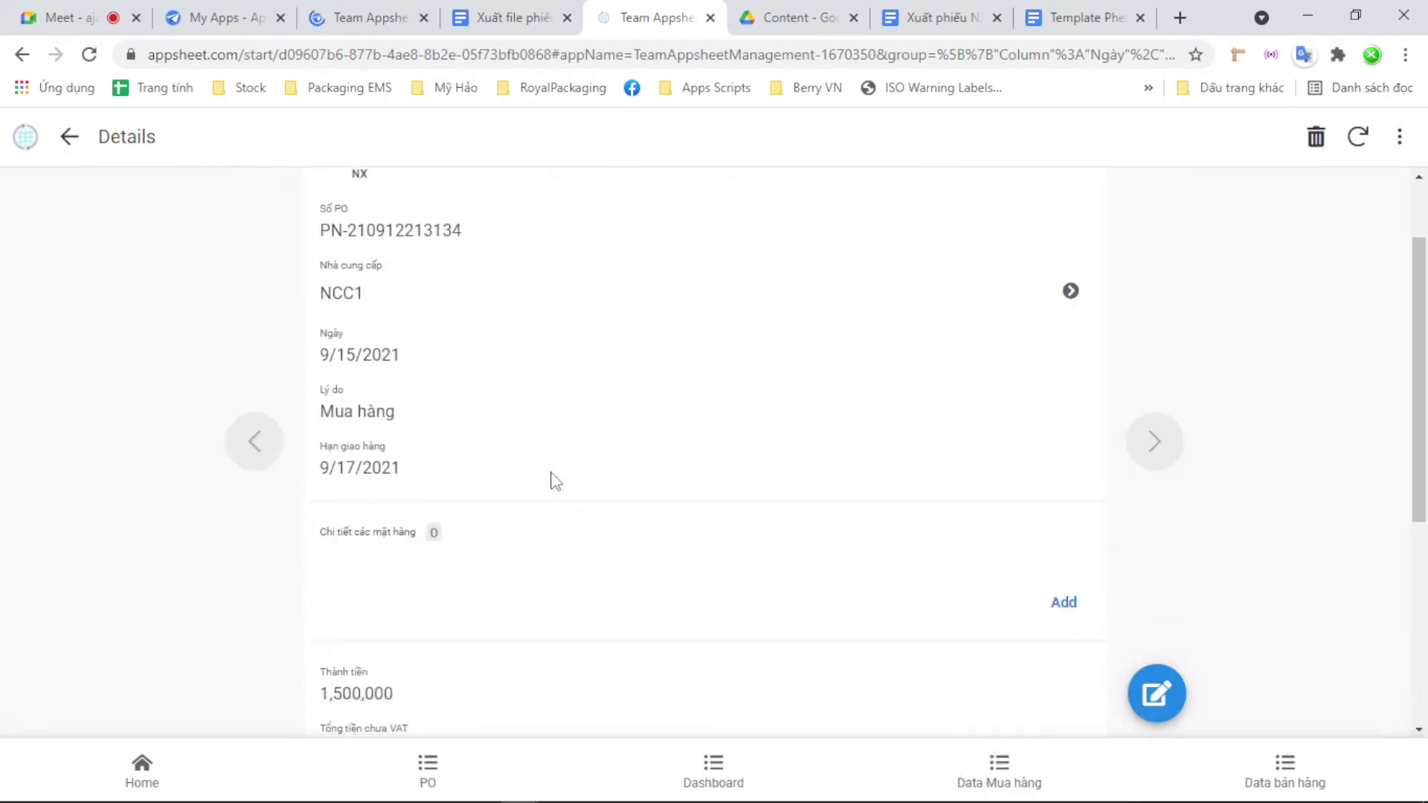
scroll(550, 480, down, 5)
scroll(550, 480, up, 6)
scroll(551, 480, down, 3)
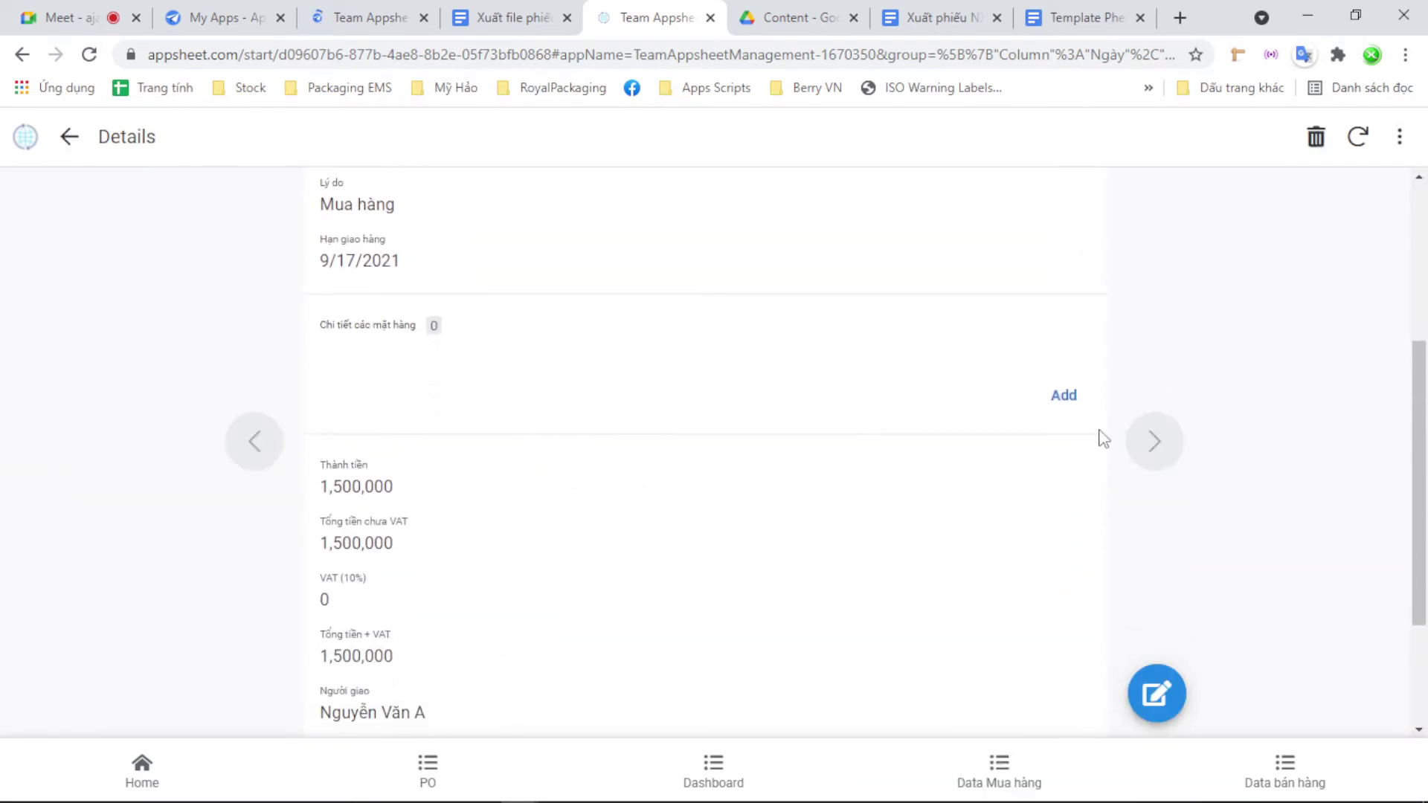
click(1153, 441)
scroll(974, 424, down, 5)
scroll(962, 436, down, 2)
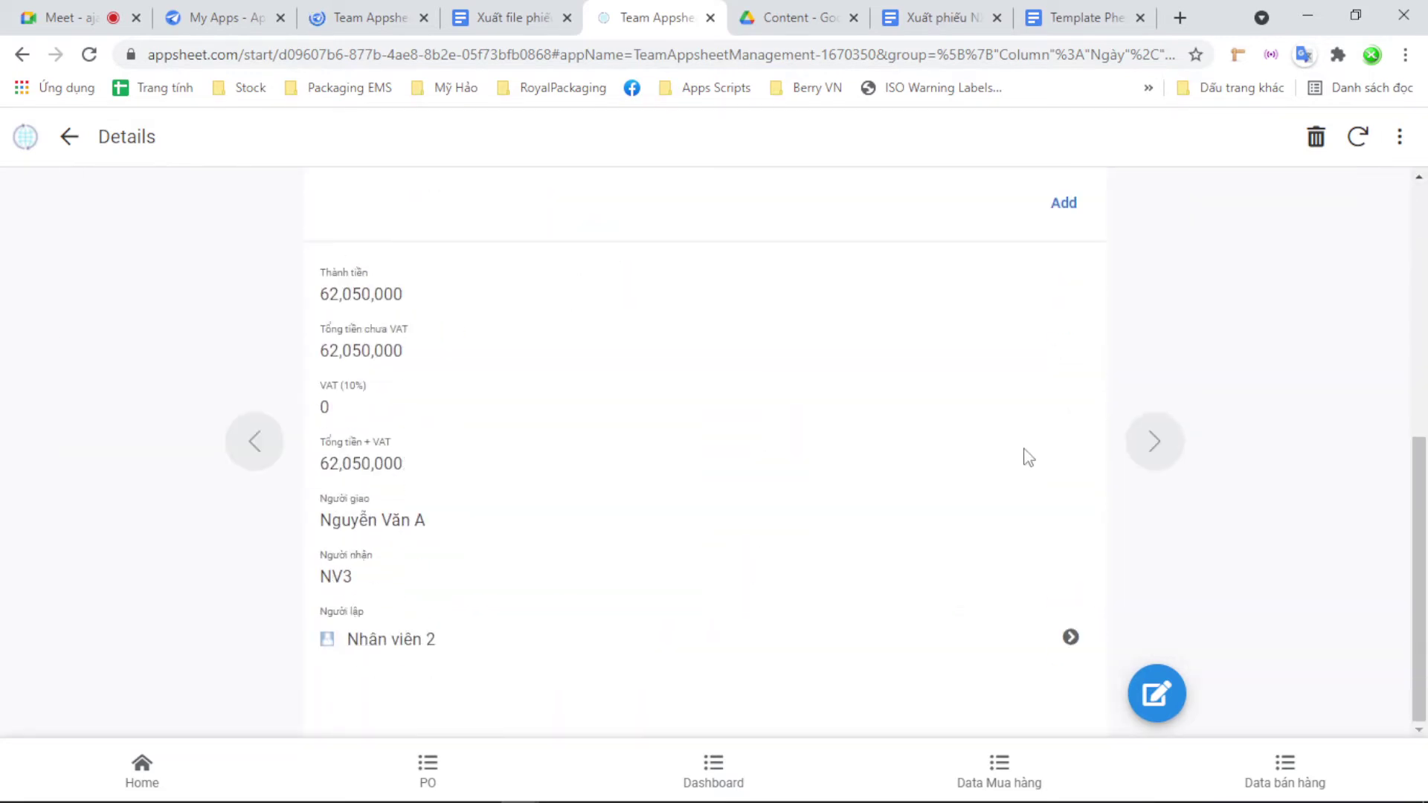
click(1158, 449)
scroll(909, 456, down, 4)
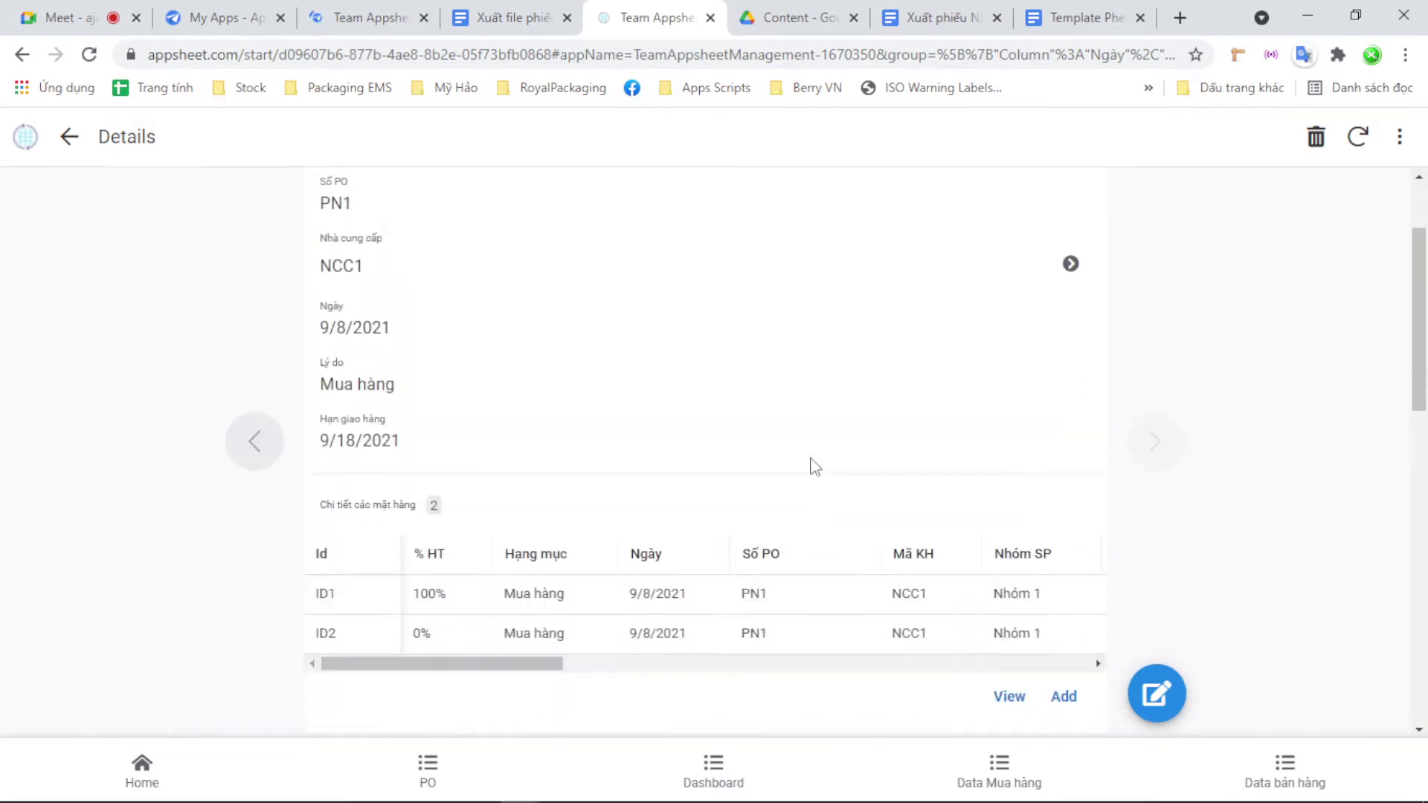
scroll(814, 468, down, 4)
scroll(816, 467, up, 3)
scroll(816, 466, up, 3)
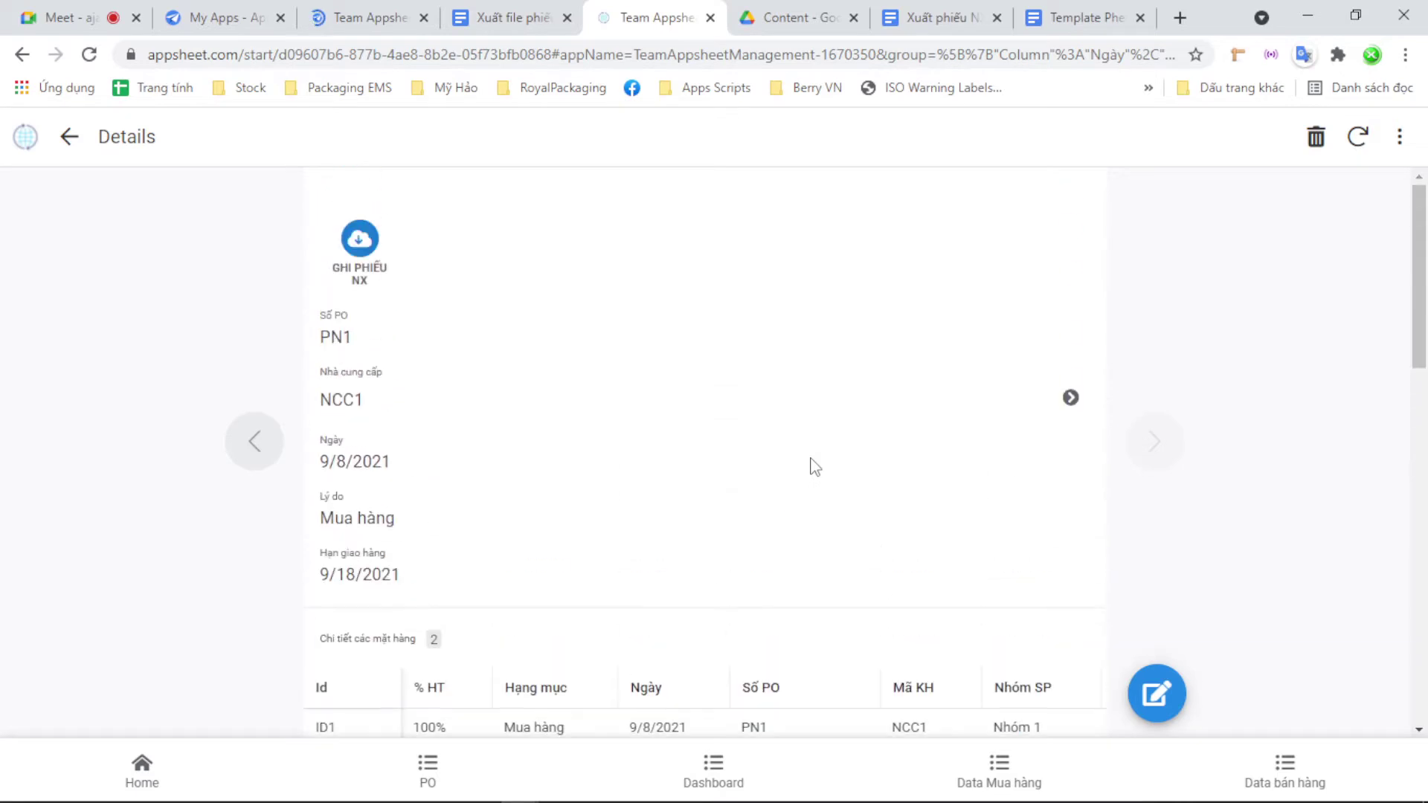
Generate PN1's printed receipt PDF, check its File in value, and return to the editor.
click(359, 250)
scroll(528, 320, down, 3)
scroll(537, 326, down, 5)
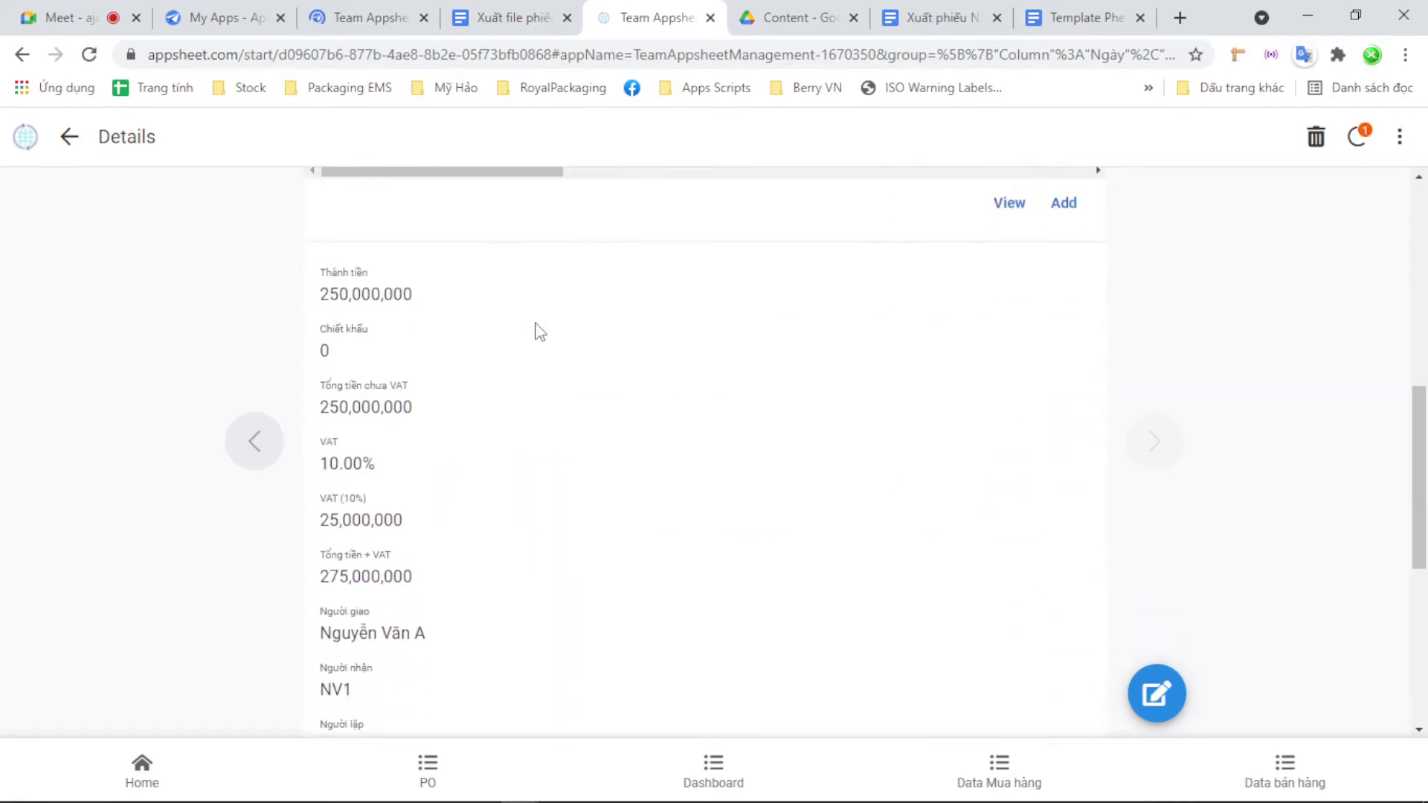
scroll(537, 331, up, 8)
scroll(538, 331, down, 1)
scroll(537, 332, up, 1)
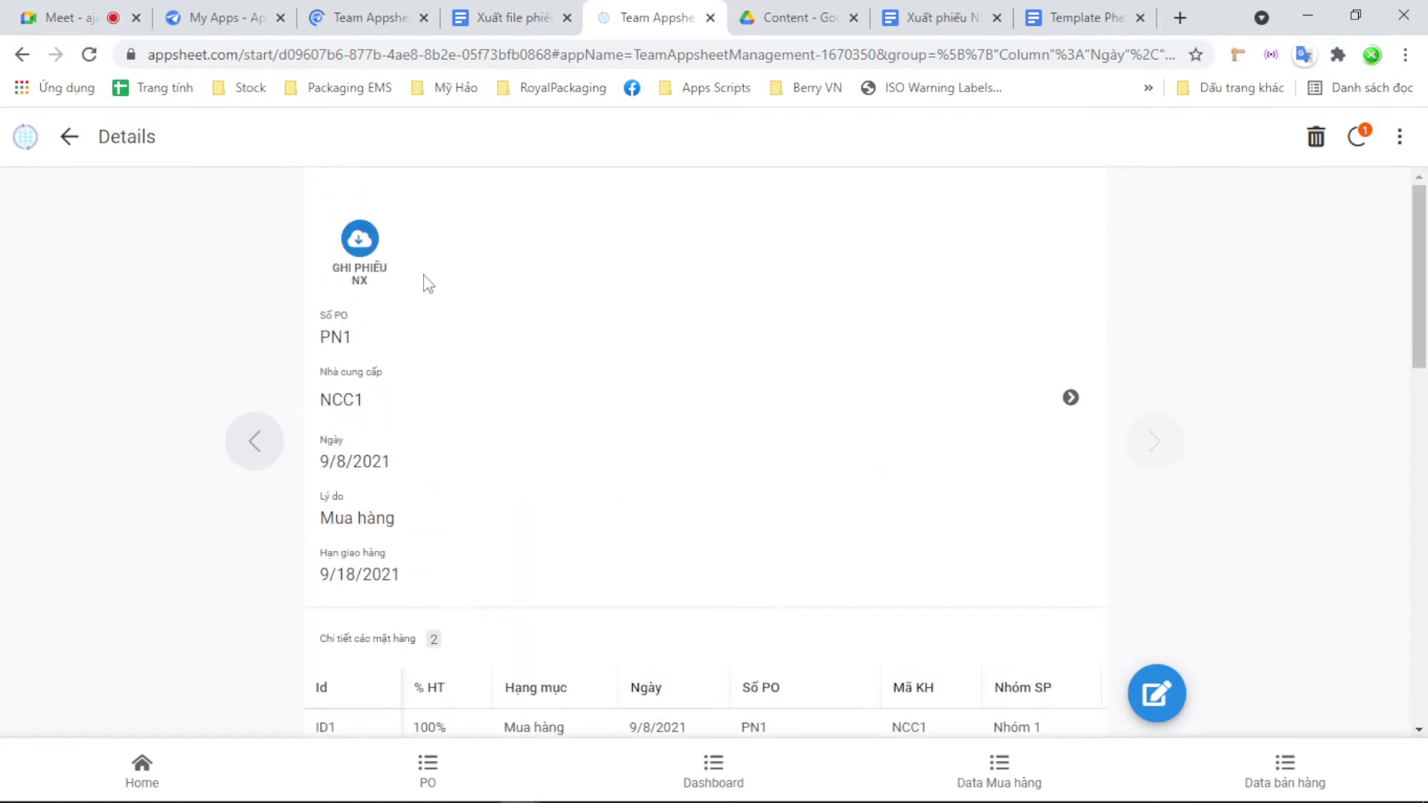
scroll(528, 416, down, 5)
scroll(532, 422, down, 5)
scroll(532, 423, down, 5)
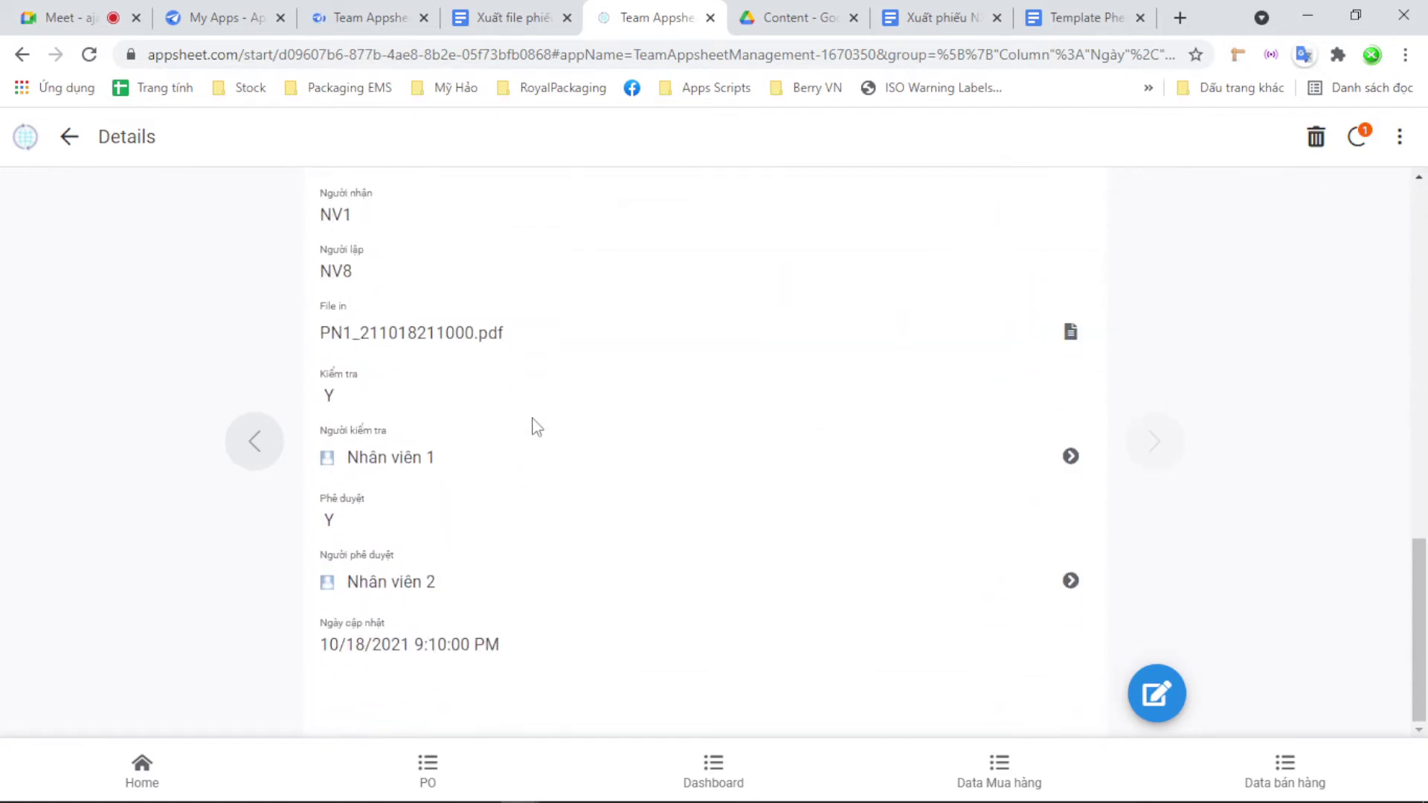
scroll(521, 428, up, 1)
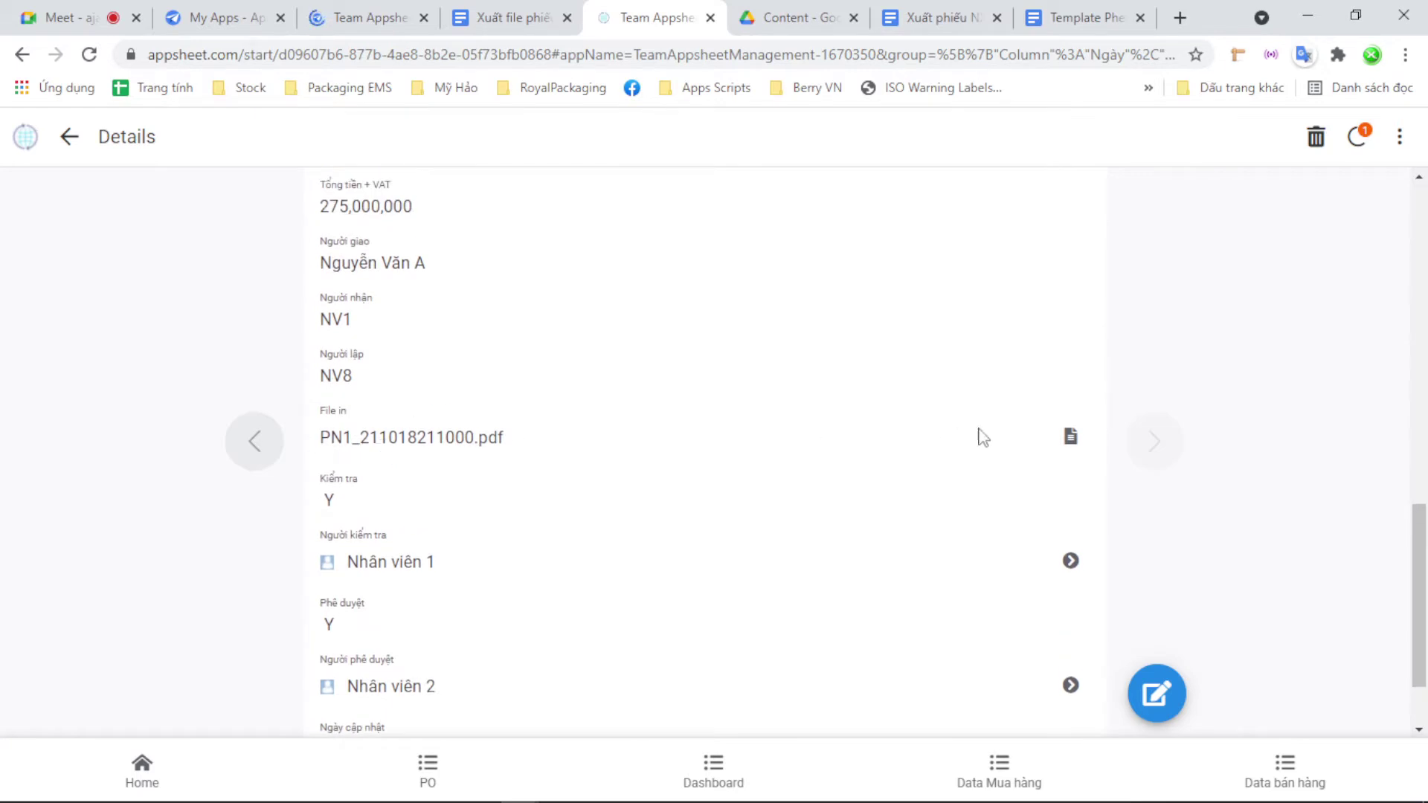
scroll(967, 450, up, 2)
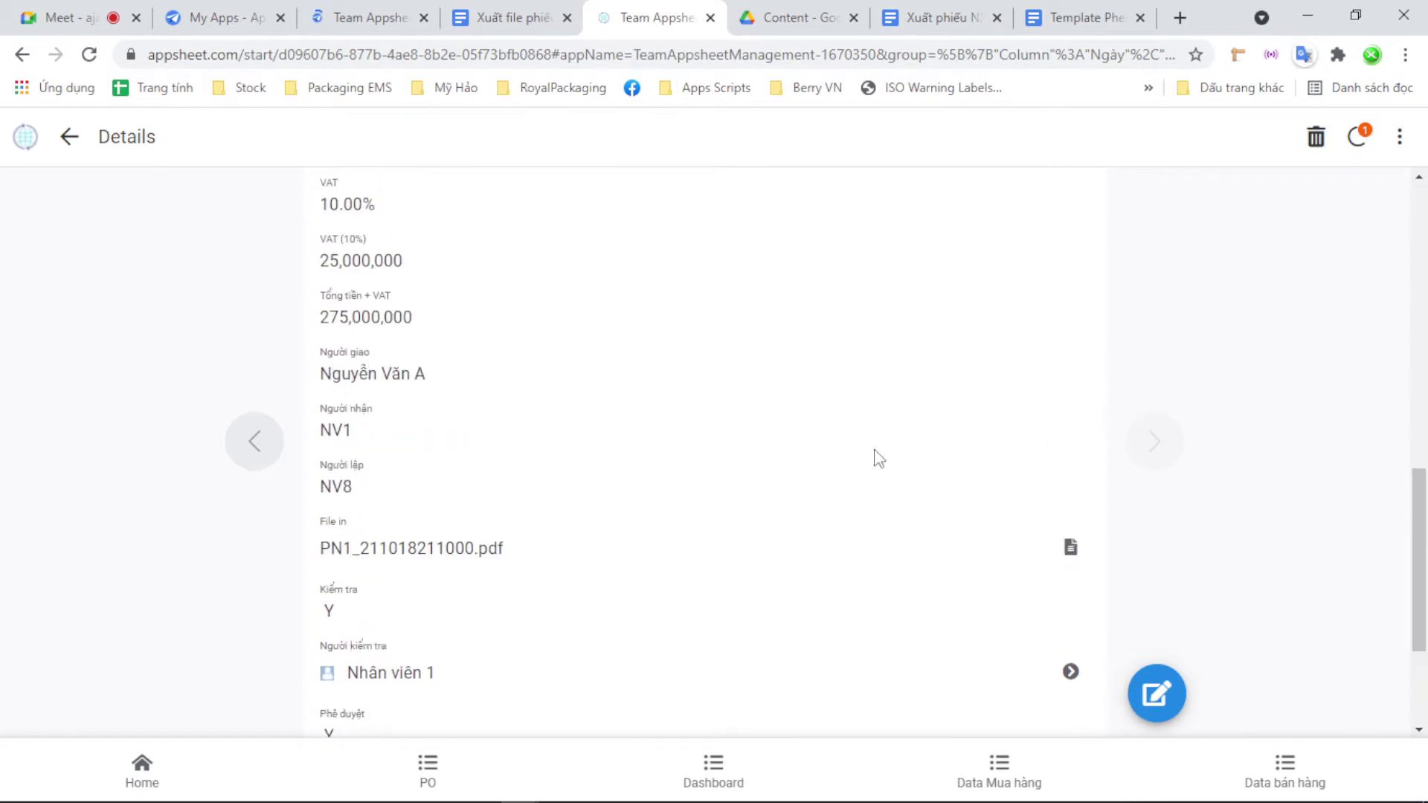
scroll(669, 334, up, 6)
scroll(448, 215, up, 5)
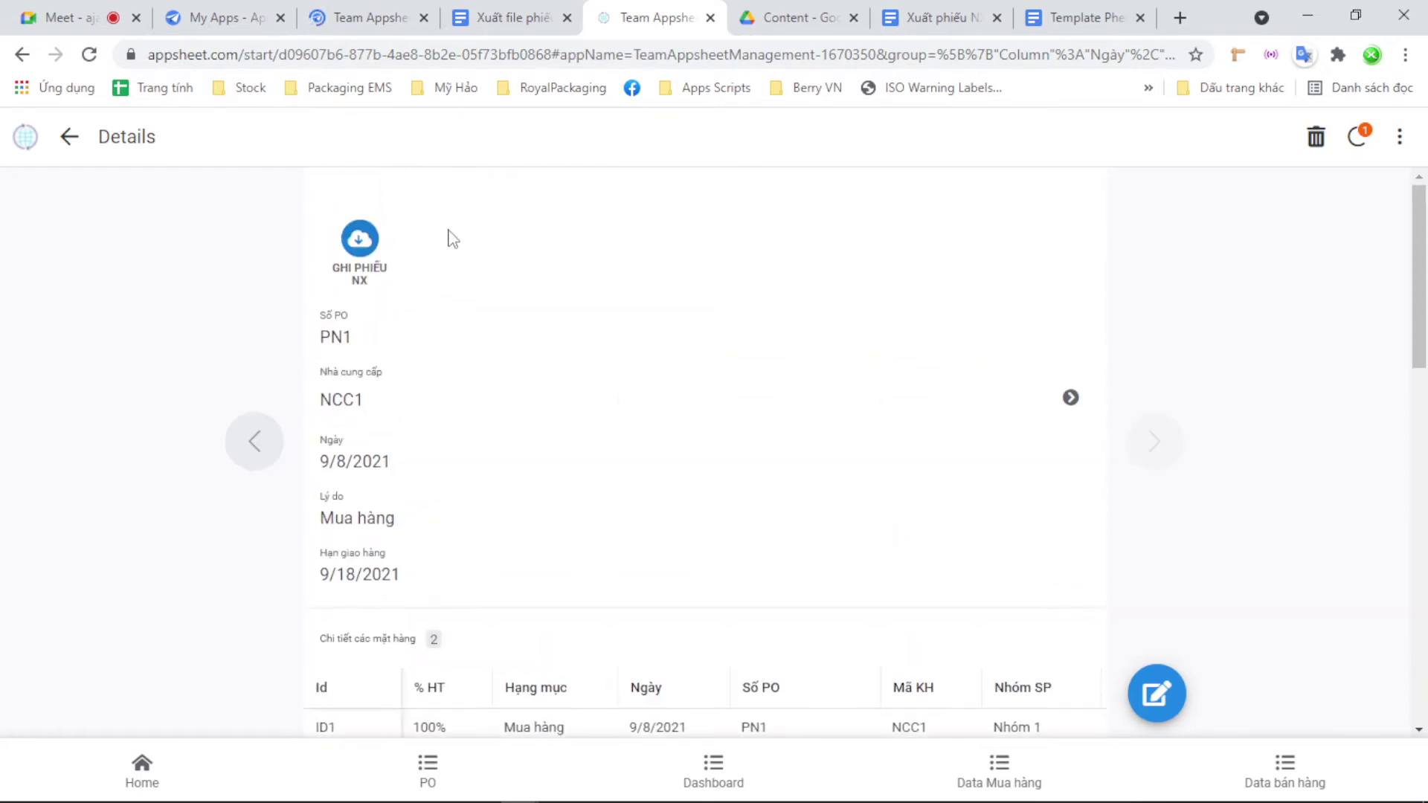
click(197, 22)
Filter the app's Behavior Actions list by 'open'.
click(349, 17)
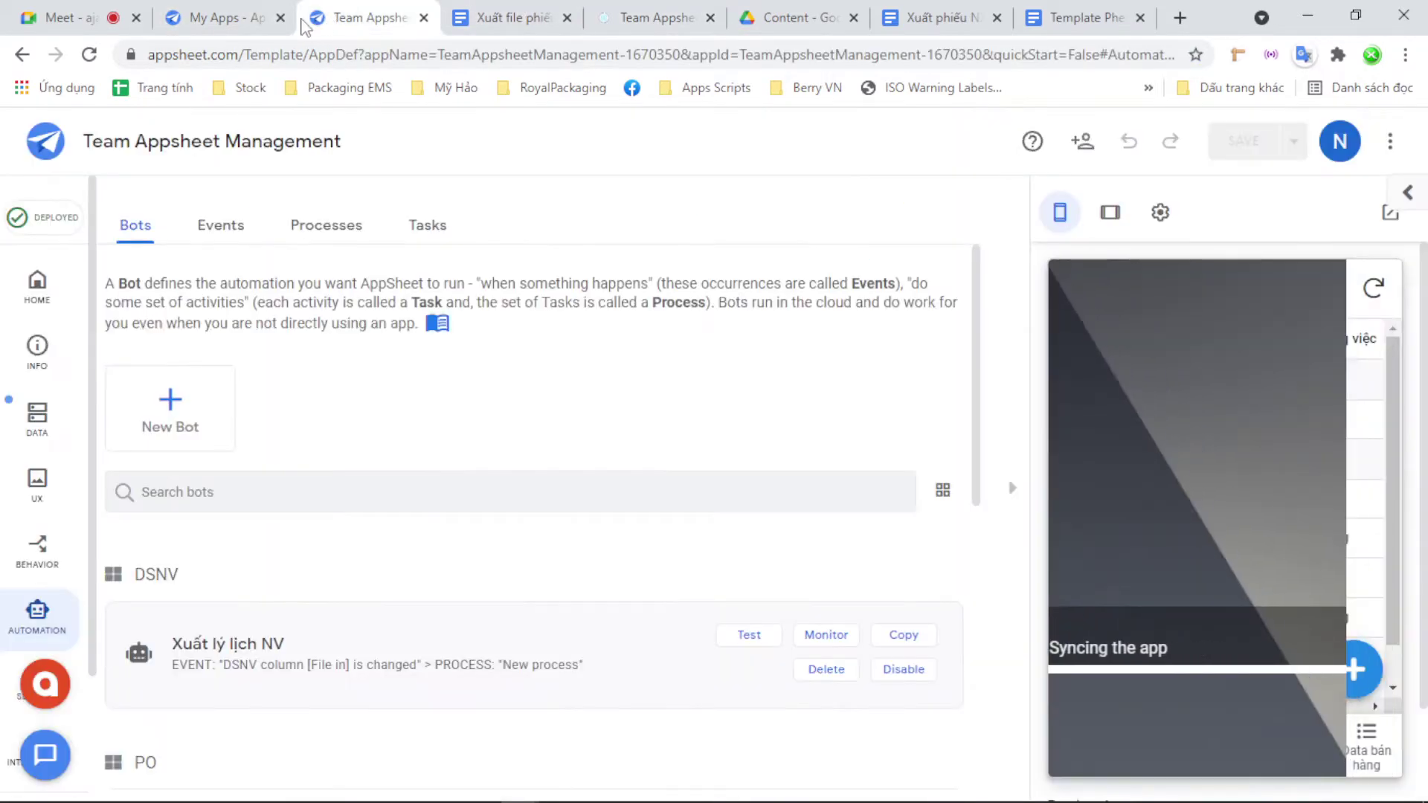
click(37, 550)
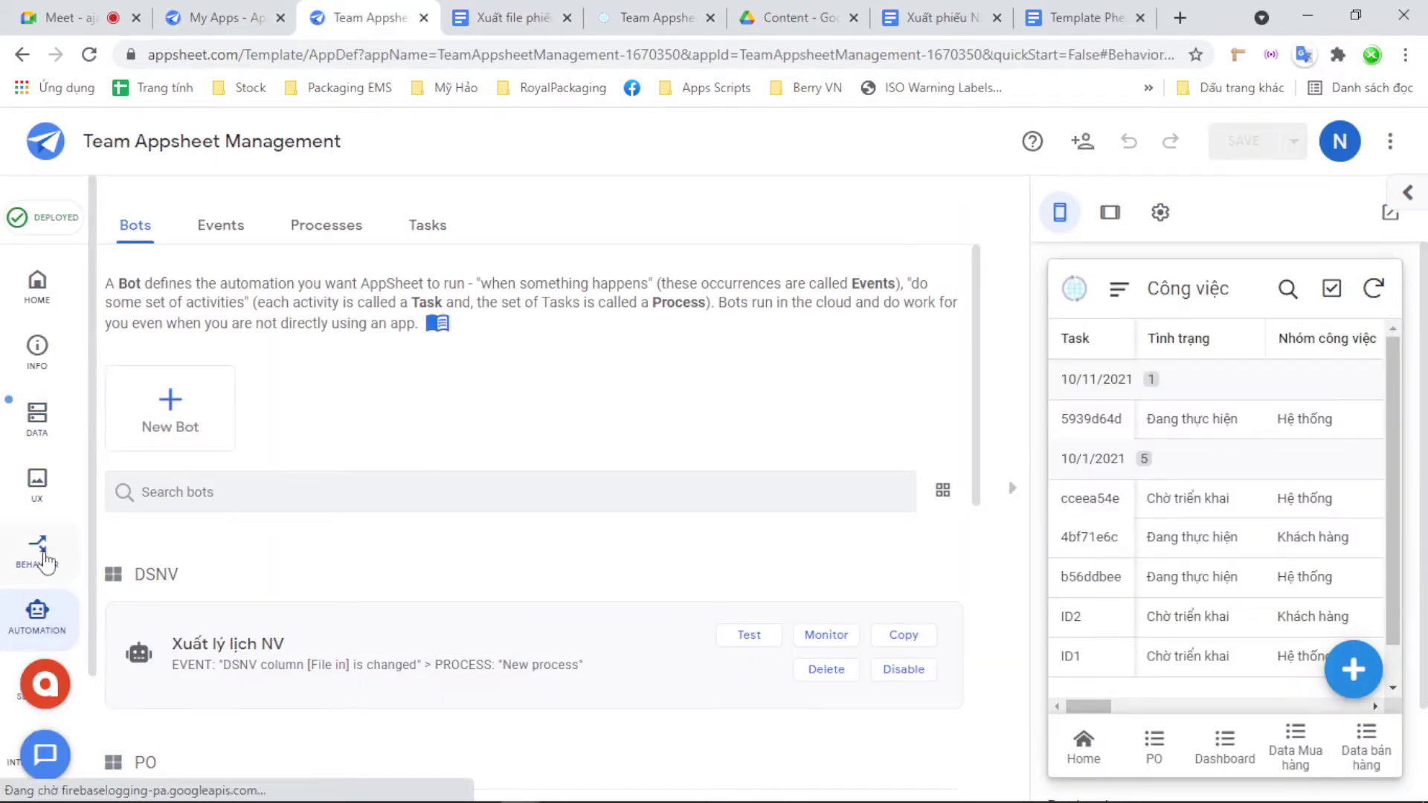
double_click(263, 459)
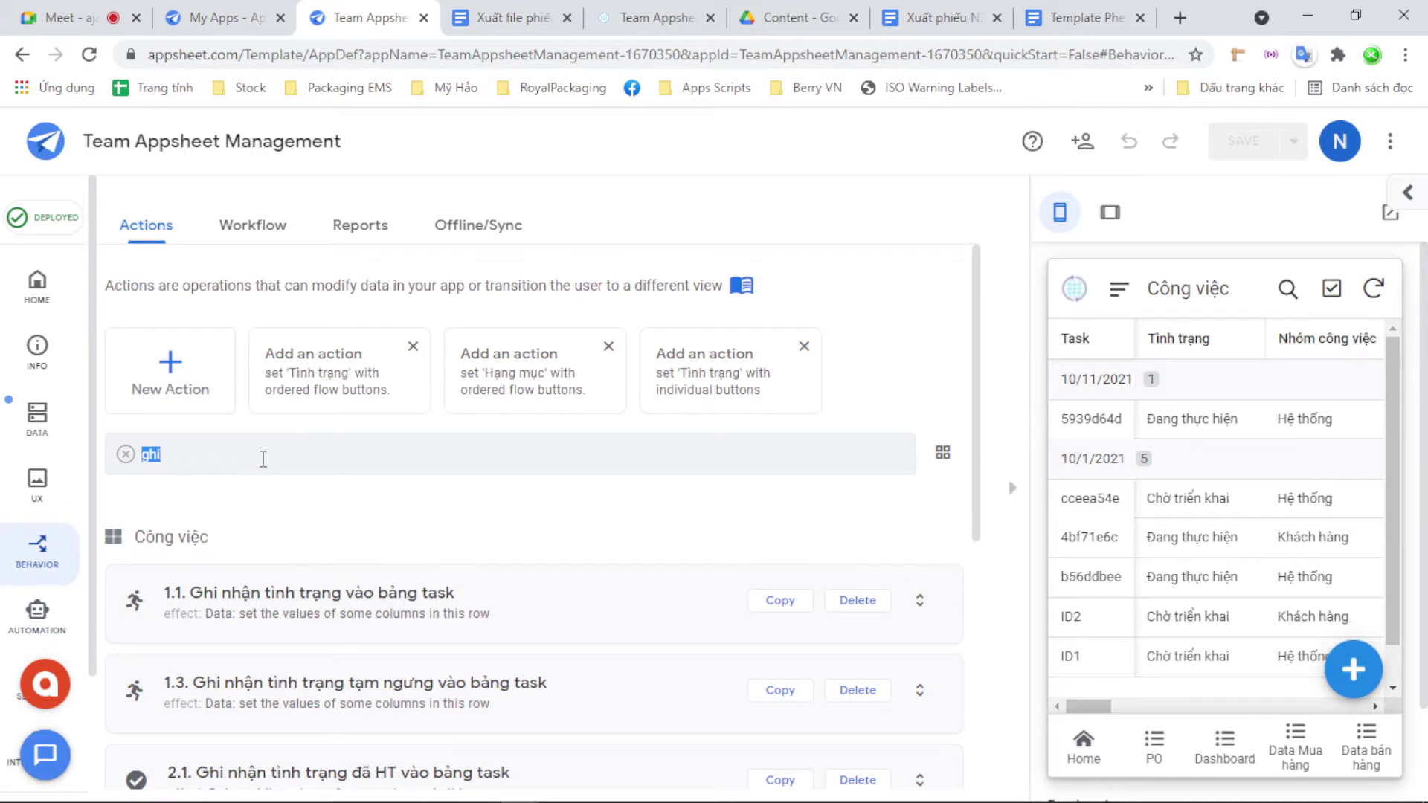
text(open)
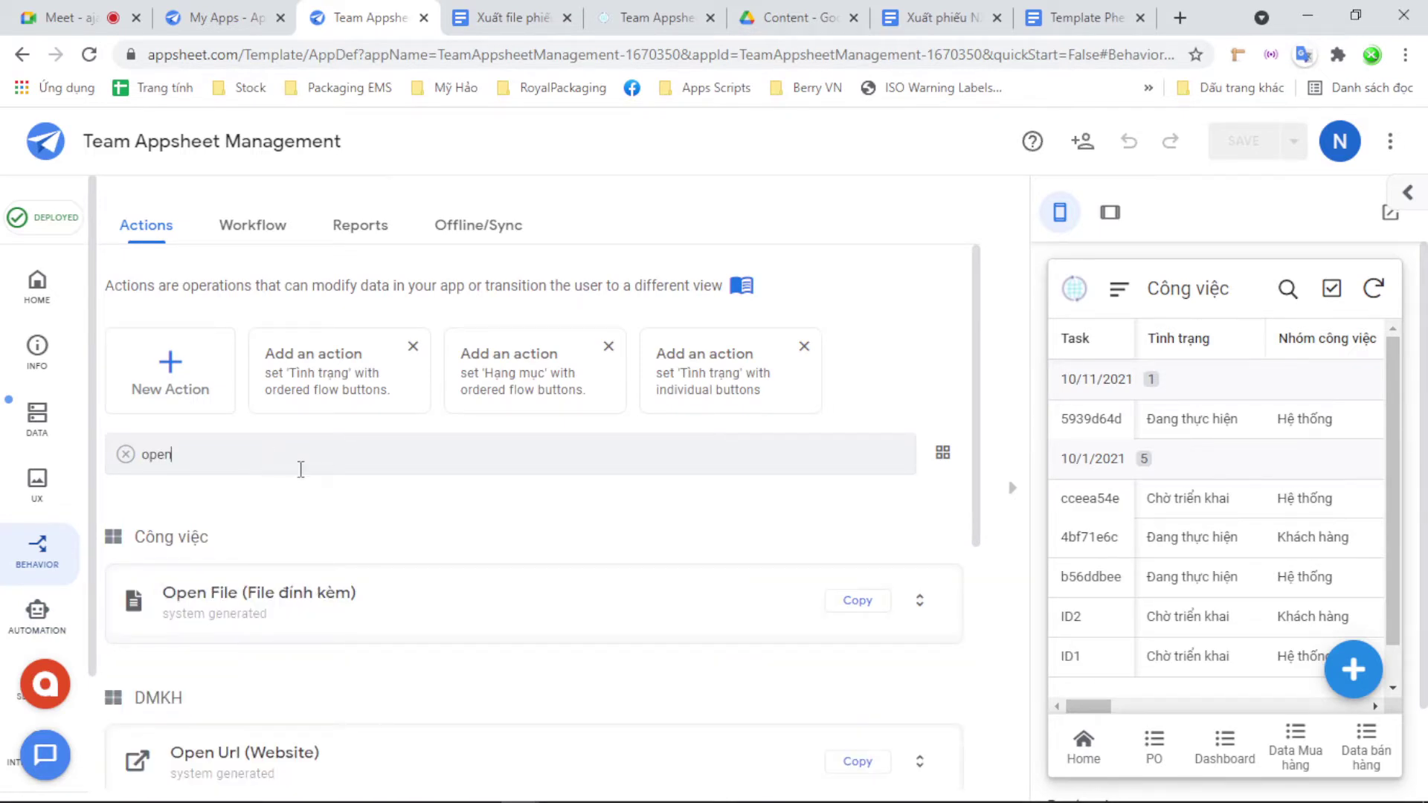
Expand the PO table's Open File (File in) action and its appearance settings.
scroll(300, 469, down, 3)
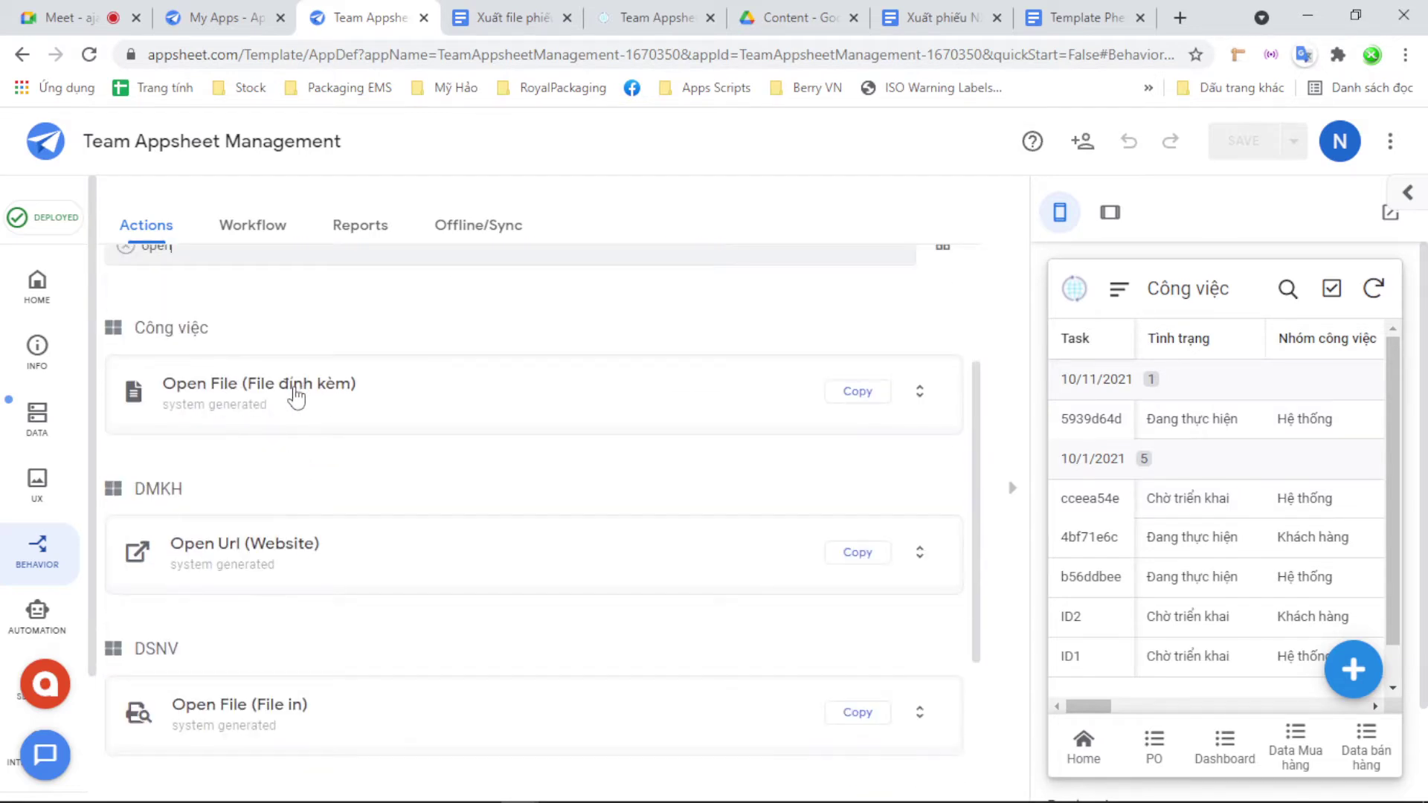
scroll(280, 404, down, 1)
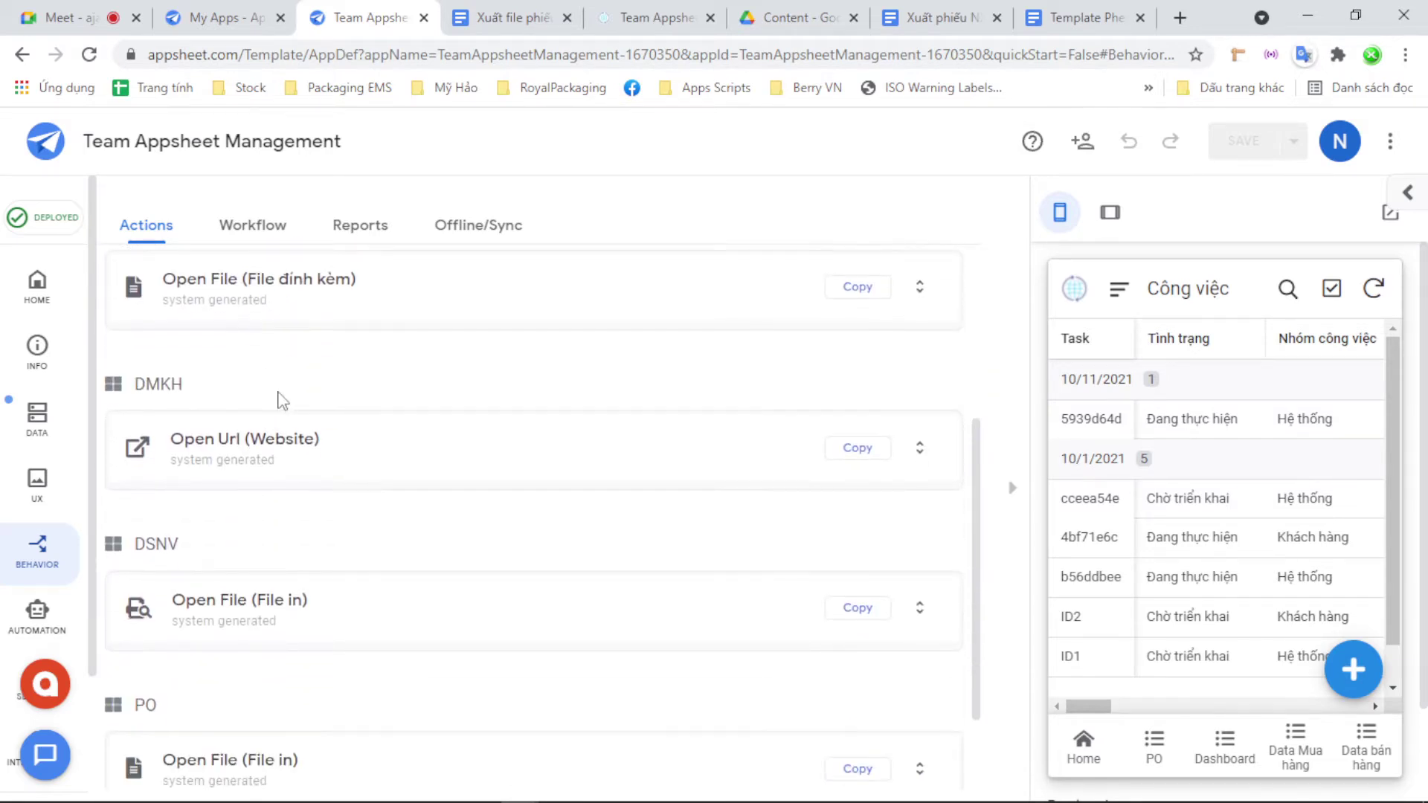
scroll(280, 402, up, 3)
scroll(280, 402, down, 3)
scroll(281, 402, down, 1)
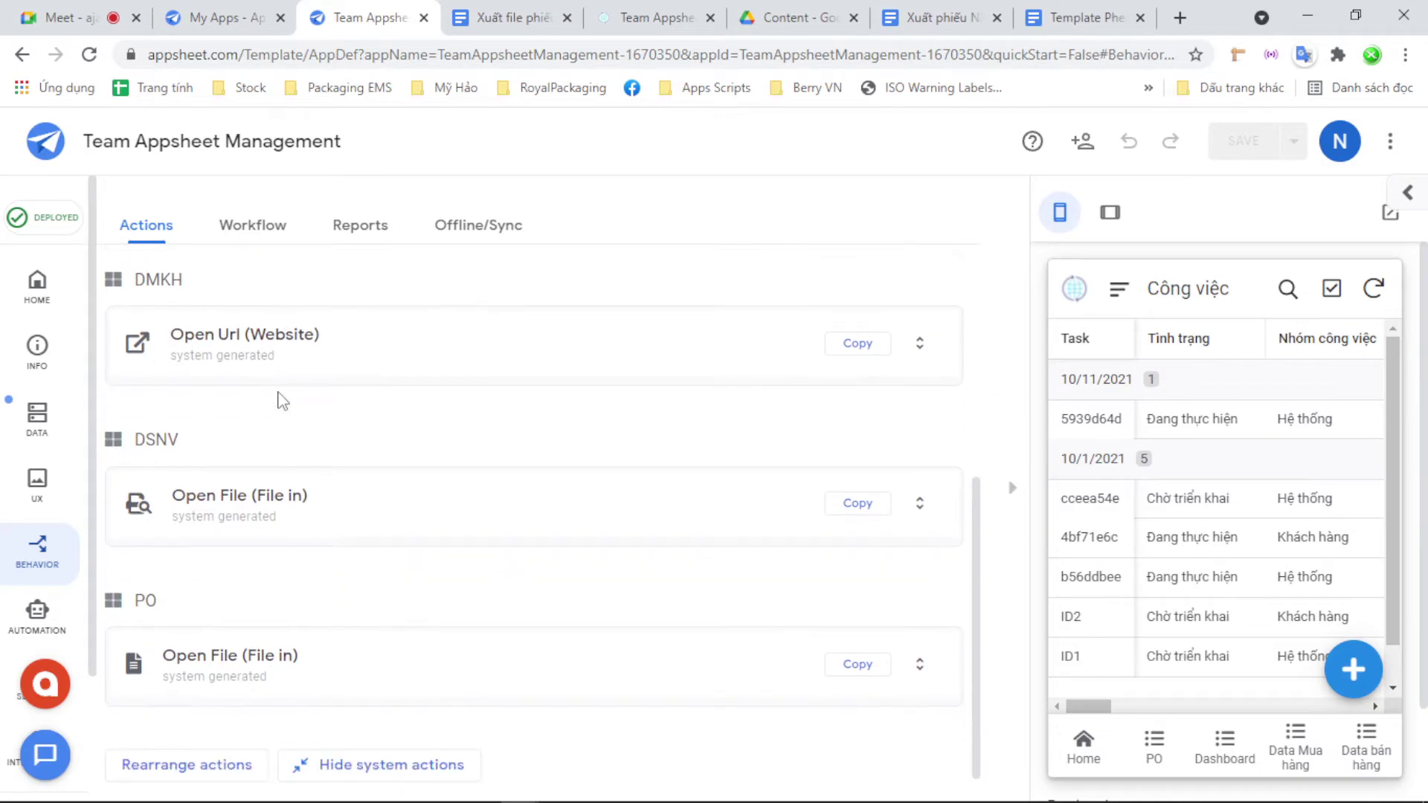
scroll(275, 567, down, 1)
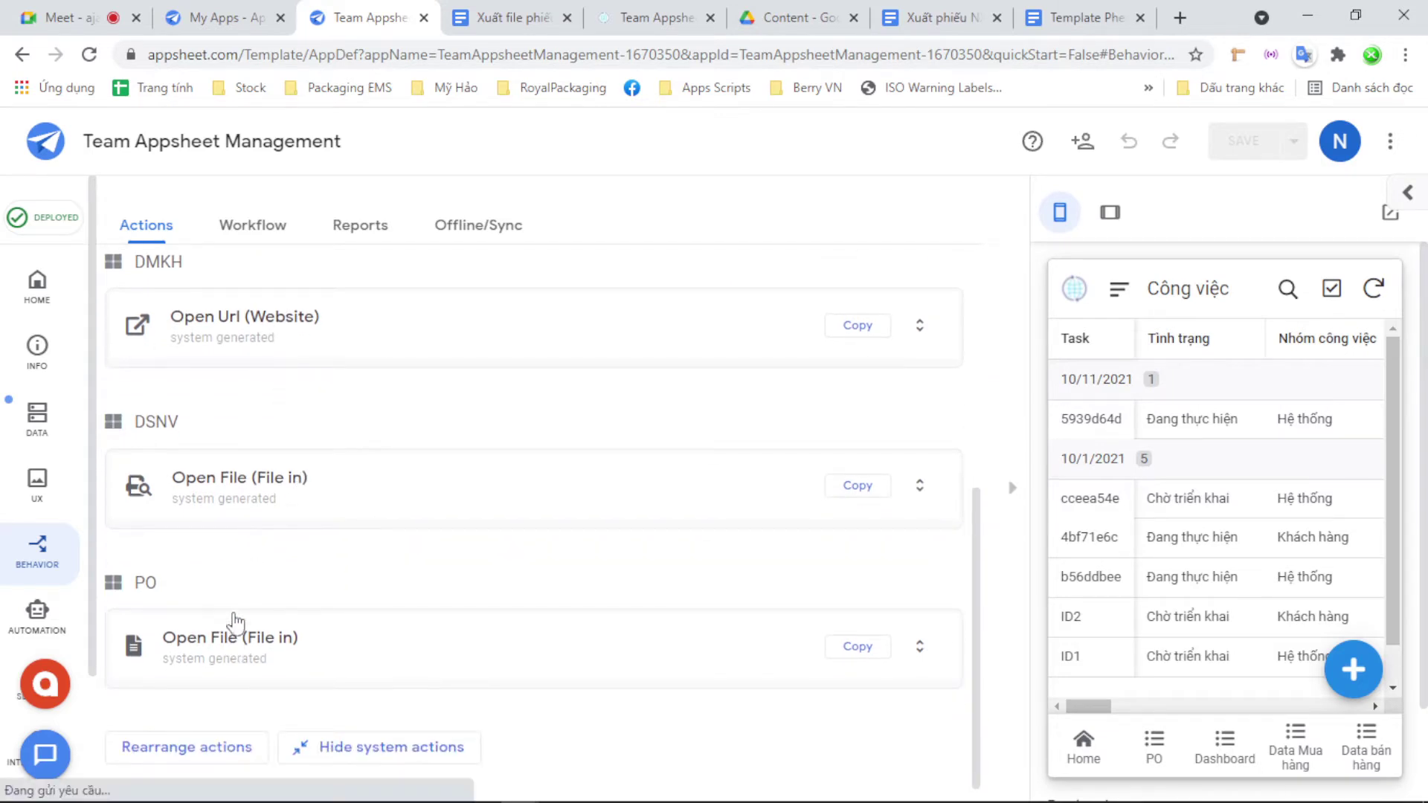
click(233, 624)
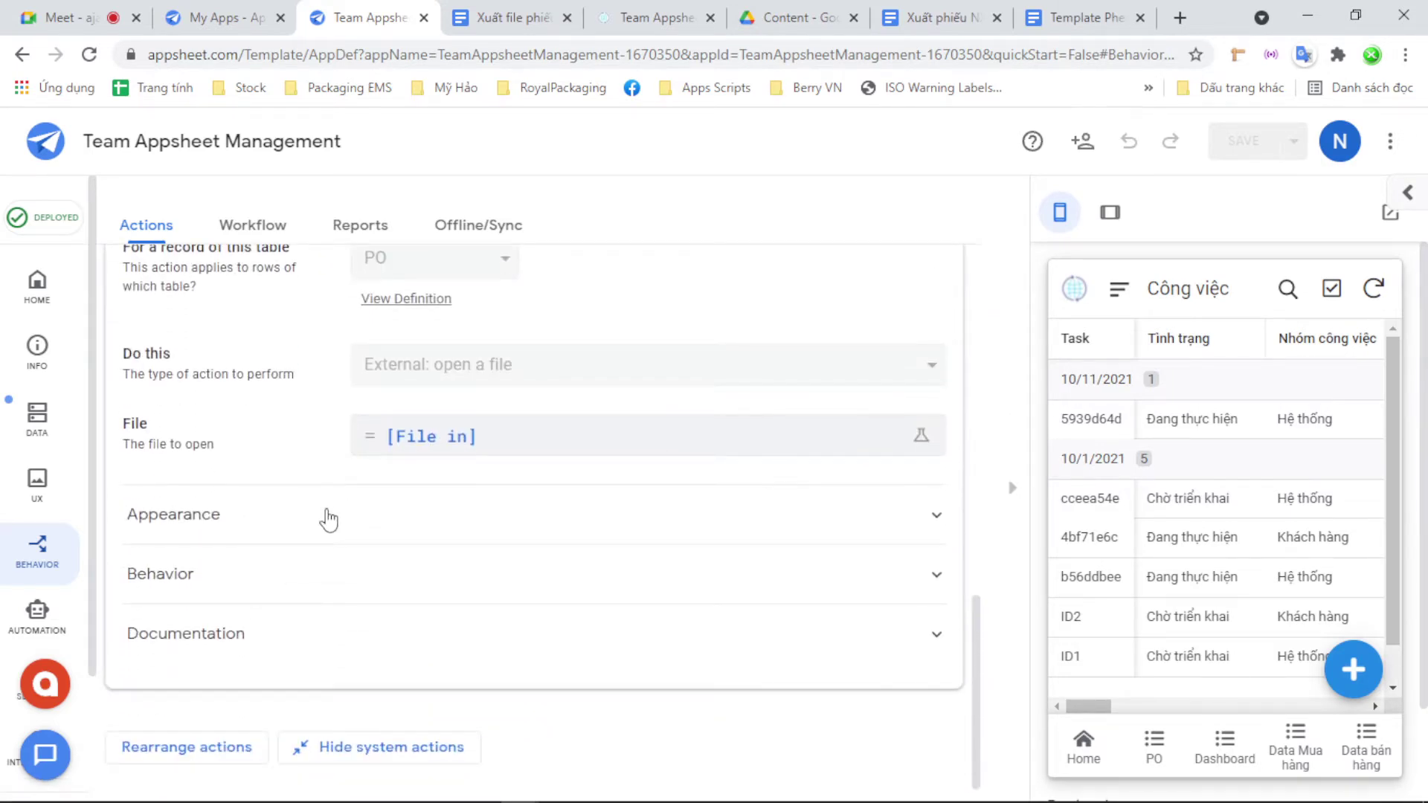
scroll(326, 513, up, 4)
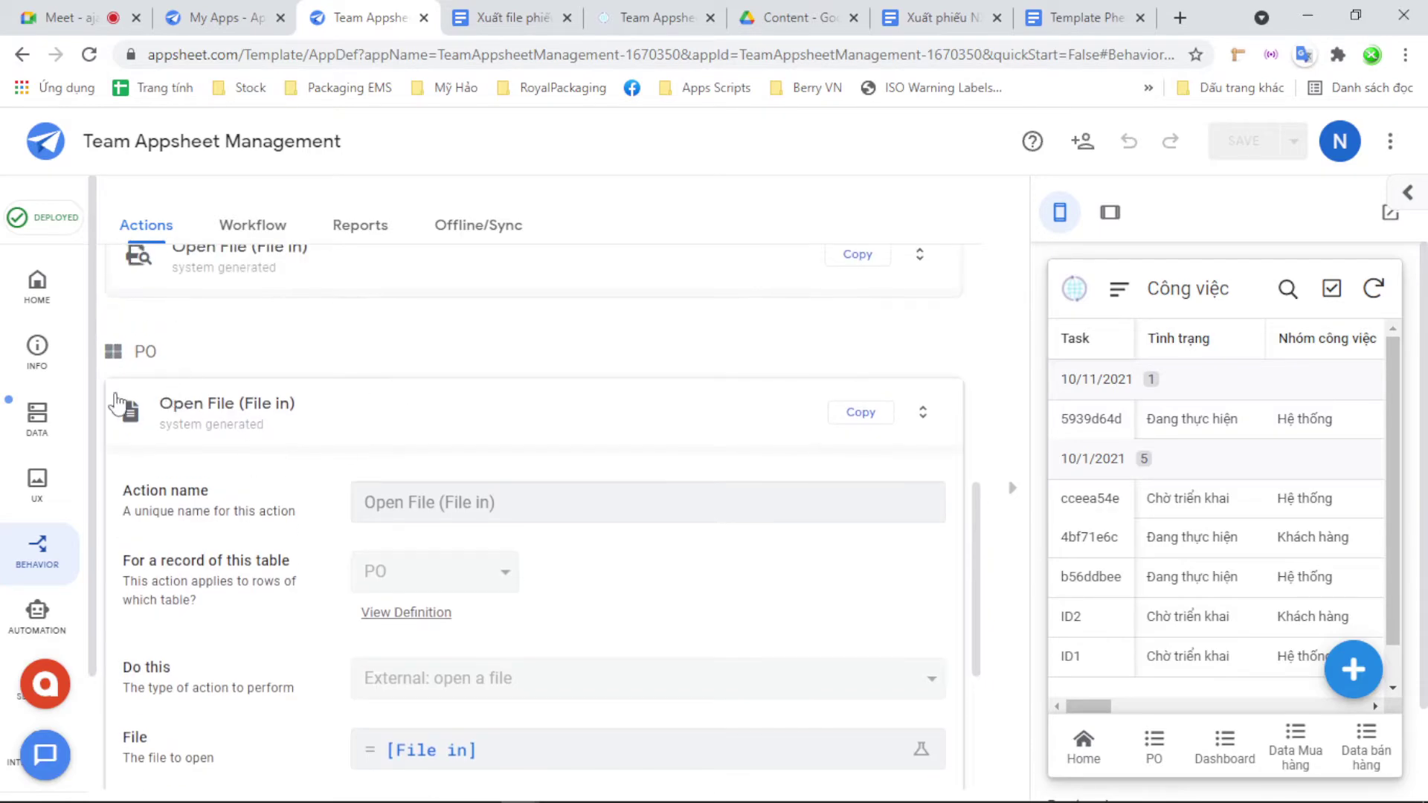
scroll(203, 406, down, 4)
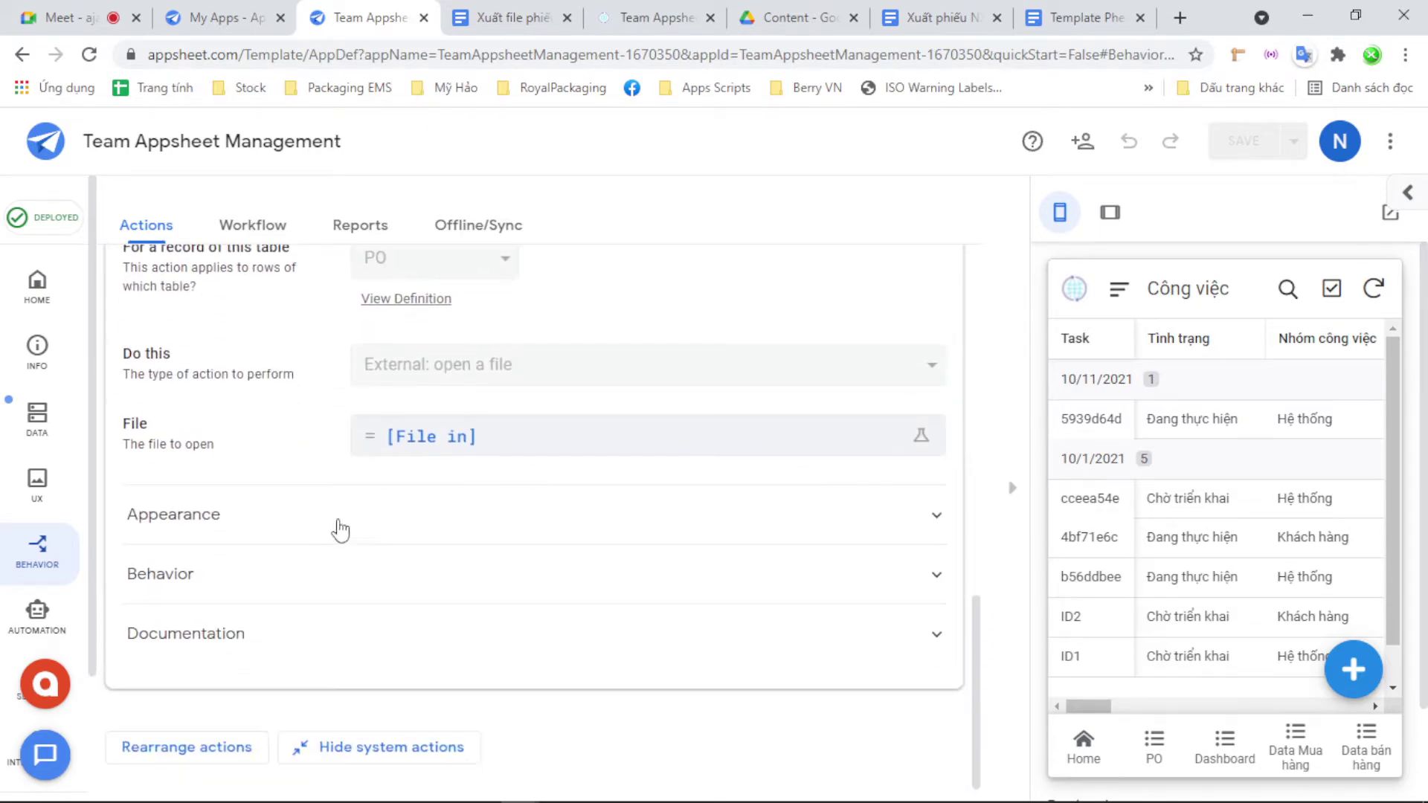
click(338, 521)
Set the Open File action to Display prominently with display name 'In phiếu'.
scroll(297, 543, down, 3)
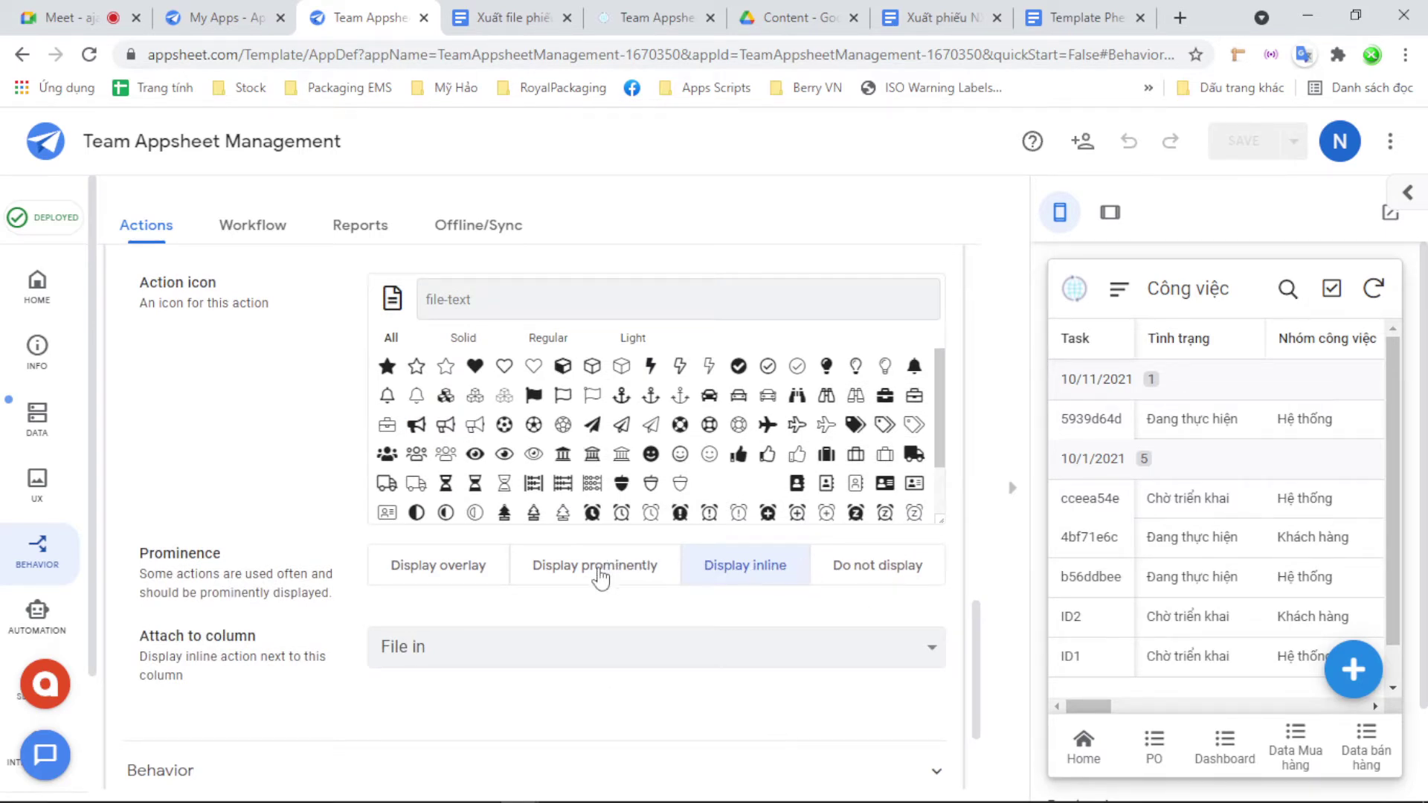
click(601, 579)
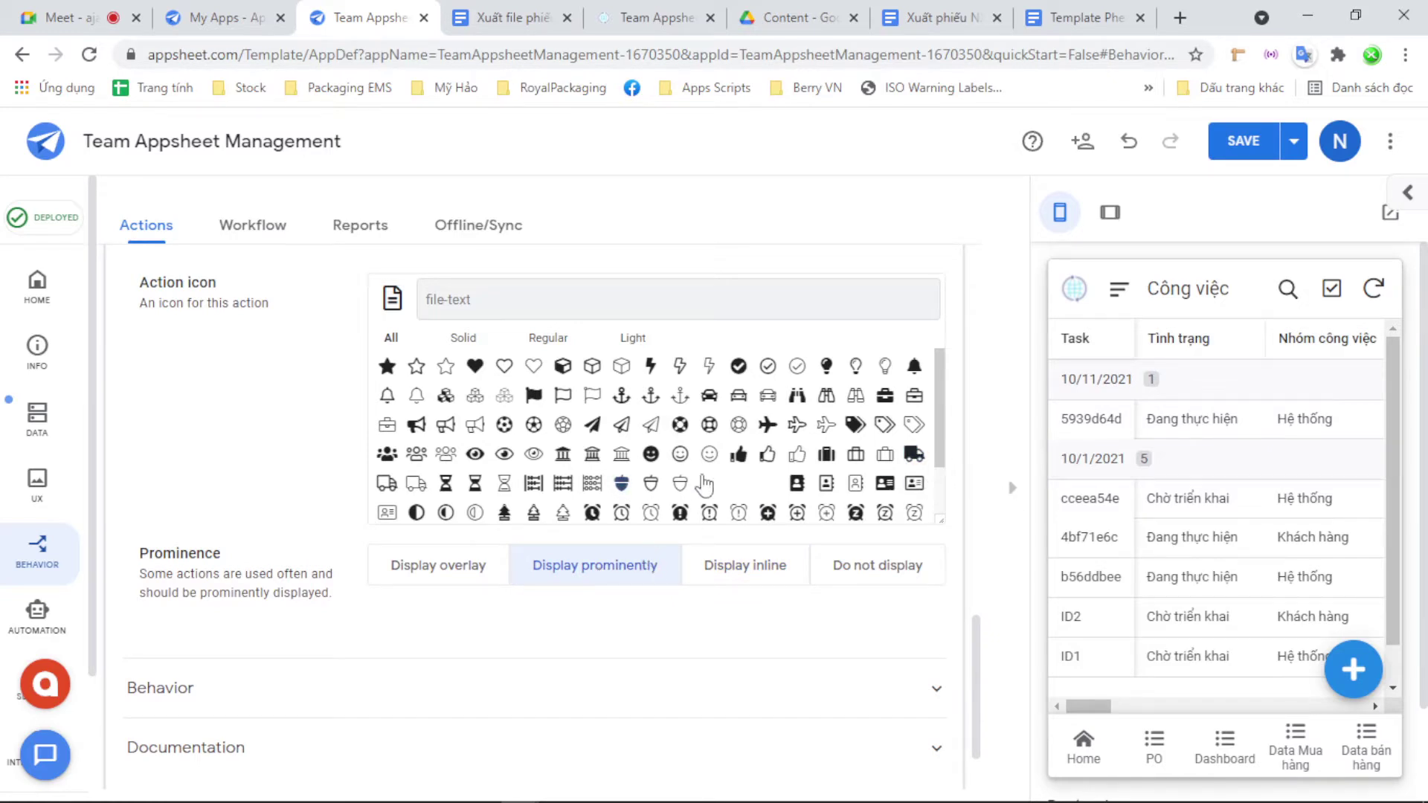
scroll(398, 580, down, 2)
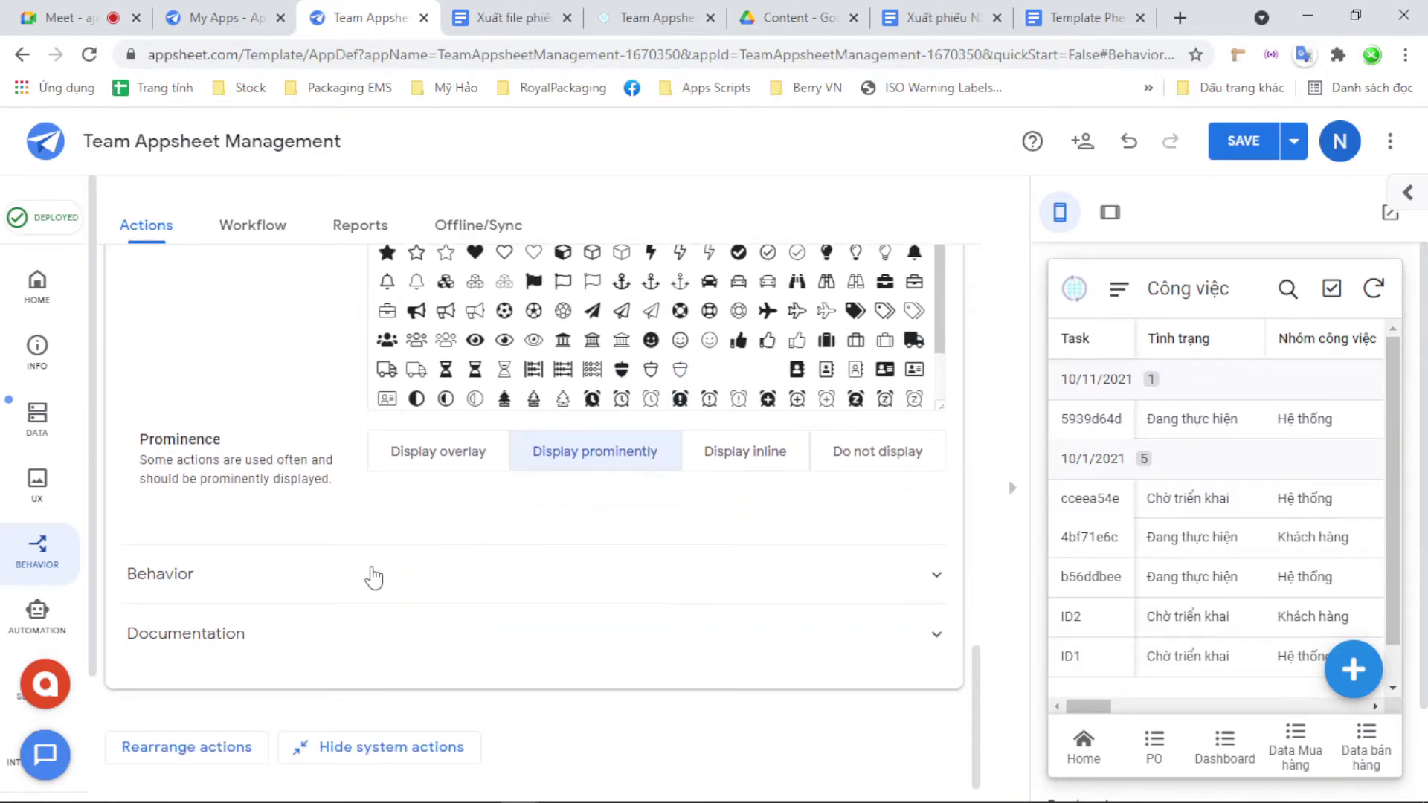
scroll(372, 577, up, 3)
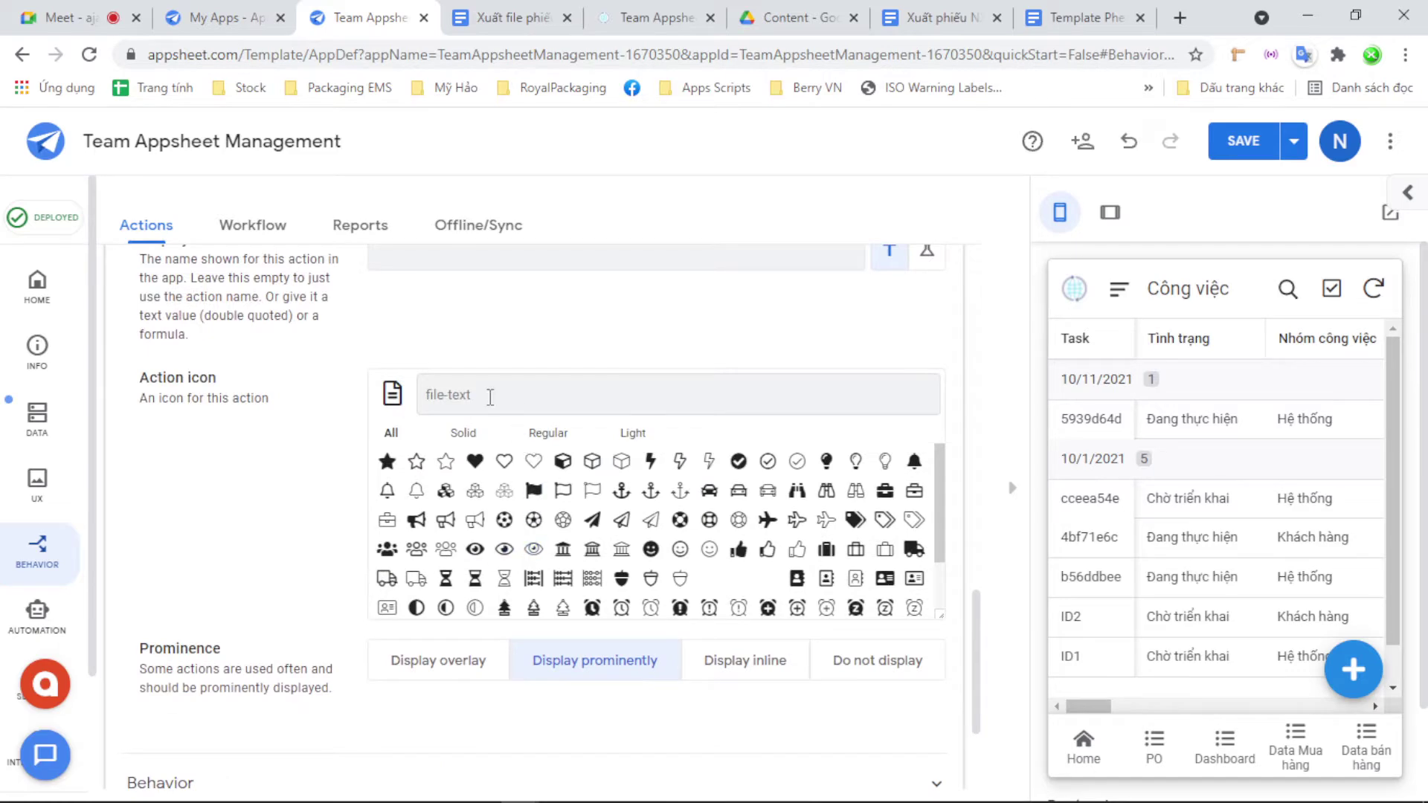
scroll(308, 560, down, 2)
scroll(293, 618, down, 1)
scroll(298, 607, up, 5)
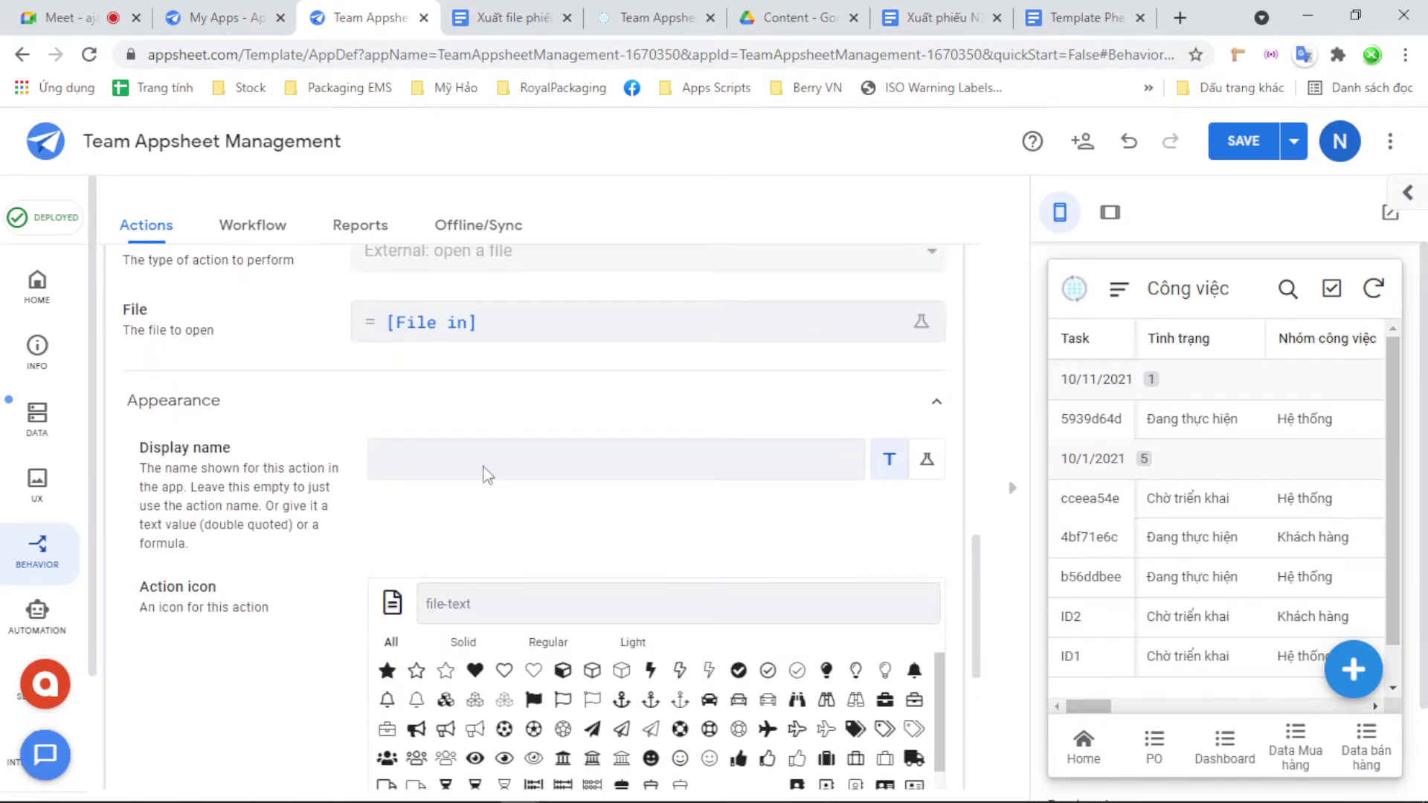
click(474, 459)
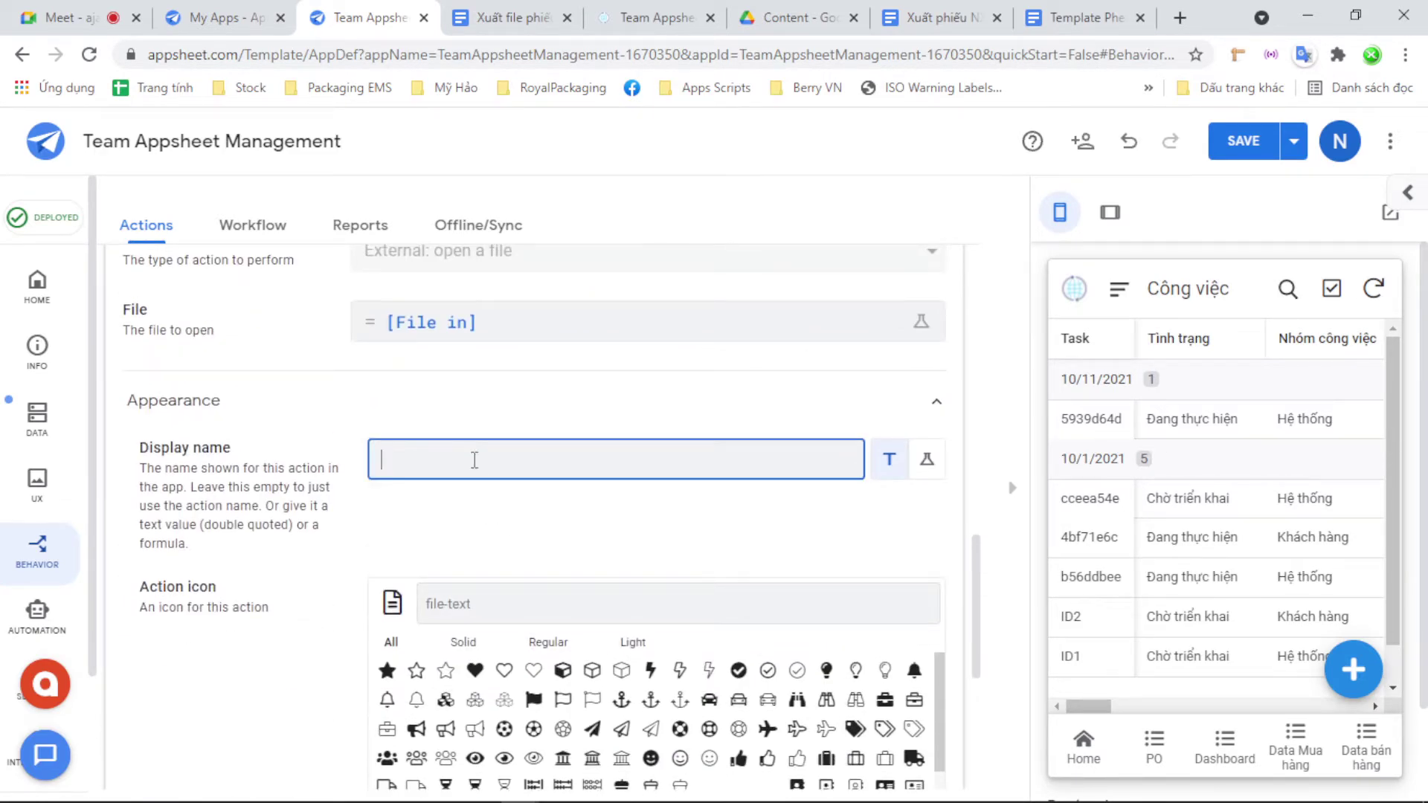
text(Mở)
key(ctrl+a)
text(")
key(Return)
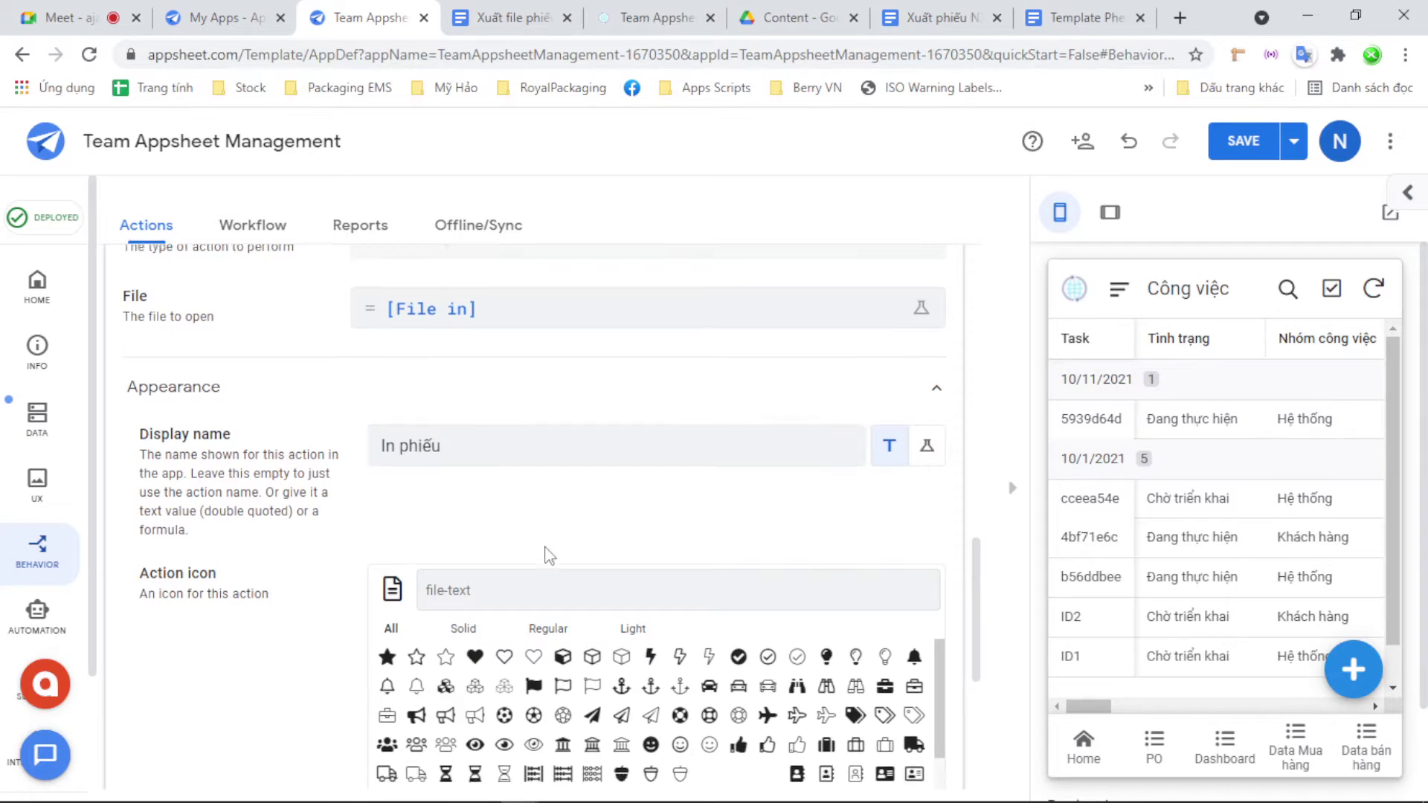
Give the action the printer icon from a 'print' search and save the app.
scroll(513, 447, down, 3)
click(561, 396)
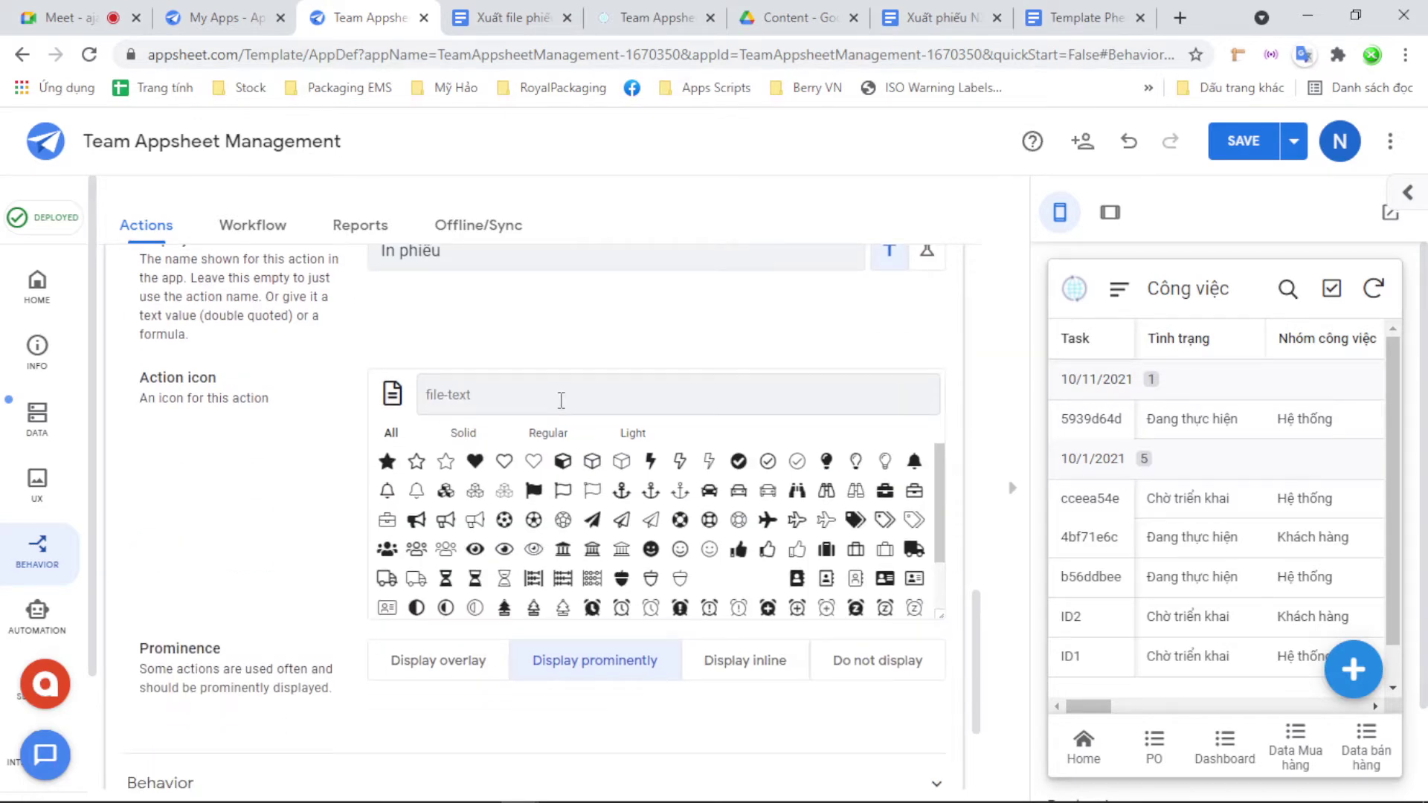
text(print)
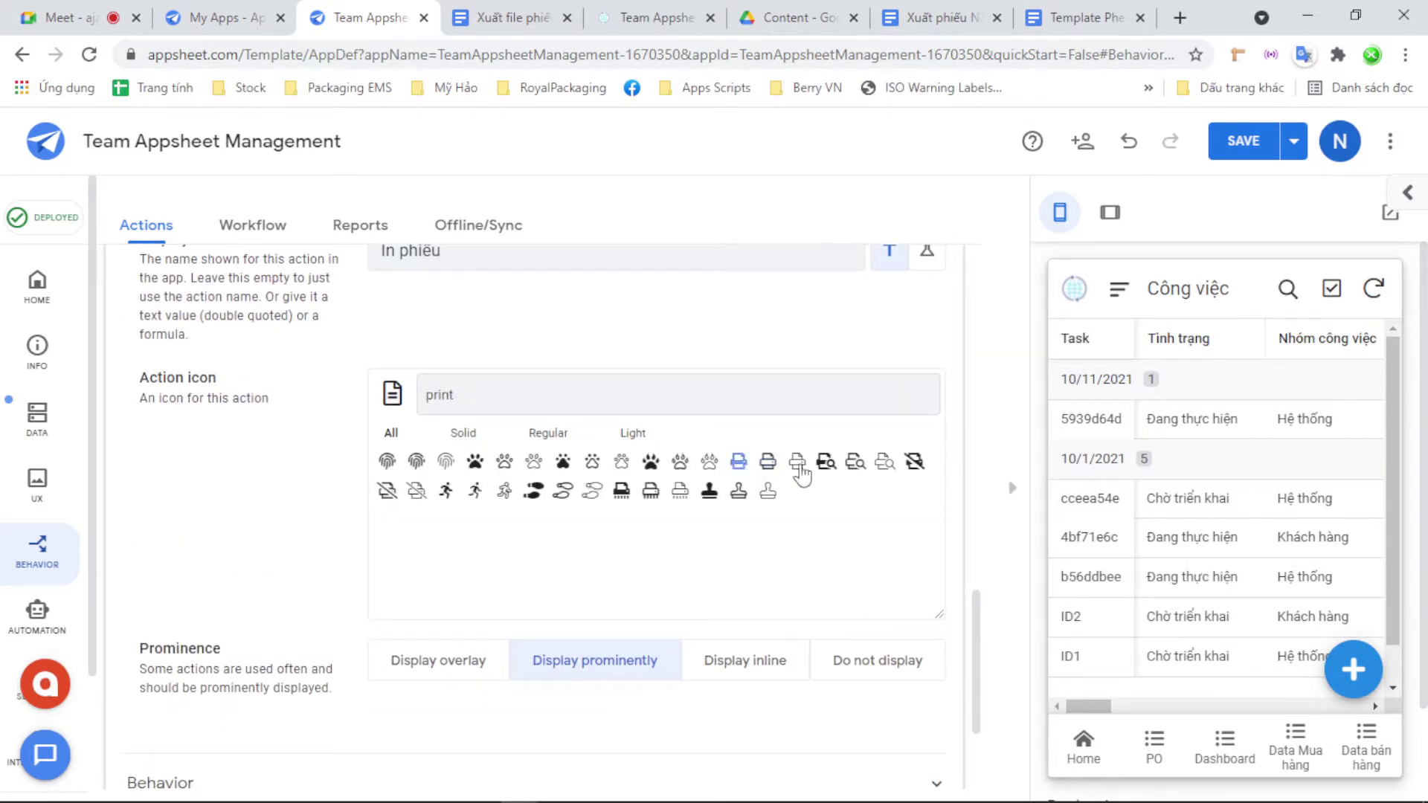
click(826, 463)
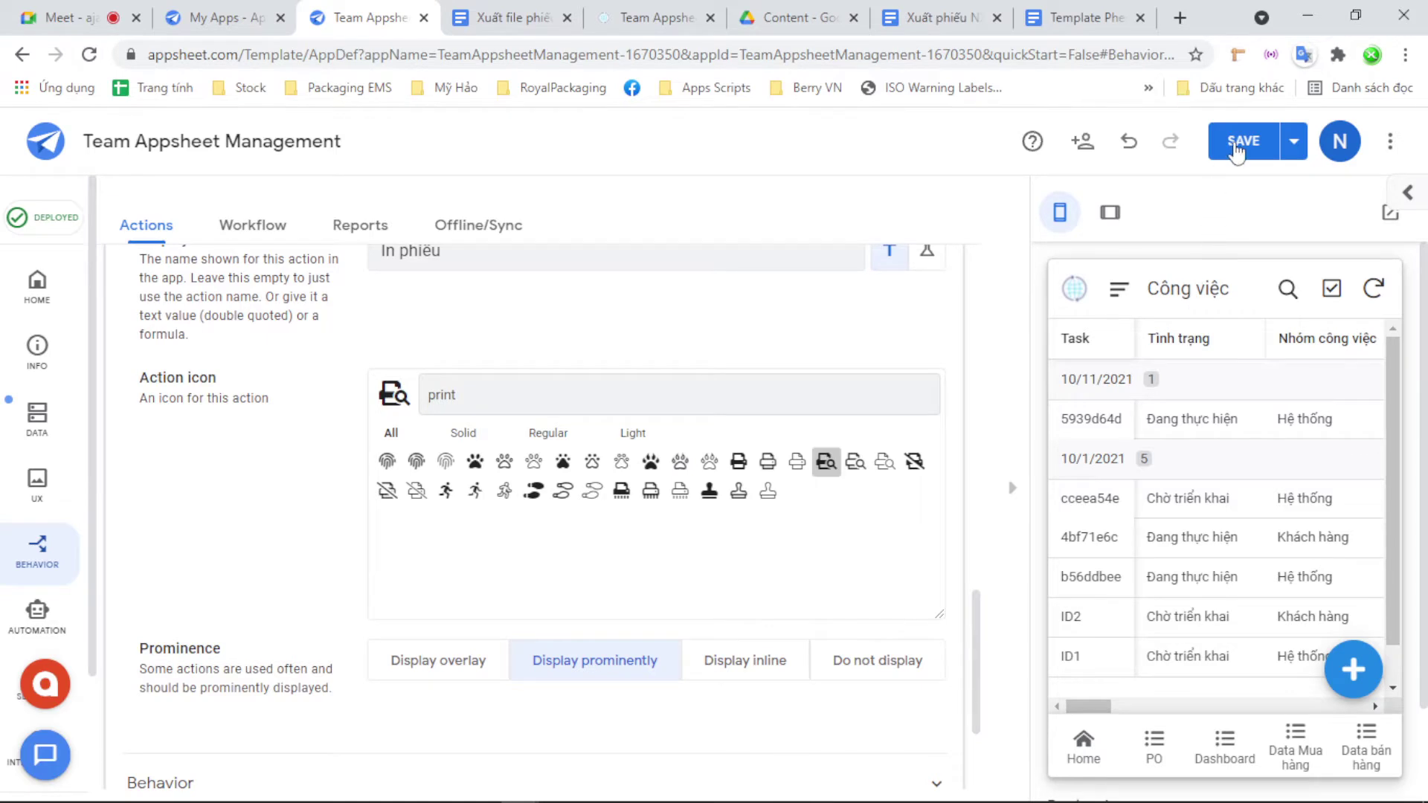
click(1237, 148)
click(655, 17)
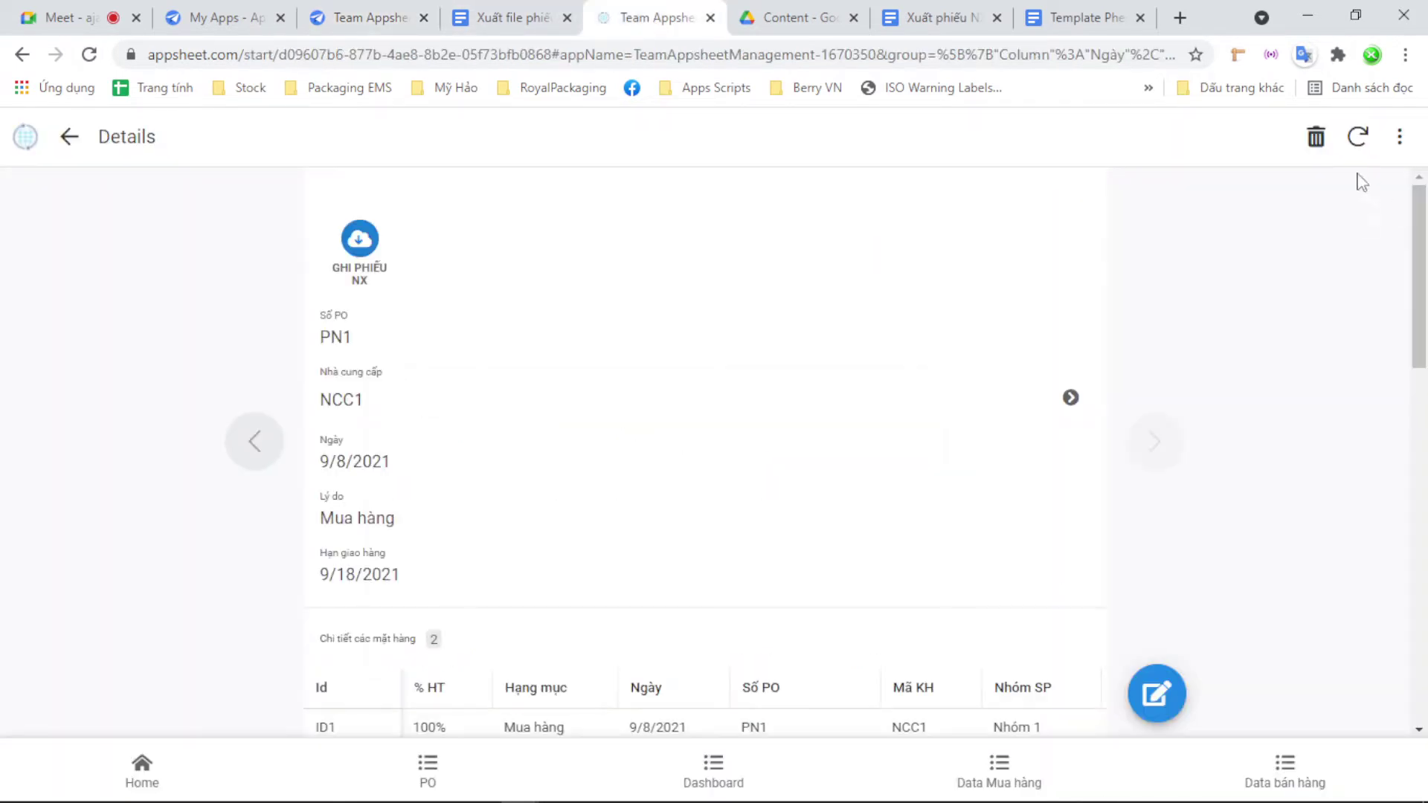
Sync the app, then run the new In phiếu action to open PN1's generated PDF.
click(1355, 141)
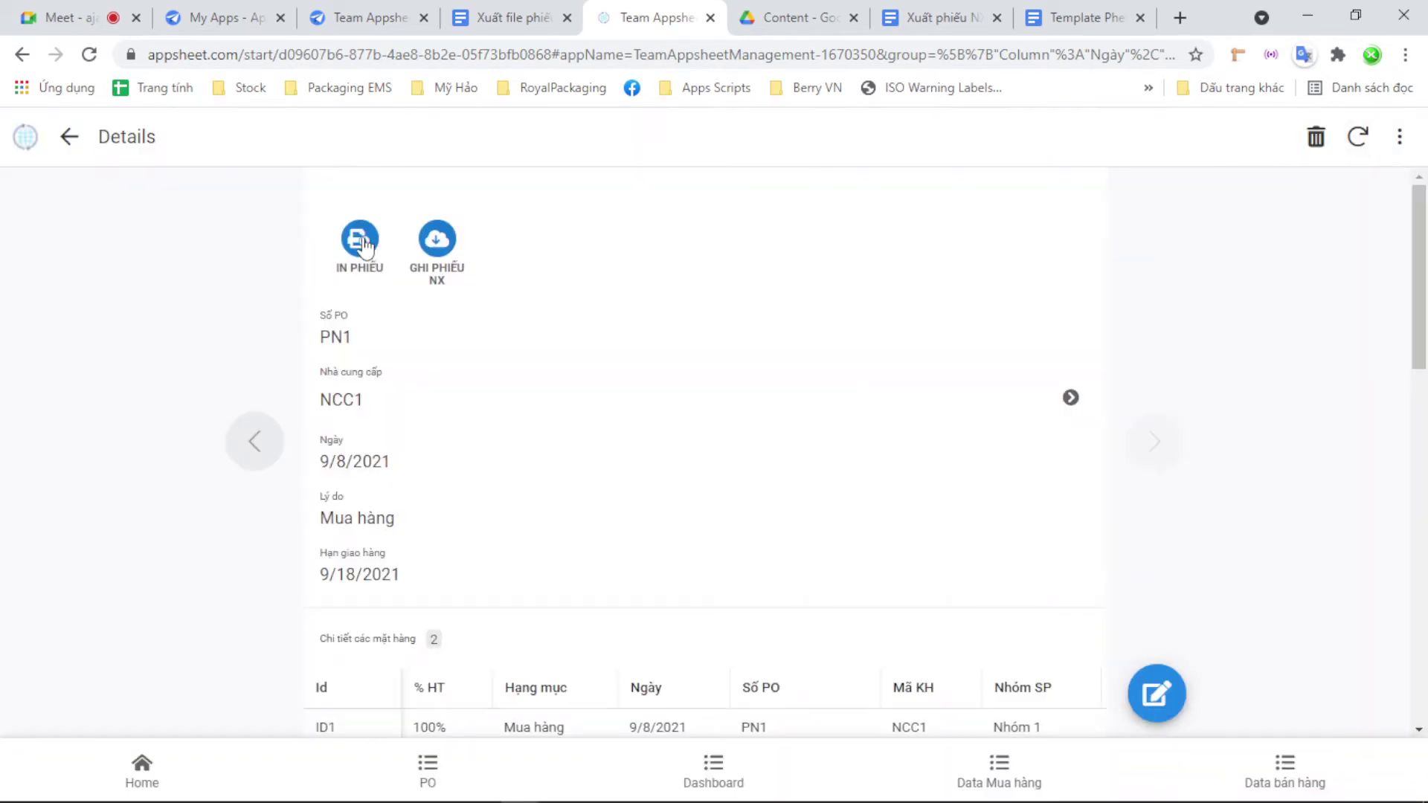
click(362, 241)
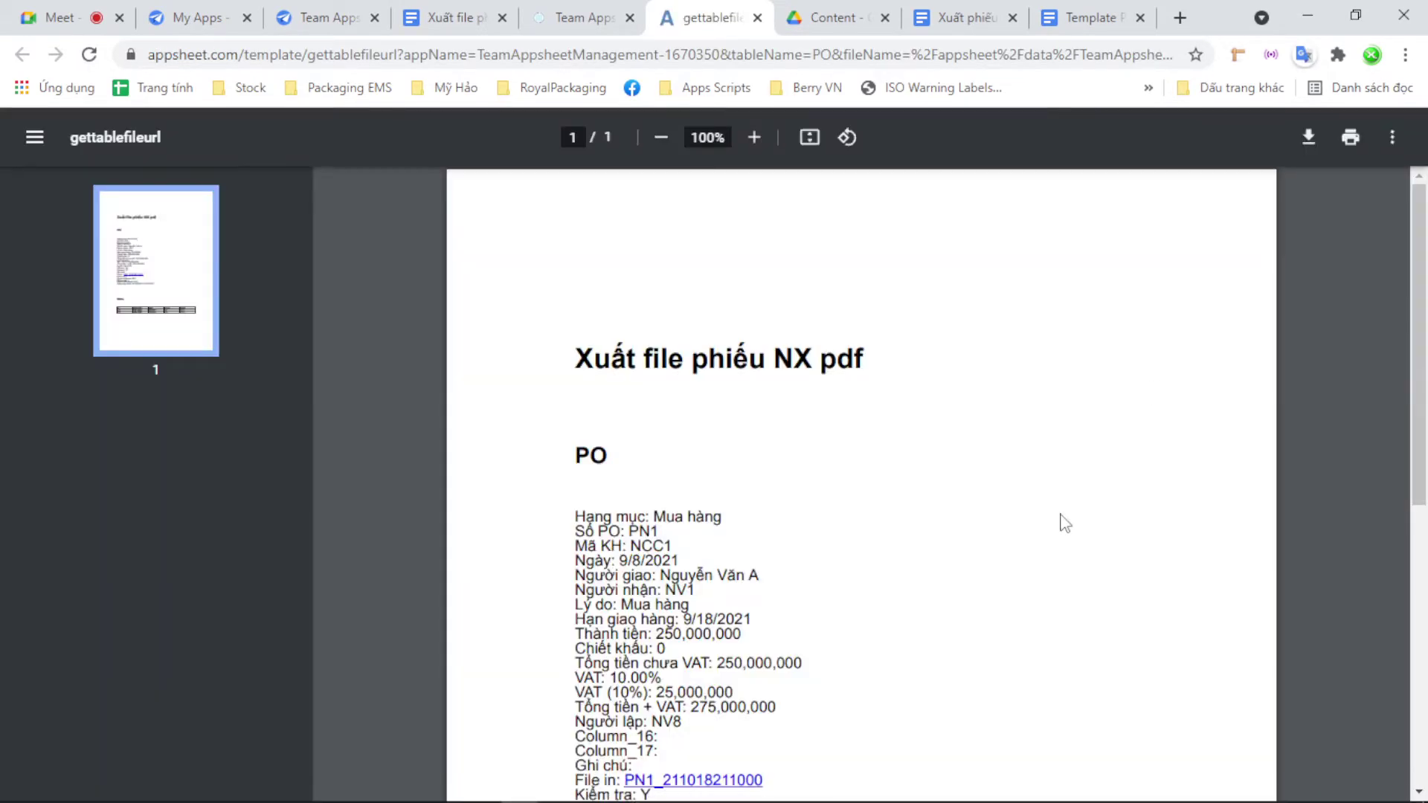
Review PN1's one-page PDF, checking the PO fields and the Data table rows ID1 and ID2.
scroll(957, 494, down, 8)
scroll(956, 494, up, 8)
scroll(955, 493, down, 1)
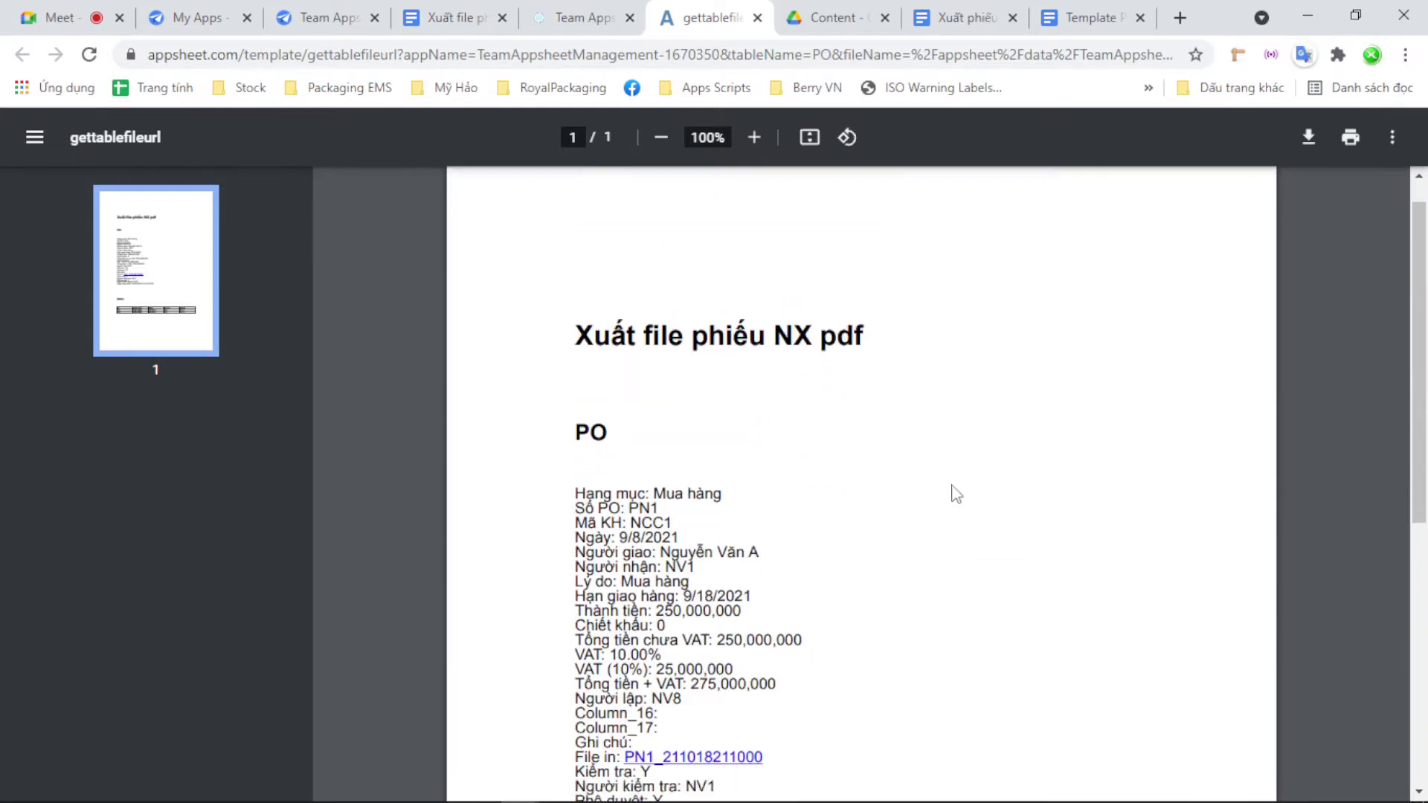
scroll(956, 494, down, 3)
scroll(955, 494, down, 3)
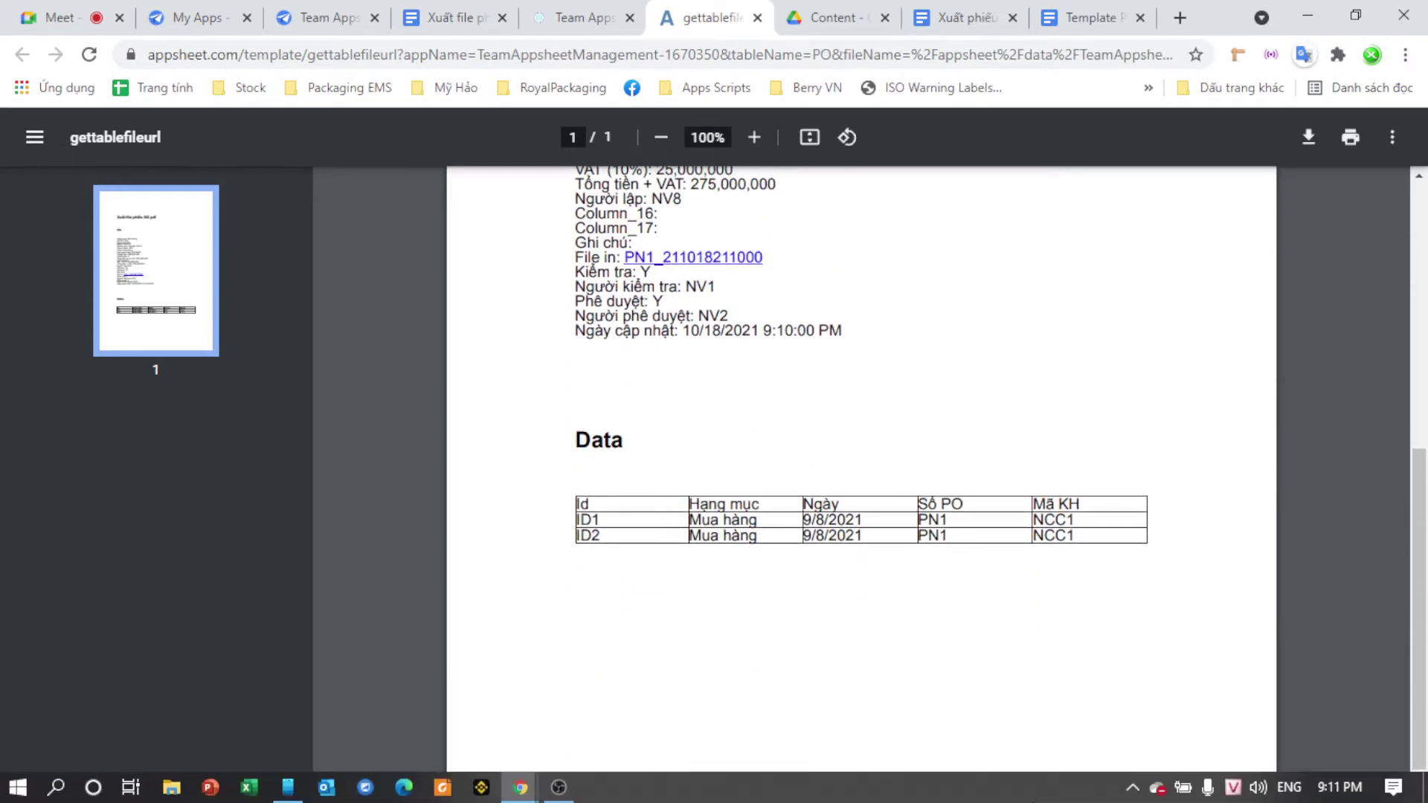
scroll(883, 513, up, 2)
scroll(795, 442, up, 2)
scroll(795, 442, down, 3)
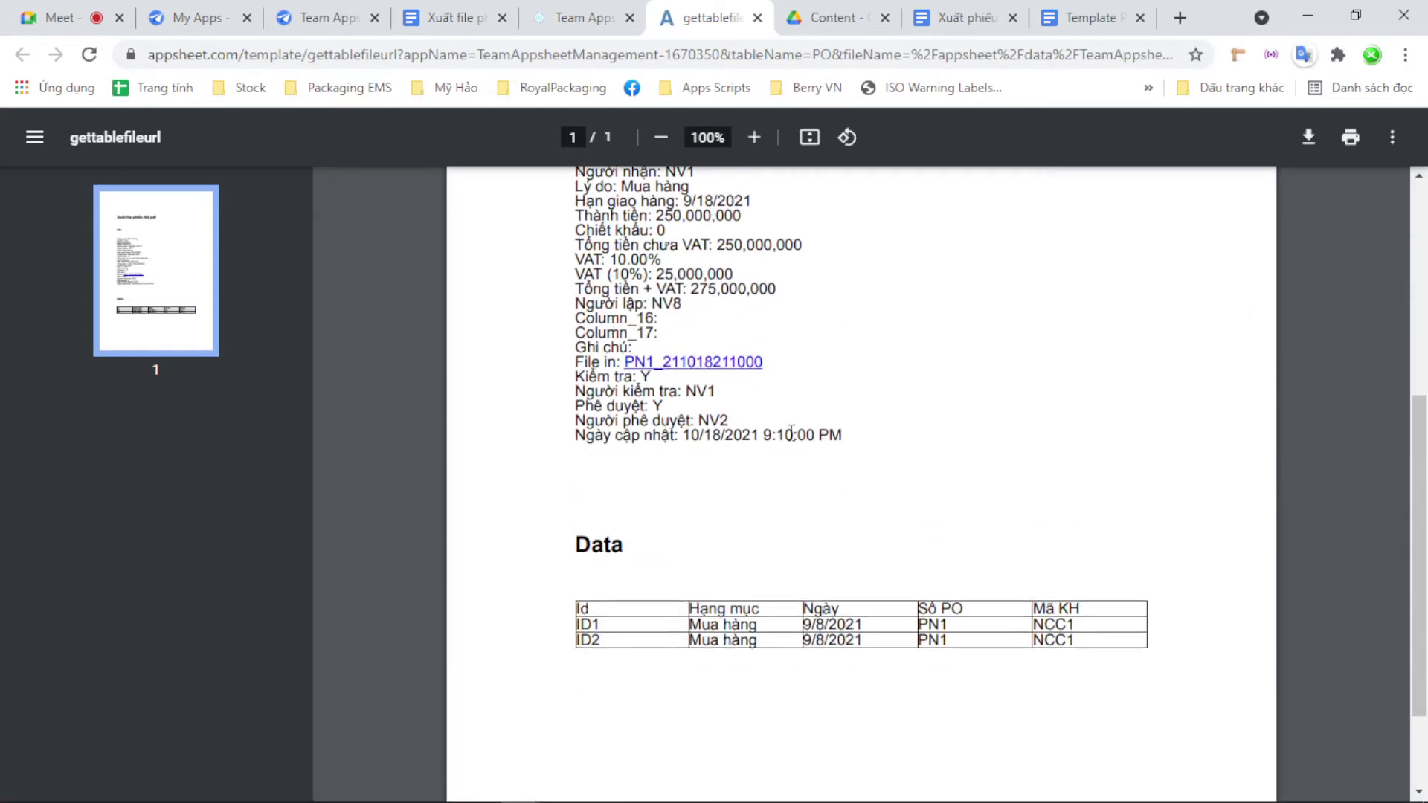
scroll(791, 433, down, 2)
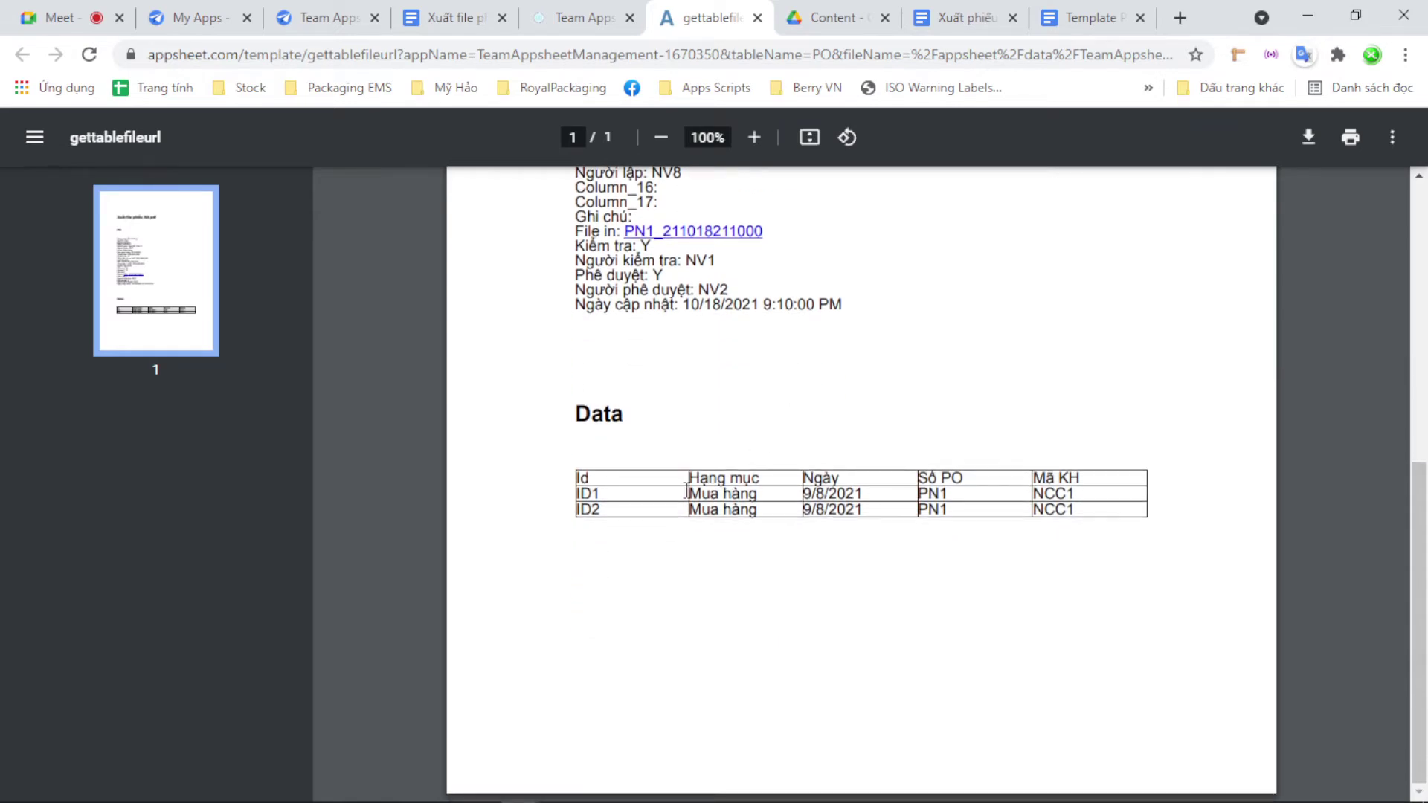
drag(729, 495, 920, 521)
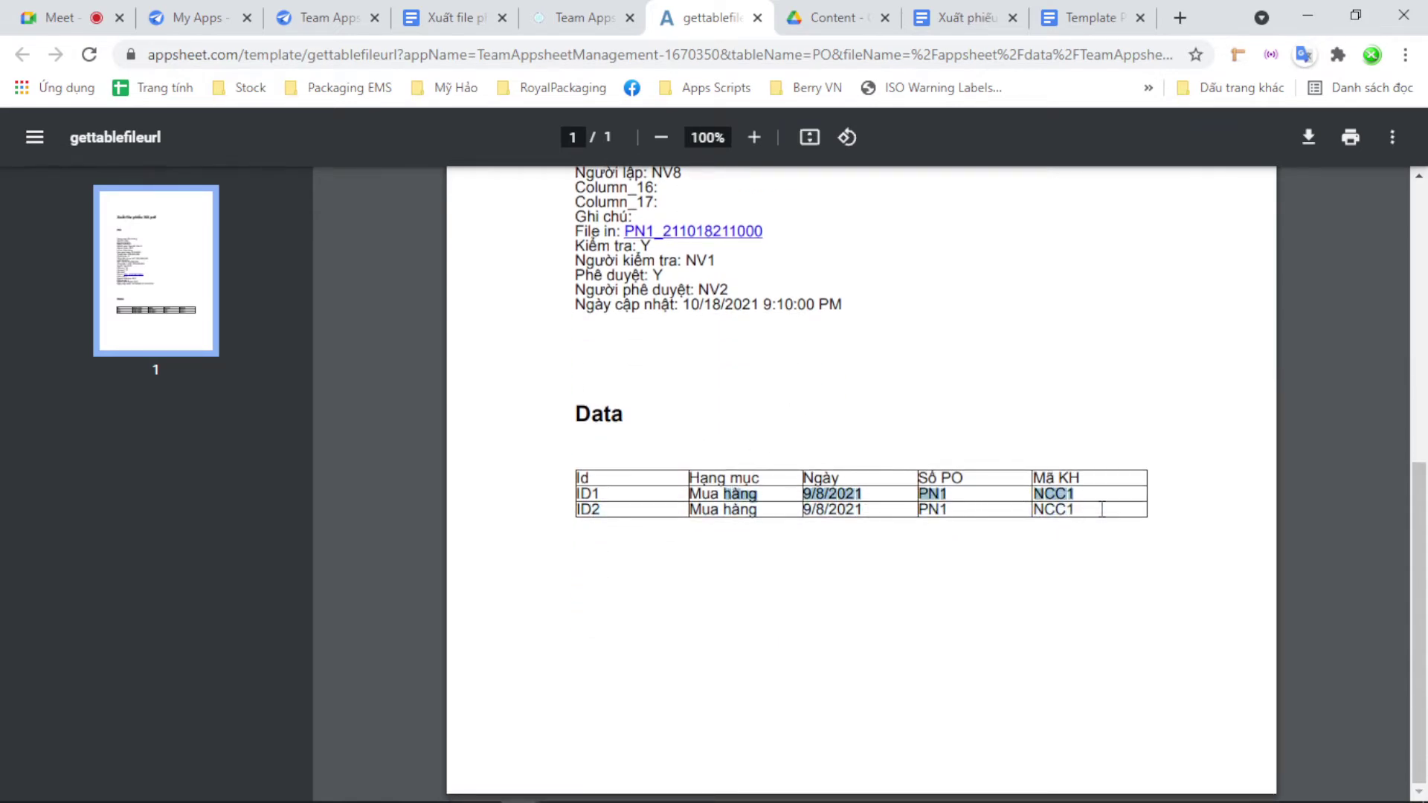
click(875, 521)
scroll(736, 426, up, 3)
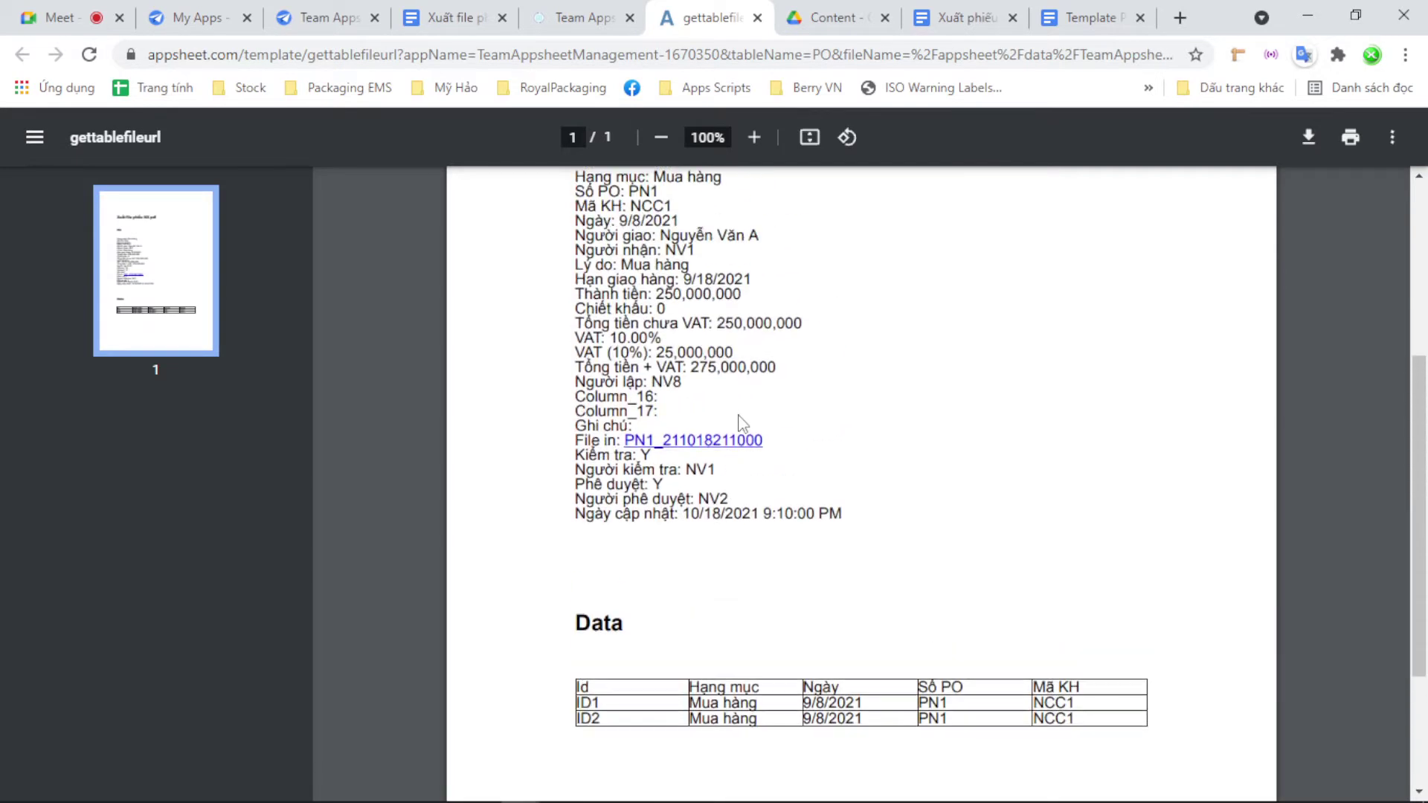
scroll(667, 545, up, 3)
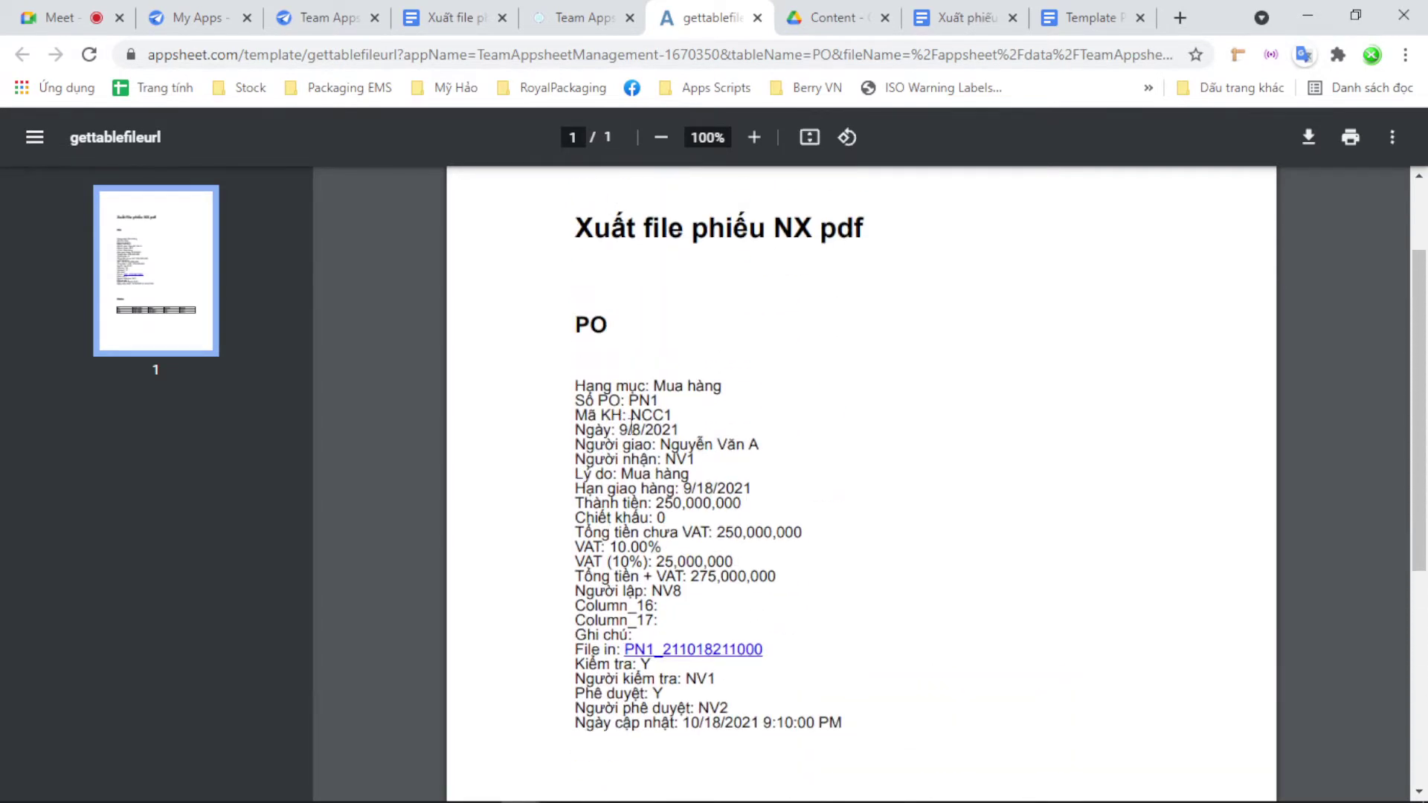
scroll(631, 428, down, 3)
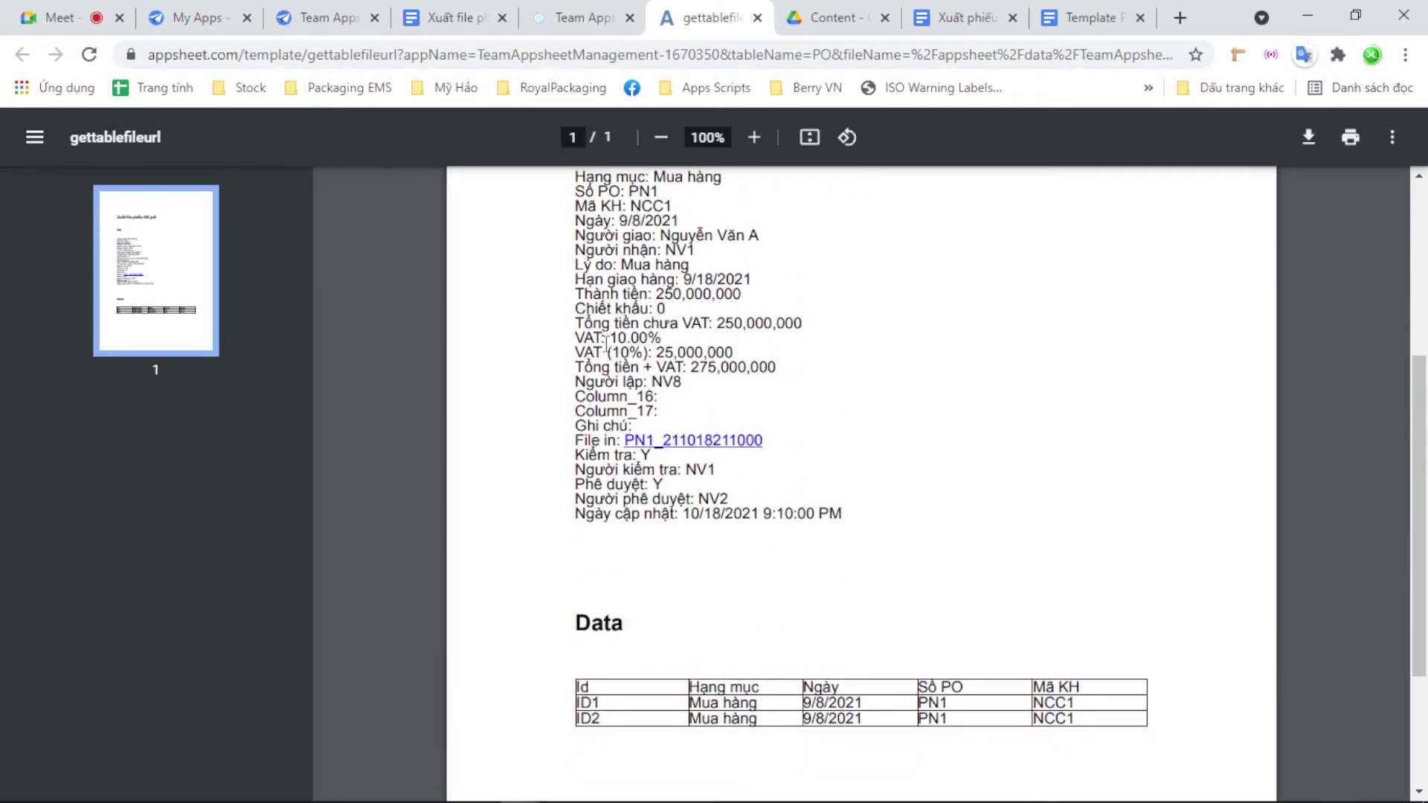
scroll(607, 345, up, 2)
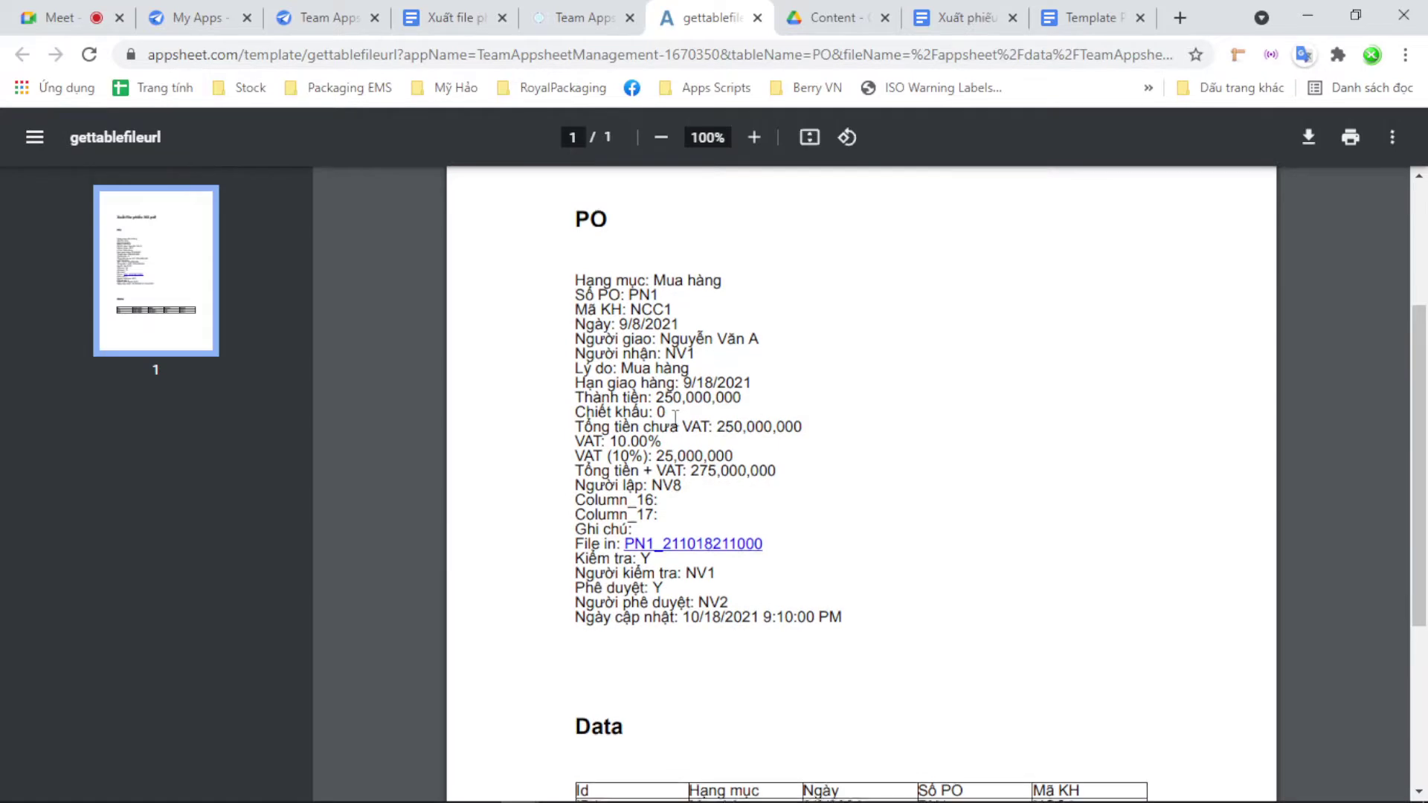
scroll(681, 468, down, 2)
scroll(678, 439, up, 3)
scroll(676, 413, down, 2)
scroll(676, 413, down, 1)
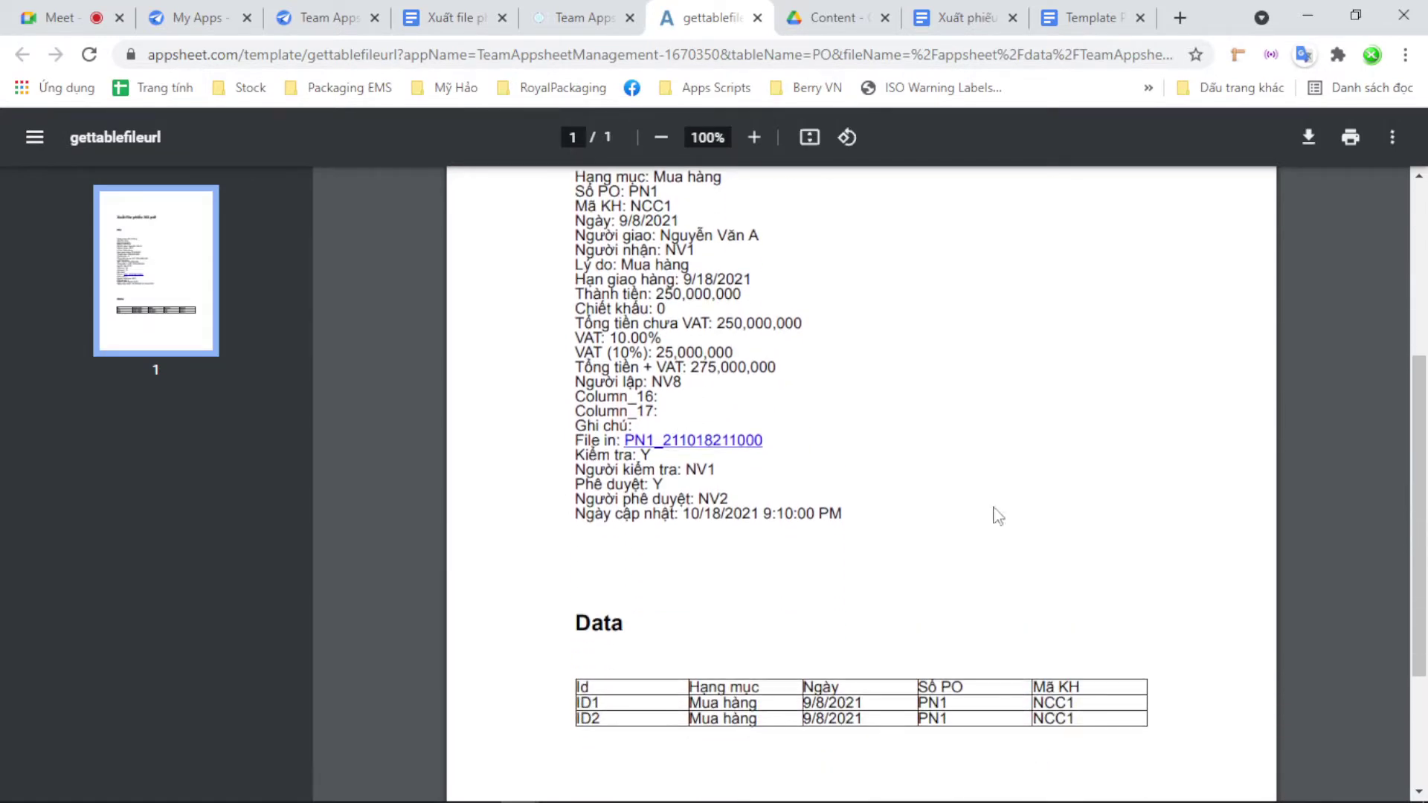
Add an empty row below the Data table's item row in the template document.
click(449, 19)
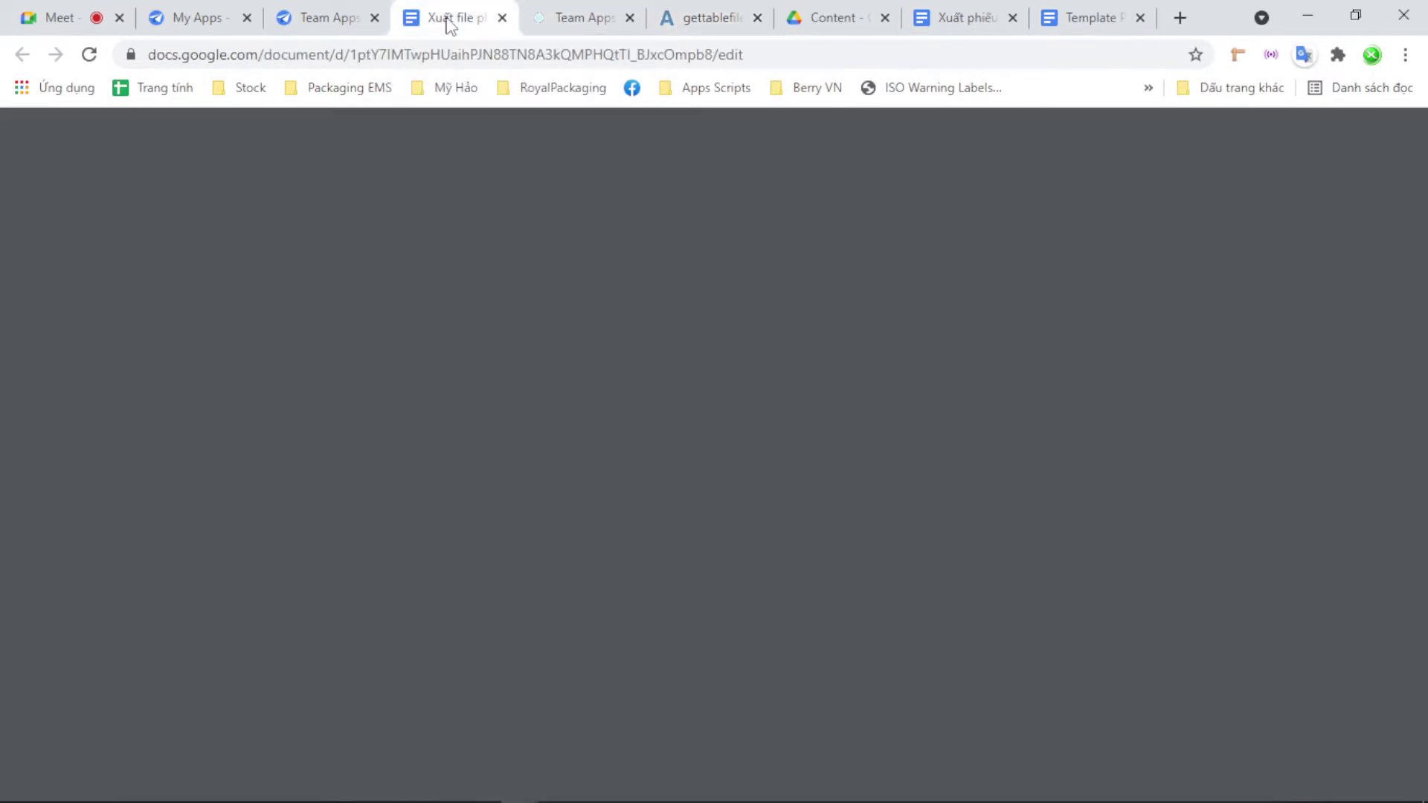
click(951, 560)
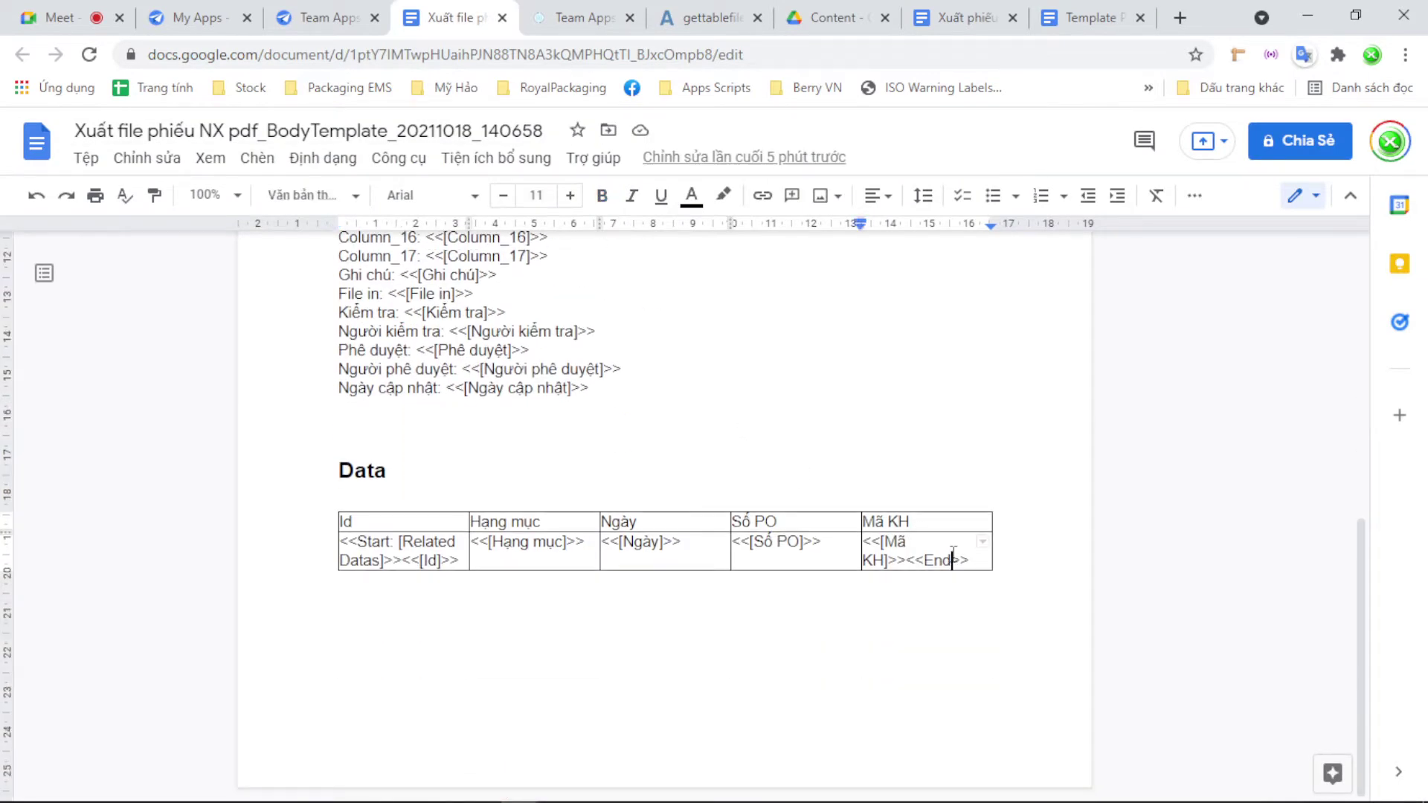
key(Tab)
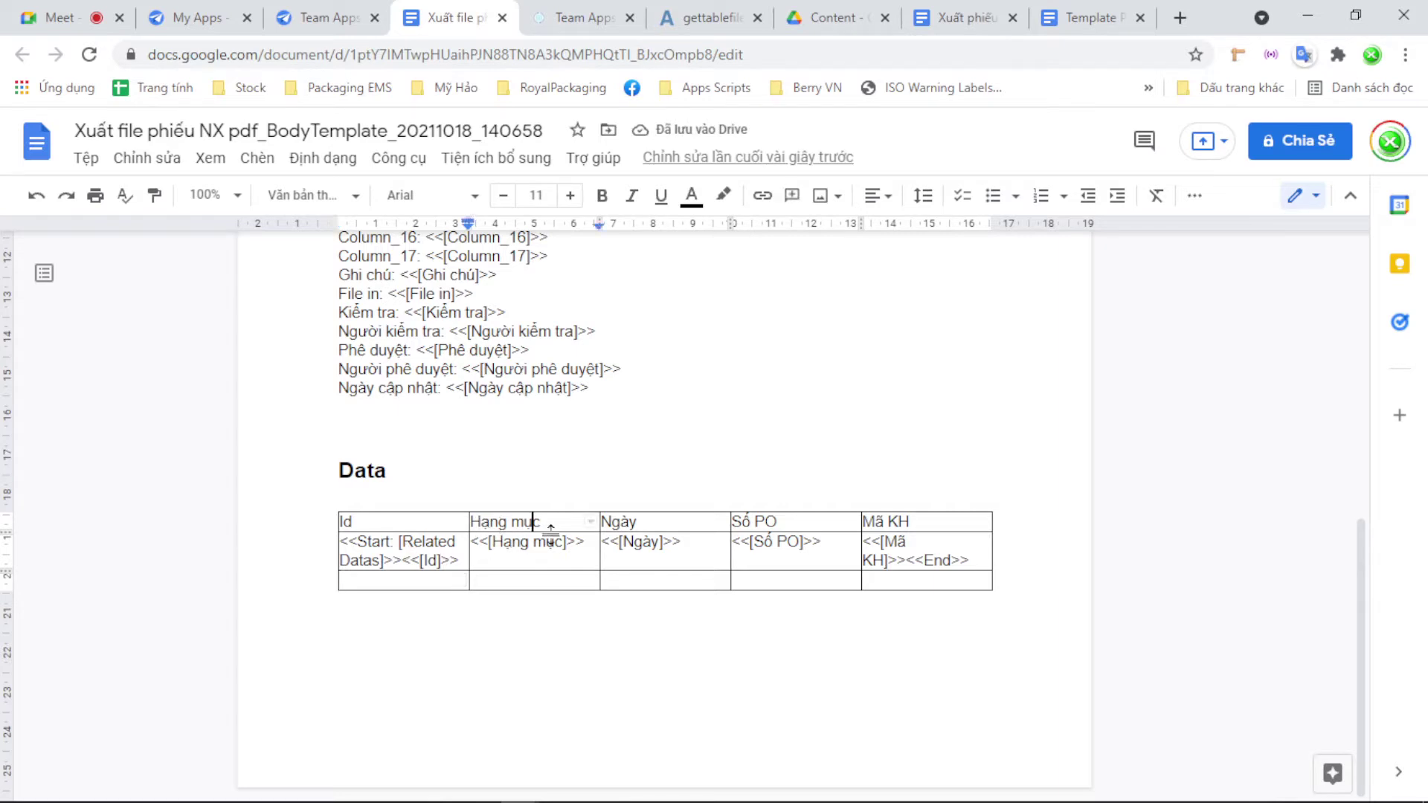
Replace the Hạng mục placeholder with Tên sản phẩm.
drag(537, 523, 643, 561)
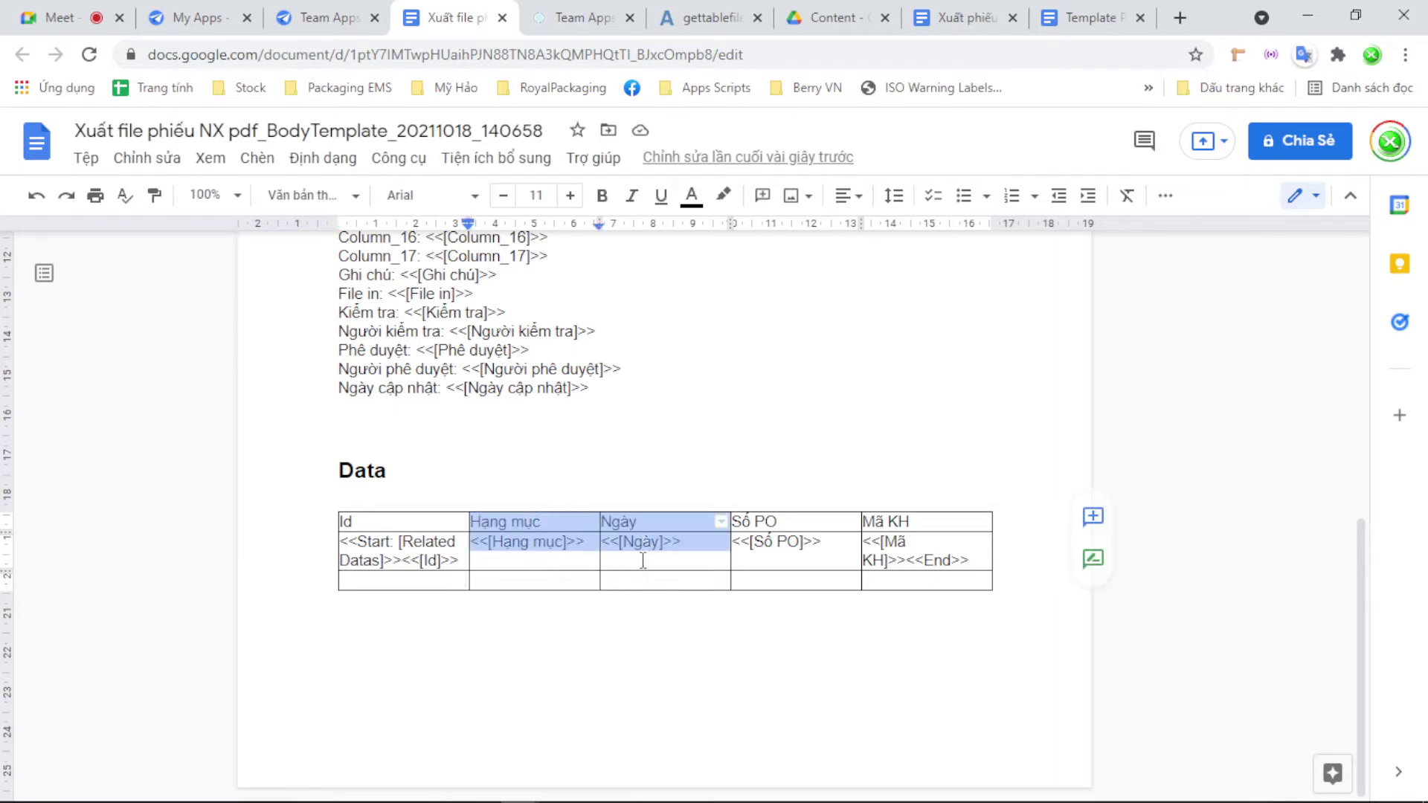
click(515, 540)
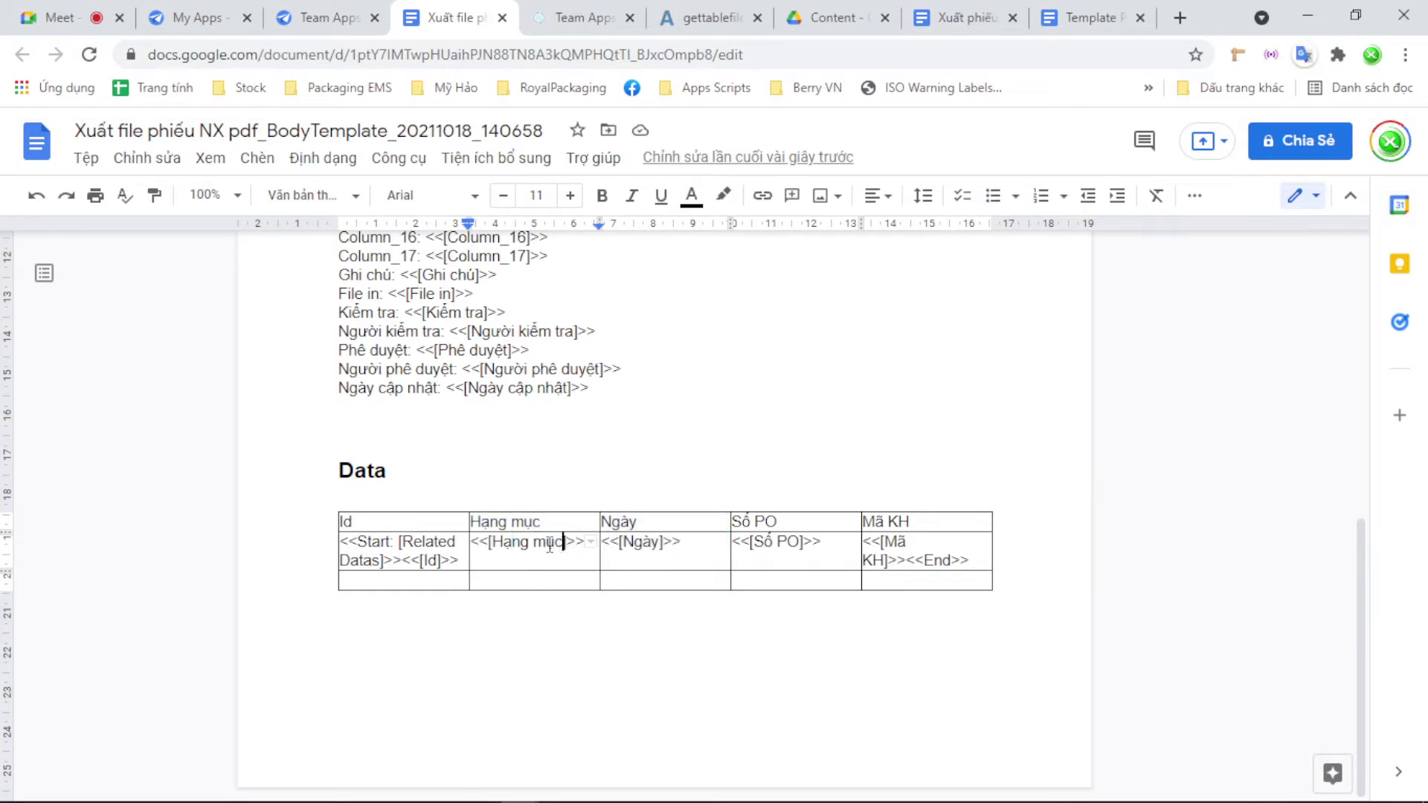
drag(550, 545, 511, 548)
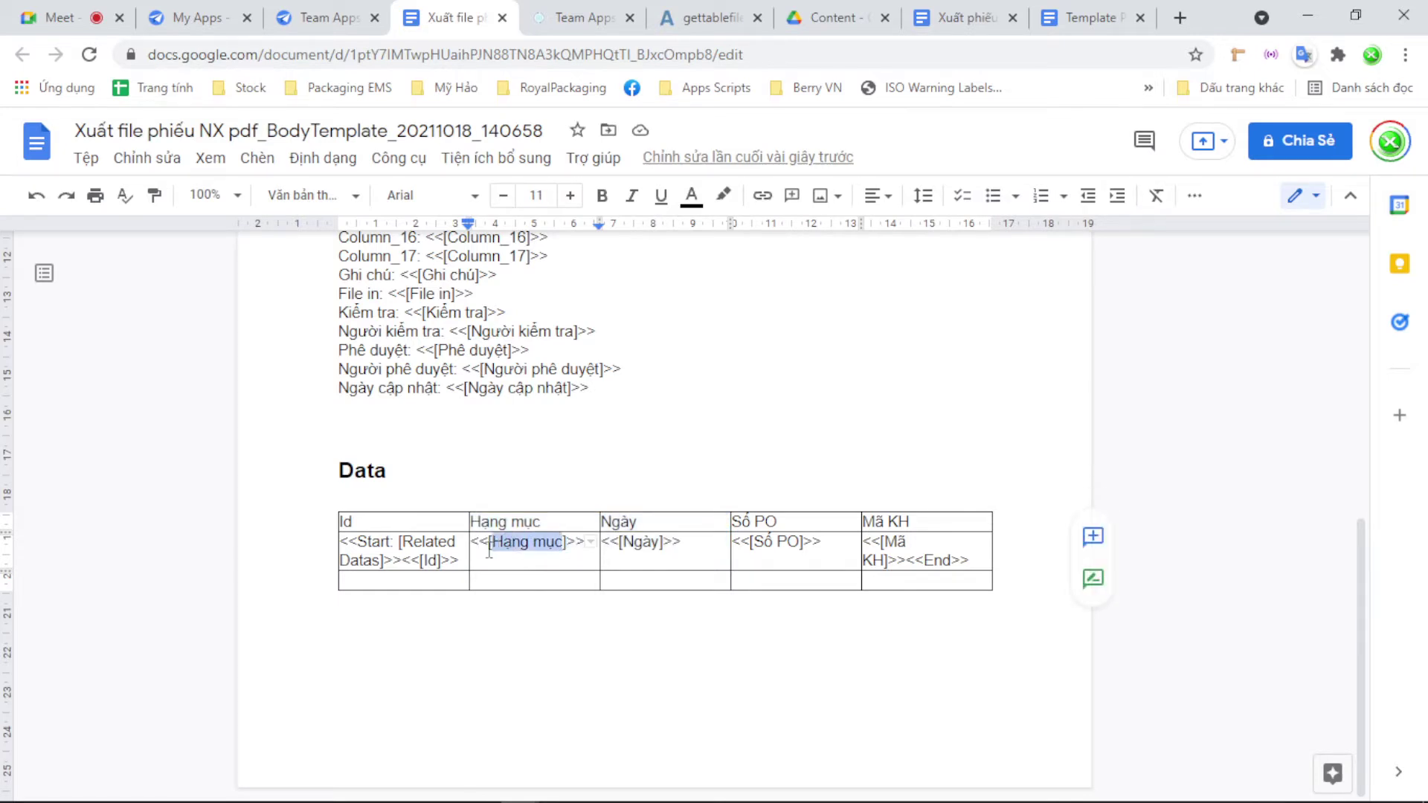
text(Tên sản)
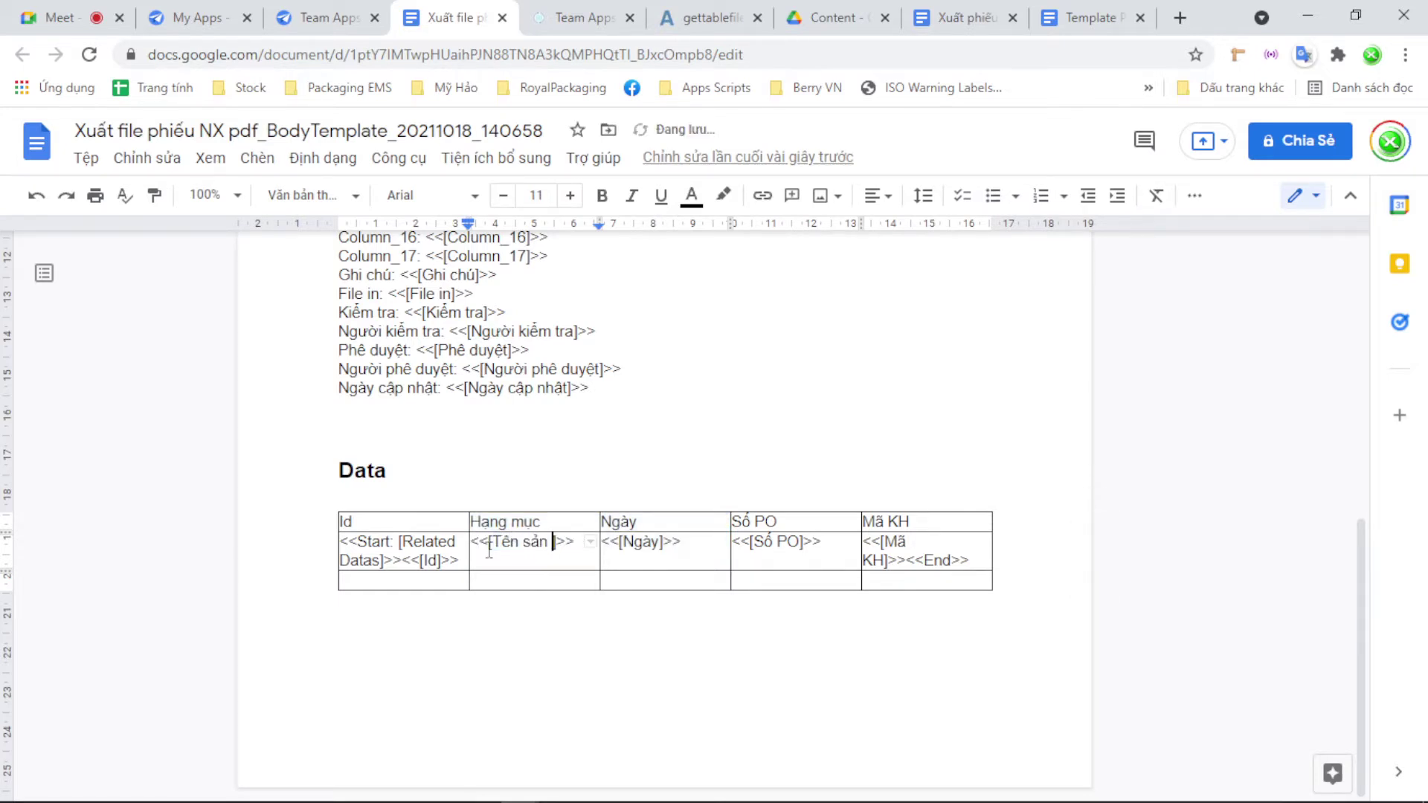
text( phẩm)
Change the Ngày and Số PO placeholders to Đvt and Số lượng.
key(Tab)
key(Right)
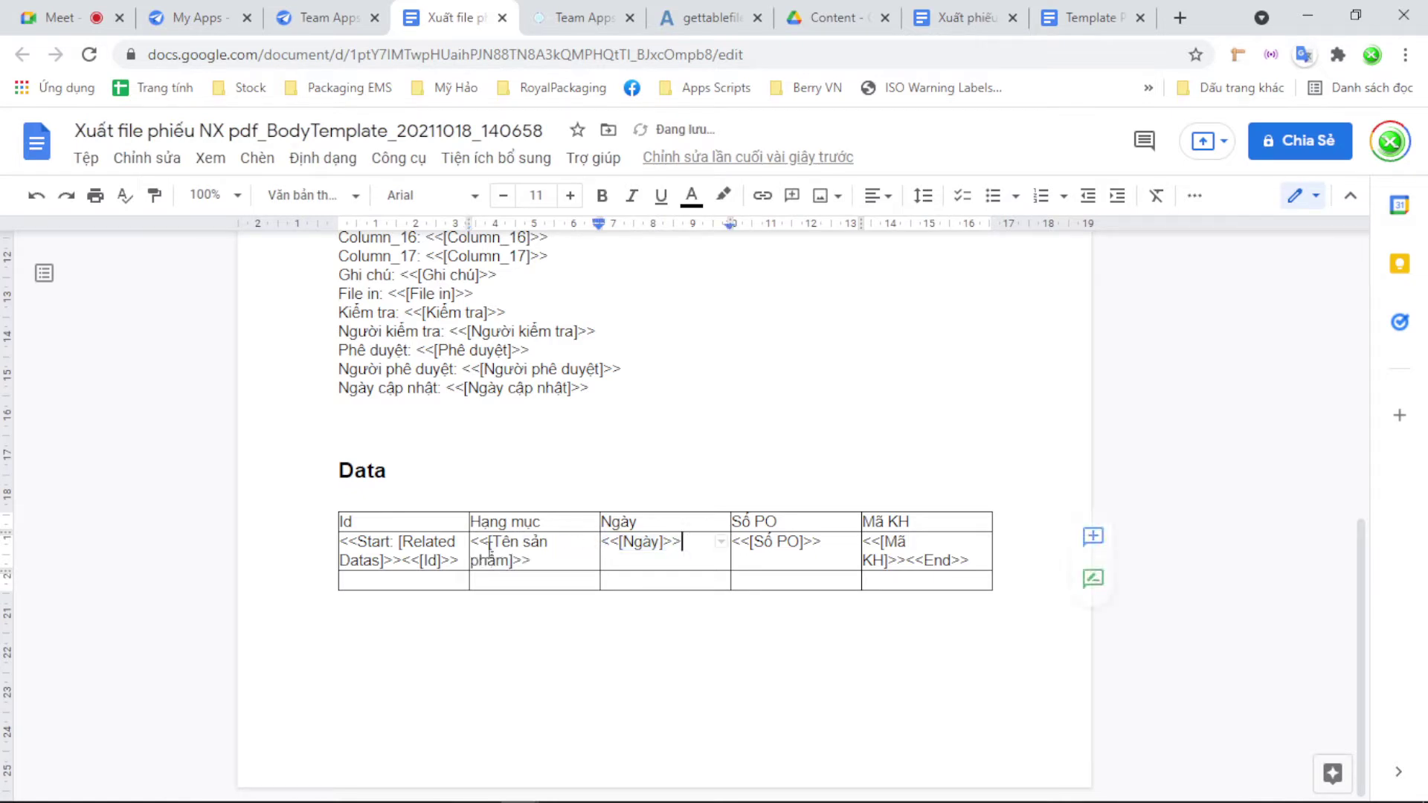
key(Left)
key(ctrl+Left)
key(ctrl+shift+Right)
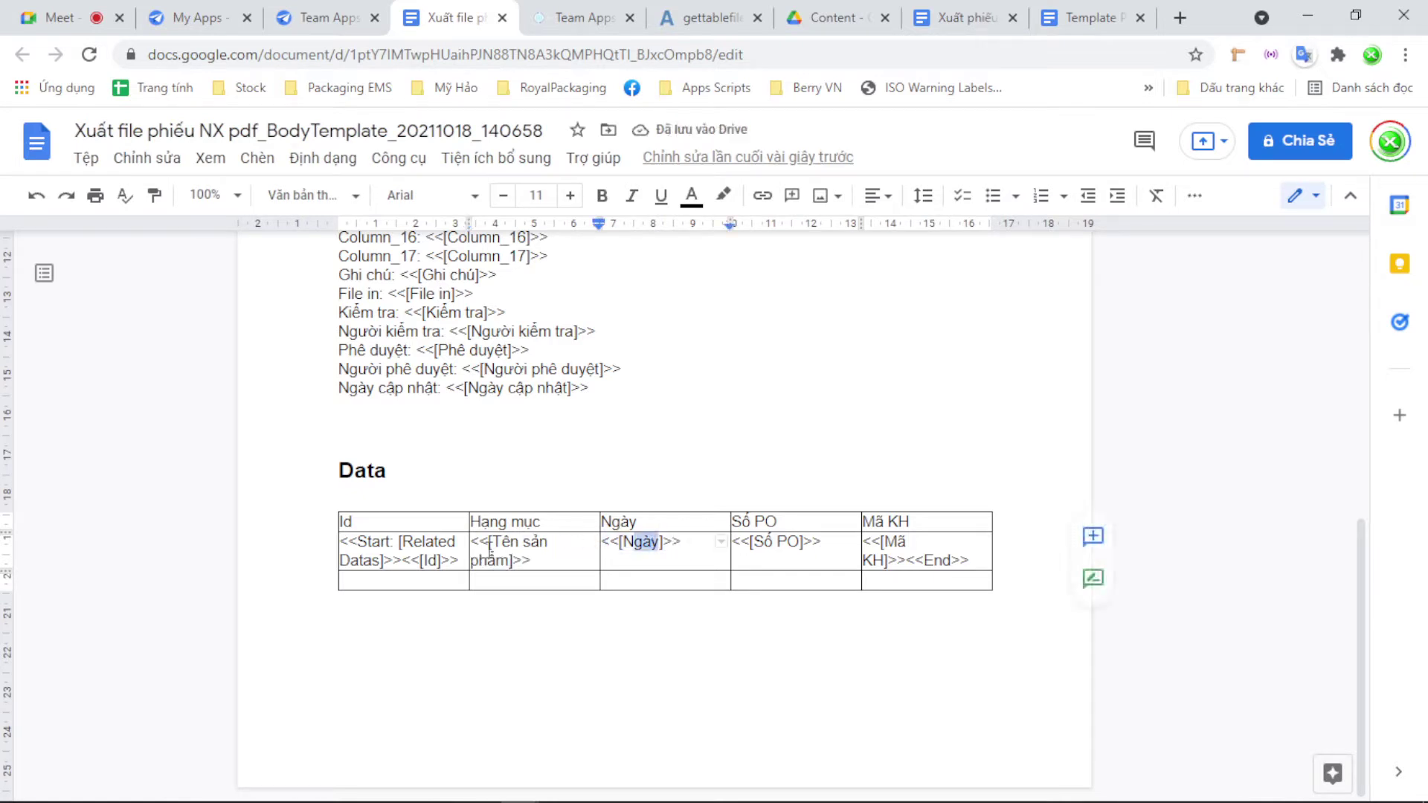
text(Đvt)
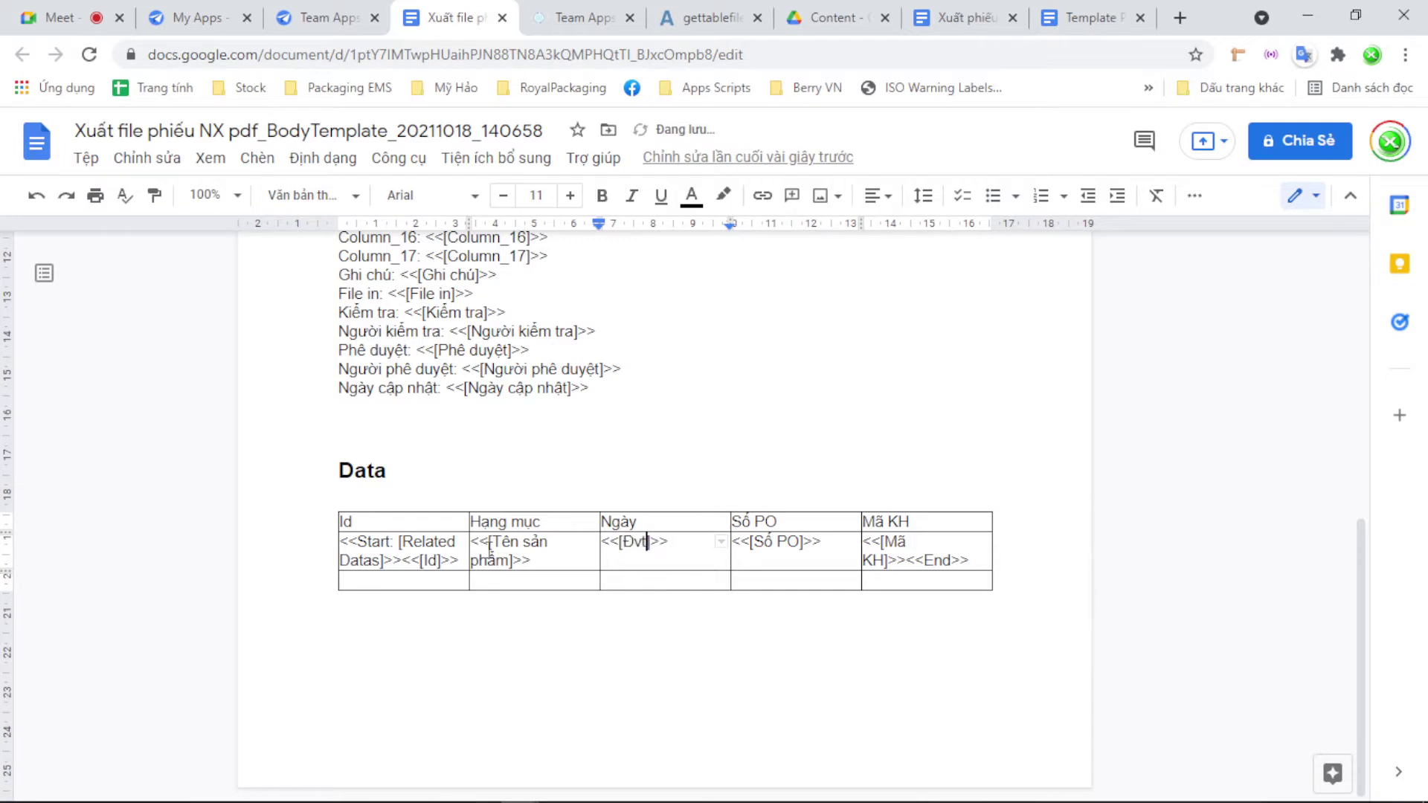
key(Tab)
key(Right)
key(Left)
key(Left)
key(ctrl+shift+Left)
text(lượng)
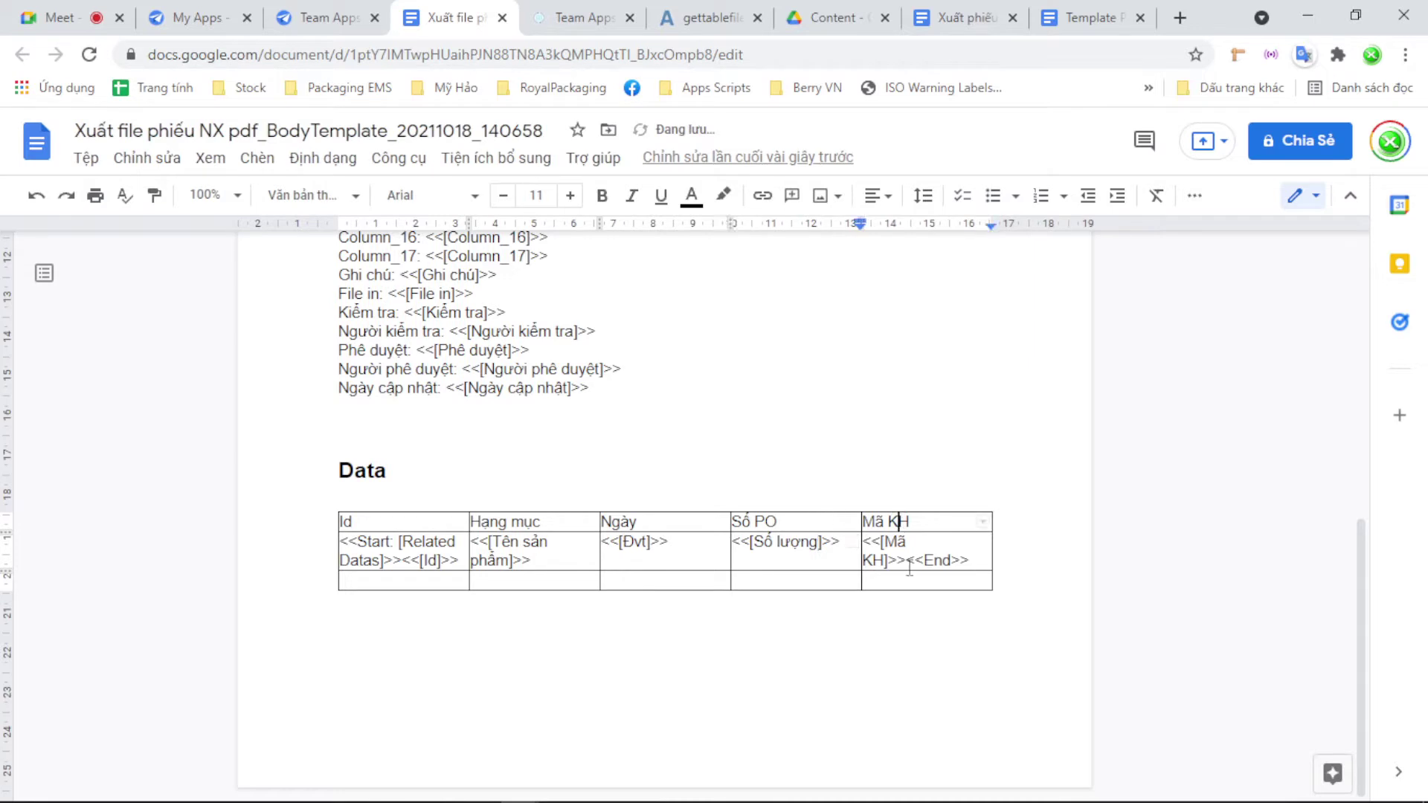
drag(899, 521, 886, 579)
Insert a column right of Mã KH and copy the Mã KH cells into it.
right_click(887, 579)
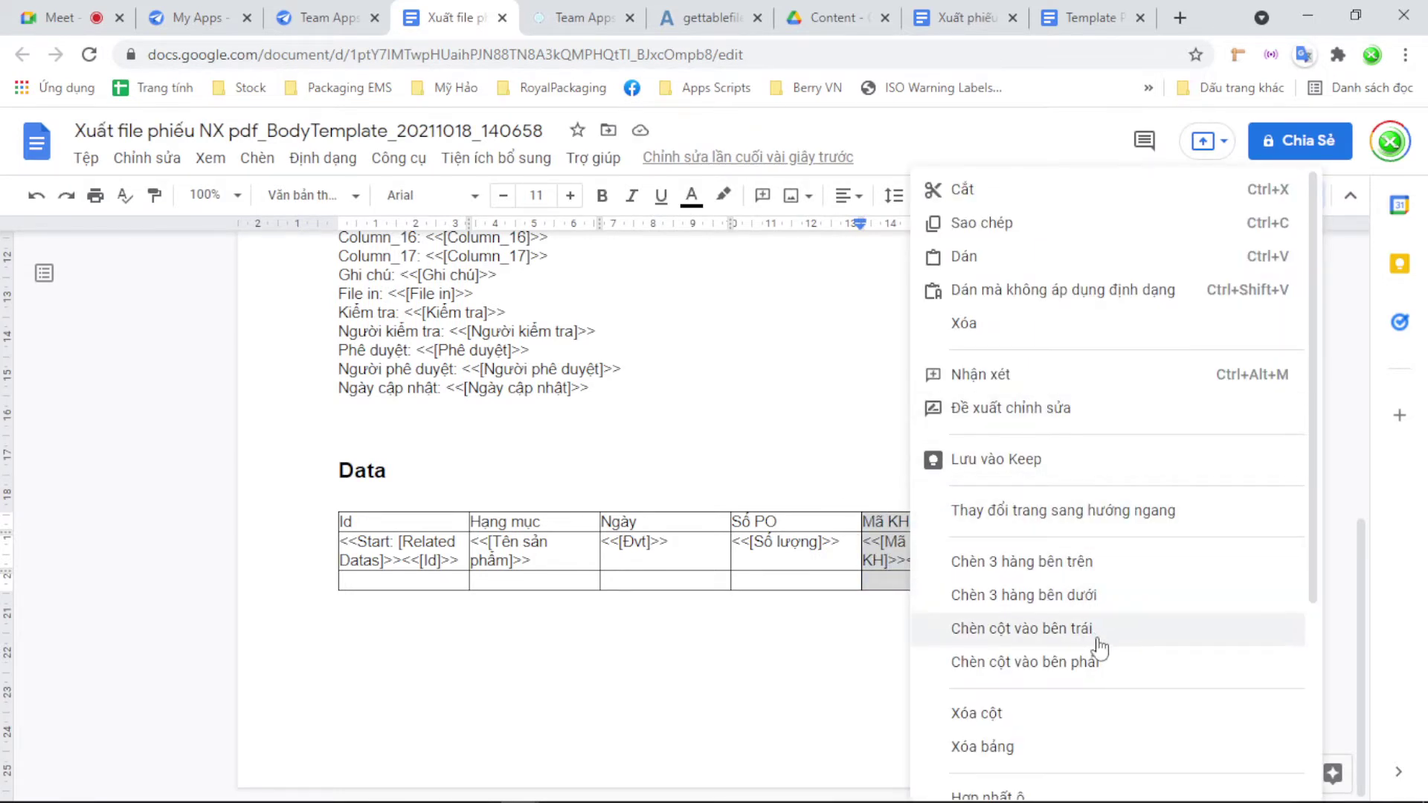
click(1102, 664)
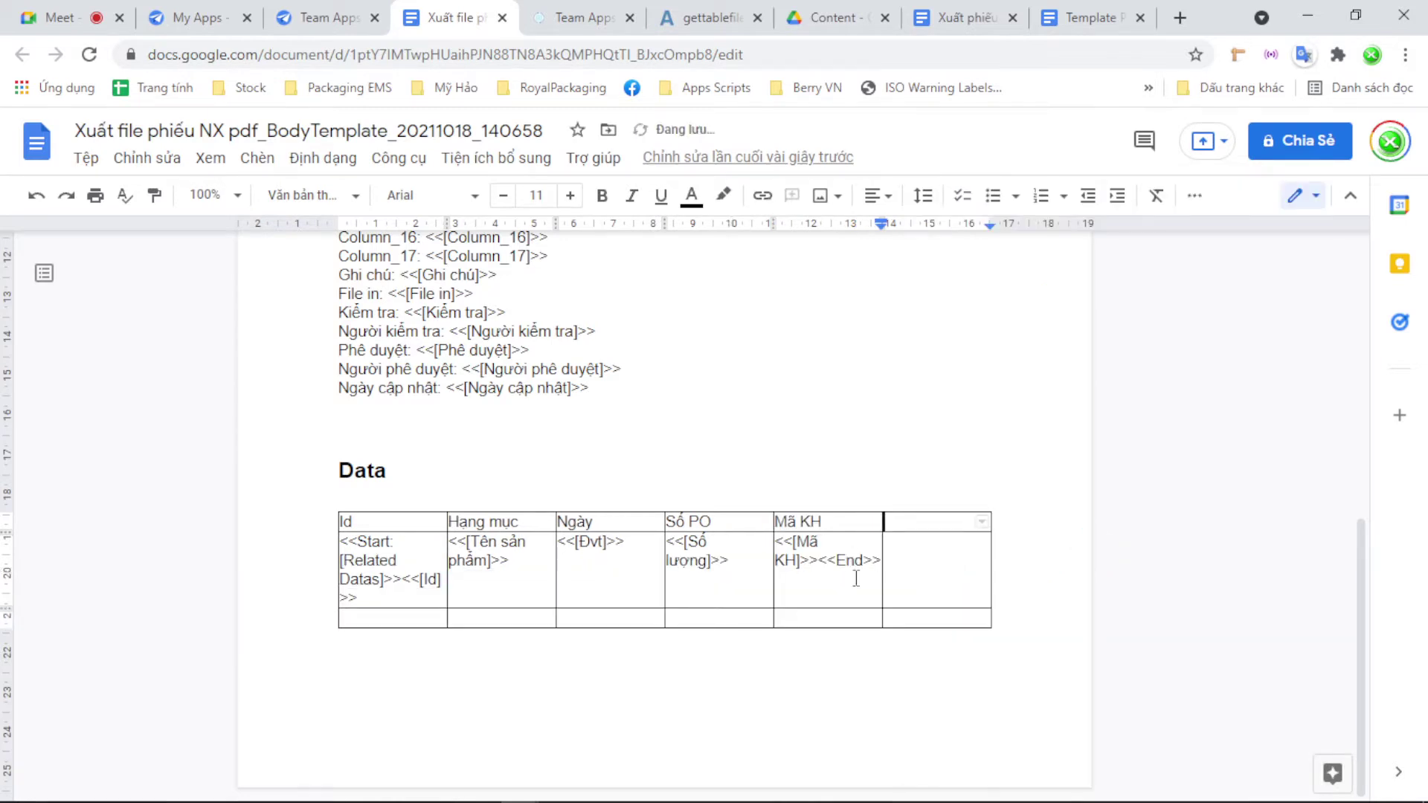
drag(857, 560, 810, 520)
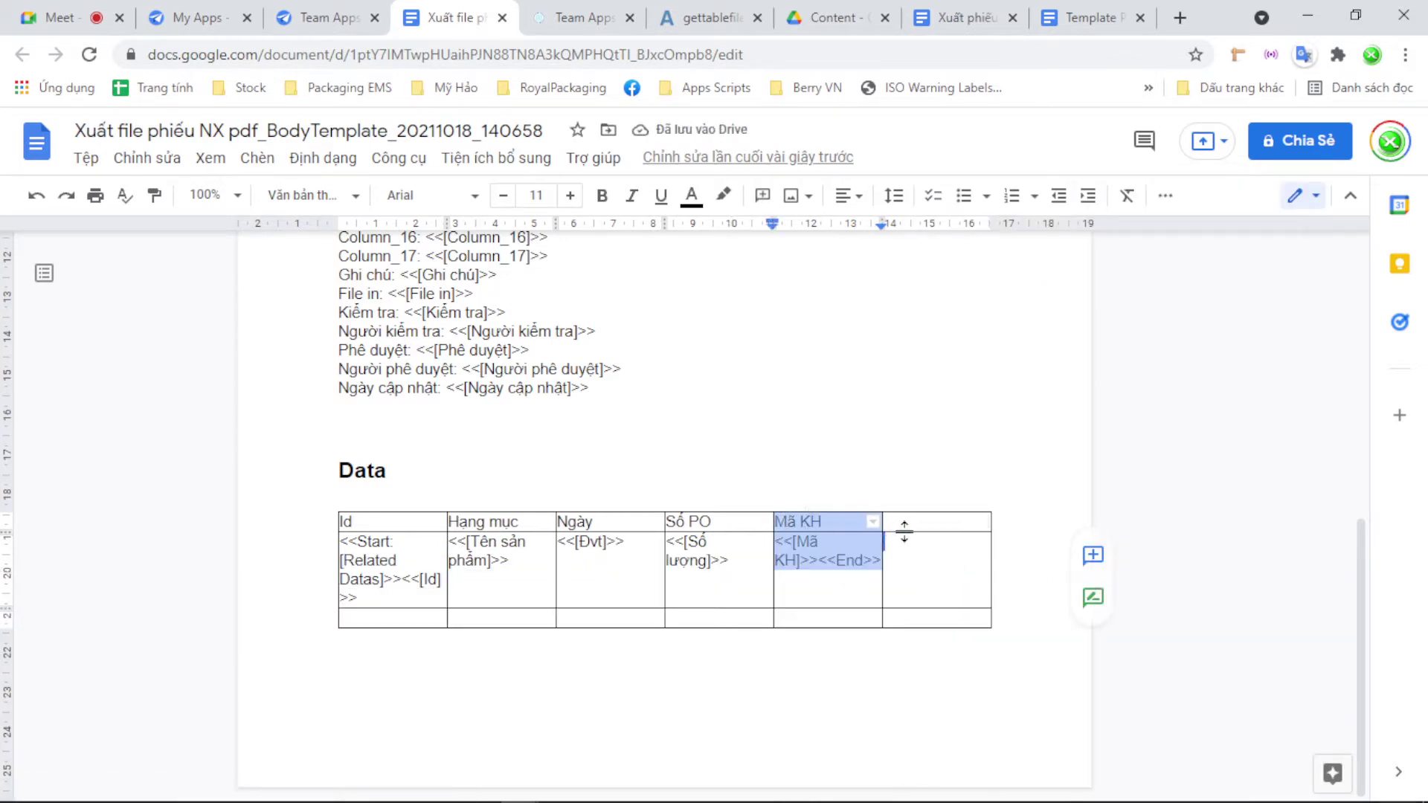
drag(904, 531, 909, 531)
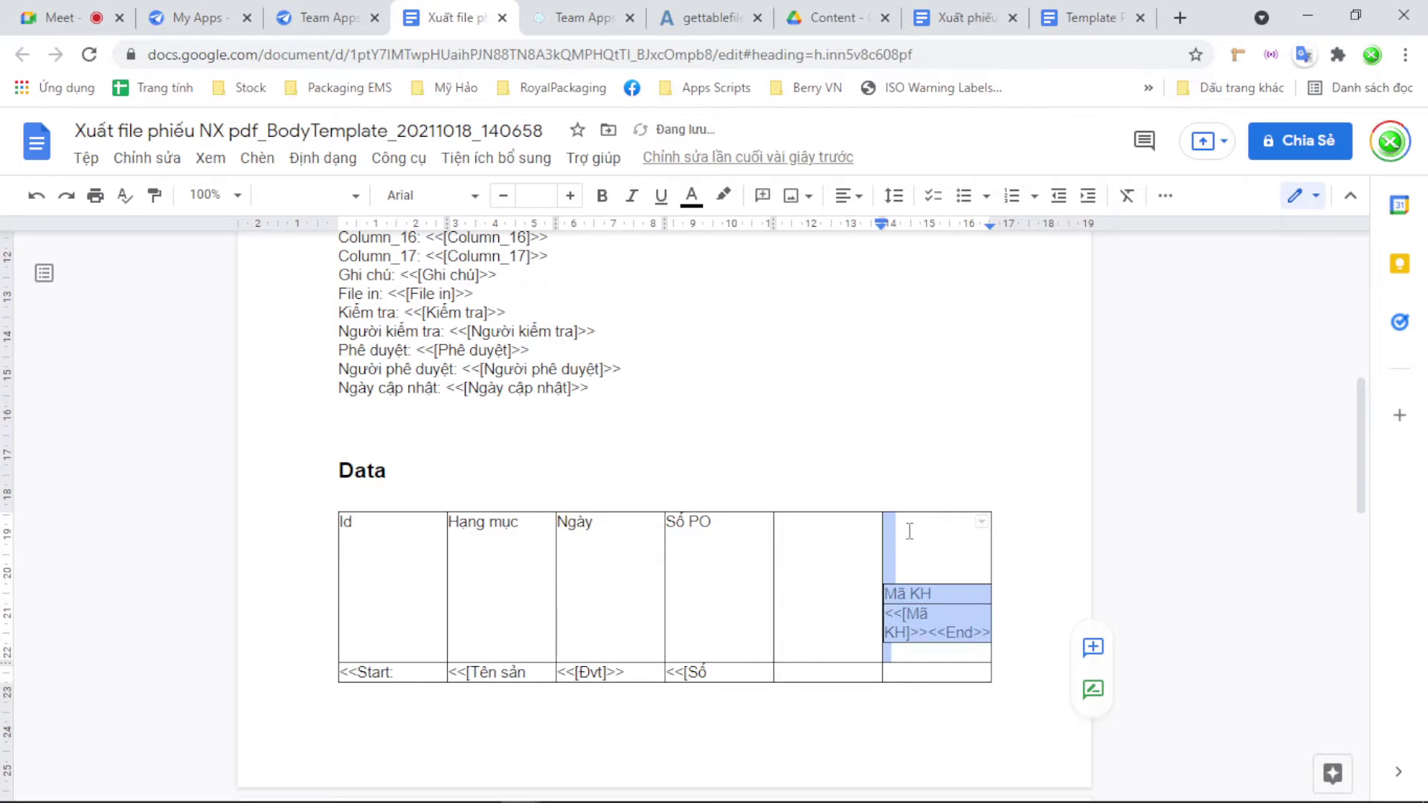
key(ctrl+z)
click(820, 544)
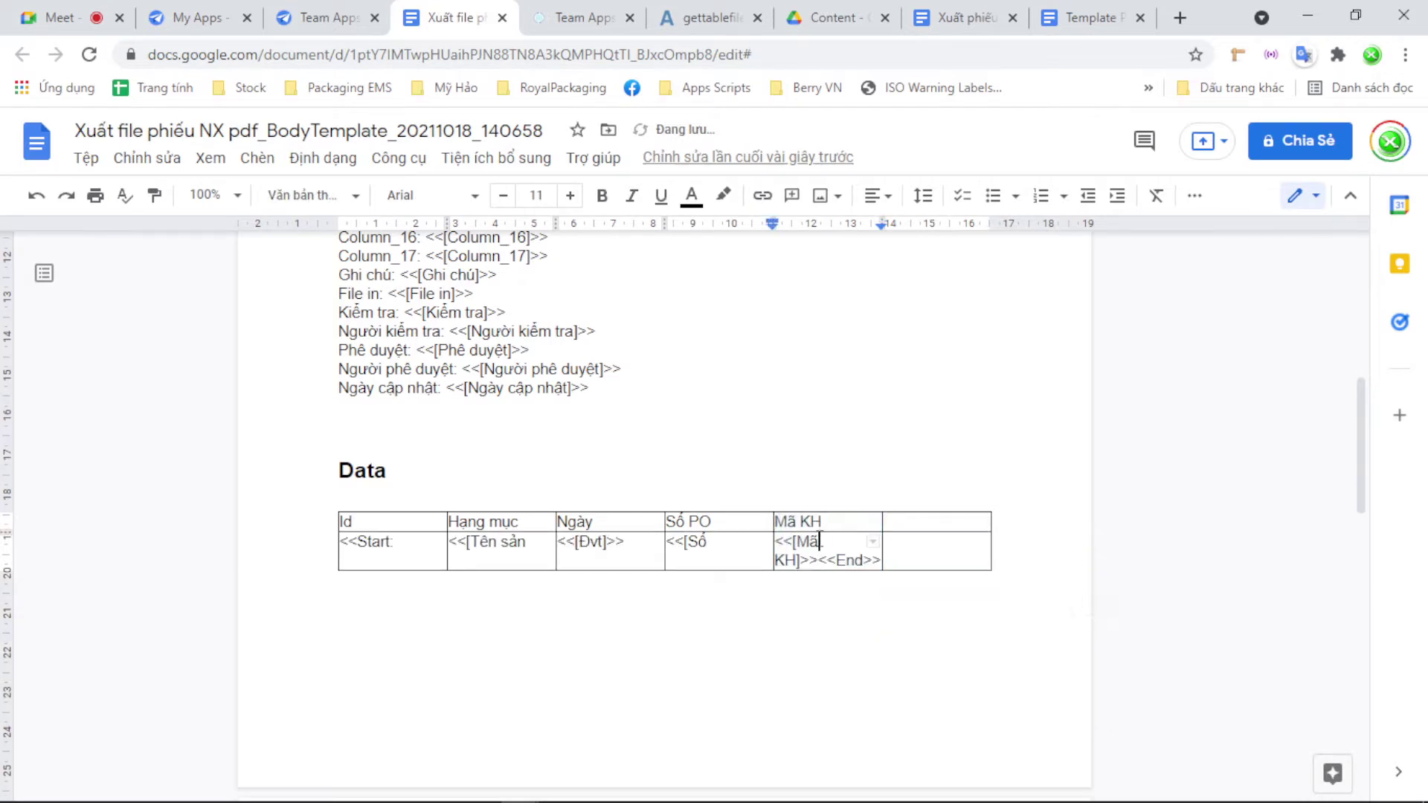
drag(820, 541, 819, 521)
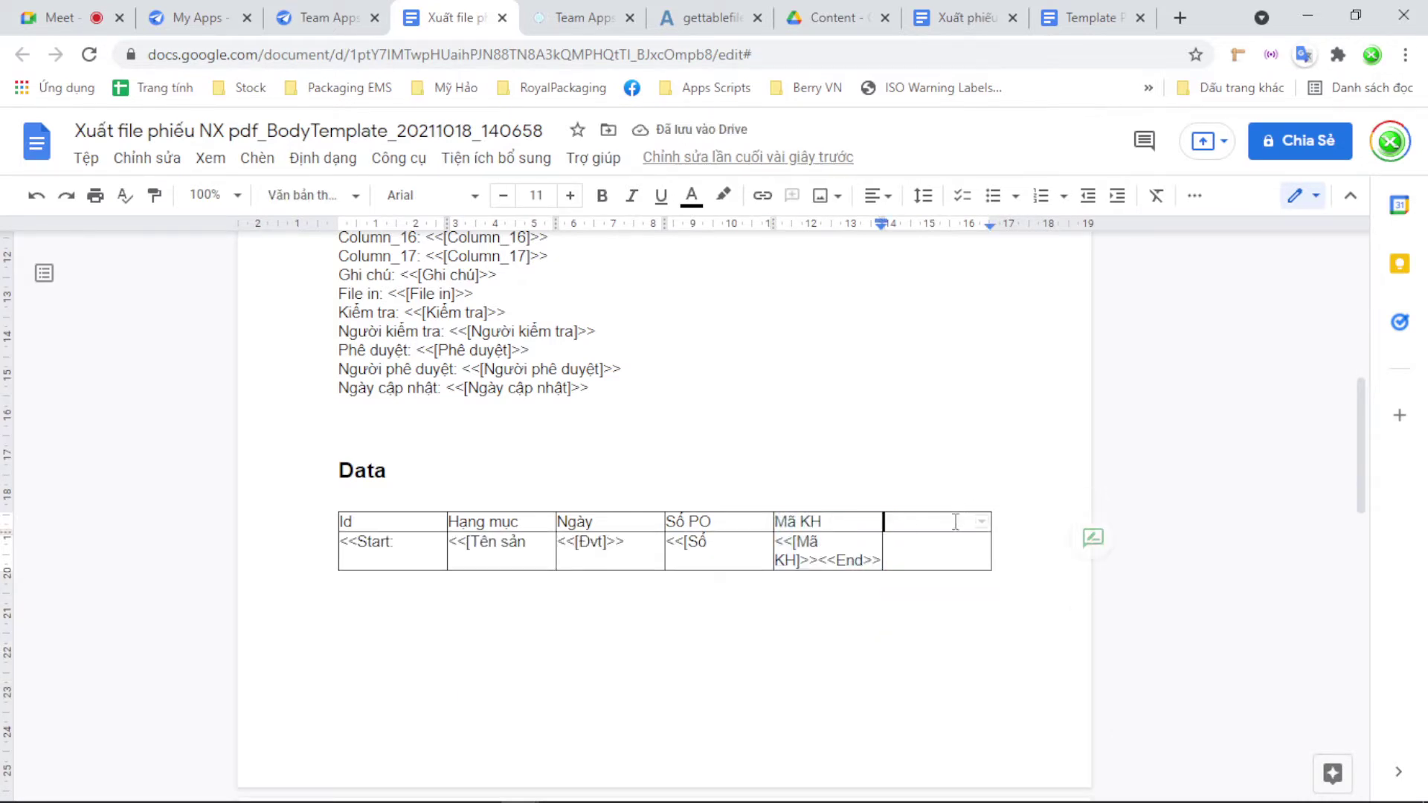
drag(958, 519, 950, 544)
key(ctrl+v)
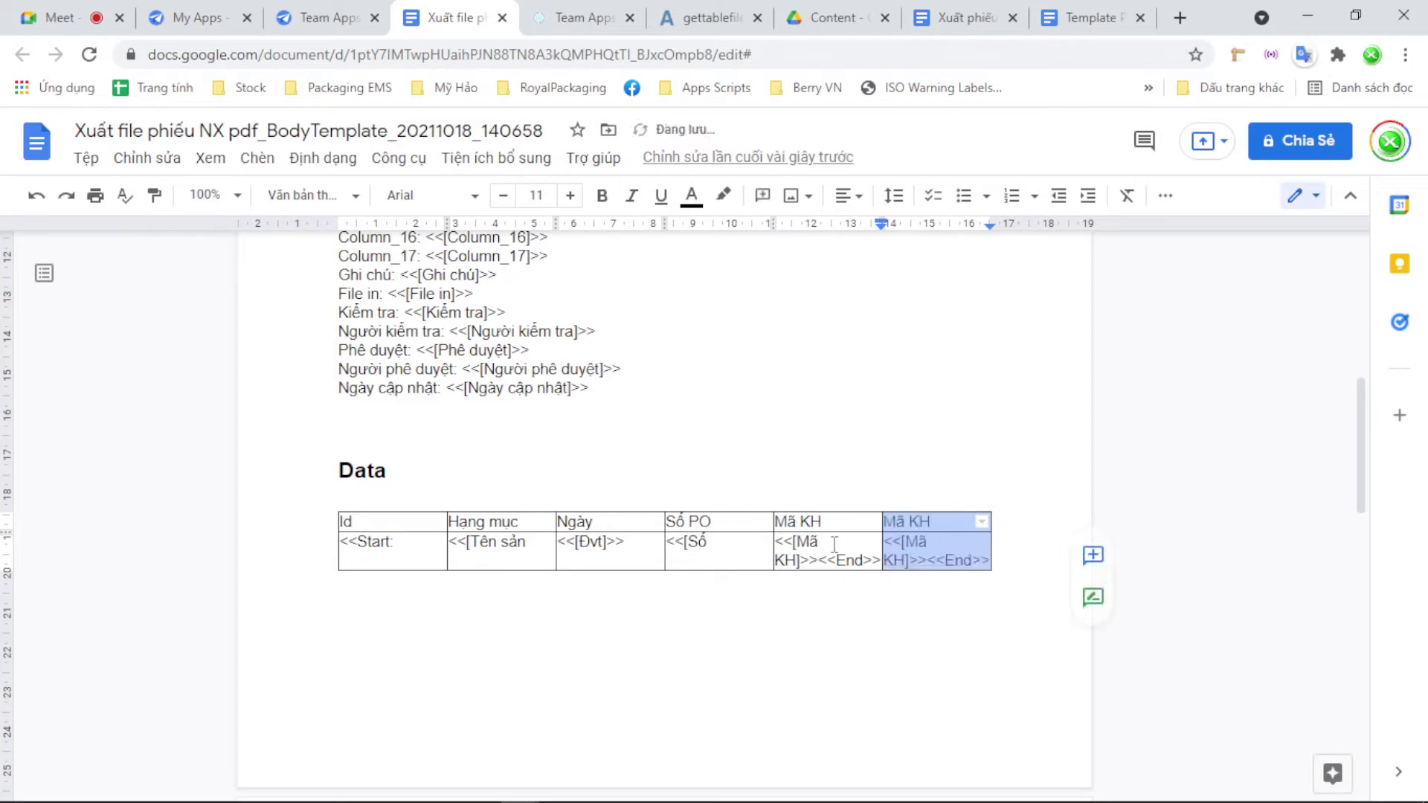
Rename the data-row placeholders to Đơn giá and Thành tiền, and narrow the Id column.
click(821, 560)
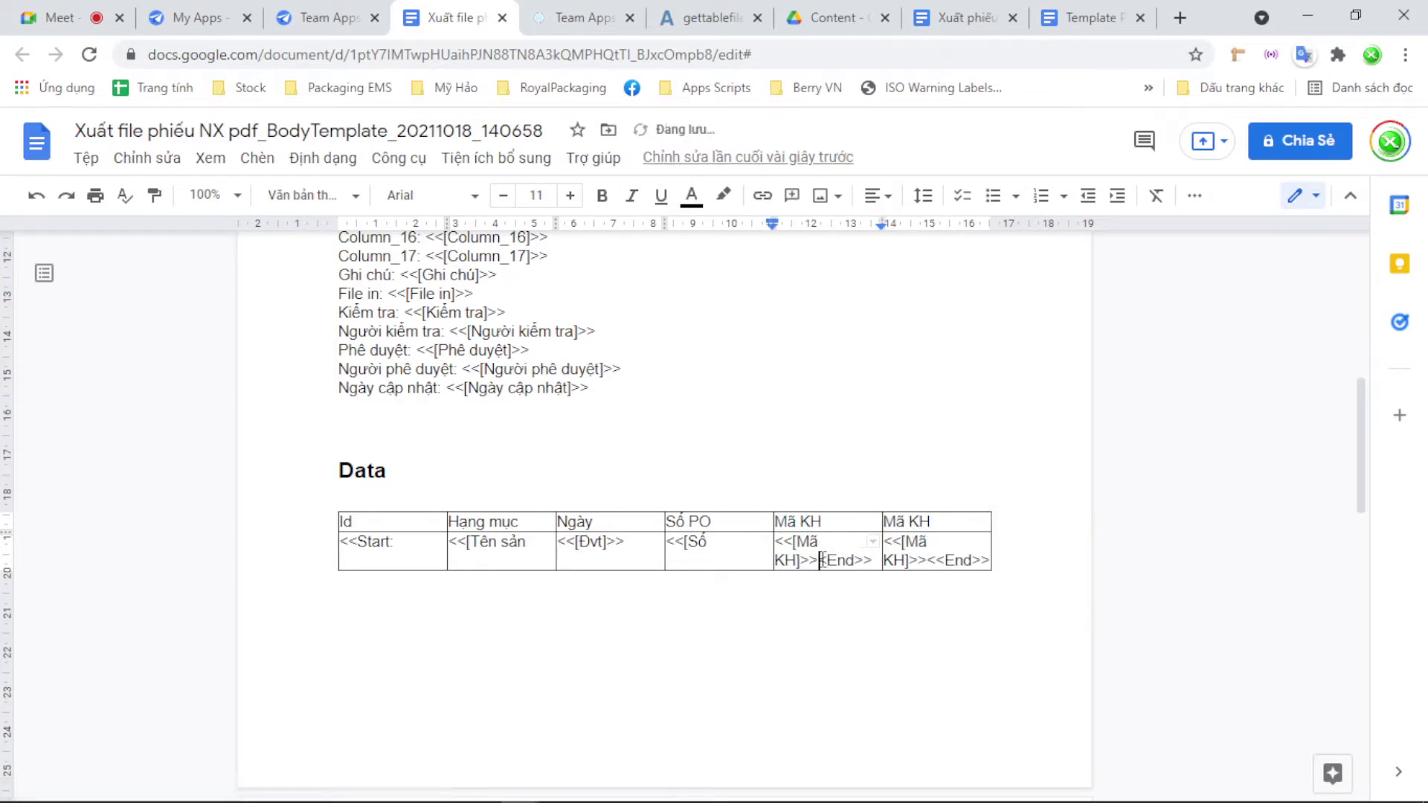
key(Delete)
key(Delete)
key(Delete)
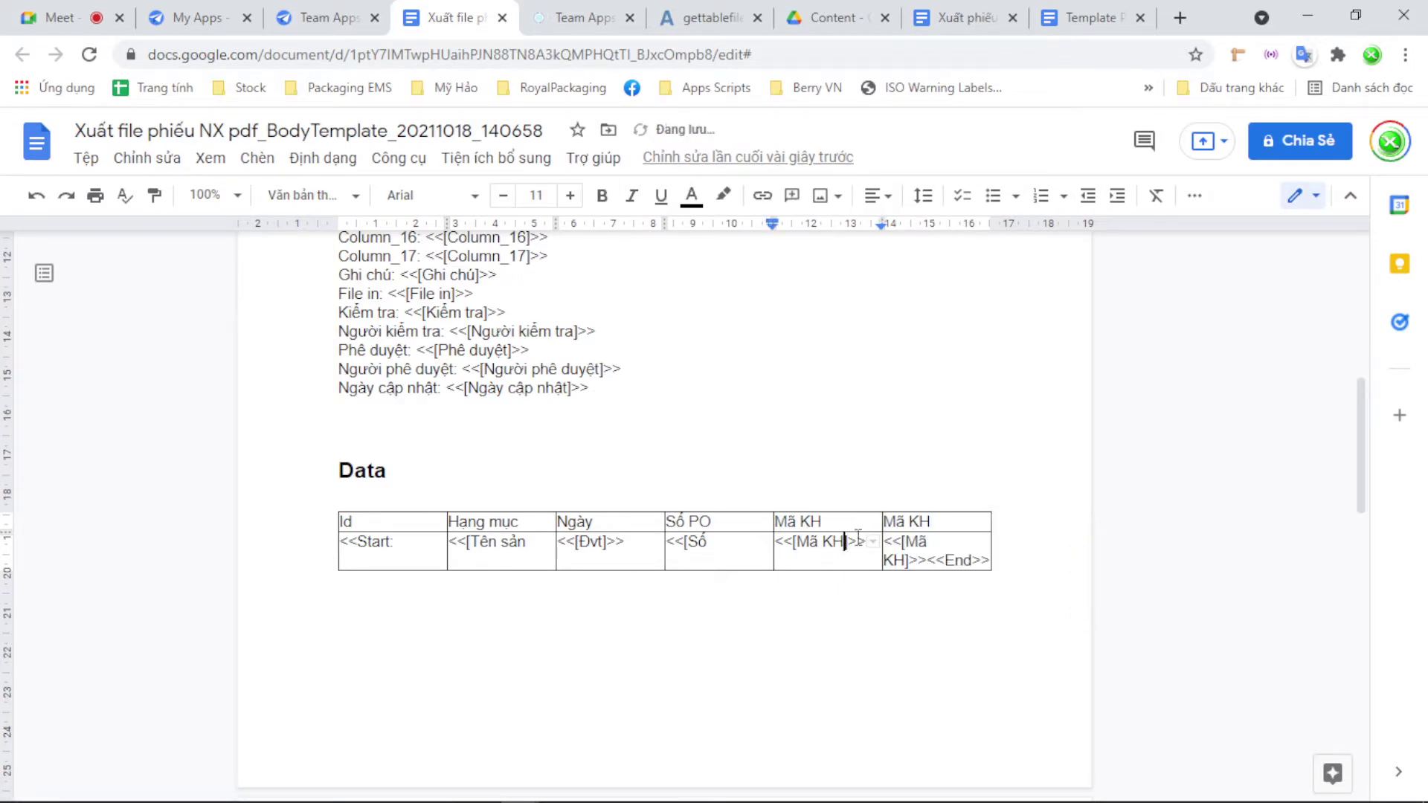
key(BackSpace)
key(BackSpace)
key(BackSpace)
key(BackSpace)
key(BackSpace)
key(BackSpace)
text(Đown g)
drag(902, 543, 908, 562)
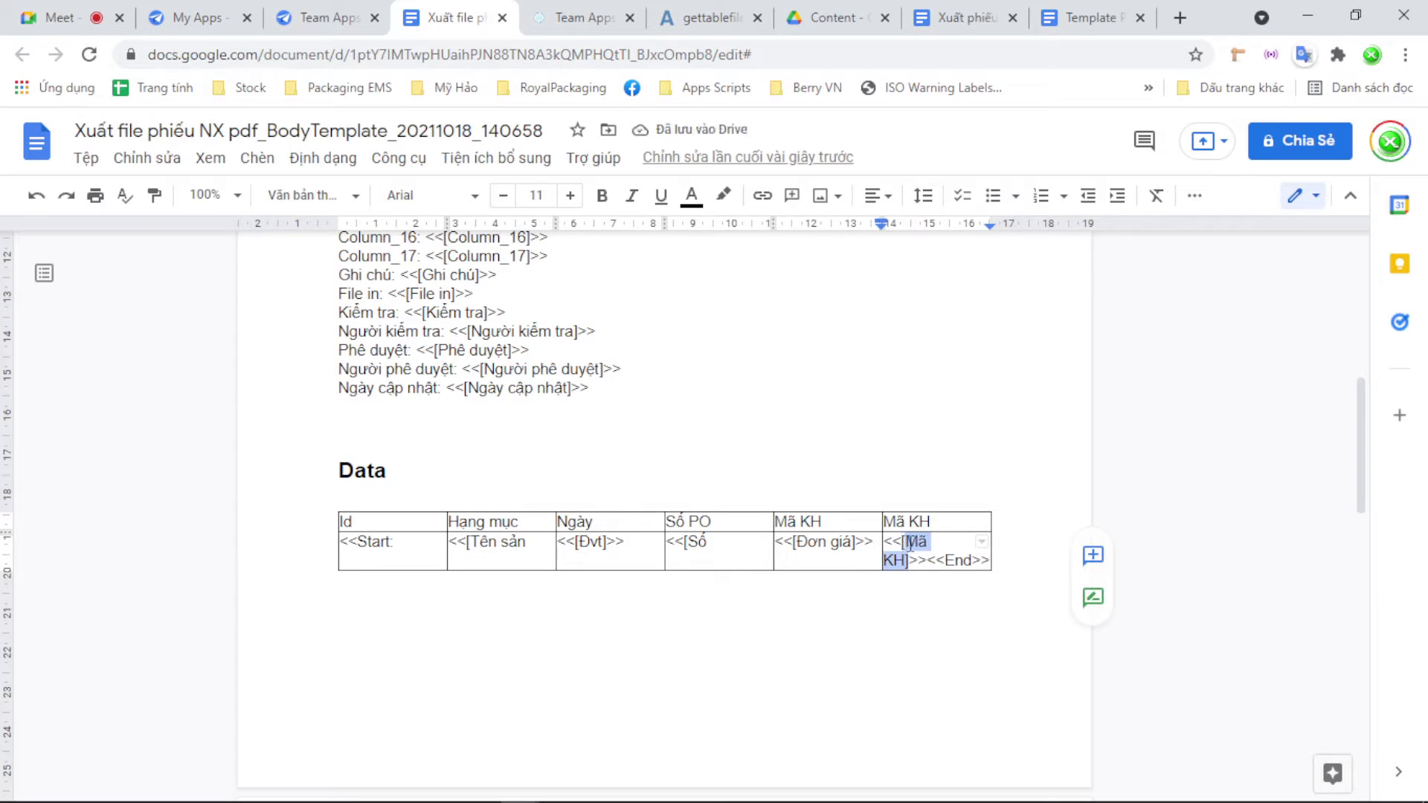
text(Thành ti)
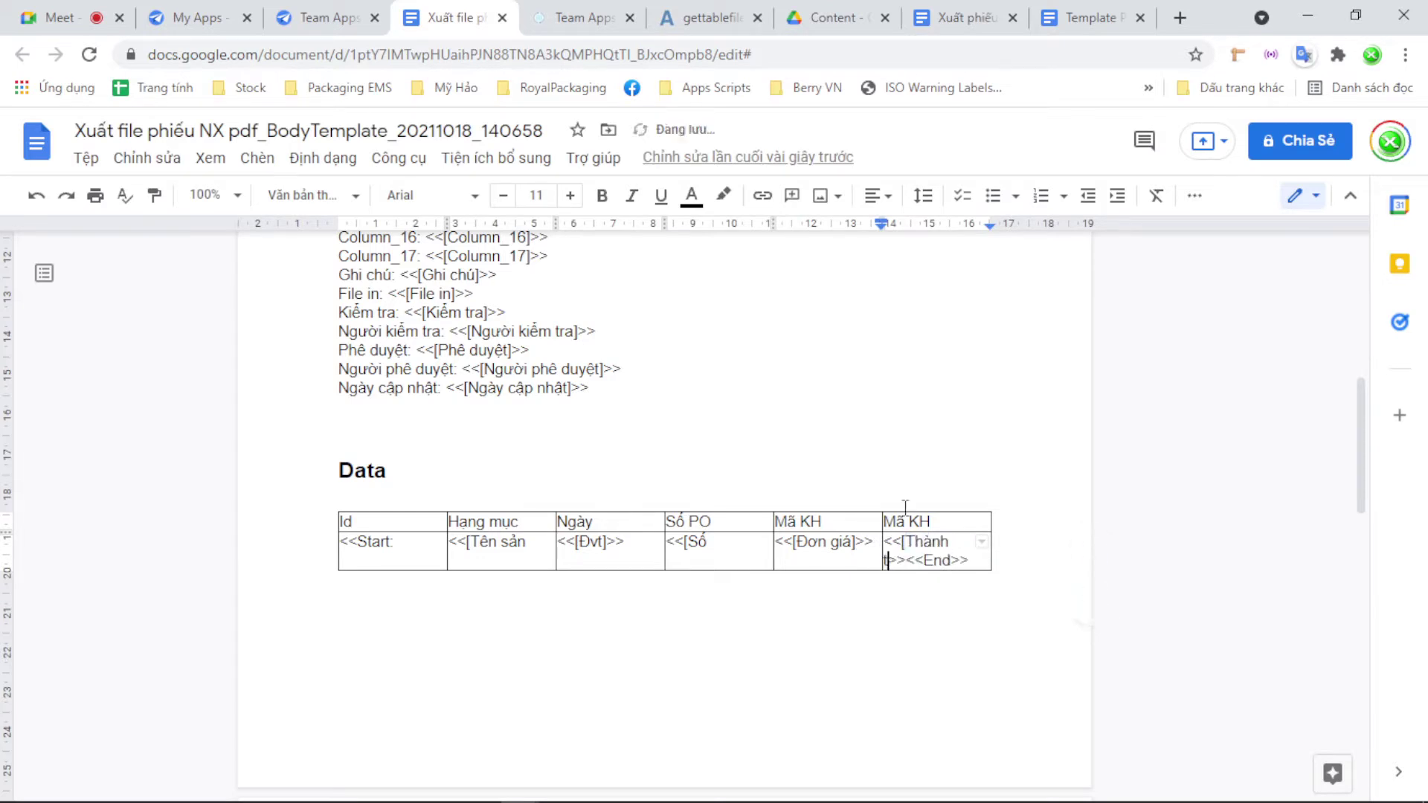
text(ền)
drag(447, 552, 400, 552)
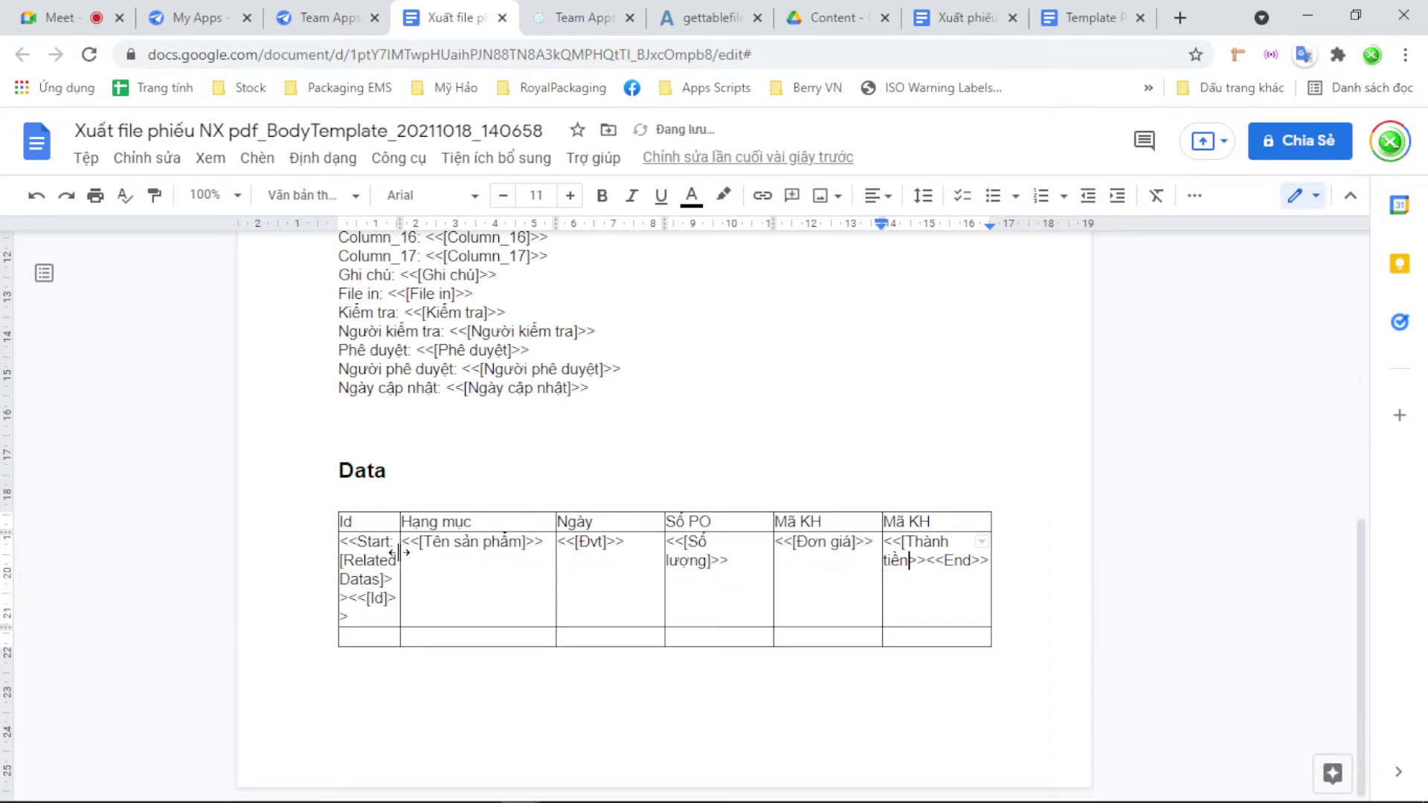
click(1101, 17)
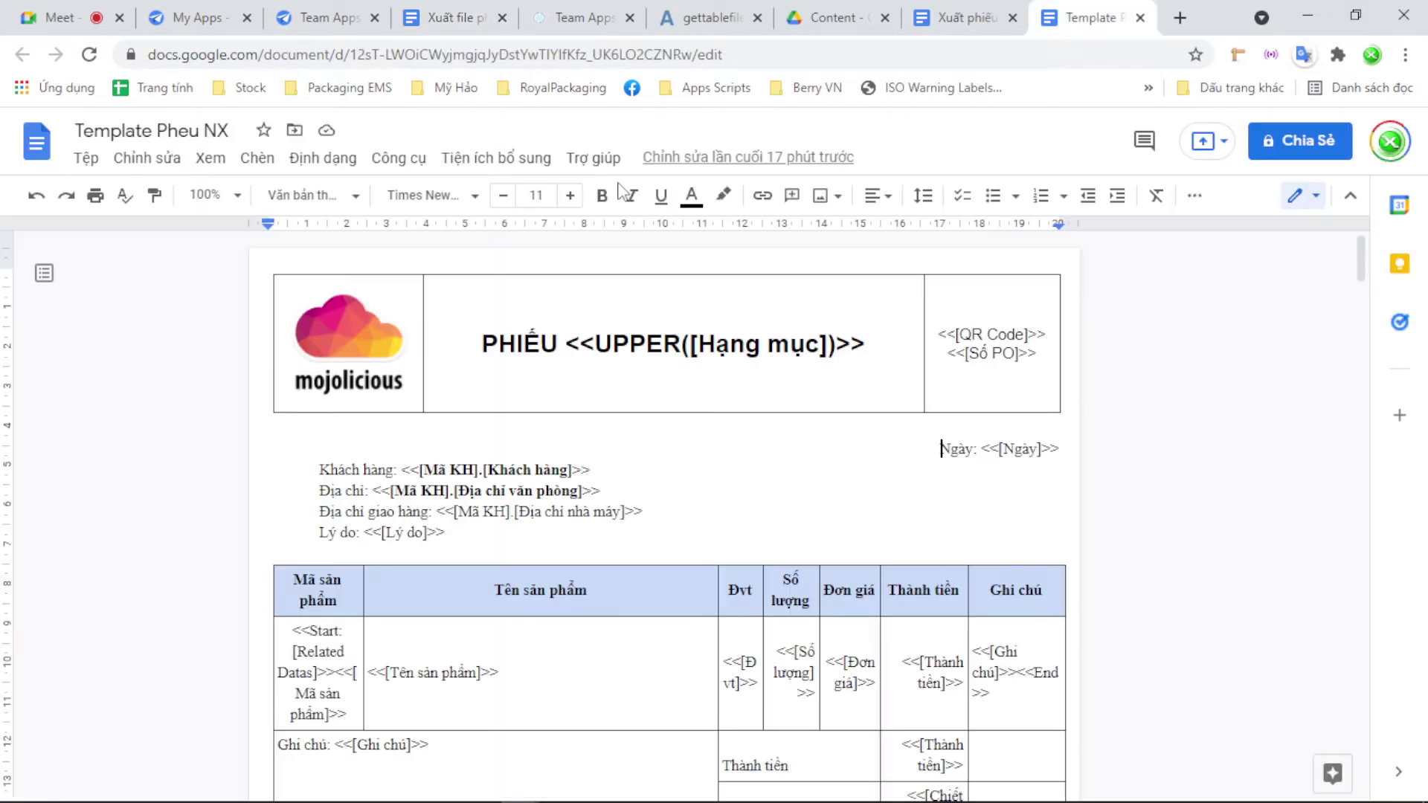
Open the Appsheet Training app from the Packaging EMS bookmarks folder.
scroll(454, 595, down, 4)
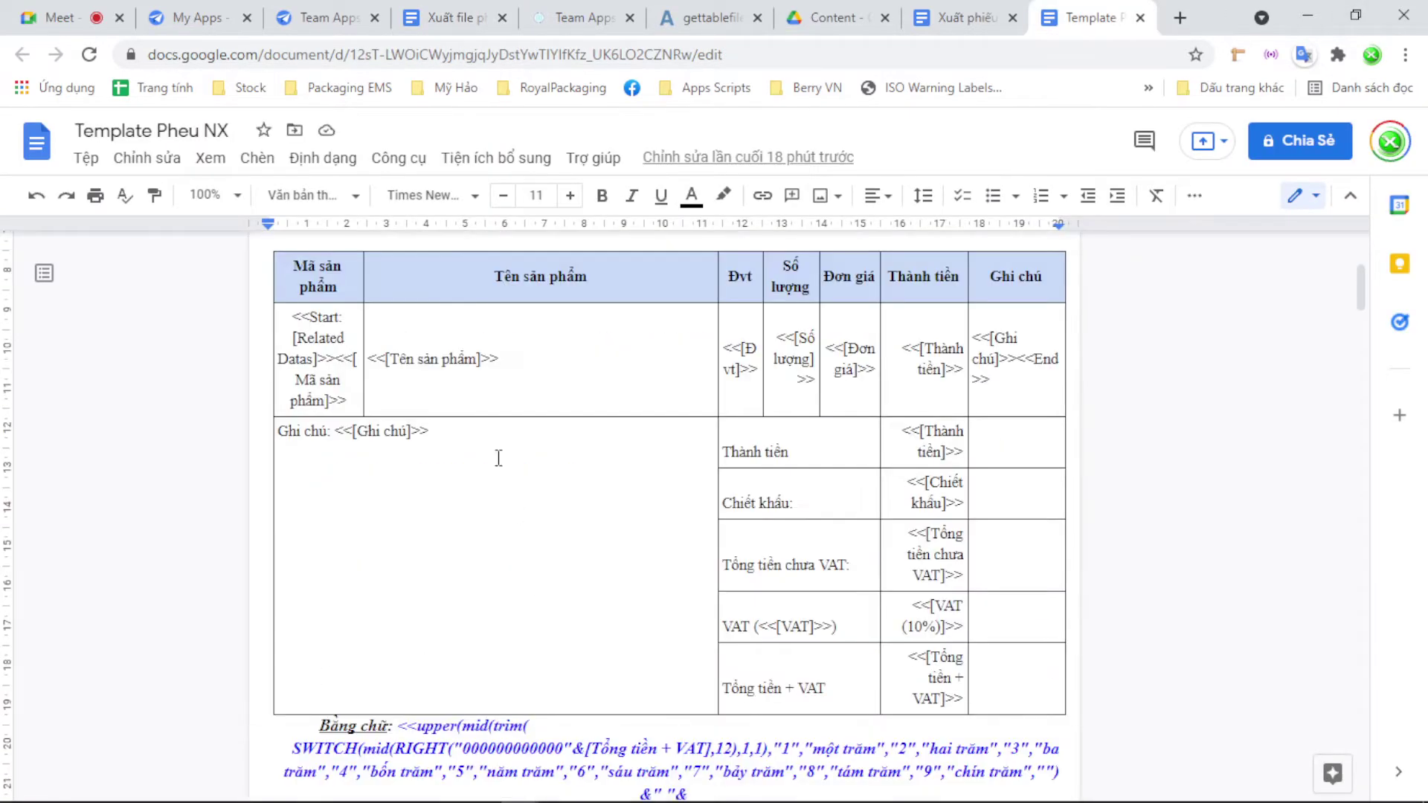
scroll(468, 546, down, 3)
scroll(473, 555, up, 5)
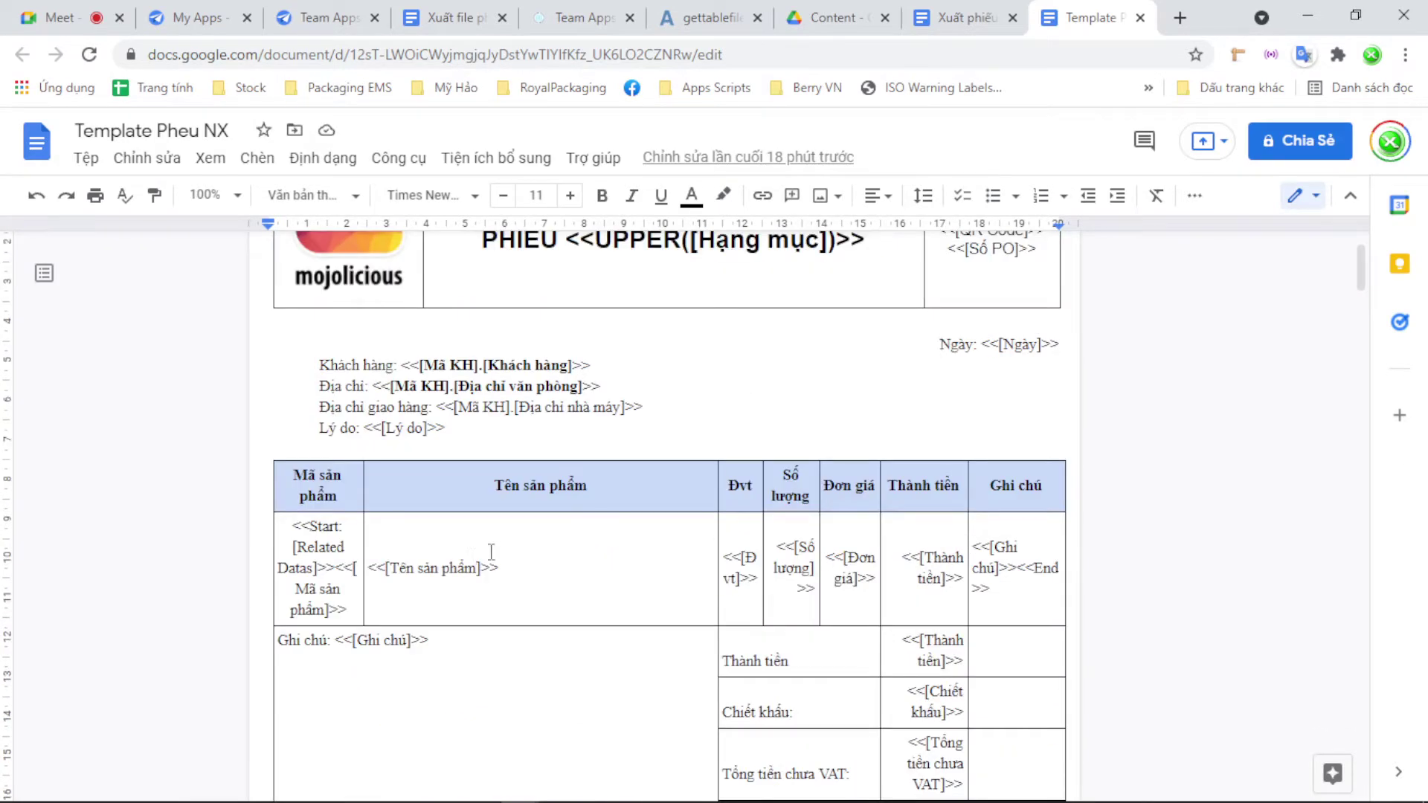
click(301, 17)
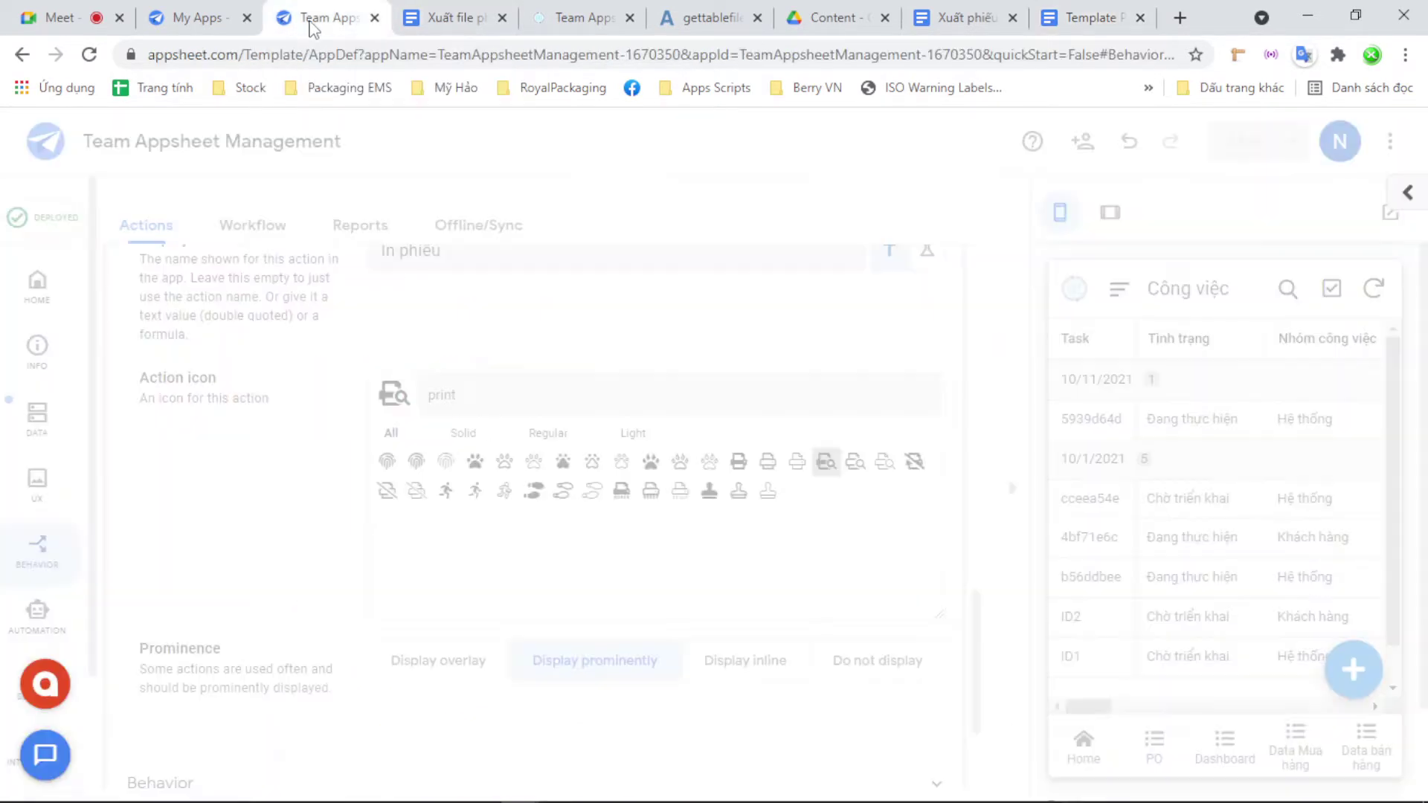
click(205, 22)
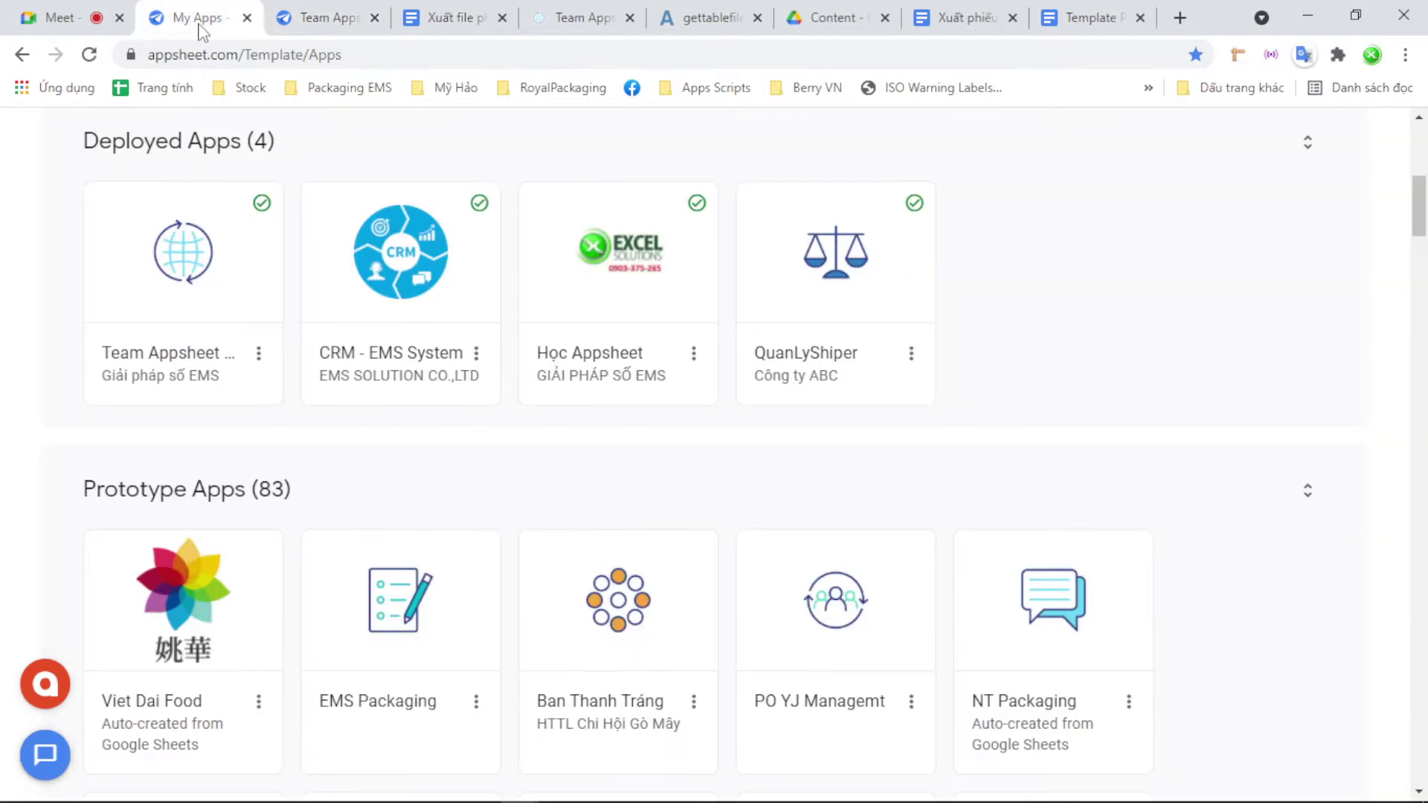
click(305, 89)
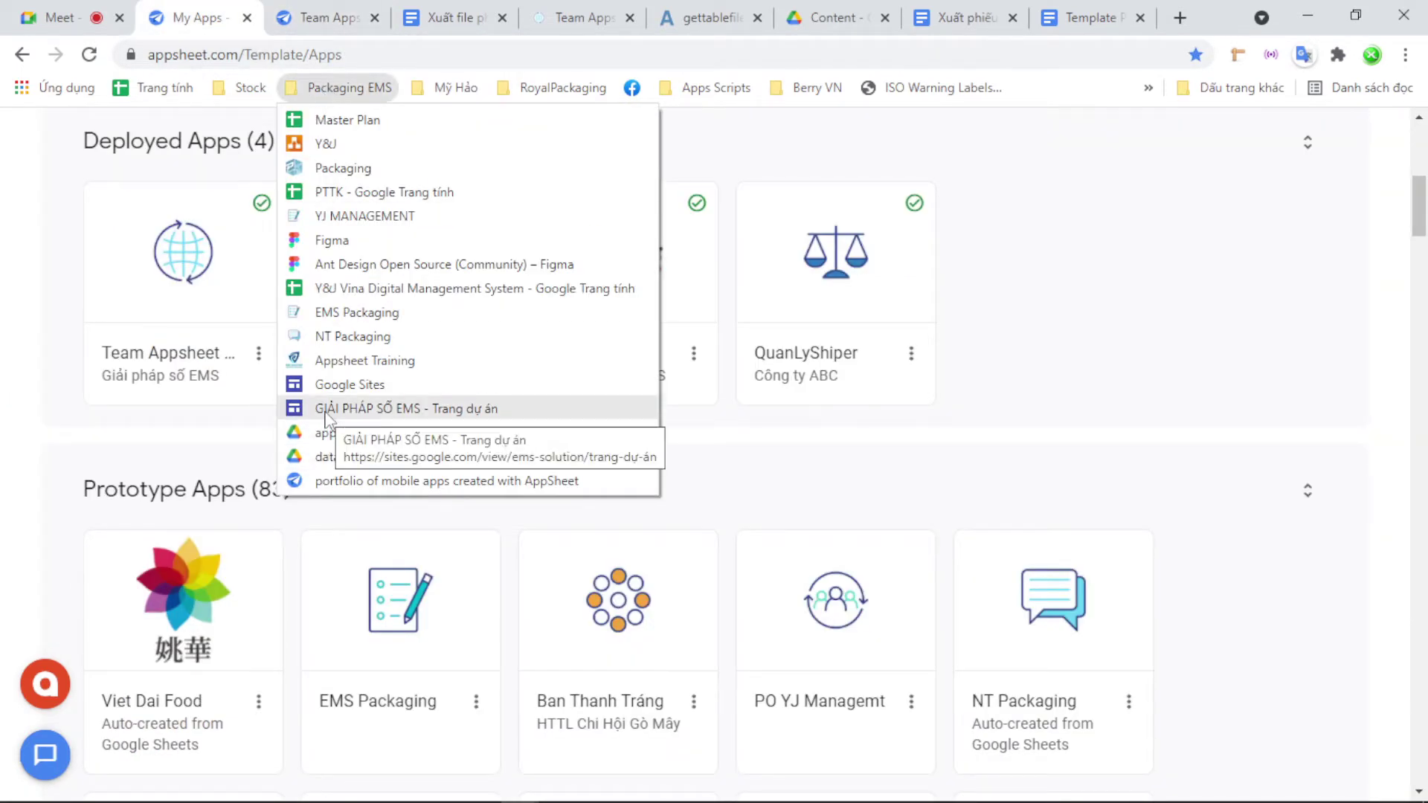
click(345, 362)
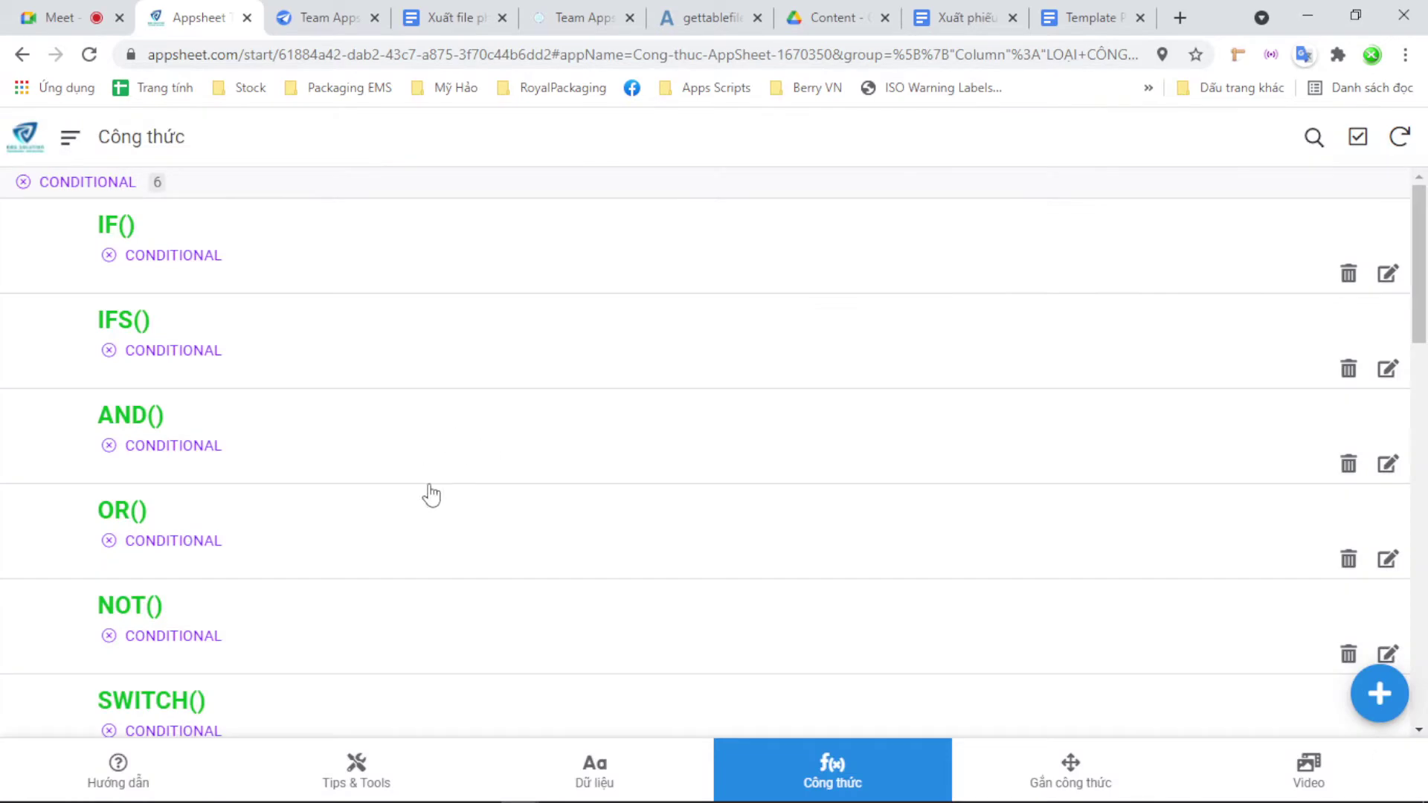
In Tips & Tools, find the 'Tạo số thứ tự tự động cho bản in pdf' tip.
scroll(430, 494, down, 3)
click(394, 782)
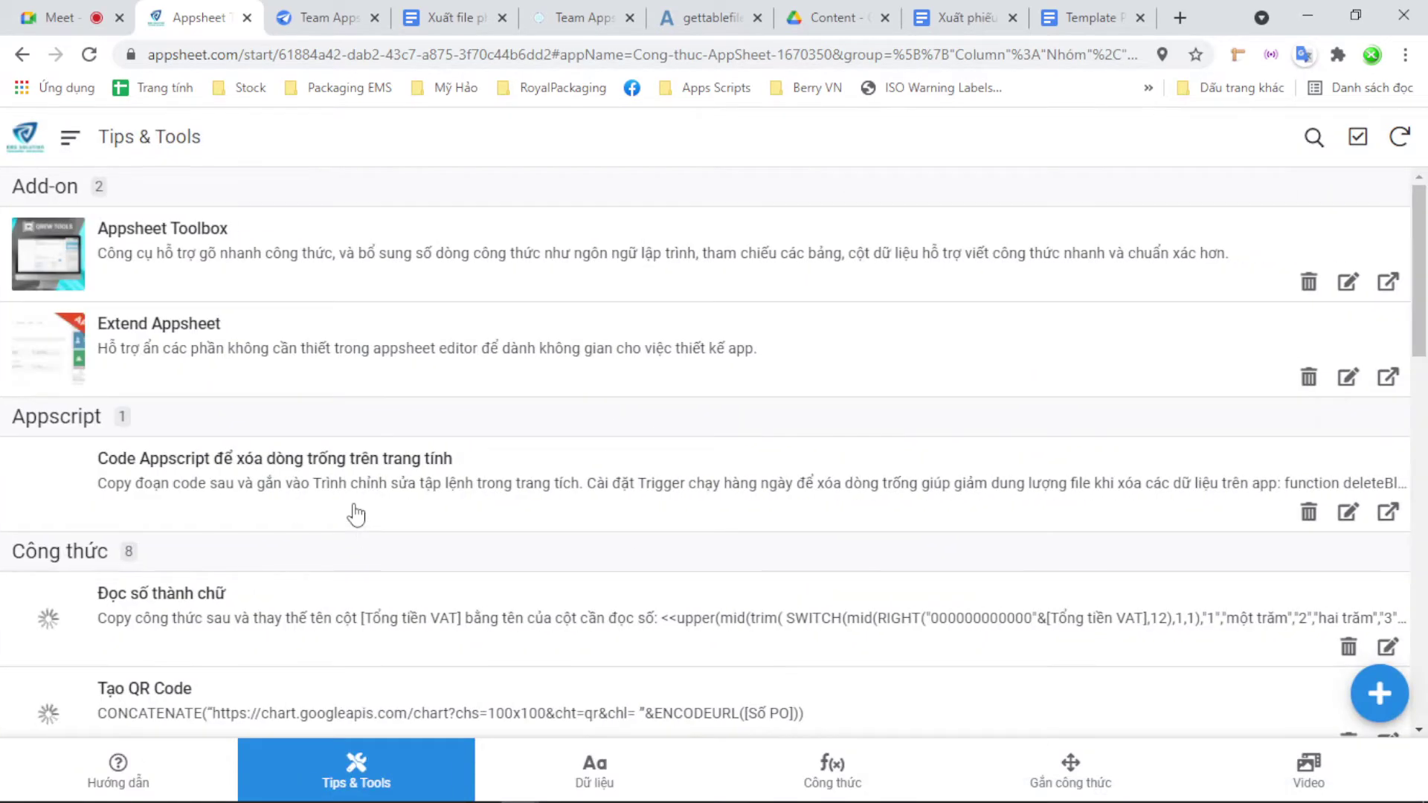
scroll(357, 514, down, 1)
scroll(298, 447, down, 2)
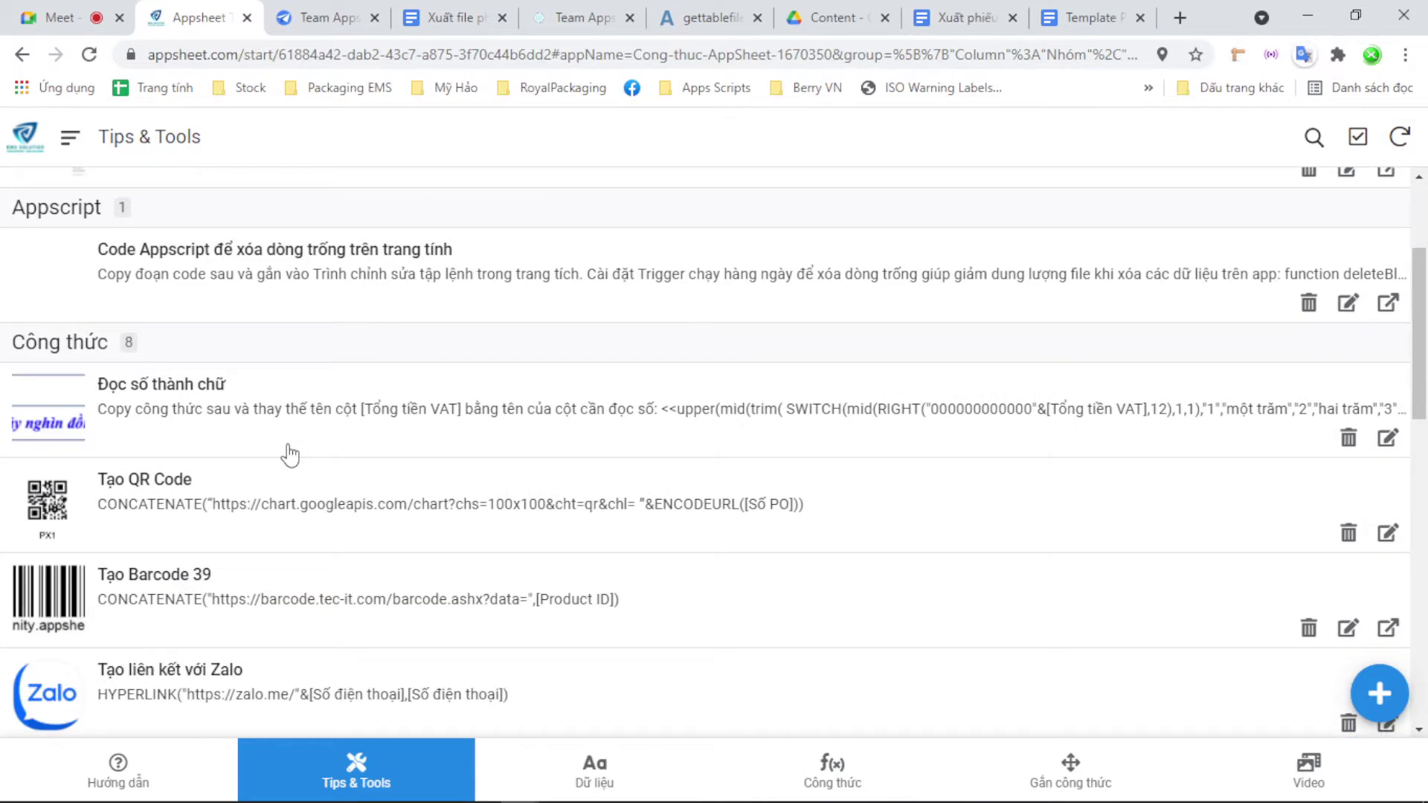
scroll(290, 454, down, 2)
scroll(290, 455, down, 2)
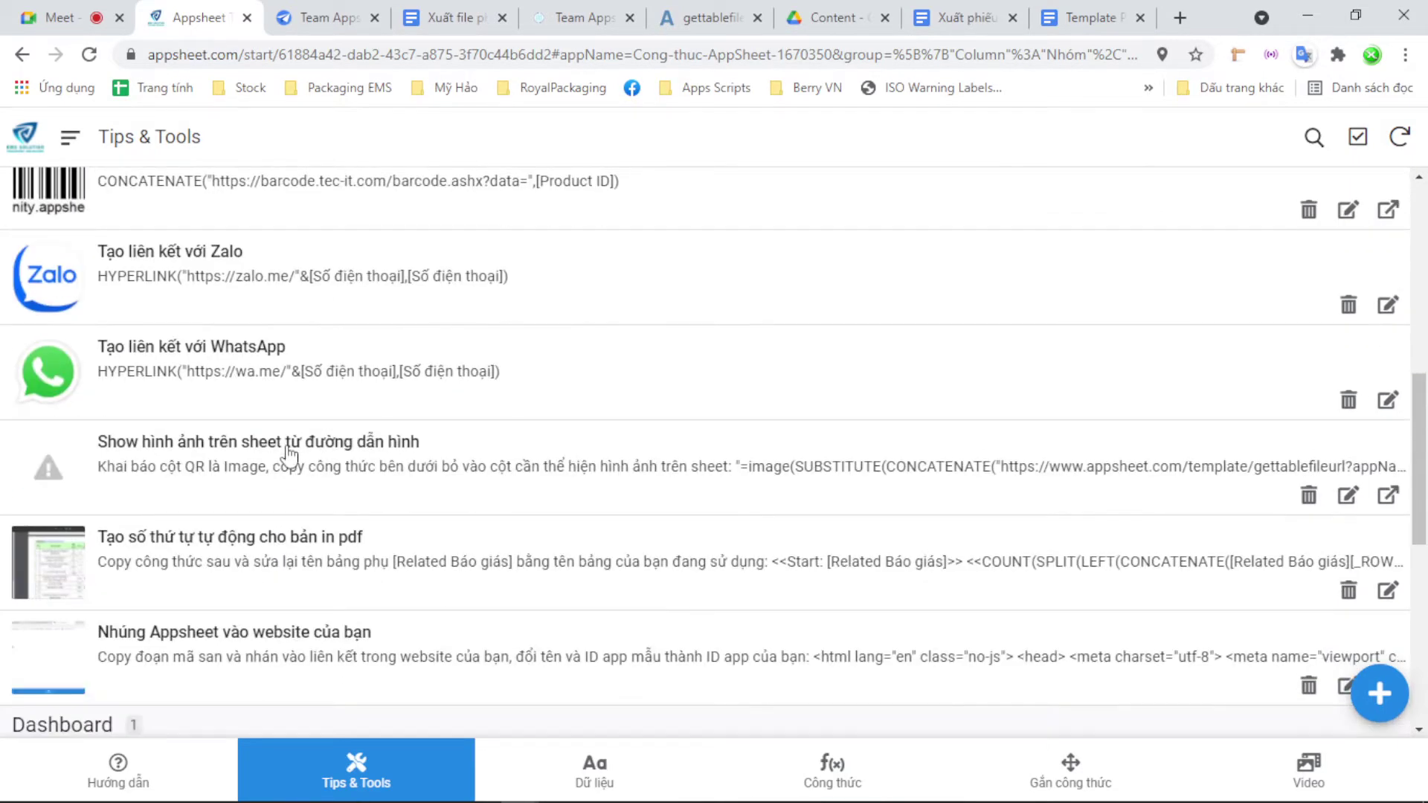
scroll(289, 454, down, 3)
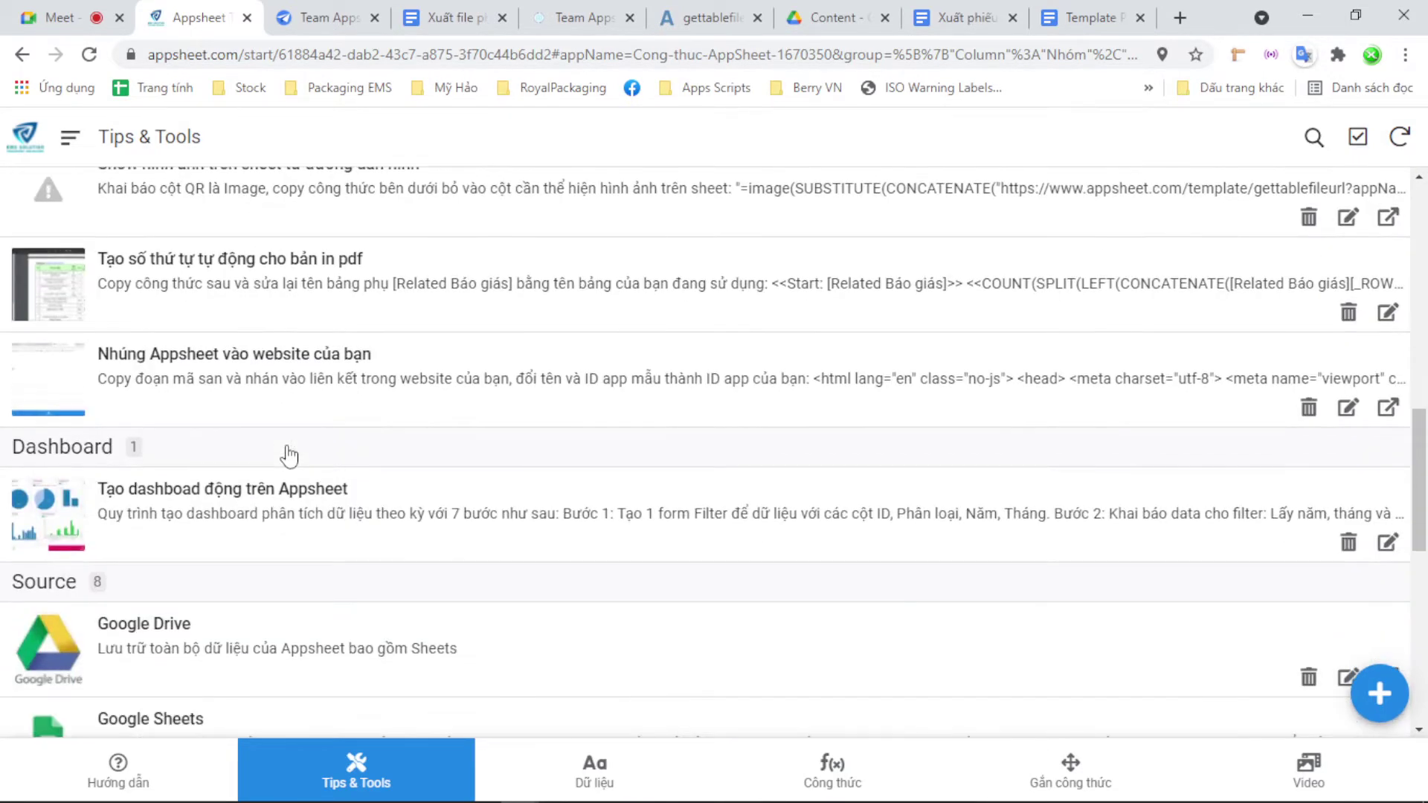
scroll(290, 453, down, 3)
scroll(297, 442, down, 1)
scroll(296, 440, down, 3)
scroll(298, 440, down, 1)
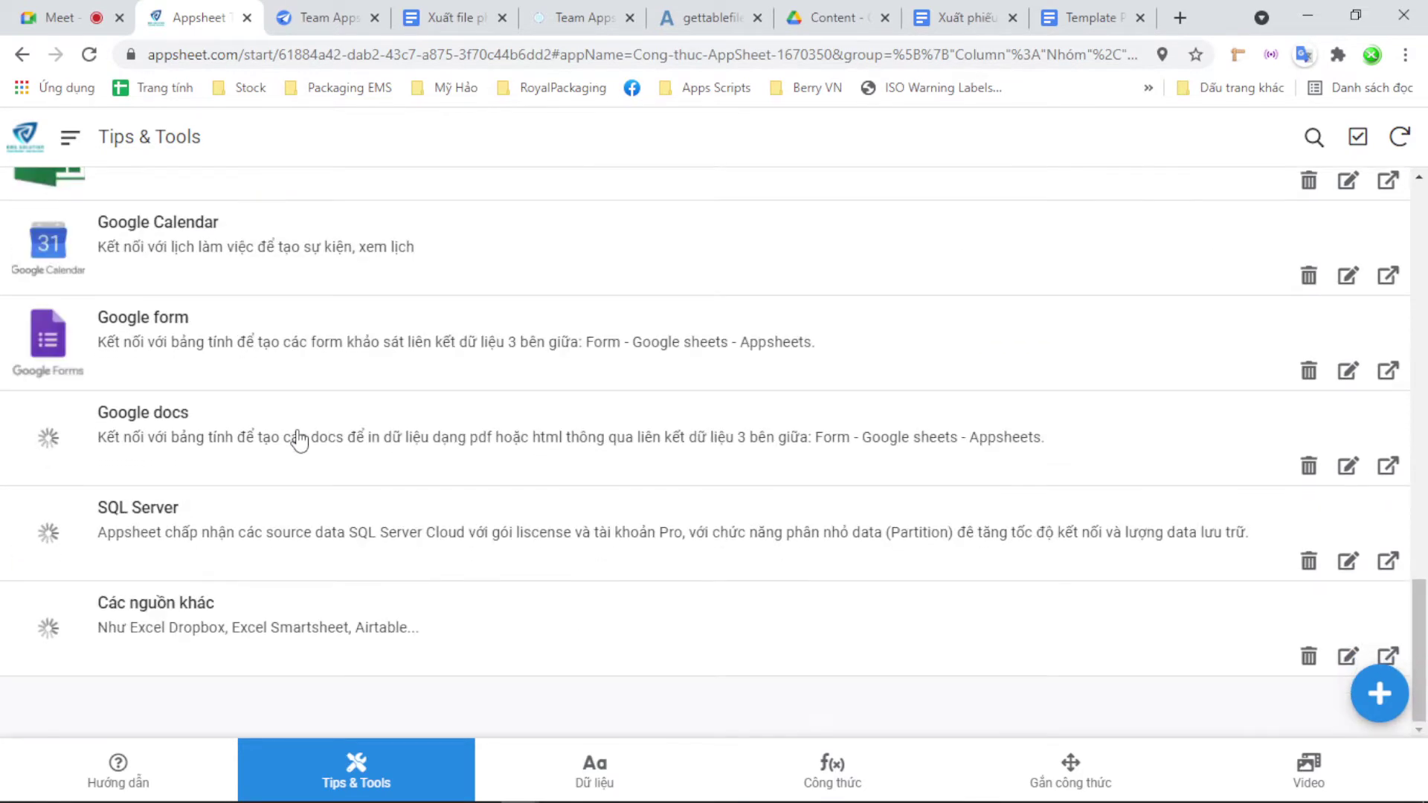
scroll(297, 435, up, 5)
scroll(298, 431, up, 8)
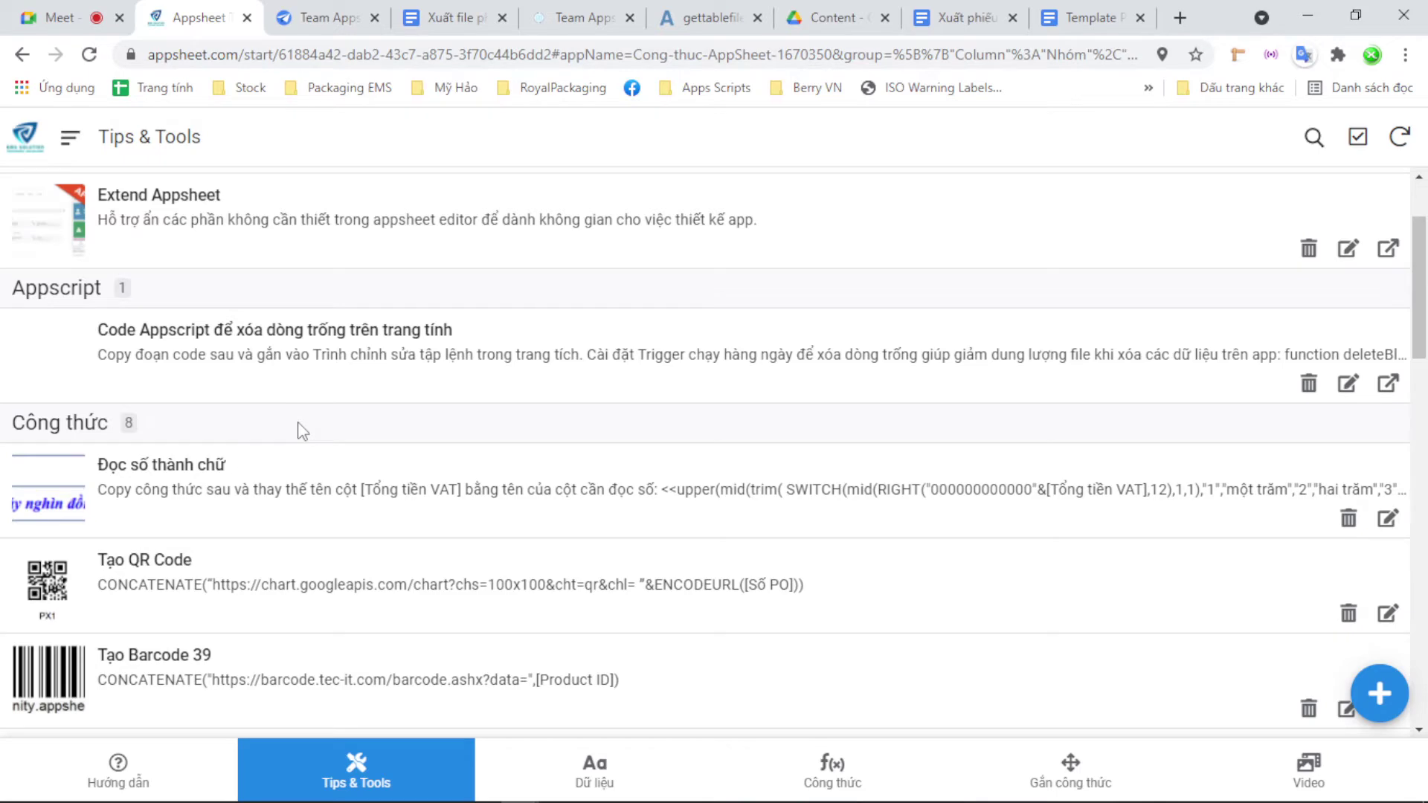
scroll(301, 431, up, 2)
scroll(302, 431, down, 2)
scroll(301, 432, down, 4)
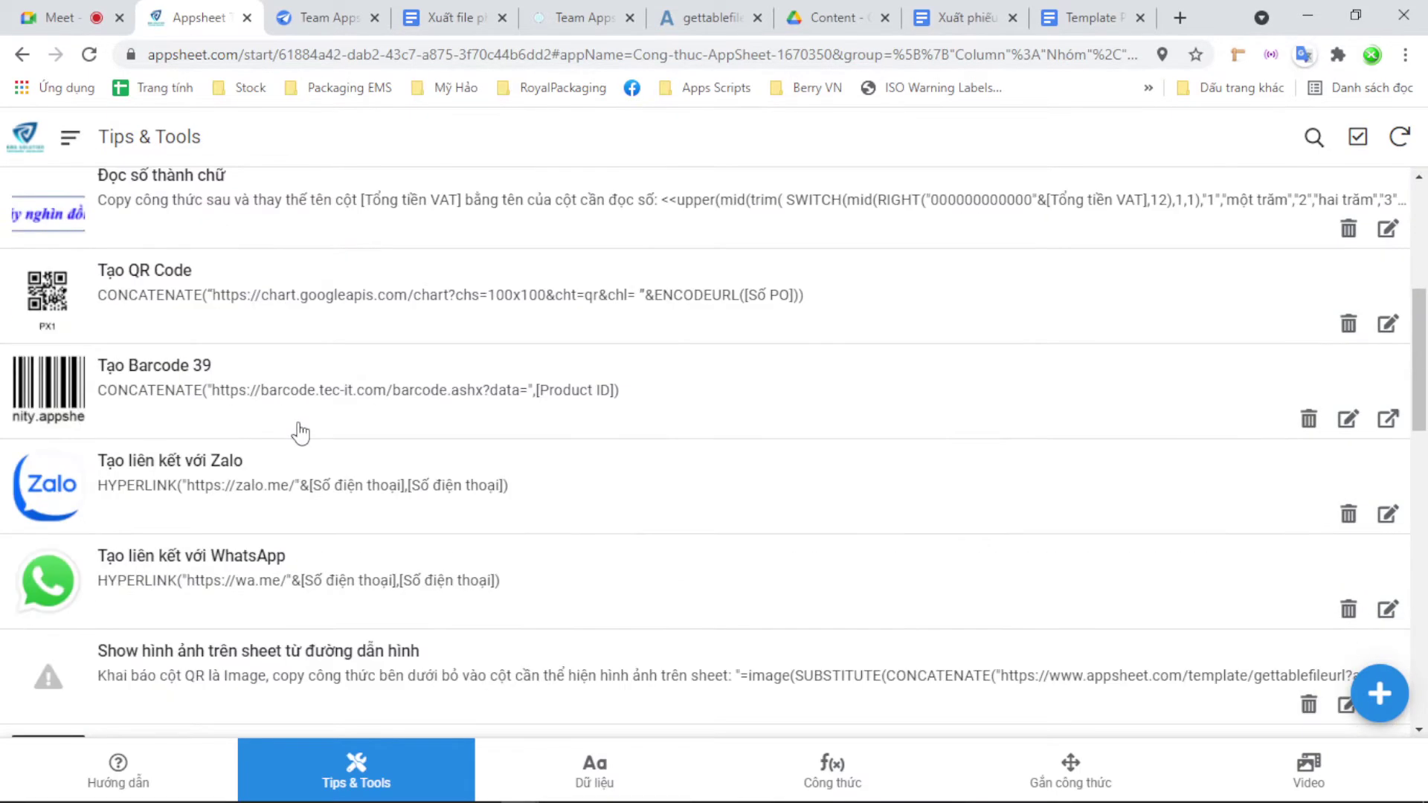
scroll(298, 431, down, 2)
scroll(301, 427, down, 3)
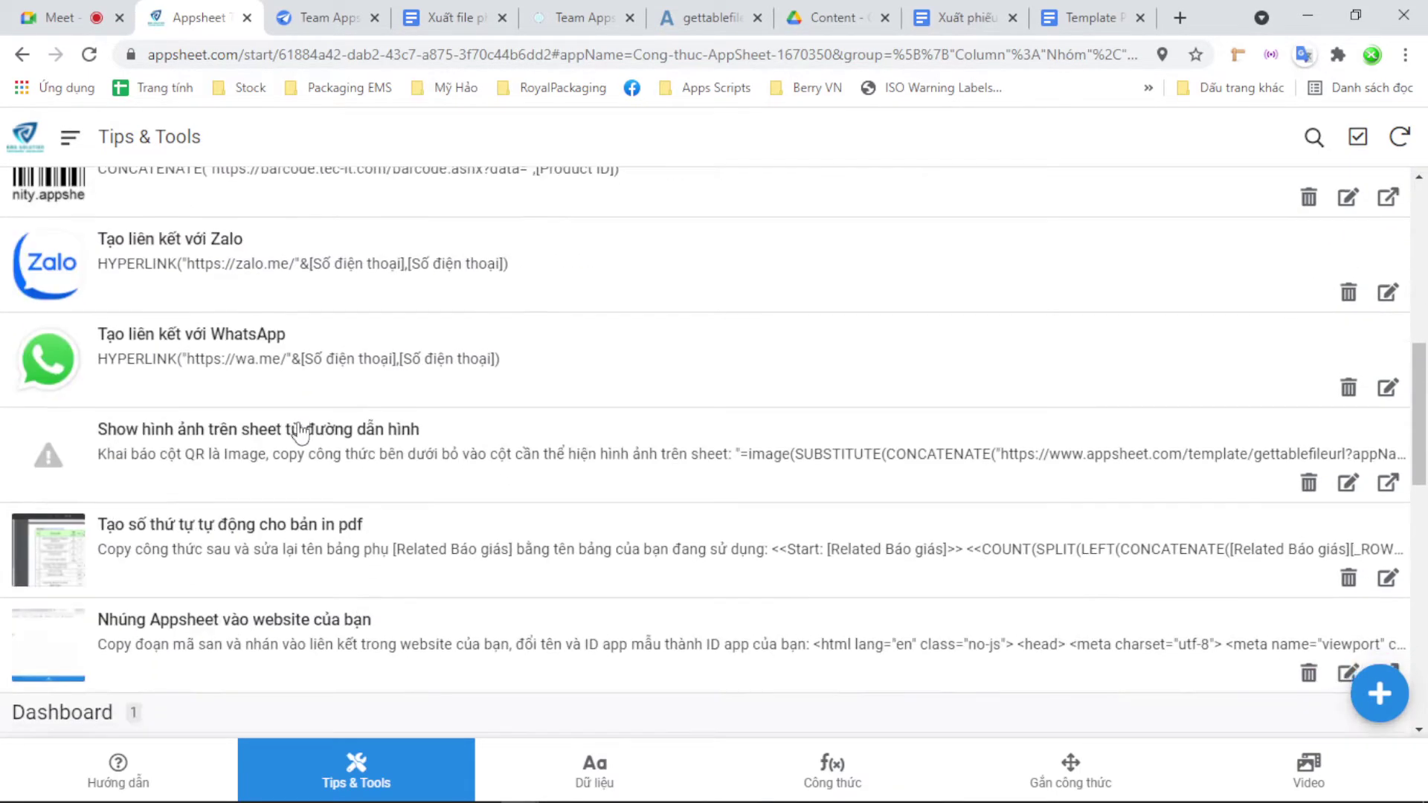
Open the tip and select its COUNT/SPLIT row-number formula.
click(311, 487)
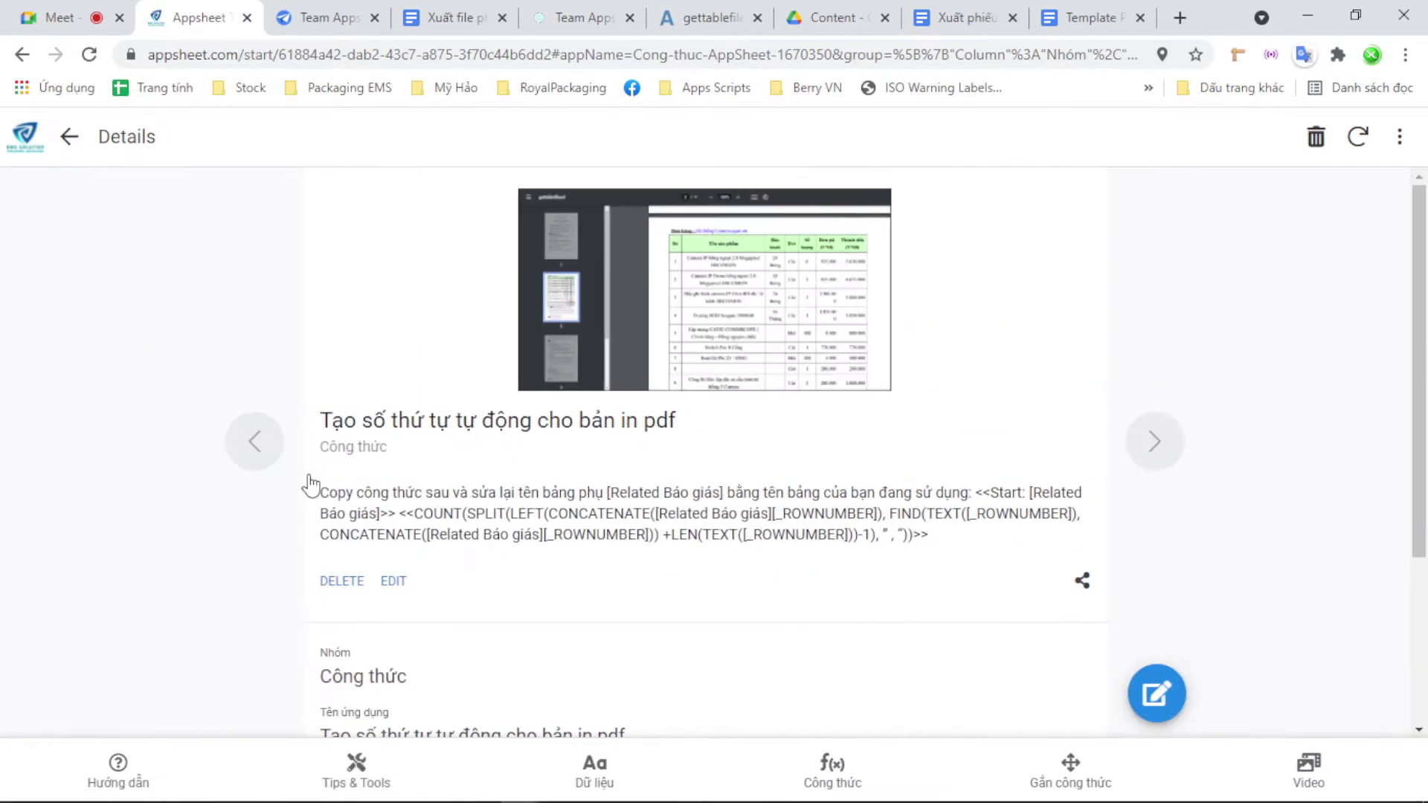
scroll(310, 487, down, 1)
scroll(311, 488, down, 1)
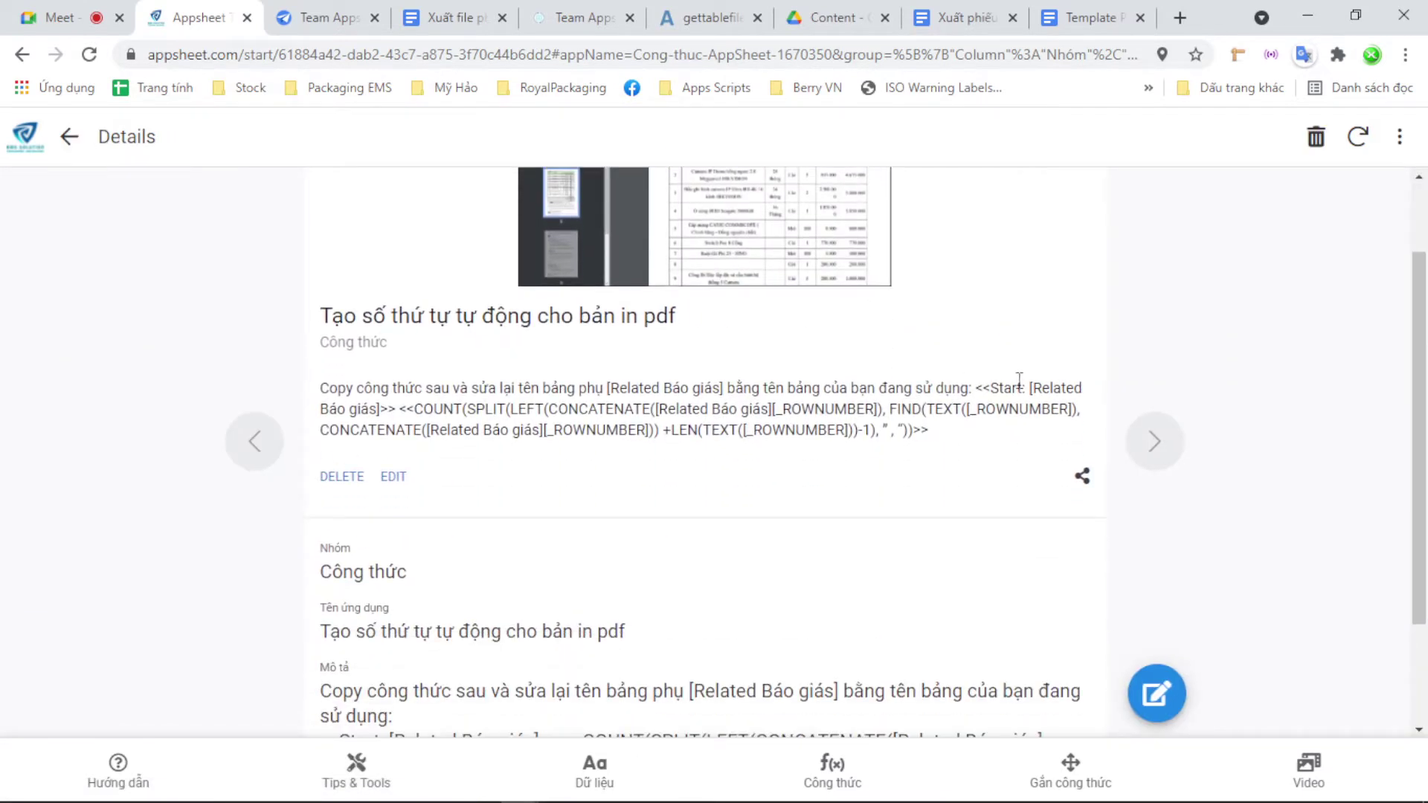
drag(976, 387, 953, 435)
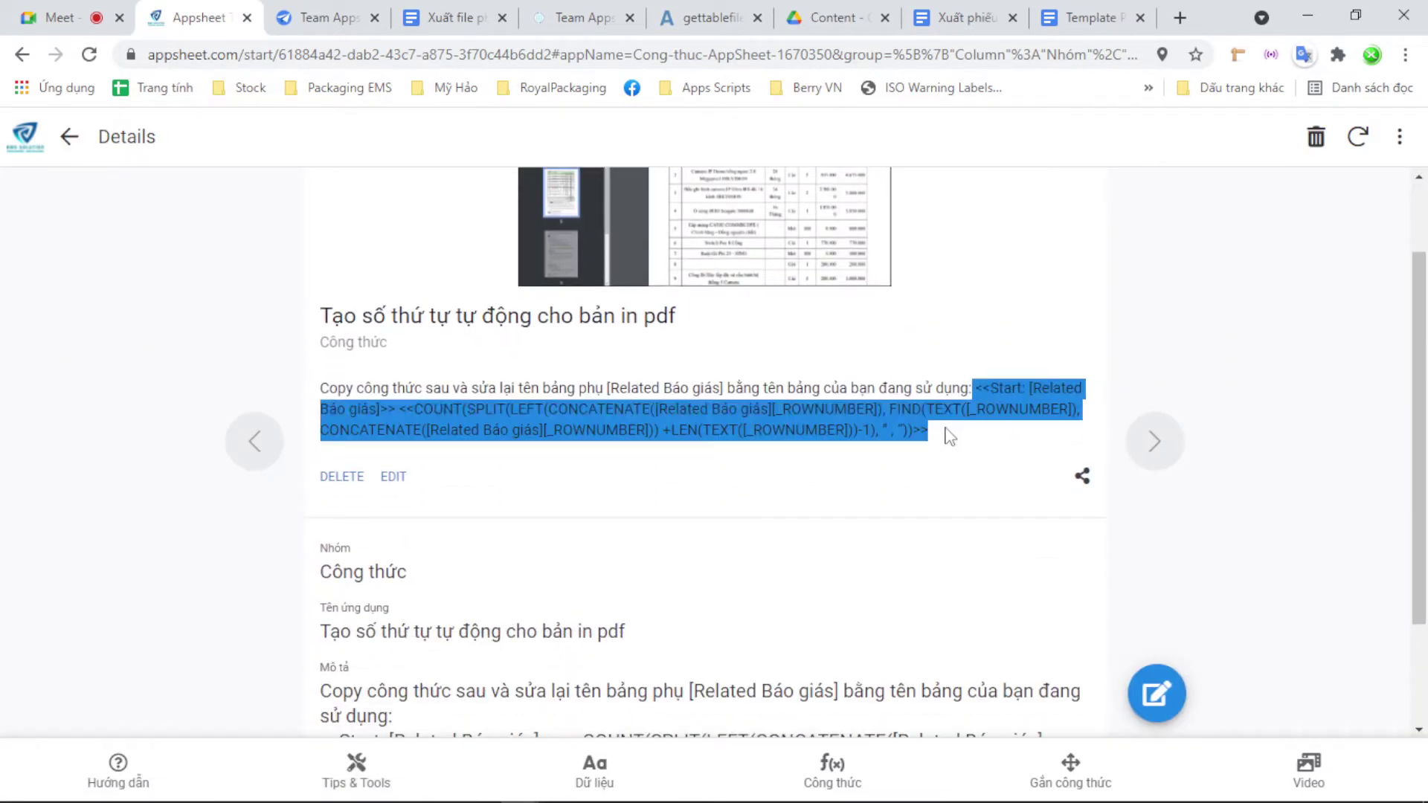
Paste the row-number formula into the body template's Id data cell and widen the Id column.
click(439, 20)
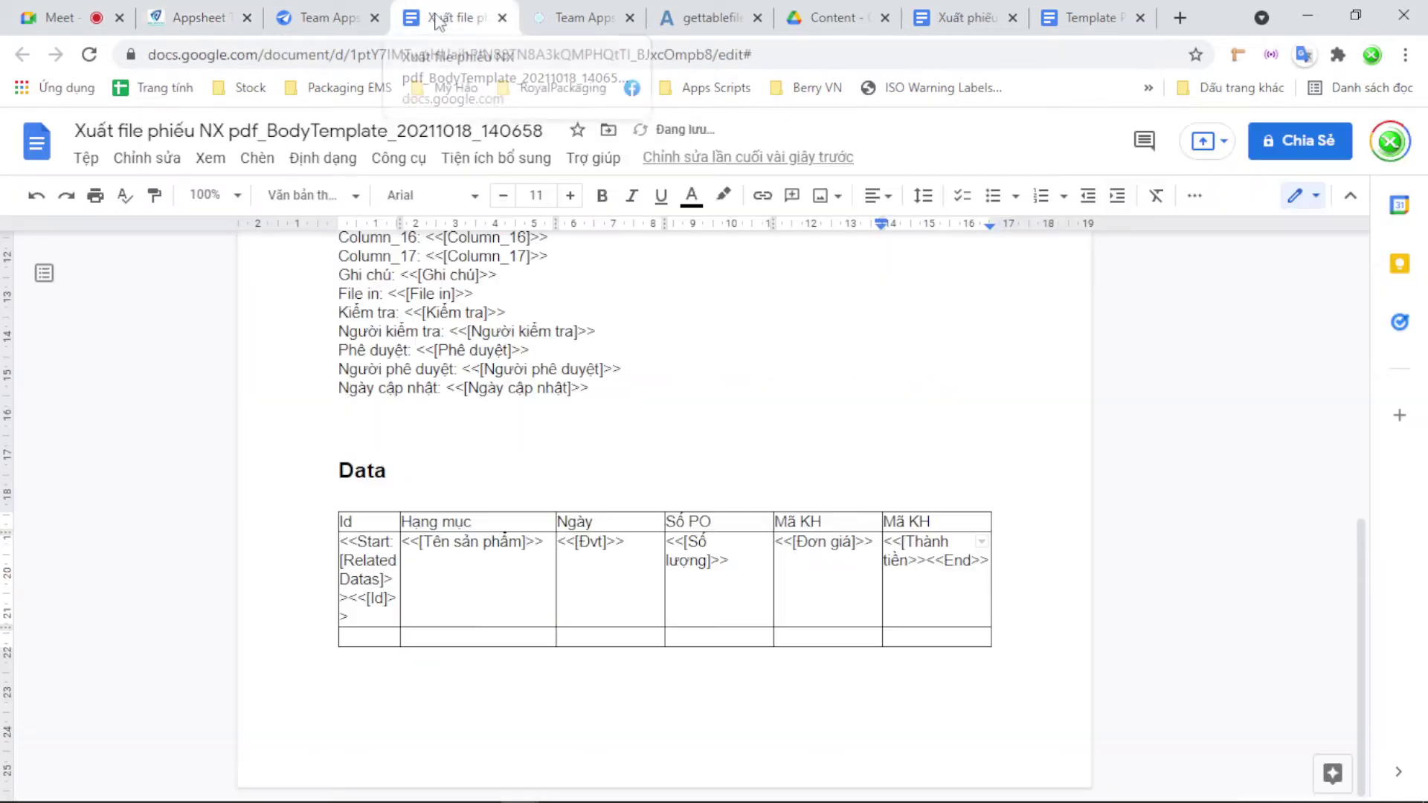
click(465, 595)
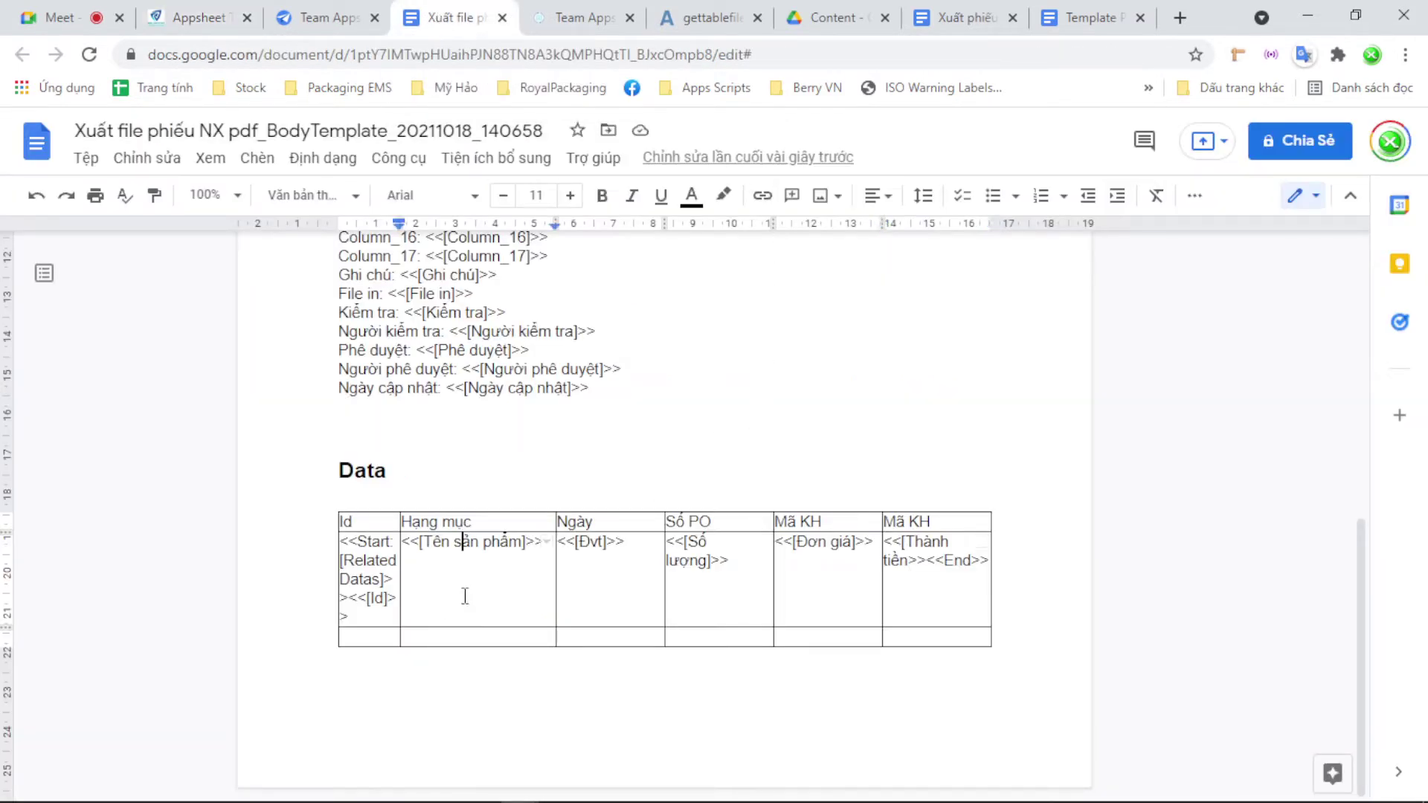
key(shift+Tab)
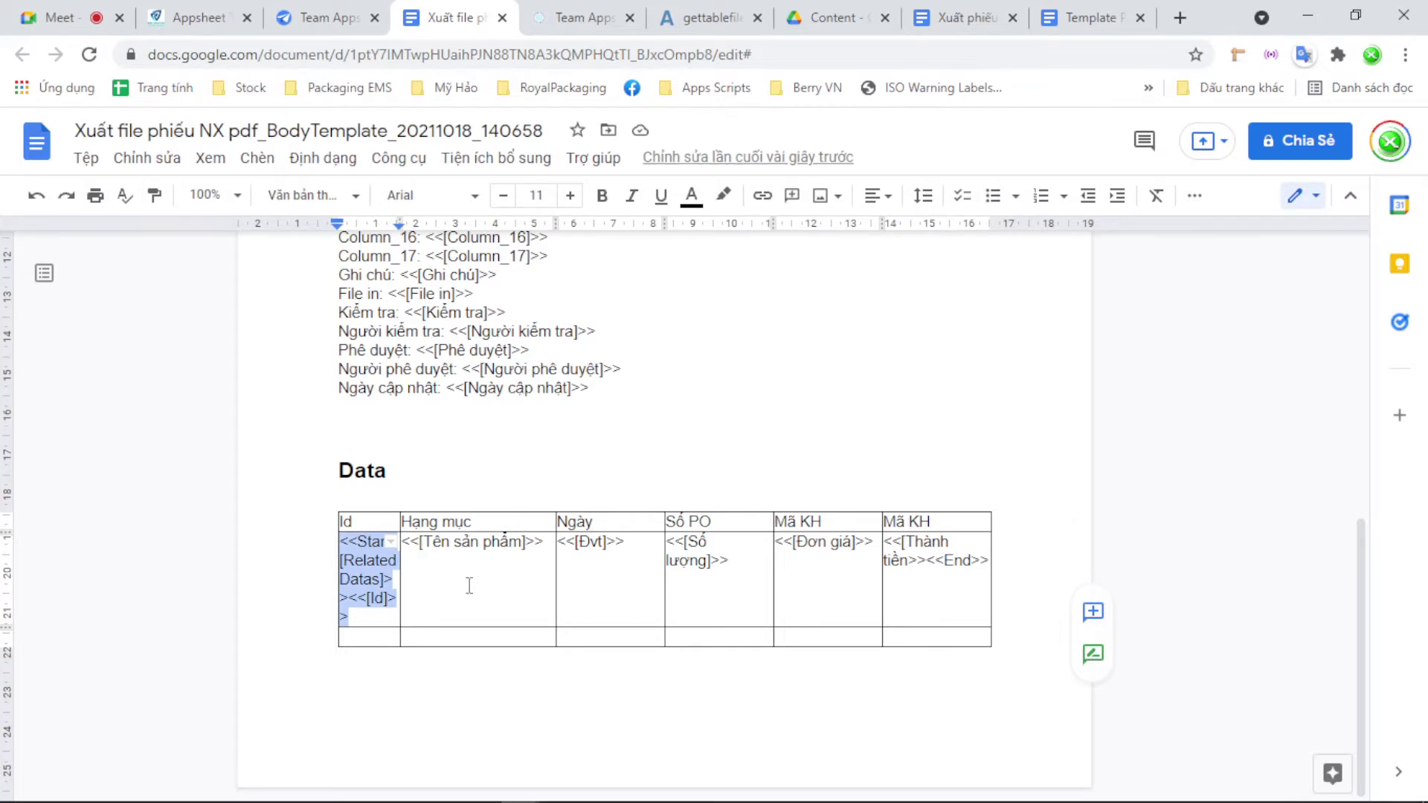
key(ctrl+v)
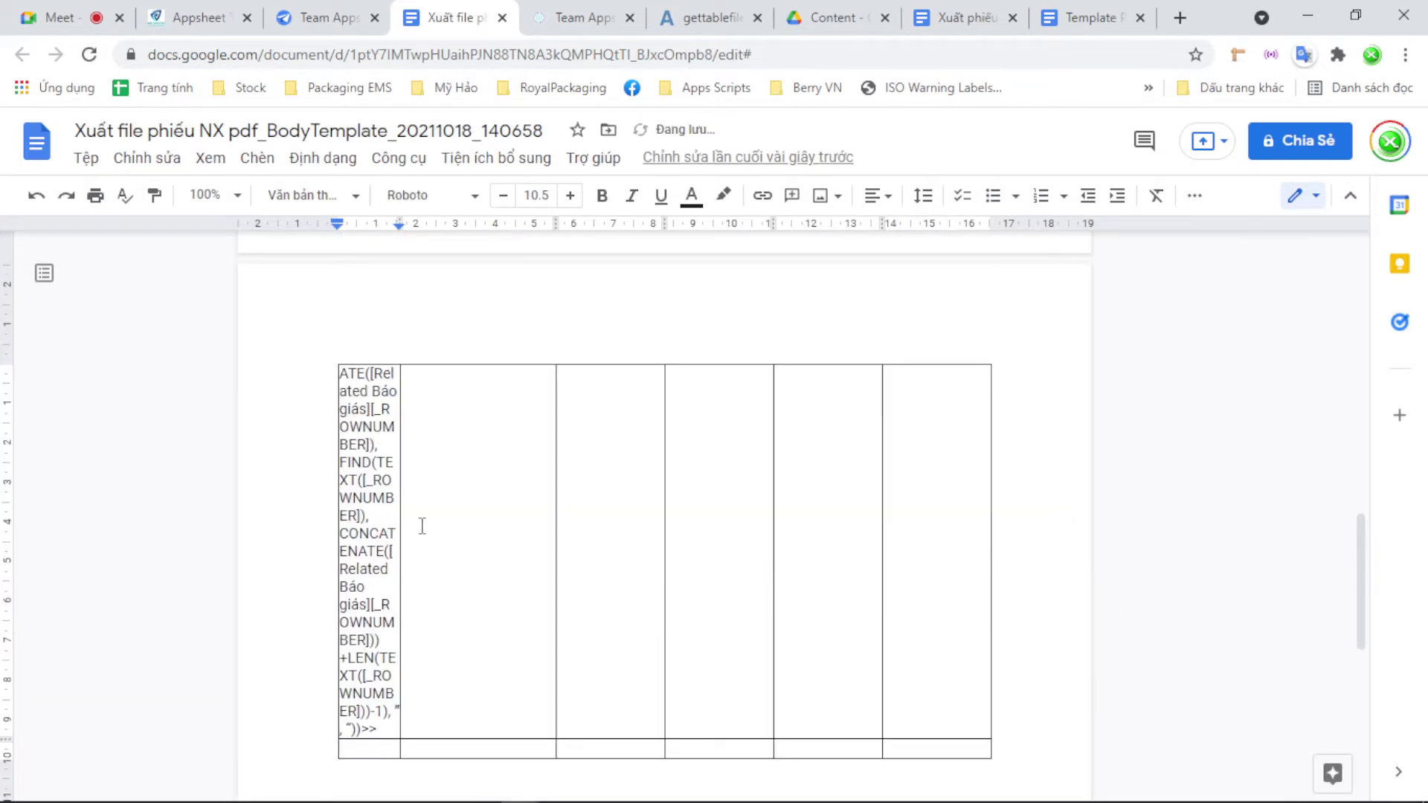
drag(401, 528, 533, 521)
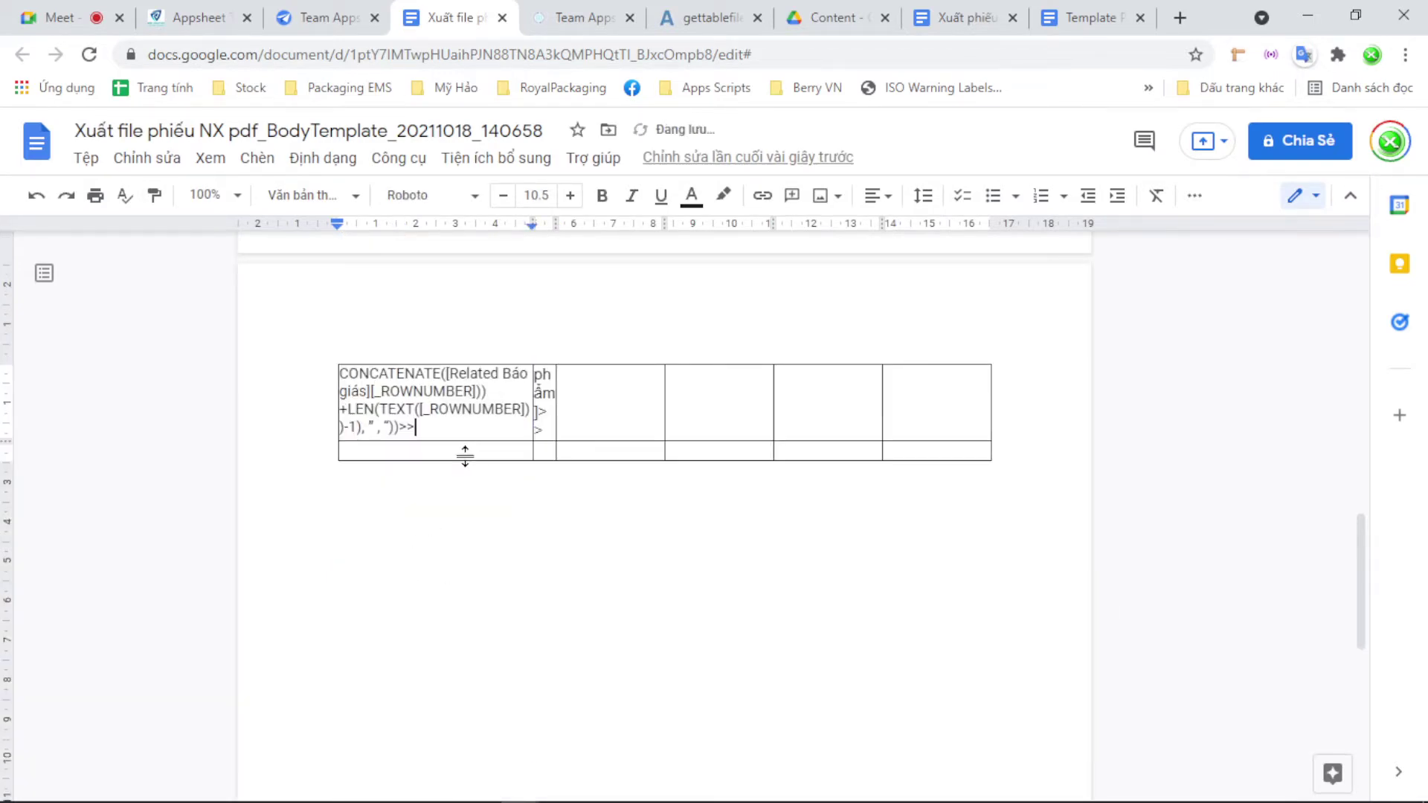
scroll(465, 455, up, 7)
scroll(463, 439, down, 1)
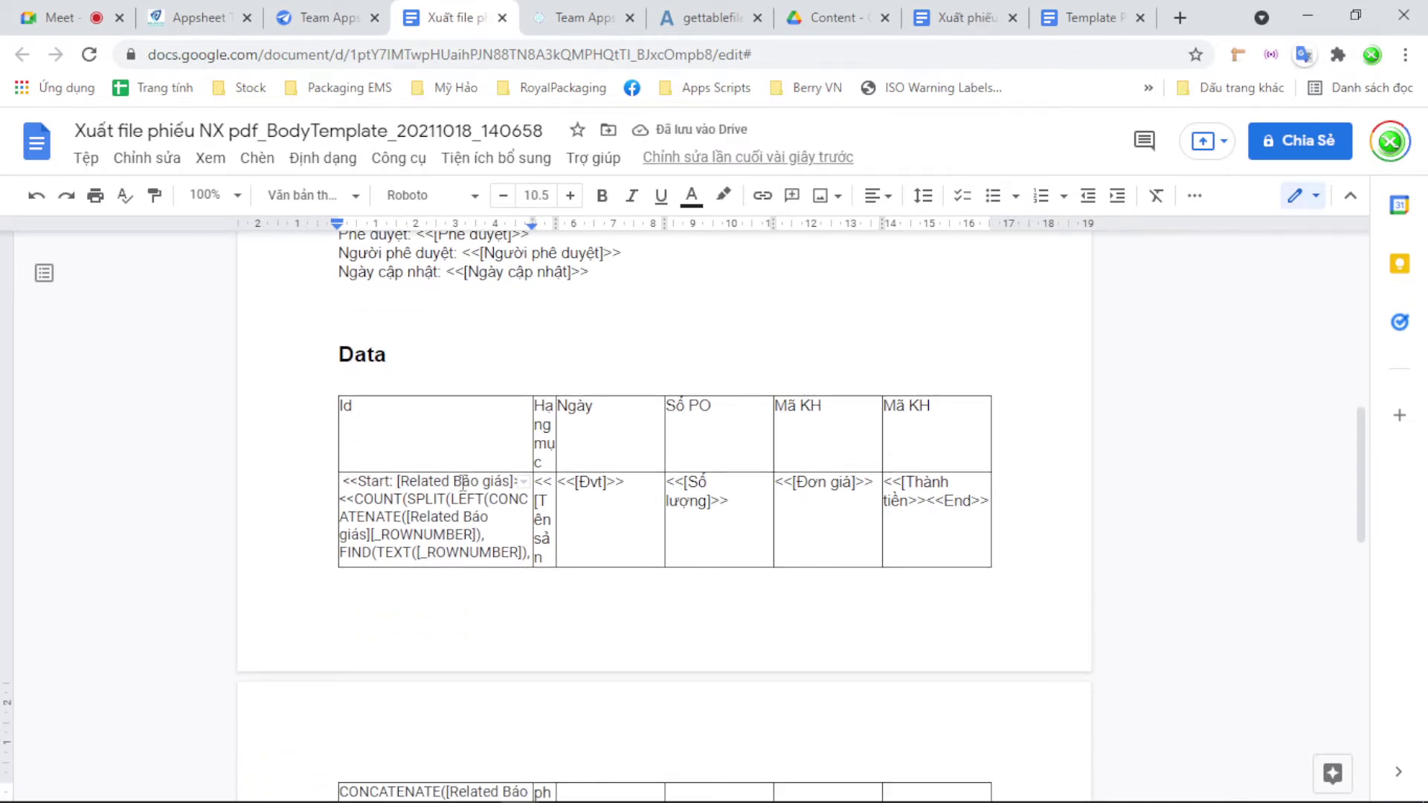
Undo the width change and the paste, restoring <<Start: [Related Datas]>><<[Id]>> in the Id cell.
key(ctrl+z)
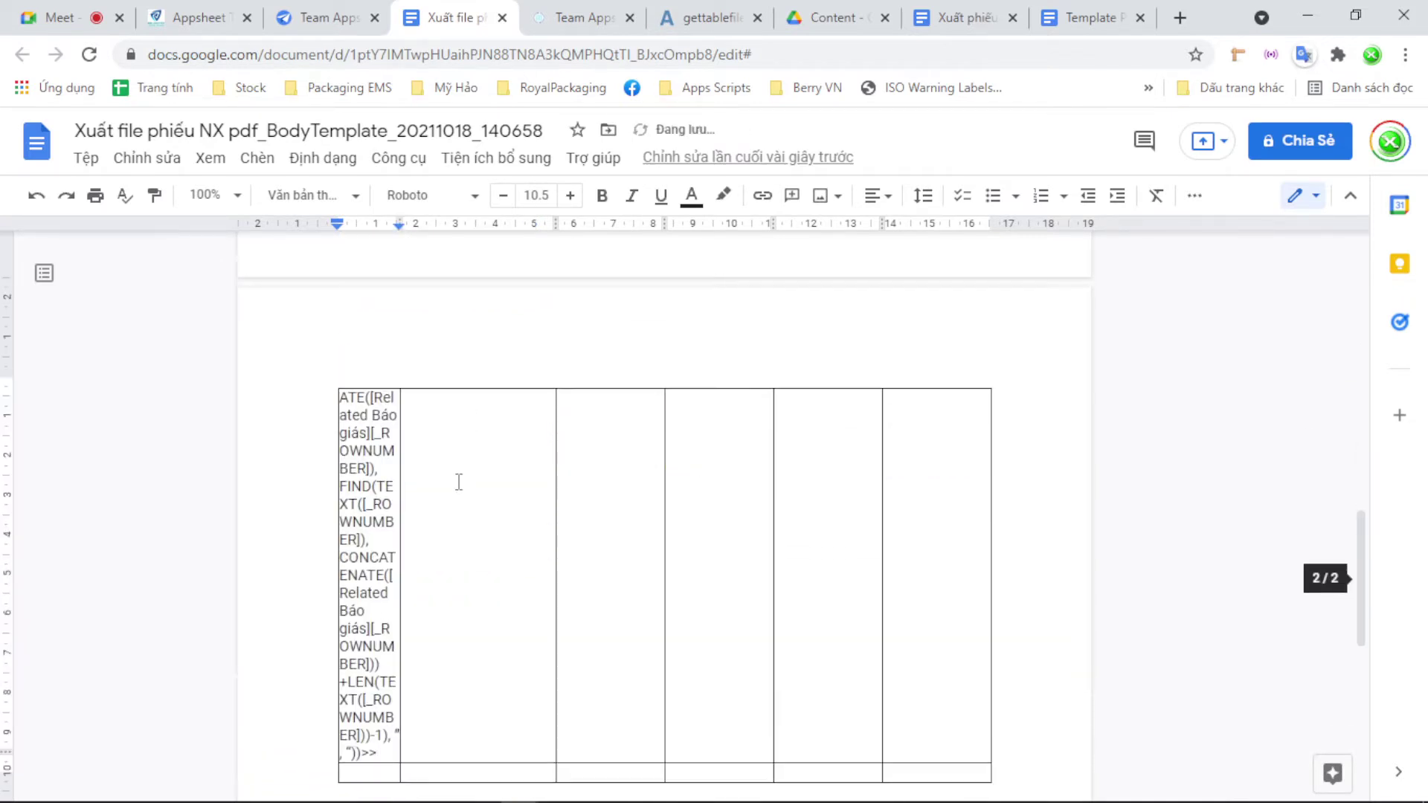
scroll(459, 482, up, 4)
scroll(459, 483, down, 2)
scroll(459, 482, down, 1)
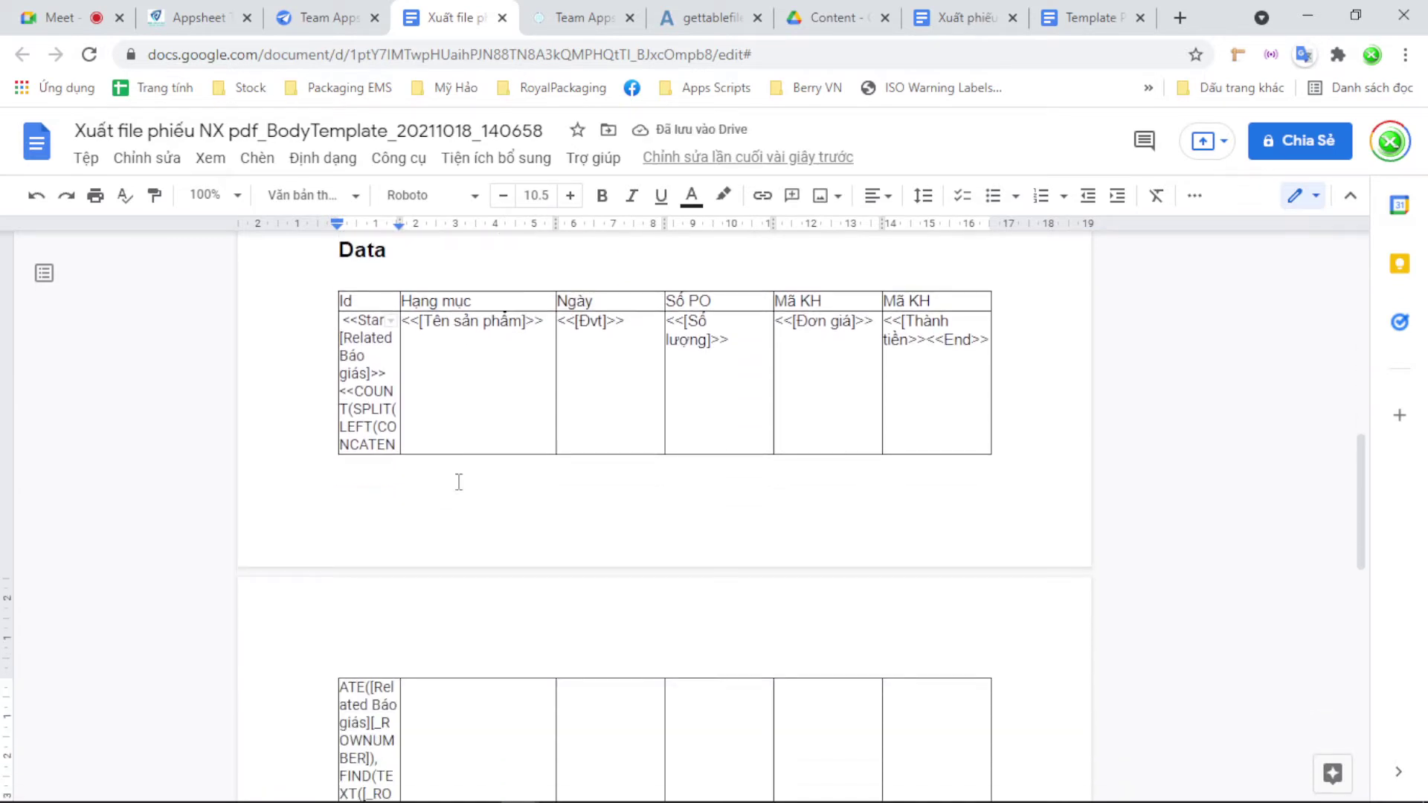
key(ctrl+z)
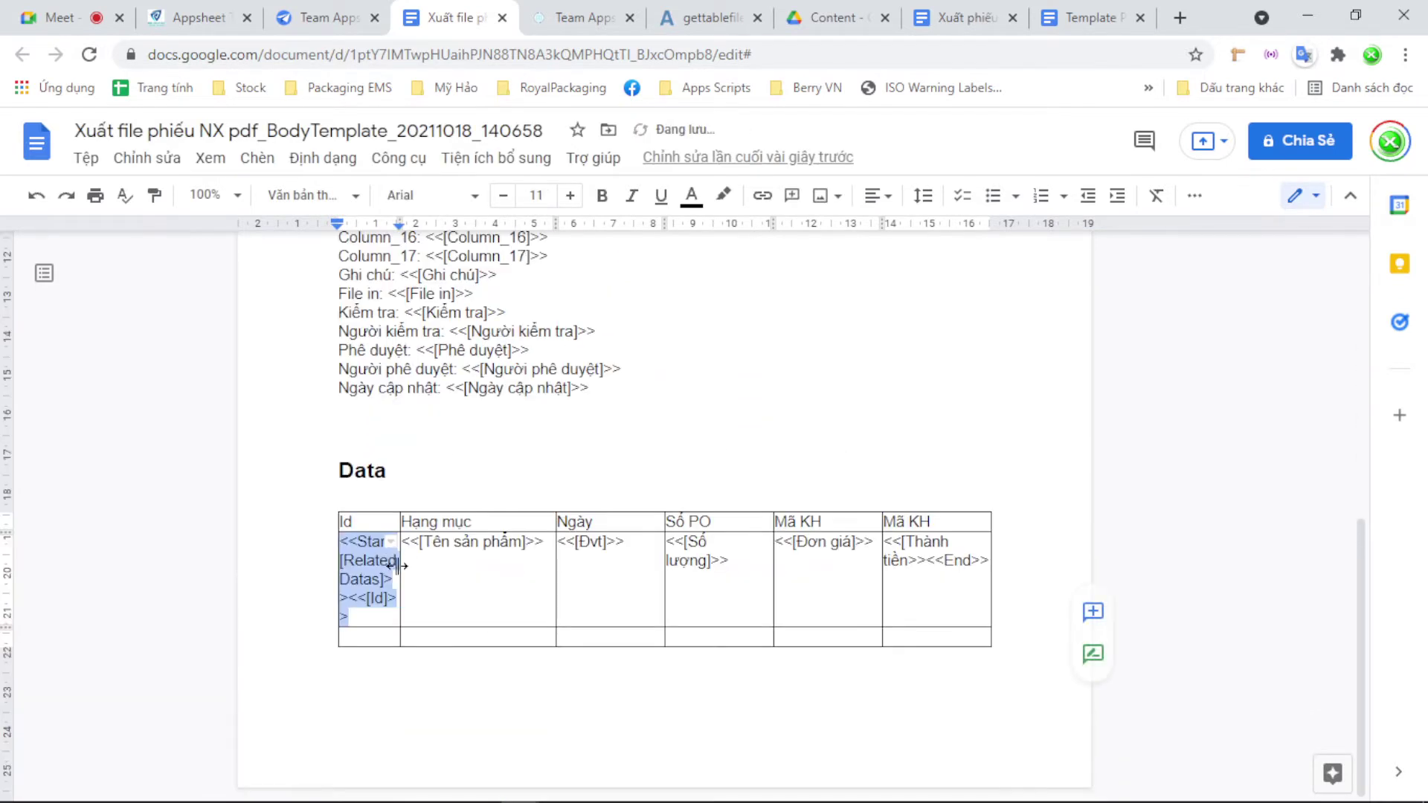
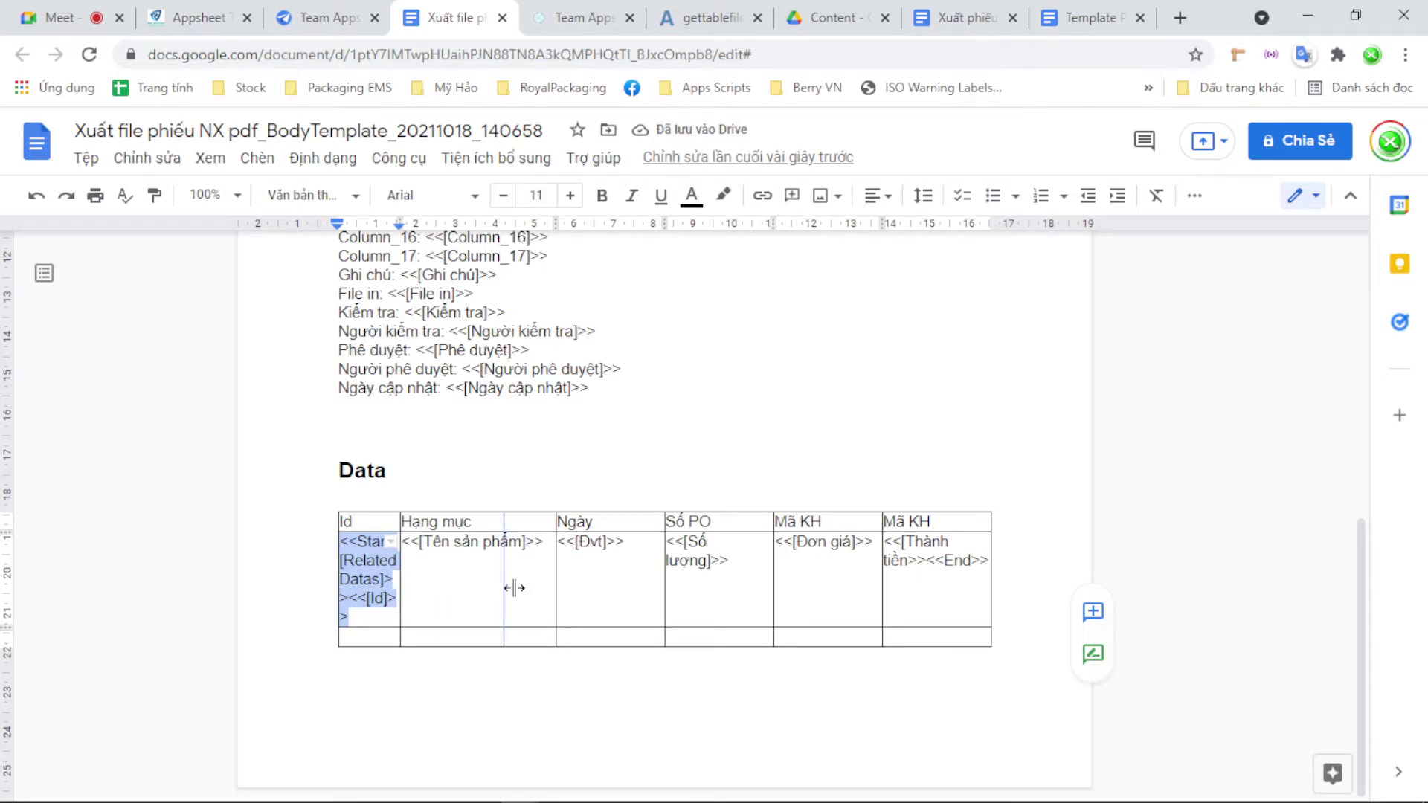
Widen the Id column, paste the row-numbering formula and start renaming its table to Datas.
drag(399, 588, 518, 588)
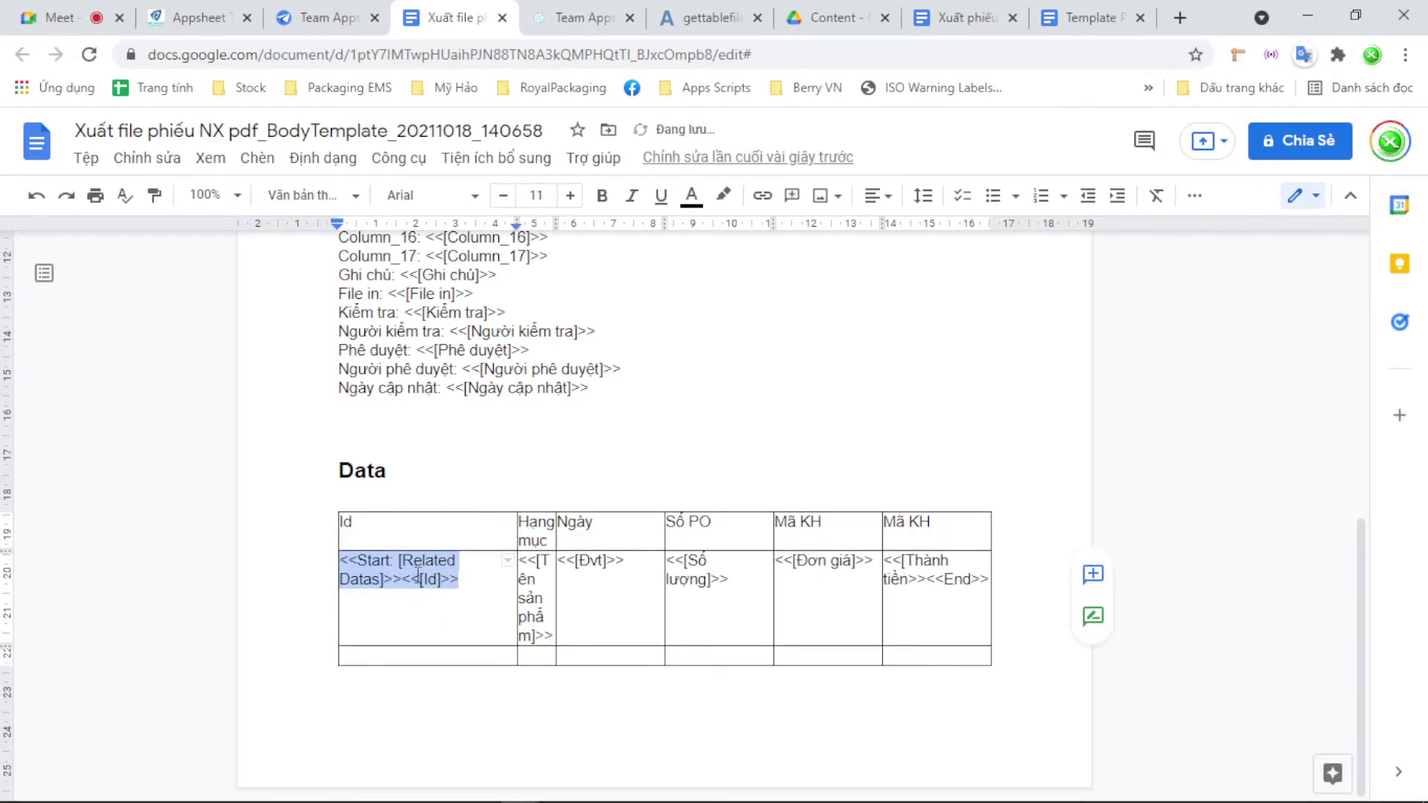
key(ctrl+v)
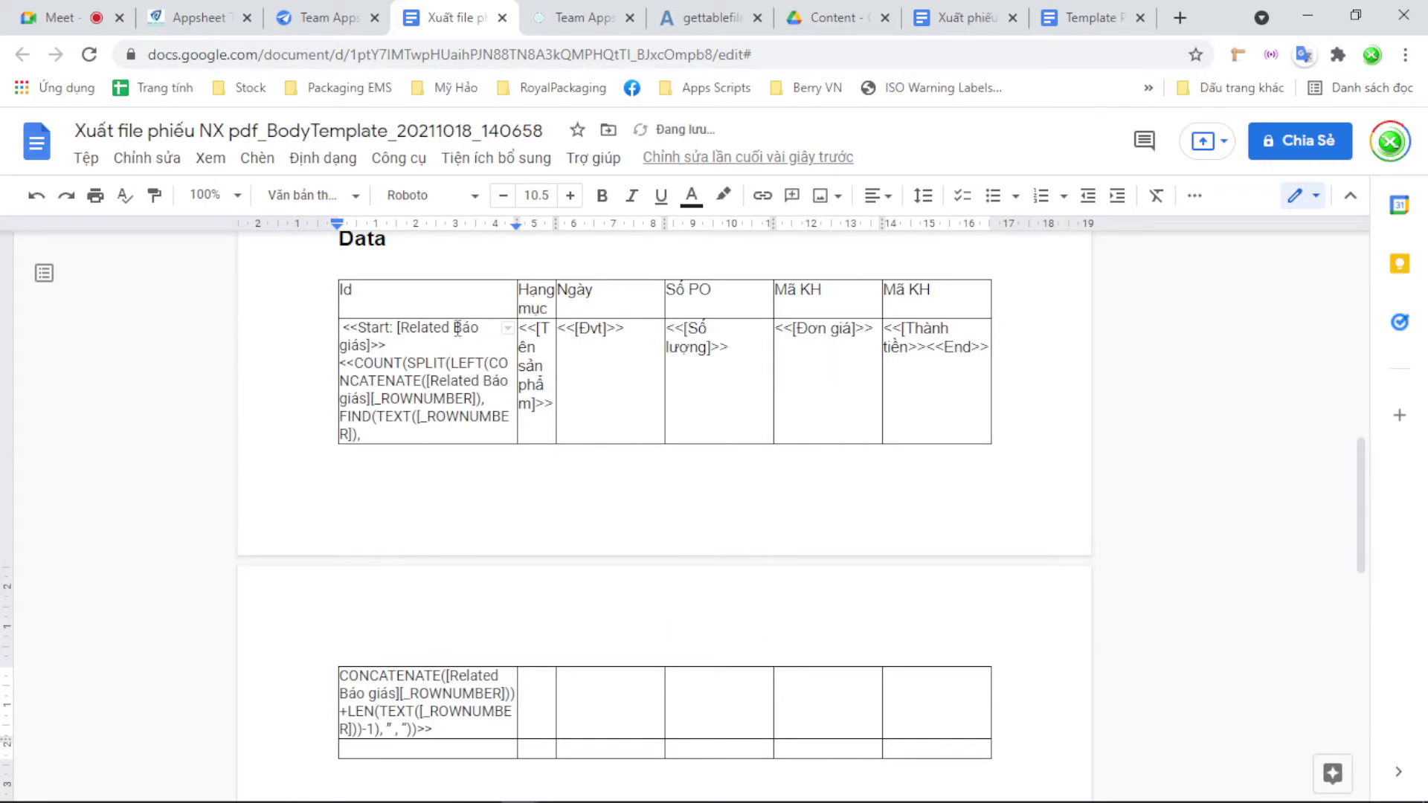
drag(453, 329, 363, 347)
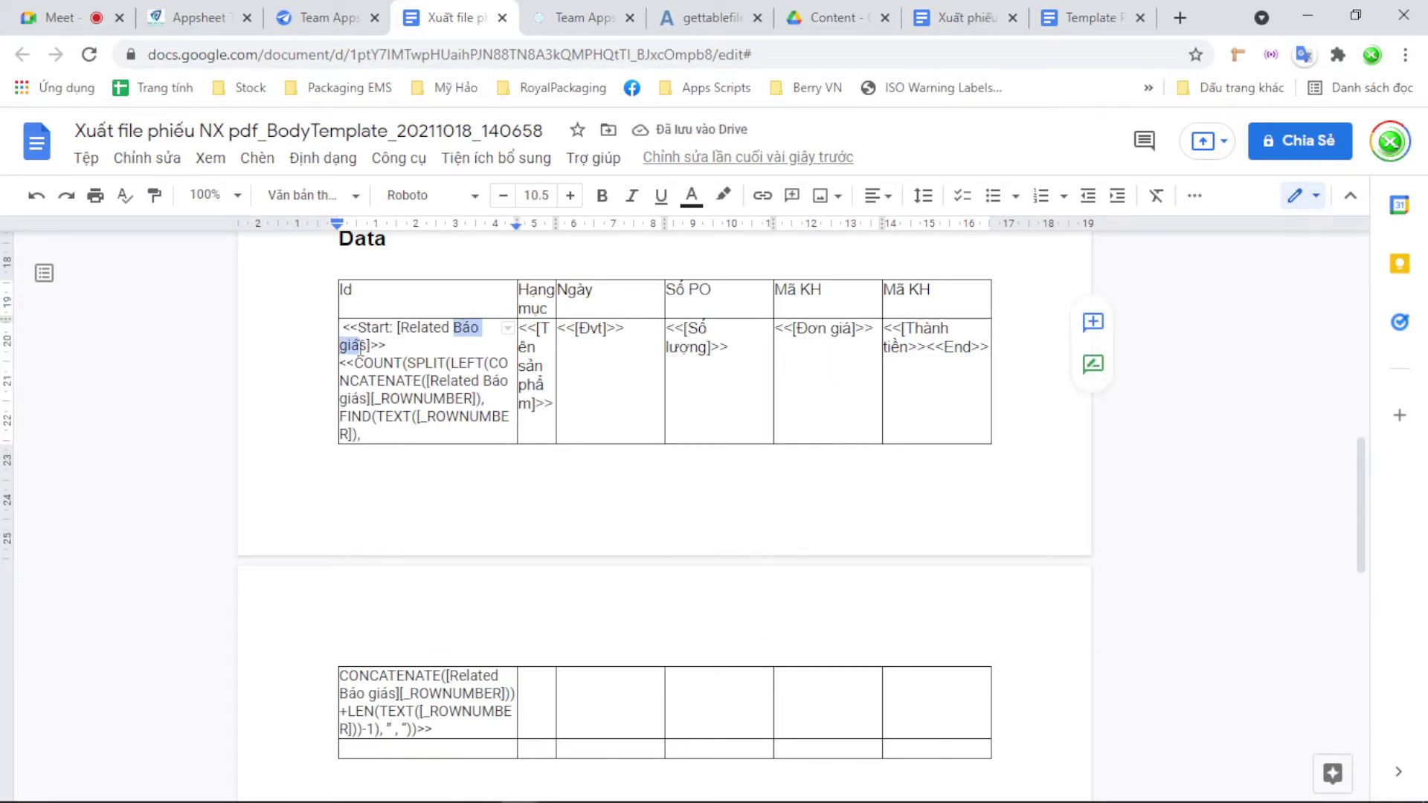
text(Data)
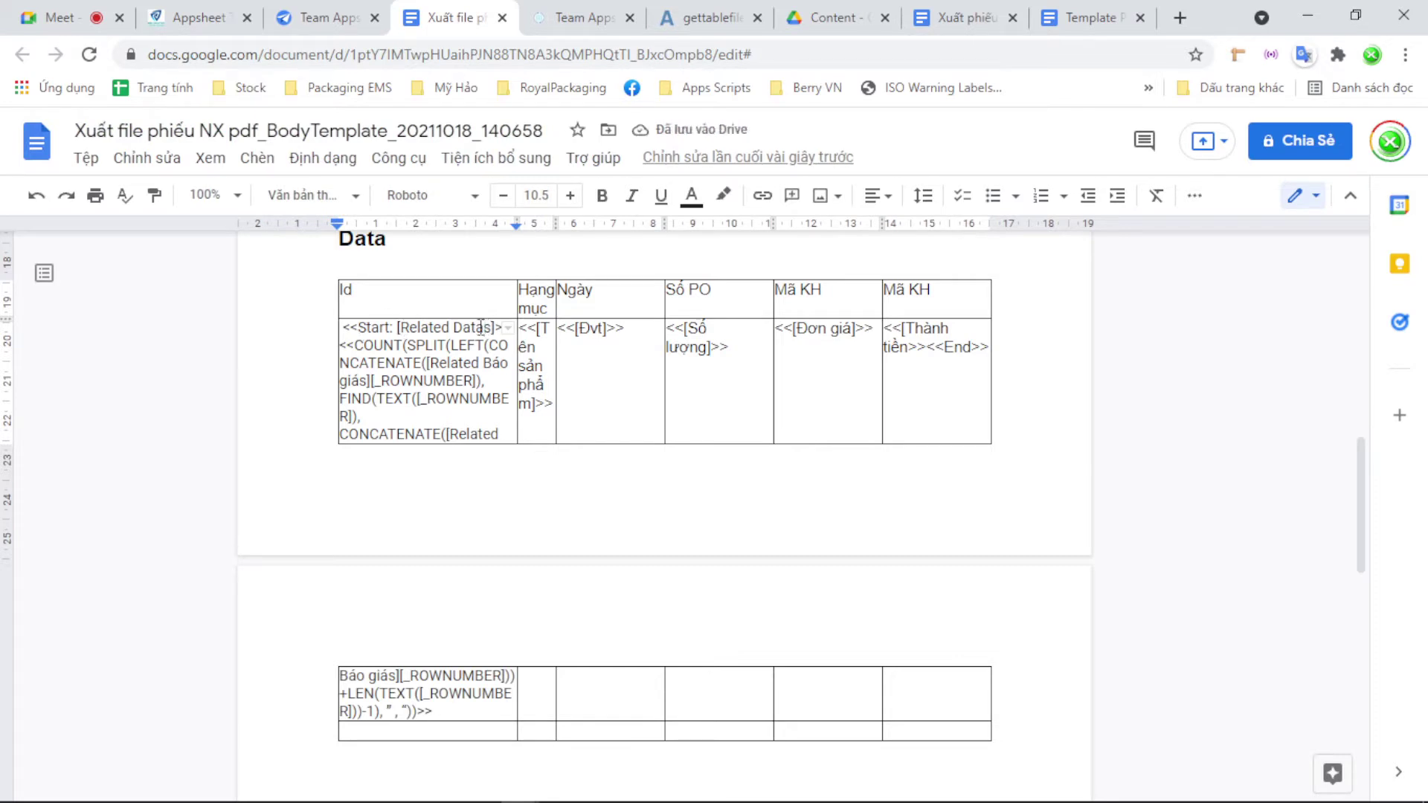
double_click(480, 327)
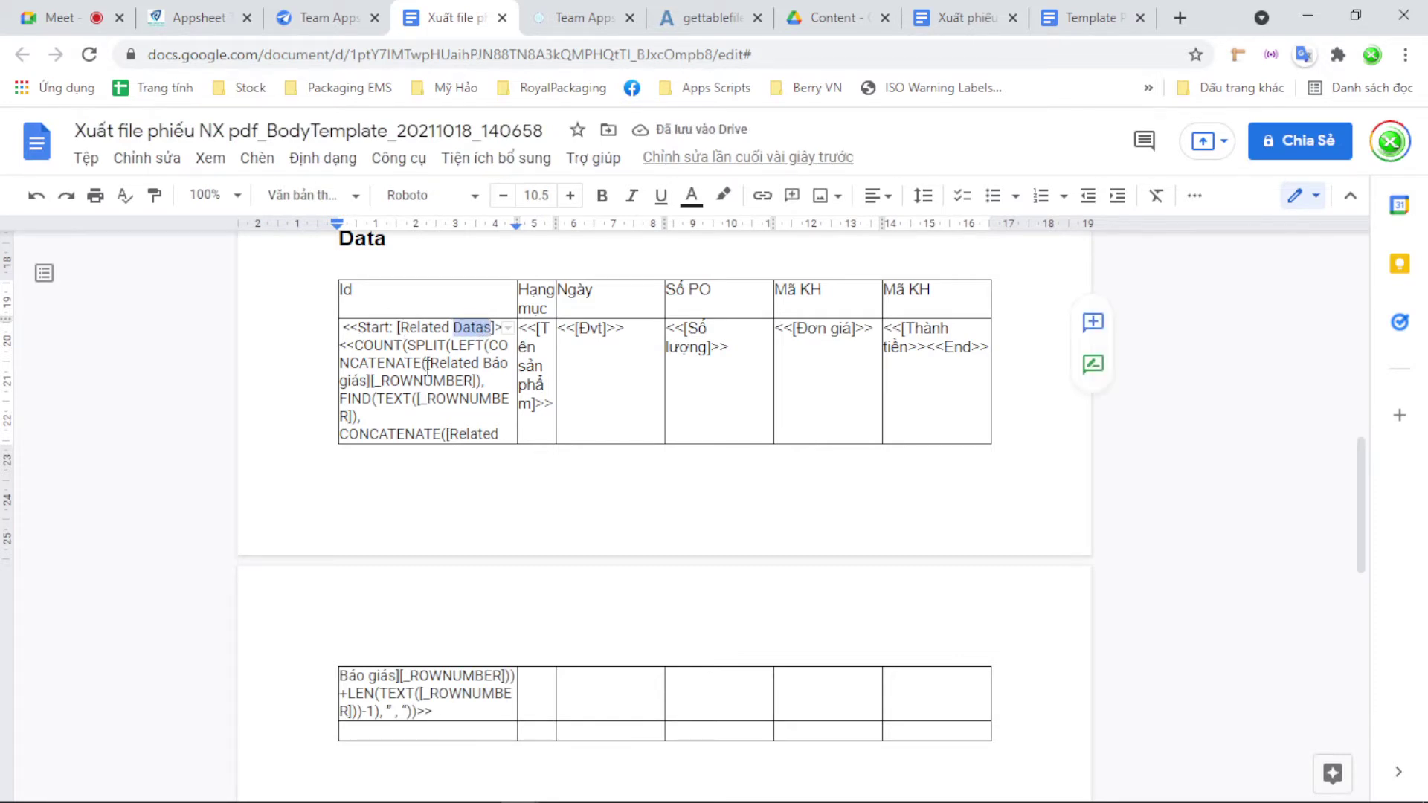
Change the remaining Báo giá references to Datas and narrow the first column again.
double_click(498, 364)
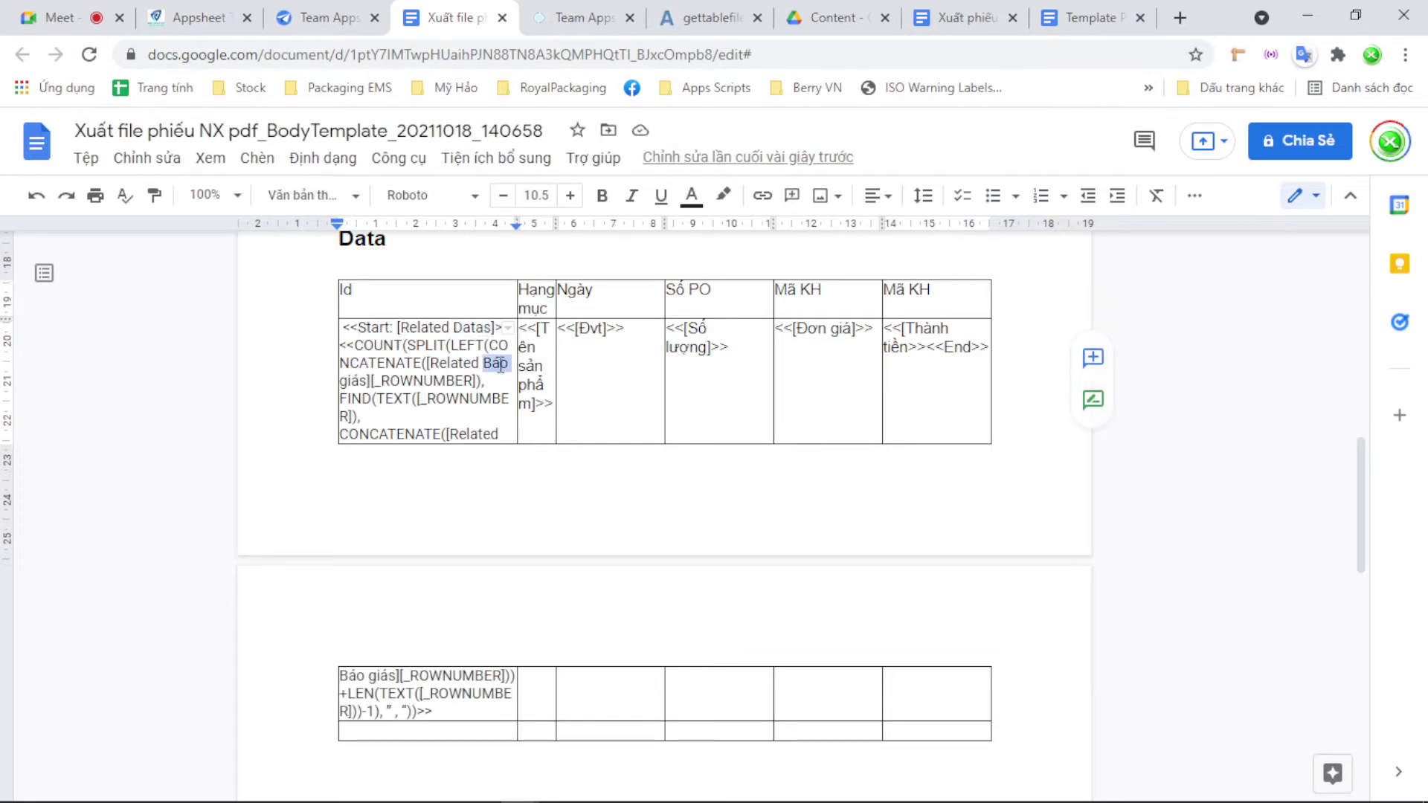
shift+click(376, 380)
key(Delete)
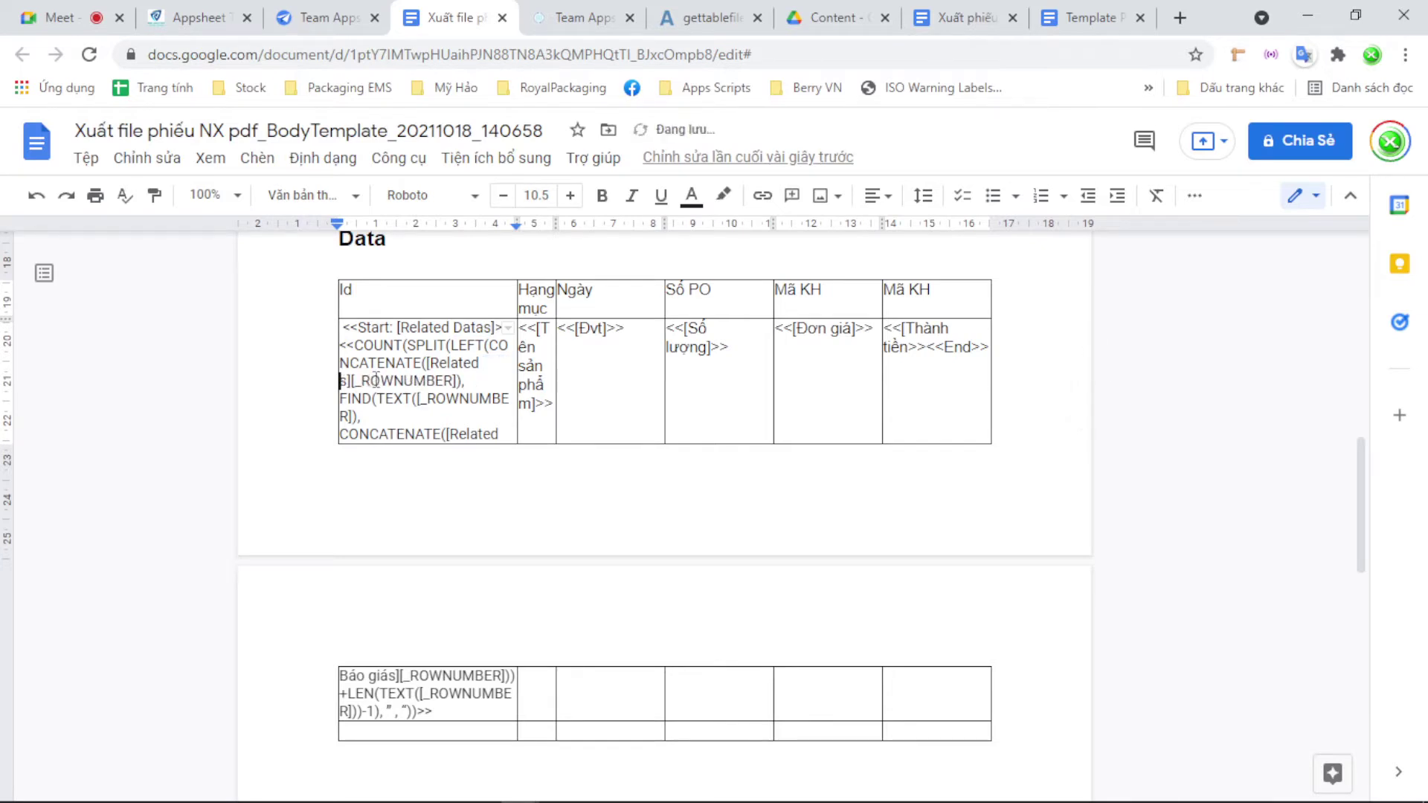
text(Datas)
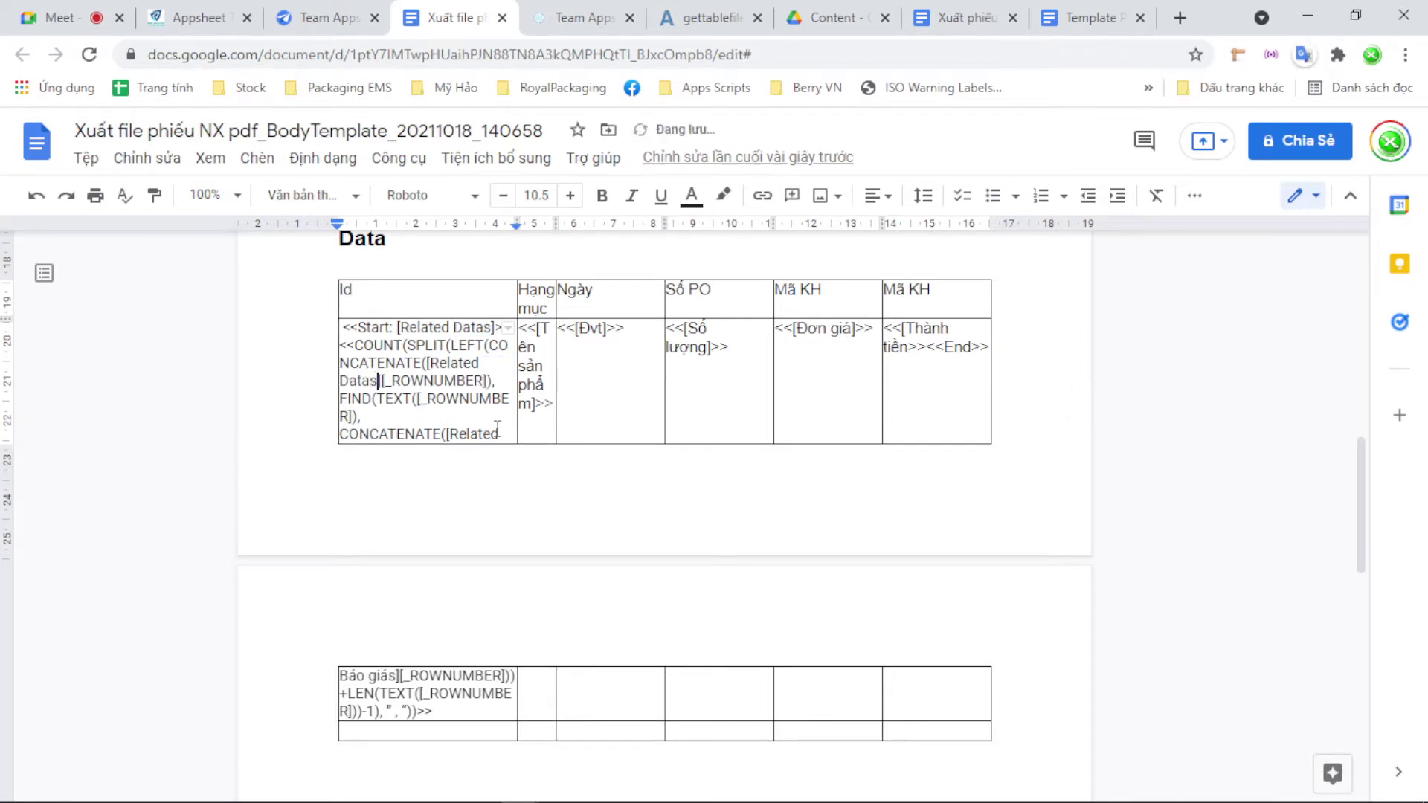
scroll(405, 654, down, 2)
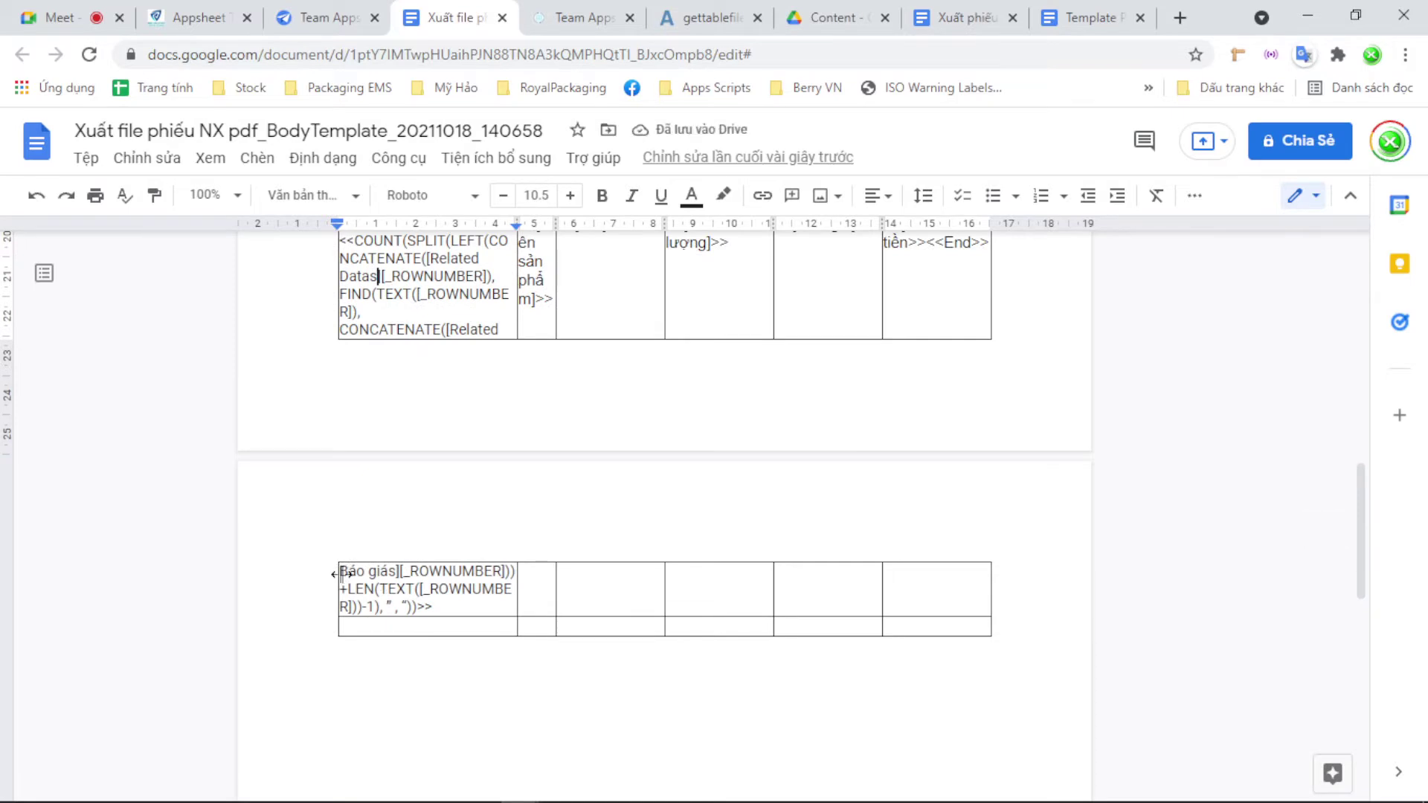
drag(337, 572, 393, 572)
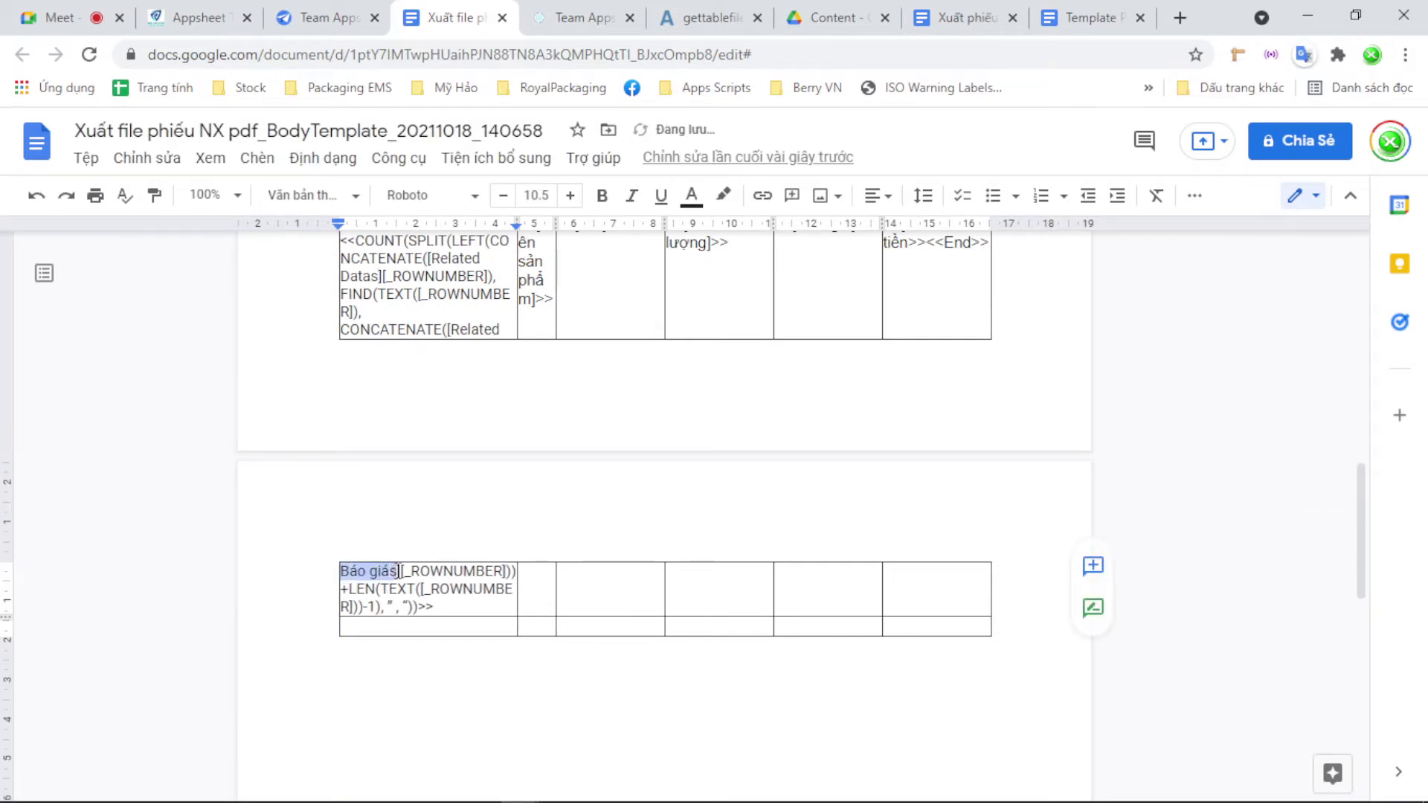
text(Datas)
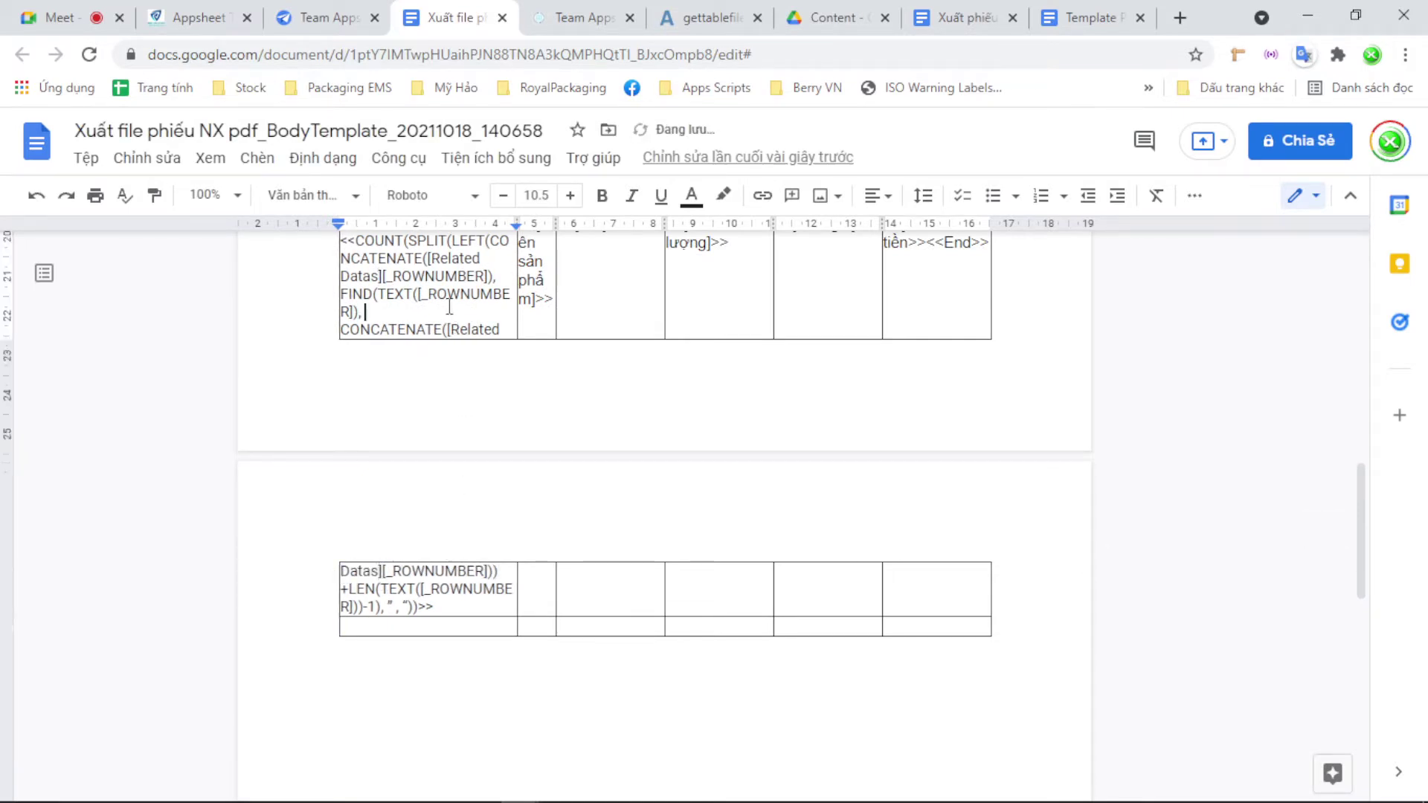
scroll(454, 327, up, 4)
drag(513, 476, 357, 394)
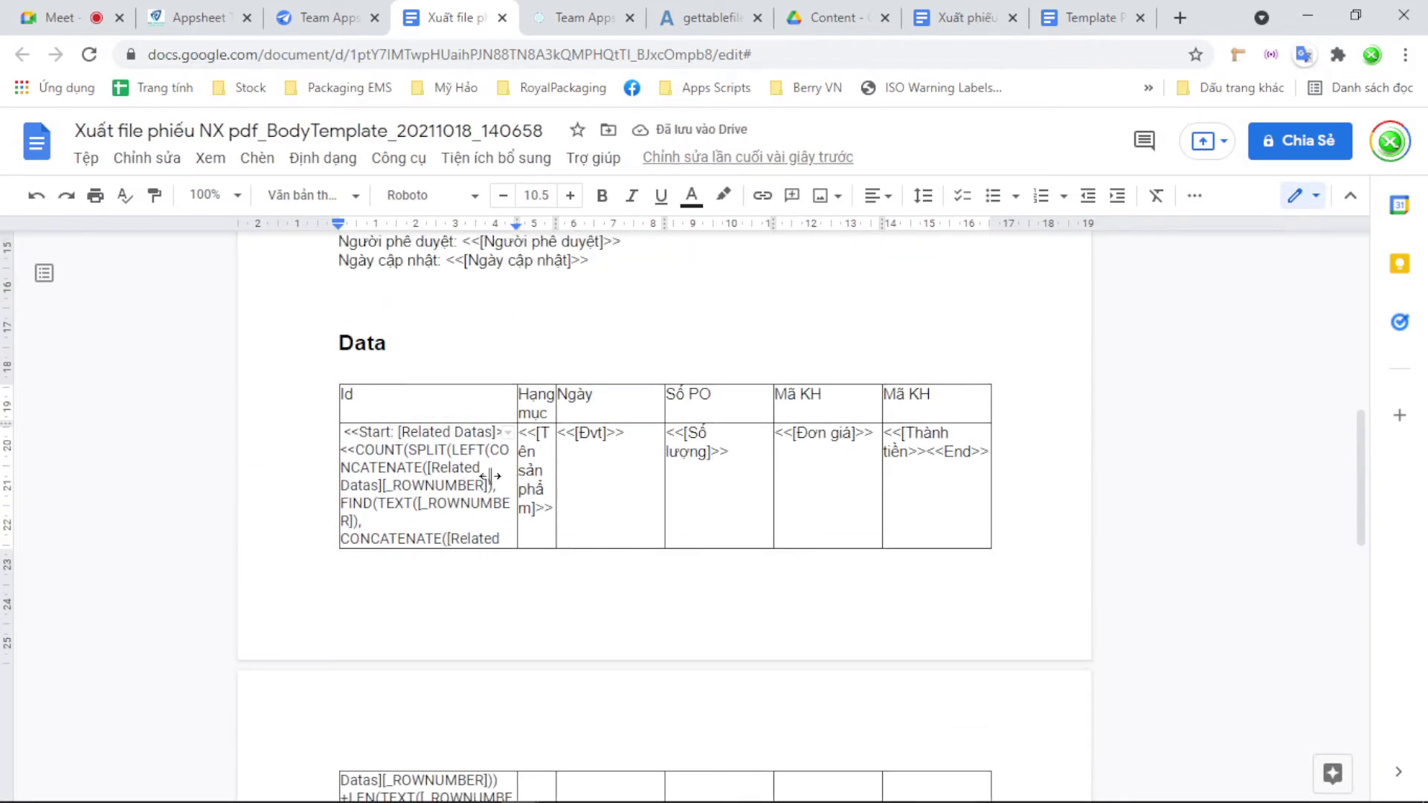
Rename the table headers to Stt, Tên sản phẩm, Đvt, Số lượng, Đơn giá and Thành tiền.
double_click(347, 394)
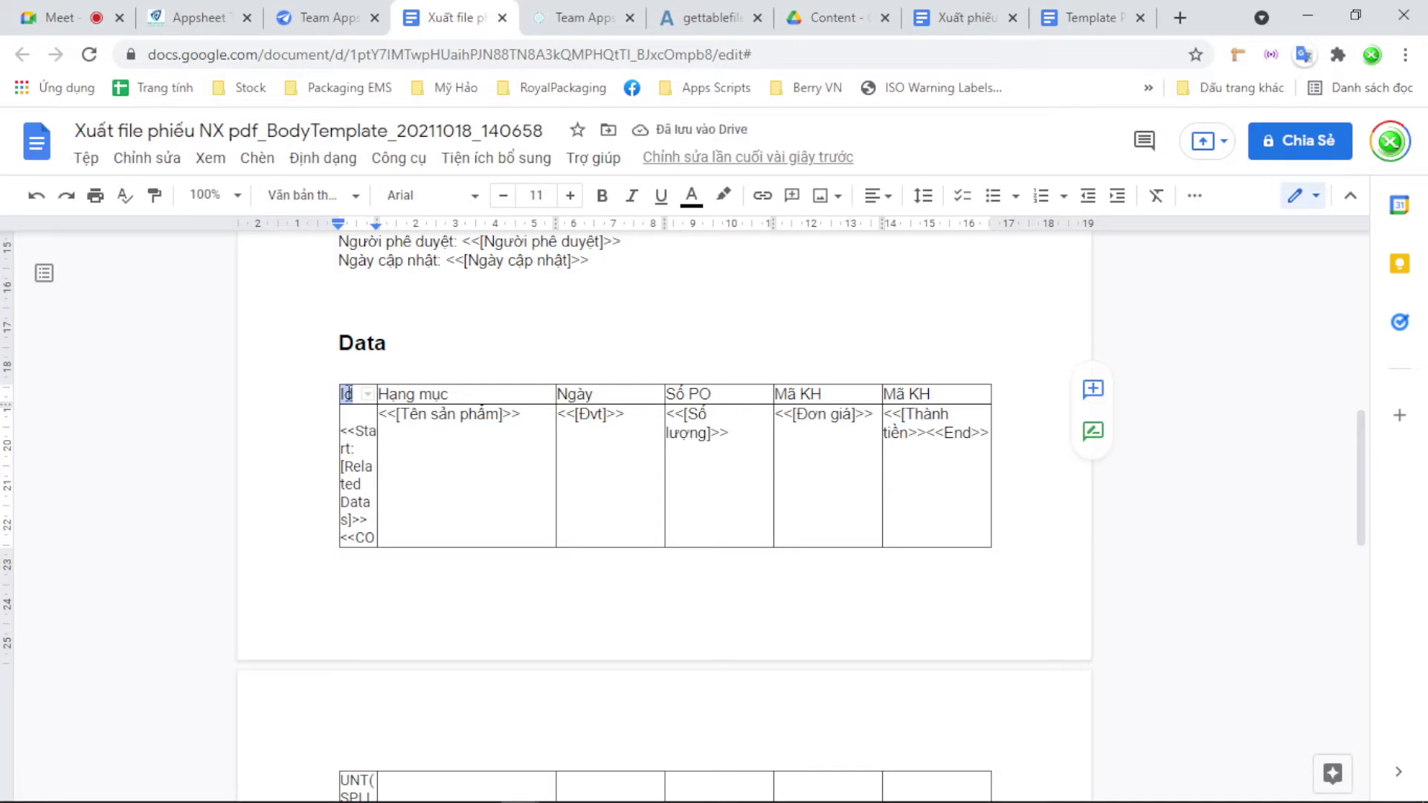
text(Stt)
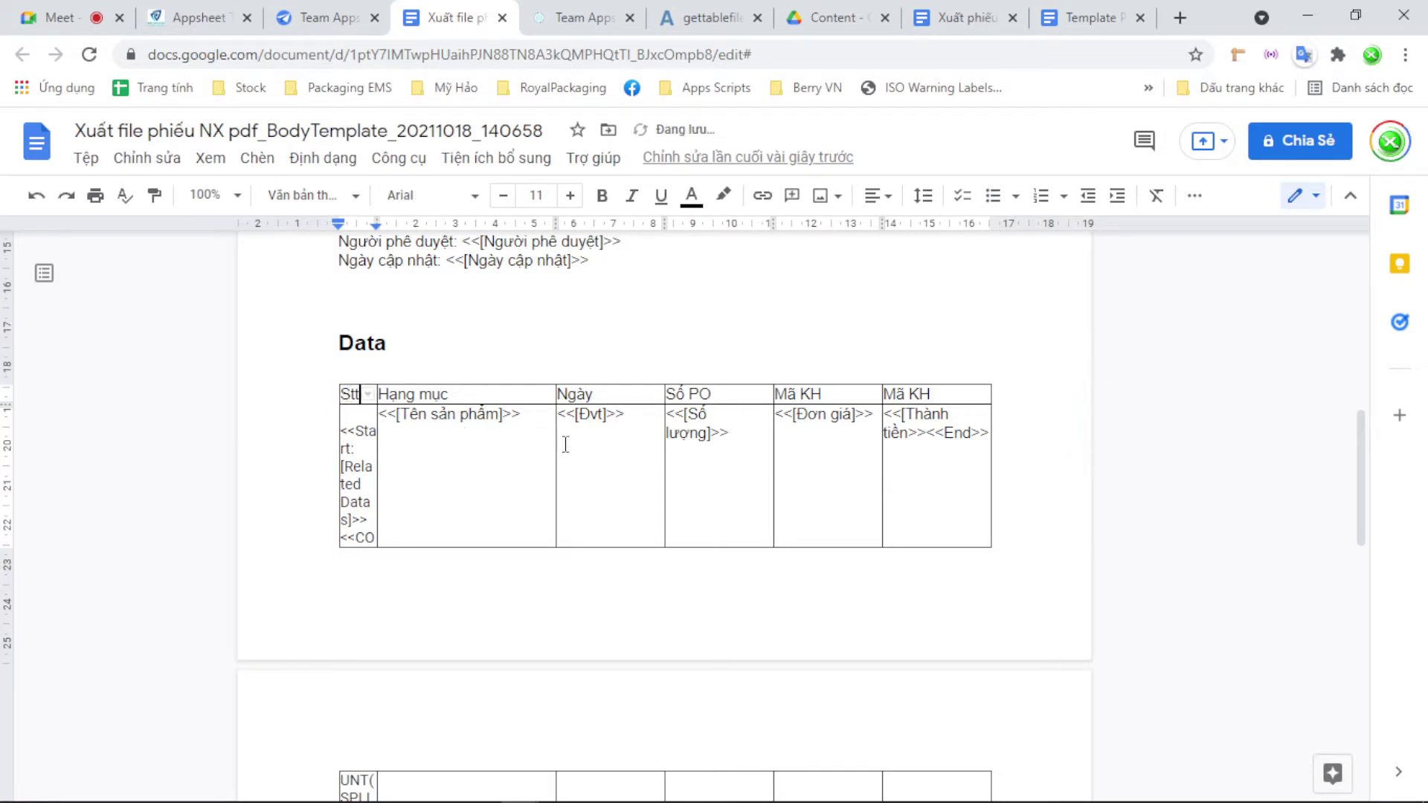
click(566, 445)
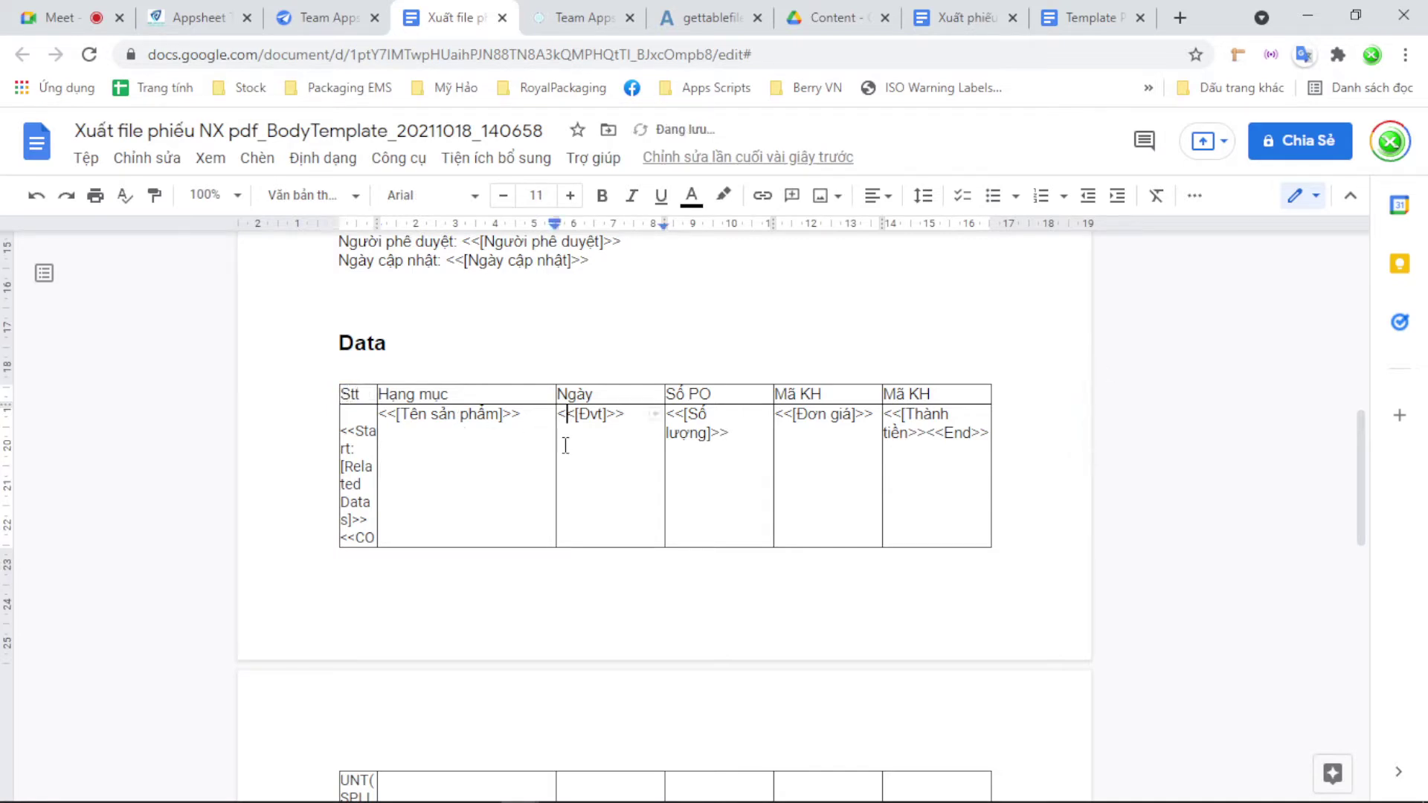
click(537, 398)
key(Tab)
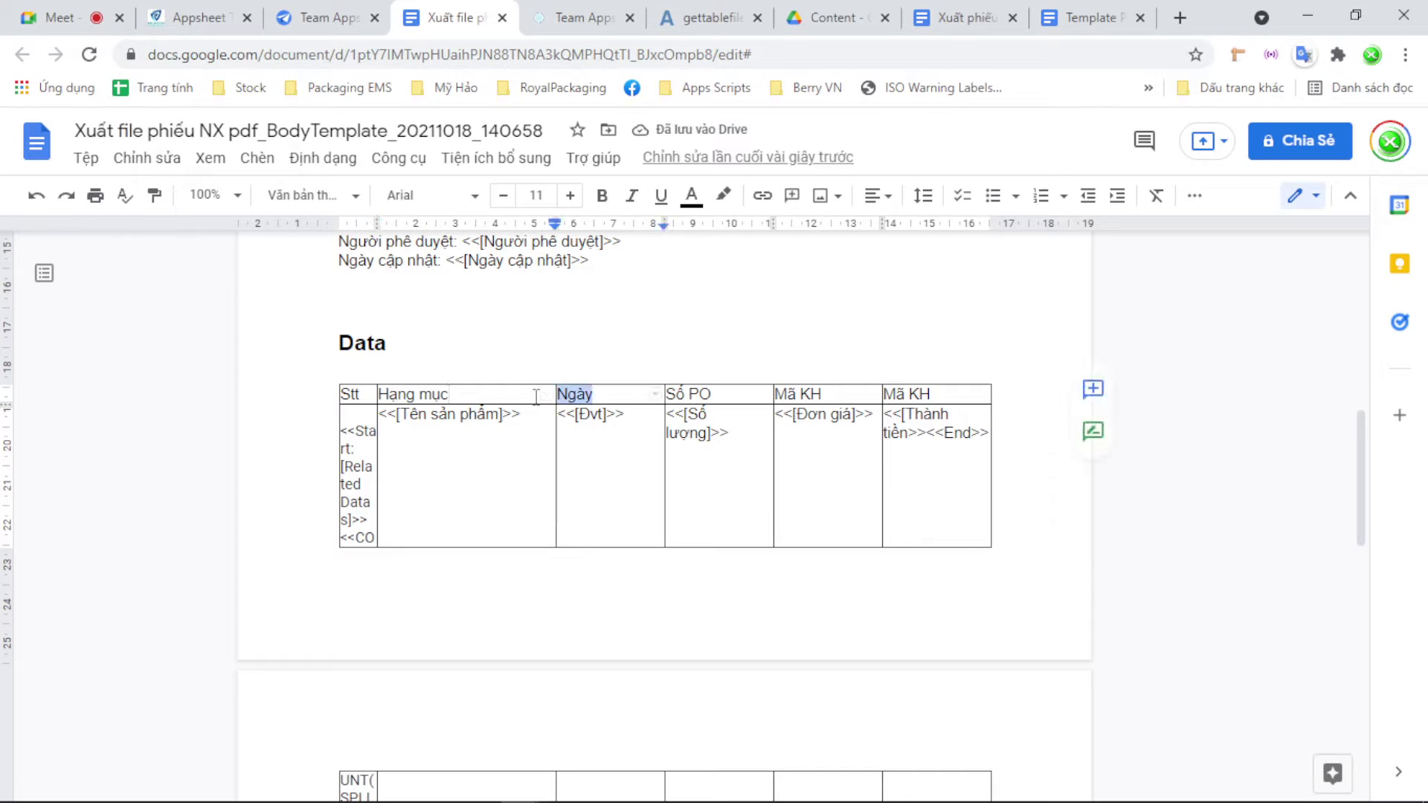
key(shift+Tab)
text(Te)
text( sản pha)
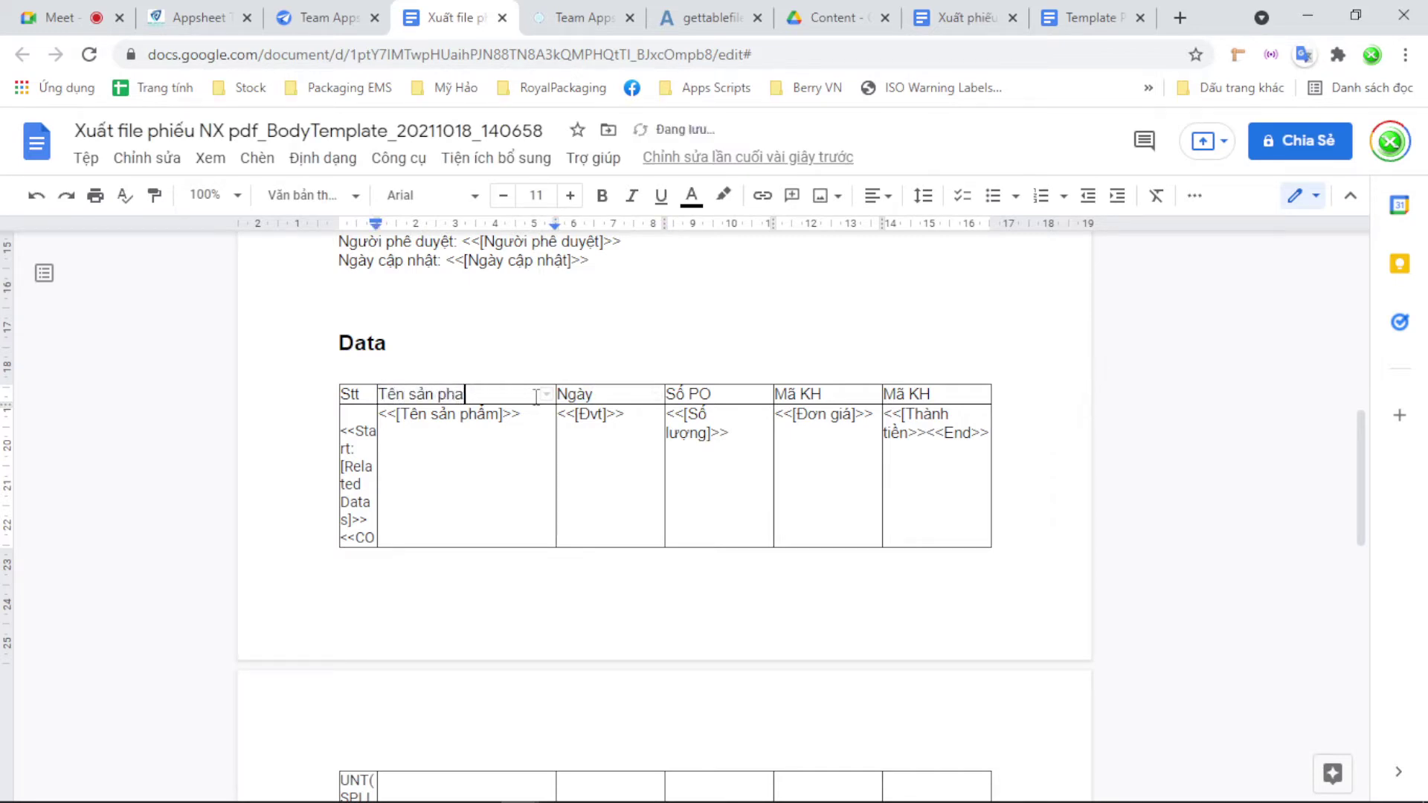
text(ẩm)
key(Tab)
text(Dd)
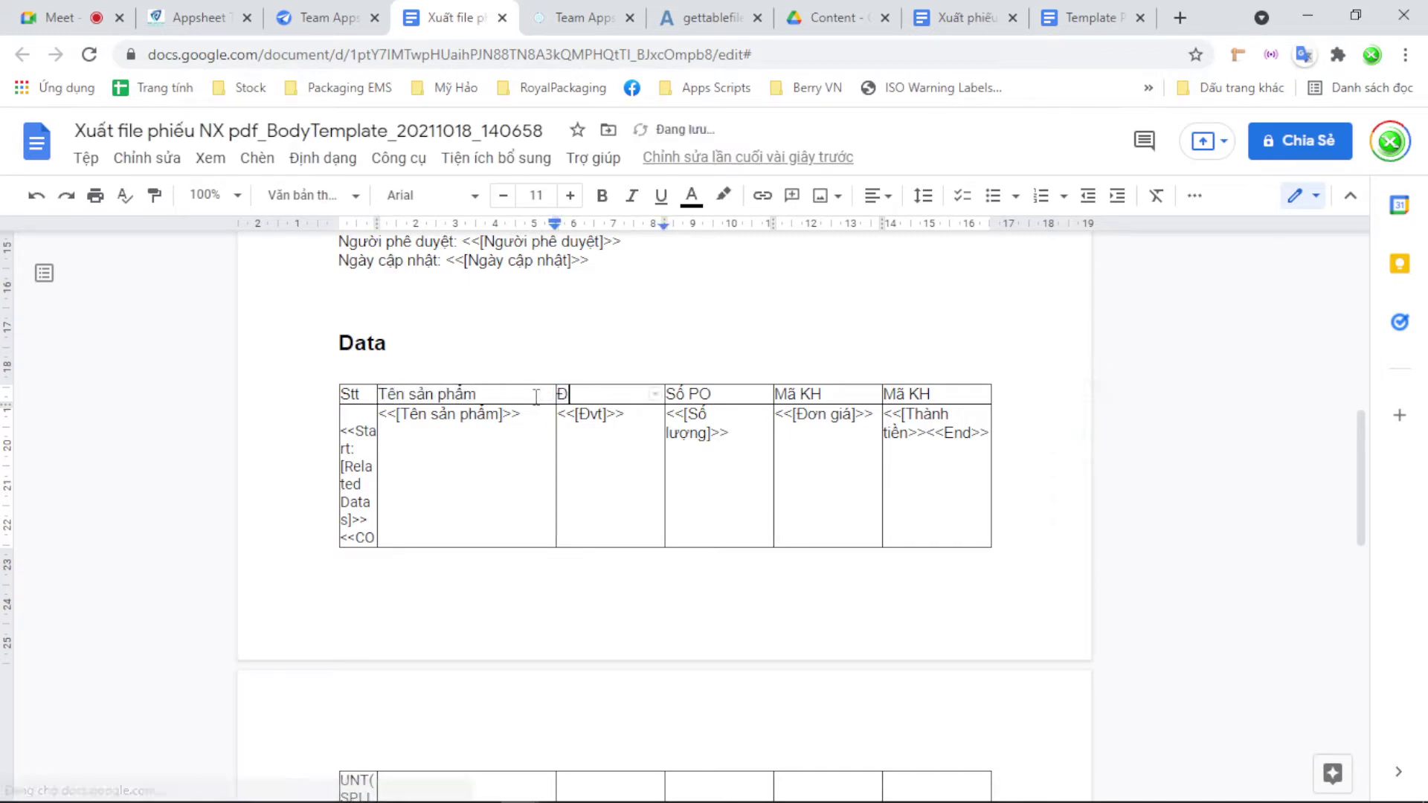
text(vt)
key(Tab)
text(Sô)
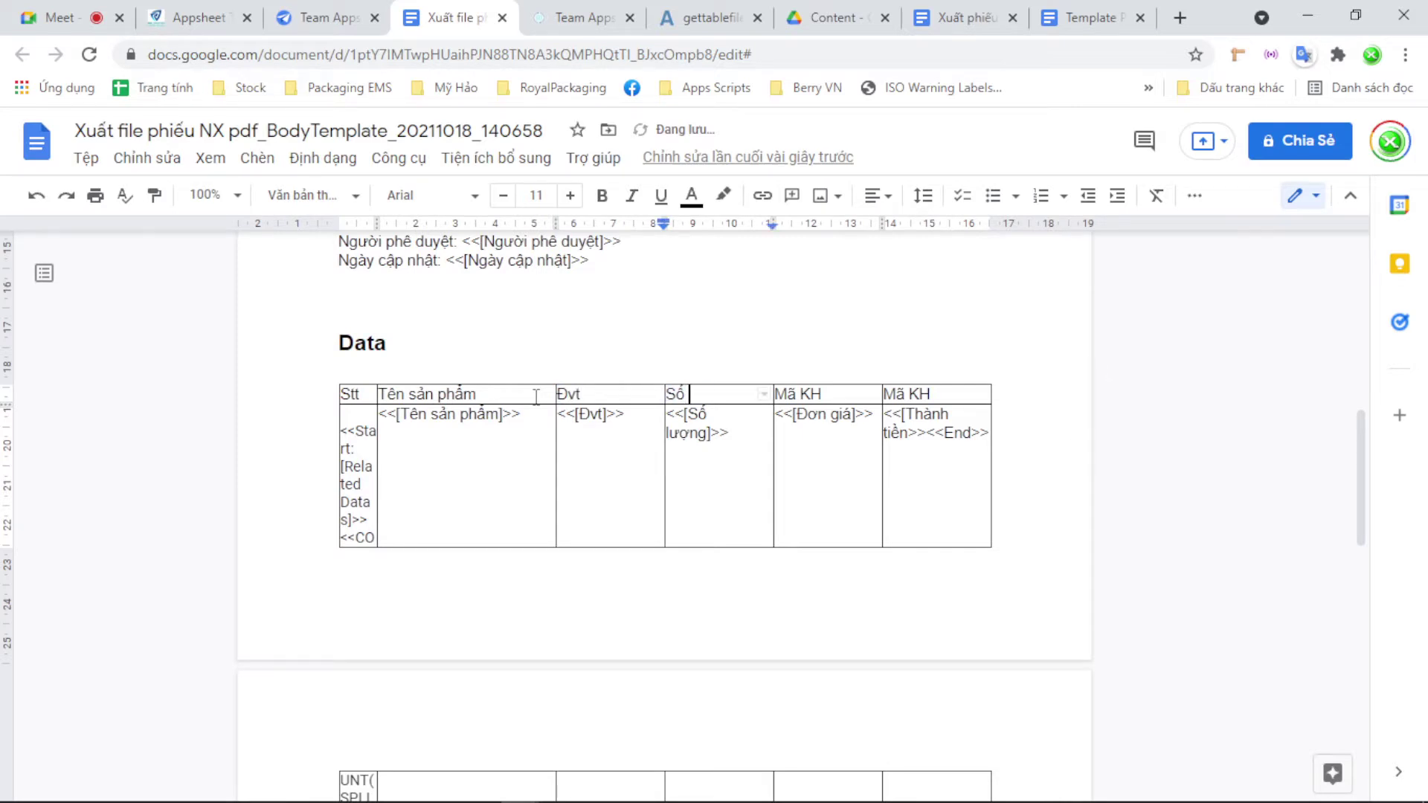
text( lượng)
key(Tab)
text(Đ)
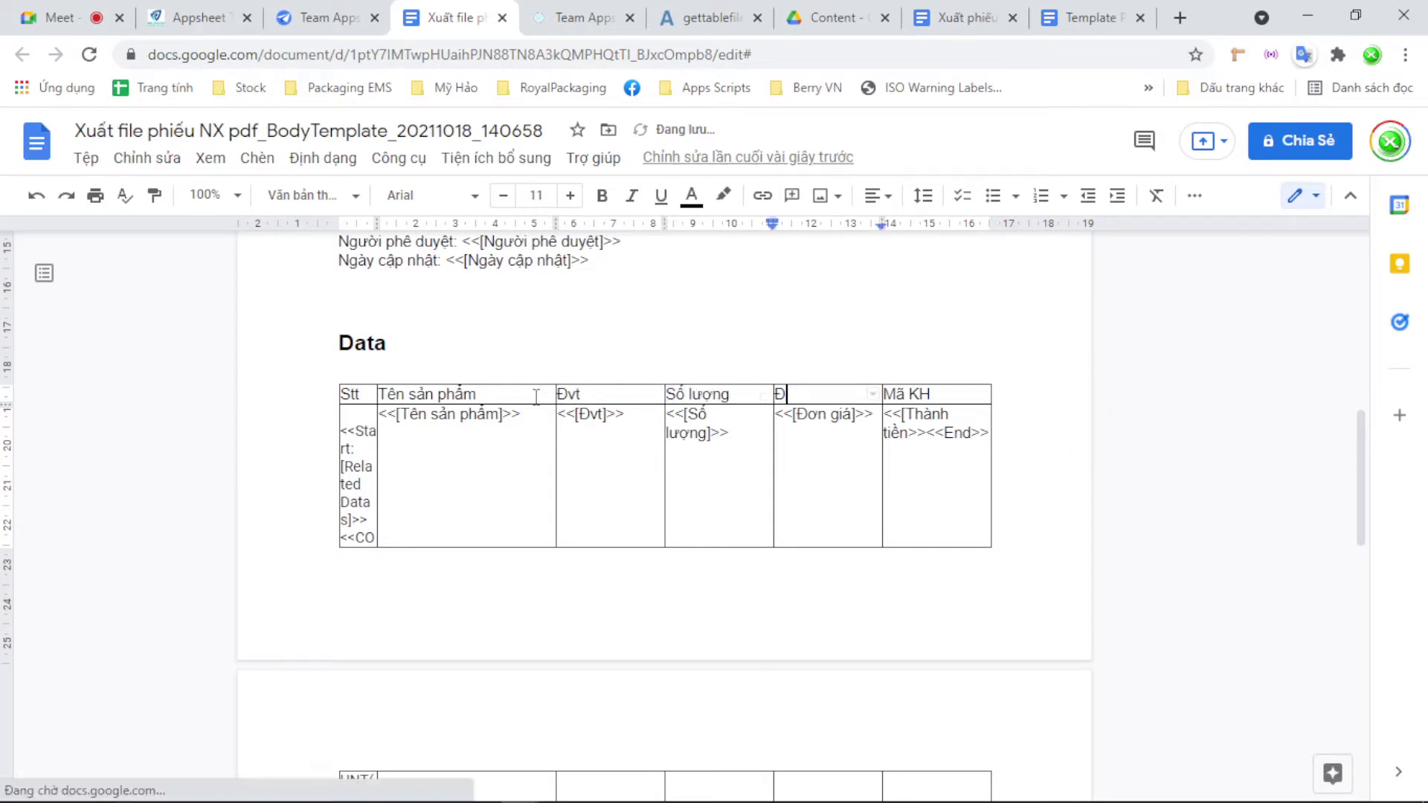
text(ơn giá)
key(Tab)
text(Tha)
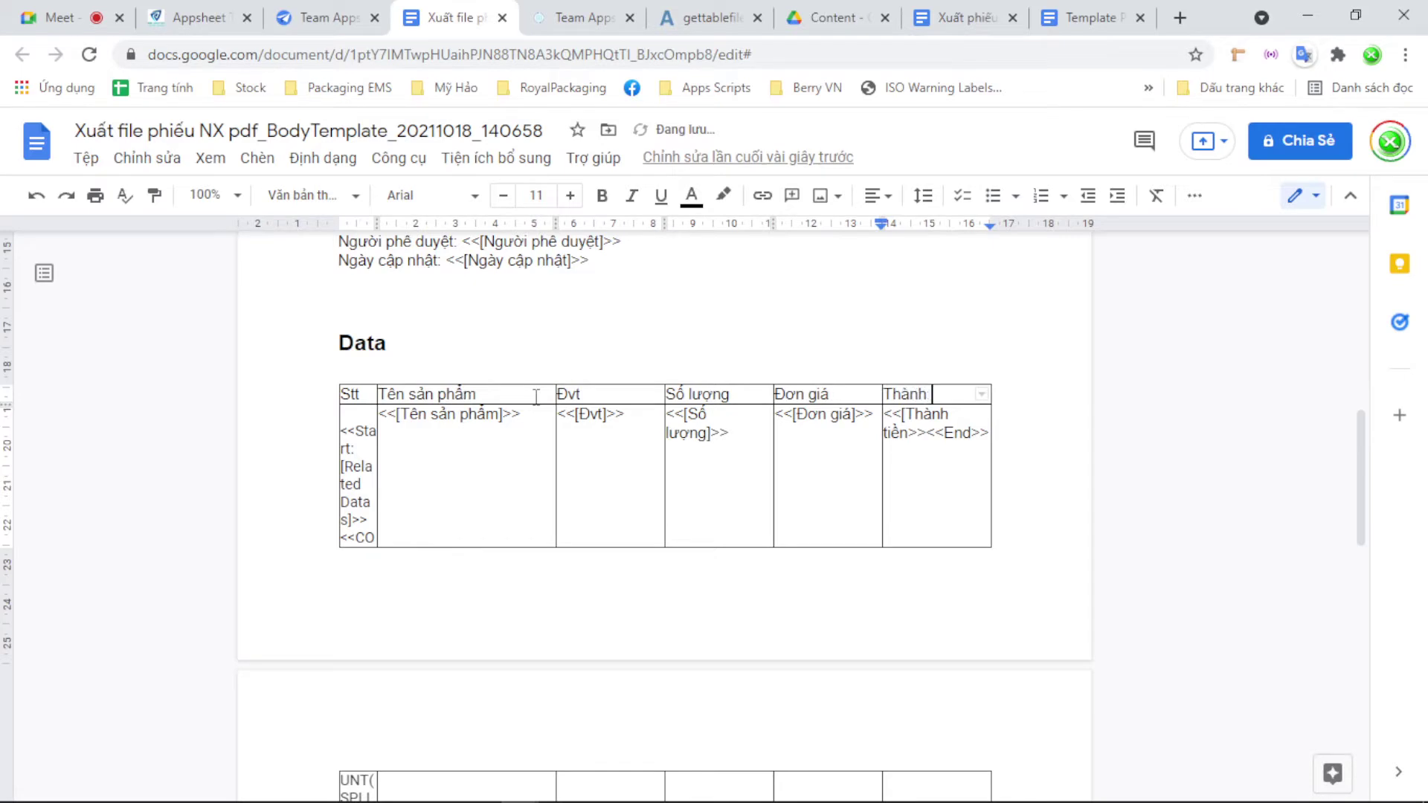
Enter 'Tổng cộng' in the bottom row's fifth cell, then switch to the Meet tab.
scroll(535, 394, down, 3)
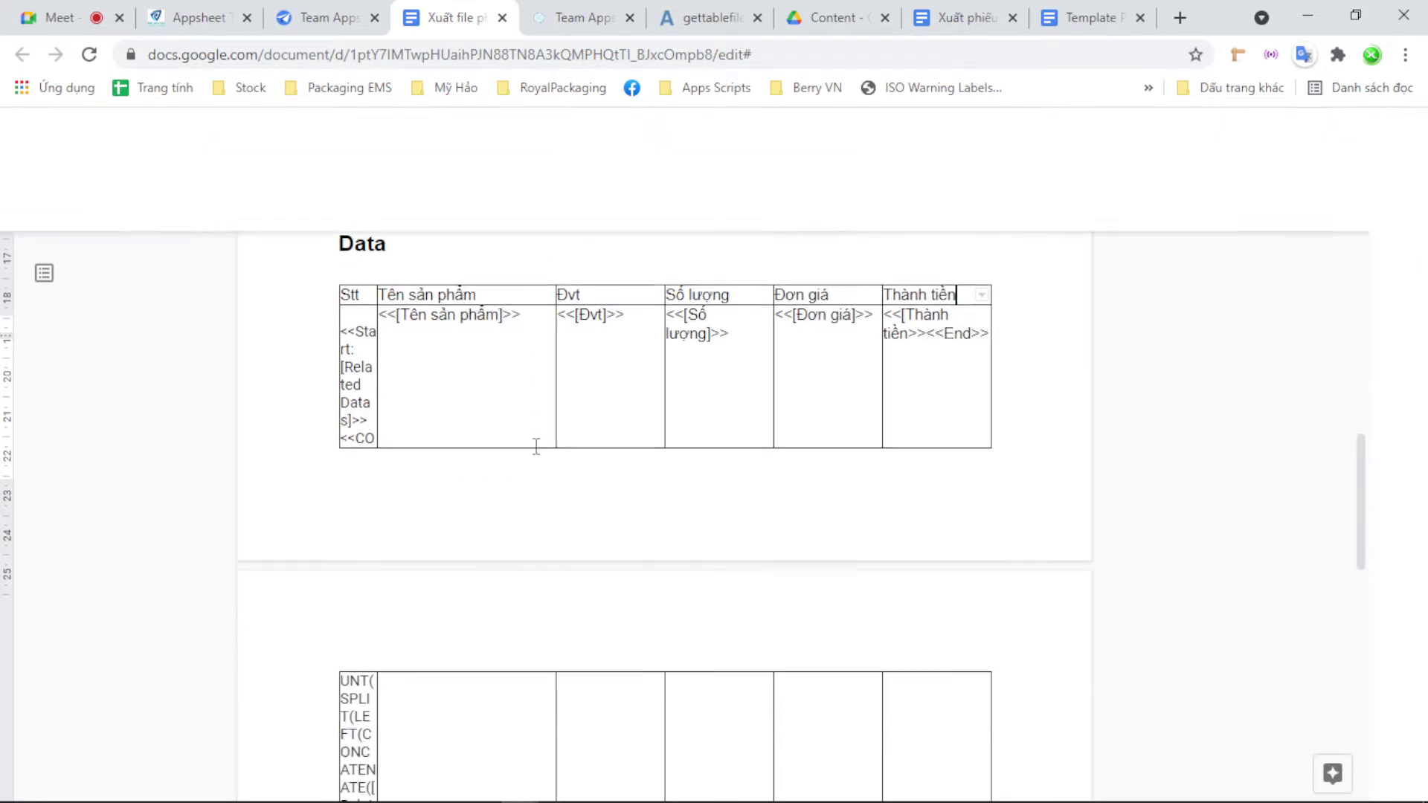
scroll(536, 472, down, 5)
scroll(536, 472, down, 5)
scroll(536, 470, up, 2)
scroll(536, 470, up, 2)
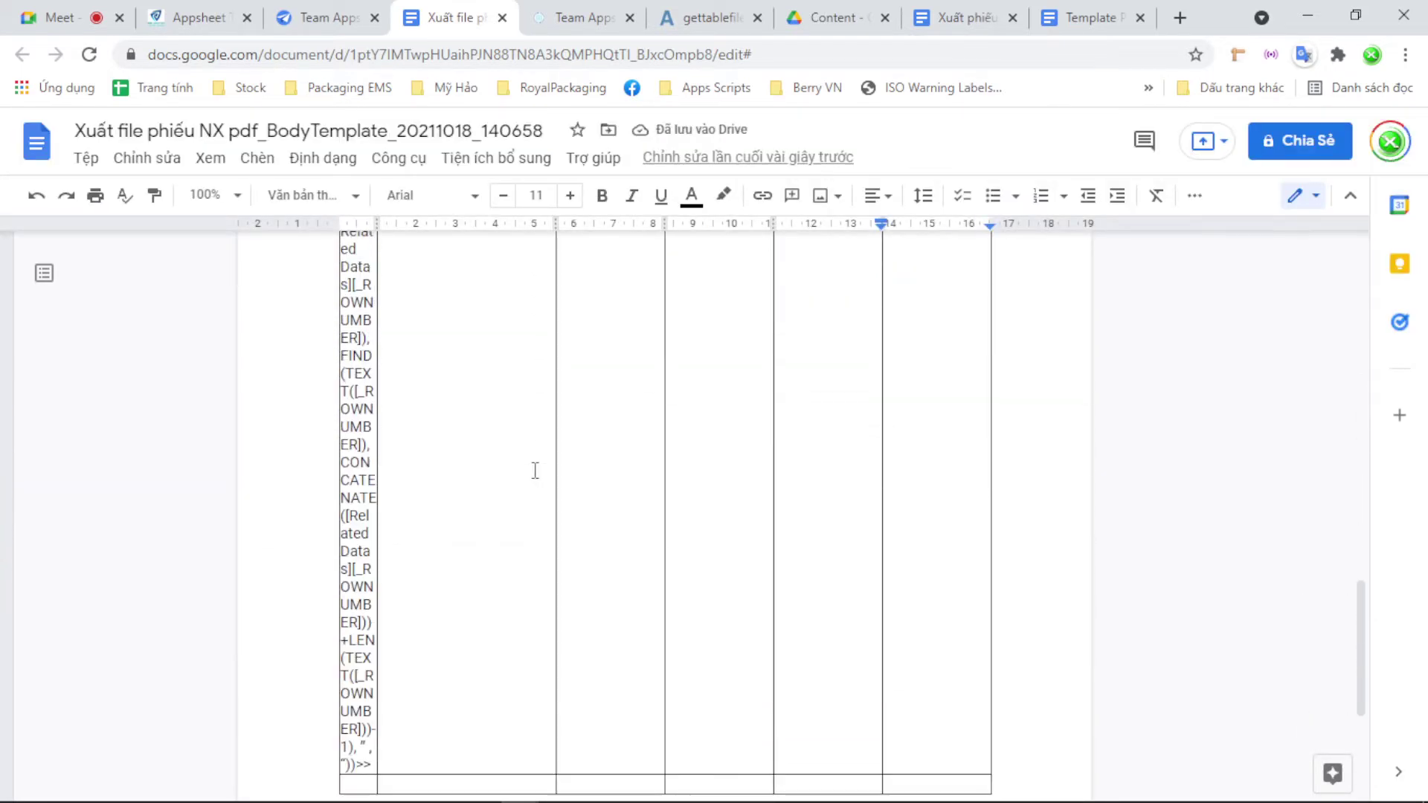
scroll(533, 472, down, 4)
click(822, 467)
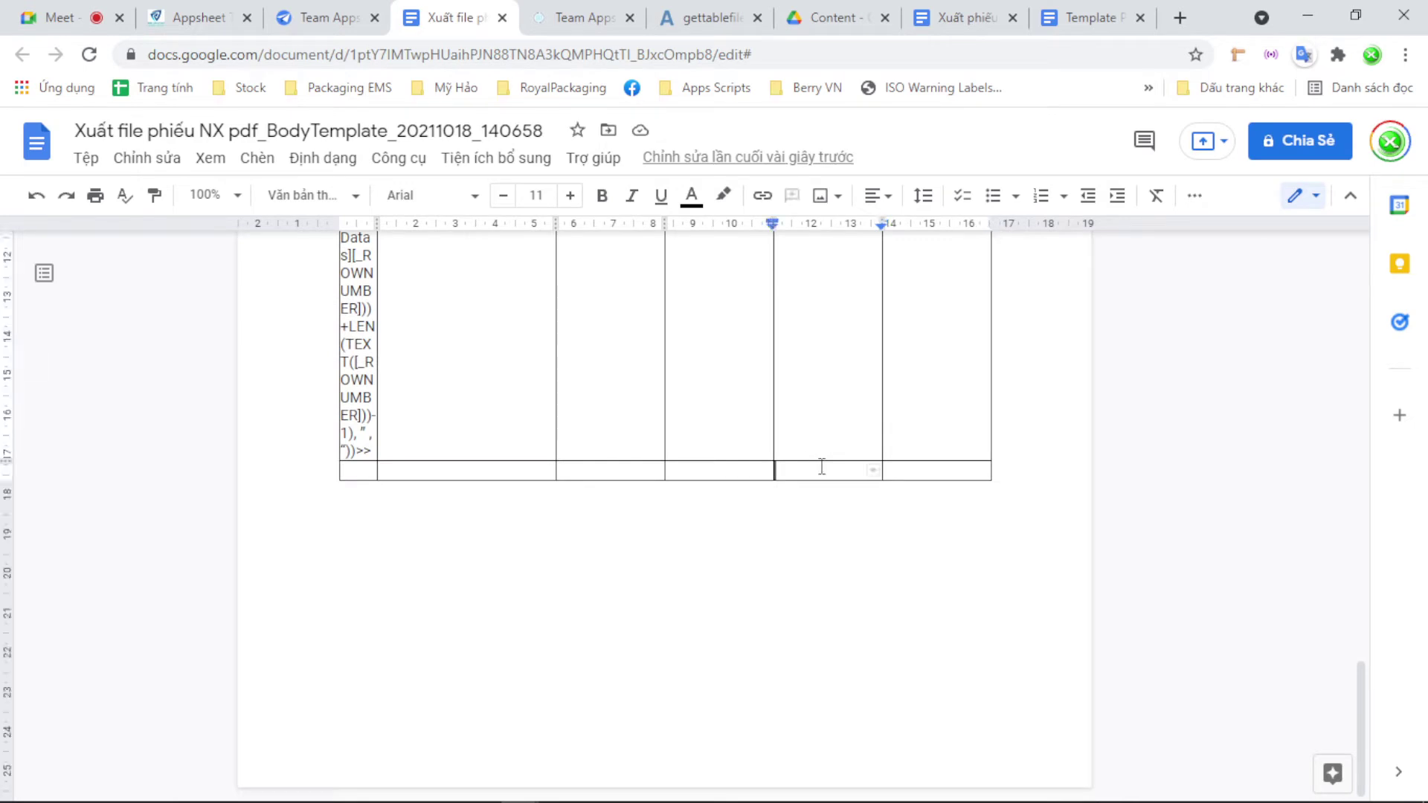
text(Tổ)
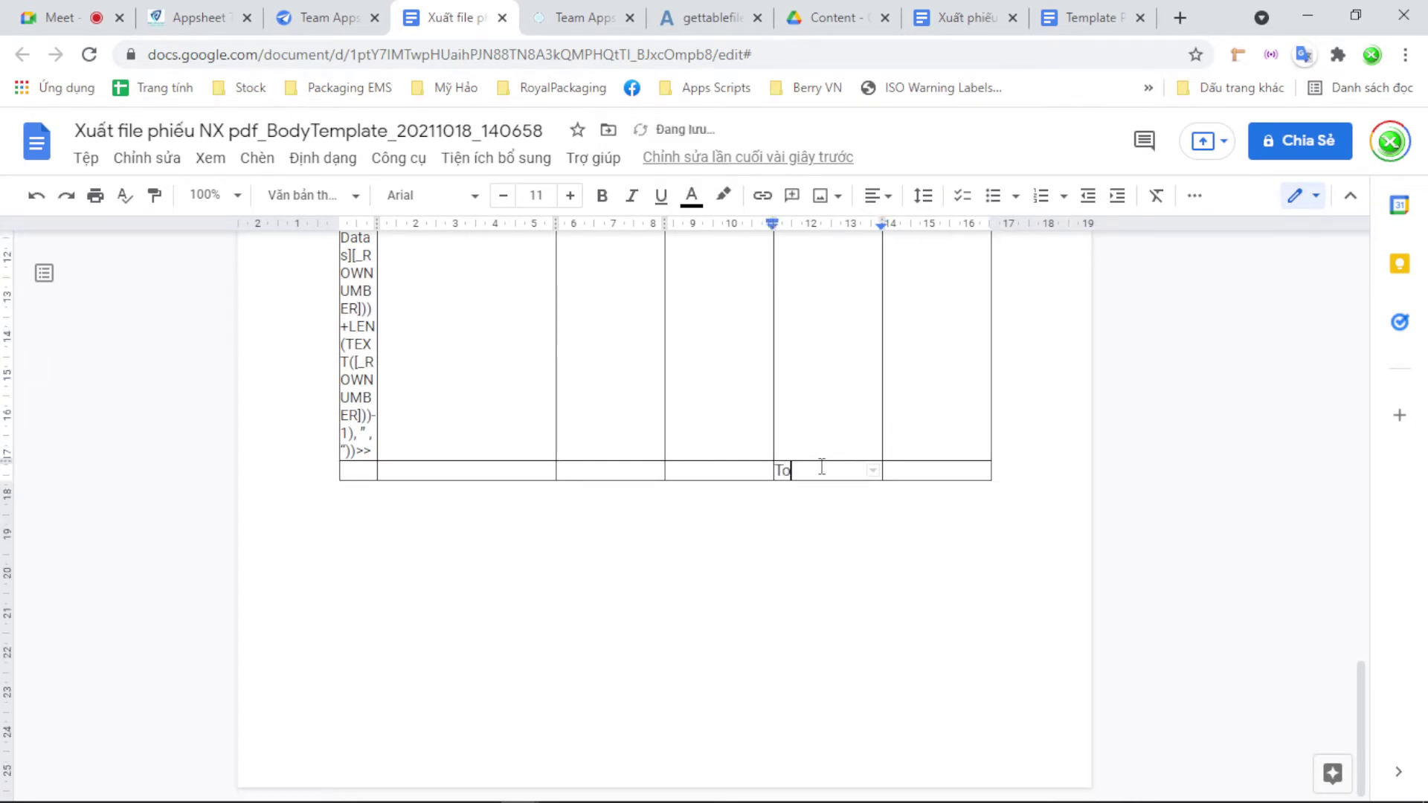
text(ng cộng)
key(Tab)
scroll(1190, 405, up, 1)
scroll(1074, 399, up, 3)
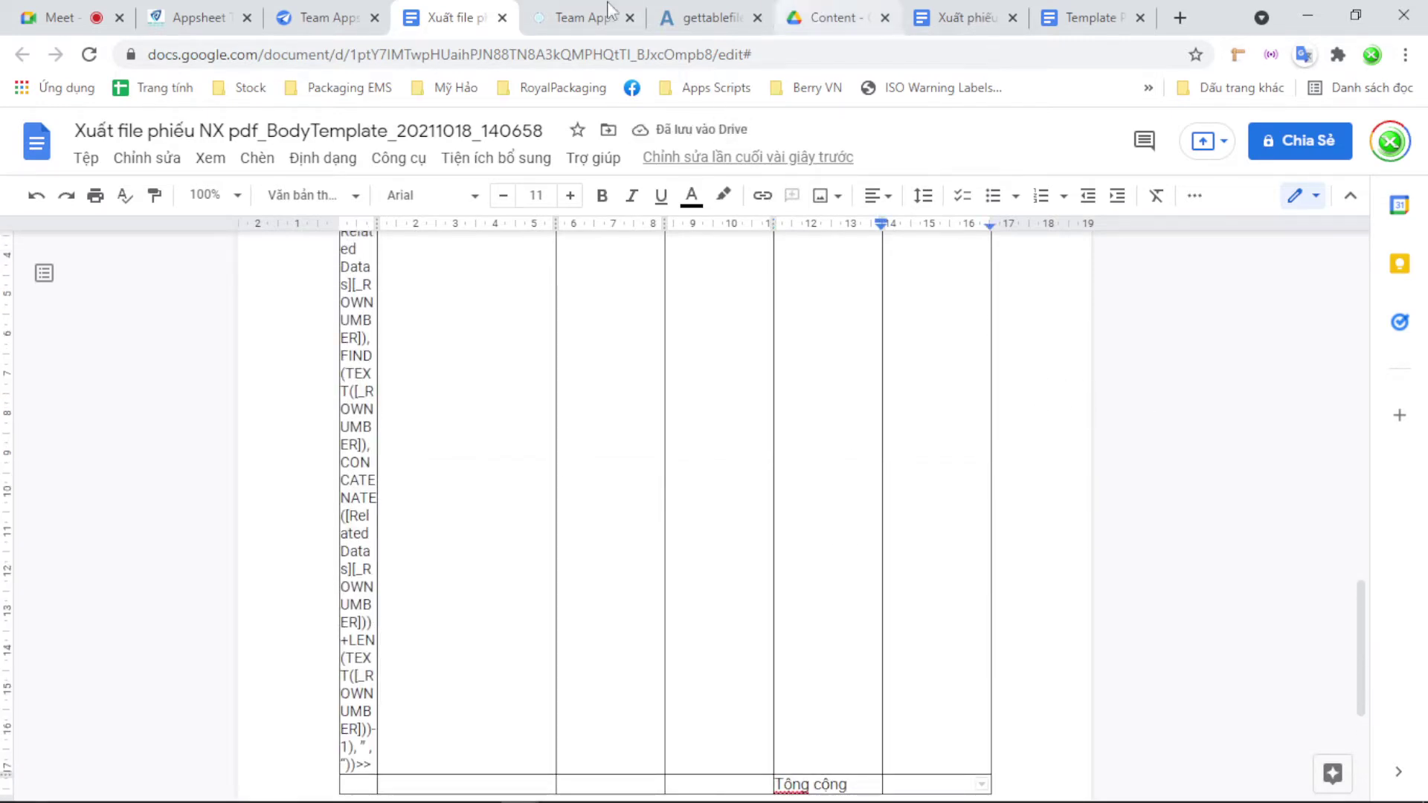
key(ctrl+1)
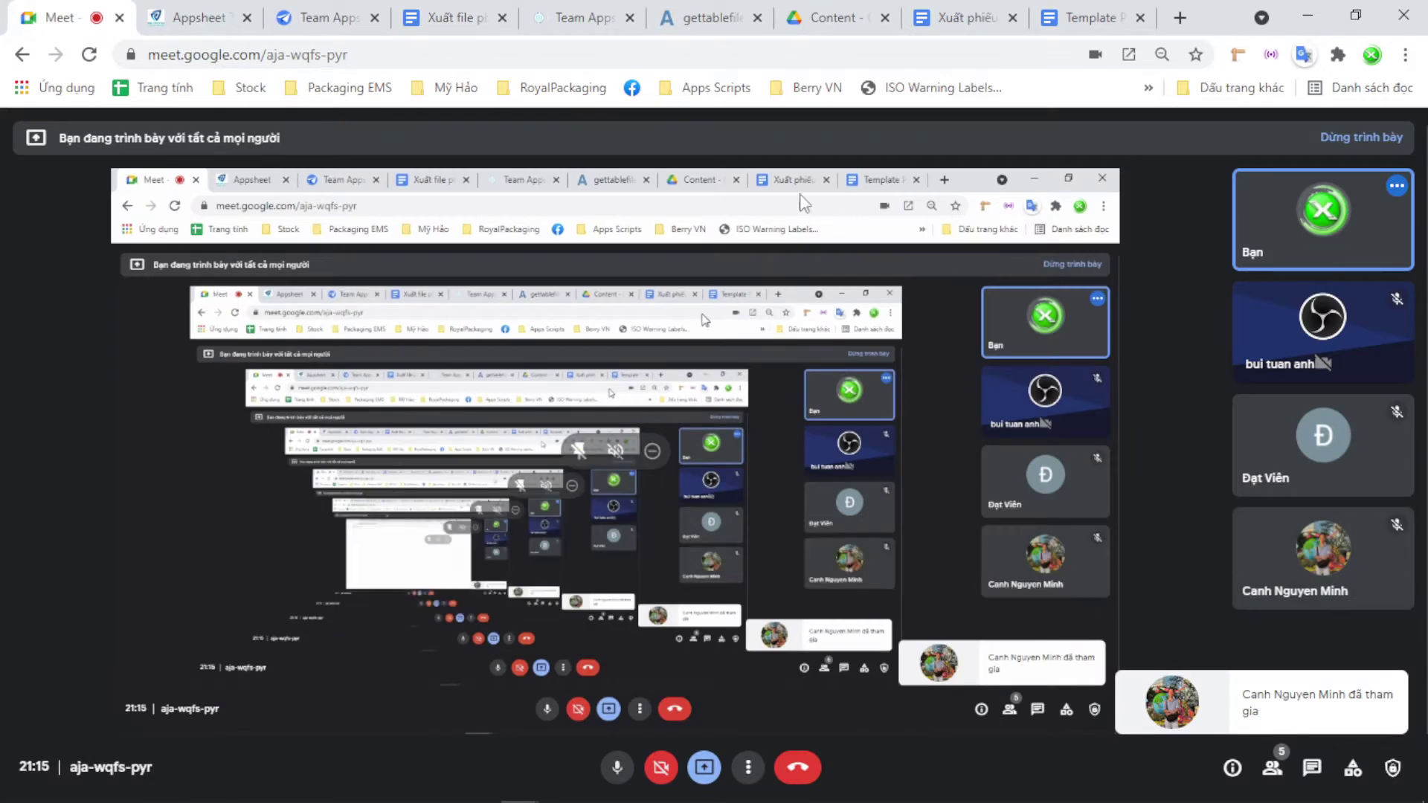
Review the PO table's columns in the AppSheet schema panel, then return to Google Docs.
click(196, 21)
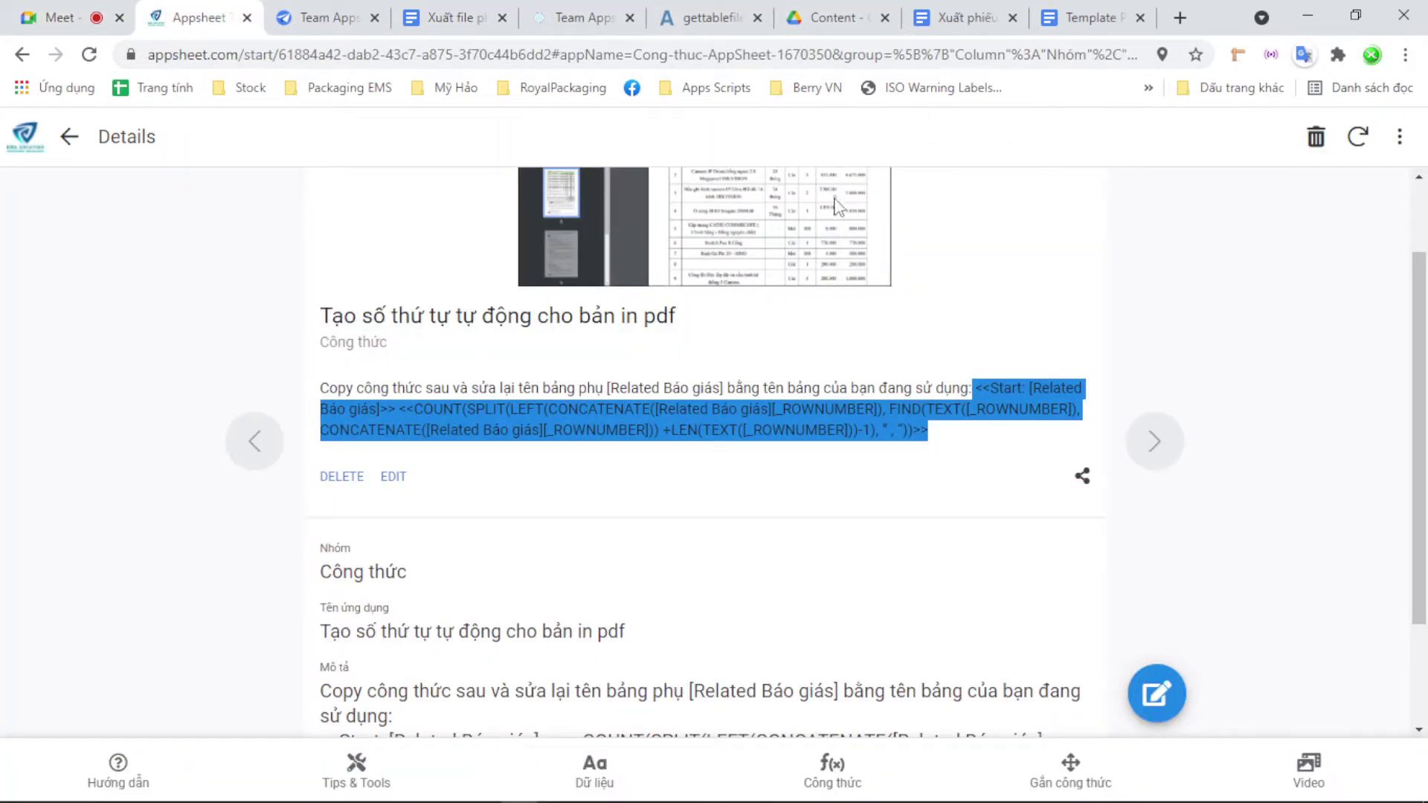
click(323, 18)
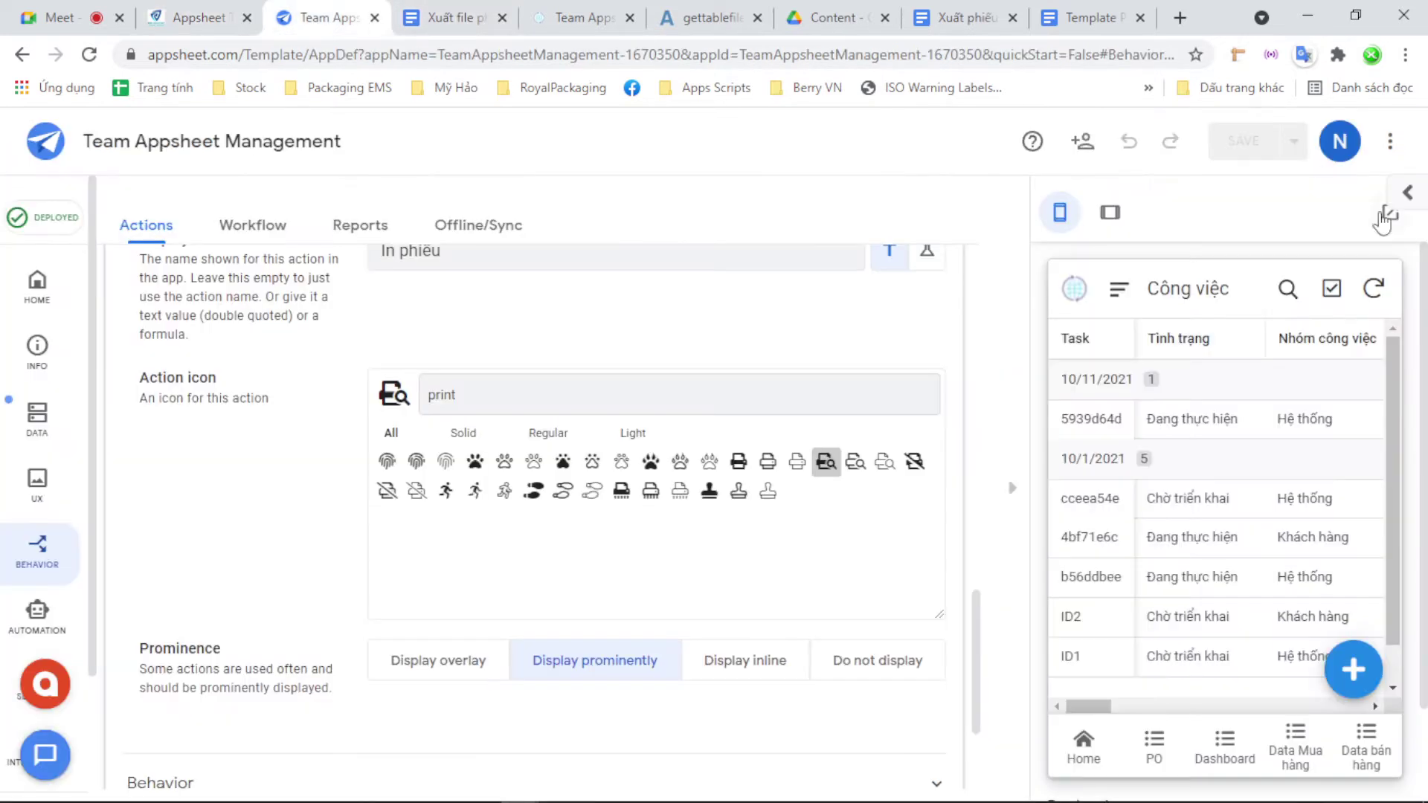
click(1406, 195)
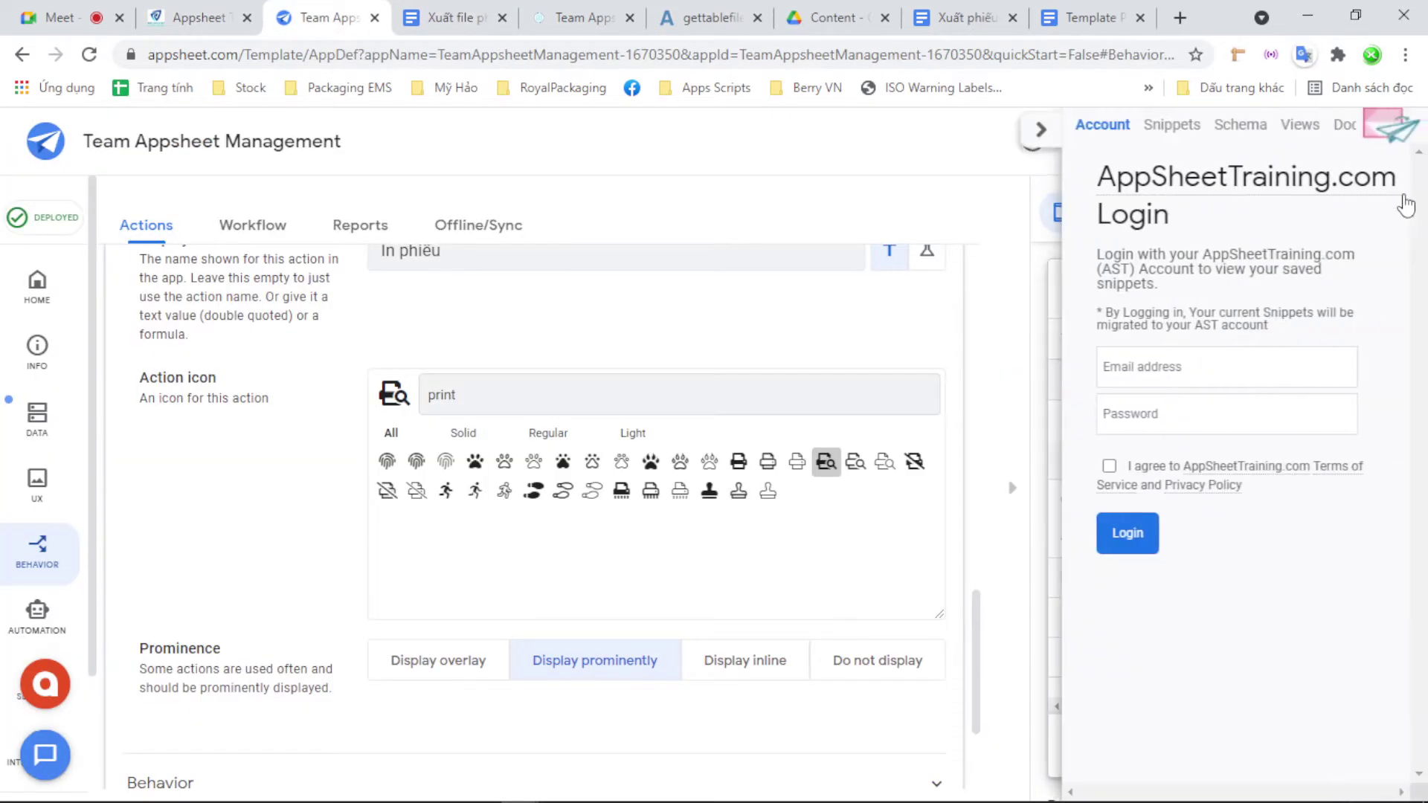
click(1240, 125)
scroll(1264, 342, down, 3)
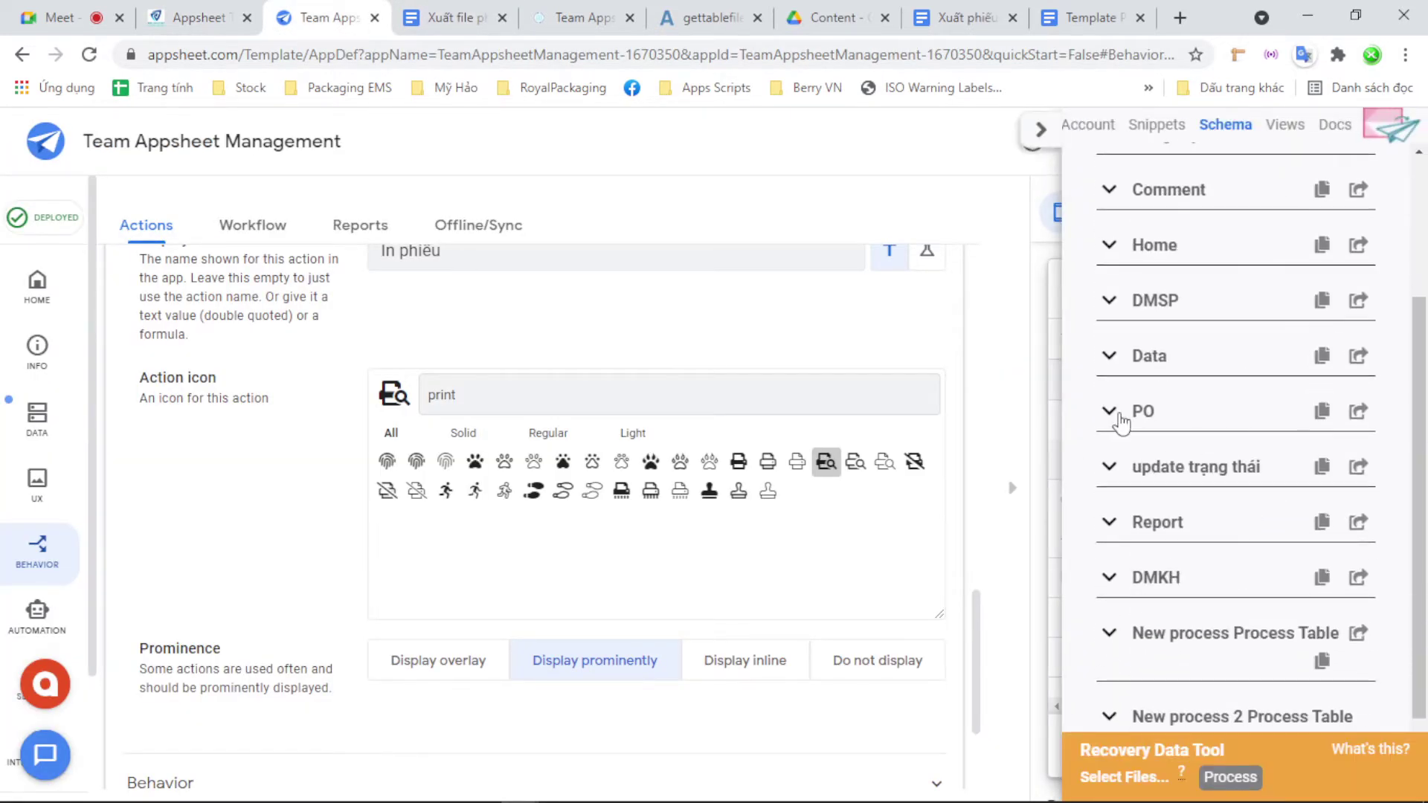
click(1121, 417)
scroll(1123, 461, down, 3)
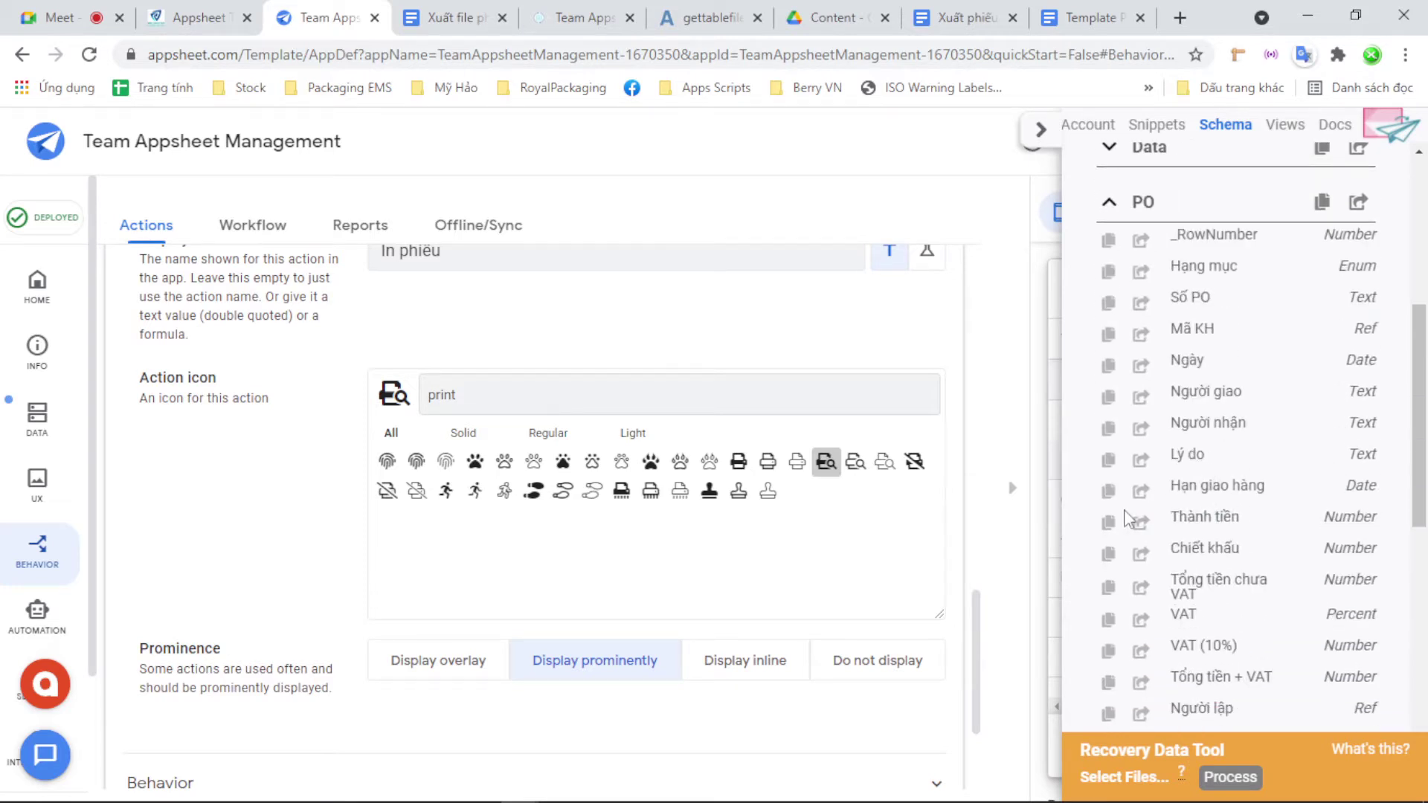
click(967, 18)
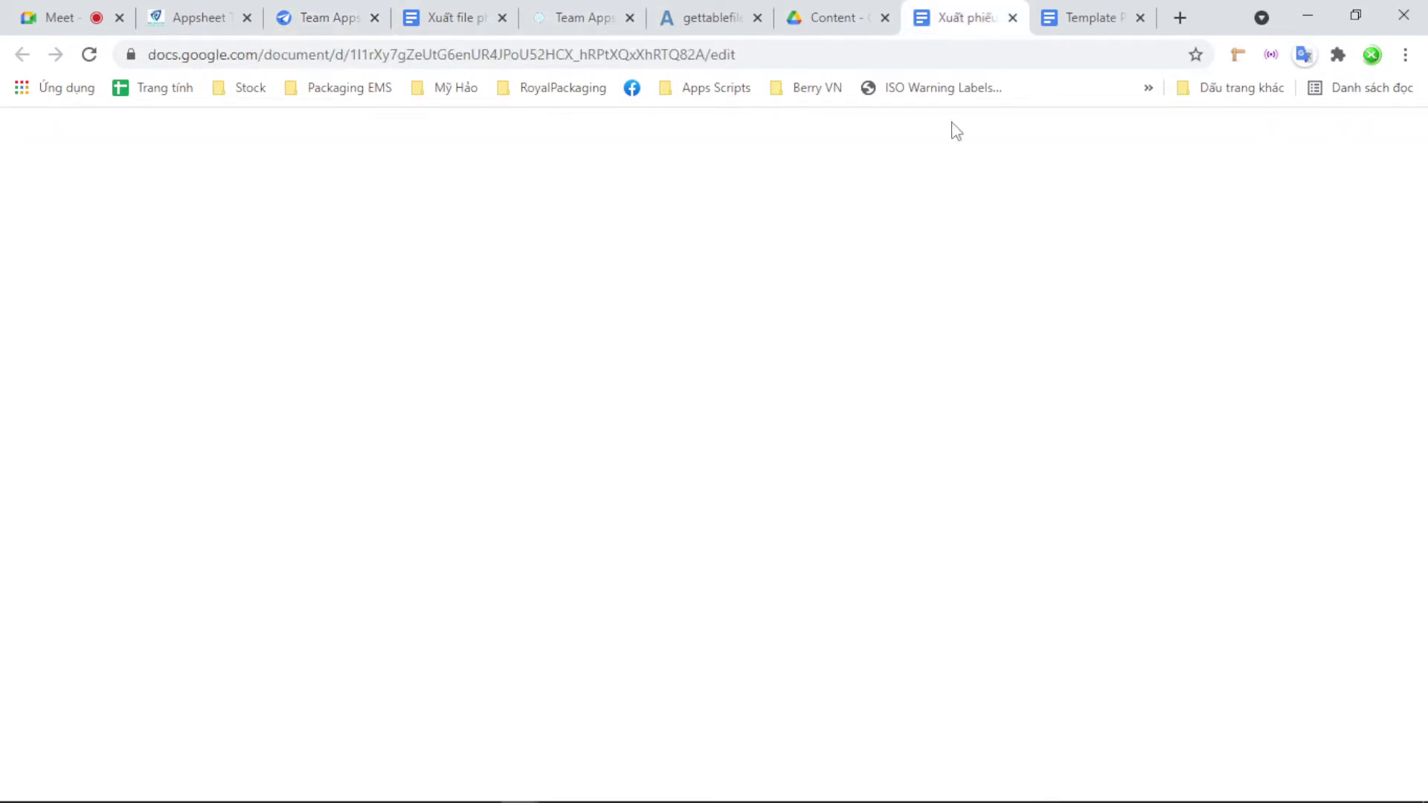
Enter <<[Thành tiền]>> beside Tổng cộng in the body template and right-align it.
click(454, 22)
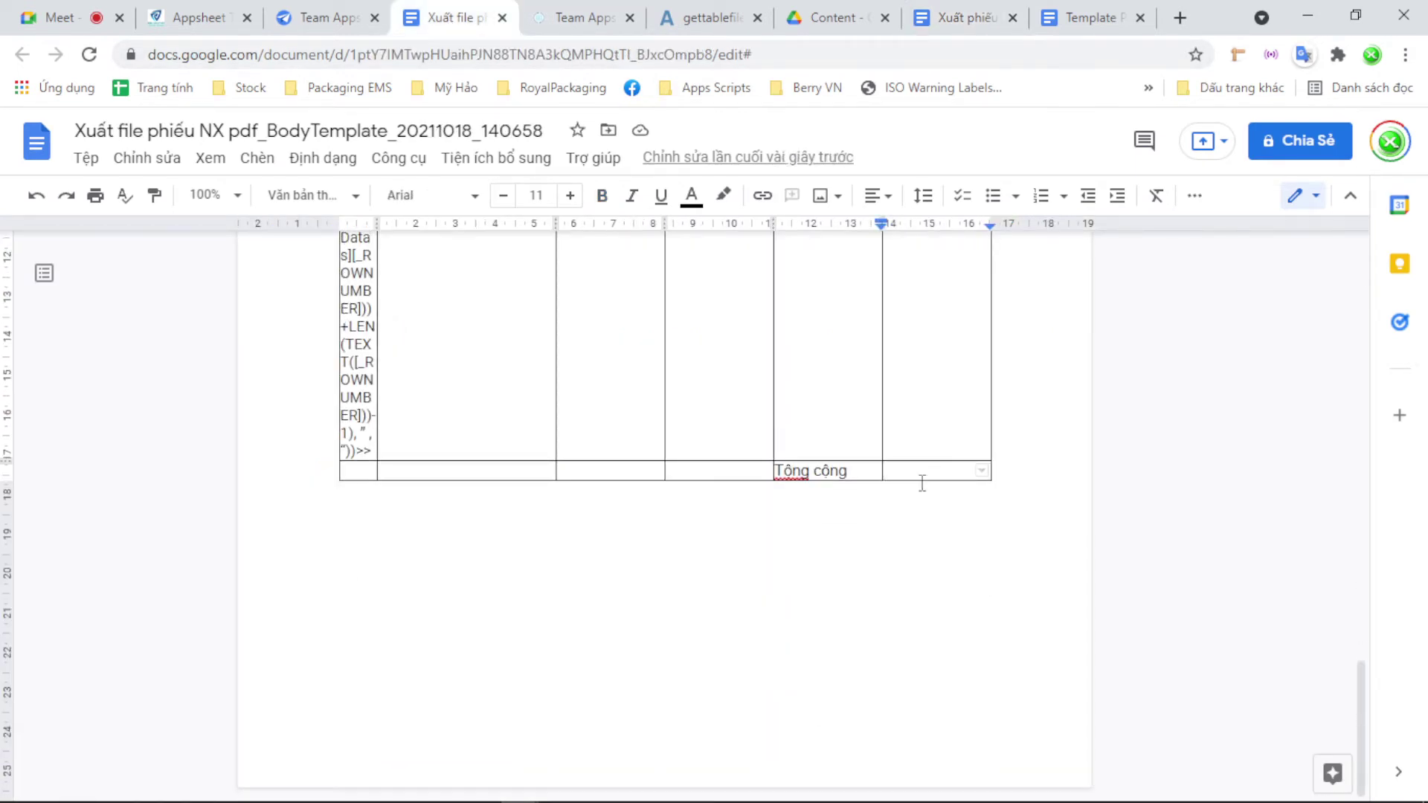
text(<[)
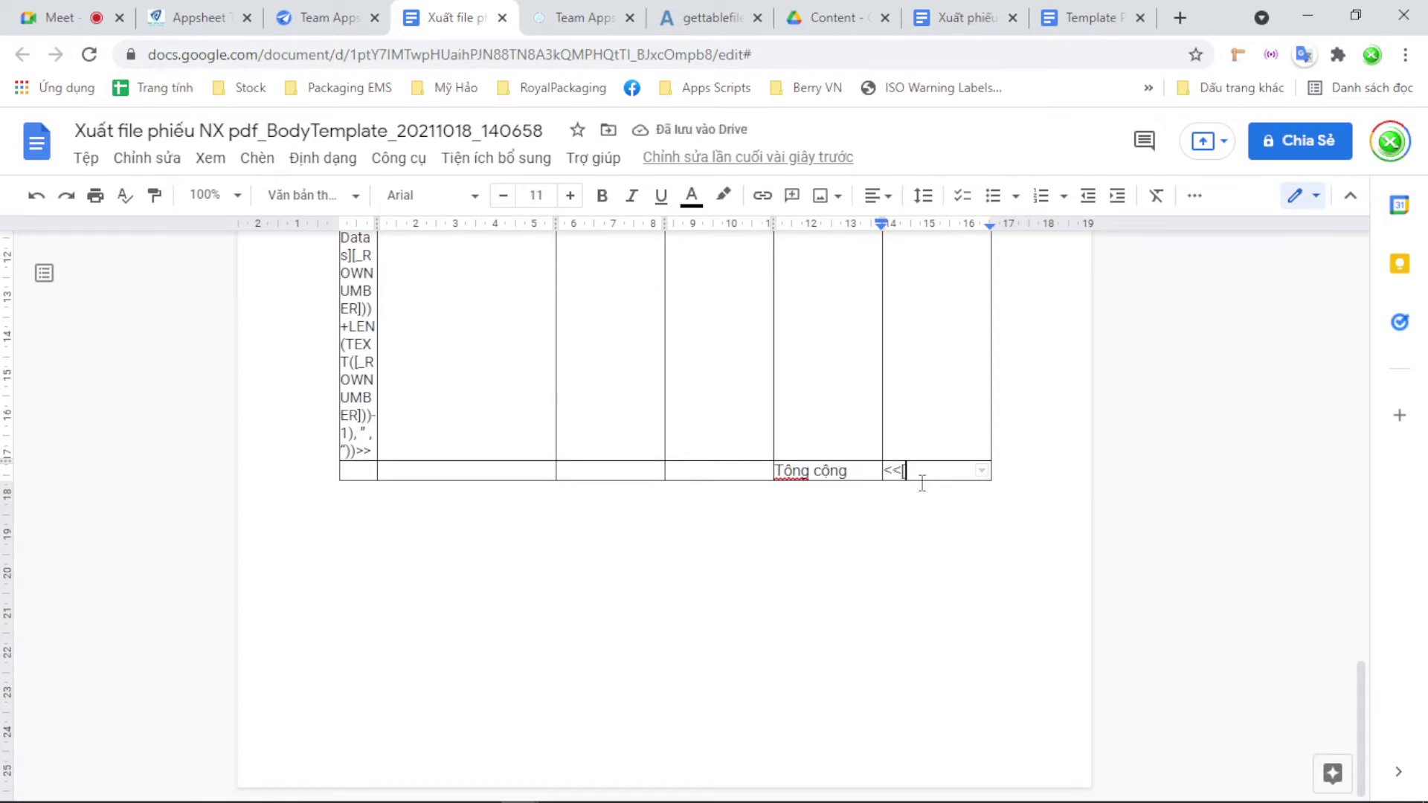
text(Thành tiền)
text(]>>)
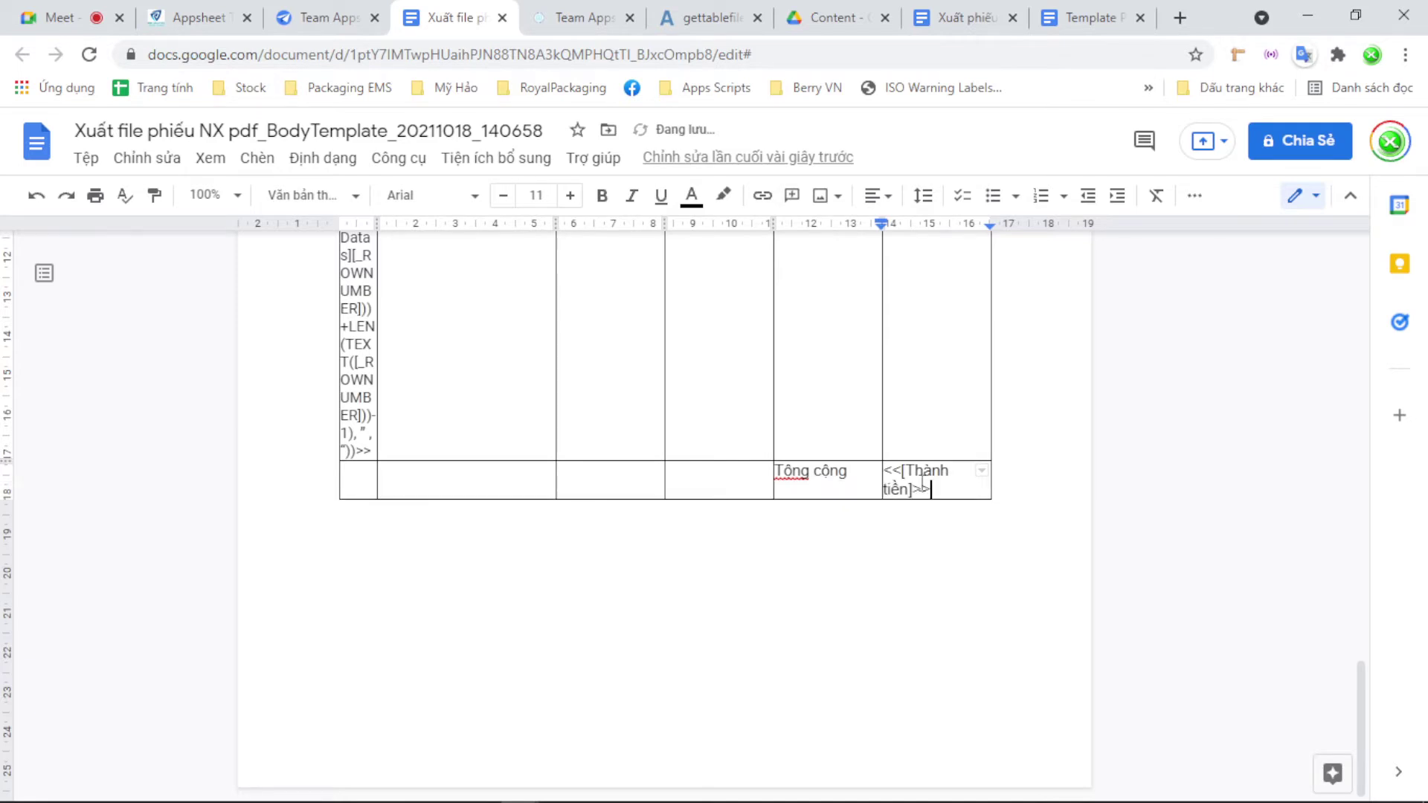
scroll(915, 476, up, 3)
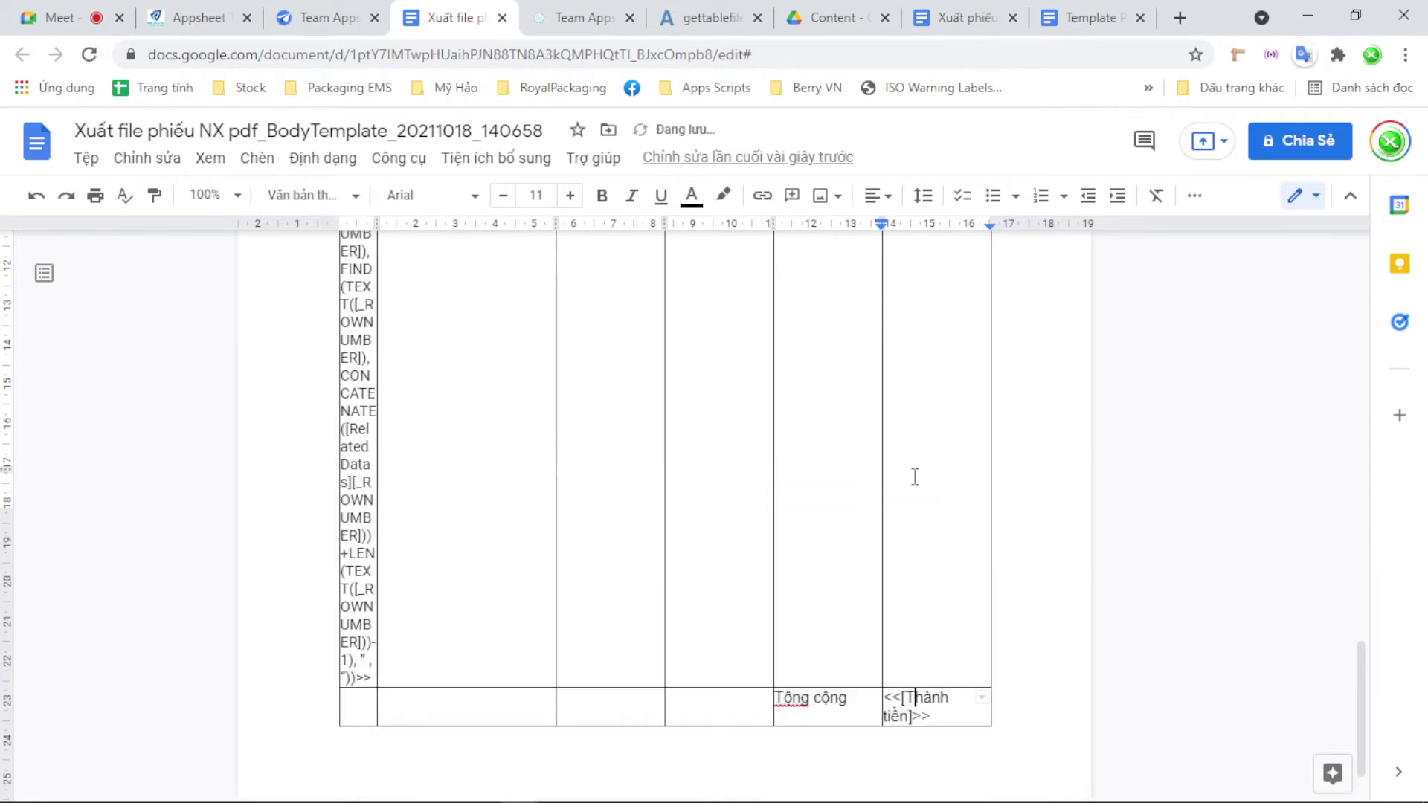
scroll(915, 478, up, 3)
scroll(916, 480, up, 2)
scroll(918, 482, down, 2)
scroll(923, 486, down, 4)
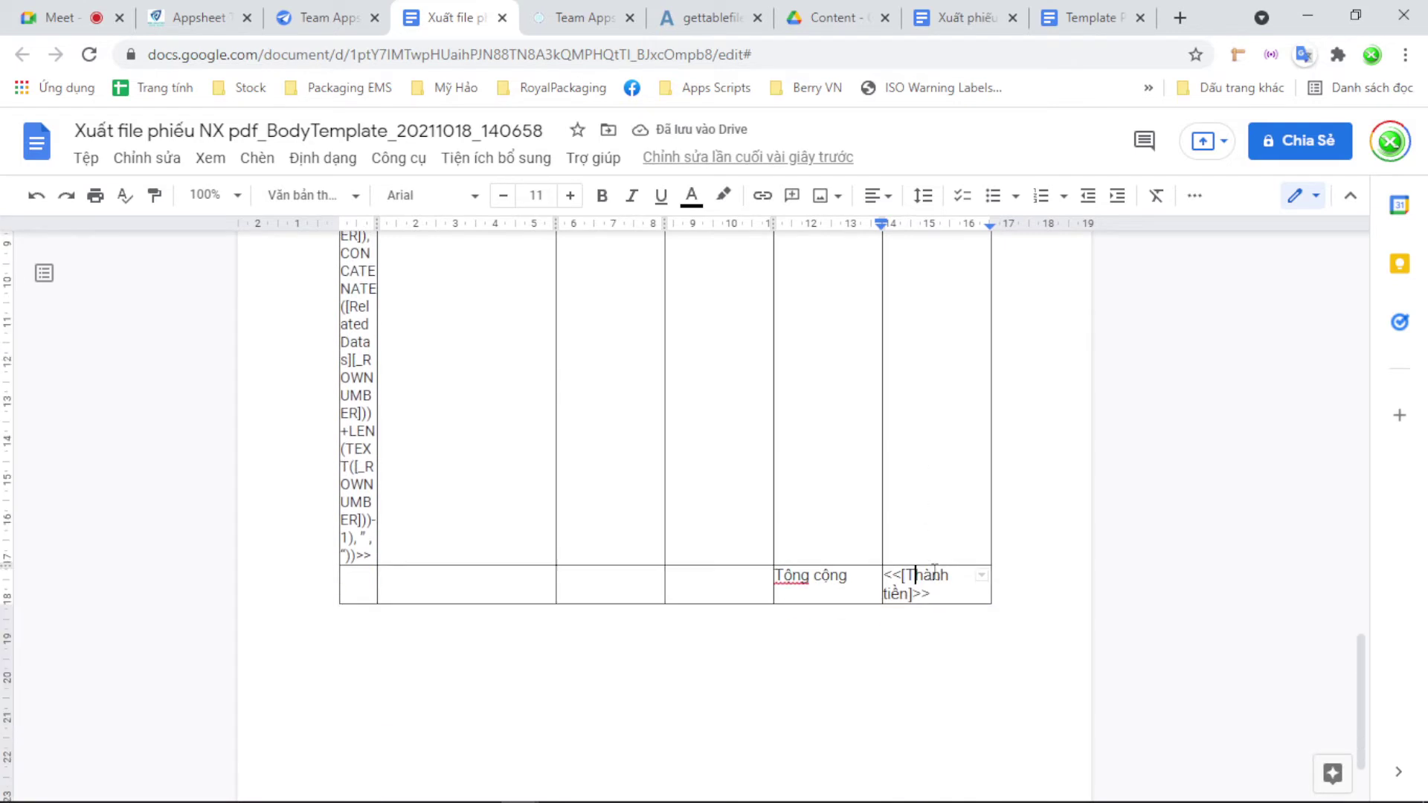
triple_click(939, 587)
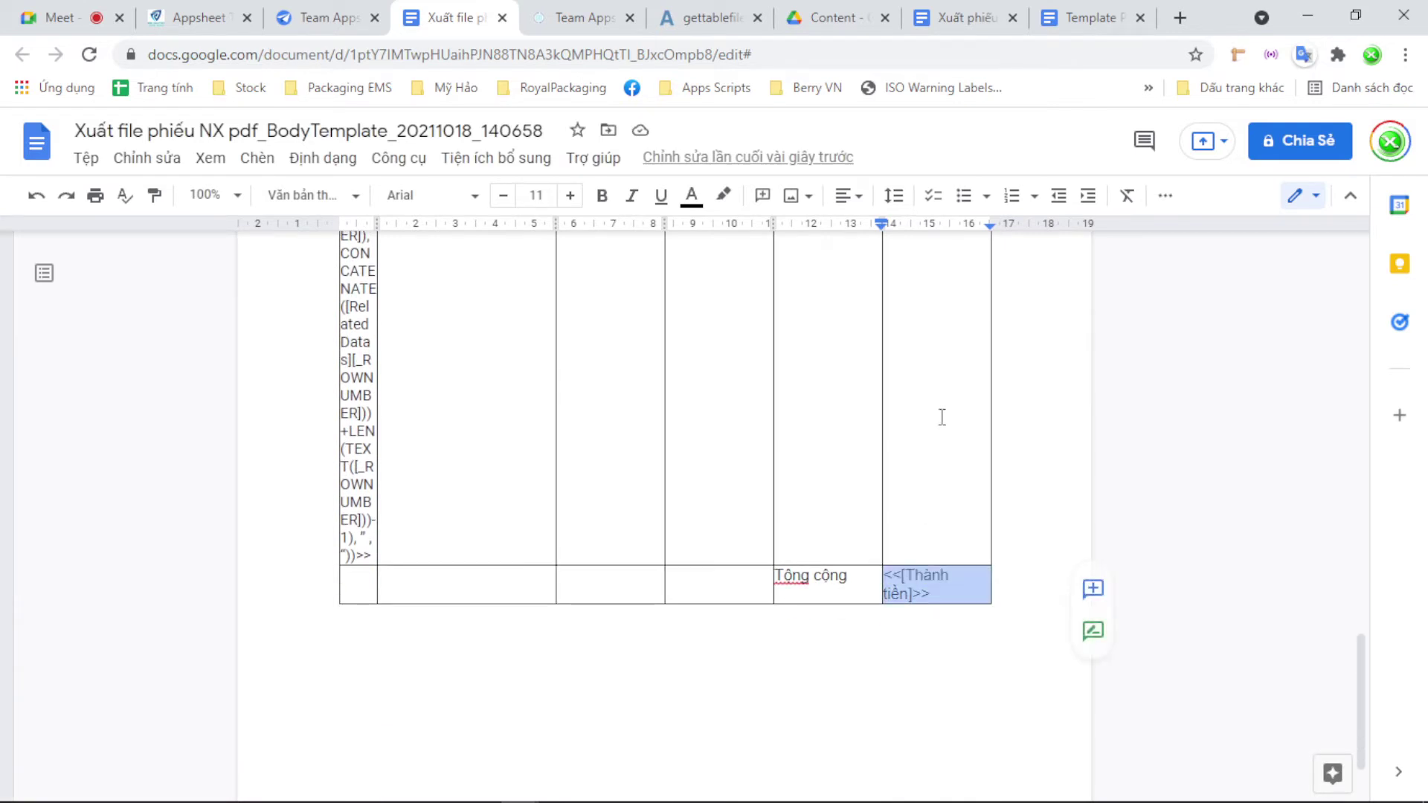
click(851, 196)
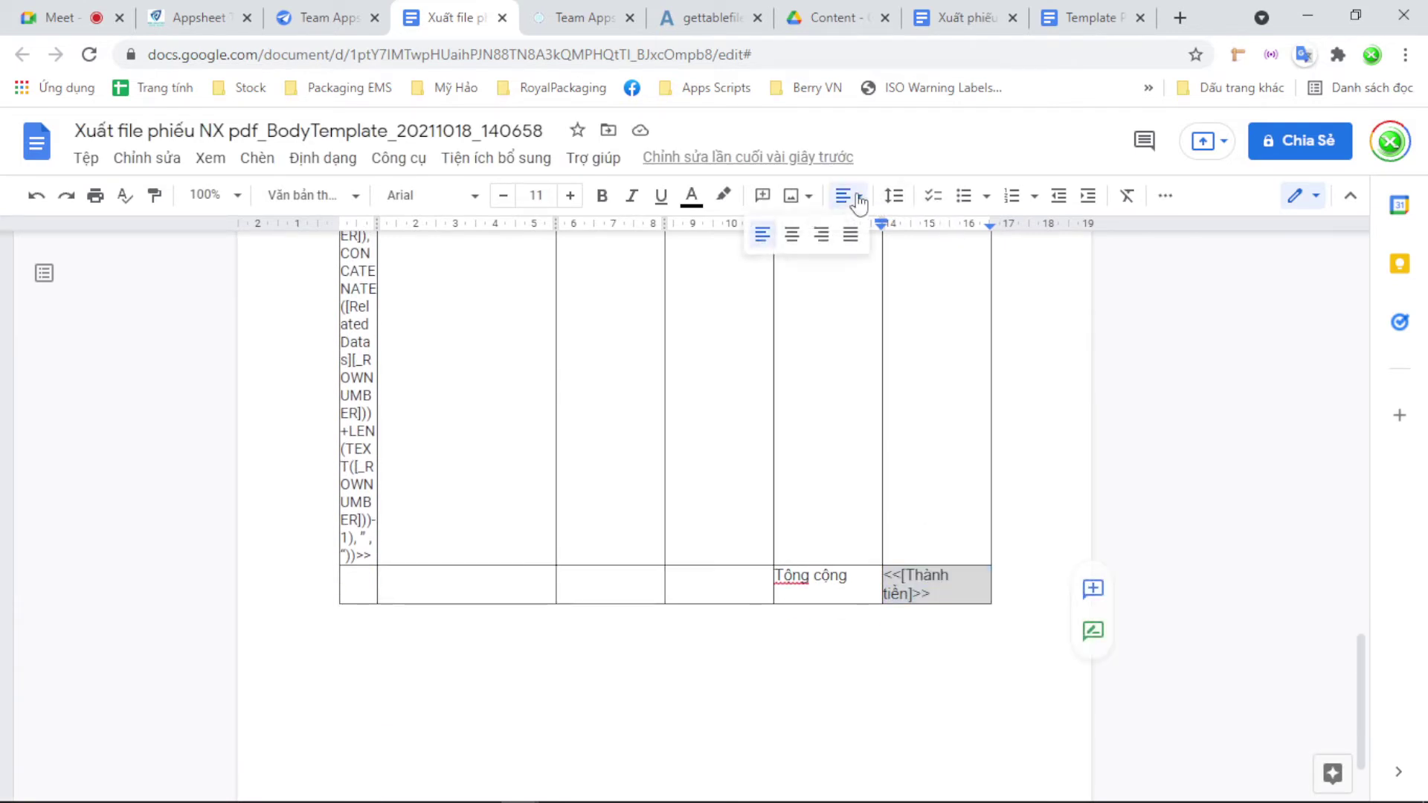
click(821, 237)
Right-align the Đơn giá and Số lượng cells.
scroll(845, 372, up, 5)
scroll(845, 376, up, 4)
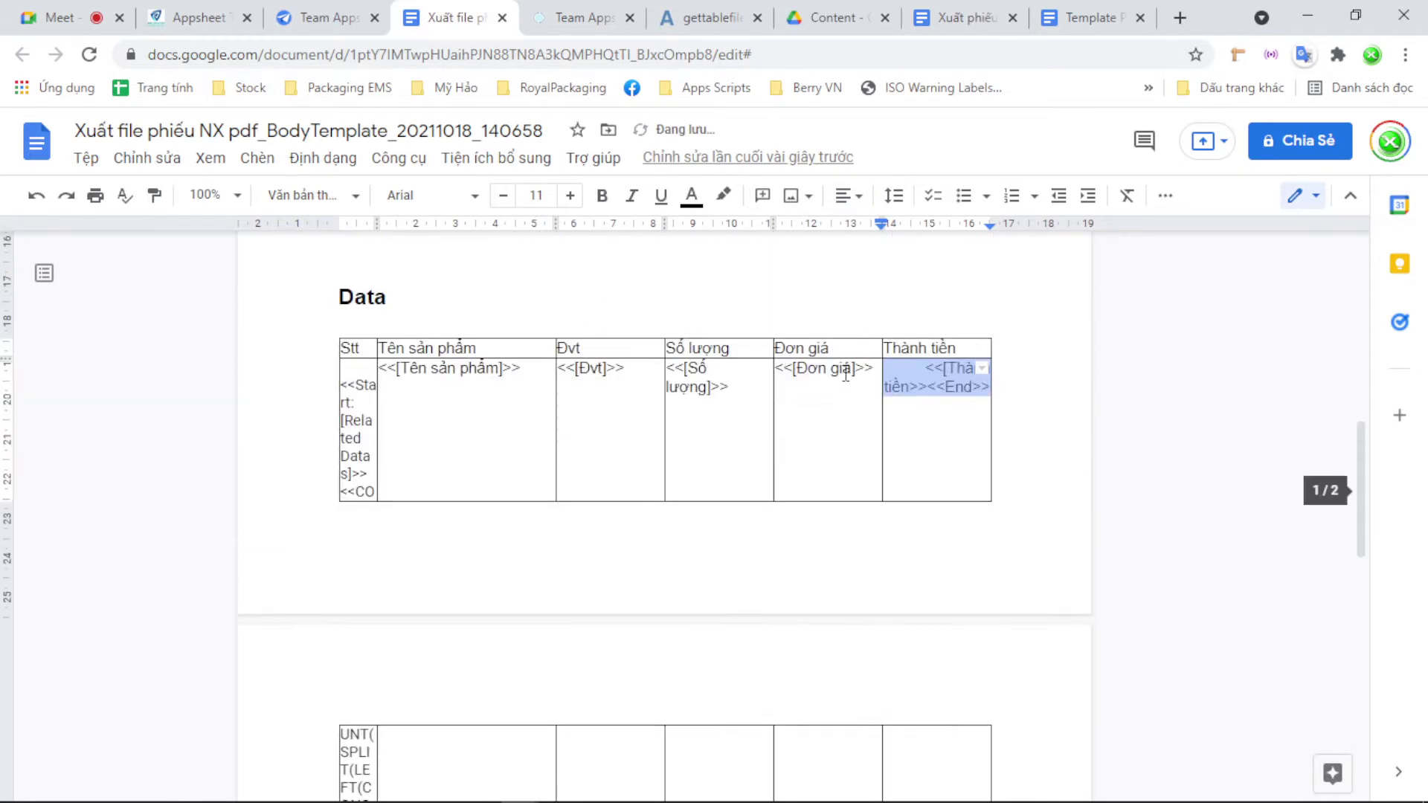
click(846, 375)
click(874, 196)
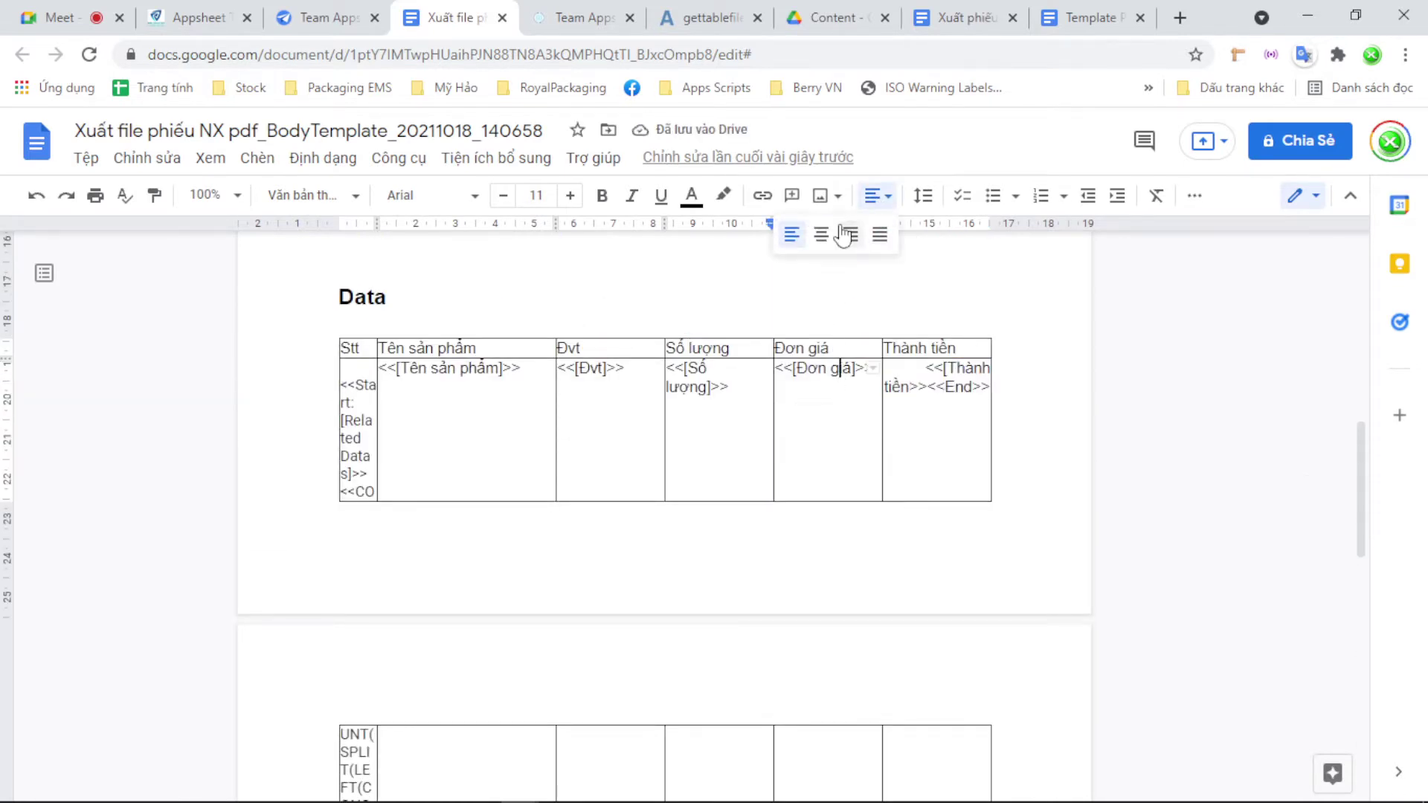
click(845, 235)
click(709, 385)
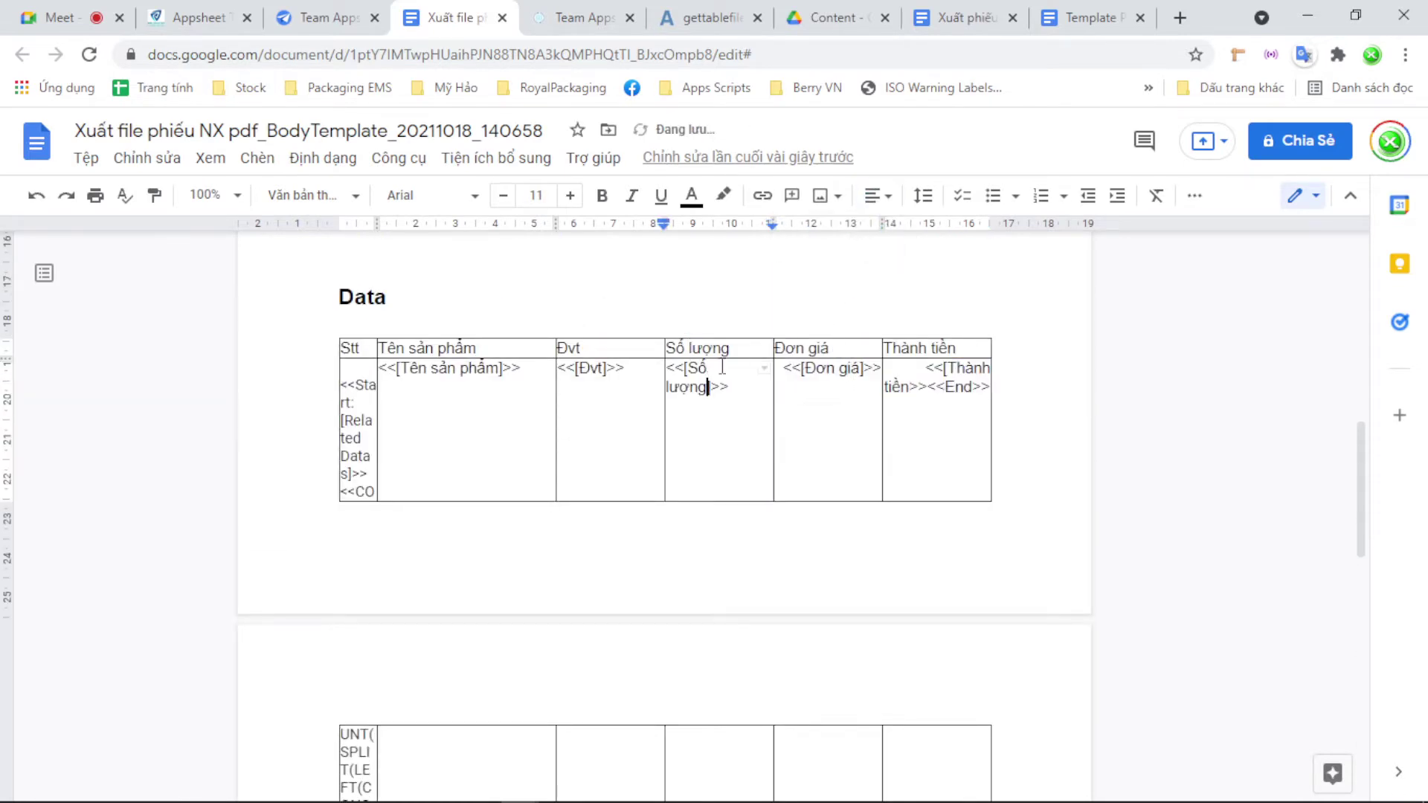
click(874, 195)
click(850, 236)
Centre the text in both Đvt column cells.
scroll(832, 417, up, 3)
drag(606, 604, 610, 595)
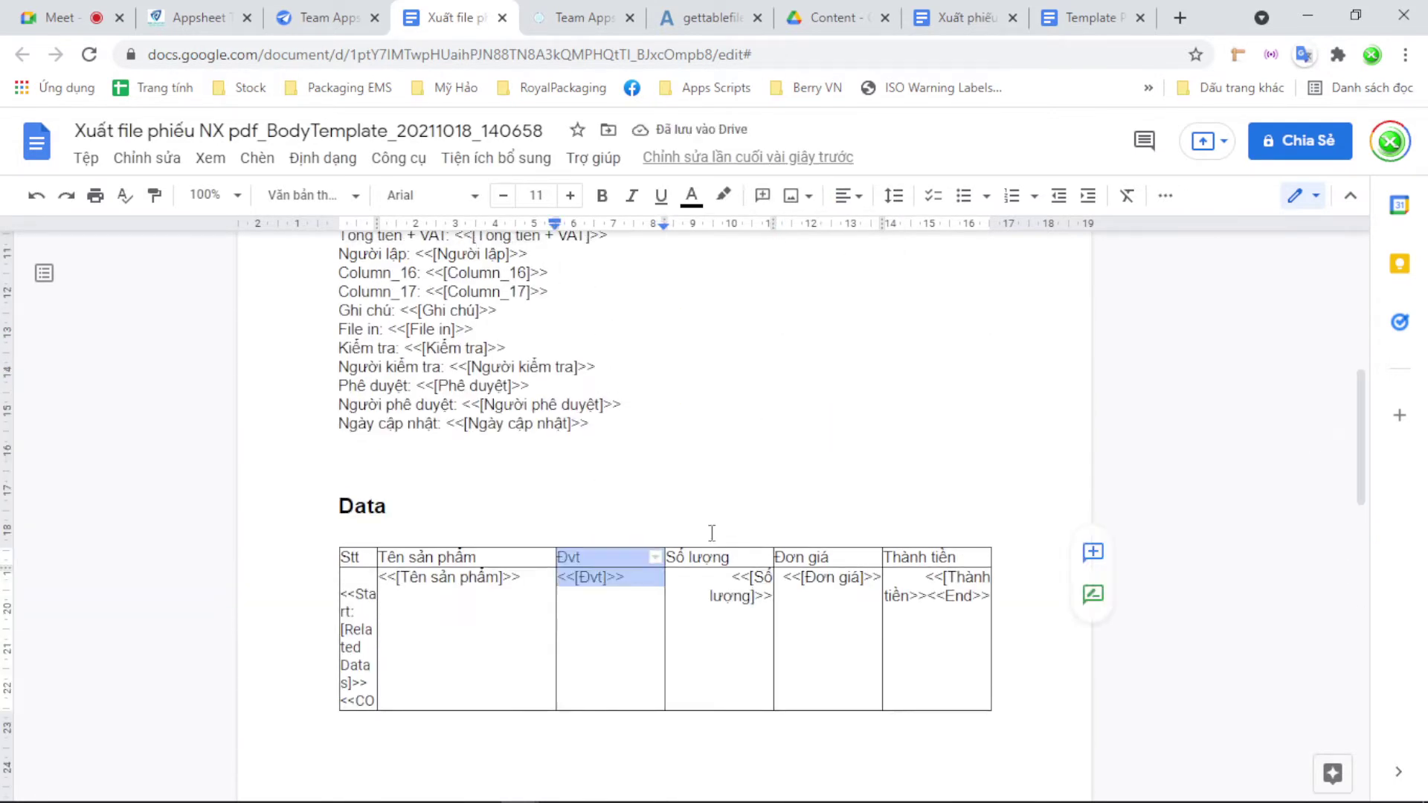
click(849, 195)
click(793, 237)
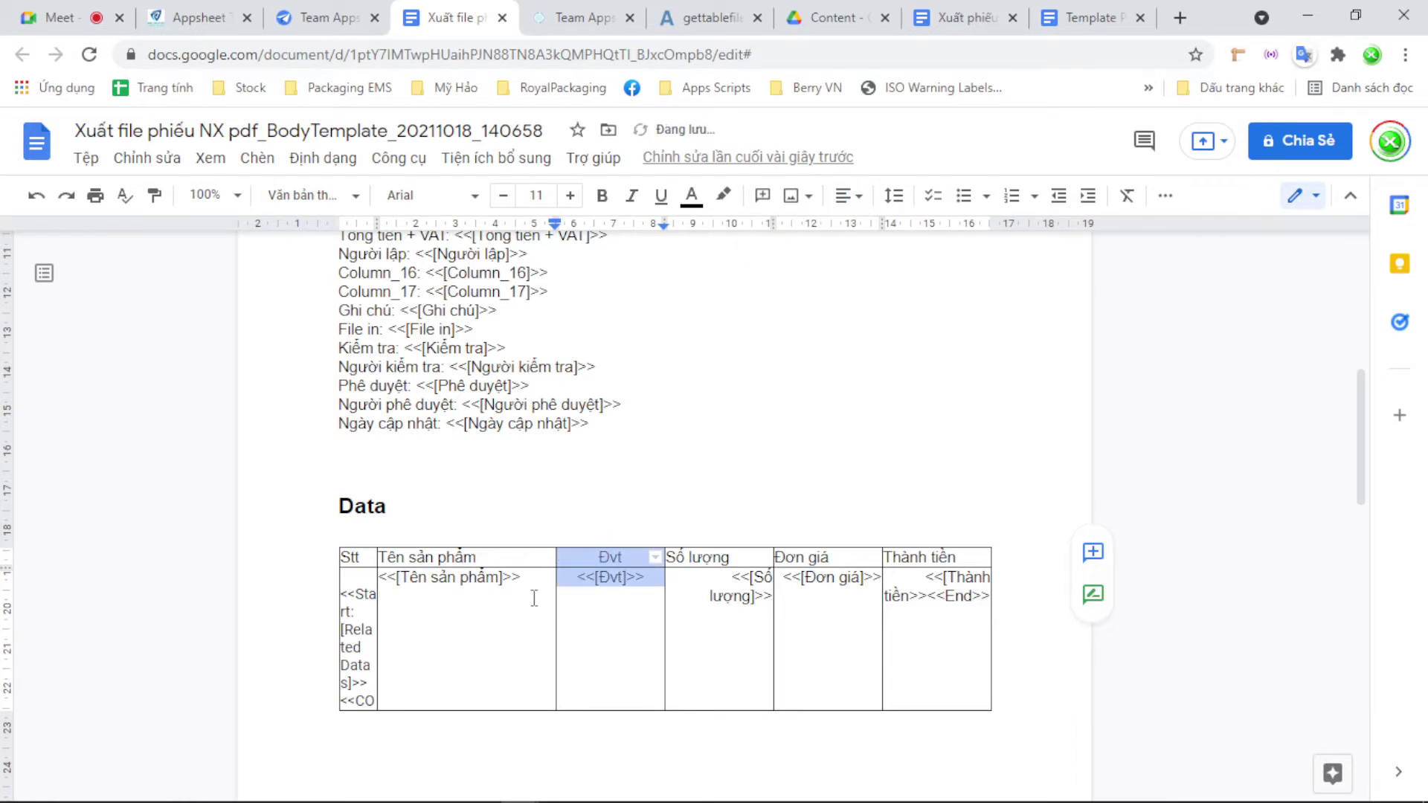
click(478, 577)
scroll(669, 502, down, 15)
scroll(666, 484, up, 15)
scroll(664, 476, up, 8)
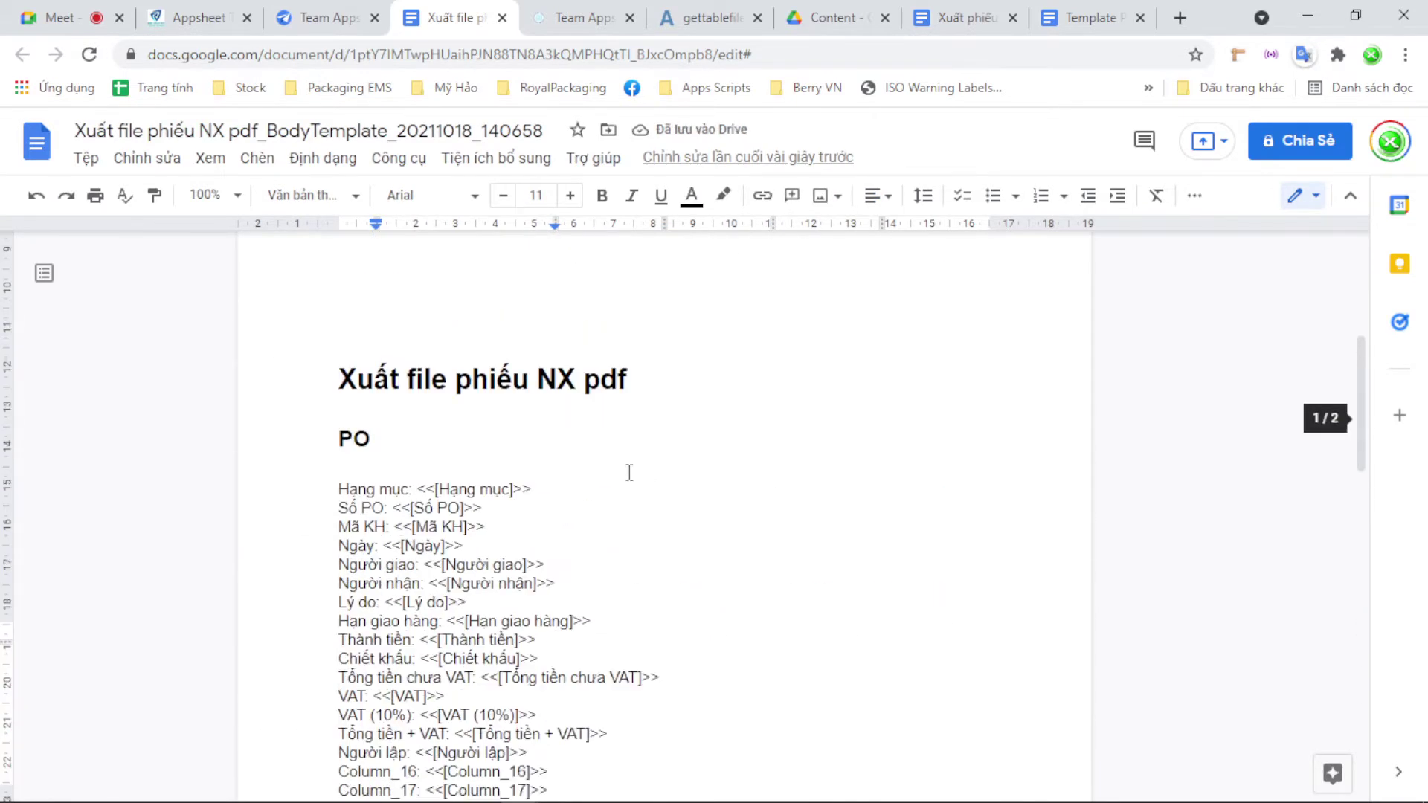
click(651, 515)
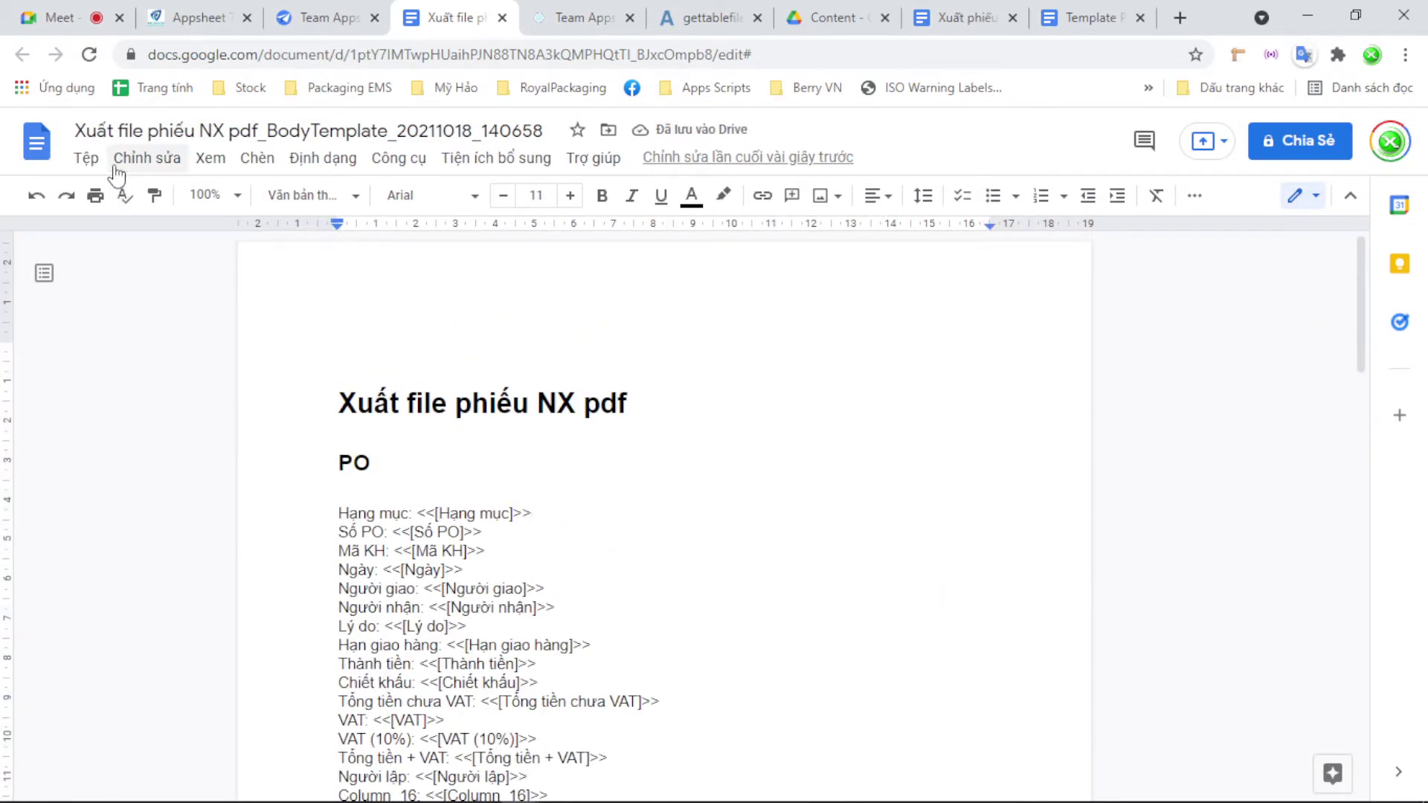
Set the page to A4 with top, bottom, left and right margins of 0.5 cm.
click(85, 158)
scroll(282, 581, down, 1)
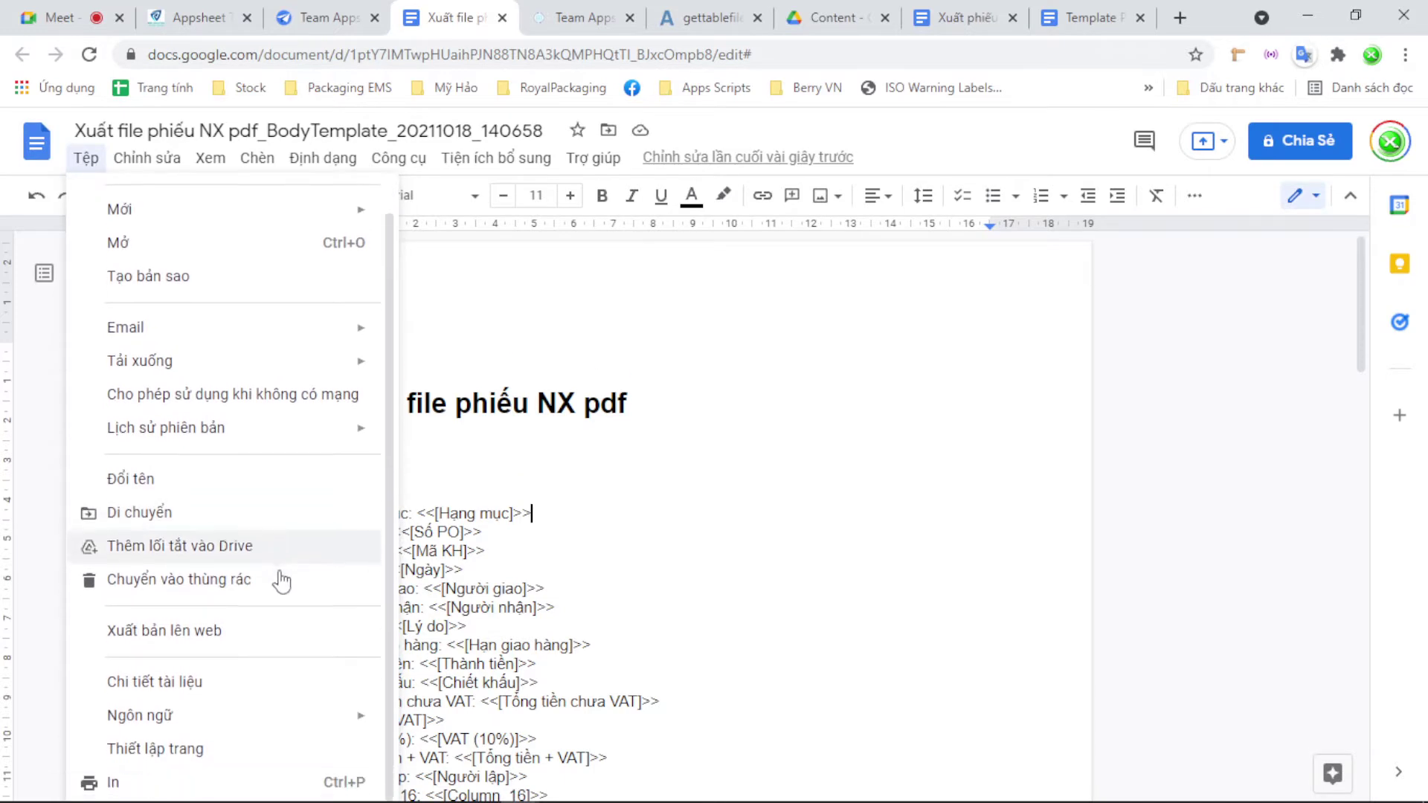
click(227, 755)
click(644, 479)
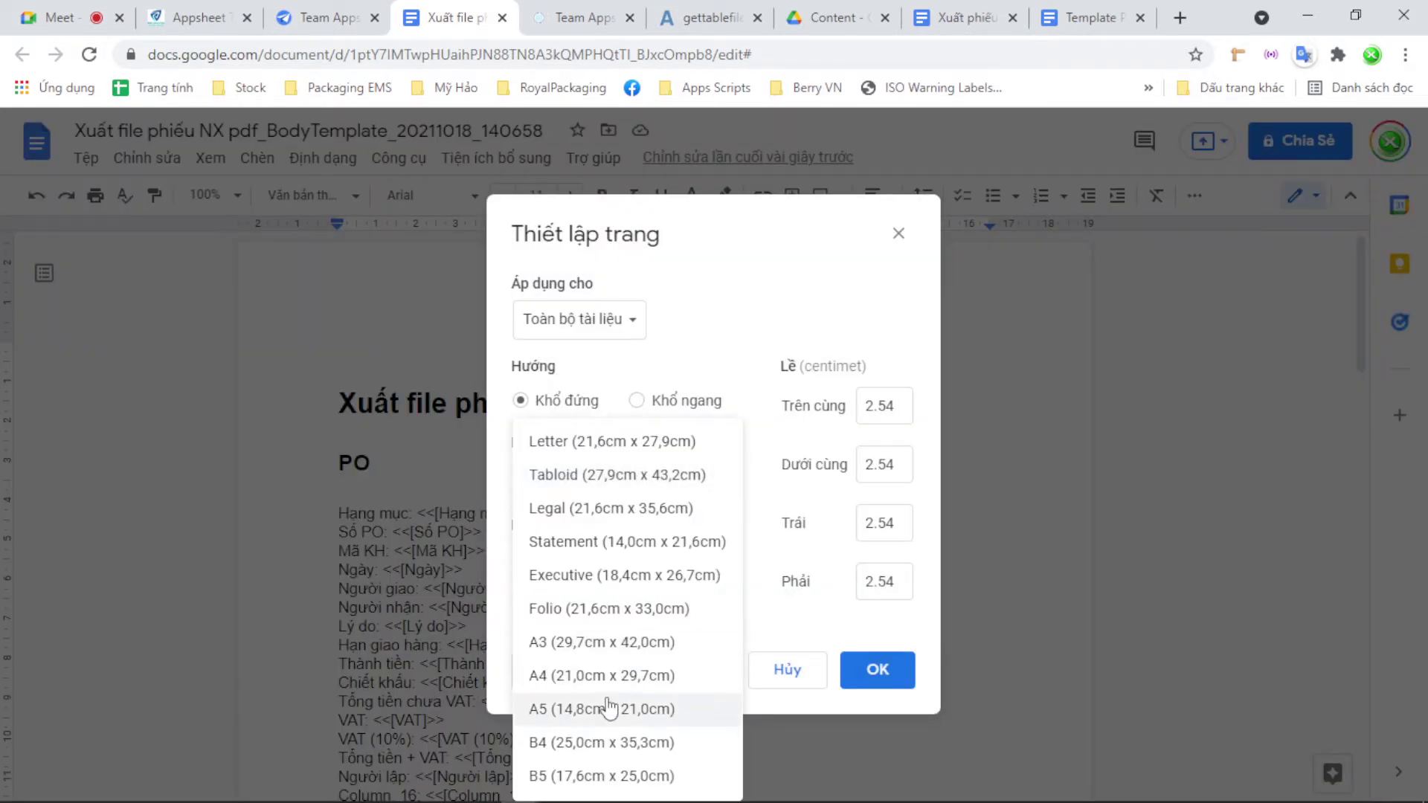
click(618, 676)
double_click(868, 405)
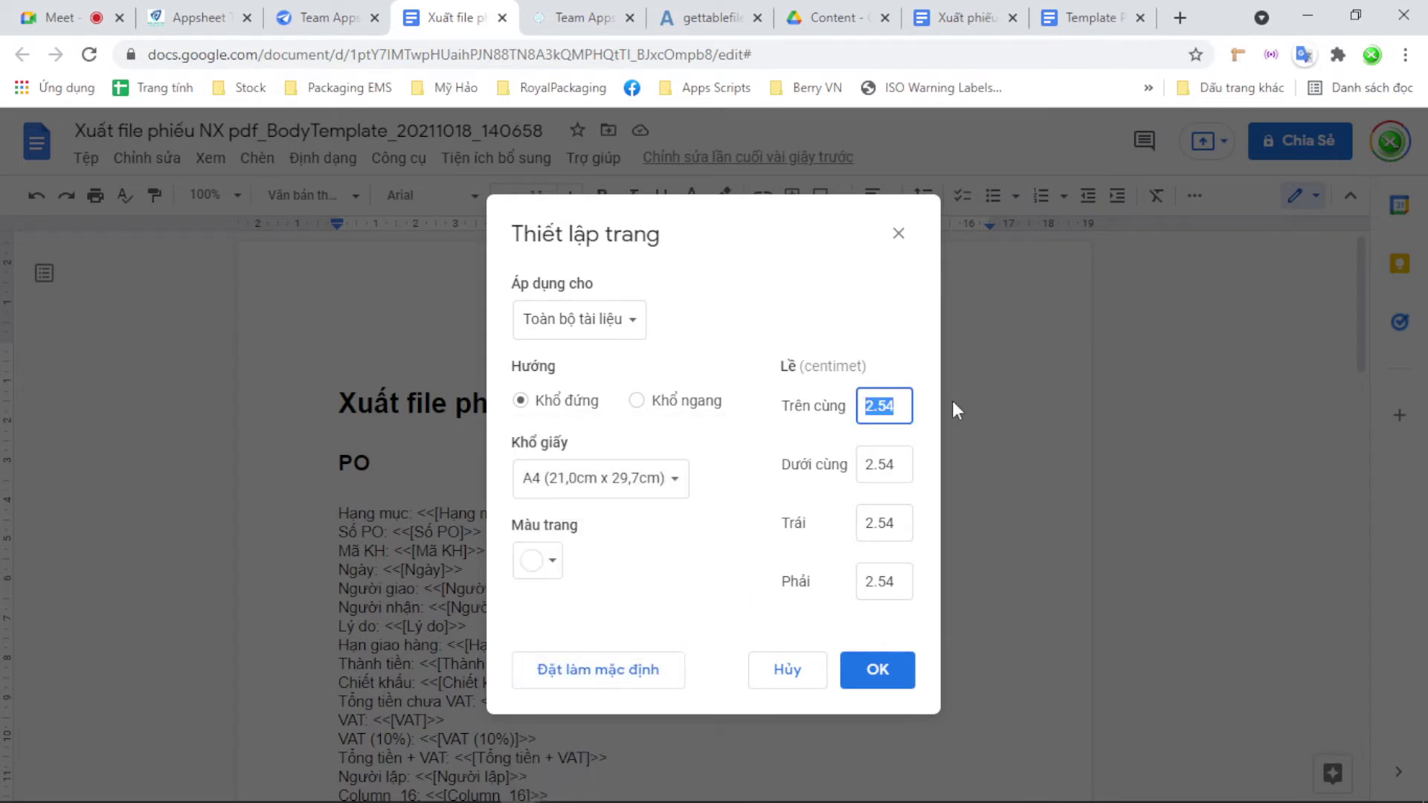
text(0.5)
double_click(869, 473)
text(0.5)
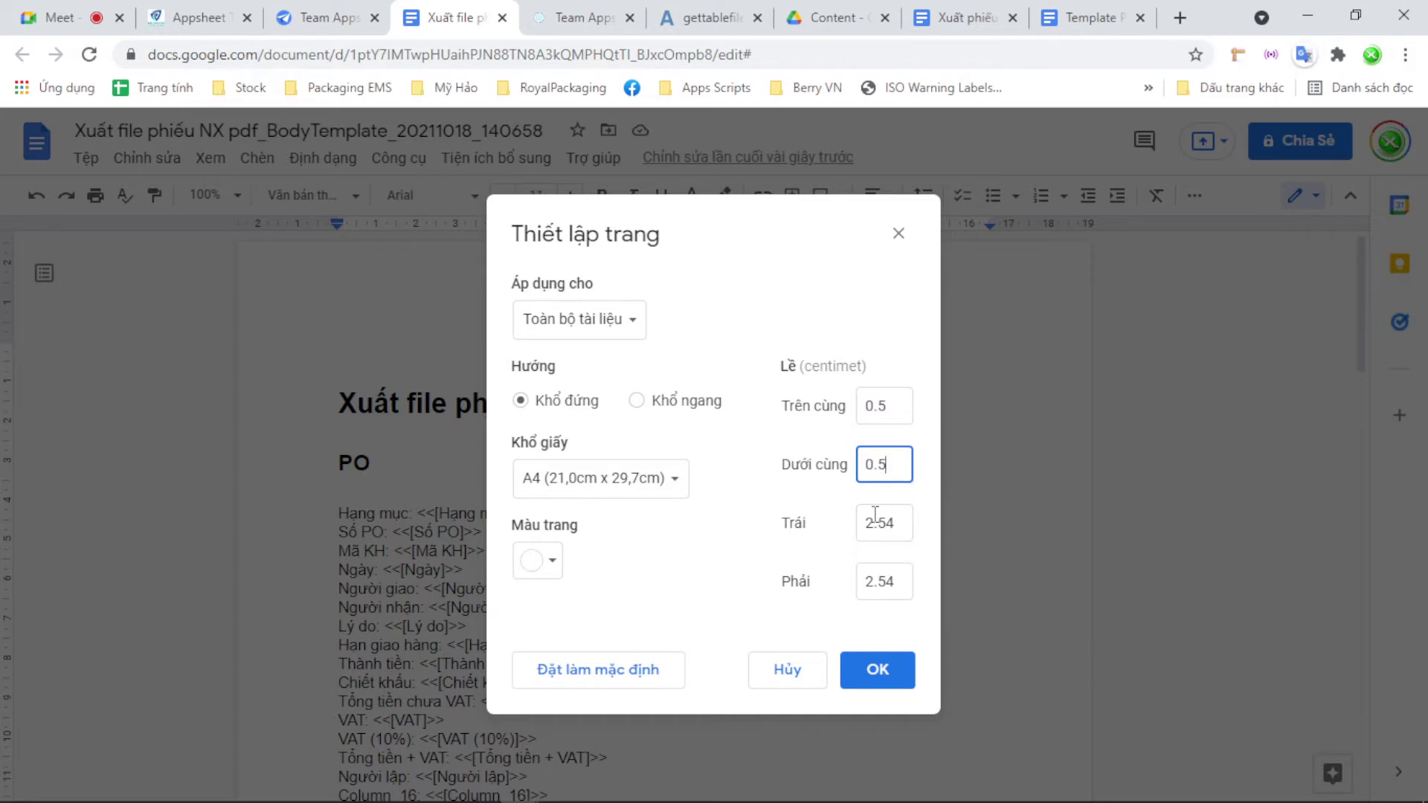
double_click(869, 523)
text(0.5)
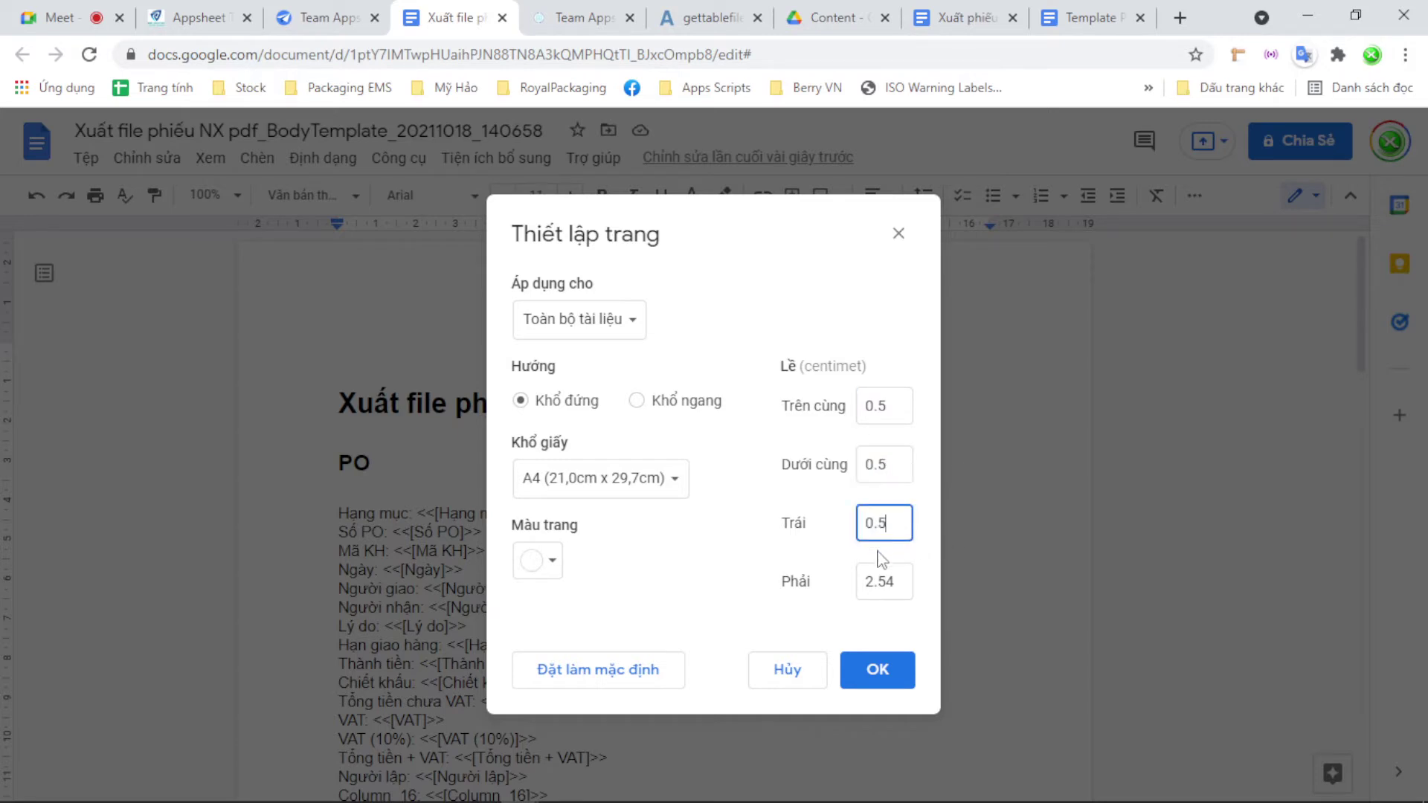
double_click(869, 583)
text(0.5)
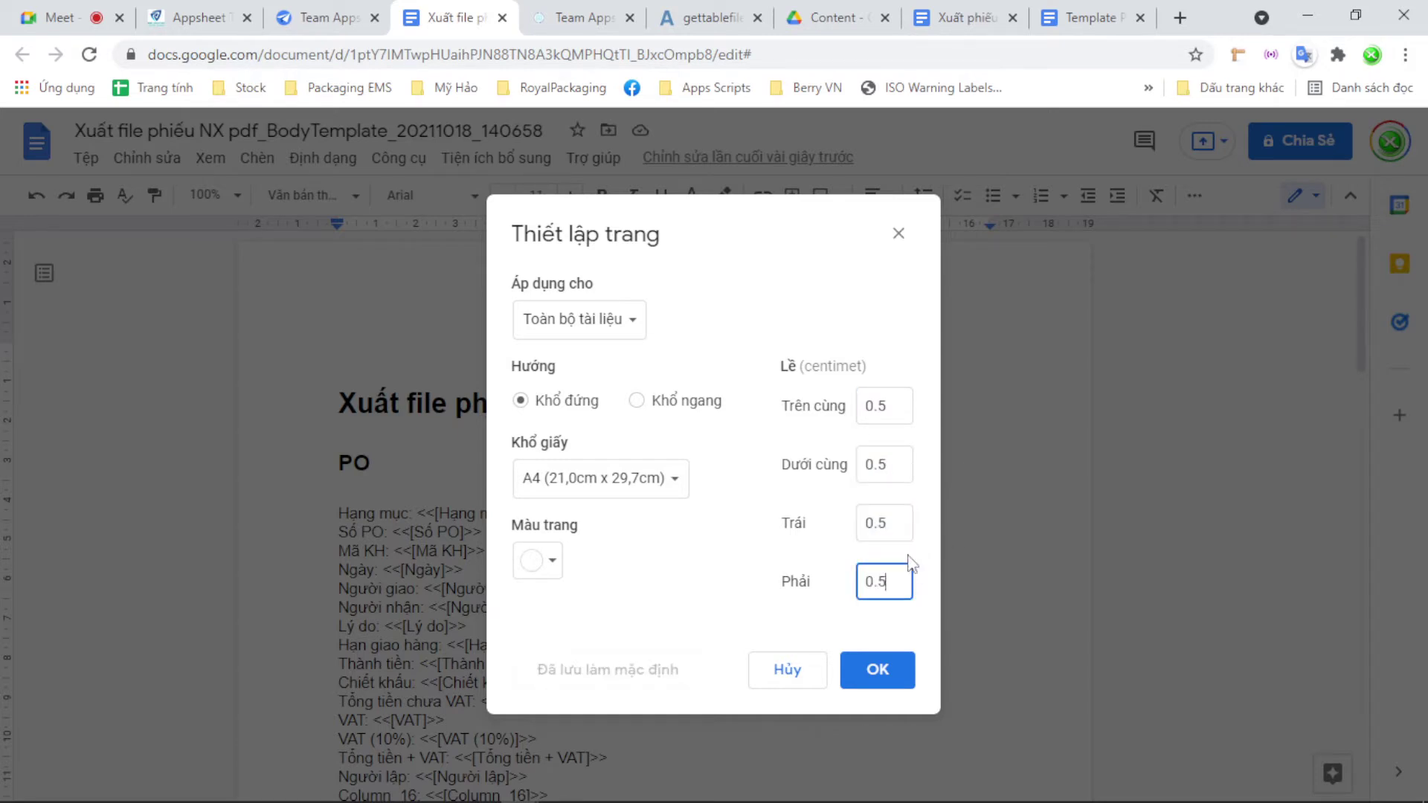
click(876, 670)
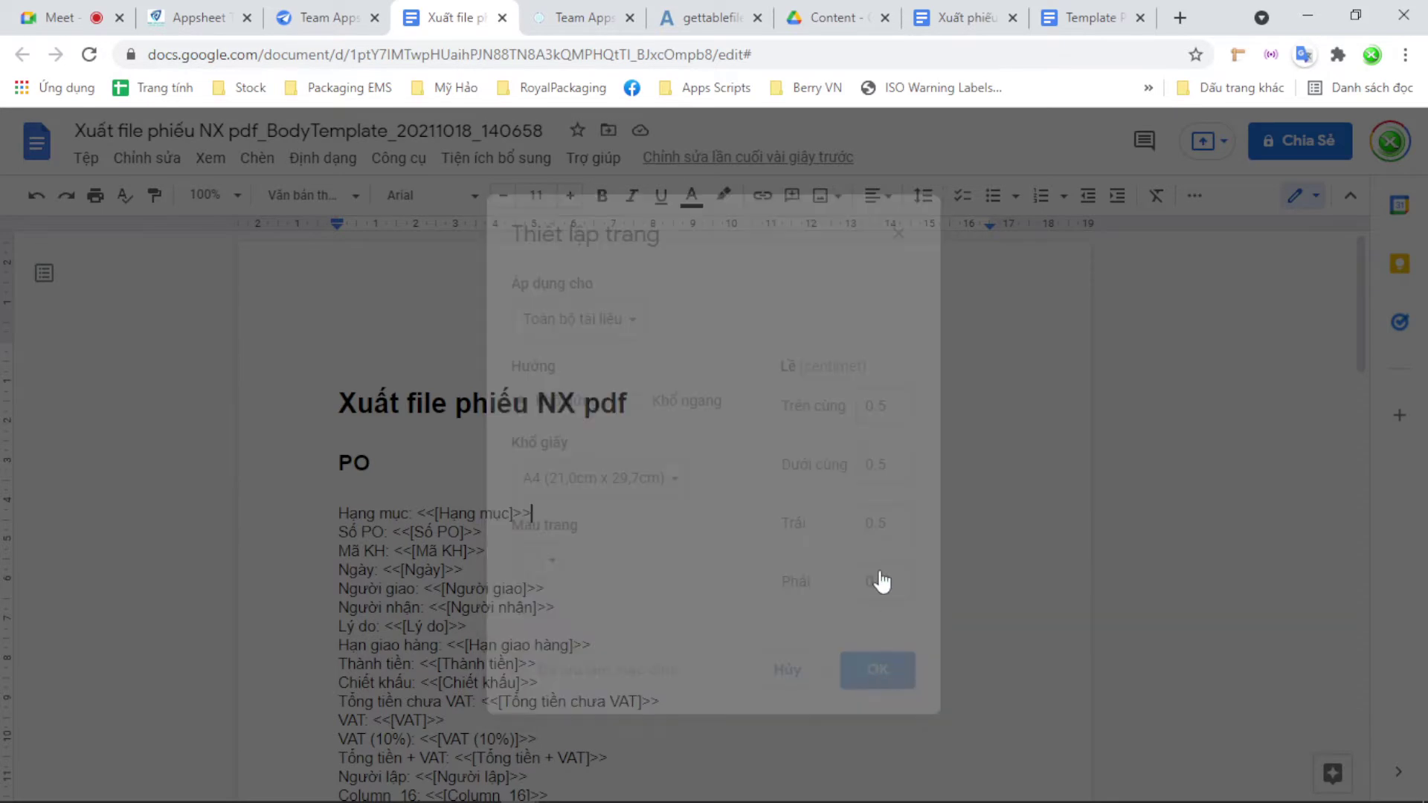
Select the Chiết khấu placeholder line.
scroll(584, 334, down, 10)
scroll(574, 399, up, 4)
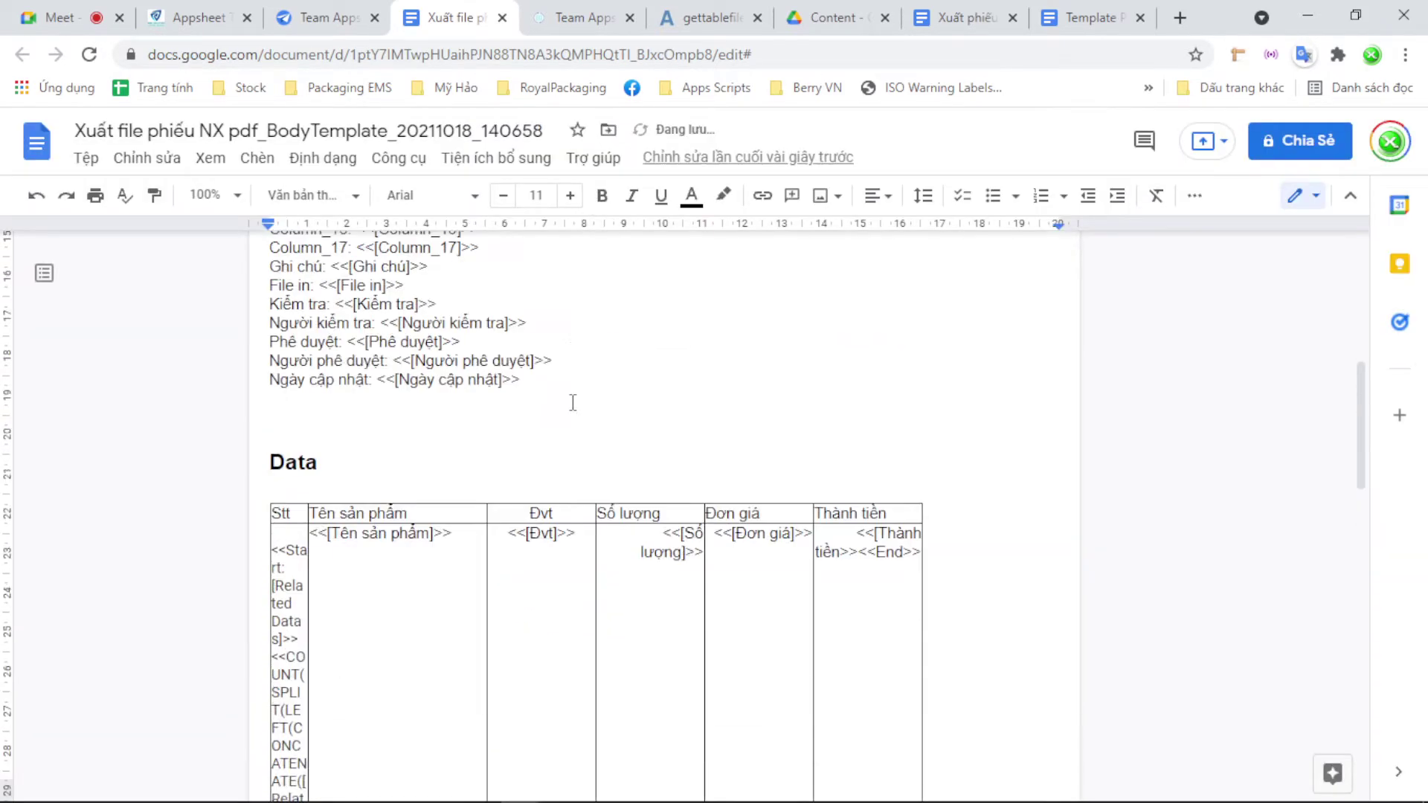
scroll(466, 389, up, 1)
scroll(467, 417, up, 1)
scroll(469, 454, up, 3)
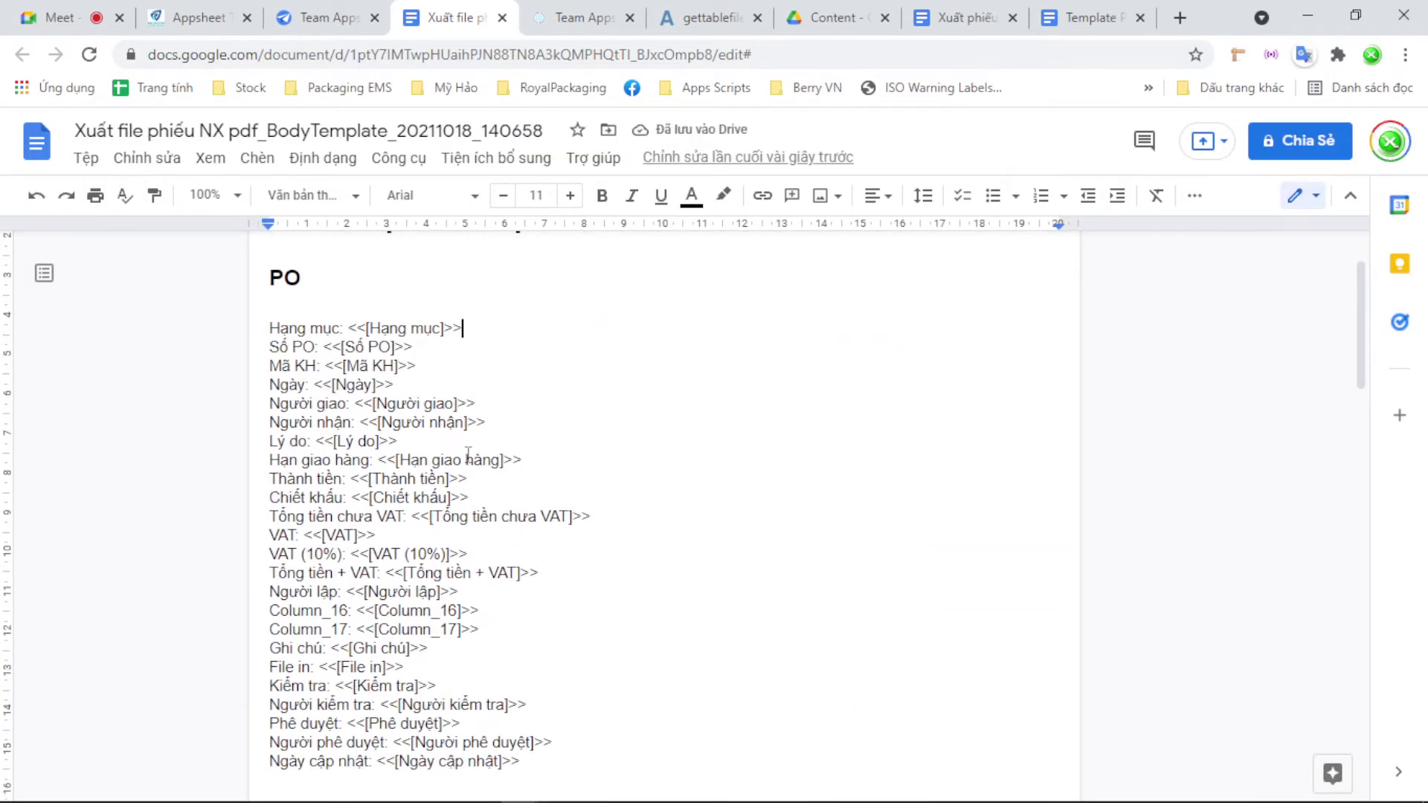
drag(476, 500, 353, 496)
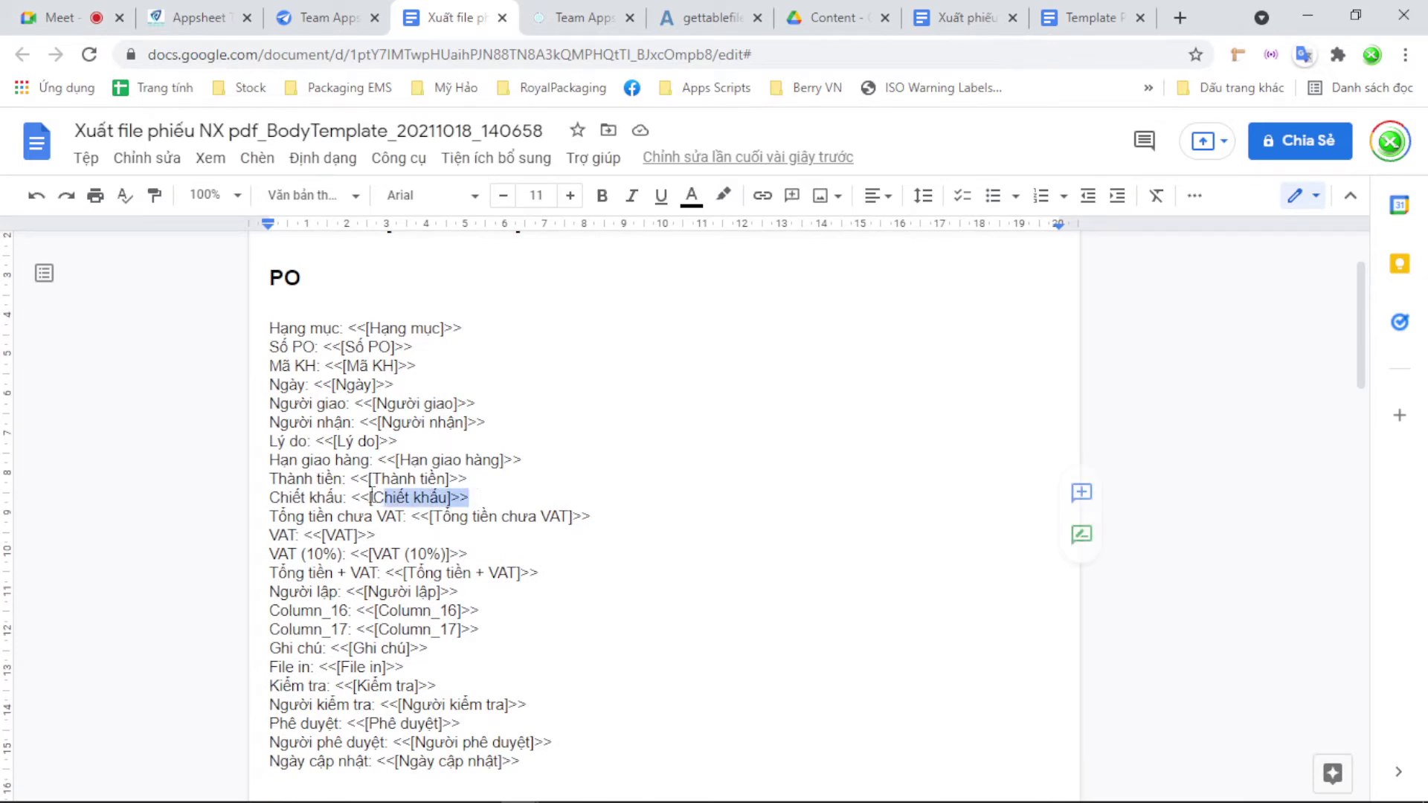
scroll(590, 510, down, 10)
scroll(590, 513, down, 5)
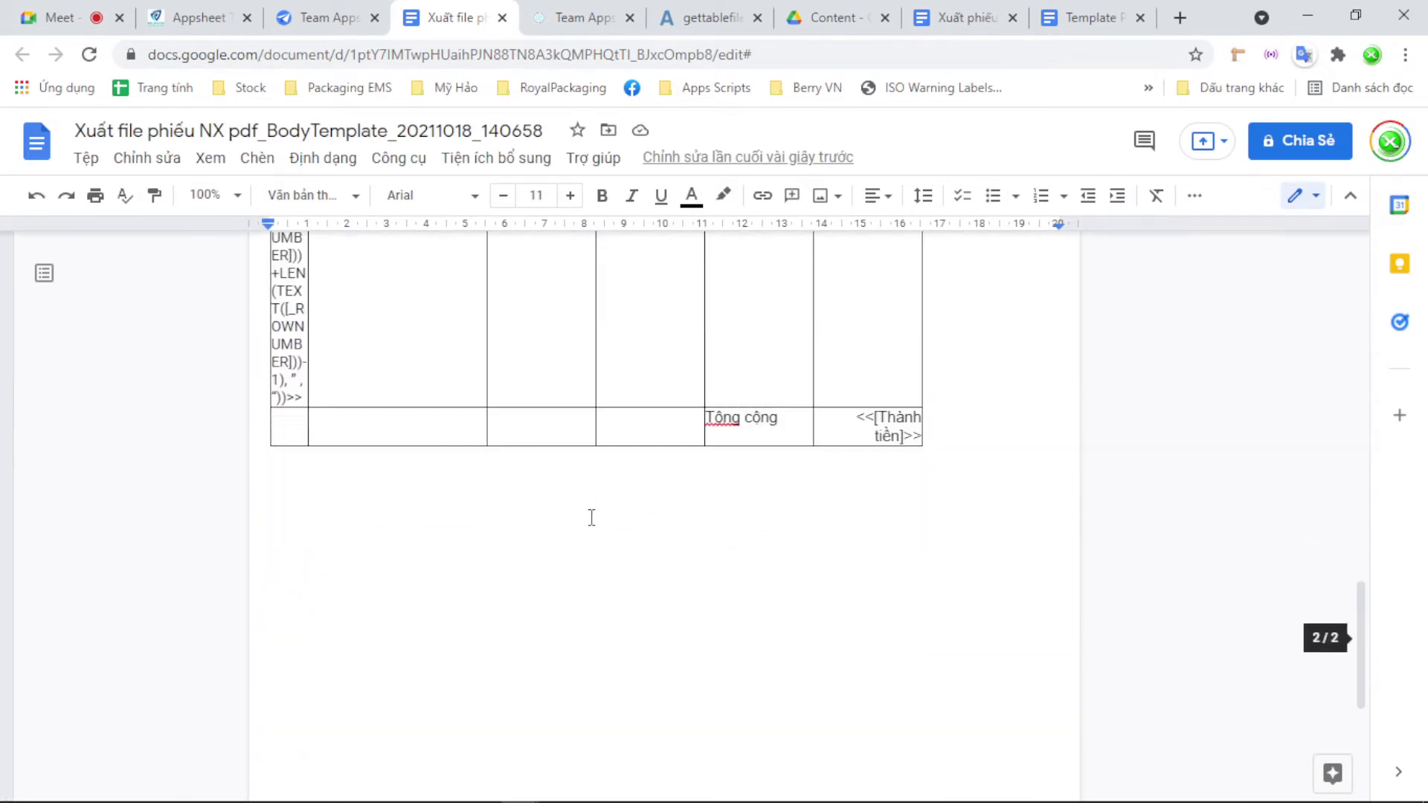
scroll(600, 516, up, 3)
scroll(741, 507, up, 4)
scroll(742, 507, up, 4)
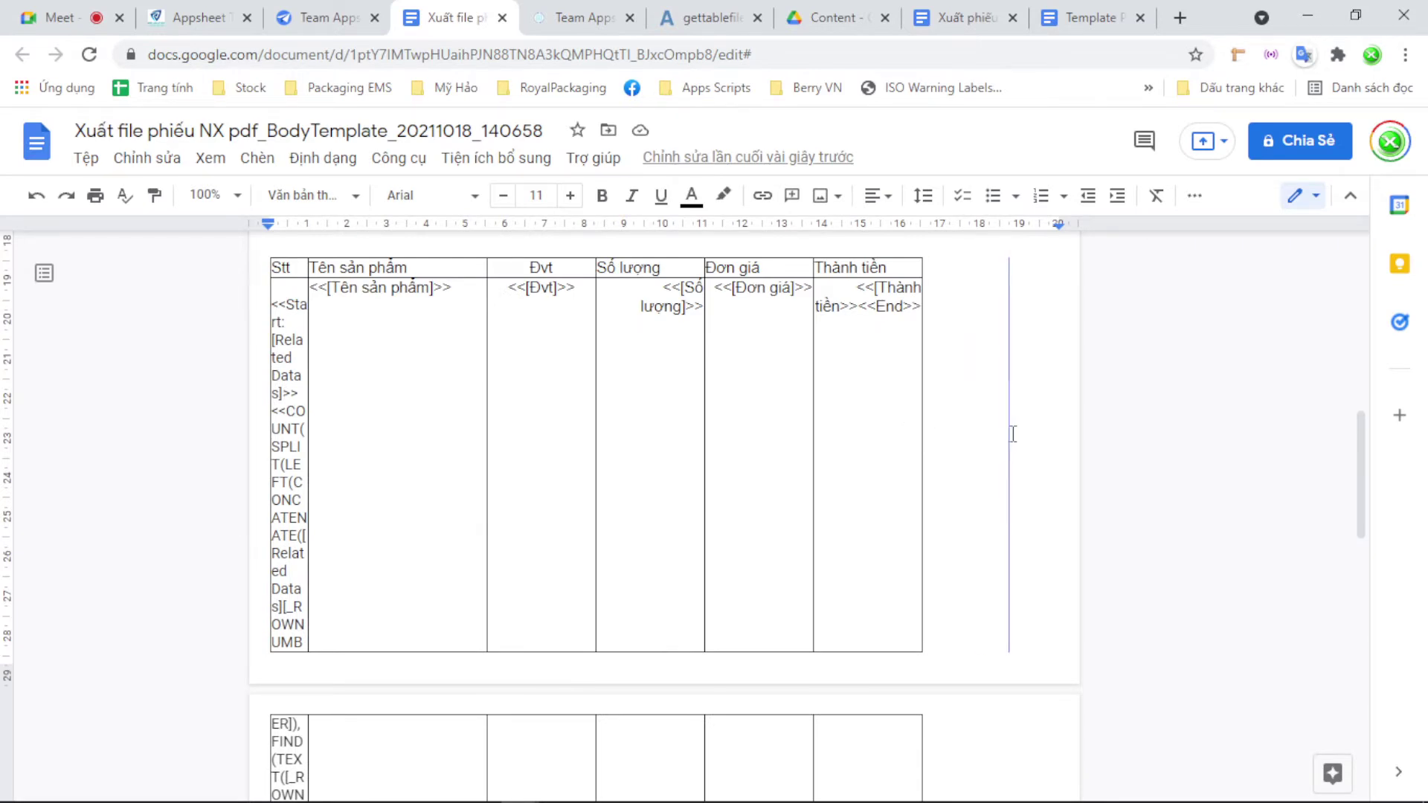
Resize the item table columns: widen Thành tiền, Đơn giá, Số lượng and Tên sản phẩm.
drag(921, 438, 1024, 439)
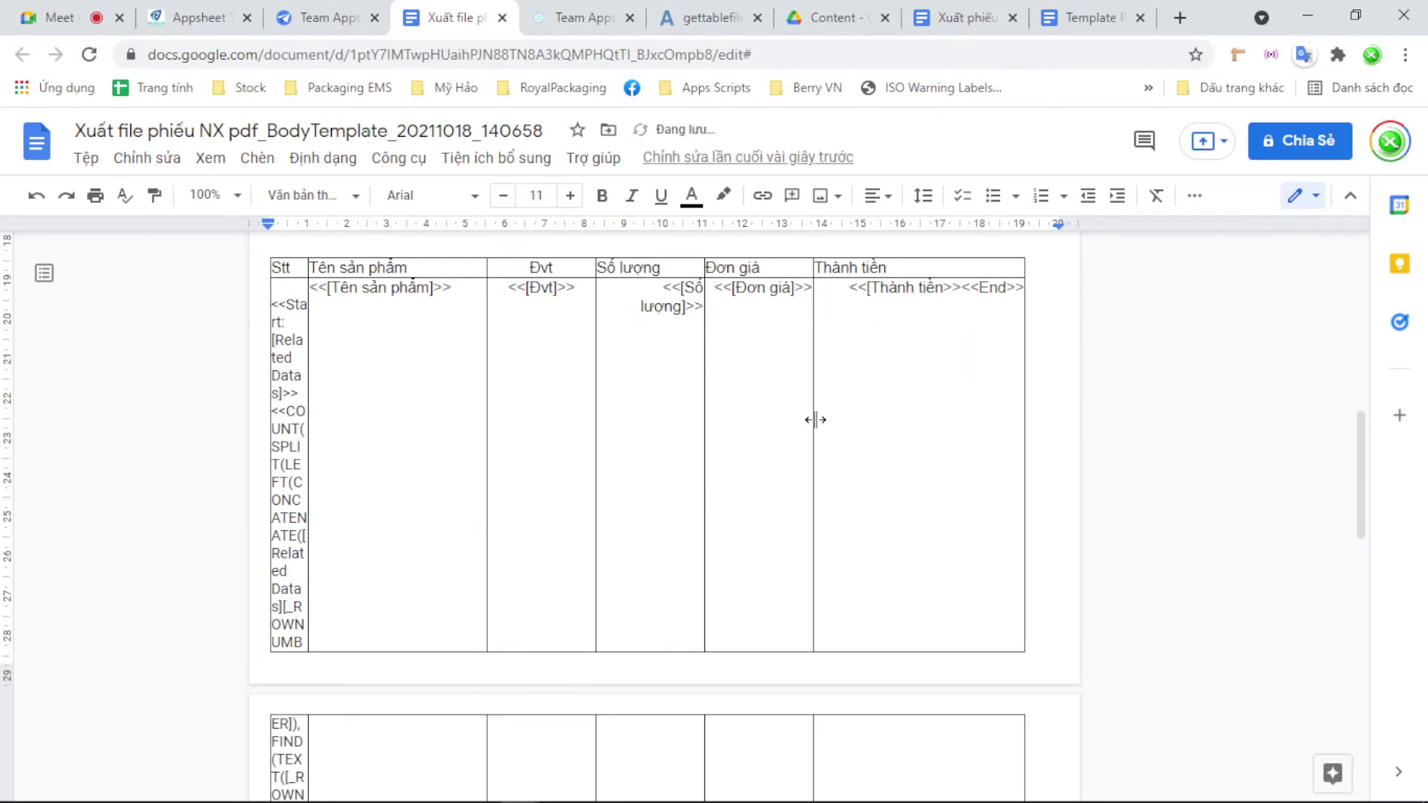
drag(815, 419, 904, 417)
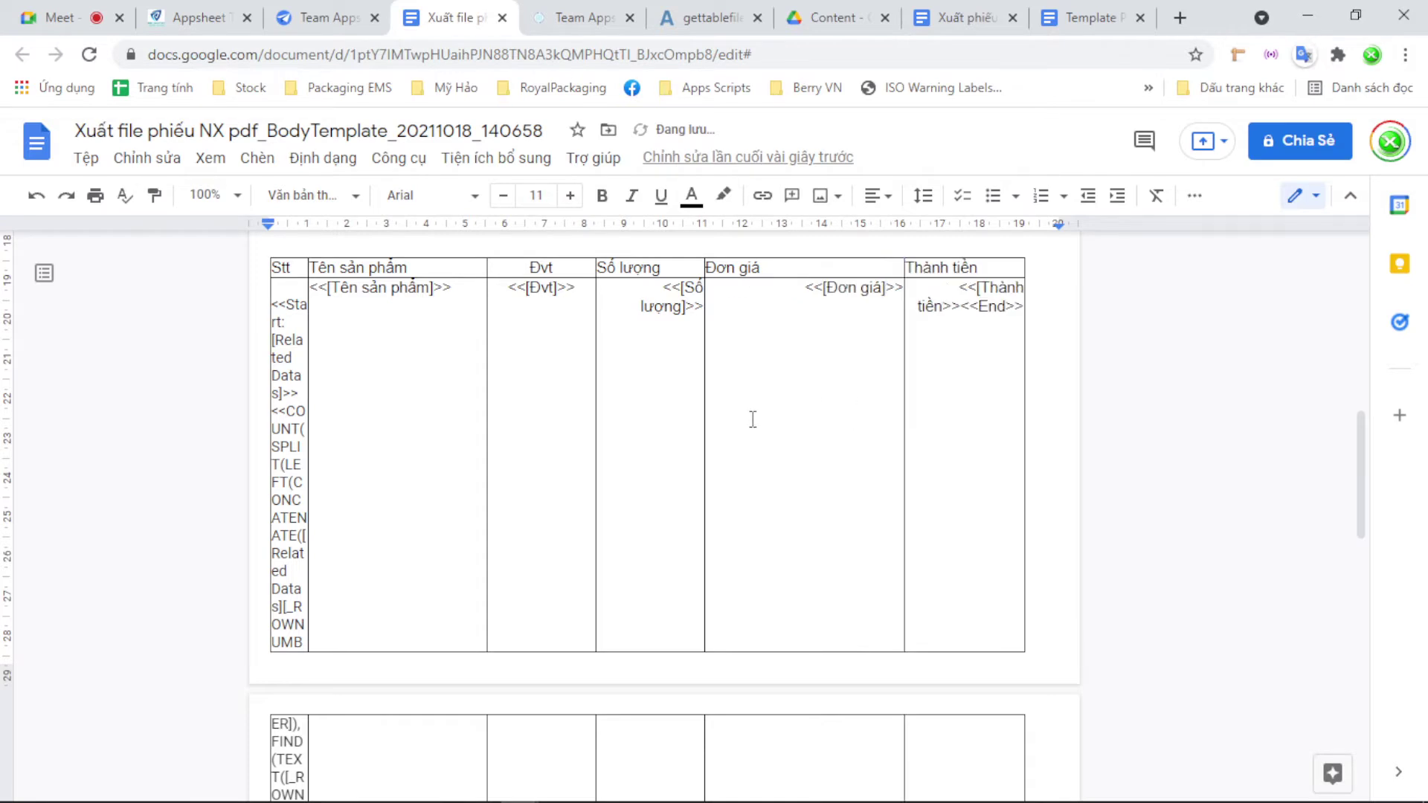
drag(705, 433, 791, 416)
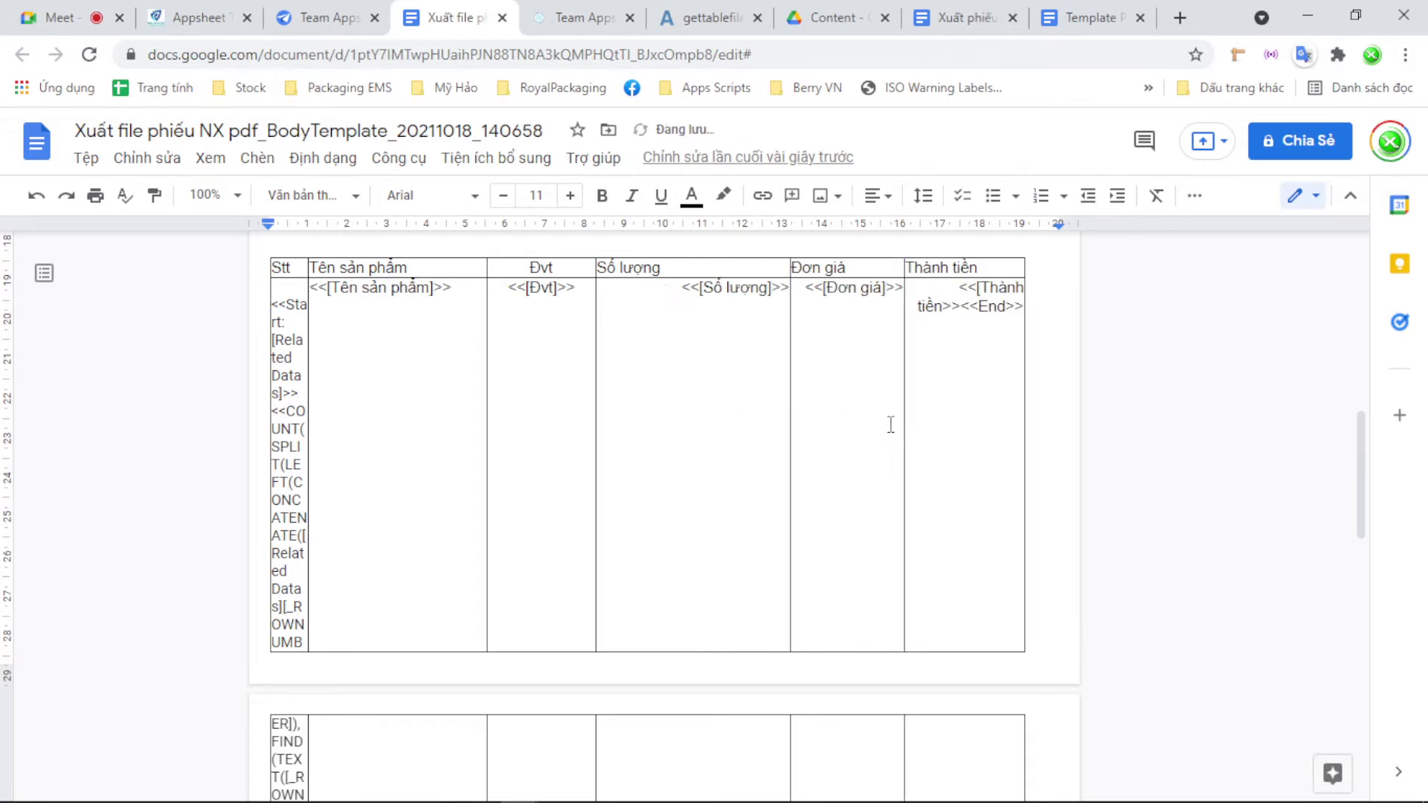
drag(896, 436, 884, 434)
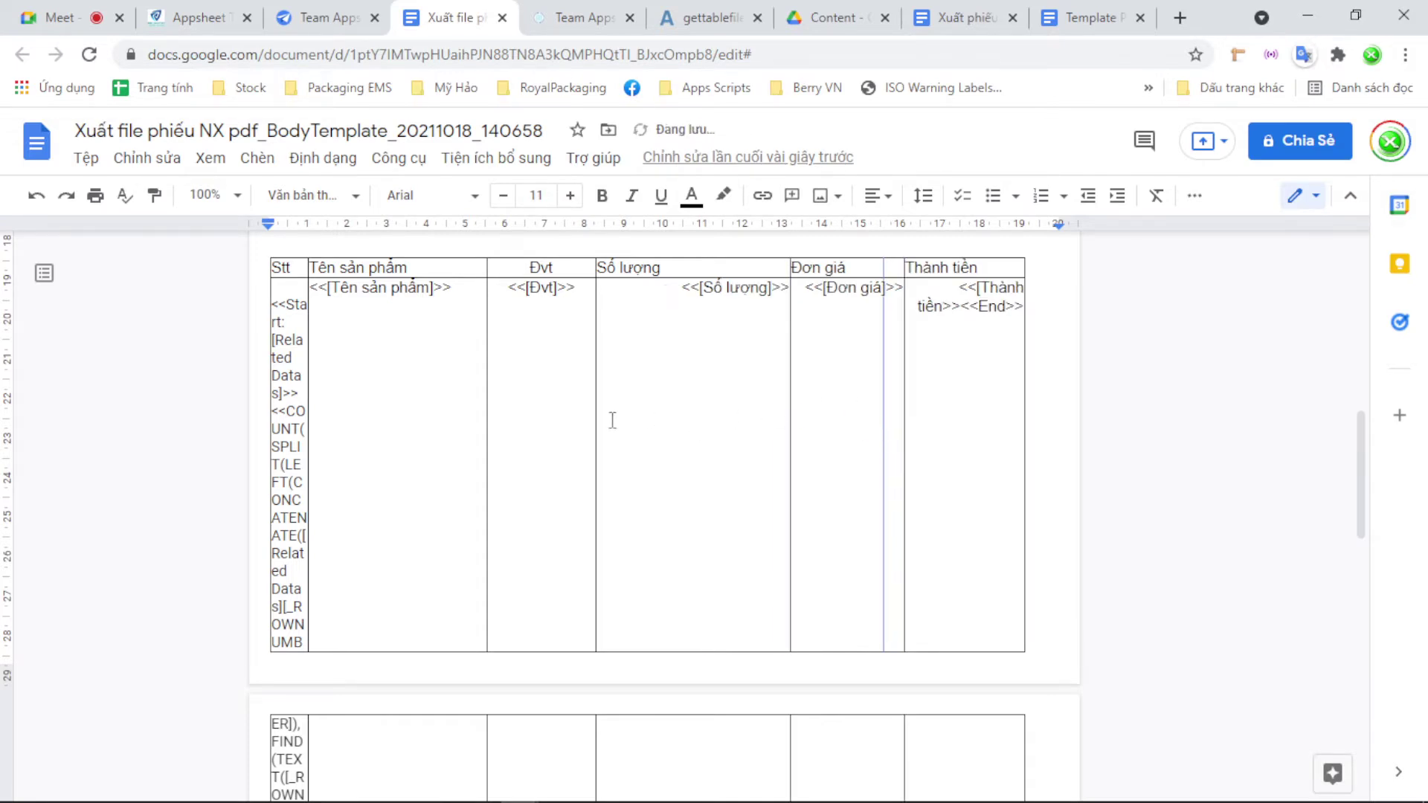
drag(596, 421, 700, 418)
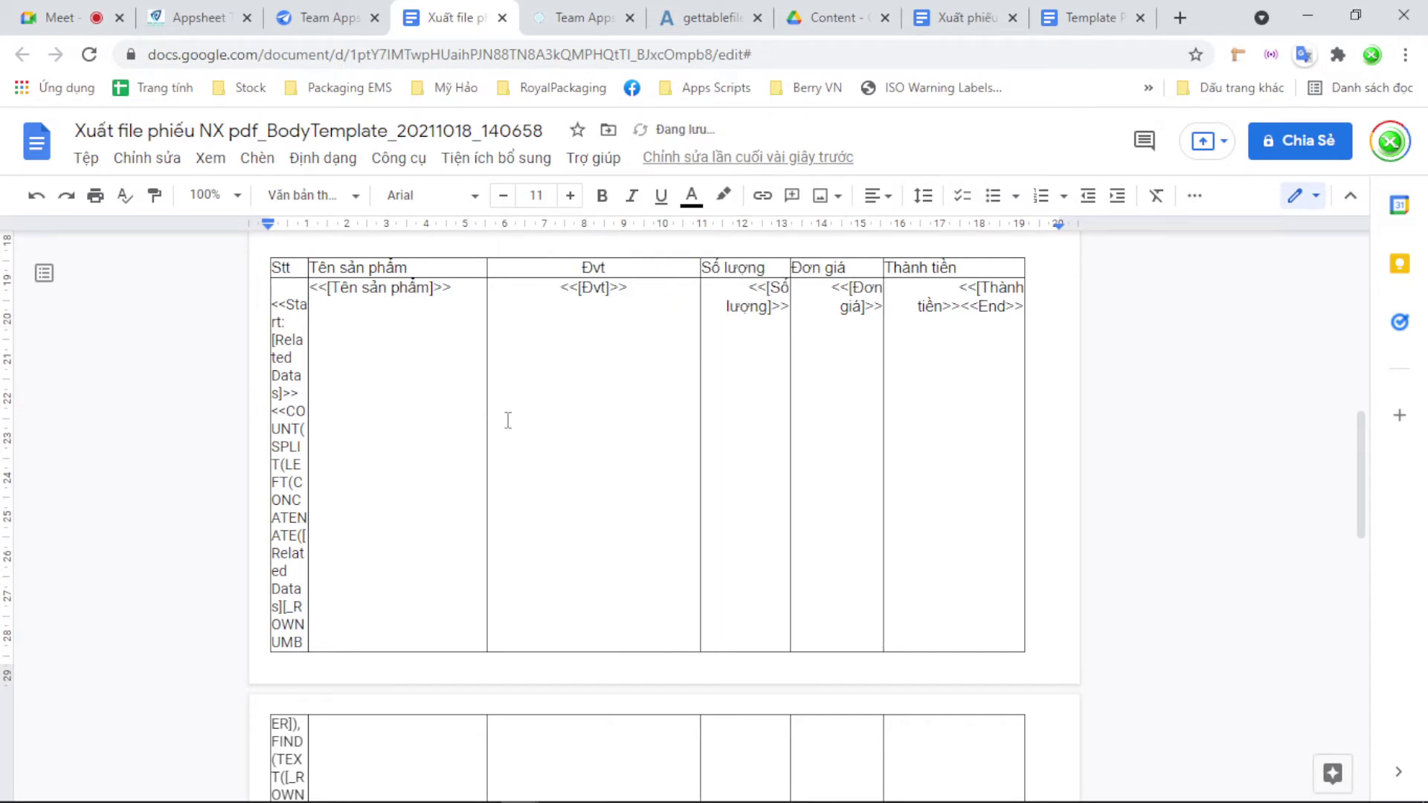
drag(488, 417, 631, 428)
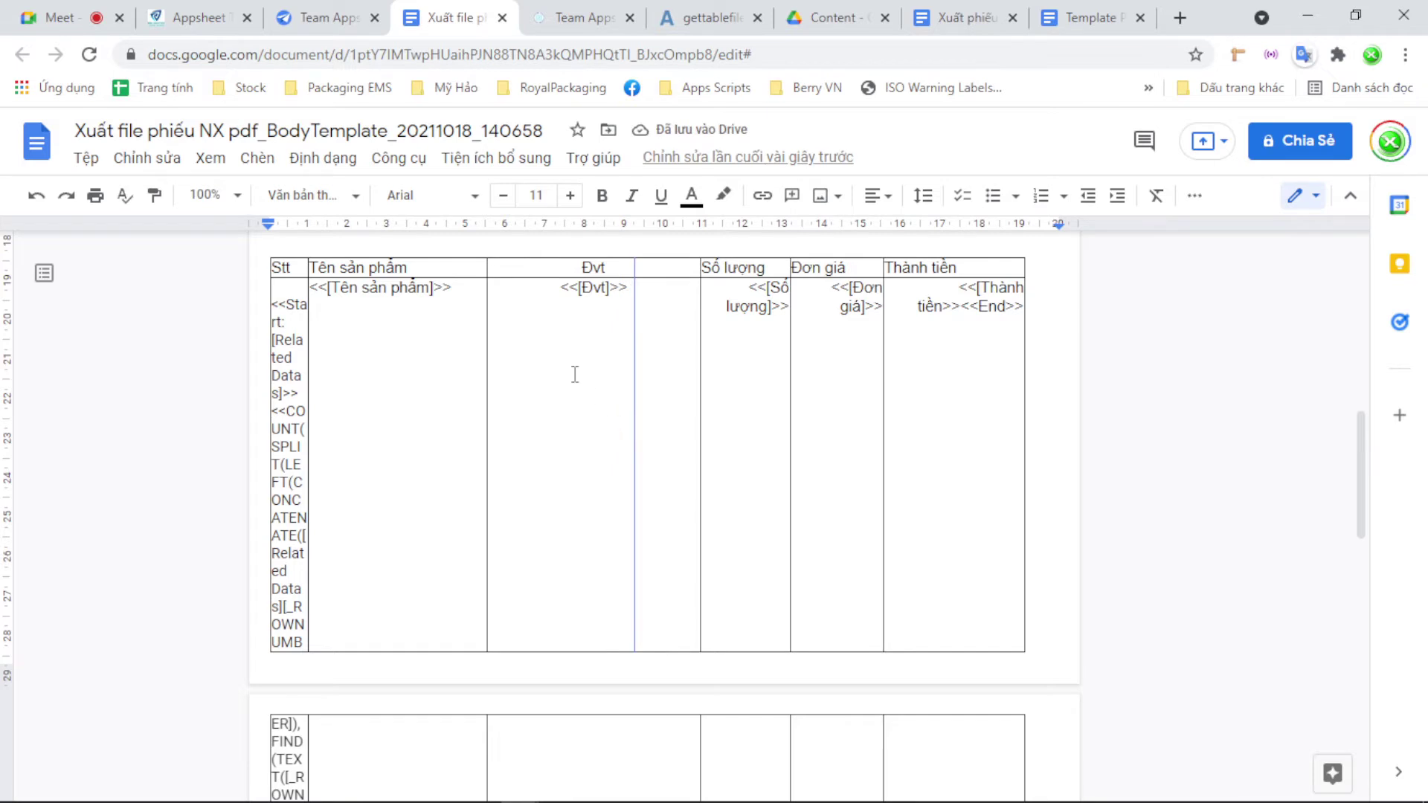
Select the field lines from Column_16 down to Ngày cập nhật.
scroll(576, 375, up, 4)
scroll(510, 462, up, 1)
mouse_move(529, 550)
mouse_down()
mouse_move(258, 465)
mouse_move(262, 411)
mouse_up()
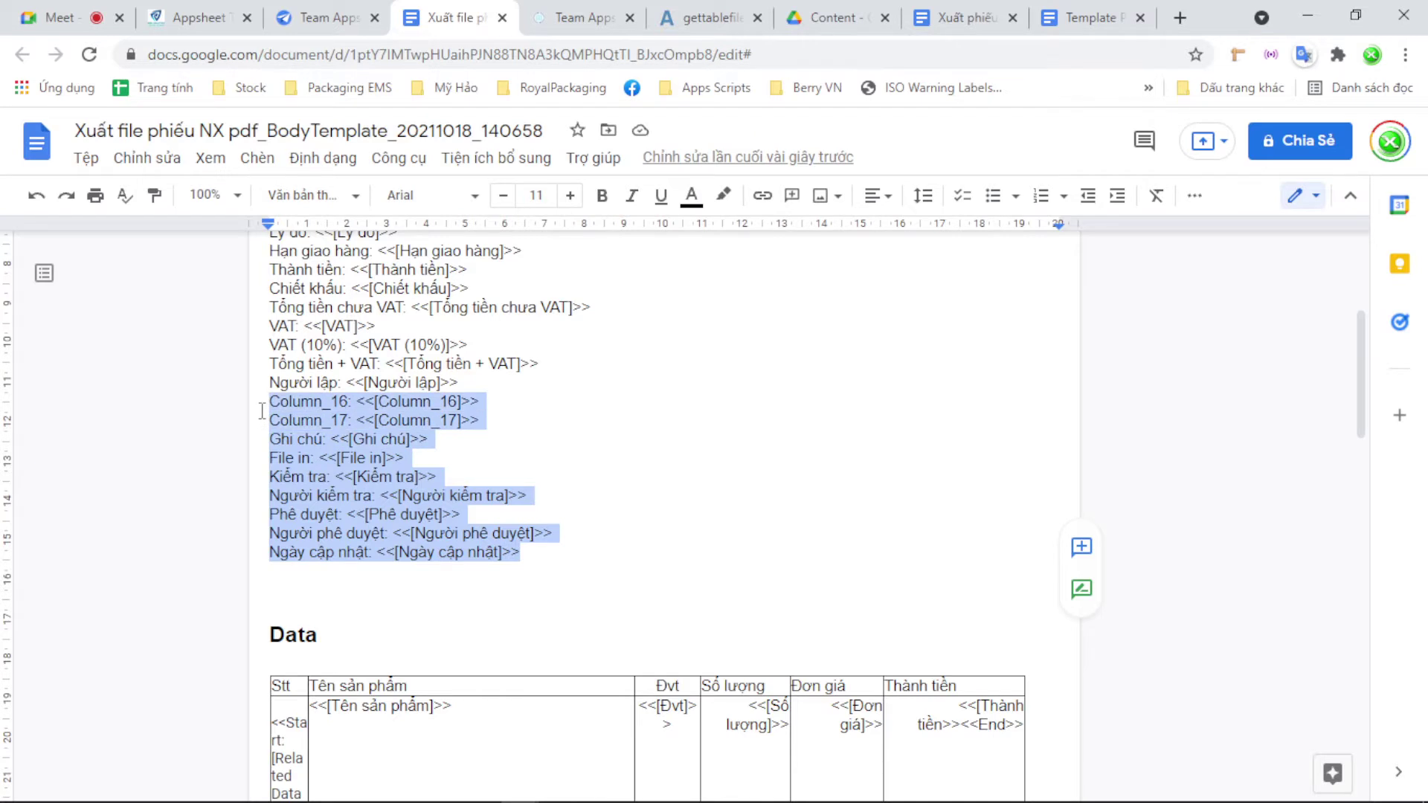
Delete the Column_16–Ngày cập nhật field lines, the Data heading and the document title.
key(Delete)
key(Delete)
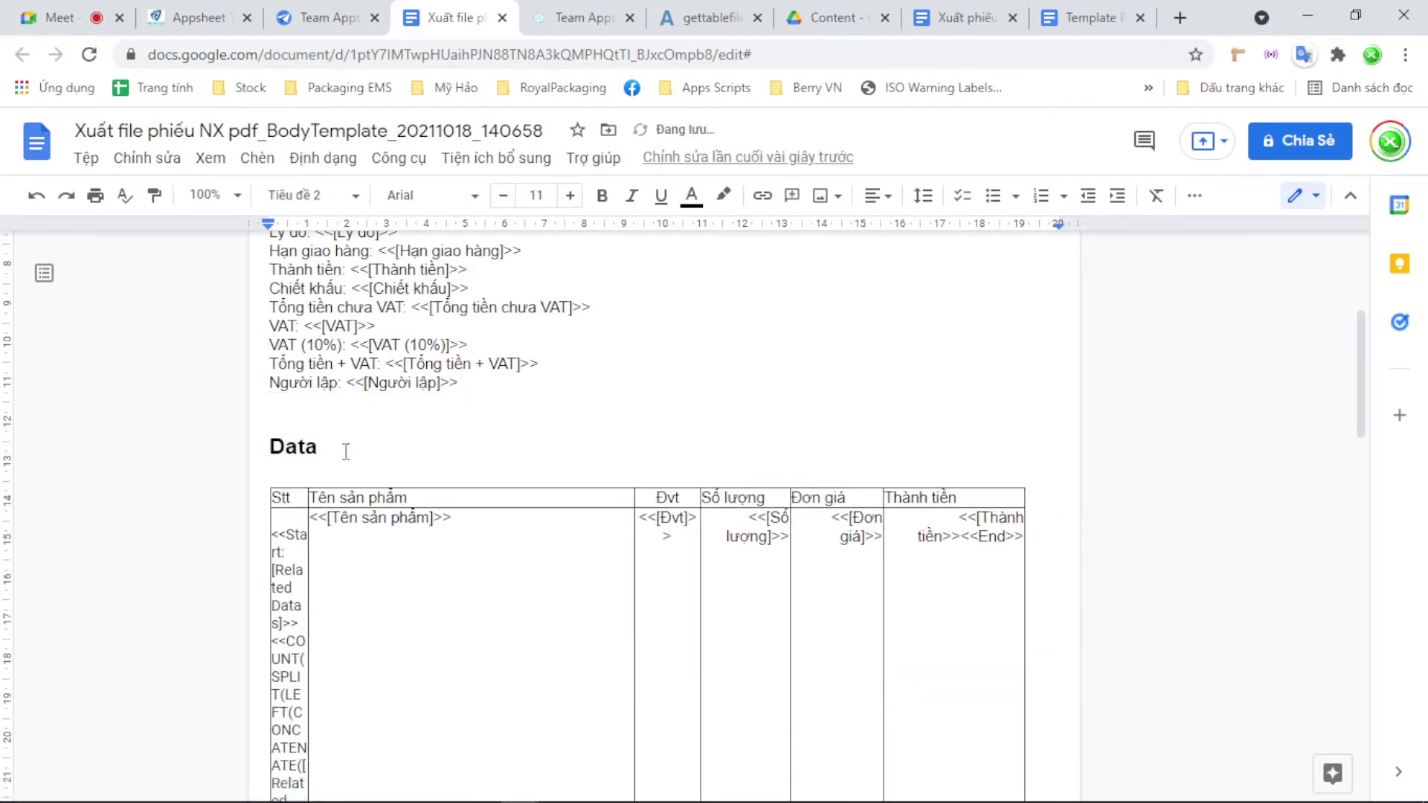
drag(344, 453, 239, 415)
key(BackSpace)
key(BackSpace)
key(BackSpace)
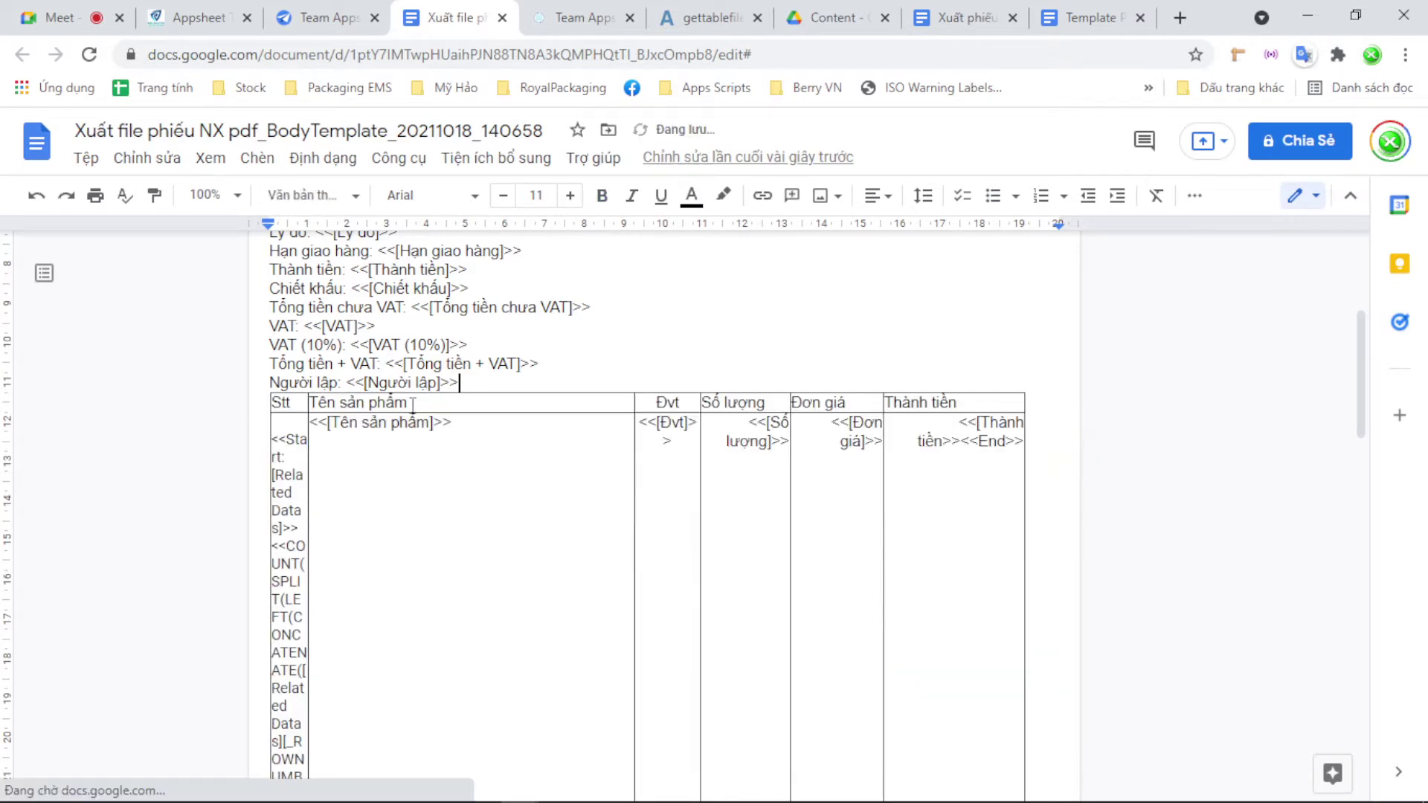
scroll(420, 372, up, 4)
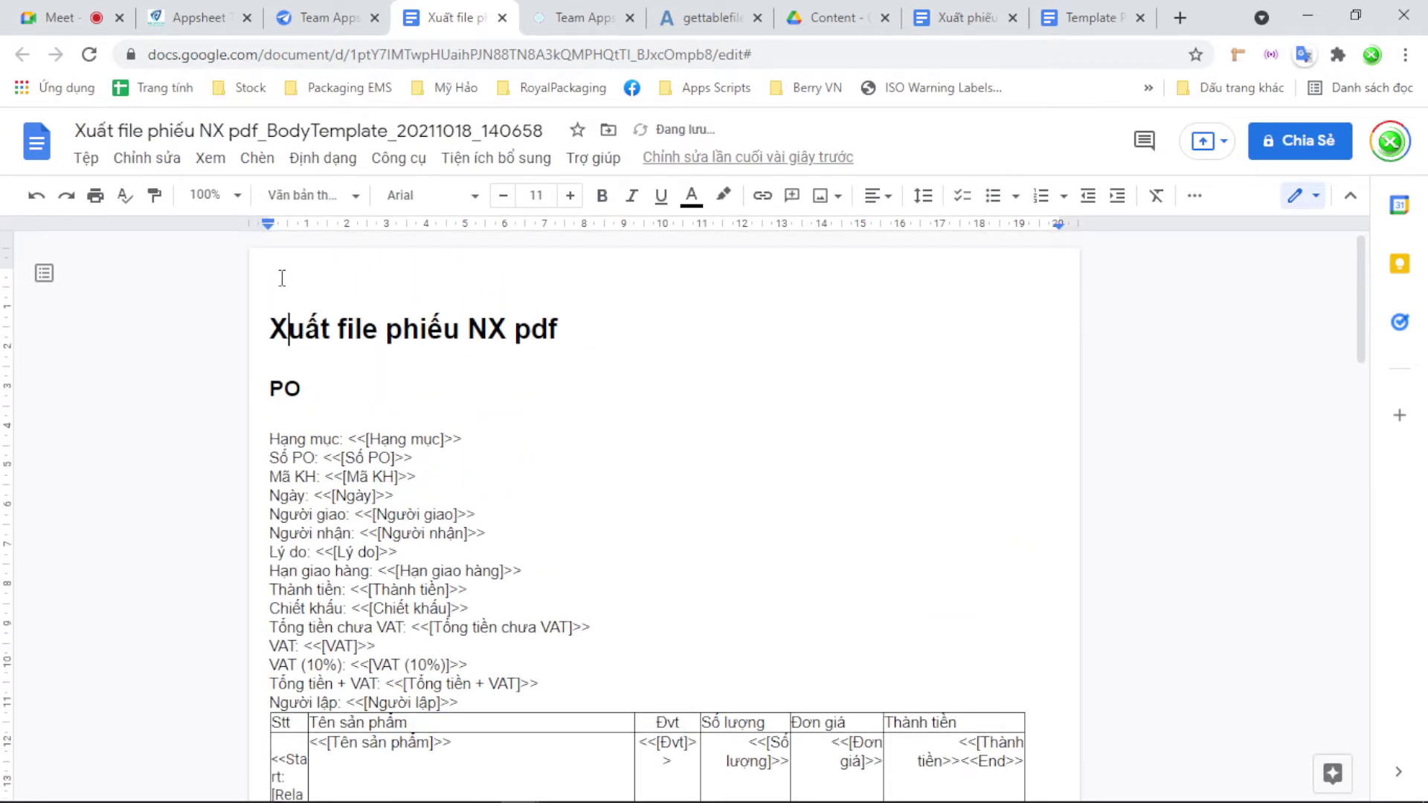
drag(282, 277, 335, 331)
click(567, 327)
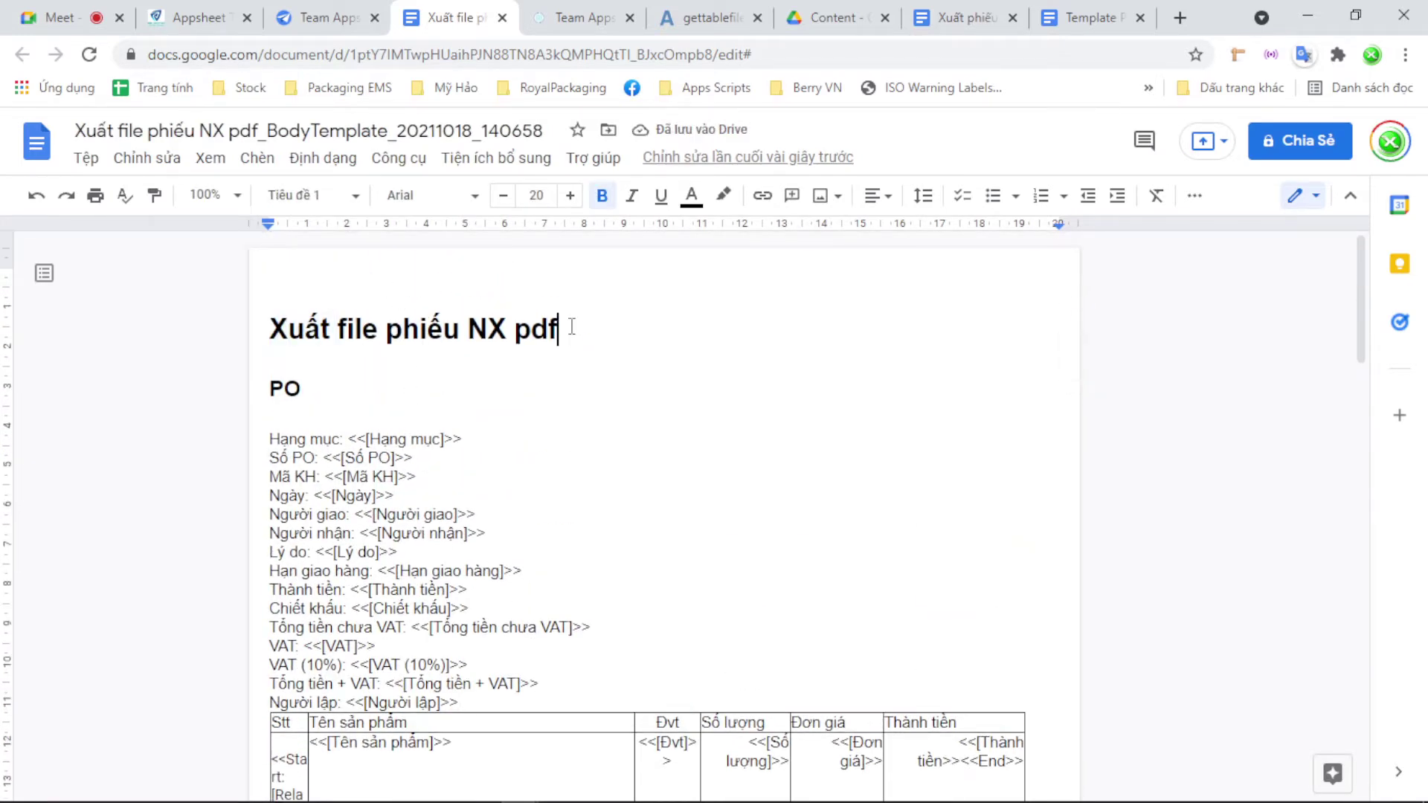
drag(572, 328, 213, 334)
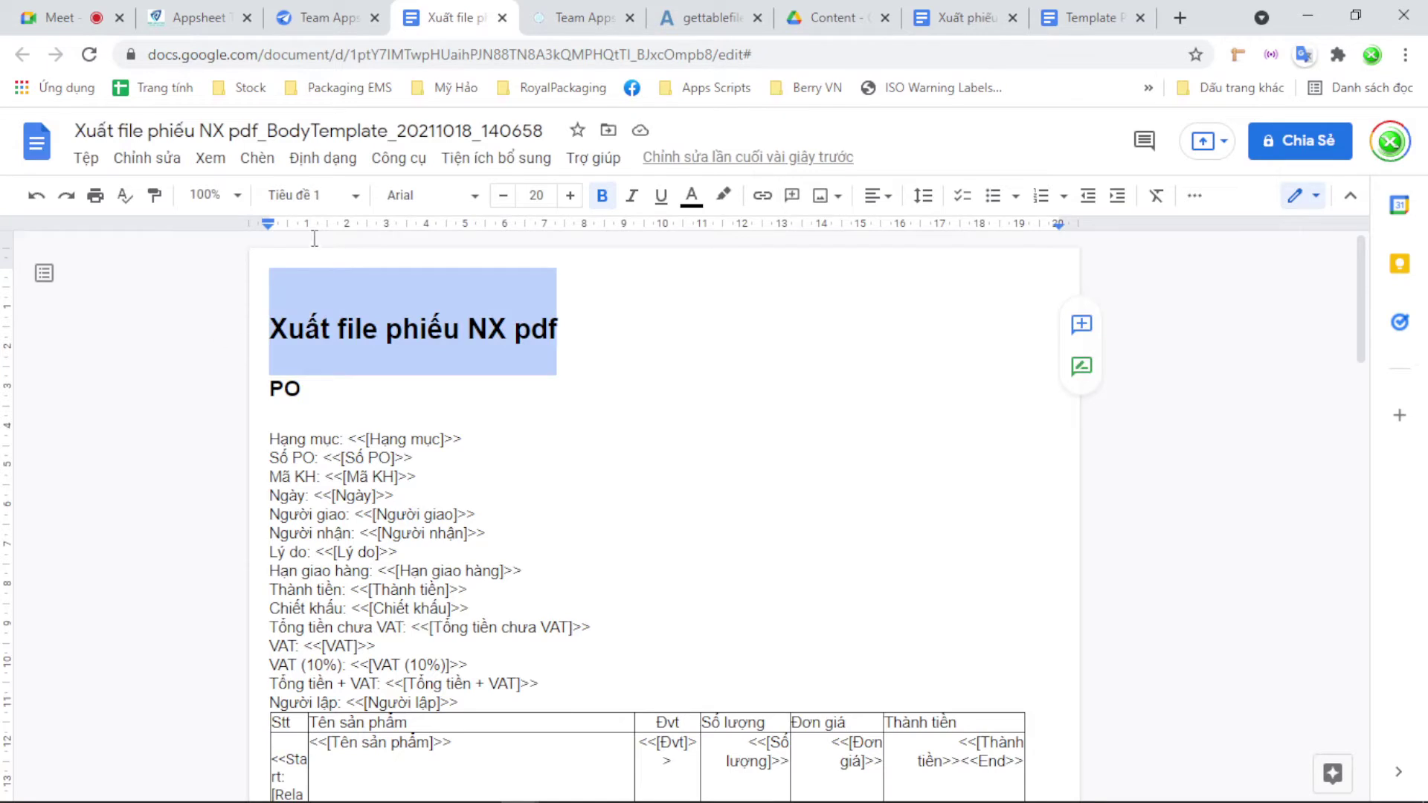
key(Delete)
click(256, 158)
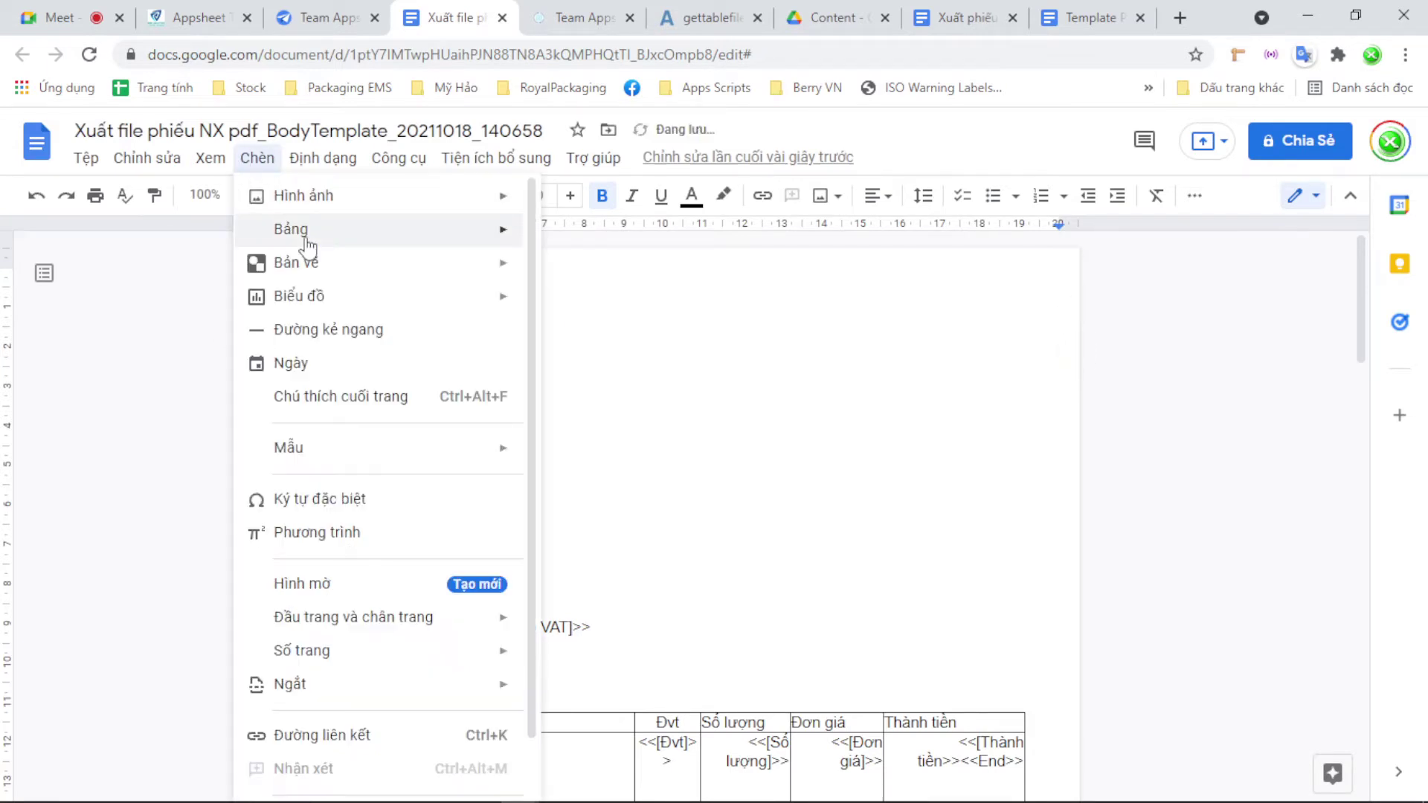
mouse_move(292, 229)
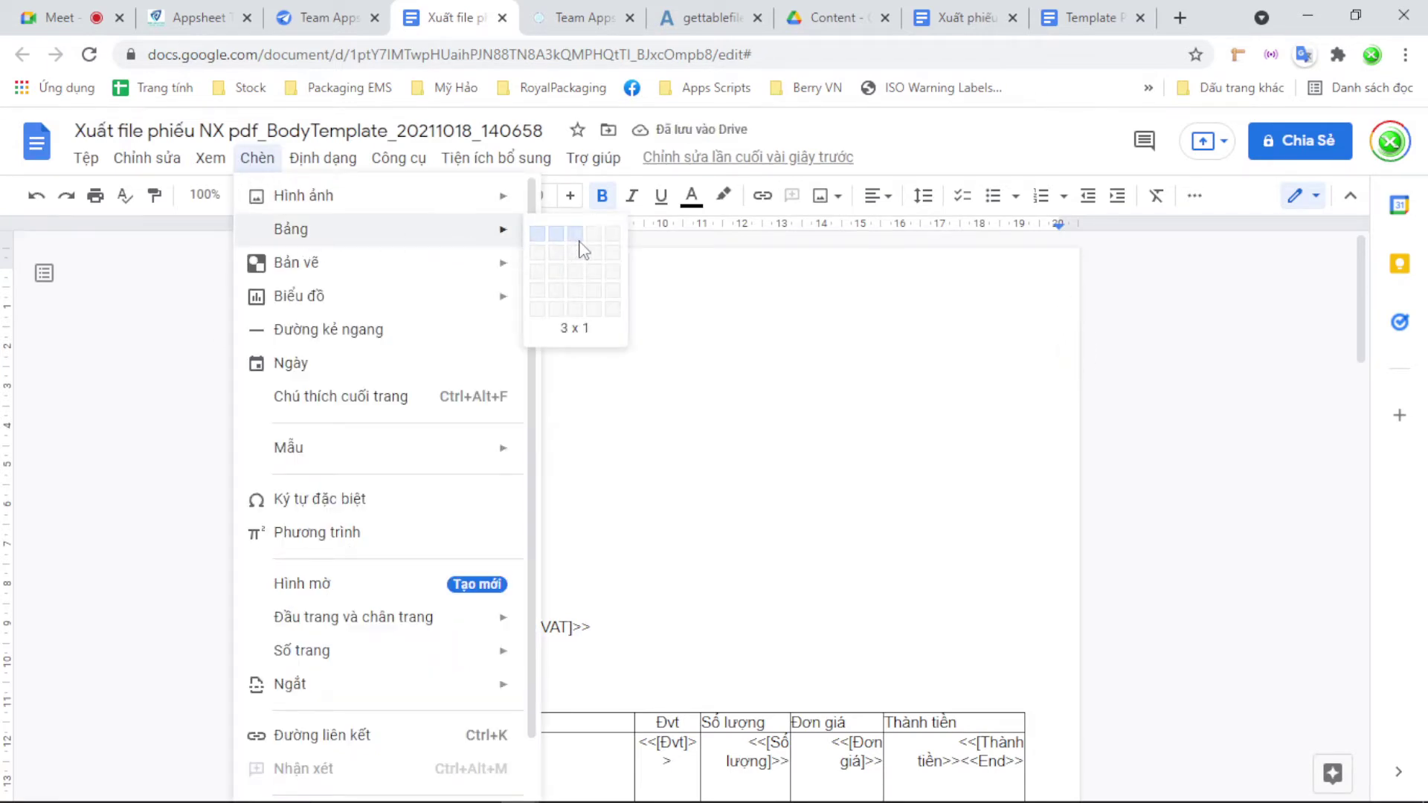
Insert a 3×1 table at the top with PHIẾU <<UPPER([Hạng mục])>> in its middle cell.
click(581, 249)
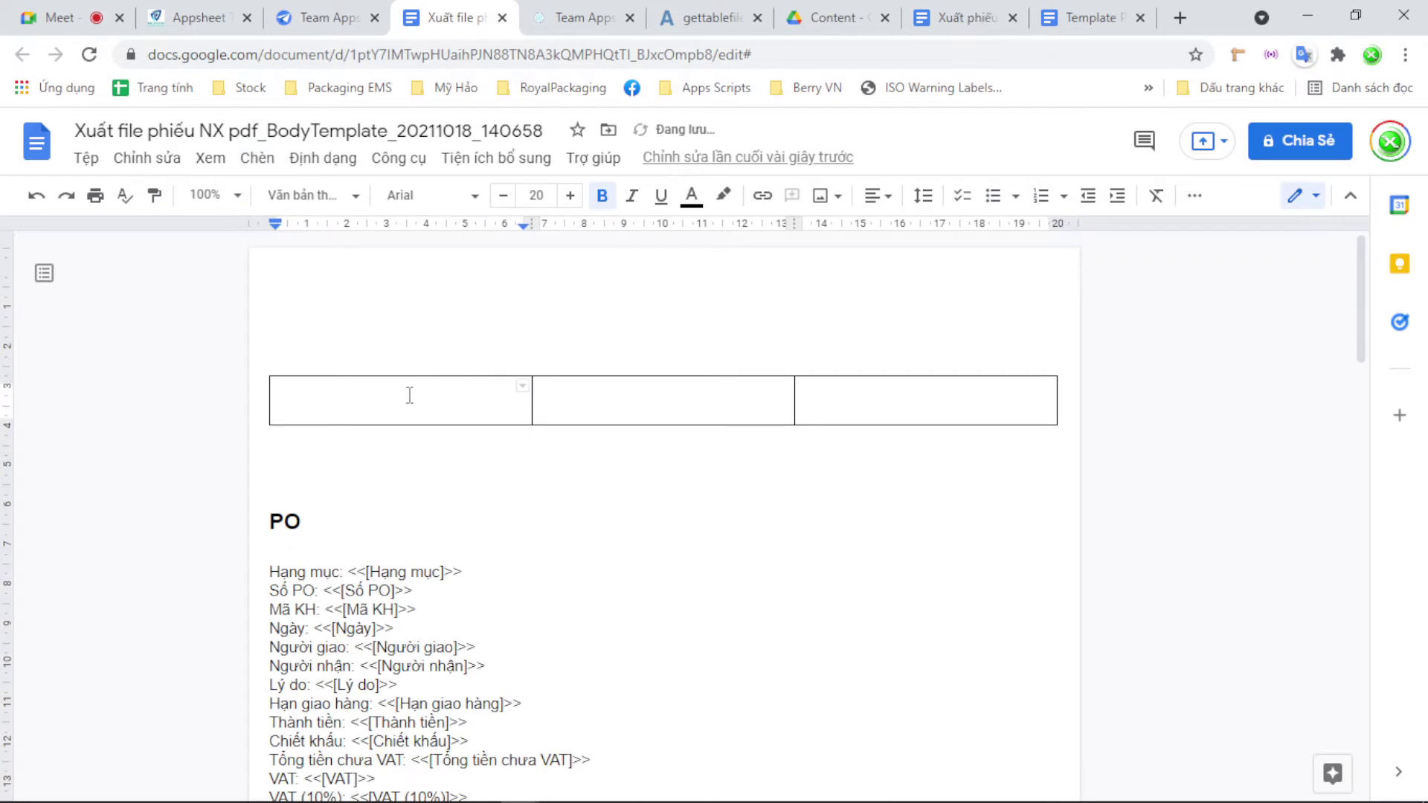
click(641, 395)
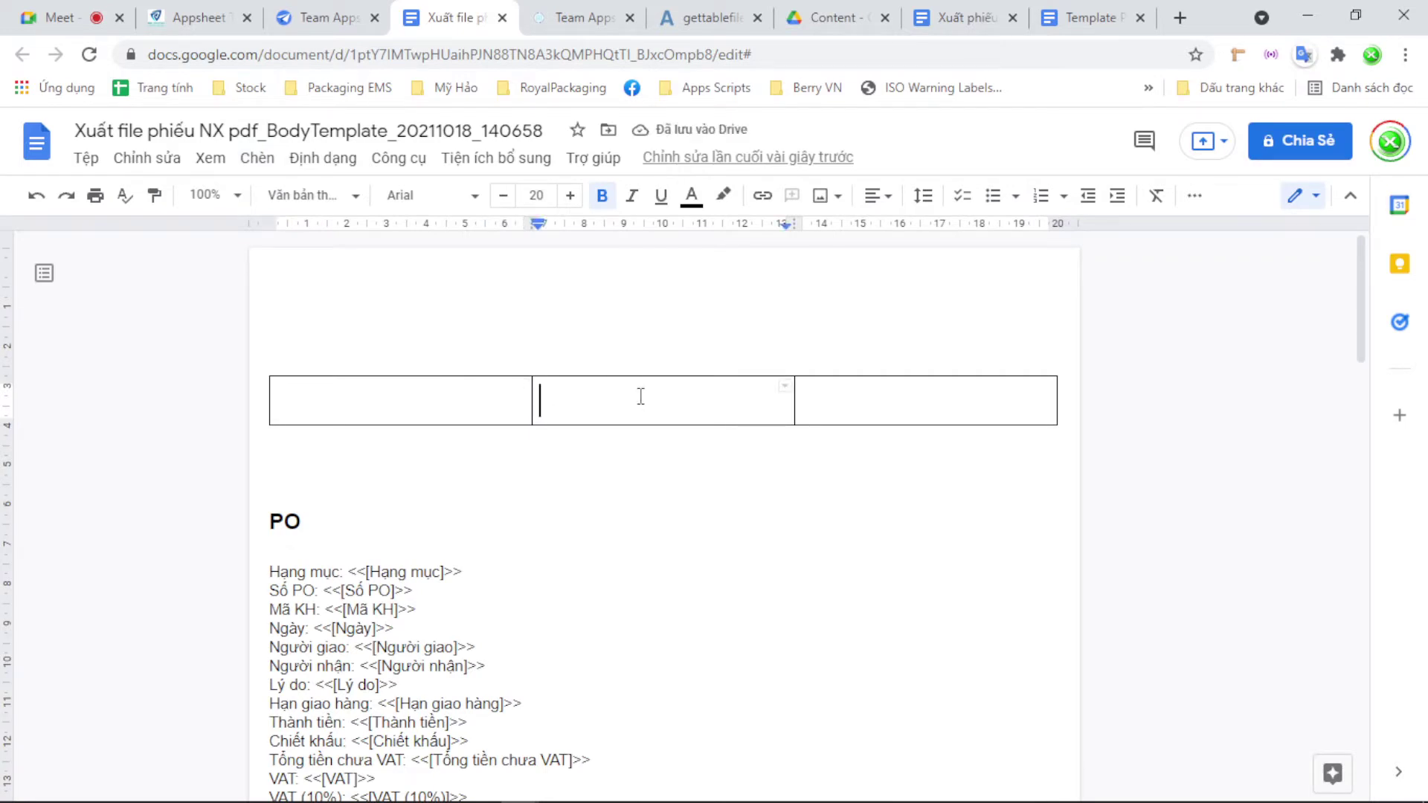
text(PH)
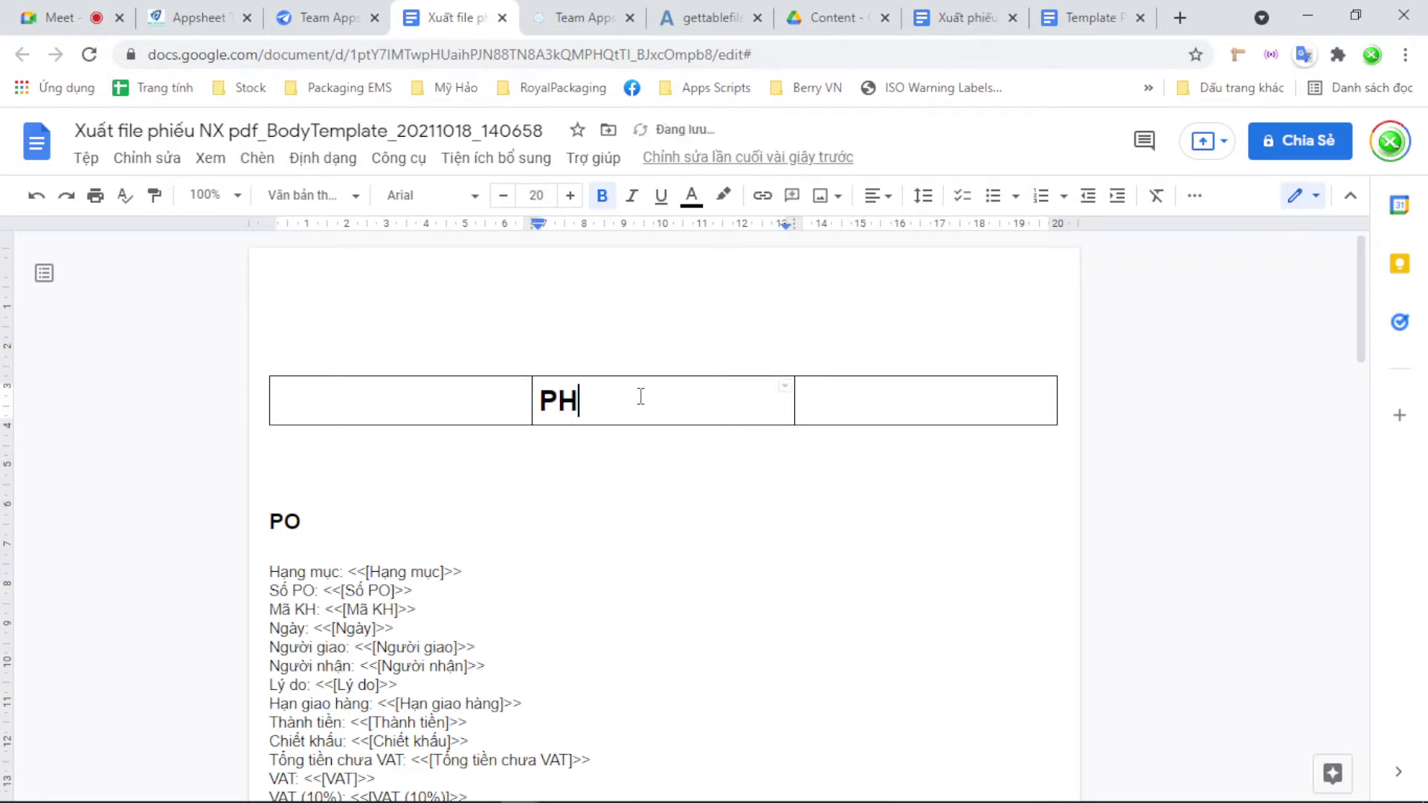
text(IÊU)
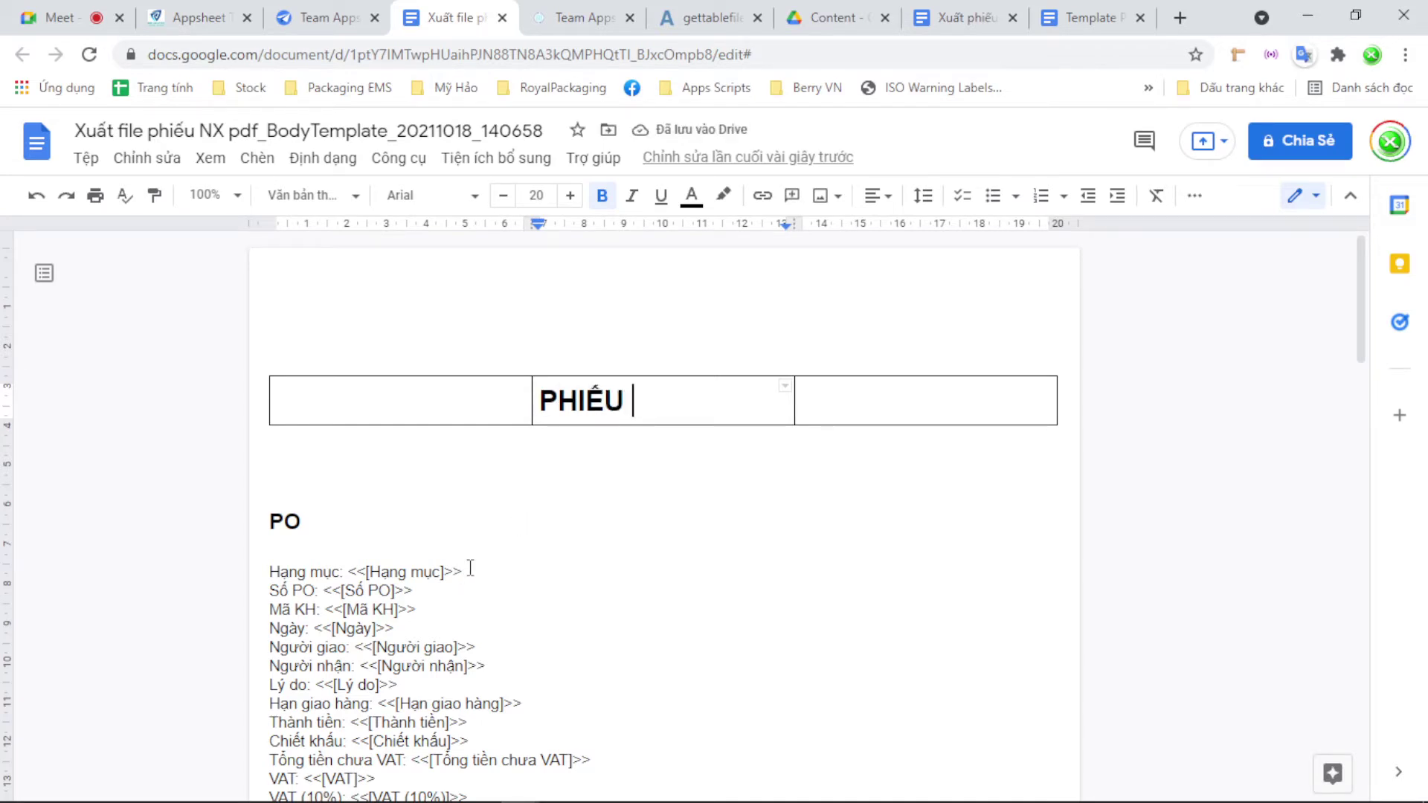
drag(461, 571, 350, 572)
click(678, 410)
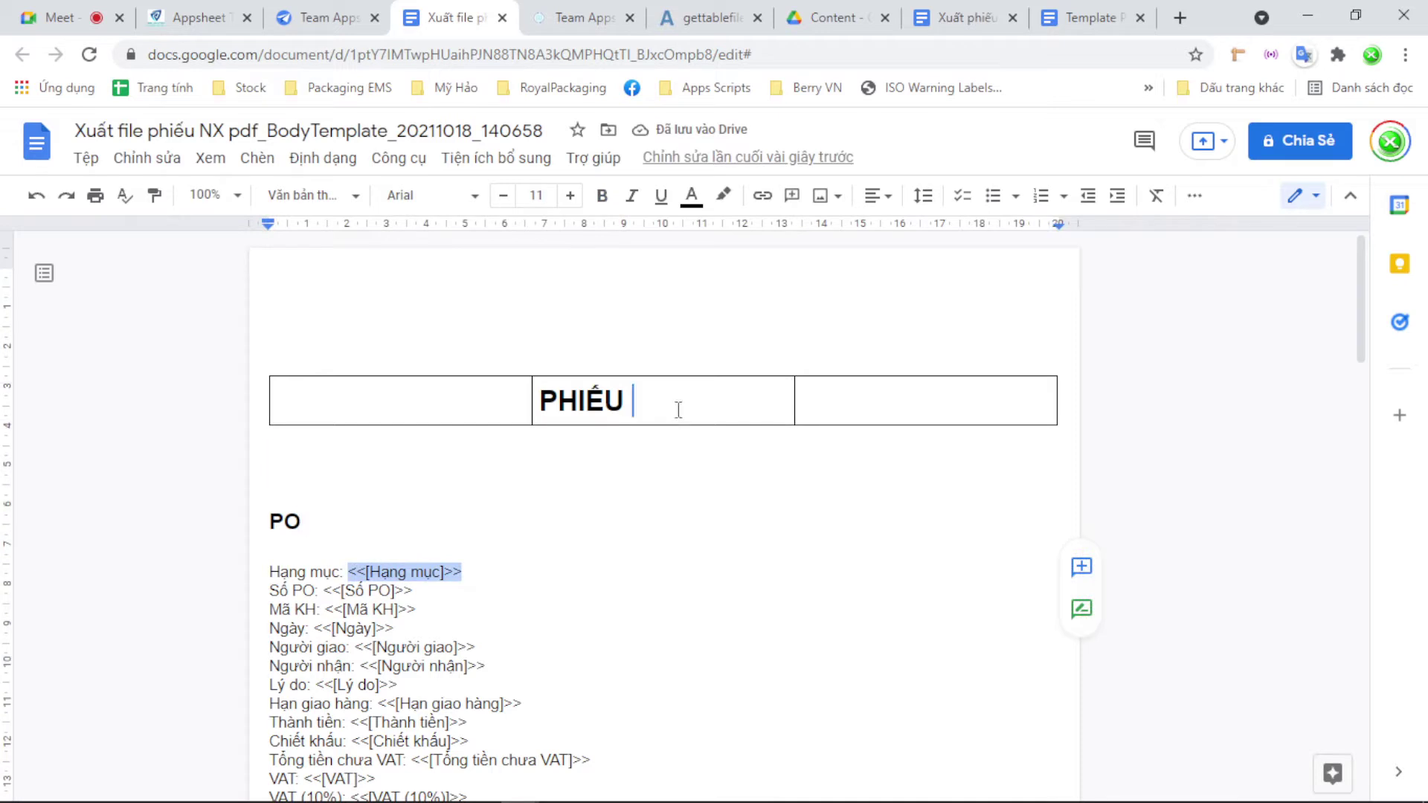
drag(678, 406, 649, 406)
click(637, 402)
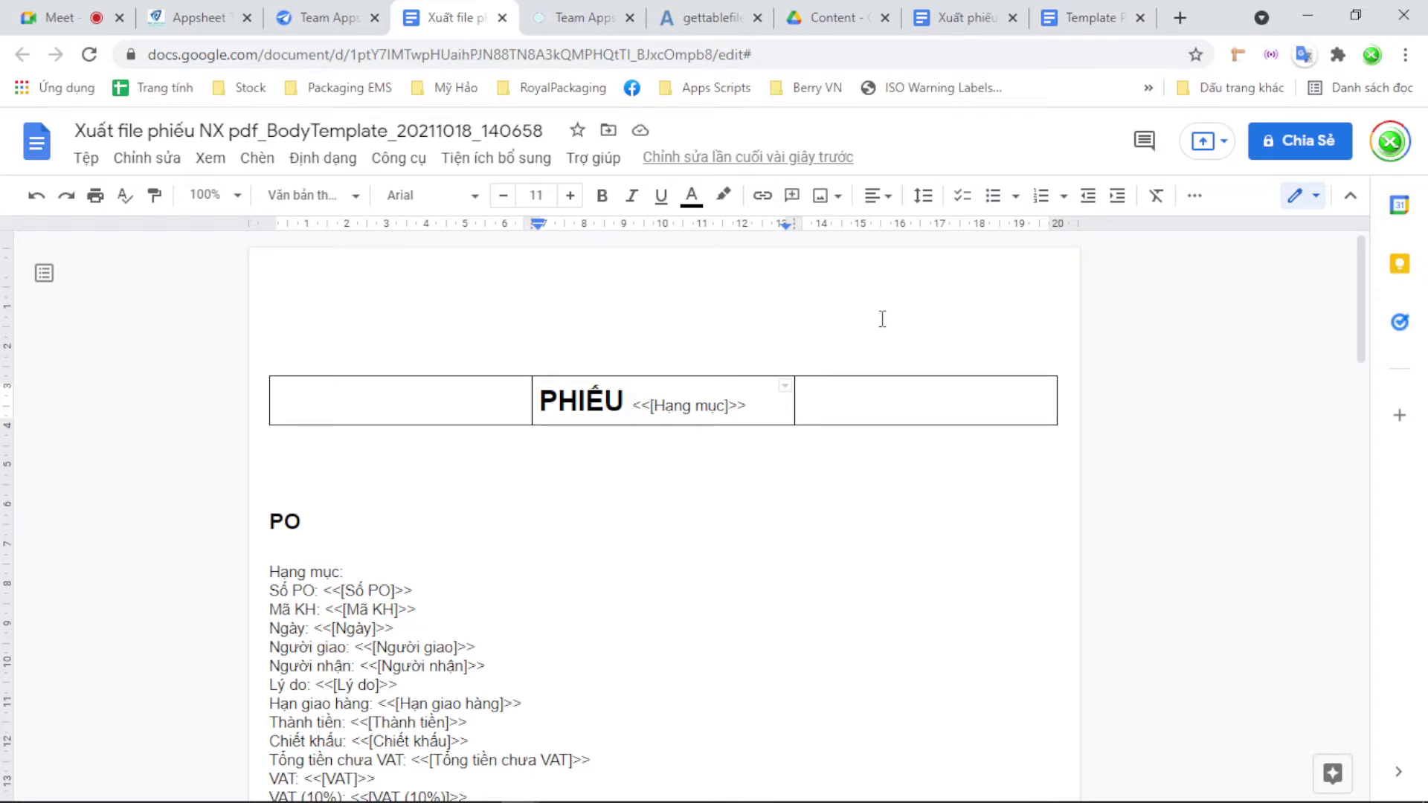
text(UPPER)
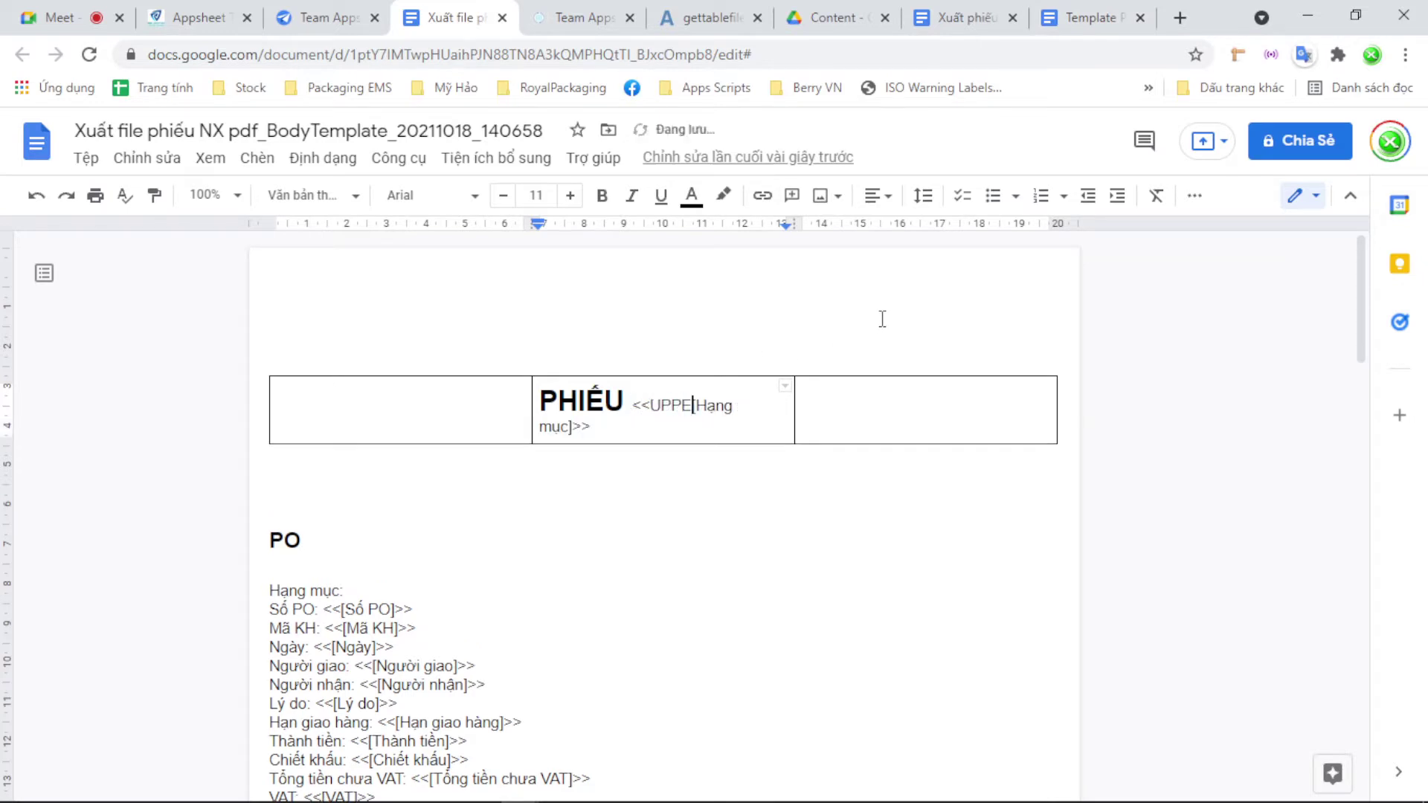
text(([)
Make the middle cell's text bold at 20 pt and widen the middle column.
click(874, 408)
shift+click(482, 404)
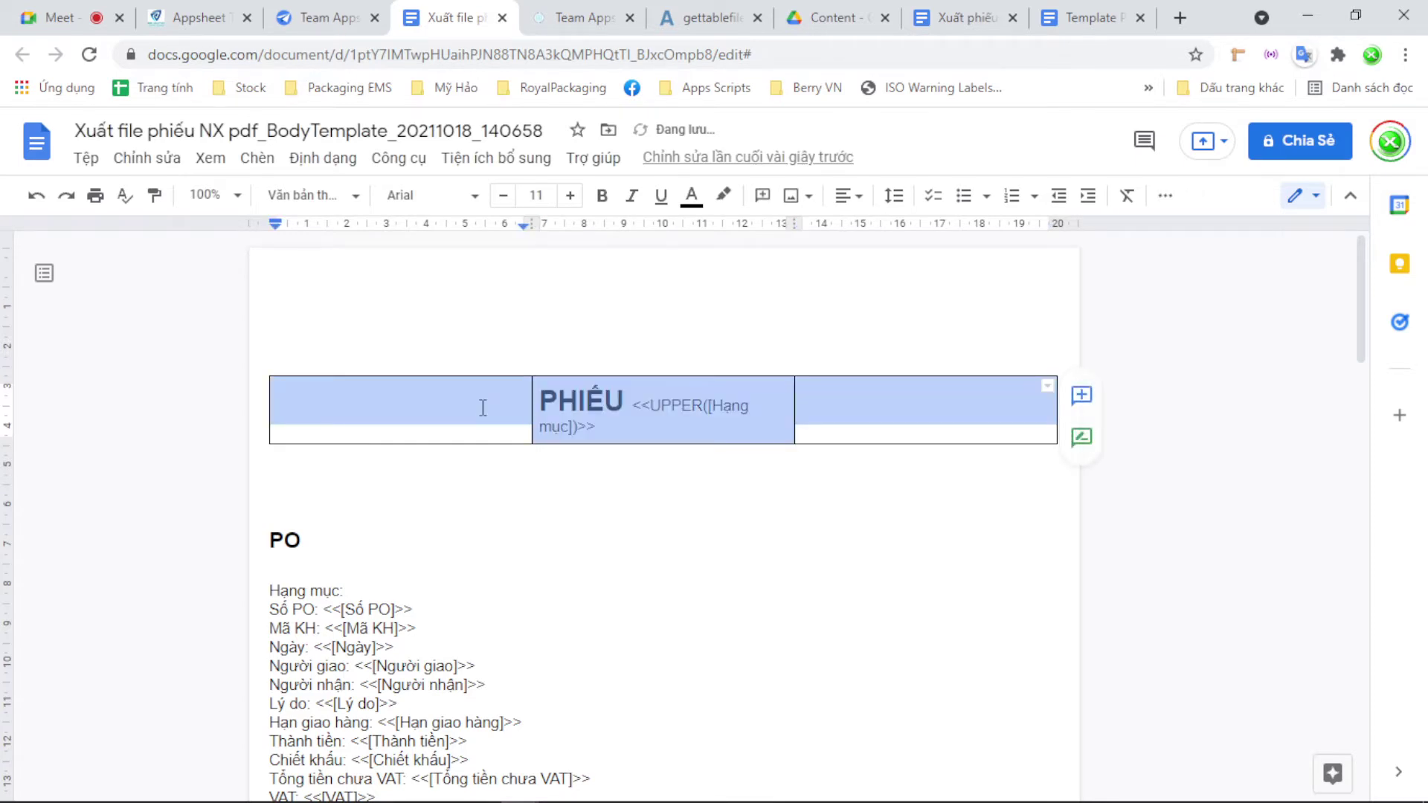
click(541, 195)
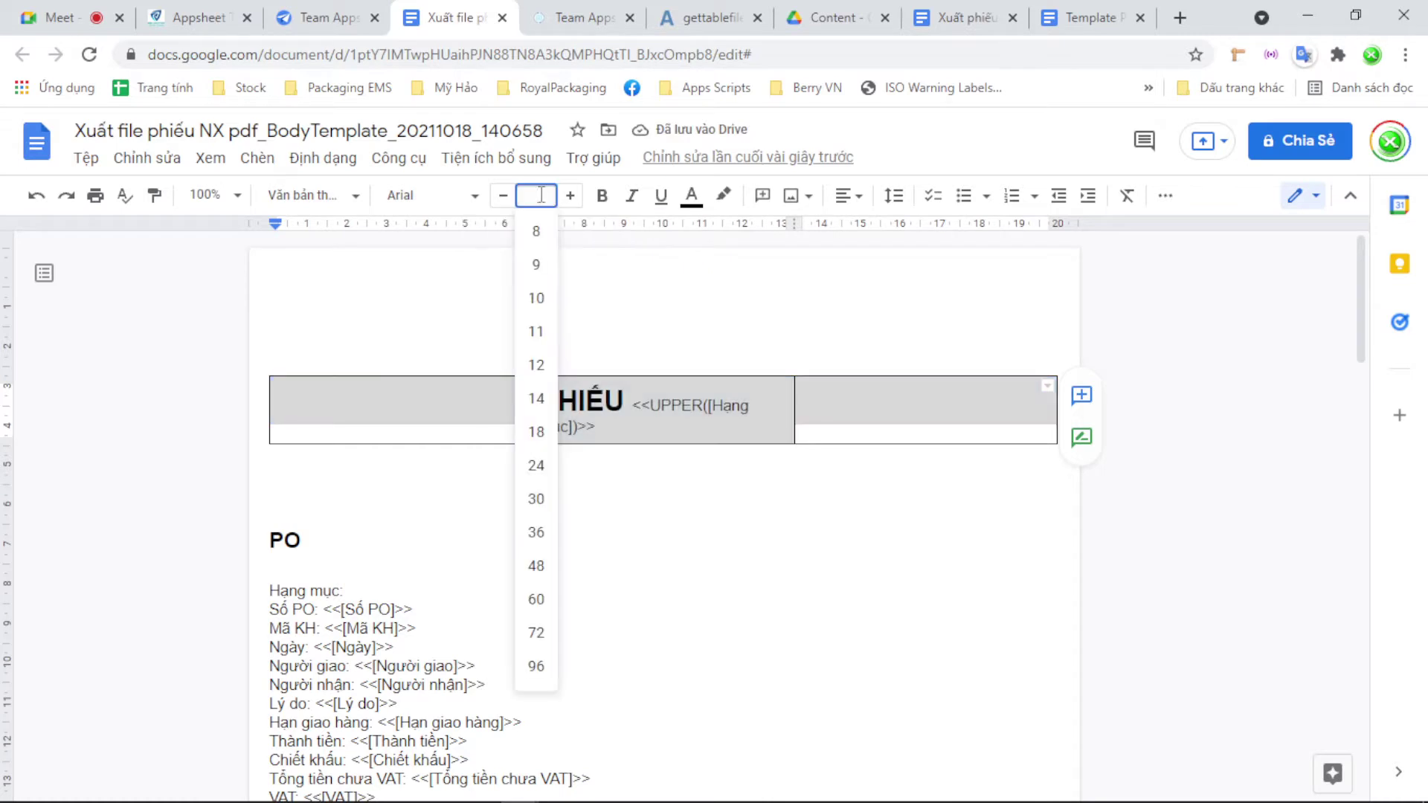
text(16)
key(Return)
click(658, 415)
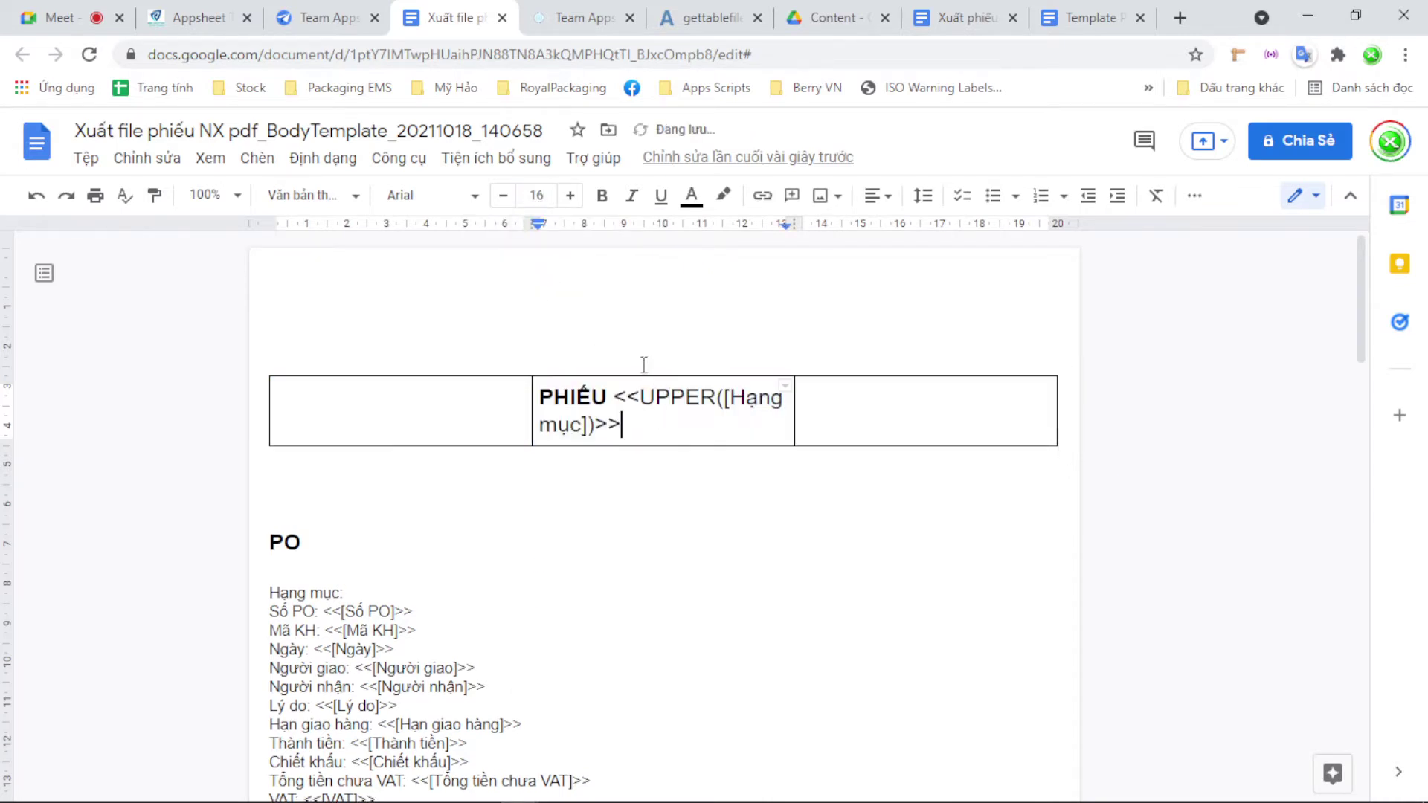
drag(618, 412, 550, 380)
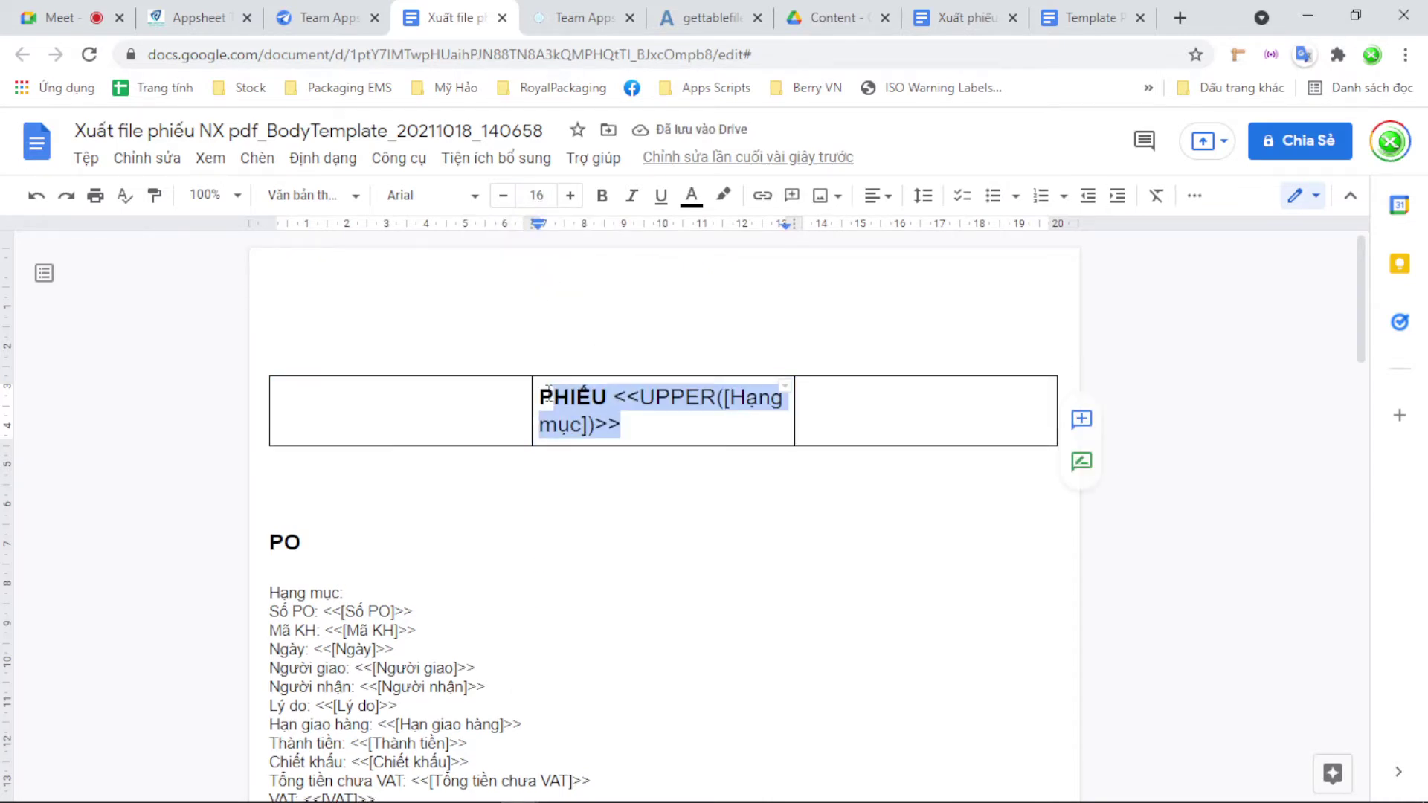
click(570, 195)
click(570, 195)
click(570, 195)
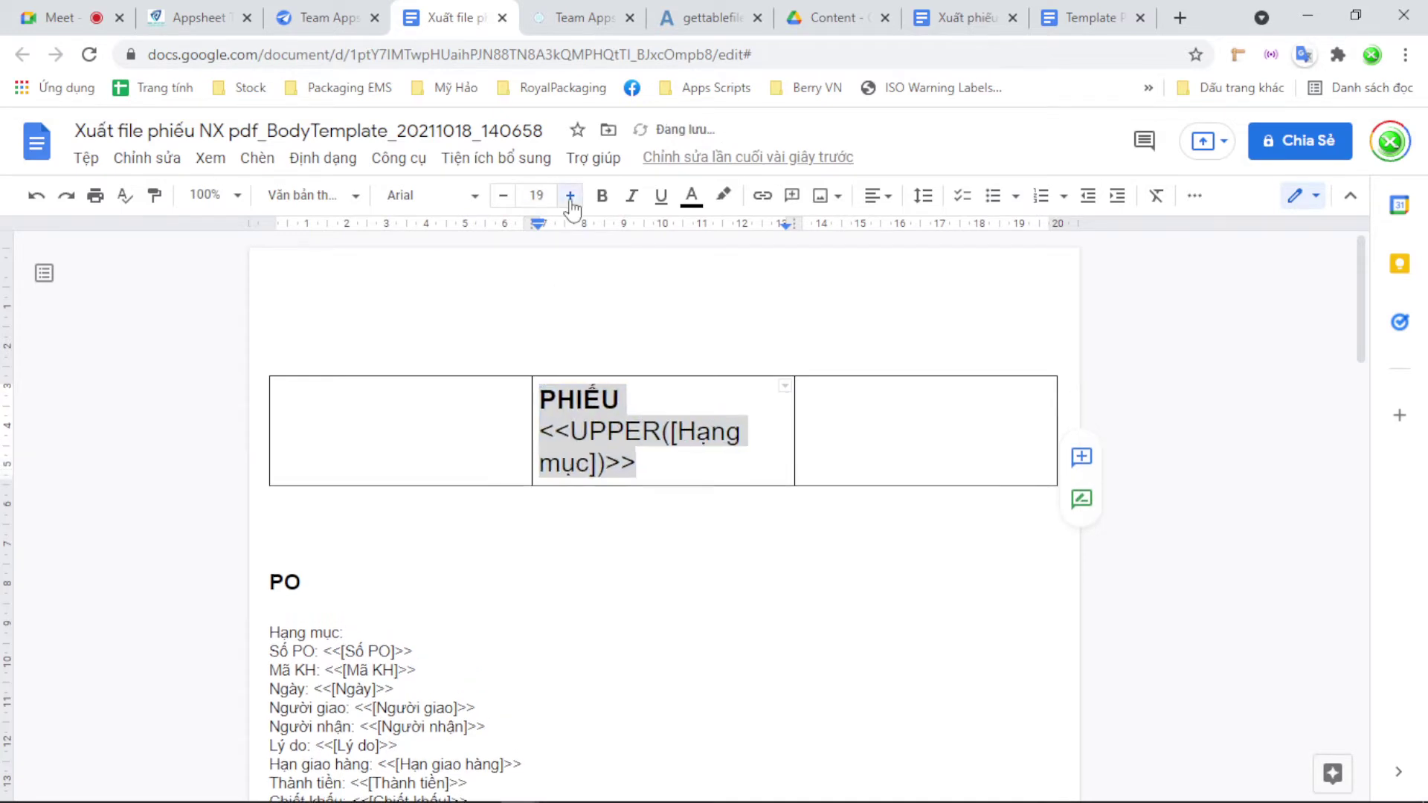
click(570, 194)
click(604, 197)
click(668, 400)
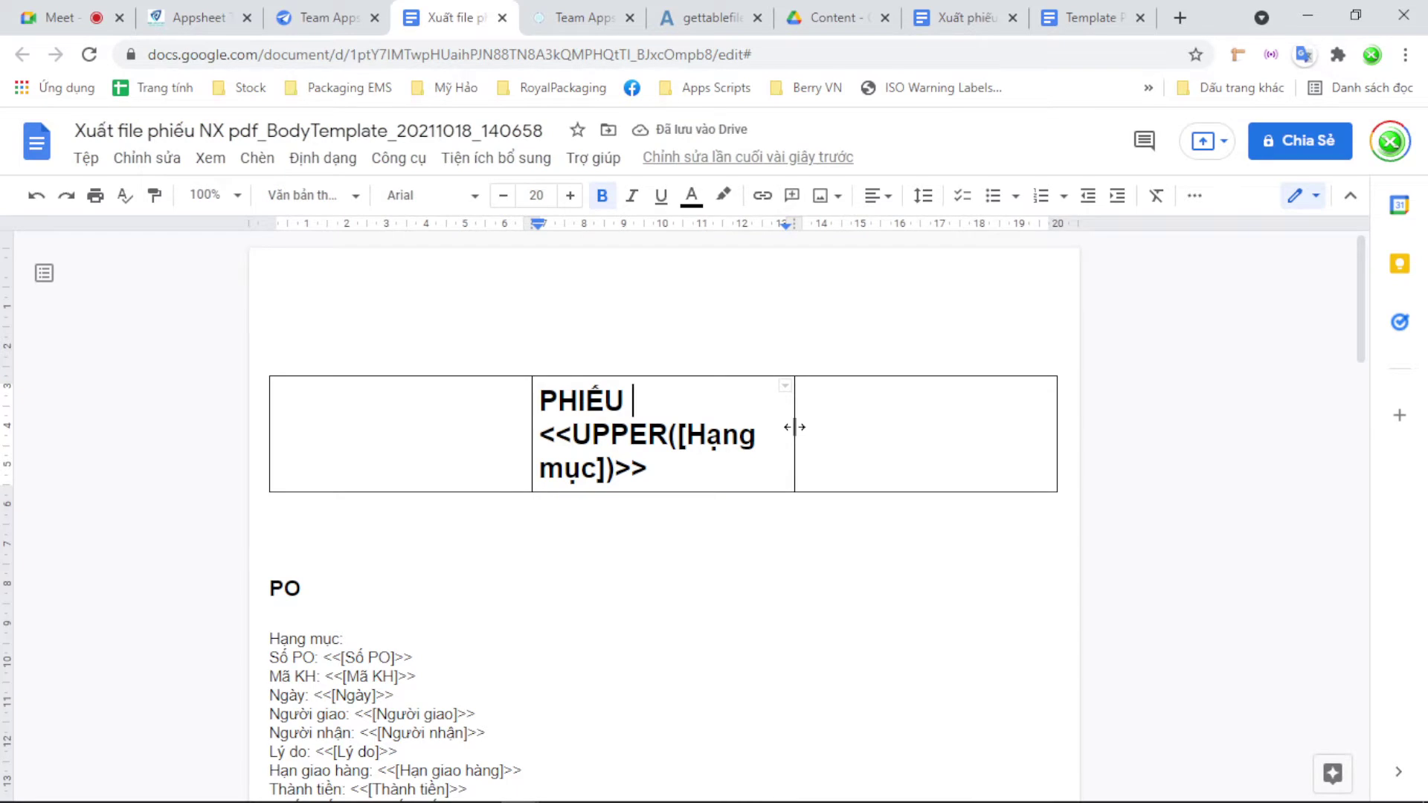
drag(795, 427, 906, 424)
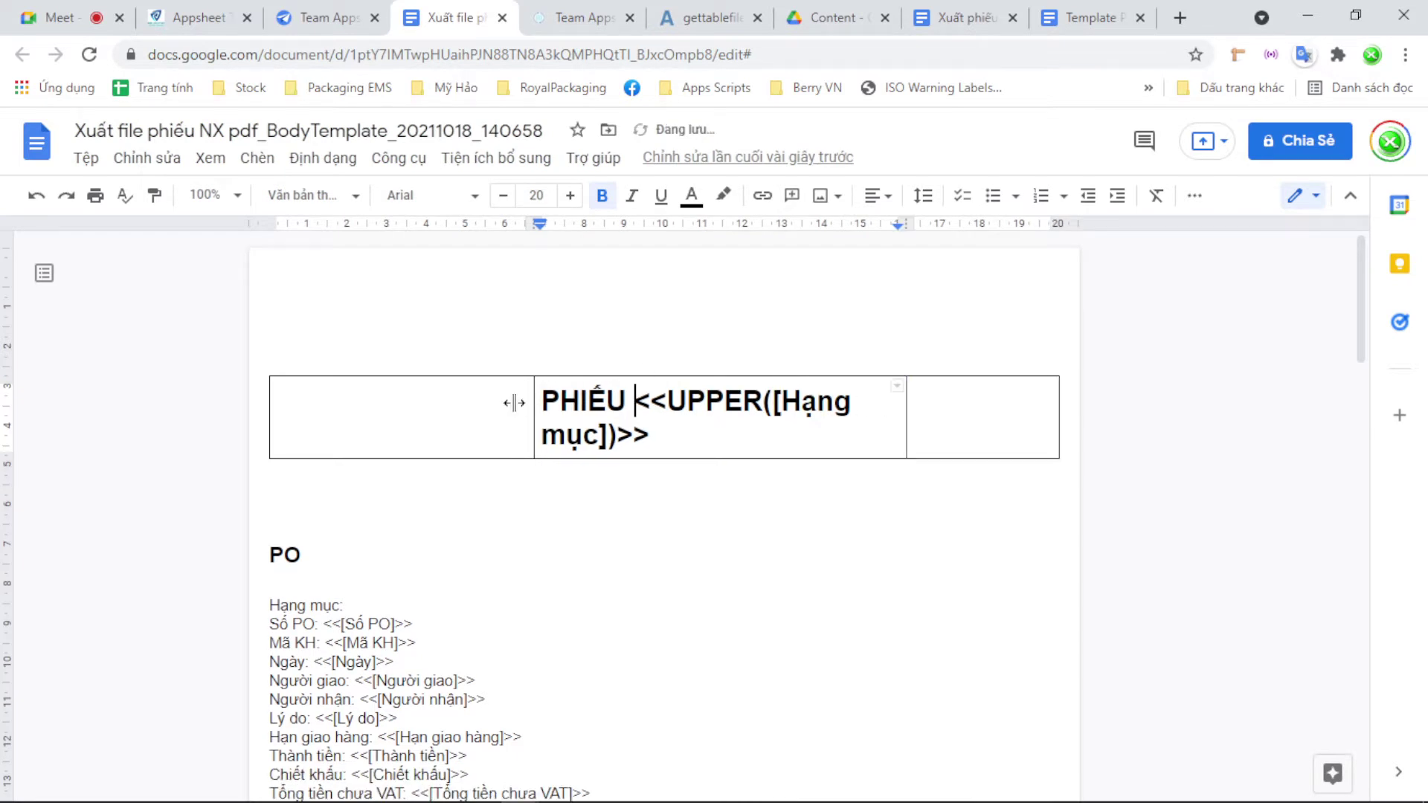
Nudge the header table's left column border, then bring up the AppSheet app editor.
drag(514, 402, 411, 329)
click(325, 19)
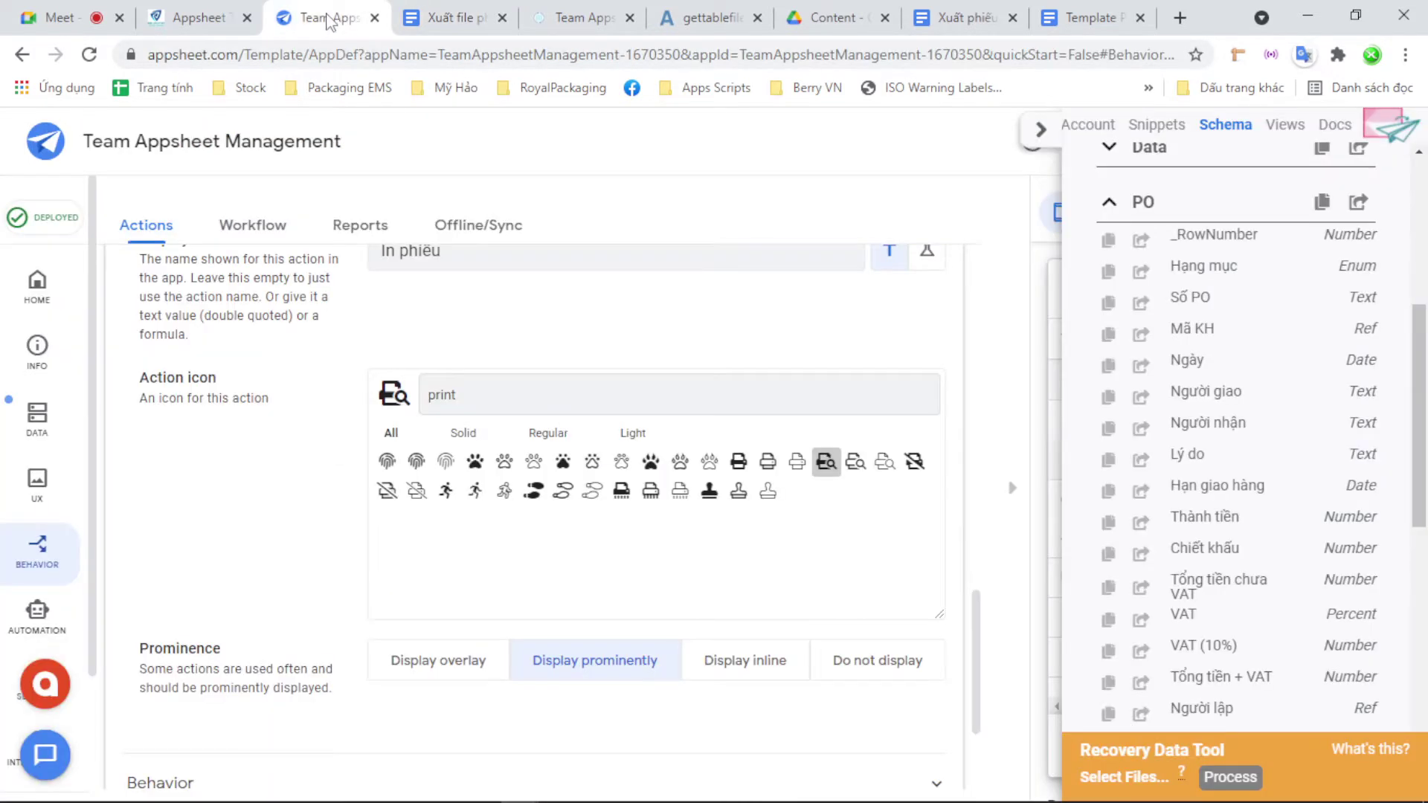
scroll(1337, 442, down, 4)
scroll(1336, 442, down, 4)
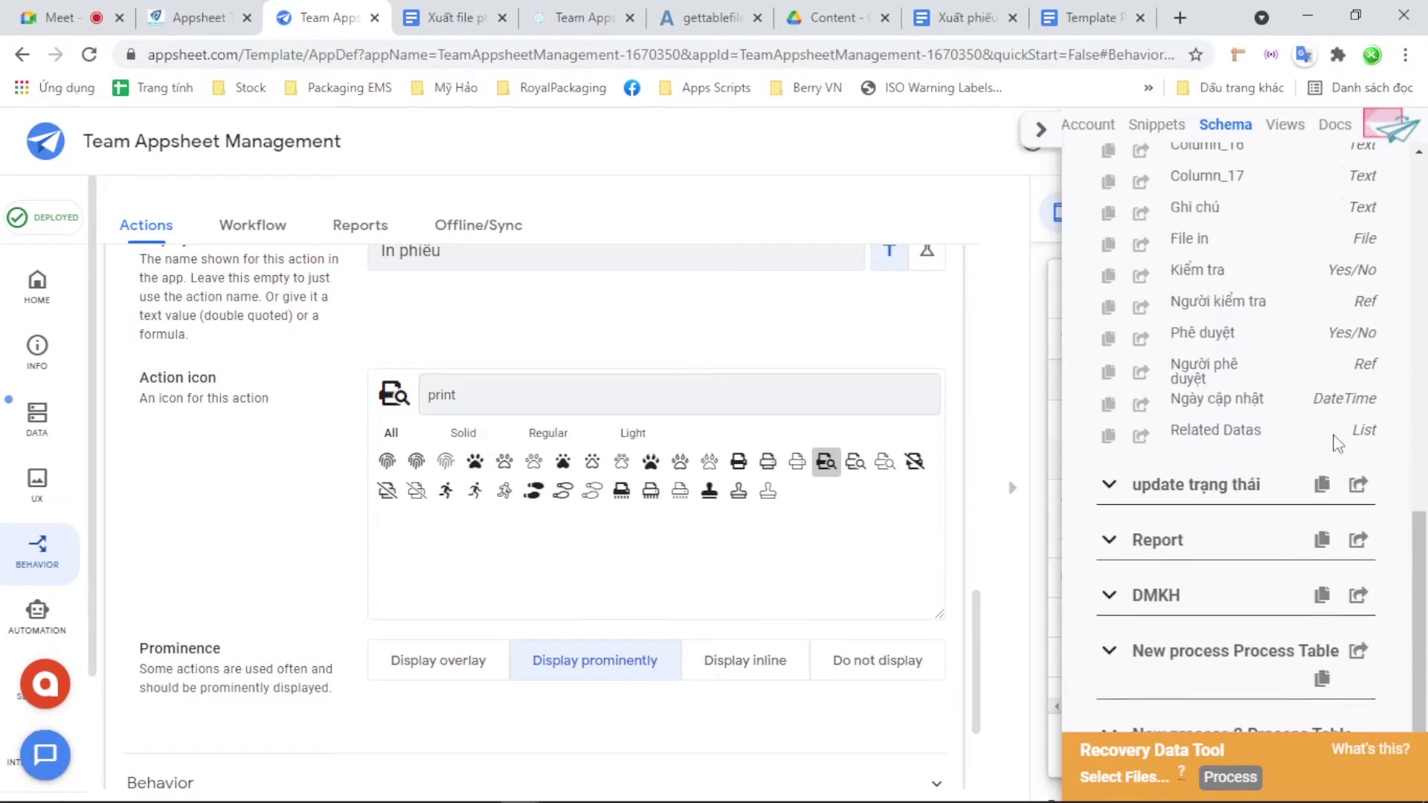
scroll(1337, 442, up, 2)
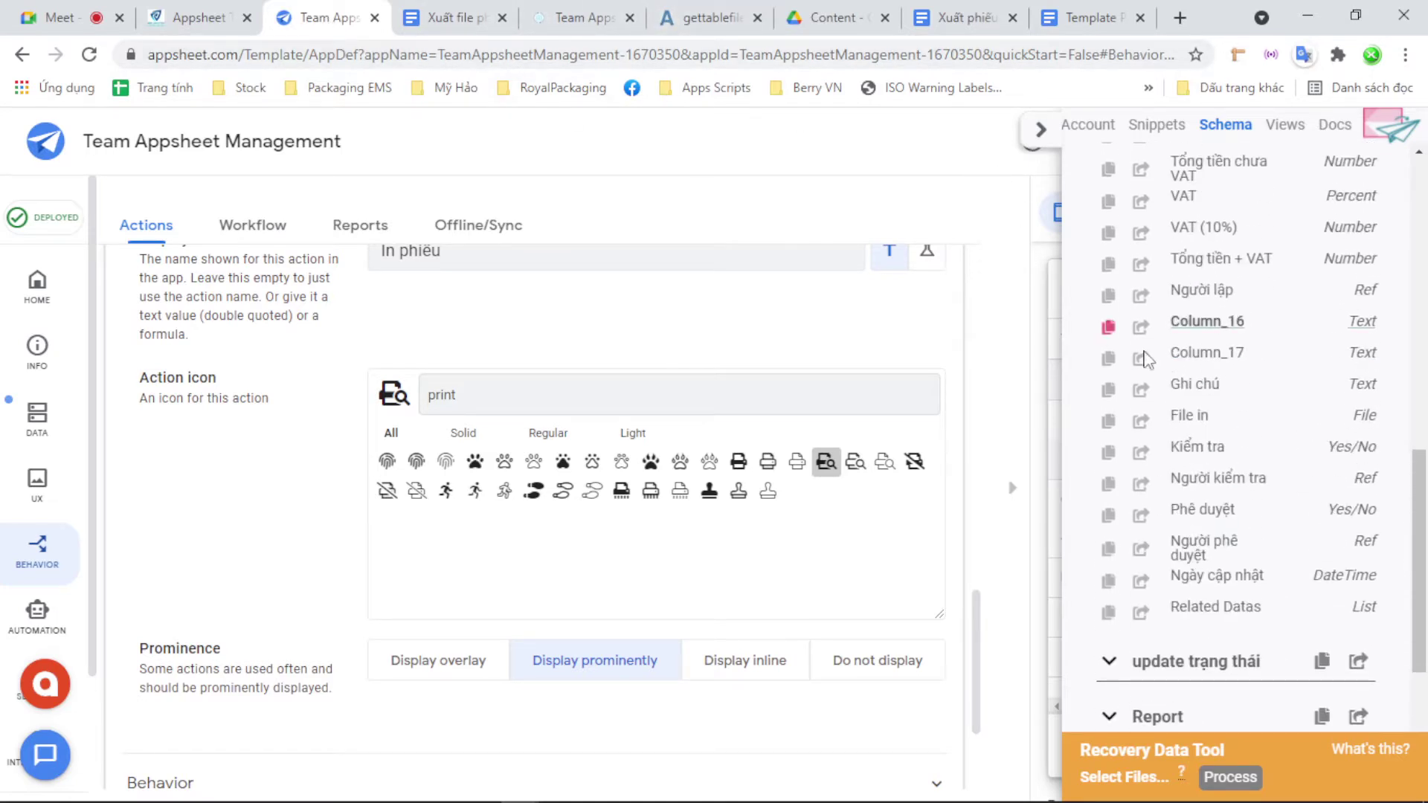
Show the Data tables list with Chấm công, Comment, Công việc, Data and DMKH.
scroll(1211, 400, up, 1)
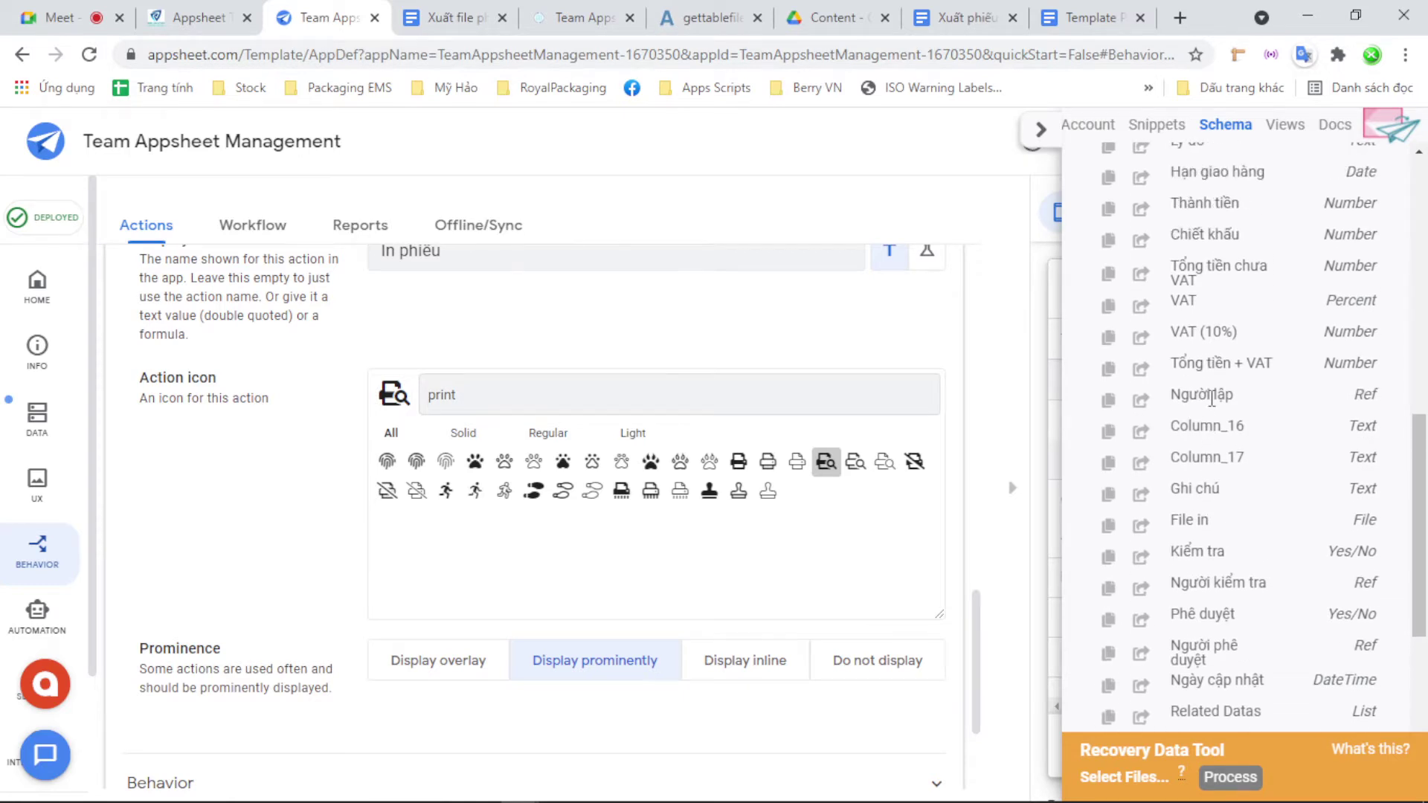
scroll(1212, 399, down, 1)
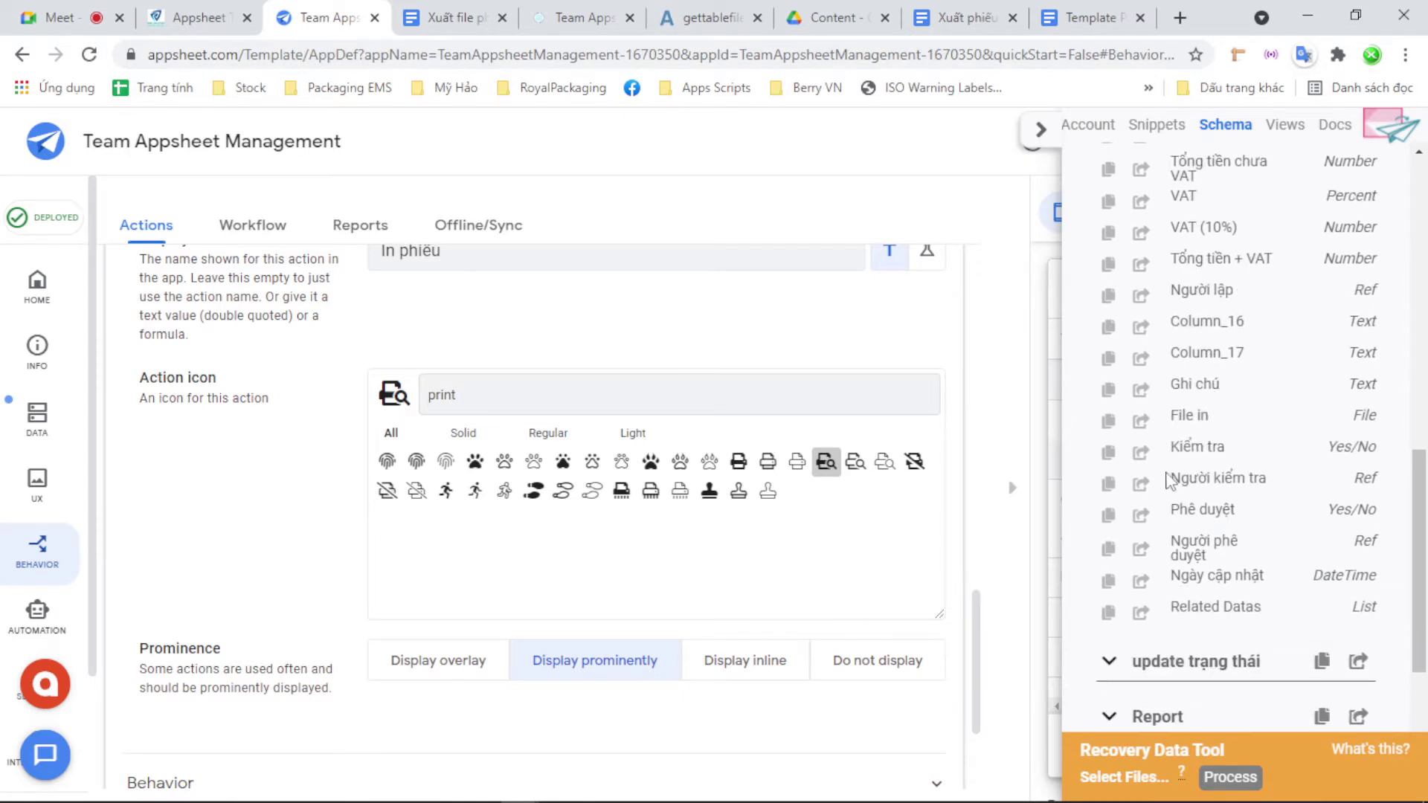
scroll(257, 300, up, 3)
scroll(256, 299, up, 2)
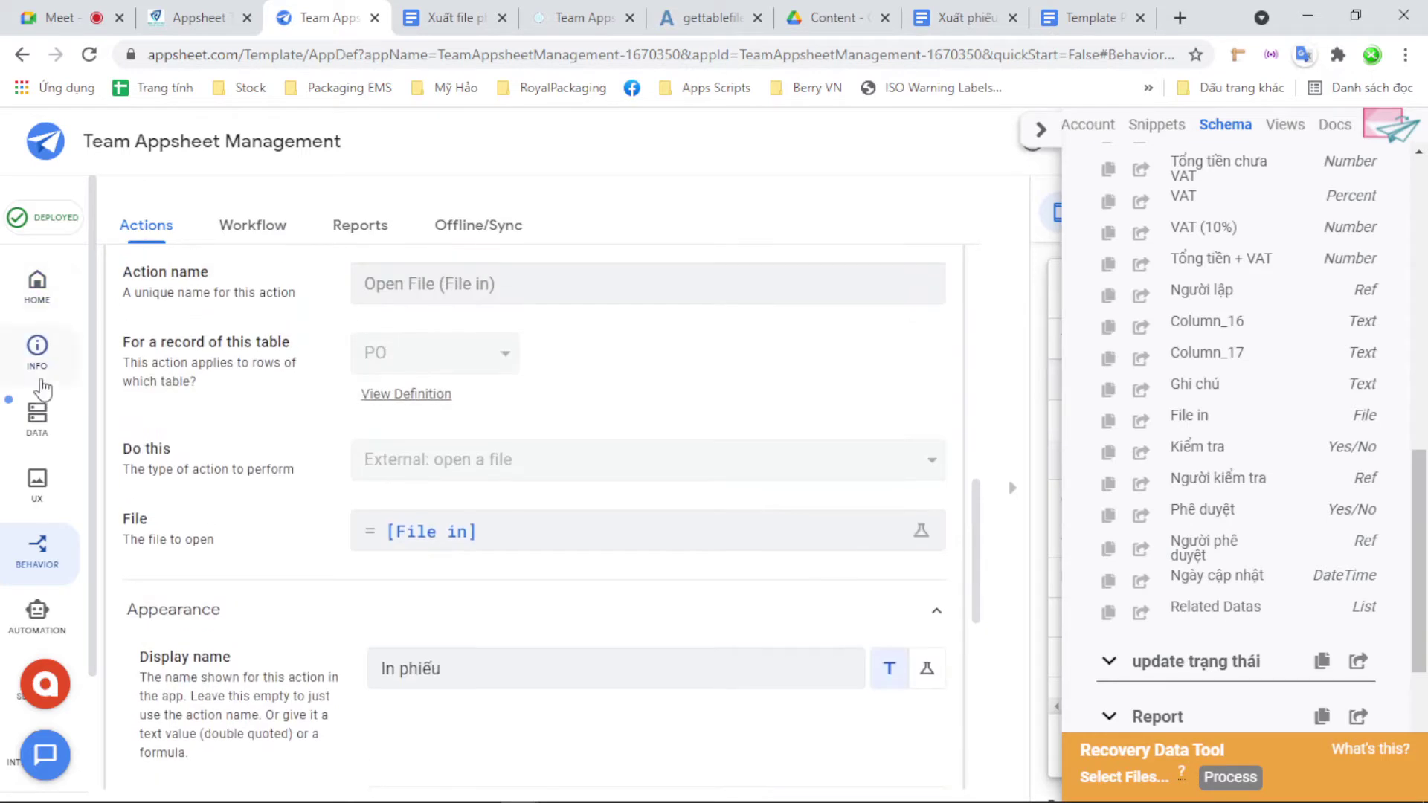
click(406, 394)
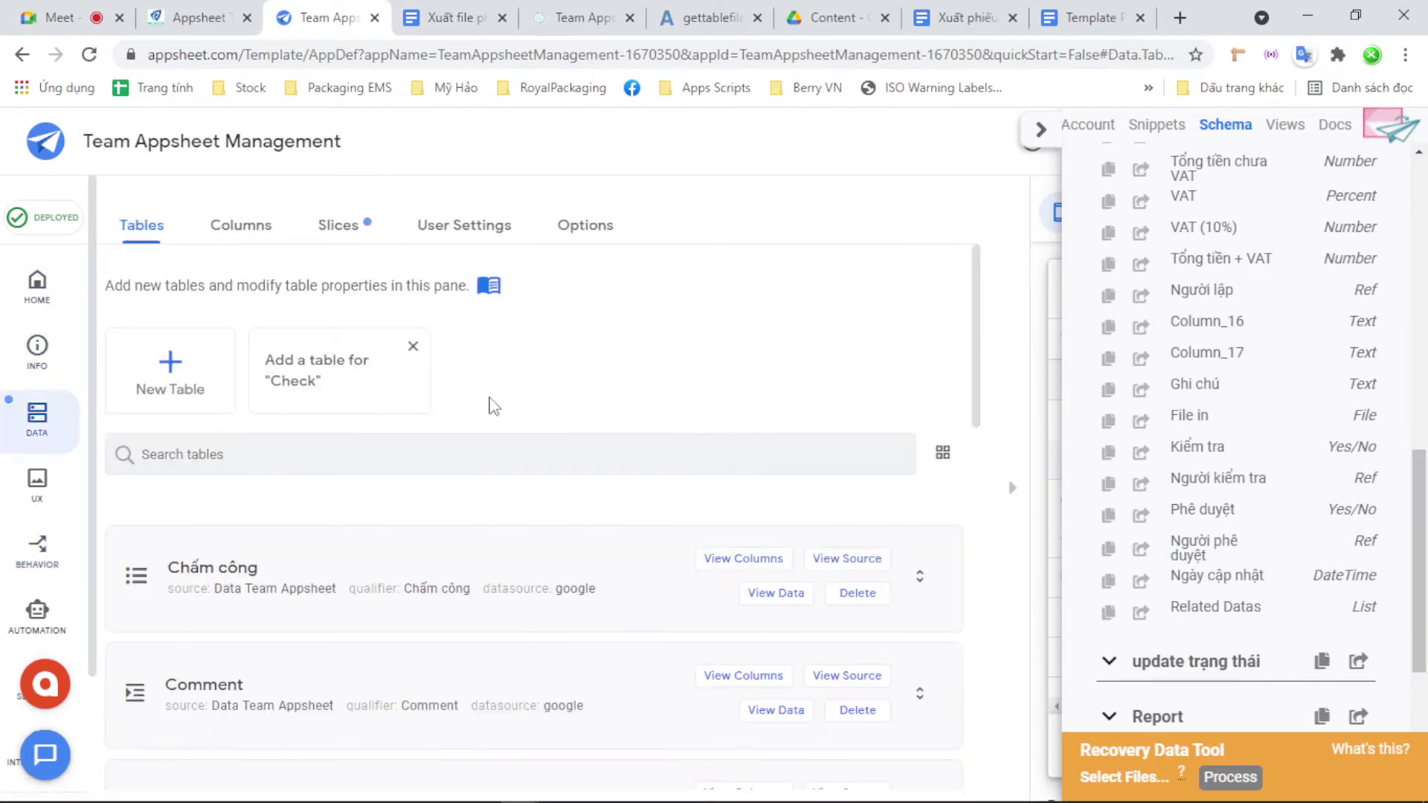
scroll(488, 405, down, 1)
scroll(489, 525, down, 2)
scroll(491, 525, down, 1)
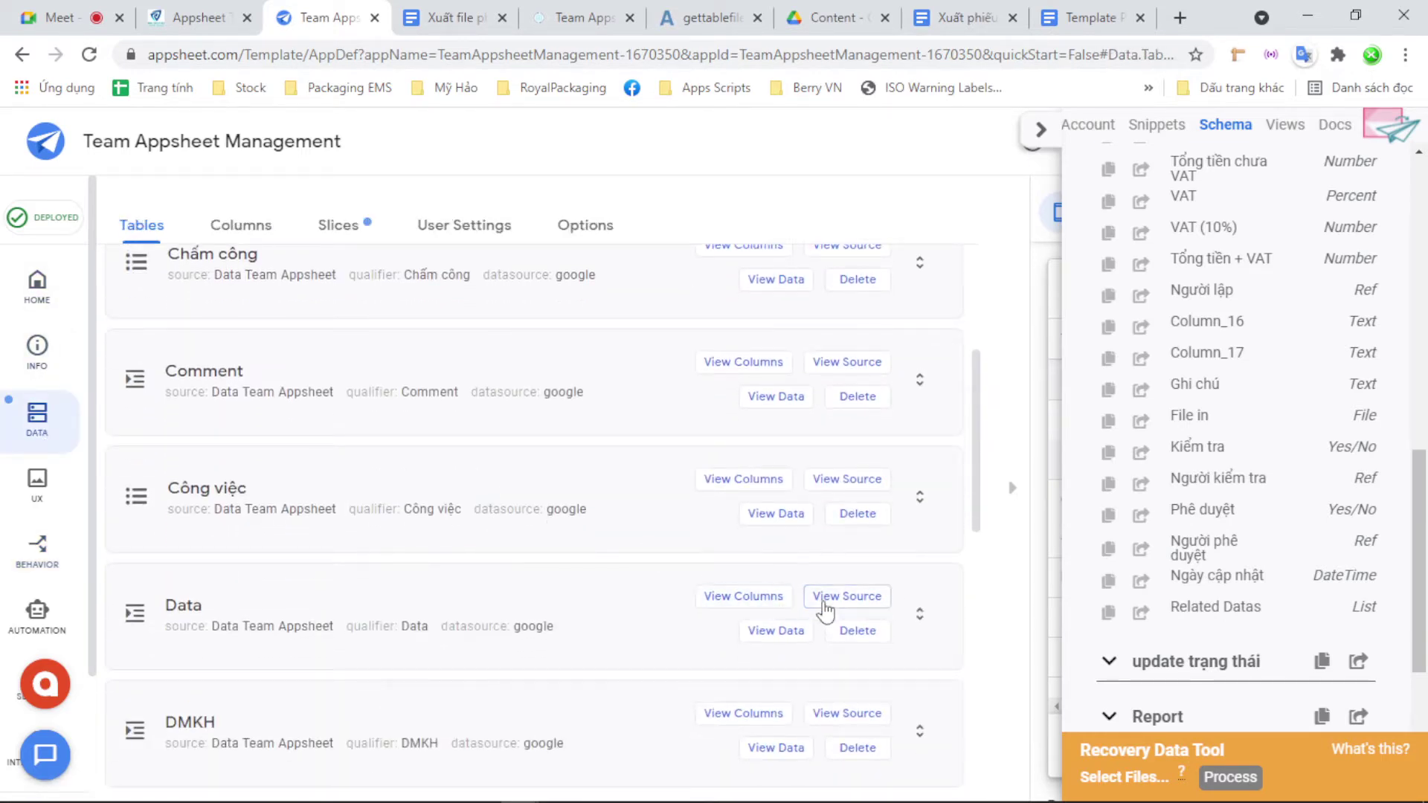
Open the Data table's source spreadsheet at its PO sheet.
click(841, 595)
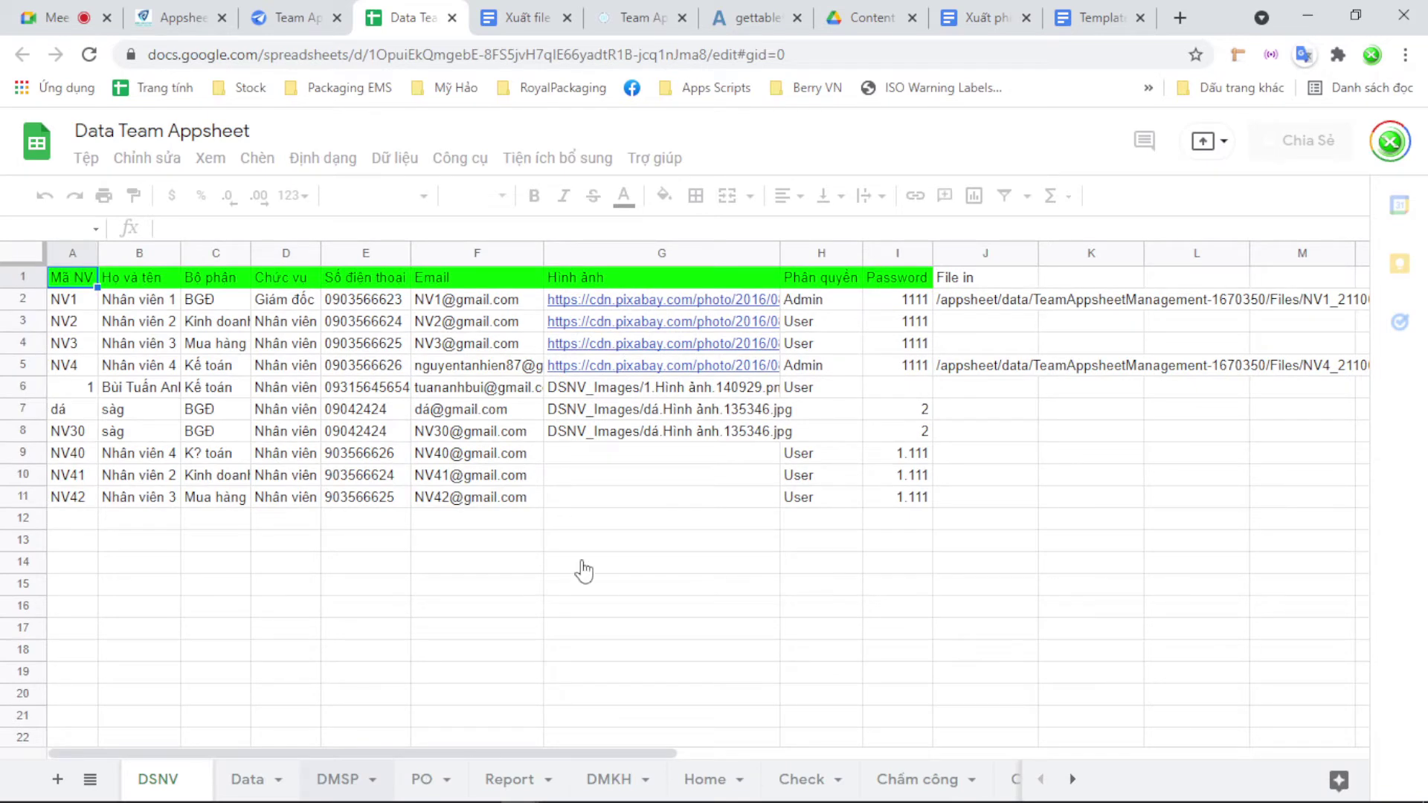
click(416, 780)
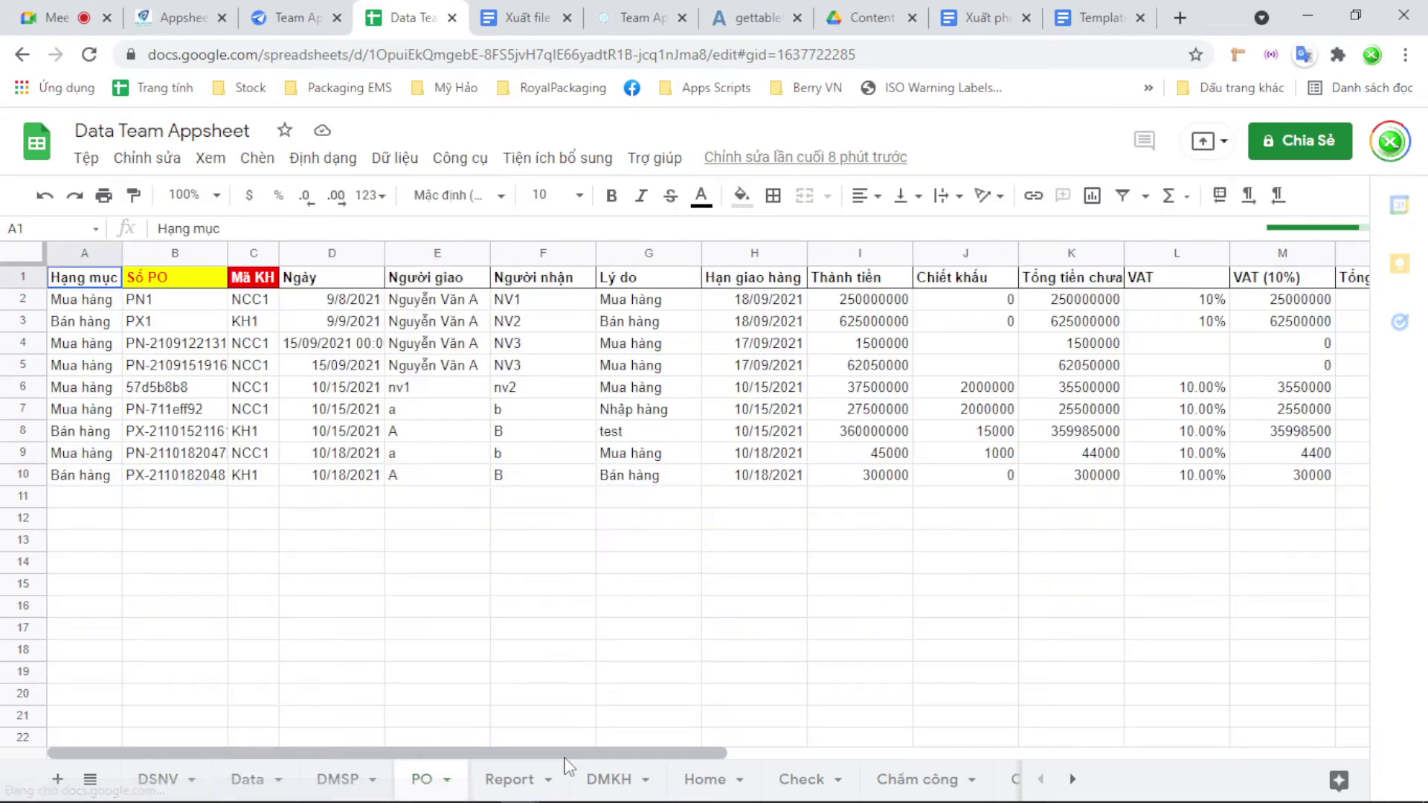
scroll(741, 756, right, 4)
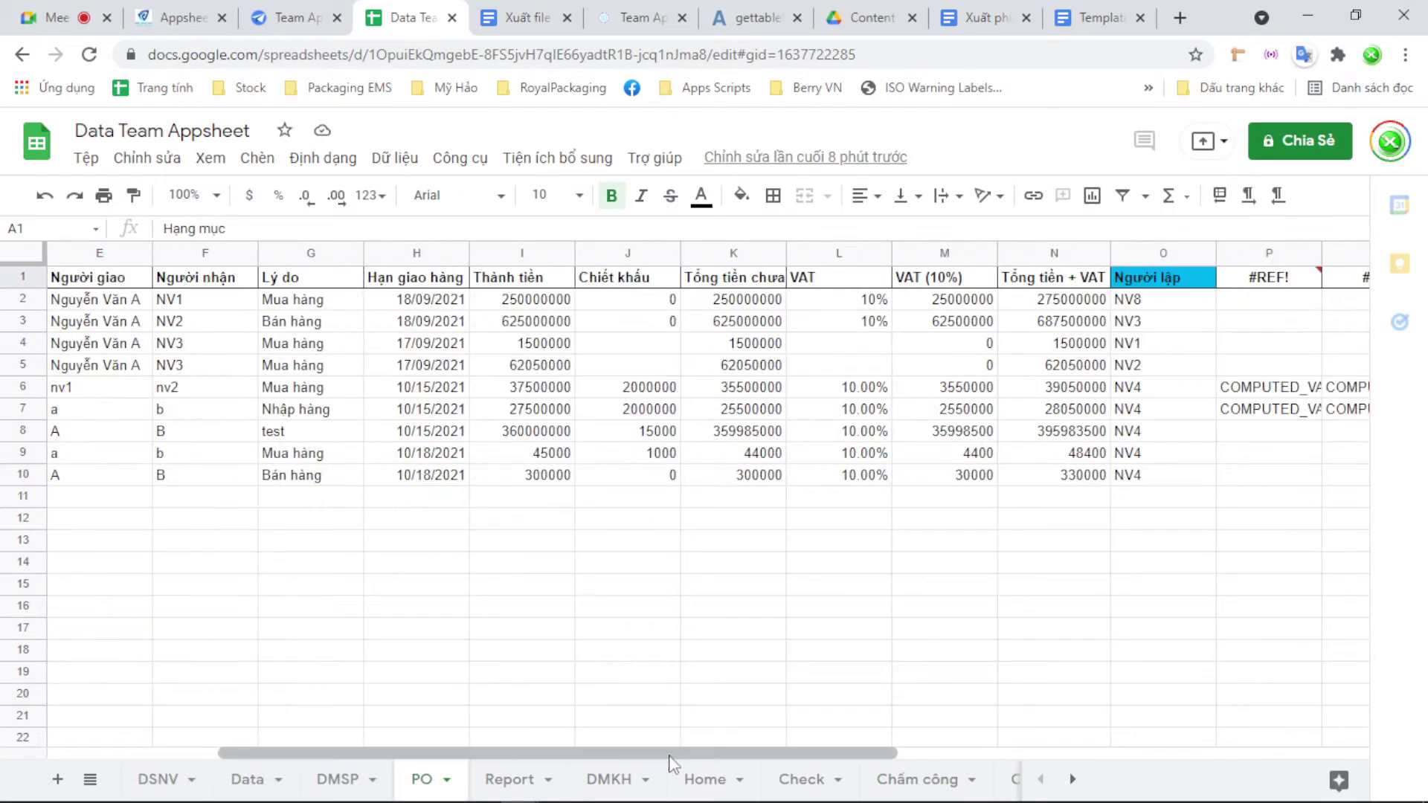
scroll(818, 759, right, 1)
scroll(878, 764, right, 2)
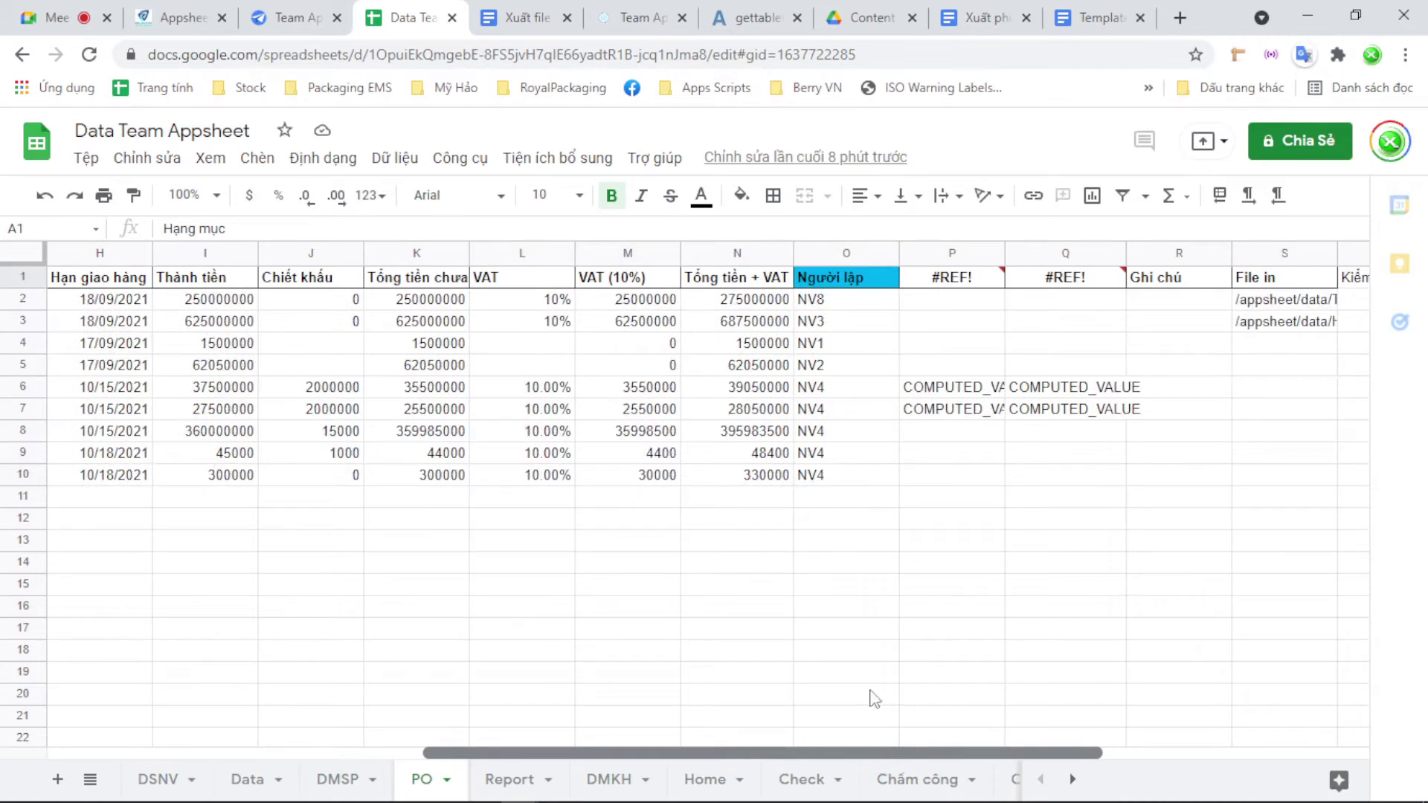
scroll(875, 700, right, 1)
Clear the stray COMPUTED_VALUE cells around P6:Q7 on the PO sheet.
drag(837, 388, 1036, 408)
key(Delete)
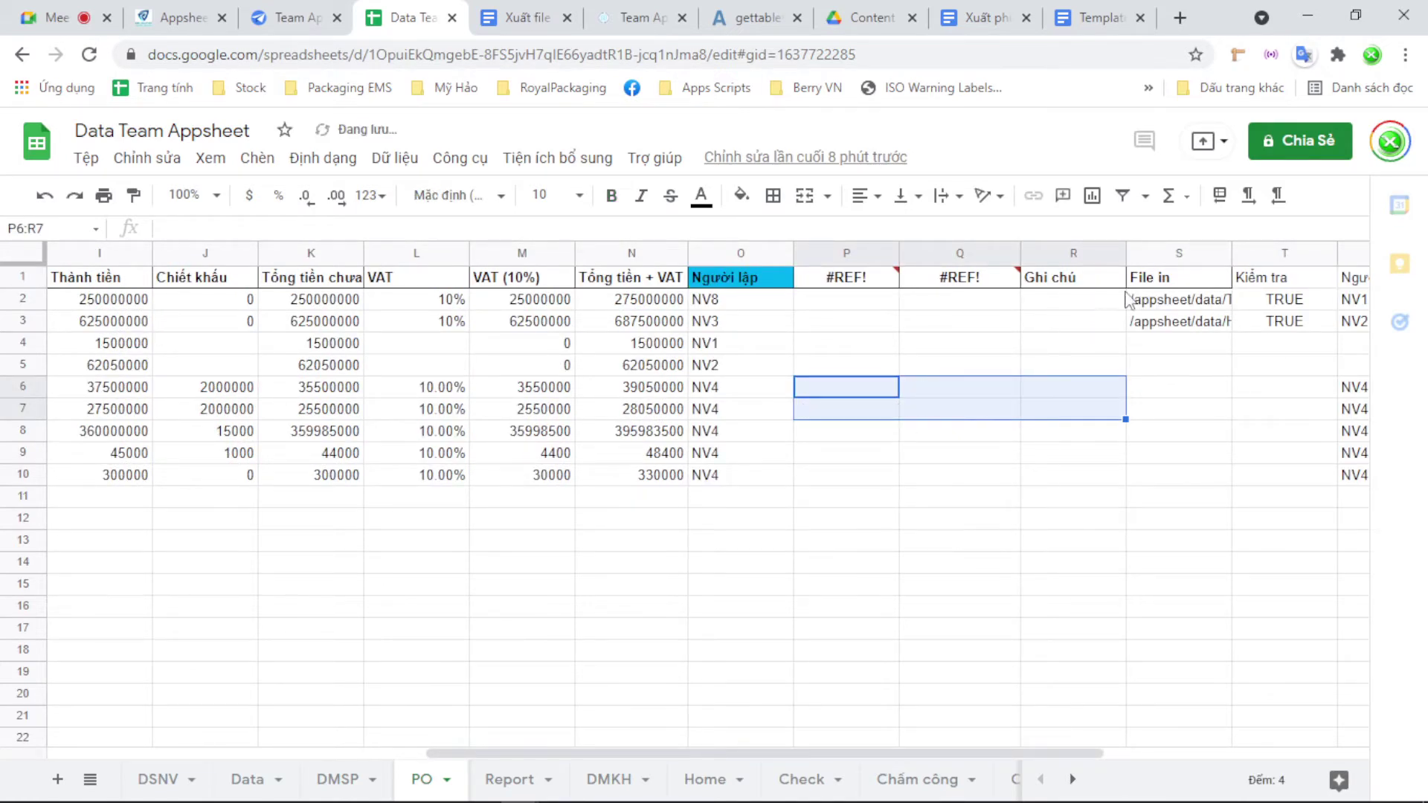
click(1056, 303)
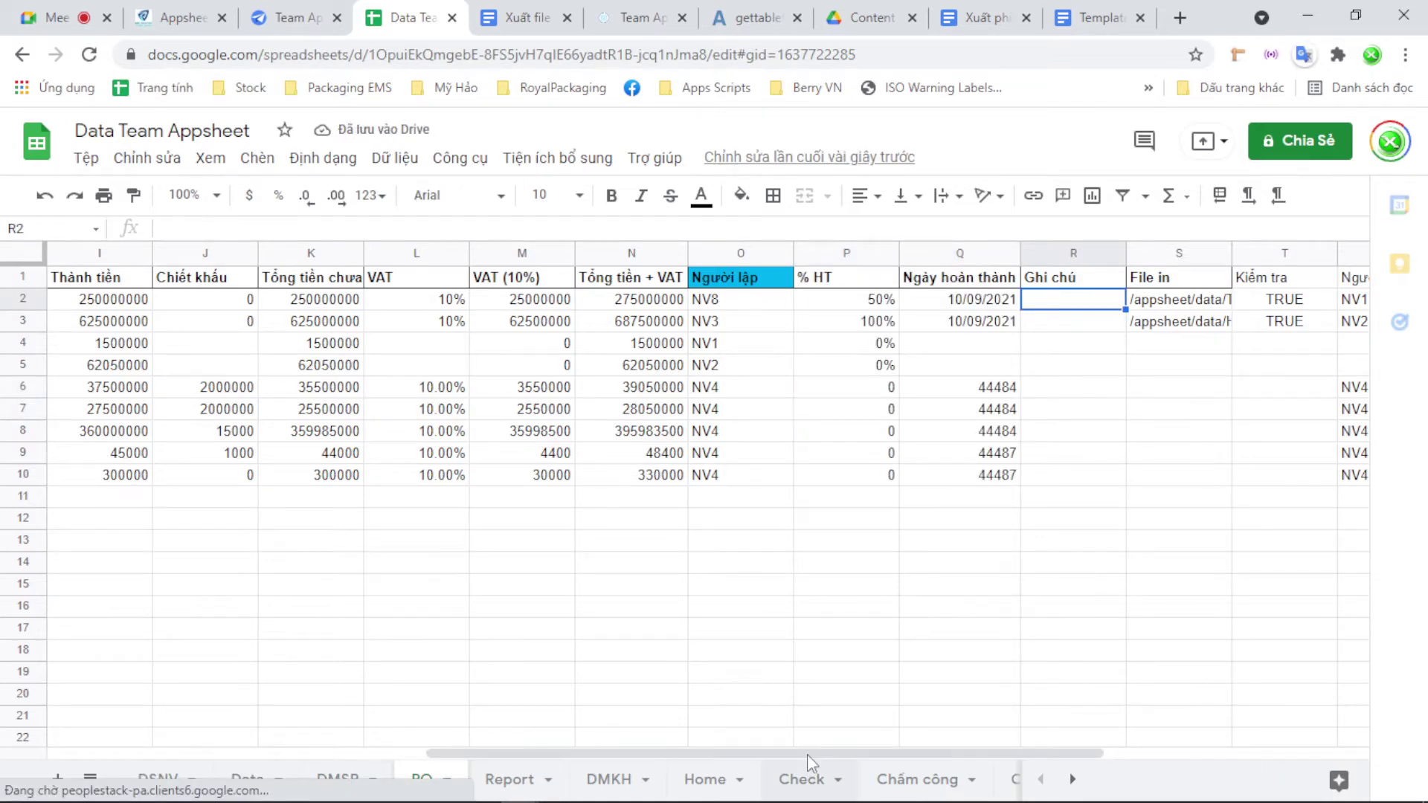
drag(806, 754, 1086, 751)
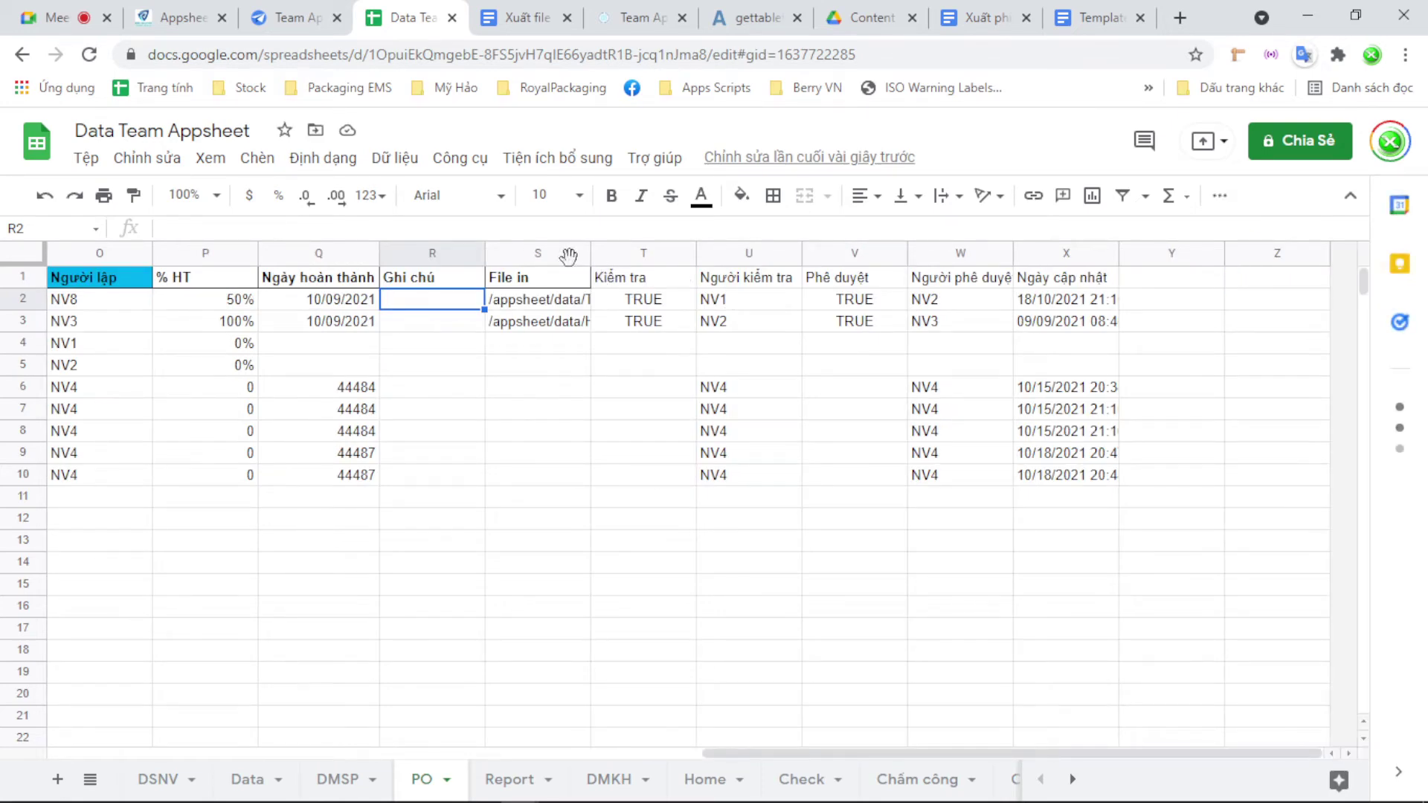
Insert a new column S headed 'QR Code' to the left of File in.
click(518, 251)
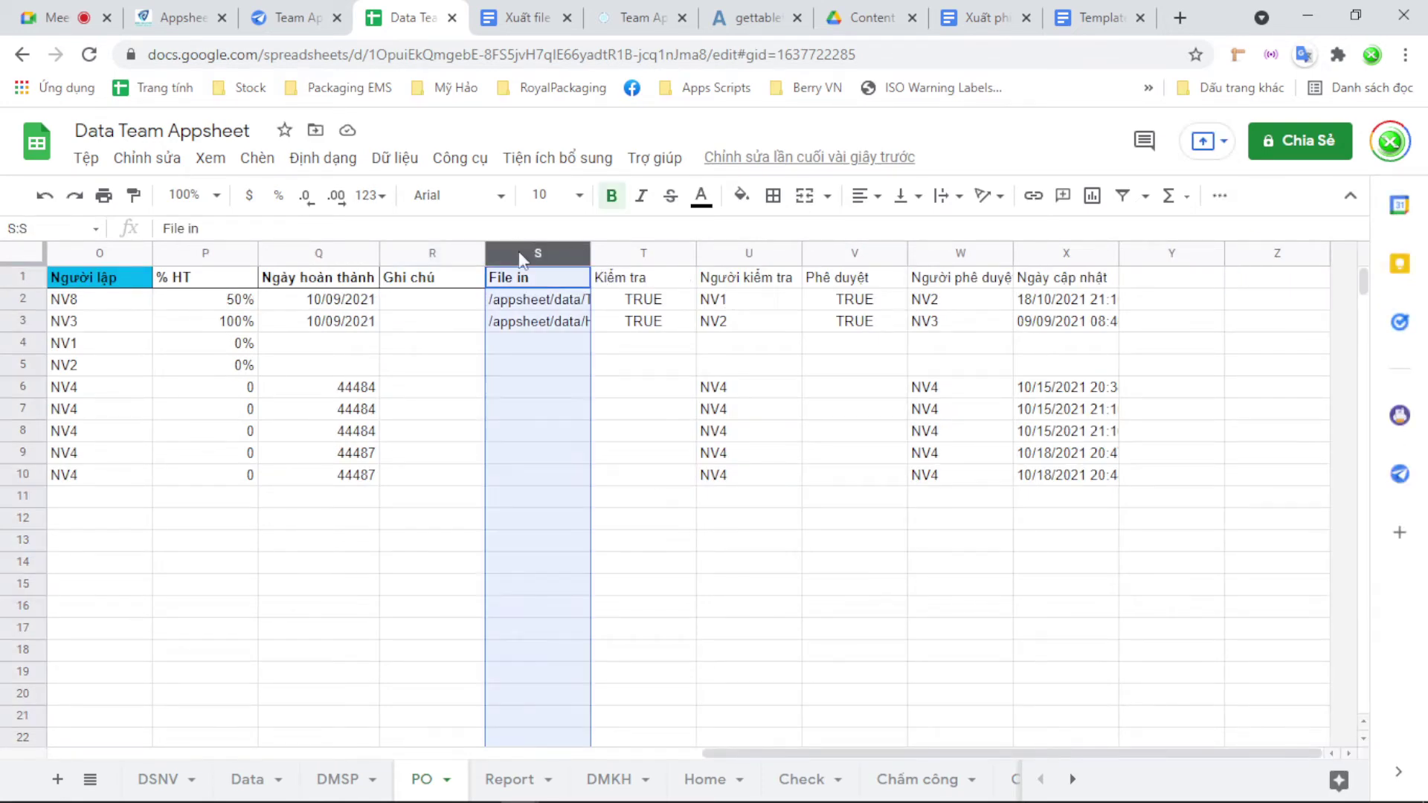
right_click(517, 251)
click(602, 350)
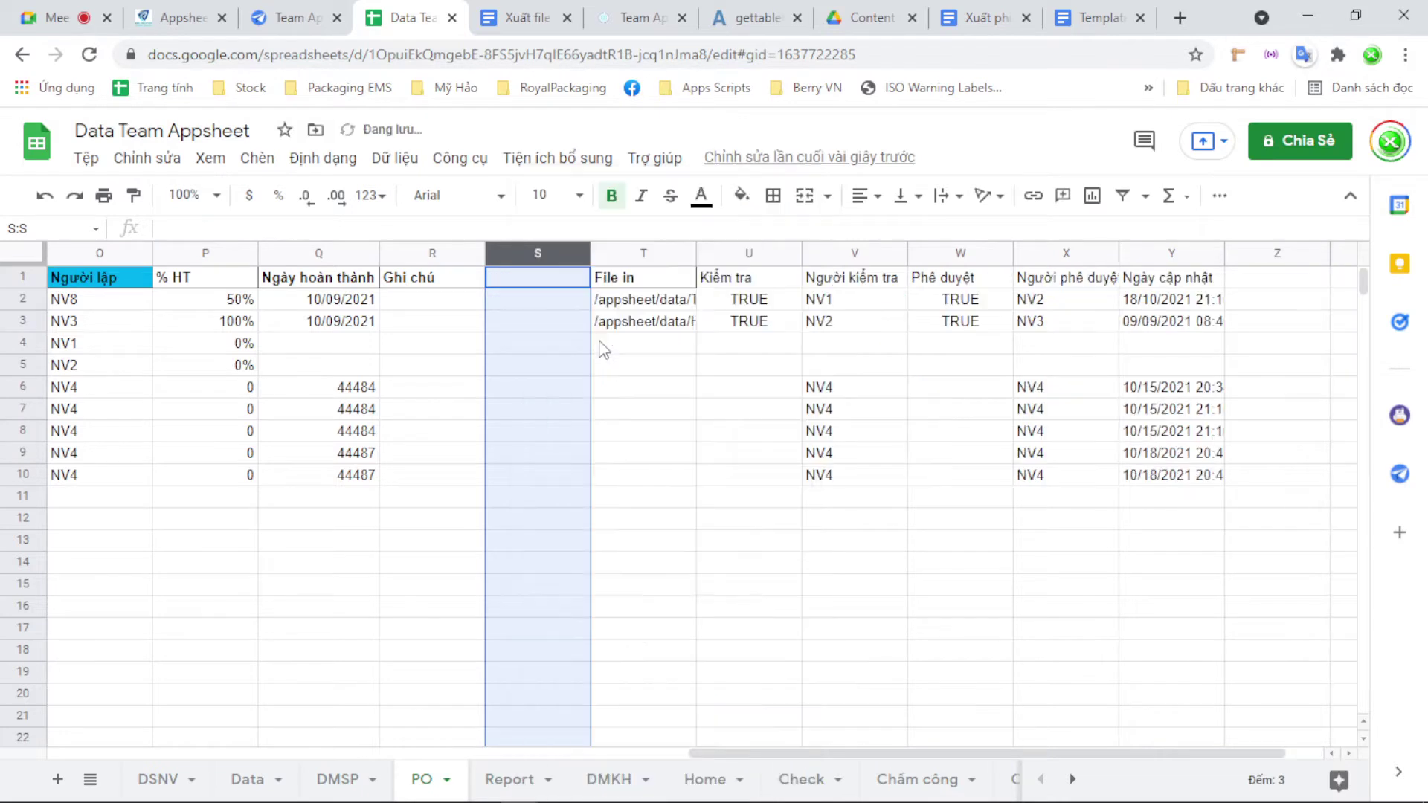
click(520, 281)
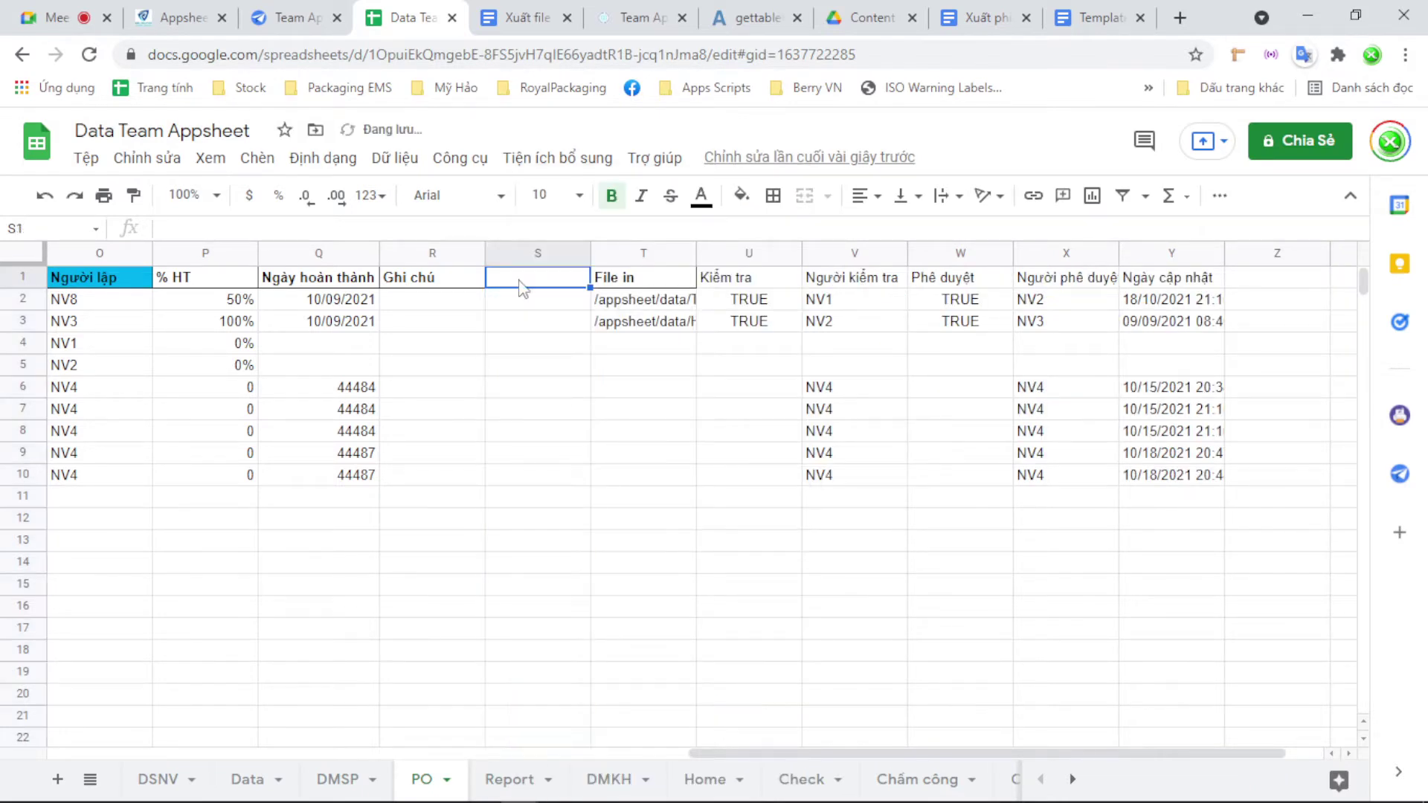
text(qr)
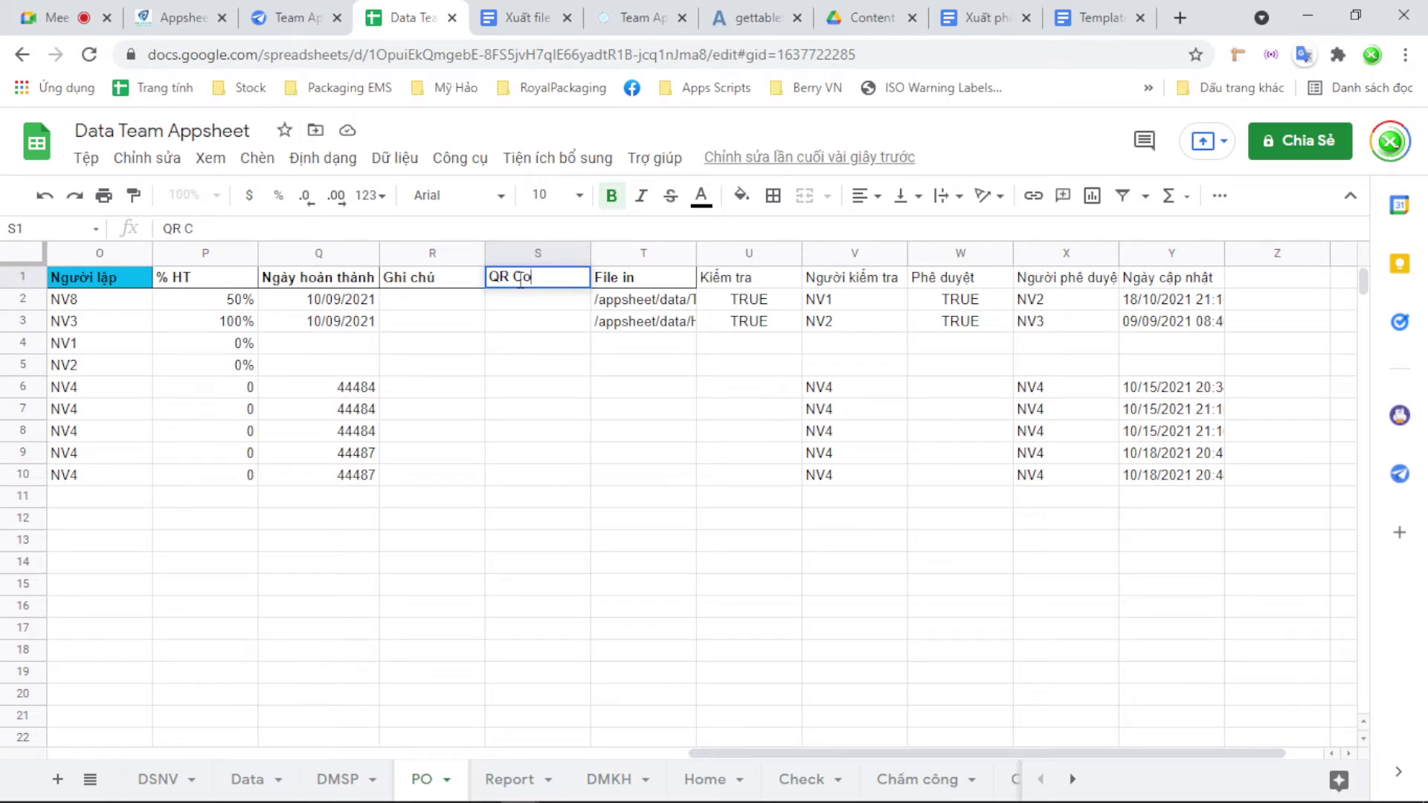
key(Return)
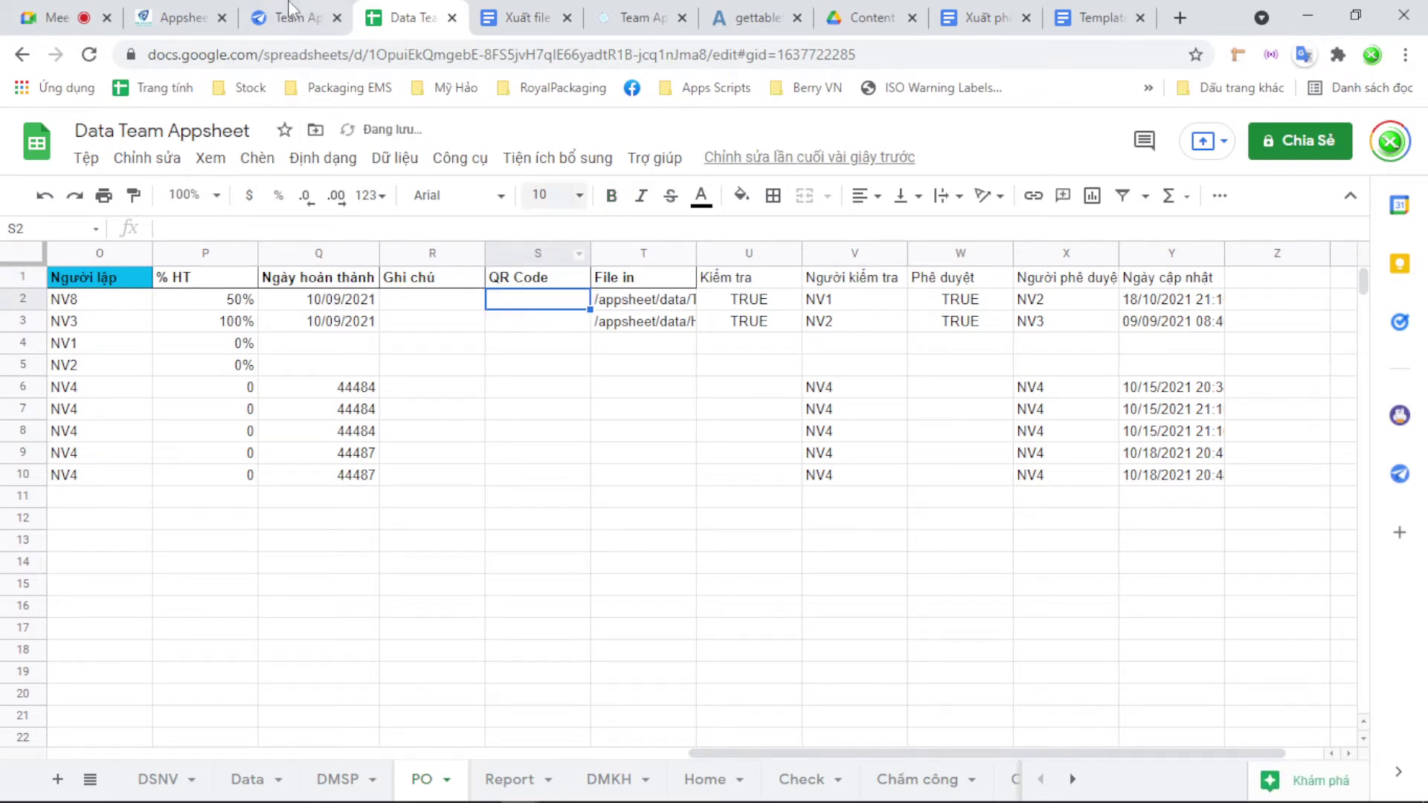
click(299, 18)
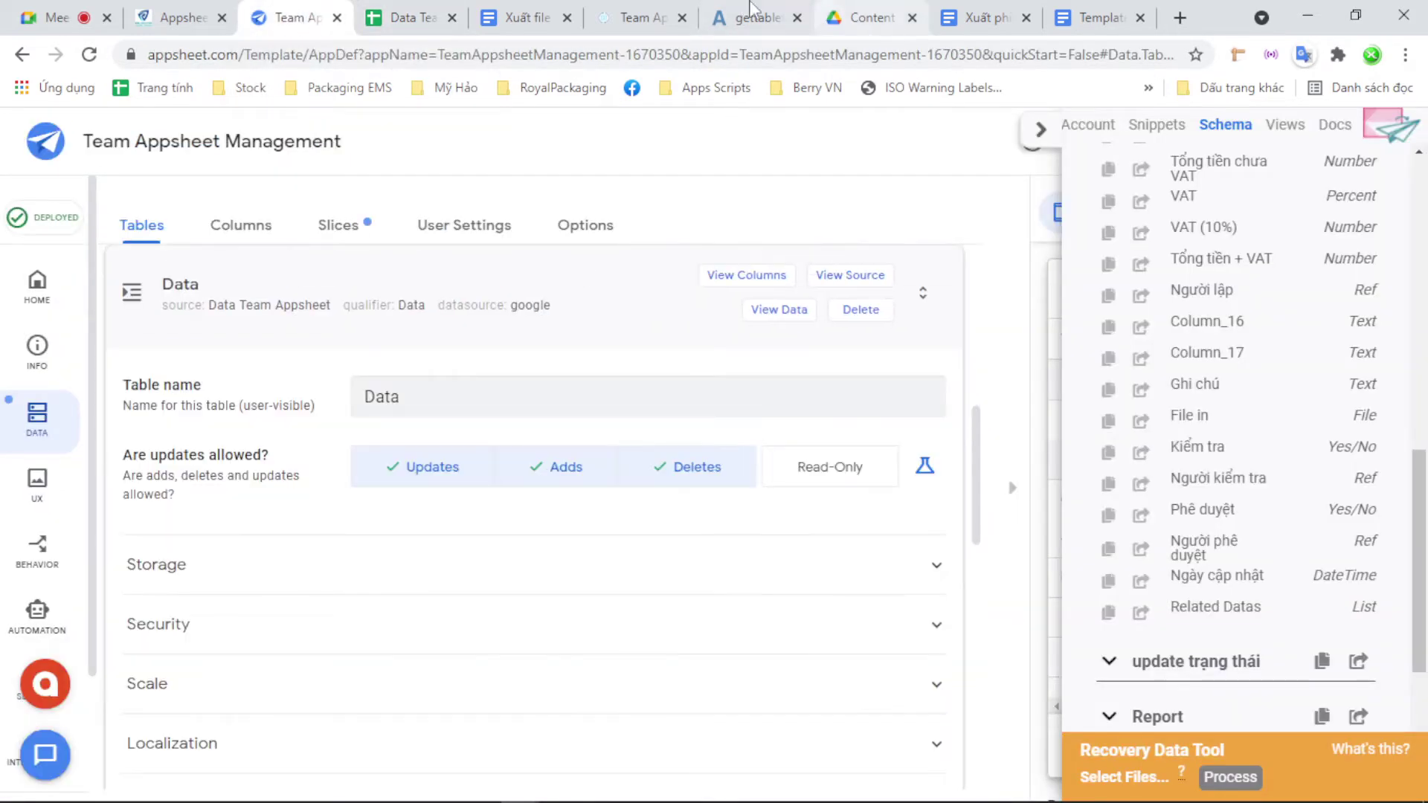
Copy the Tạo QR Code CONCATENATE formula from the tips app's Tips & Tools list.
click(186, 18)
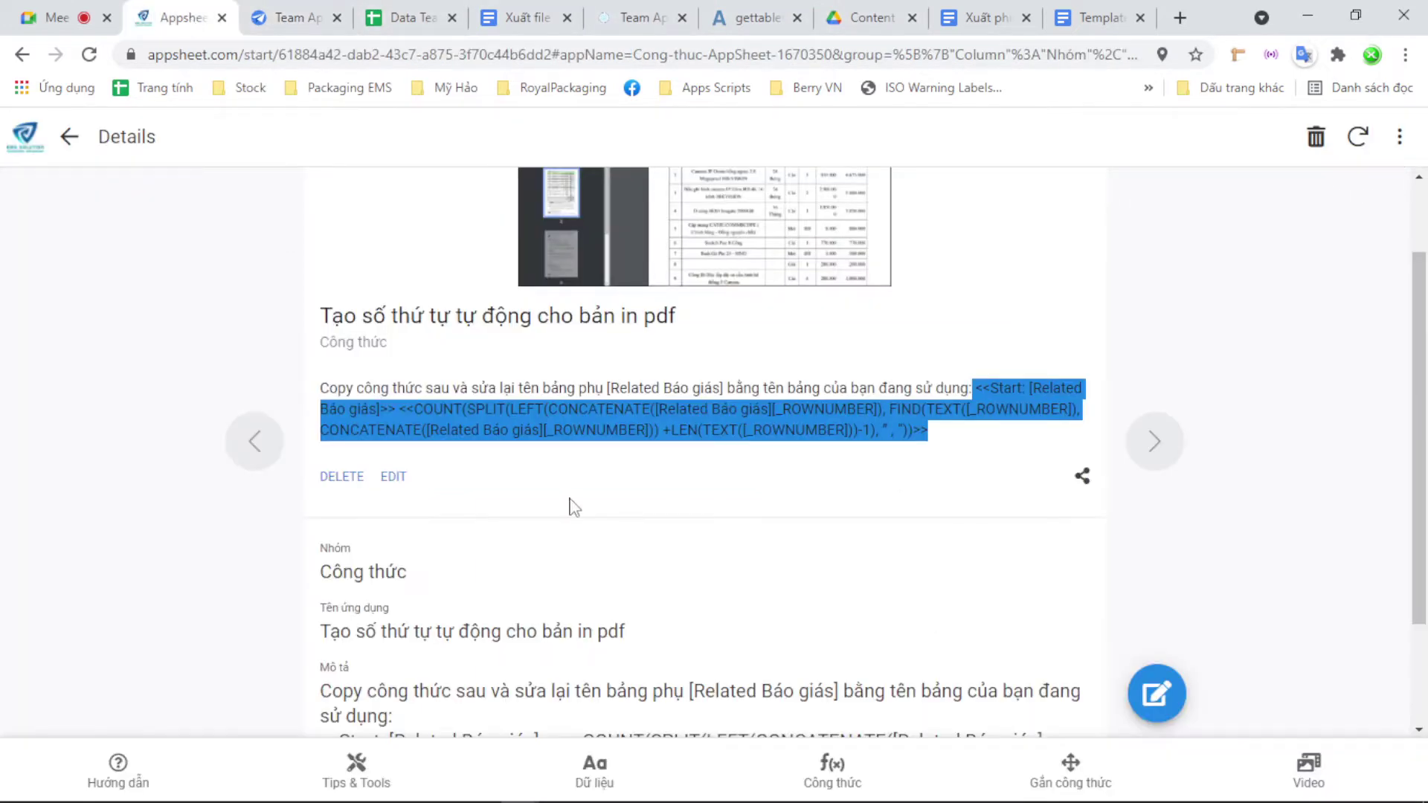
scroll(573, 508, down, 1)
click(368, 774)
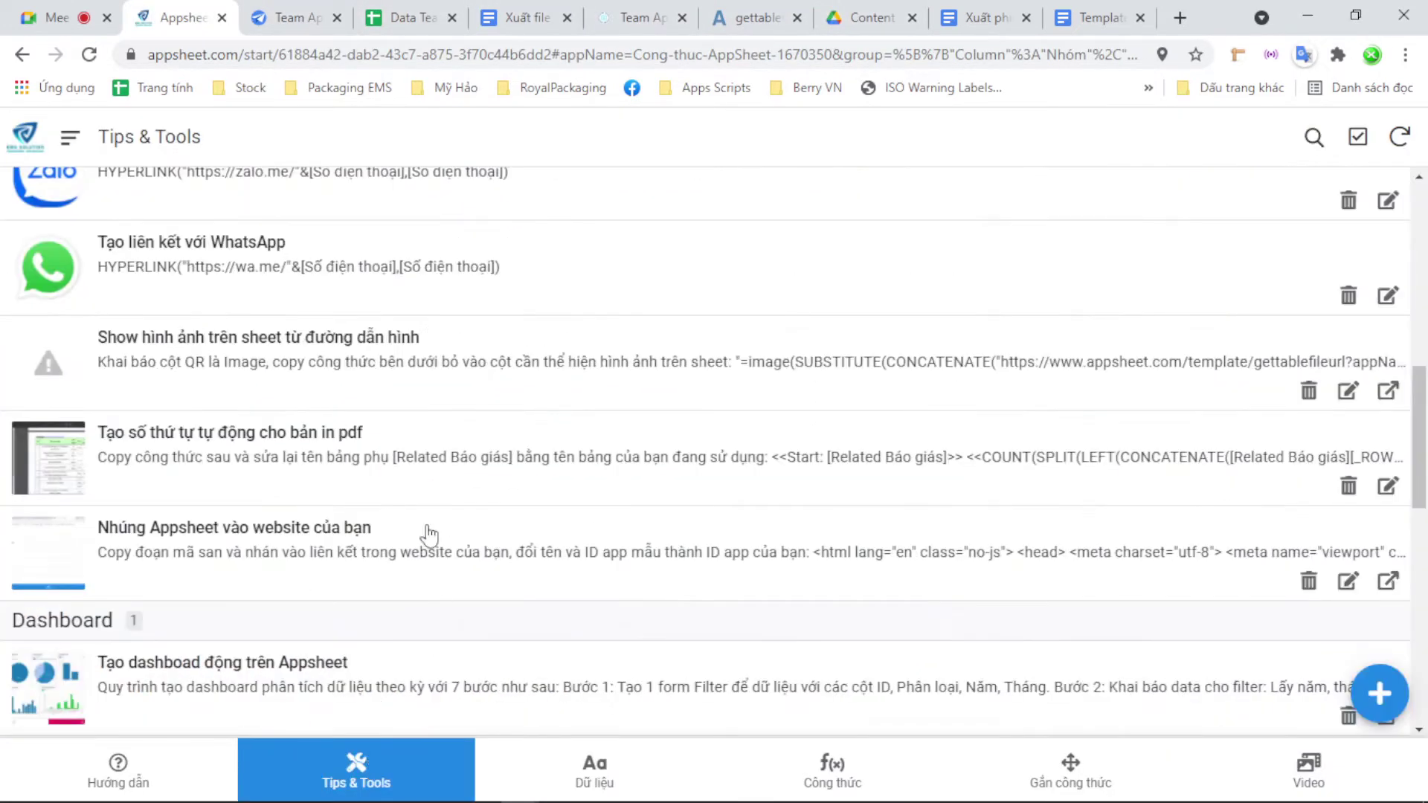
scroll(424, 536, up, 4)
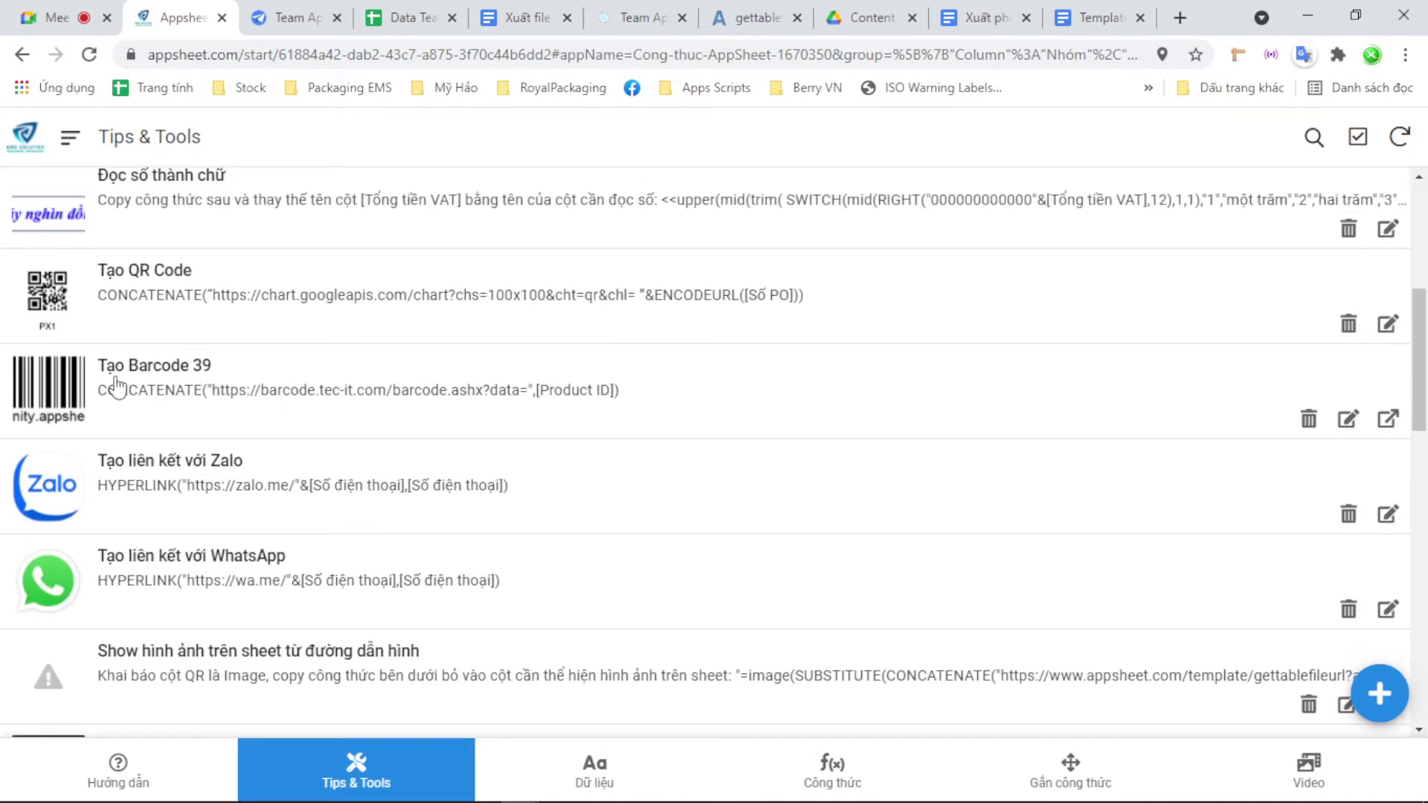
scroll(119, 388, up, 1)
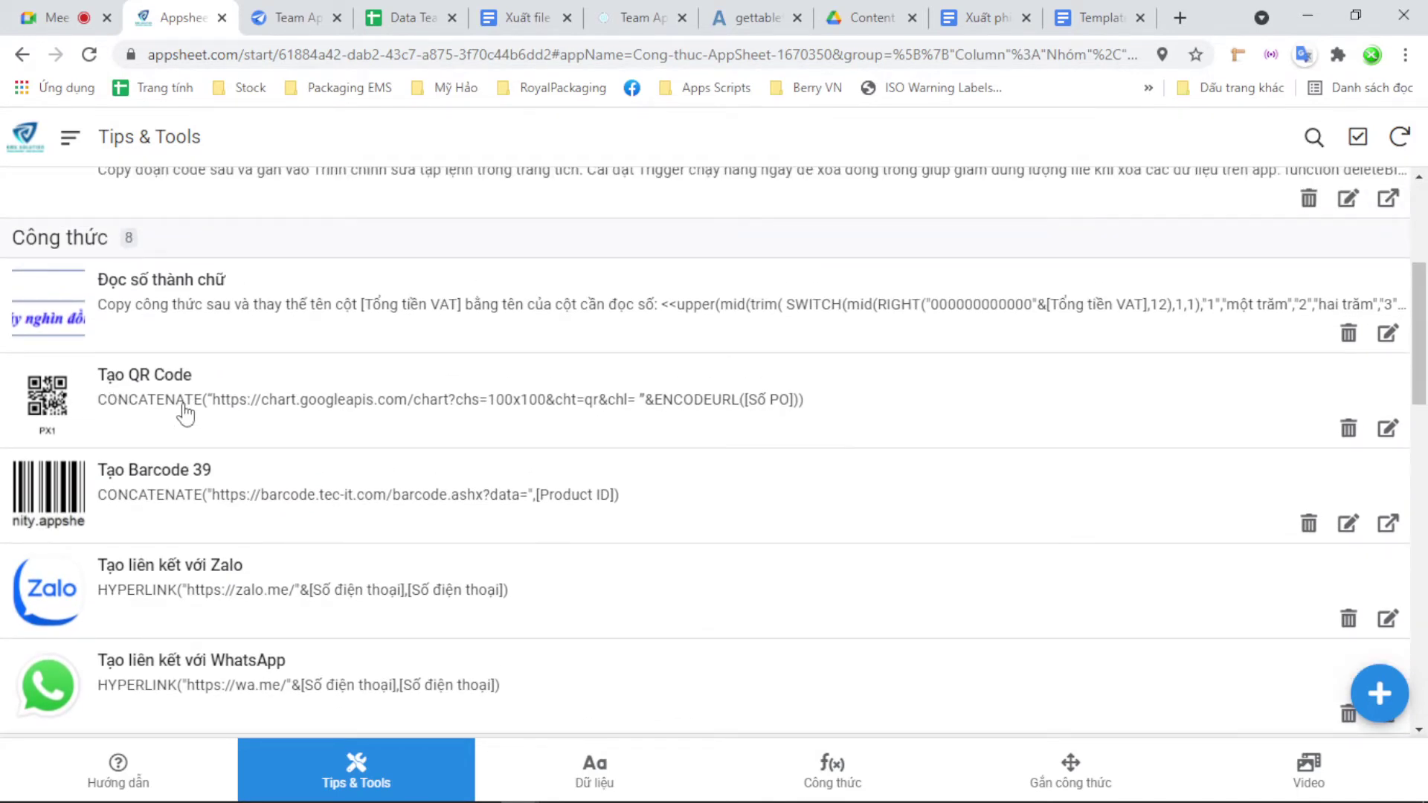
click(185, 414)
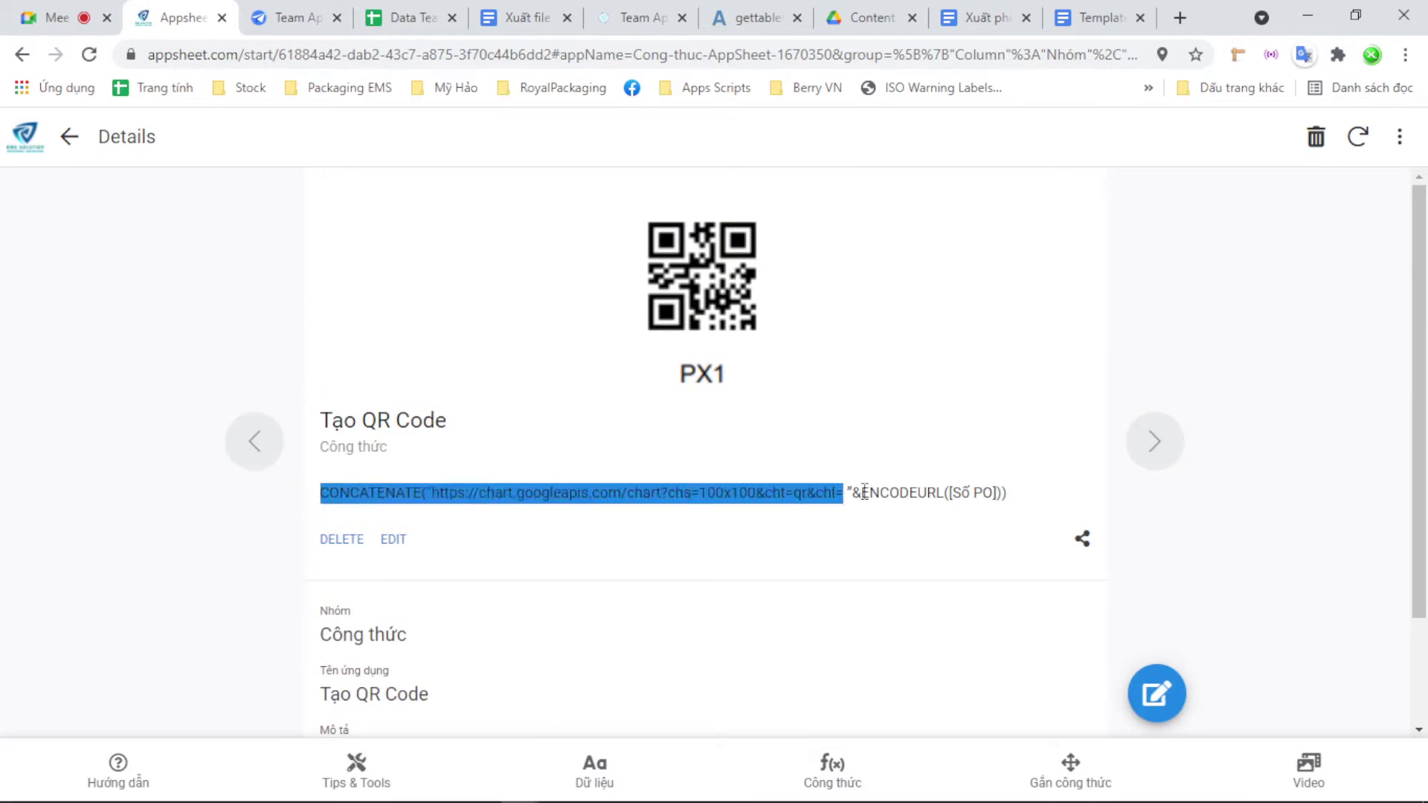
drag(320, 493, 1010, 494)
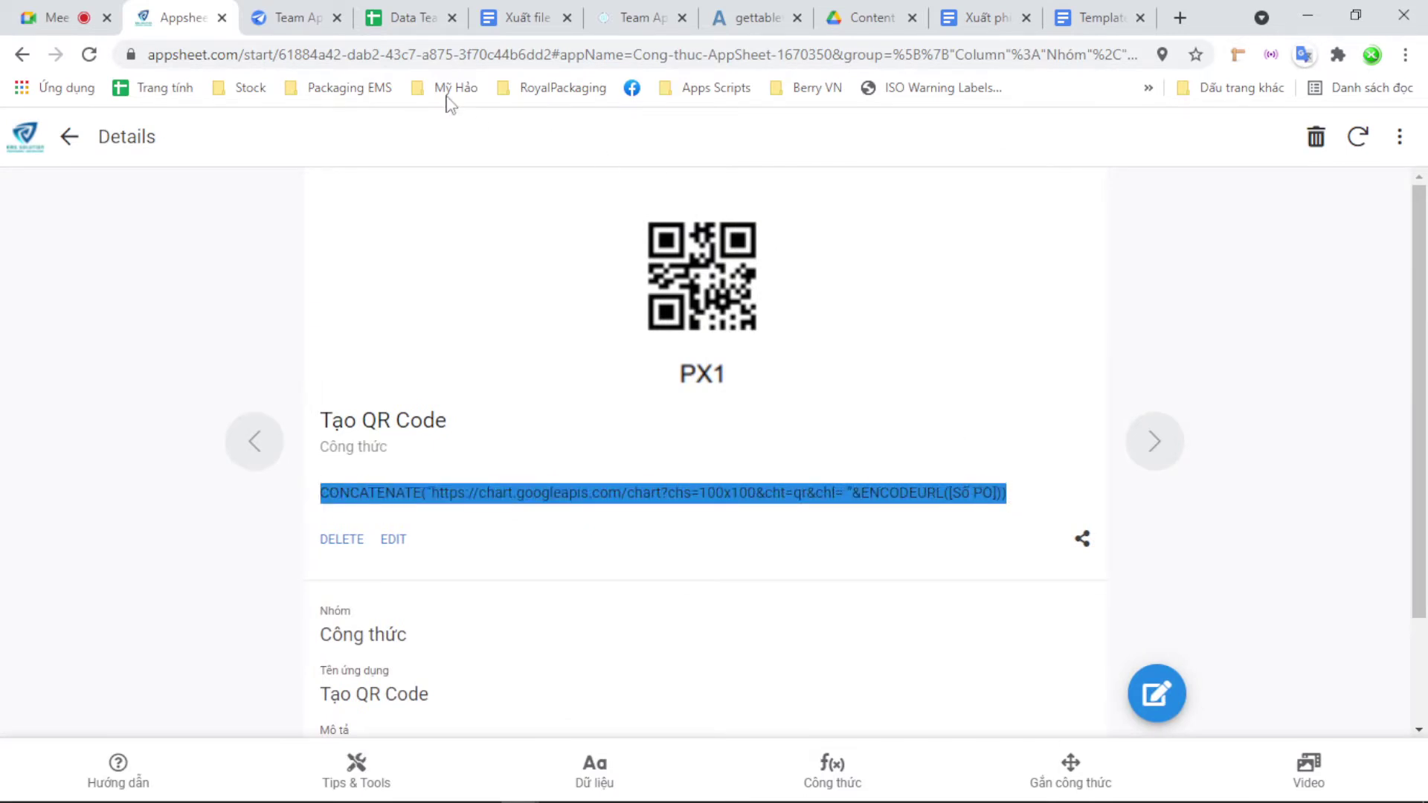
click(290, 24)
Collapse the Data table's settings and show the PO table's columns.
scroll(217, 366, up, 2)
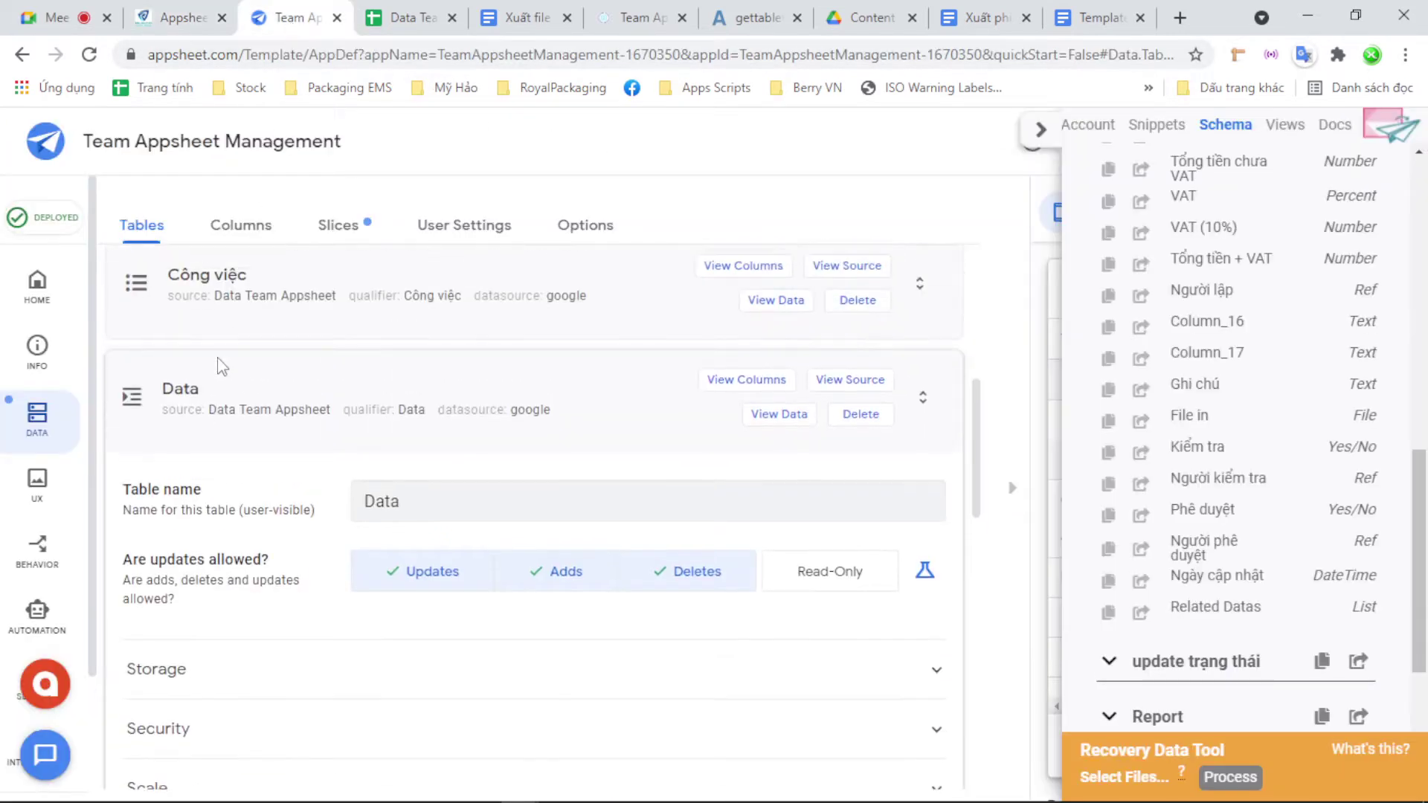
scroll(216, 367, up, 2)
click(186, 521)
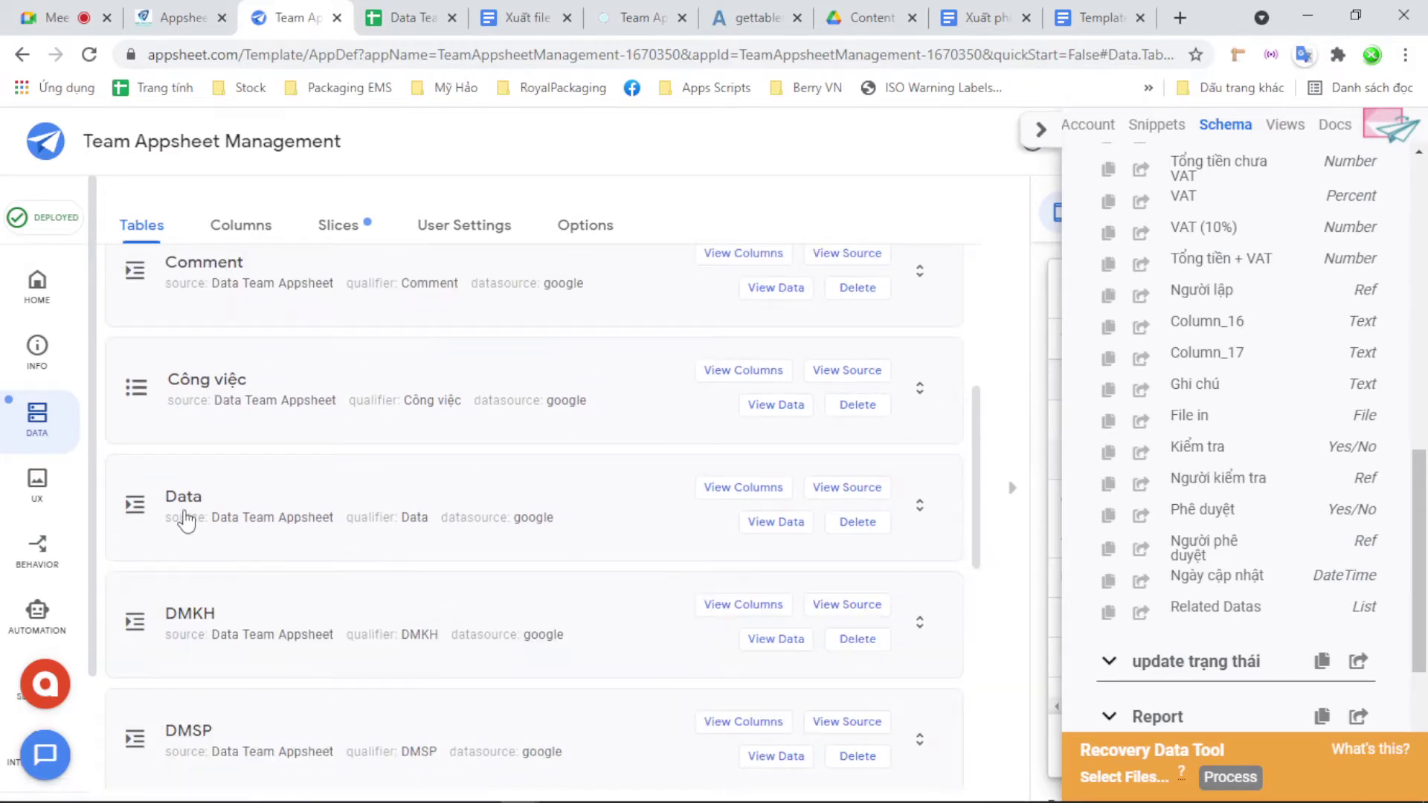
scroll(186, 517, up, 1)
scroll(186, 517, up, 3)
scroll(190, 515, up, 3)
scroll(190, 516, down, 5)
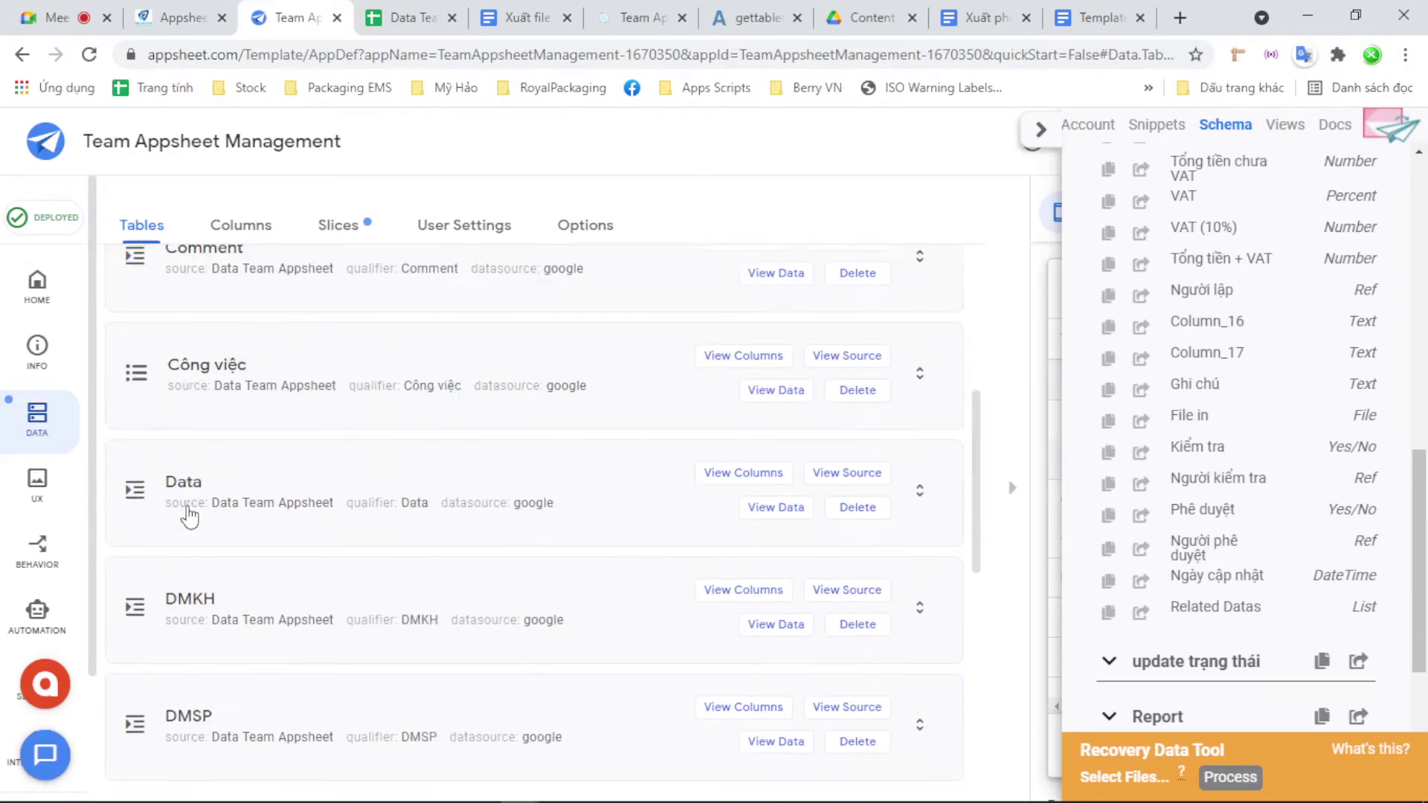
scroll(190, 516, down, 3)
scroll(558, 476, down, 2)
click(732, 460)
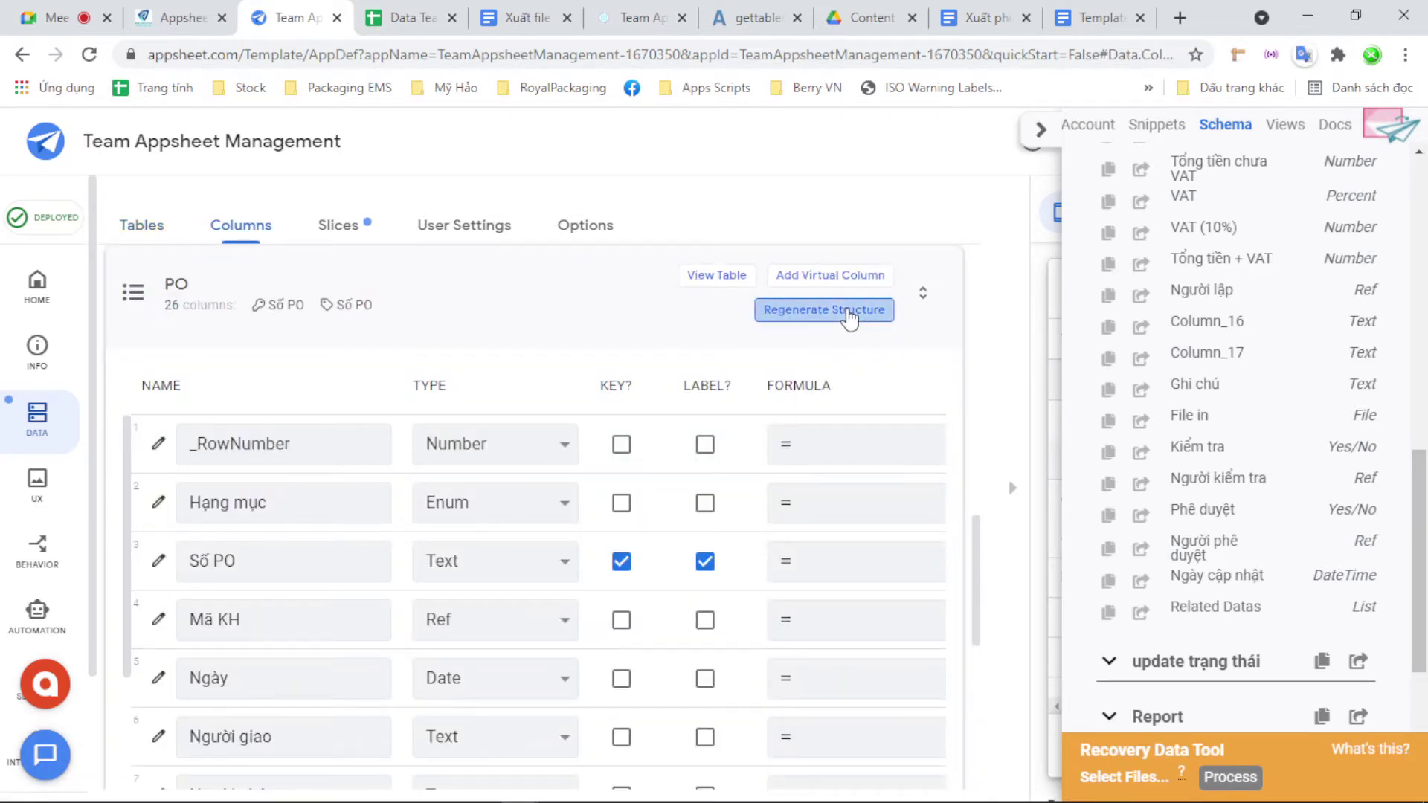
Regenerate the PO structure so it lists 27 columns, including Text-type QR Code.
click(850, 315)
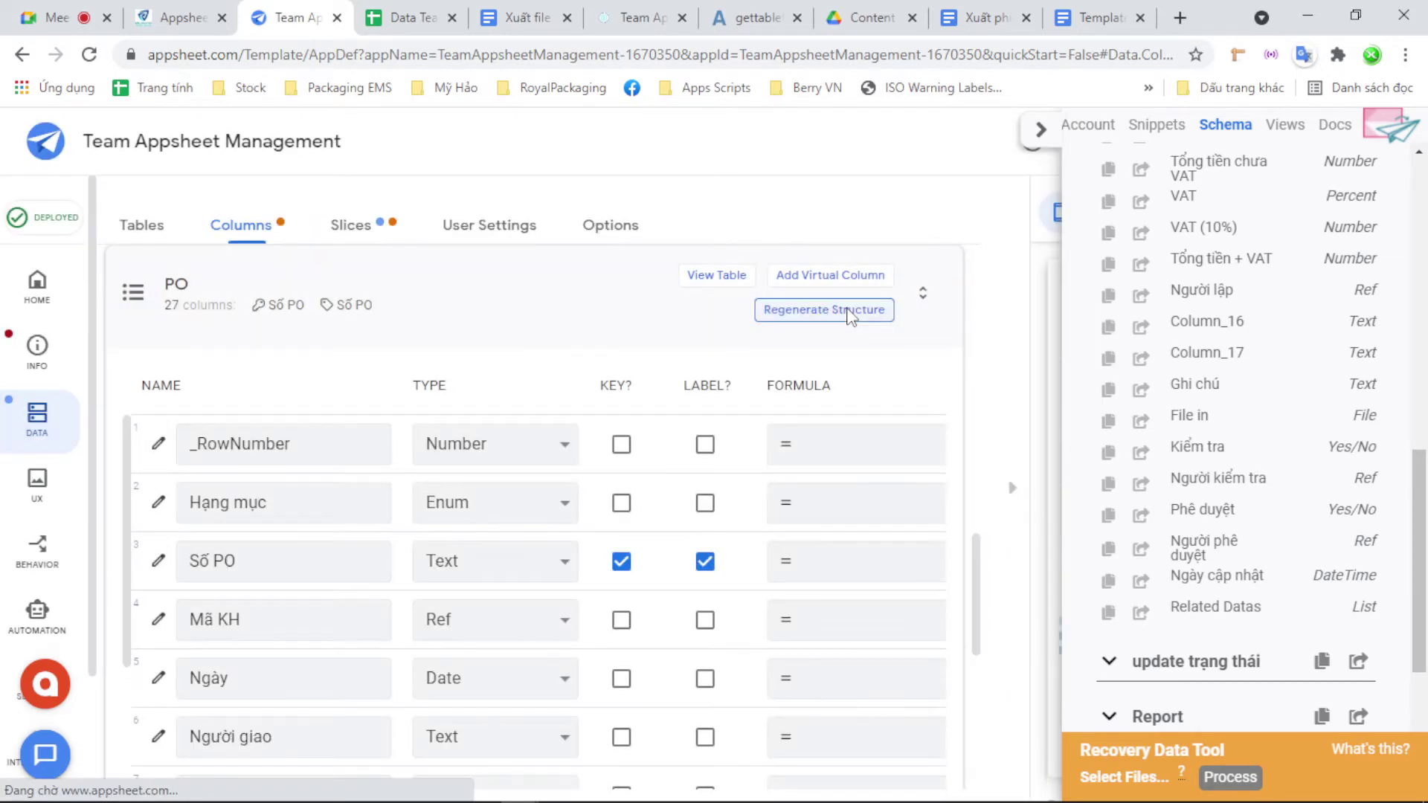
scroll(369, 583, down, 3)
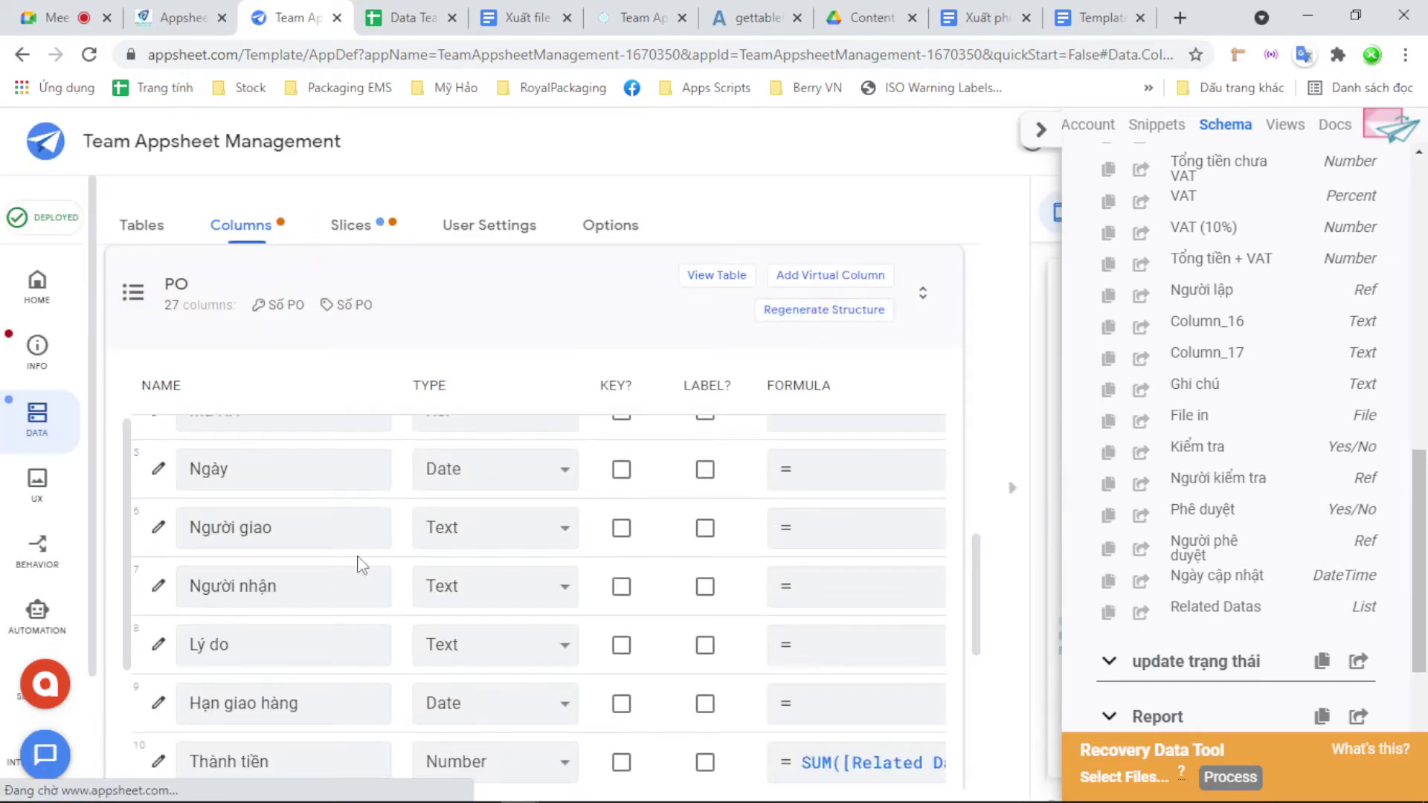
scroll(357, 549, down, 7)
scroll(461, 595, down, 3)
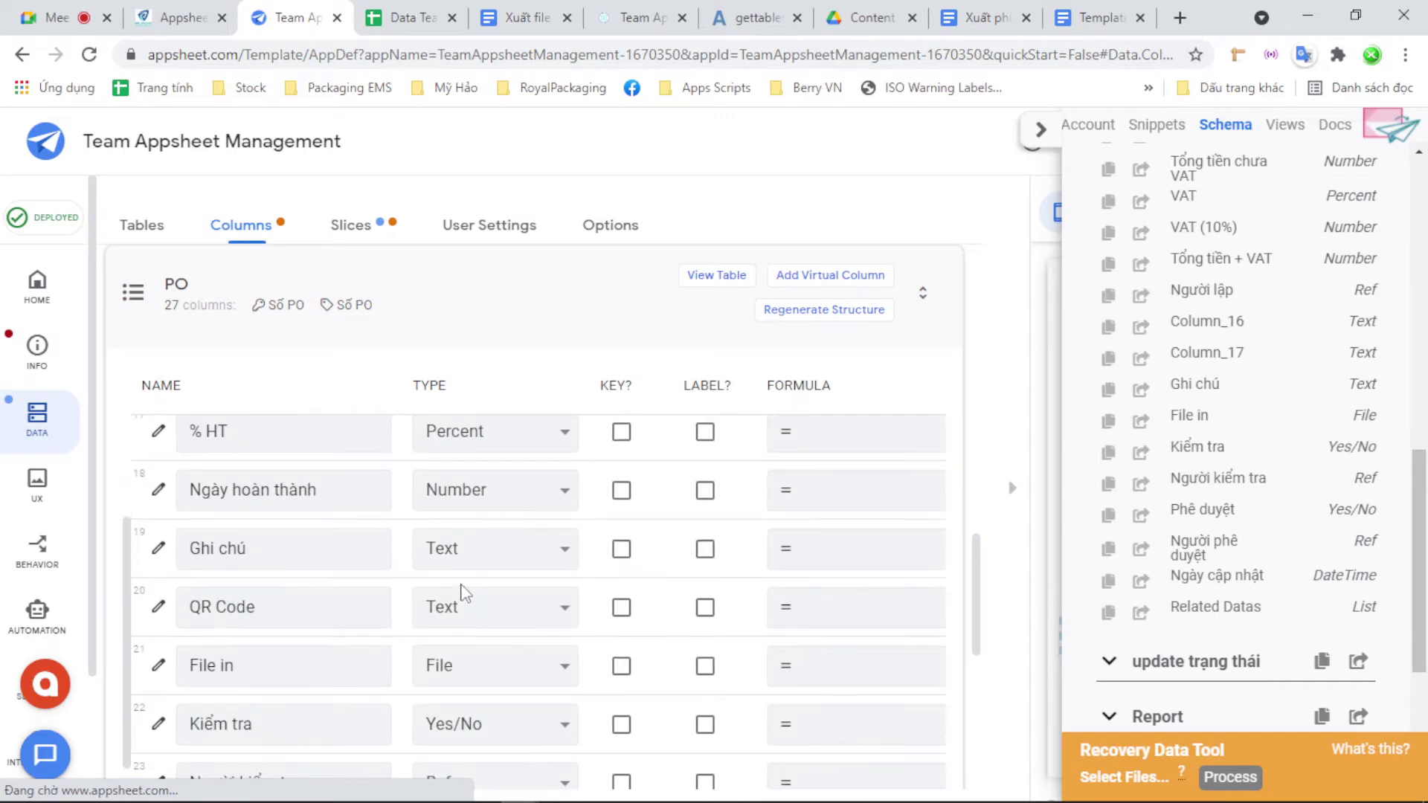
Change the QR Code column's type to Image.
click(480, 623)
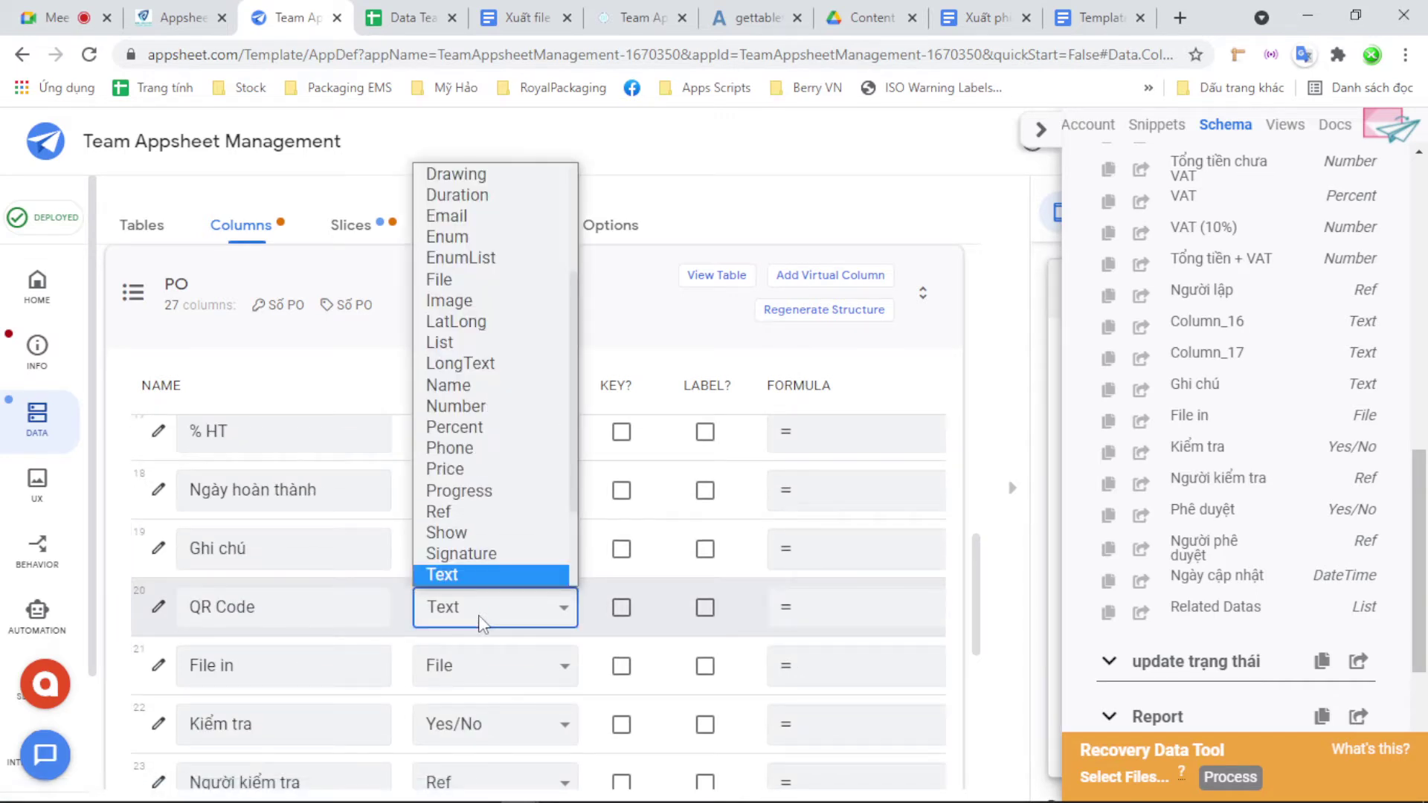
key(i)
key(Return)
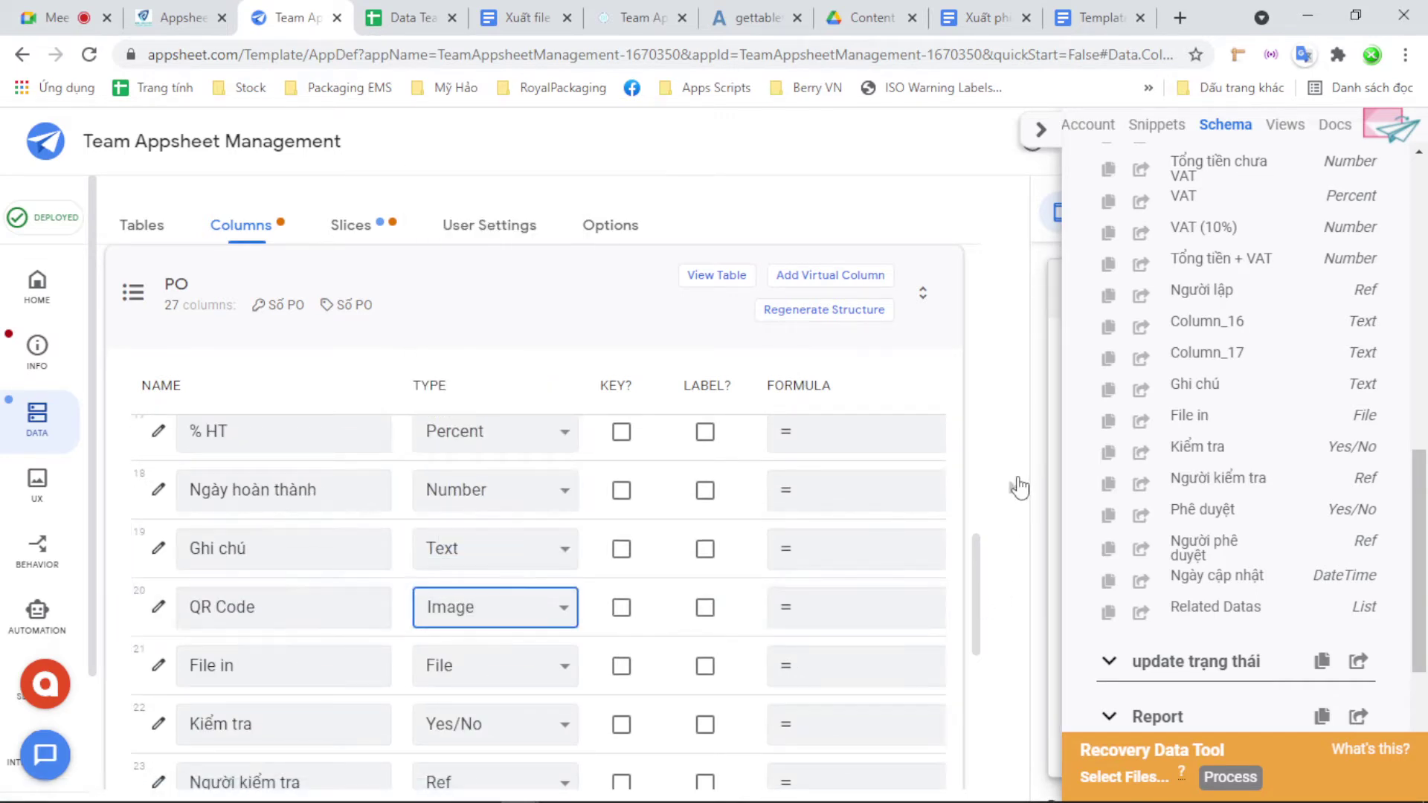
click(1013, 488)
click(198, 605)
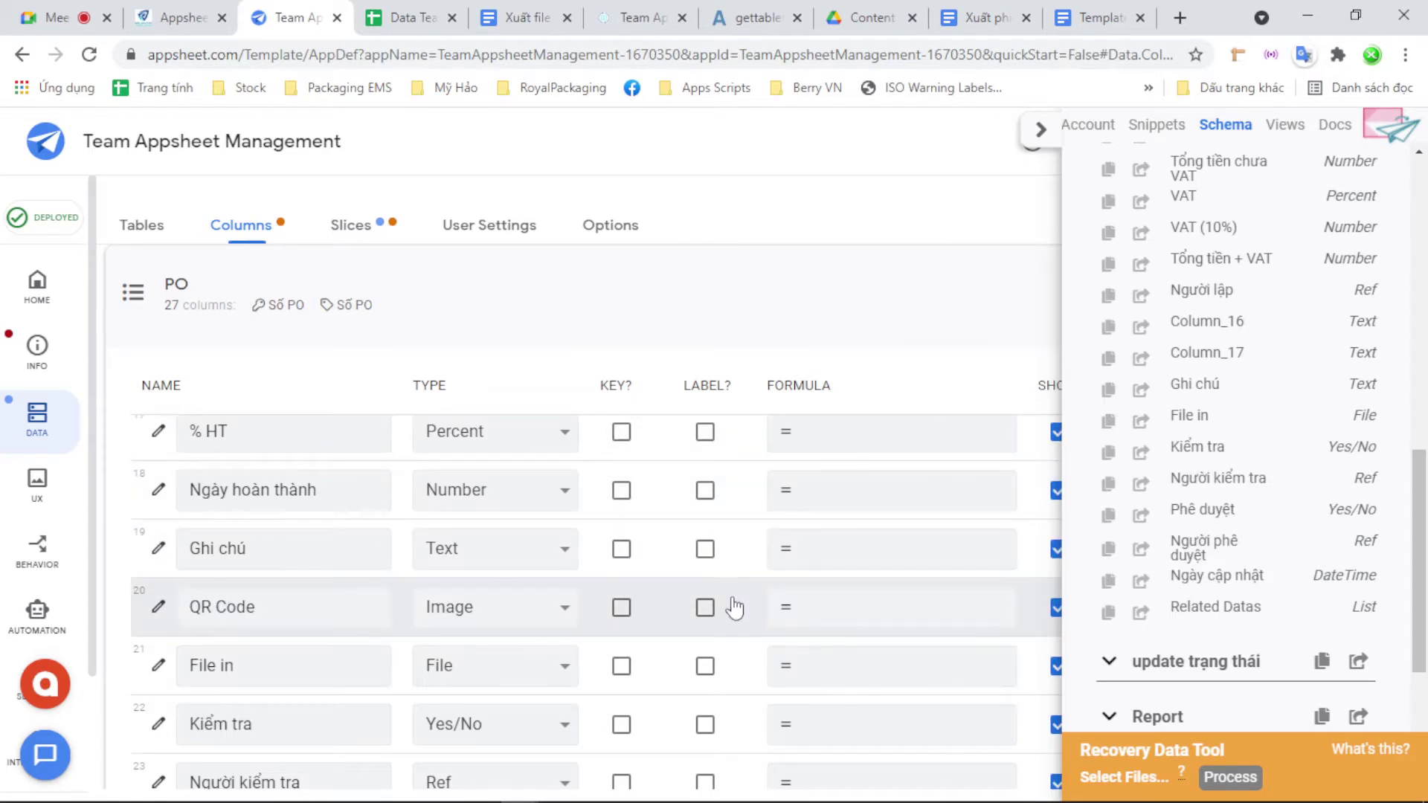
Paste the Google Charts QR formula using ENCODEURL([Số PO]) as QR Code's formula and save the app.
click(848, 616)
click(848, 616)
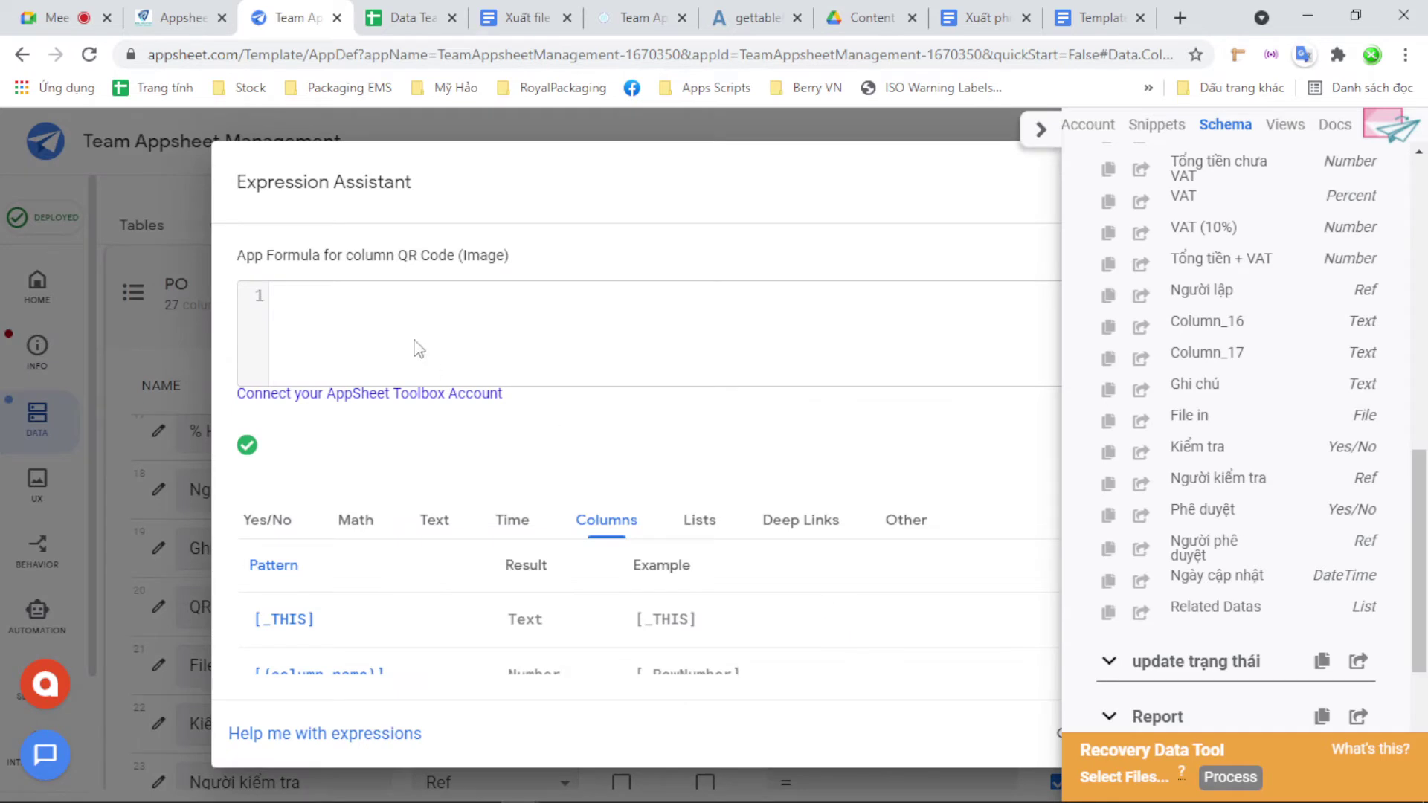
key(ctrl+v)
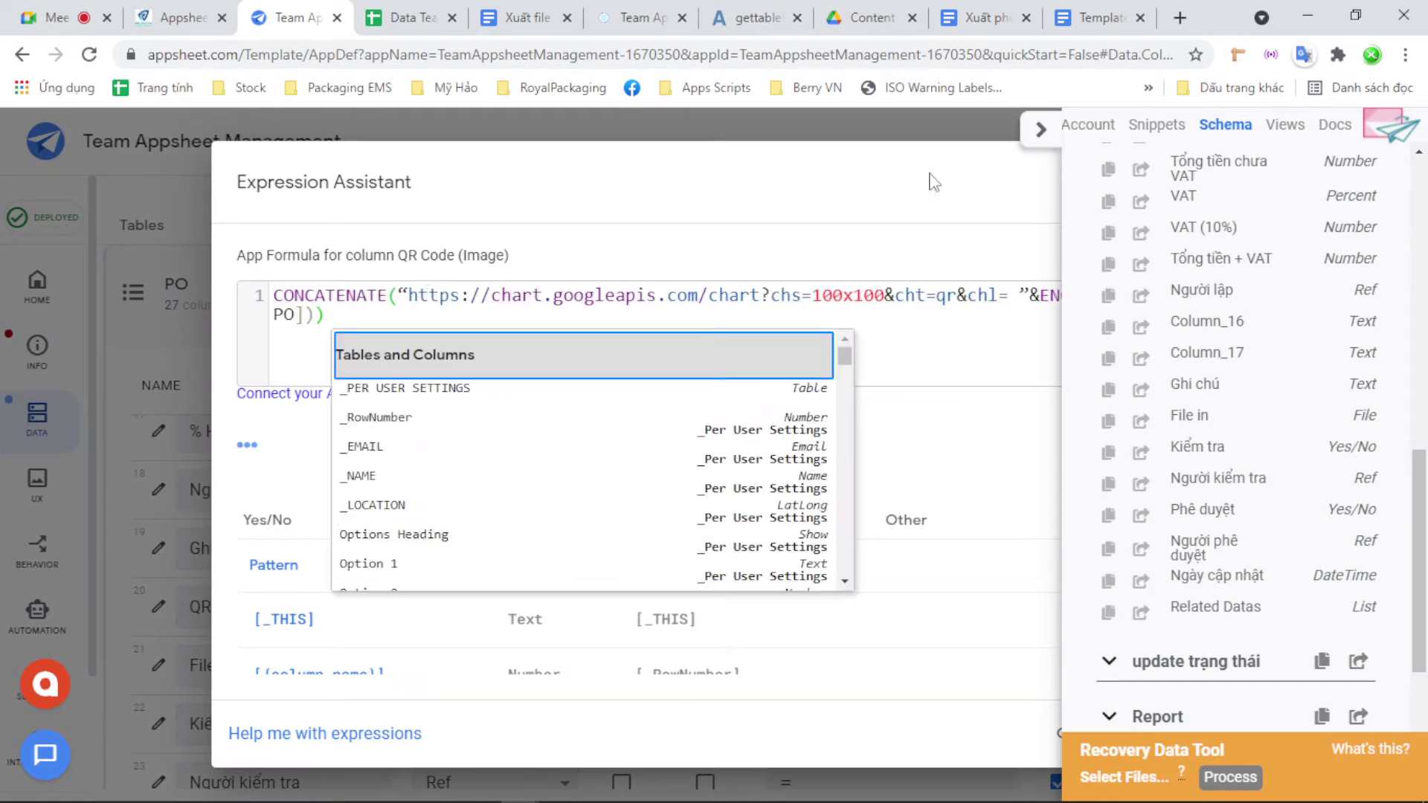
click(1041, 130)
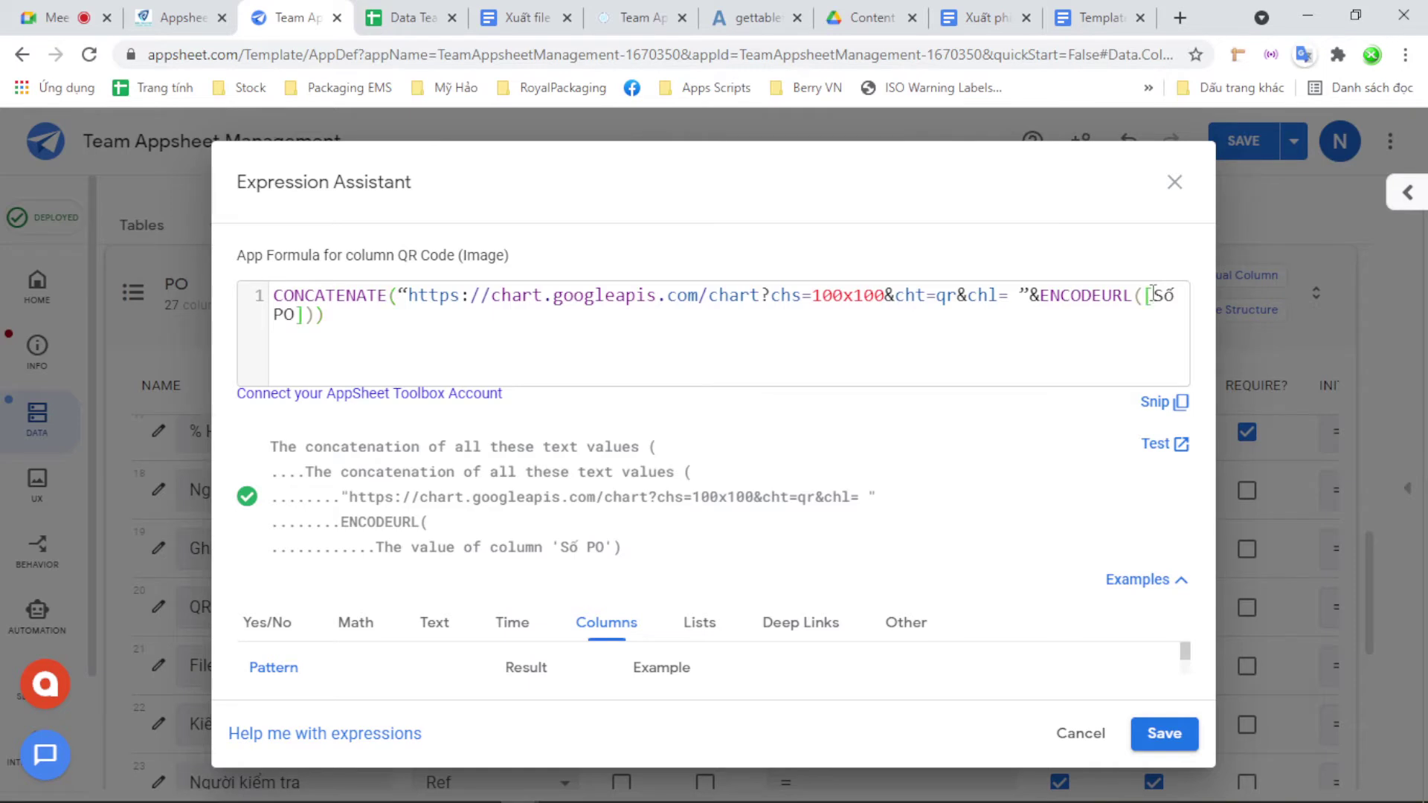
click(1407, 193)
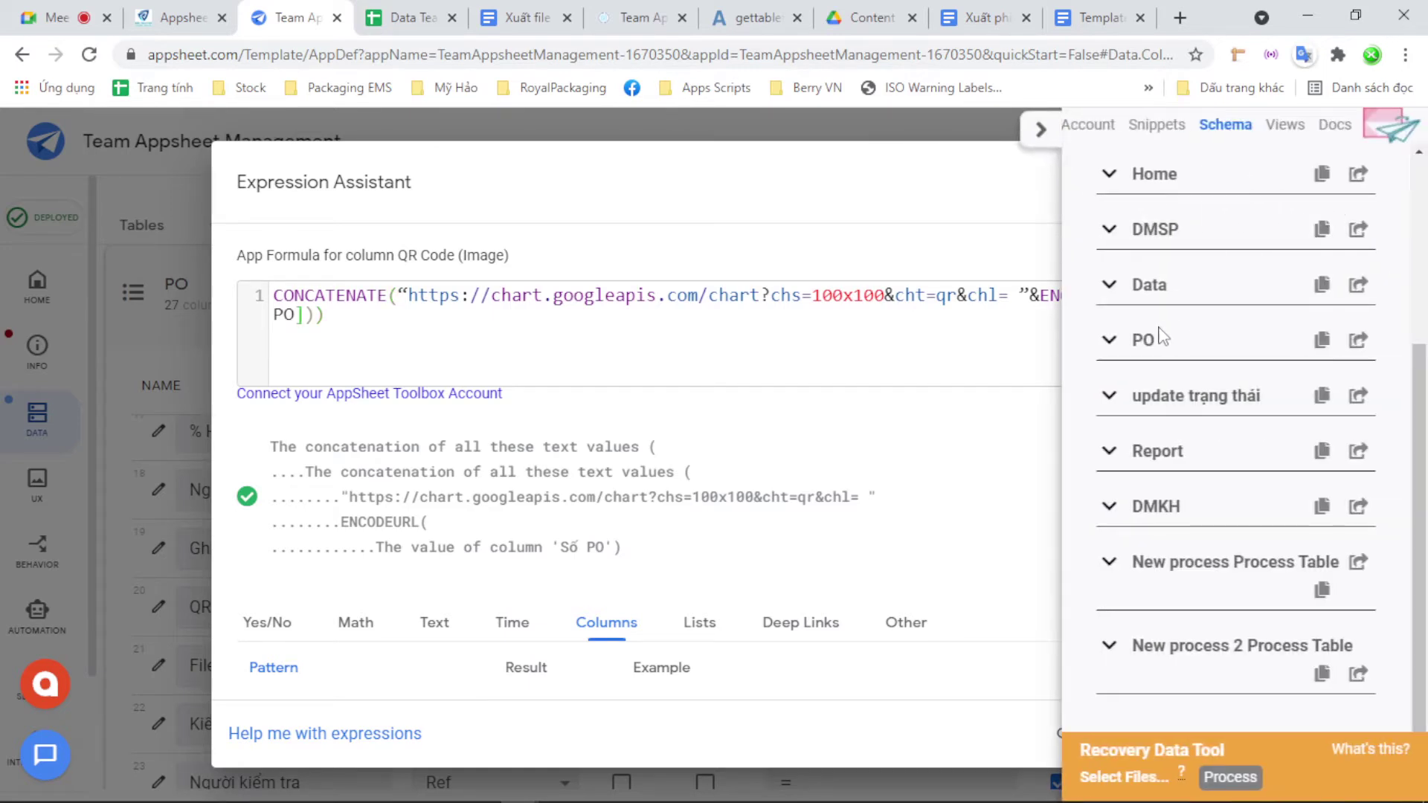
click(1132, 339)
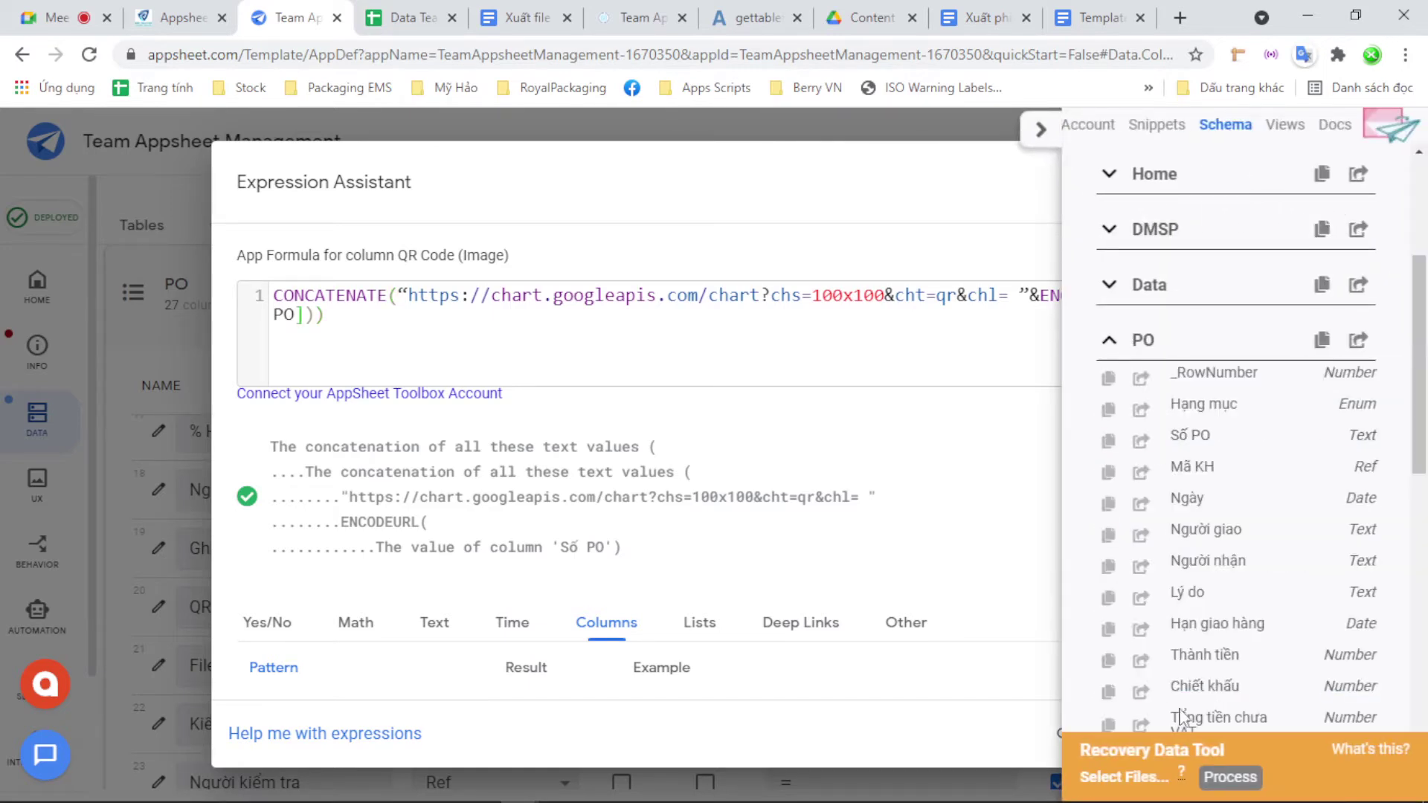
click(1040, 132)
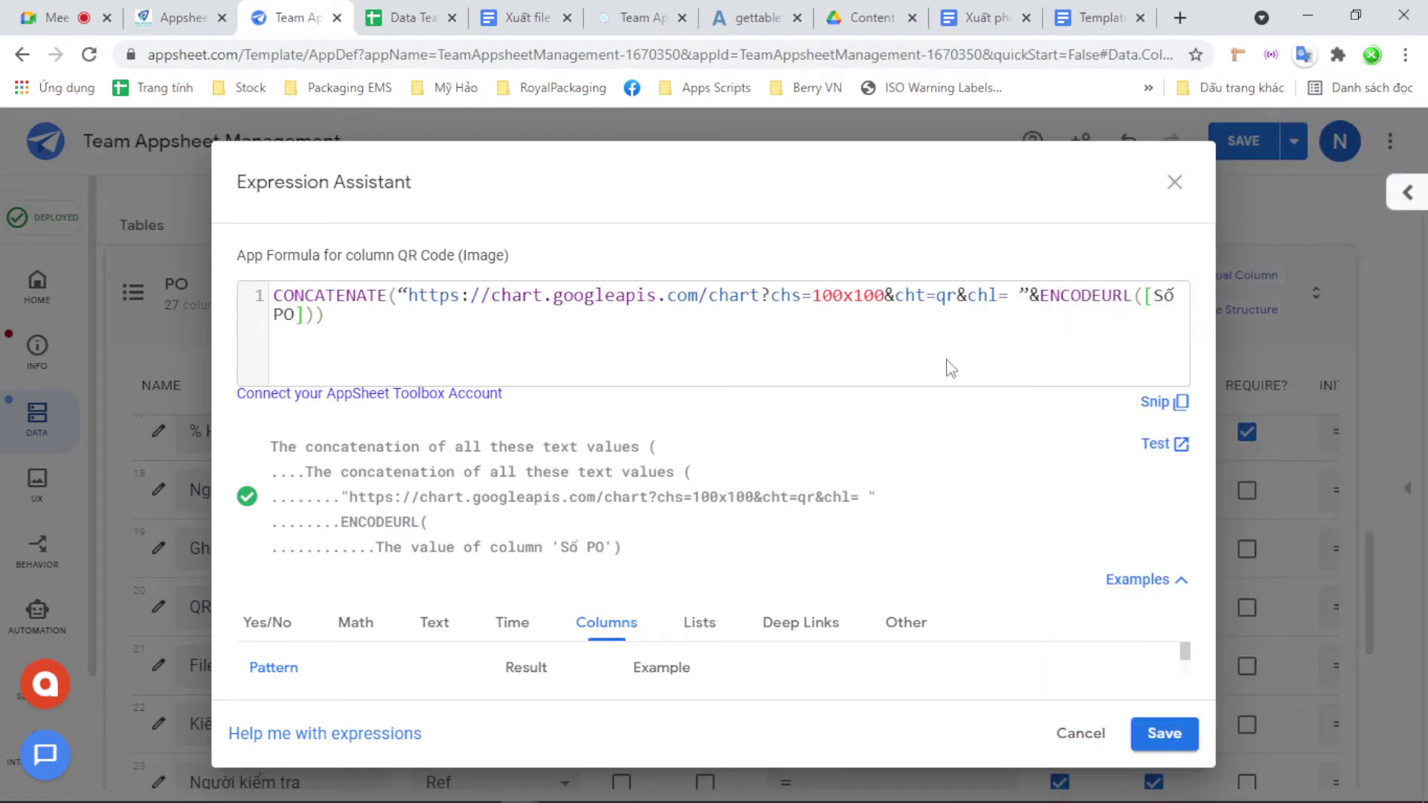
click(1165, 751)
click(1175, 738)
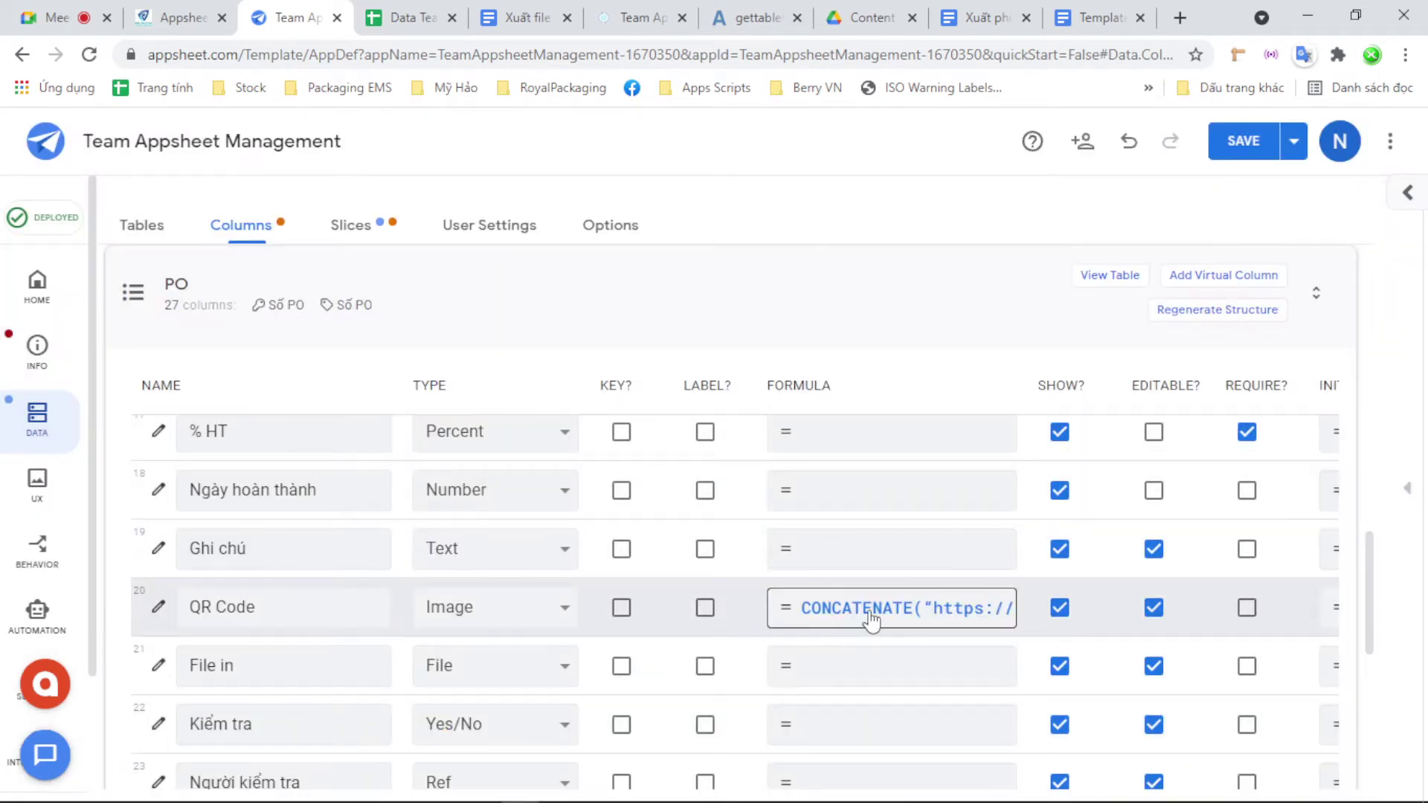
click(1256, 148)
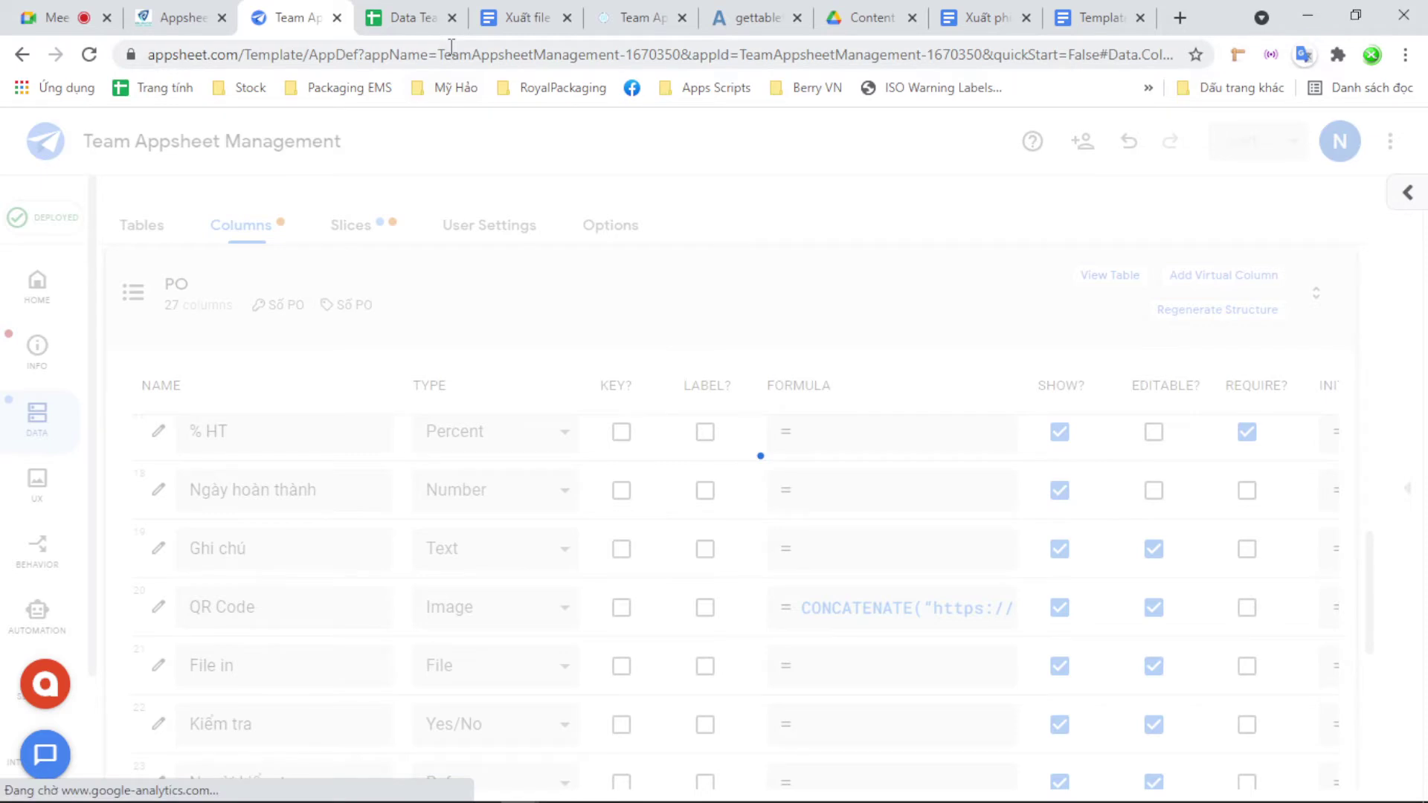
Type the <<[QR Code]>> placeholder into the header table's right-hand cell.
click(521, 17)
click(971, 407)
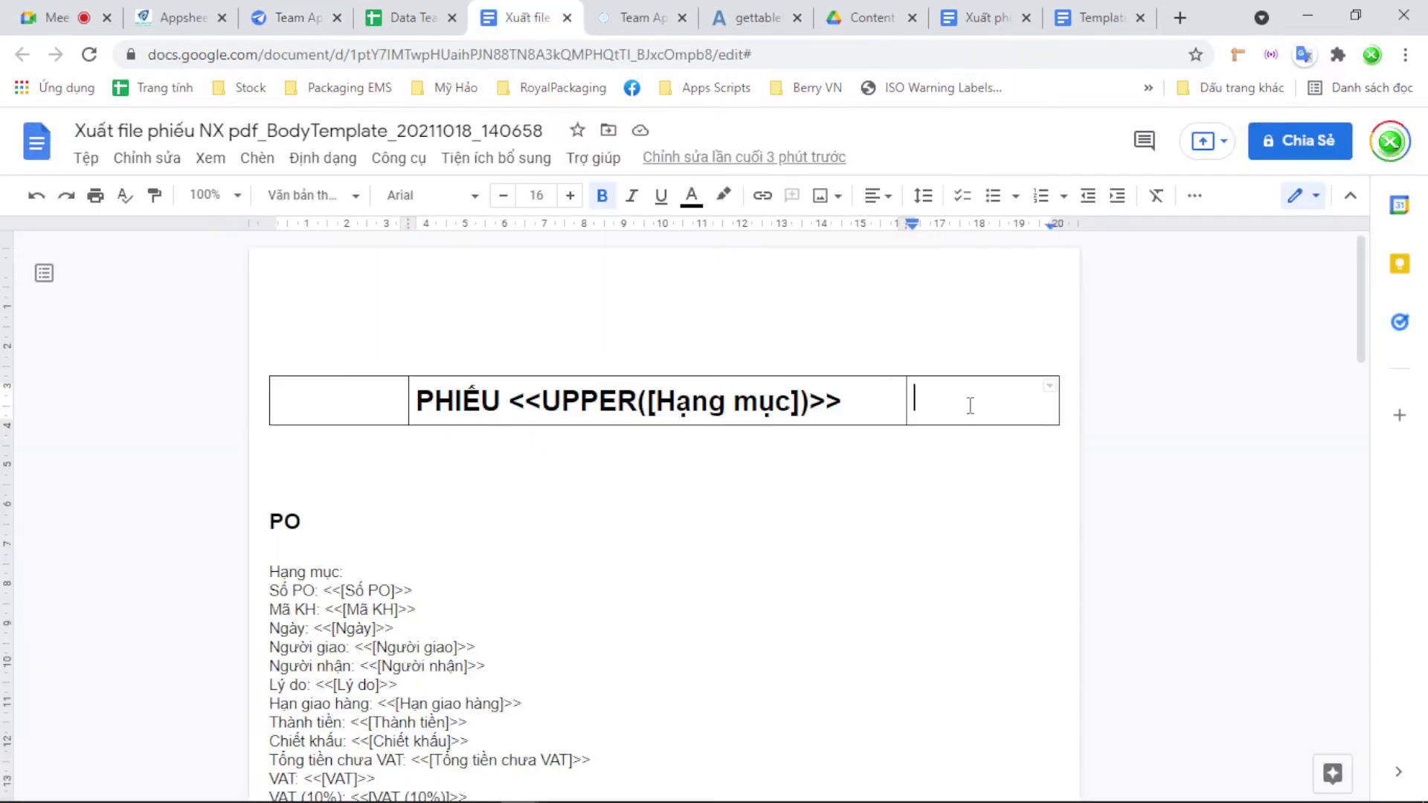
text(<<[)
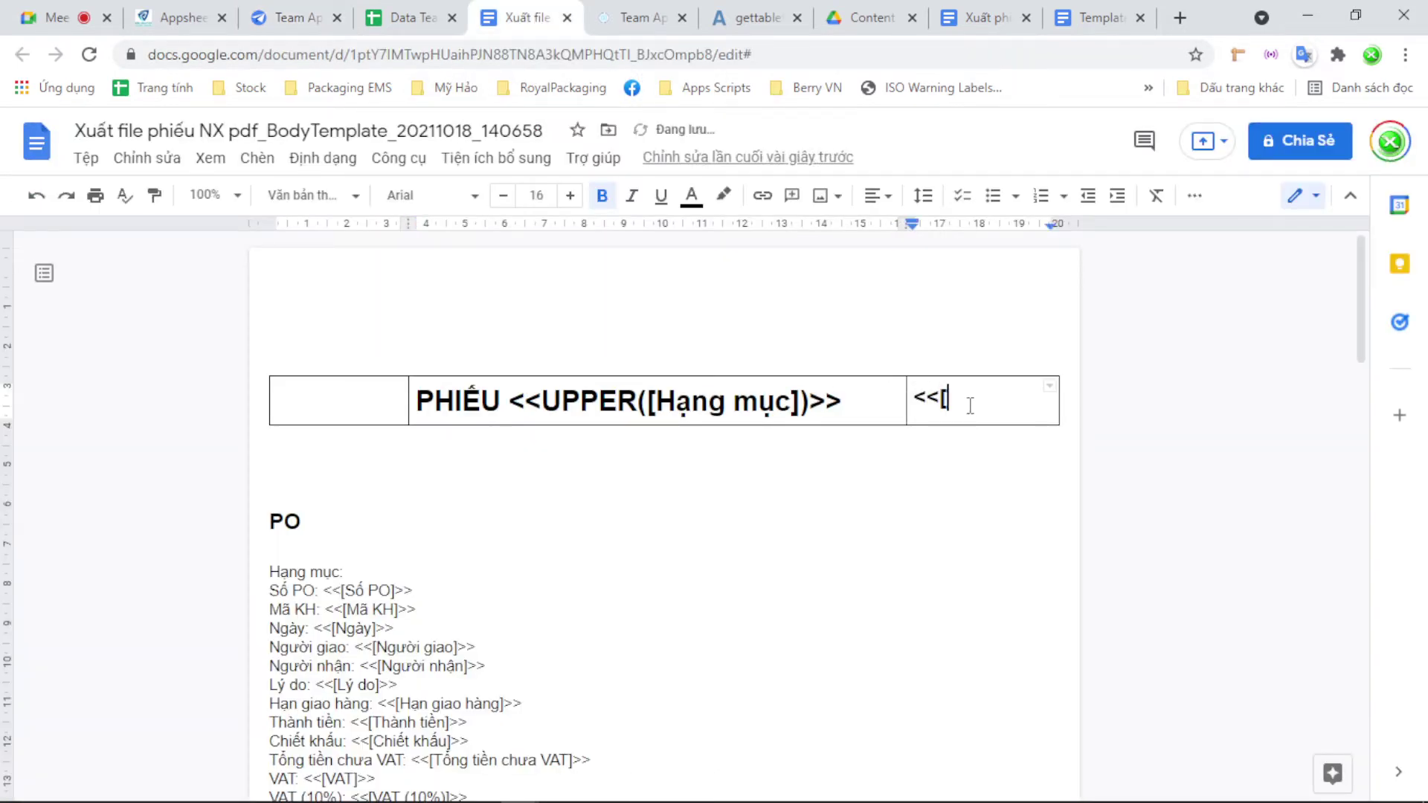
text(QC)
text(C)
key(BackSpace)
key(BackSpace)
key(BackSpace)
text(R Code])
text(>>)
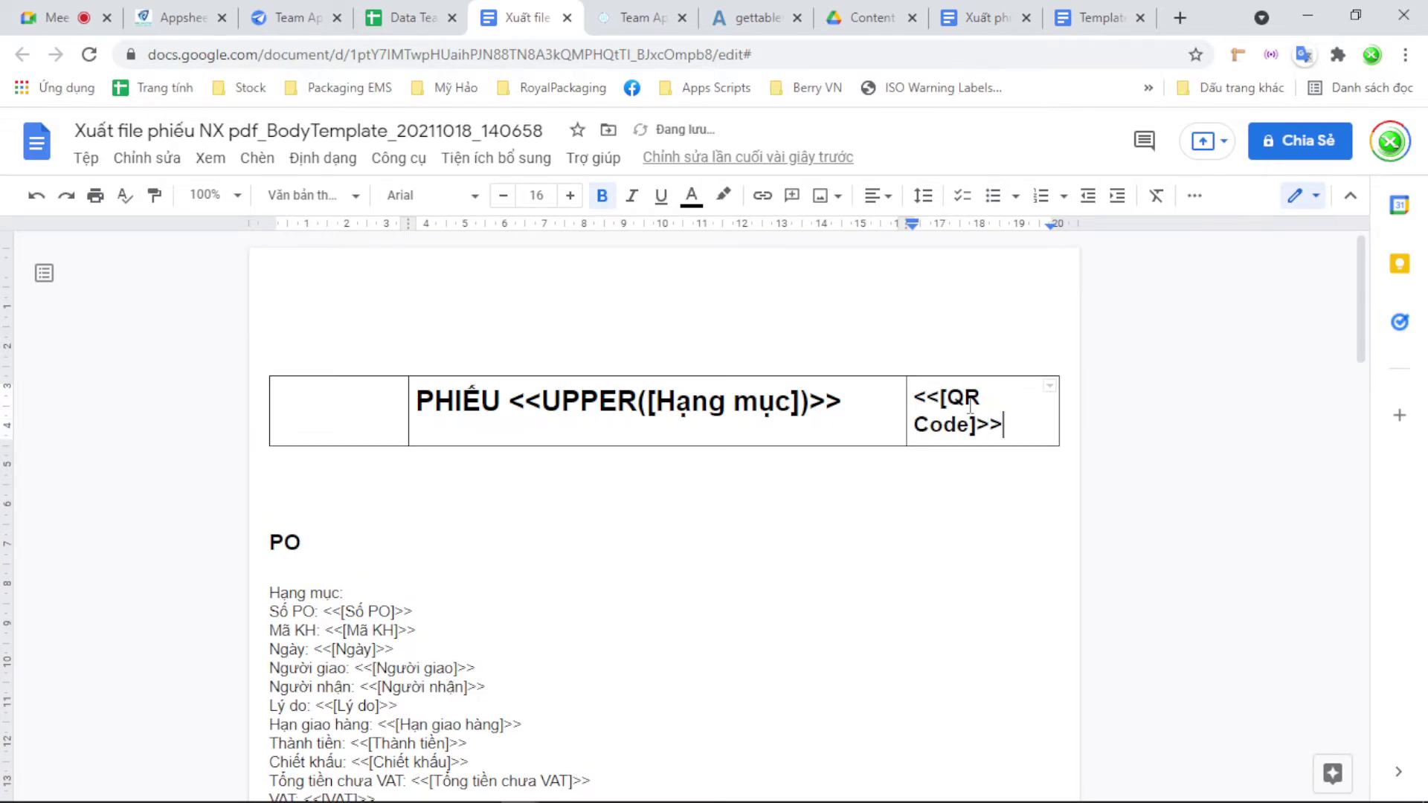
key(ctrl+shift+Tab)
key(ctrl+shift+Tab)
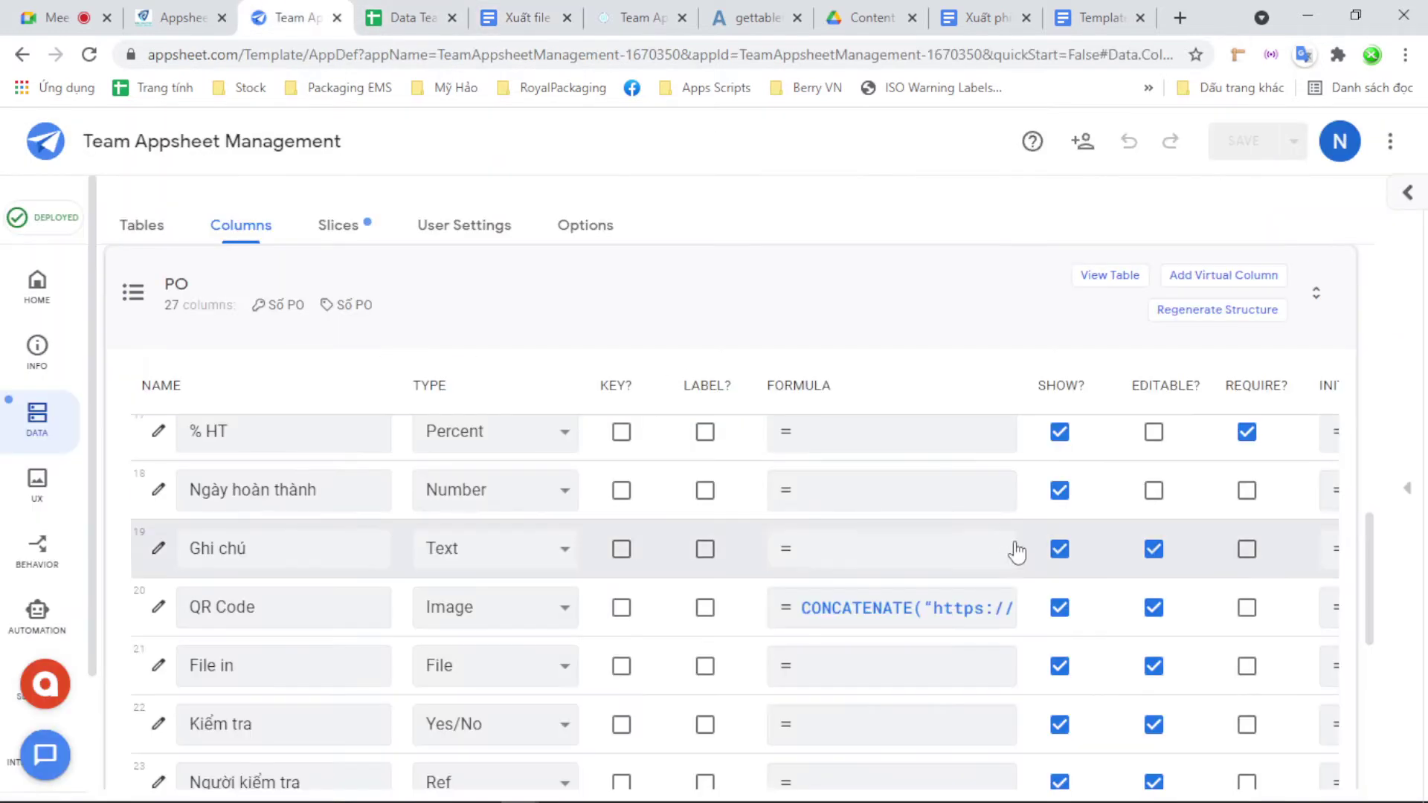
click(526, 22)
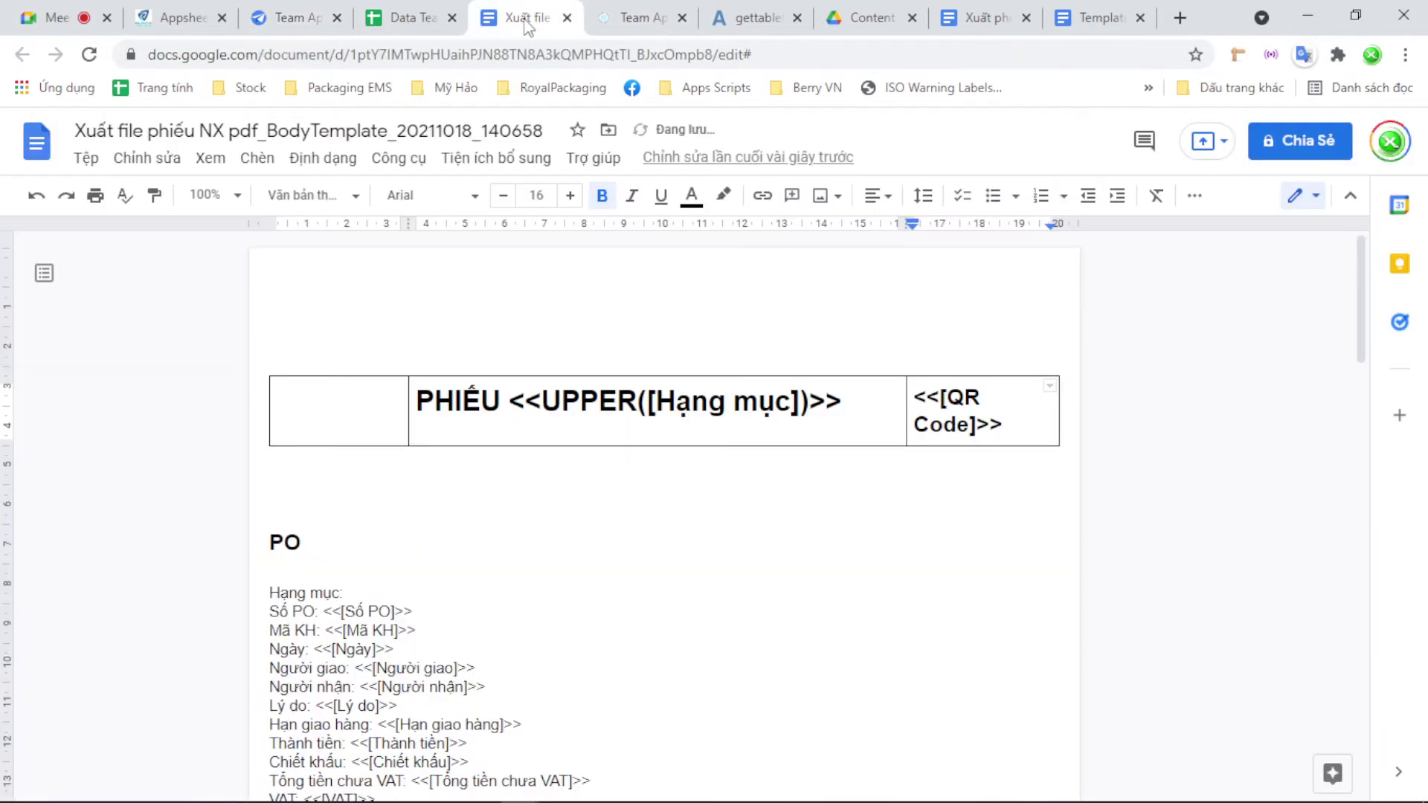
click(366, 402)
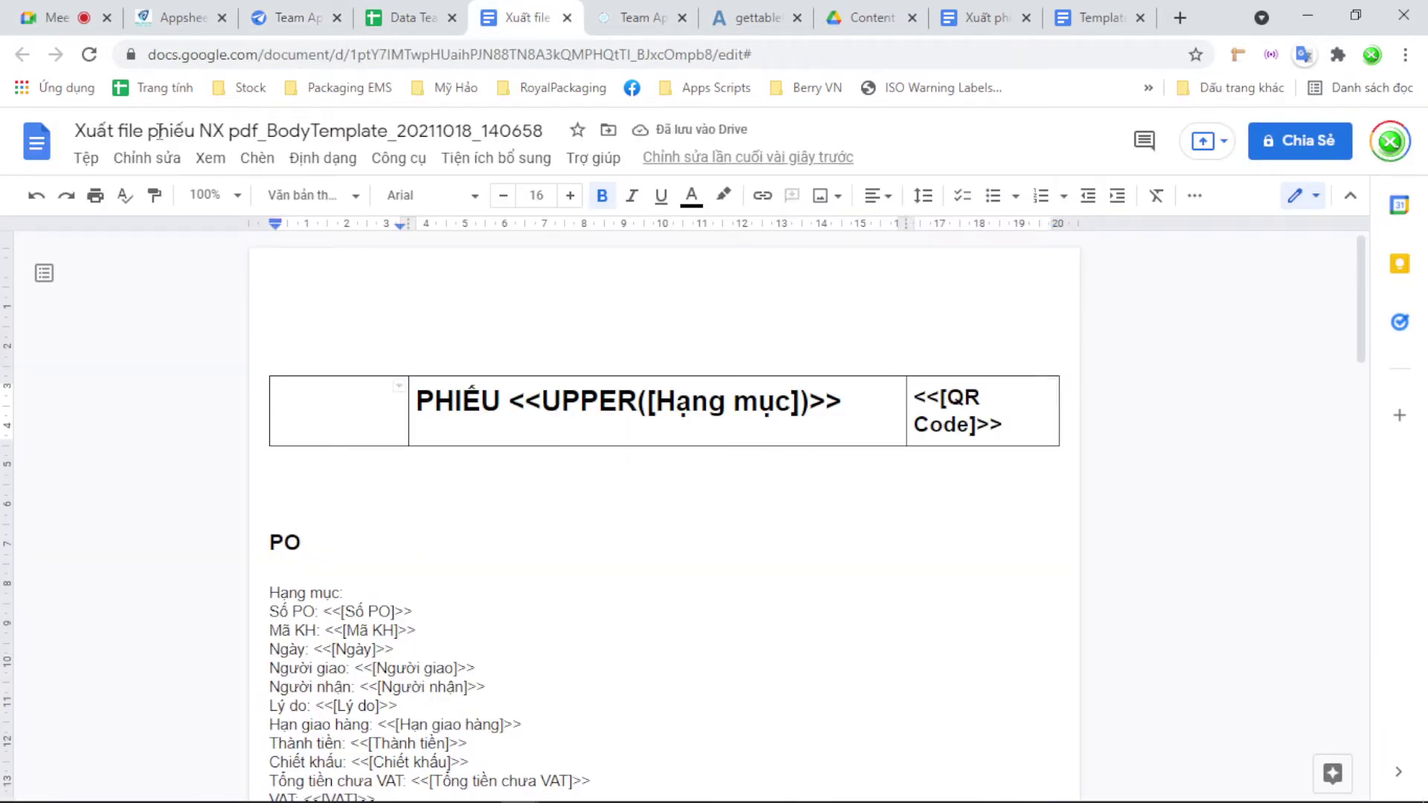
click(257, 157)
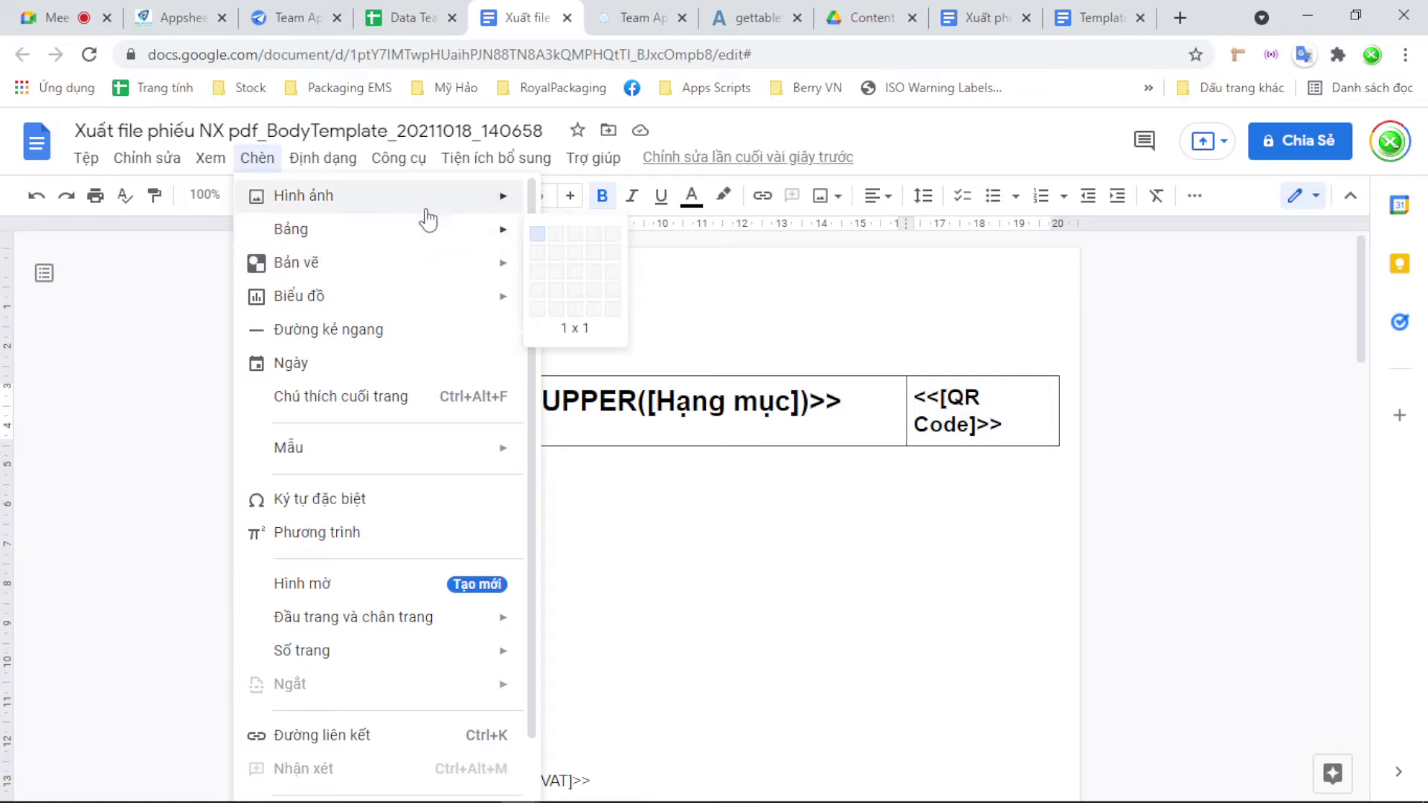
mouse_move(304, 195)
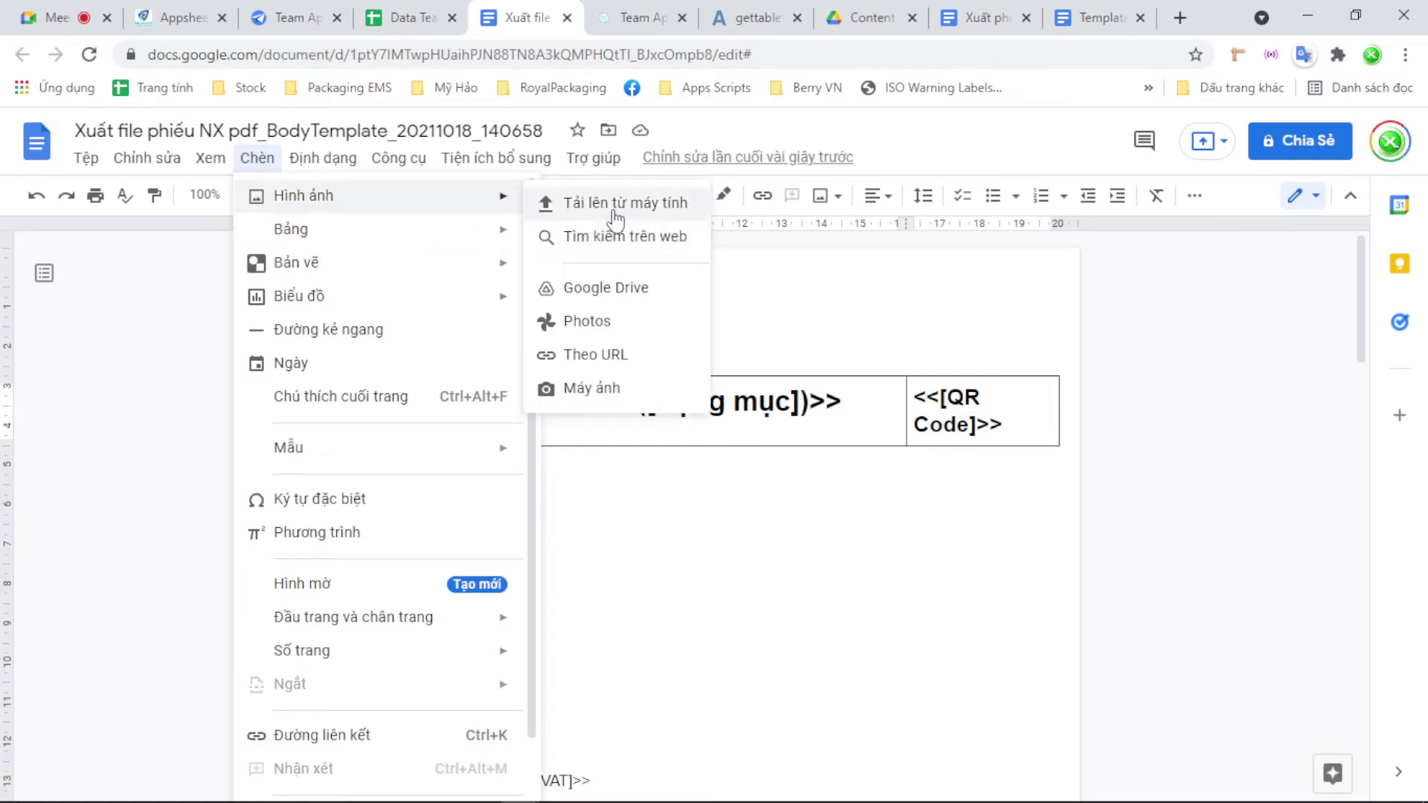
Place the colourful cubes image from Google Drive into the header table's left cell.
click(636, 287)
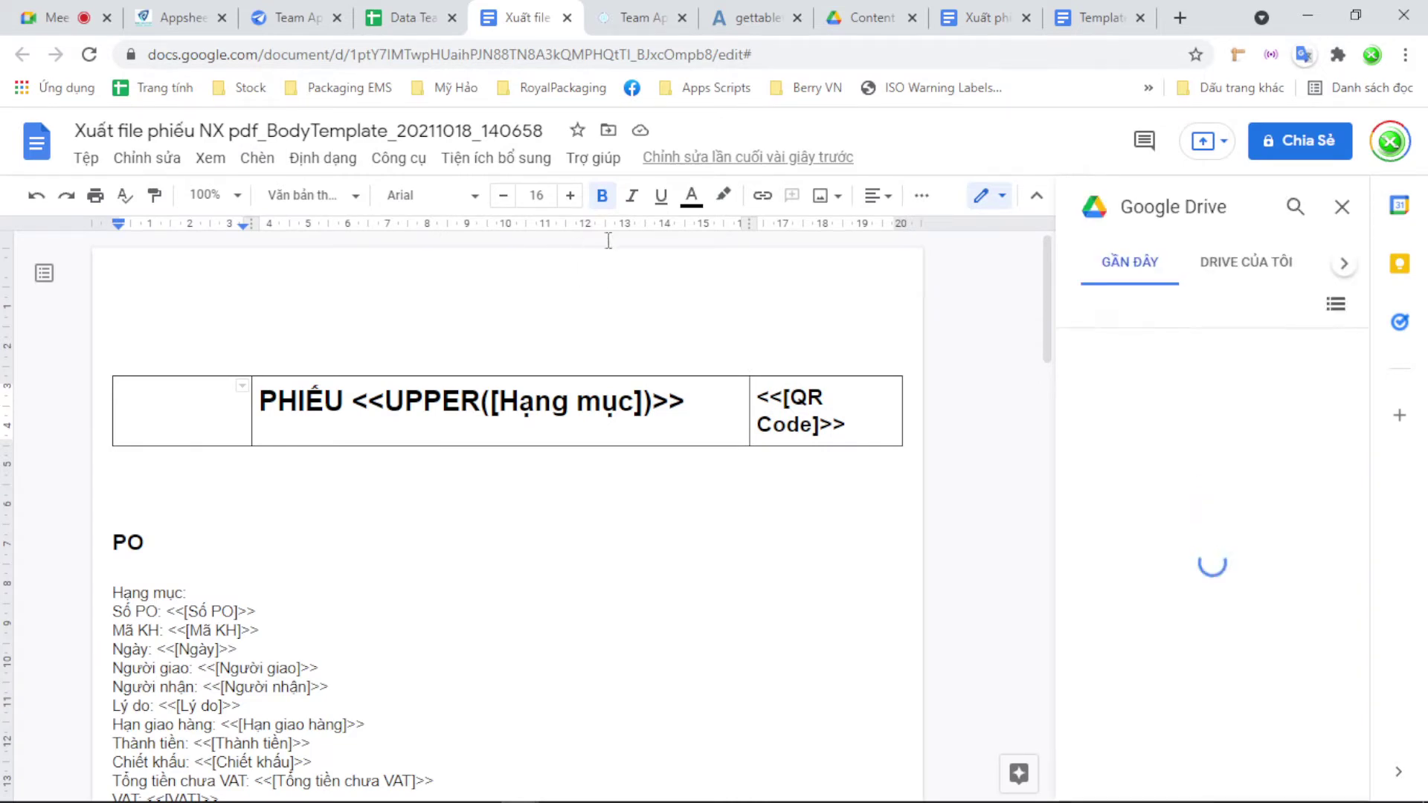
click(256, 159)
mouse_move(296, 262)
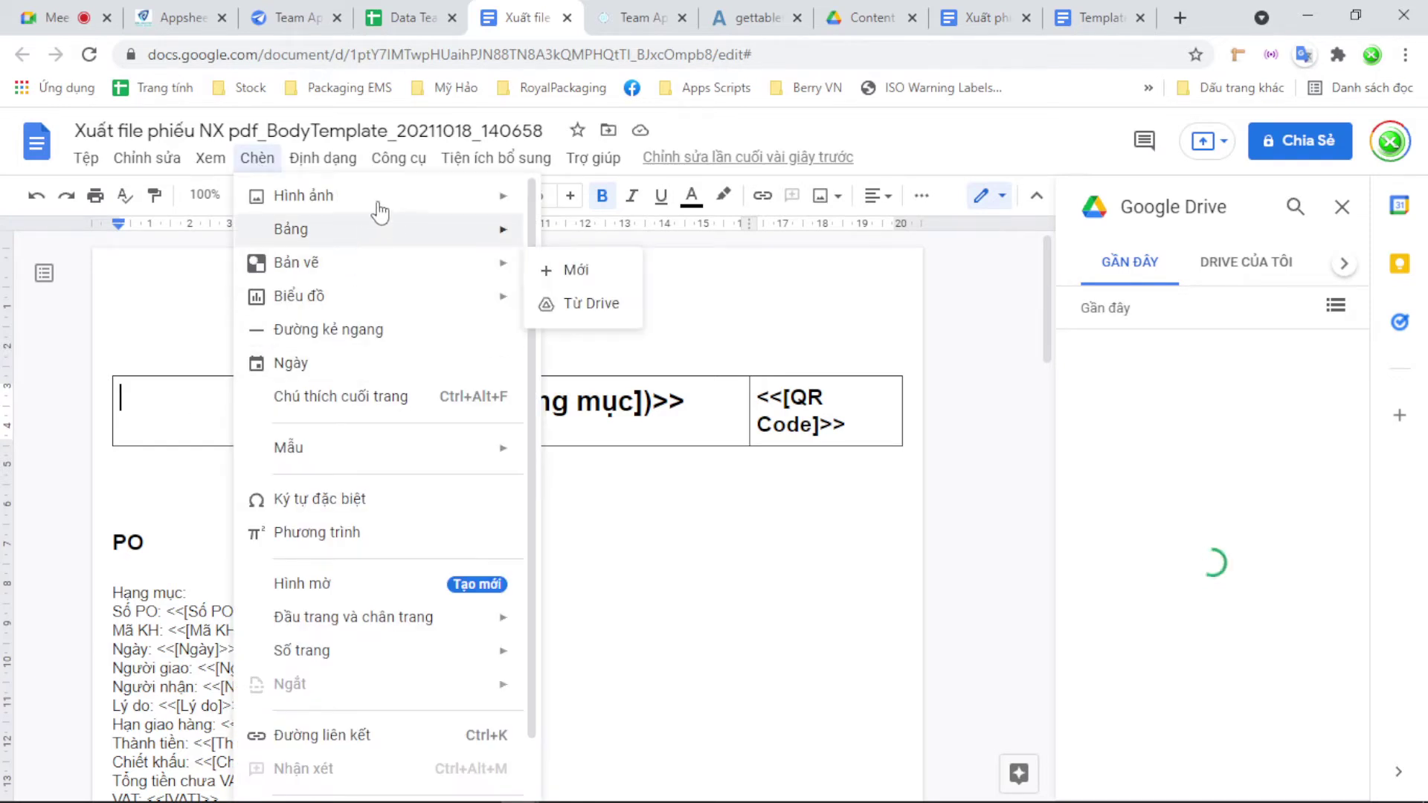
key(Escape)
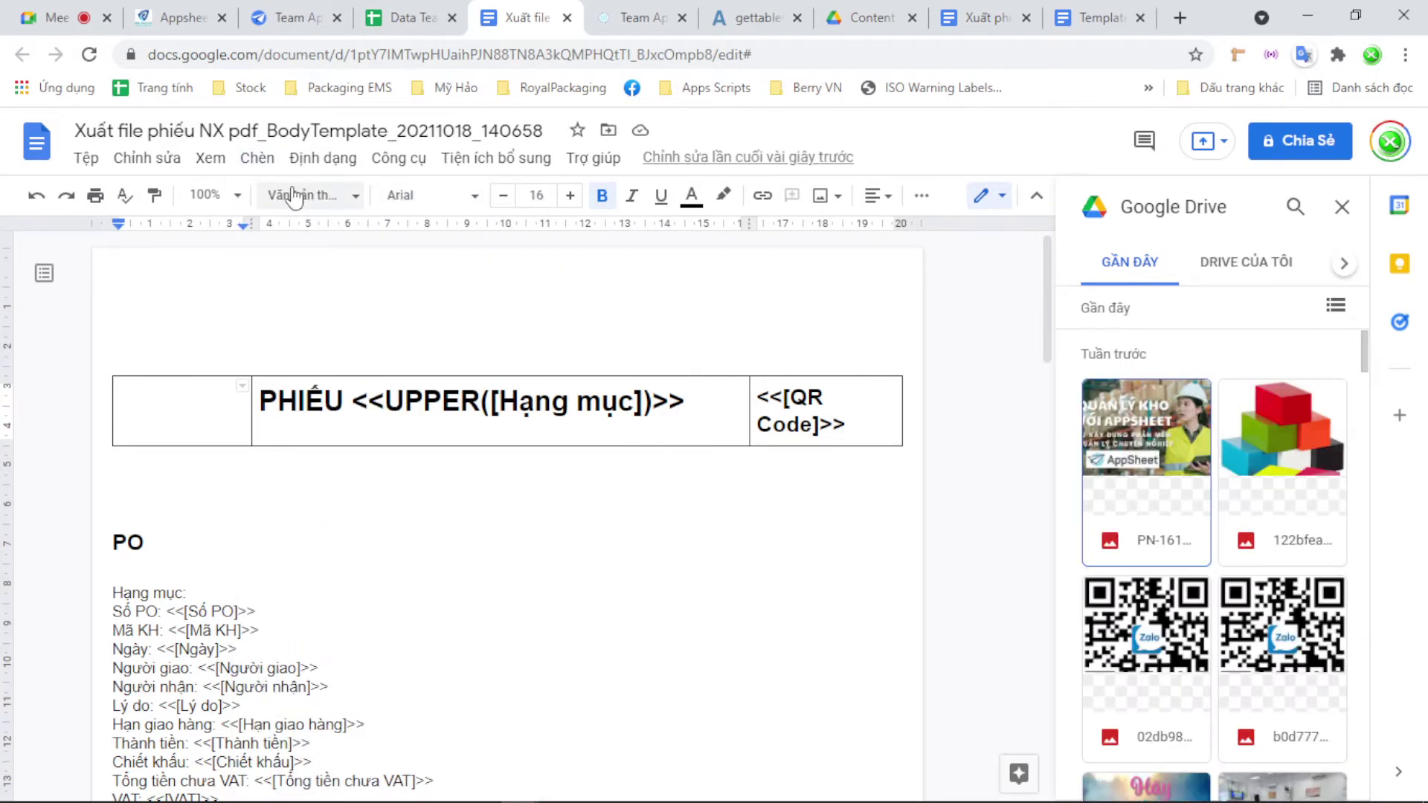
scroll(1237, 454, down, 2)
scroll(1238, 454, up, 2)
click(1278, 430)
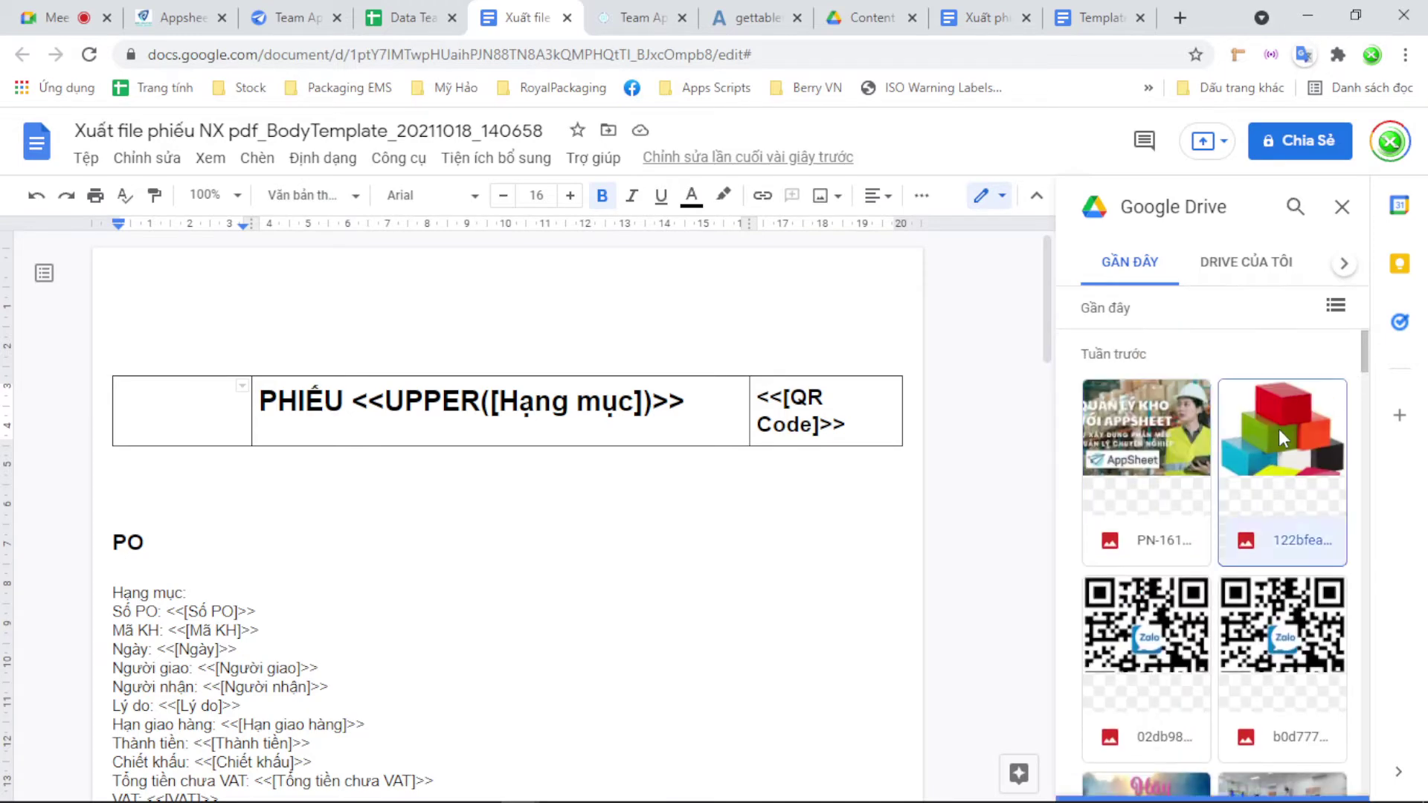
drag(1279, 430, 182, 424)
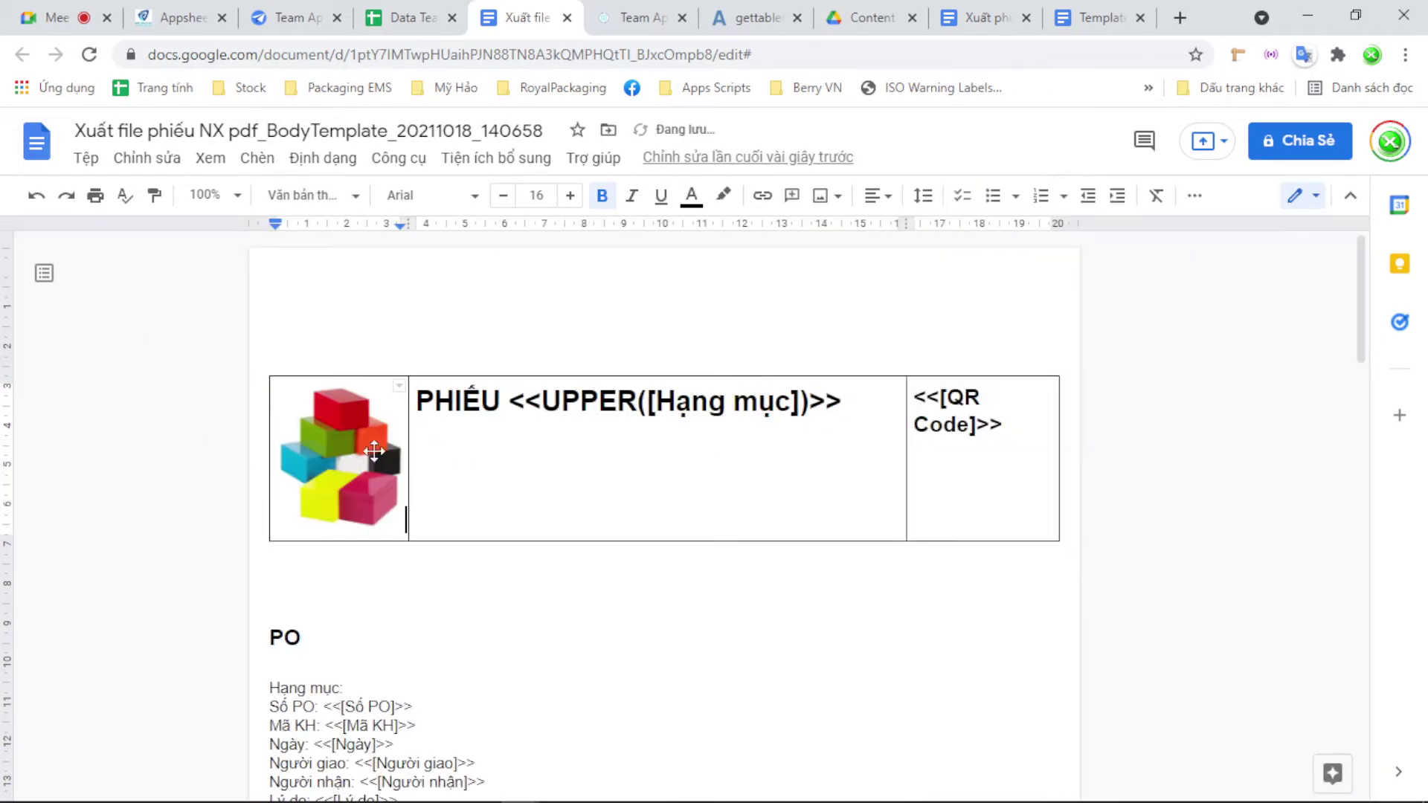
click(398, 514)
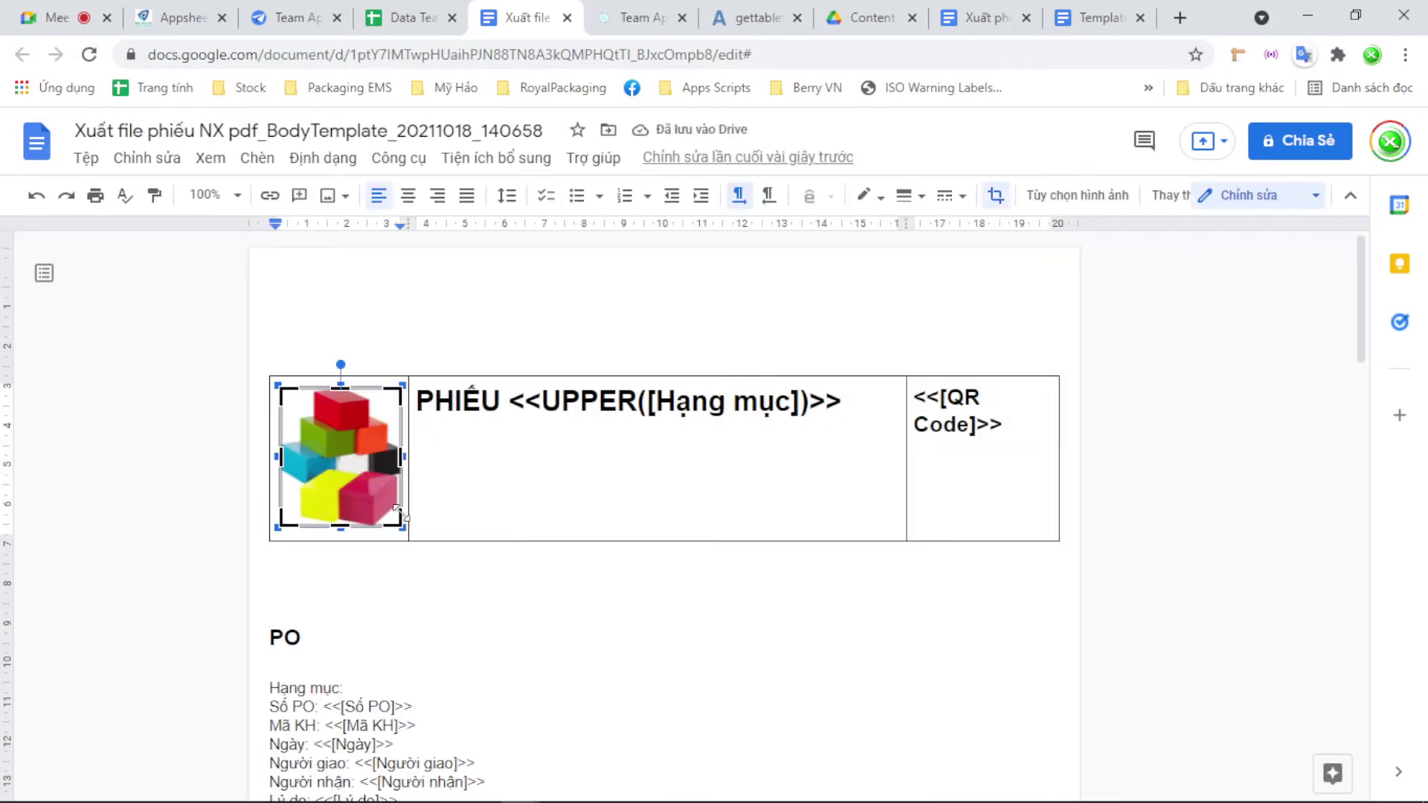
Shrink the cubes logo and narrow the logo and QR columns so the PHIẾU title cell widens.
drag(398, 524, 382, 506)
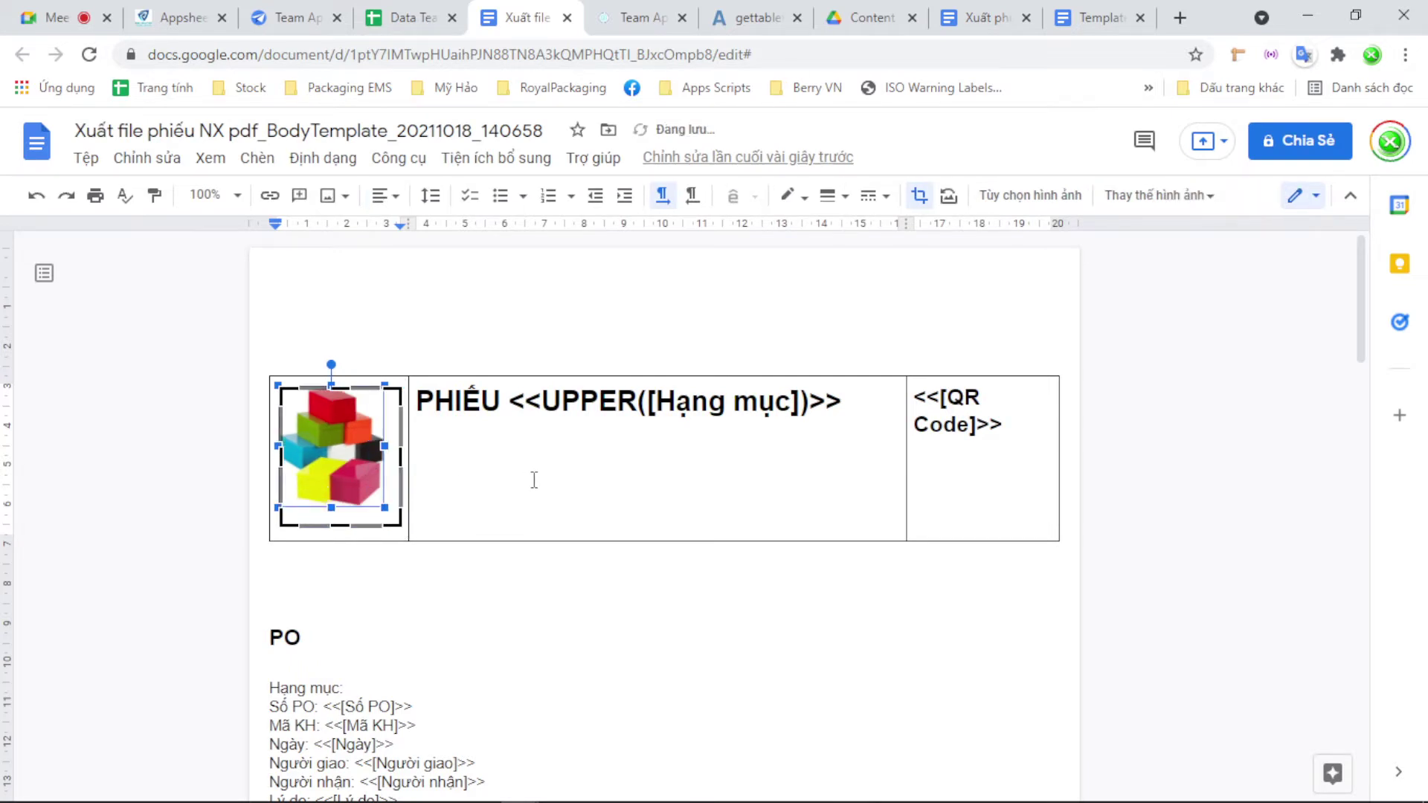
click(534, 480)
key(ctrl+z)
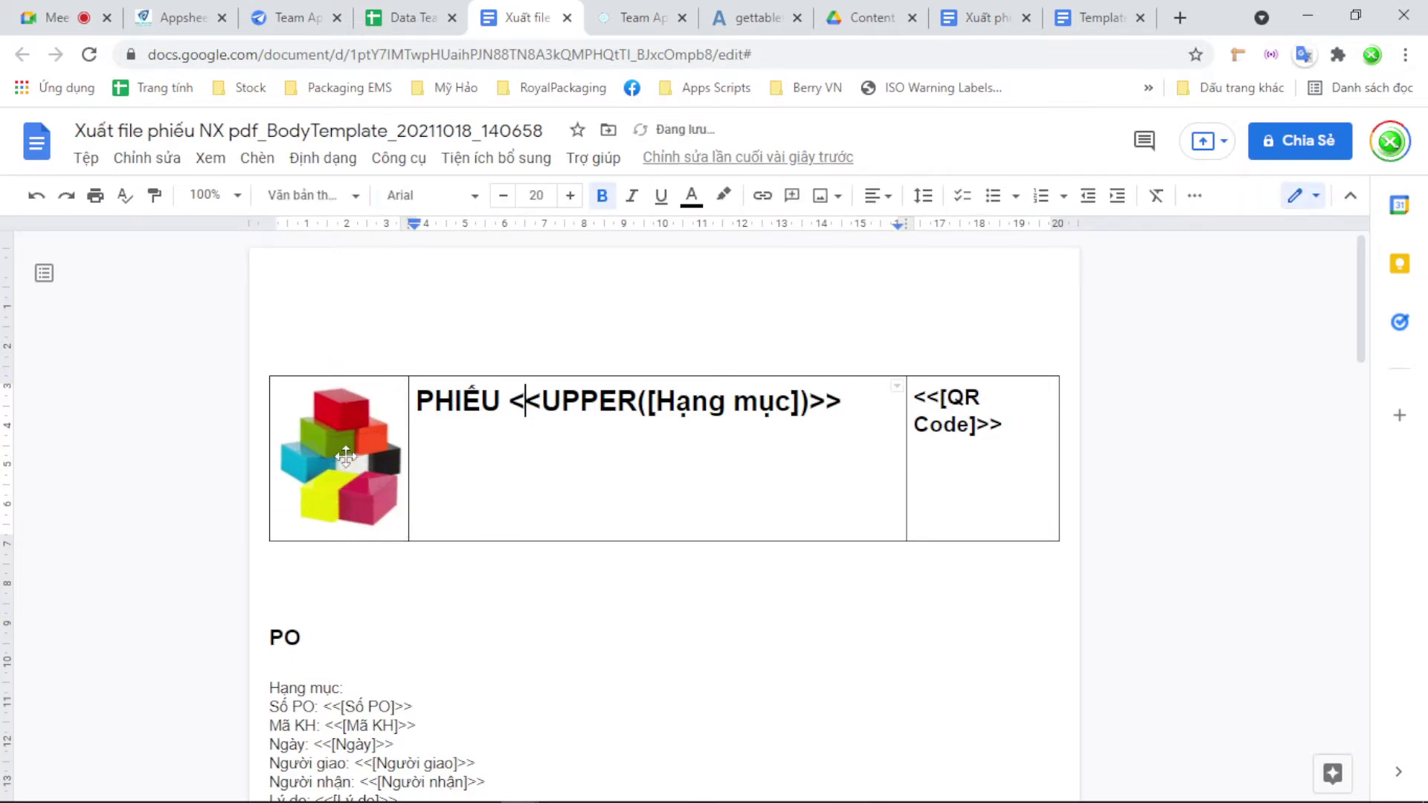
click(358, 450)
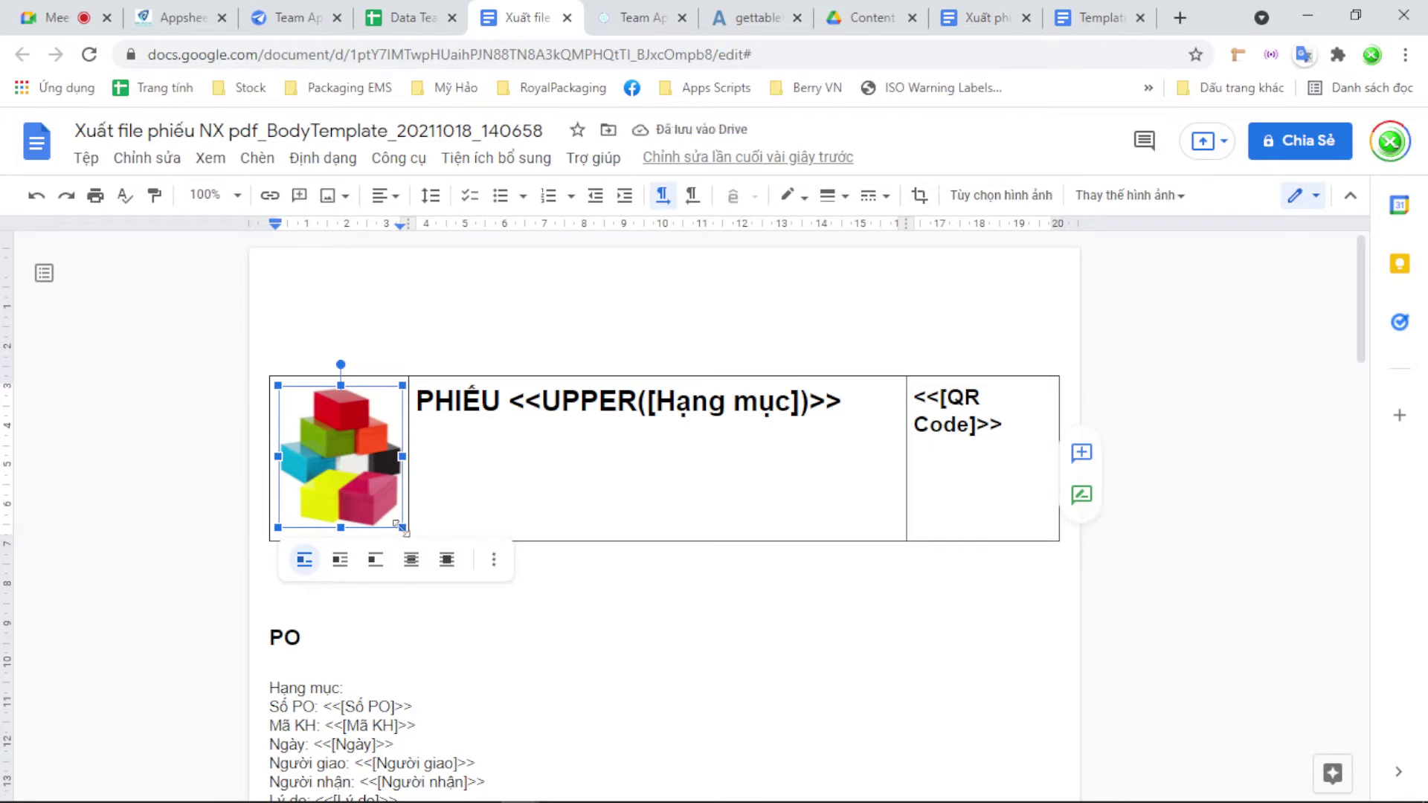
drag(402, 528, 362, 481)
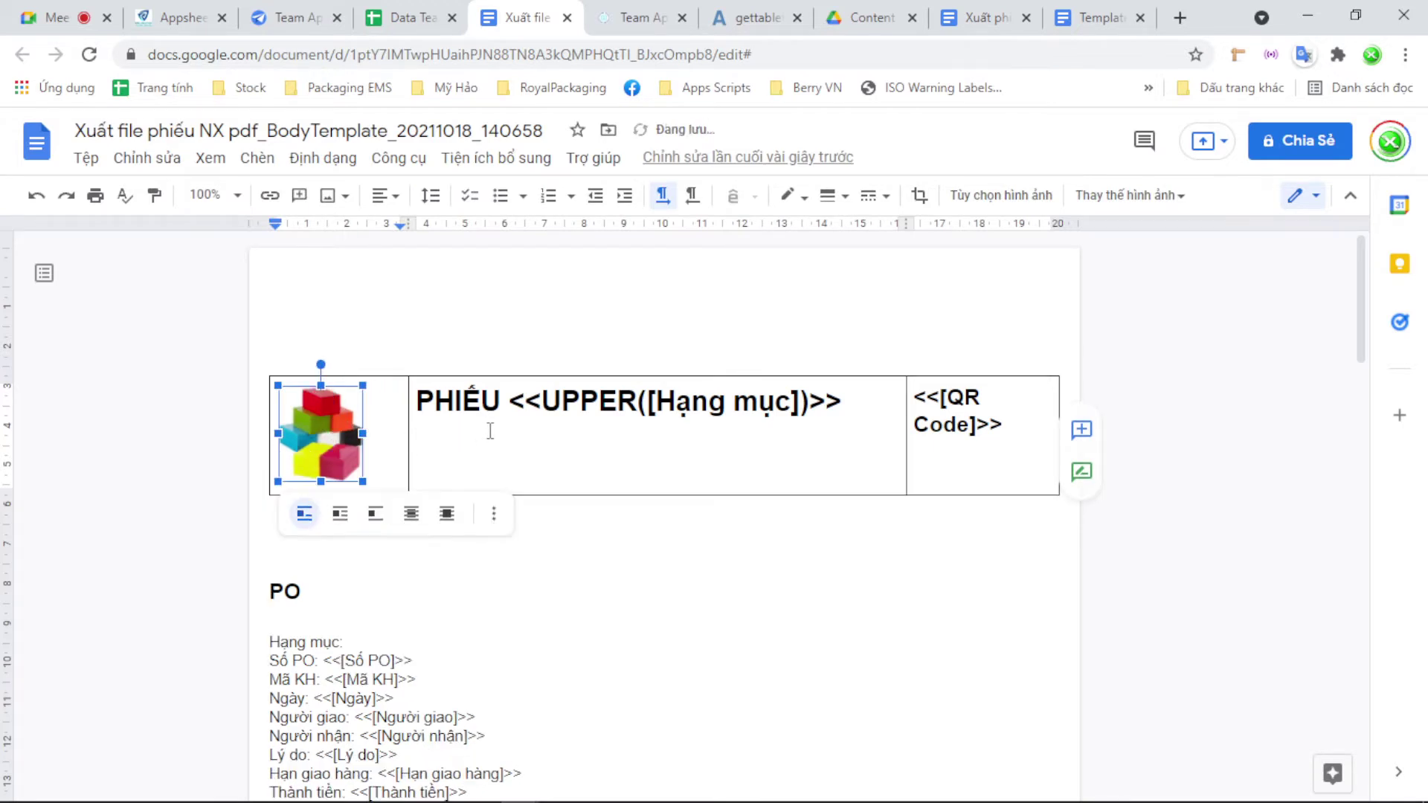
drag(410, 431, 373, 431)
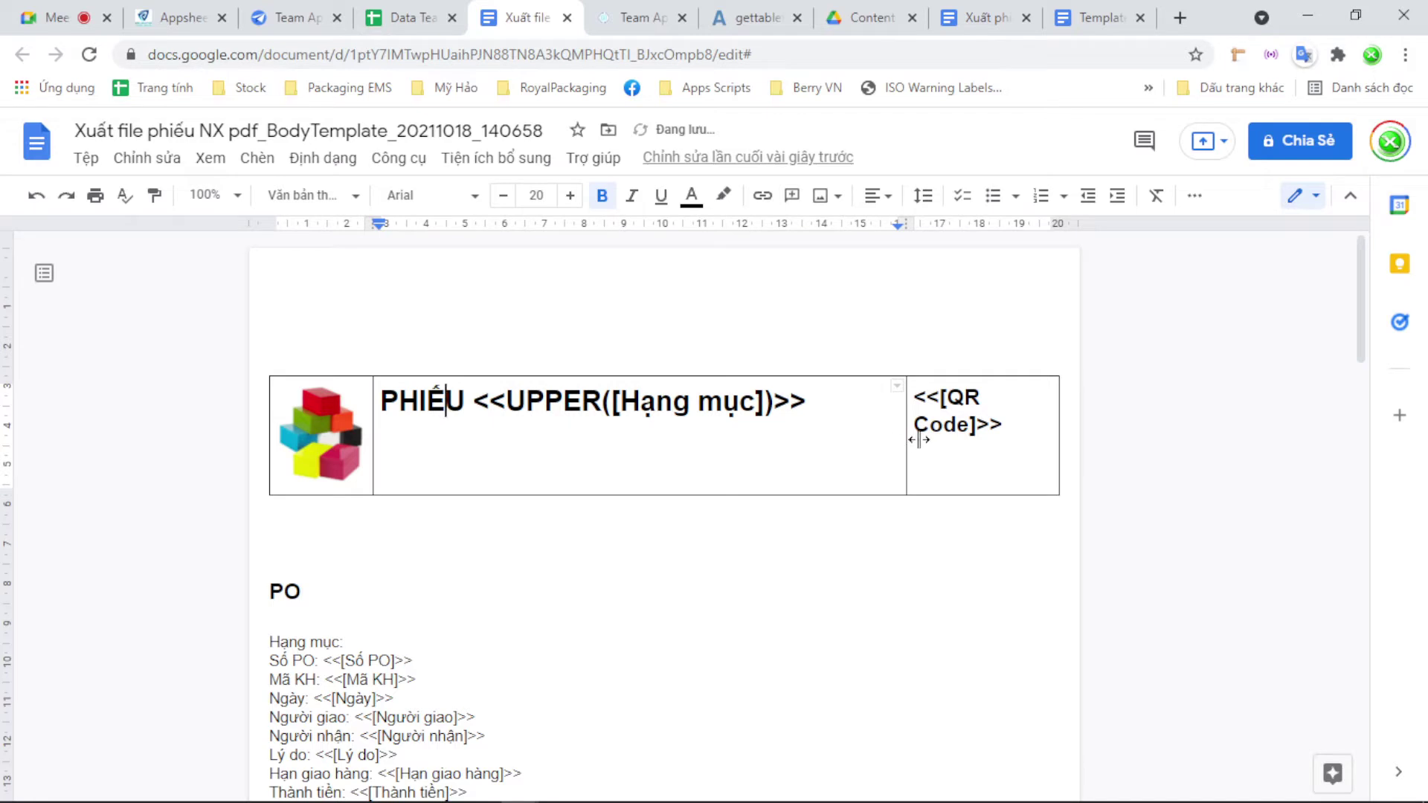
drag(909, 439, 925, 440)
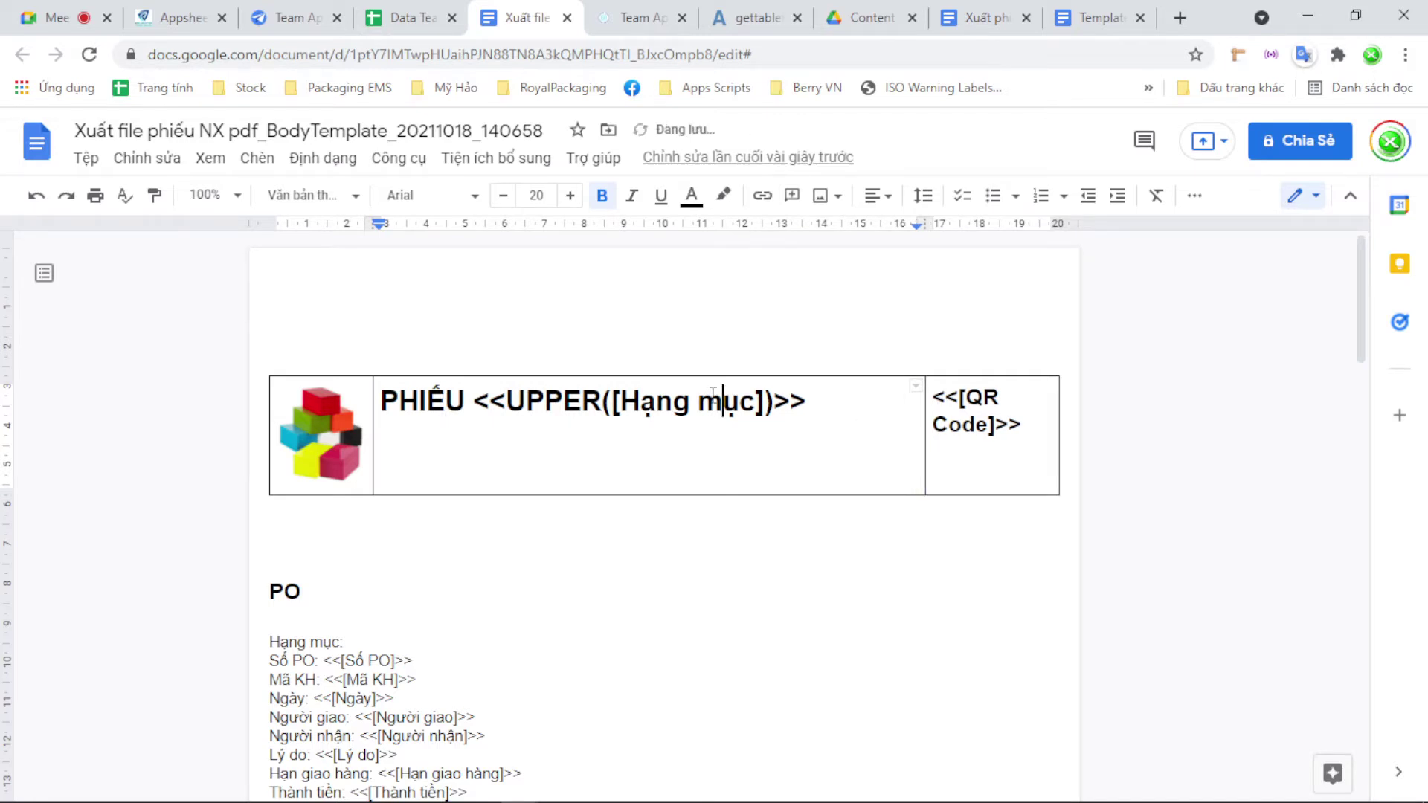
drag(1014, 421, 356, 434)
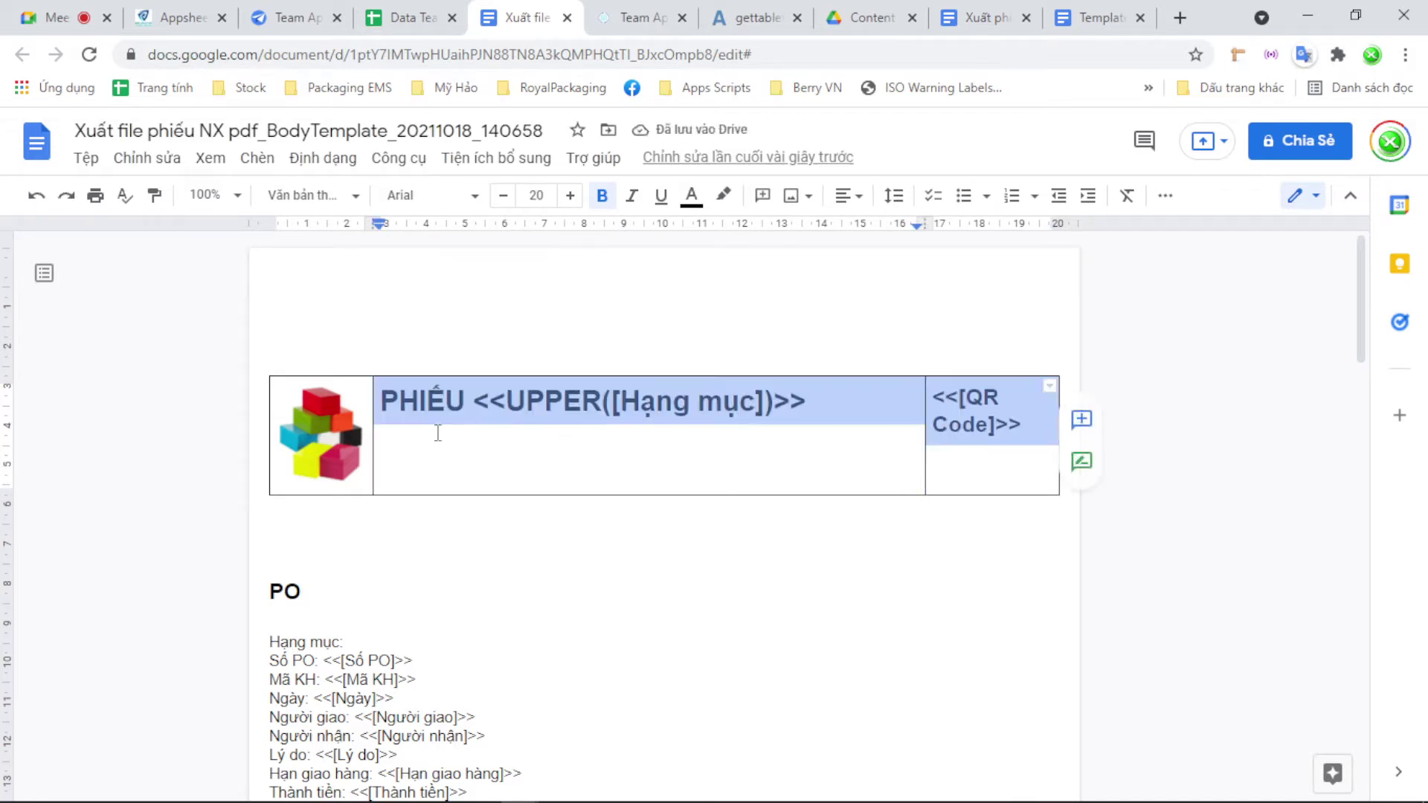
Set the header row's cells to vertical alignment Giữa (middle) in table properties.
right_click(533, 413)
scroll(666, 678, down, 1)
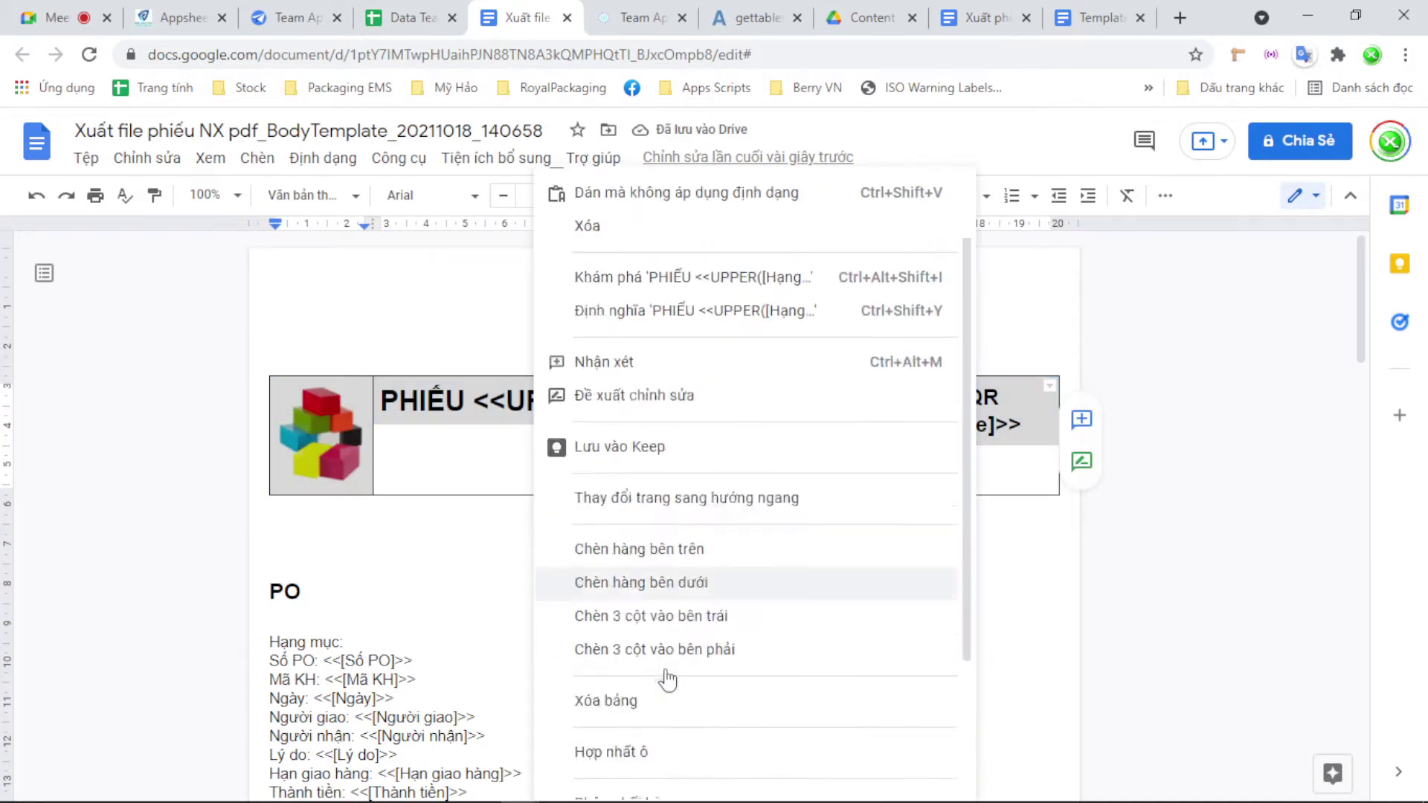
scroll(673, 675, down, 3)
click(679, 692)
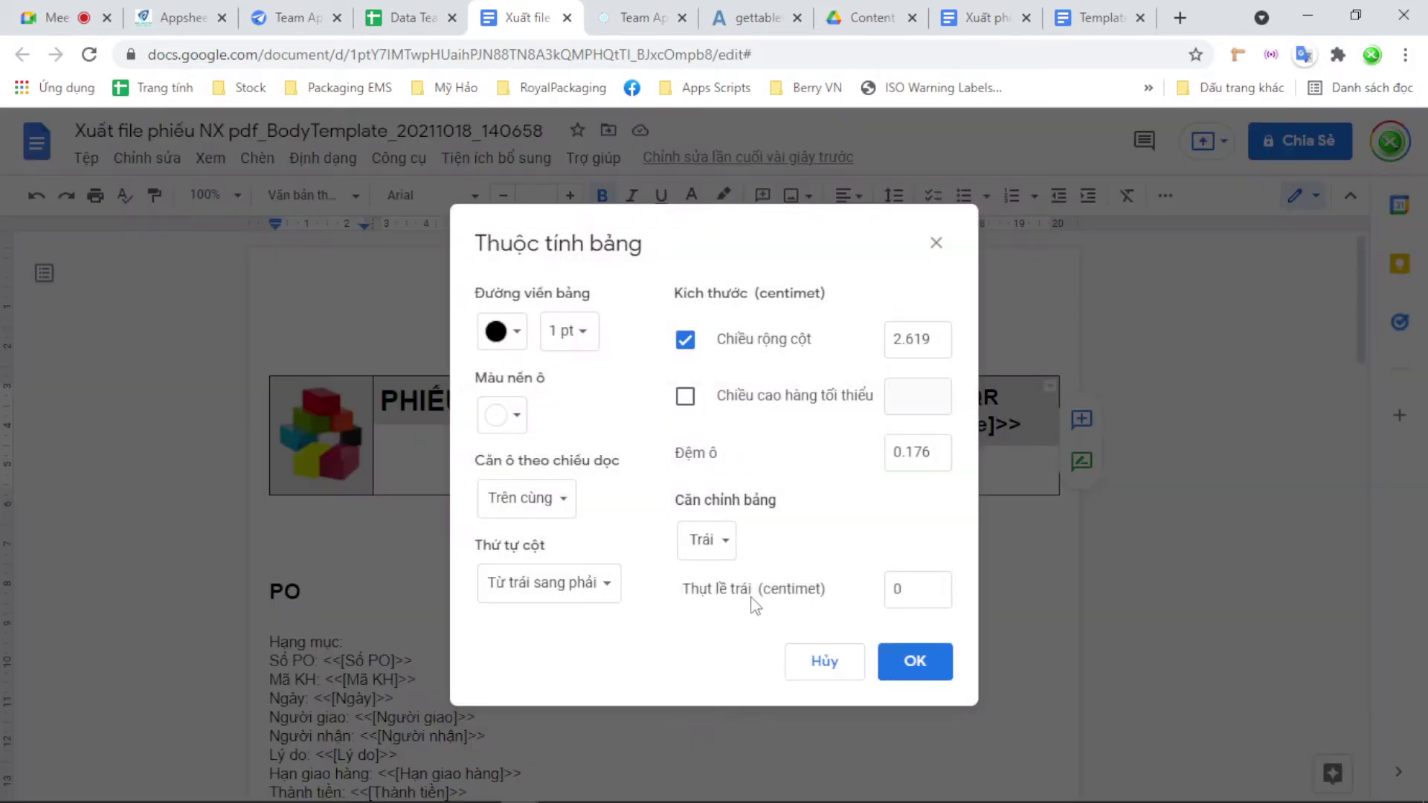
click(563, 498)
click(548, 534)
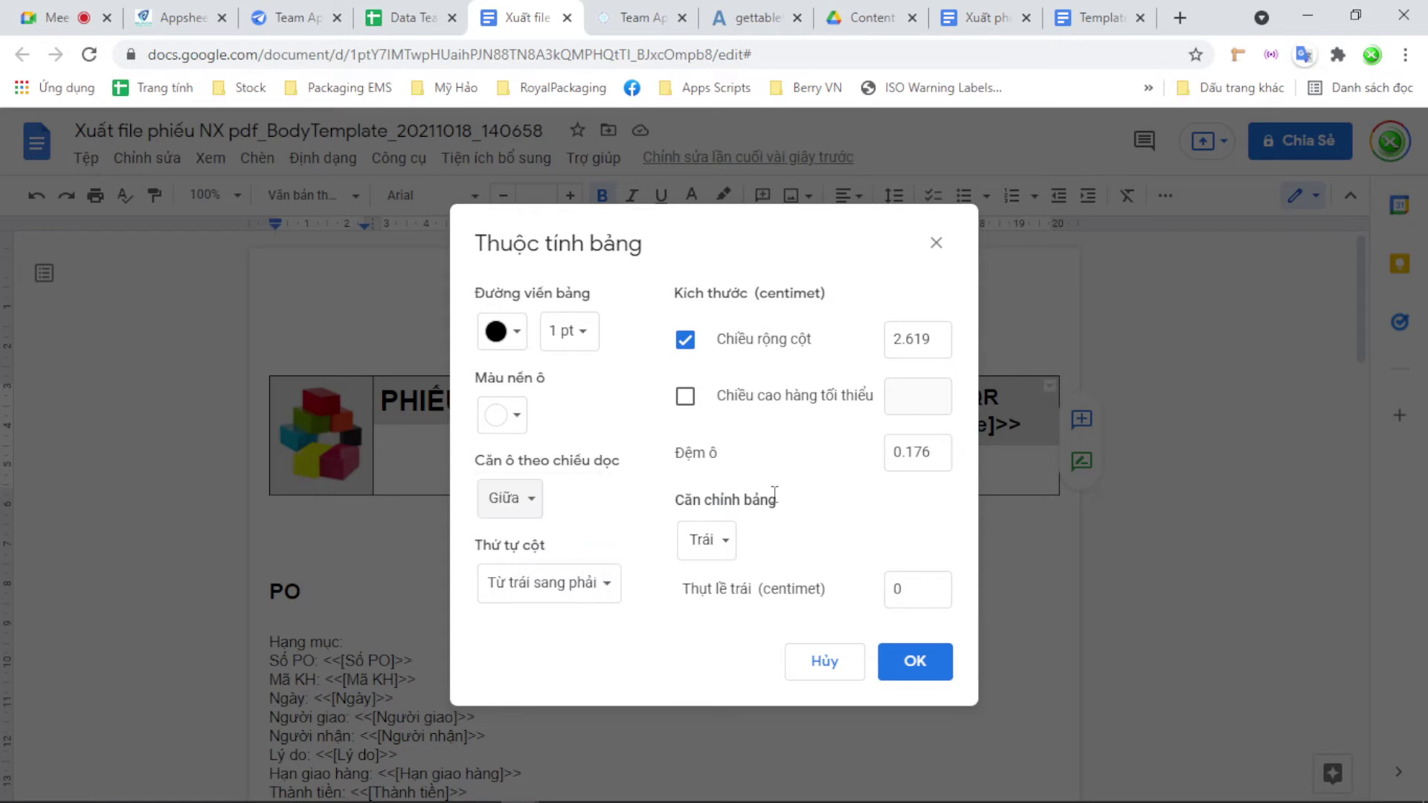
click(915, 661)
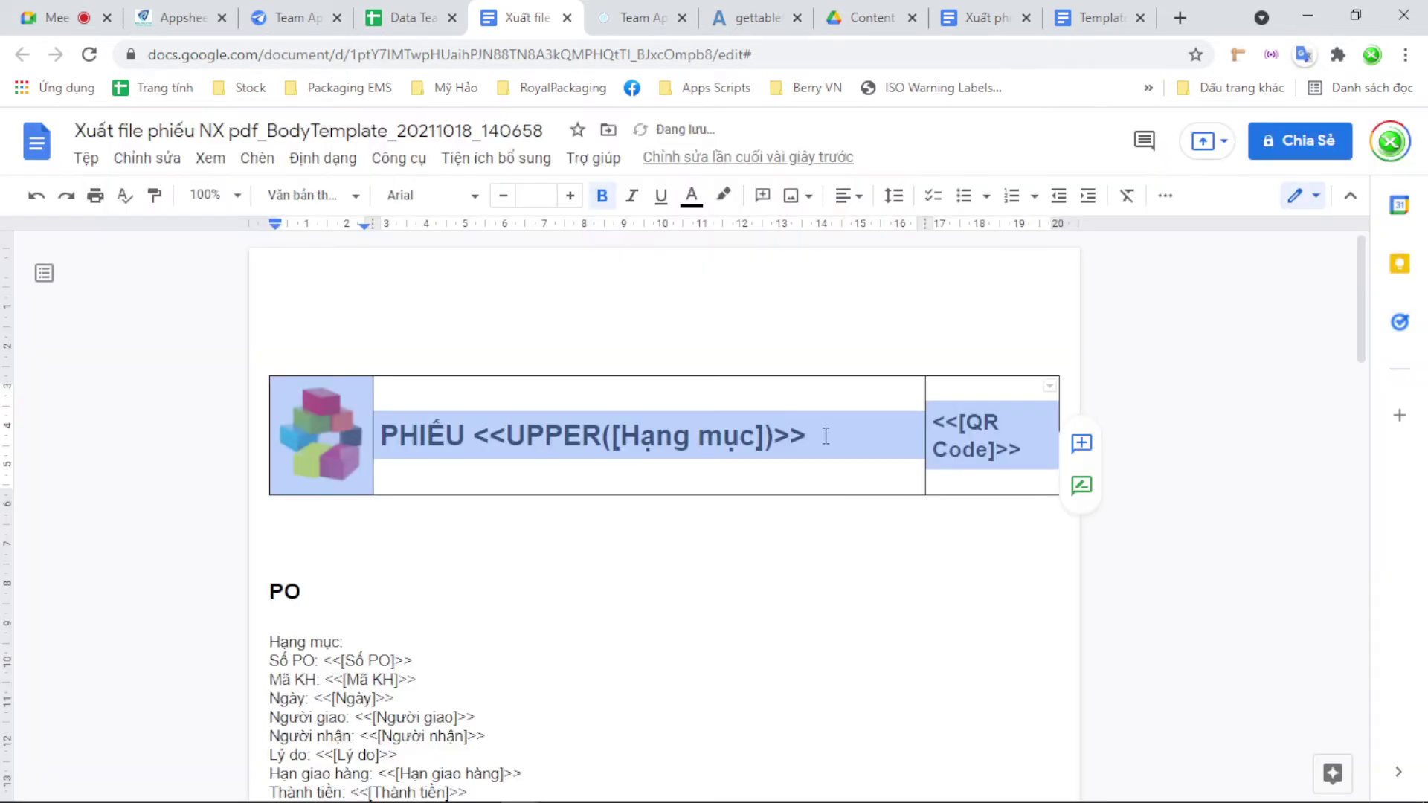
Centre-align the PHIẾU title in its cell.
click(657, 436)
click(878, 196)
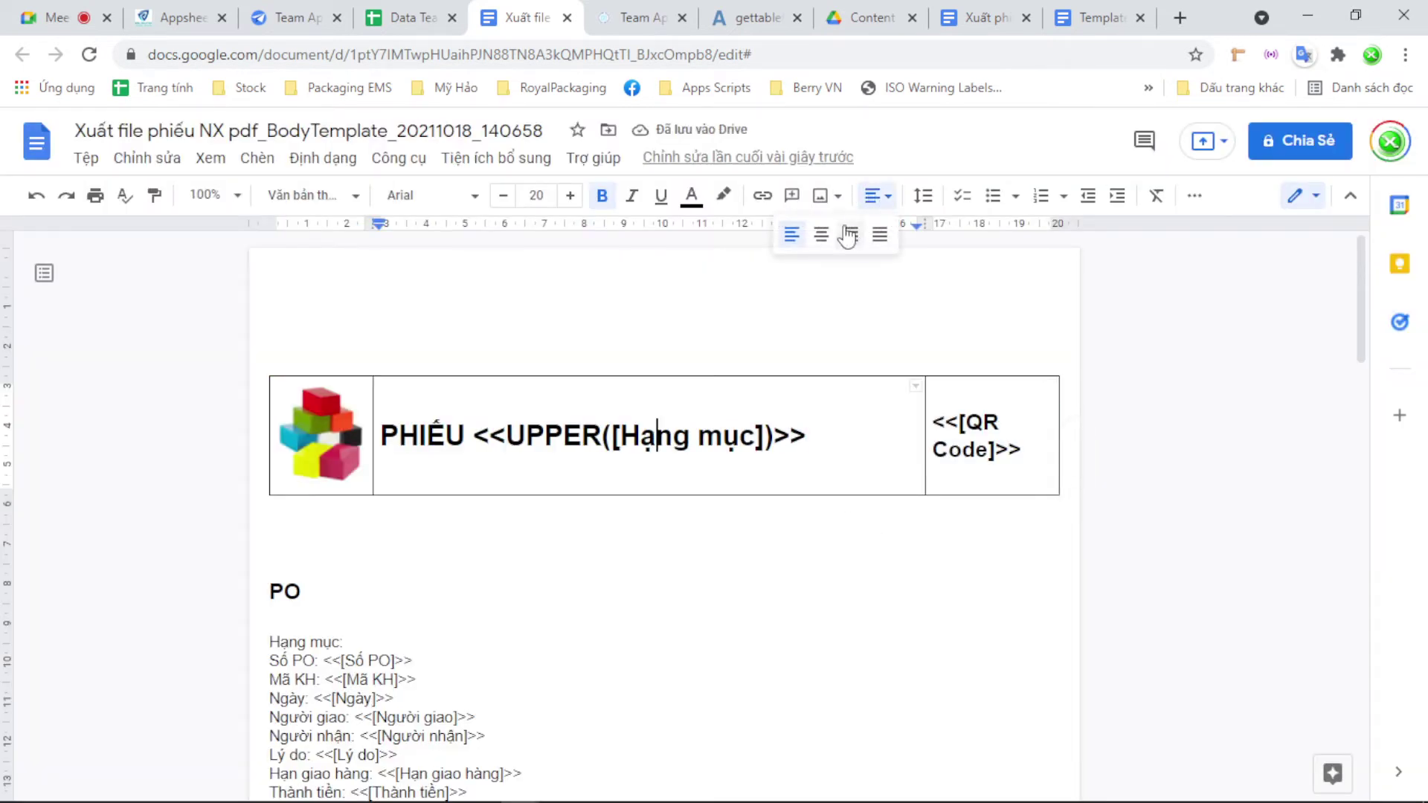
click(821, 235)
scroll(452, 494, down, 2)
scroll(452, 494, down, 1)
Delete the old PO heading and Hạng mục lines and cut the <<[Số PO]>> field.
click(353, 393)
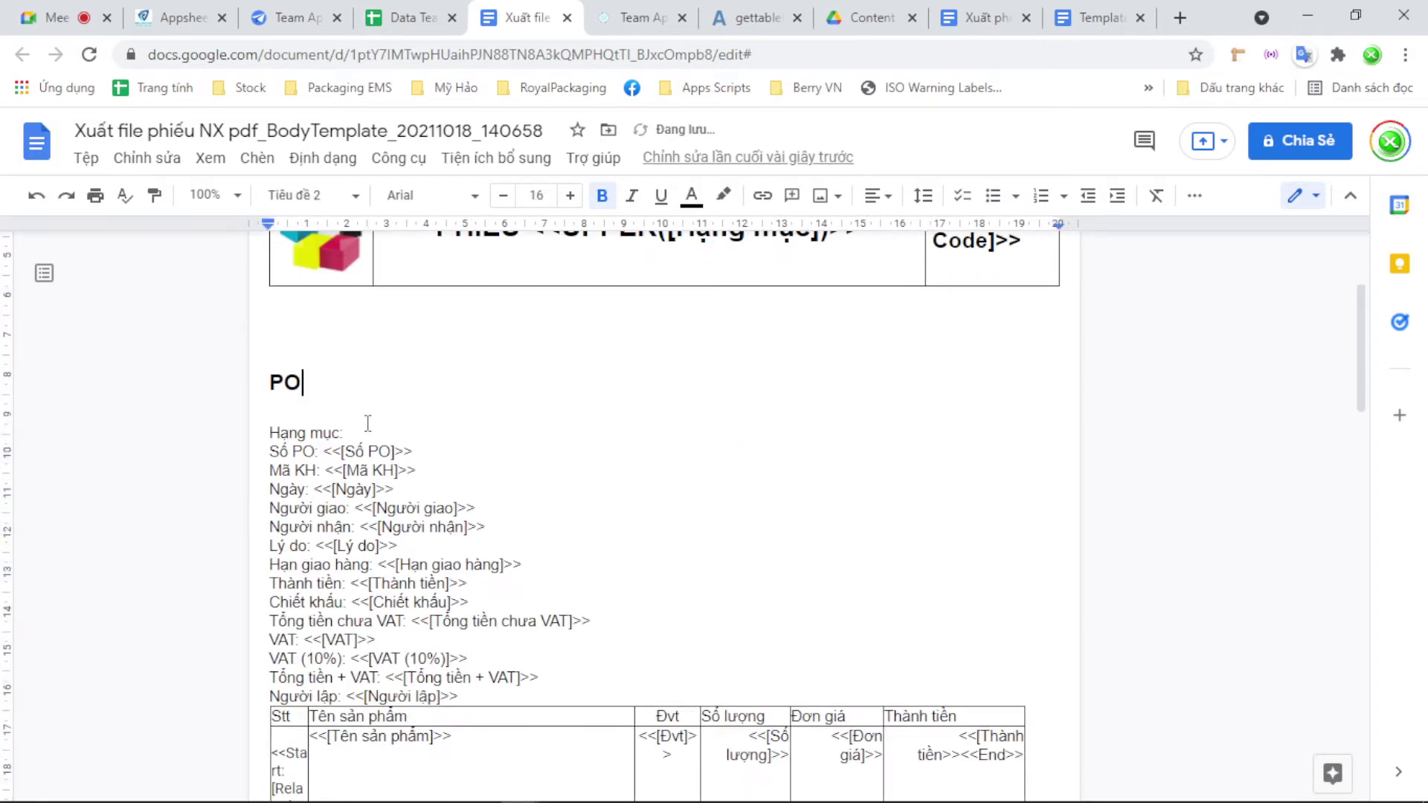
shift+click(246, 322)
key(BackSpace)
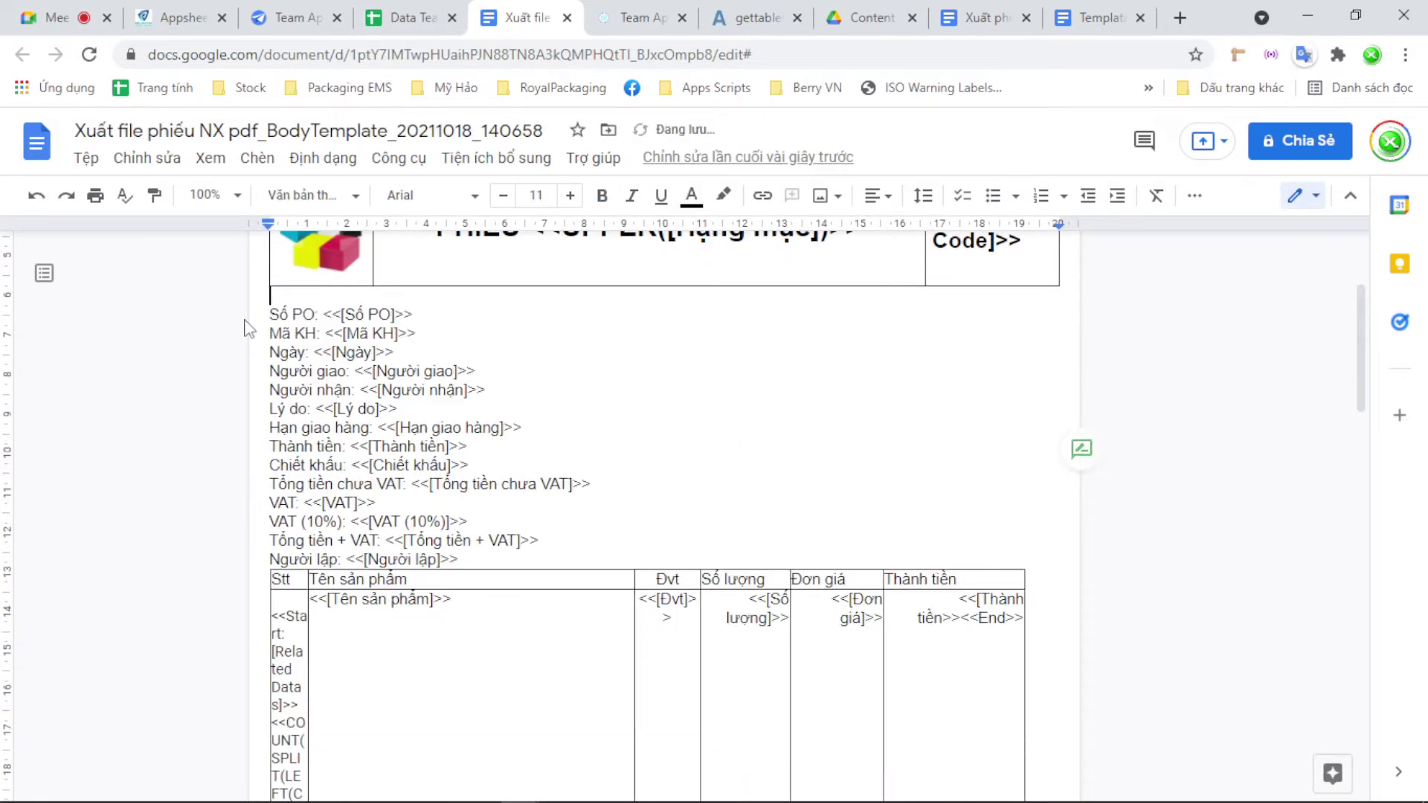
drag(422, 314, 330, 318)
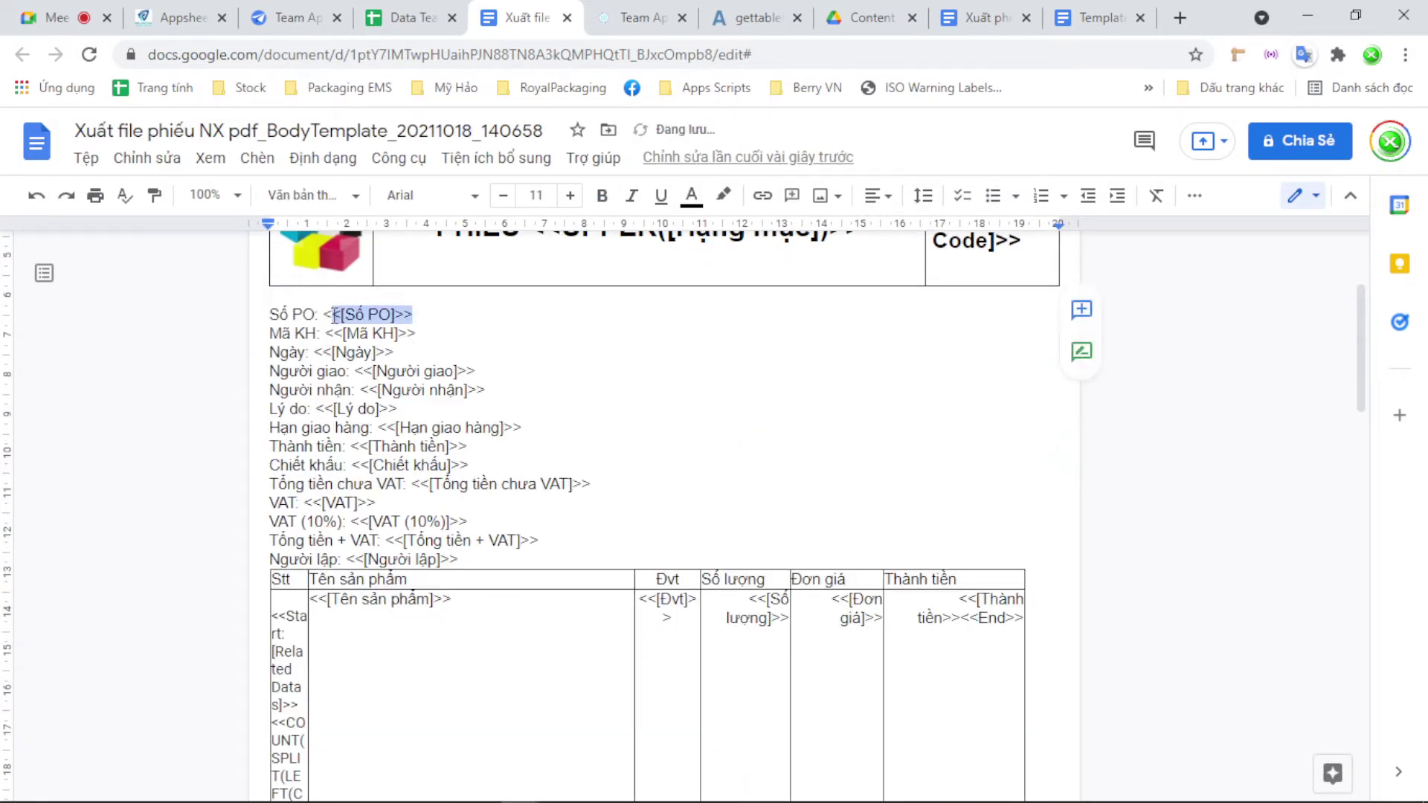
key(BackSpace)
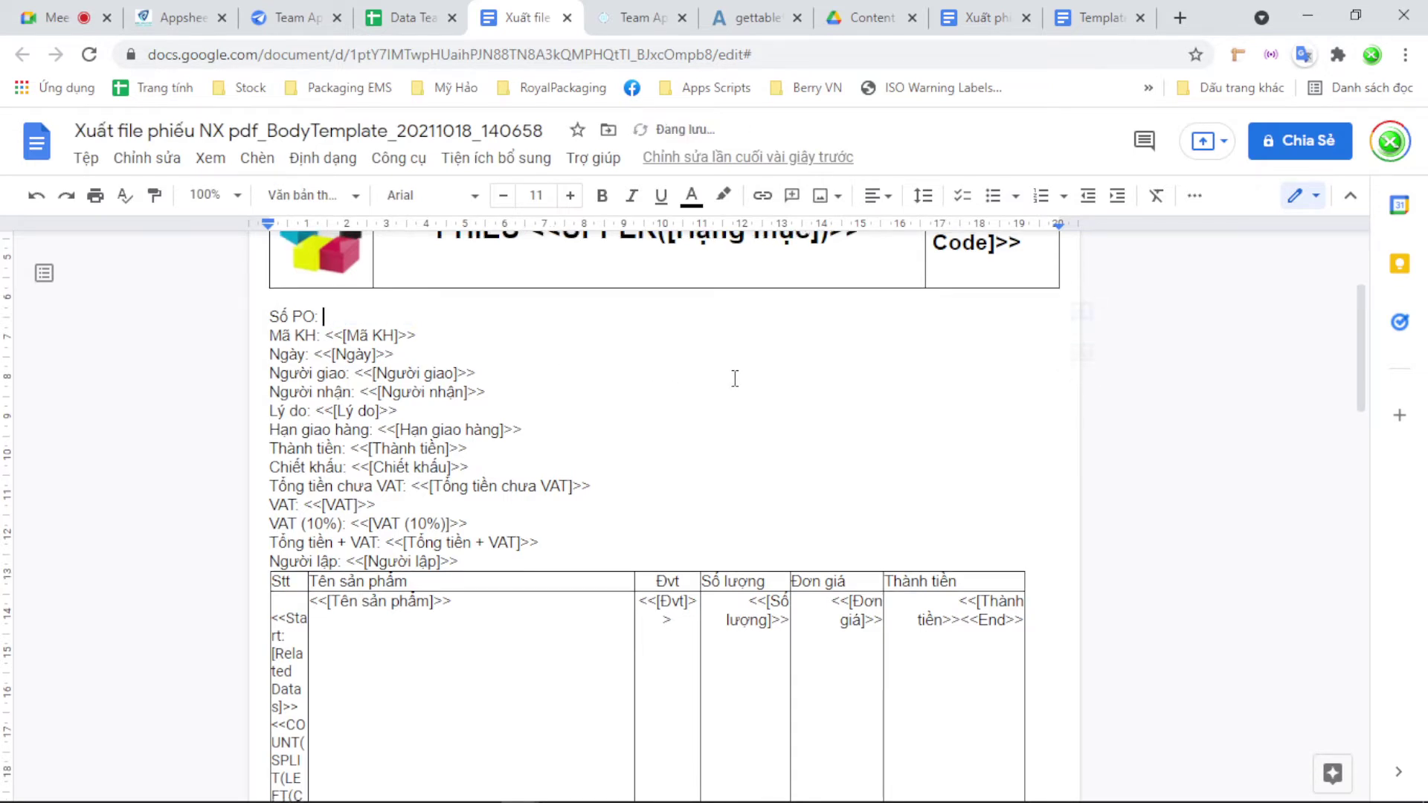
Put <<[Số PO]>> on a new line under the title, prefixed 'Đơn hàng:'.
scroll(733, 376, up, 2)
scroll(877, 434, up, 1)
click(873, 434)
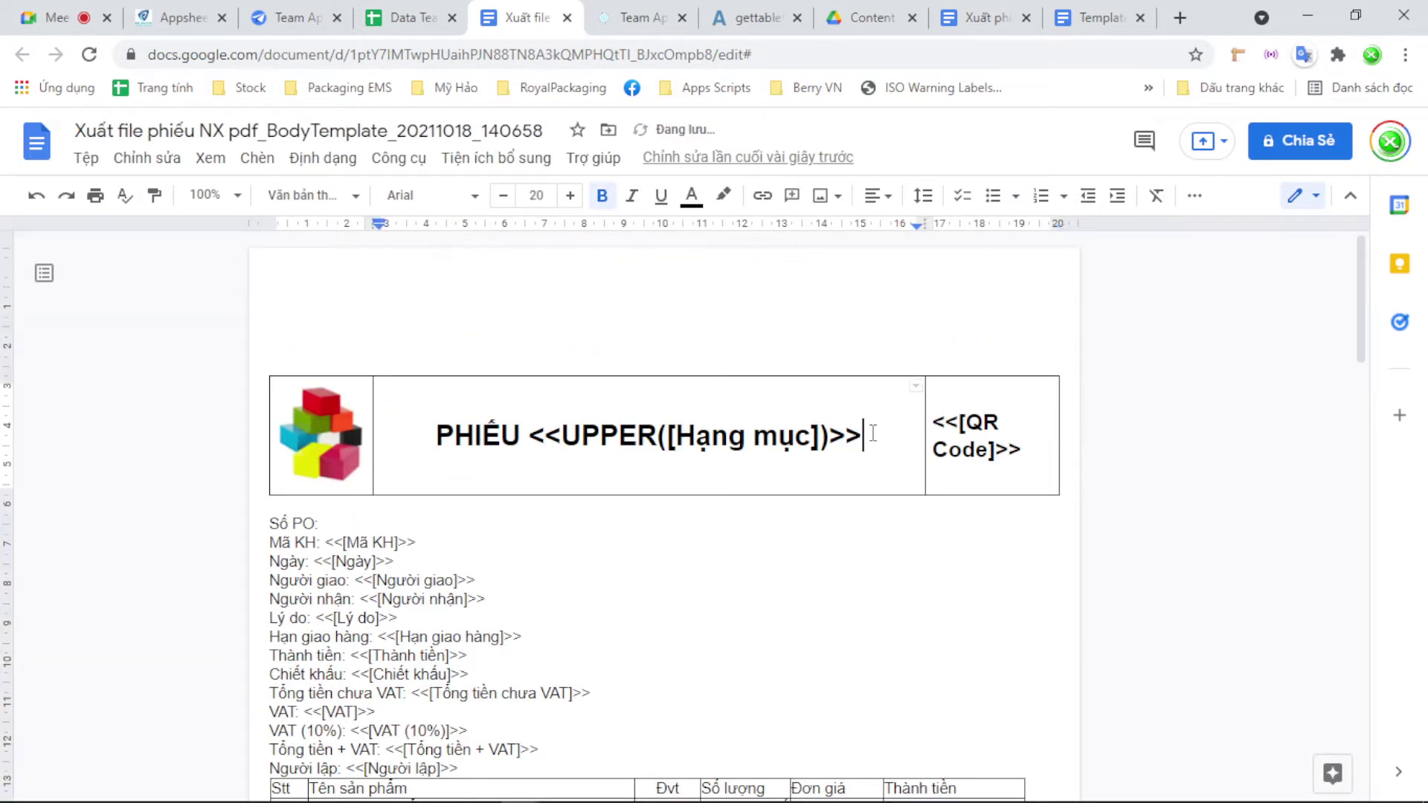
key(Return)
text(<<[Số PO]>>)
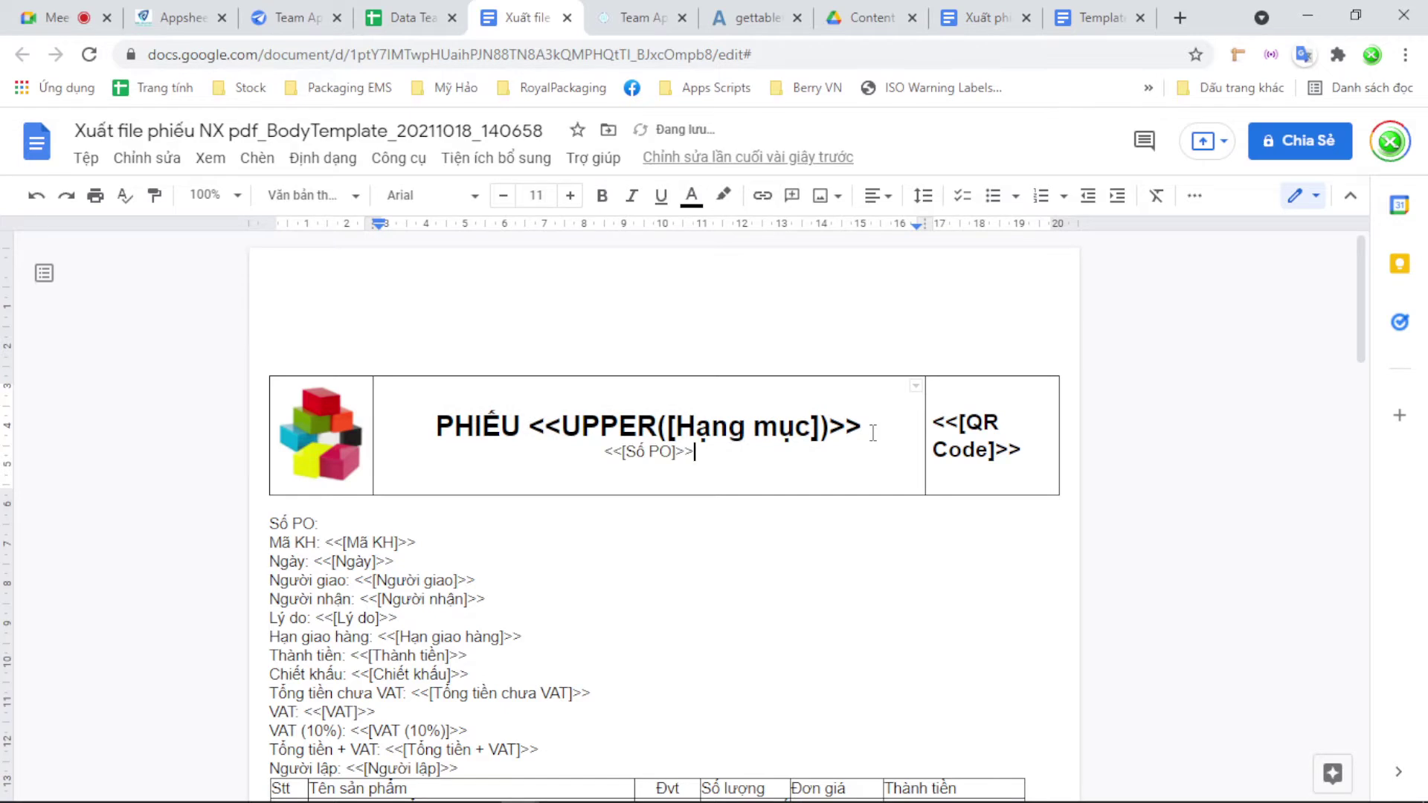
click(596, 447)
text(Đơn hang)
text(f:)
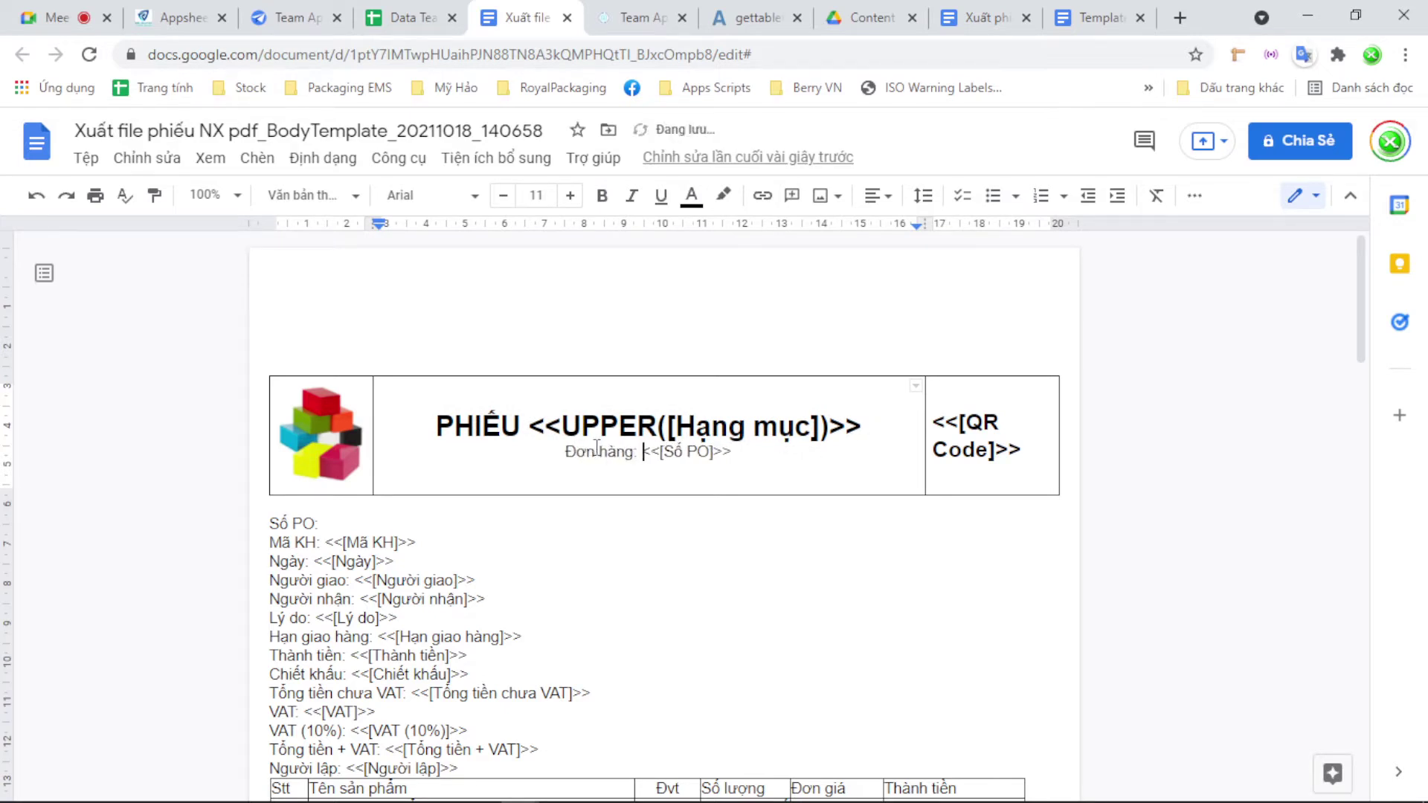
Move the Ngày <<[Ngày]>> field up beside the Số PO field.
drag(395, 560, 265, 554)
key(ctrl+c)
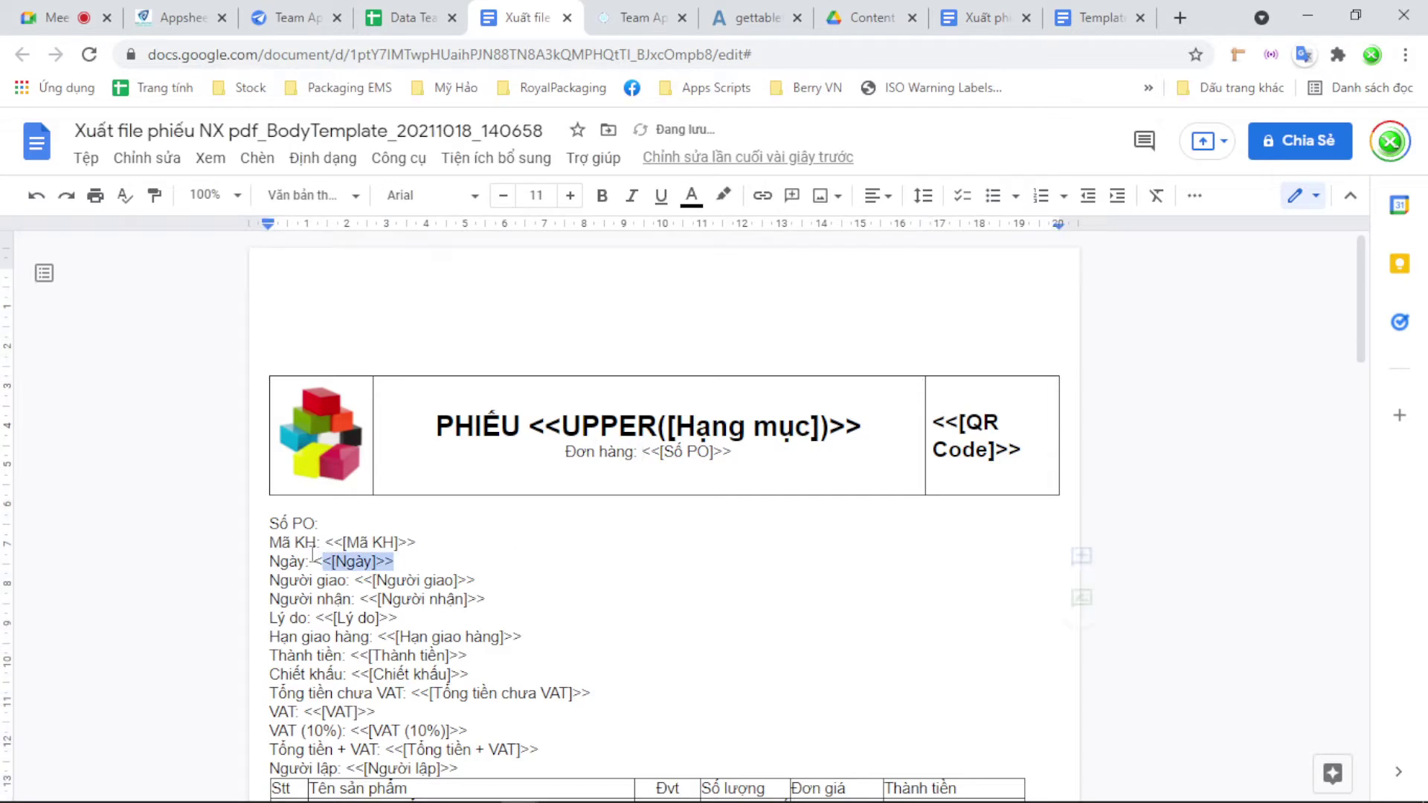
key(BackSpace)
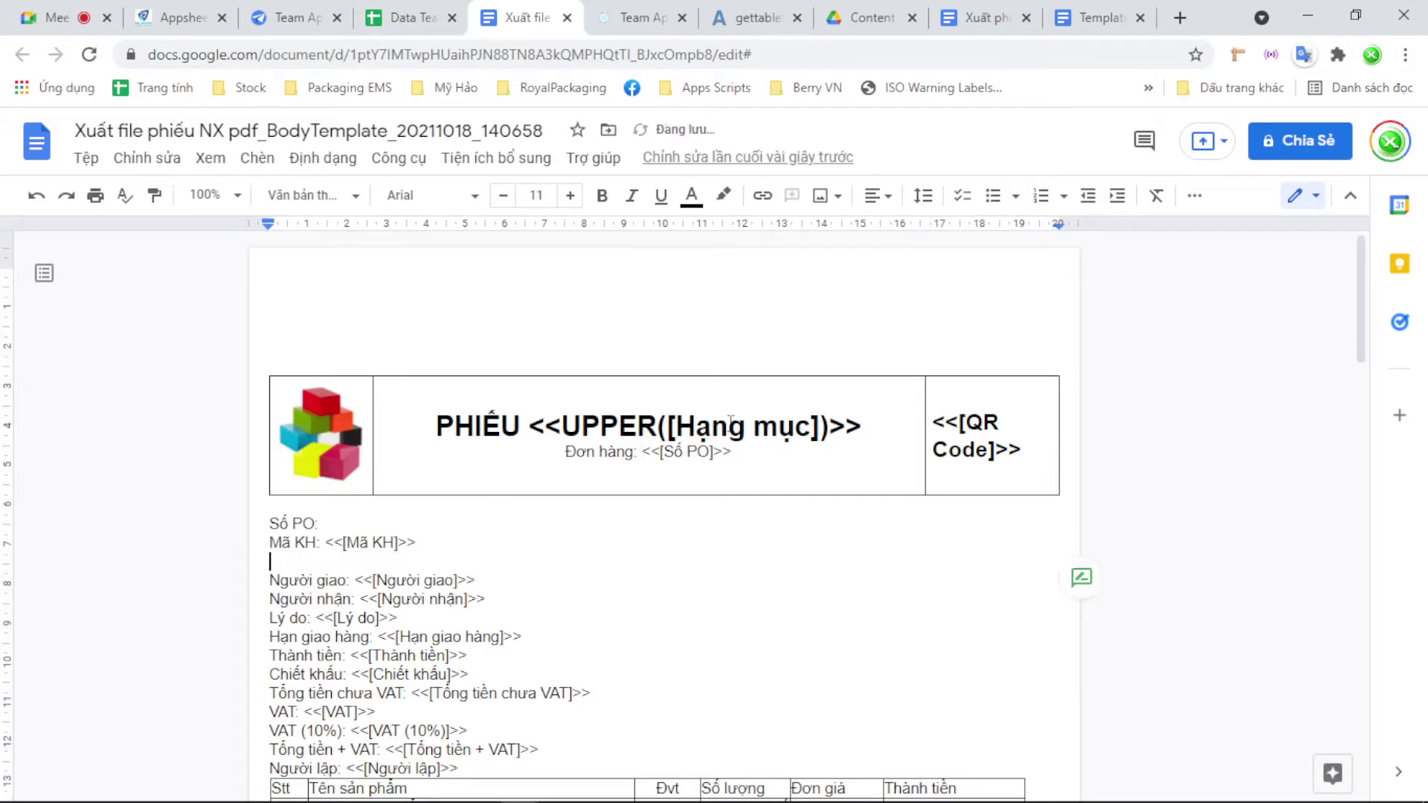
click(794, 446)
key(ctrl+v)
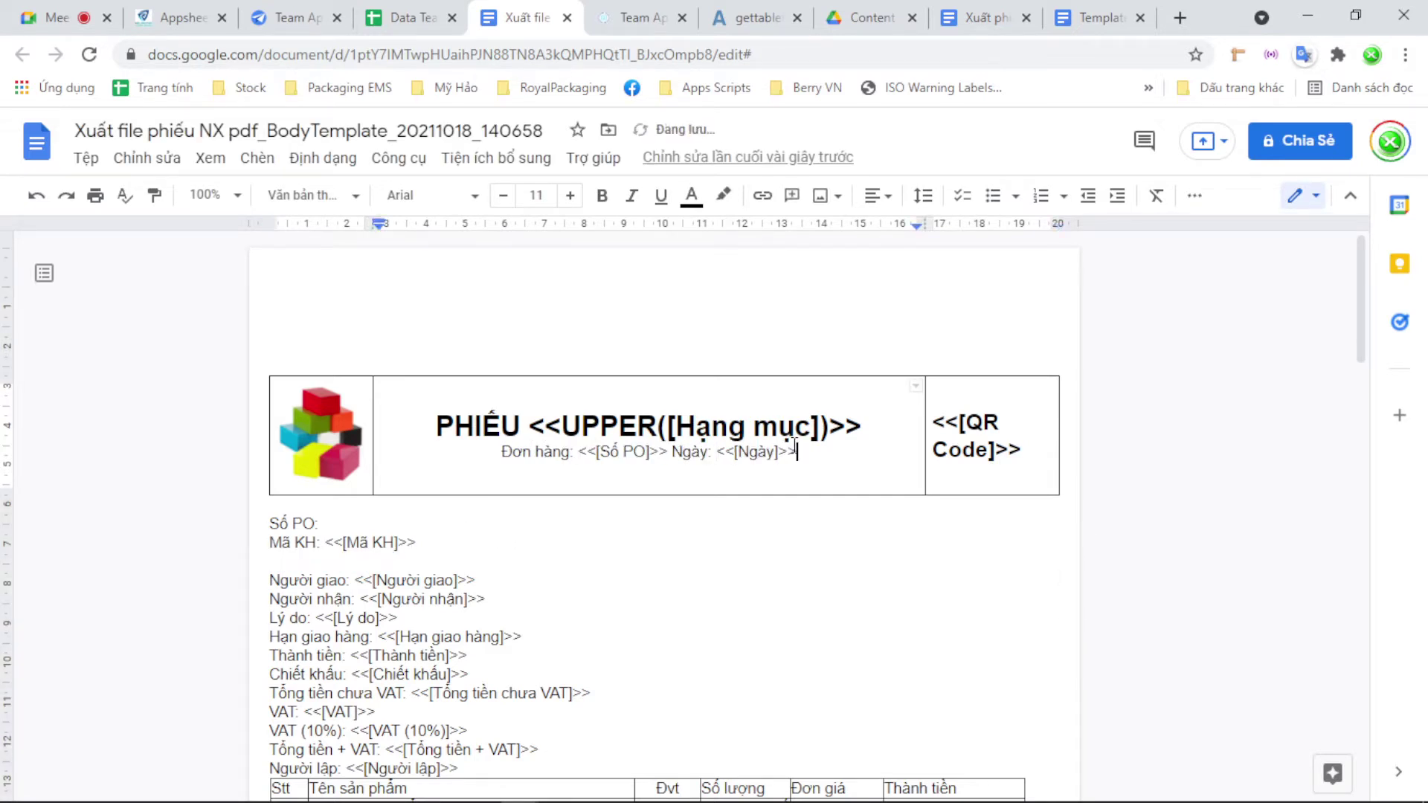
Delete the leftover Số PO and Mã KH lines and the blank line above Người giao.
scroll(521, 531, down, 1)
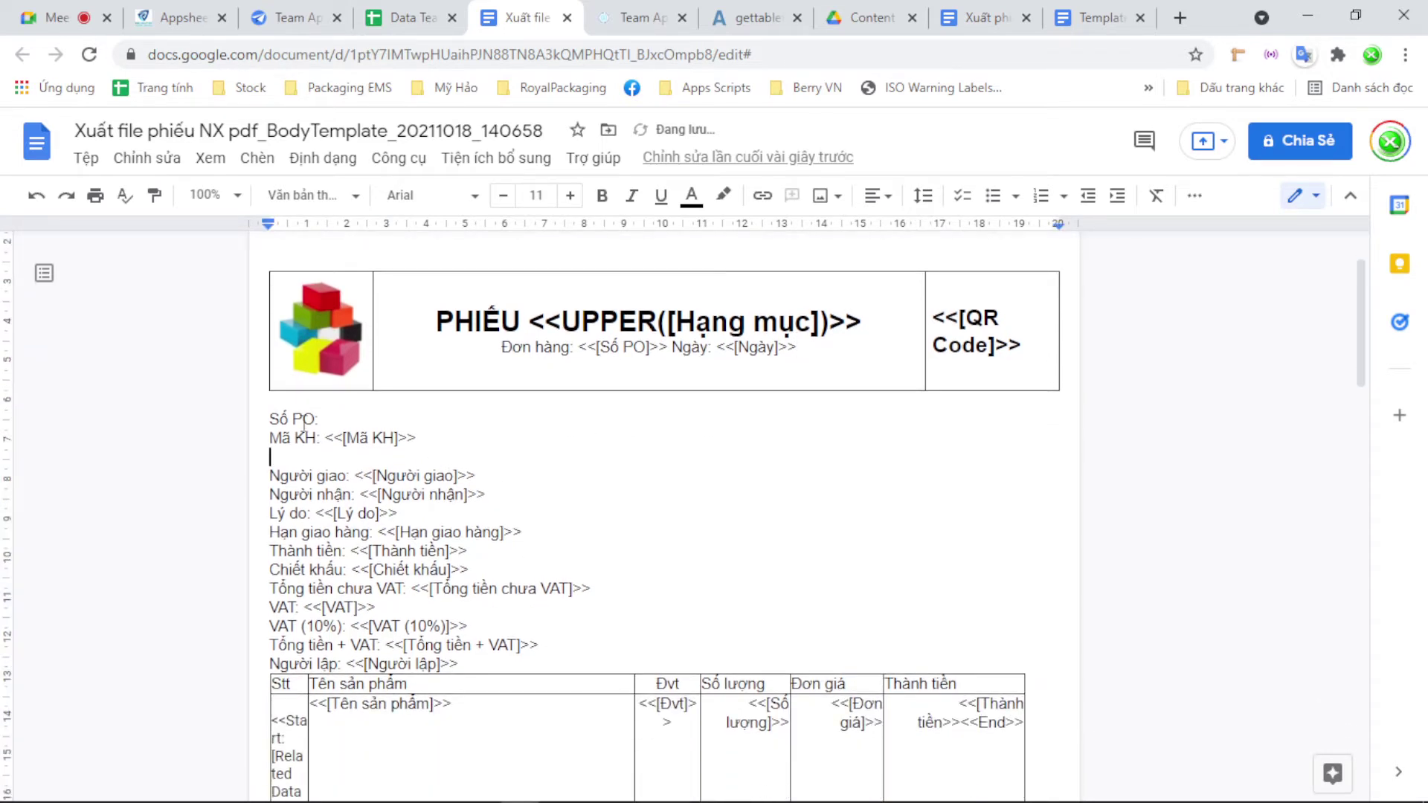
drag(424, 438, 272, 420)
key(BackSpace)
key(Delete)
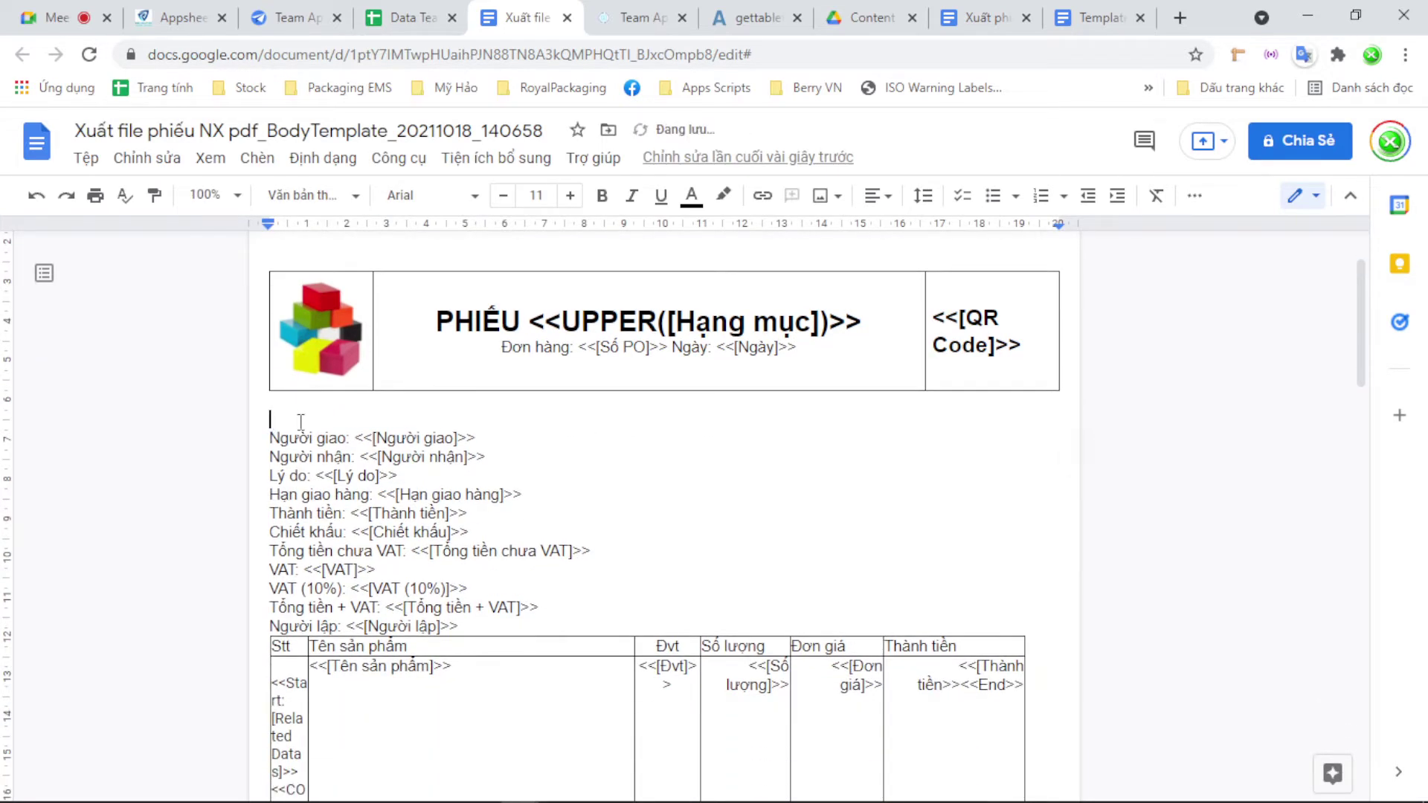
key(Delete)
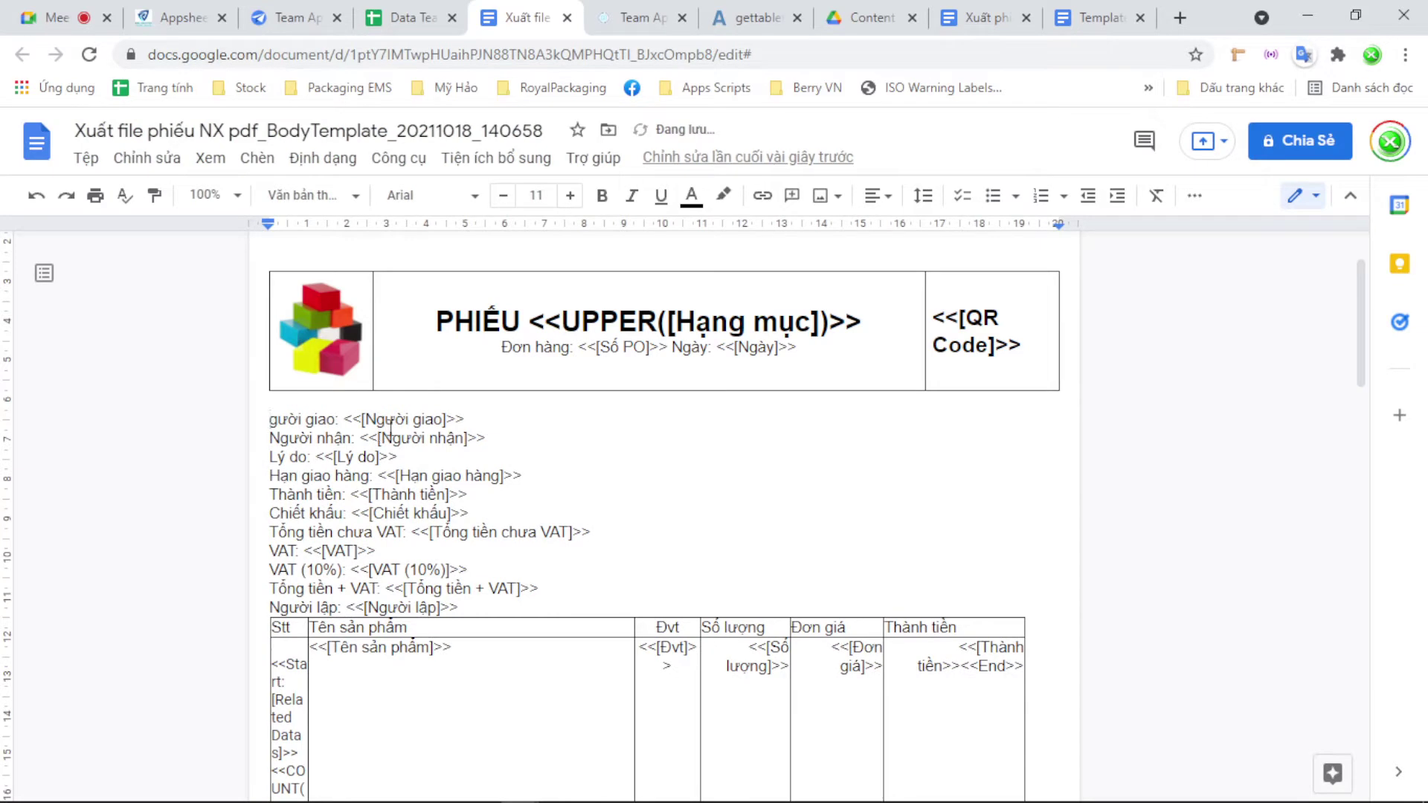
key(ctrl+z)
key(BackSpace)
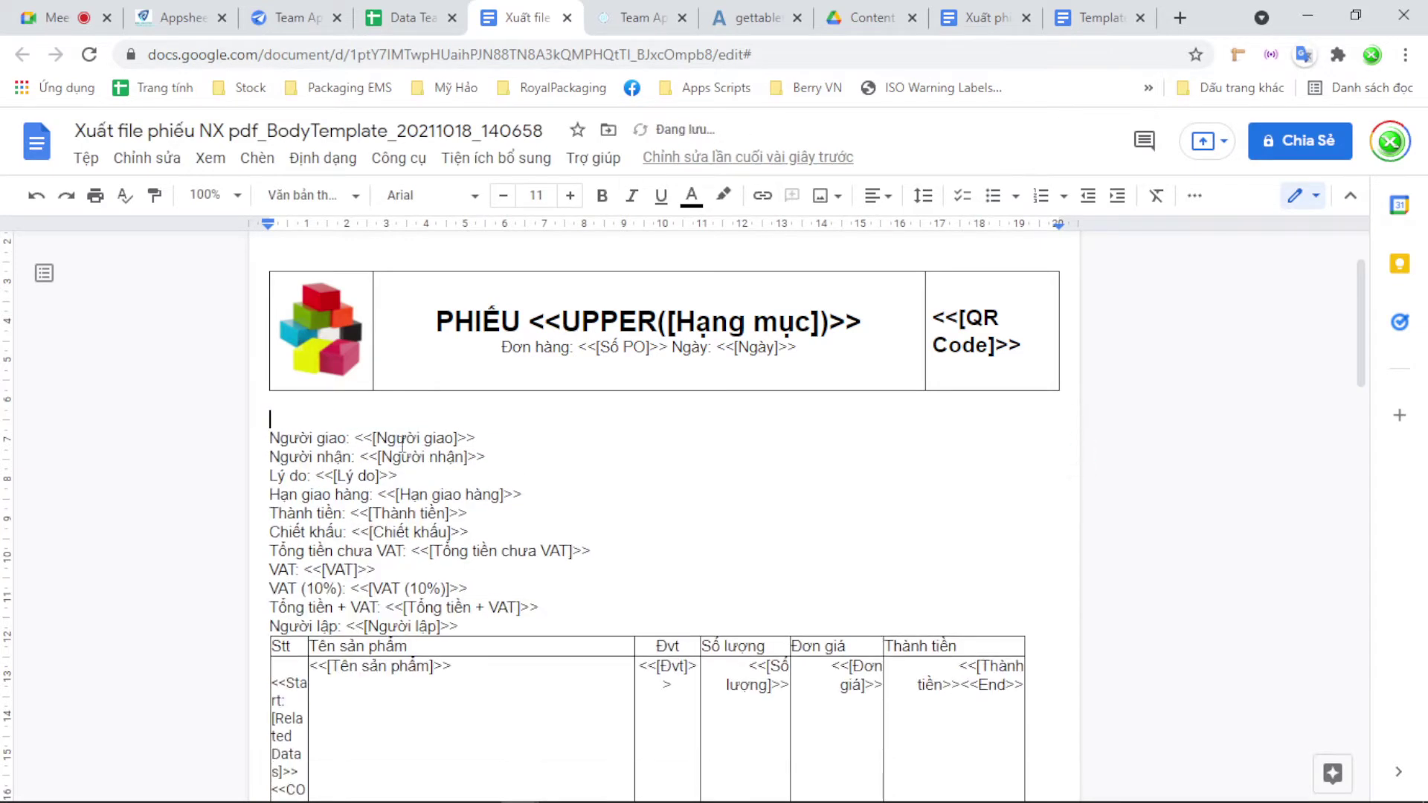
key(Delete)
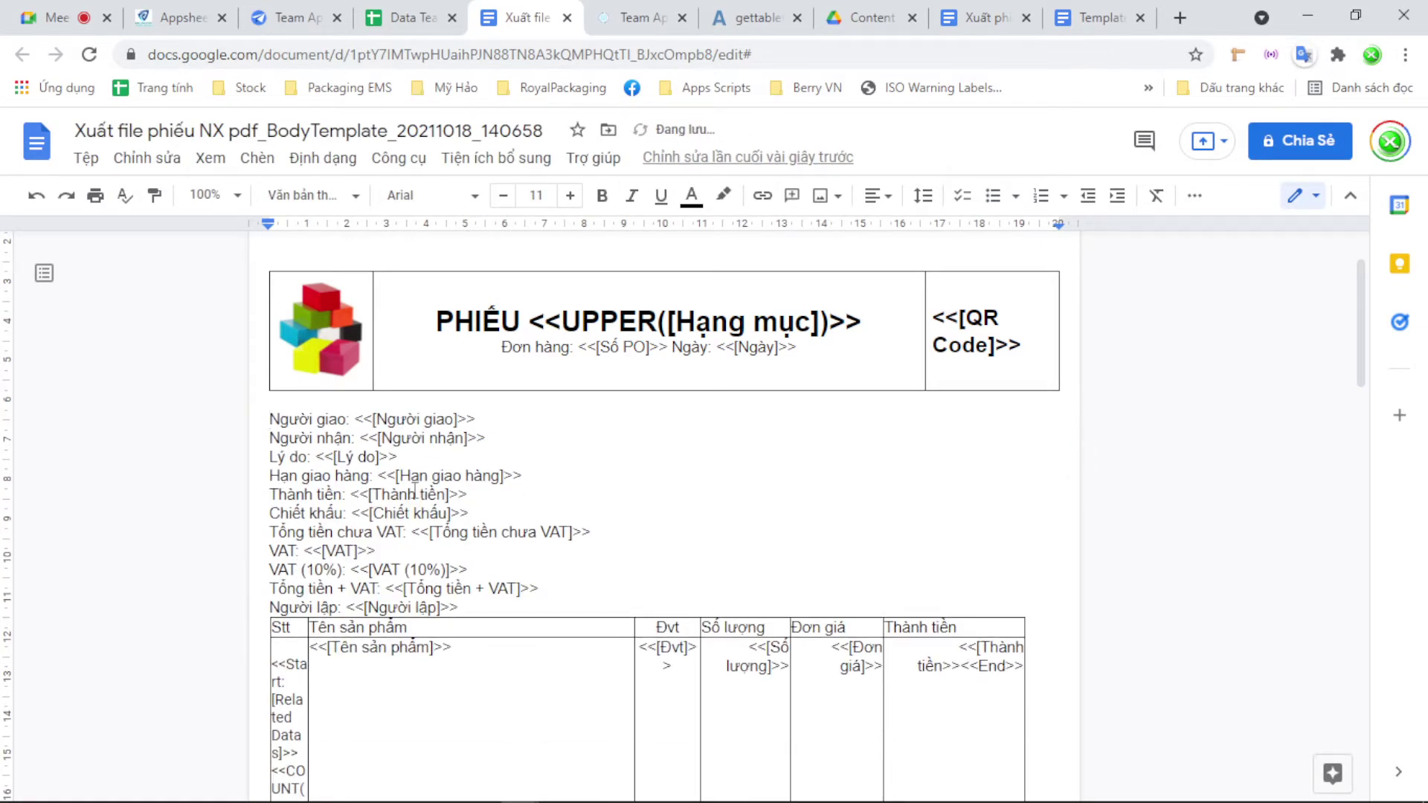
scroll(414, 491, down, 2)
scroll(443, 520, down, 2)
scroll(440, 468, up, 1)
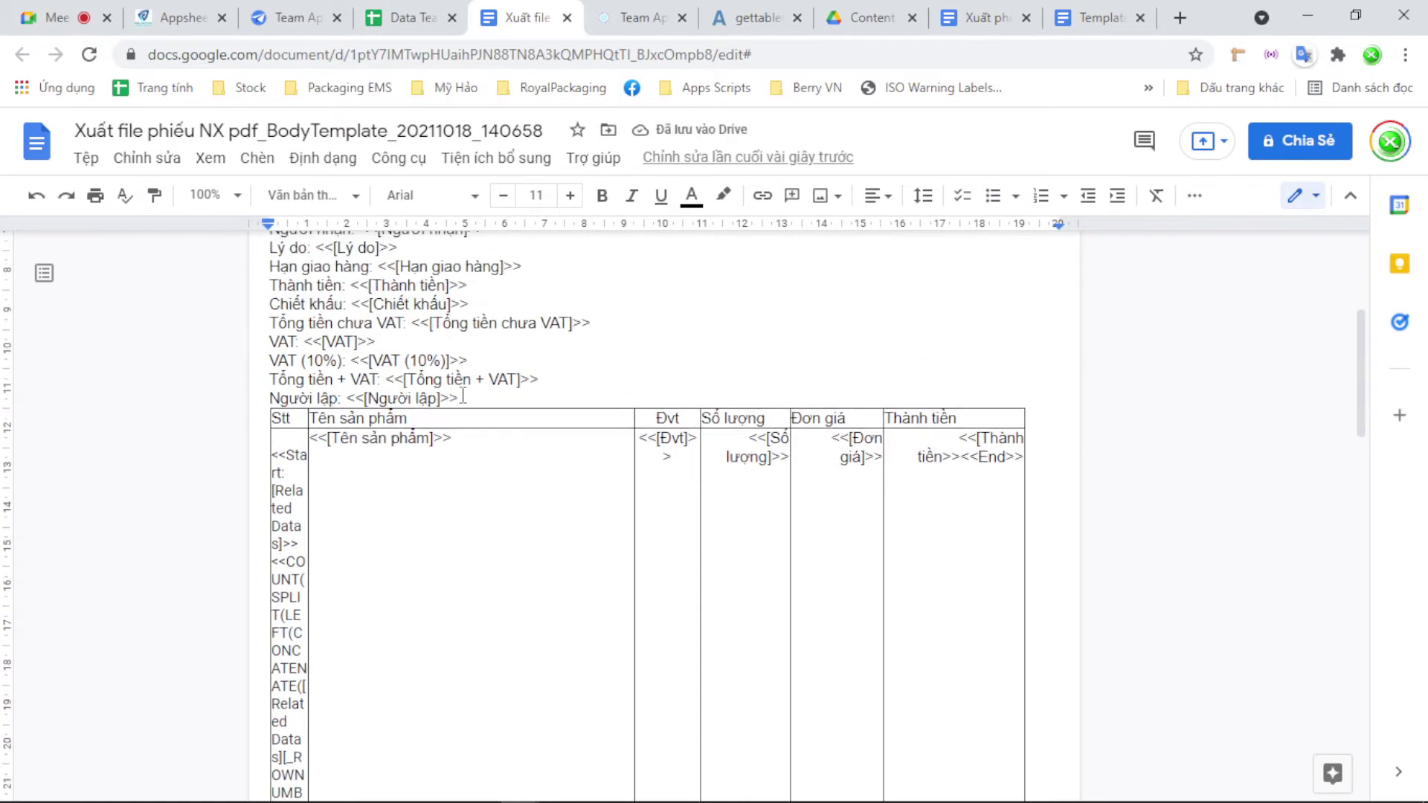
Select and cut the seven summary lines from Thành tiền to Người lập.
key(shift+Up)
key(shift+Up)
key(shift+Down)
key(shift+Down)
shift+click(270, 323)
shift+click(269, 304)
shift+click(269, 290)
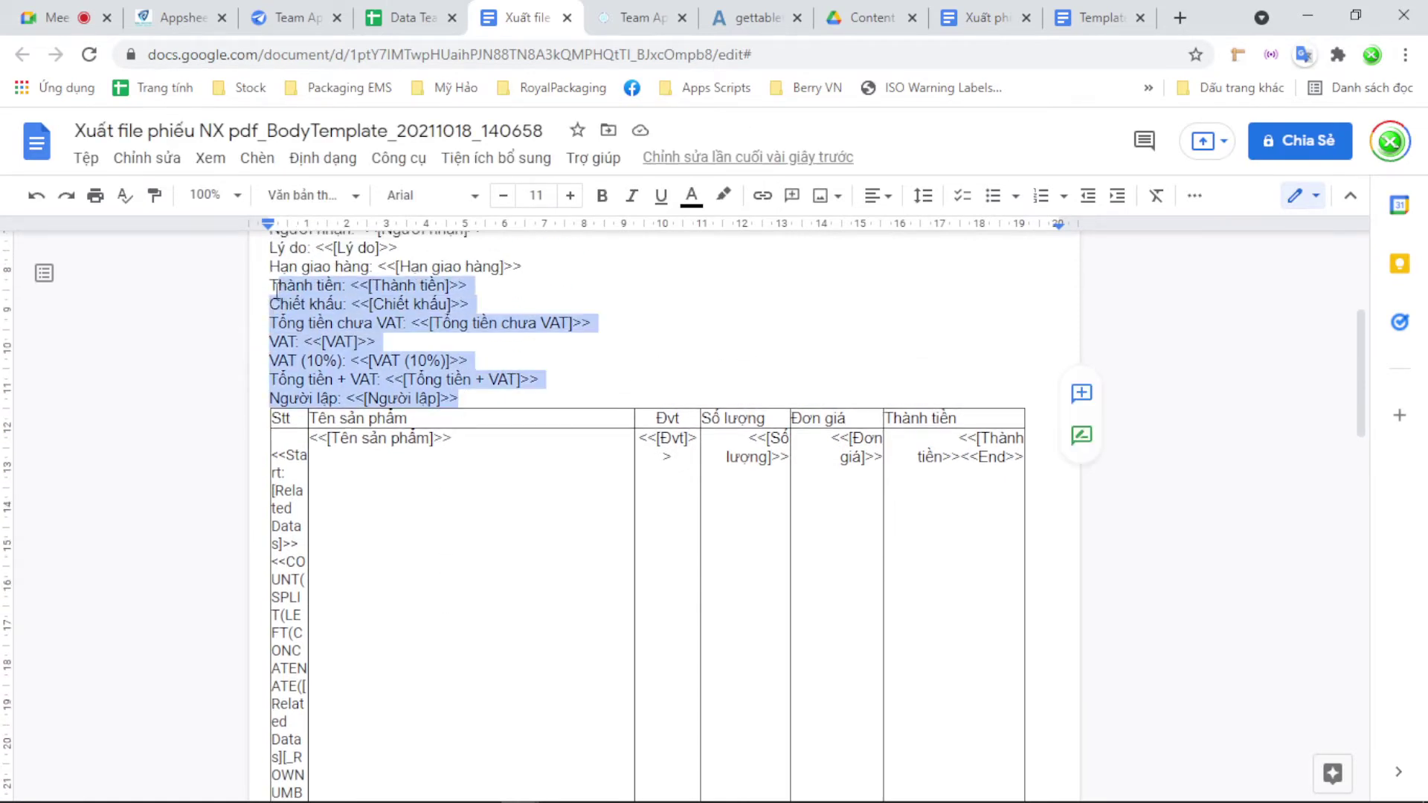
key(Delete)
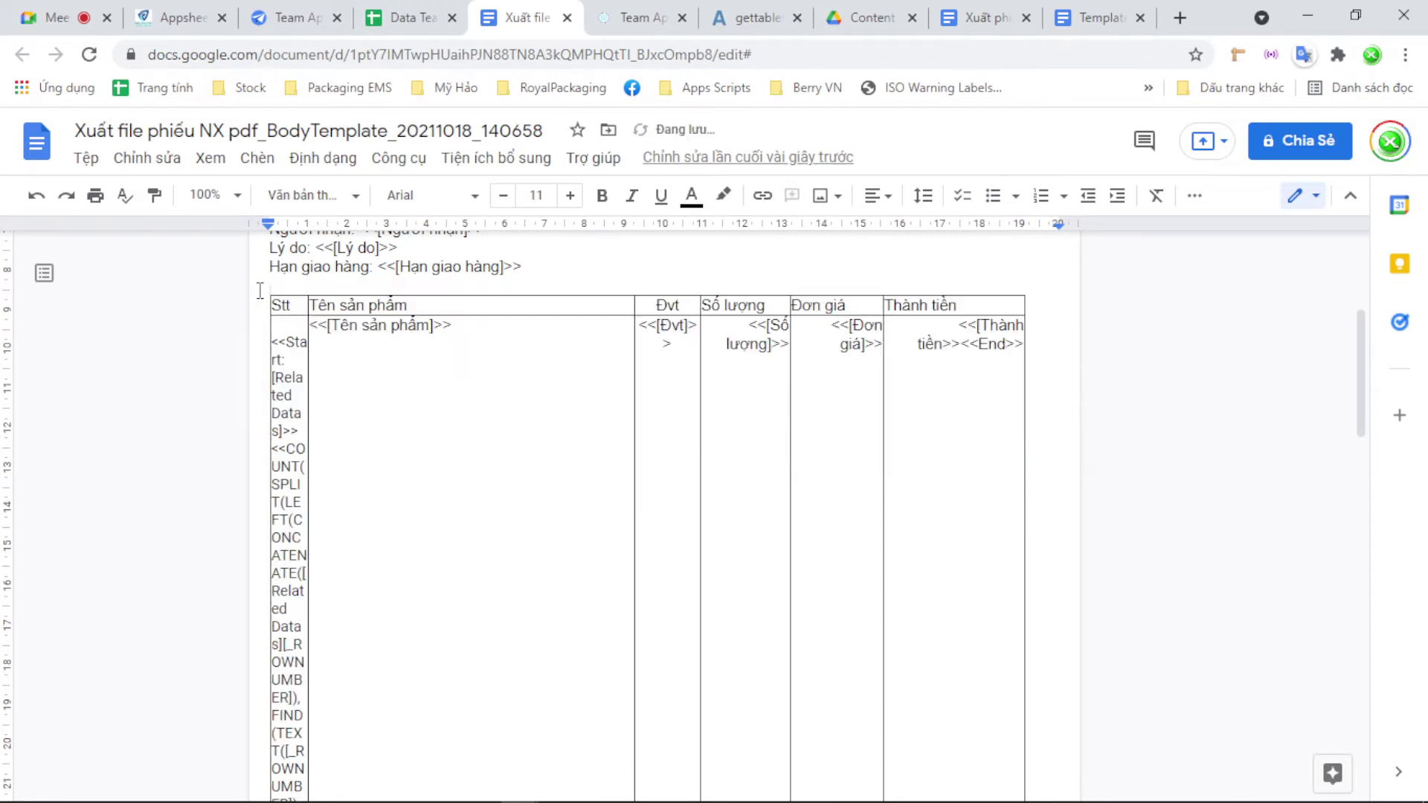
Paste the summary lines below the item table and add an empty row under Tổng cộng.
scroll(454, 372, down, 1)
scroll(632, 551, down, 6)
scroll(632, 554, down, 6)
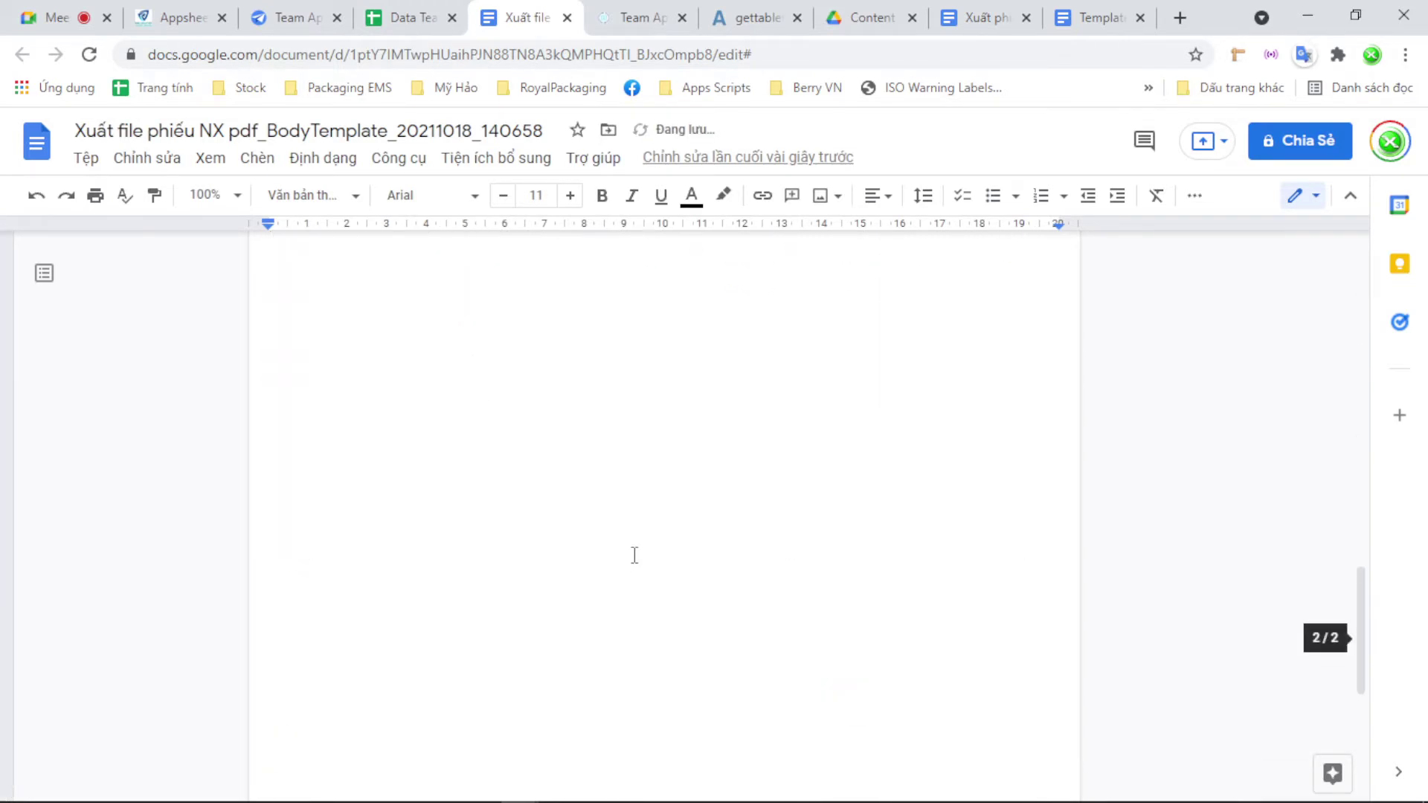
scroll(570, 545, up, 3)
text(Thành tiền: <<[Thành tiền]>> Chiết khấu: <<[Chiết khấu]>> Tổng tiền chưa VAT: <<[Tổng tiền chưa VAT]>> VAT: <<[VAT]>> VAT (10%): <<[VAT (10%)]>> Tổng tiền + VAT: <<[Tổng tiền + VAT]>> Người lập: <<[Người lập]>>)
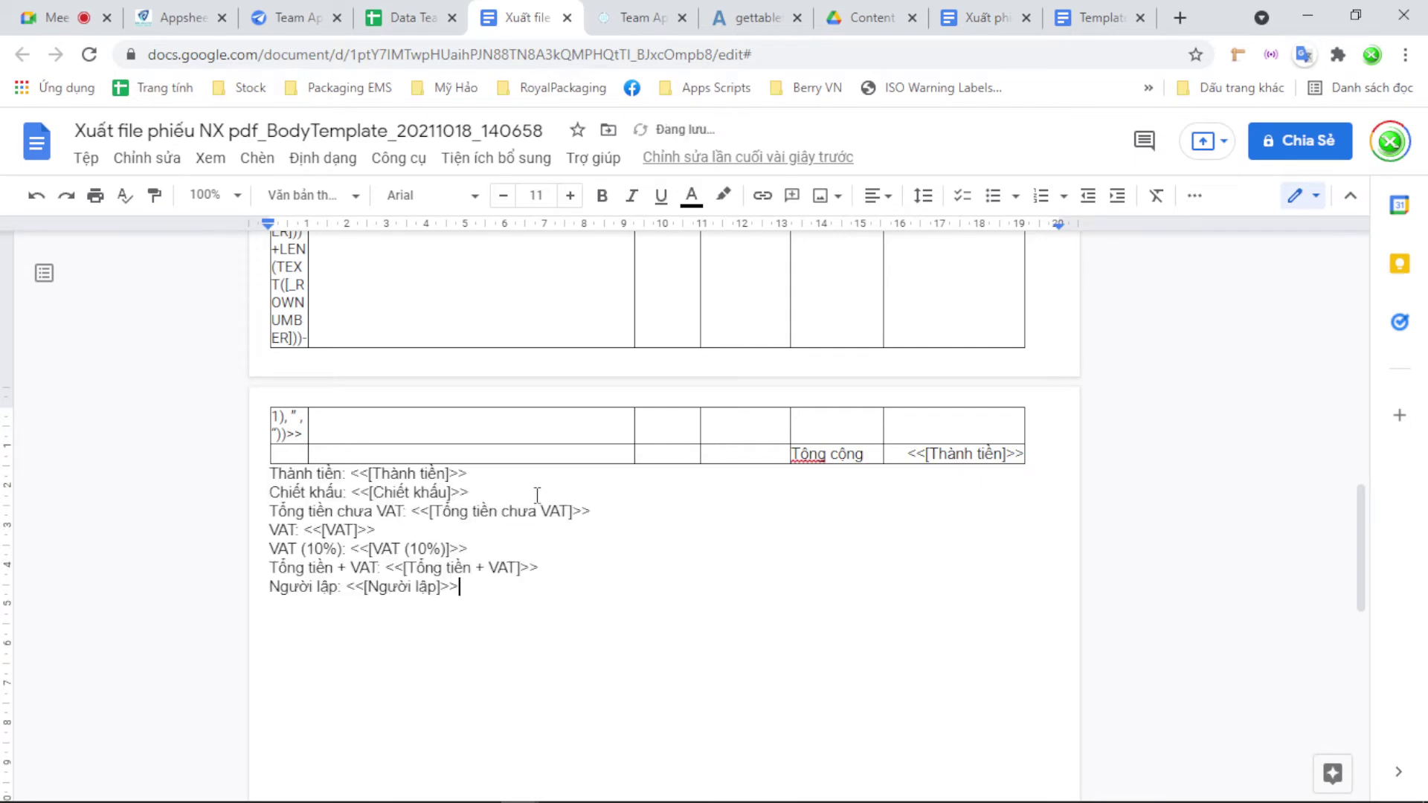
click(957, 454)
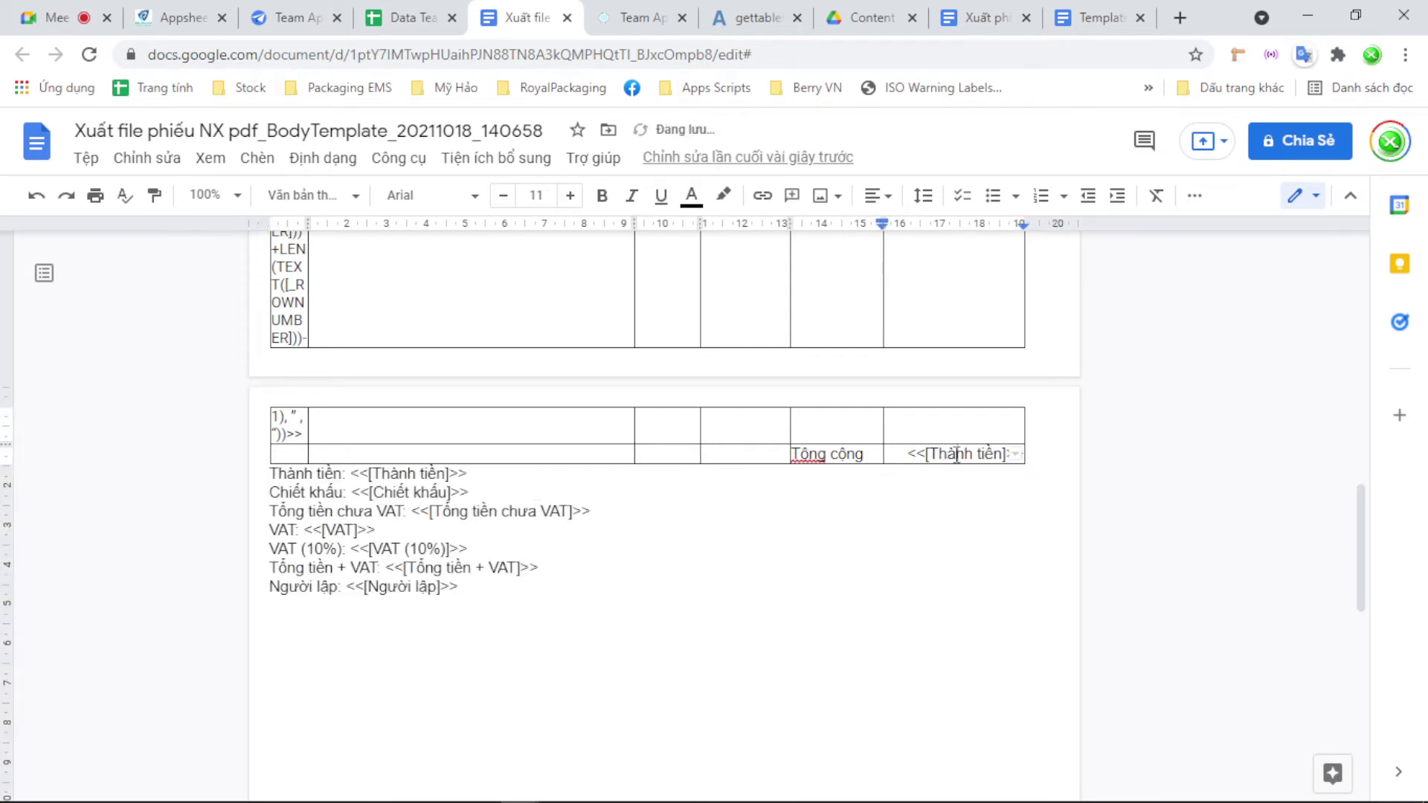
key(Tab)
key(Tab)
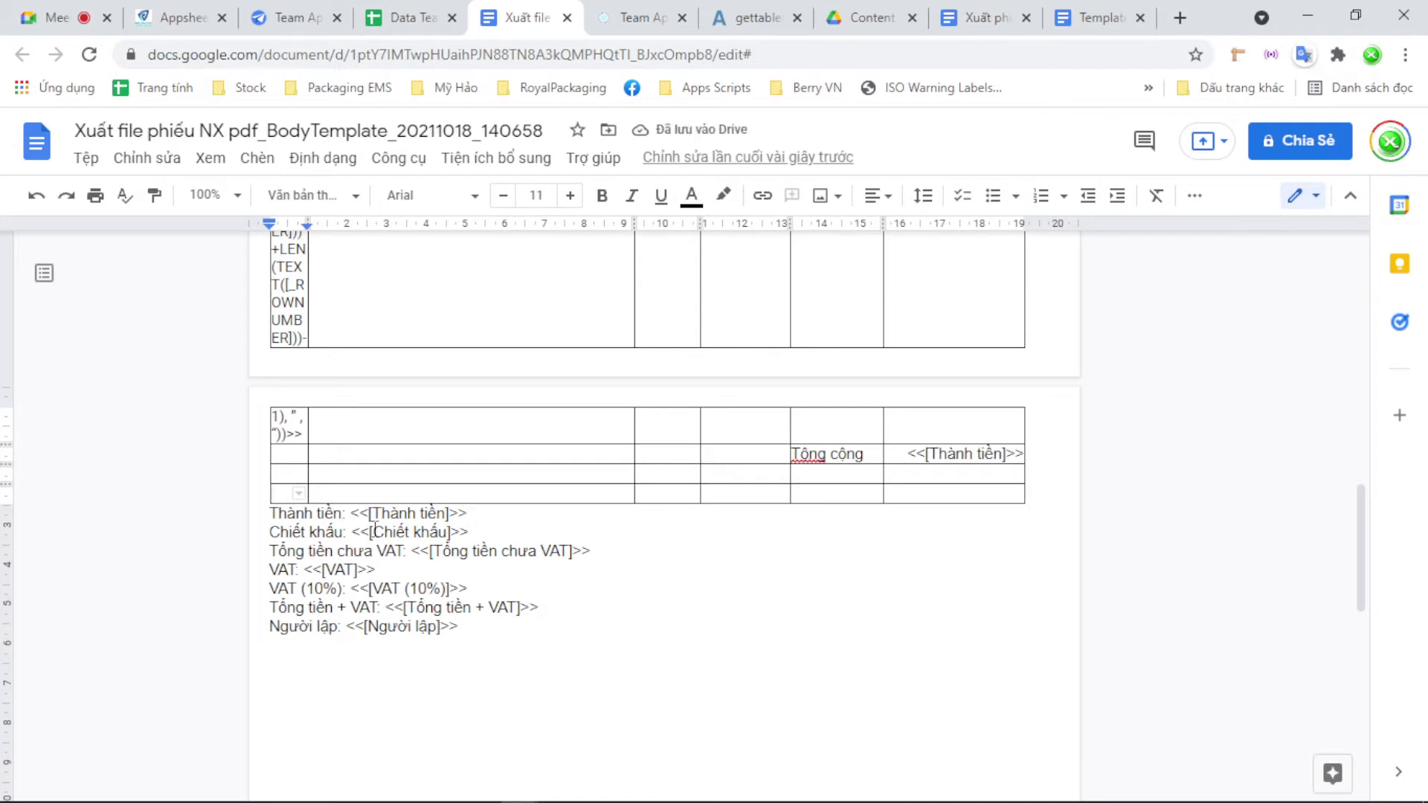
Move the <<[Chiết khấu]>> and <<[Tổng tiền chưa VAT]>> fields into the table's right column.
drag(469, 532, 358, 531)
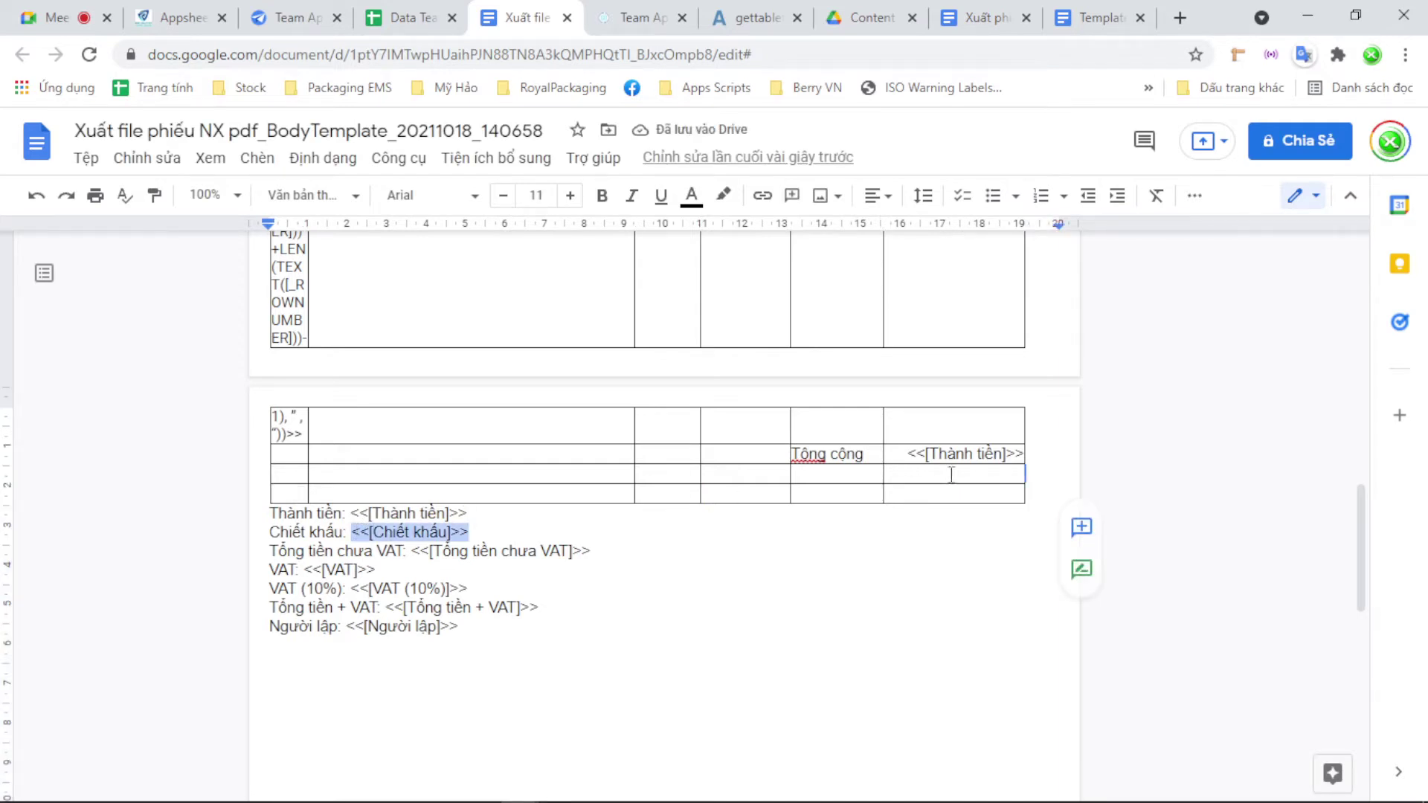
drag(952, 470, 952, 472)
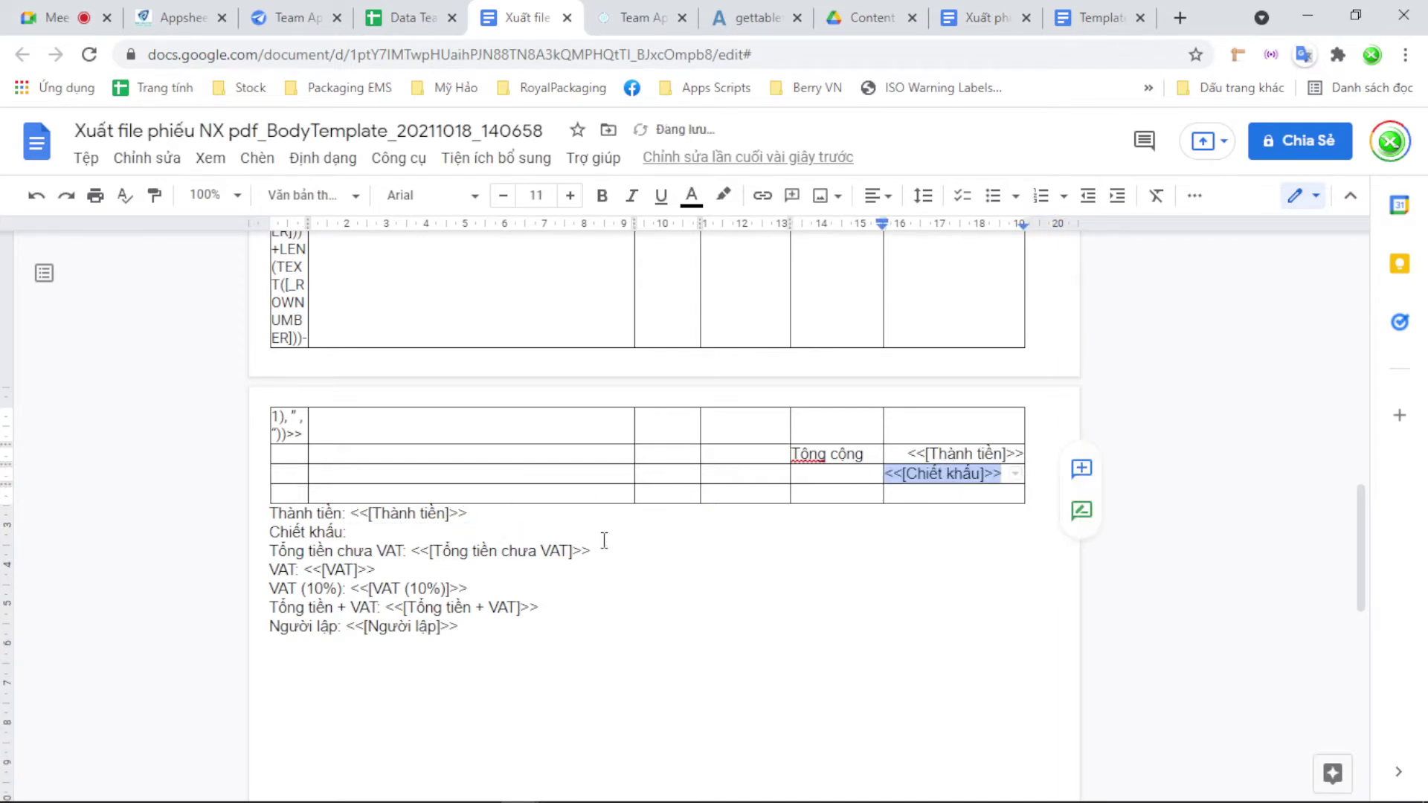
drag(599, 549, 422, 550)
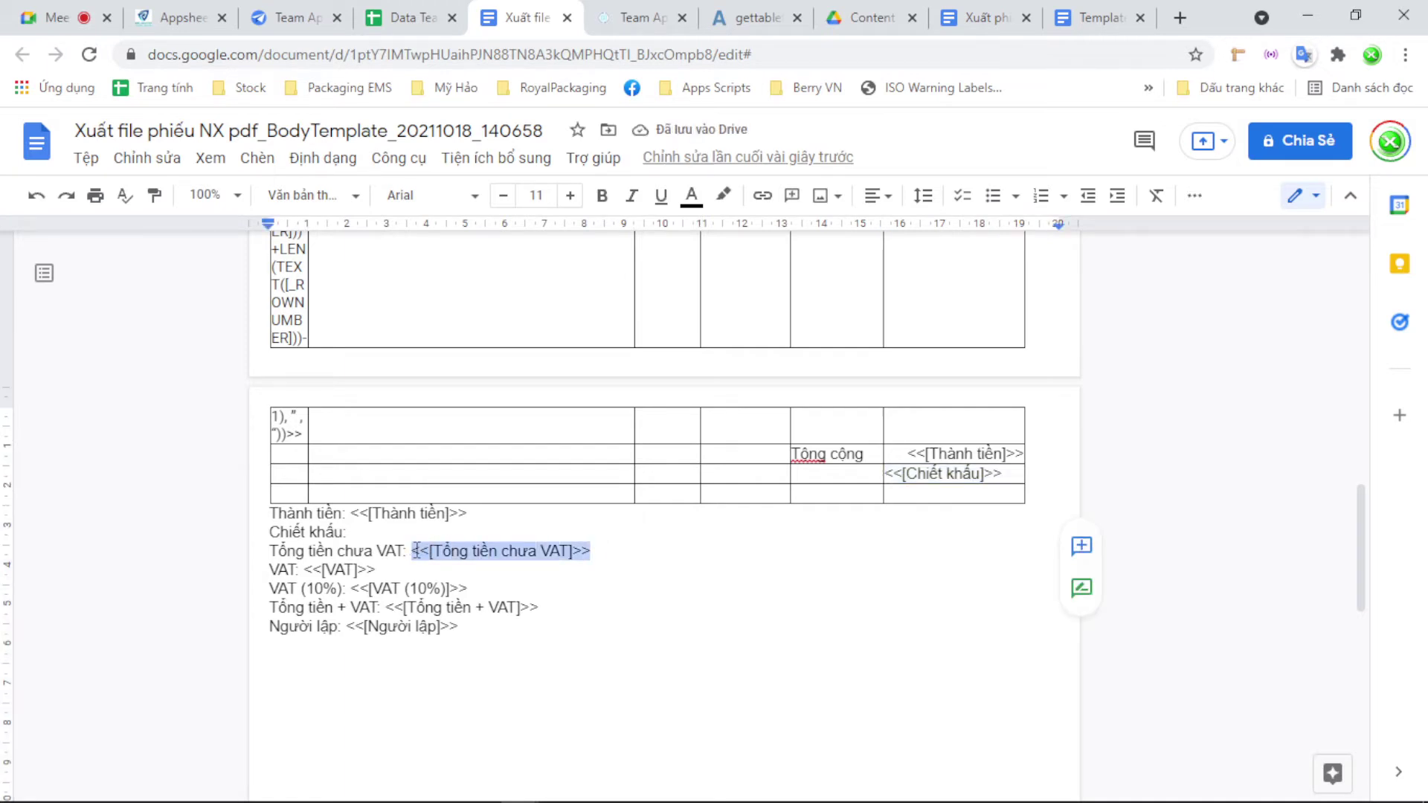
drag(861, 505, 936, 490)
drag(719, 536, 764, 510)
drag(951, 492, 455, 551)
drag(895, 474, 919, 488)
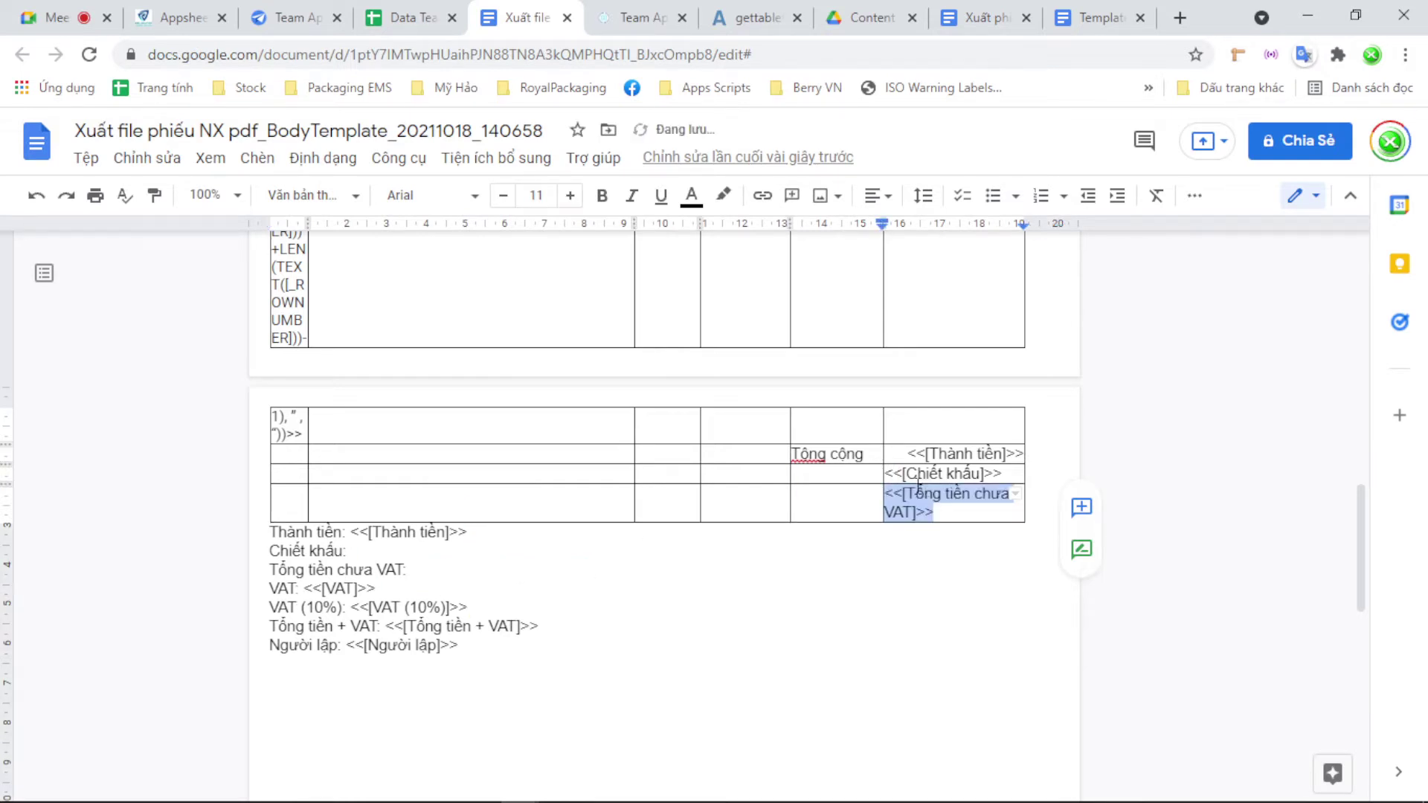
Add two rows and place the <<[VAT (10%)]>> and <<[Tổng tiền + VAT]>> fields in them.
click(390, 595)
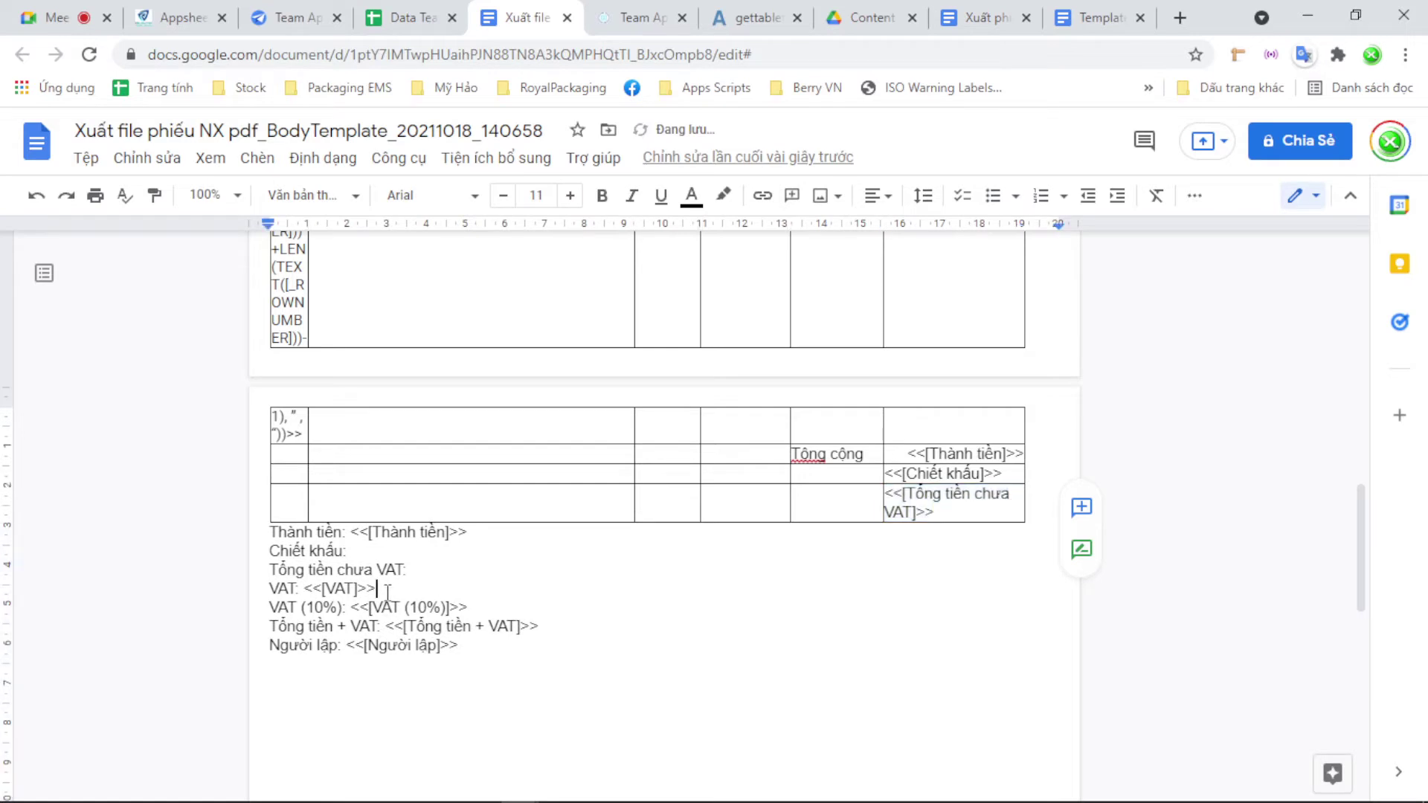
click(980, 504)
key(Tab)
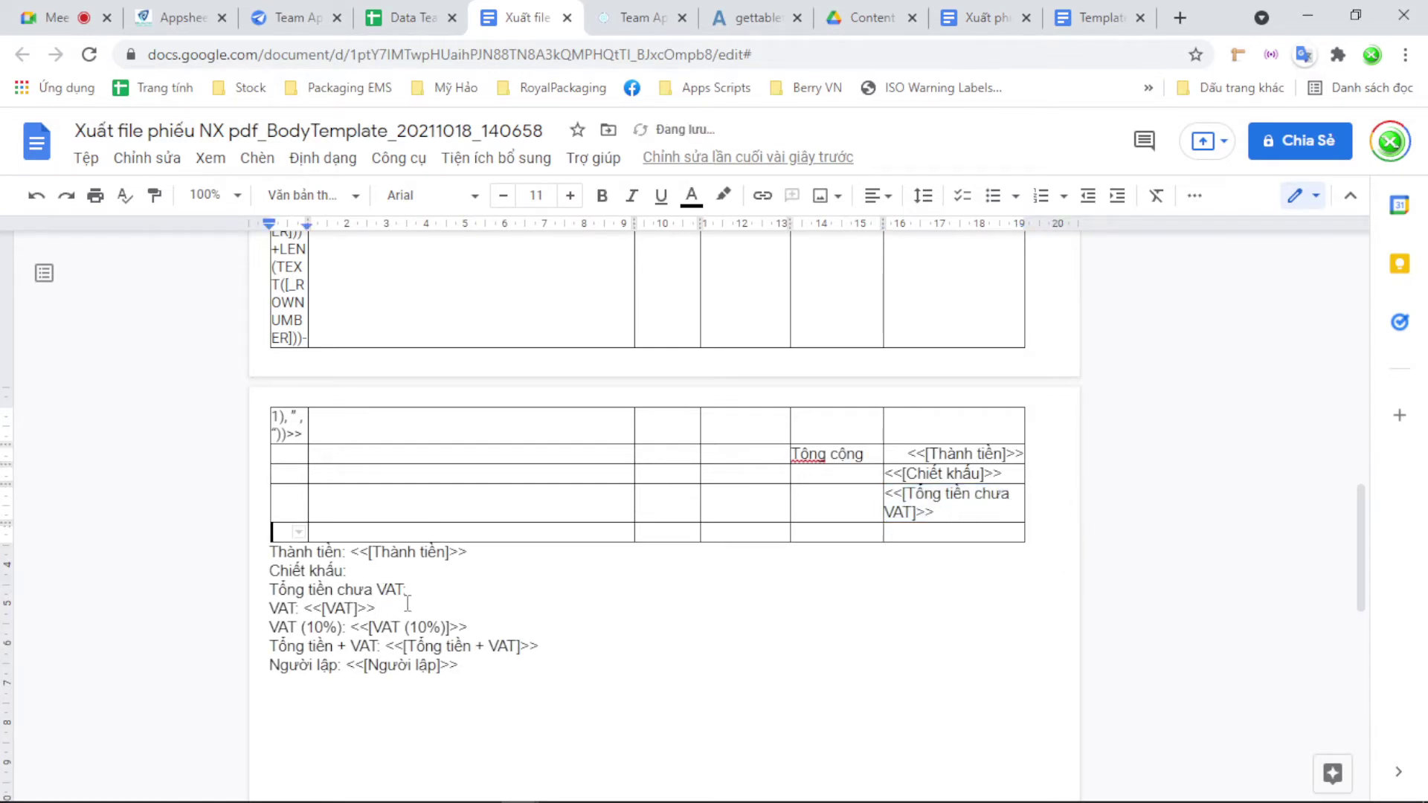
drag(375, 609, 313, 608)
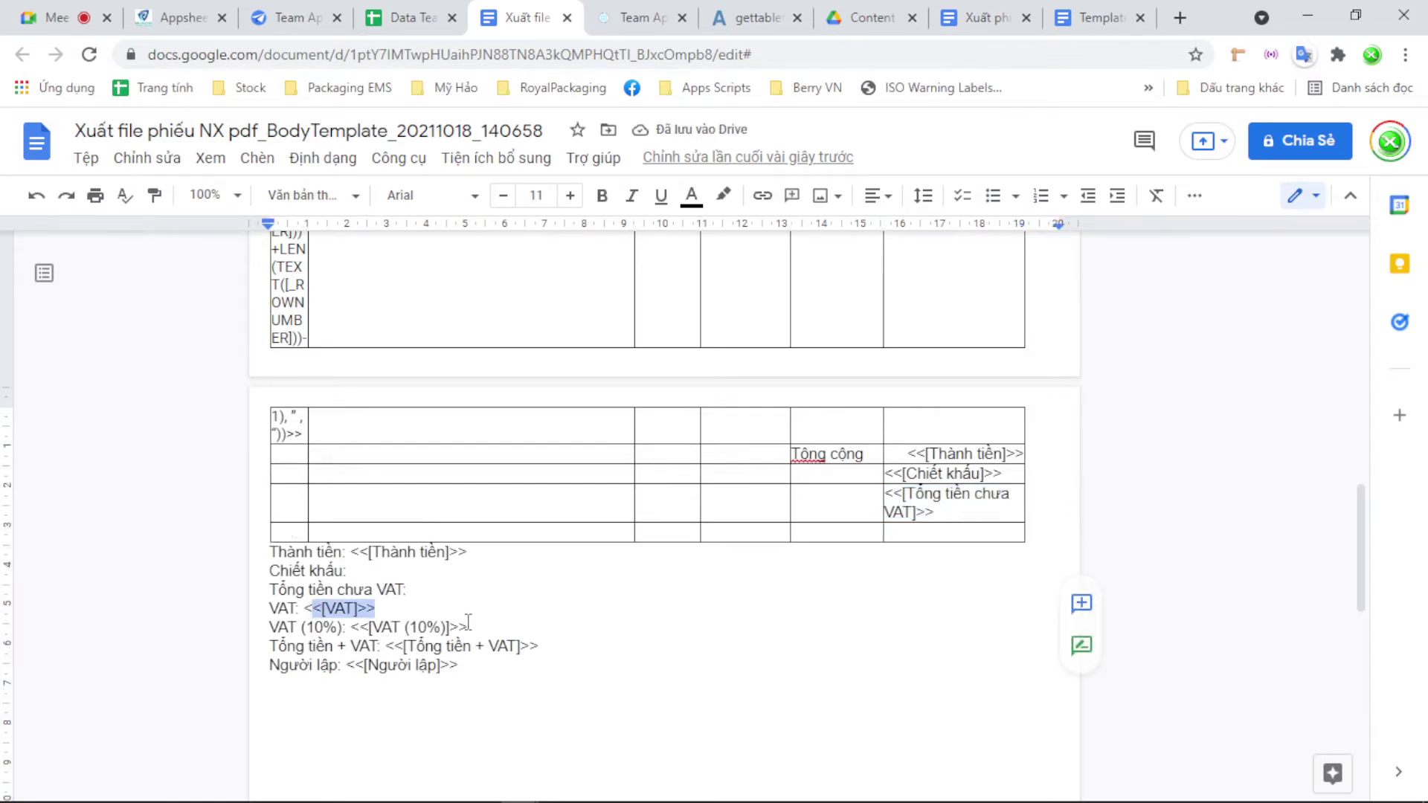
mouse_move(469, 625)
mouse_down()
mouse_move(361, 627)
mouse_move(928, 536)
mouse_up()
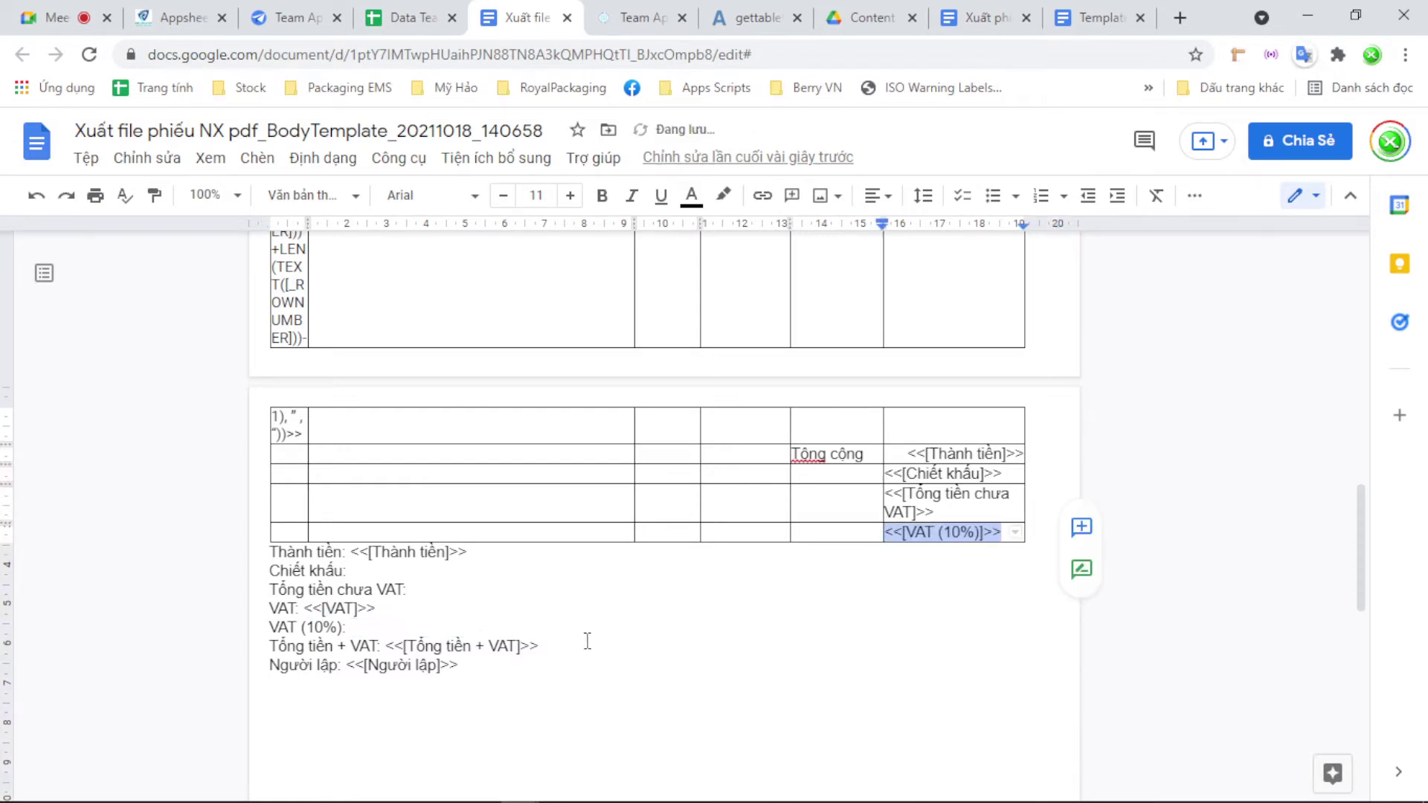
click(980, 530)
key(Tab)
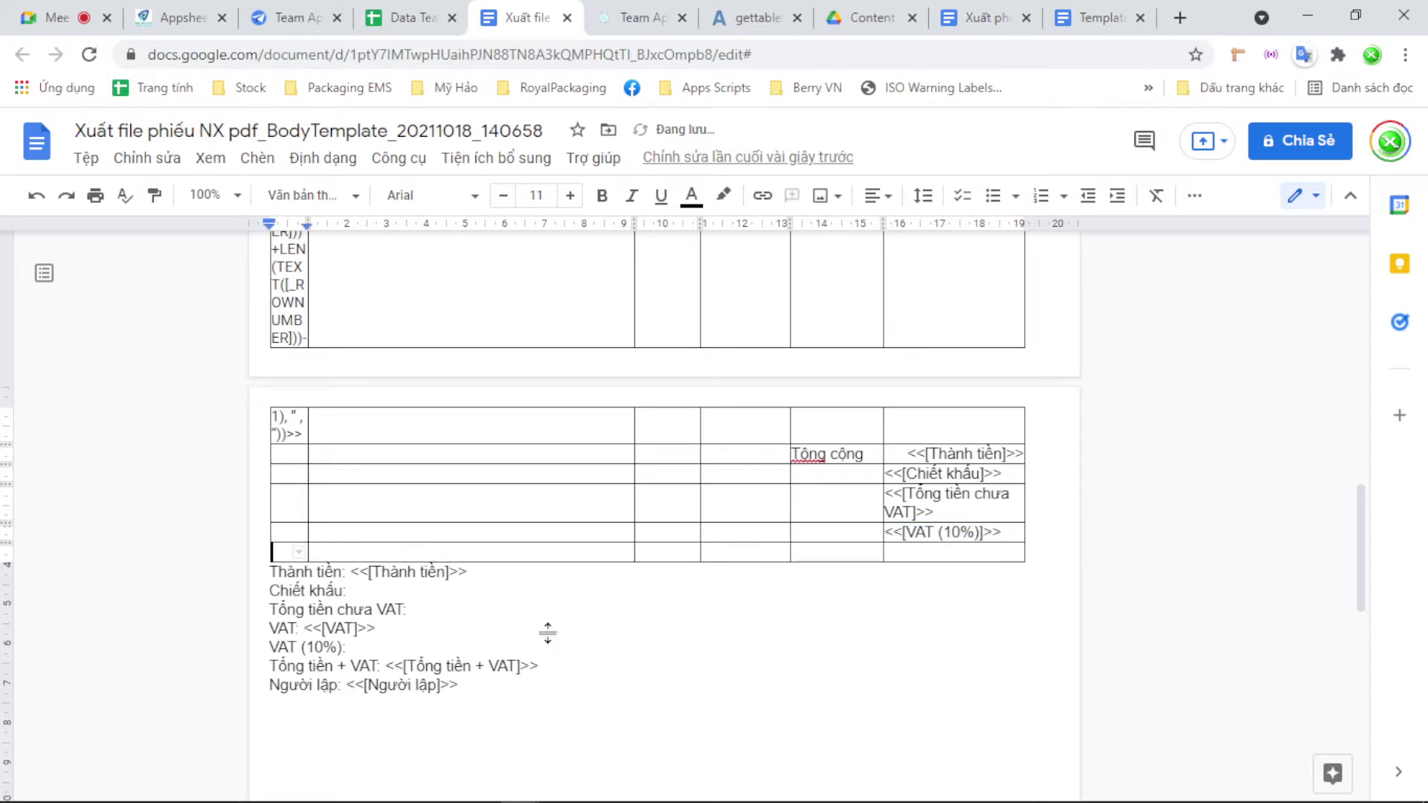
drag(555, 668, 386, 666)
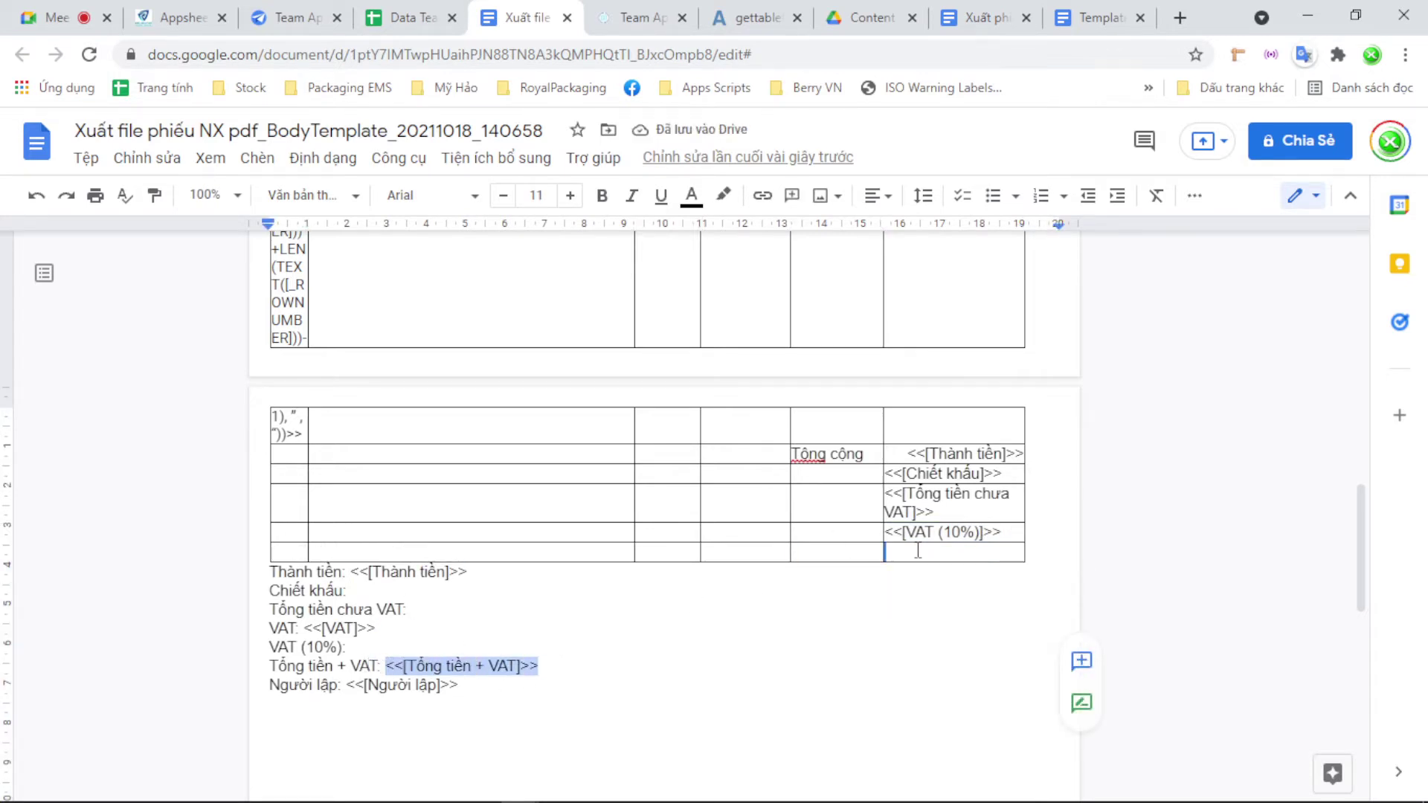
drag(756, 587, 905, 551)
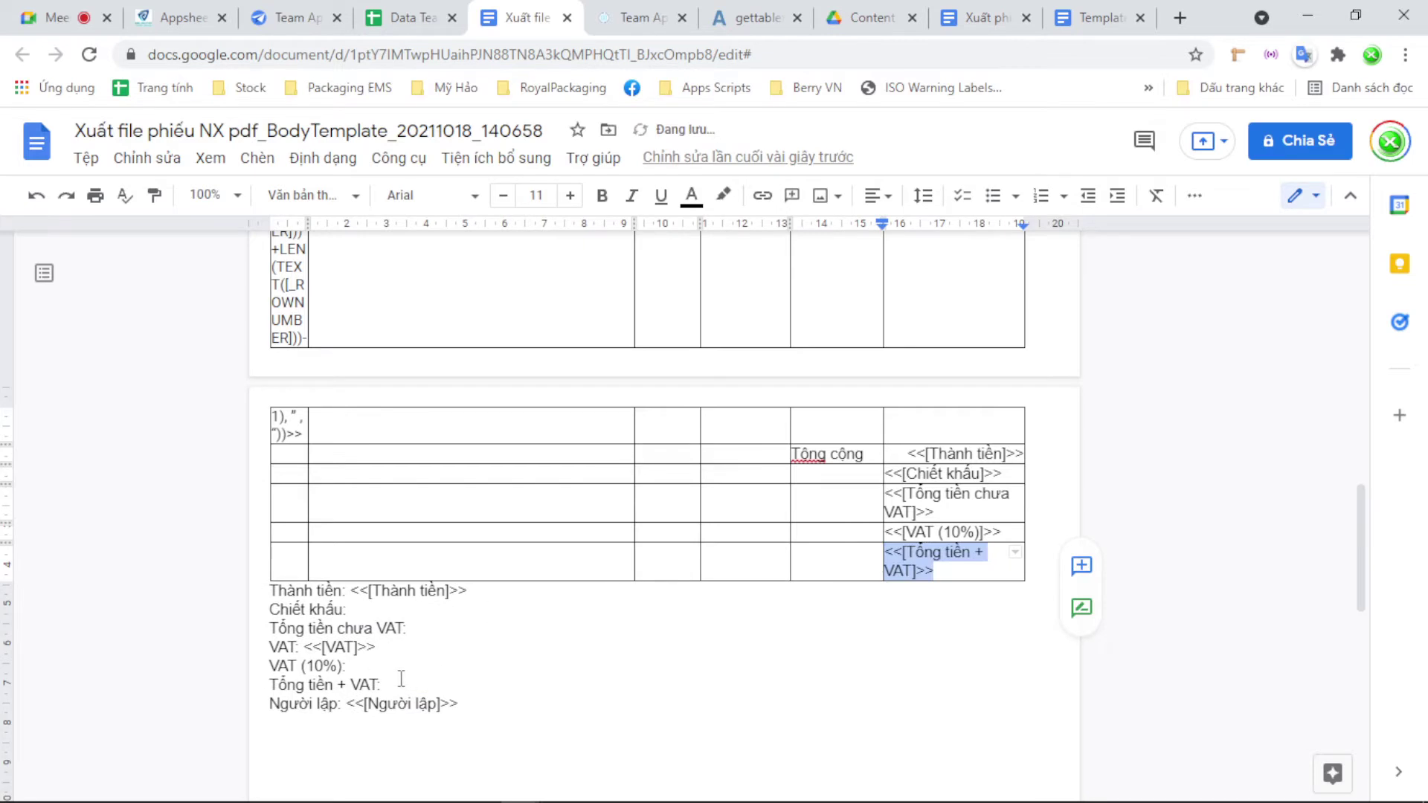
Move the Tổng tiền + VAT, VAT (10%), Tổng tiền chưa VAT and Chiết khấu: labels beside their fields.
drag(400, 678, 248, 692)
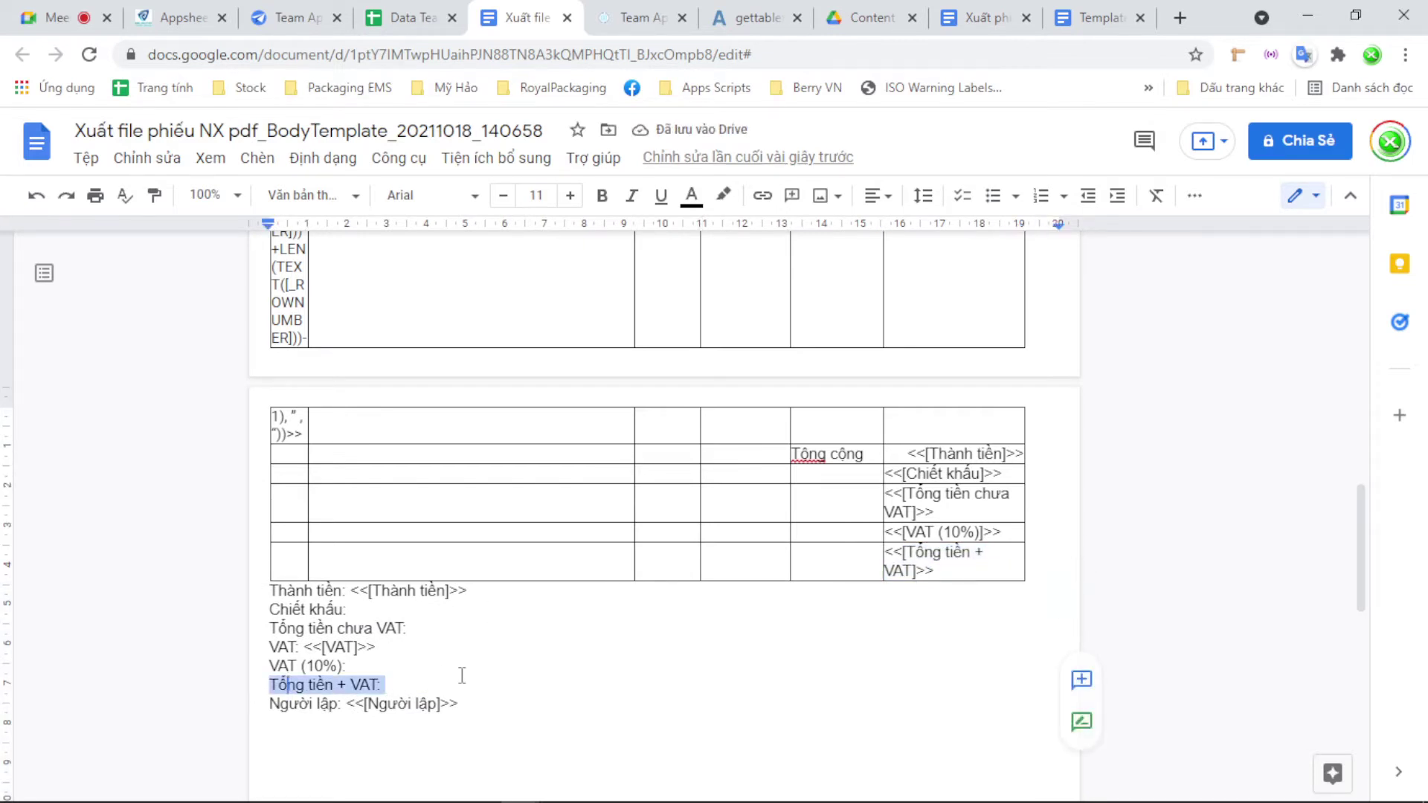
drag(350, 684, 796, 555)
drag(364, 664, 265, 665)
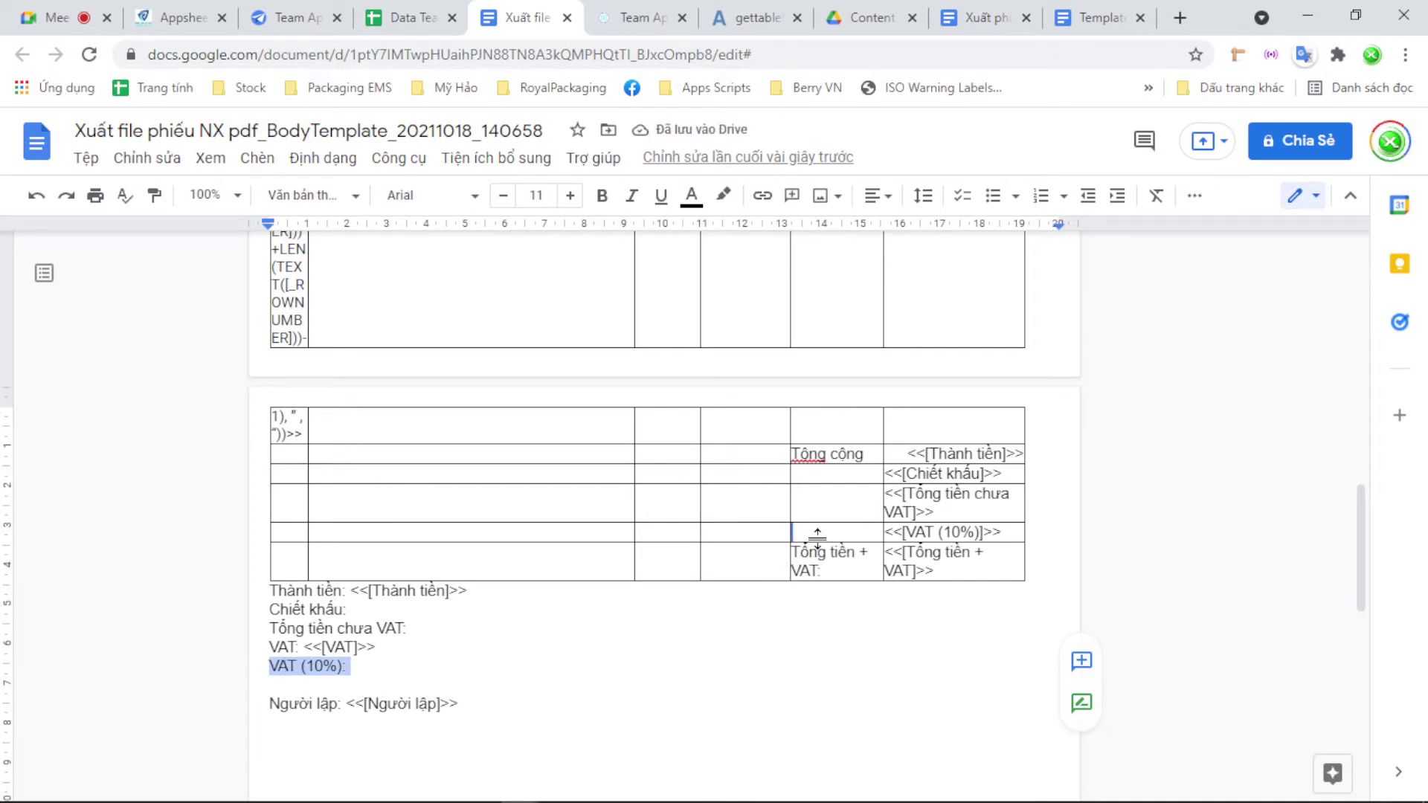
drag(770, 580, 800, 533)
mouse_move(428, 627)
mouse_down()
mouse_move(275, 629)
mouse_move(848, 502)
mouse_up()
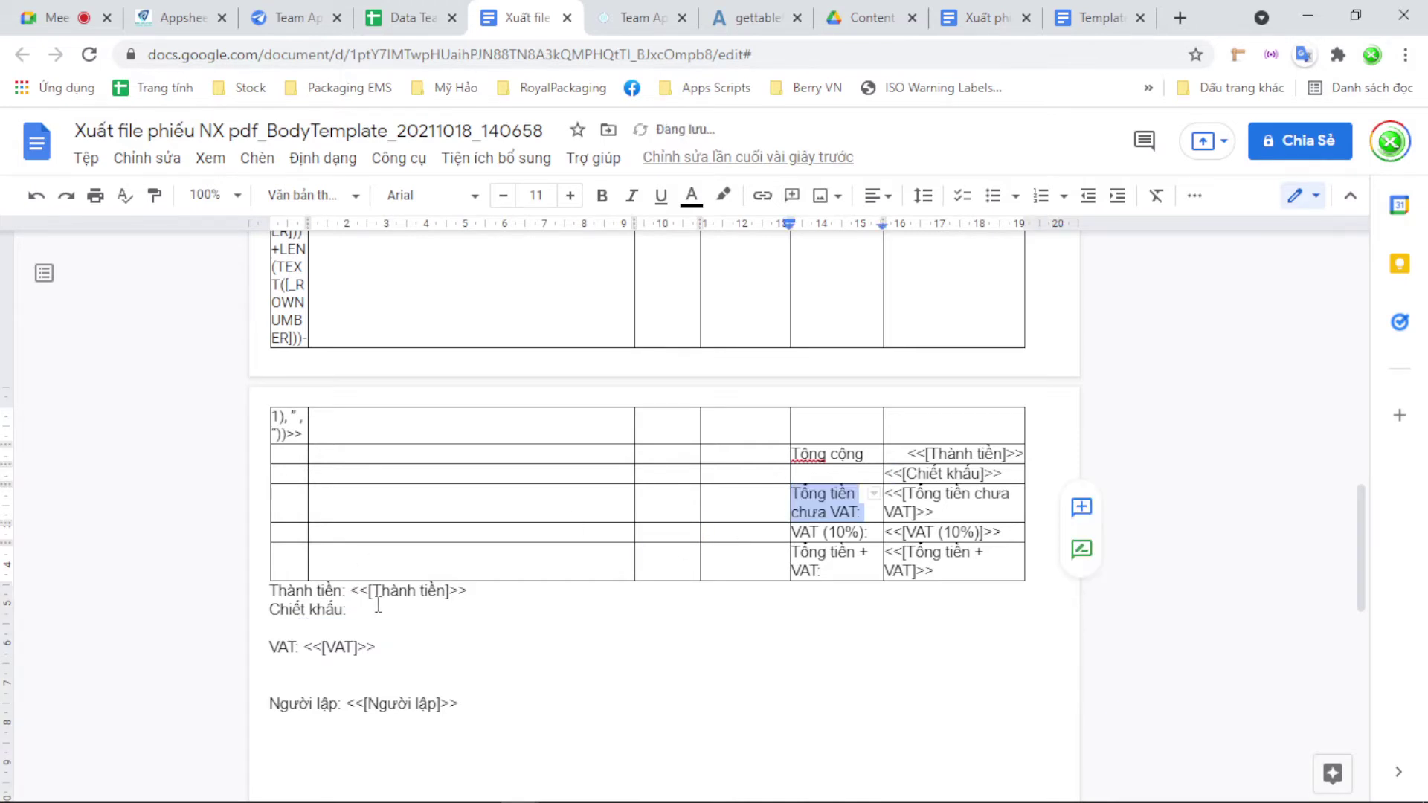
drag(378, 607, 269, 610)
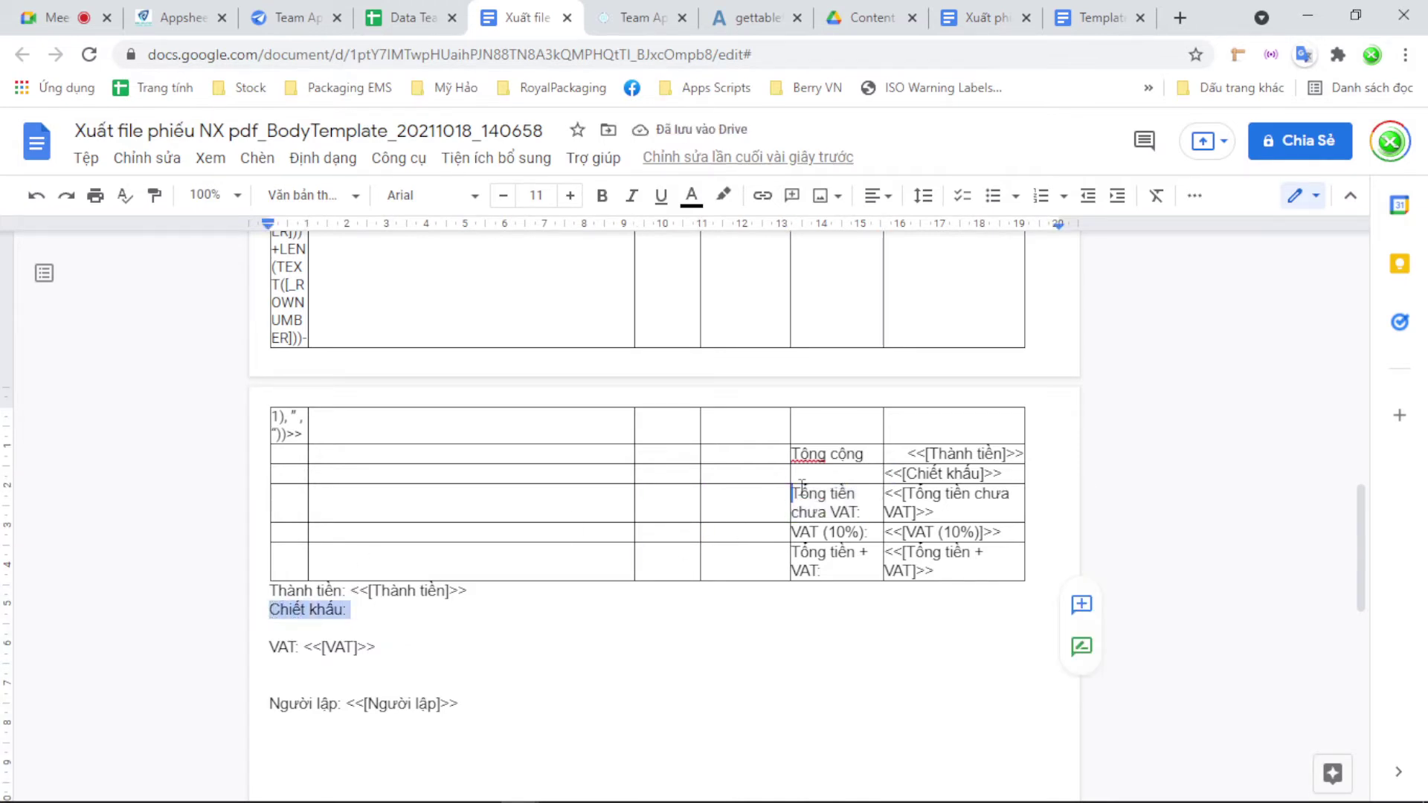
drag(803, 487, 808, 475)
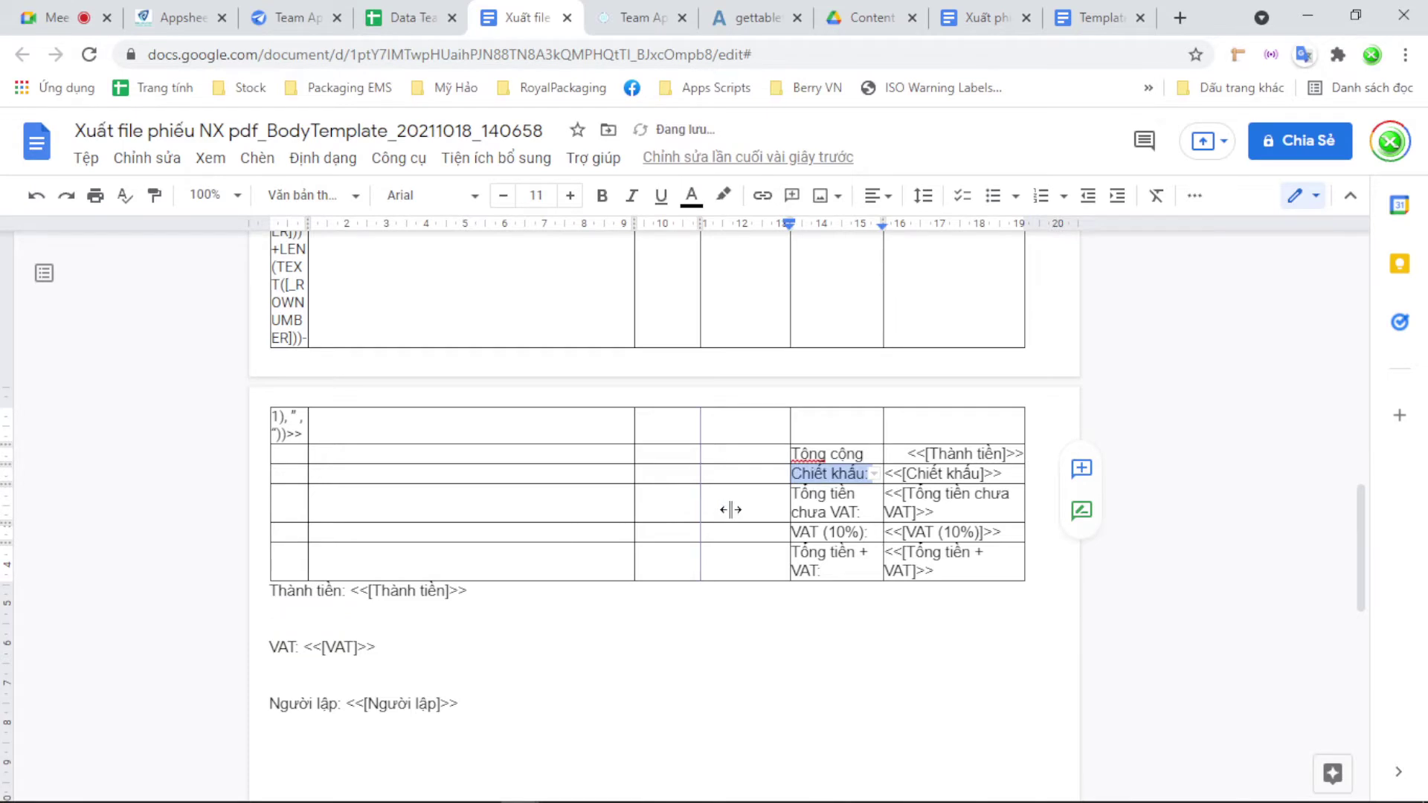
Delete the leftover Thành tiền and VAT lines below the table.
click(700, 531)
scroll(520, 521, down, 1)
drag(375, 544, 270, 491)
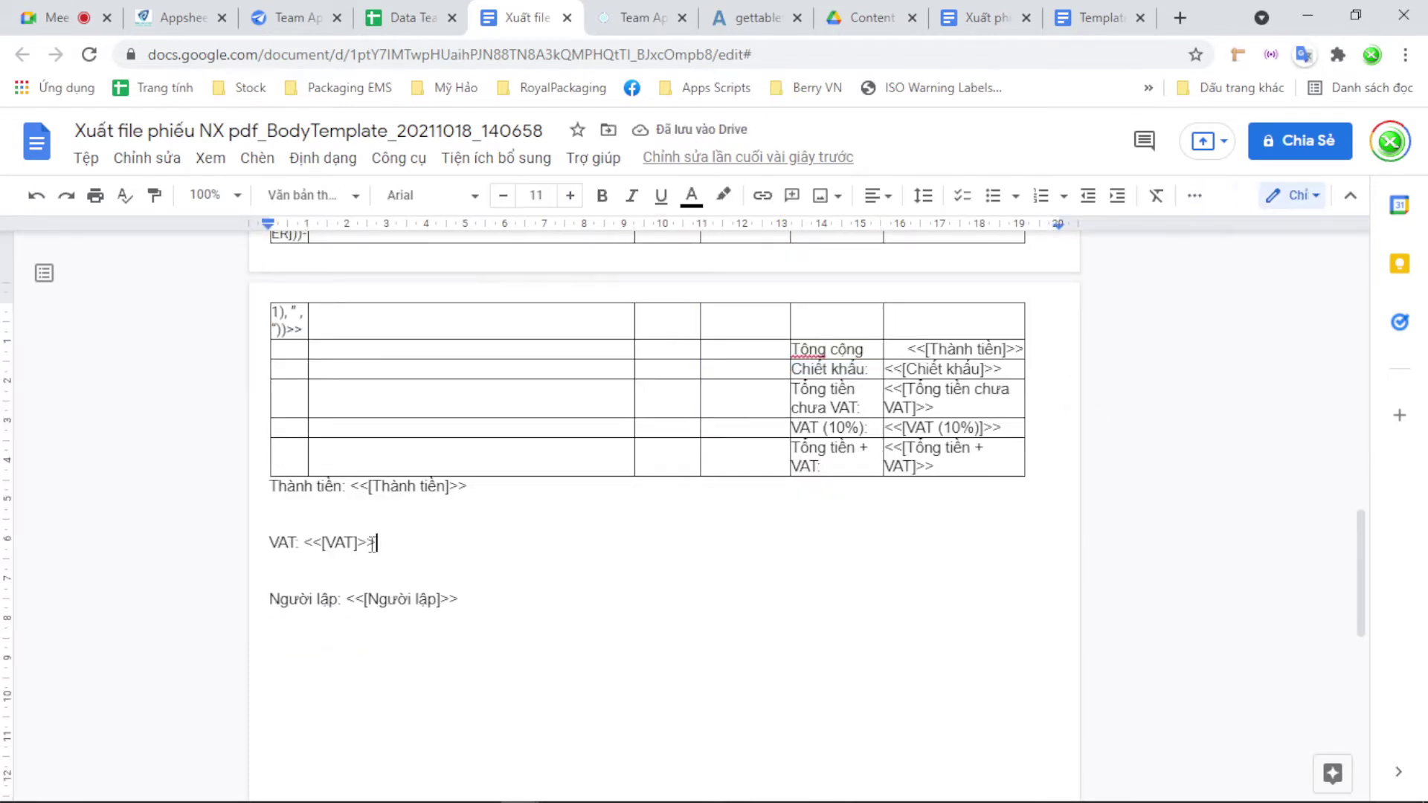
key(BackSpace)
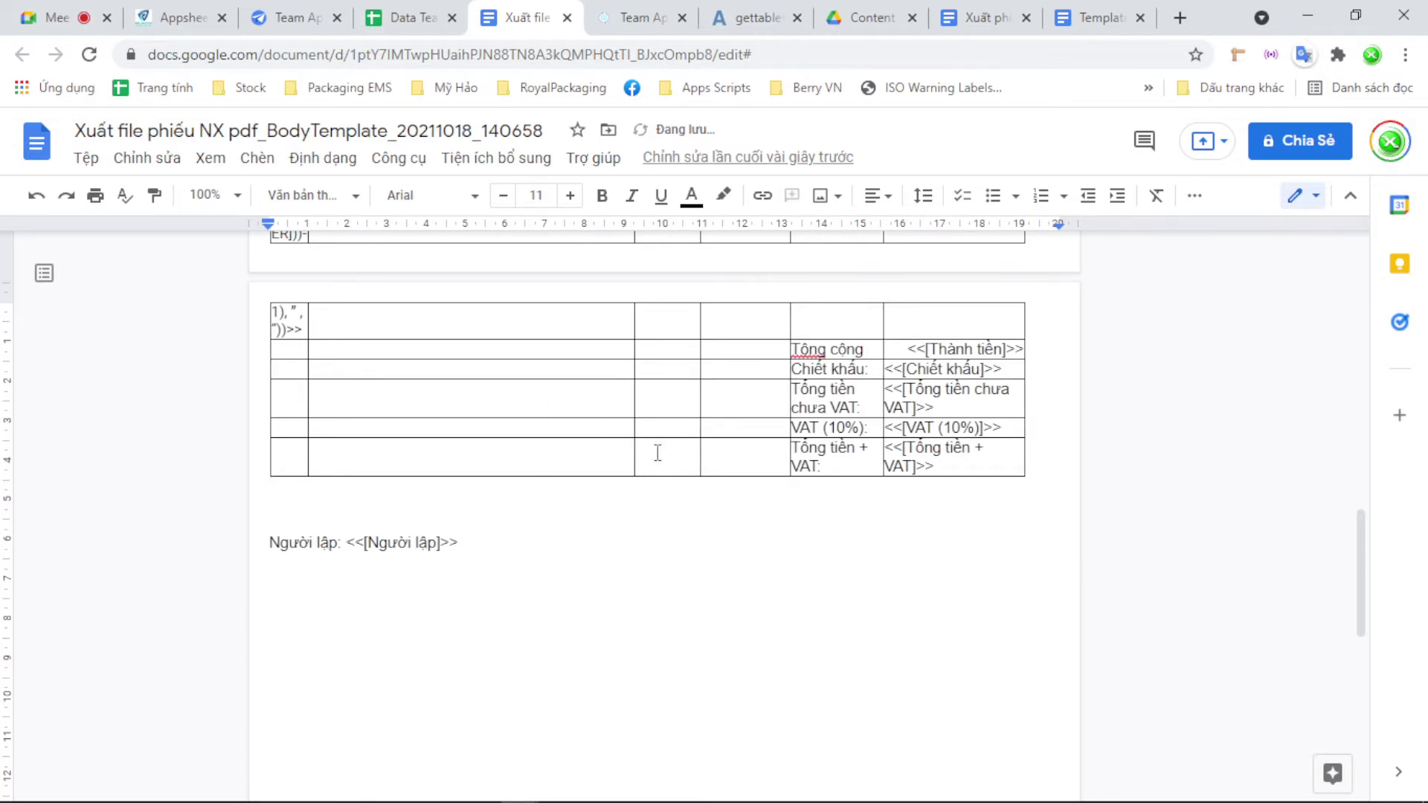
Merge the empty cells left of the totals, label the merged cell 'Ghi chú:', and adjust the blank line below.
drag(657, 453, 300, 352)
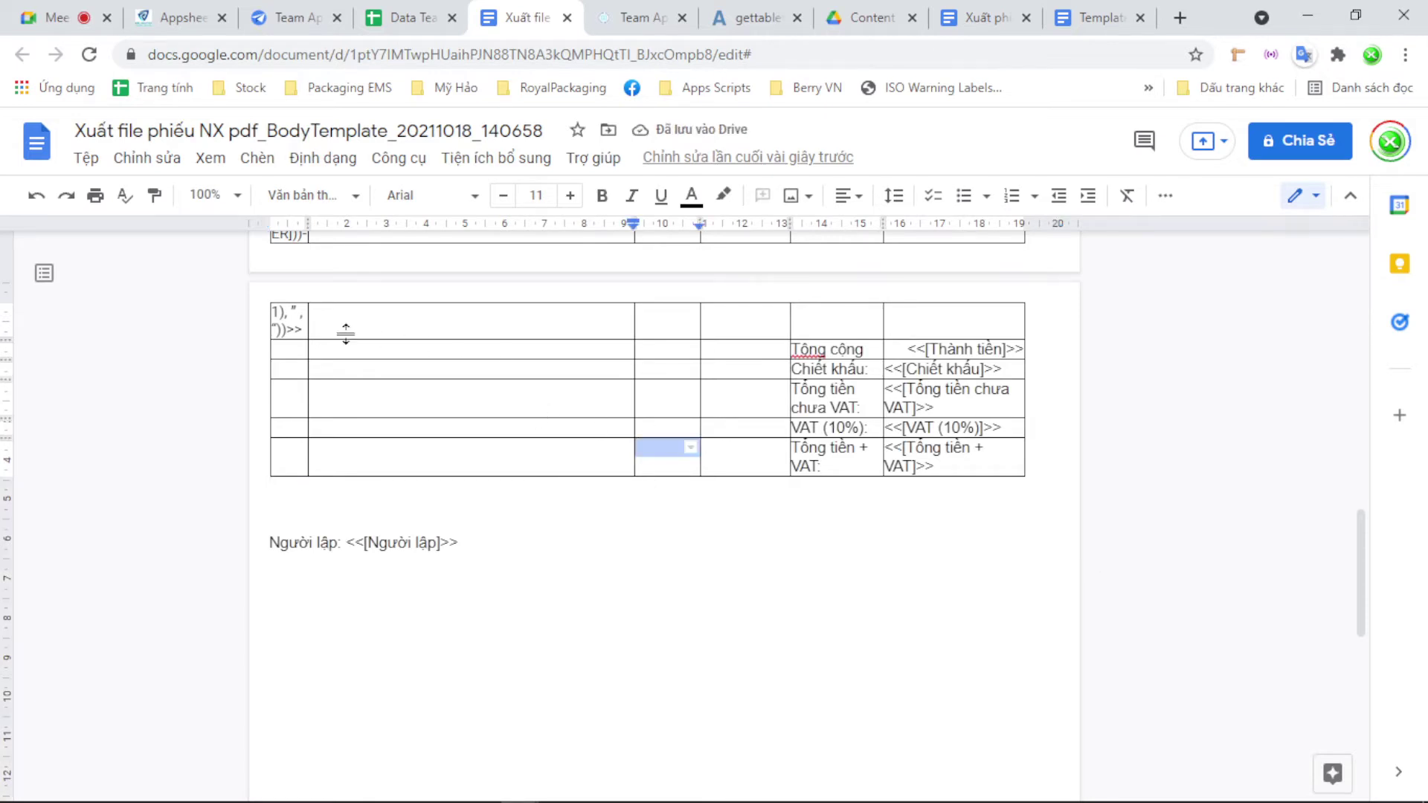
right_click(300, 352)
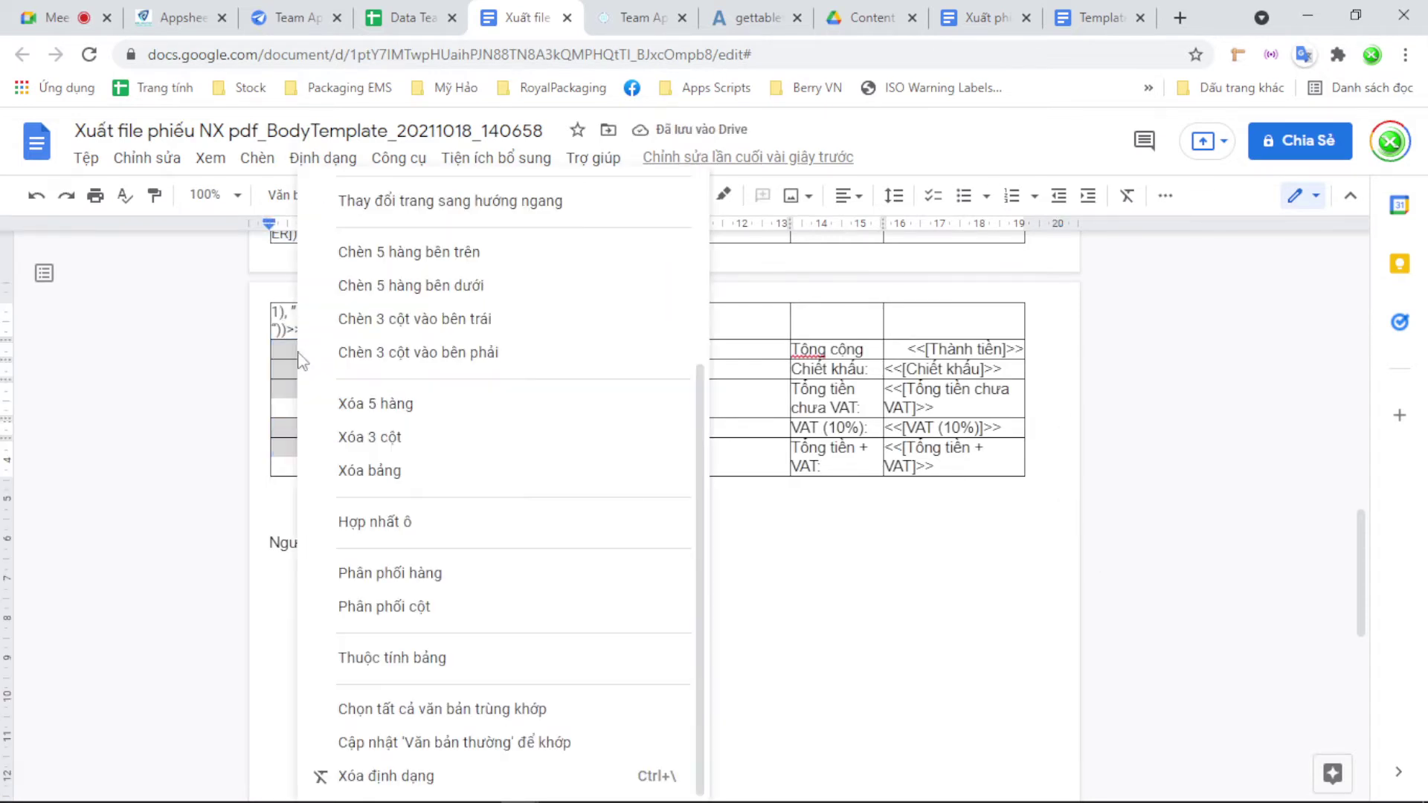
click(474, 521)
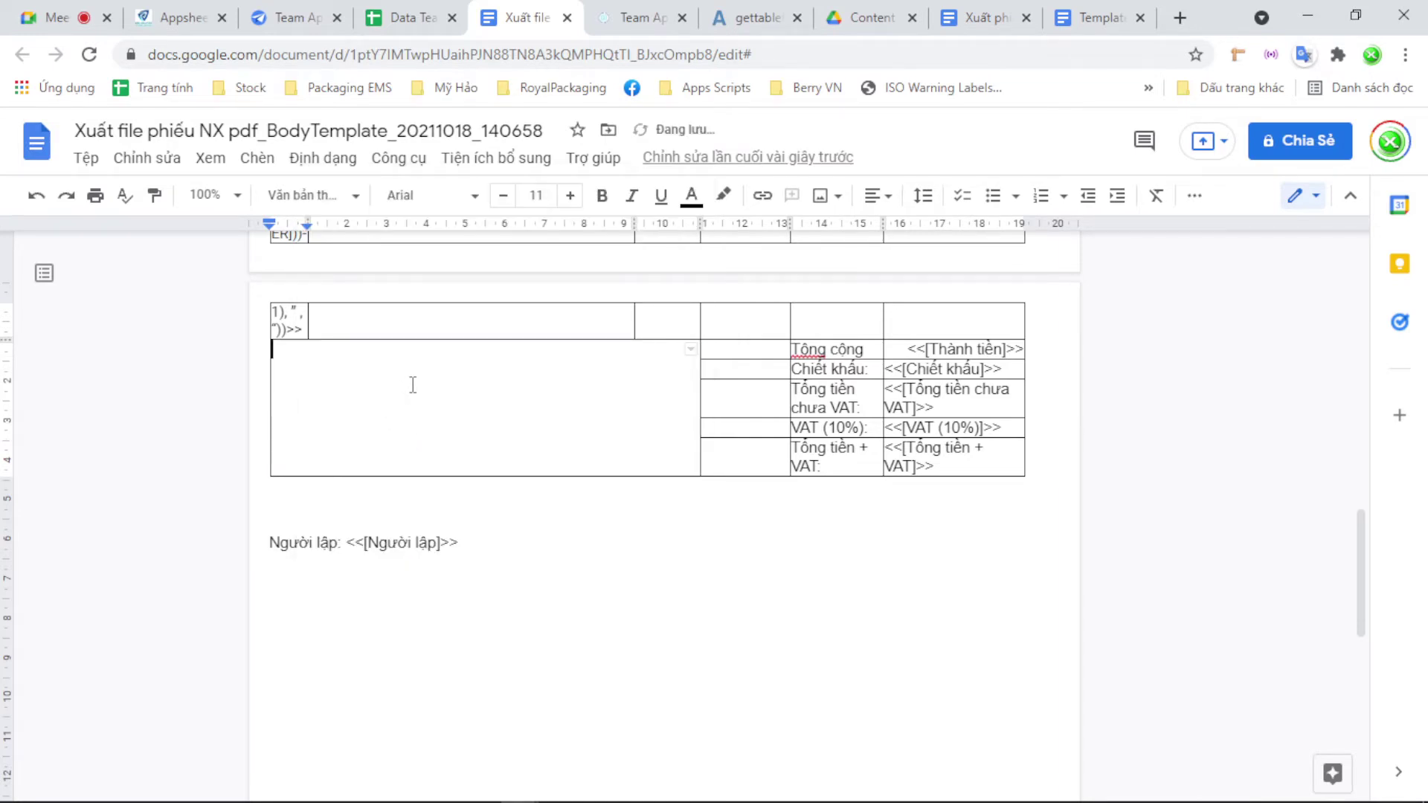
text(Ghi chú:)
click(328, 492)
key(BackSpace)
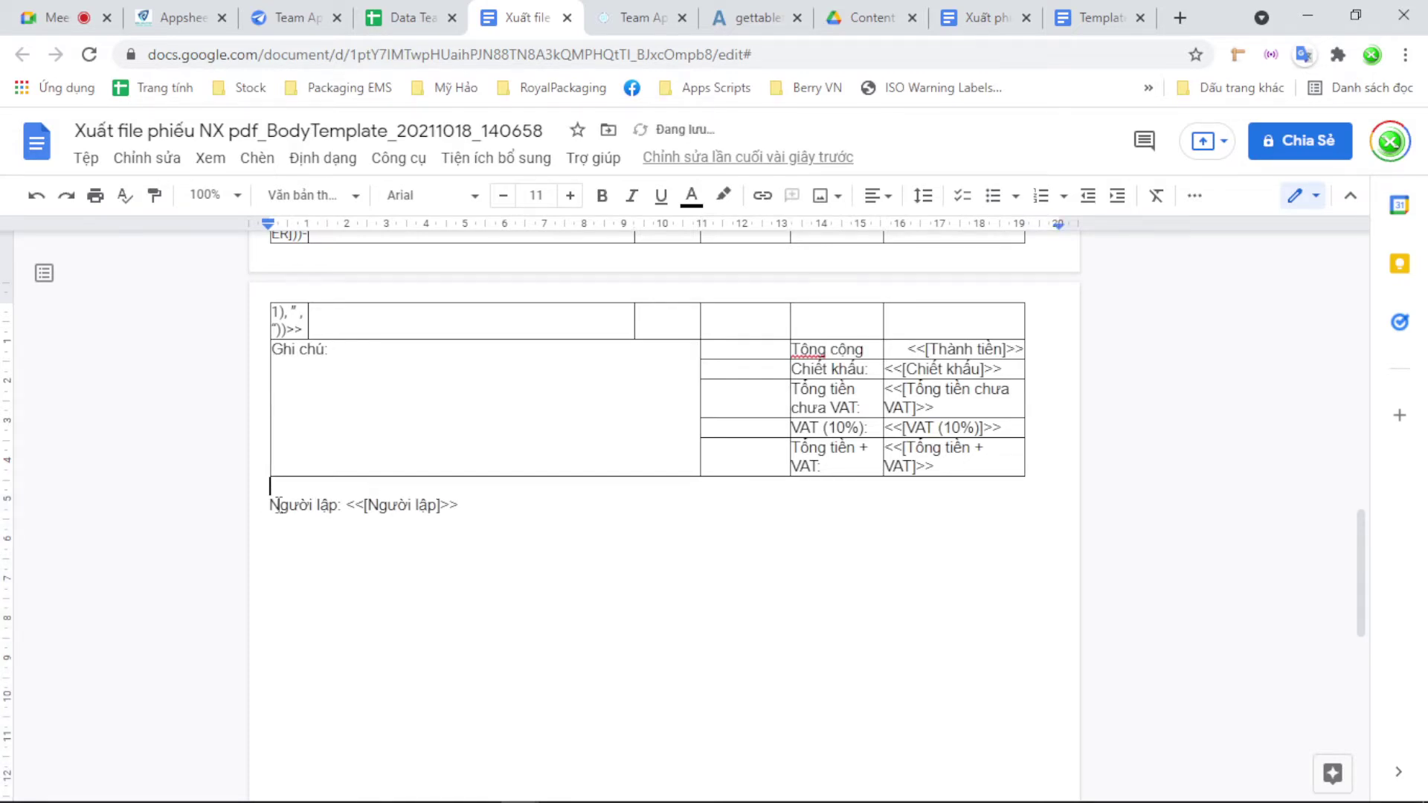
key(Return)
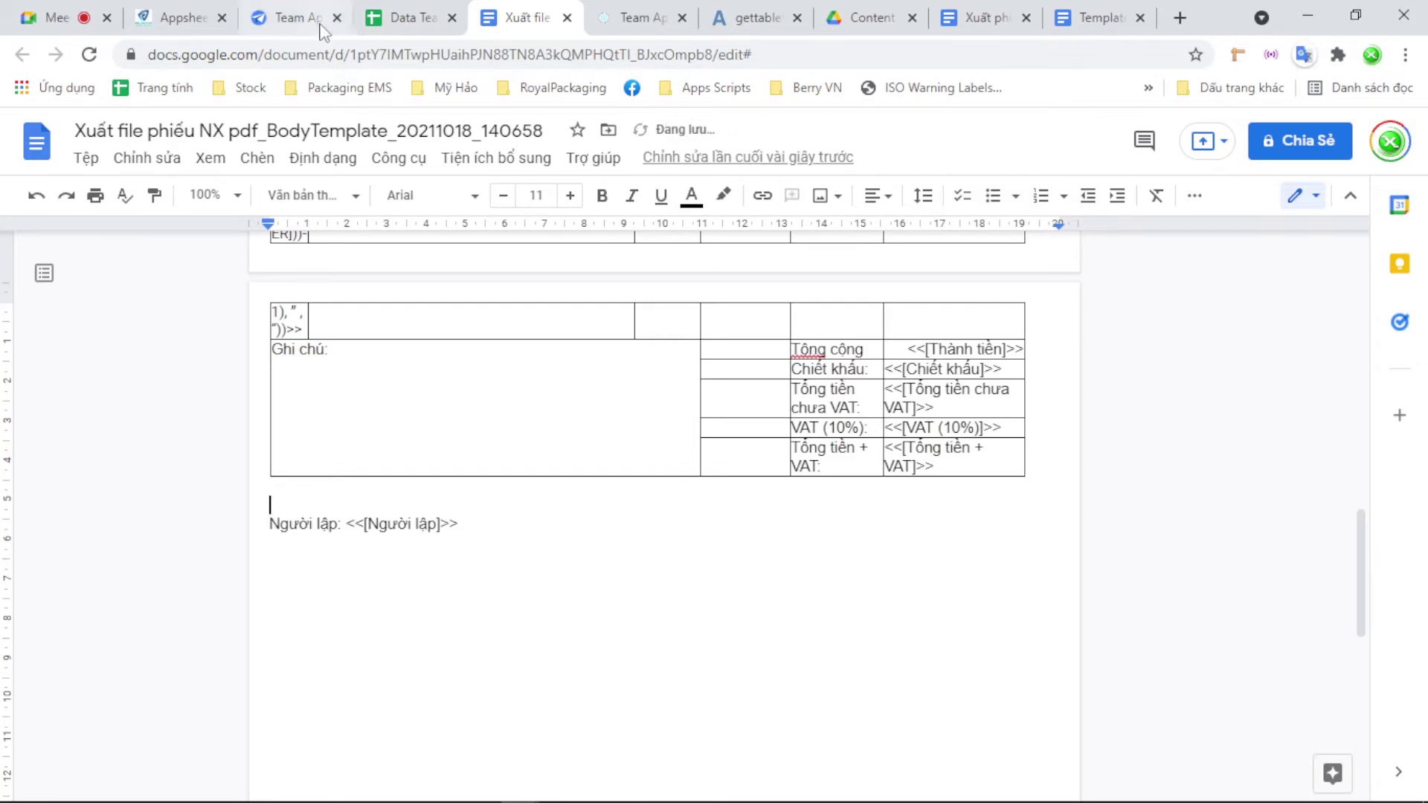
Insert a 3×2 table and move Người lập: and <<[Người lập]>> into its third column.
click(256, 158)
mouse_move(335, 229)
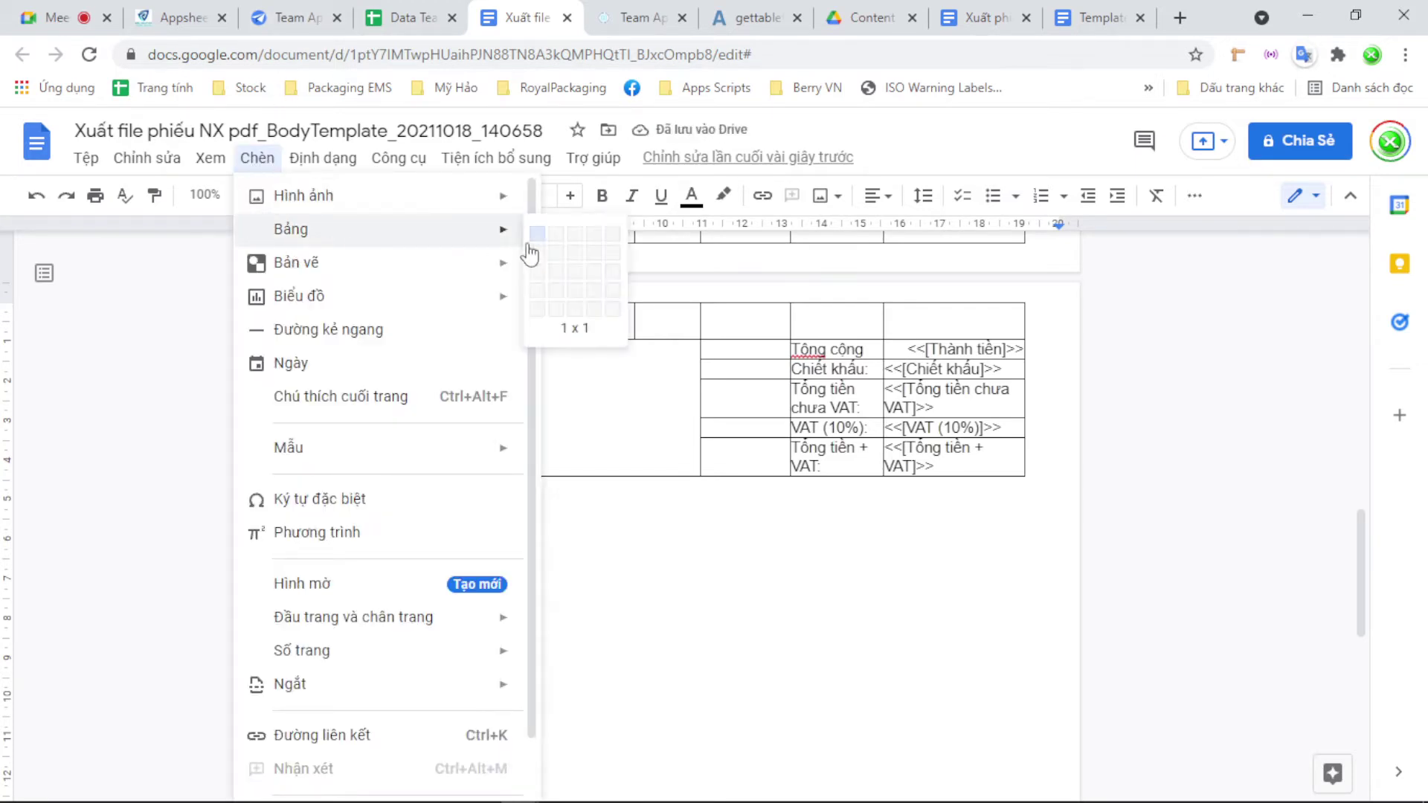
click(578, 252)
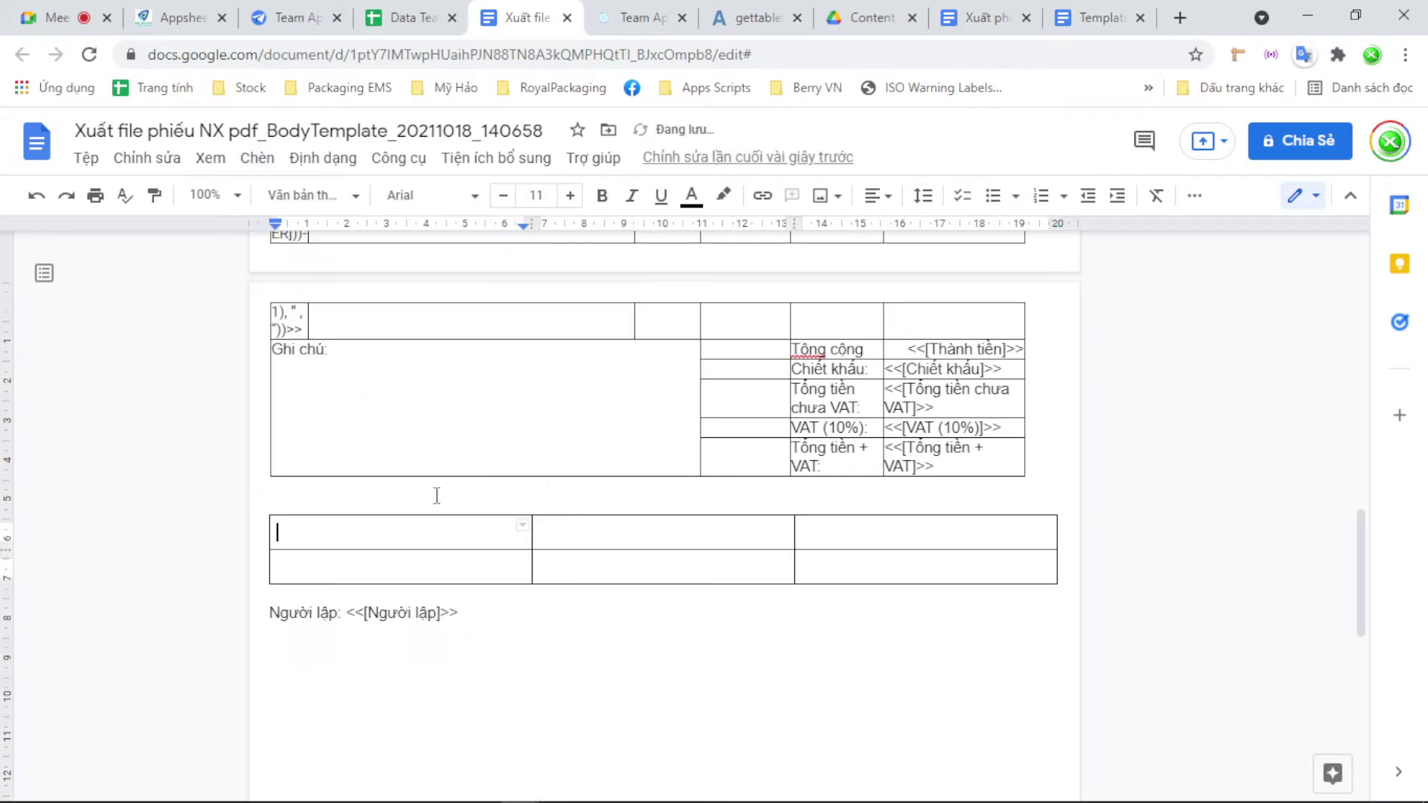
mouse_move(459, 612)
mouse_down()
mouse_move(344, 616)
mouse_move(844, 567)
mouse_up()
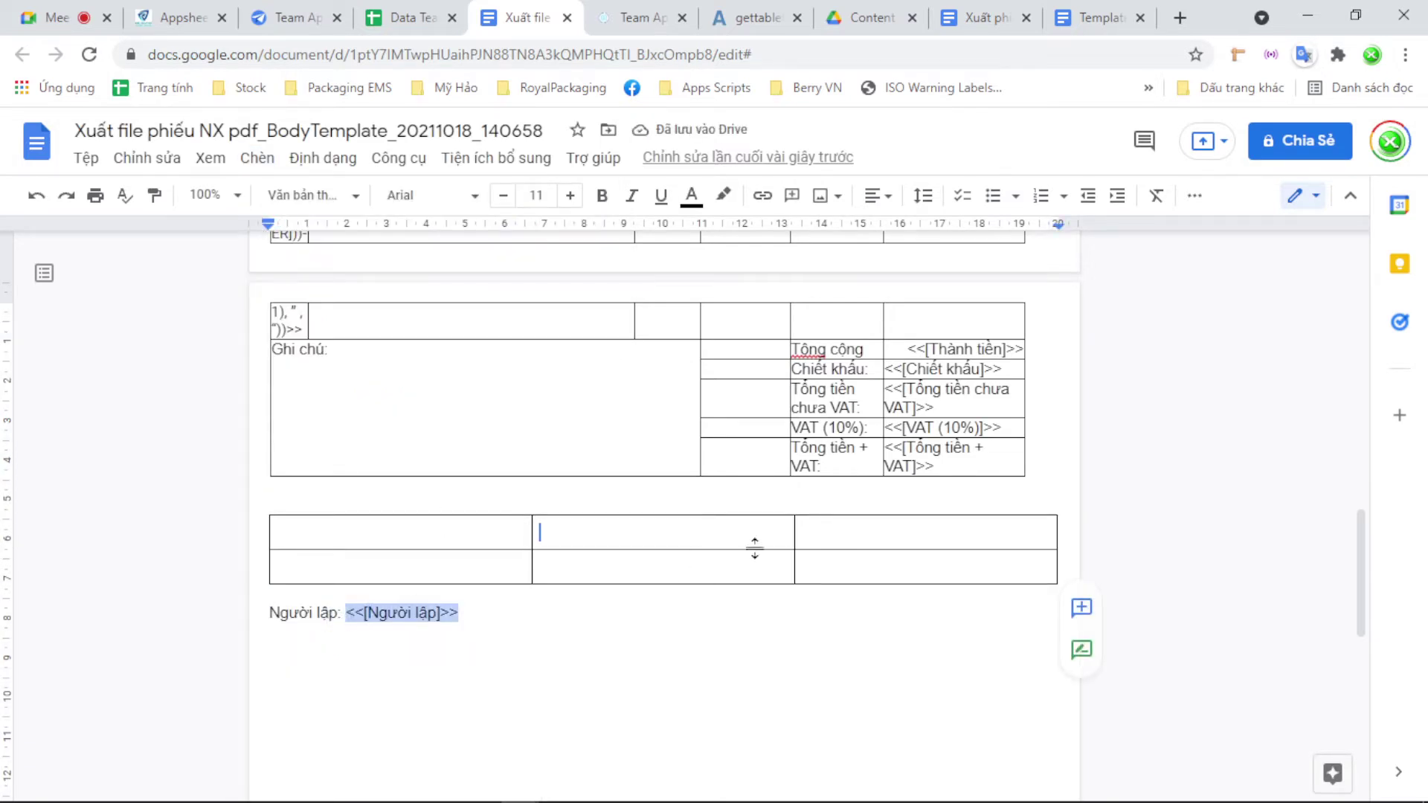
drag(405, 609, 285, 611)
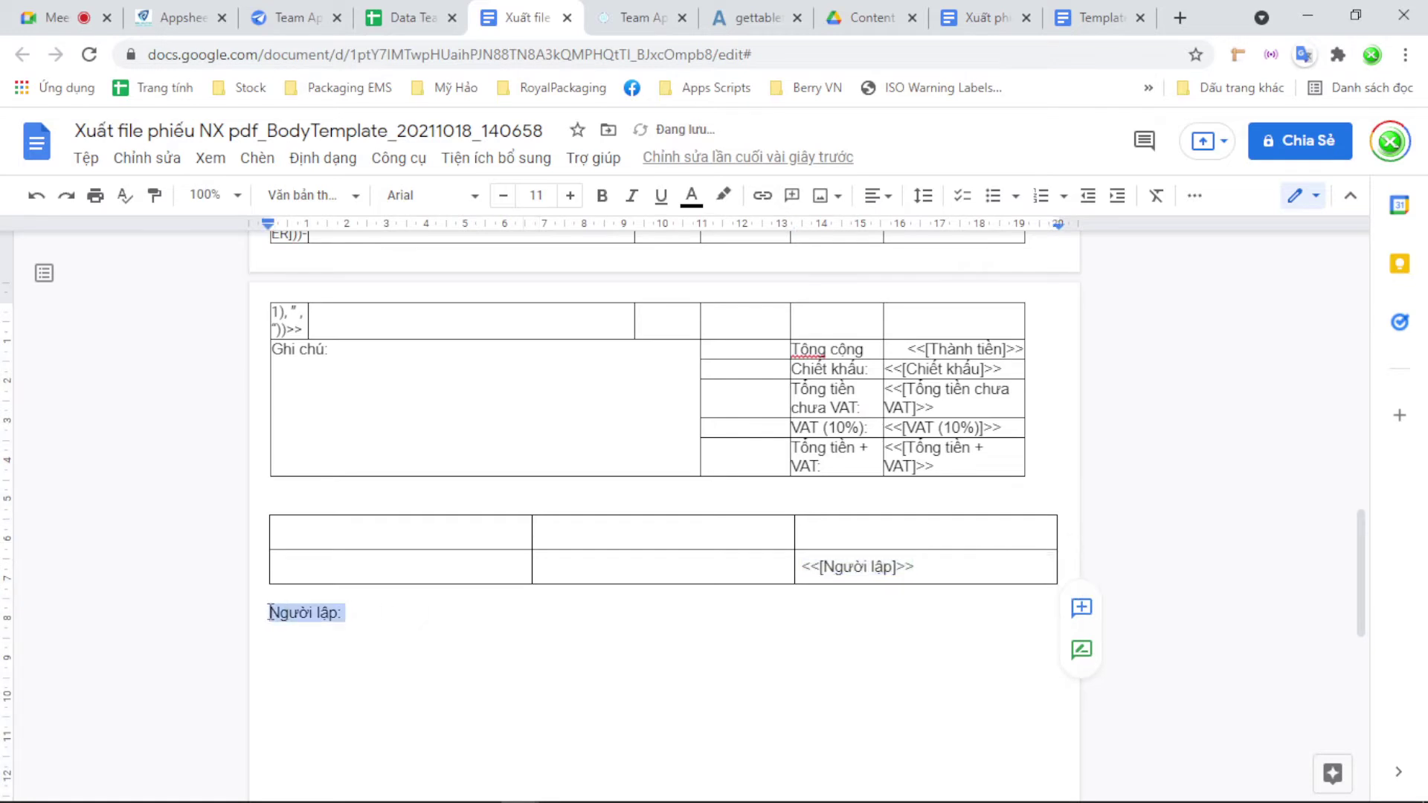
drag(903, 520, 902, 519)
Type the headings Người giao and Người nhận in the table's middle and first top cells.
click(689, 541)
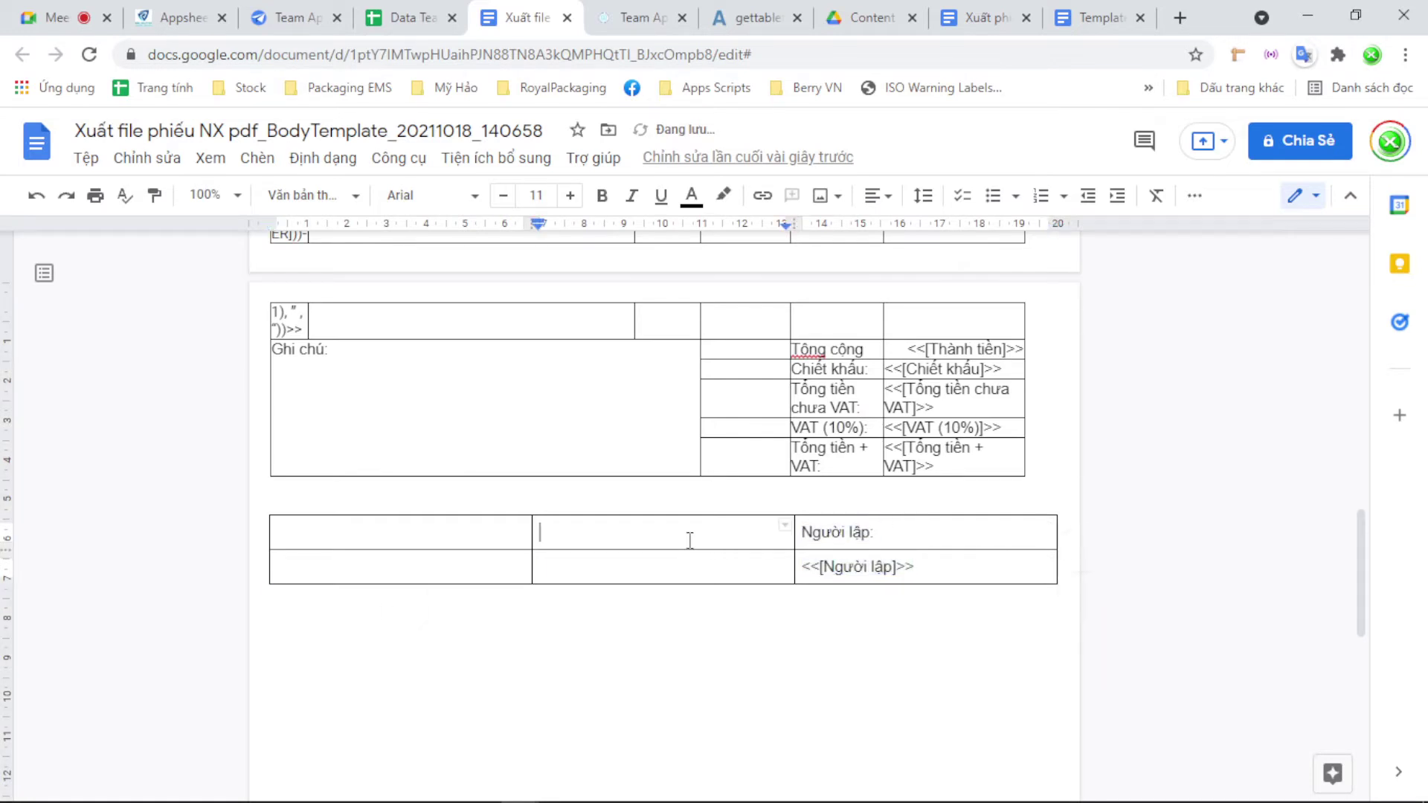
text(Người giao)
key(Down)
key(Up)
key(shift+Tab)
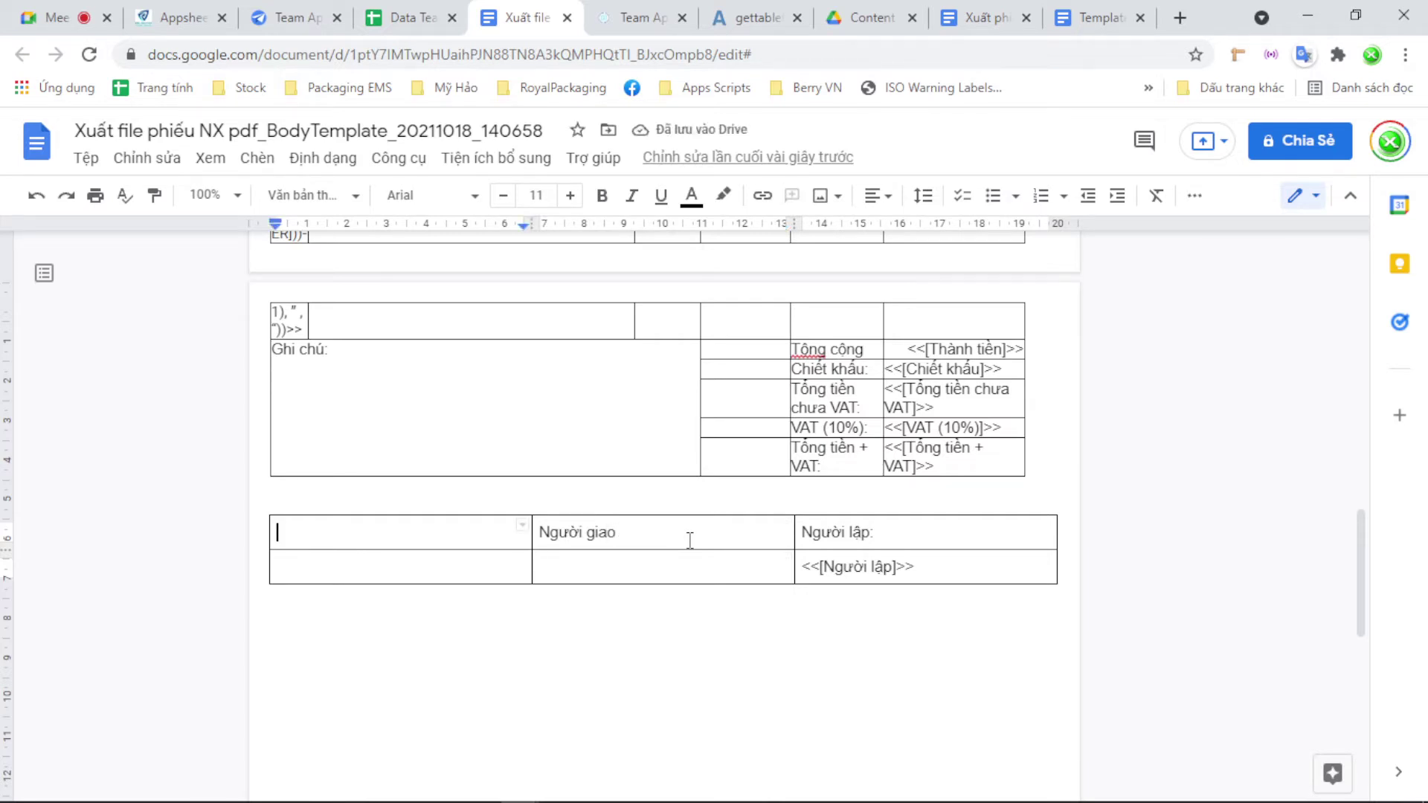
text(NGuo)
key(BackSpace)
key(BackSpace)
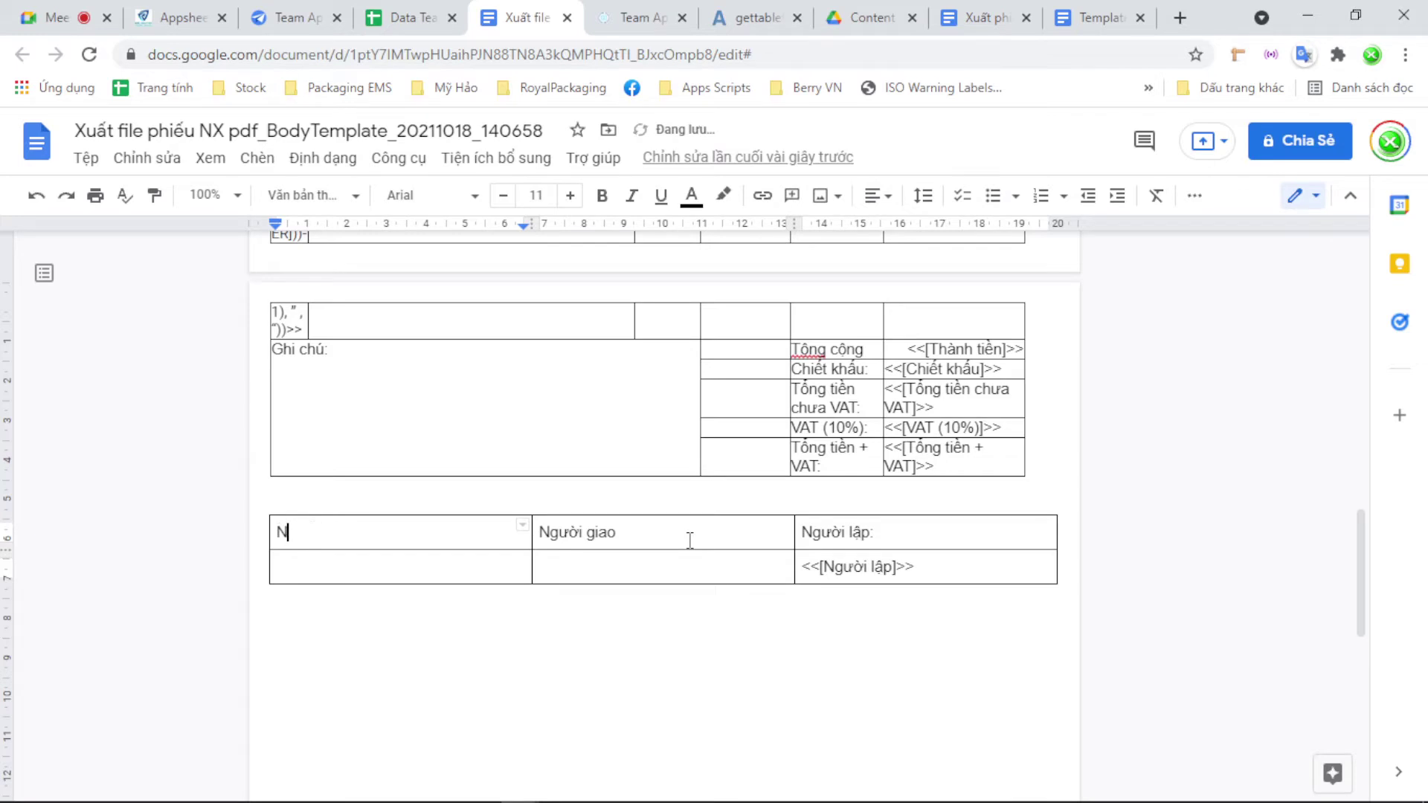
text(ười nha)
Centre the signature table's text, keeping its borders after trying 0 pt.
drag(889, 566, 384, 548)
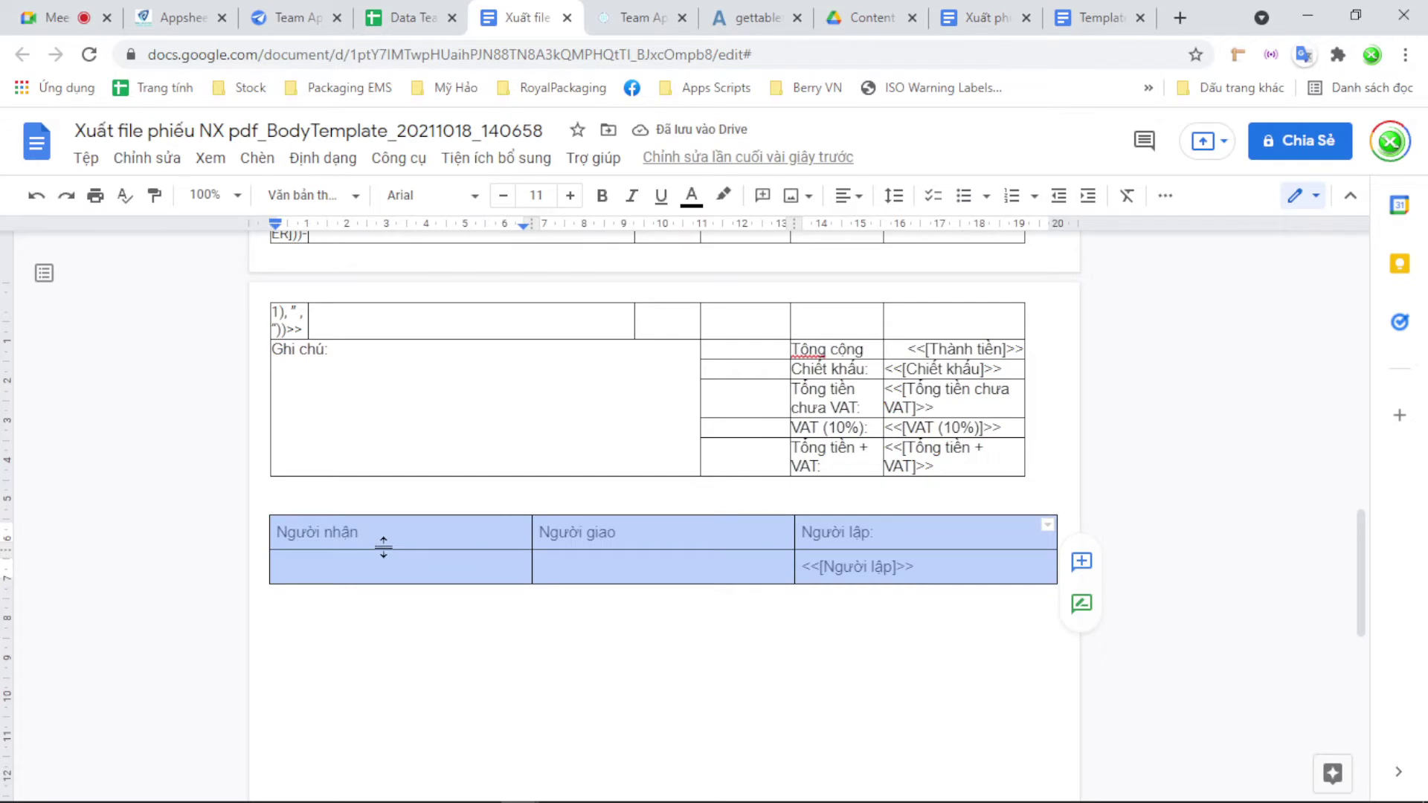
click(850, 196)
click(793, 236)
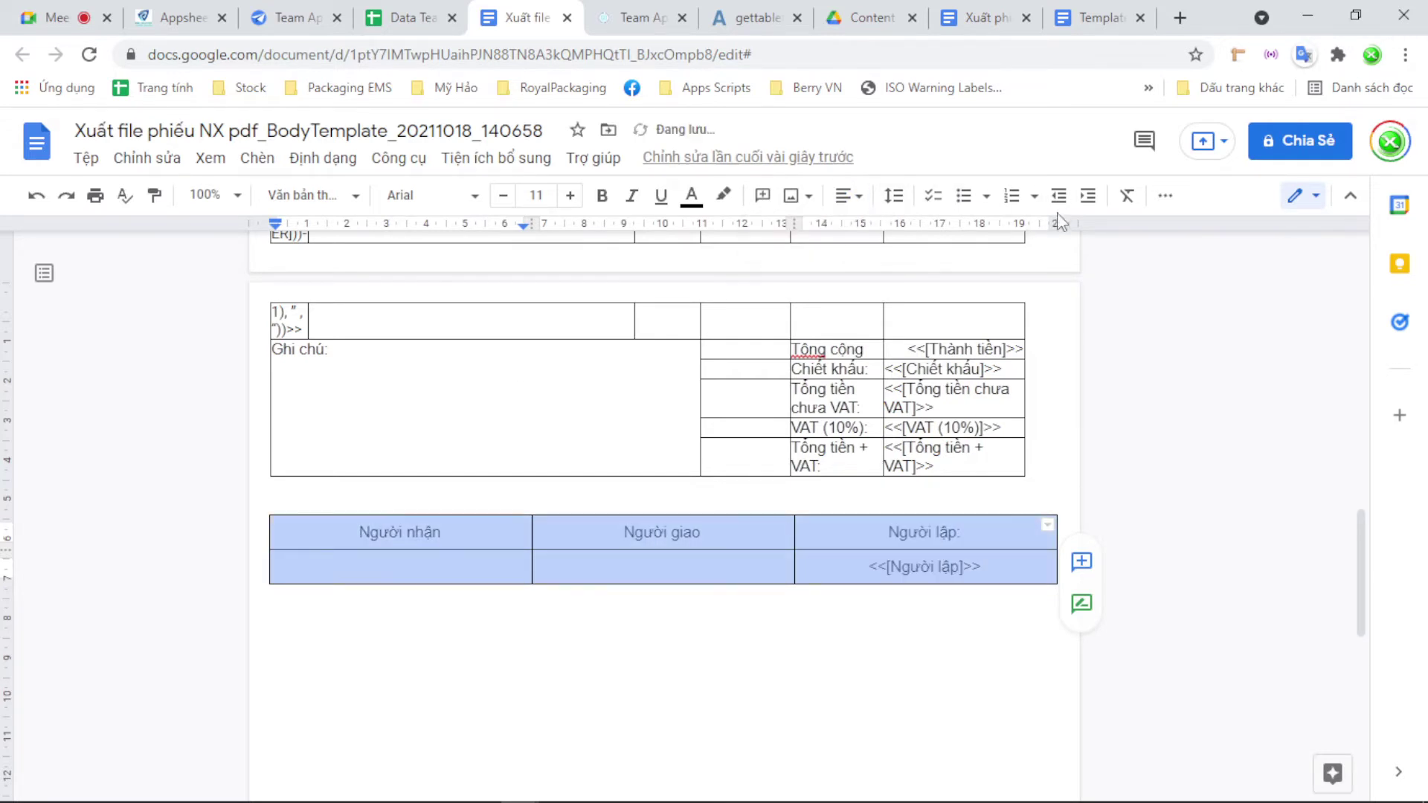
click(1166, 197)
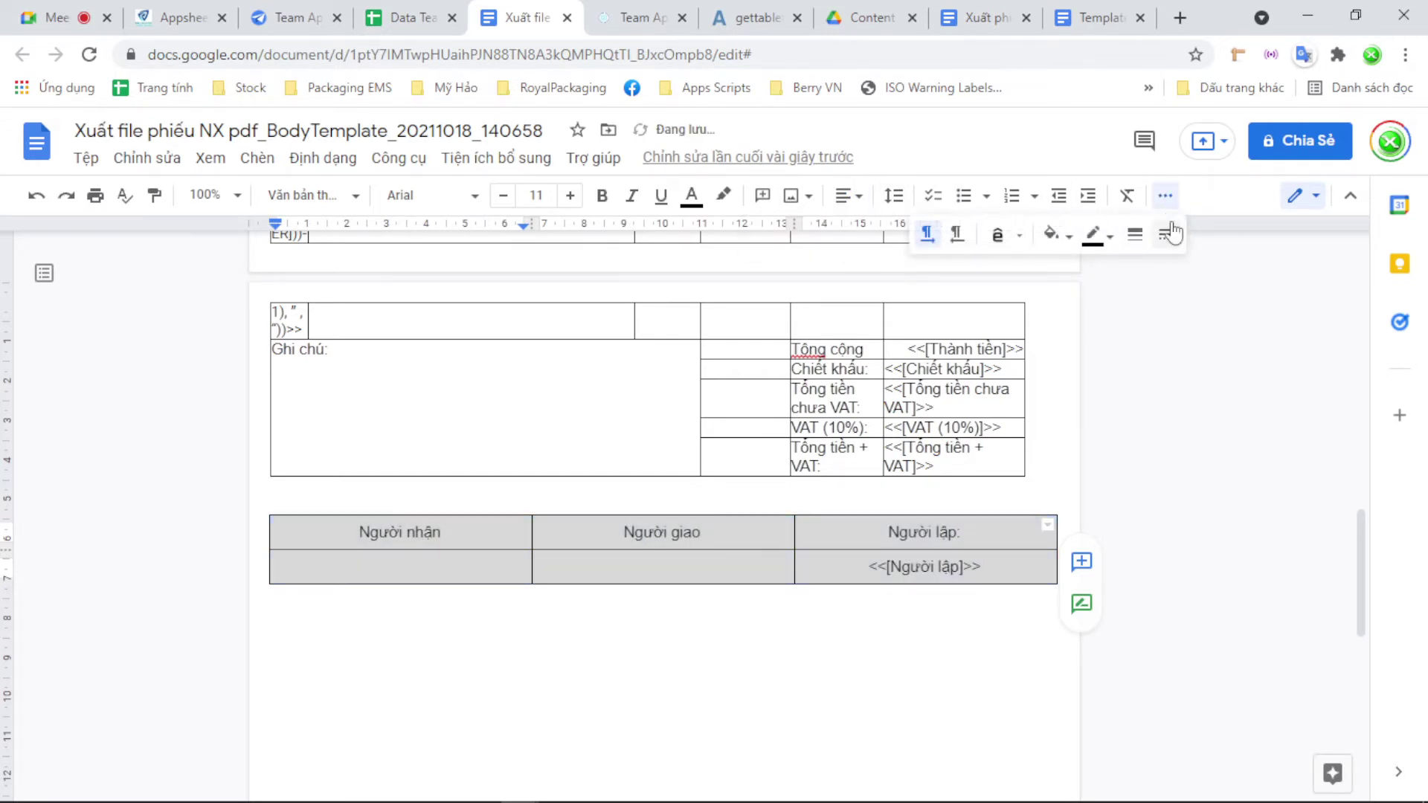
click(1136, 235)
click(1159, 275)
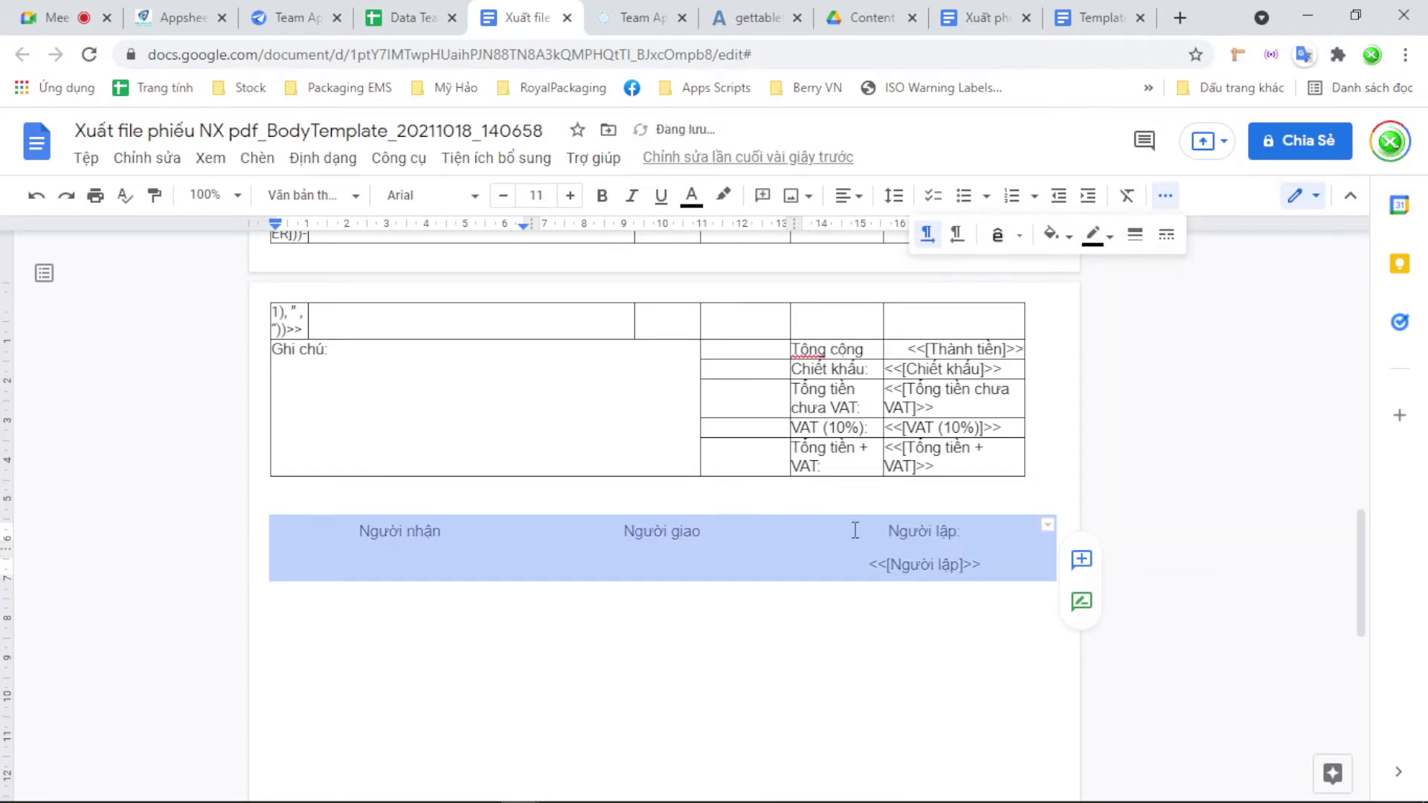
key(ctrl+z)
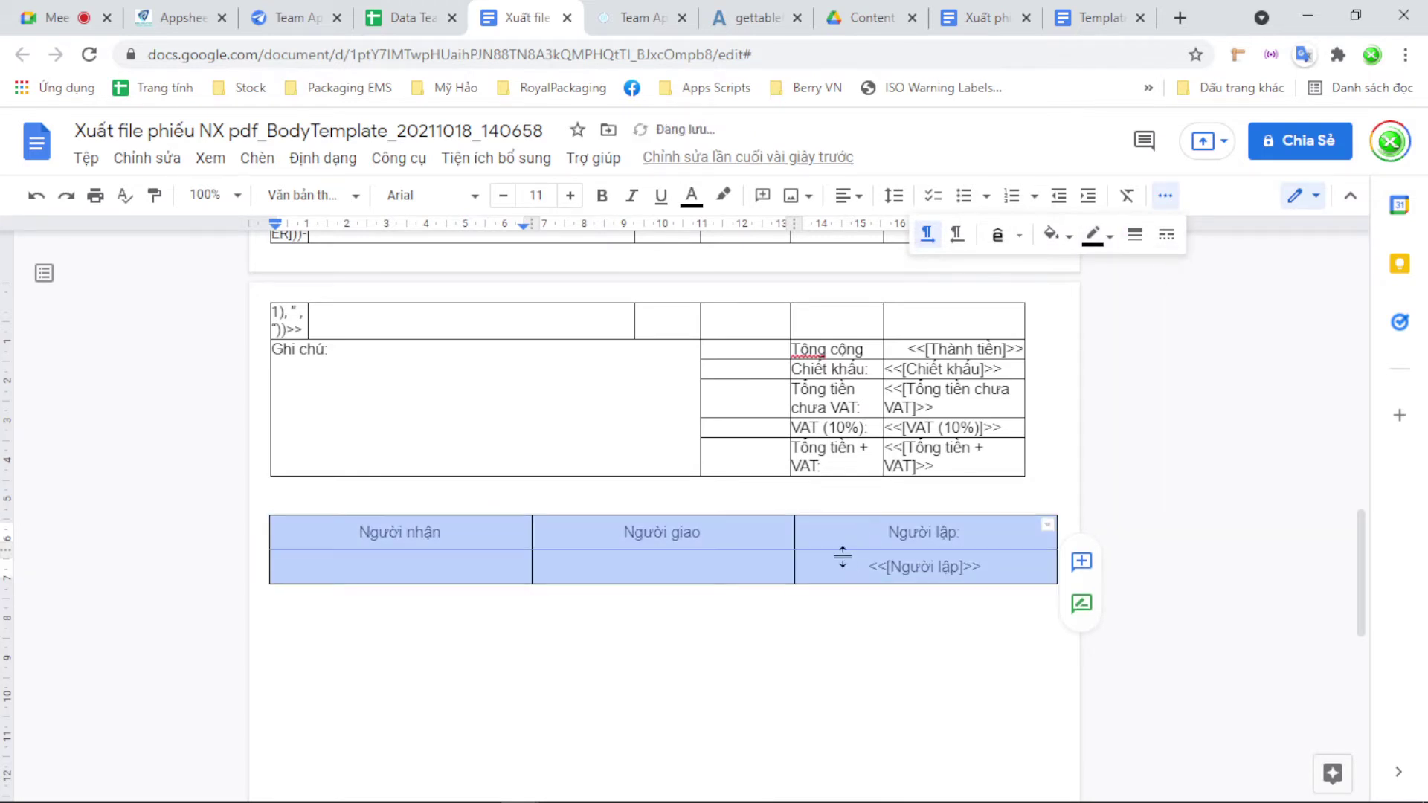
Drag the signature table's bottom border down to make the bottom row taller.
click(839, 574)
drag(839, 585, 841, 631)
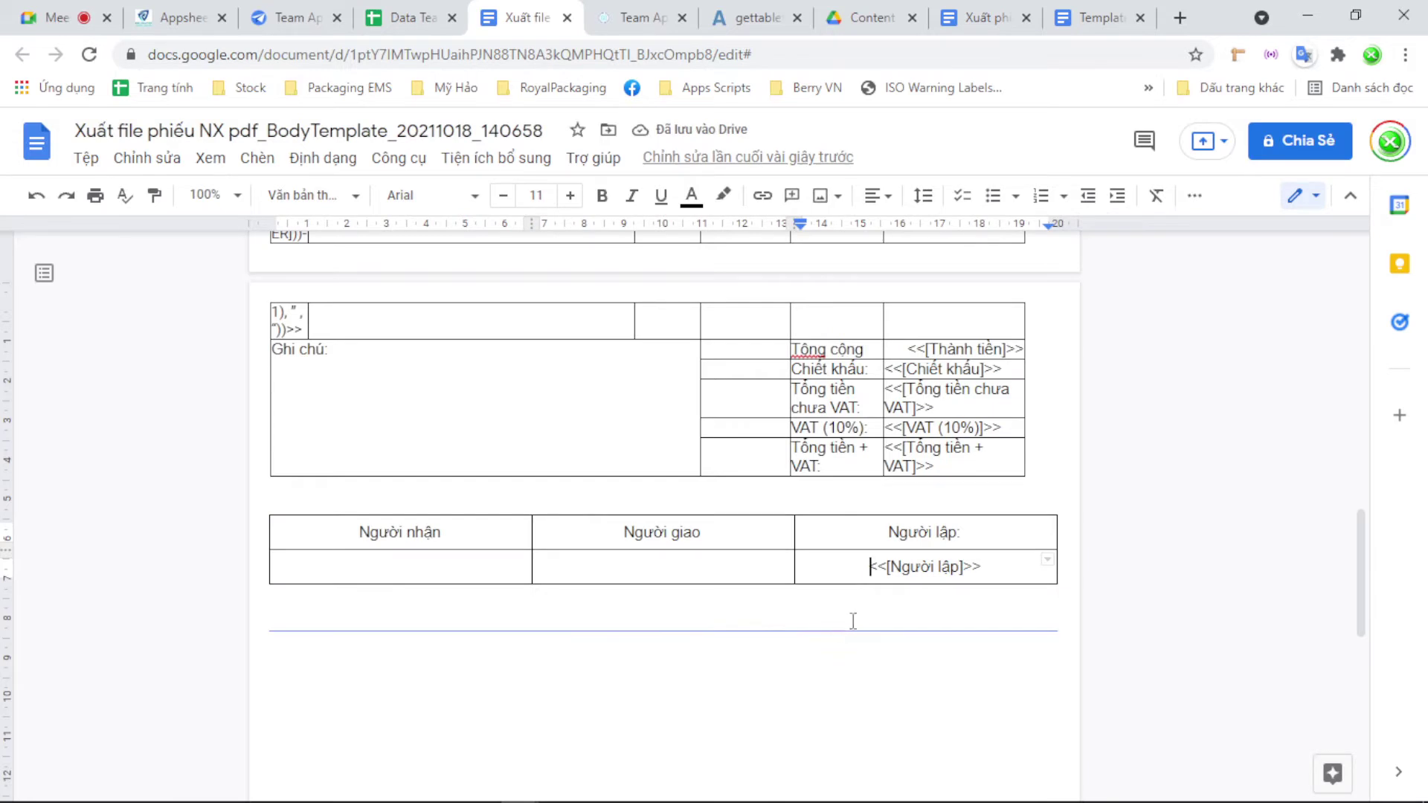
drag(581, 576, 305, 573)
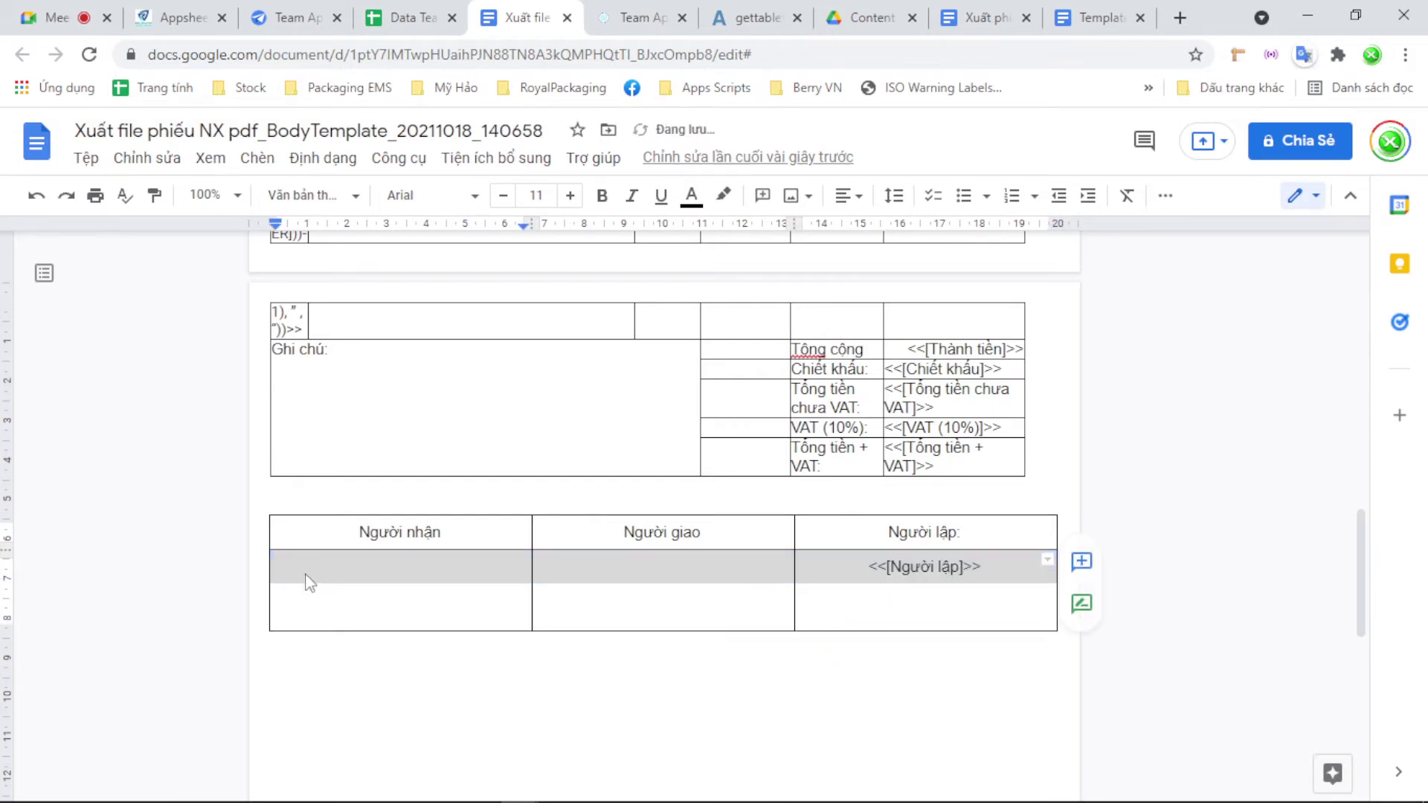
right_click(305, 583)
click(447, 657)
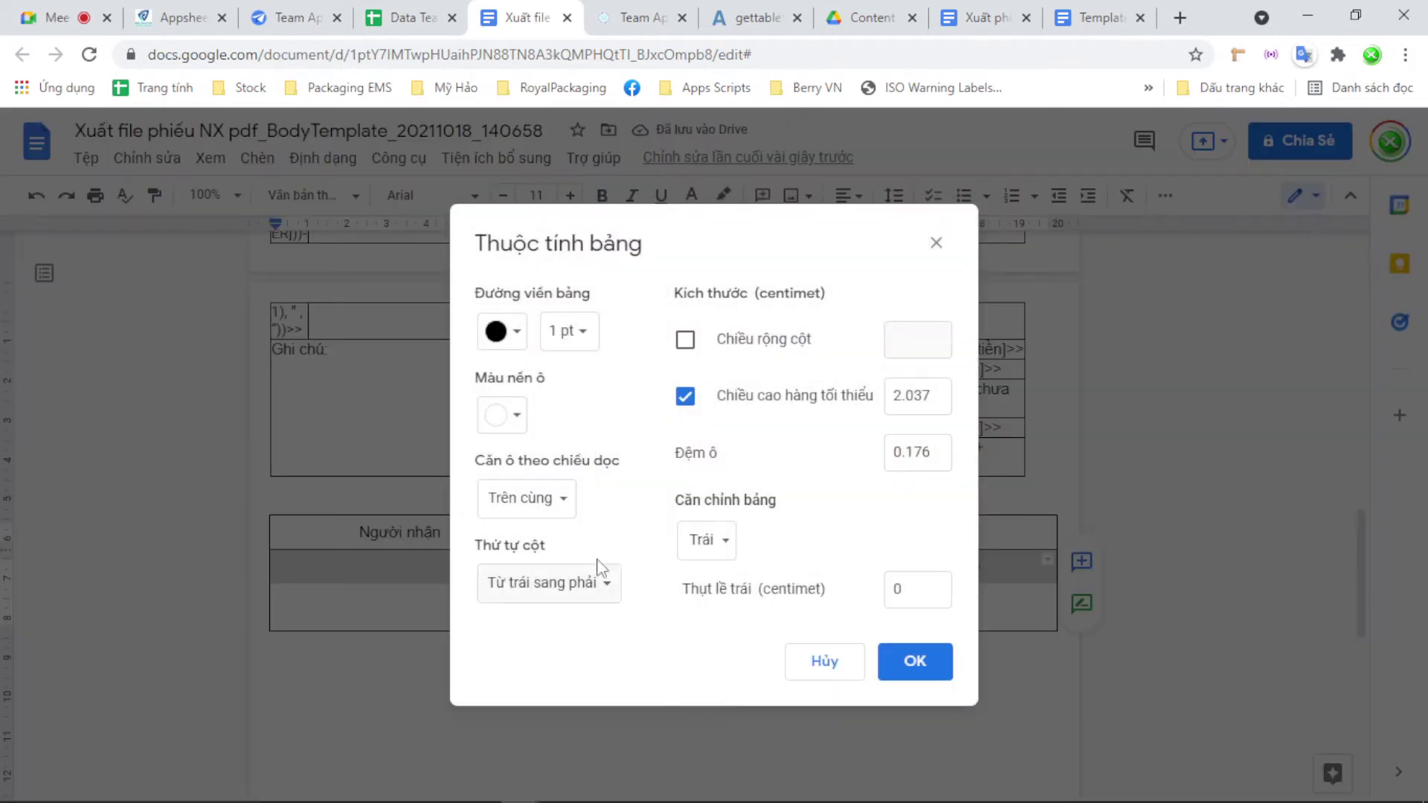
click(529, 507)
click(551, 566)
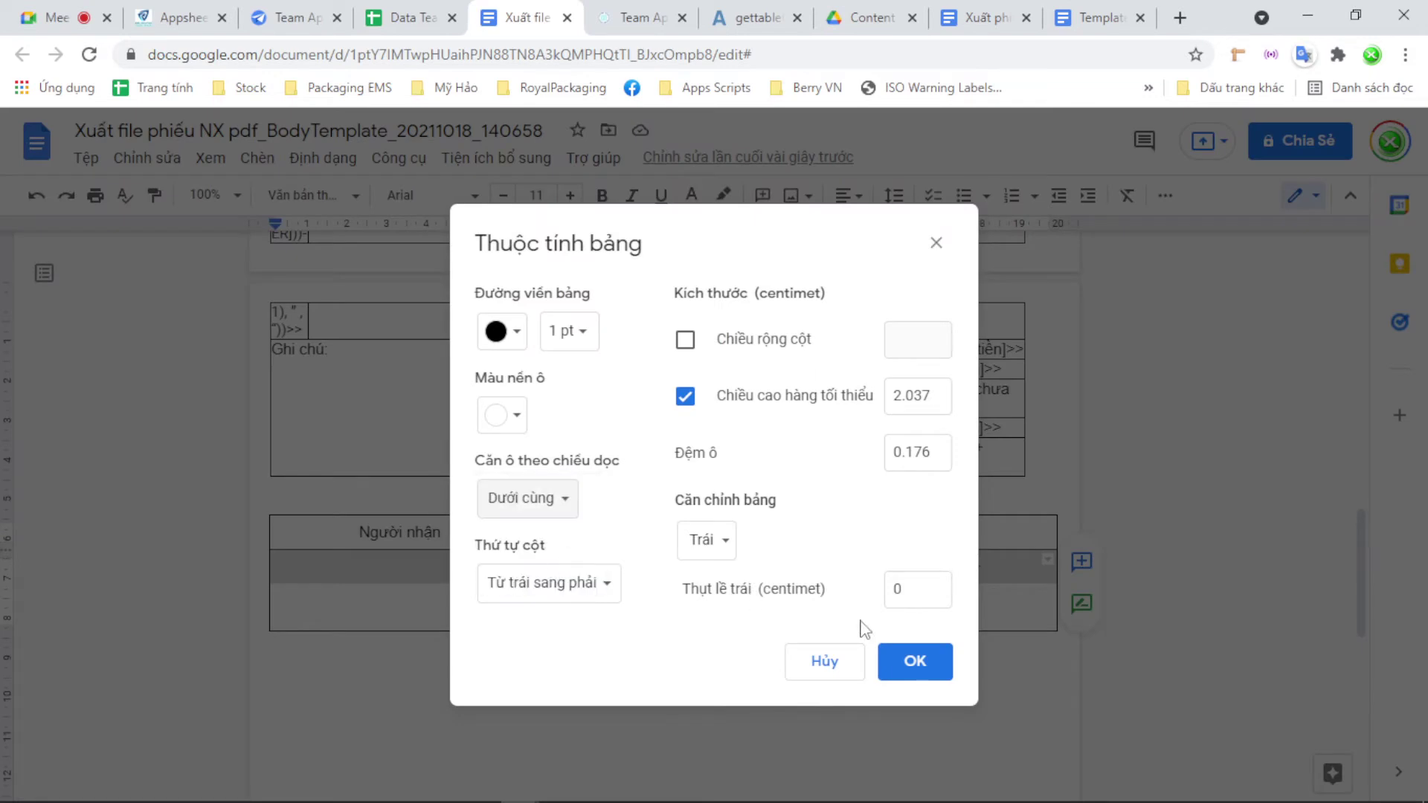
click(911, 661)
click(912, 574)
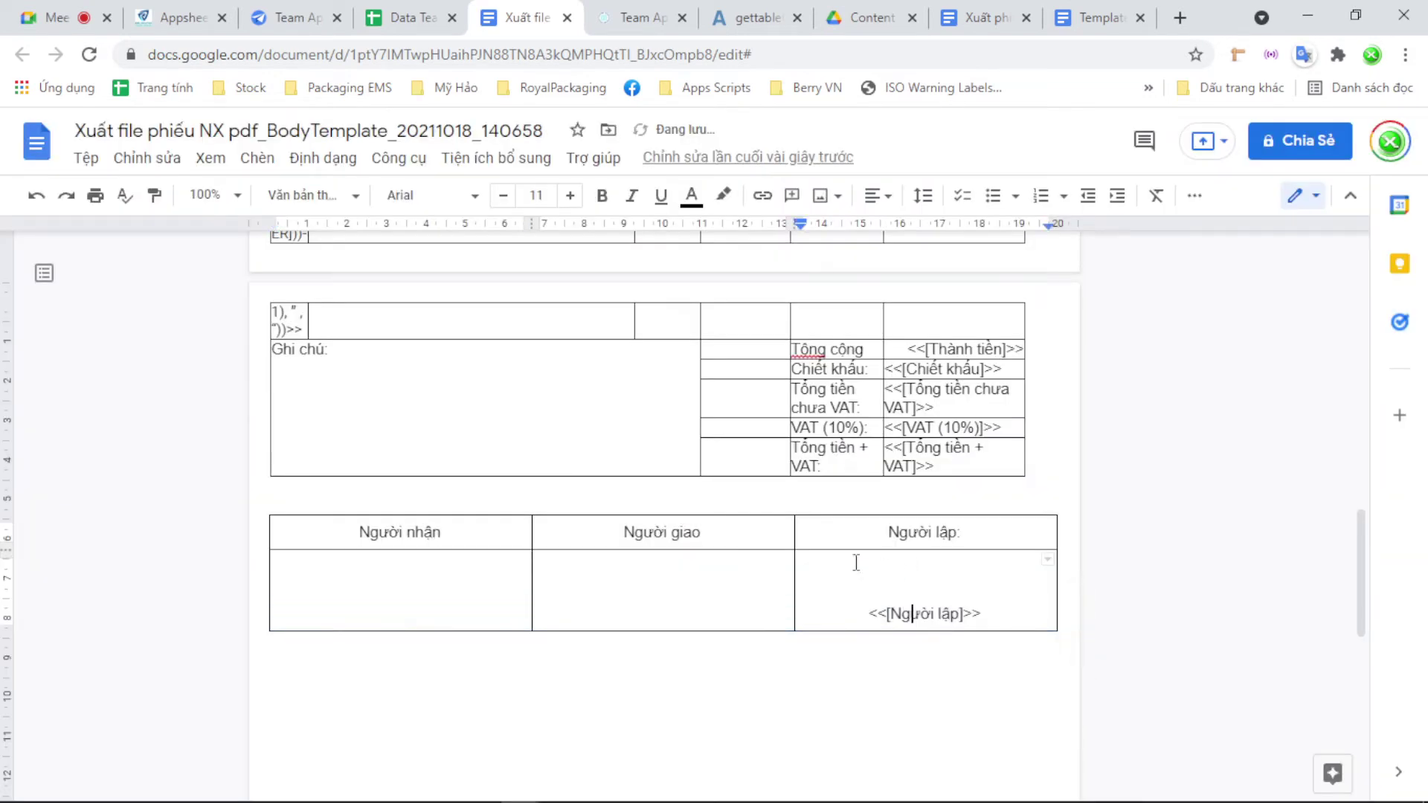
click(626, 498)
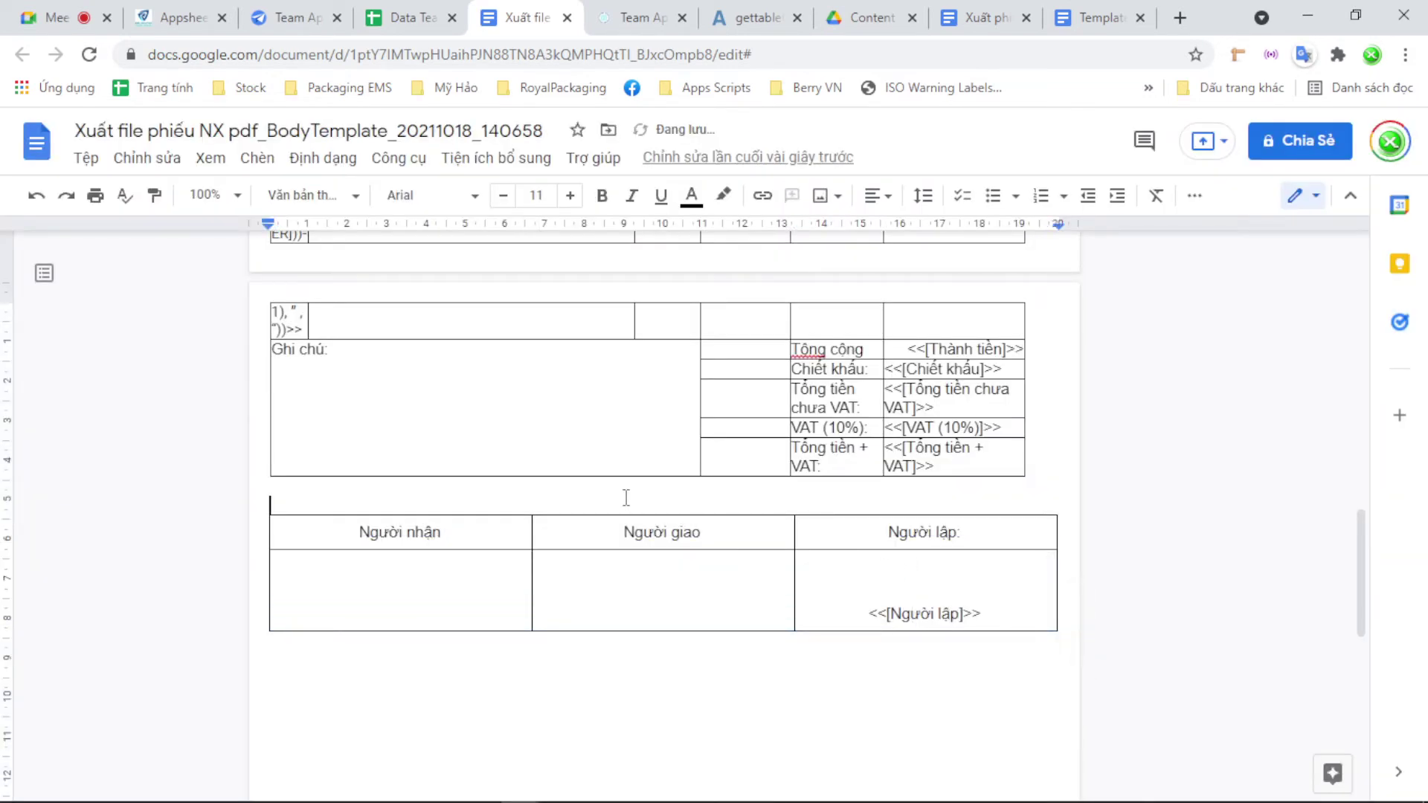
key(BackSpace)
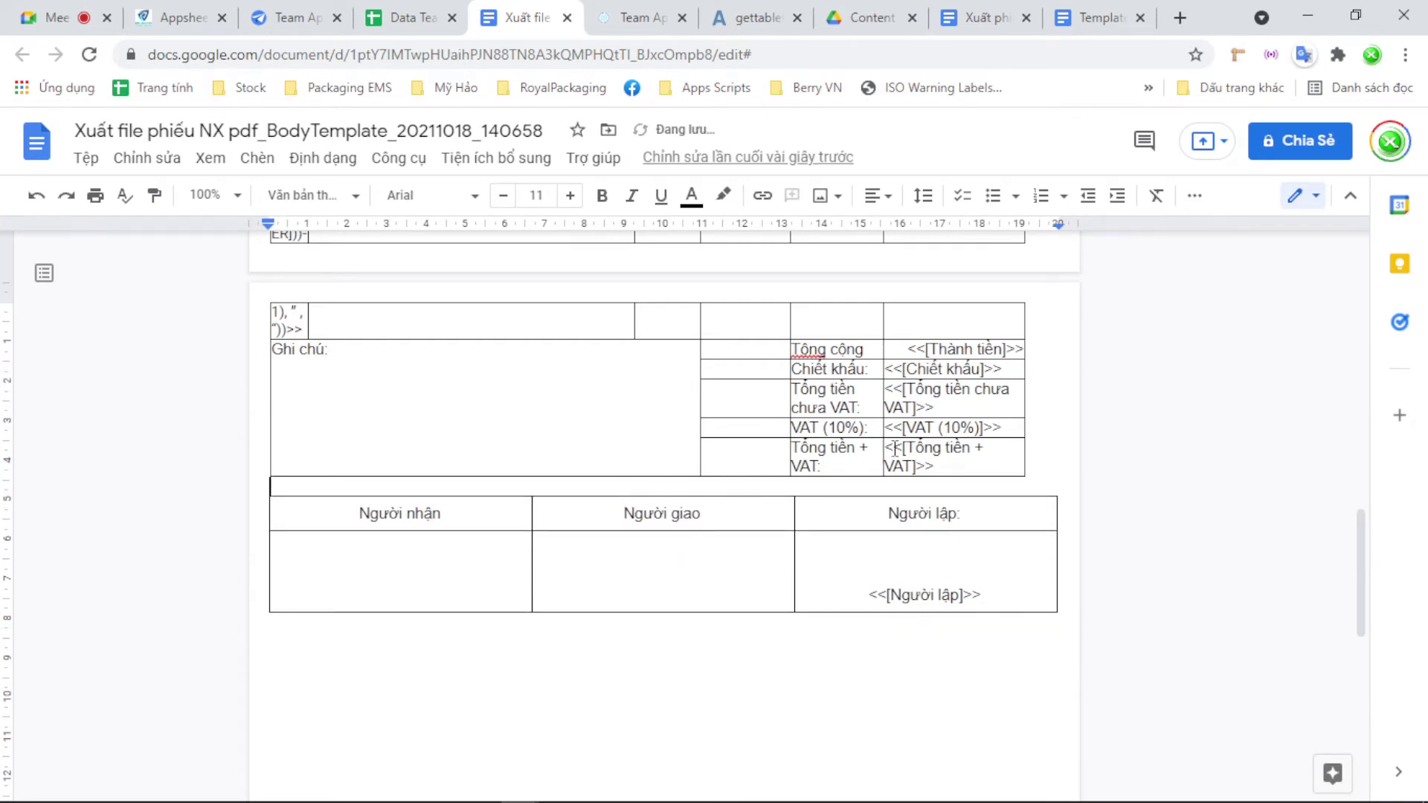
scroll(1019, 401, up, 3)
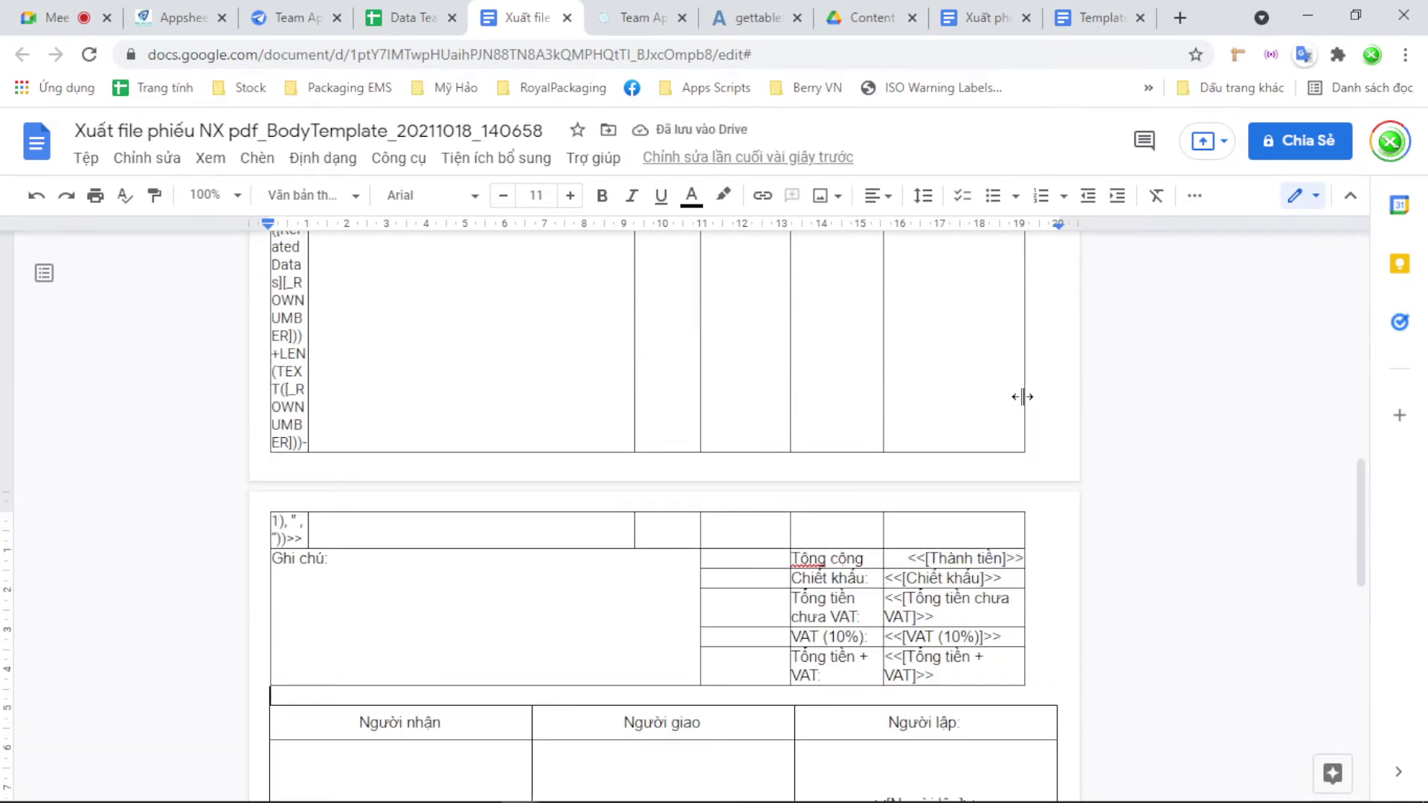
drag(1023, 397, 1051, 404)
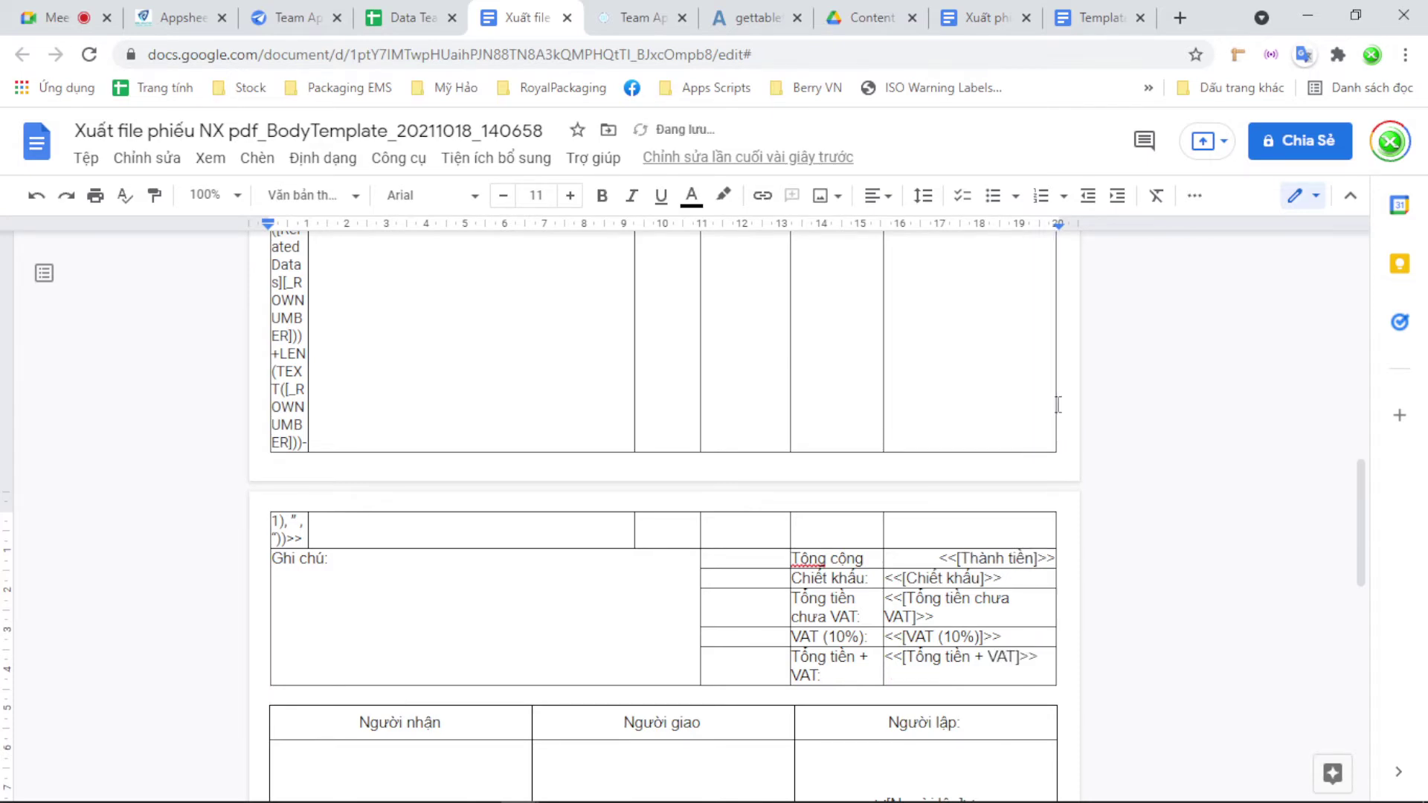
scroll(1058, 404, up, 3)
scroll(889, 420, up, 3)
scroll(889, 420, up, 3)
scroll(851, 420, down, 6)
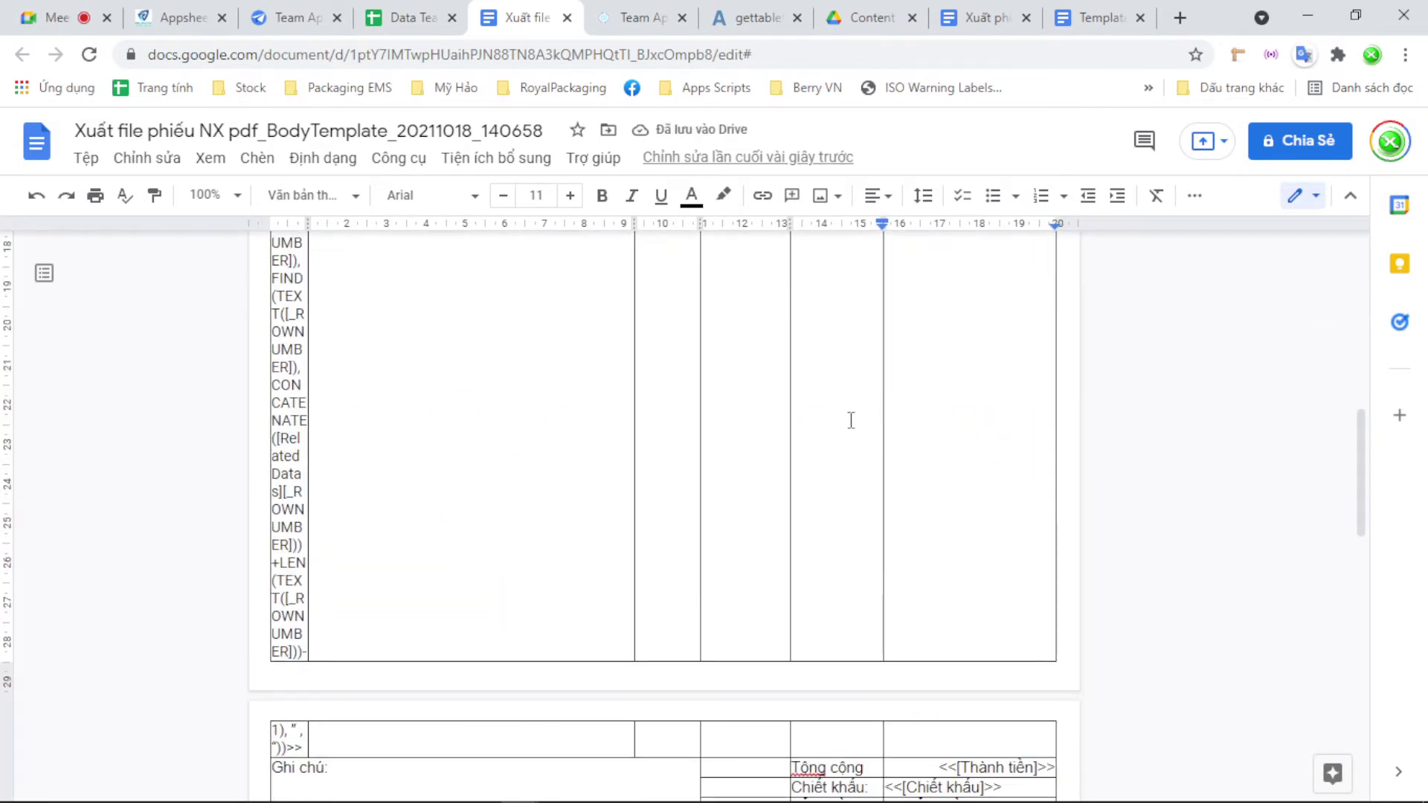
scroll(851, 419, up, 4)
scroll(851, 417, up, 5)
scroll(851, 414, down, 11)
scroll(850, 413, down, 3)
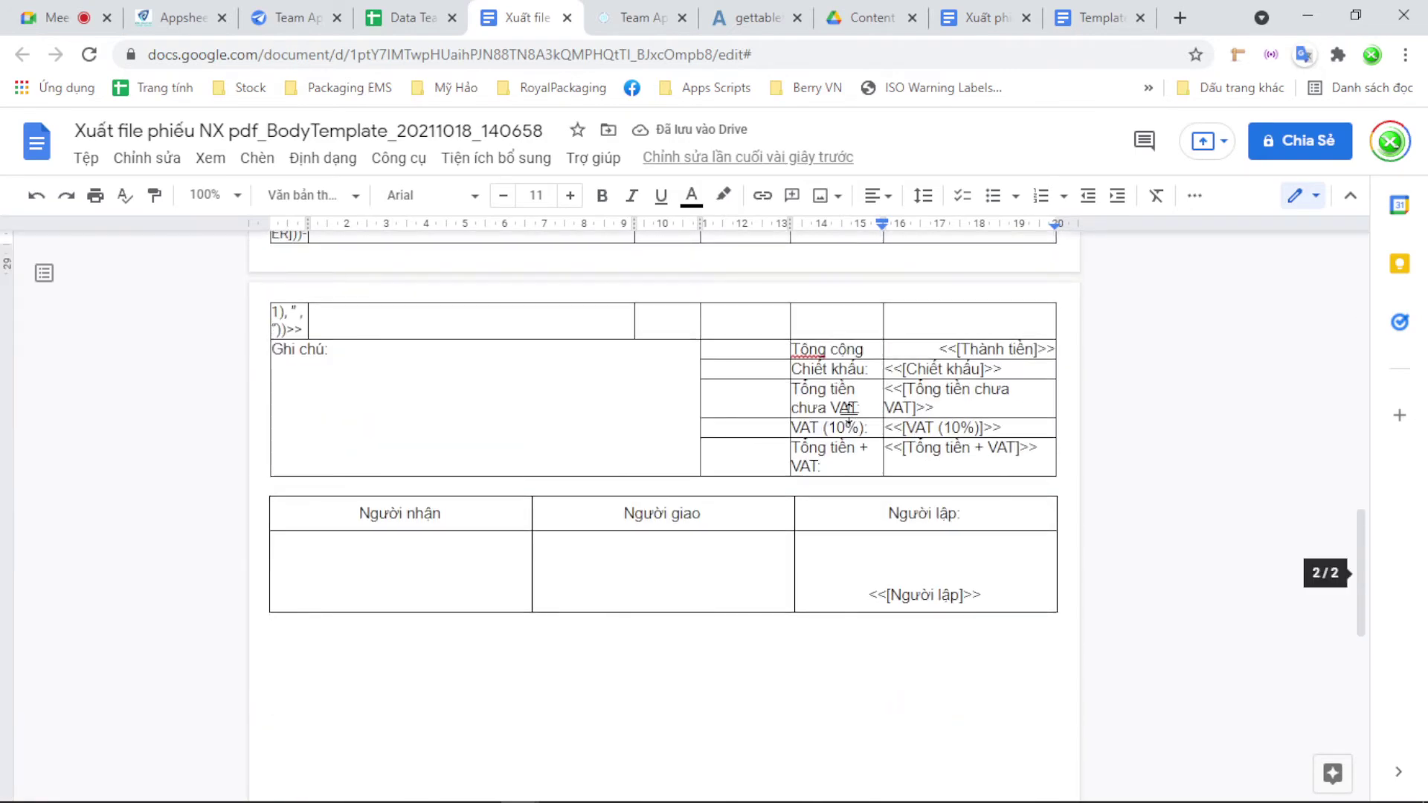
click(645, 437)
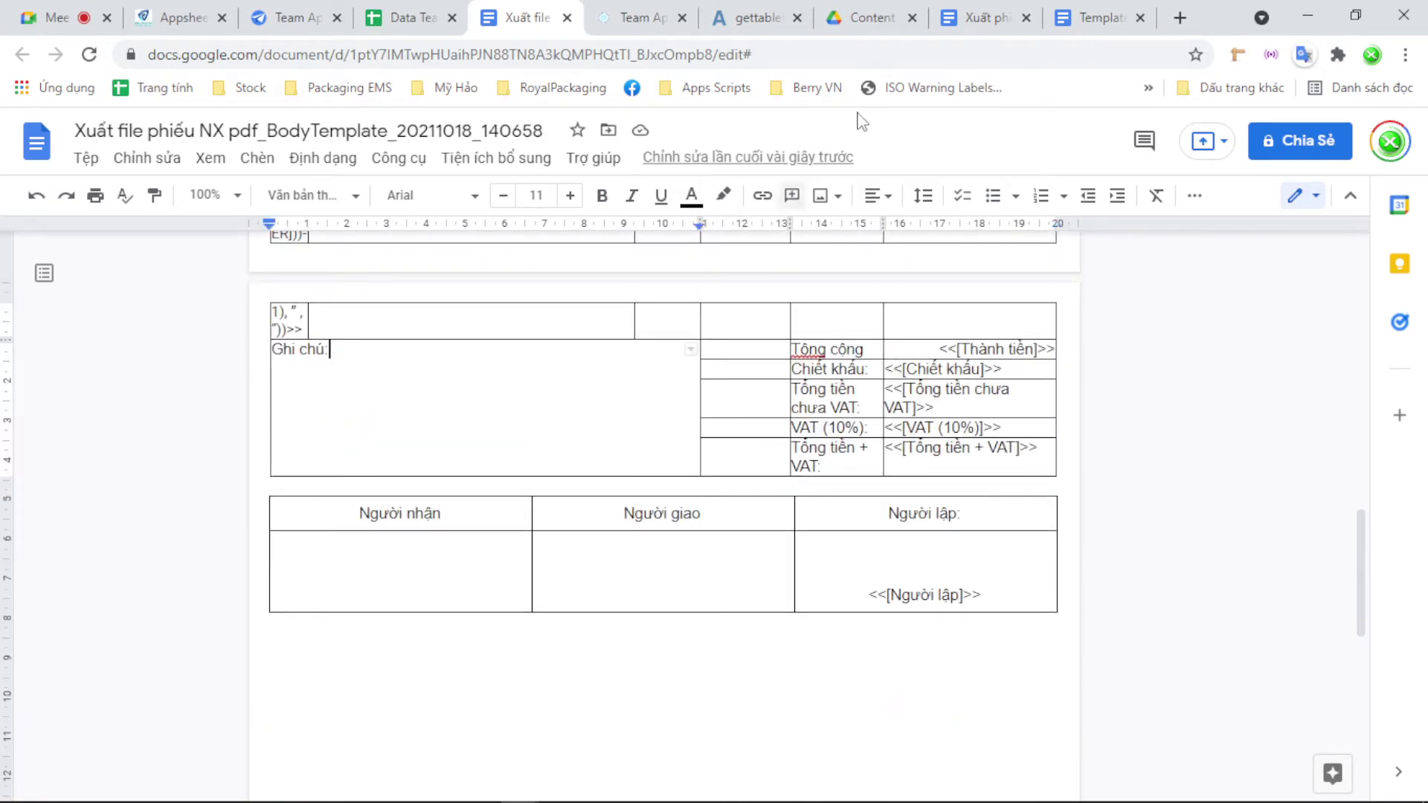
In the older Xuất phiếu document, locate the Bằng chữ formula text.
click(992, 16)
scroll(493, 388, down, 4)
scroll(493, 388, down, 10)
scroll(493, 388, up, 6)
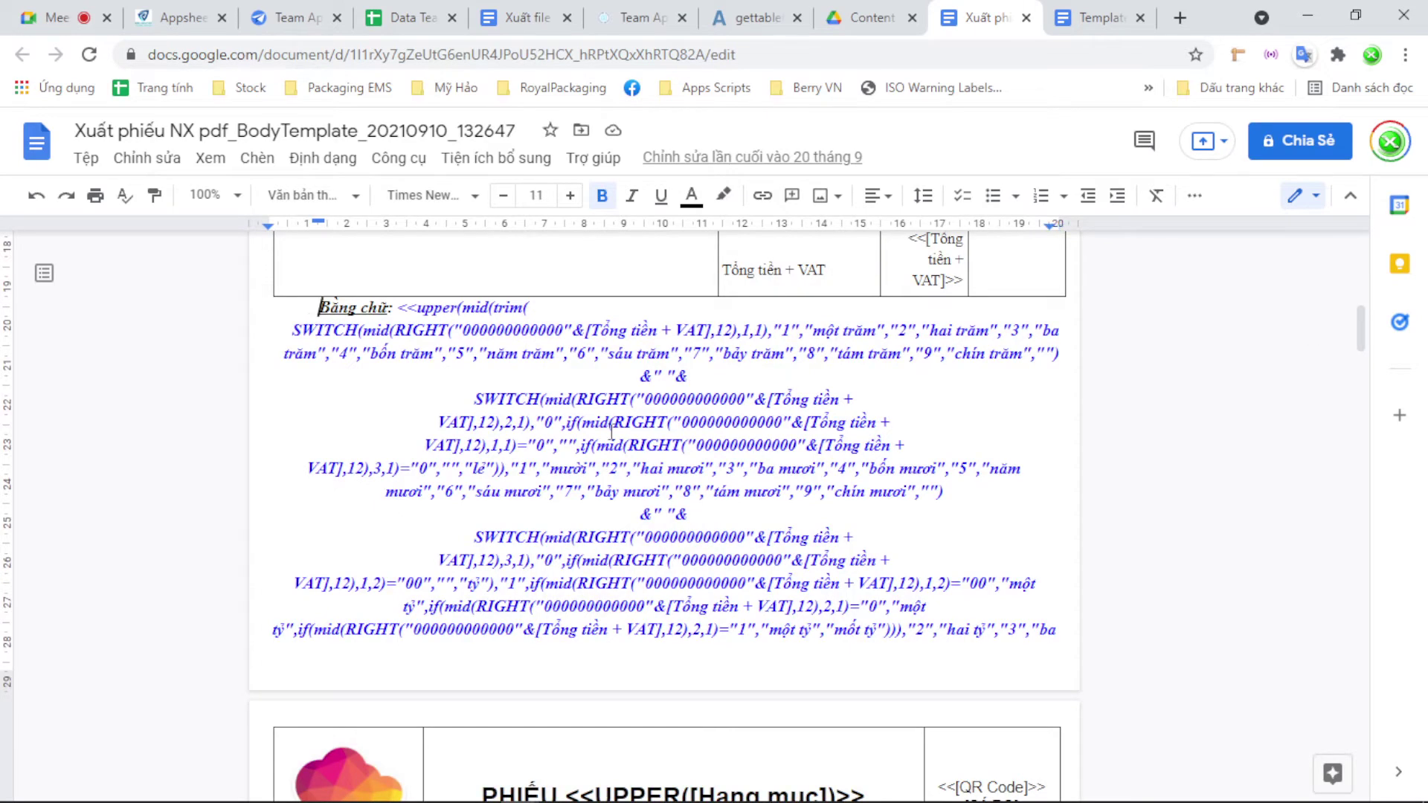
drag(309, 307, 848, 796)
click(834, 411)
Select and copy the full Bằng chữ amount-in-words formula, then return to the Xuất file document.
scroll(834, 412, up, 15)
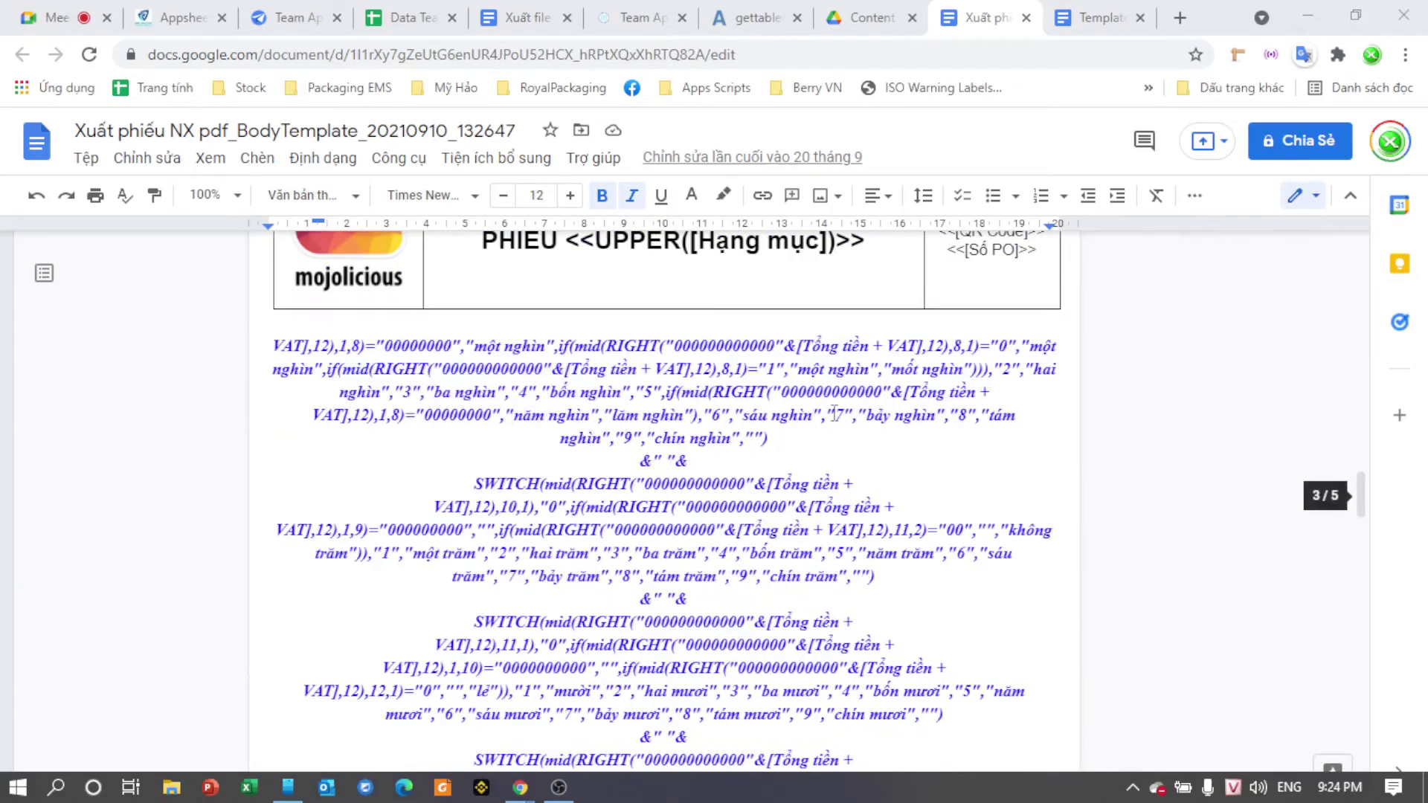
scroll(834, 411, down, 7)
scroll(834, 412, down, 7)
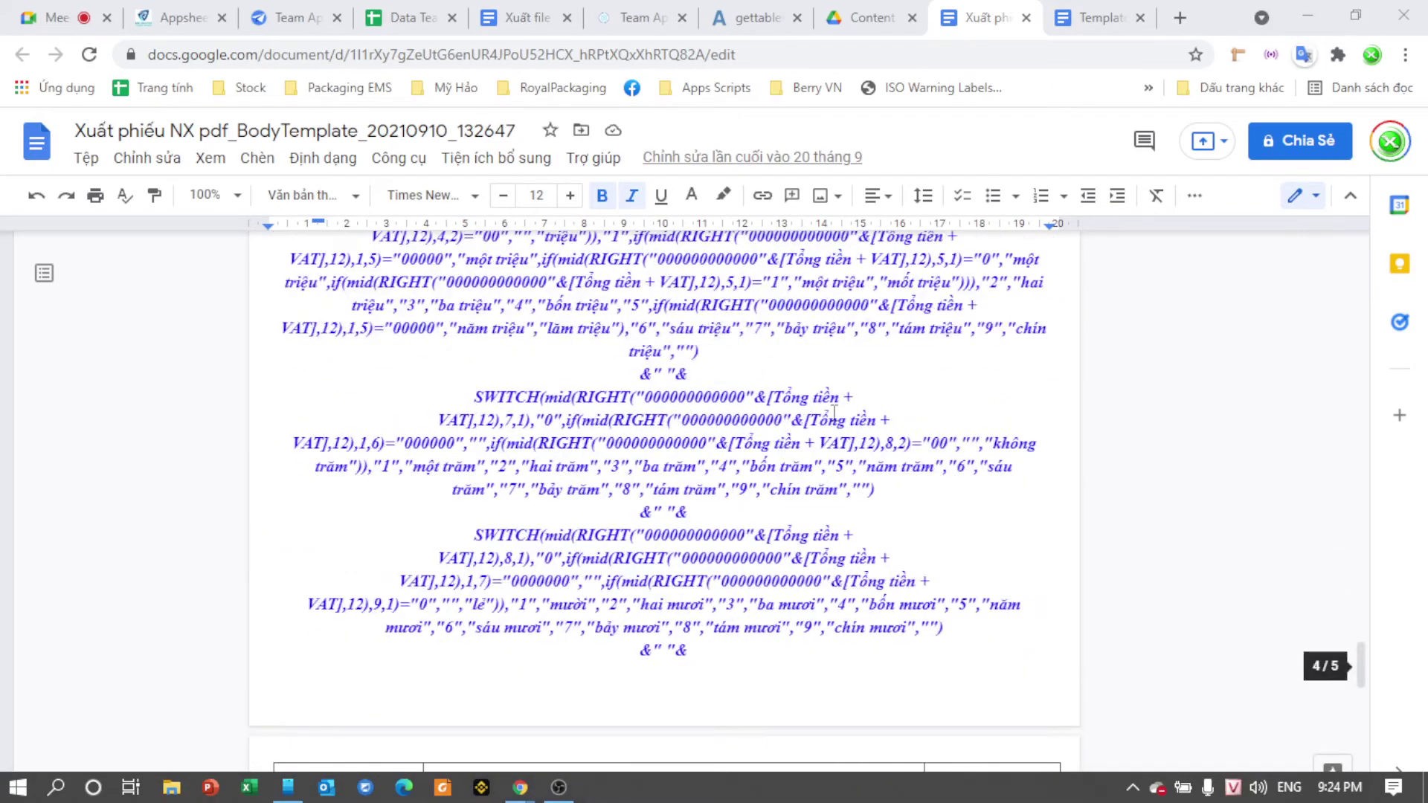
scroll(834, 411, down, 7)
scroll(744, 424, up, 8)
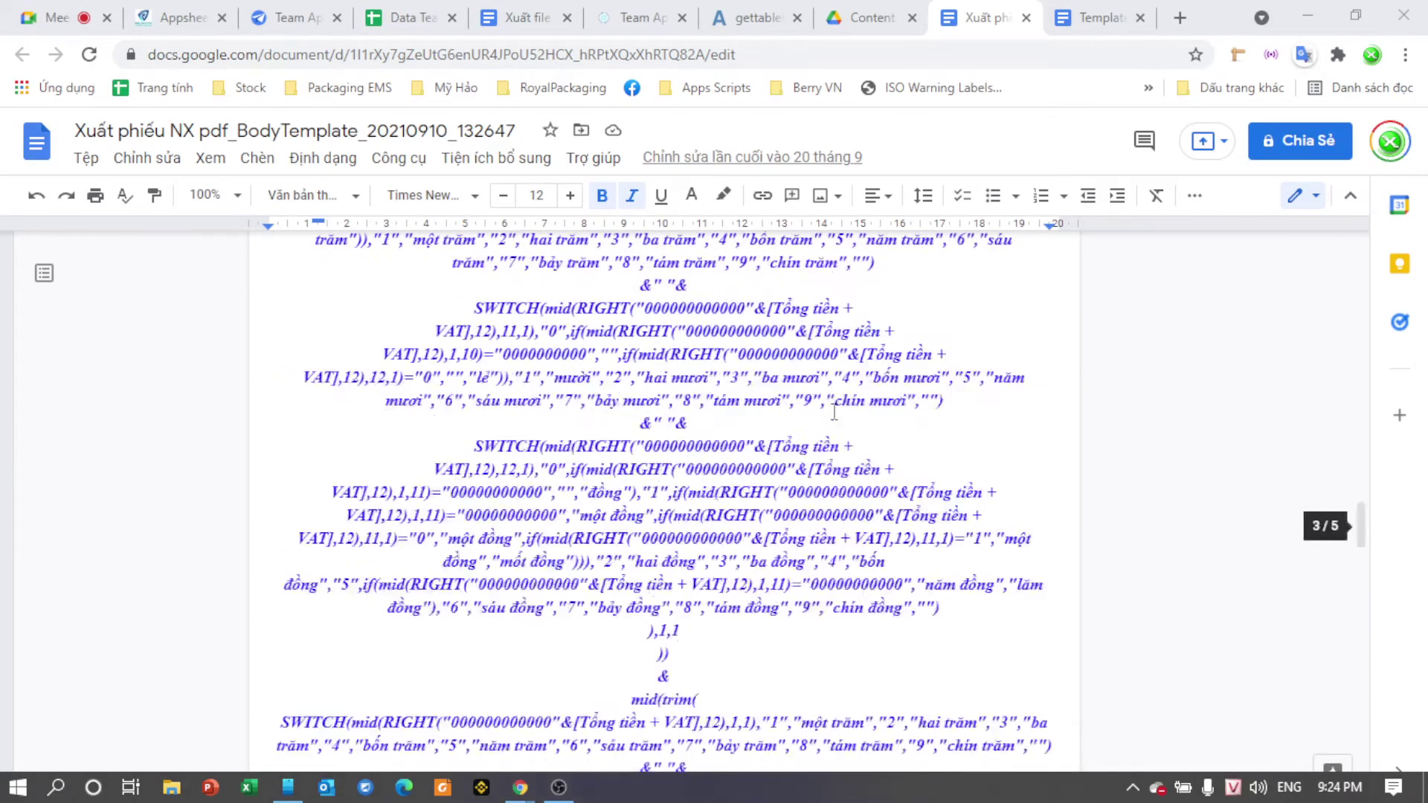
scroll(670, 432, down, 4)
scroll(624, 438, down, 2)
scroll(623, 439, up, 10)
scroll(596, 435, up, 10)
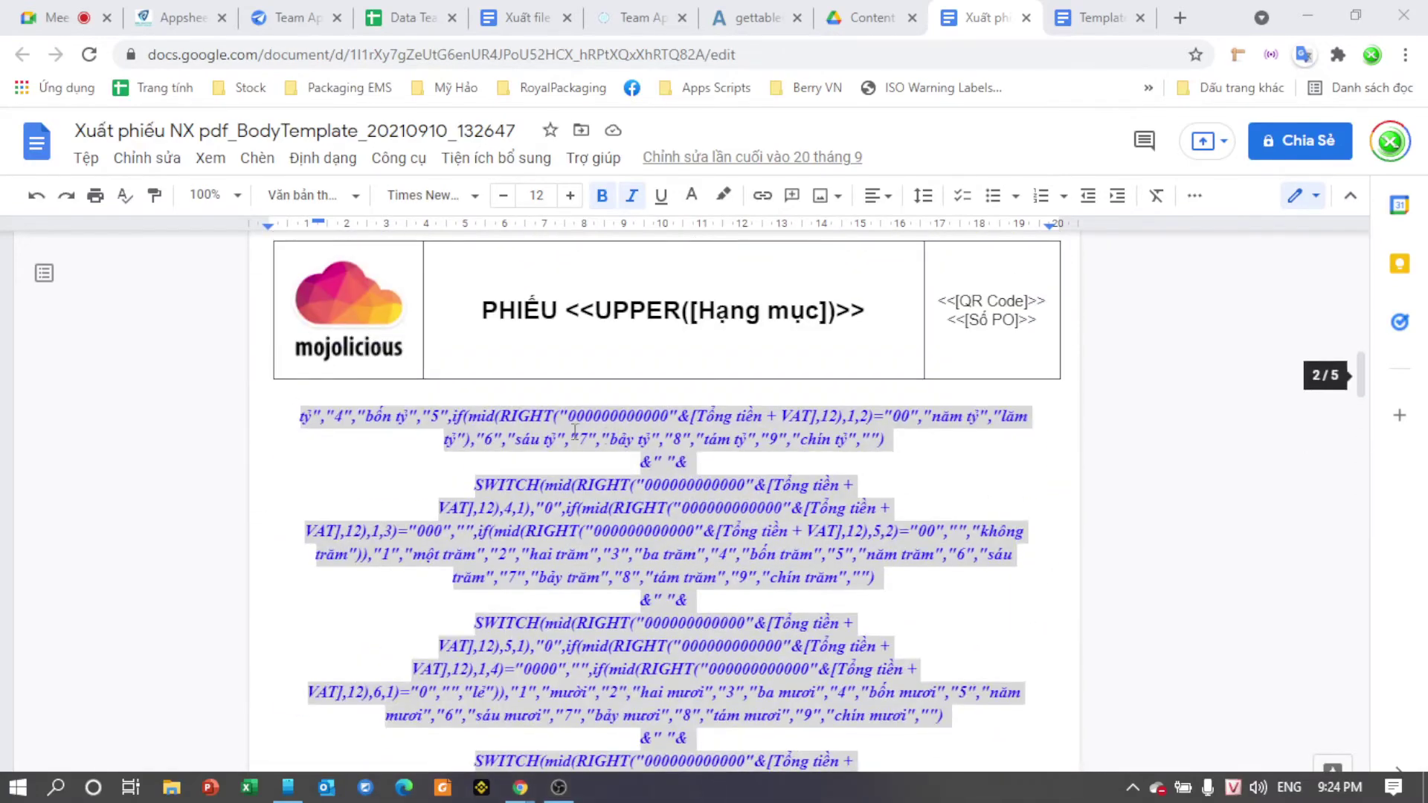
scroll(558, 431, up, 10)
scroll(512, 428, up, 10)
scroll(512, 428, down, 3)
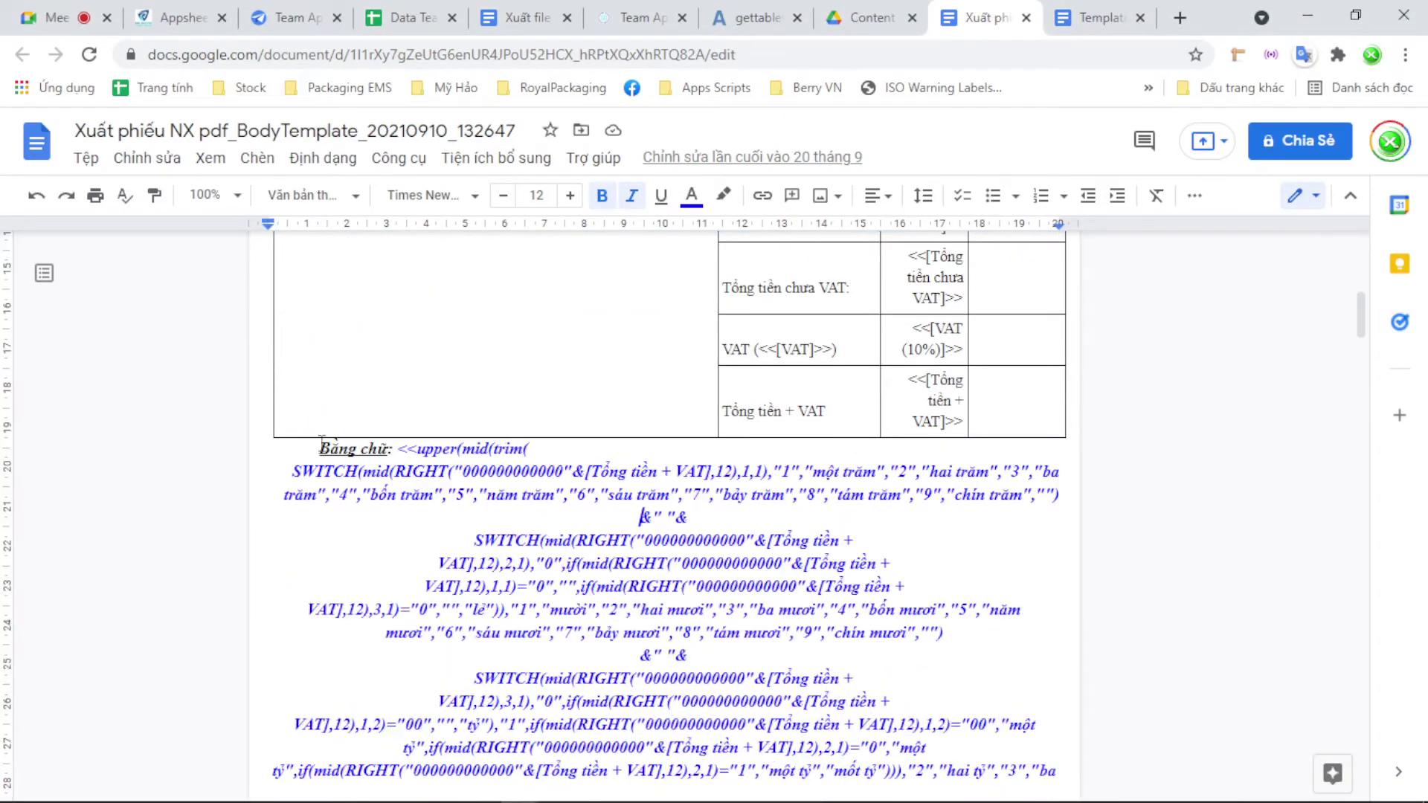
mouse_move(320, 449)
mouse_down()
mouse_move(696, 799)
mouse_move(444, 798)
mouse_move(737, 540)
mouse_up()
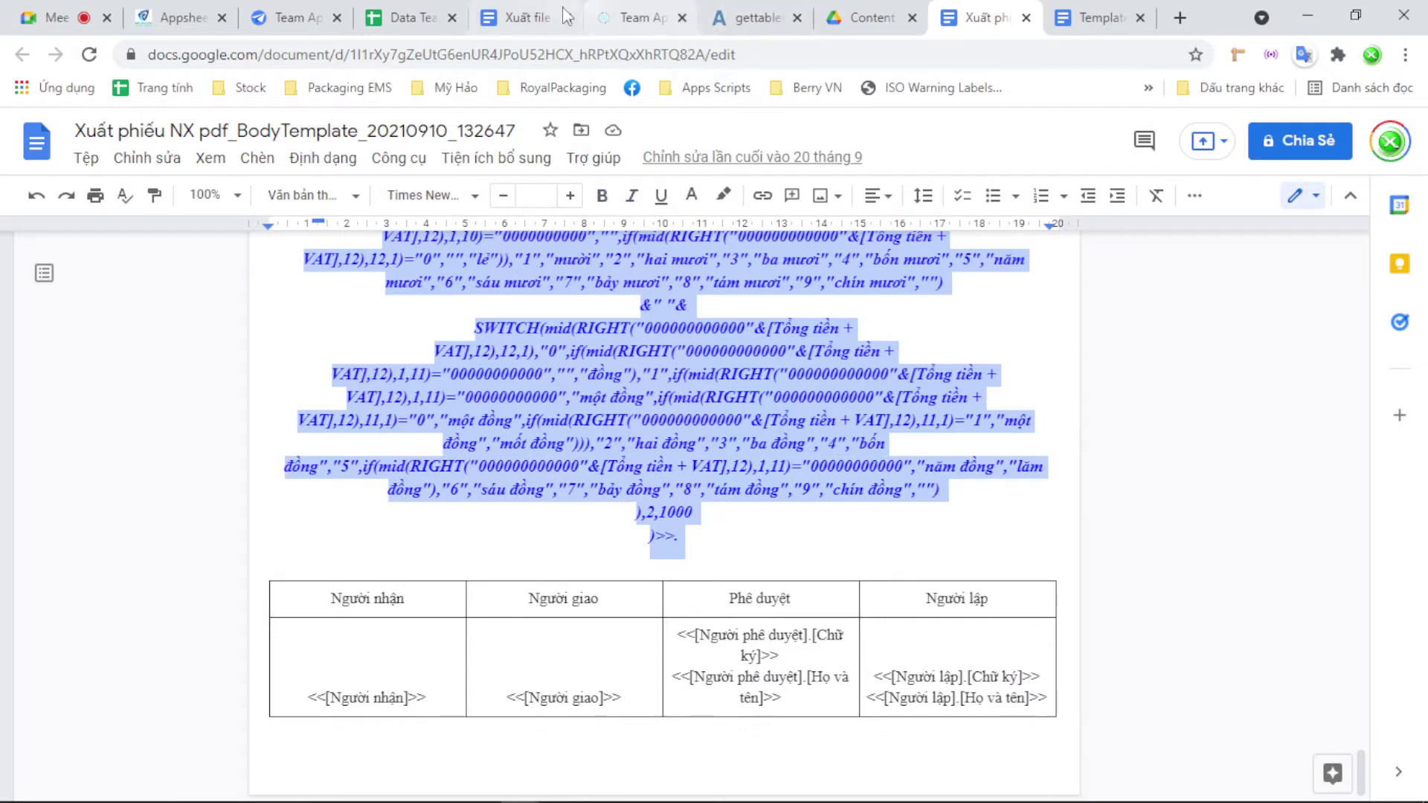
click(525, 17)
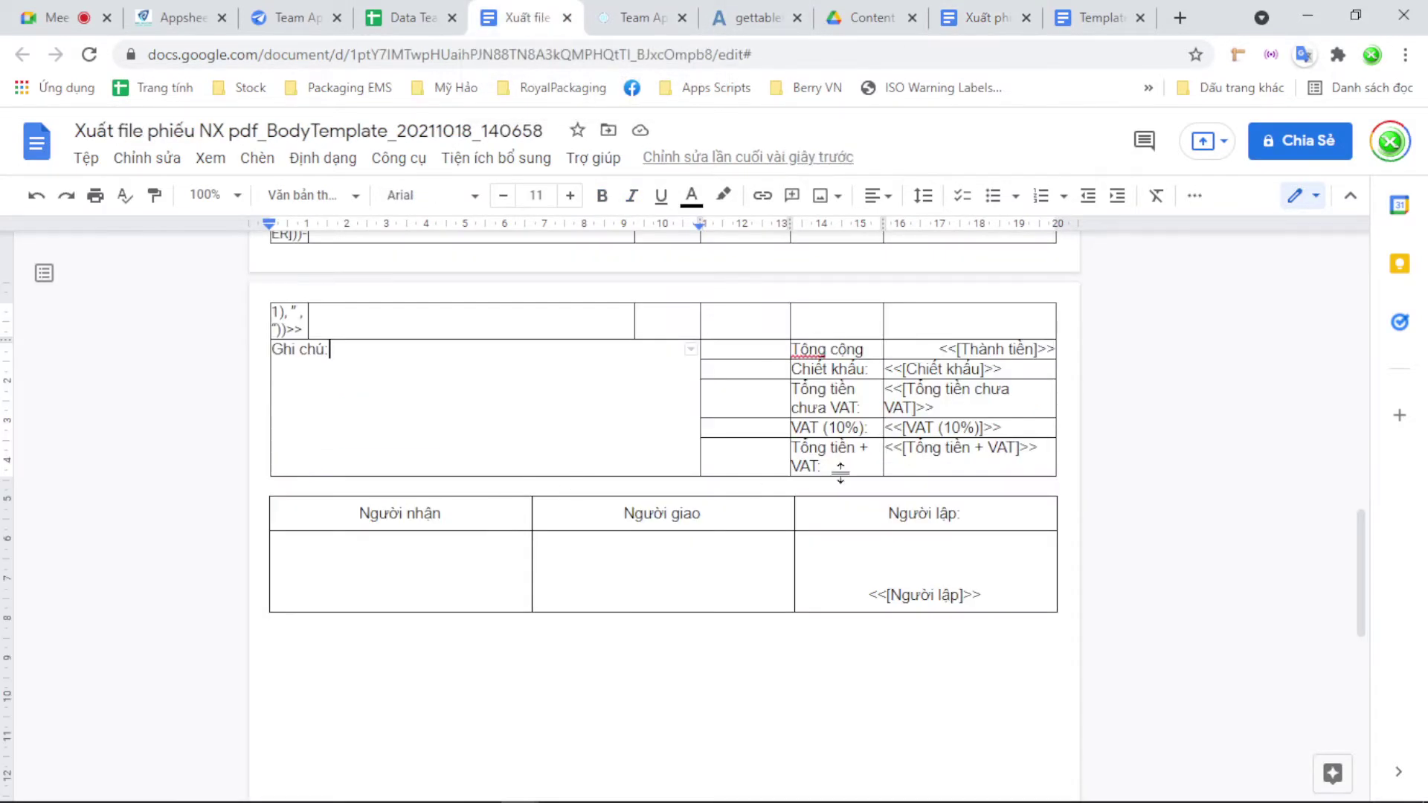
Add a row under Tổng tiền + VAT and merge its cells into one full-width cell.
click(979, 463)
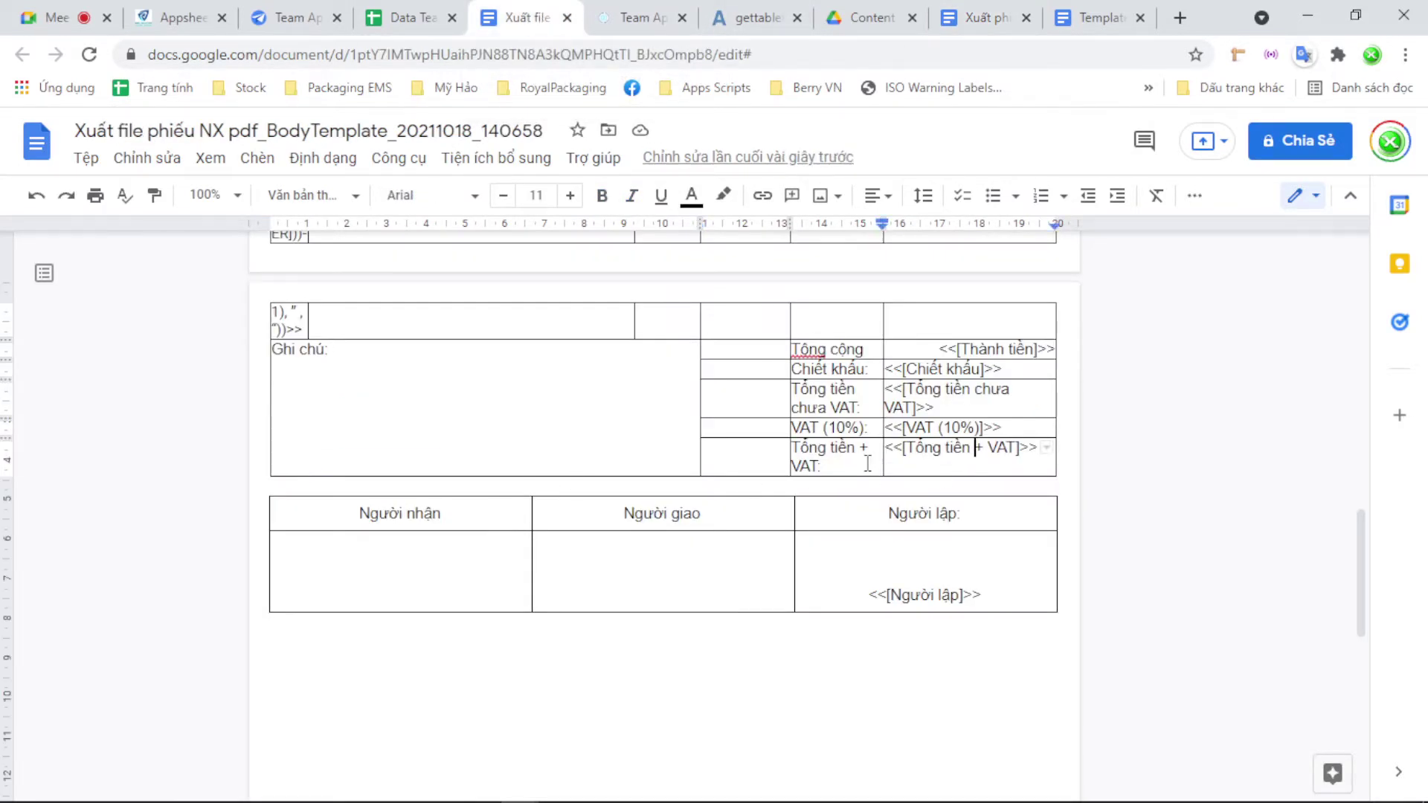
key(Tab)
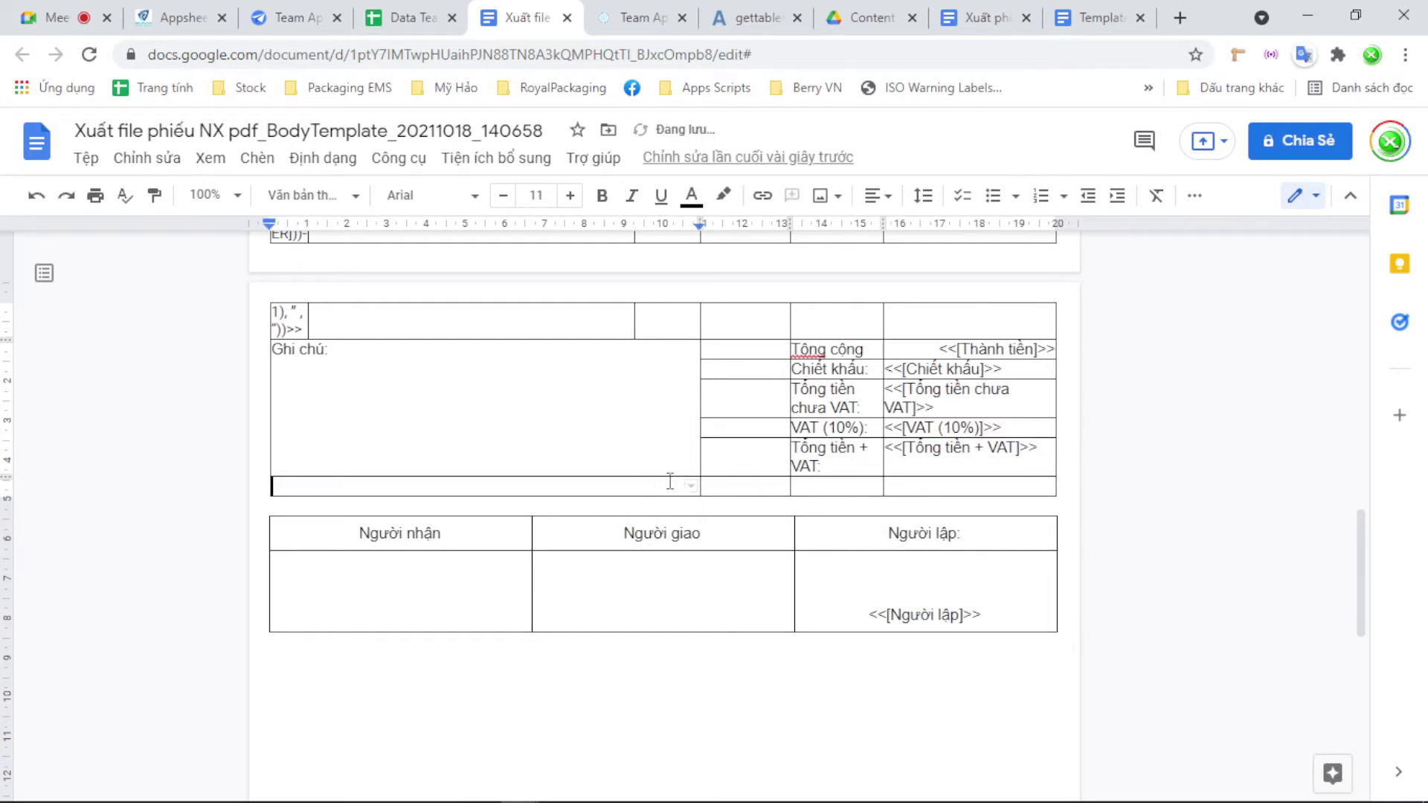
drag(669, 481, 900, 485)
right_click(901, 485)
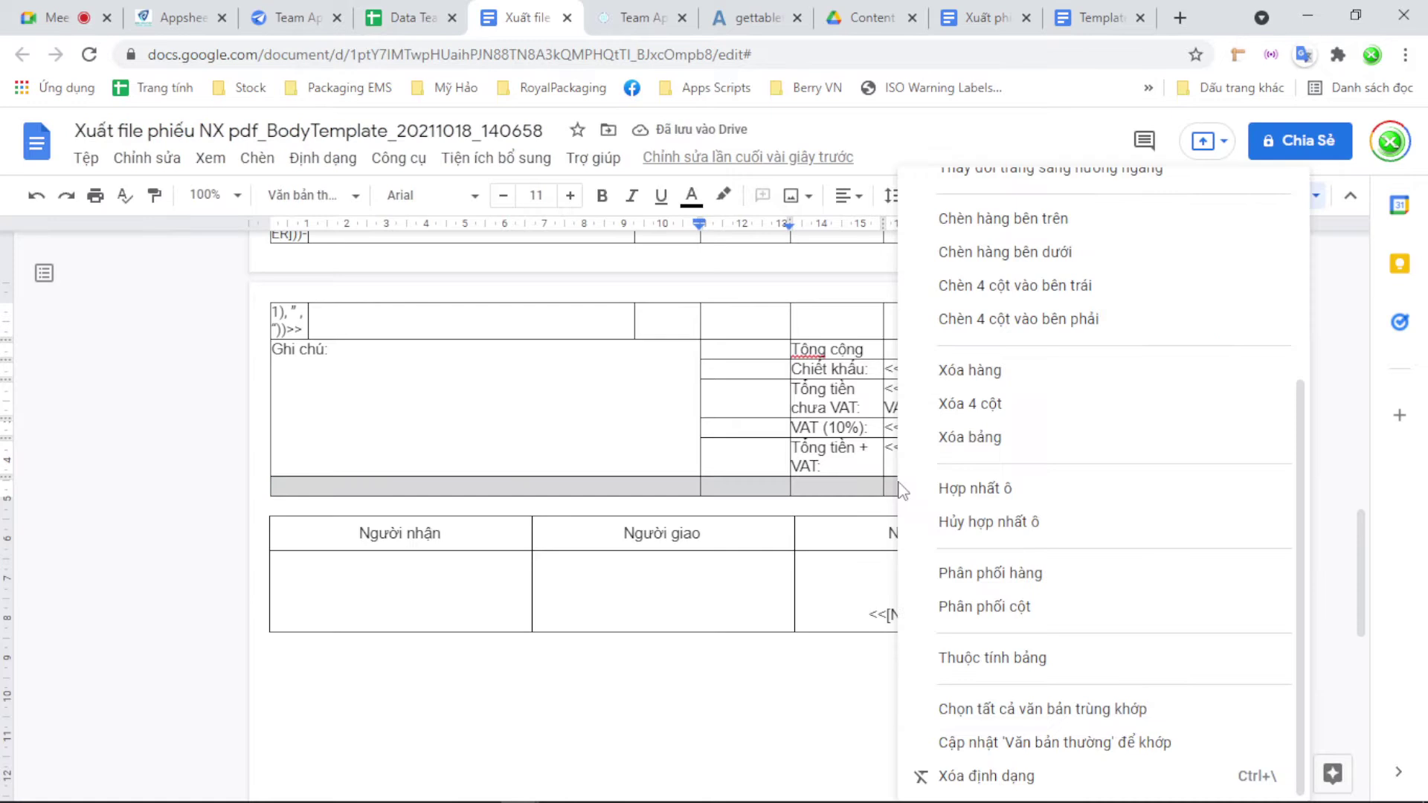
click(965, 489)
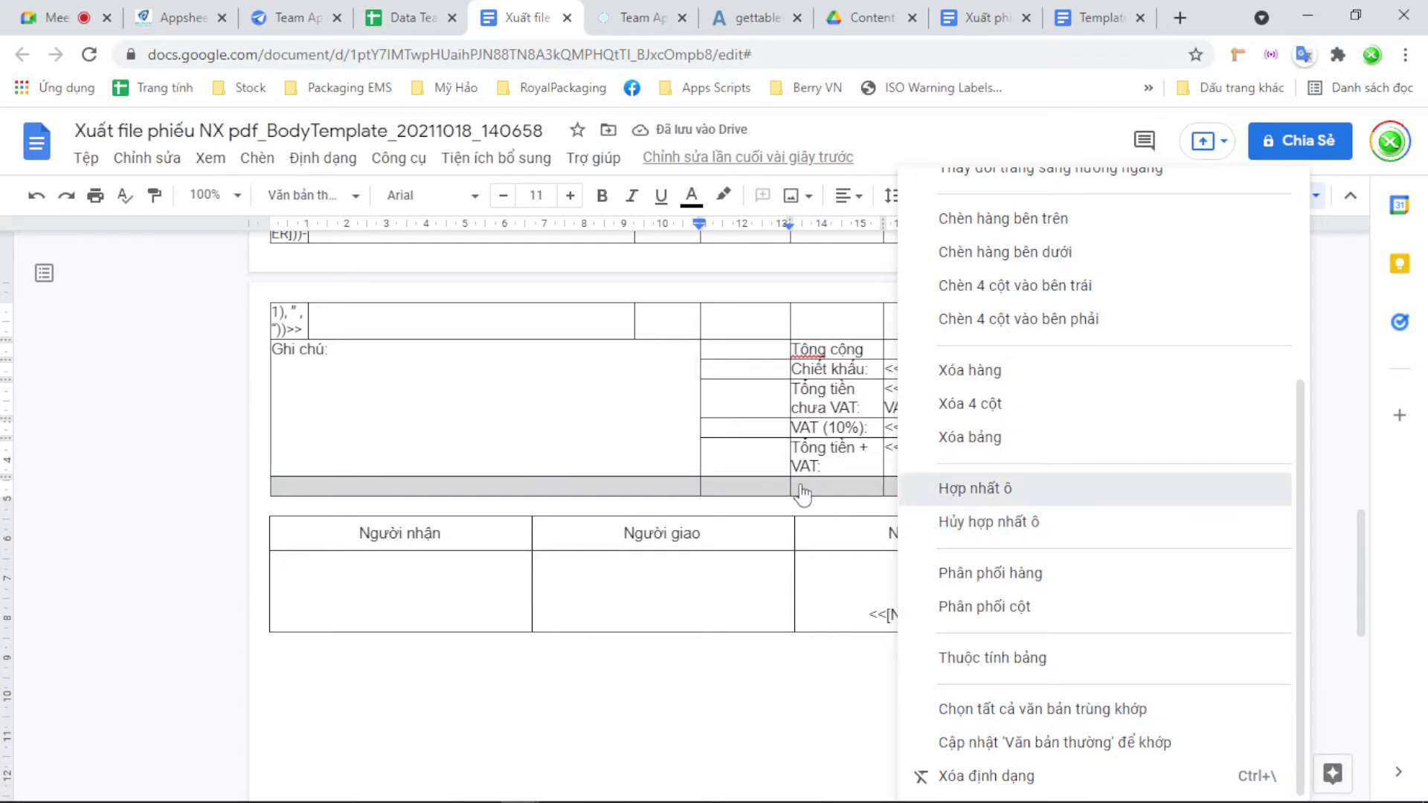
click(657, 483)
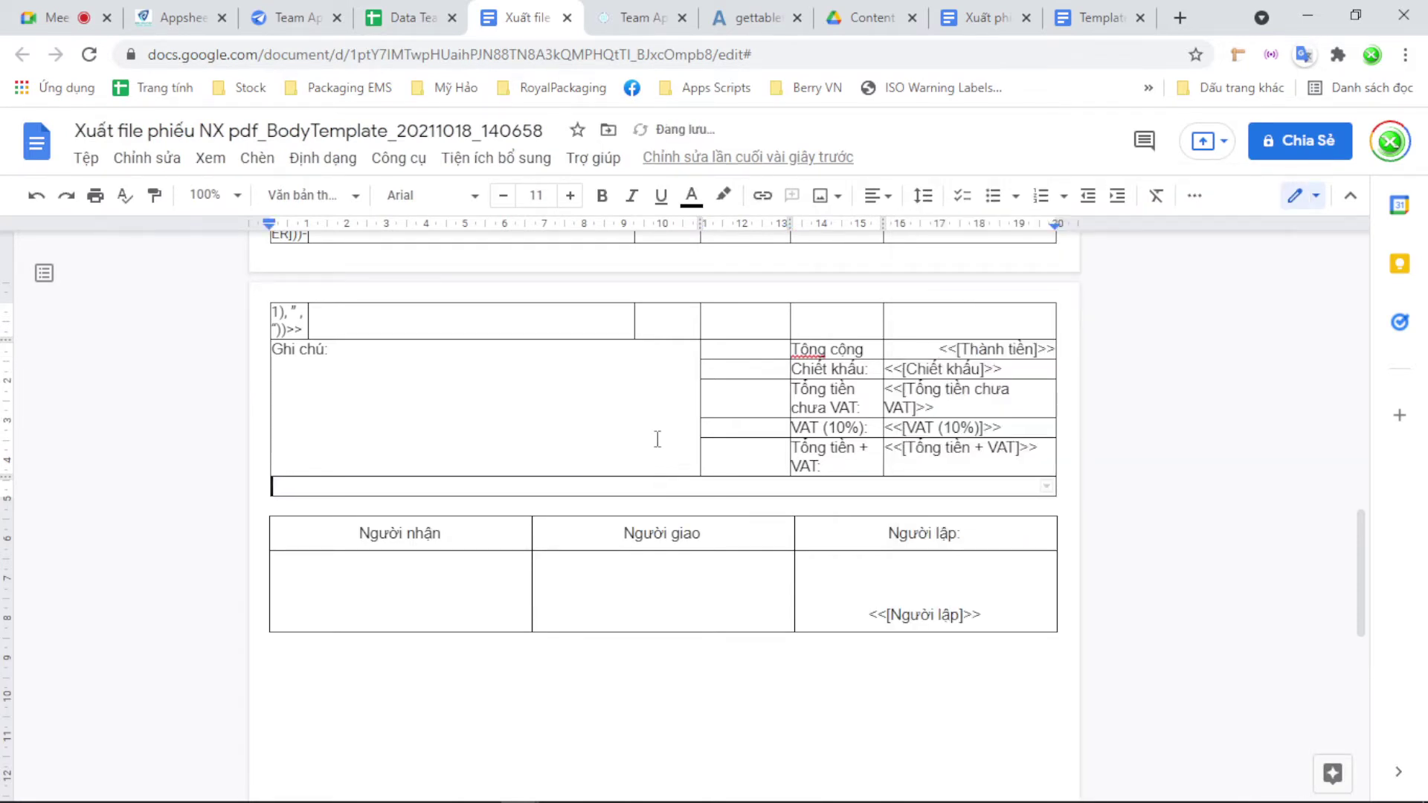
Compare the pasted Bằng chữ formula's formatting with the Tổng tiền + VAT cell.
scroll(650, 437, up, 3)
scroll(640, 440, up, 5)
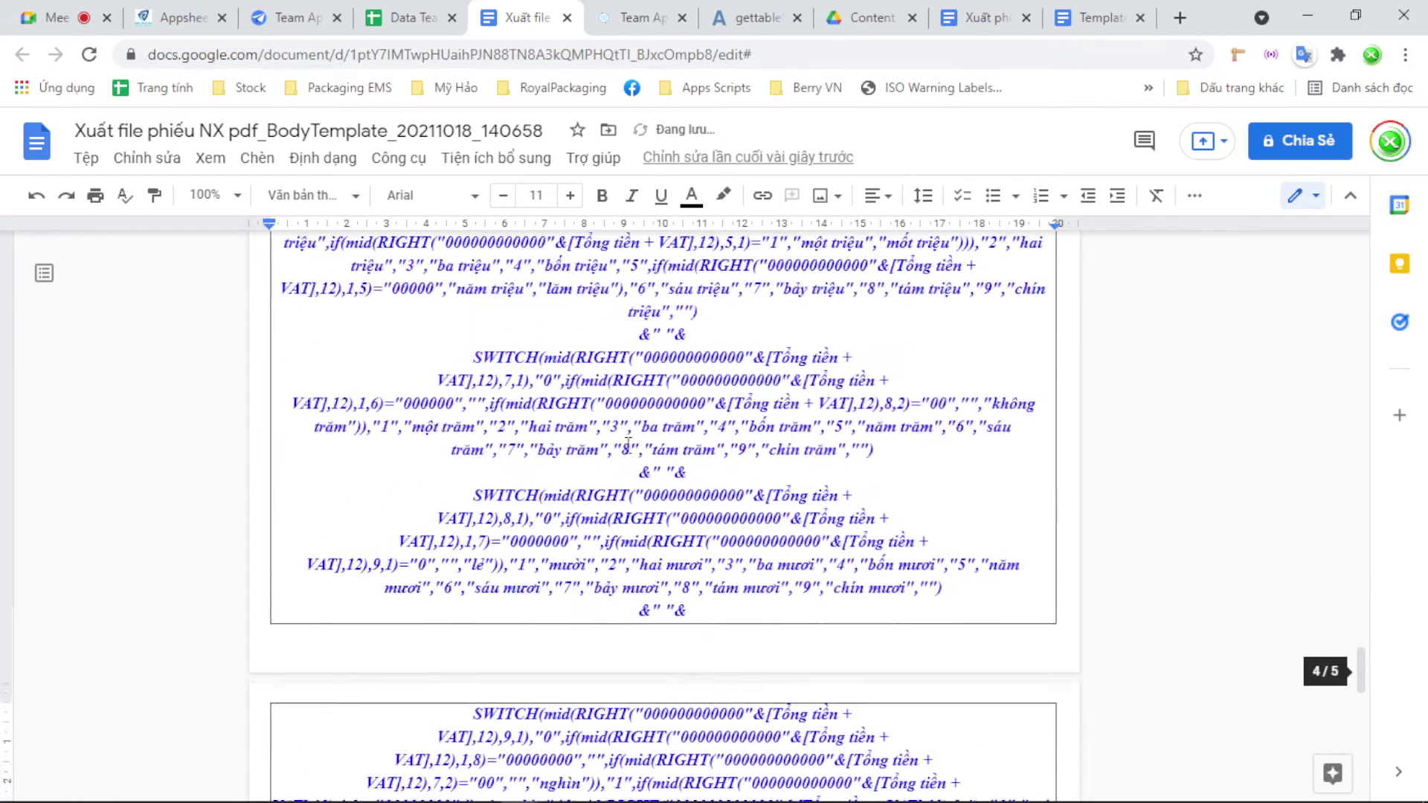
scroll(628, 445, up, 5)
scroll(629, 445, up, 5)
scroll(629, 445, up, 5)
scroll(629, 445, up, 5)
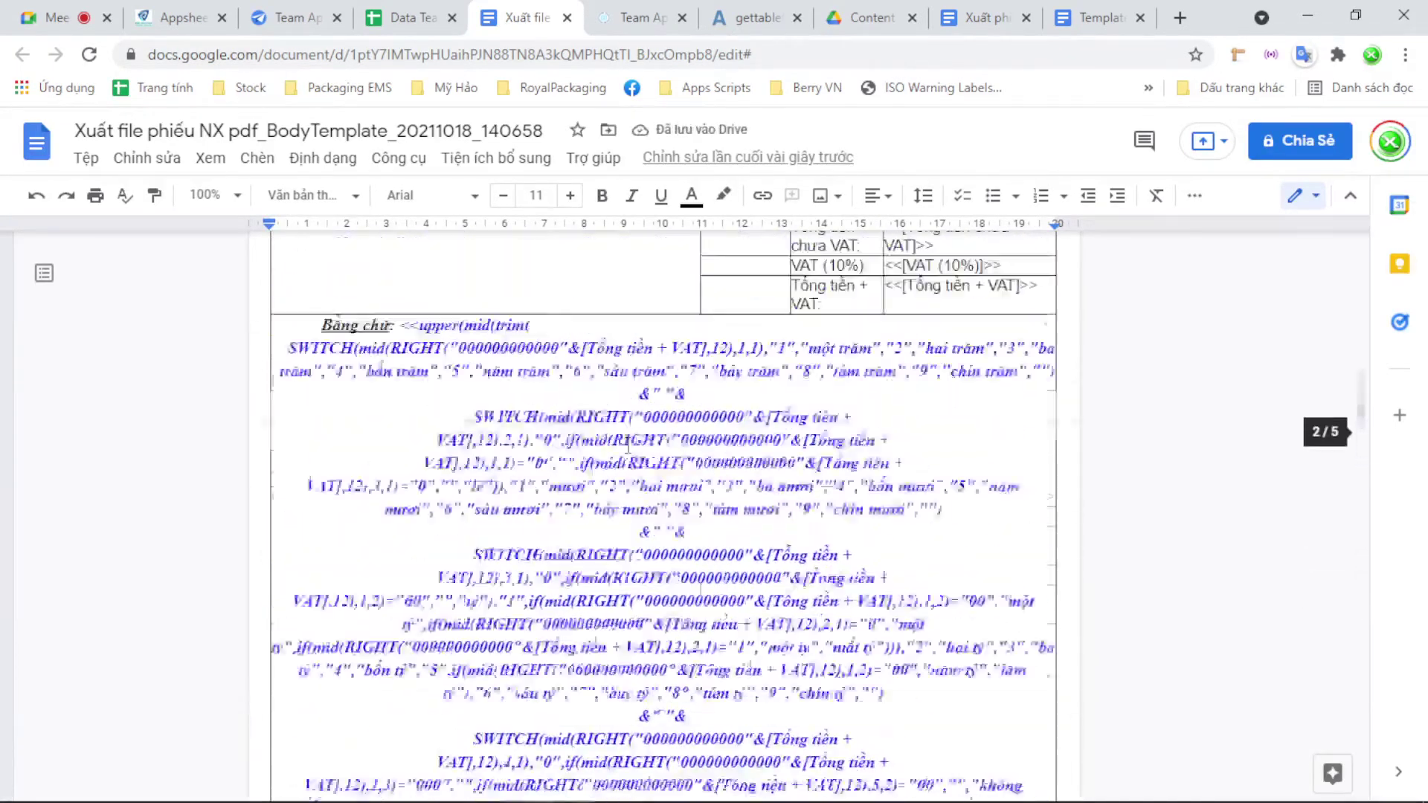
scroll(629, 445, up, 5)
scroll(628, 444, down, 8)
scroll(621, 461, up, 4)
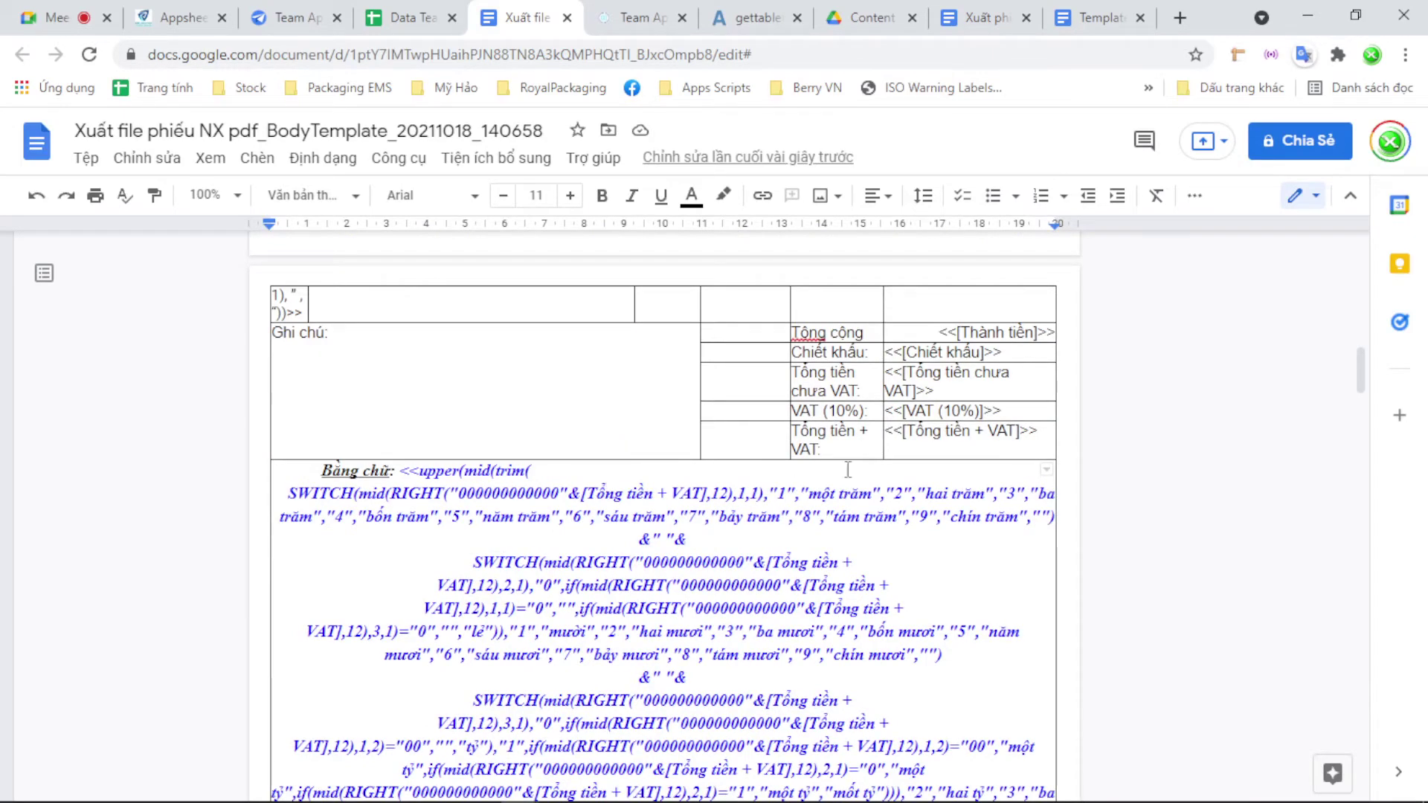
click(628, 493)
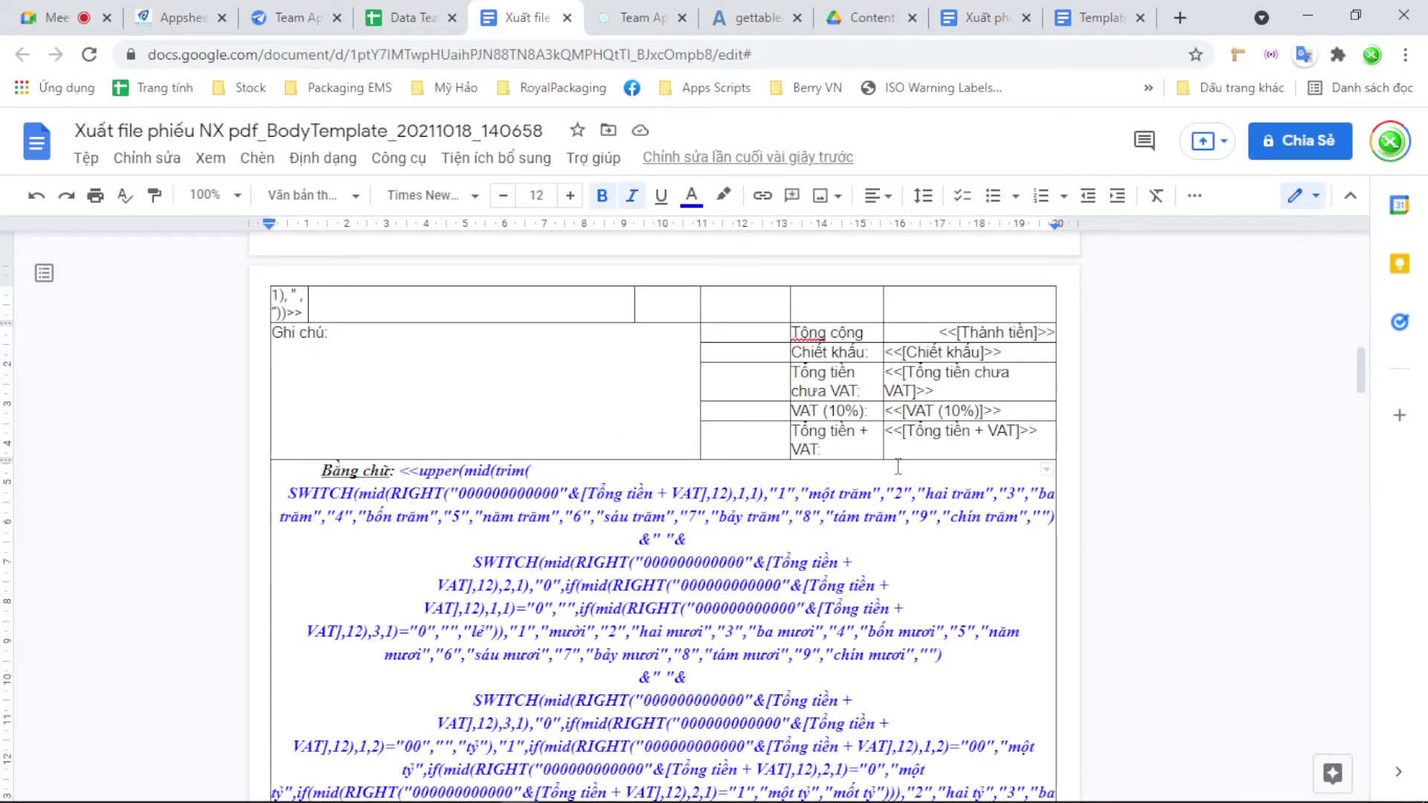
click(989, 433)
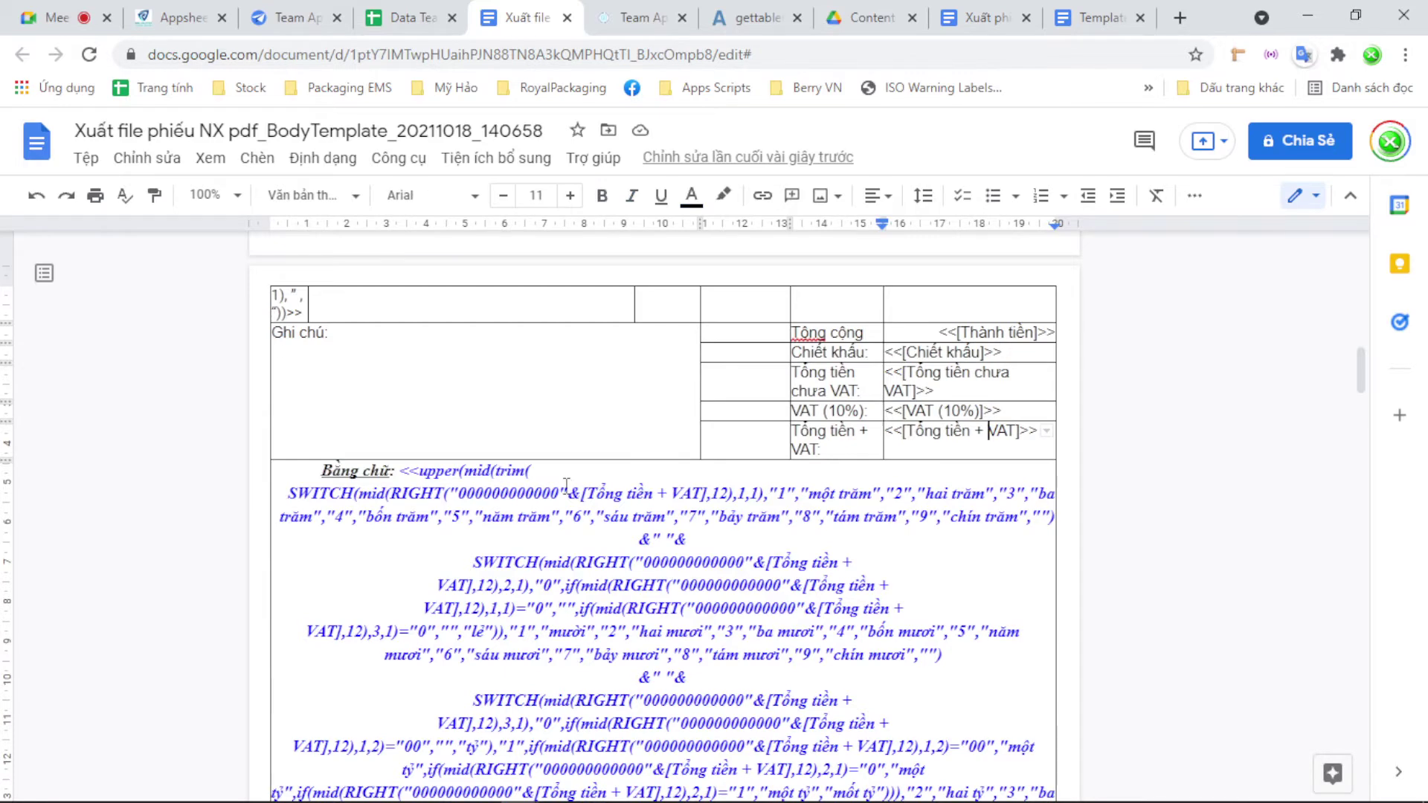
scroll(567, 485, up, 3)
scroll(566, 485, down, 3)
scroll(567, 485, up, 10)
scroll(566, 485, up, 5)
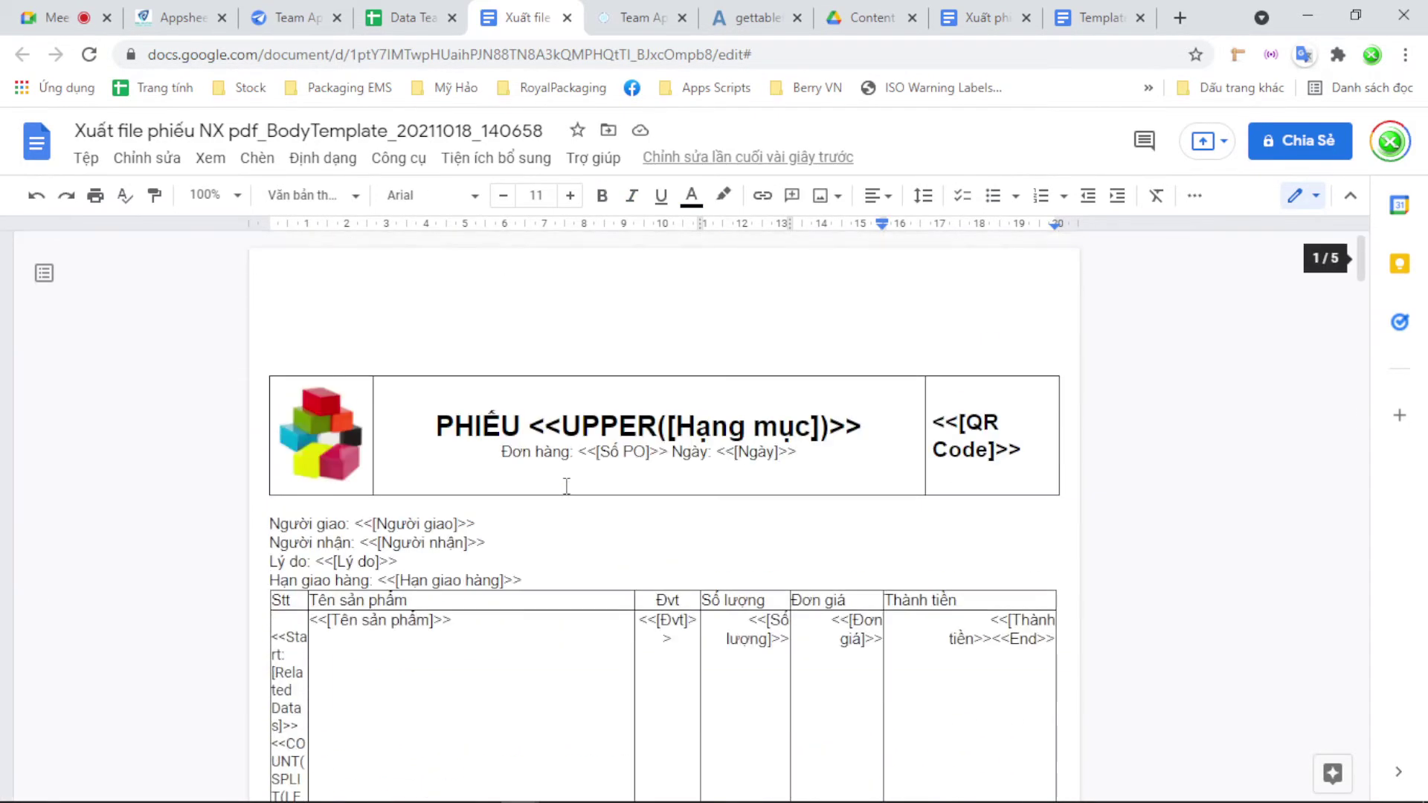
Set the blank top line to Normal text (Văn bản thường) with font size 1.
click(395, 289)
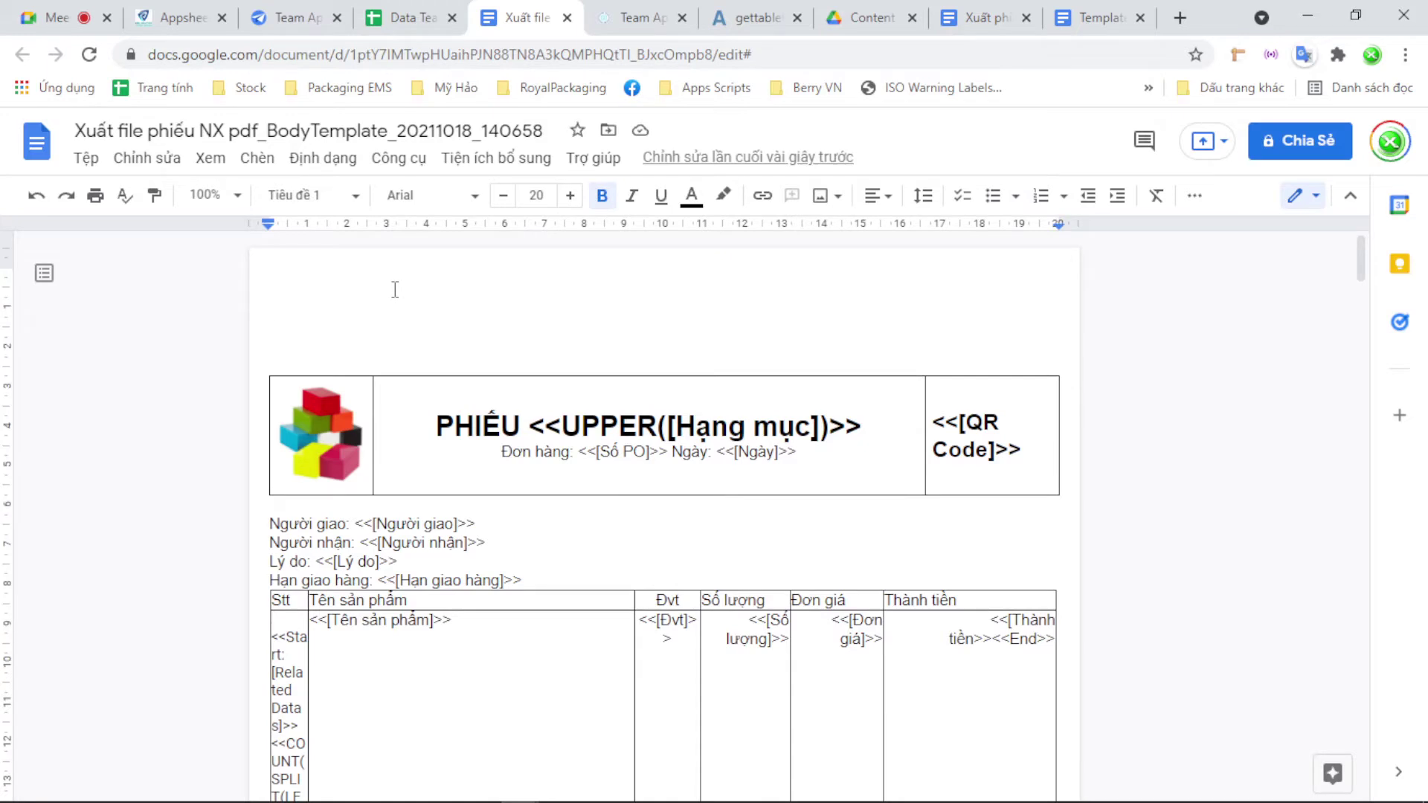
click(331, 195)
click(331, 246)
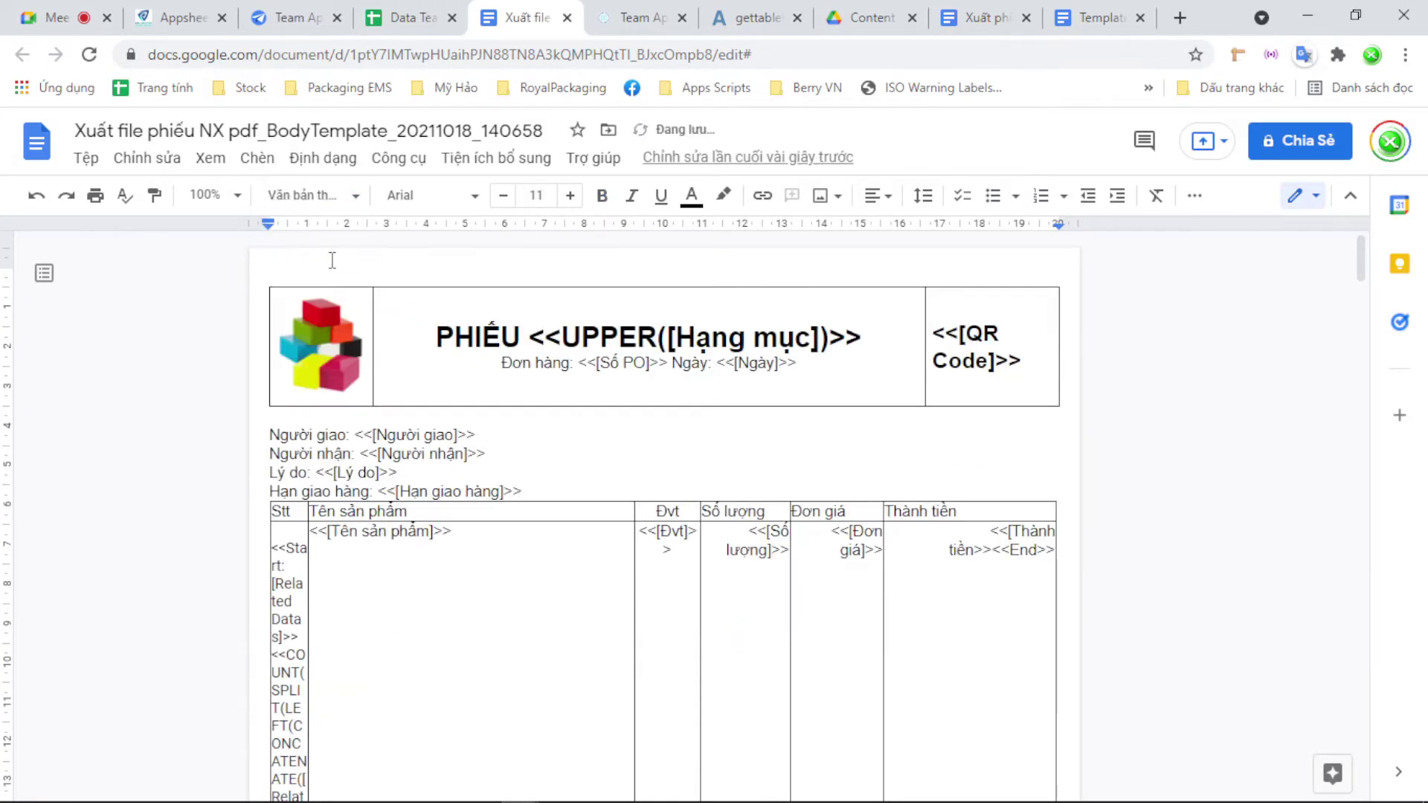
click(523, 196)
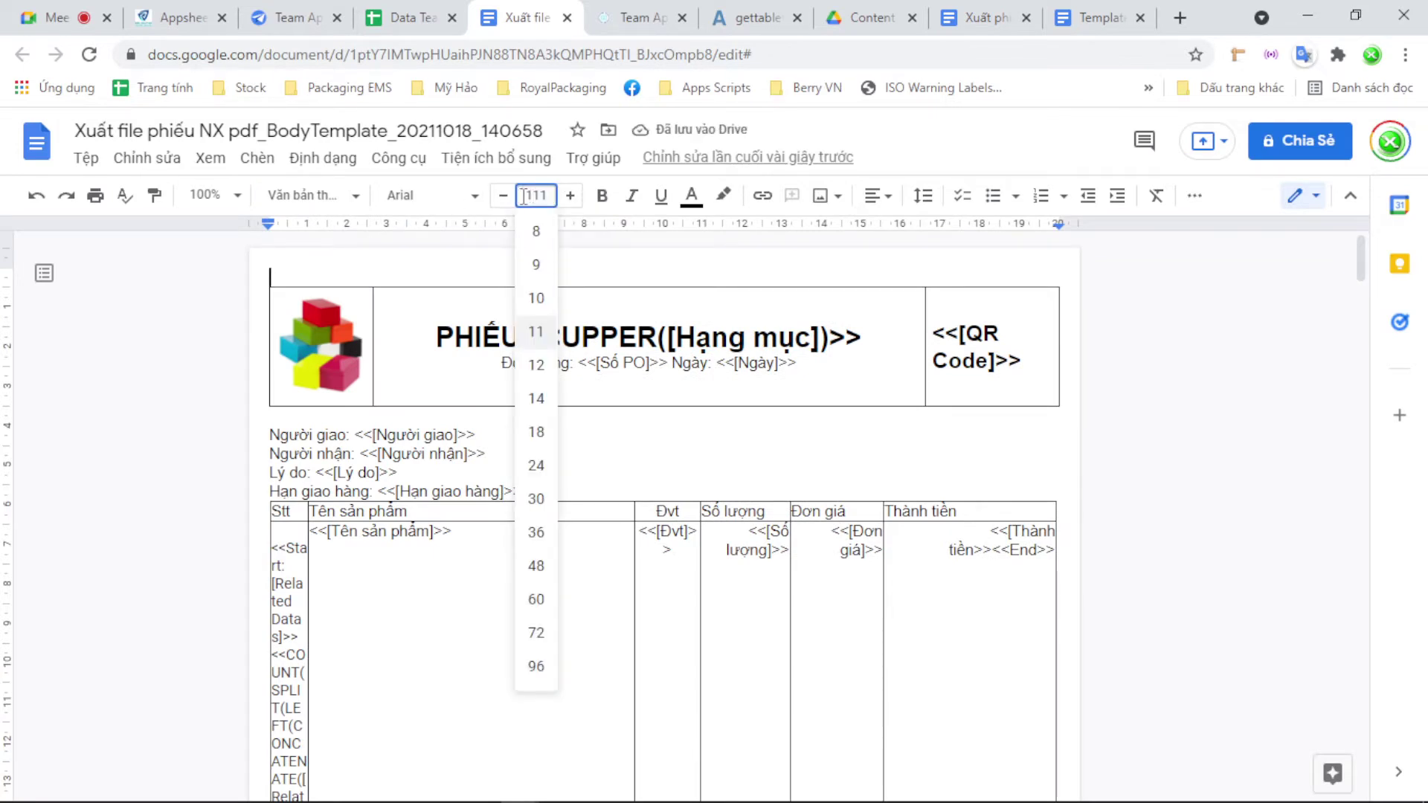
text(1)
key(Return)
Replace the Người giao and Người nhận lines with a 'Khách hàng:' line above Lý do.
click(454, 420)
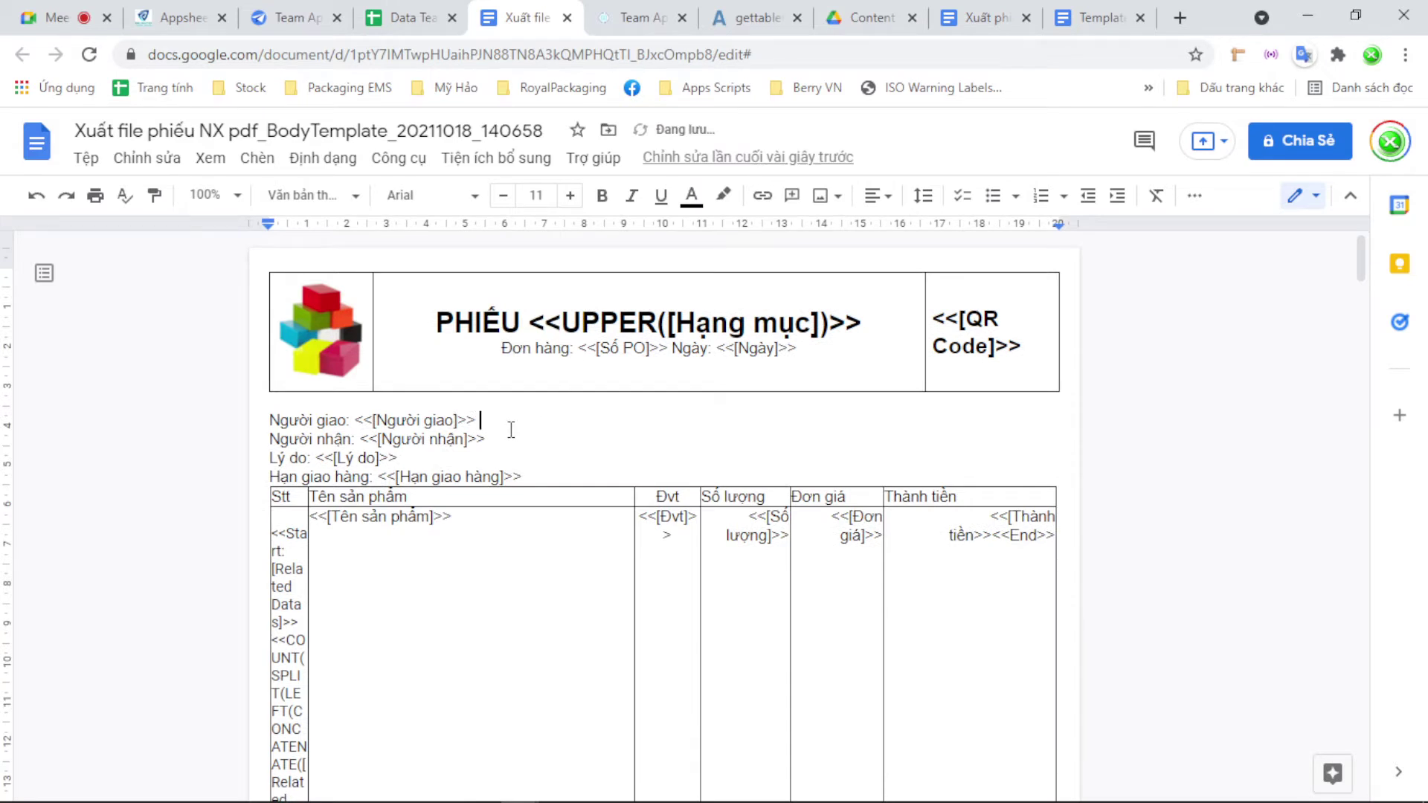
drag(485, 440, 261, 425)
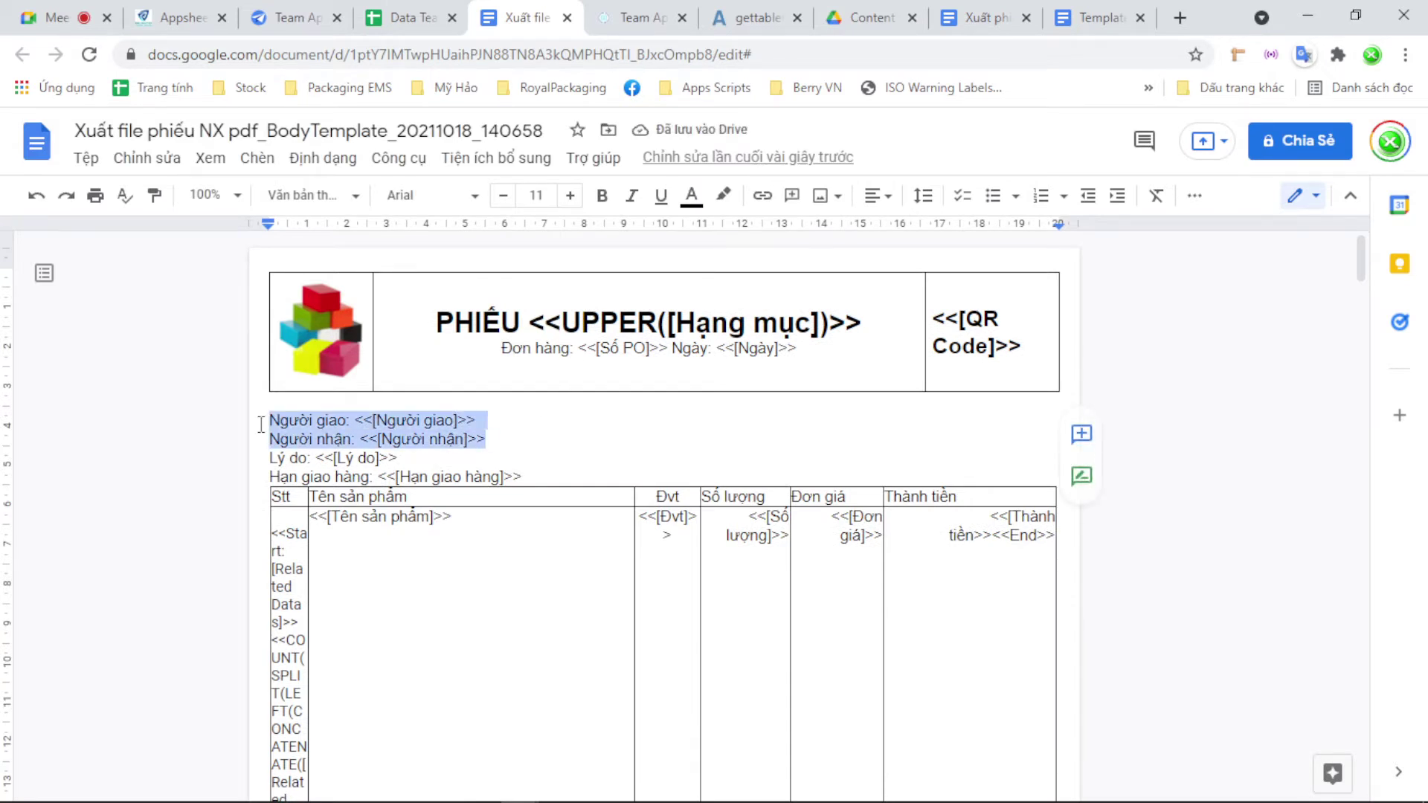
key(BackSpace)
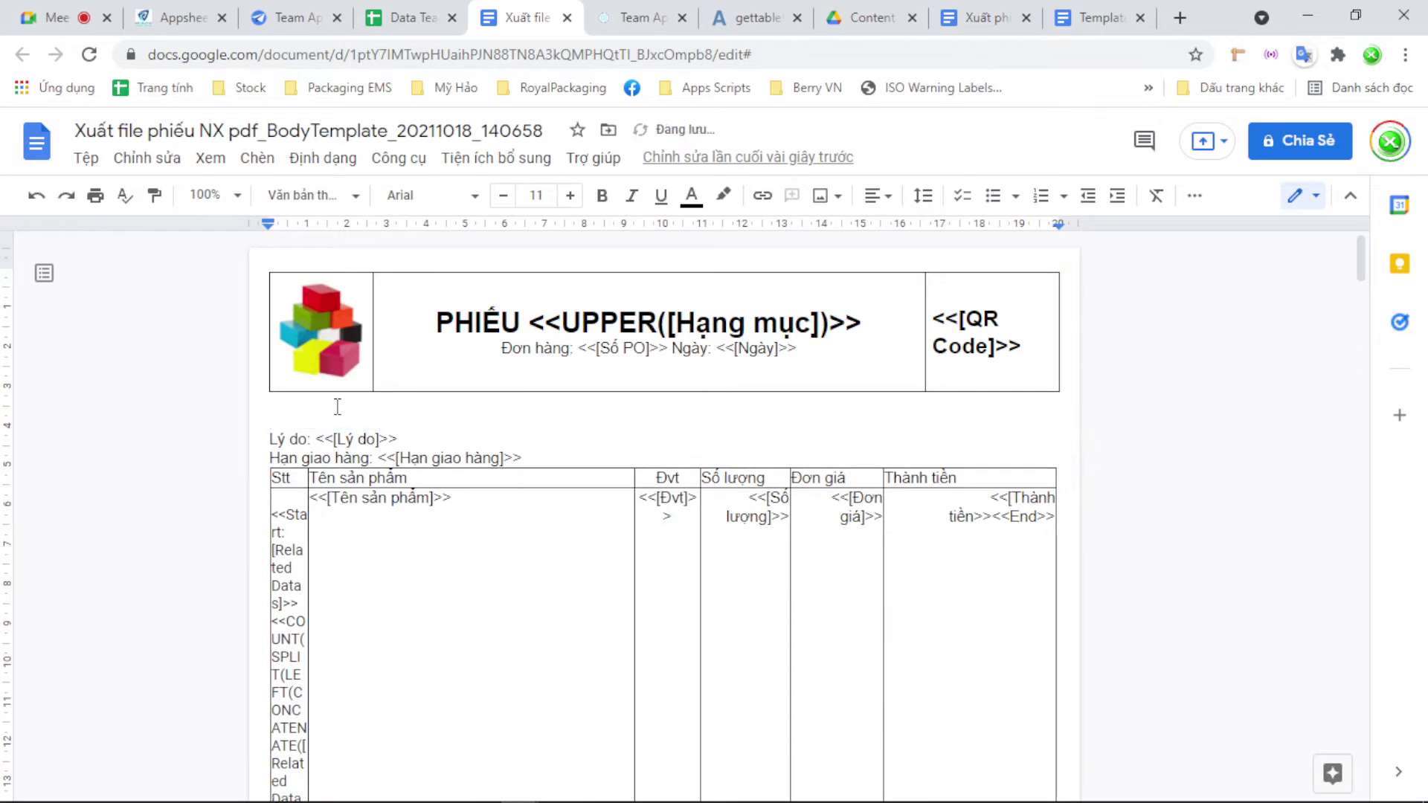
key(Delete)
key(Return)
text(Khach)
text( hàng: )
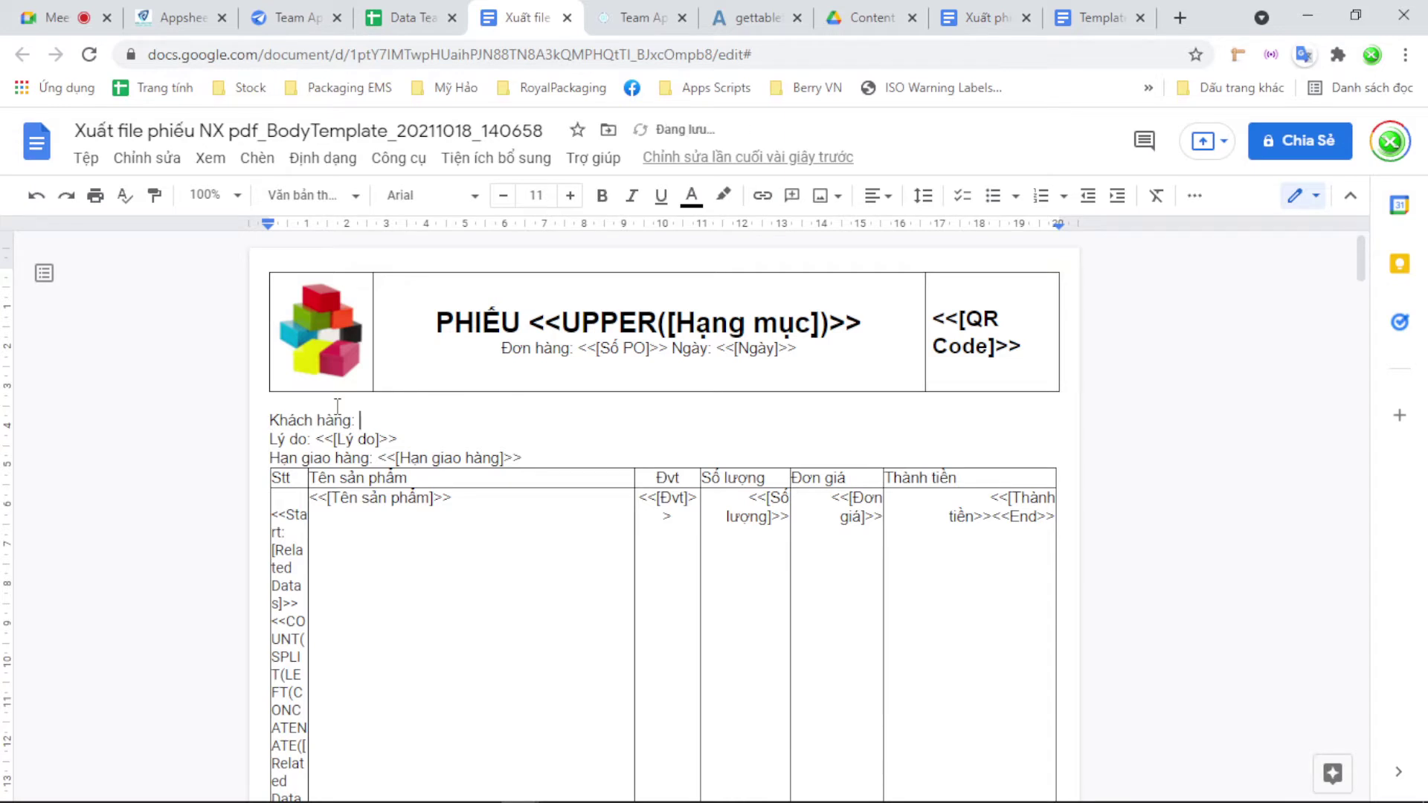
text(Ma)
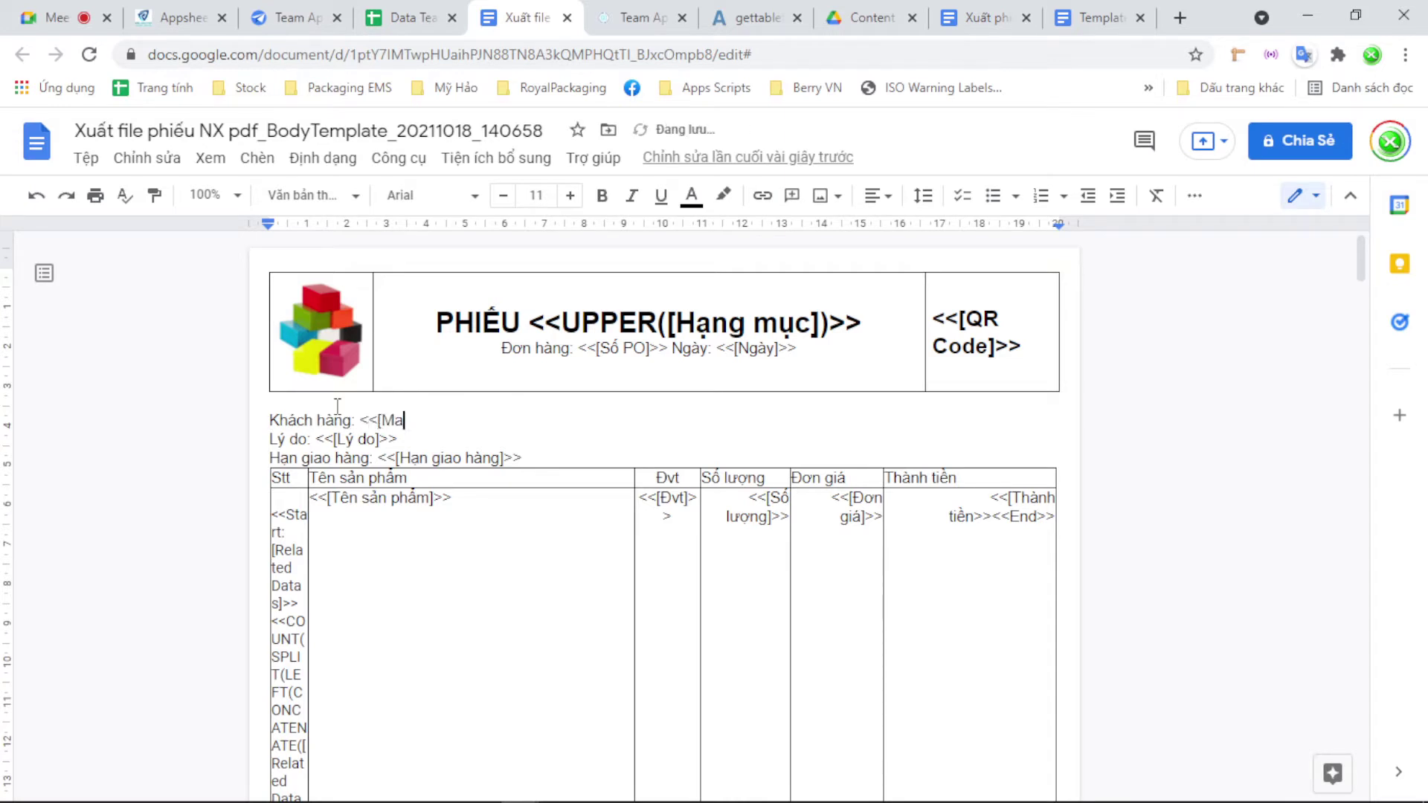
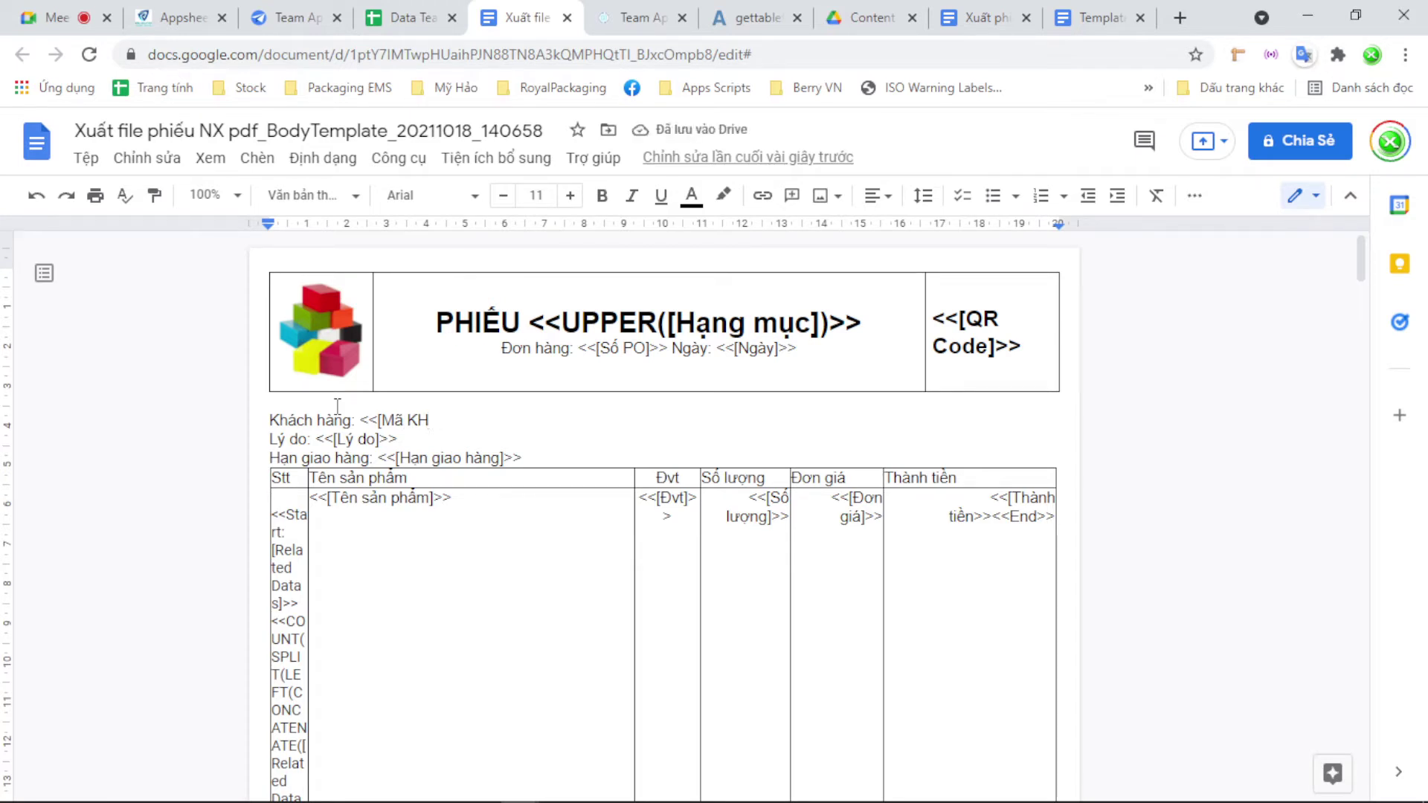
Extend the customer field to <<[Mã KH].[Tên khách hàng]>> after checking DMKH's column names in AppSheet.
text(ư)
text(Tên kha)
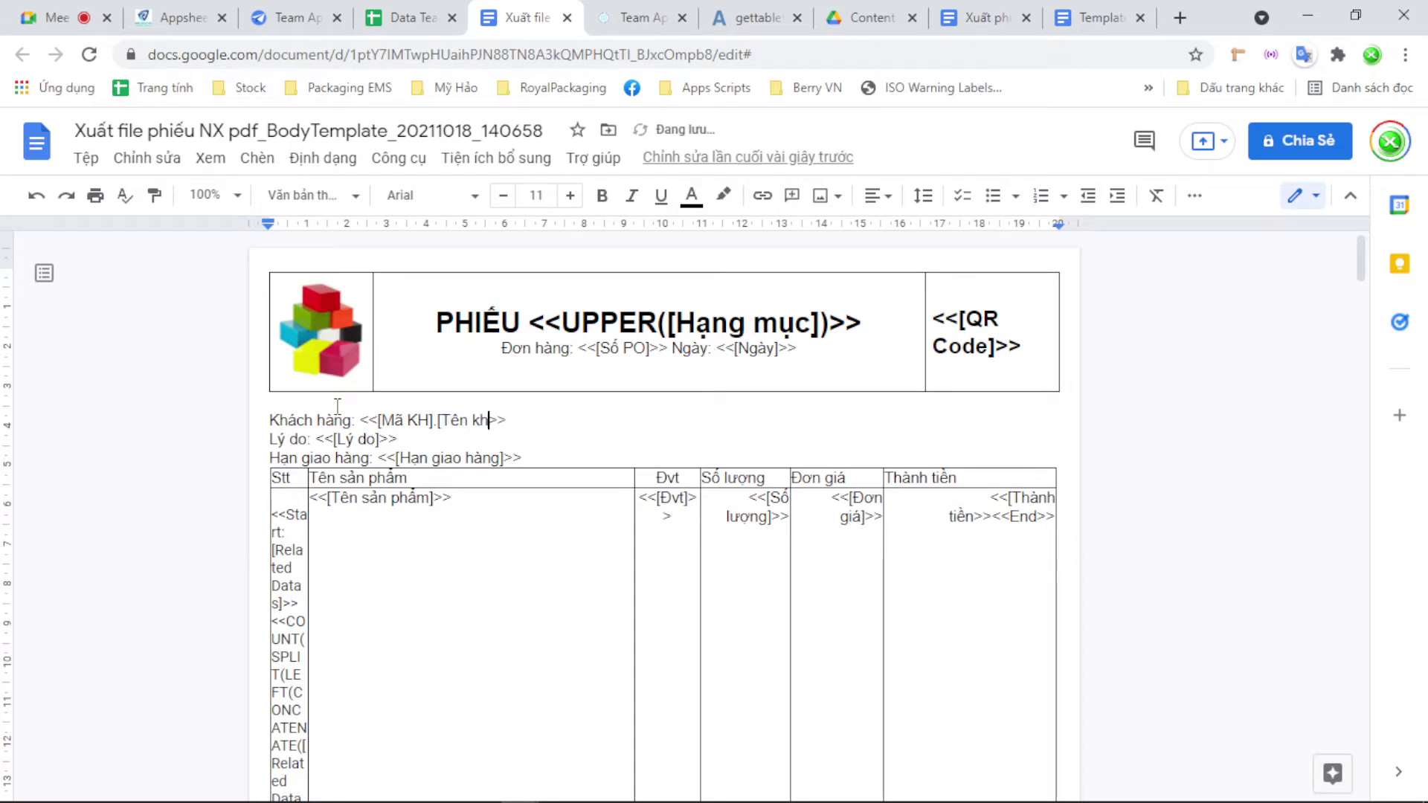
text(chs hang)
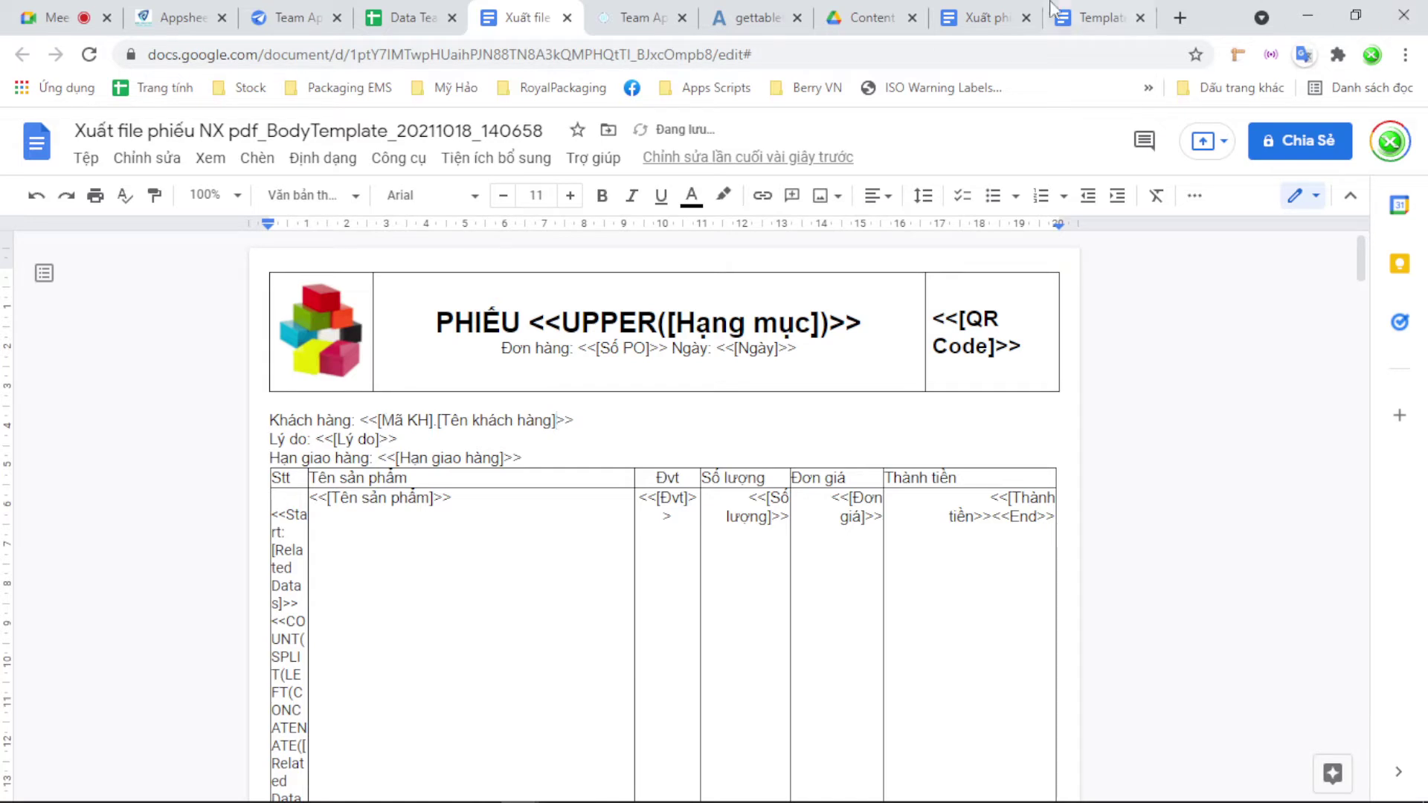
click(292, 17)
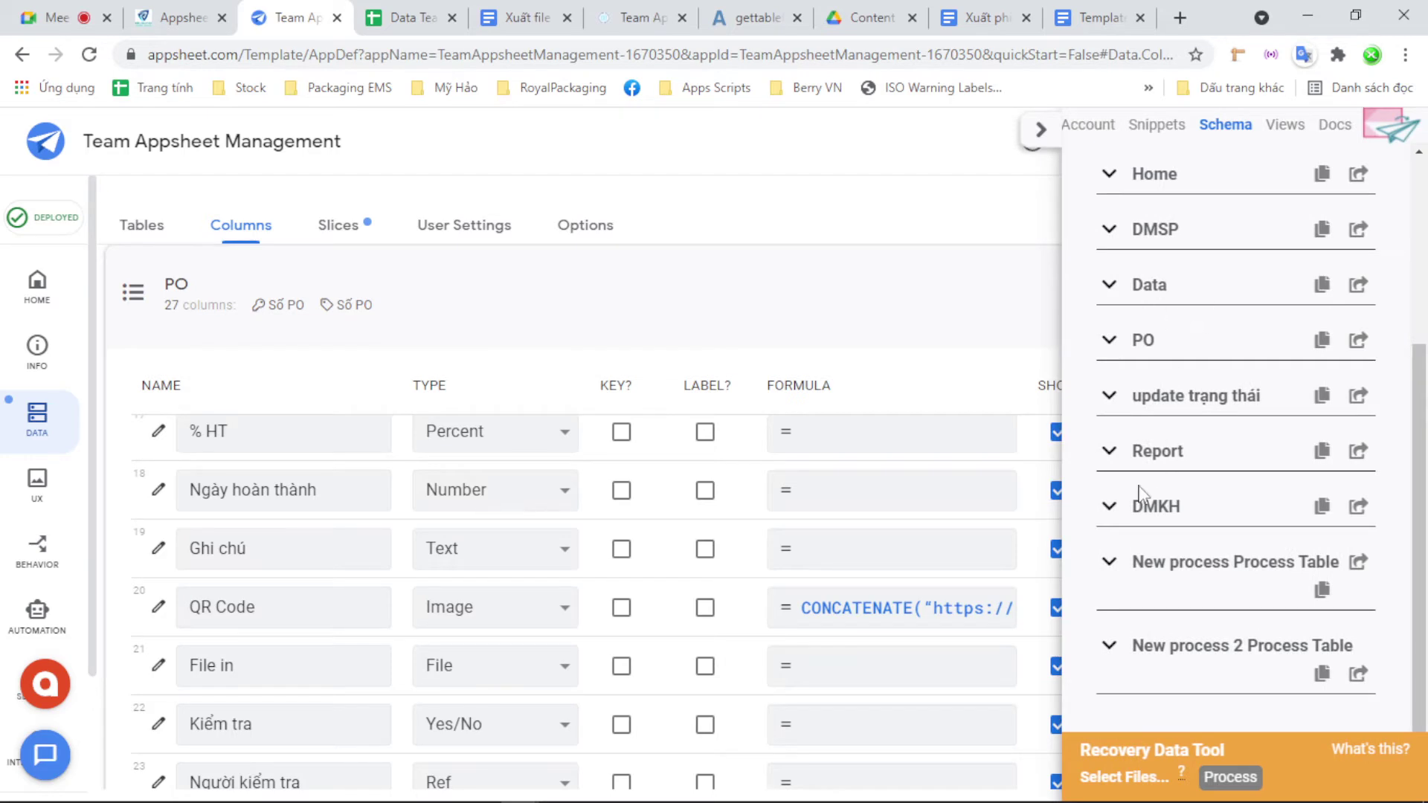
click(1116, 509)
scroll(1123, 506, down, 1)
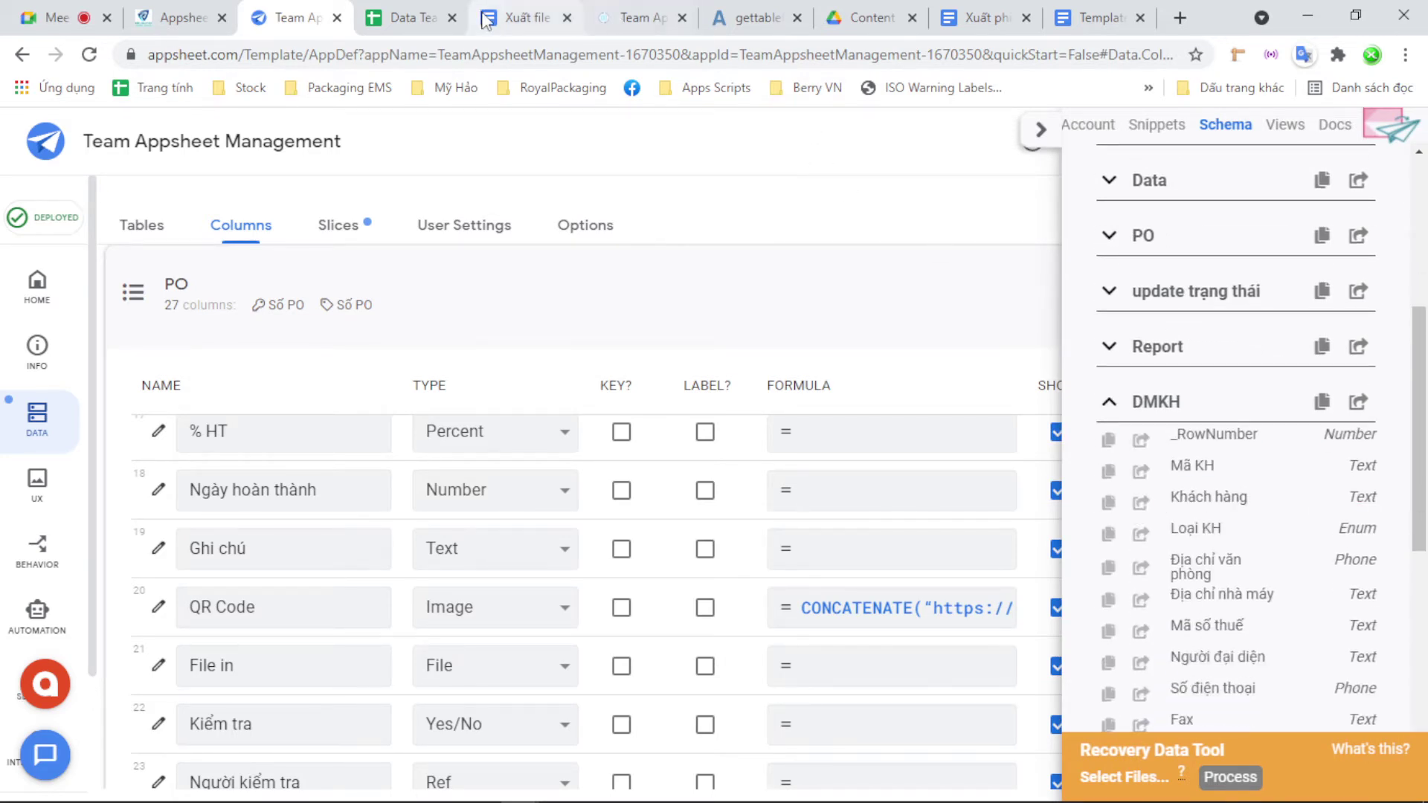
click(521, 17)
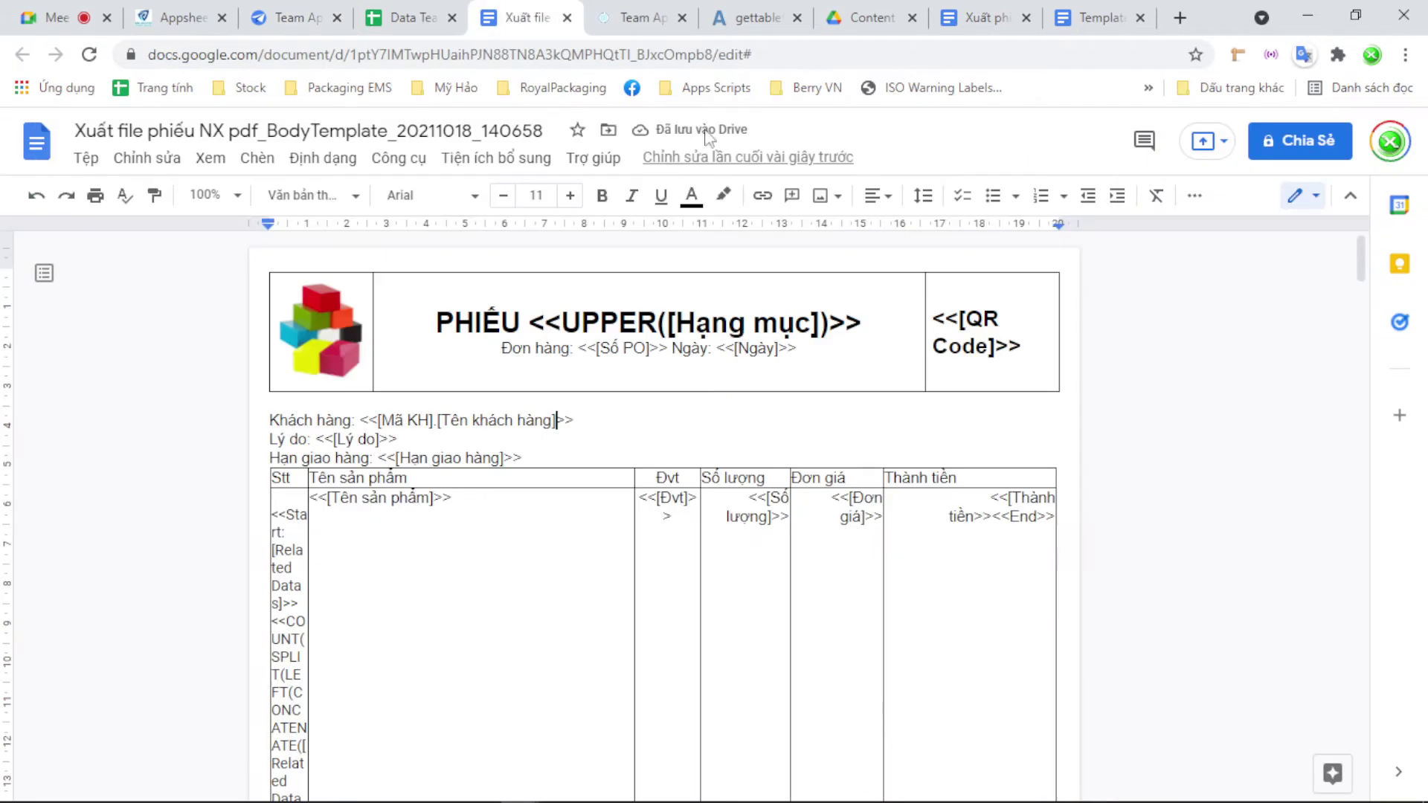
Change the customer field reference to <<[Mã KH].[Khách hàng]>>.
click(480, 421)
key(BackSpace)
key(BackSpace)
key(BackSpace)
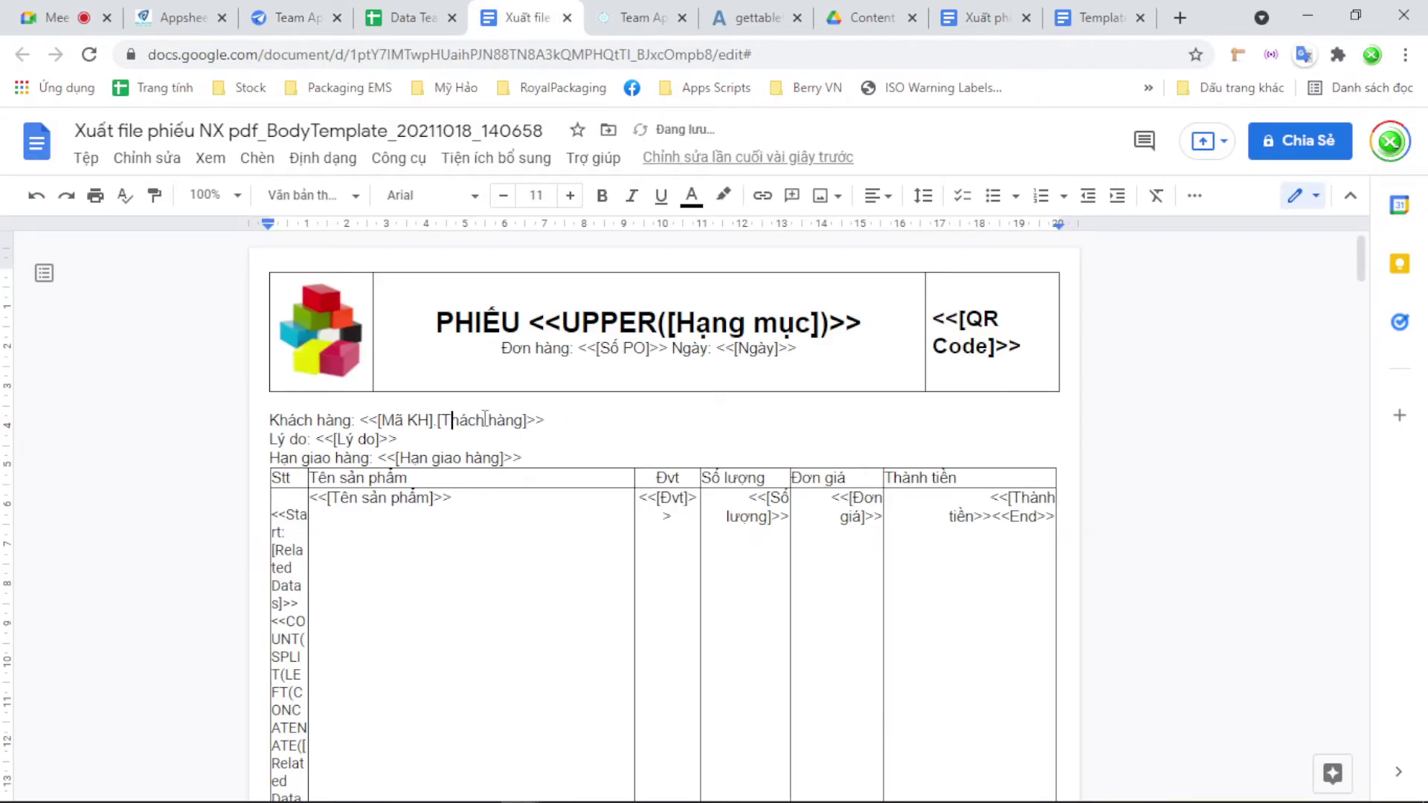
key(BackSpace)
key(BackSpace)
text(K)
Join Hạn giao hàng onto the Lý do line with a tab and add a blank line above the table.
click(471, 436)
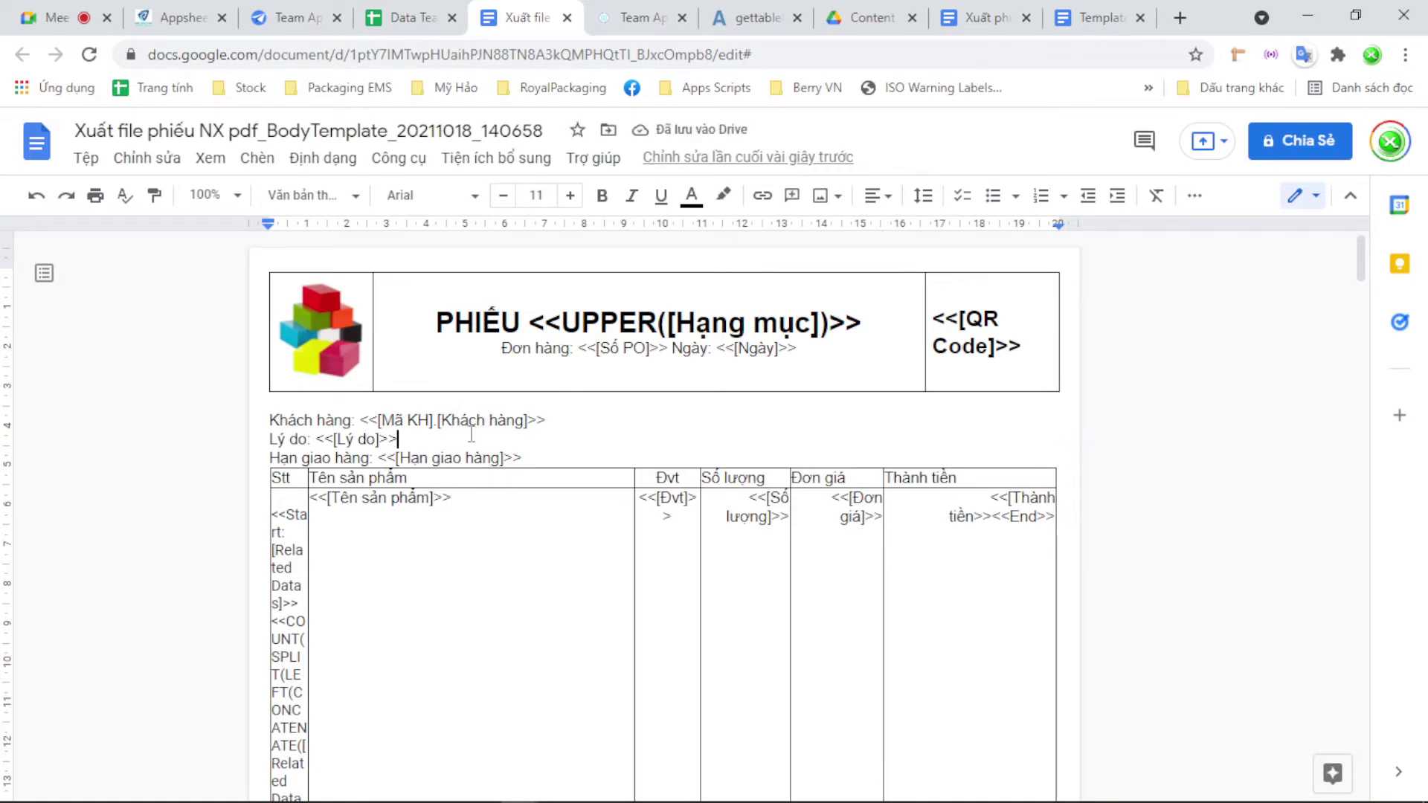
key(Delete)
key(Tab)
key(Tab)
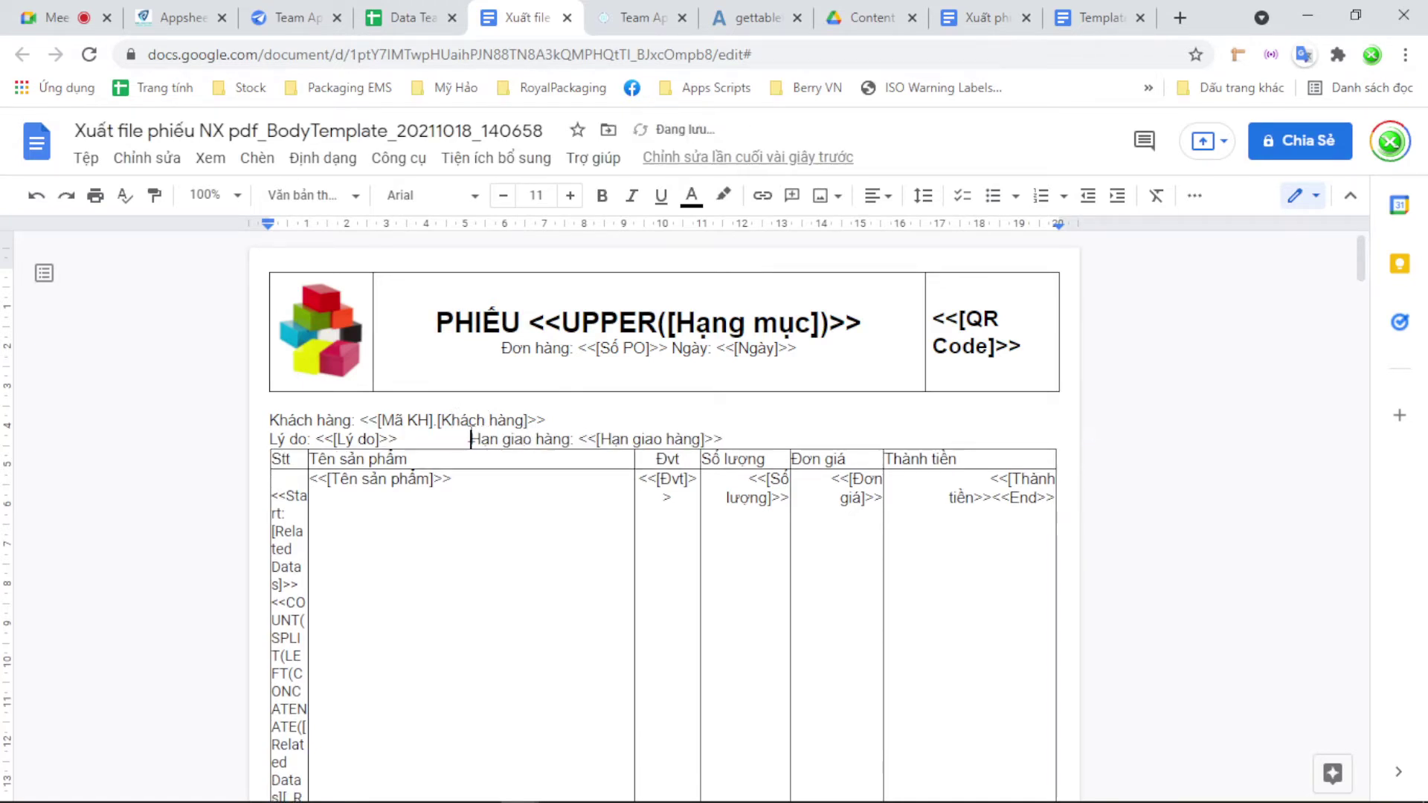
click(754, 436)
key(Return)
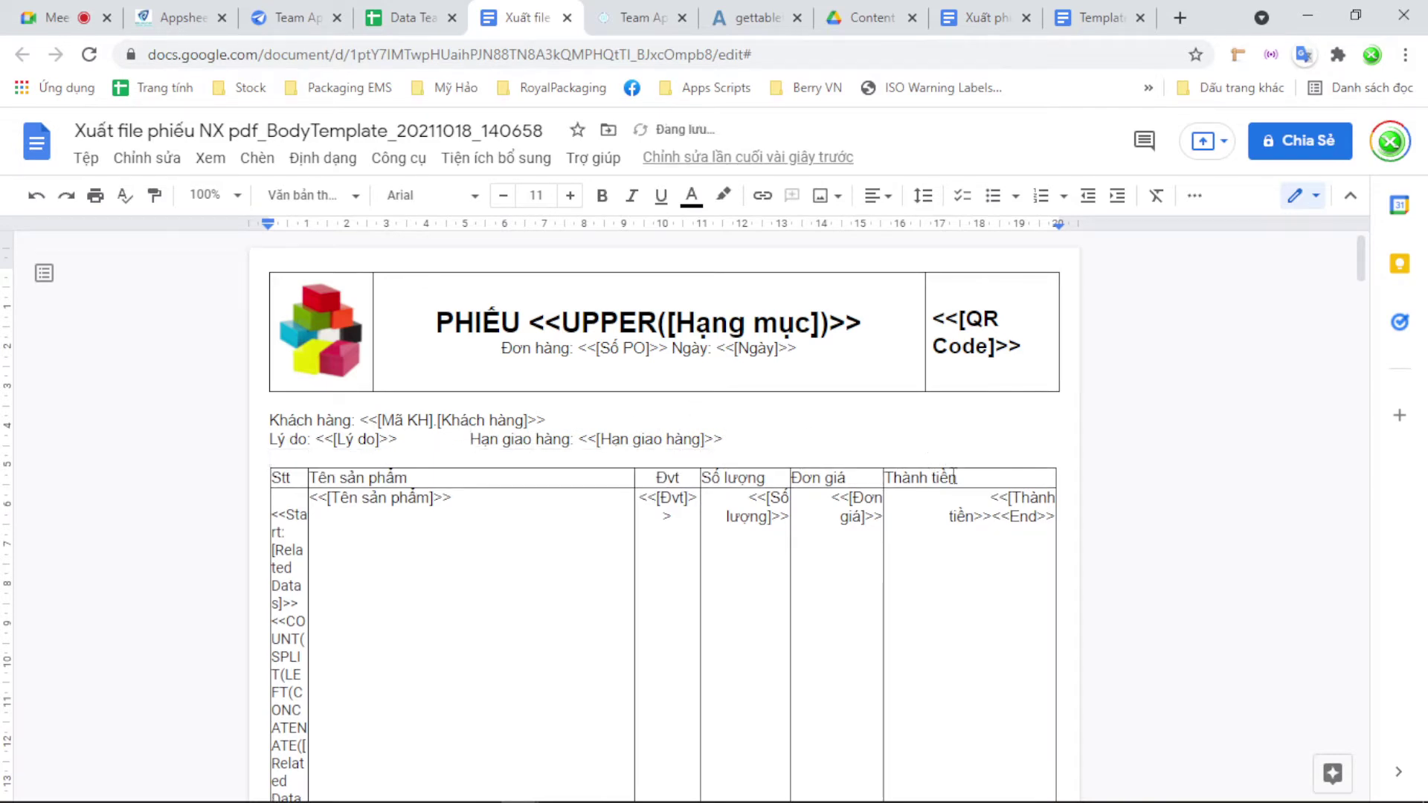
drag(954, 477, 282, 477)
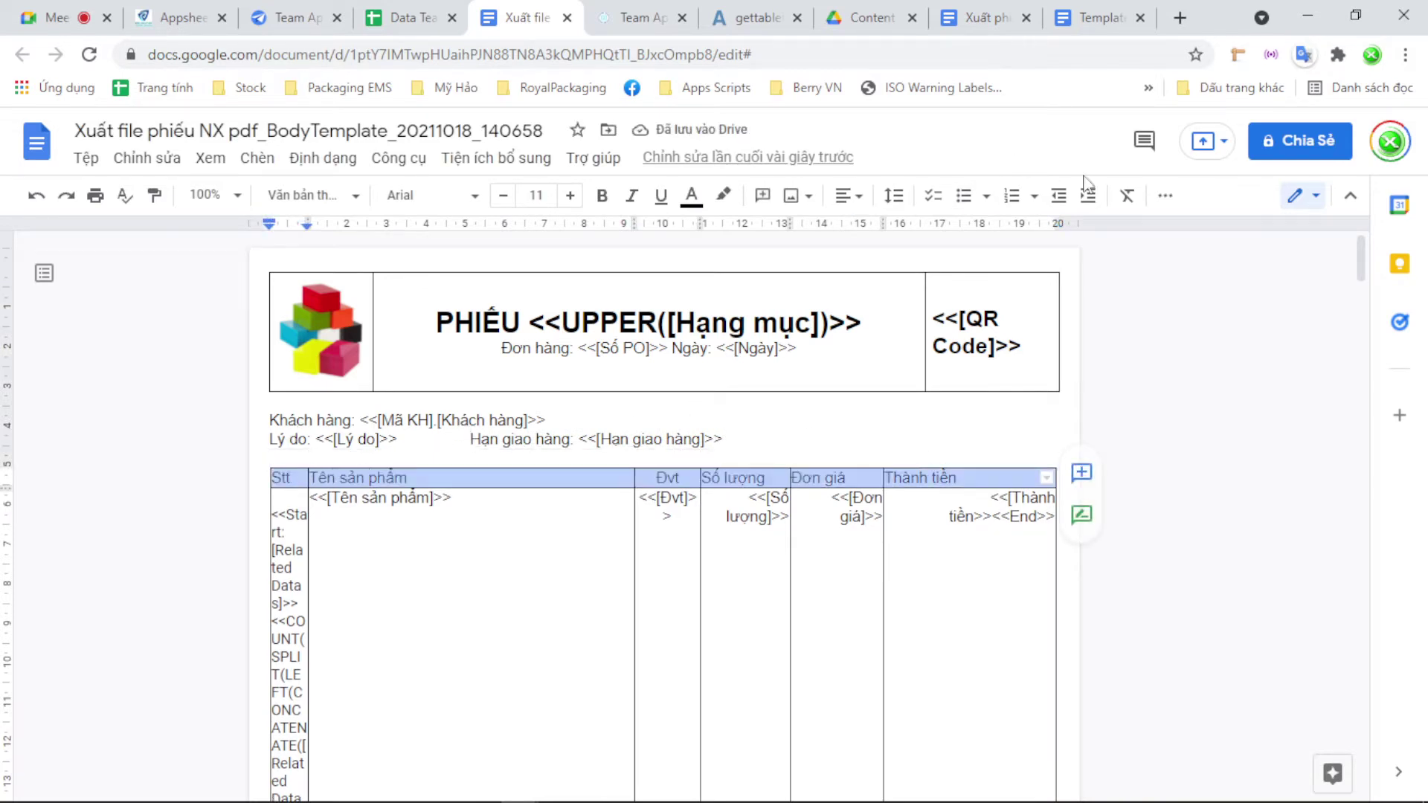
Give the table's header row a light blue background and bold text.
click(1166, 195)
click(1053, 235)
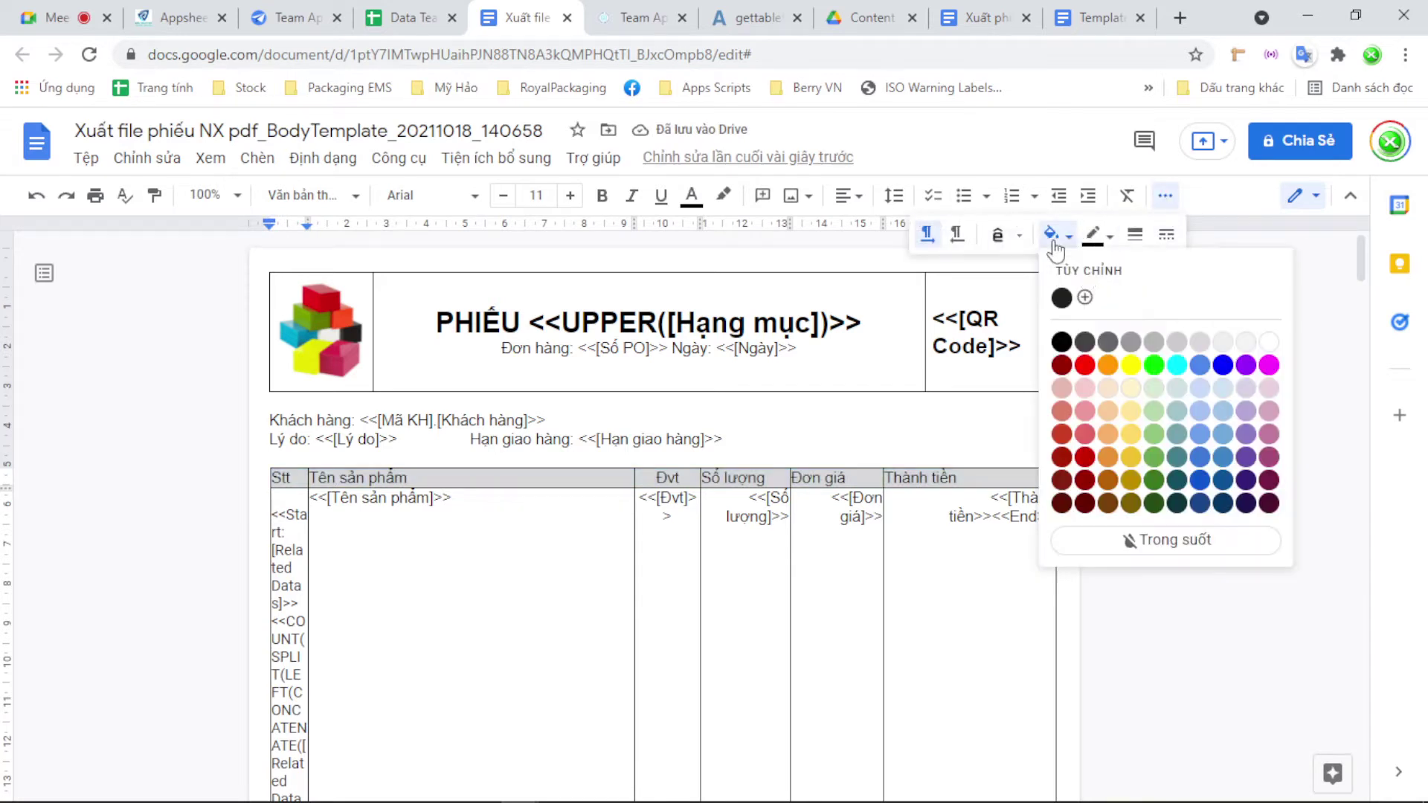
click(1221, 390)
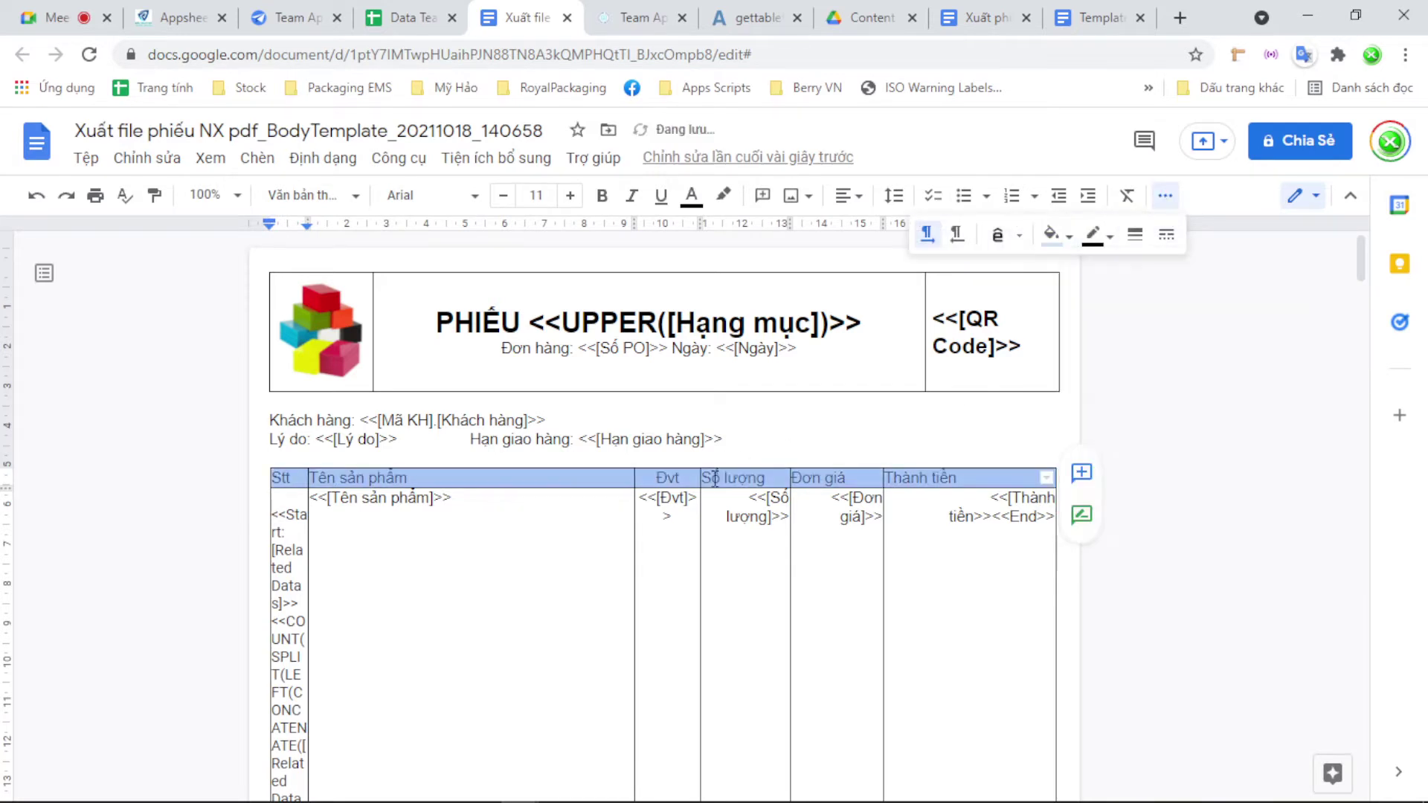
click(728, 437)
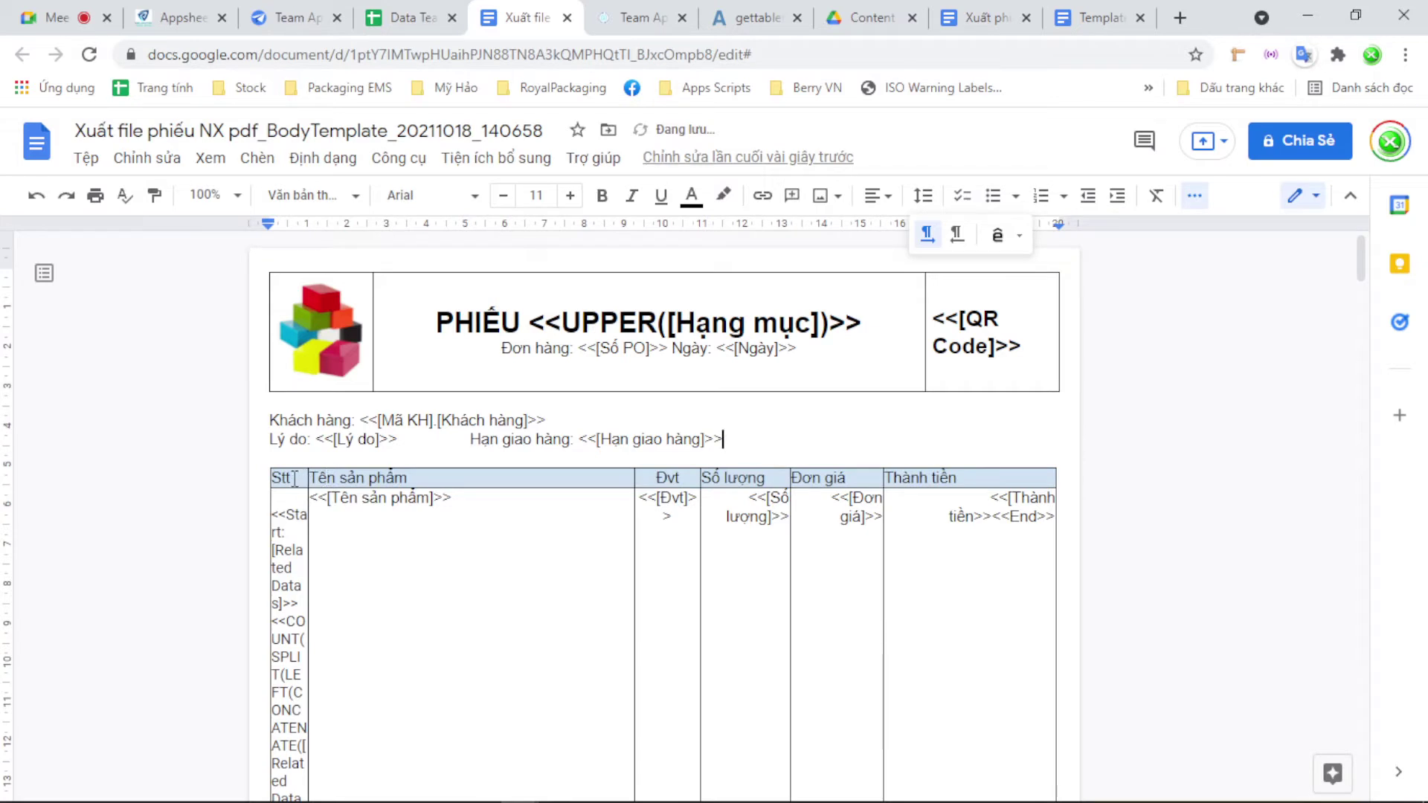
drag(536, 467, 925, 467)
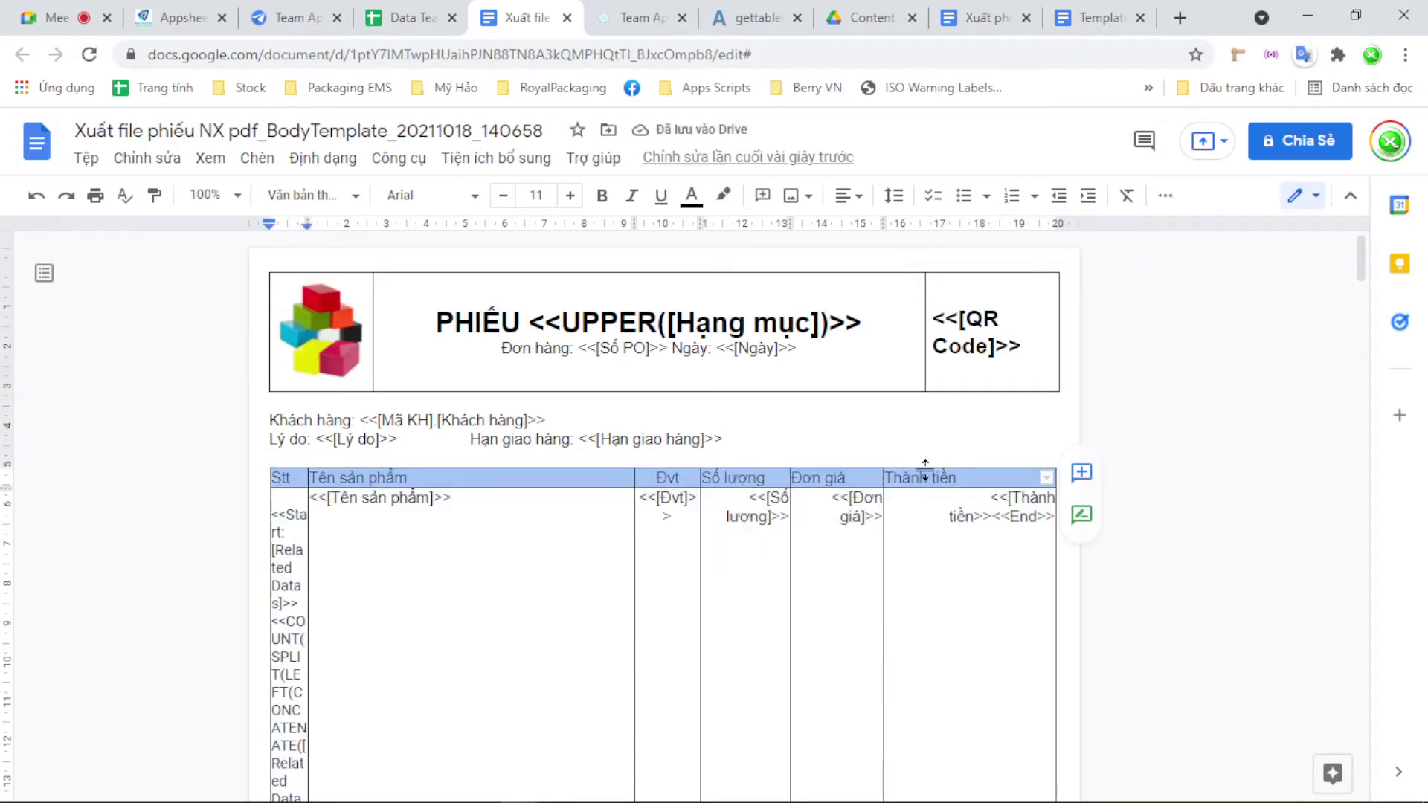
key(ctrl+b)
click(471, 419)
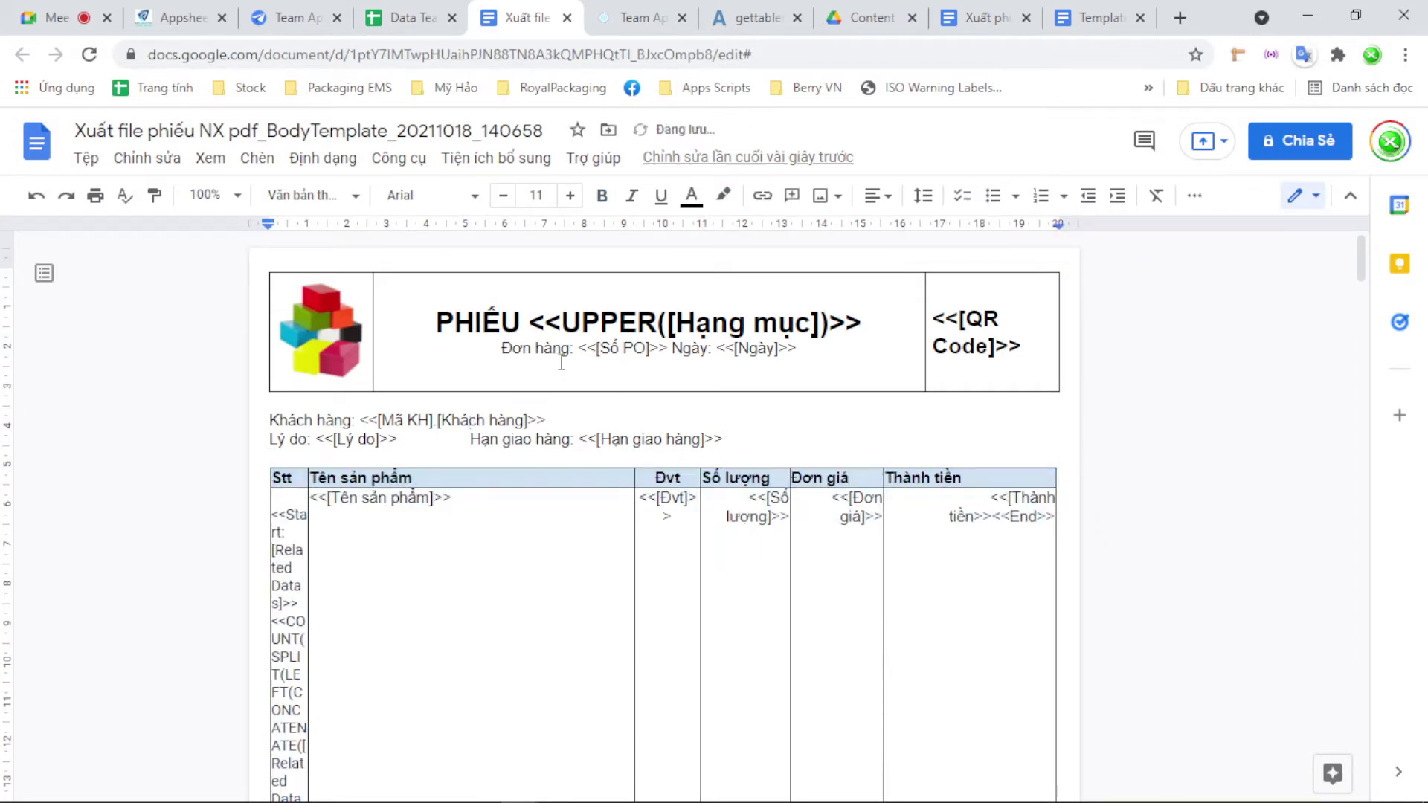
Set the whole document's font to Times New Roman.
key(ctrl+a)
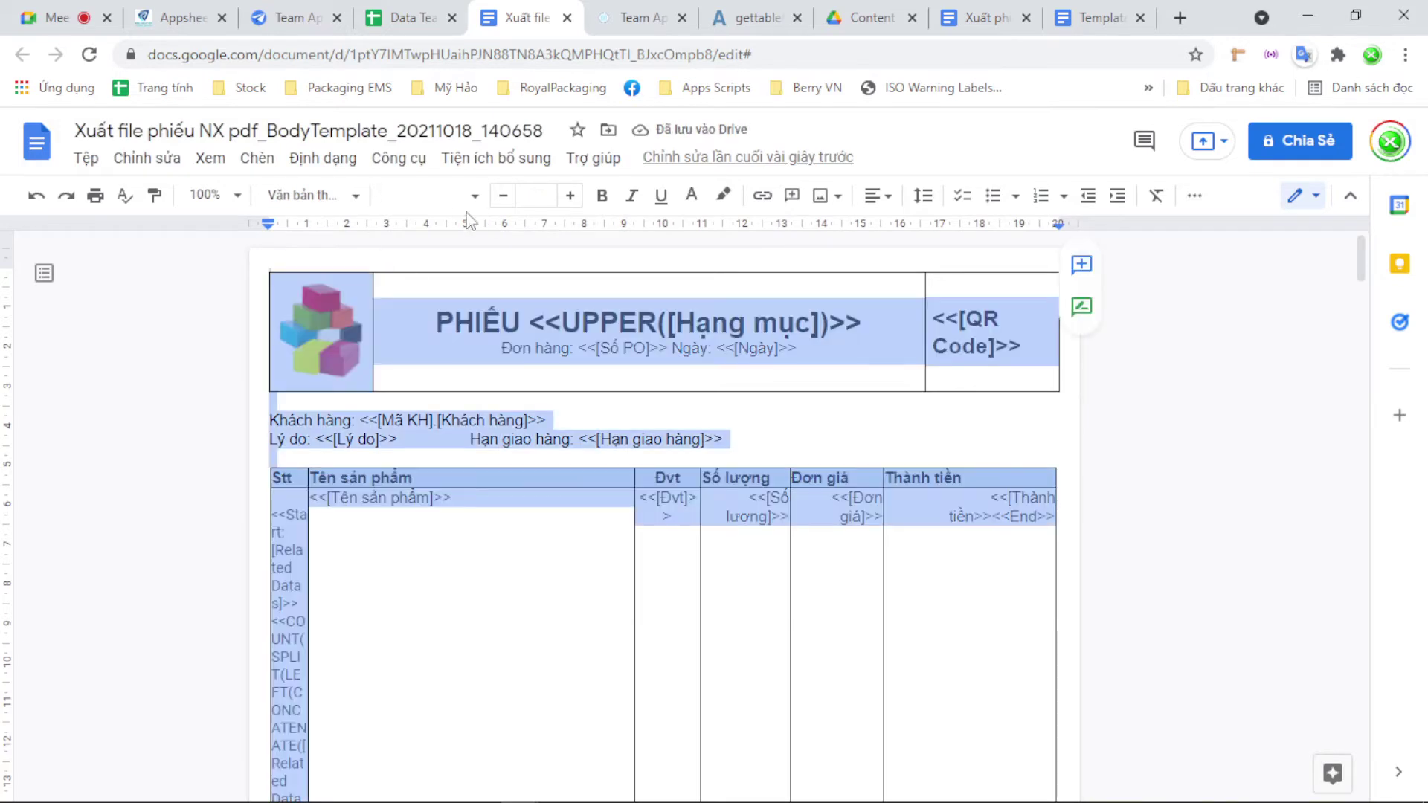
click(450, 202)
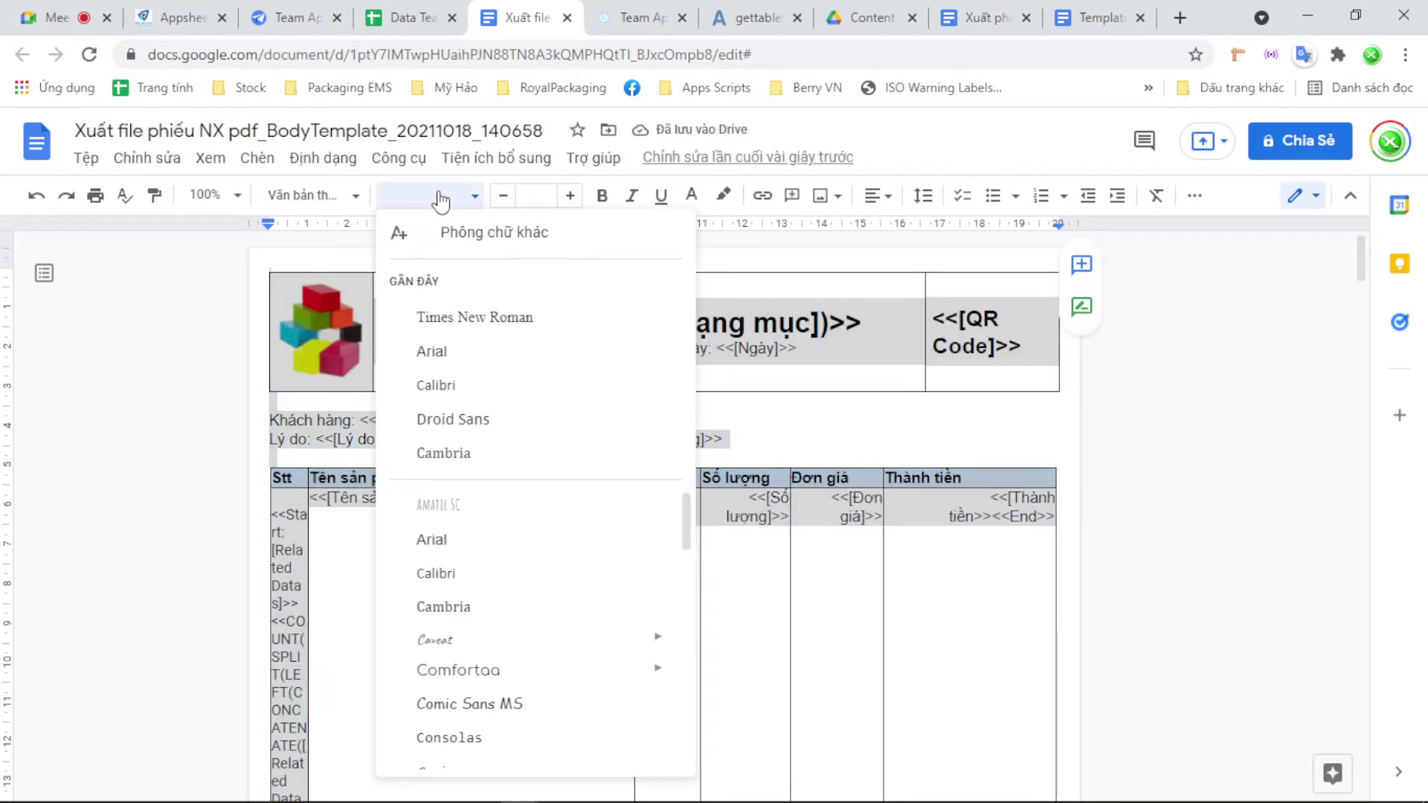
click(458, 316)
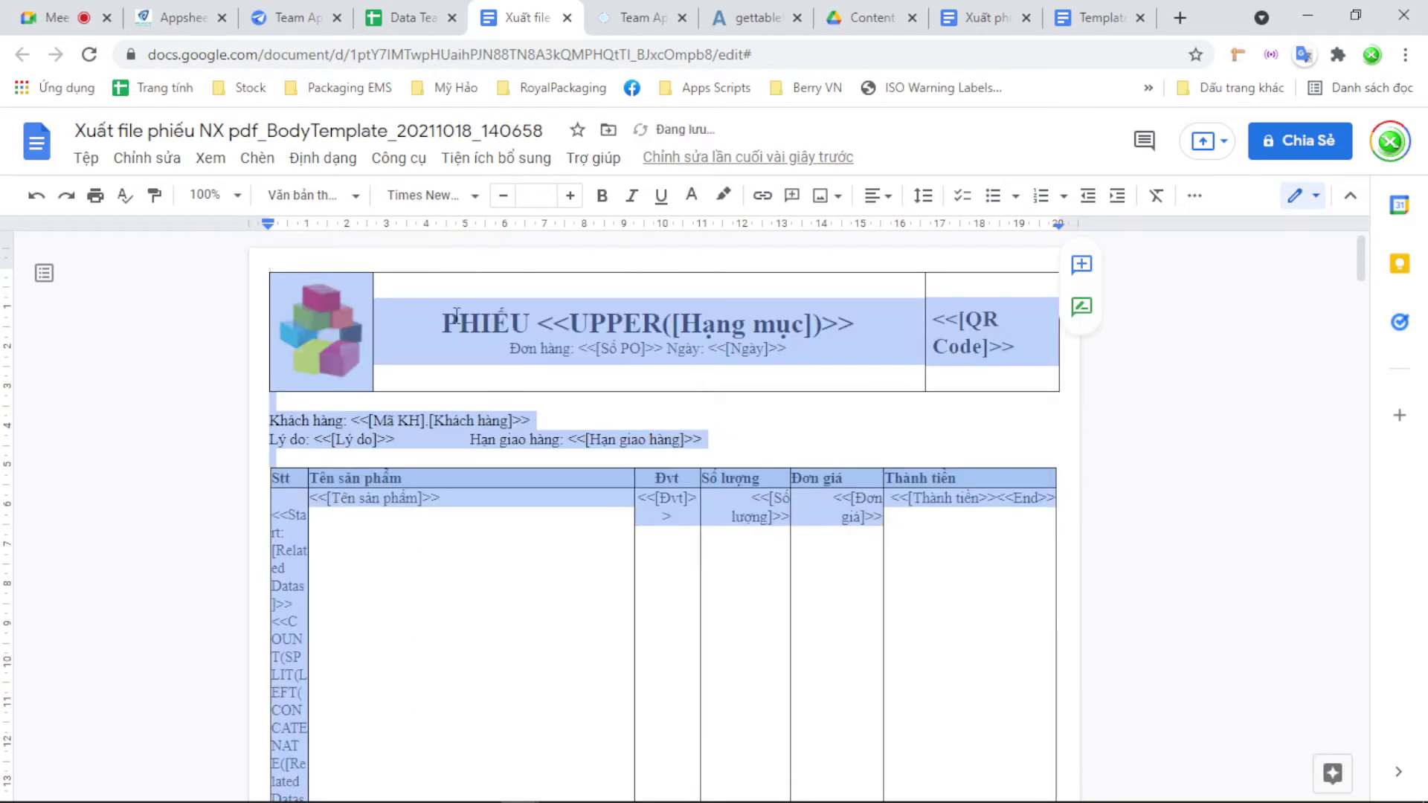
click(530, 318)
Shrink the logo, narrow its column and widen the title column toward the QR code.
click(304, 328)
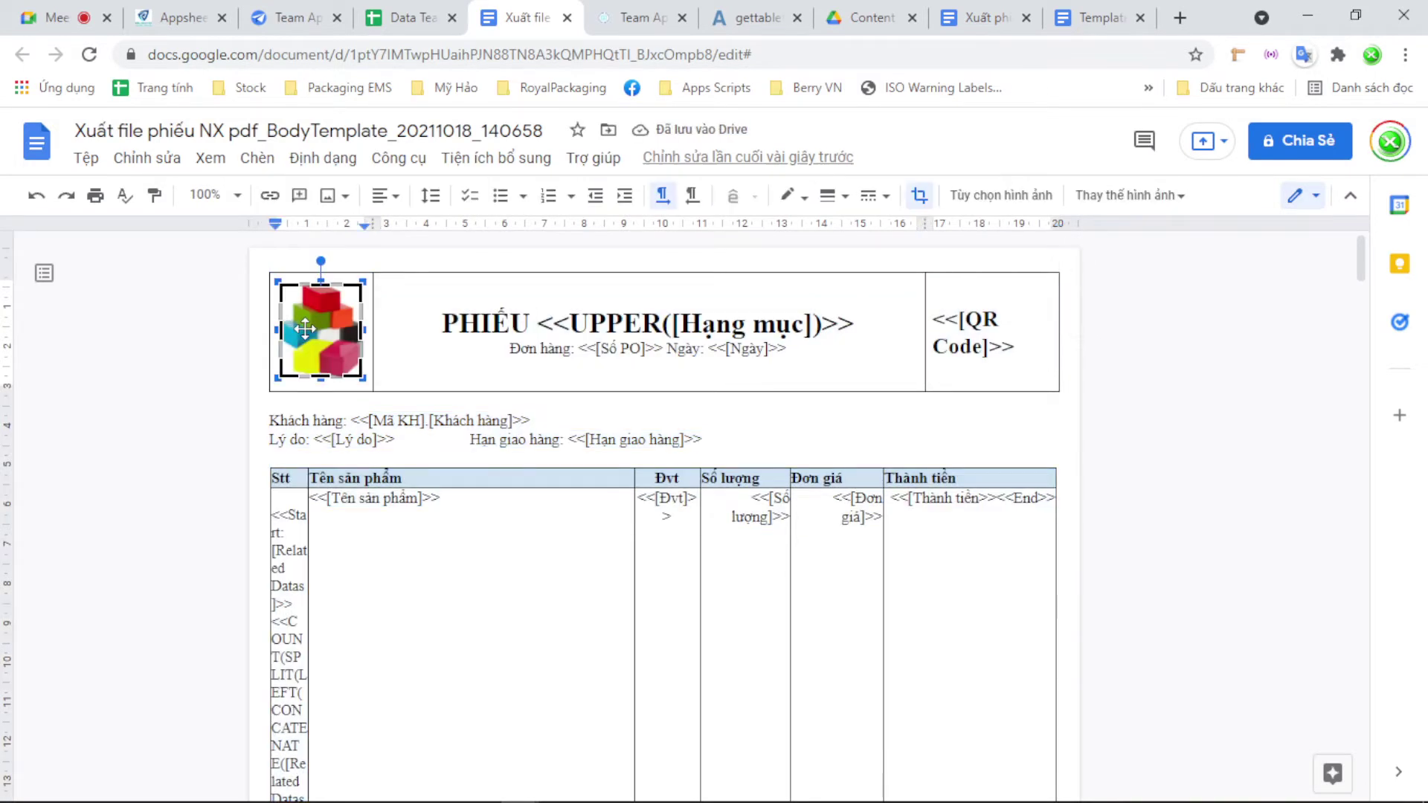
click(383, 342)
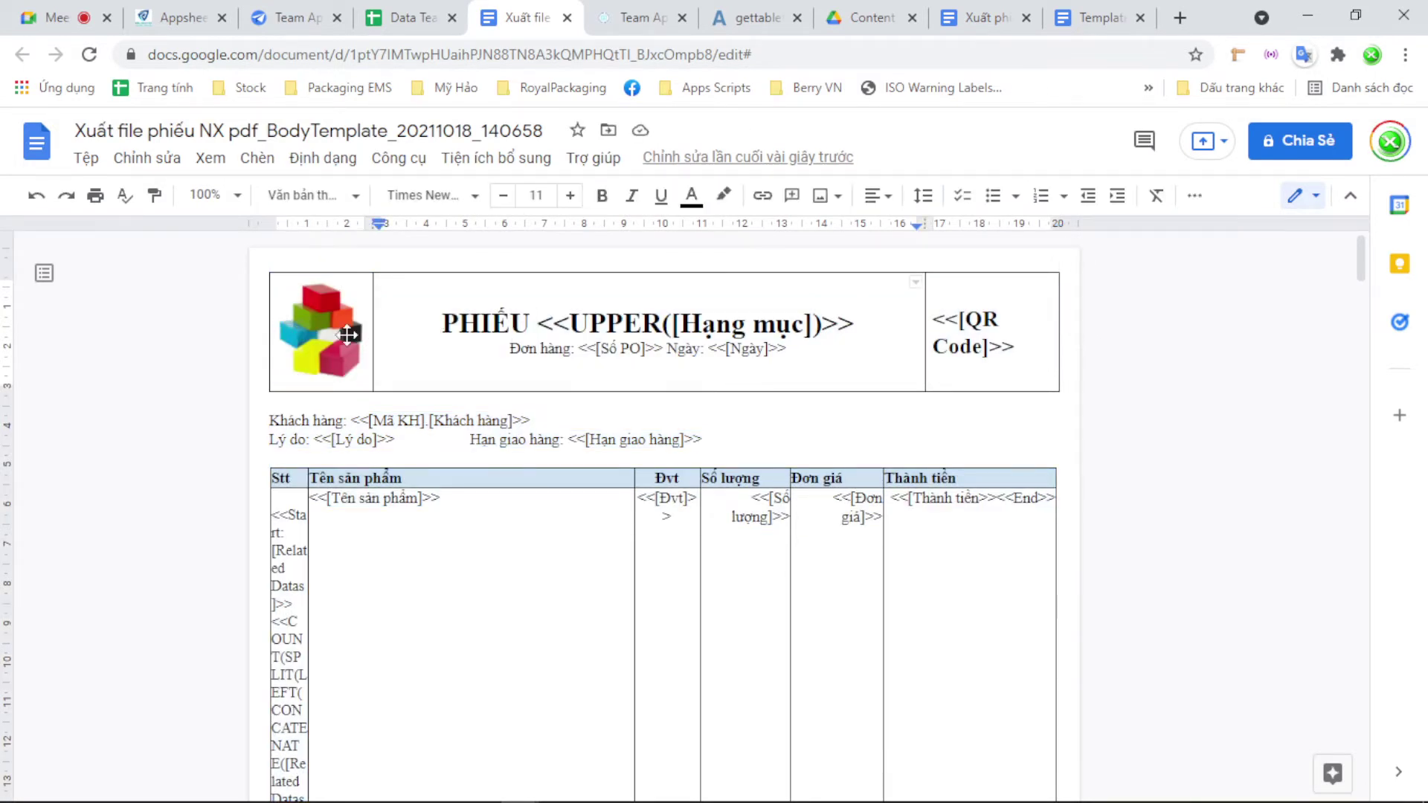
click(348, 334)
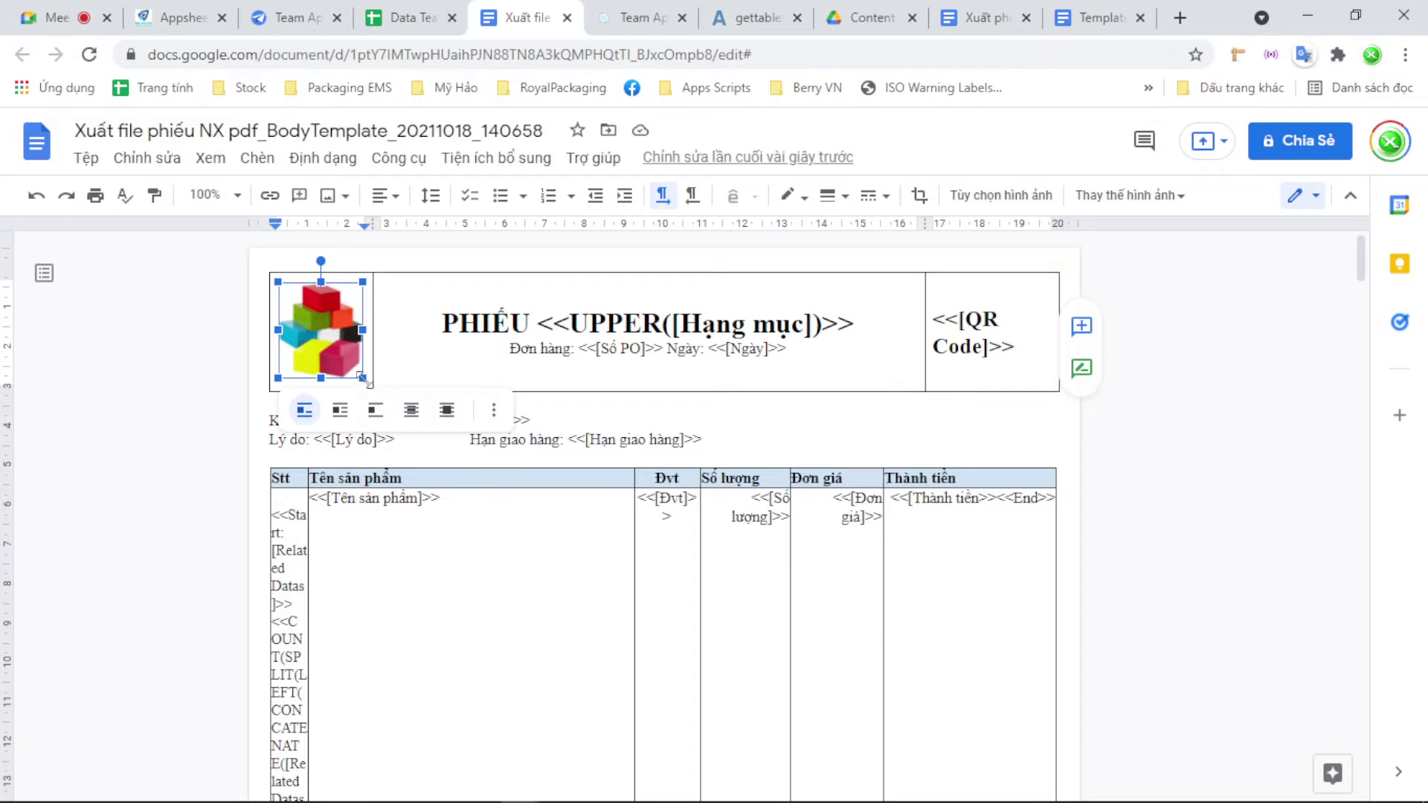
drag(355, 368, 343, 352)
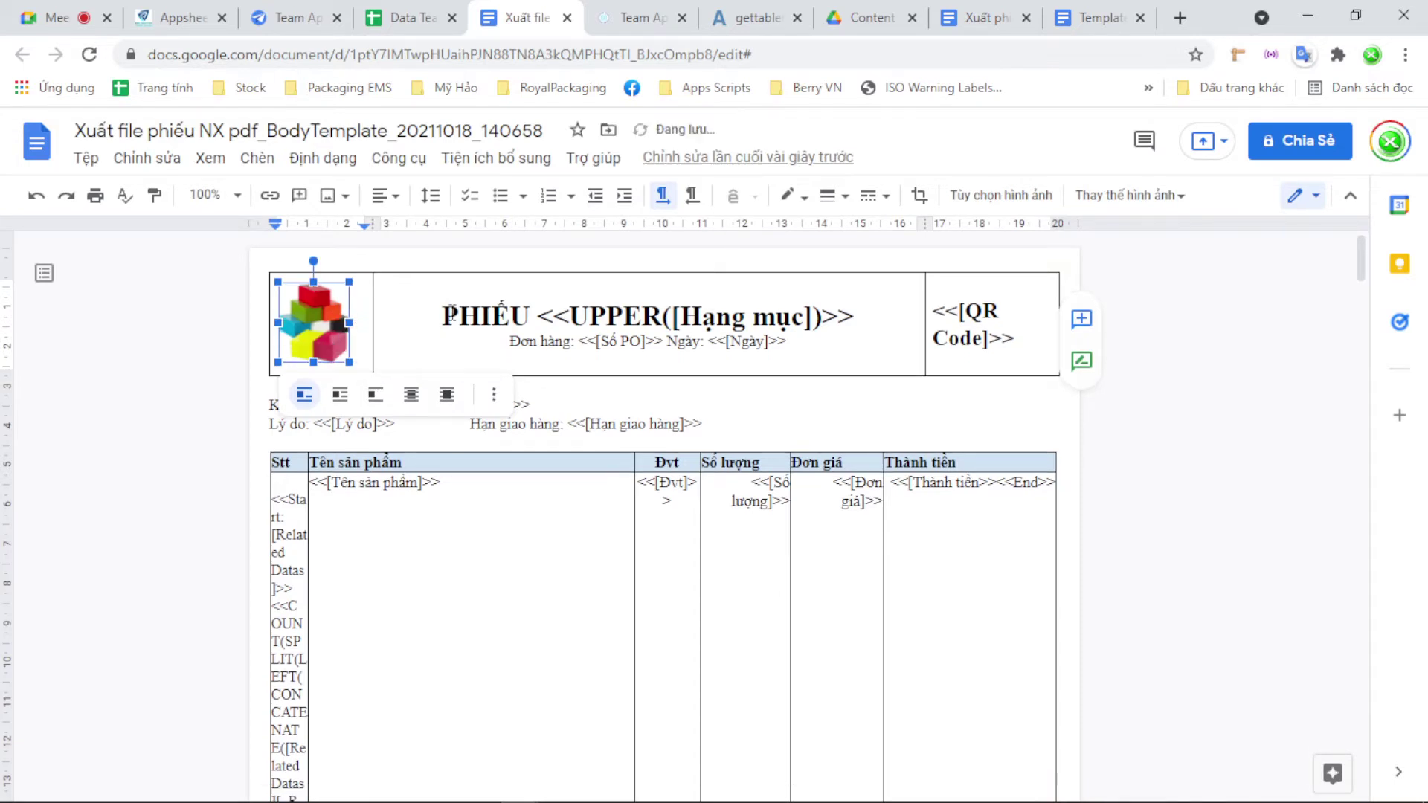
click(355, 312)
click(326, 312)
drag(374, 318, 366, 317)
click(715, 316)
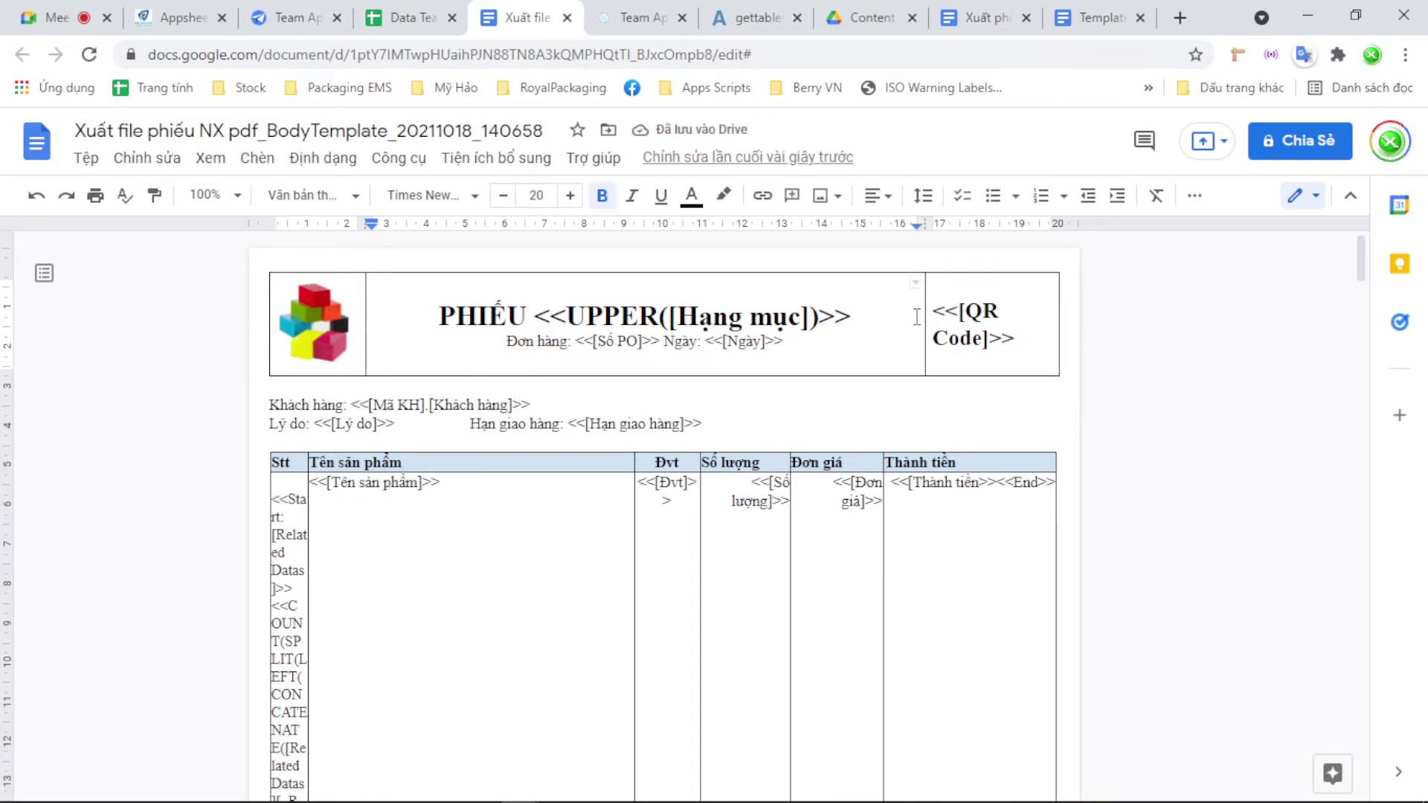
drag(926, 325, 941, 321)
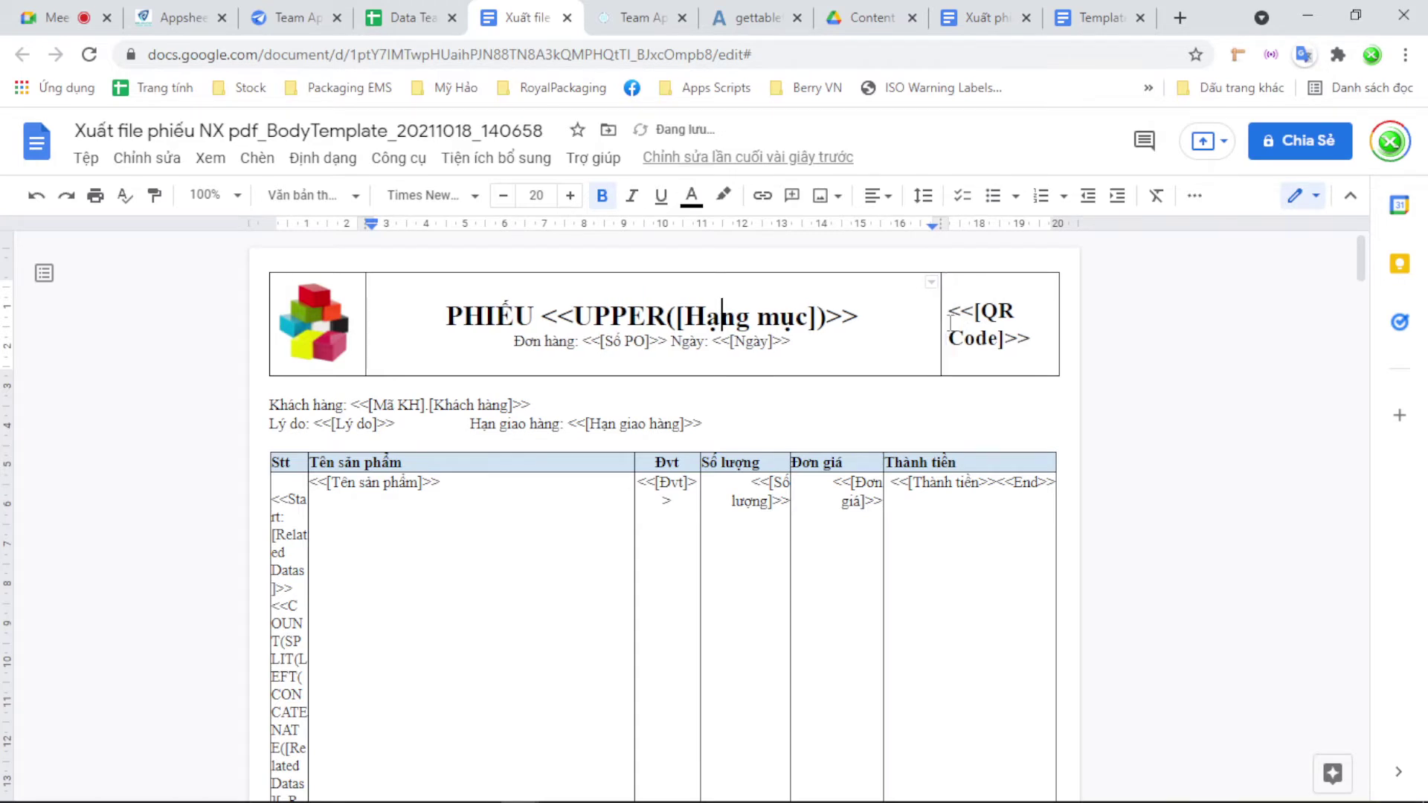
Bold the Khách hàng:, Lý do: and Hạn giao hàng: labels.
click(952, 405)
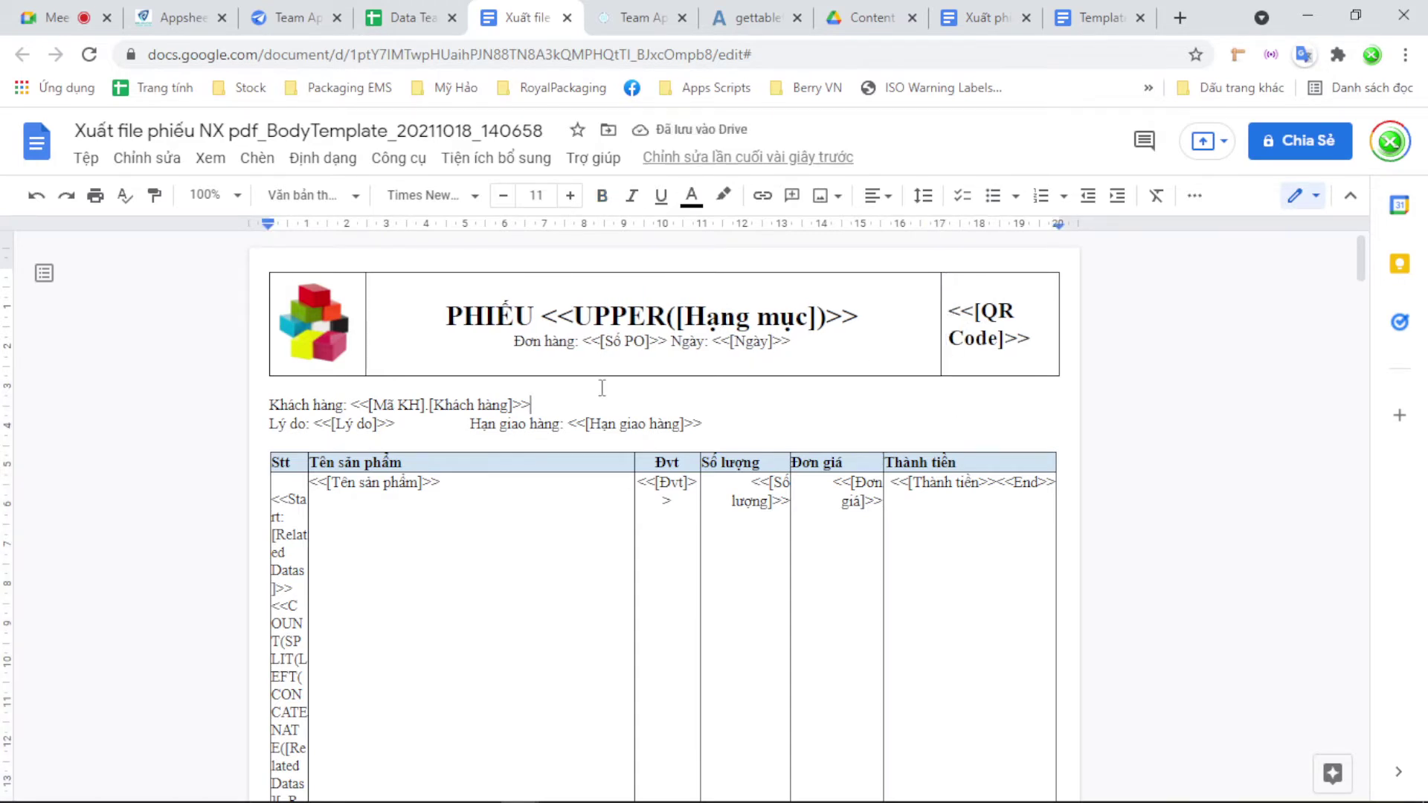
shift+click(354, 404)
key(ctrl+b)
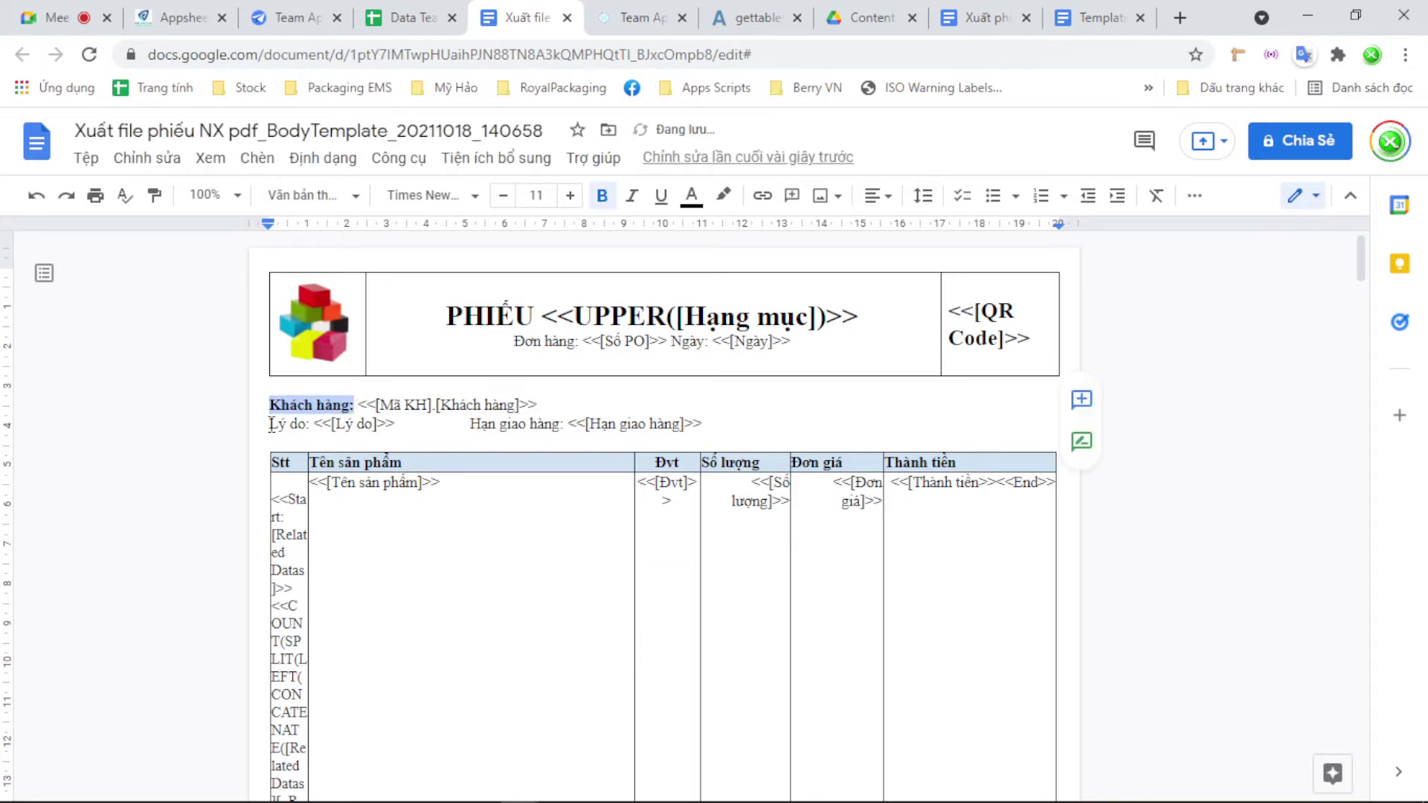
drag(270, 424, 313, 424)
key(ctrl+b)
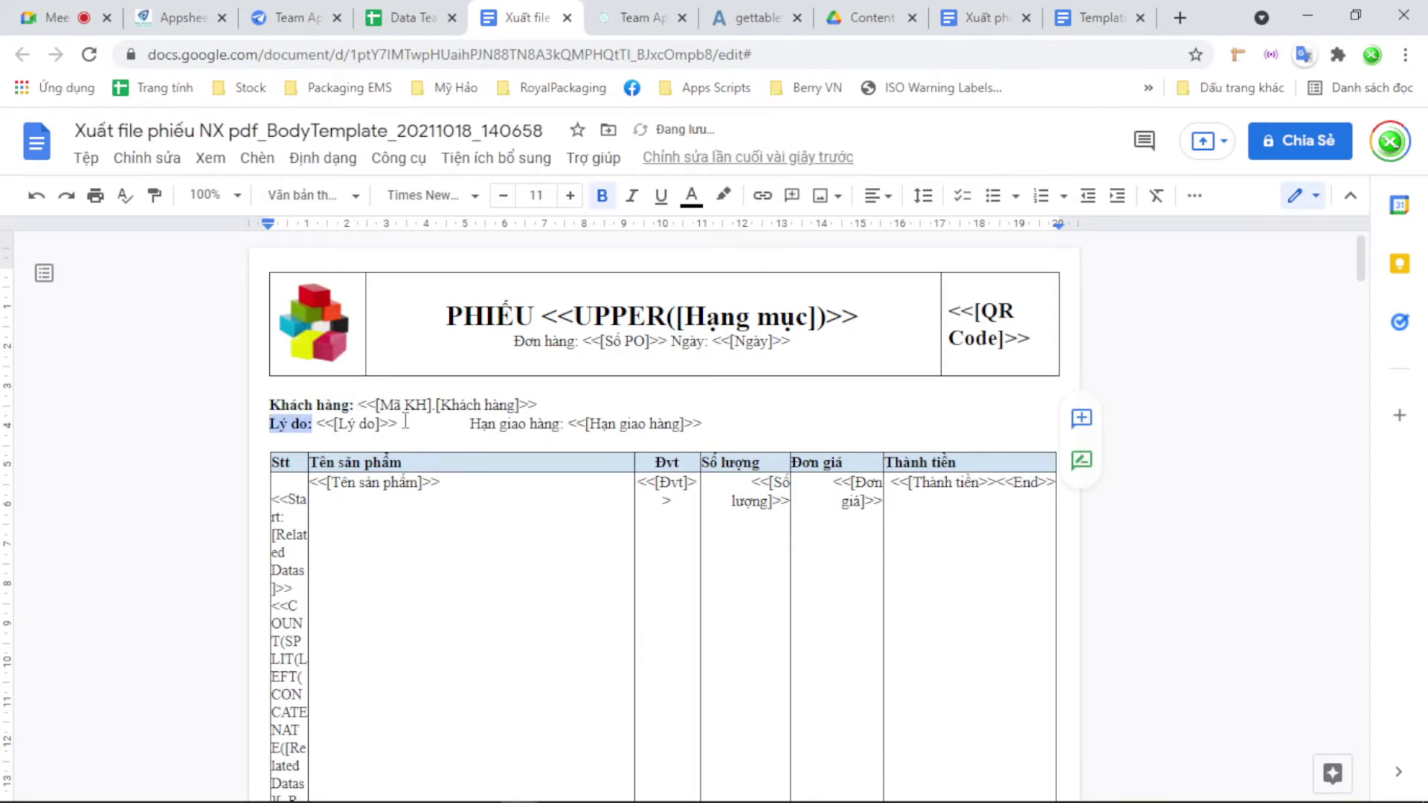
click(420, 423)
drag(470, 424, 564, 425)
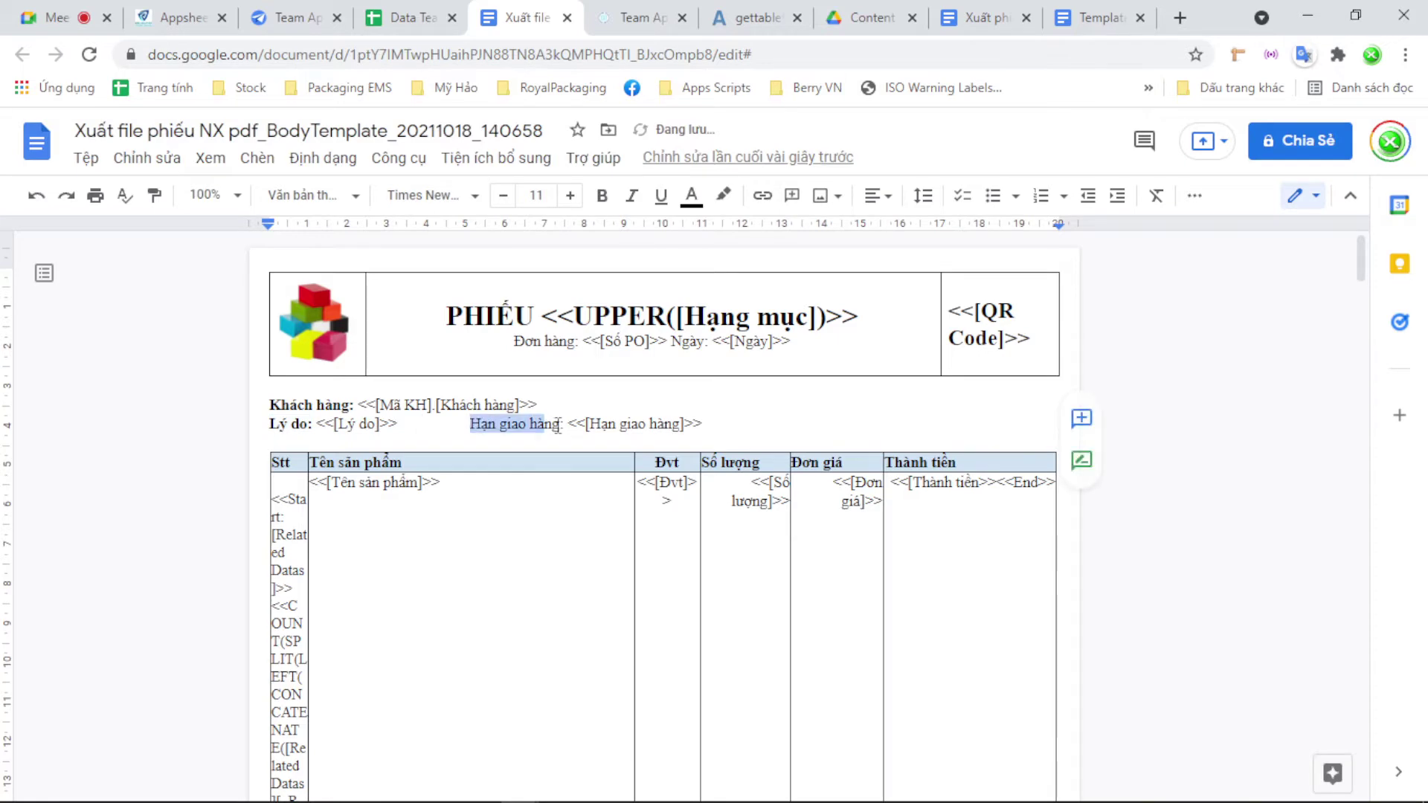
key(ctrl+b)
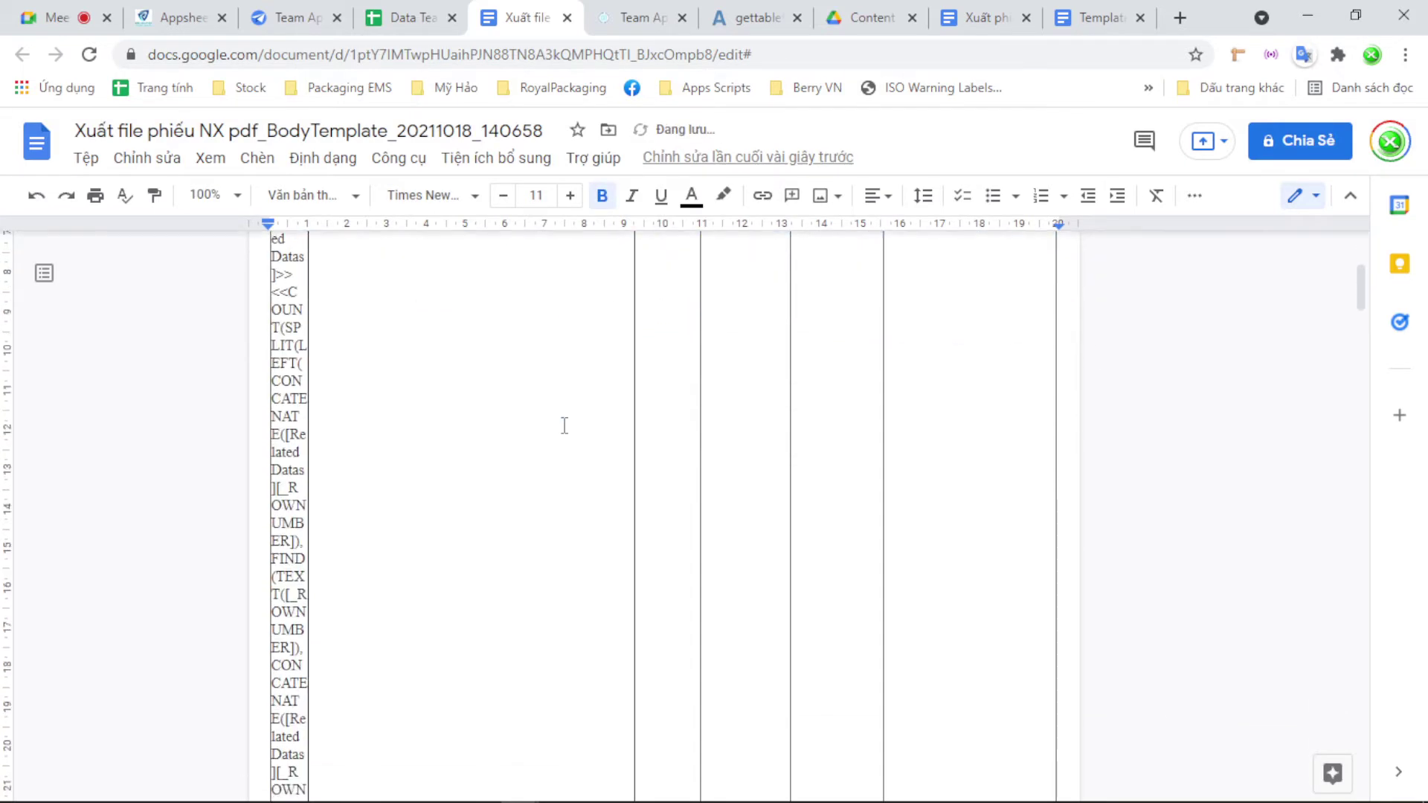
Enter the <<[Người giao]>> and <<[Người nhận]>> merge fields beneath the signature table's headings.
scroll(565, 424, down, 5)
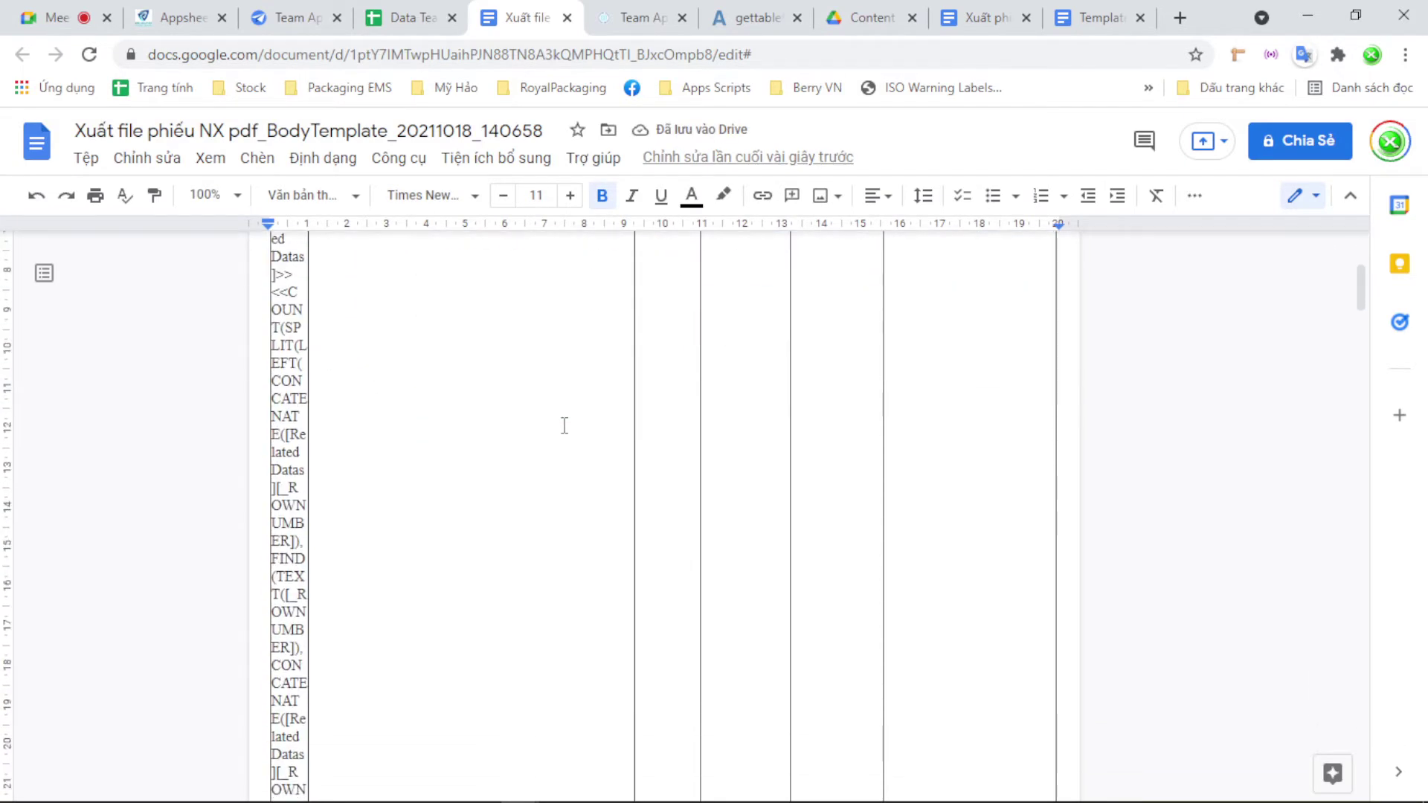
scroll(565, 425, down, 7)
scroll(565, 426, down, 5)
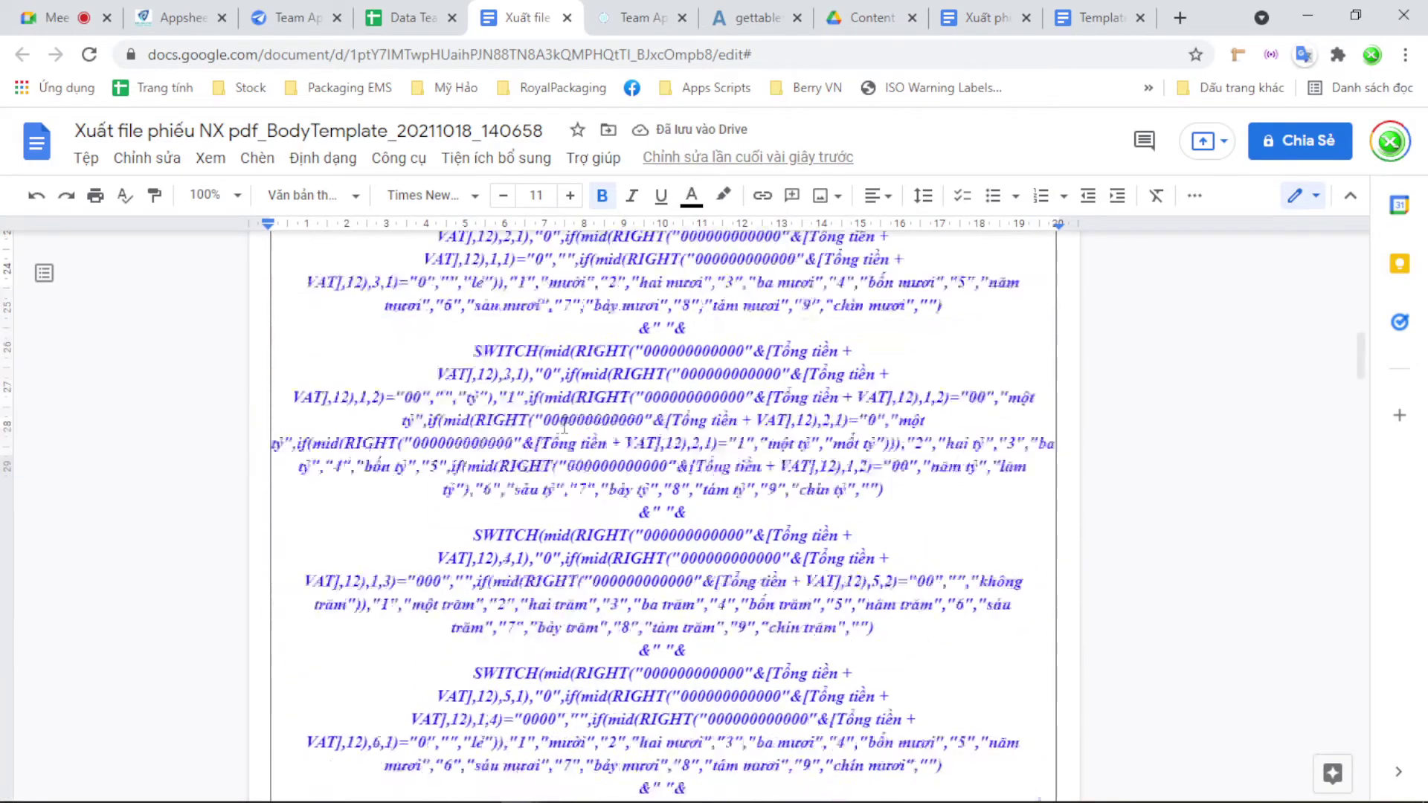
scroll(564, 425, down, 5)
scroll(565, 426, down, 5)
scroll(565, 426, down, 5)
scroll(565, 425, down, 10)
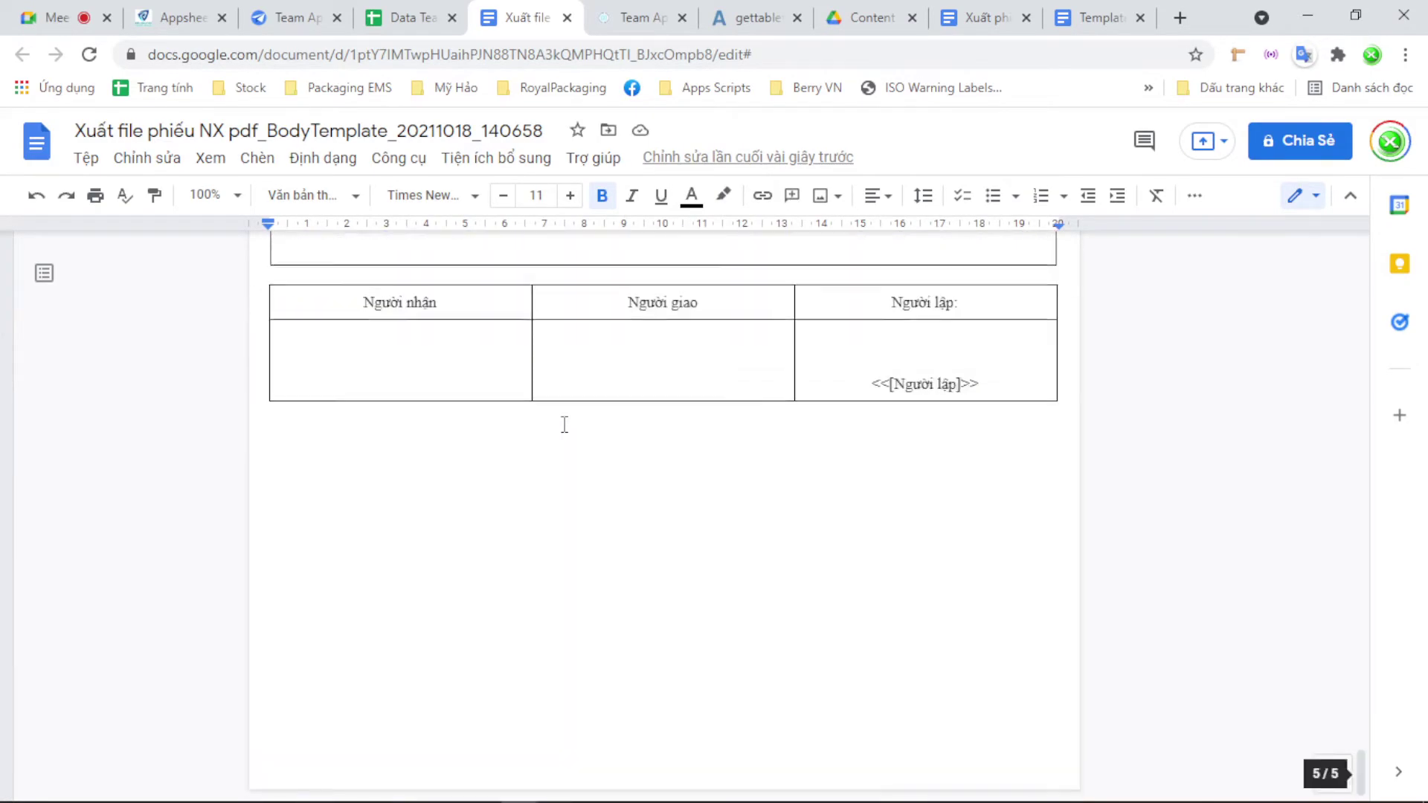
scroll(565, 425, up, 8)
scroll(565, 424, down, 5)
scroll(564, 426, up, 10)
scroll(565, 426, up, 5)
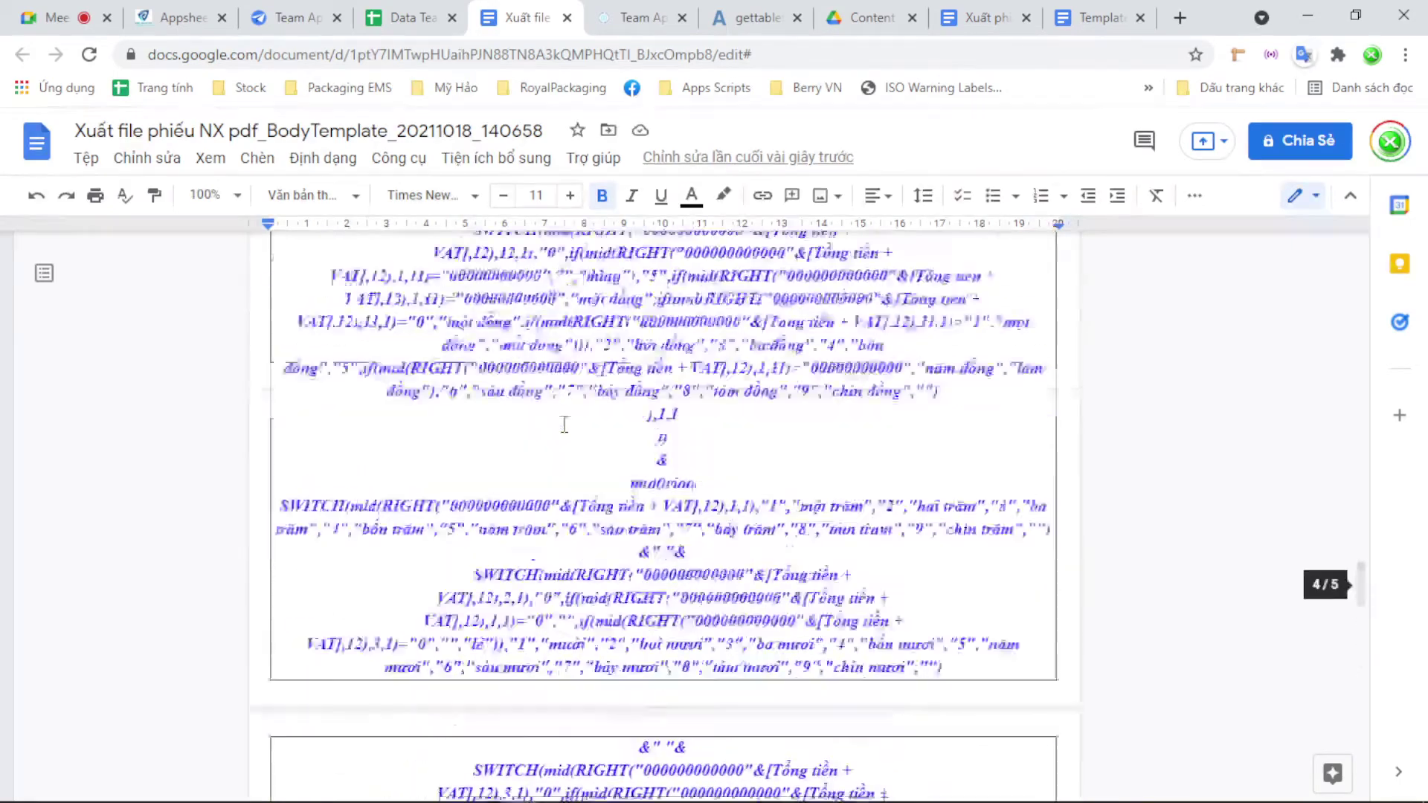
scroll(565, 426, up, 15)
scroll(567, 421, up, 10)
scroll(569, 424, up, 5)
scroll(565, 424, down, 15)
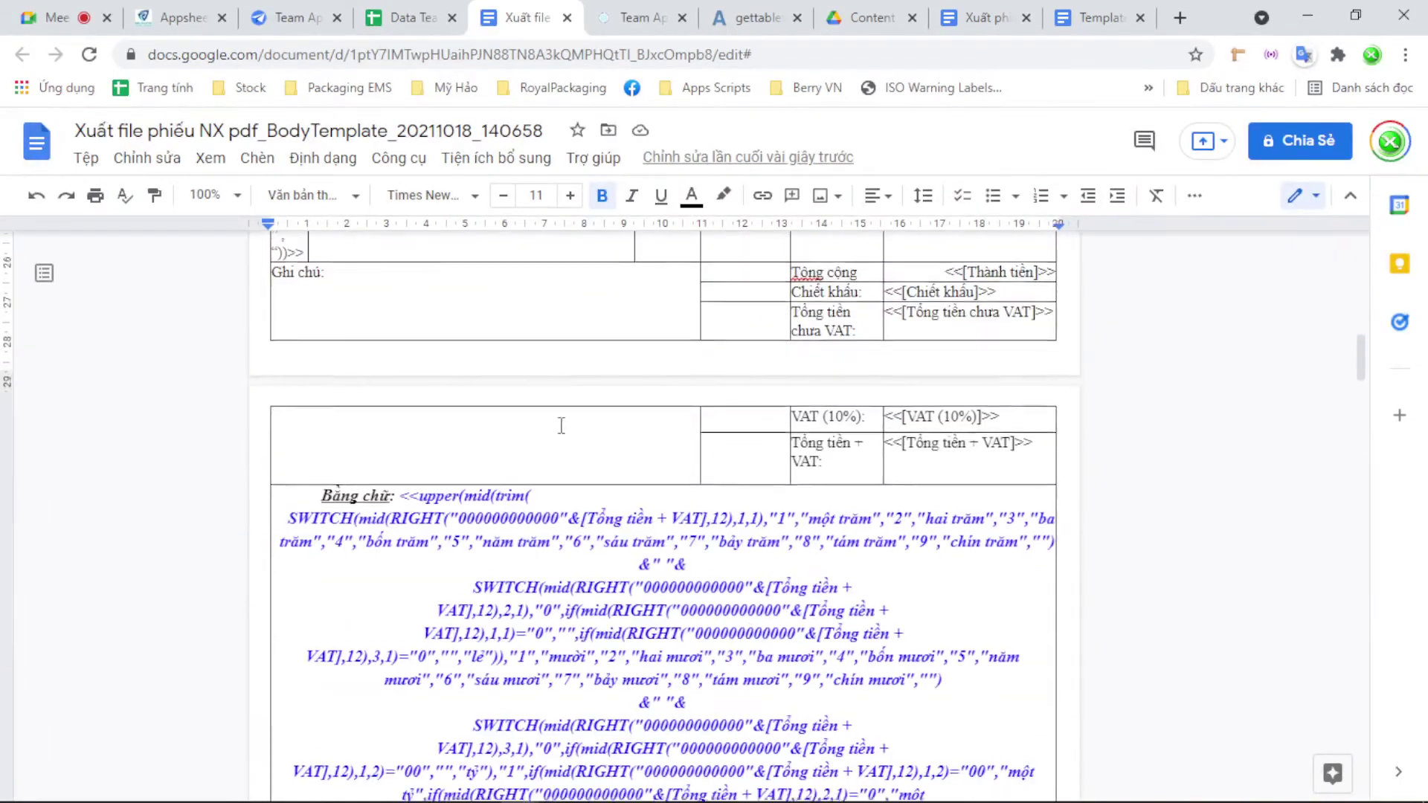
scroll(561, 420, down, 5)
scroll(559, 424, down, 5)
scroll(560, 425, down, 5)
scroll(560, 425, down, 10)
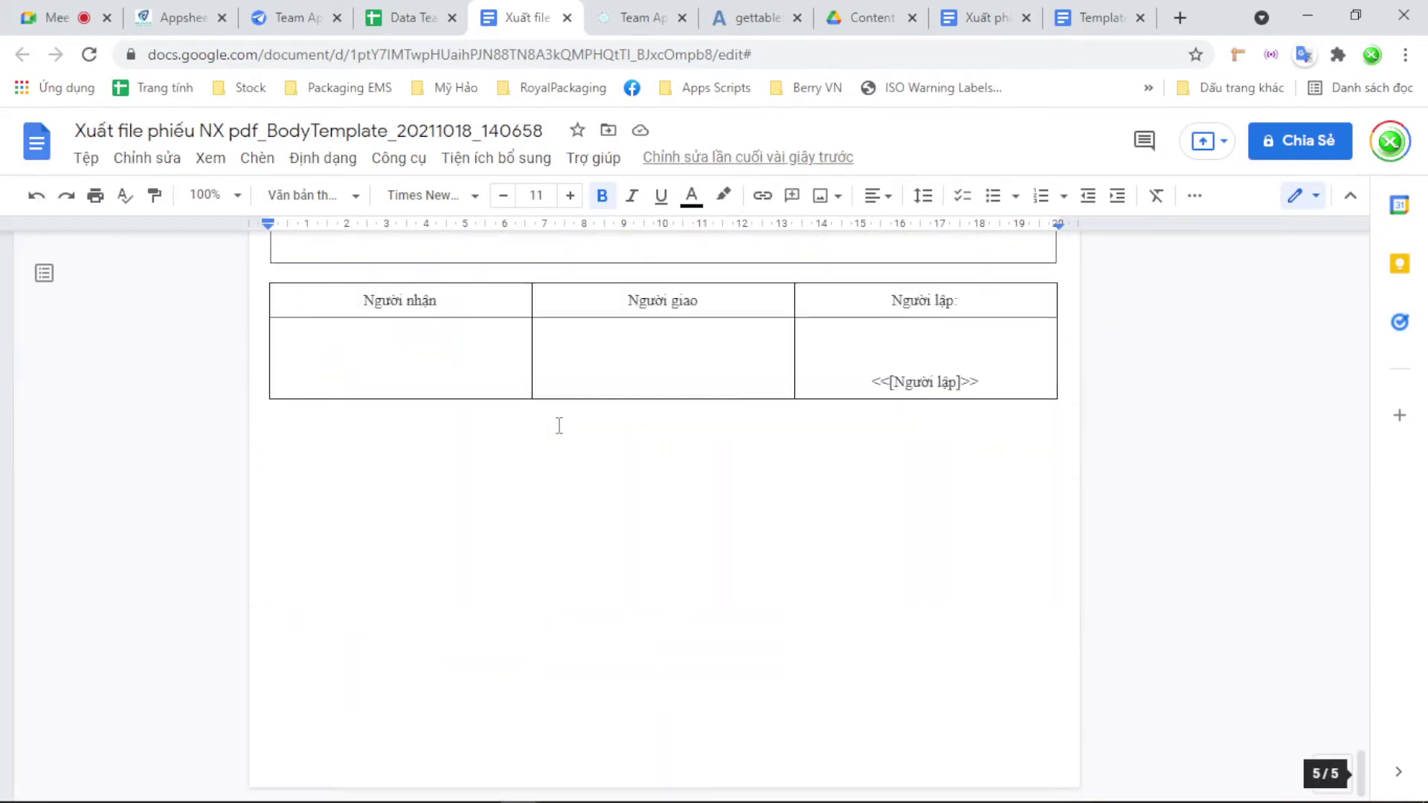
scroll(558, 424, up, 3)
click(718, 572)
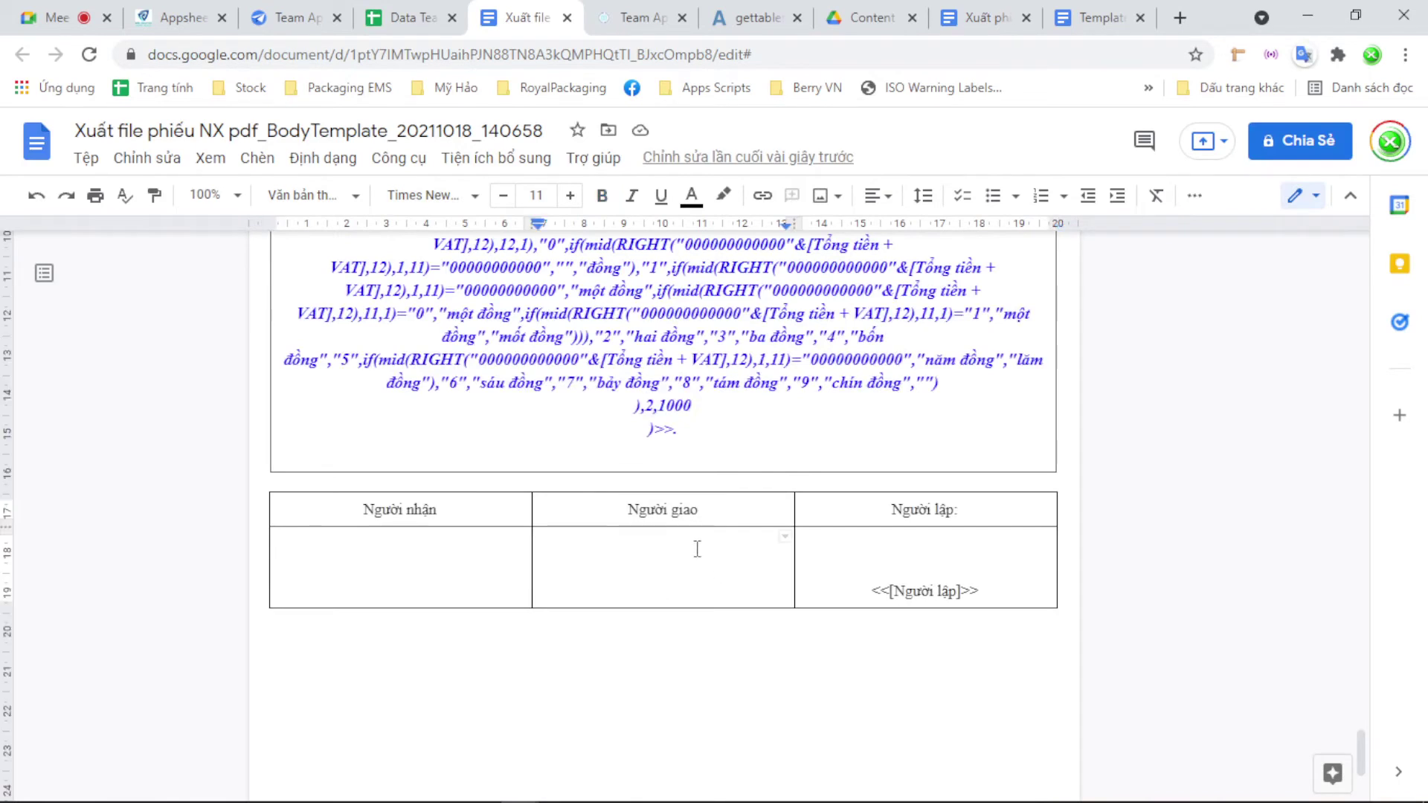
text(<<[)
text(Người giao)
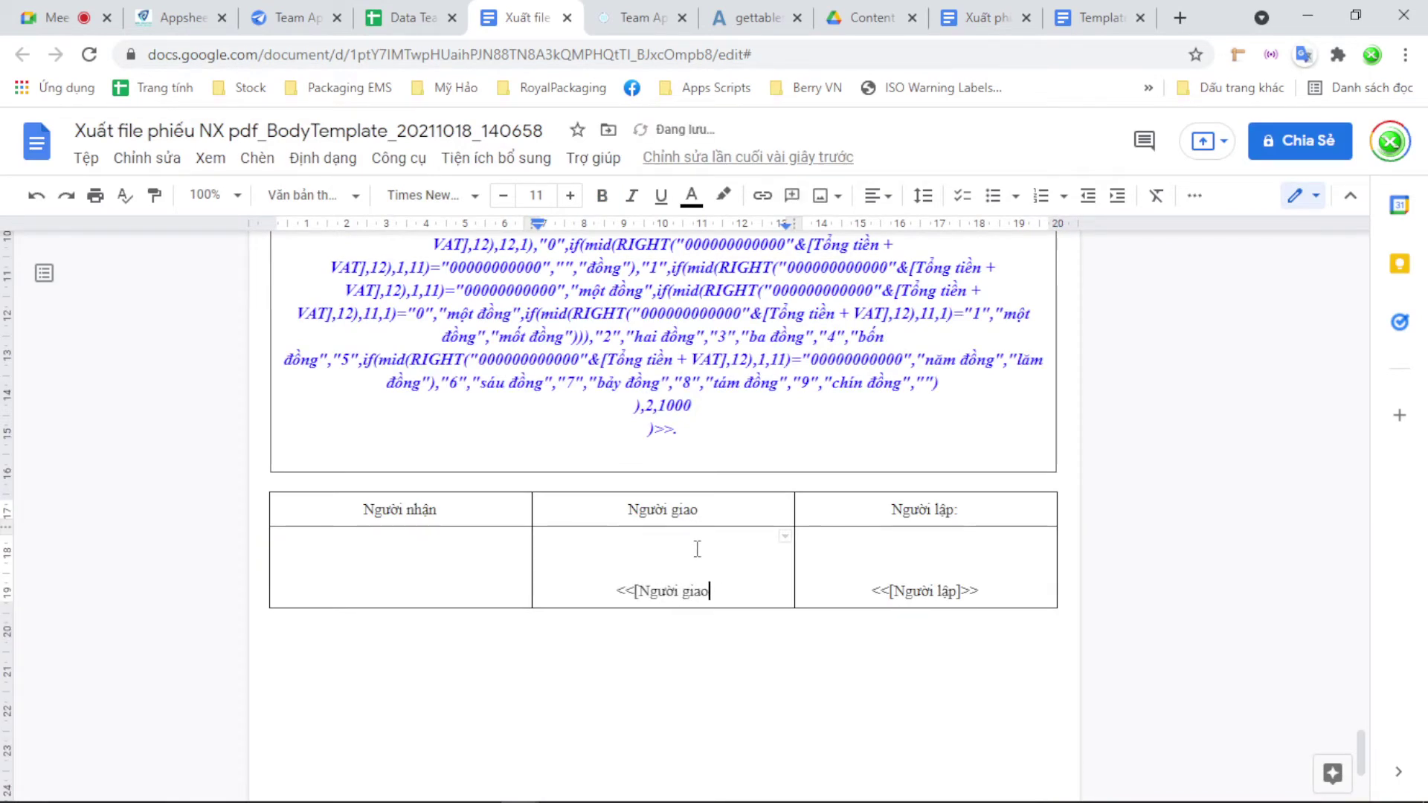
text(]>>)
key(shift+Tab)
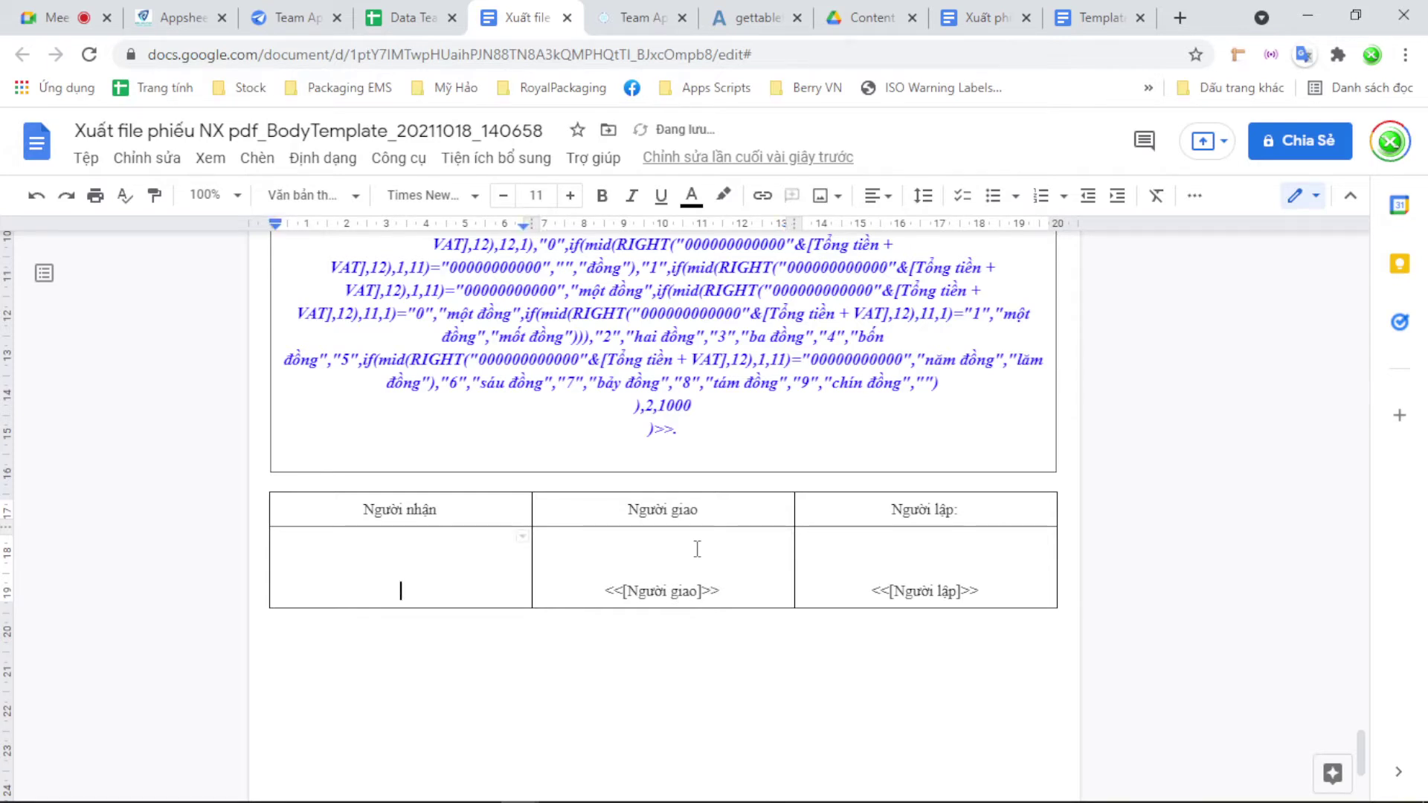
text(<<[)
text(Người nhận)
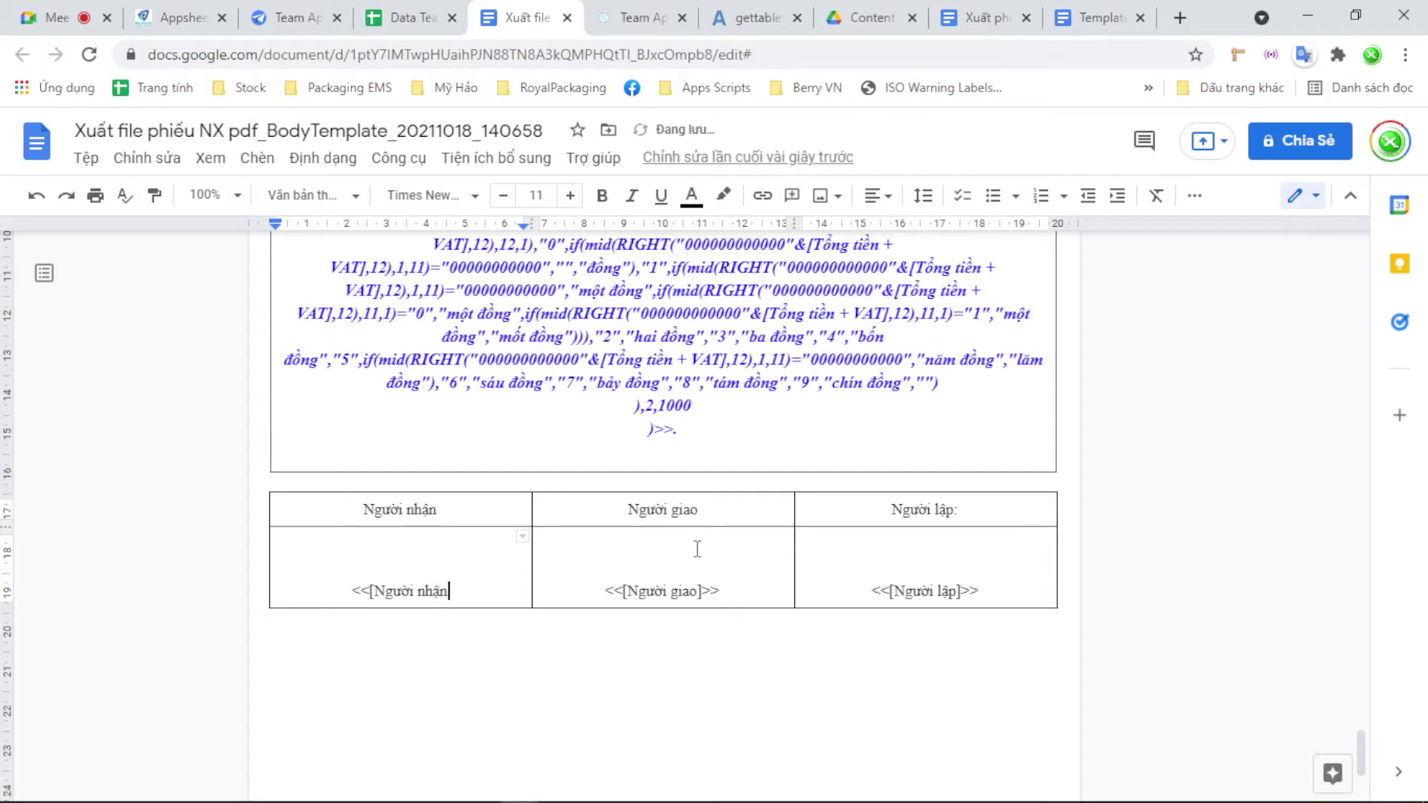
text(]>>)
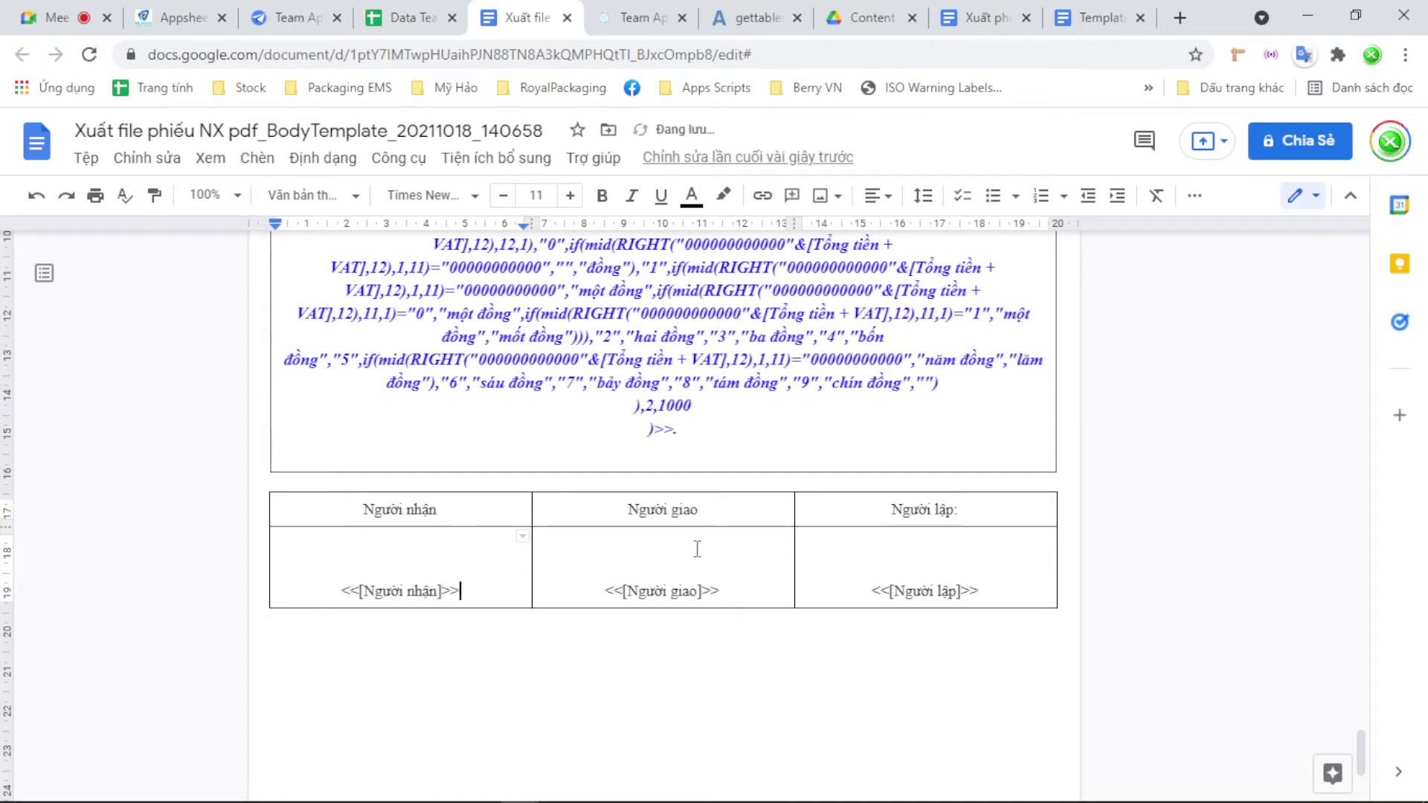
scroll(697, 549, up, 1)
scroll(697, 549, up, 1)
scroll(647, 603, down, 4)
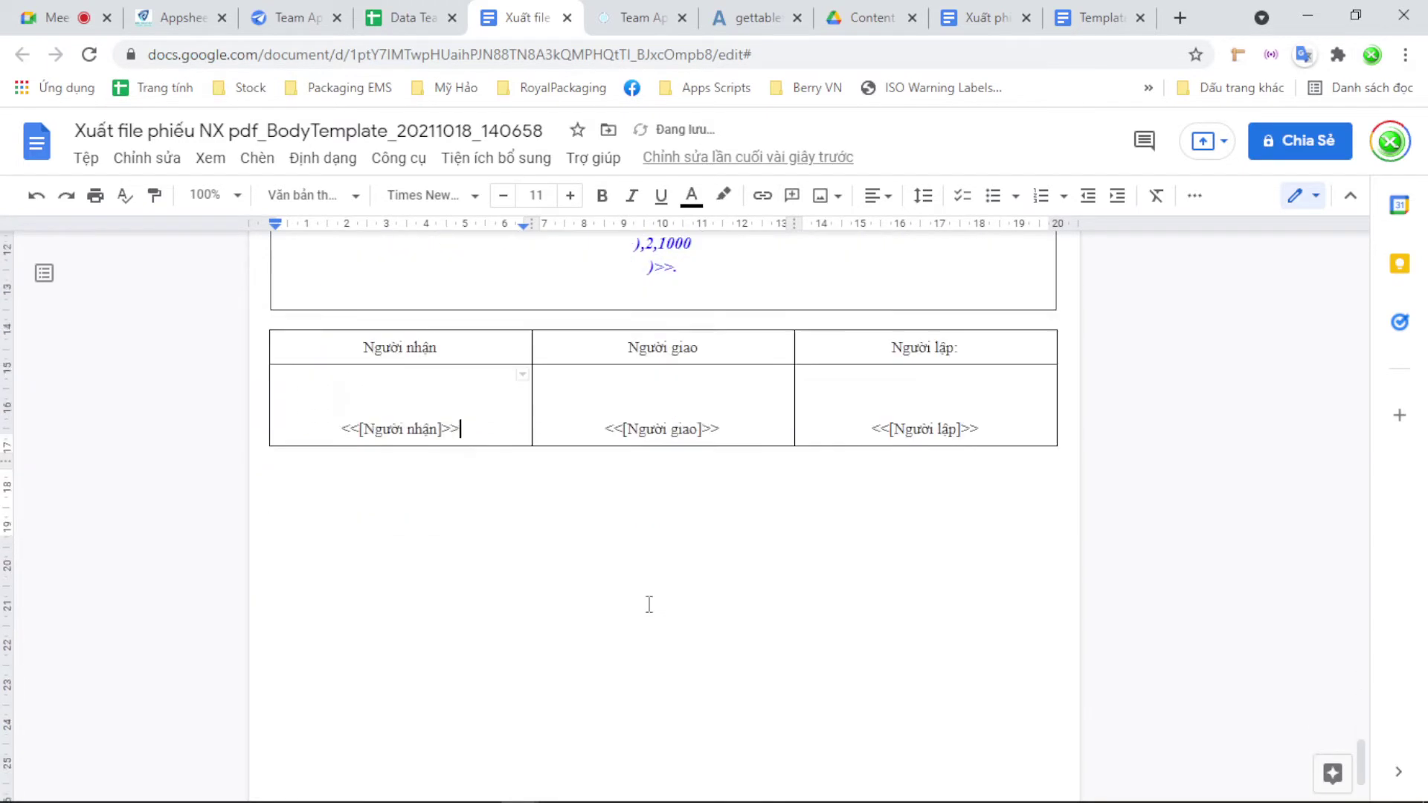
scroll(653, 600, down, 1)
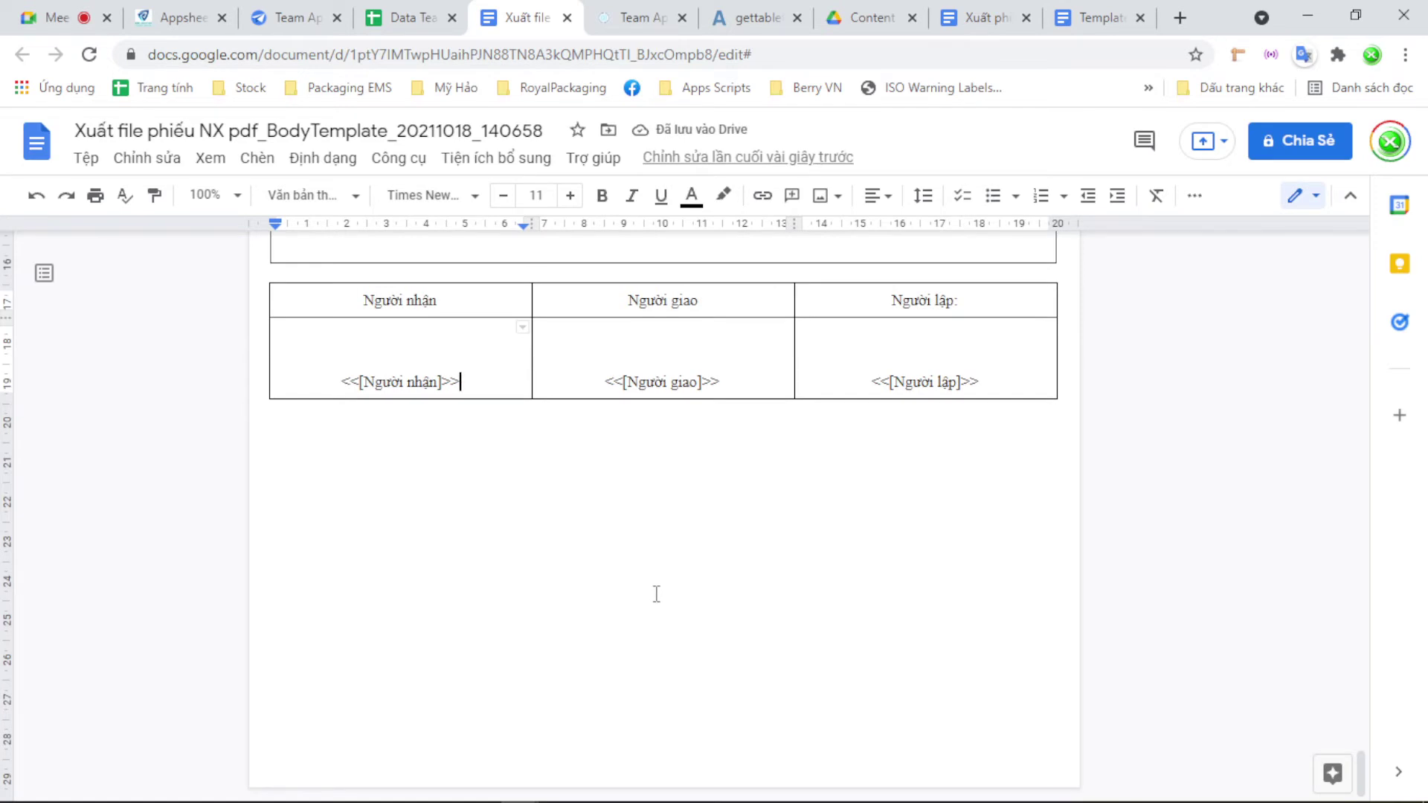
scroll(715, 402, up, 3)
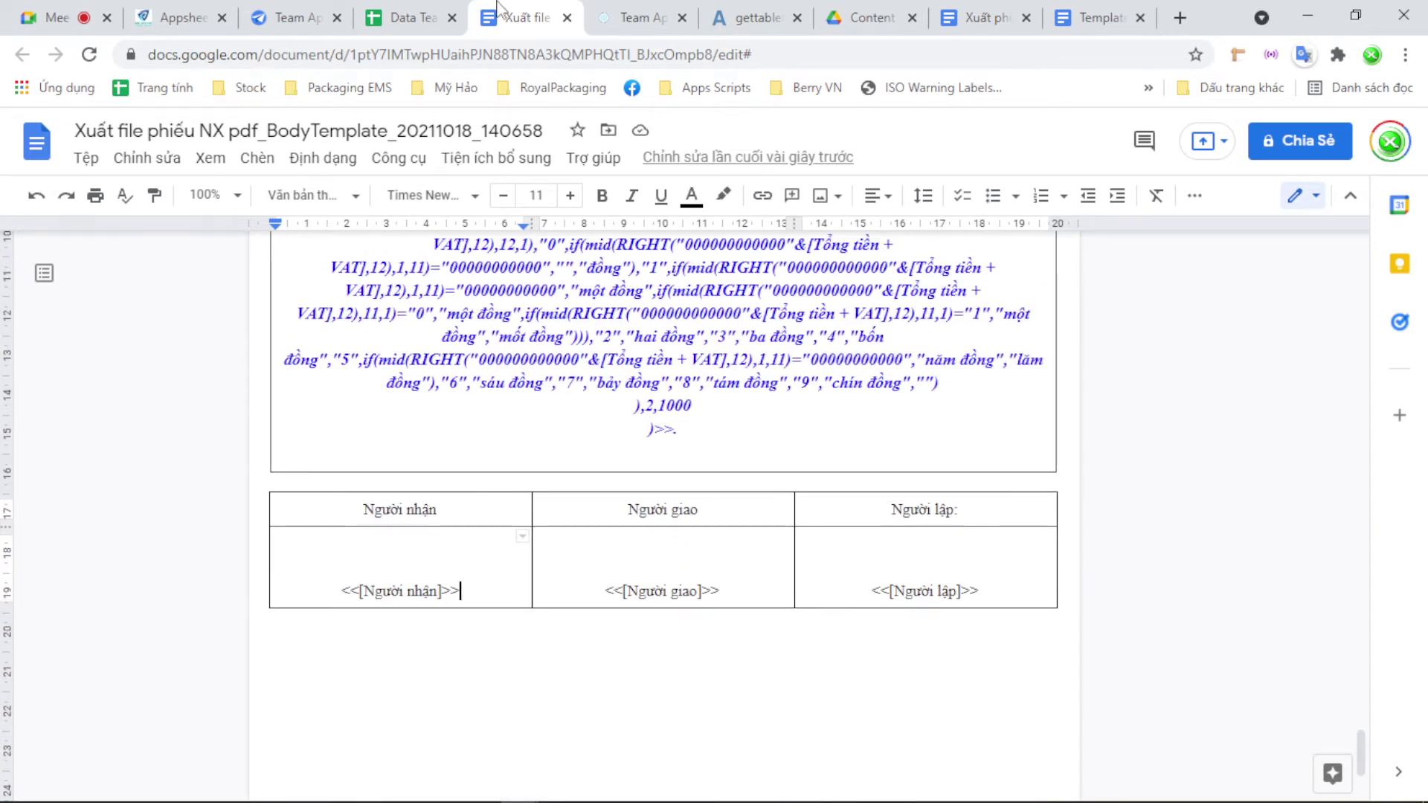
Run the GHI PHIẾU NX action on the PN1 purchase order's detail view.
click(636, 17)
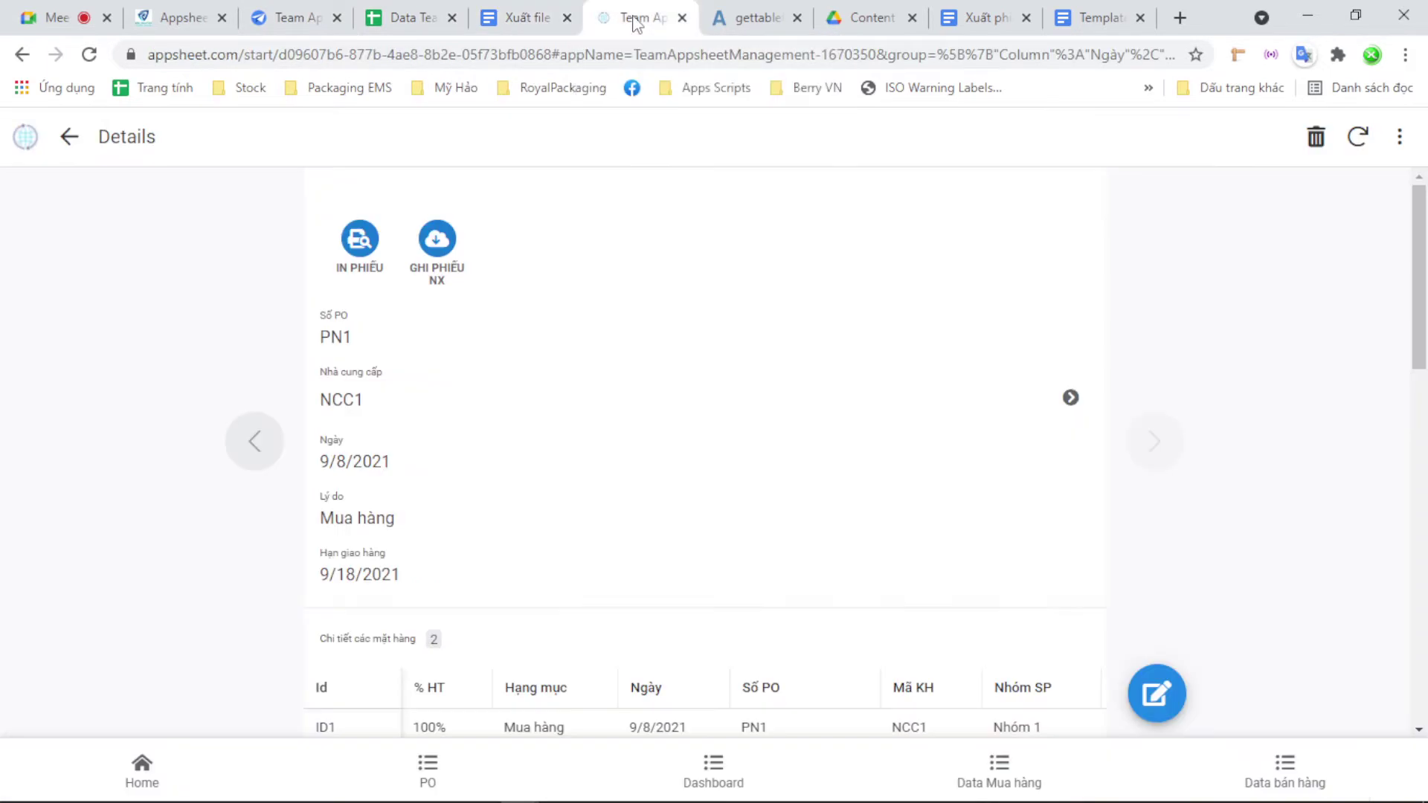
click(437, 238)
Try the IN PHIẾU printable slip twice, then go back to the editor's PO column list.
click(356, 234)
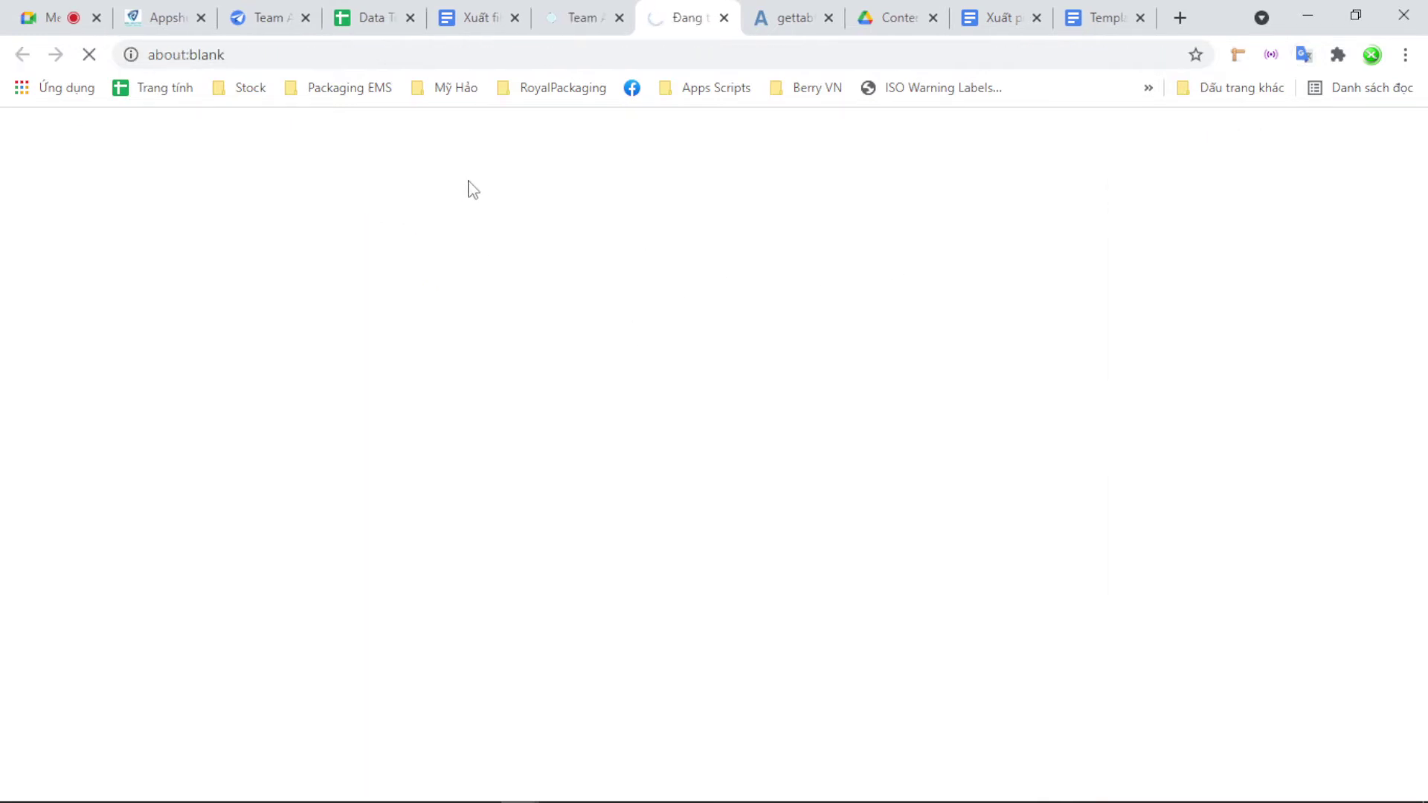
click(723, 18)
click(358, 237)
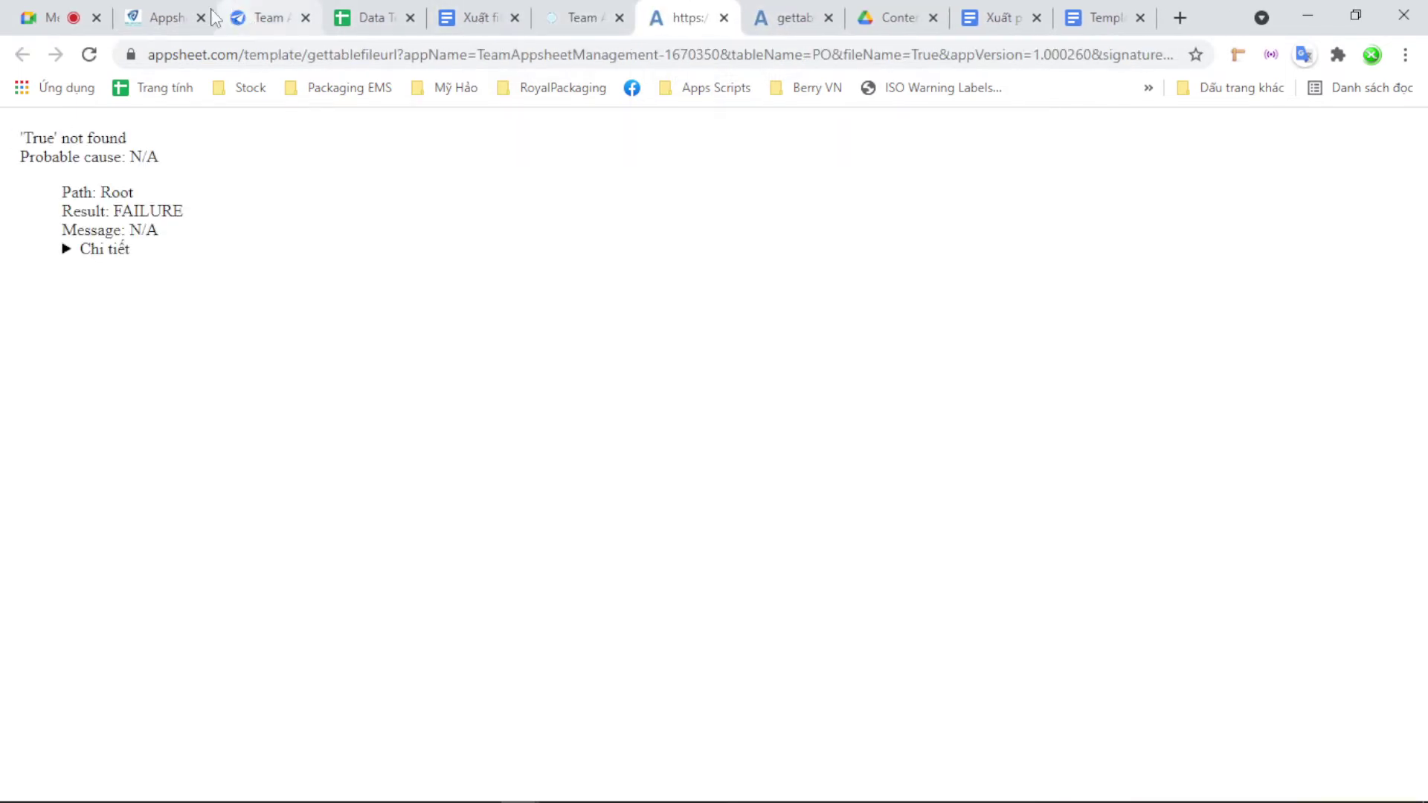
click(259, 18)
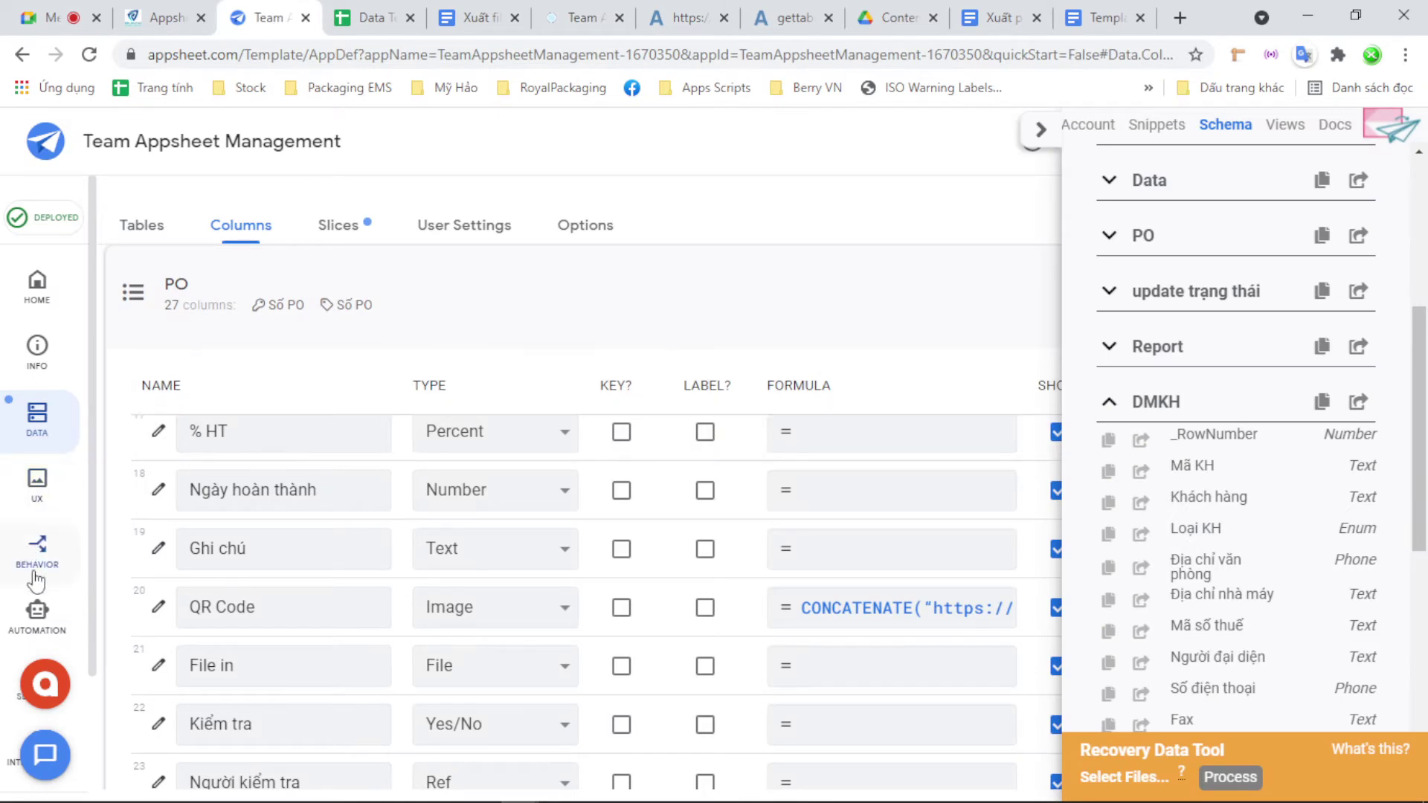
Rename the PO table's New bot to Xuất phiếu NX in Automation.
scroll(36, 580, down, 1)
click(54, 509)
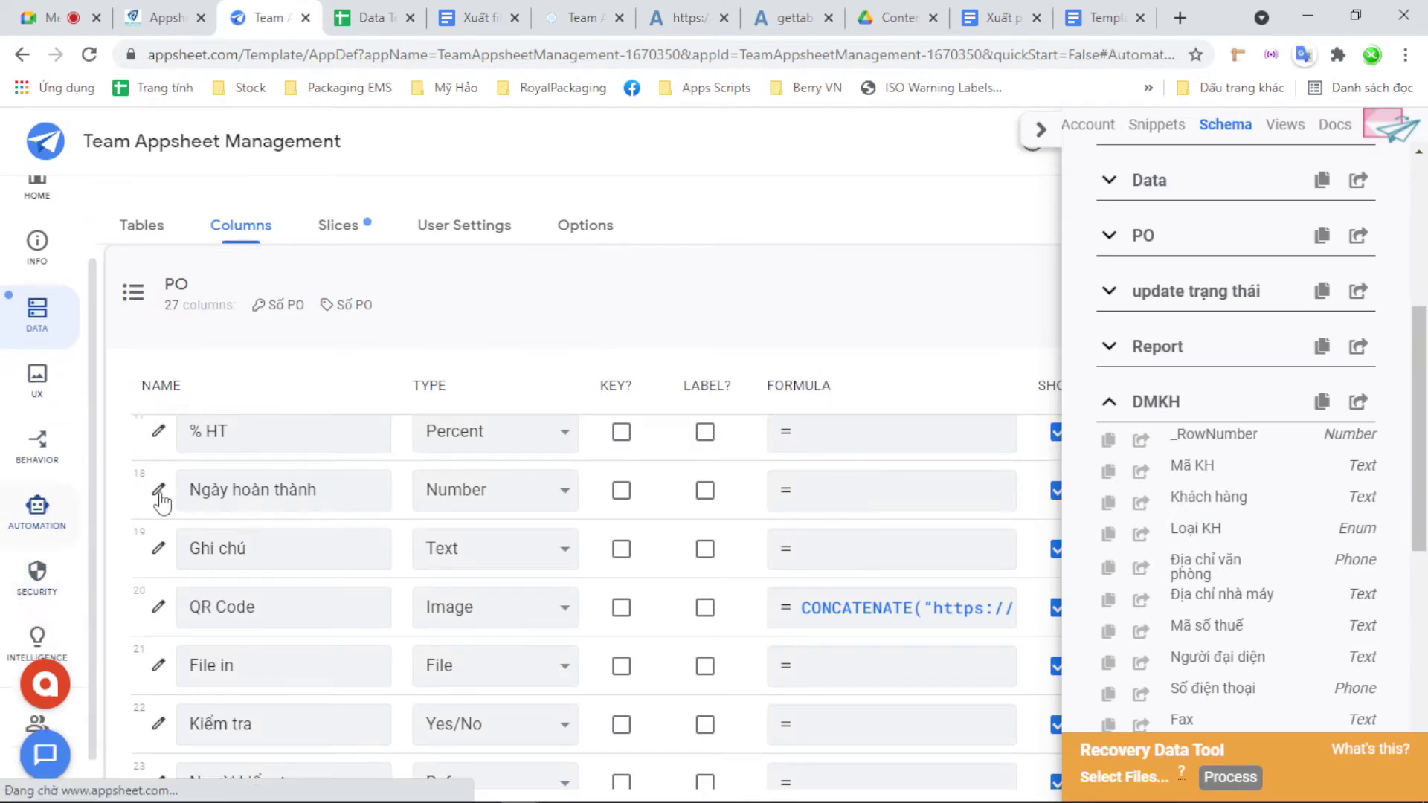
scroll(223, 563, down, 4)
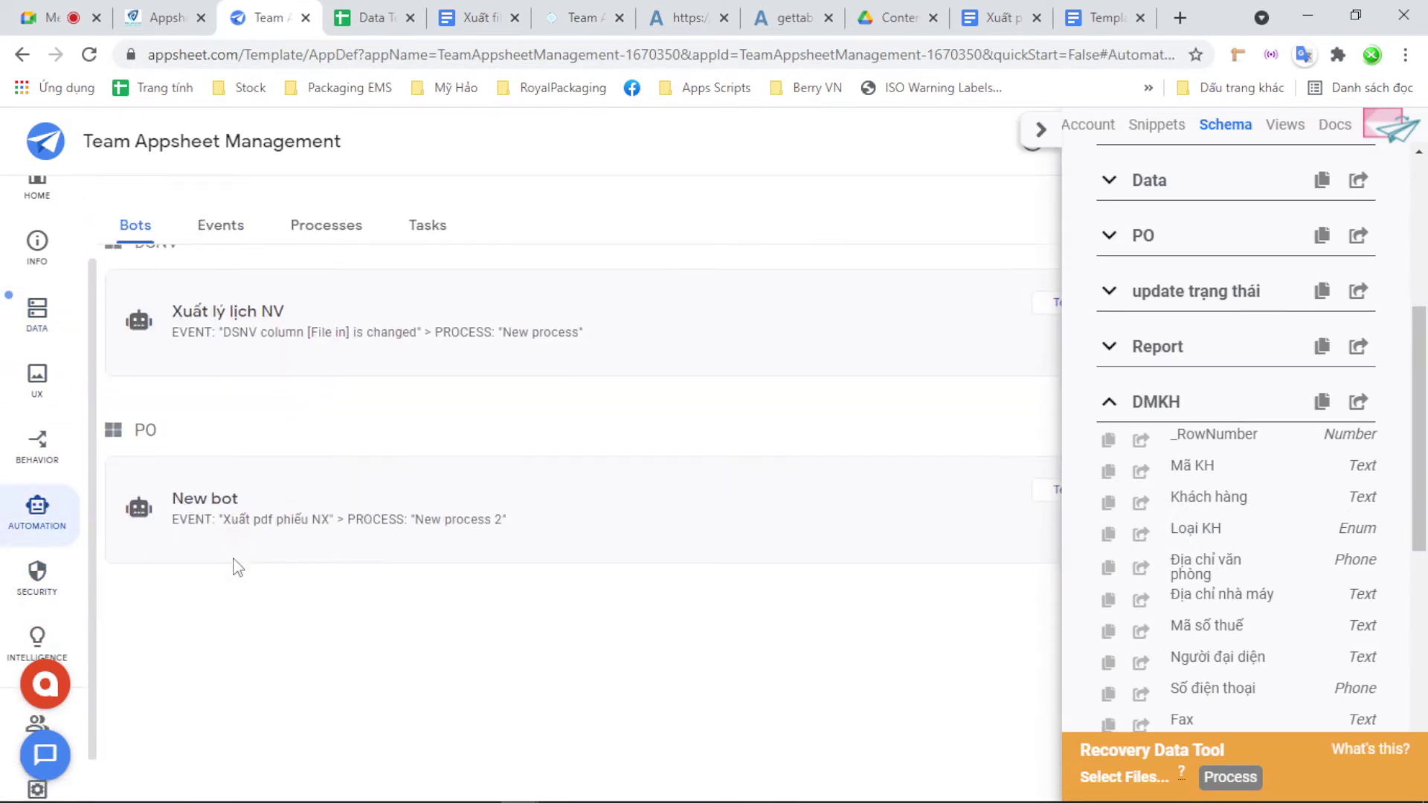
click(277, 532)
click(285, 289)
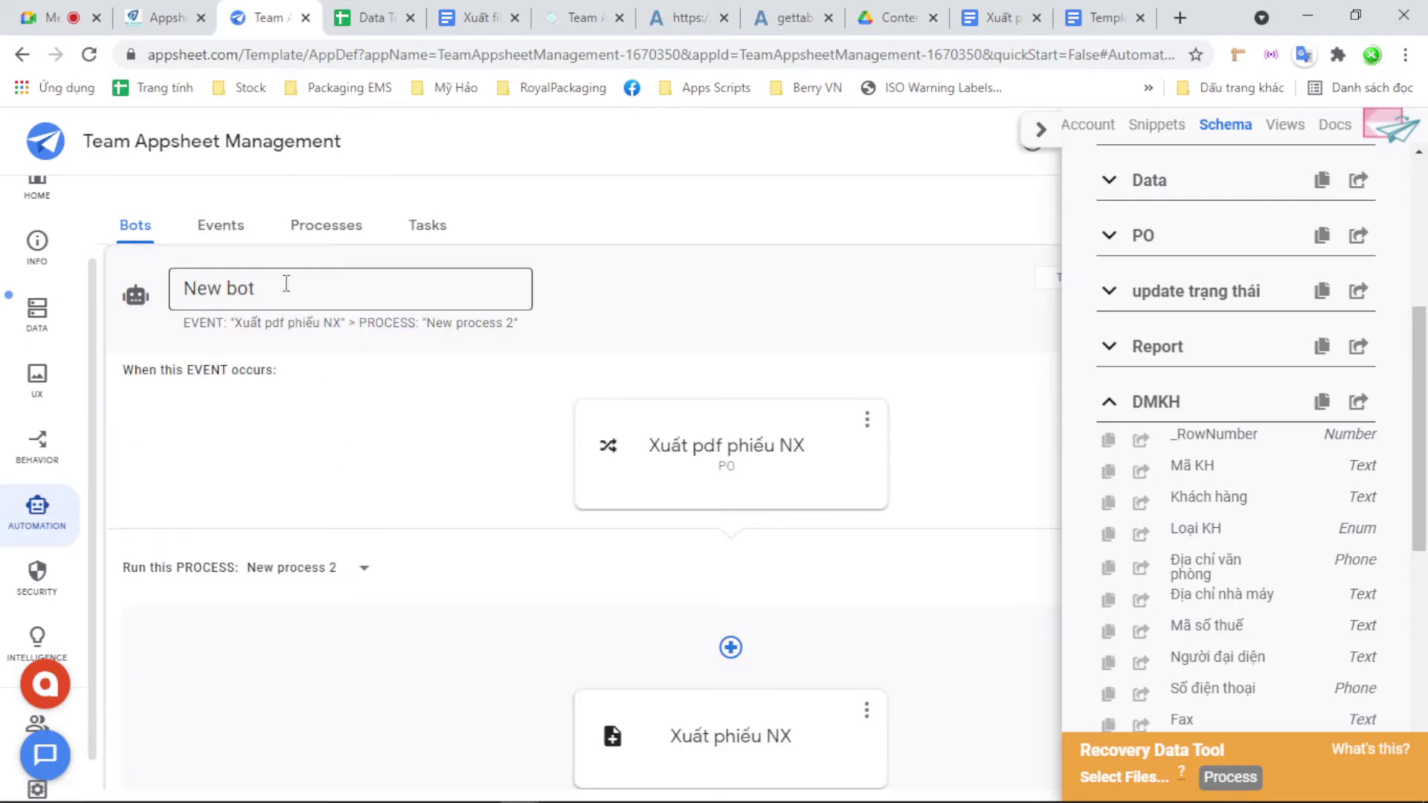
text(Xuất)
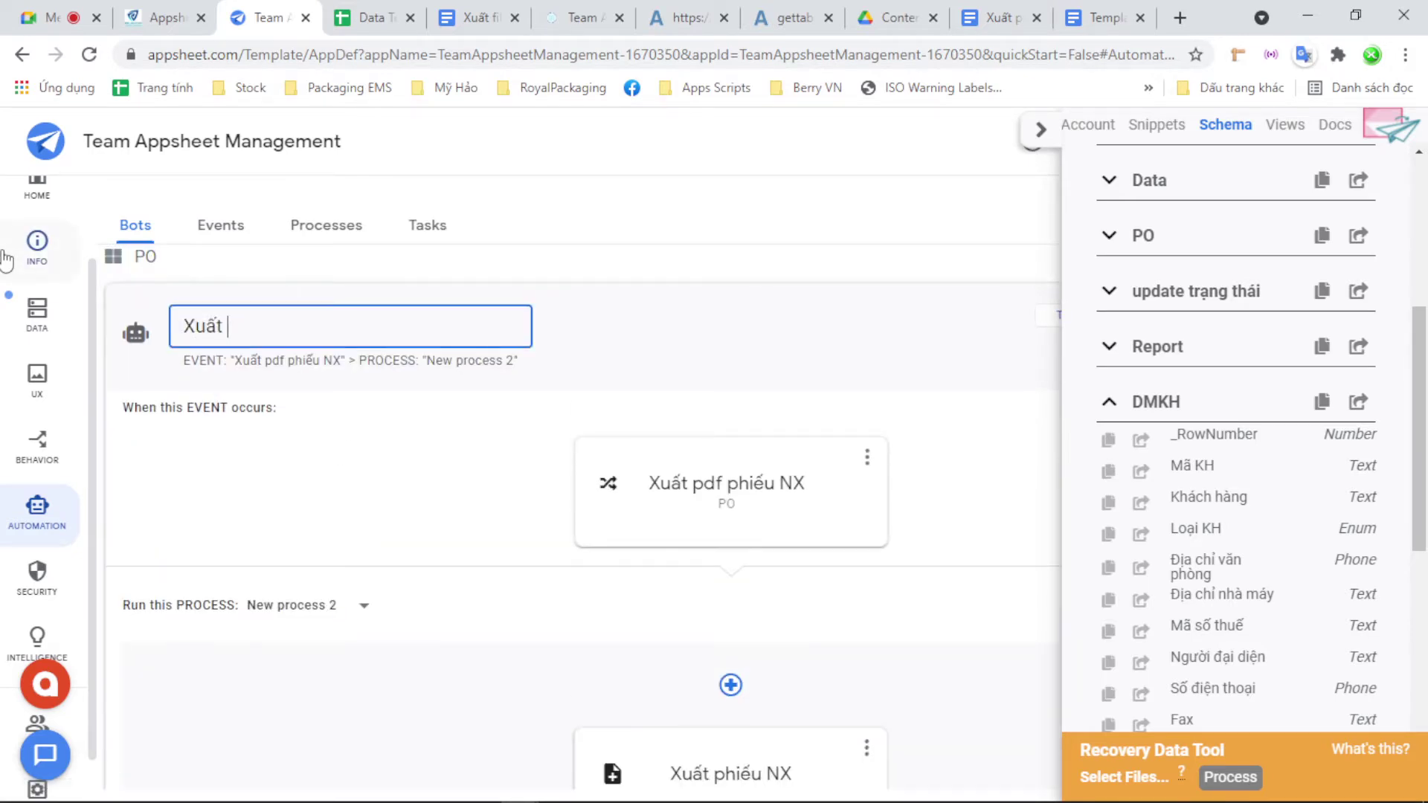
text(pihiêu)
key(Return)
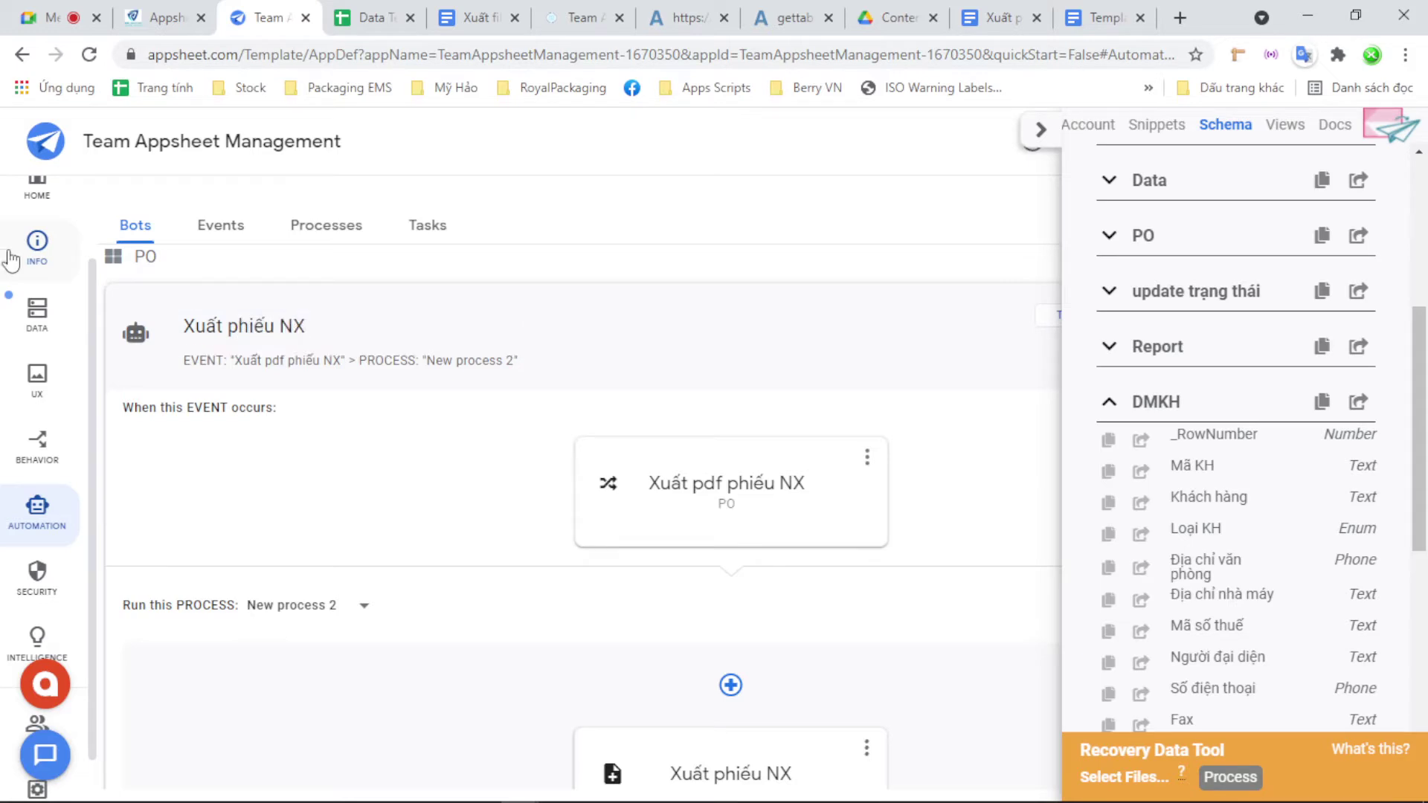
Review the Xuất phiếu NX bot's process step and launch its Monitor app in a new tab.
scroll(365, 416, up, 1)
scroll(520, 399, up, 1)
click(554, 440)
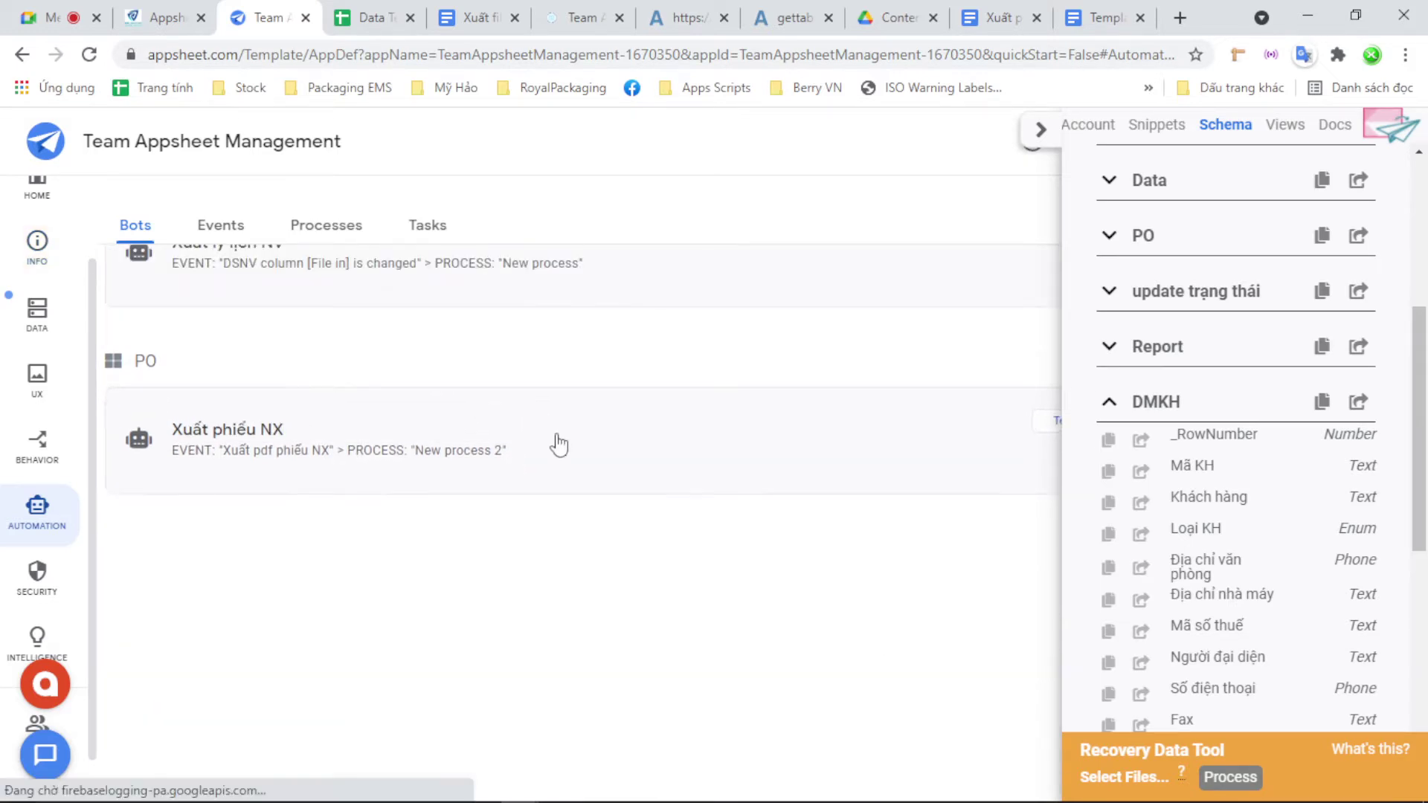
scroll(534, 457, up, 1)
click(433, 422)
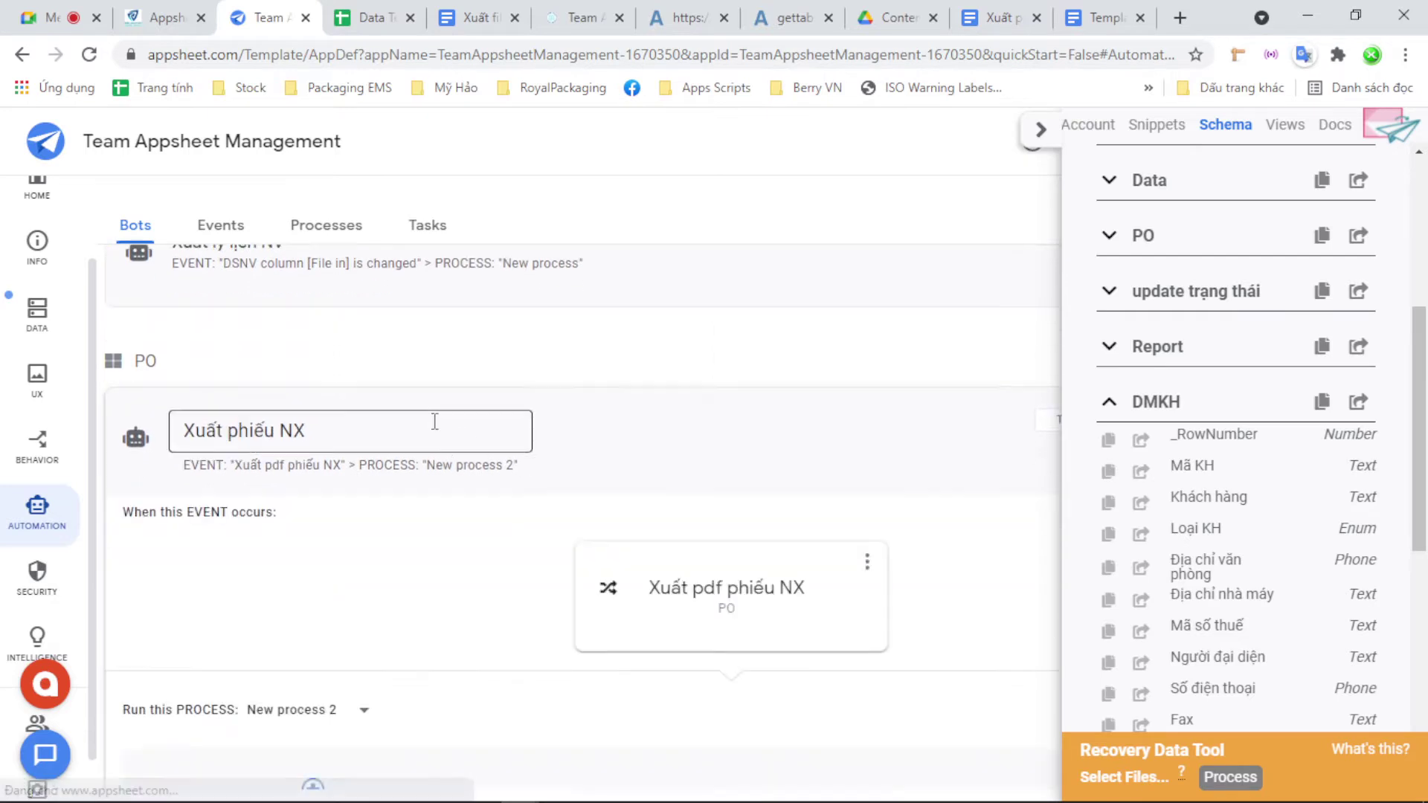
scroll(444, 444, down, 2)
scroll(454, 446, down, 3)
scroll(755, 526, up, 2)
scroll(755, 526, up, 2)
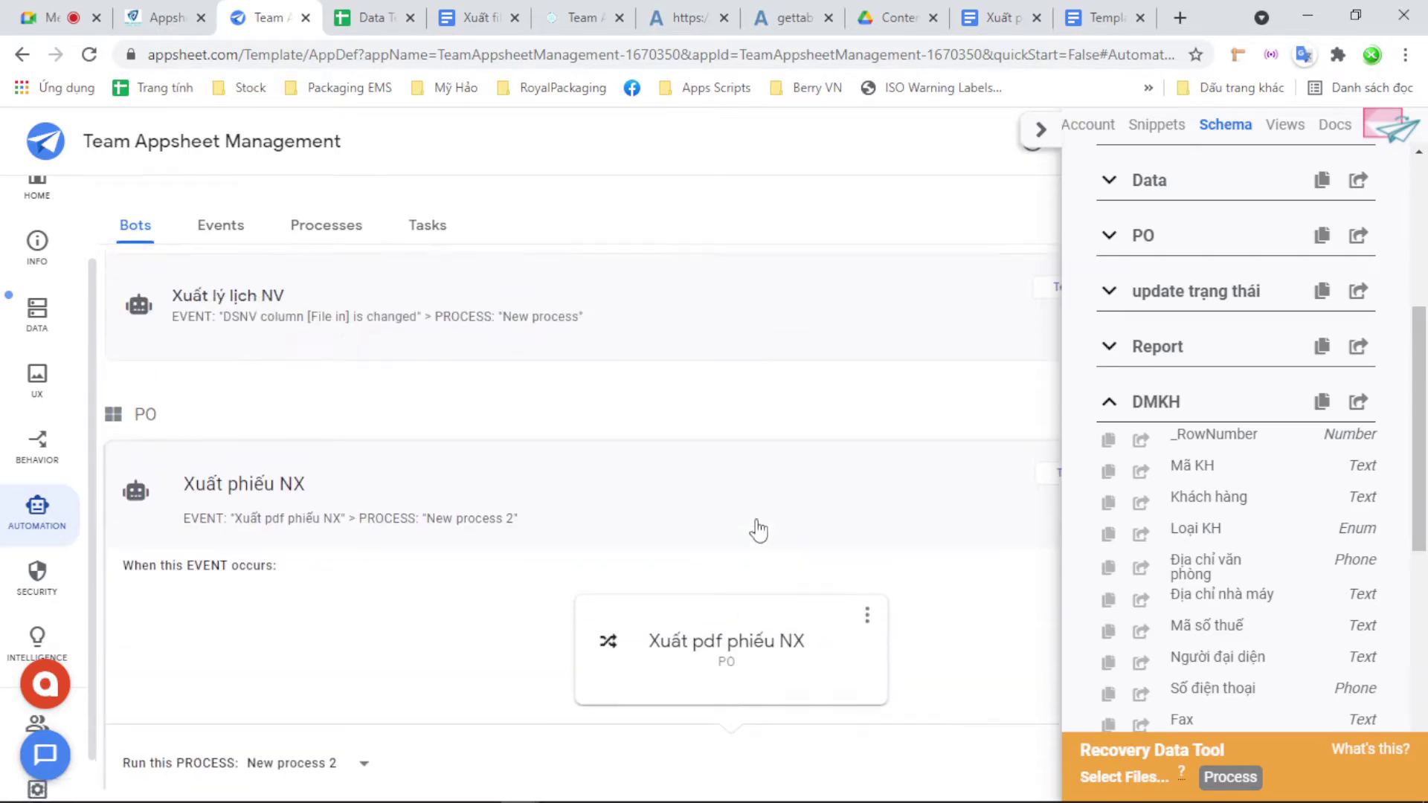
scroll(755, 628, down, 2)
scroll(765, 620, down, 1)
click(763, 619)
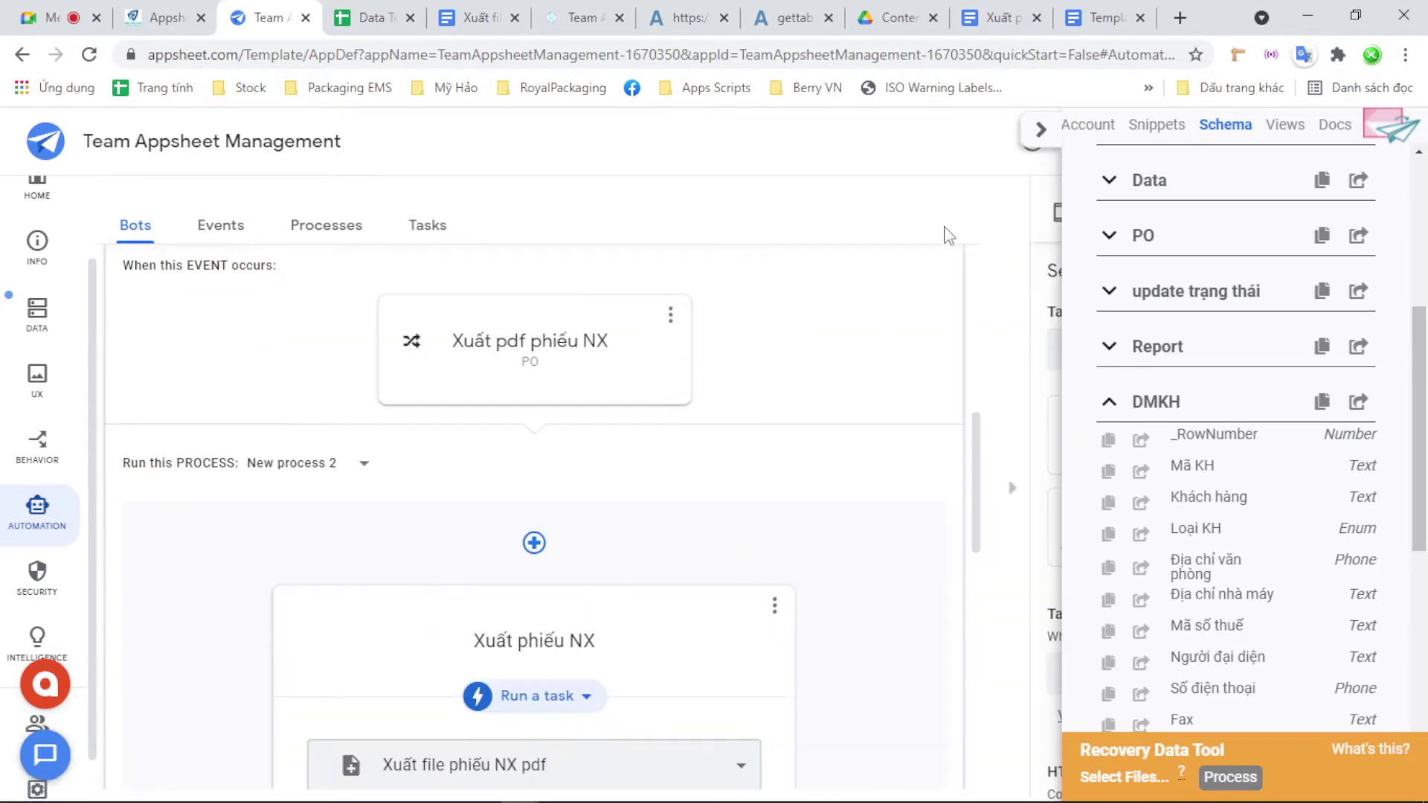
scroll(891, 334, up, 2)
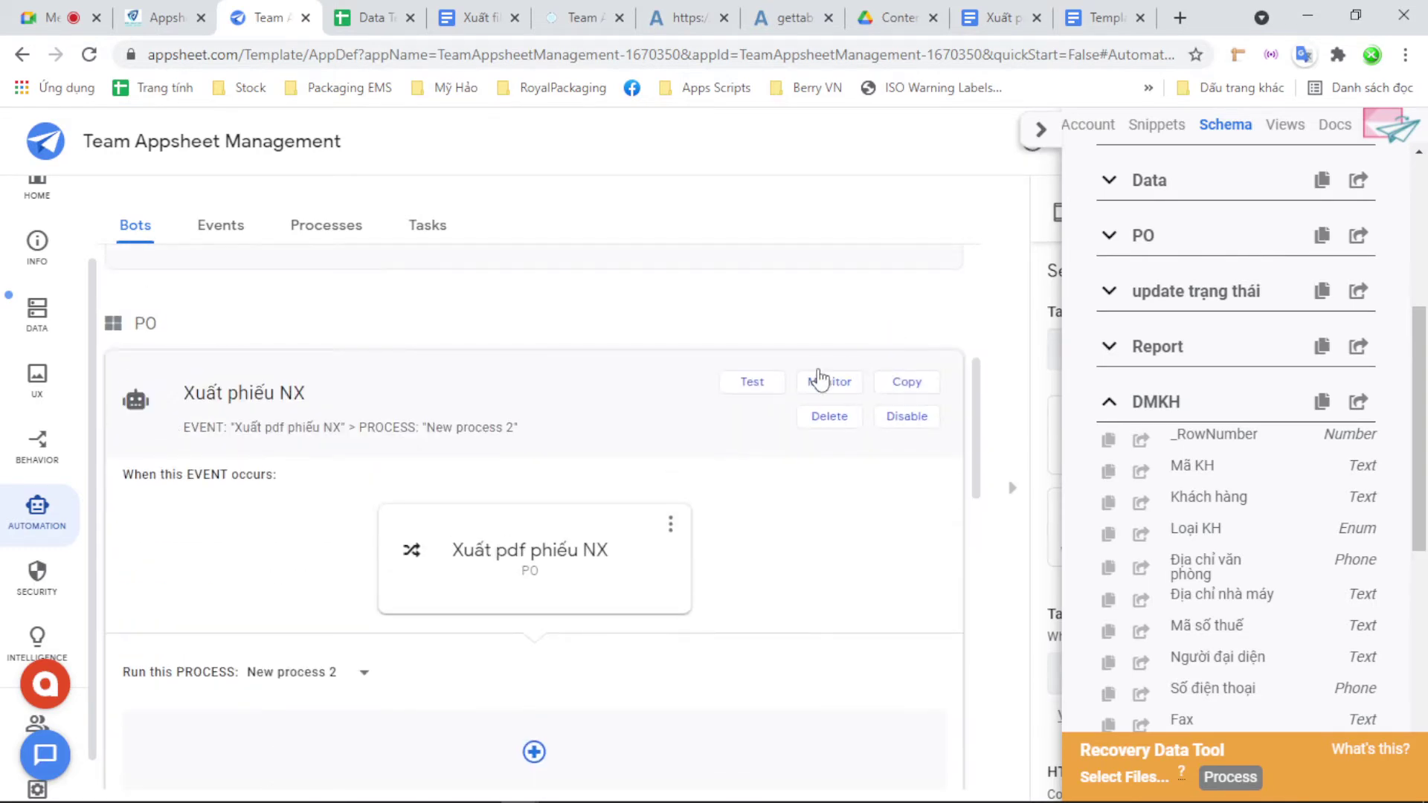
click(831, 383)
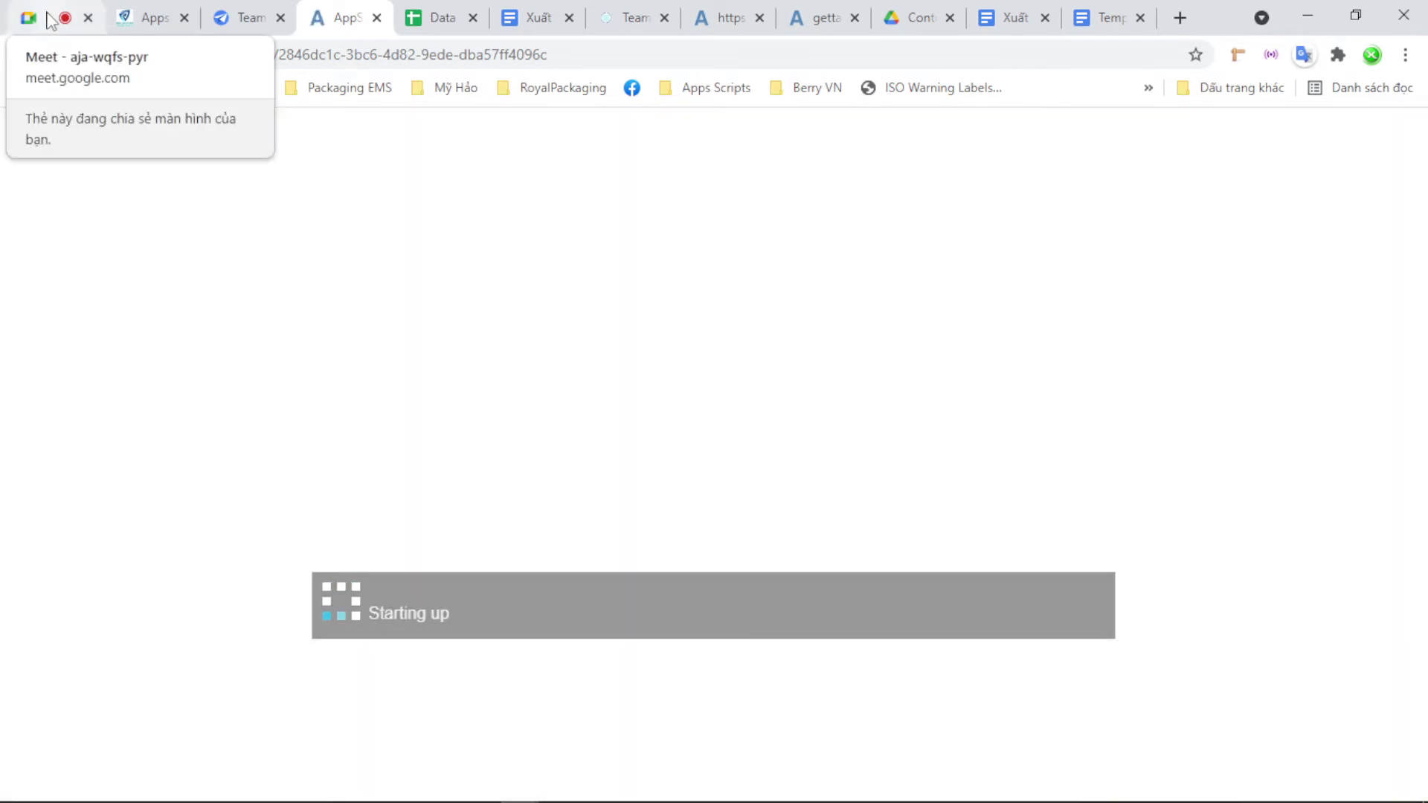
Mute a participant for everyone in the Google Meet call, then return to AppSheet.
click(48, 19)
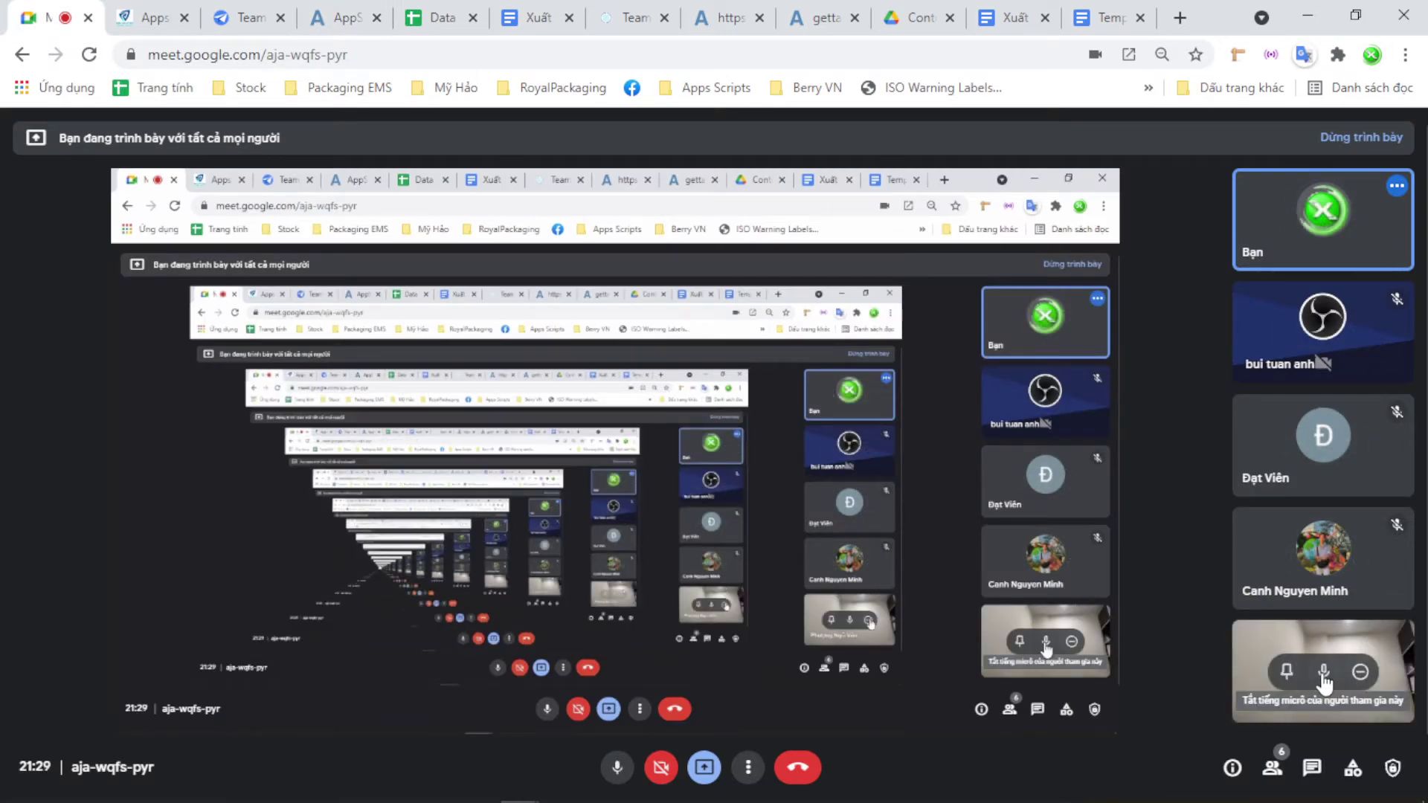
click(1324, 673)
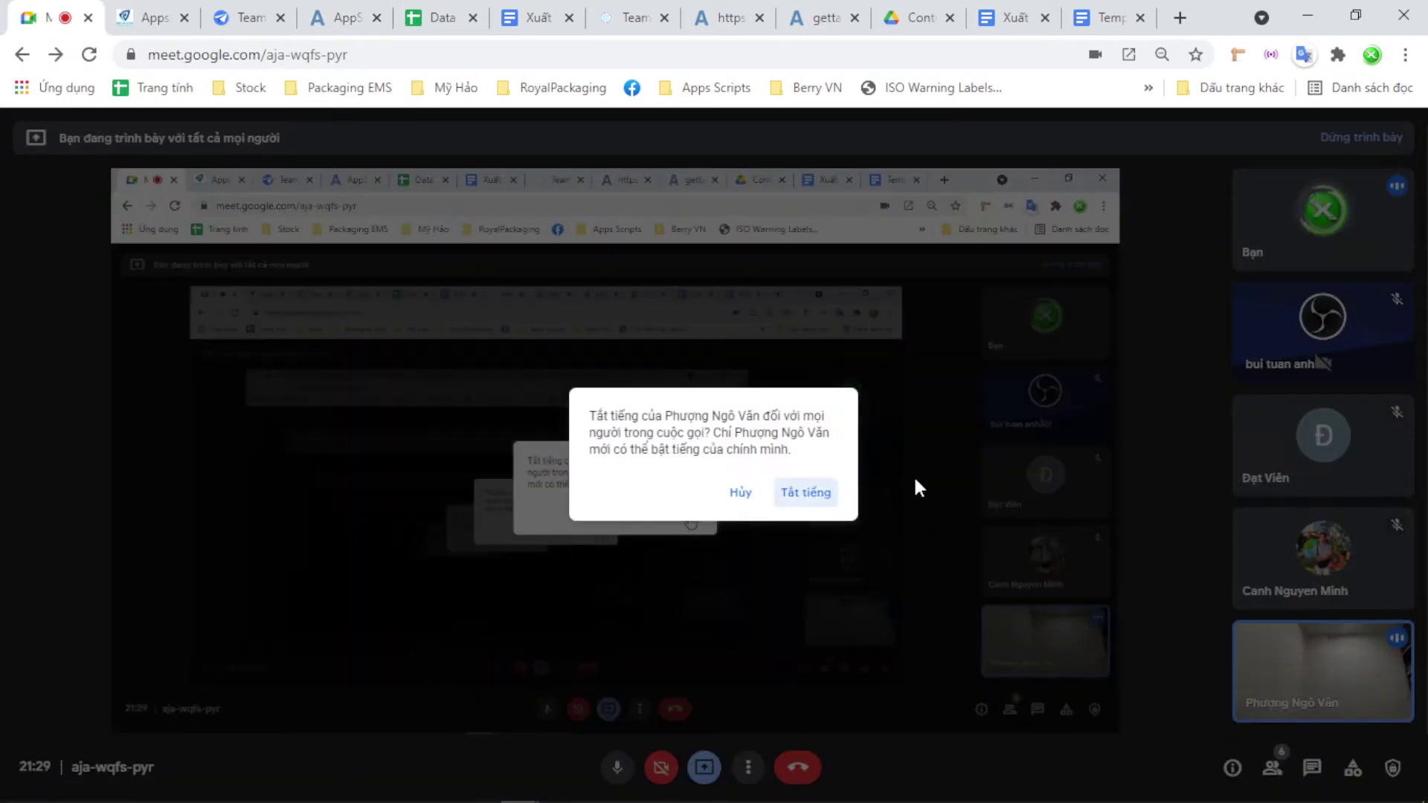
key(Return)
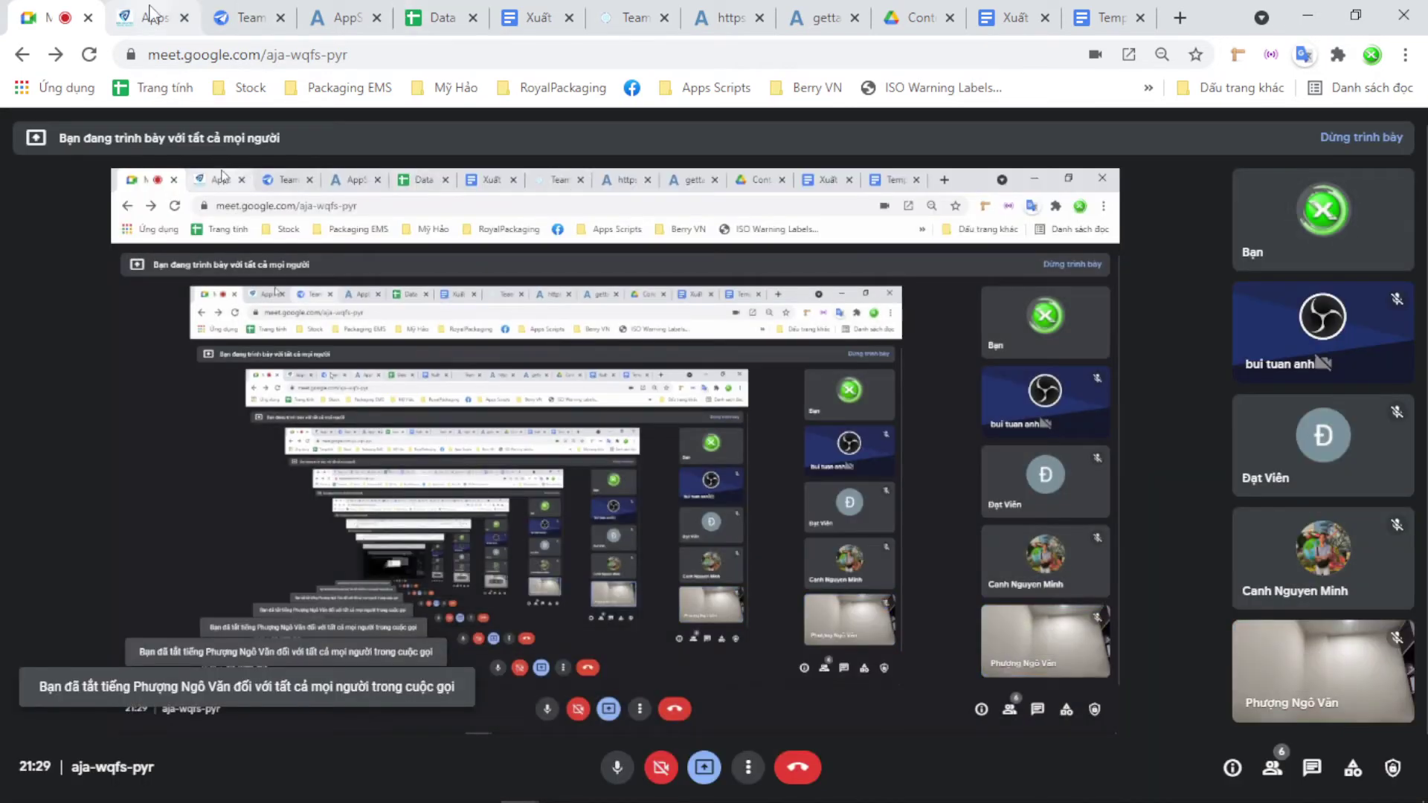
click(152, 17)
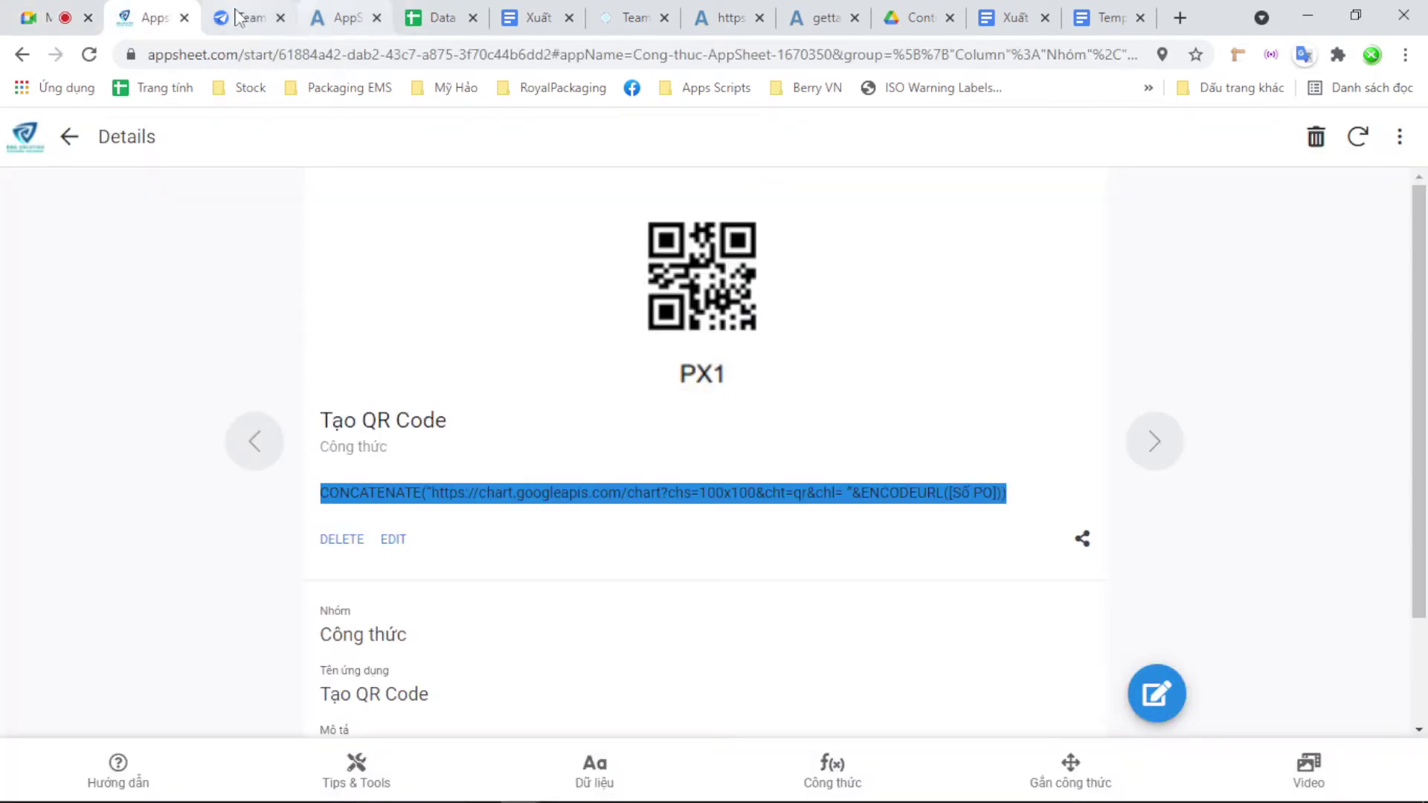
Open the failed Xuất pdf phiếu NX run in Monitoring and inspect its QR Code error.
click(257, 19)
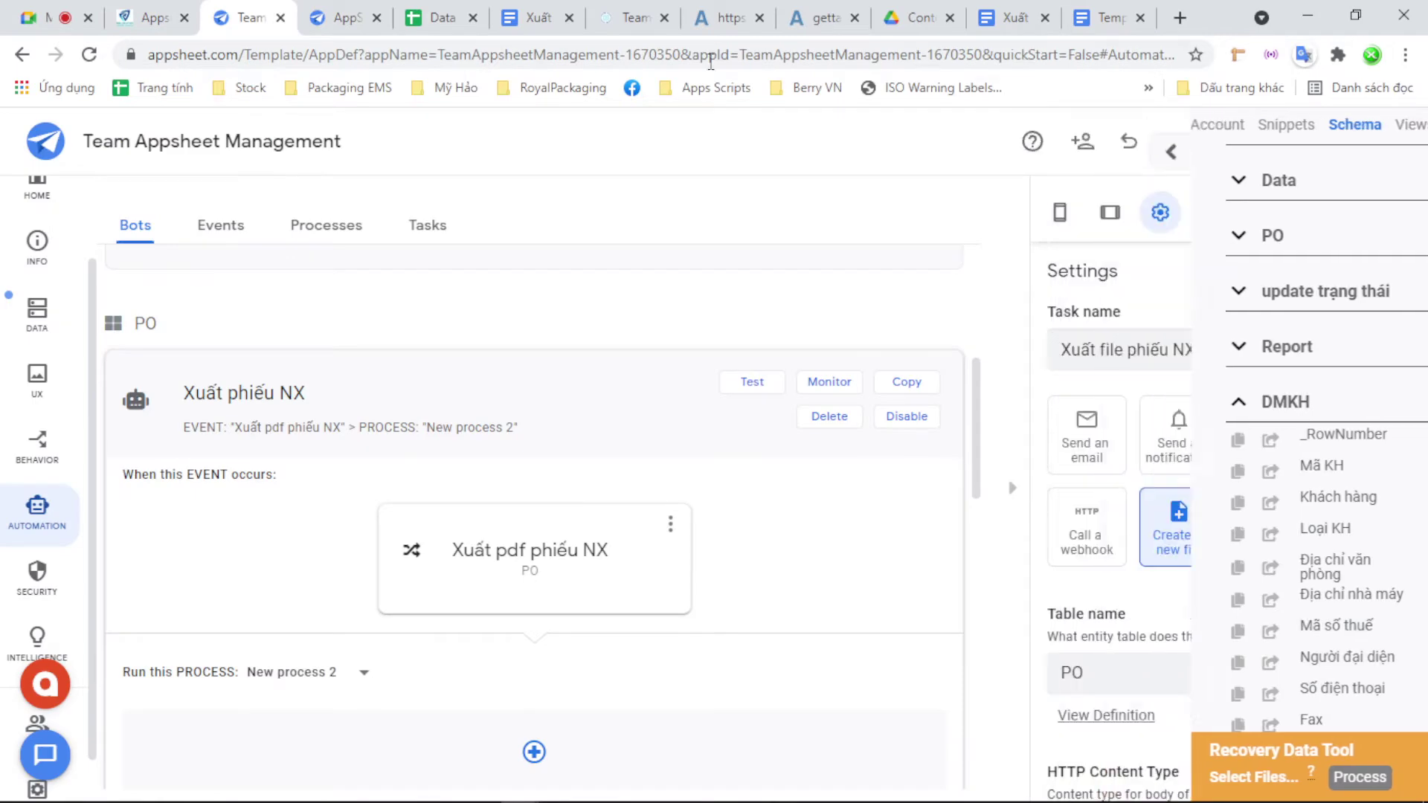
click(385, 29)
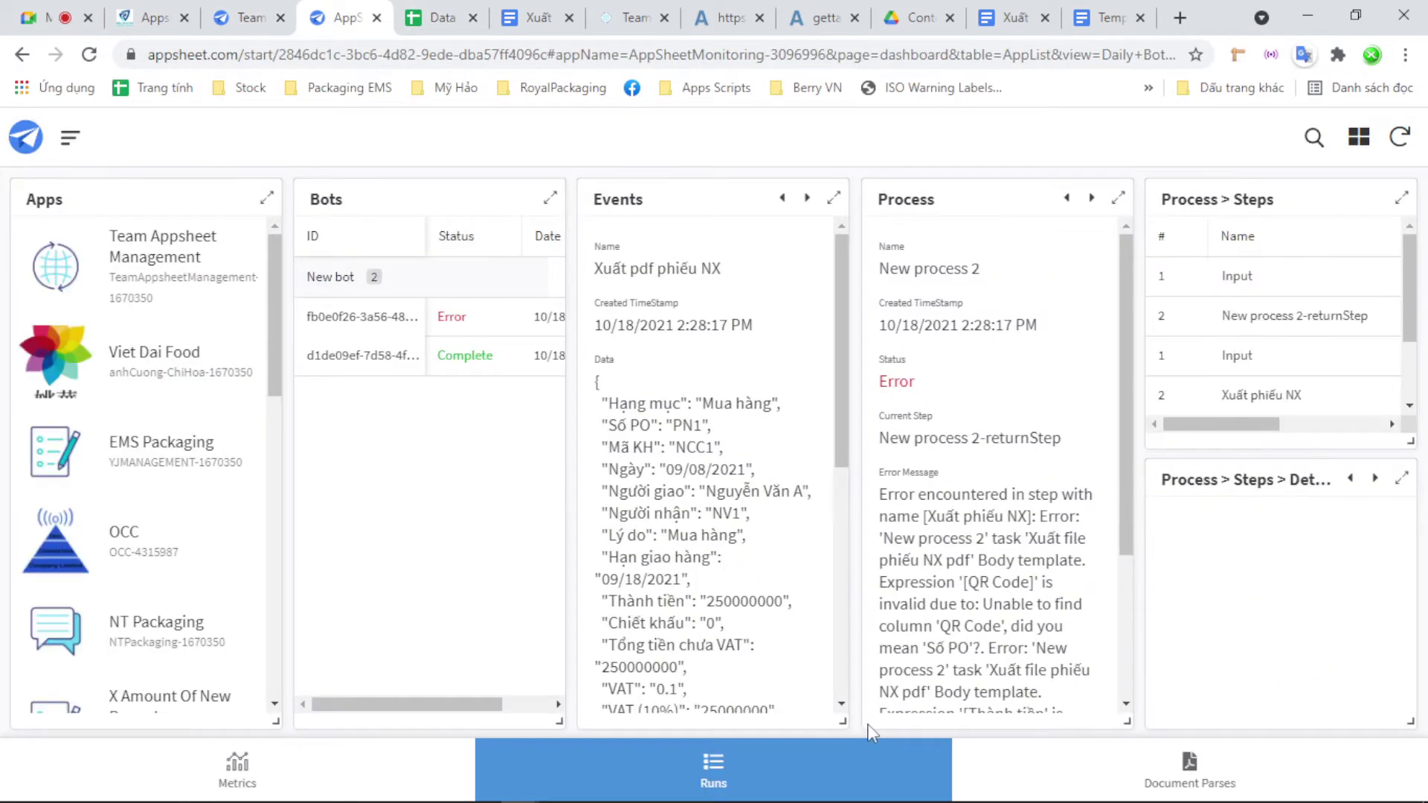
click(466, 330)
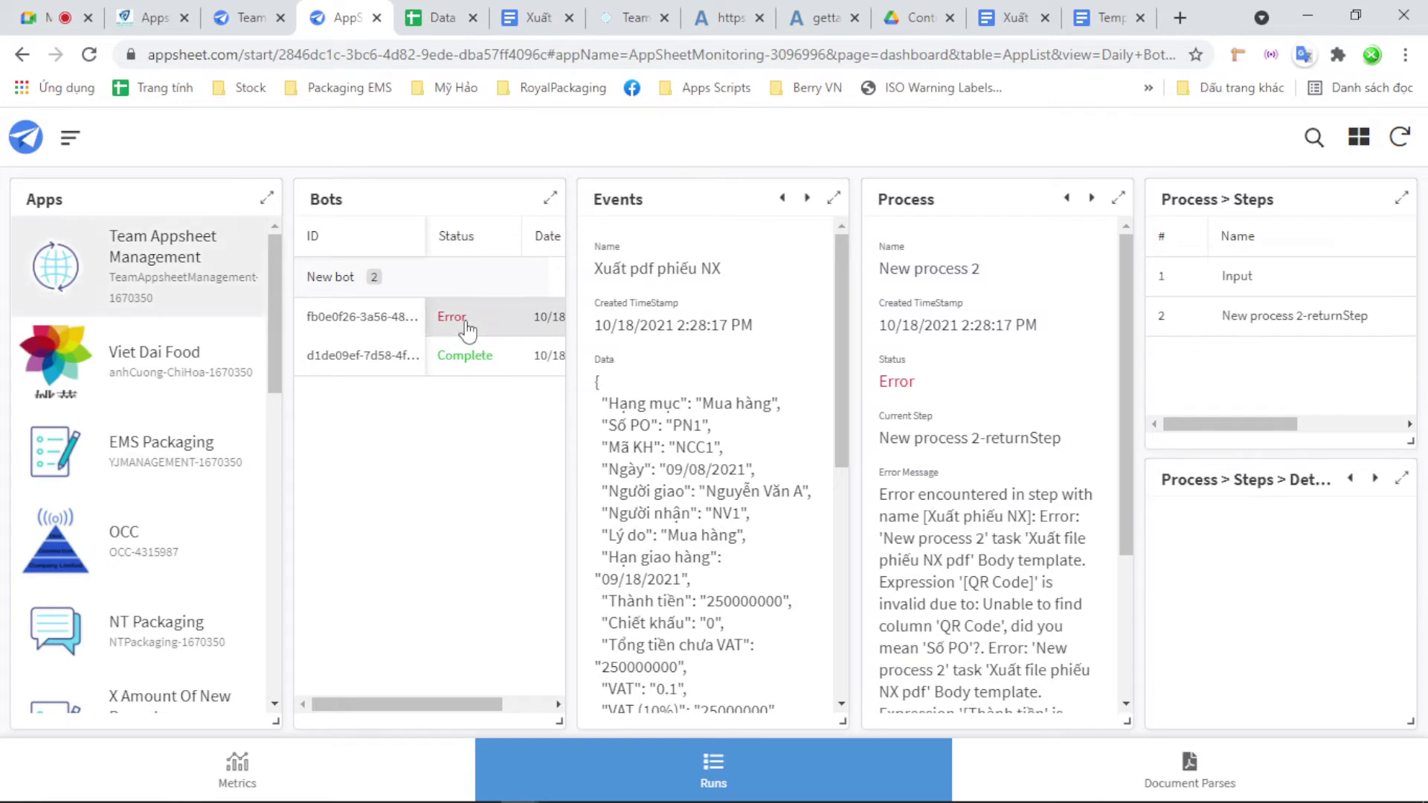
scroll(1053, 468, down, 2)
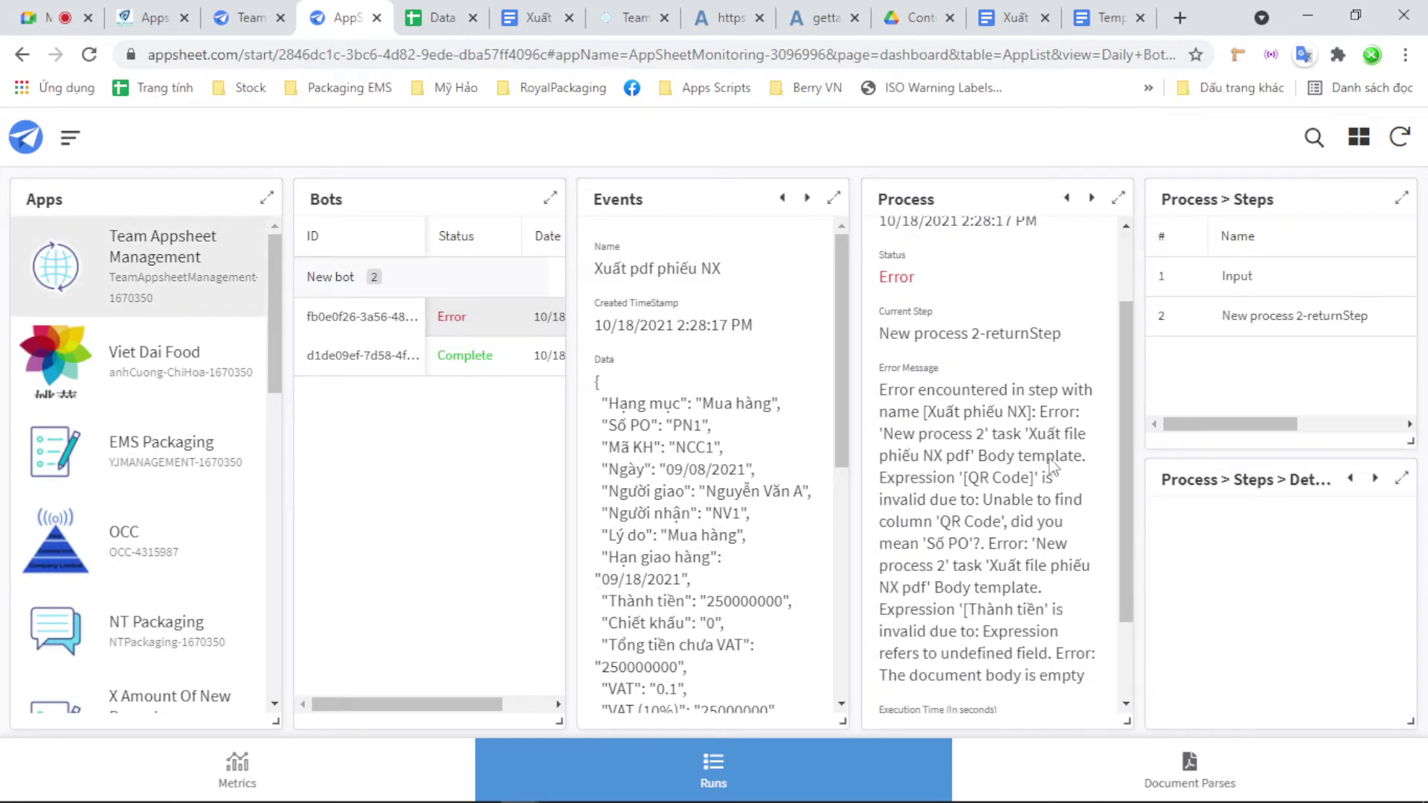
drag(966, 478, 1035, 478)
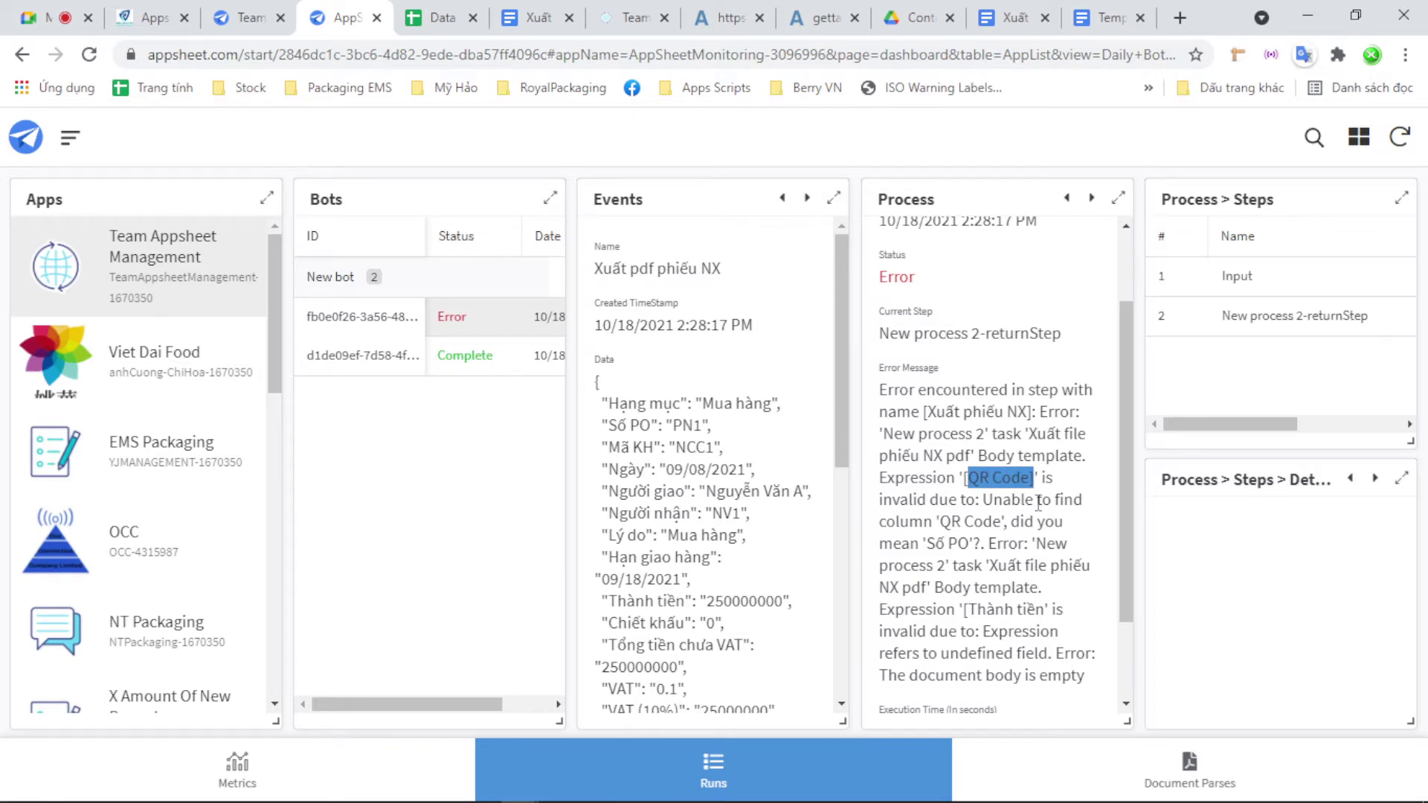
scroll(1014, 548, down, 2)
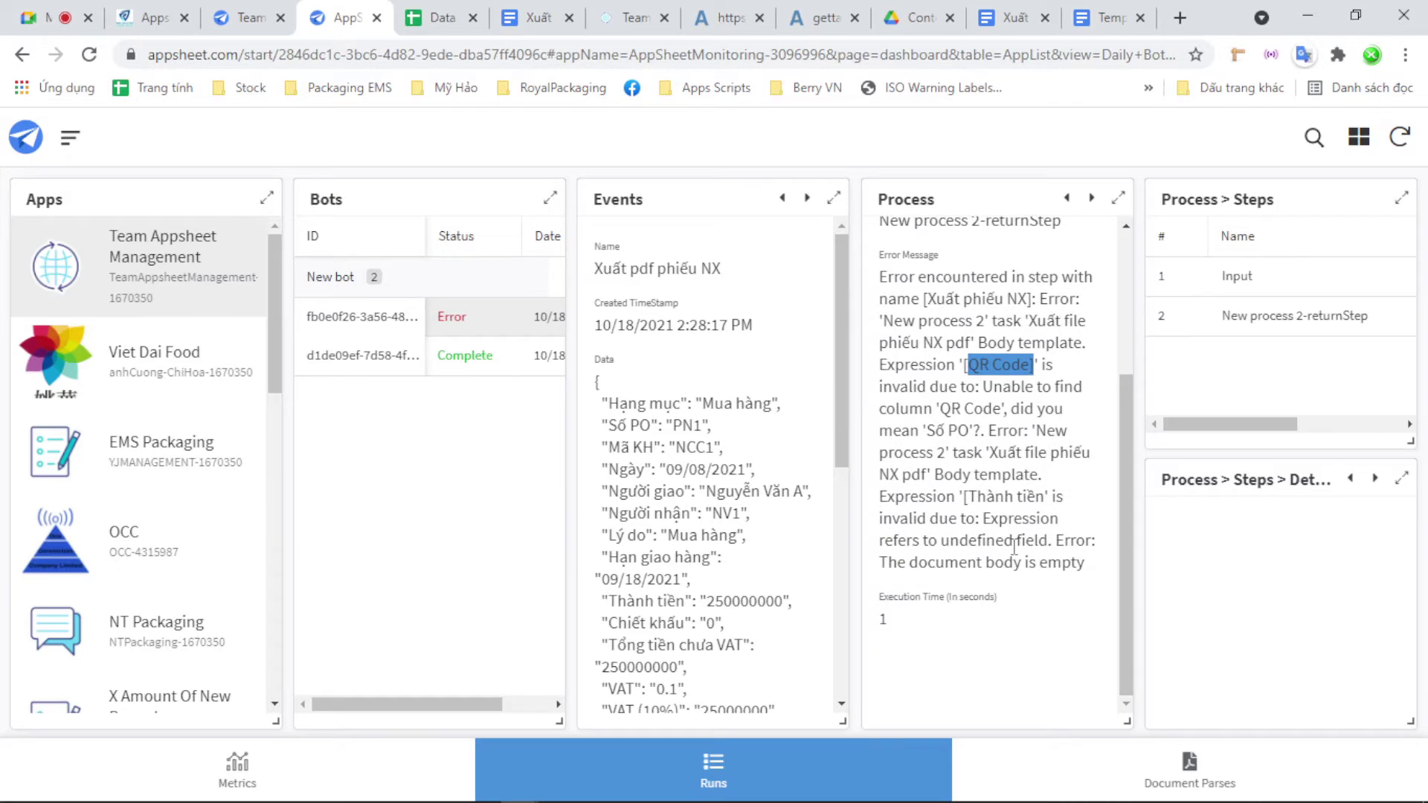
Sync the app, record the PN1 slip with GHI PHIẾU NX, and sync the change.
click(253, 17)
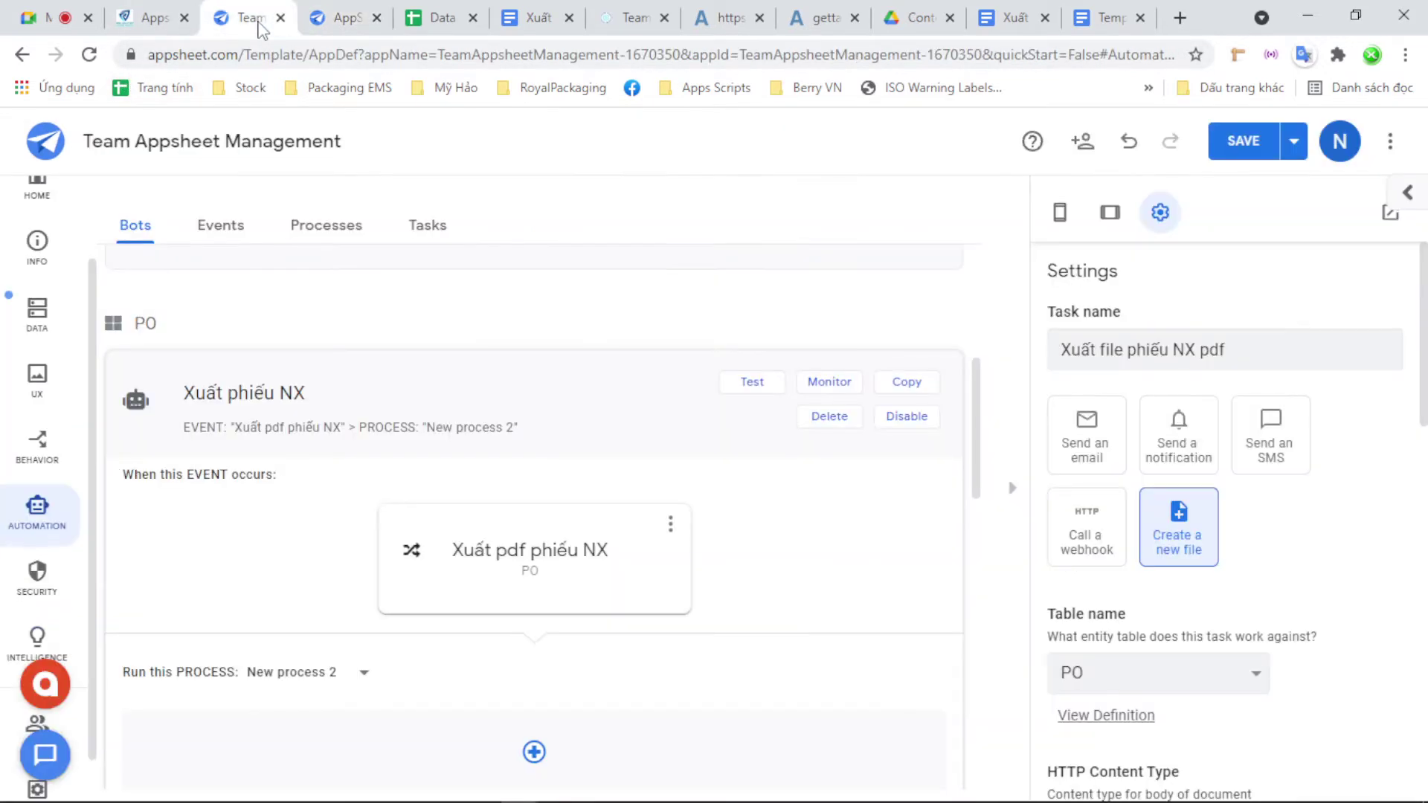
click(629, 19)
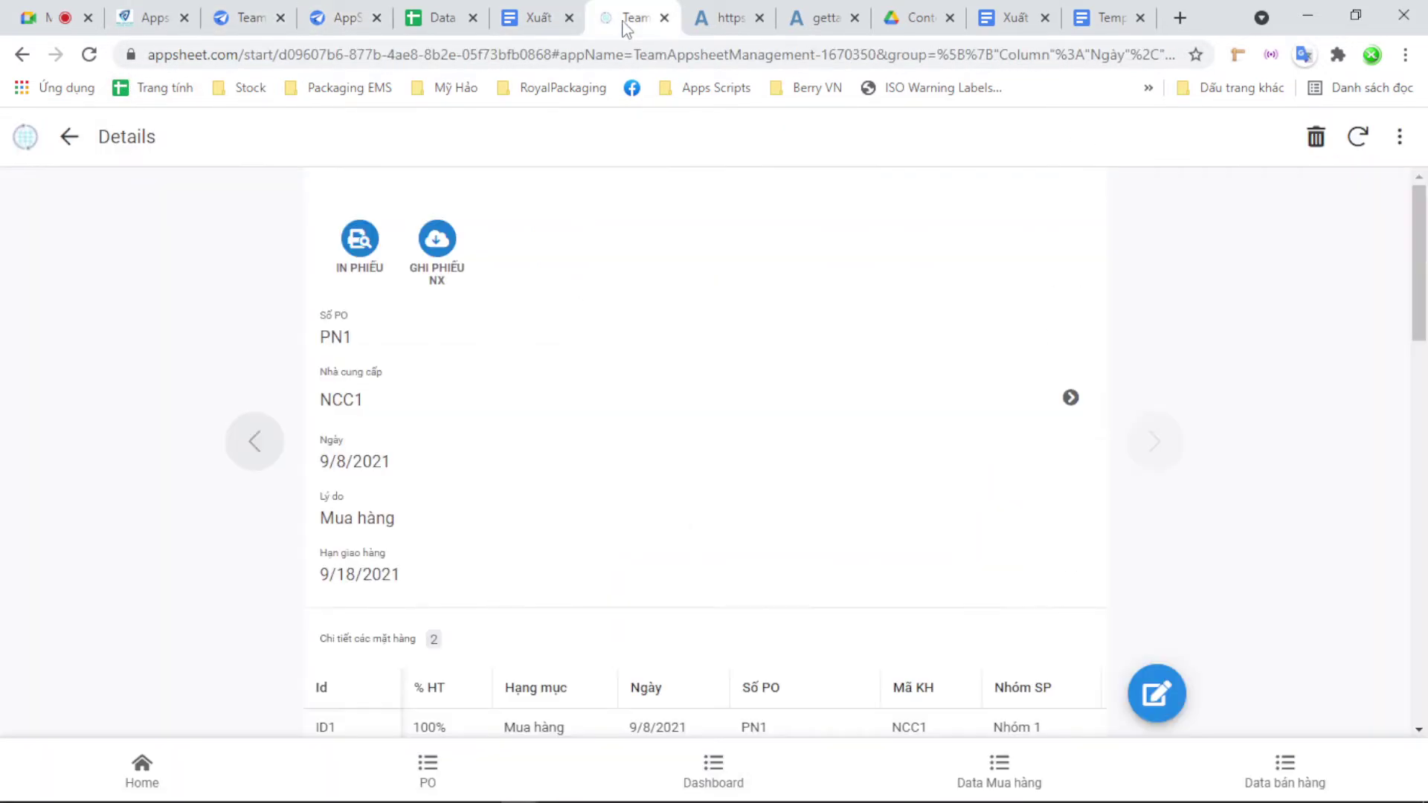
click(1359, 137)
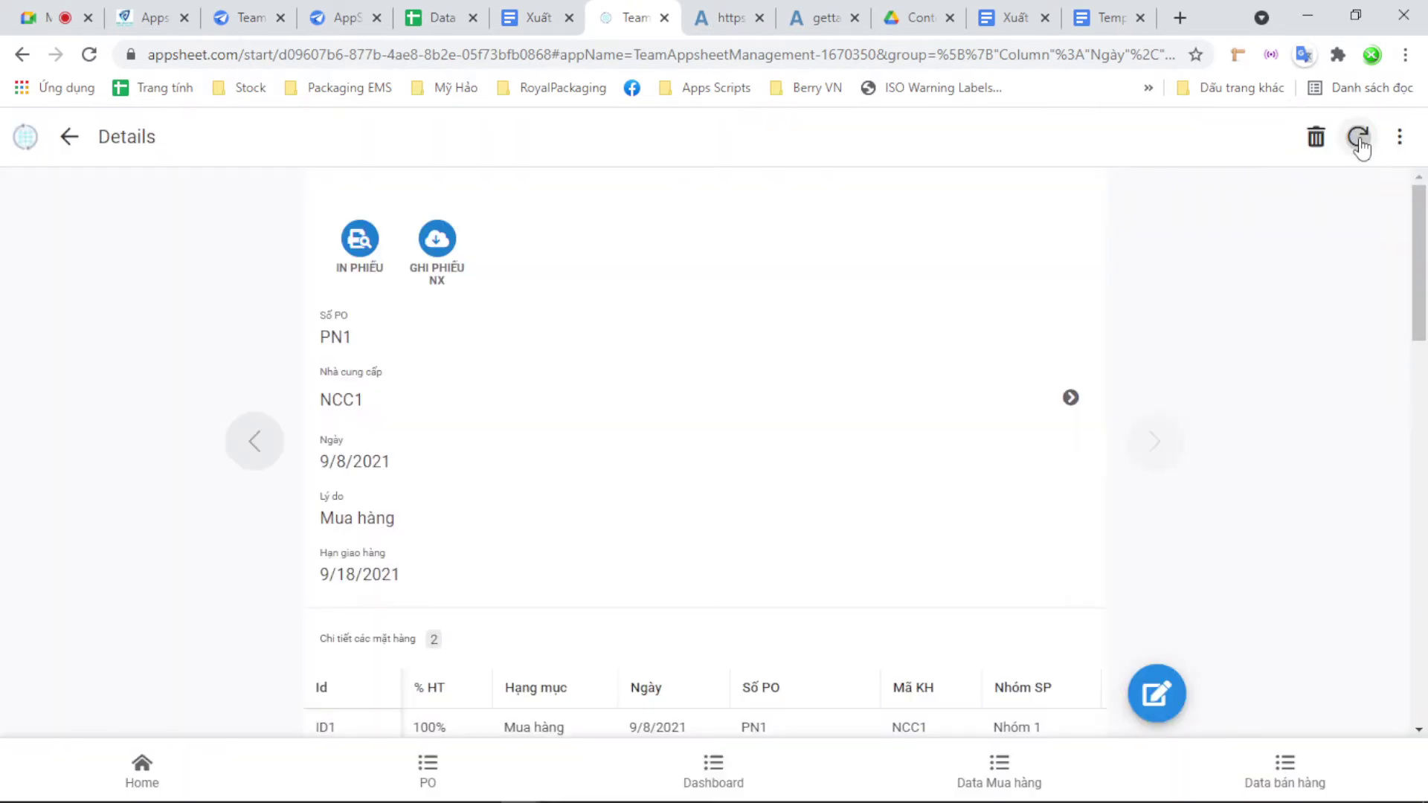
click(1359, 138)
click(437, 240)
click(1355, 142)
Open the slip PDF via IN PHIEU, then return to the run monitoring dashboard.
click(360, 242)
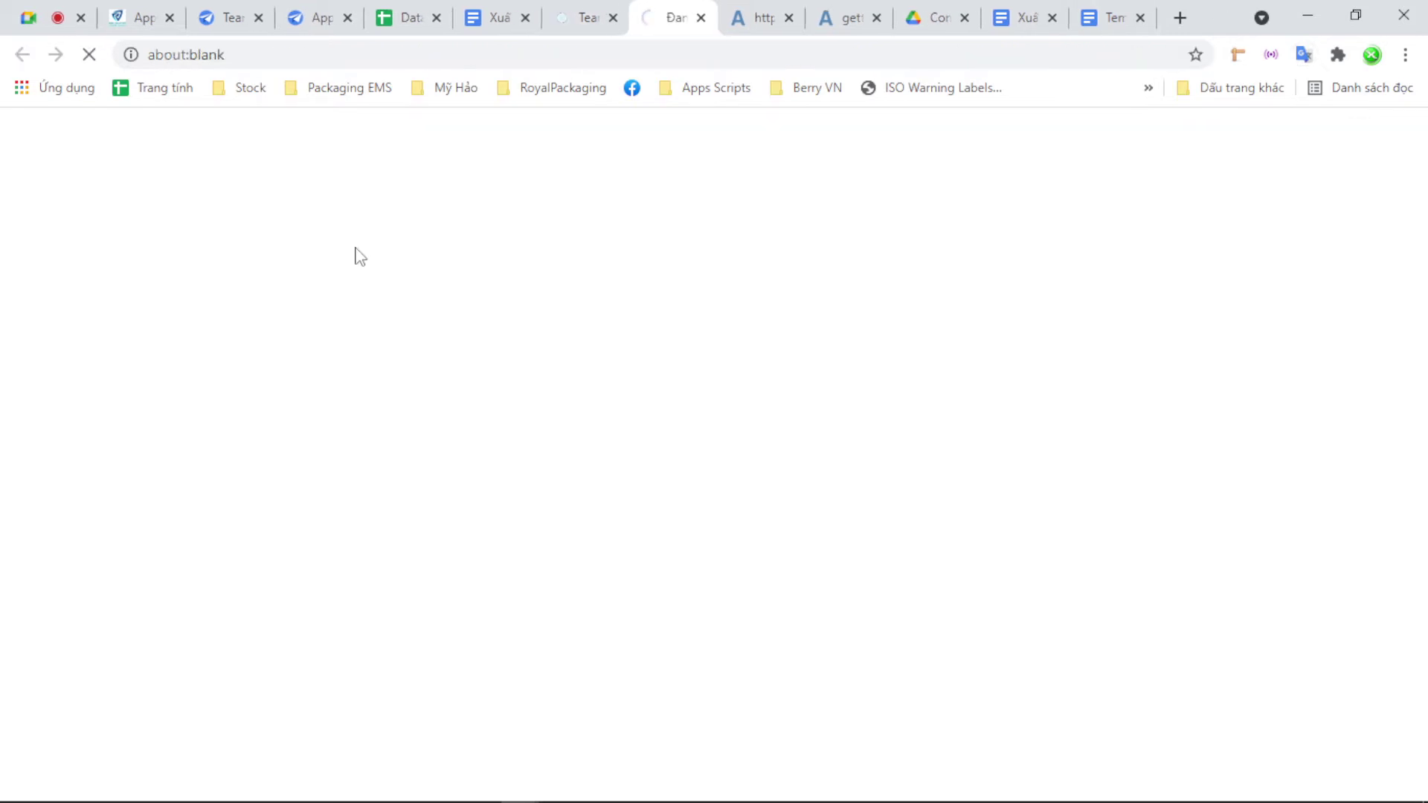
click(593, 26)
click(312, 22)
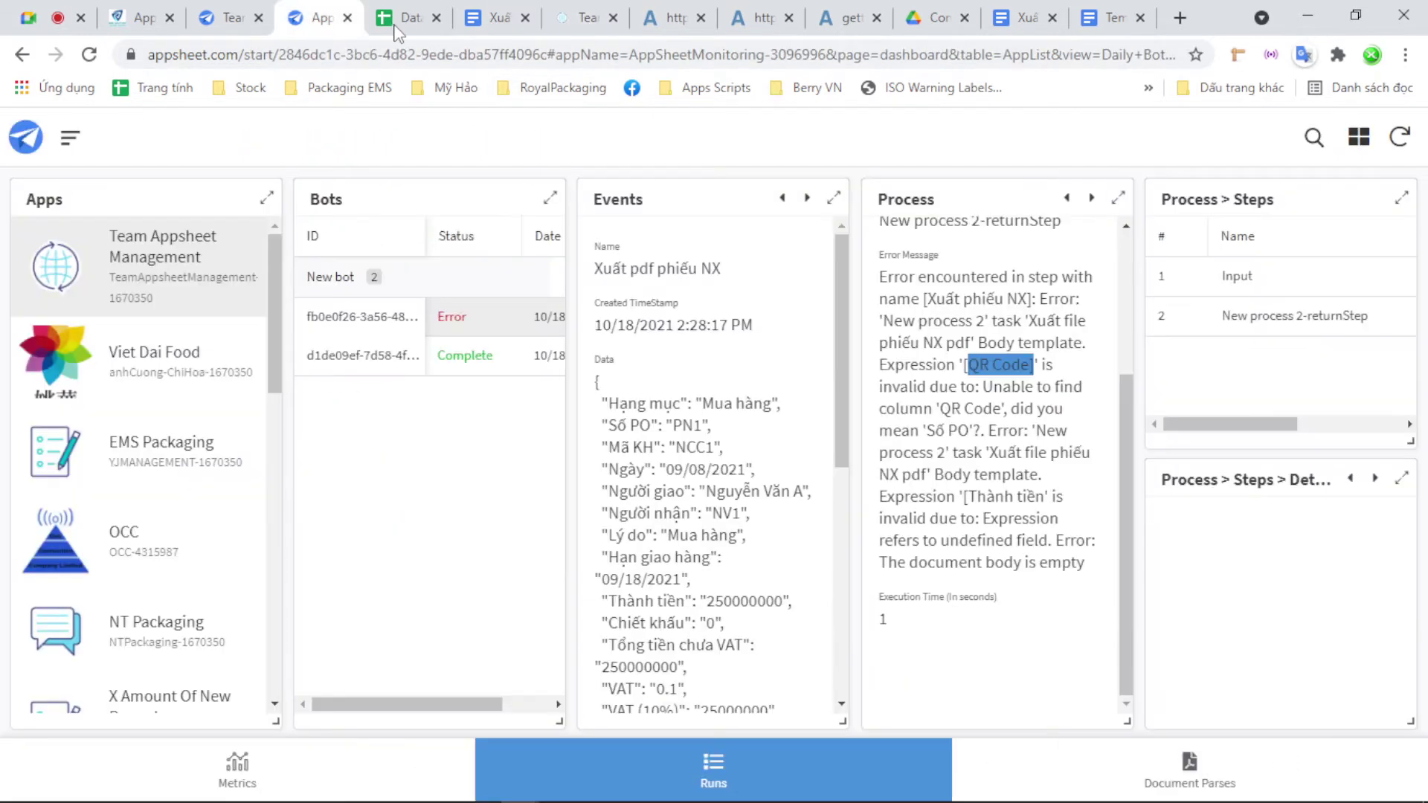
Refresh the monitor and inspect the new failed run's error on the undefined [Thành tiền] field.
click(1400, 137)
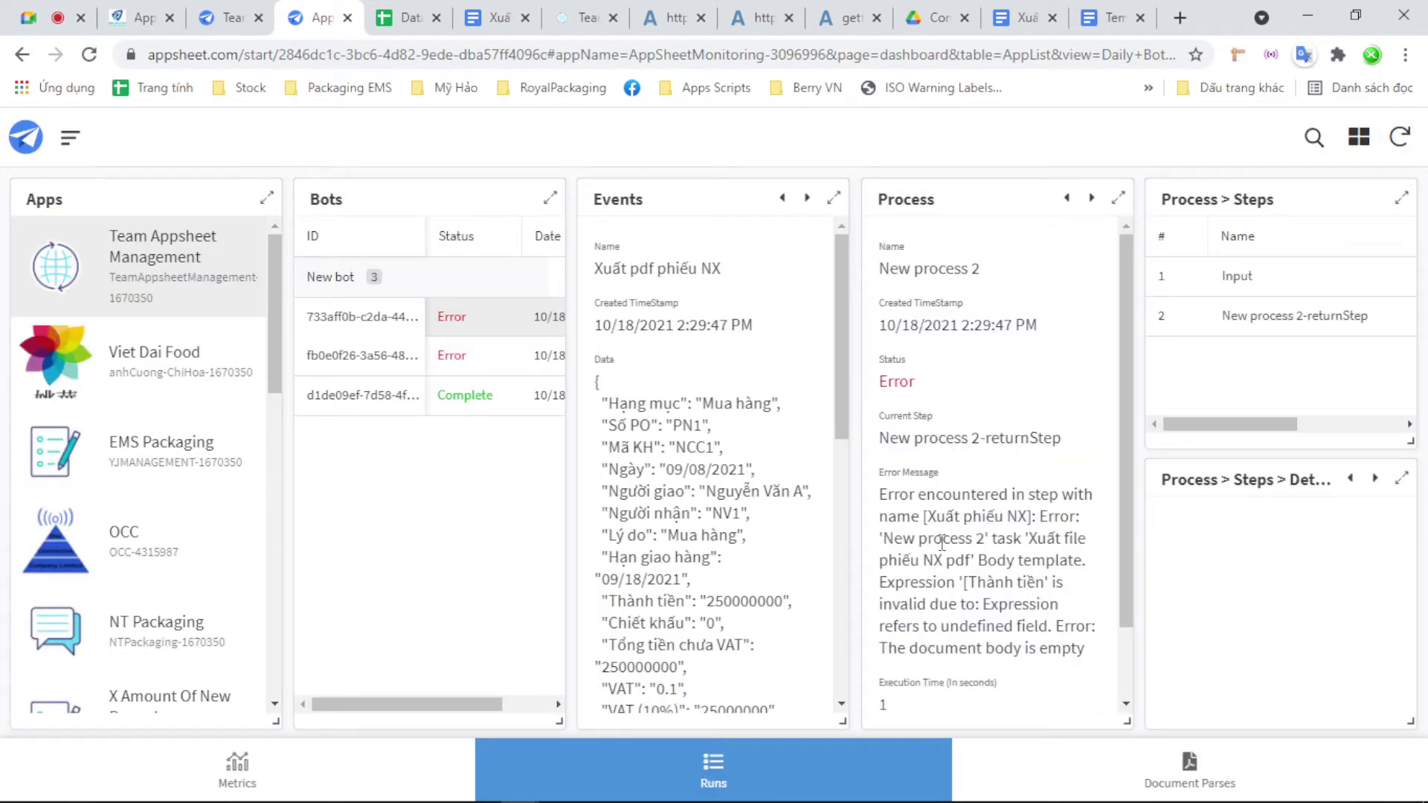
mouse_move(967, 583)
mouse_down()
mouse_move(1027, 583)
mouse_move(965, 585)
mouse_up()
click(1043, 583)
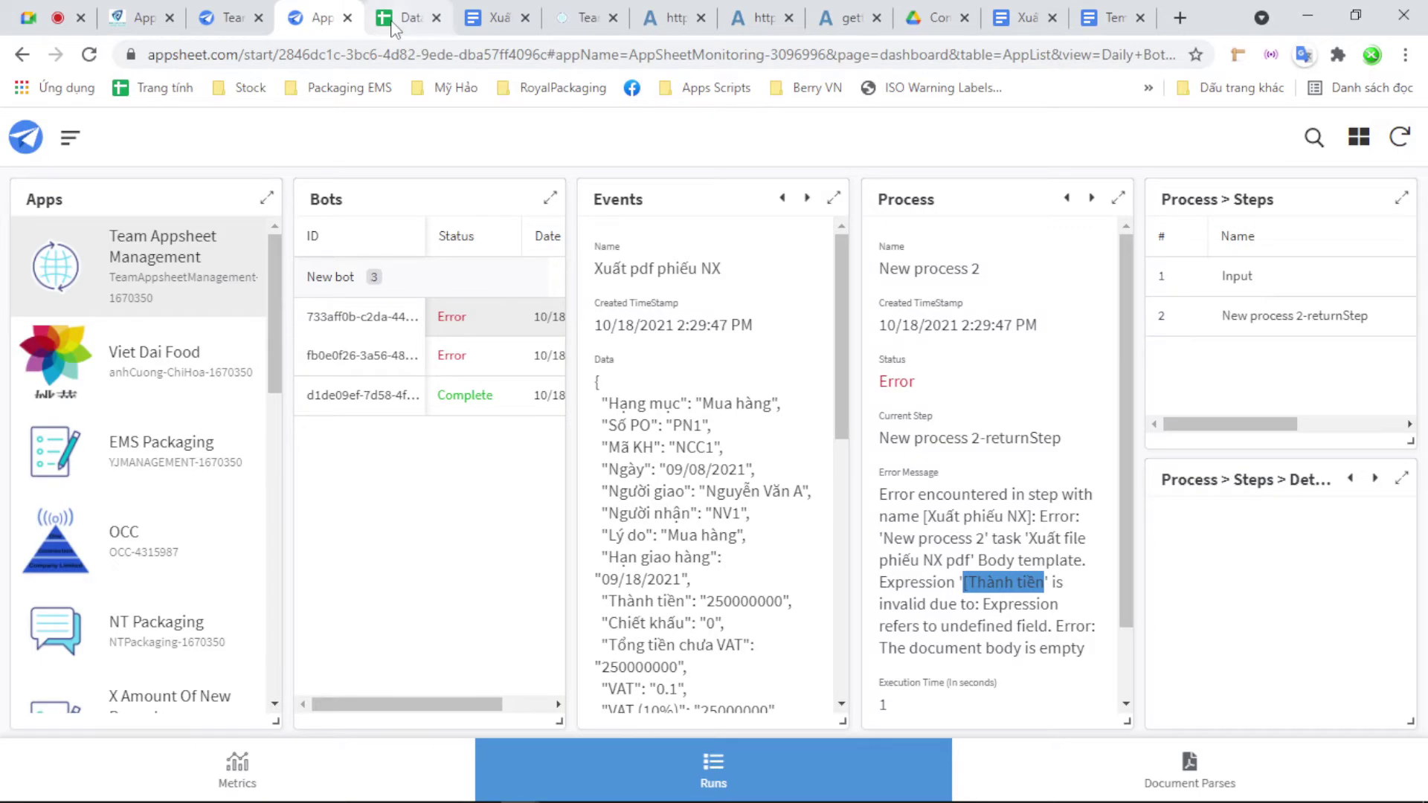
click(505, 19)
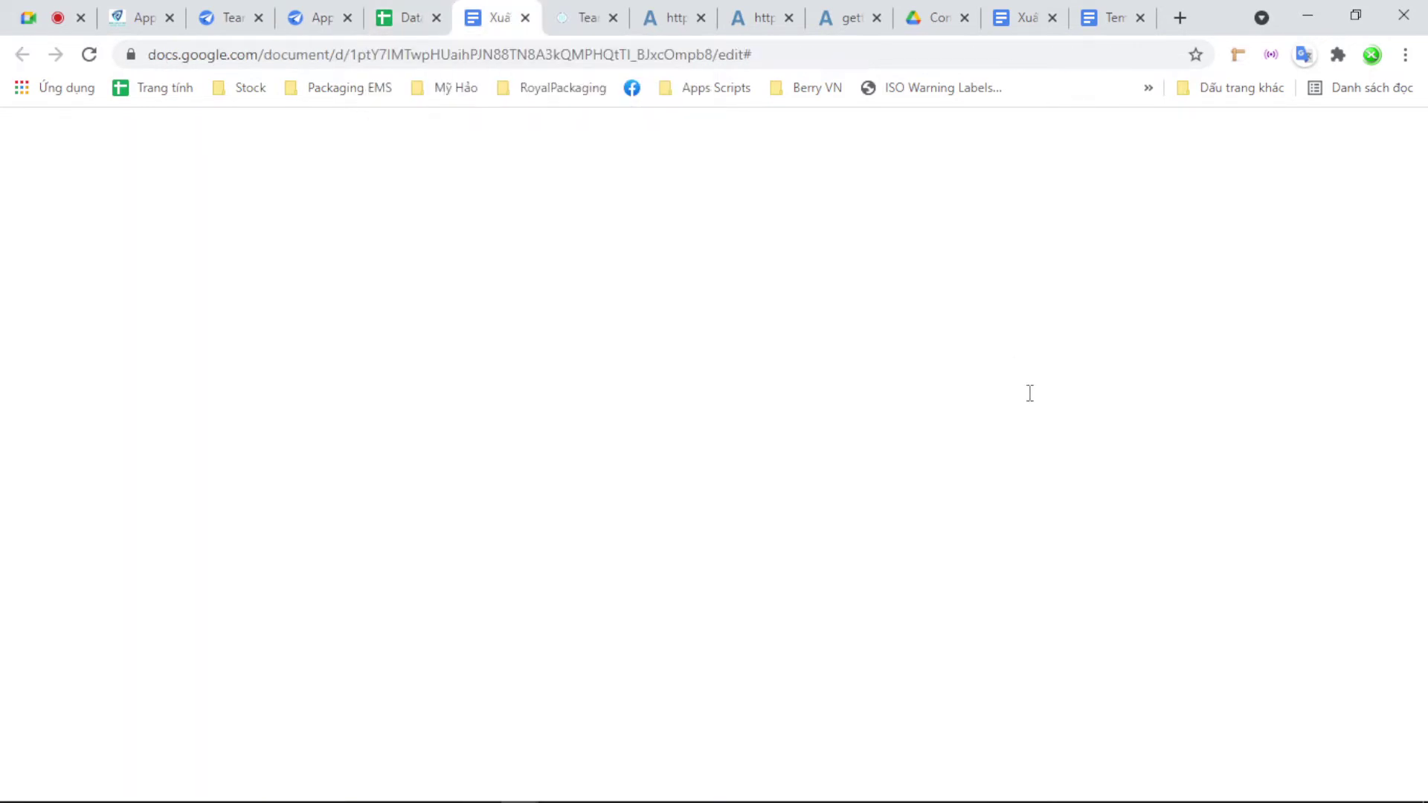
Inspect the Chiết khấu and Tổng cộng cells, trying then undoing a taller Tổng cộng row.
scroll(1026, 411, up, 5)
scroll(1026, 411, up, 5)
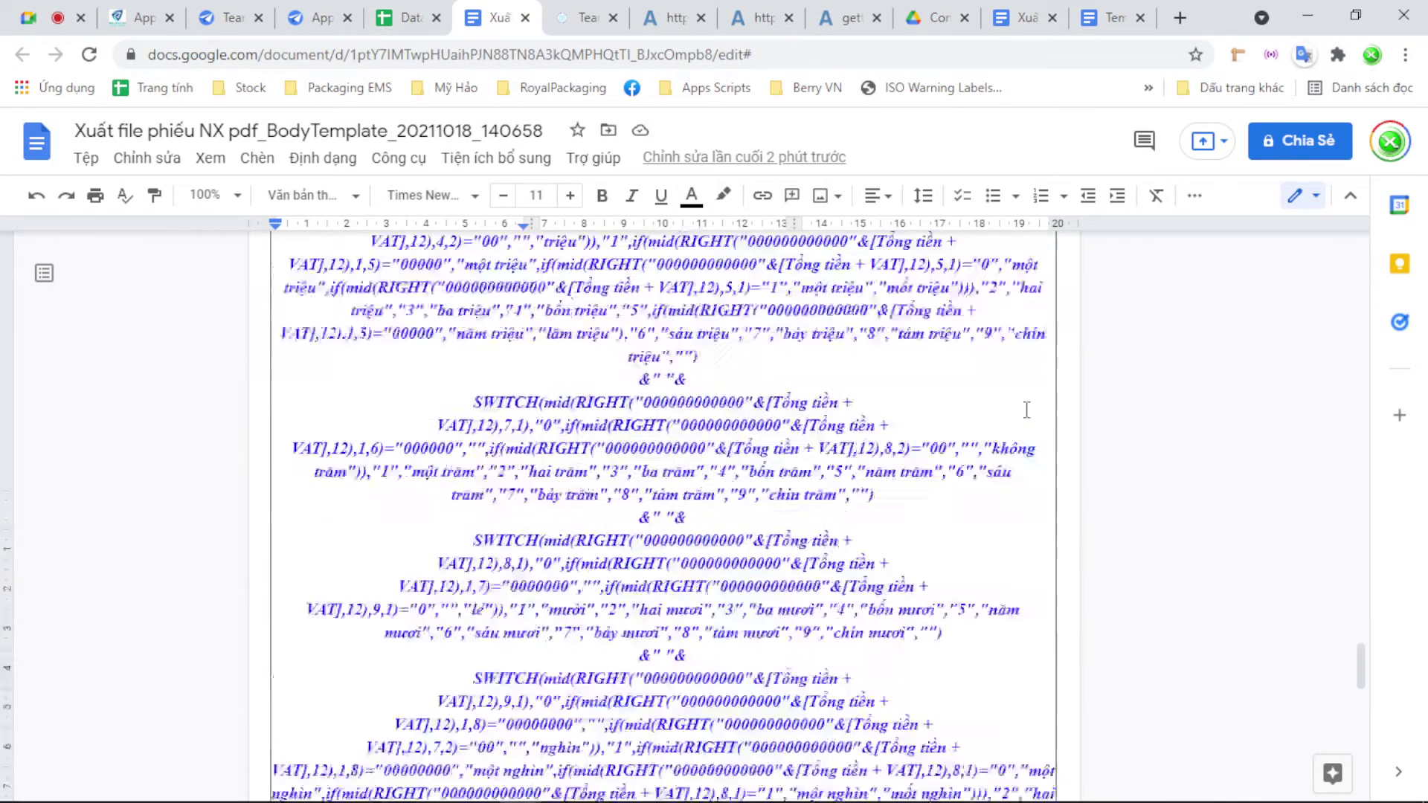
scroll(1027, 411, up, 5)
scroll(1027, 411, up, 5)
scroll(1027, 410, up, 5)
scroll(1024, 408, up, 5)
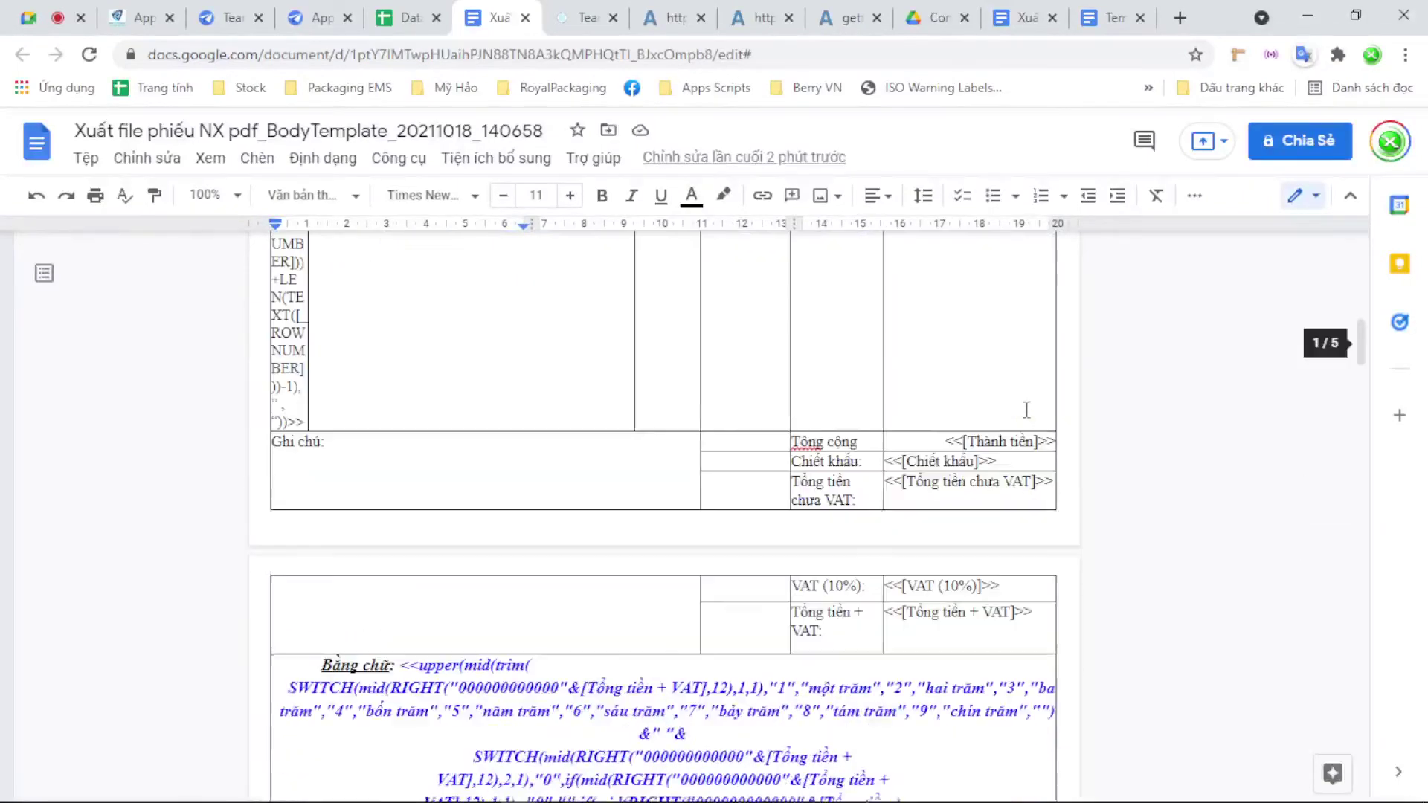
scroll(1024, 409, up, 3)
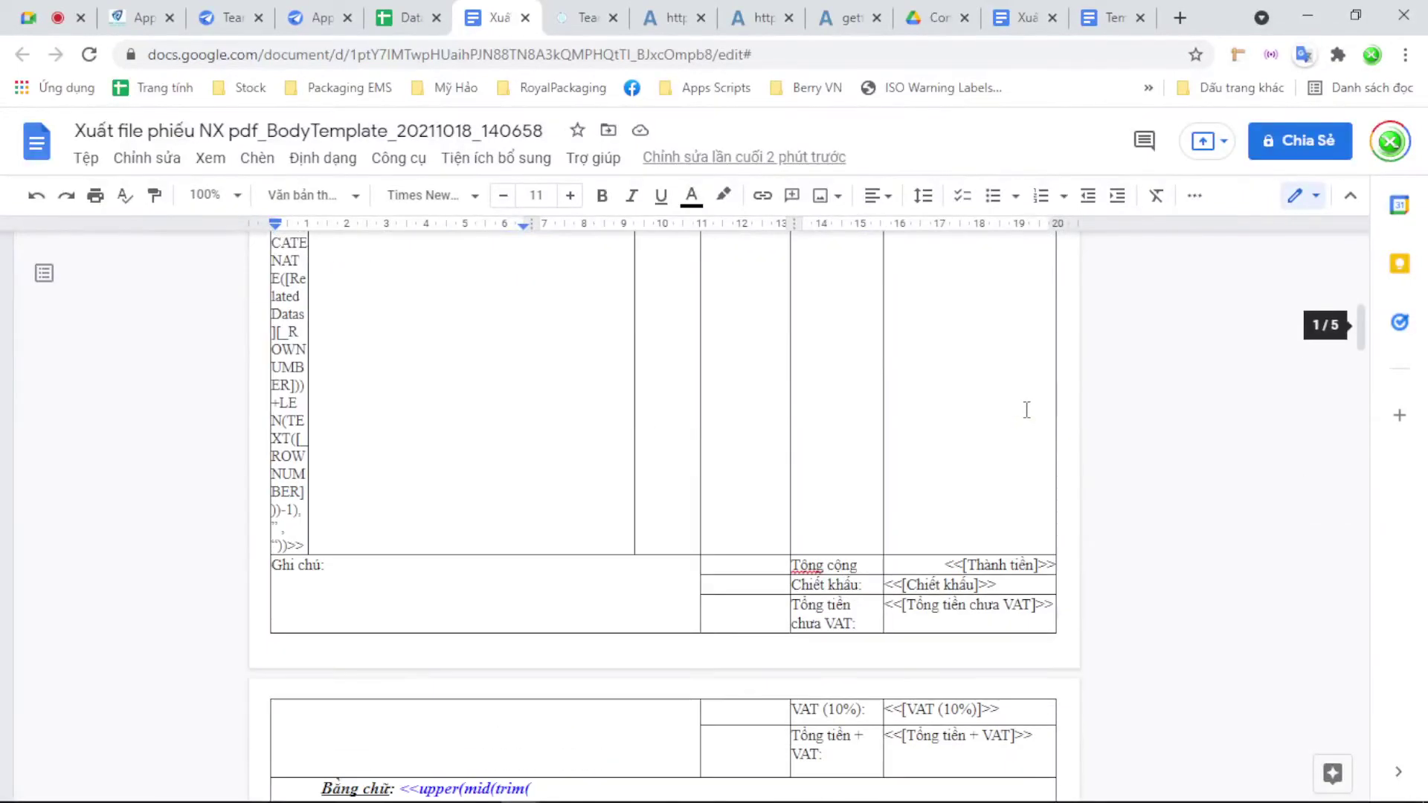
click(1023, 569)
scroll(992, 592, down, 3)
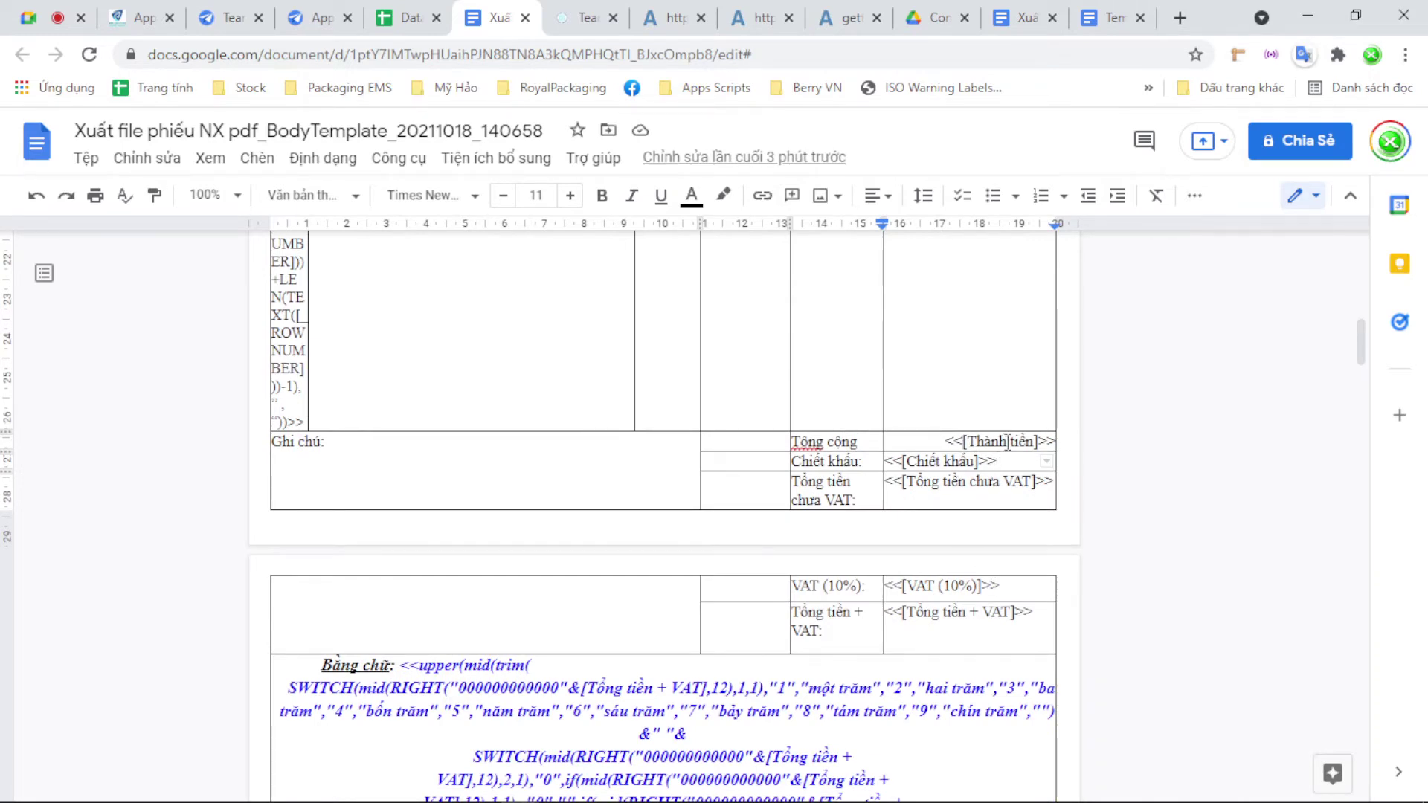
click(1008, 441)
drag(941, 451, 963, 495)
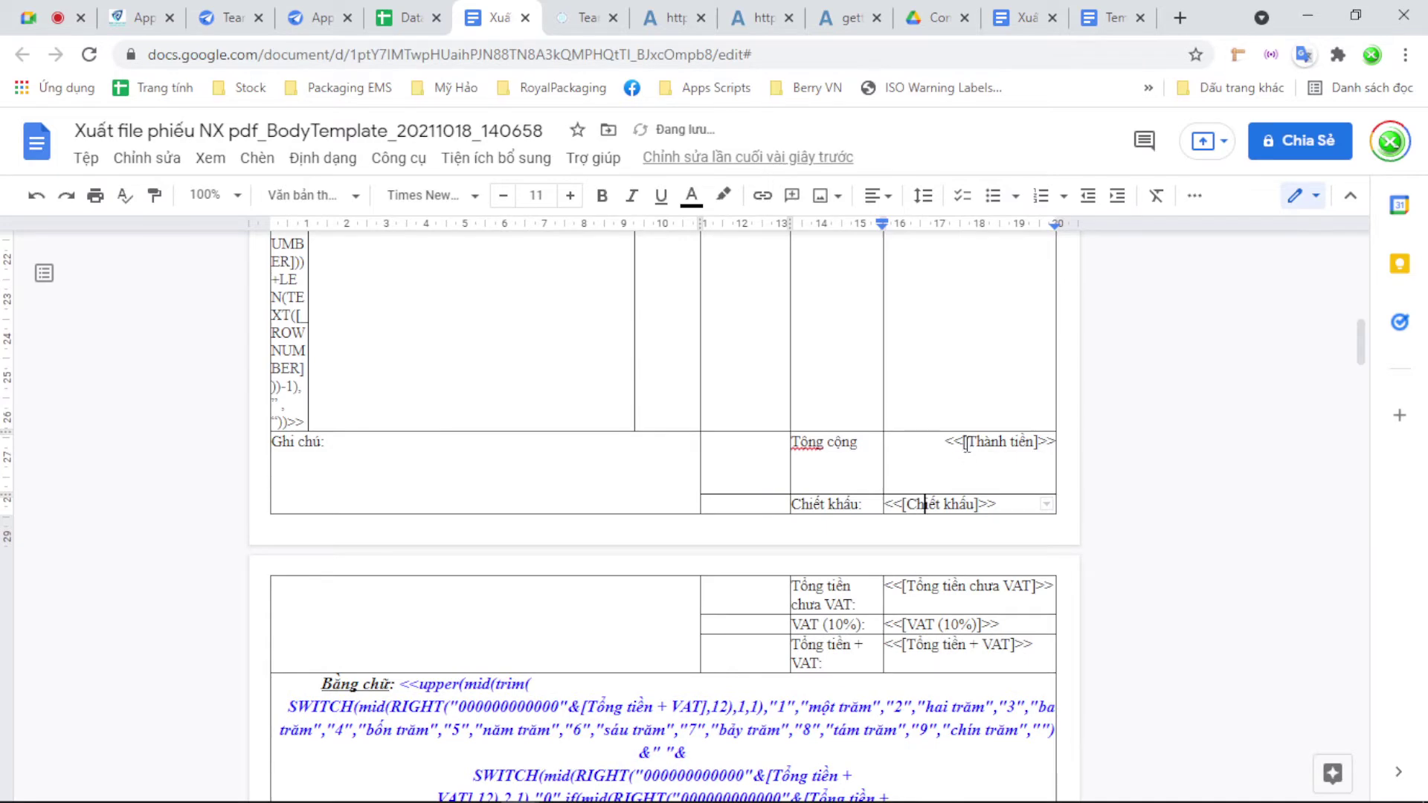
key(ctrl+z)
Briefly right-align the Thành tiền item cell, then restore its original alignment.
scroll(967, 438, up, 2)
scroll(973, 433, up, 5)
scroll(973, 433, up, 2)
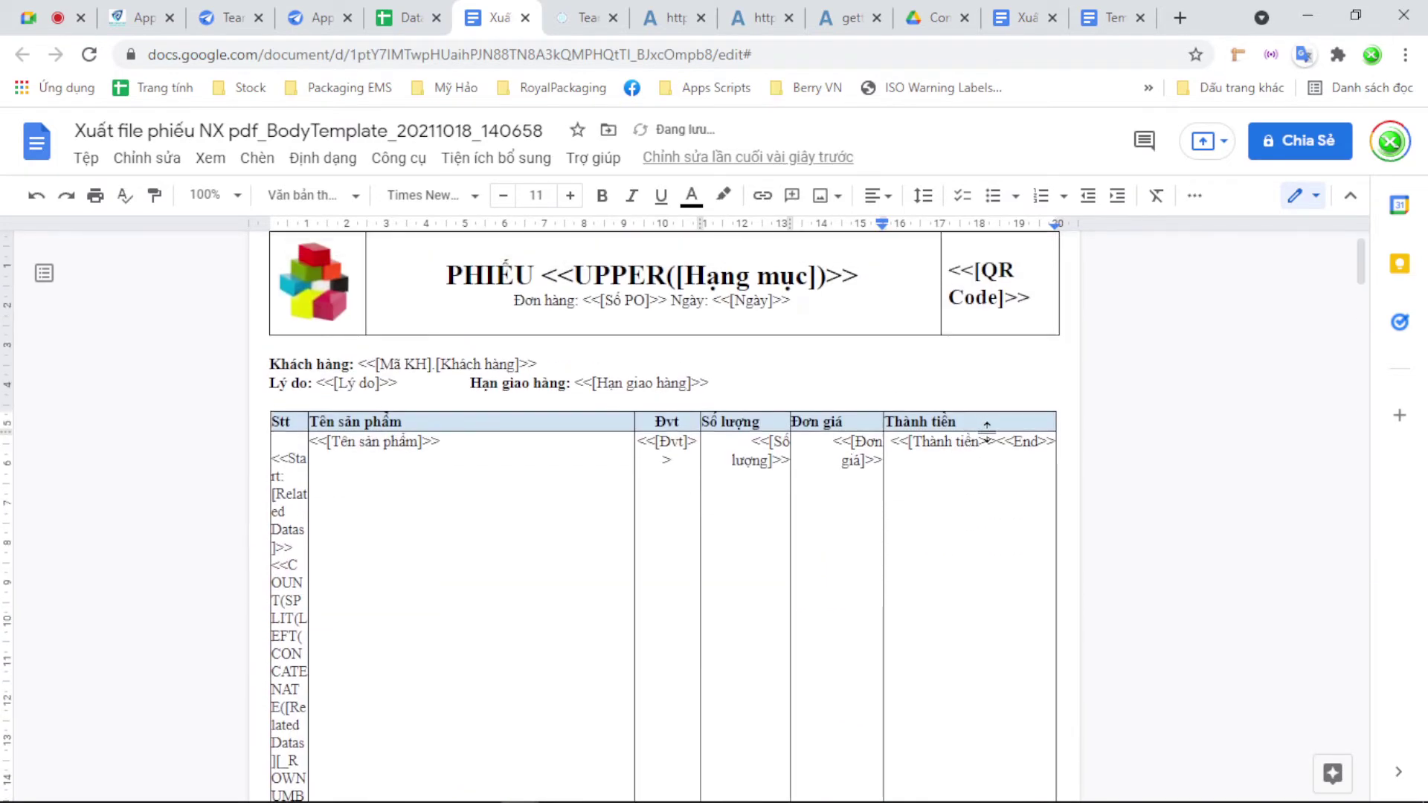
key(ctrl+shift+r)
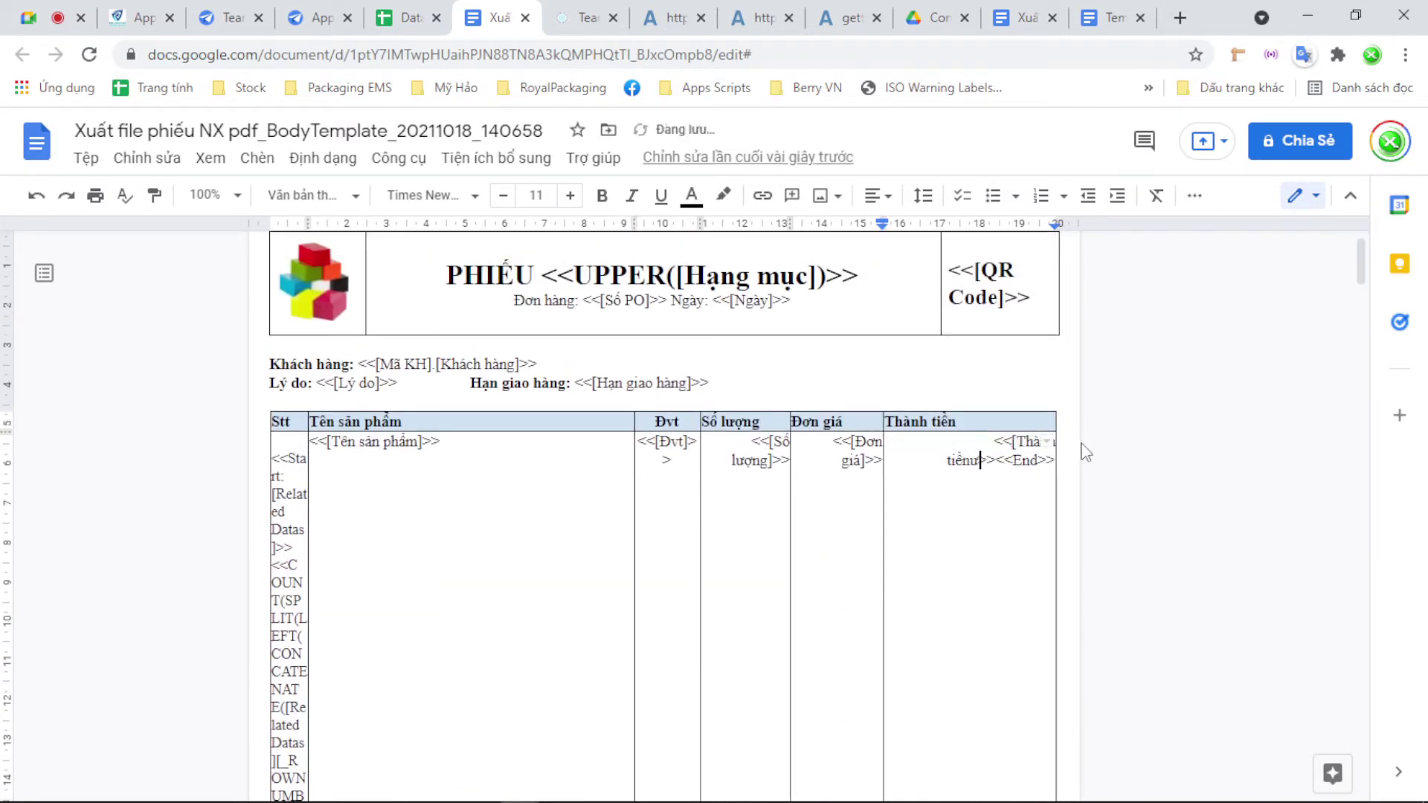
key(ctrl+shift+l)
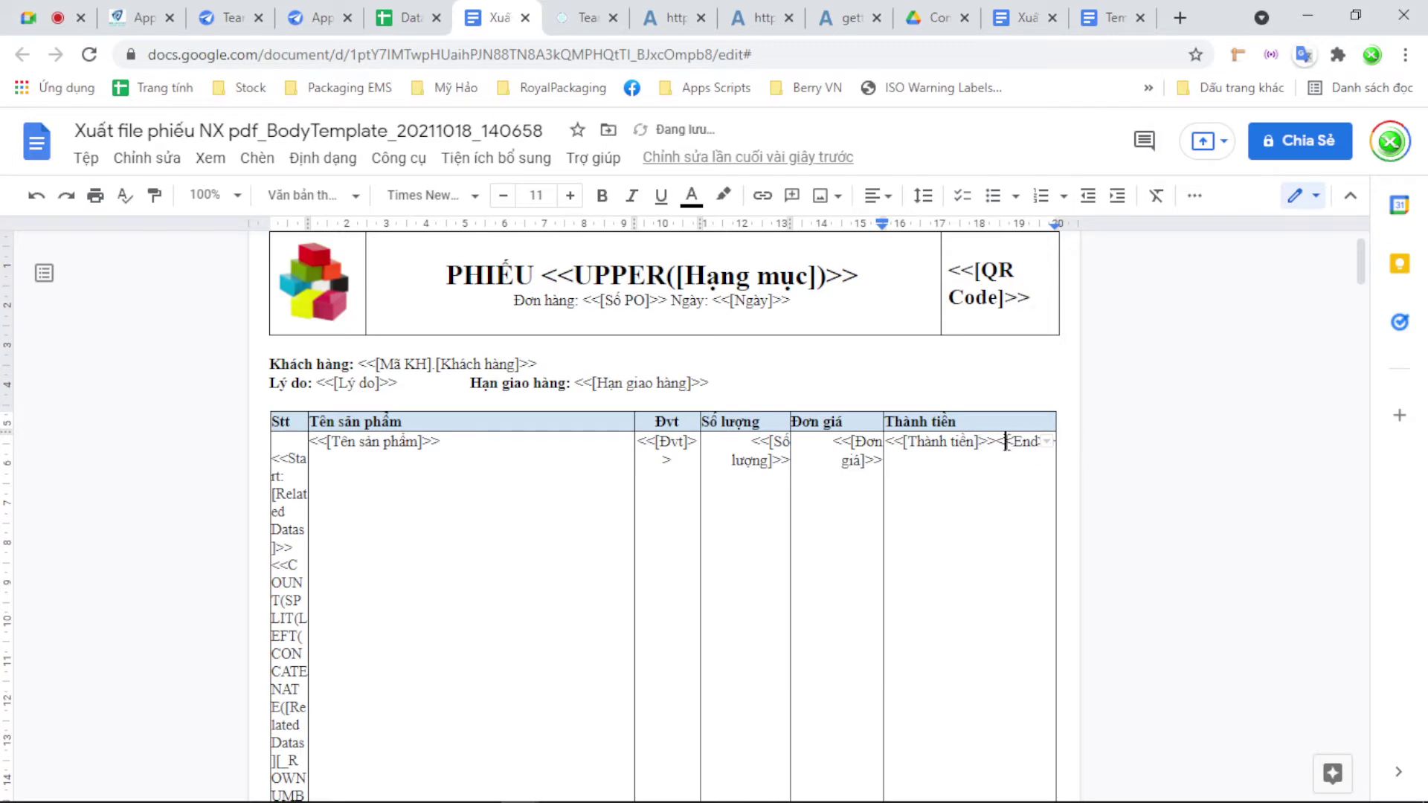
Right-align the selected totals value cells.
scroll(1004, 442, down, 5)
scroll(1001, 443, down, 5)
scroll(982, 387, down, 2)
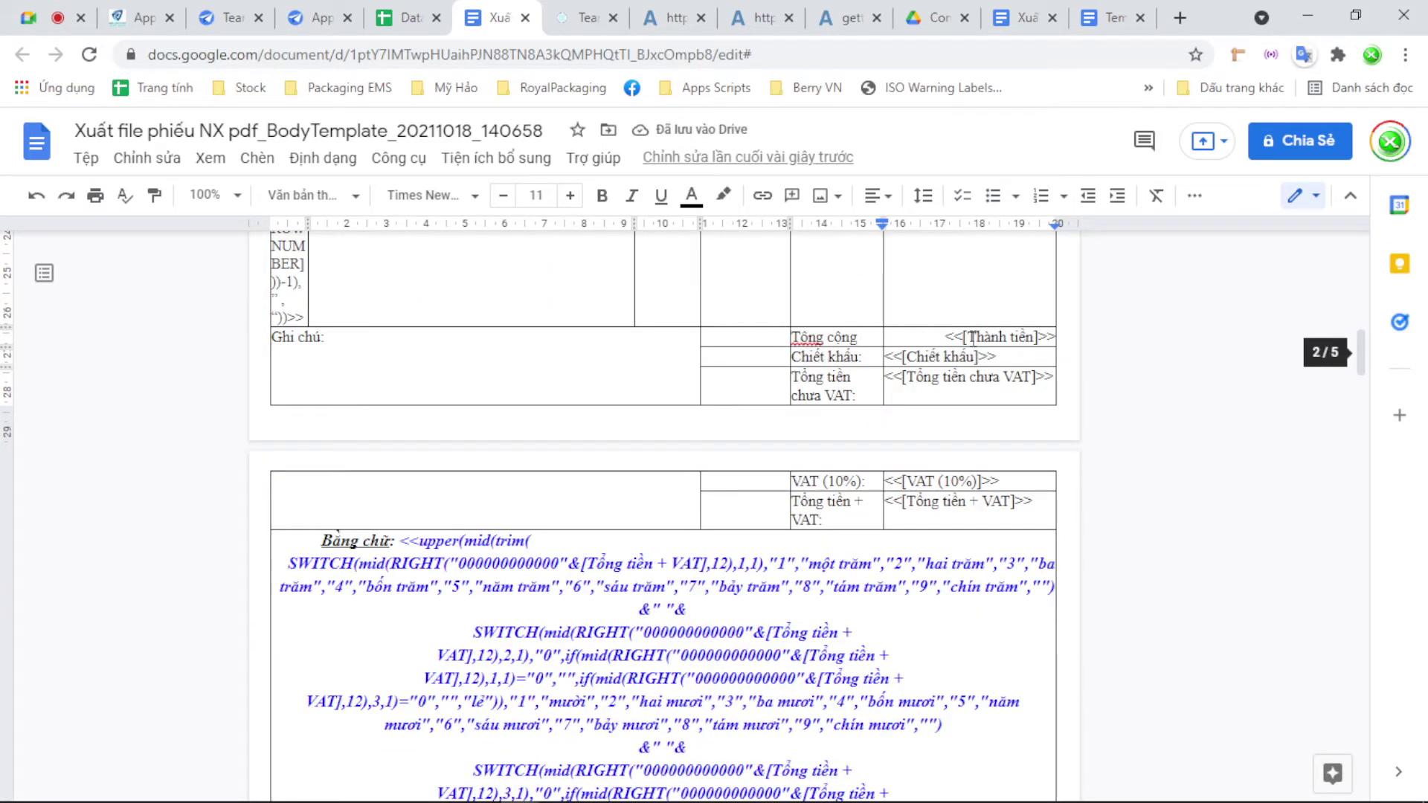
shift+click(976, 378)
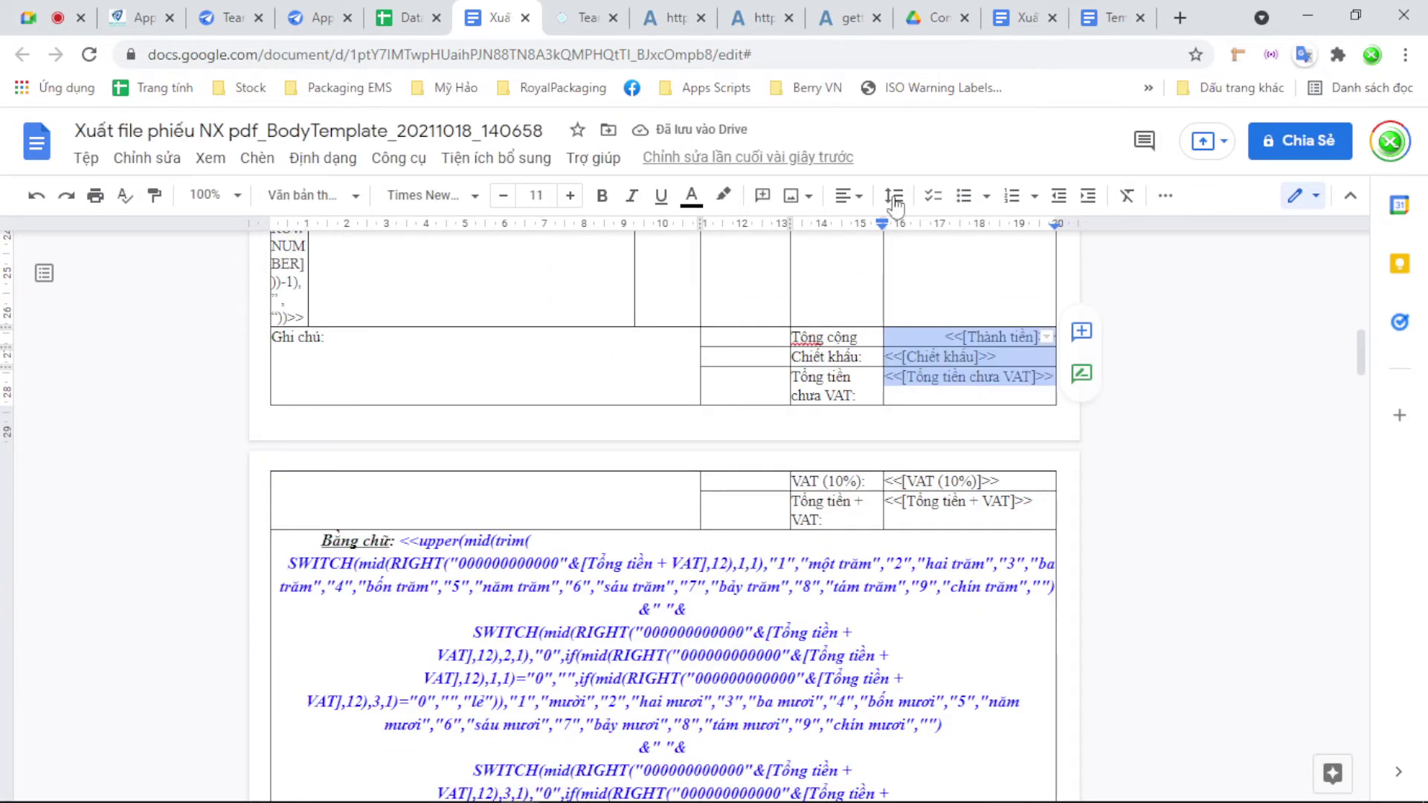
click(848, 197)
click(815, 233)
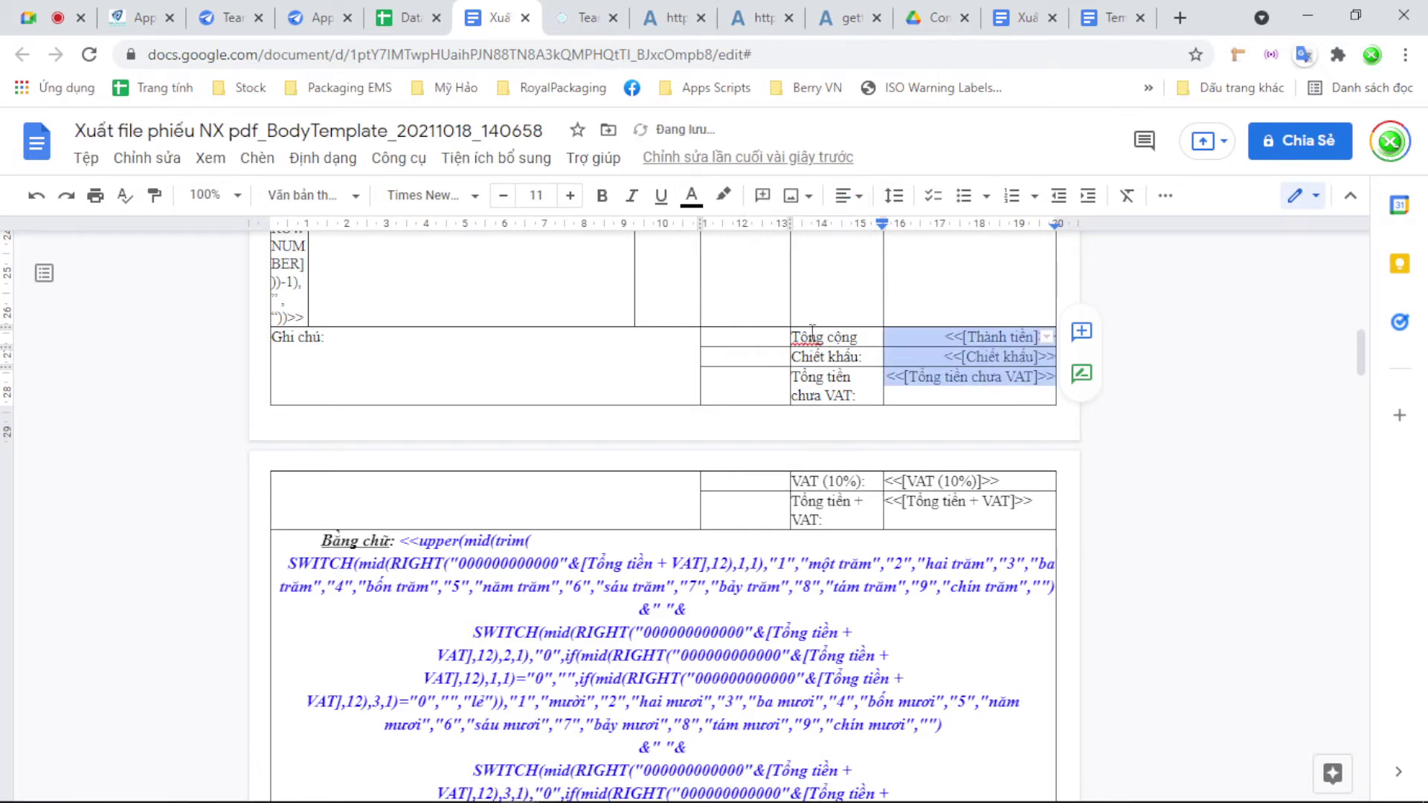
Merge the Tổng cộng, Chiết khấu and Tổng tiền chưa VAT labels with their empty neighbouring cells.
drag(758, 333, 820, 337)
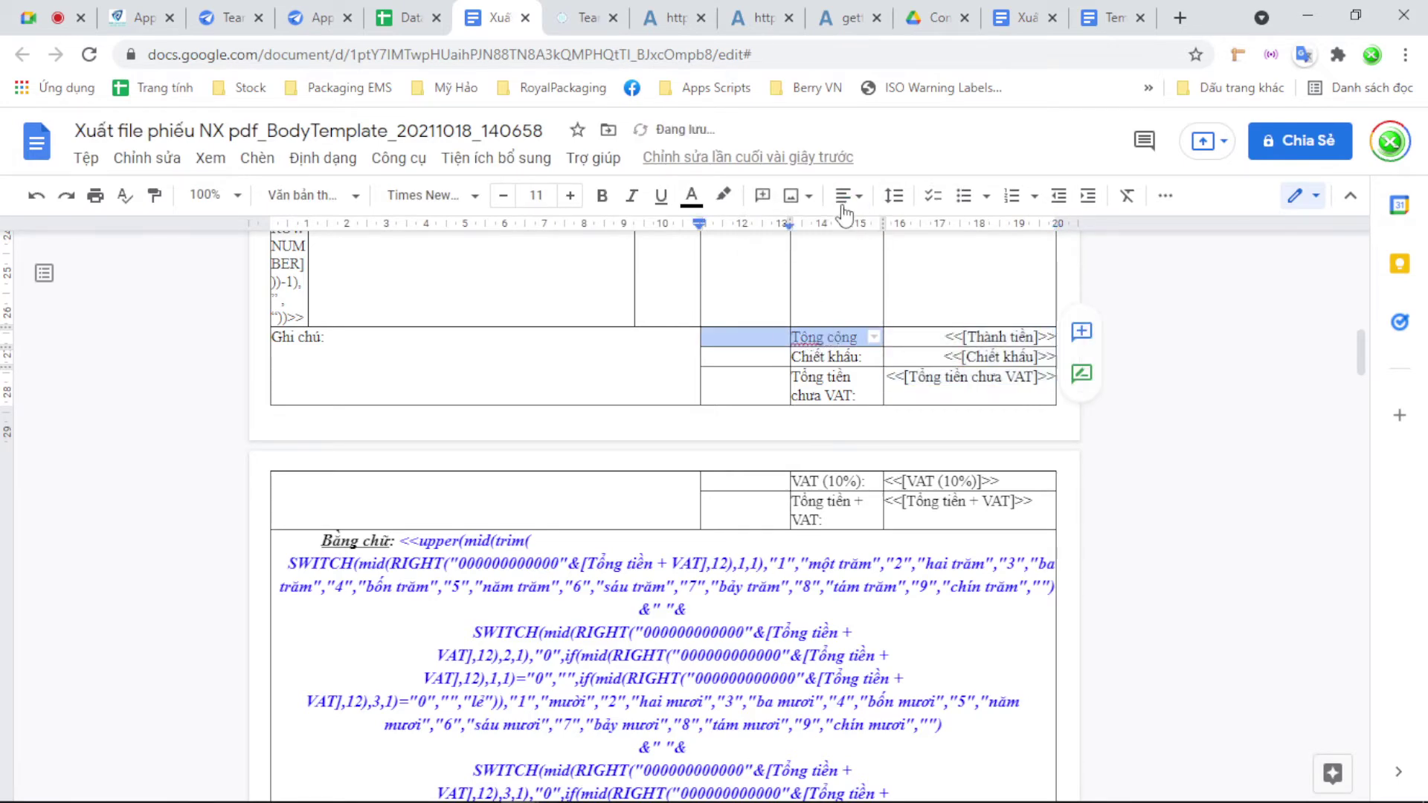
right_click(820, 337)
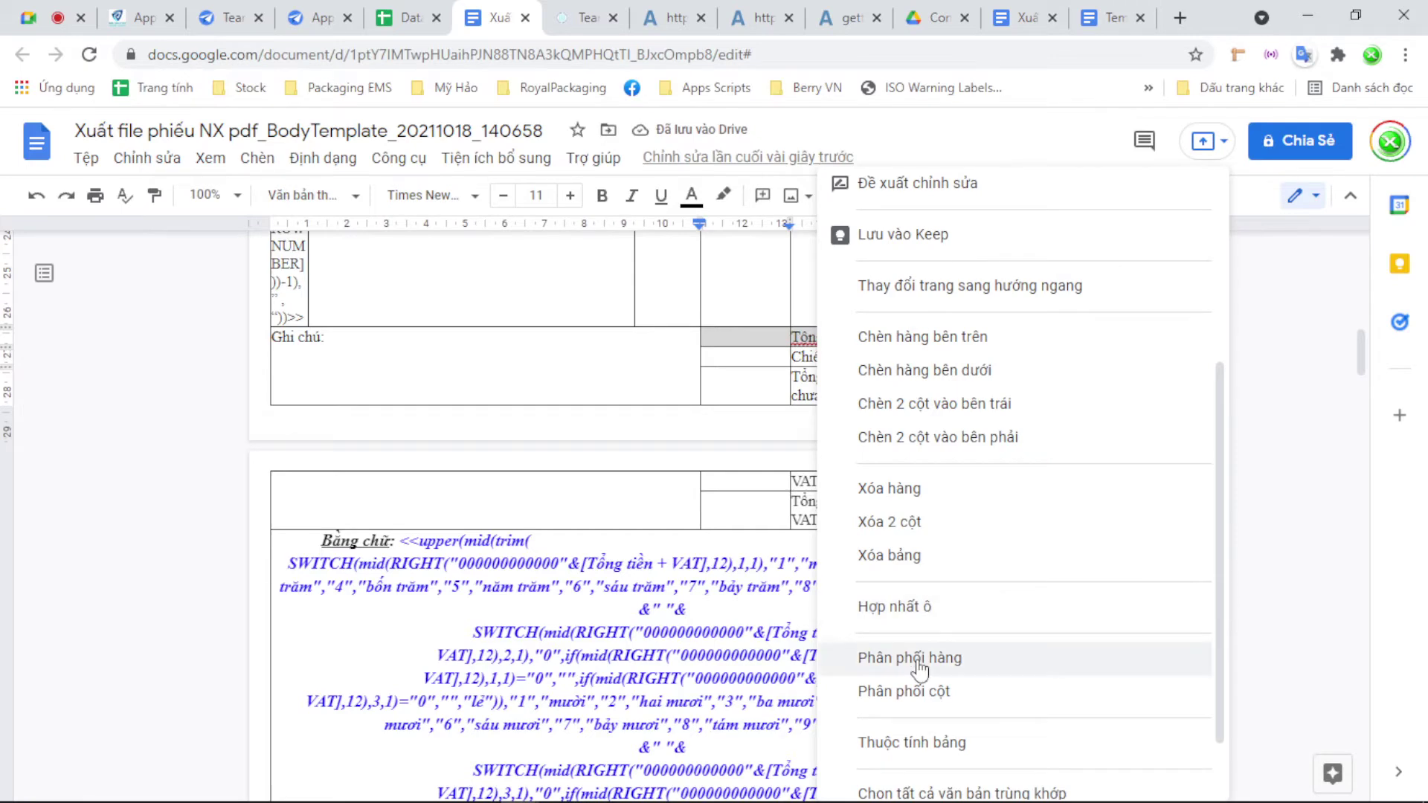
click(913, 615)
drag(772, 377, 836, 376)
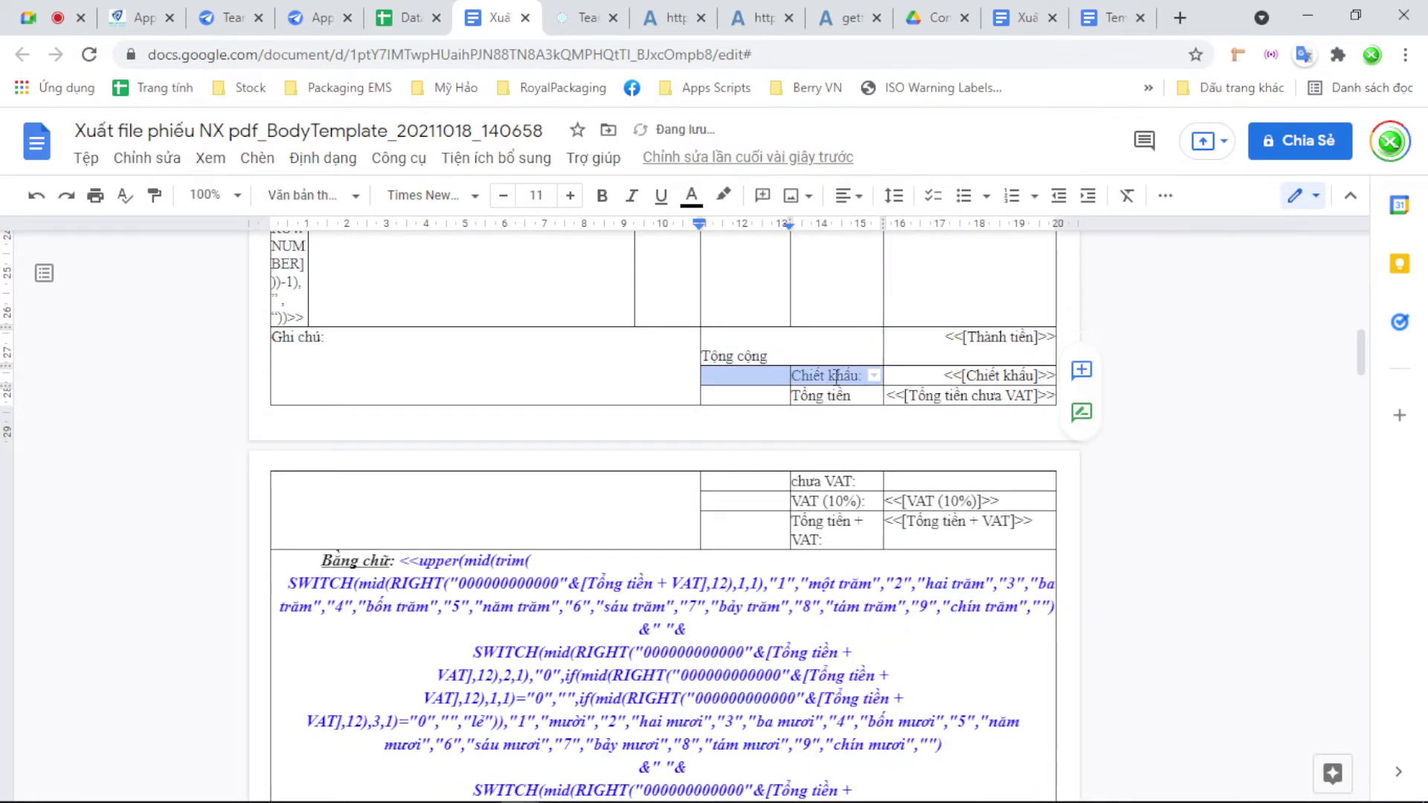
right_click(836, 377)
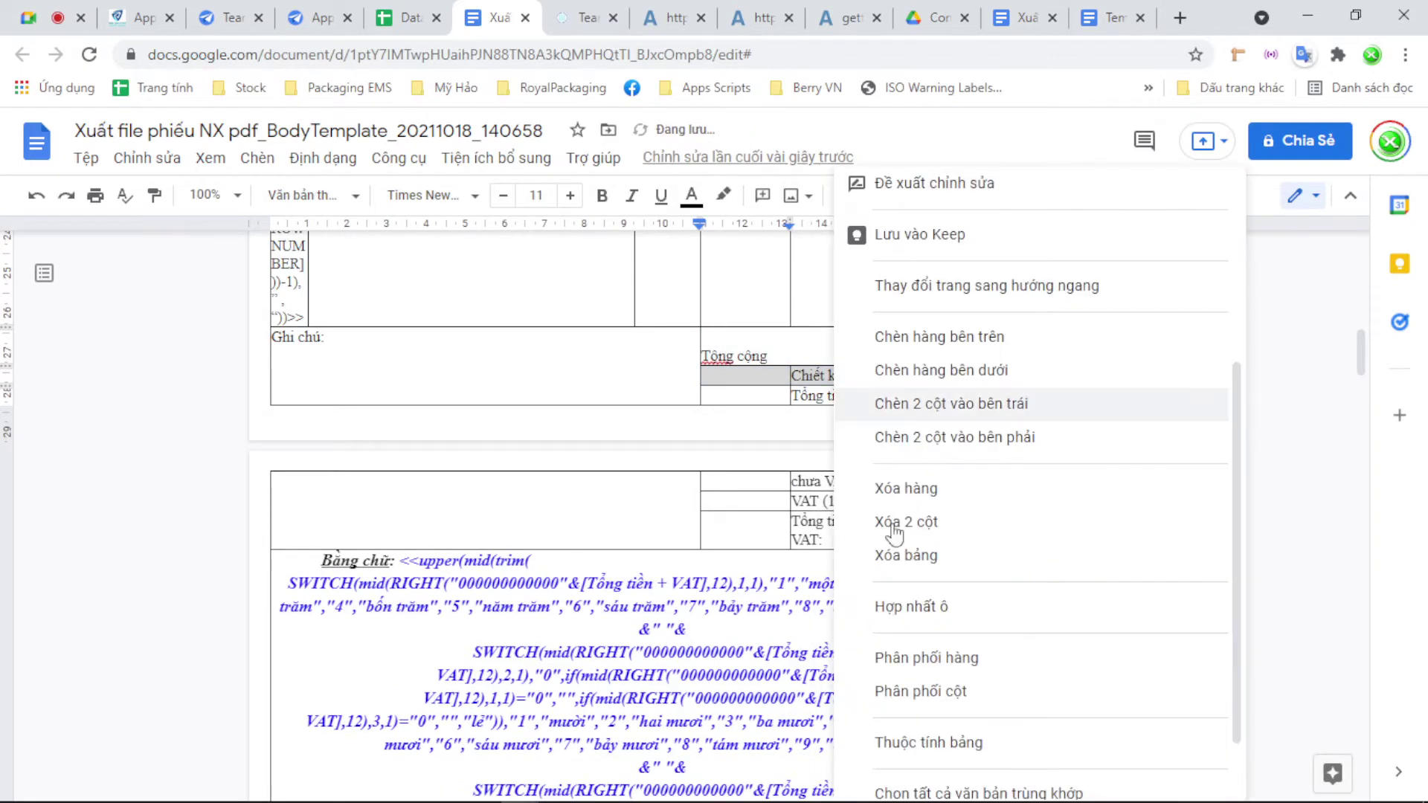
click(915, 610)
drag(785, 495, 813, 500)
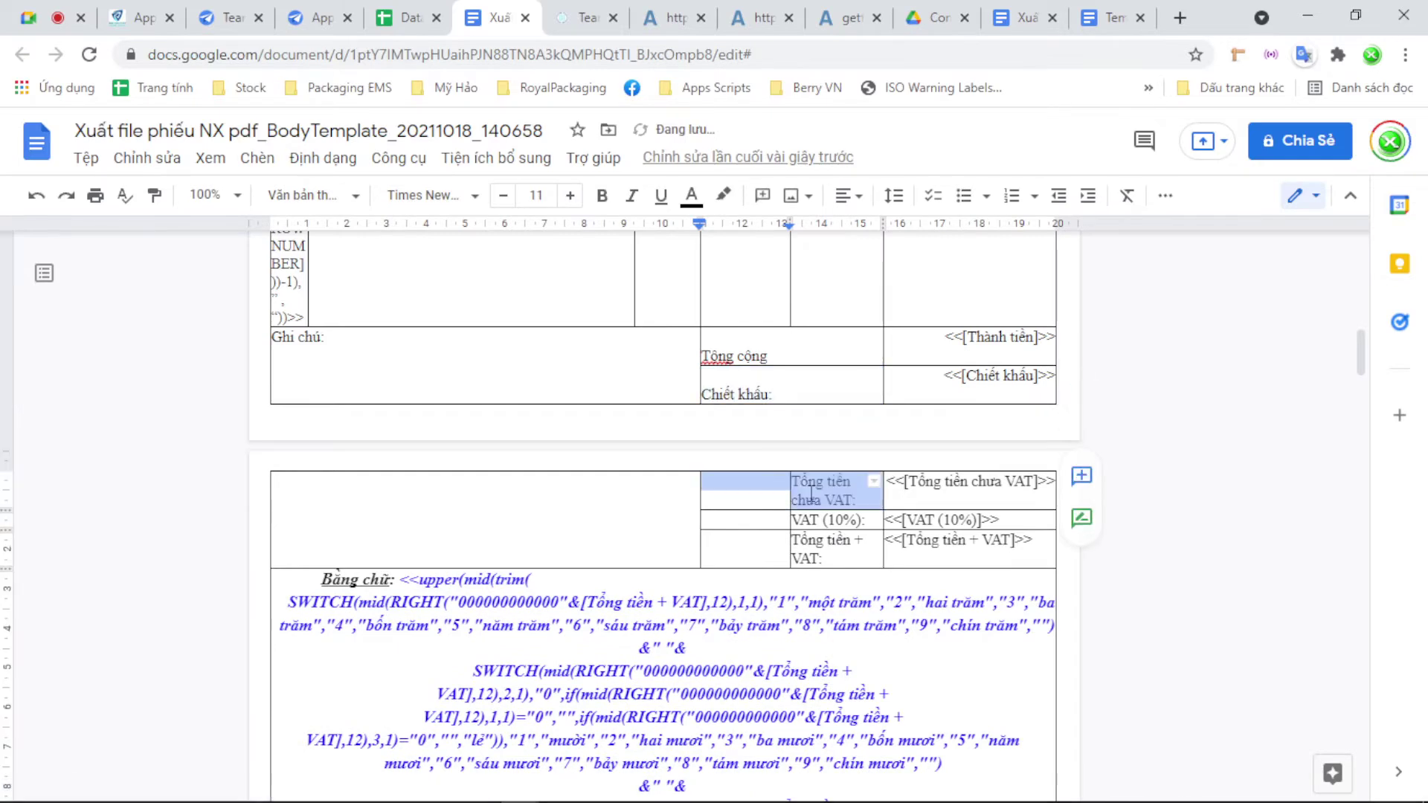
right_click(814, 502)
click(881, 629)
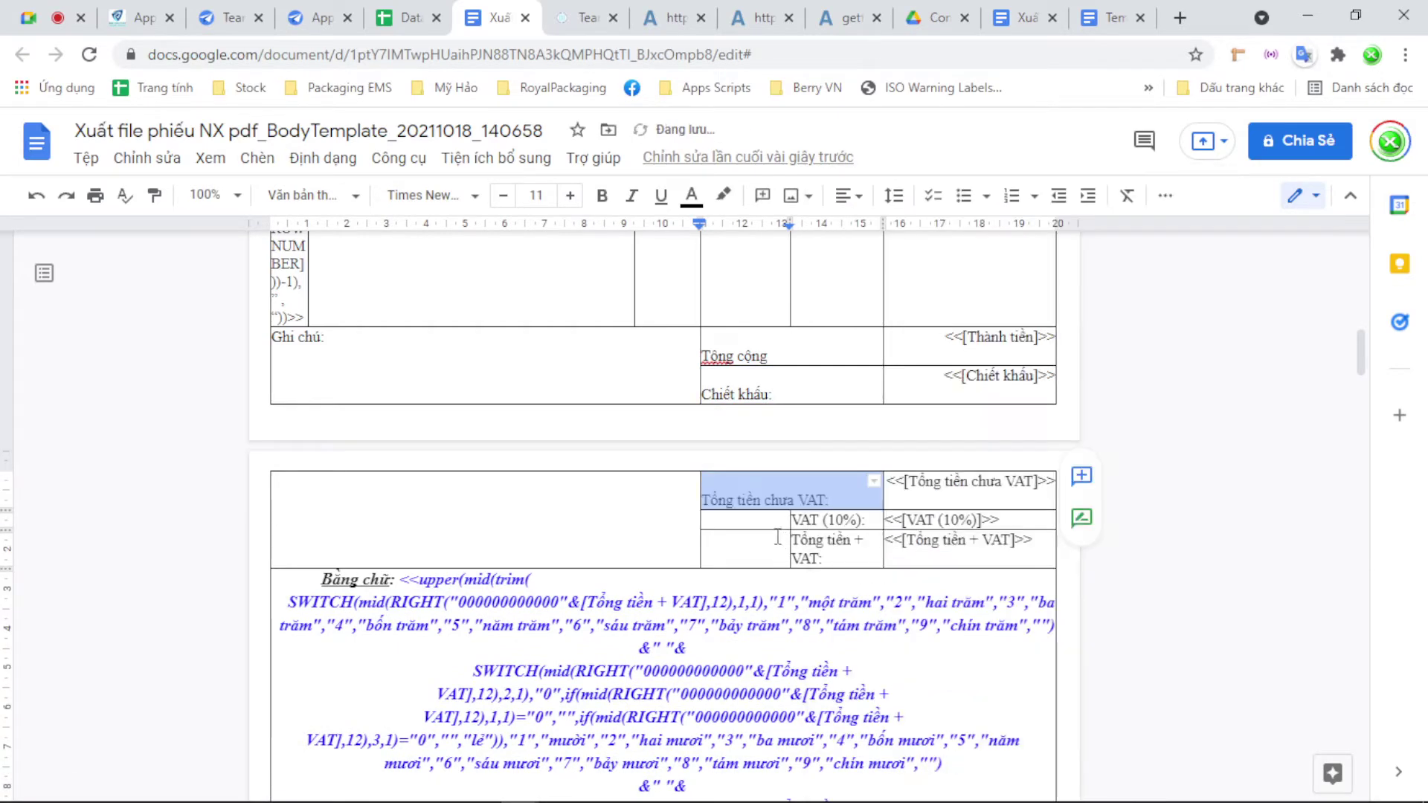
Merge the VAT (10%) and Tổng tiền + VAT labels with their empty neighbouring cells.
drag(764, 521, 807, 524)
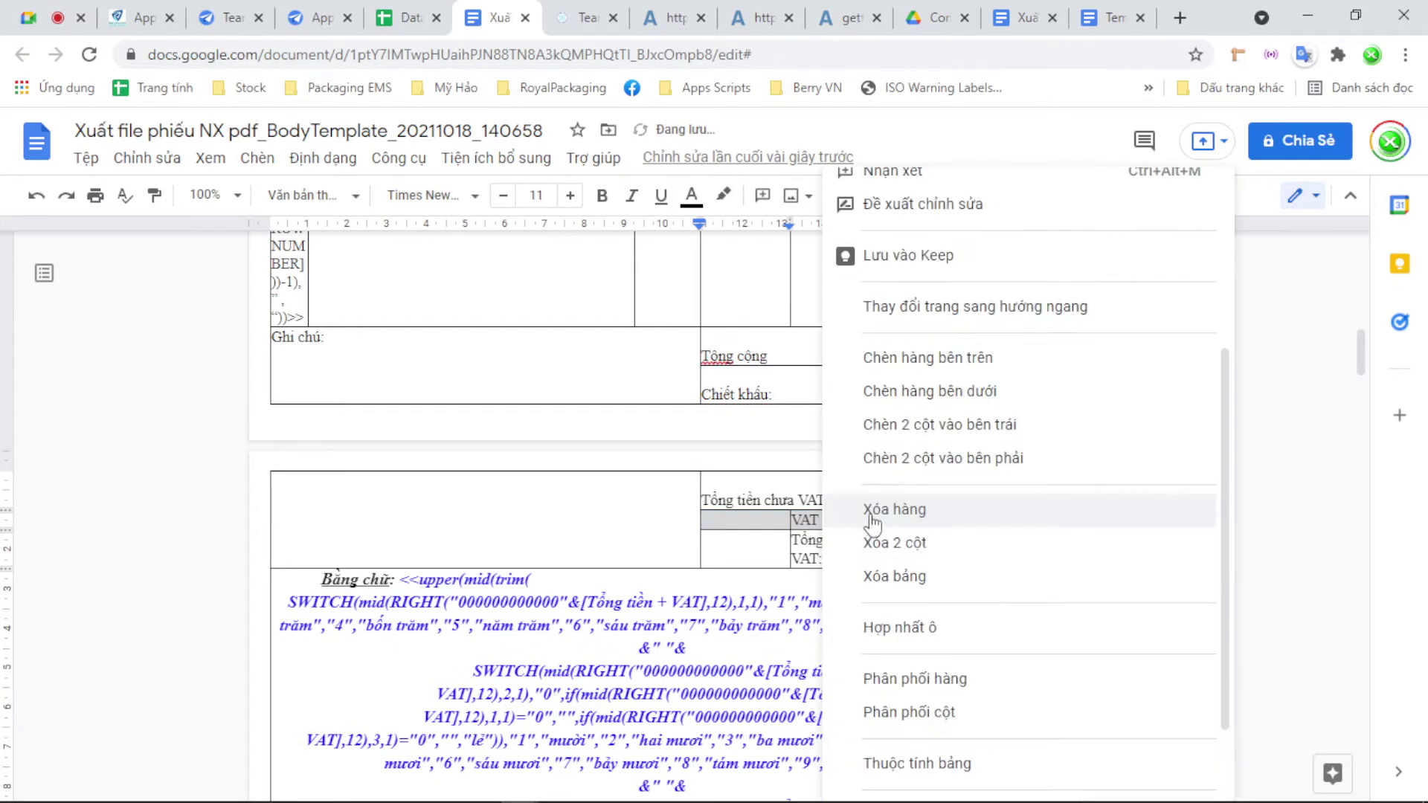
right_click(825, 524)
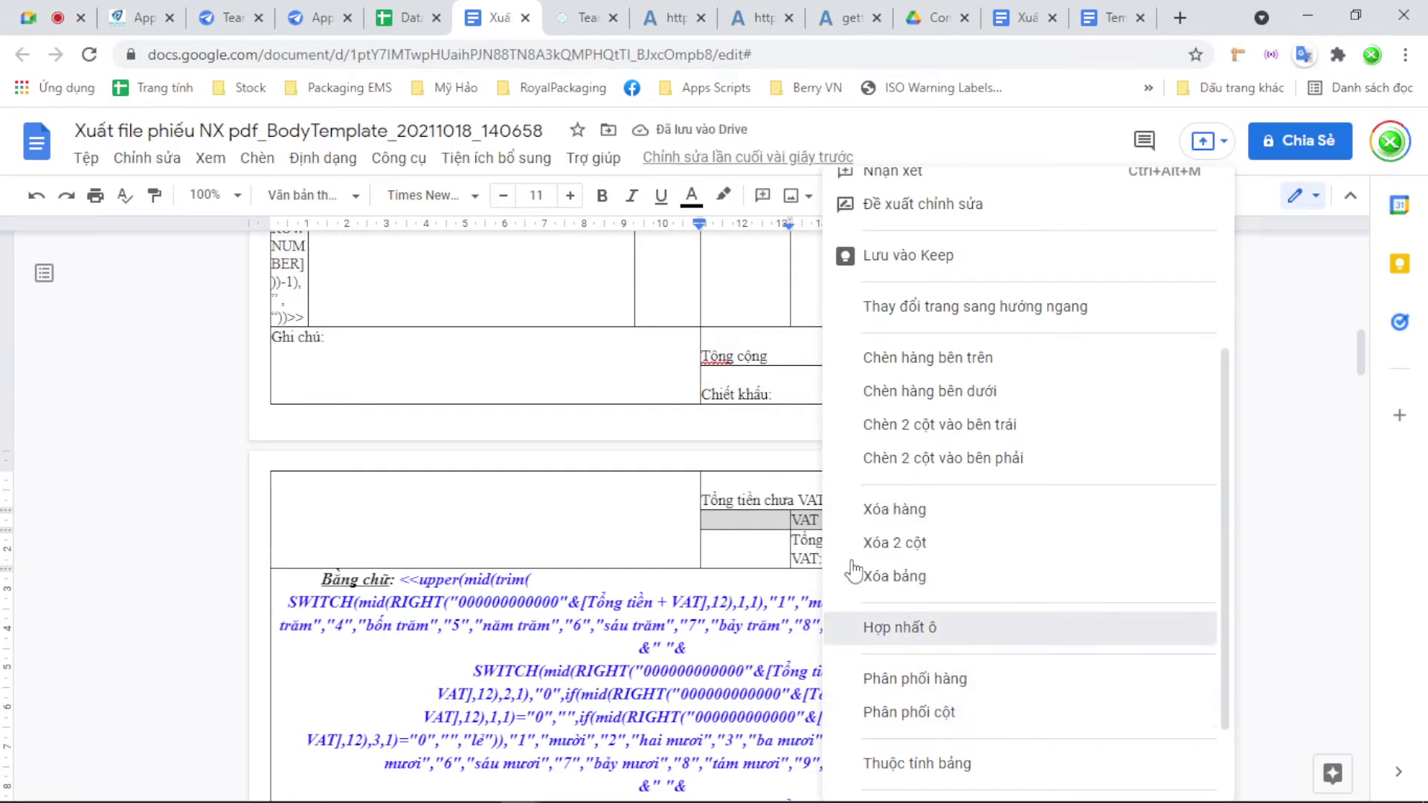
click(902, 628)
drag(753, 562, 819, 567)
right_click(819, 567)
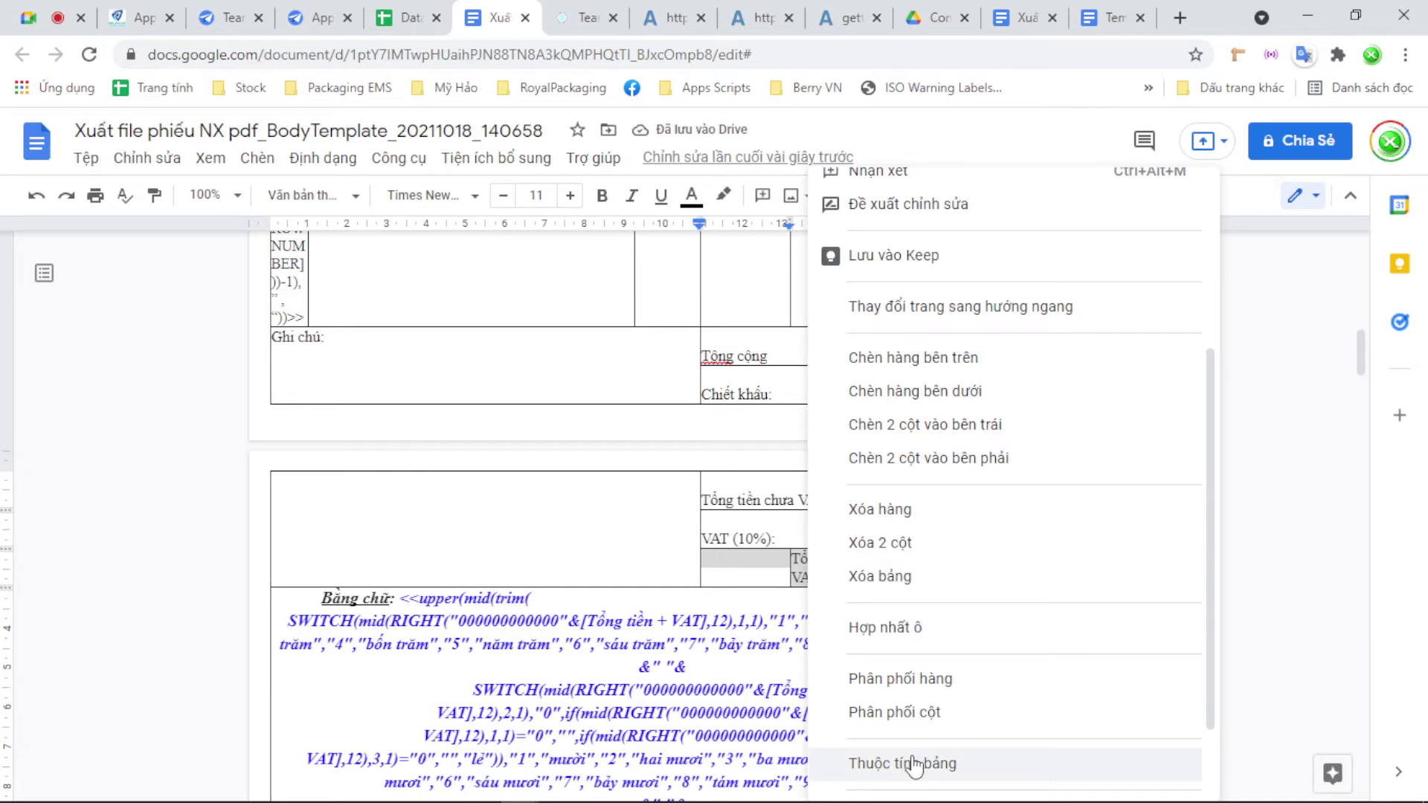
click(900, 629)
Delete the blank lines above each of the five totals labels.
click(813, 520)
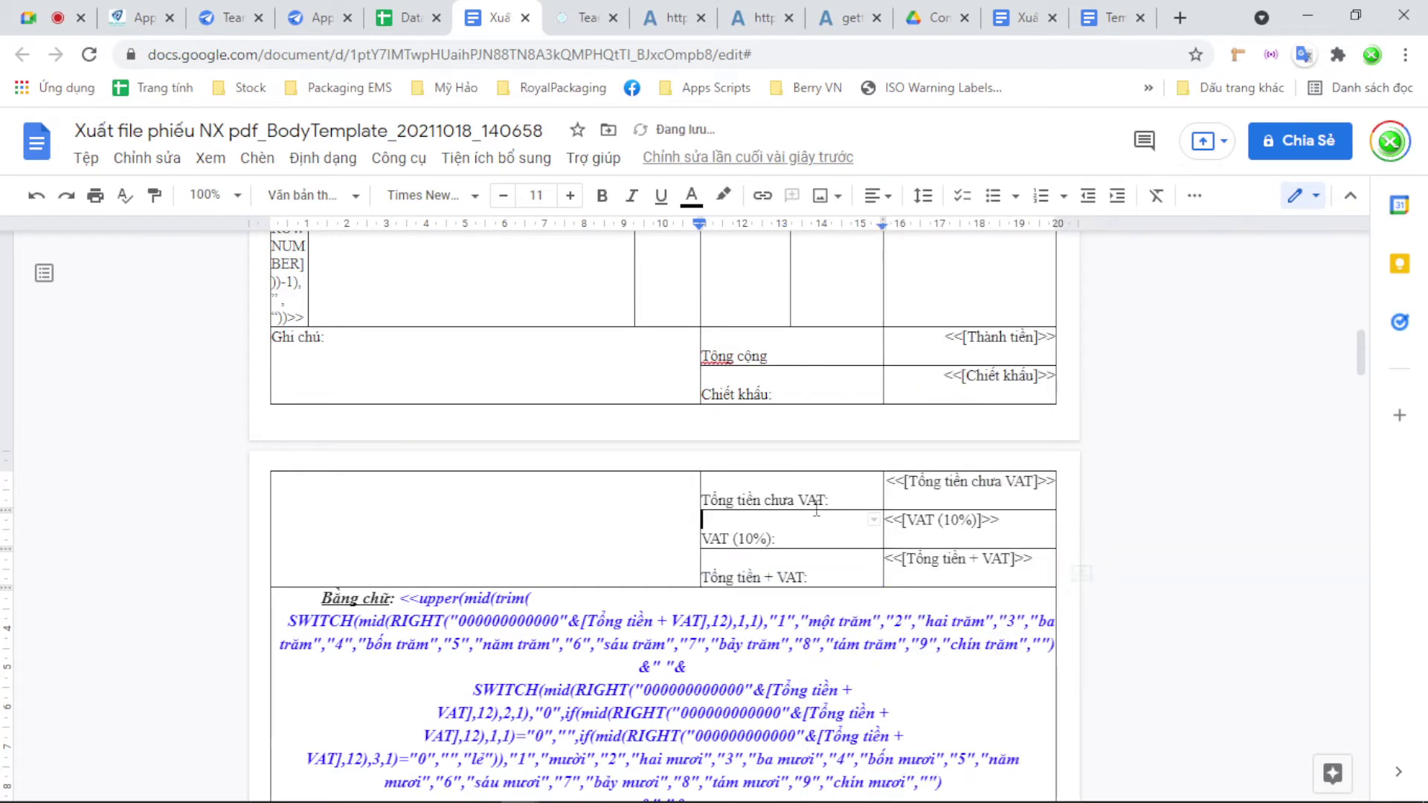
key(Delete)
click(752, 535)
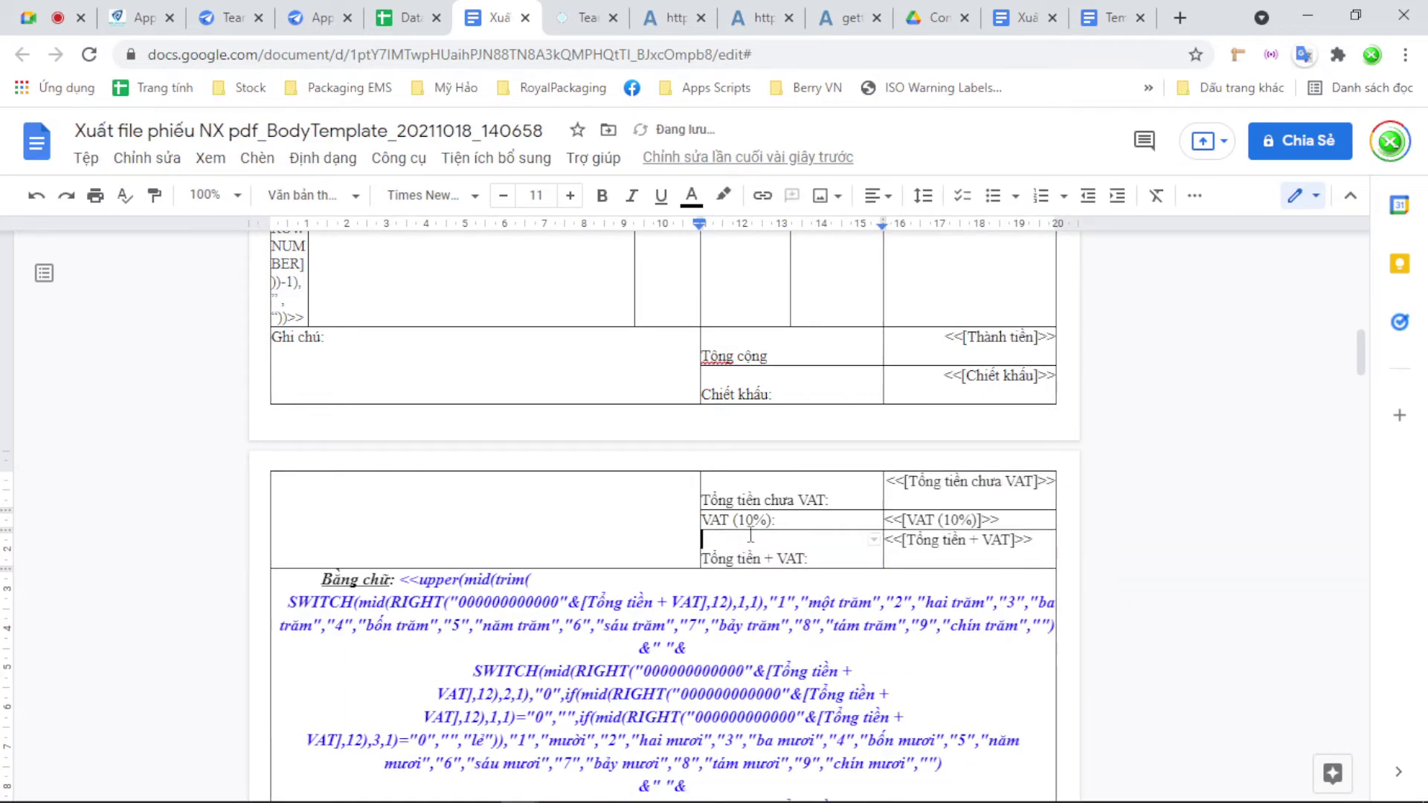
key(Delete)
click(744, 482)
key(Delete)
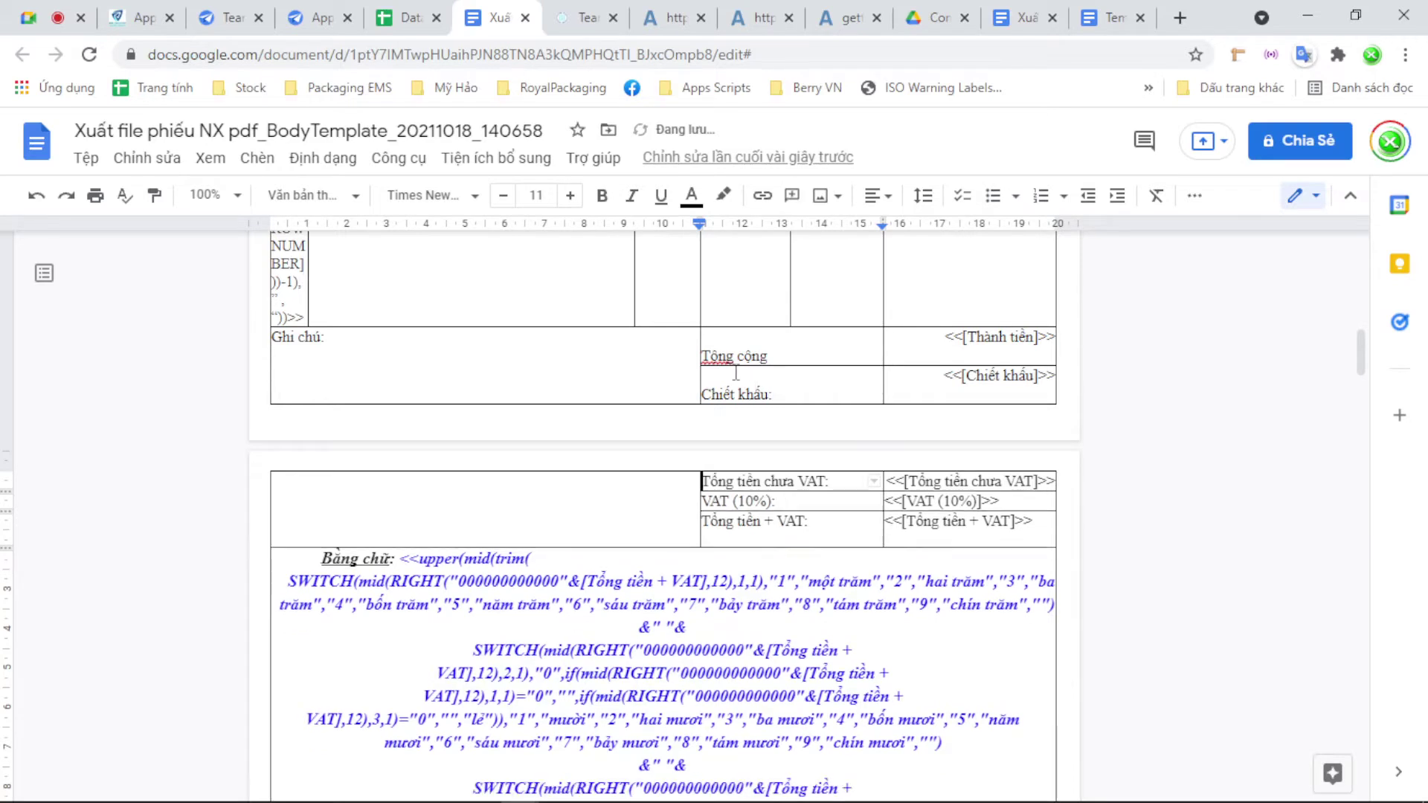
click(736, 374)
key(Delete)
click(728, 337)
key(Delete)
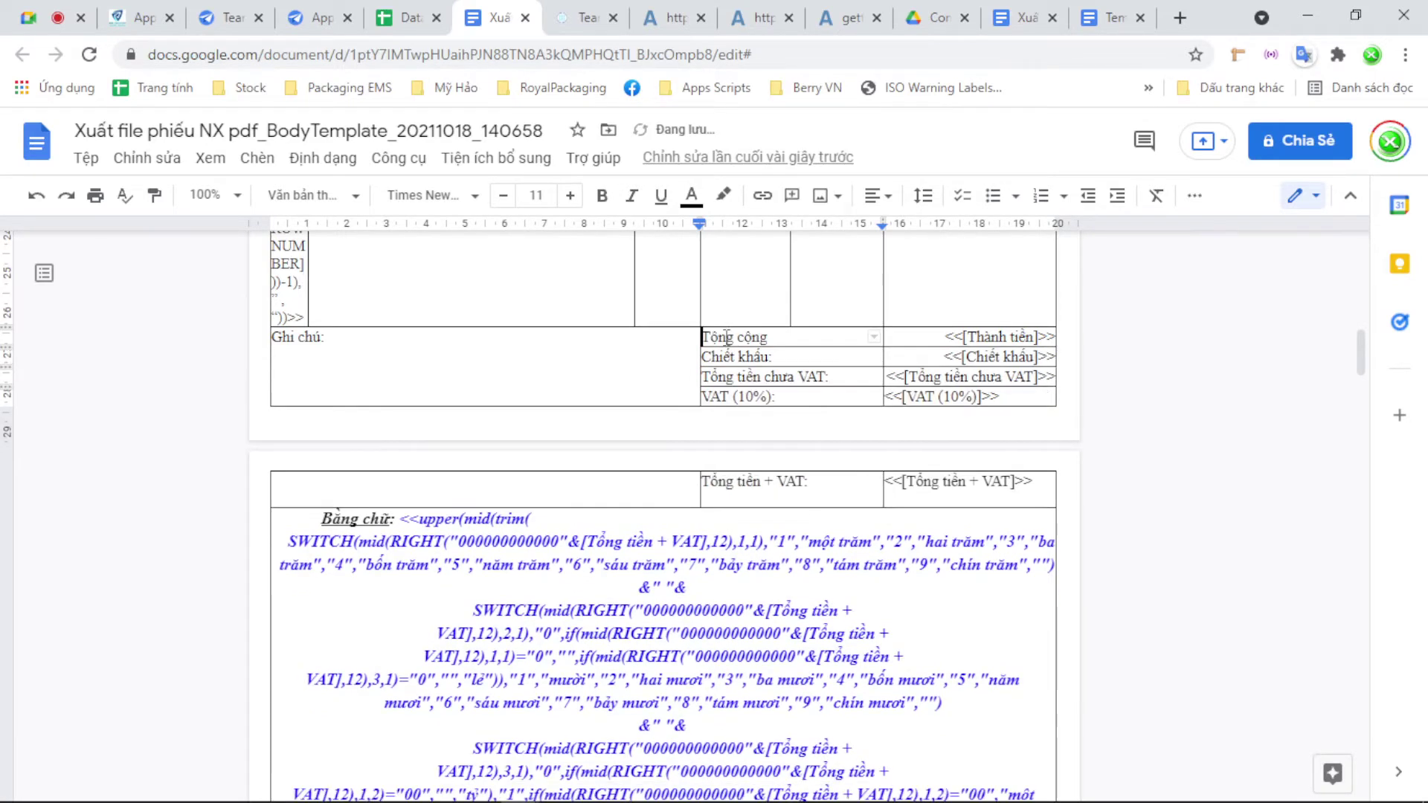
Right-align the totals labels from Tổng cộng to Tổng tiền + VAT and their values.
shift+click(796, 470)
click(848, 195)
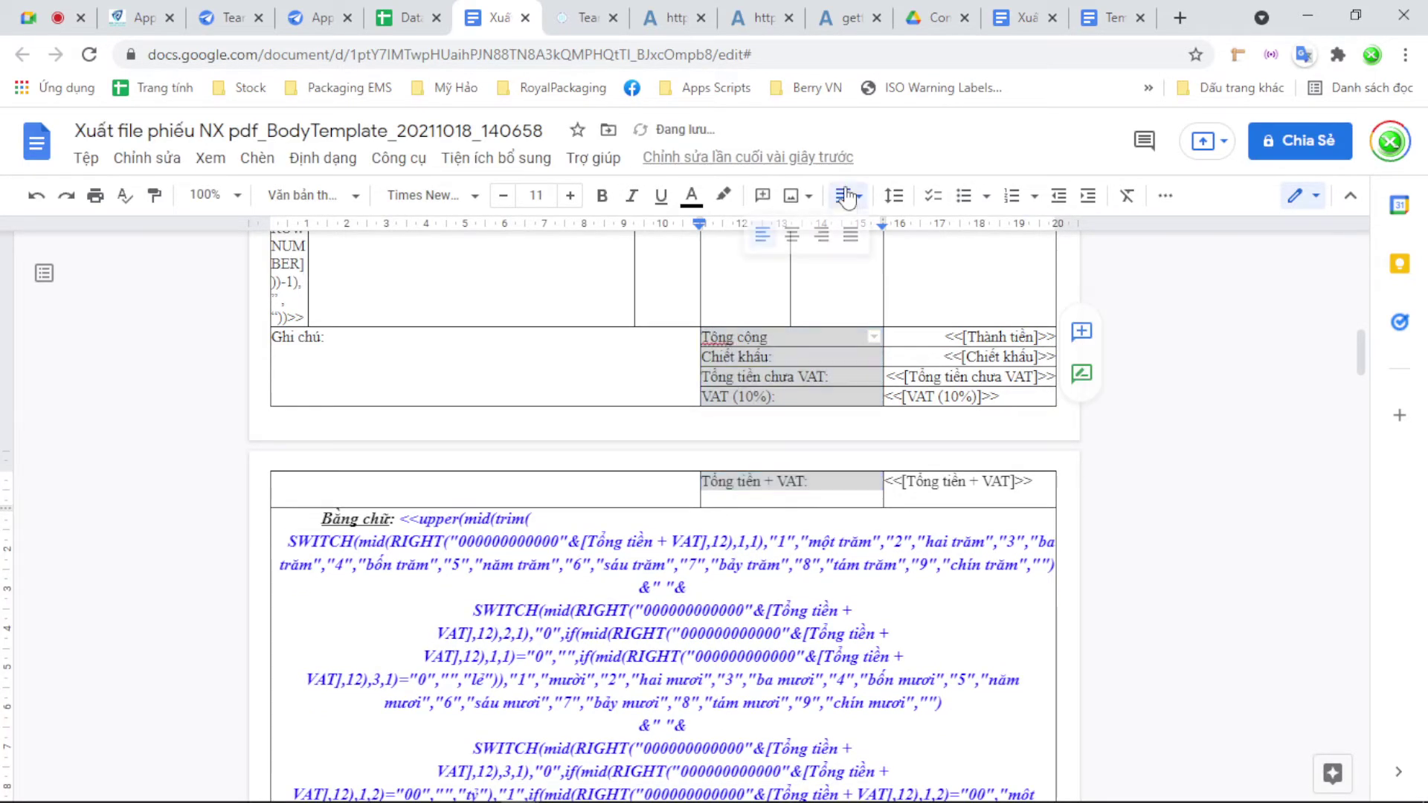
click(826, 240)
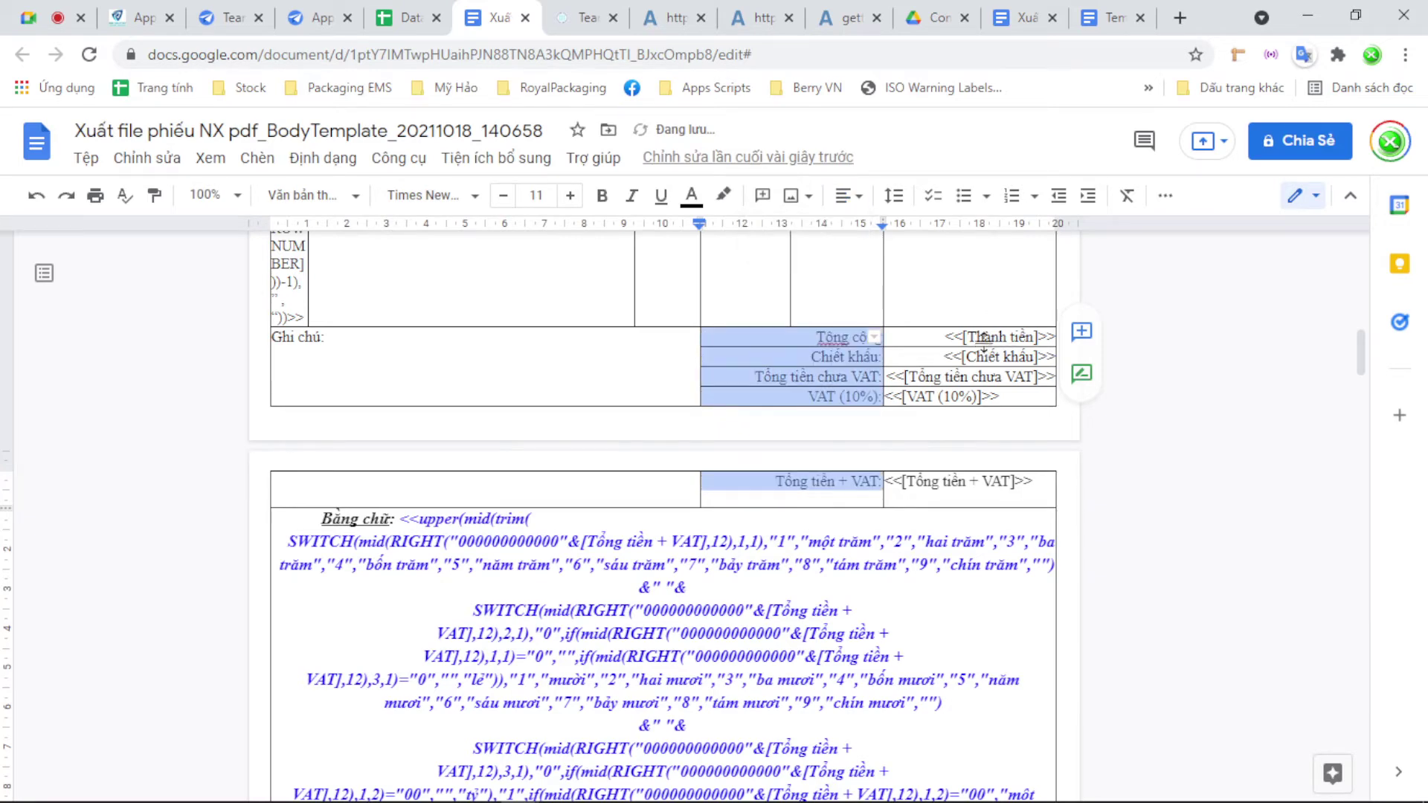
drag(986, 338, 1002, 484)
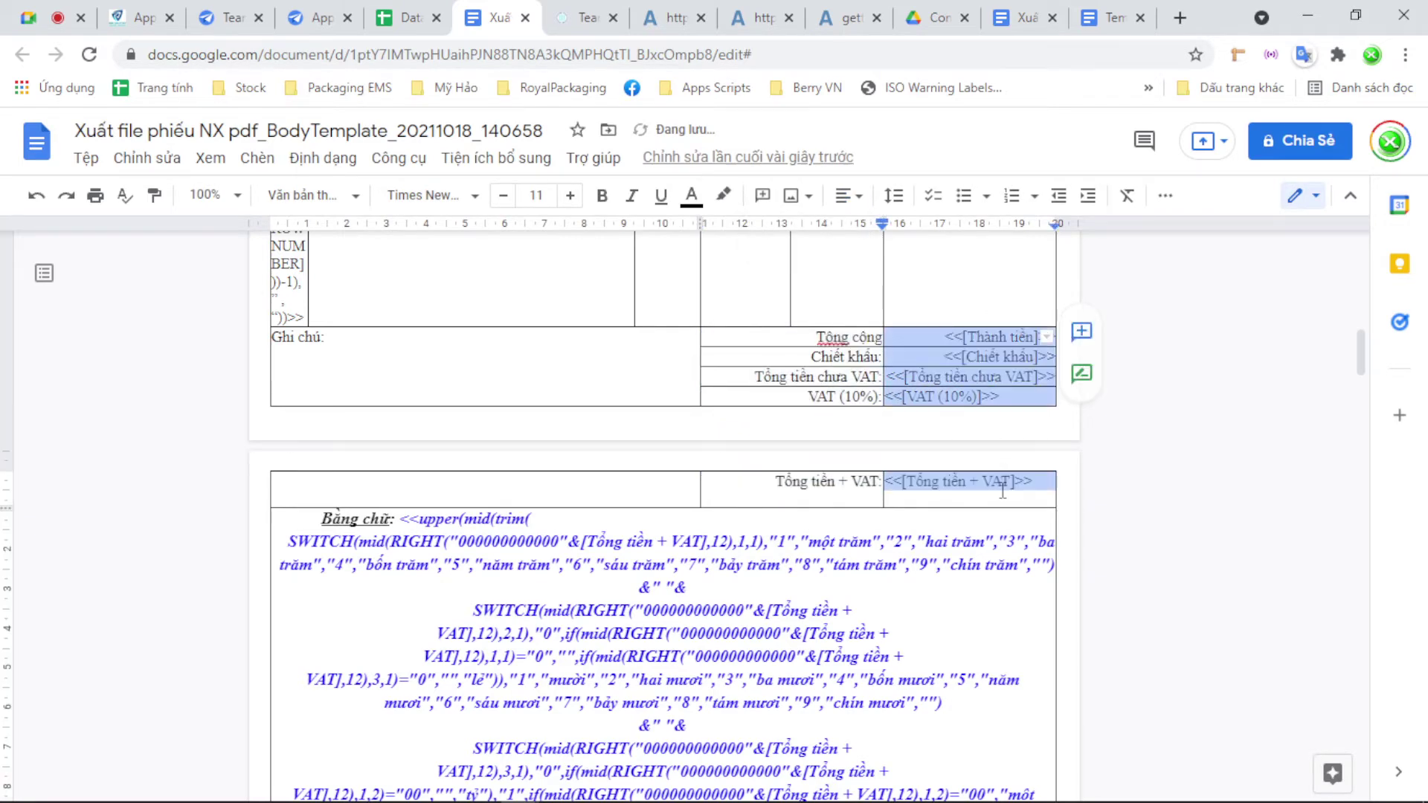
click(852, 202)
click(821, 234)
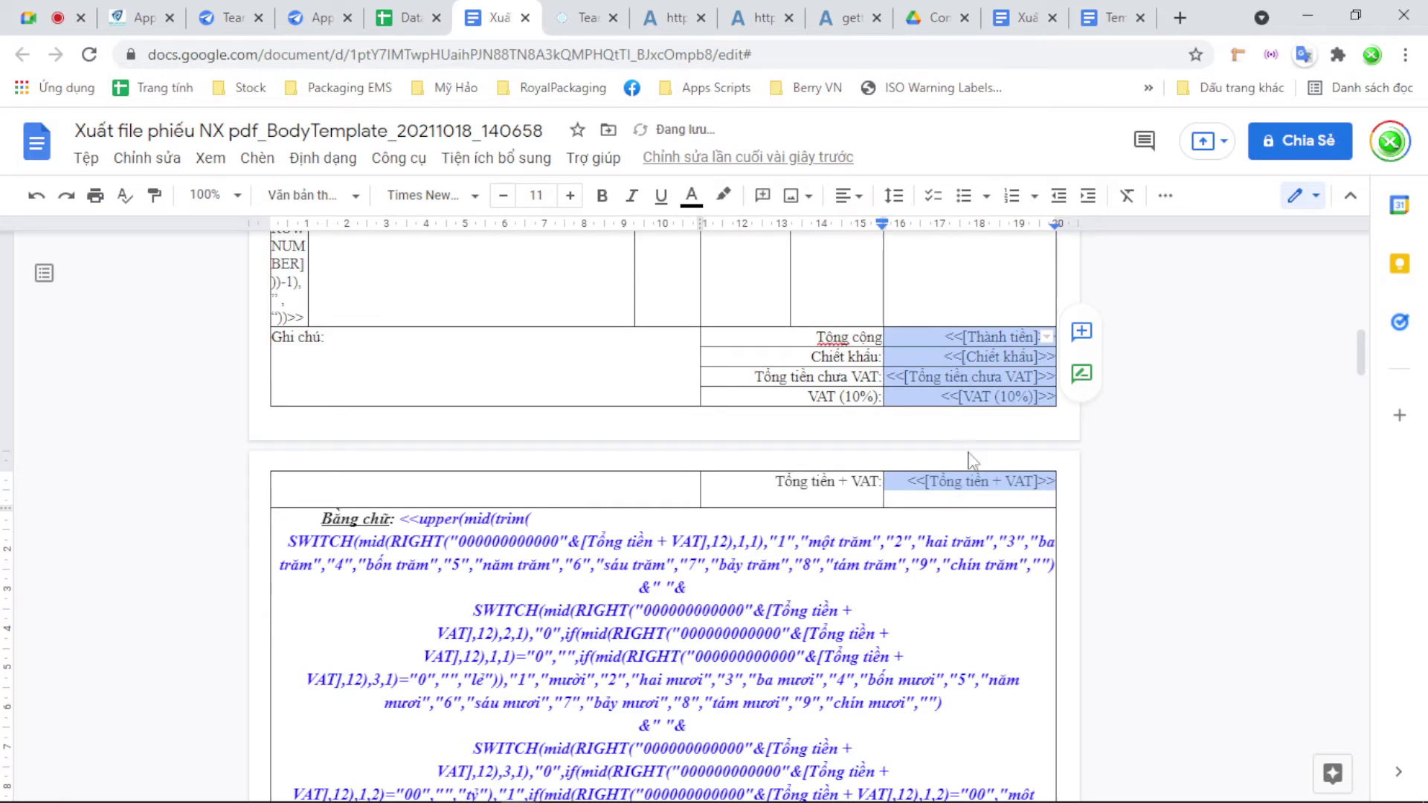
Bold the Tổng tiền + VAT label and value.
drag(970, 486, 816, 481)
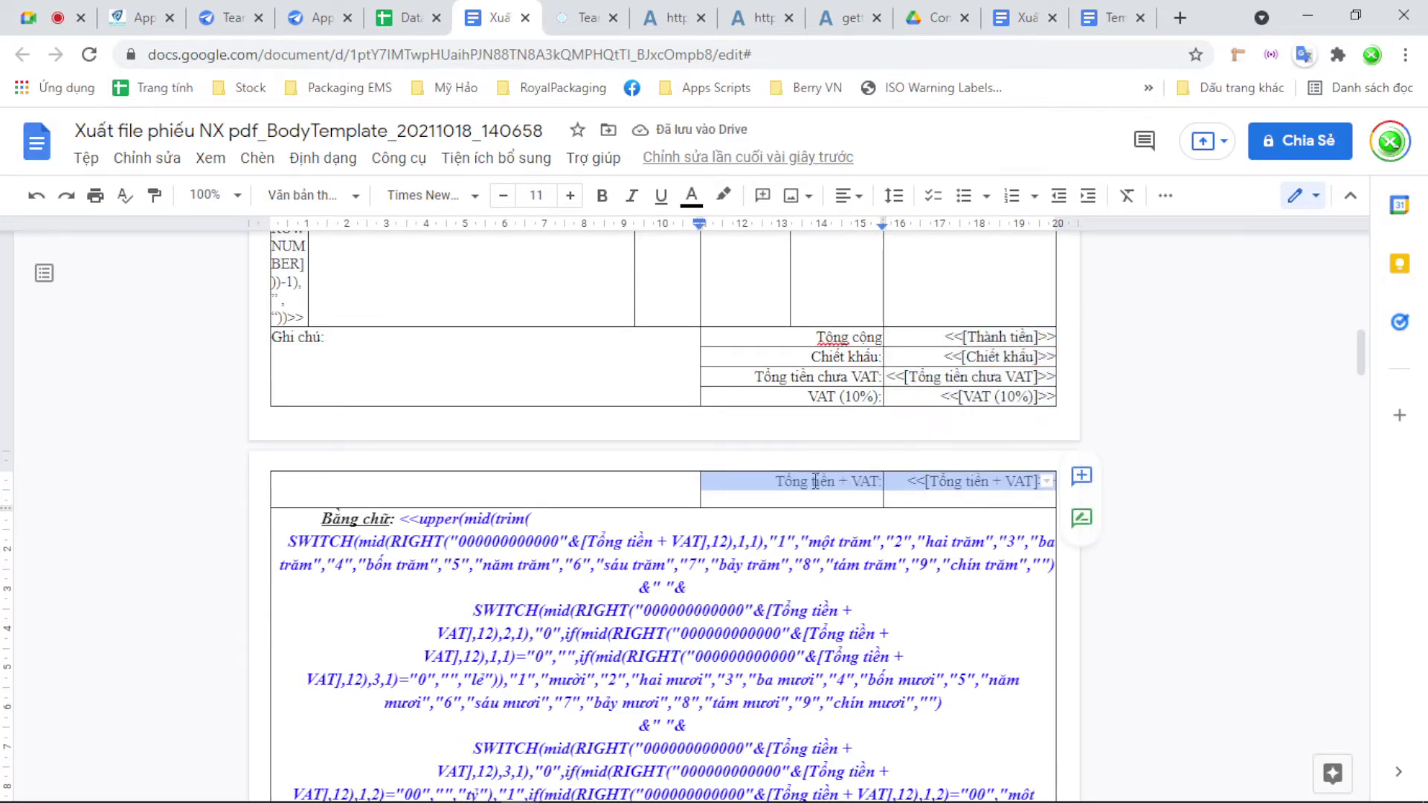
key(ctrl+b)
click(860, 489)
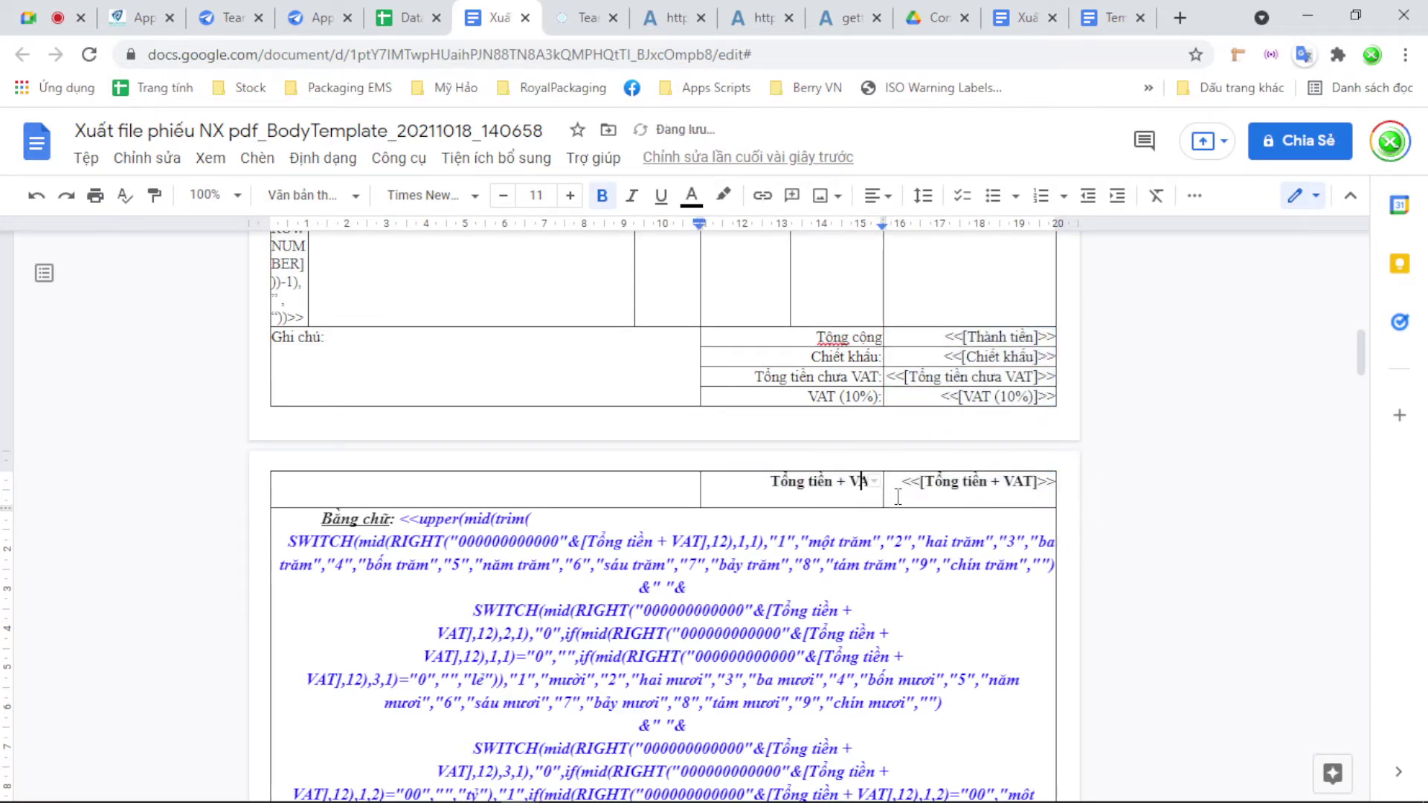
click(1000, 495)
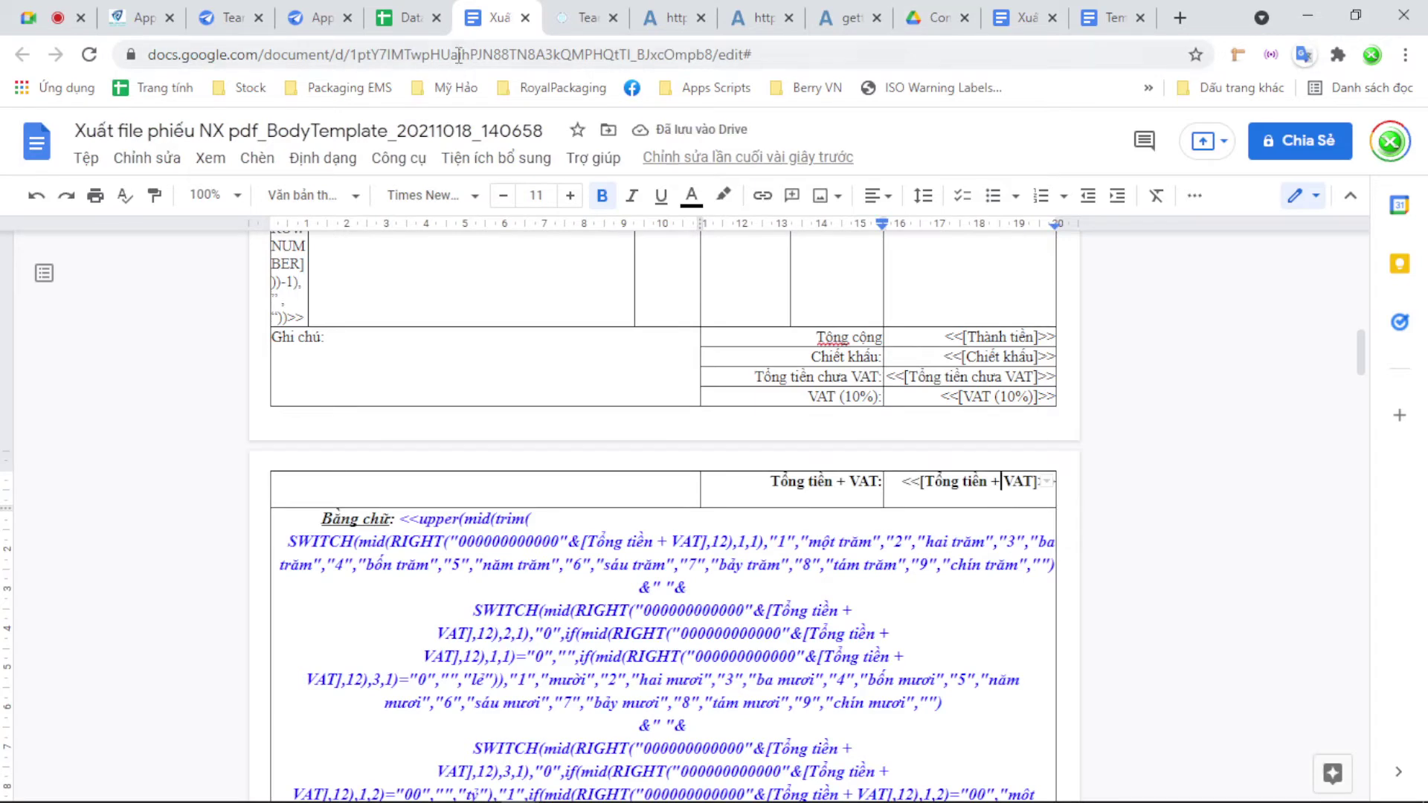
click(587, 18)
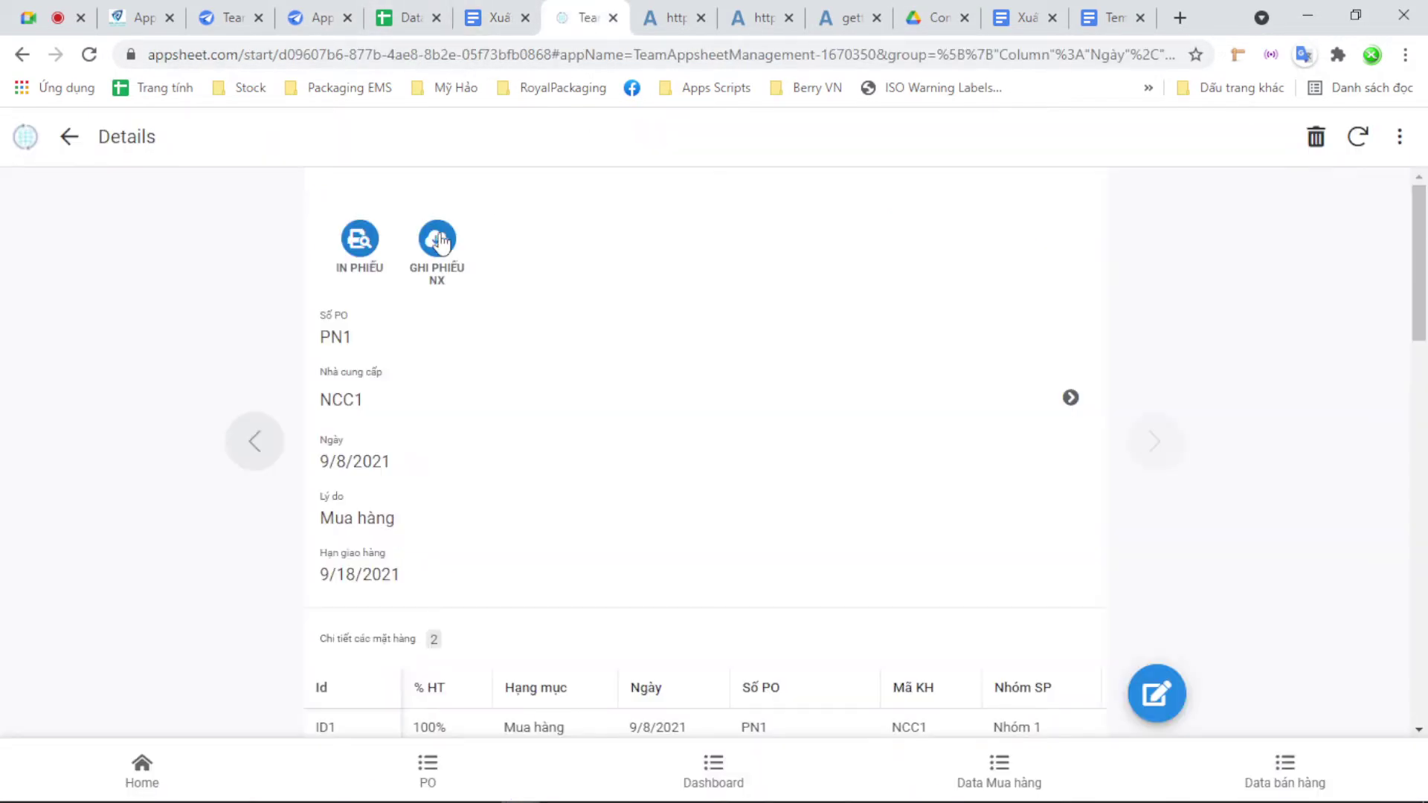
Record and sync PN1's purchase slip, then review its PDF totalling 275,000,000.
click(439, 239)
click(1357, 140)
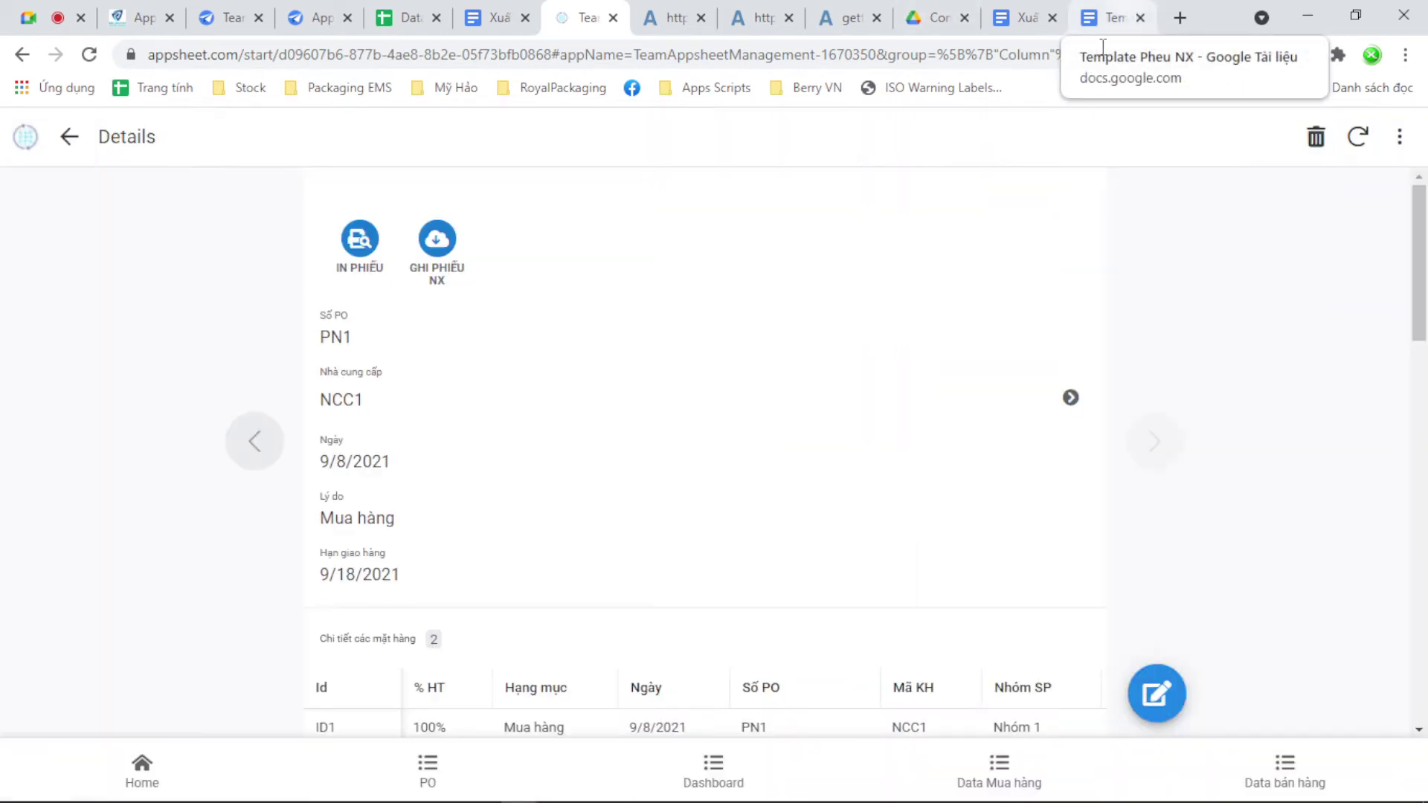
click(361, 240)
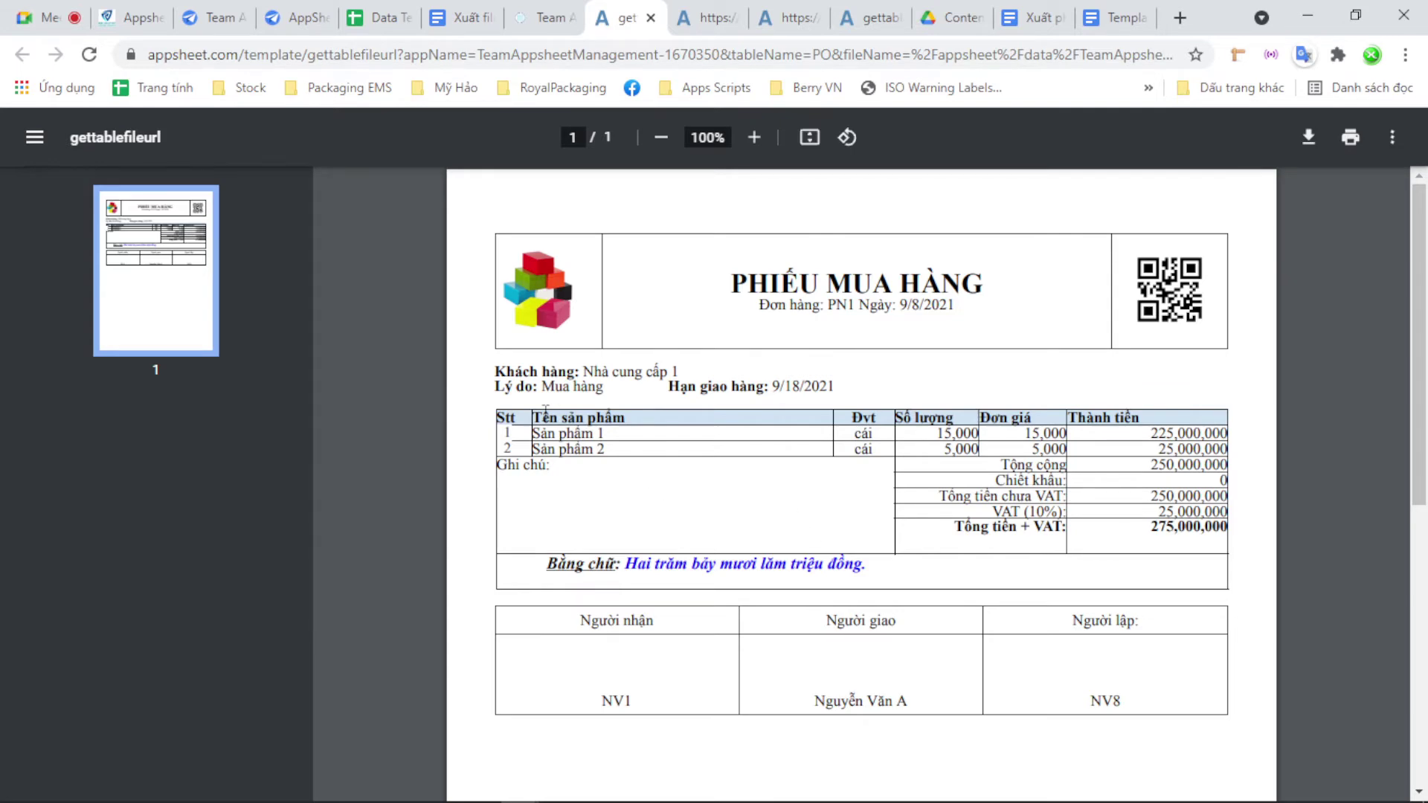
scroll(545, 408, down, 3)
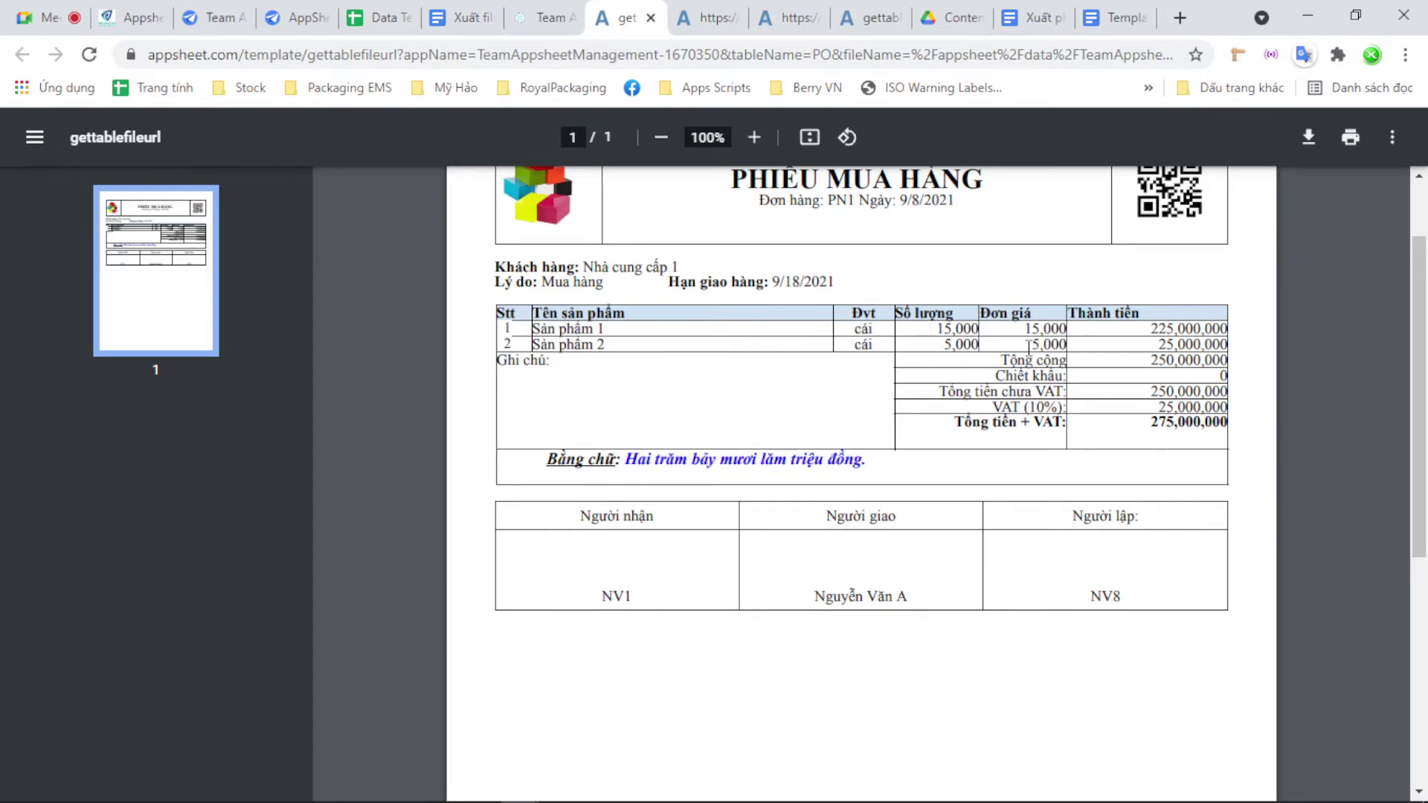
click(461, 17)
scroll(554, 510, up, 10)
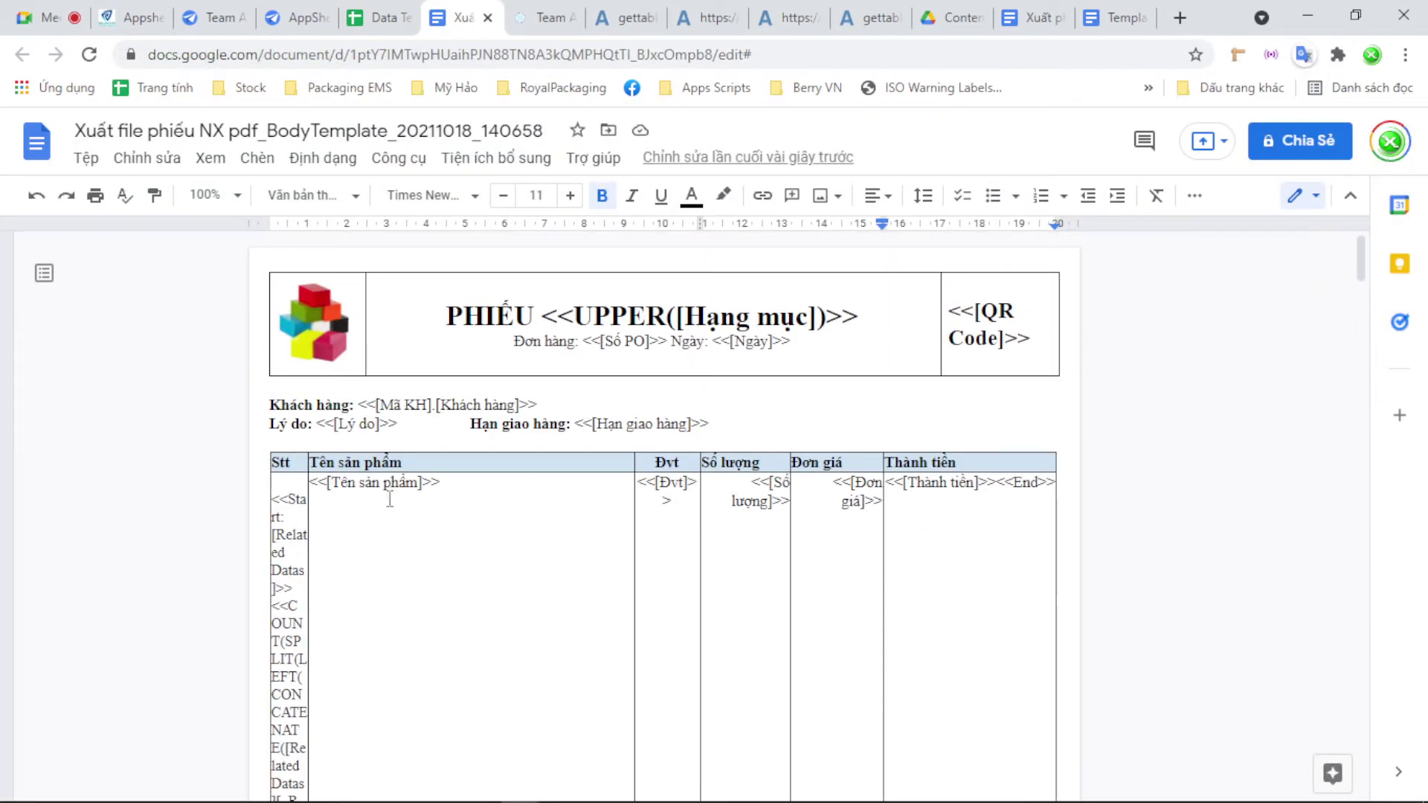
Apply 1.5 line spacing to the selected template content.
mouse_move(430, 514)
mouse_down()
mouse_move(947, 770)
mouse_move(892, 778)
mouse_up()
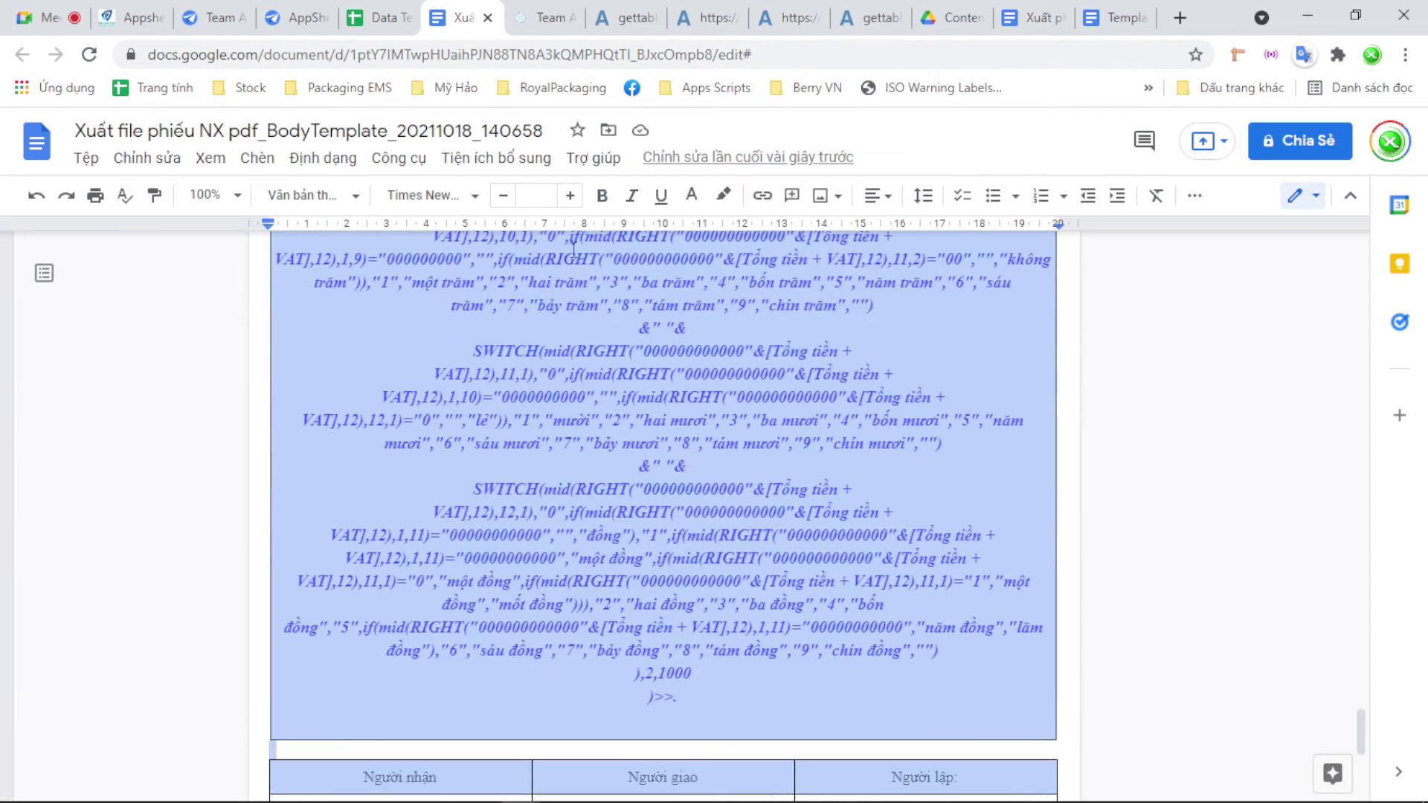
click(924, 195)
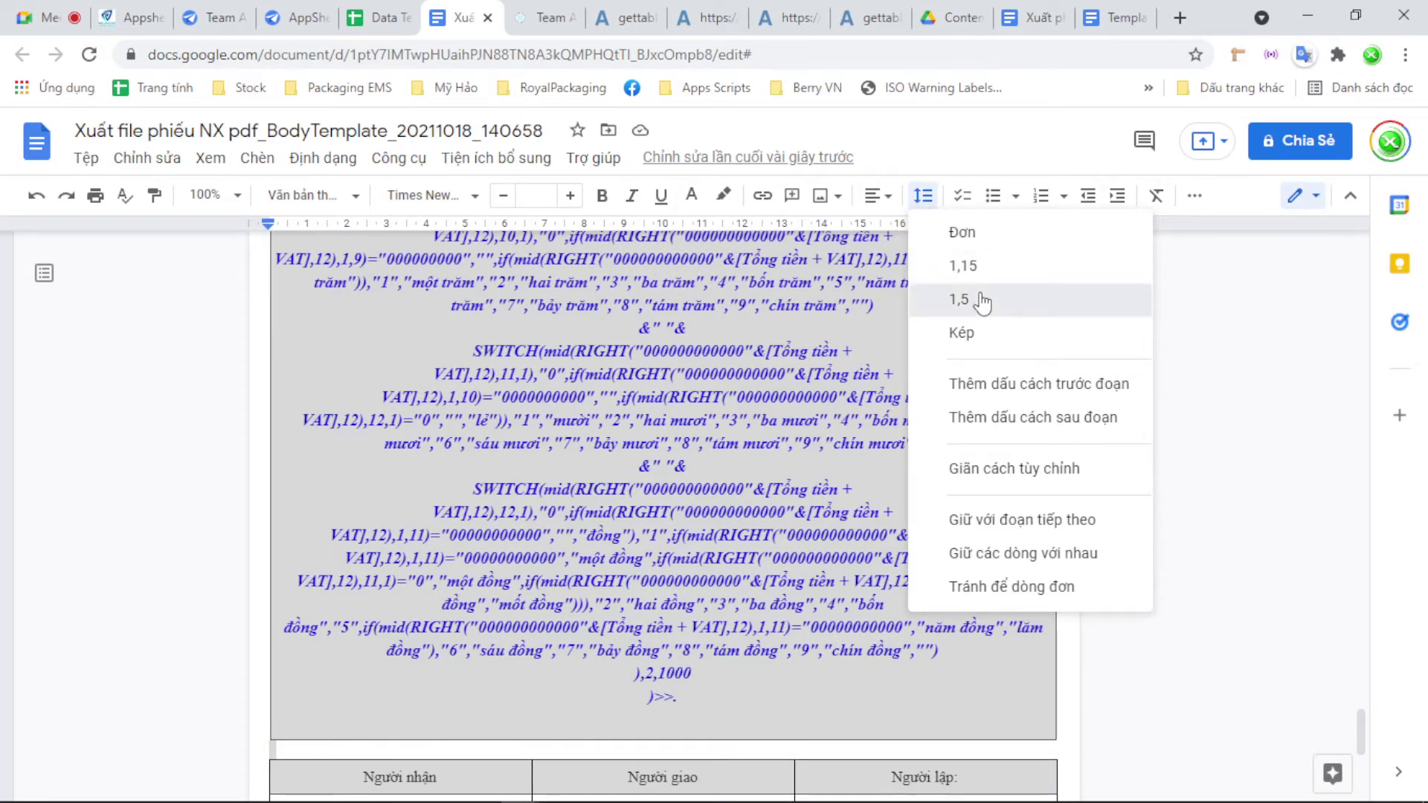
click(958, 300)
Select the item table from its header row downward.
scroll(743, 444, up, 3)
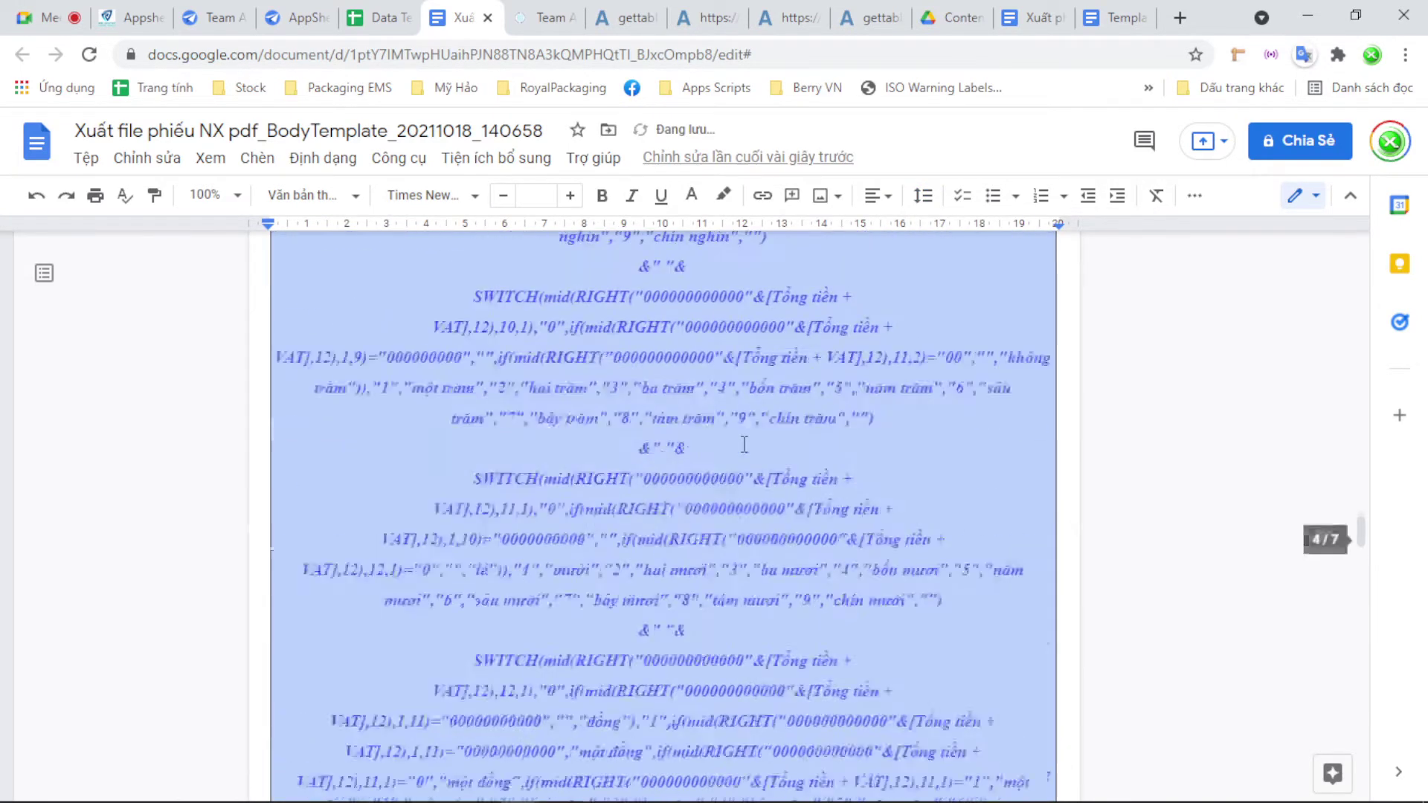
scroll(744, 444, up, 5)
scroll(744, 444, up, 10)
scroll(744, 444, up, 10)
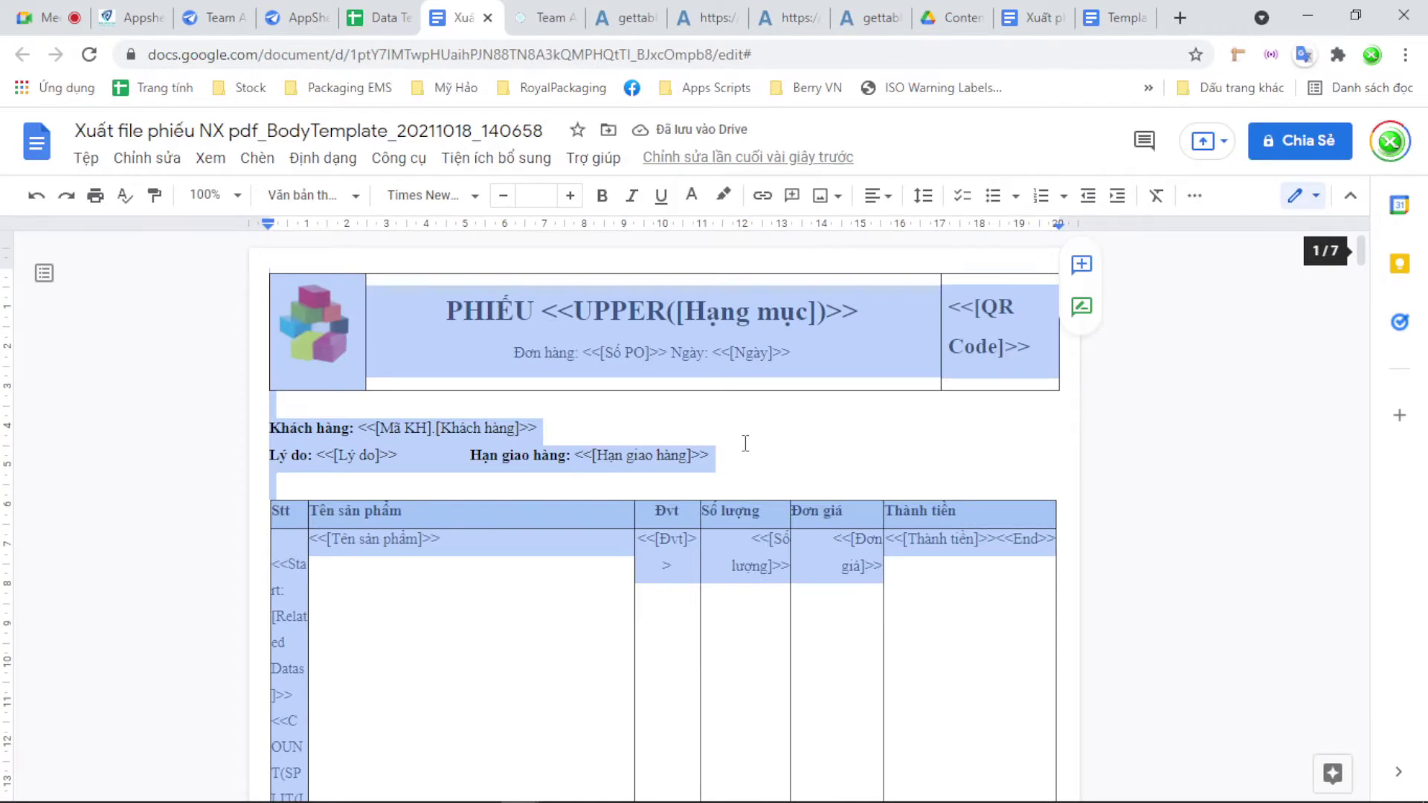
scroll(745, 444, down, 5)
scroll(742, 443, up, 4)
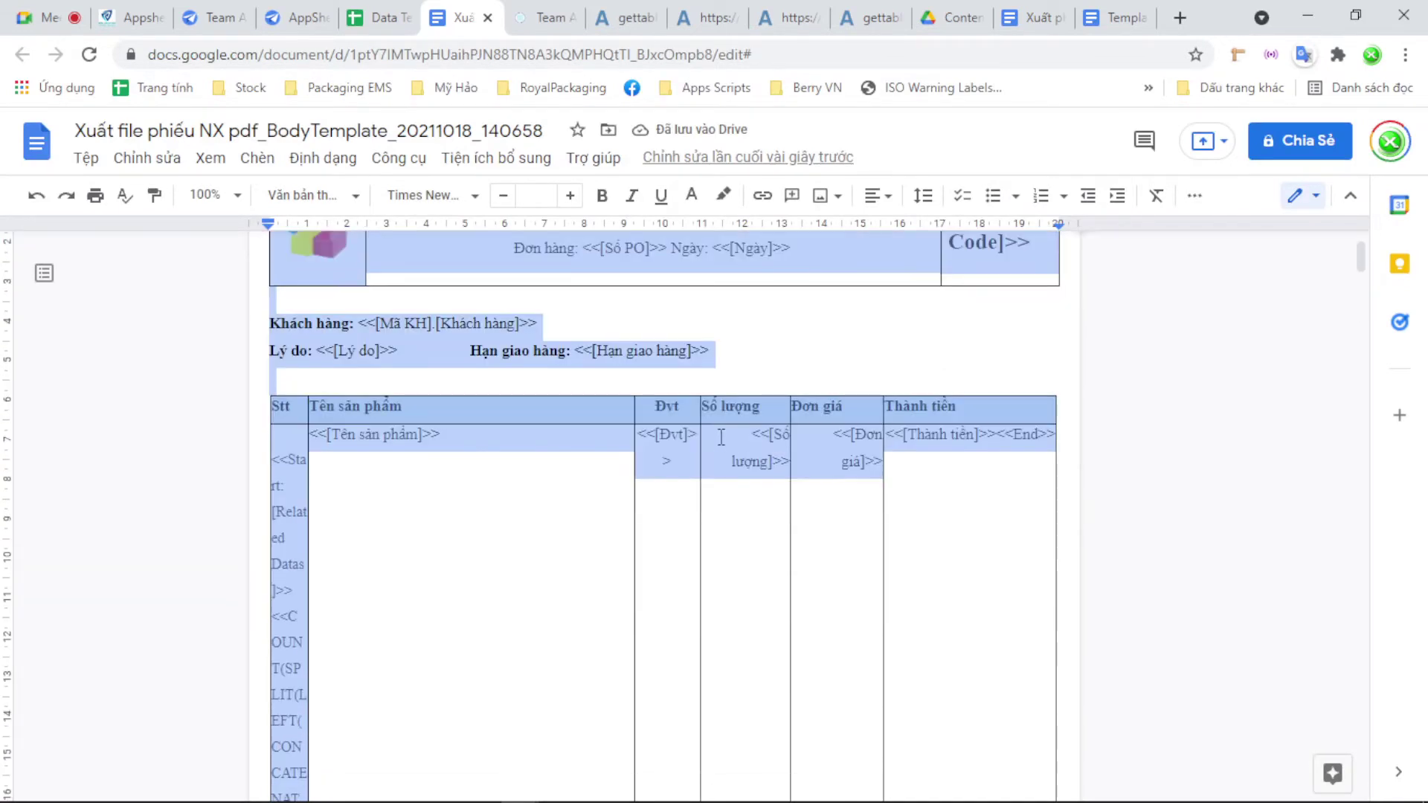
click(487, 441)
drag(294, 421, 948, 797)
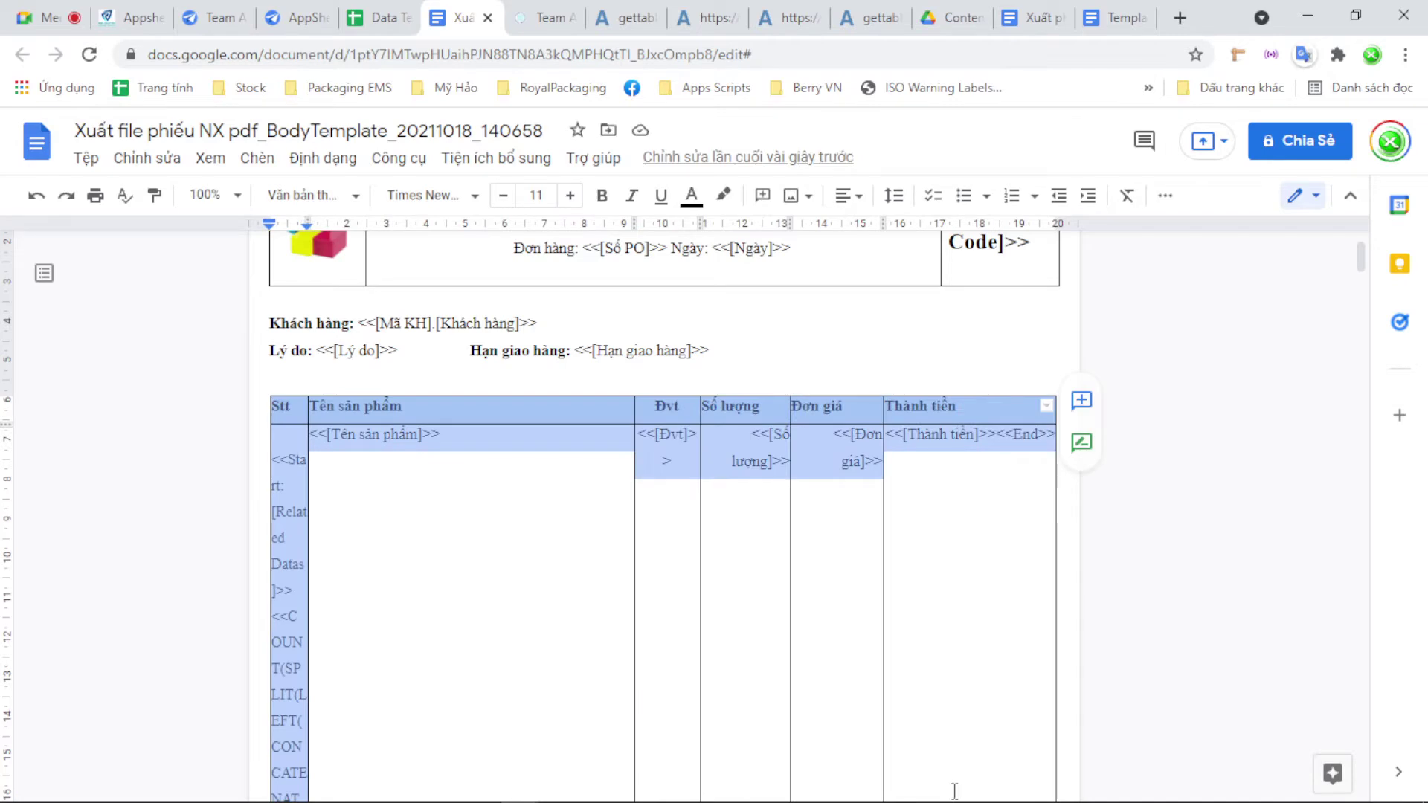
drag(954, 790, 867, 617)
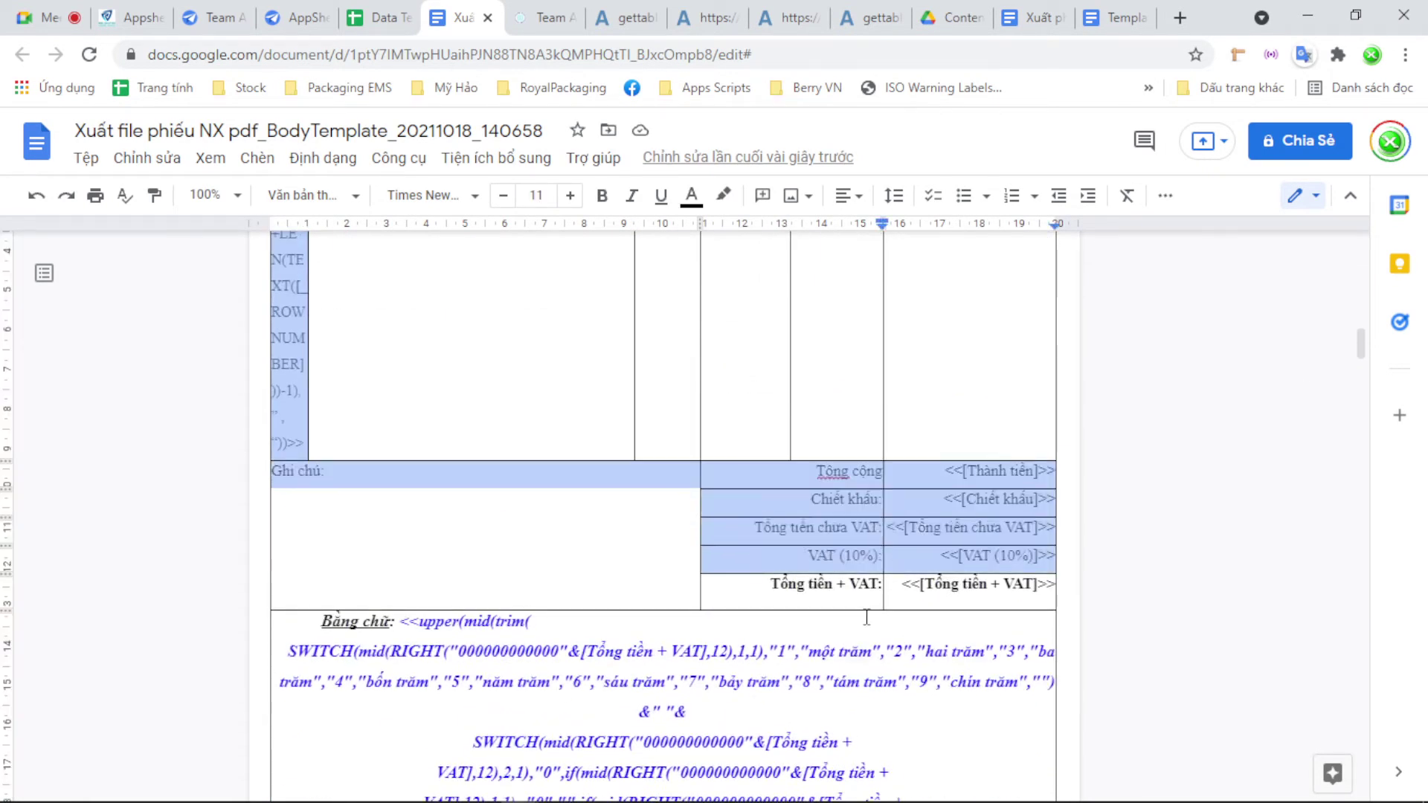
scroll(867, 618, down, 5)
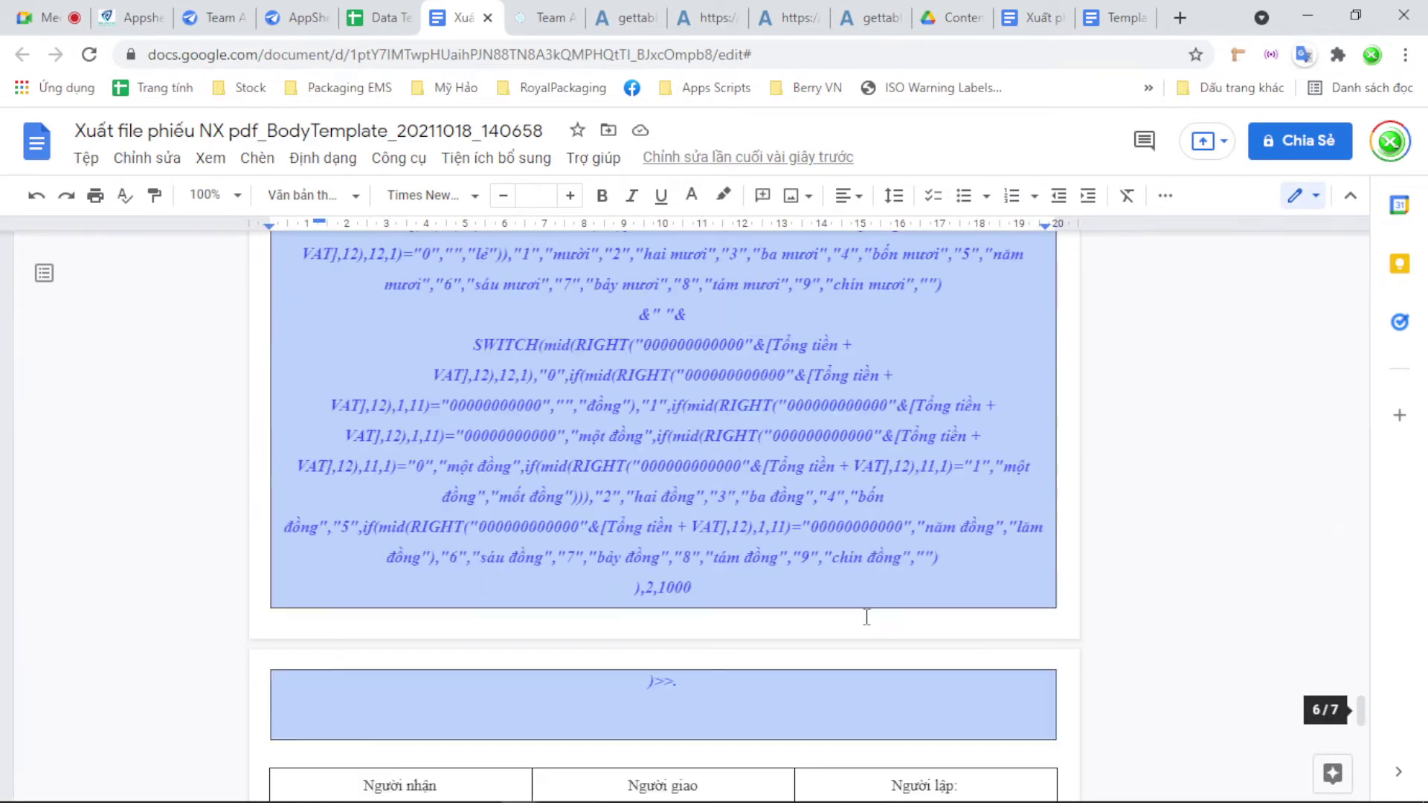
Give the item table 0.6 cm minimum row height, 0.1 cm padding, middle alignment and 0.1 cm indent.
right_click(819, 465)
click(969, 755)
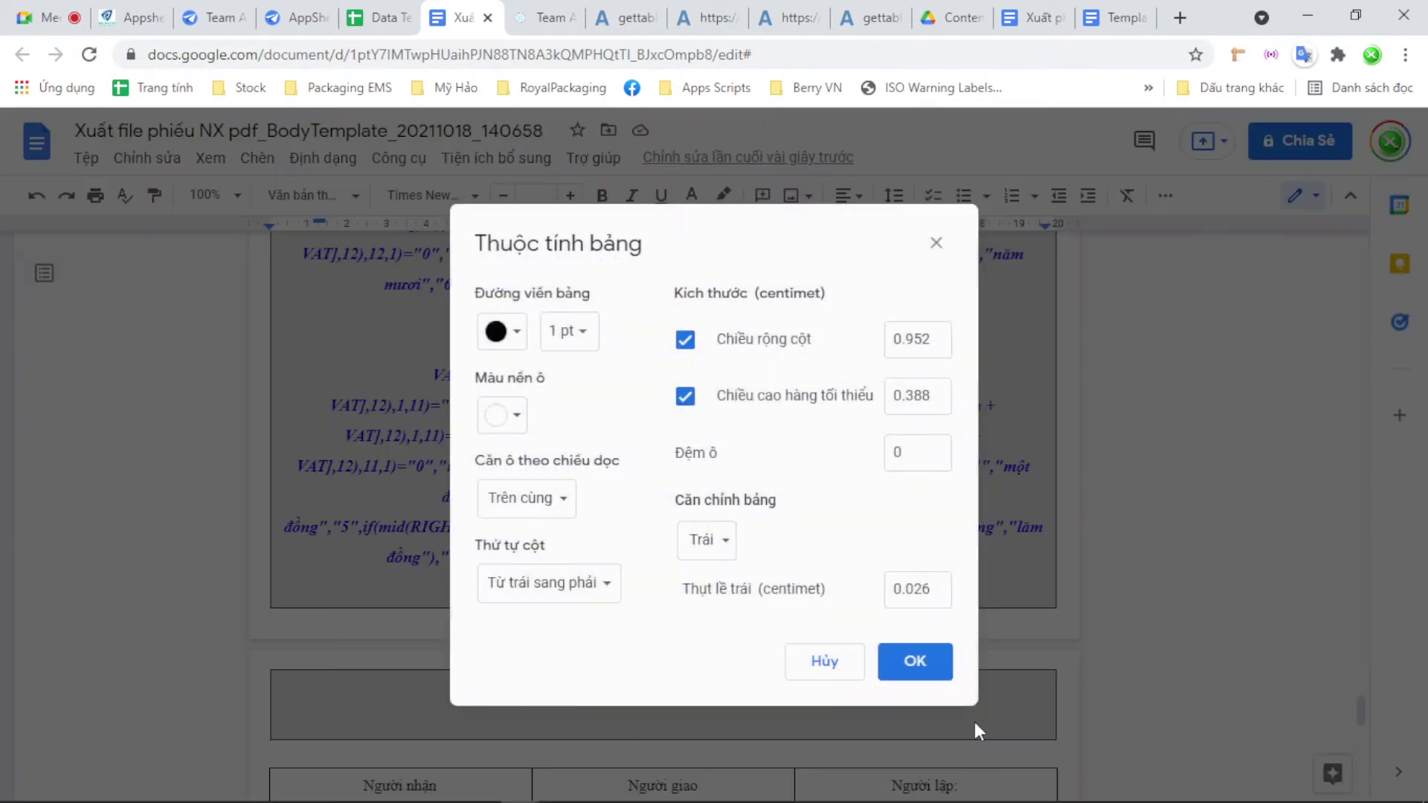
double_click(909, 400)
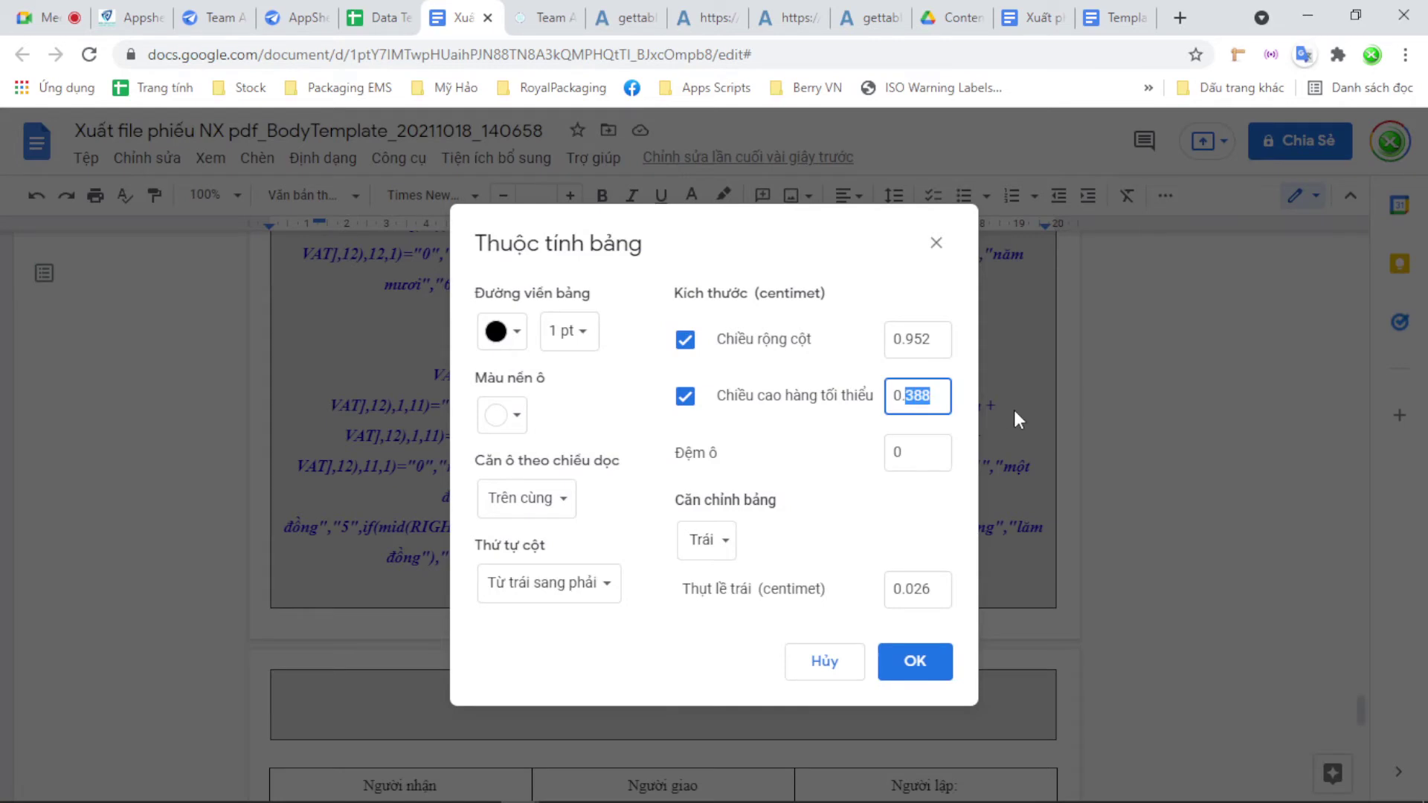
text(0.6)
click(915, 444)
text(.1)
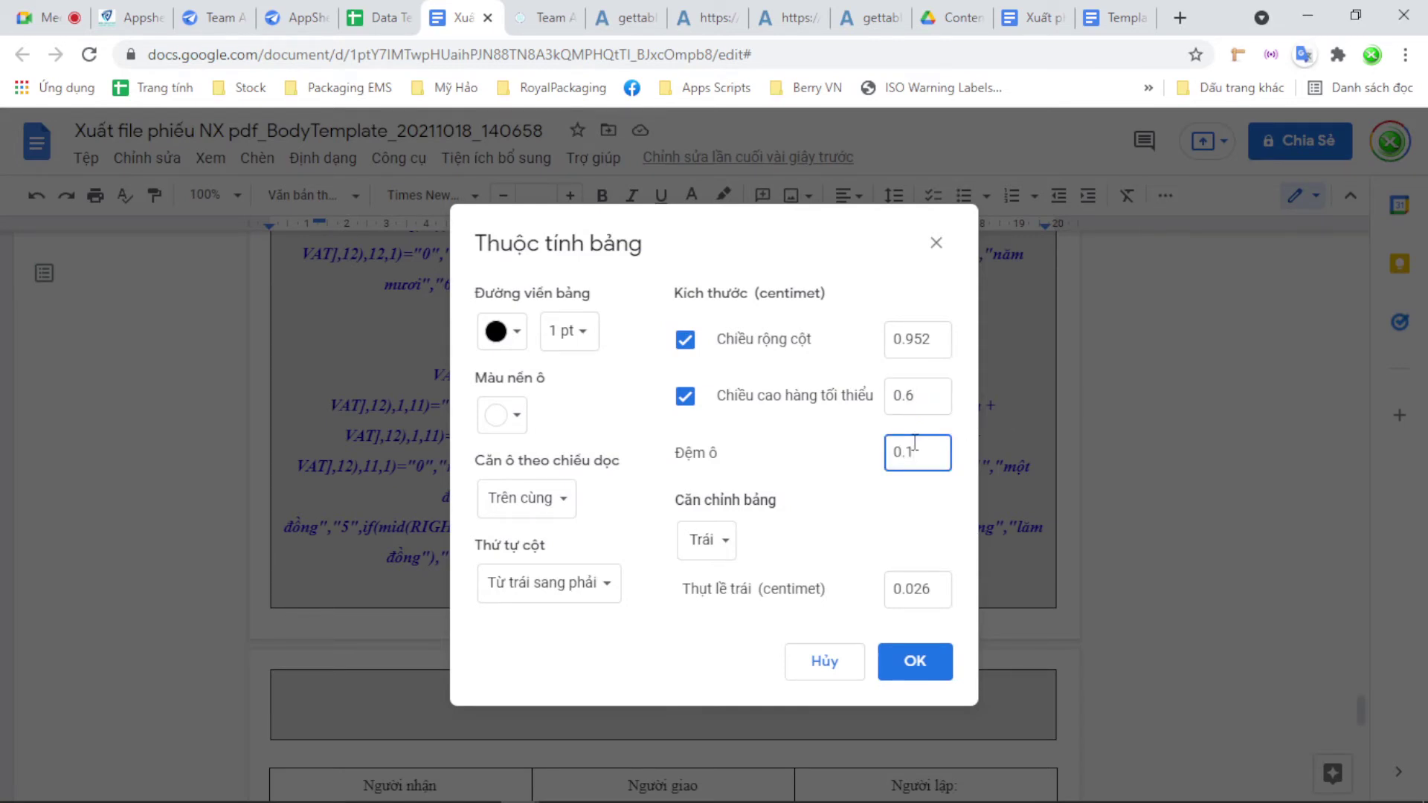
click(536, 506)
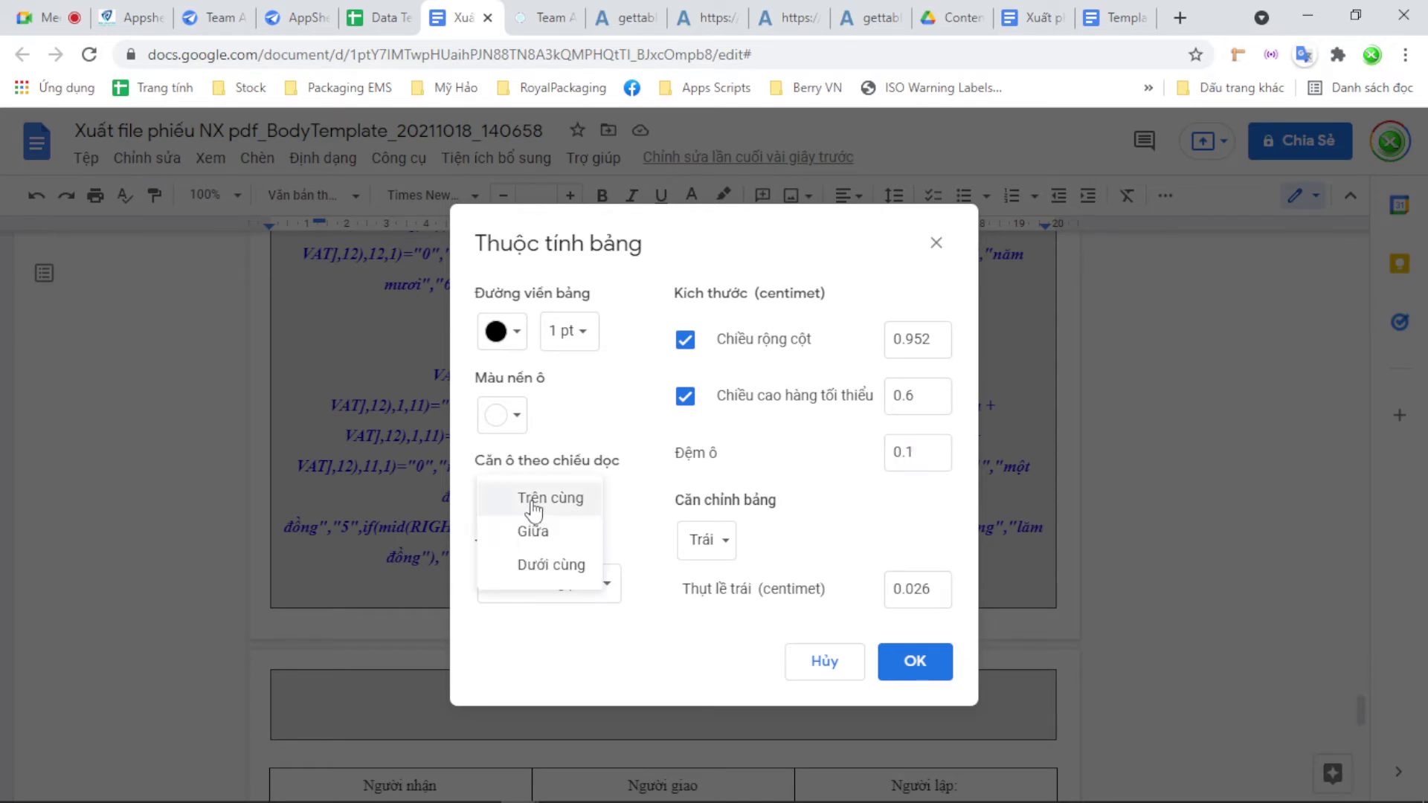
click(542, 534)
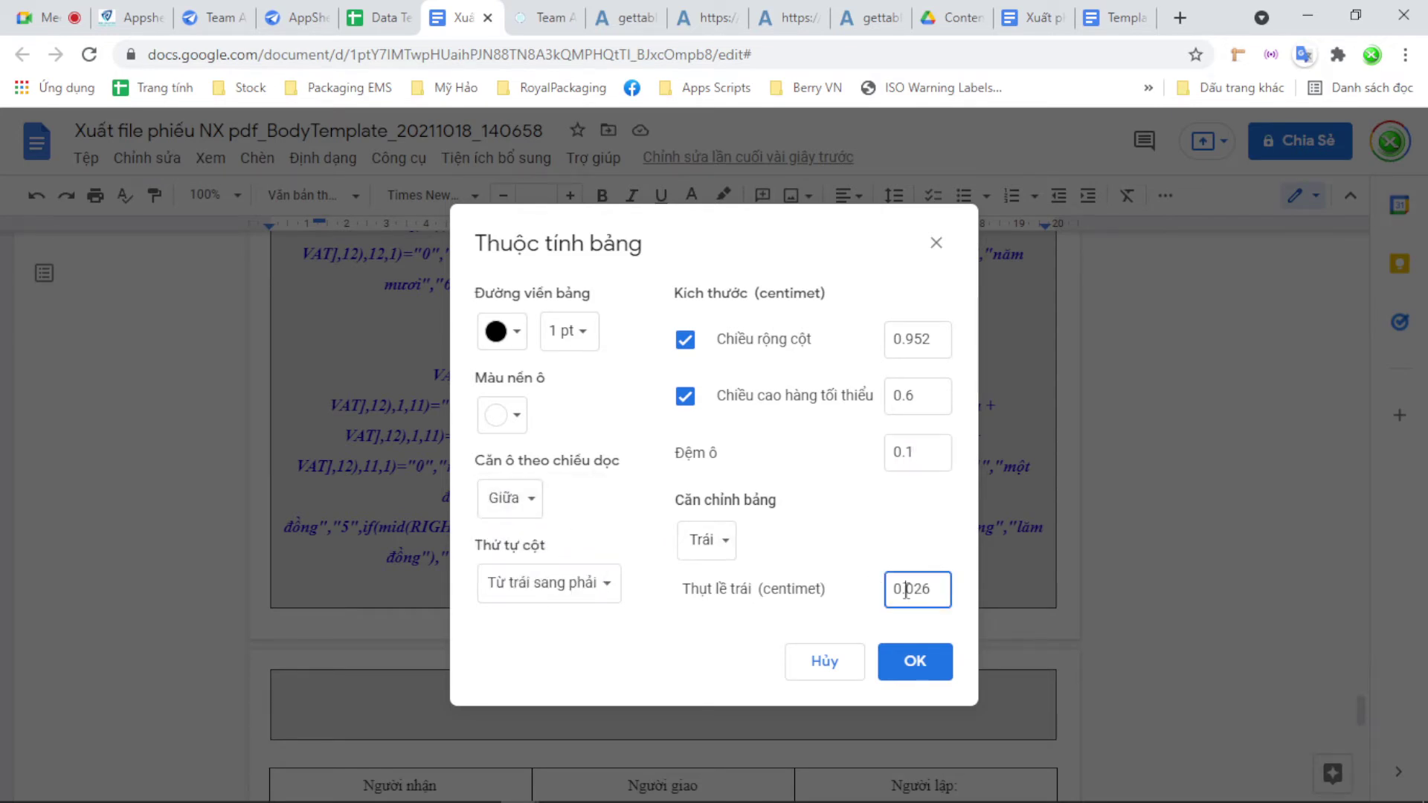
drag(905, 589, 932, 589)
text(1)
click(928, 662)
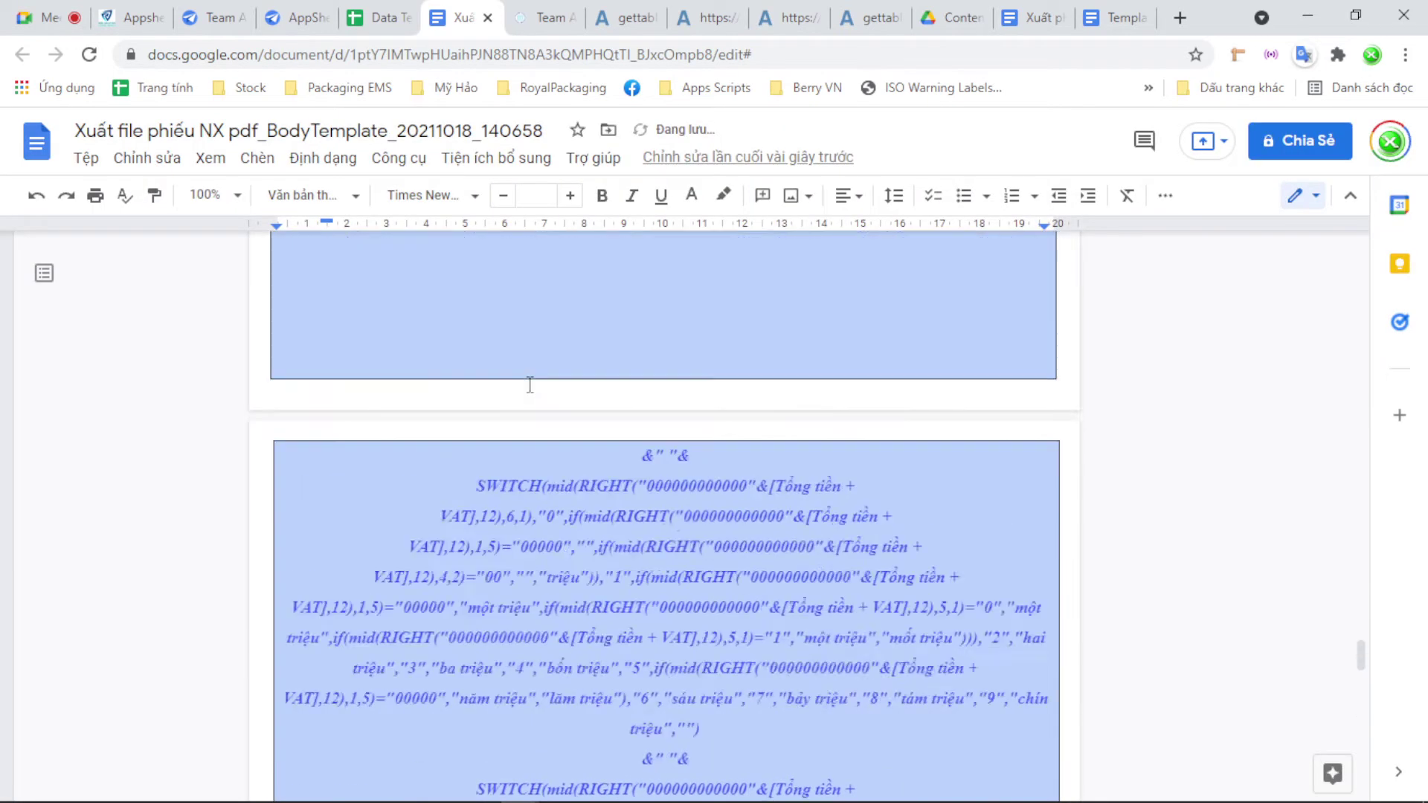
Set custom line spacing of 1.35 for the entire template.
key(ctrl+Home)
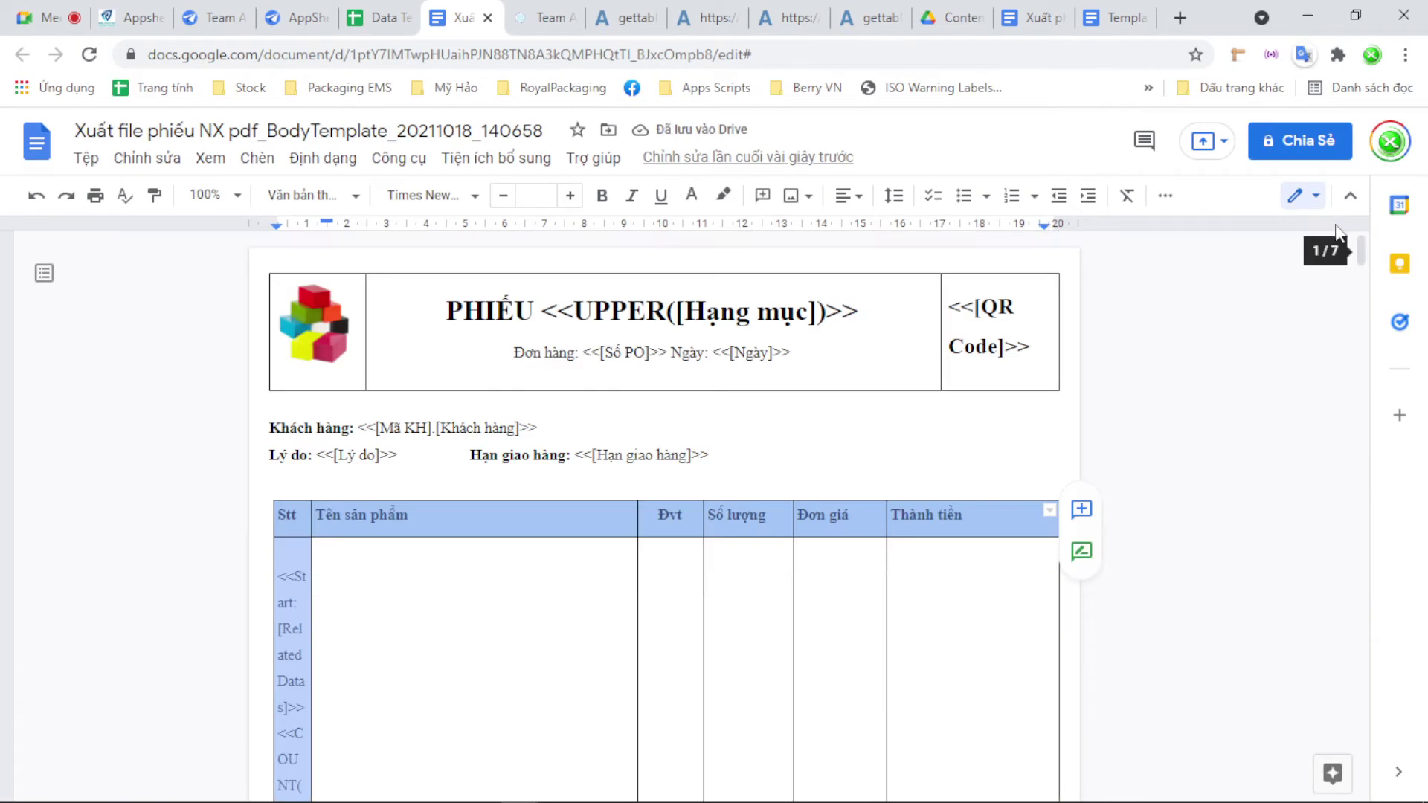
click(565, 540)
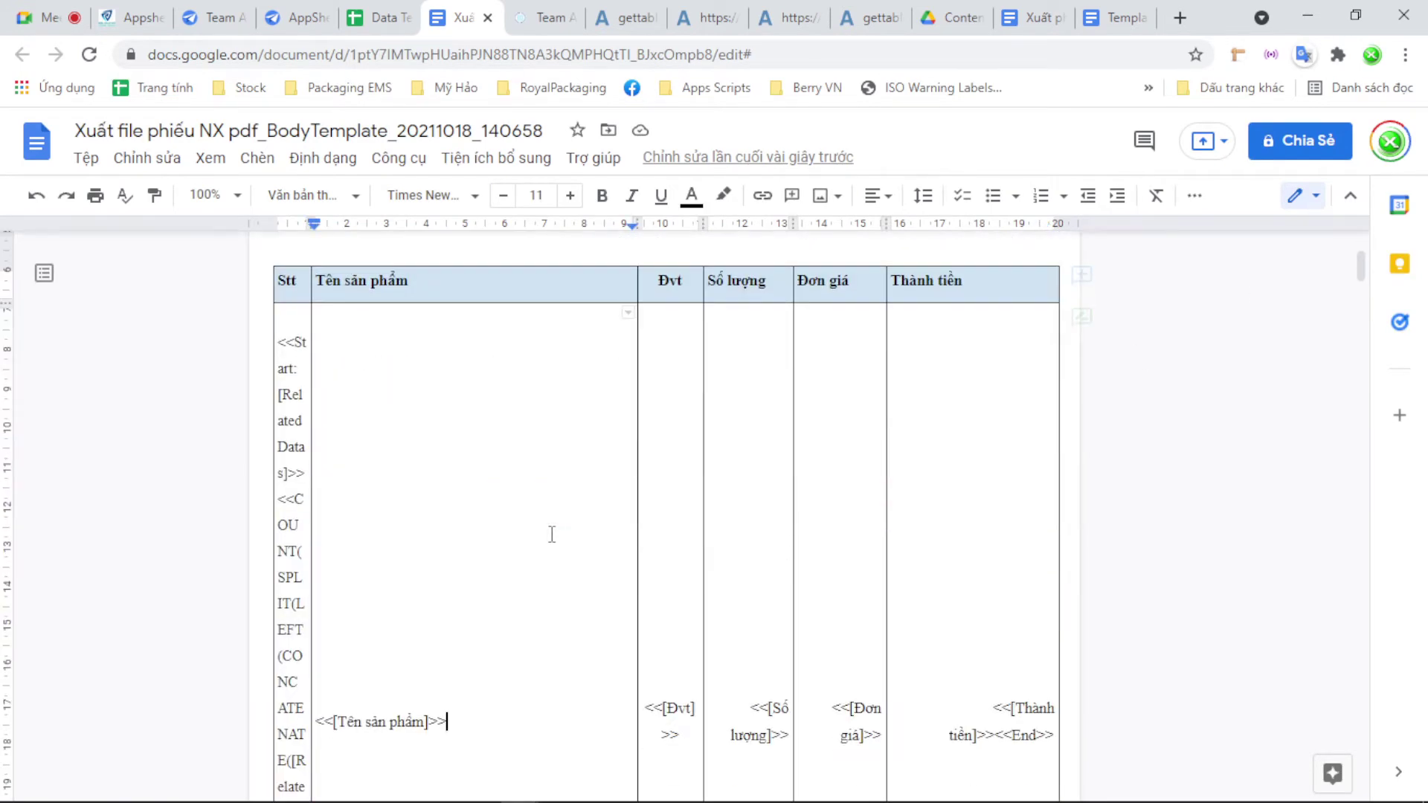
scroll(556, 372, up, 3)
key(ctrl+a)
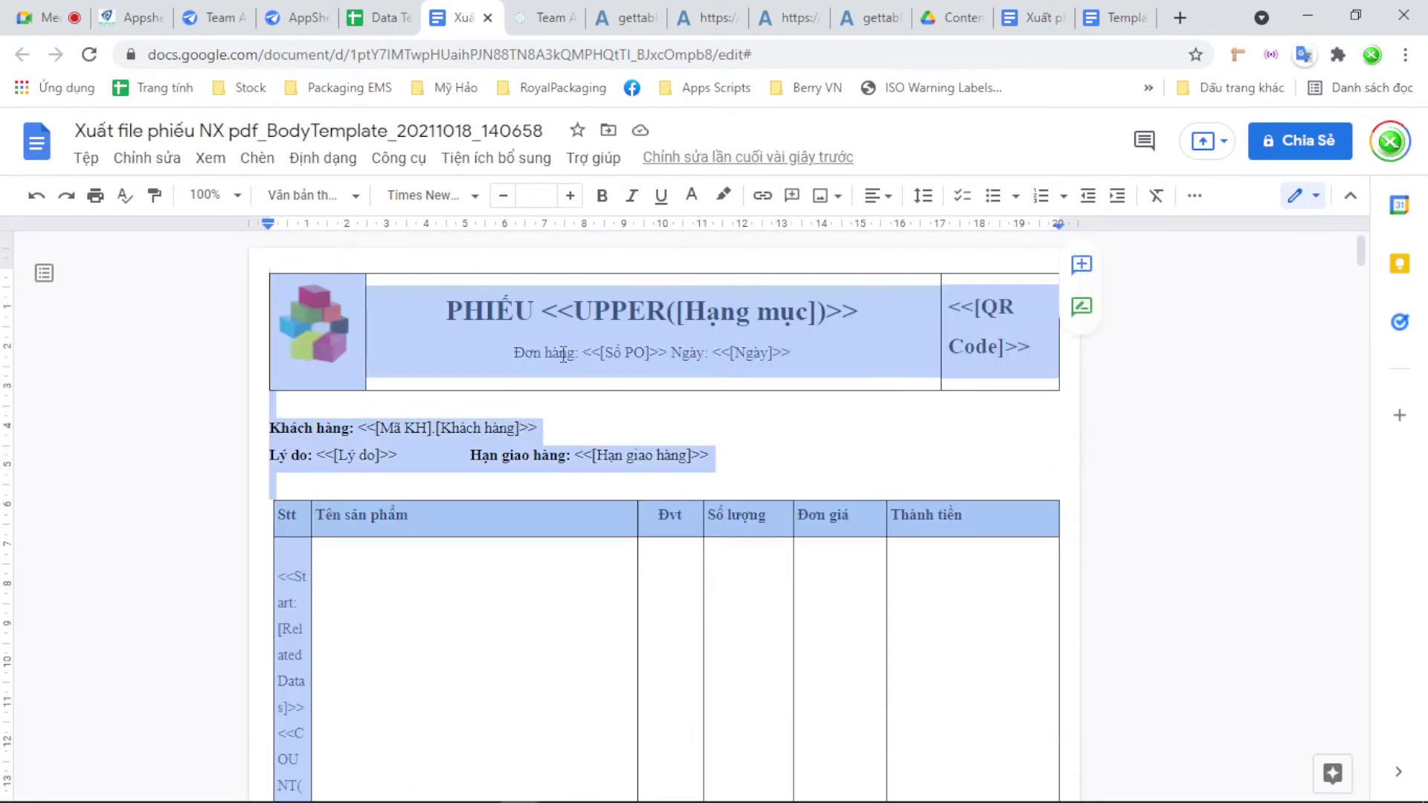
click(923, 196)
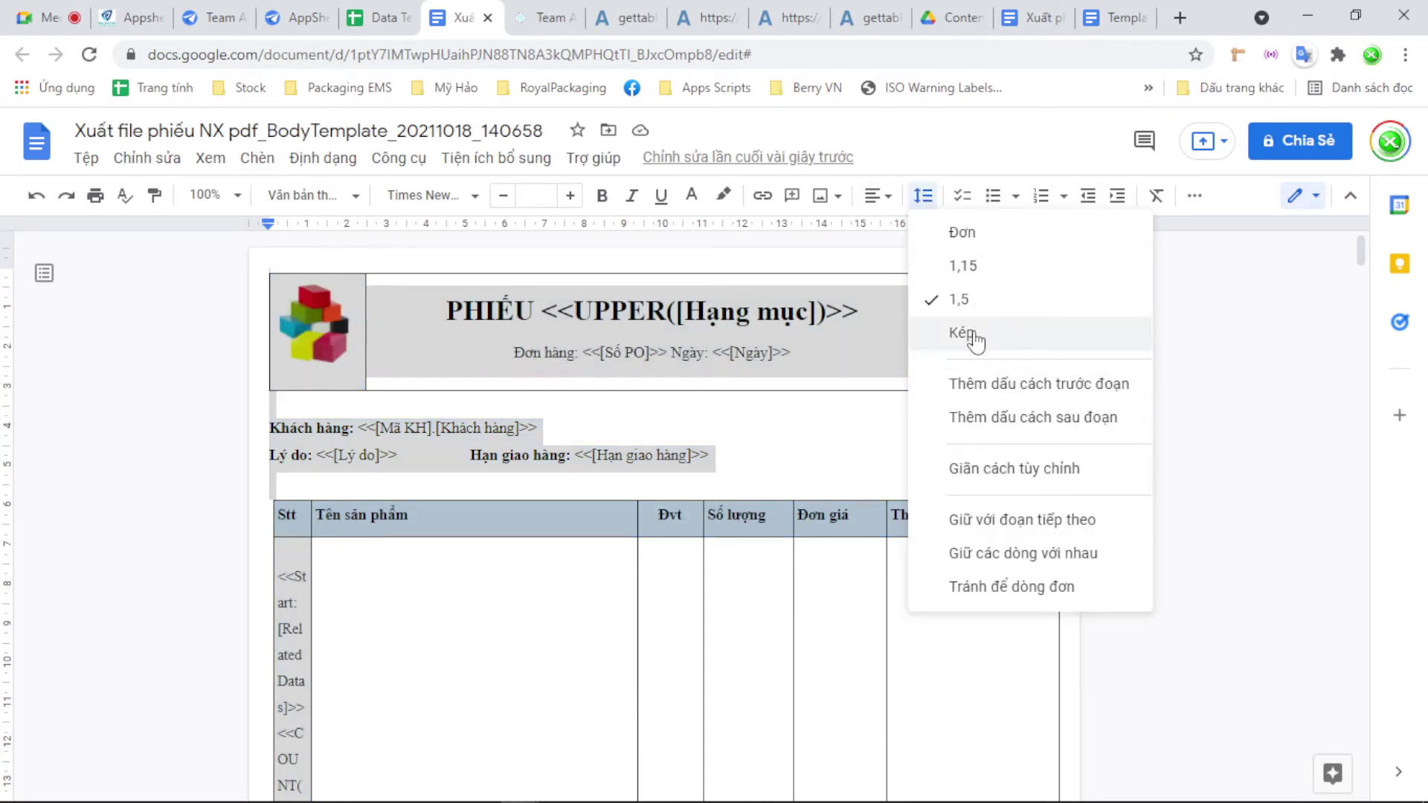
click(1010, 471)
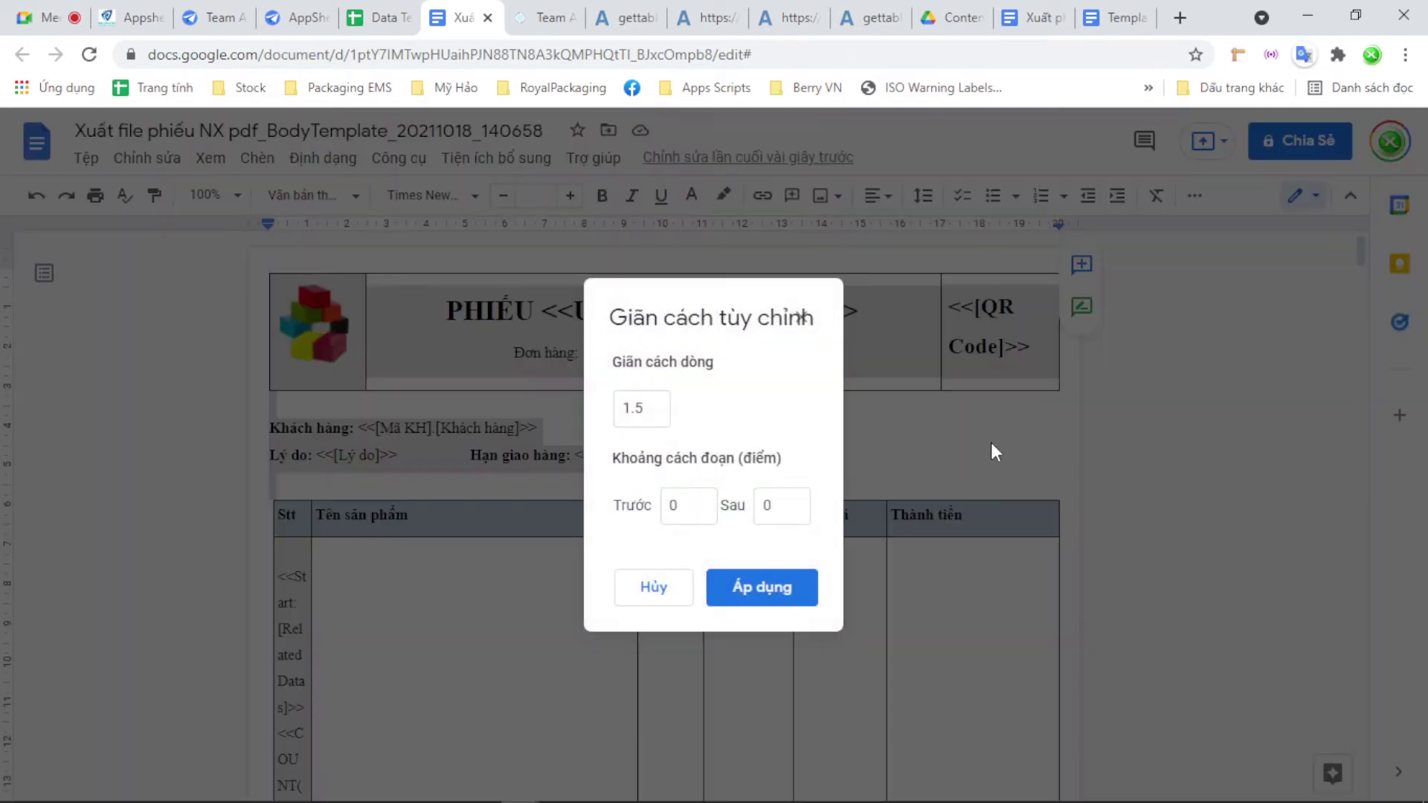
click(640, 412)
text(3)
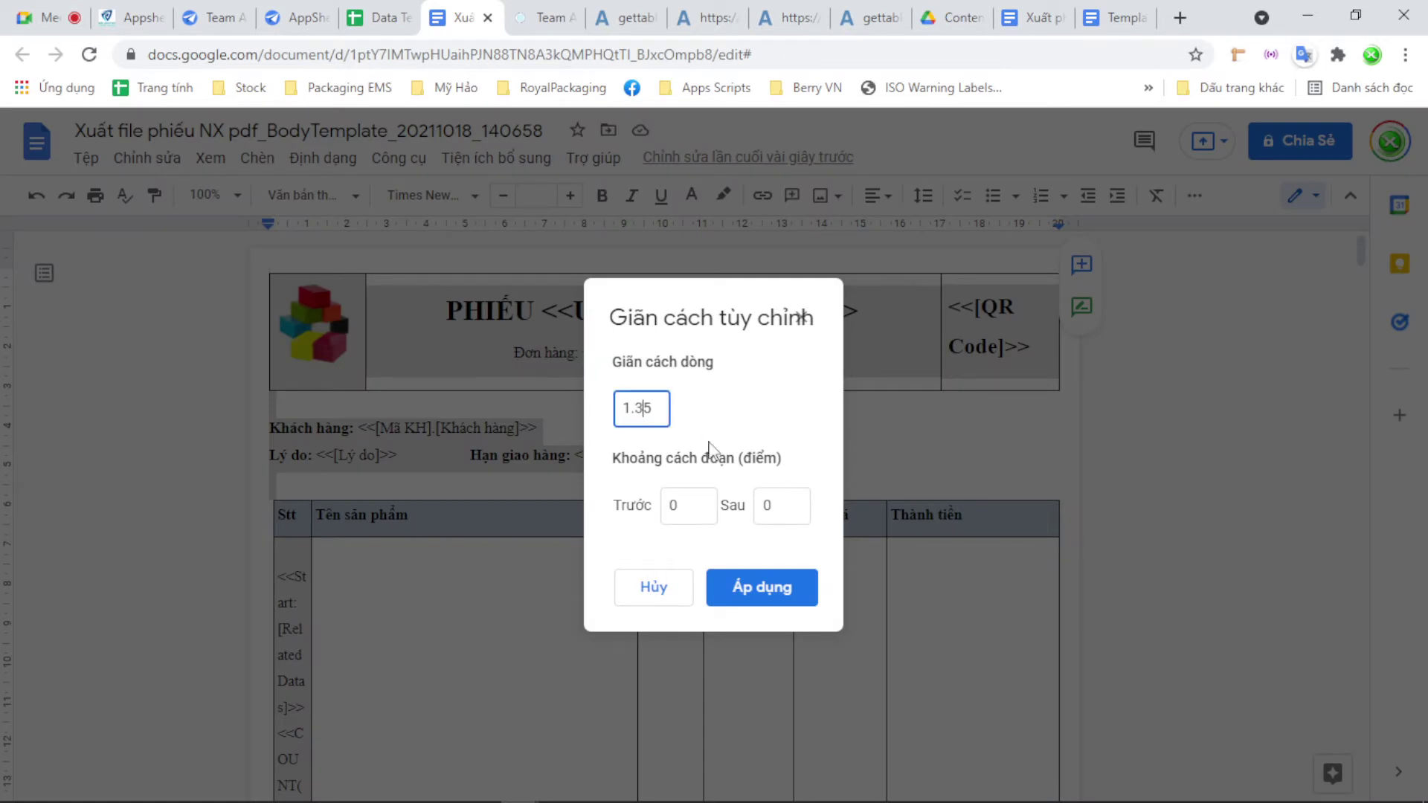
click(774, 595)
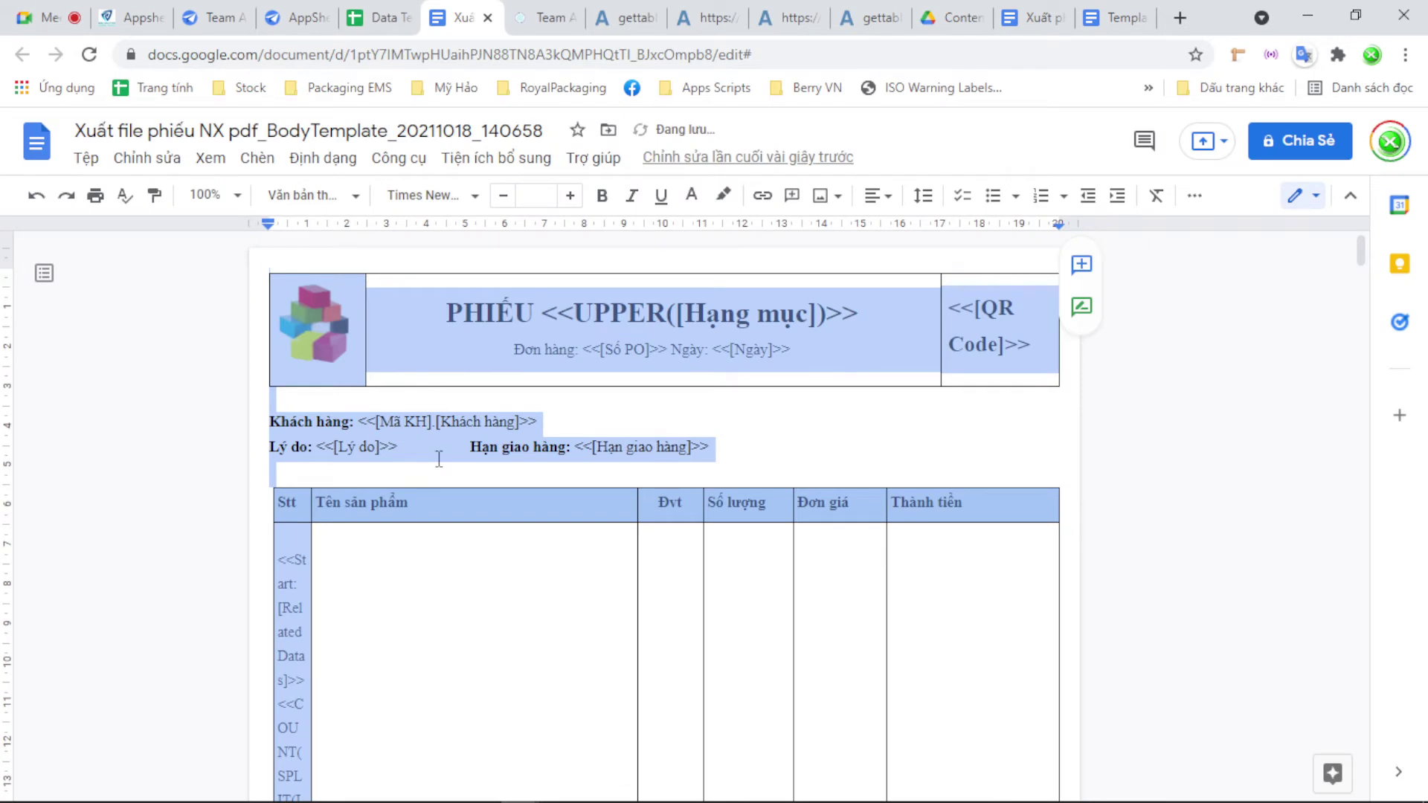
Select the Khách hàng and Lý do header lines.
click(438, 459)
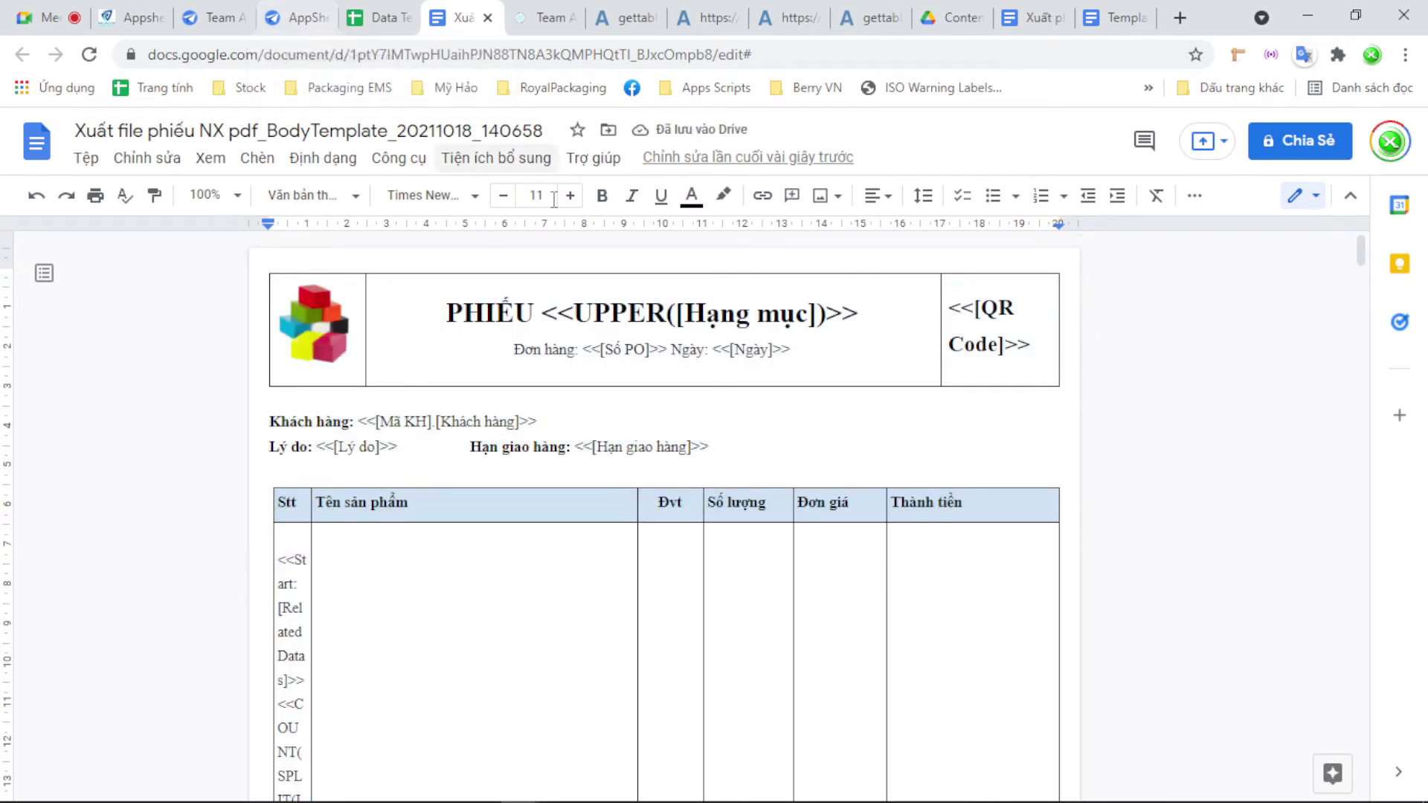
drag(752, 447, 238, 392)
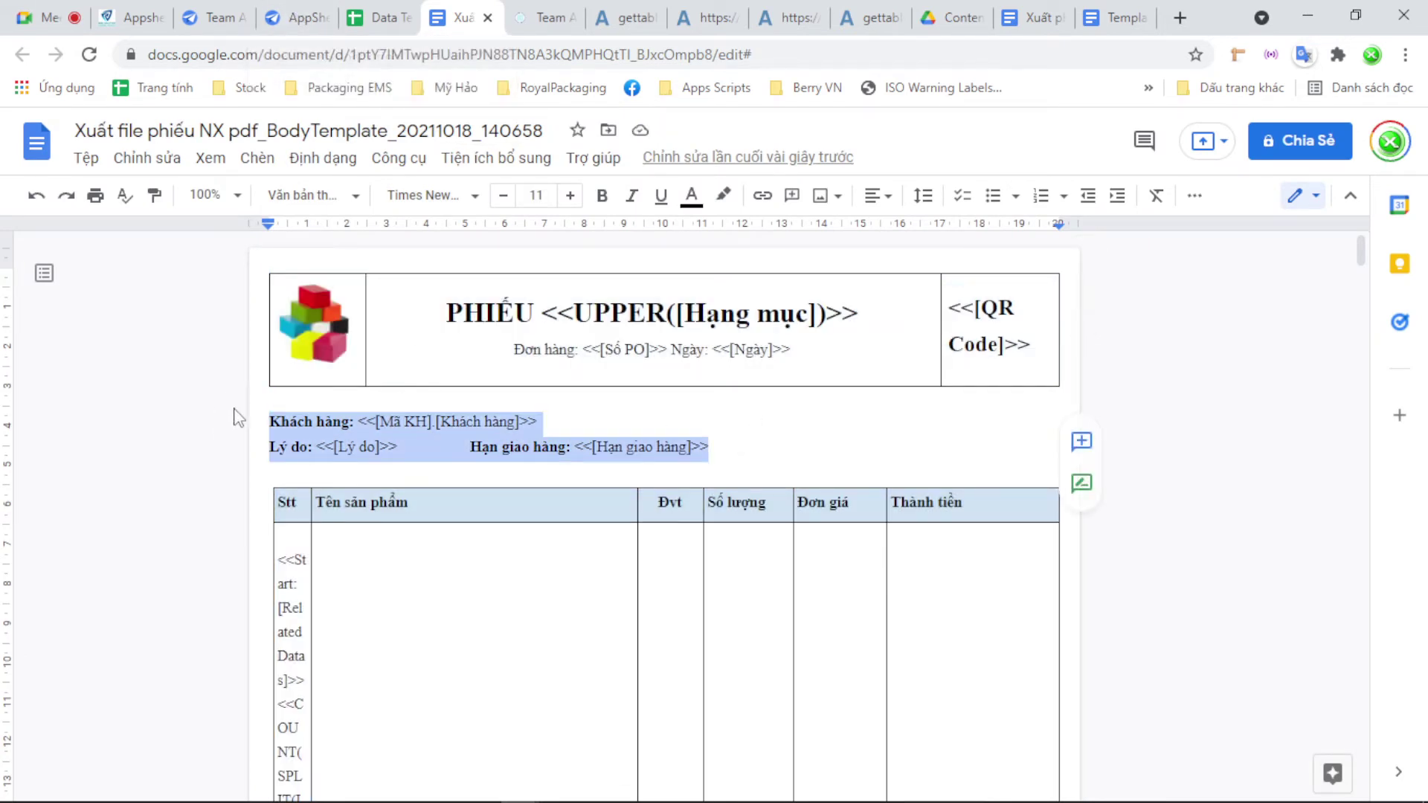
click(546, 18)
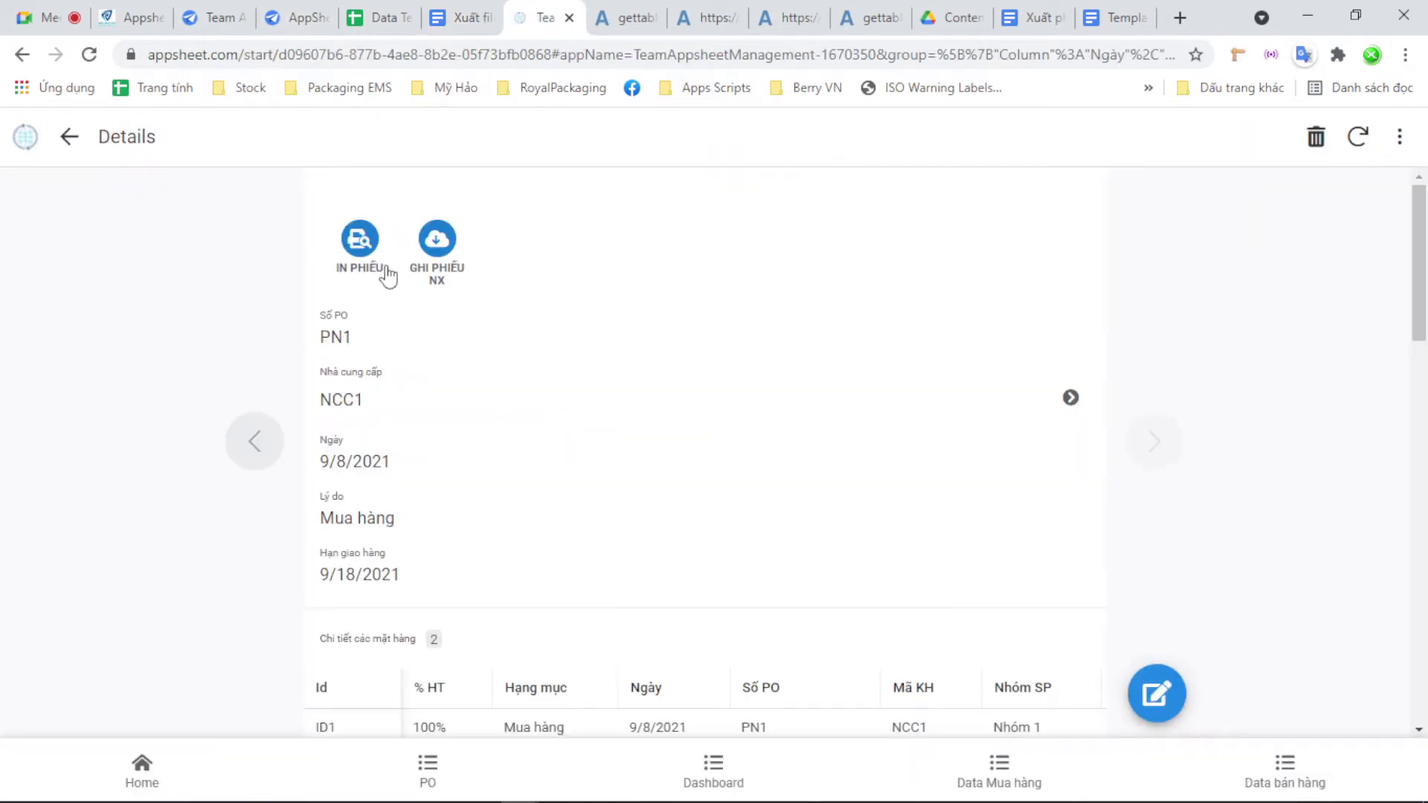
Record and sync PN1's slip, then open the regenerated PDF totalling 275,000,000.
click(437, 239)
click(1355, 139)
click(344, 248)
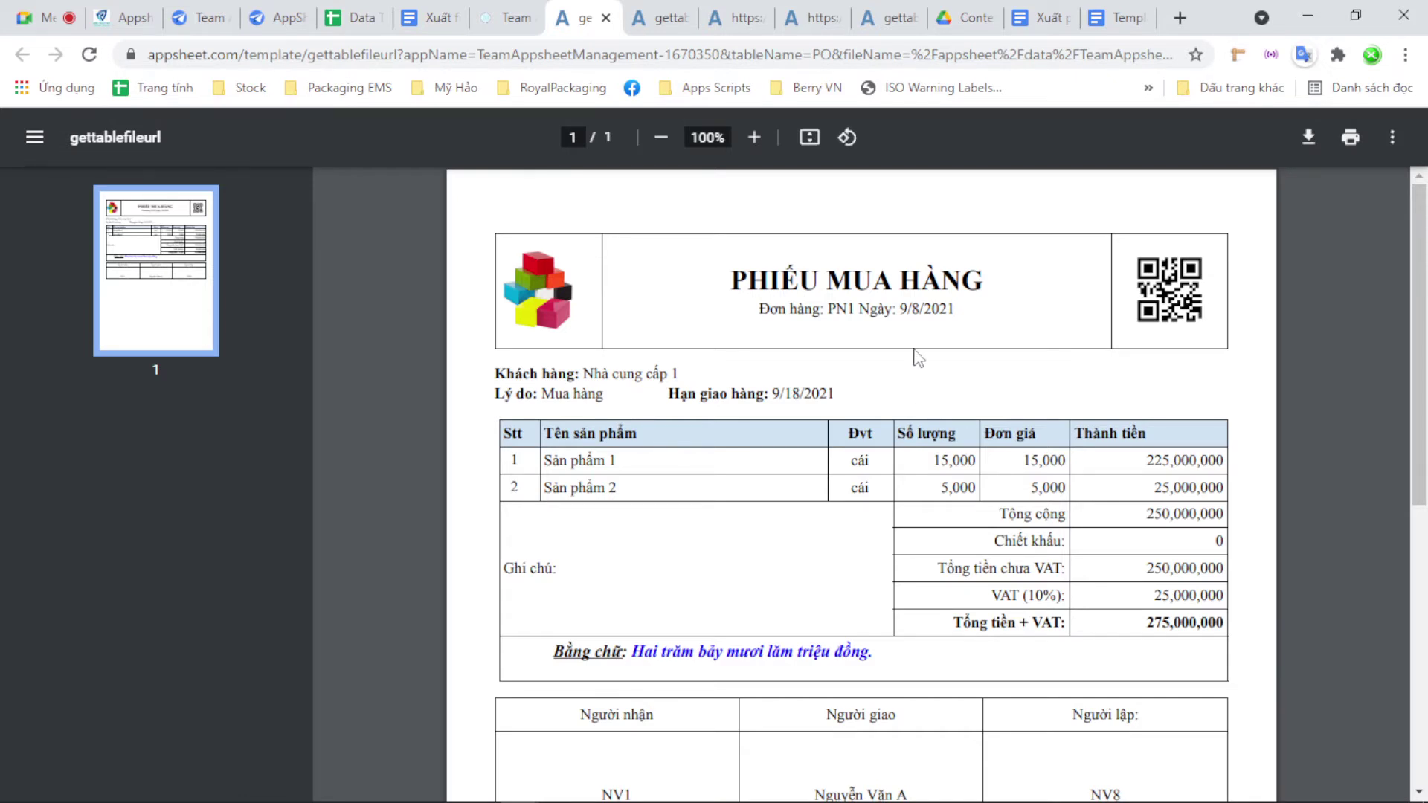
scroll(826, 550, down, 3)
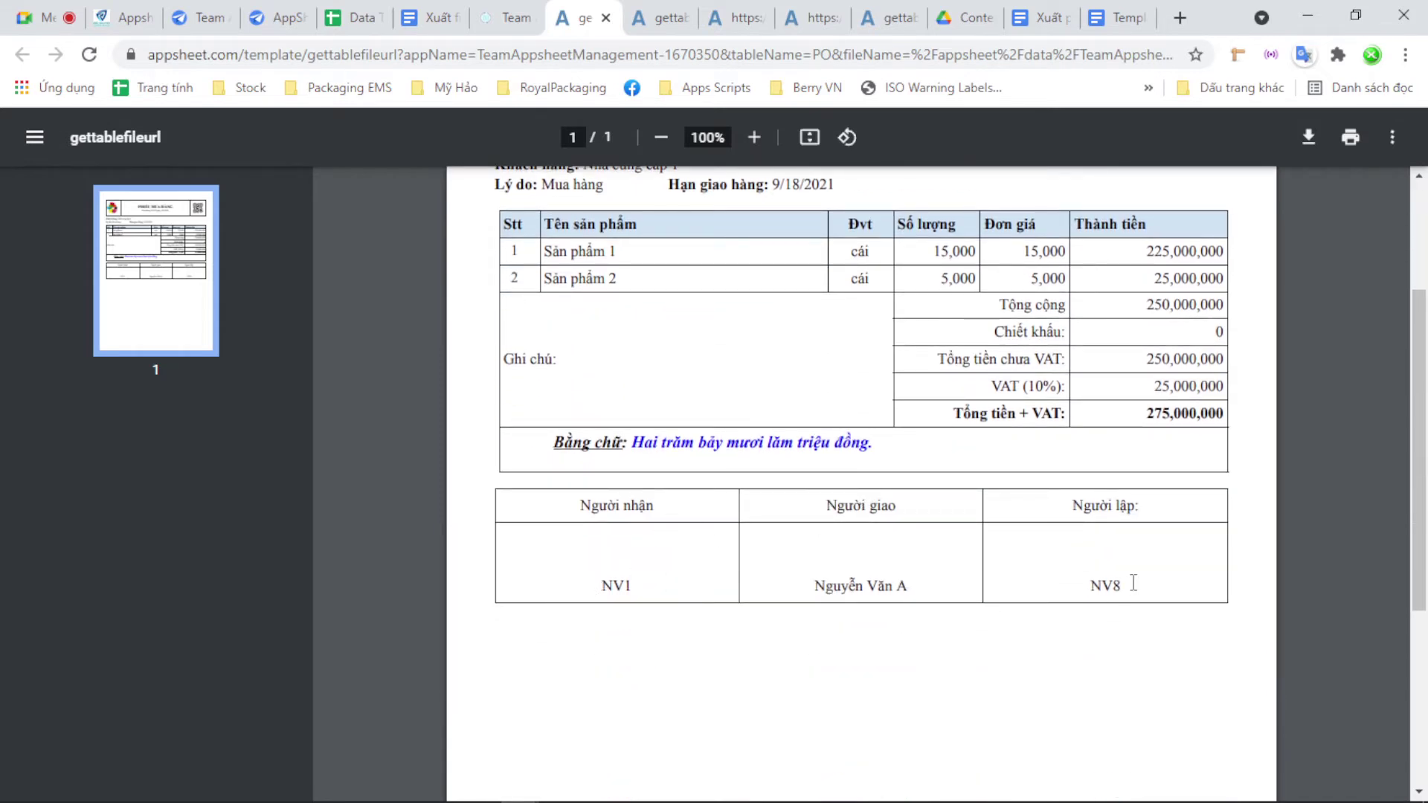
Highlight the three signature-row names in the PDF, including NV8 under Người lập.
drag(1134, 583, 580, 587)
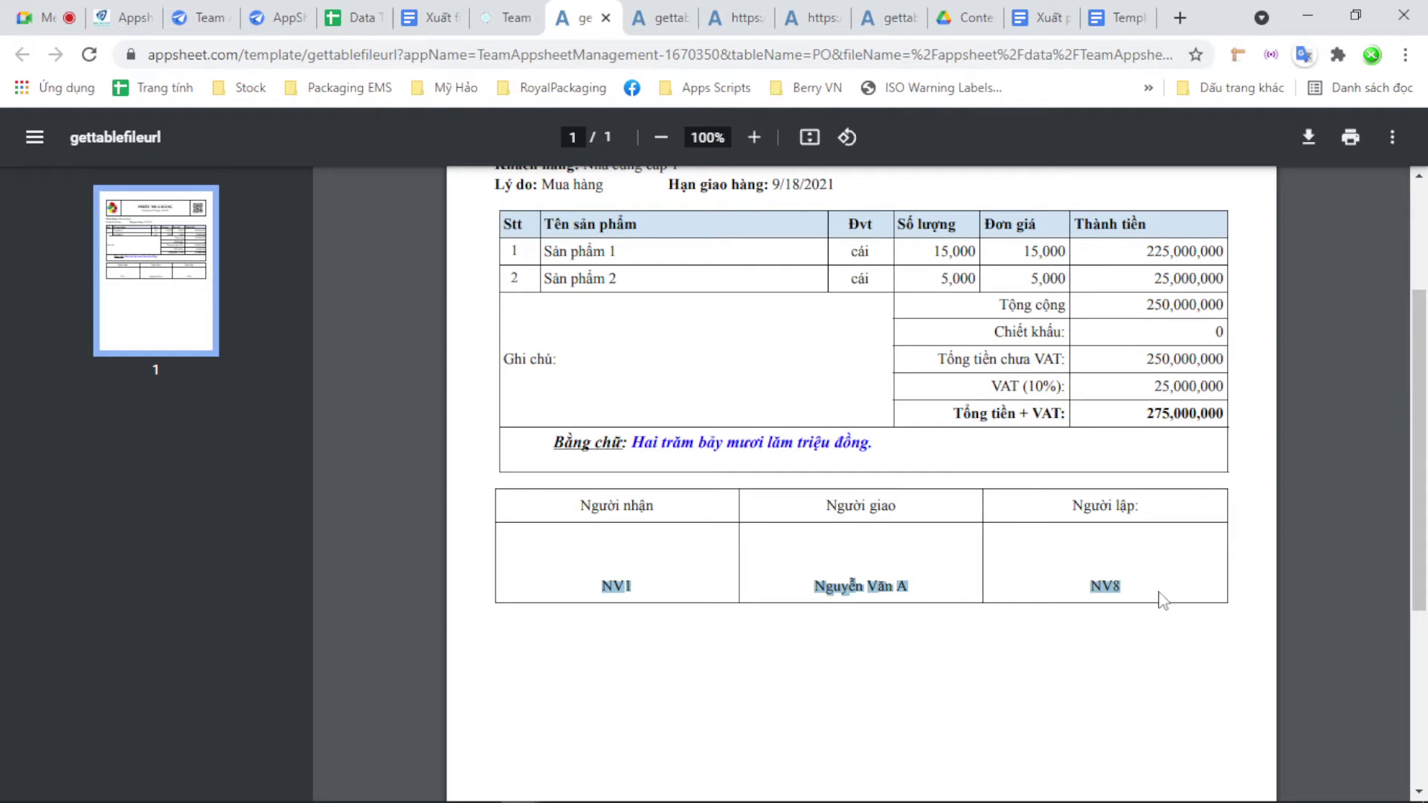
click(1128, 585)
drag(1129, 584, 607, 587)
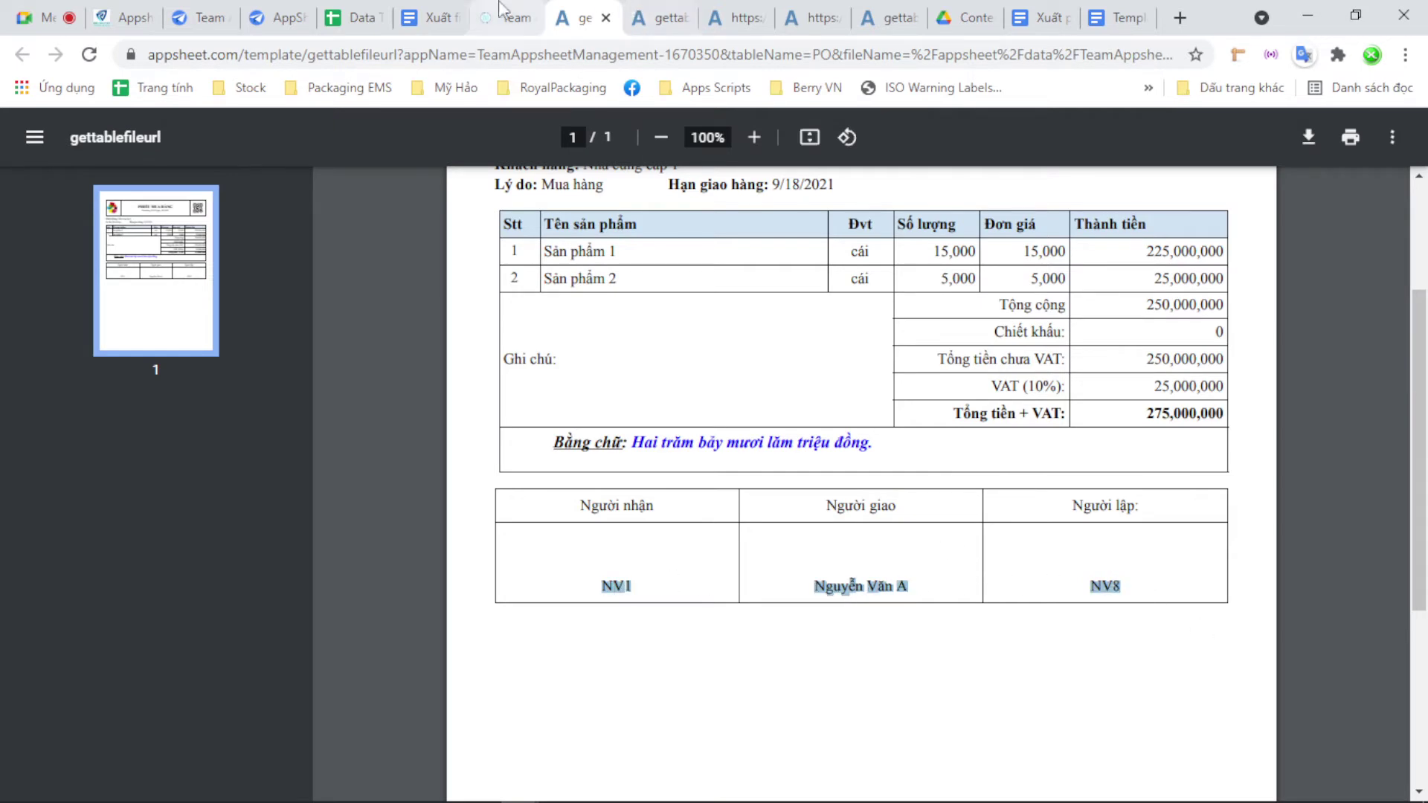
click(414, 22)
Complete the Người lập placeholder as <<[Người lập].[Tên nhân viên]>>, fixing a typo.
scroll(789, 493, down, 10)
scroll(788, 493, down, 10)
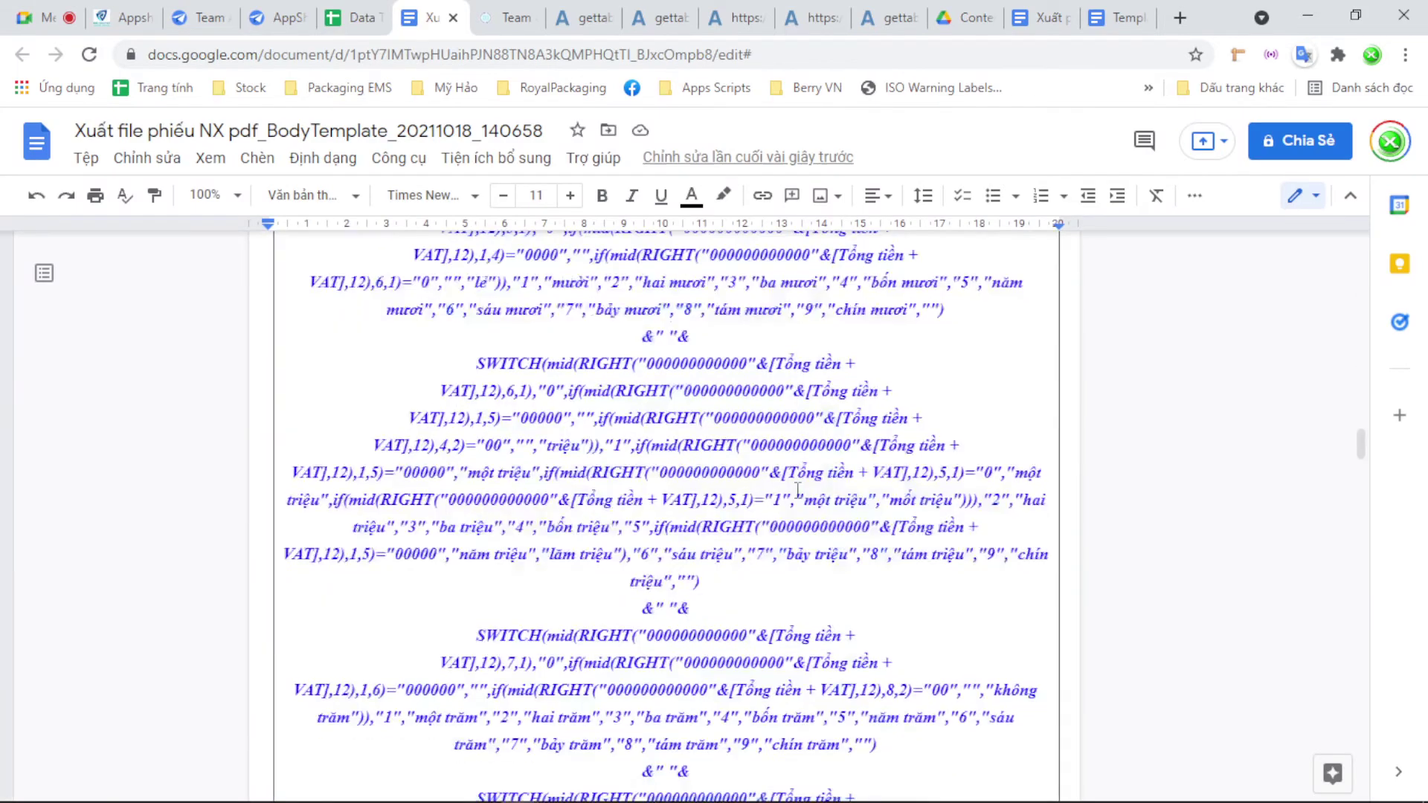
scroll(797, 490, down, 10)
scroll(797, 489, down, 10)
scroll(797, 490, down, 10)
scroll(797, 489, down, 10)
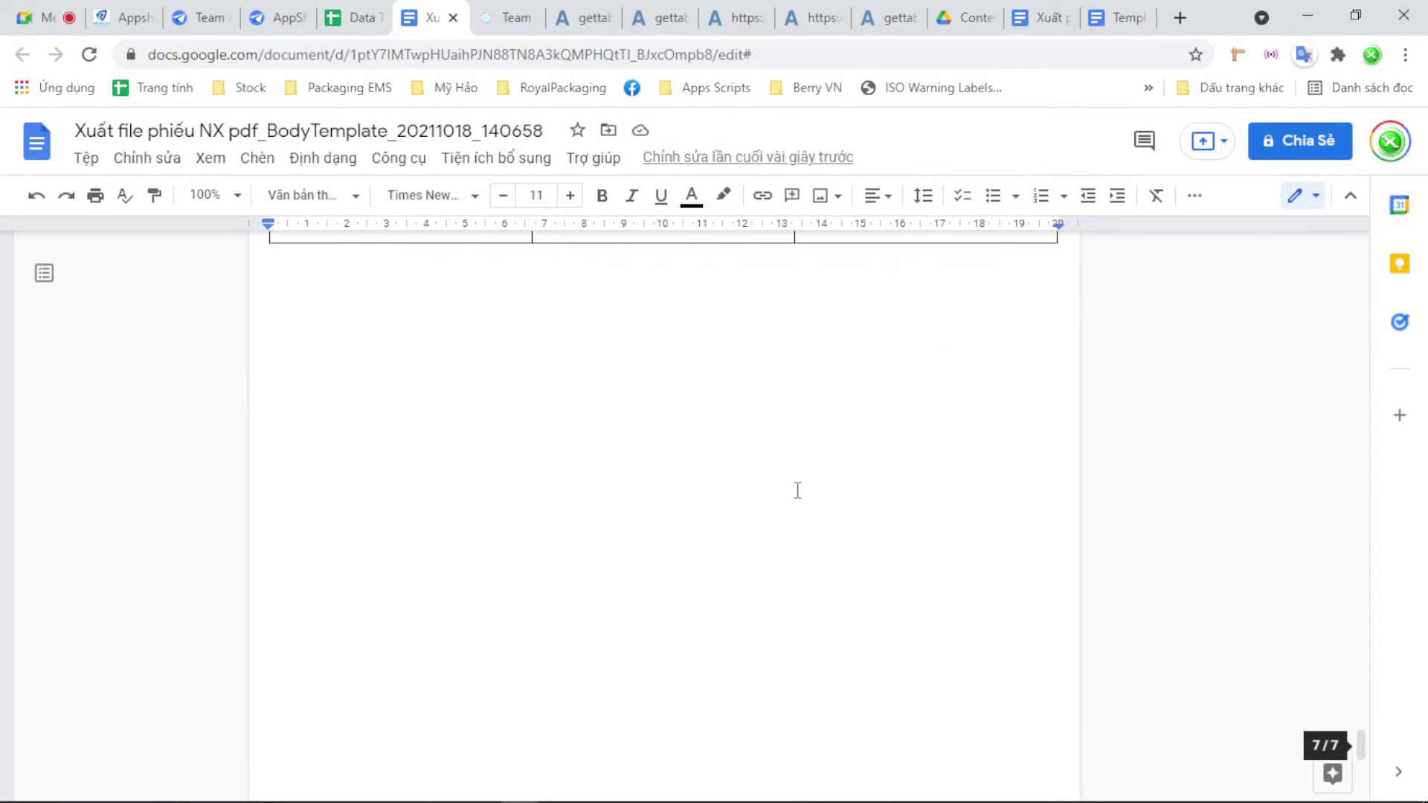
scroll(797, 489, up, 1)
click(951, 430)
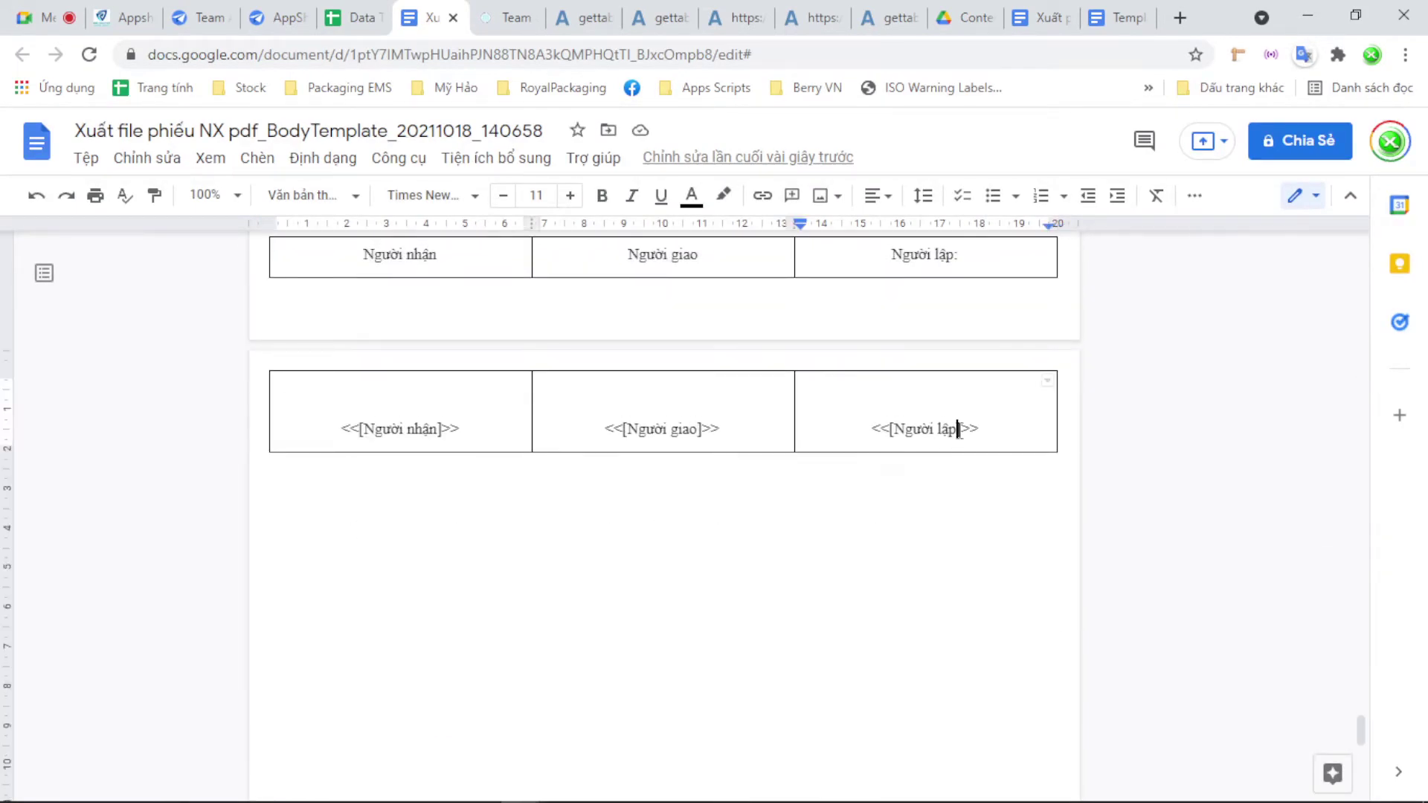
key(Right)
text(.[)
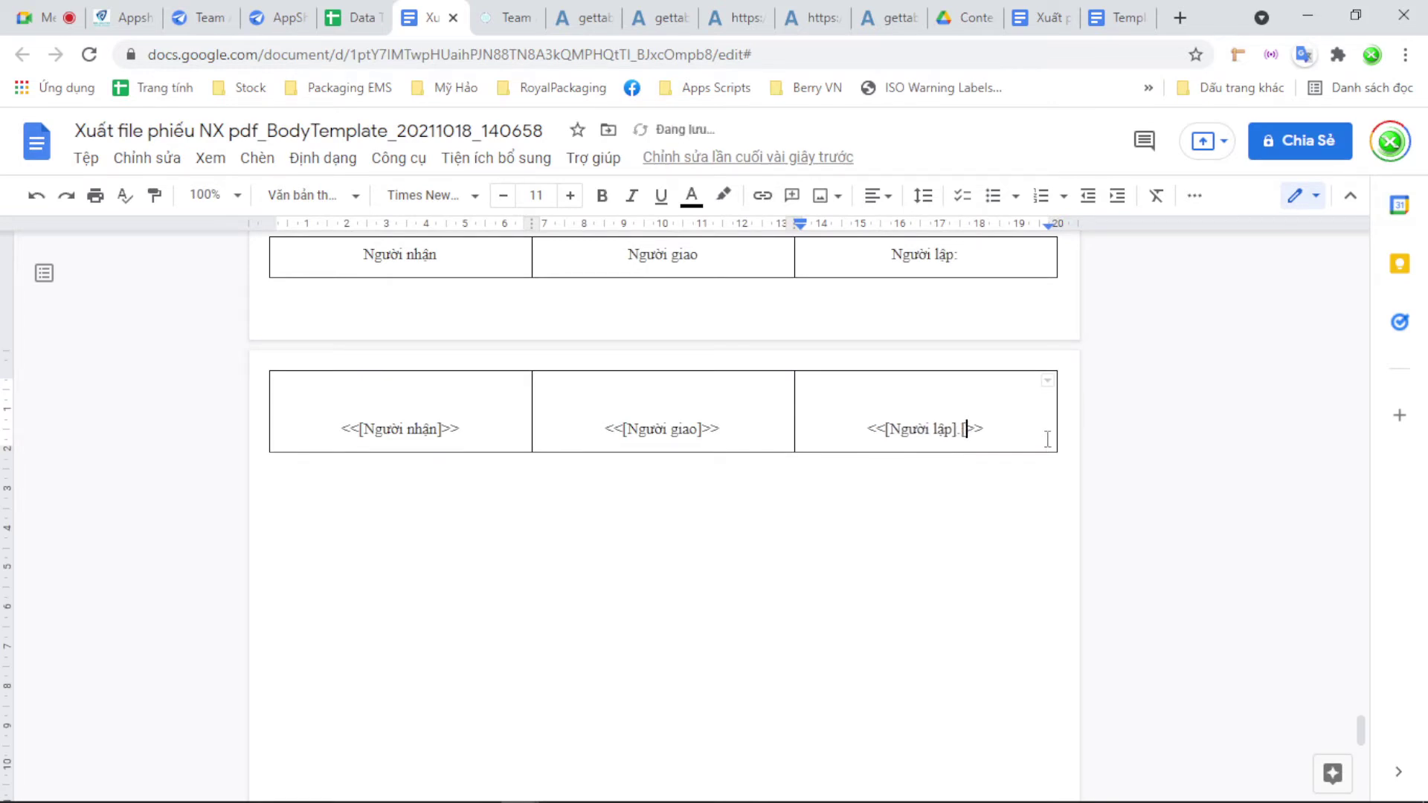
text(Tên nhân )
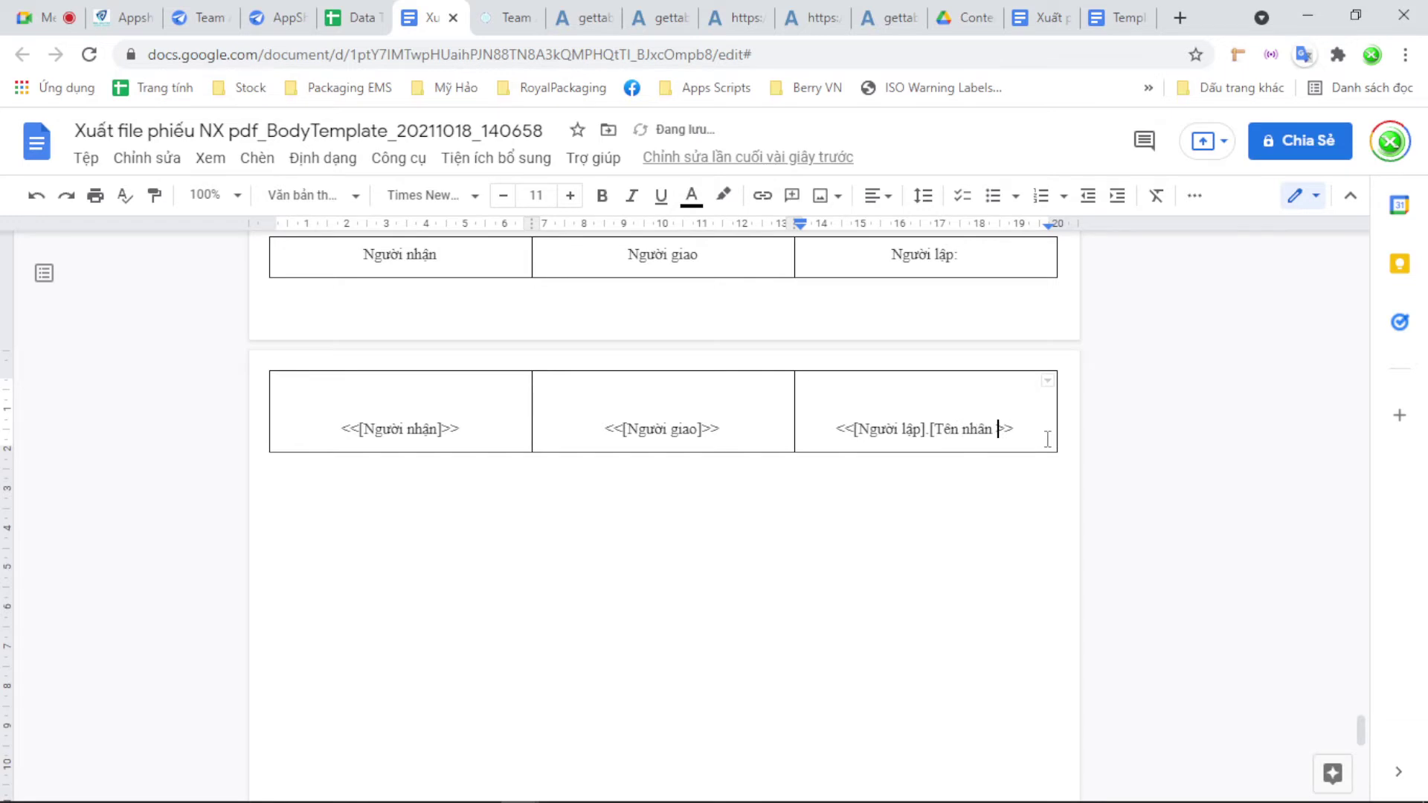
text(ven)
key(BackSpace)
key(BackSpace)
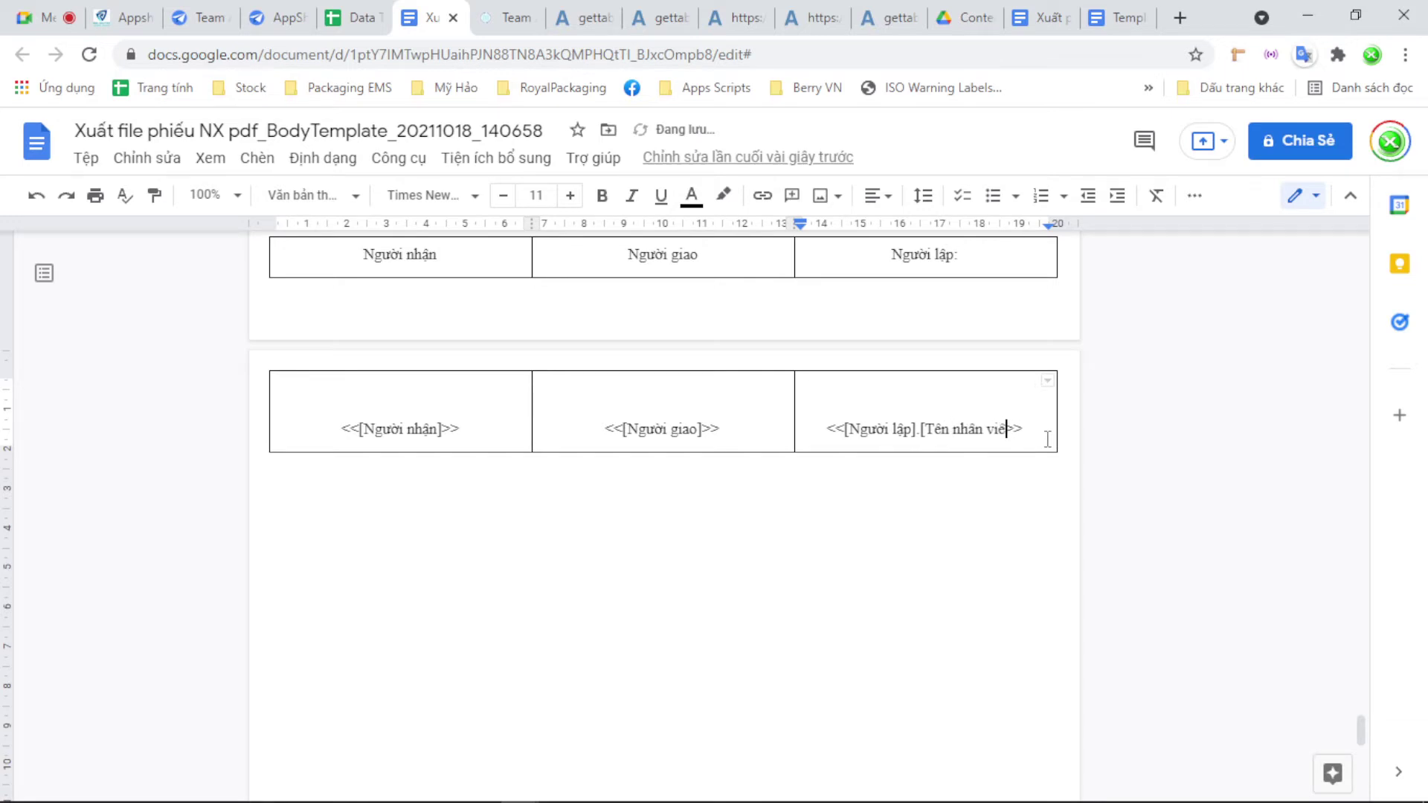
text(iên])
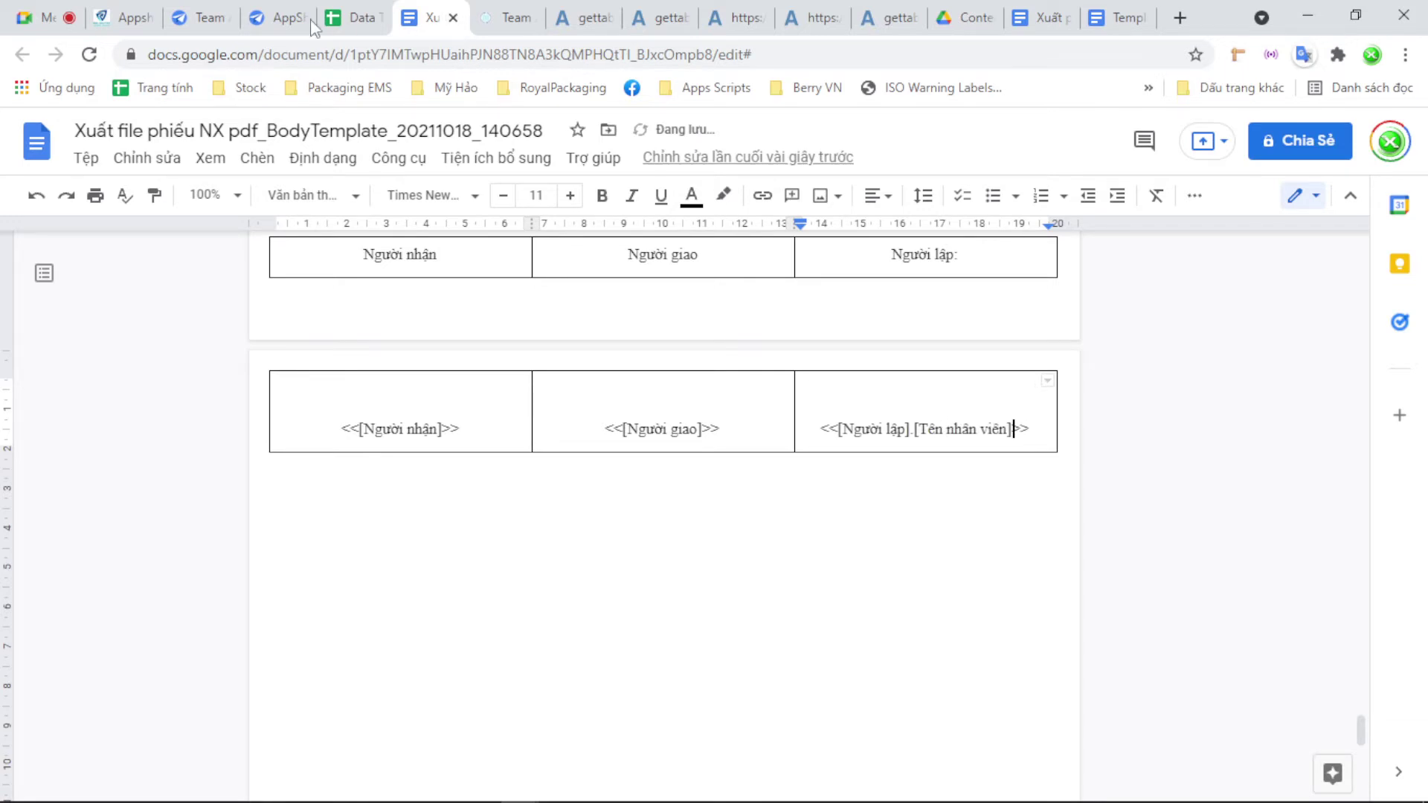
click(261, 16)
key(ctrl+shift+Tab)
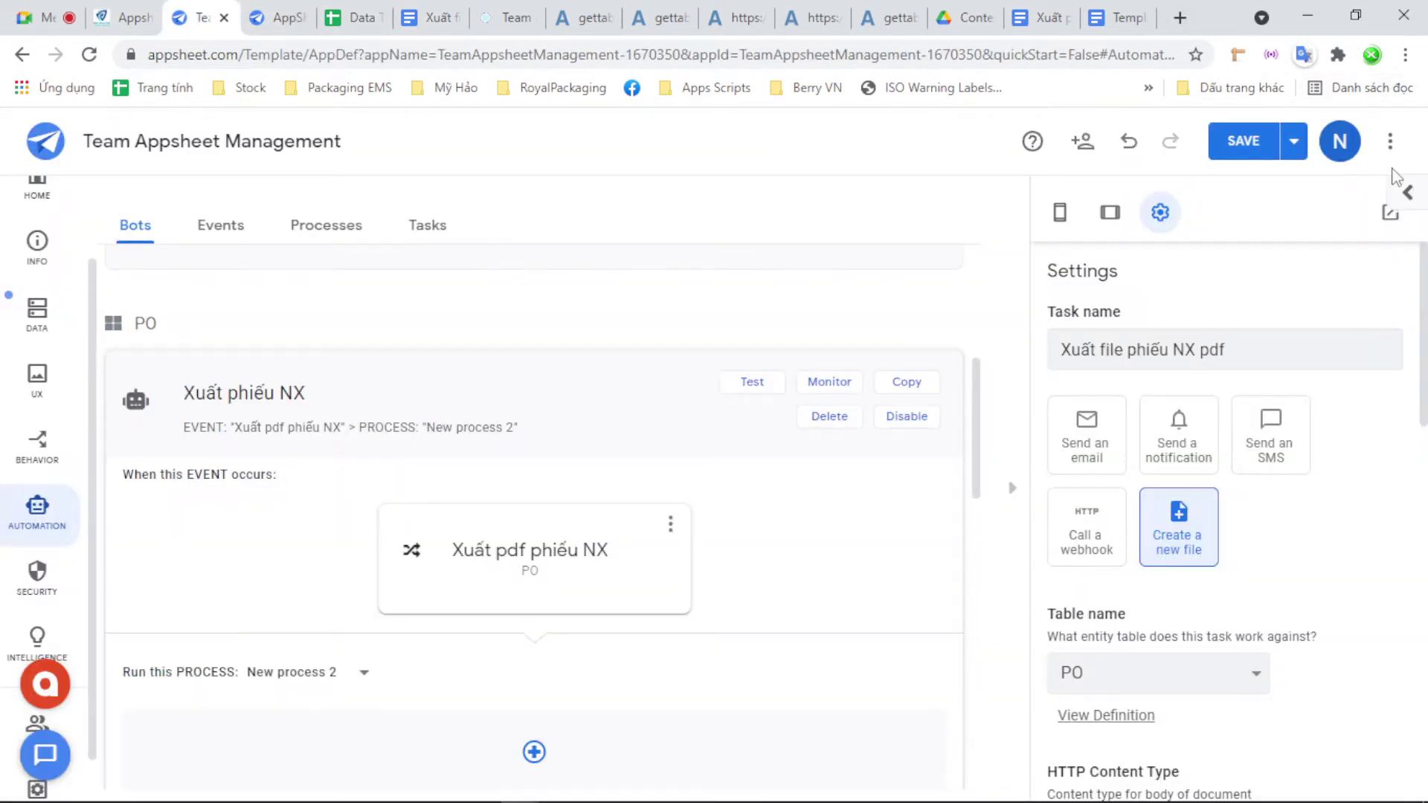
Expand the DSNV table in the Schema panel to check its columns, including Họ và tên.
click(1412, 200)
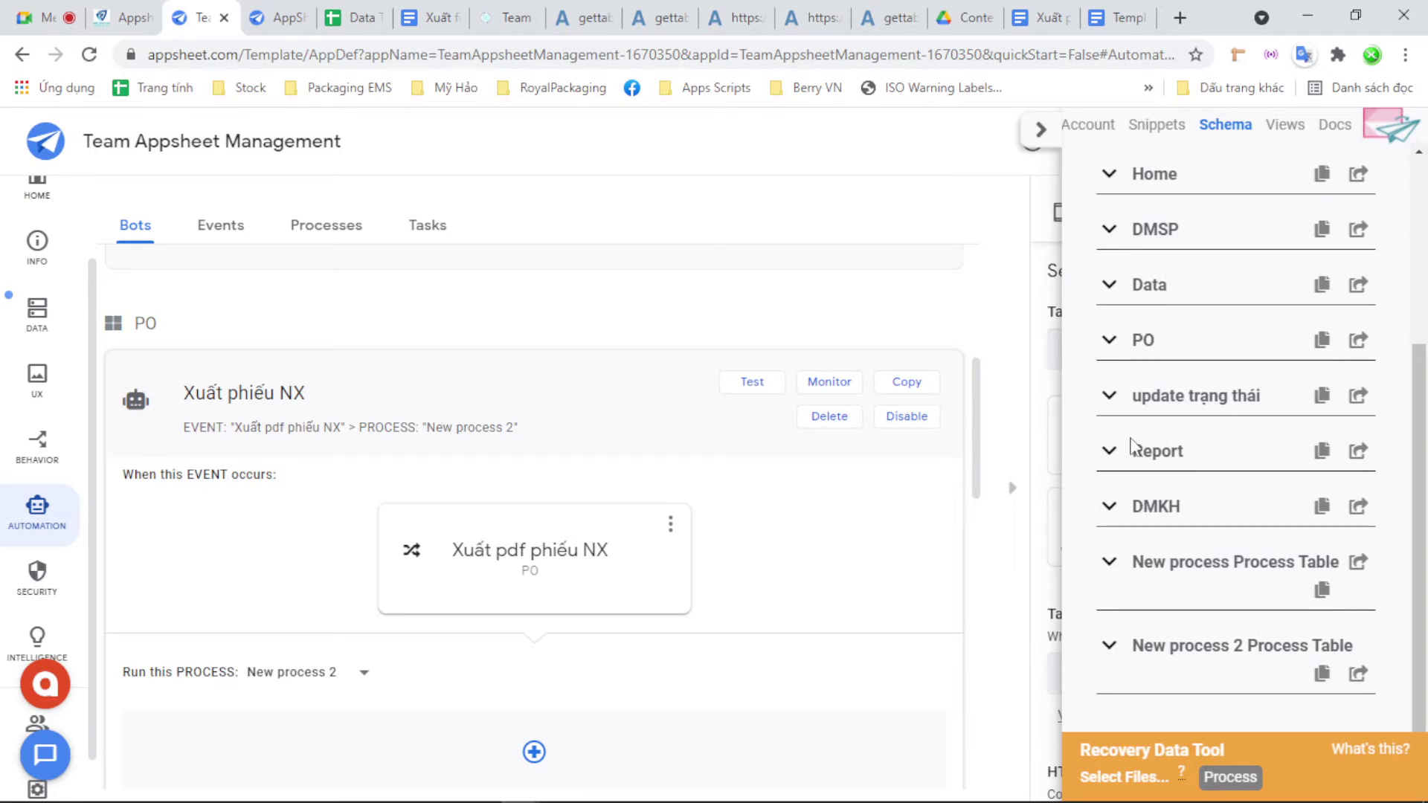
scroll(1136, 439, up, 4)
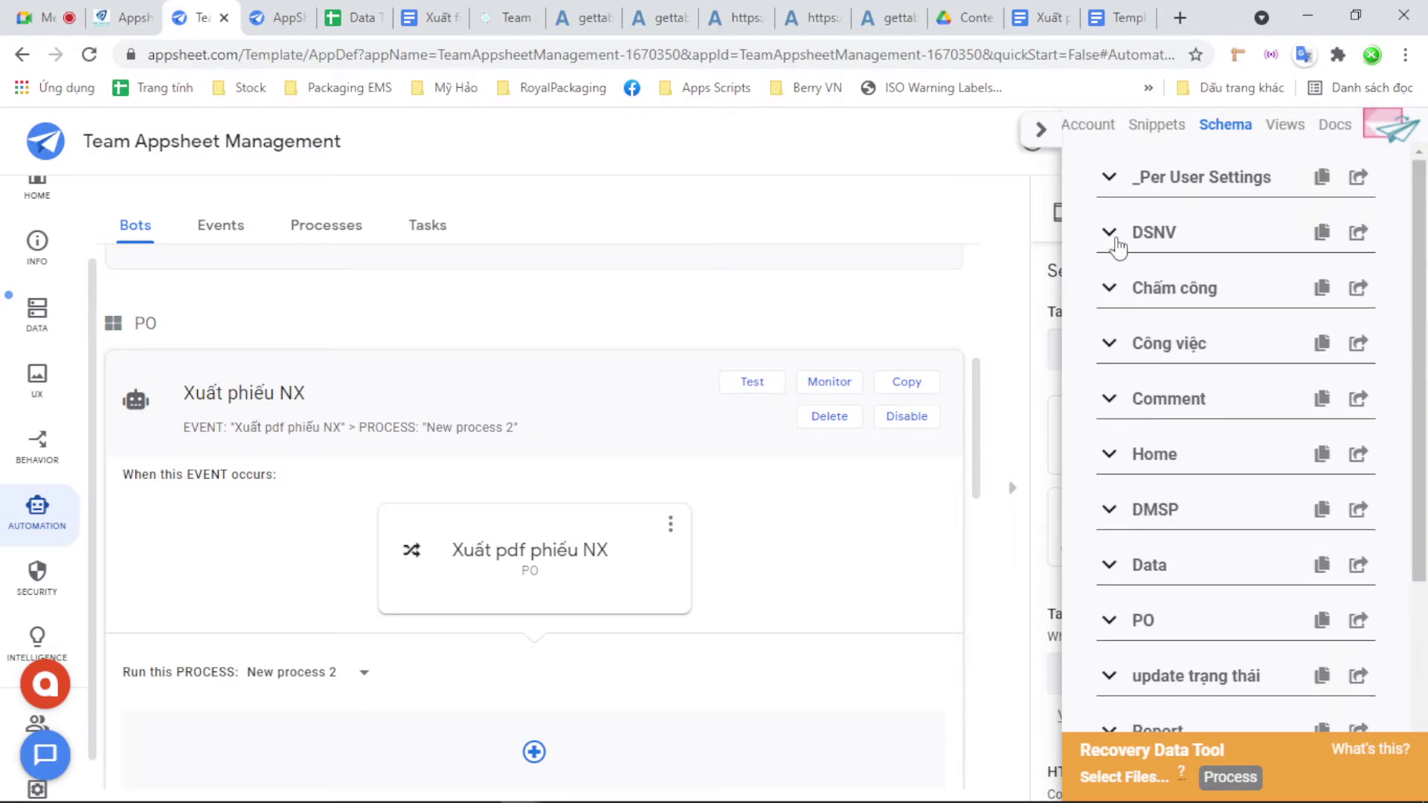
click(1116, 248)
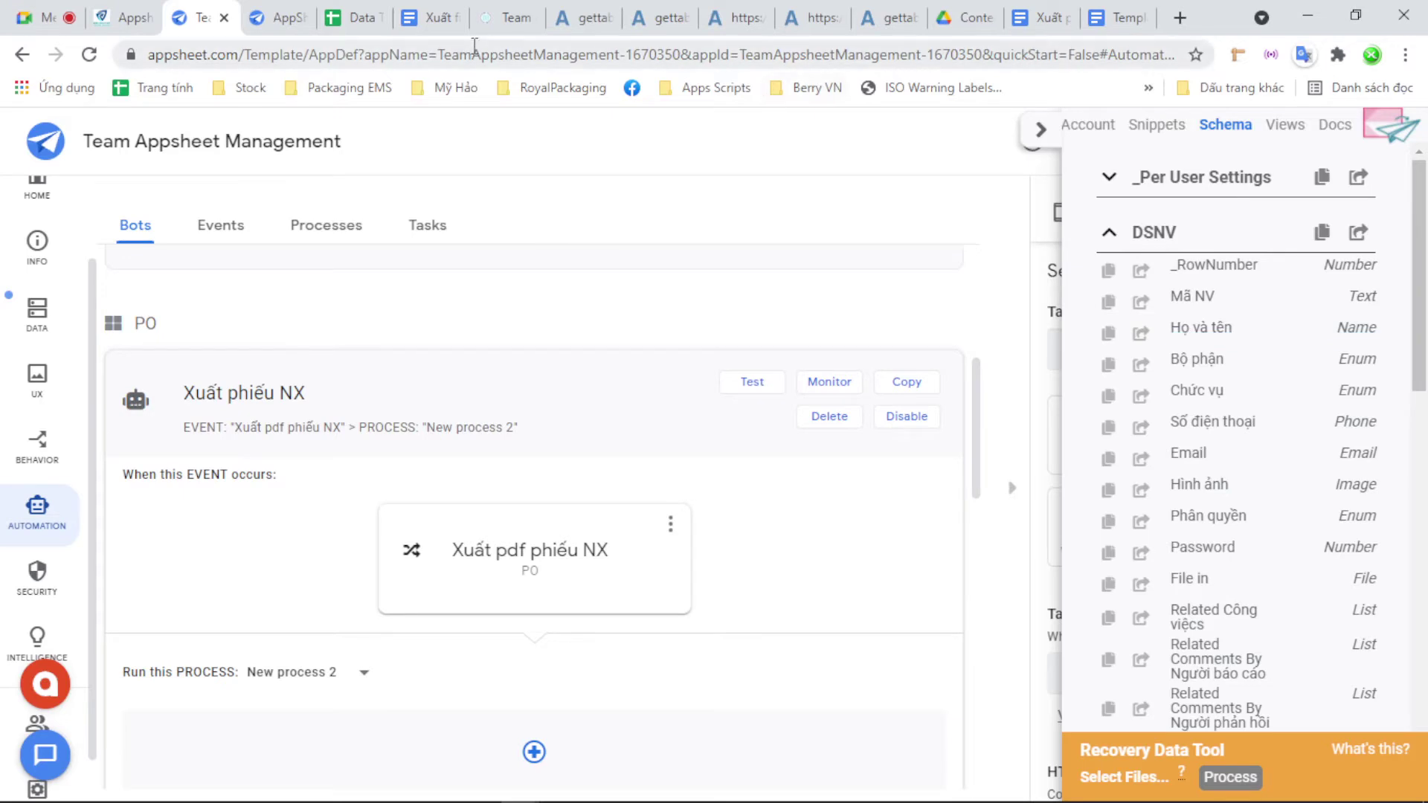
click(432, 18)
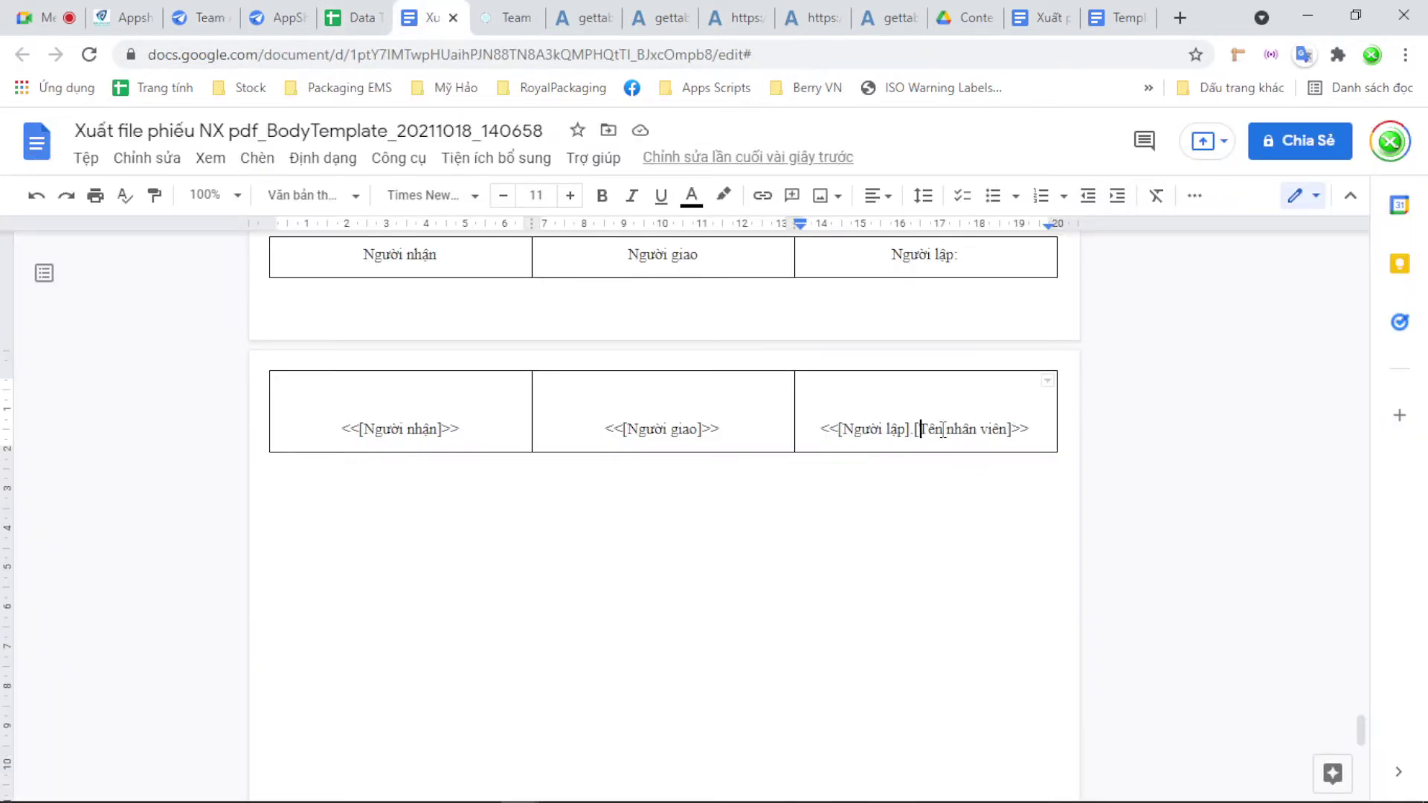
Replace 'Tên nhân viên' with 'Họ và tên' in the Người lập signer placeholder.
drag(920, 429, 1008, 429)
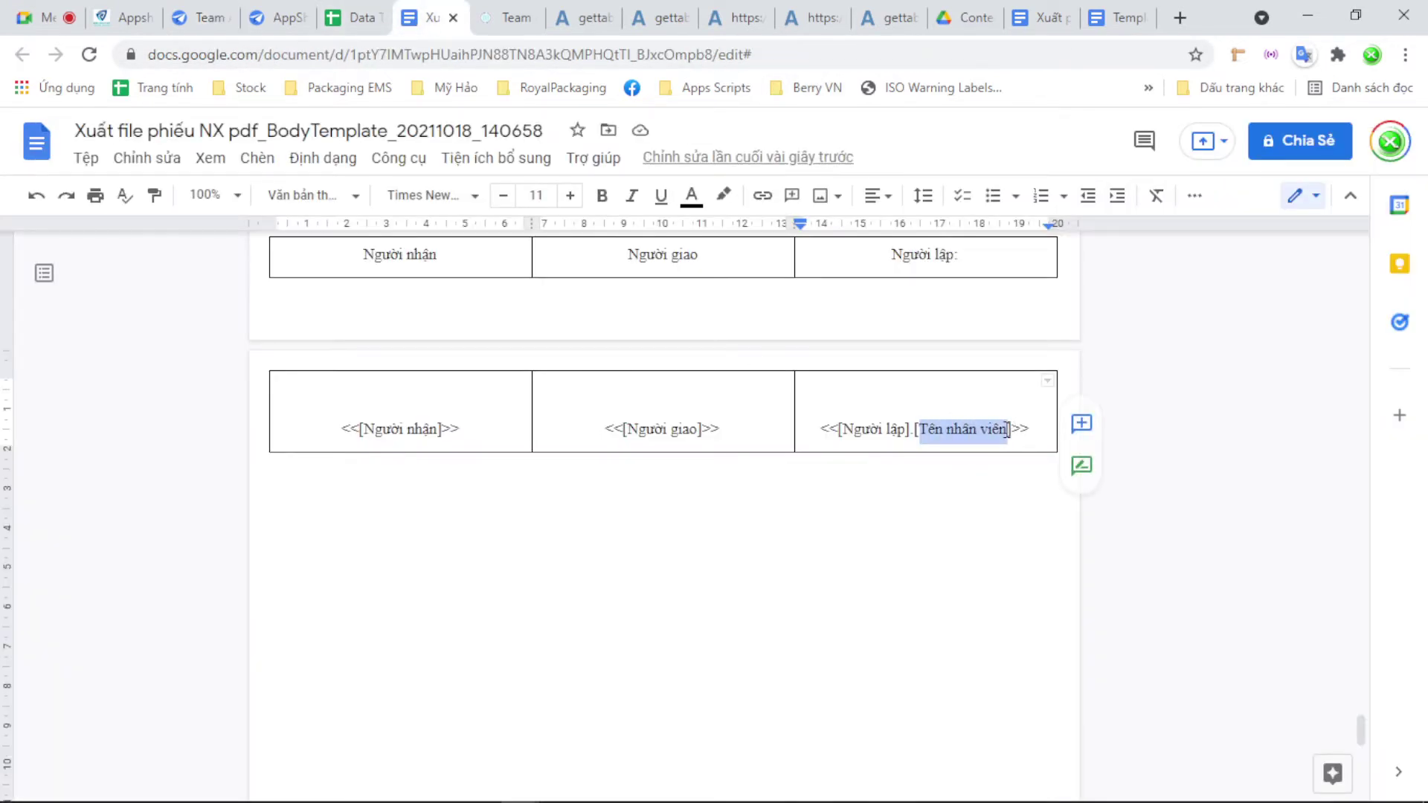
text(Họ và tên)
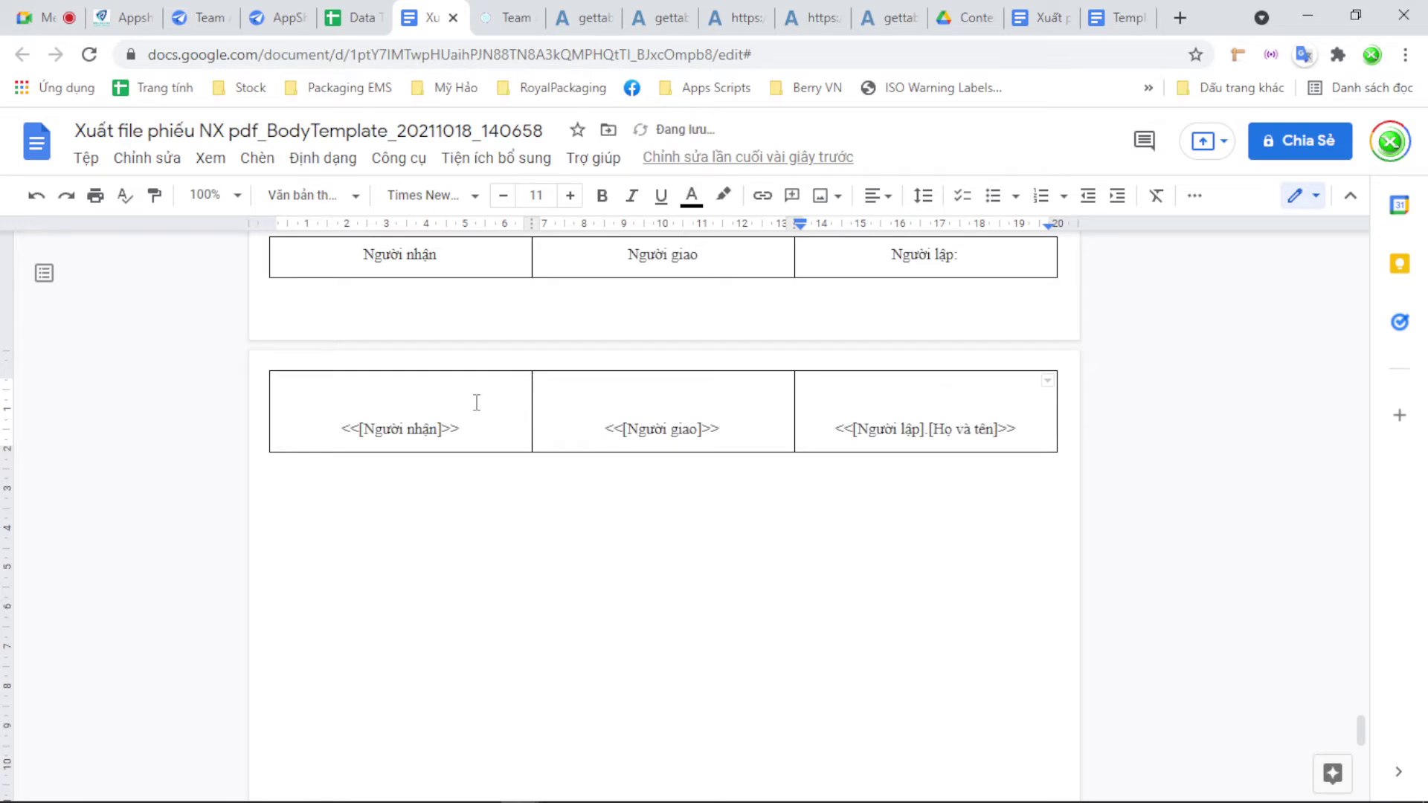
click(658, 430)
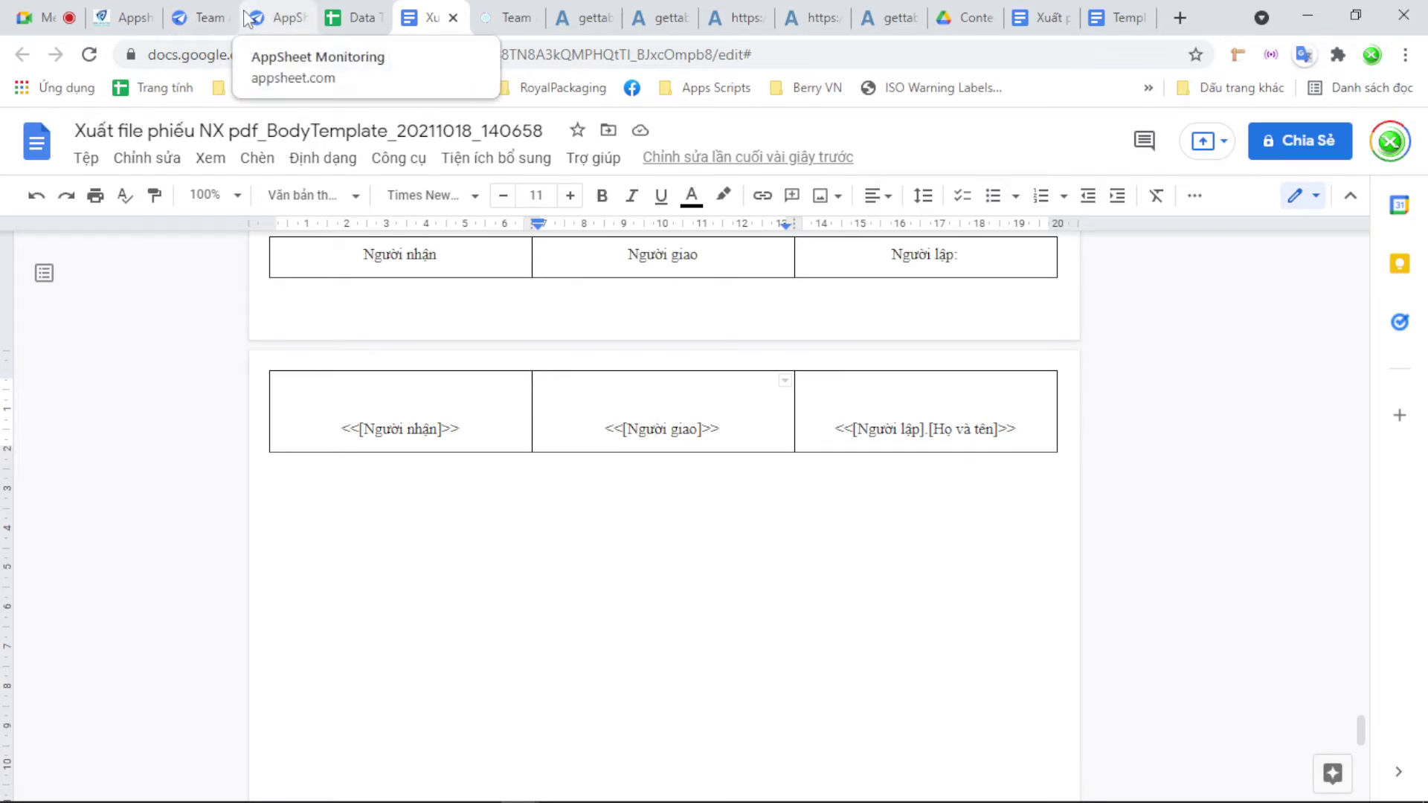
In the editor's Actions, clear the search filter and create a new DSNV action.
click(277, 16)
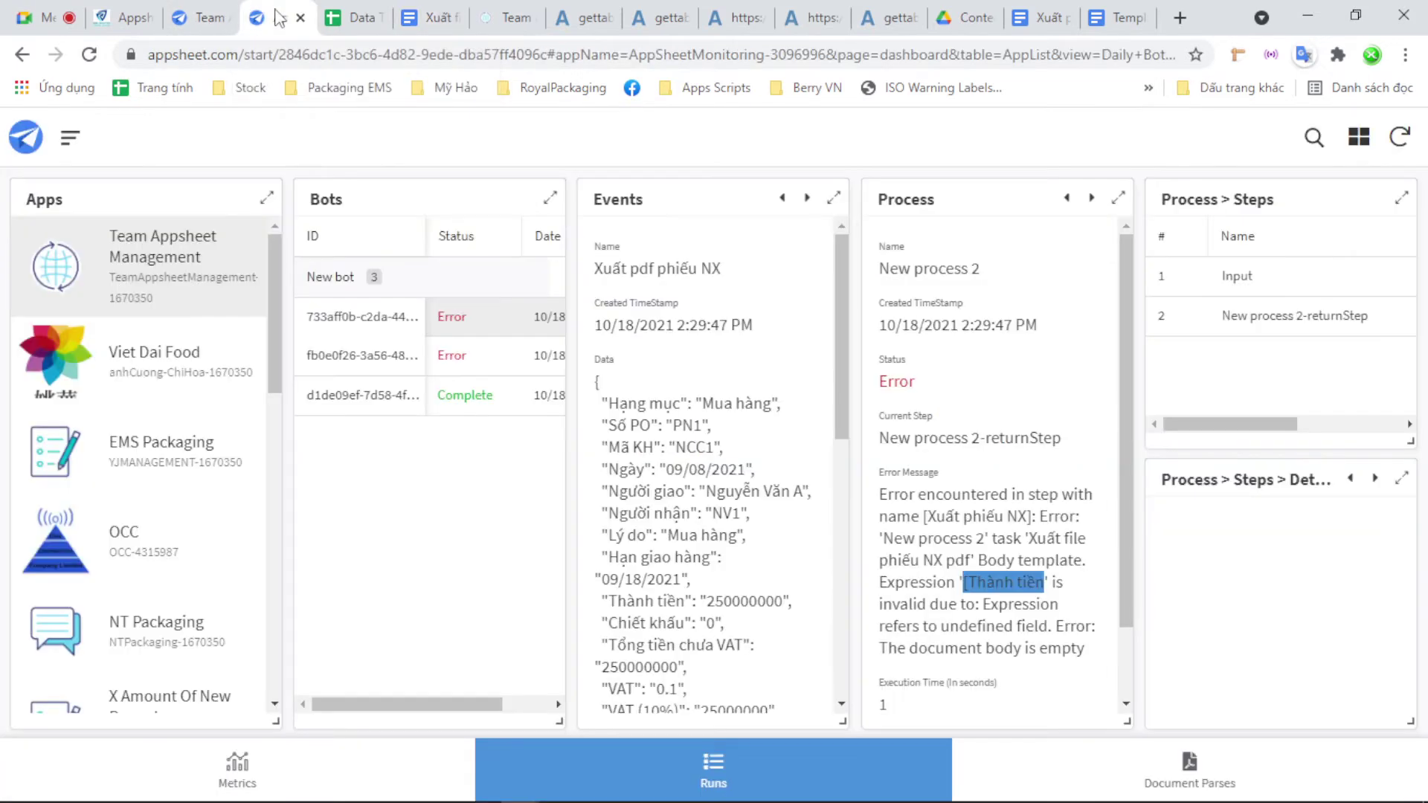
click(190, 19)
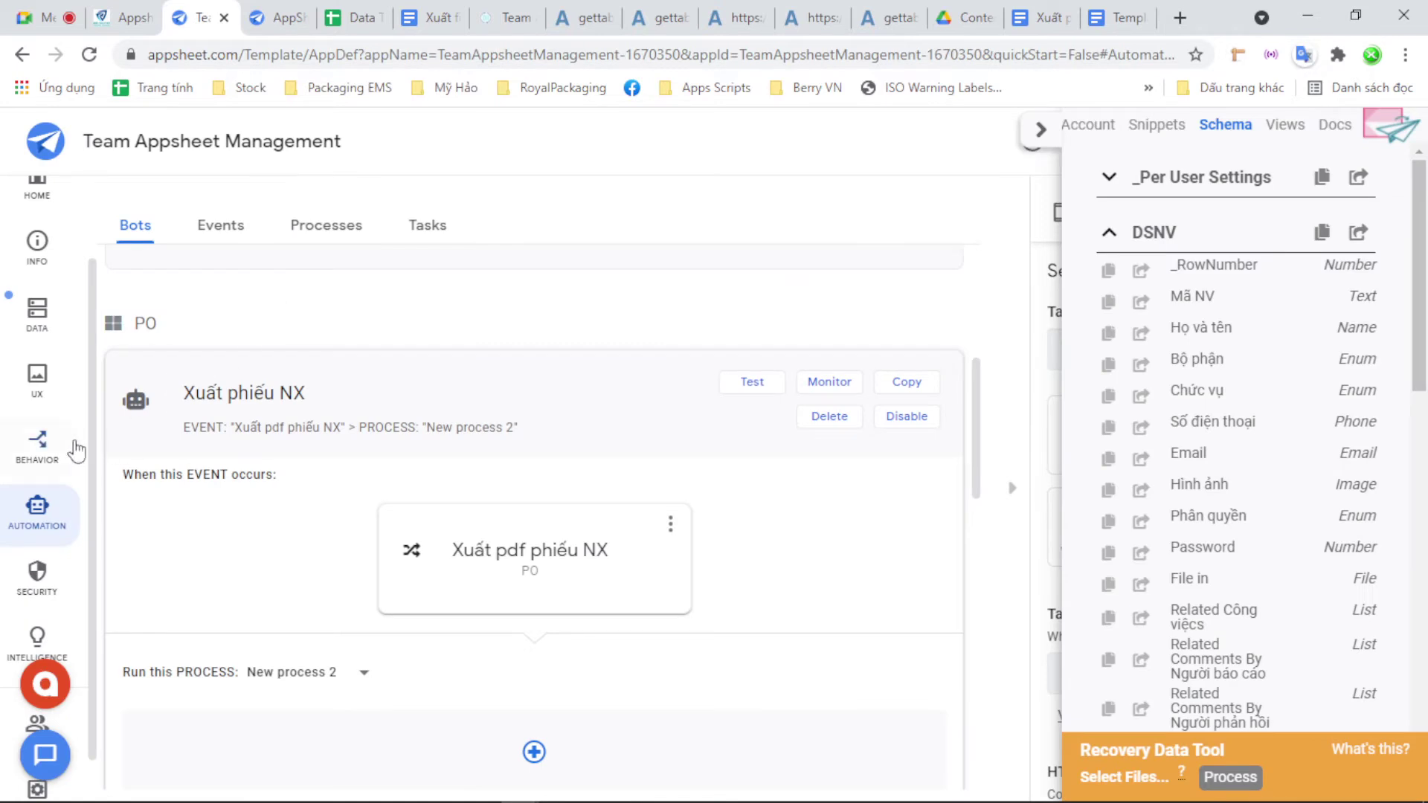
click(37, 445)
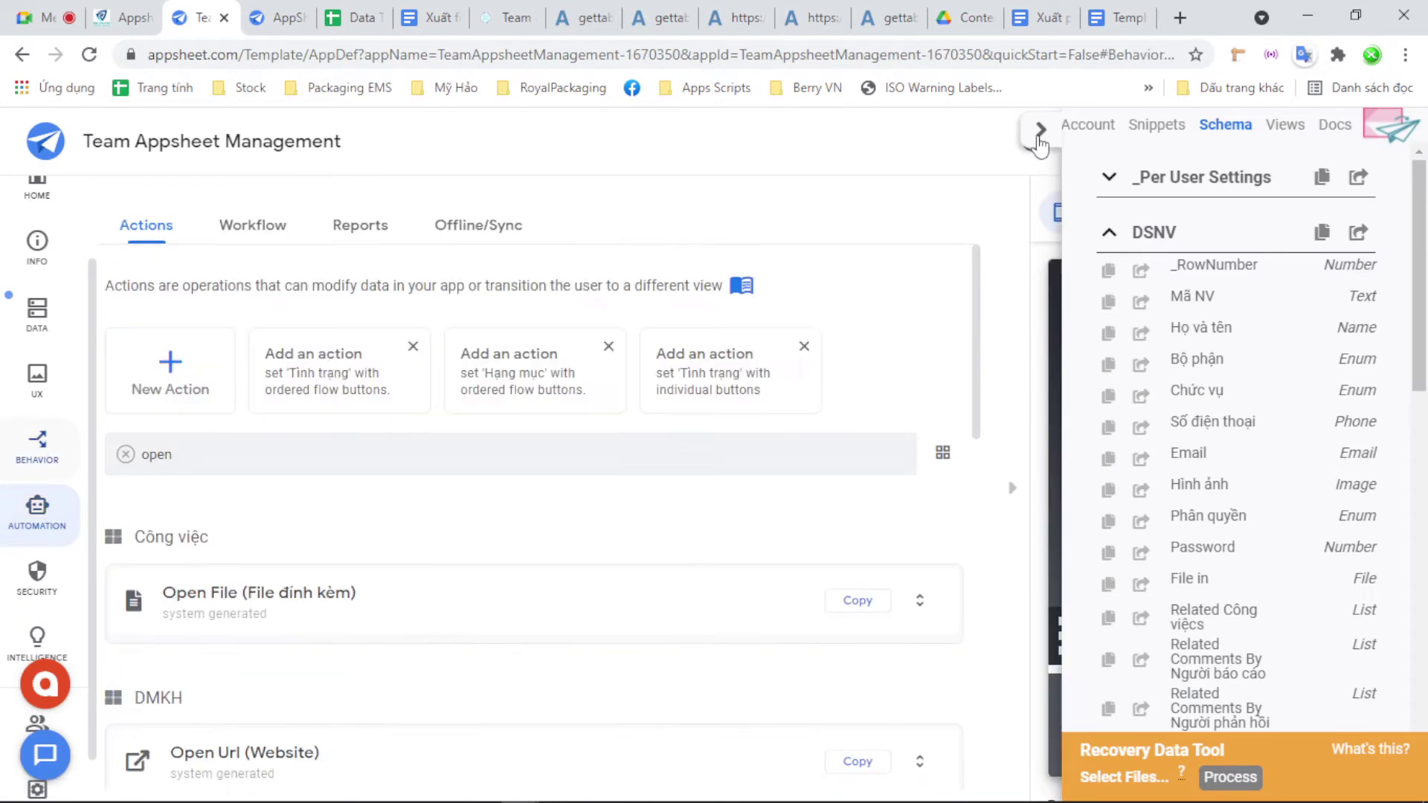
click(1040, 132)
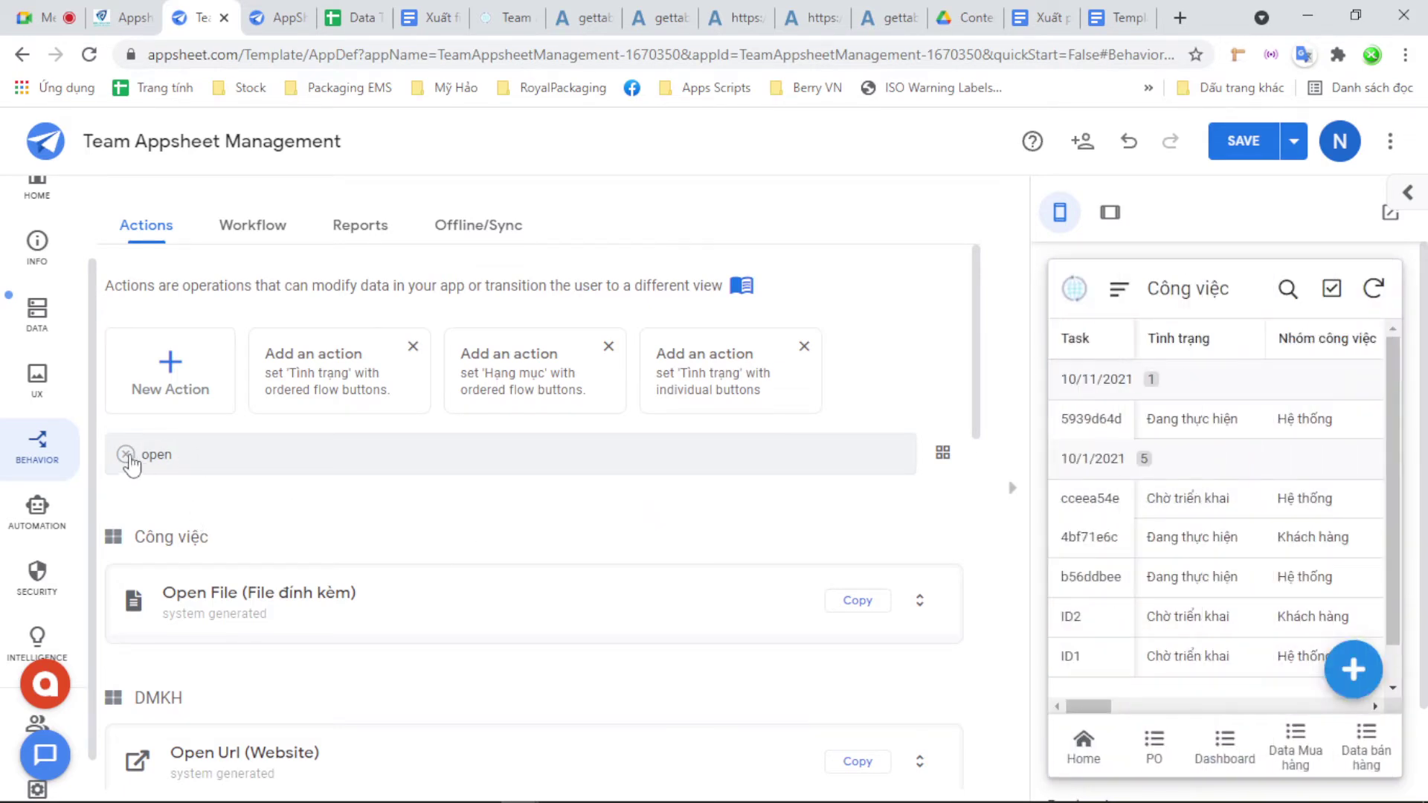
click(125, 454)
click(177, 379)
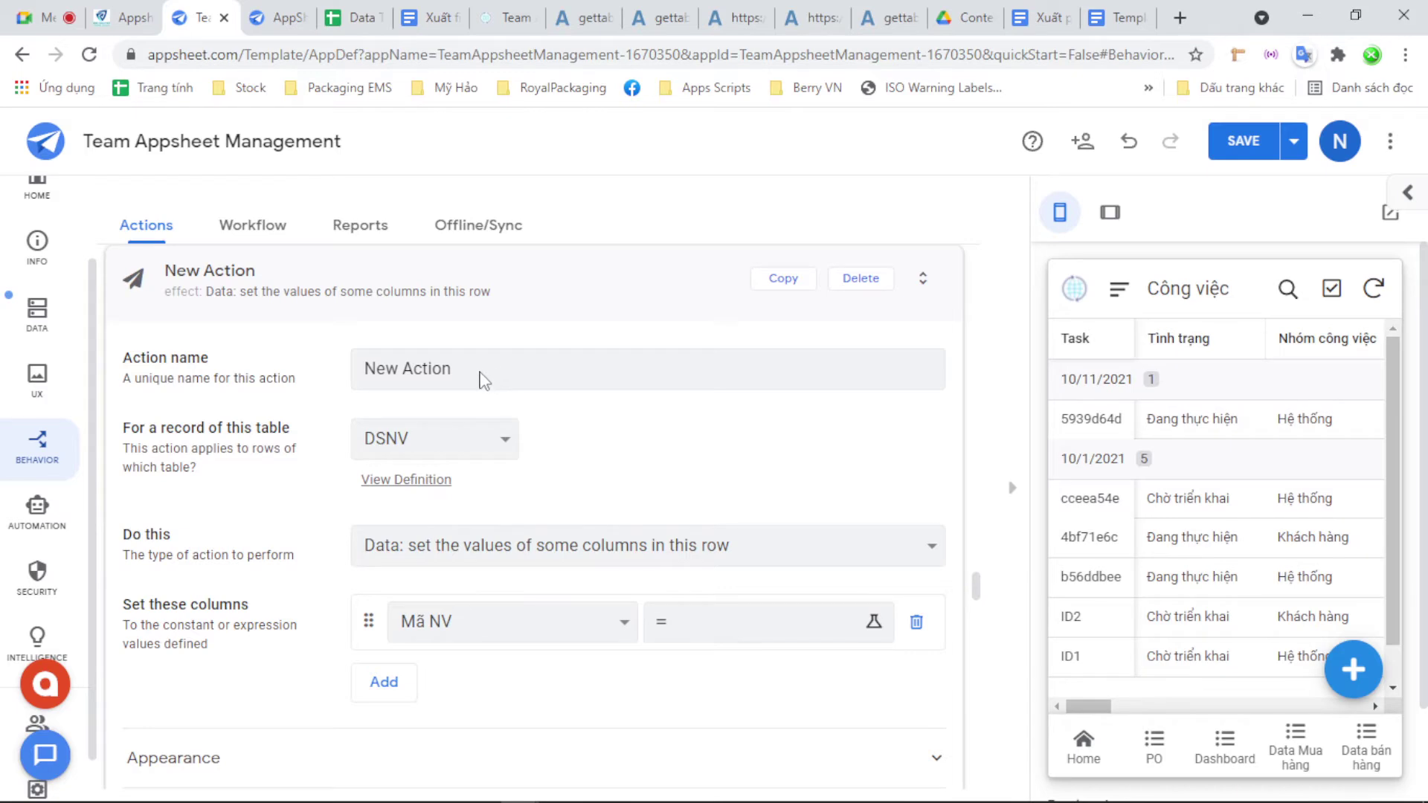
Name the action 'Đồng bộ phiếu', apply it to PO, and set it to go to another view.
click(480, 370)
drag(480, 370, 122, 328)
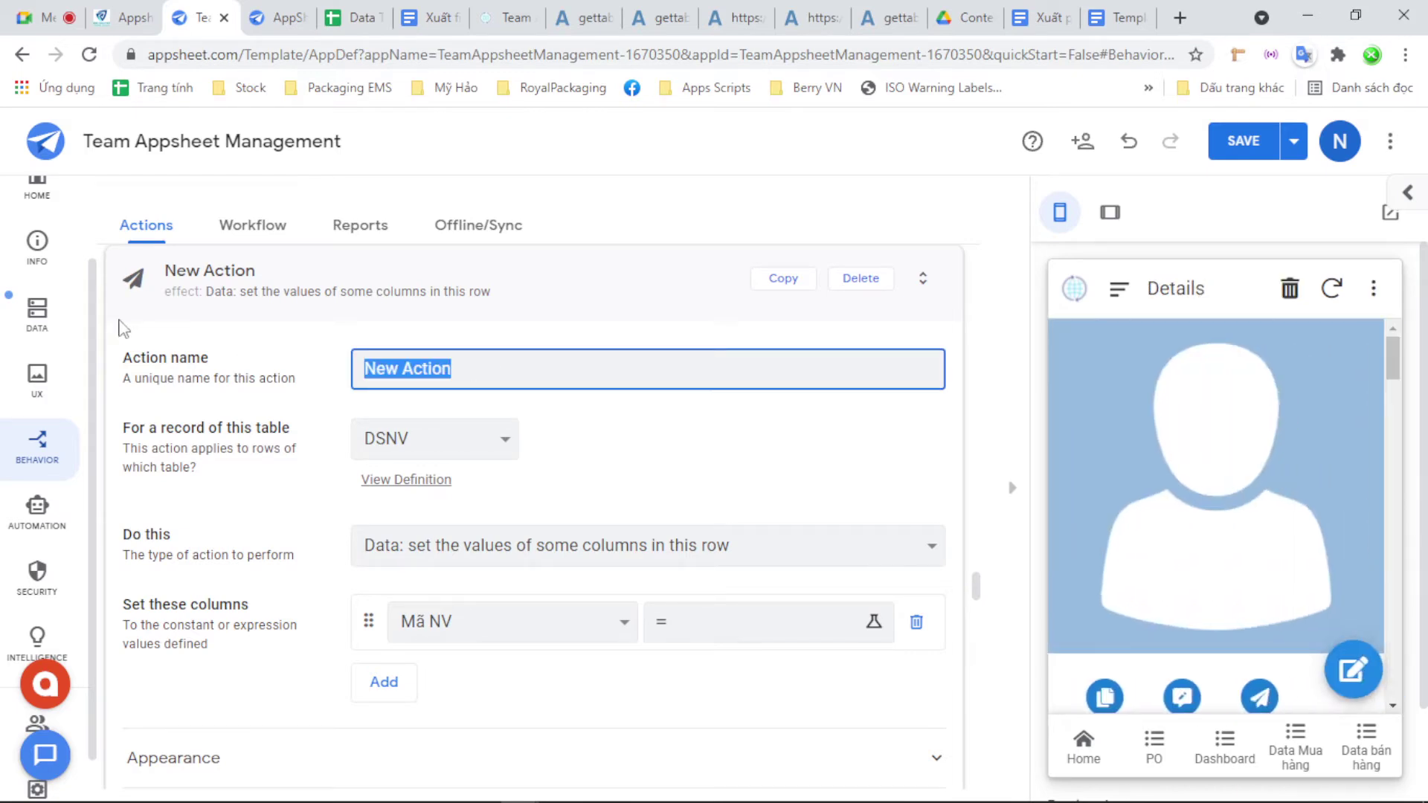
text(Đồng bo)
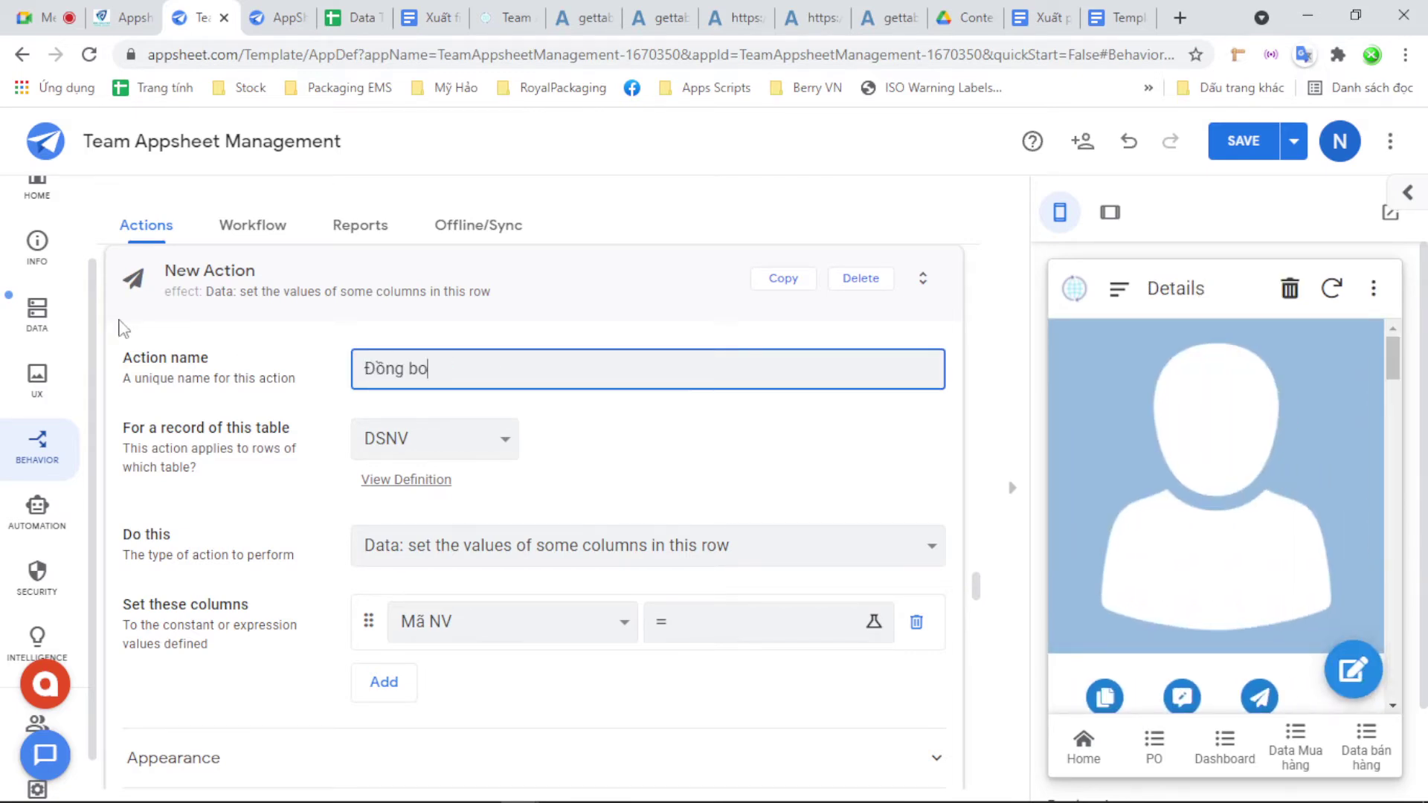
text(ộ phiếu)
click(462, 432)
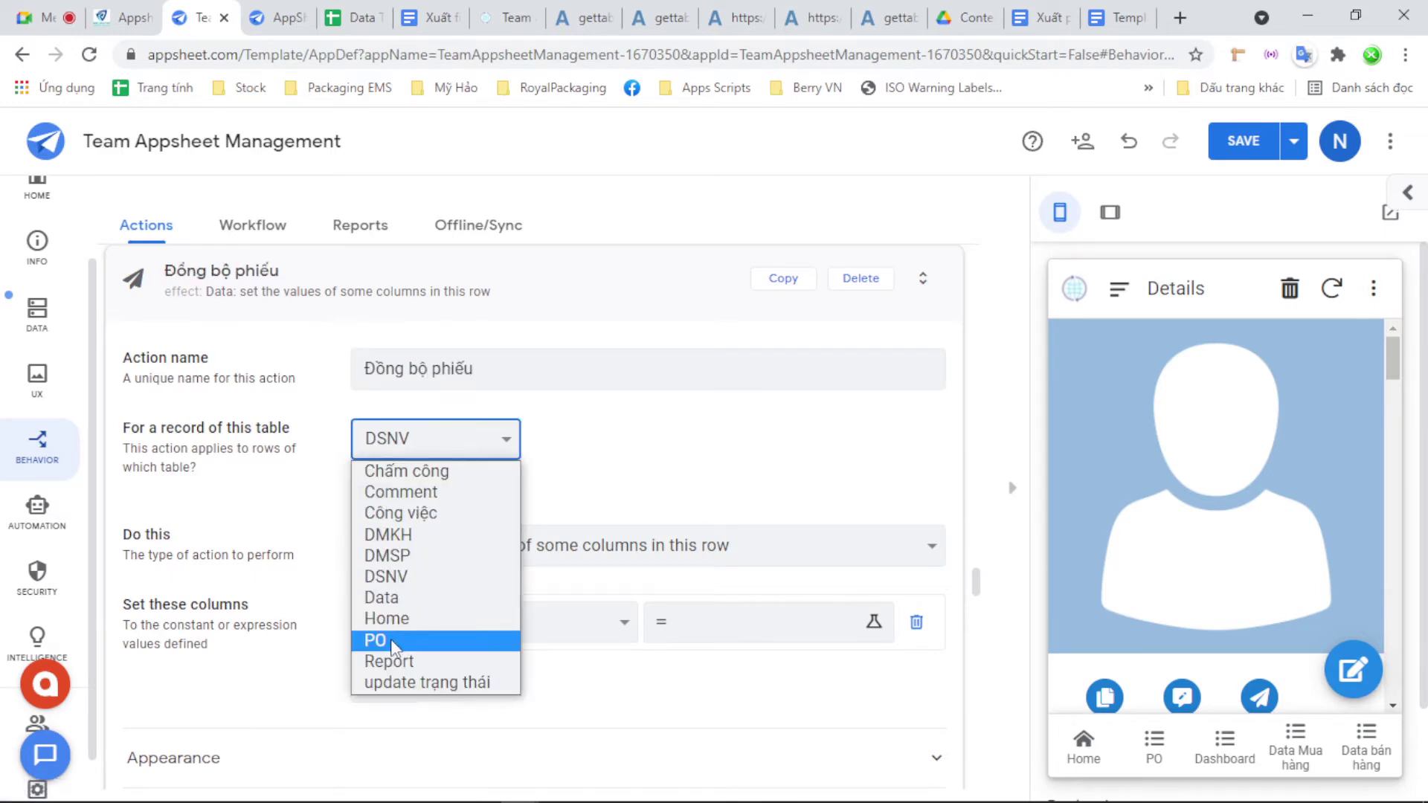
click(392, 641)
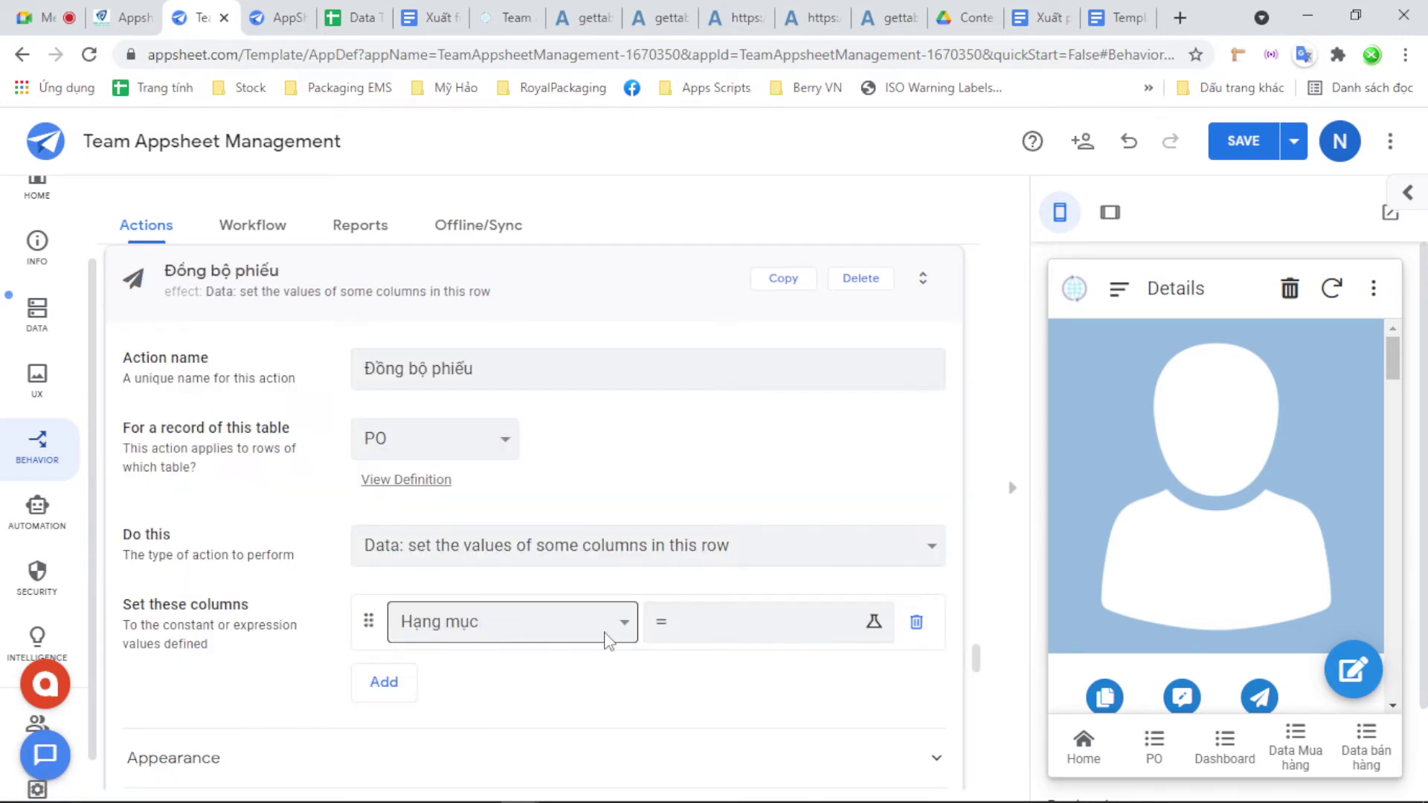
click(530, 554)
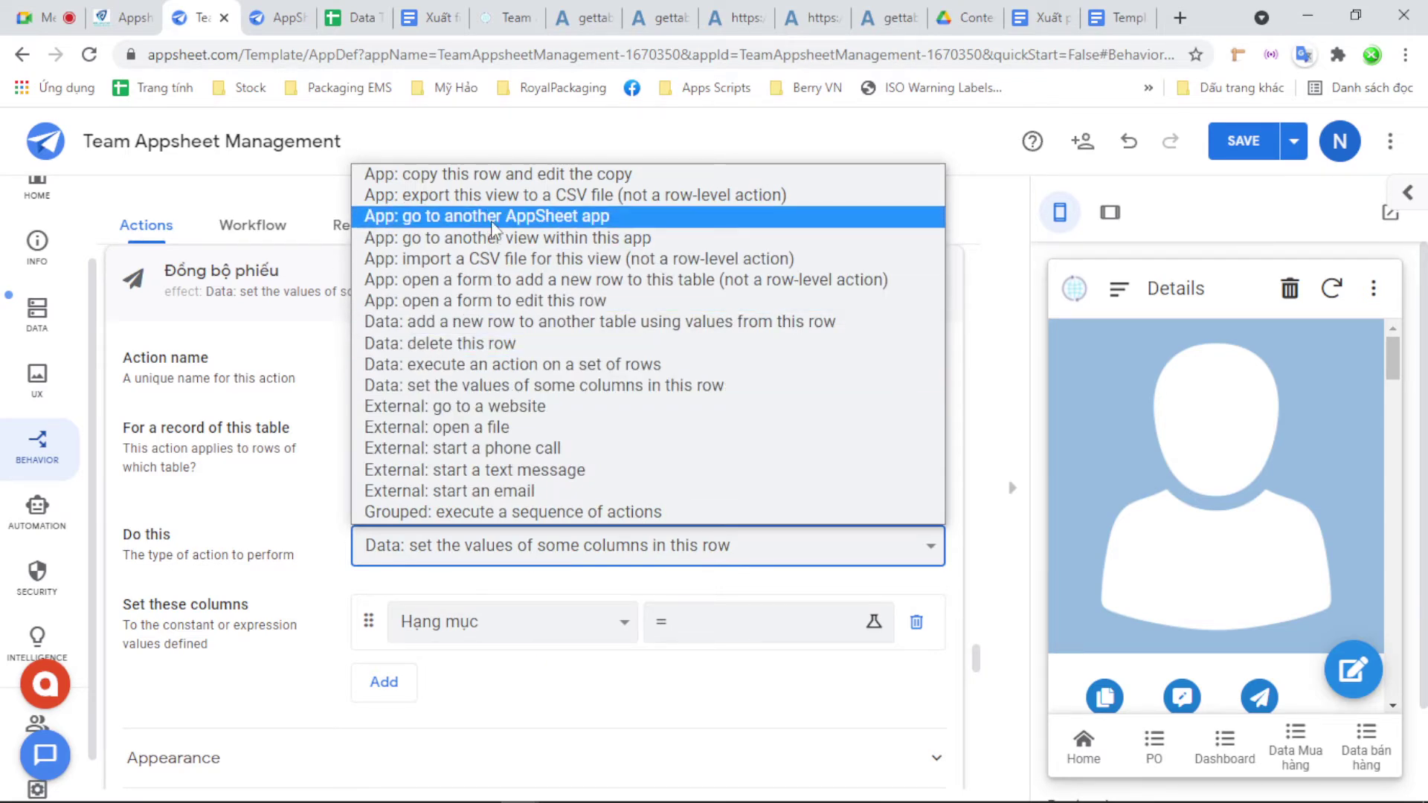
click(496, 240)
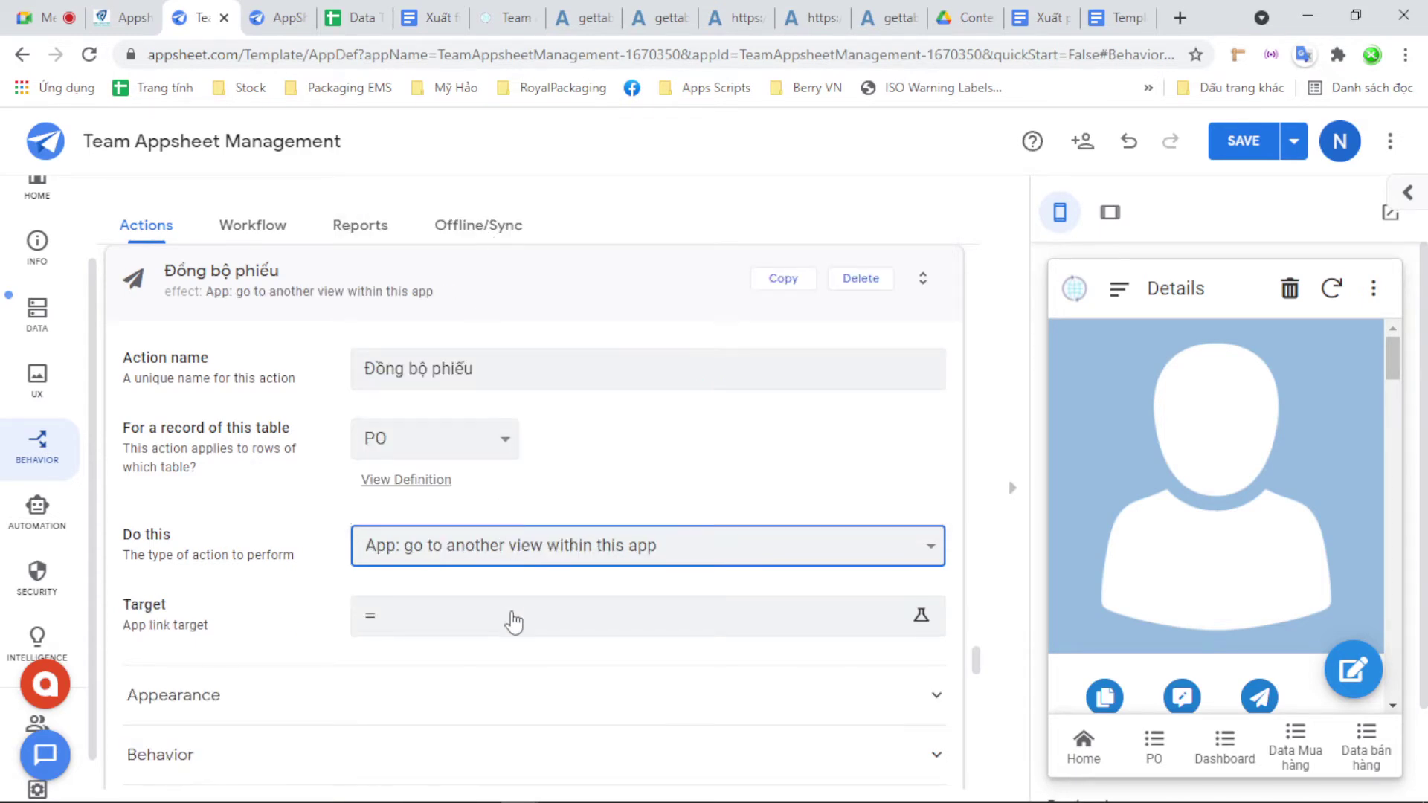
Start the Target expression as LINKTOROW([Số PO],"PO...
click(514, 622)
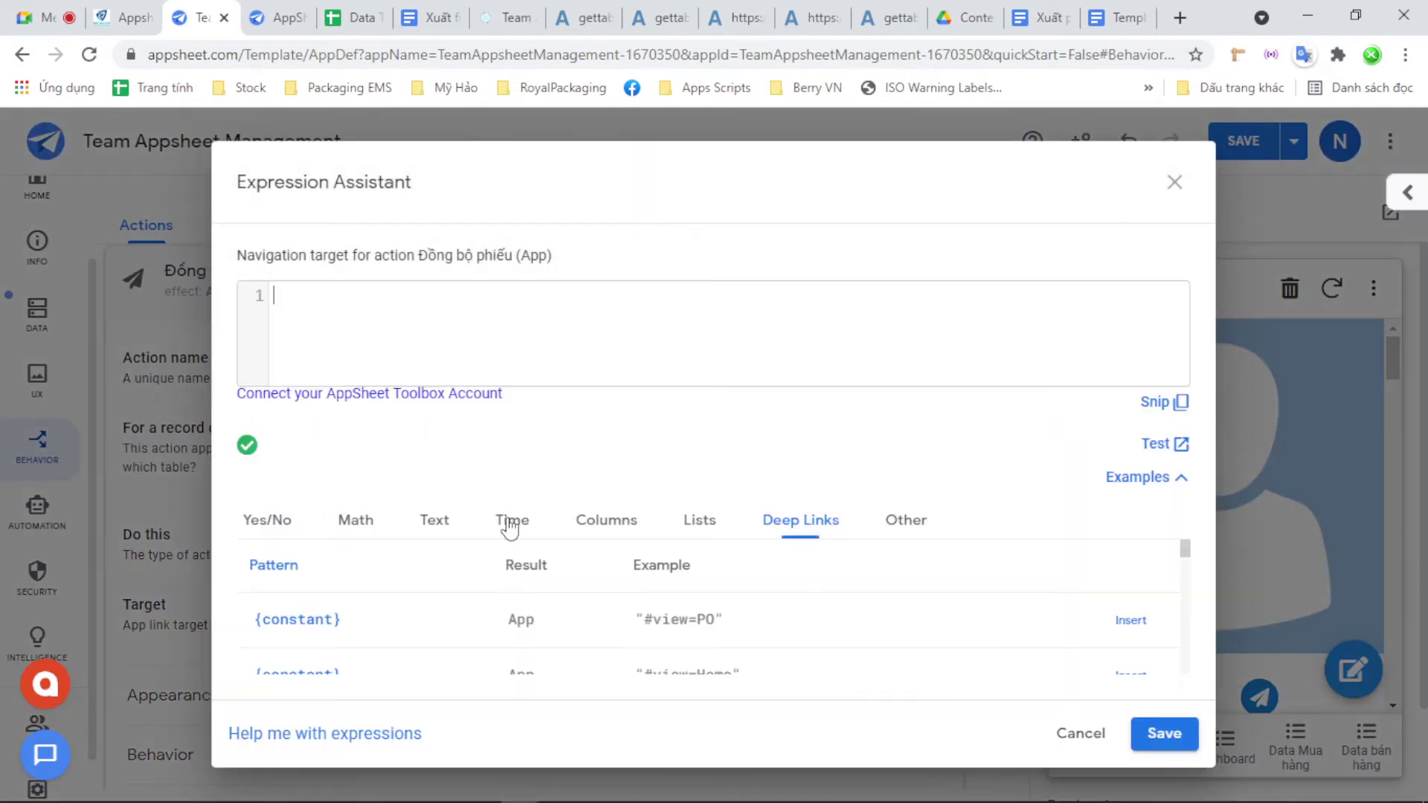
text(link)
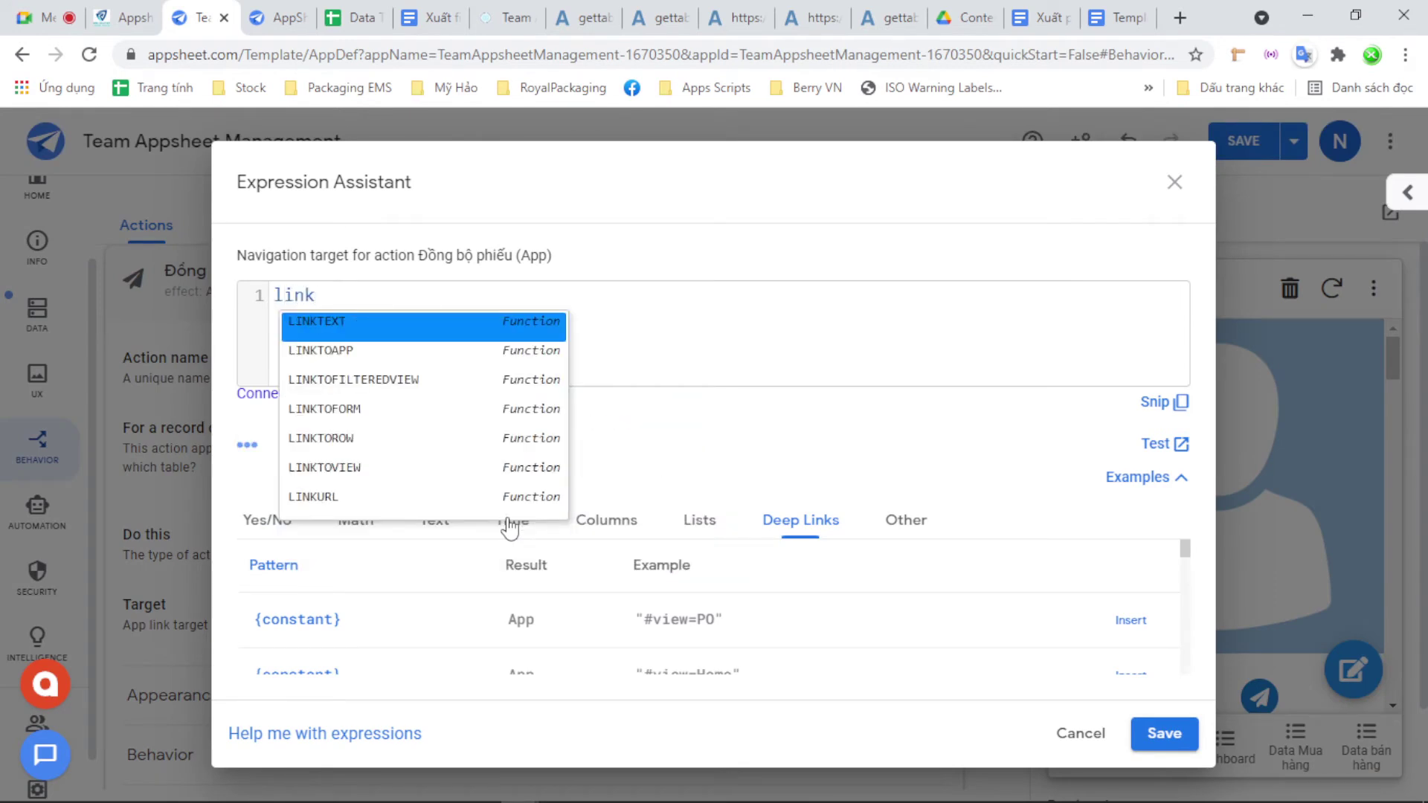
key(Down)
key(Down)
key(Down)
key(Down)
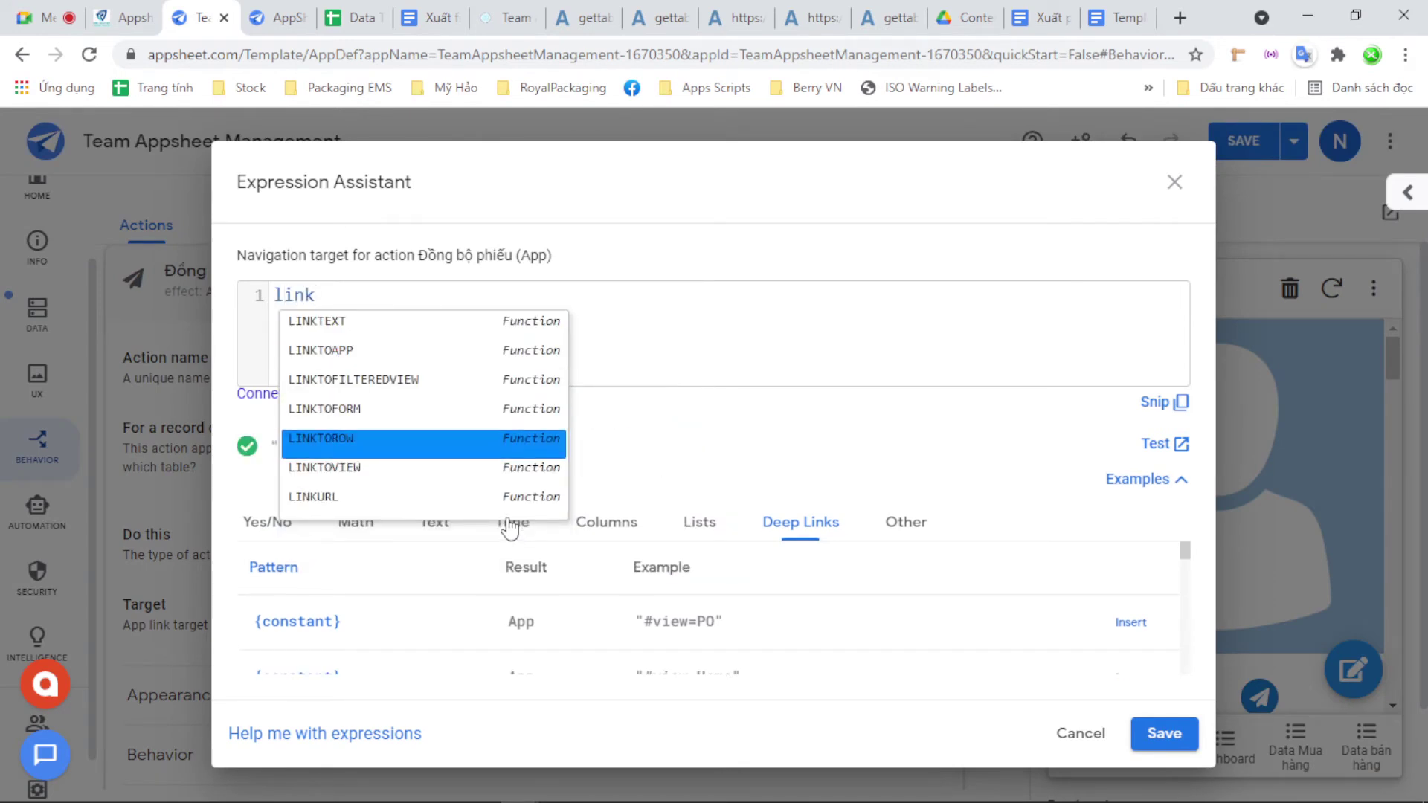
key(Return)
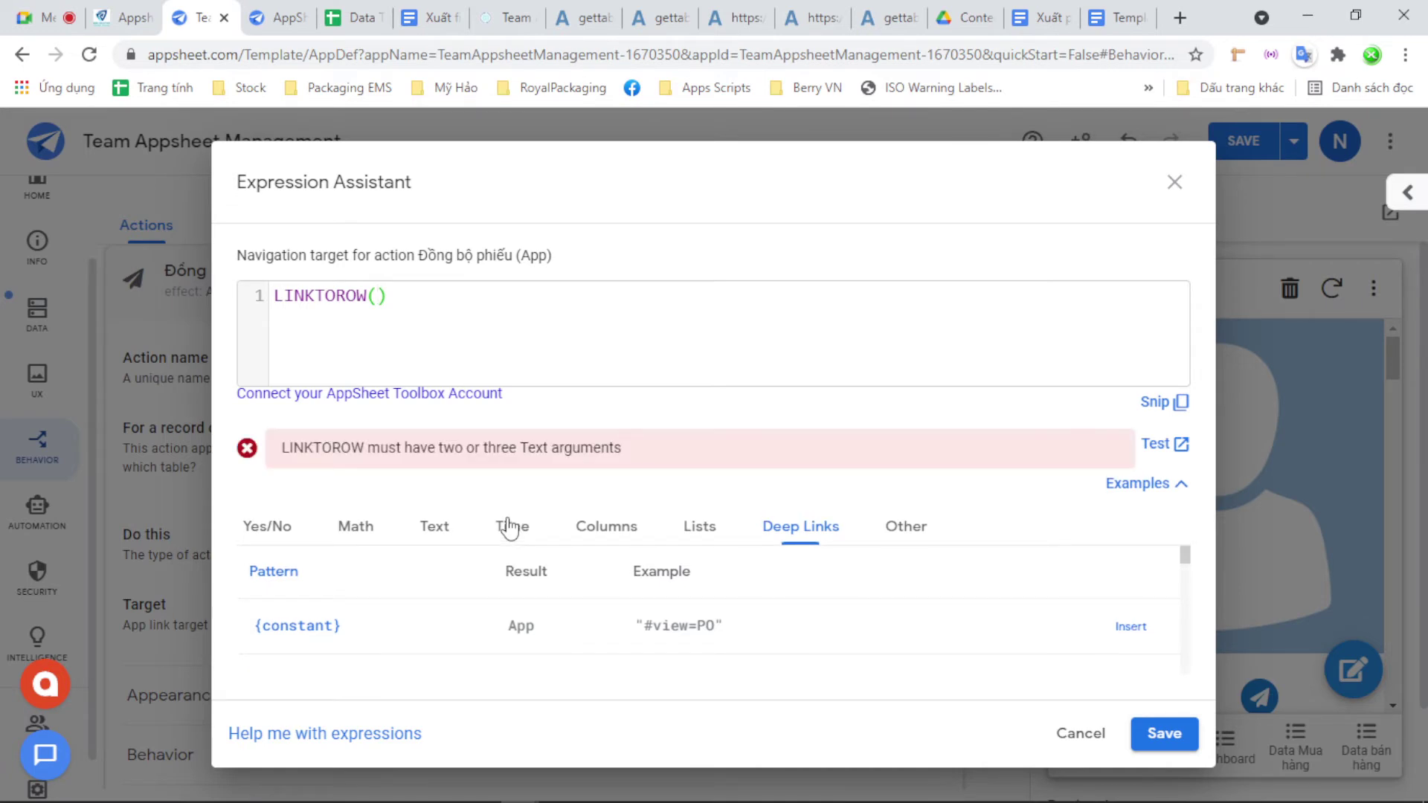
text([)
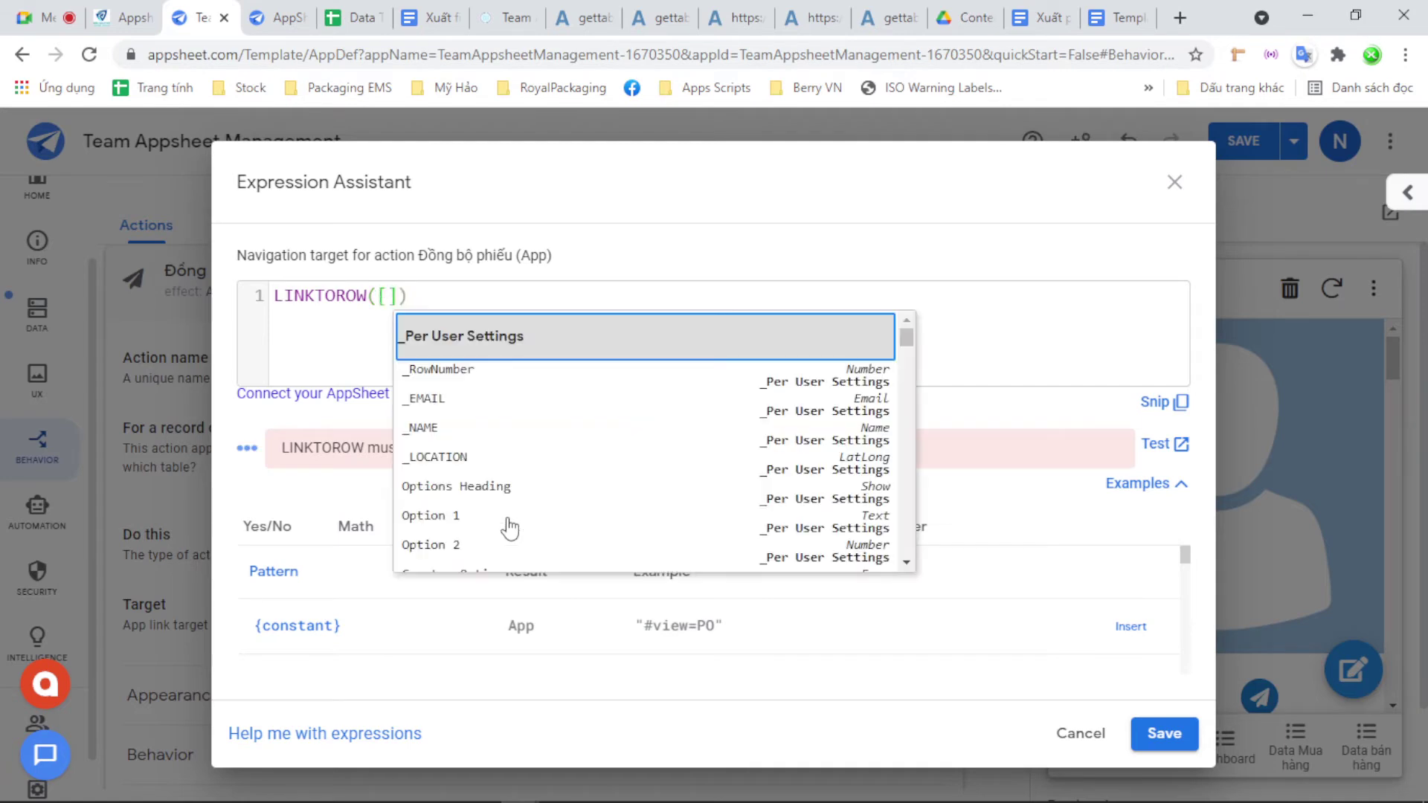
text(Số P)
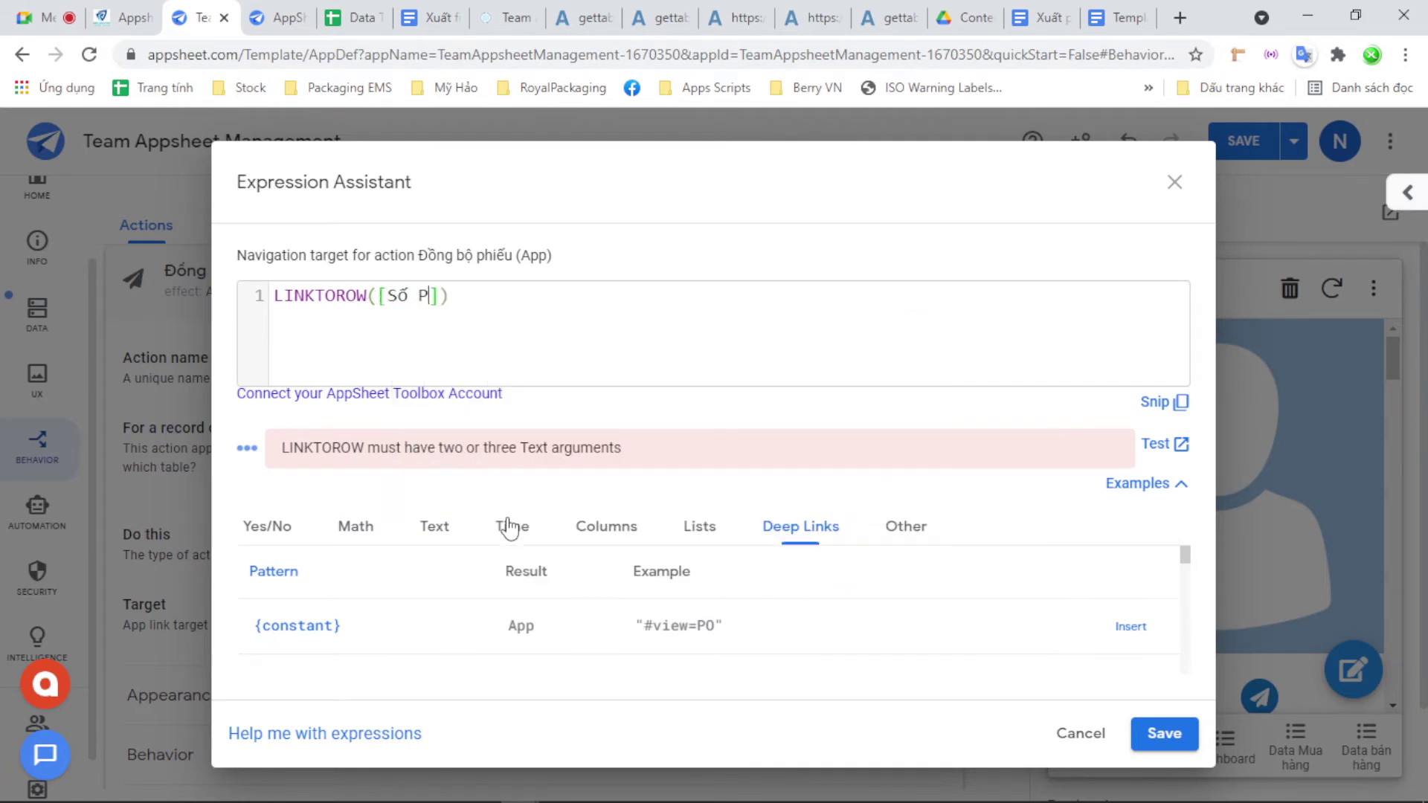
text(O)
key(Right)
text(,)
text("PO)
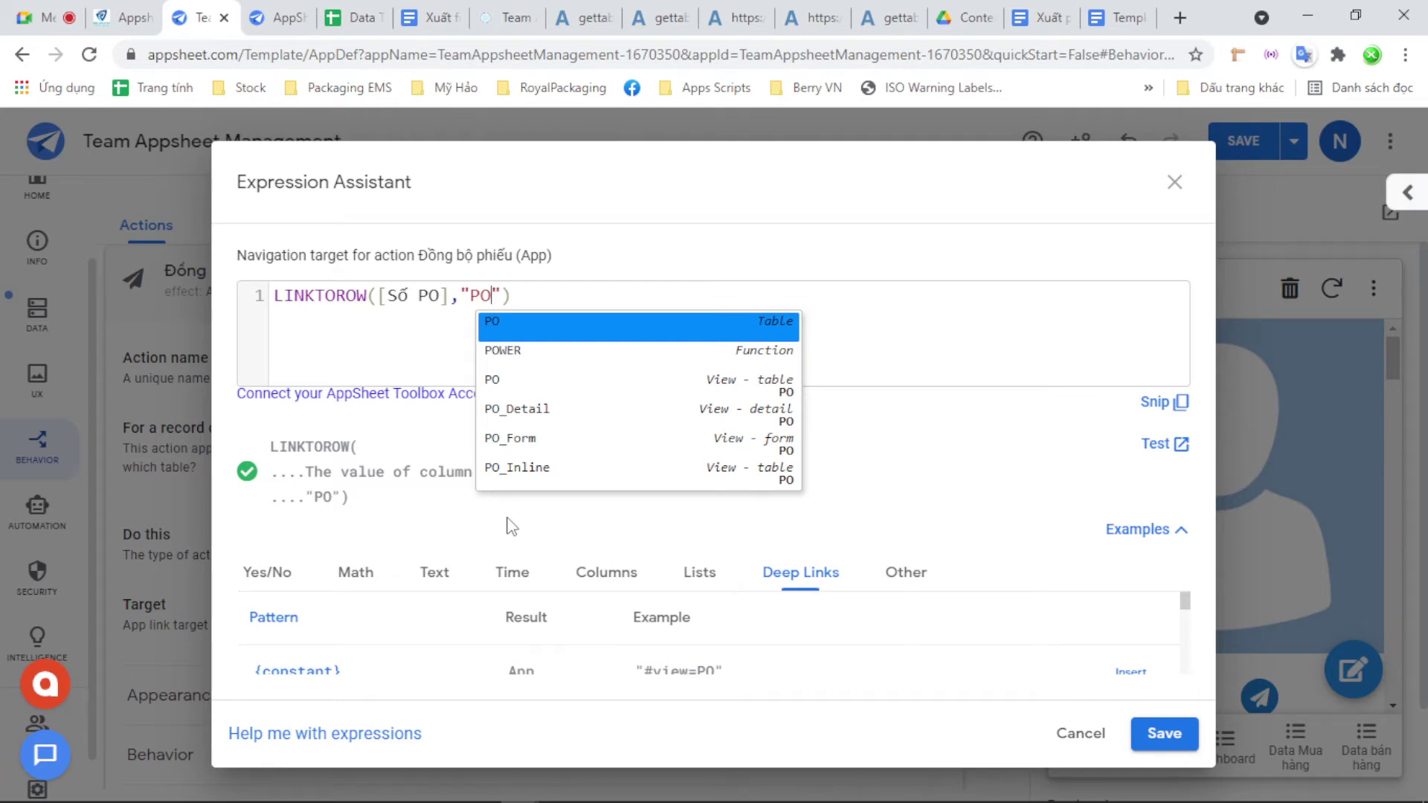
Change the target view name to "PO_Form".
key(Down)
key(Down)
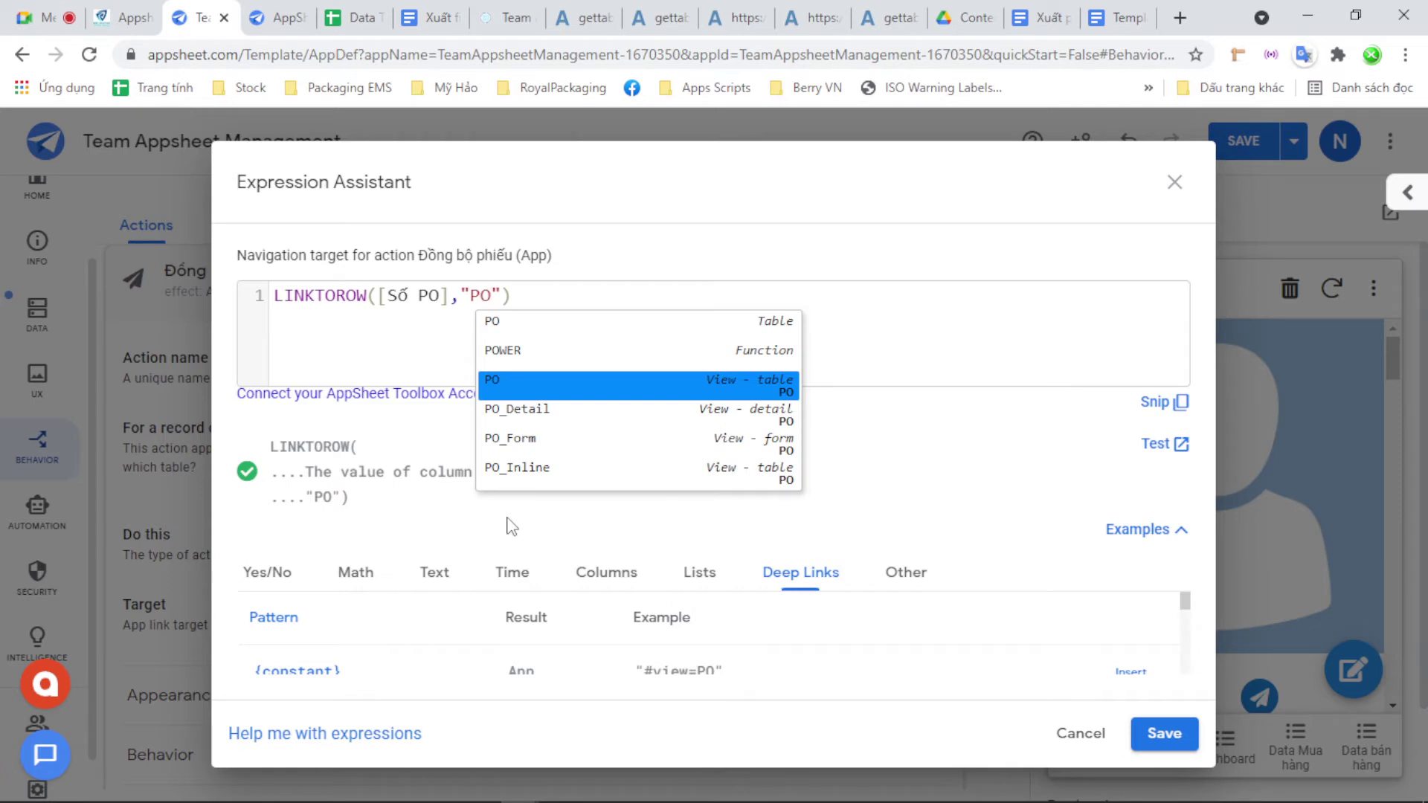
click(494, 293)
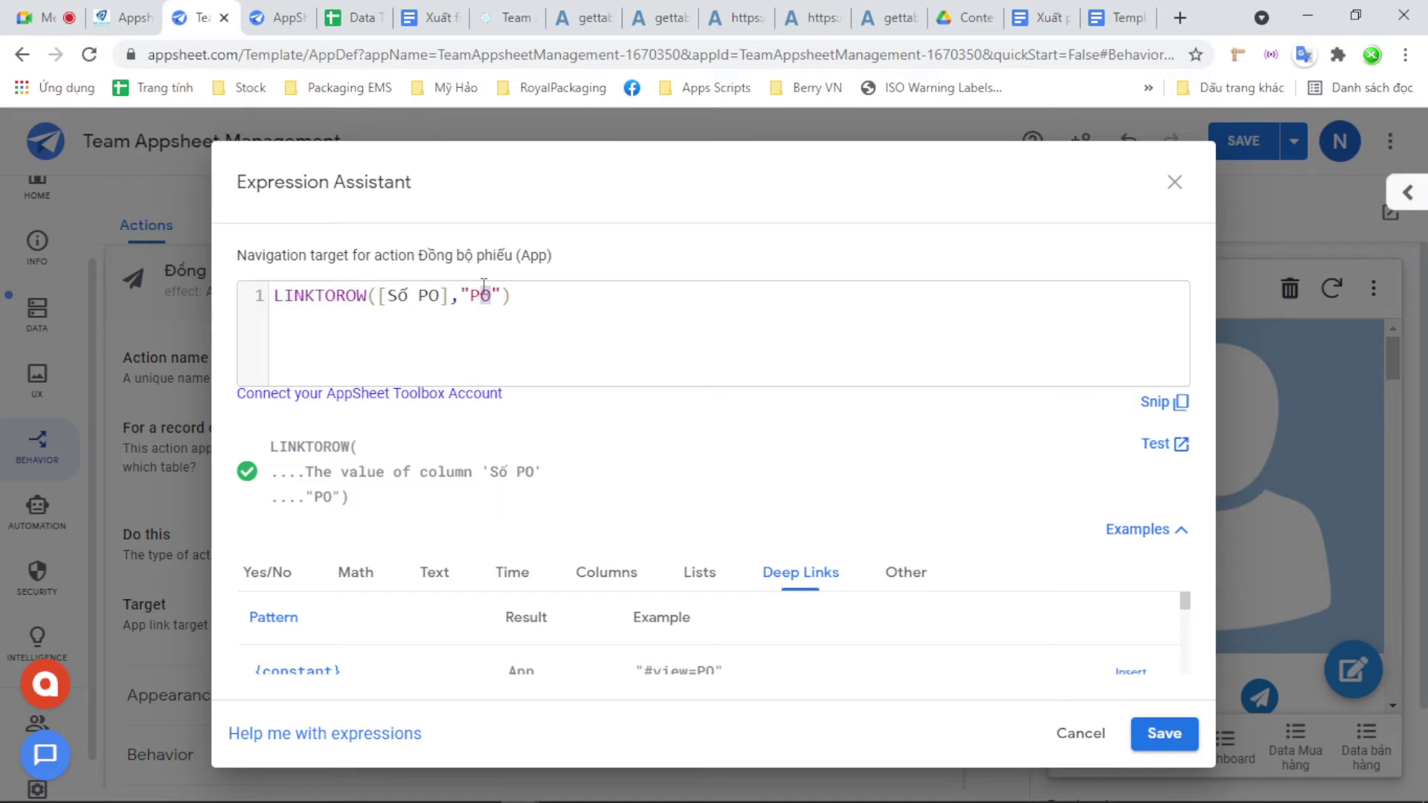
drag(493, 293, 471, 294)
click(492, 295)
text(D)
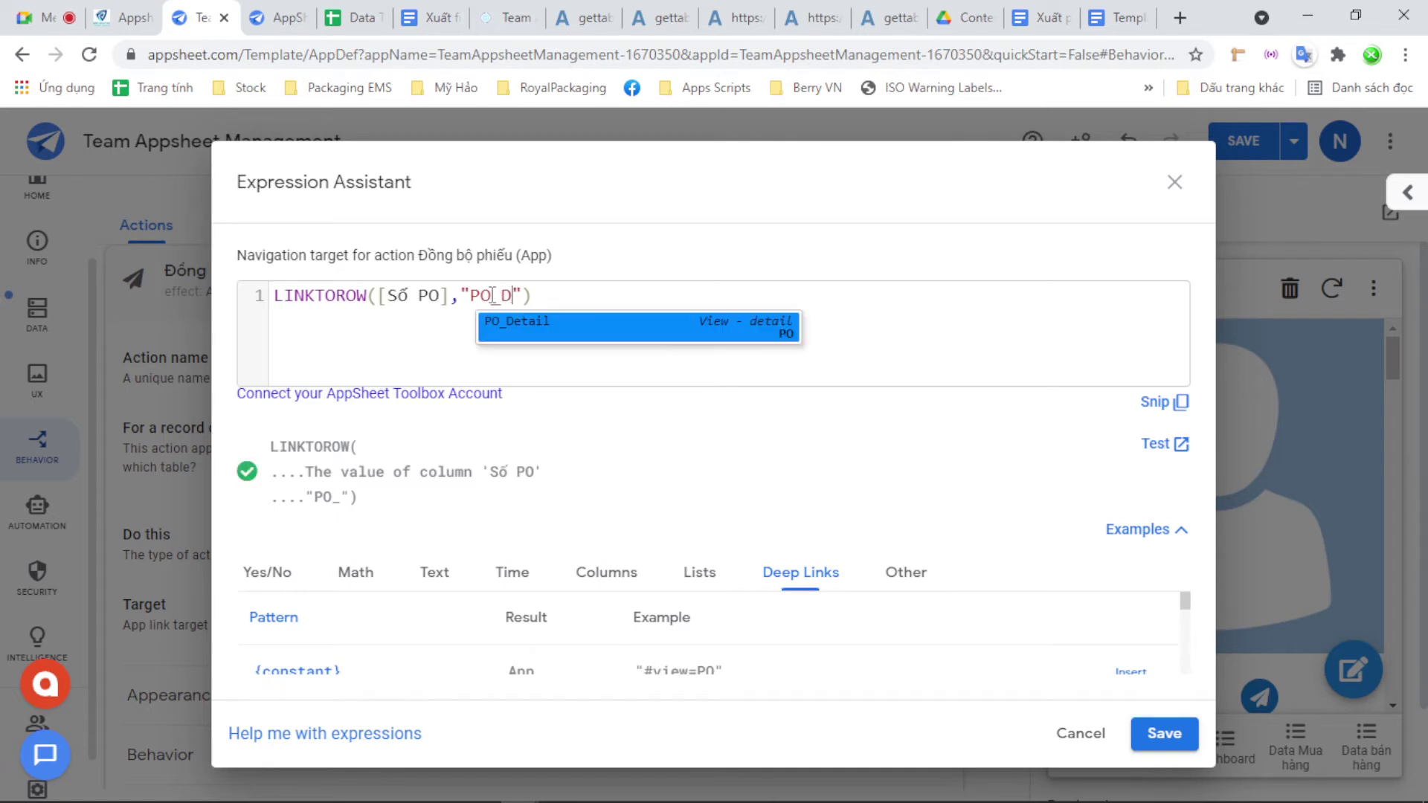
text(e)
key(BackSpace)
key(BackSpace)
text(Form)
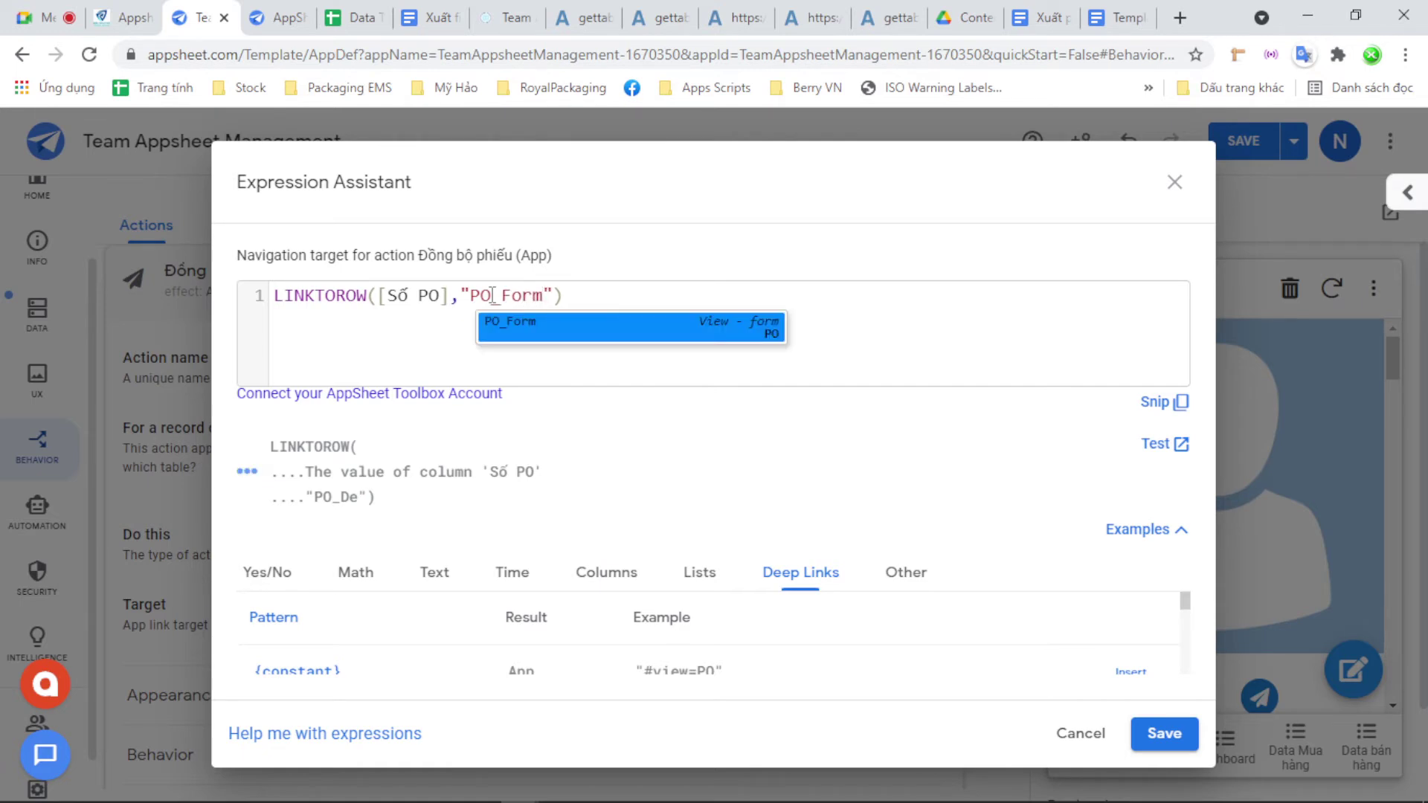
click(554, 302)
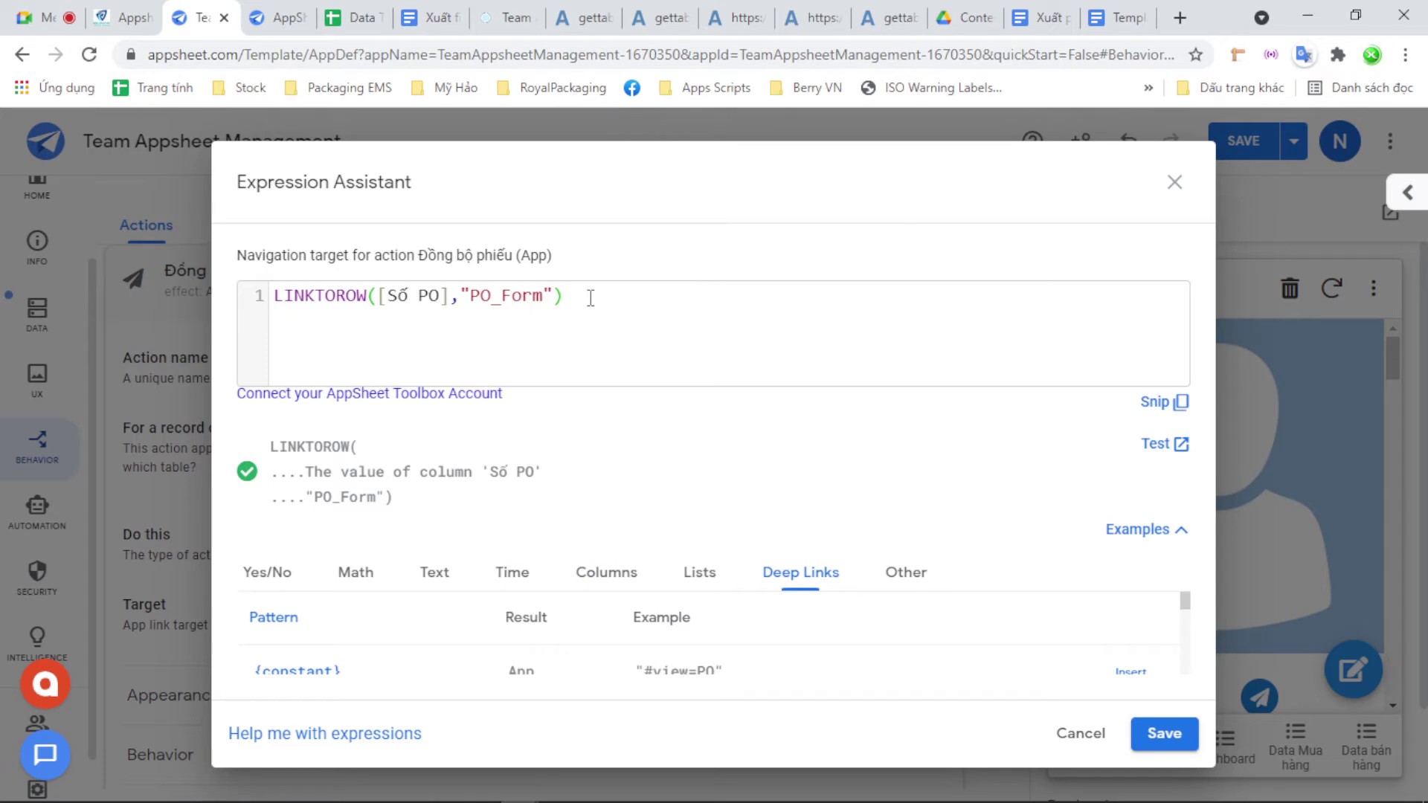
Append &"&at="&(NOW()+1) to the LINKTOROW target expression.
text(&)
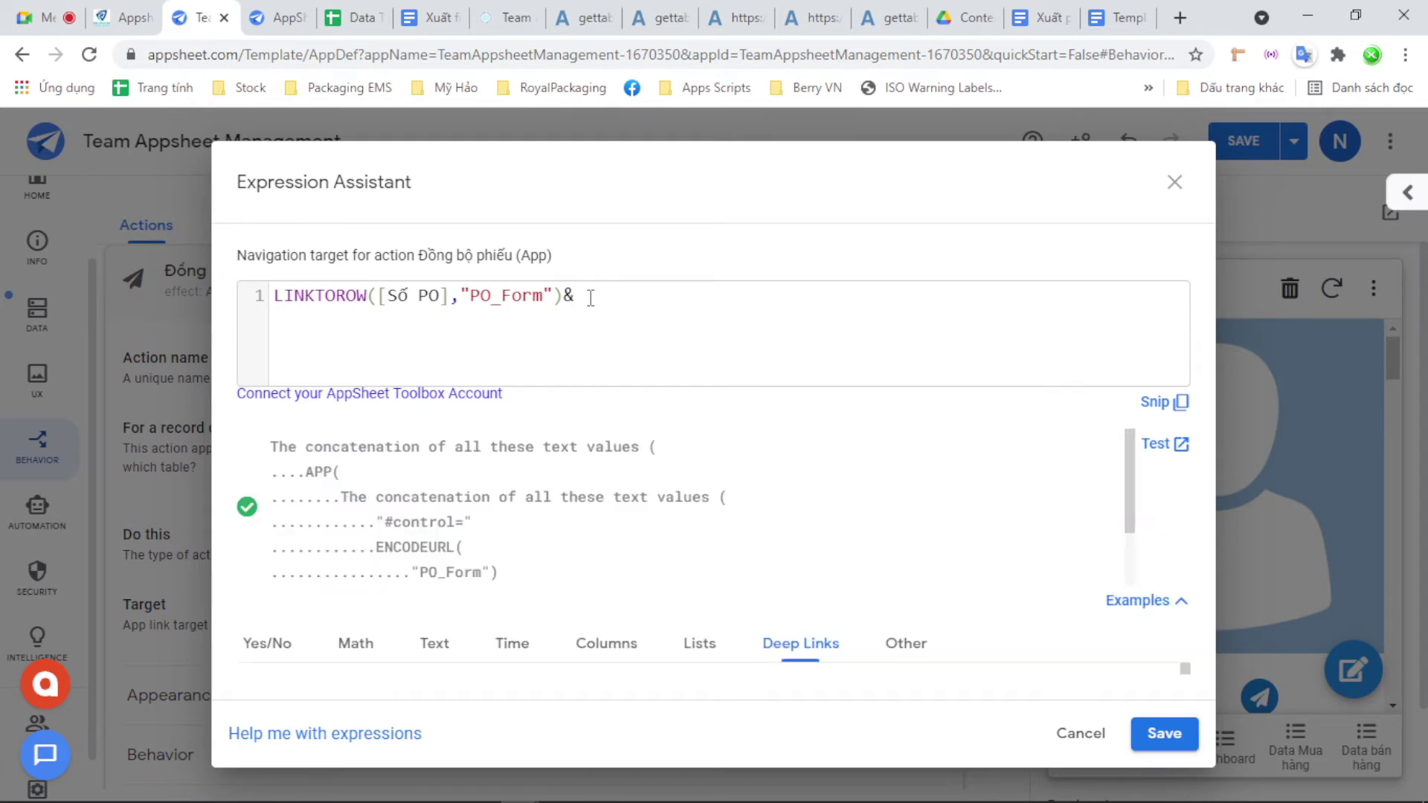
text(")
text(&at)
text(=)
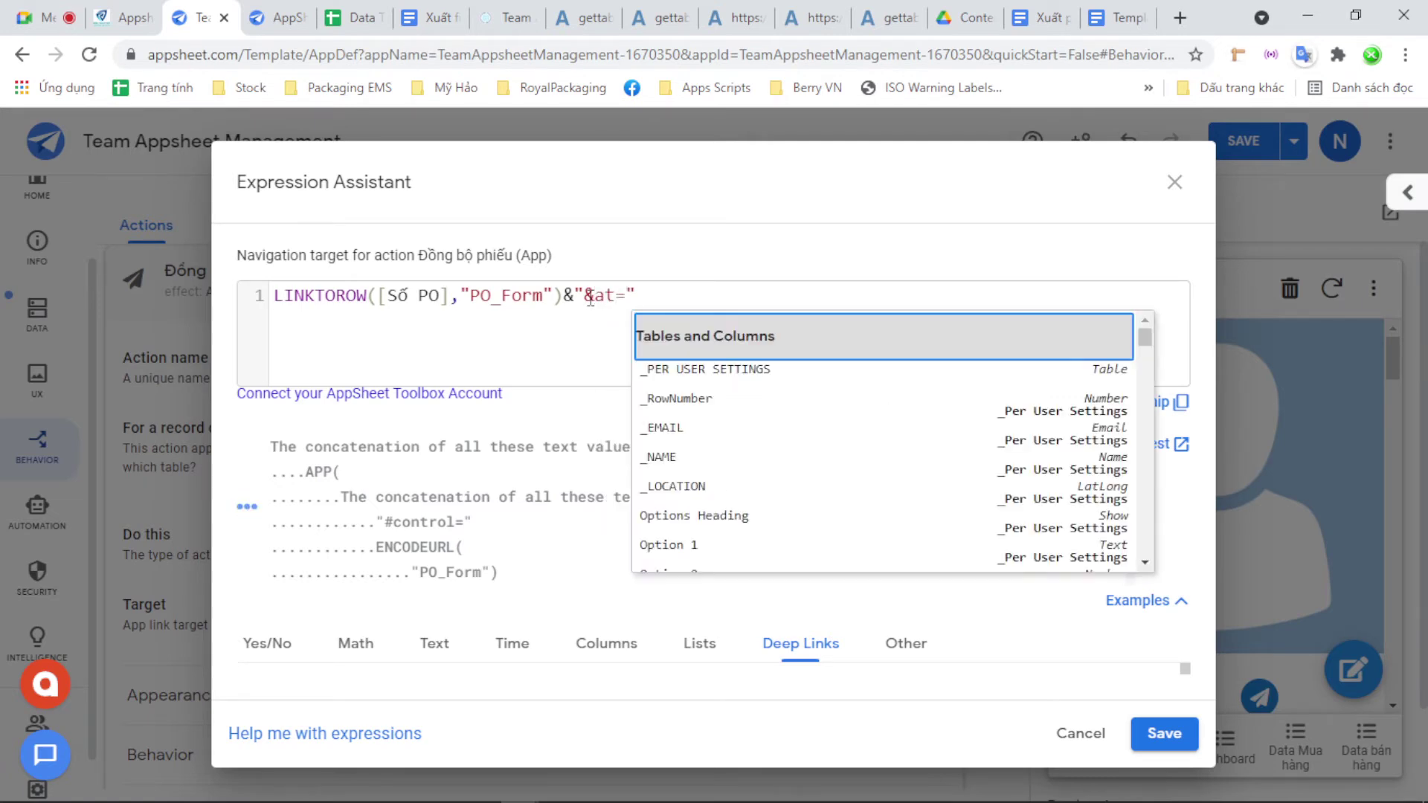
text(")
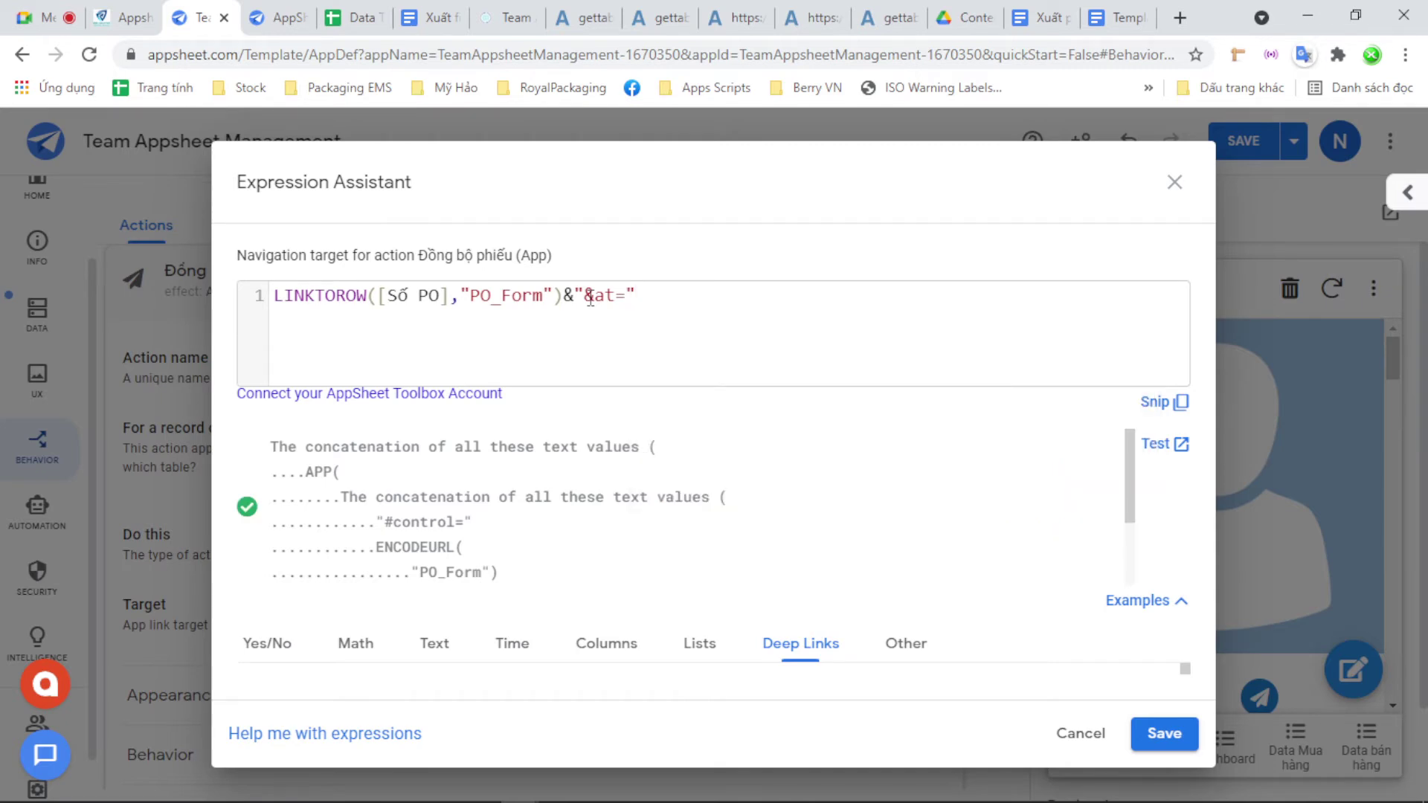
text(&)
text(now)
key(Return)
key(Left)
key(Left)
key(Left)
text(()
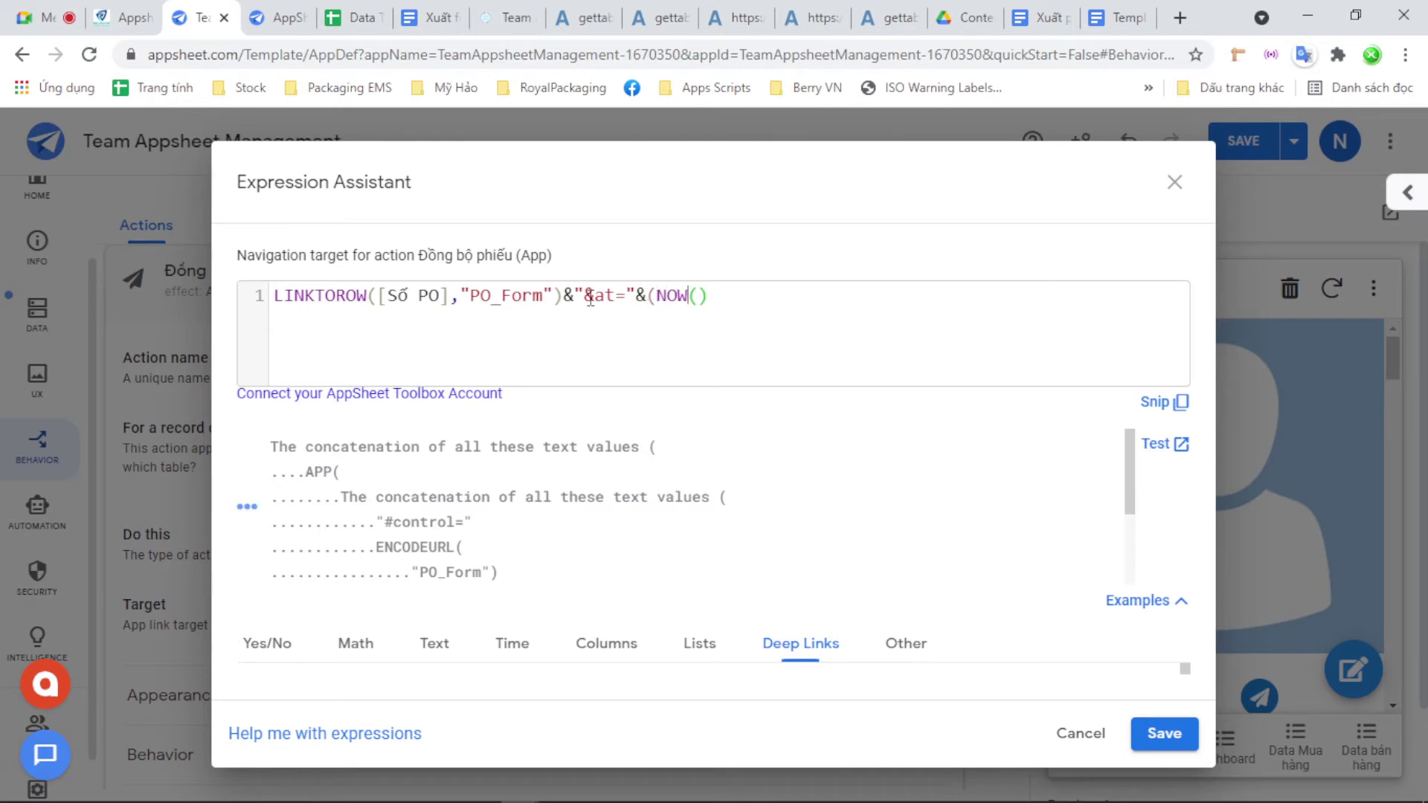
key(End)
Save the target, then set Đồng bộ phiếu's Prominence to Do not display.
click(1149, 739)
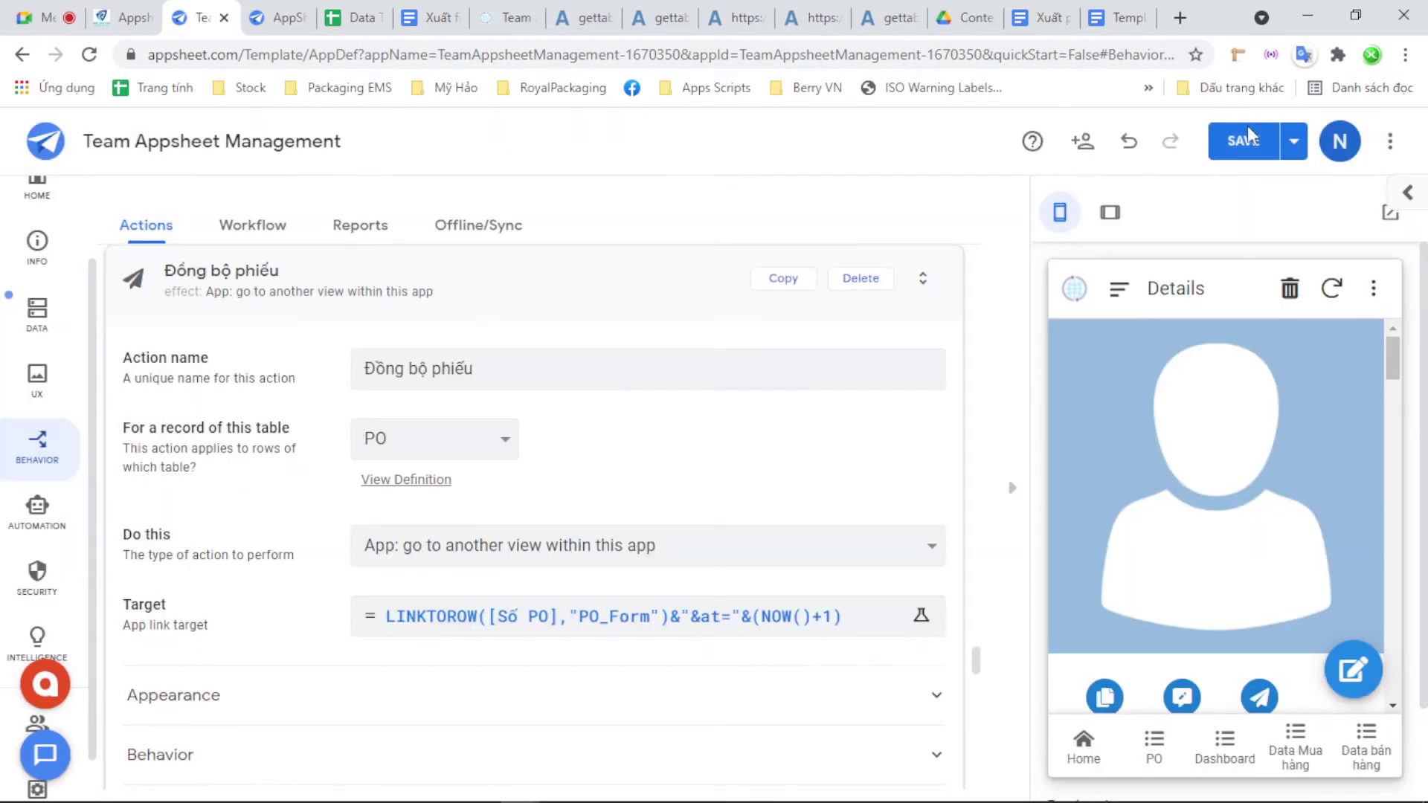
click(1241, 145)
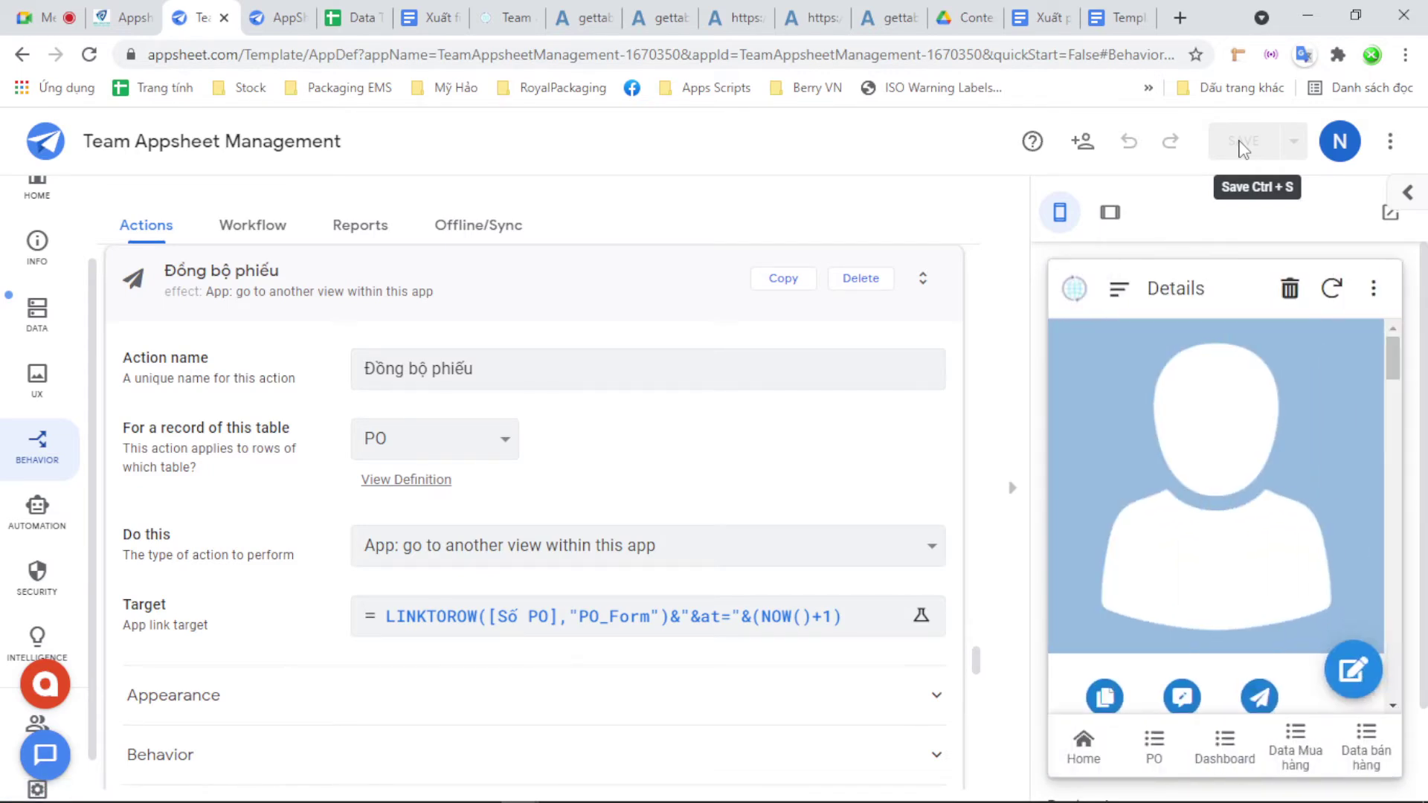
scroll(333, 500, down, 3)
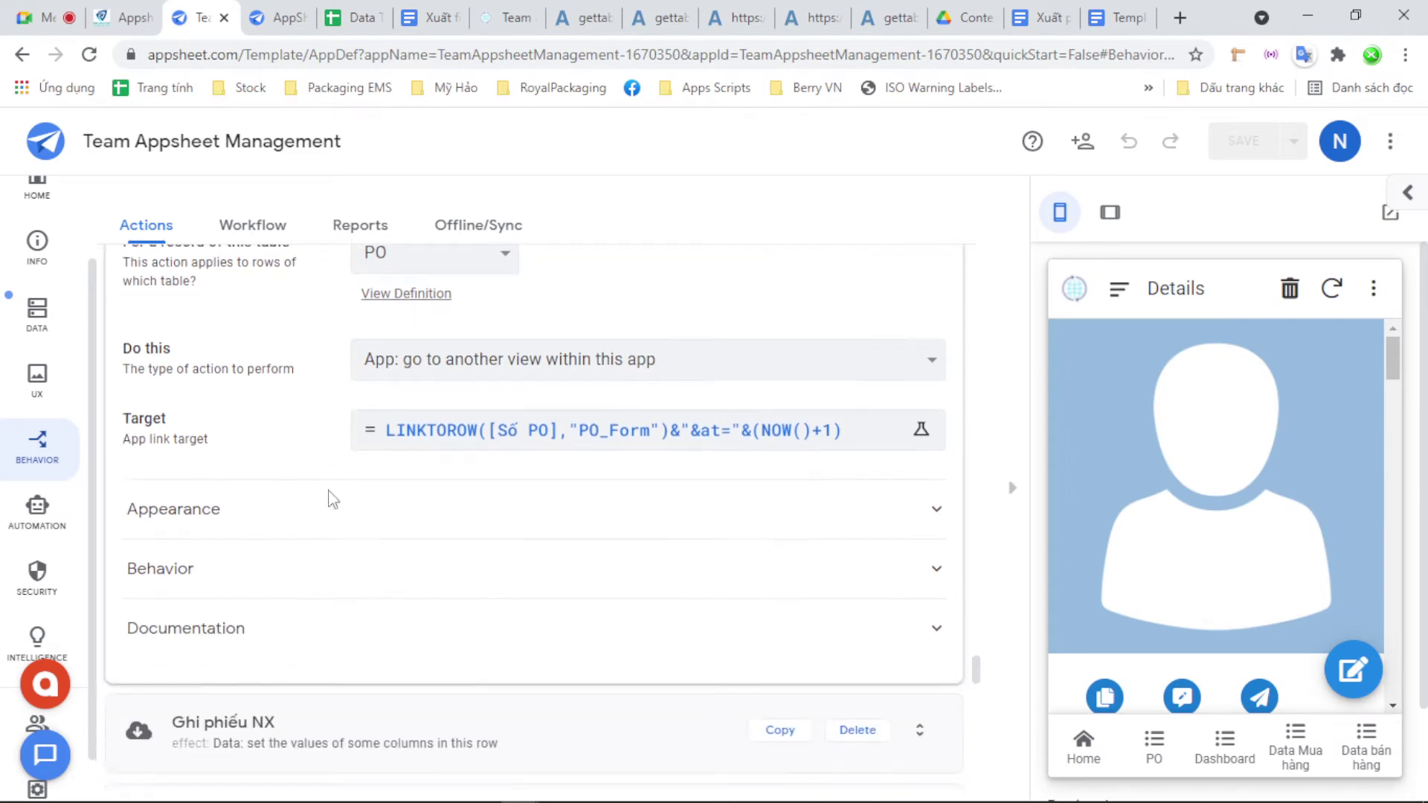
click(297, 537)
scroll(355, 487, up, 2)
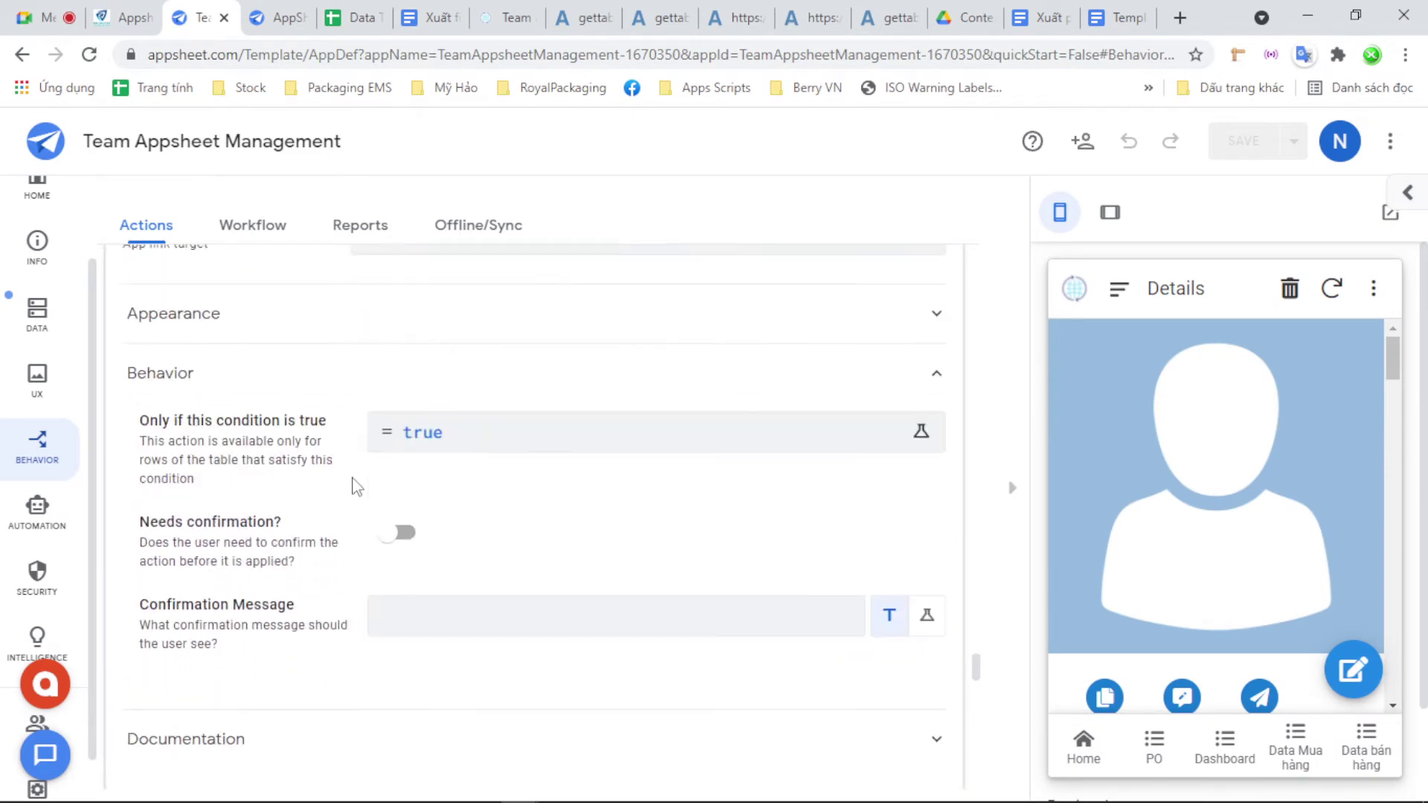
scroll(306, 361, up, 2)
click(294, 393)
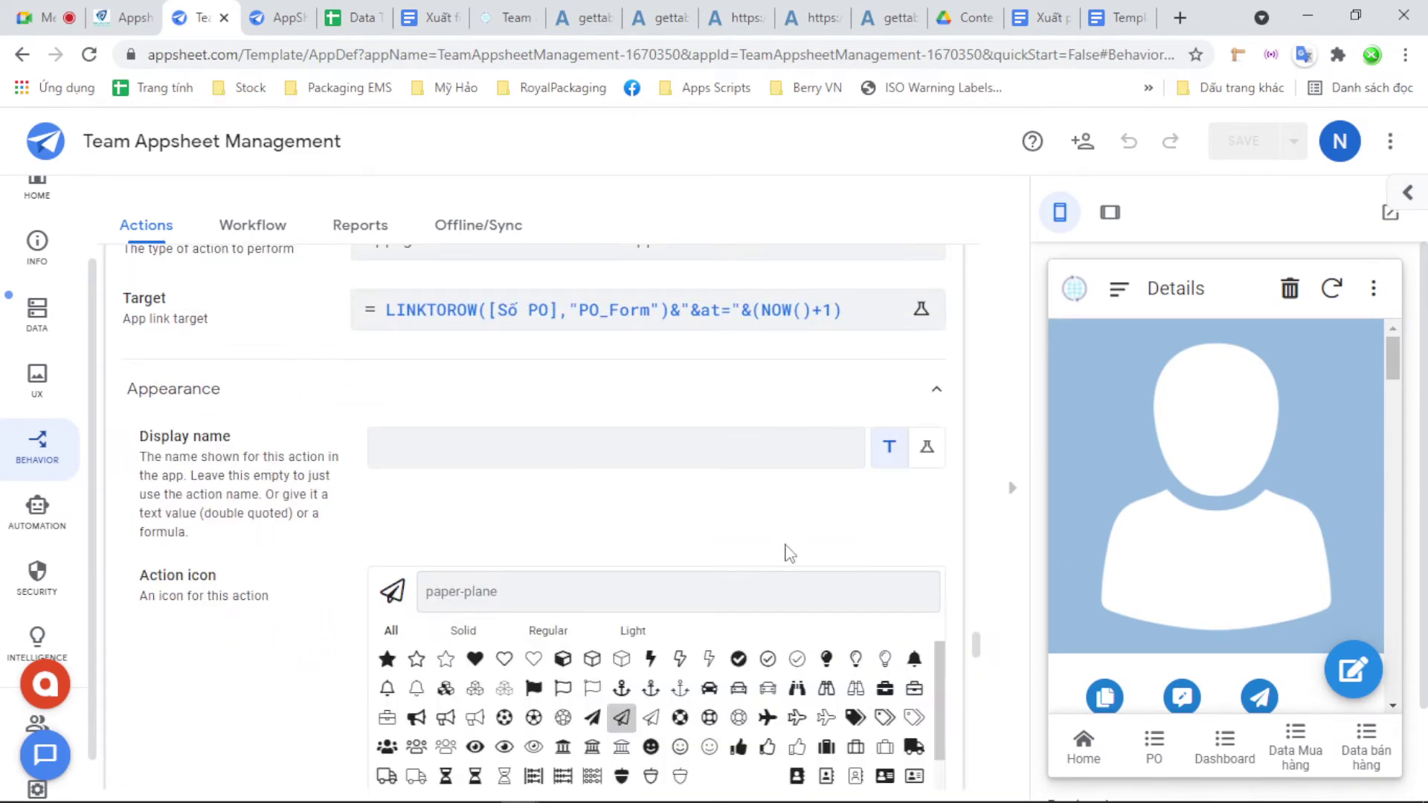
scroll(790, 554, down, 4)
click(843, 549)
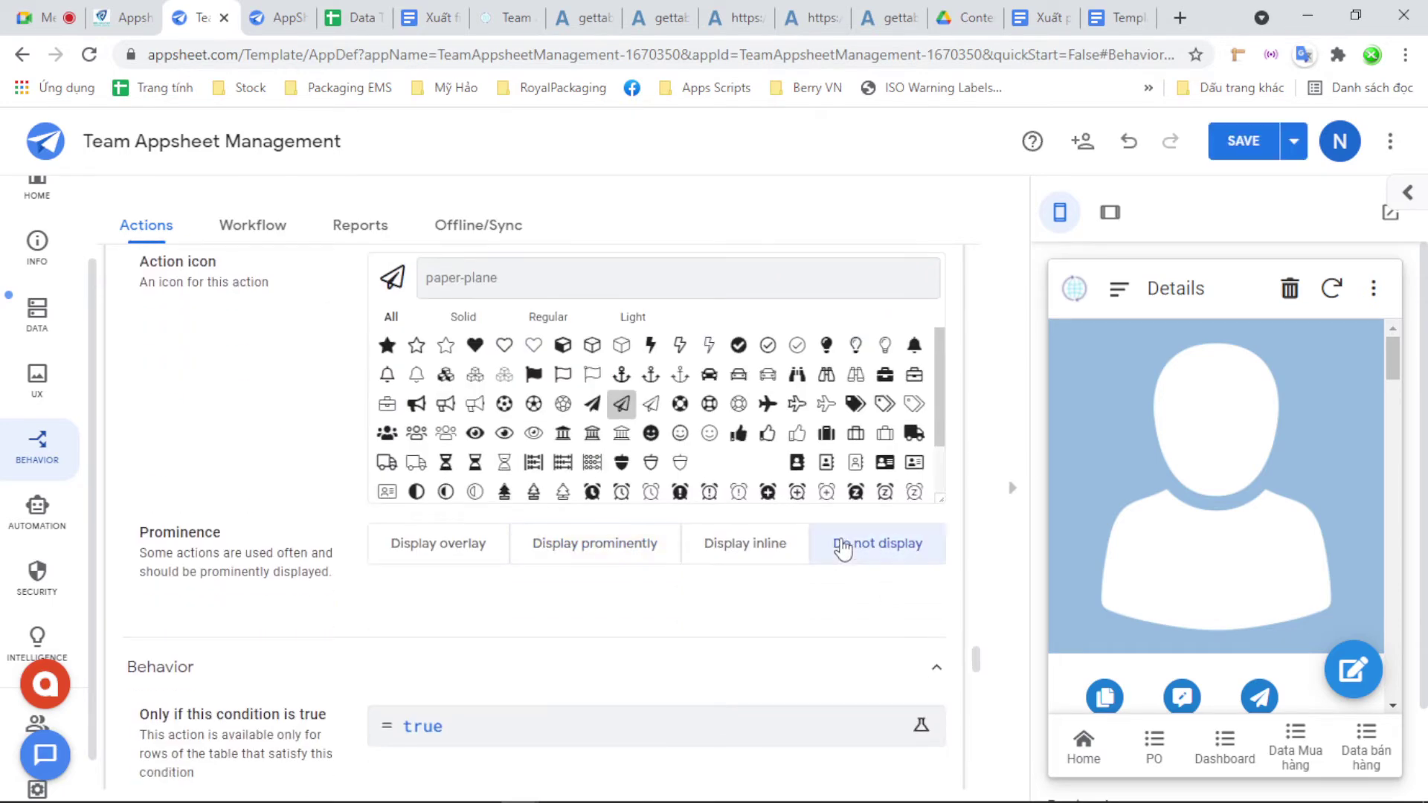
scroll(238, 471, up, 2)
scroll(239, 465, up, 6)
scroll(239, 462, up, 1)
scroll(223, 521, up, 3)
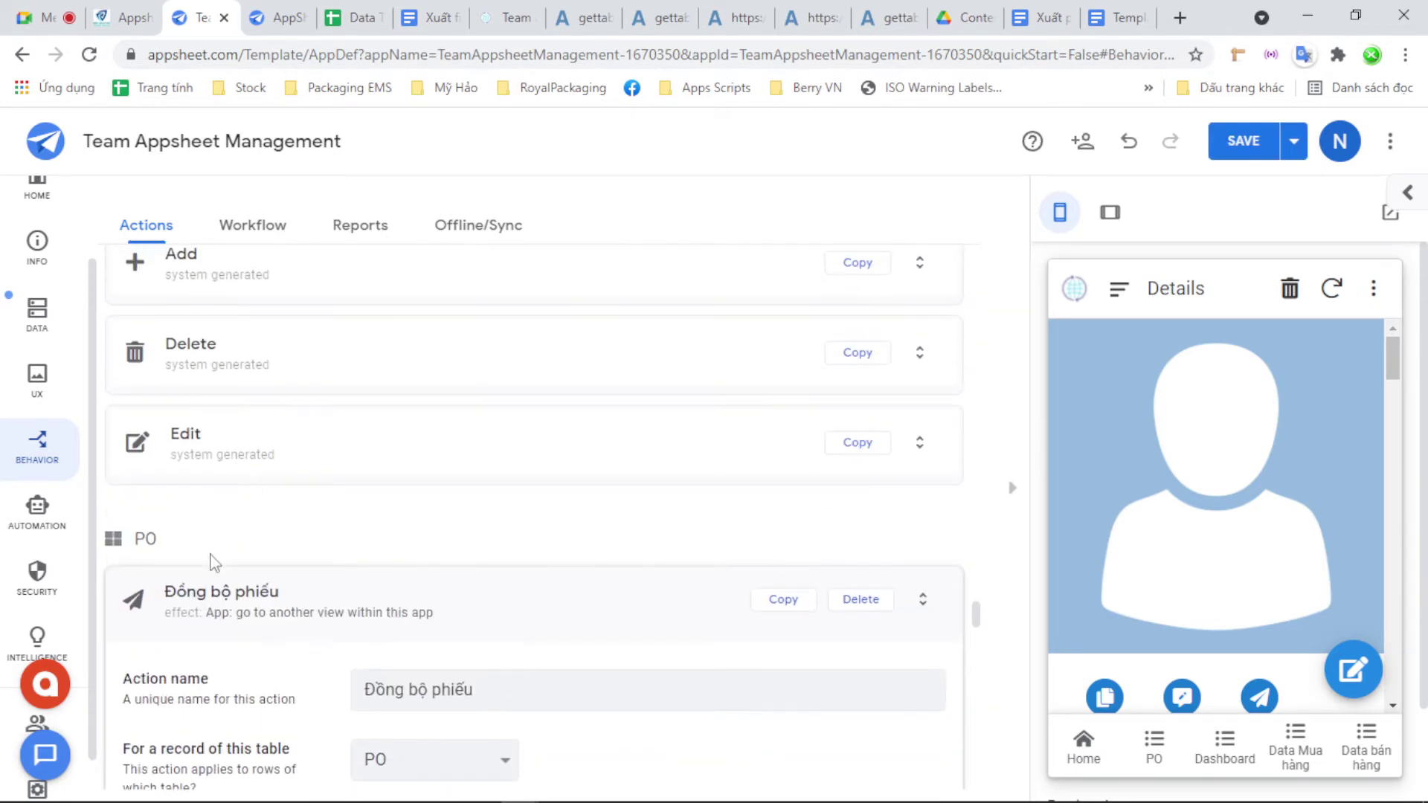
click(197, 584)
Set Ghi phiếu NX's Prominence to Do not display.
scroll(216, 576, down, 3)
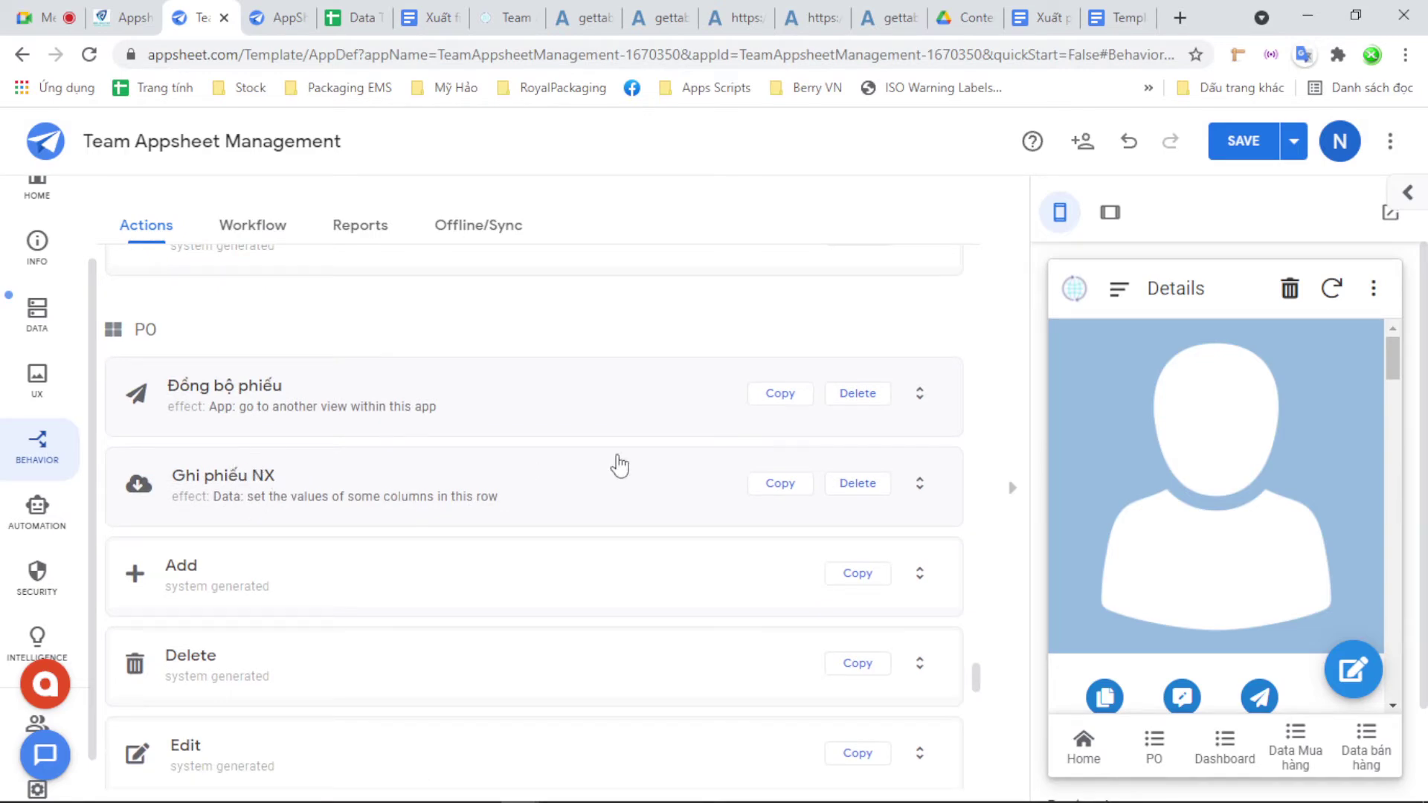
click(497, 478)
scroll(497, 479, down, 4)
scroll(384, 459, down, 5)
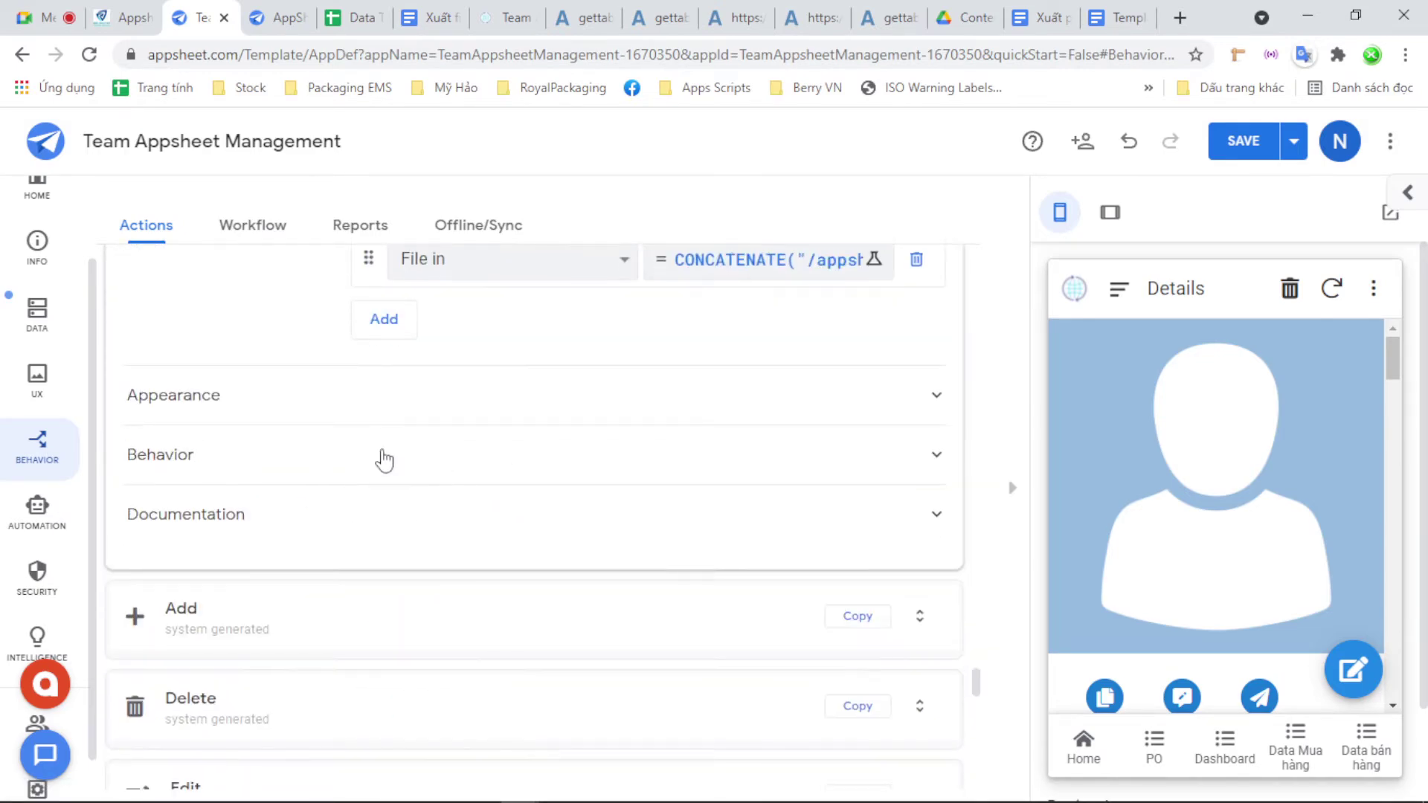
click(321, 450)
scroll(412, 379, up, 3)
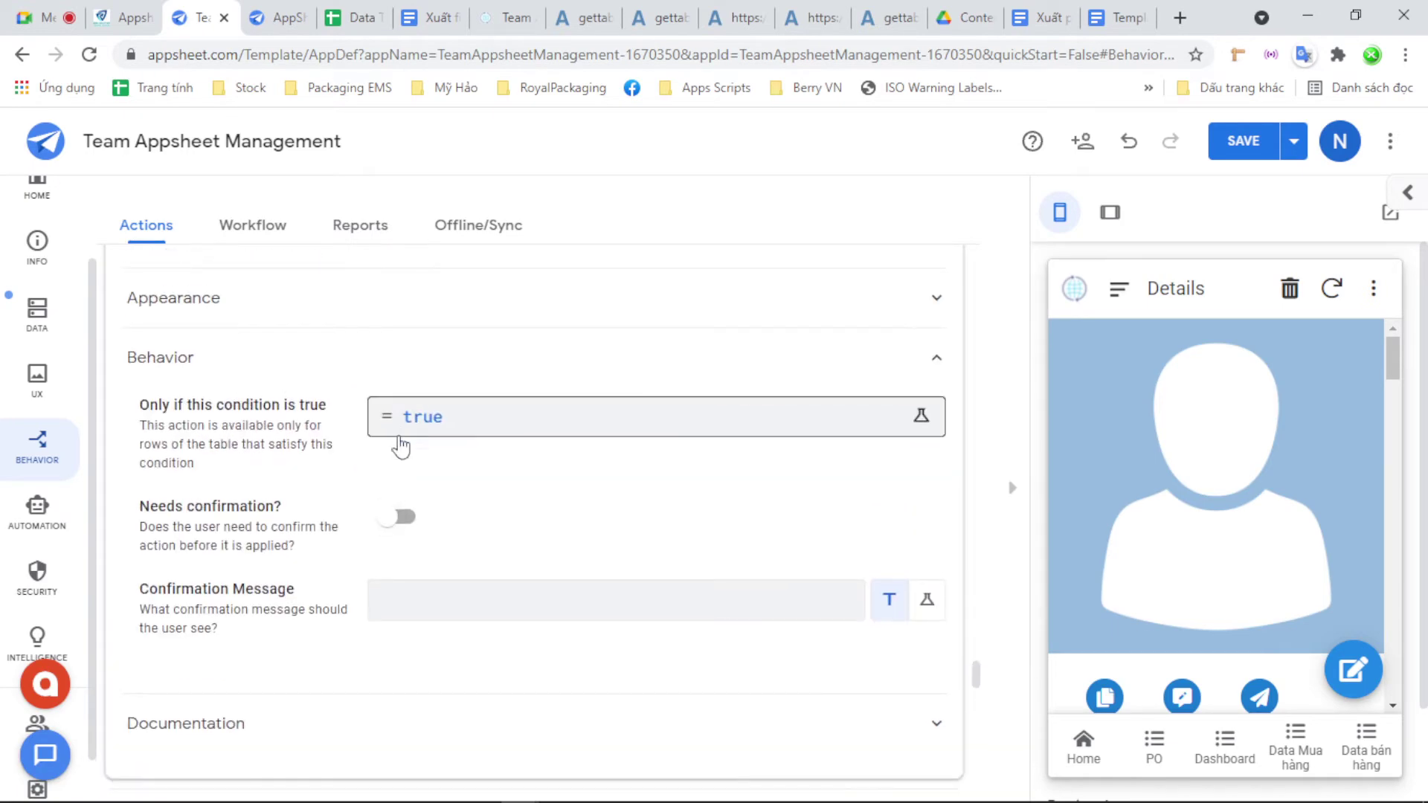
scroll(376, 456, up, 1)
scroll(297, 402, up, 1)
click(307, 514)
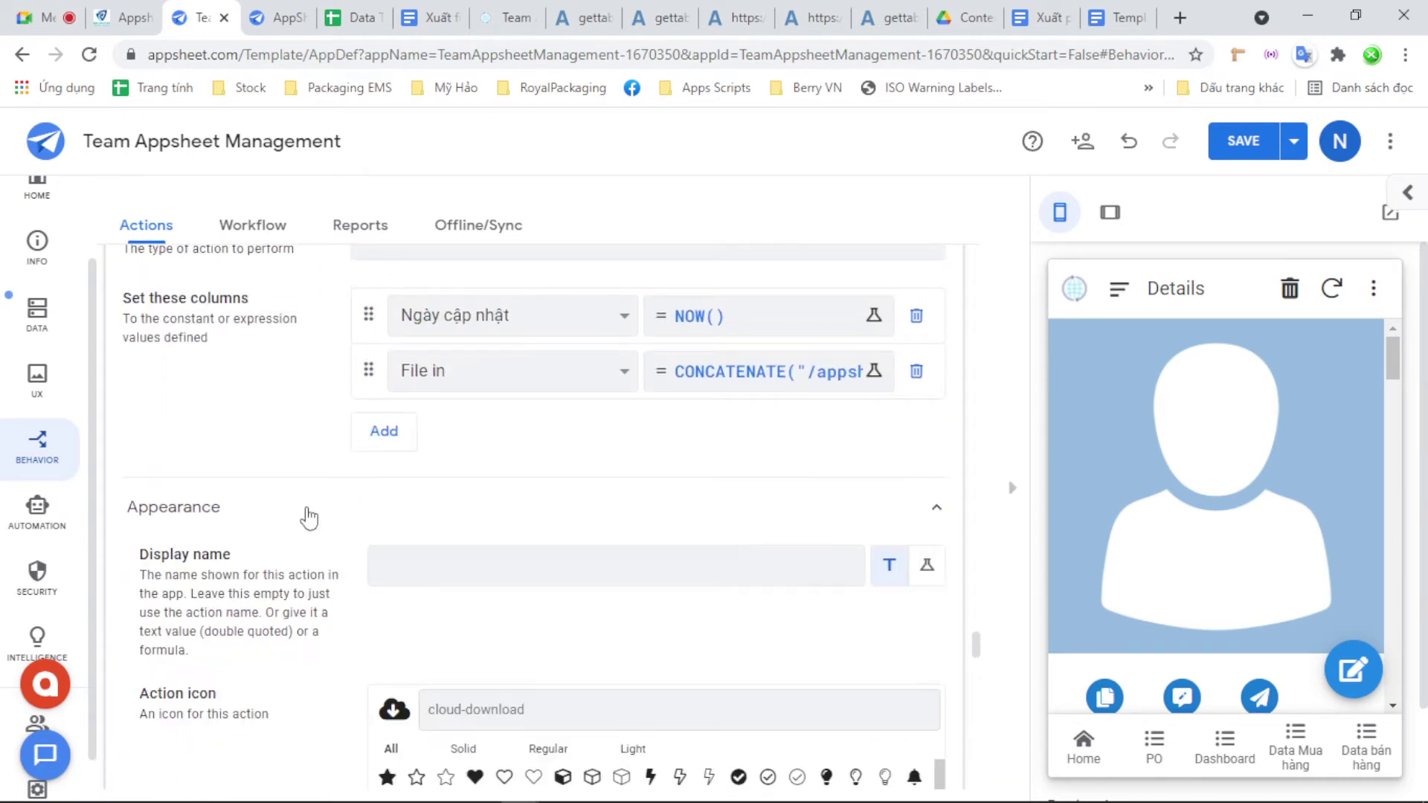
scroll(309, 519, down, 3)
scroll(595, 558, down, 2)
click(860, 662)
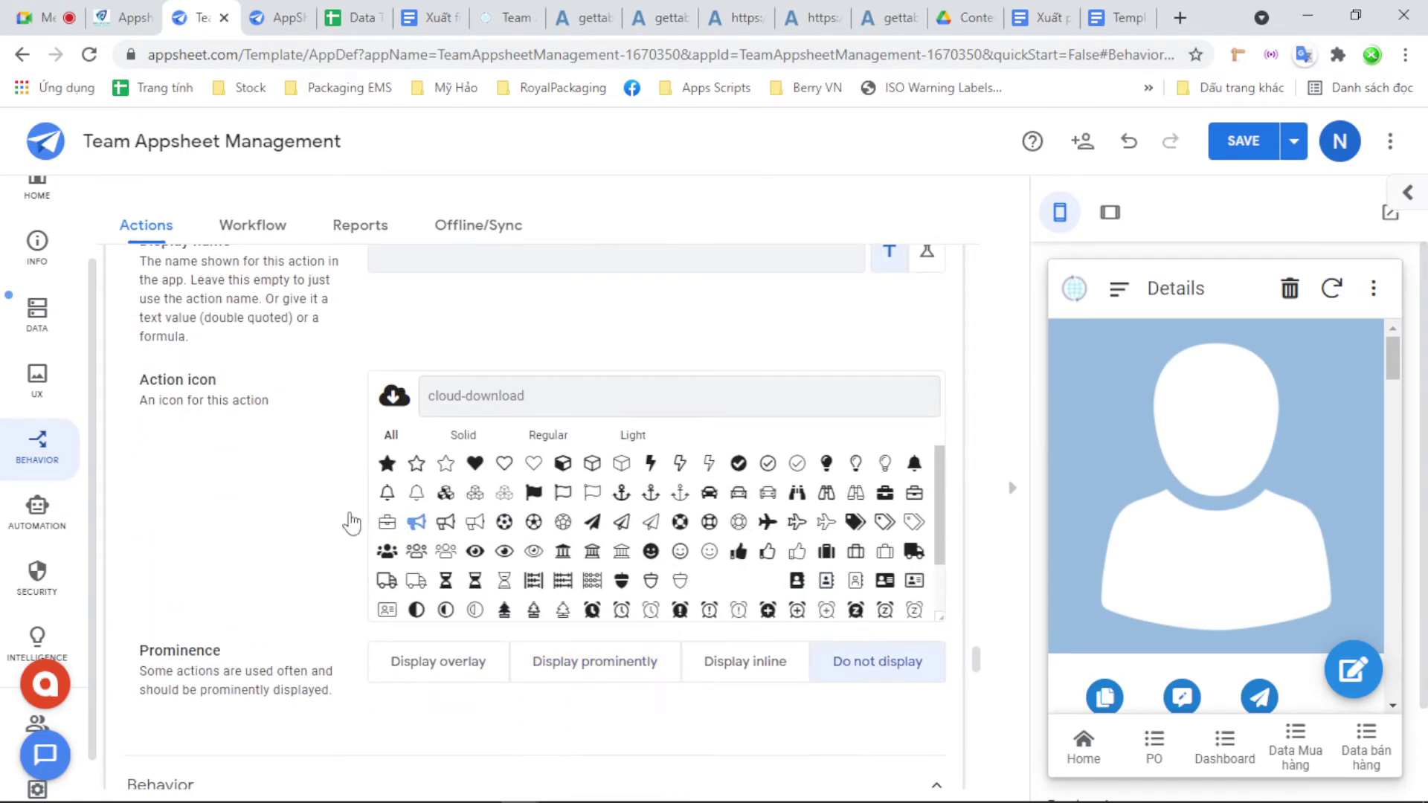
scroll(309, 500, up, 10)
scroll(309, 501, up, 10)
scroll(309, 500, up, 5)
scroll(316, 497, up, 5)
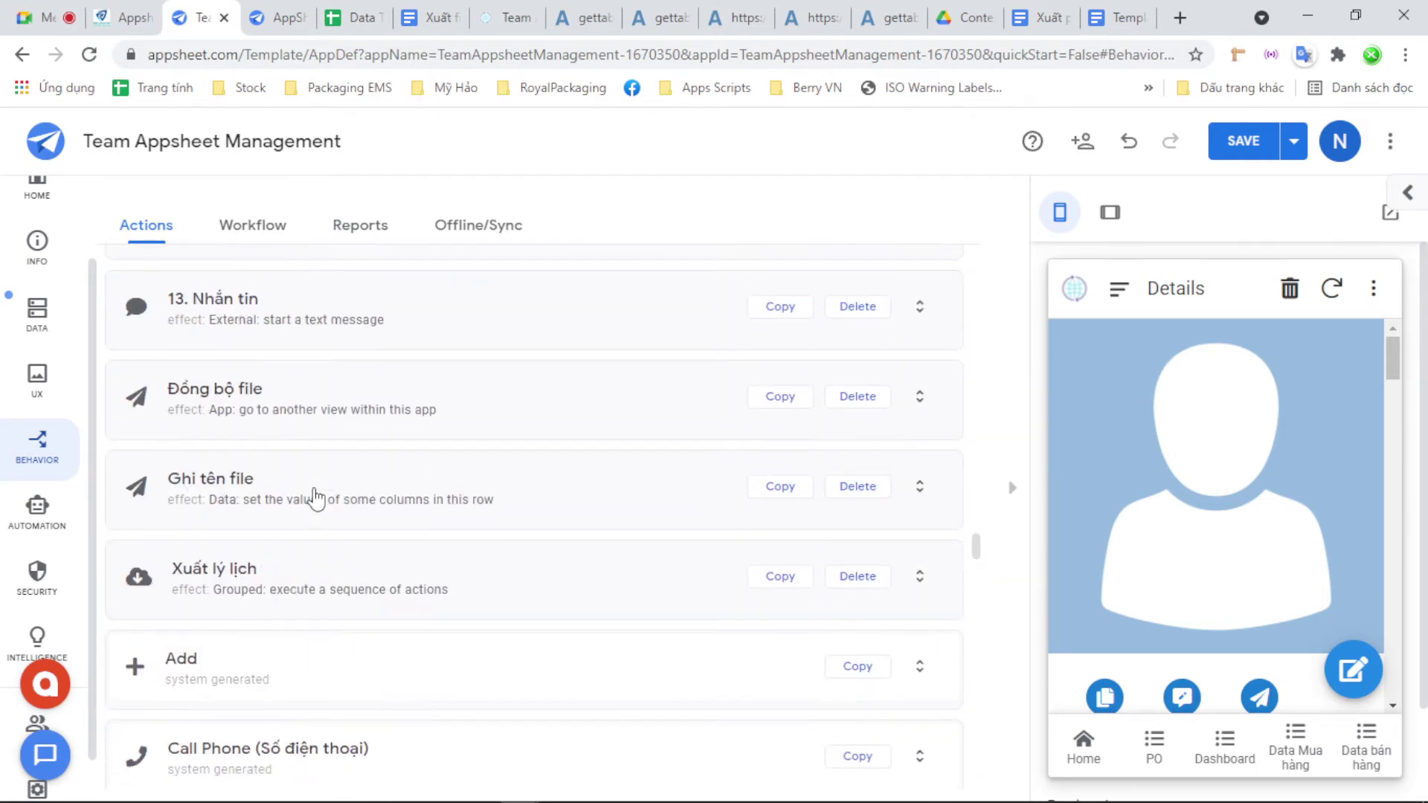
scroll(316, 497, up, 10)
scroll(319, 494, up, 10)
scroll(319, 493, up, 10)
scroll(350, 487, up, 5)
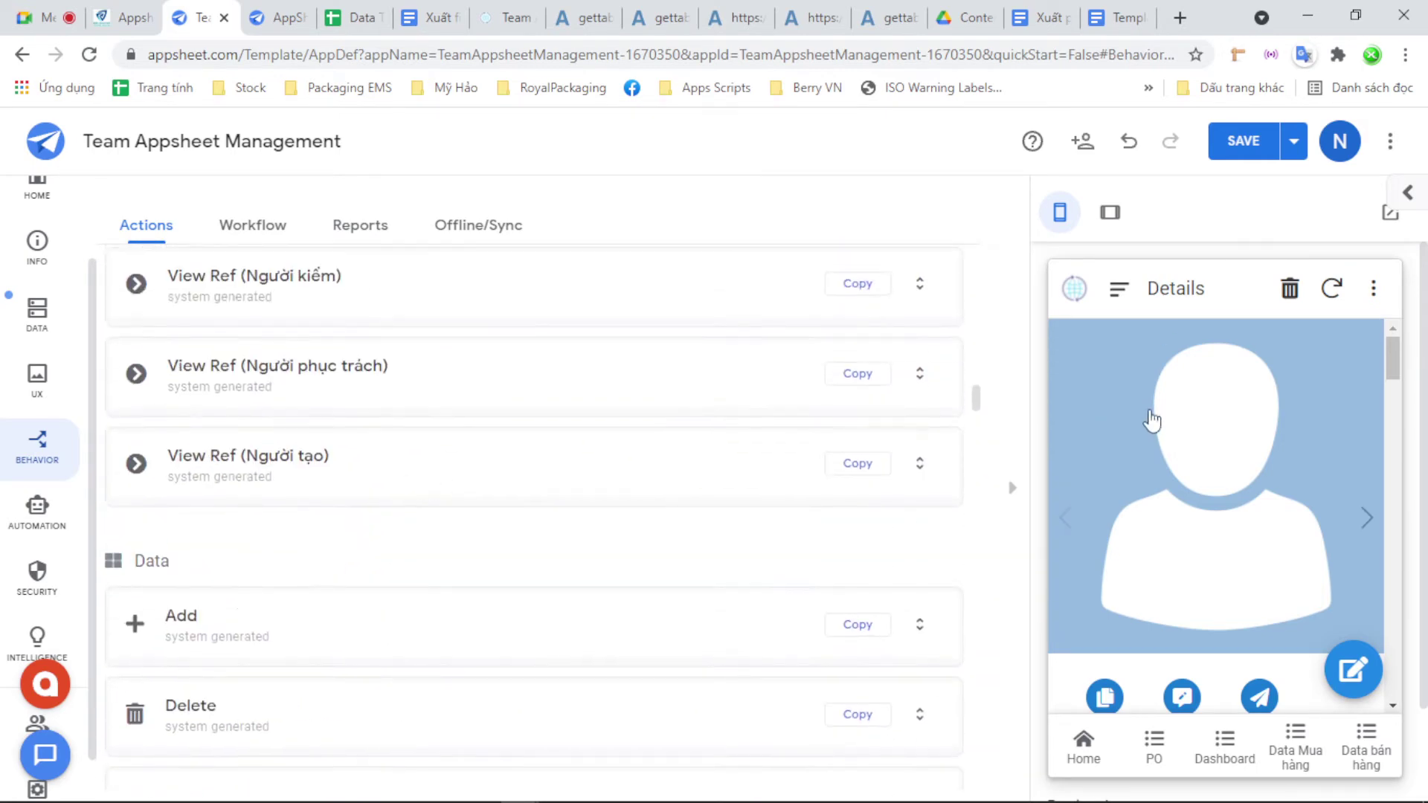
drag(977, 400, 993, 256)
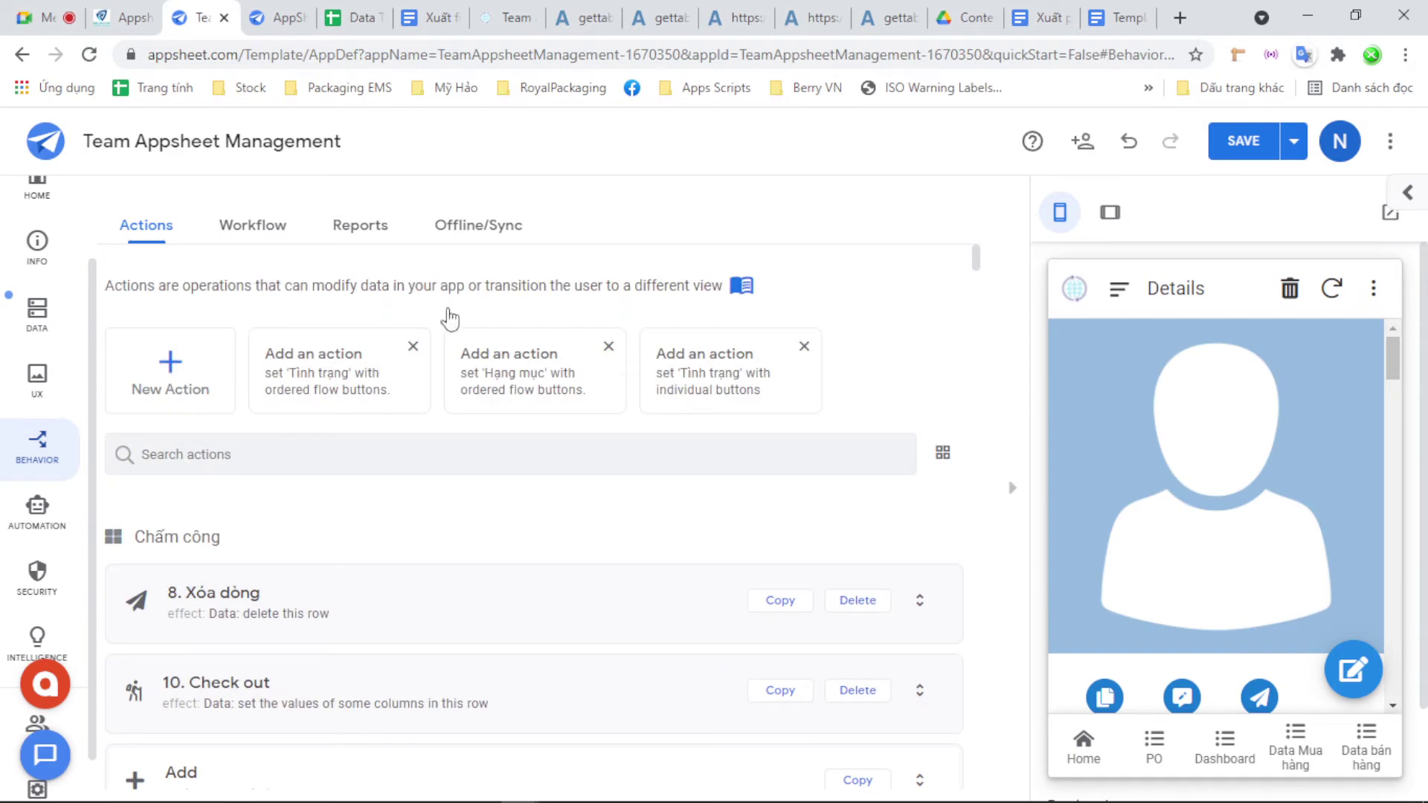
Create a 'Xuất phiếu' action on the PO table of type Grouped: execute a sequence of actions.
click(165, 383)
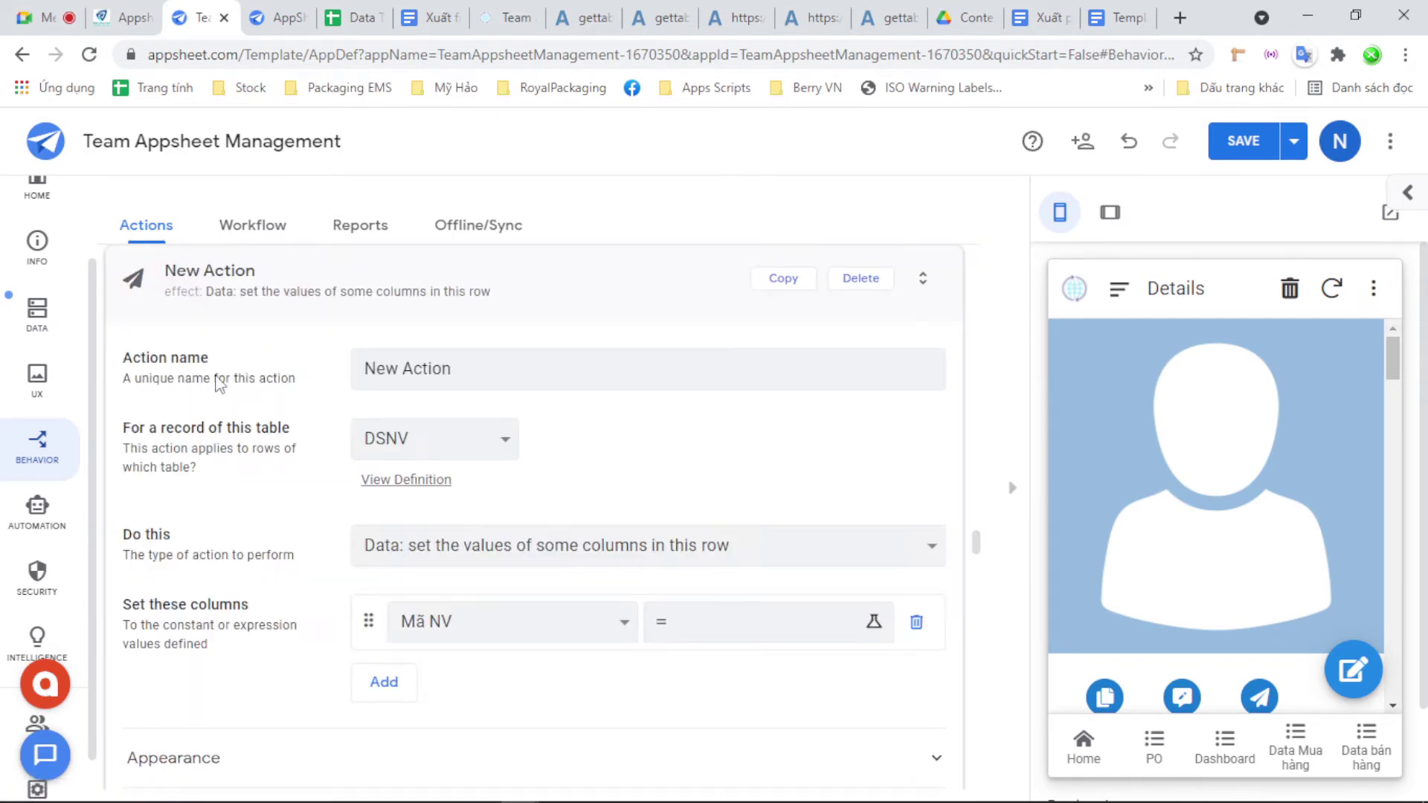
click(521, 370)
key(ctrl+a)
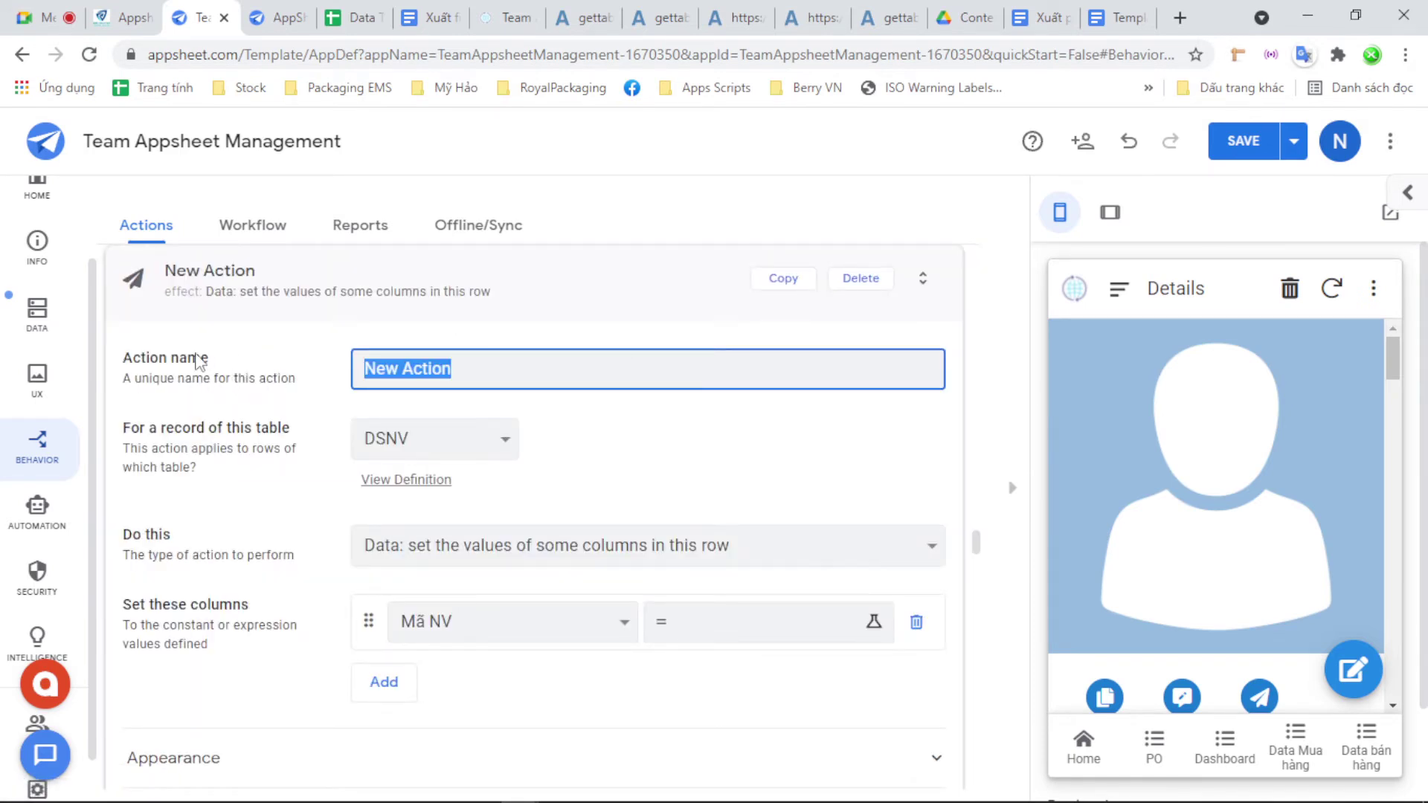
text(Xuất phie)
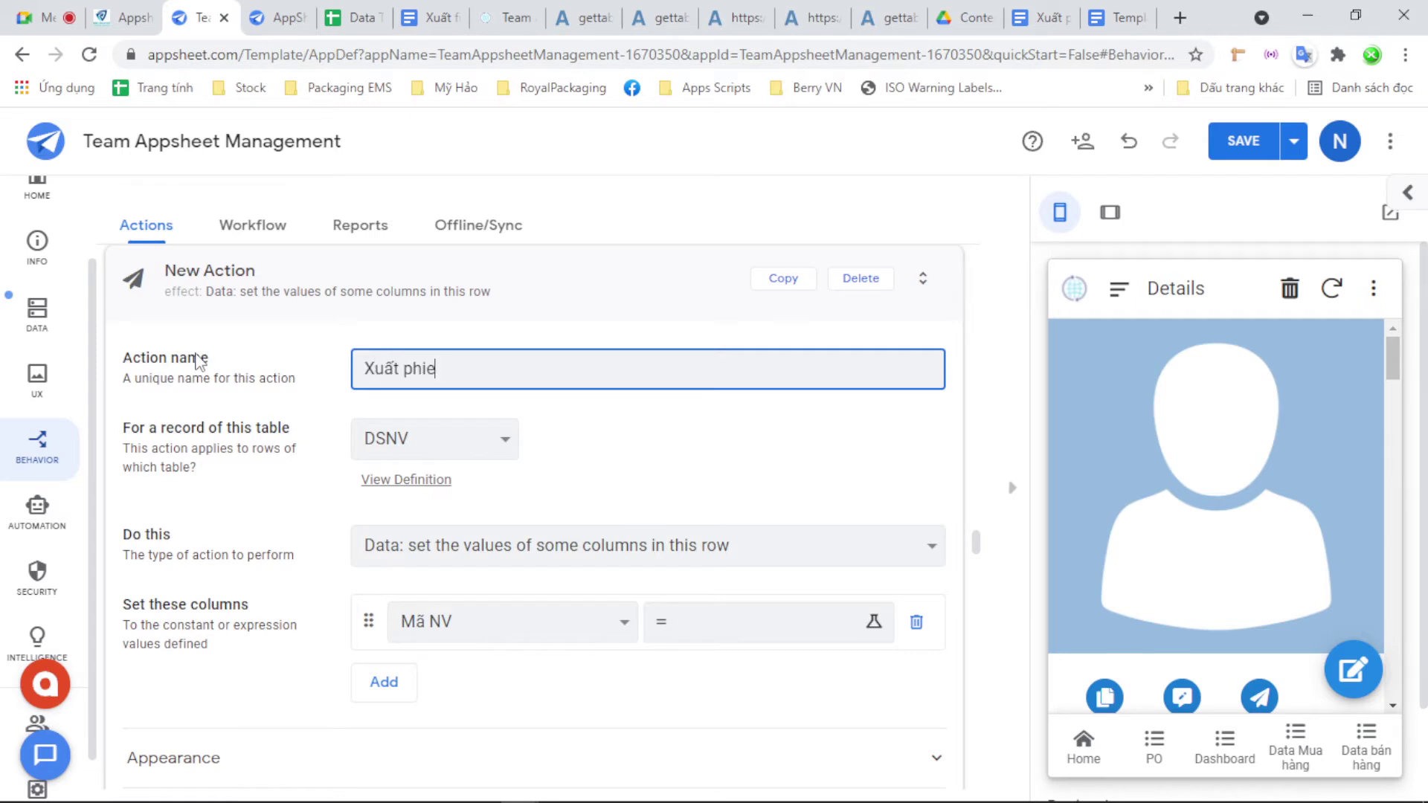
text(ếu)
click(313, 561)
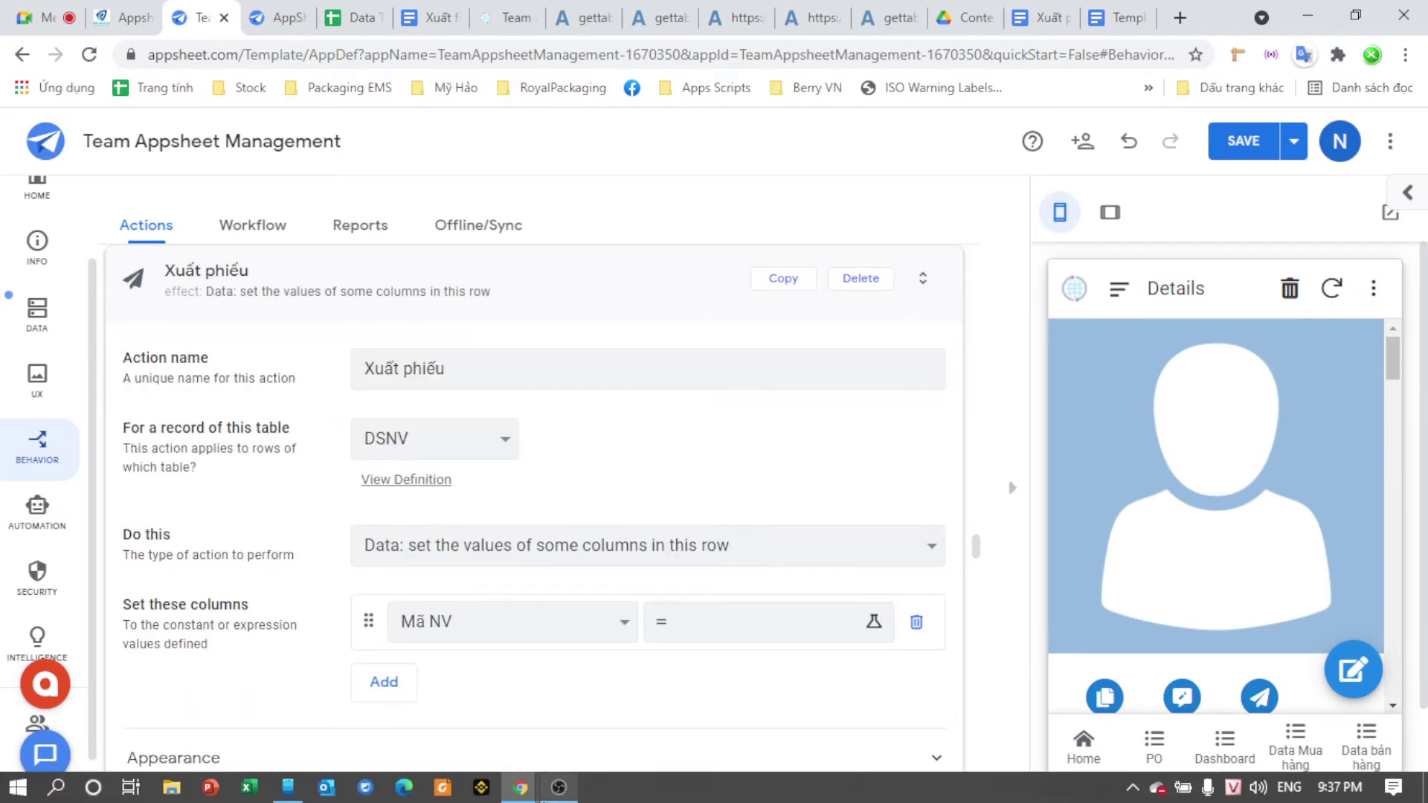
click(439, 450)
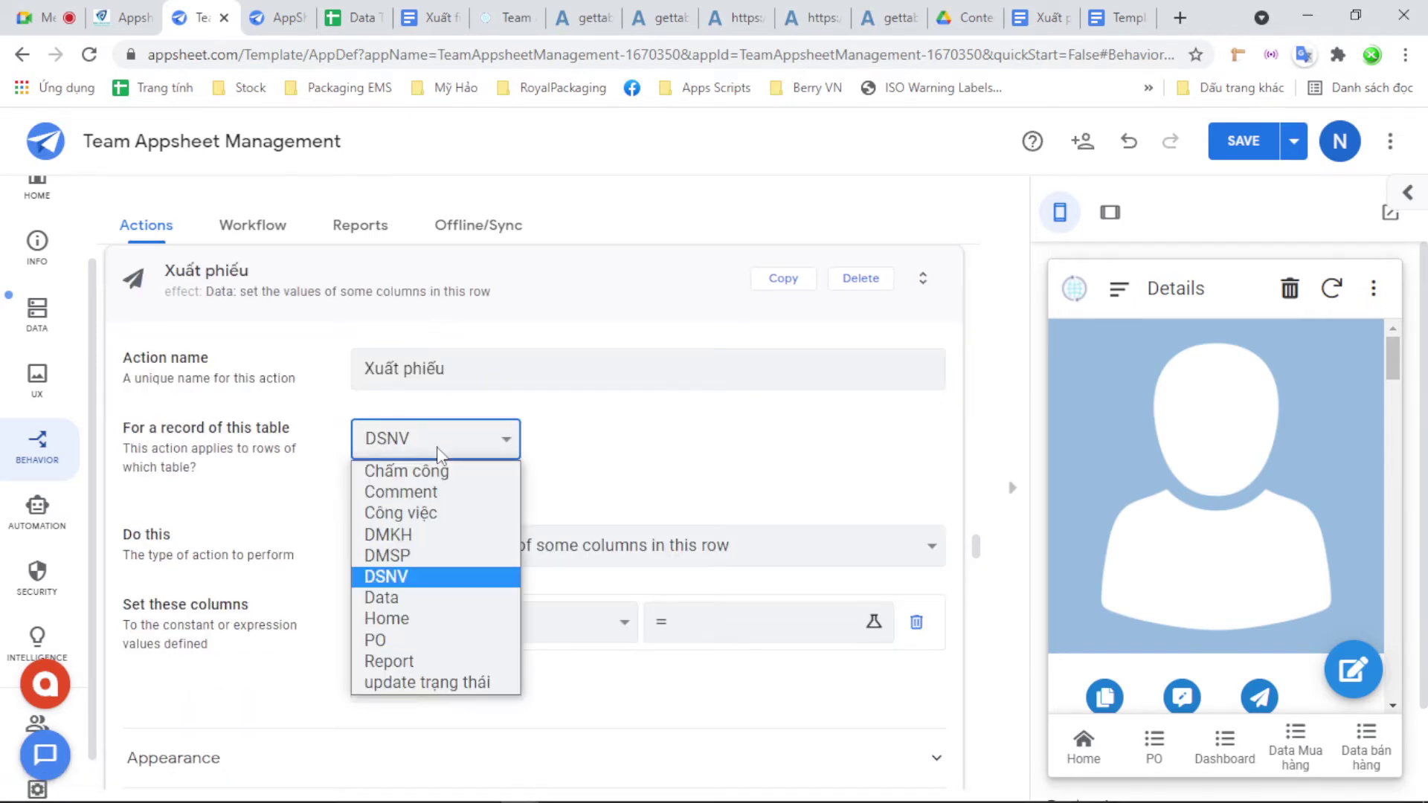
click(402, 638)
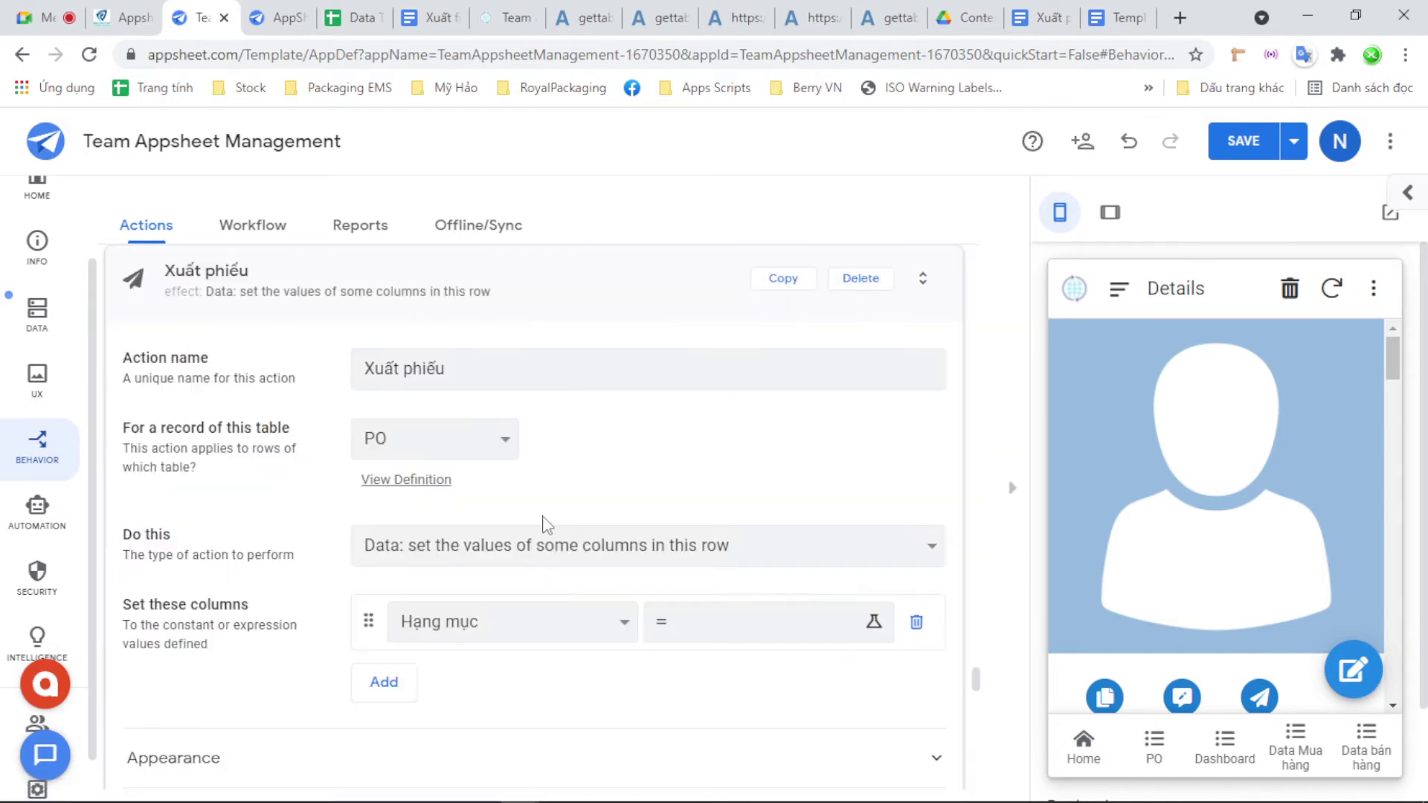
click(567, 550)
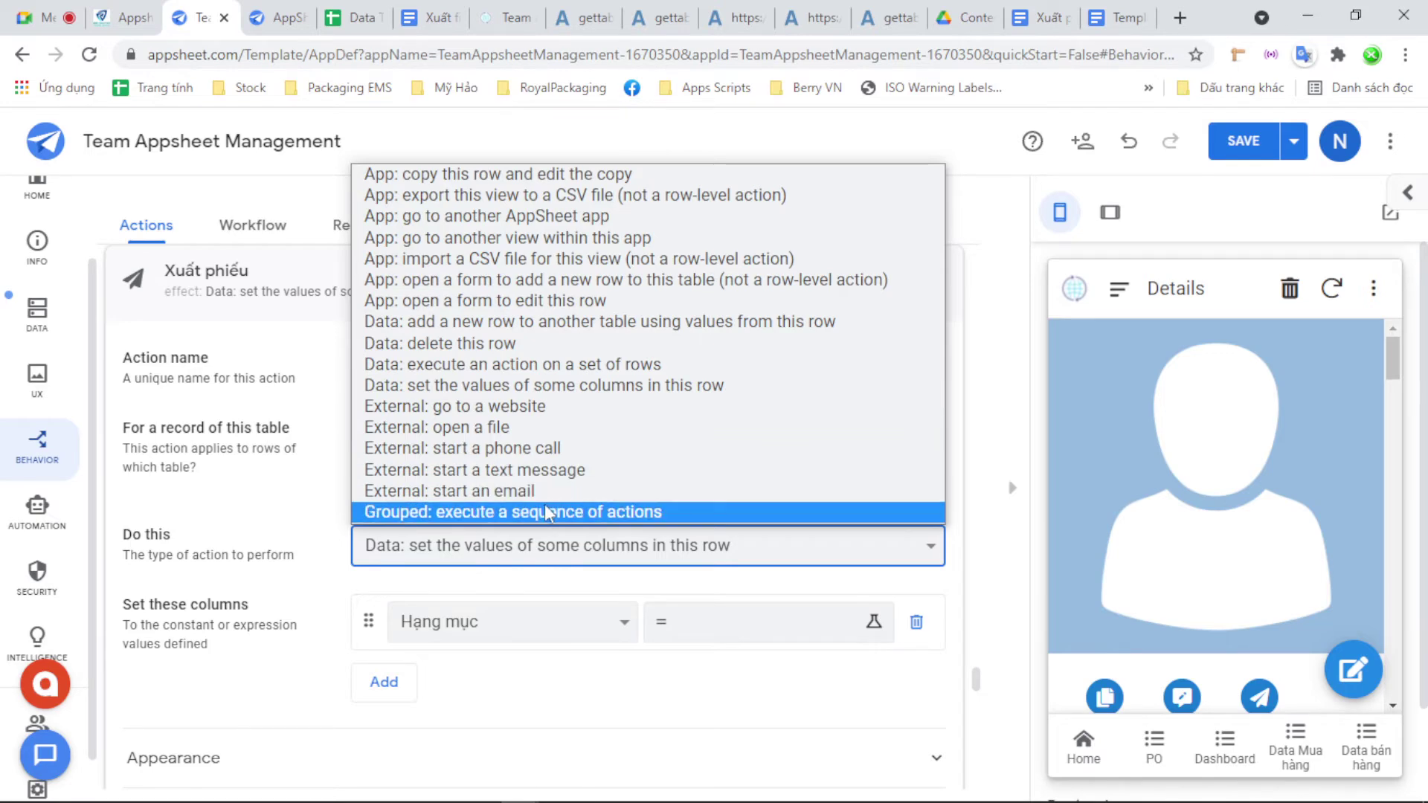
key(Escape)
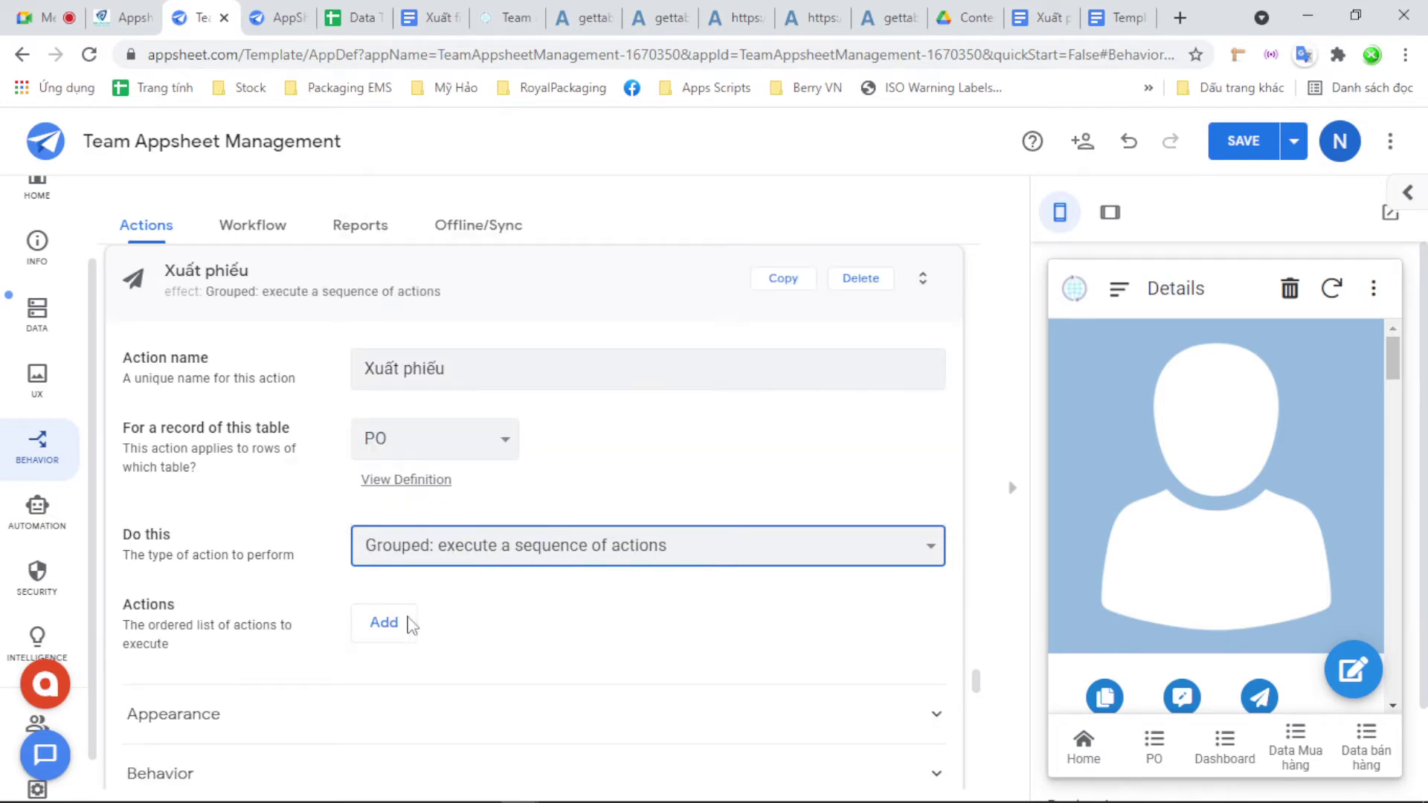
Add Ghi phiếu NX then Đồng bộ phiếu as the sequence steps and save.
click(384, 623)
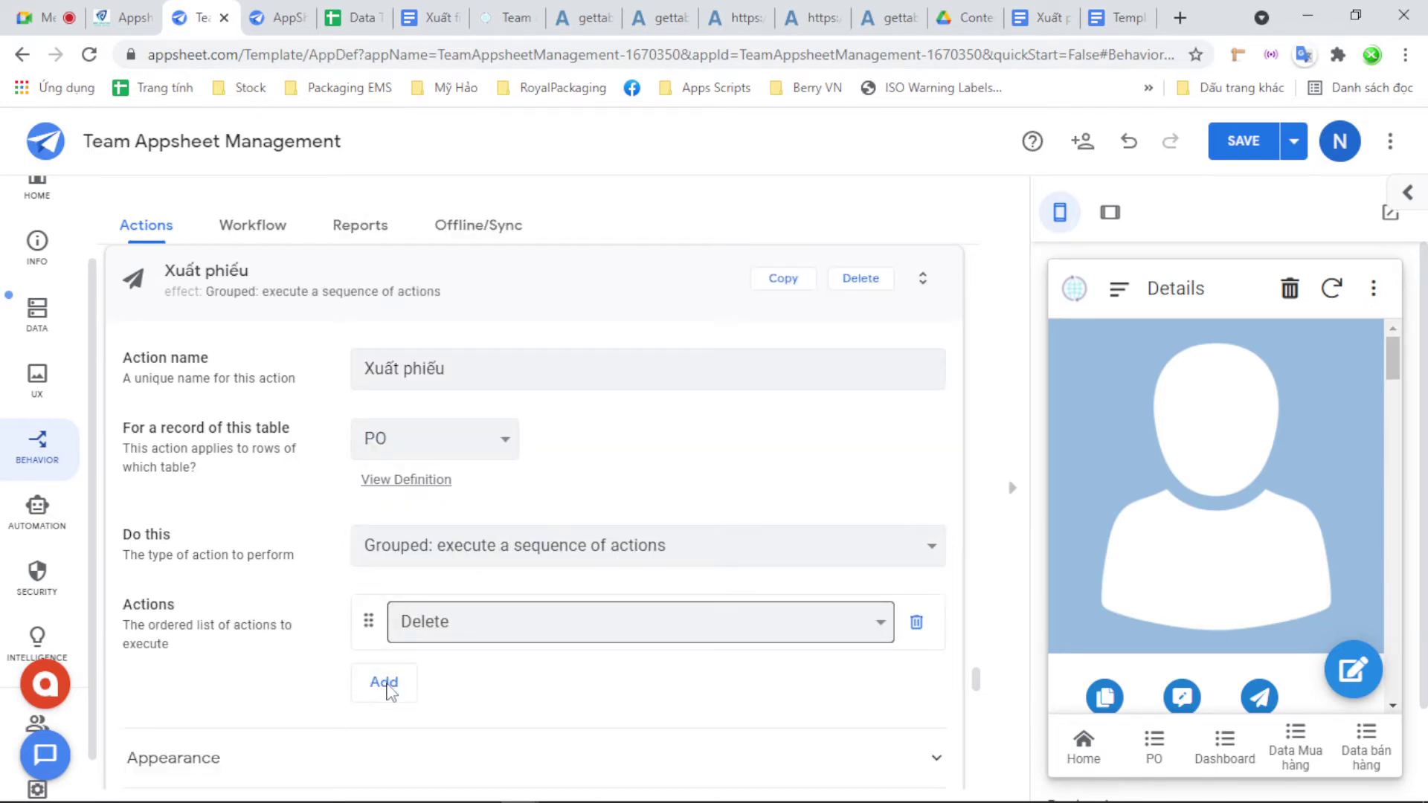
click(384, 682)
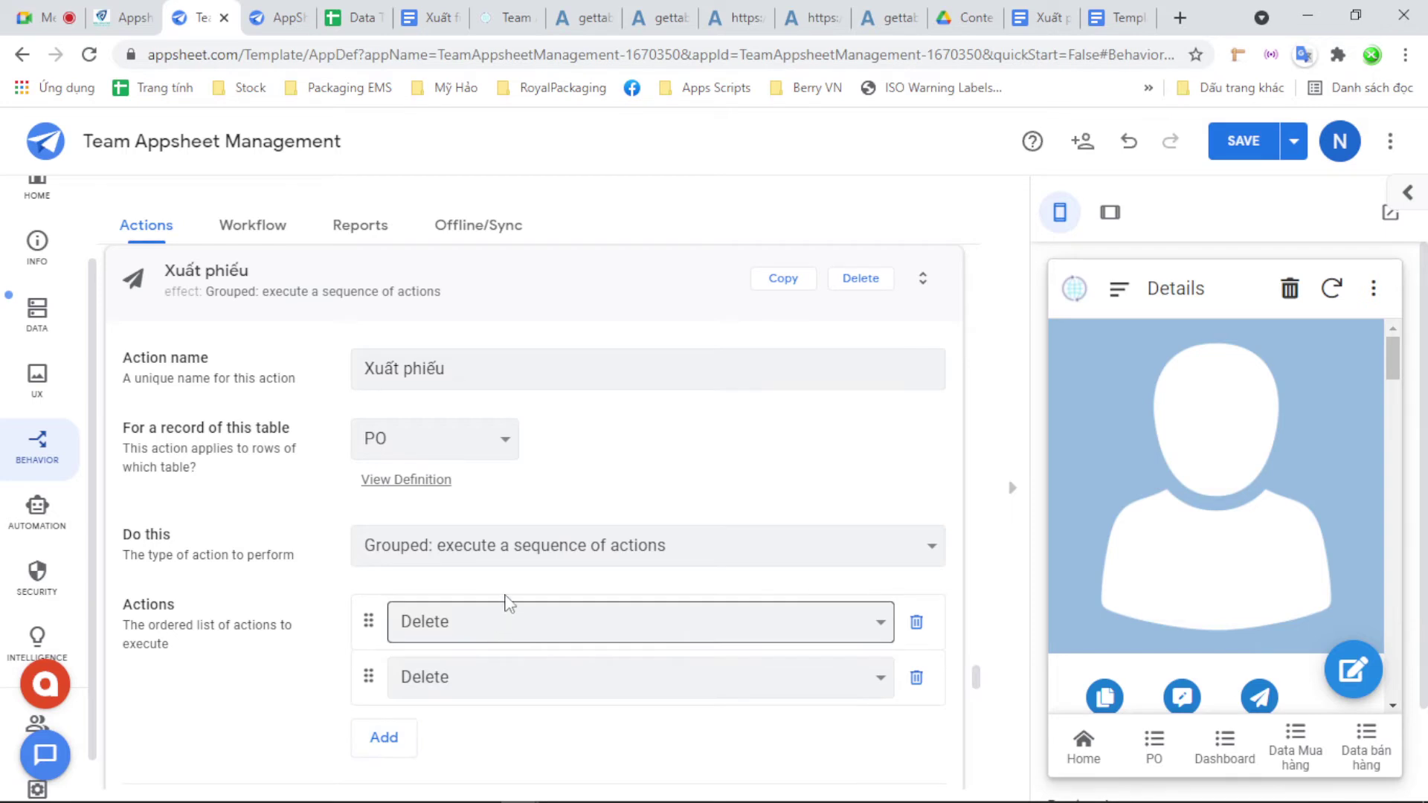
click(506, 602)
click(513, 569)
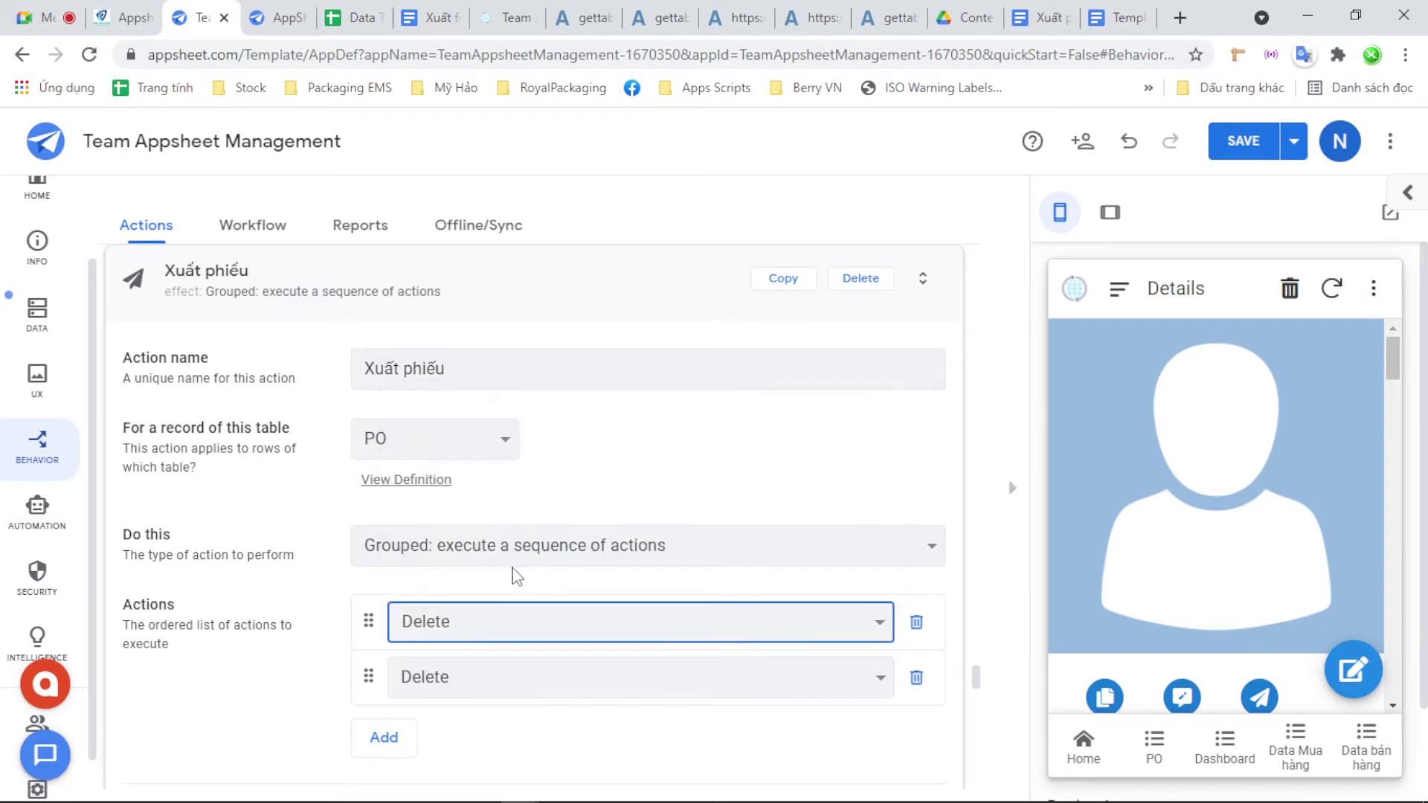
click(491, 684)
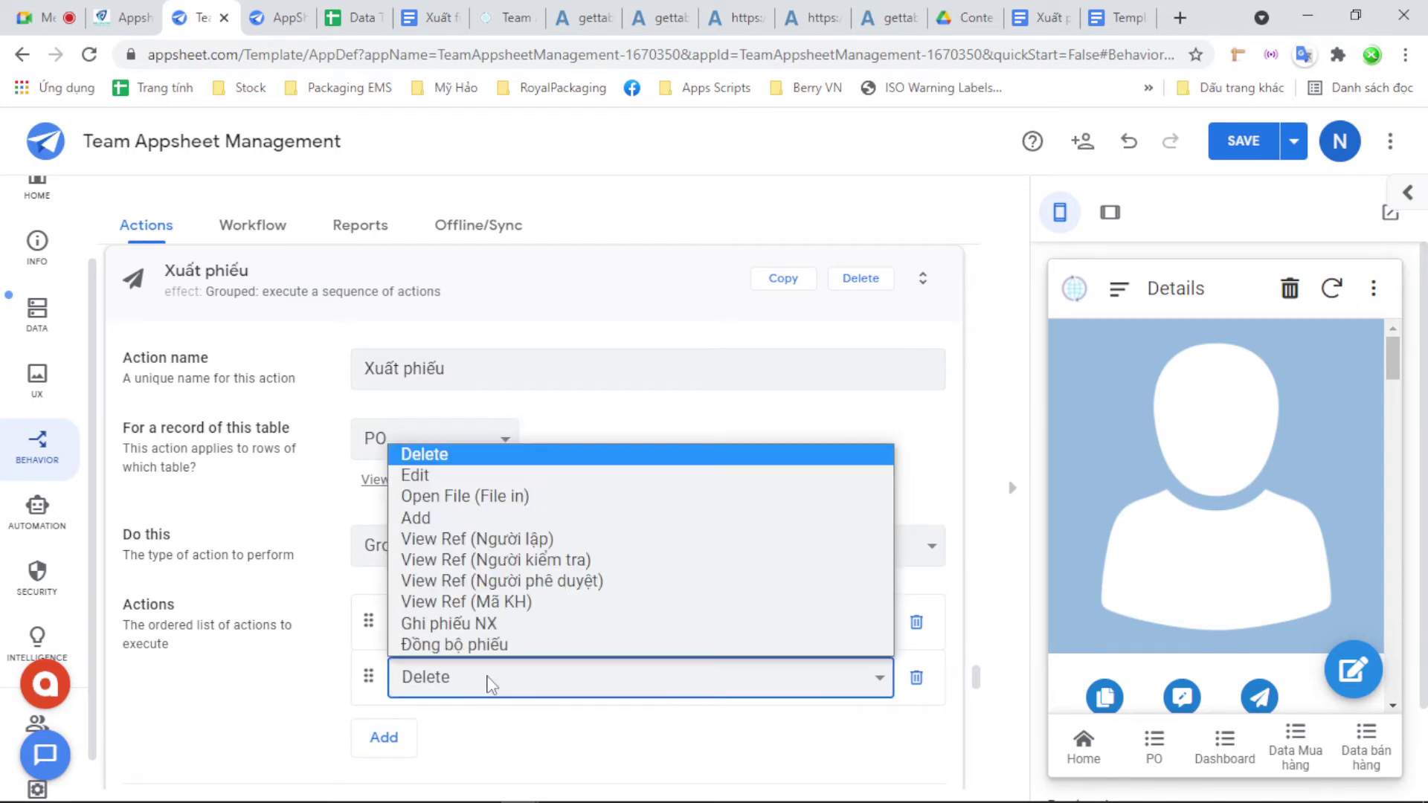
click(491, 644)
scroll(275, 595, down, 3)
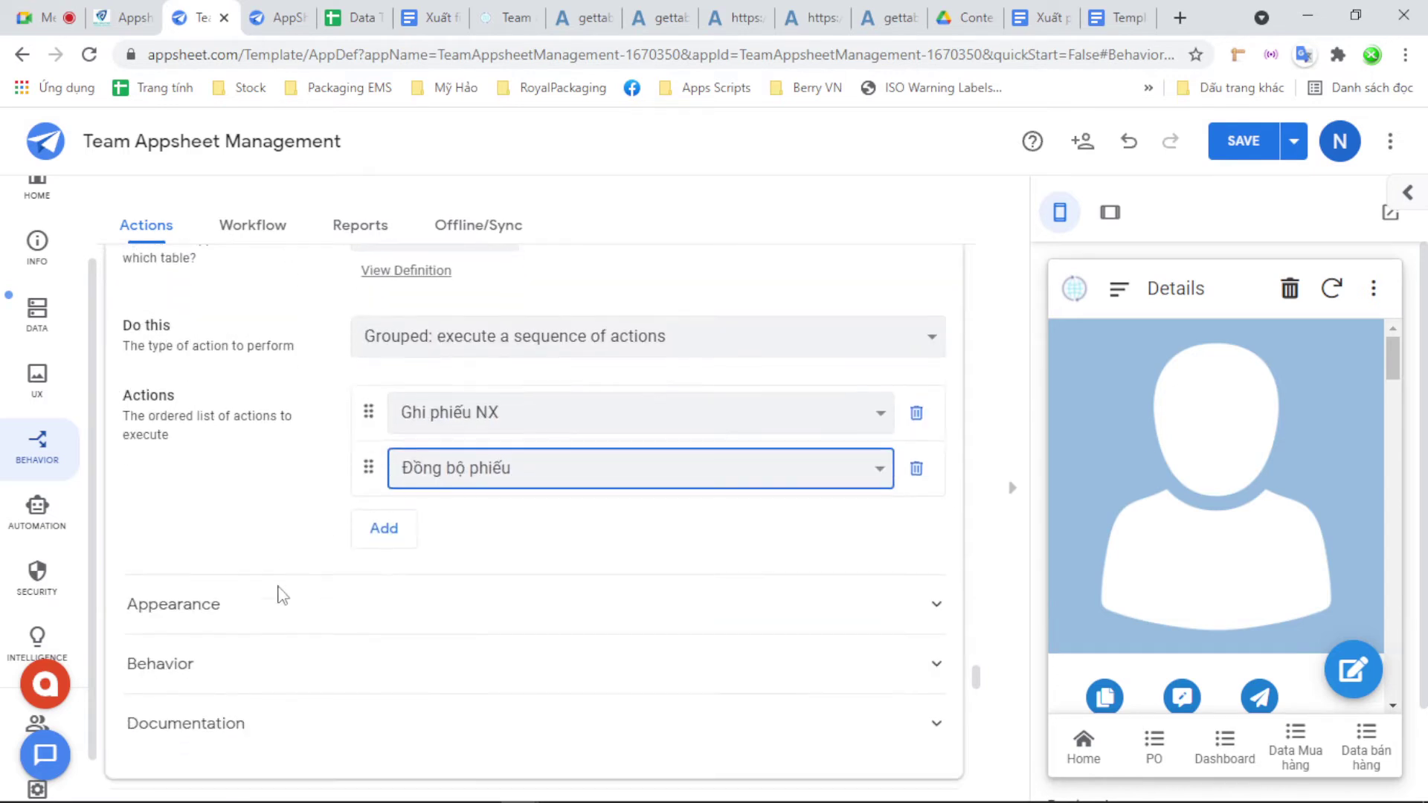
click(1243, 141)
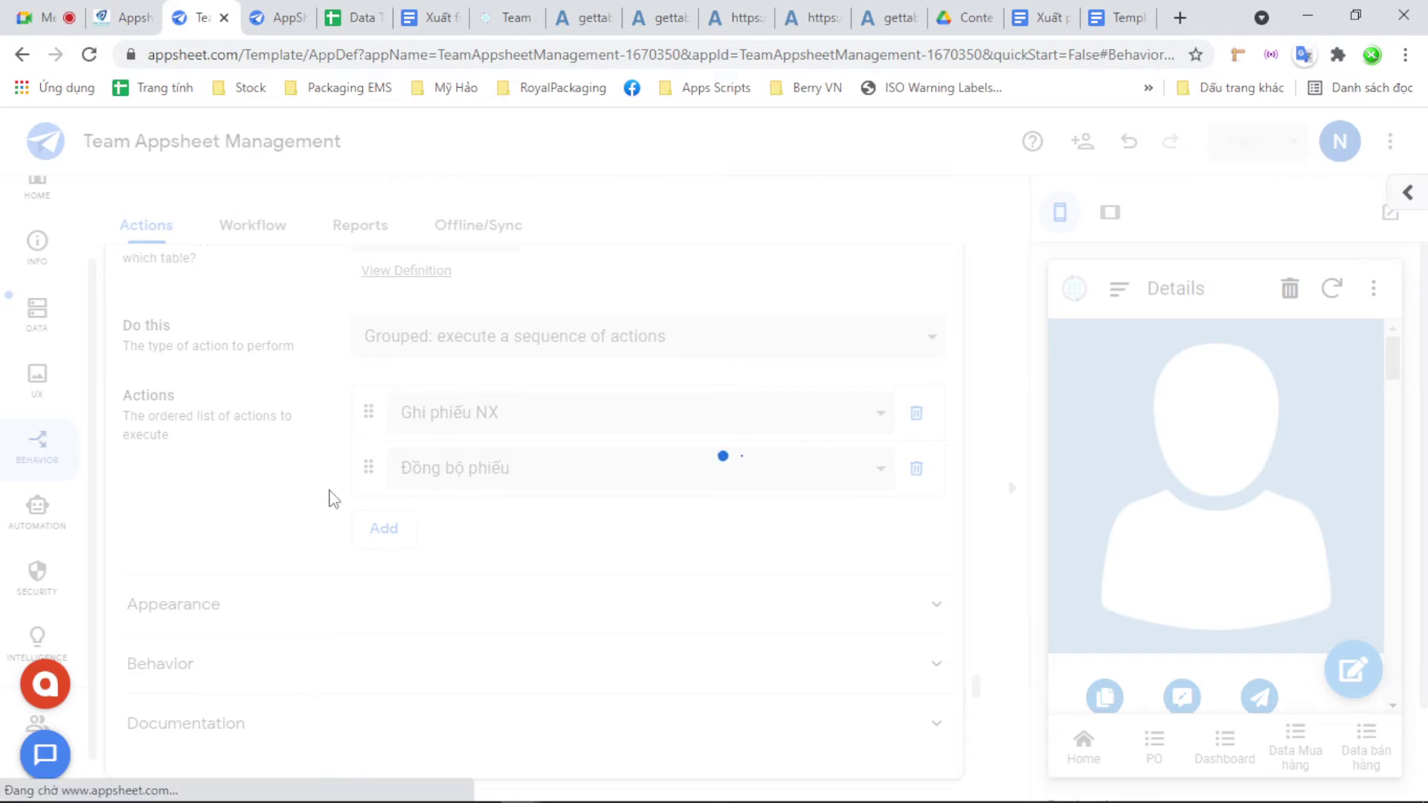
Give Xuất phiếu the solid cloud-download icon from an 'export' icon search, and save.
scroll(354, 527, down, 3)
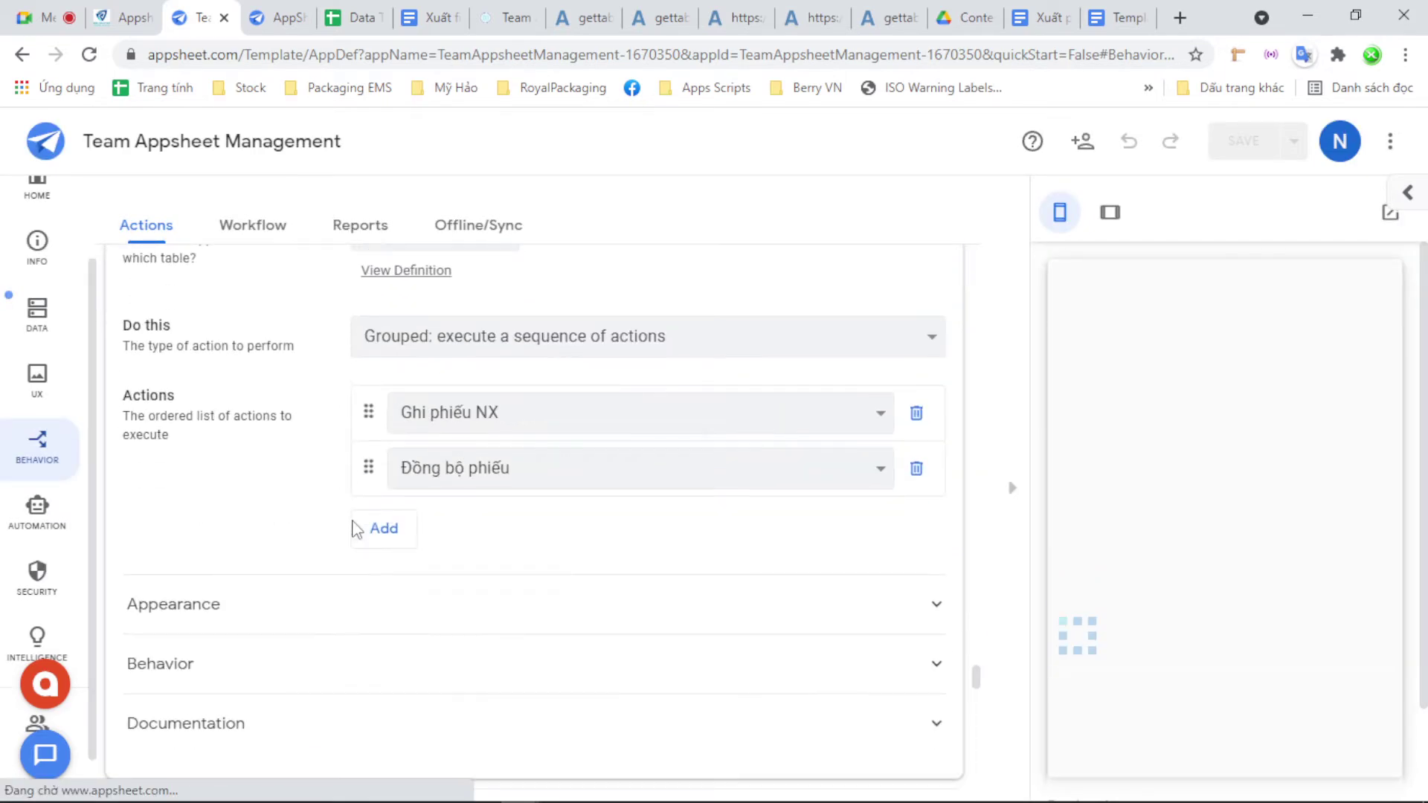
scroll(320, 530, down, 1)
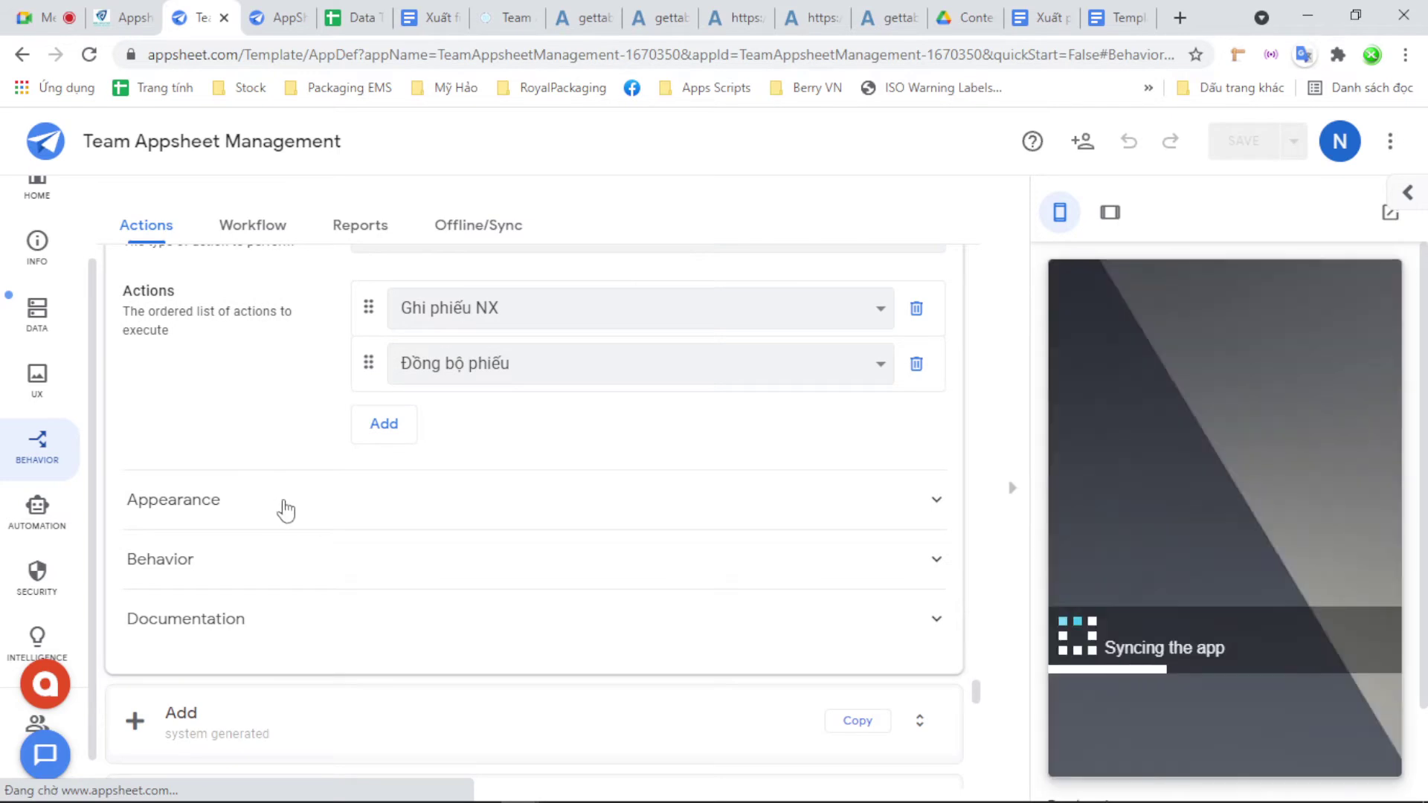
click(284, 511)
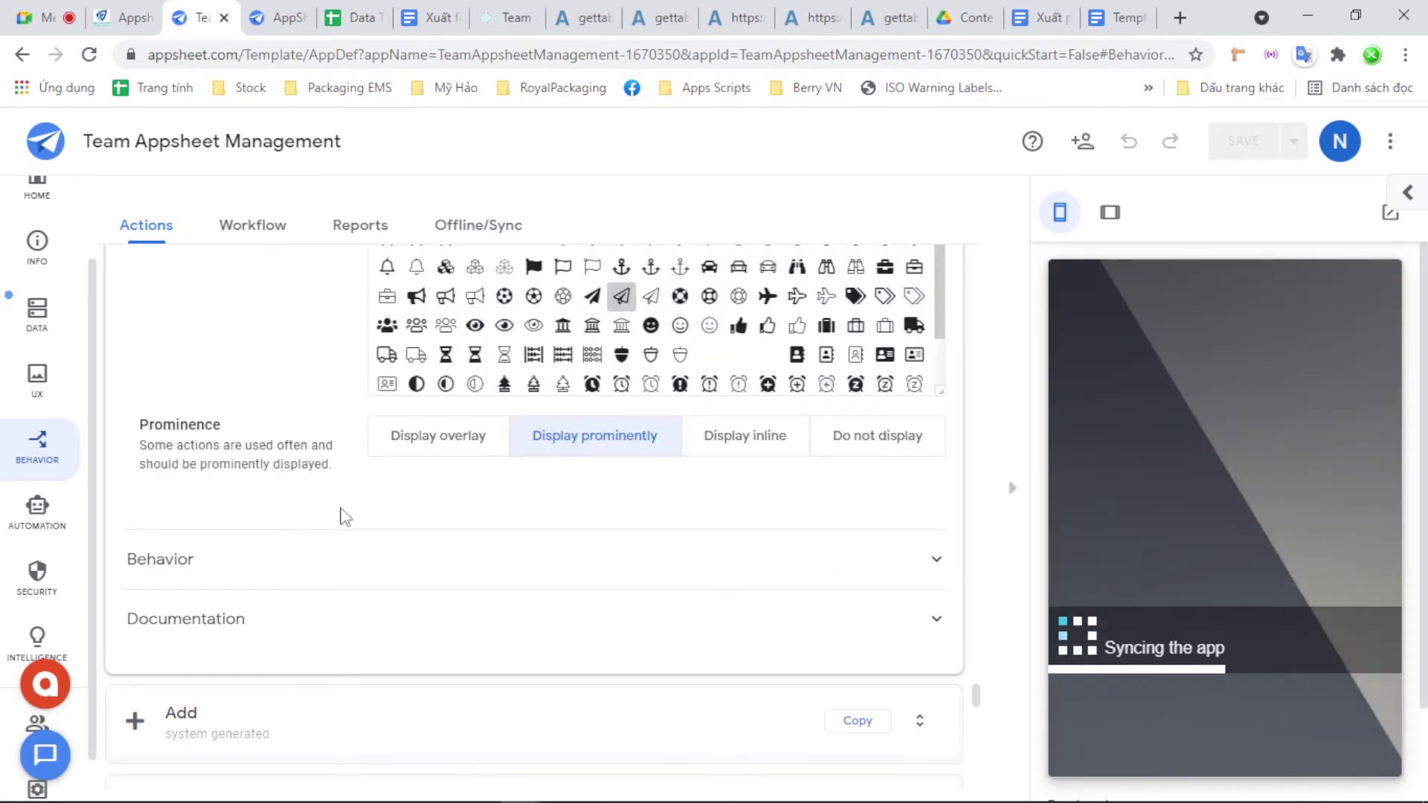
scroll(461, 450, up, 3)
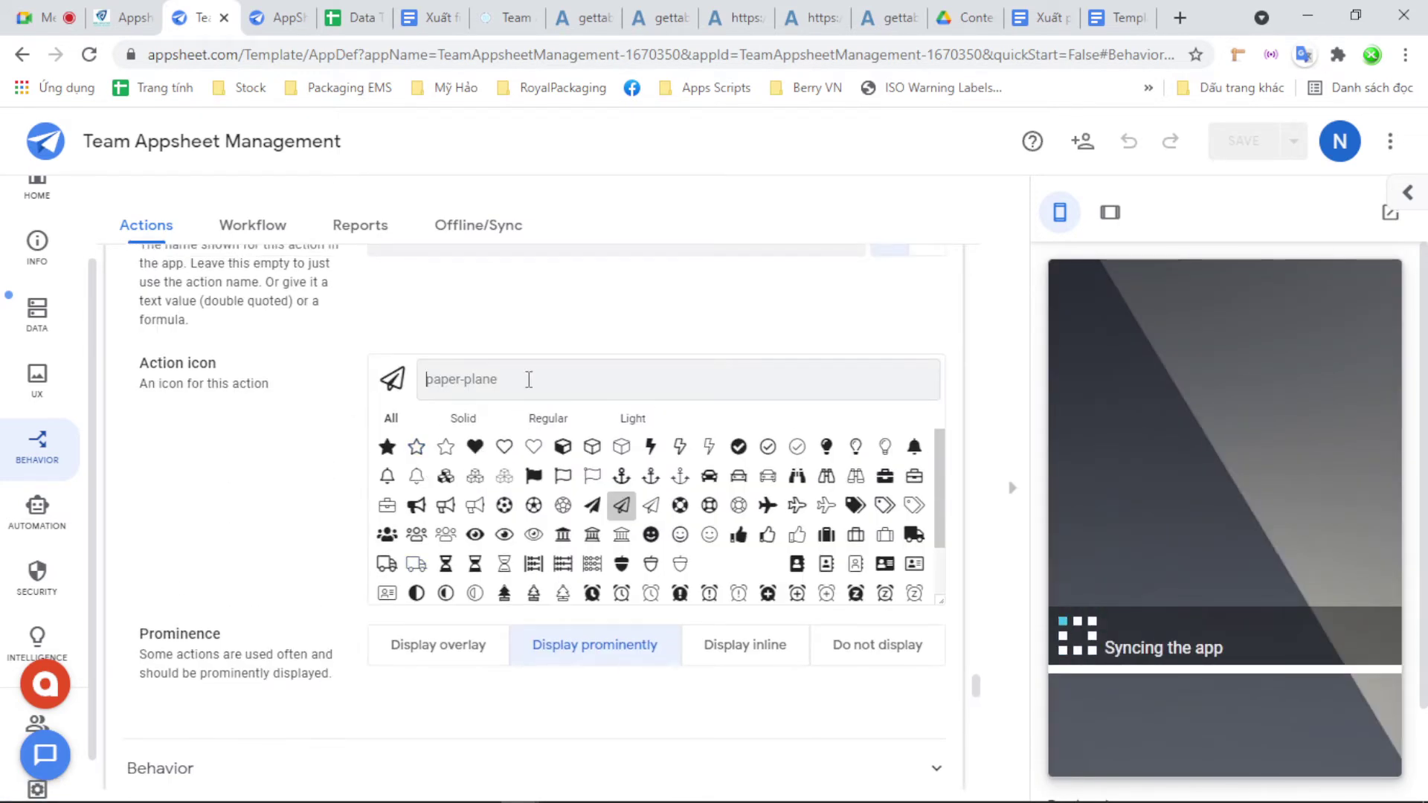
text(a)
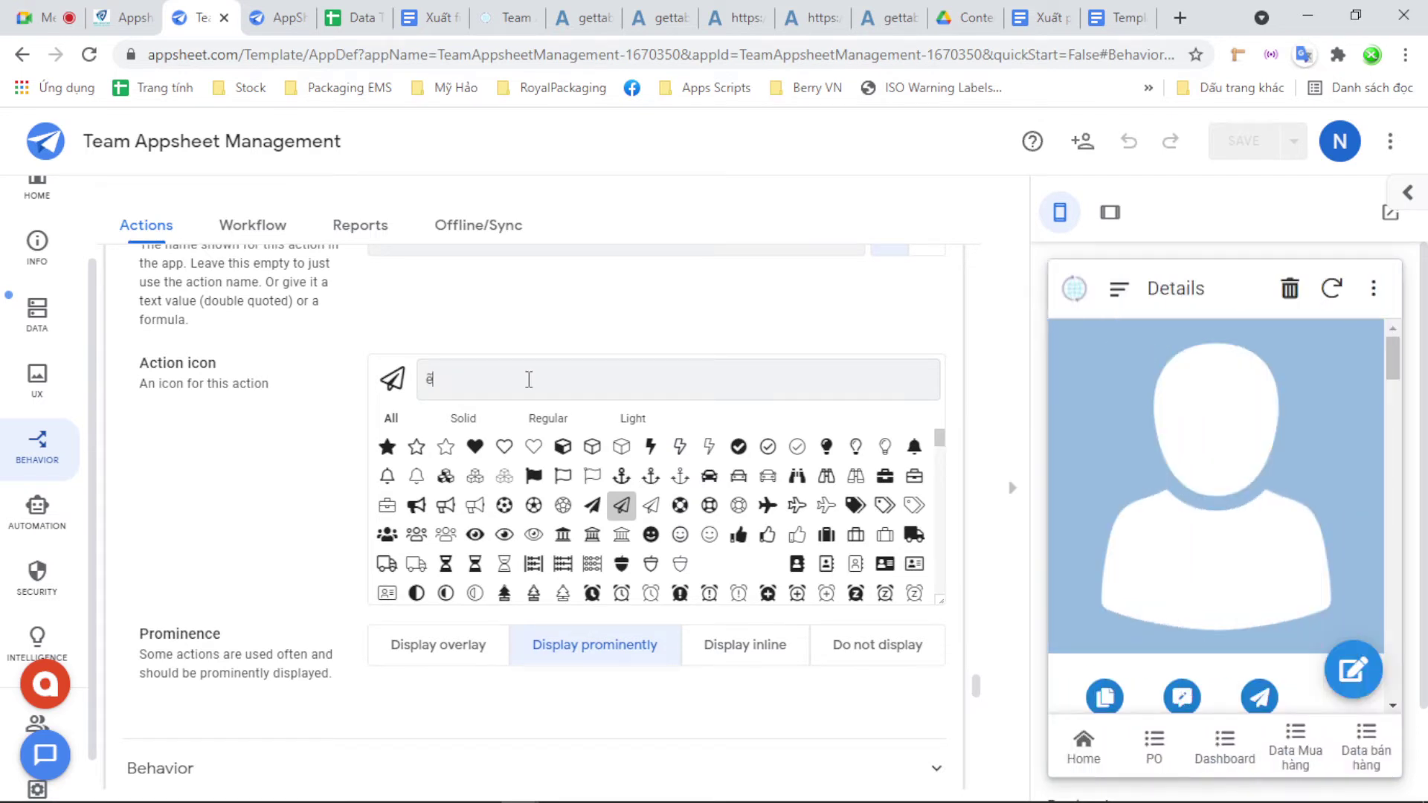
text(xport)
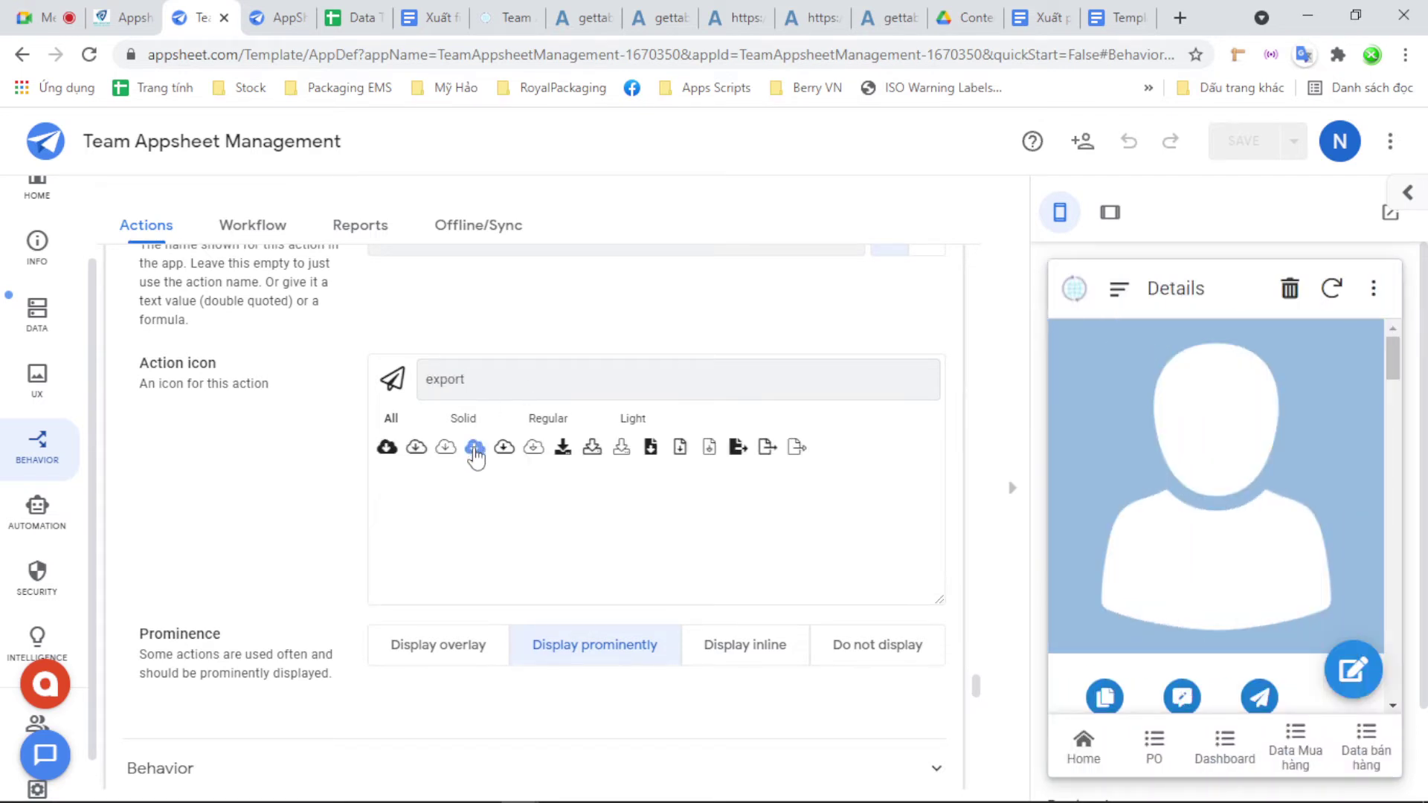
click(475, 446)
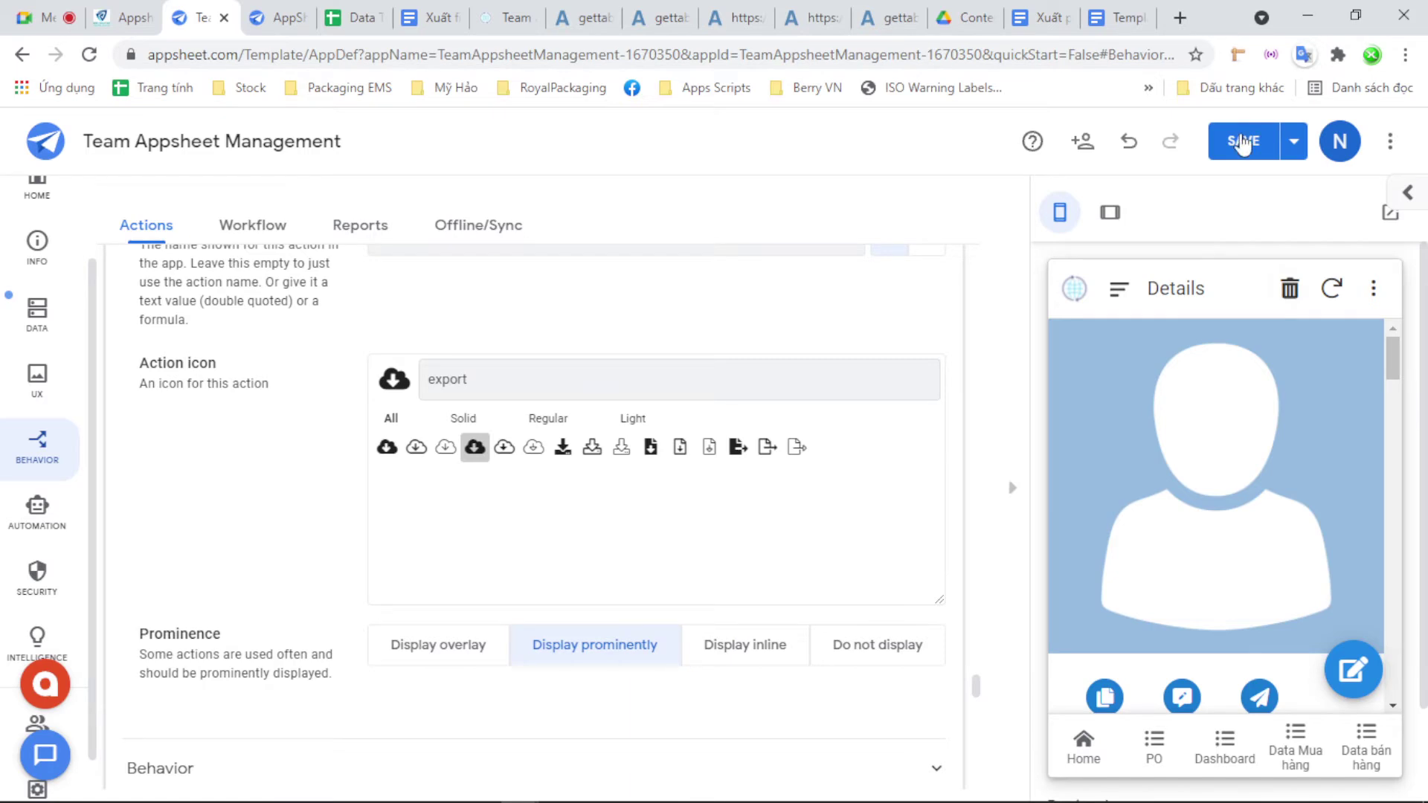
click(1242, 143)
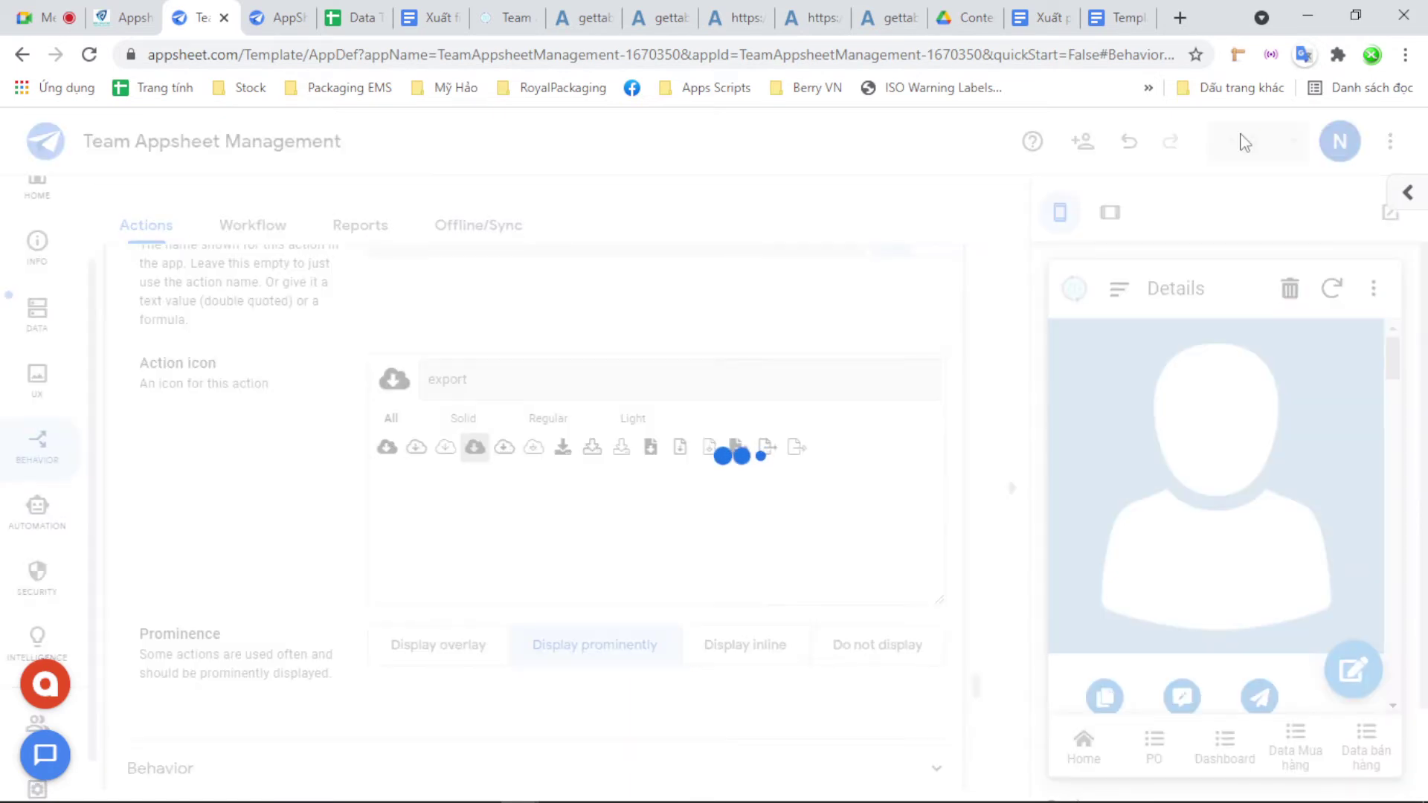
Sync the running app and run Xuất phiếu from PO PN1's detail view.
click(508, 17)
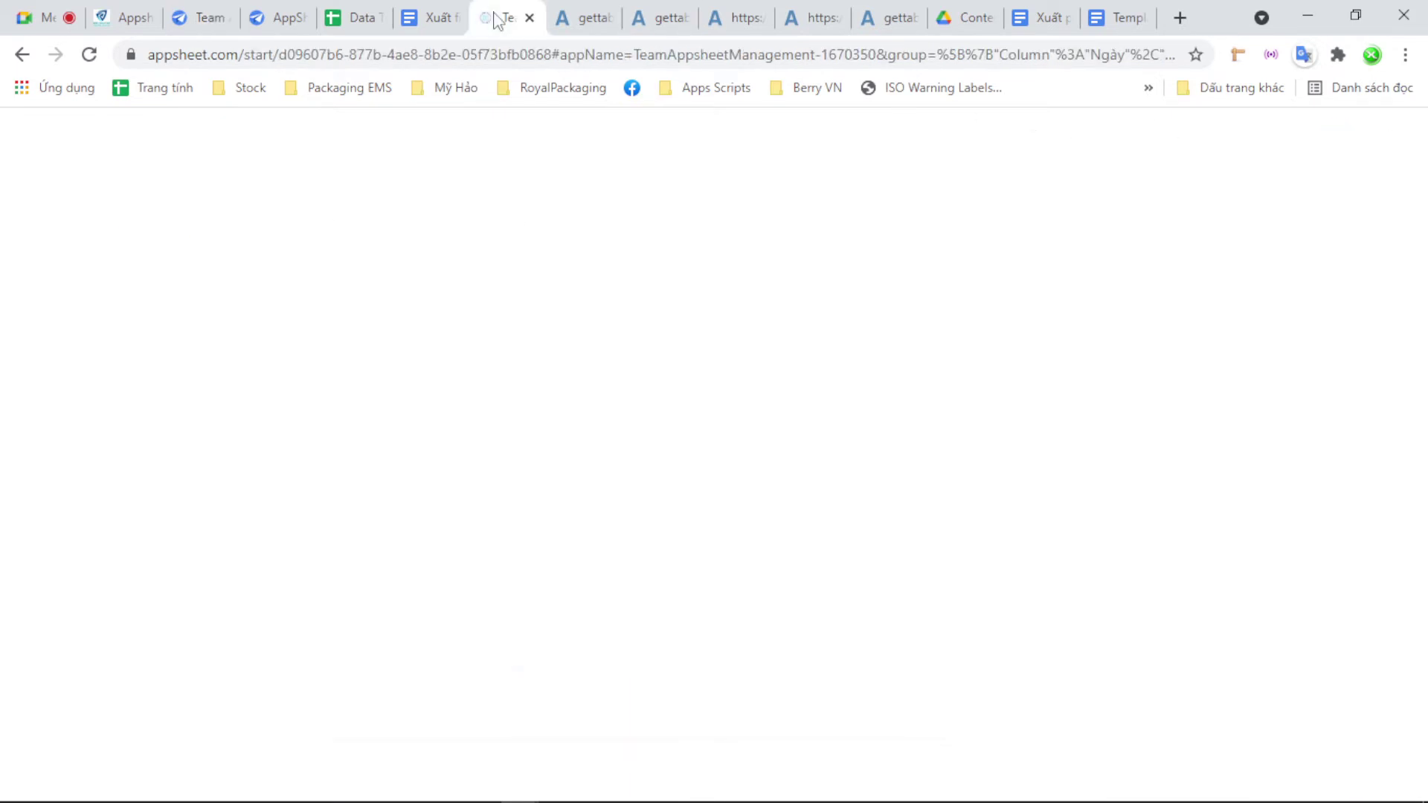
click(1359, 137)
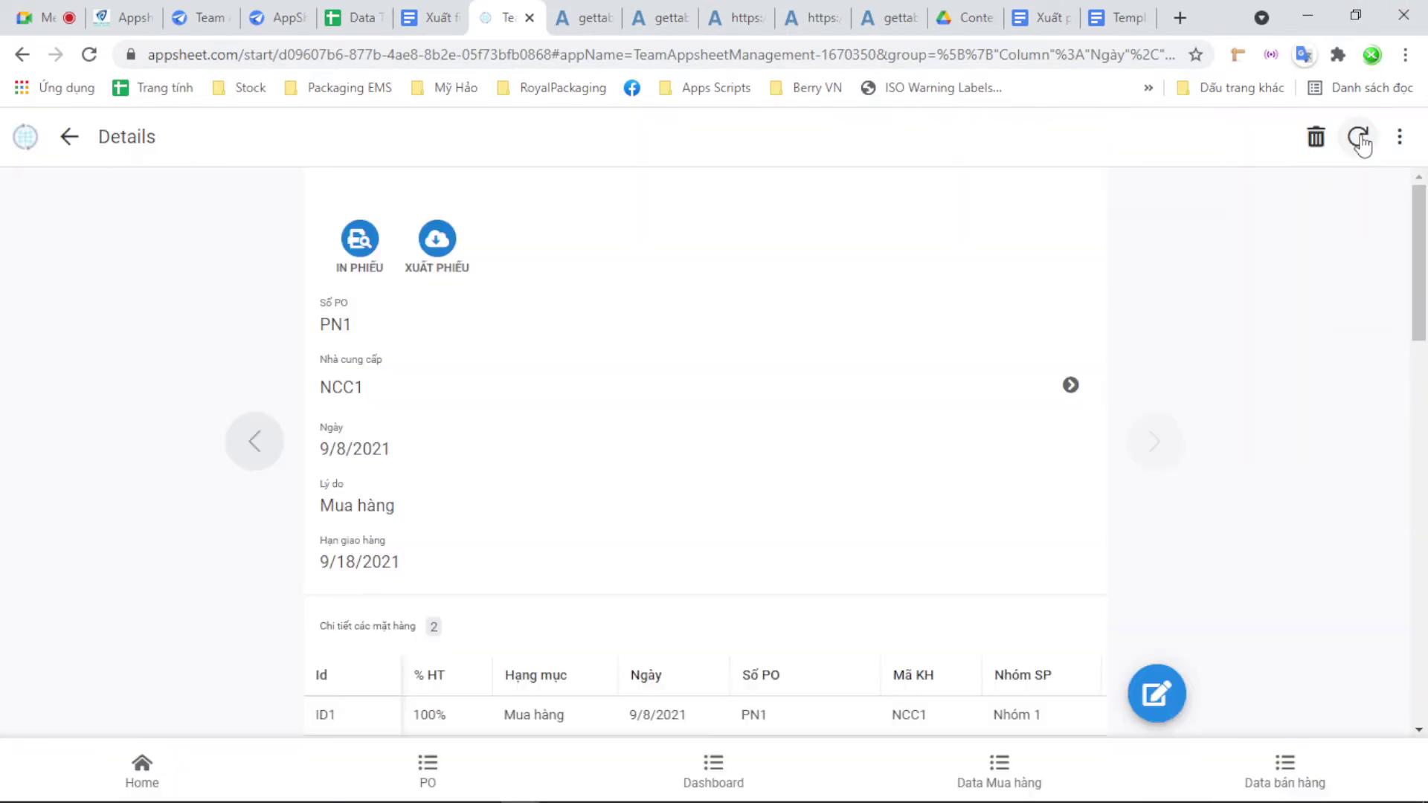
click(439, 244)
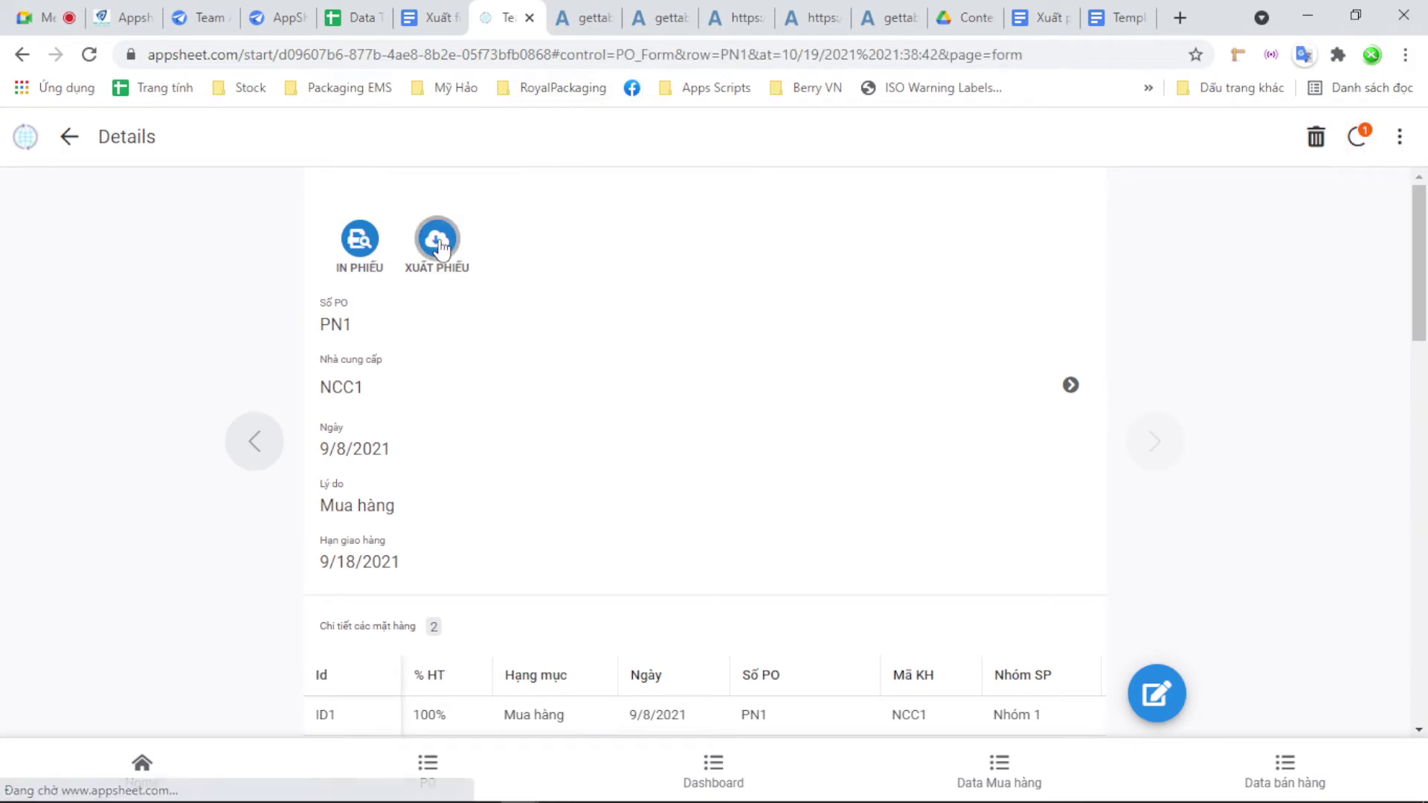
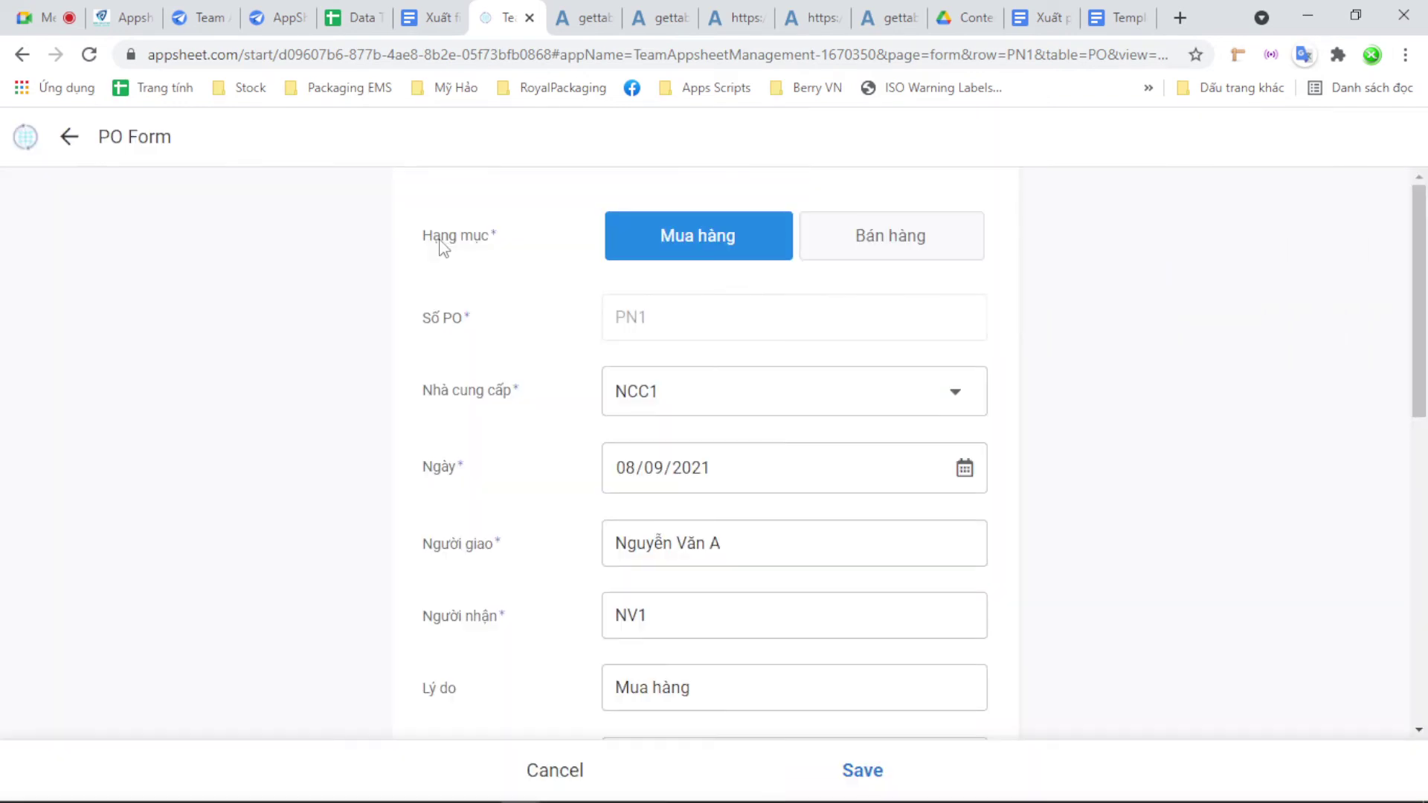
Scroll through the PO Form, then check the PDF body template and the monitoring dashboard.
scroll(506, 484, down, 3)
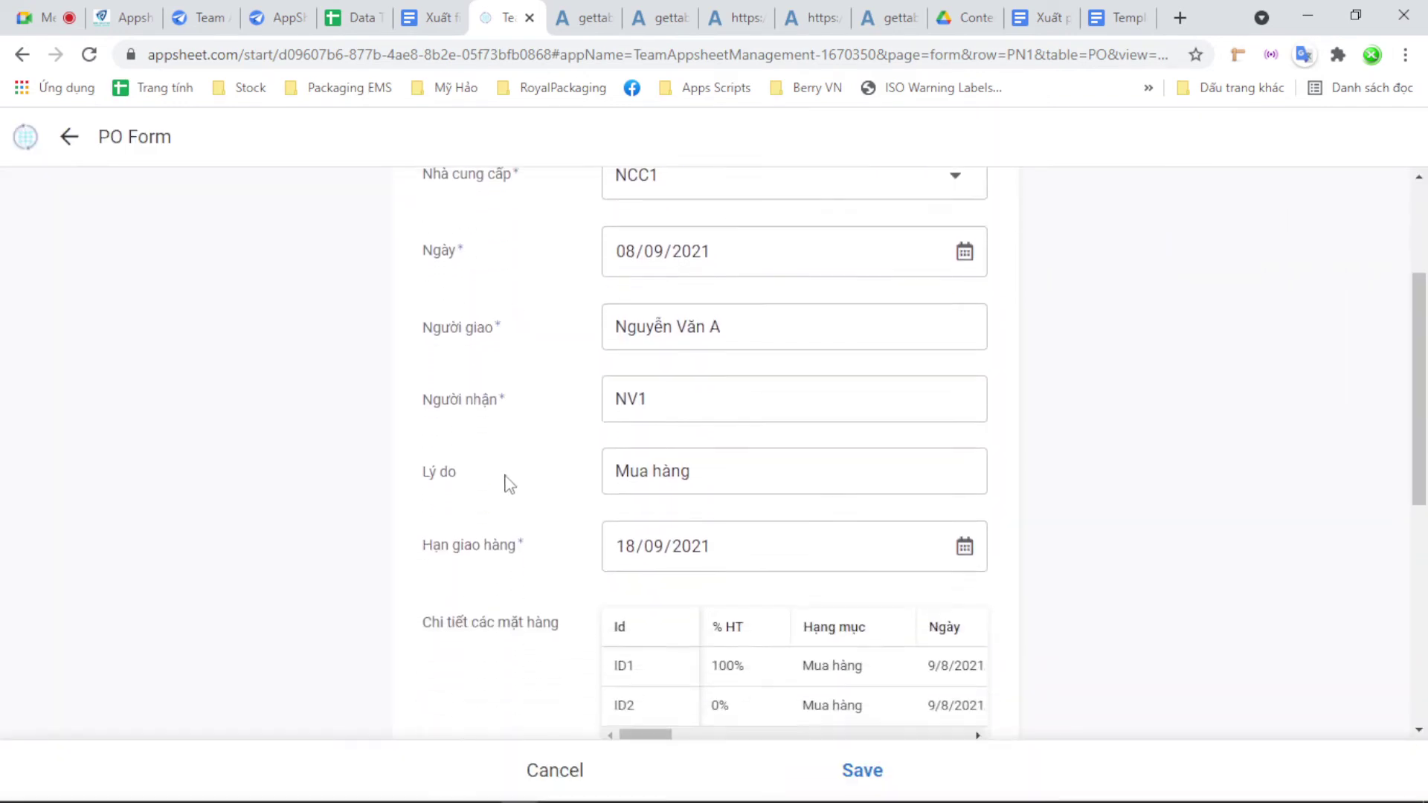
scroll(505, 484, down, 3)
scroll(506, 484, down, 3)
scroll(511, 493, down, 1)
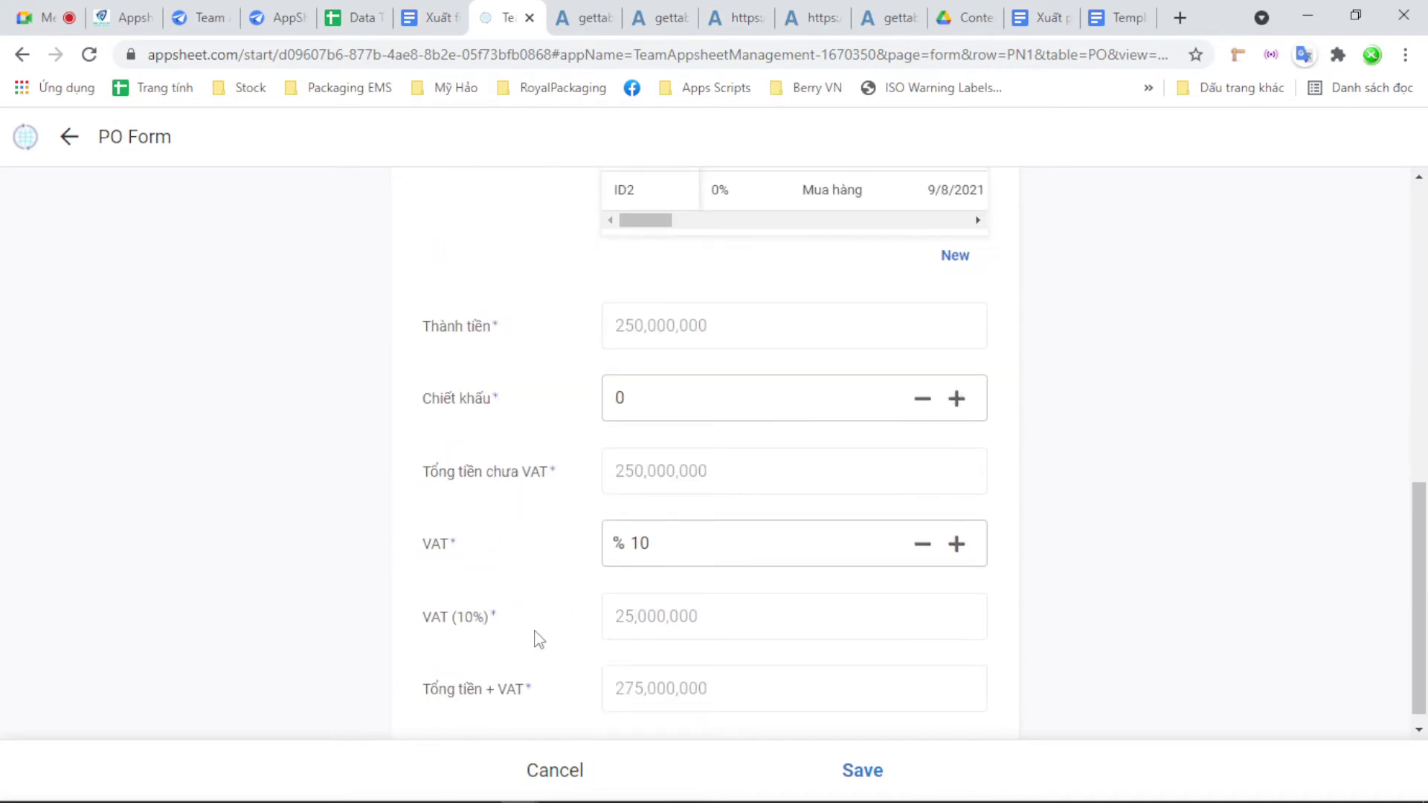
click(430, 17)
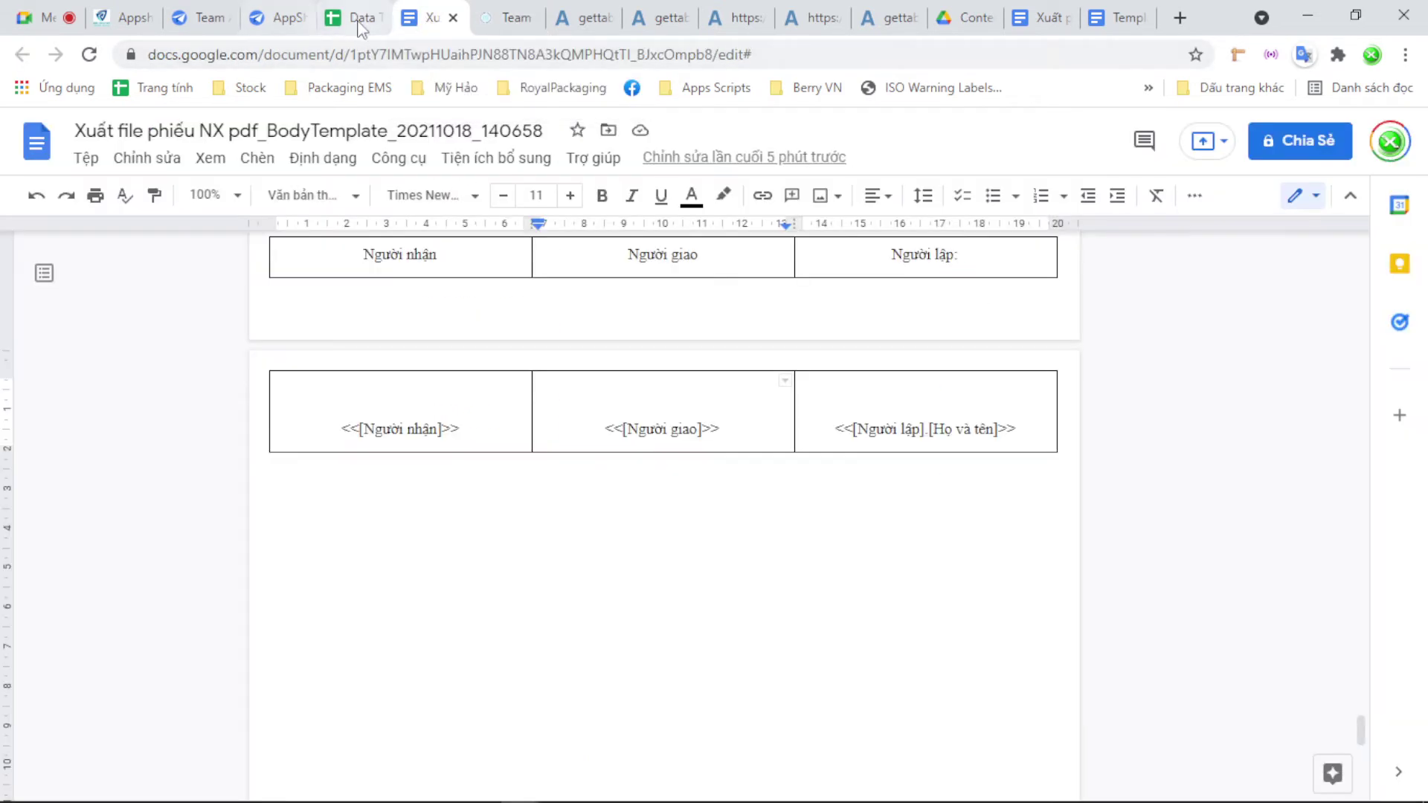
click(278, 21)
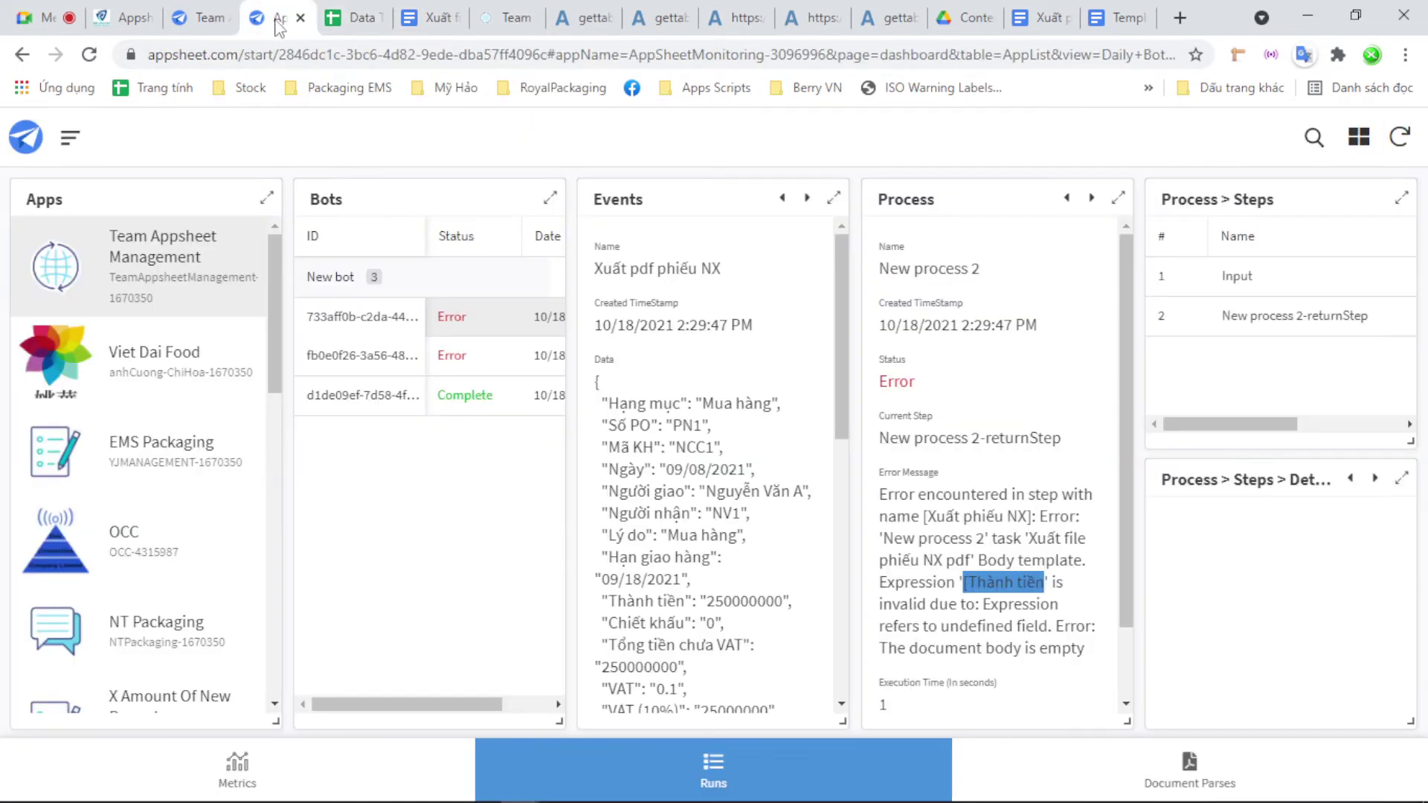
In the editor's Actions list, collapse Xuất phiếu and expand the Đồng bộ phiếu action.
click(209, 22)
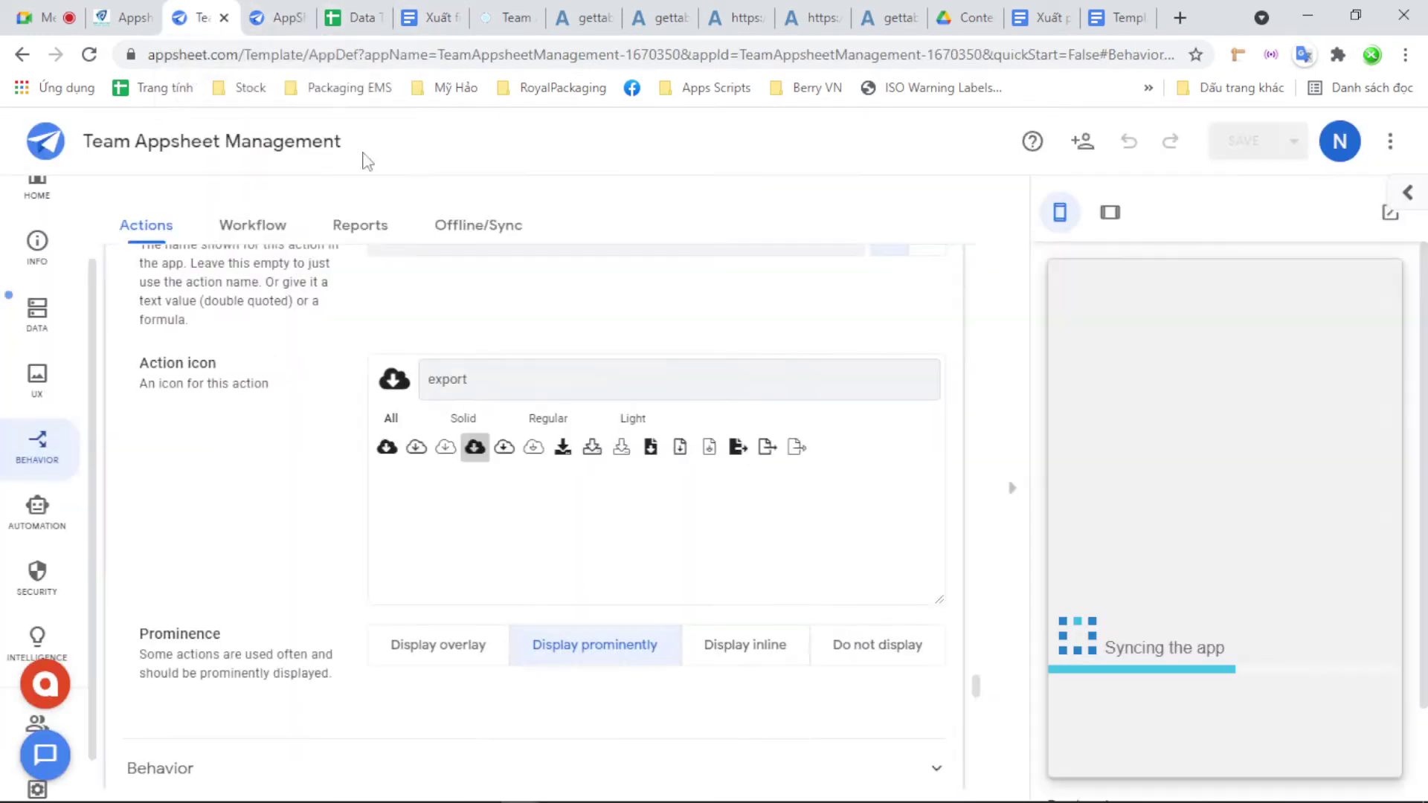
scroll(440, 344, up, 5)
scroll(361, 386, up, 5)
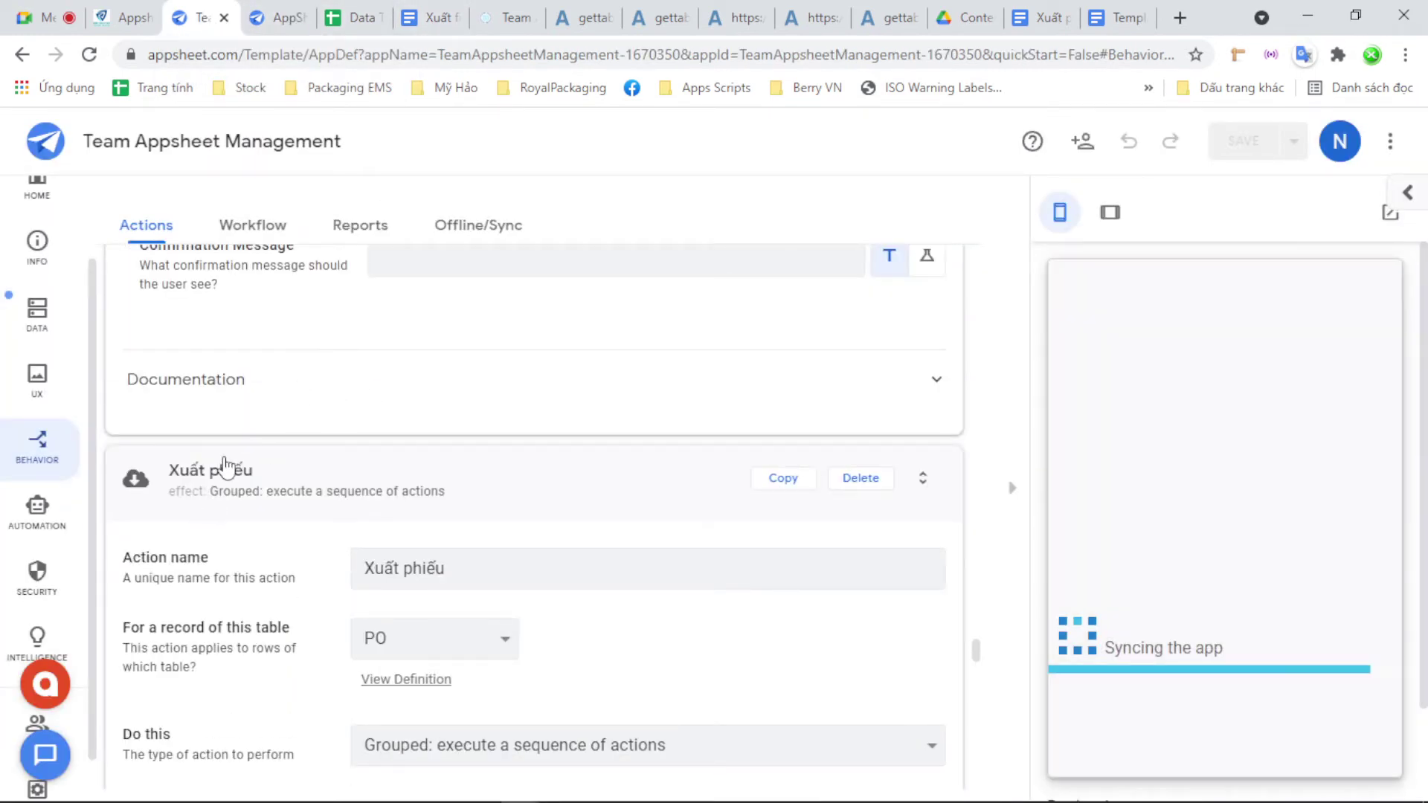
click(223, 469)
scroll(226, 467, up, 5)
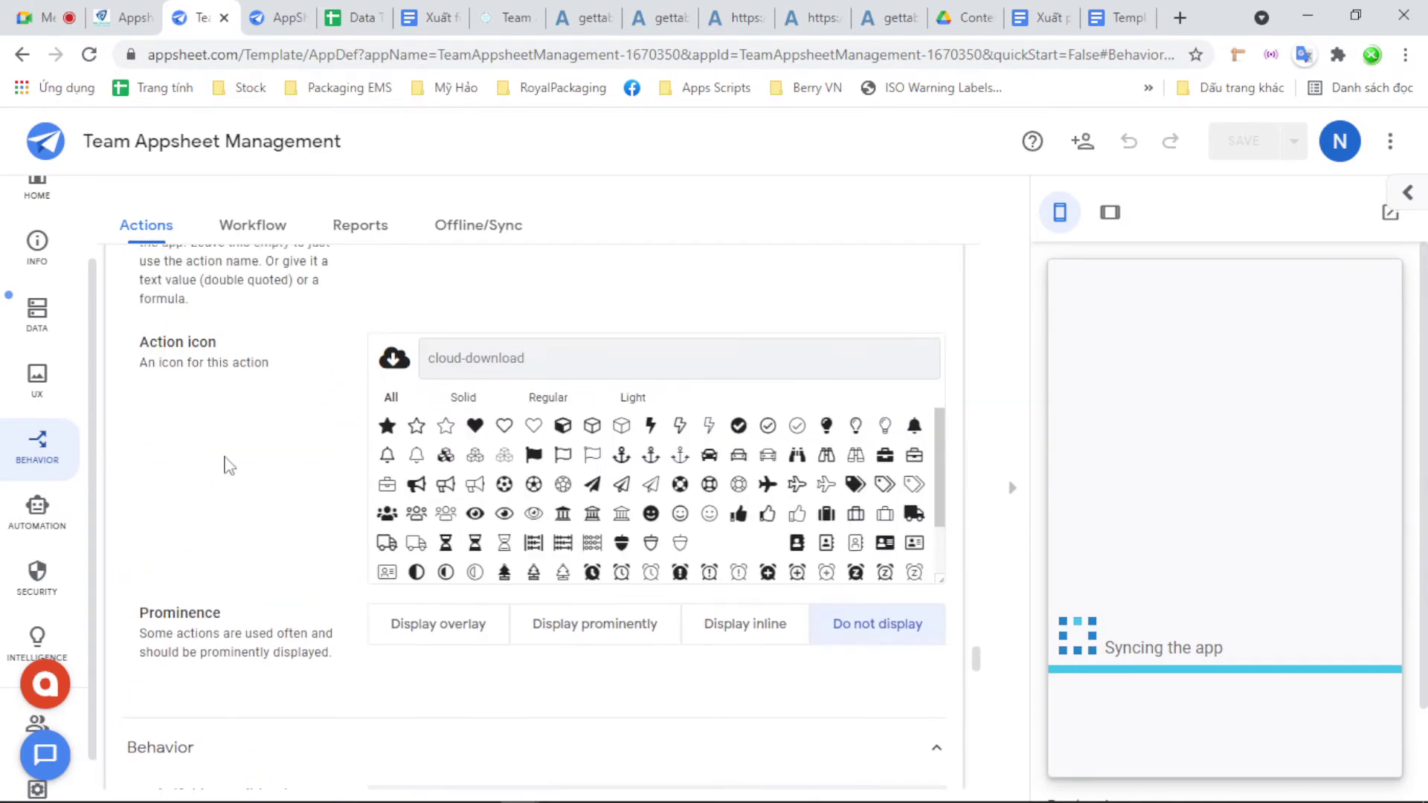
scroll(227, 467, up, 5)
scroll(227, 467, up, 3)
scroll(227, 466, down, 3)
scroll(227, 466, up, 7)
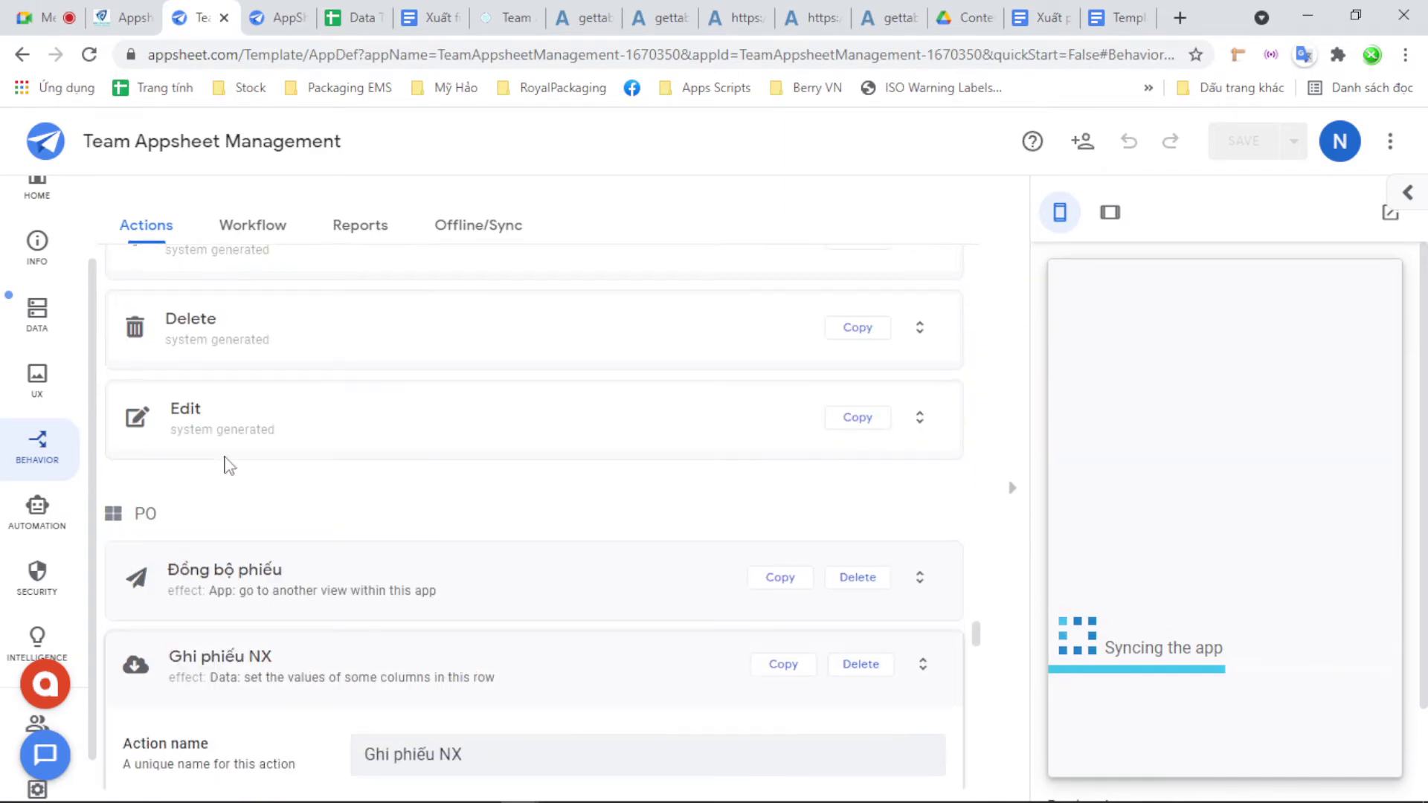
scroll(227, 466, down, 2)
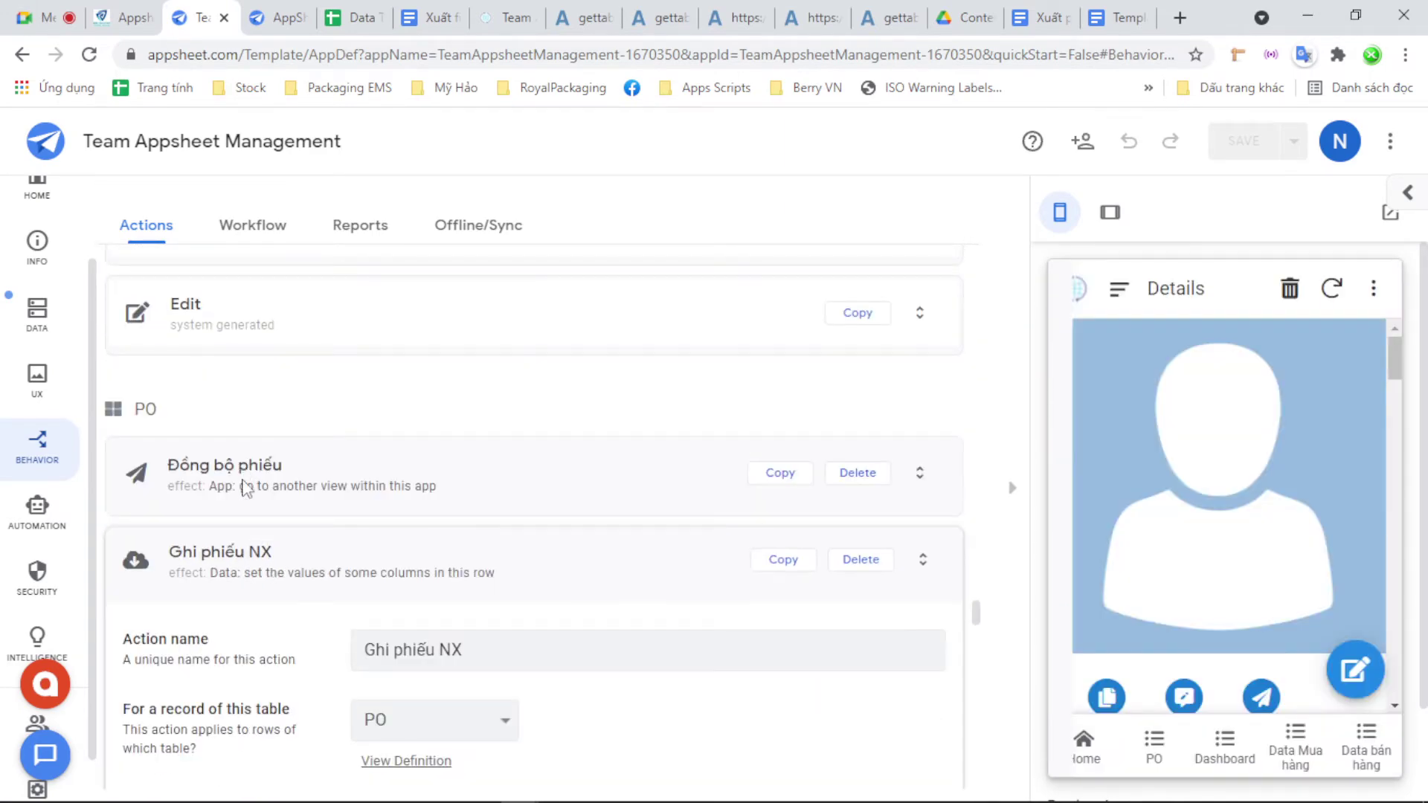
click(245, 491)
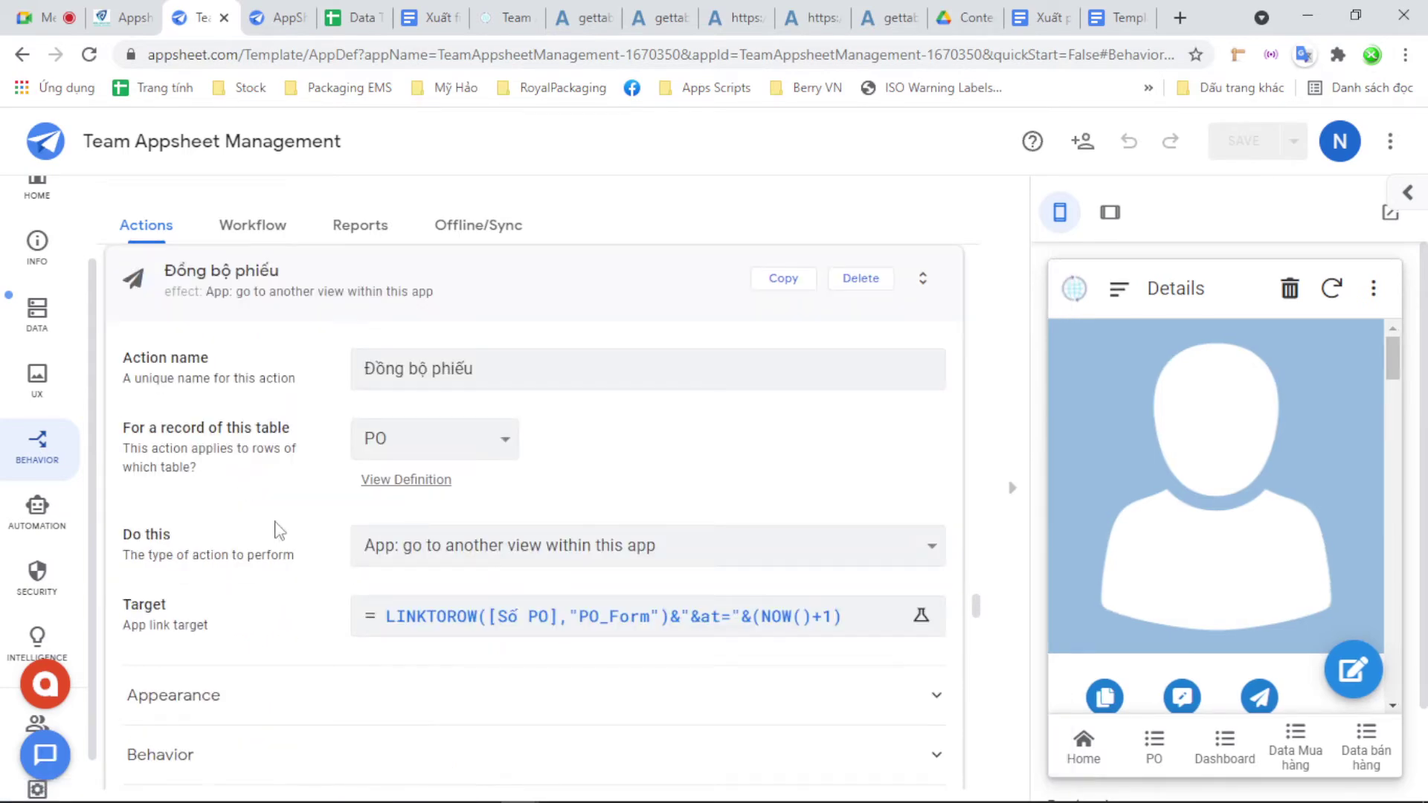
Change the action's target formula from PO_Form to PO_Detail and save the app.
click(666, 617)
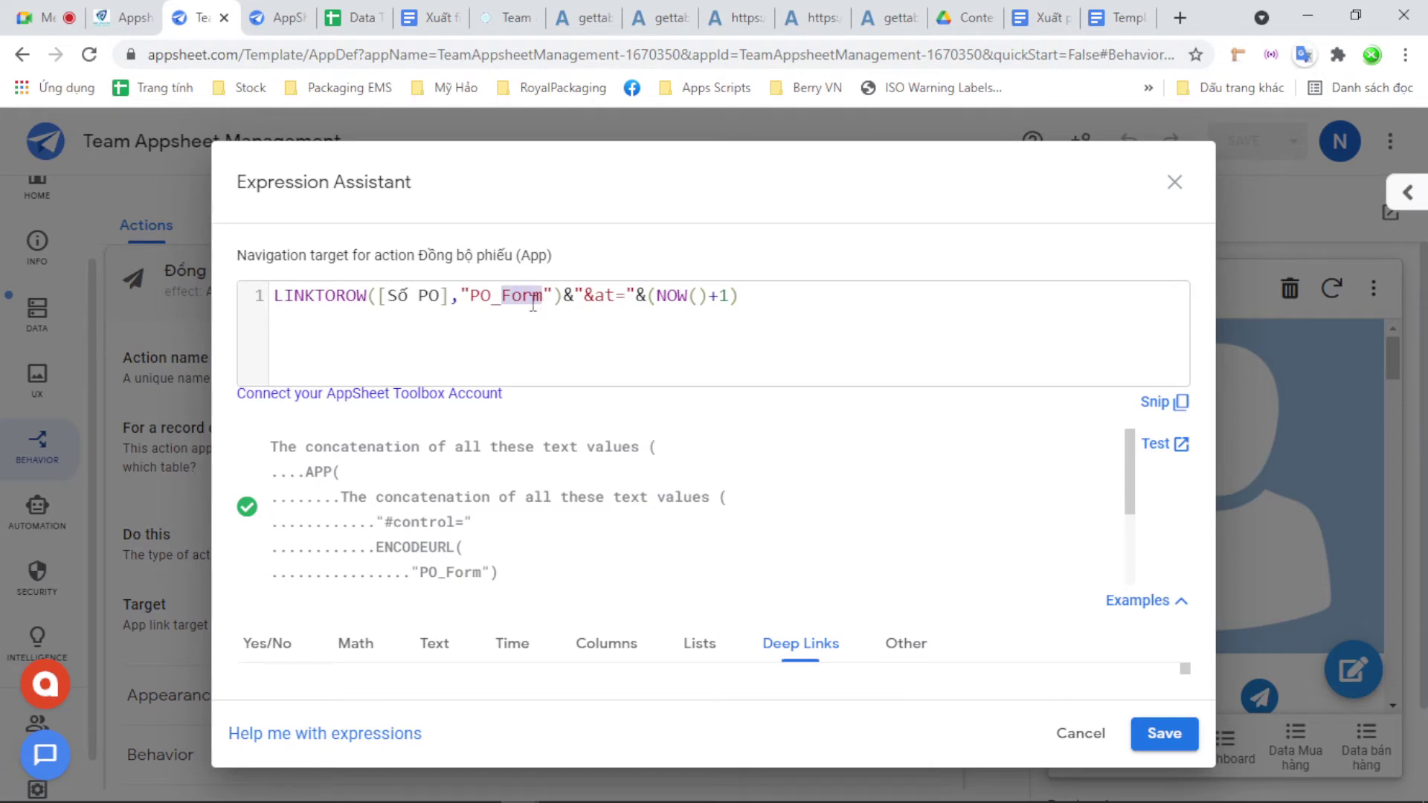
text(Detail)
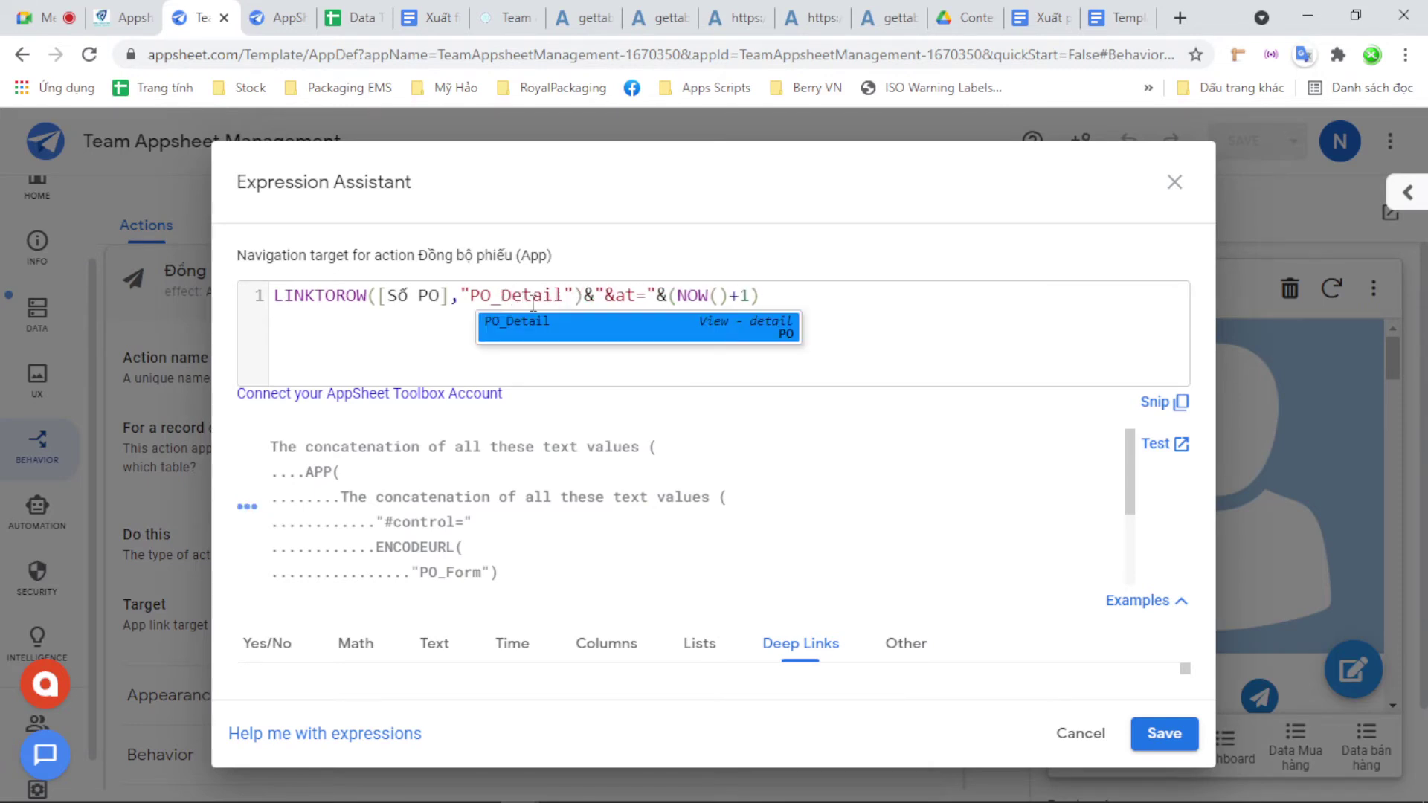
click(1163, 735)
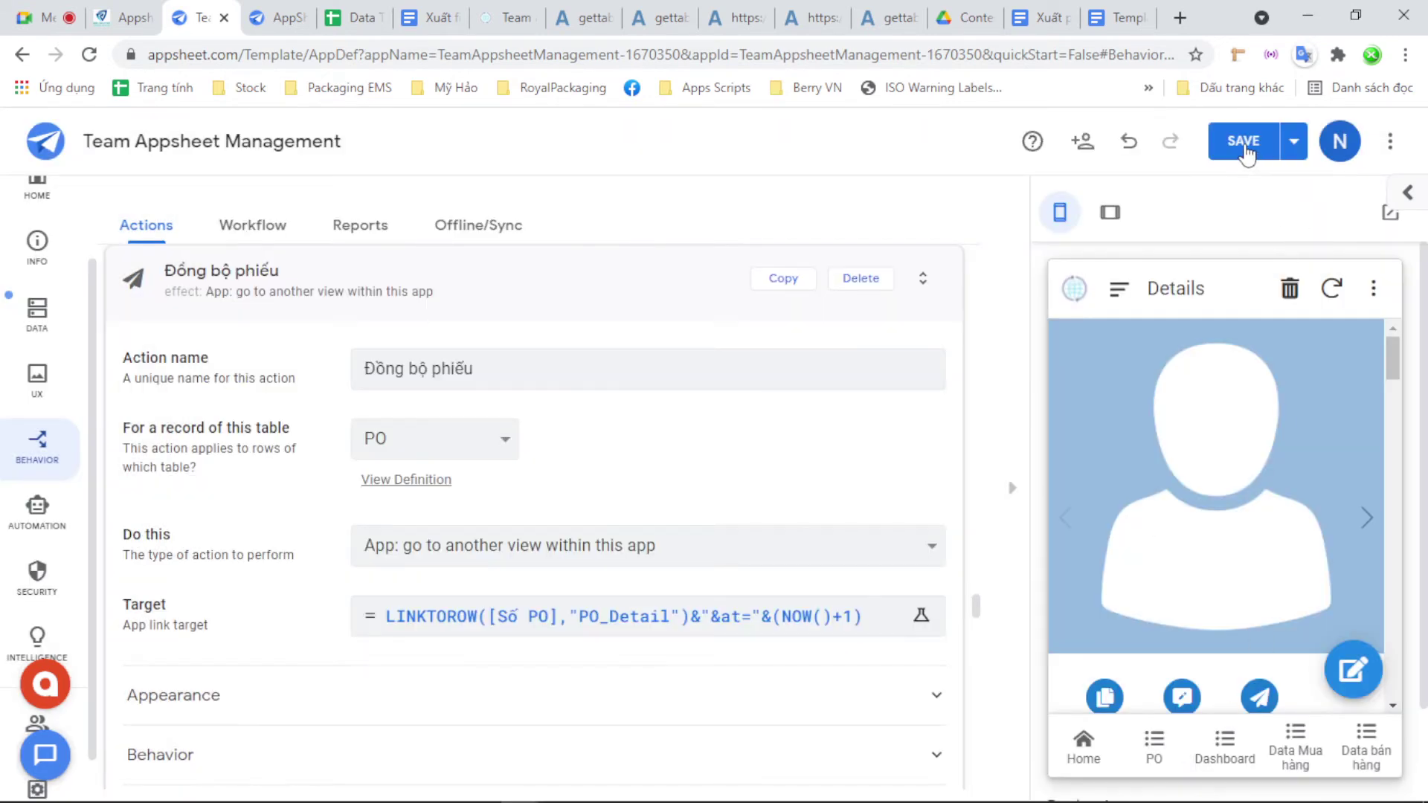
click(1244, 148)
Back on the running app's PO, generate the printable purchase order slip.
click(497, 21)
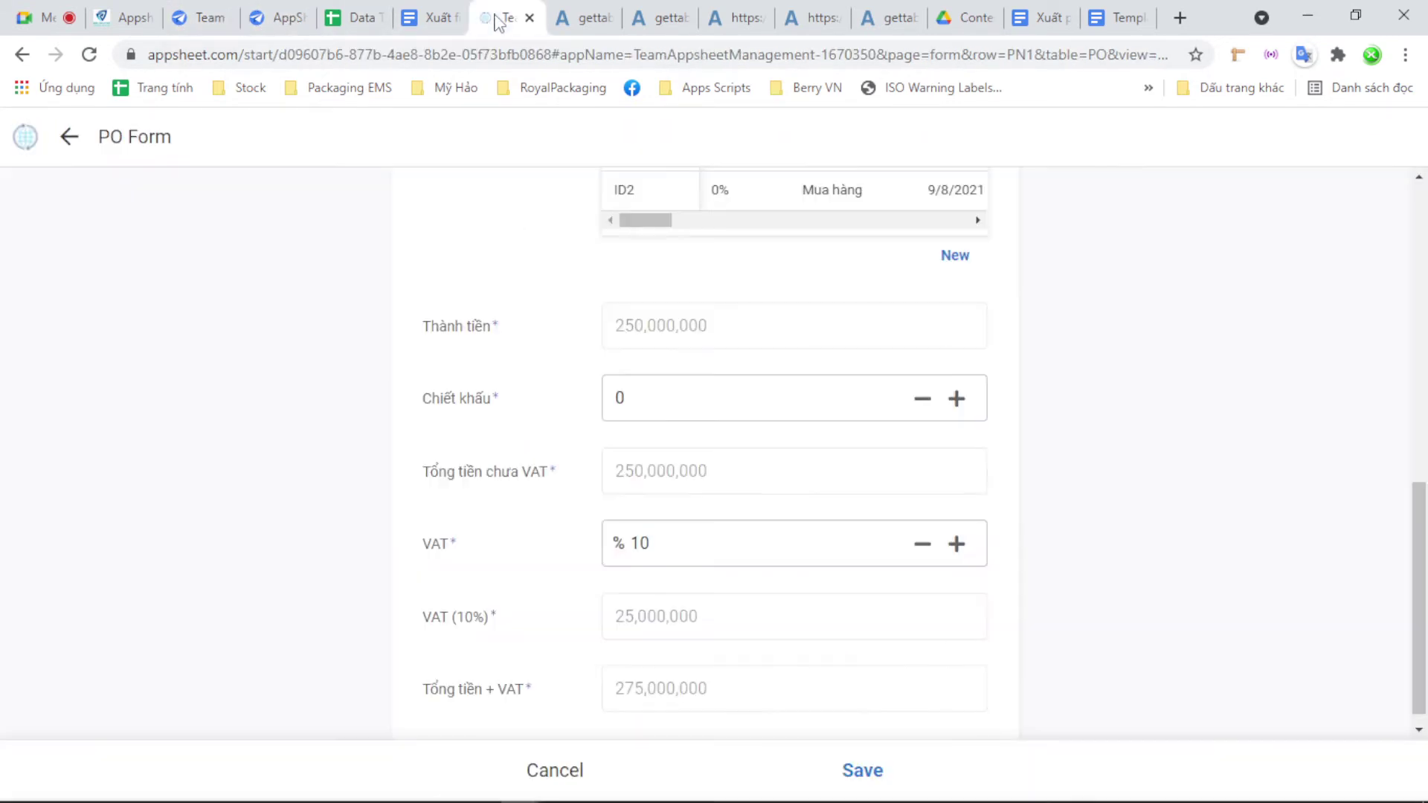
scroll(566, 347, up, 4)
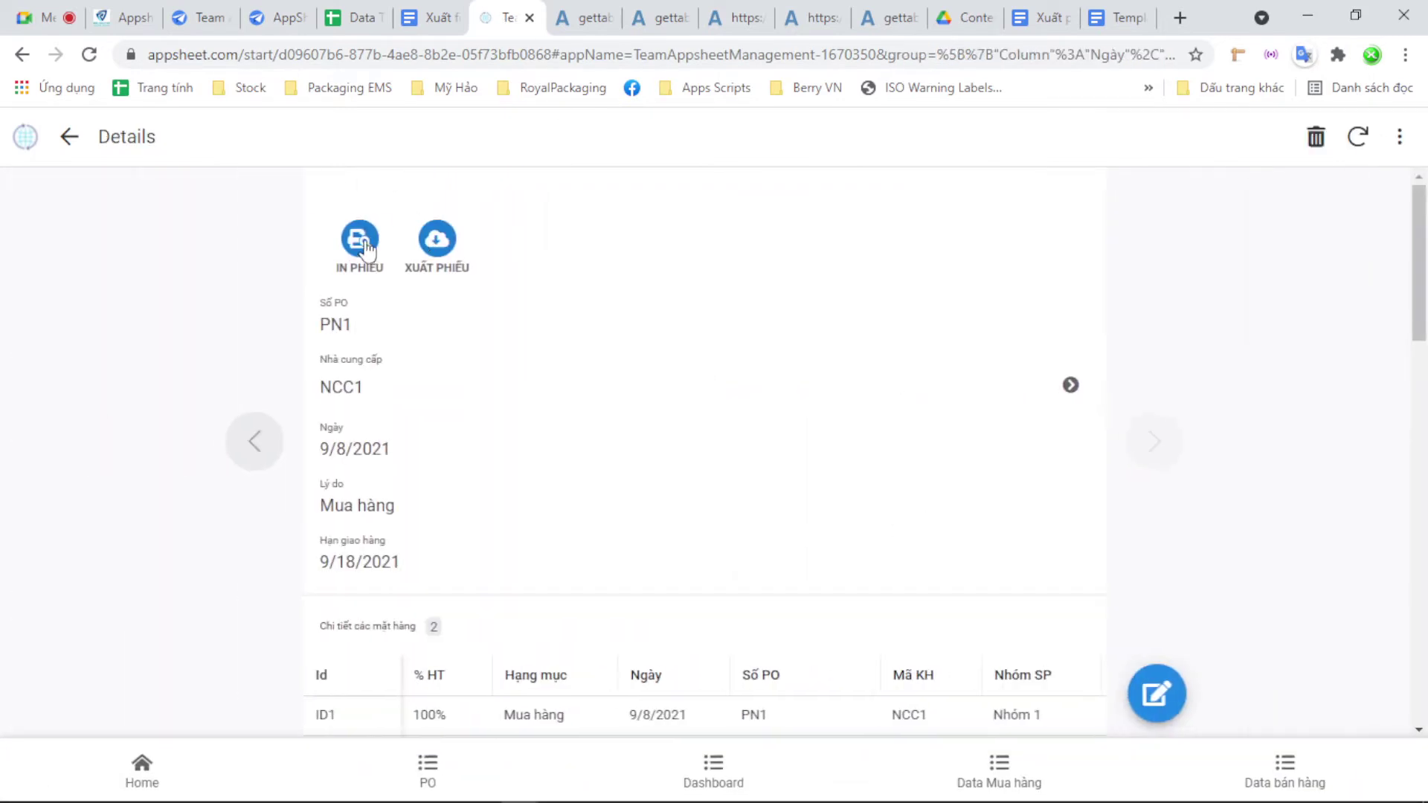
click(361, 244)
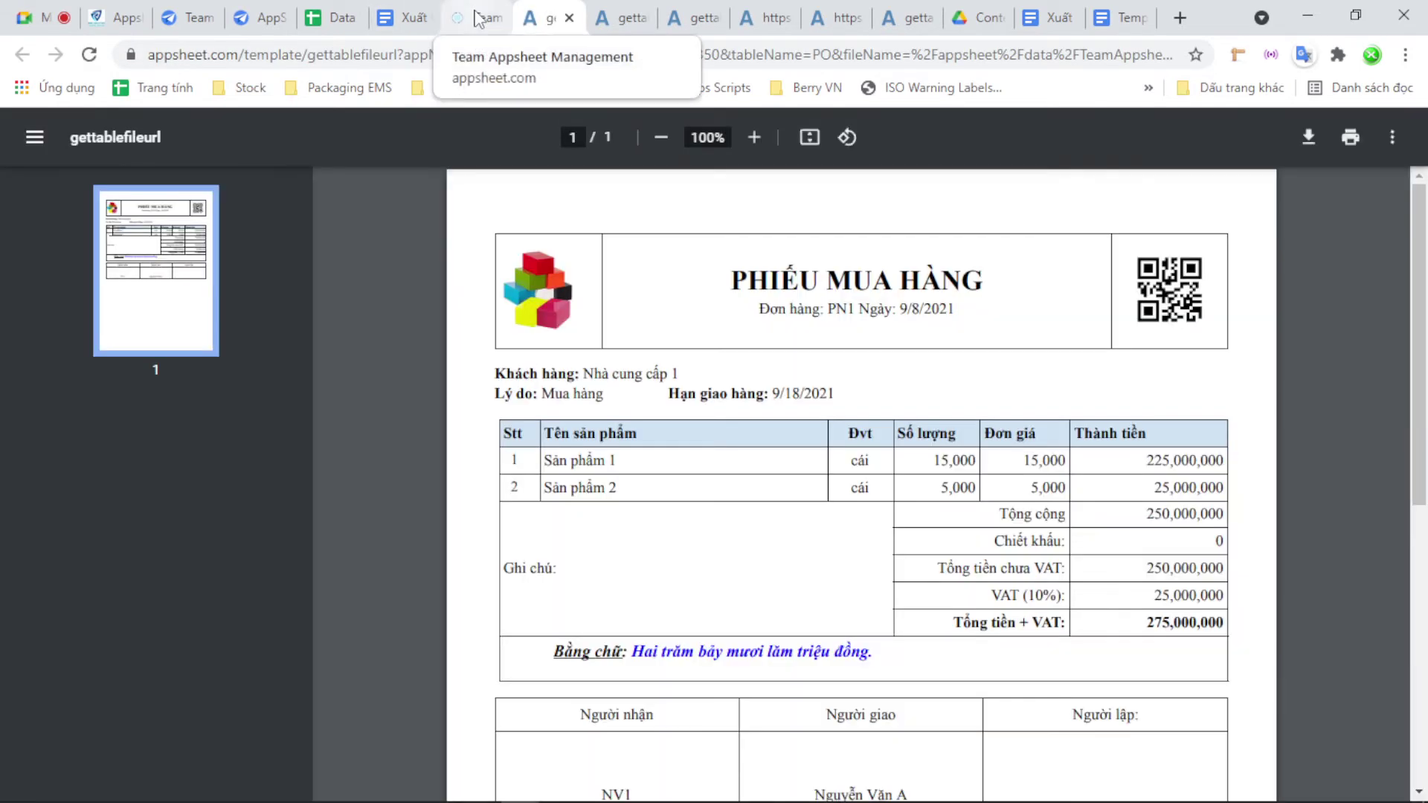
Review the PHIẾU MUA HÀNG PDF's title and order line, then return to the PO details.
scroll(855, 476, down, 4)
scroll(861, 473, up, 4)
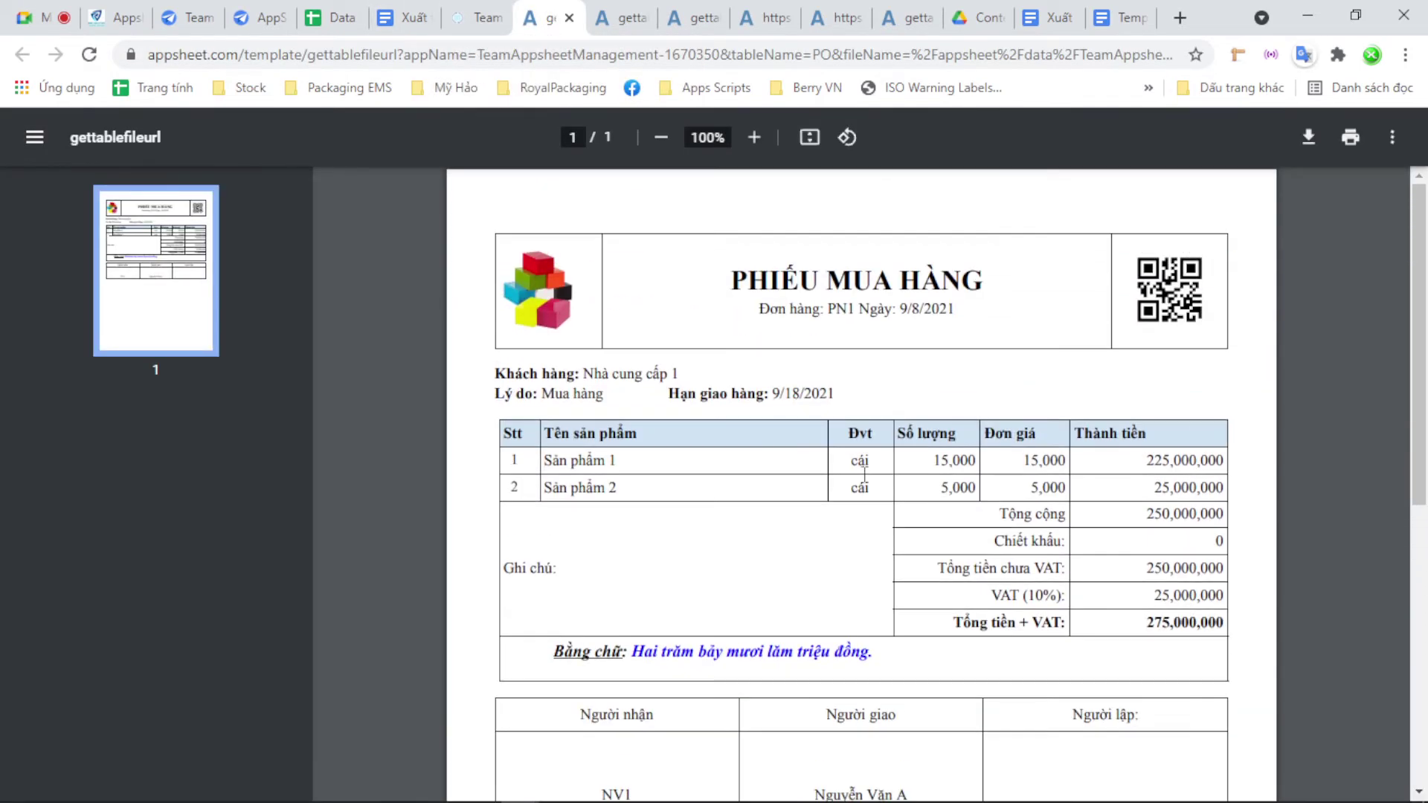
scroll(864, 475, down, 3)
scroll(864, 474, up, 3)
drag(752, 316, 982, 310)
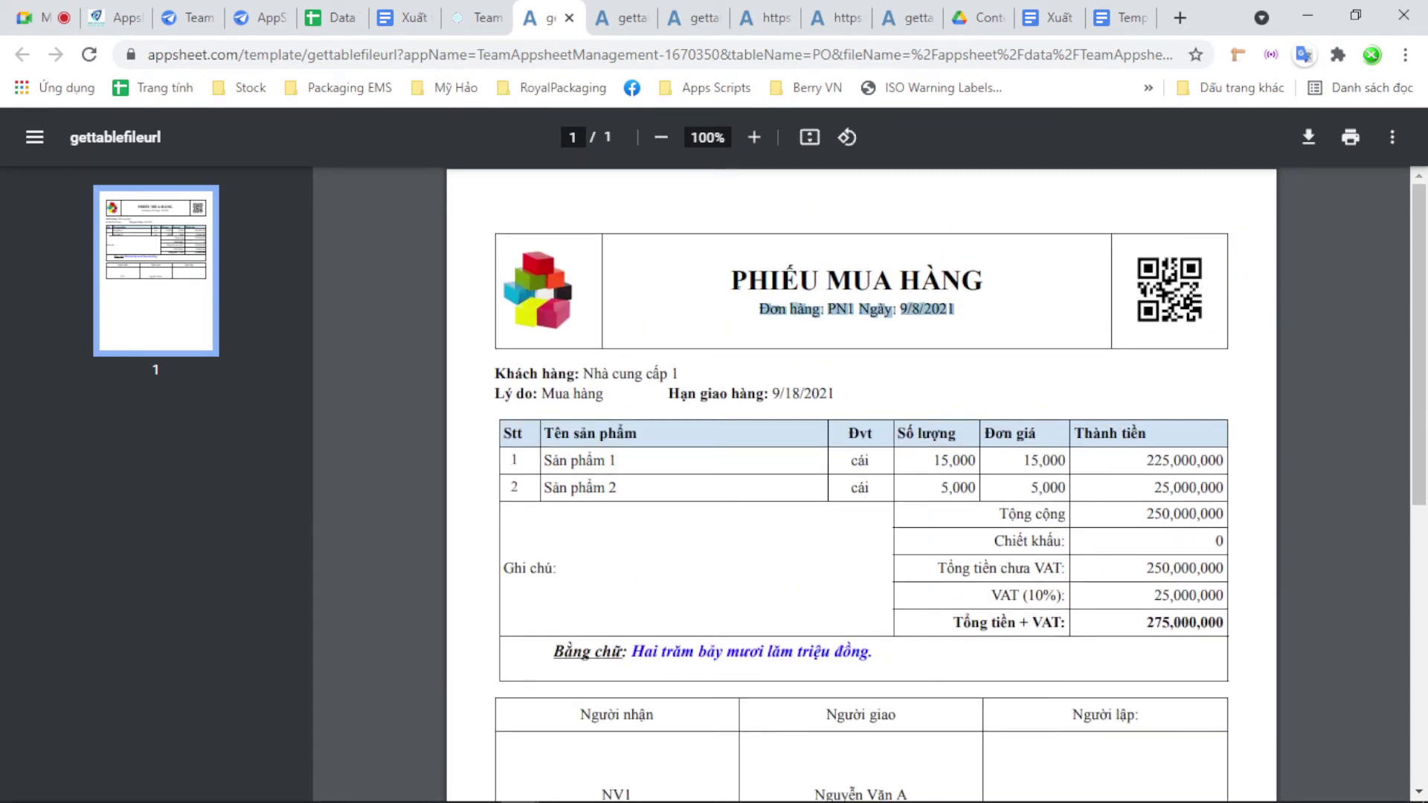
drag(744, 280, 959, 272)
click(977, 312)
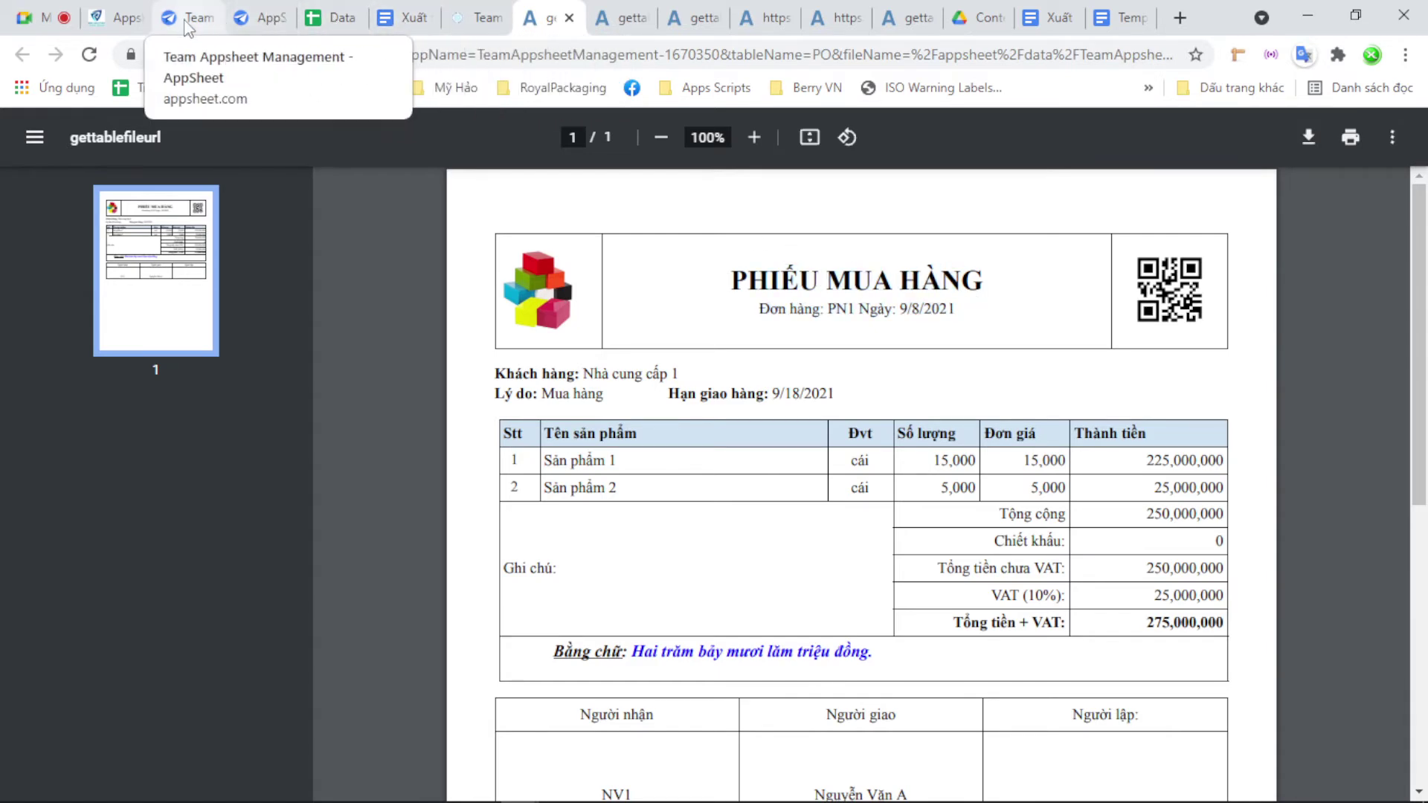
click(483, 21)
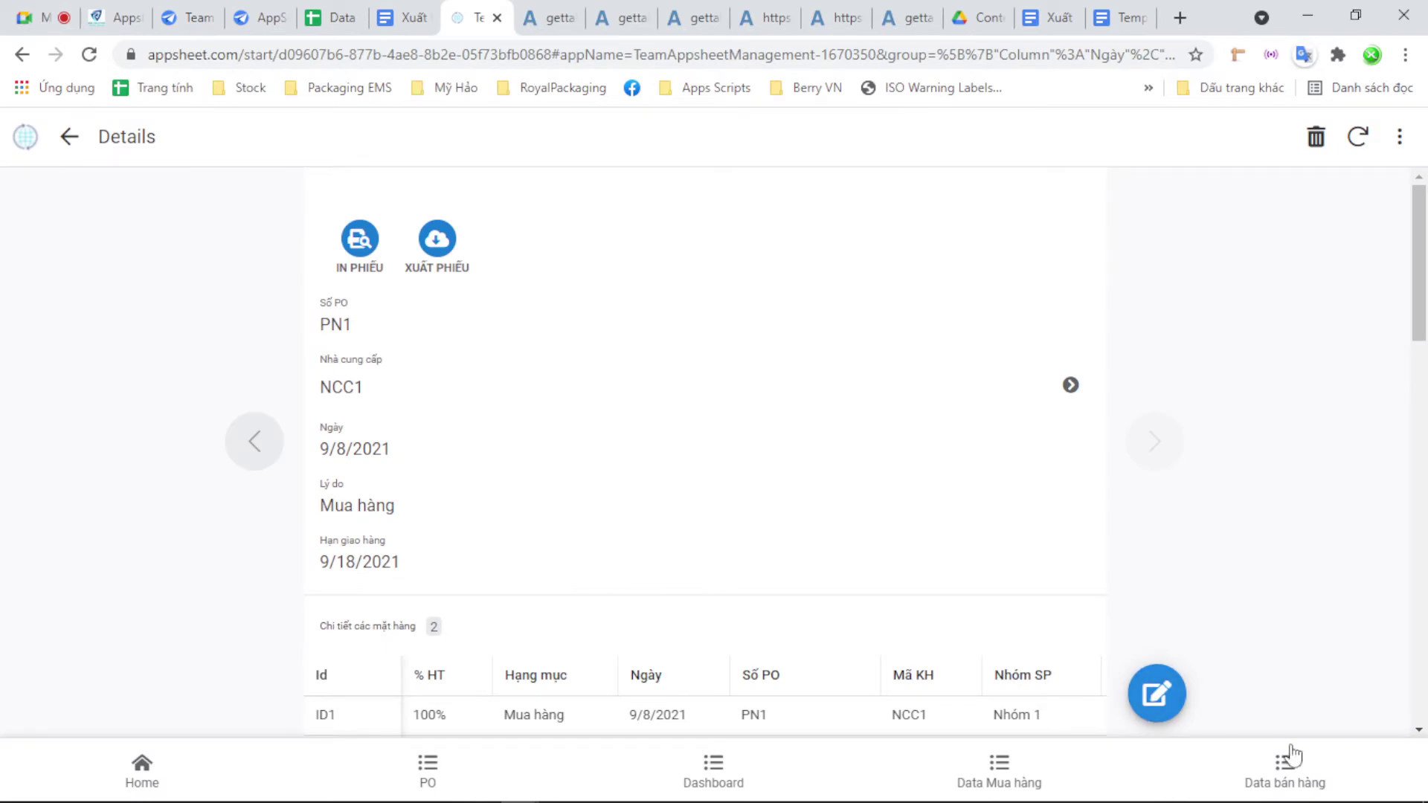
Open the Data bán hàng list and the sales record dated 10/15/2021.
click(1287, 766)
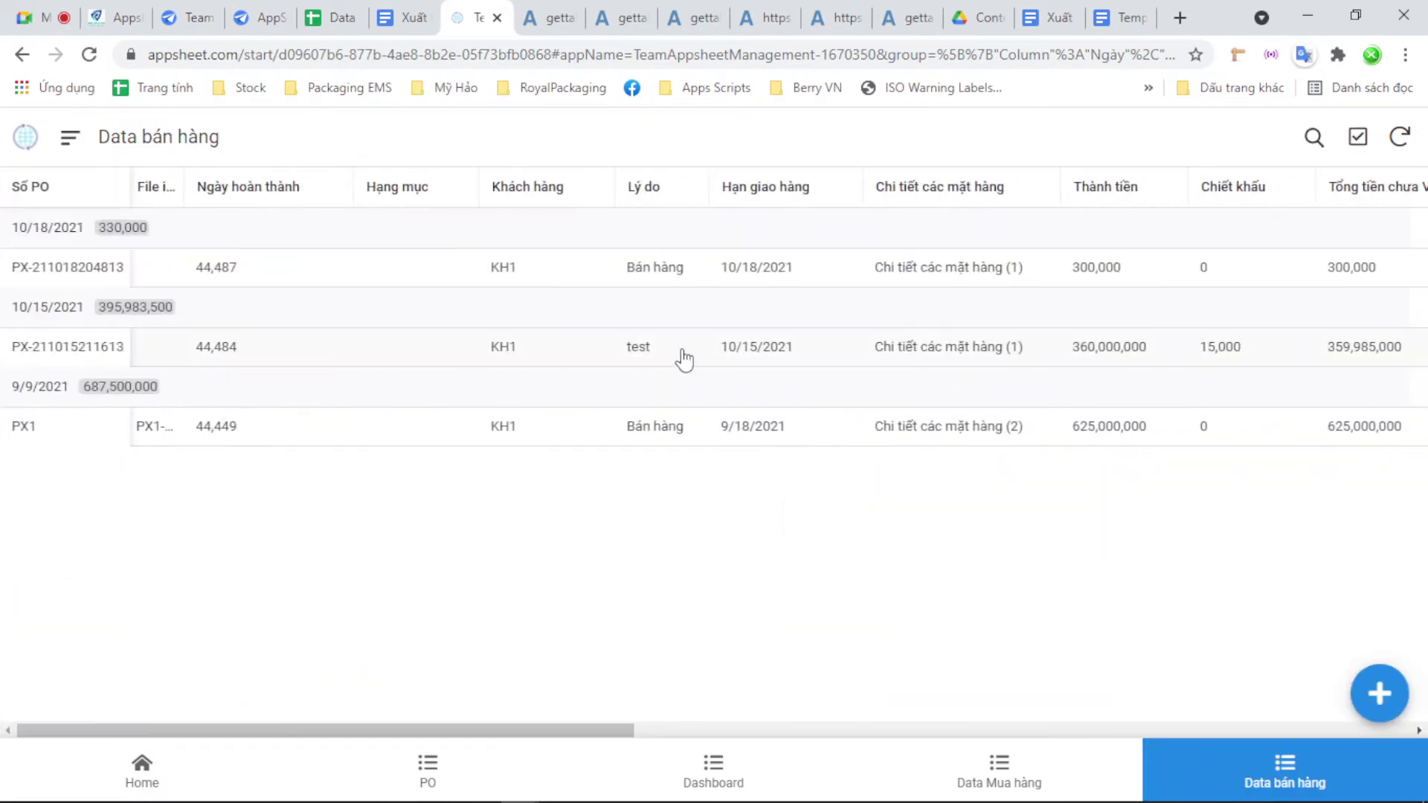
click(673, 352)
scroll(675, 380, down, 10)
scroll(676, 380, up, 5)
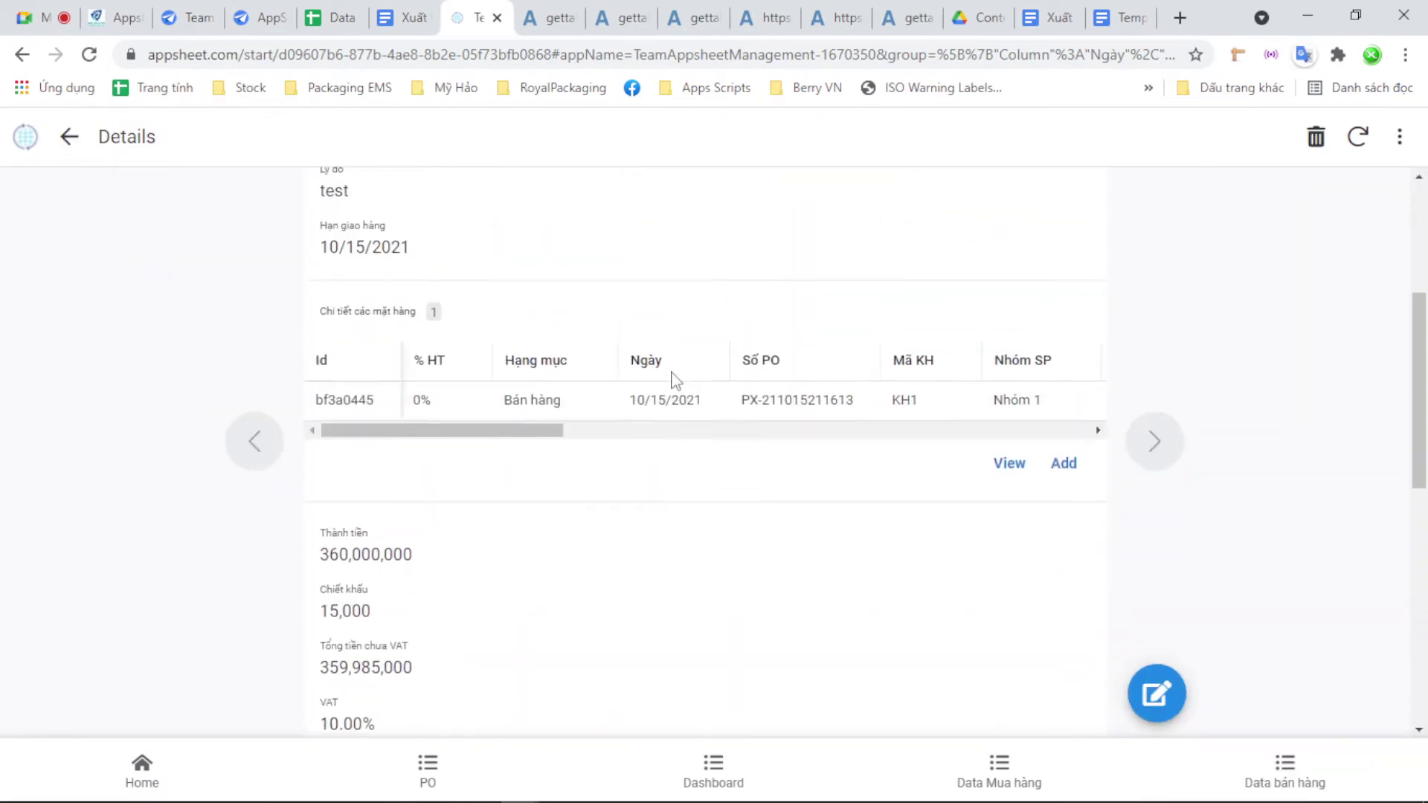
Add and save a new line item for product SP3 with its quantity.
click(1063, 466)
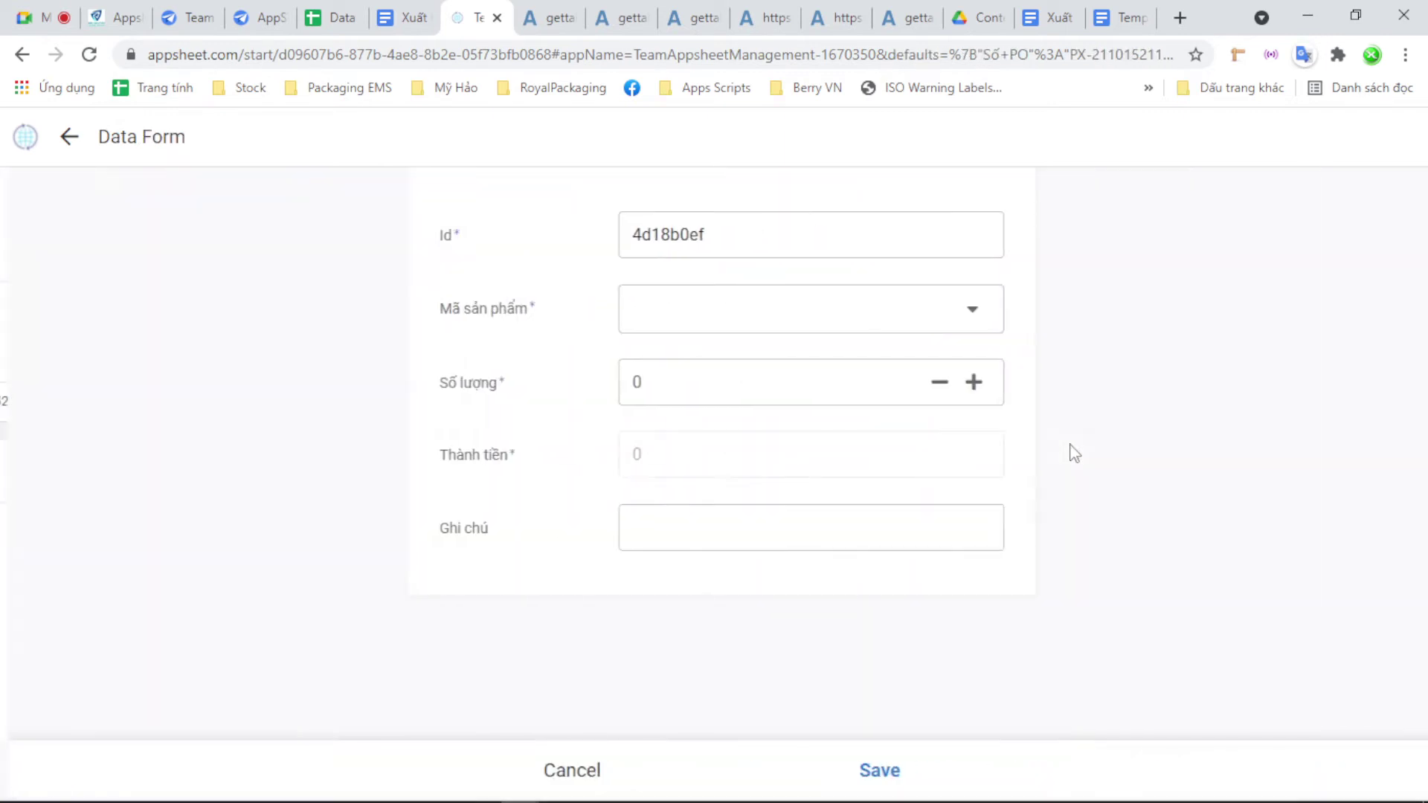
click(859, 322)
click(476, 361)
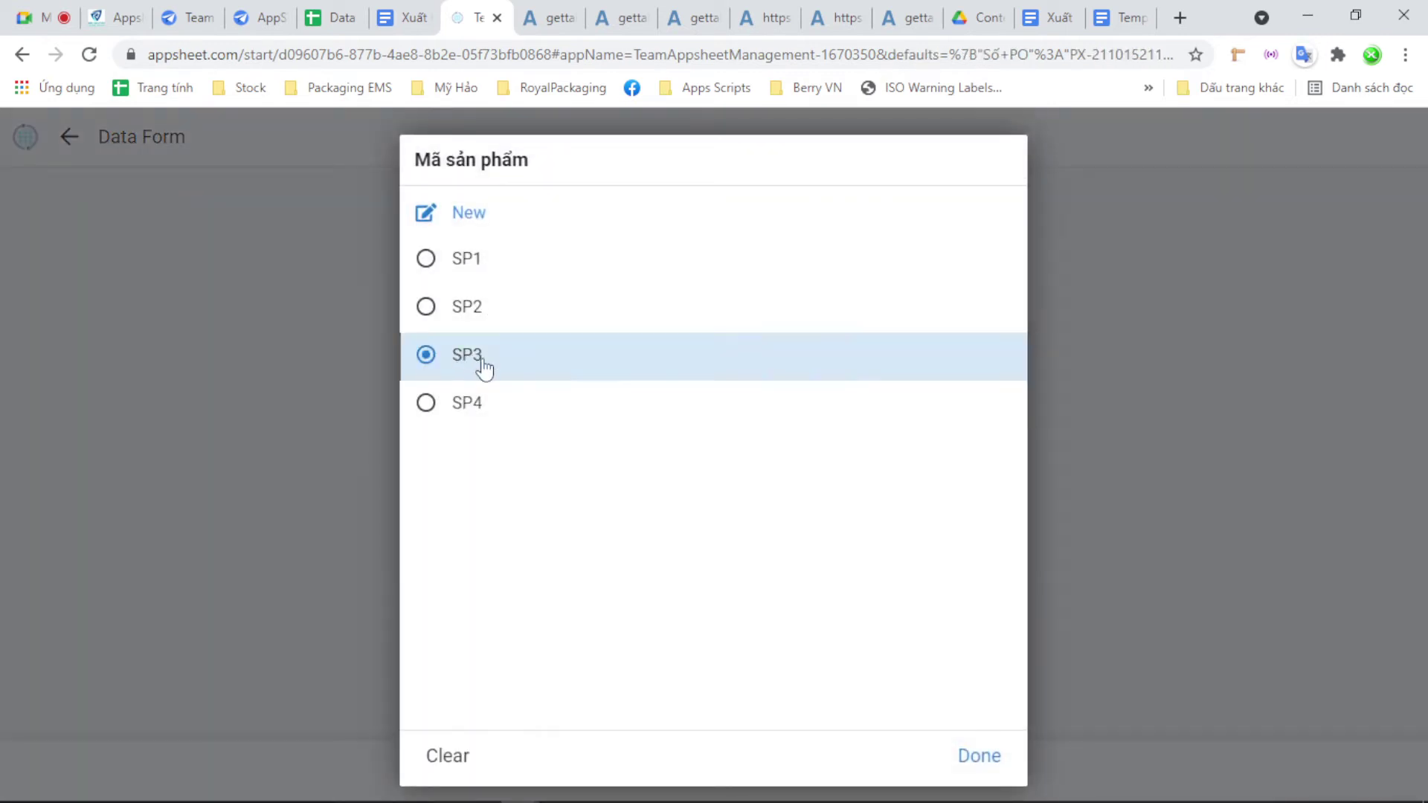
click(781, 527)
text(5000)
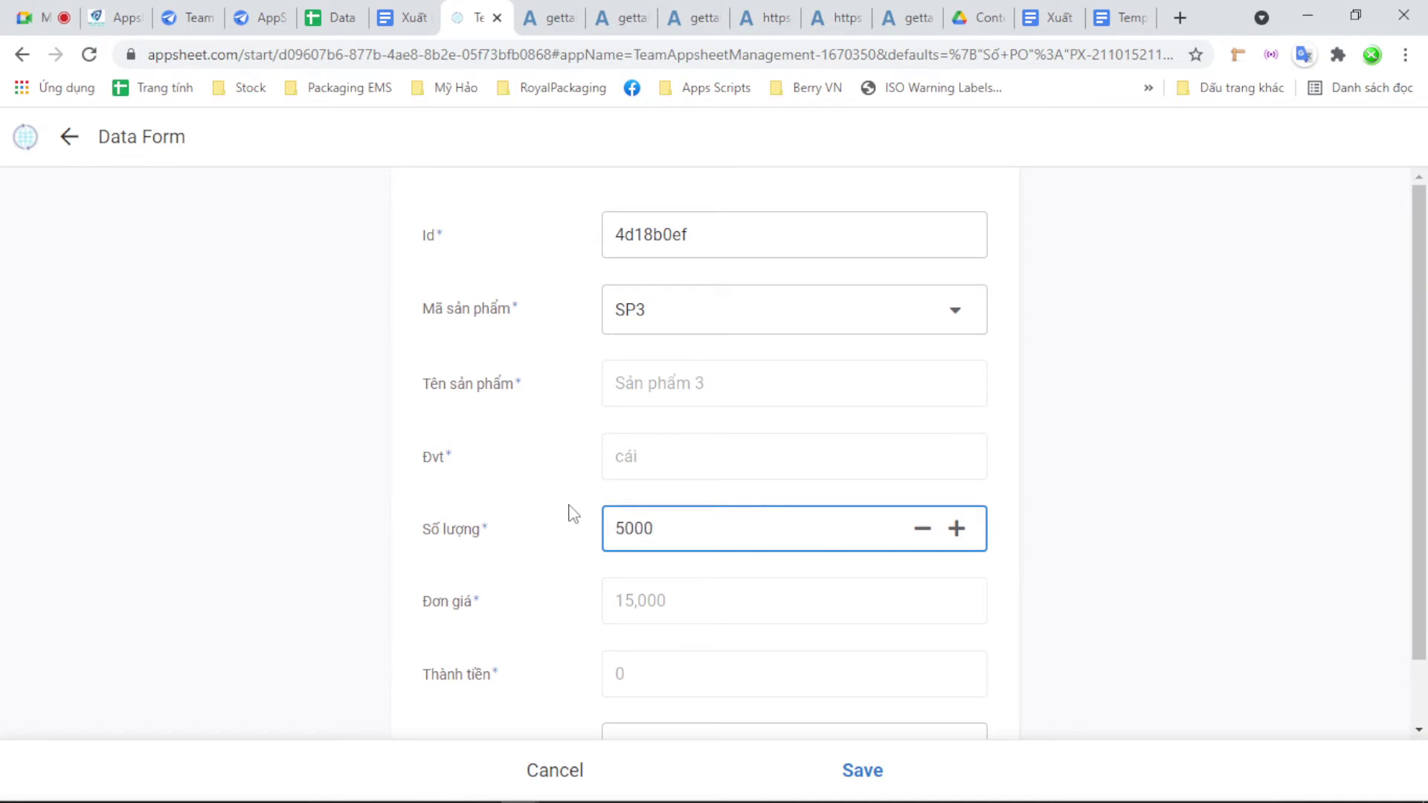
click(573, 513)
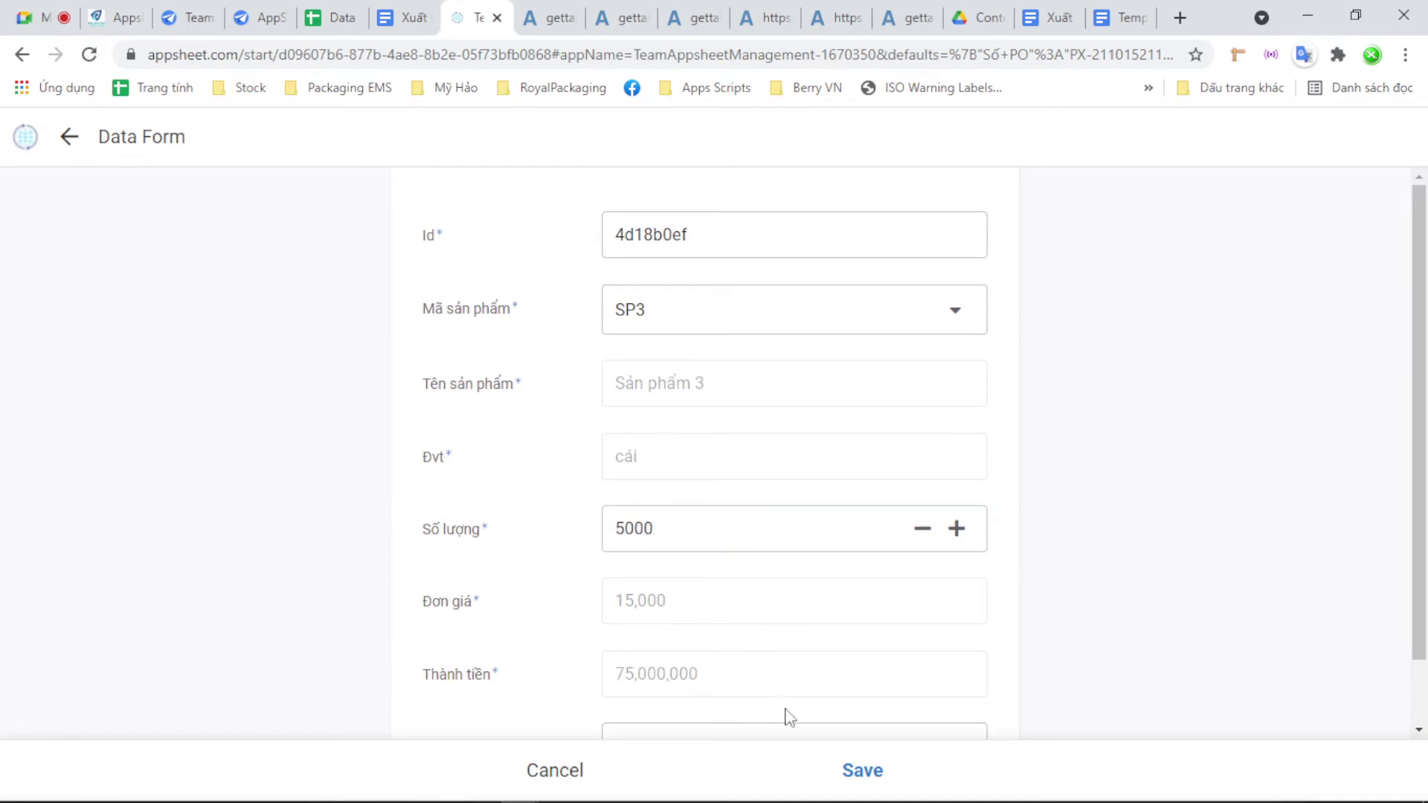
scroll(824, 636, down, 1)
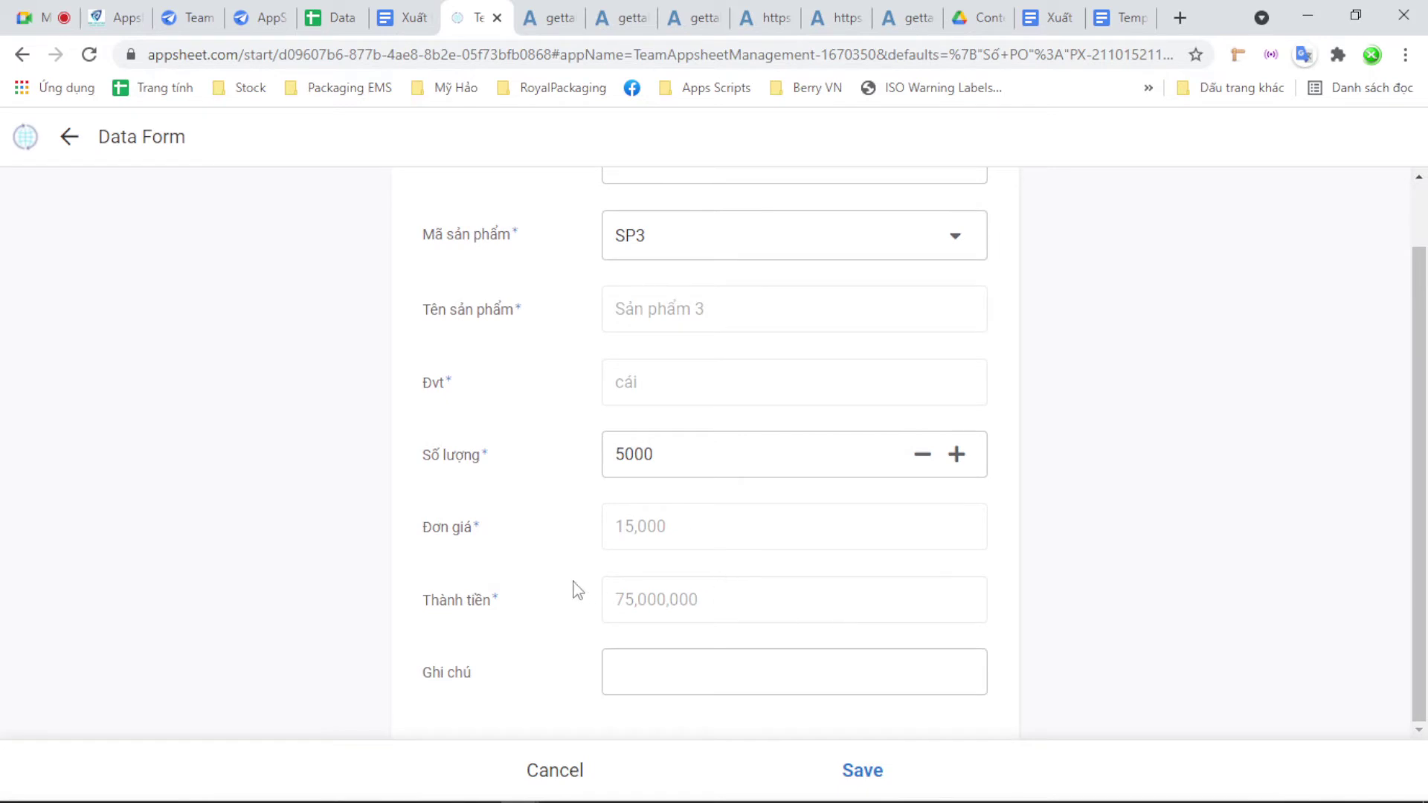
click(859, 771)
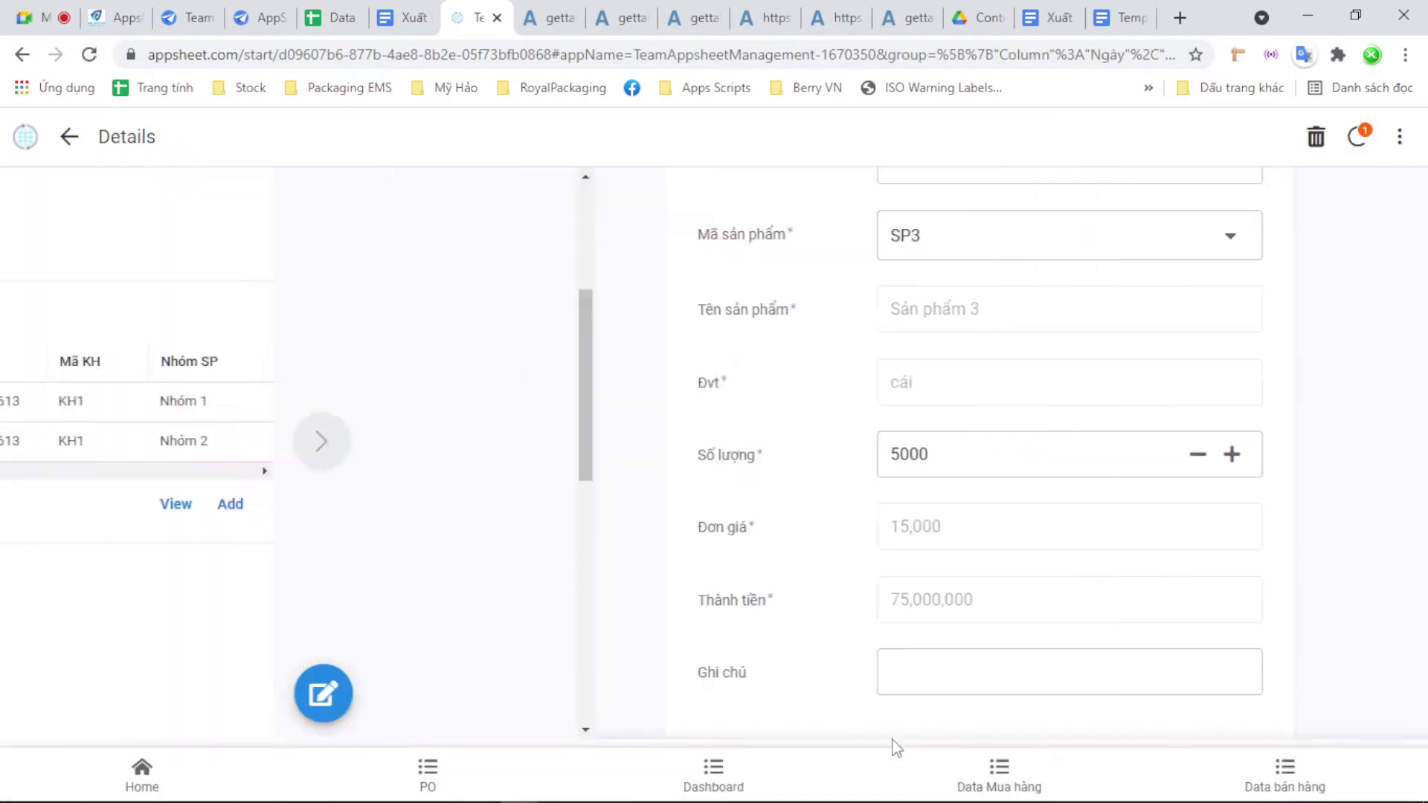
Check the line items, noting the 360,000,000 Thành tiền total.
scroll(877, 644, down, 3)
scroll(801, 570, up, 2)
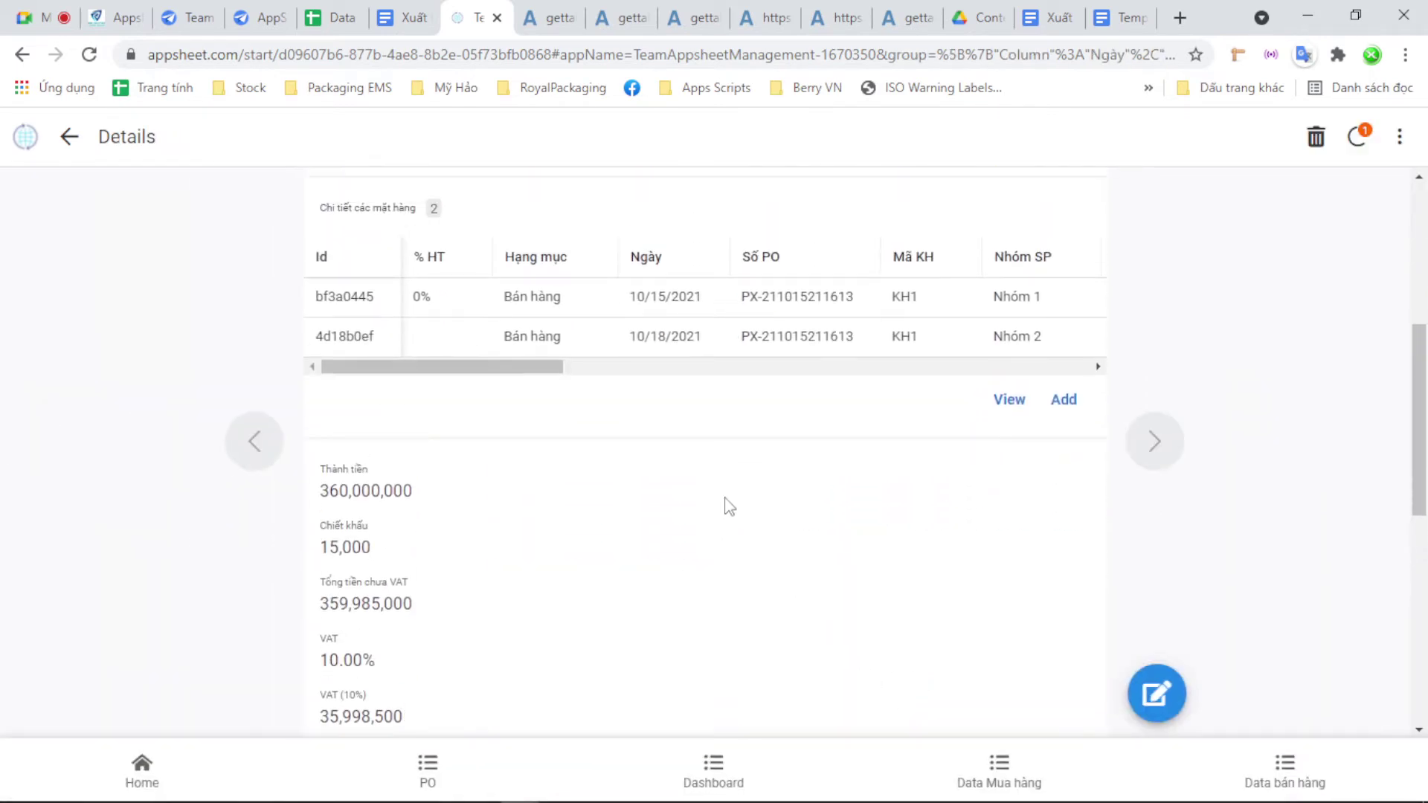
drag(501, 367, 762, 368)
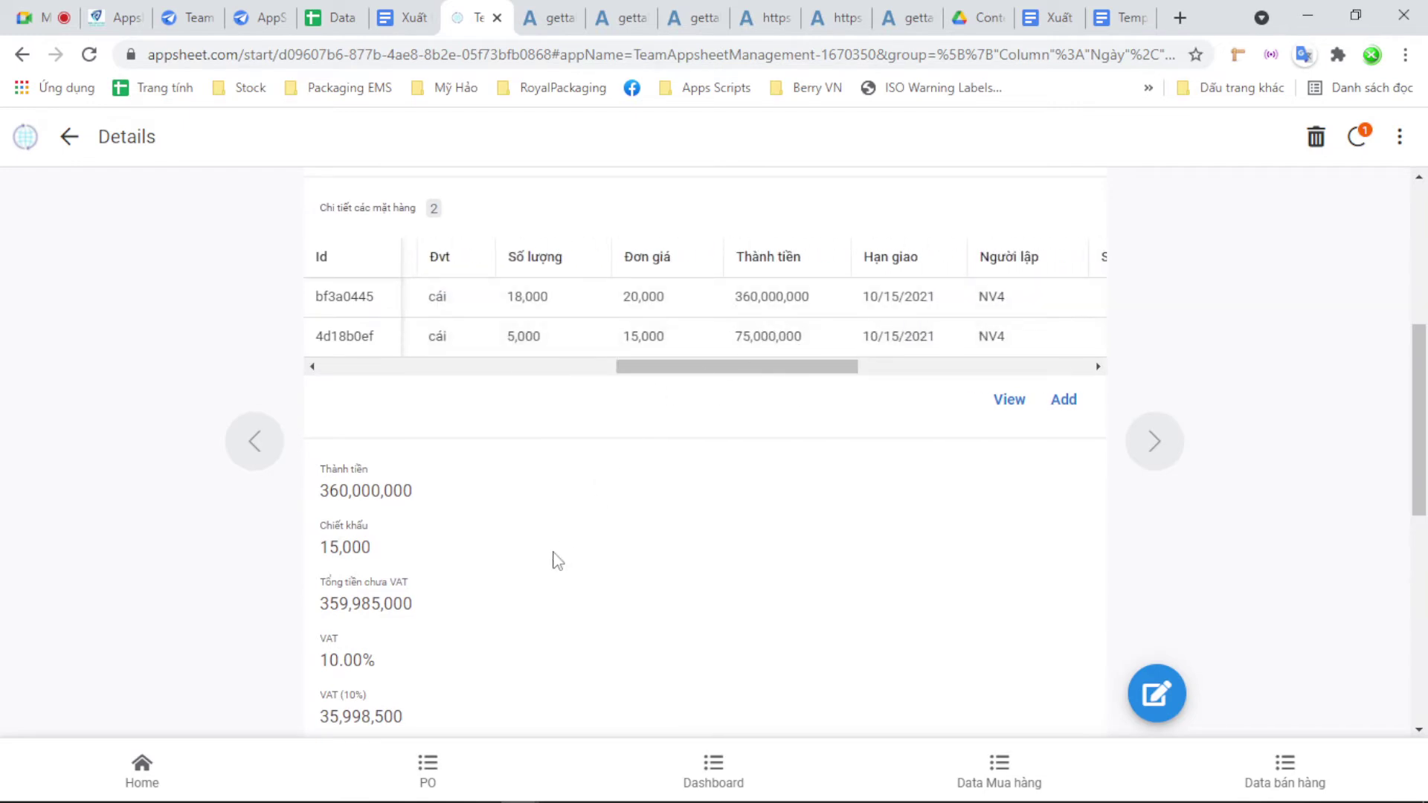
drag(319, 494, 459, 487)
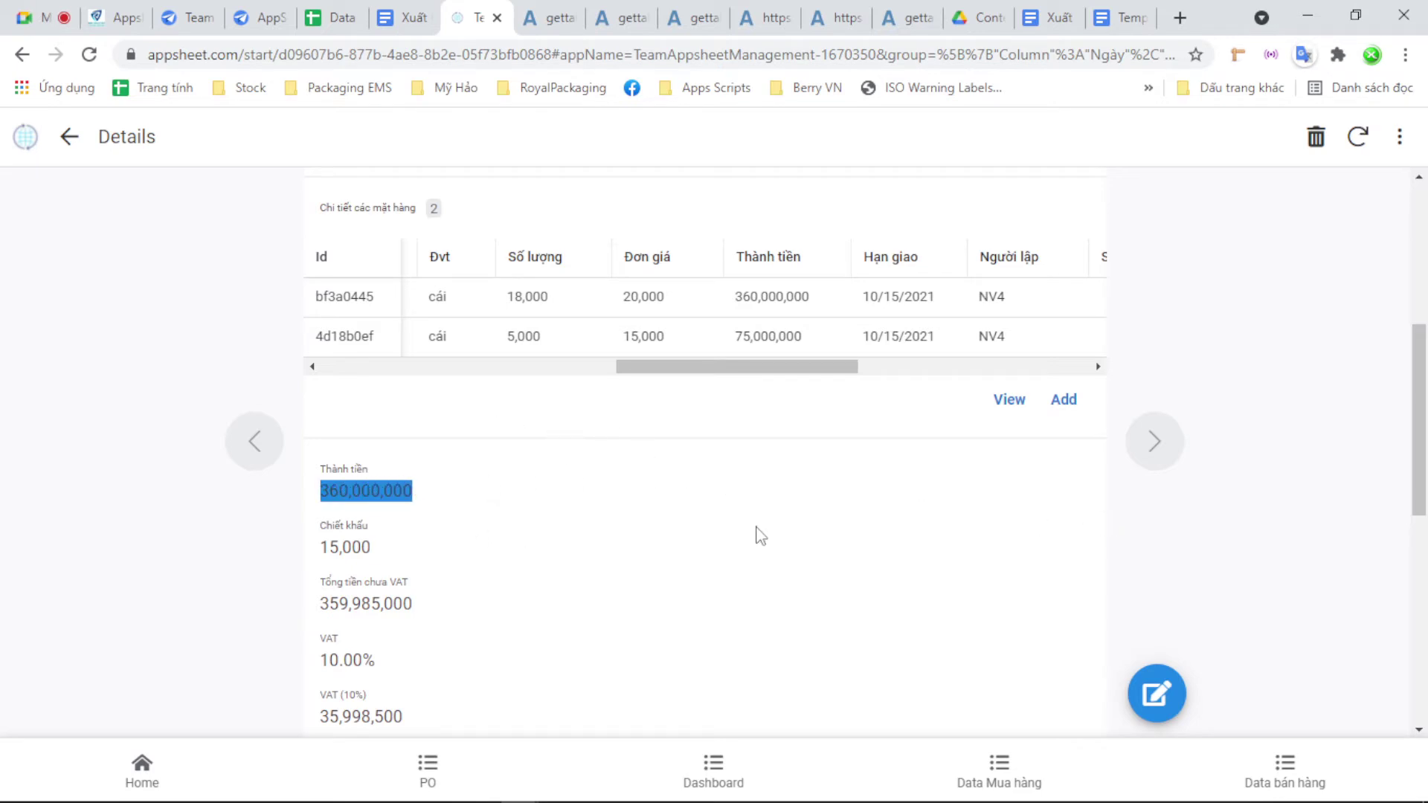
scroll(771, 526, up, 2)
scroll(766, 521, up, 2)
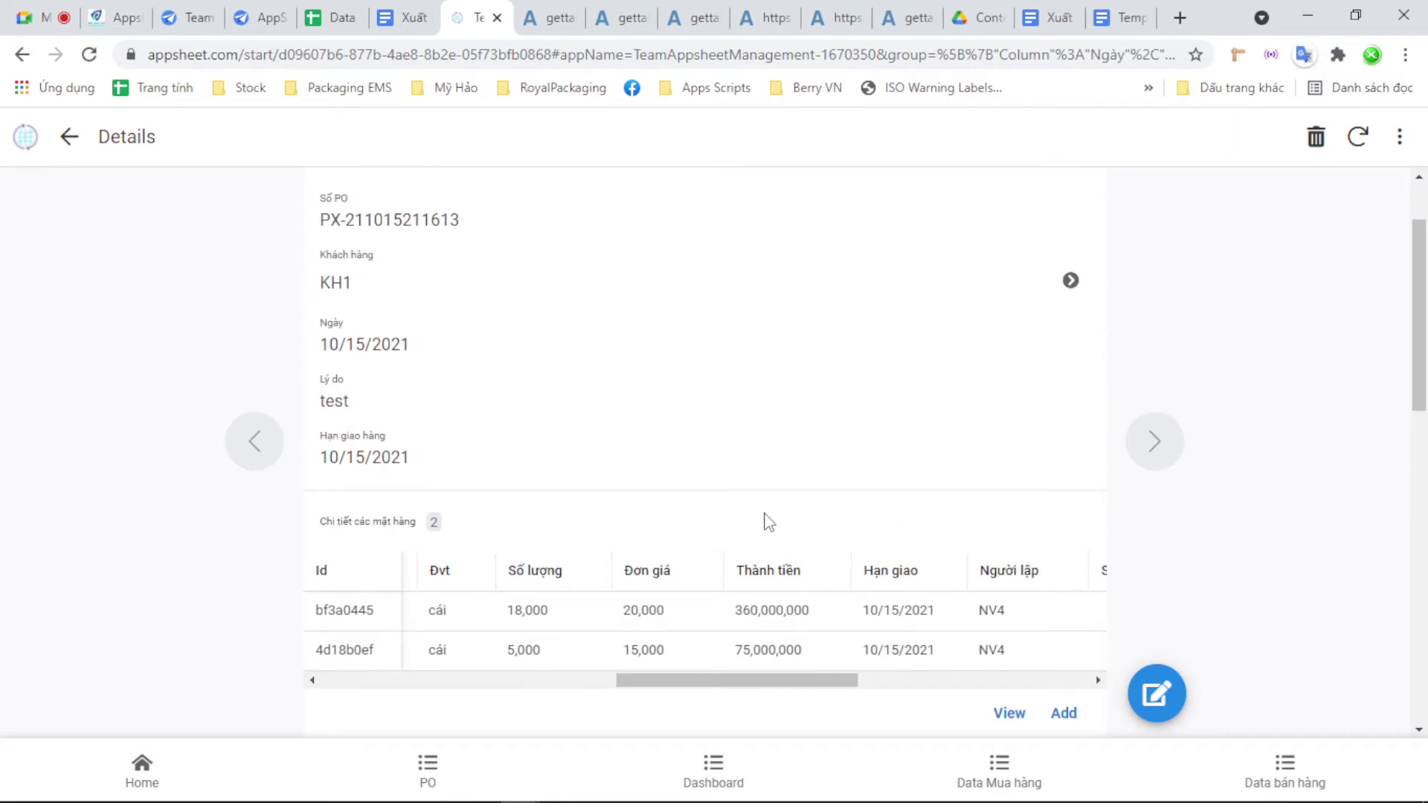
scroll(781, 506, down, 3)
scroll(669, 513, down, 4)
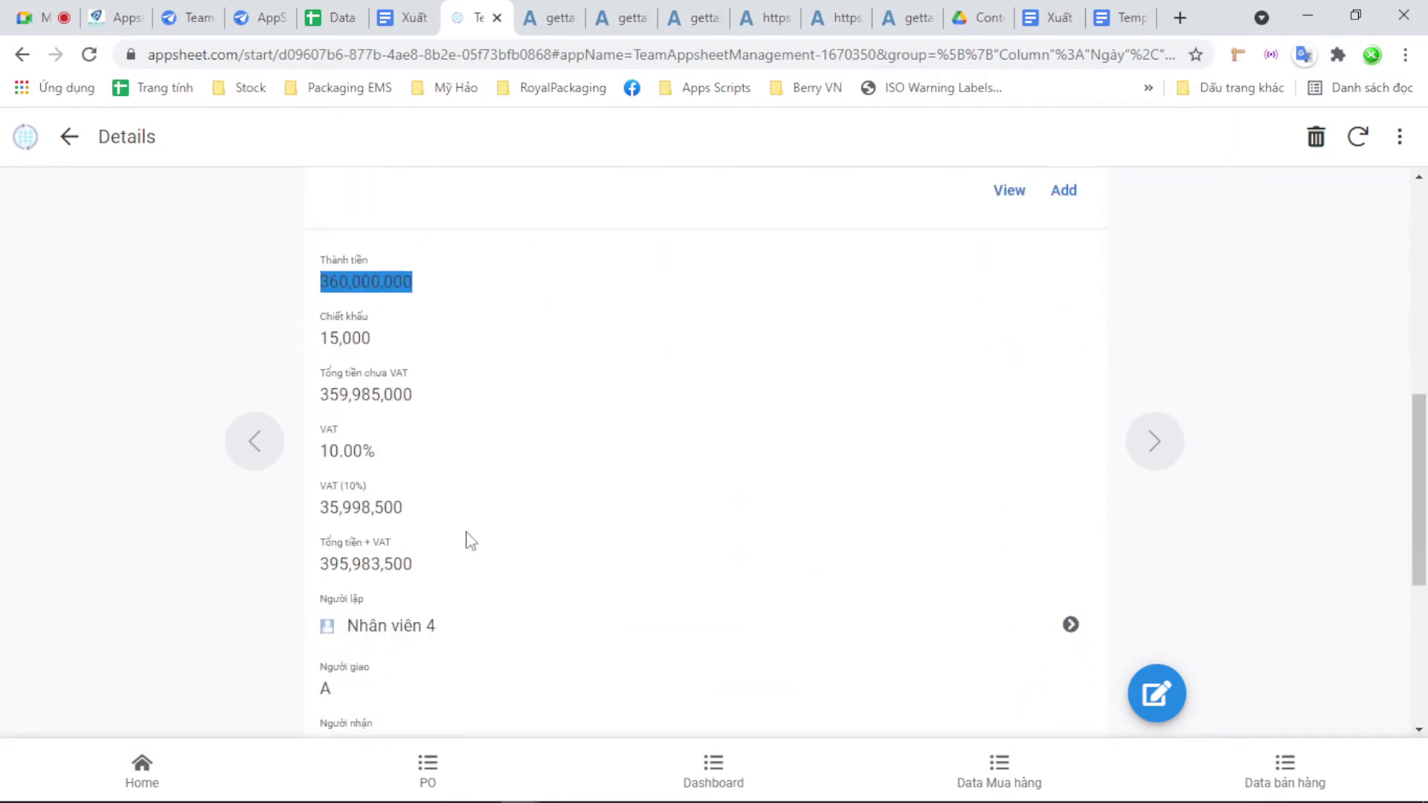
Edit and re-save the PO so its totals recalculate.
click(1156, 694)
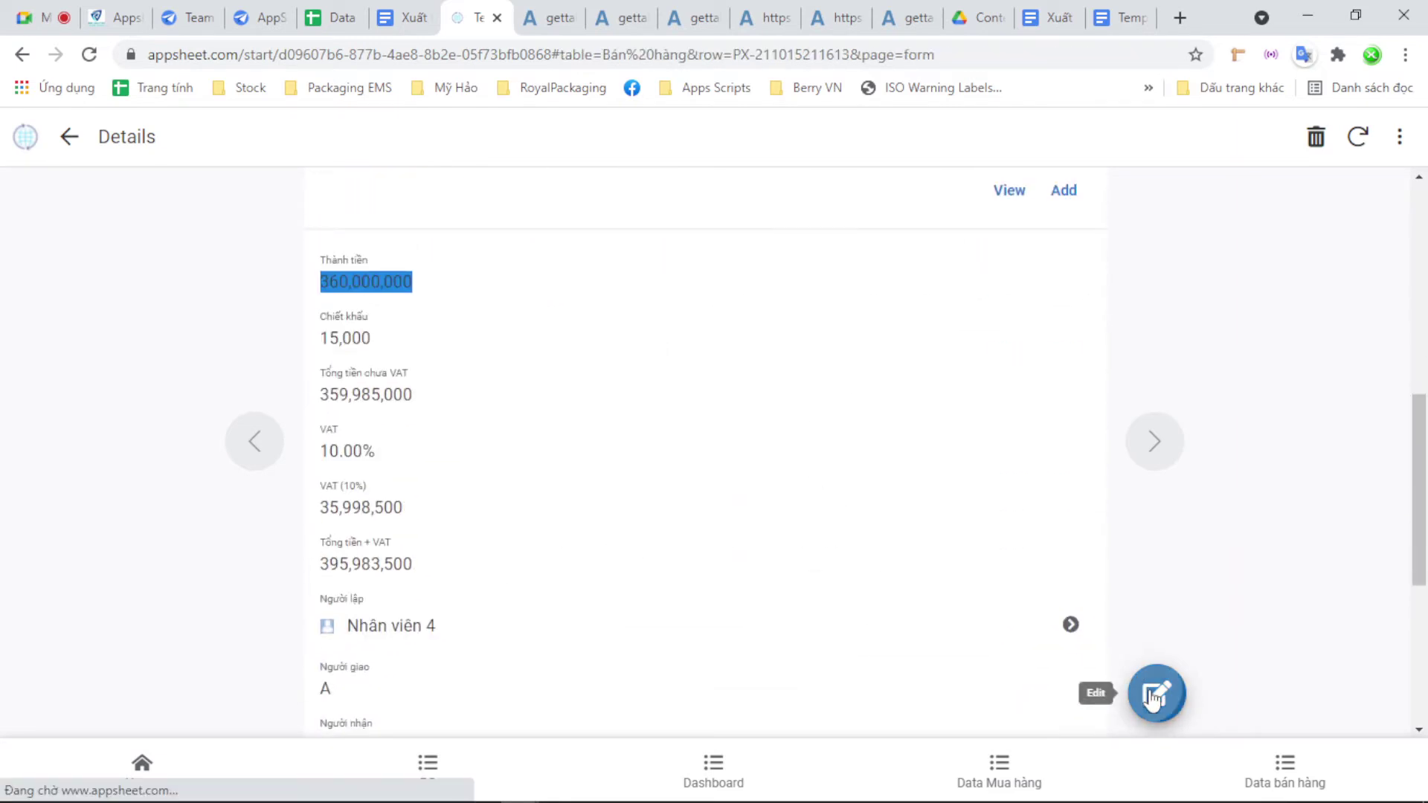
scroll(944, 505, down, 5)
scroll(924, 500, down, 1)
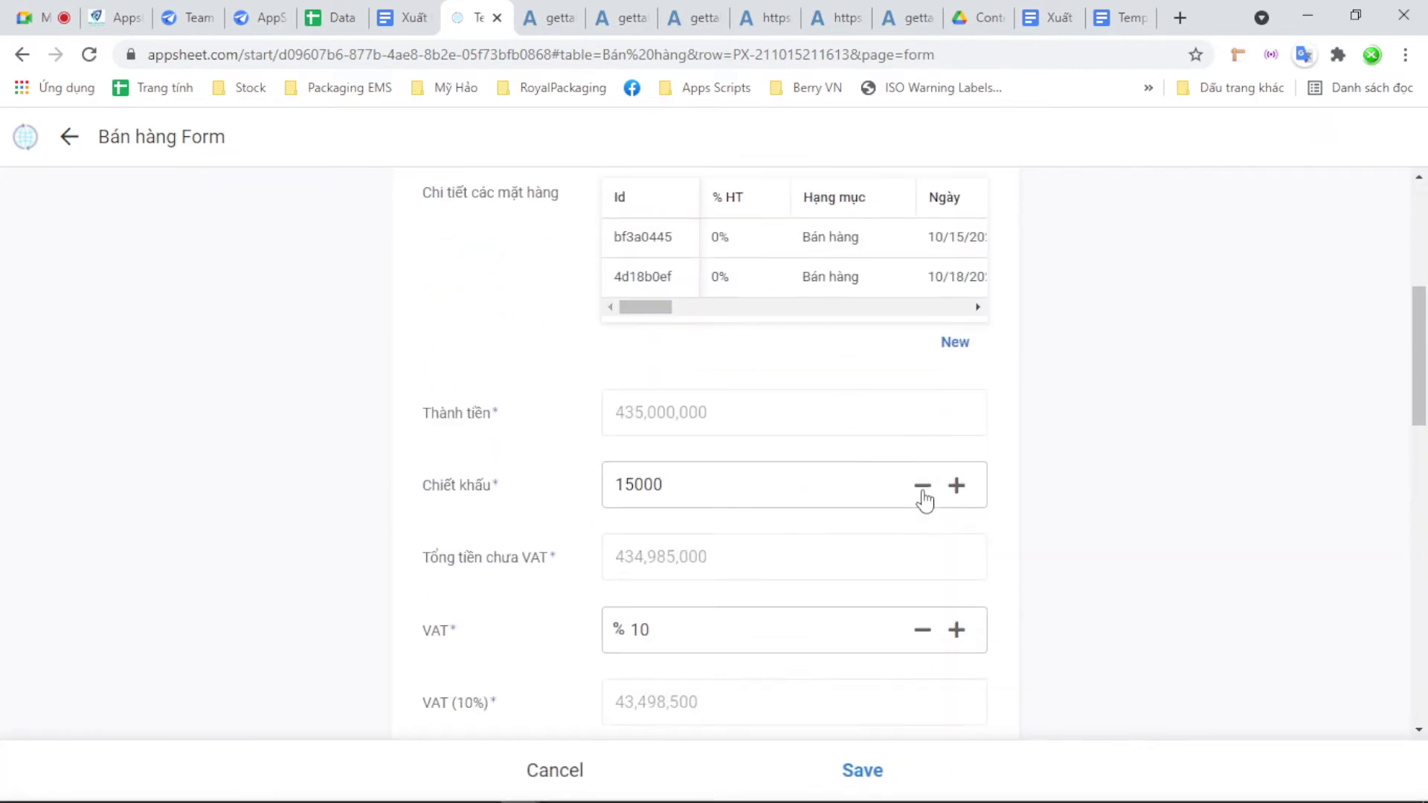
click(861, 774)
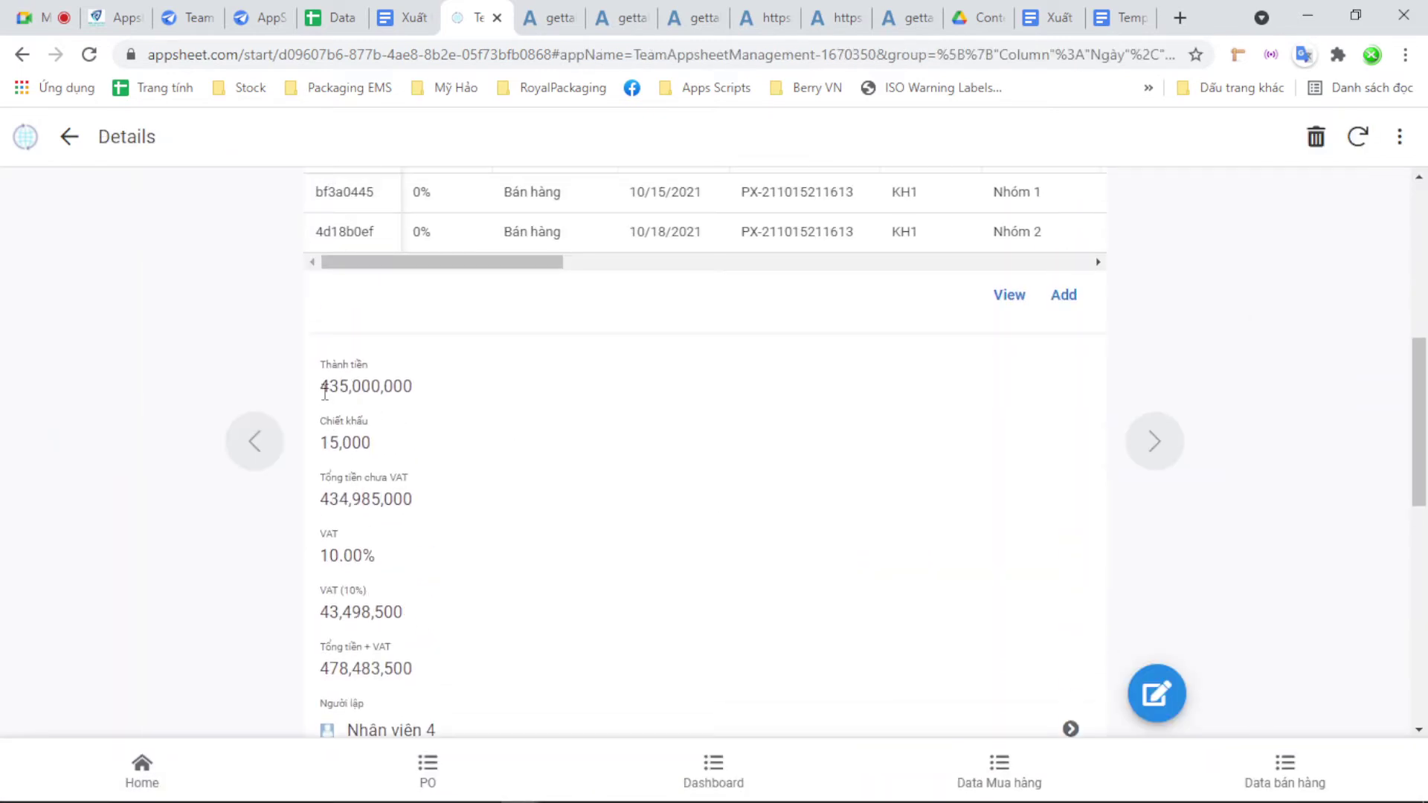
Verify the updated totals: 435,000,000 before discount and 478,483,500 including VAT.
drag(323, 385, 446, 385)
scroll(729, 371, up, 4)
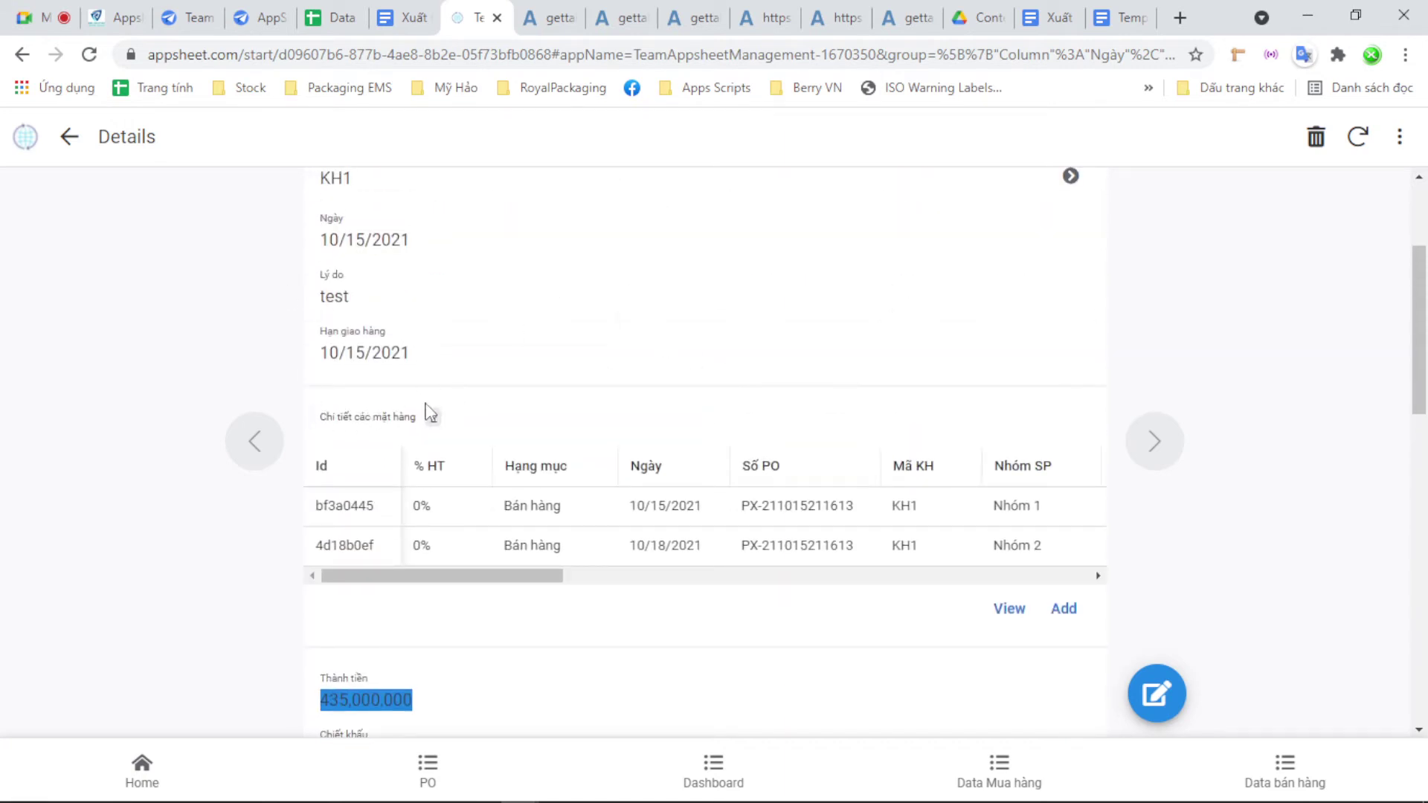
scroll(491, 411, down, 4)
scroll(491, 411, up, 3)
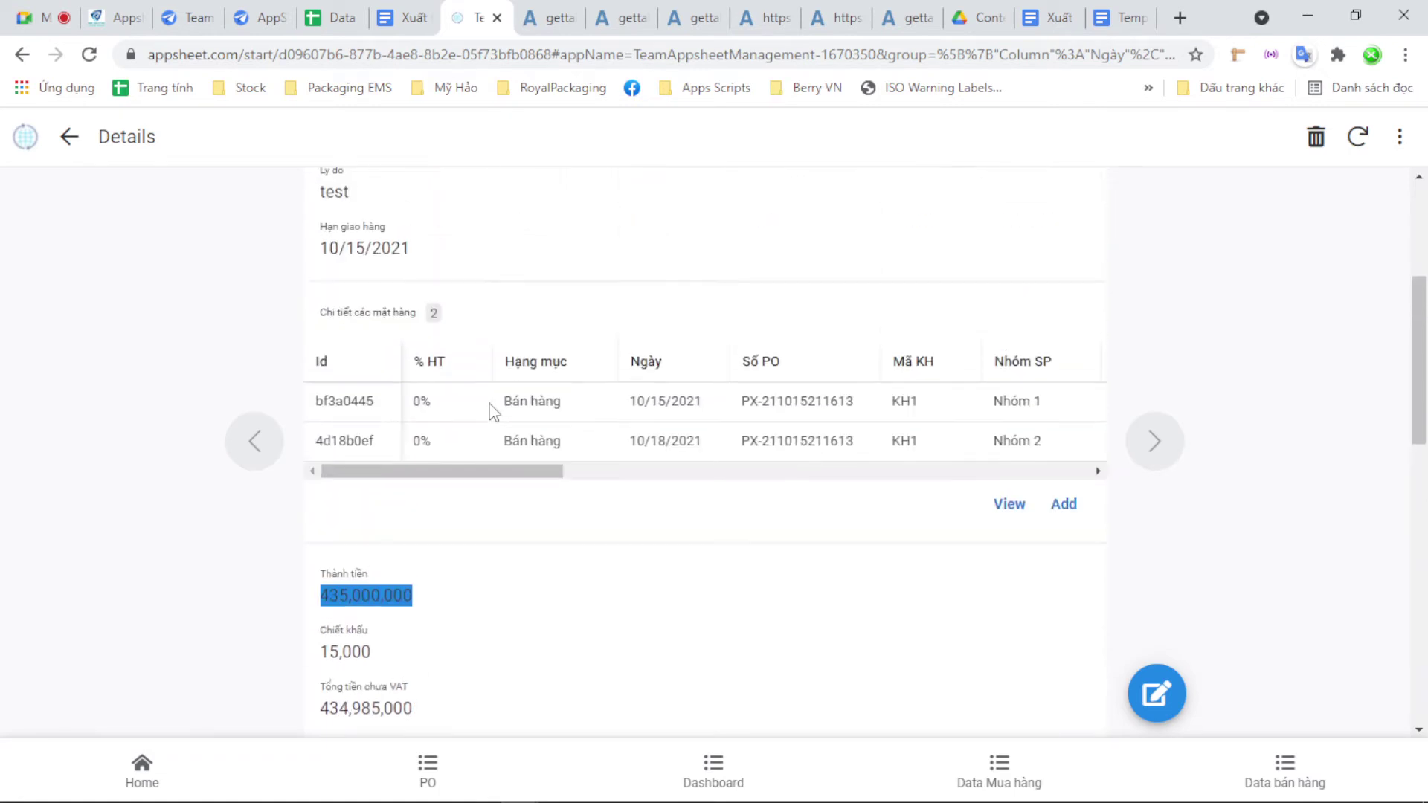
scroll(683, 512, up, 2)
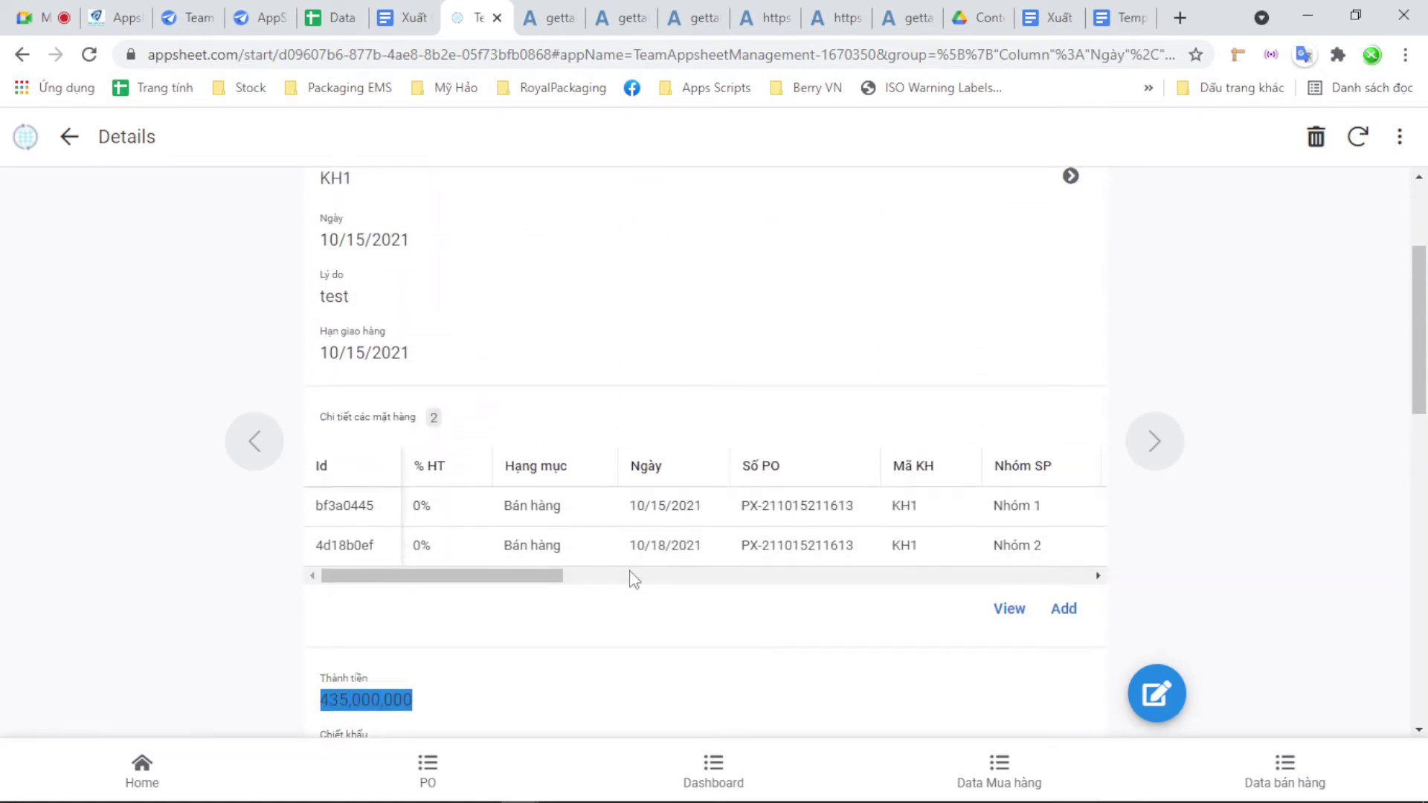
scroll(631, 577, down, 3)
mouse_move(498, 367)
mouse_down()
mouse_move(774, 367)
mouse_move(417, 341)
mouse_up()
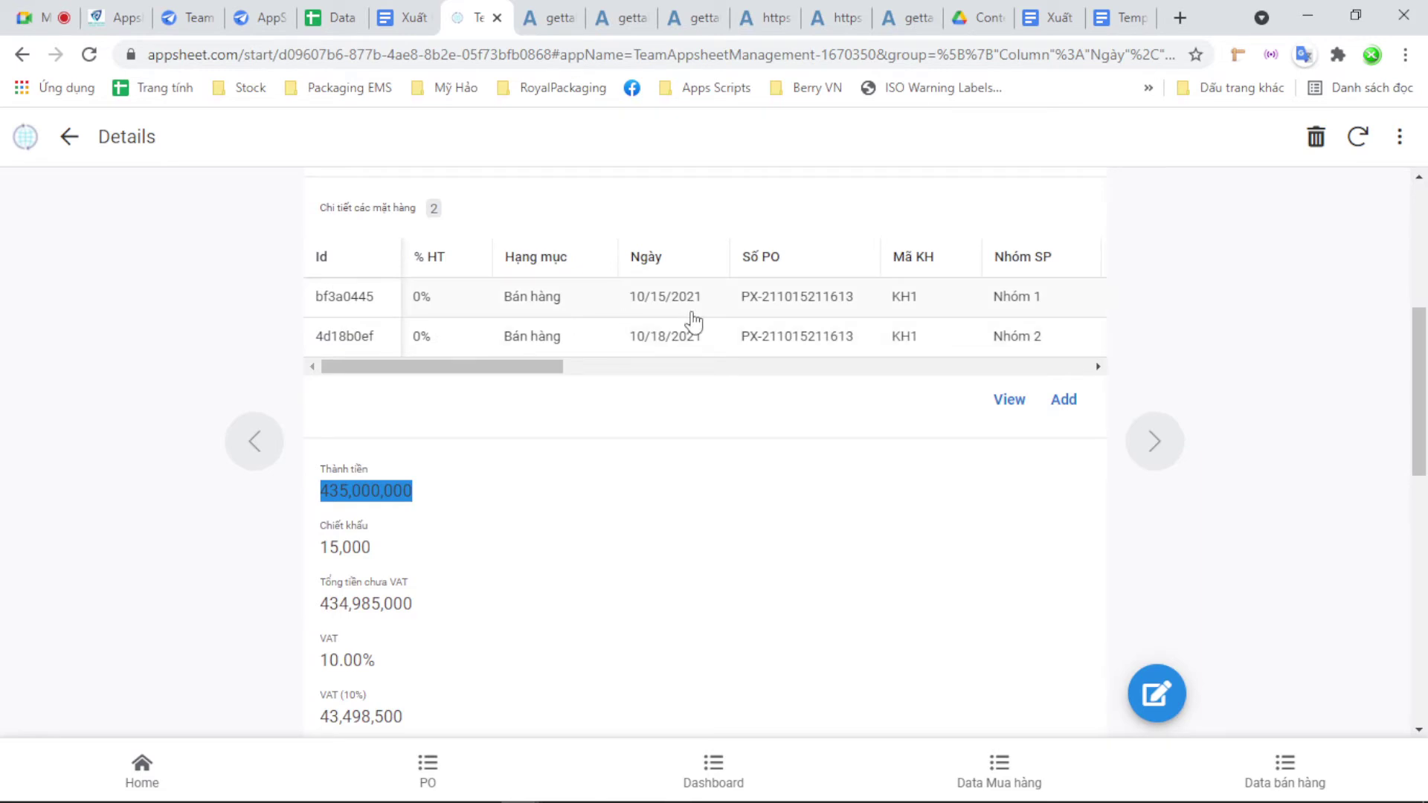
scroll(787, 406, up, 2)
scroll(785, 401, up, 1)
scroll(778, 401, down, 4)
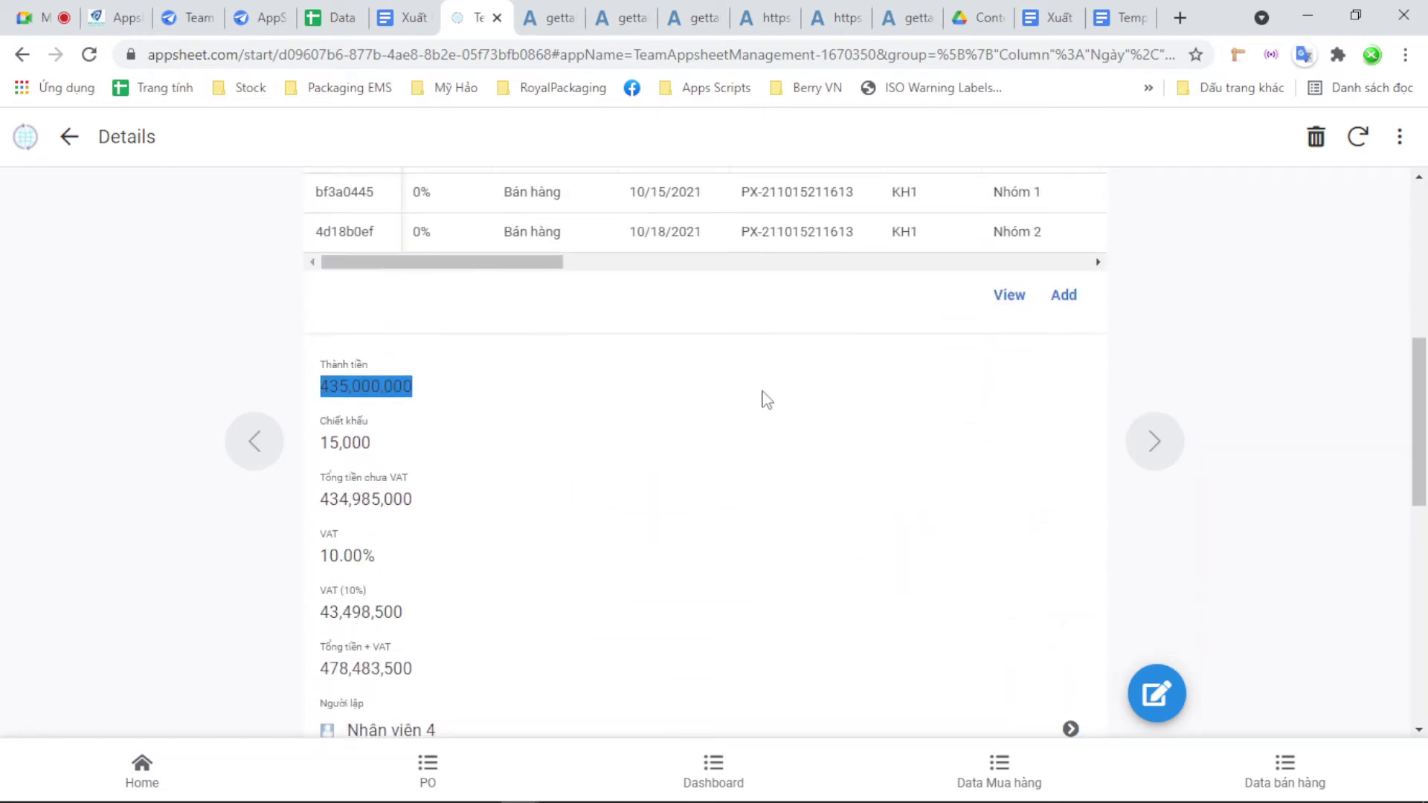
scroll(672, 415, down, 2)
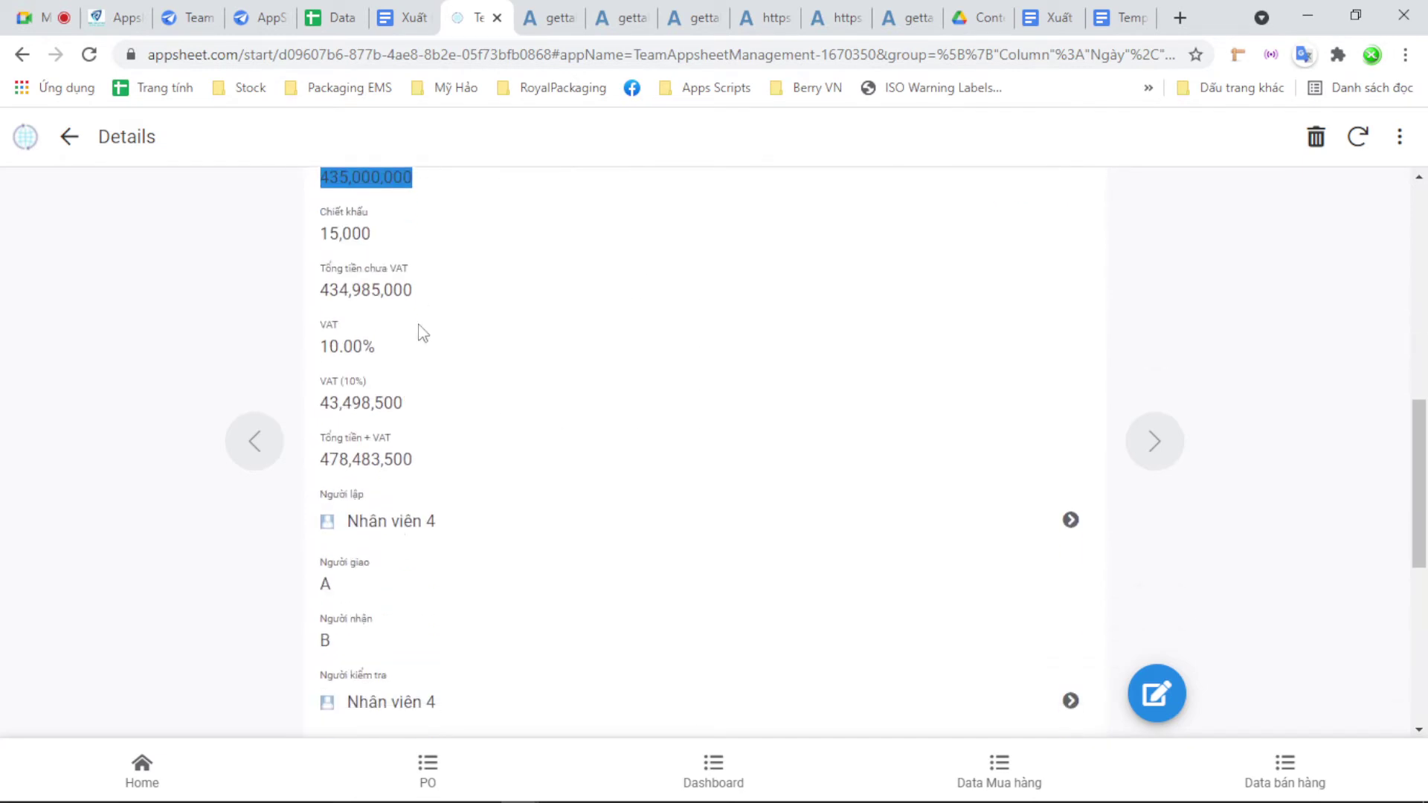
scroll(439, 461, up, 5)
scroll(444, 461, up, 2)
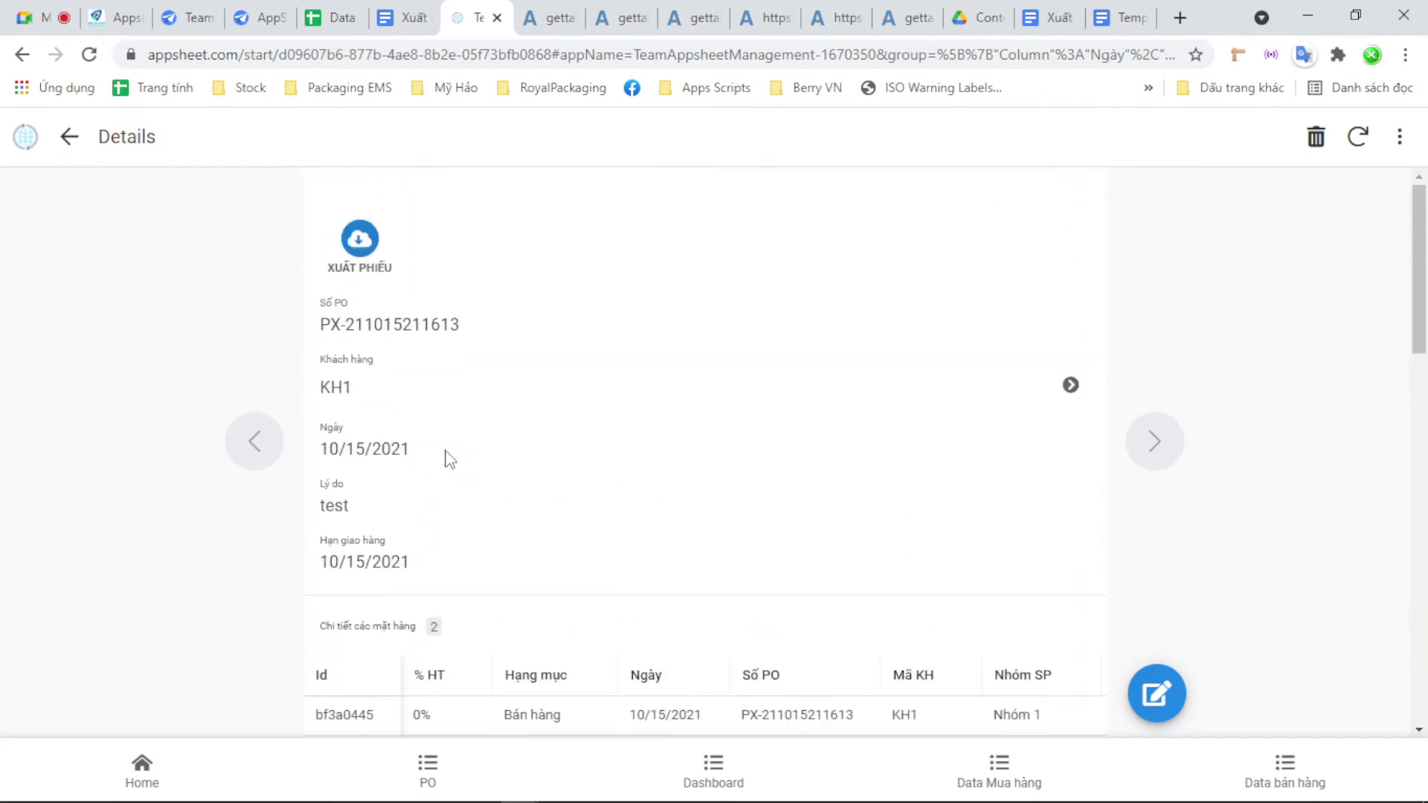
click(380, 248)
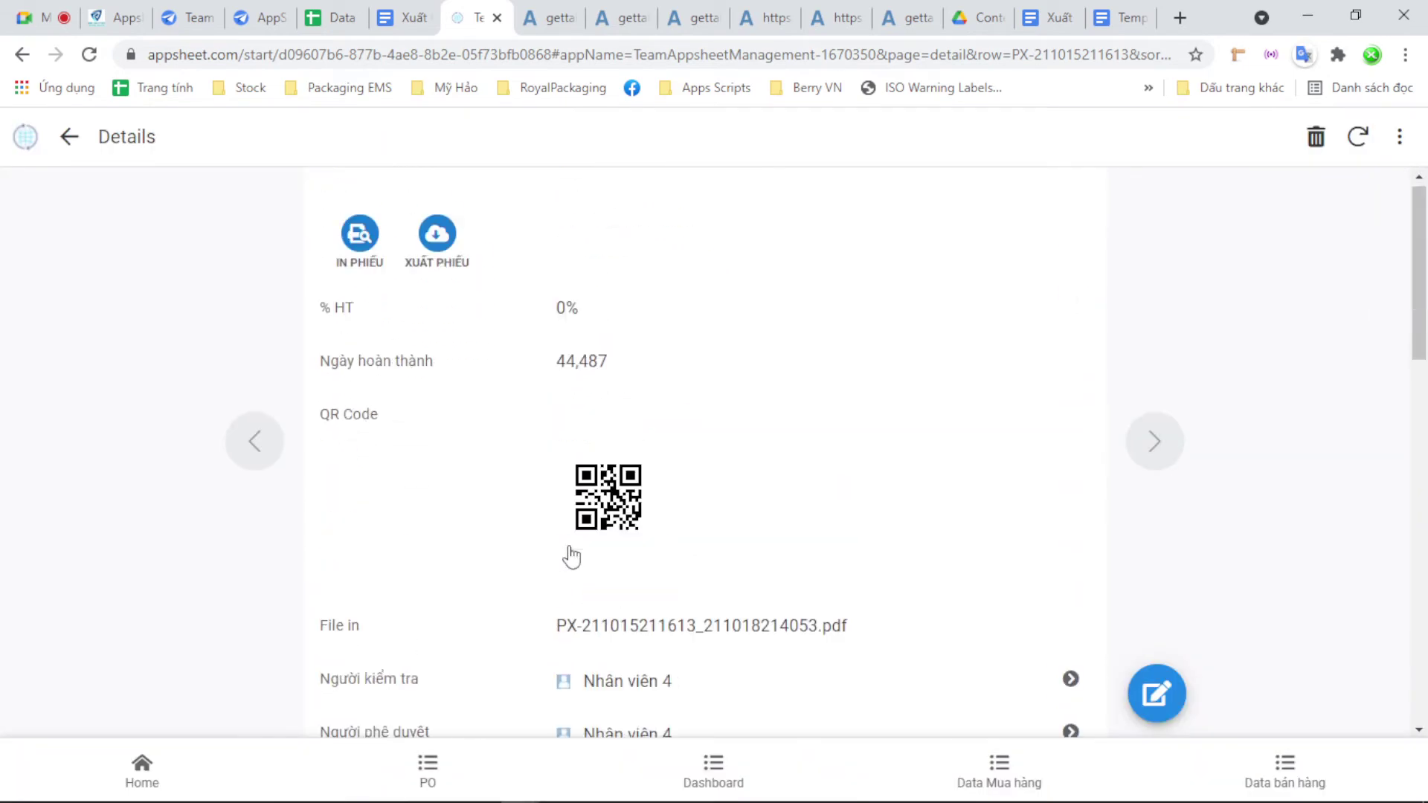
click(357, 234)
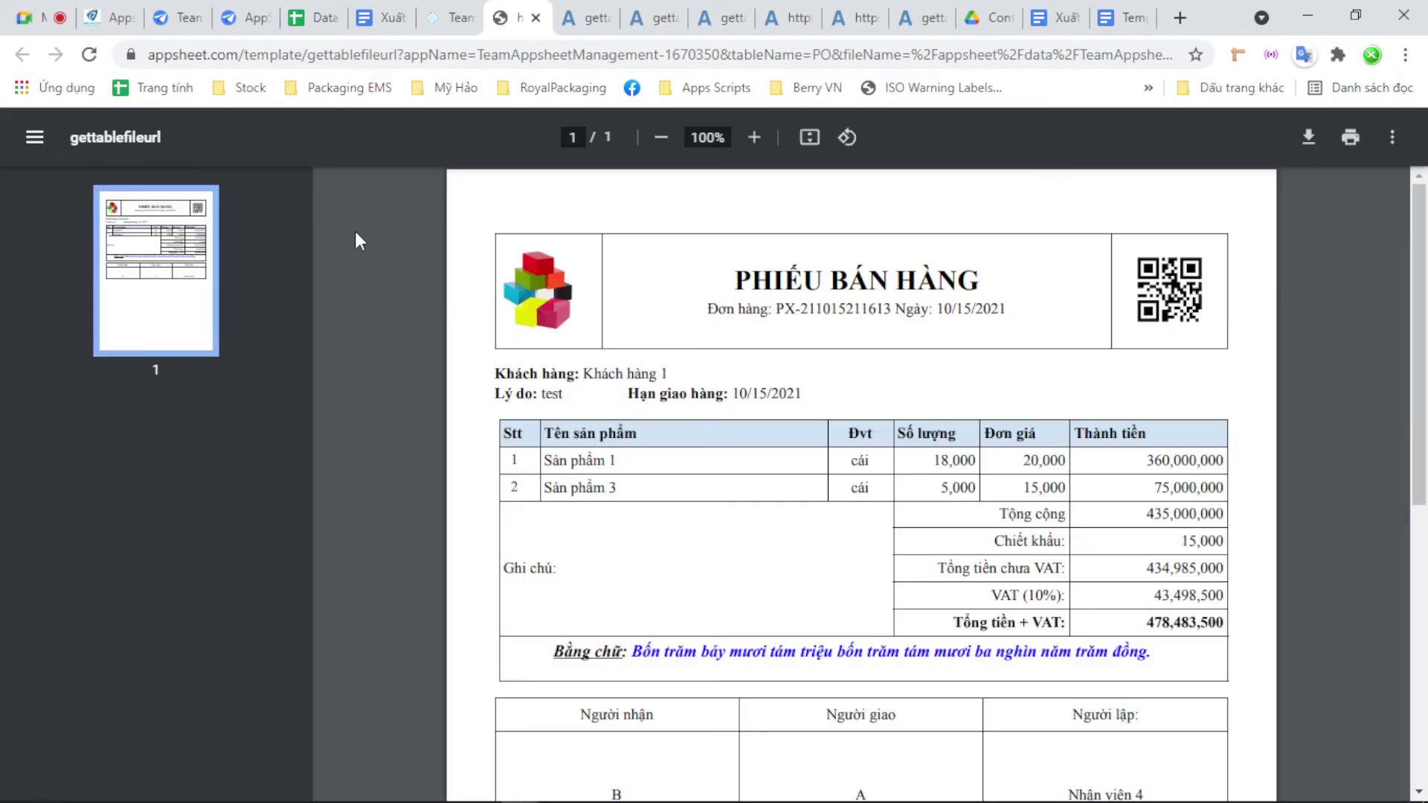
scroll(939, 375, down, 5)
scroll(936, 386, up, 5)
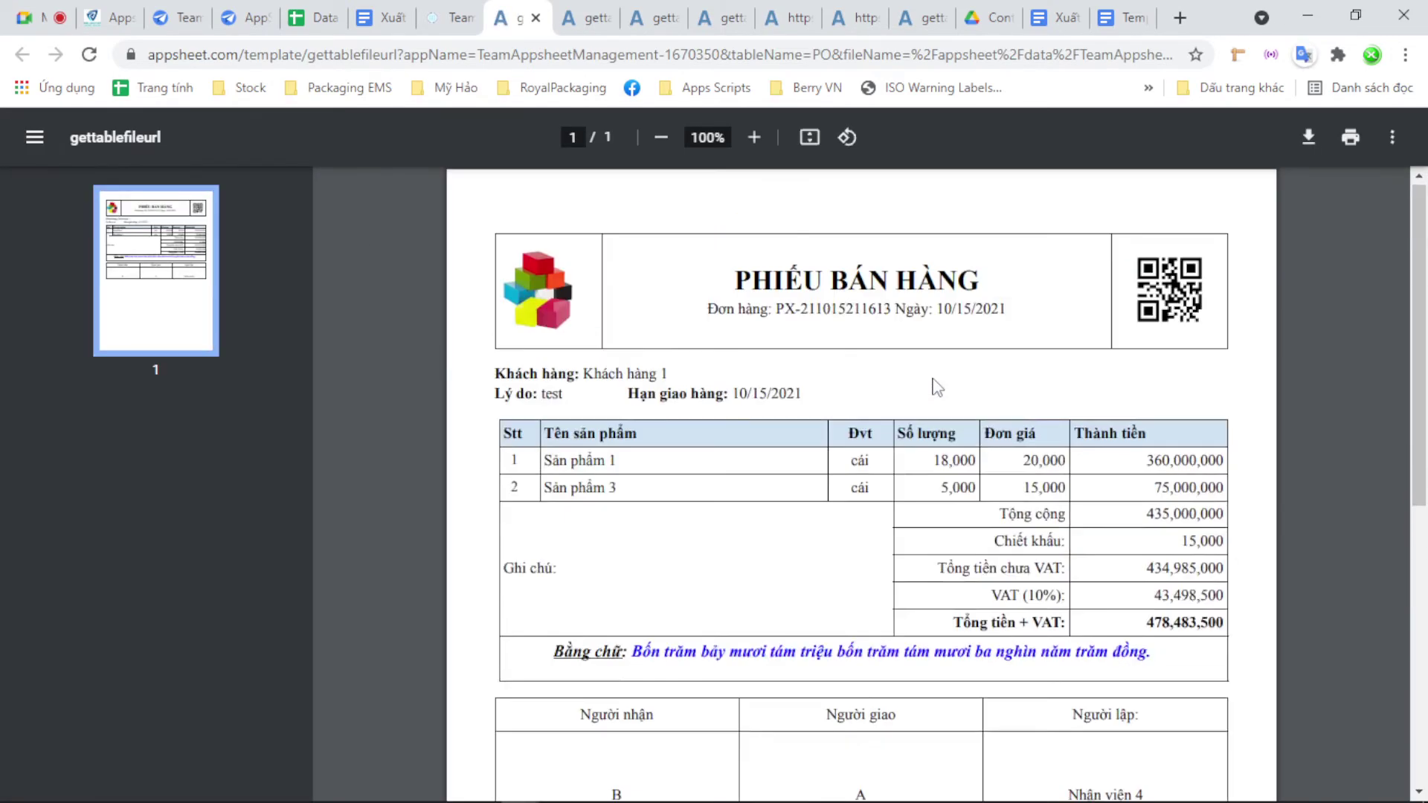
scroll(936, 386, down, 2)
scroll(936, 386, up, 2)
Back in the PO details, check 434,985,000 before VAT, 43,498,500 VAT, 478,483,500 total.
click(455, 19)
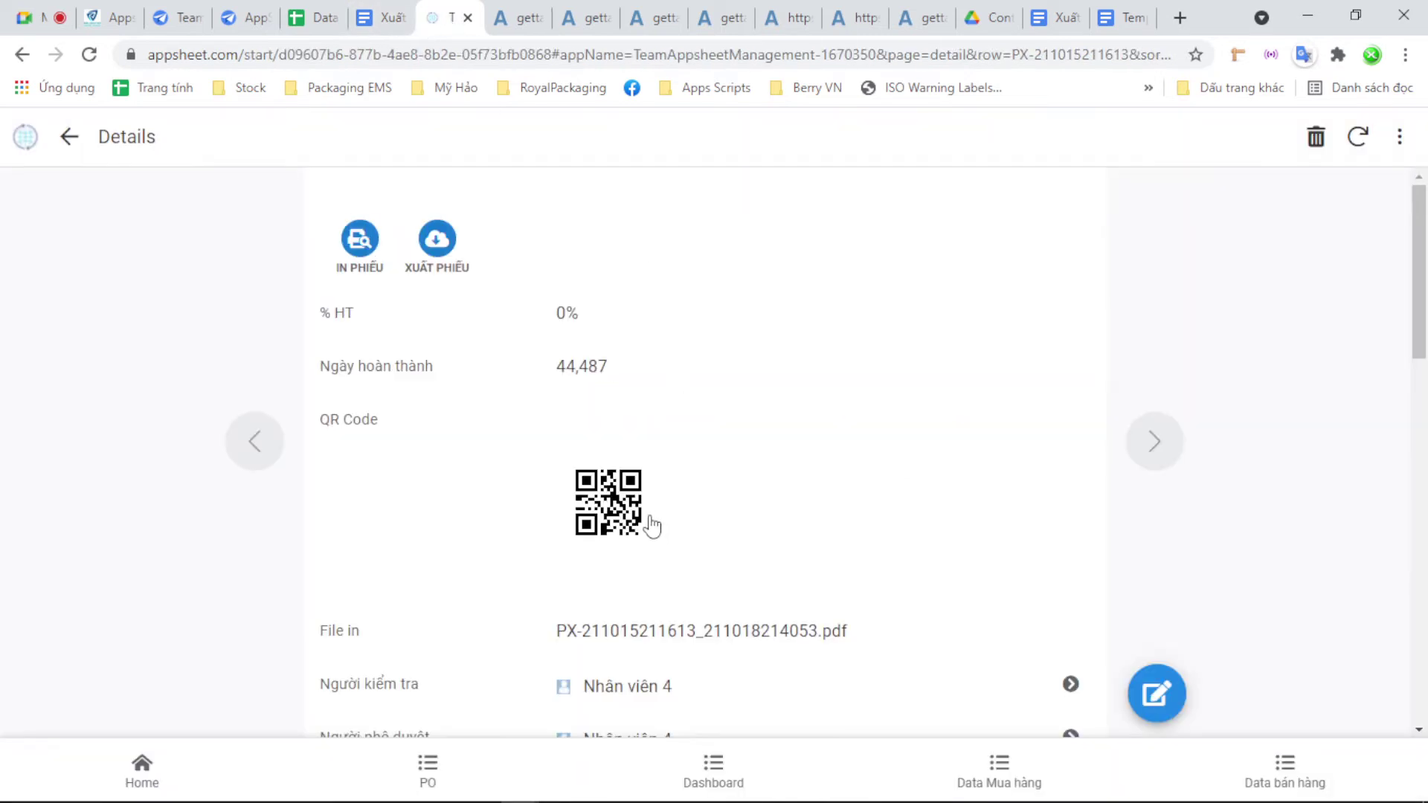
scroll(640, 506, down, 6)
scroll(634, 473, down, 2)
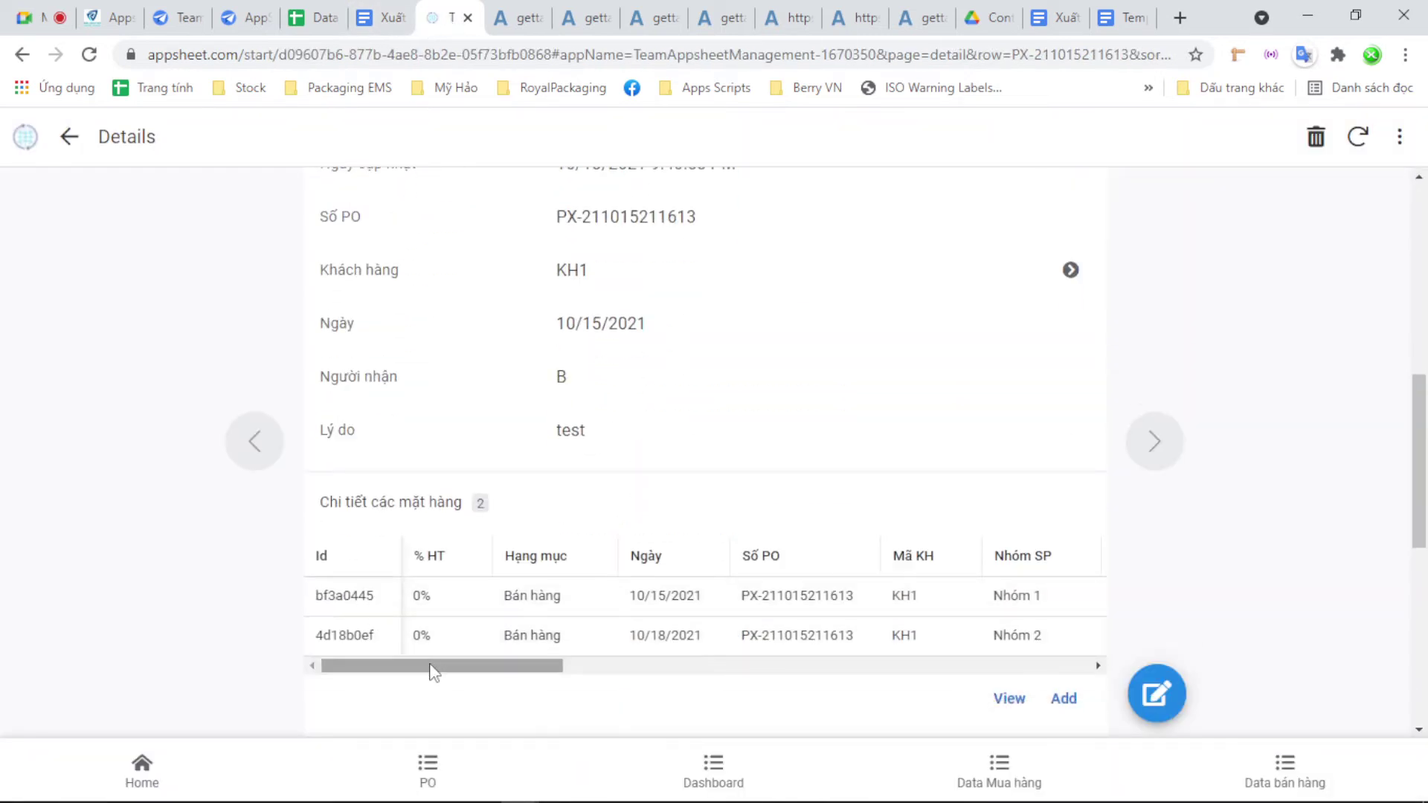
mouse_move(430, 666)
mouse_down()
mouse_move(878, 684)
mouse_move(469, 660)
mouse_move(908, 655)
mouse_move(886, 665)
mouse_up()
scroll(759, 669, down, 5)
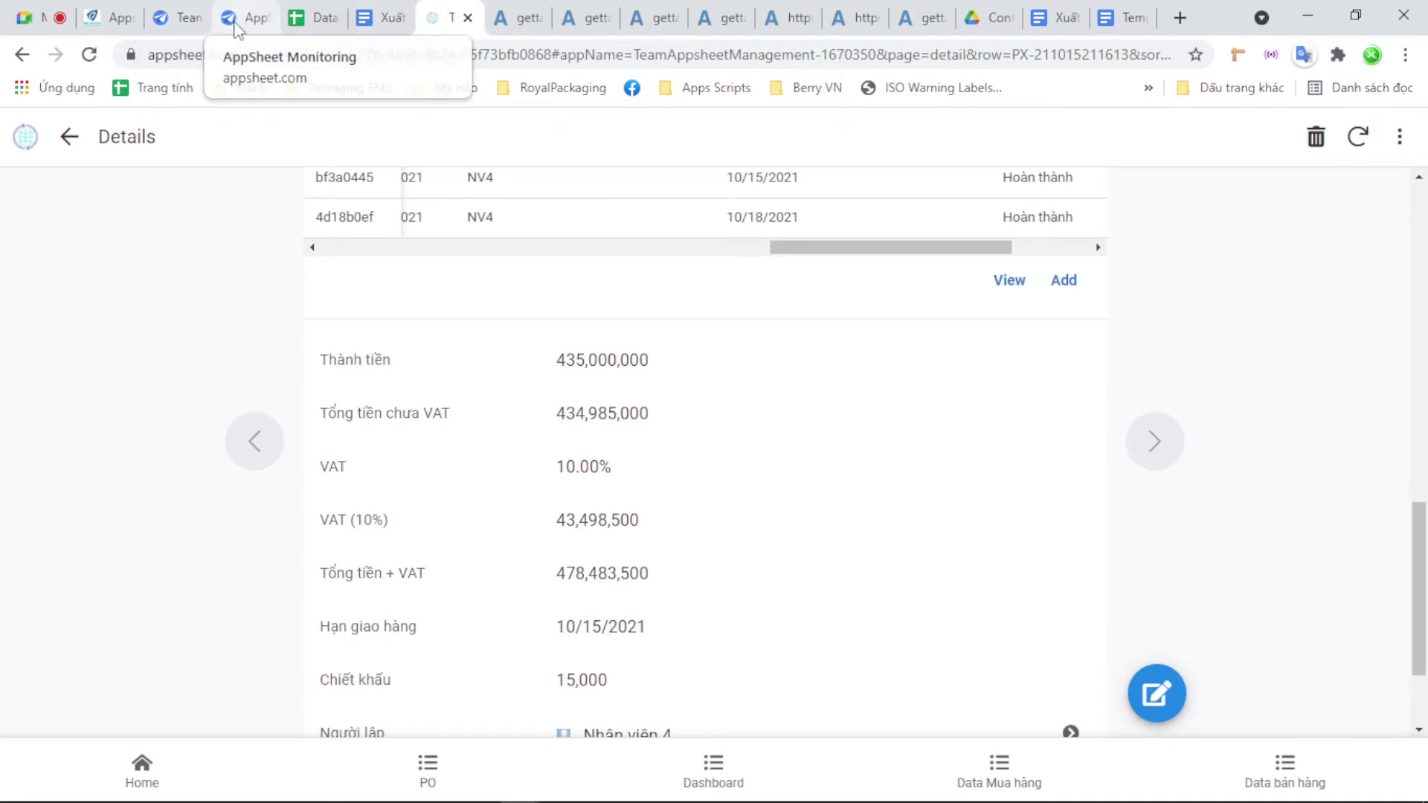
In the editor, collapse Đồng bộ phiếu and Ghi phiếu NX, then return to the top of Actions.
click(179, 22)
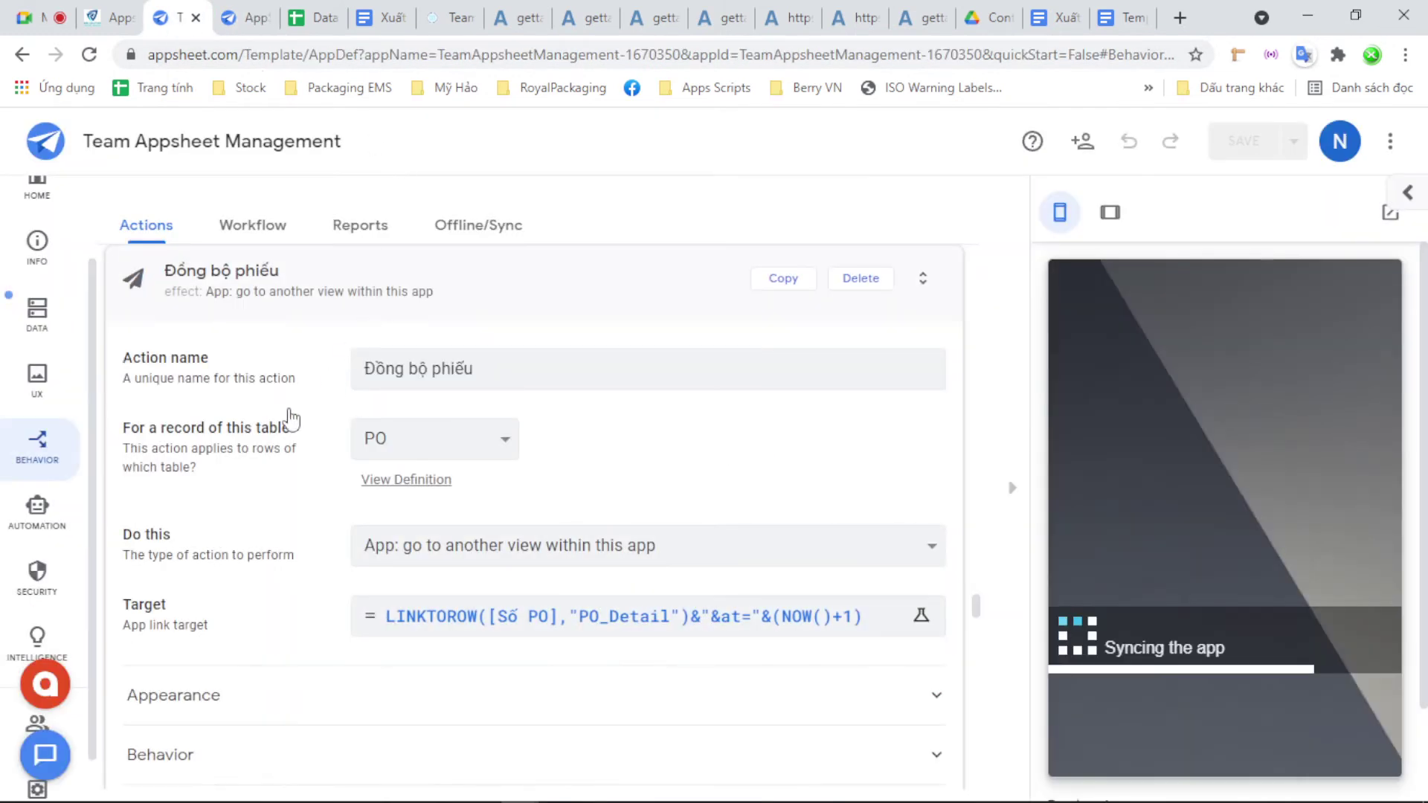
scroll(405, 450, down, 1)
scroll(217, 487, up, 4)
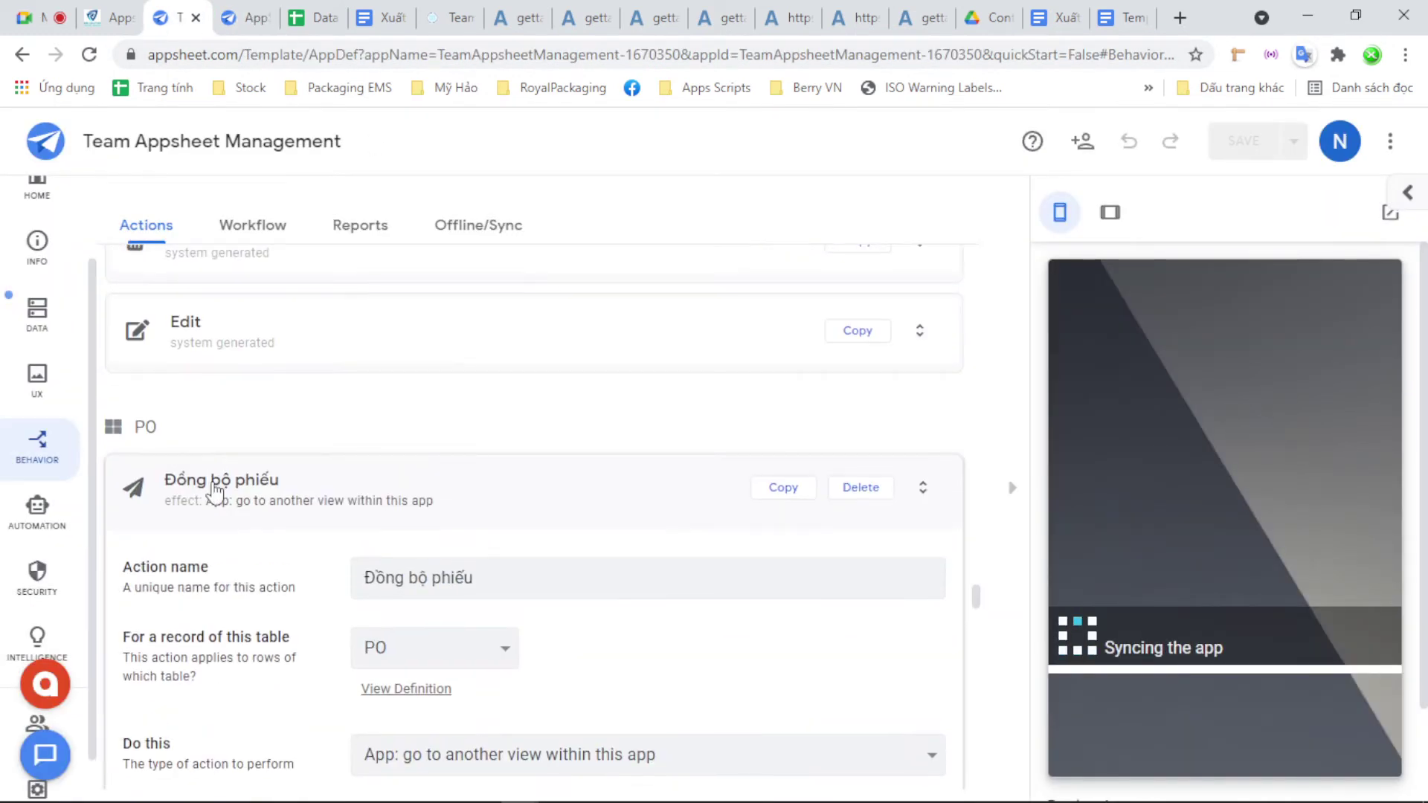
click(209, 497)
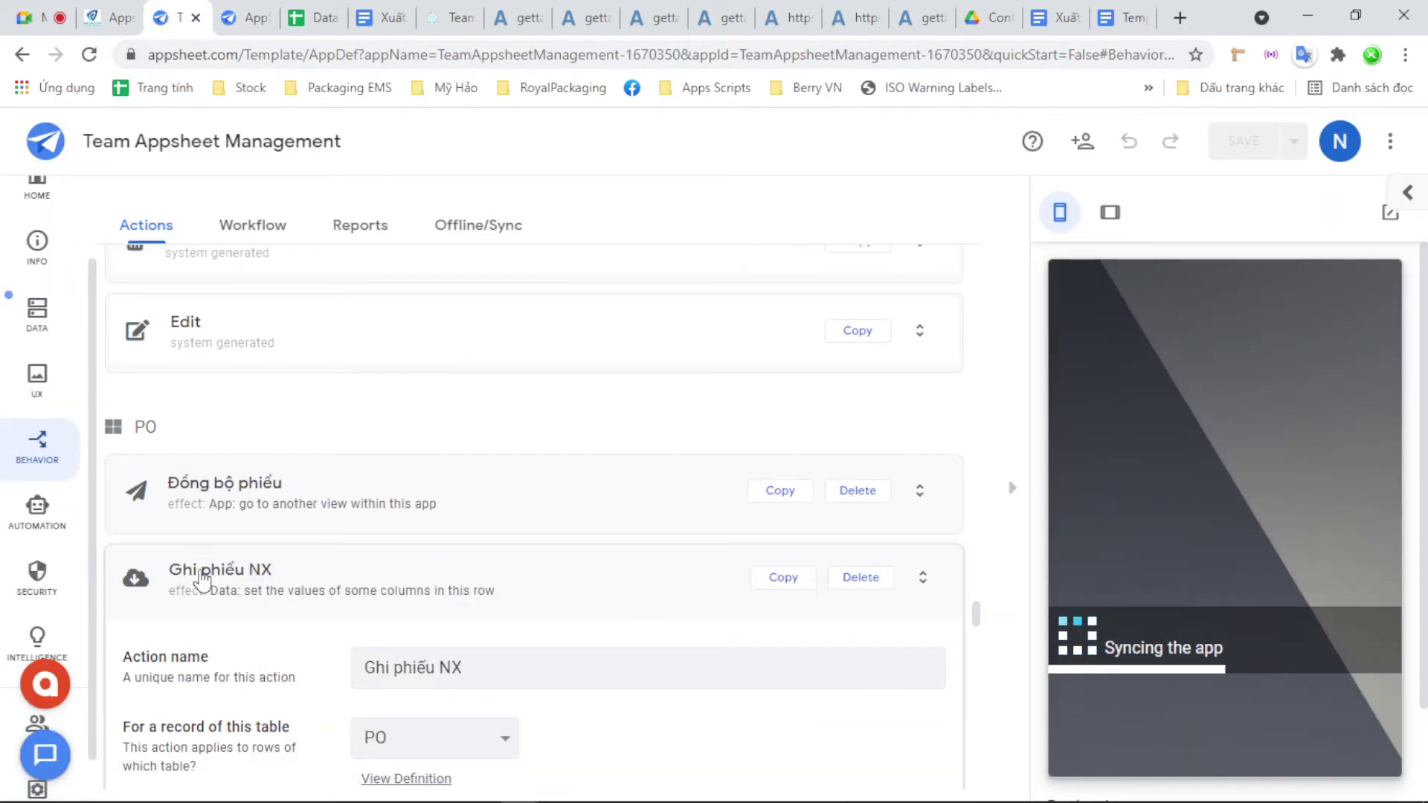
click(203, 573)
scroll(208, 513, up, 5)
scroll(209, 514, up, 5)
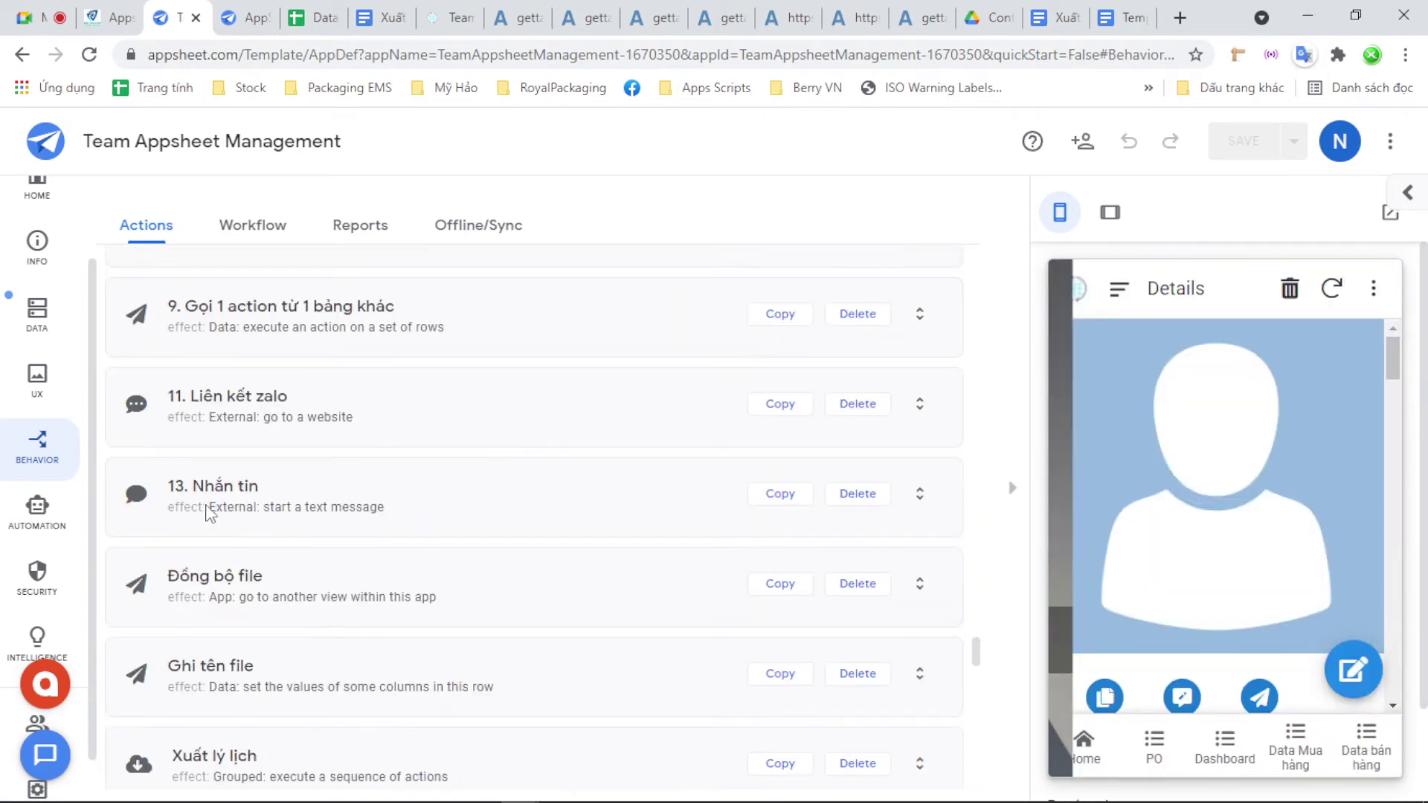
scroll(215, 506, up, 5)
scroll(215, 498, up, 5)
scroll(220, 480, up, 3)
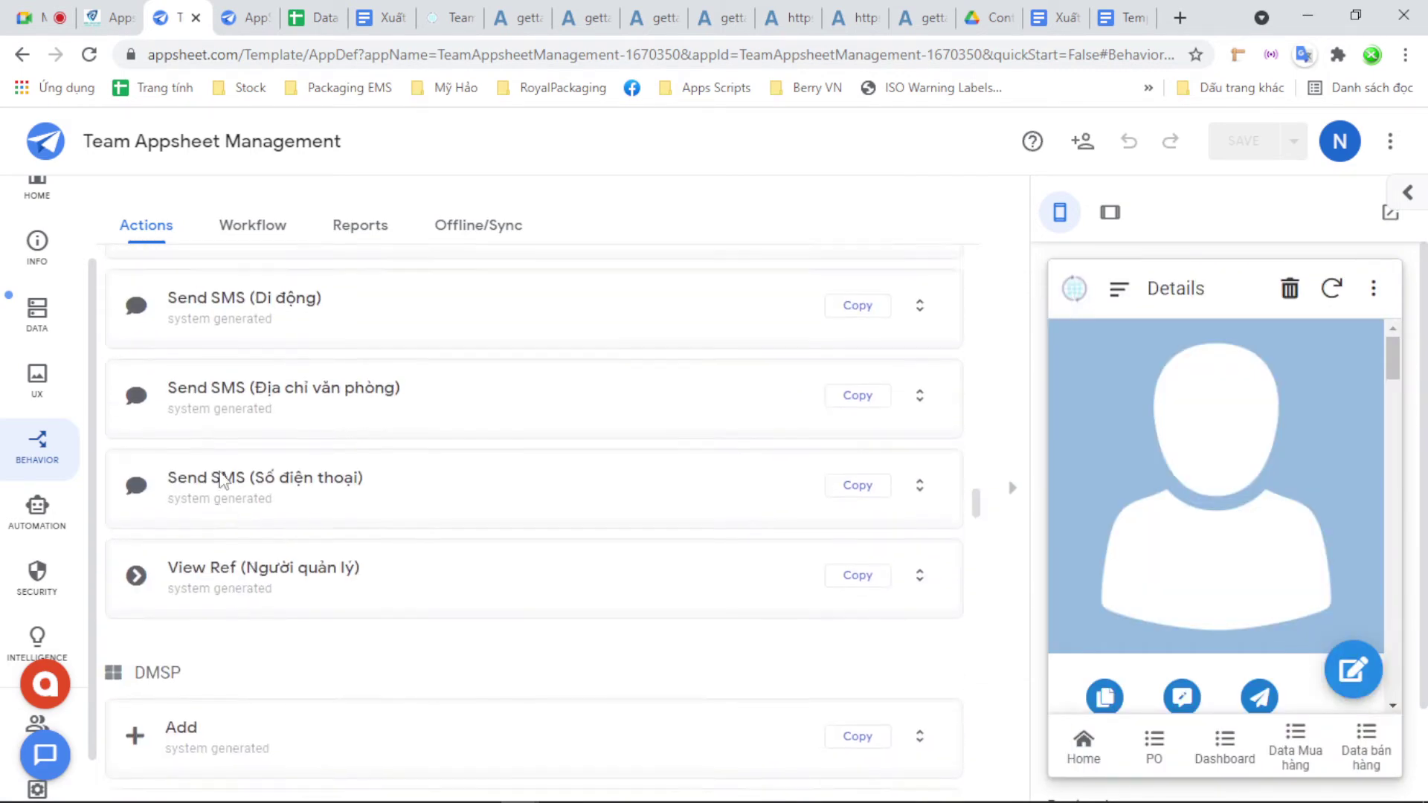
scroll(222, 480, up, 5)
scroll(221, 480, up, 5)
scroll(220, 479, up, 5)
scroll(220, 480, up, 5)
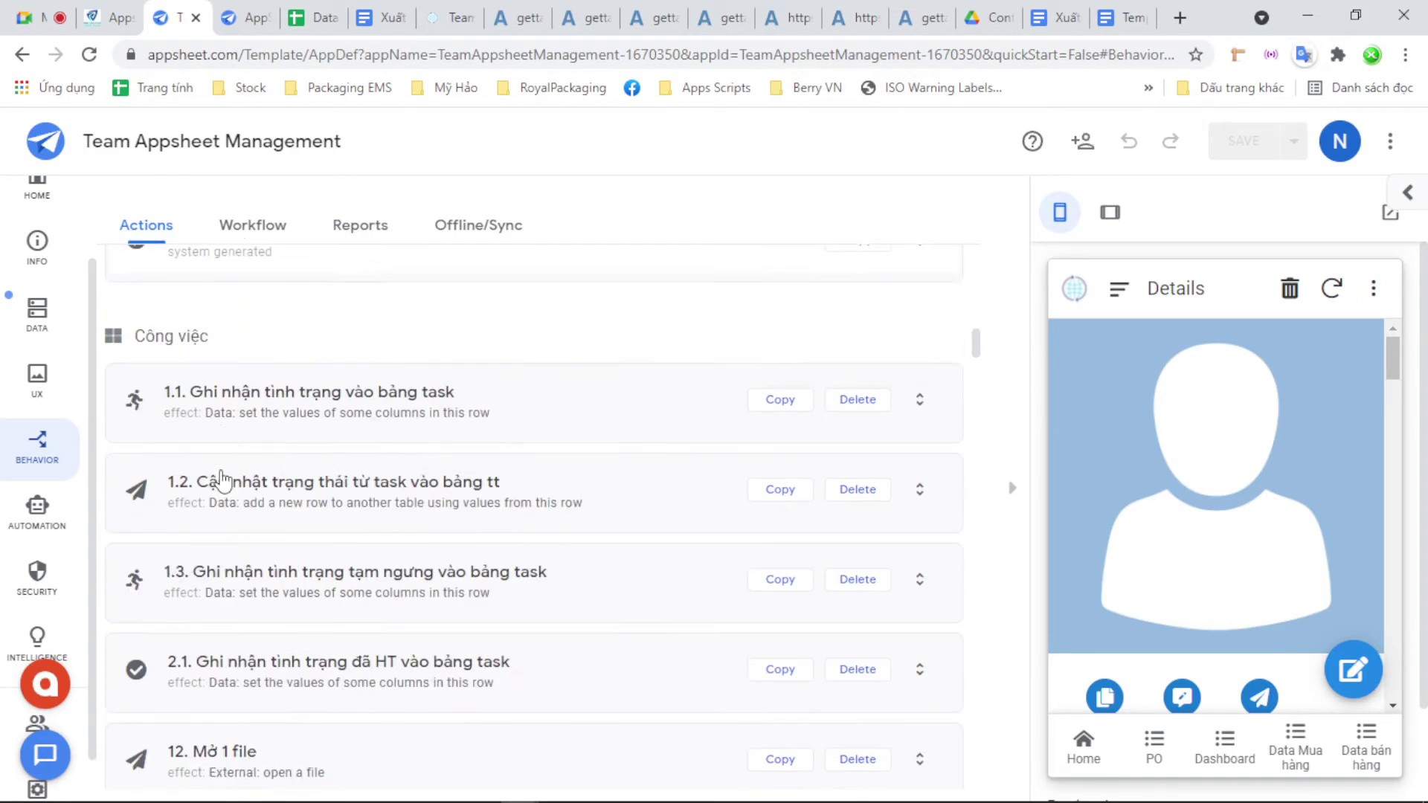
scroll(223, 482, up, 5)
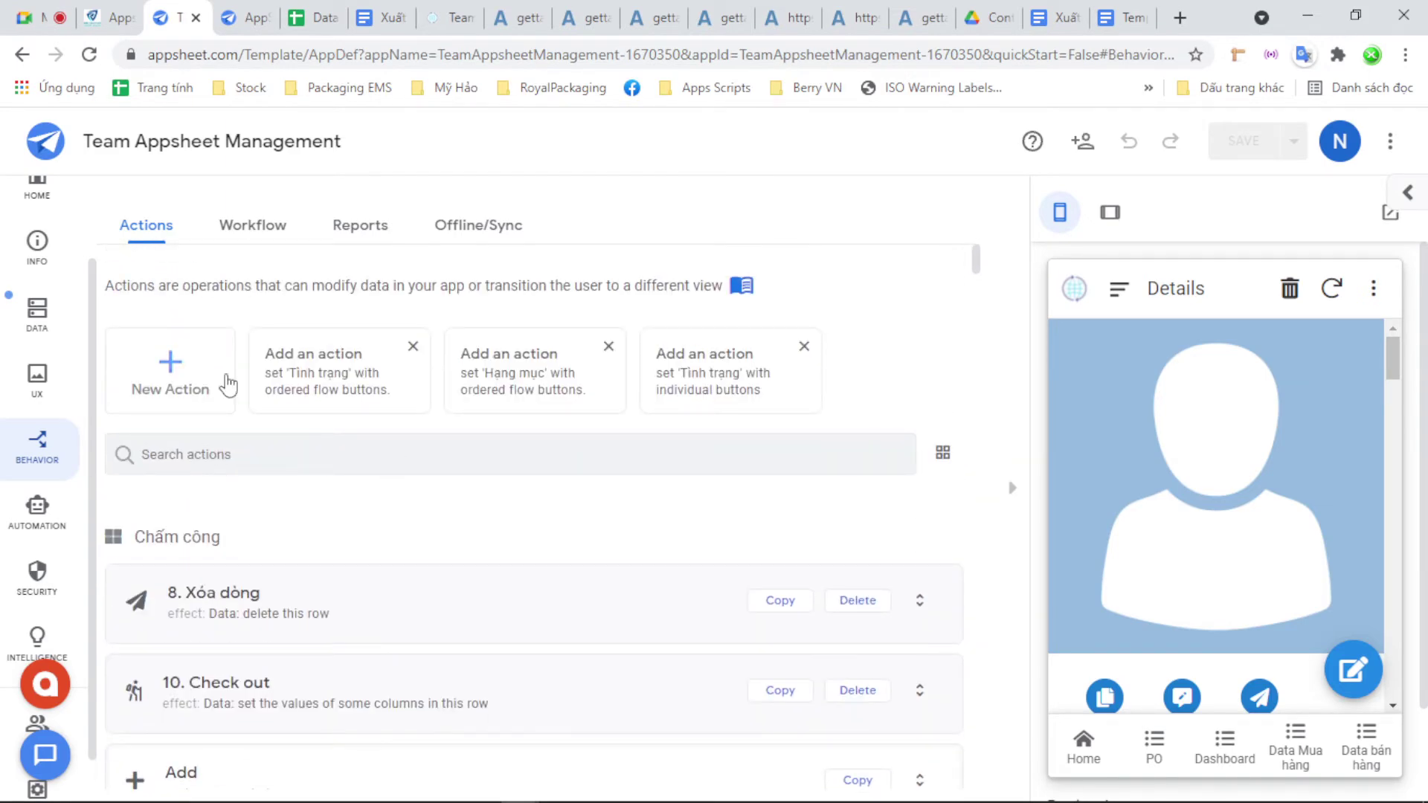
Create a new action and select its default name.
click(170, 366)
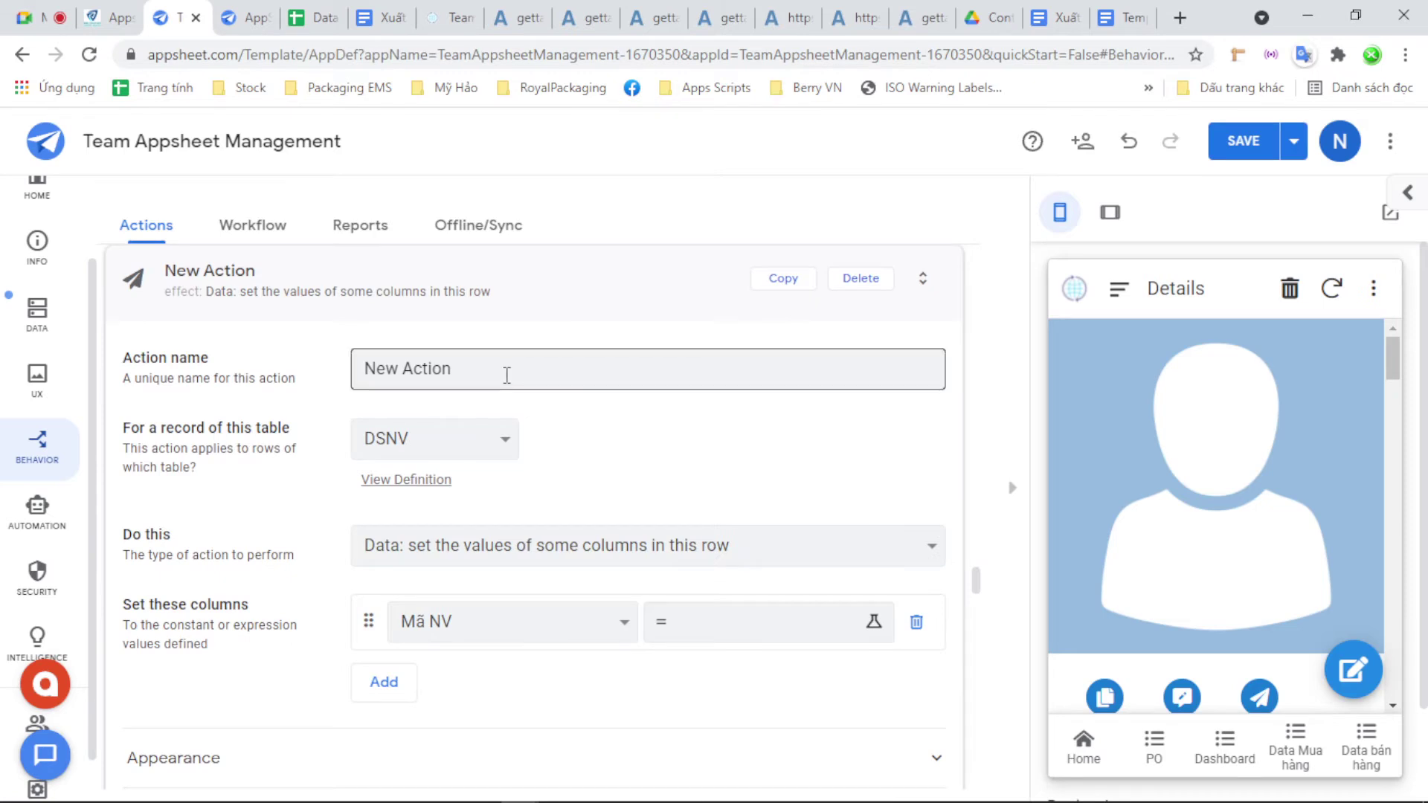
click(502, 374)
key(ctrl+a)
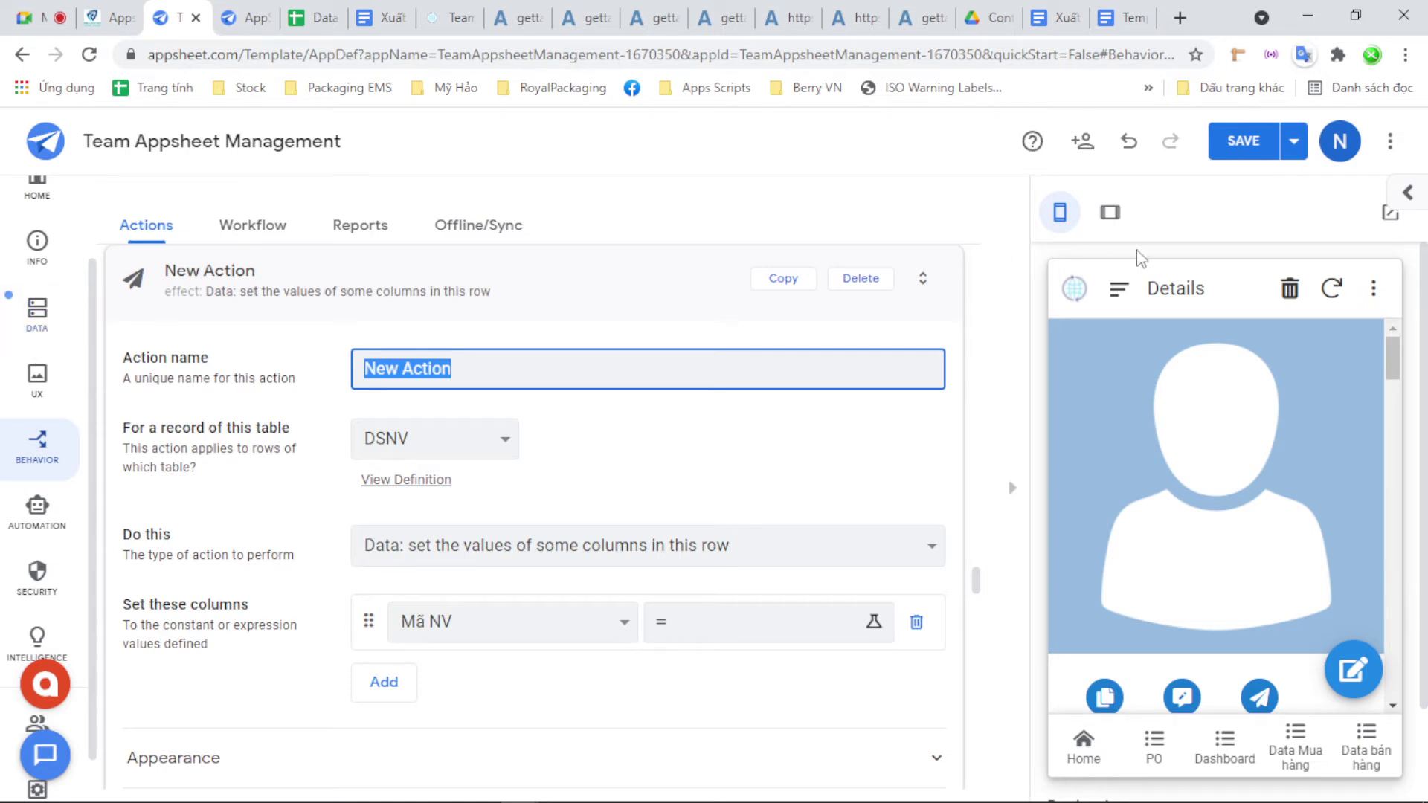
In the Schema panel, expand the update trạng thái and PO tables to view their columns.
click(1409, 193)
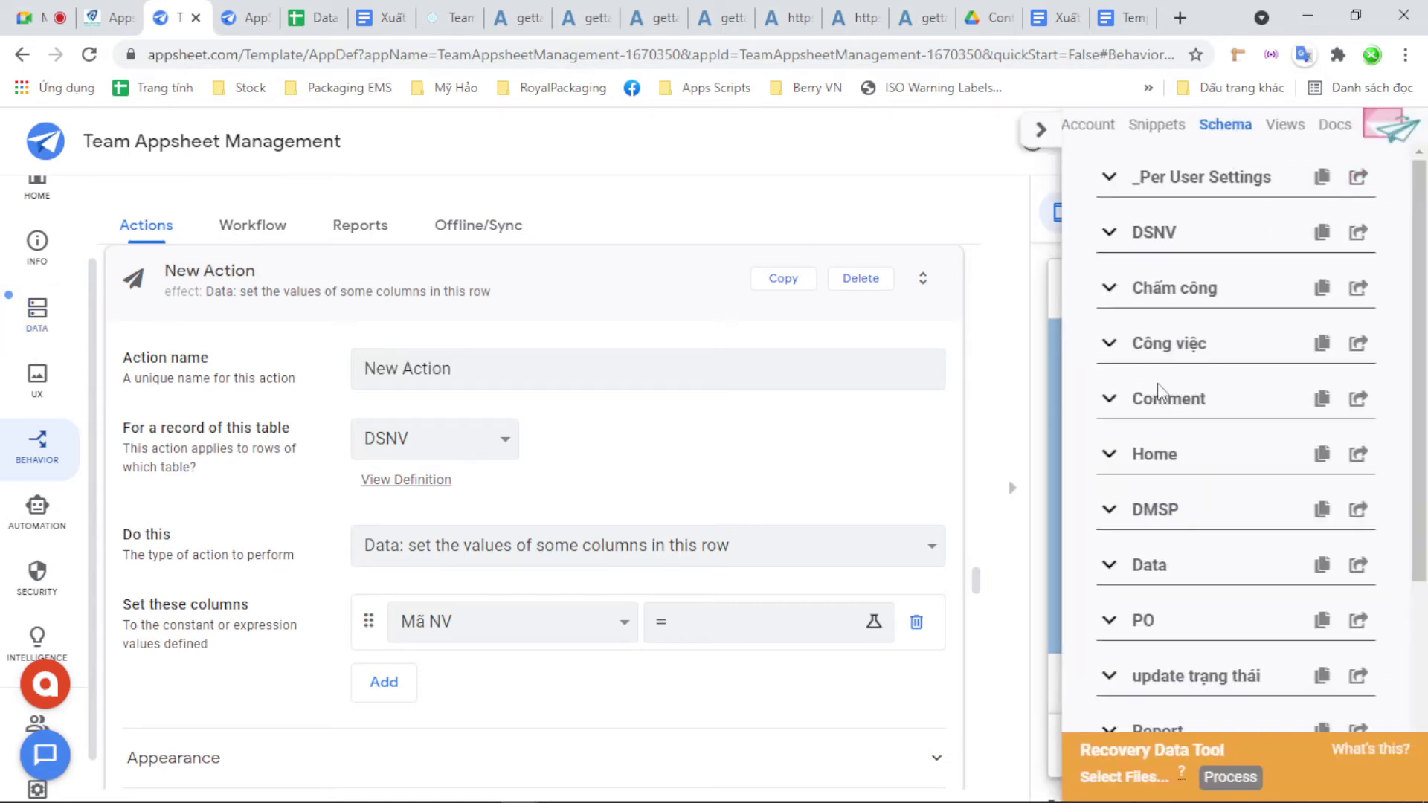
scroll(1163, 395, down, 2)
scroll(1183, 520, down, 1)
scroll(1183, 524, down, 1)
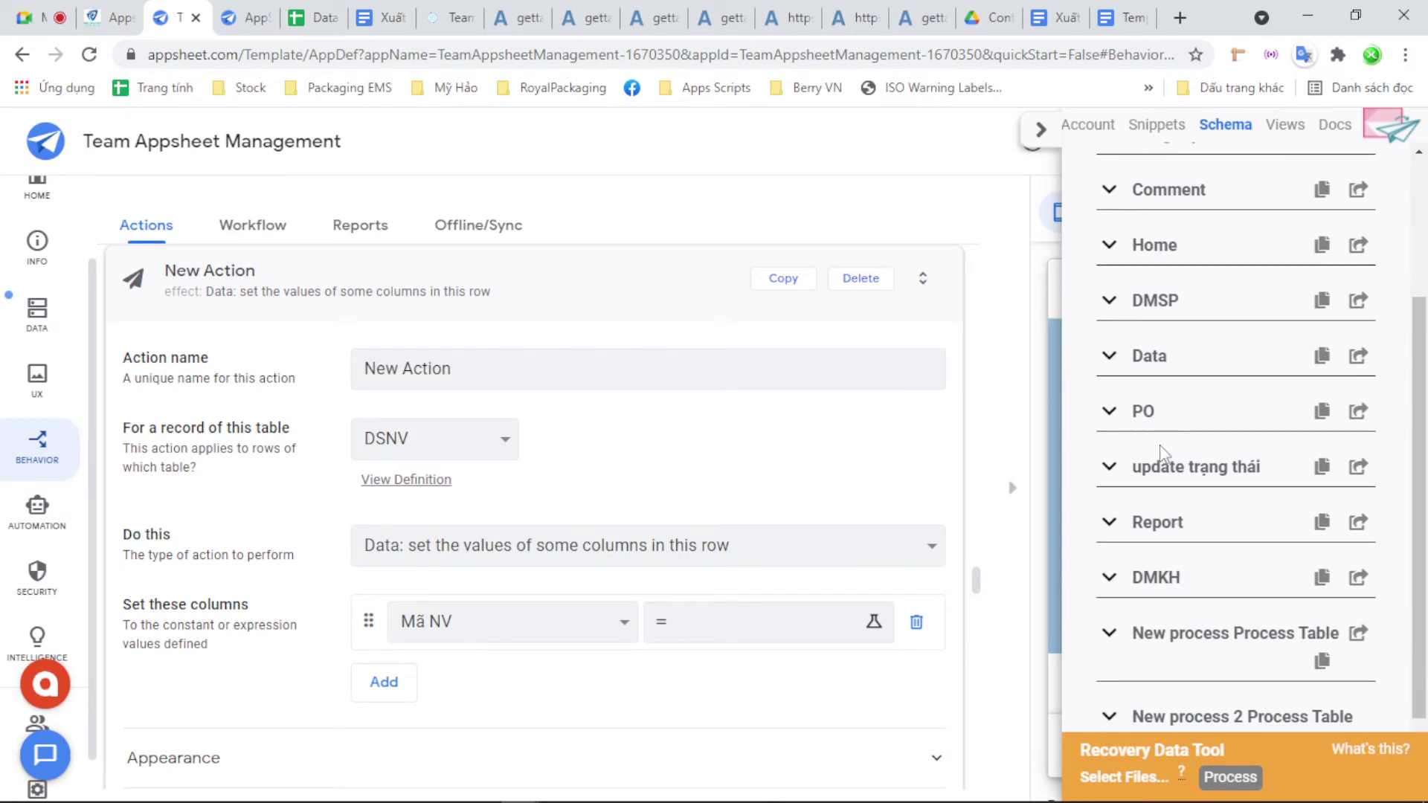
scroll(1118, 471, up, 3)
scroll(1118, 472, down, 3)
click(1107, 467)
scroll(1112, 472, down, 3)
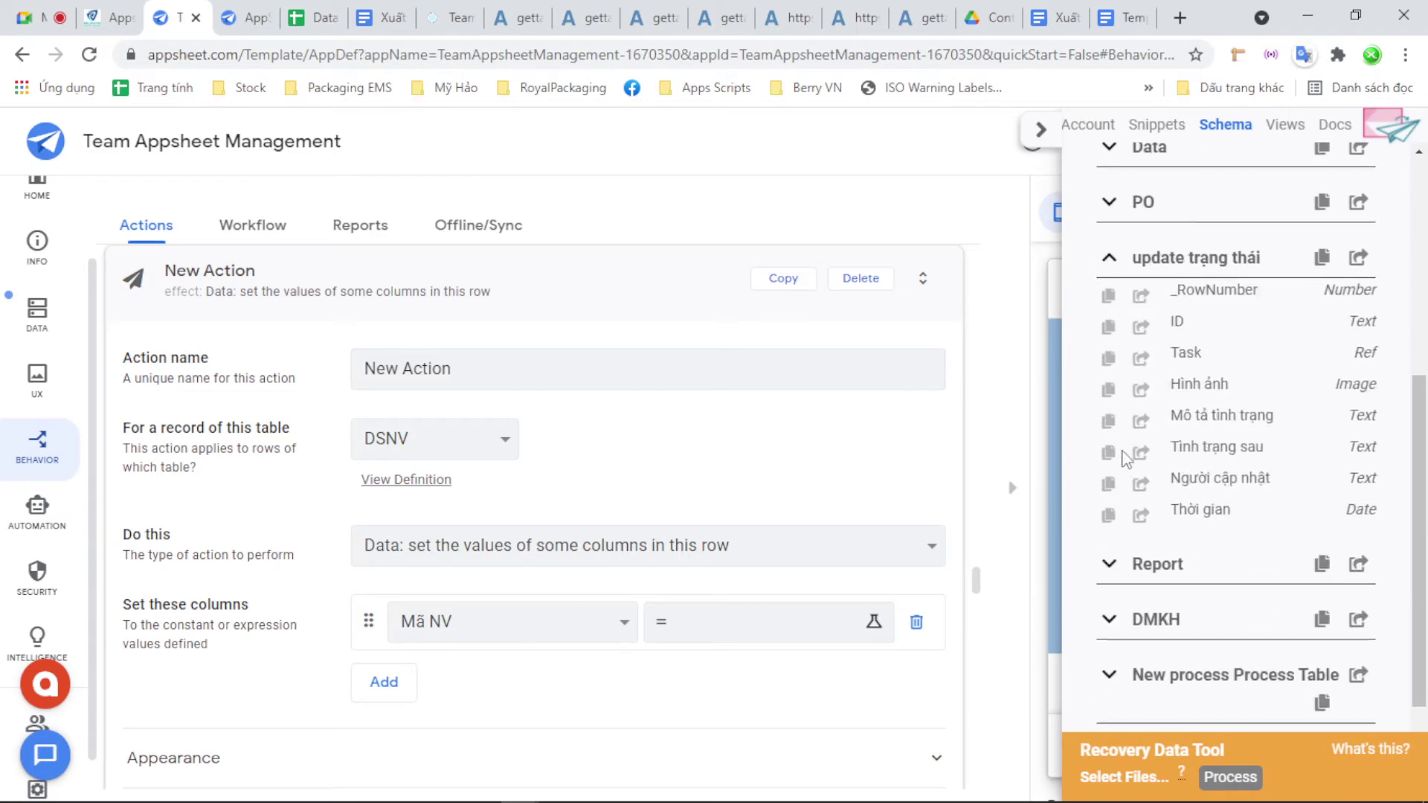
scroll(1130, 491, up, 4)
click(1110, 516)
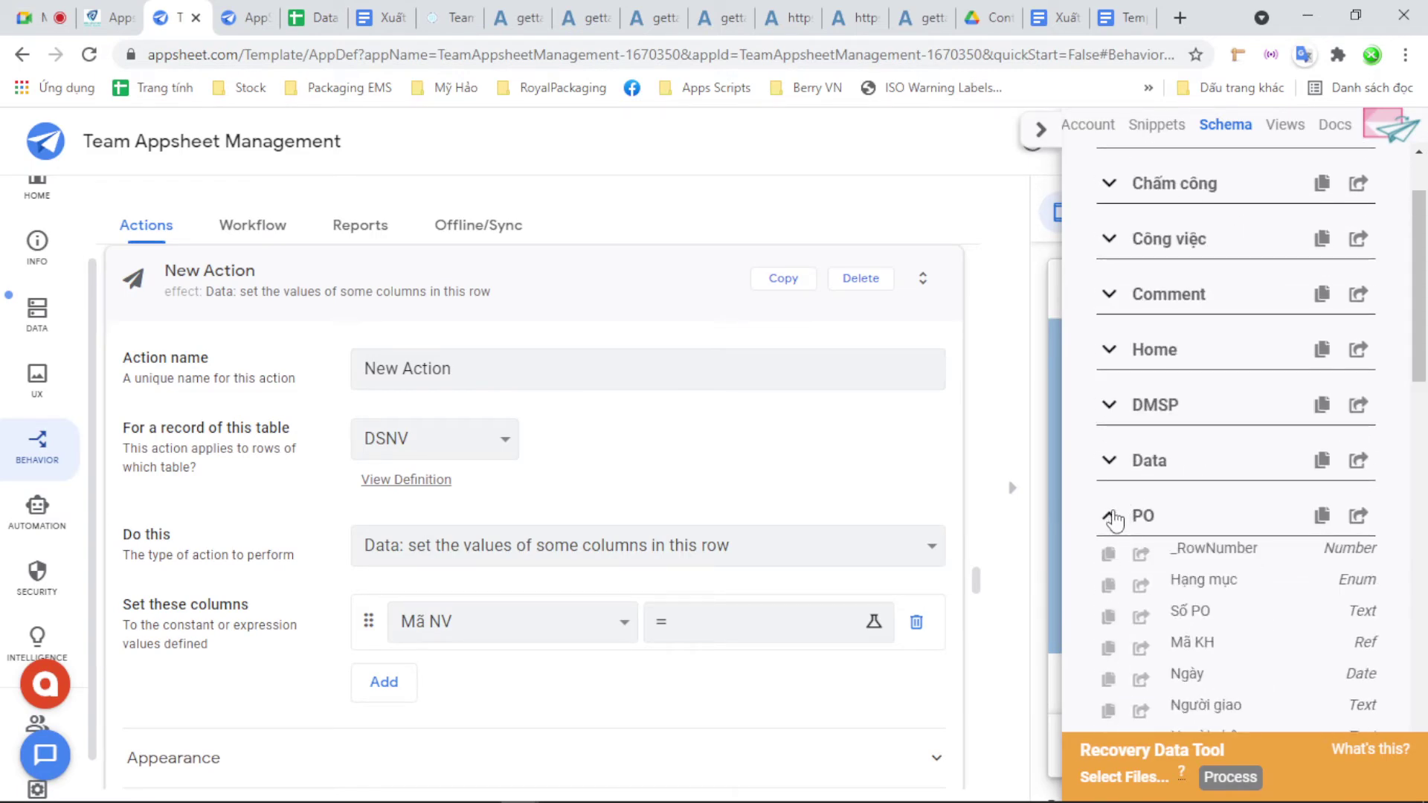
scroll(1114, 518, down, 5)
scroll(1114, 517, down, 3)
scroll(1114, 513, down, 1)
scroll(1116, 483, down, 2)
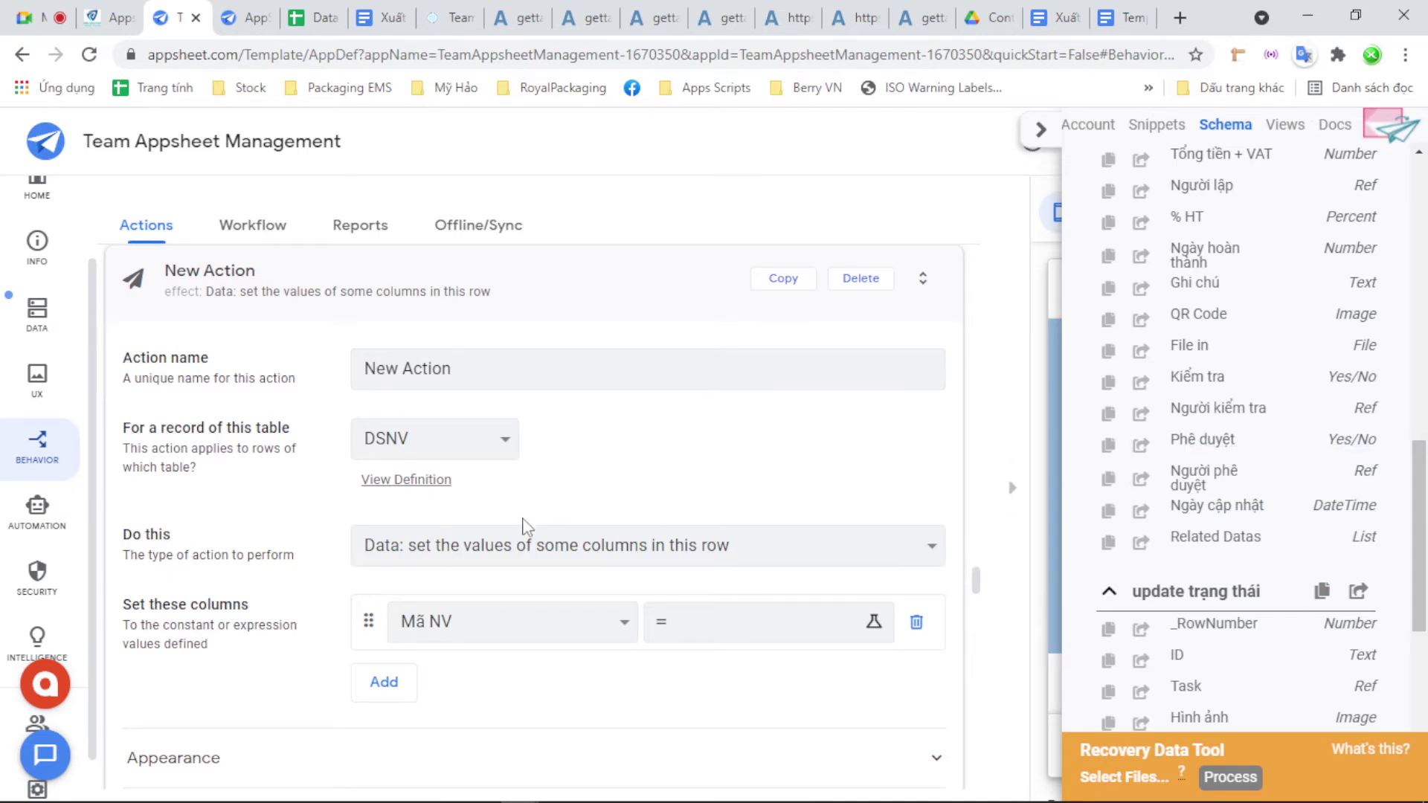
Set the new action's table to PO and find it in the PO group.
click(414, 438)
key(Escape)
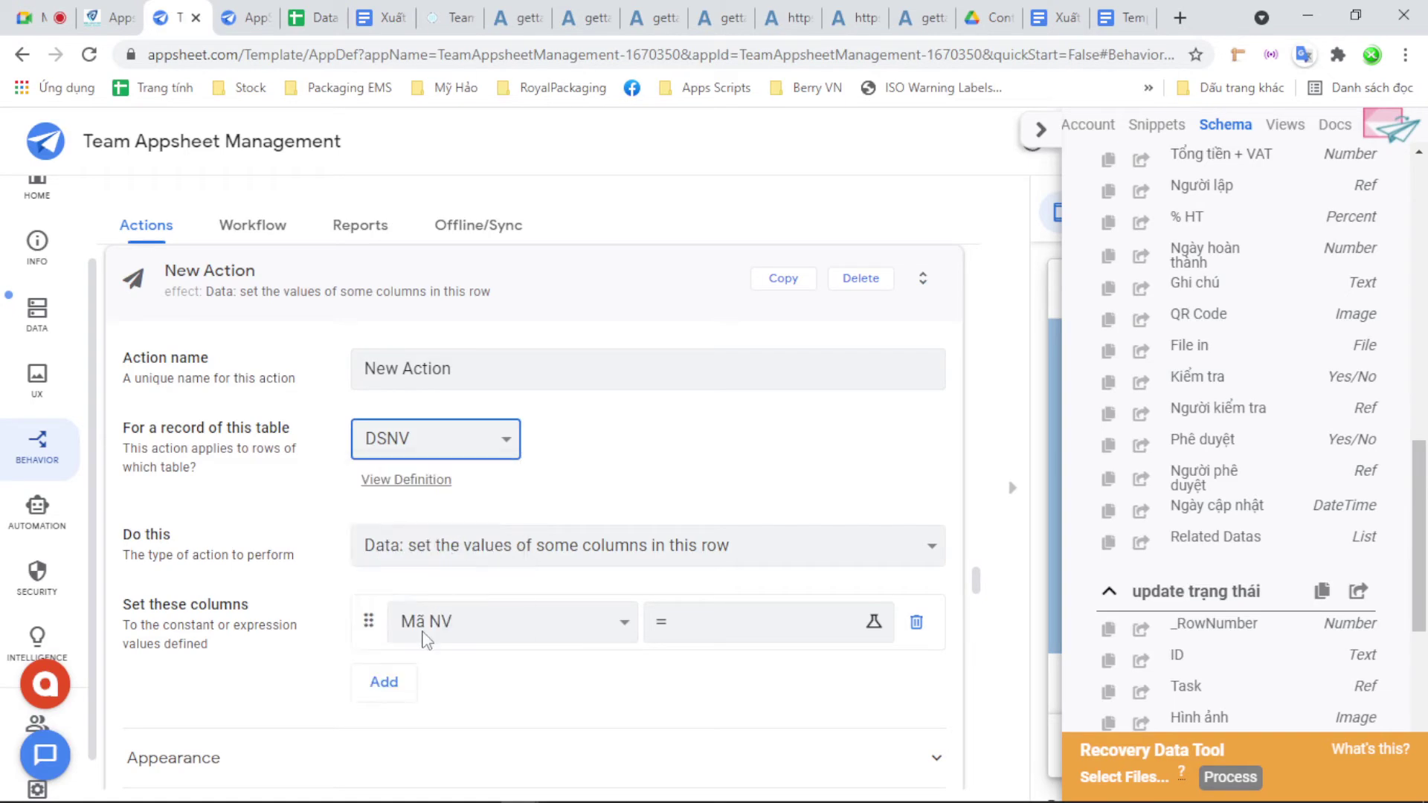
scroll(528, 534, down, 10)
scroll(506, 513, up, 3)
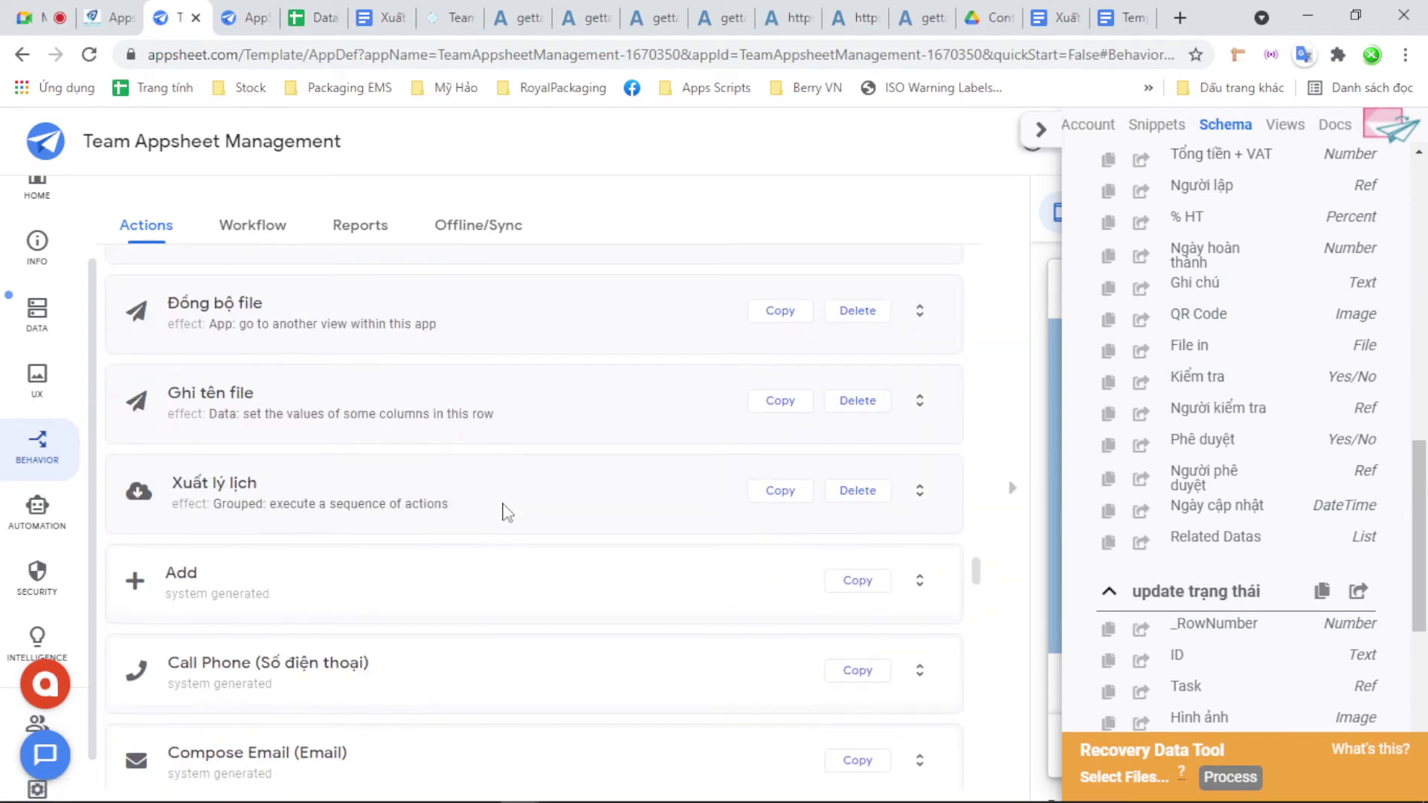
scroll(505, 514, down, 10)
scroll(504, 514, up, 8)
scroll(504, 513, up, 2)
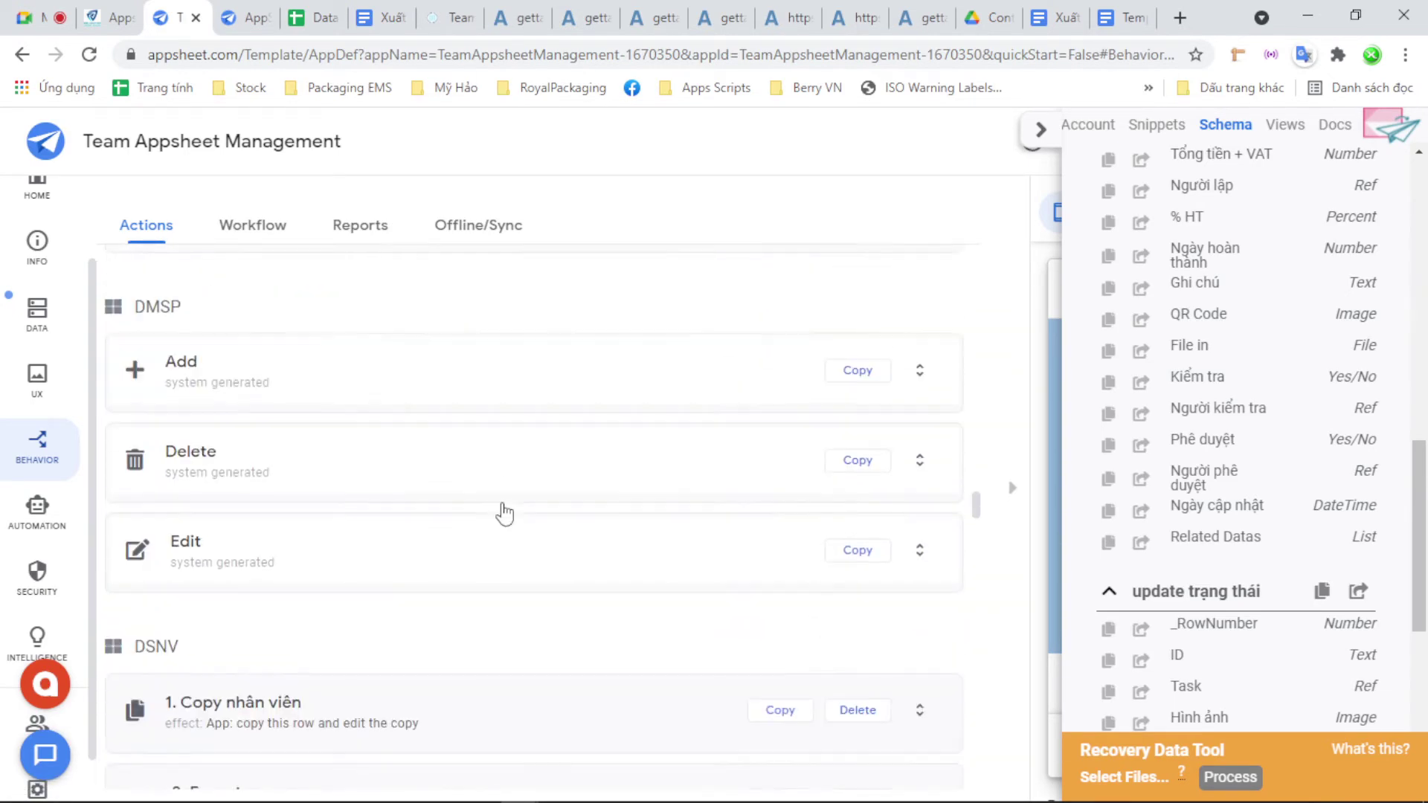
scroll(504, 514, down, 5)
scroll(505, 514, down, 5)
scroll(505, 513, down, 5)
scroll(505, 513, down, 5)
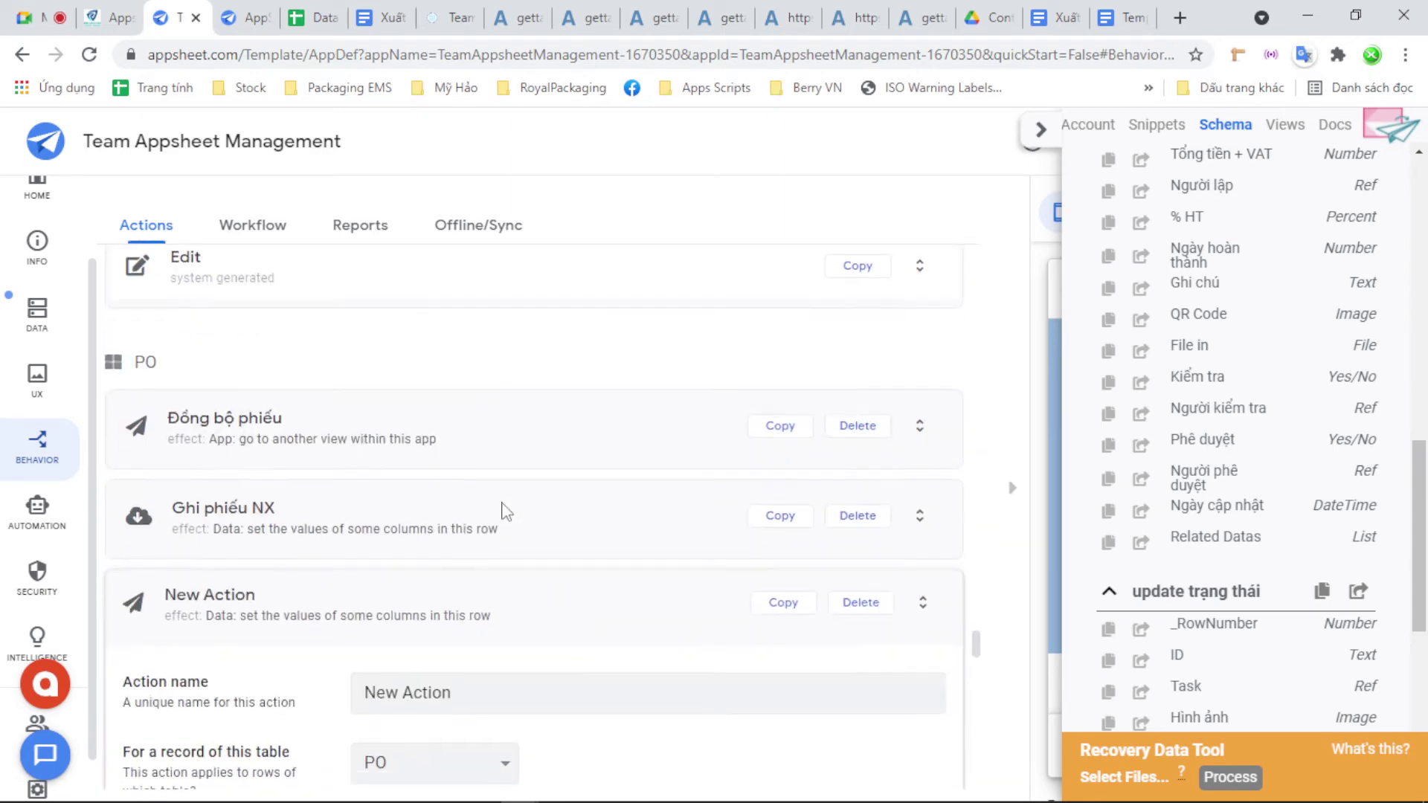
scroll(506, 512, down, 7)
scroll(505, 514, up, 2)
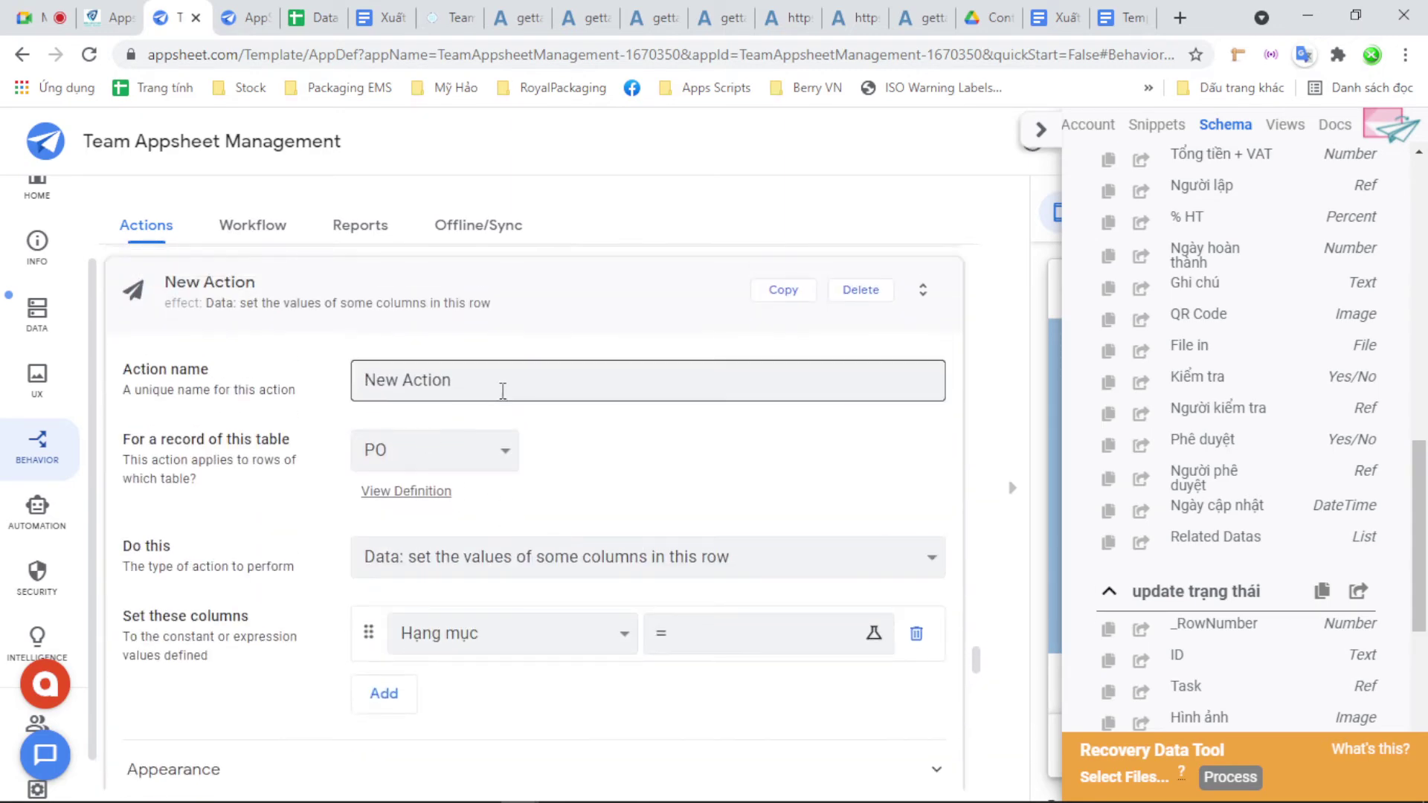
Name the action 'Cập nhật thời gian thay đổi đơn hàng' and make it set Ngày cập nhật.
drag(500, 383, 257, 364)
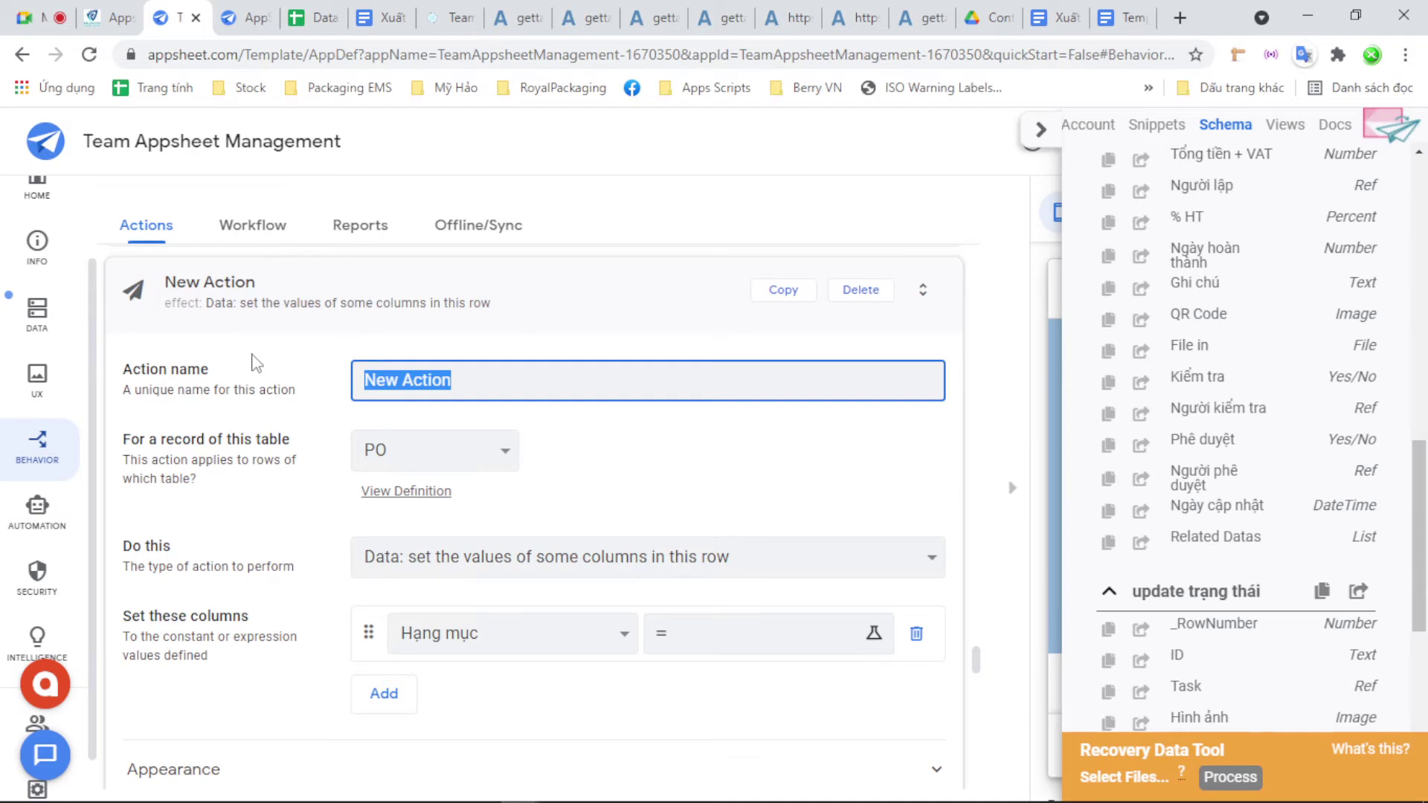
text(Câp)
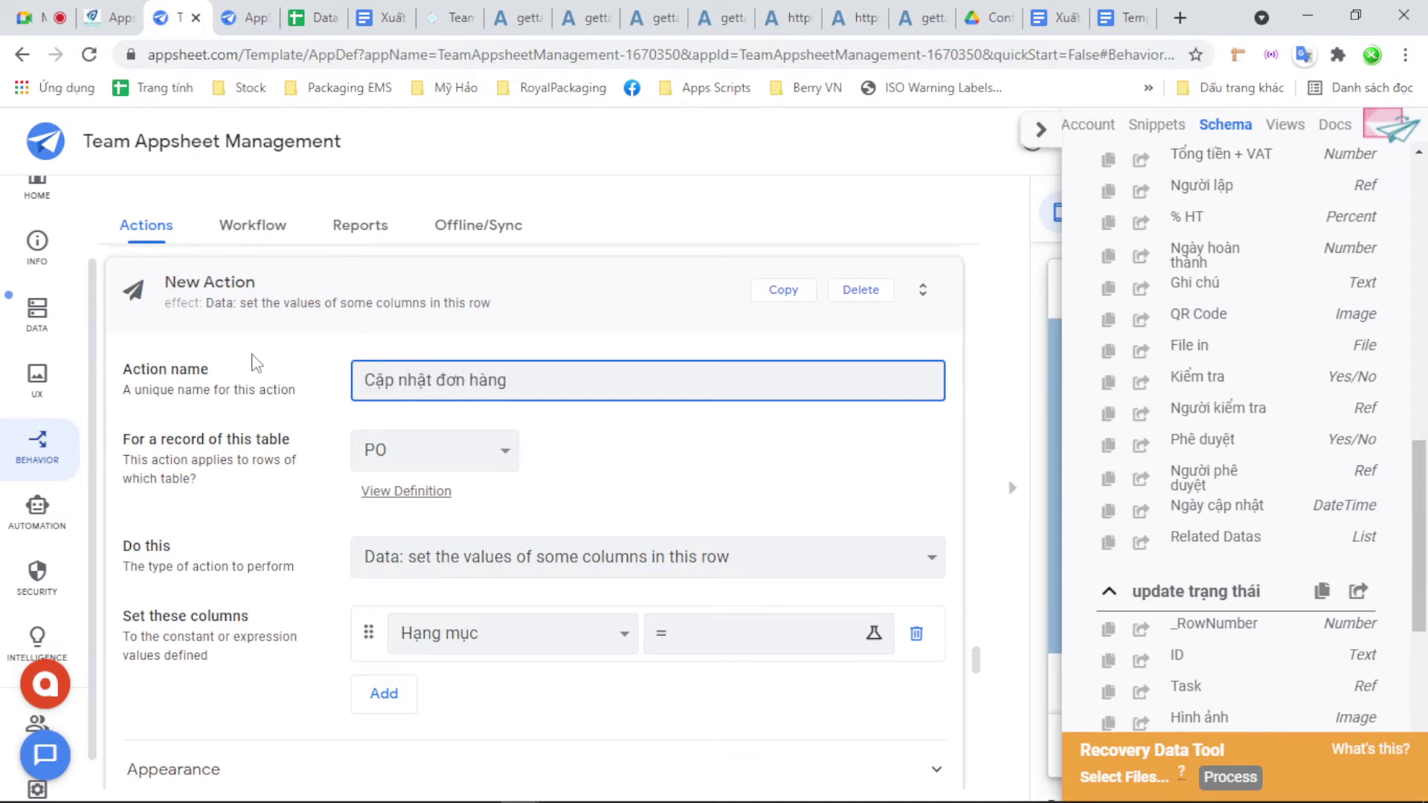
click(256, 363)
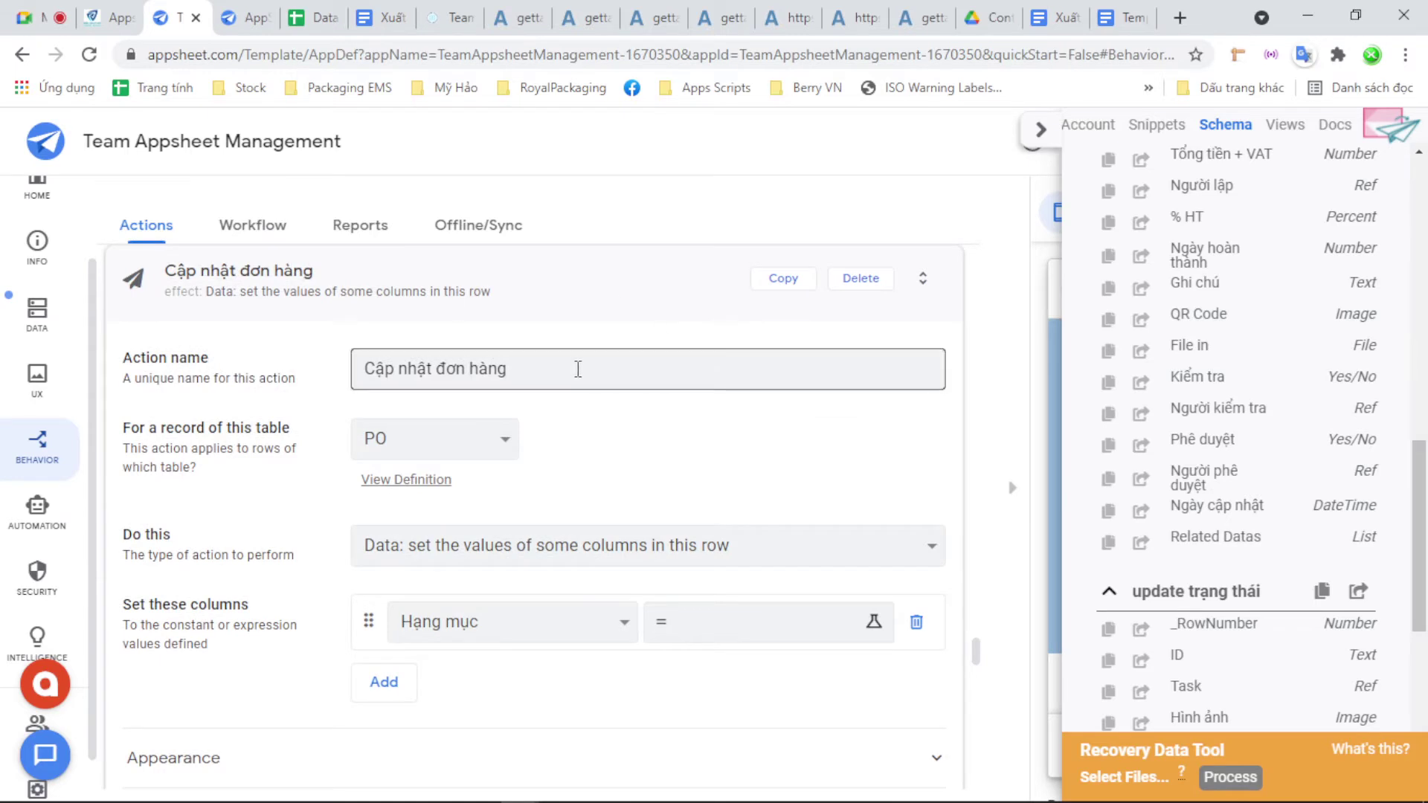
click(575, 370)
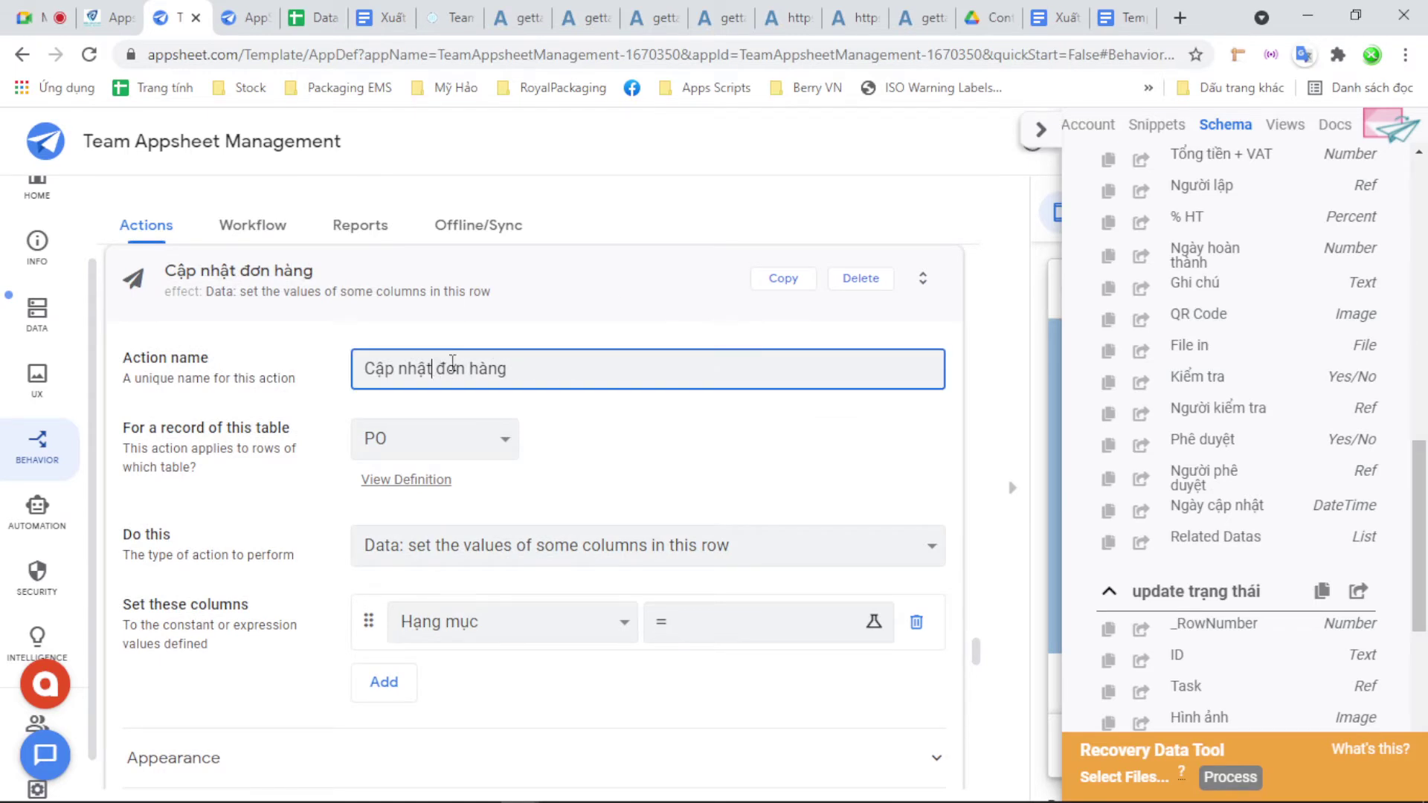
text(thời gian)
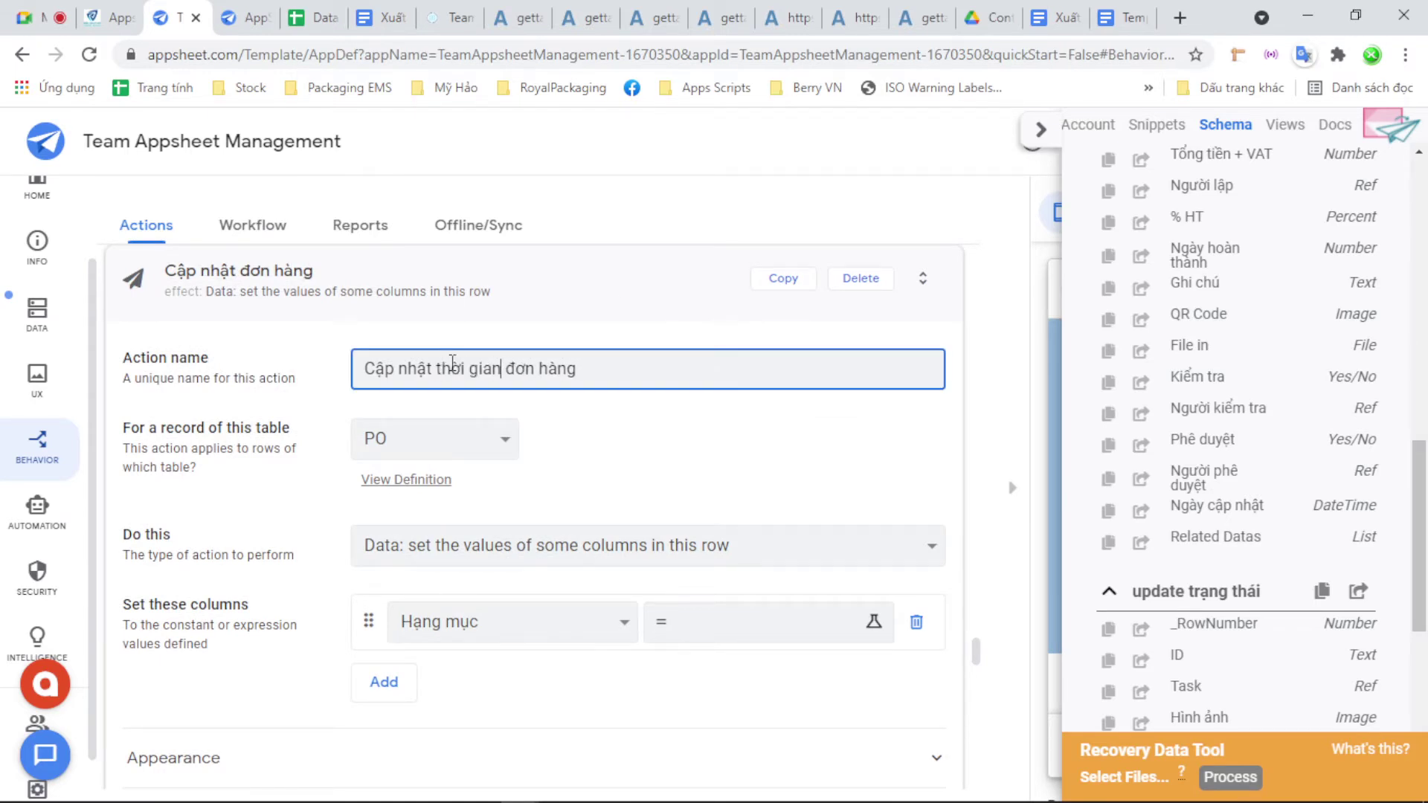
text( thay)
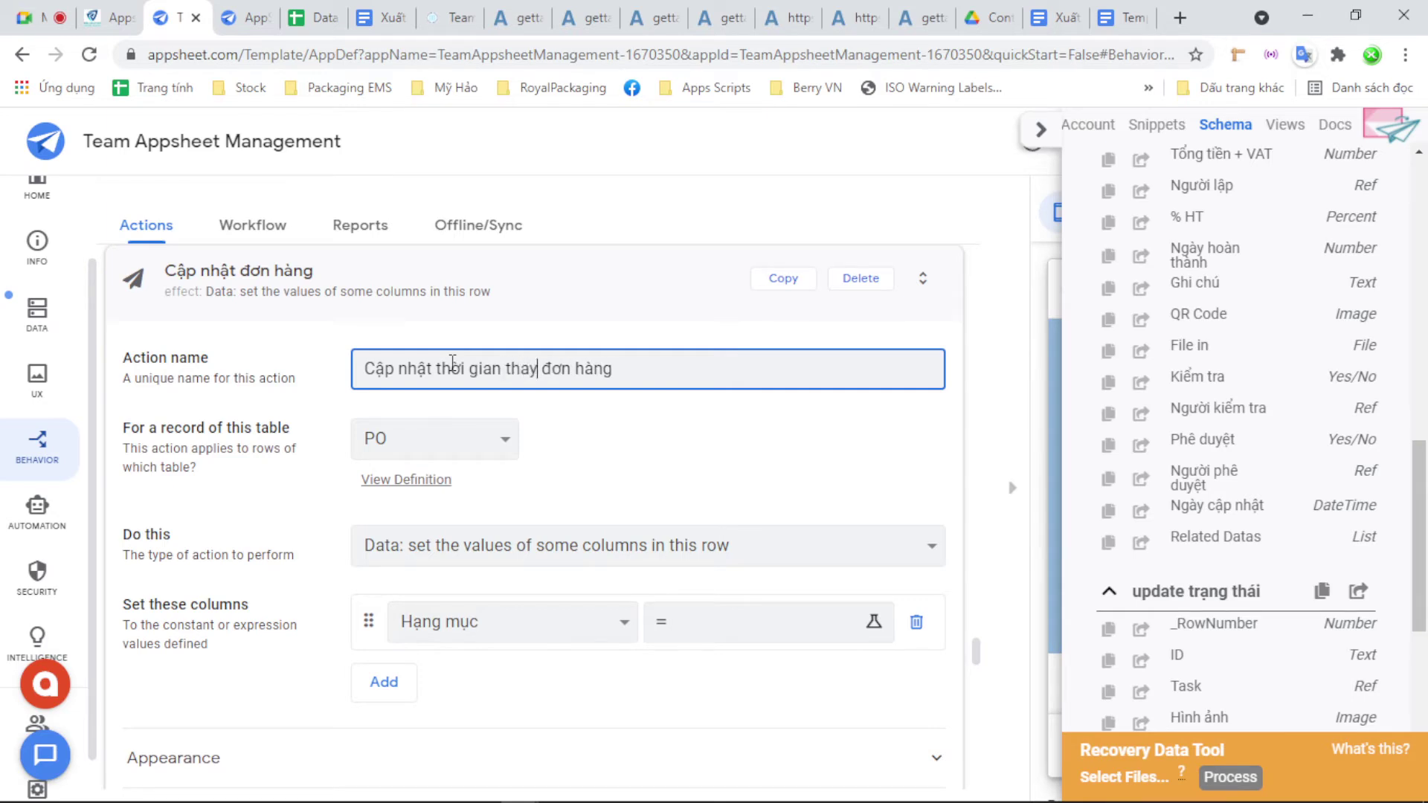
text( đổi)
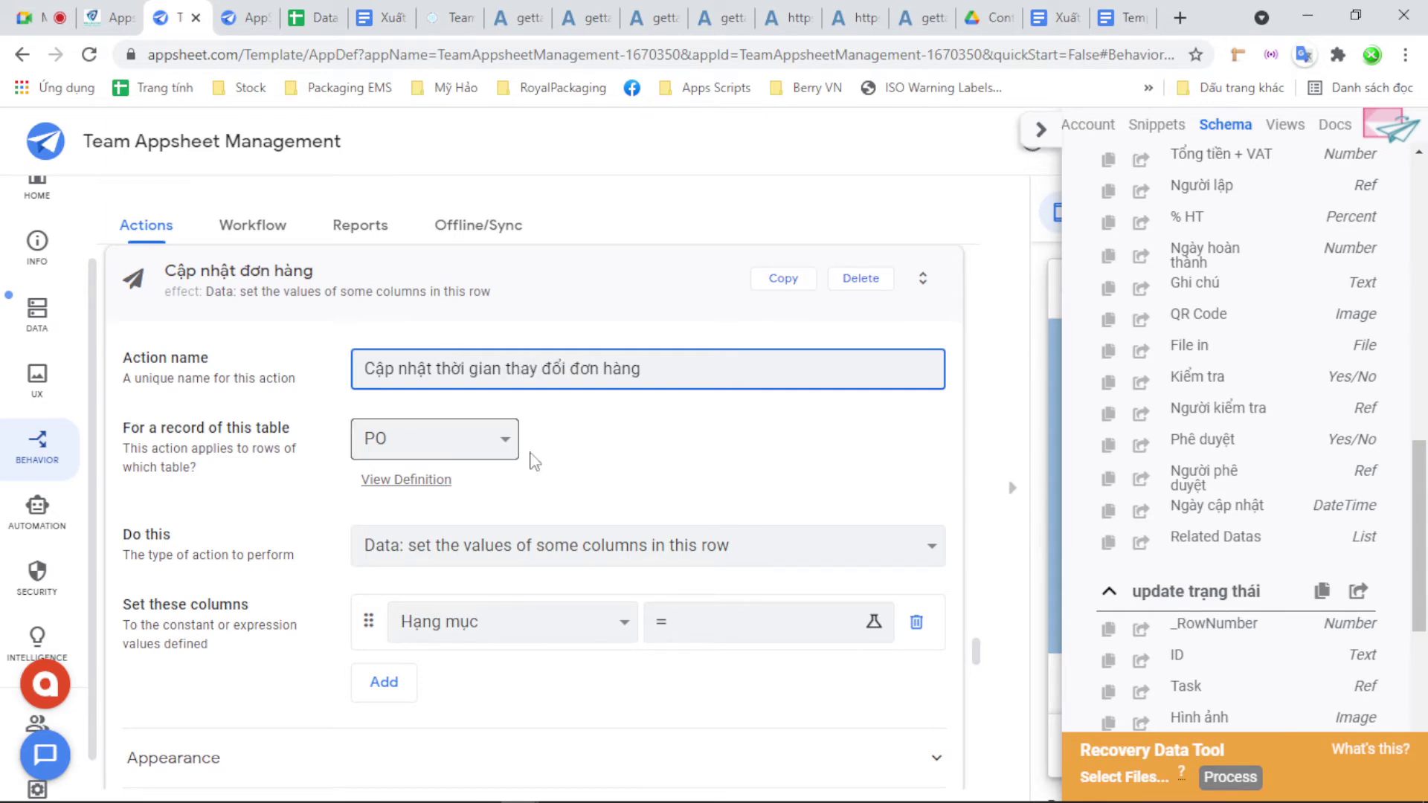
click(590, 446)
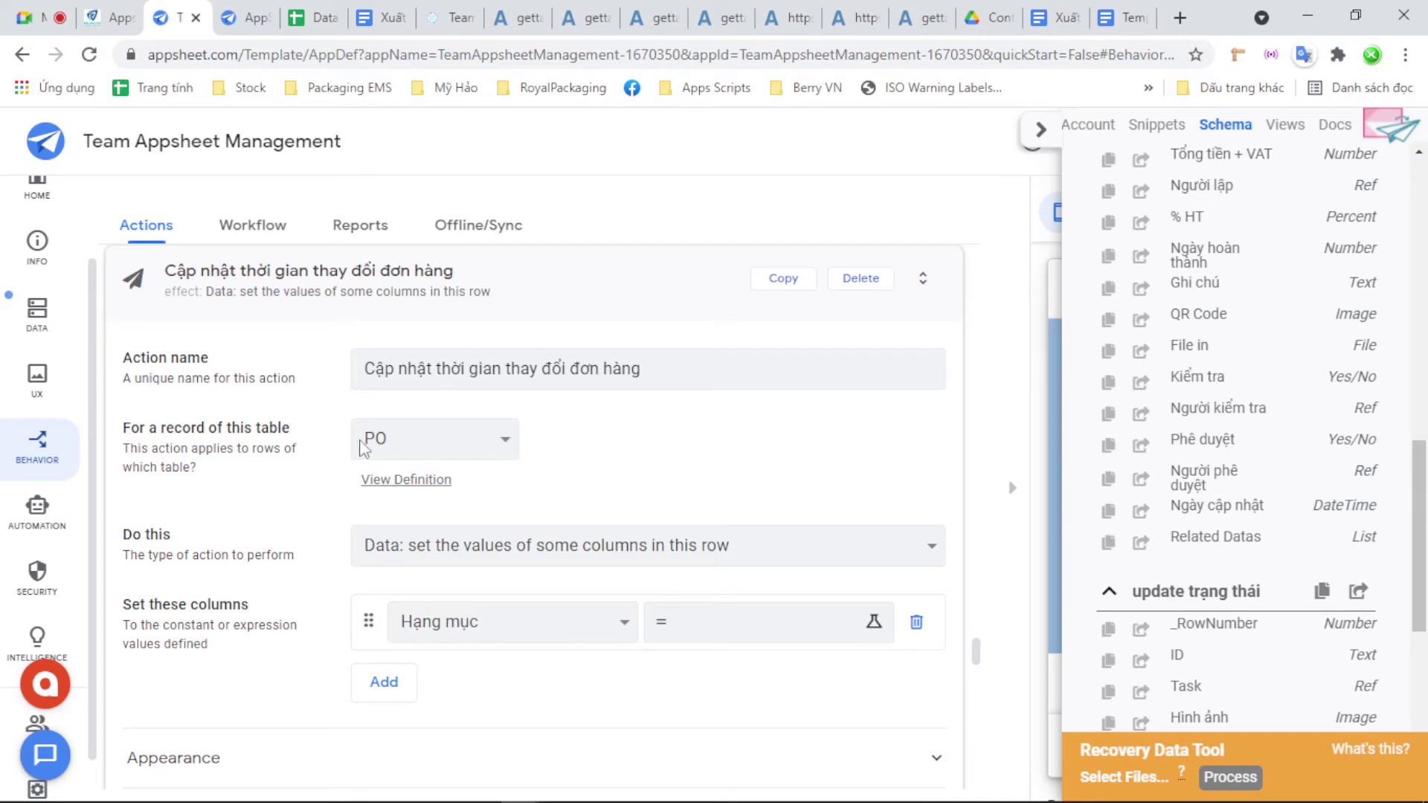
click(503, 625)
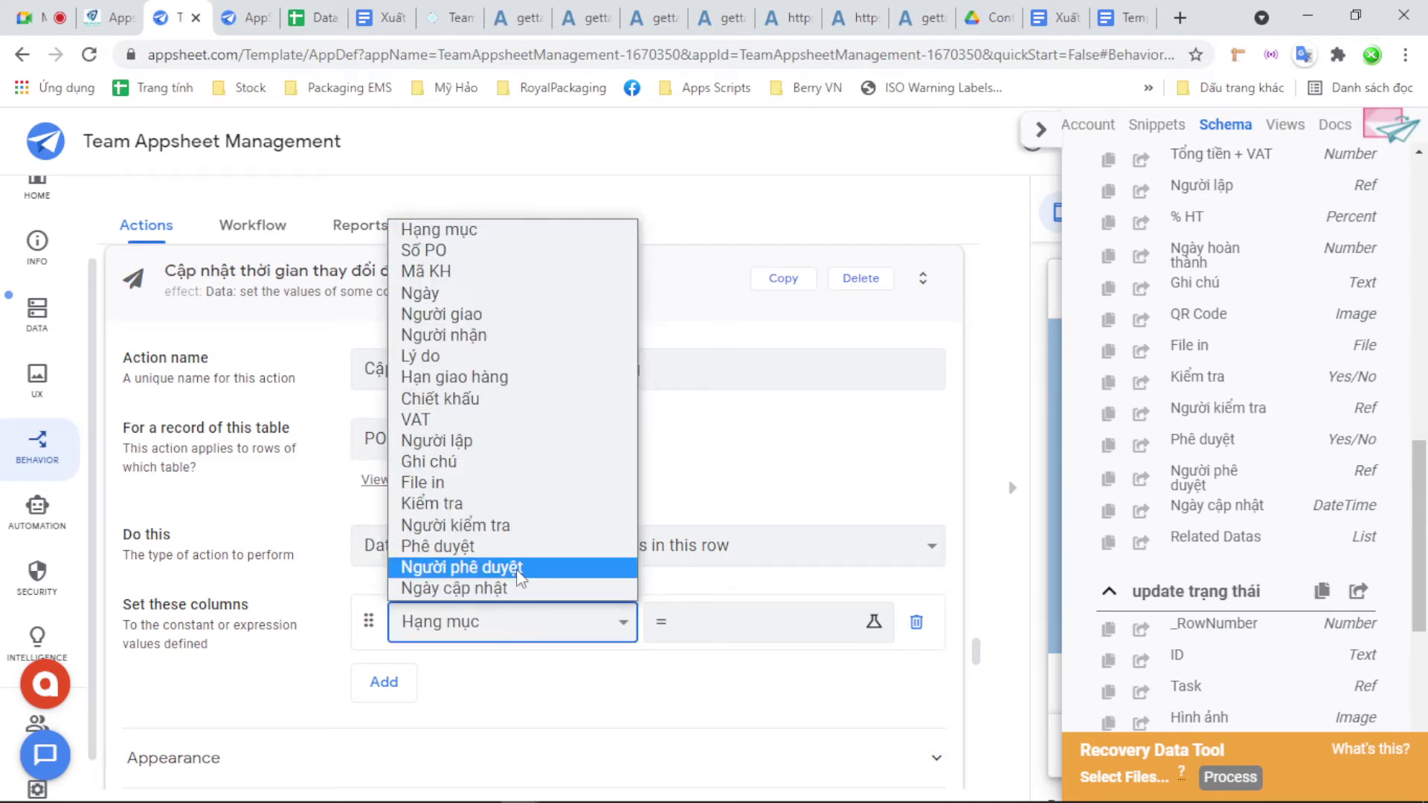
click(504, 589)
Give Ngày cập nhật the value NOW(), close the schema panel, and save the expression.
click(709, 631)
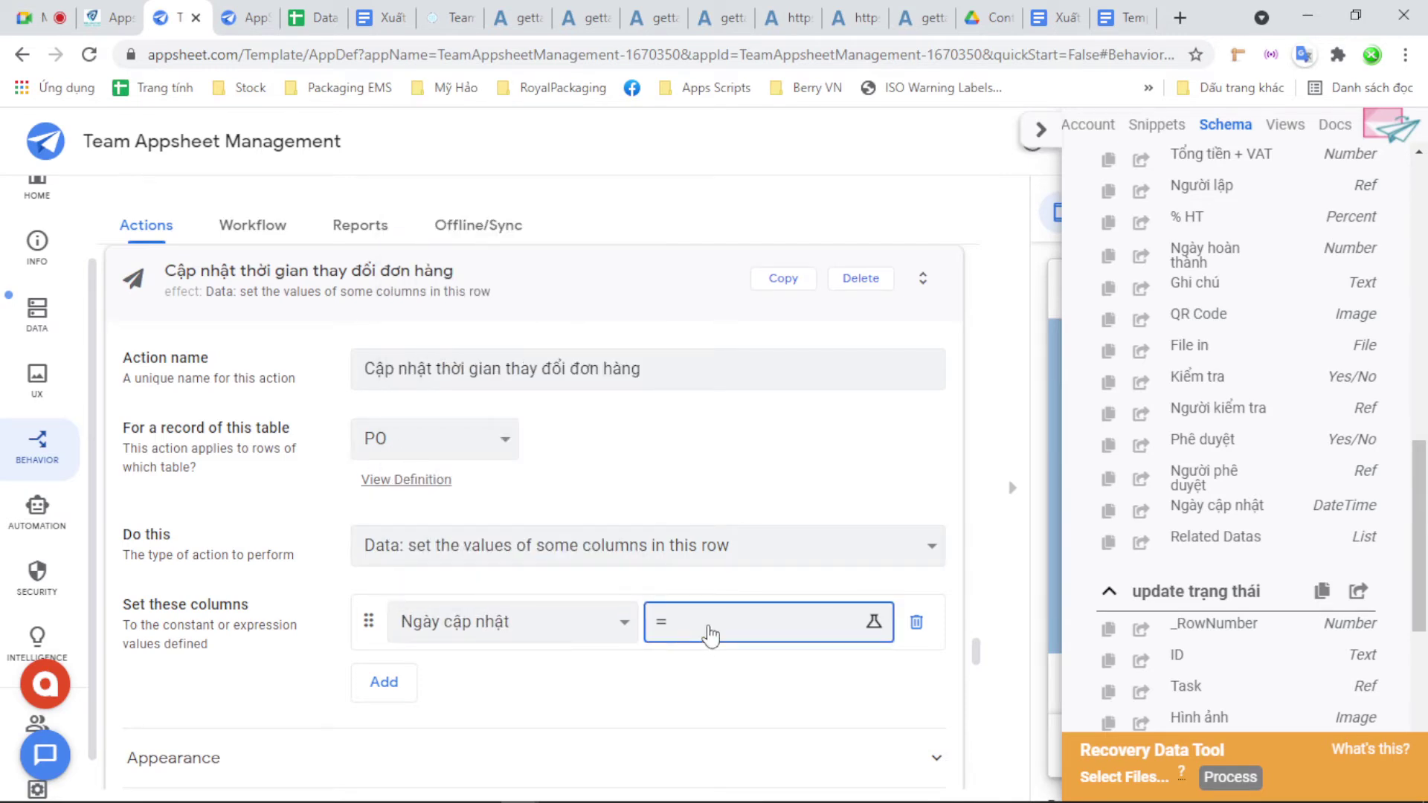
text(no)
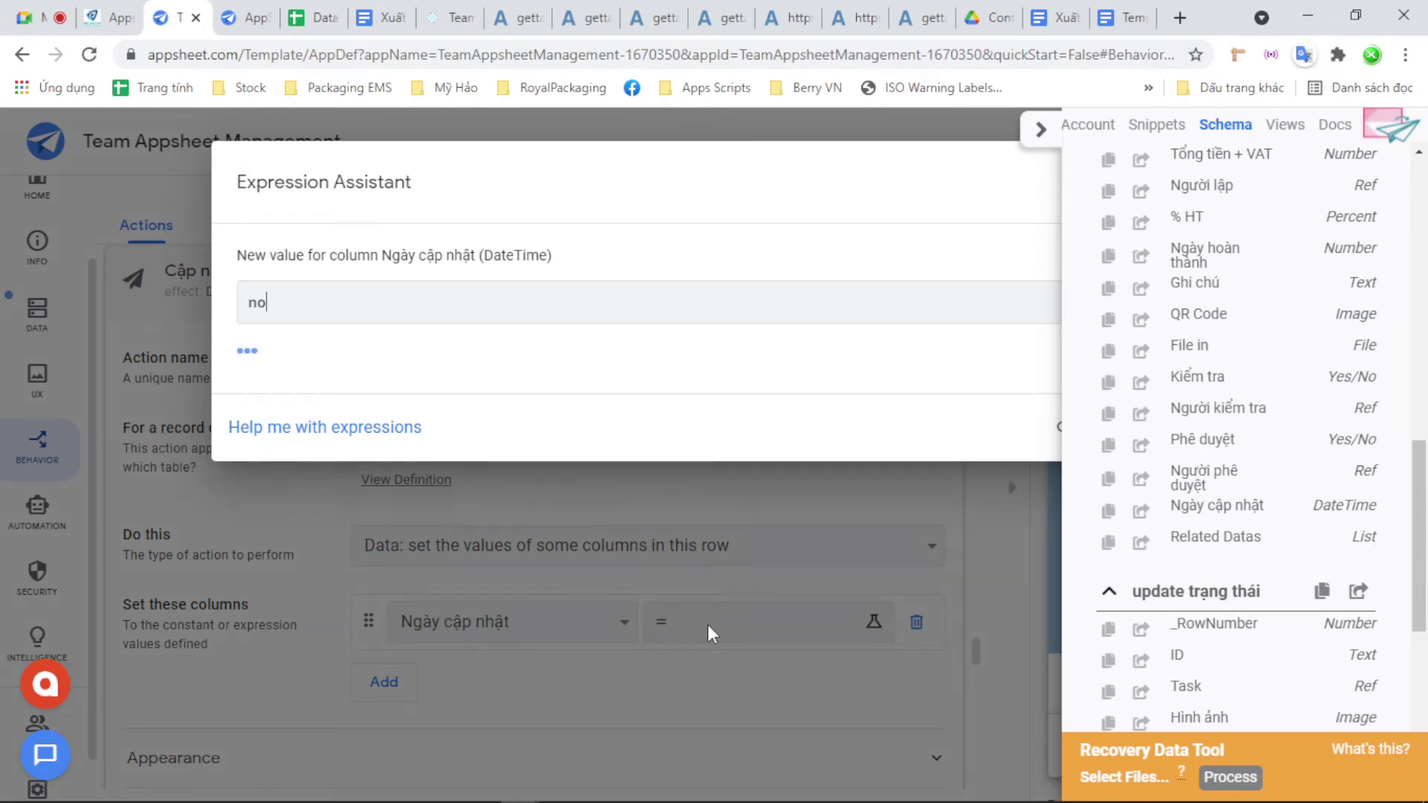
text(w)
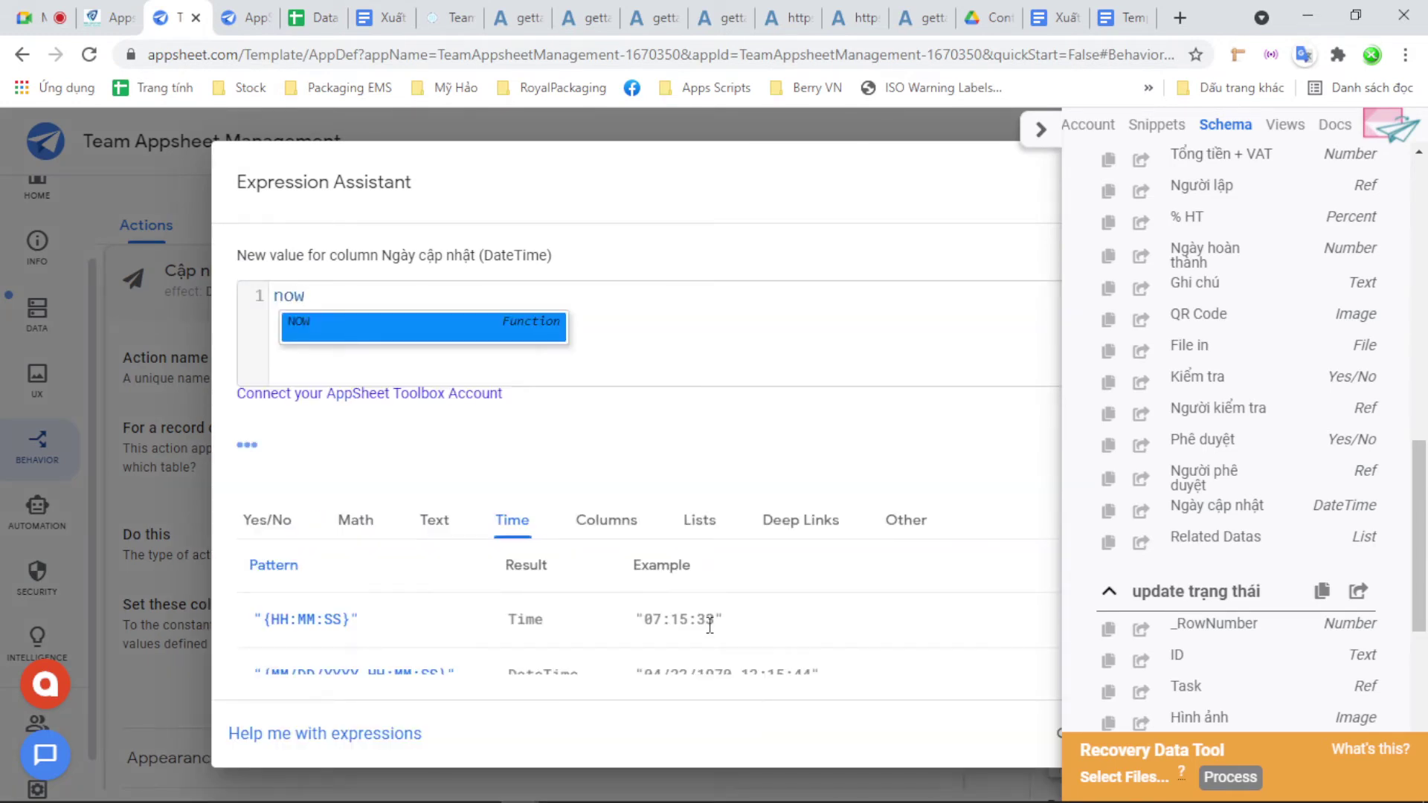
key(Return)
click(1041, 131)
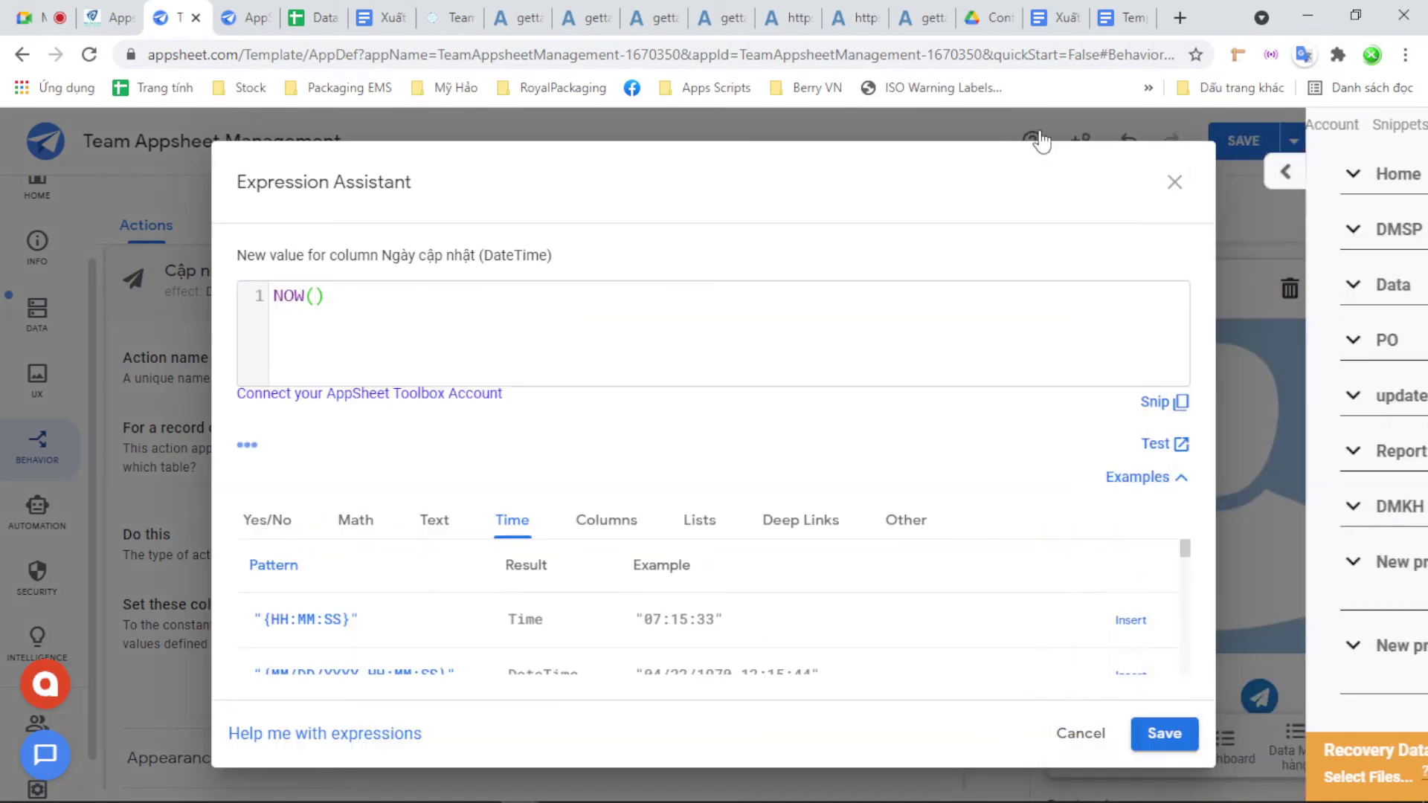
click(1168, 733)
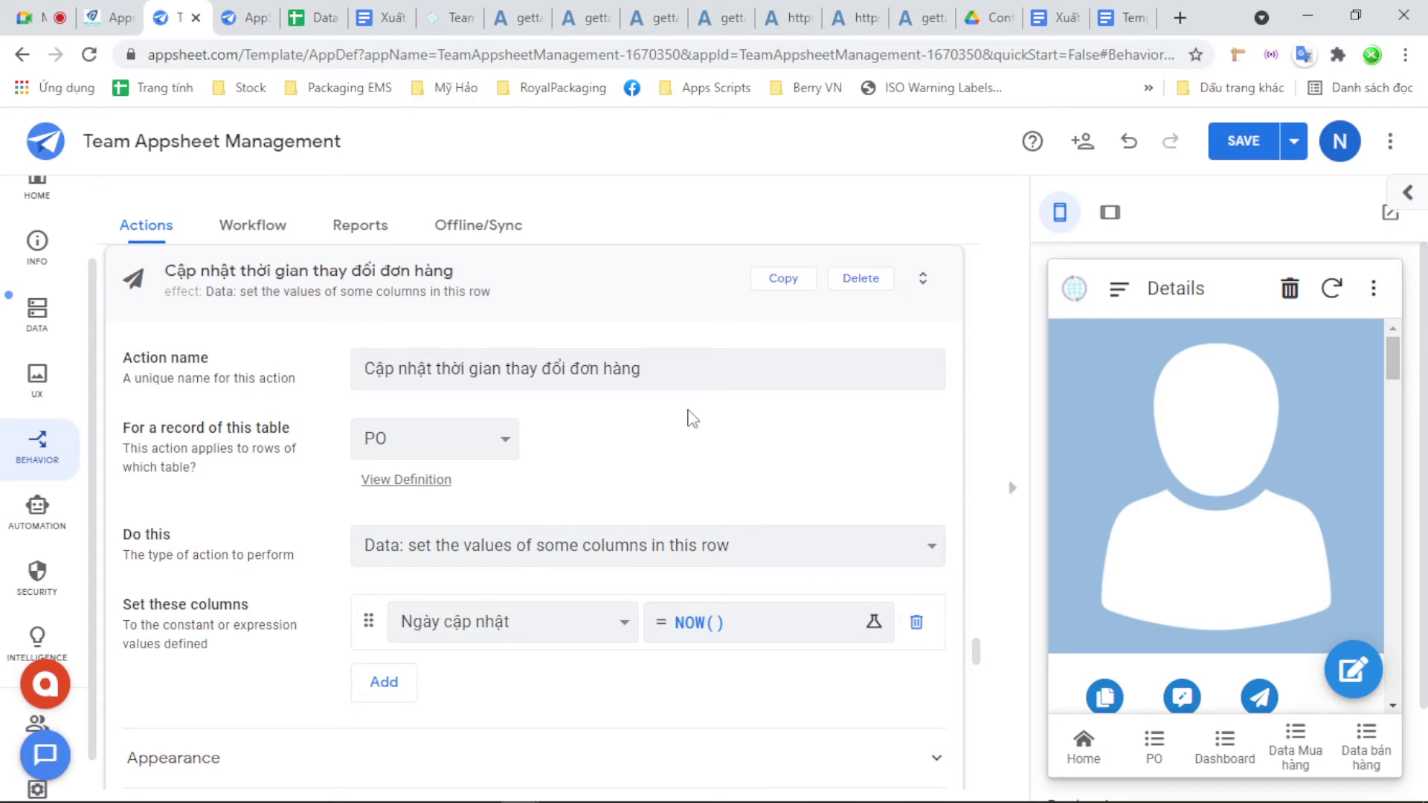
Set the timestamp action's Appearance Prominence to 'Do not display'.
scroll(744, 465, up, 1)
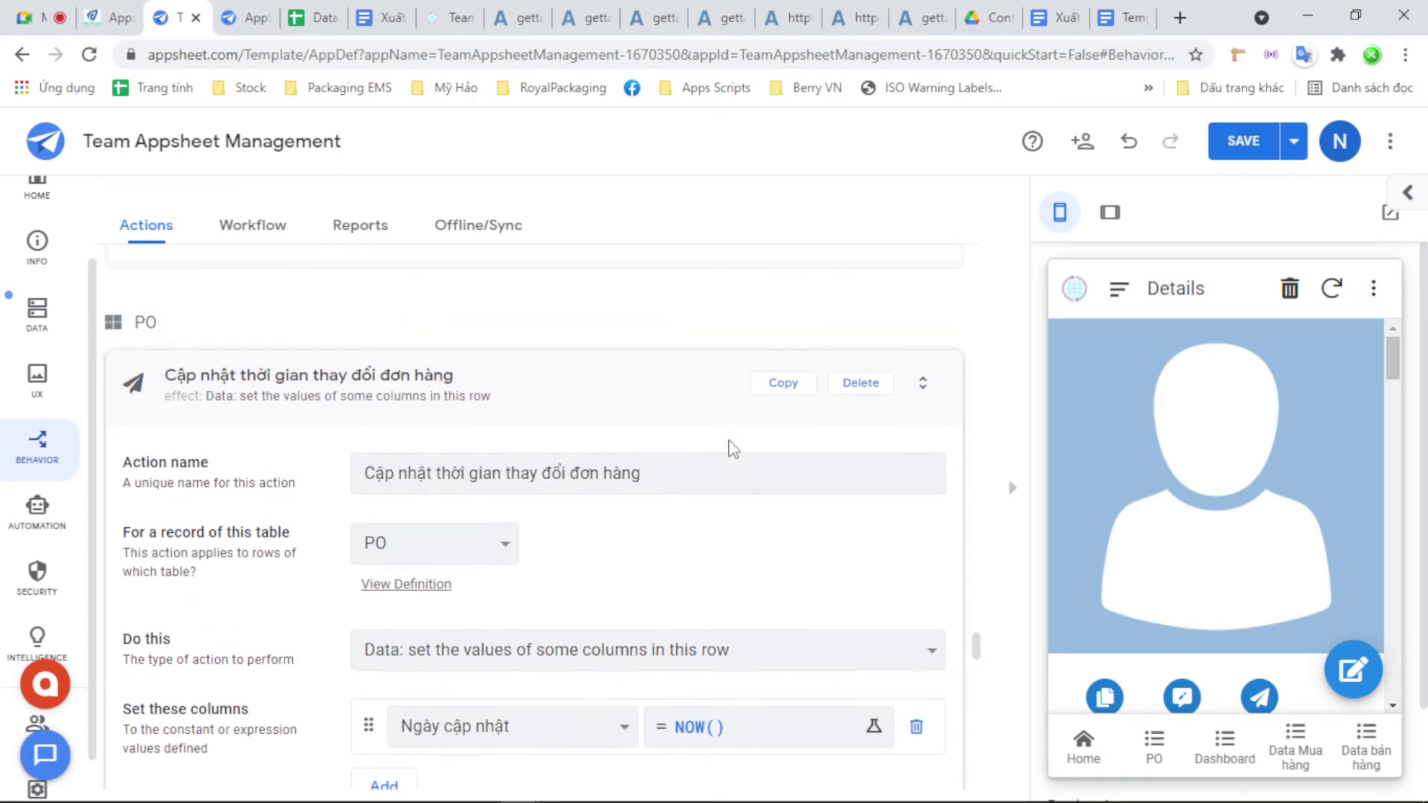
scroll(686, 469, down, 1)
scroll(686, 475, down, 1)
scroll(681, 480, down, 1)
scroll(672, 489, down, 3)
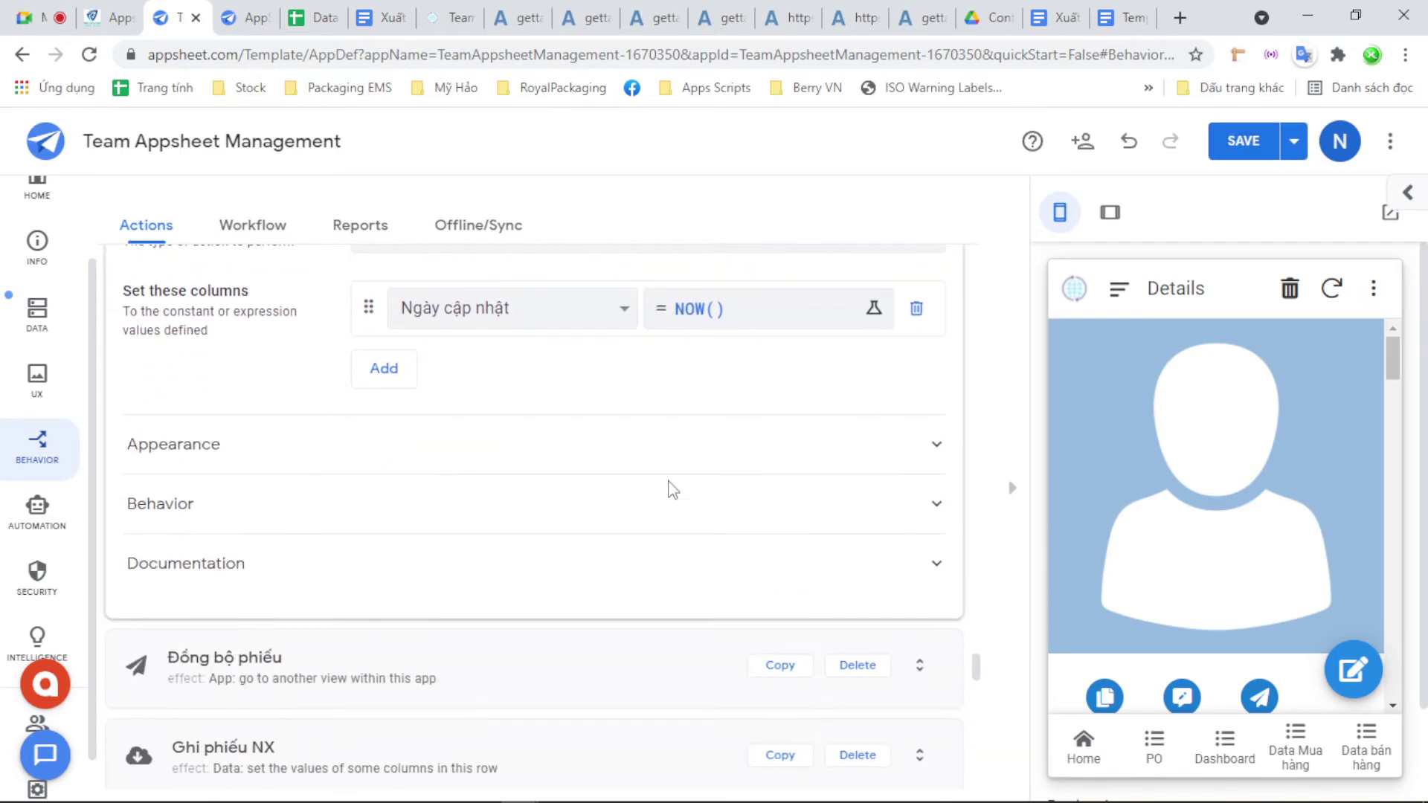
click(321, 449)
scroll(882, 610, down, 3)
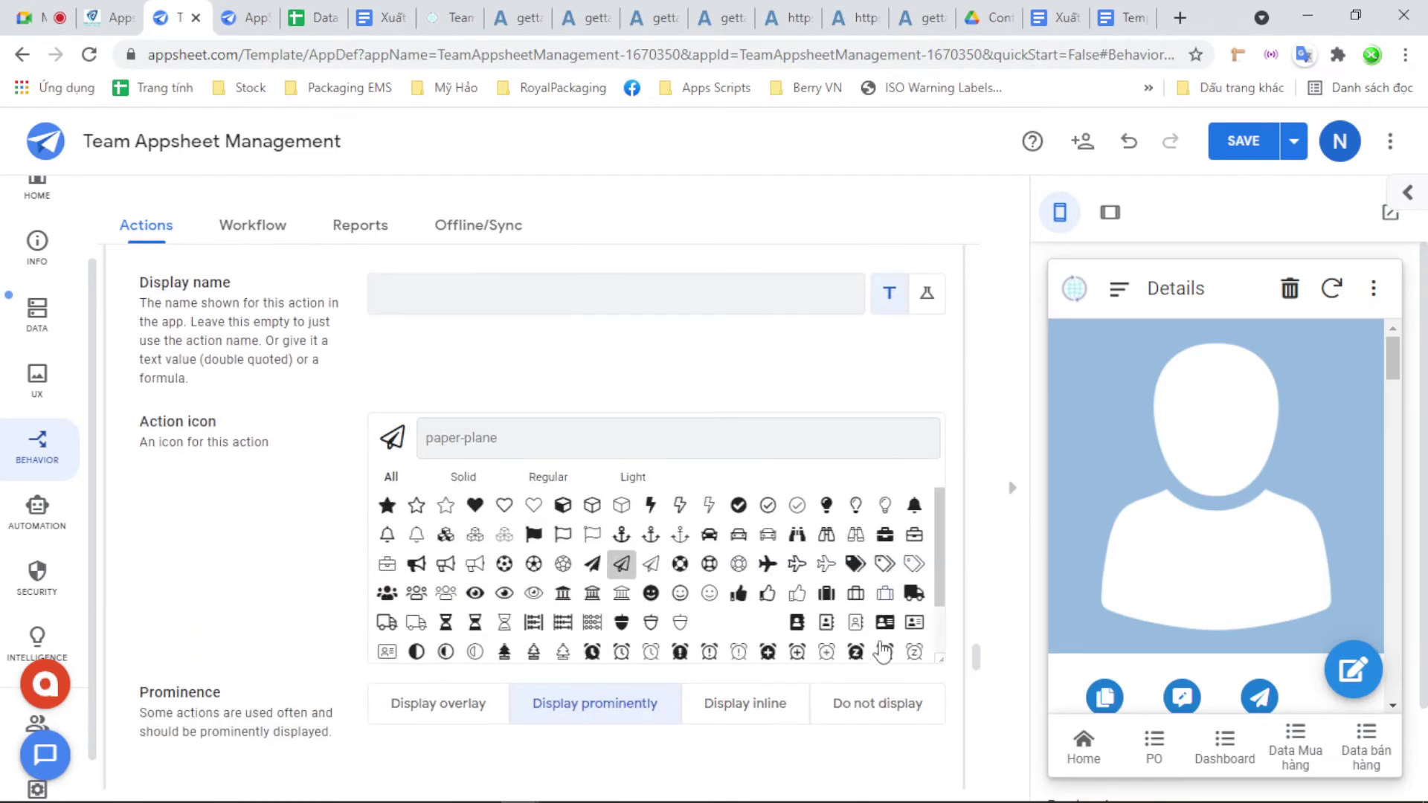
click(878, 704)
scroll(212, 478, up, 5)
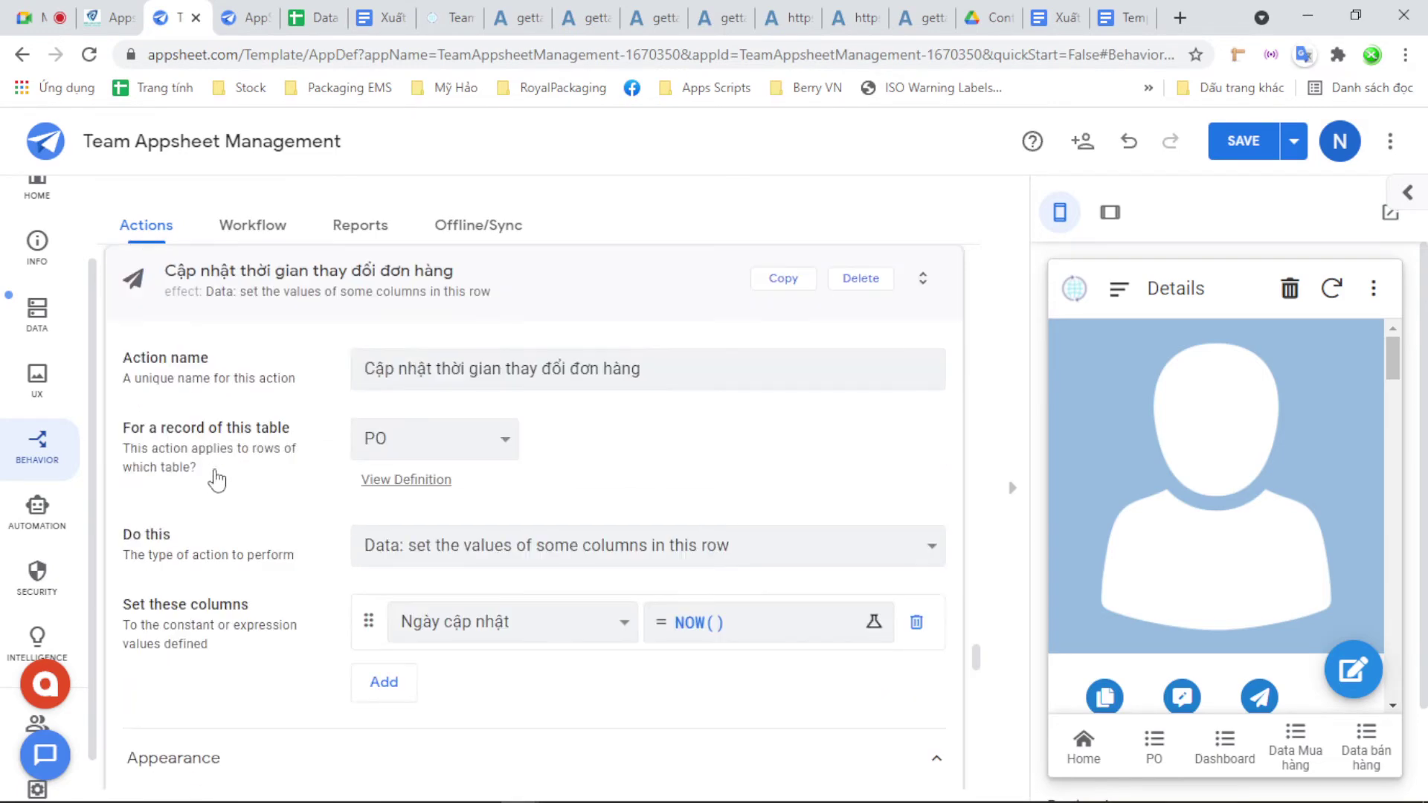
scroll(217, 479, up, 2)
scroll(213, 491, up, 1)
Collapse and reopen the action card, then show the Data bán hàng list in the preview.
click(212, 498)
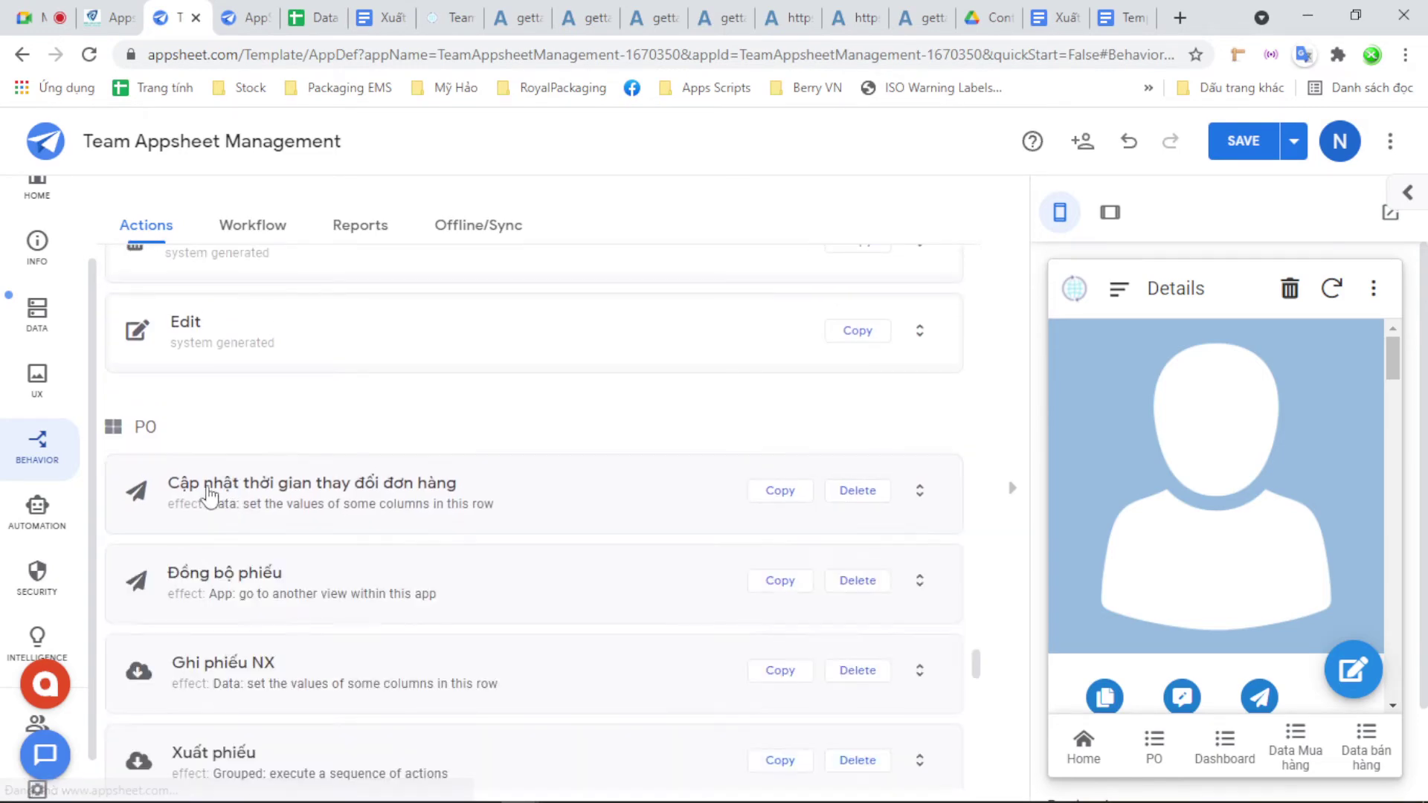
click(211, 495)
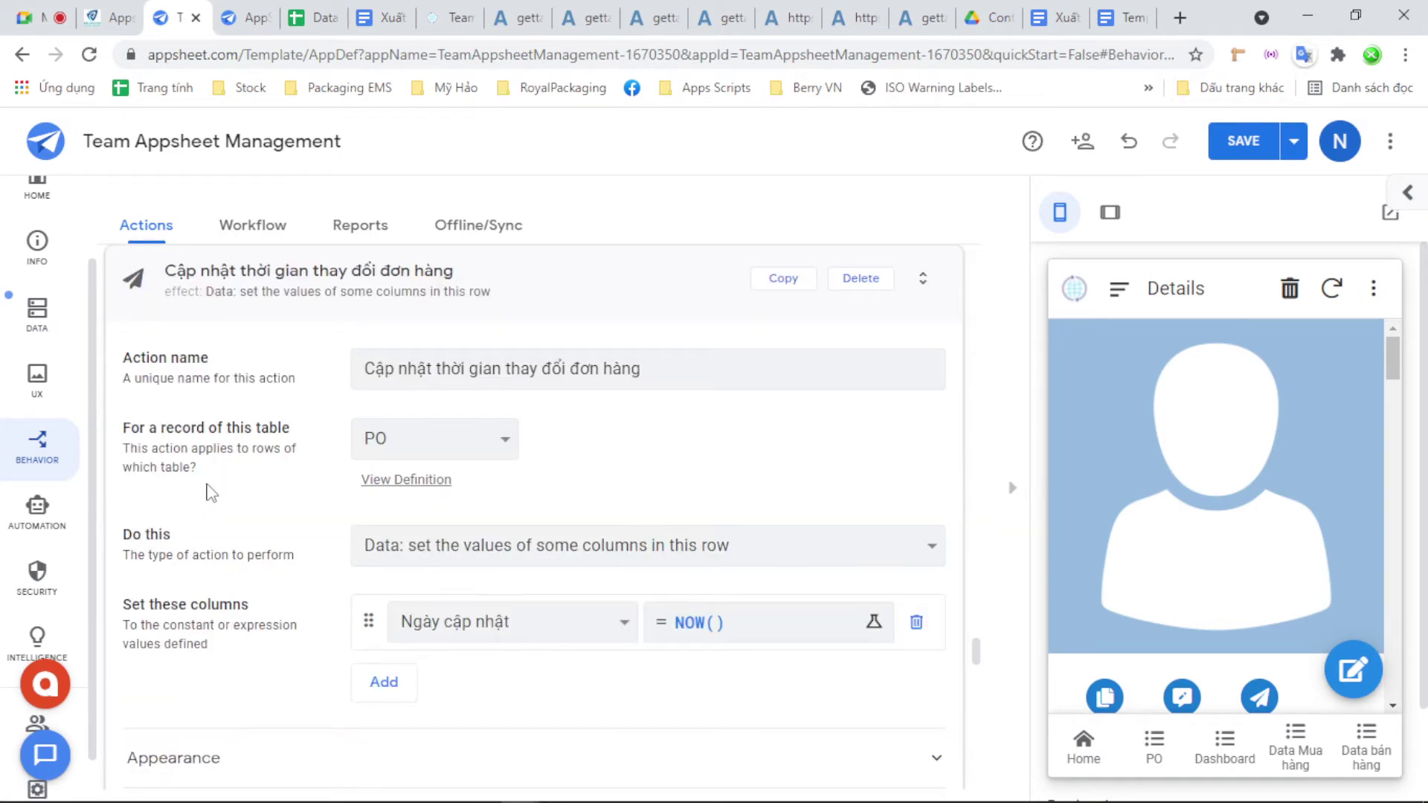
scroll(212, 495, up, 2)
scroll(207, 488, up, 3)
scroll(207, 488, up, 5)
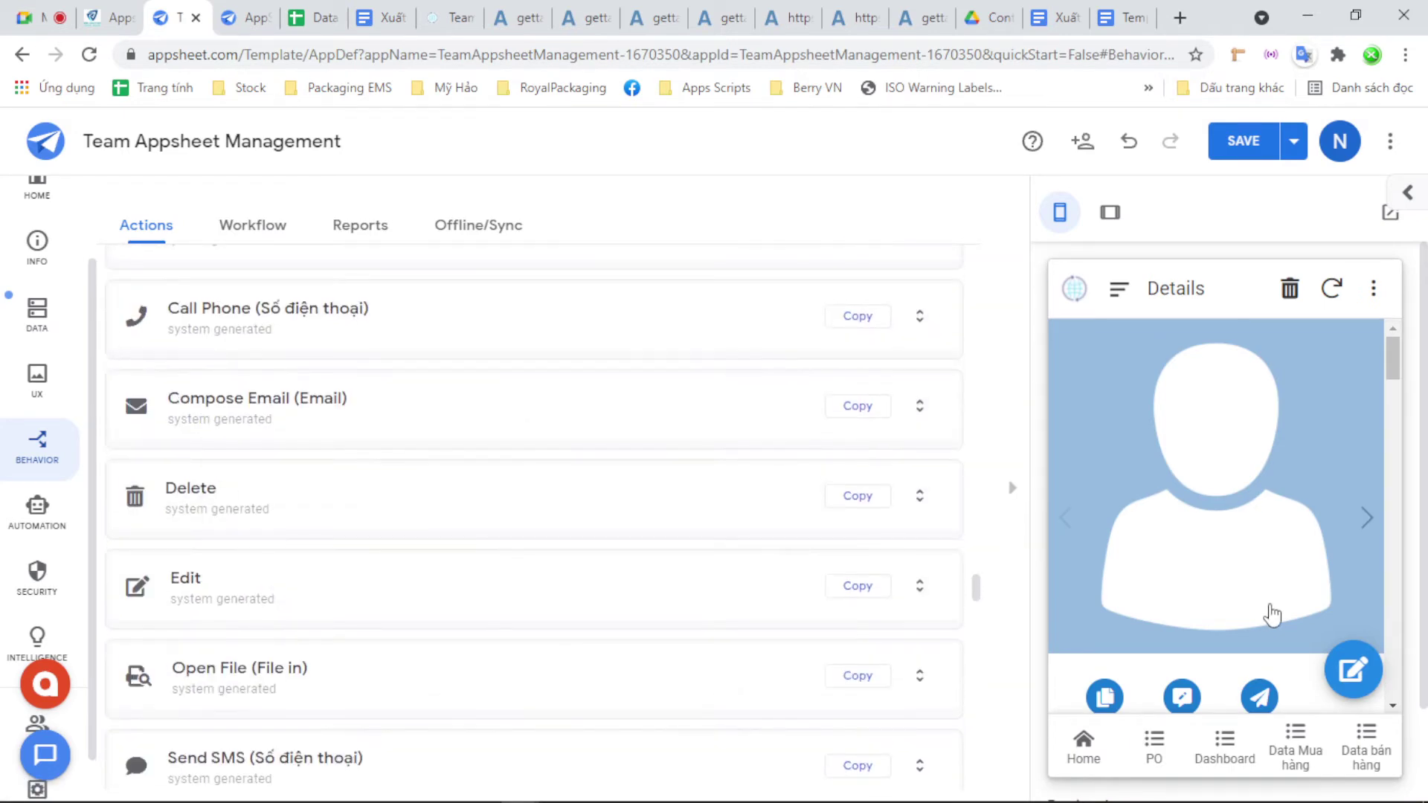
scroll(1255, 619, down, 5)
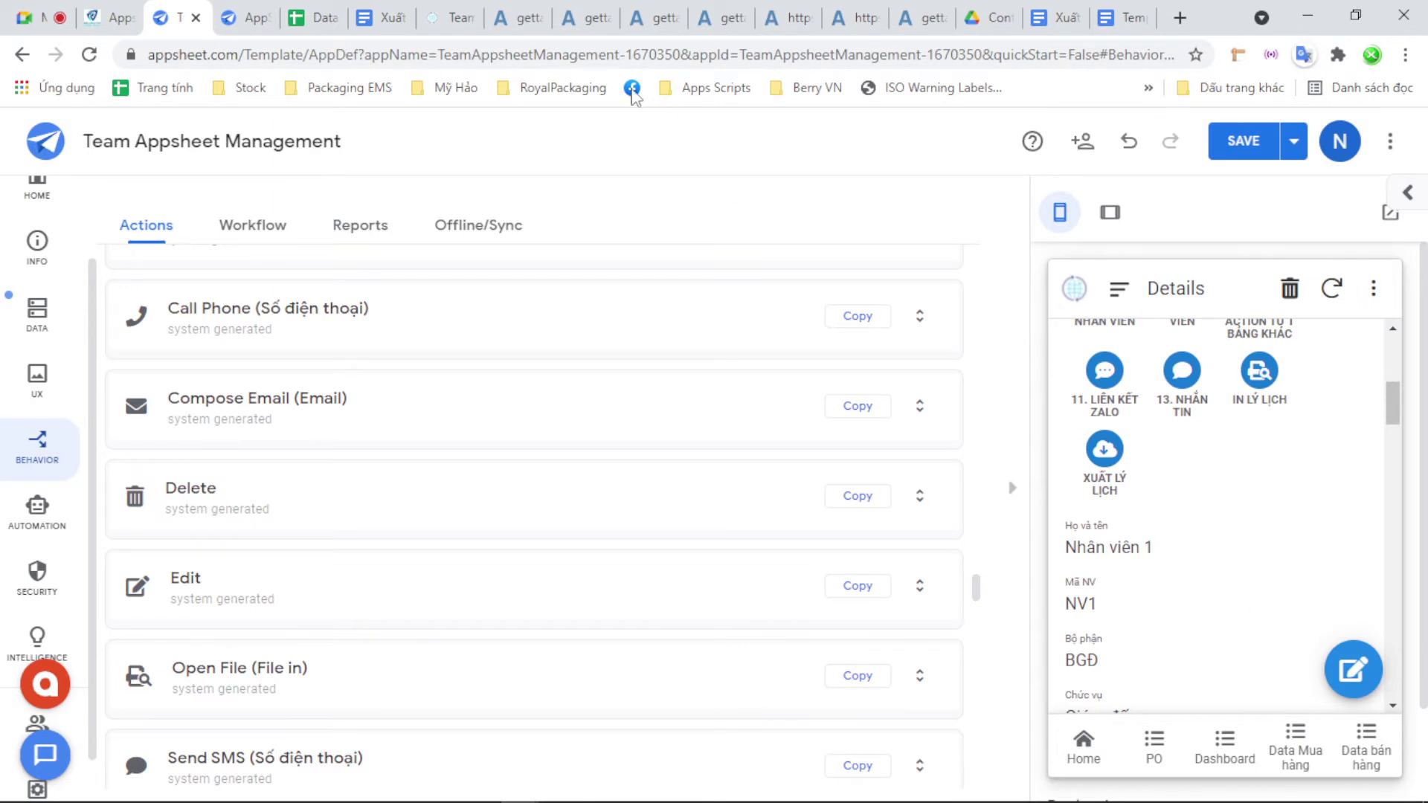
scroll(1294, 533, down, 5)
scroll(1283, 563, down, 2)
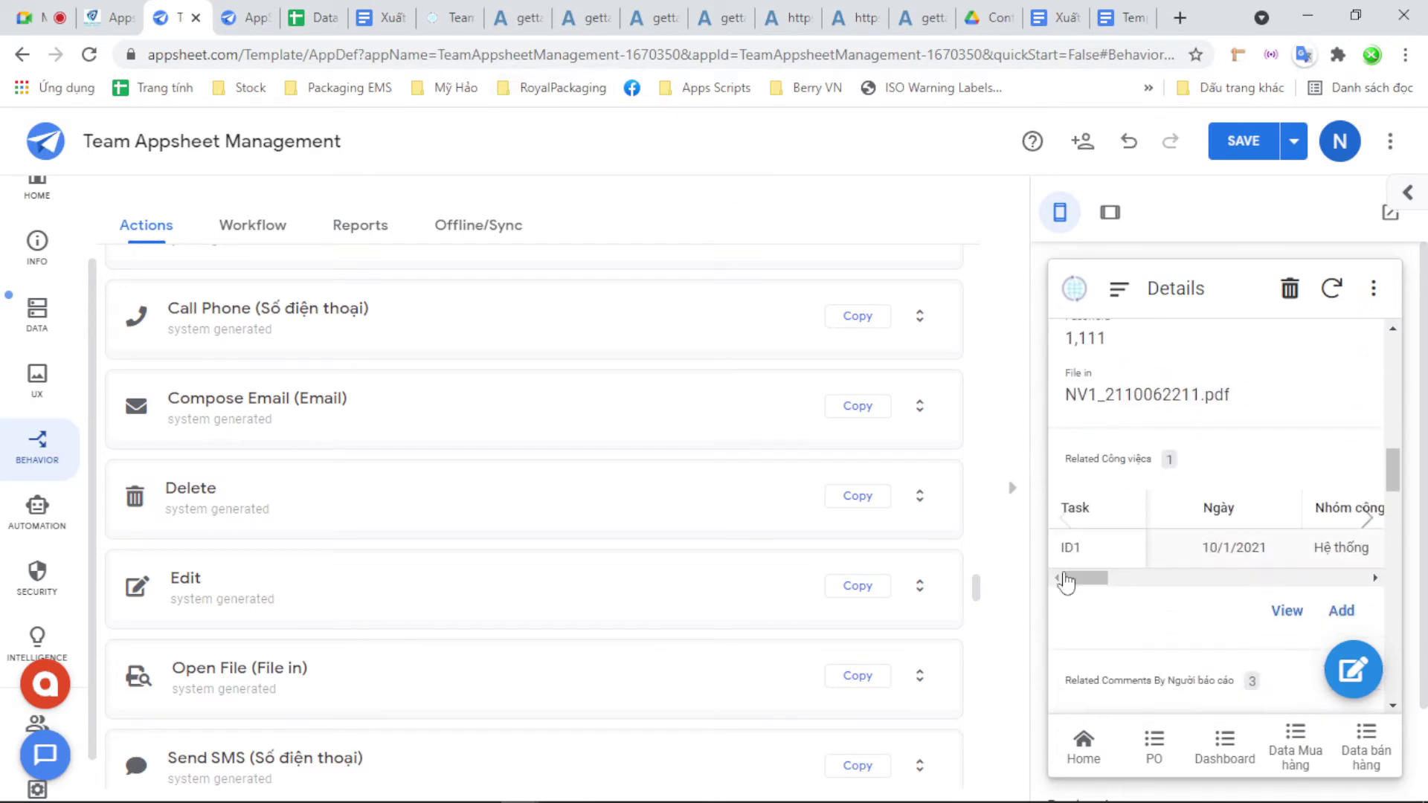
click(1367, 748)
scroll(1294, 530, down, 2)
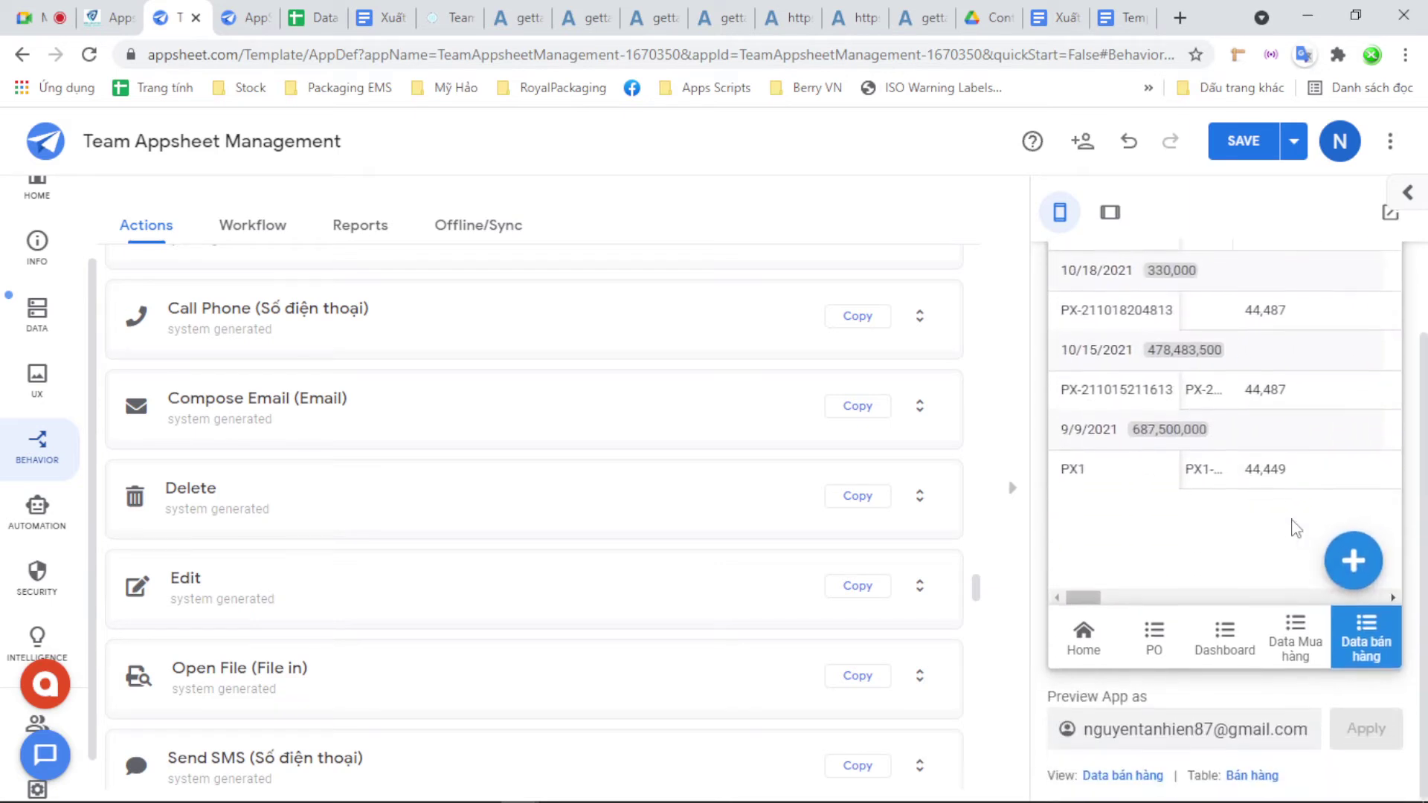
scroll(1276, 491, up, 2)
click(1269, 504)
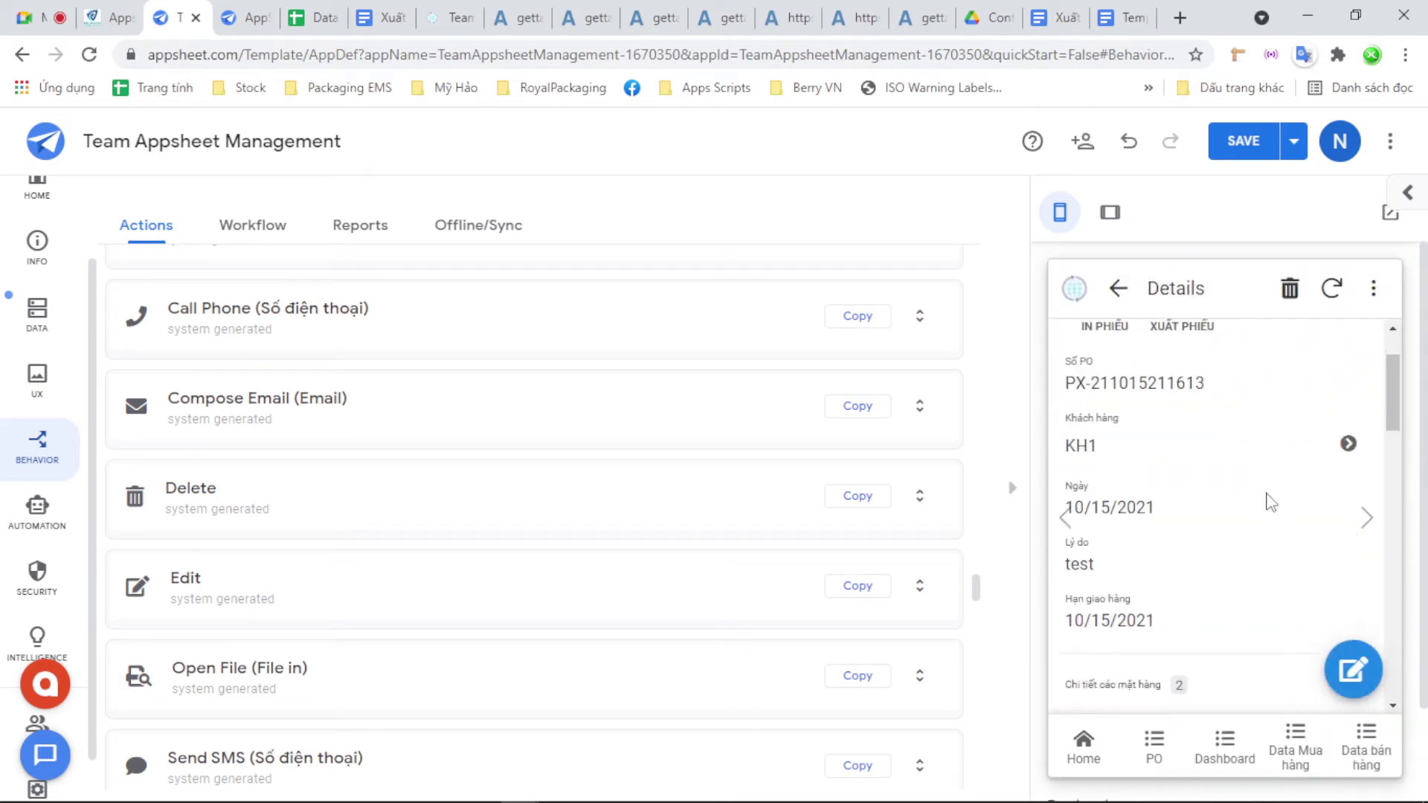
scroll(1265, 501, down, 5)
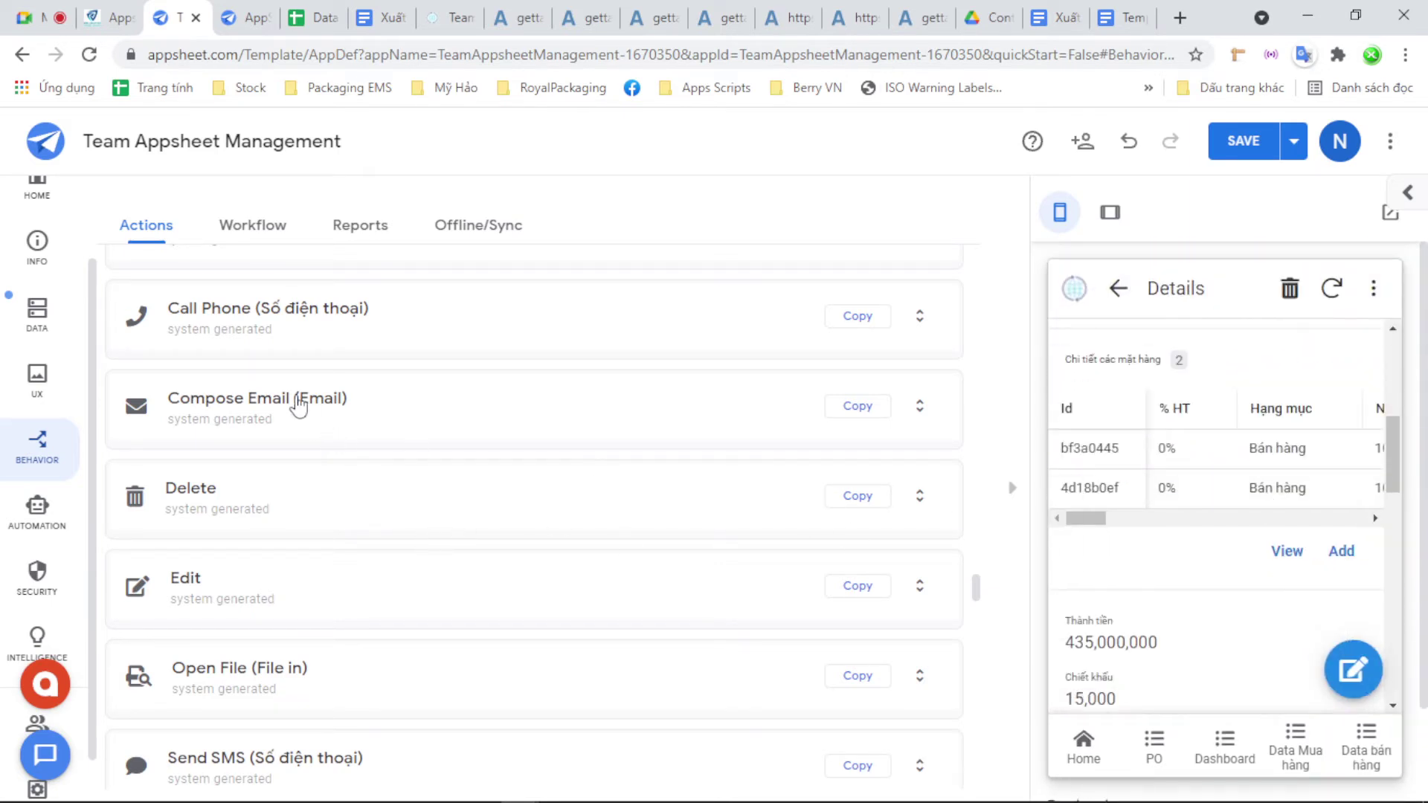
scroll(1241, 406, up, 3)
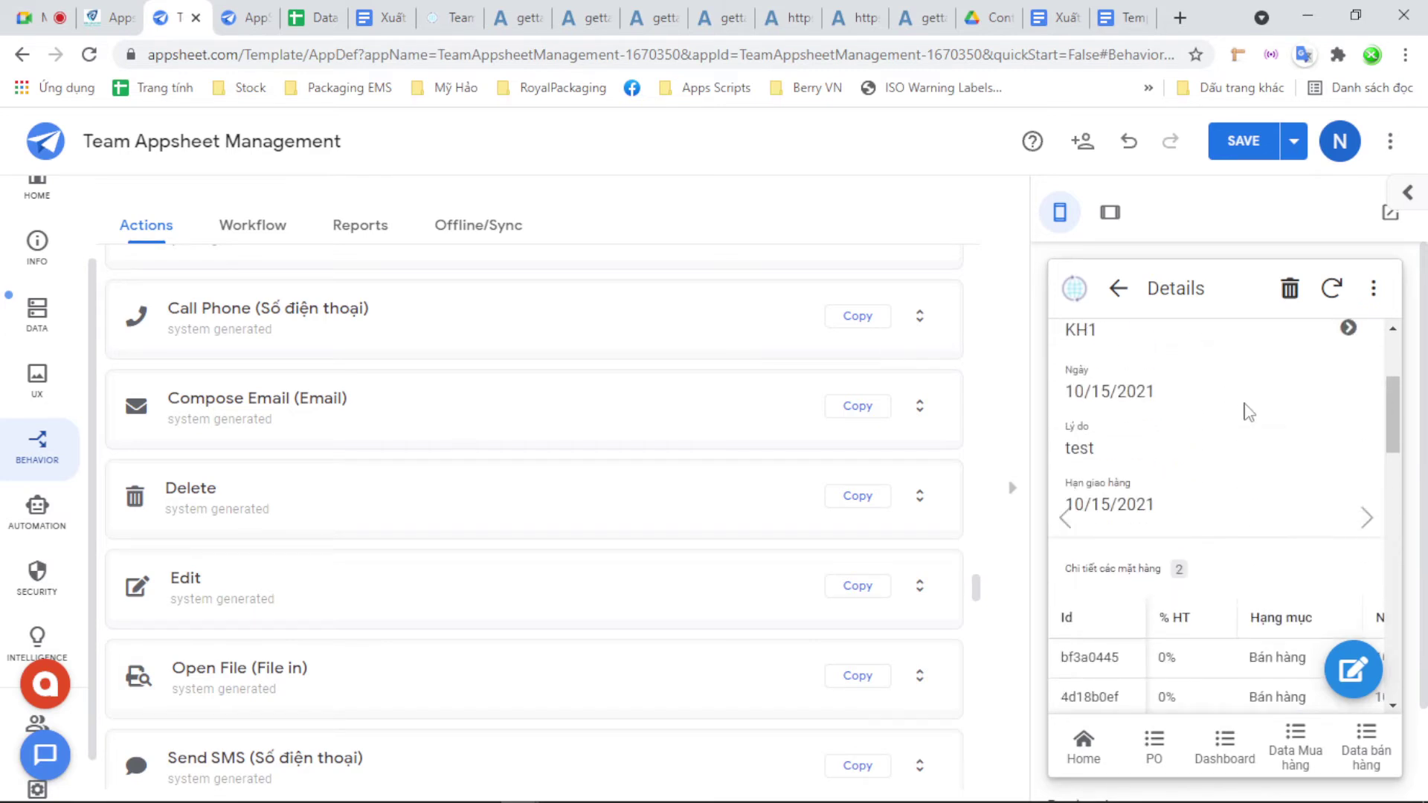
scroll(1248, 417, down, 3)
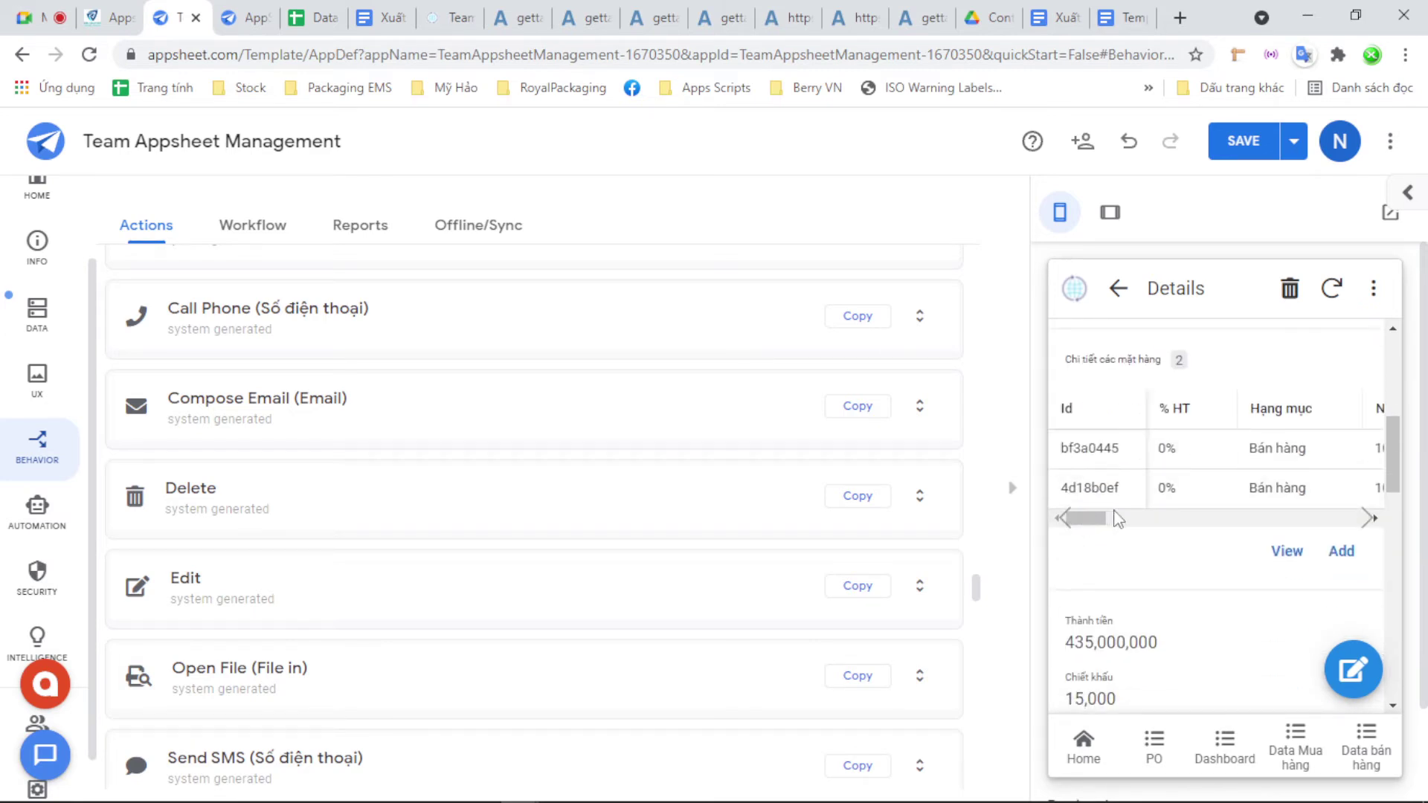
drag(1094, 518, 1107, 519)
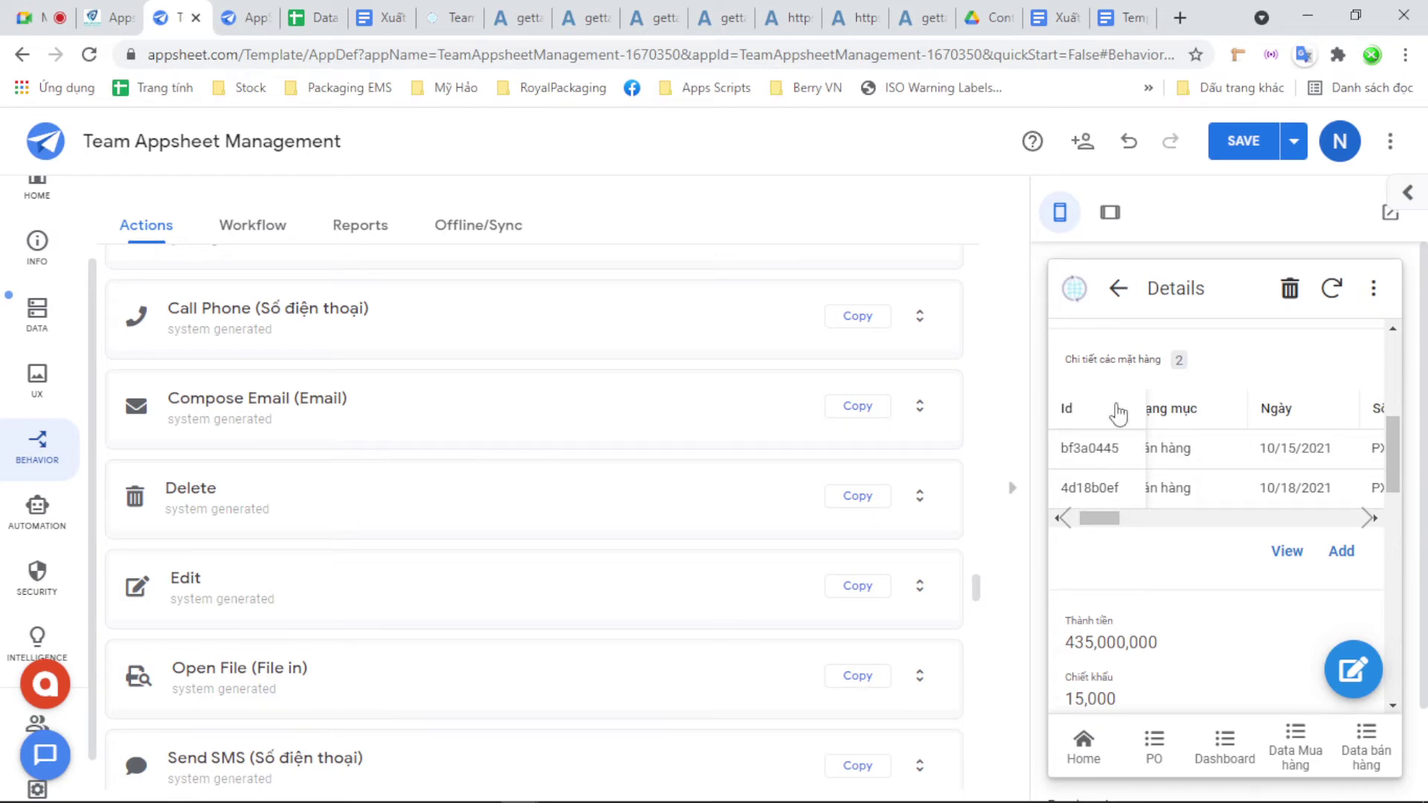
scroll(811, 409, up, 5)
scroll(818, 409, up, 5)
scroll(841, 407, up, 5)
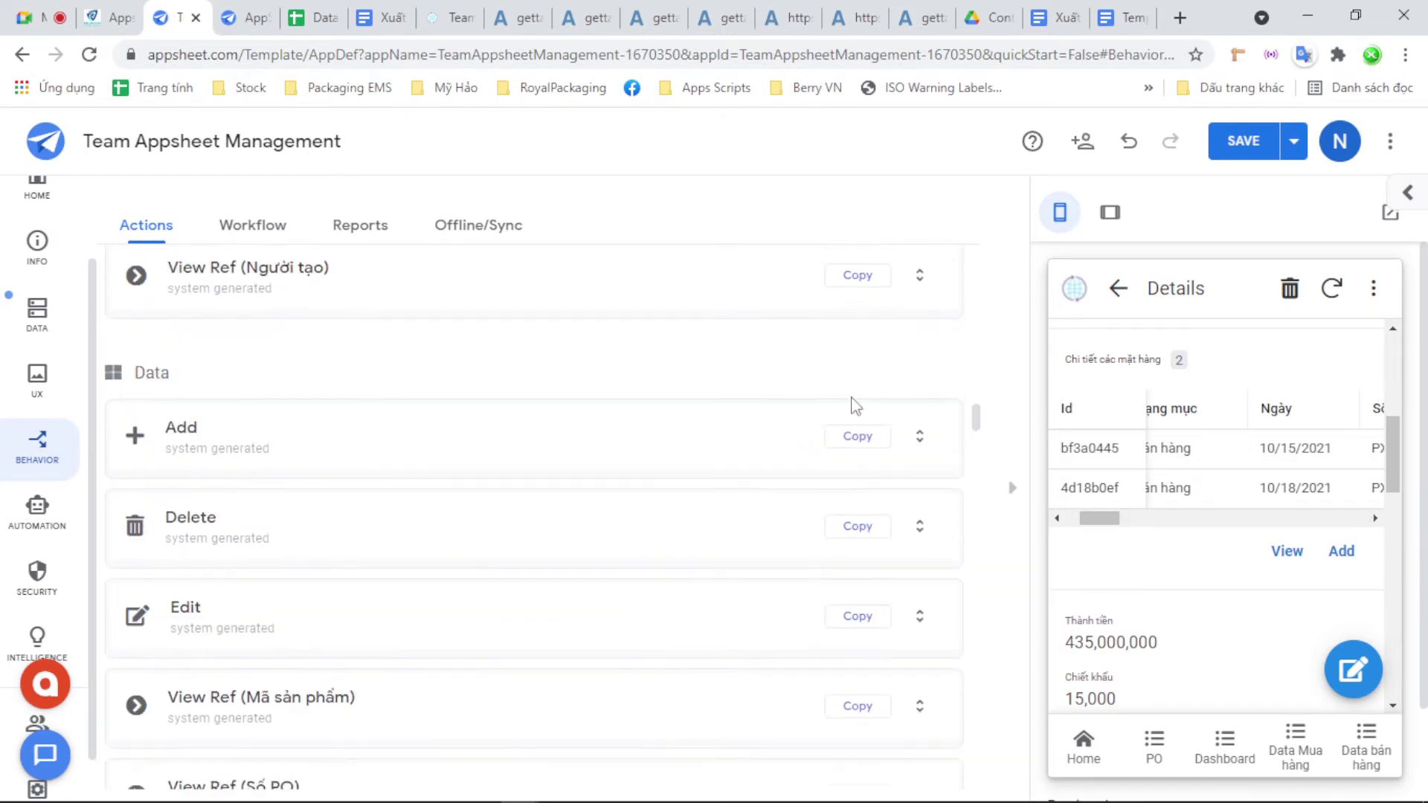
scroll(878, 412, up, 5)
scroll(899, 417, up, 5)
scroll(899, 417, up, 5)
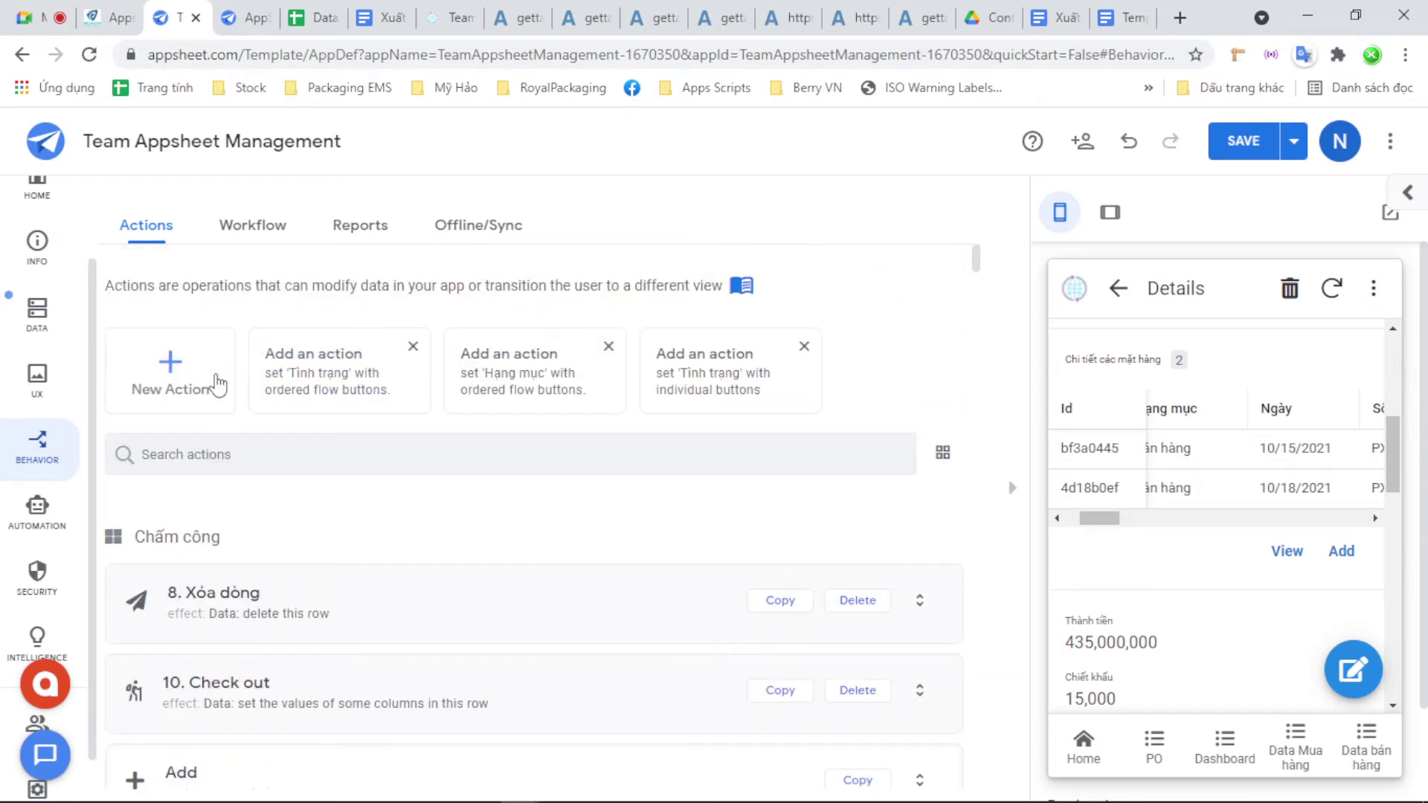
Create a new action named 'Update số lượng vào đơn hàng'.
click(206, 386)
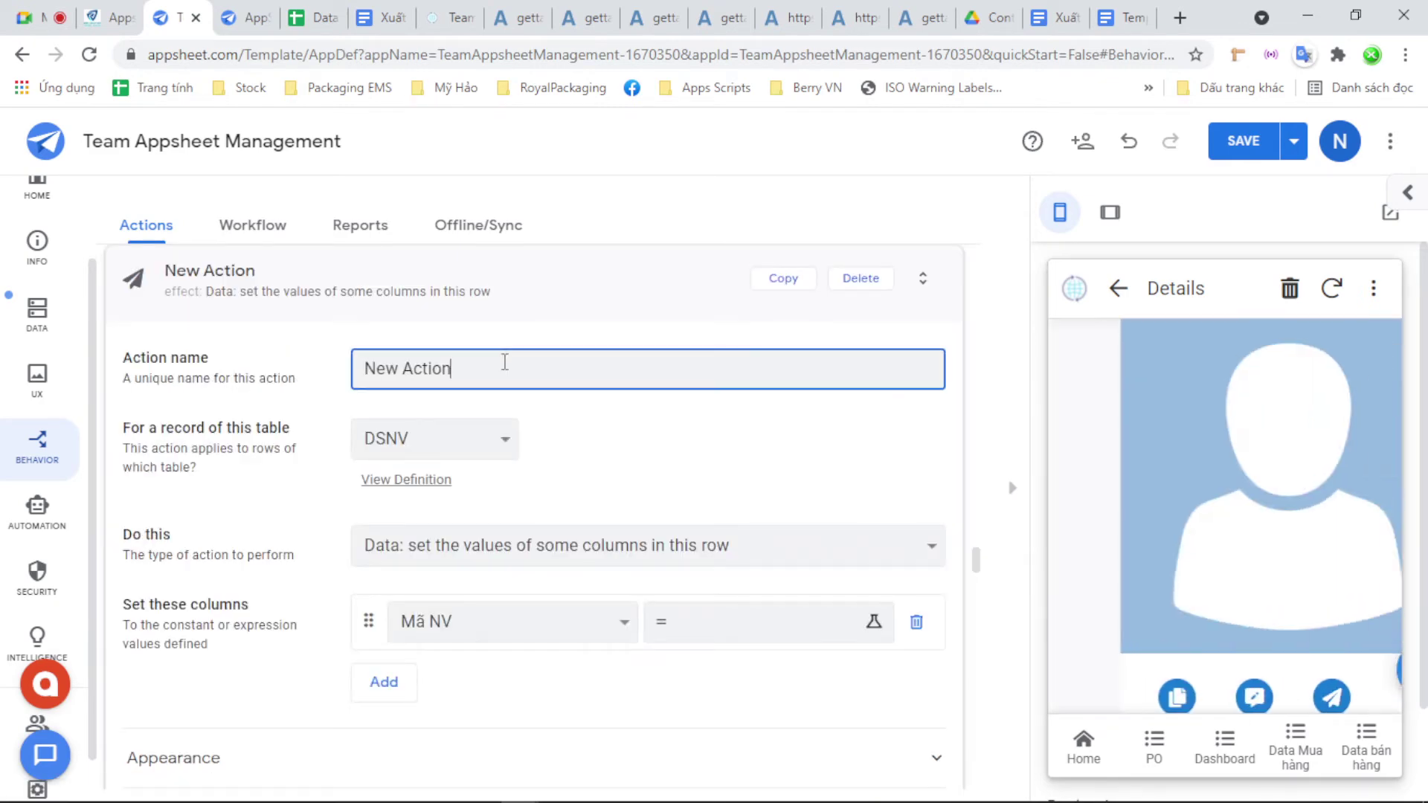
drag(504, 370, 238, 366)
text(Gọi)
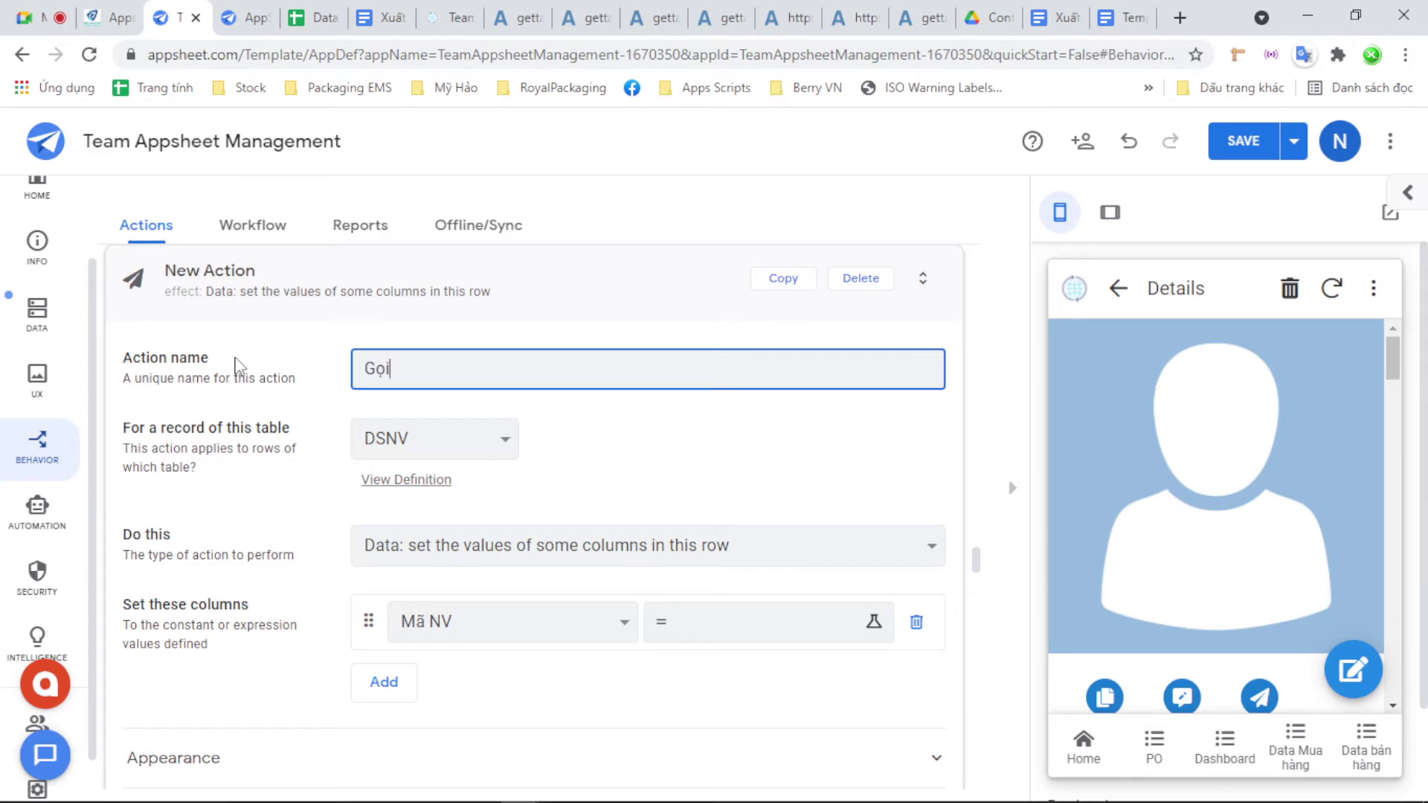
key(ctrl+a)
text(Updat)
text(long)
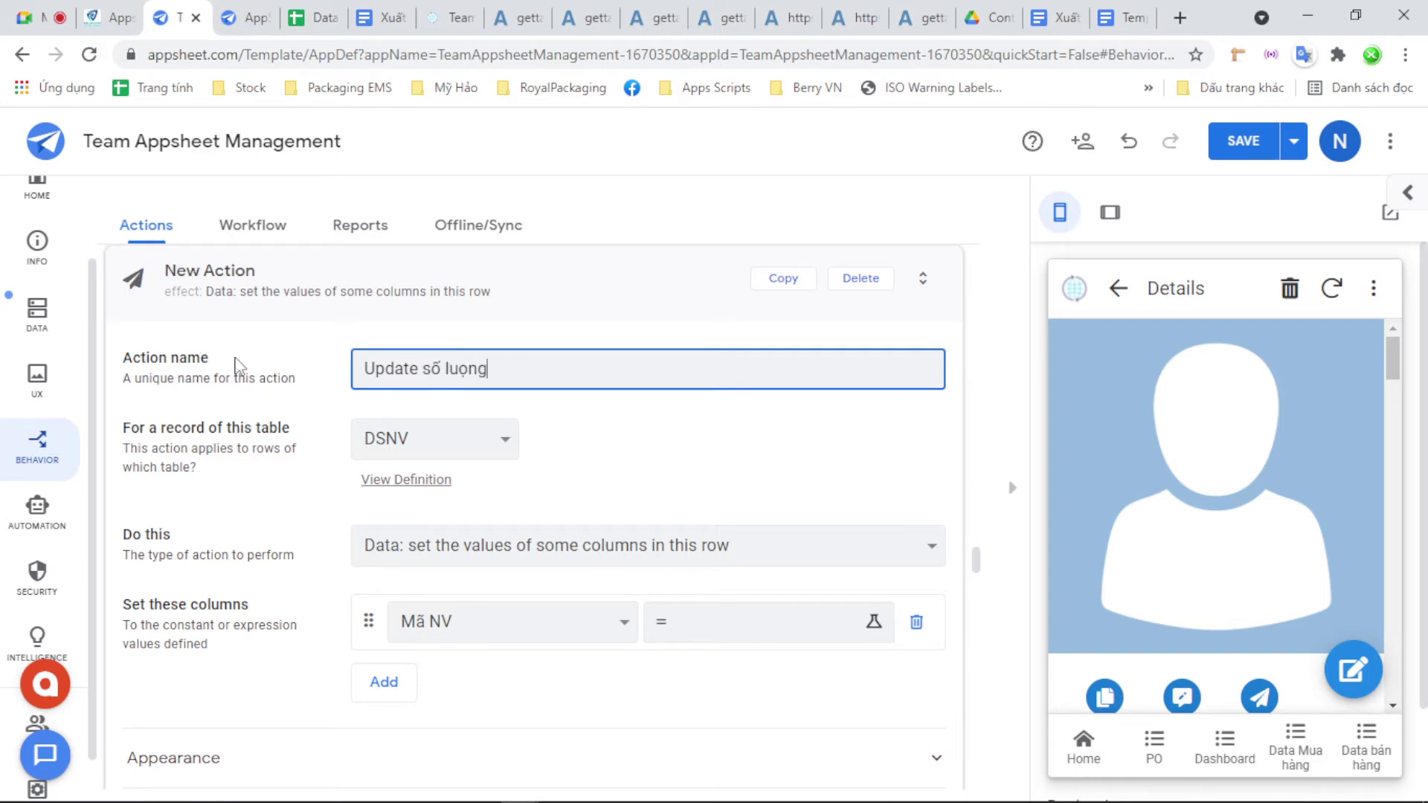
text( vào đơn hàng)
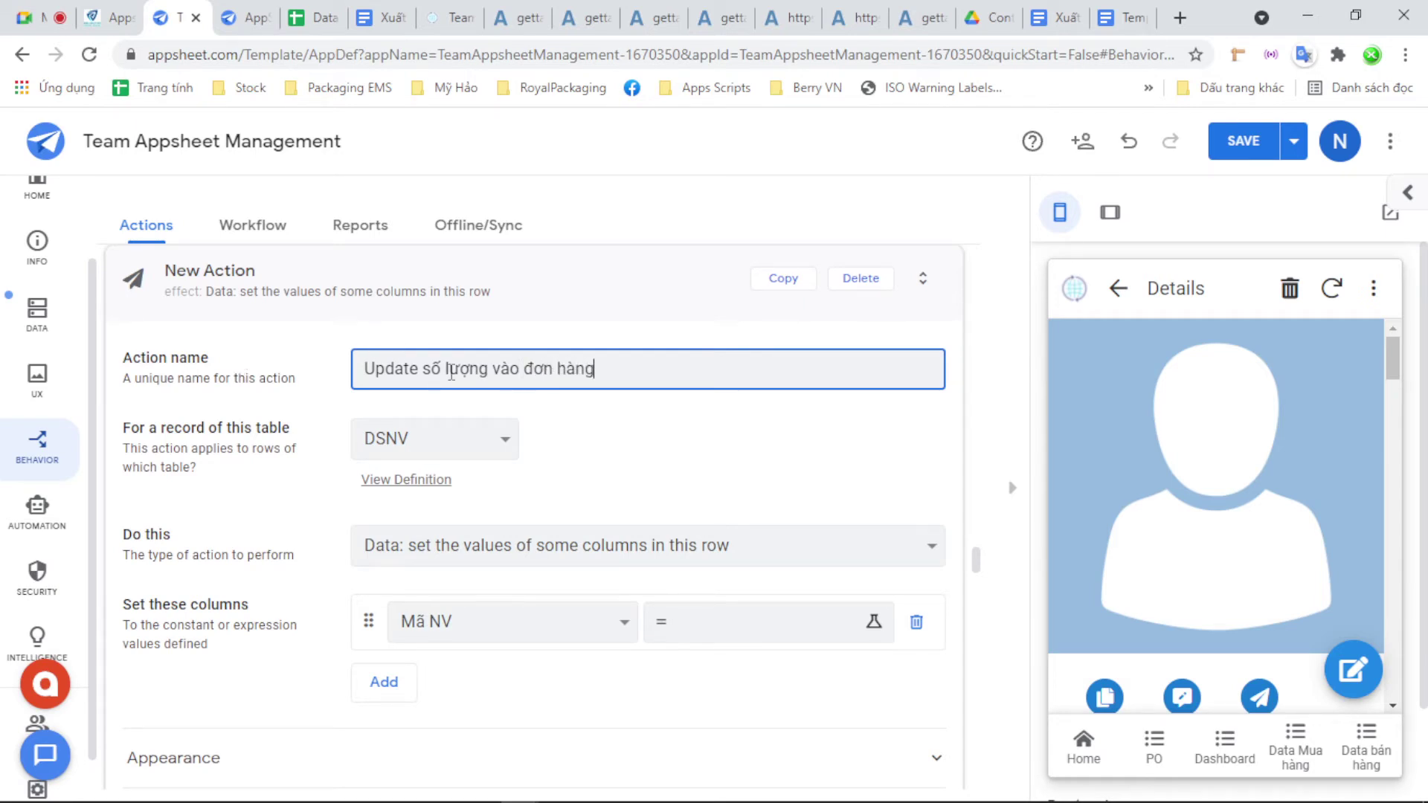
Set the action to table Data, 'execute an action on a set of rows', referencing PO.
click(475, 444)
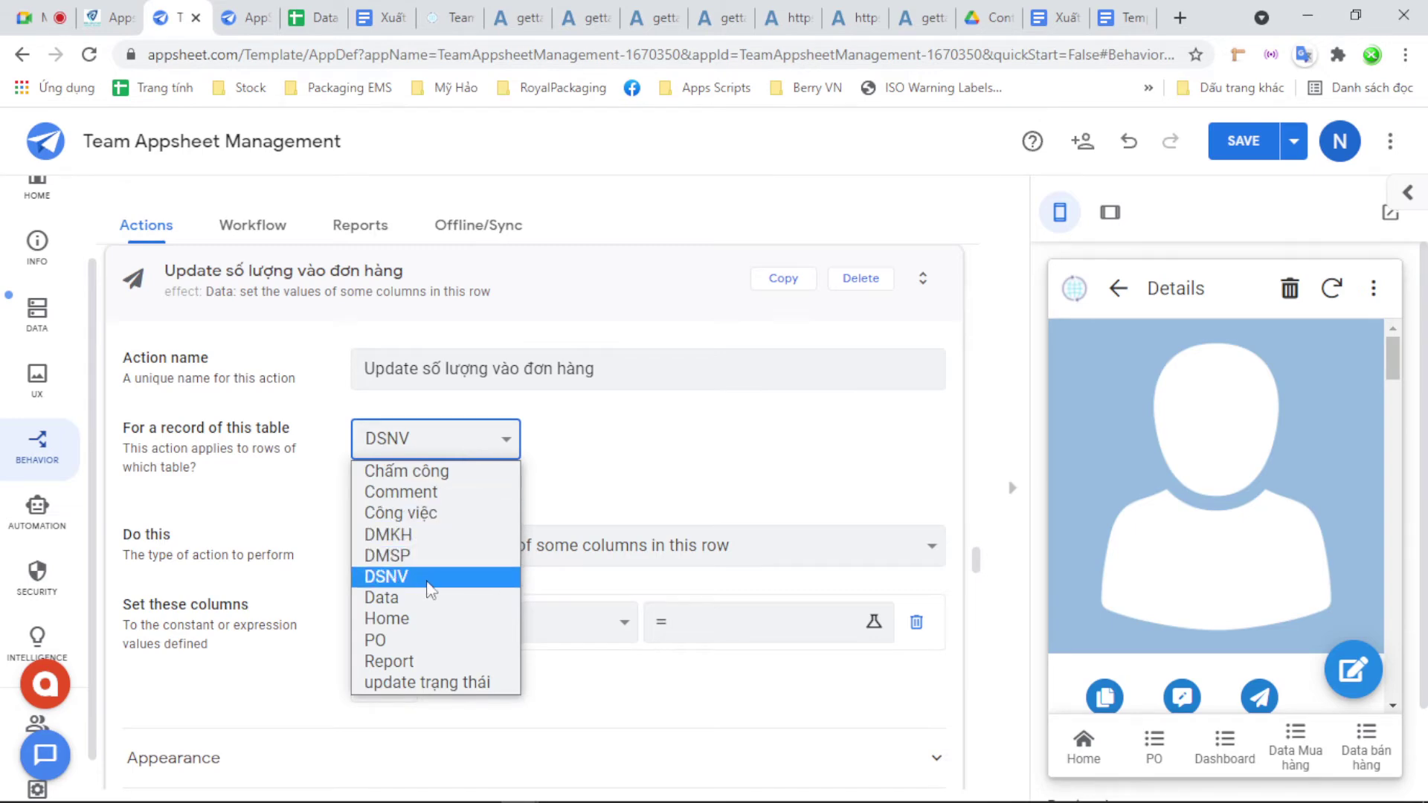
click(432, 597)
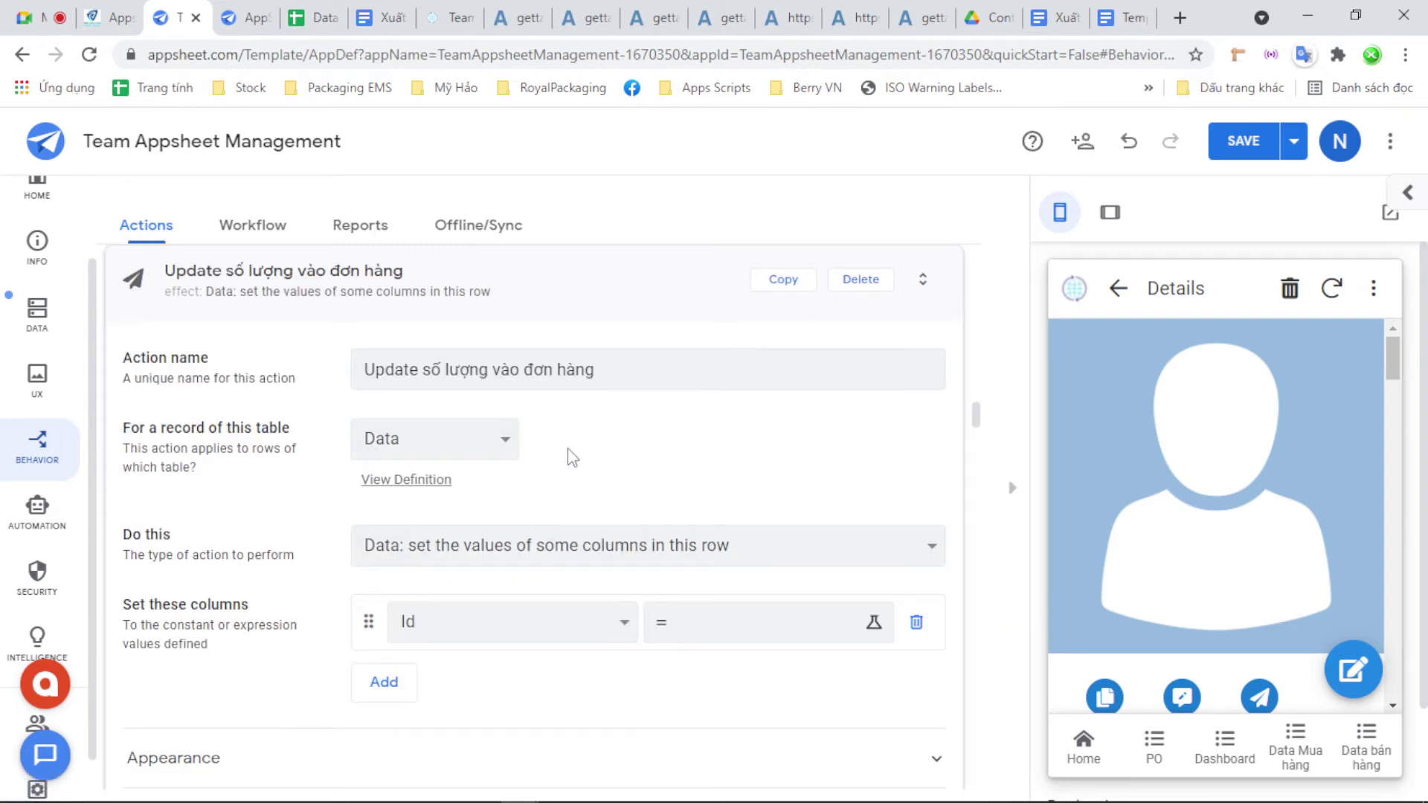
click(576, 553)
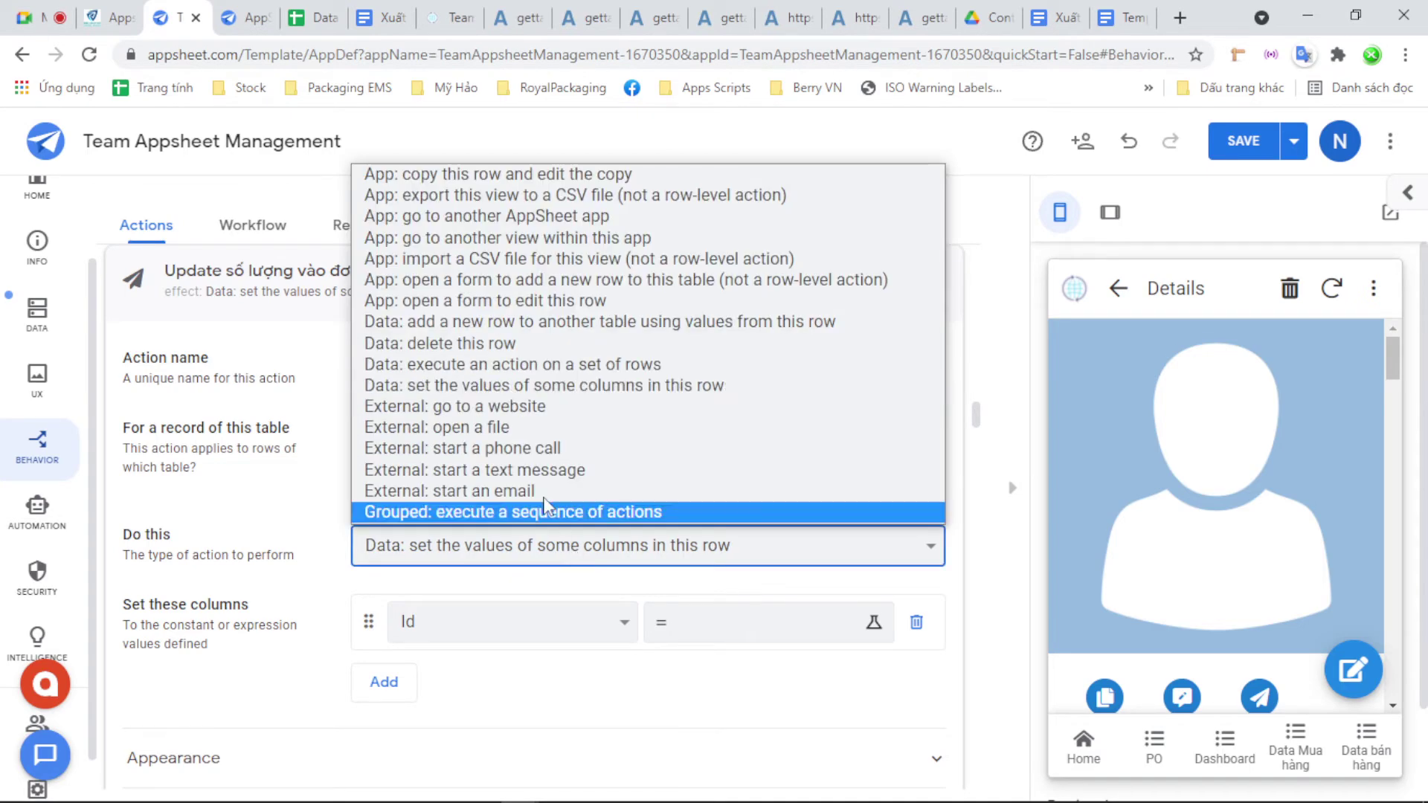
click(439, 364)
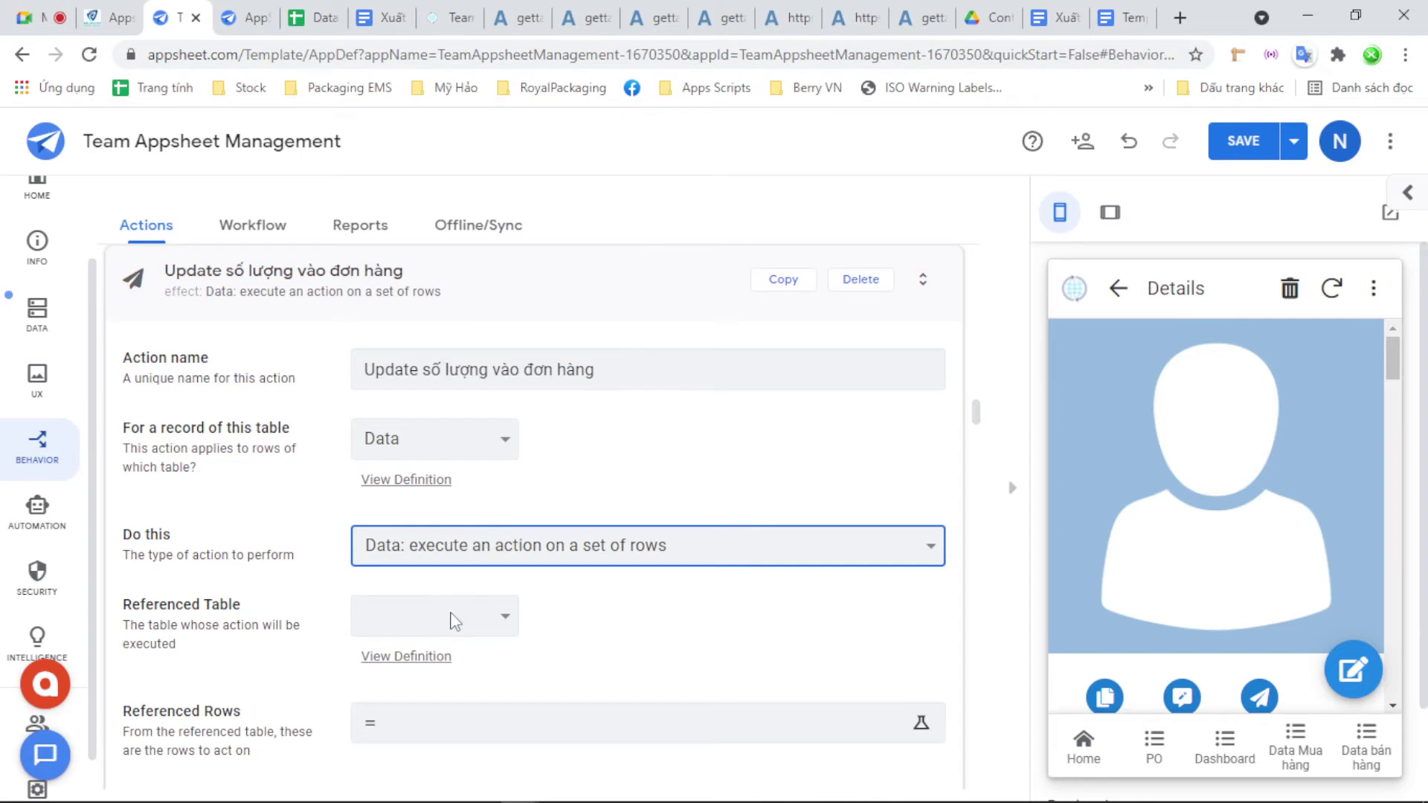
click(454, 622)
click(455, 622)
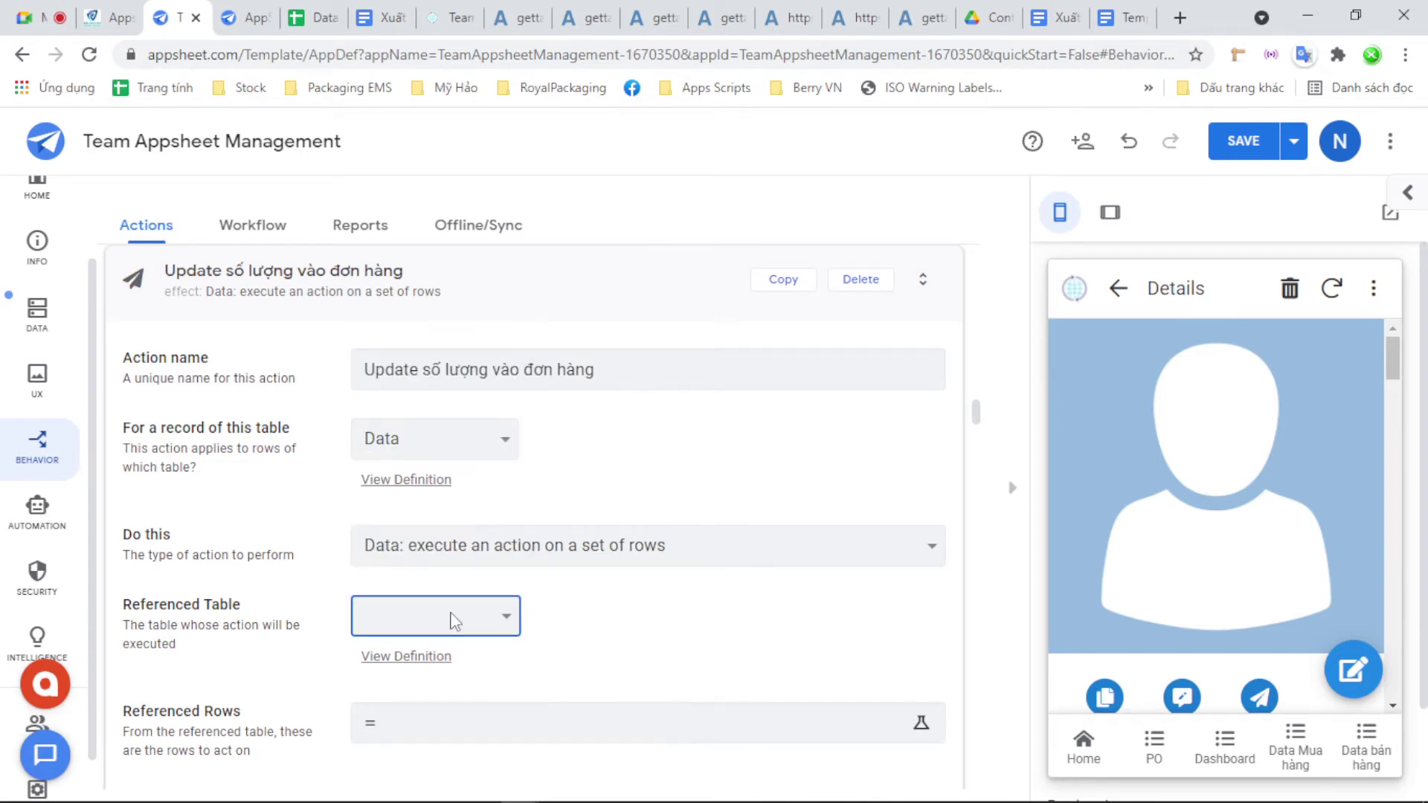
click(454, 622)
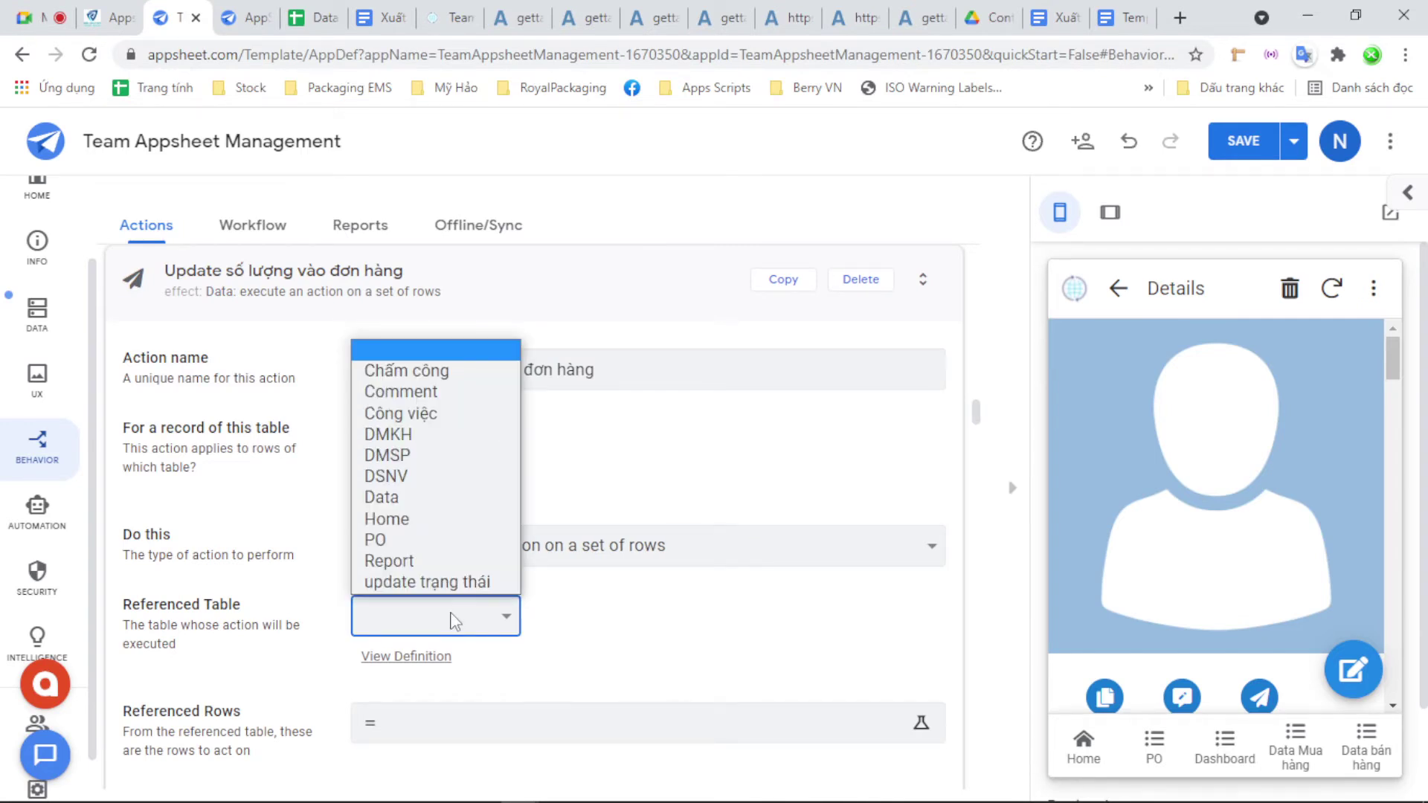
click(400, 546)
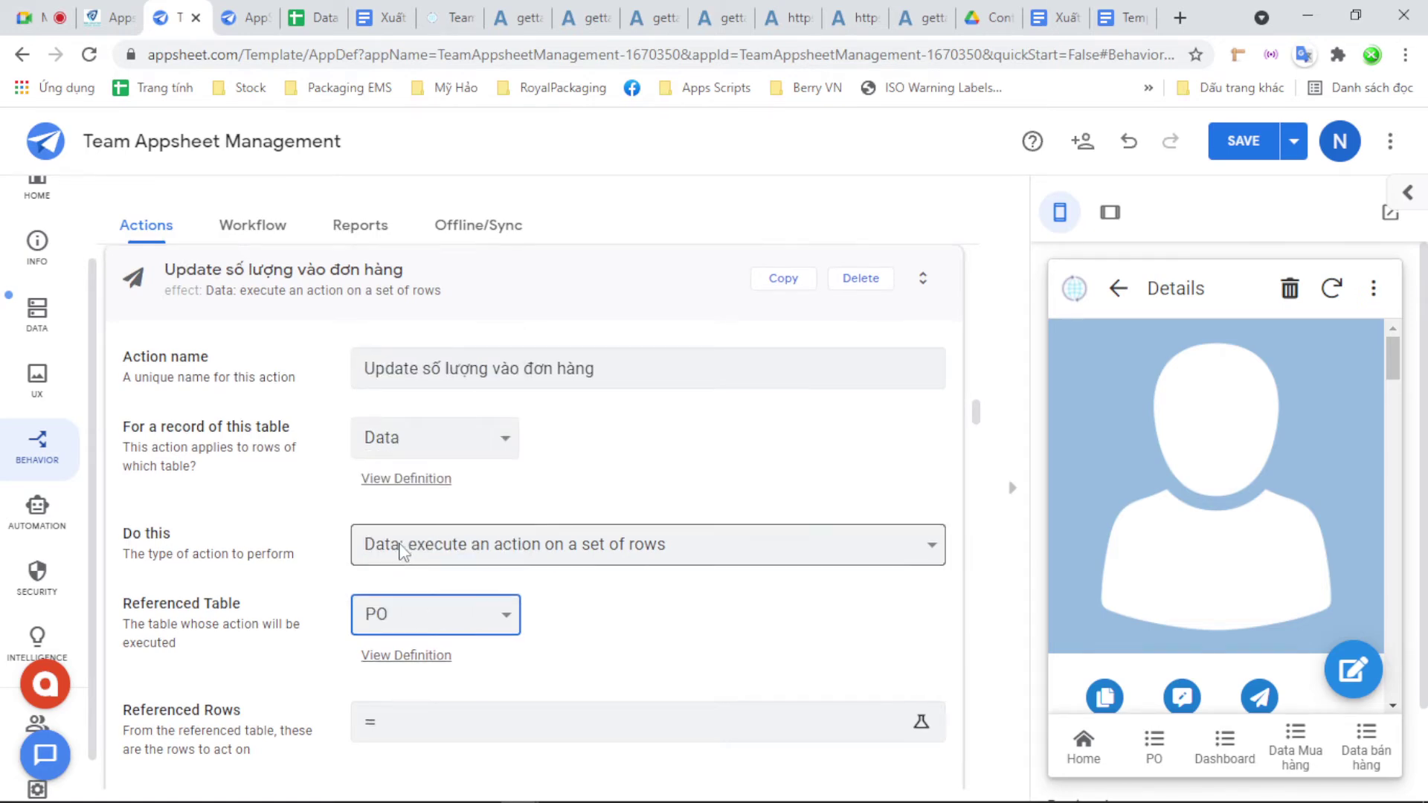
scroll(401, 550, down, 3)
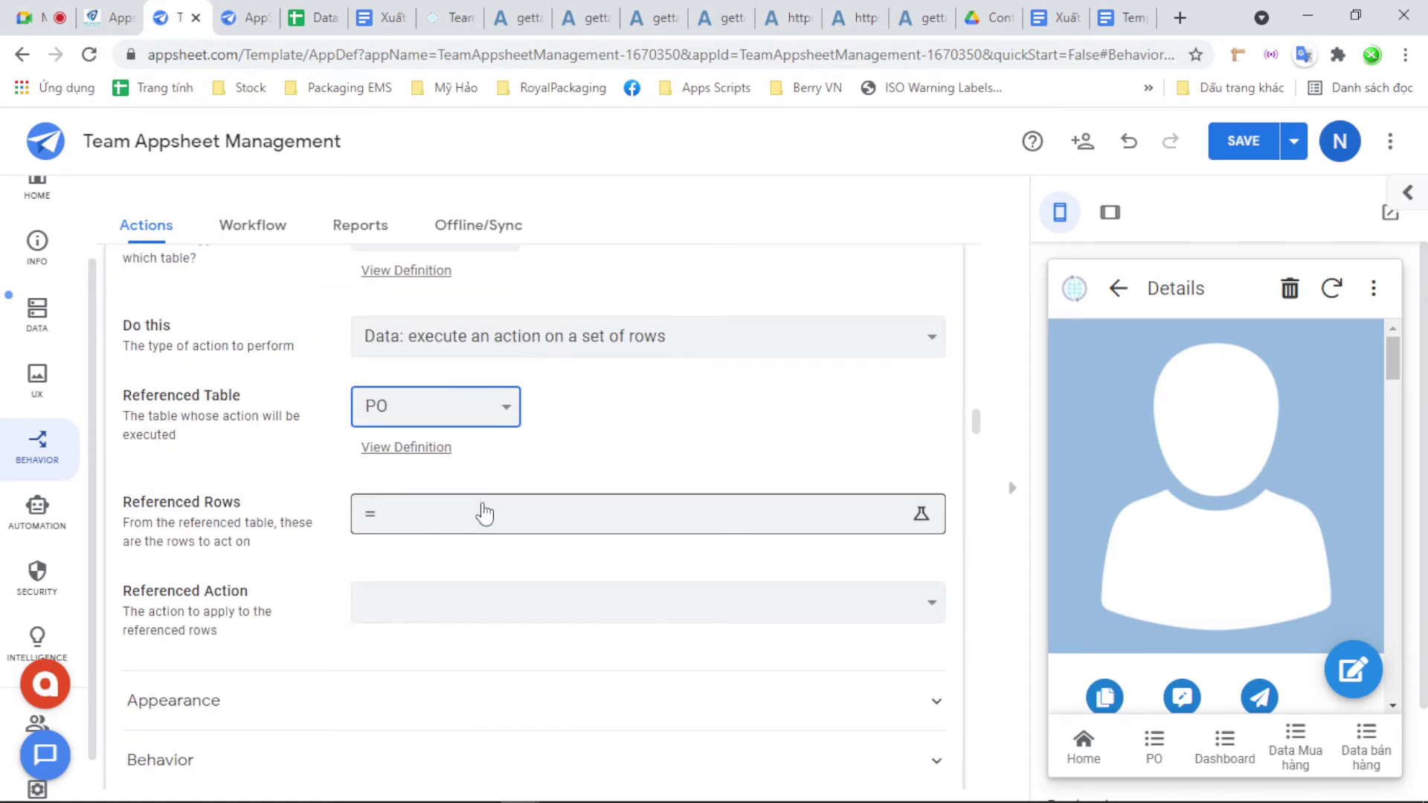
Enter Referenced Rows SELECT(PO[Số PO],[Số PO]=[_THISROW].[Số PO]) and save the expression.
click(484, 517)
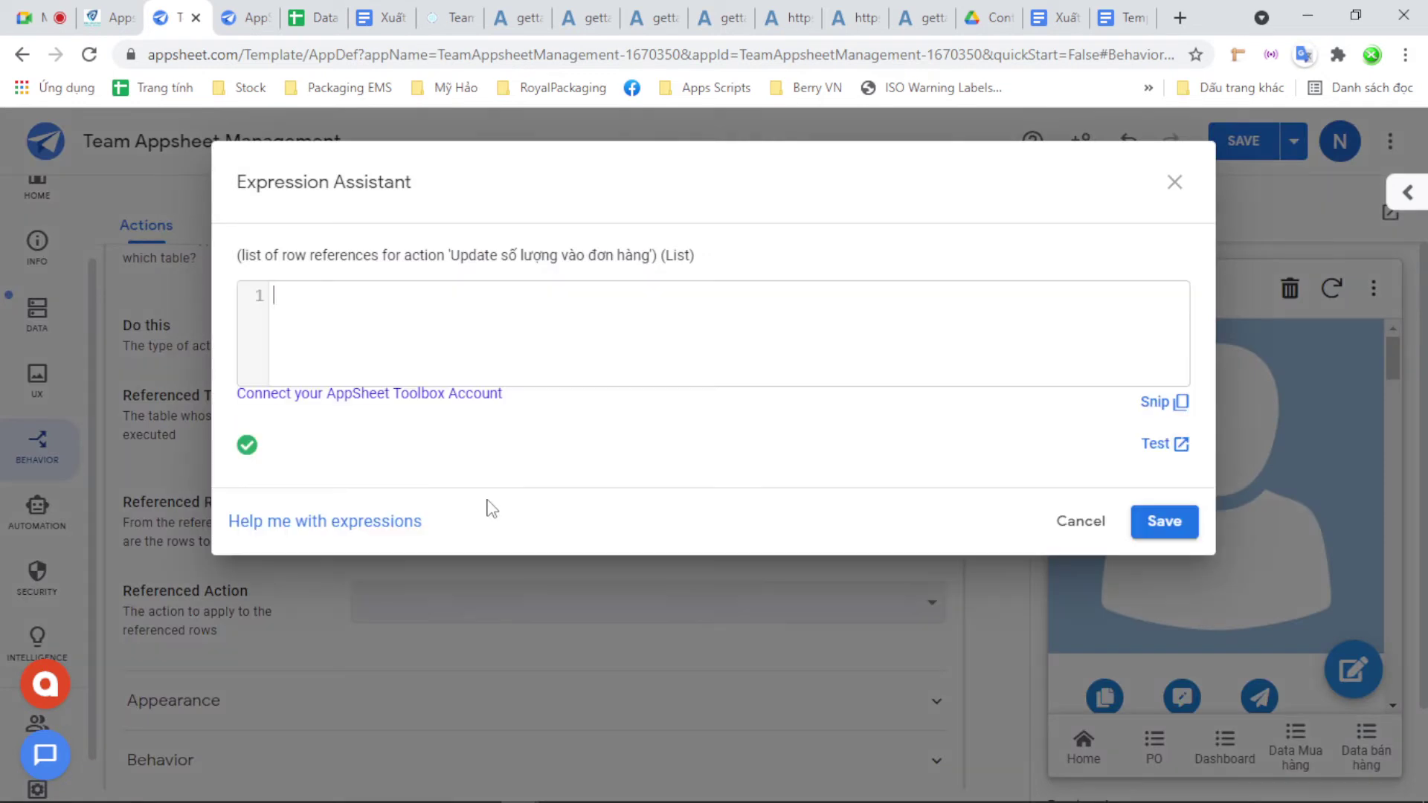
text(sel)
key(Return)
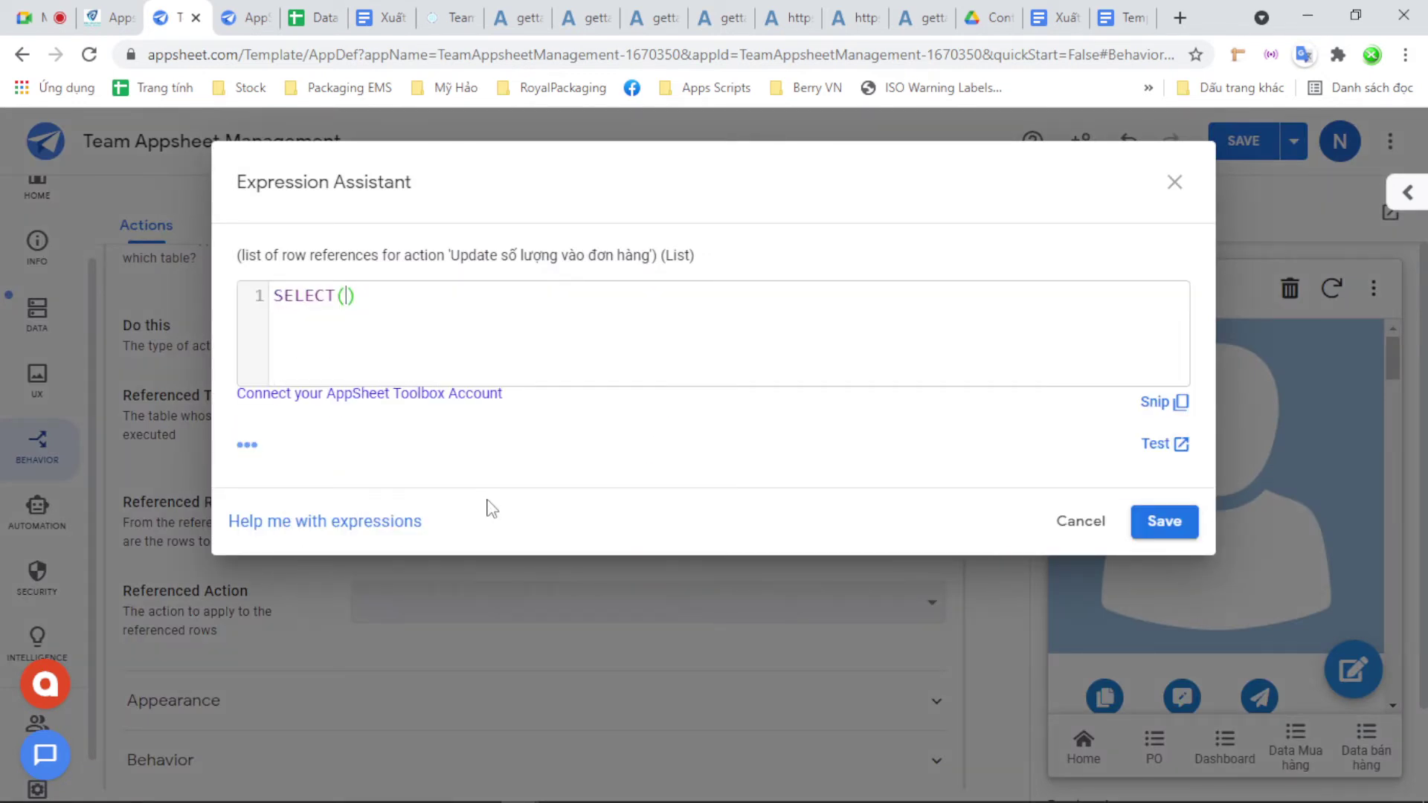
text(po)
key(Return)
text(Soos)
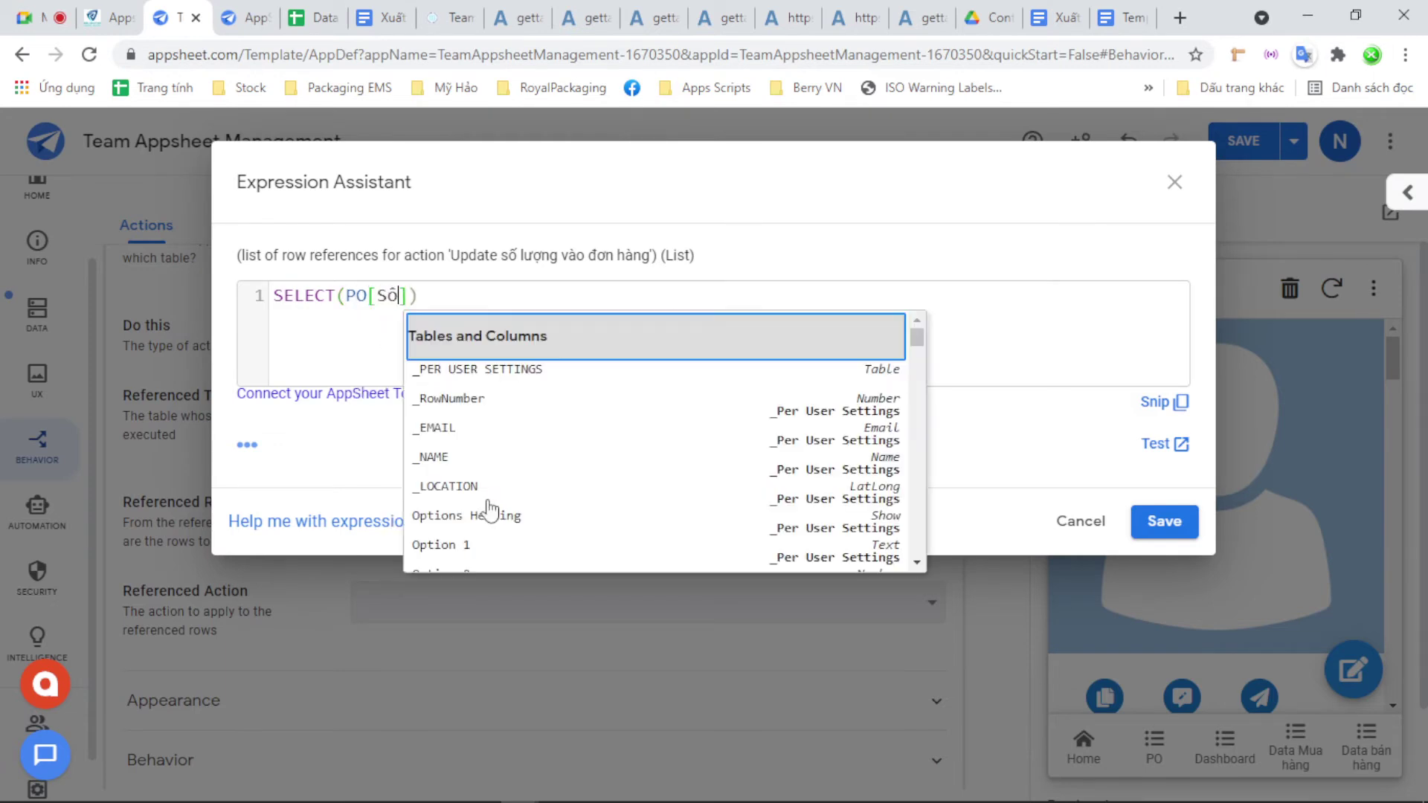
text( PO)
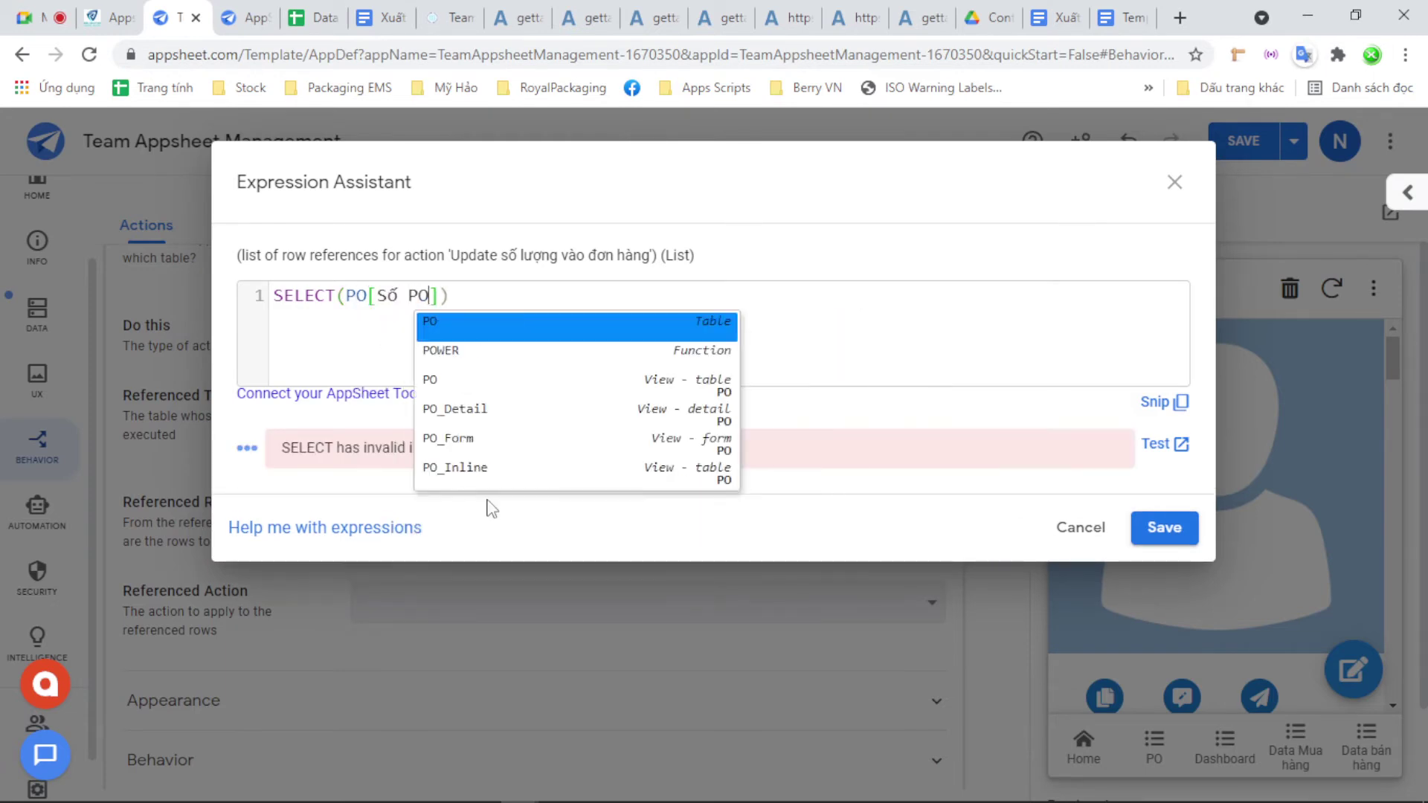
text(])
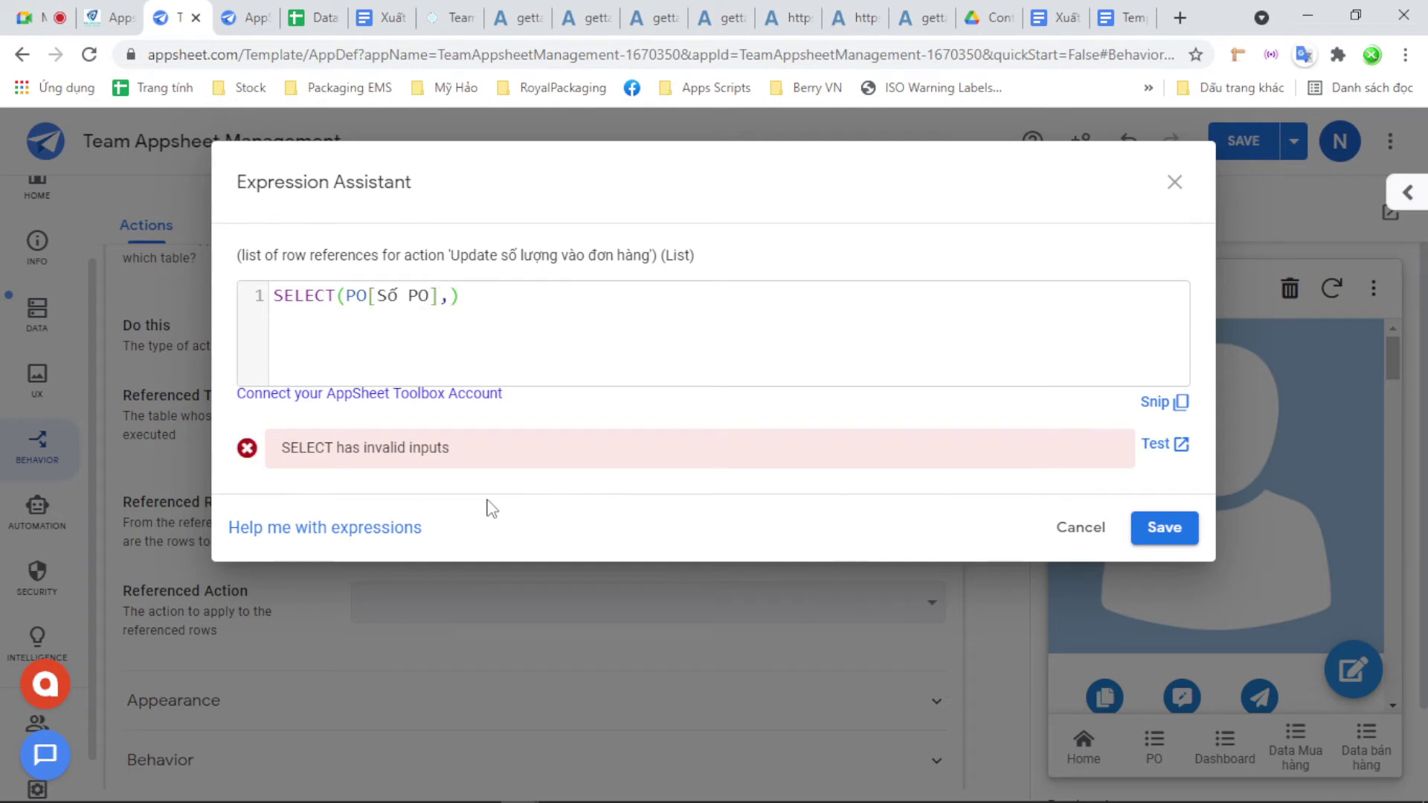
text([)
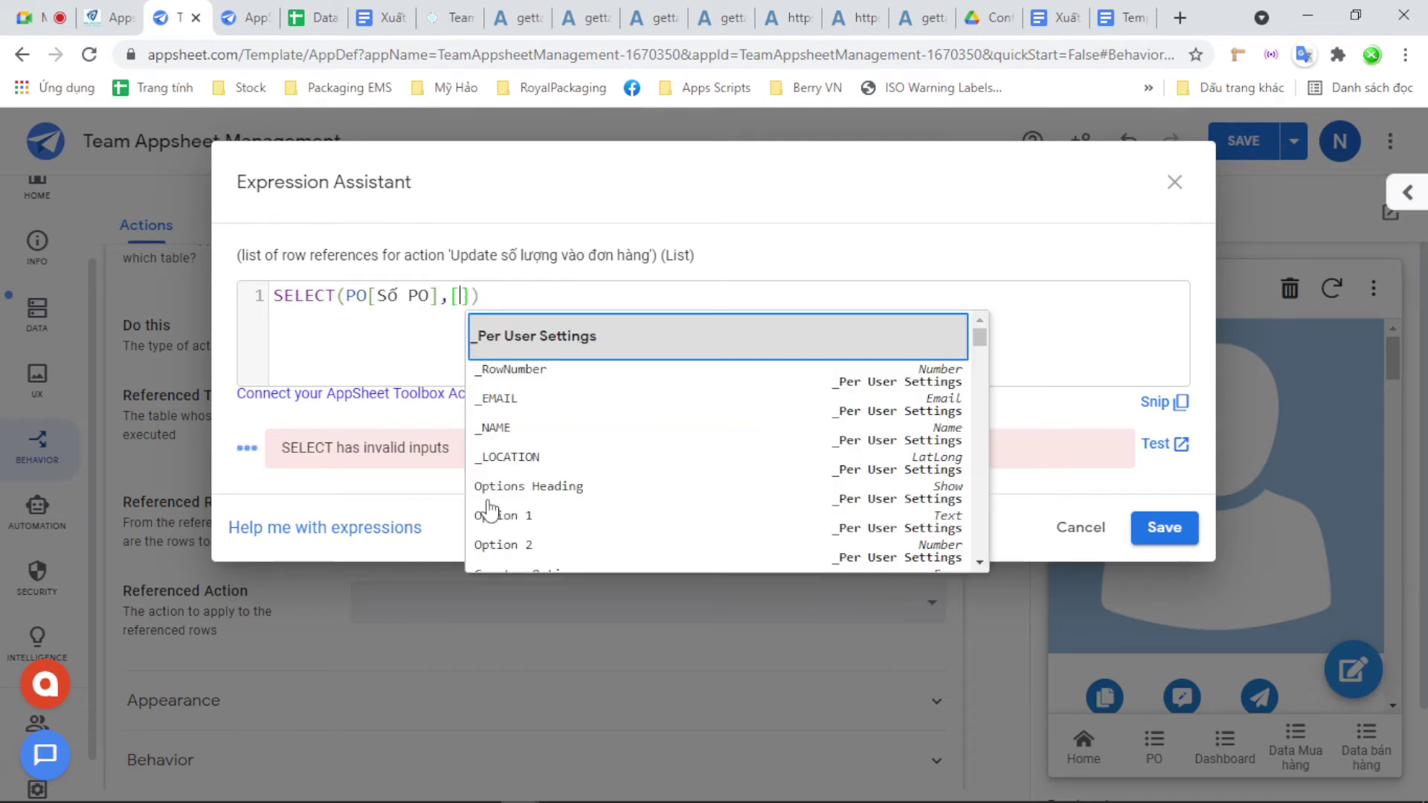
text(Soos)
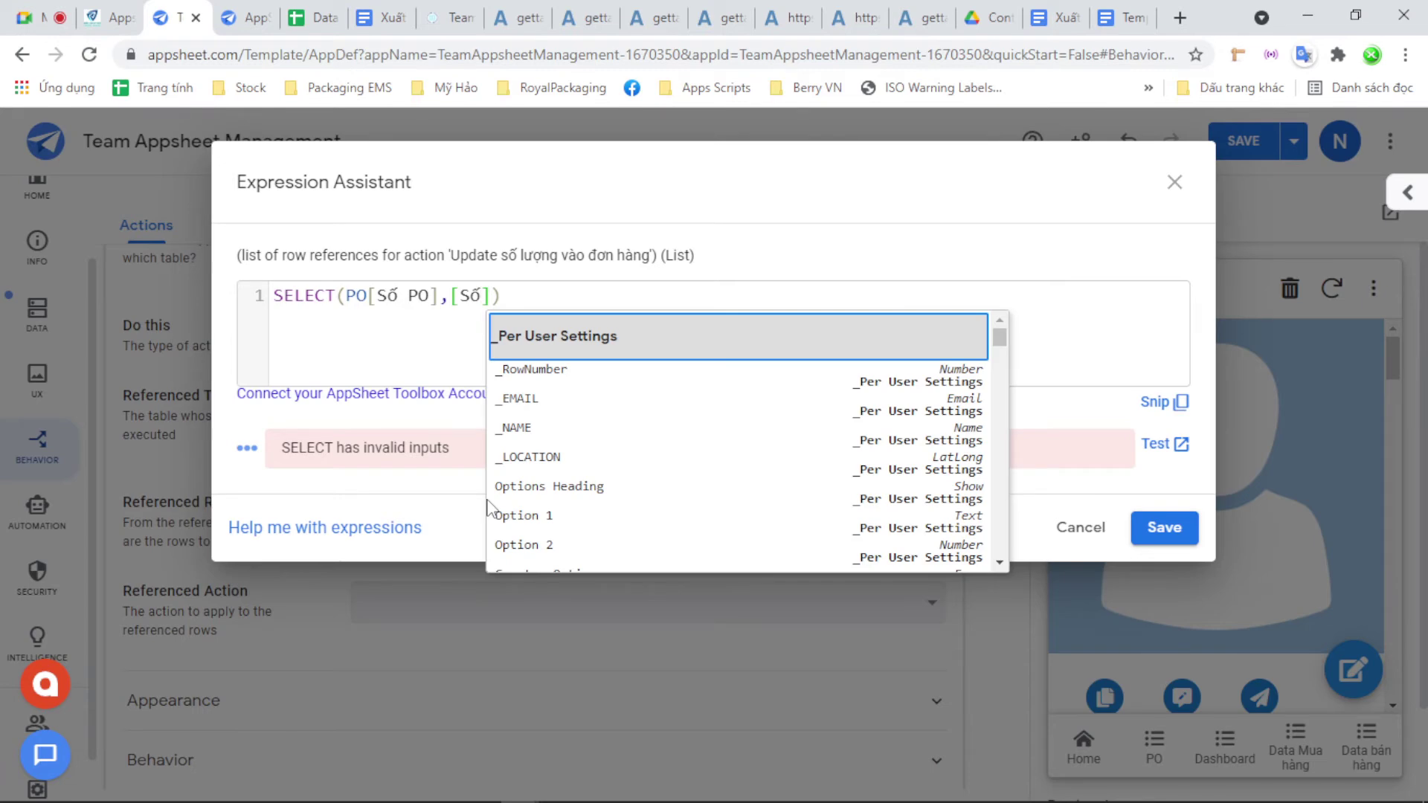
text( O])
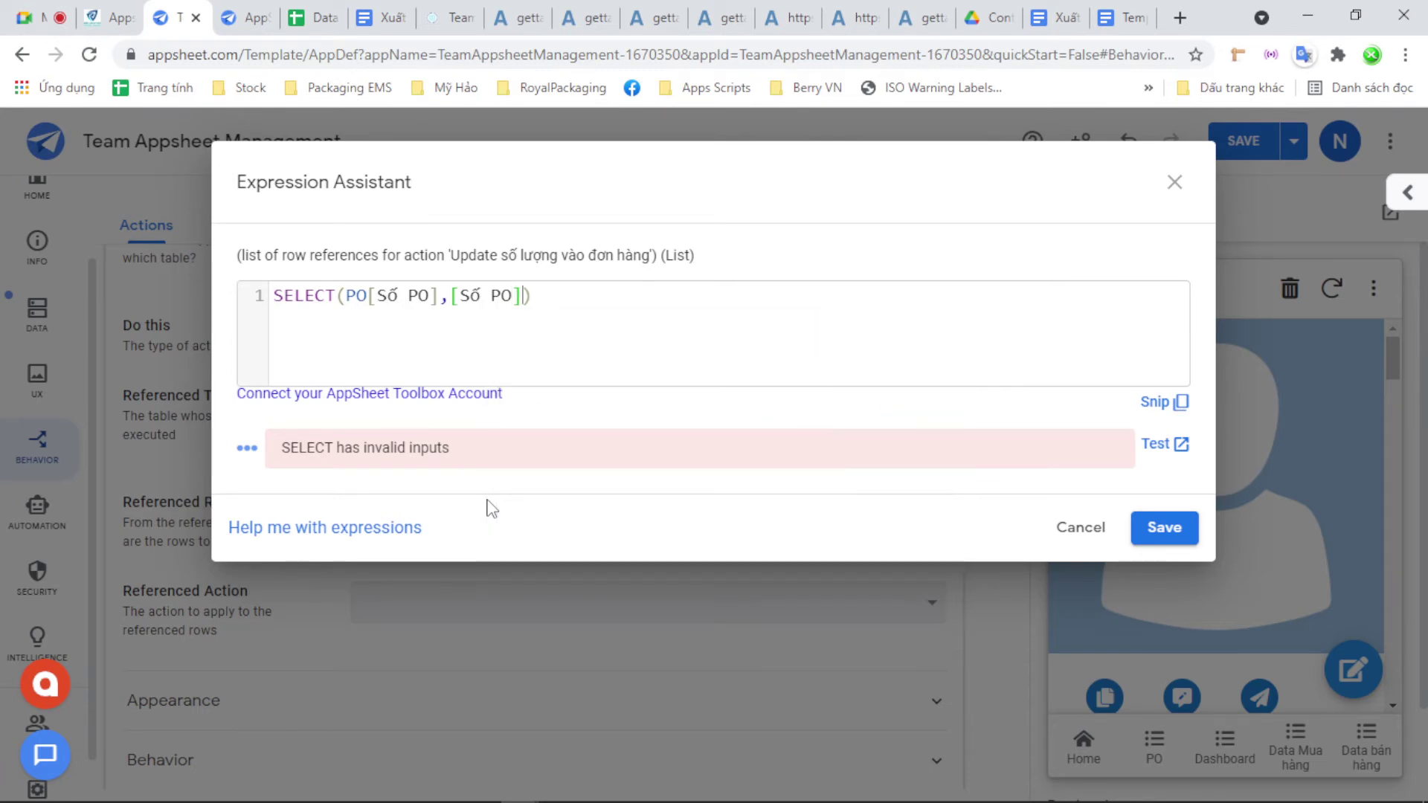
text([)
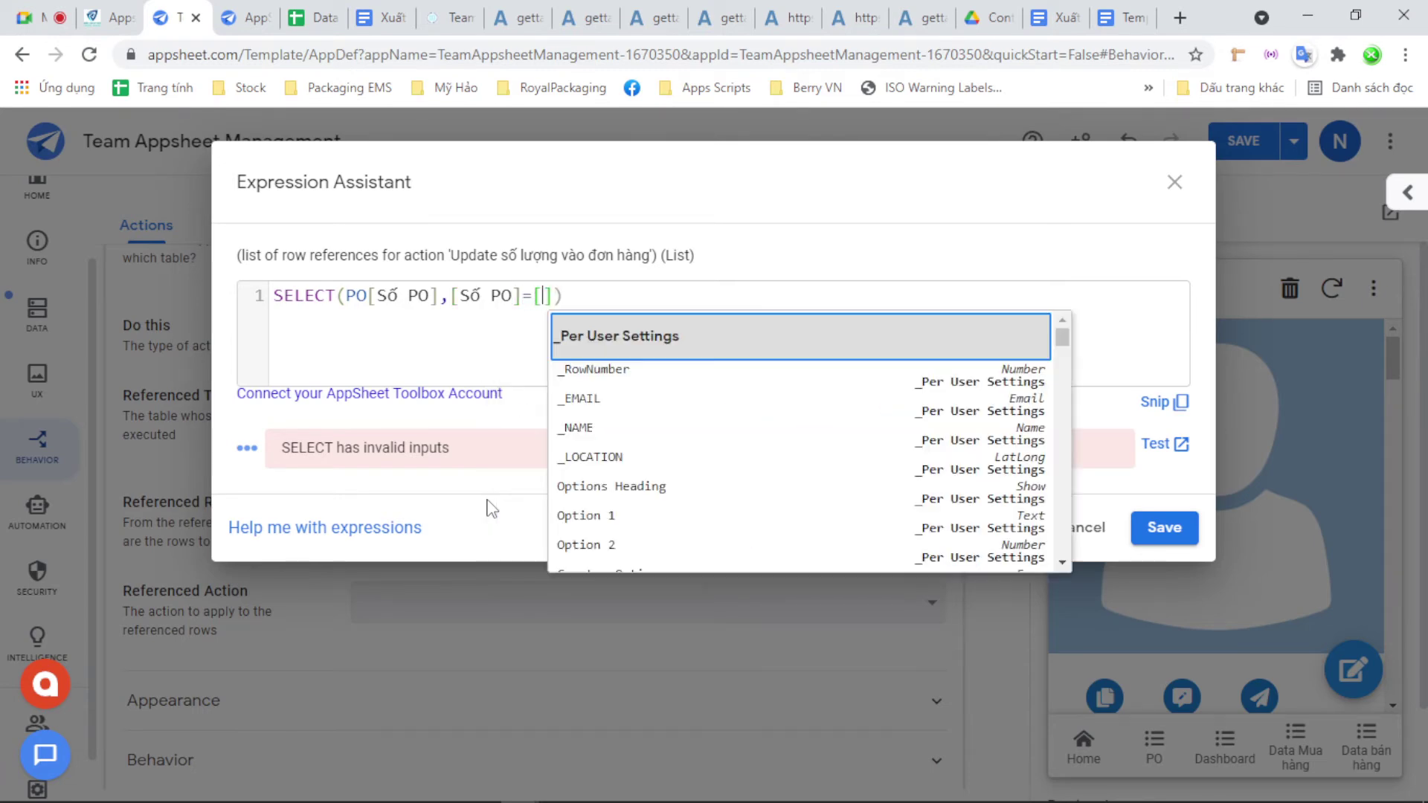
text(_Thi)
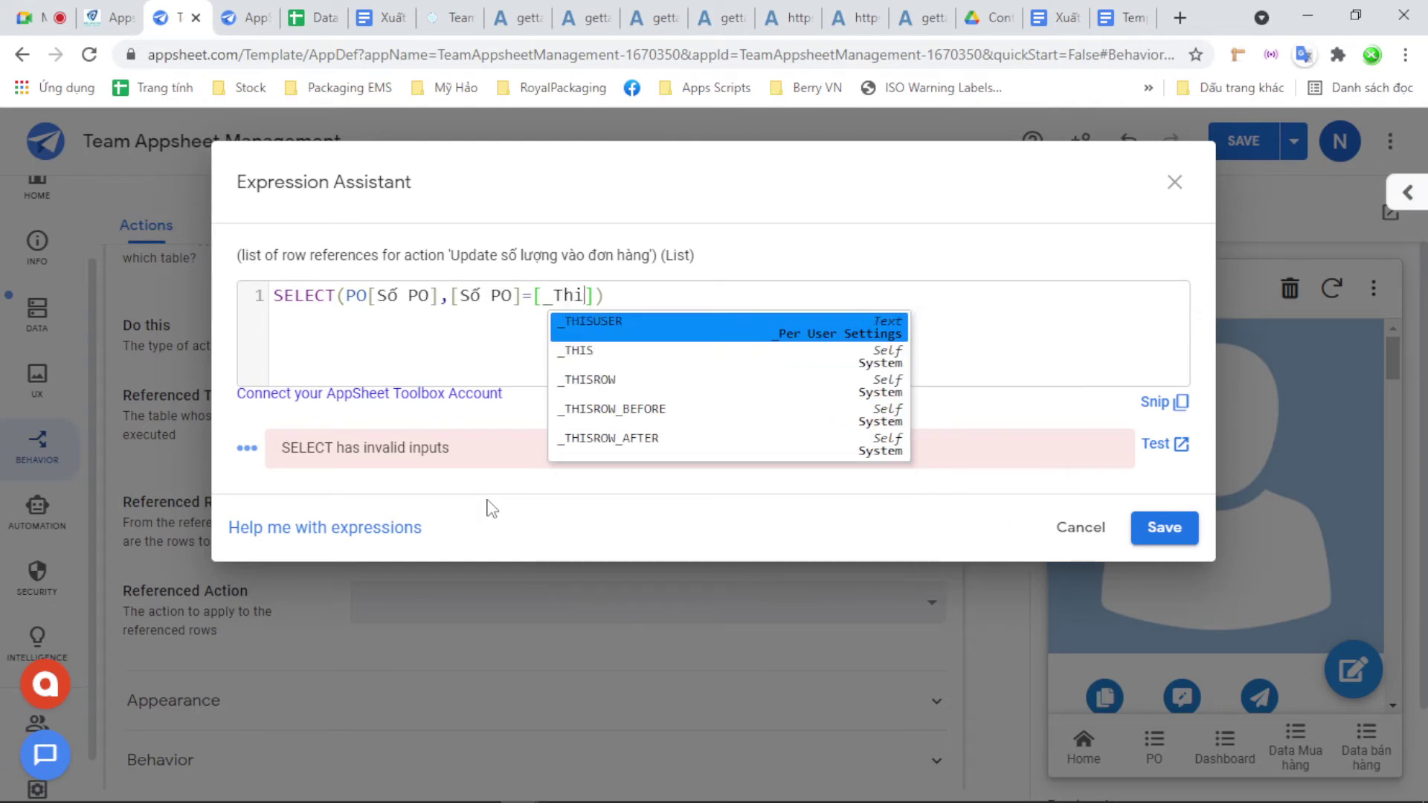
key(Down)
key(Down)
key(Return)
text(.[)
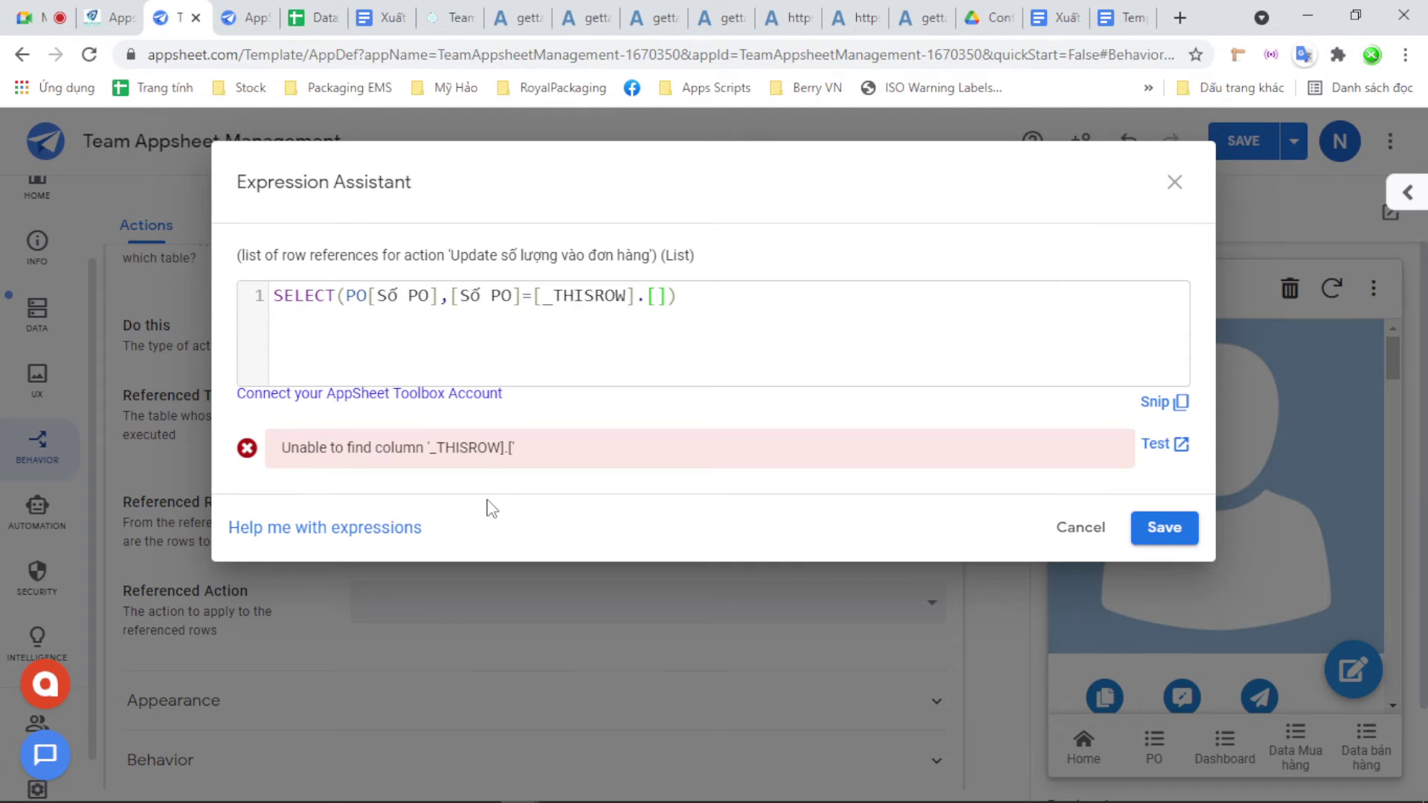
text(Số PO)
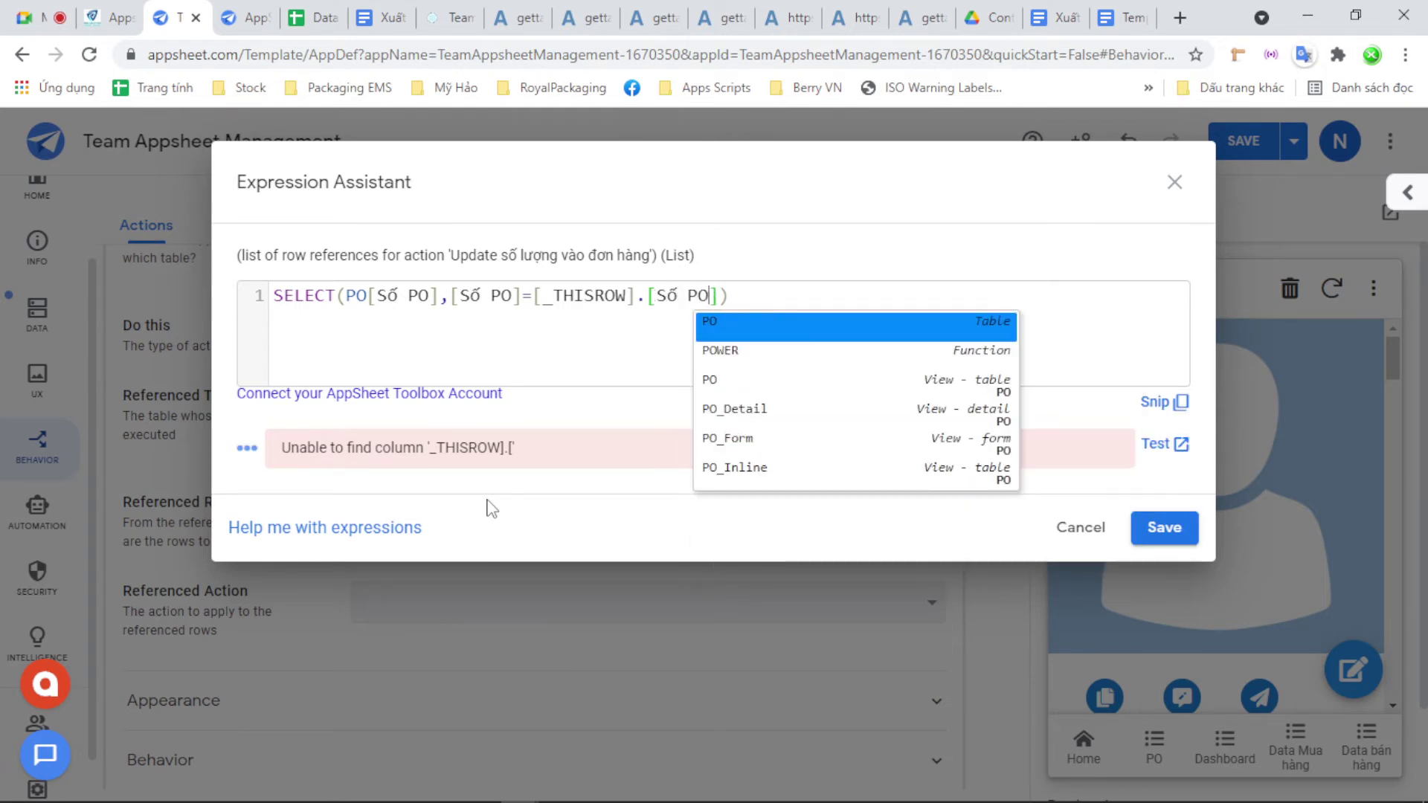
click(343, 296)
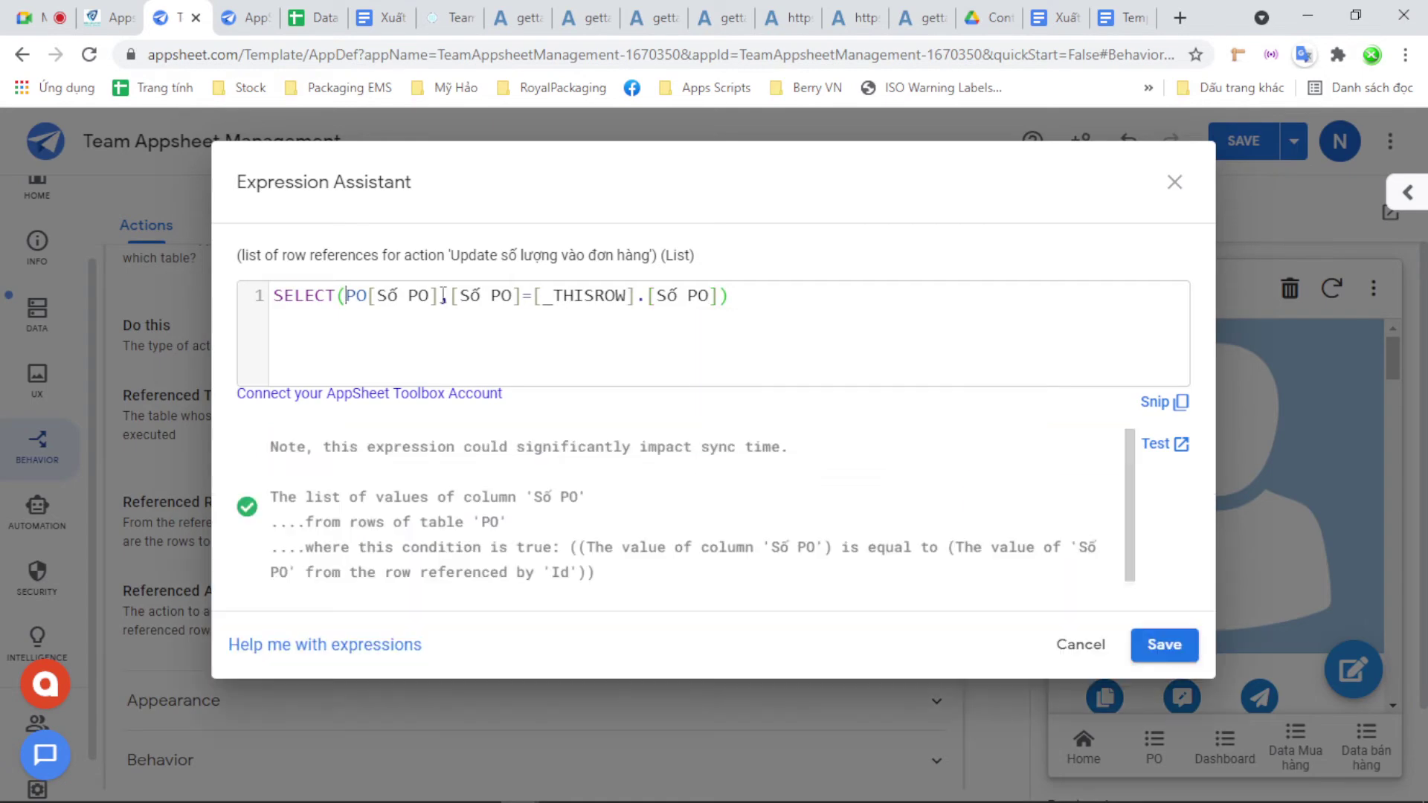
click(1164, 644)
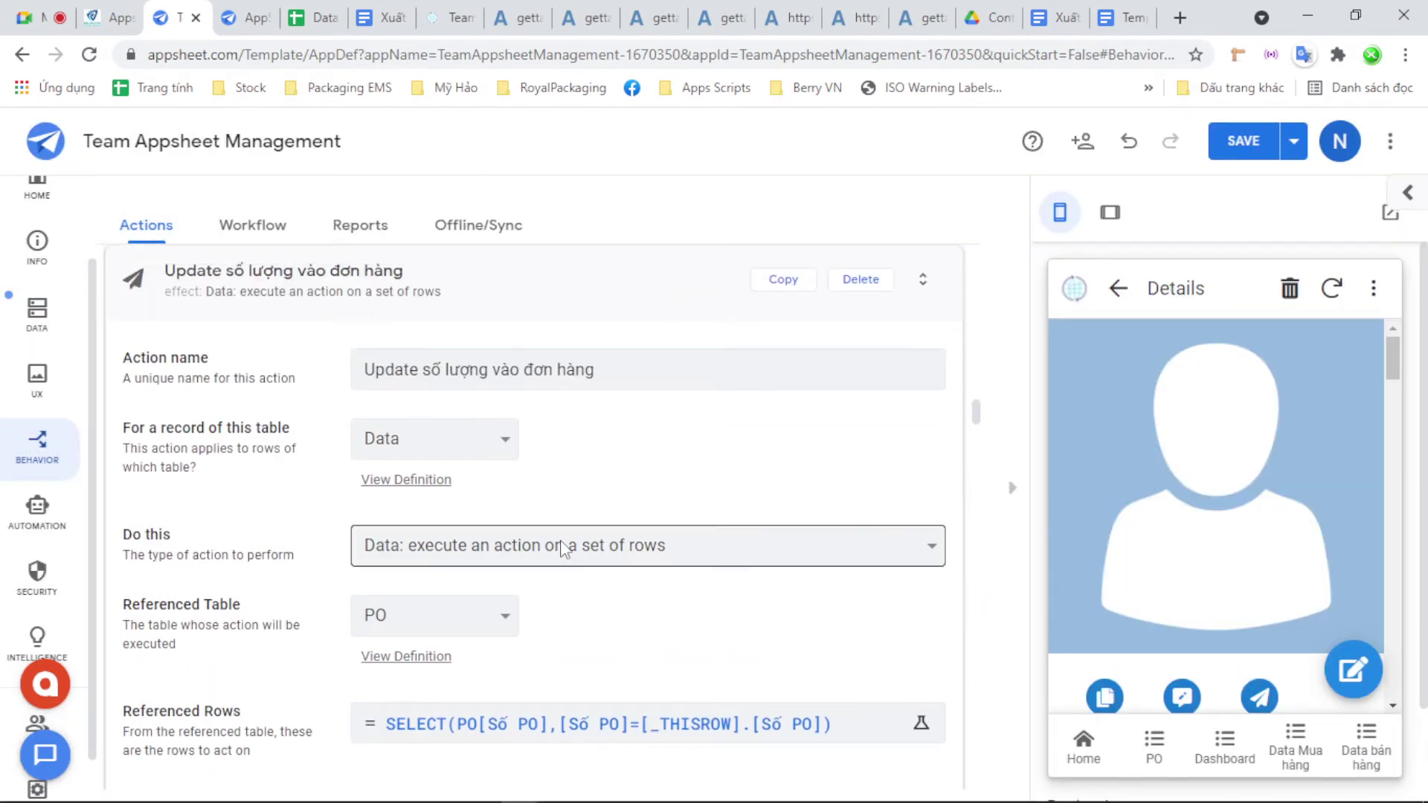
Set the Referenced Action to 'Cập nhật thời gian thay đổi đơn hàng'.
scroll(565, 550, down, 2)
scroll(563, 543, down, 2)
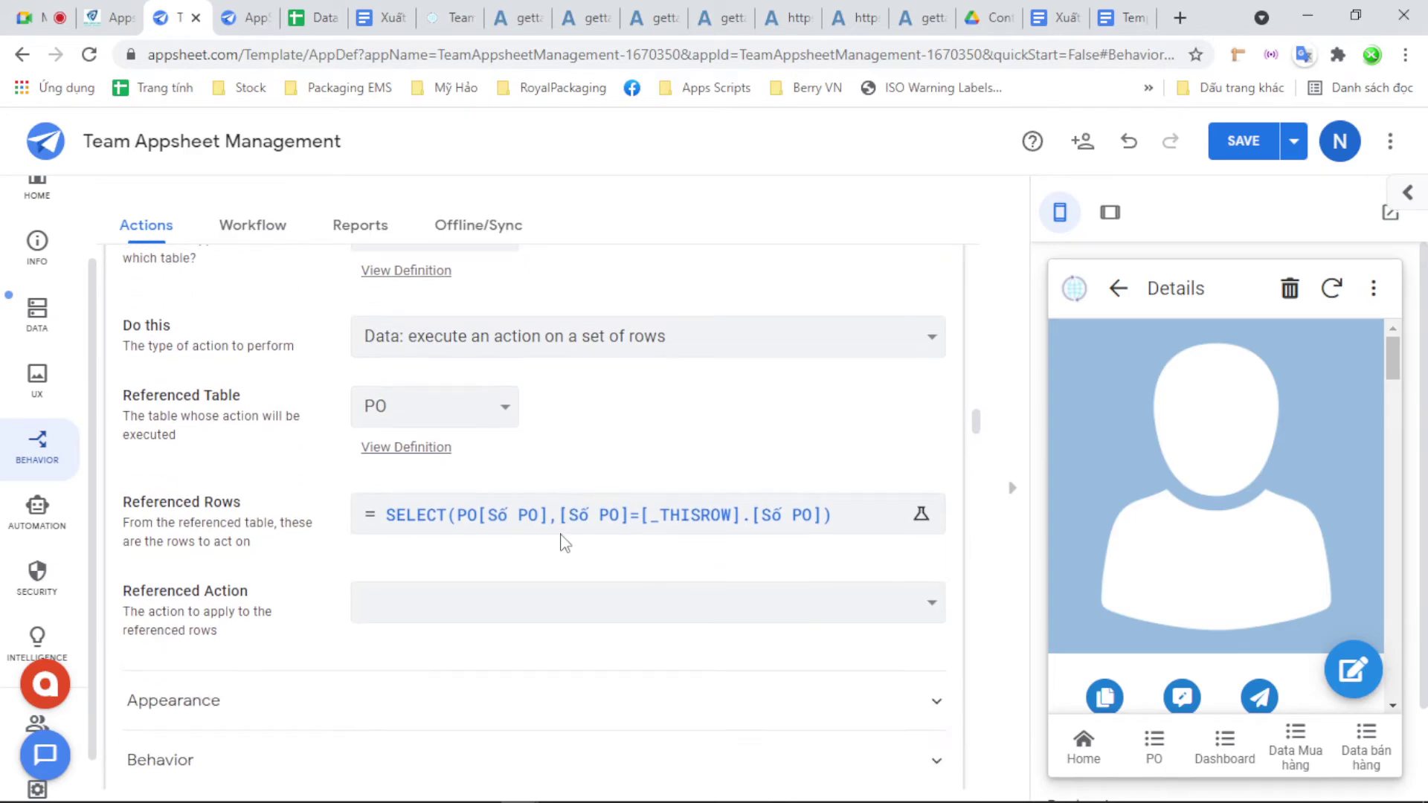
click(534, 597)
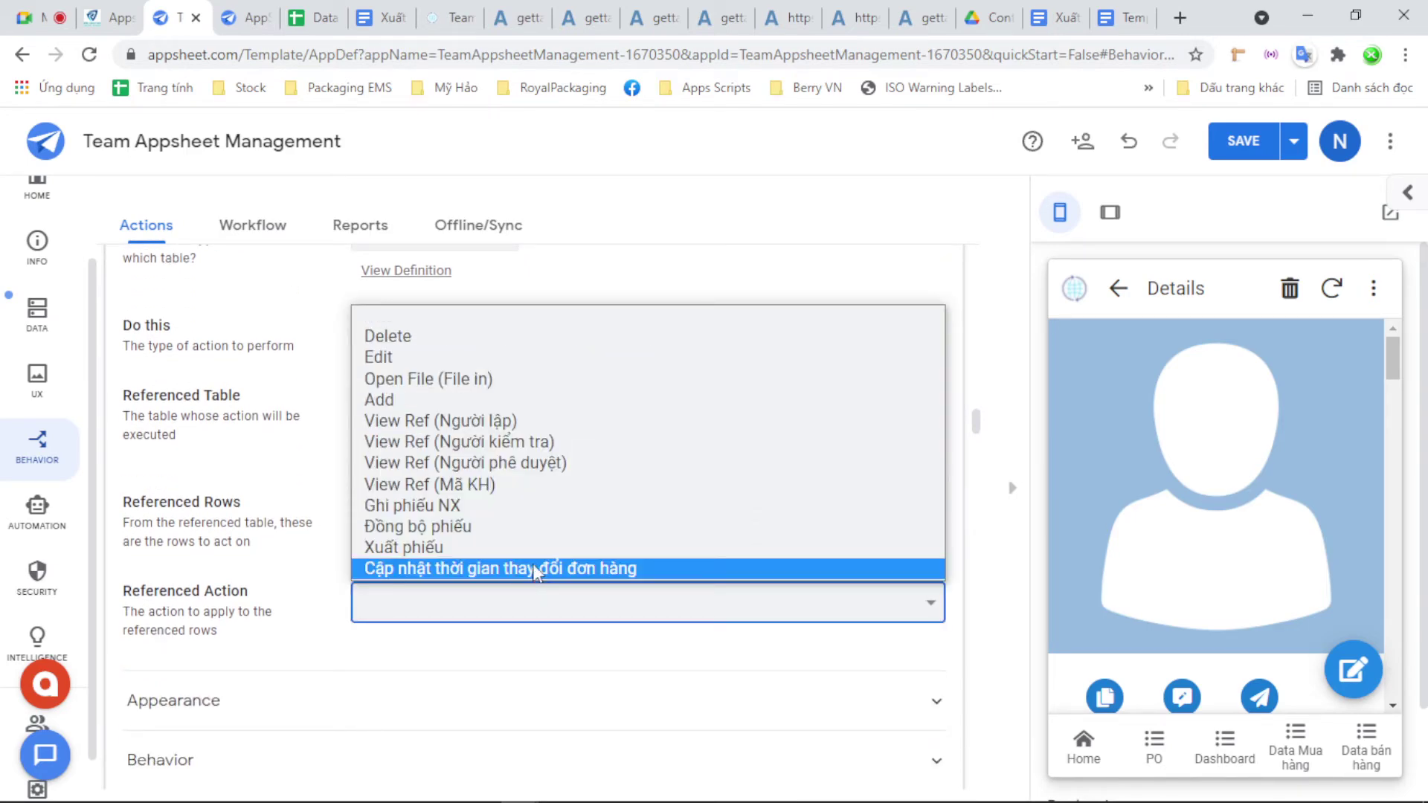
click(534, 569)
Set the action's Prominence to 'Do not display' and collapse its settings.
scroll(424, 550, up, 2)
scroll(411, 552, up, 2)
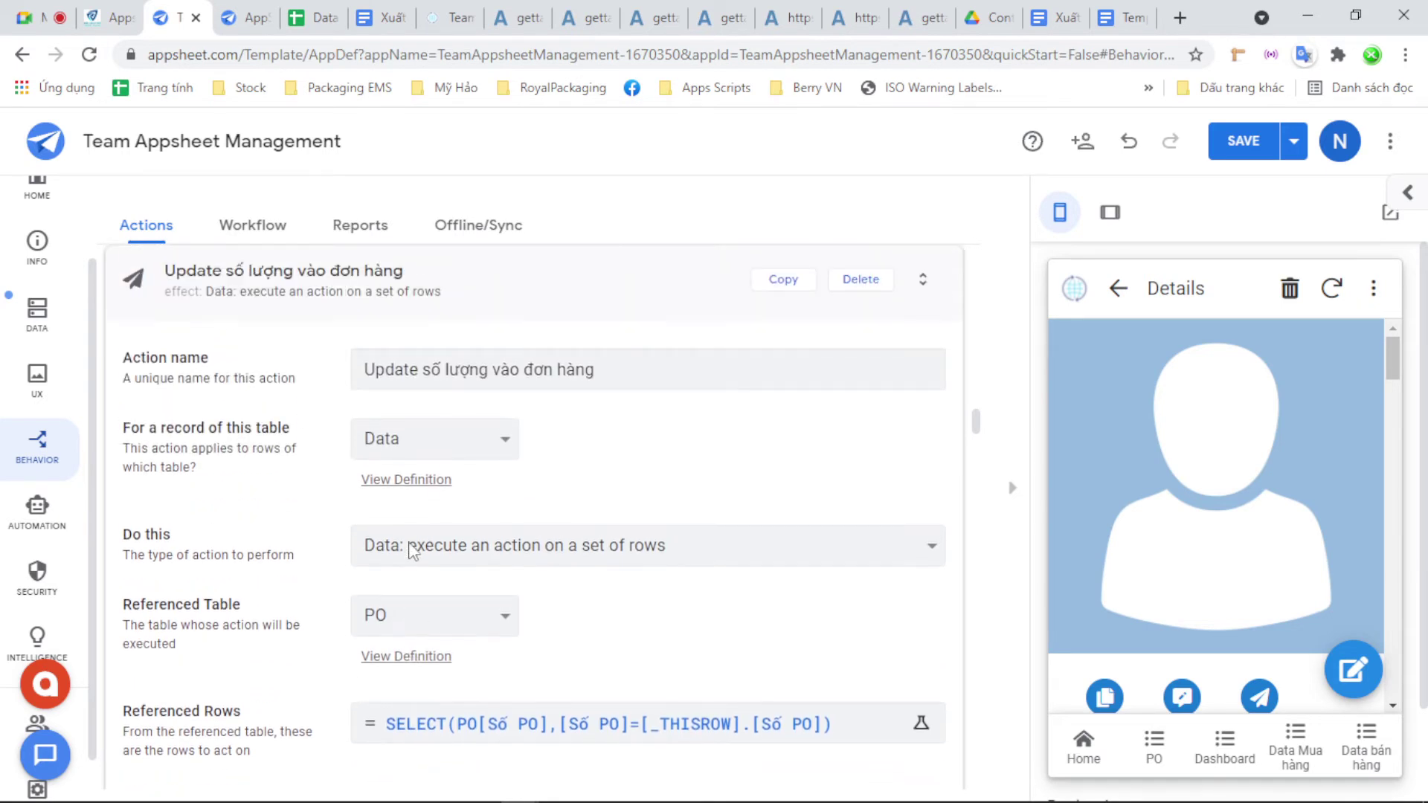
scroll(412, 552, down, 3)
scroll(411, 551, up, 2)
scroll(411, 552, up, 2)
scroll(411, 552, down, 2)
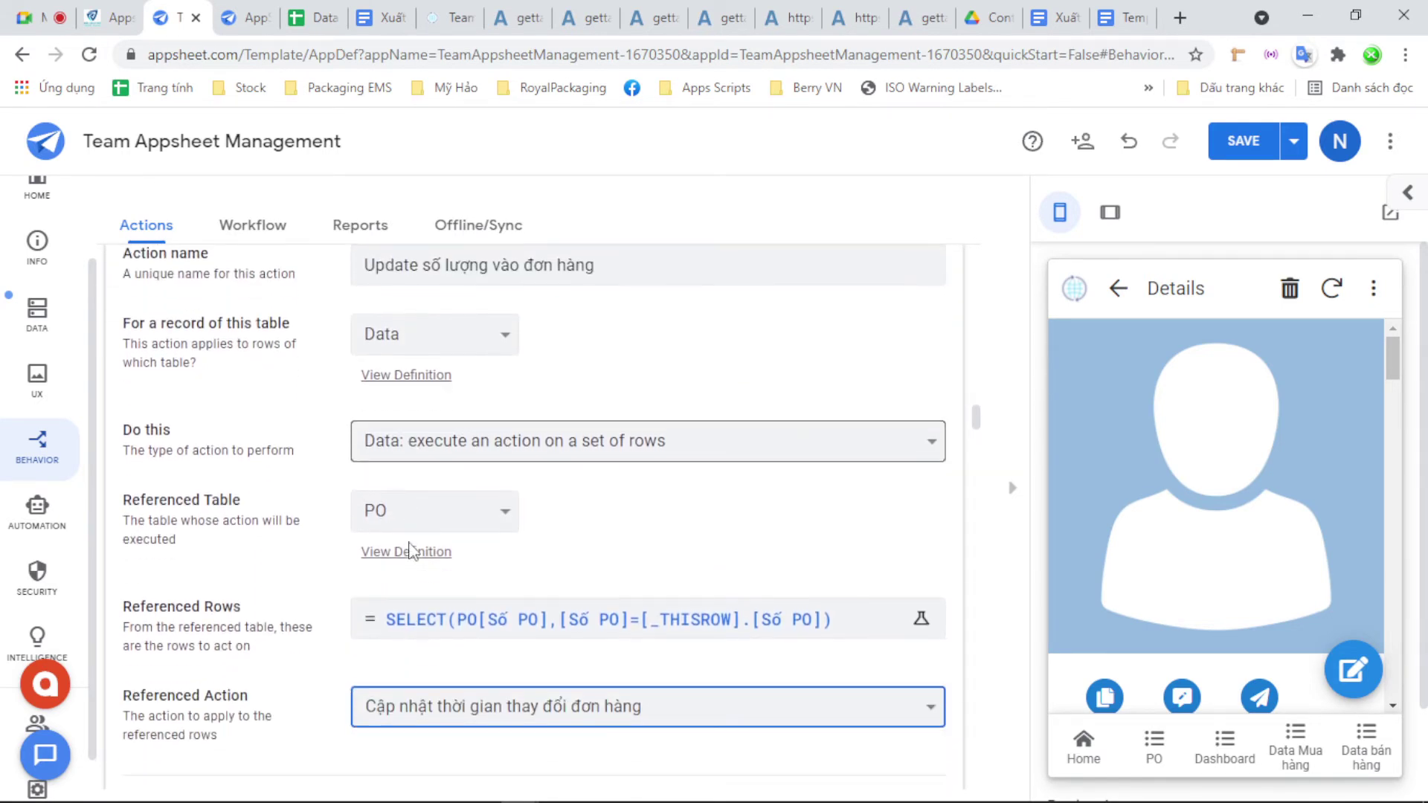
scroll(411, 552, down, 2)
scroll(402, 569, down, 2)
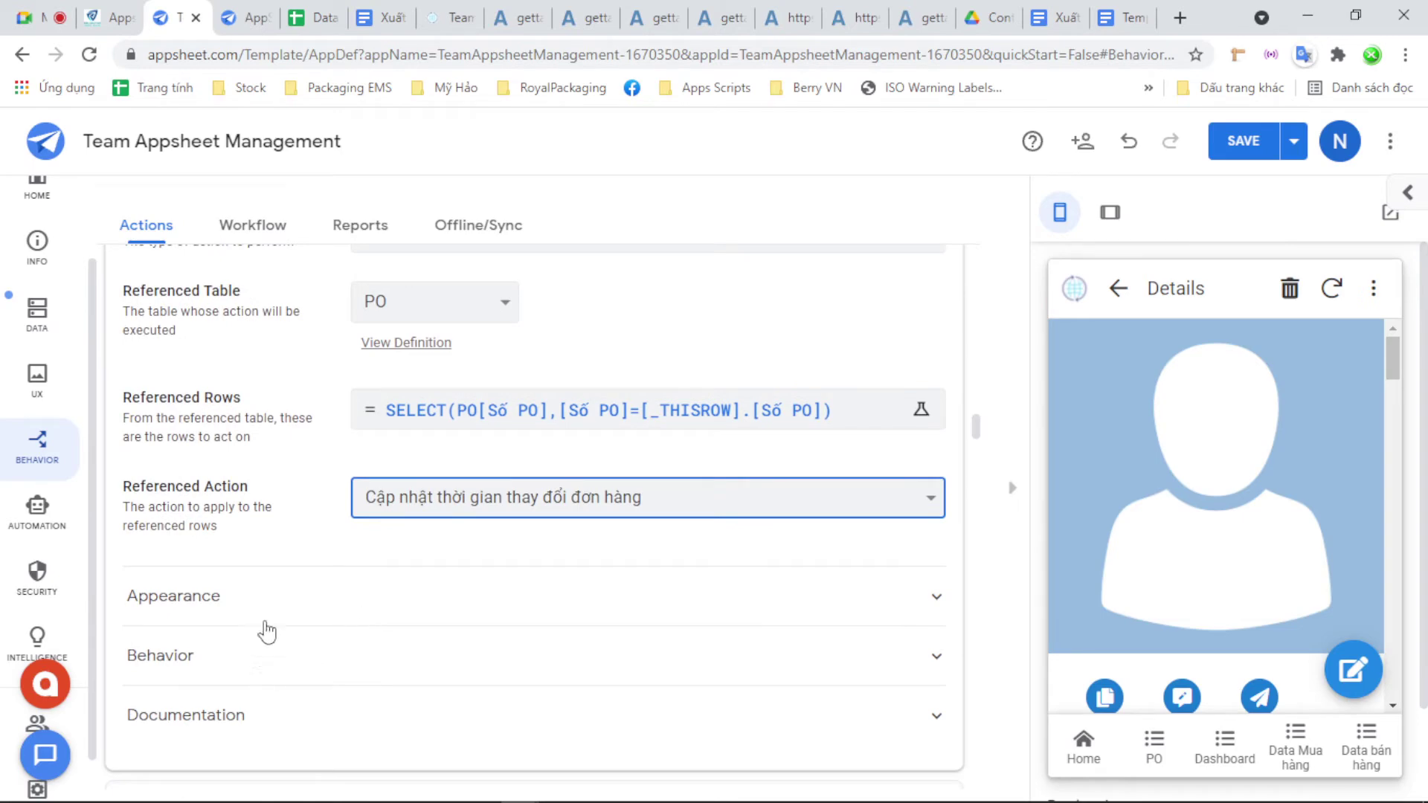
click(323, 610)
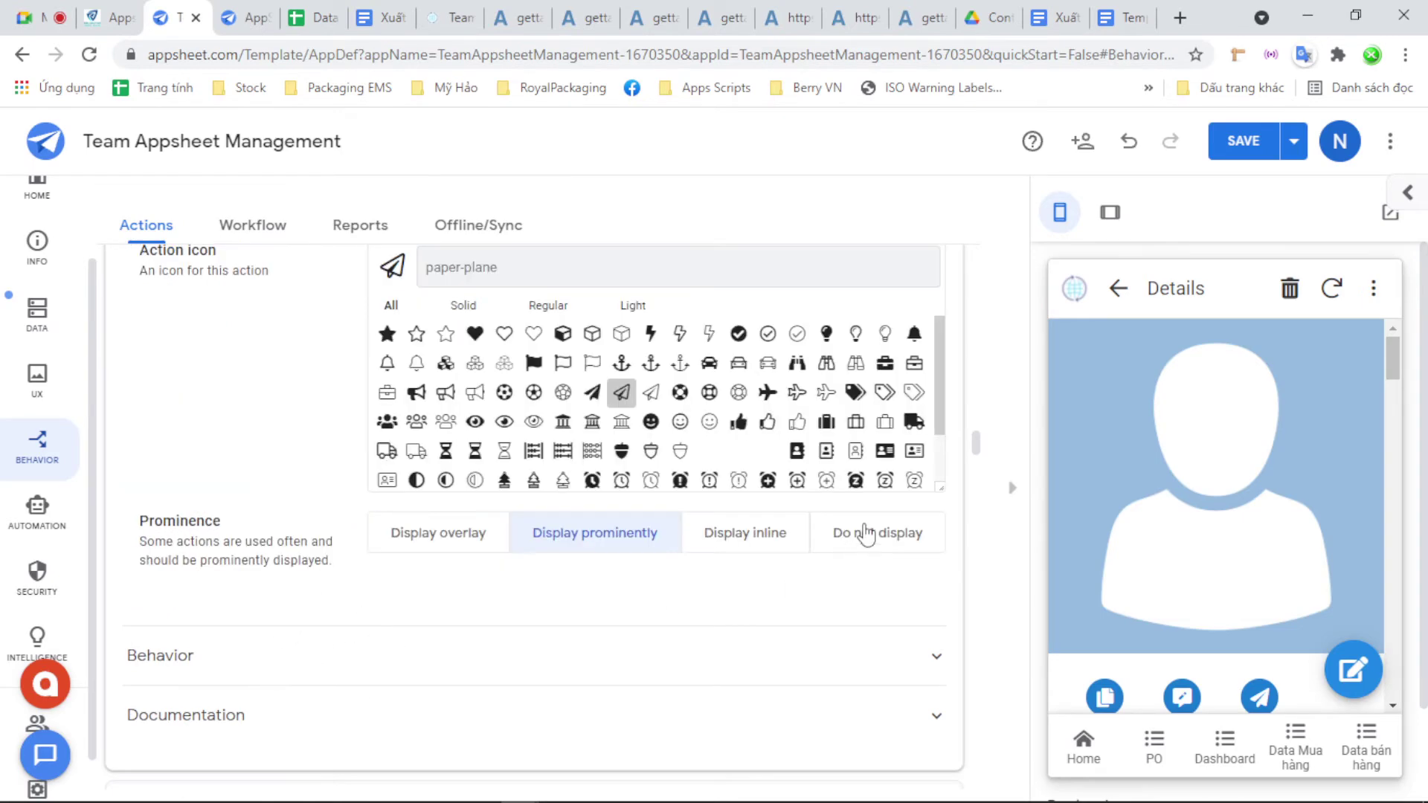
click(865, 534)
scroll(208, 455, up, 4)
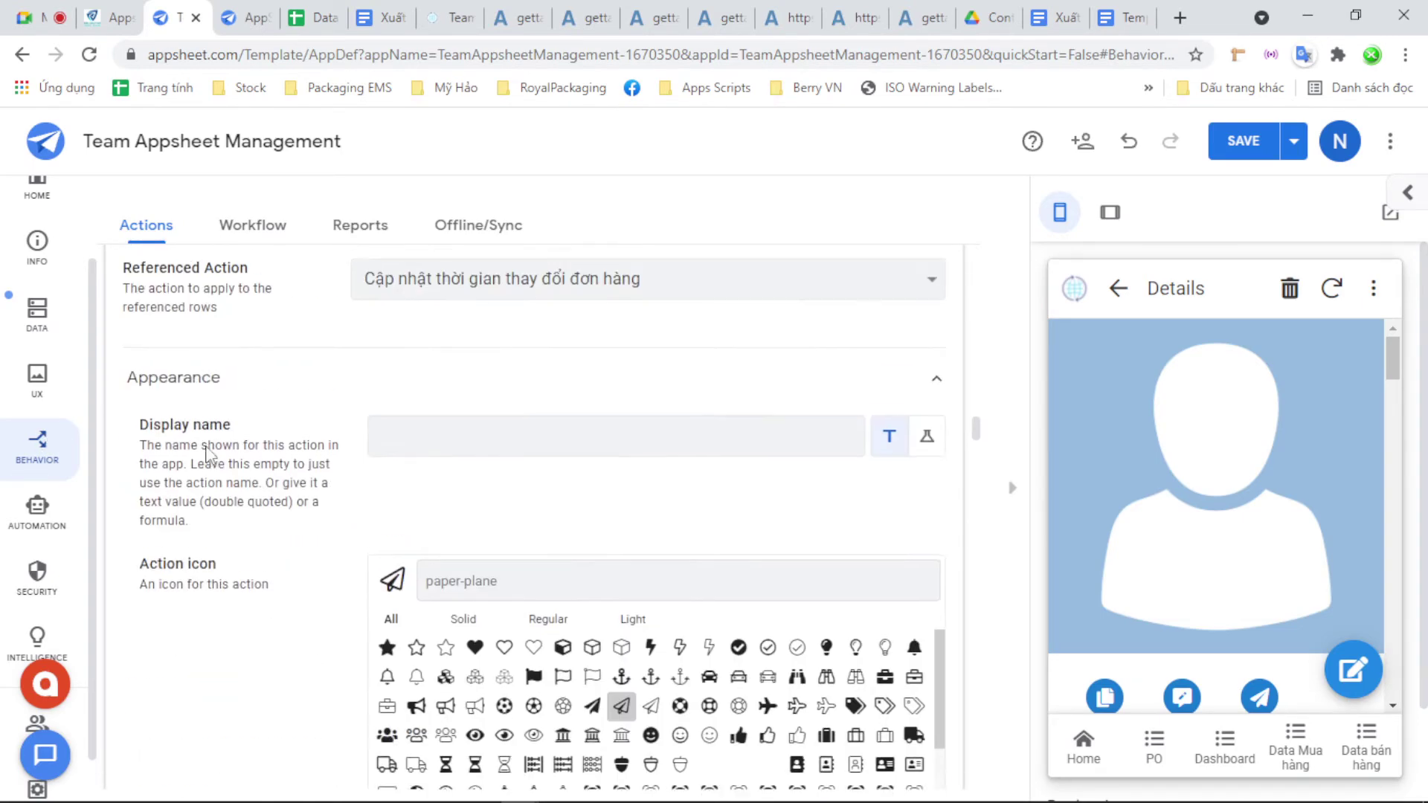
scroll(208, 456, up, 5)
scroll(208, 455, up, 4)
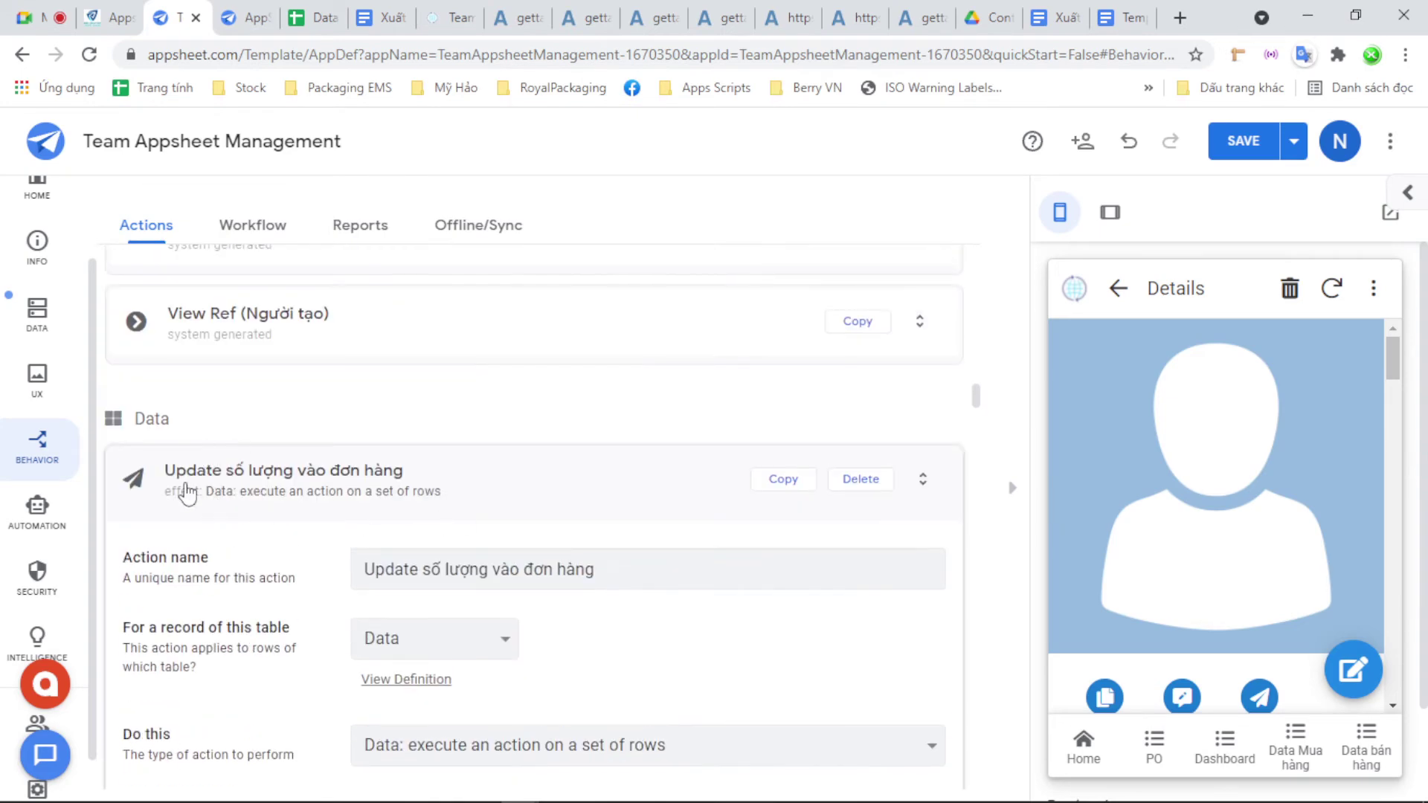
click(186, 491)
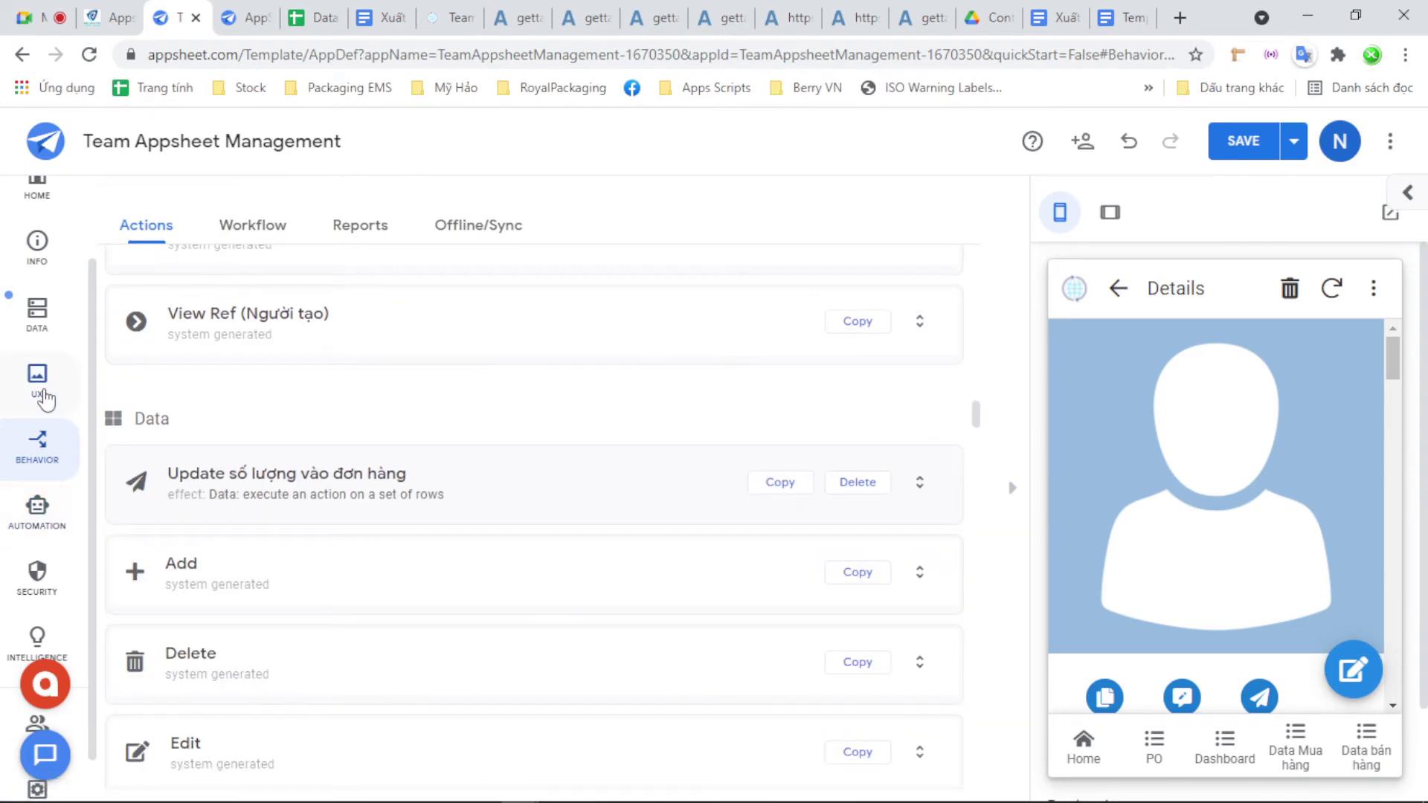
Go to UX Views and clear the 'doanh số' search filter.
click(41, 380)
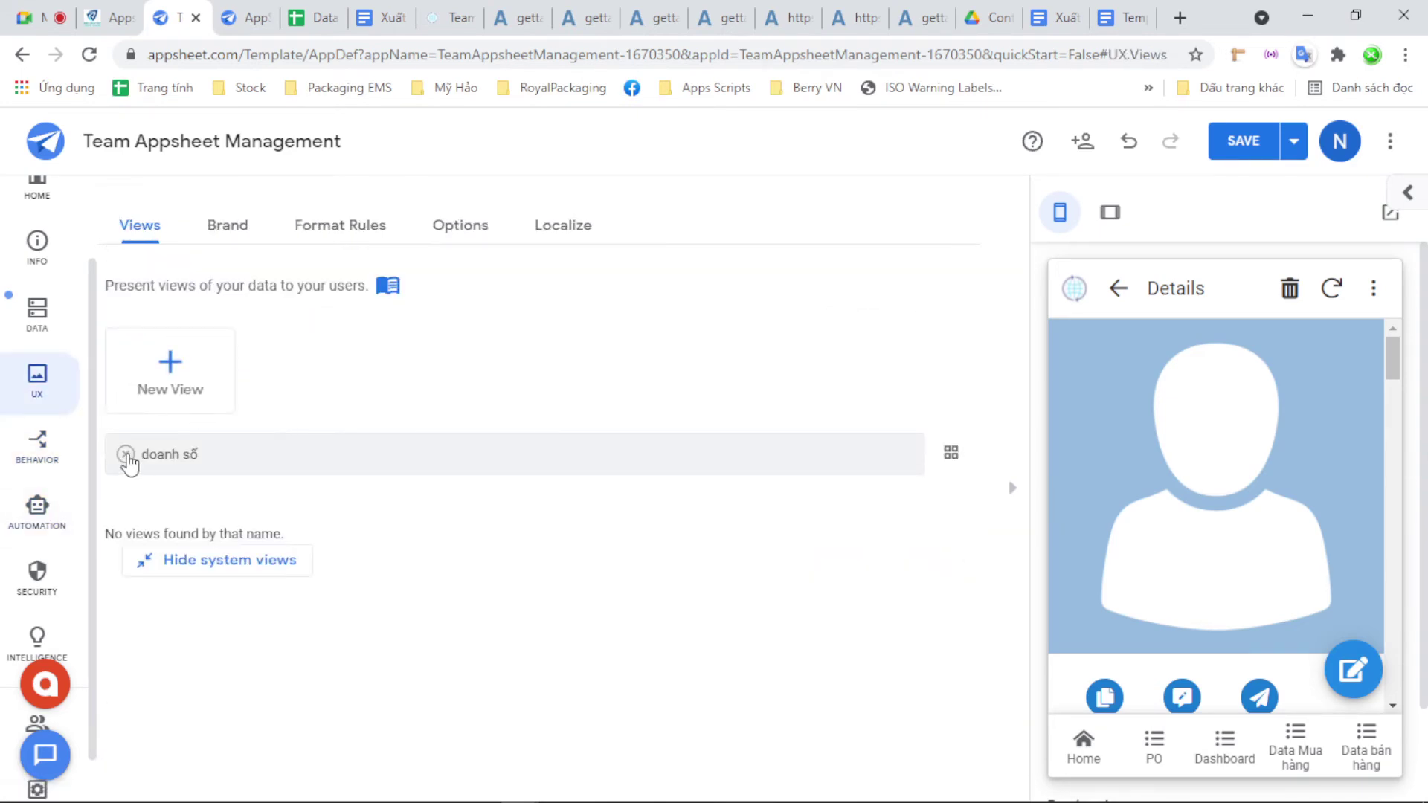
click(126, 455)
scroll(500, 453, down, 1)
scroll(500, 453, down, 6)
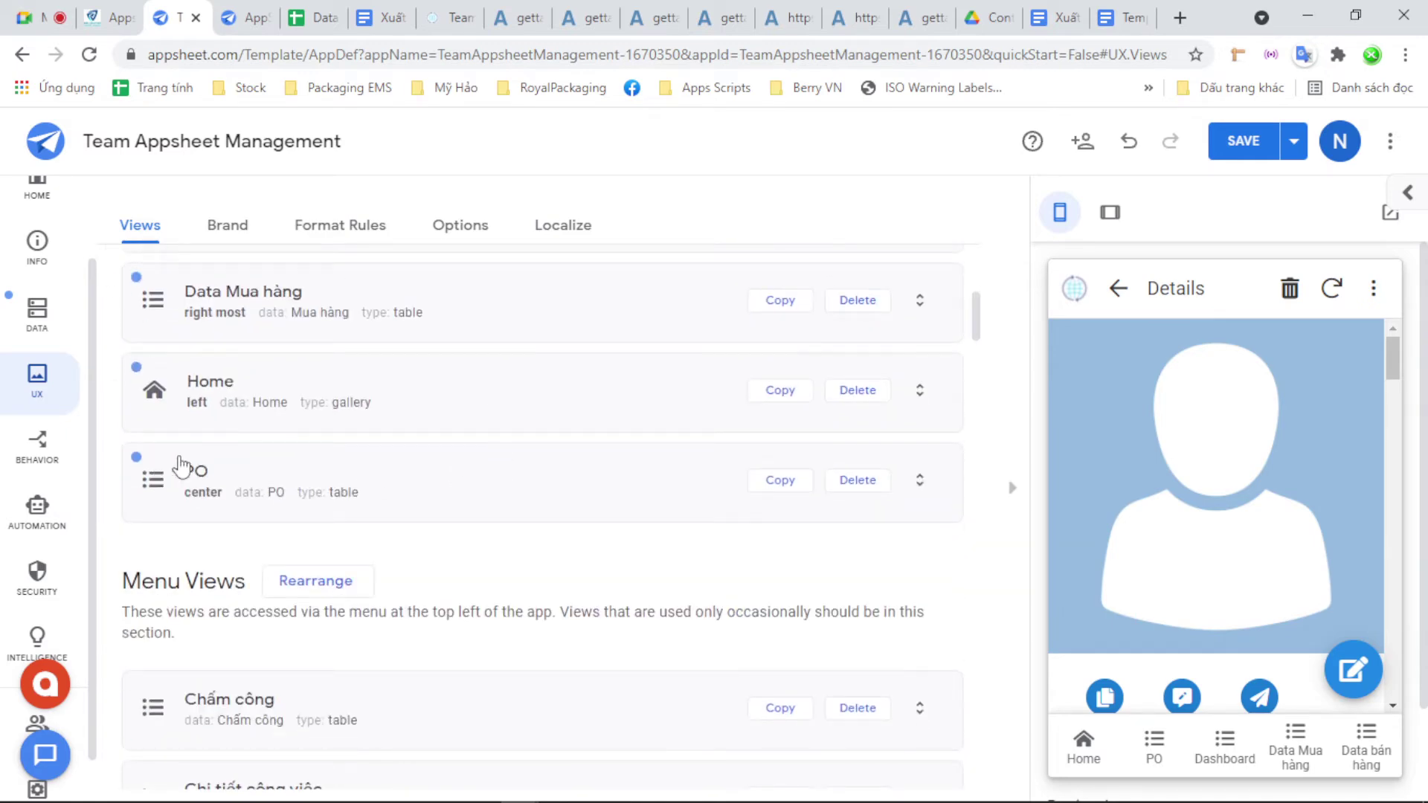
scroll(350, 476, down, 1)
scroll(338, 476, up, 3)
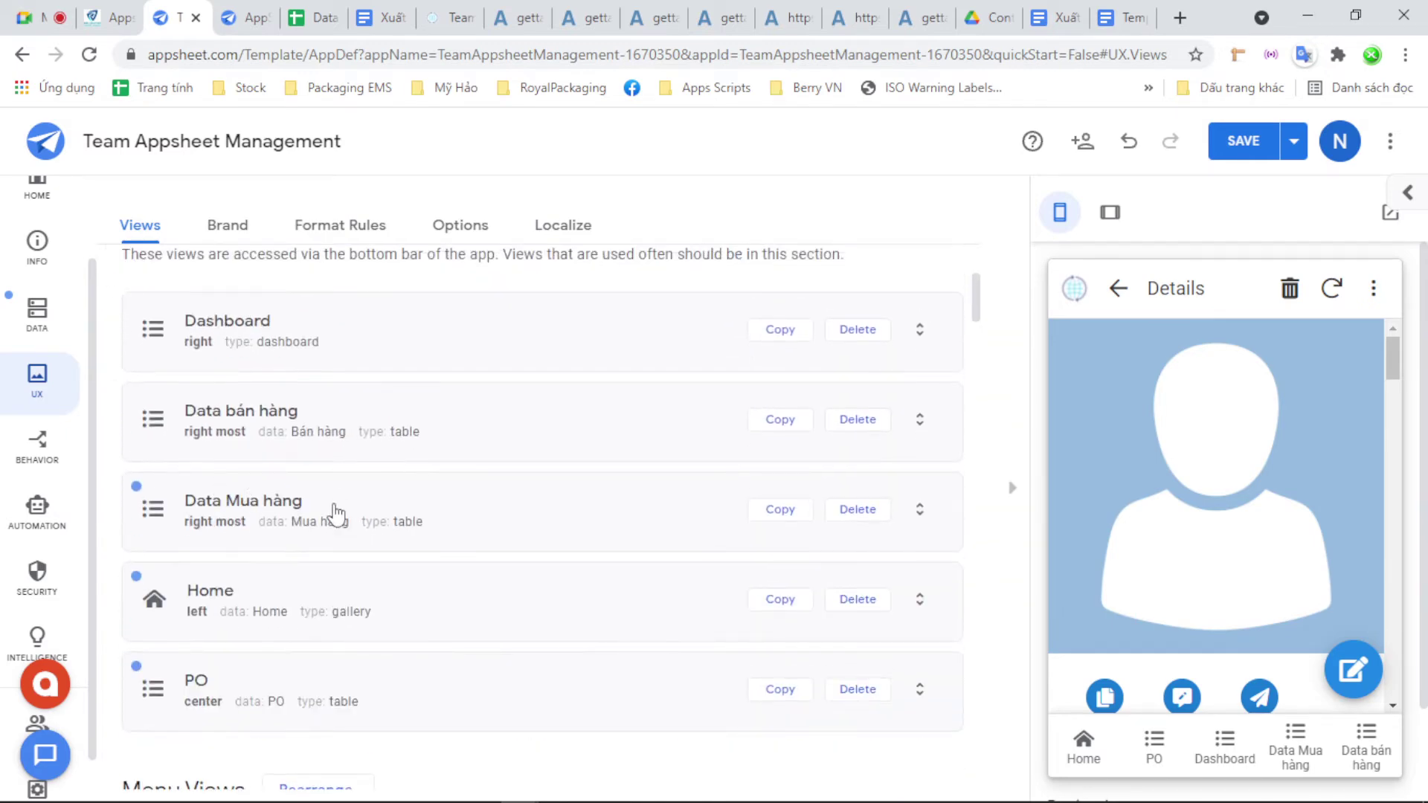
scroll(298, 476, up, 4)
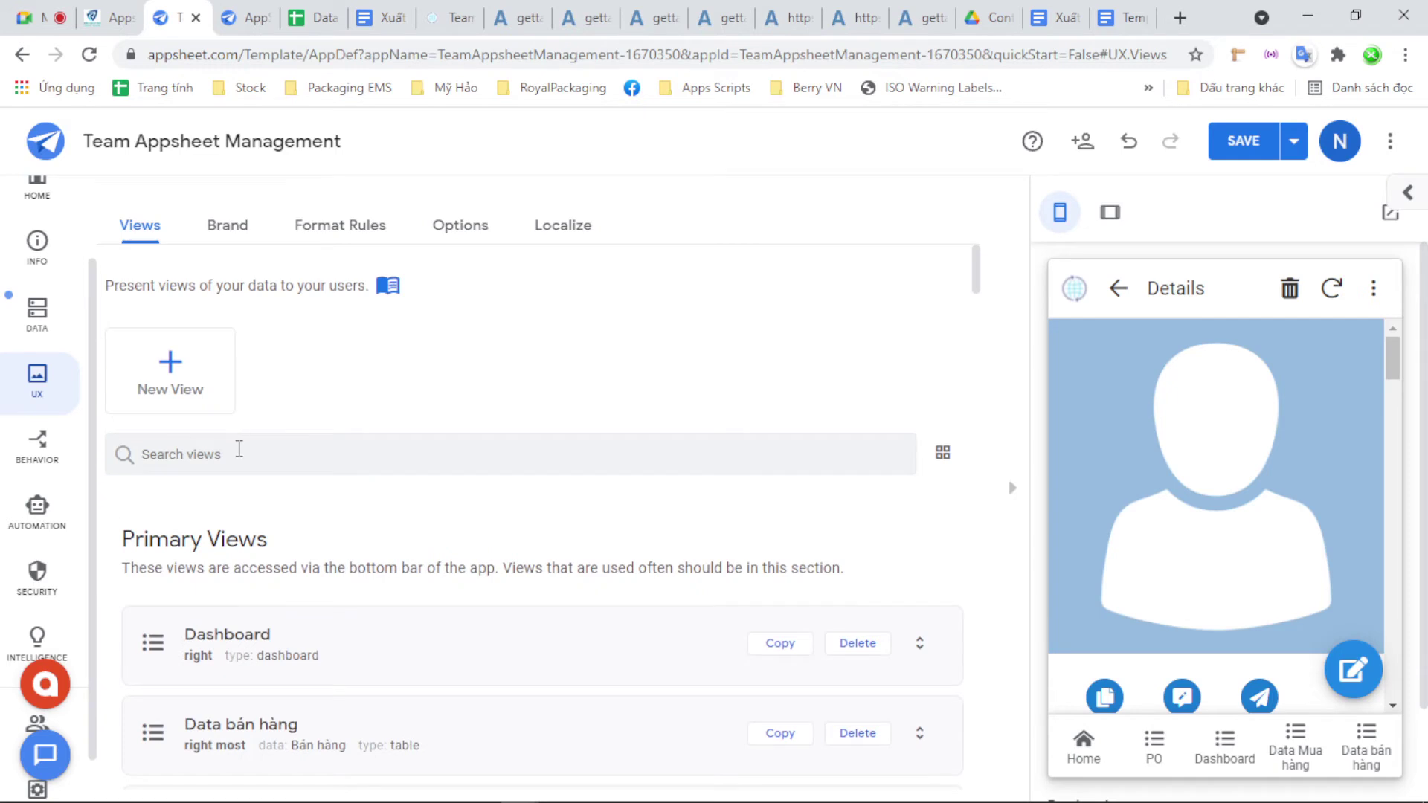
Search views for 'data' and expand the Data_Form view's options.
text(data)
scroll(268, 450, down, 4)
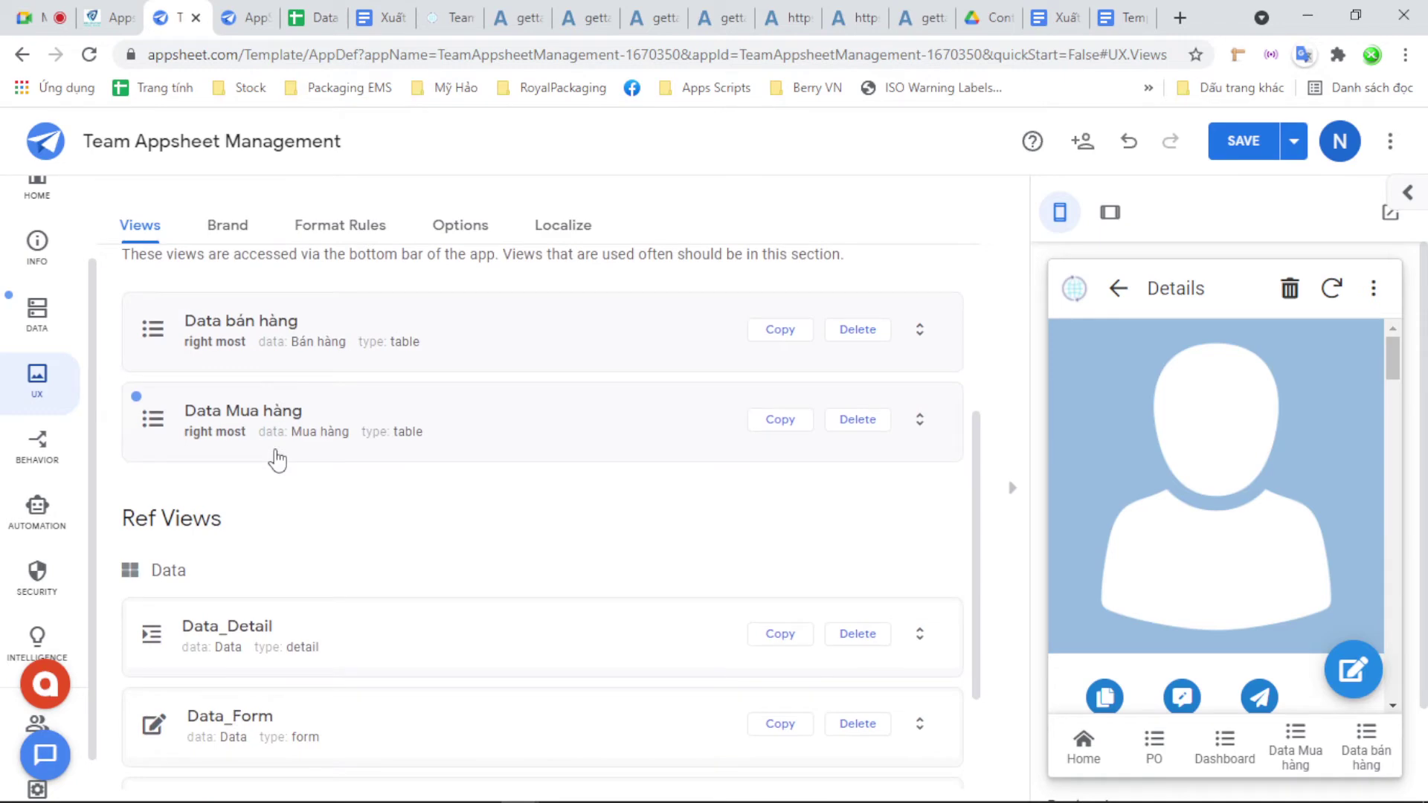
scroll(277, 459, down, 2)
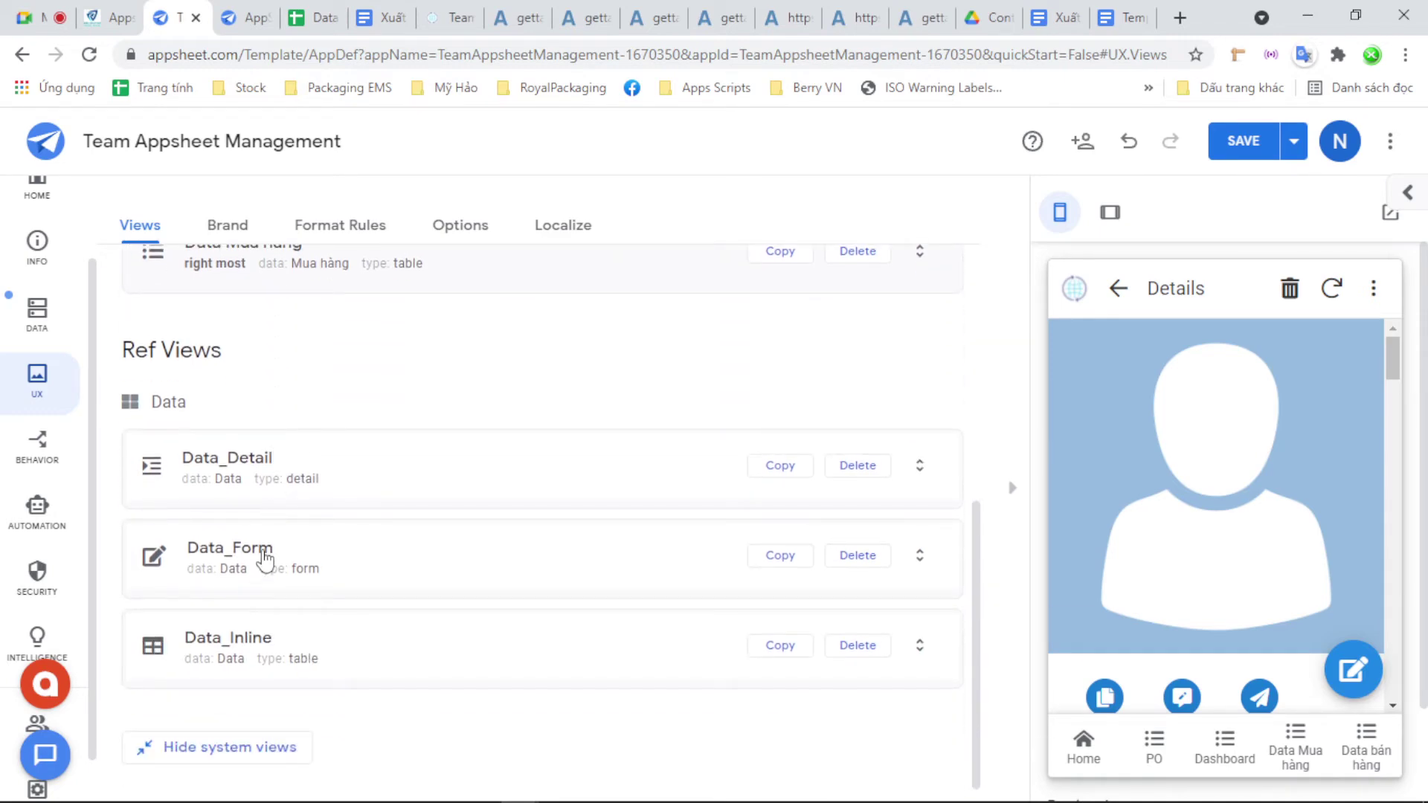
click(268, 554)
scroll(271, 550, down, 2)
scroll(271, 550, down, 4)
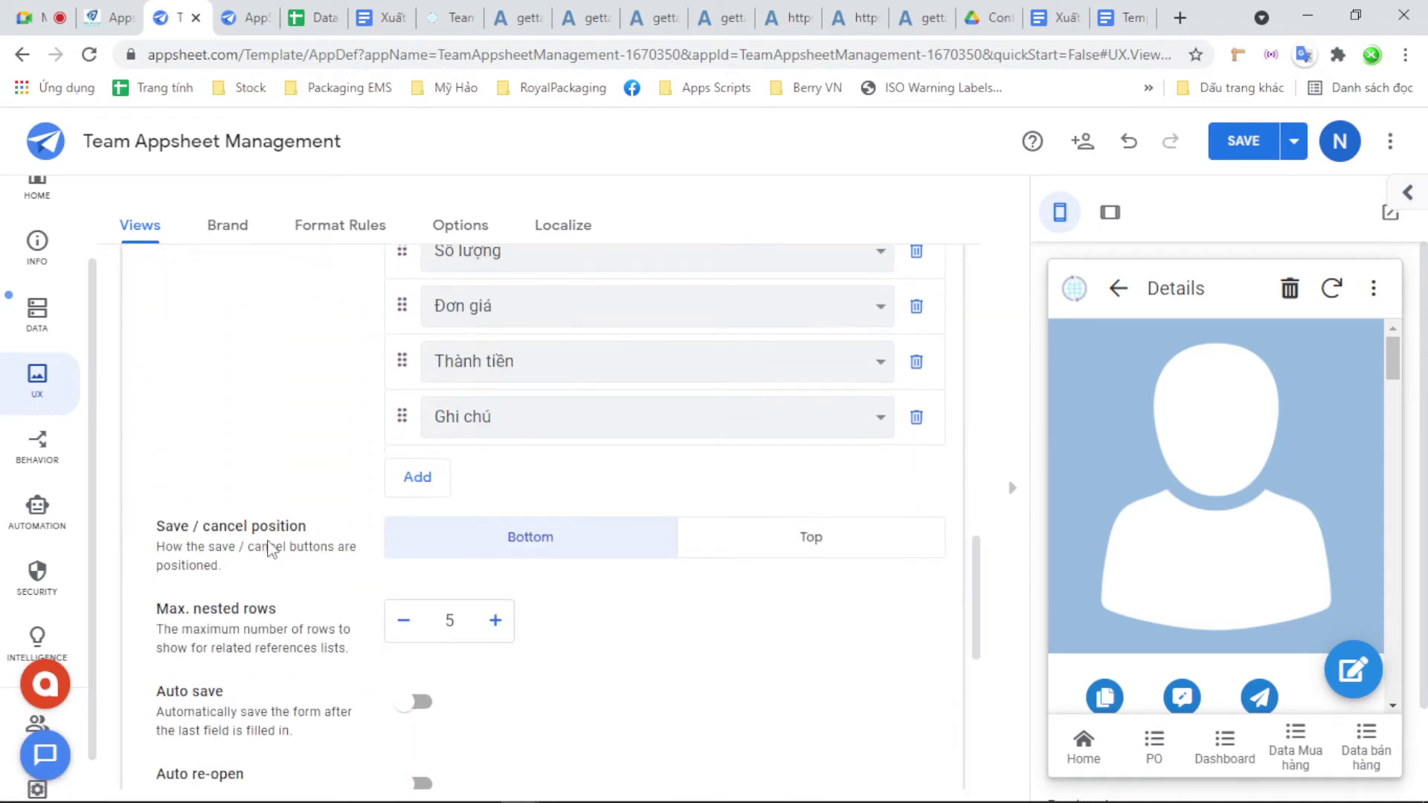
scroll(272, 551, up, 5)
scroll(272, 551, down, 1)
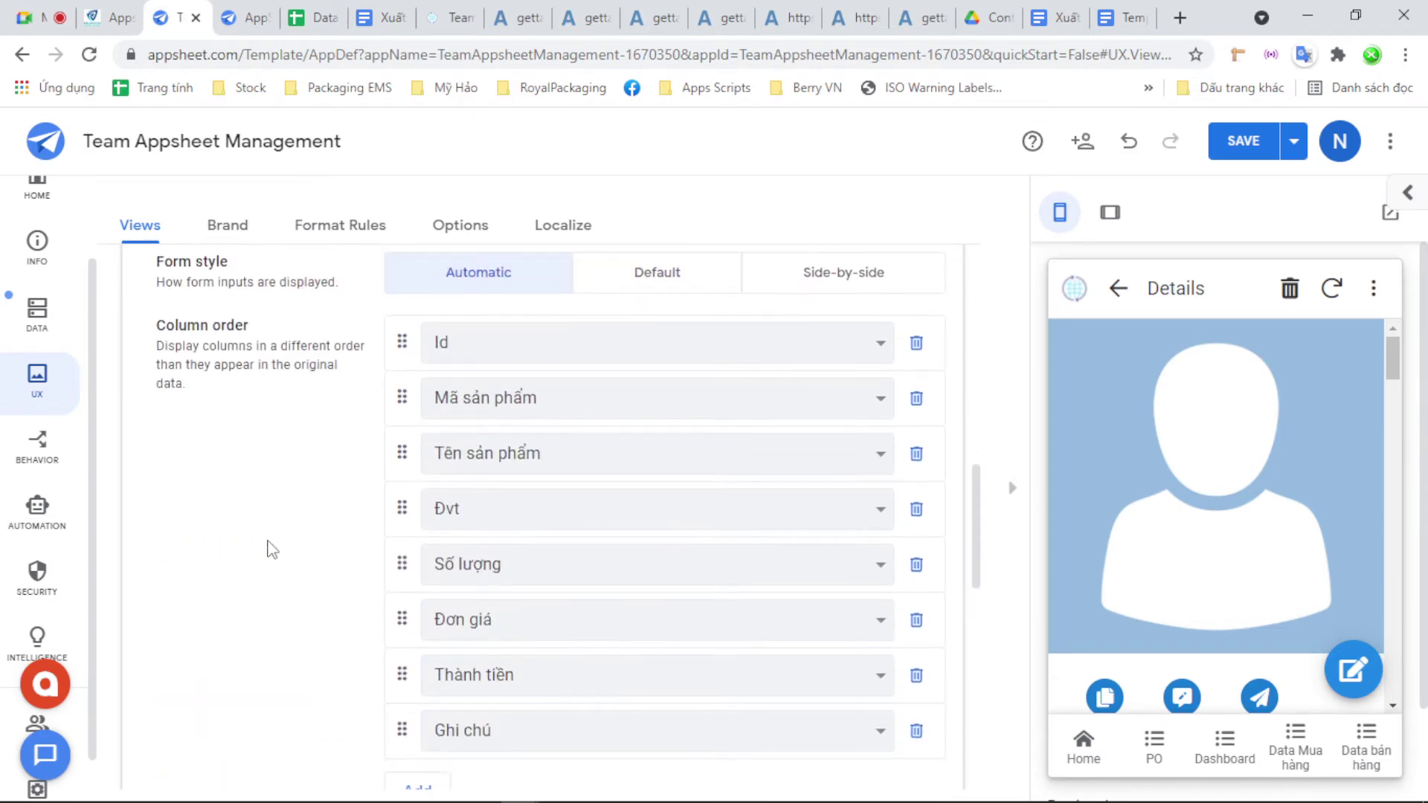
scroll(271, 551, up, 3)
scroll(271, 550, up, 2)
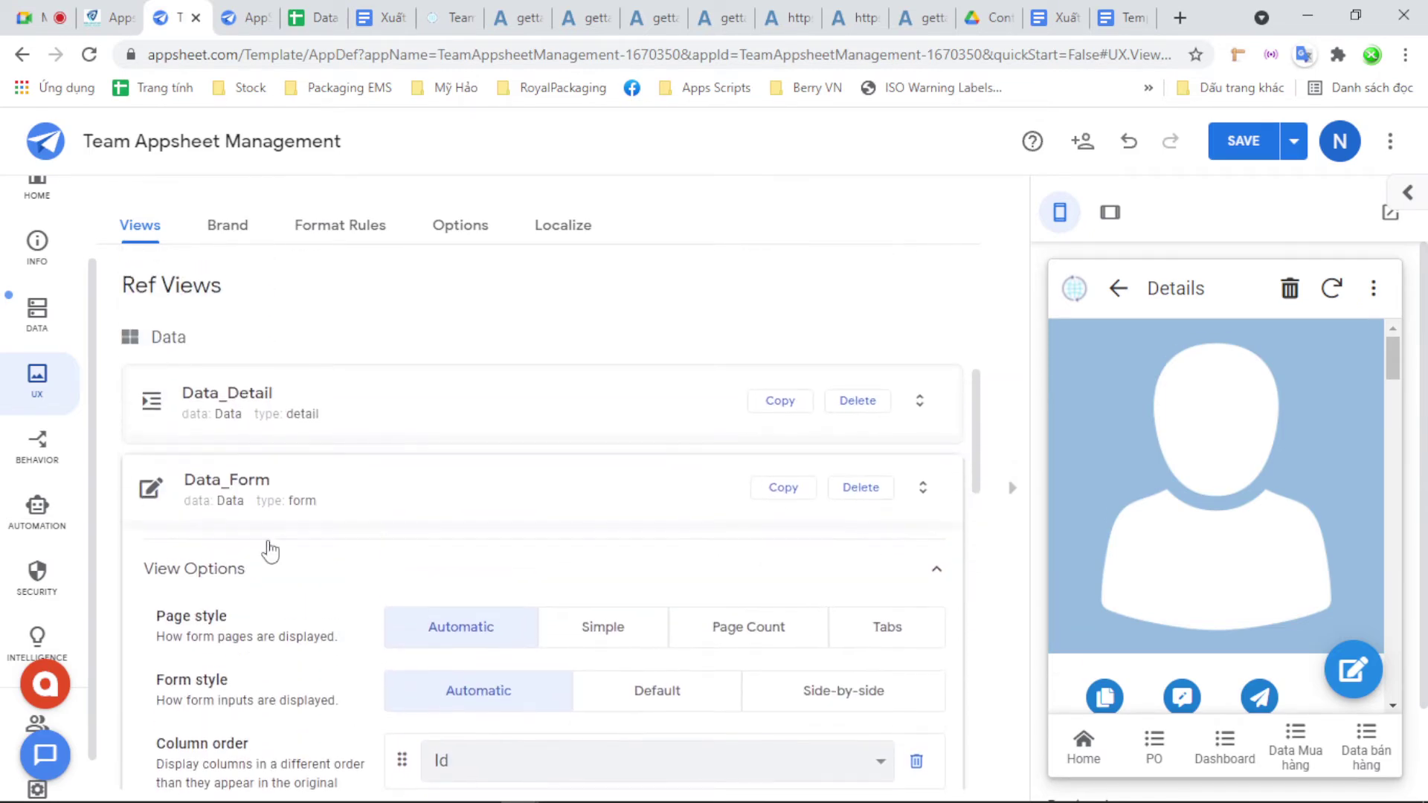
click(210, 501)
click(267, 569)
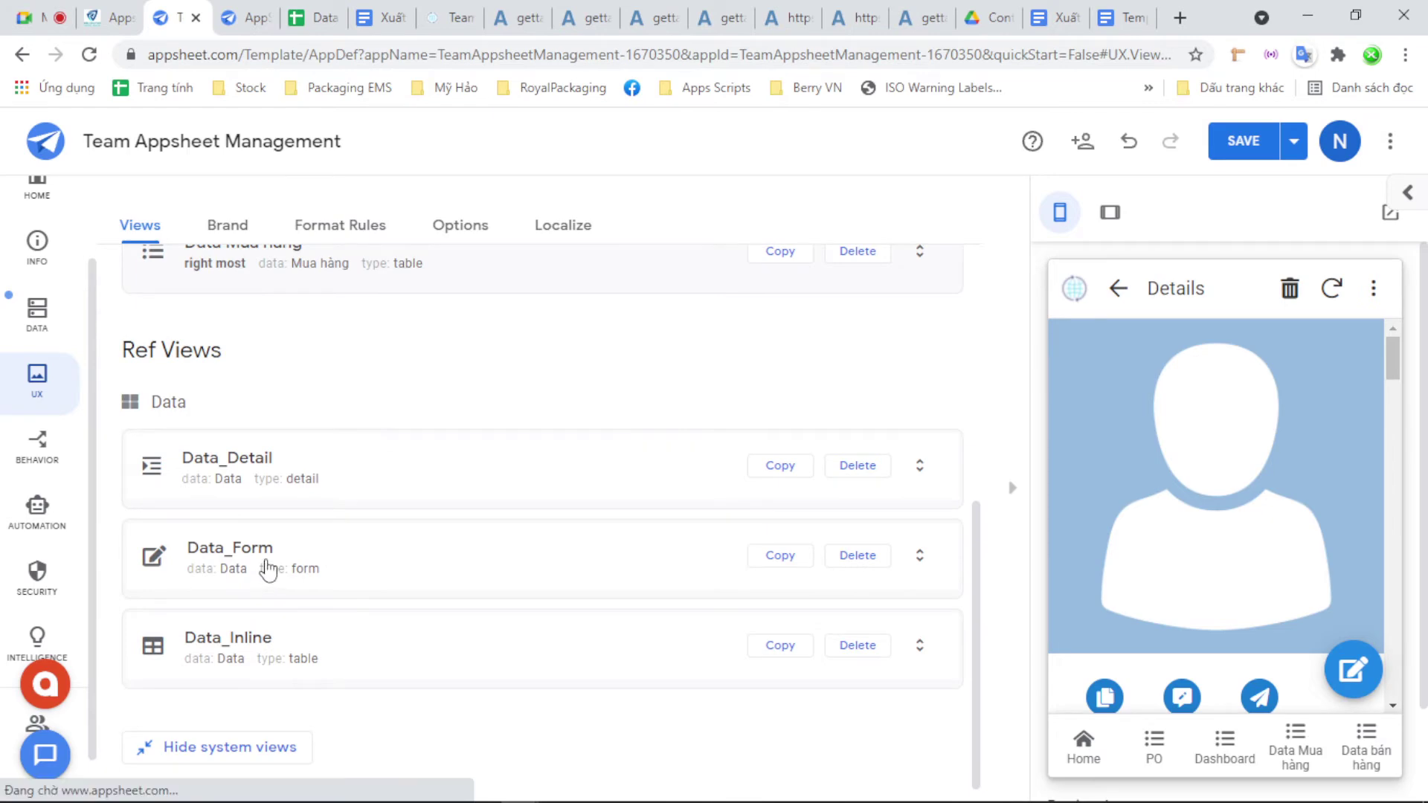
scroll(266, 569, down, 5)
scroll(268, 569, down, 3)
scroll(268, 569, down, 3)
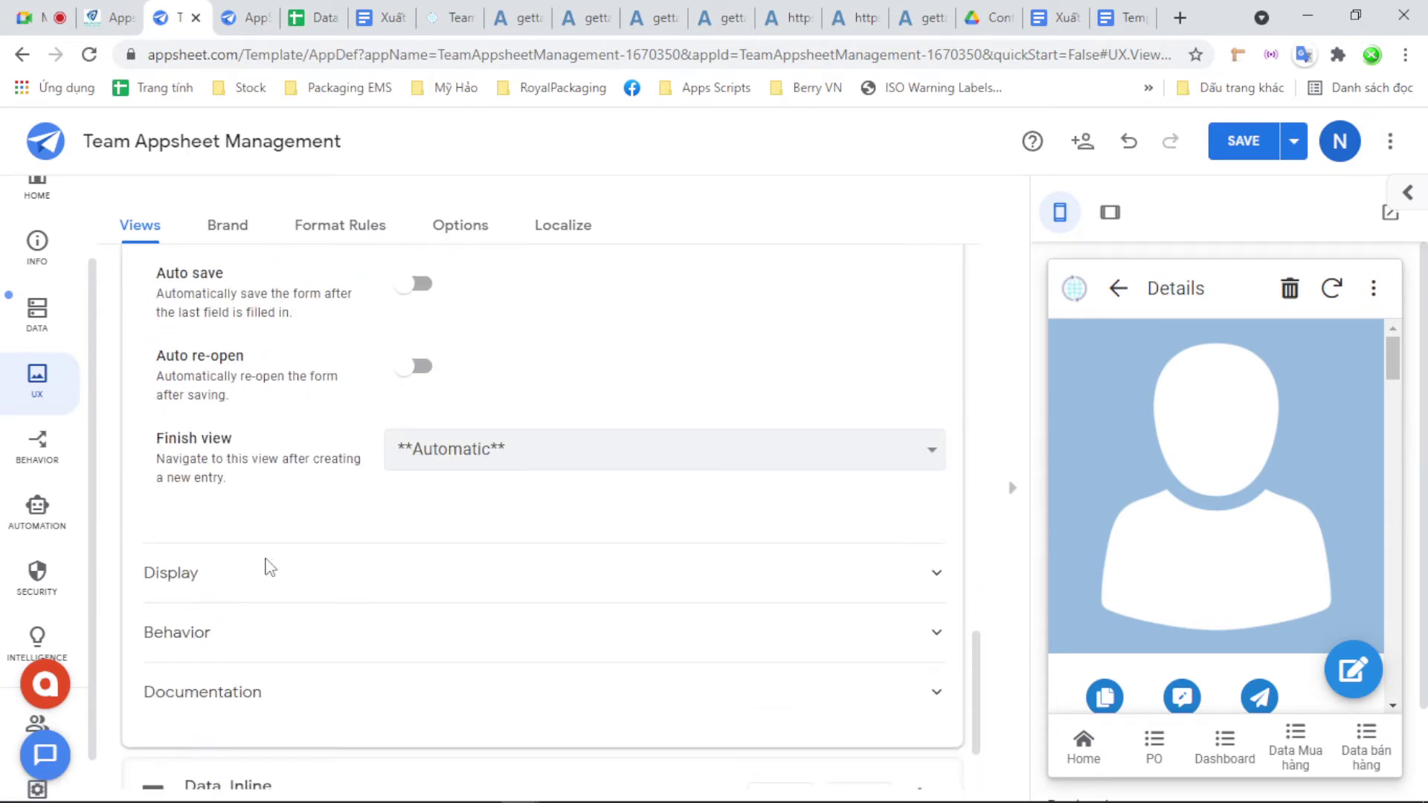
Set Data_Form's Form Saved event action to 'Update số lượng vào đơn hàng' and save the app.
click(272, 623)
scroll(269, 632, down, 3)
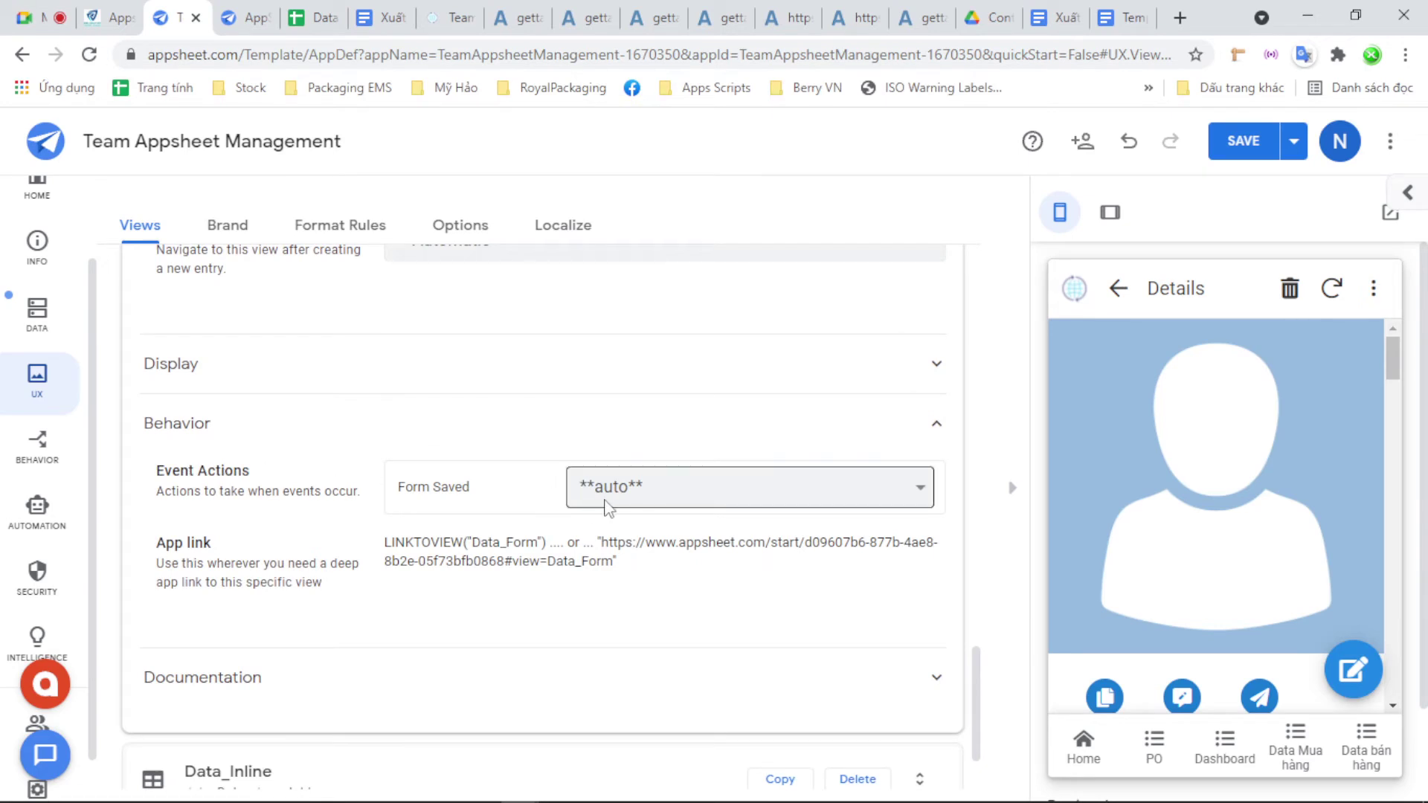
click(623, 491)
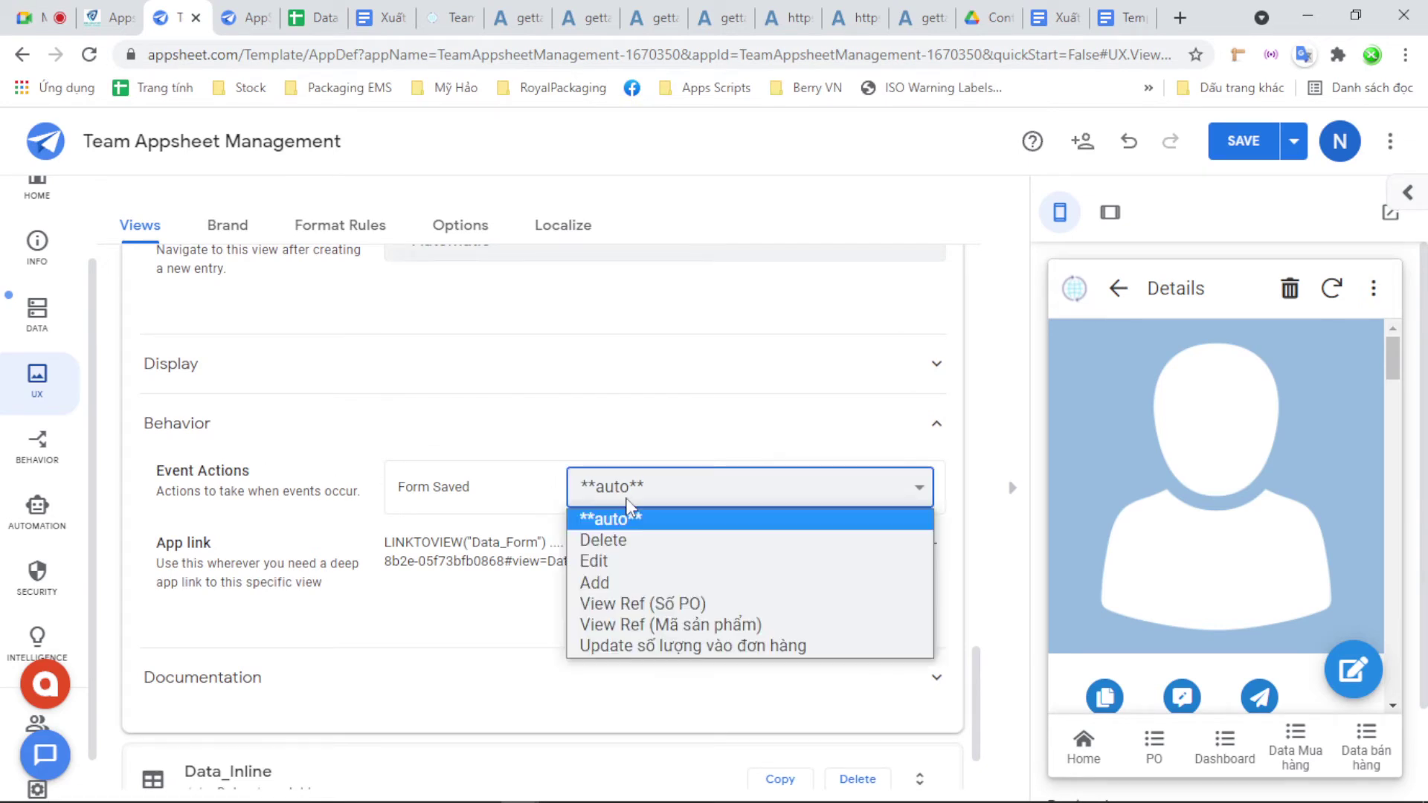
click(657, 646)
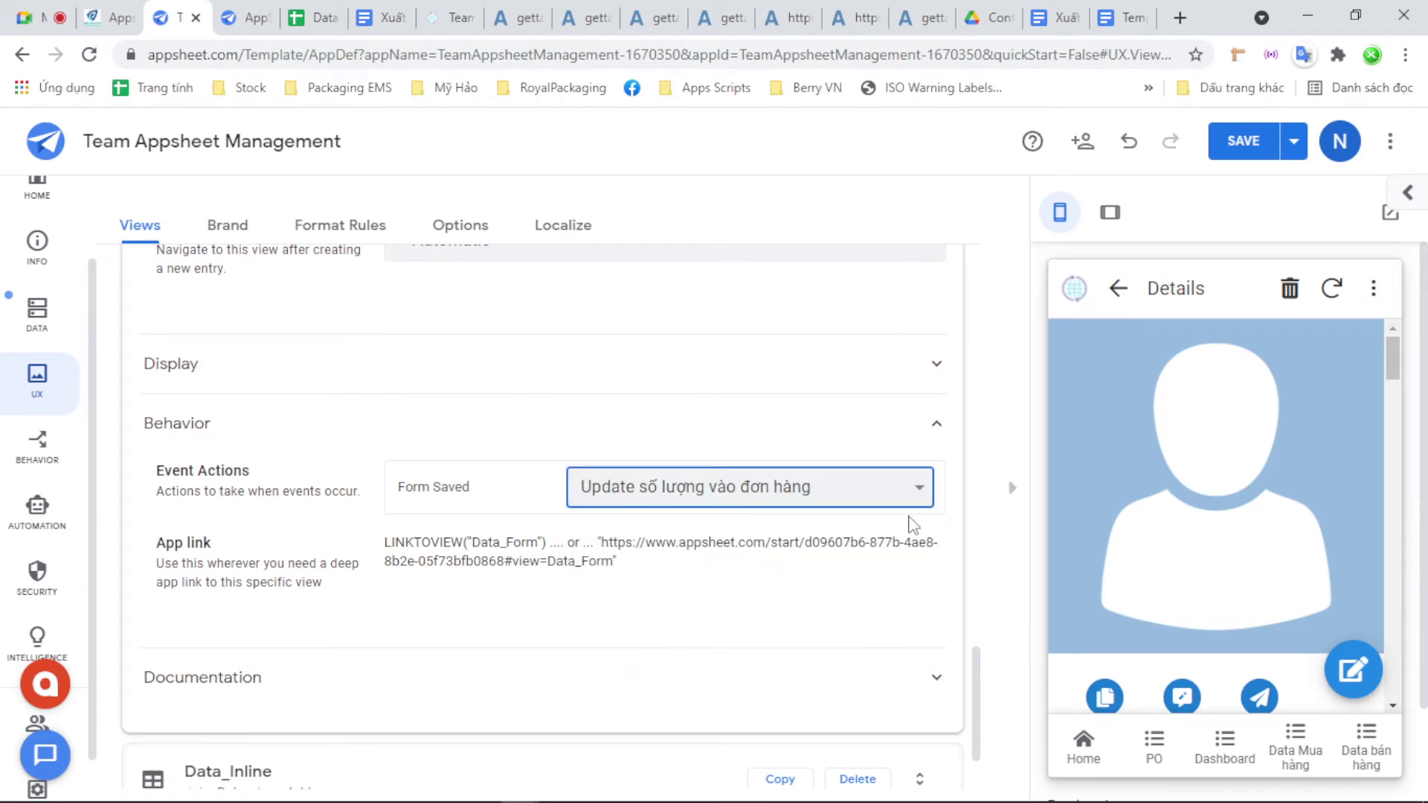
click(1241, 145)
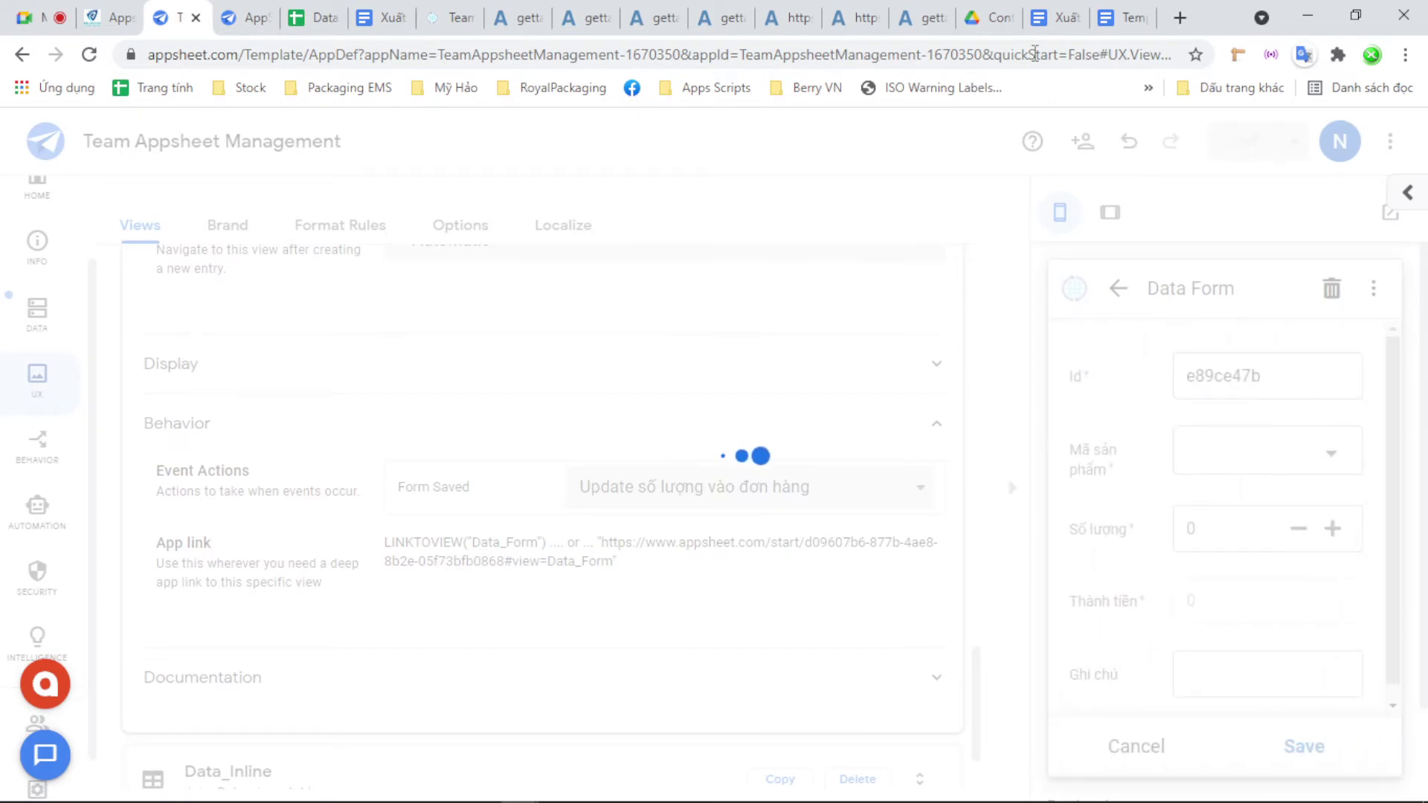
Sync the running app to load the changes and note the current Thành tiền total.
click(450, 17)
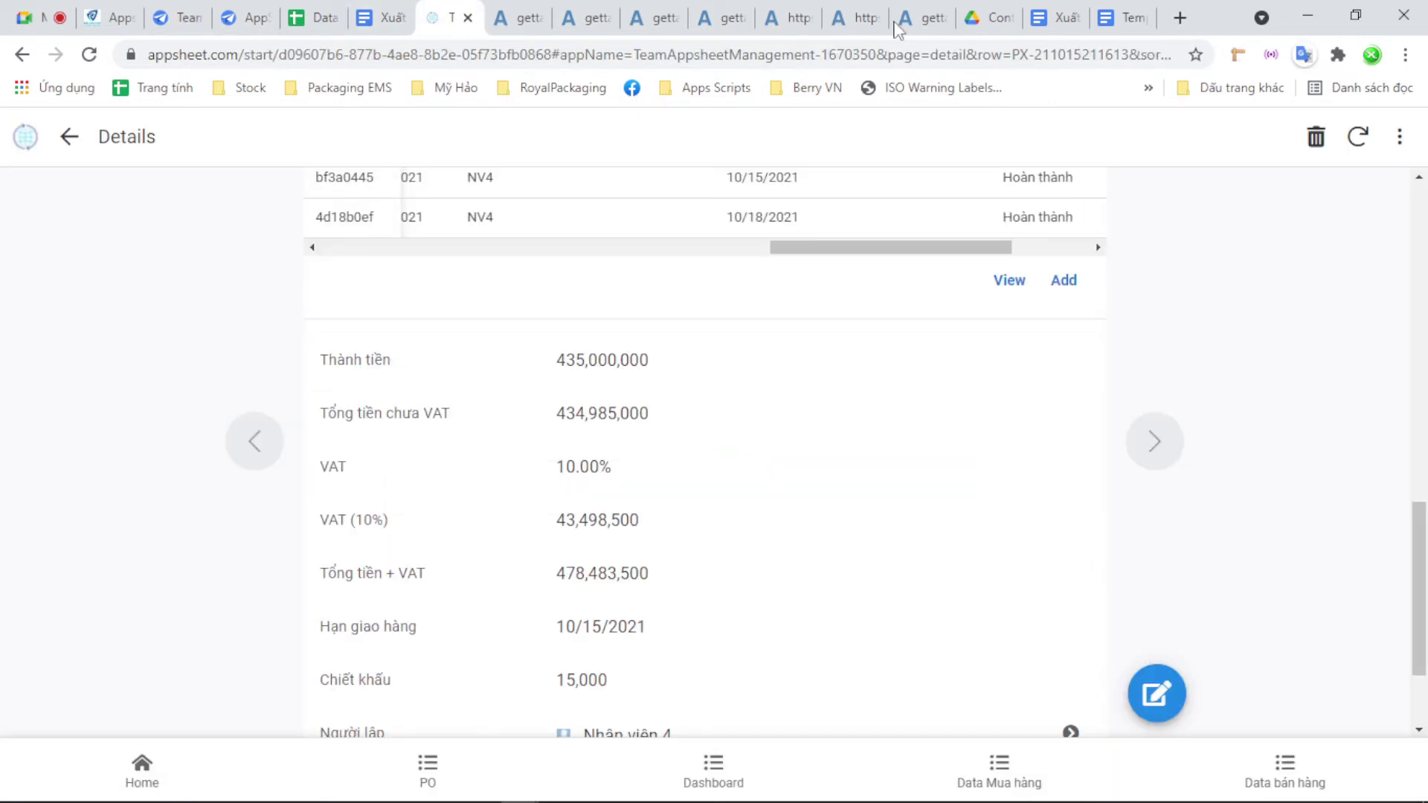
click(1367, 138)
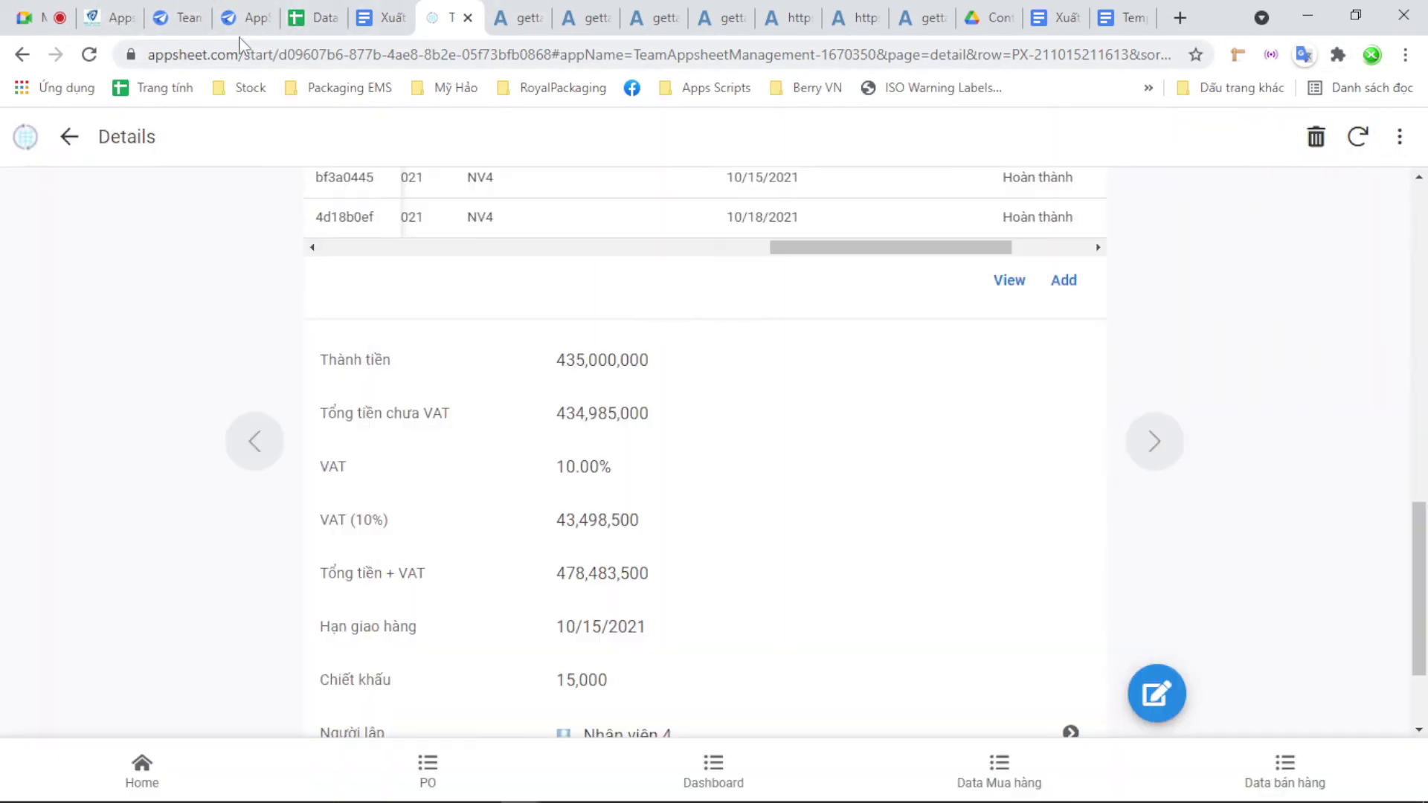
click(245, 18)
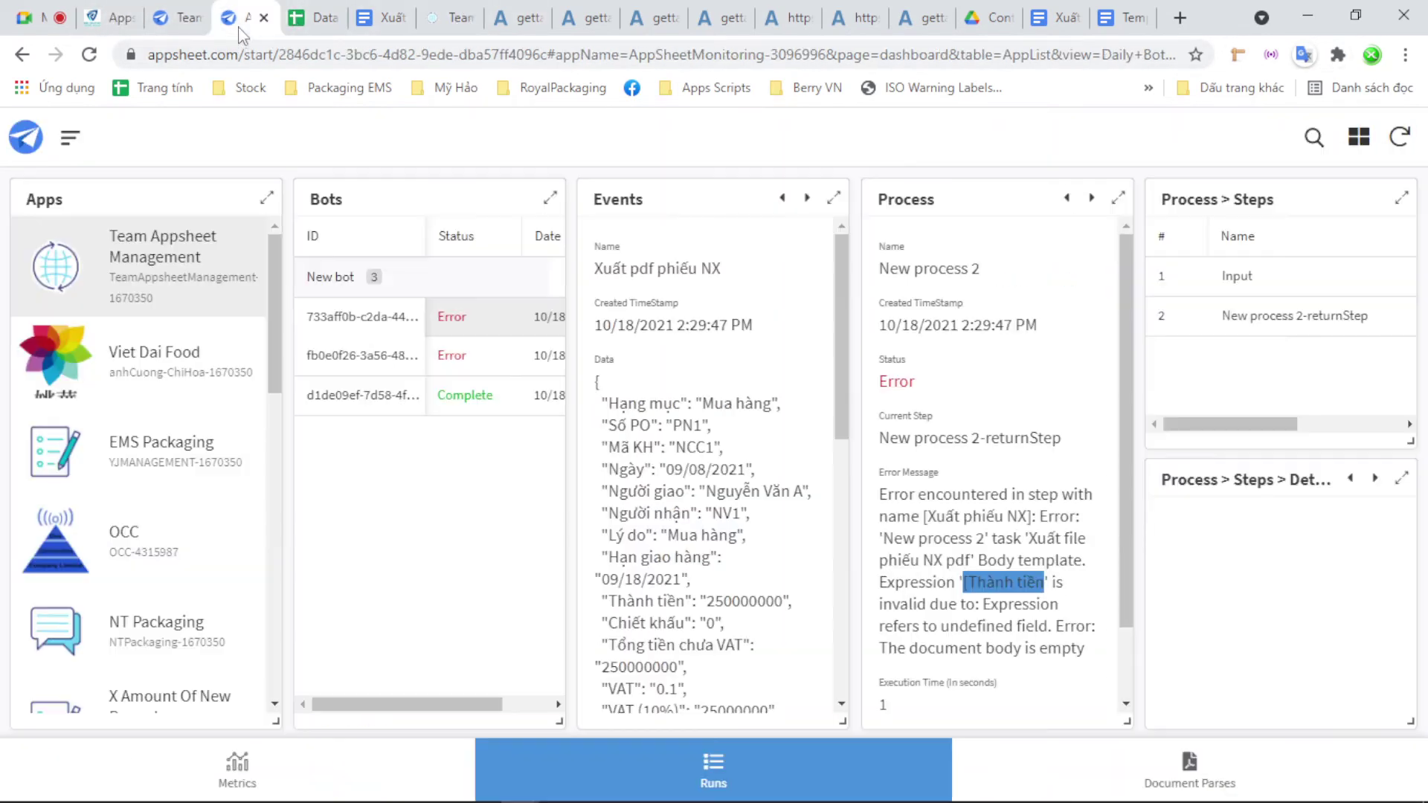
click(186, 22)
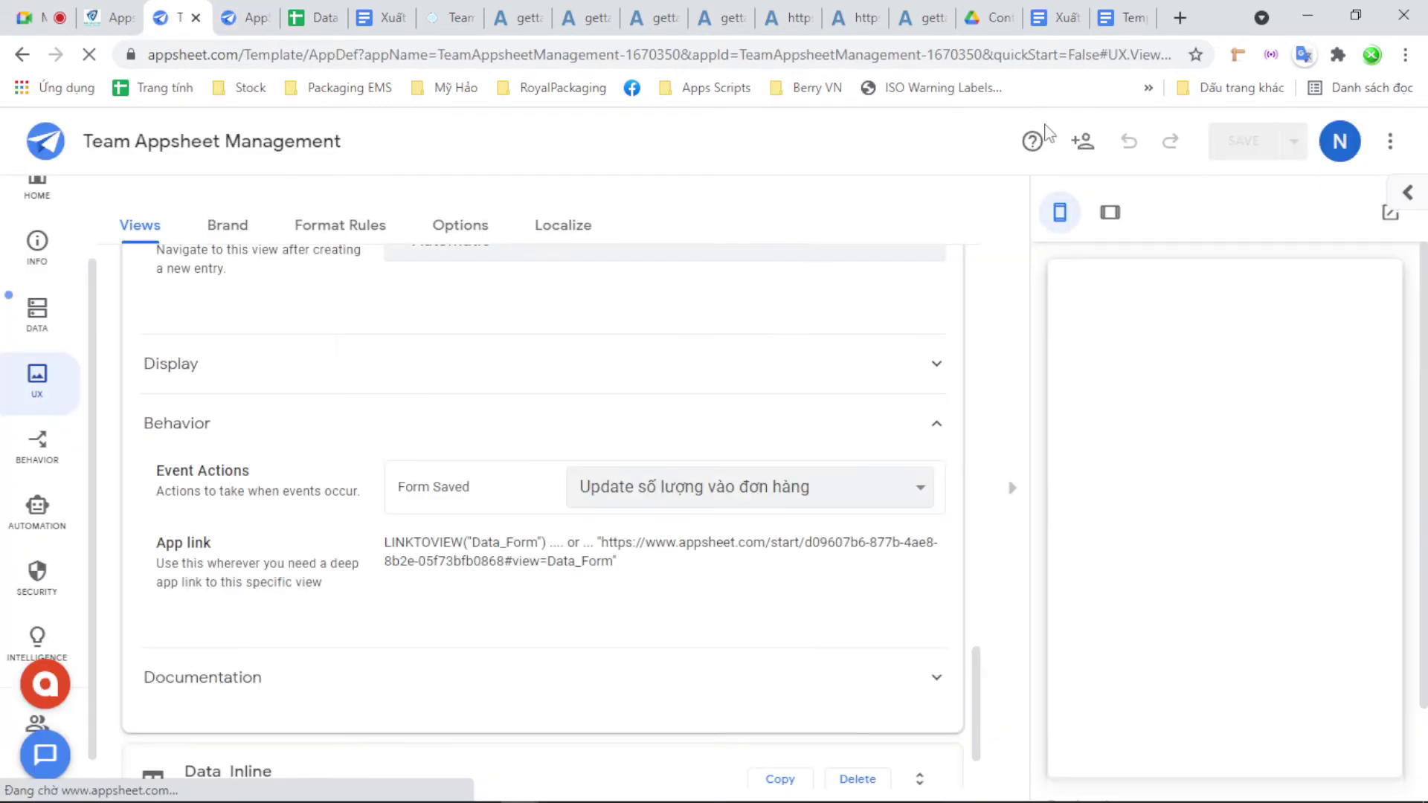
click(450, 17)
click(1358, 138)
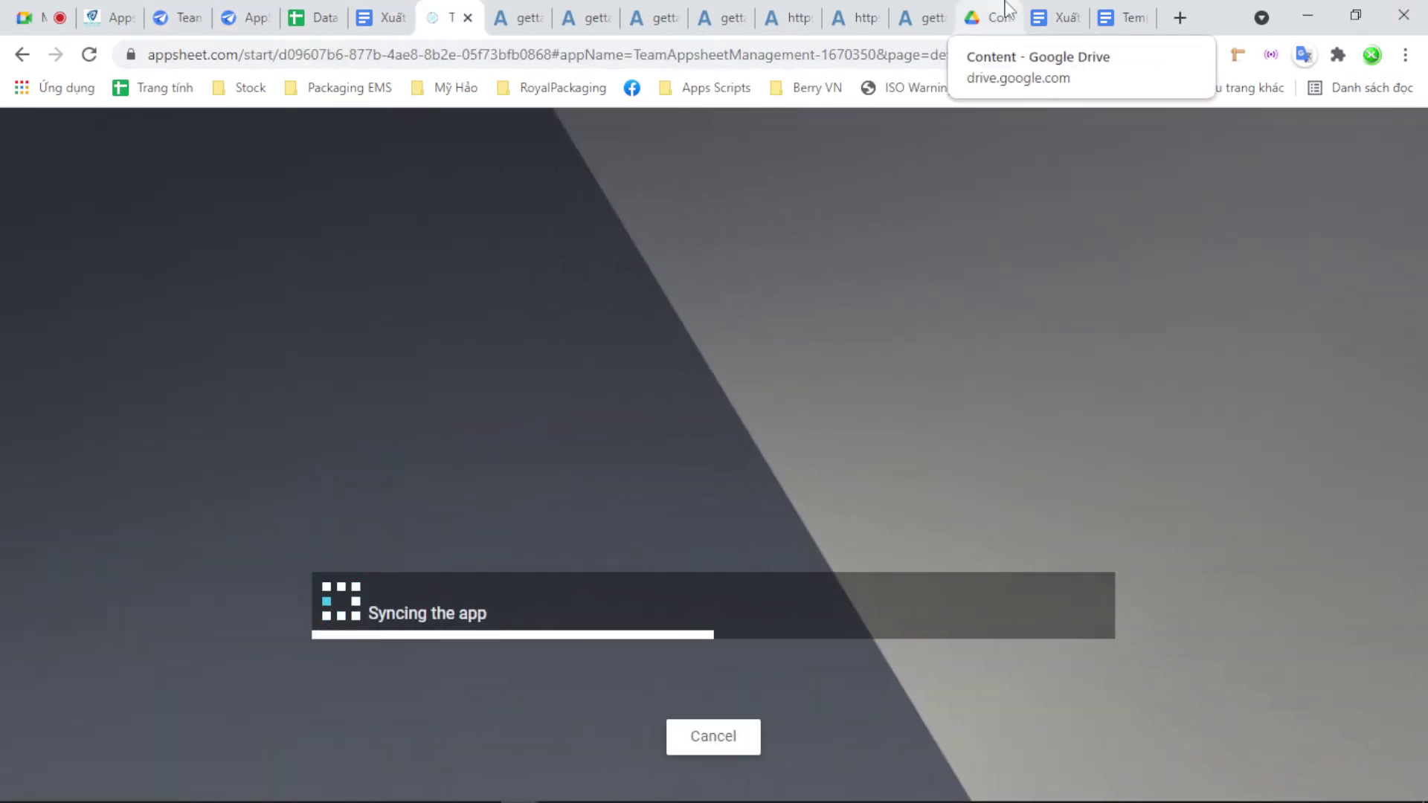
scroll(830, 455, up, 2)
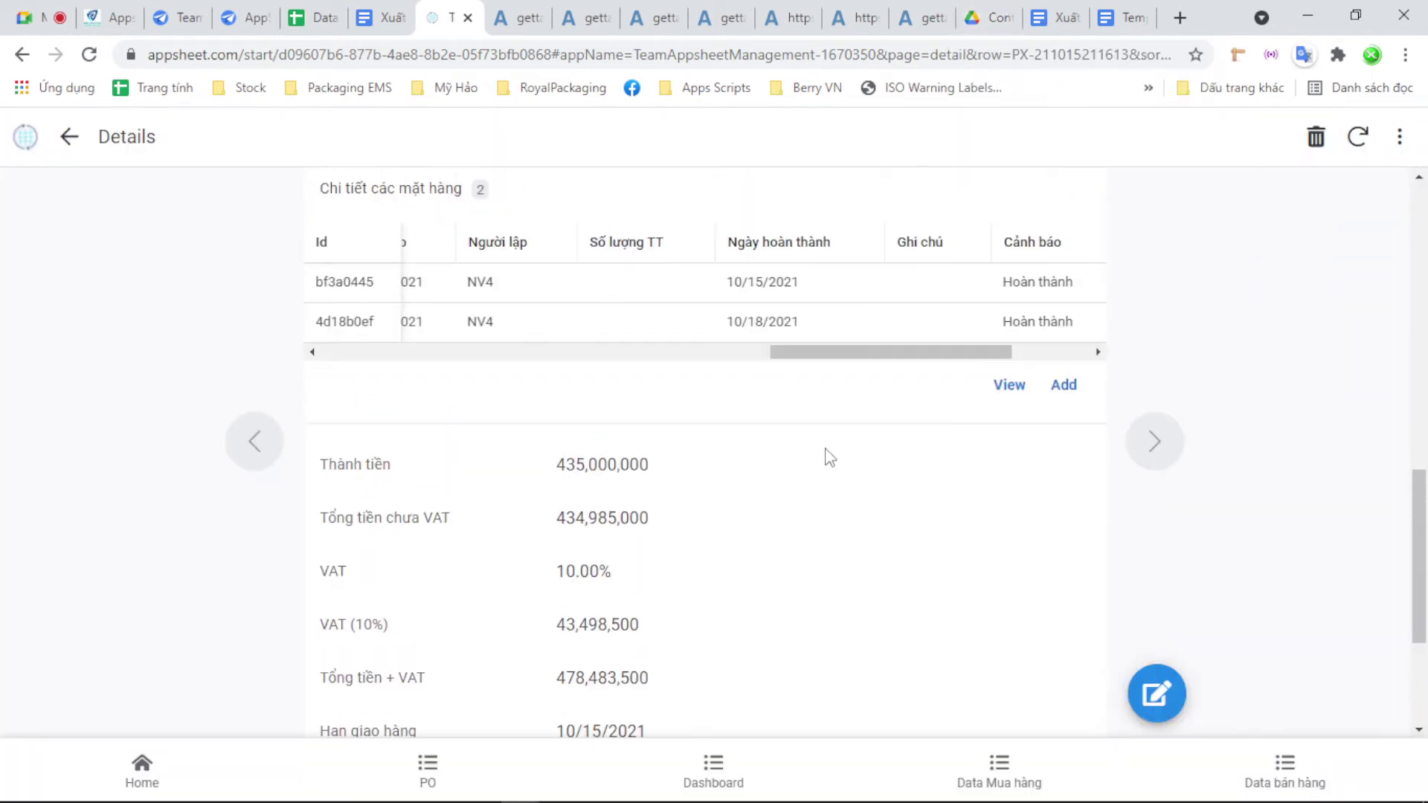
drag(561, 464, 639, 457)
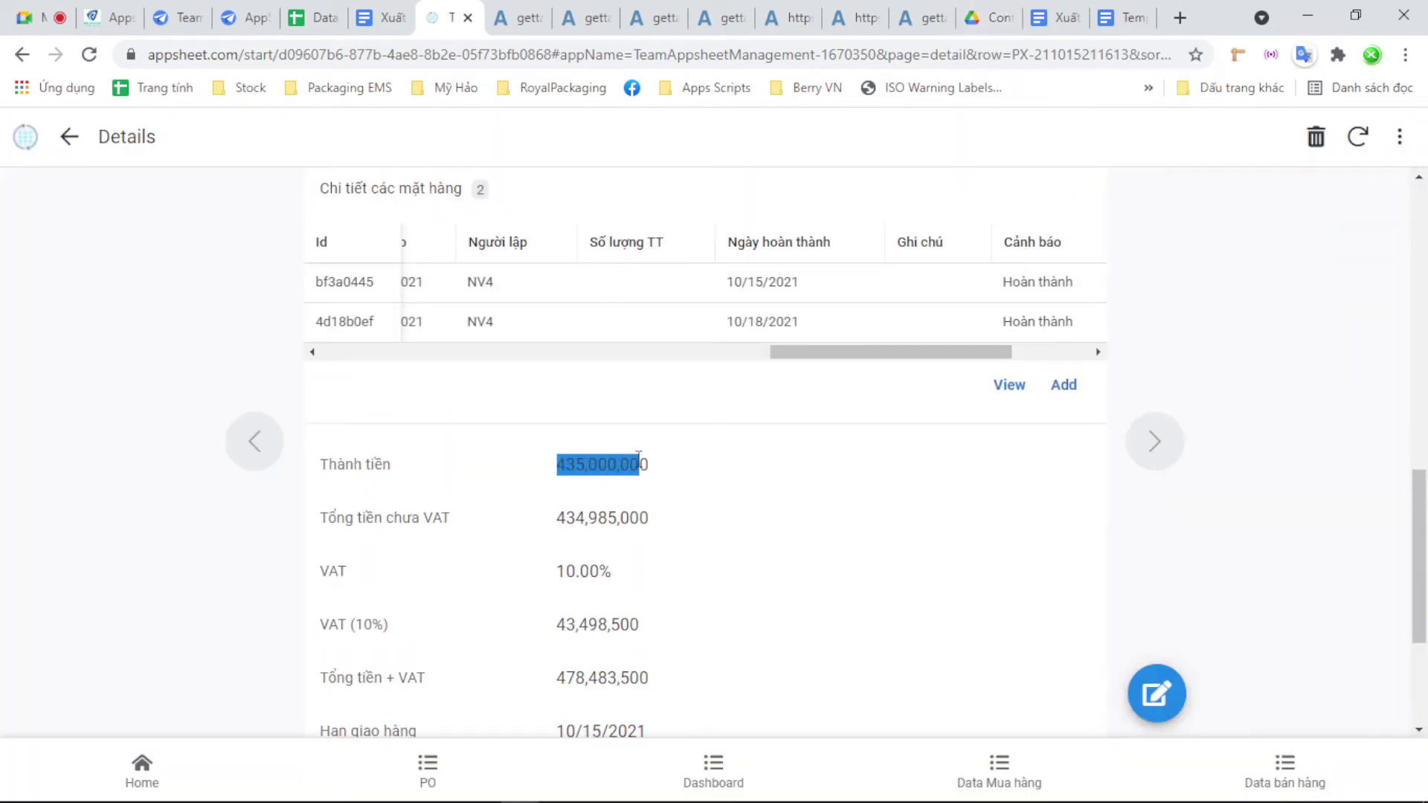
Add and save a new item row with product SP4 and quantity 15000.
click(1066, 386)
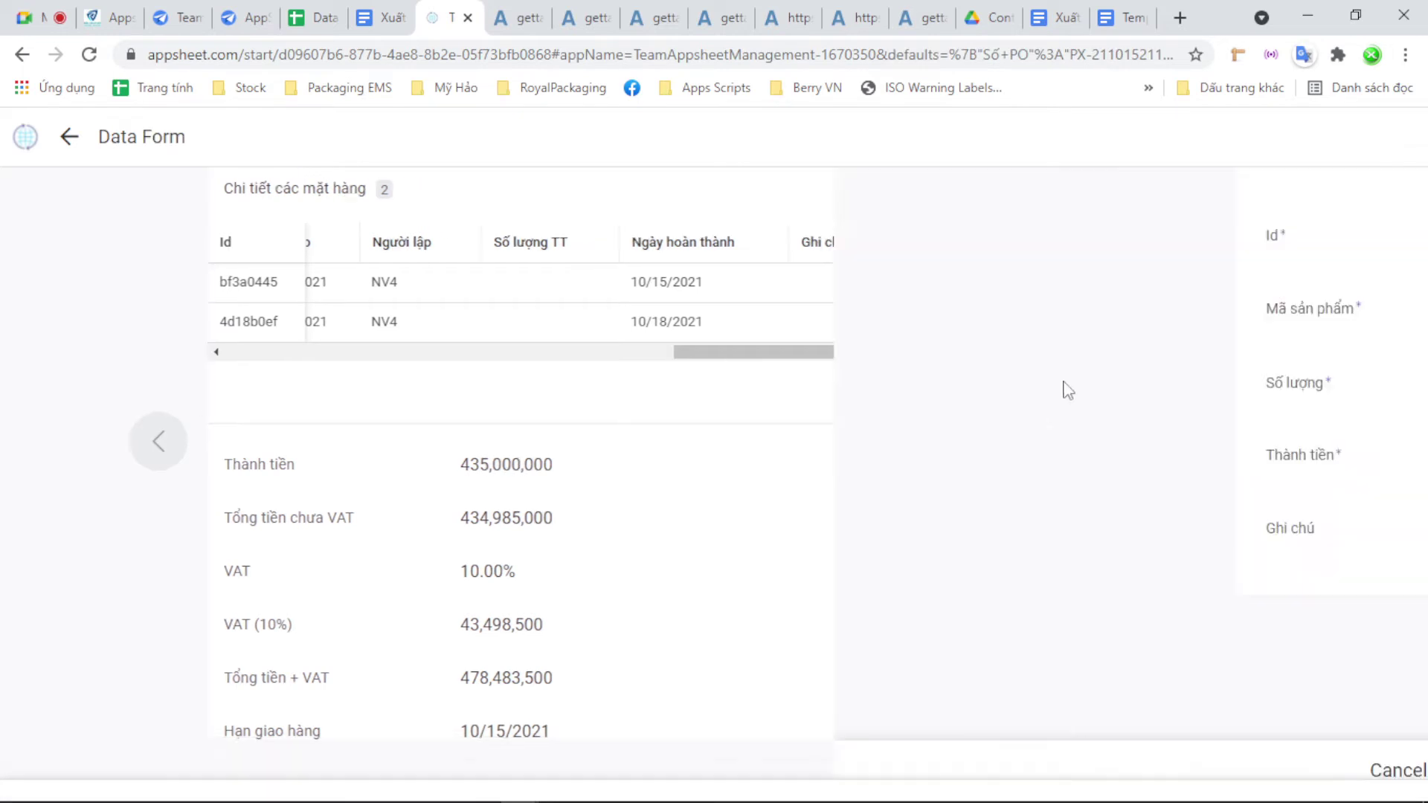
click(876, 306)
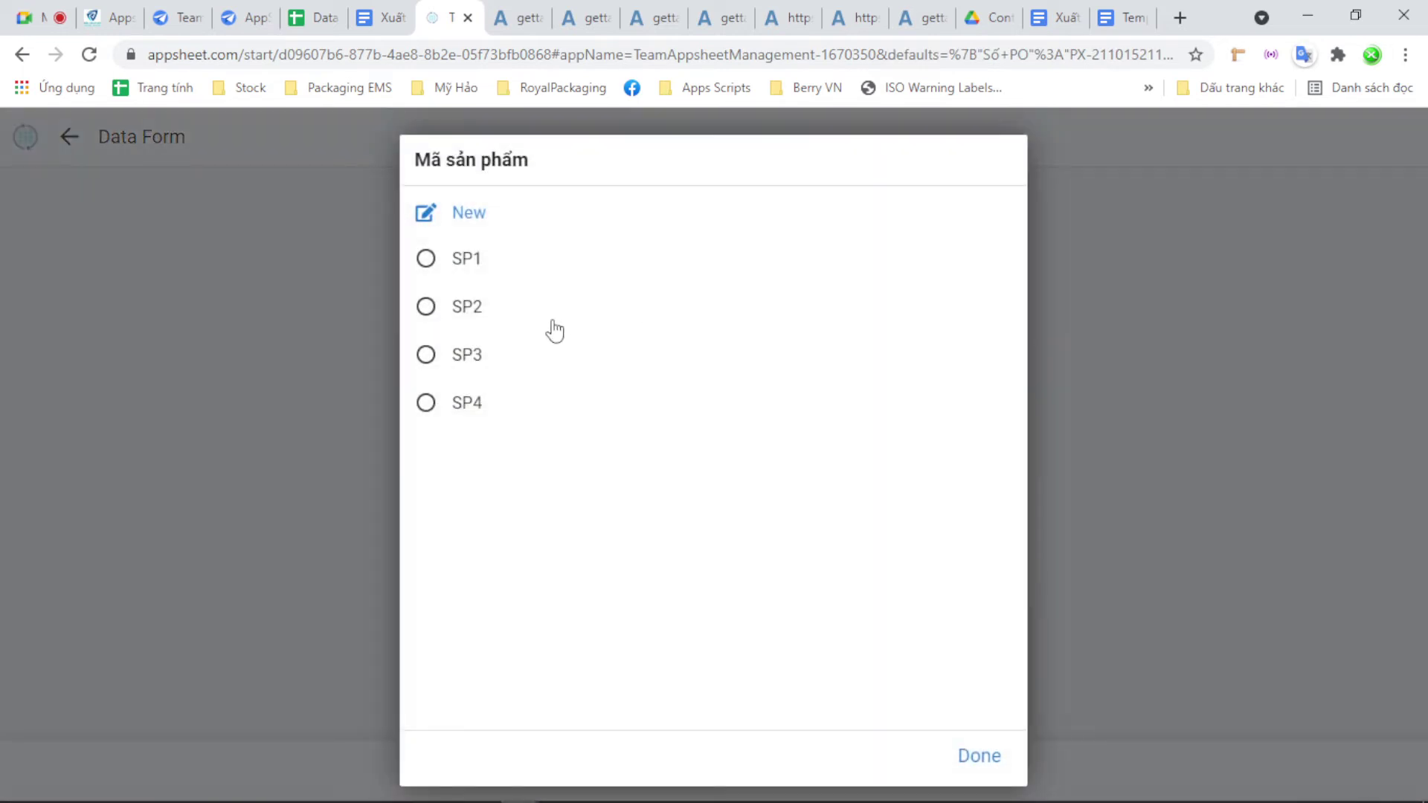
click(466, 404)
click(701, 537)
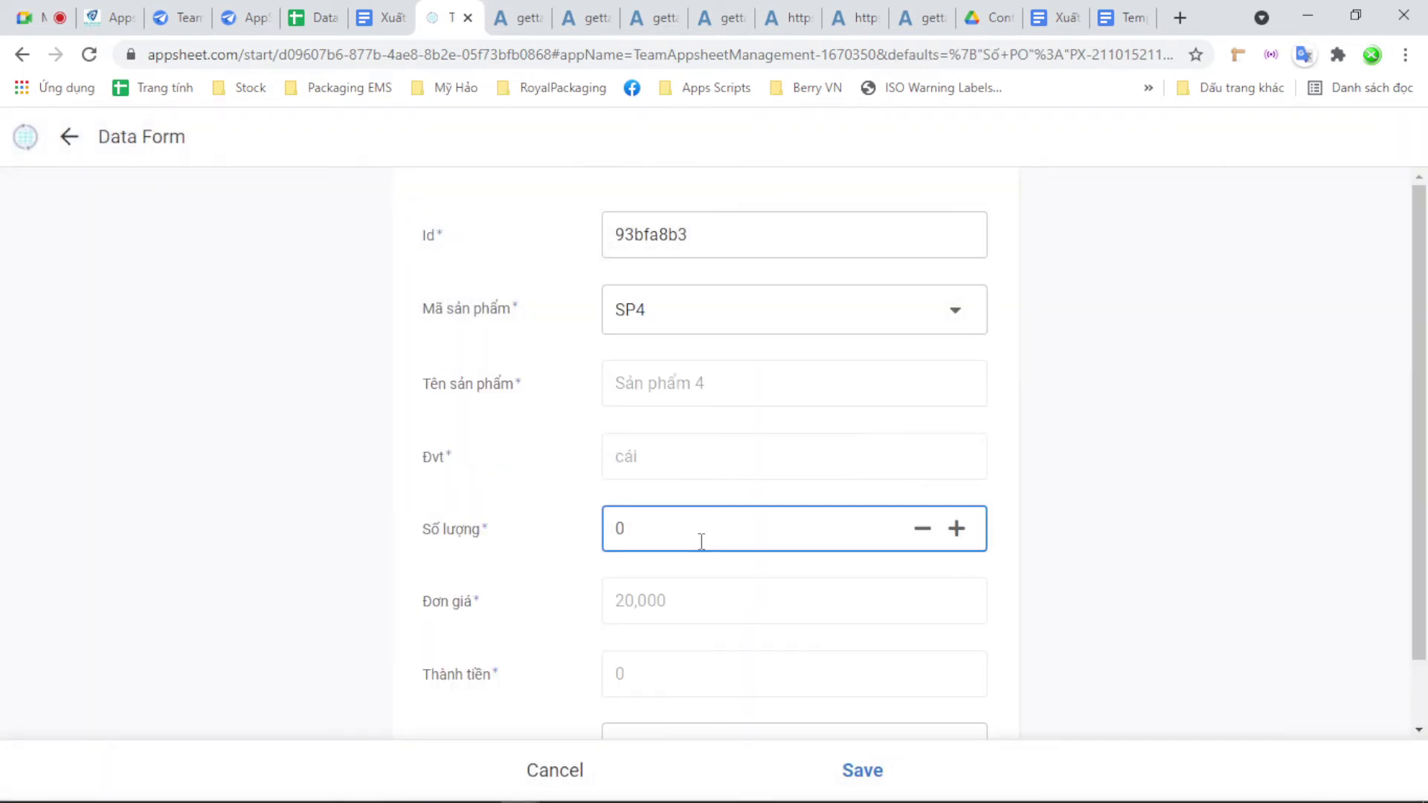
text(1500)
click(697, 450)
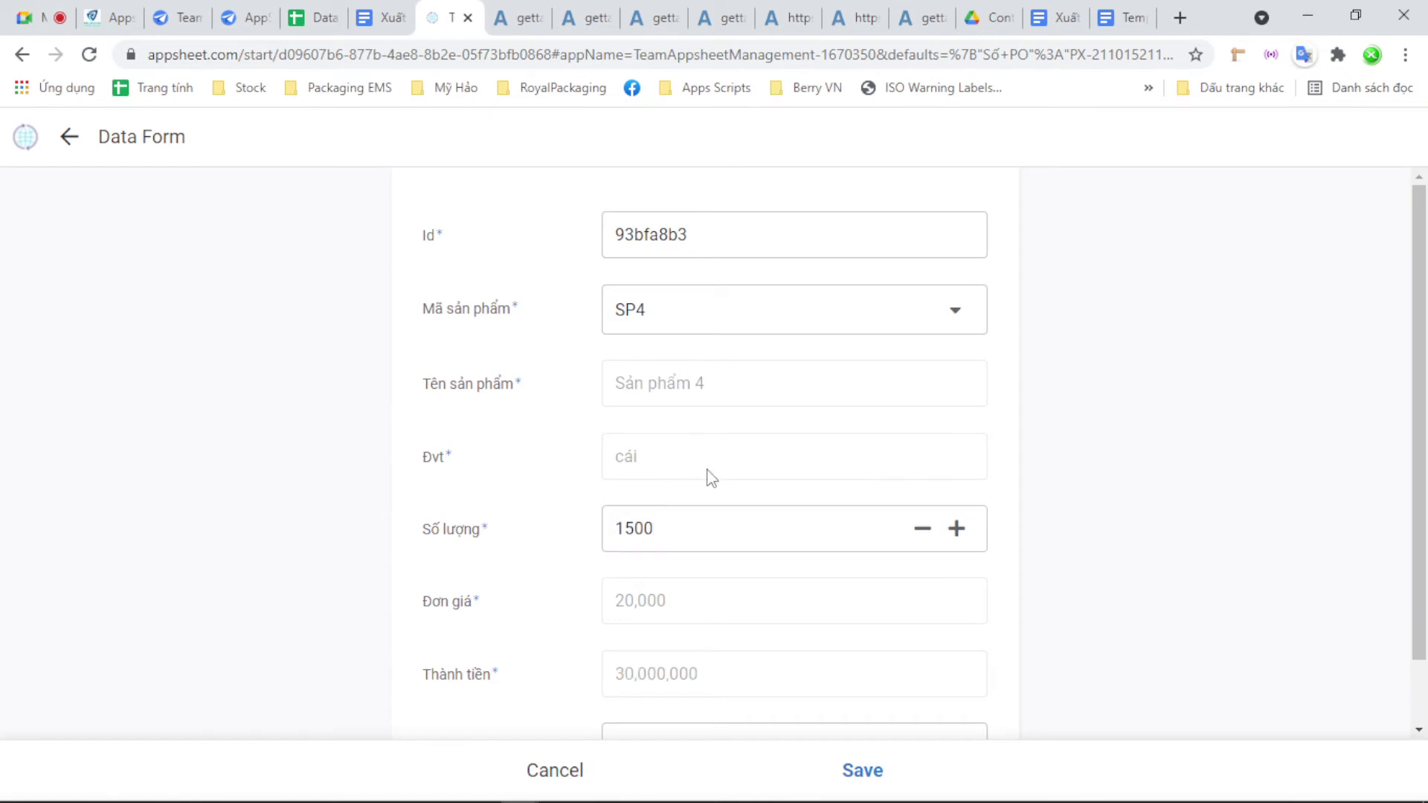
click(680, 522)
click(488, 465)
scroll(493, 466, down, 2)
click(875, 773)
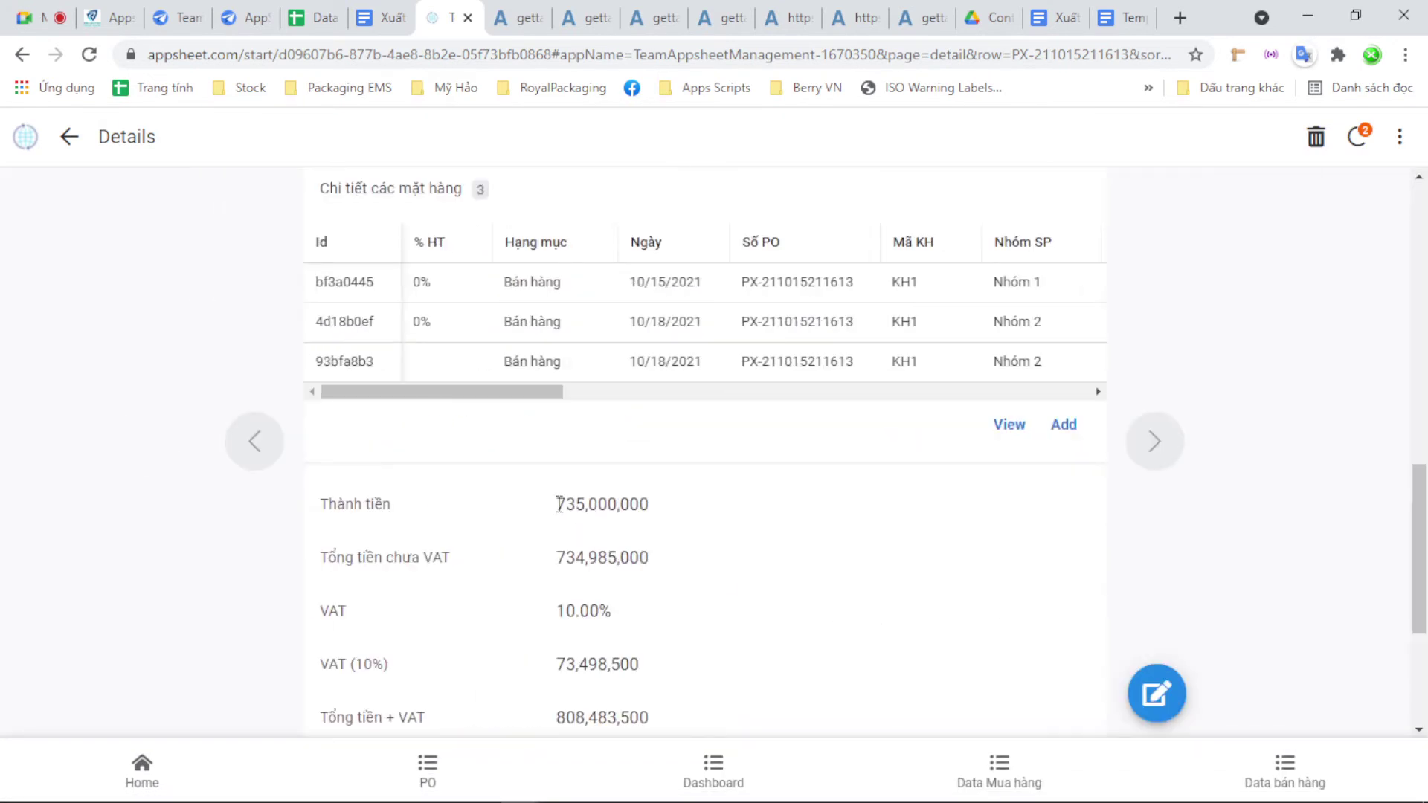
Check that the PO's Thành tiền total now reads 735,000,000.
drag(559, 505, 649, 507)
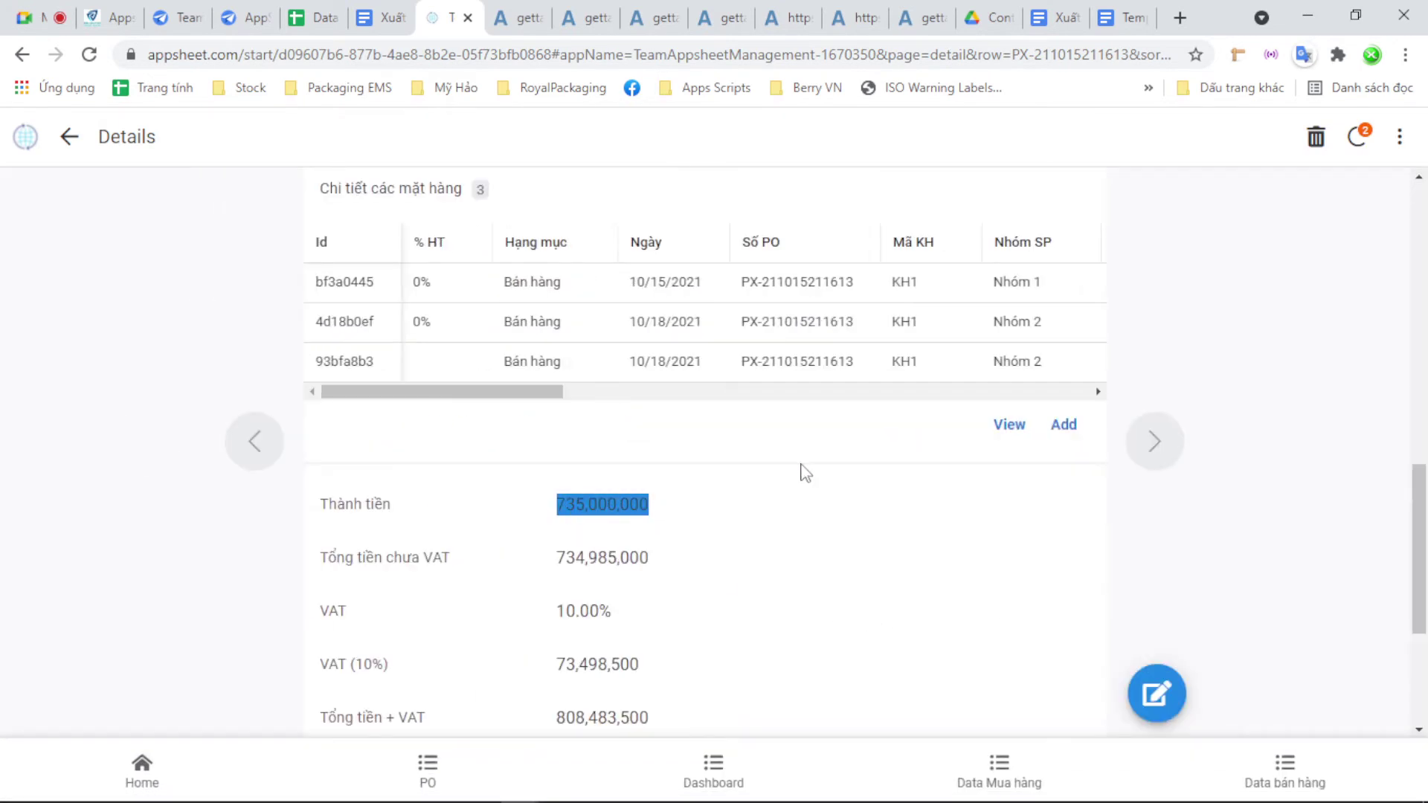
mouse_move(548, 392)
mouse_down()
mouse_move(830, 401)
mouse_move(437, 391)
mouse_up()
click(735, 515)
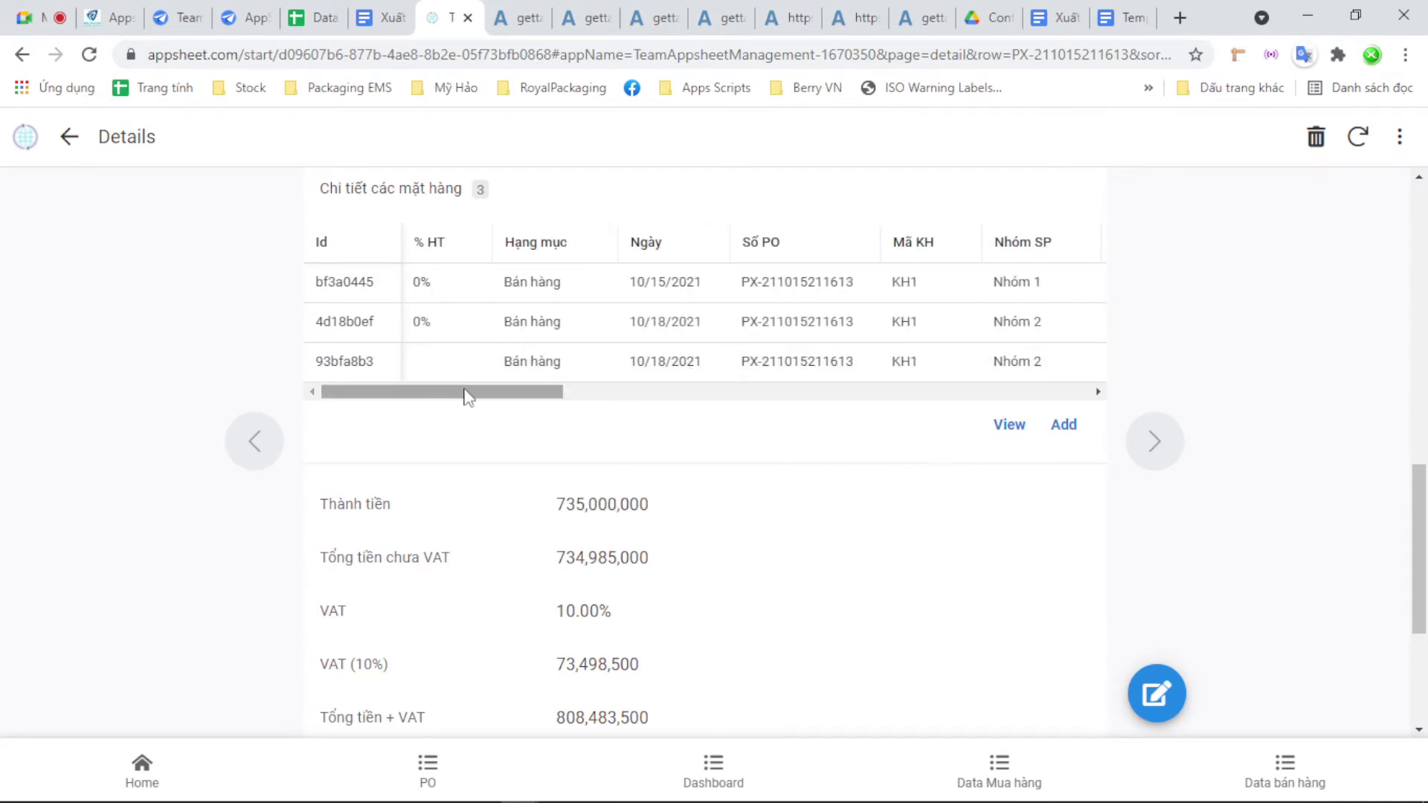
Add and save a fourth PO item row: product SP3 with quantity 50000.
click(1065, 430)
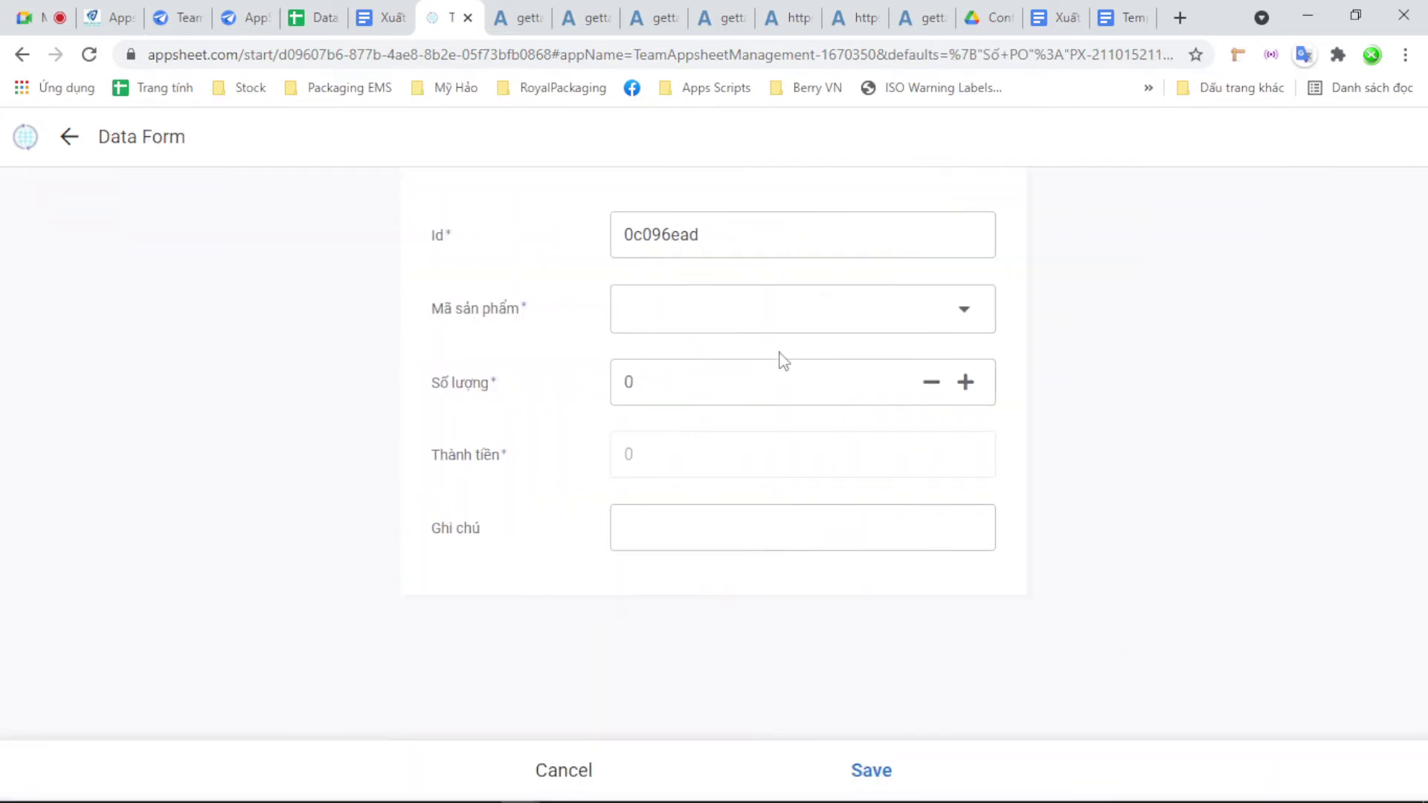
click(769, 309)
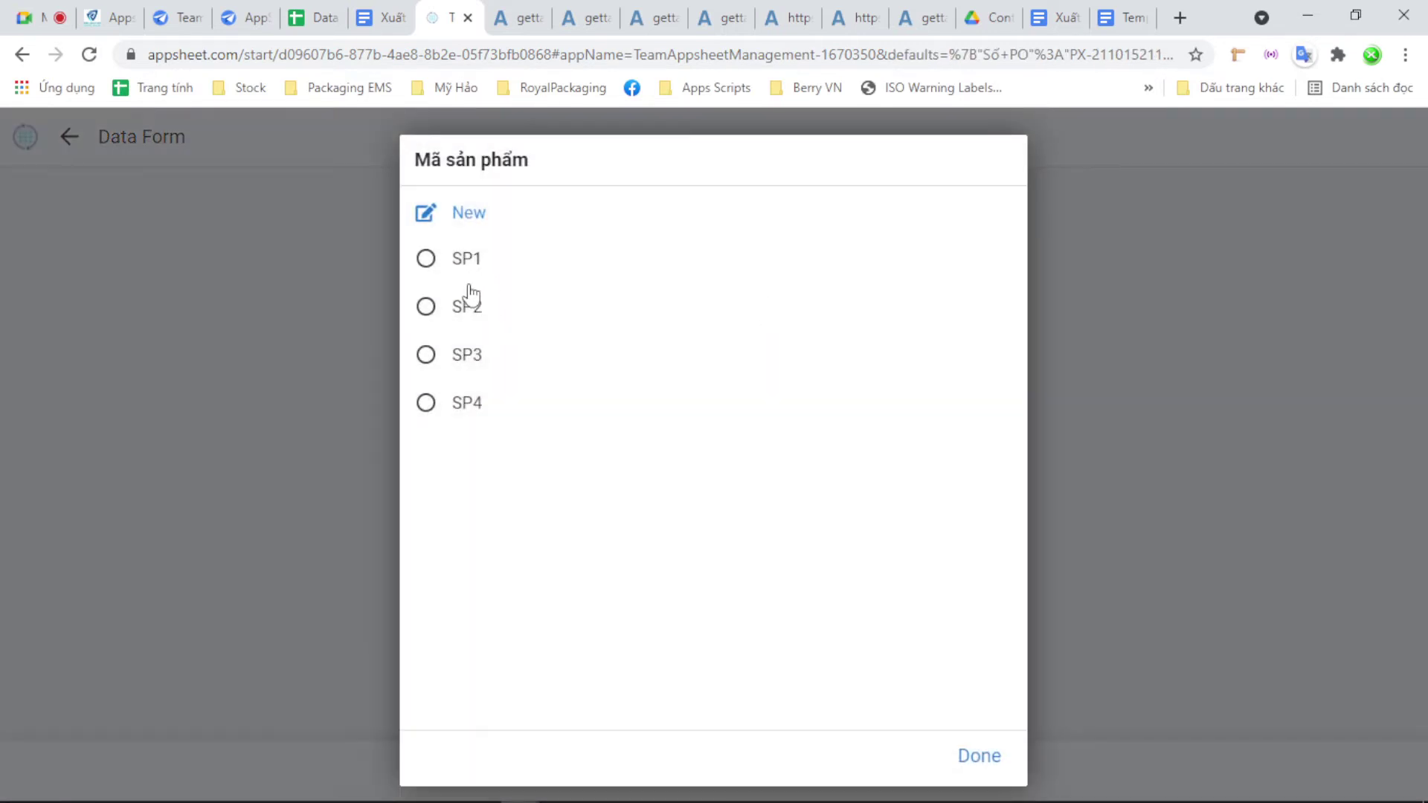
click(463, 354)
click(710, 522)
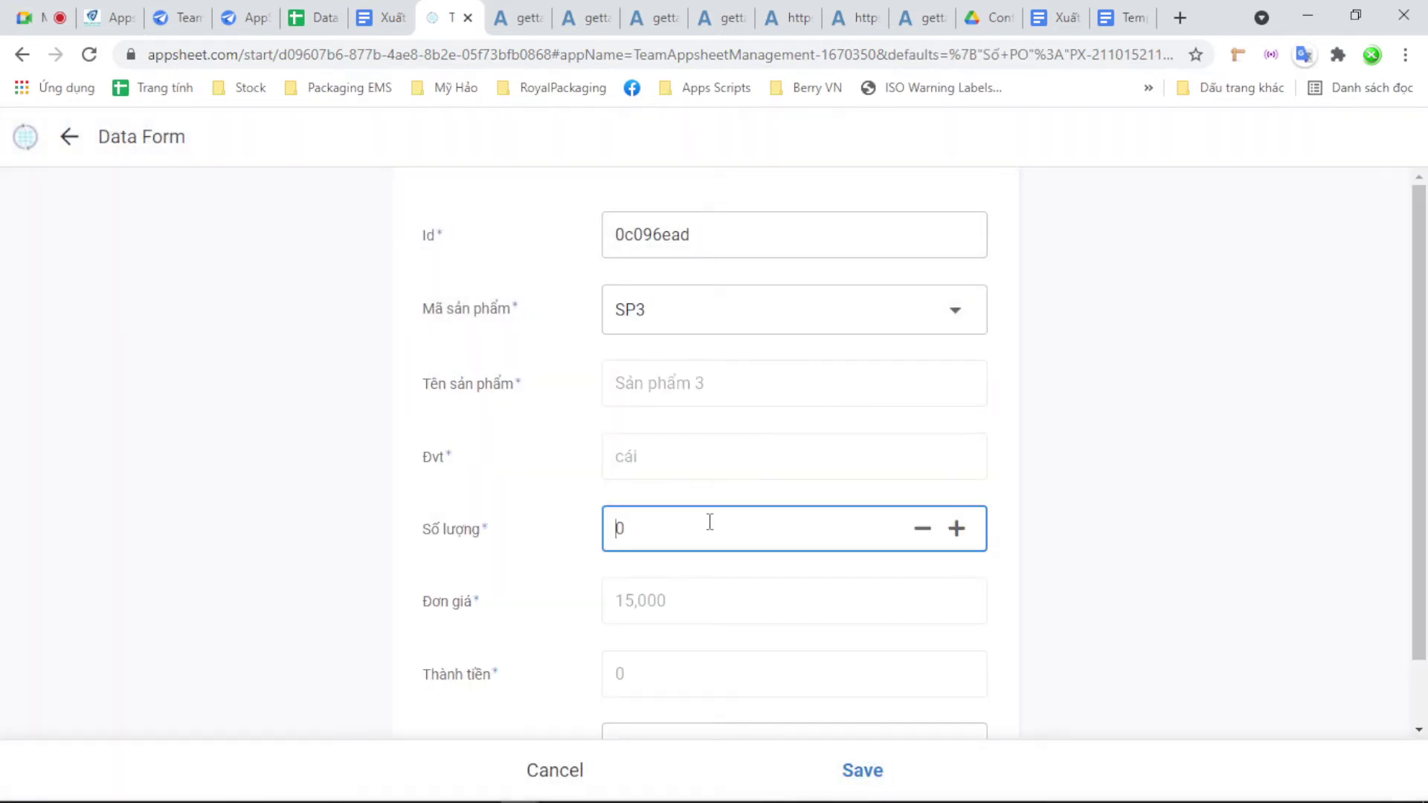
text(5000)
click(456, 462)
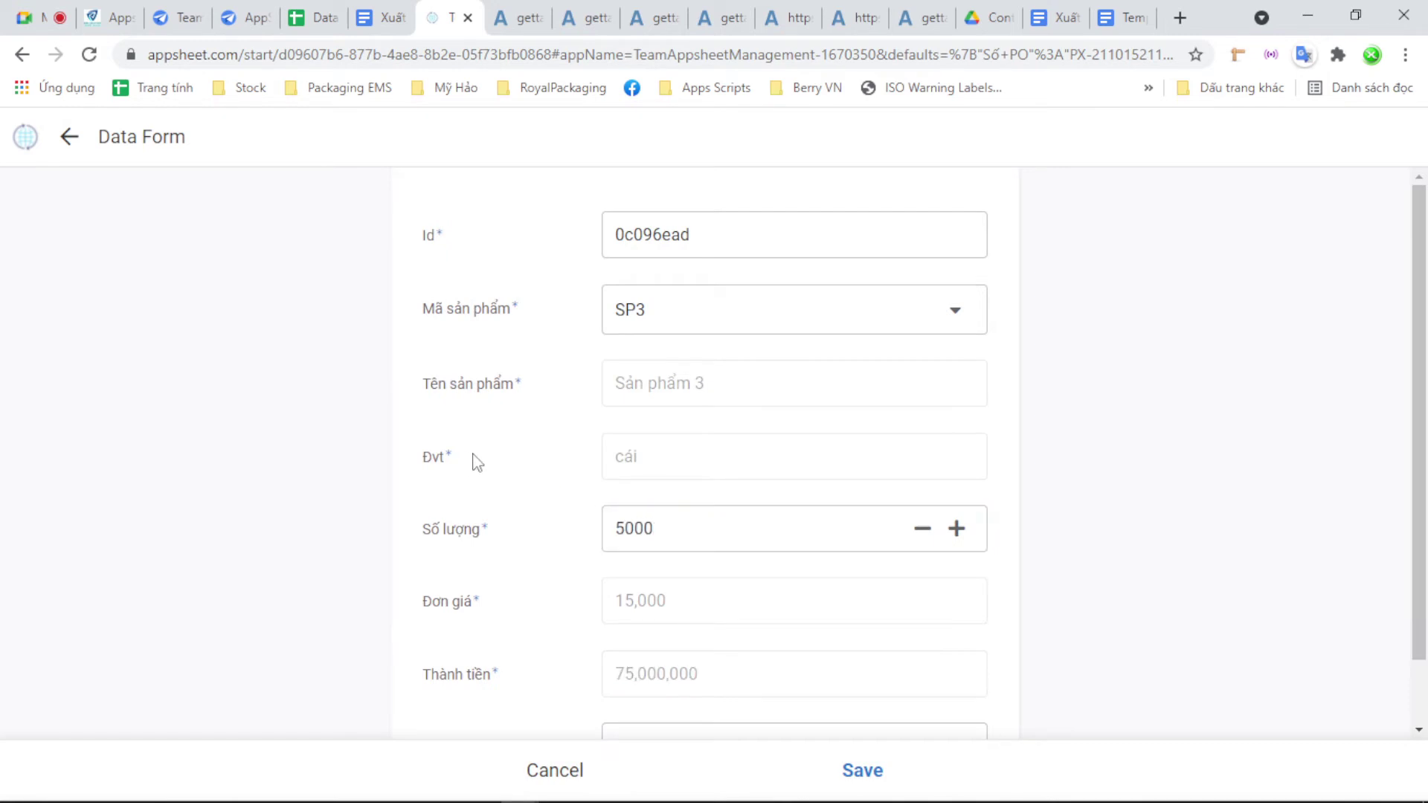
click(671, 522)
text(0)
click(394, 479)
click(860, 777)
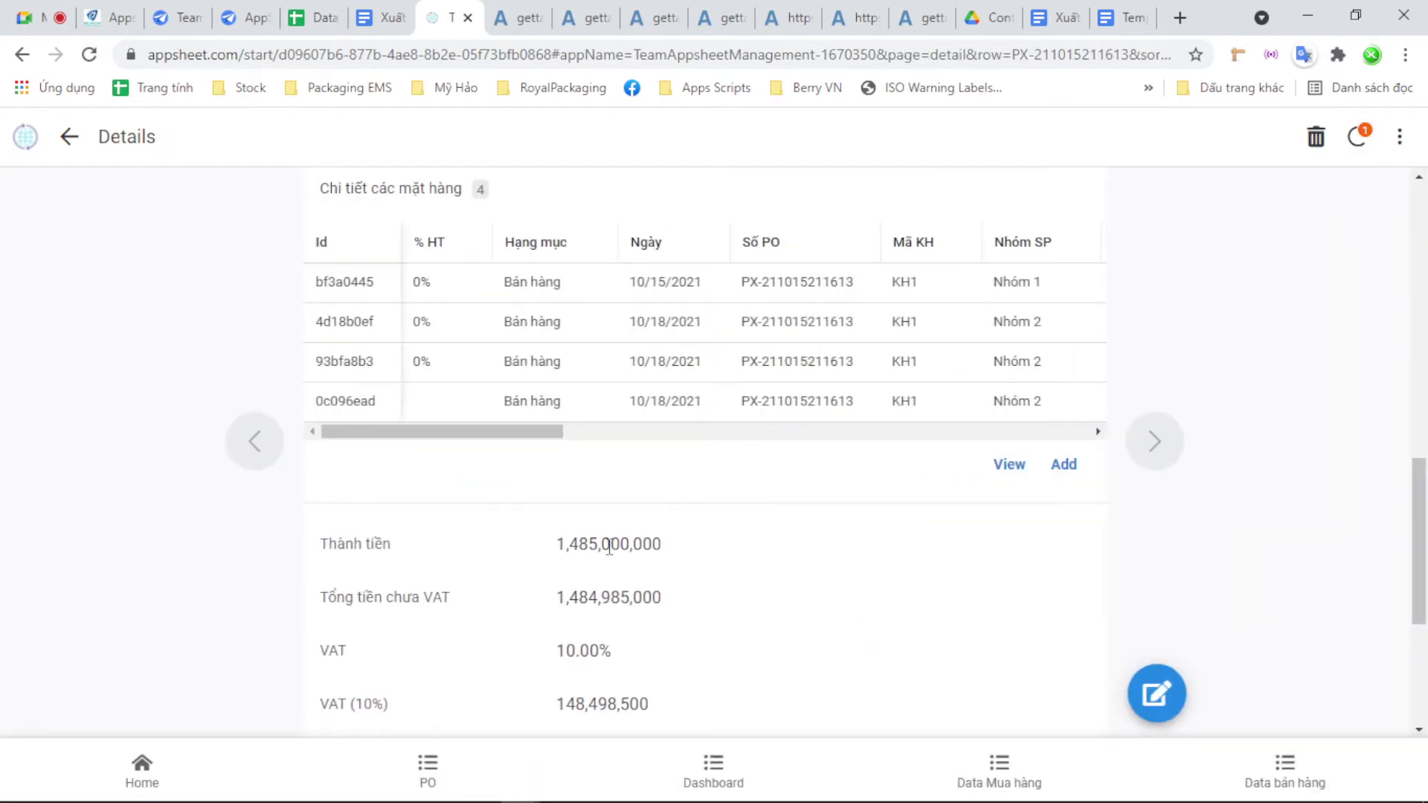
Check that the PO's Thành tiền total is now 1,485,000,000.
scroll(635, 477, up, 5)
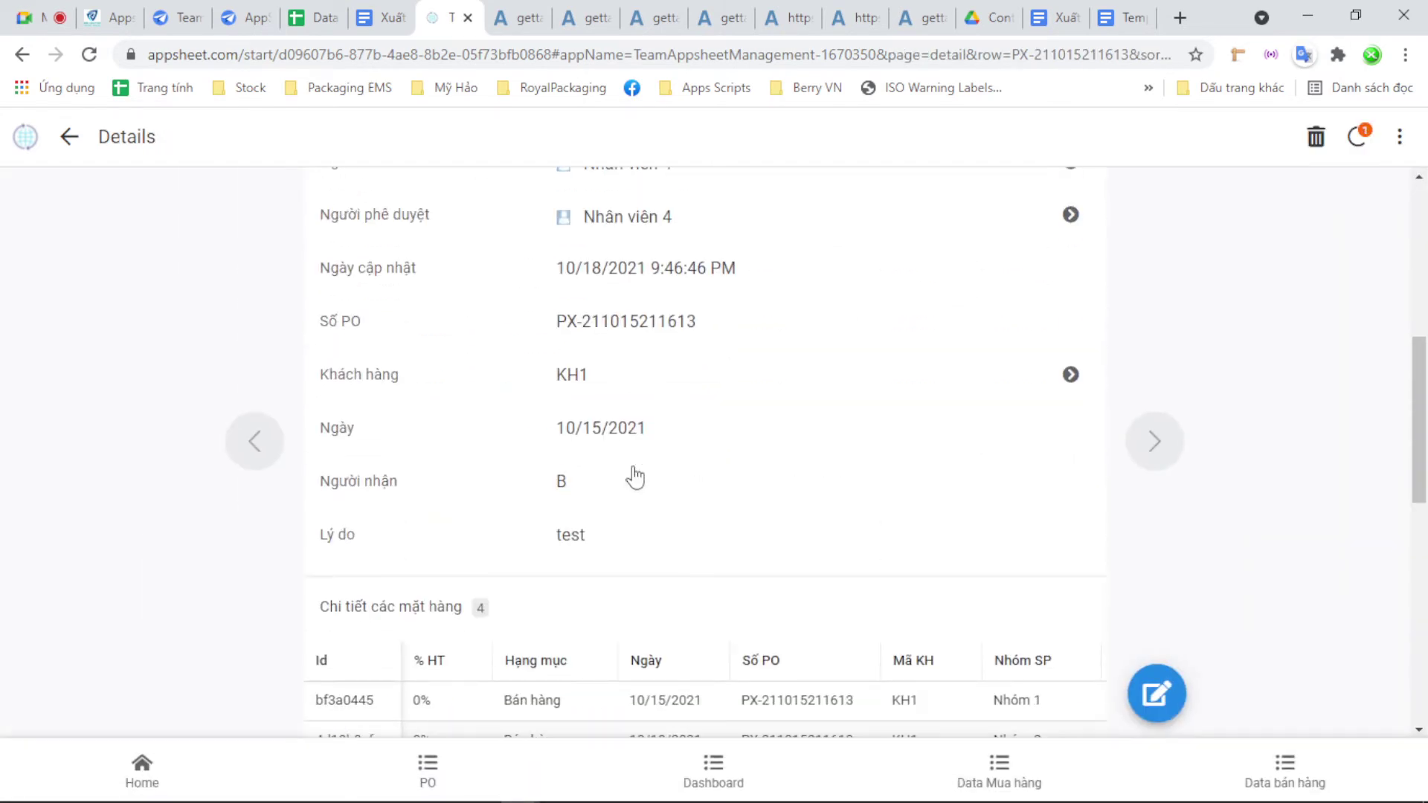
scroll(635, 477, down, 9)
scroll(634, 477, up, 5)
scroll(636, 476, up, 5)
scroll(636, 476, down, 5)
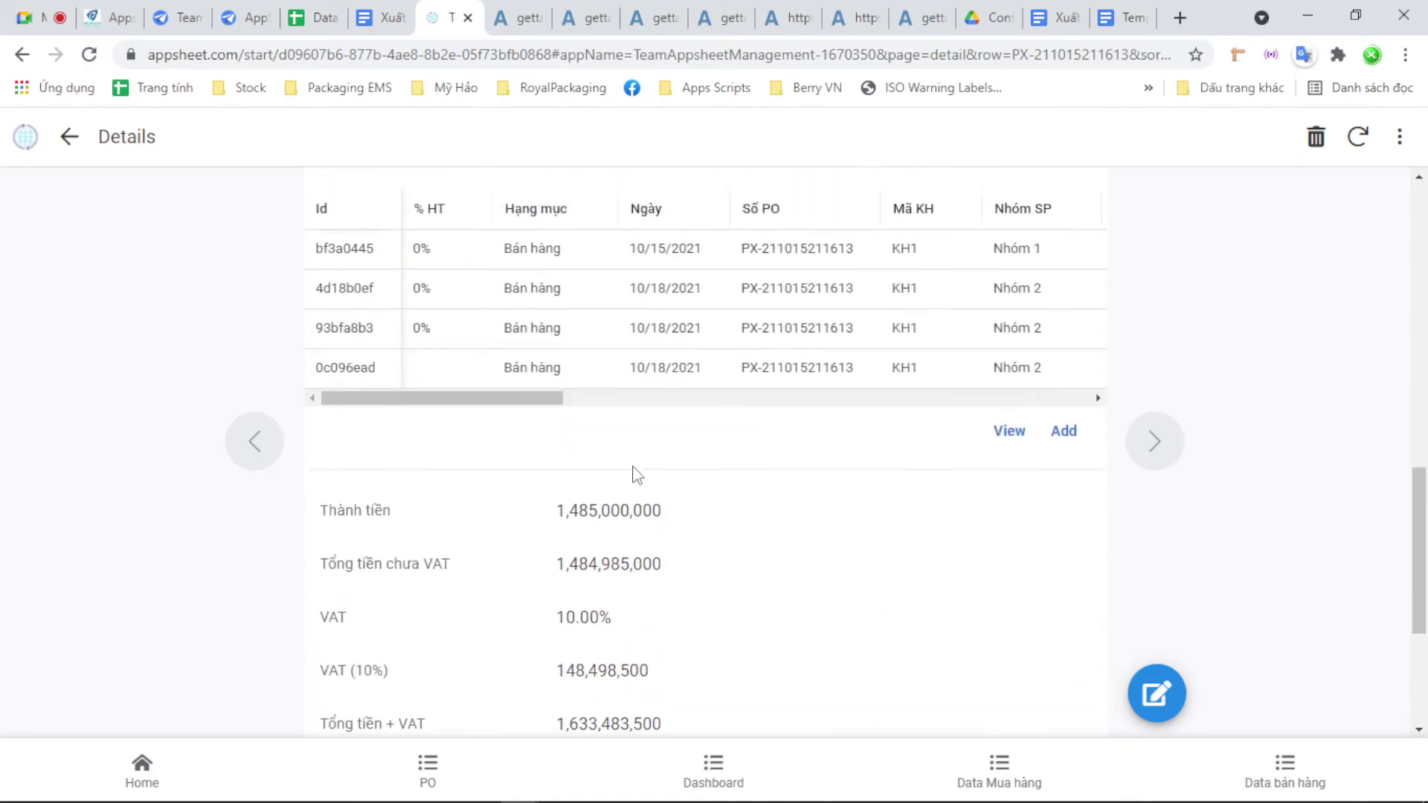
scroll(631, 474, up, 2)
scroll(639, 506, down, 1)
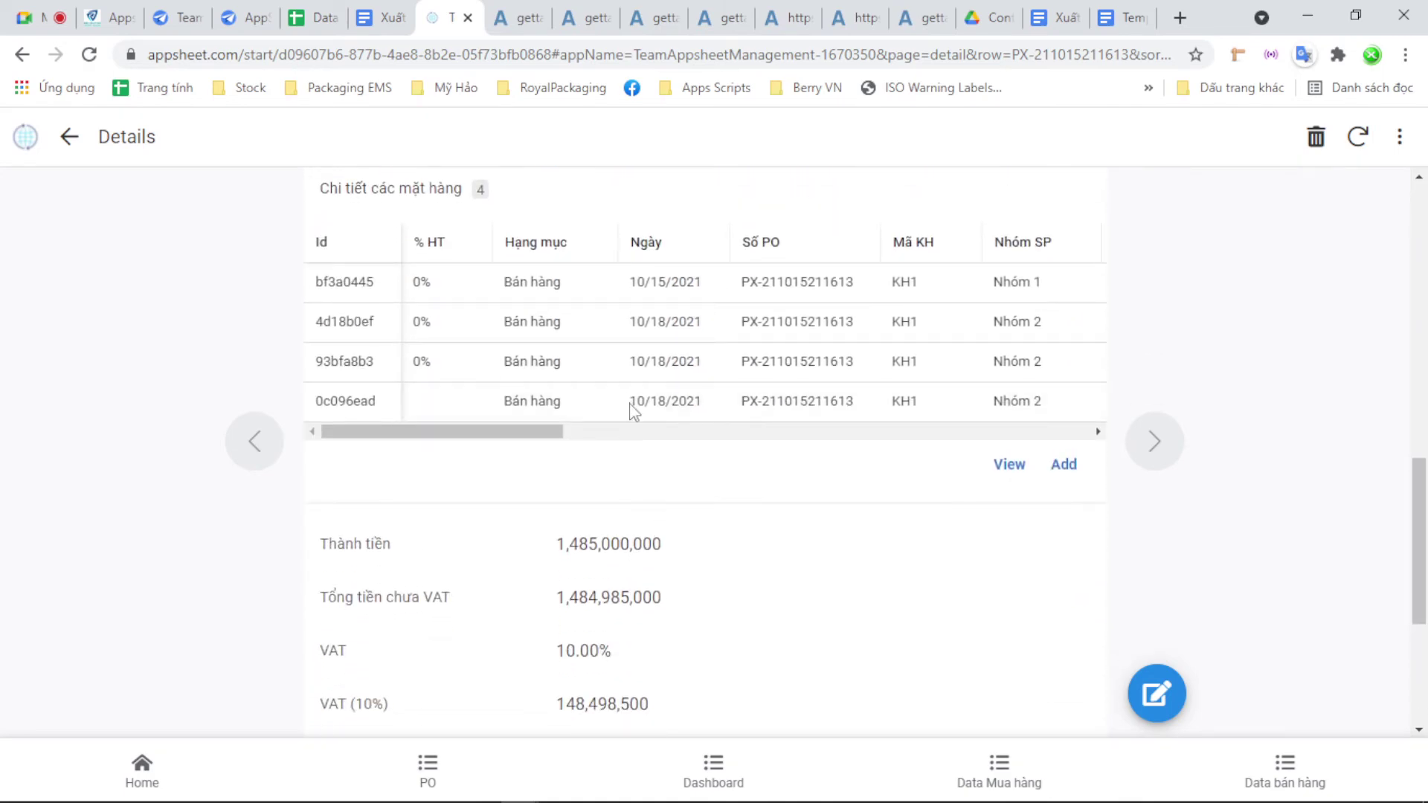
Delete item row 0c096ead and go back to its parent PO.
click(611, 411)
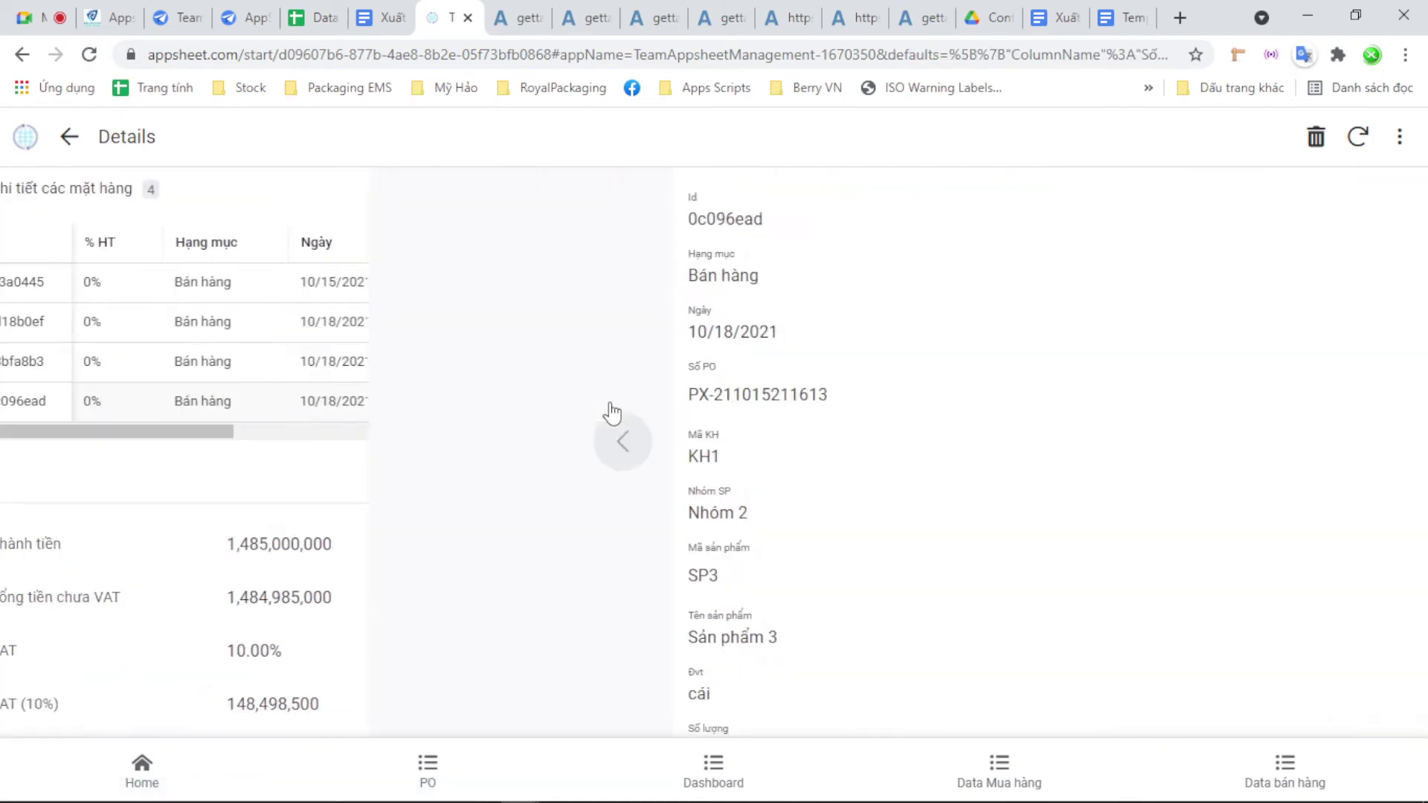
click(1312, 140)
click(861, 489)
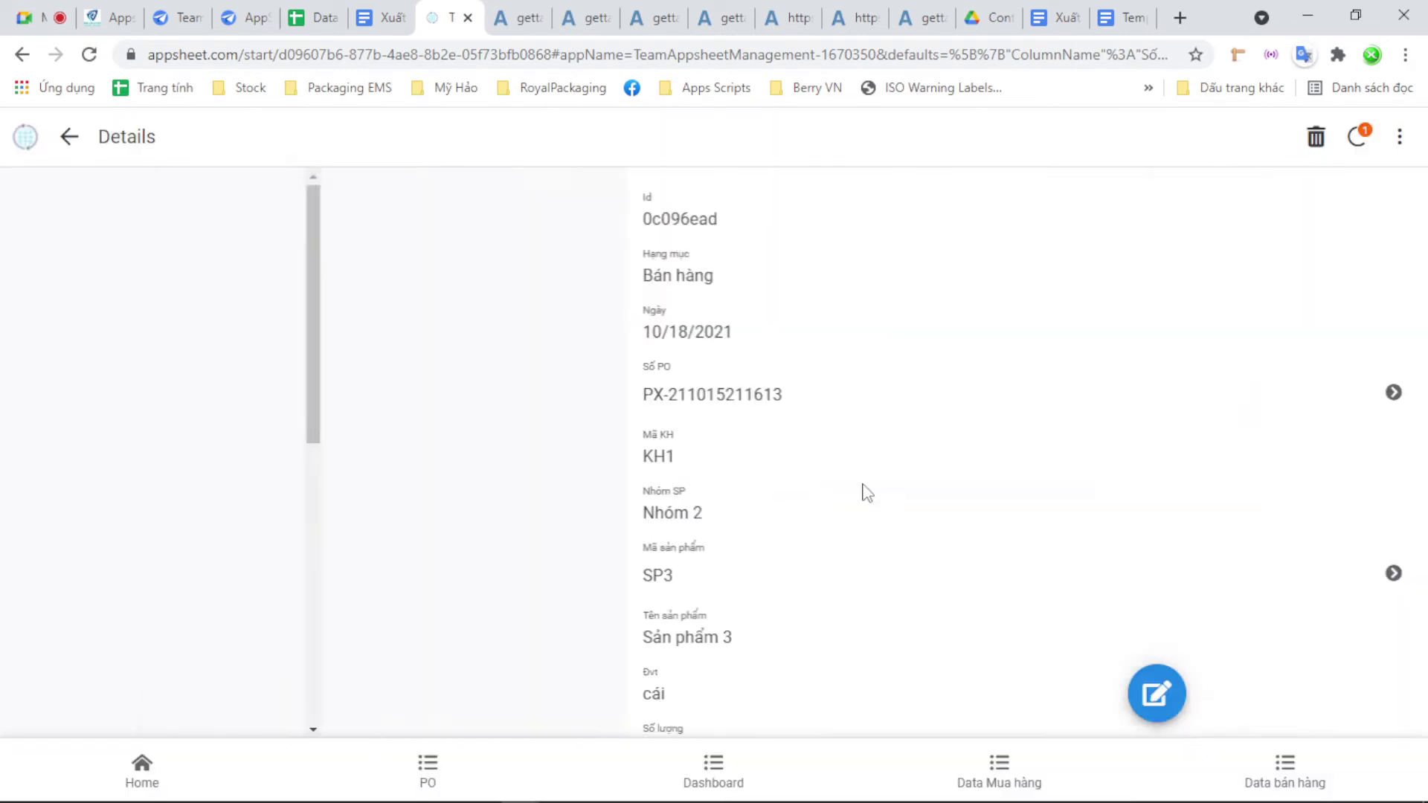
click(79, 142)
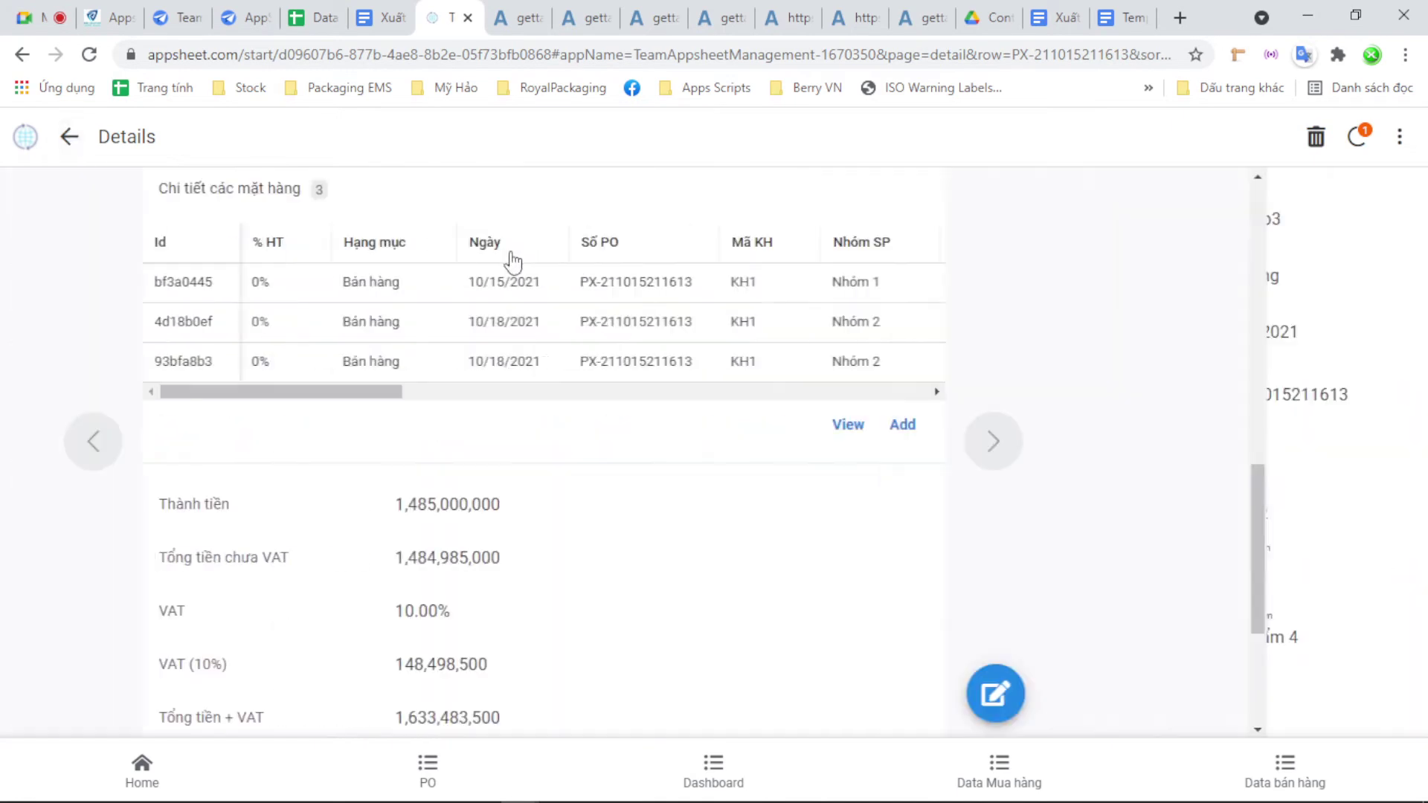
Re-save the PO and confirm its total is back to 735,000,000.
scroll(756, 535, down, 1)
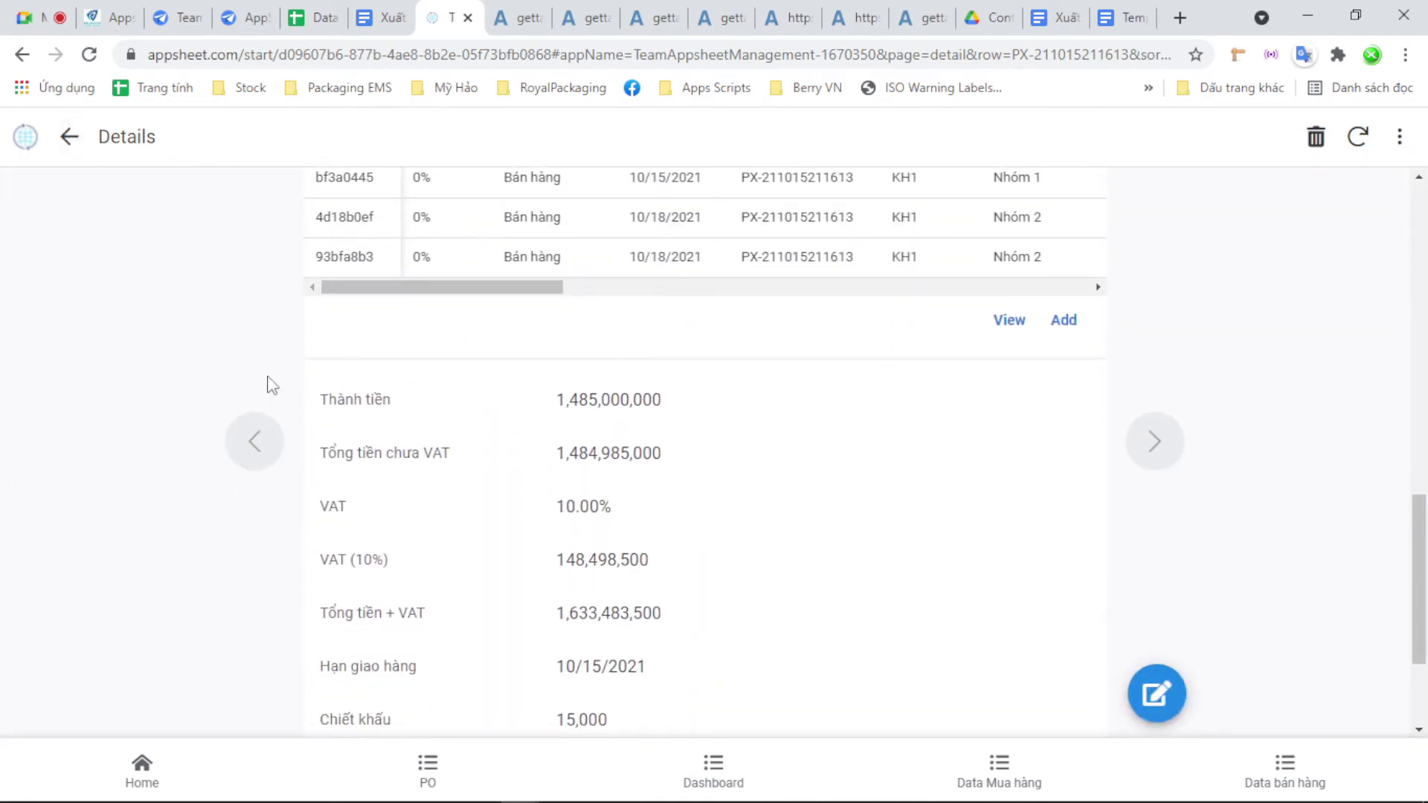
click(1157, 695)
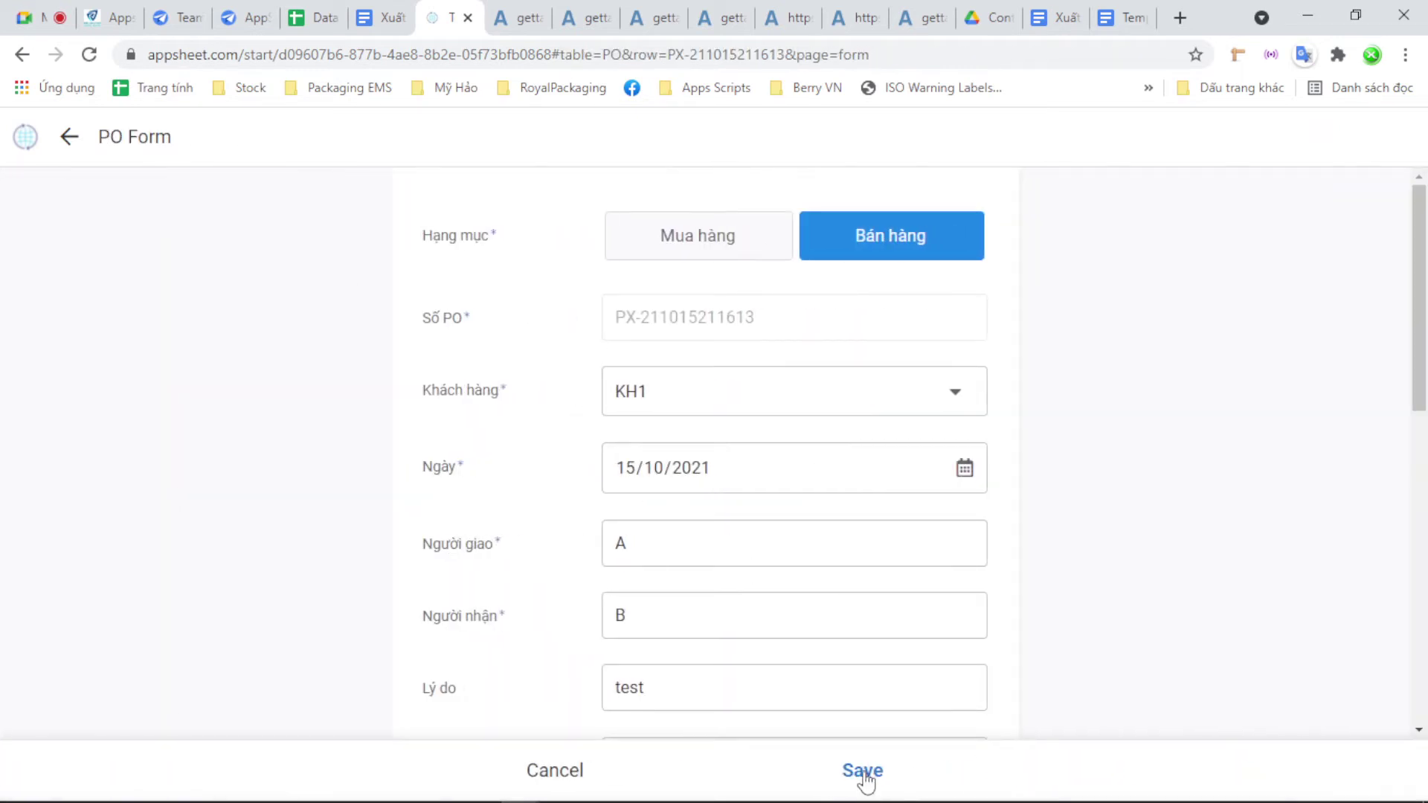
click(862, 771)
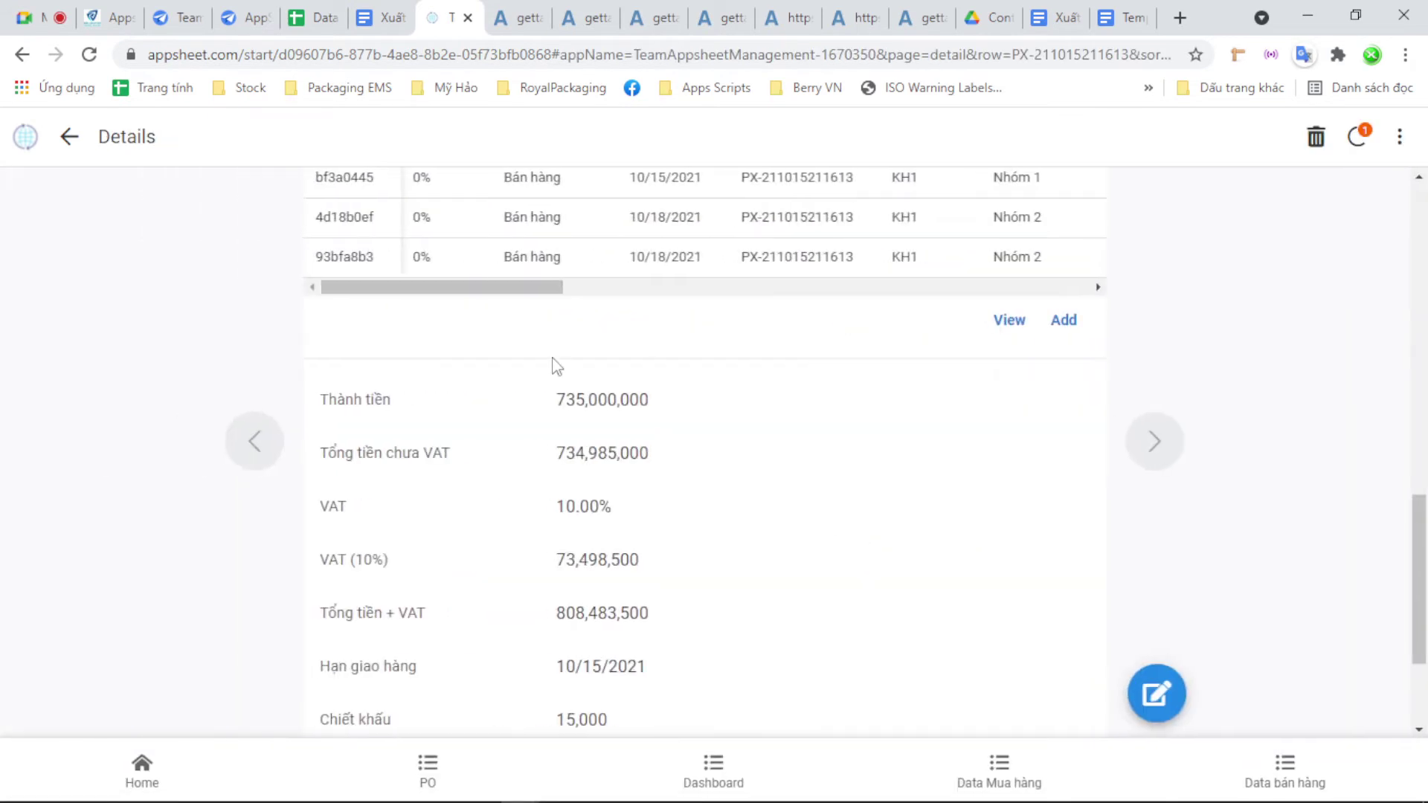
drag(553, 393, 684, 417)
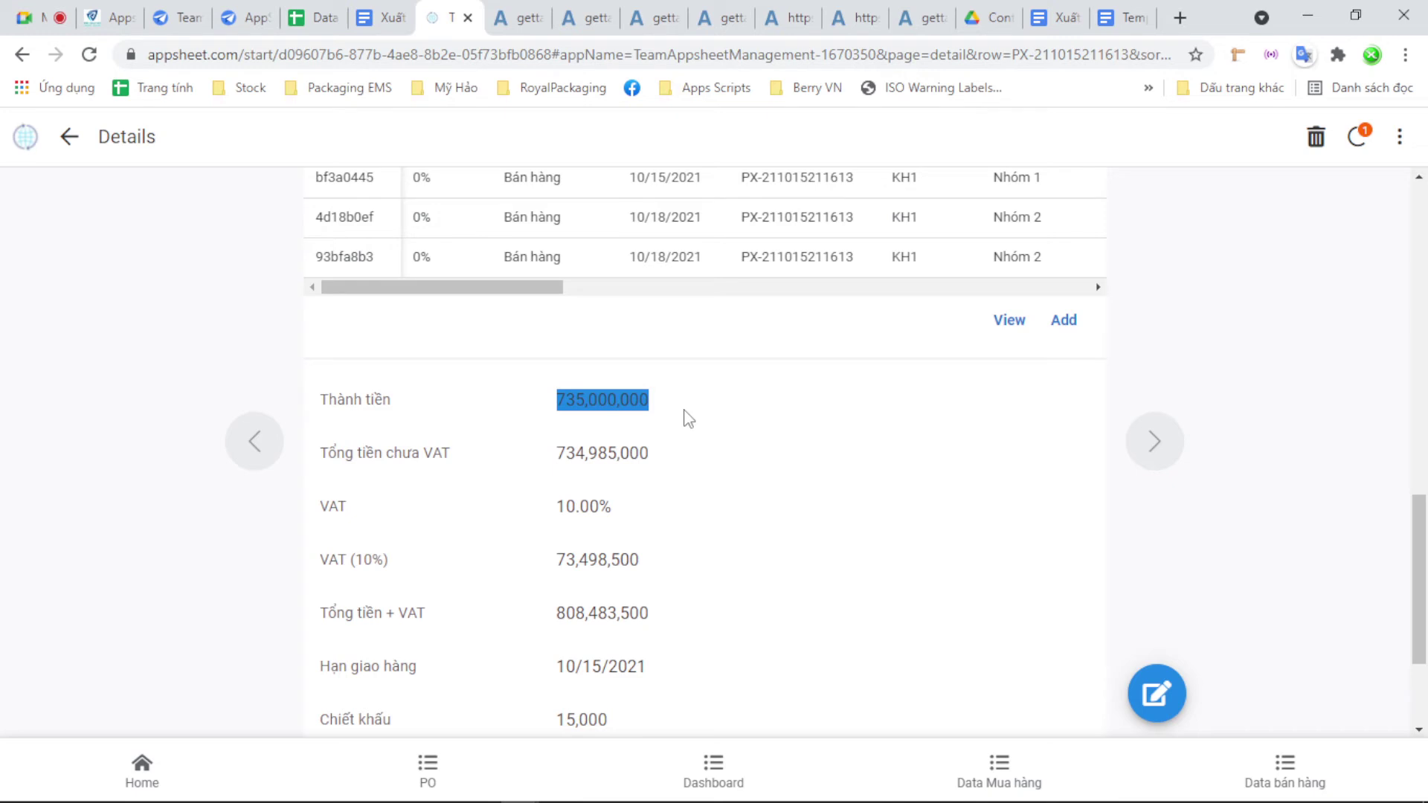
scroll(699, 409, up, 1)
scroll(707, 394, up, 2)
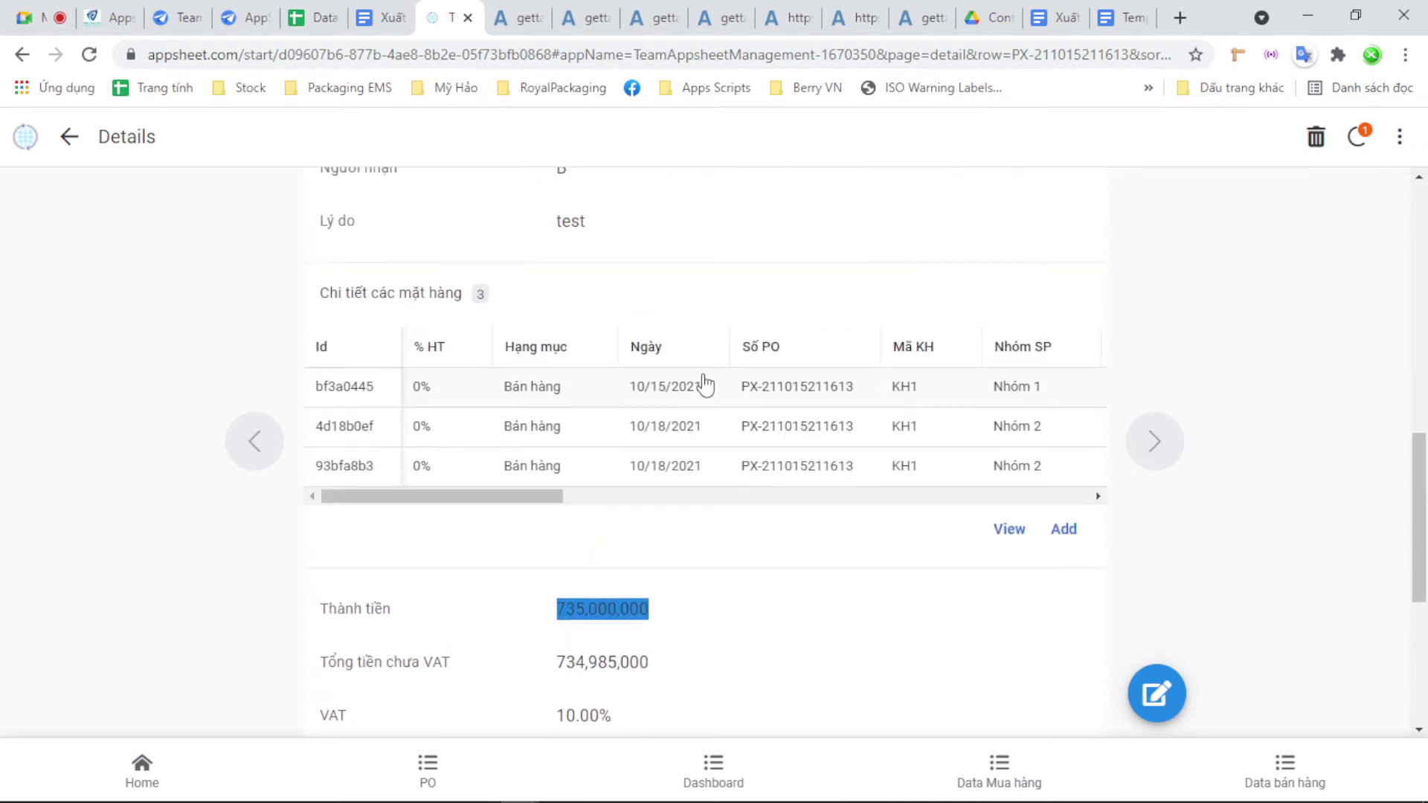
mouse_move(511, 495)
mouse_down()
mouse_move(1000, 500)
mouse_move(519, 491)
mouse_up()
click(620, 602)
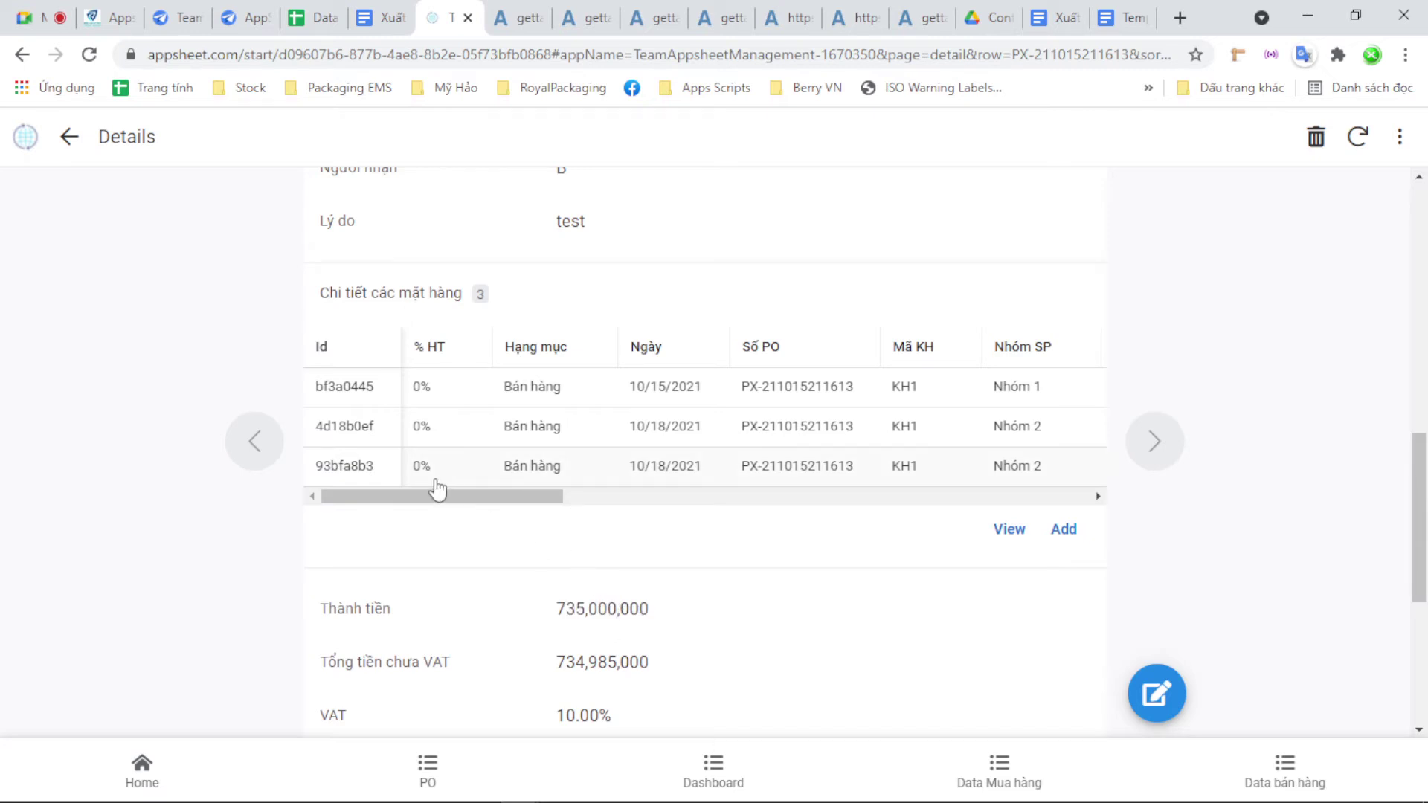
Check the bot runs on the Monitoring dashboard, then return to the app editor.
mouse_move(435, 496)
mouse_down()
mouse_move(805, 480)
mouse_move(367, 468)
mouse_up()
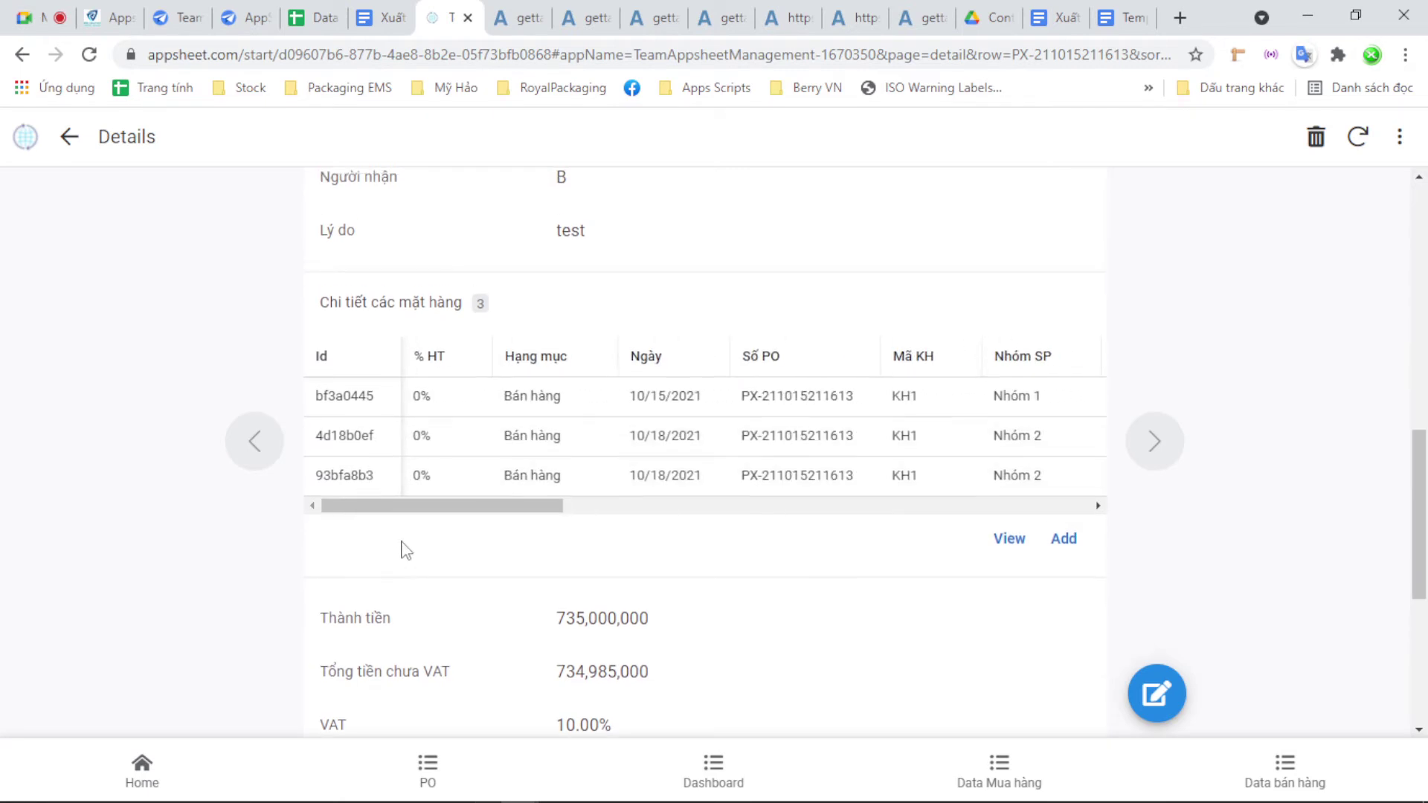
scroll(406, 550, up, 3)
scroll(406, 547, up, 4)
scroll(405, 543, down, 1)
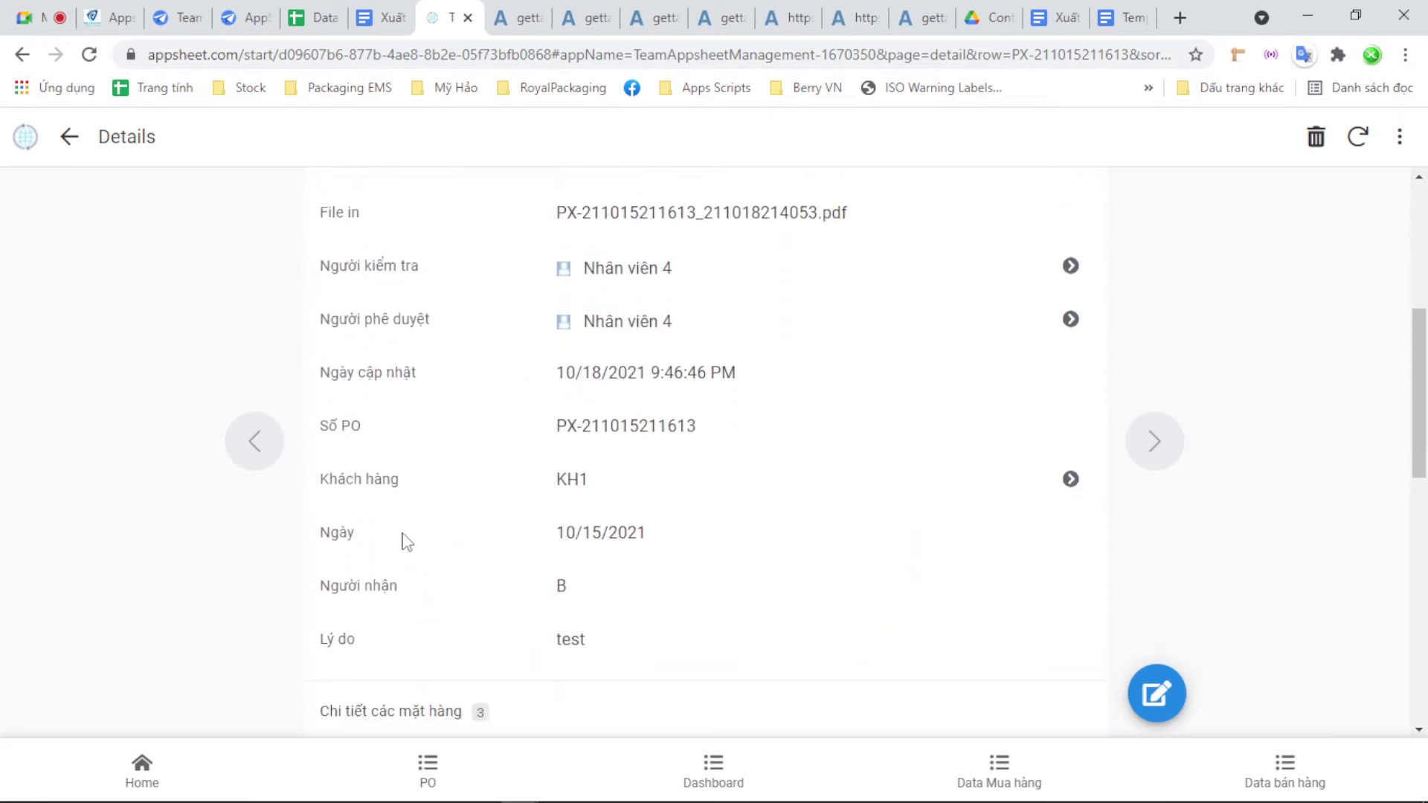
click(254, 29)
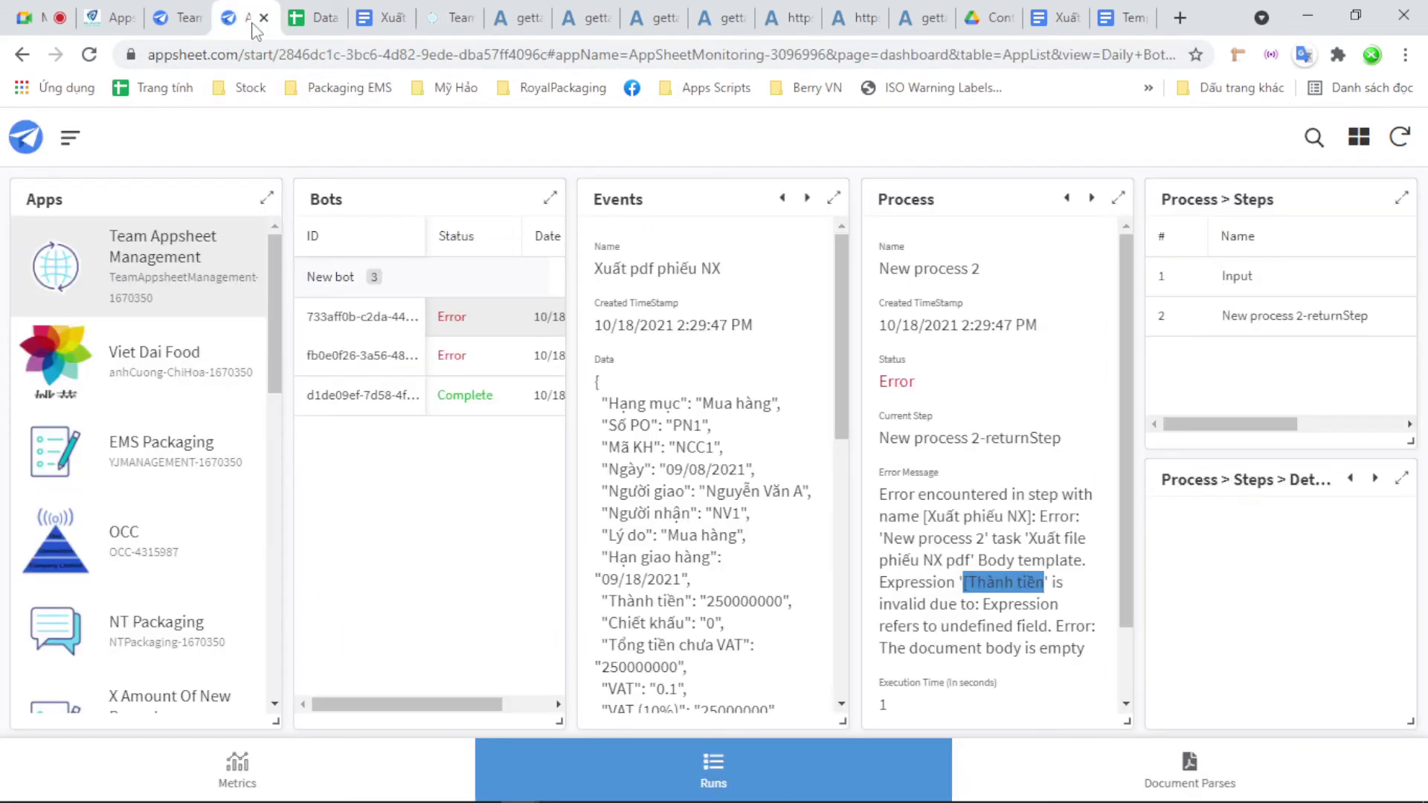
click(181, 18)
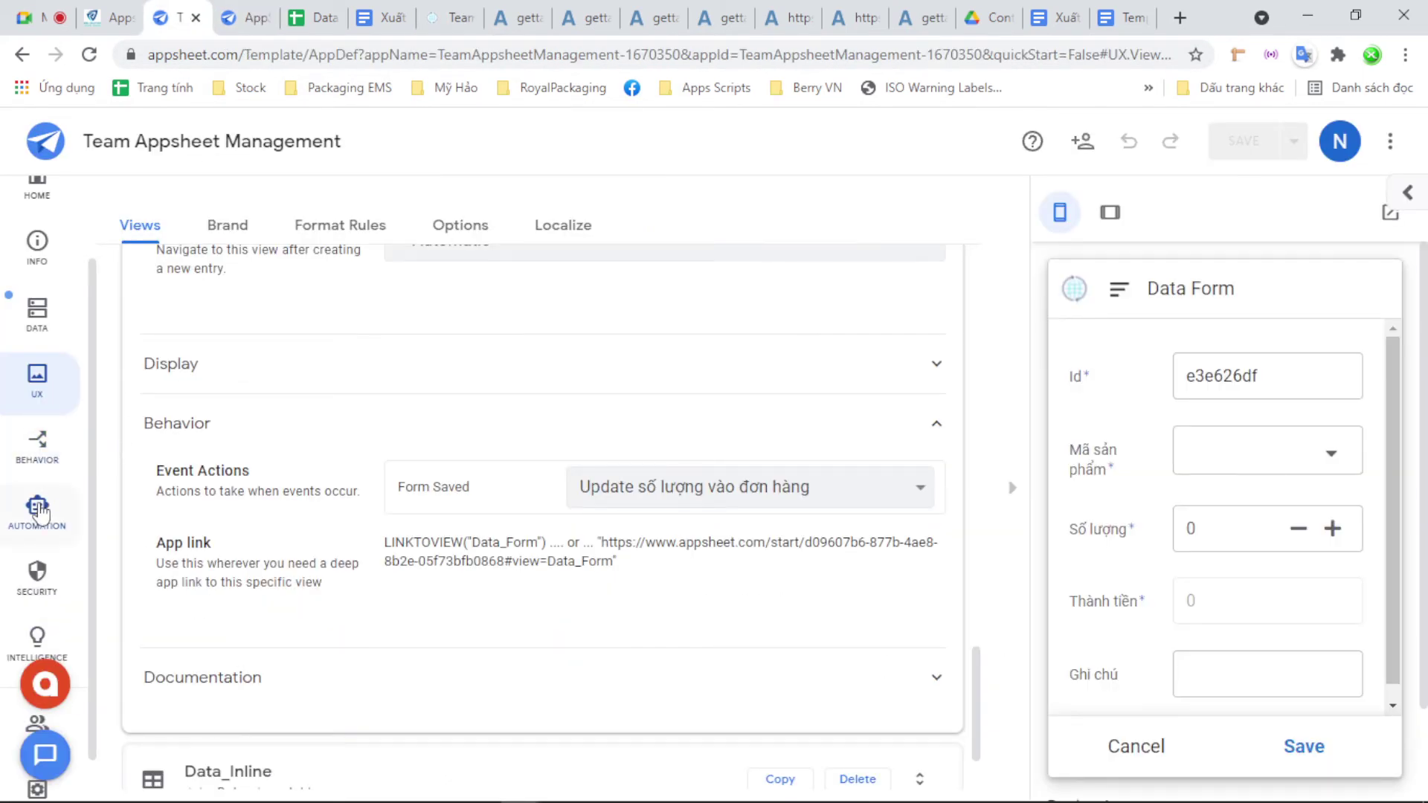
Create a new bot from the 'When Data record is deleted, send an SMS' suggestion.
click(38, 510)
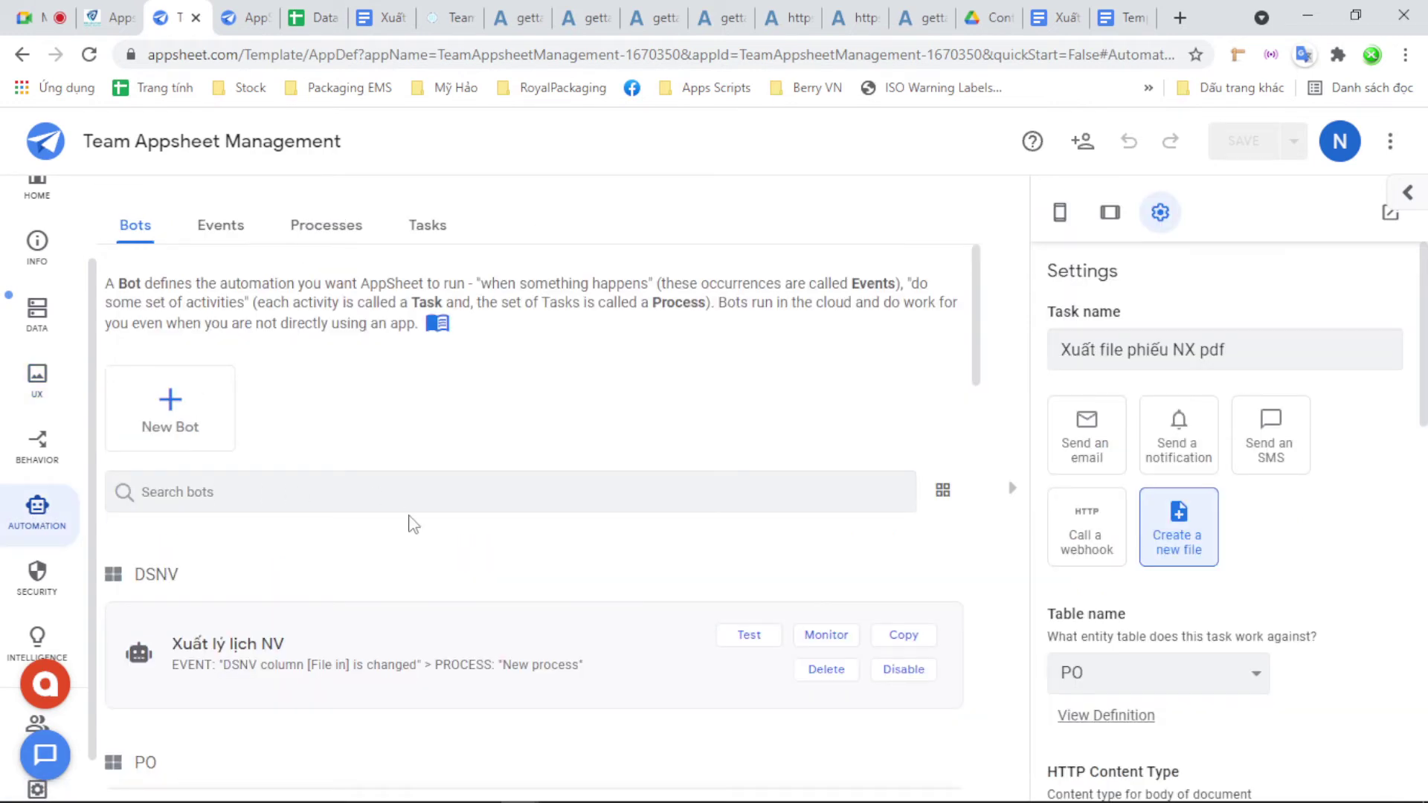
scroll(414, 525, down, 2)
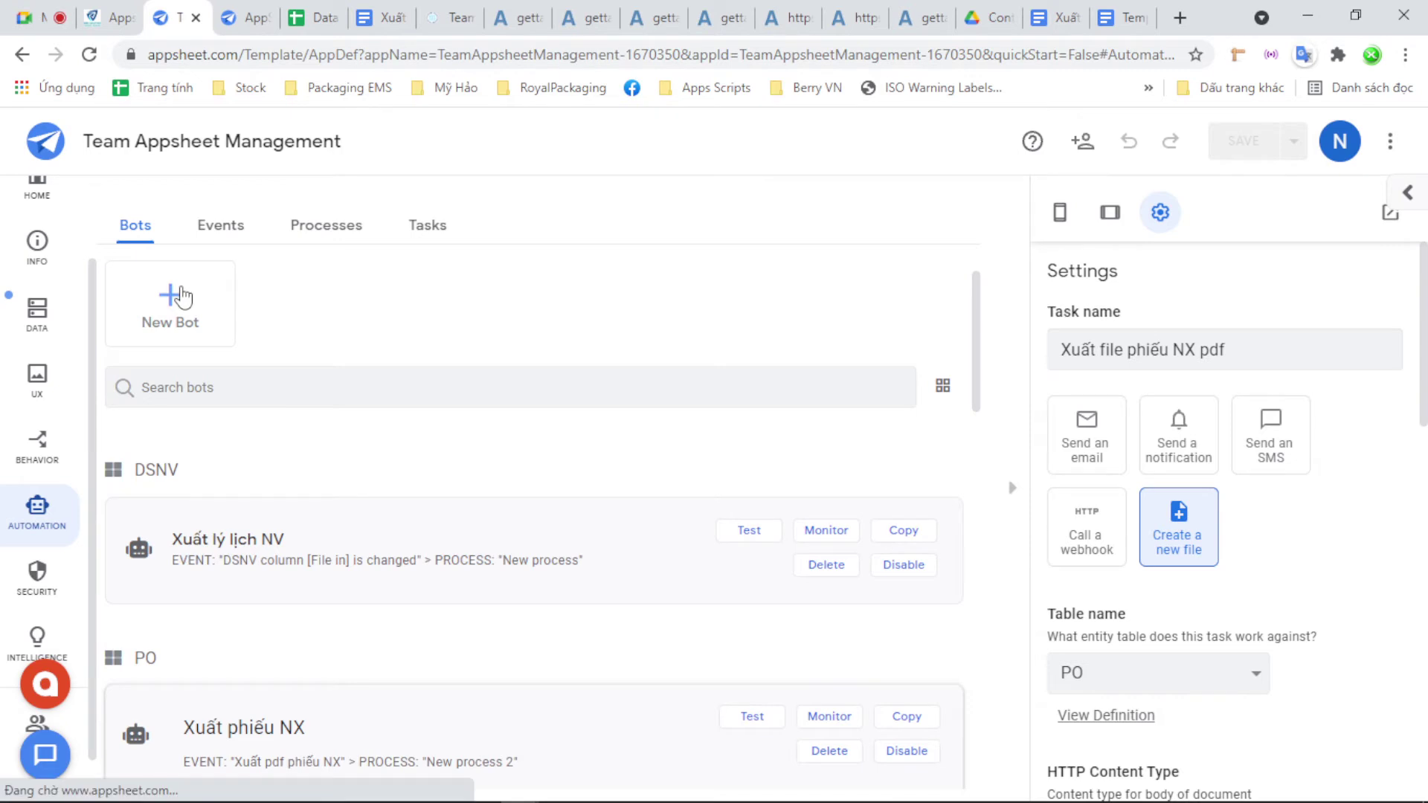
click(178, 298)
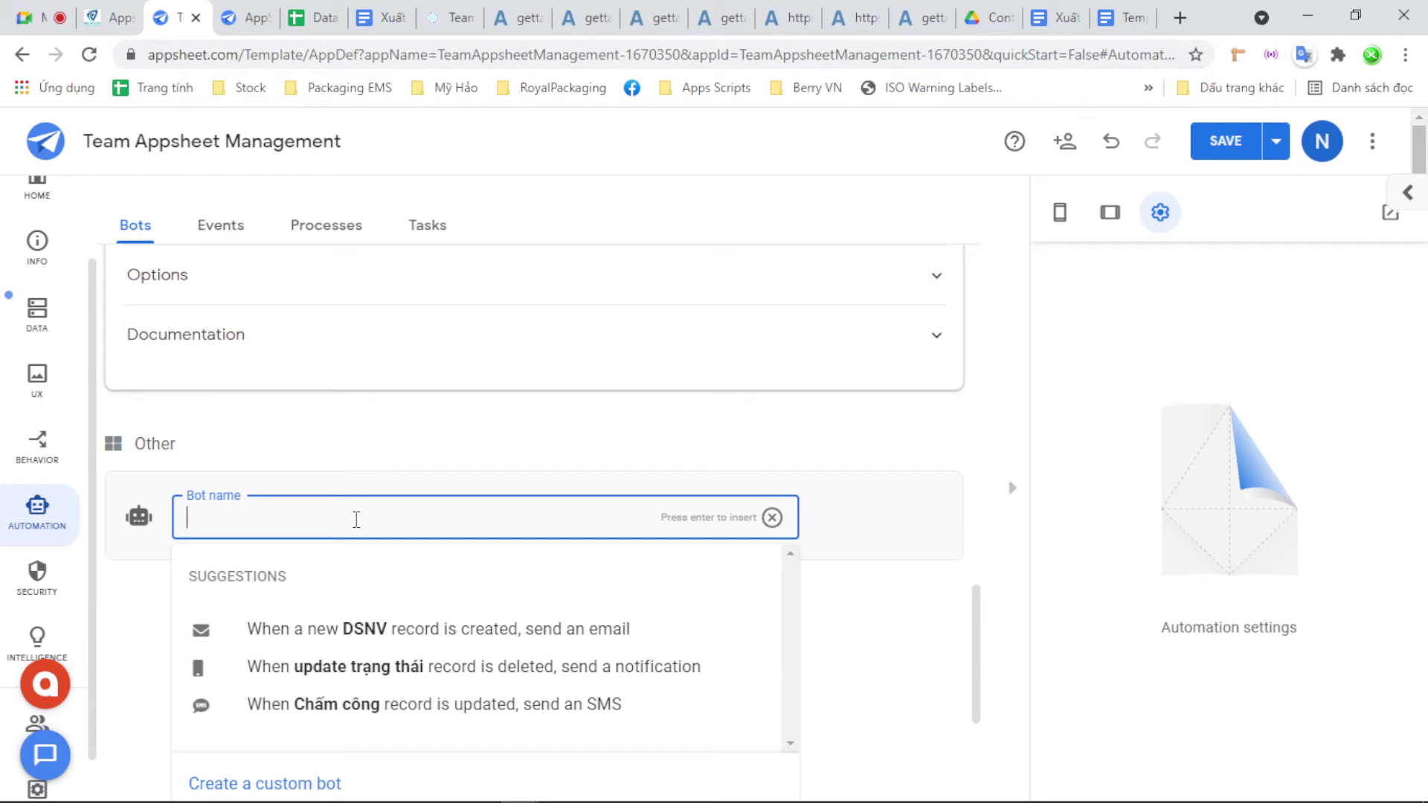
text(data)
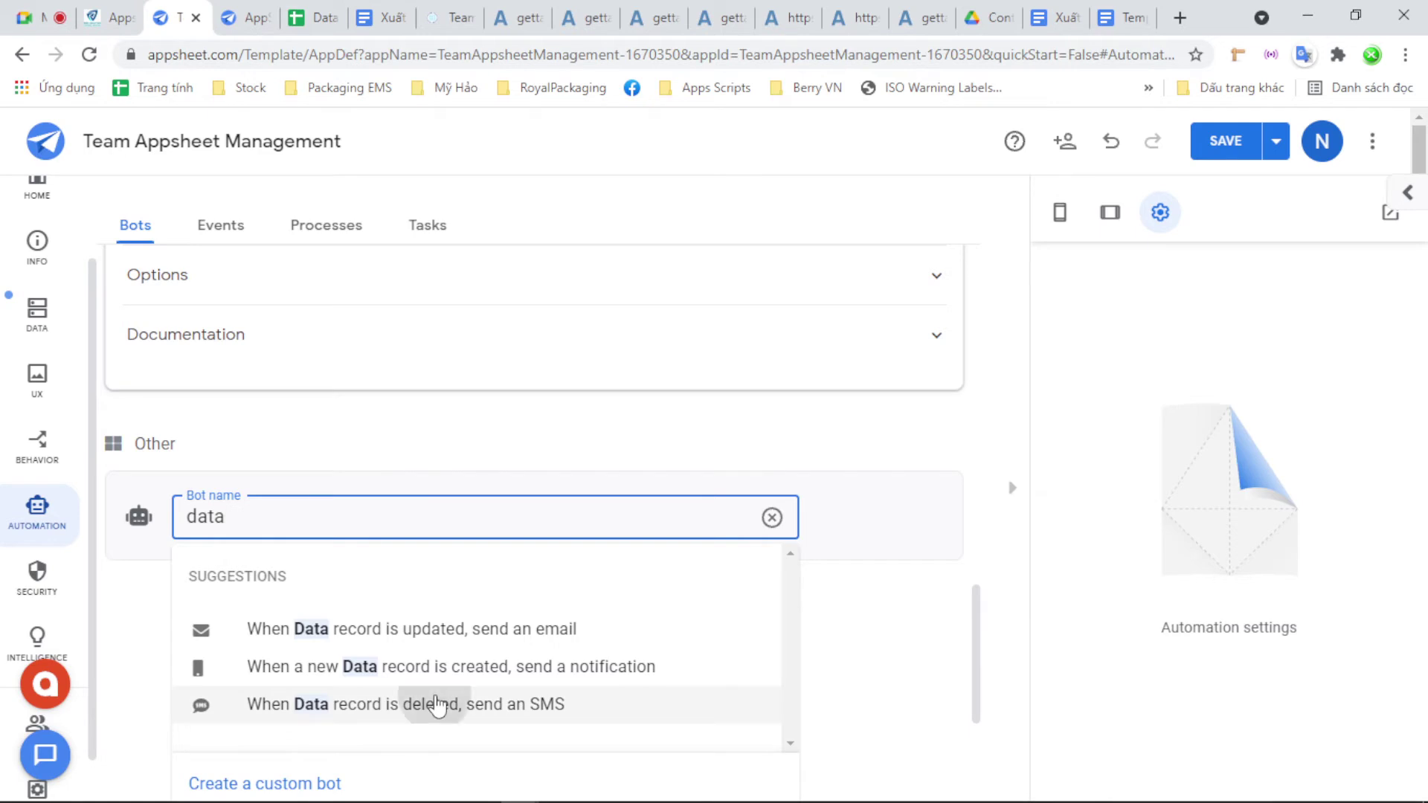
click(437, 704)
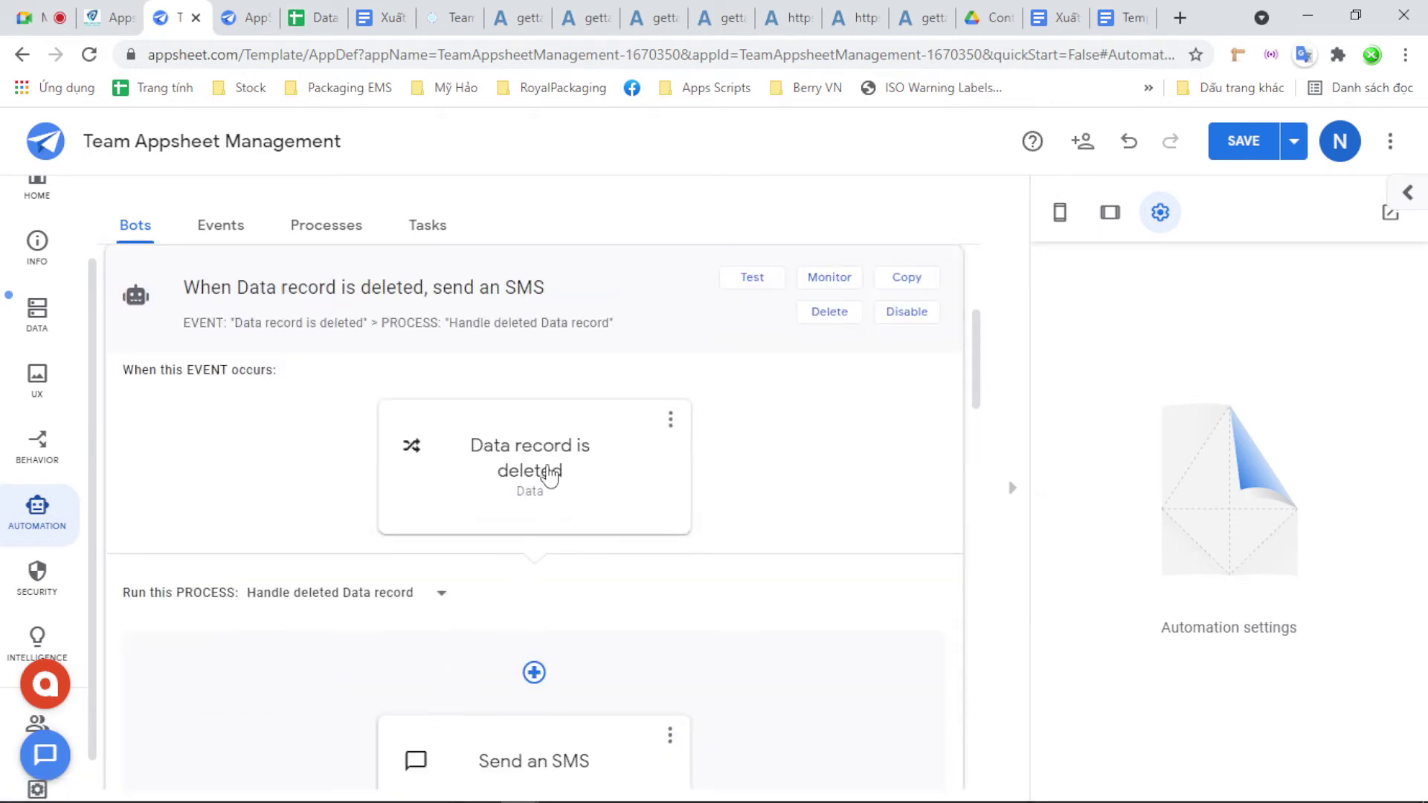
click(549, 475)
Expand the deletion bot's Send an SMS step settings.
scroll(746, 526, down, 3)
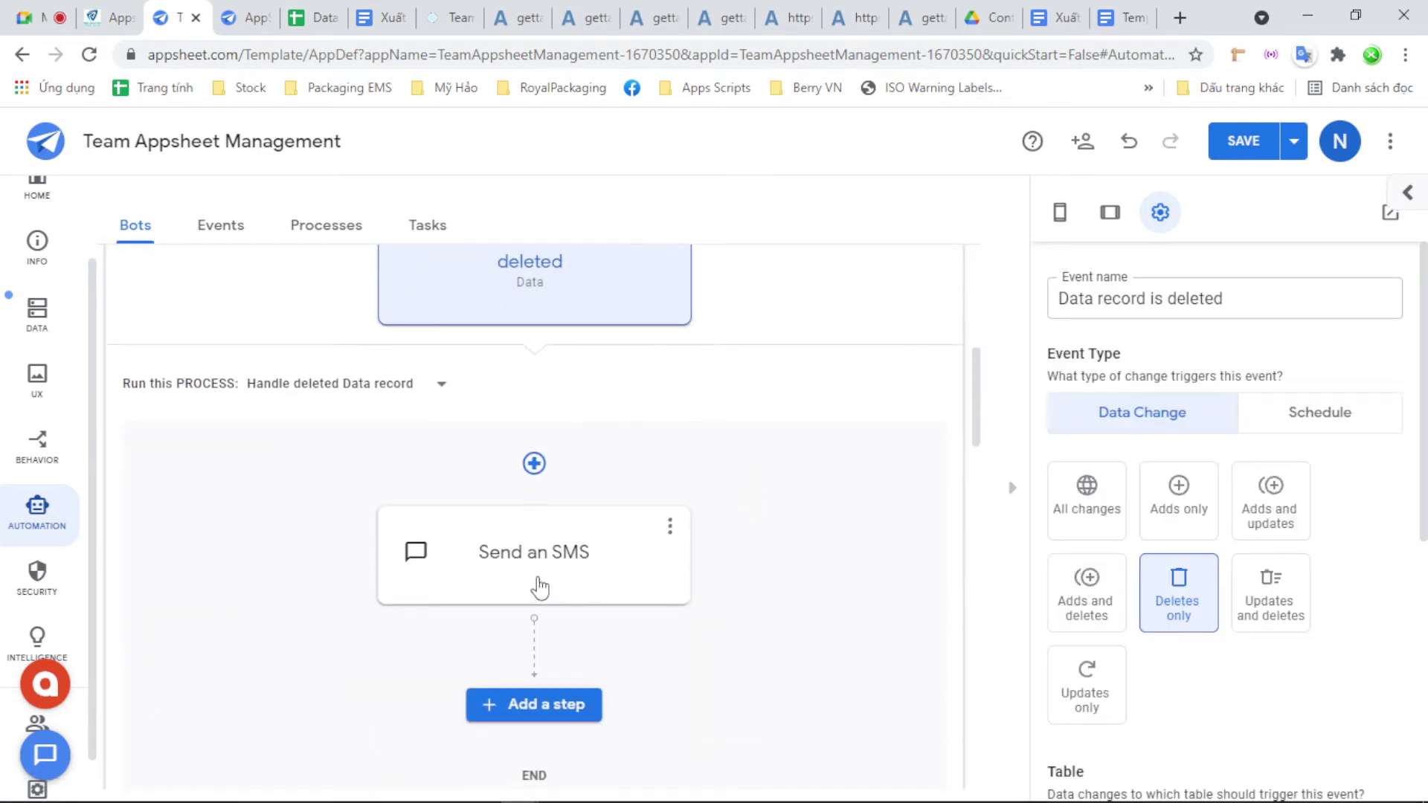
click(556, 578)
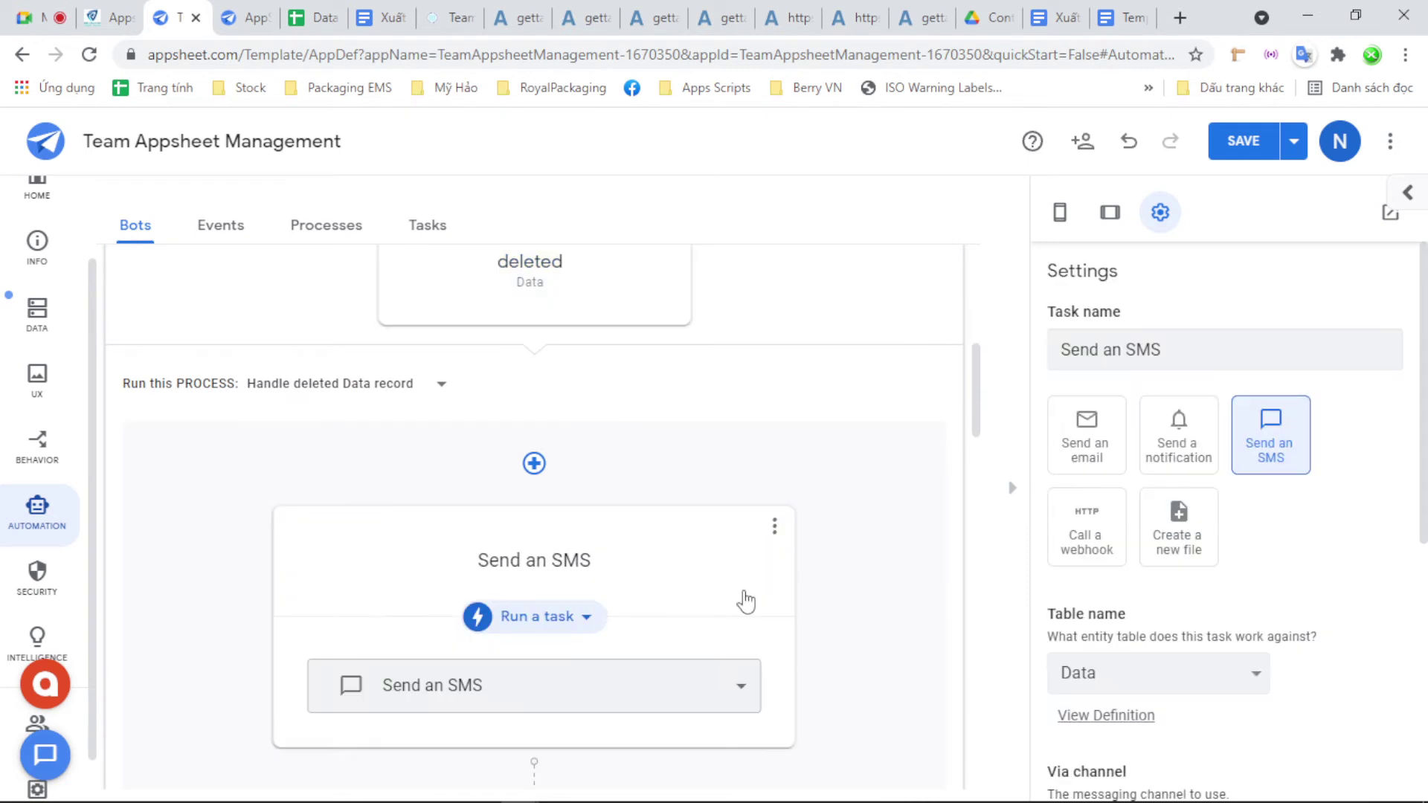
scroll(1187, 541, down, 3)
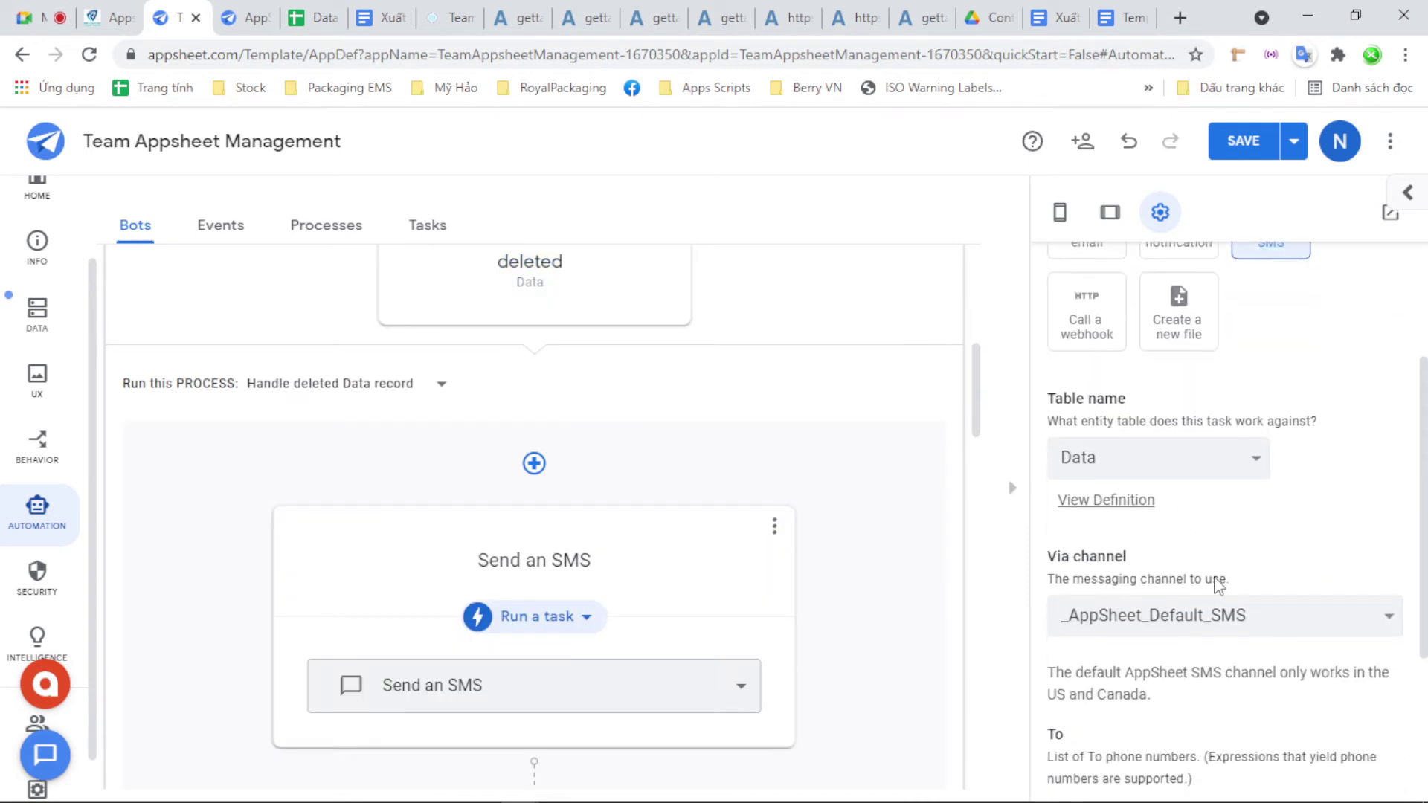
scroll(1215, 583, down, 3)
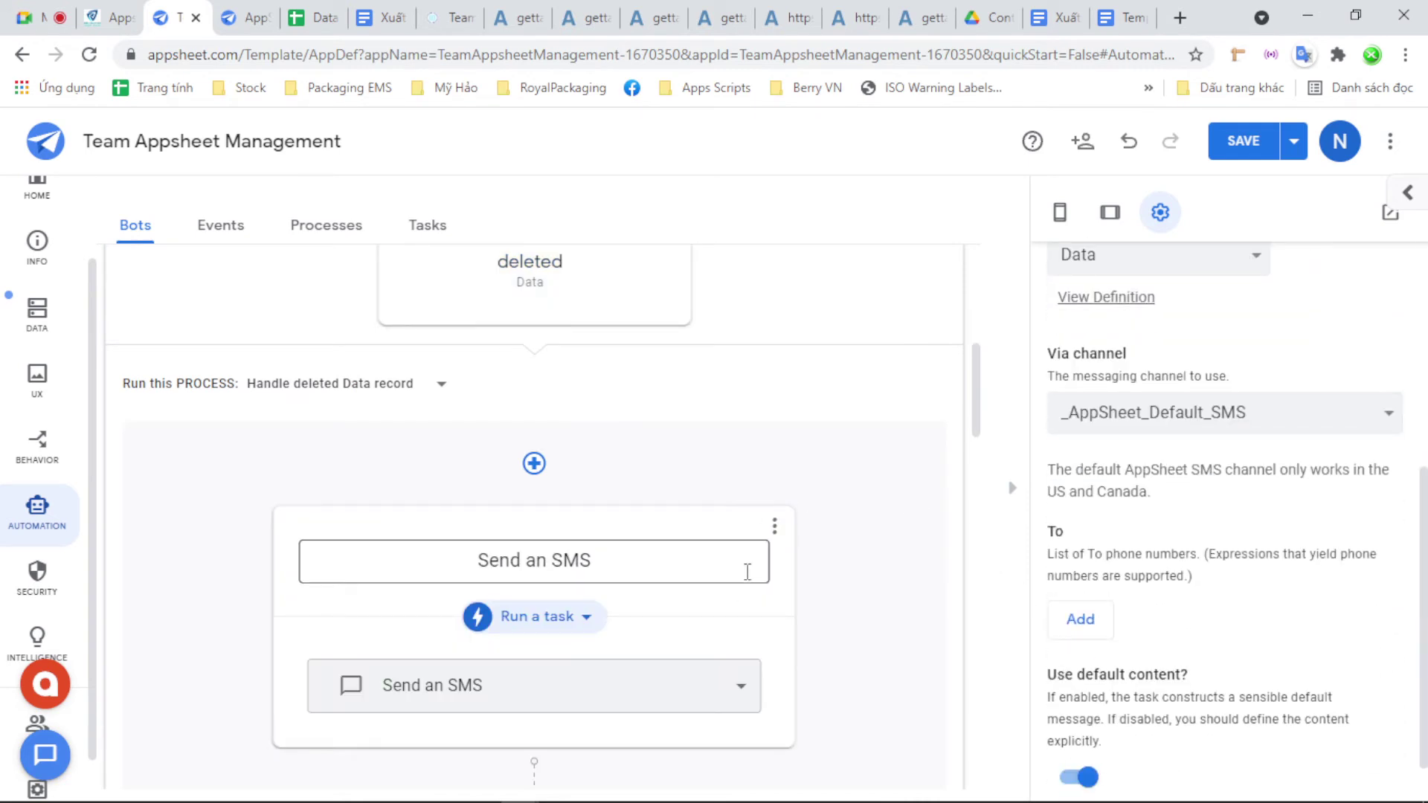
scroll(1119, 588, down, 1)
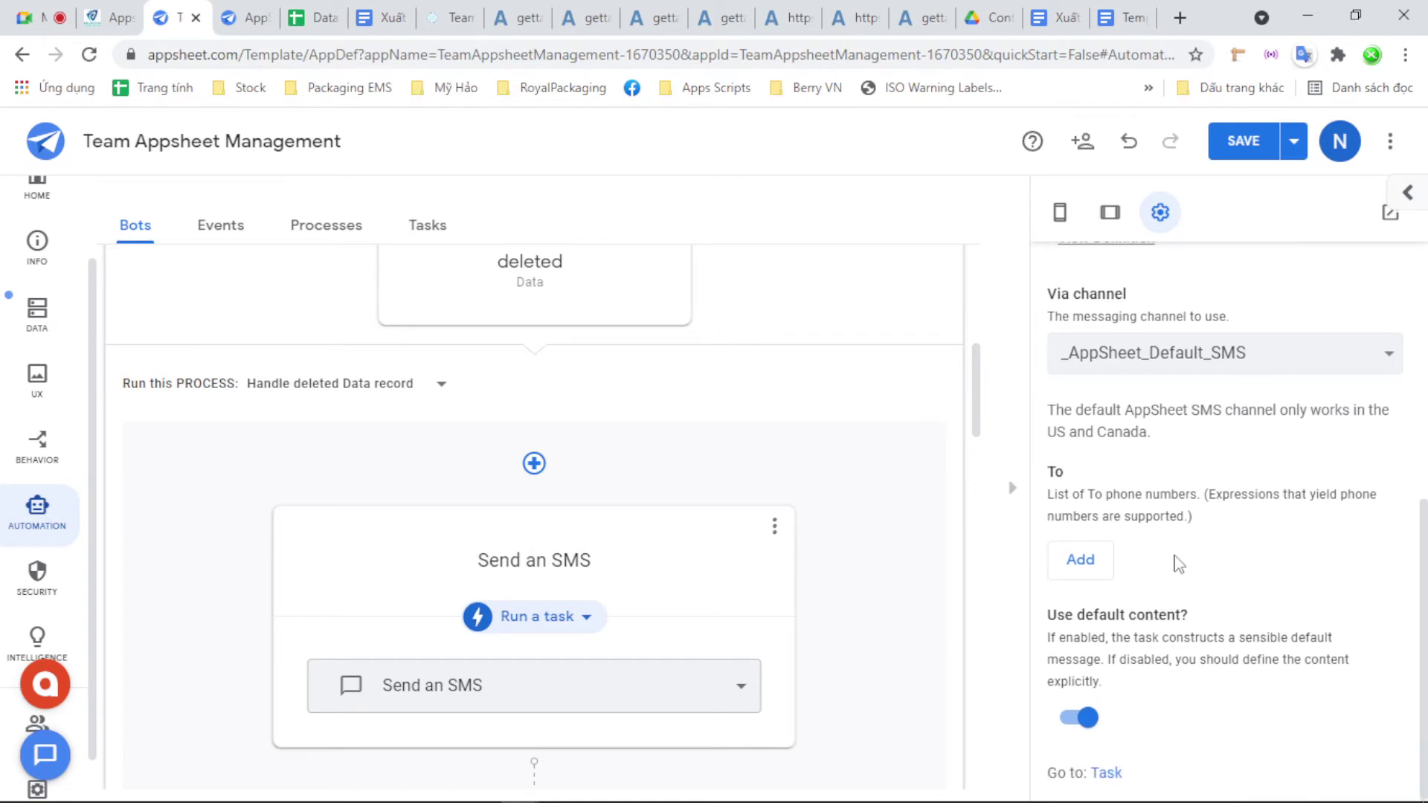
Add a recipient e-mail address to the SMS task's To list.
click(1080, 559)
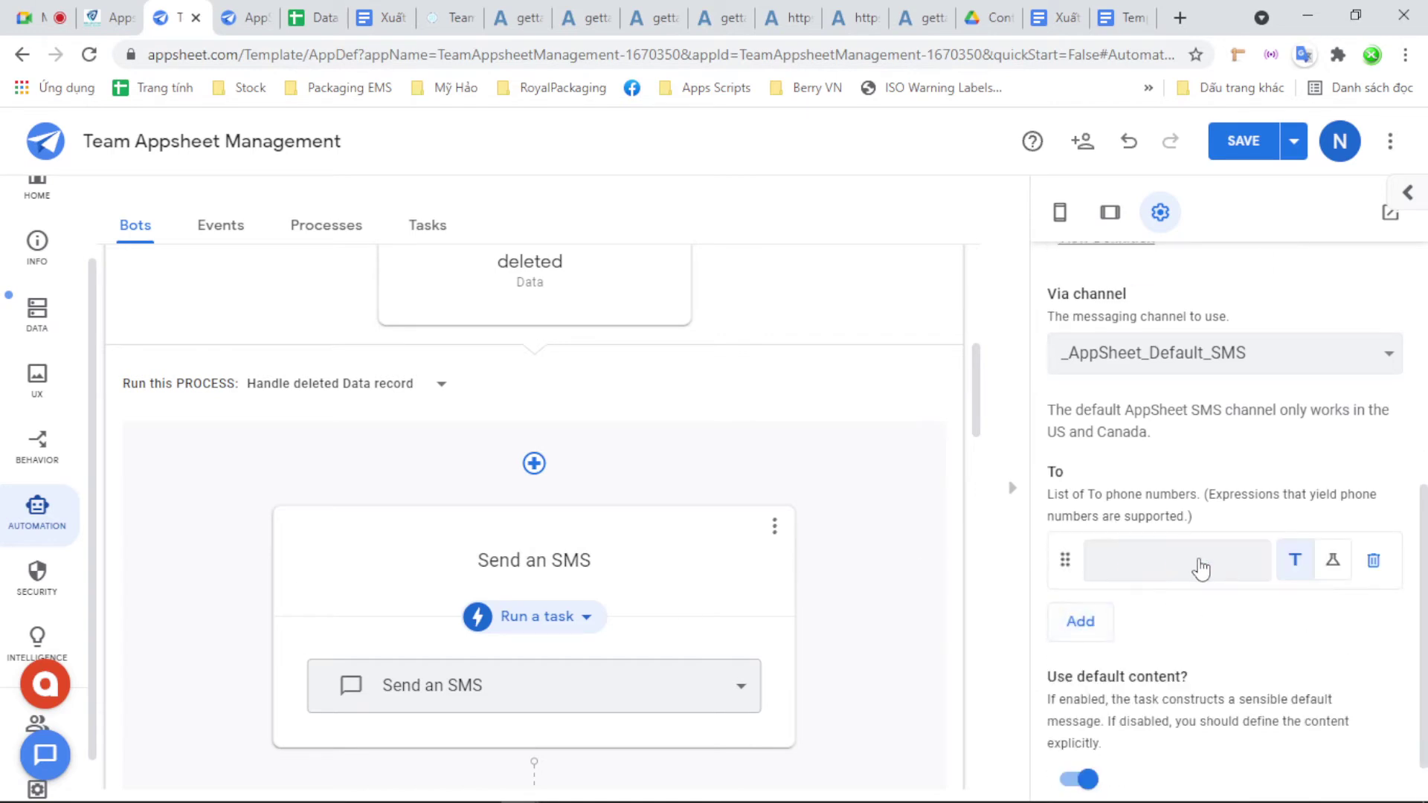
click(1159, 555)
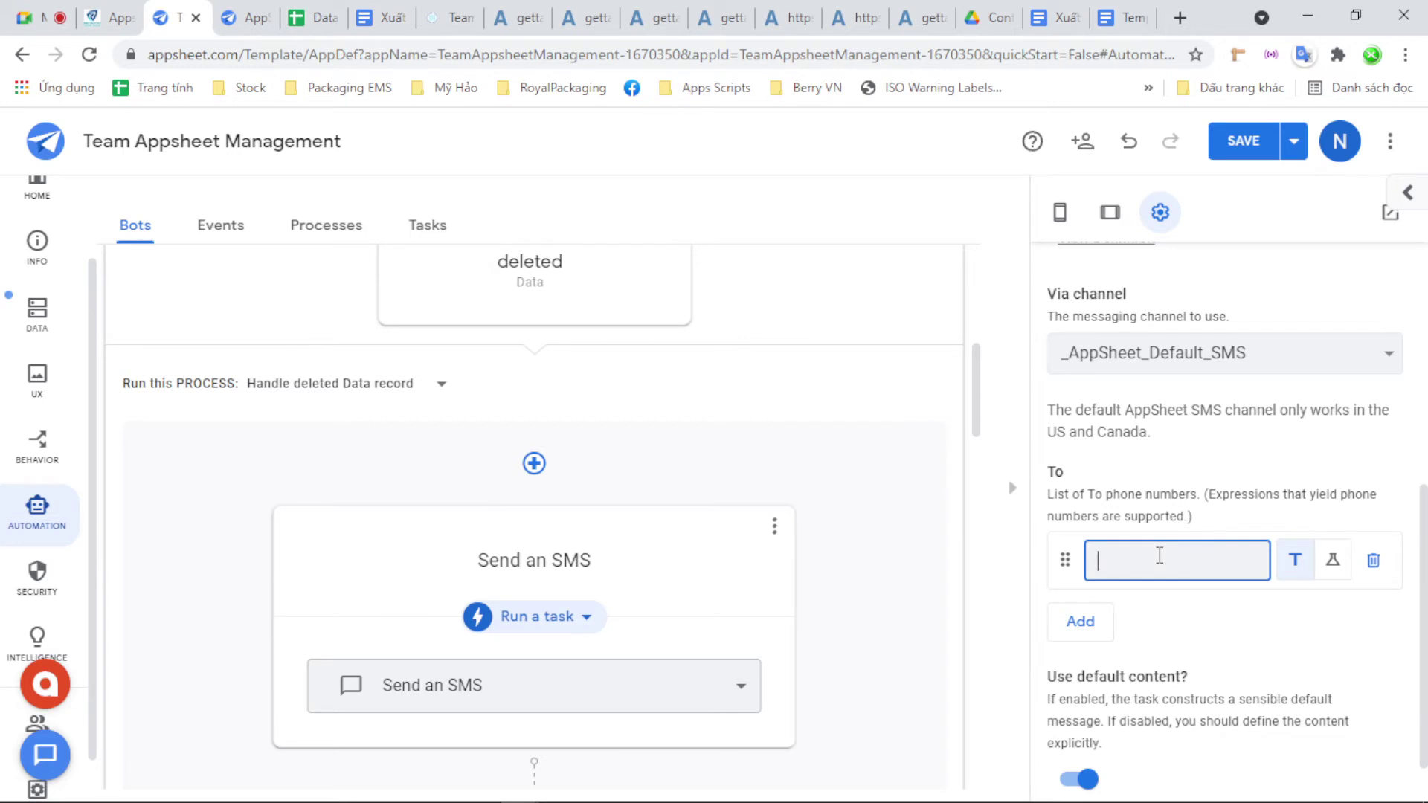
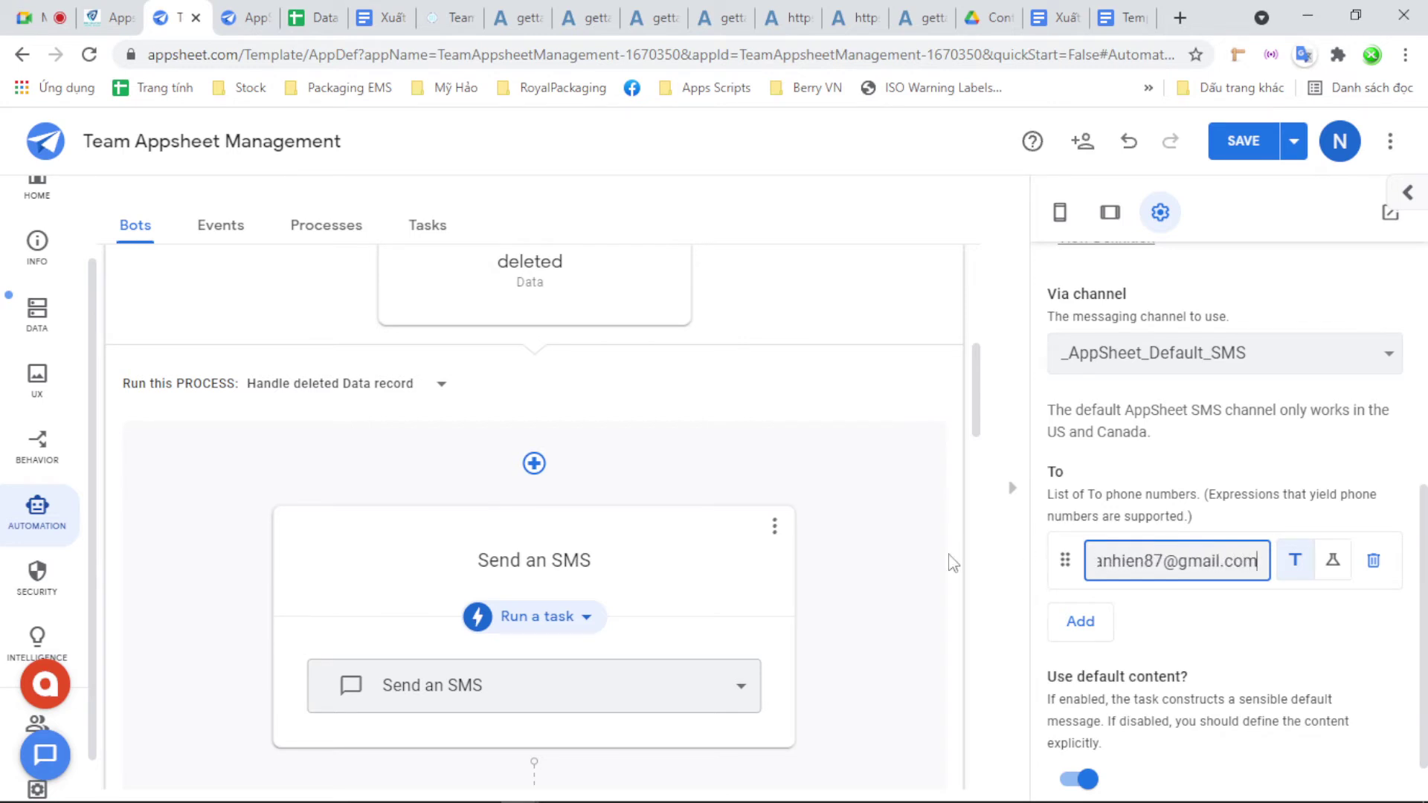
click(886, 545)
scroll(886, 545, up, 2)
scroll(1224, 511, up, 5)
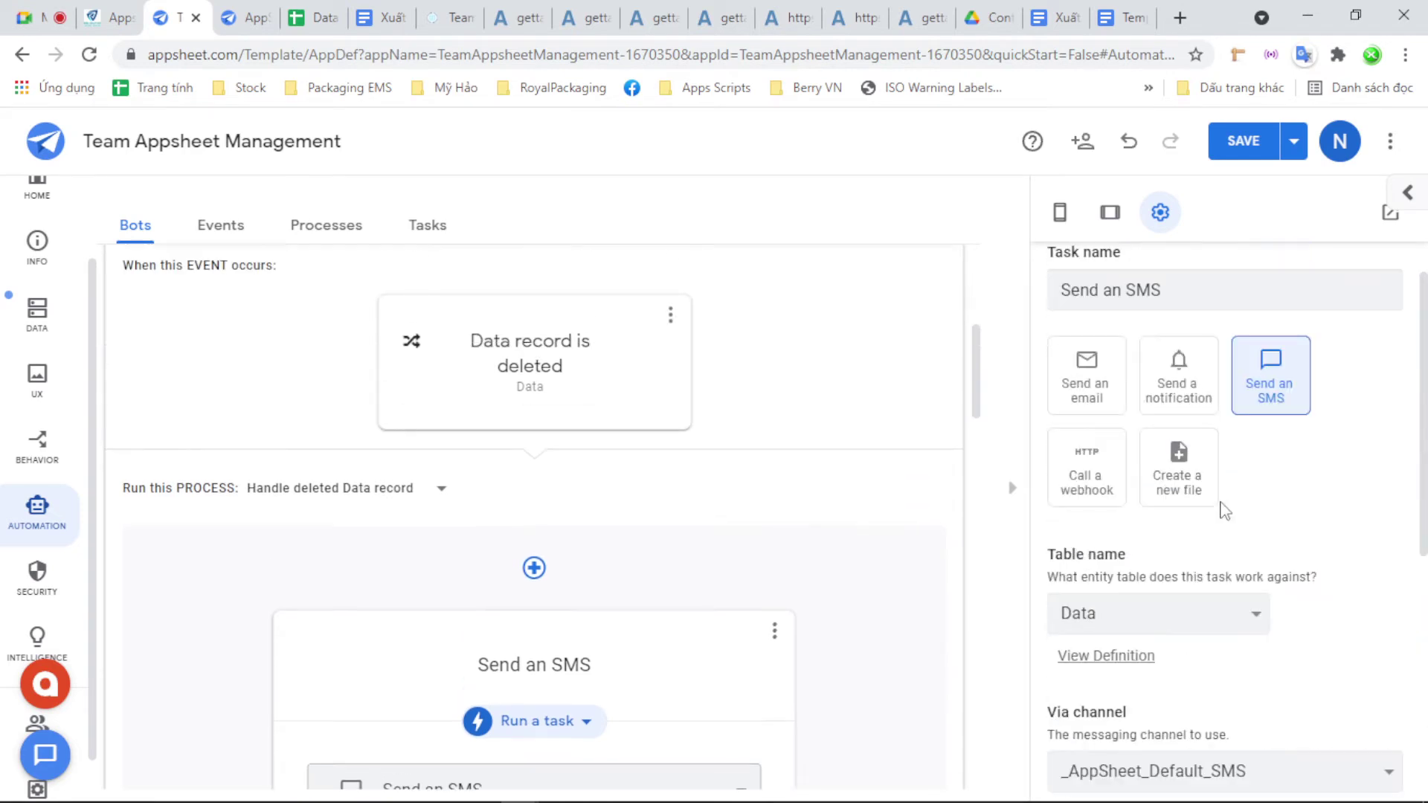
scroll(1223, 511, down, 5)
scroll(822, 494, down, 4)
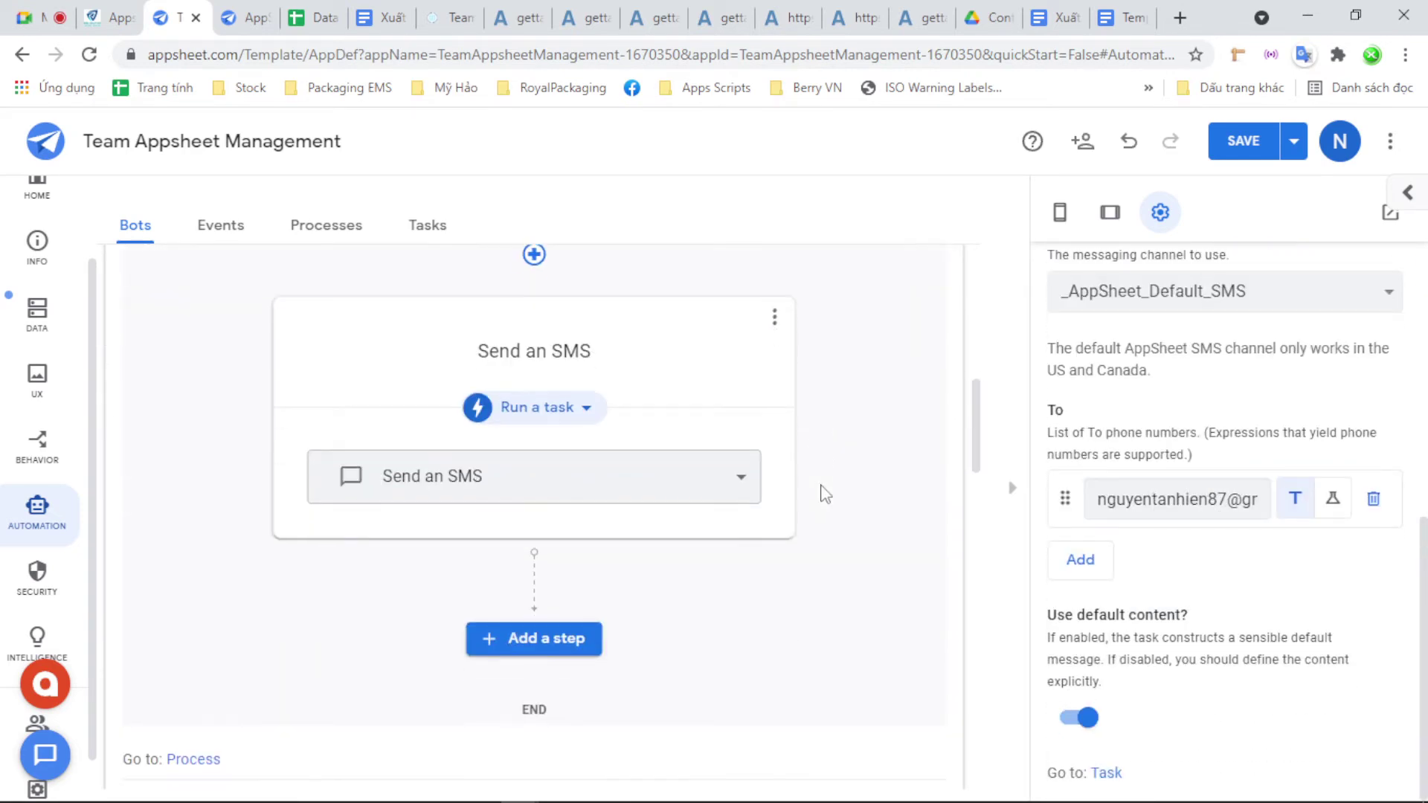
scroll(821, 485, up, 3)
scroll(821, 485, down, 3)
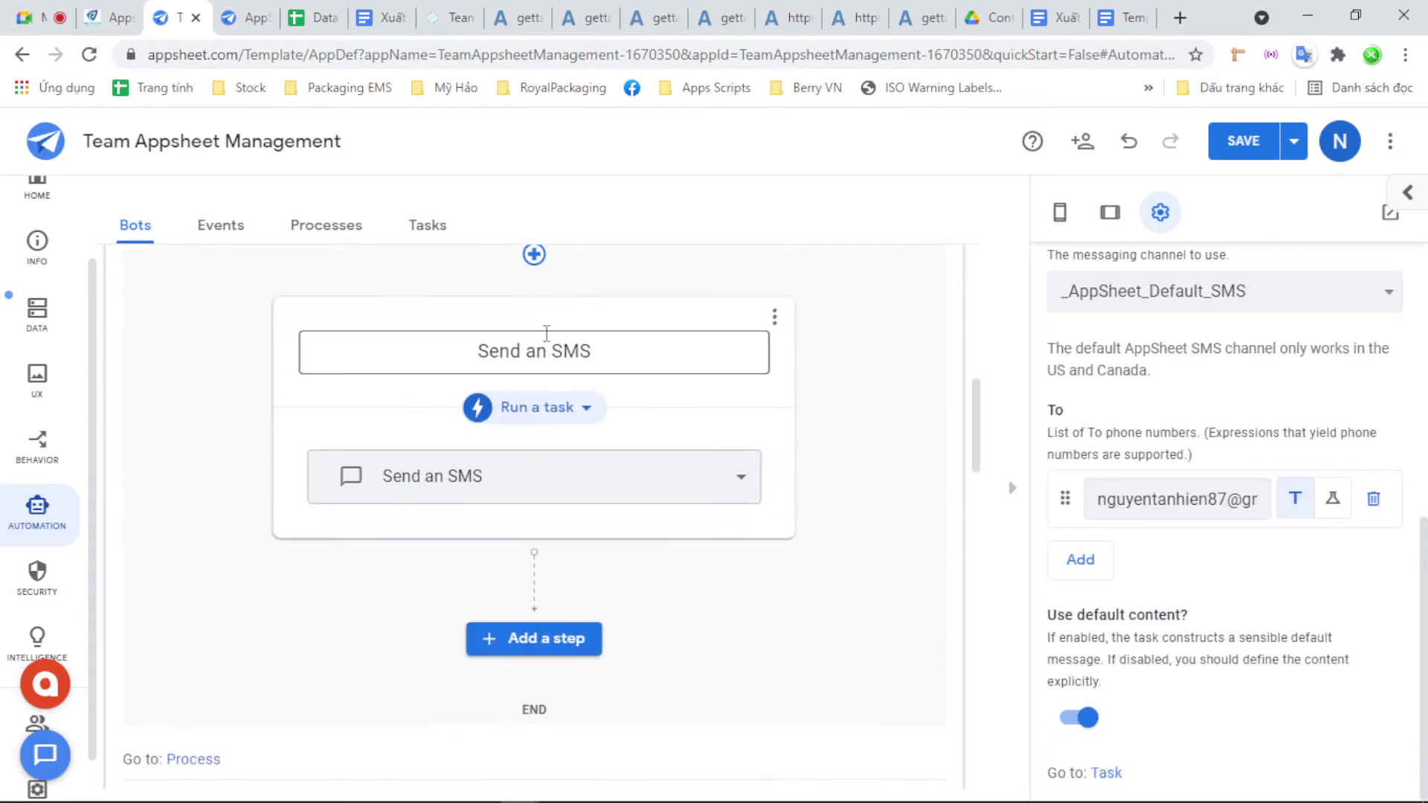
scroll(526, 262, up, 2)
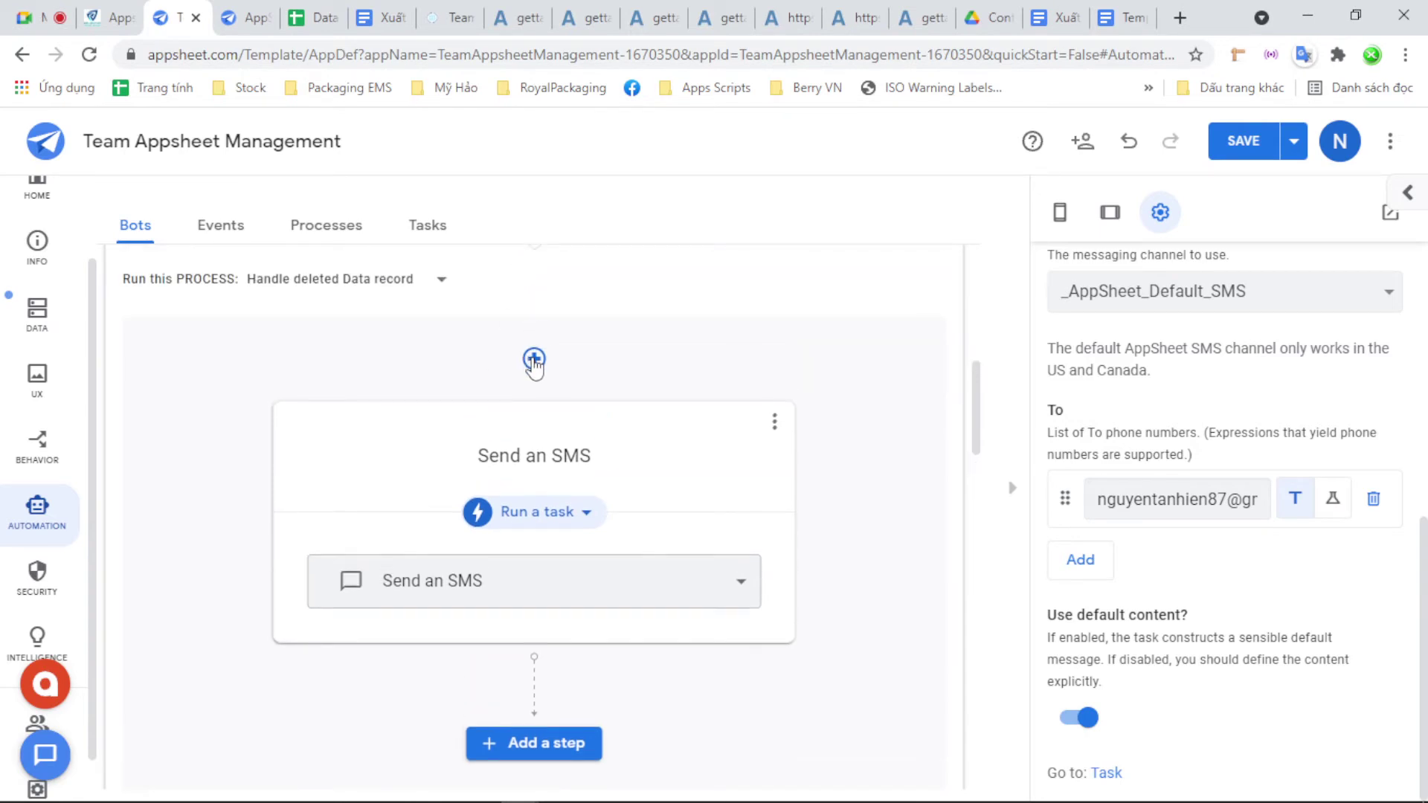
Insert an 'Update số lượng vào đơn hàng' data-action step ahead of the Send an SMS step.
click(534, 360)
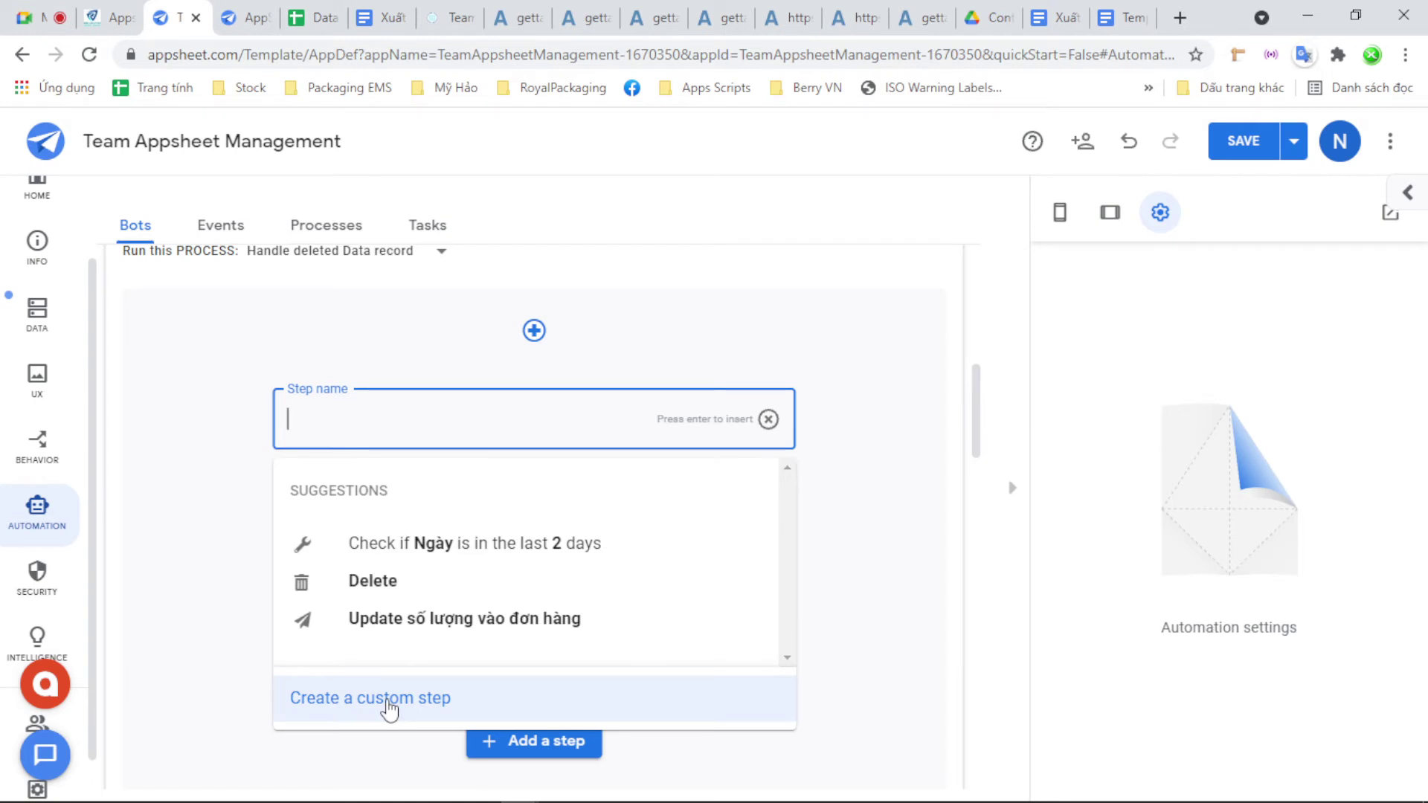
click(388, 699)
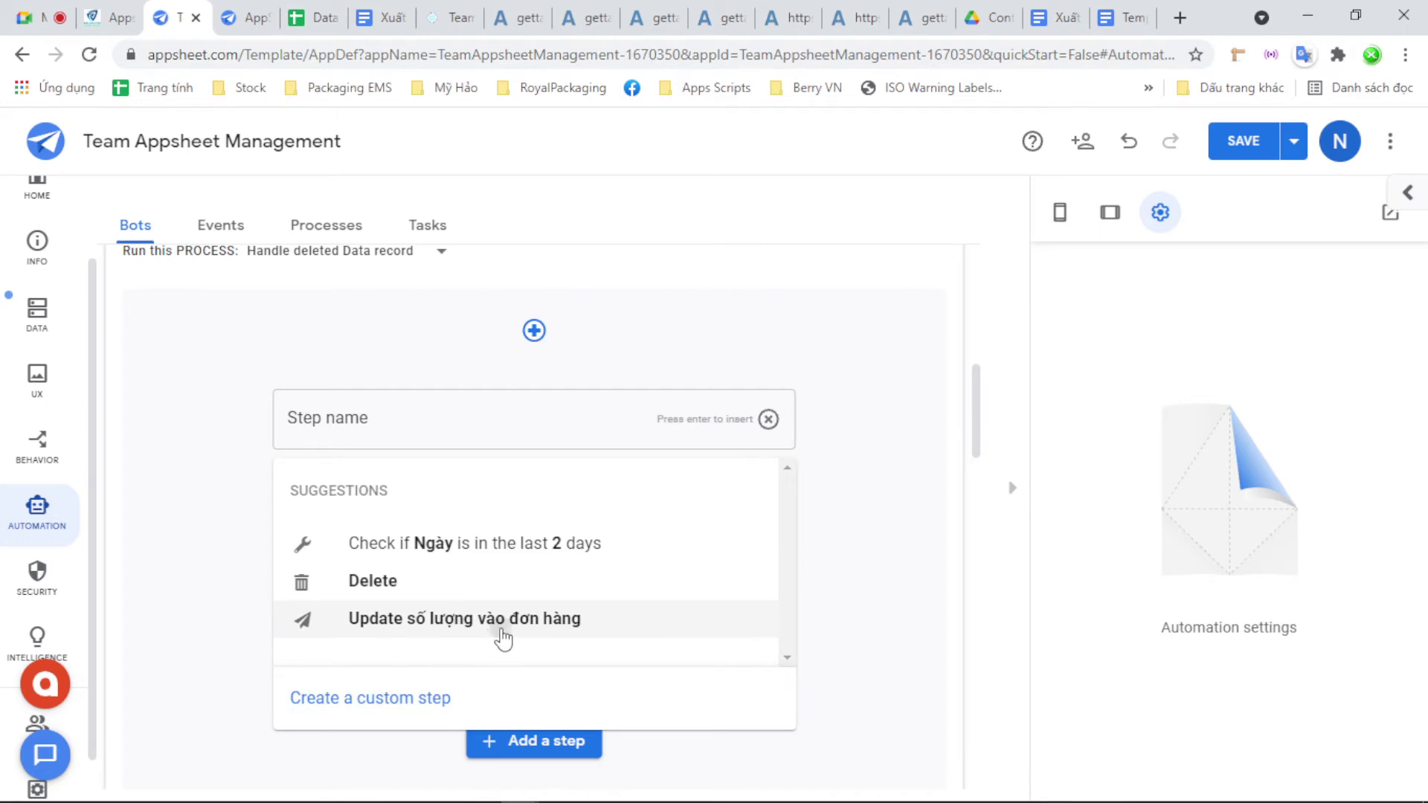
click(503, 636)
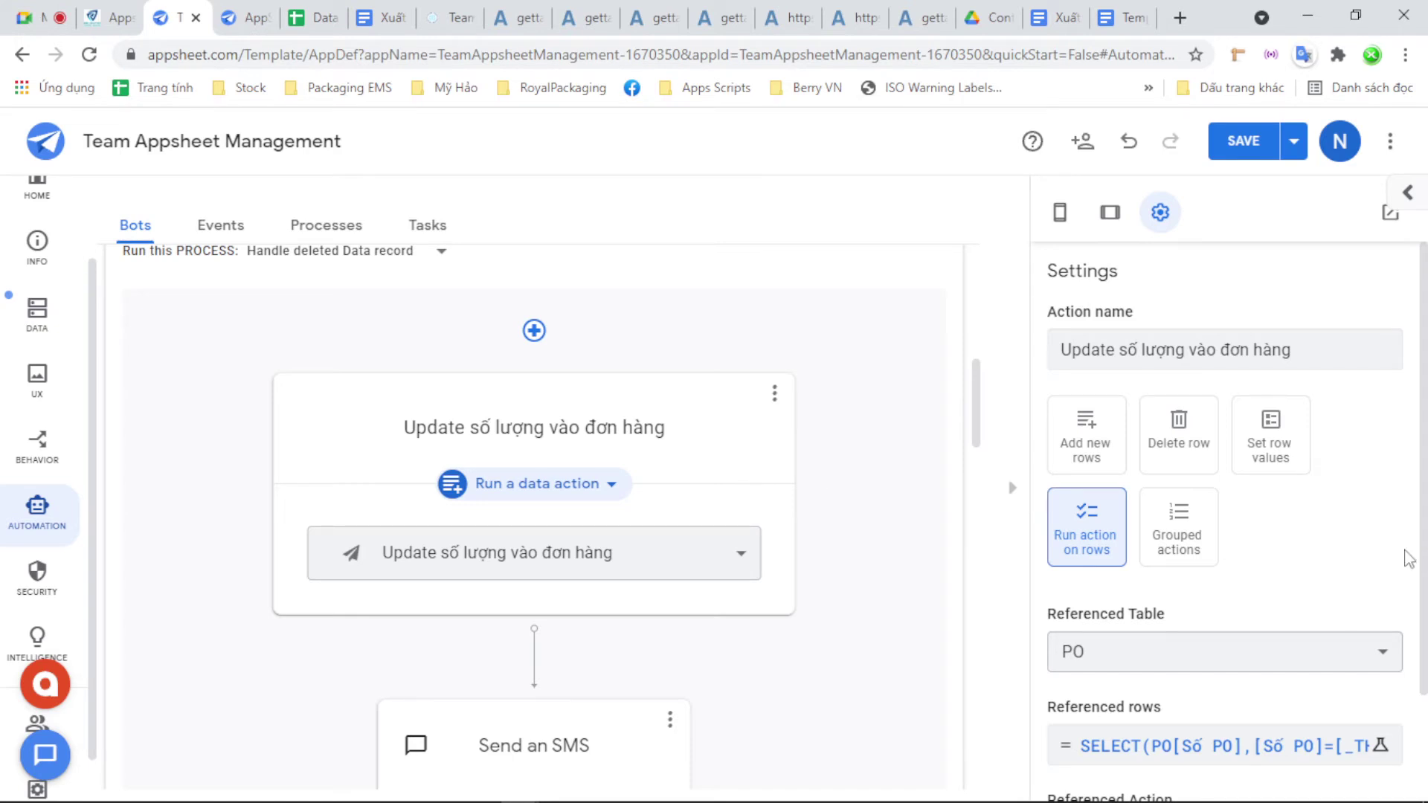
scroll(1408, 560, down, 1)
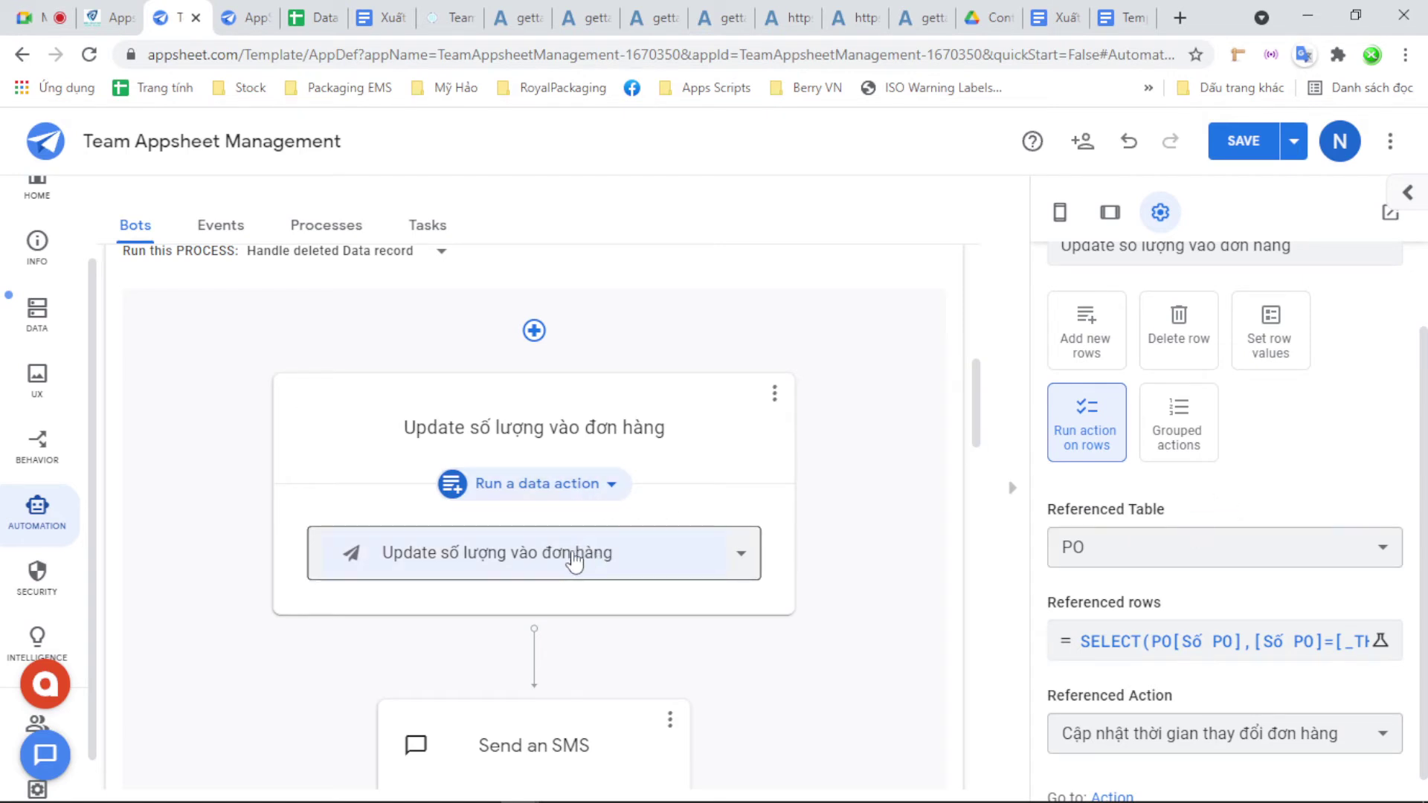
scroll(1231, 497, down, 1)
scroll(631, 574, down, 2)
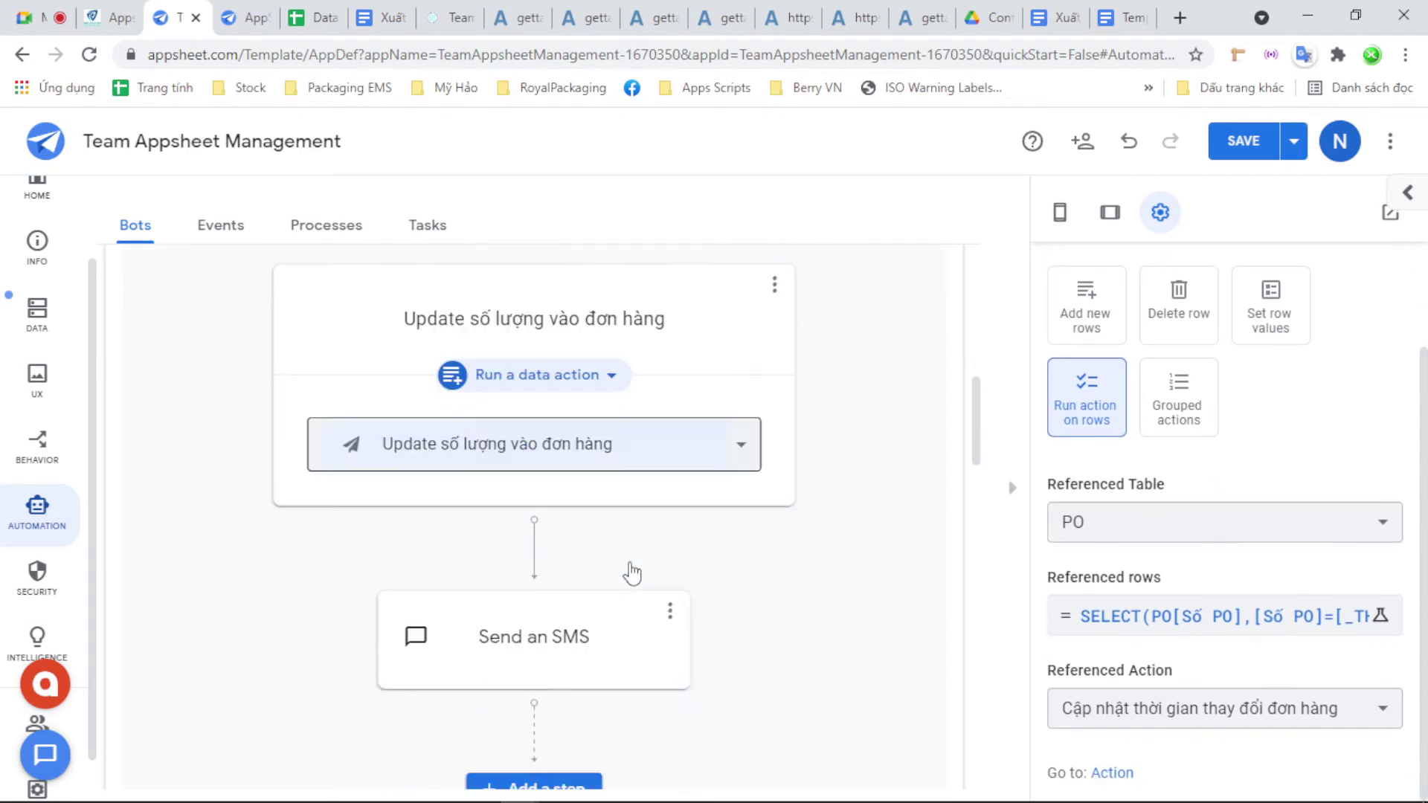
scroll(702, 456, down, 2)
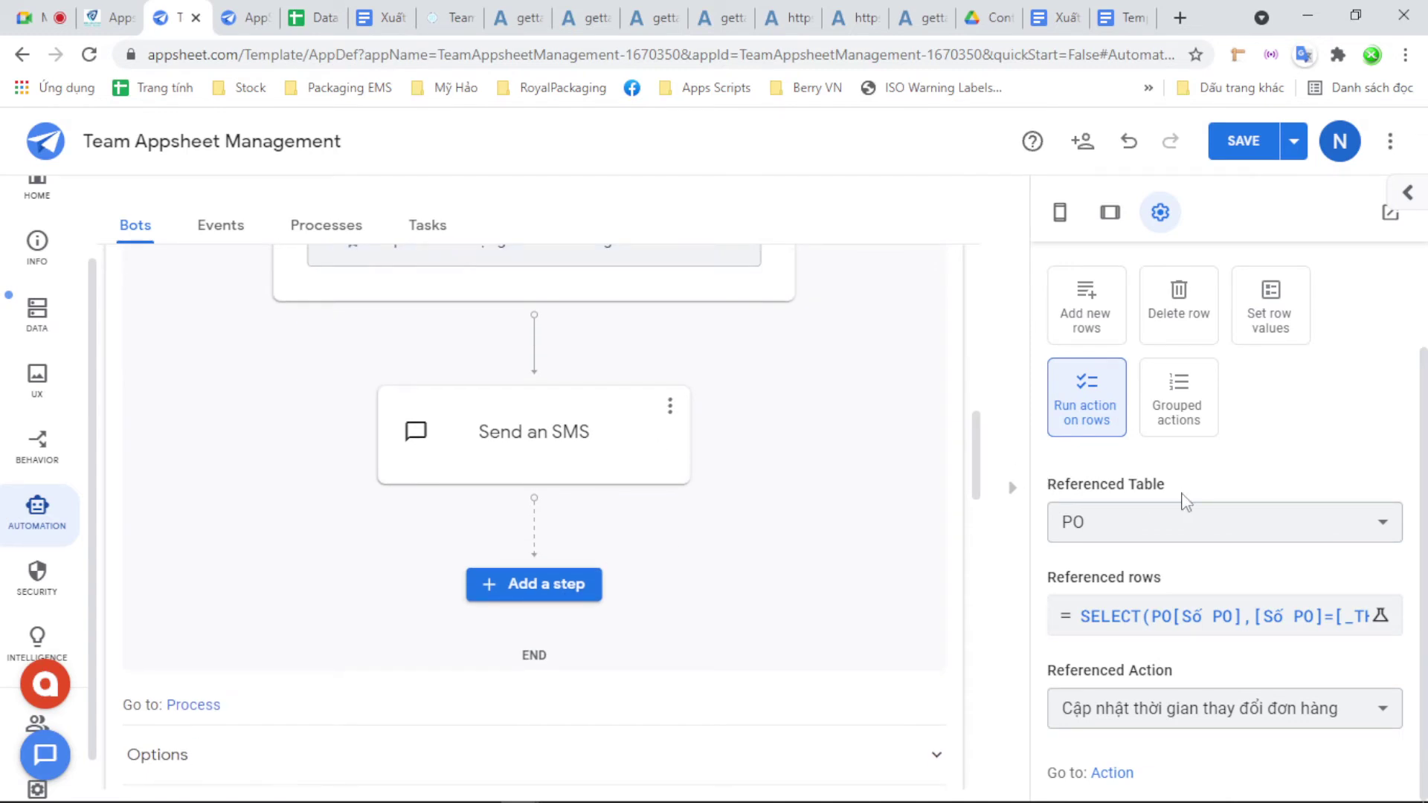
Switch the SMS step's task type to Send a notification, then to Send an email.
click(583, 445)
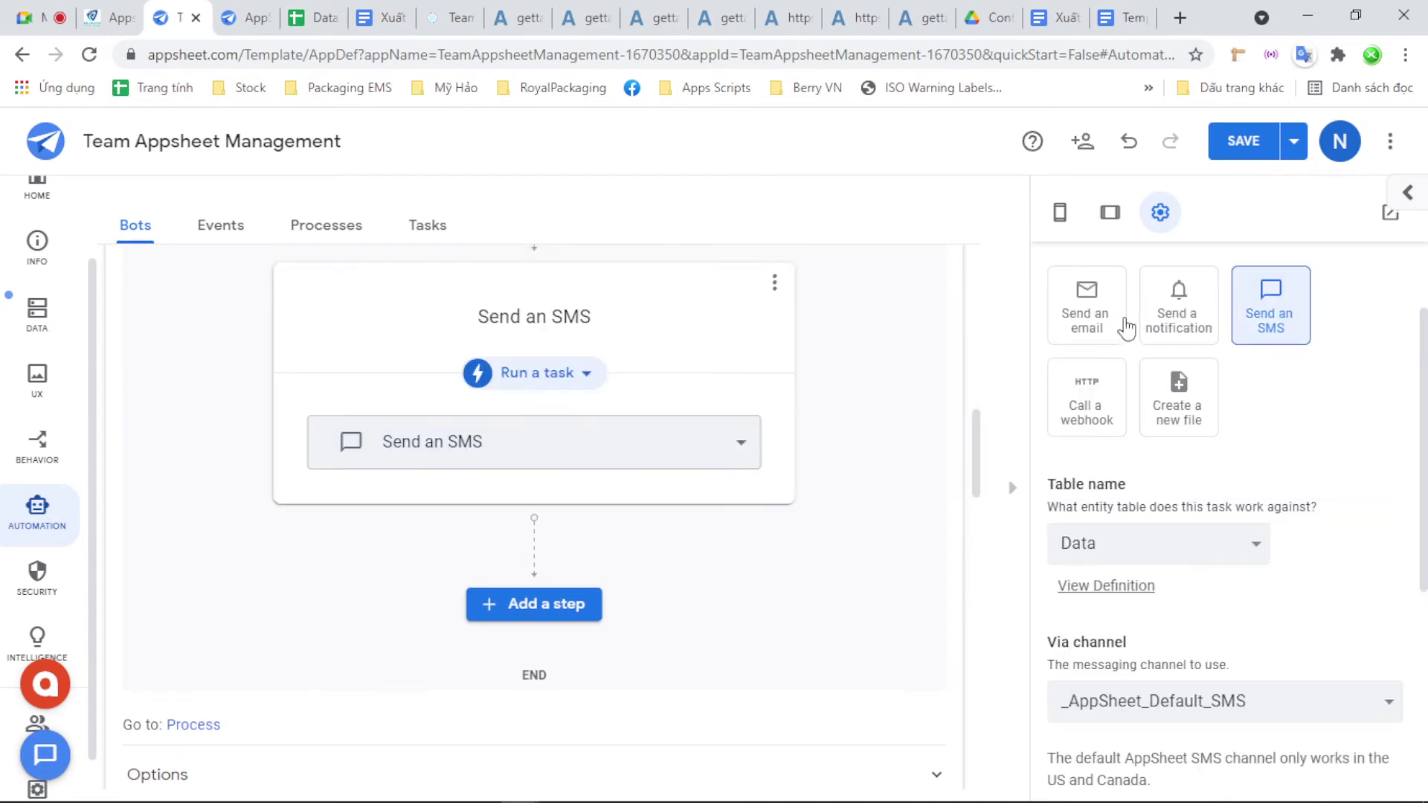
click(1172, 316)
scroll(1213, 439, down, 1)
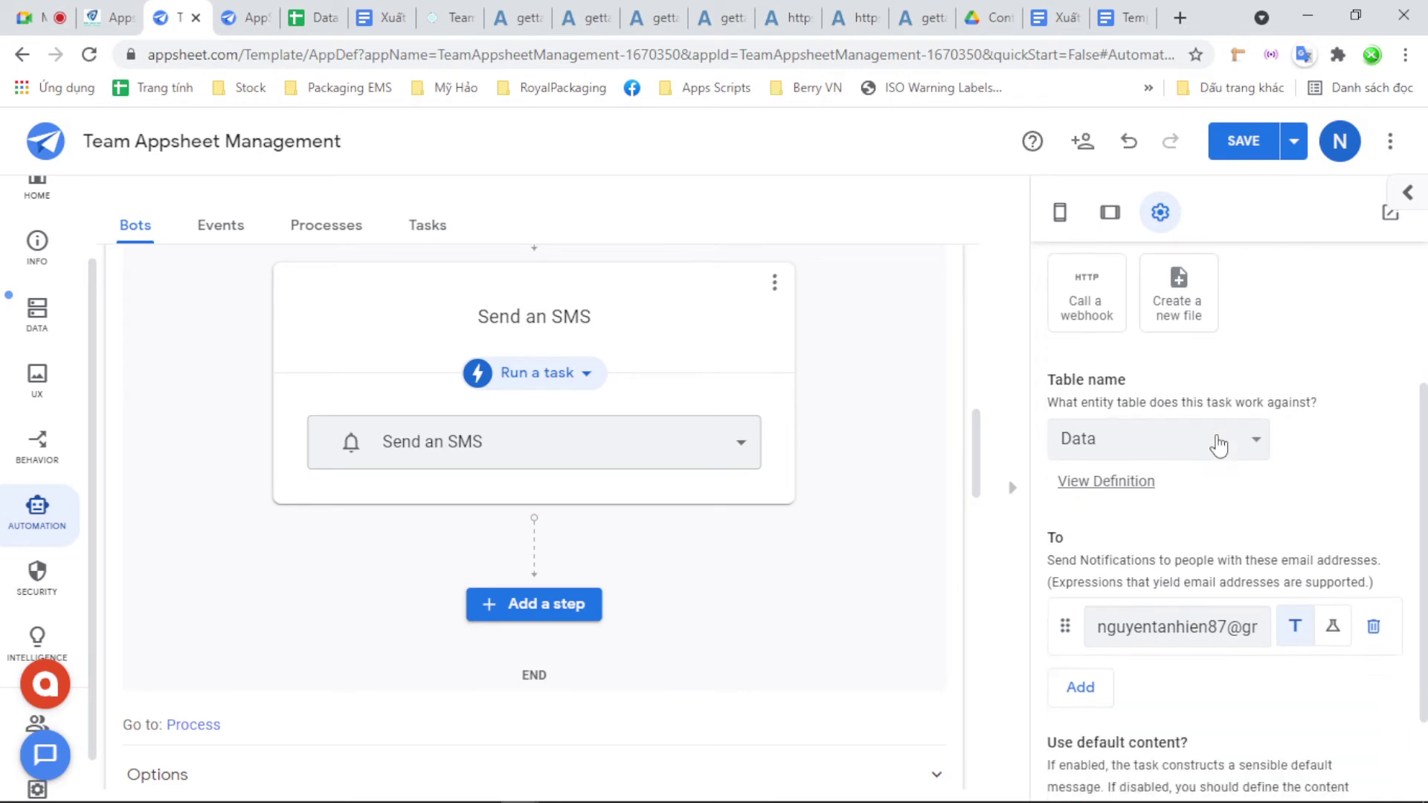
scroll(1218, 445, up, 3)
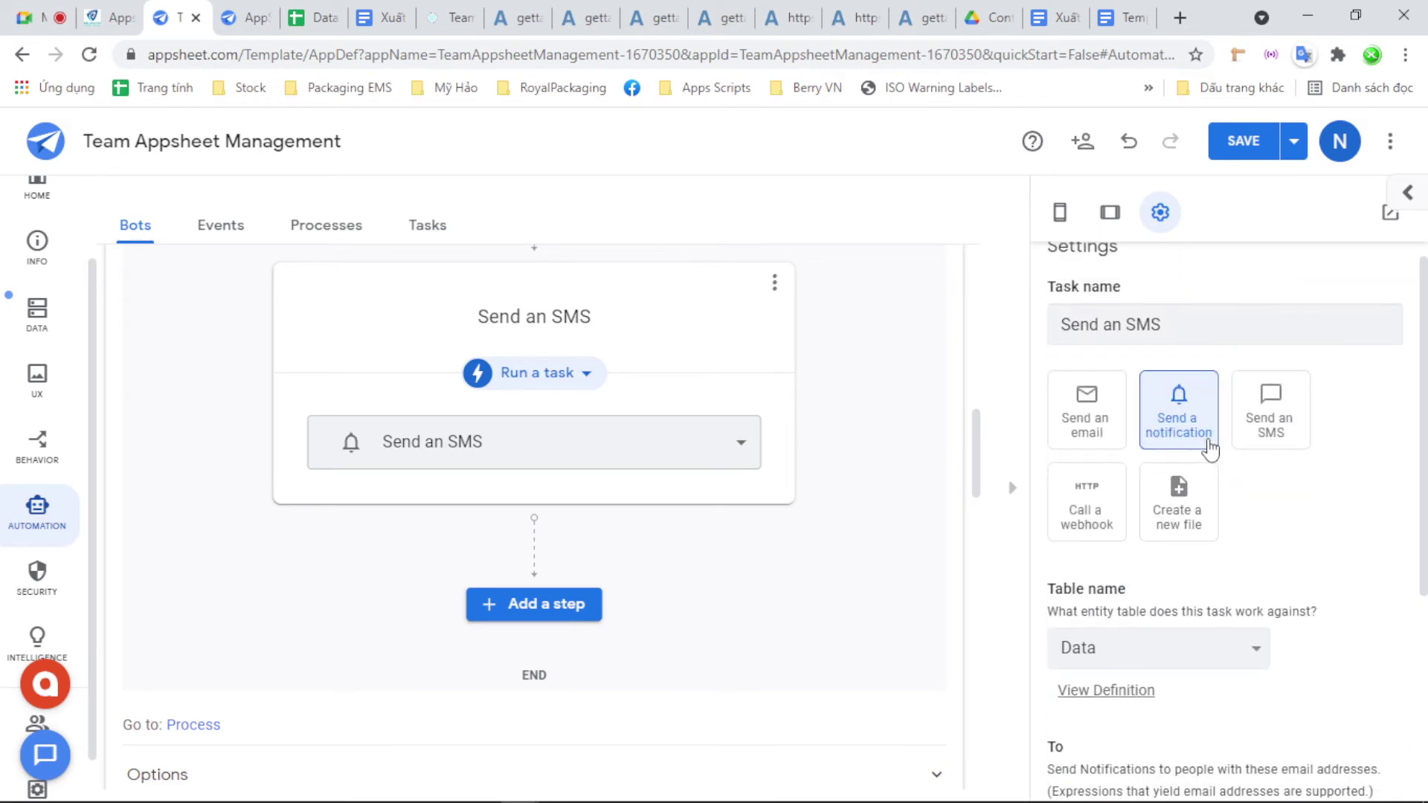
click(1085, 413)
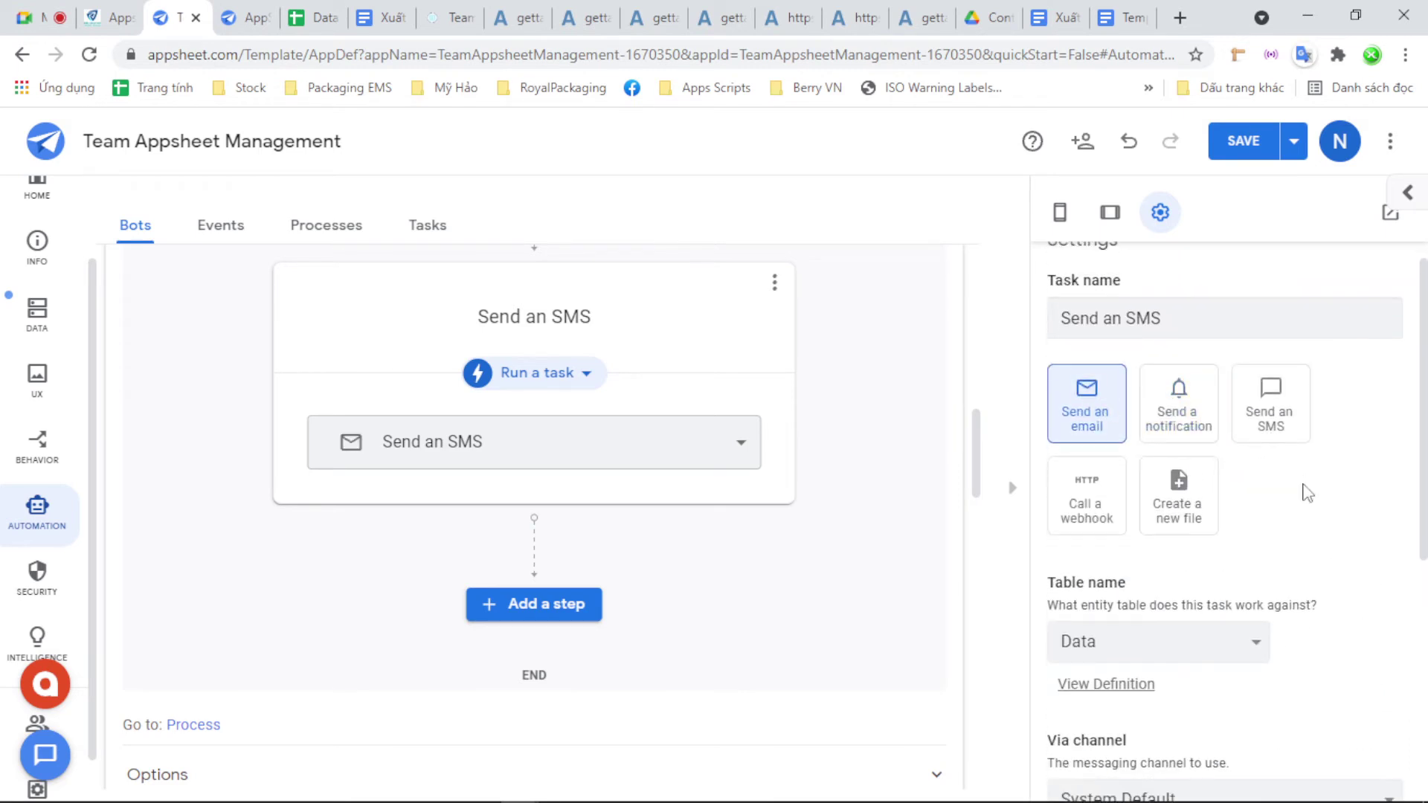
scroll(1307, 493, down, 4)
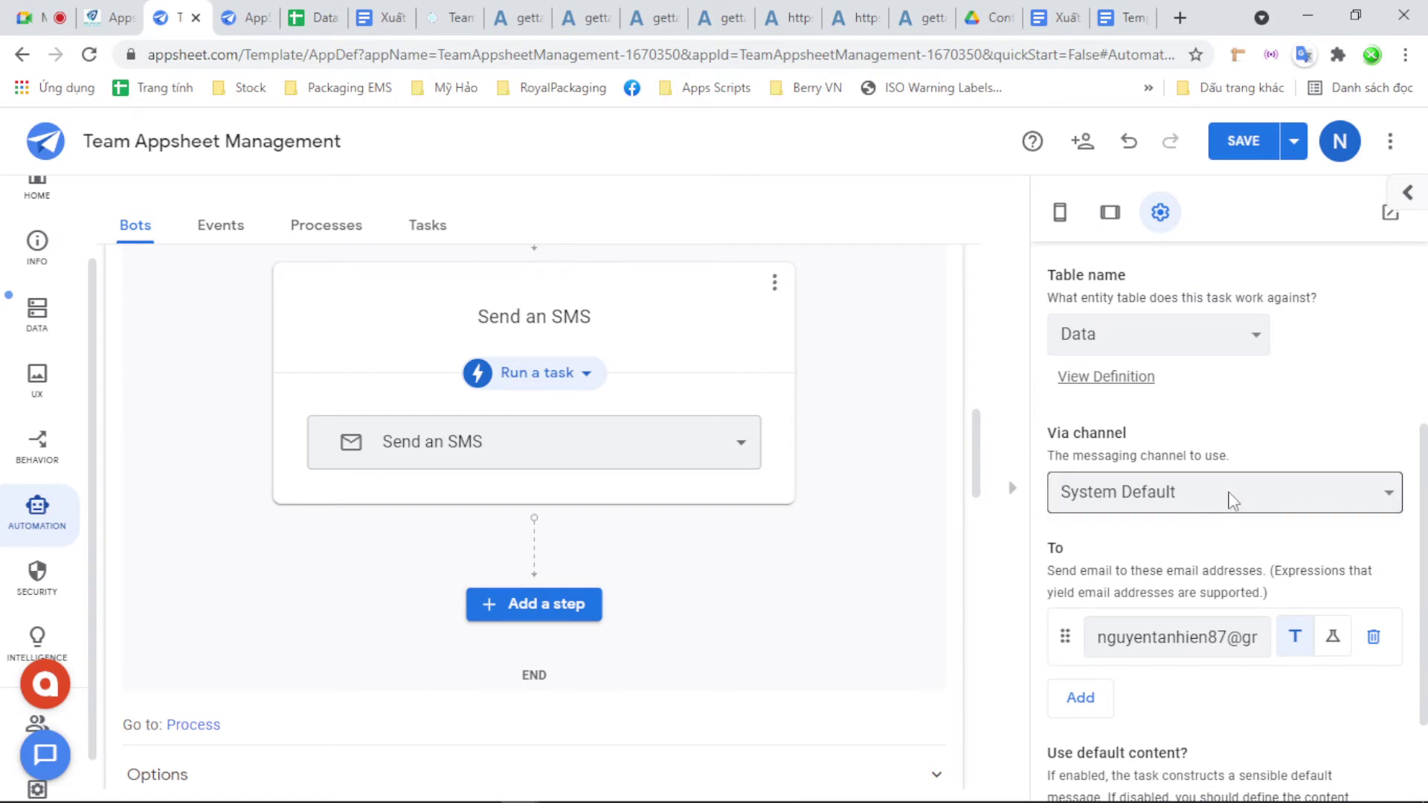
scroll(1176, 495, down, 3)
scroll(1116, 461, up, 3)
scroll(670, 387, up, 5)
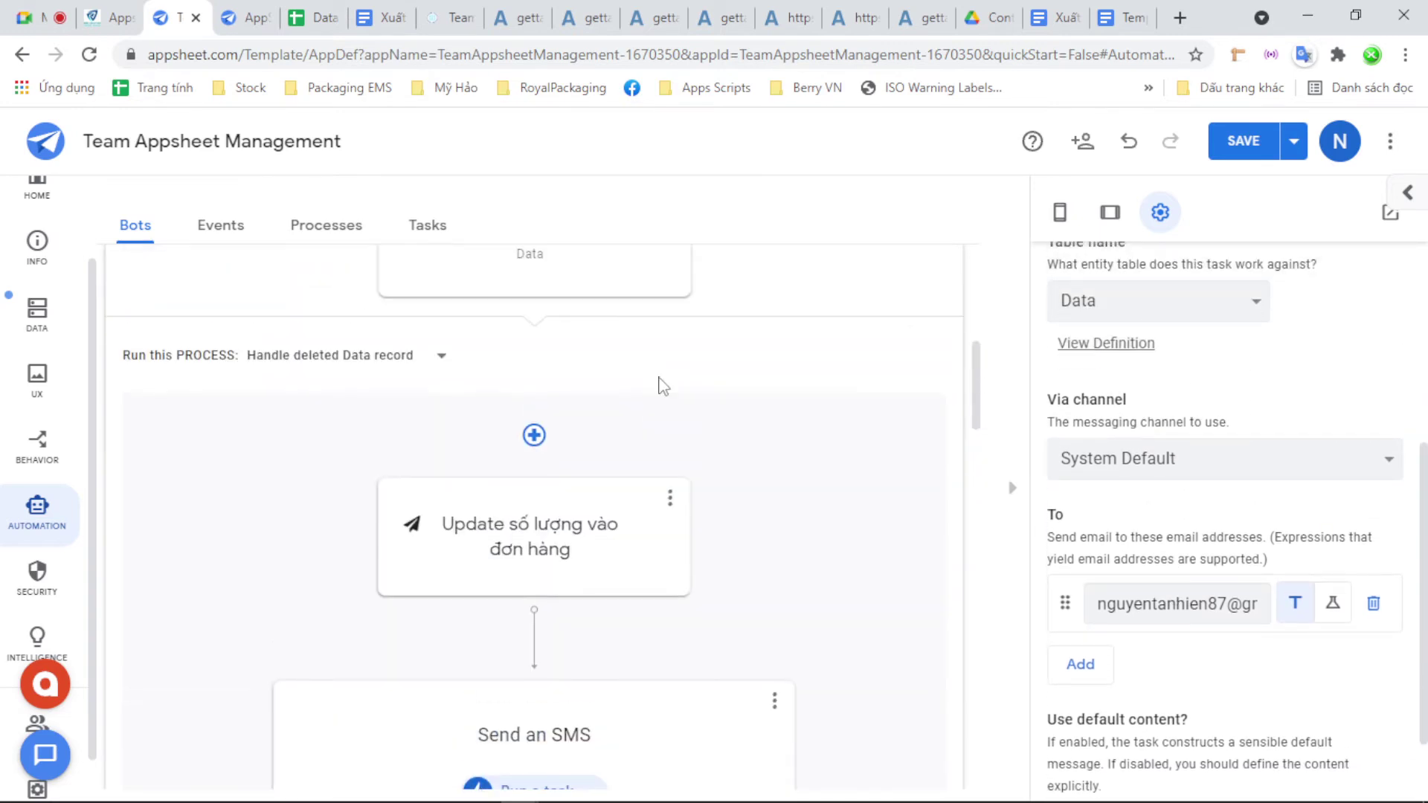
scroll(670, 383, down, 2)
scroll(610, 391, up, 2)
click(574, 399)
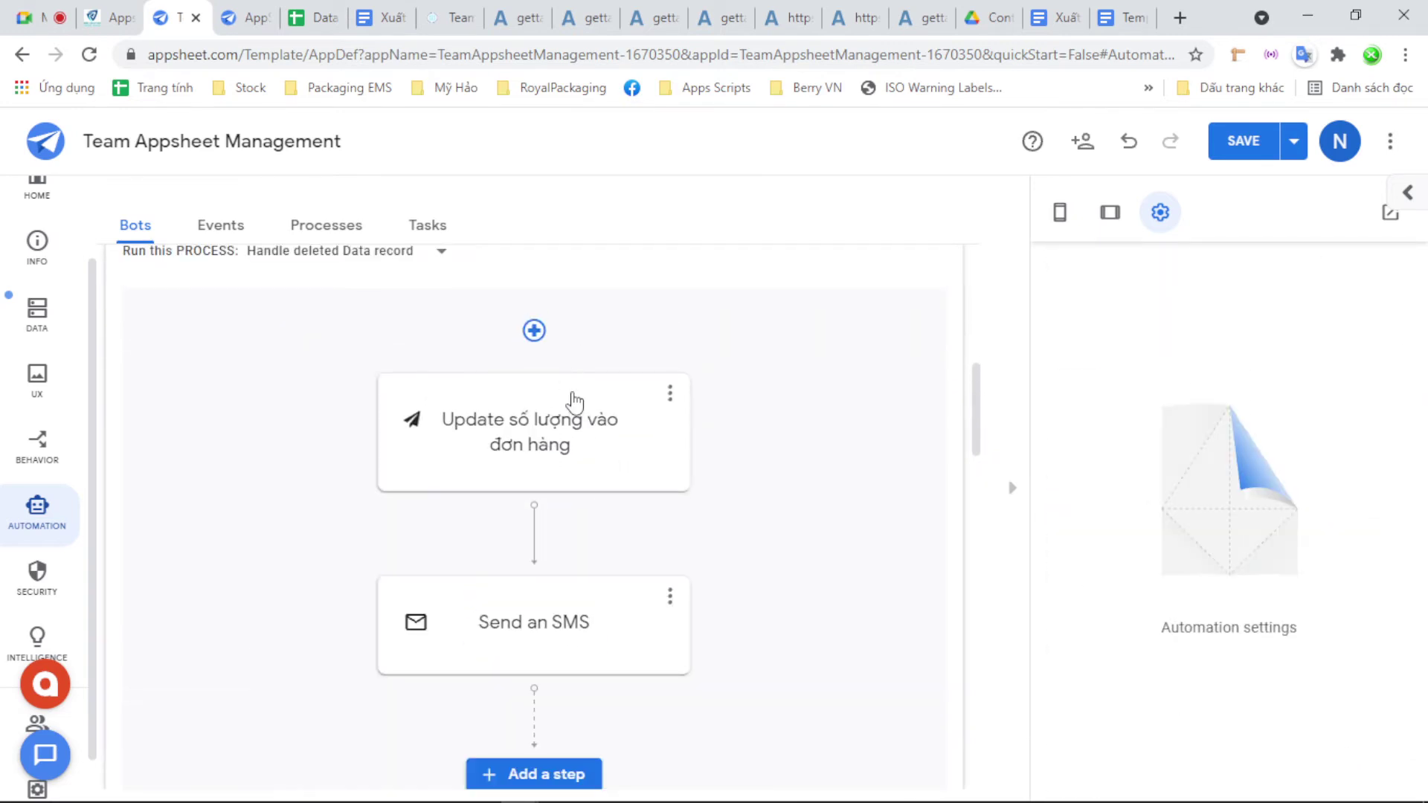
Save the Update step's Referenced rows SELECT formula and save the app.
click(571, 430)
scroll(1142, 484, down, 2)
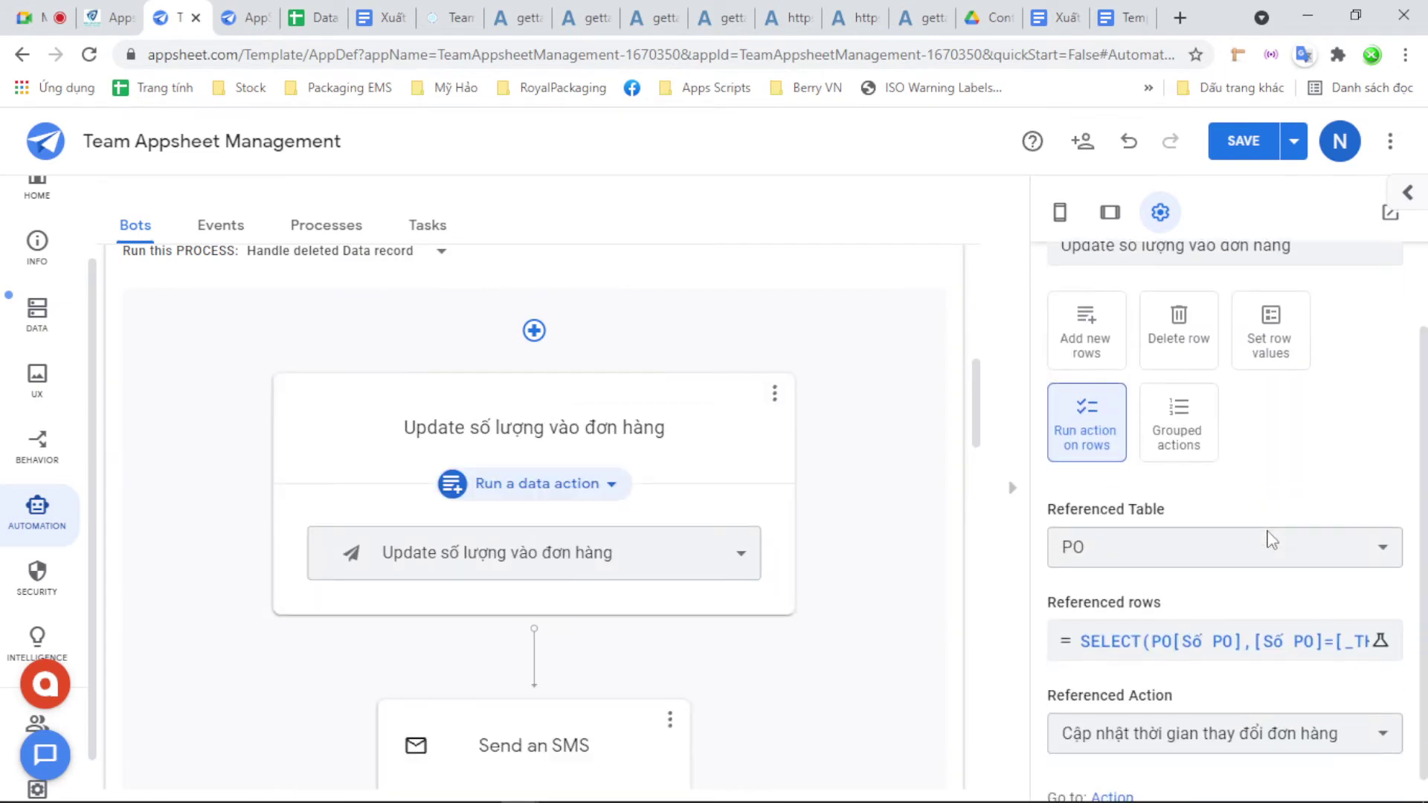
click(1248, 634)
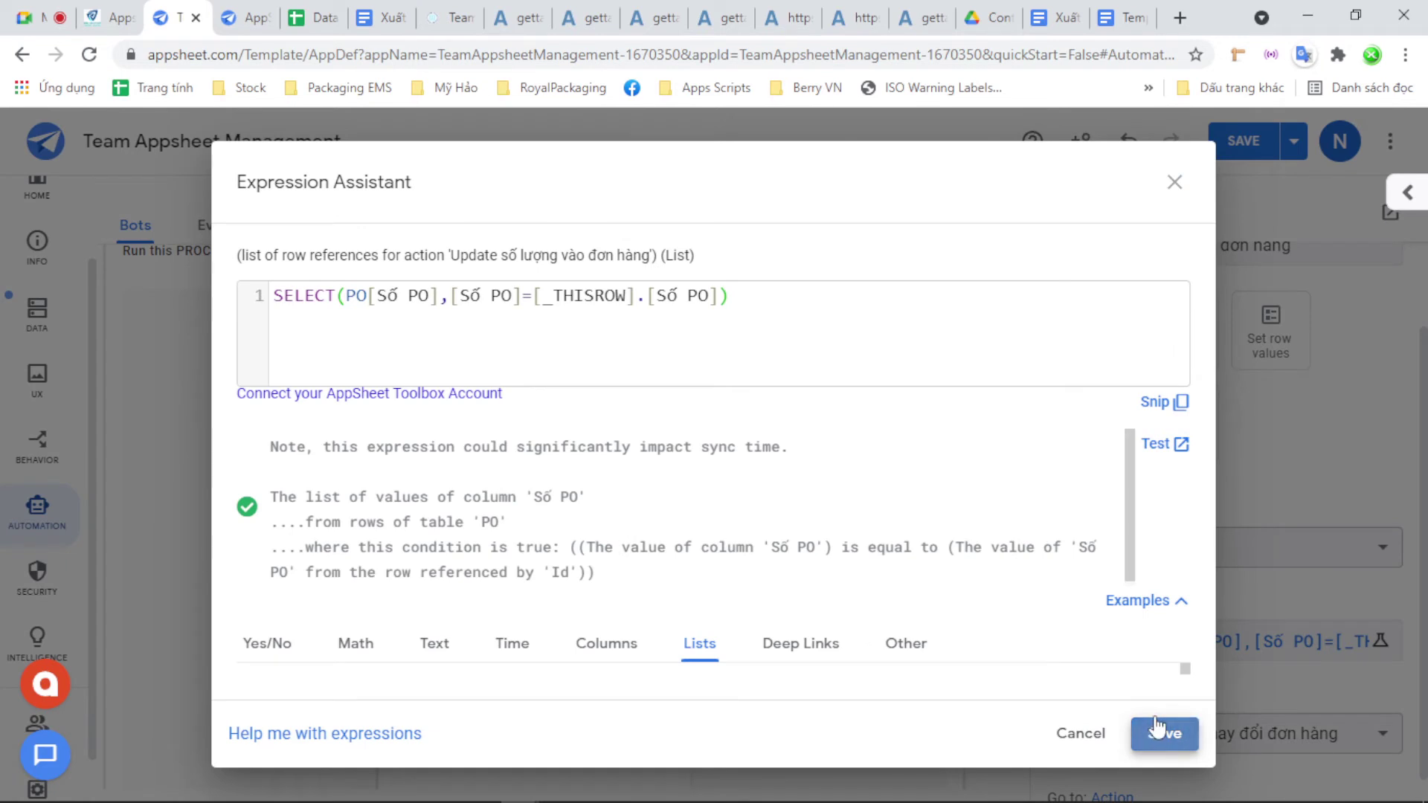
click(1153, 737)
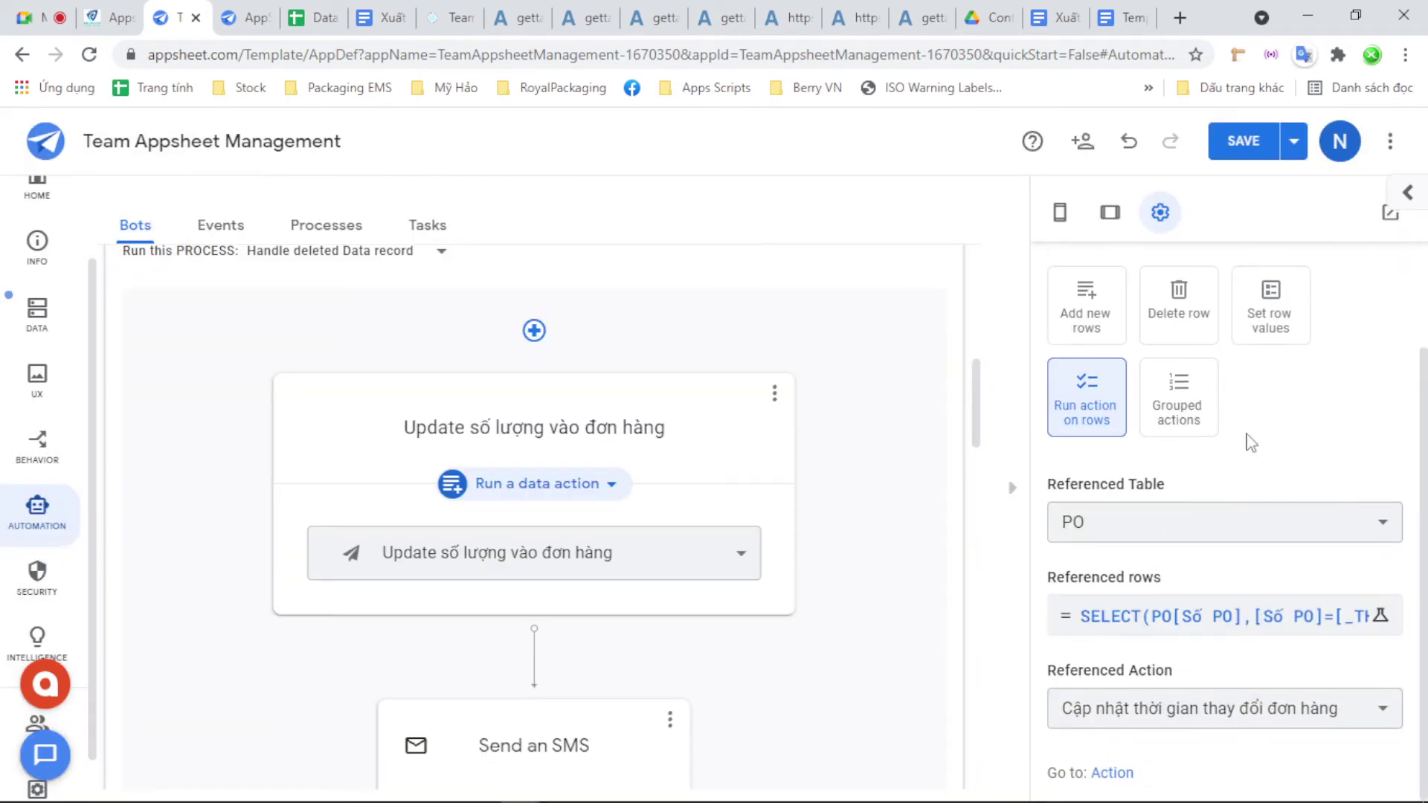
click(1240, 148)
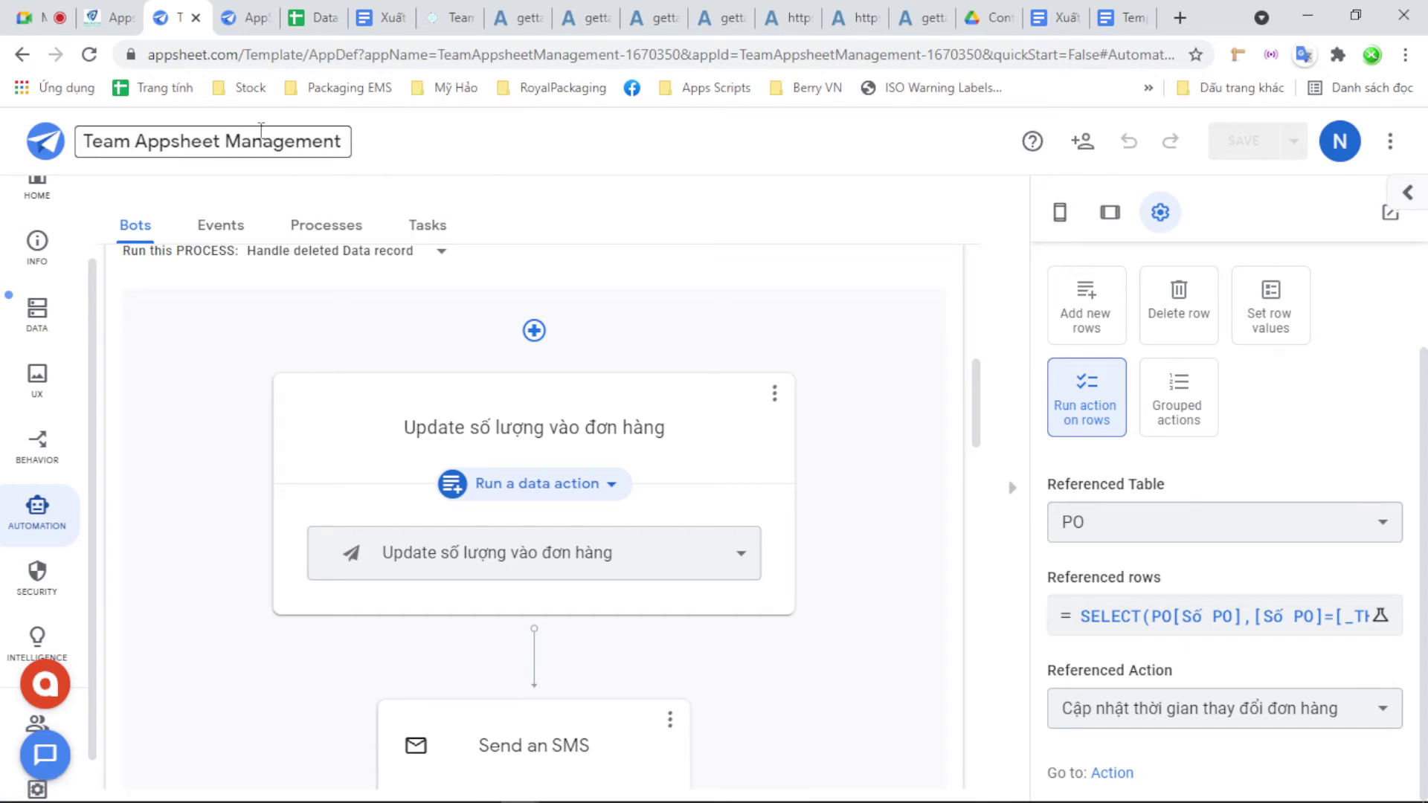
Sync the running app and load the Gmail inbox in another tab.
click(457, 17)
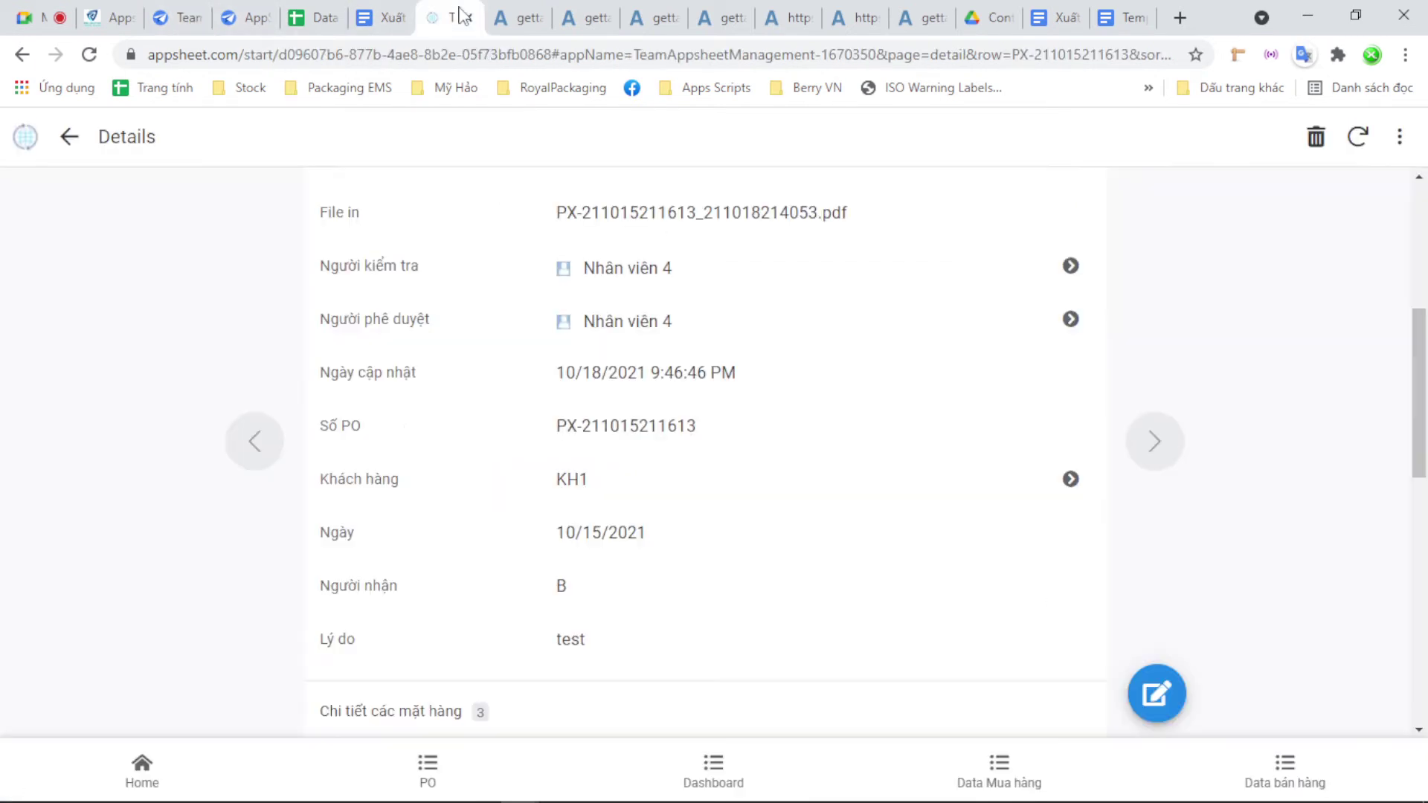
click(1357, 136)
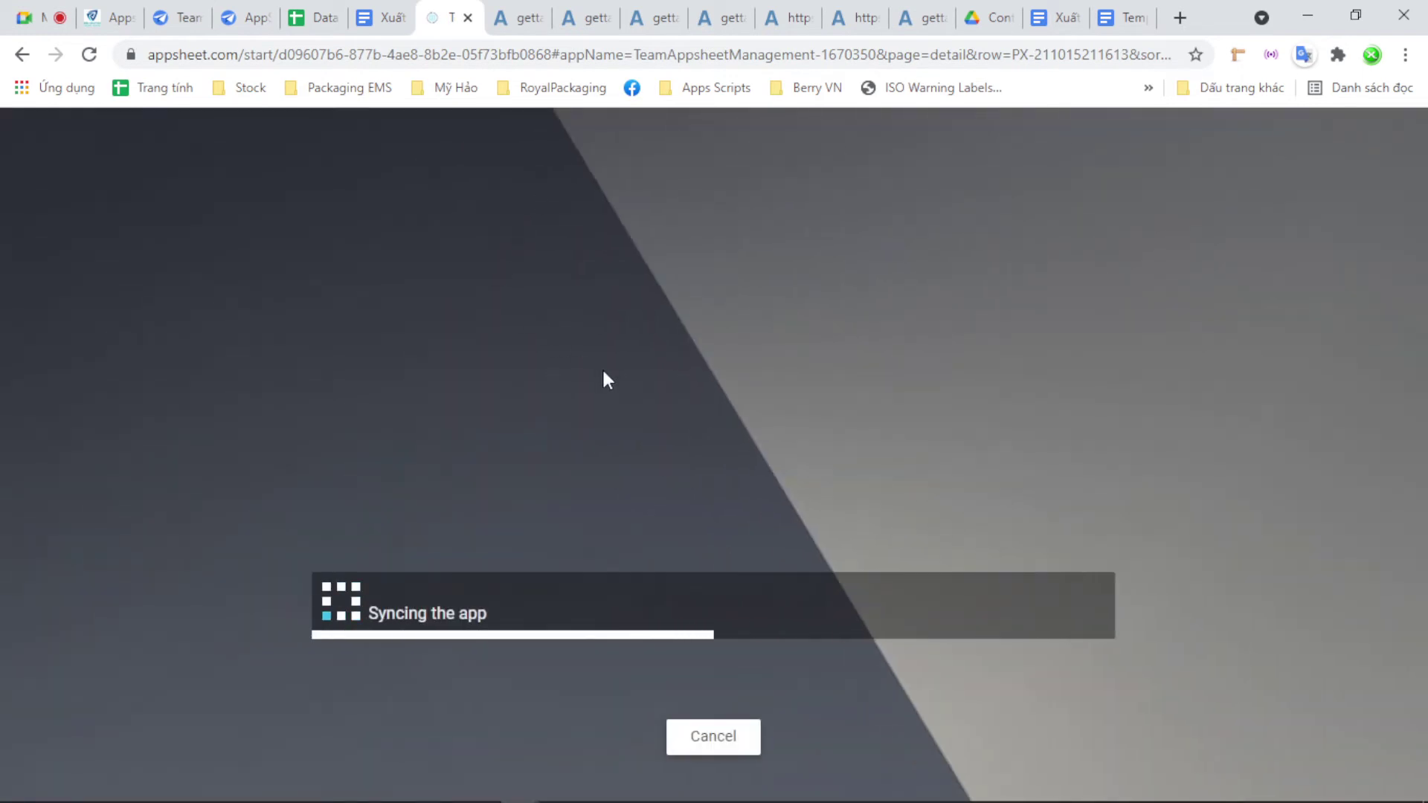
click(520, 17)
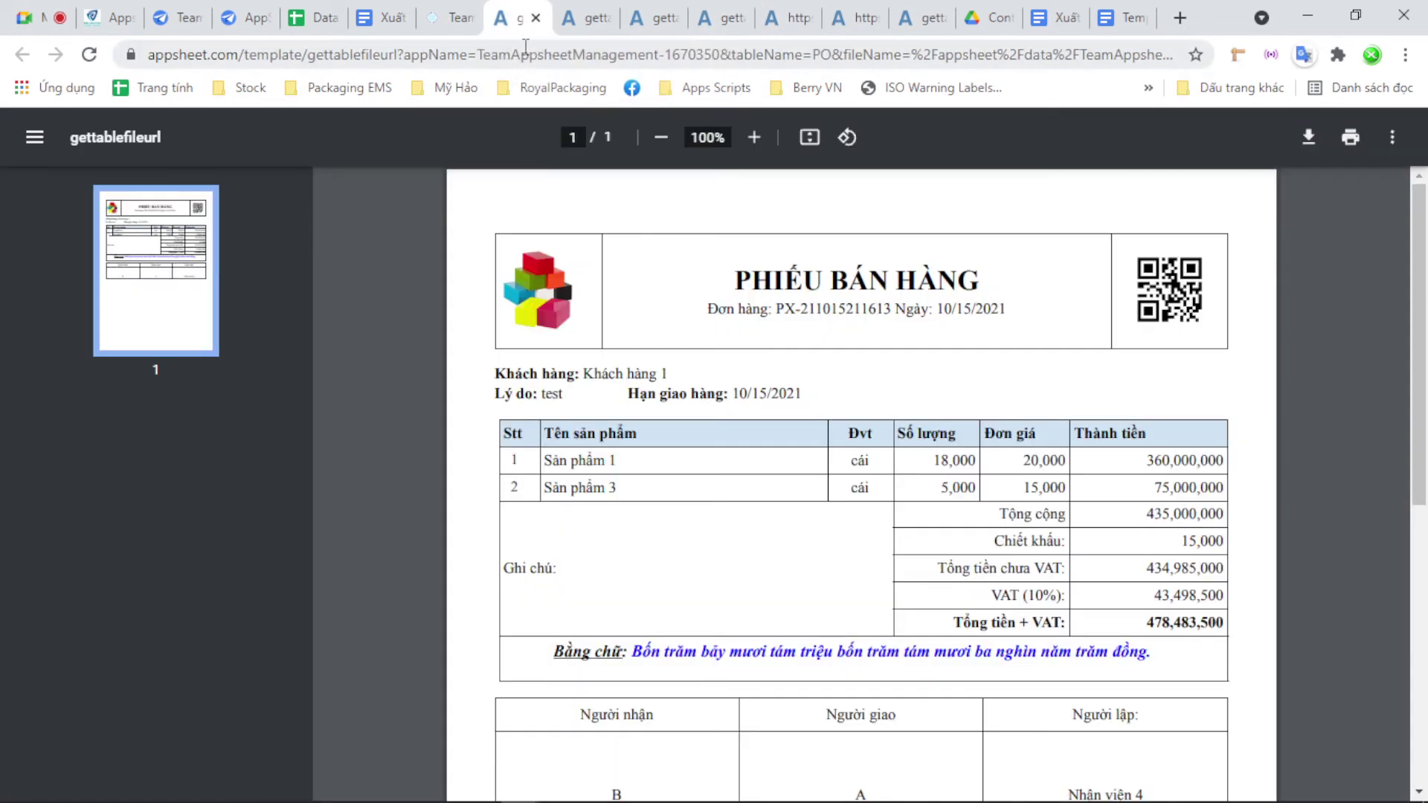
click(525, 52)
text(gmail.com)
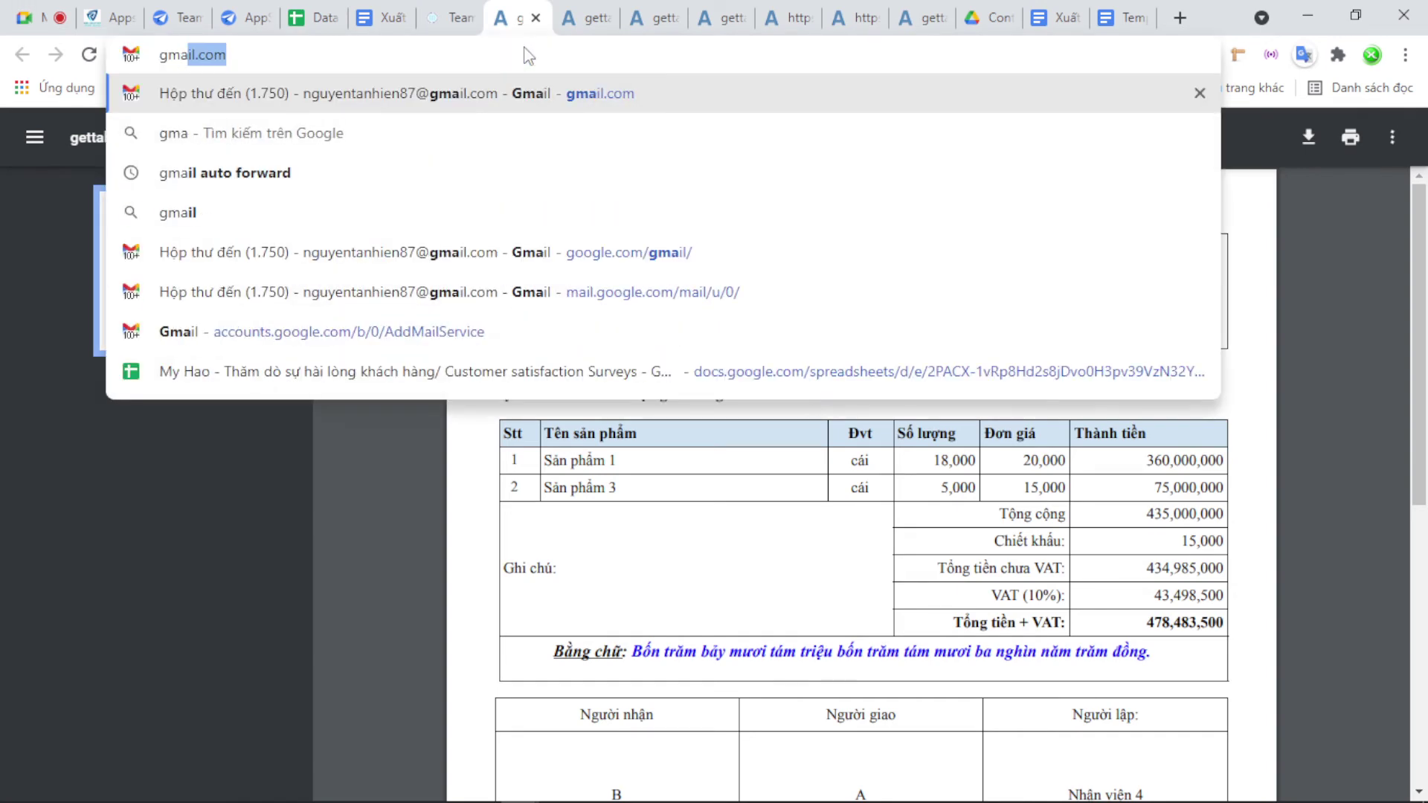
key(Return)
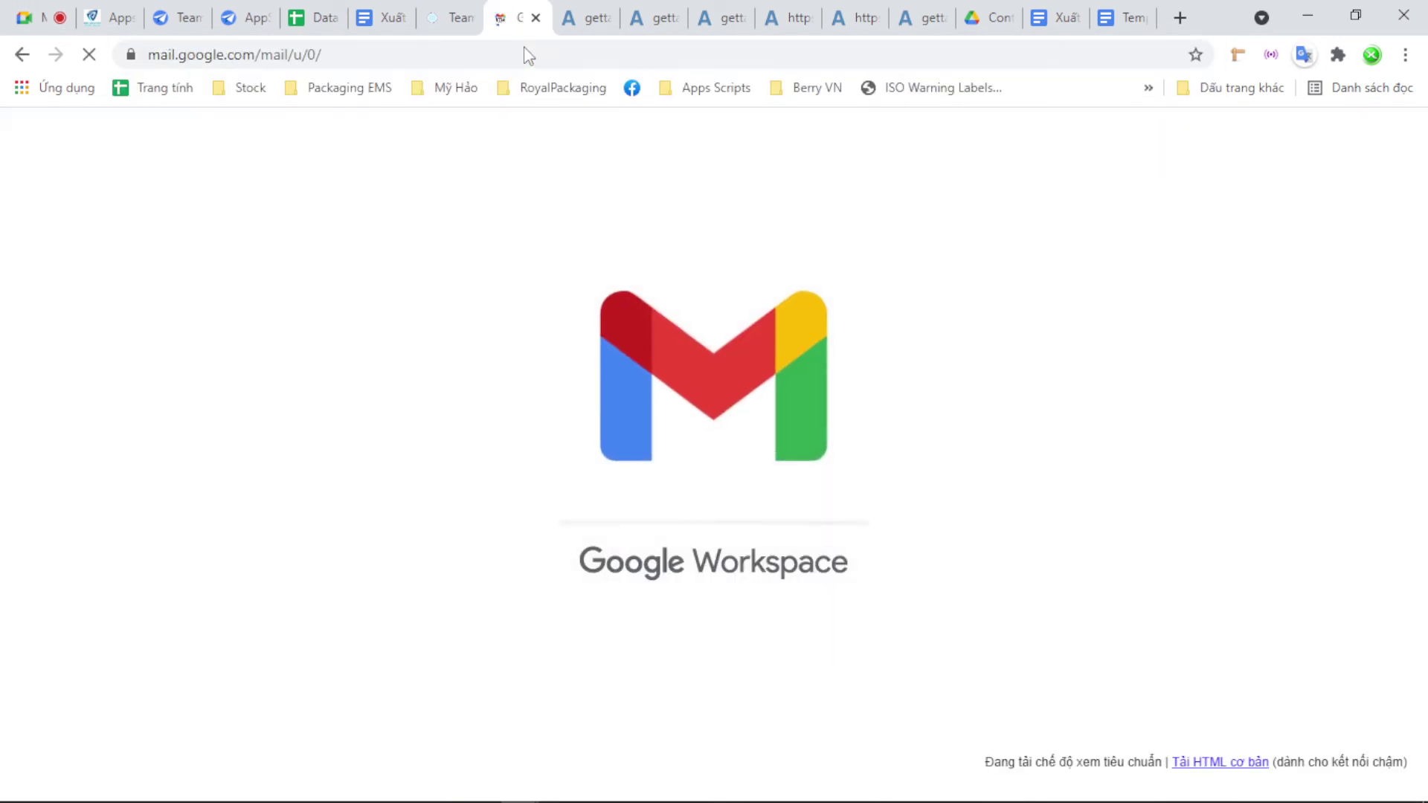
Close the leftover generated-file and sales slip PDF tabs, returning to the PO details.
click(186, 9)
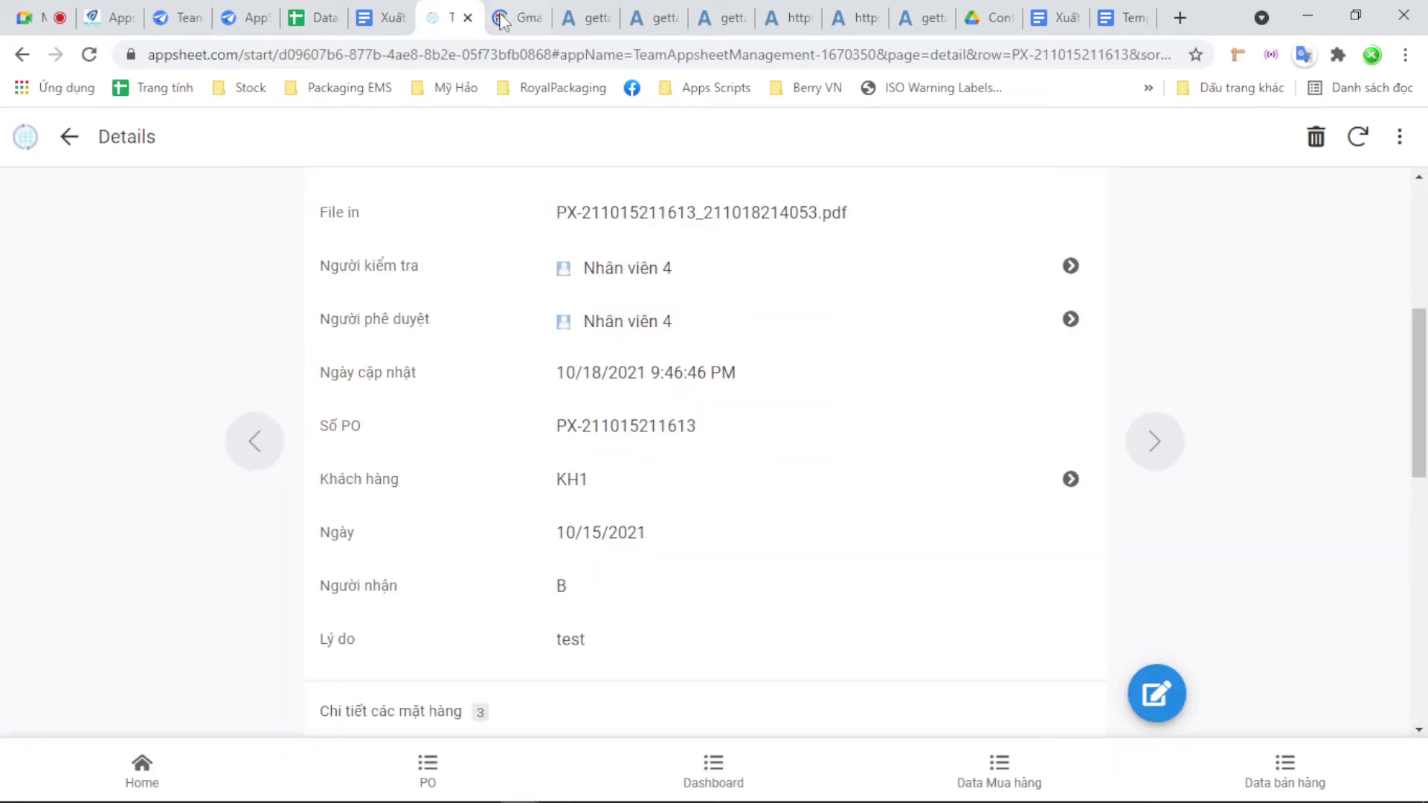
click(595, 18)
click(614, 18)
click(614, 18)
click(606, 18)
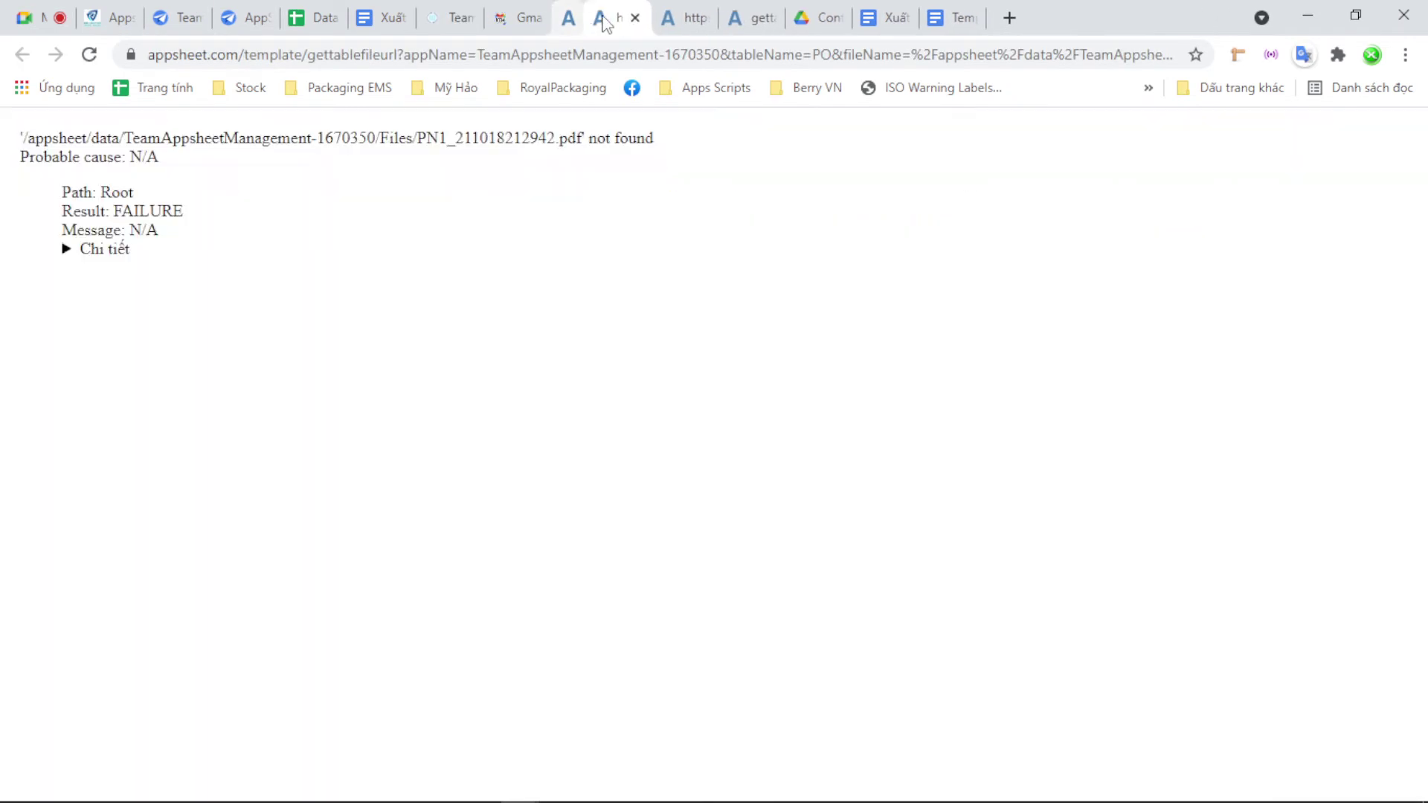
click(606, 18)
click(607, 18)
click(606, 18)
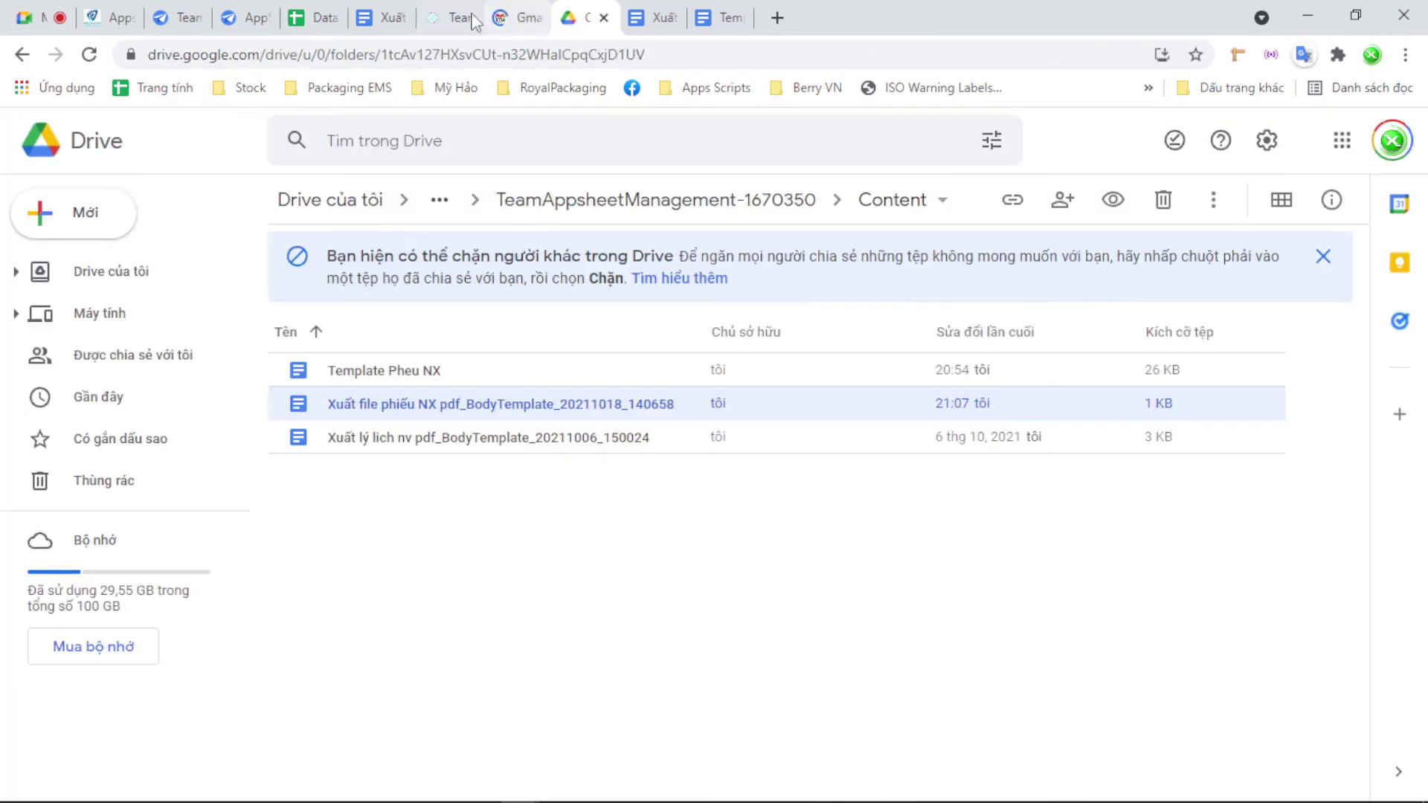
click(461, 18)
Add and save a new PO item: product SP3 with quantity 50000.
scroll(773, 429, down, 10)
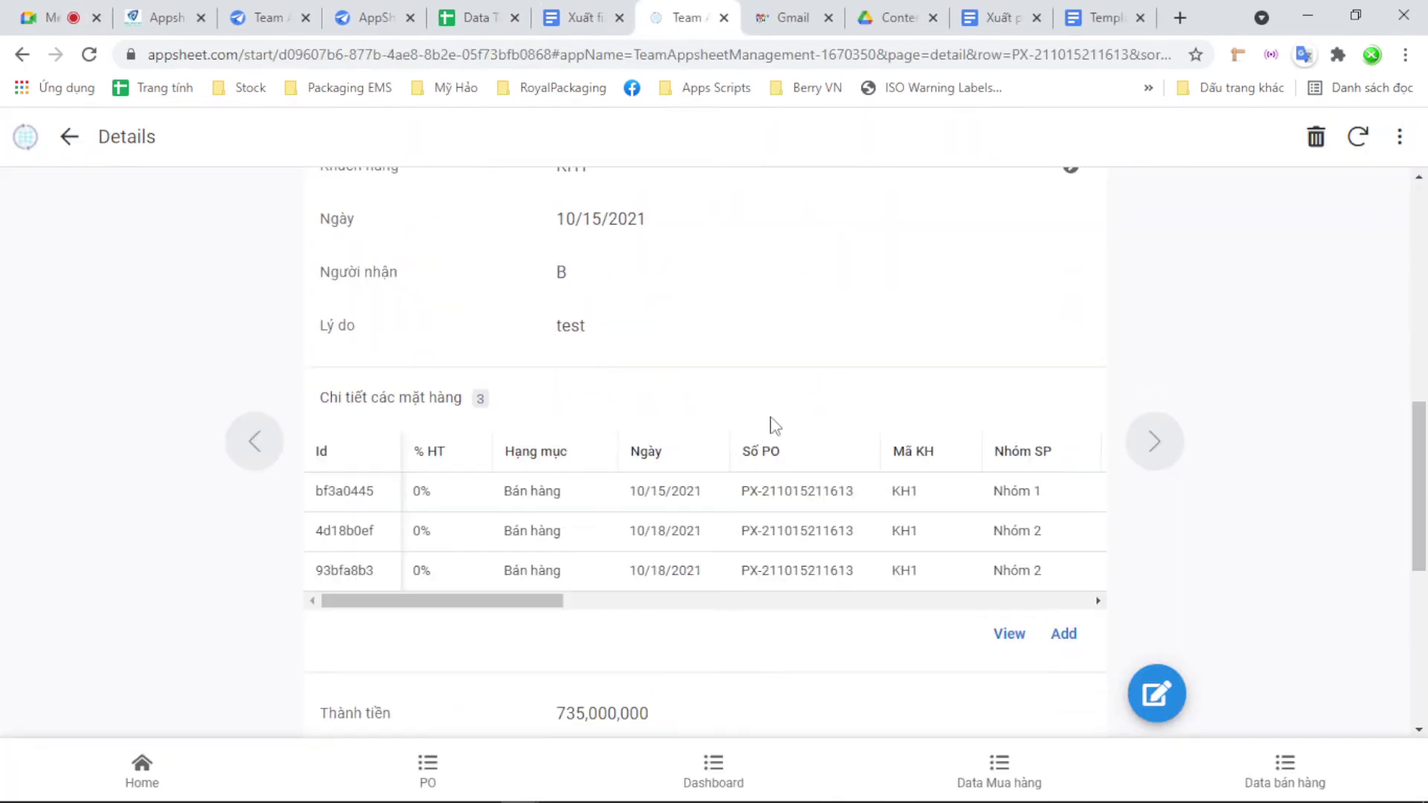
click(1066, 635)
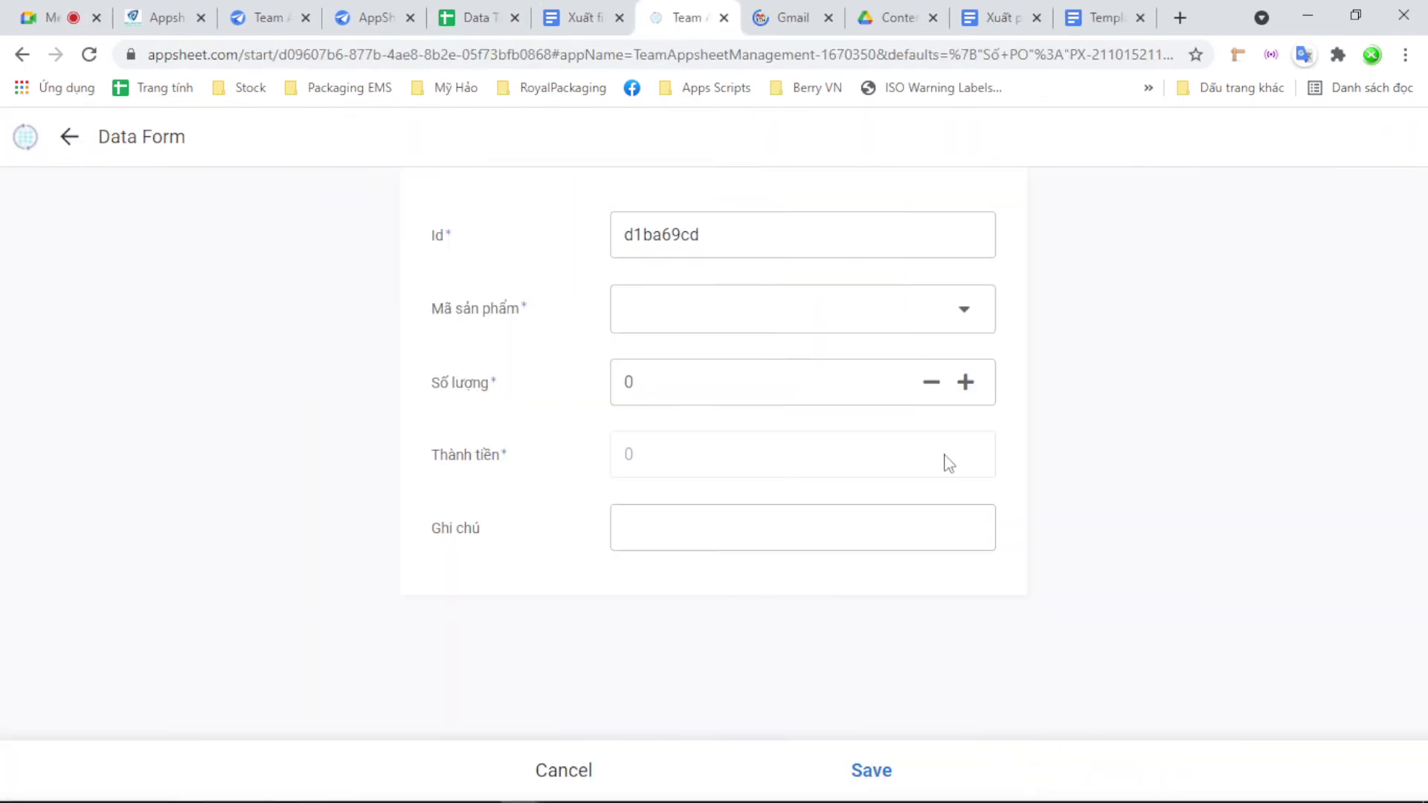
click(781, 326)
click(473, 372)
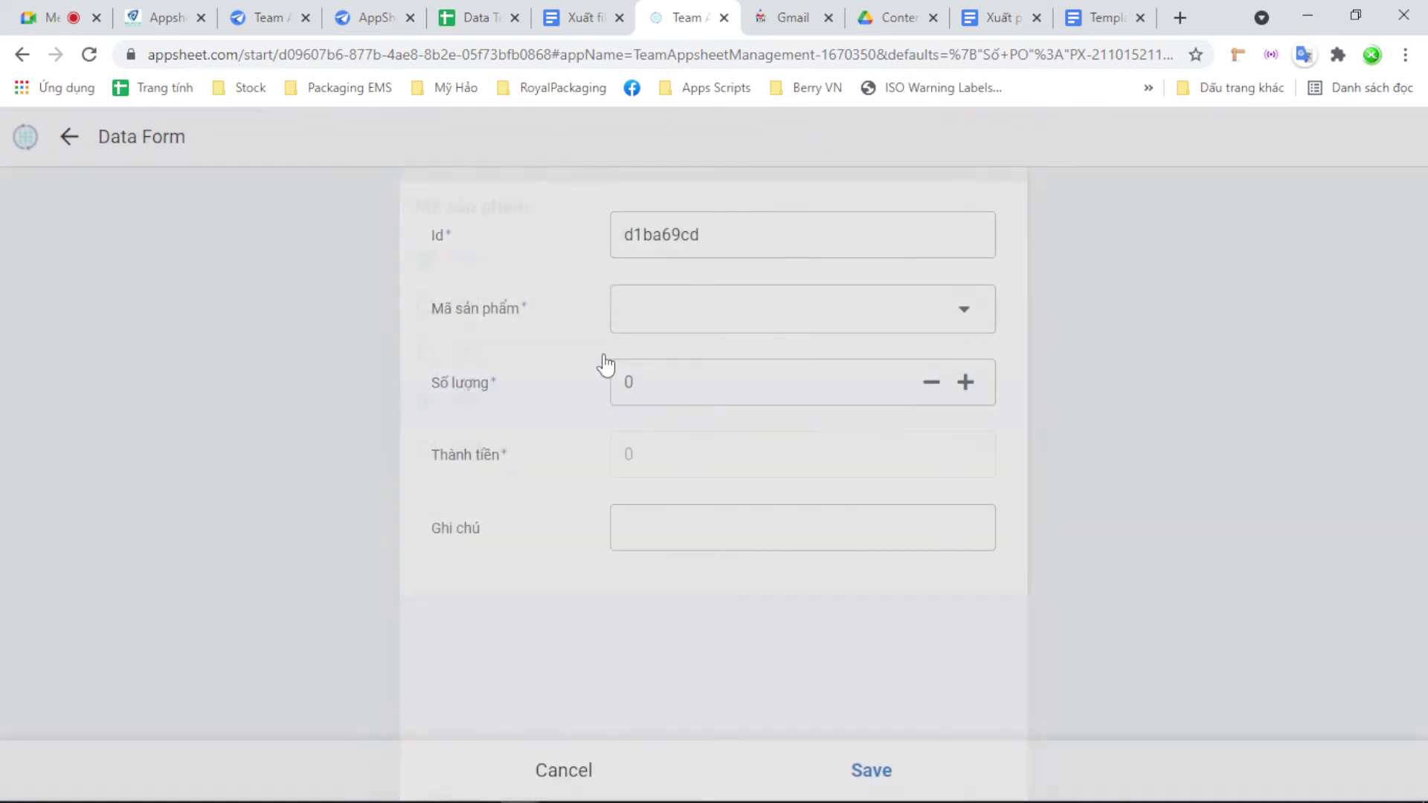
click(691, 534)
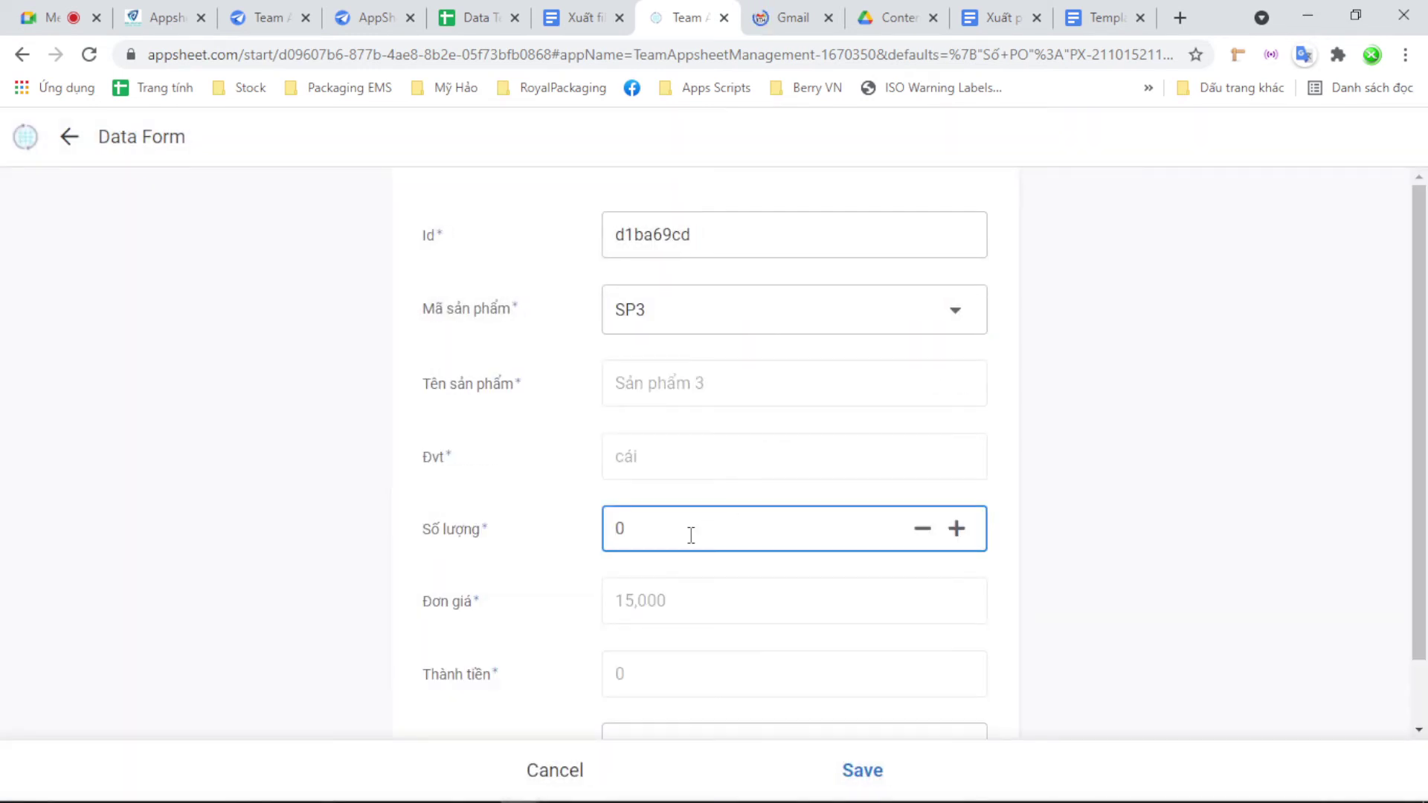
text(50000)
click(501, 459)
scroll(500, 459, down, 1)
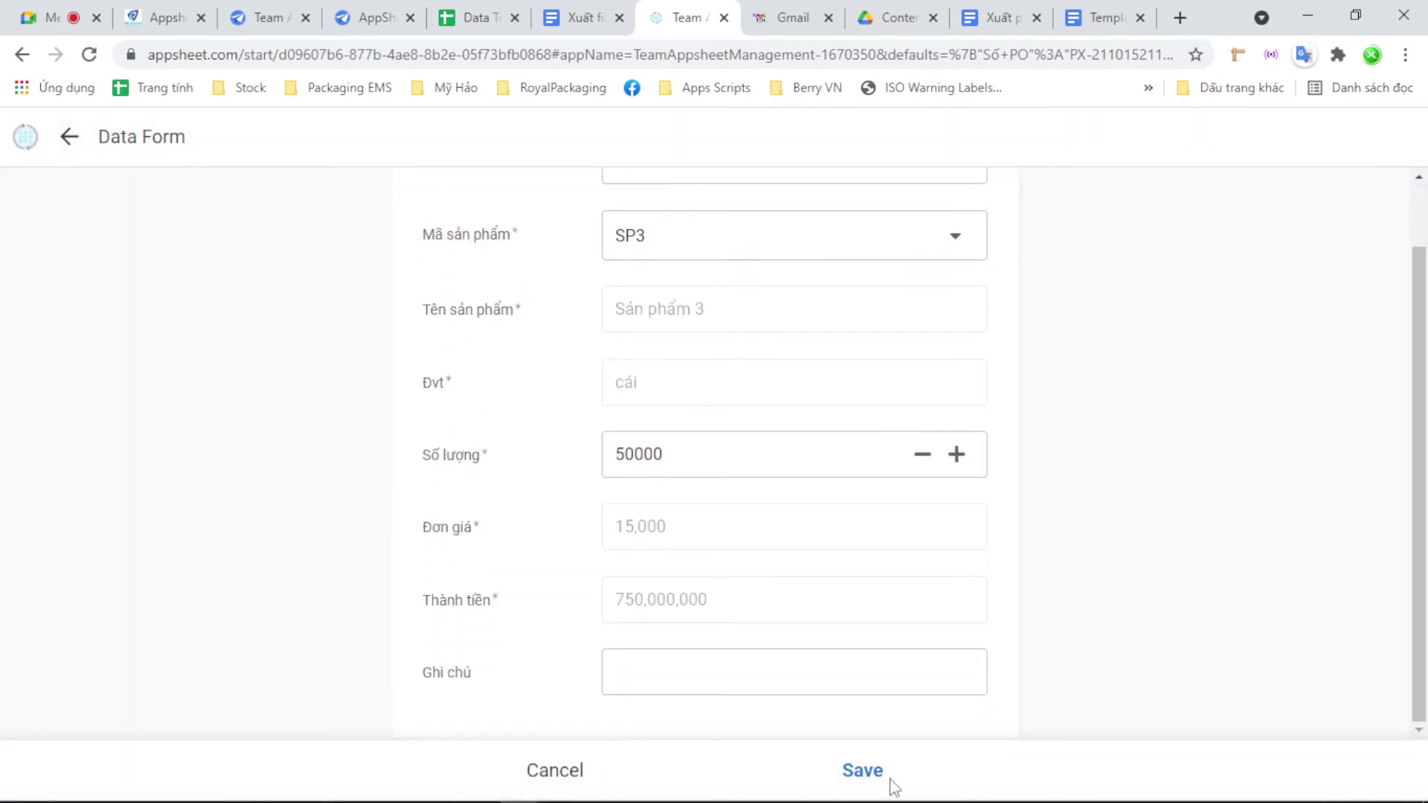
click(867, 771)
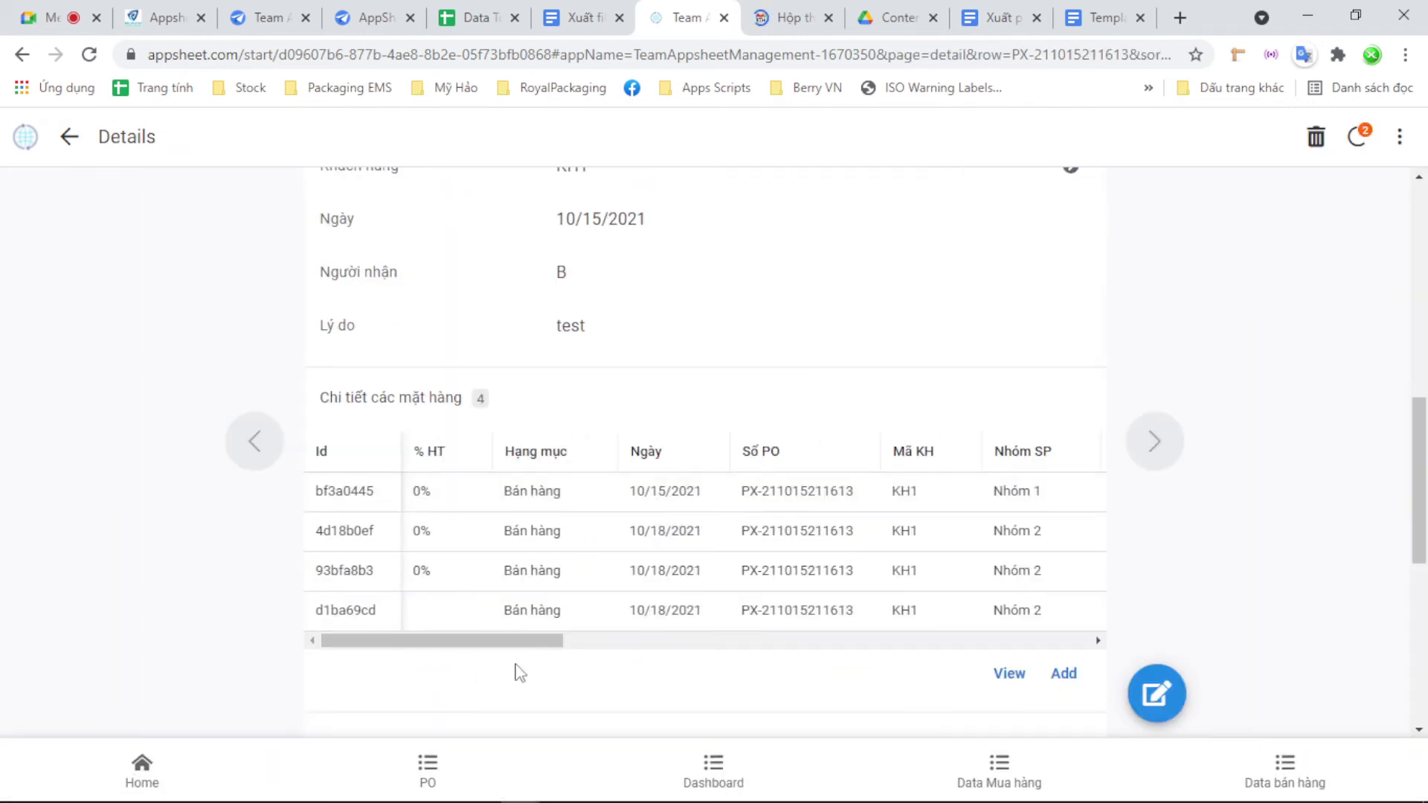
Open the details of item 93bfa8b3.
scroll(520, 673, down, 4)
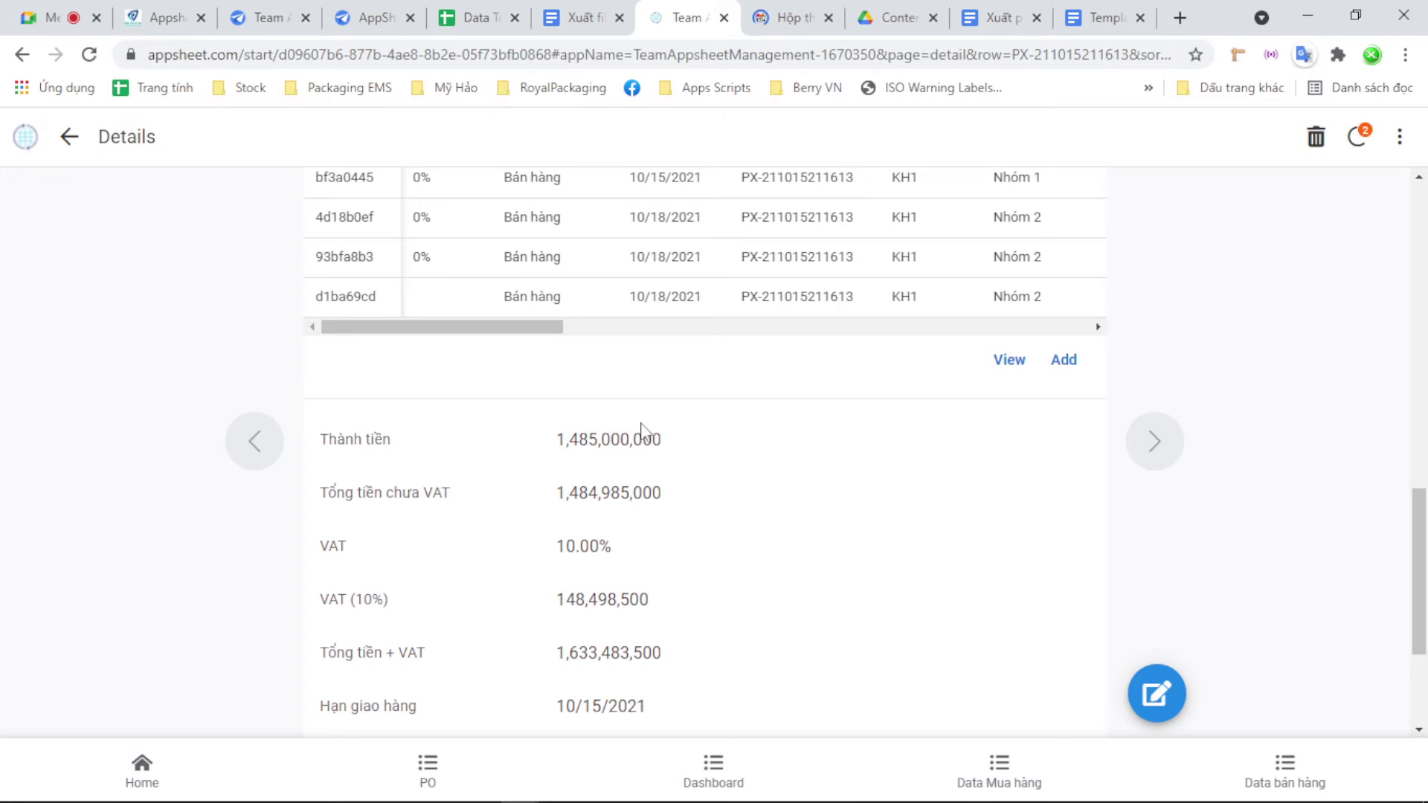
click(707, 255)
scroll(733, 418, down, 3)
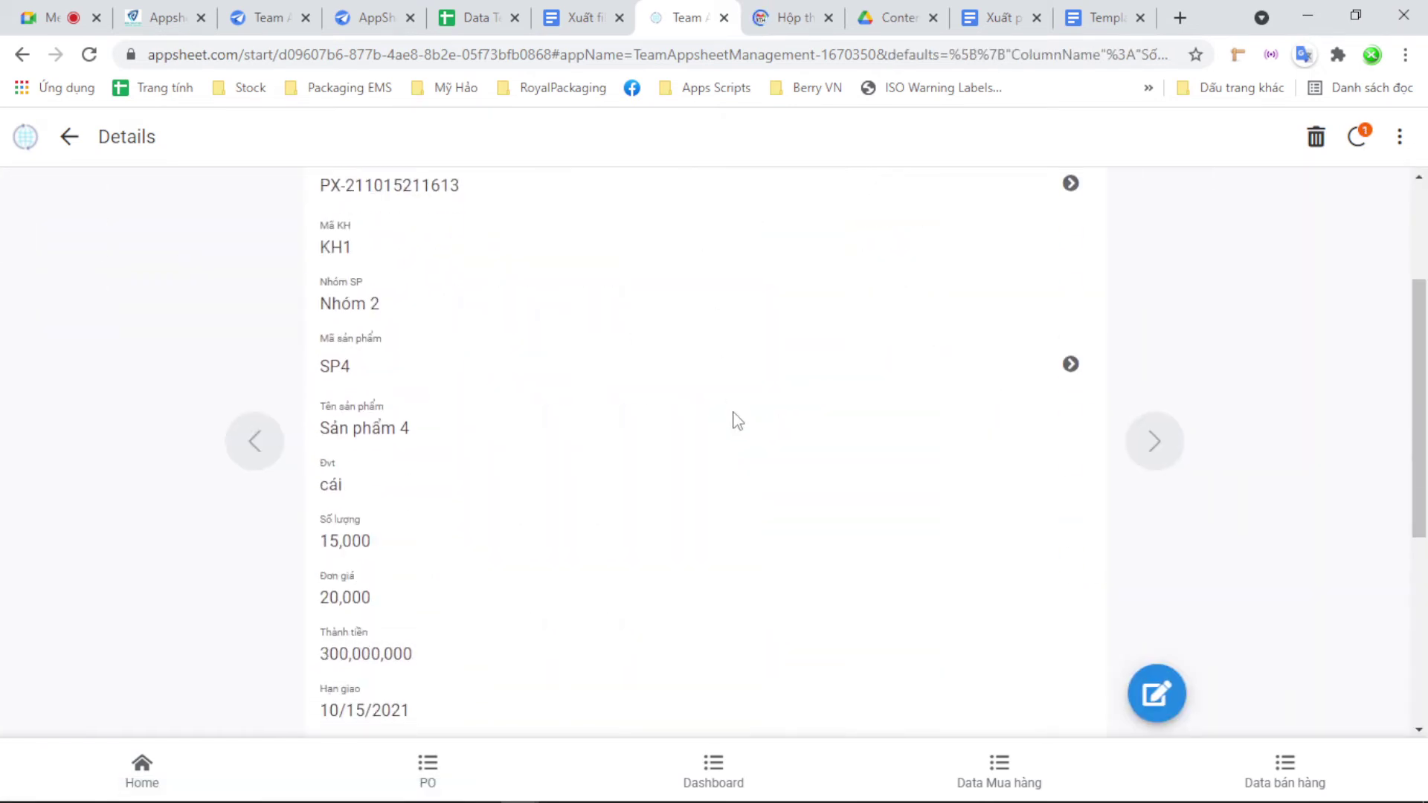
scroll(733, 418, up, 3)
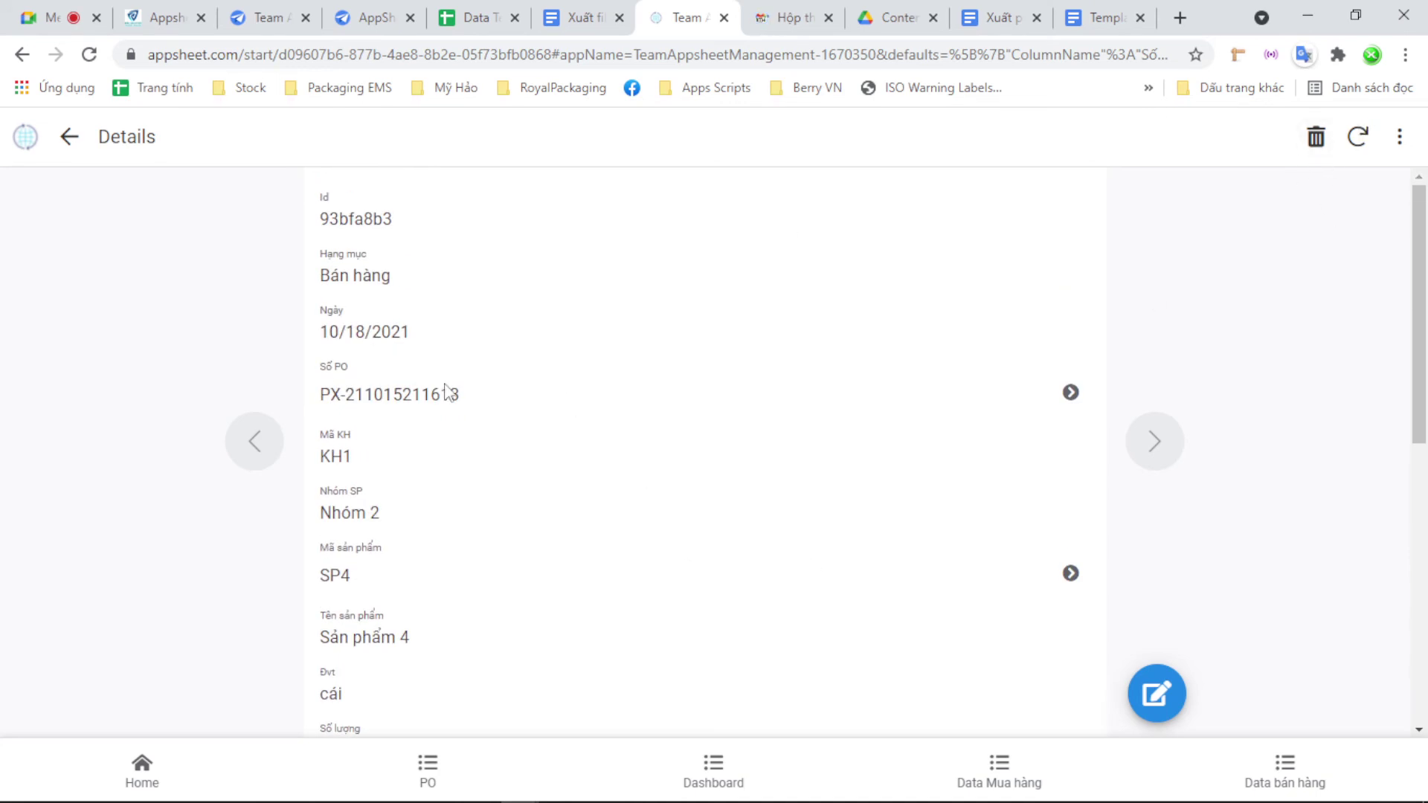
Delete item 93bfa8b3 and go back to the parent PO.
click(1315, 138)
click(859, 492)
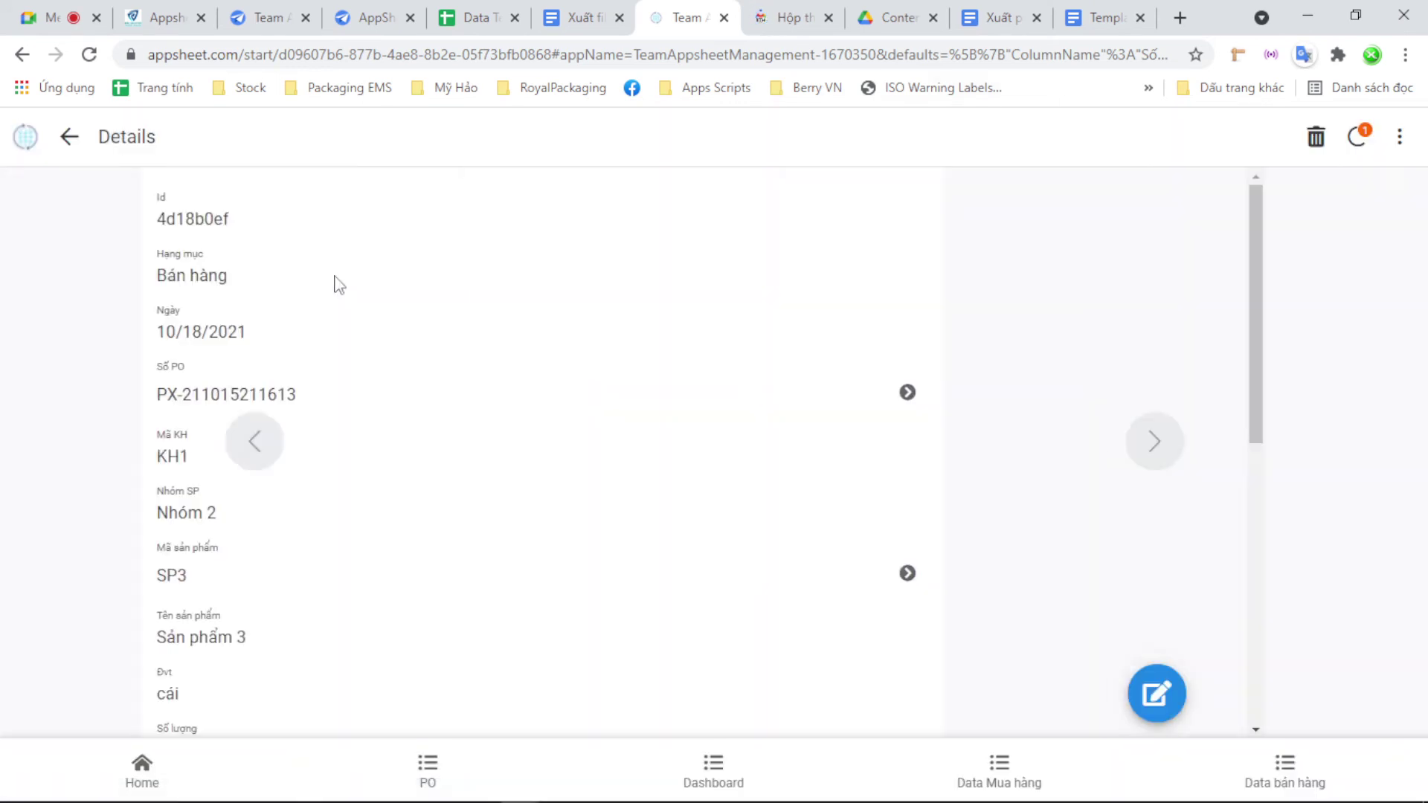
click(69, 137)
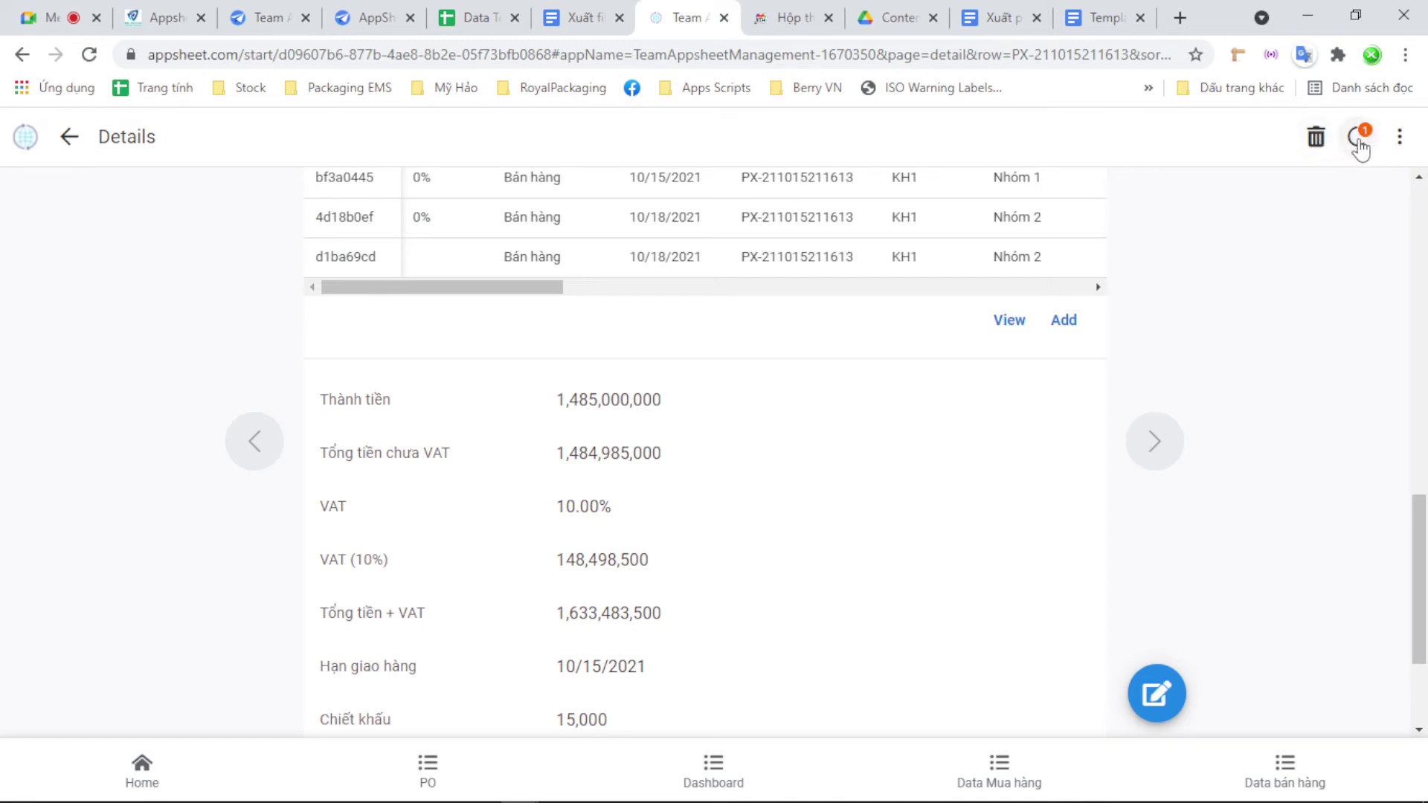
Compare the old 1,485,000,000 total with the new 1,185,000,000 and pre-VAT 1,184,985,000.
drag(547, 411, 711, 415)
click(640, 427)
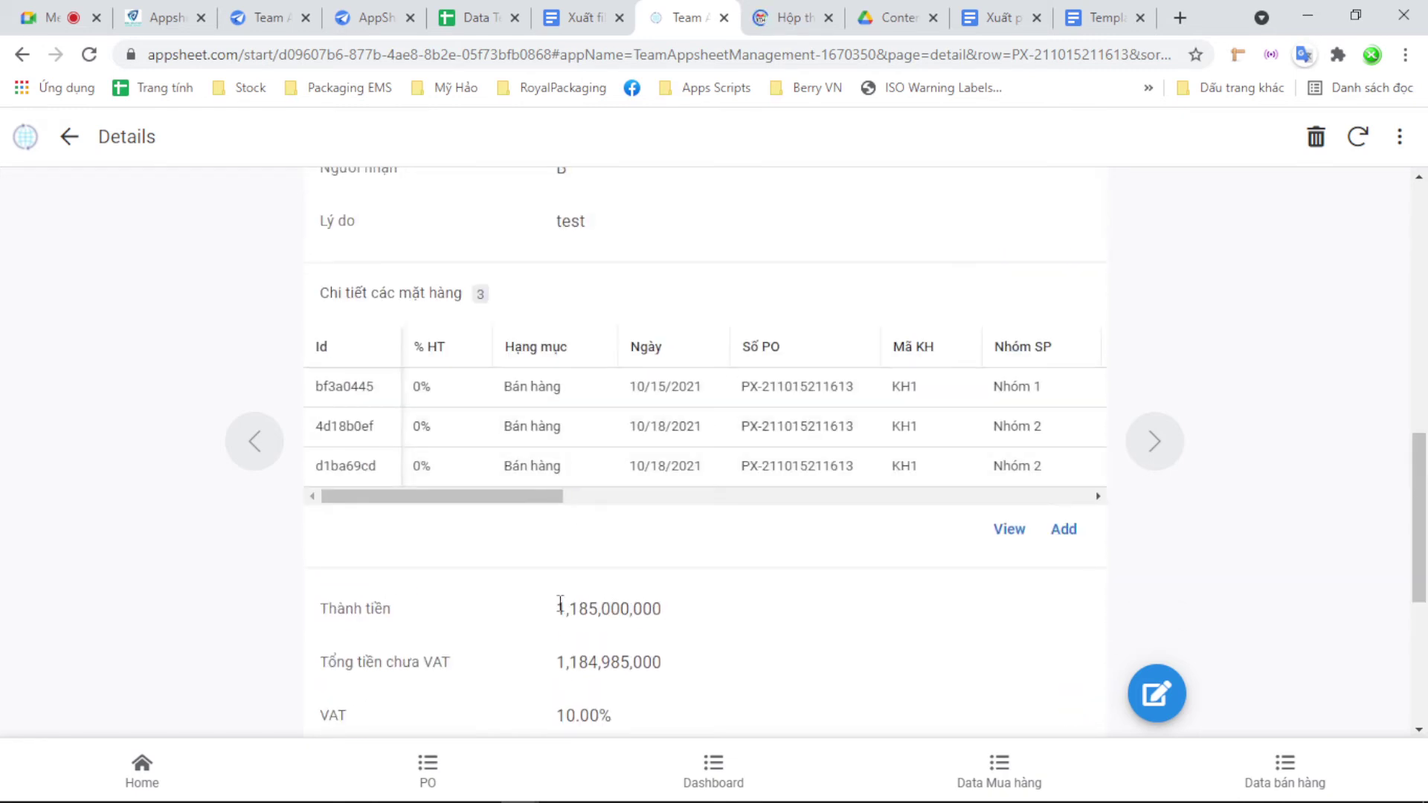
drag(557, 608, 666, 624)
click(668, 619)
drag(554, 611, 683, 616)
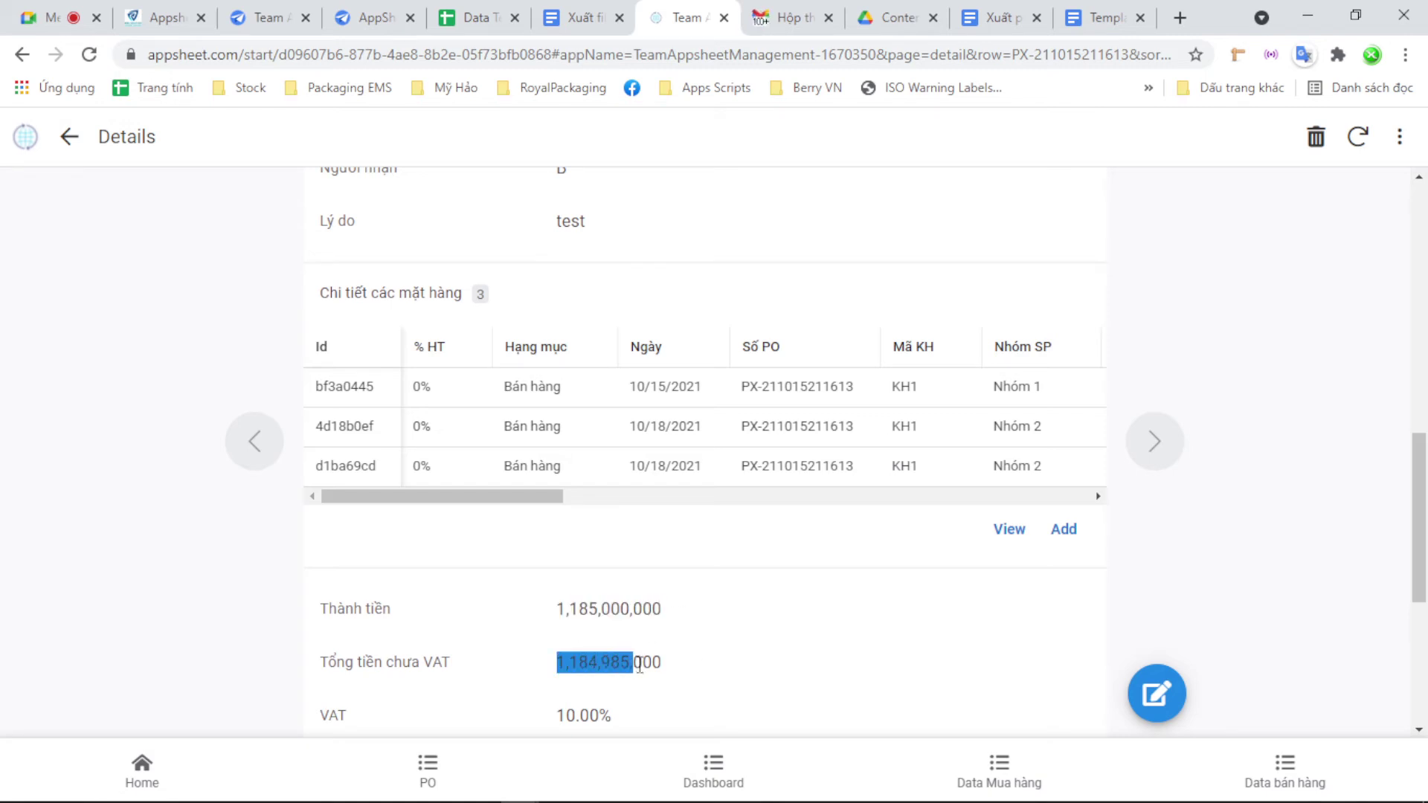
drag(559, 662, 681, 680)
click(713, 631)
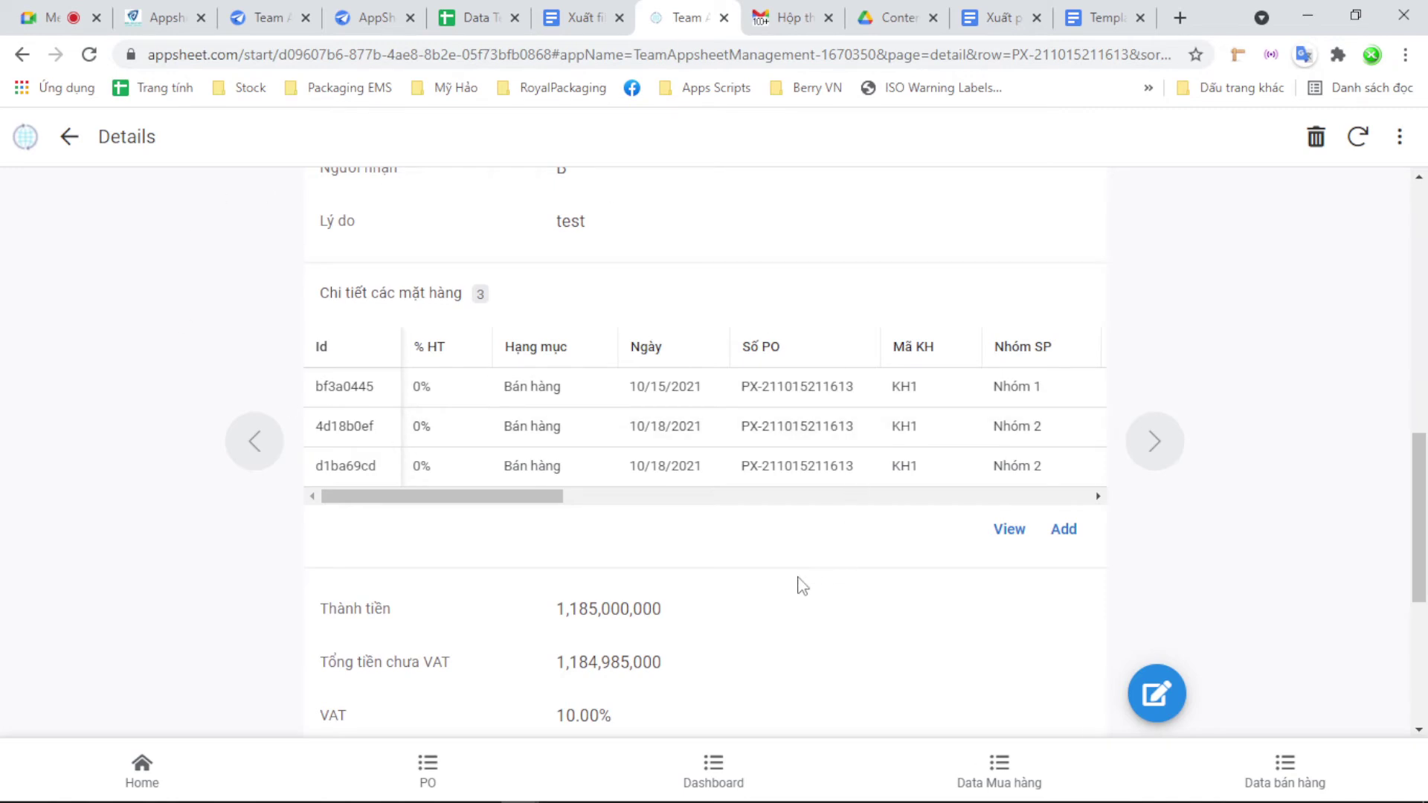
Highlight further values in the PO details to review them.
scroll(803, 587, up, 1)
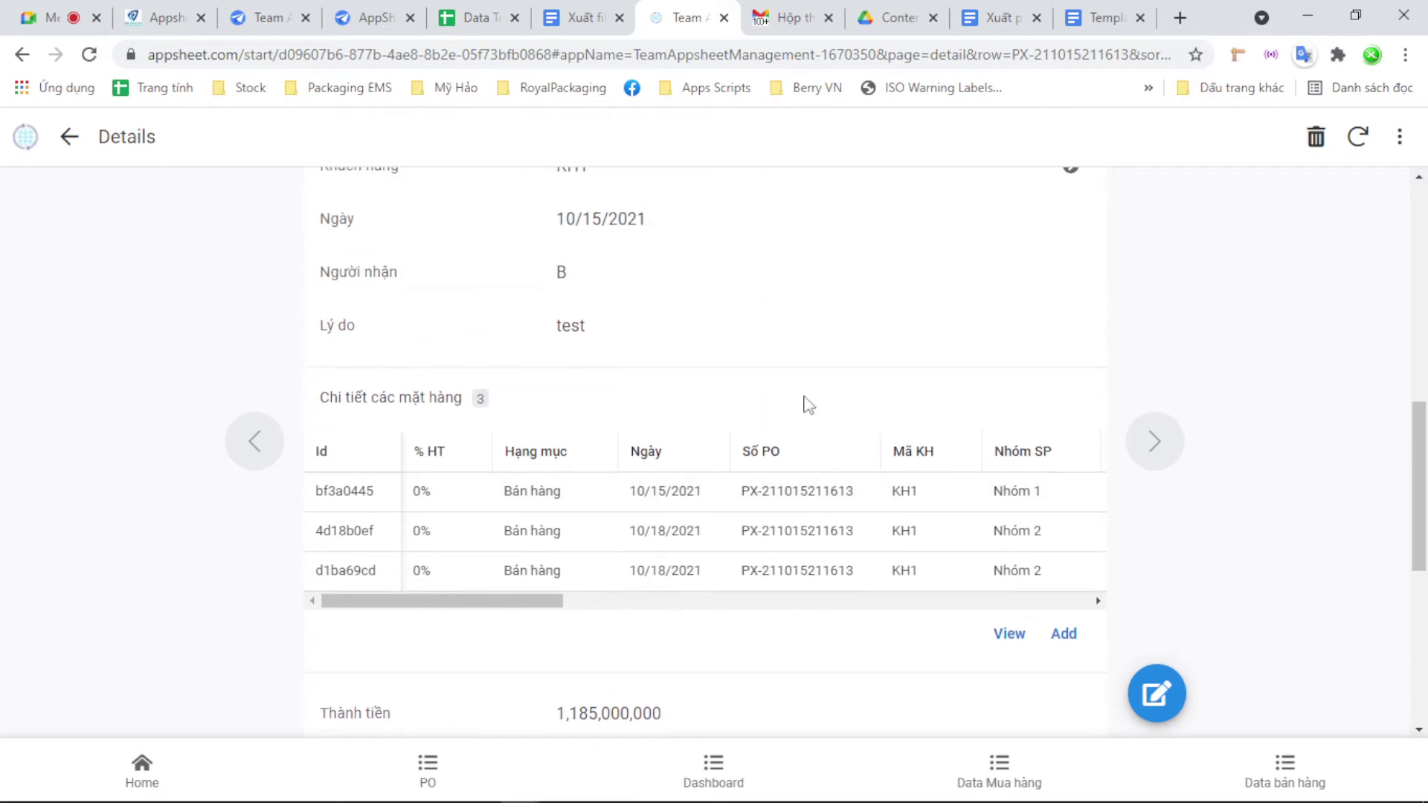
scroll(806, 394, down, 2)
scroll(805, 395, down, 2)
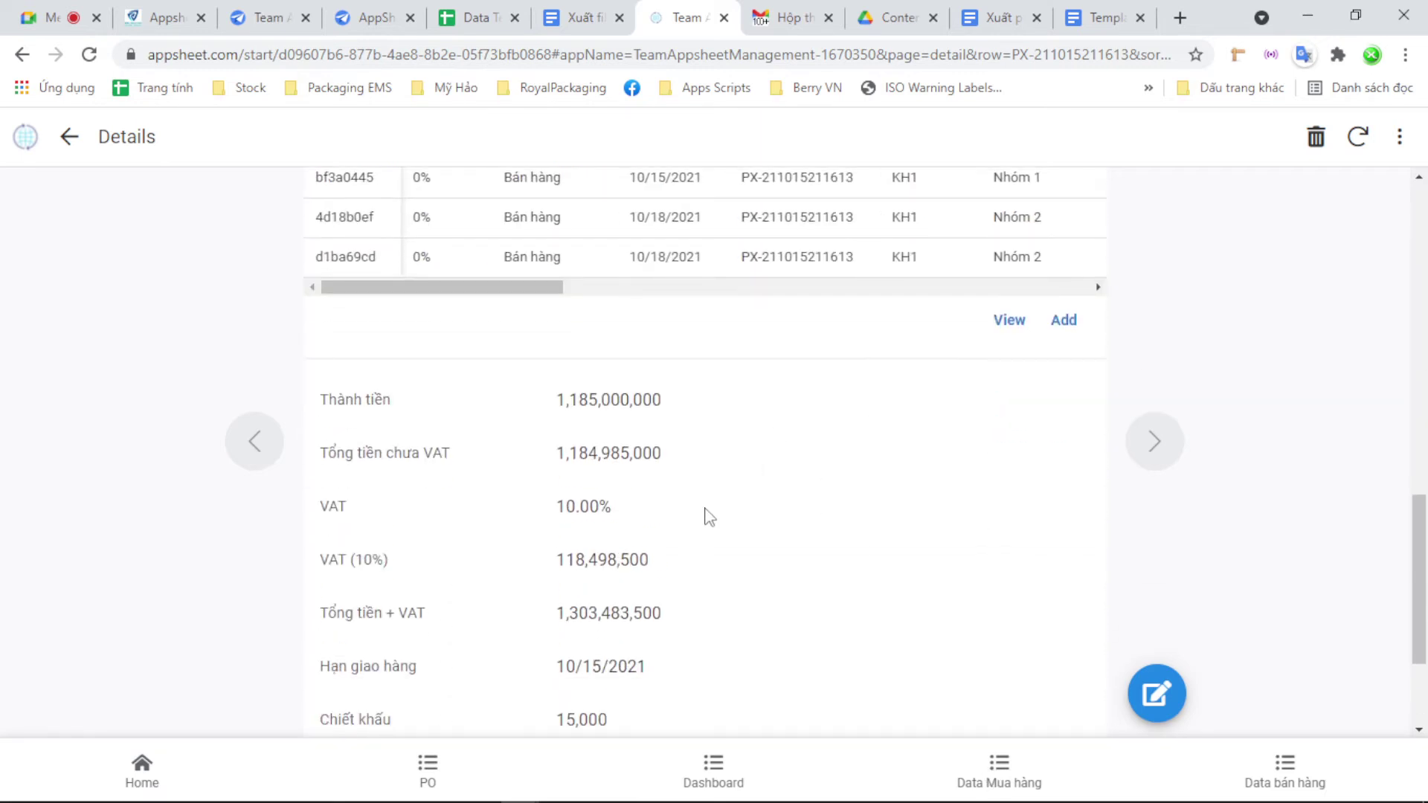
scroll(441, 516, up, 3)
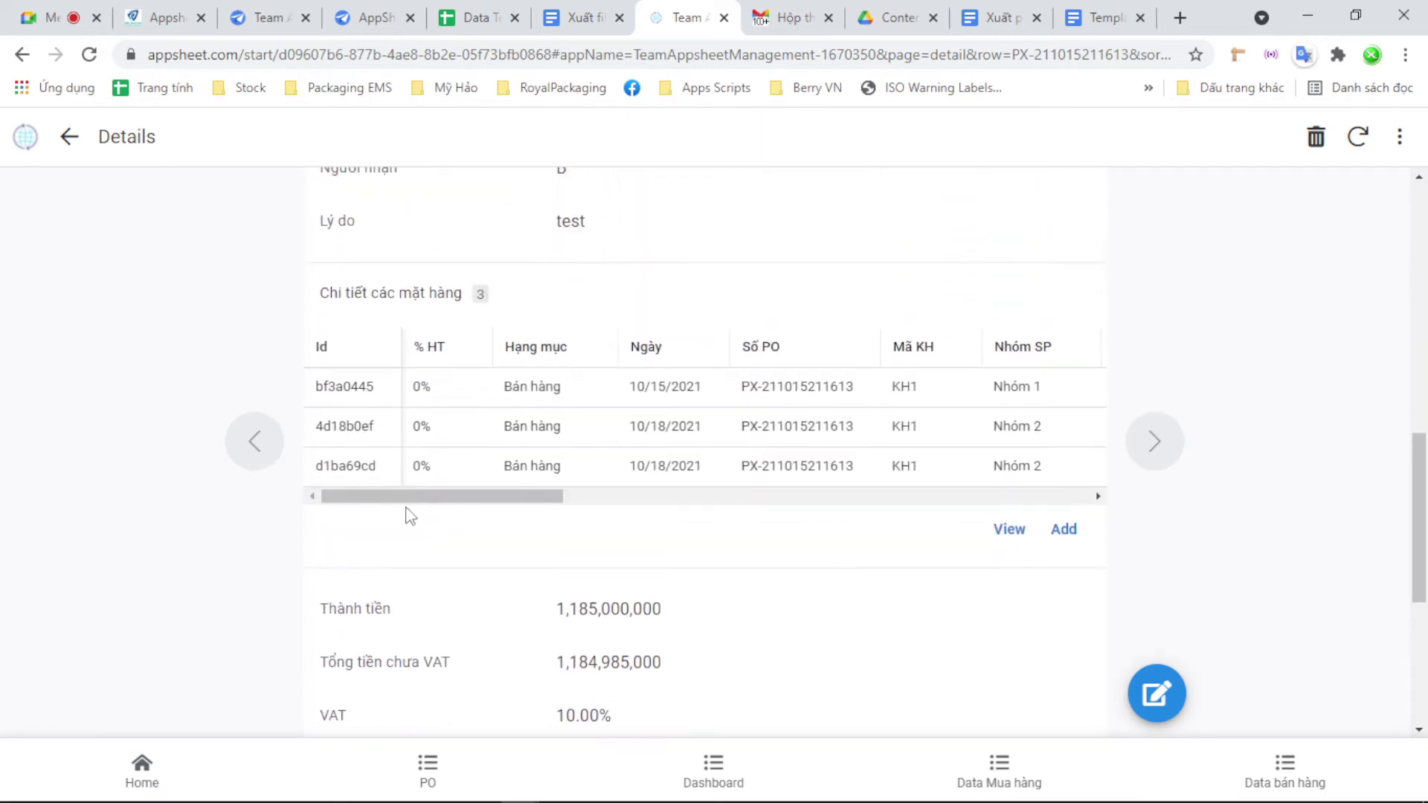
drag(399, 498, 456, 499)
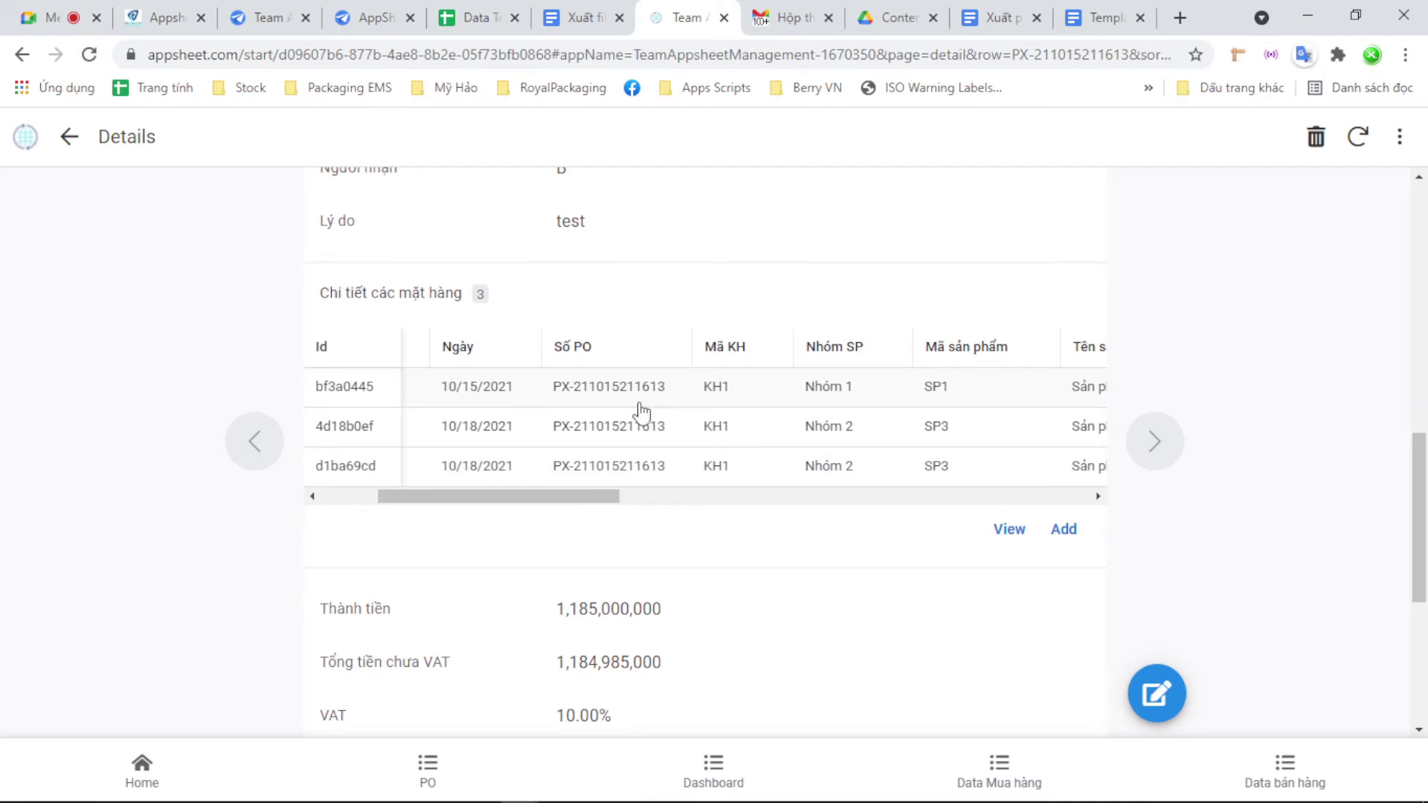
drag(567, 498, 839, 512)
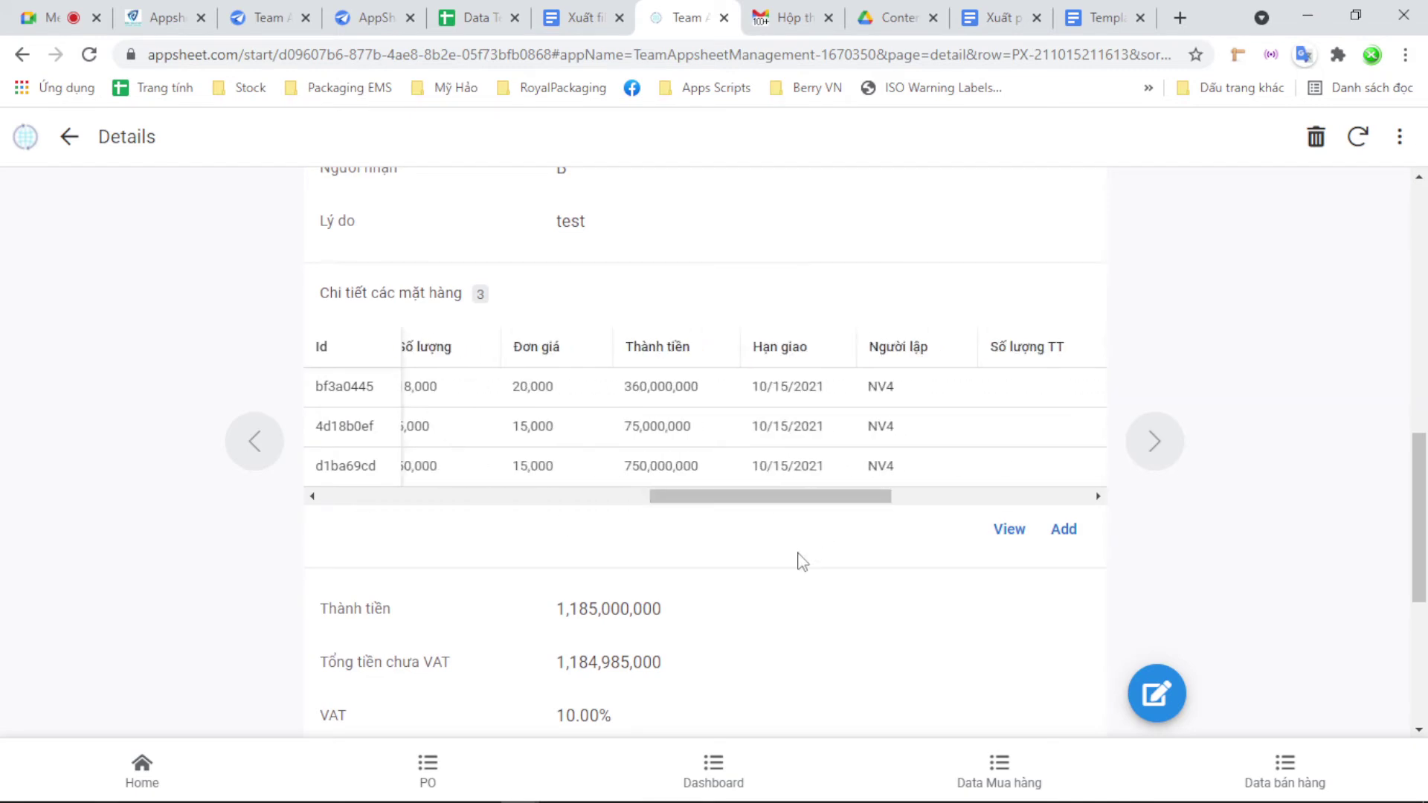
scroll(797, 558, down, 3)
scroll(796, 558, up, 3)
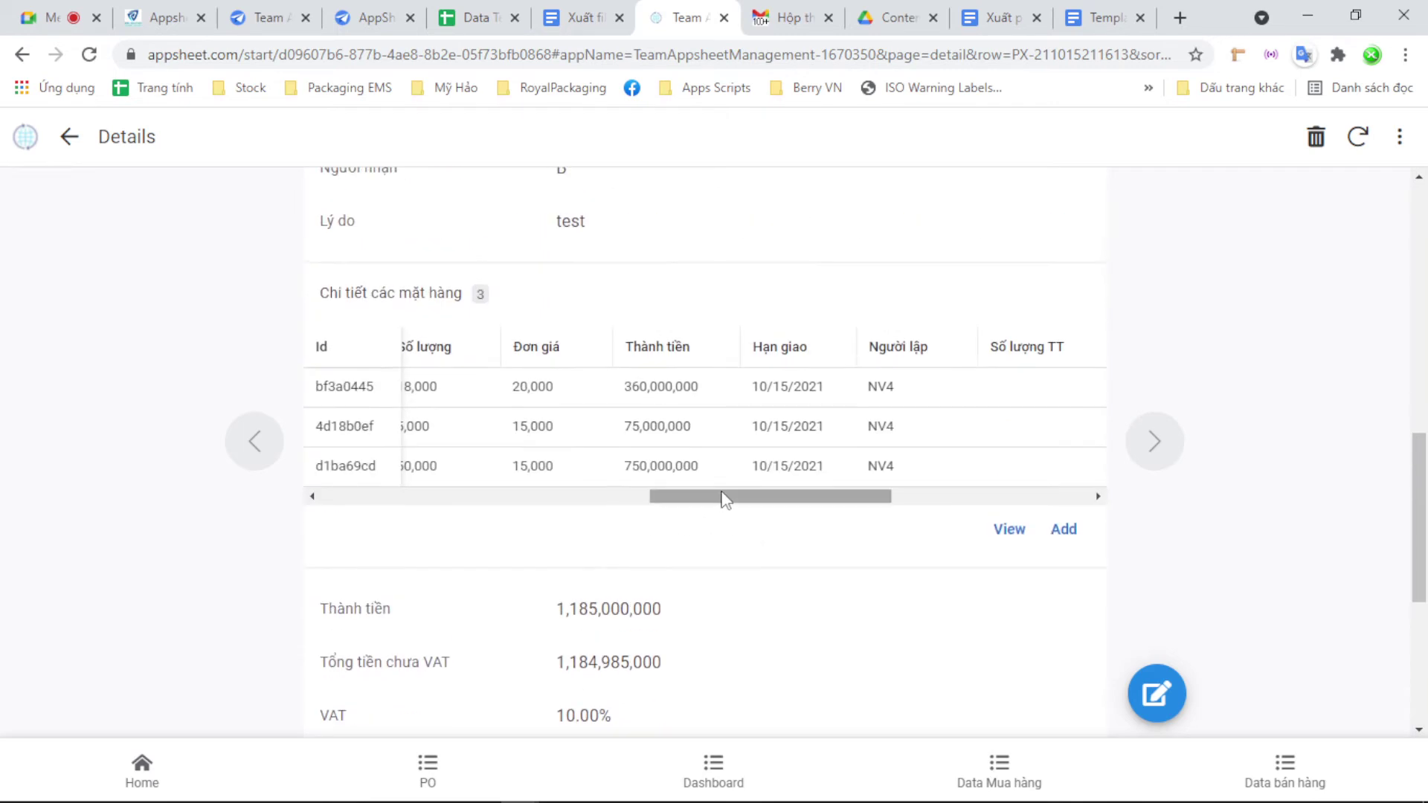
drag(726, 500, 813, 501)
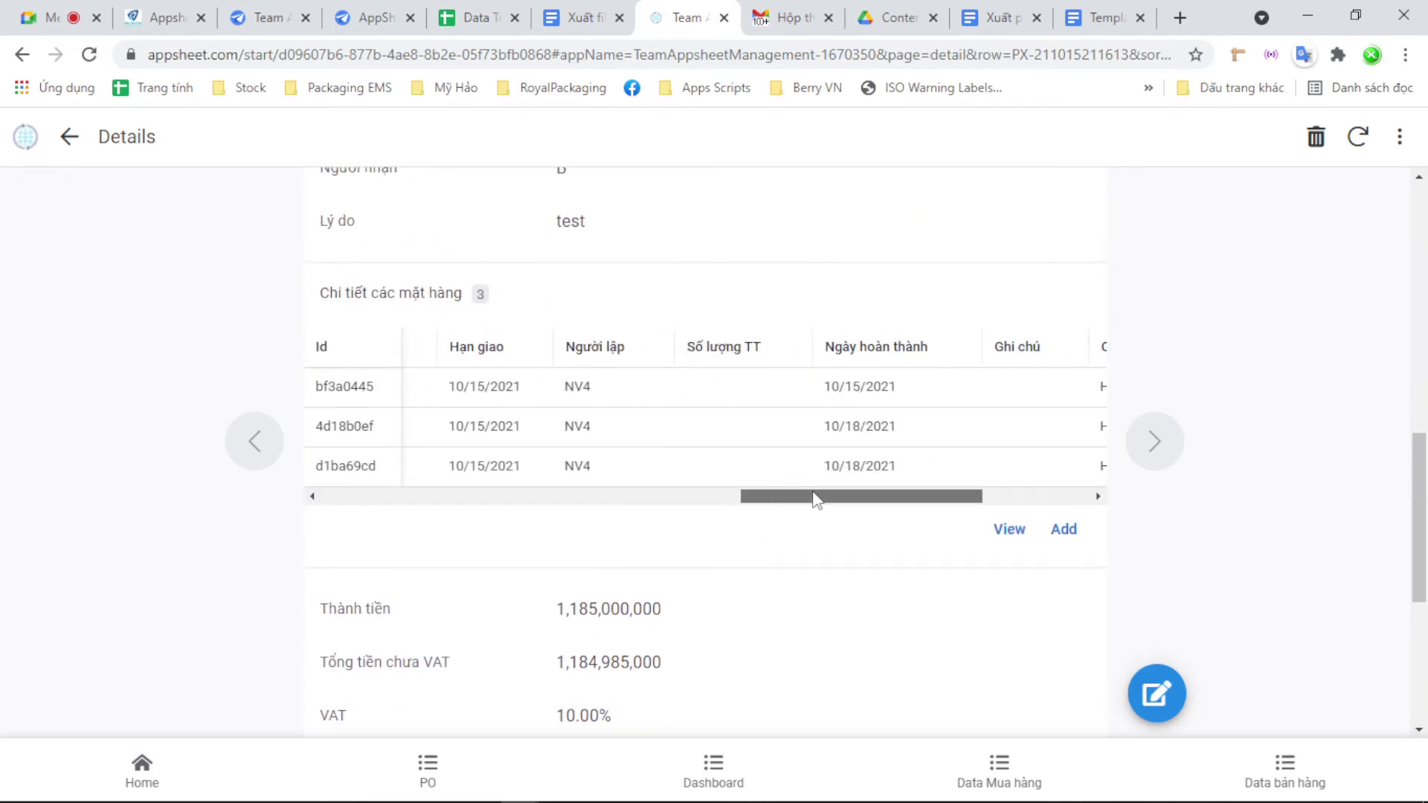
Change item 4d18b0ef's Số lượng to 50000 and save it.
click(618, 434)
scroll(1151, 628, down, 1)
click(1157, 694)
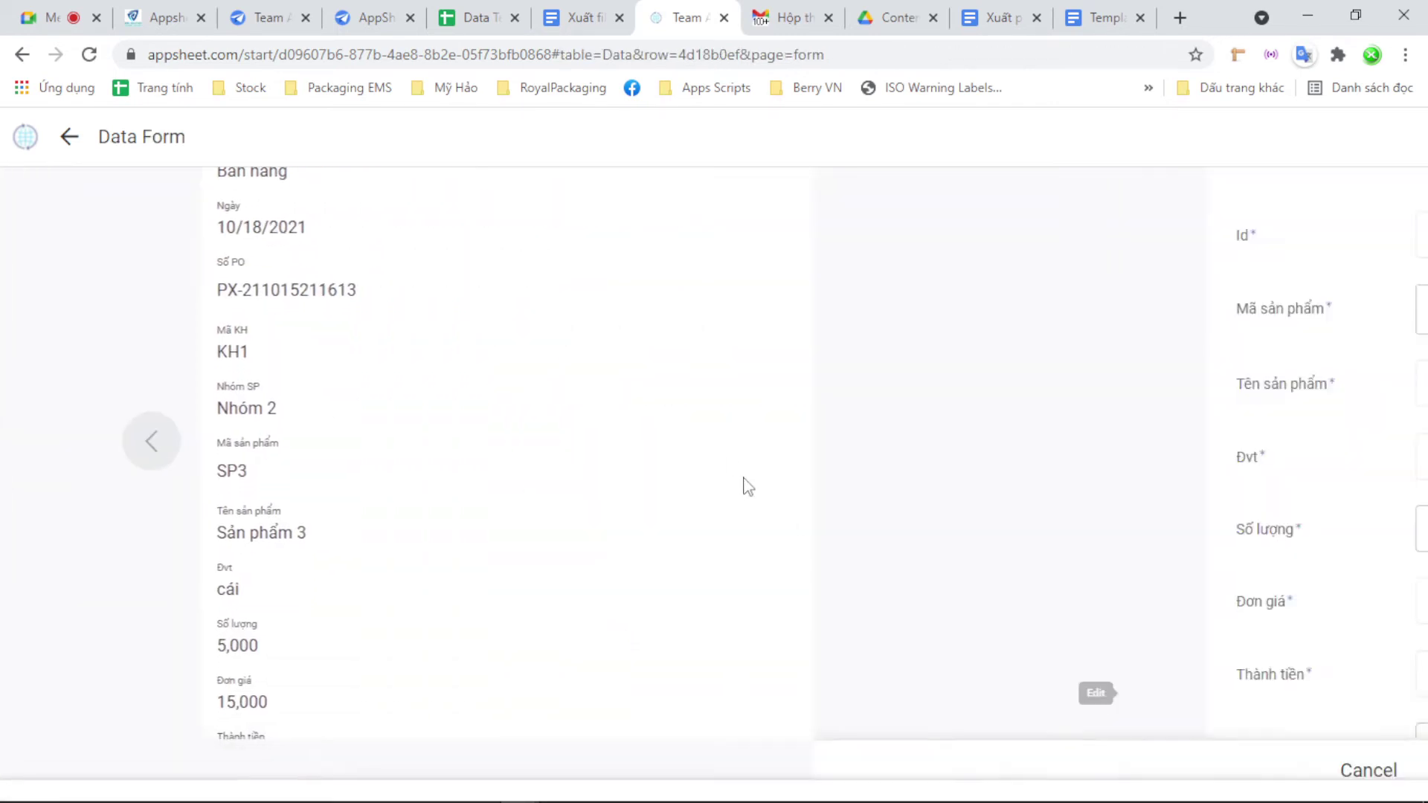
scroll(725, 461, down, 1)
click(716, 452)
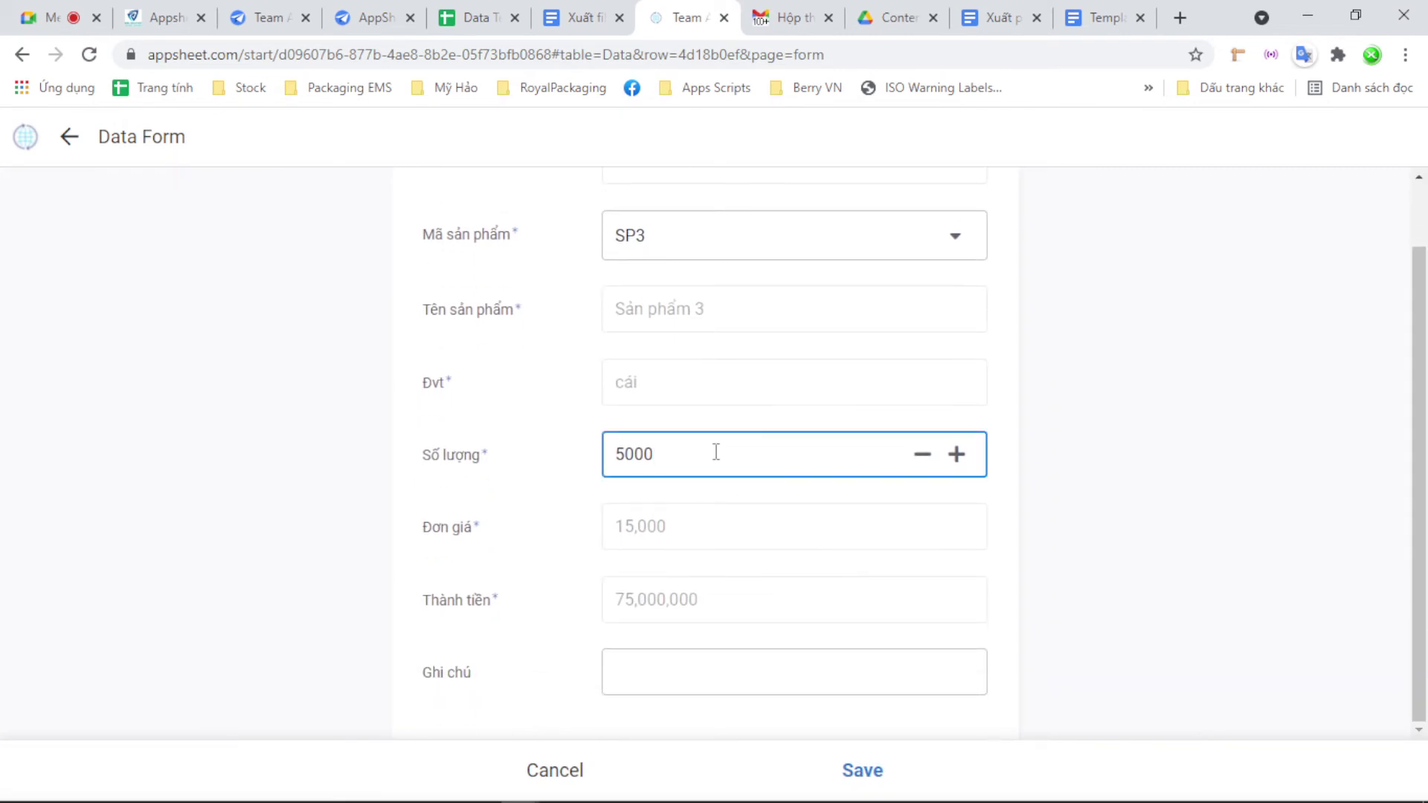
text(0)
click(570, 495)
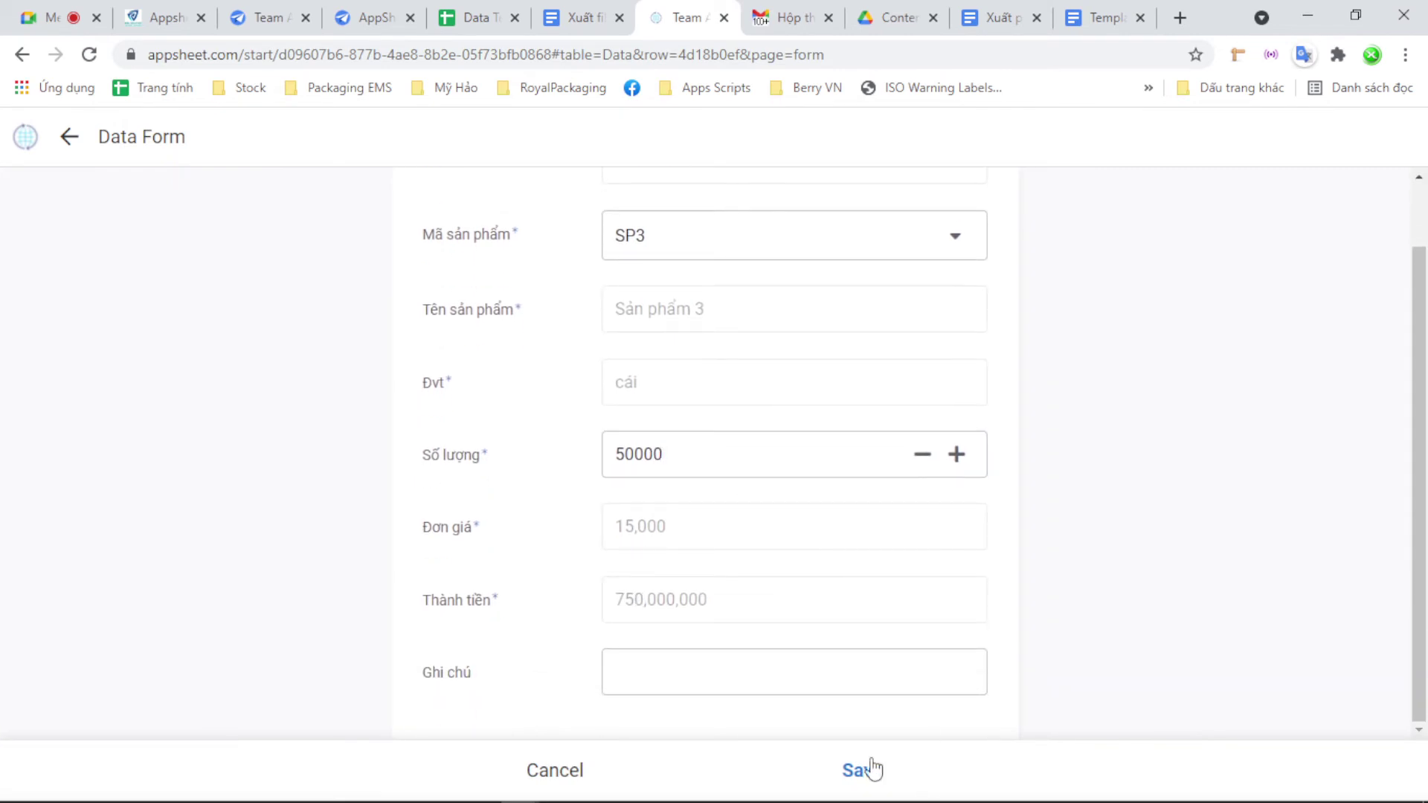
click(863, 770)
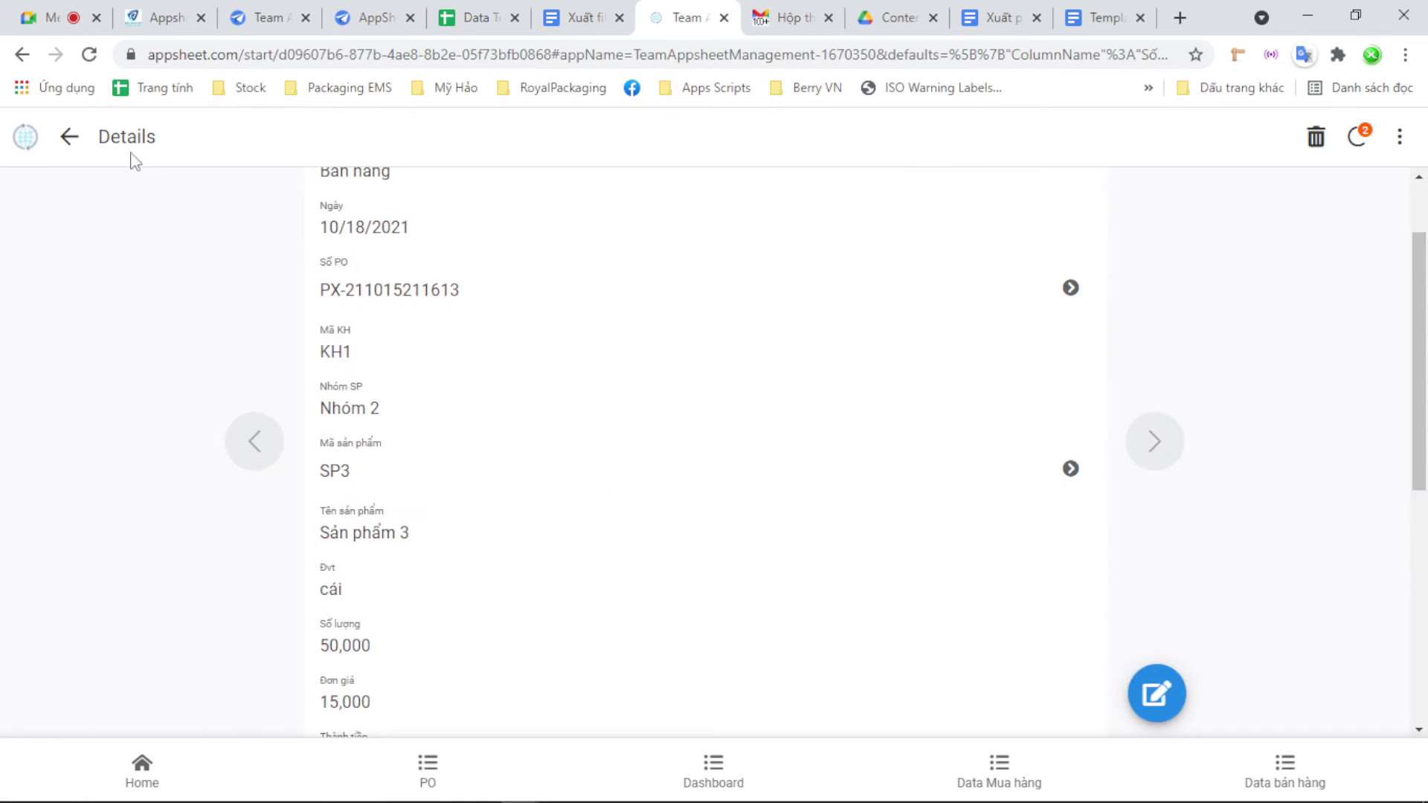
Confirm on the parent PO that the total is now 1,860,000,000.
click(70, 136)
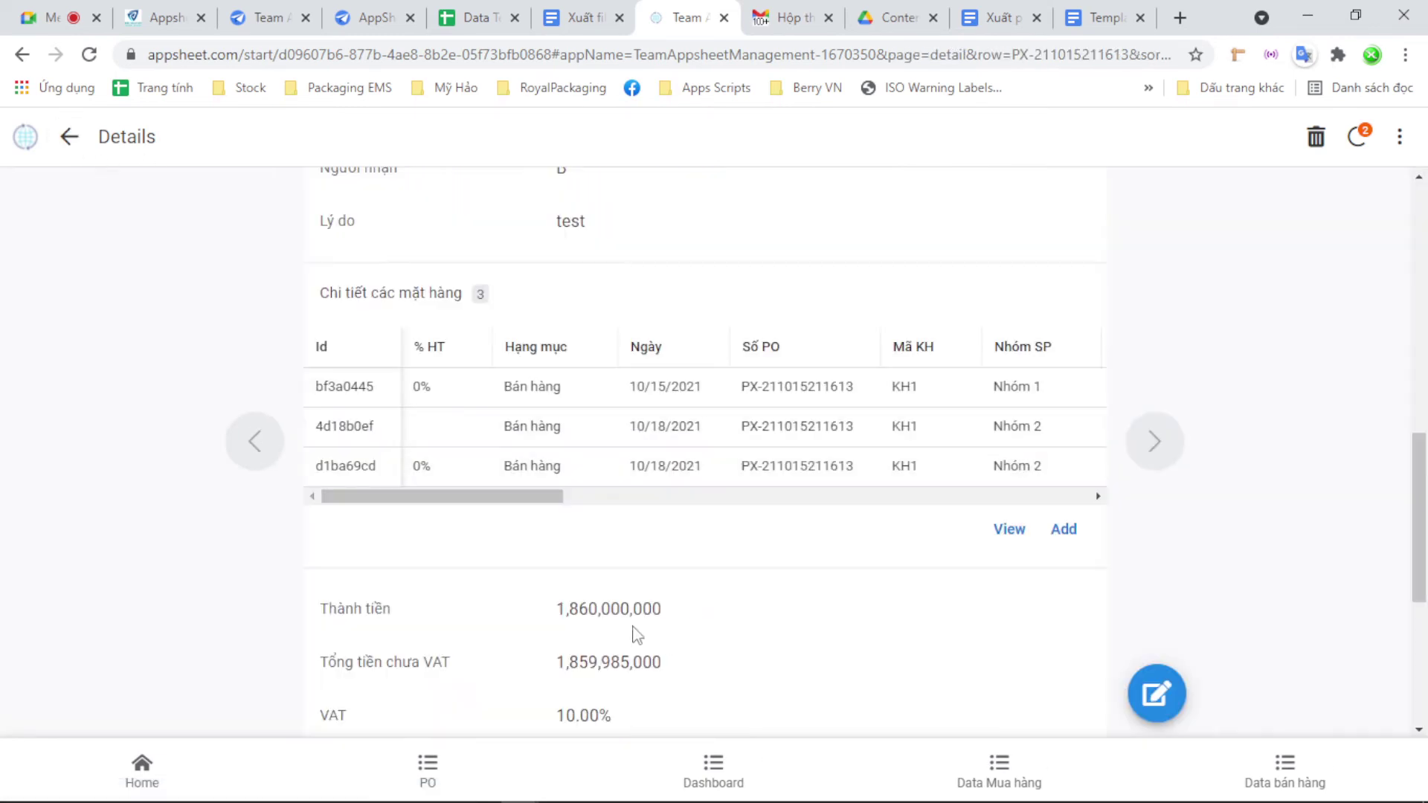
drag(568, 611, 699, 611)
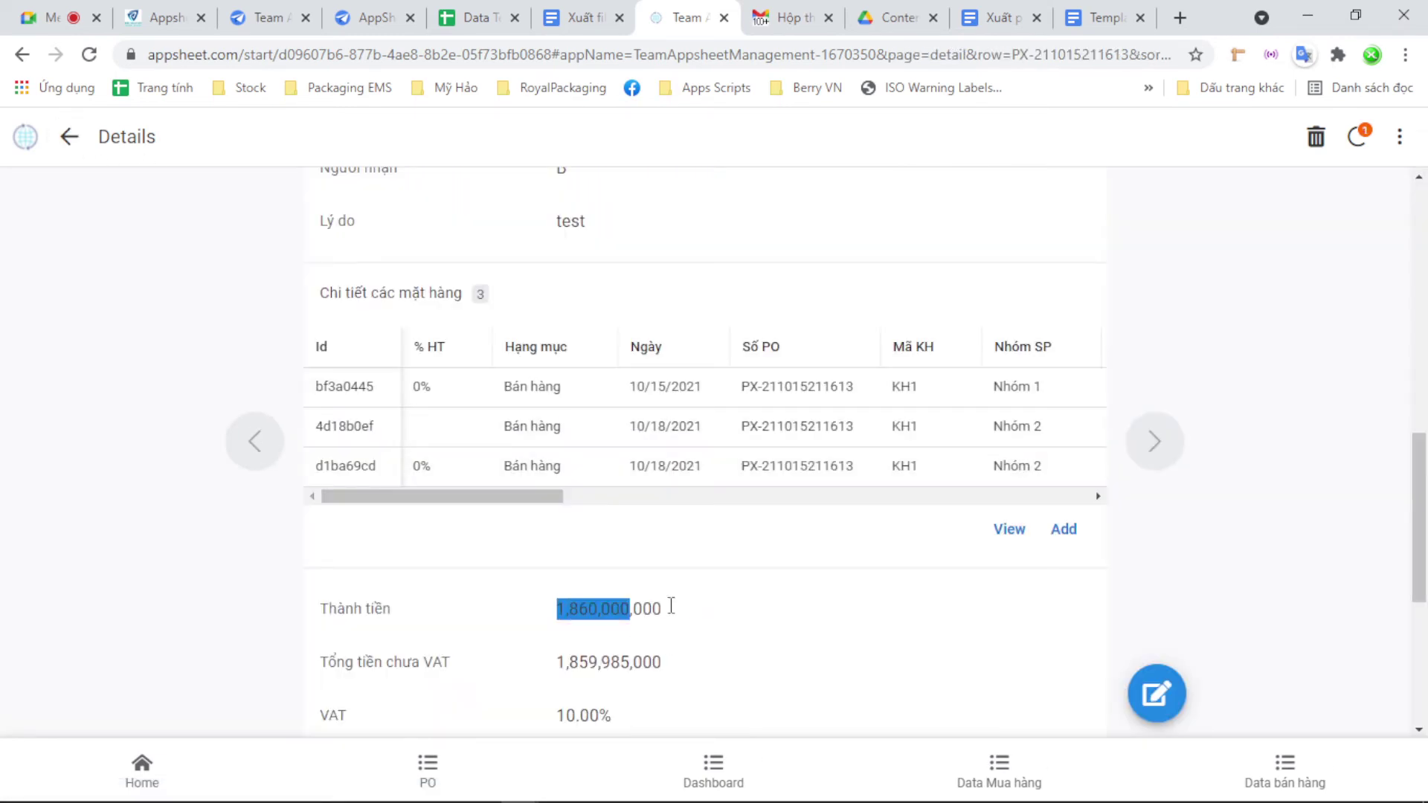
click(703, 476)
scroll(521, 565, down, 4)
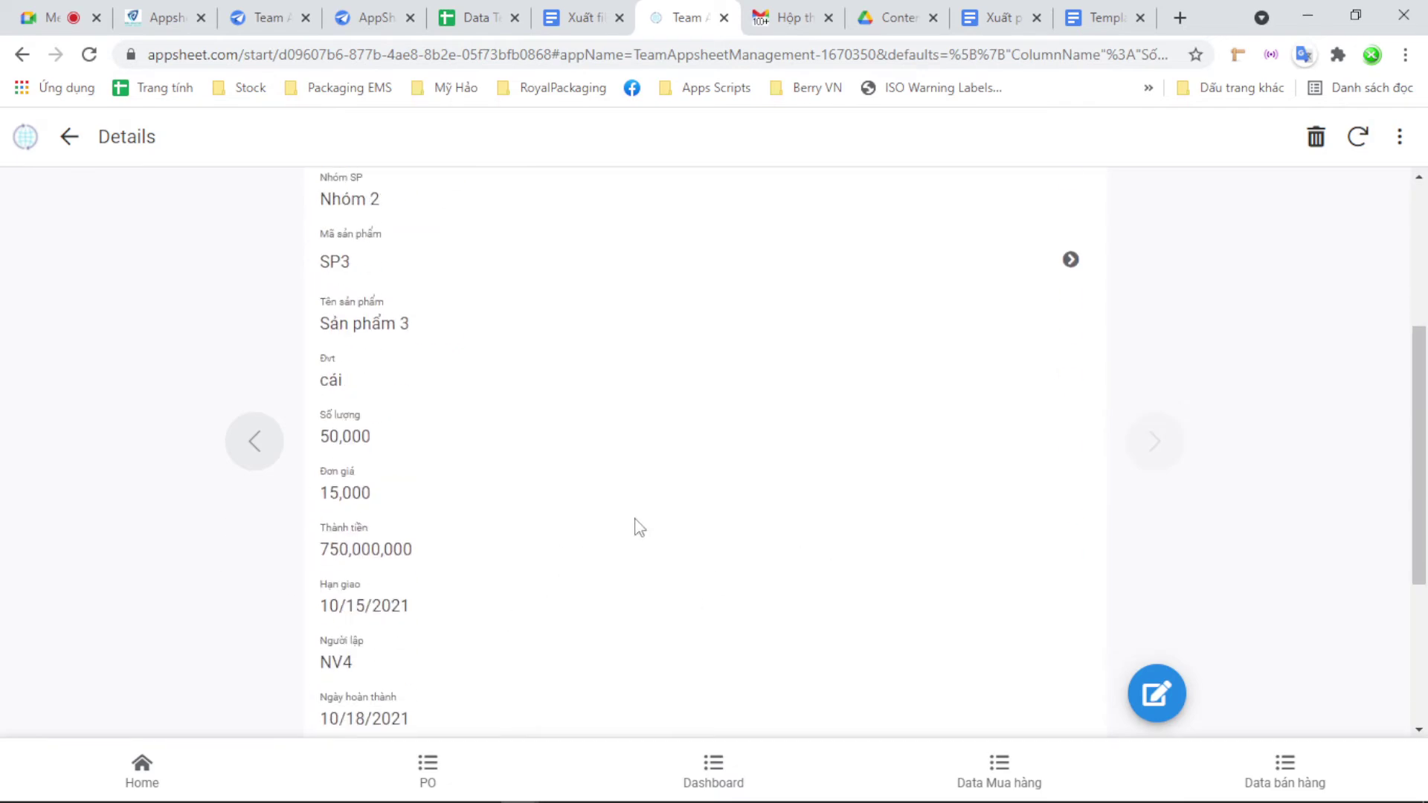
scroll(607, 525, down, 3)
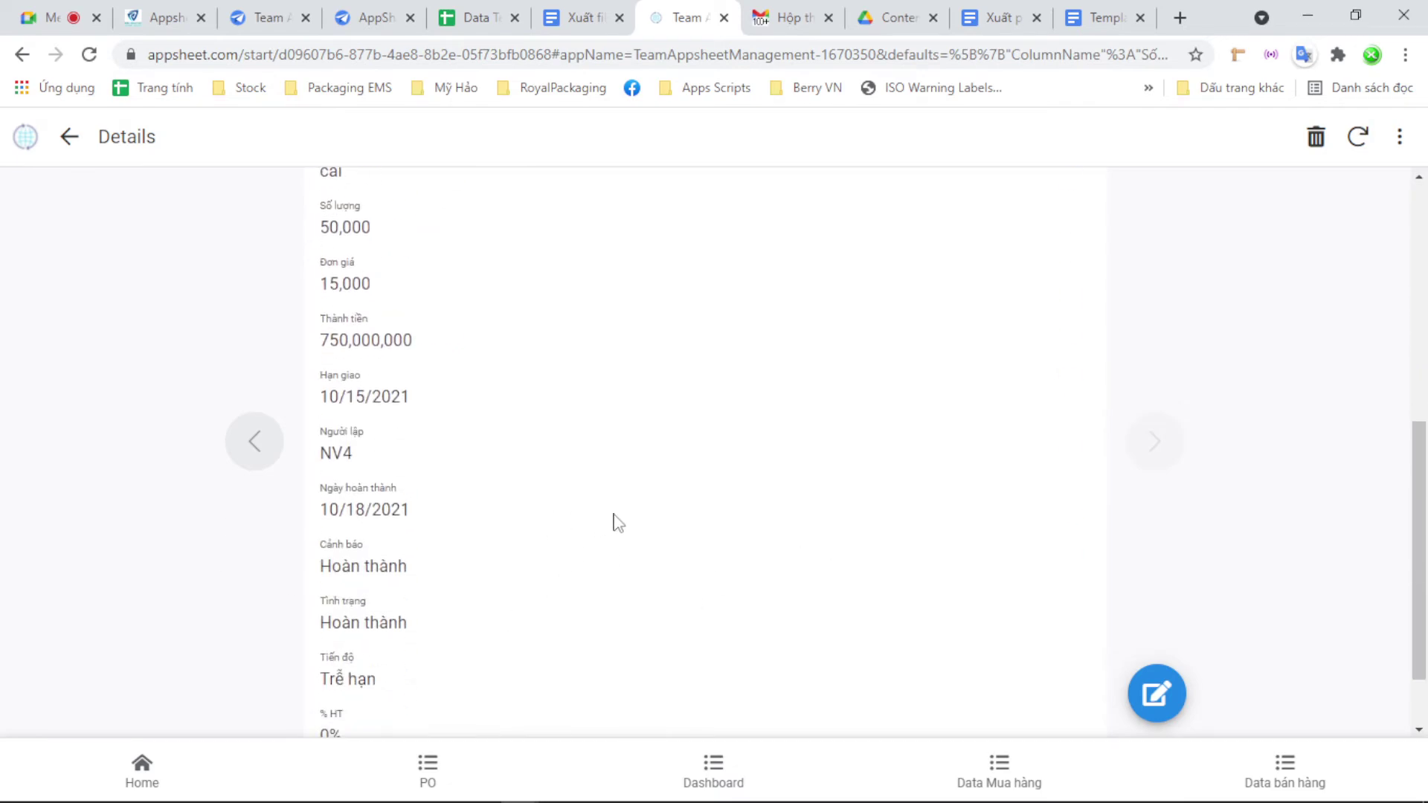
click(780, 18)
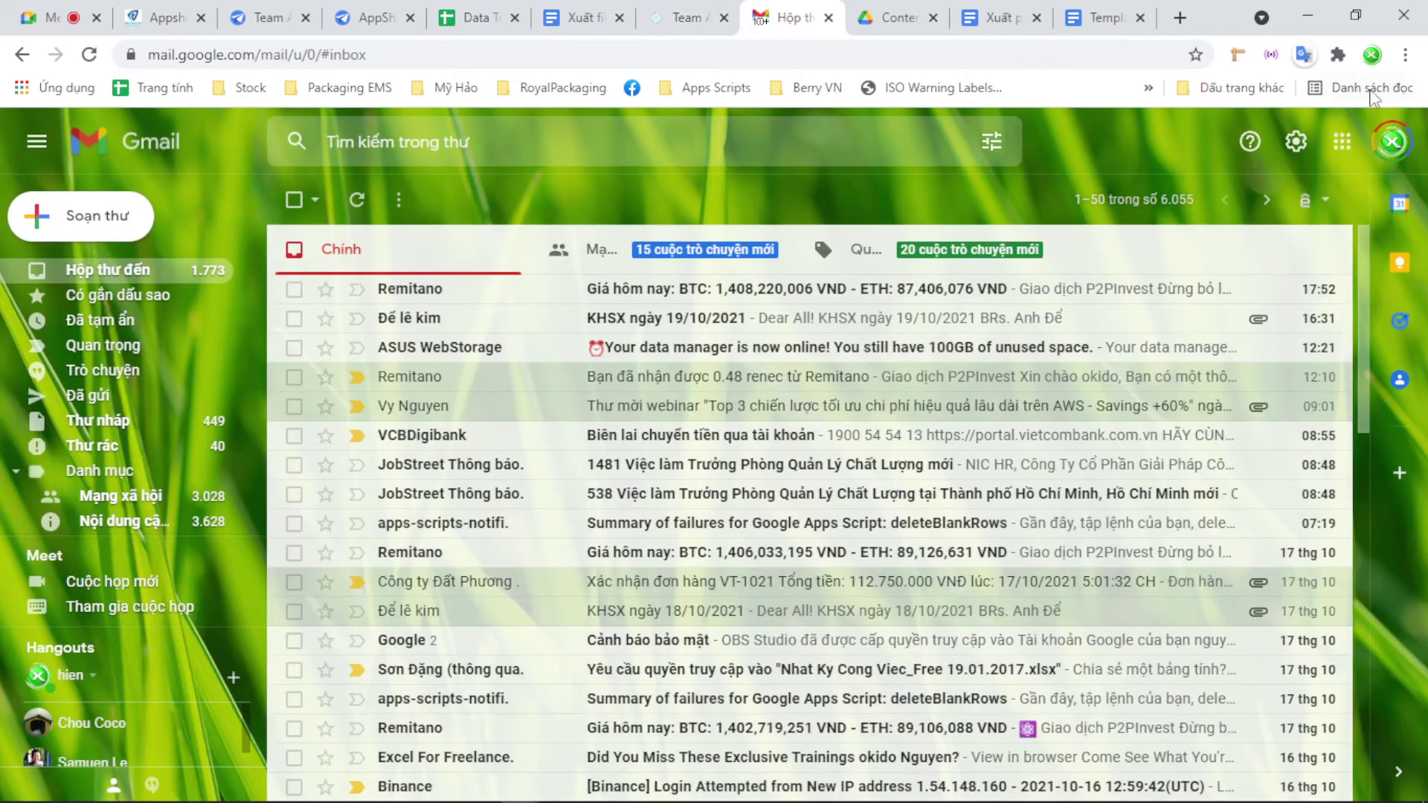
Reload Gmail and open the new 'Delete to application' notification email.
click(682, 24)
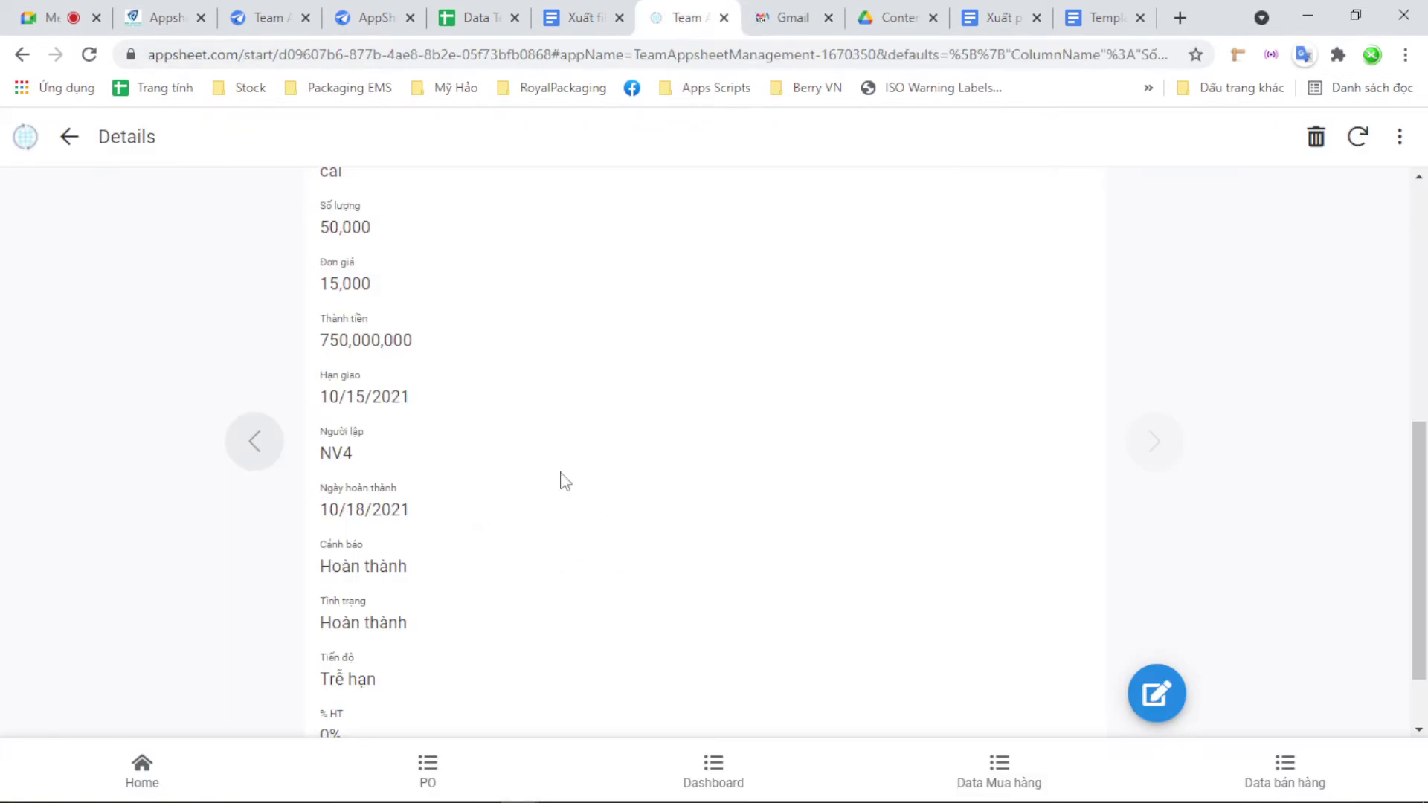
click(784, 16)
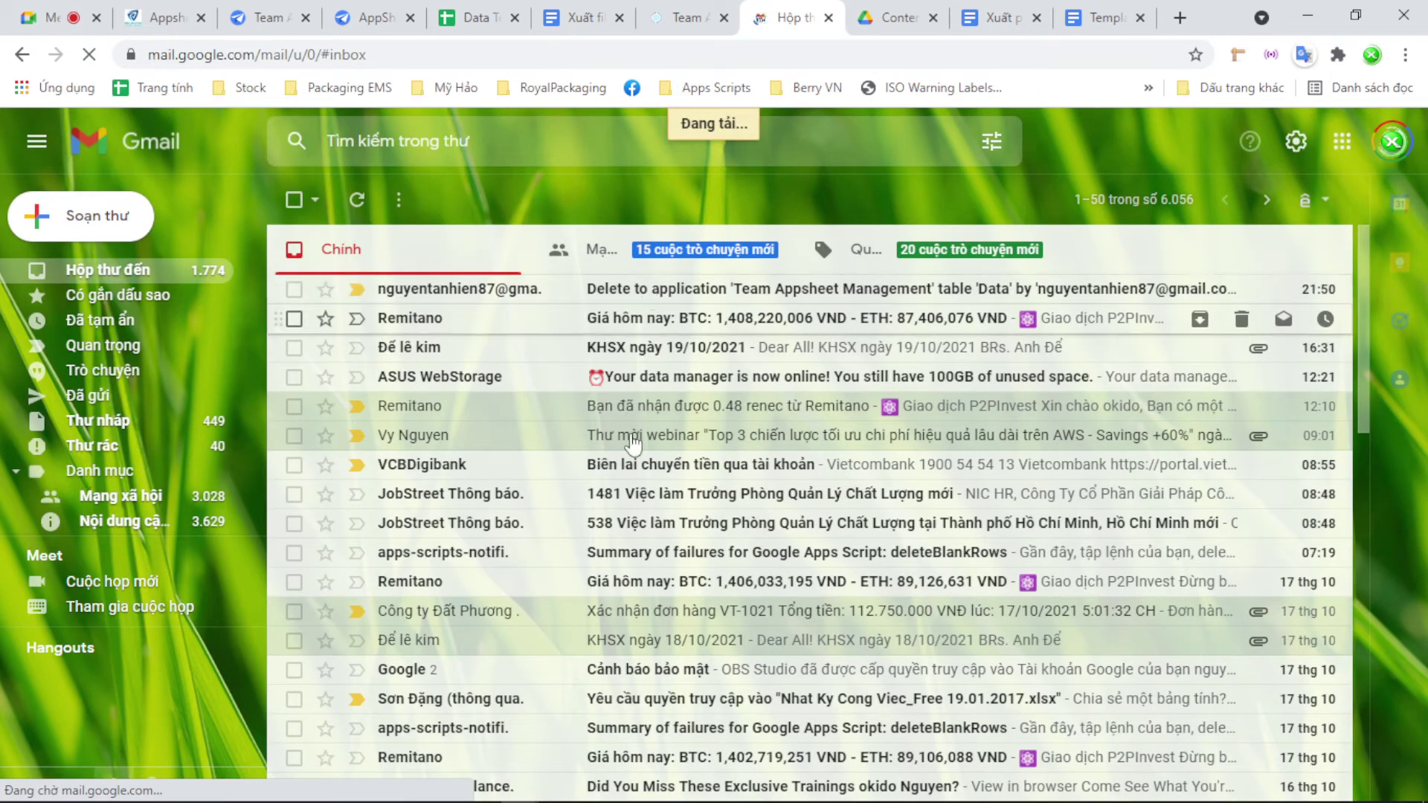
click(678, 290)
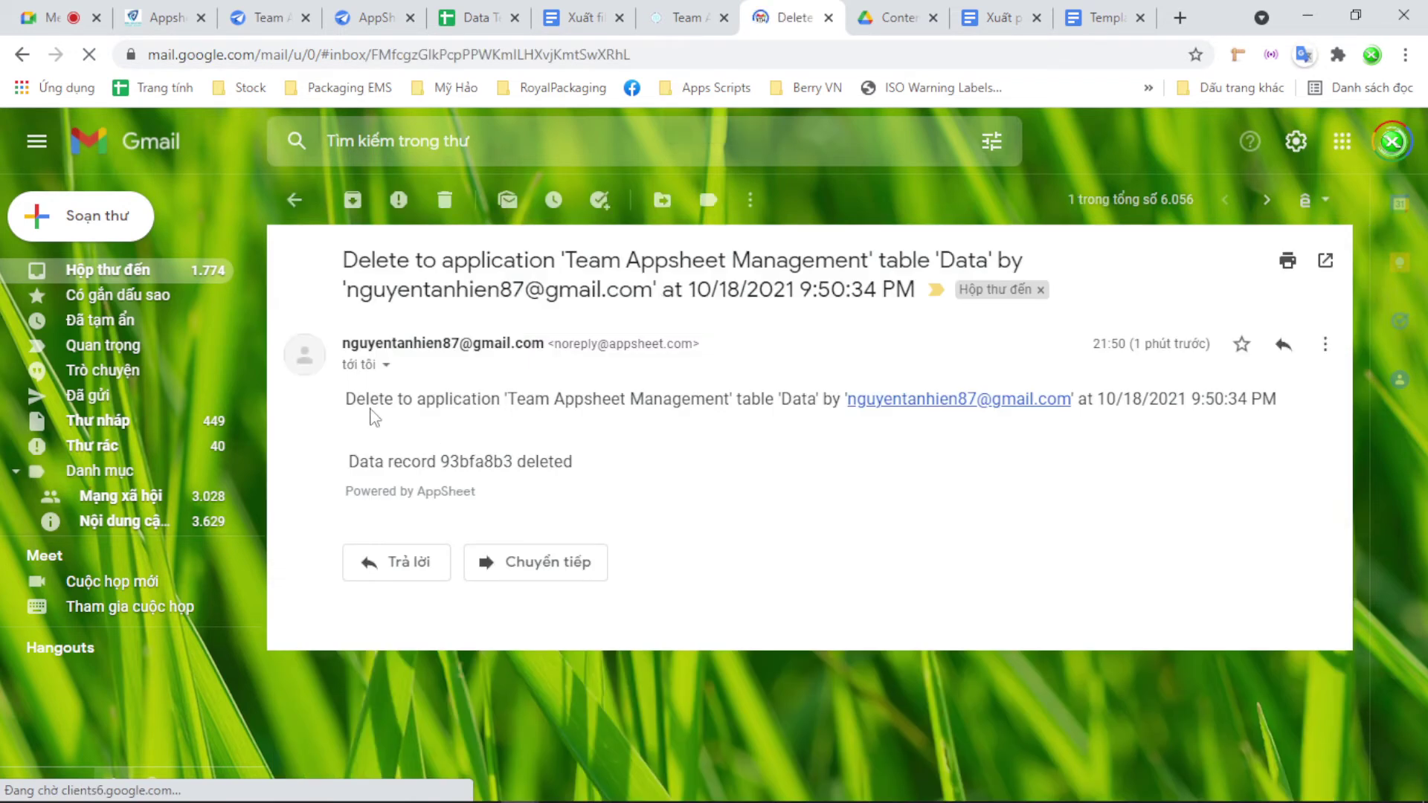
Highlight the deleted record id 93bfa8b3 in the email body.
drag(372, 404, 718, 401)
click(1131, 379)
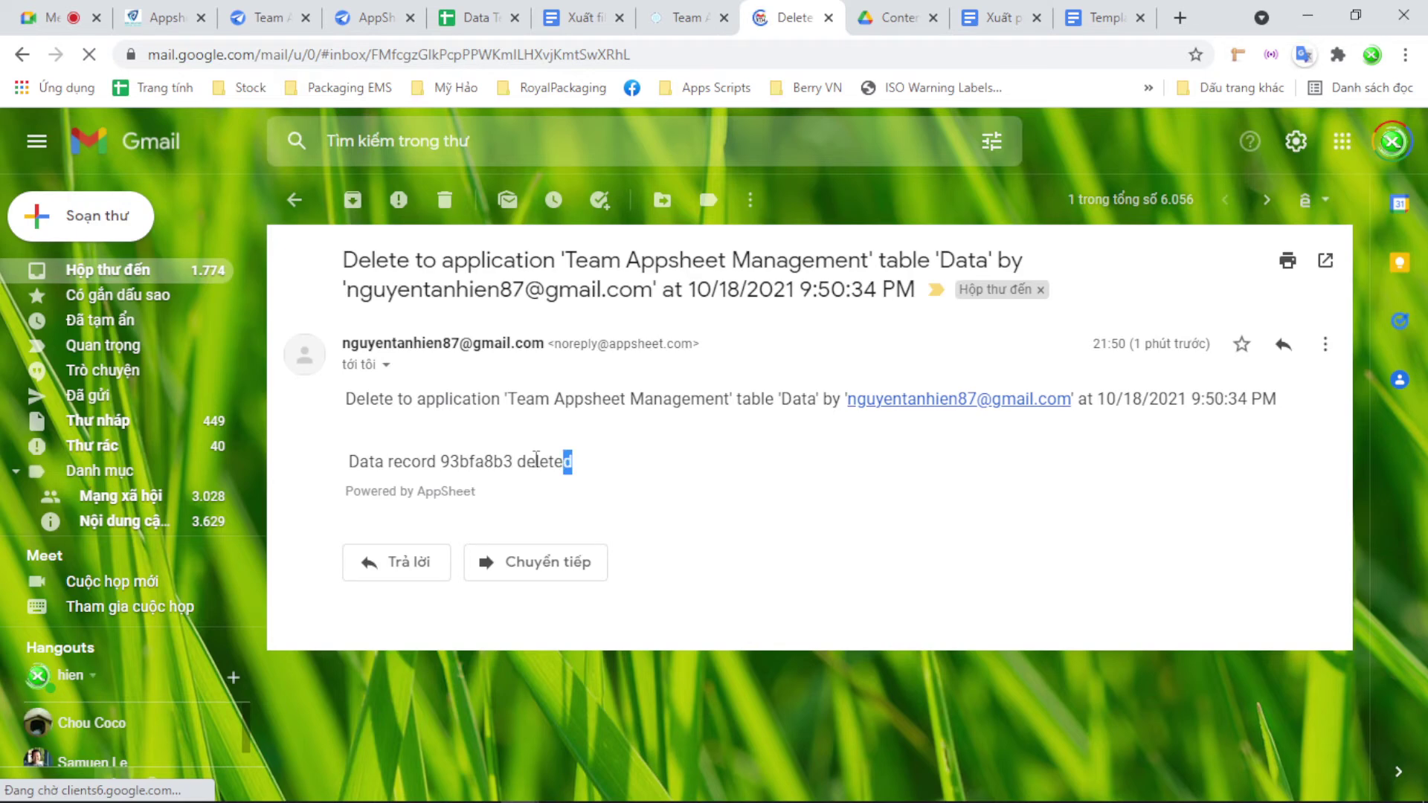
drag(573, 462, 457, 461)
double_click(476, 461)
drag(581, 462, 477, 462)
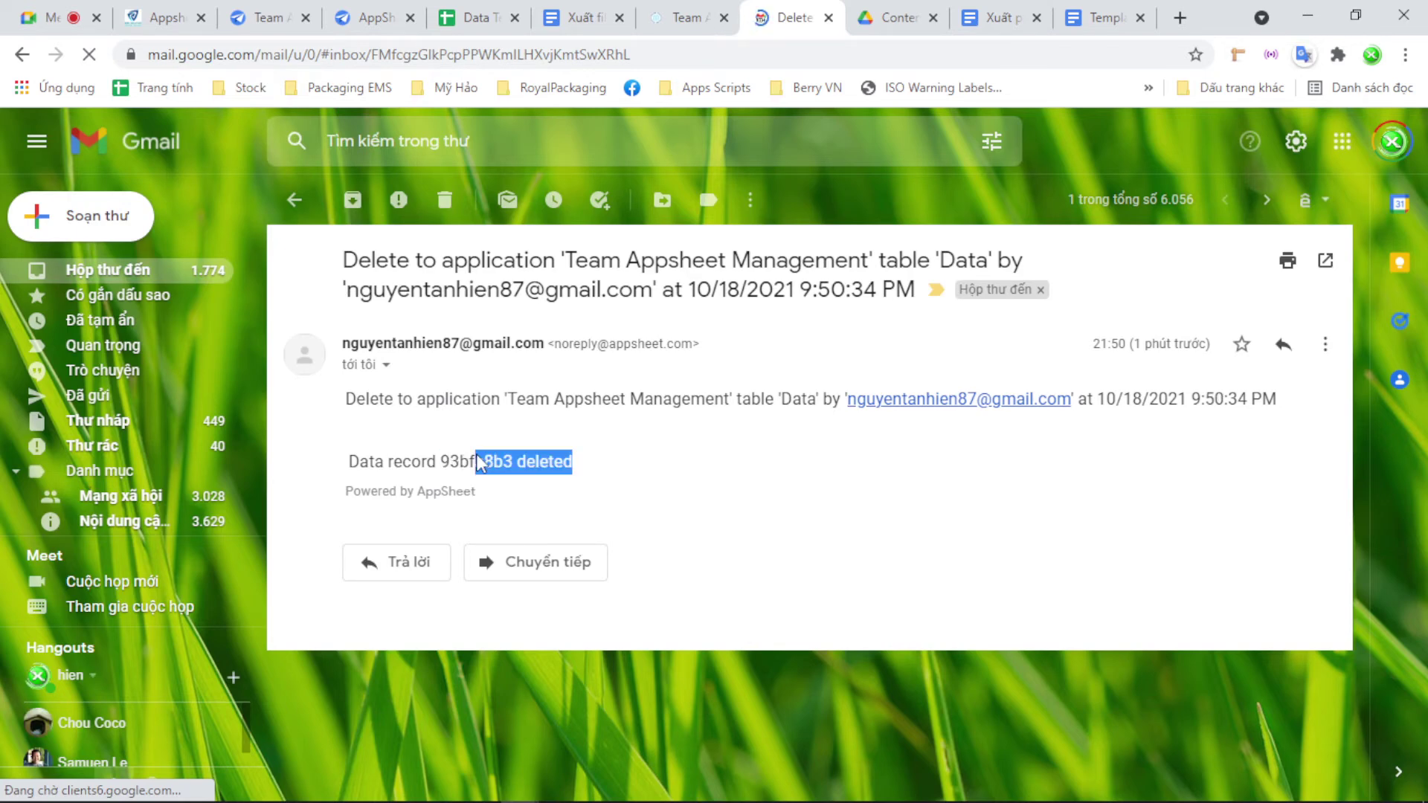
click(480, 462)
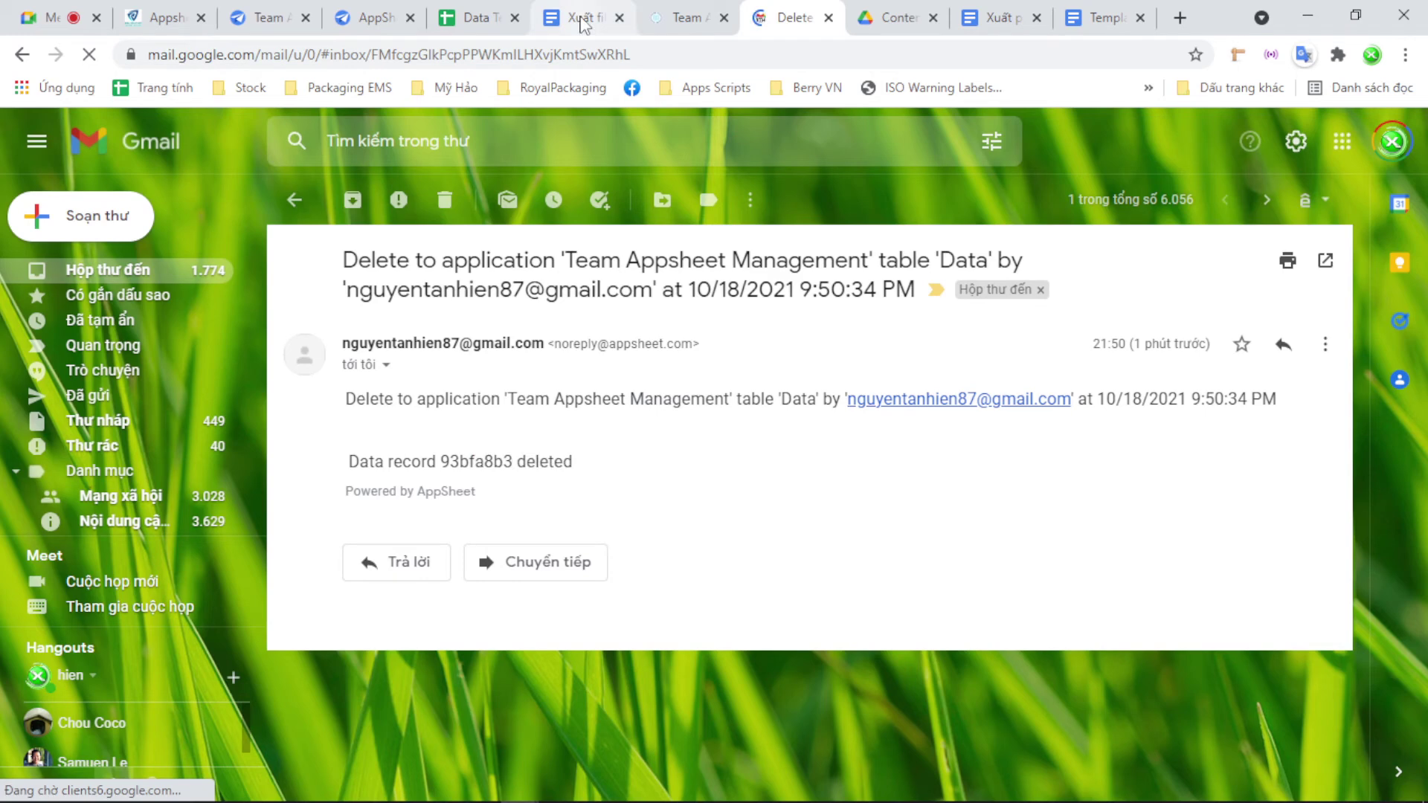
click(257, 21)
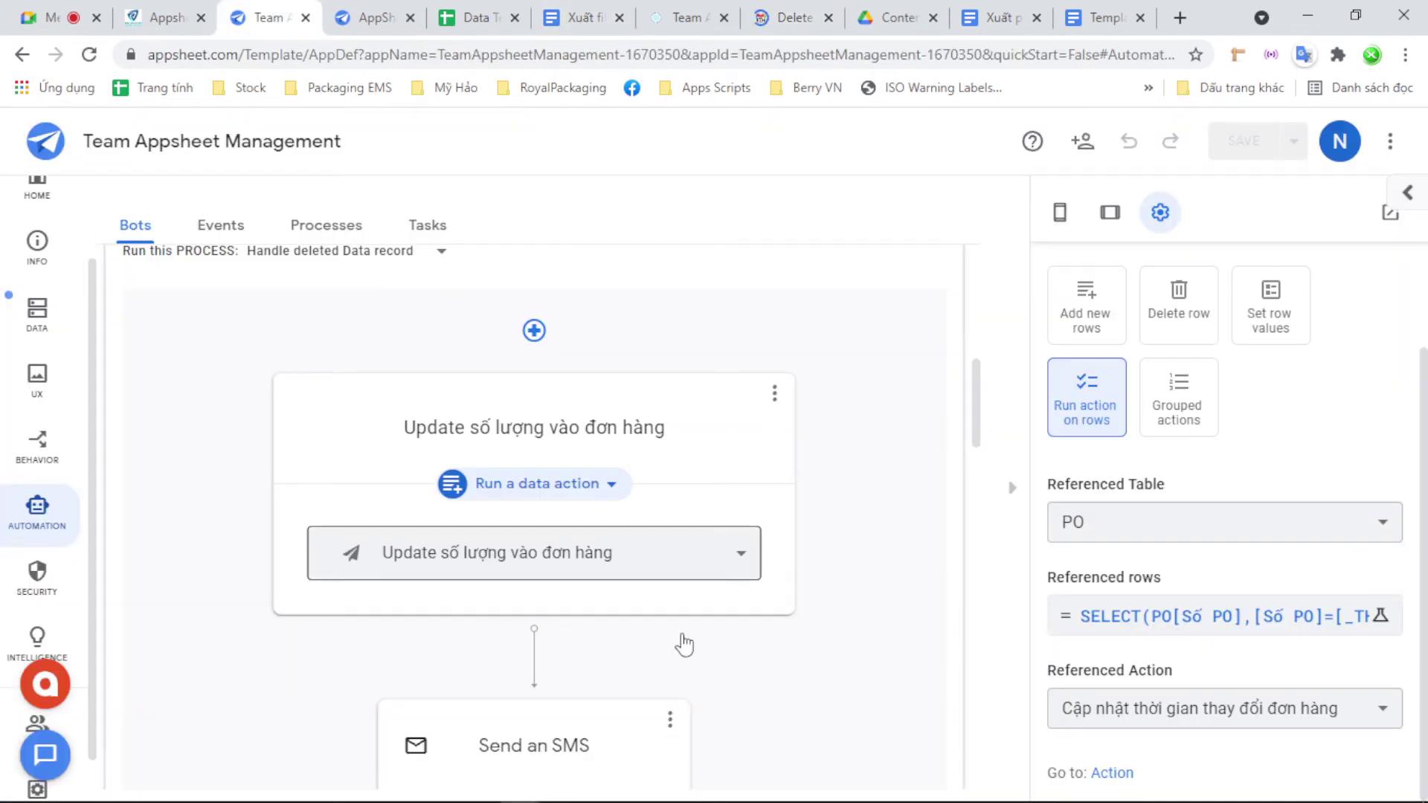
Rename the Send an SMS task to Gửi email.
scroll(679, 641, down, 4)
click(625, 440)
scroll(1237, 367, up, 2)
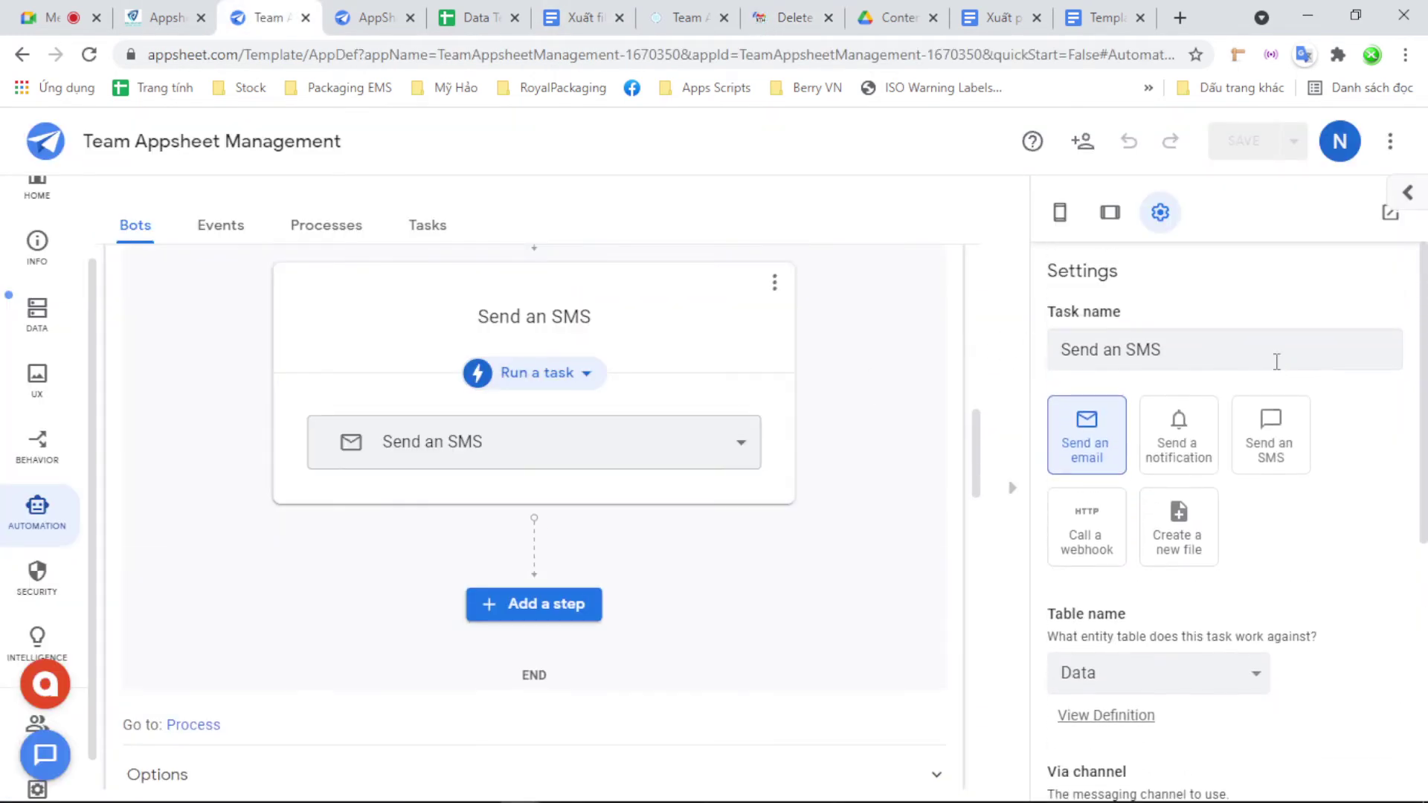
drag(1275, 349, 1025, 347)
text(Gui)
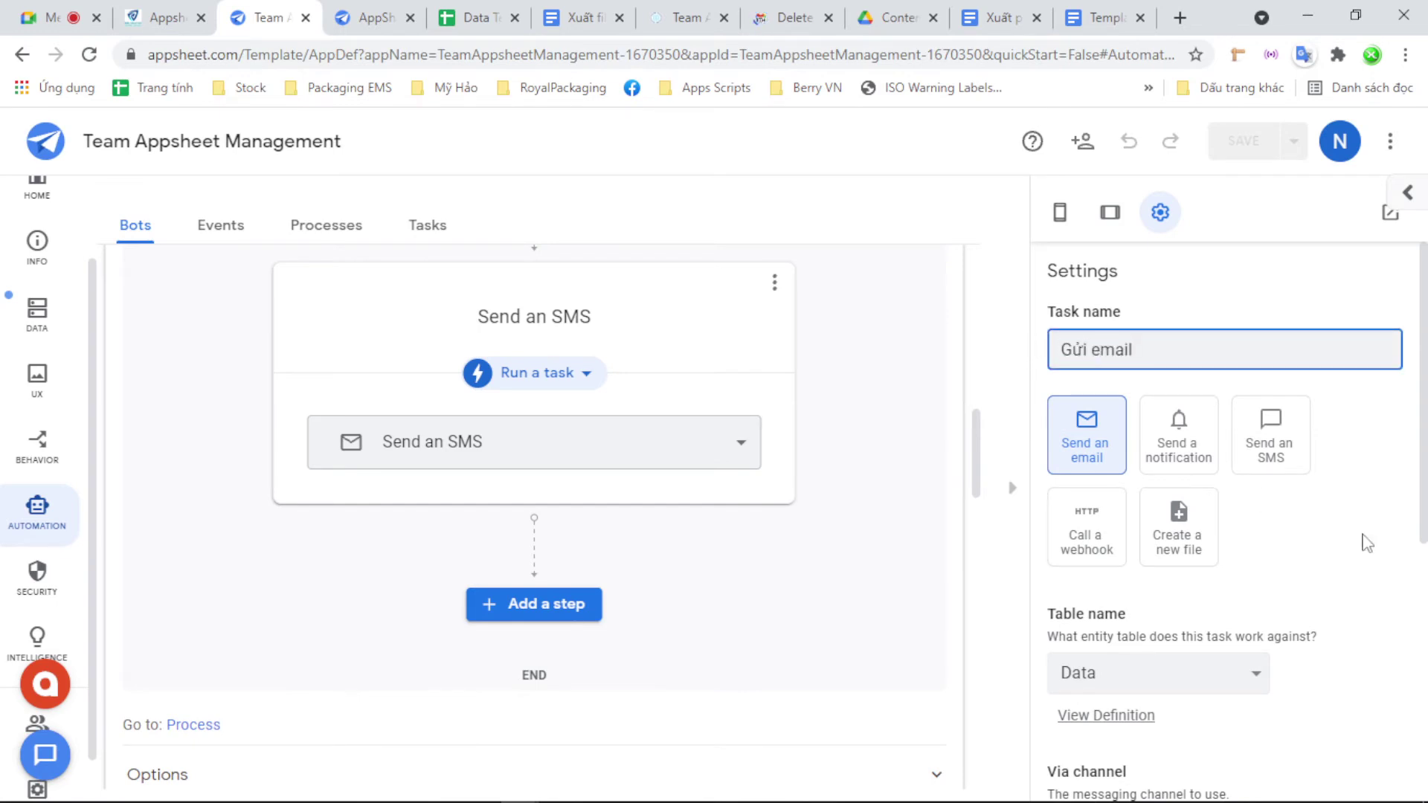
Switch off Use default content and set the body to 'Data record <<[Id]>> deleted'.
scroll(1371, 547, down, 3)
scroll(1373, 551, down, 3)
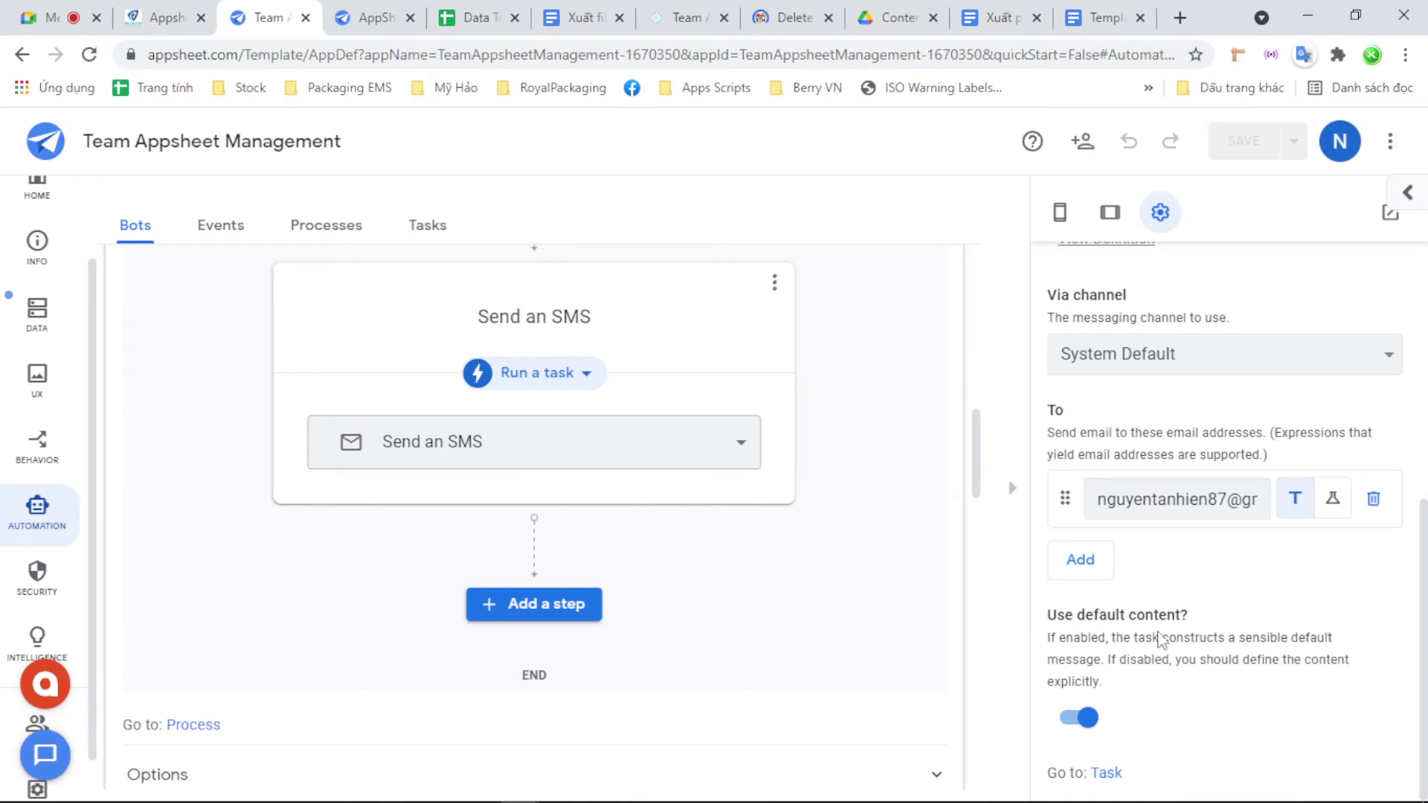
click(1078, 719)
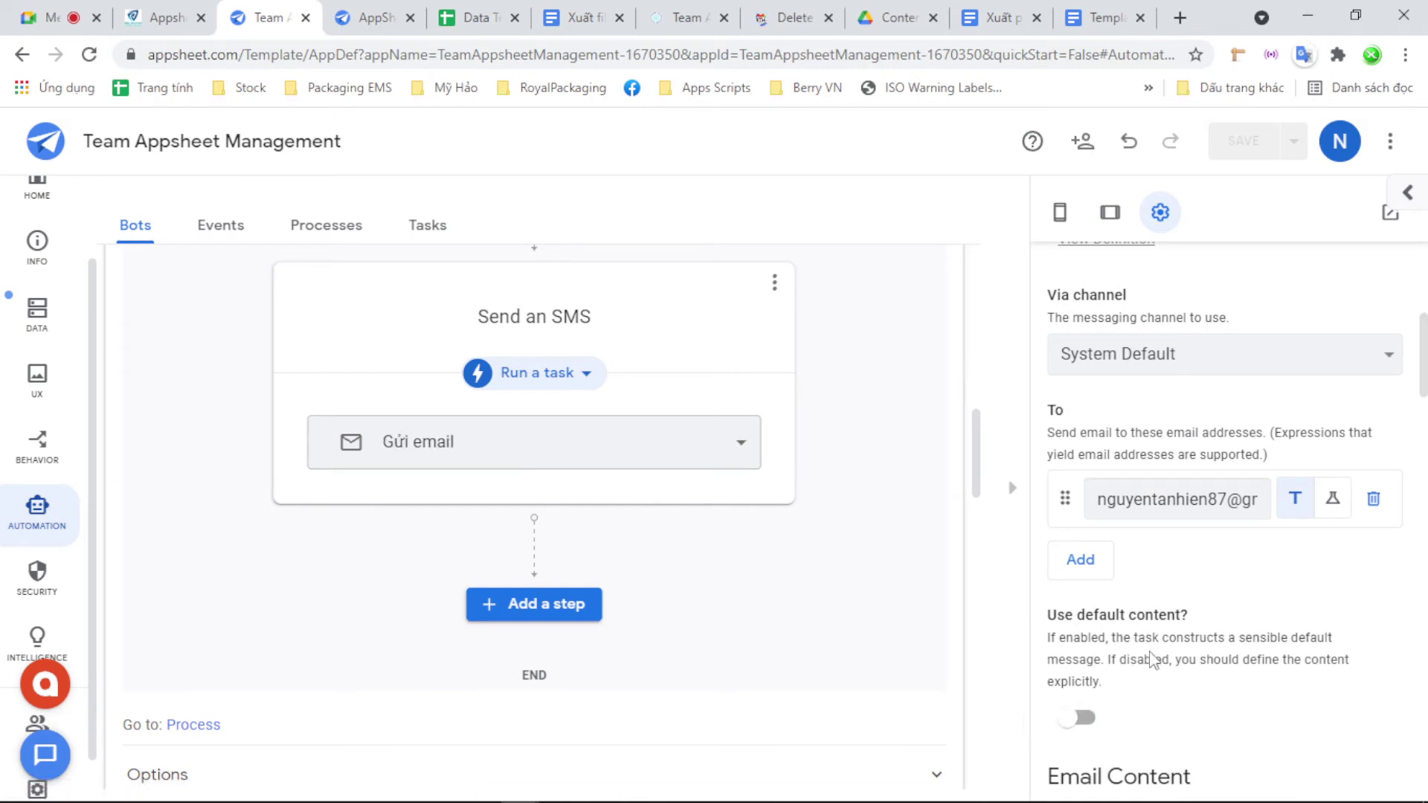
scroll(1152, 659, down, 5)
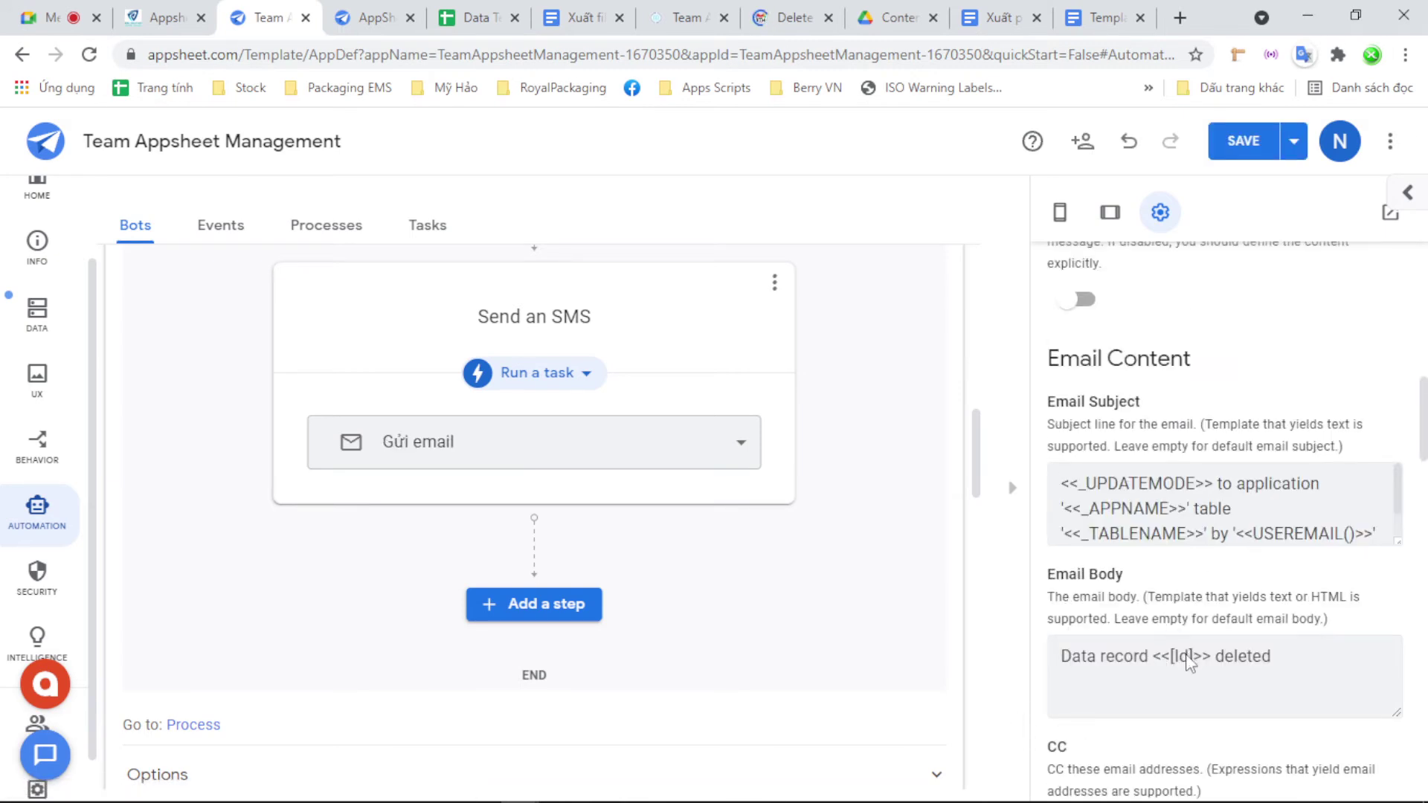
click(1220, 655)
scroll(1249, 662, down, 4)
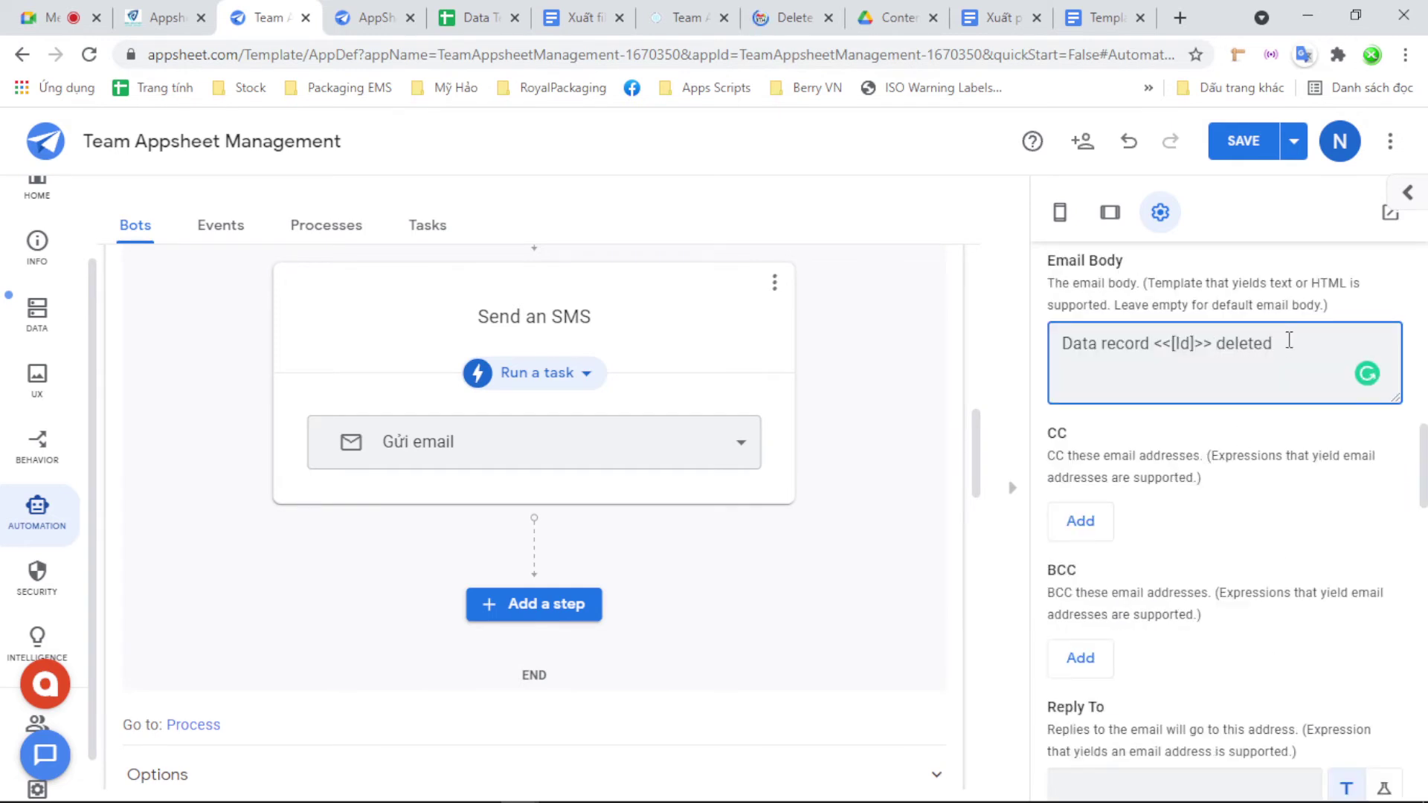
scroll(1289, 340, up, 1)
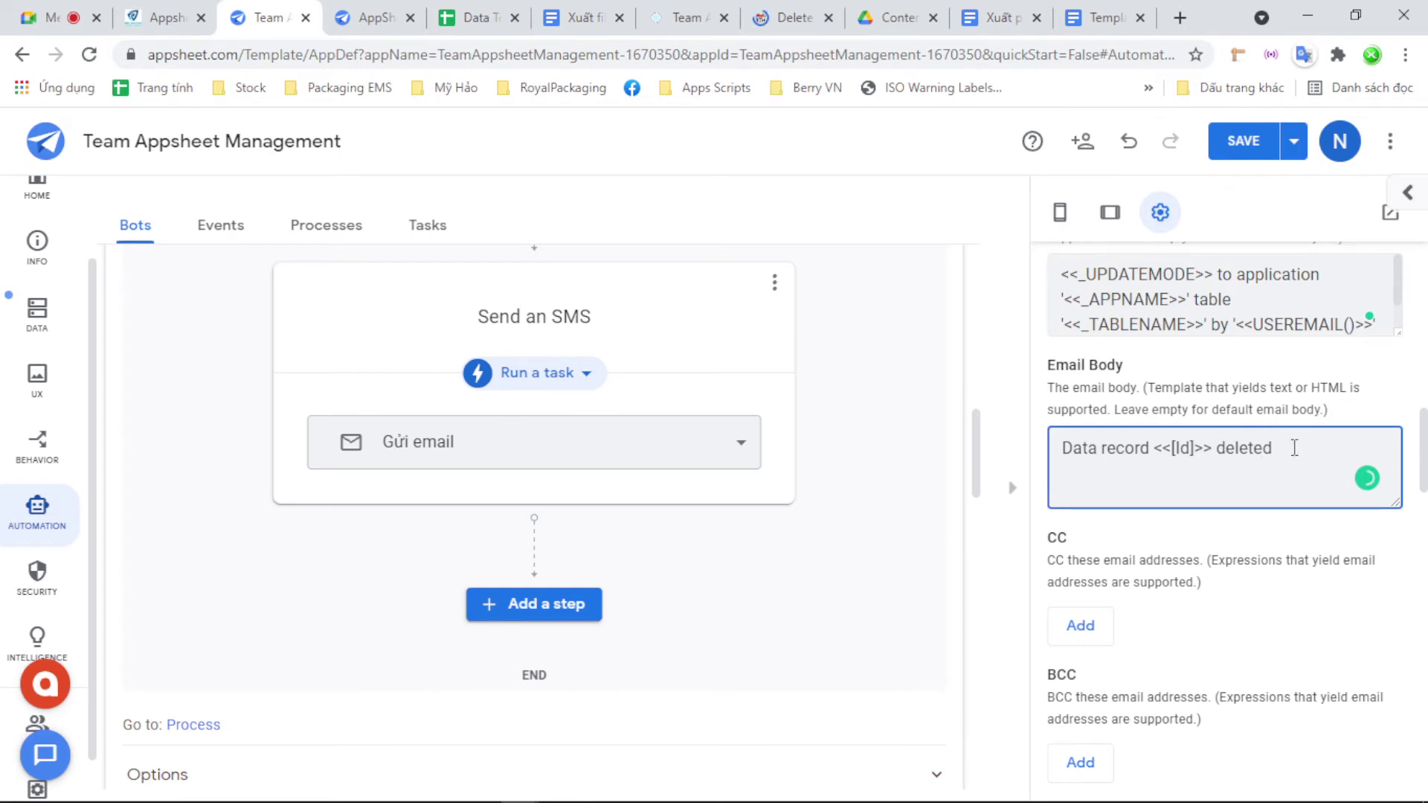
scroll(1264, 416, up, 1)
Review the email subject template and save the app.
click(1252, 406)
scroll(1252, 405, up, 1)
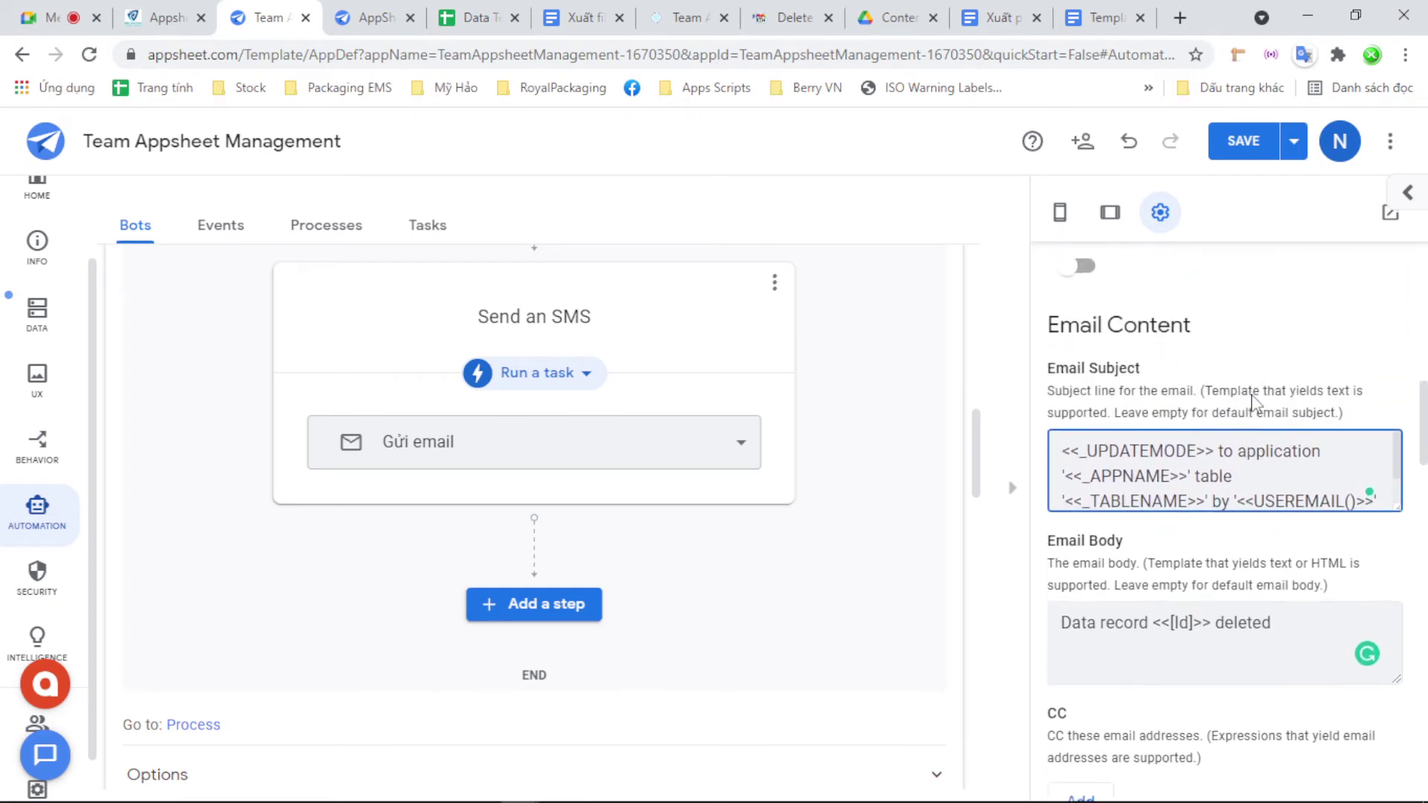
scroll(1252, 405, down, 2)
scroll(1252, 405, up, 2)
scroll(1252, 405, up, 2)
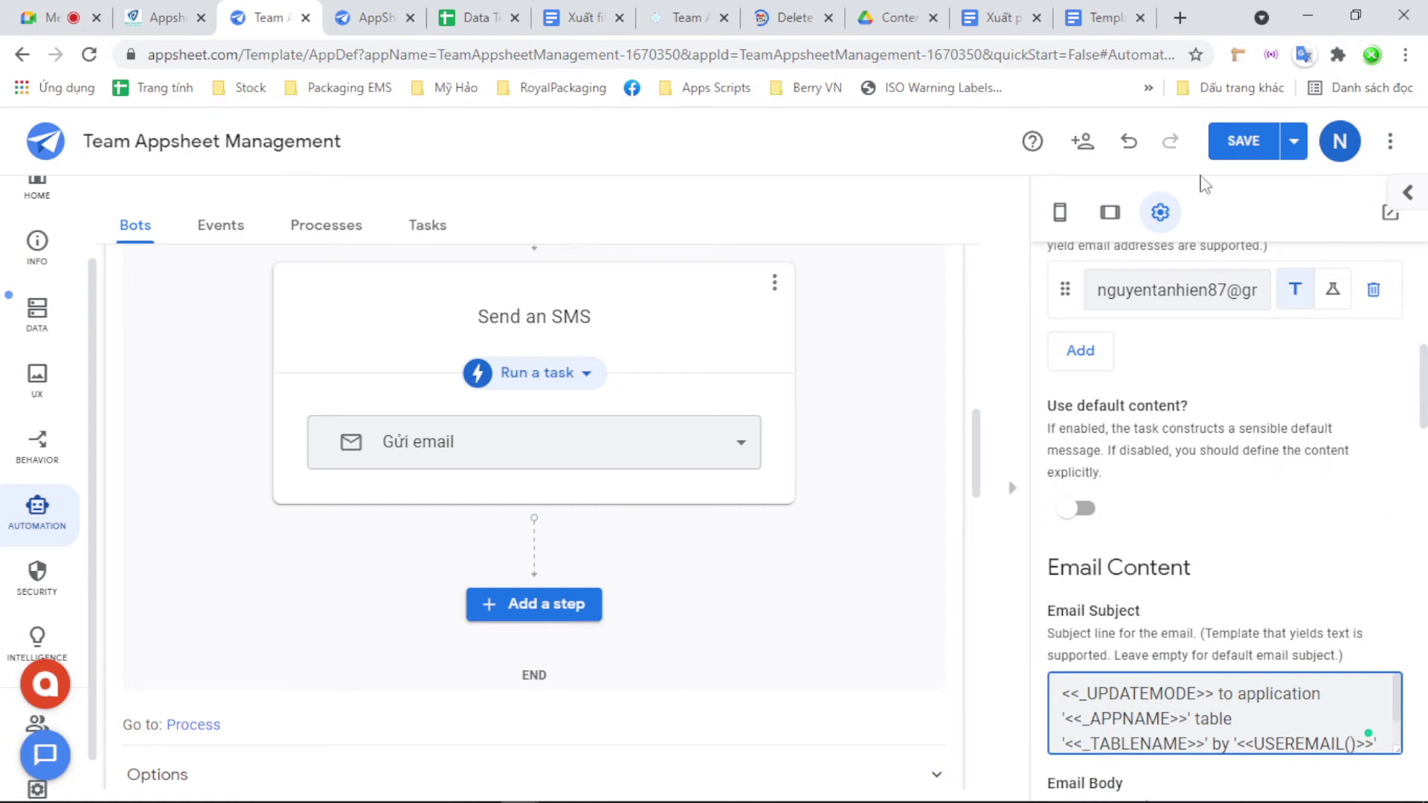
click(1244, 143)
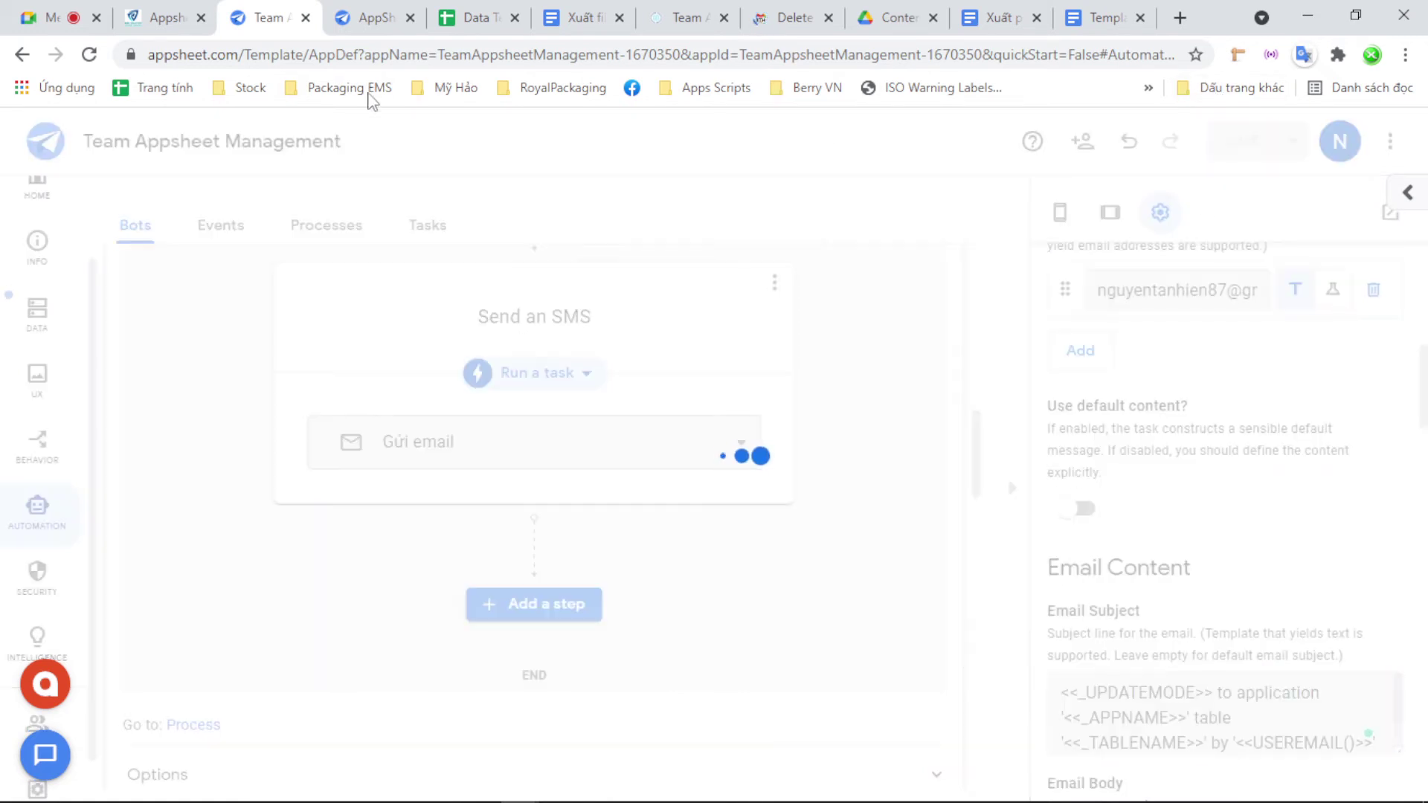
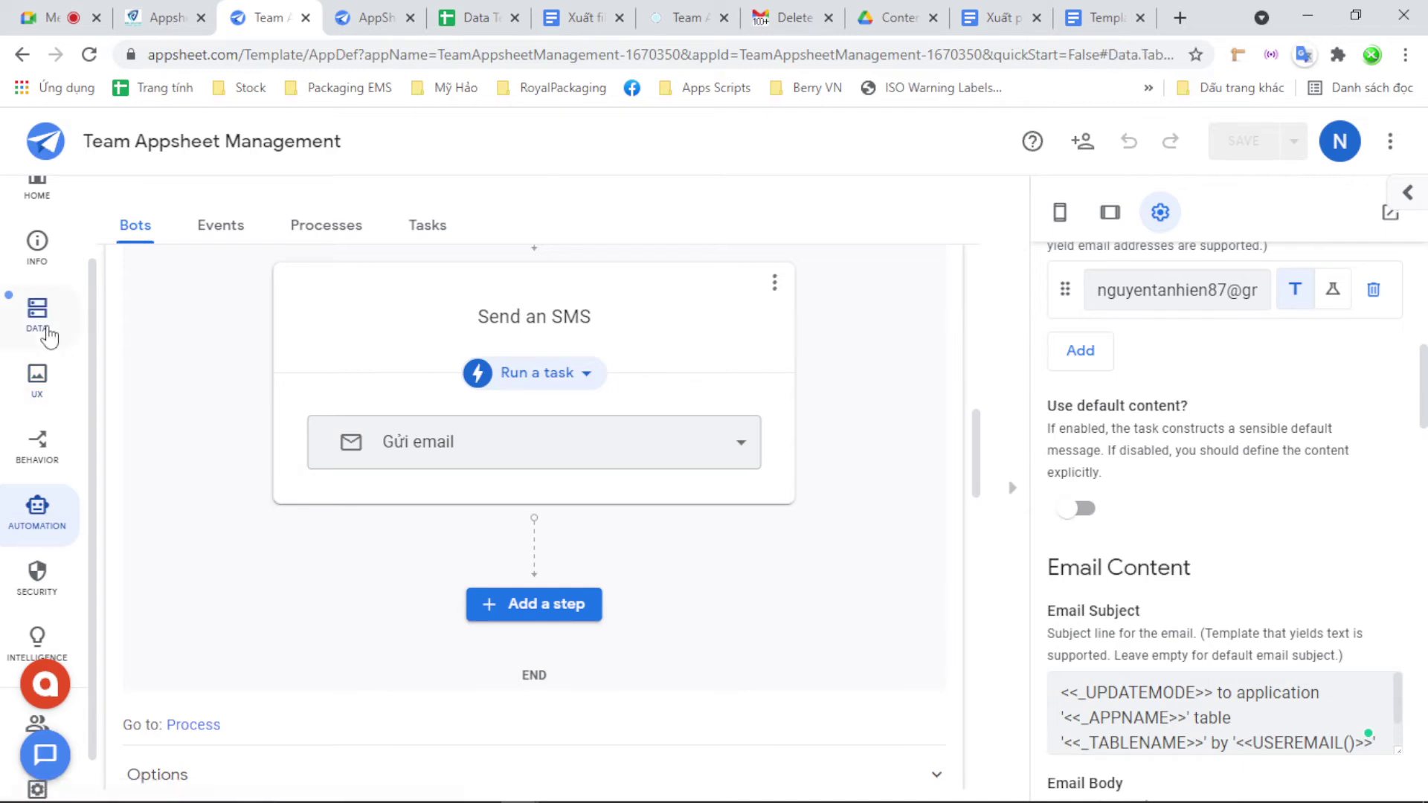
Browse the app's Data tables list, then move from the Meet view to the 'Xuất file' Google Docs document.
click(37, 316)
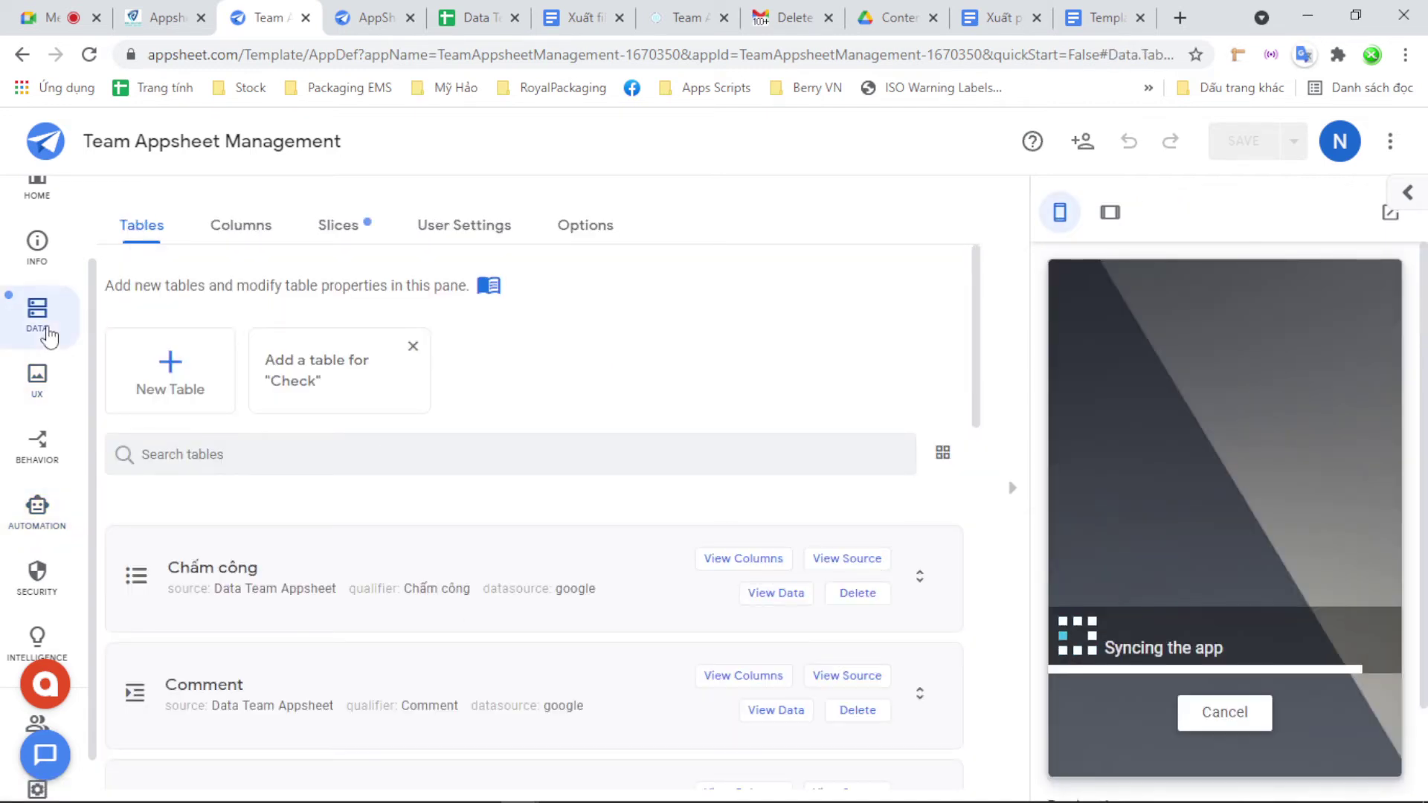
scroll(335, 550, down, 2)
scroll(335, 551, down, 2)
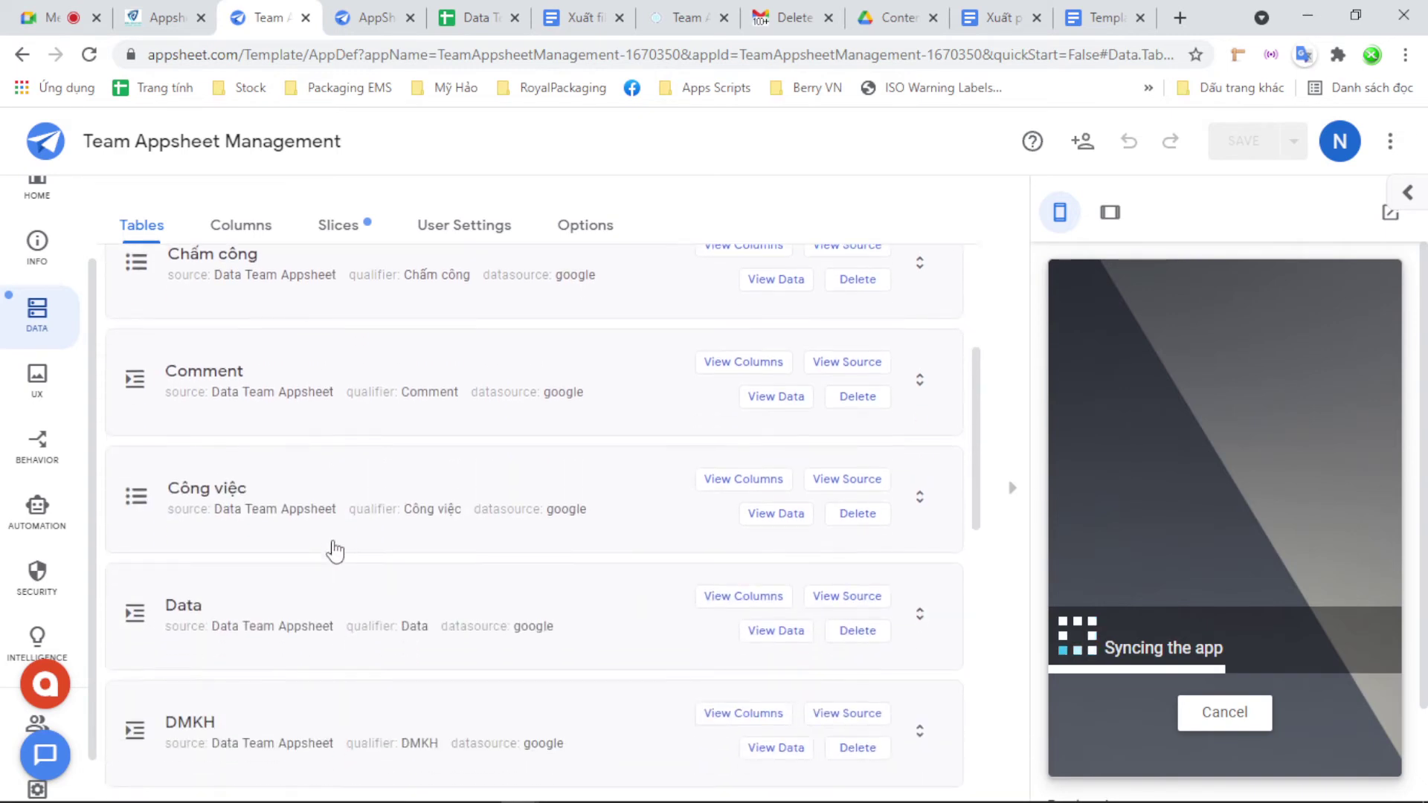
scroll(334, 550, down, 3)
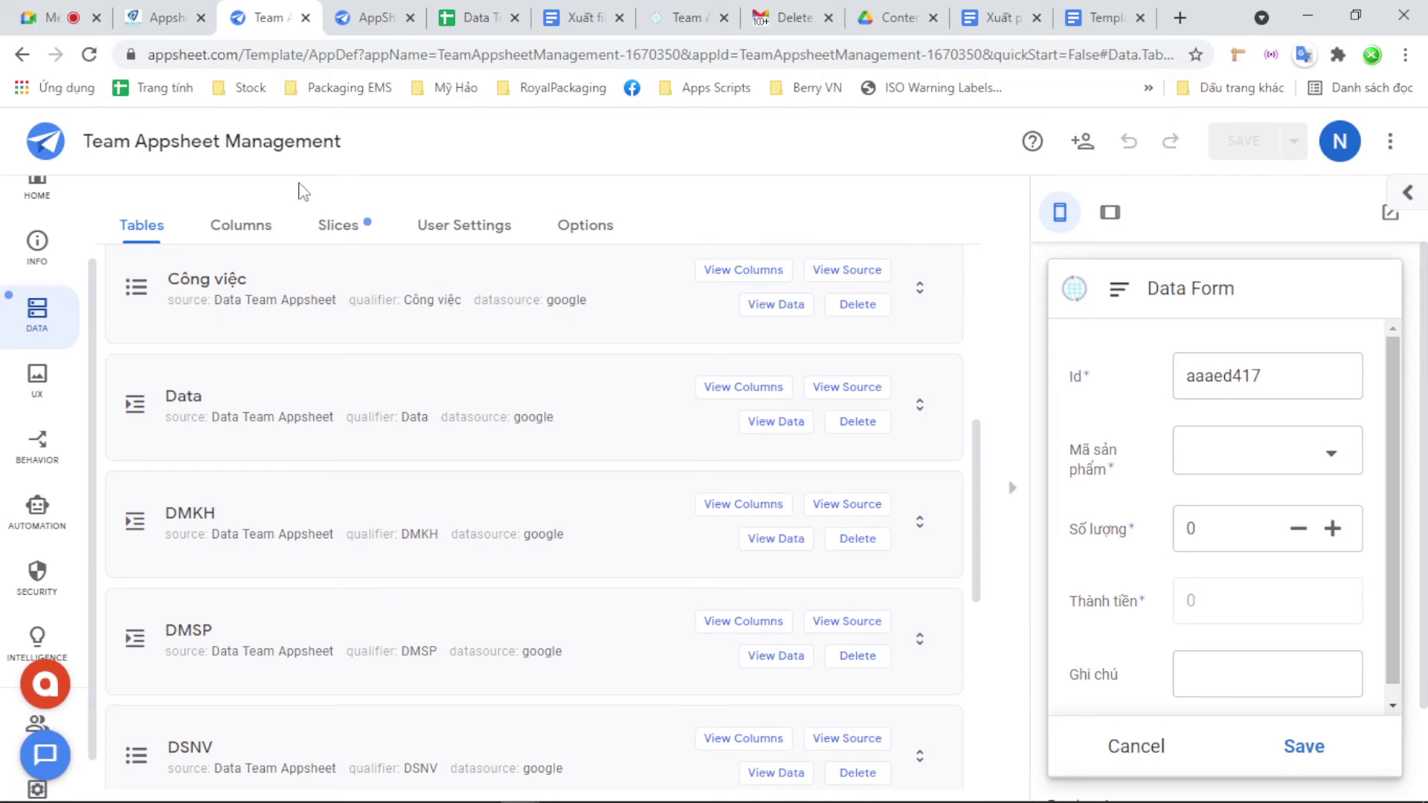
click(48, 18)
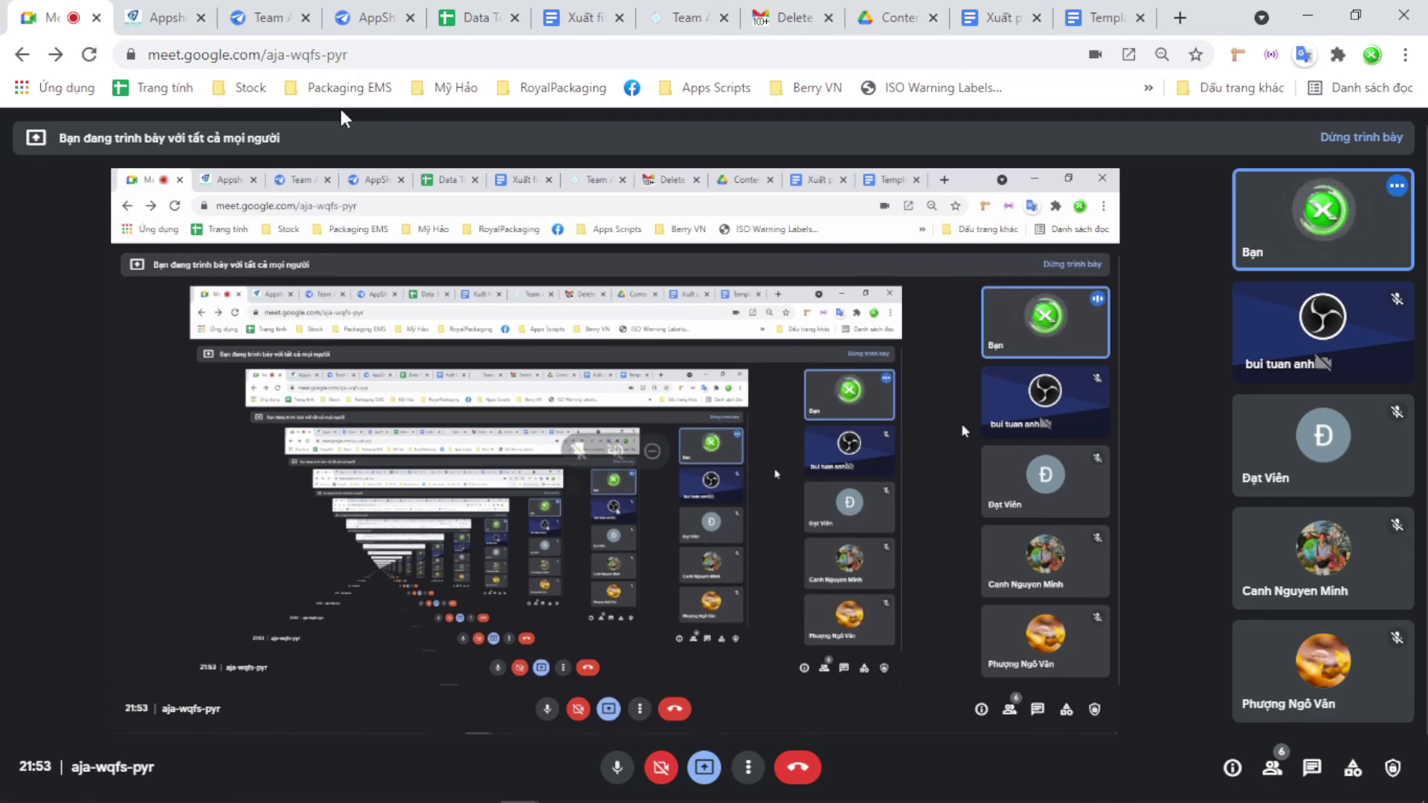
click(156, 13)
click(584, 17)
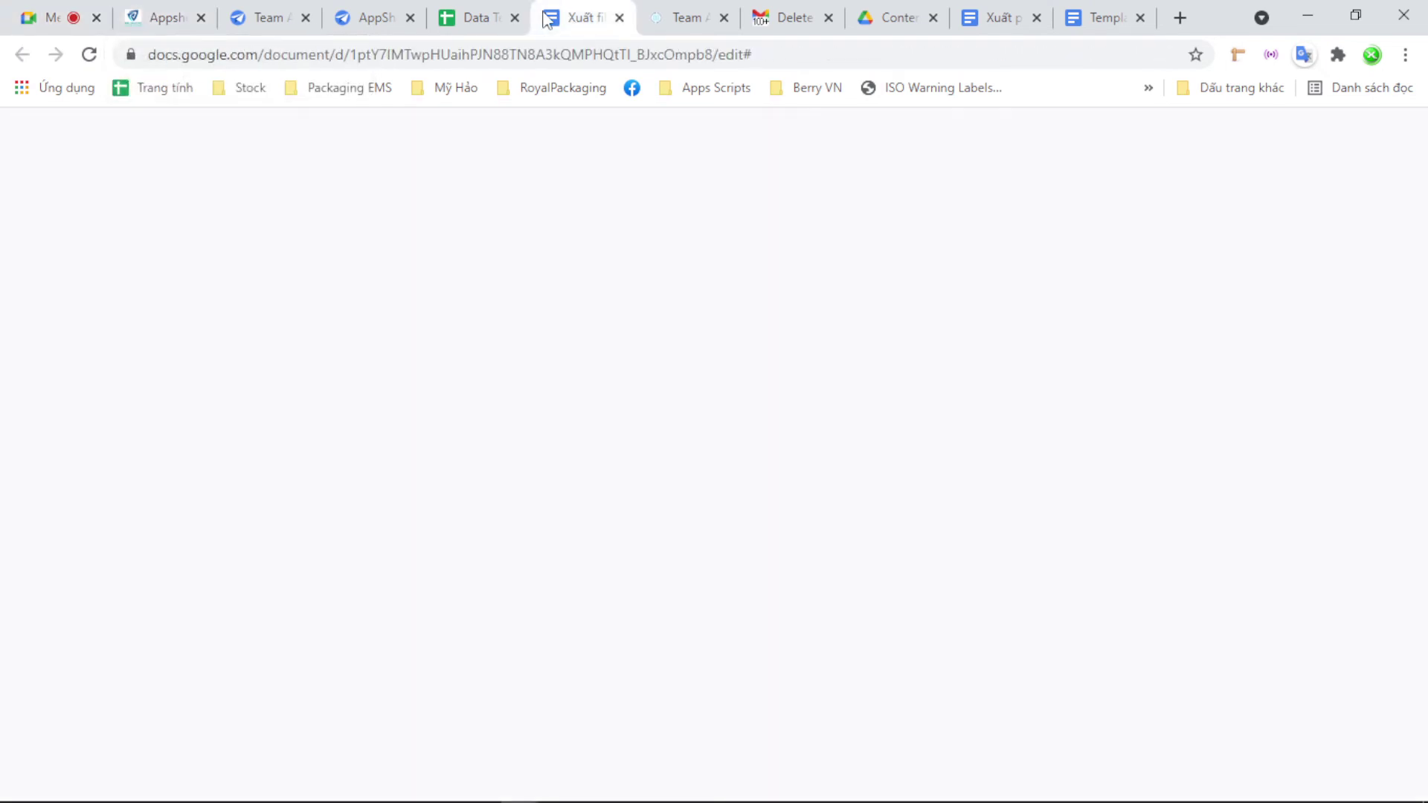
scroll(751, 305, up, 10)
scroll(752, 305, up, 10)
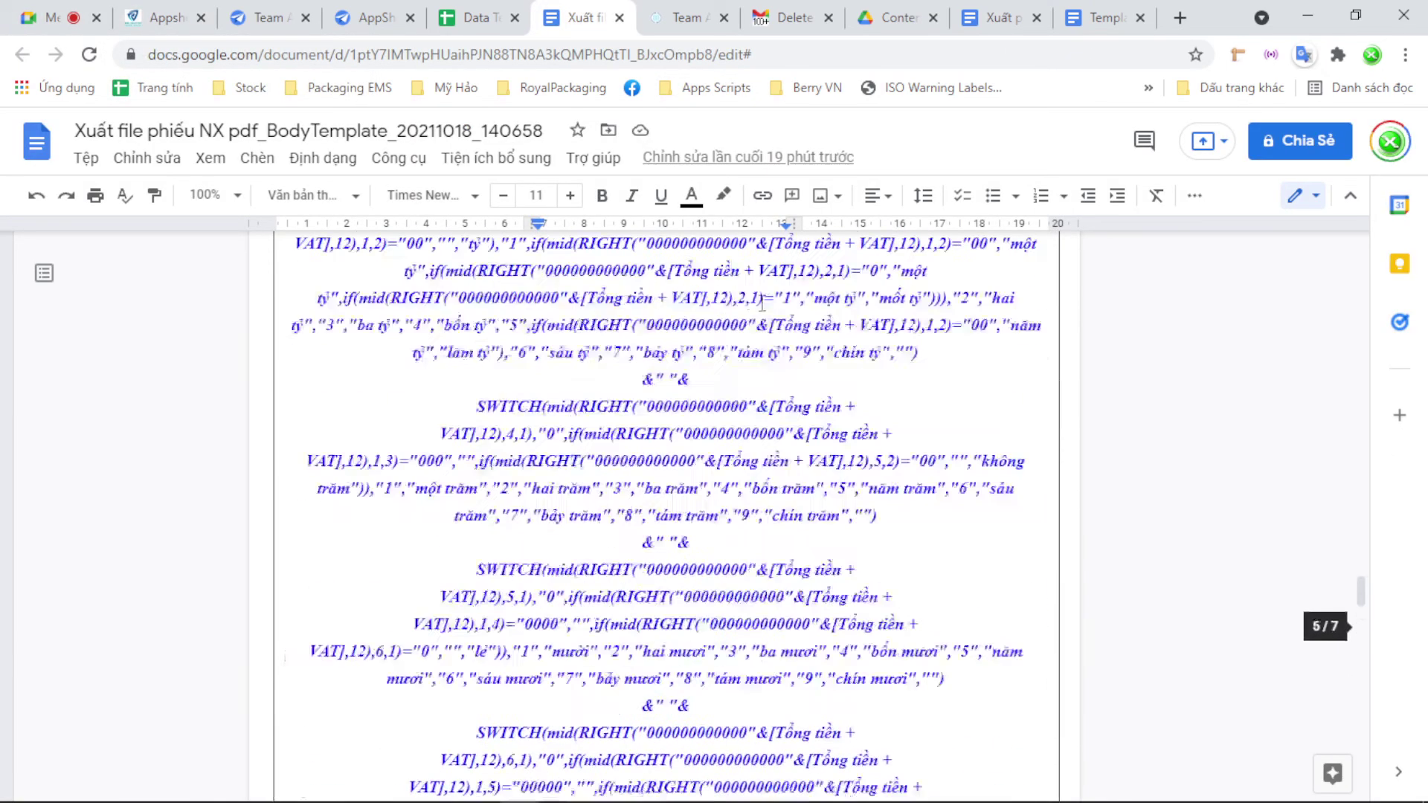
scroll(1096, 367, up, 10)
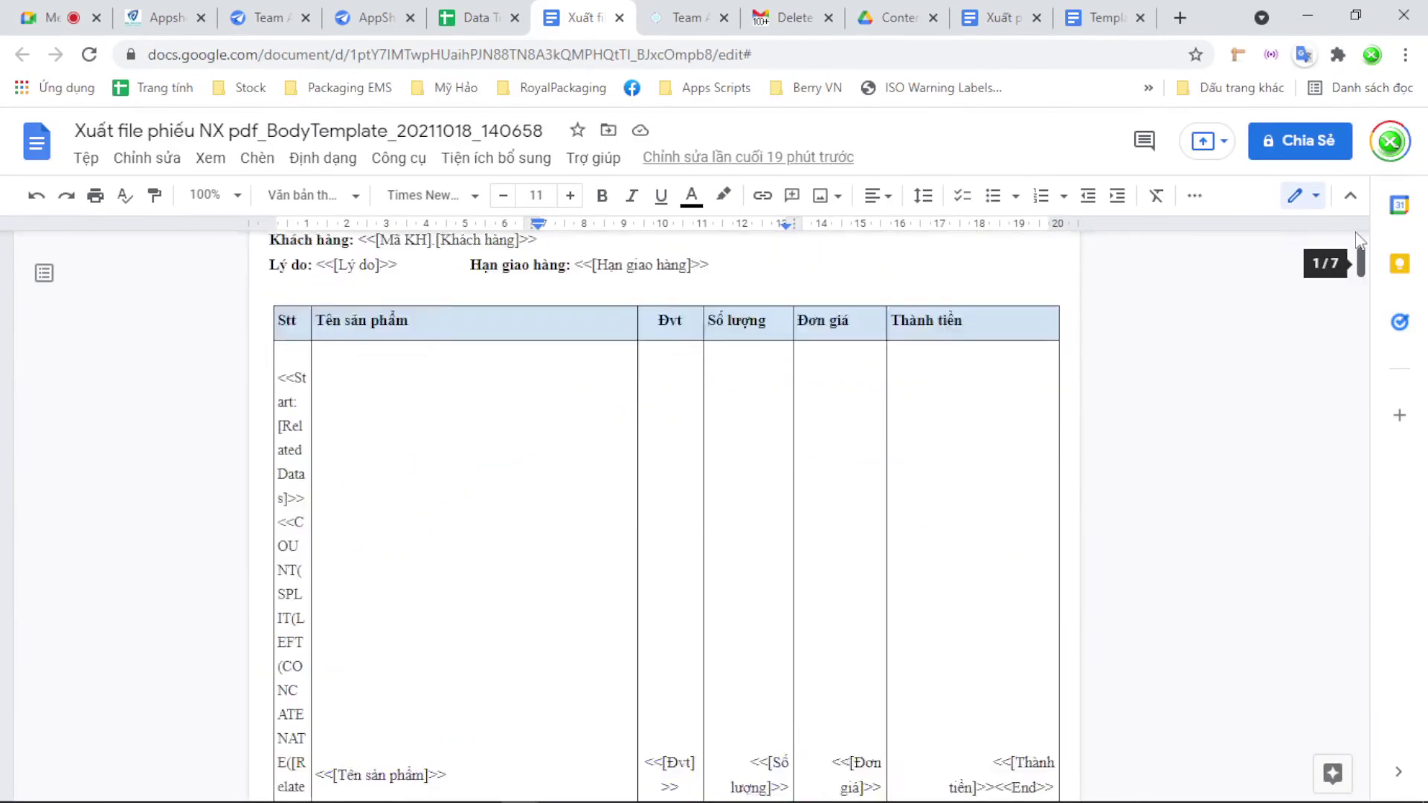
drag(1361, 530, 1361, 242)
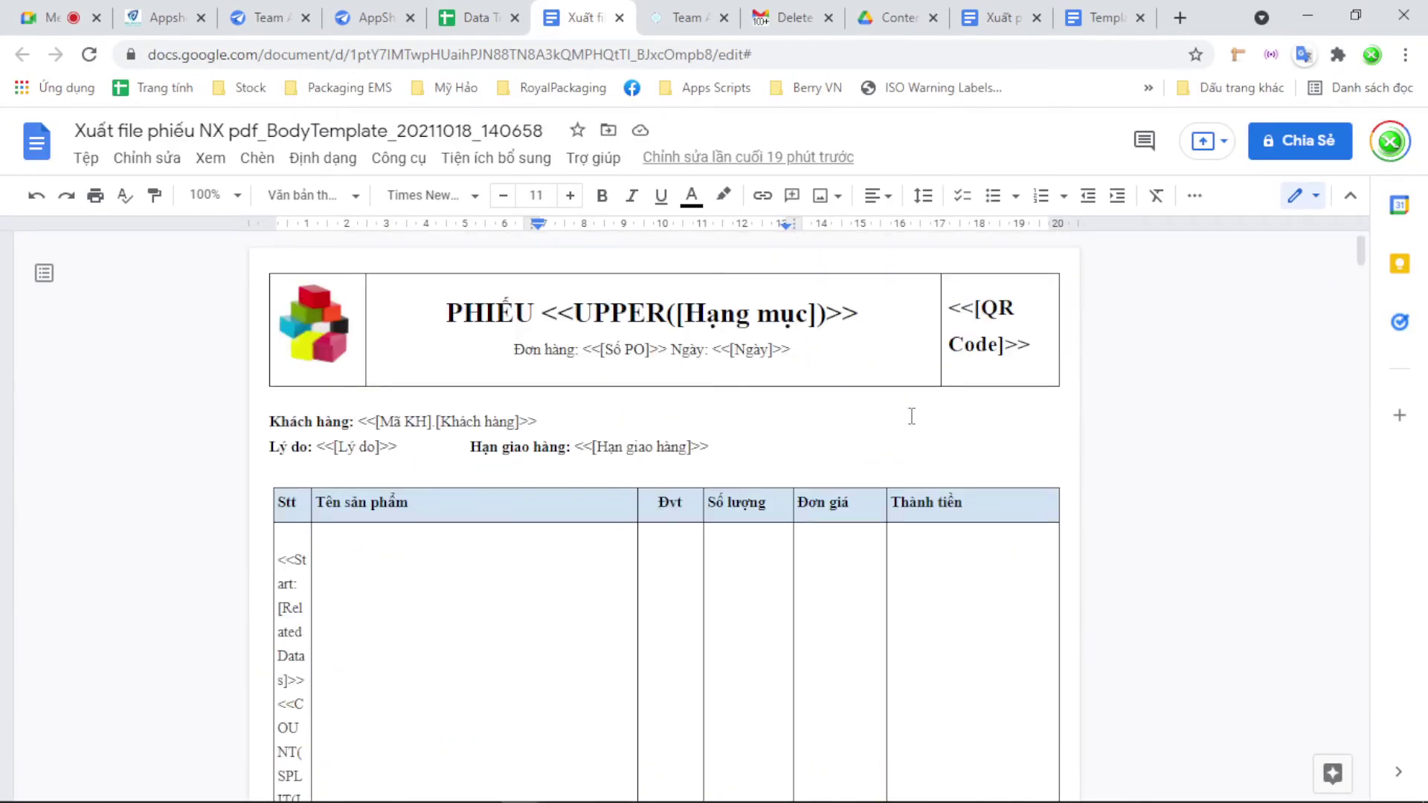
click(354, 449)
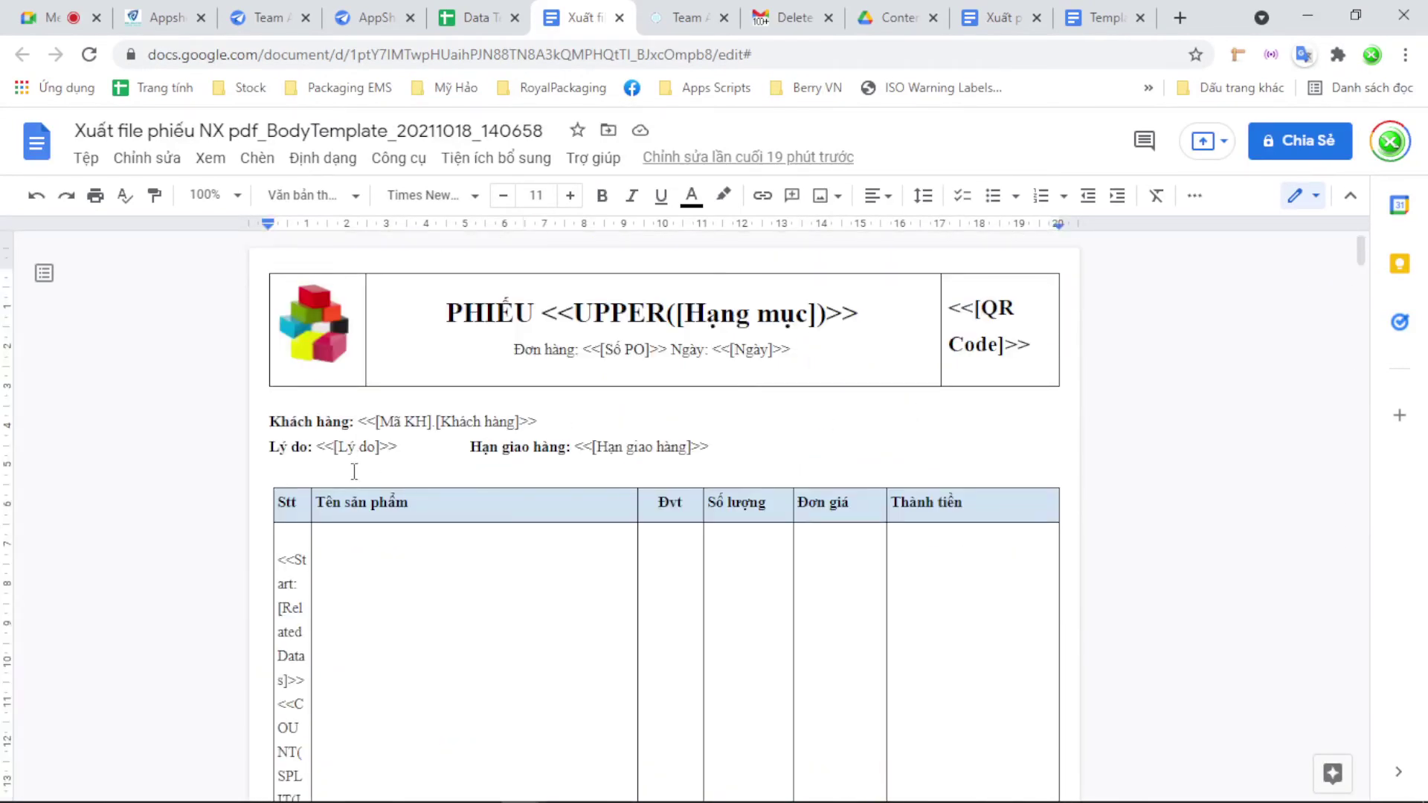
click(354, 472)
click(627, 448)
scroll(670, 439, down, 1)
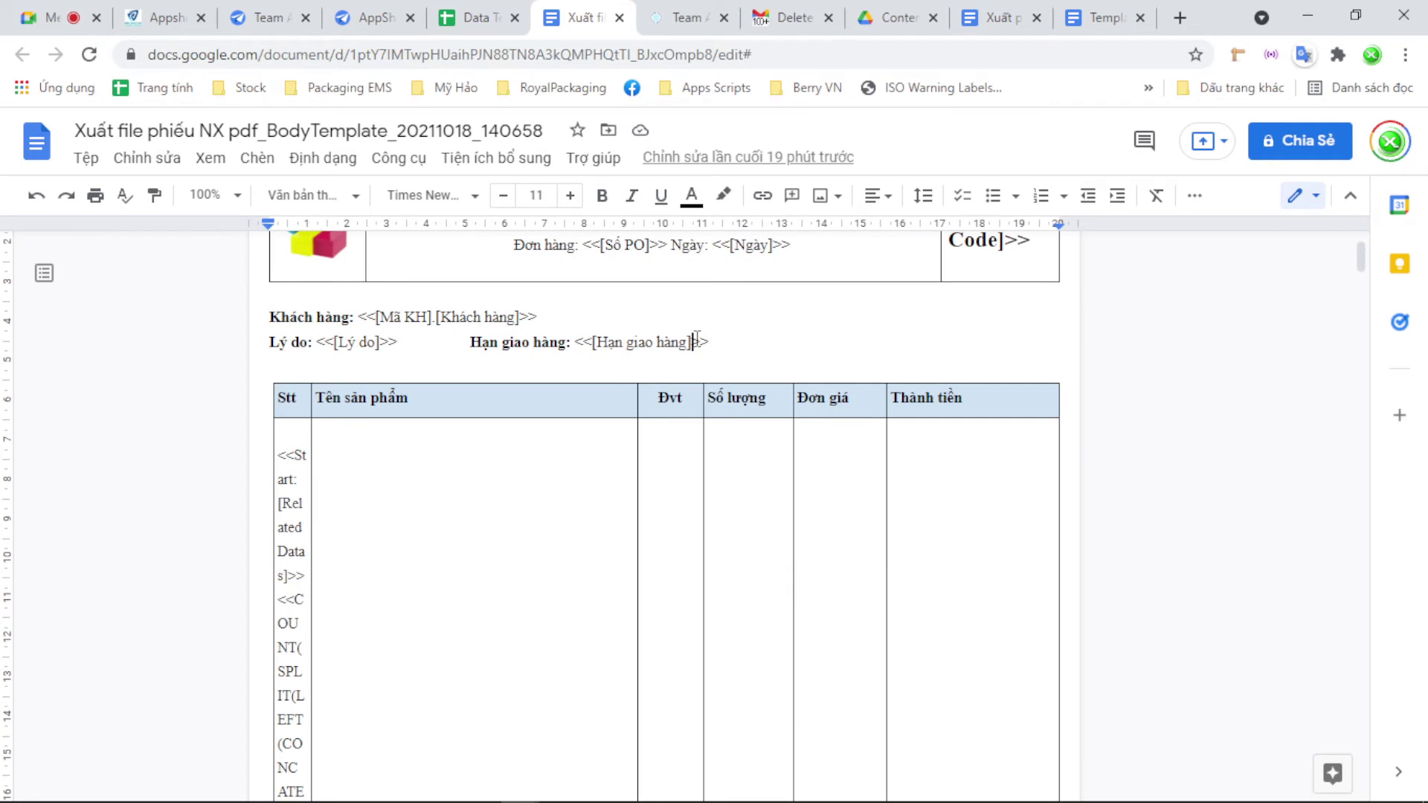
scroll(697, 339, up, 1)
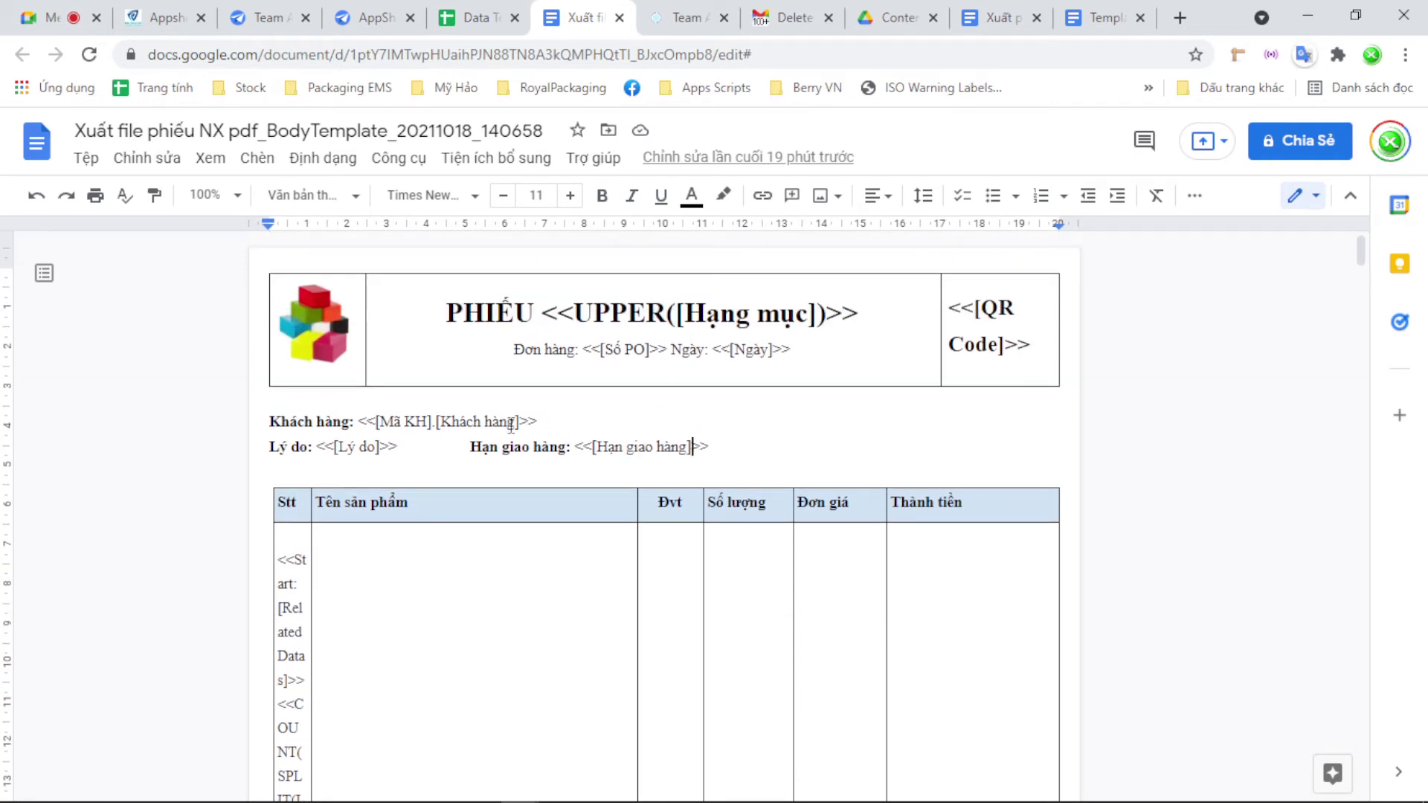
drag(520, 421, 366, 421)
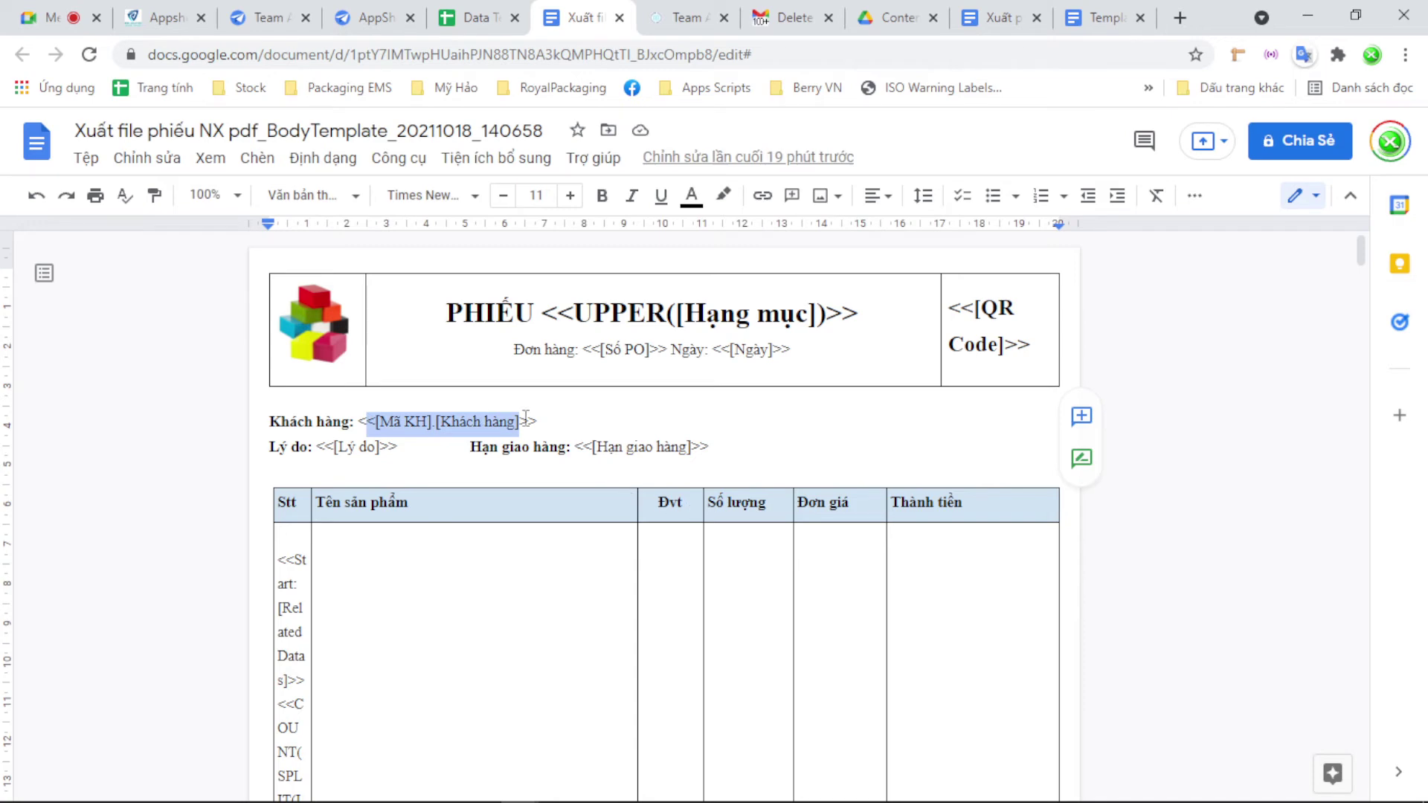
click(527, 421)
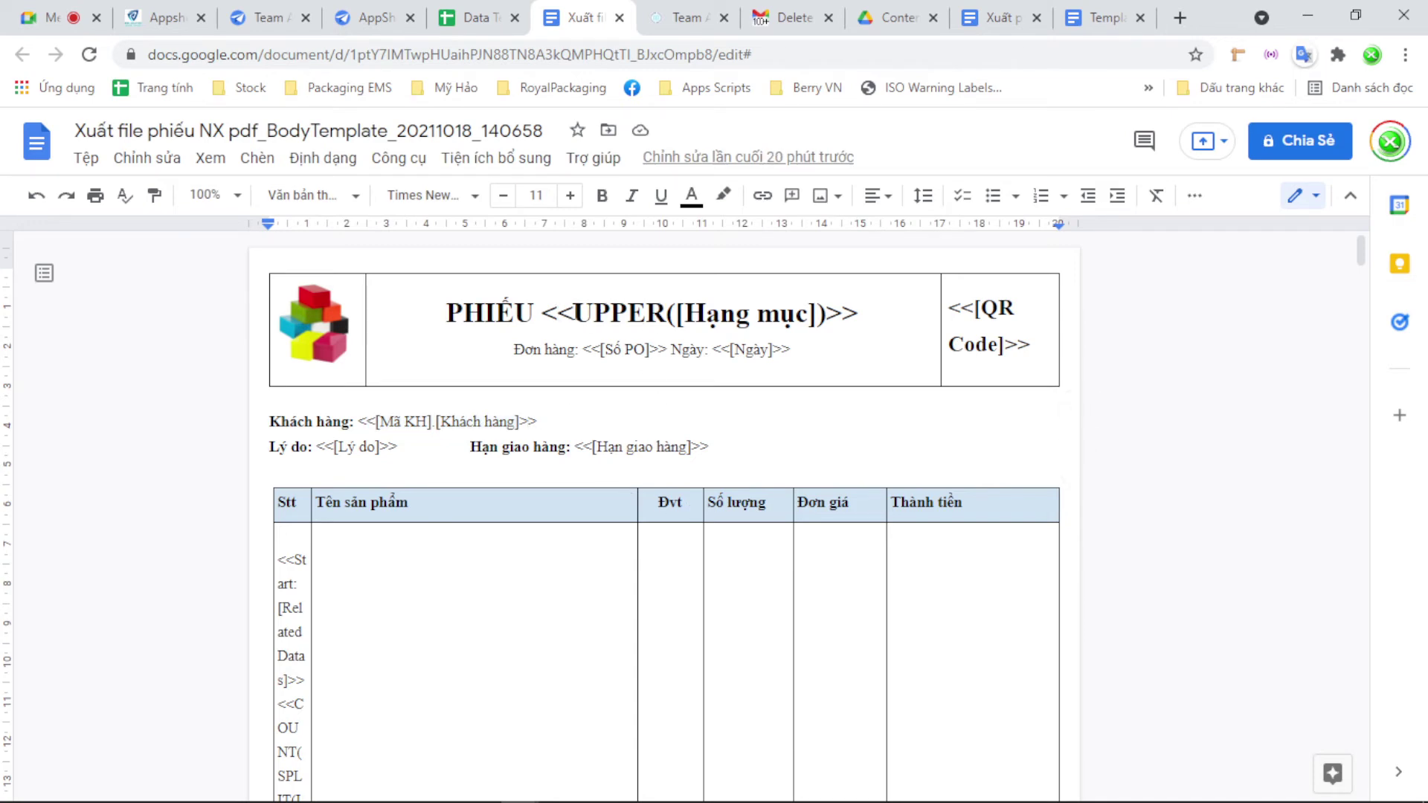
drag(573, 306, 542, 306)
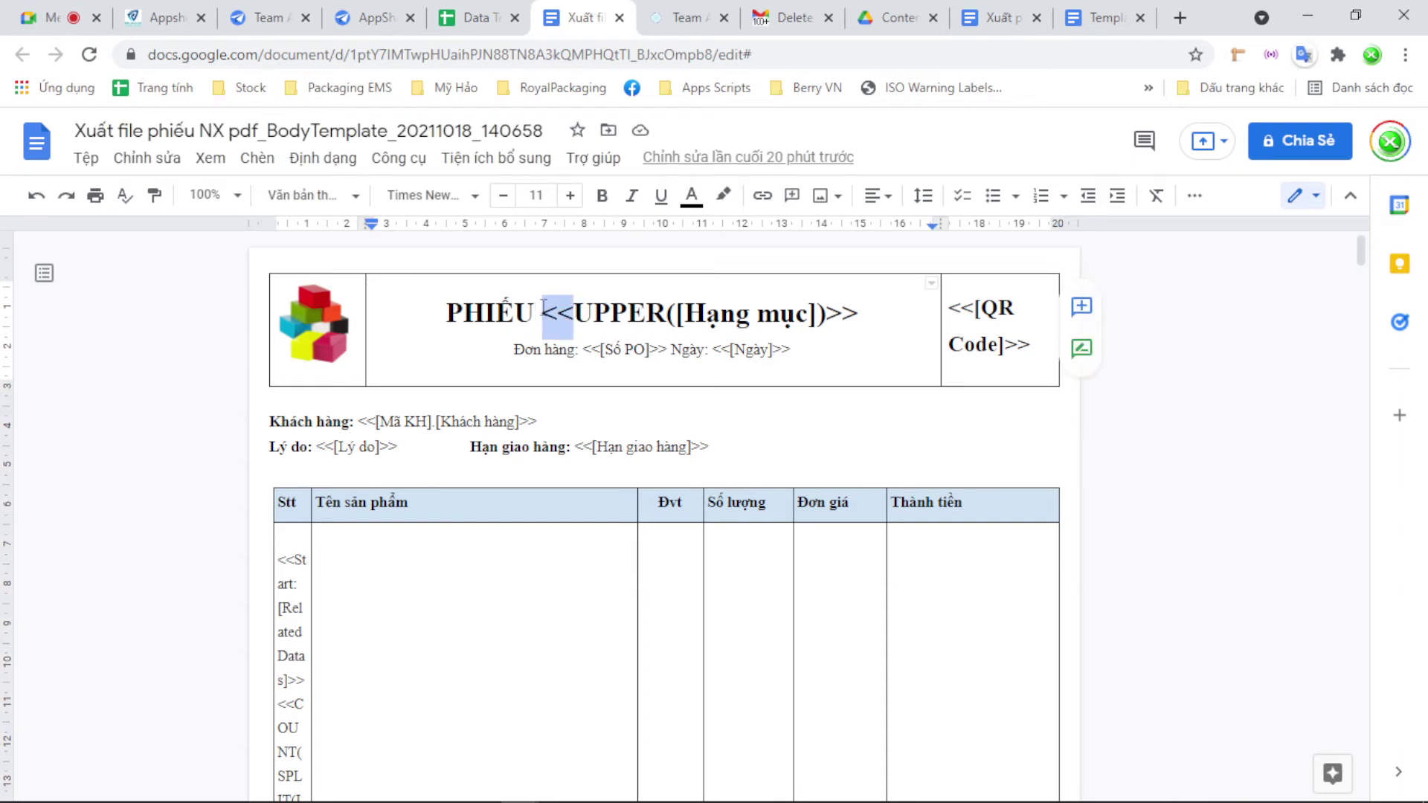
drag(880, 316, 679, 318)
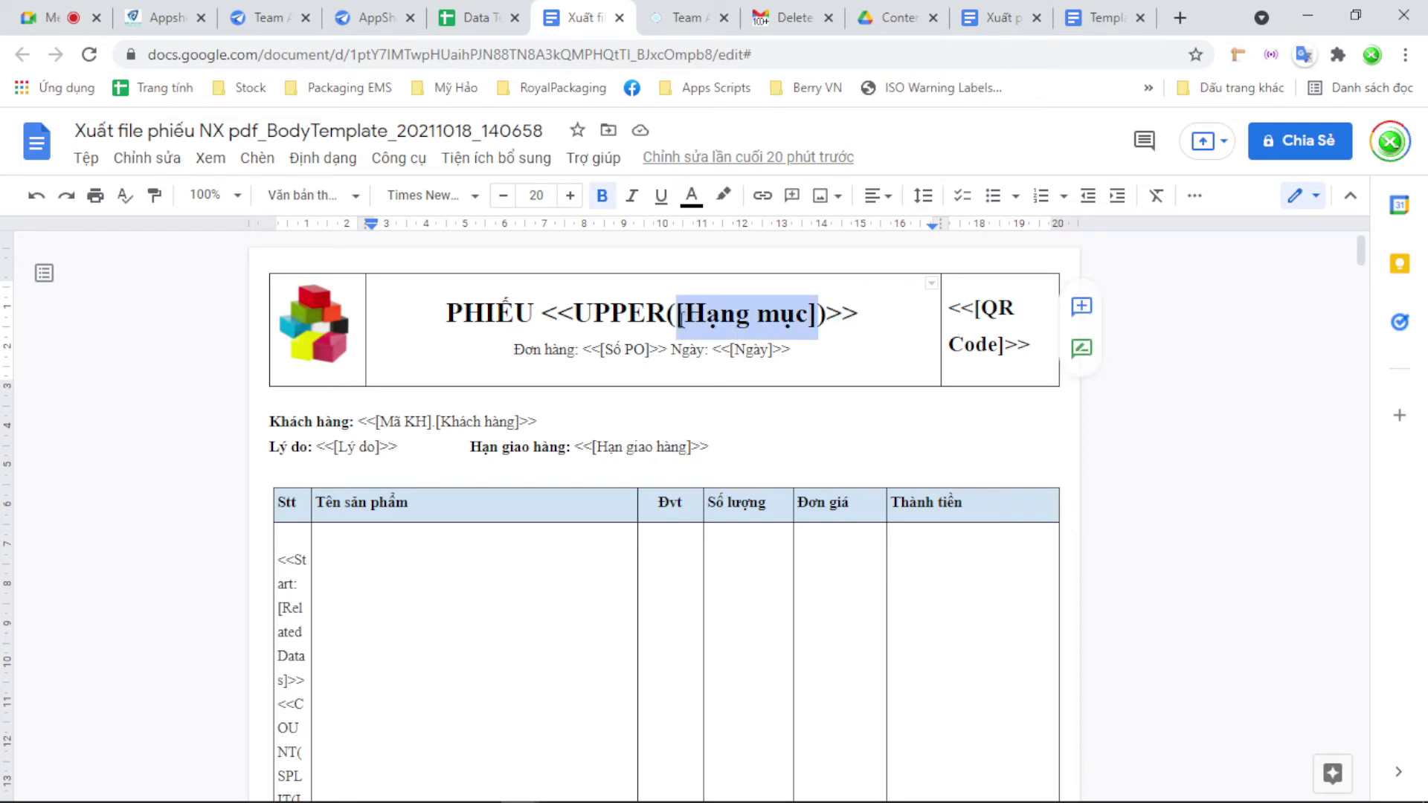
drag(685, 319, 796, 314)
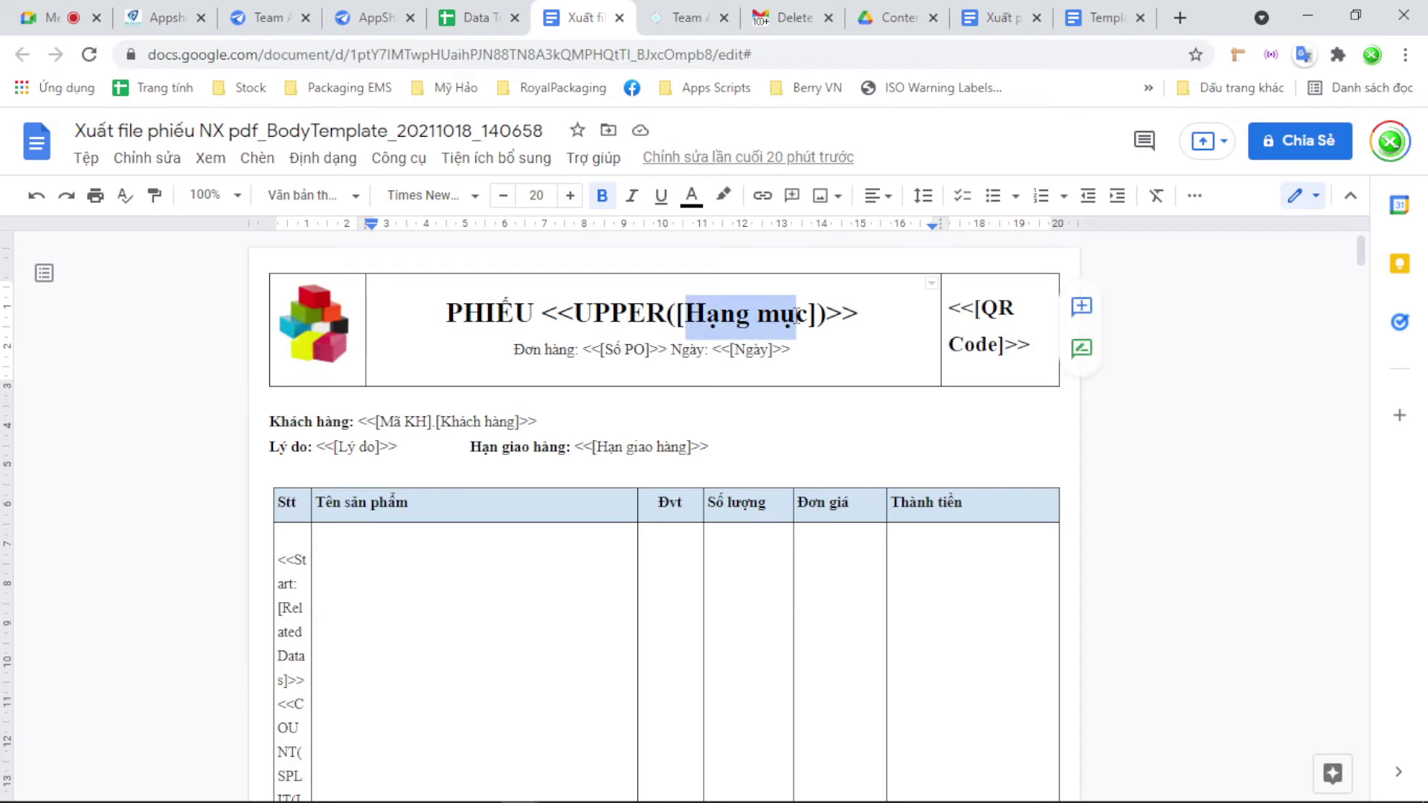
click(574, 313)
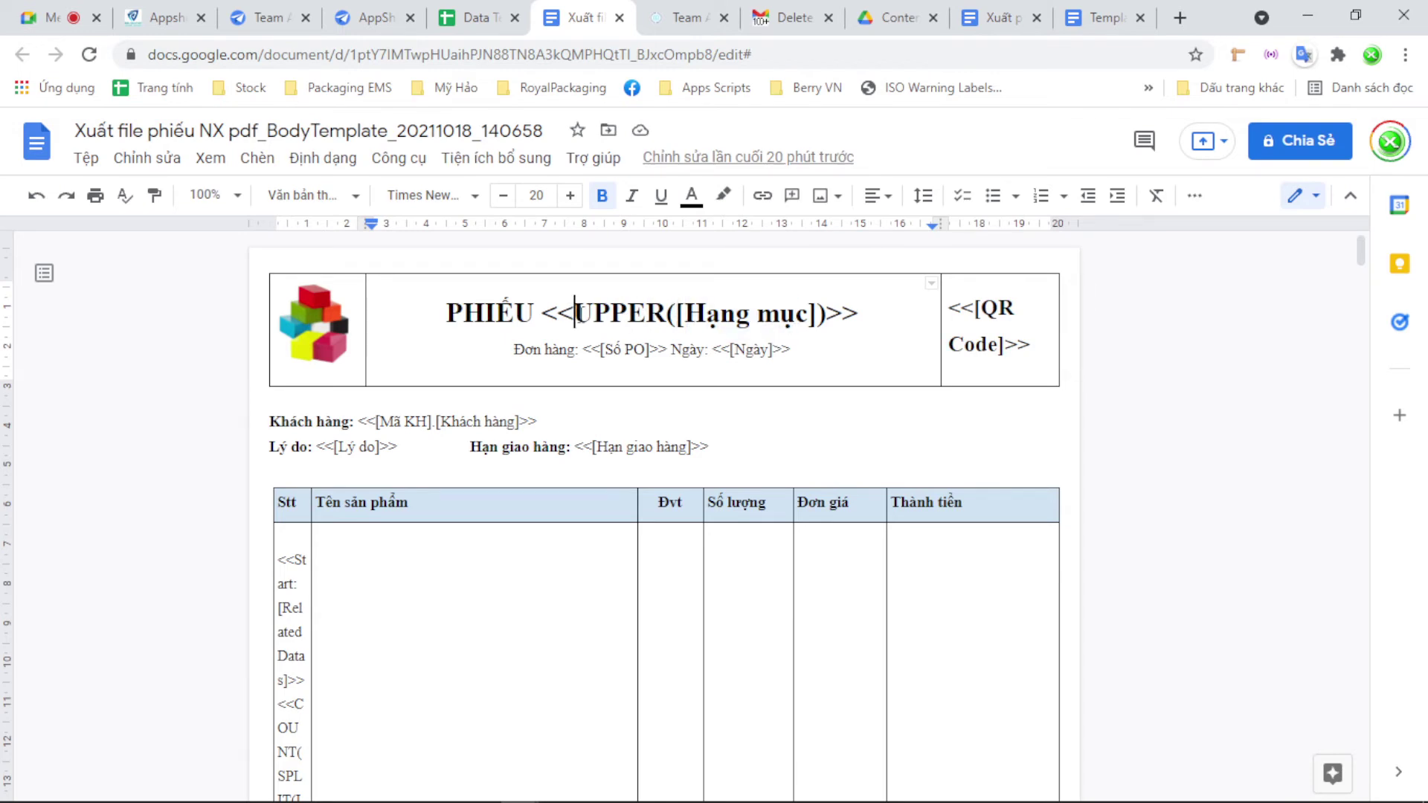
drag(574, 313, 830, 318)
scroll(325, 498, down, 4)
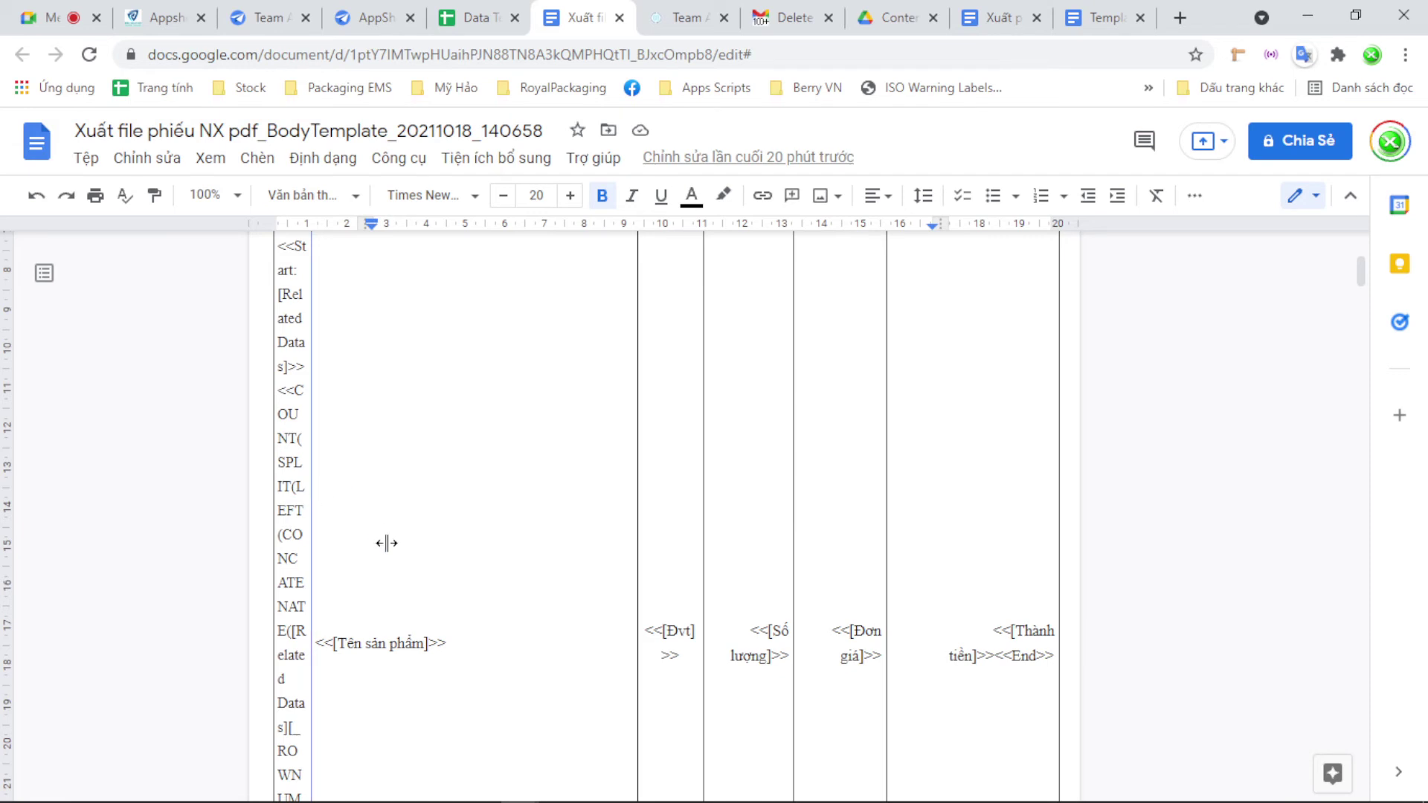
click(445, 565)
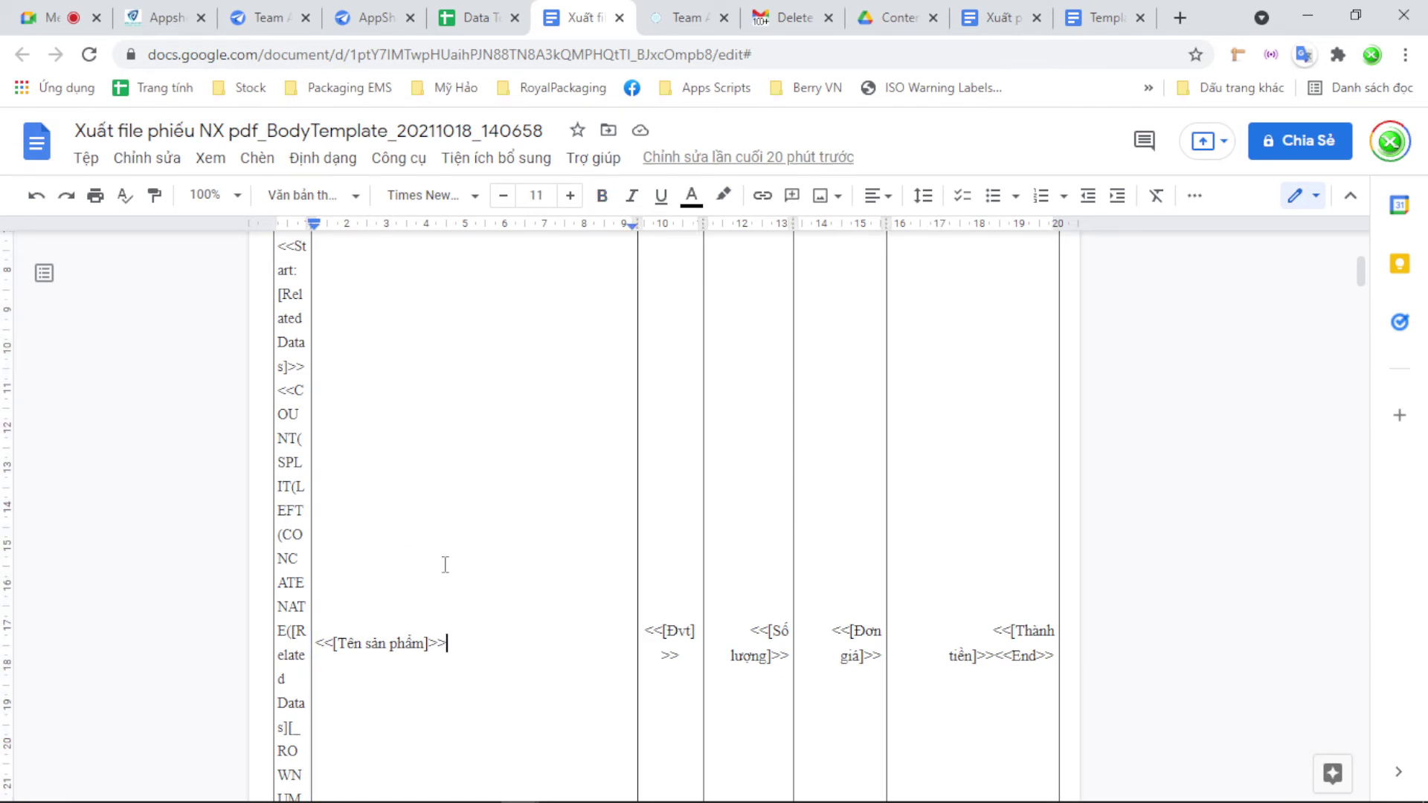
scroll(619, 768, down, 5)
scroll(619, 768, down, 5)
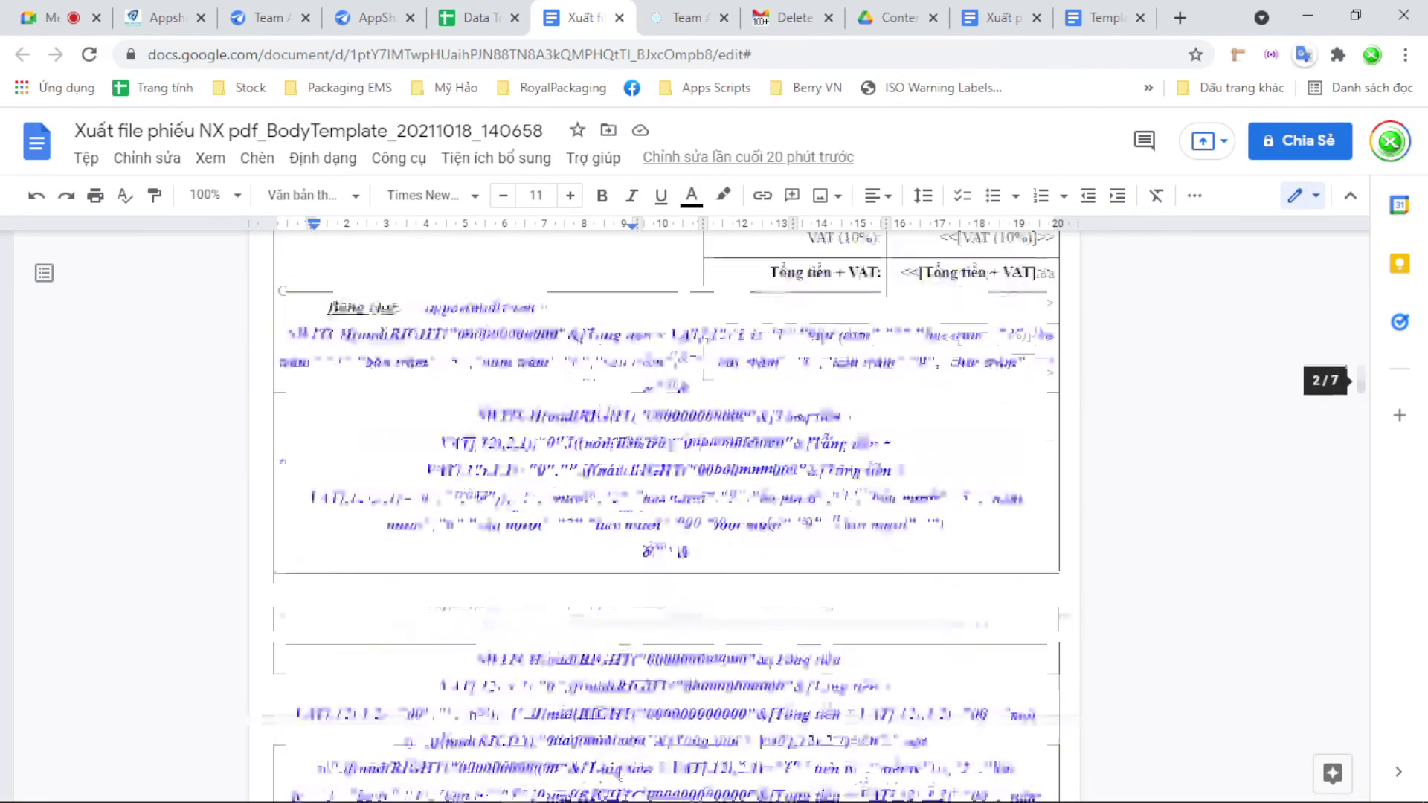
scroll(619, 769, down, 3)
scroll(619, 771, up, 3)
scroll(619, 771, up, 1)
scroll(615, 764, up, 10)
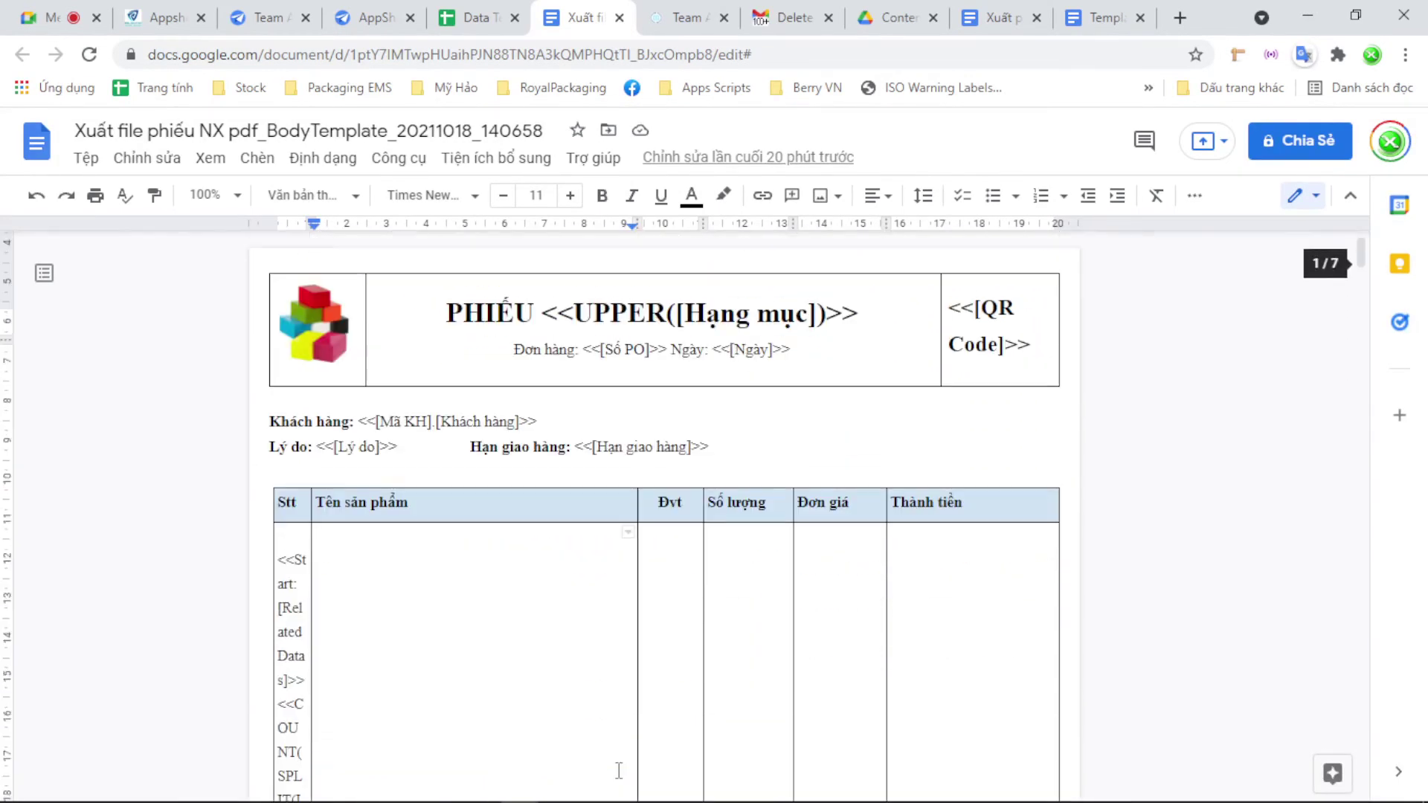
click(482, 421)
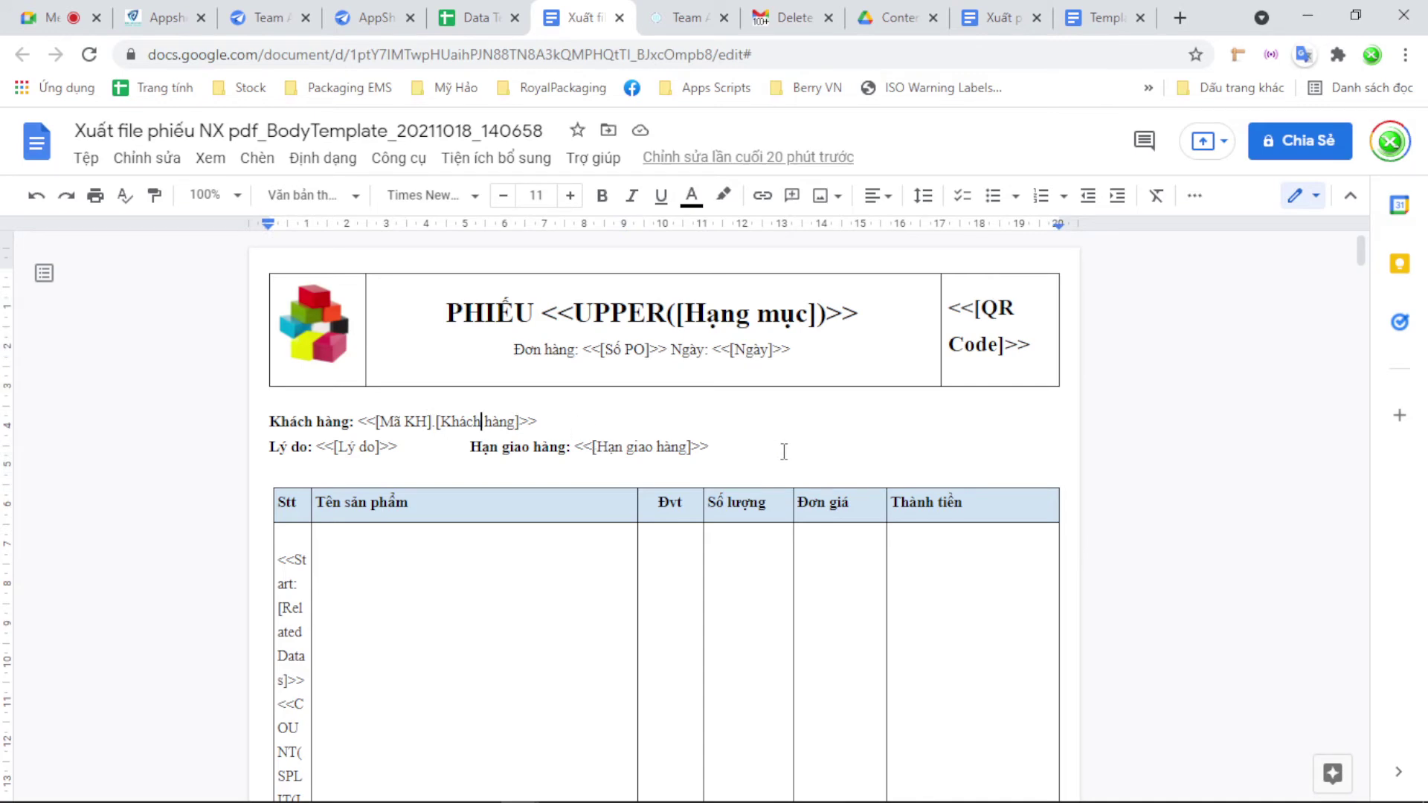
scroll(784, 451, down, 1)
scroll(778, 456, down, 5)
scroll(778, 456, down, 2)
scroll(778, 456, down, 1)
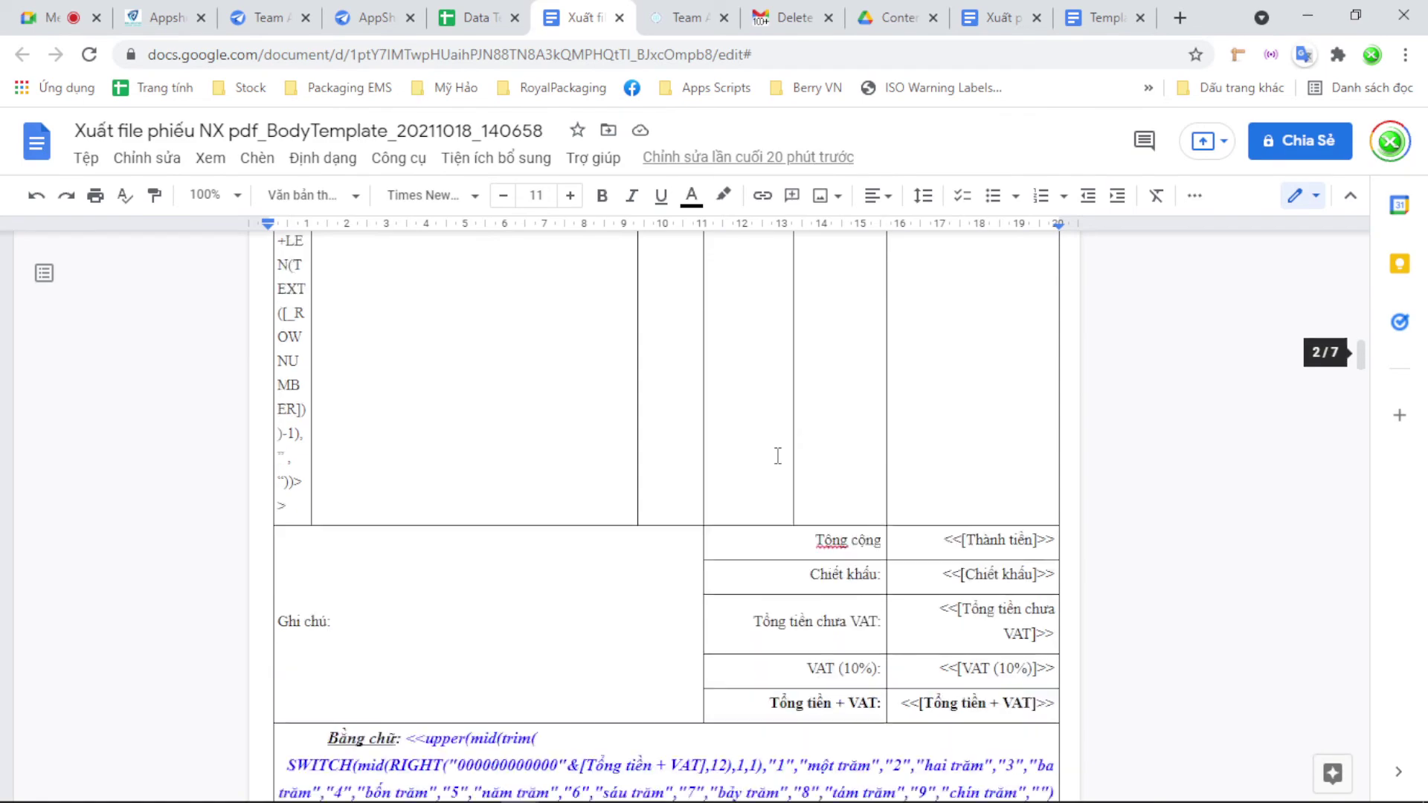
scroll(778, 456, down, 2)
scroll(778, 456, down, 3)
scroll(778, 456, down, 3)
scroll(779, 456, down, 3)
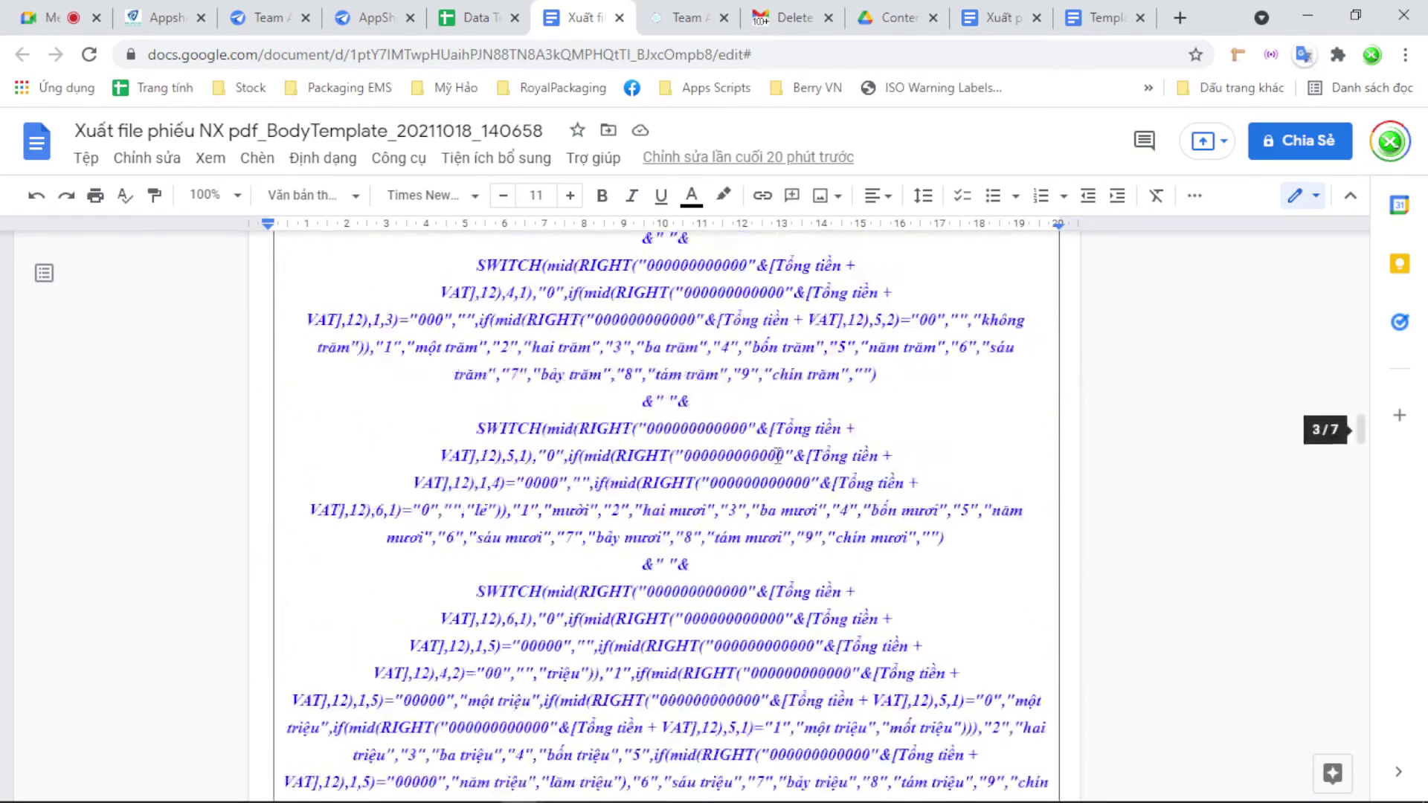
scroll(778, 456, up, 6)
scroll(884, 359, up, 2)
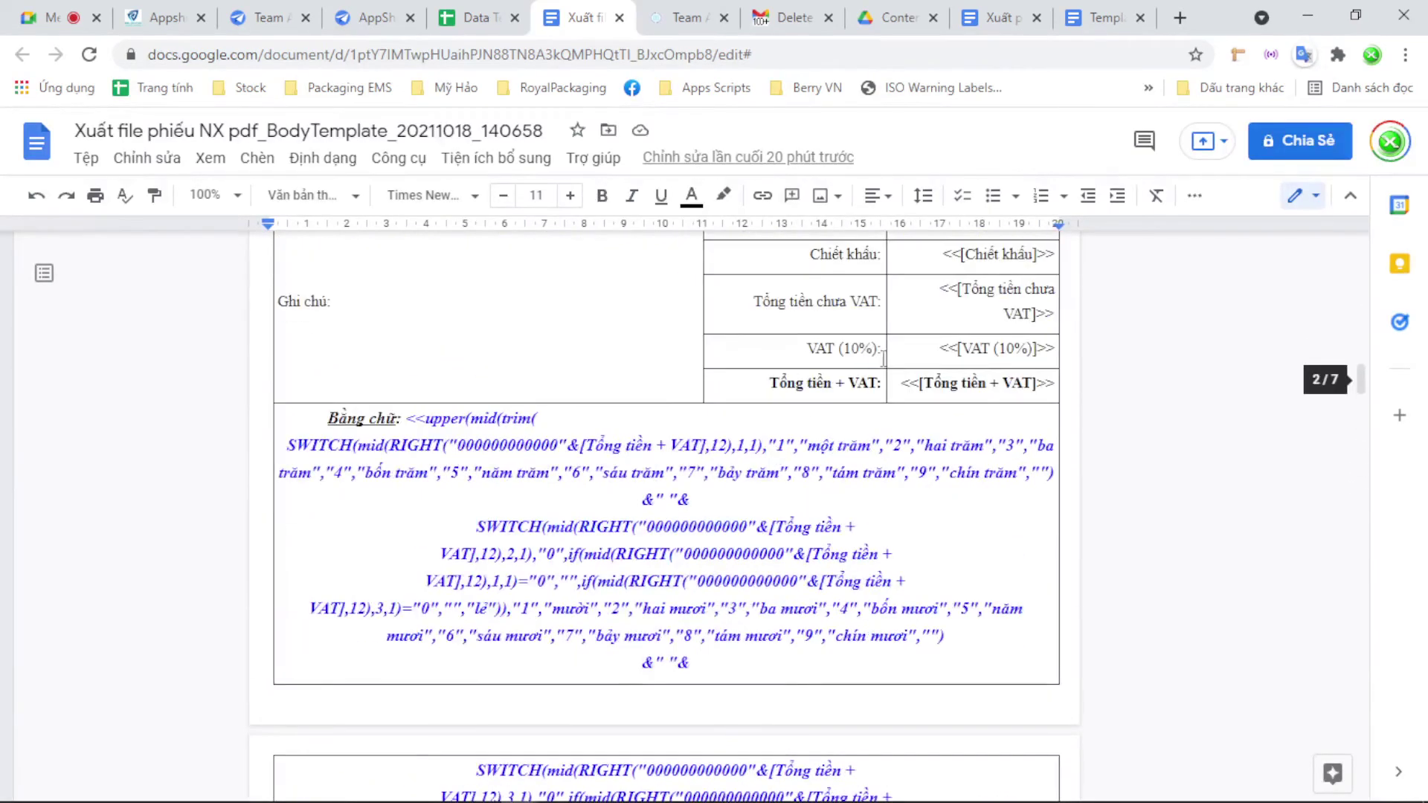
double_click(923, 383)
double_click(1043, 382)
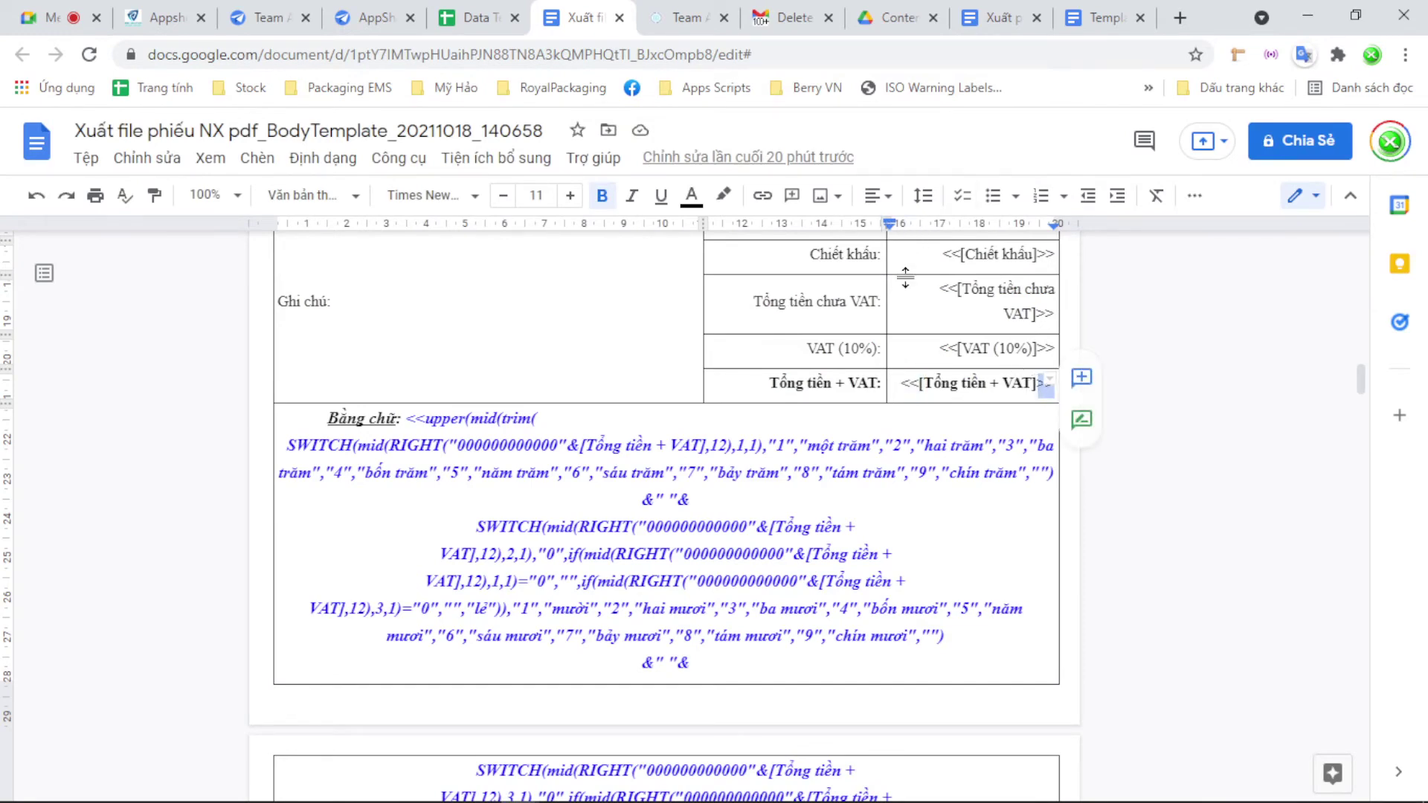
click(1013, 383)
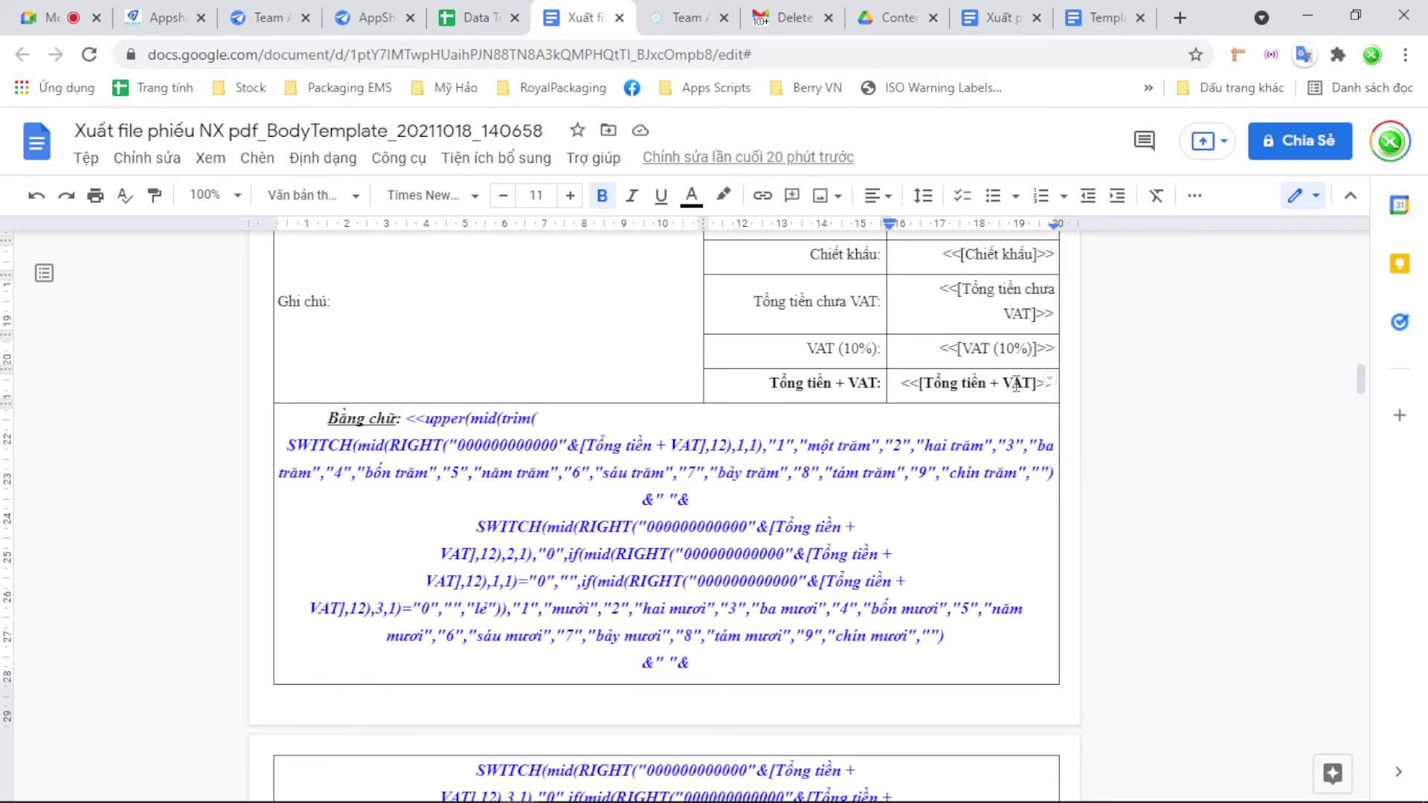
drag(921, 388, 901, 386)
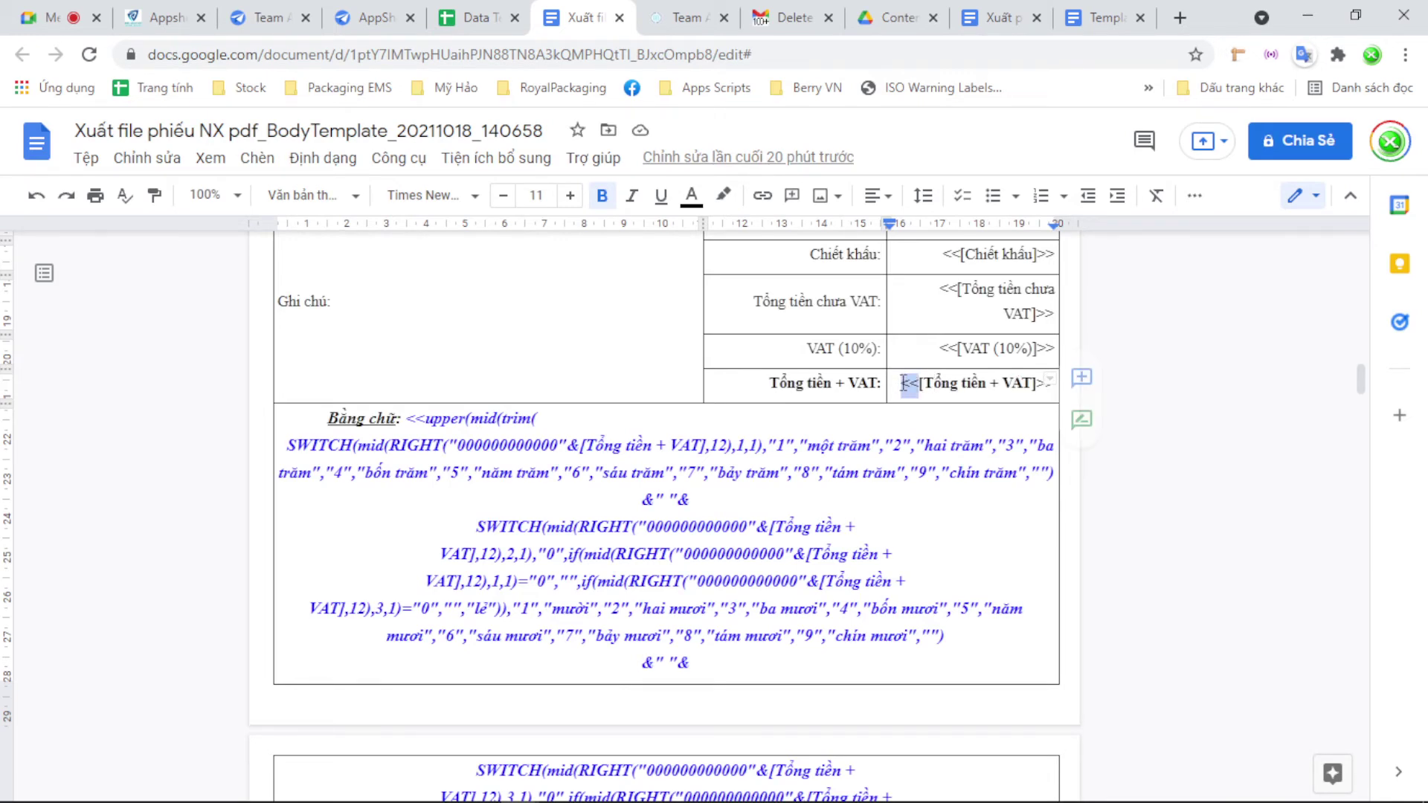
drag(1039, 383, 1055, 384)
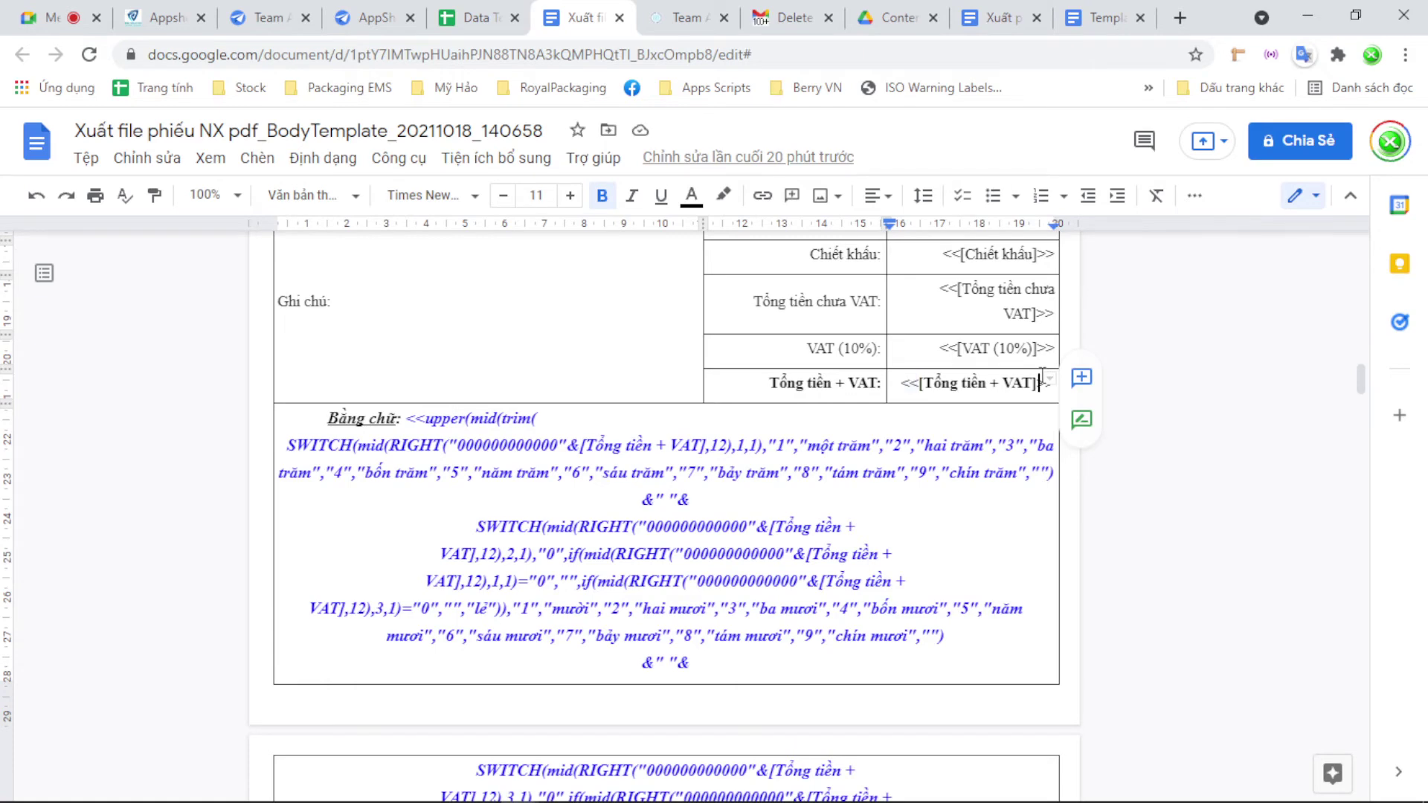
click(843, 359)
scroll(843, 357, up, 3)
scroll(754, 492, down, 3)
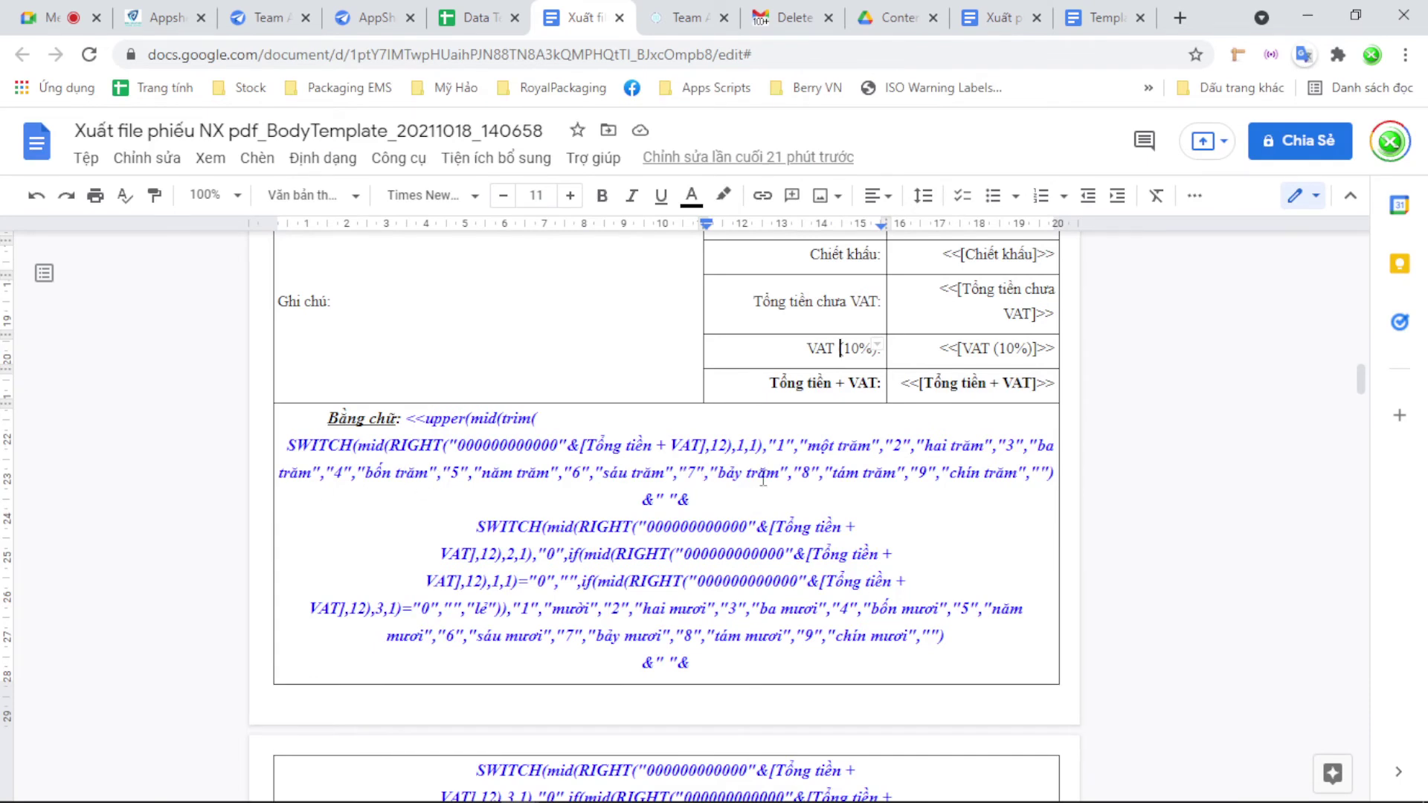
click(1052, 474)
scroll(682, 521, up, 2)
click(683, 601)
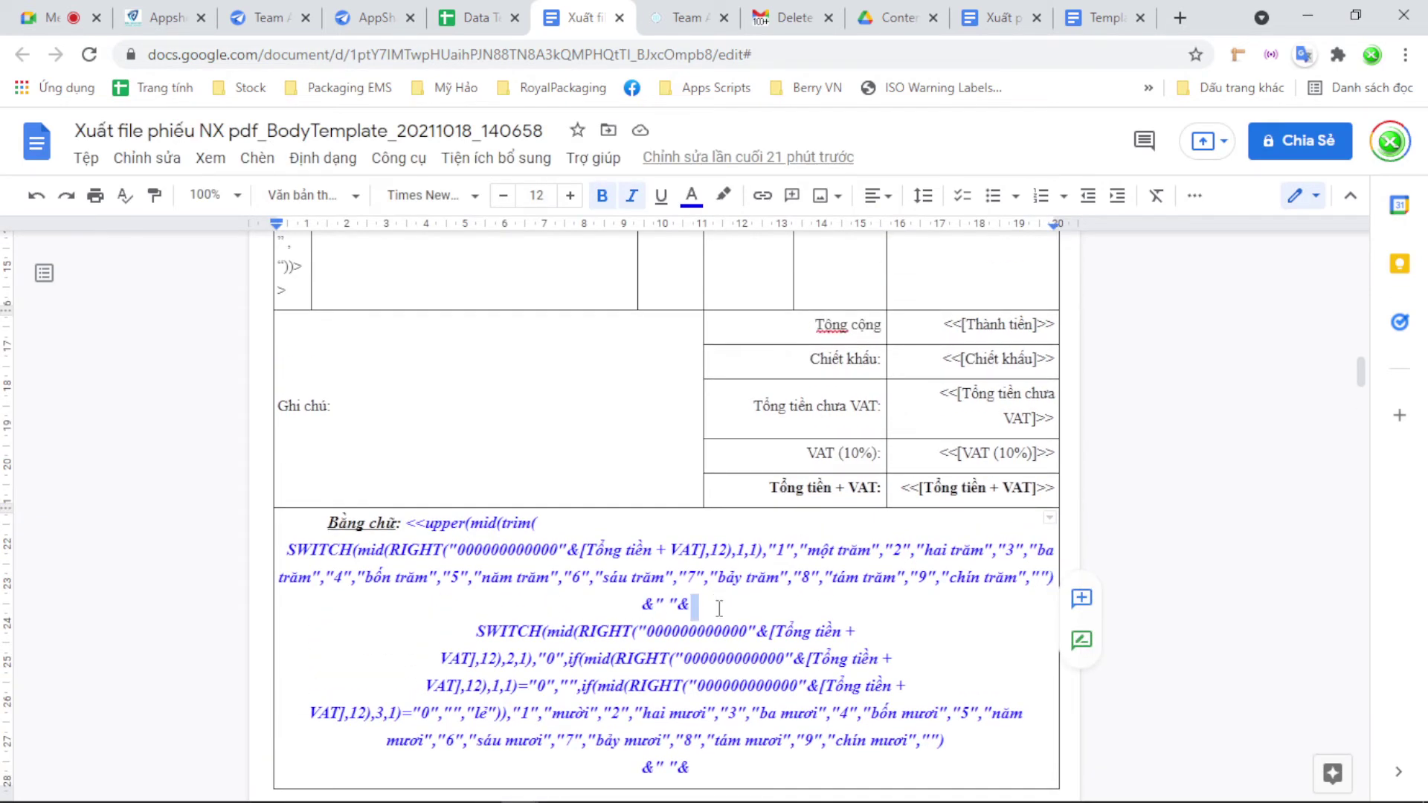
key(BackSpace)
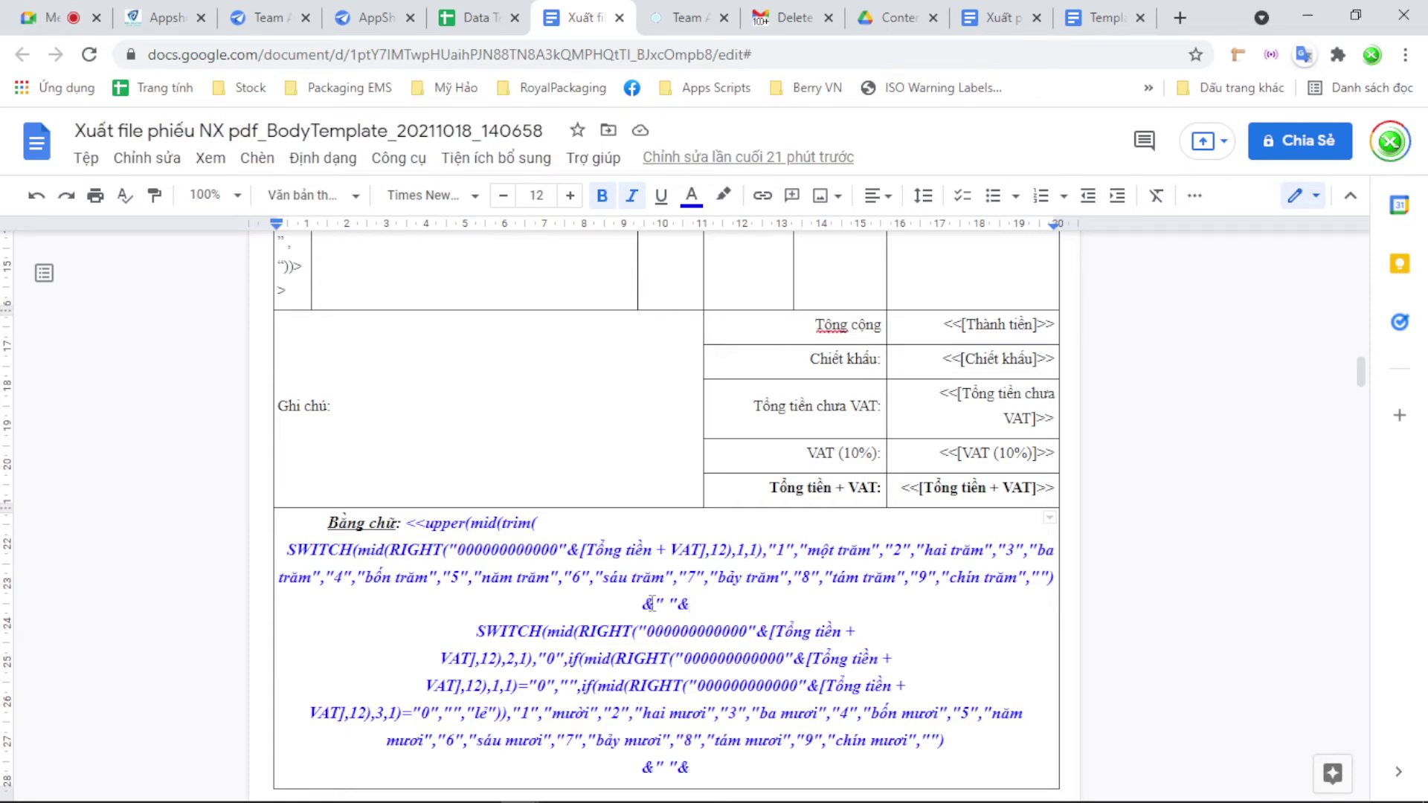
scroll(652, 603, down, 3)
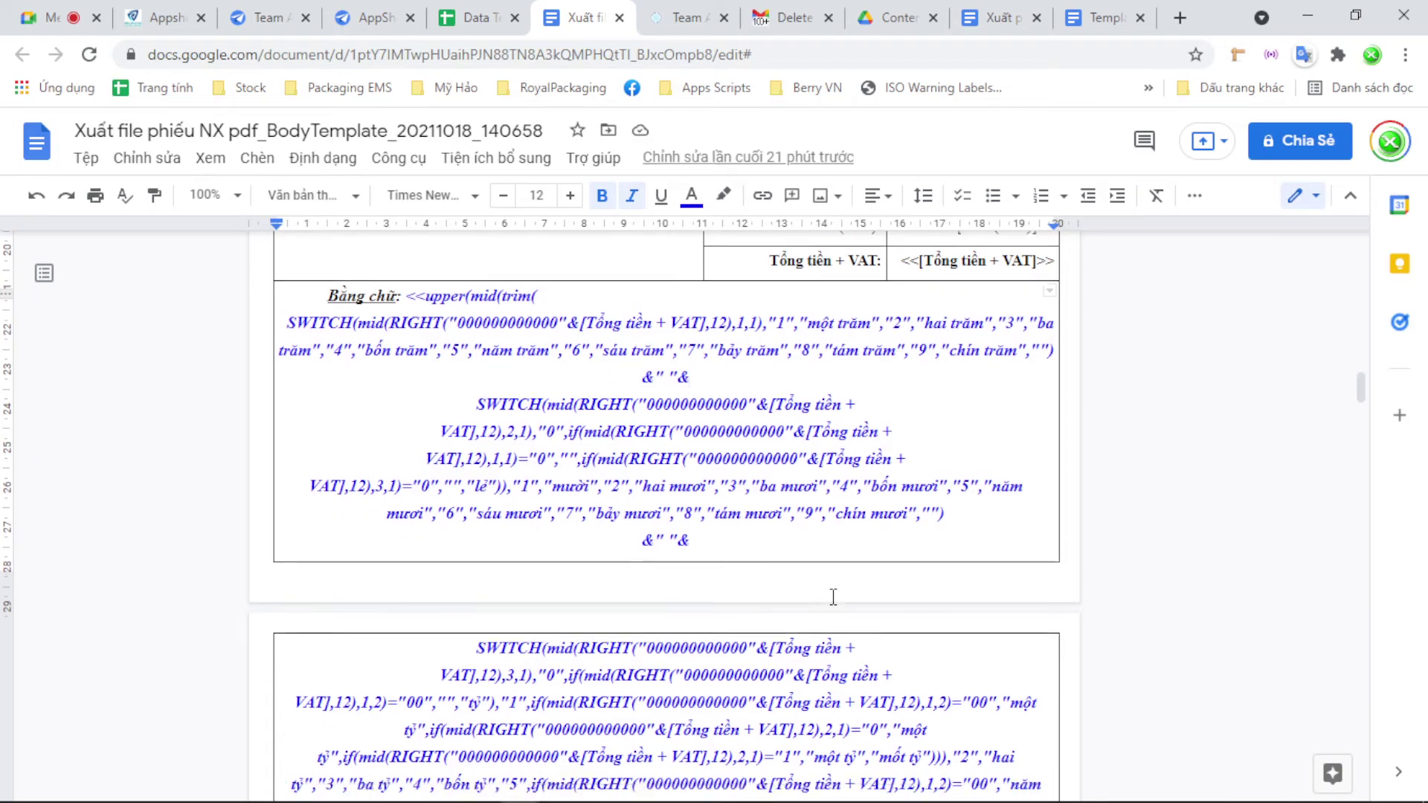
drag(1360, 387, 1363, 648)
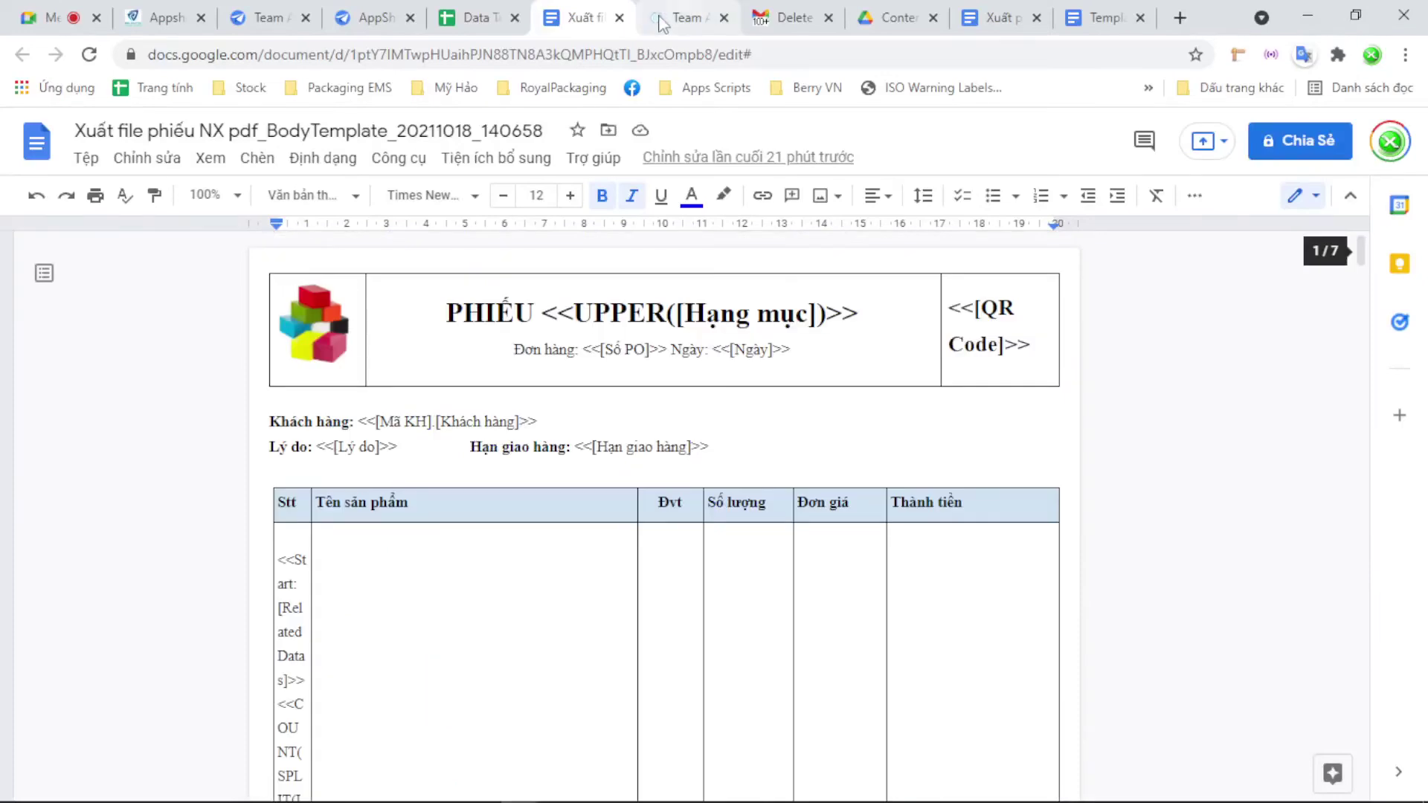
click(654, 22)
In the Team Appsheet Management editor, review DMSP's 19 columns, from Tồn đầu kỳ to Tồn cuối kỳ.
scroll(655, 446, up, 7)
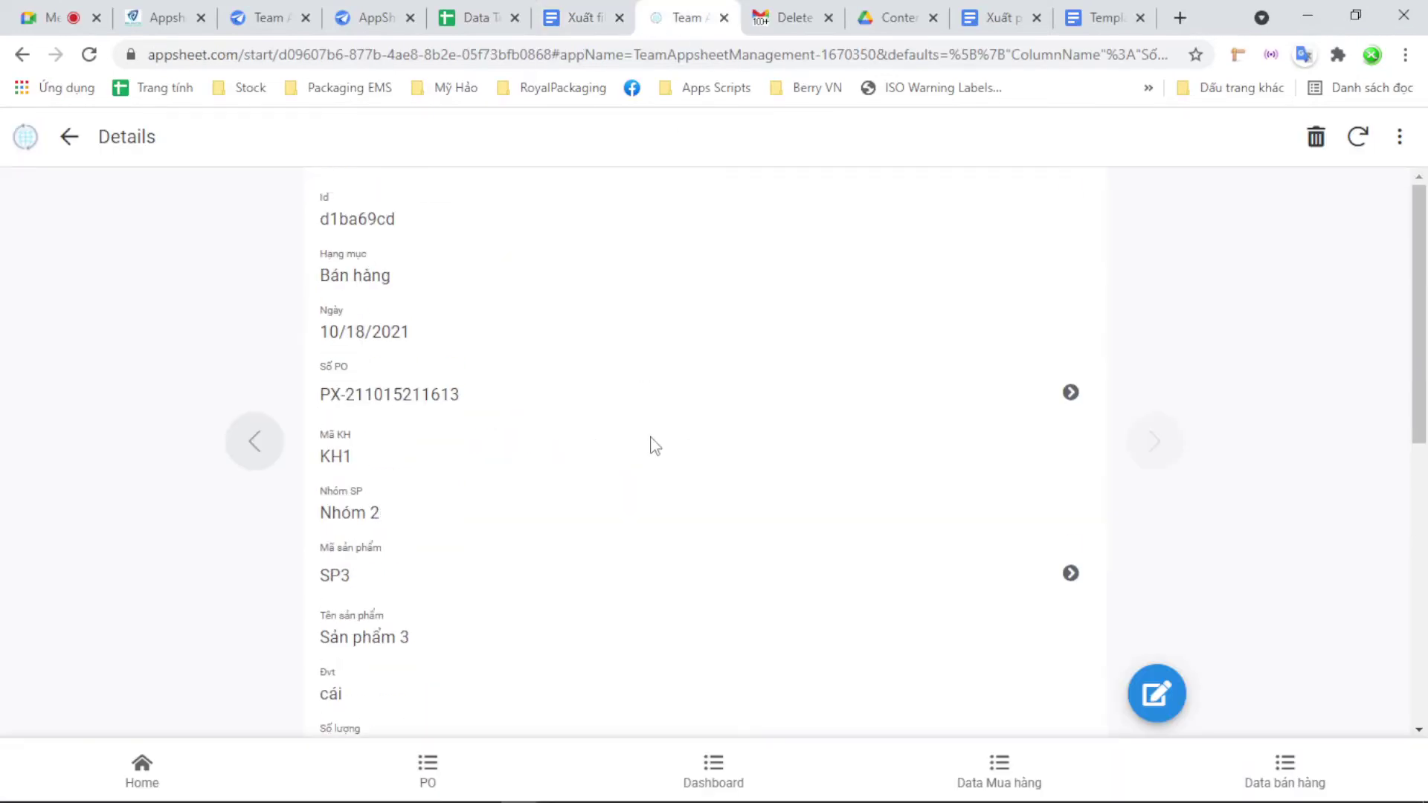
scroll(655, 446, down, 10)
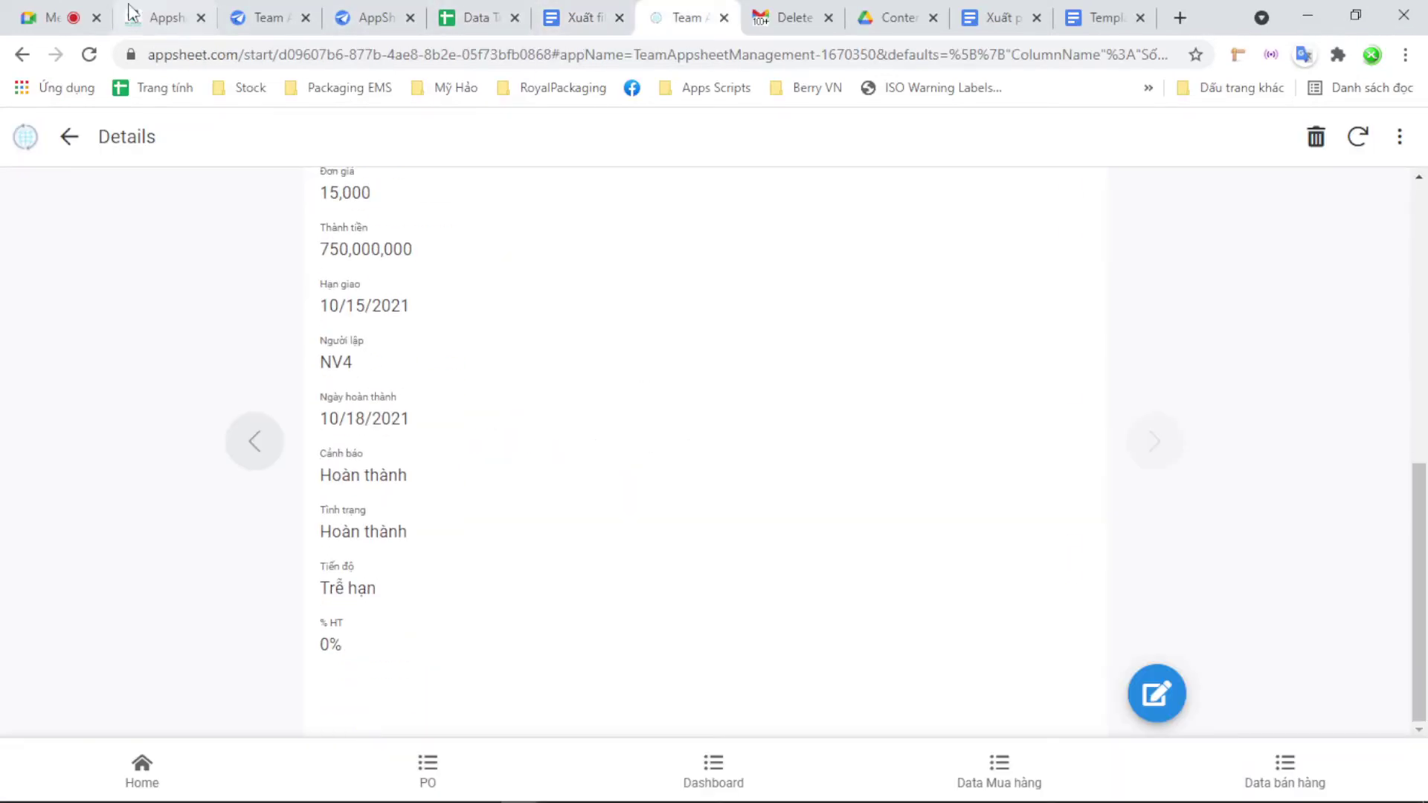
click(264, 17)
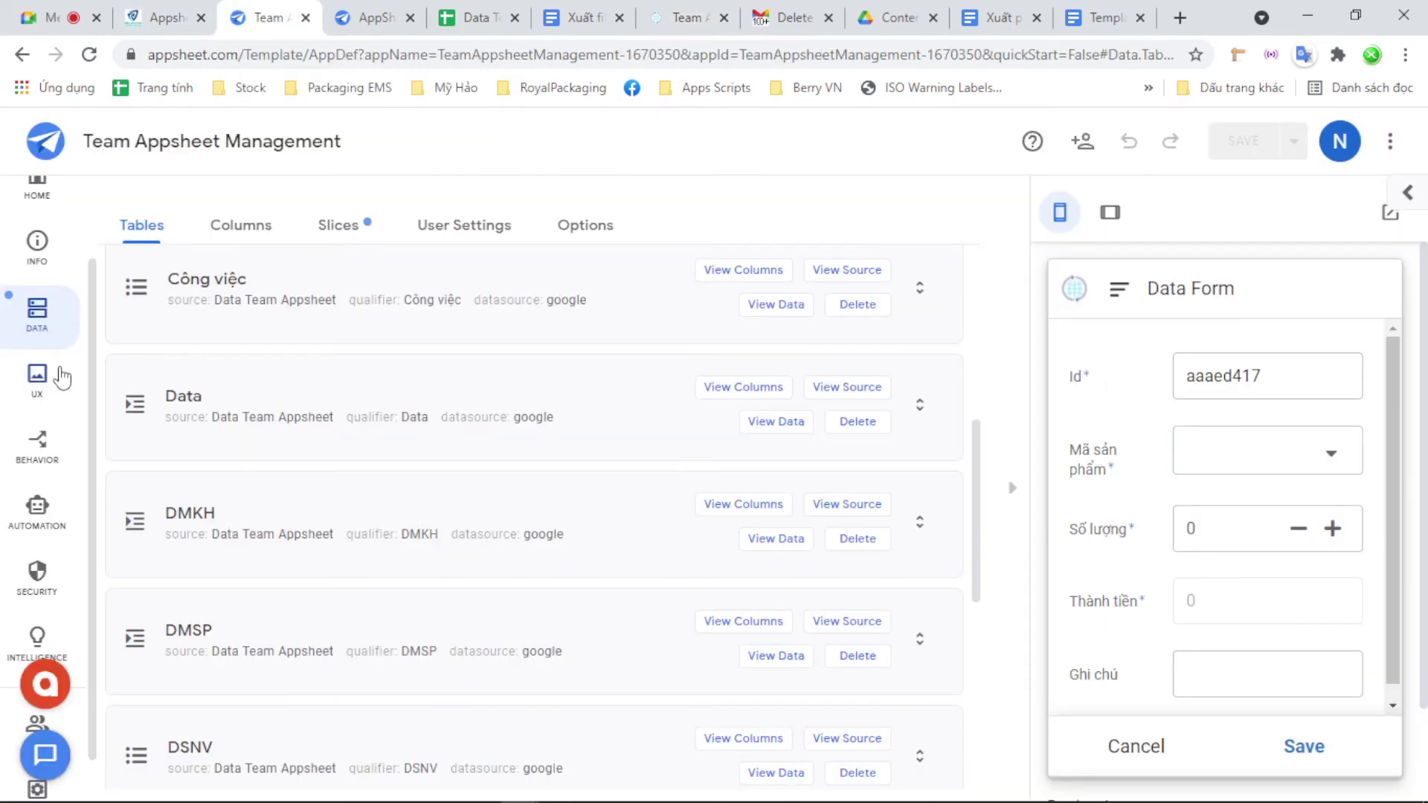
scroll(153, 395, down, 1)
scroll(156, 396, down, 2)
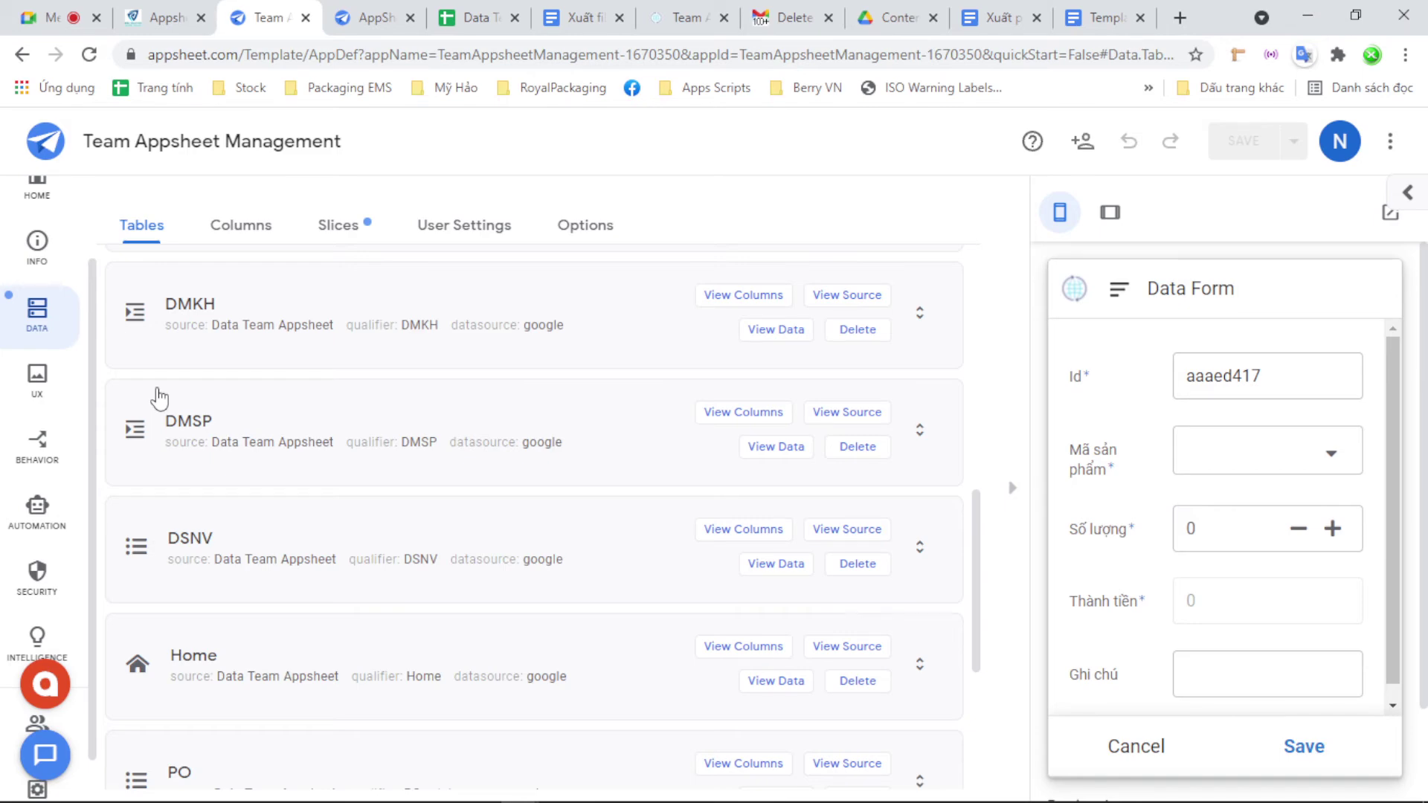
click(738, 417)
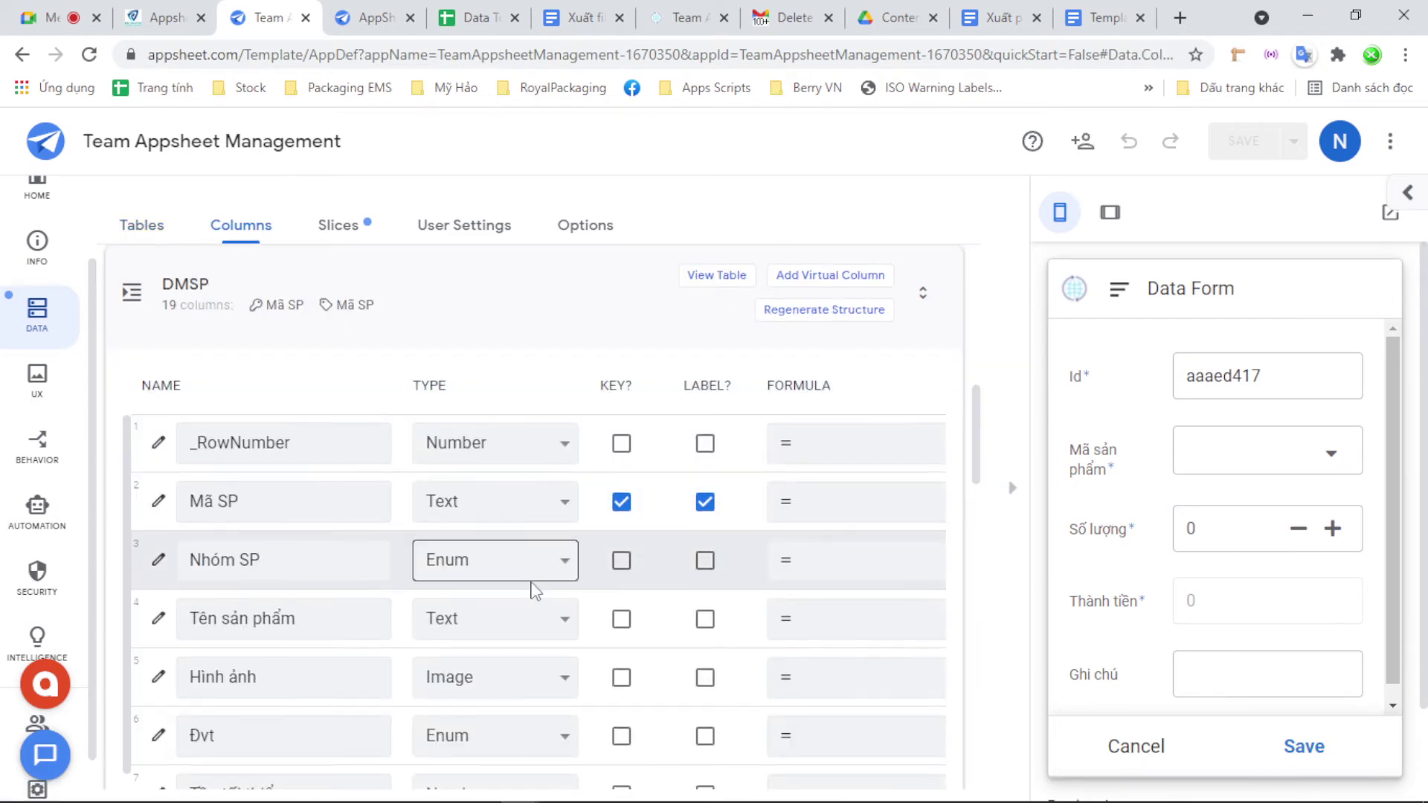
scroll(520, 590, down, 2)
scroll(490, 584, down, 4)
scroll(476, 582, down, 1)
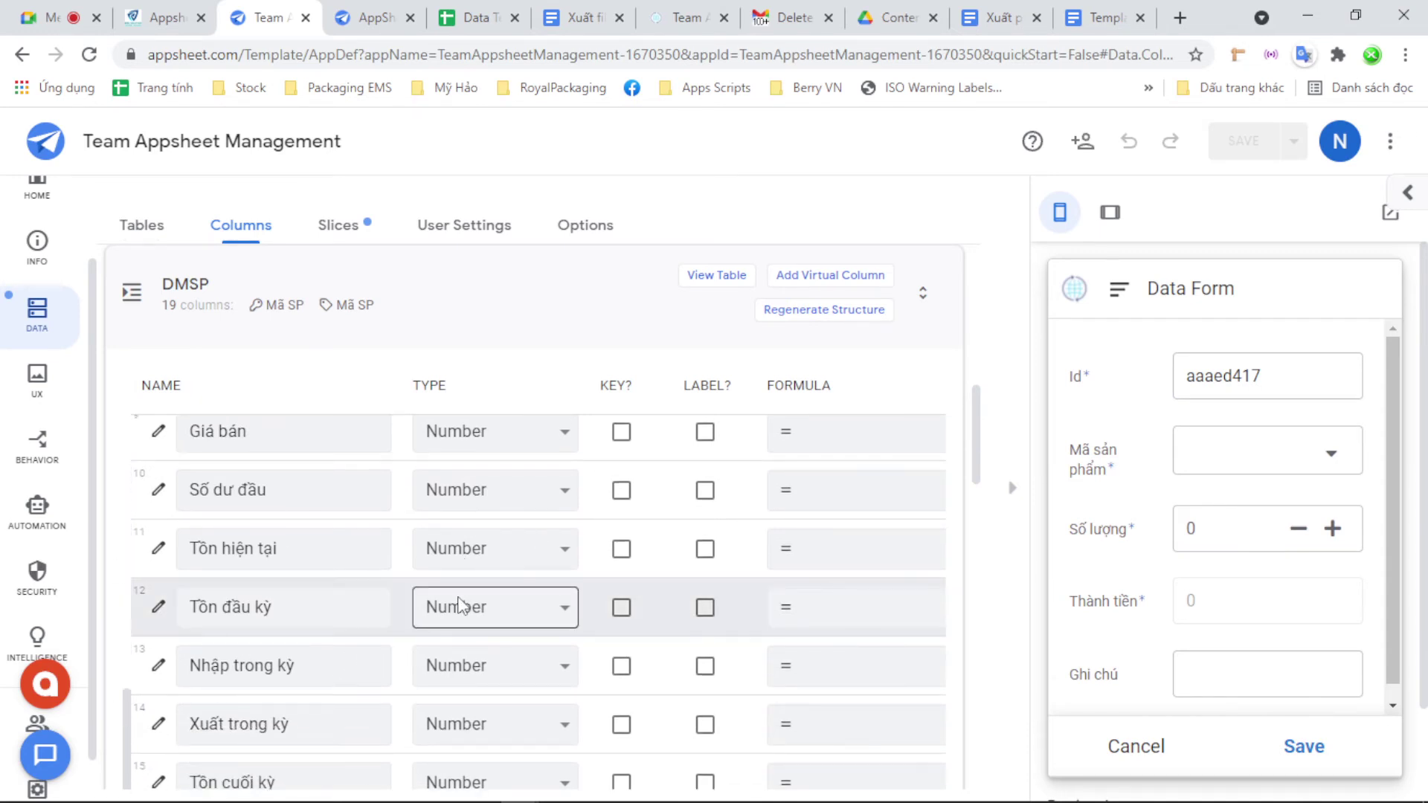
scroll(398, 654, down, 4)
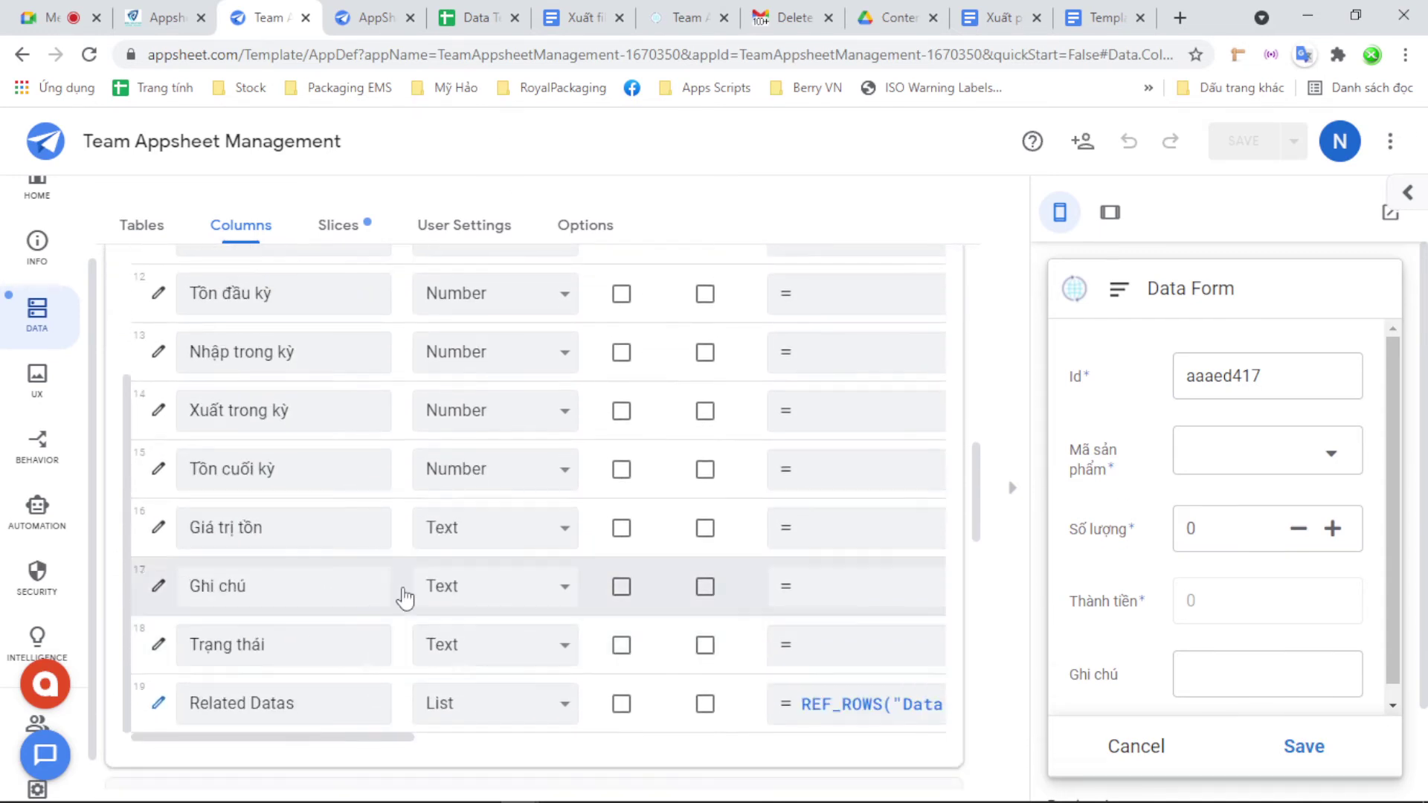
scroll(432, 409, up, 2)
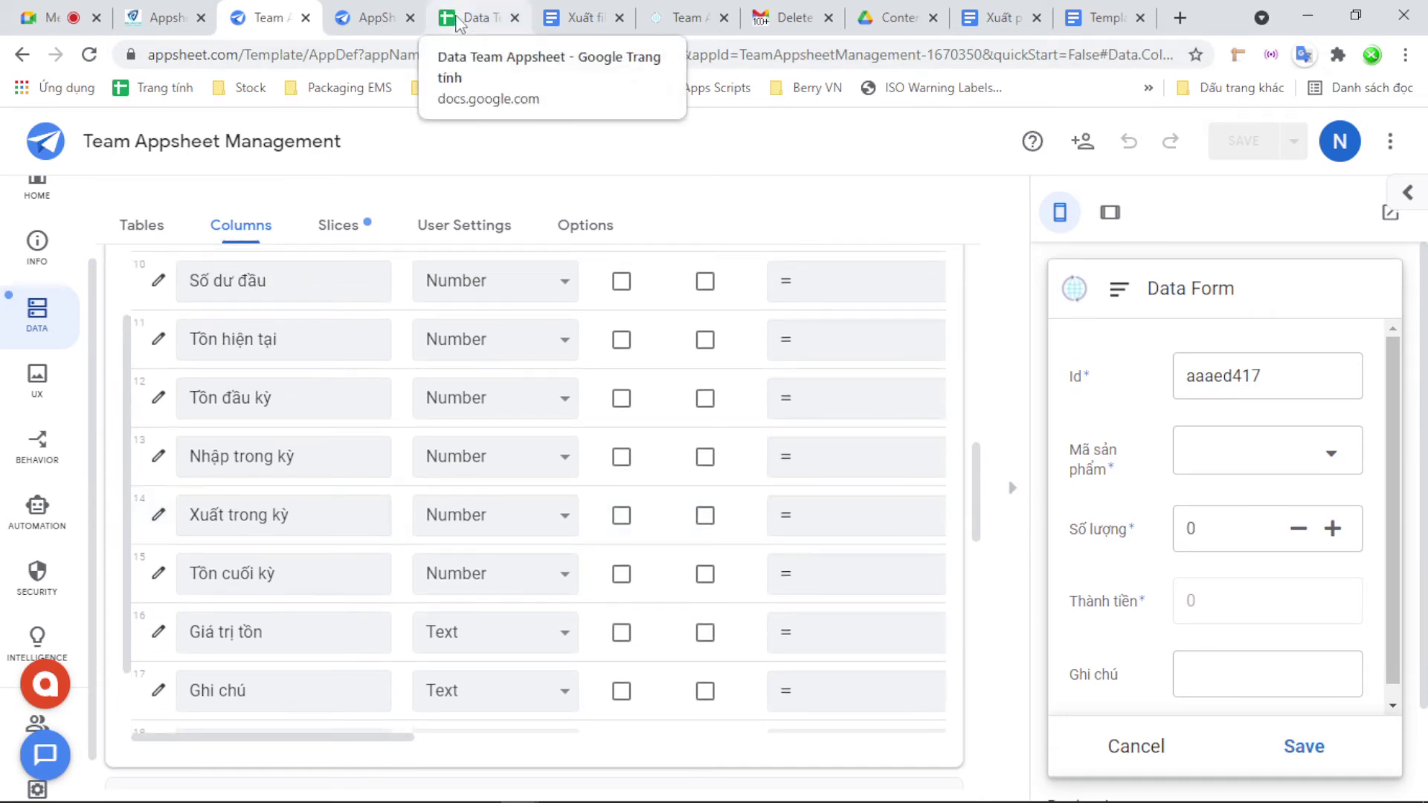
Open the DMSP sheet of Data Team Appsheet and inspect the K1–N1 header formulas.
click(458, 23)
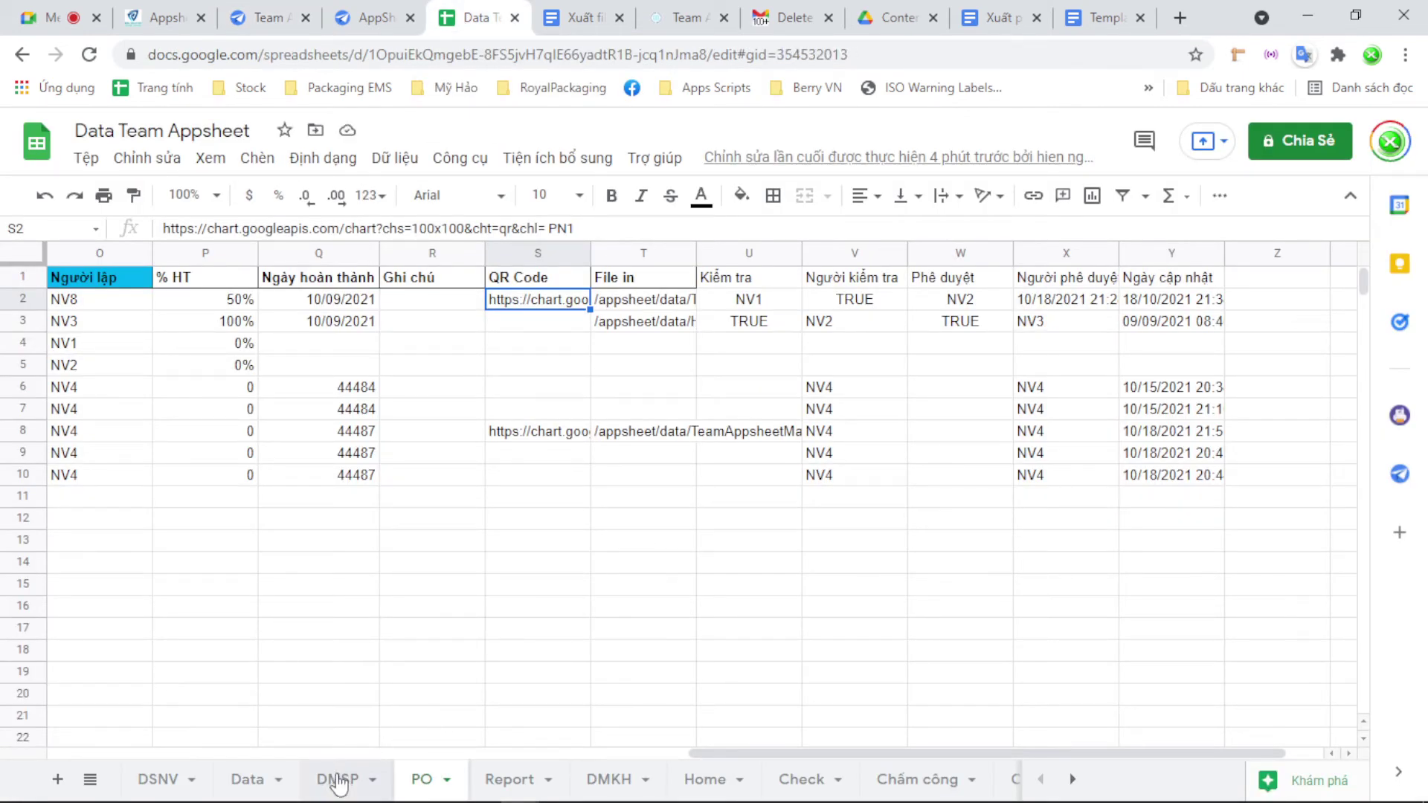
click(364, 760)
drag(484, 753, 804, 747)
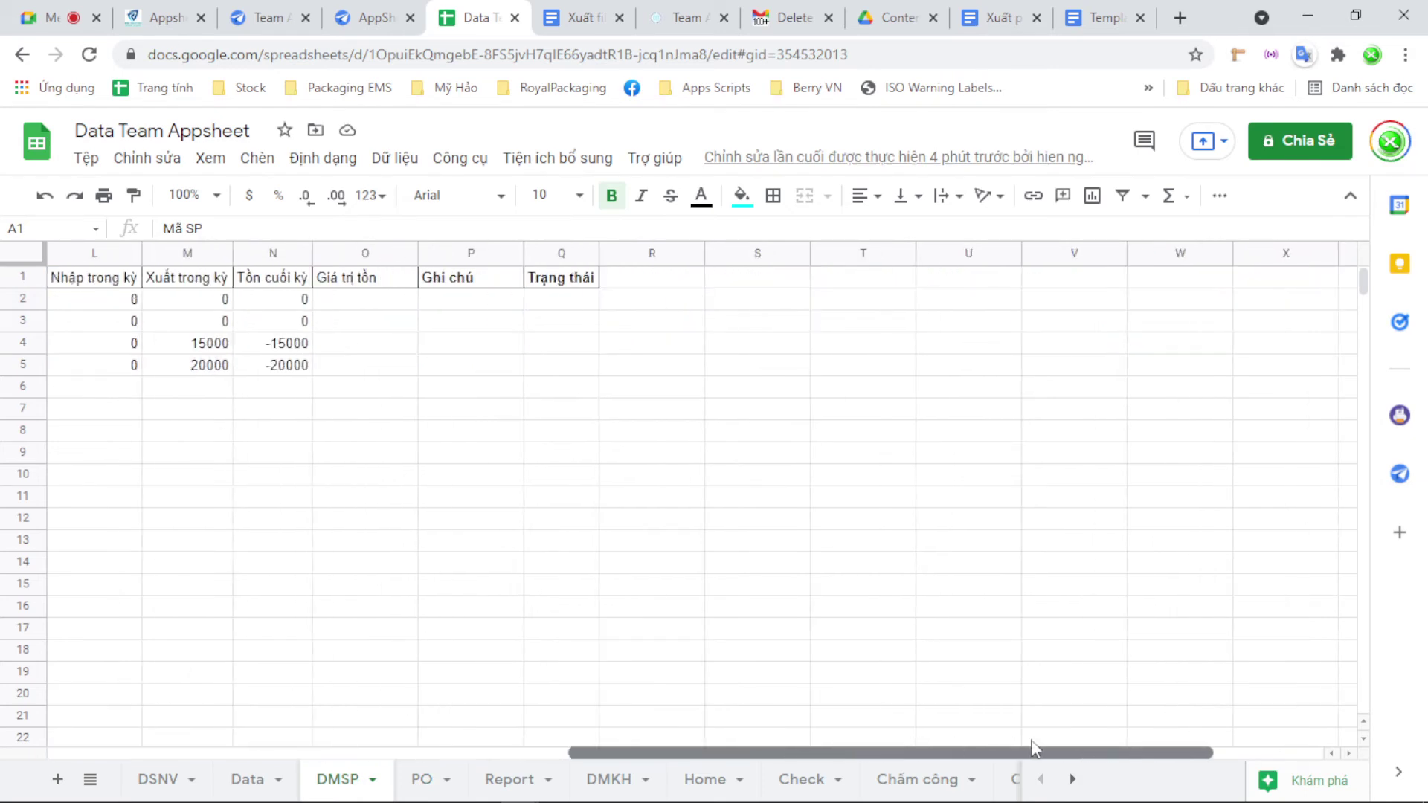
click(637, 282)
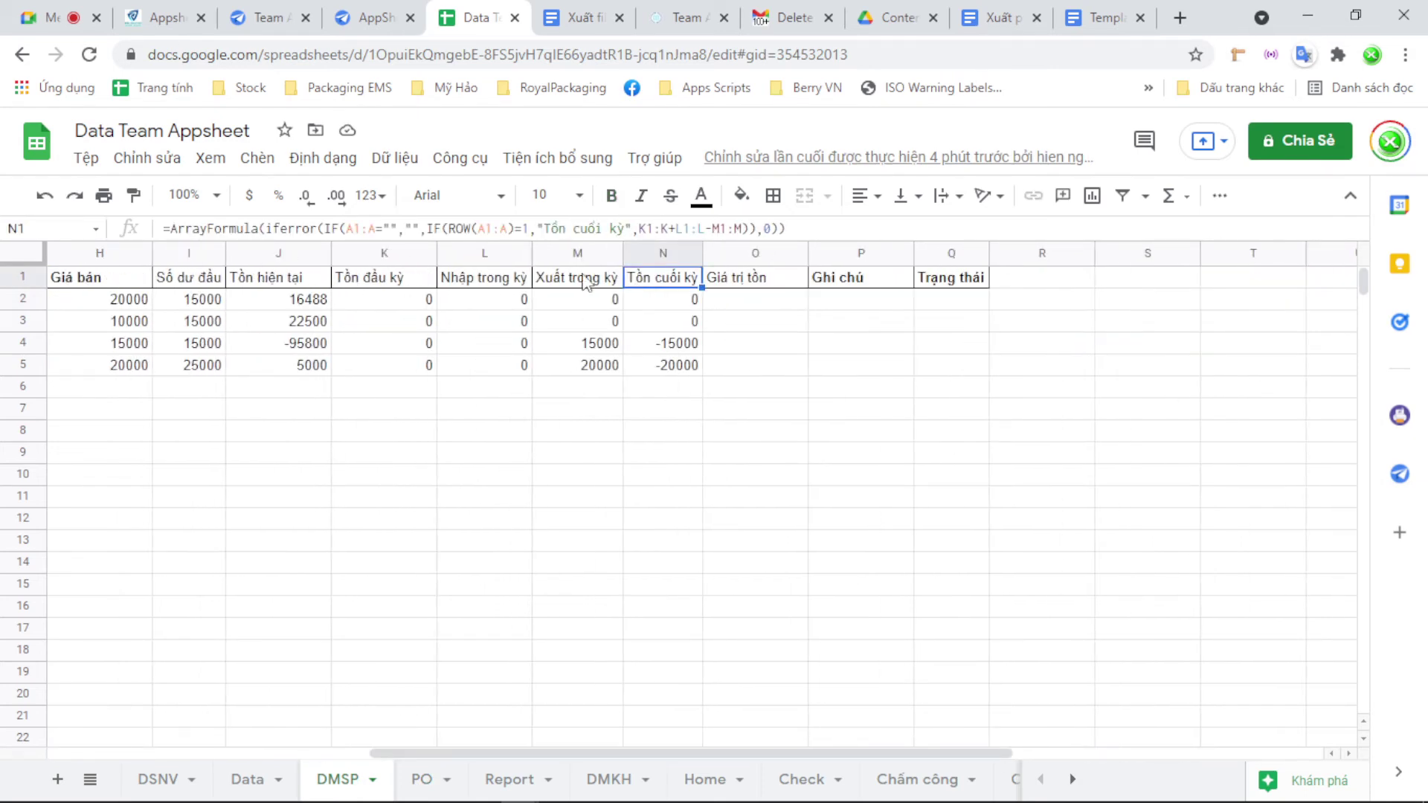
click(573, 282)
click(520, 282)
click(388, 282)
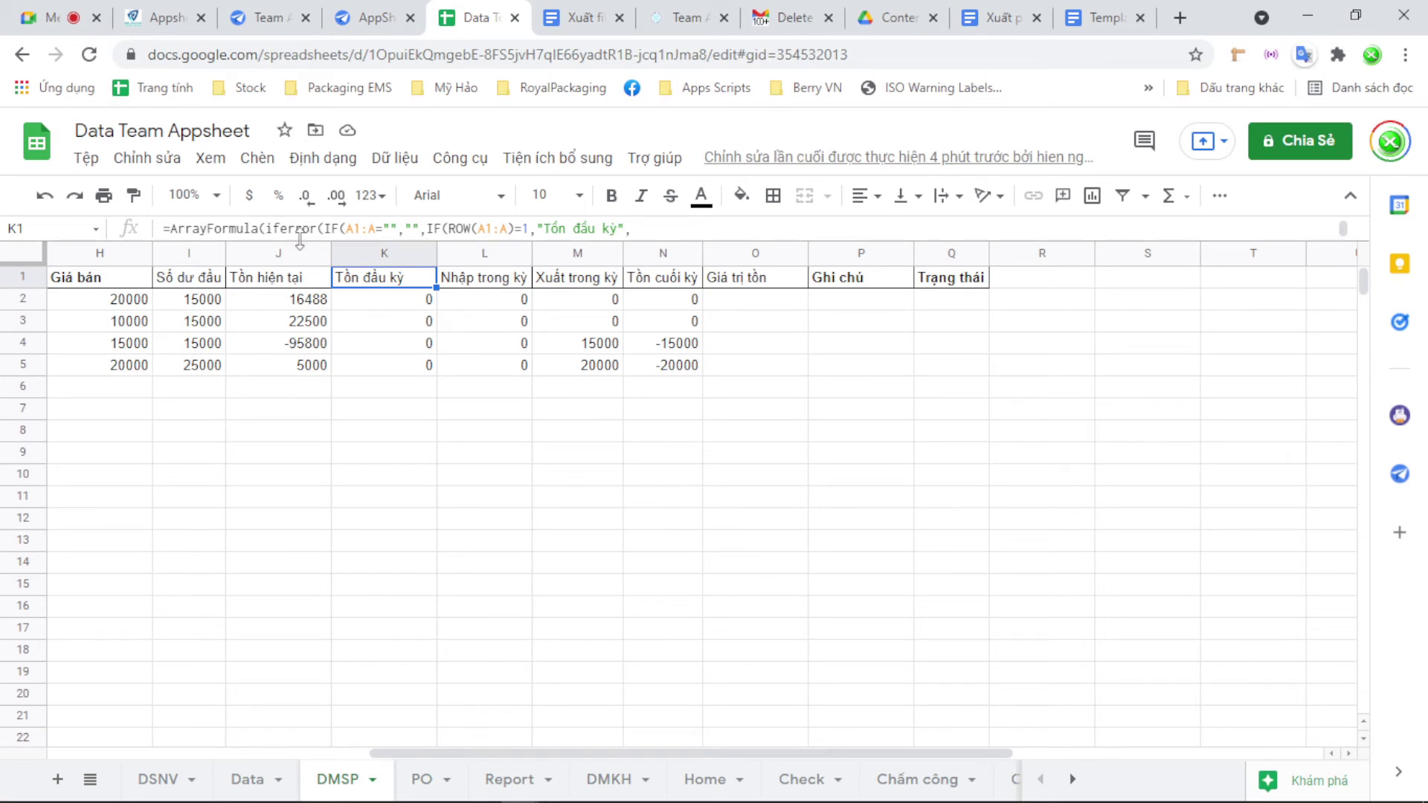
Expand the formula bar to read the Nhập, Xuất and Tồn cuối kỳ ArrayFormulas.
key(ctrl+shift+u)
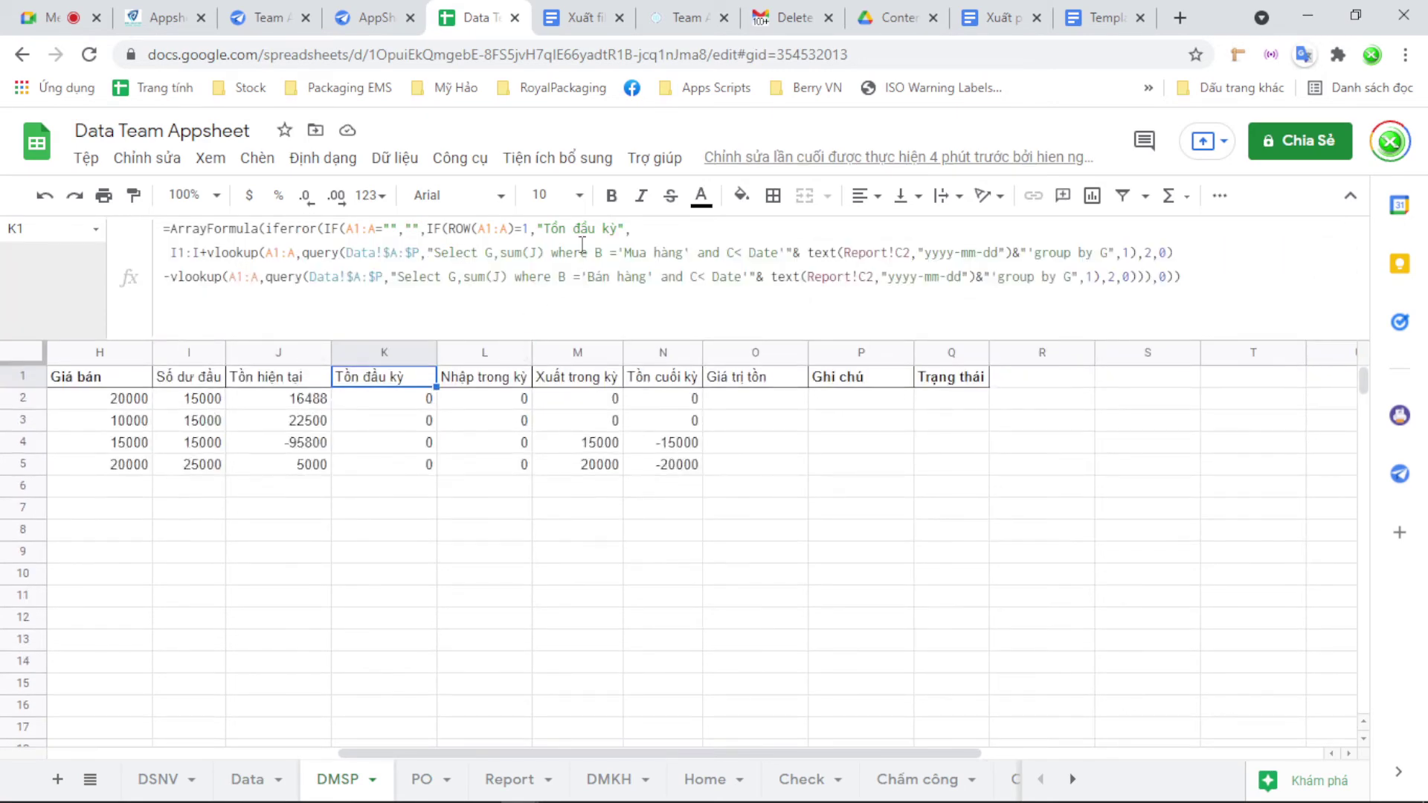
click(584, 381)
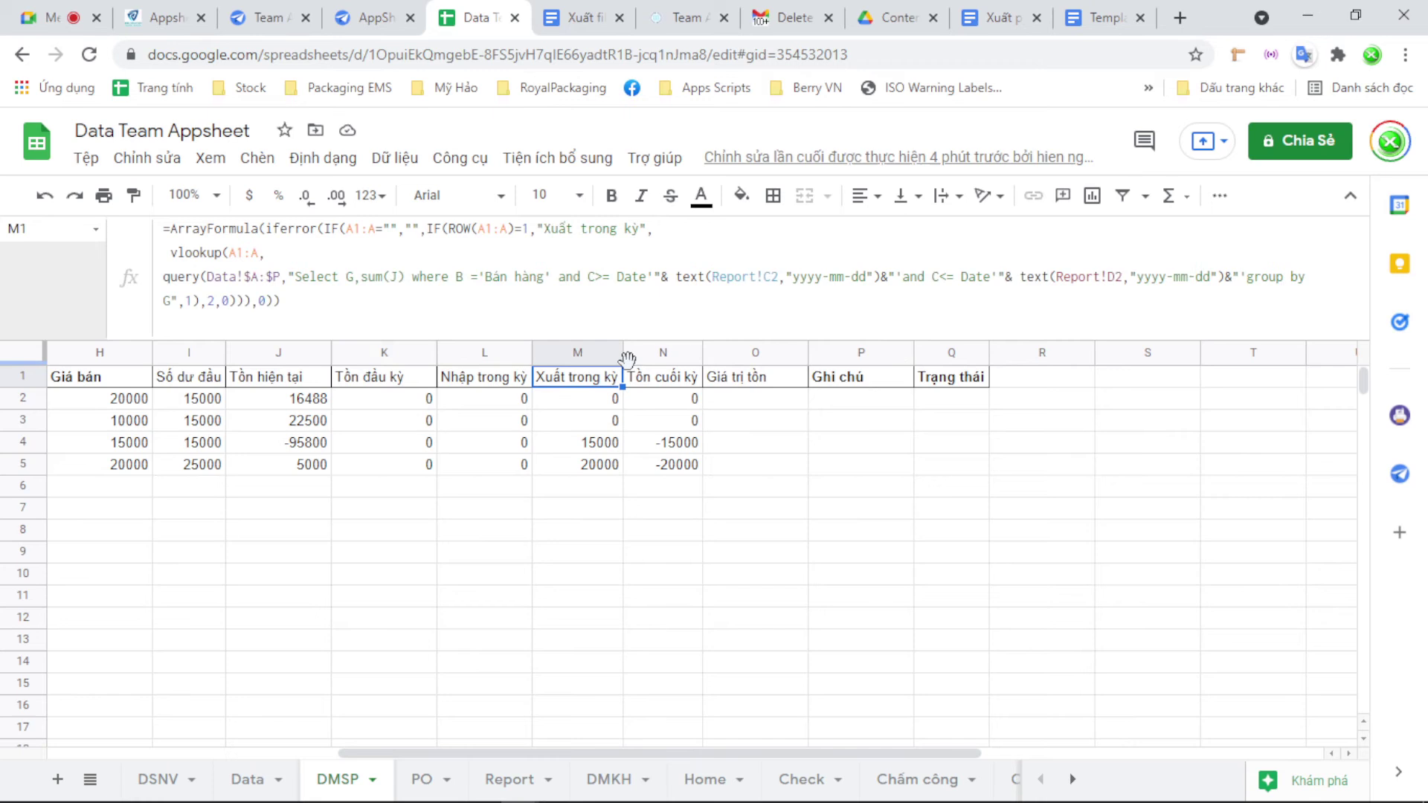
click(658, 379)
click(606, 380)
click(506, 381)
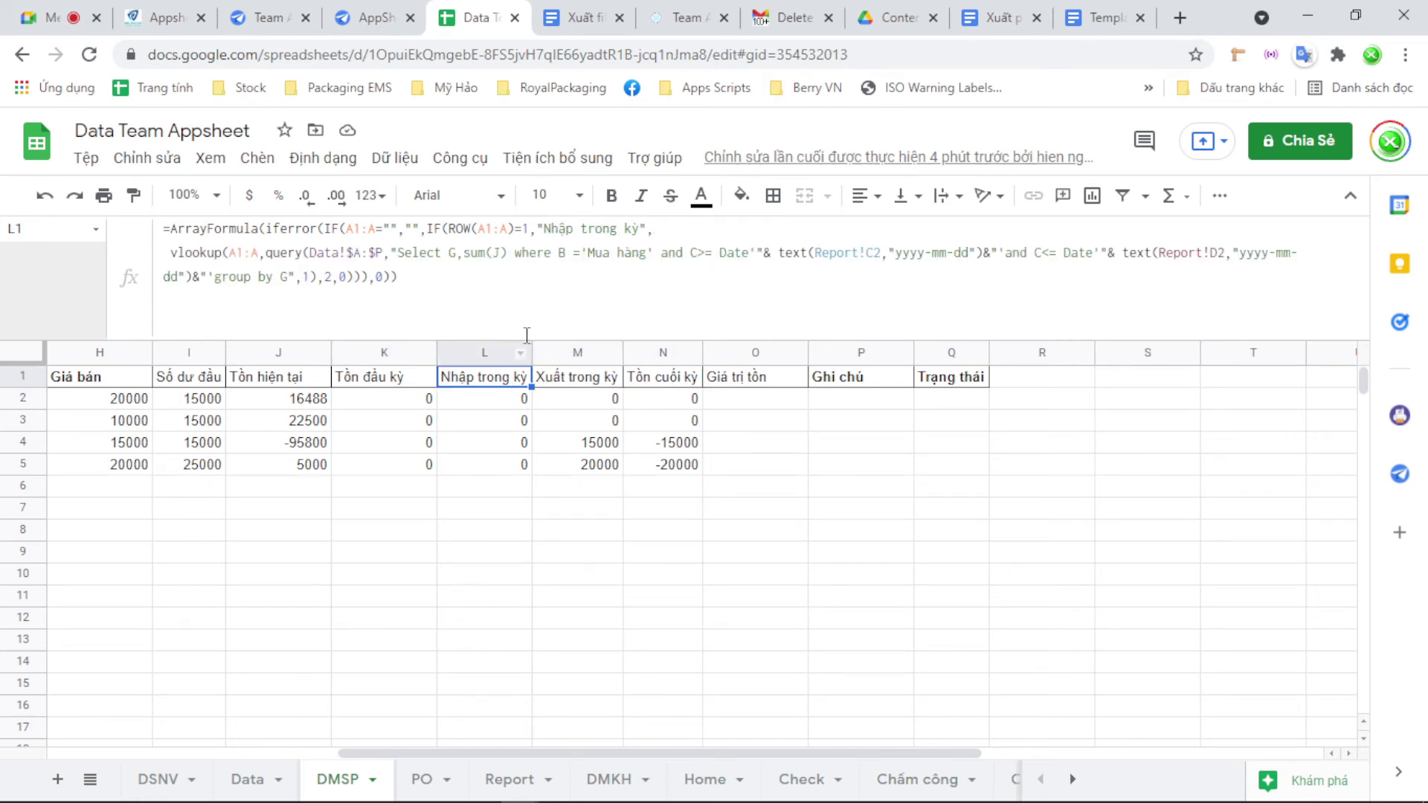
drag(480, 339, 495, 313)
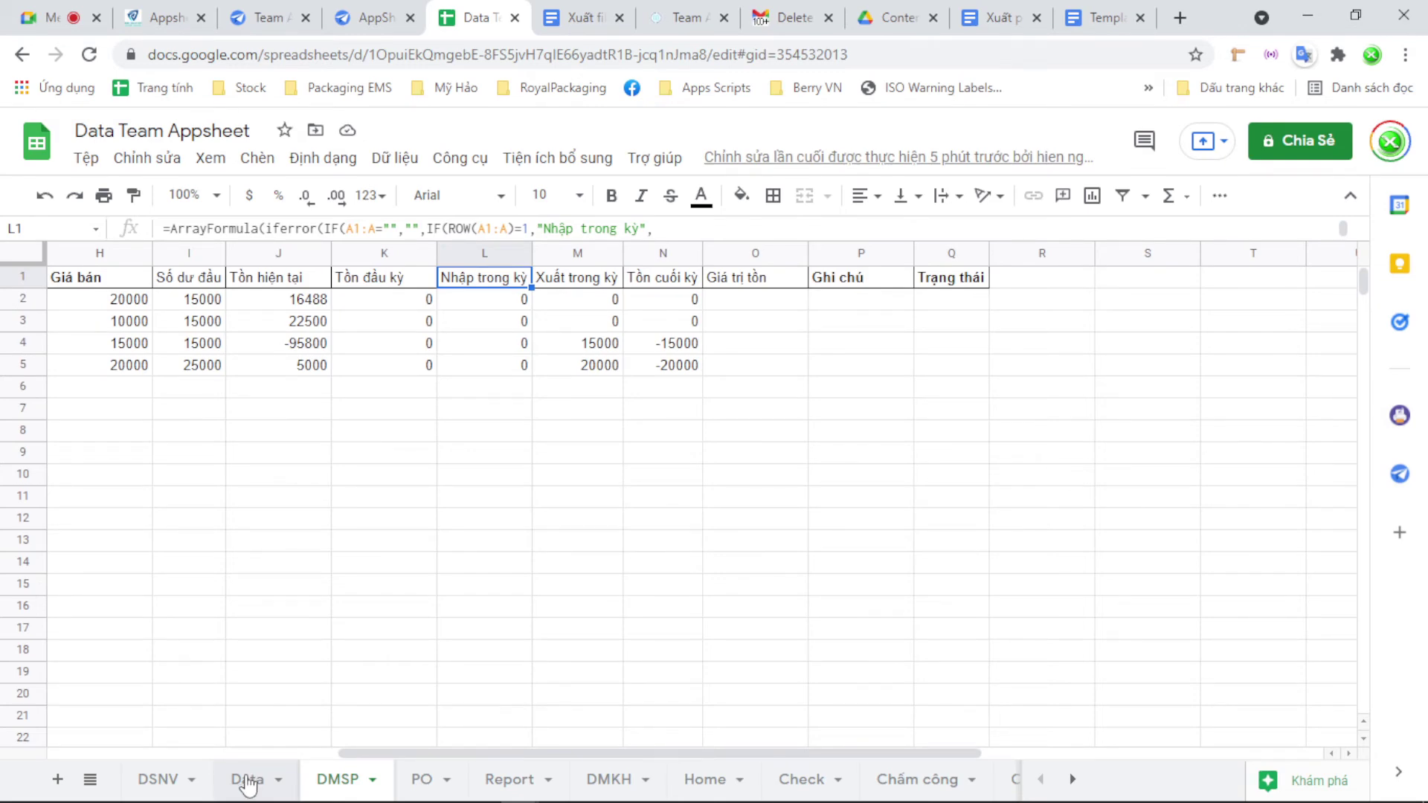
click(247, 781)
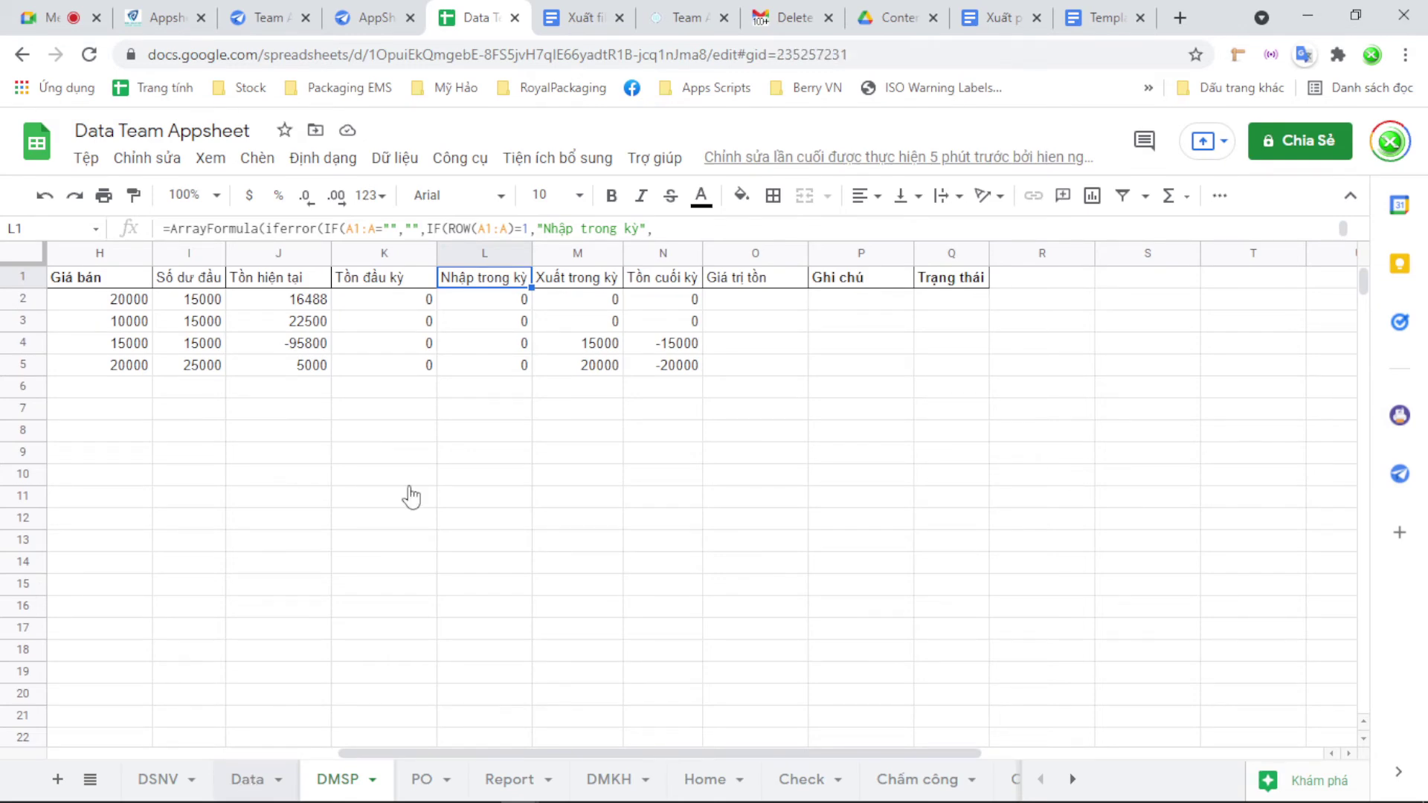
Back in AppSheet, hide the preview and add a DMSP virtual column named 'Hiện có'.
click(283, 22)
scroll(787, 452, up, 1)
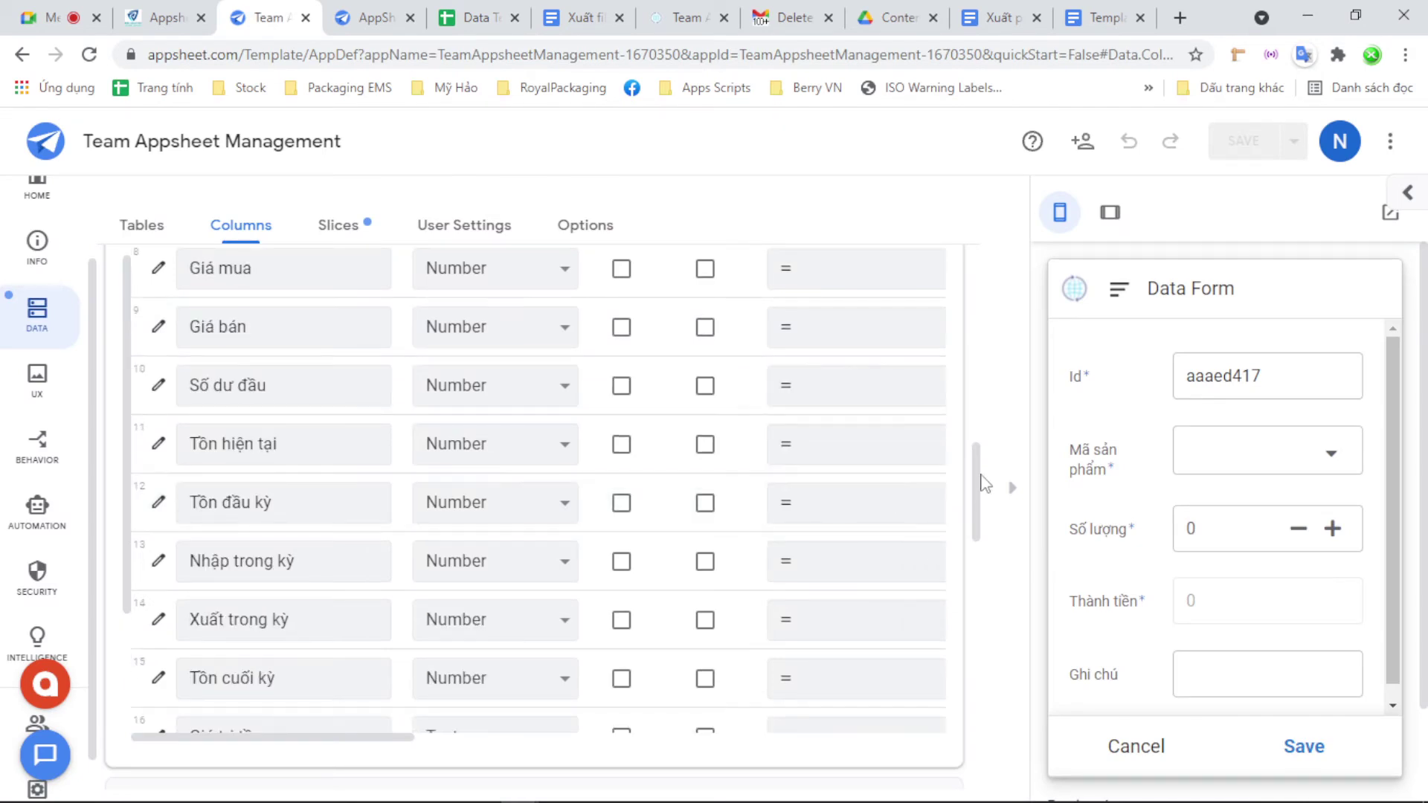
key(ctrl+a)
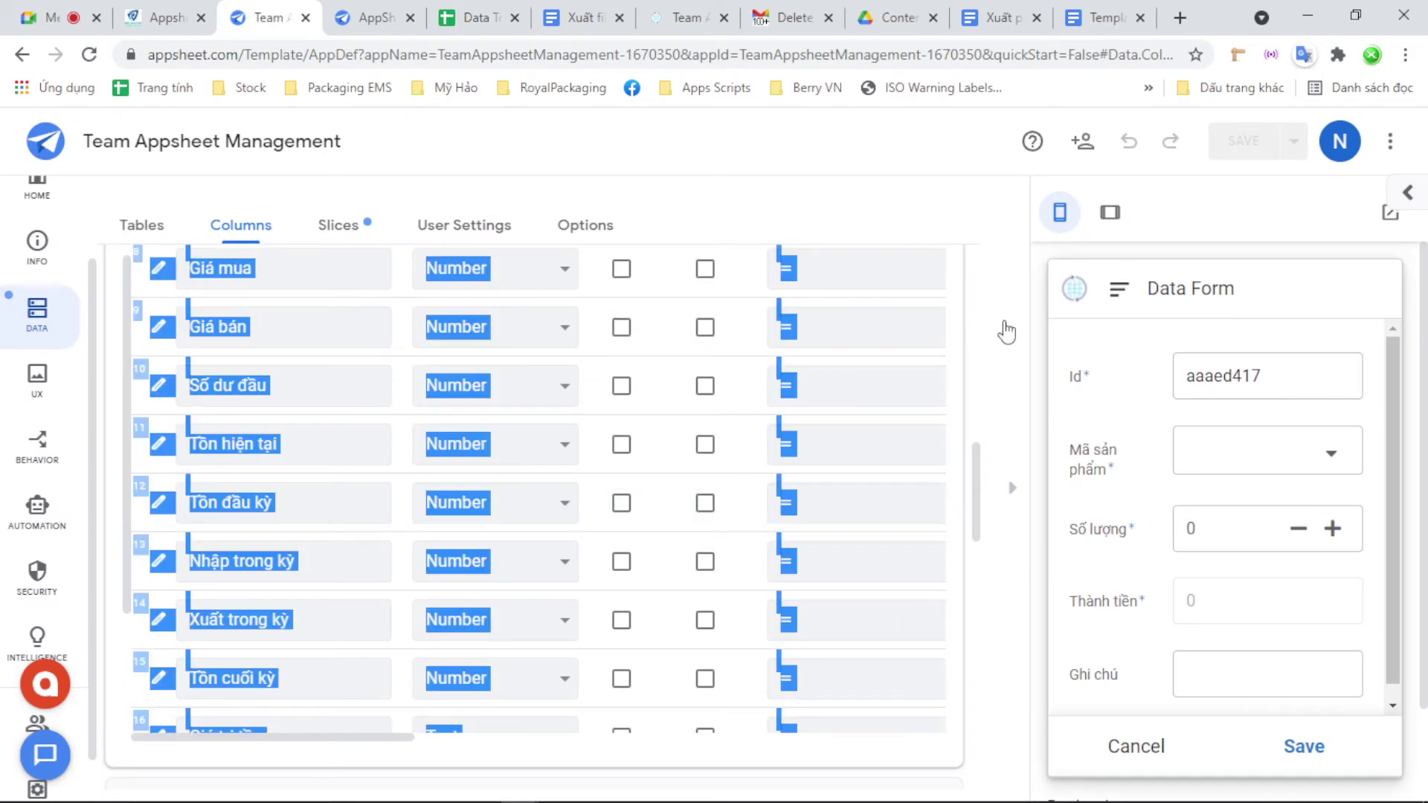
scroll(967, 372, up, 8)
scroll(937, 383, down, 3)
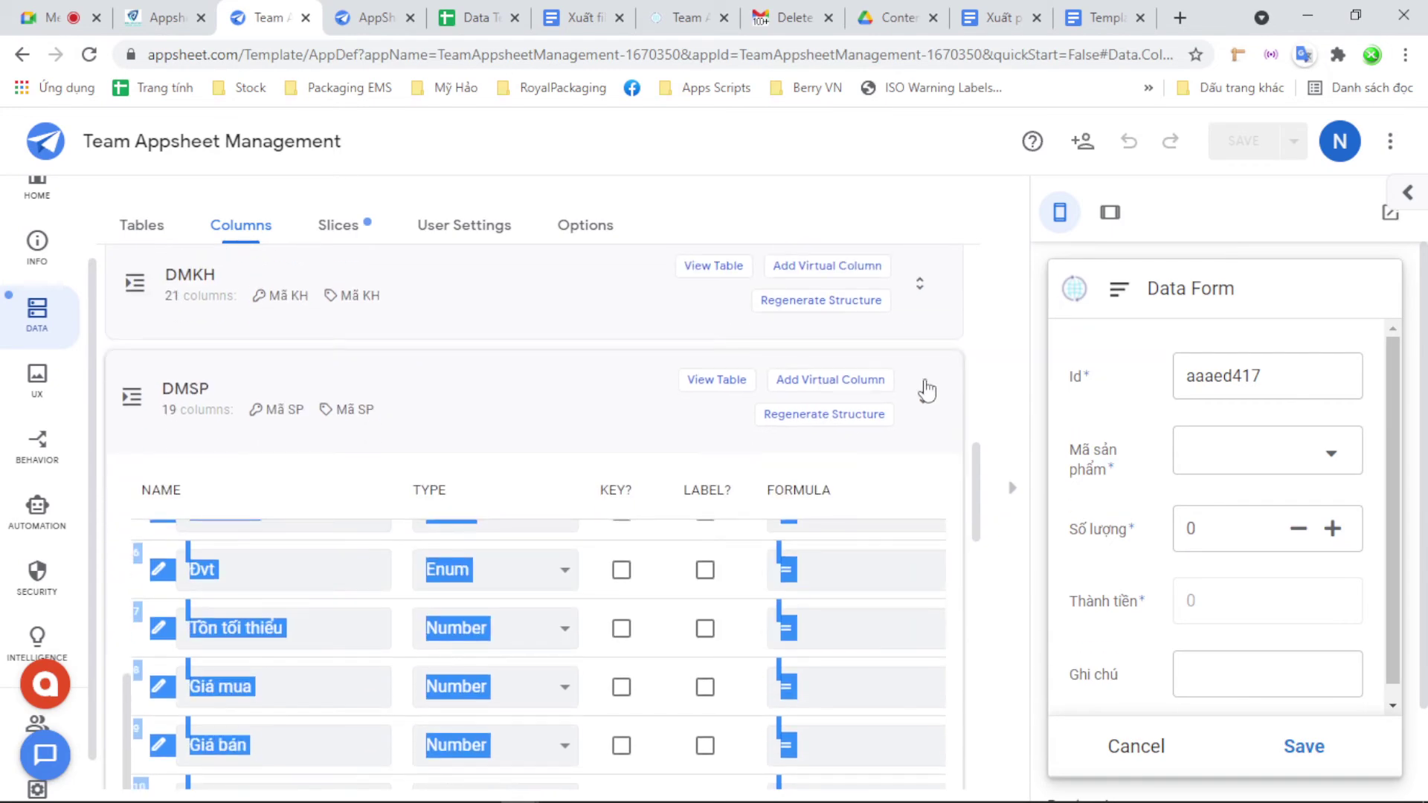
click(926, 389)
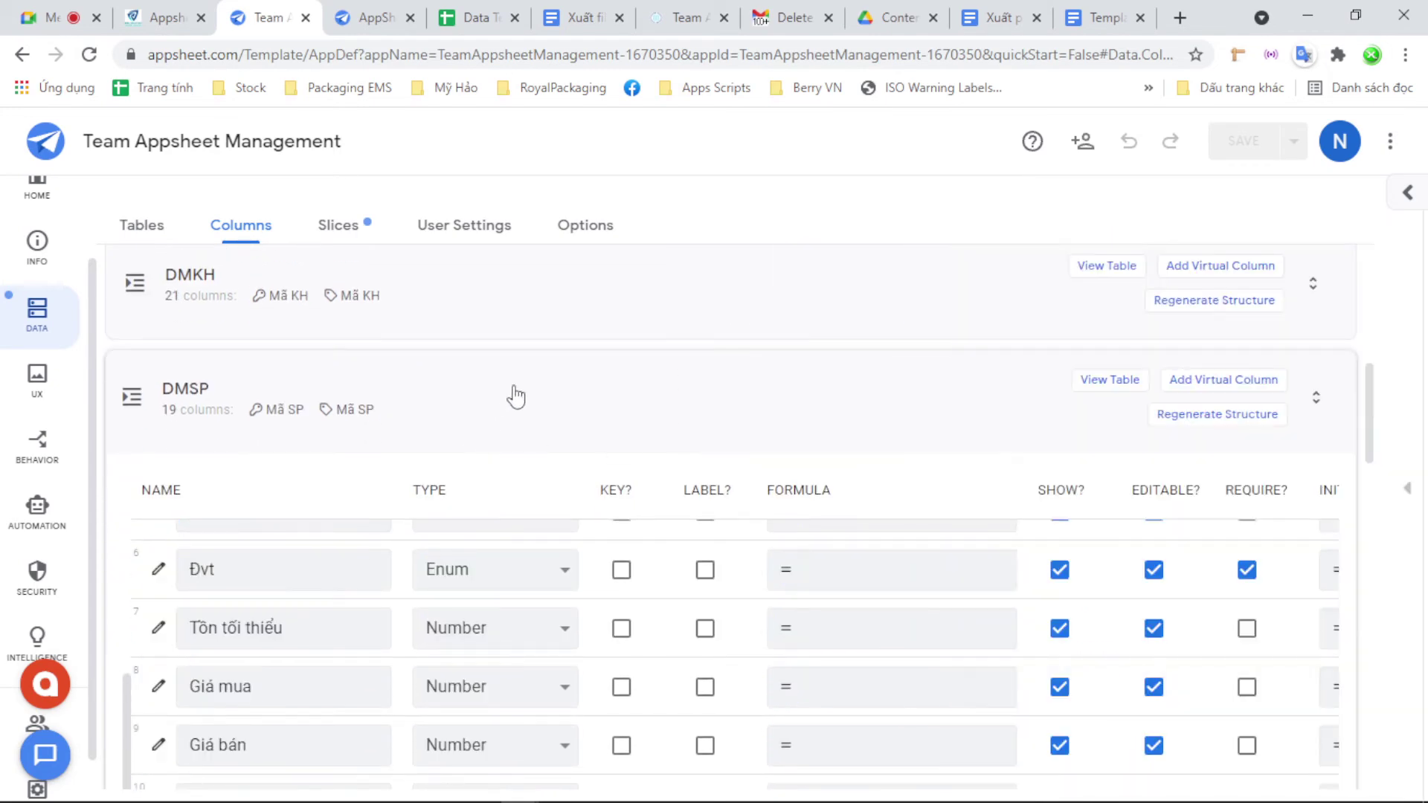
click(1222, 379)
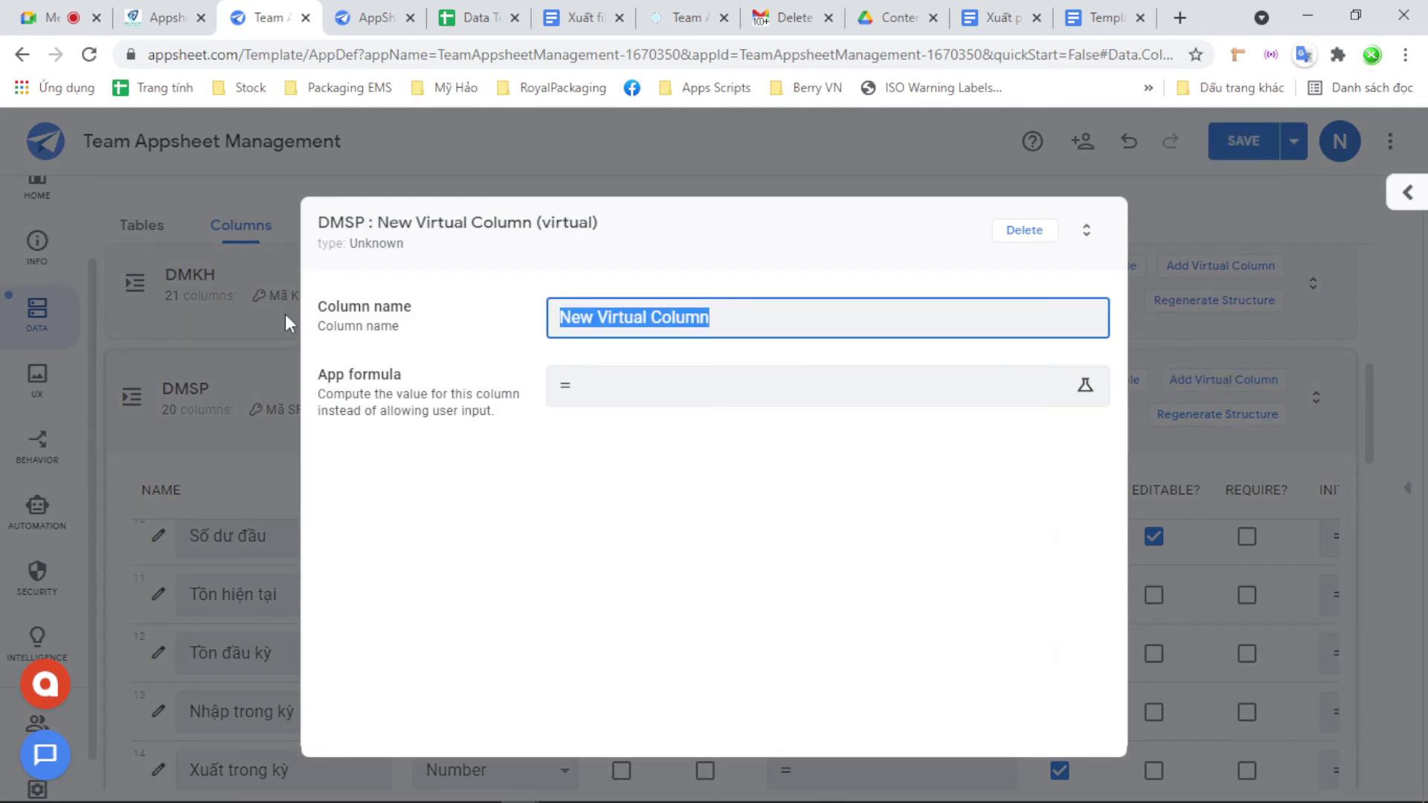
text(T)
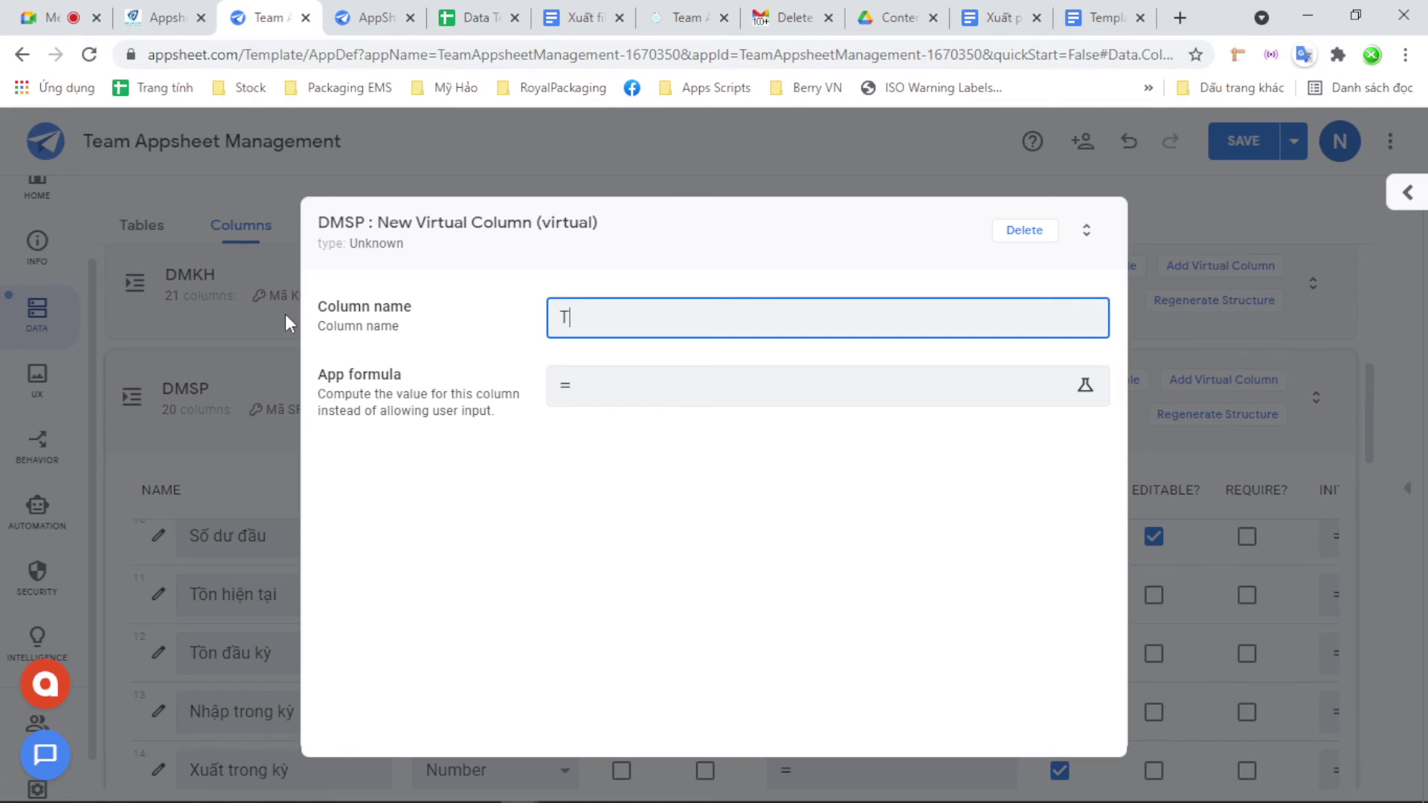
text(ồn)
key(ctrl+a)
text(Hiện)
text( ca)
Open the Hiện có app formula editor with the Schema panel showing DMSP's columns.
click(654, 393)
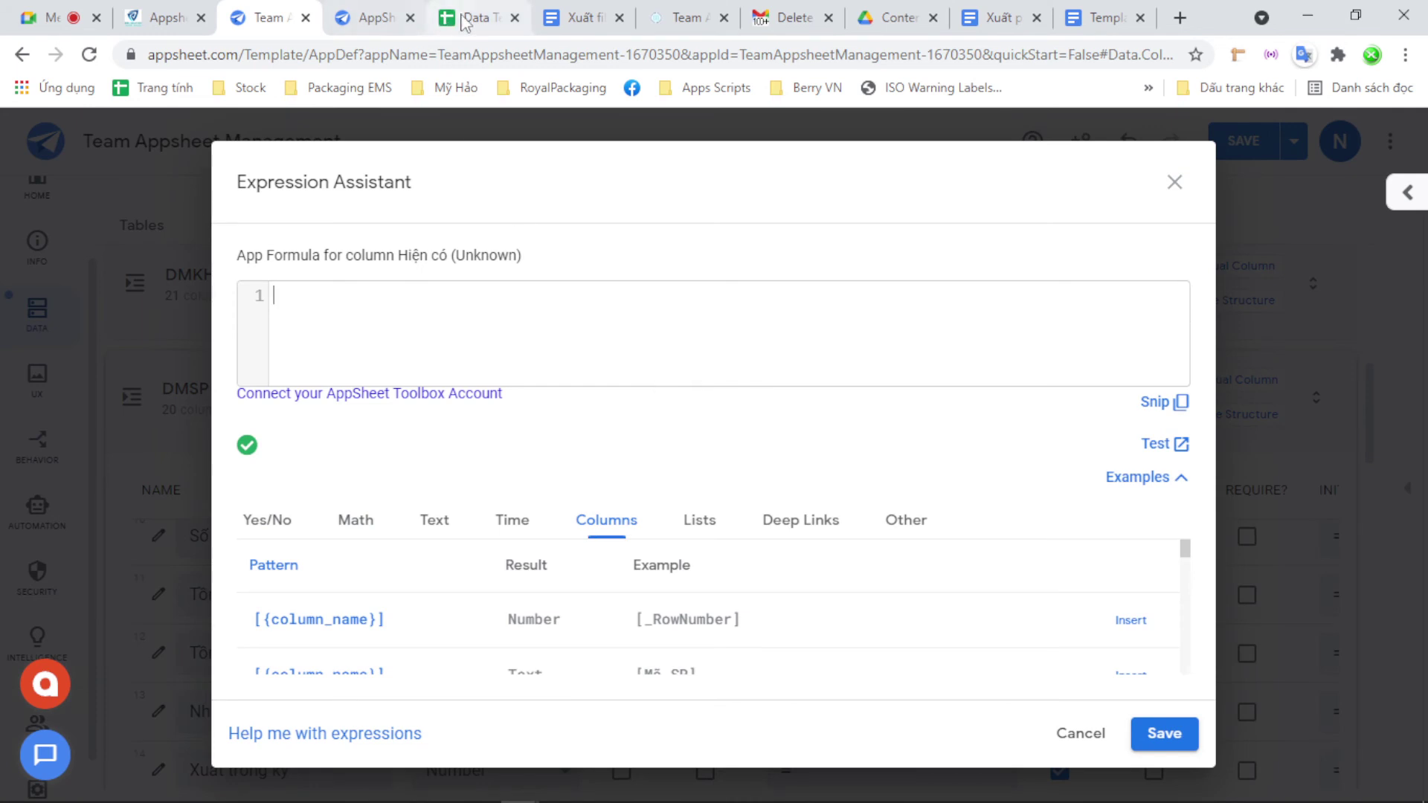
click(1414, 192)
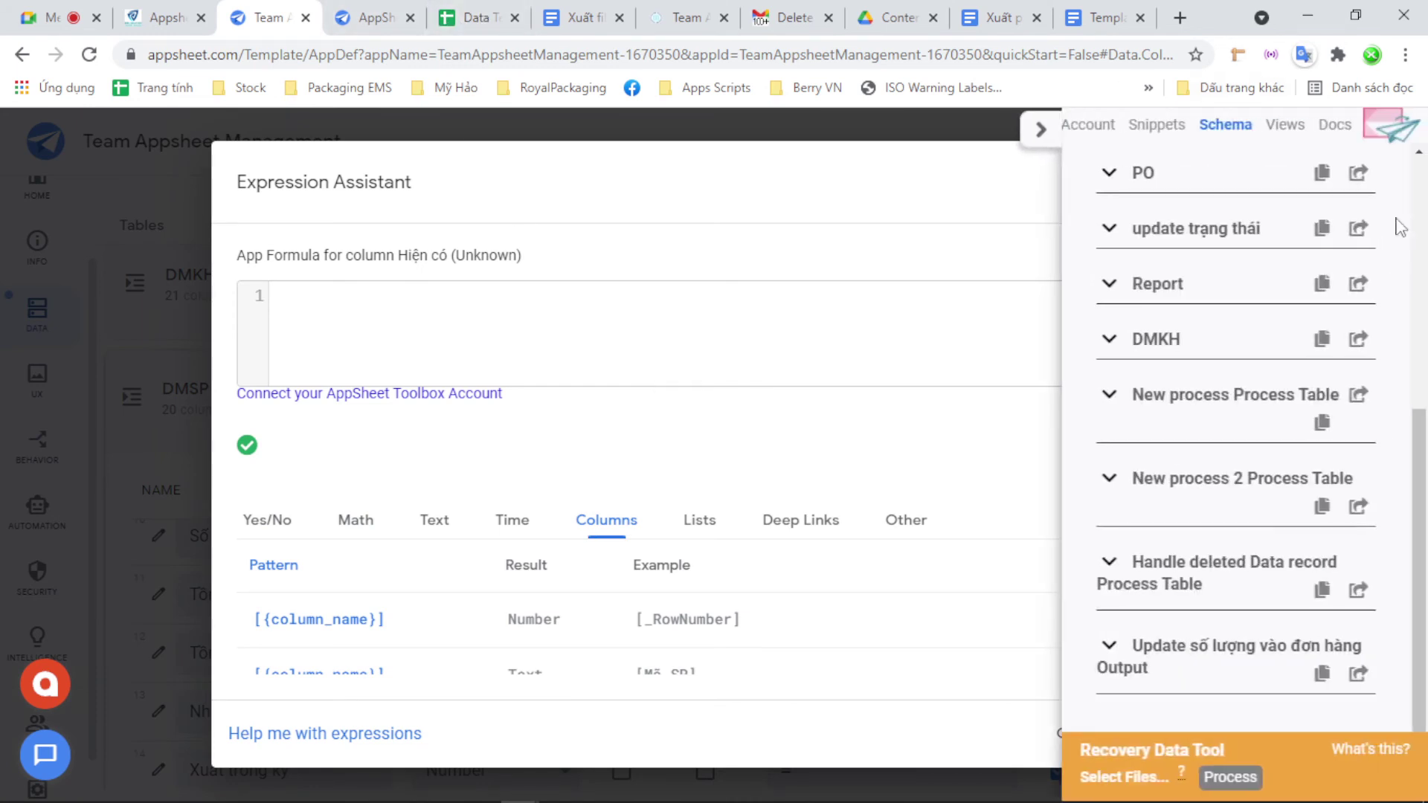
scroll(1284, 474, up, 3)
scroll(1284, 474, up, 2)
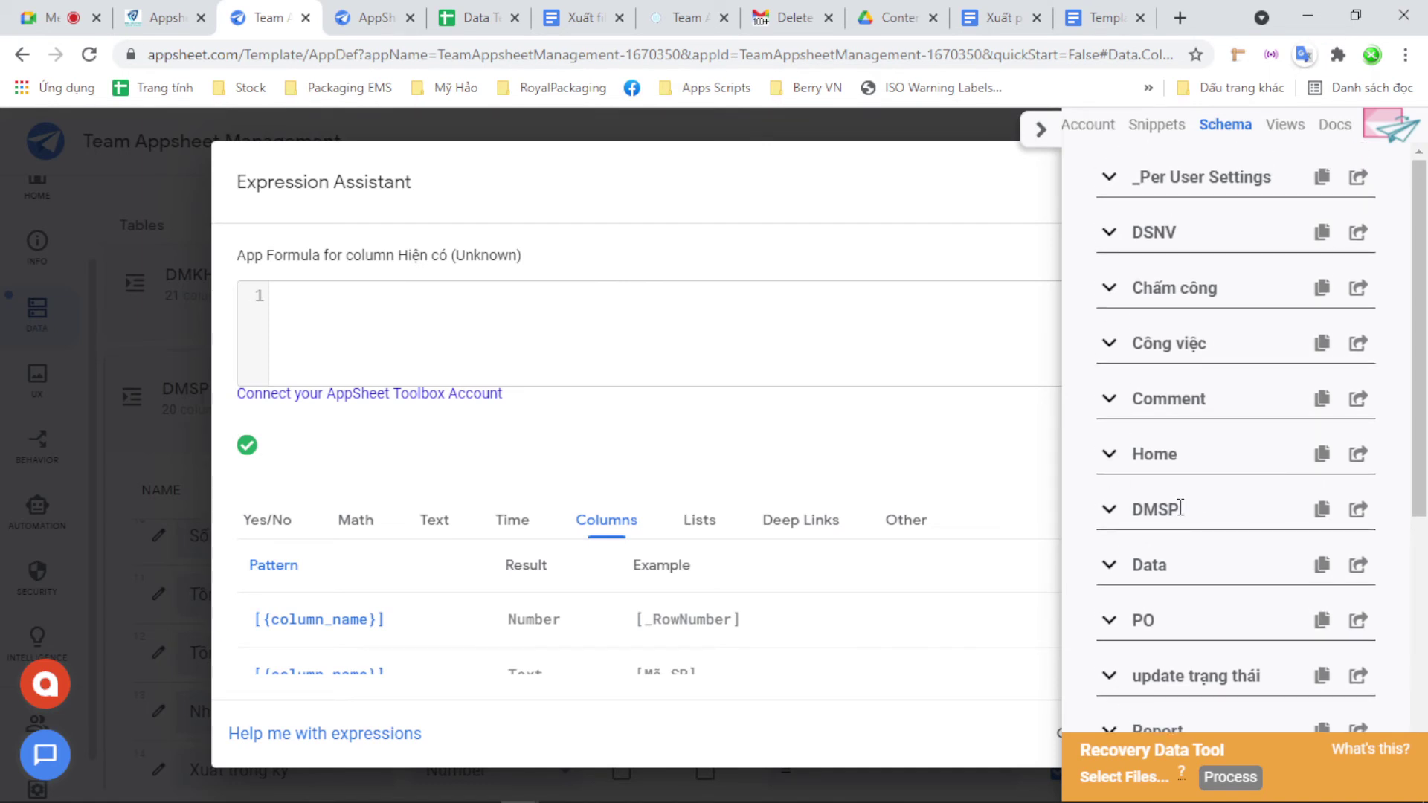
click(1110, 512)
scroll(1177, 500, down, 4)
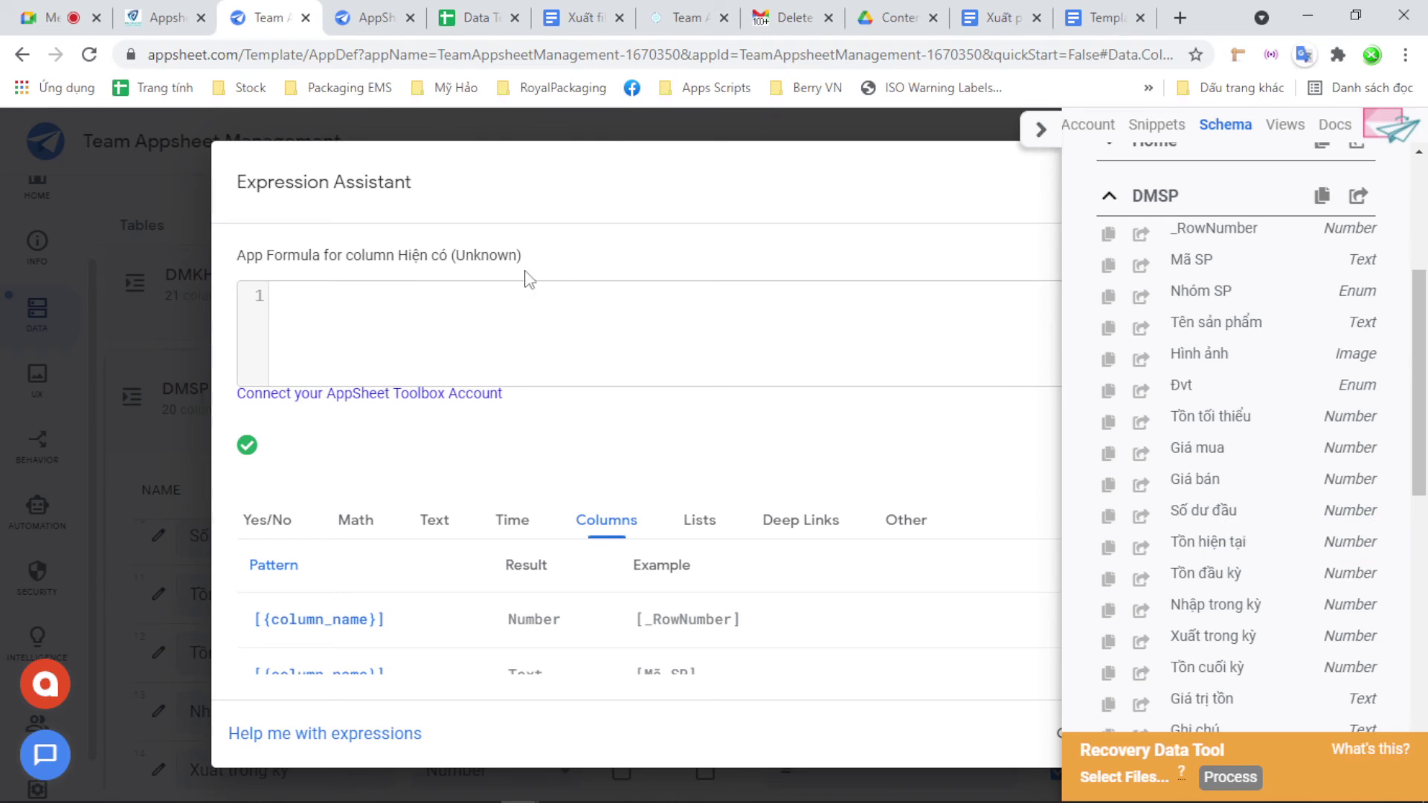
Enter the formula [Số dư đầu]+ SUM(SELECT()) using autocomplete suggestions.
click(480, 319)
text(ơ)
text([)
text(so)
text(Số dư đầu)
click(475, 310)
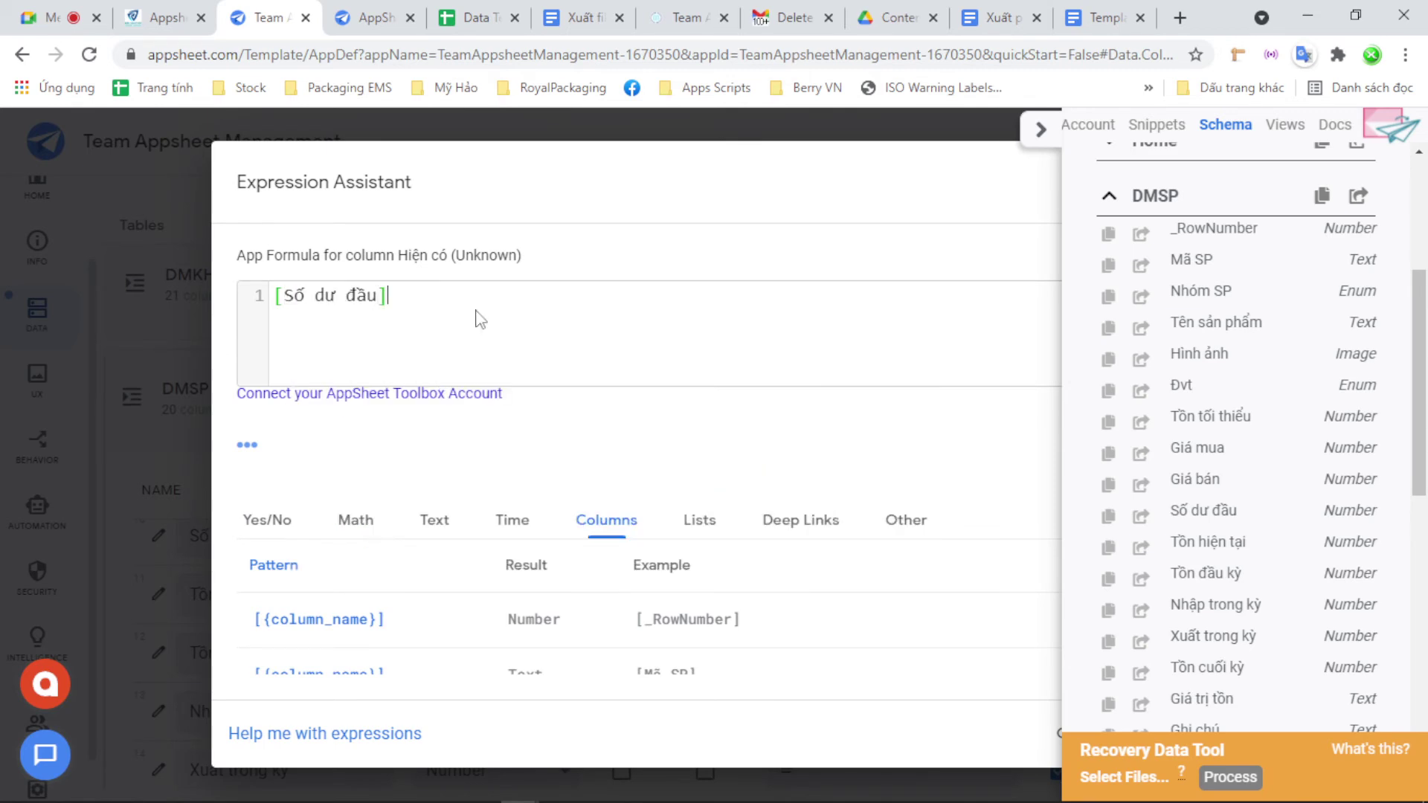
text(+)
key(Return)
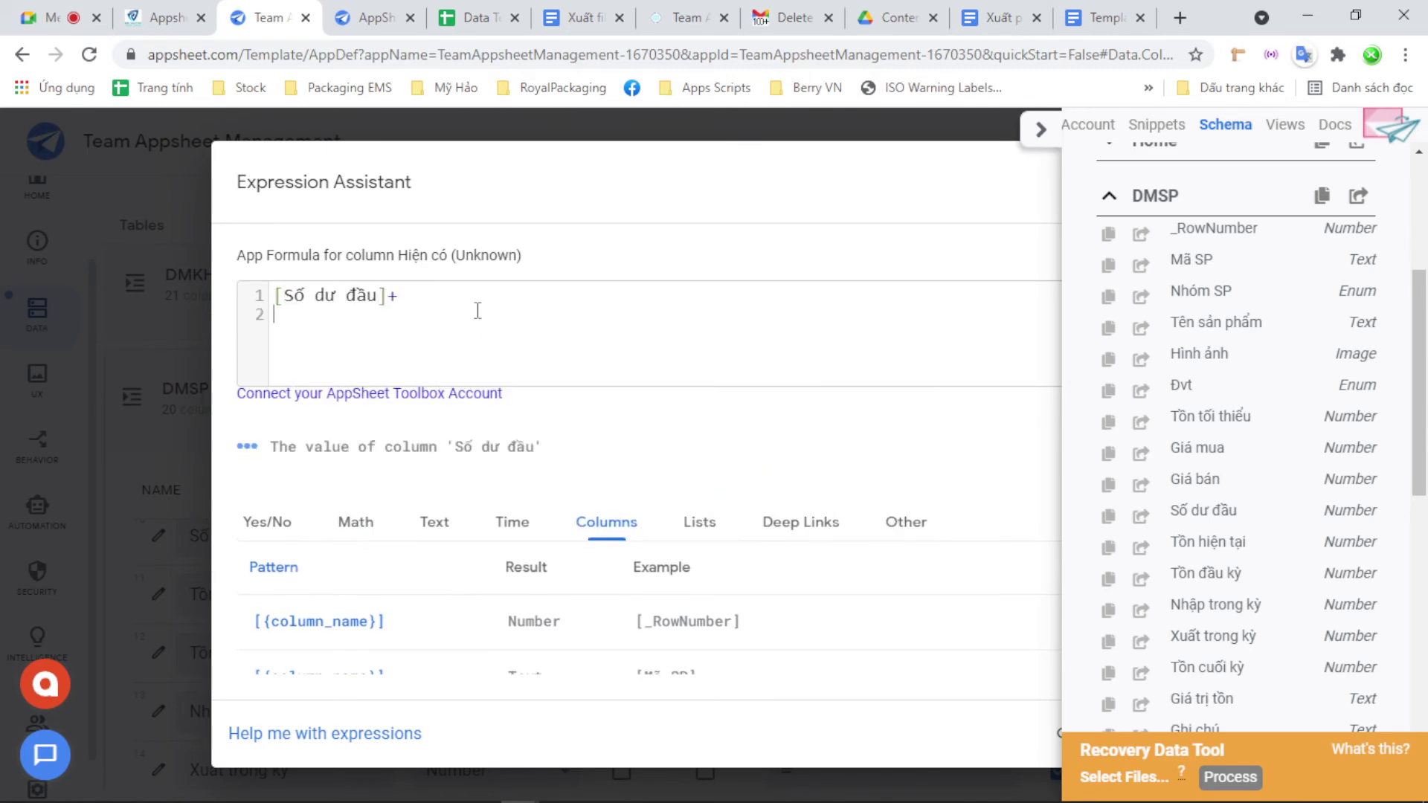
text(su)
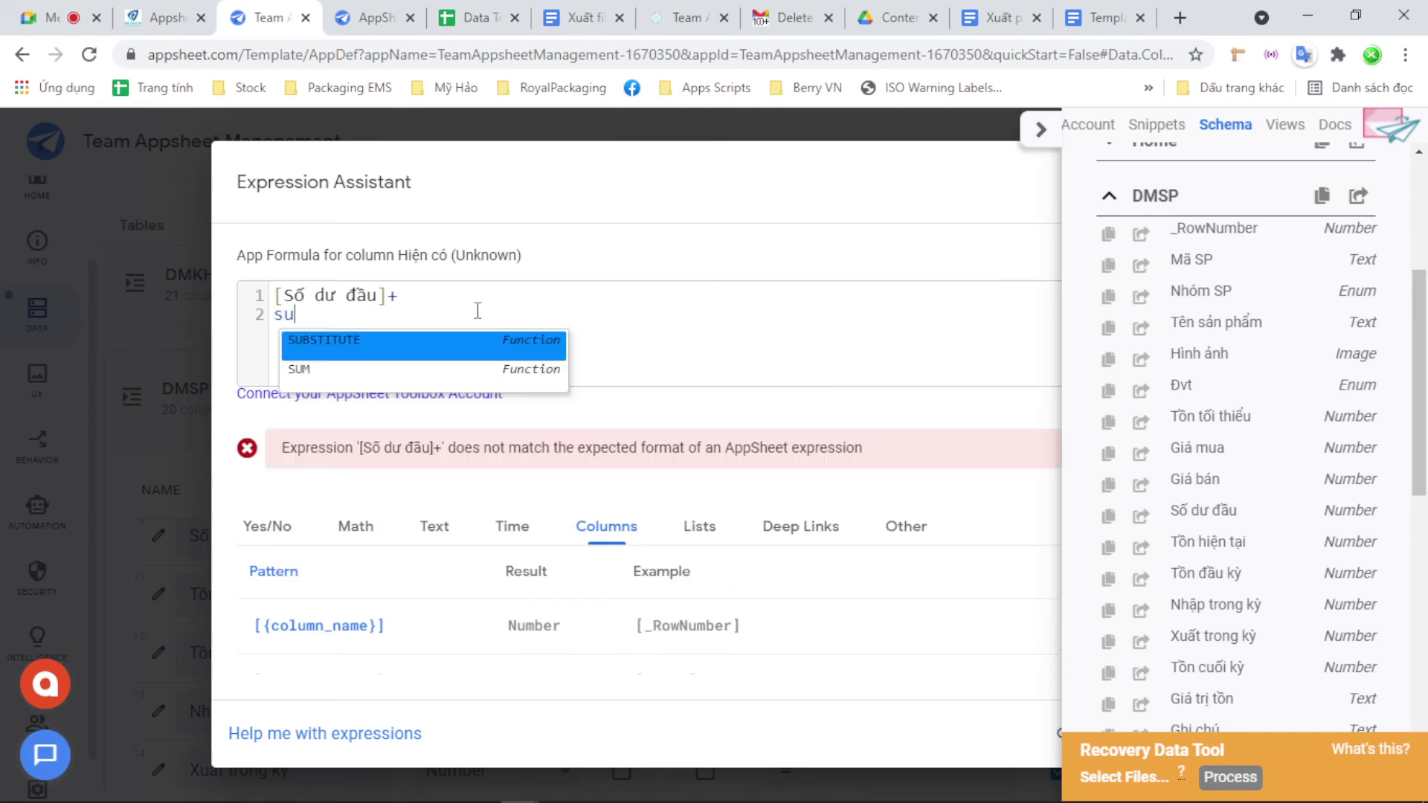
text(m)
key(Return)
text(s)
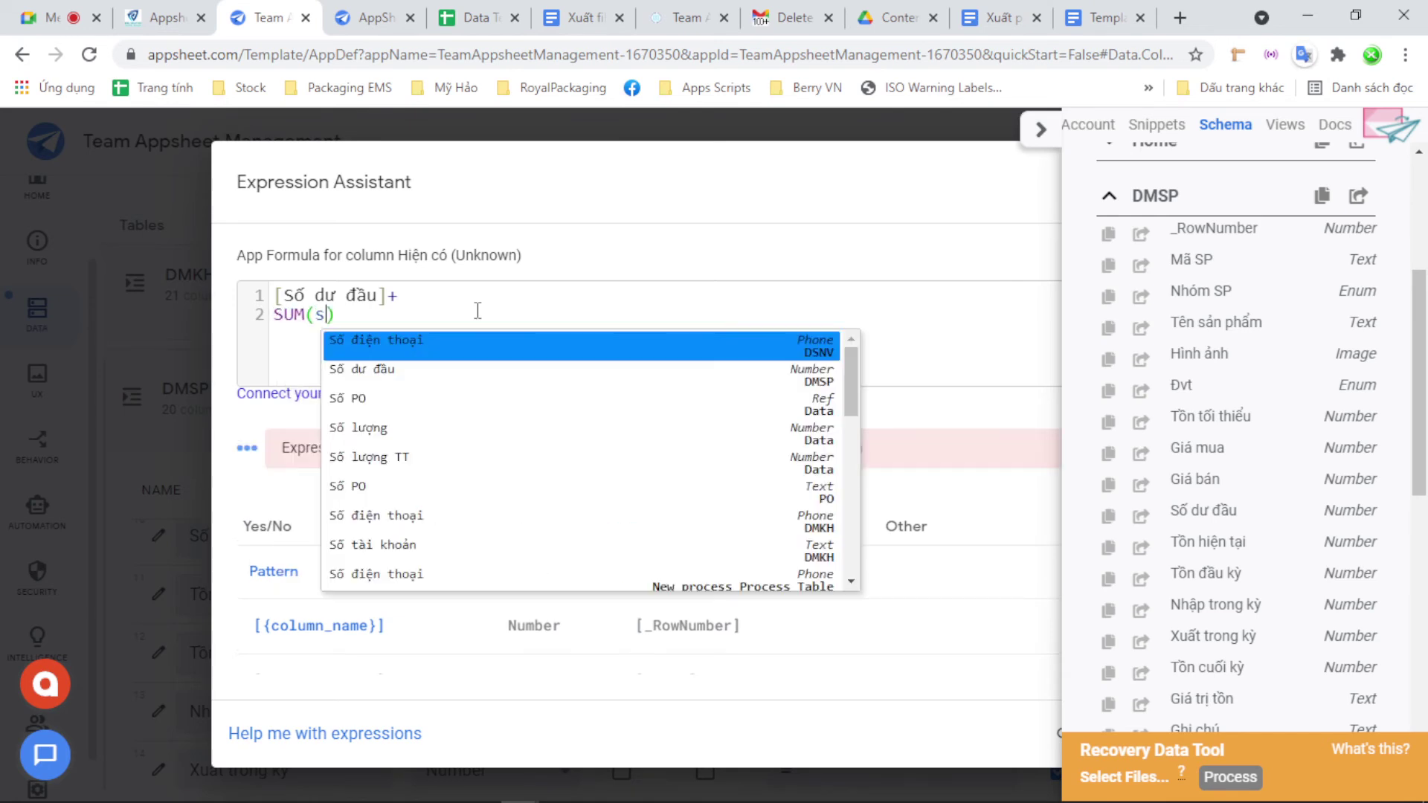
text(el)
key(Return)
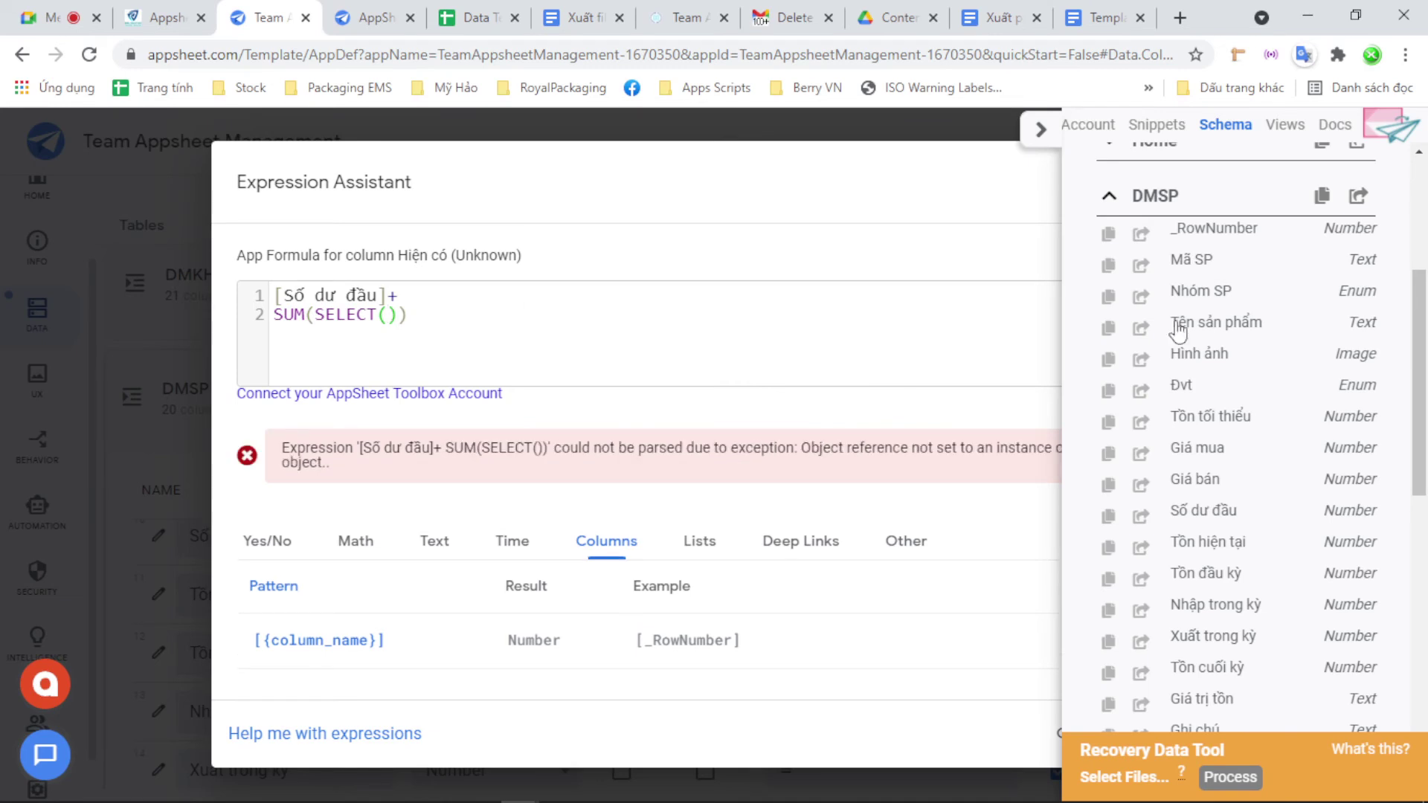
click(1109, 196)
Expand the Data table in Schema and fill SELECT with data[Số lượng], removing a stray character.
scroll(1198, 312, up, 1)
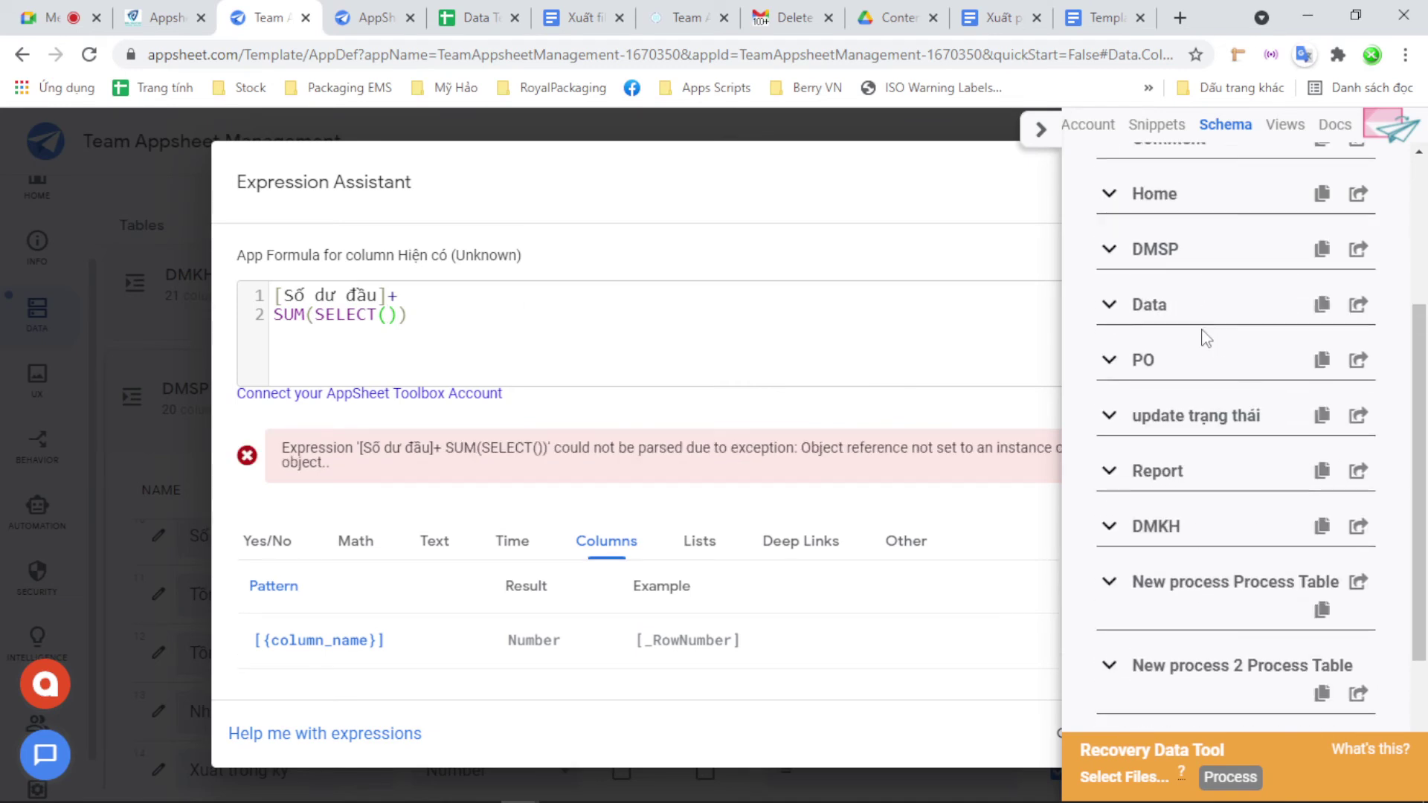
scroll(1202, 334, up, 2)
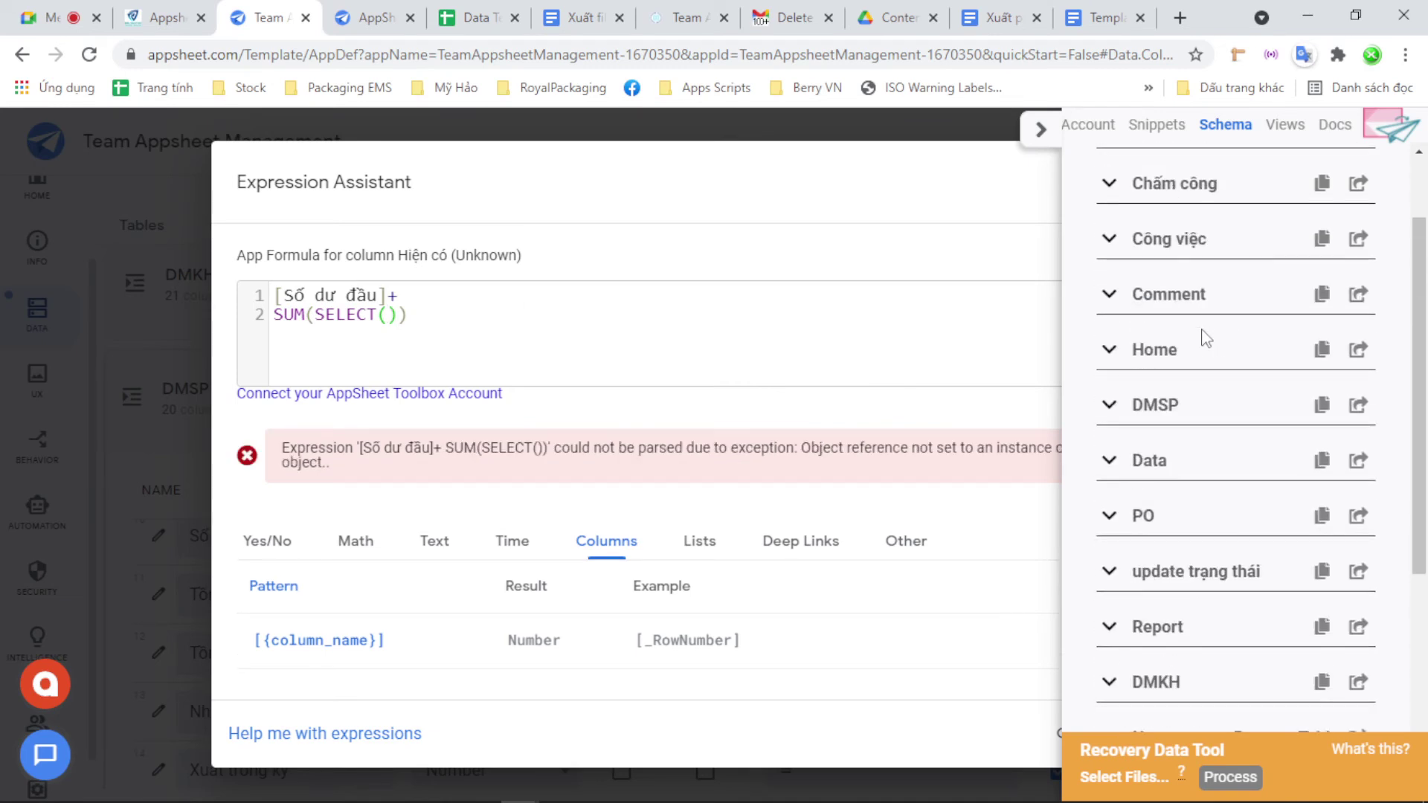
click(1121, 476)
scroll(1175, 478, down, 3)
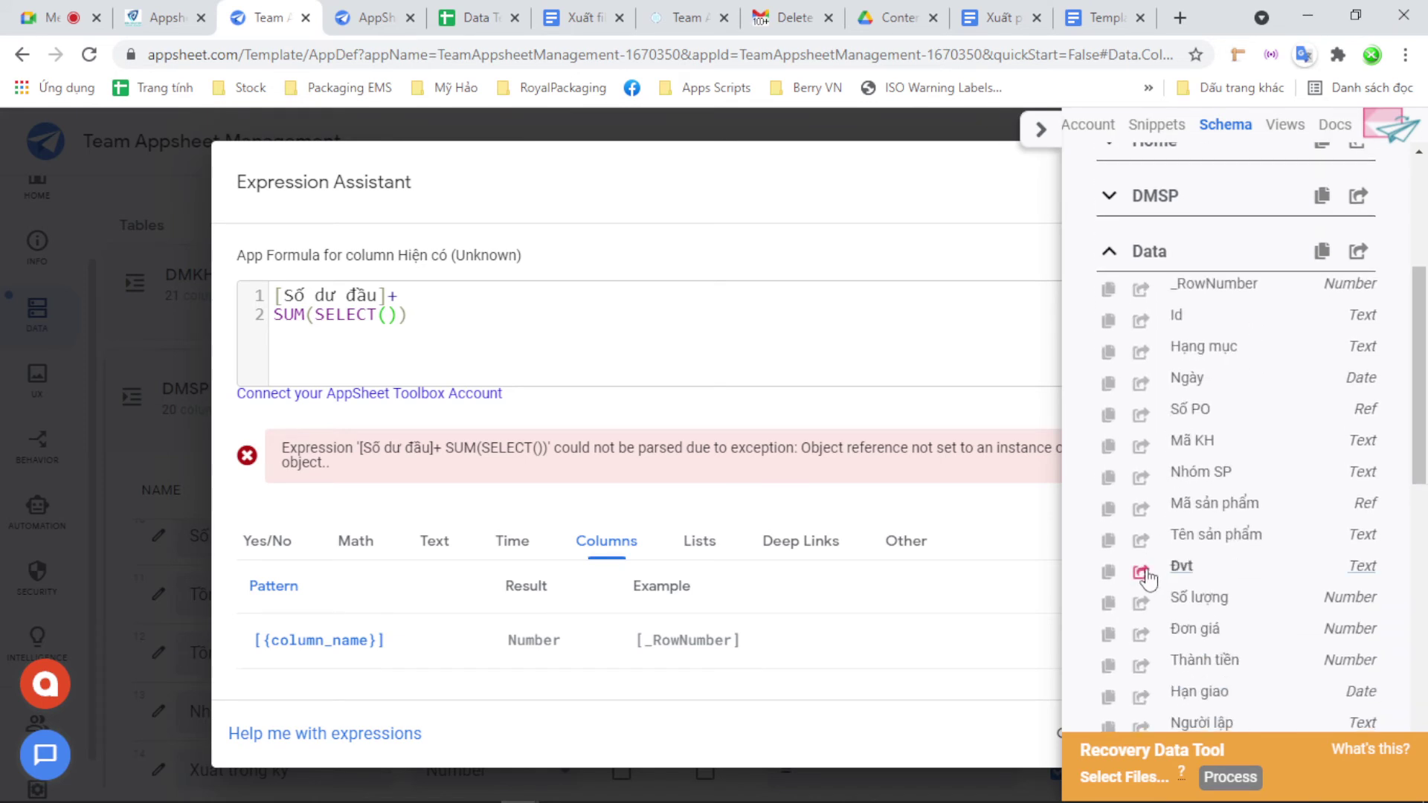
key(Left)
text(dat)
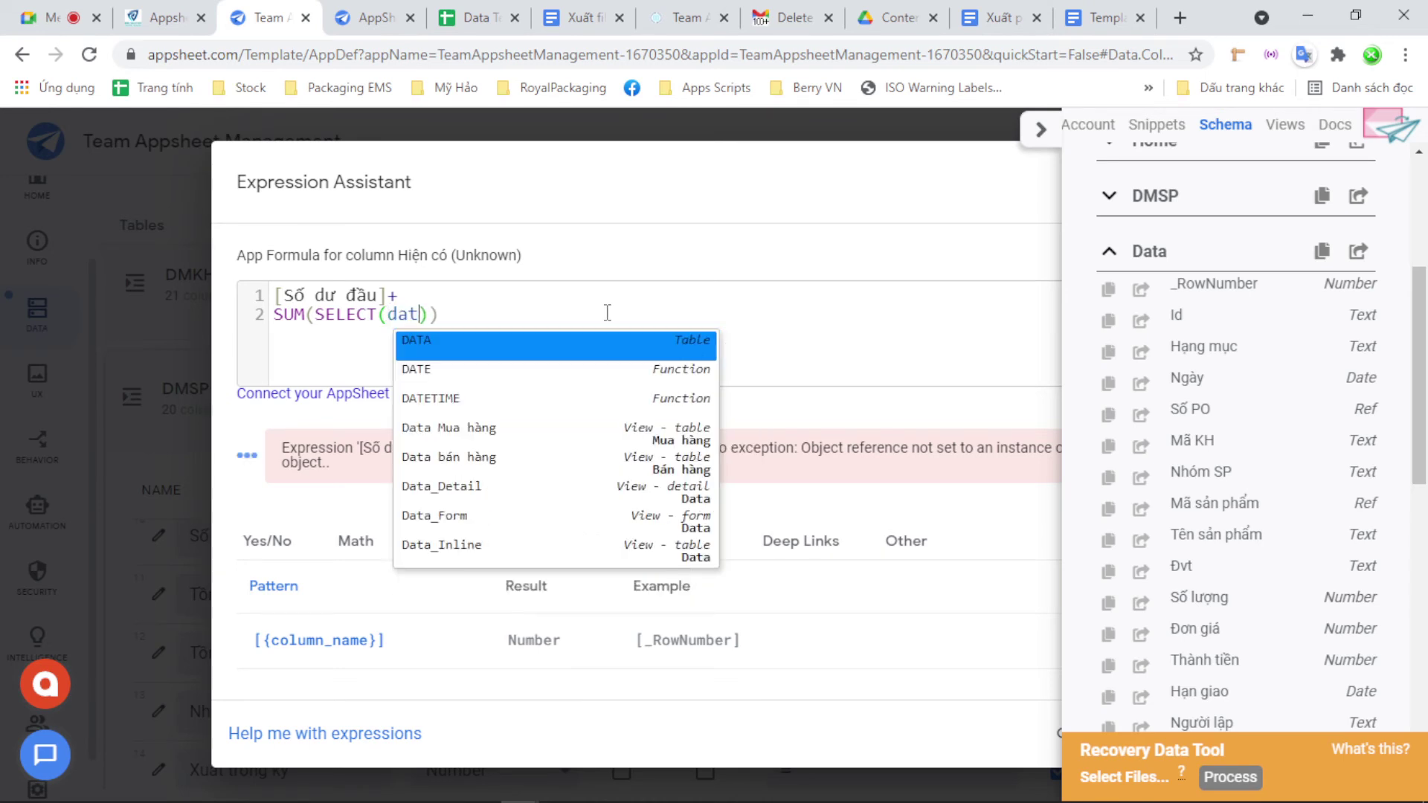
text(a)
text([σ)
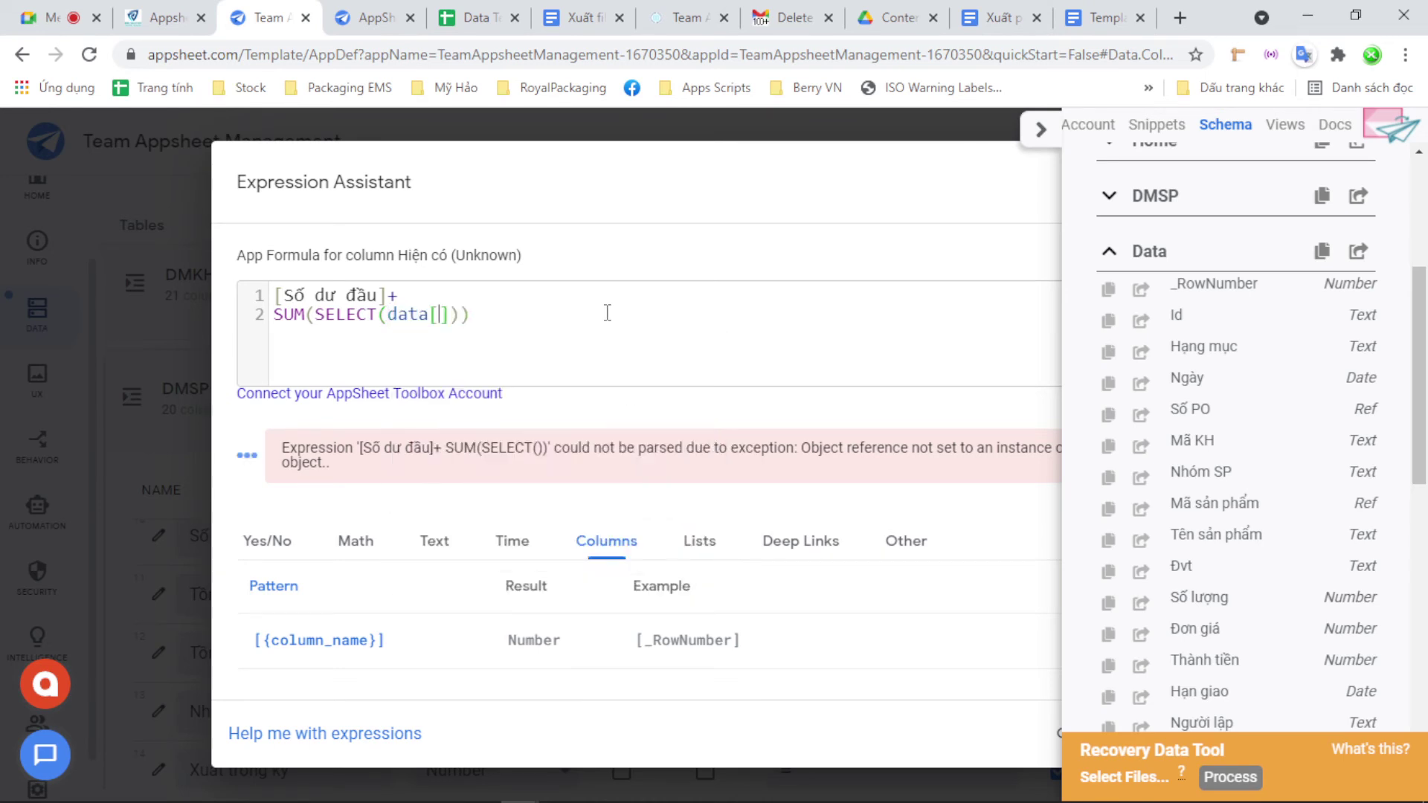
text(Số lượng)
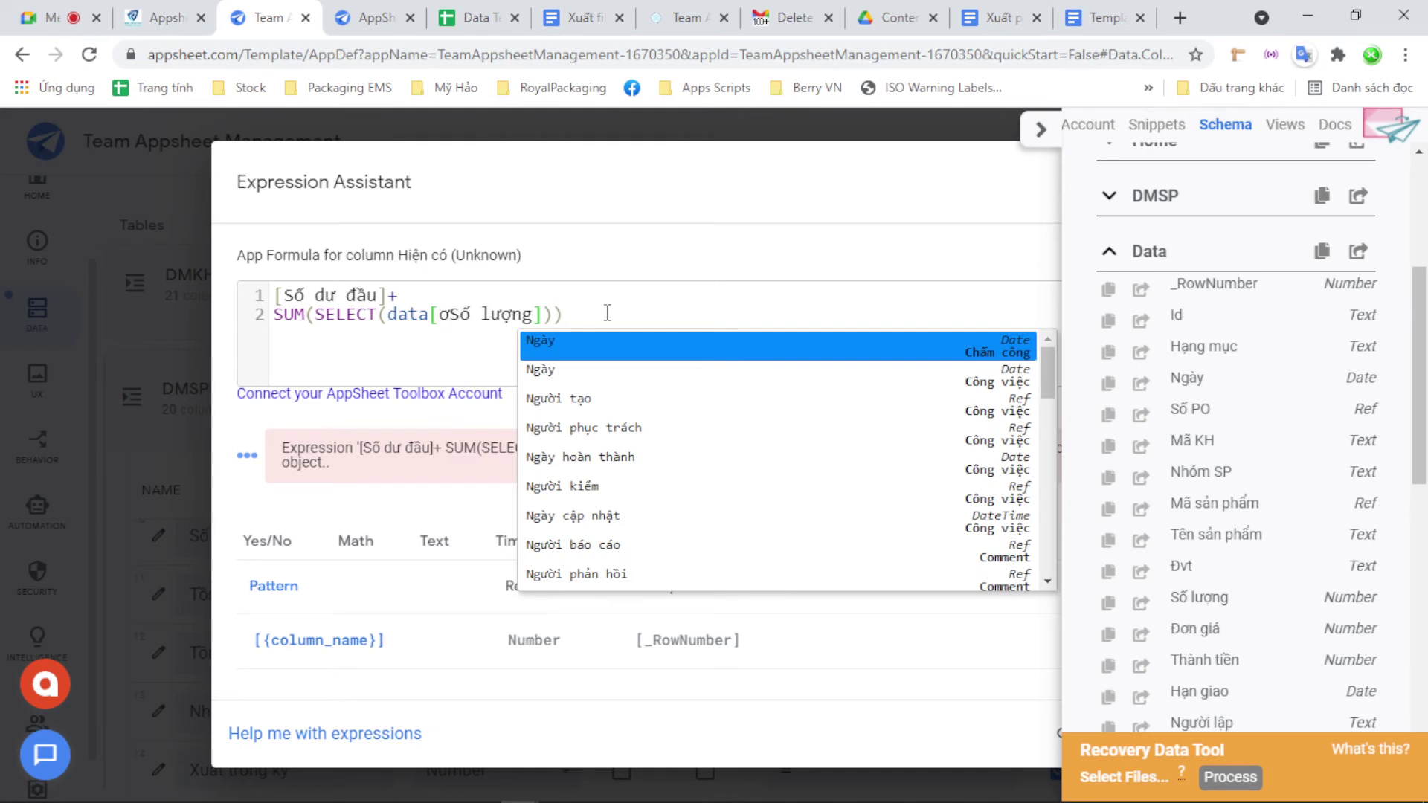
key(Escape)
key(Left)
key(Left)
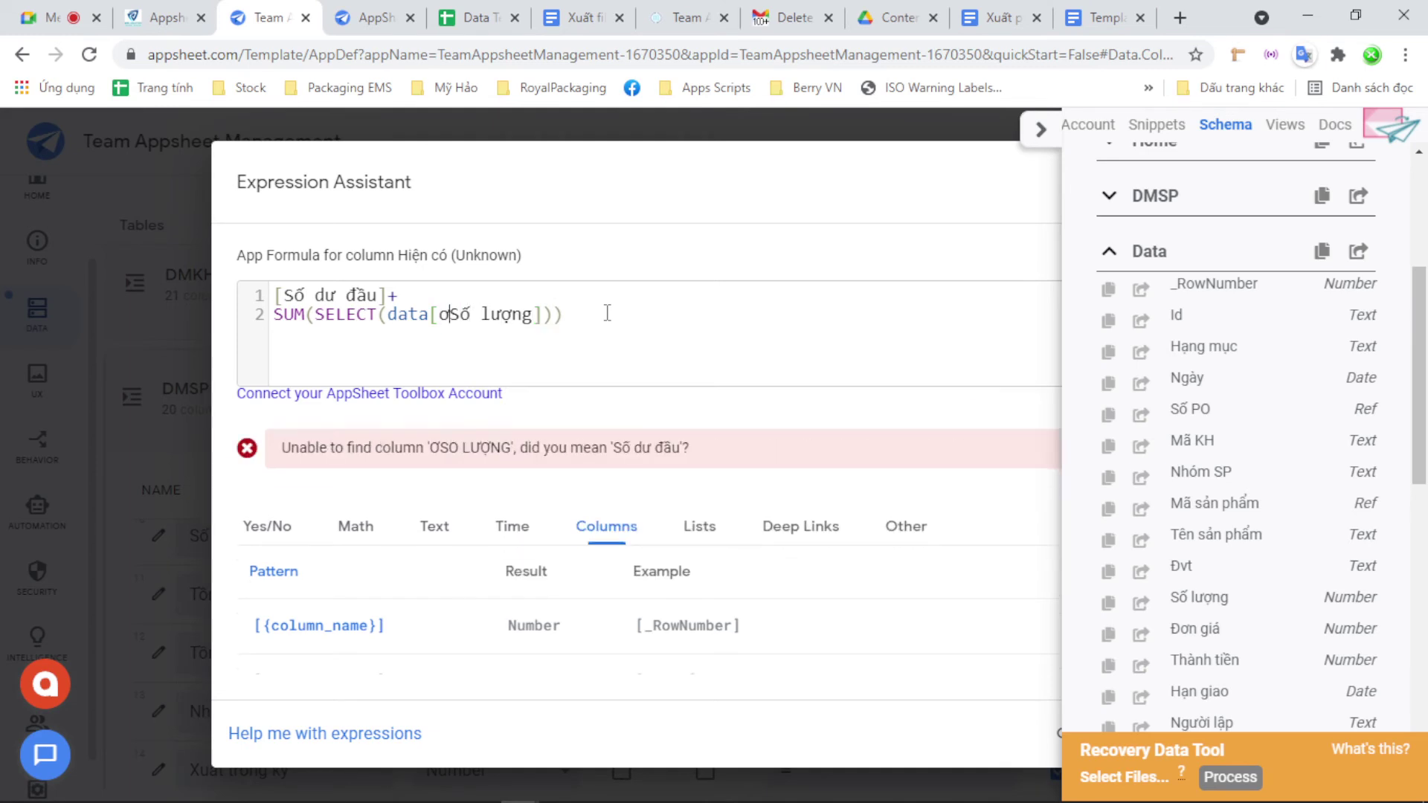
key(BackSpace)
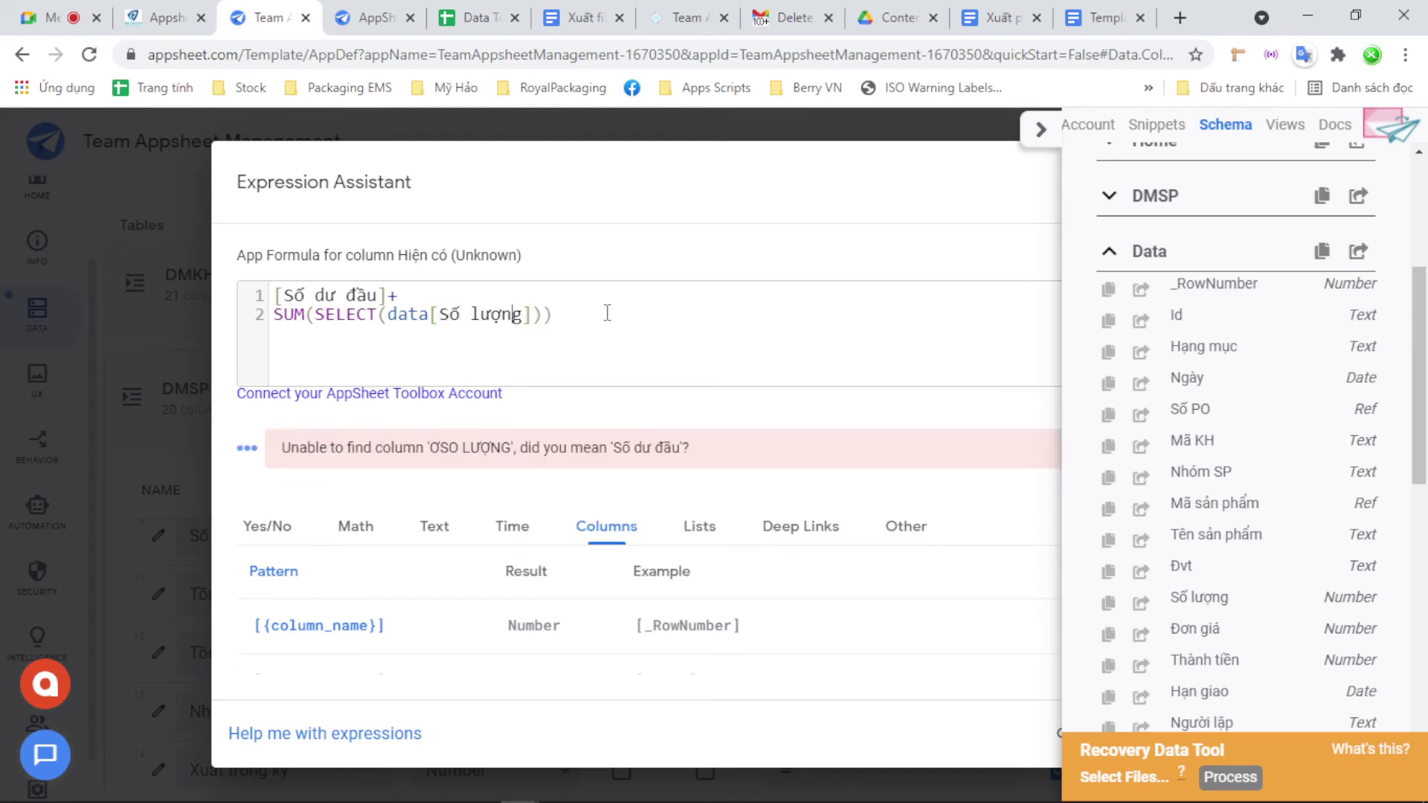
key(Right)
Add the condition [Hạng mục]="Mua hàng" so the formula validates.
text(,)
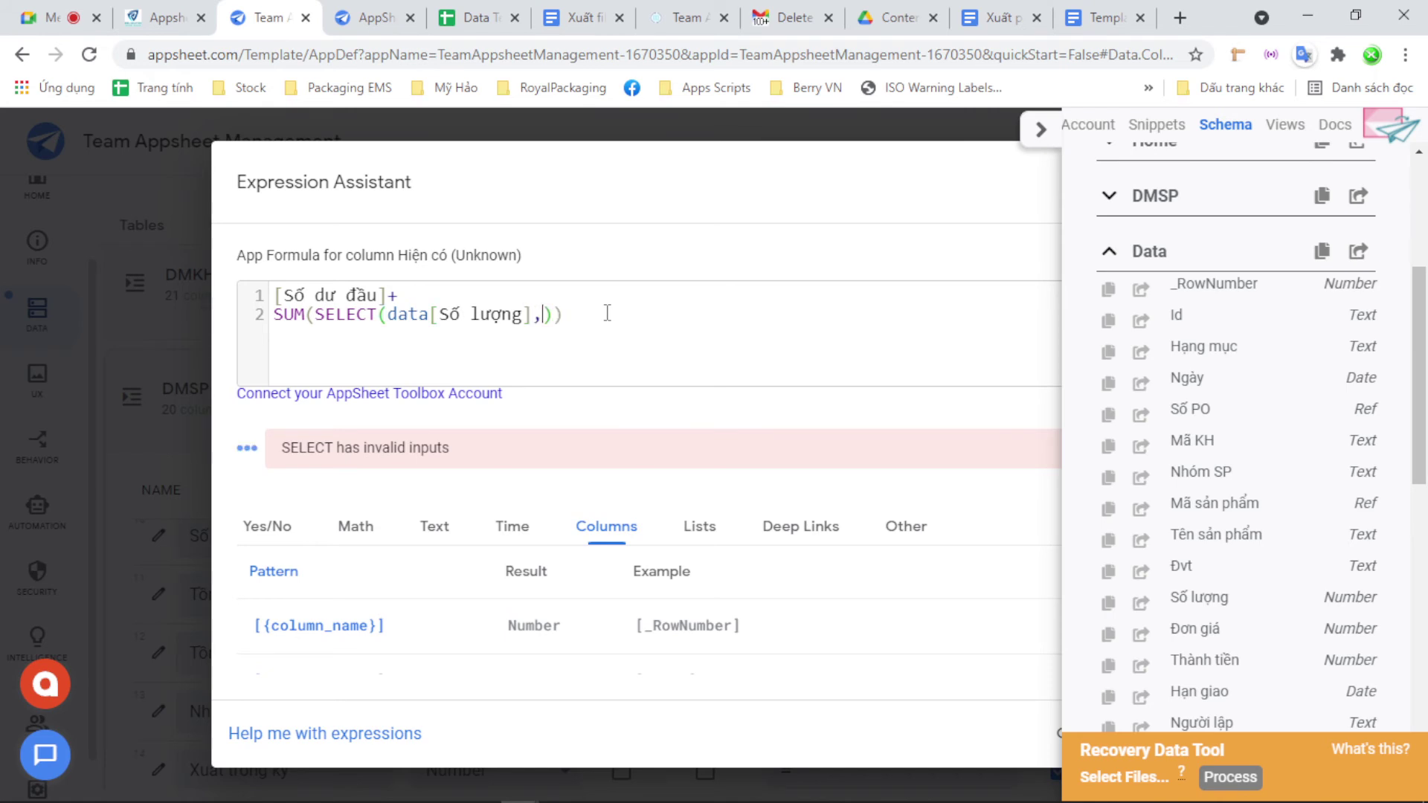
text(ơ)
text([)
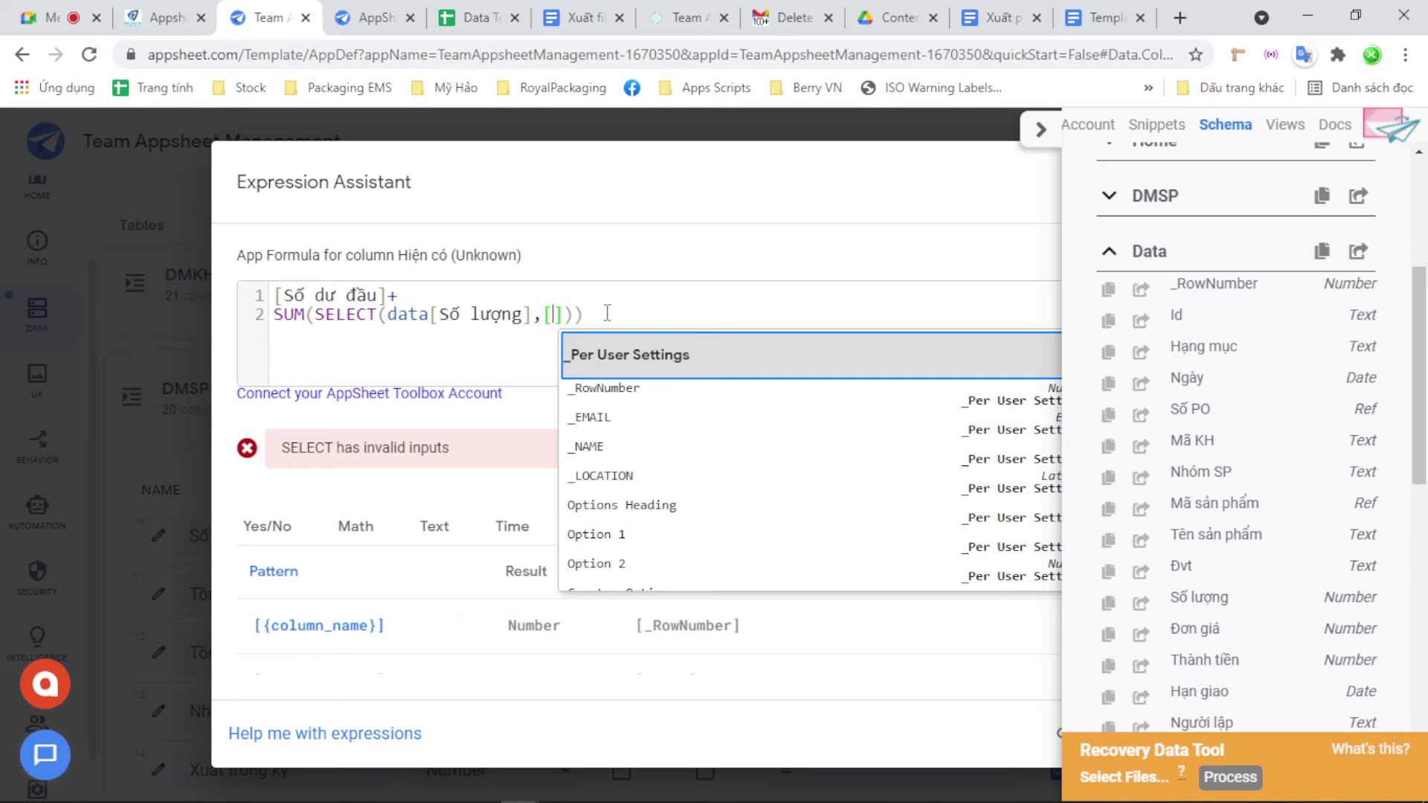
text(Hạng mục)
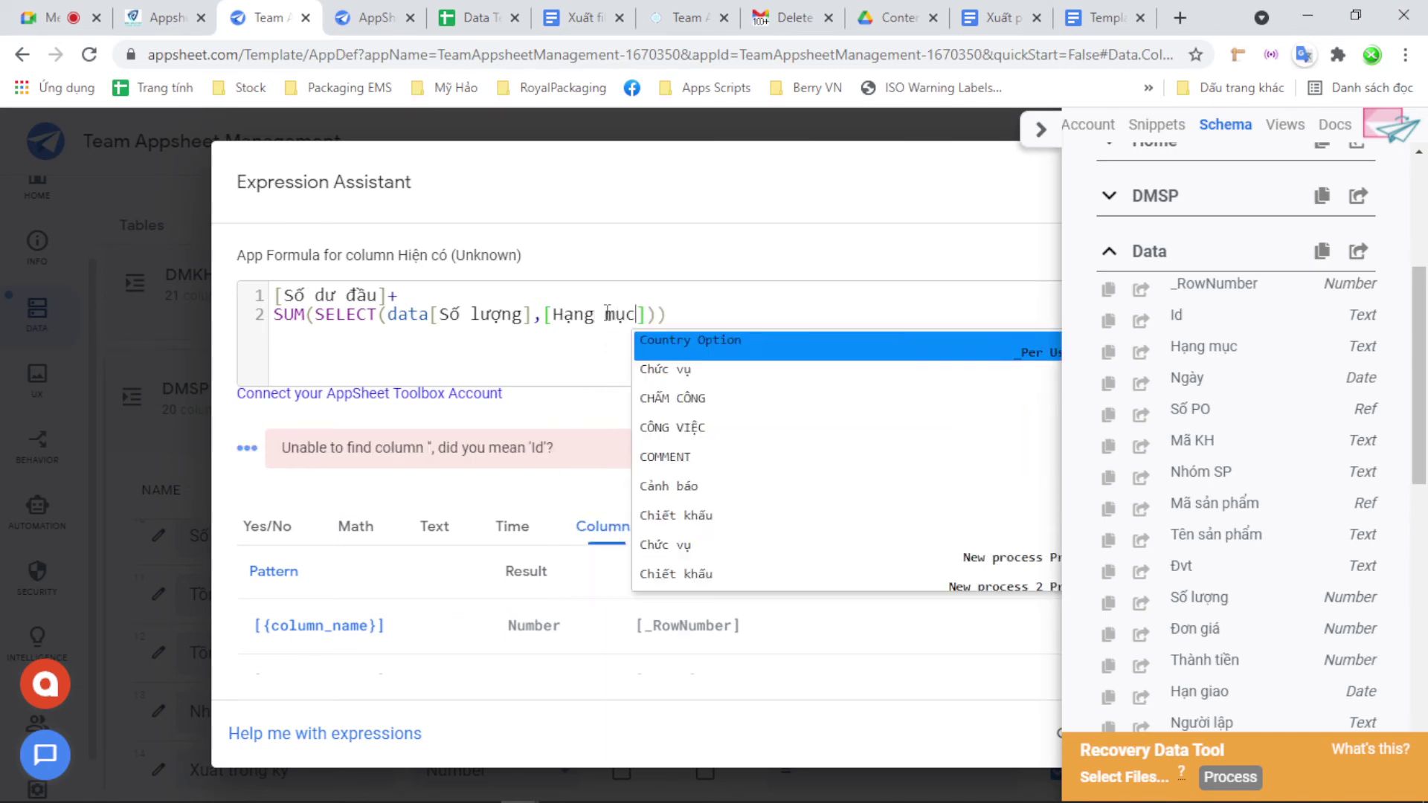
key(Right)
text(=)
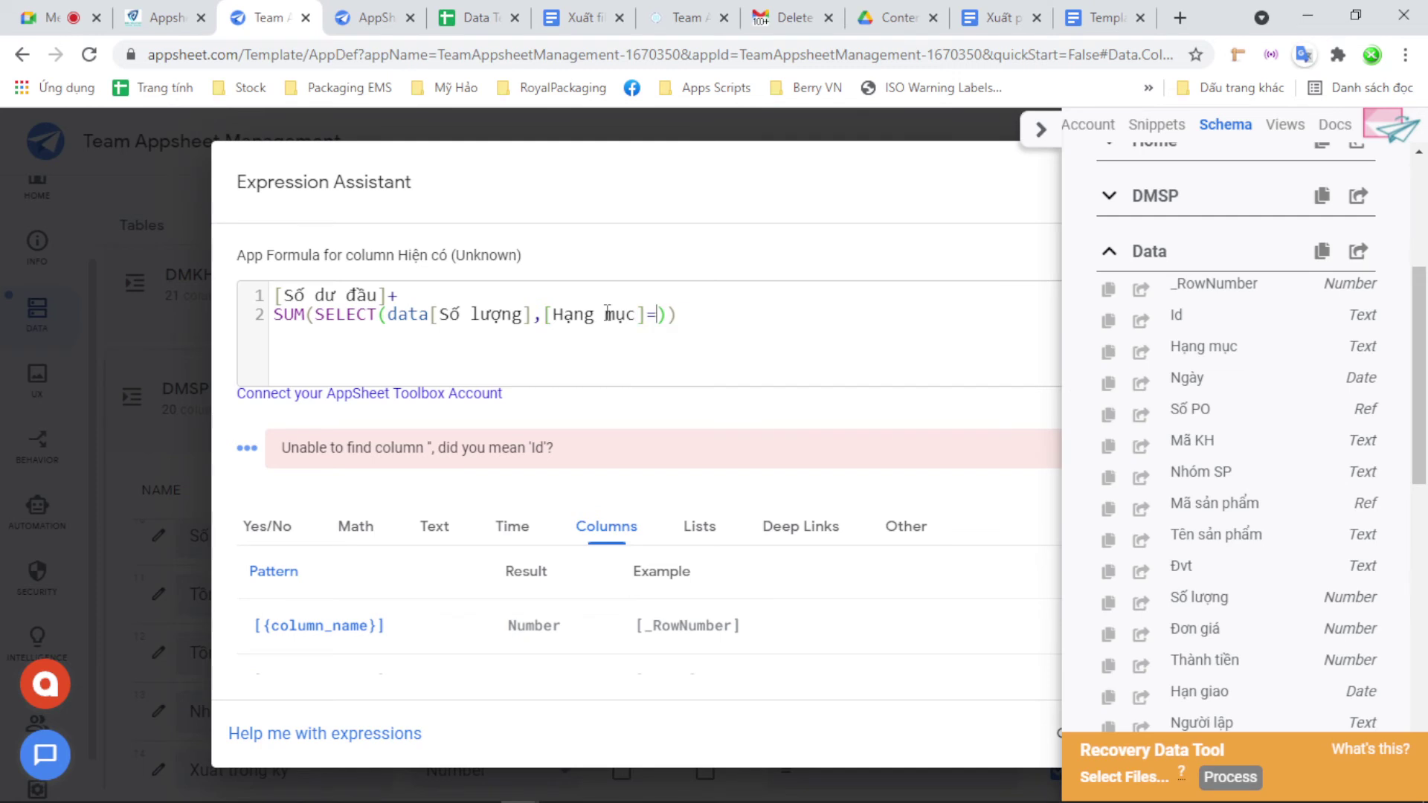
text(")
text(Mu)
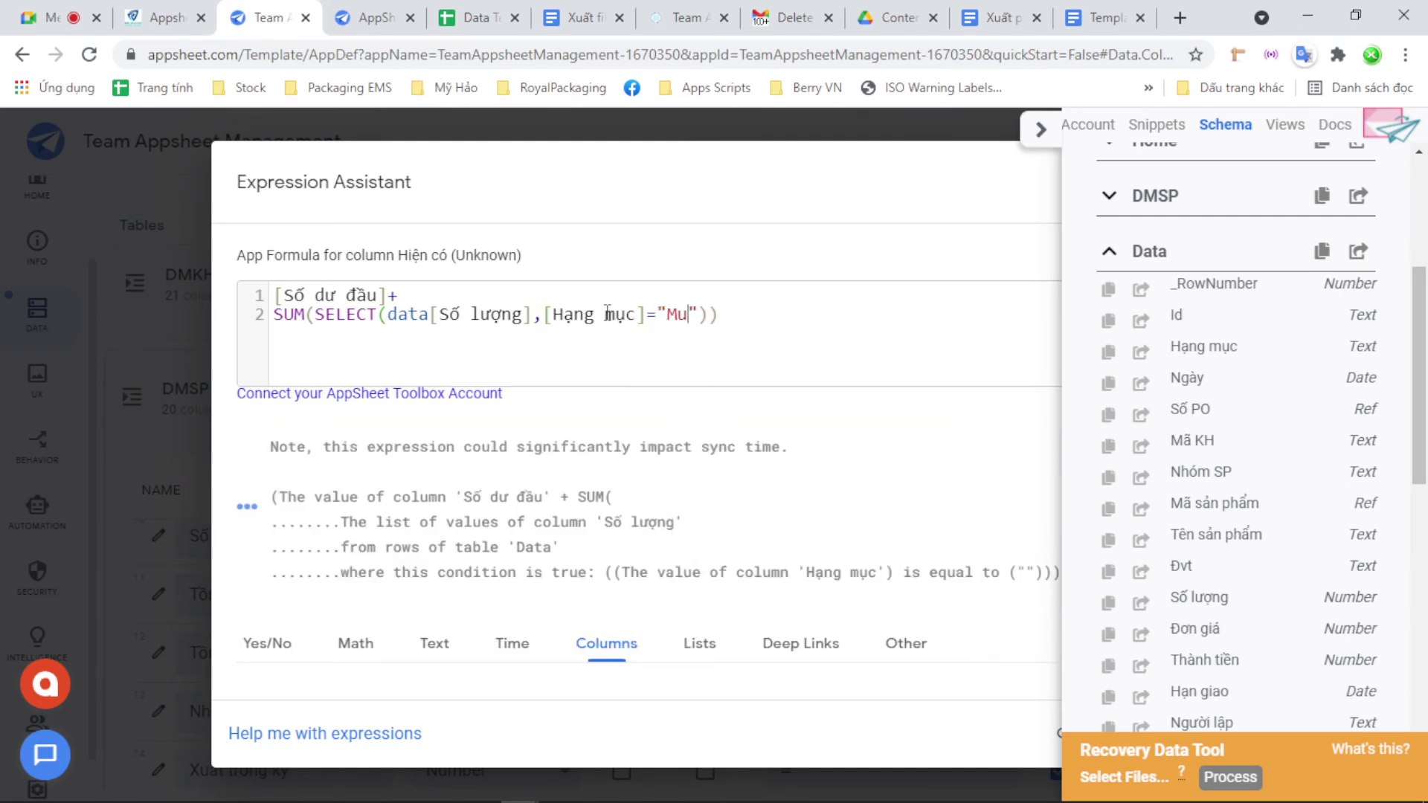
text(a hàng)
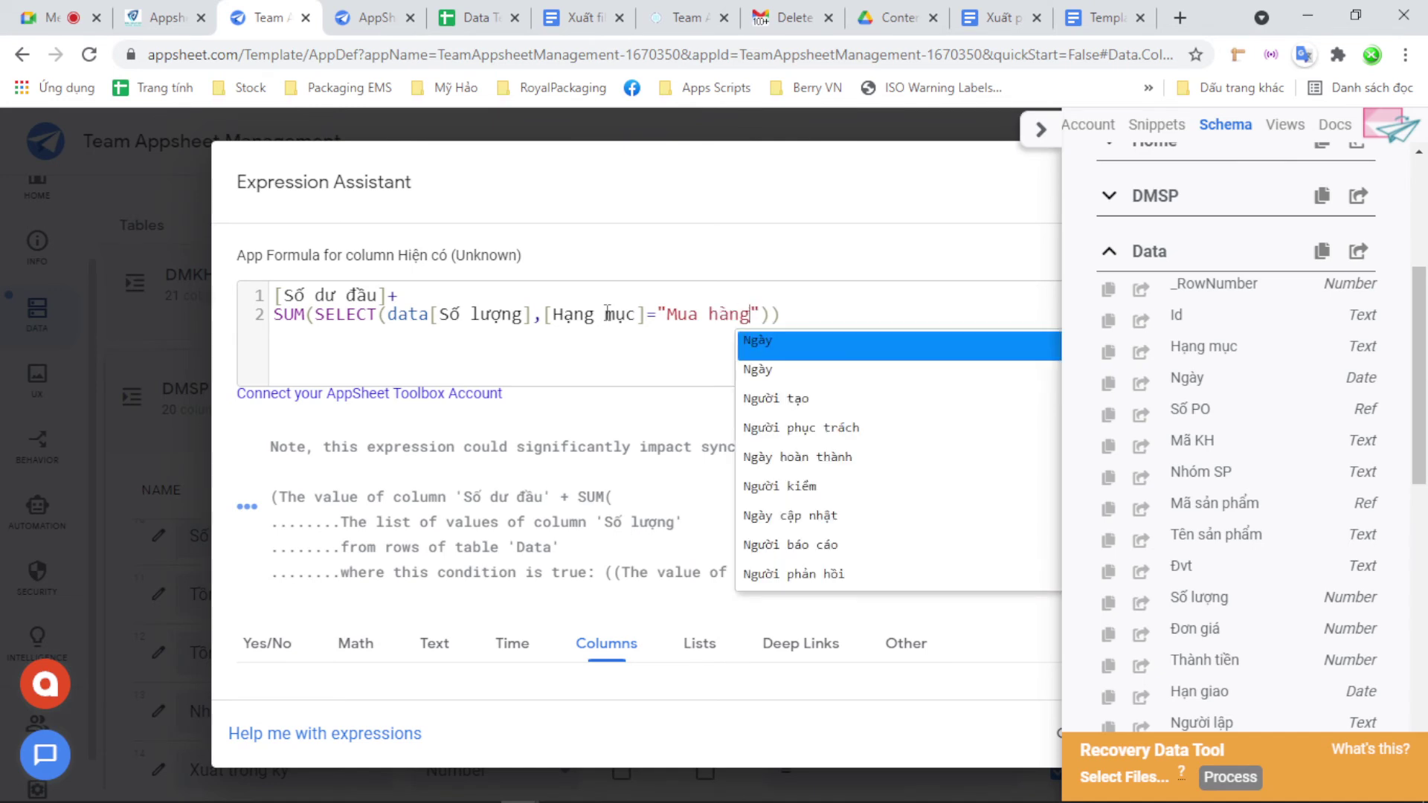
click(591, 302)
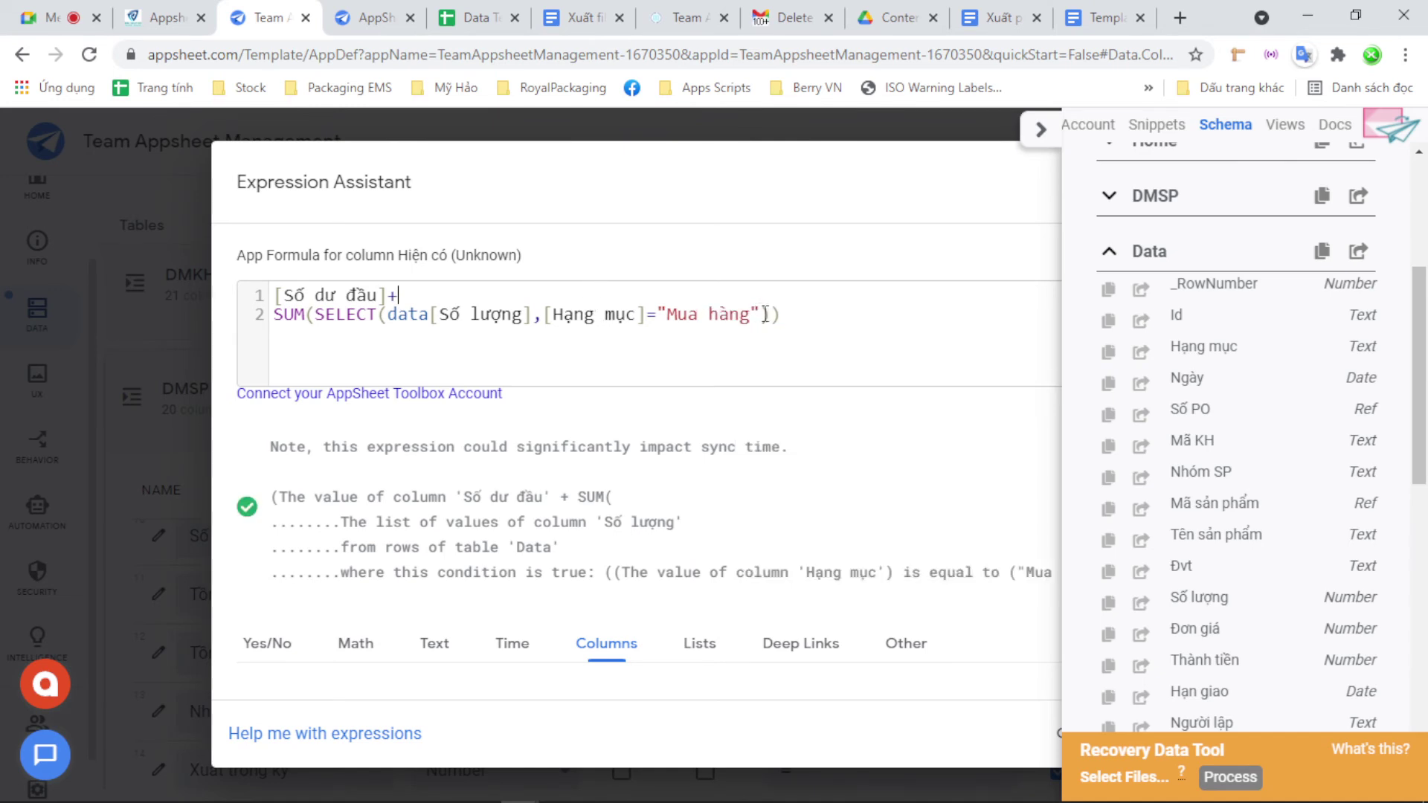
Subtract a copied SUM(SELECT(data[Số lượng],[Hạng mục]="Bán hàng")) on a new third line.
drag(771, 315, 244, 325)
key(ctrl+c)
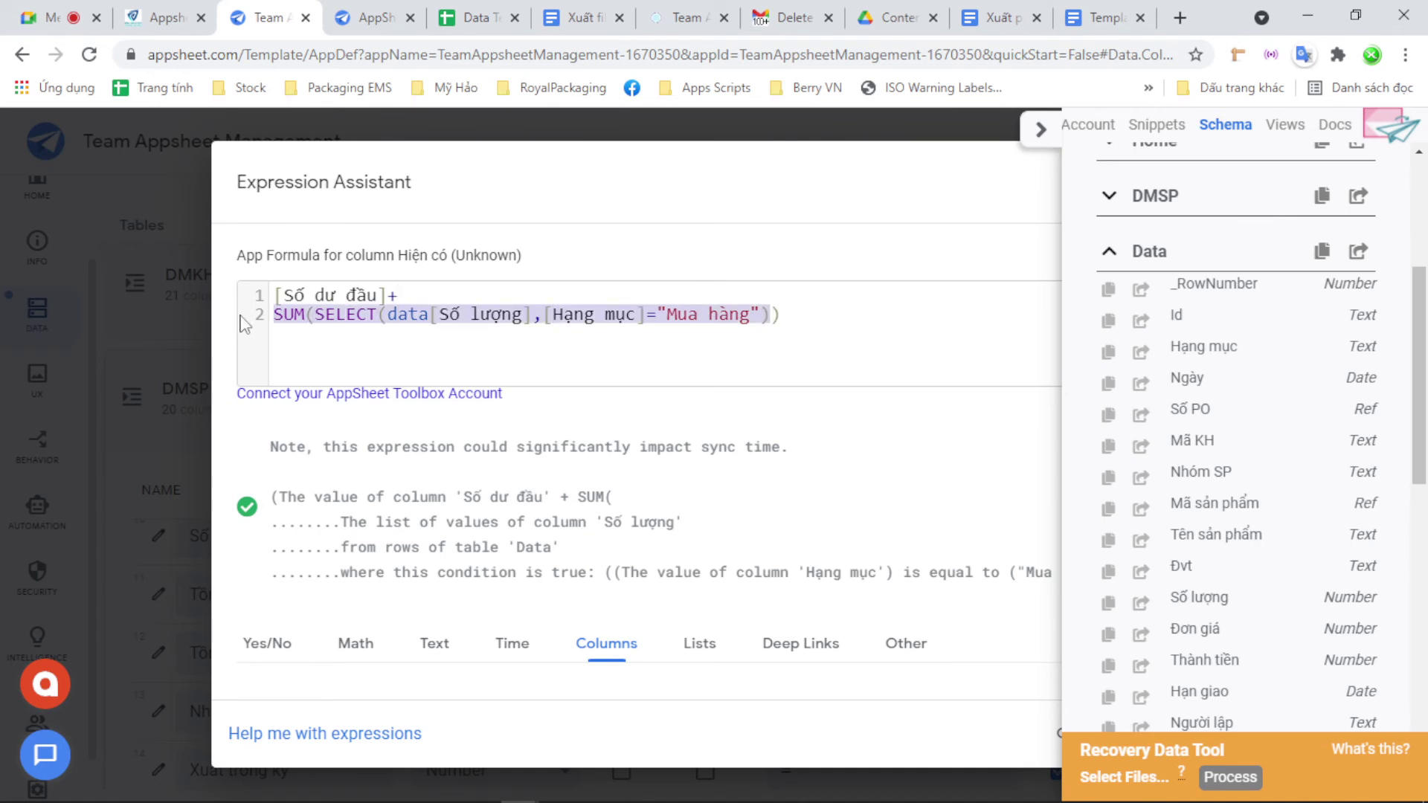
key(Right)
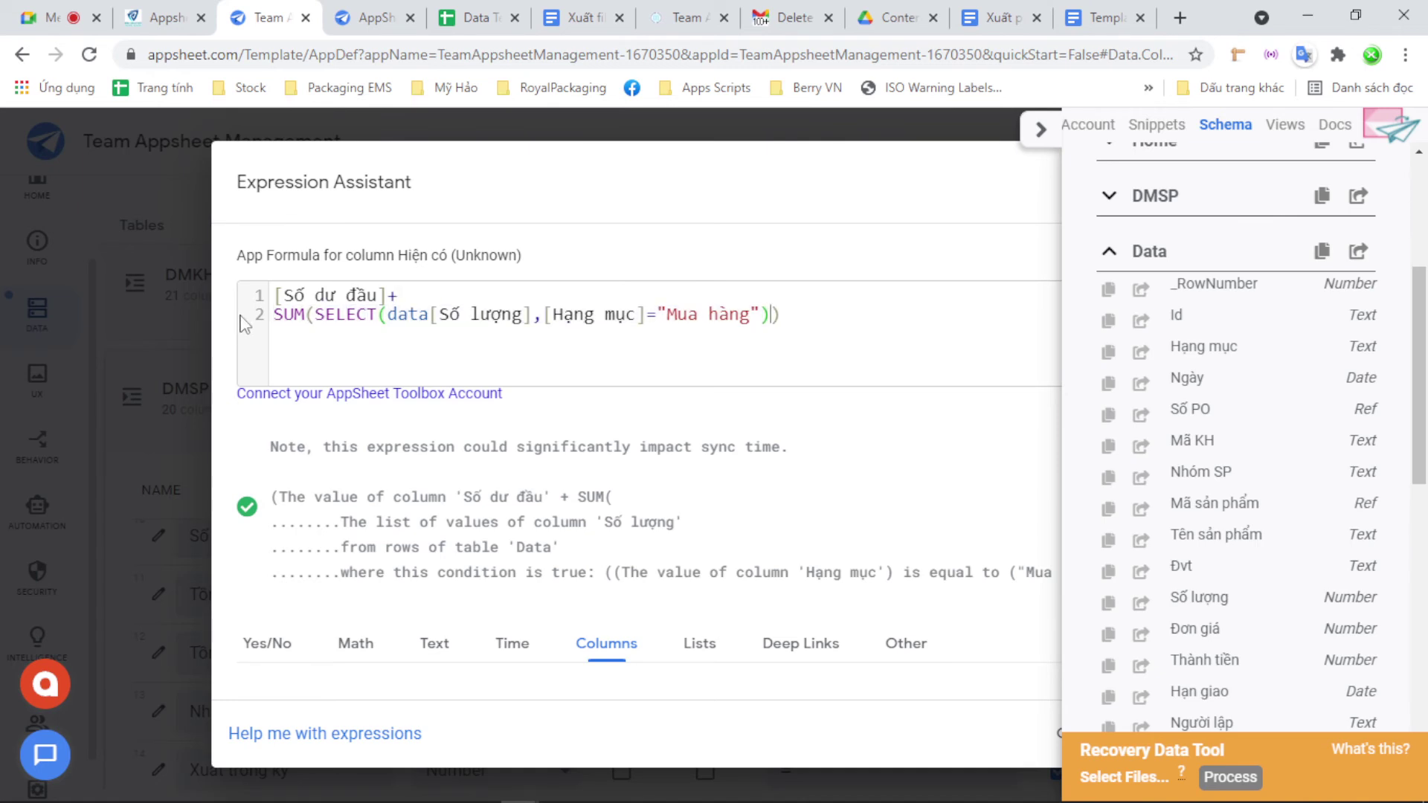
text(-)
key(Return)
key(ctrl+v)
key(Left)
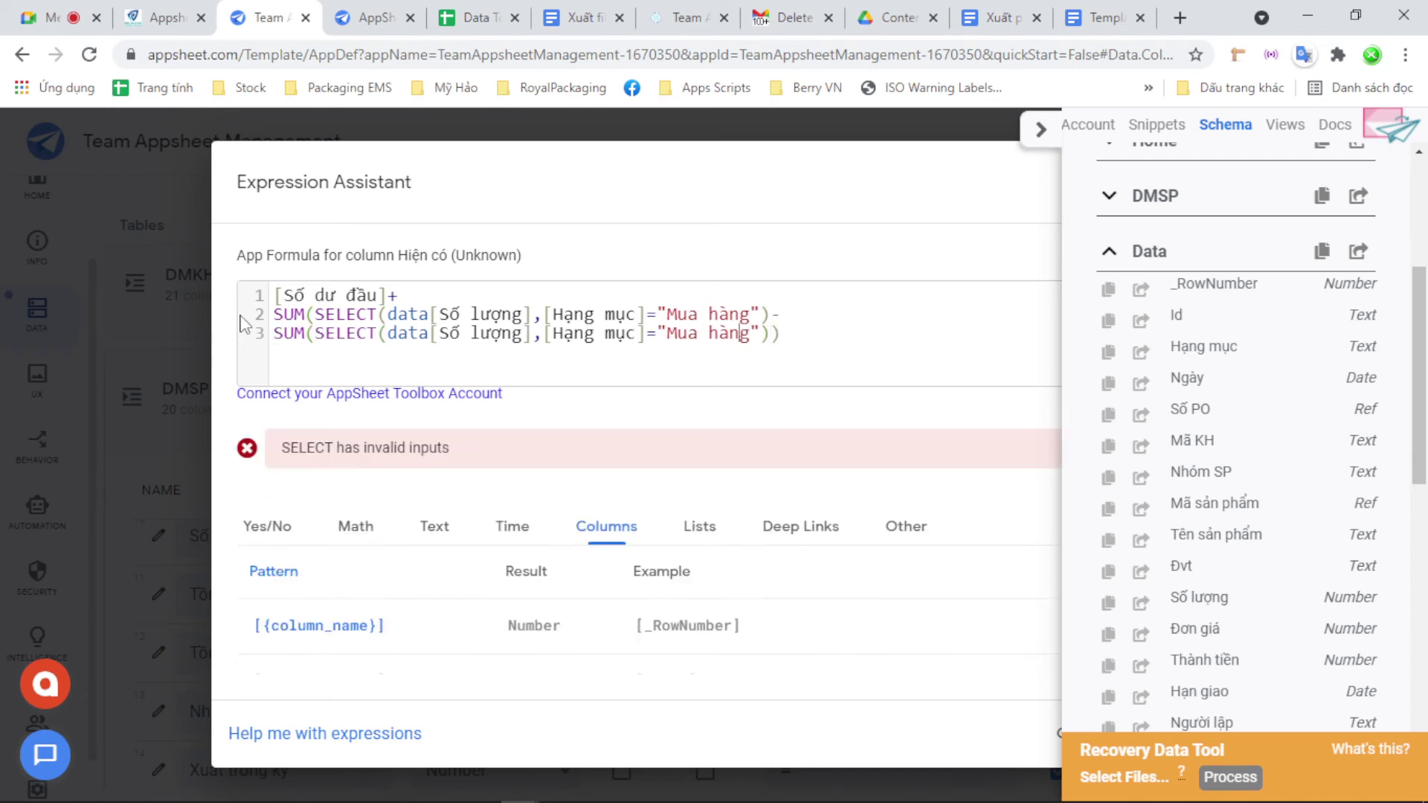
key(Left)
key(Left)
key(shift+Left)
key(shift+Left)
key(shift+Left)
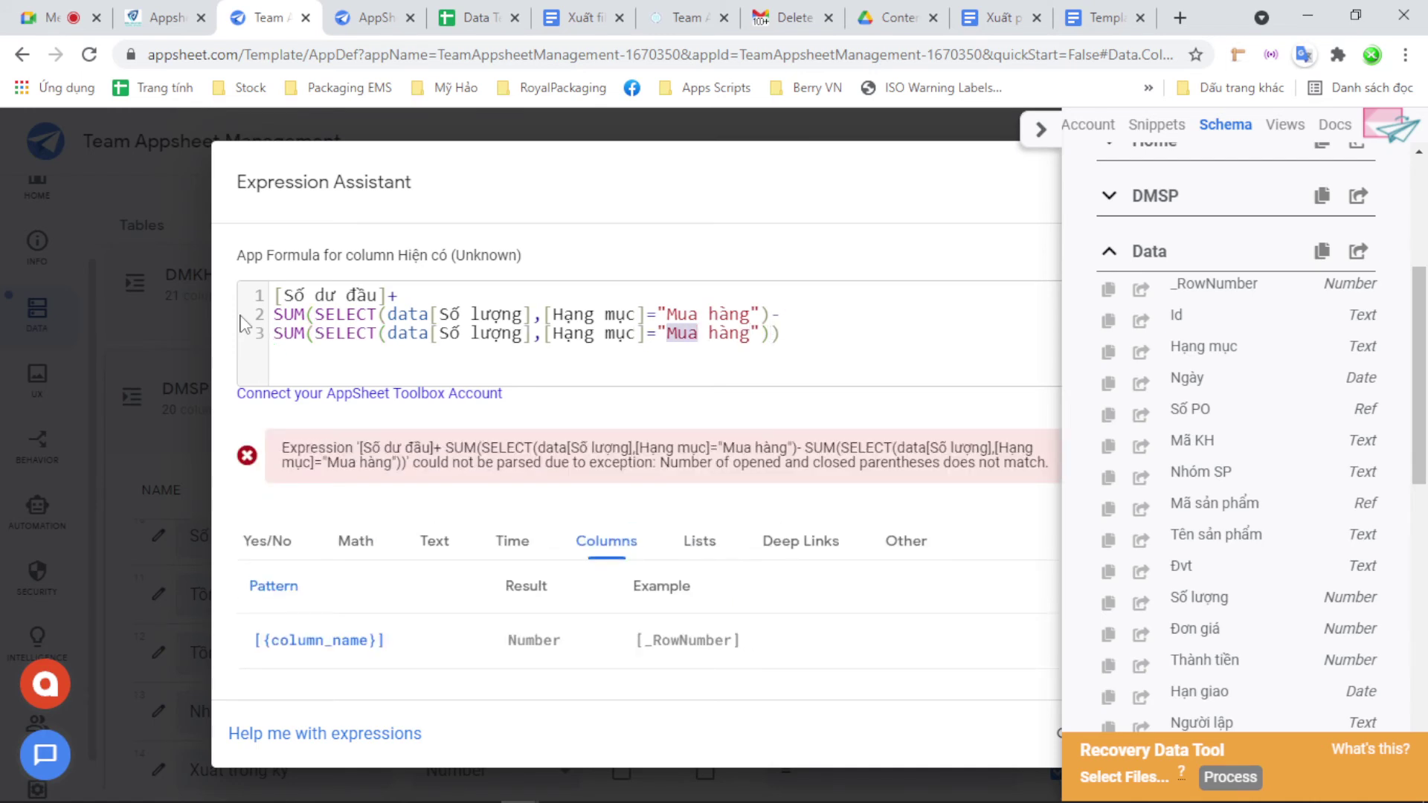
text(Bán)
key(Right)
key(Right)
key(Right)
key(Right)
key(Right)
key(Right)
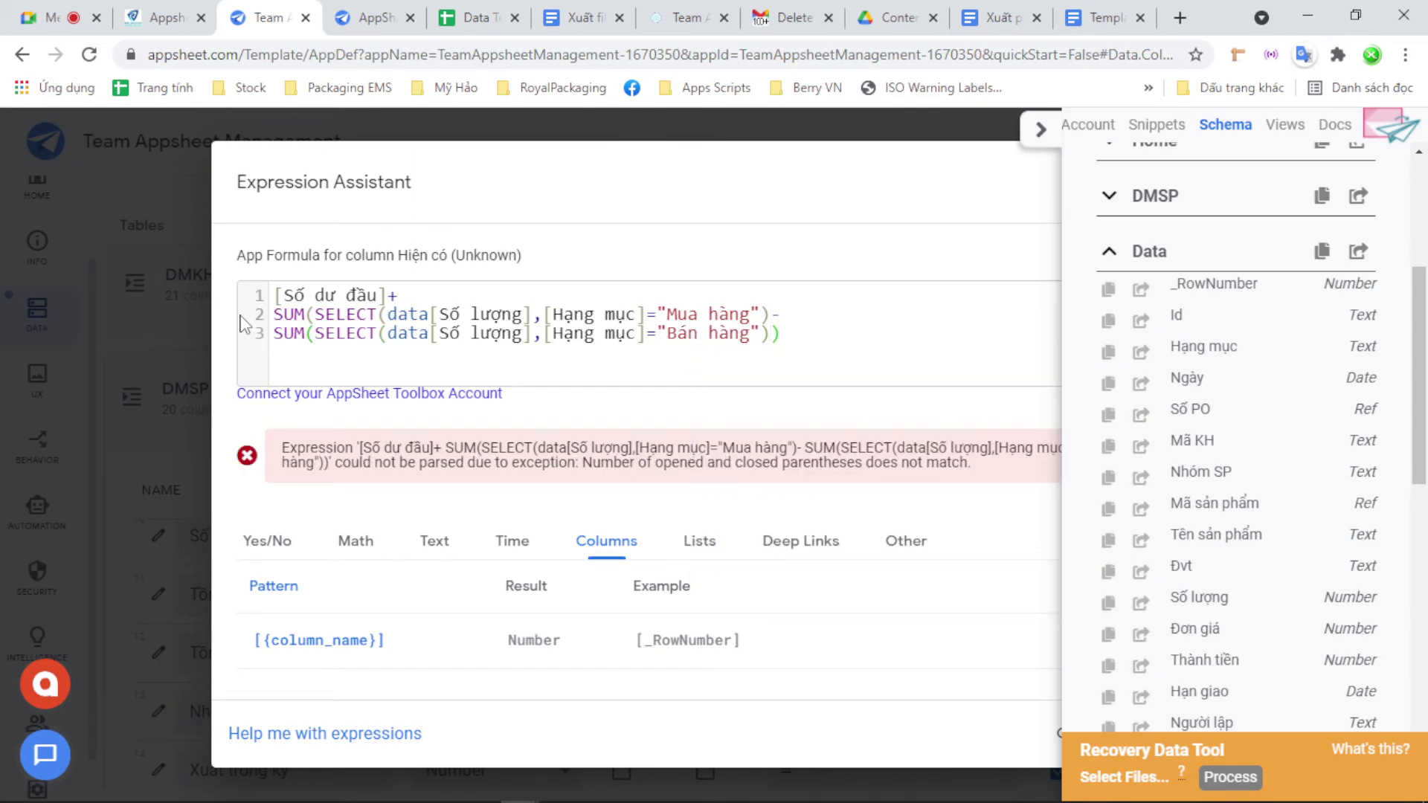
text())
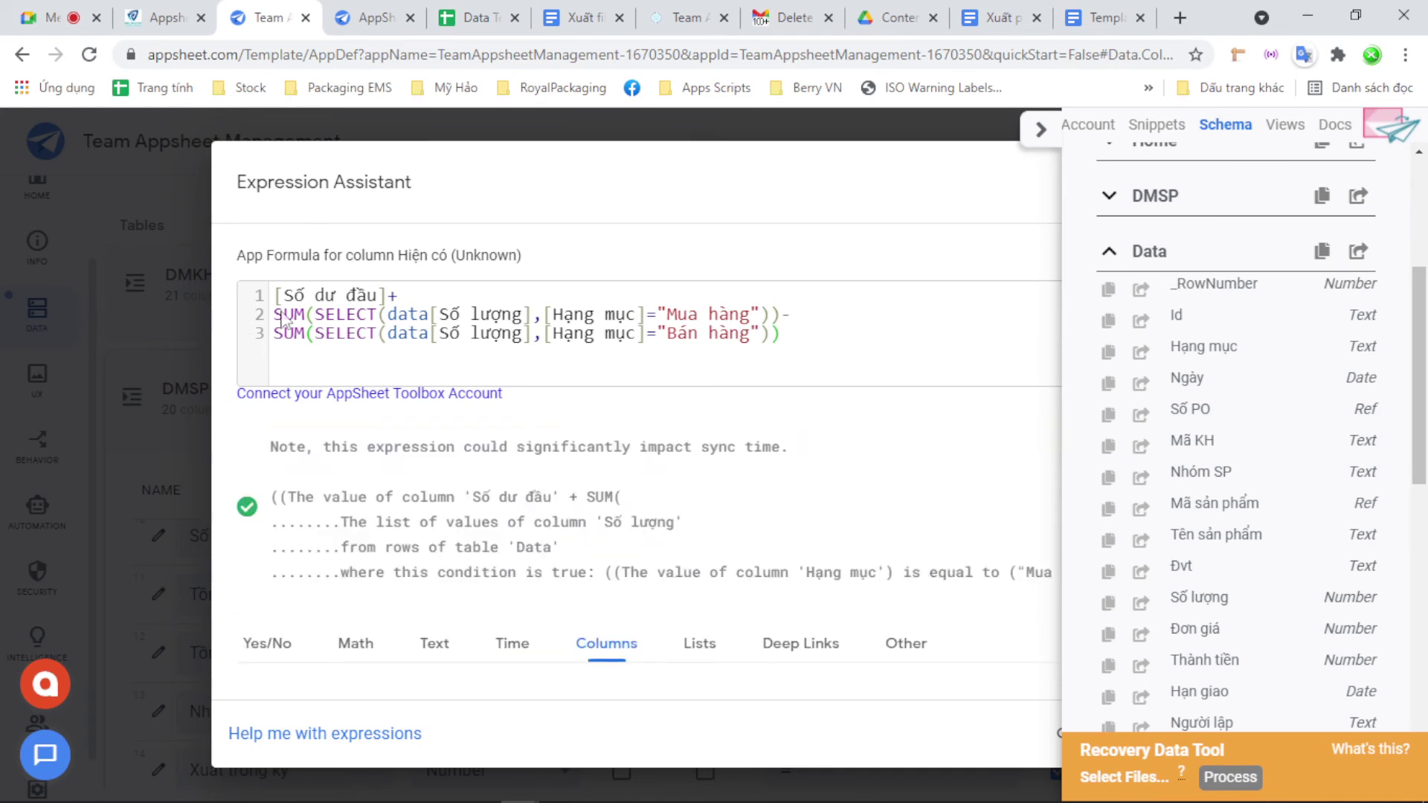
Copy the whole formula, then save it and finish editing the Hiện có column.
click(744, 333)
key(ctrl+a)
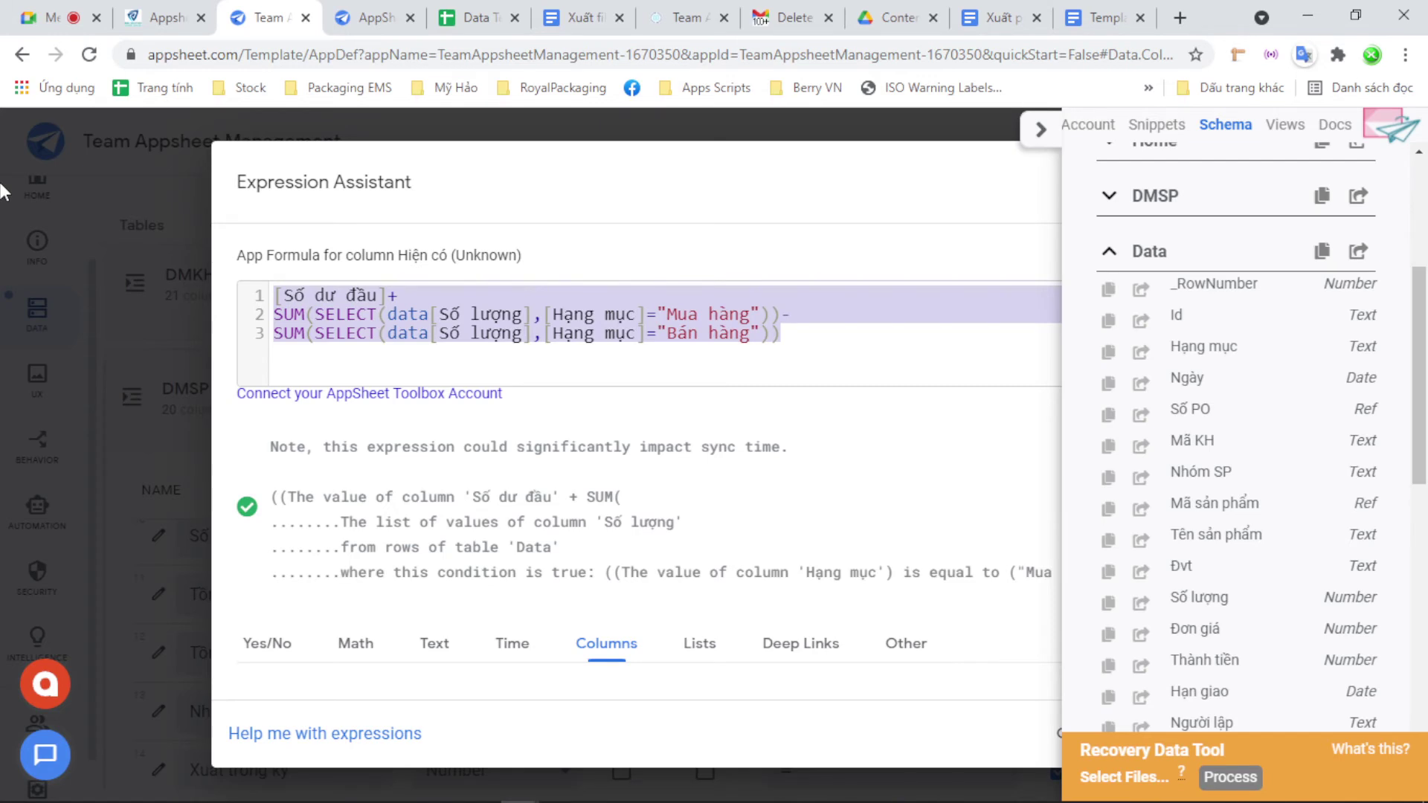
click(1034, 128)
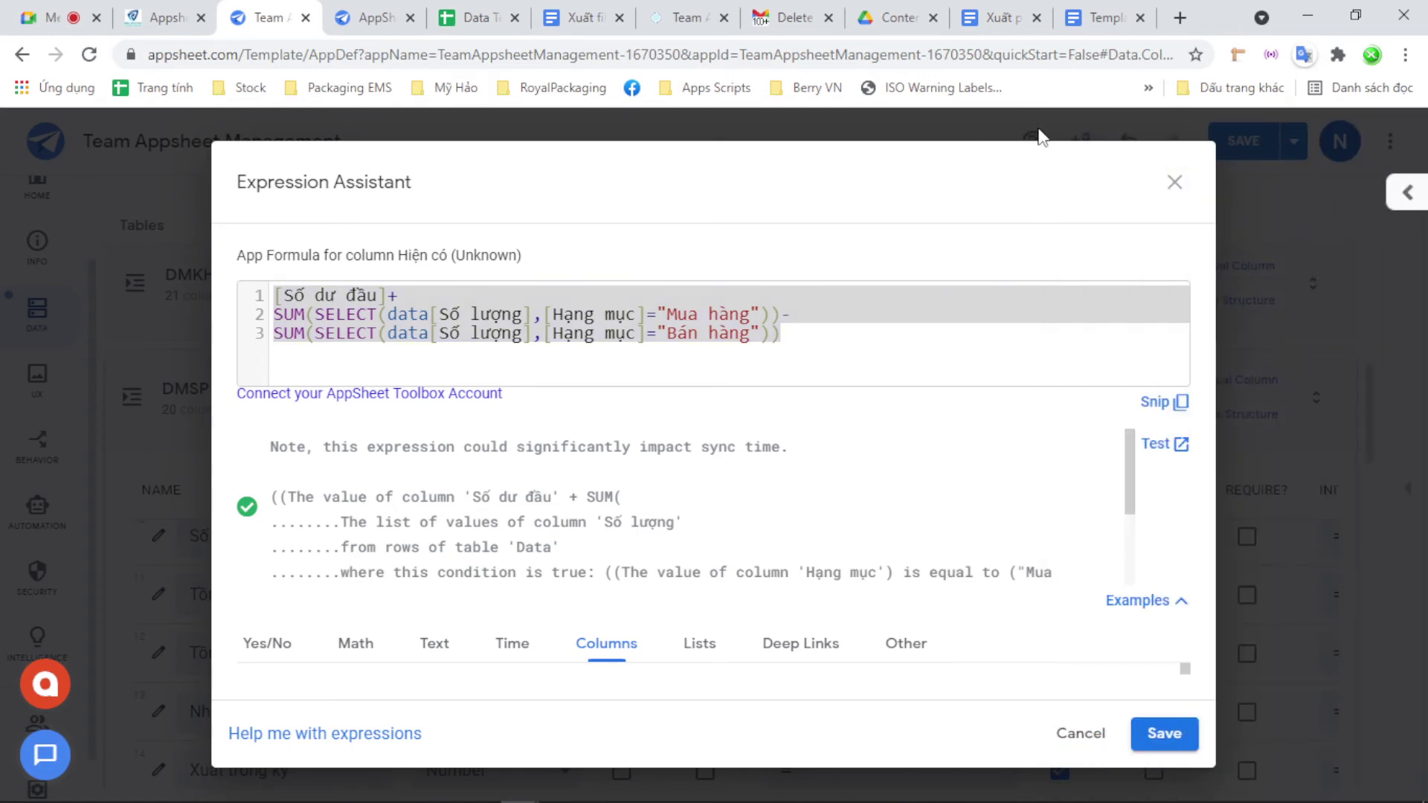
click(1165, 737)
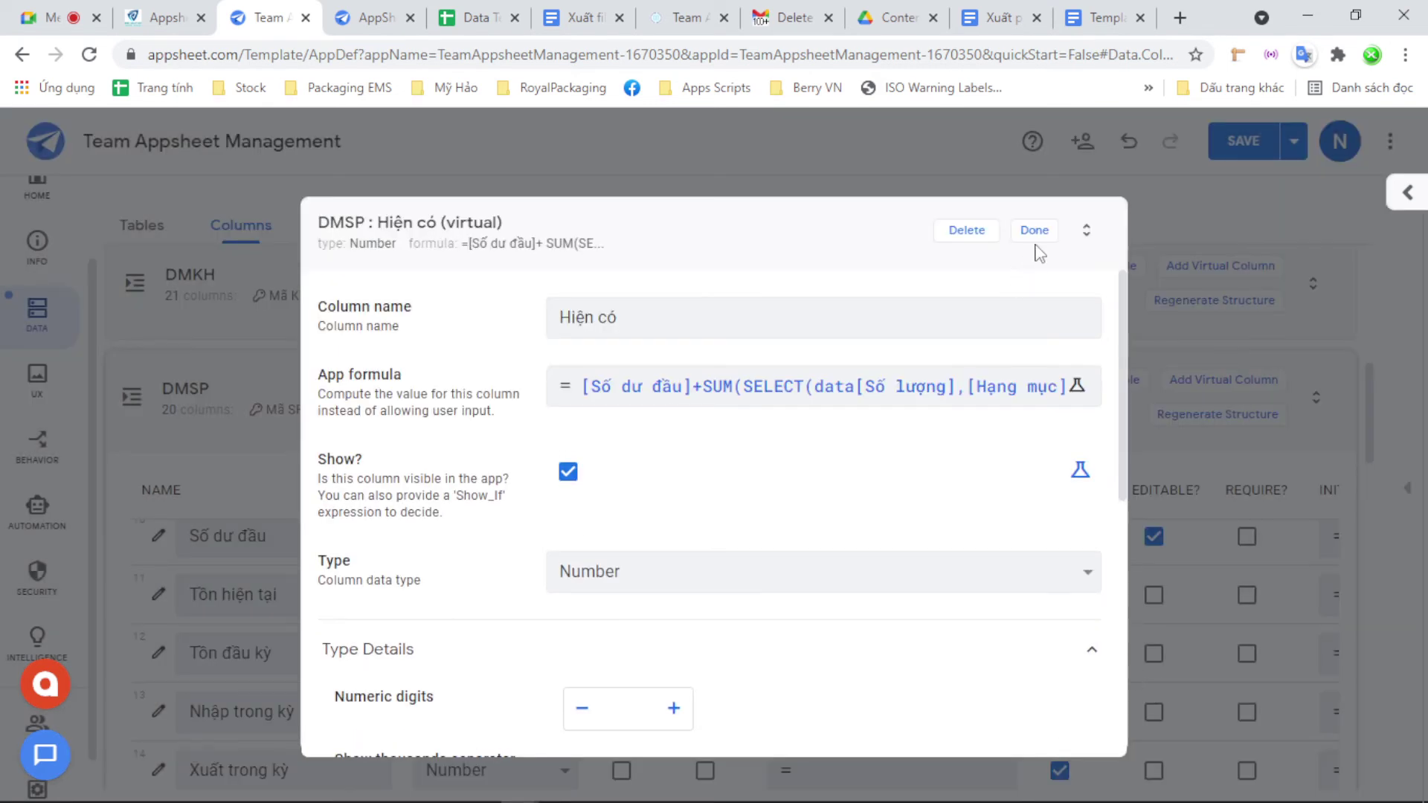
click(1035, 231)
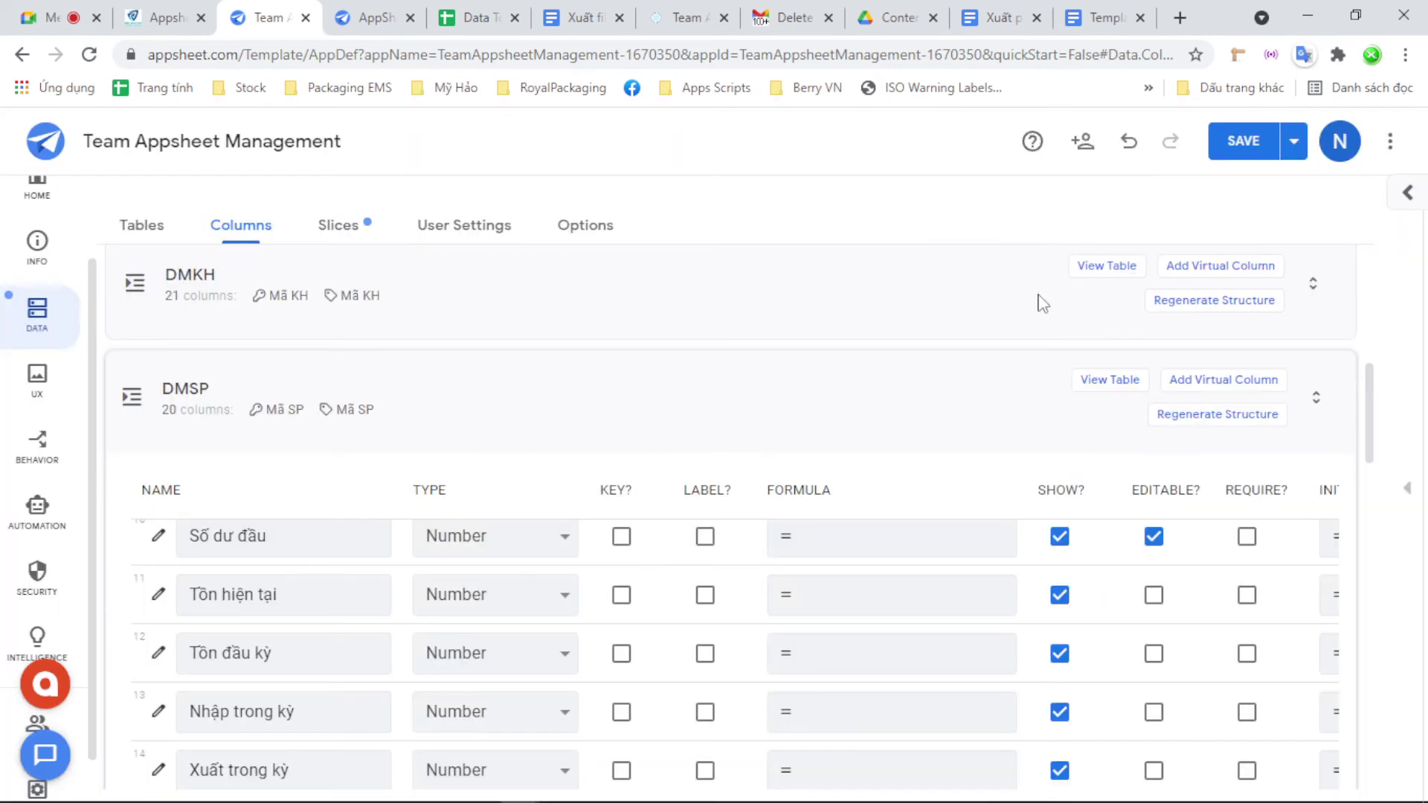
scroll(826, 512, down, 4)
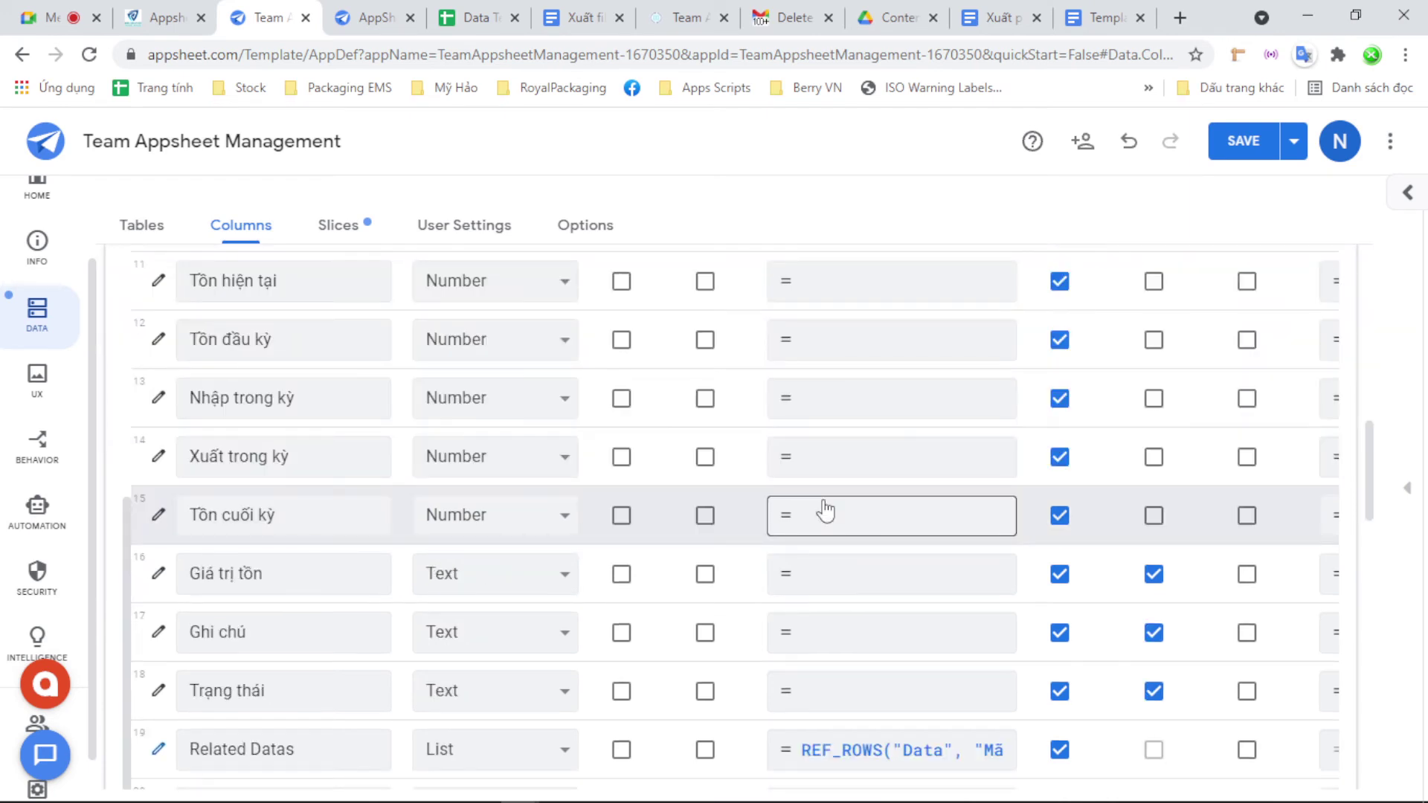
scroll(826, 512, down, 3)
scroll(826, 512, up, 1)
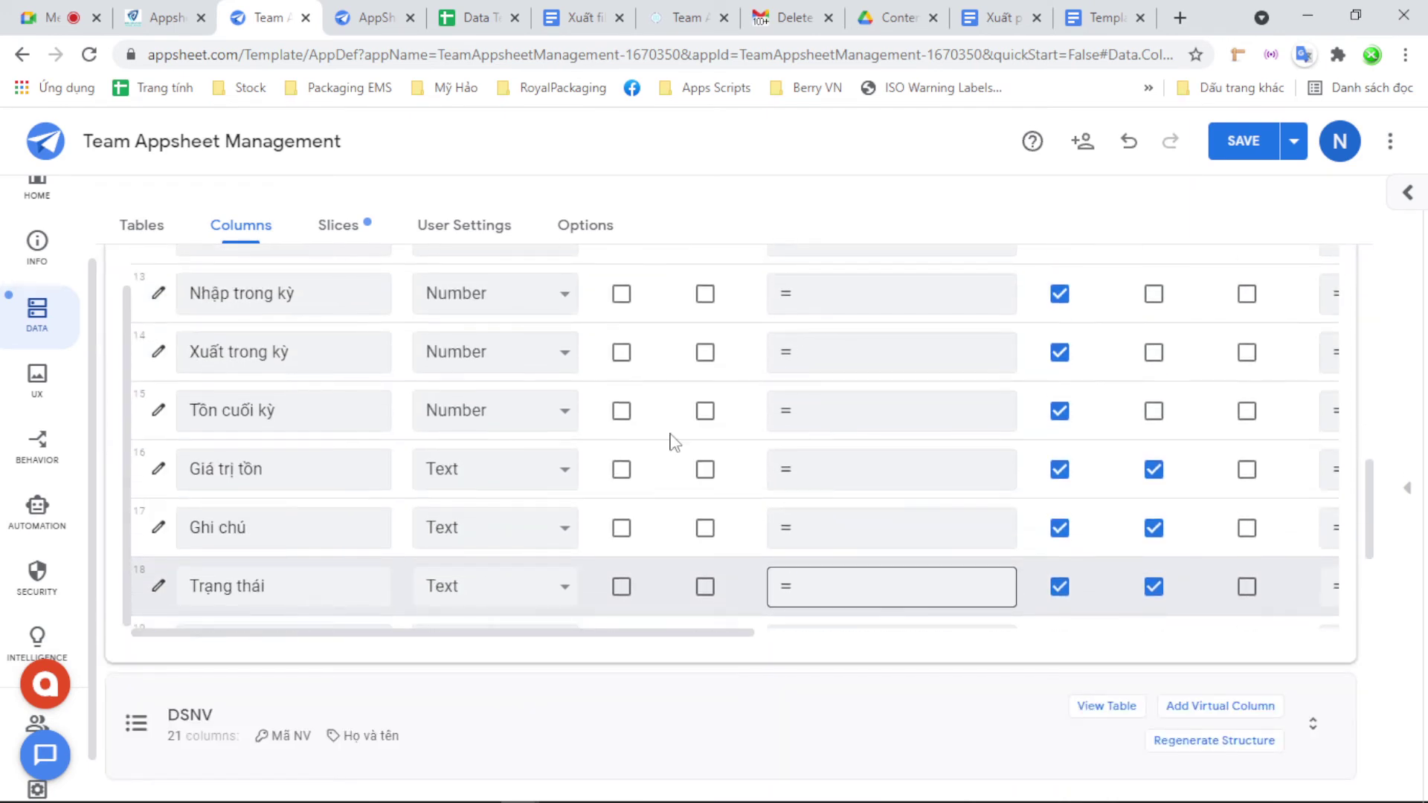
scroll(610, 428, up, 2)
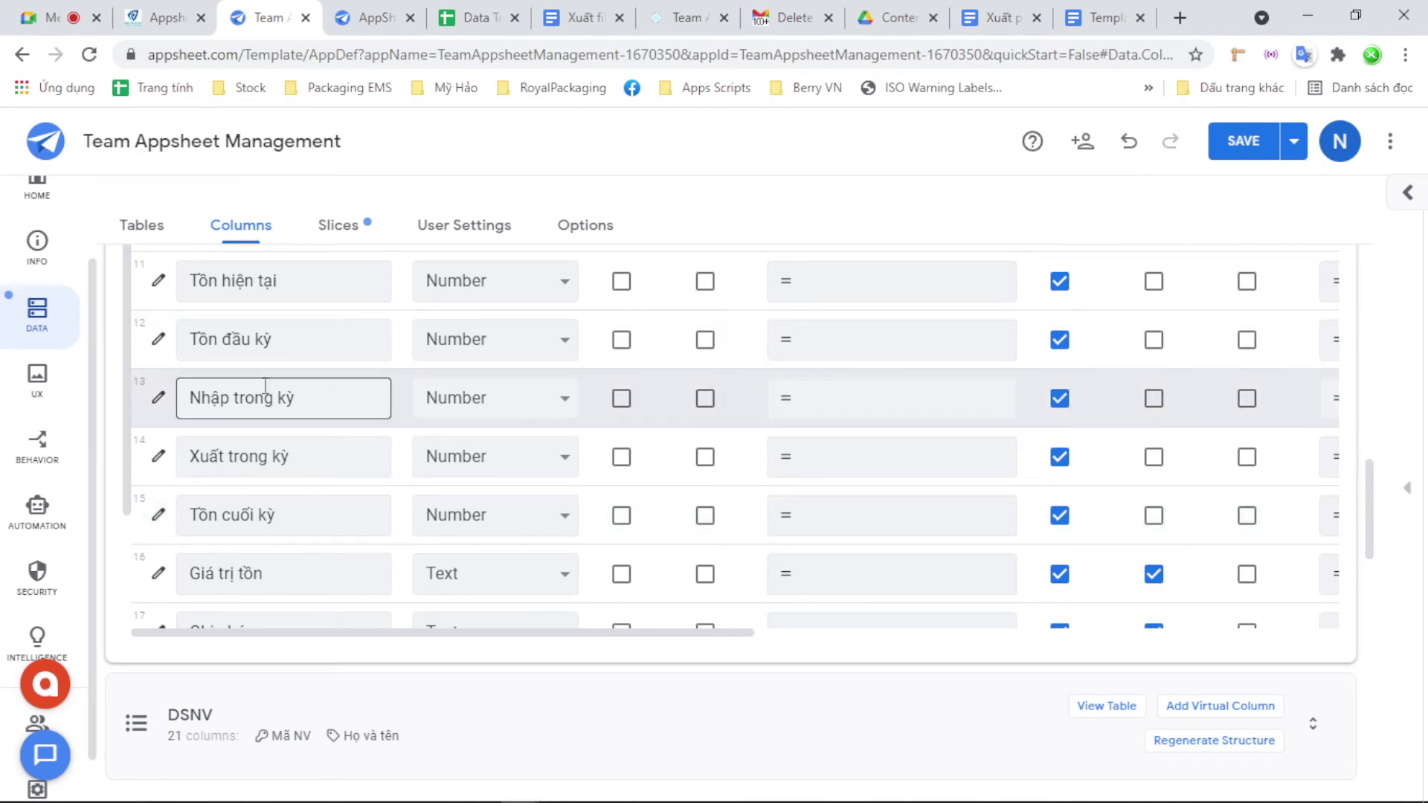
scroll(395, 573, down, 1)
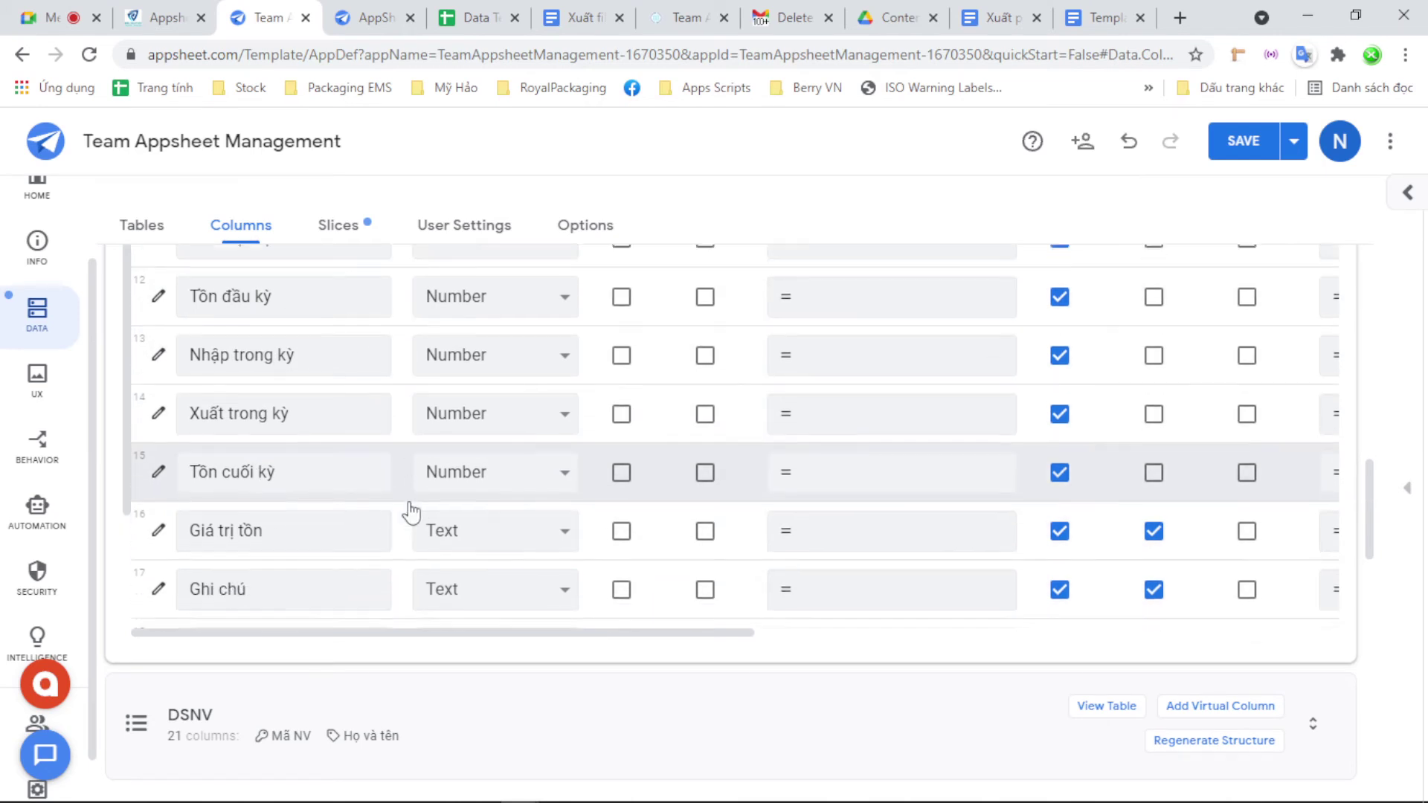
scroll(409, 510, down, 1)
scroll(669, 729, up, 2)
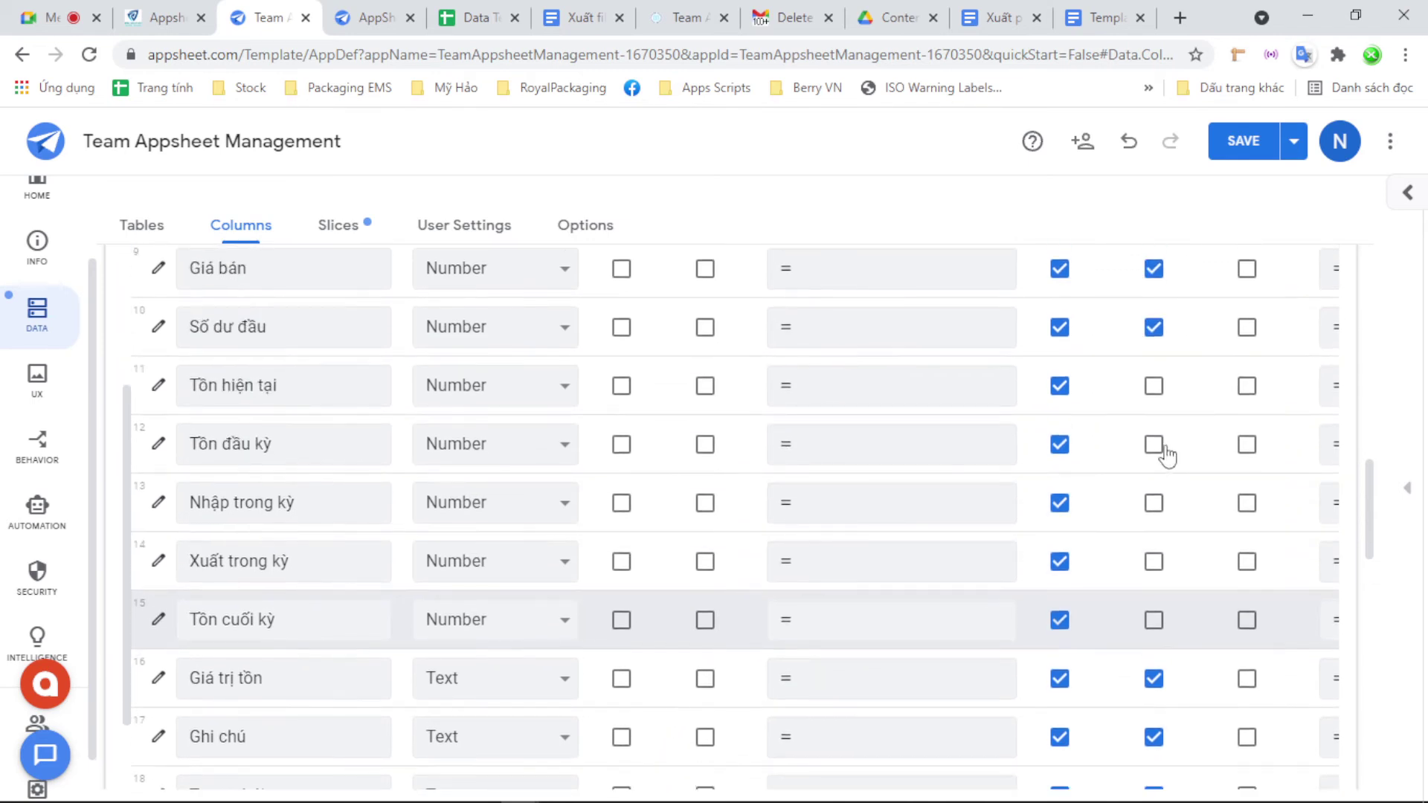
scroll(711, 627, down, 2)
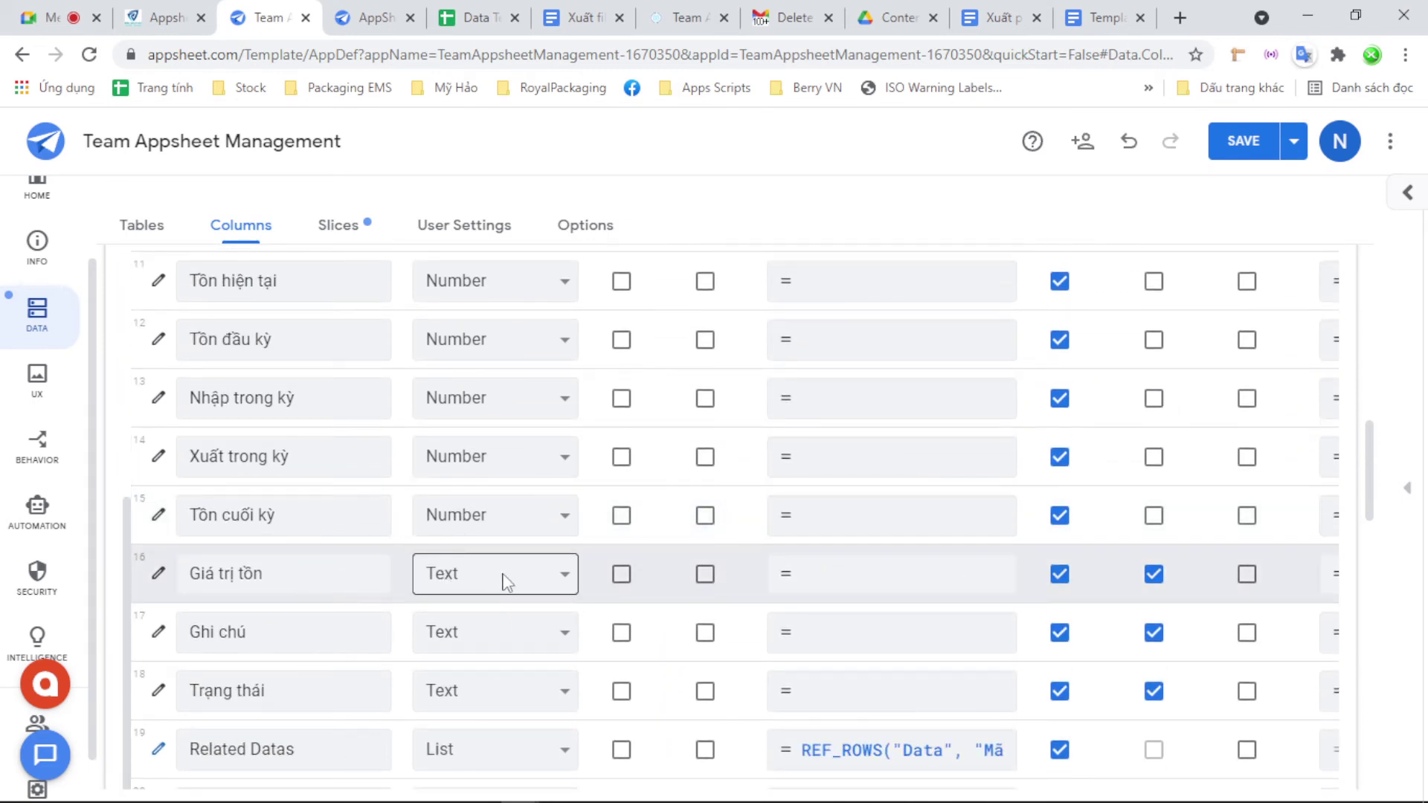
scroll(506, 582, up, 2)
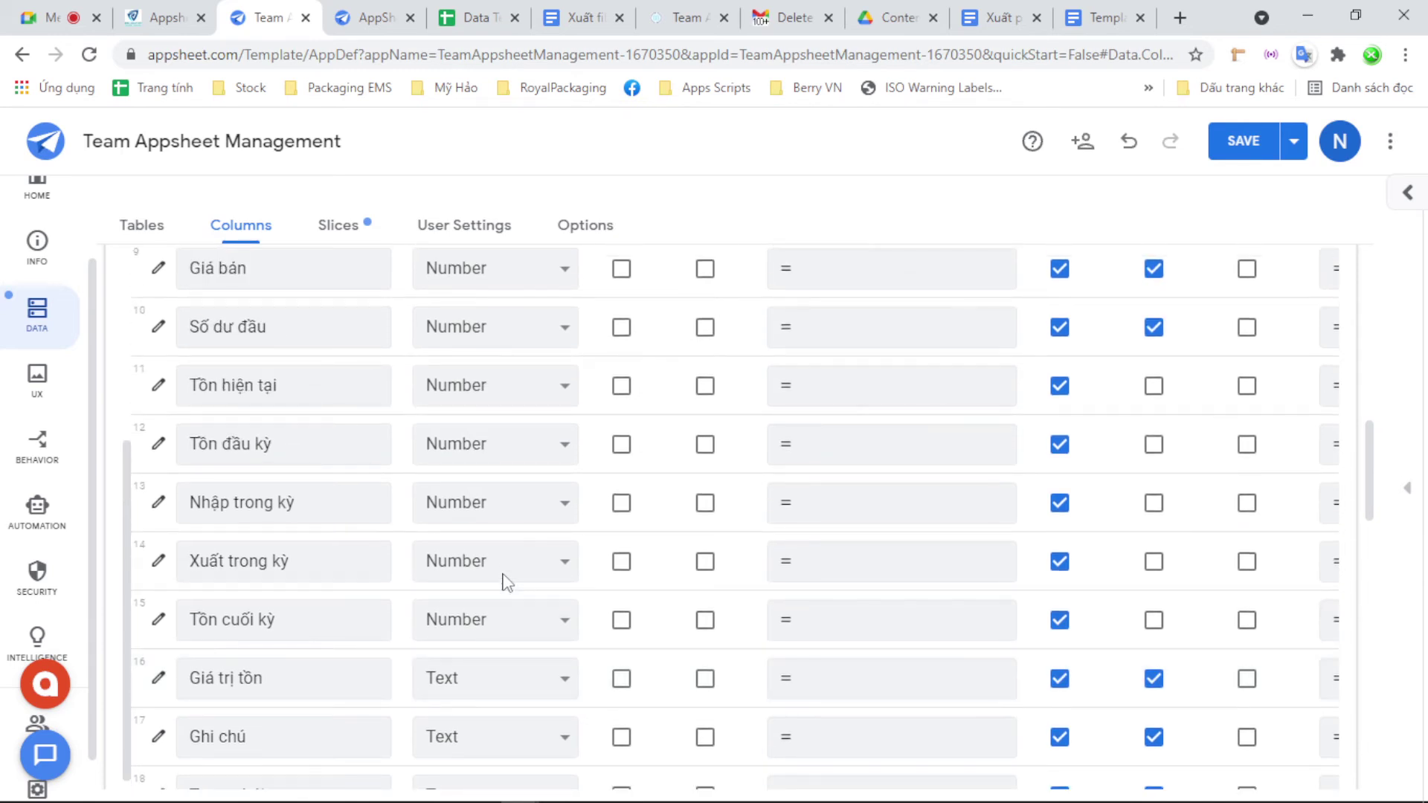
scroll(505, 583, down, 2)
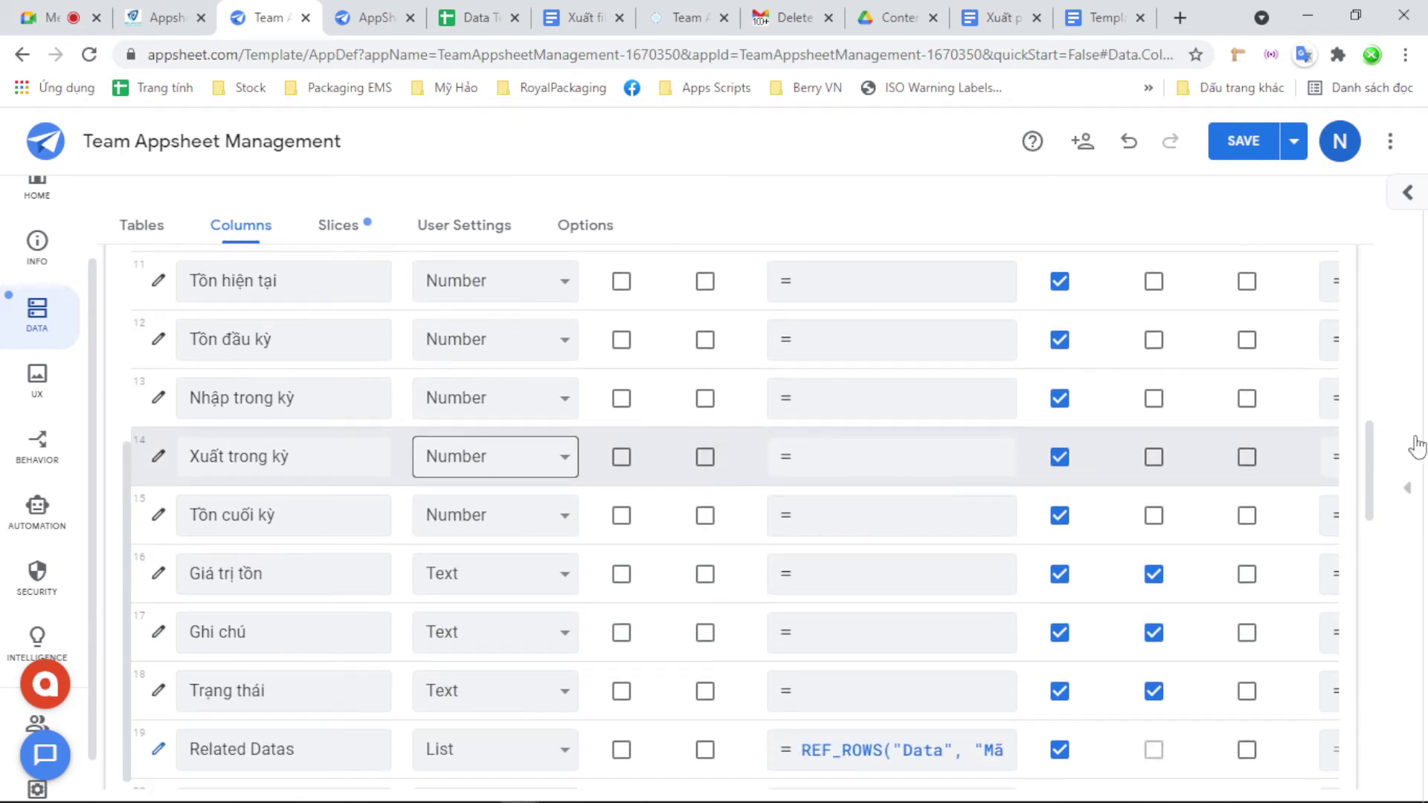
scroll(1347, 459, up, 3)
scroll(1346, 459, up, 3)
scroll(1227, 415, up, 1)
scroll(1125, 382, up, 3)
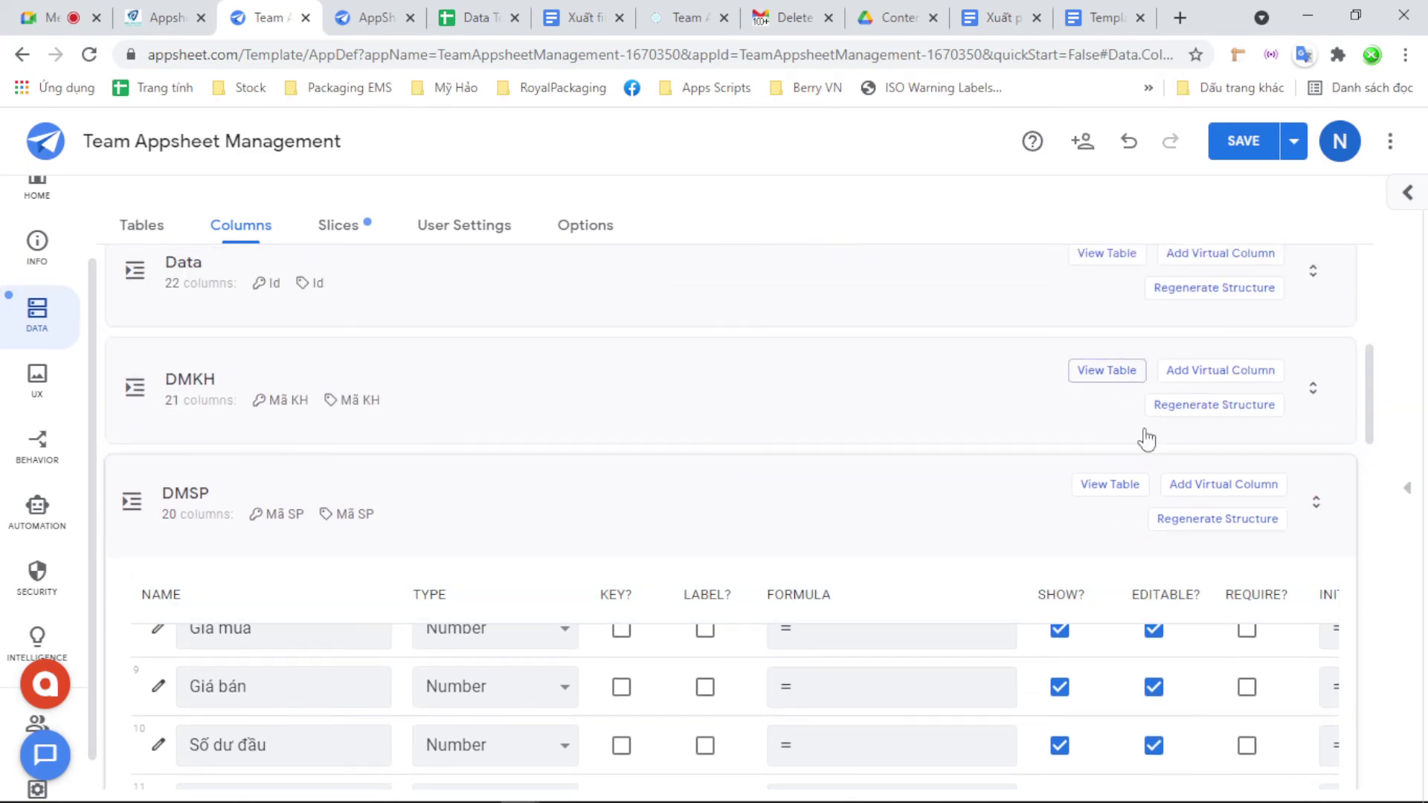
Add a DMSP virtual column 'Tồn đầu' and paste the copied stock formula, removing the duplicate first line.
click(1214, 486)
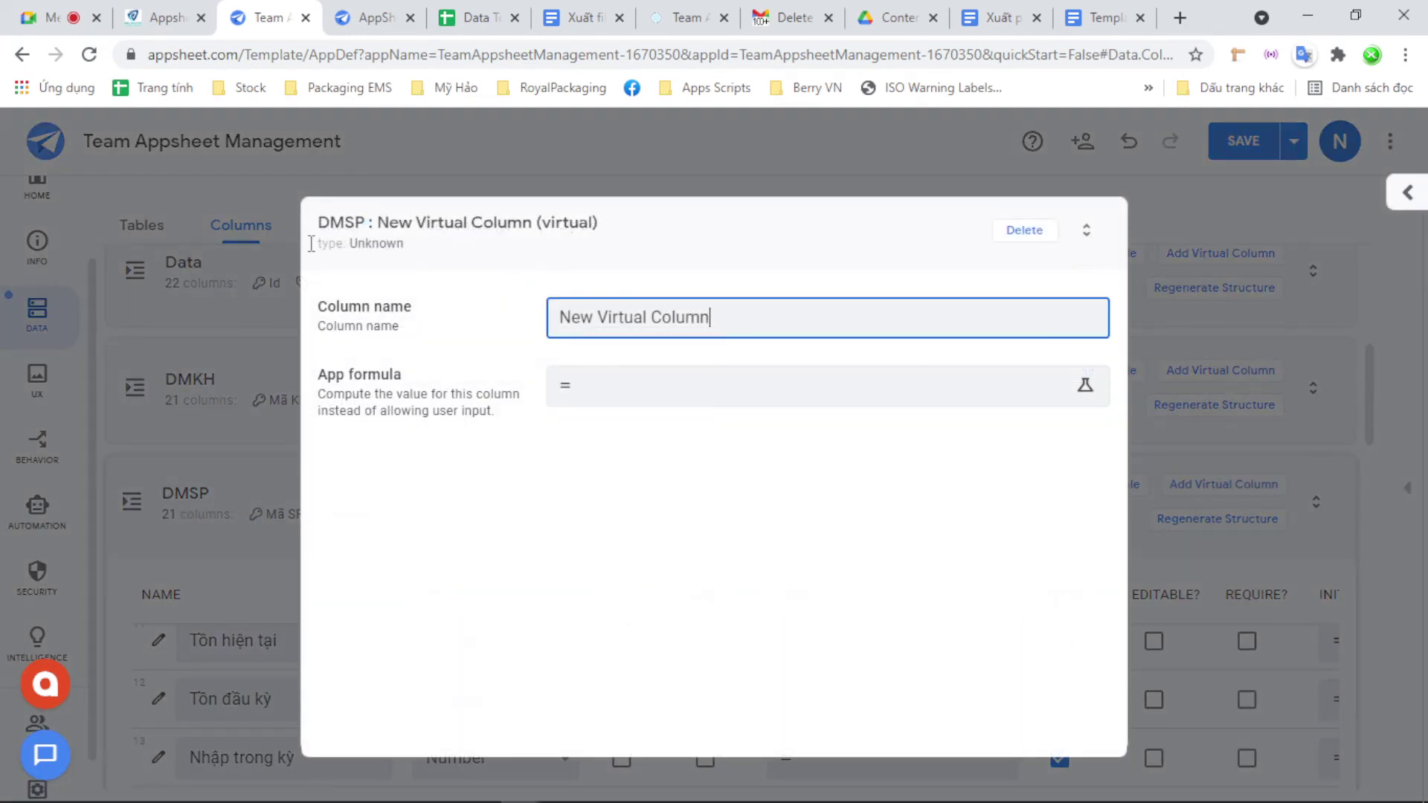
text(T)
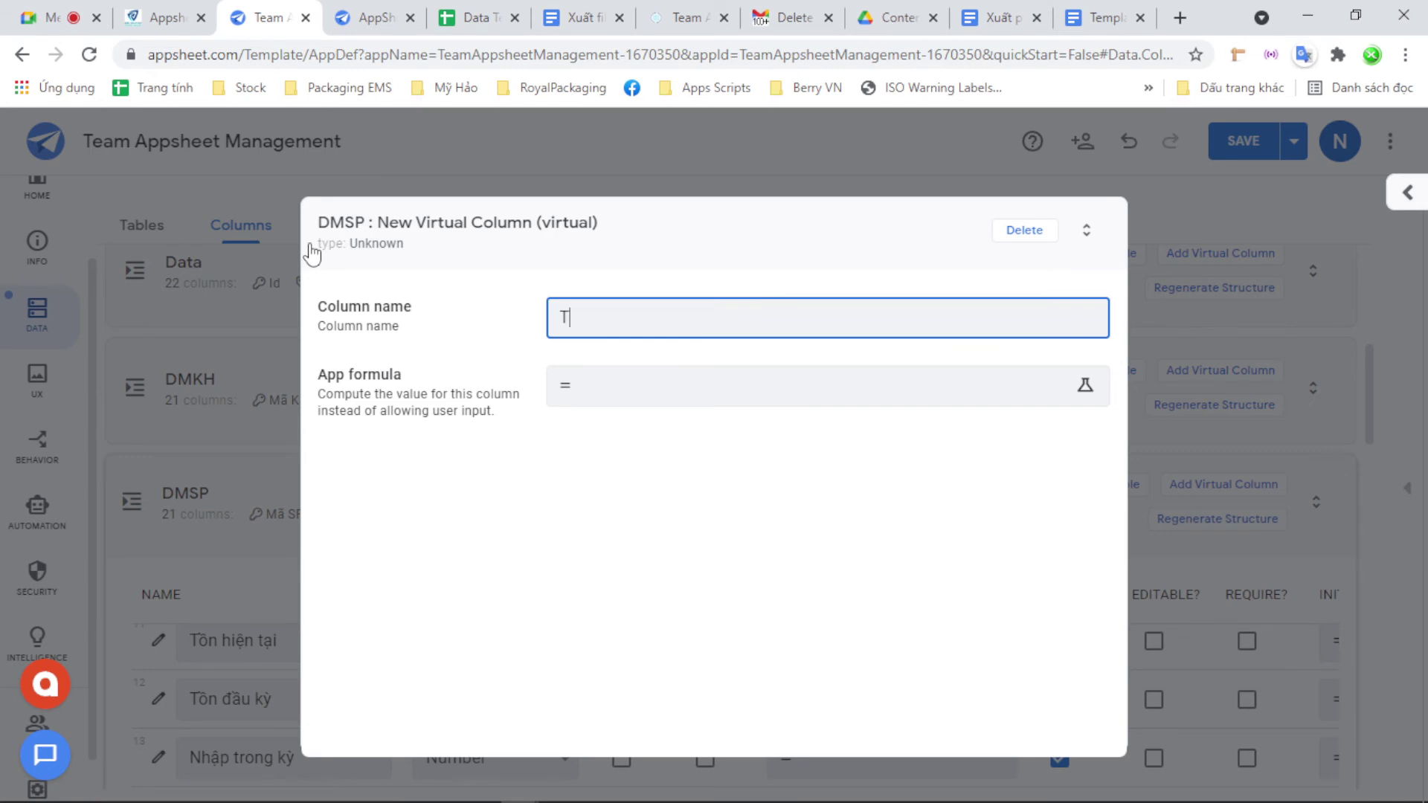
text(ồn đa)
text(u)
click(625, 376)
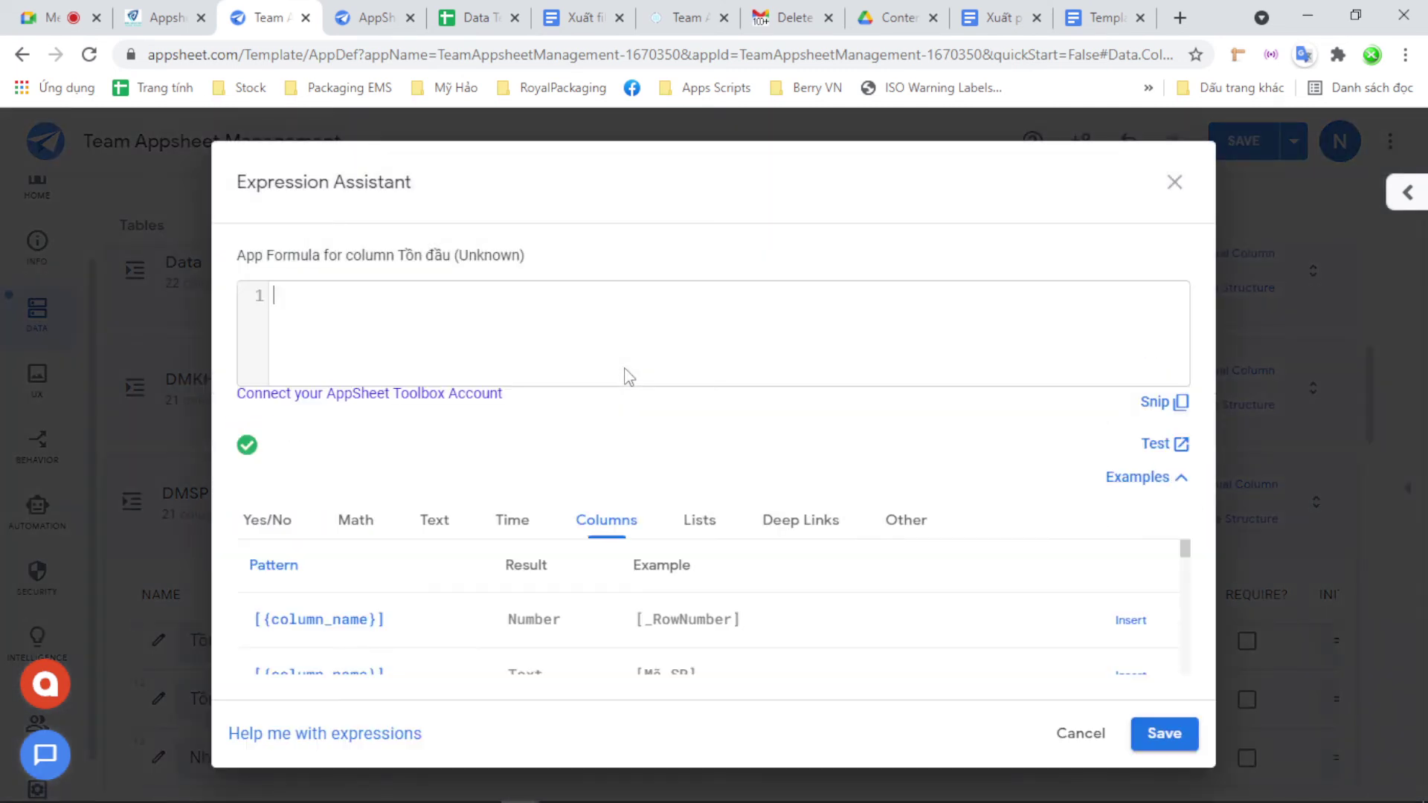
text(ơ)
text([)
text(Số )
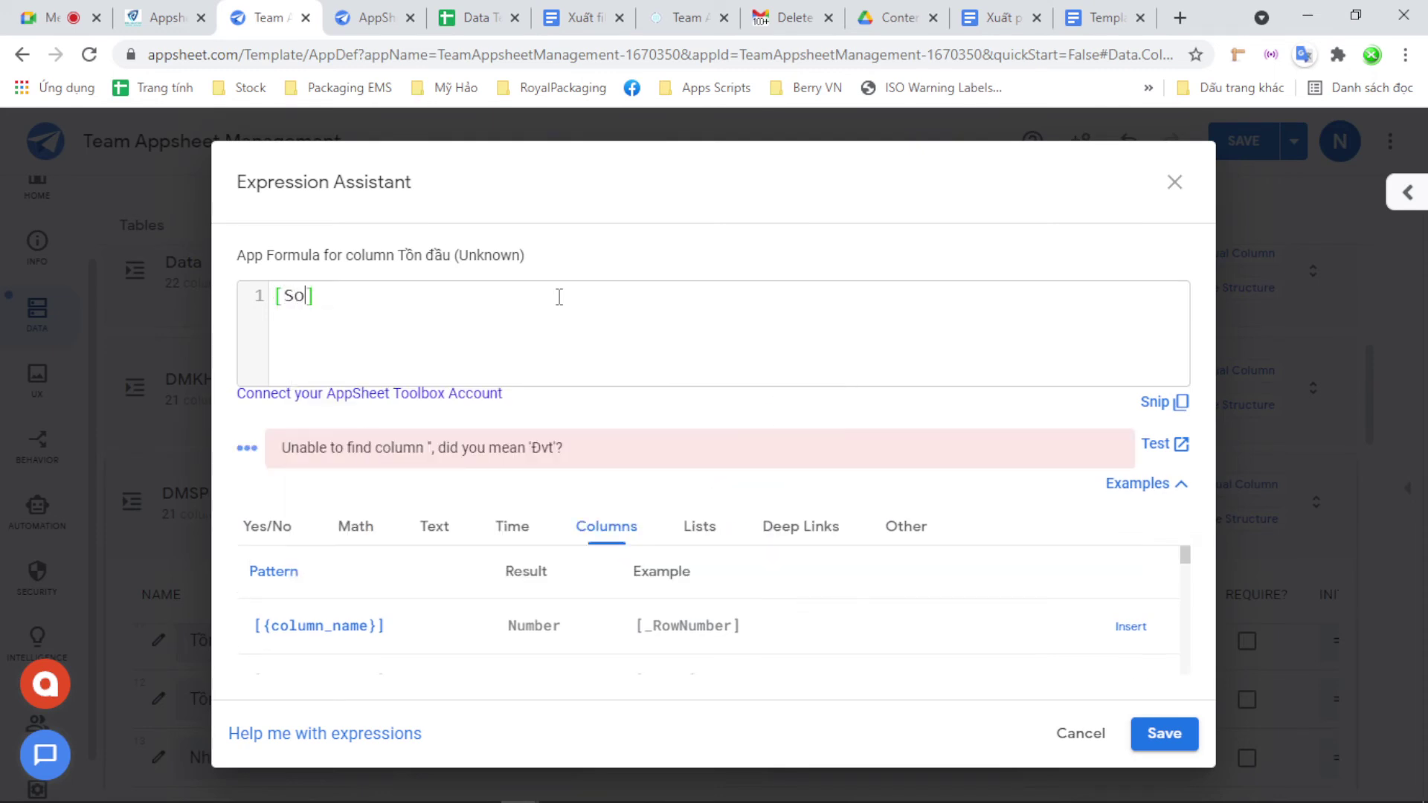
text(du)
text(ư)
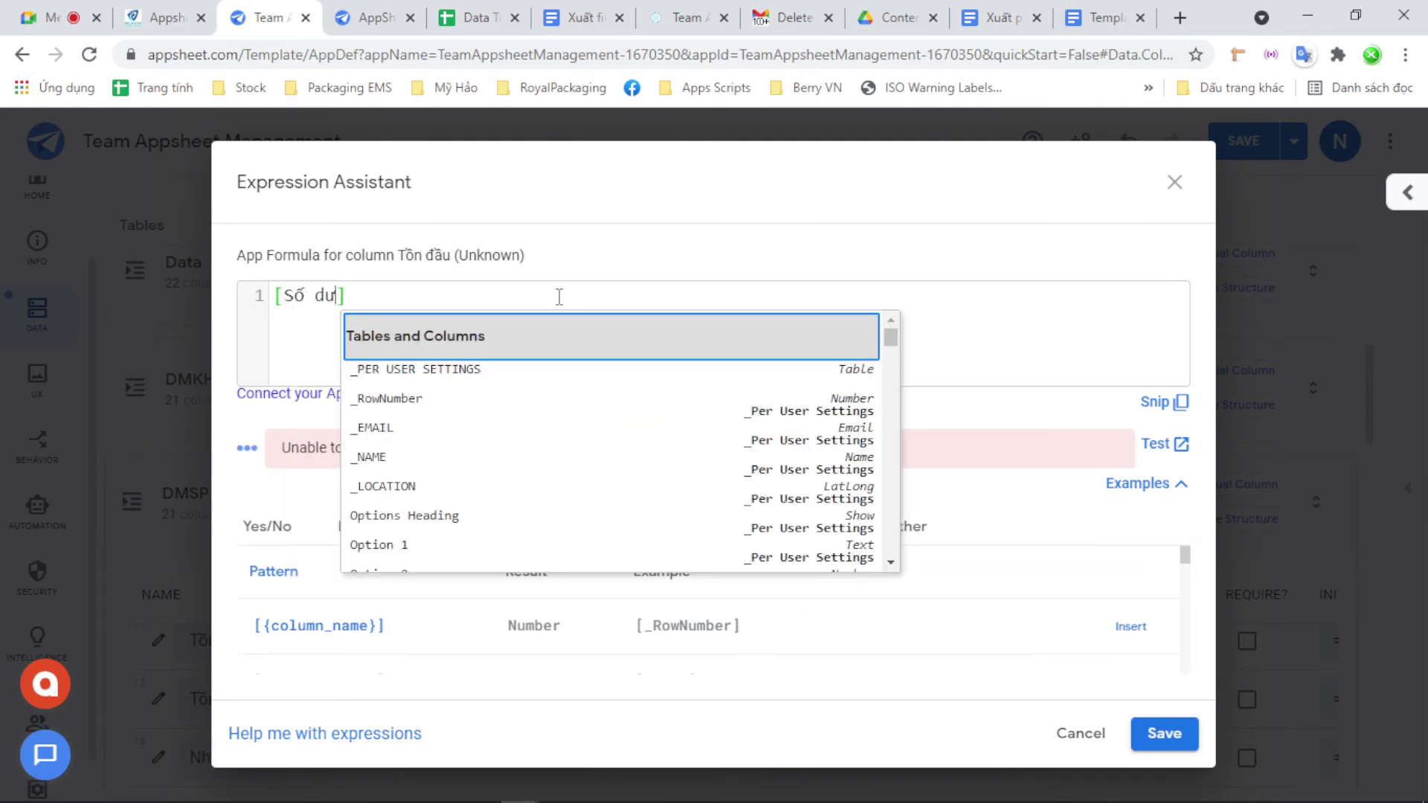
text( đầu)
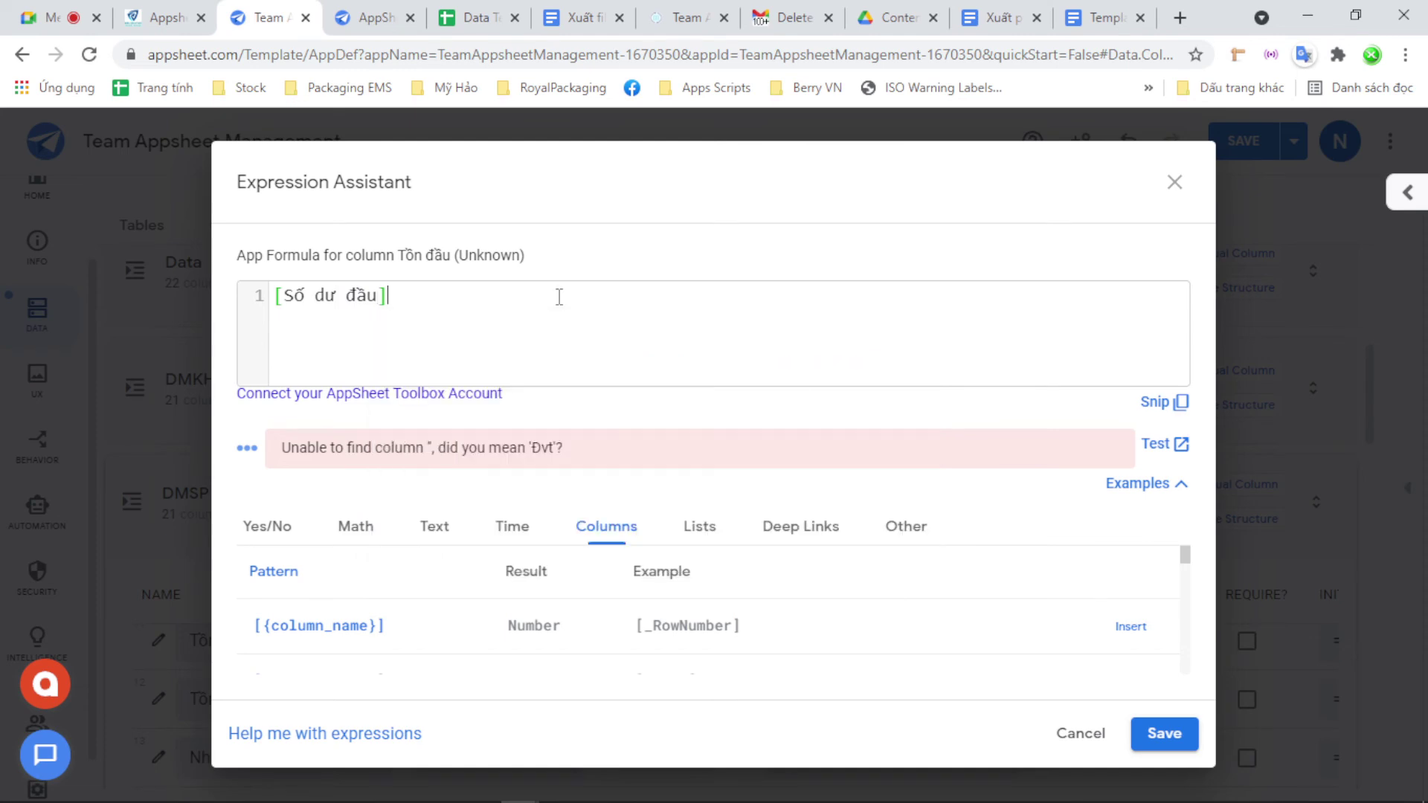
text(+)
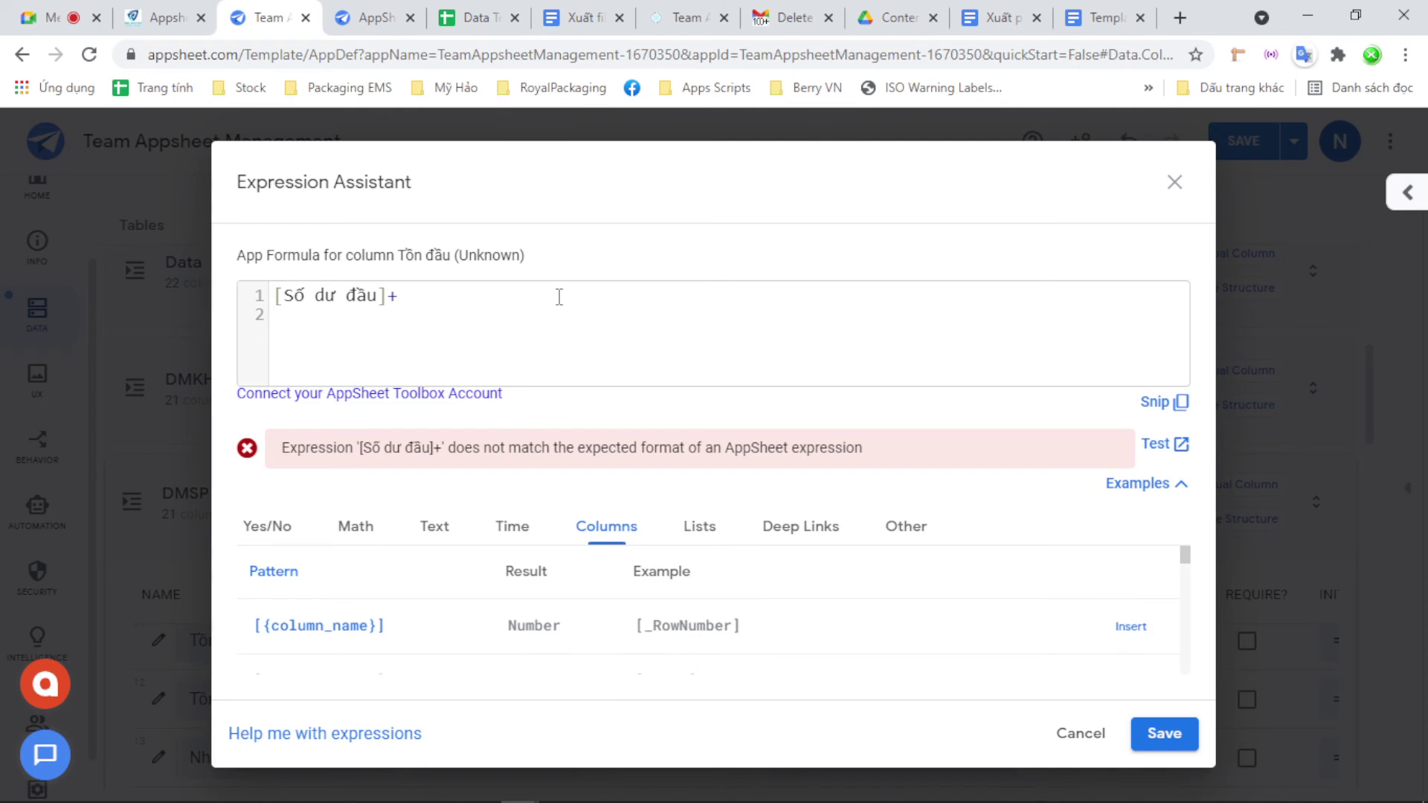
text([Số dư đầu]+ SUM(SELECT(data[Số lượng],[Hạng mục]="Mua hàng"))- SUM(SELECT(data[Số lượng],[Hạng mục]="Bán hàng")))
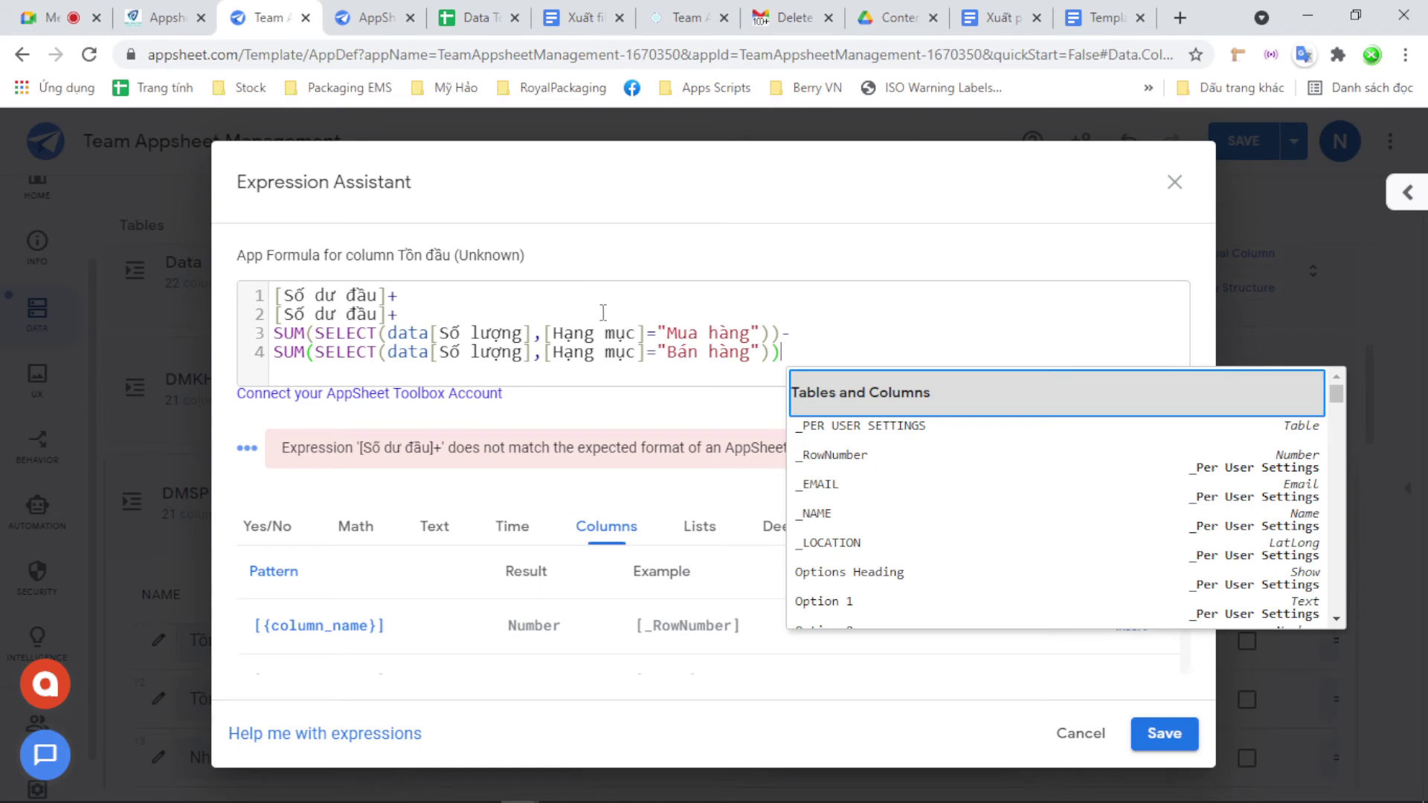
drag(520, 316, 255, 318)
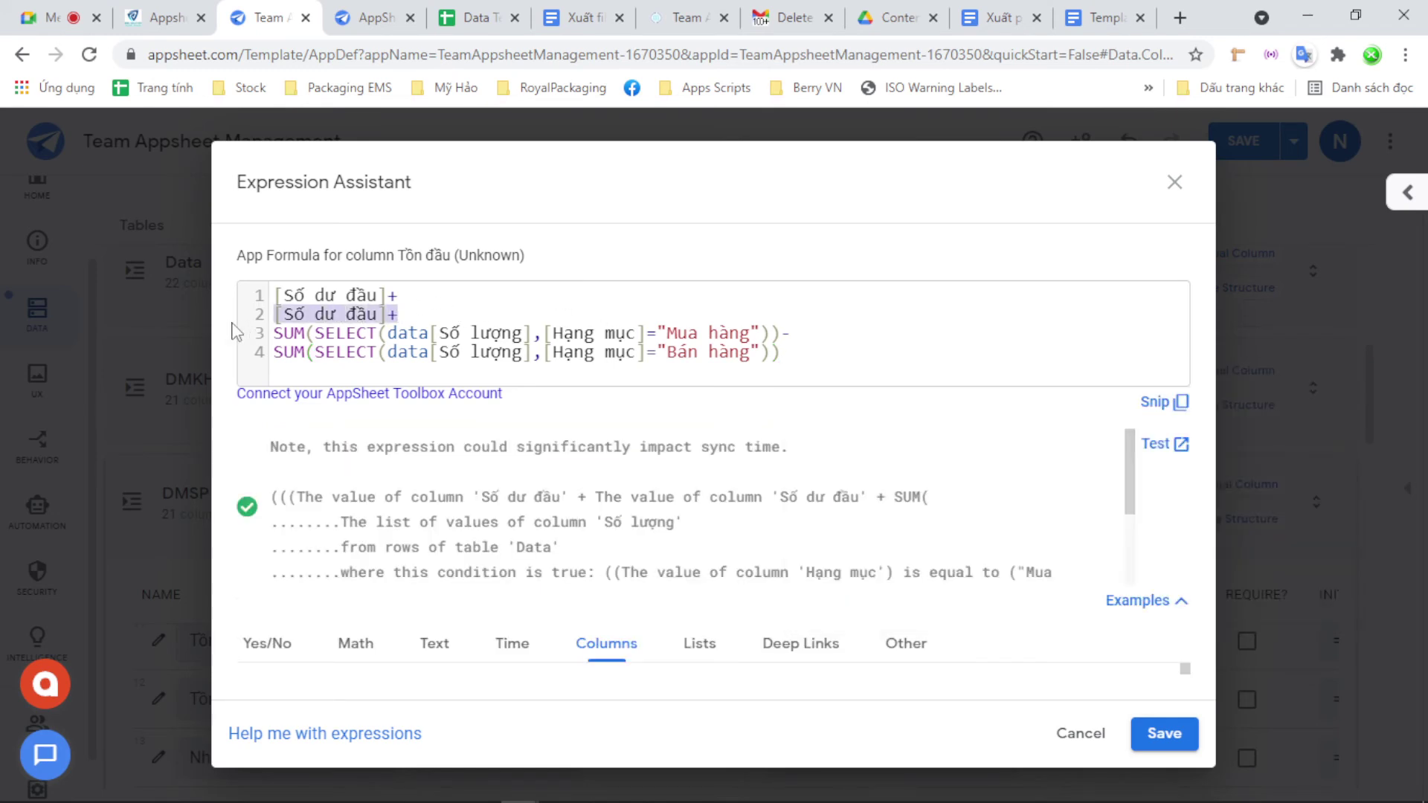
key(BackSpace)
key(BackSpace)
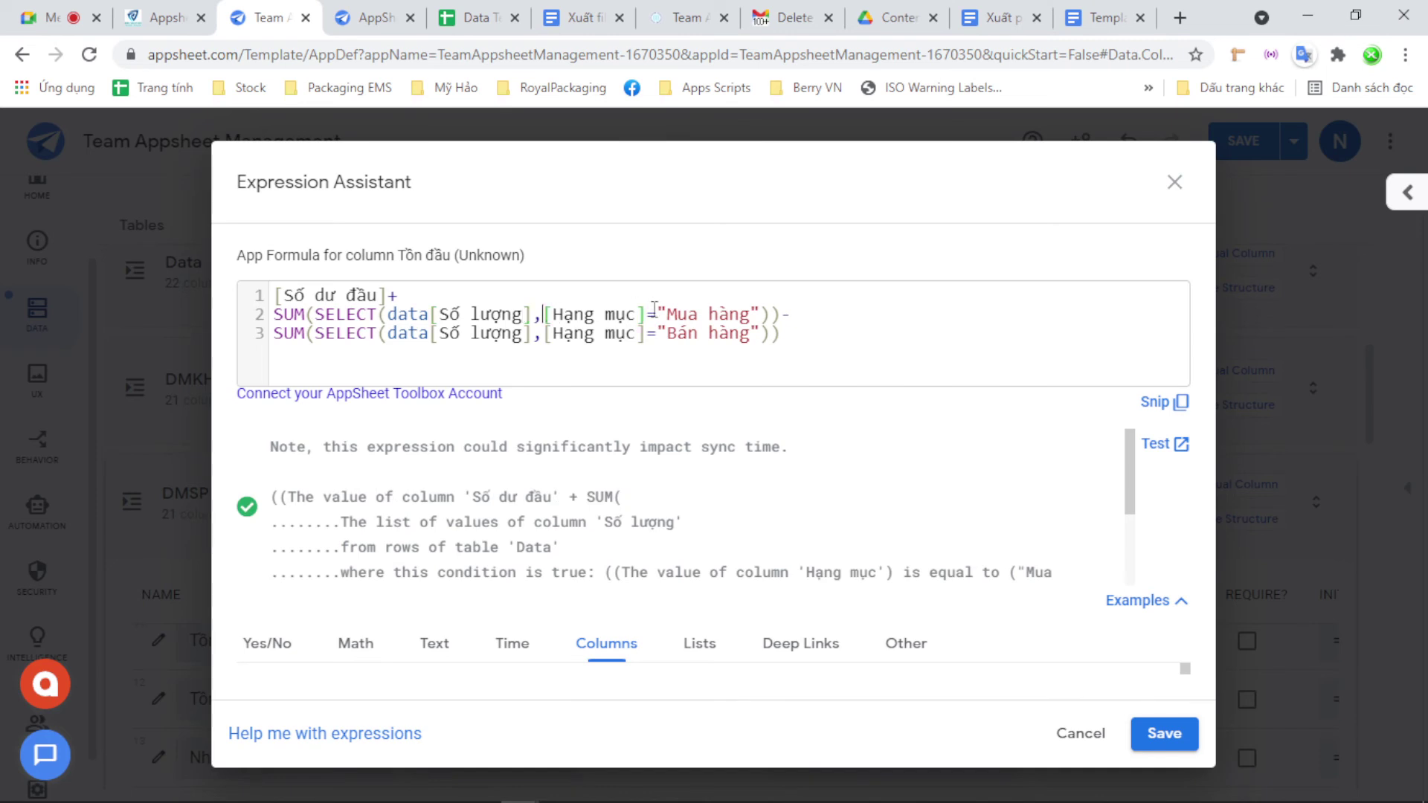
Wrap the Mua hàng condition in and() and add a [Ngày]< comparison.
click(676, 314)
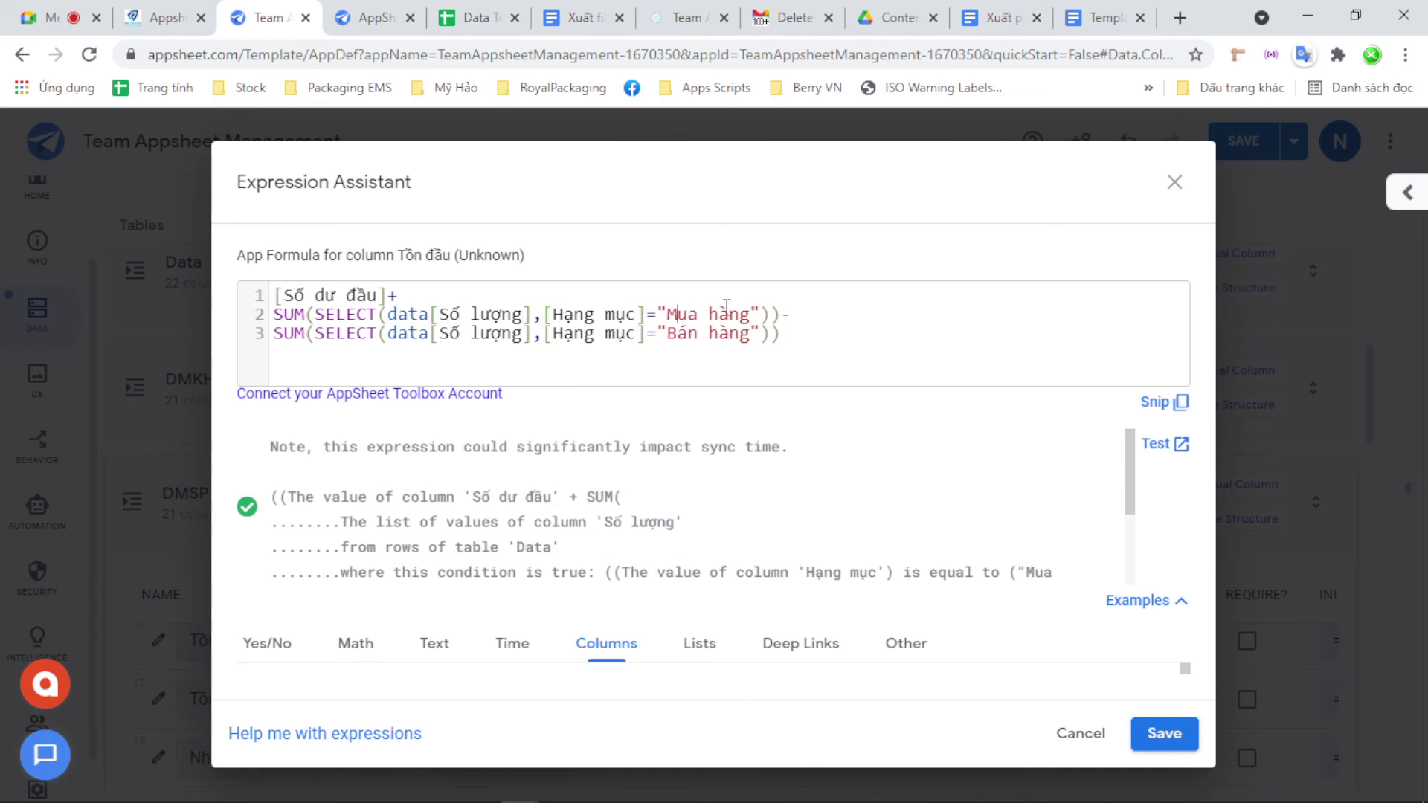
click(547, 314)
text(and()
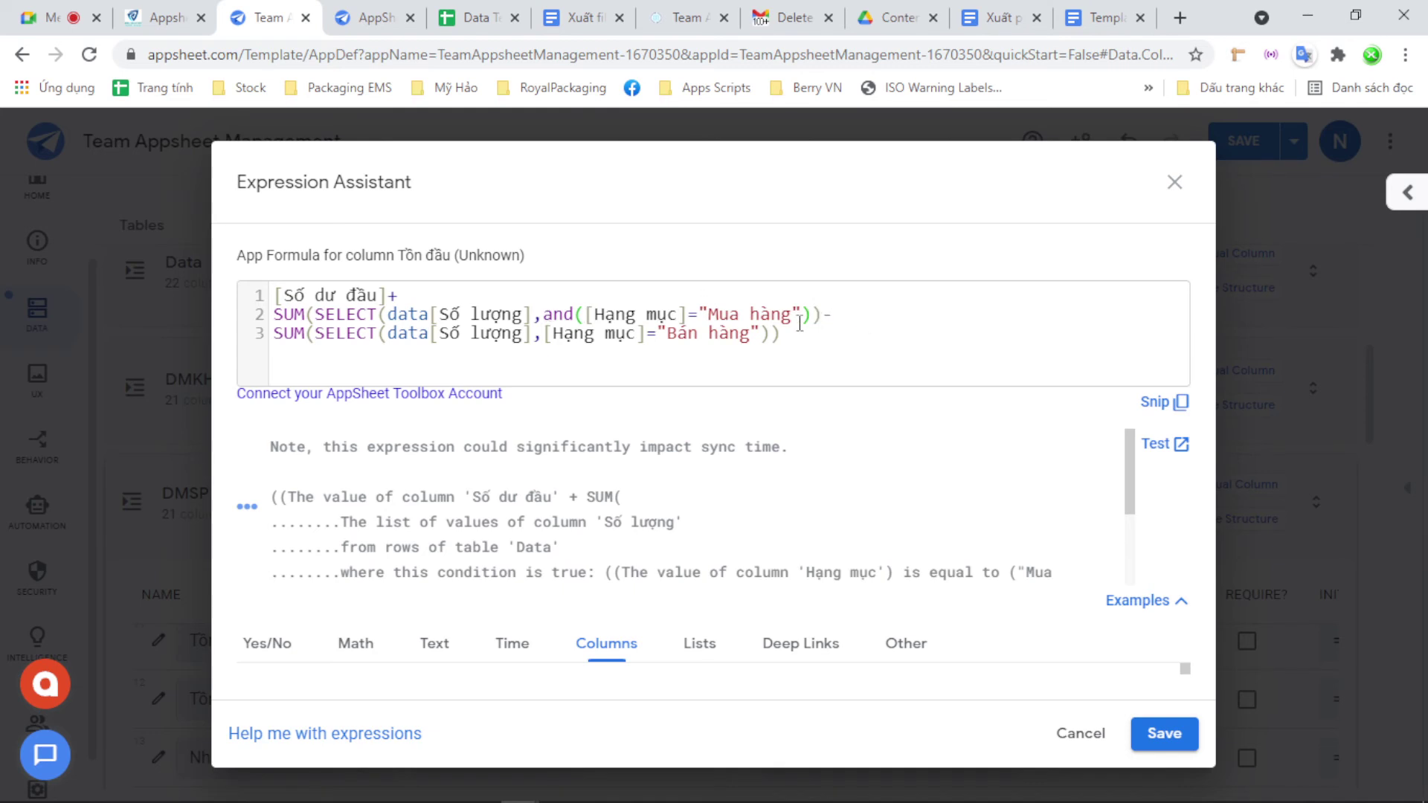
click(1408, 195)
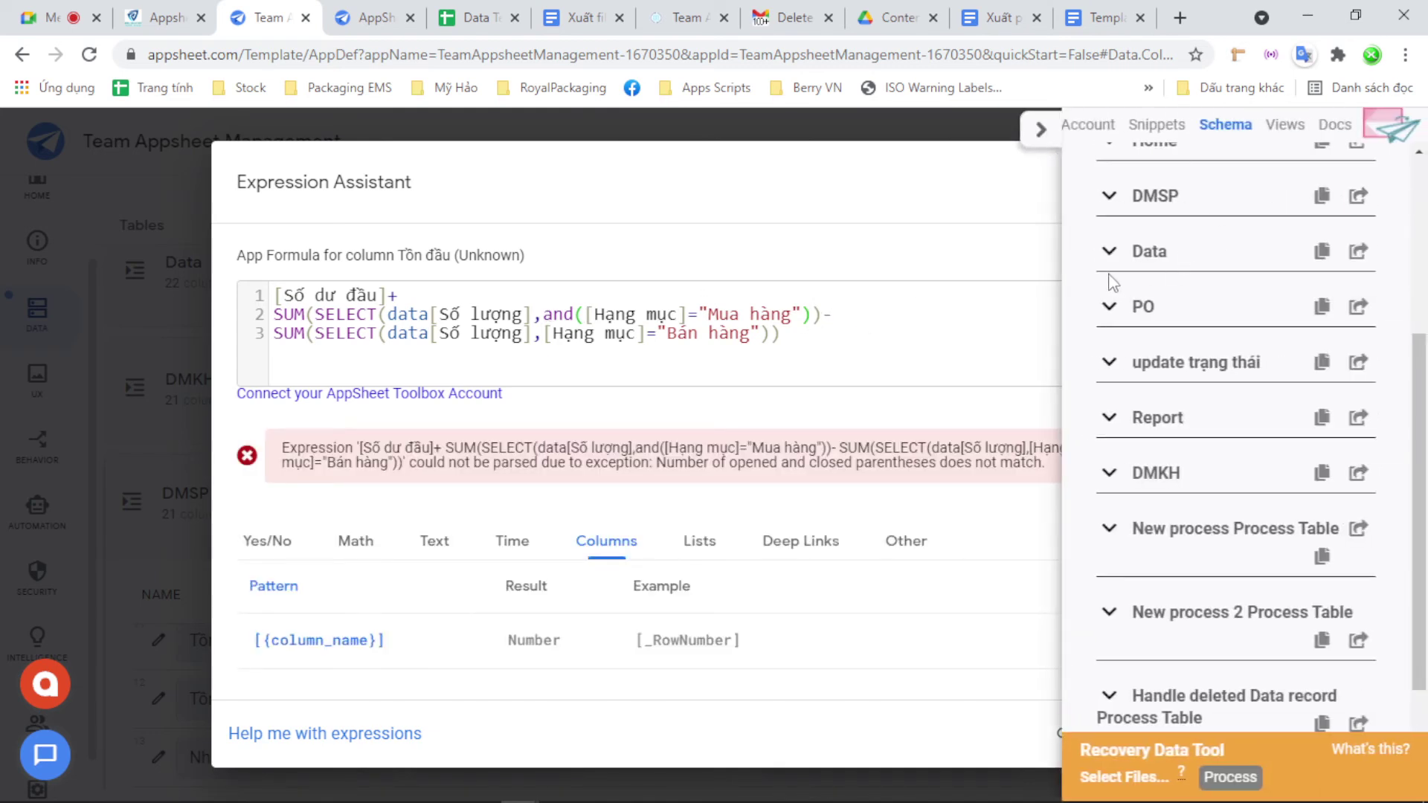
click(1110, 257)
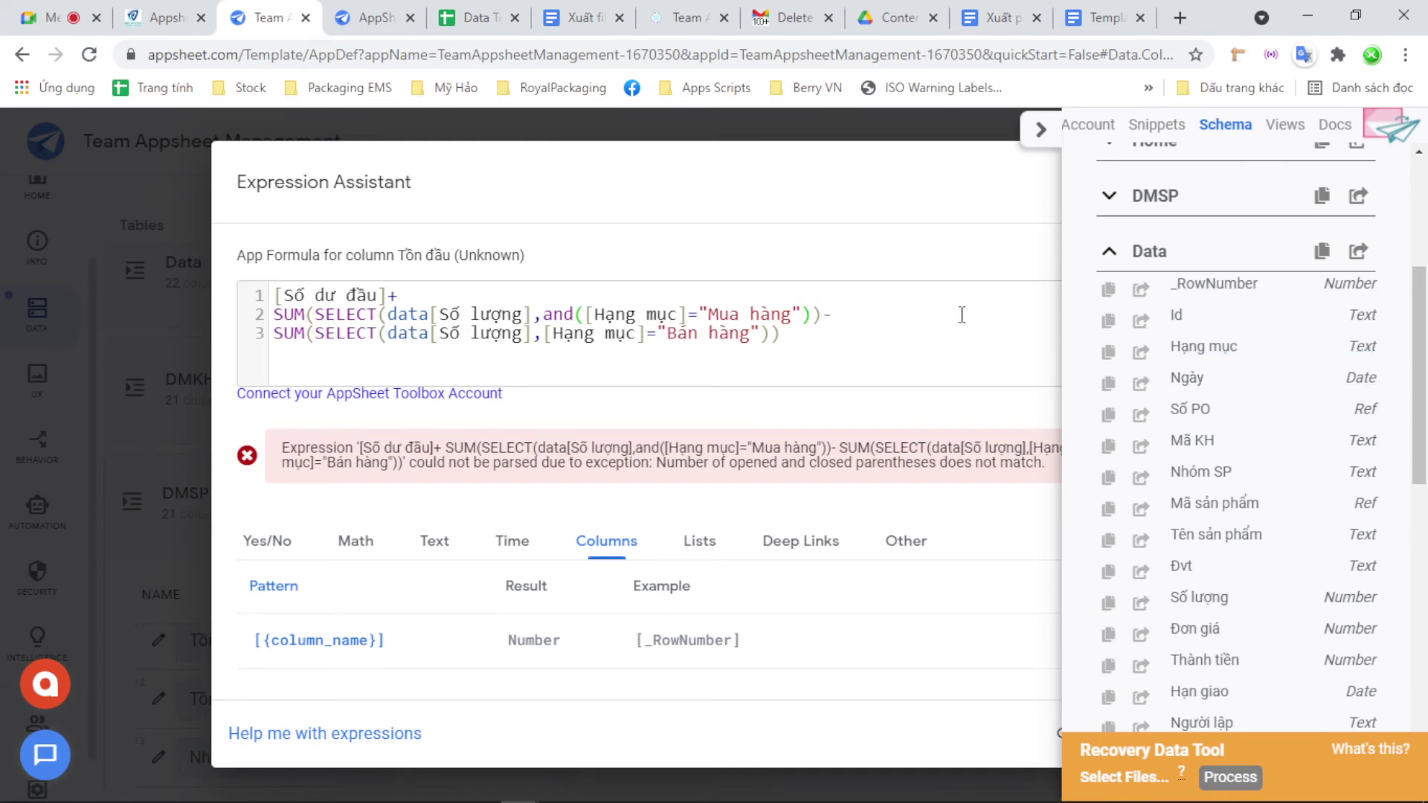
text(,o)
text([)
text(Ngày)
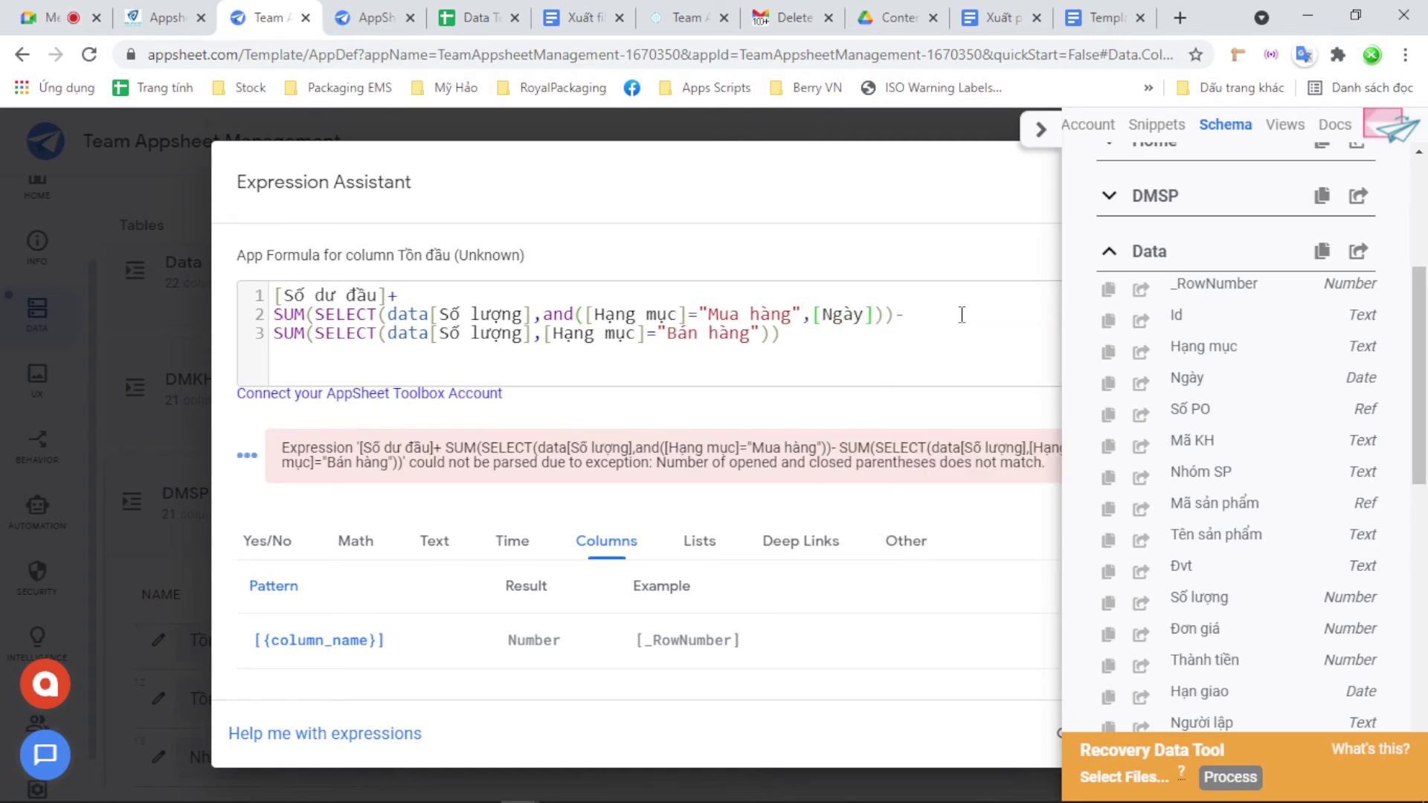
text(<)
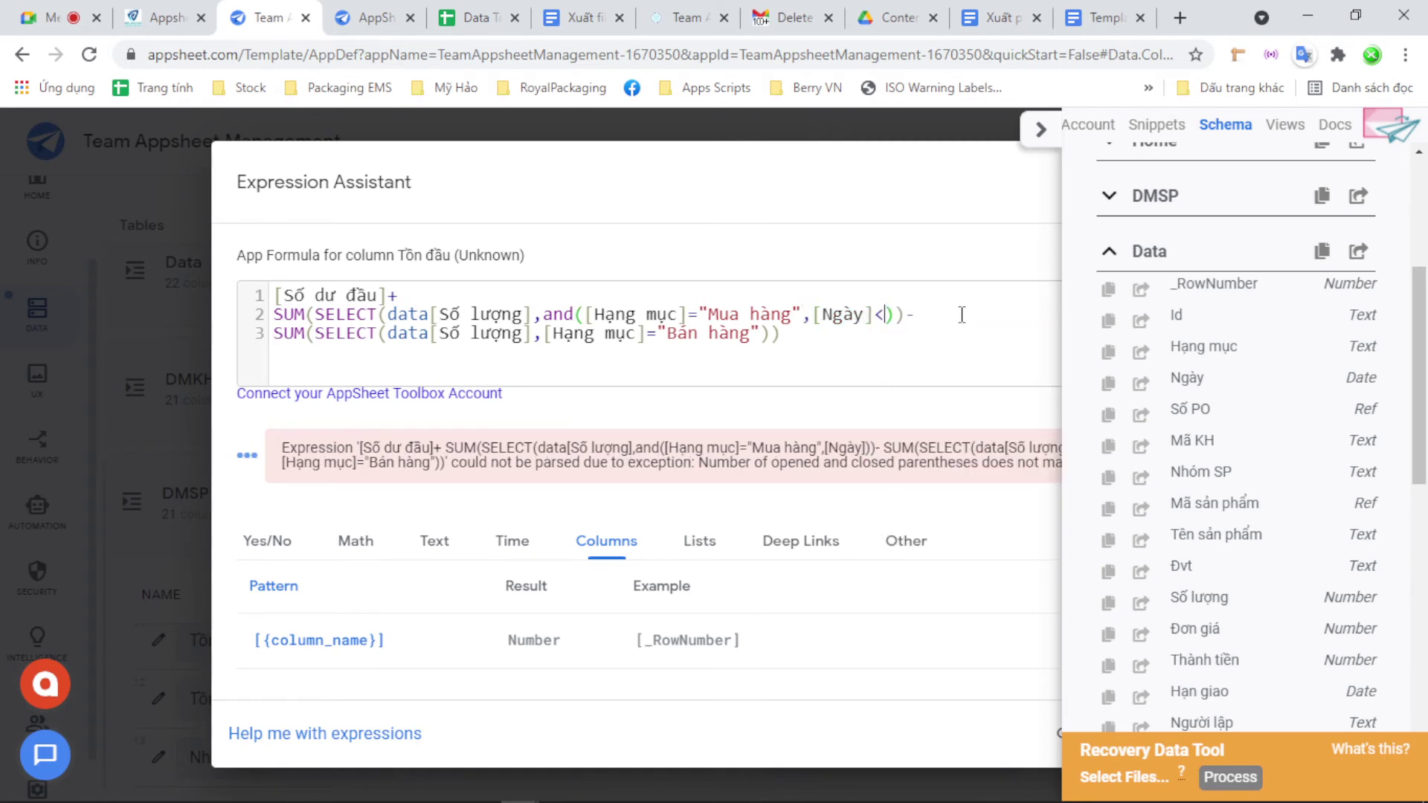
Expand the Report table in Schema, type Report after [Ngày]<, and close the panel.
scroll(1209, 264, up, 4)
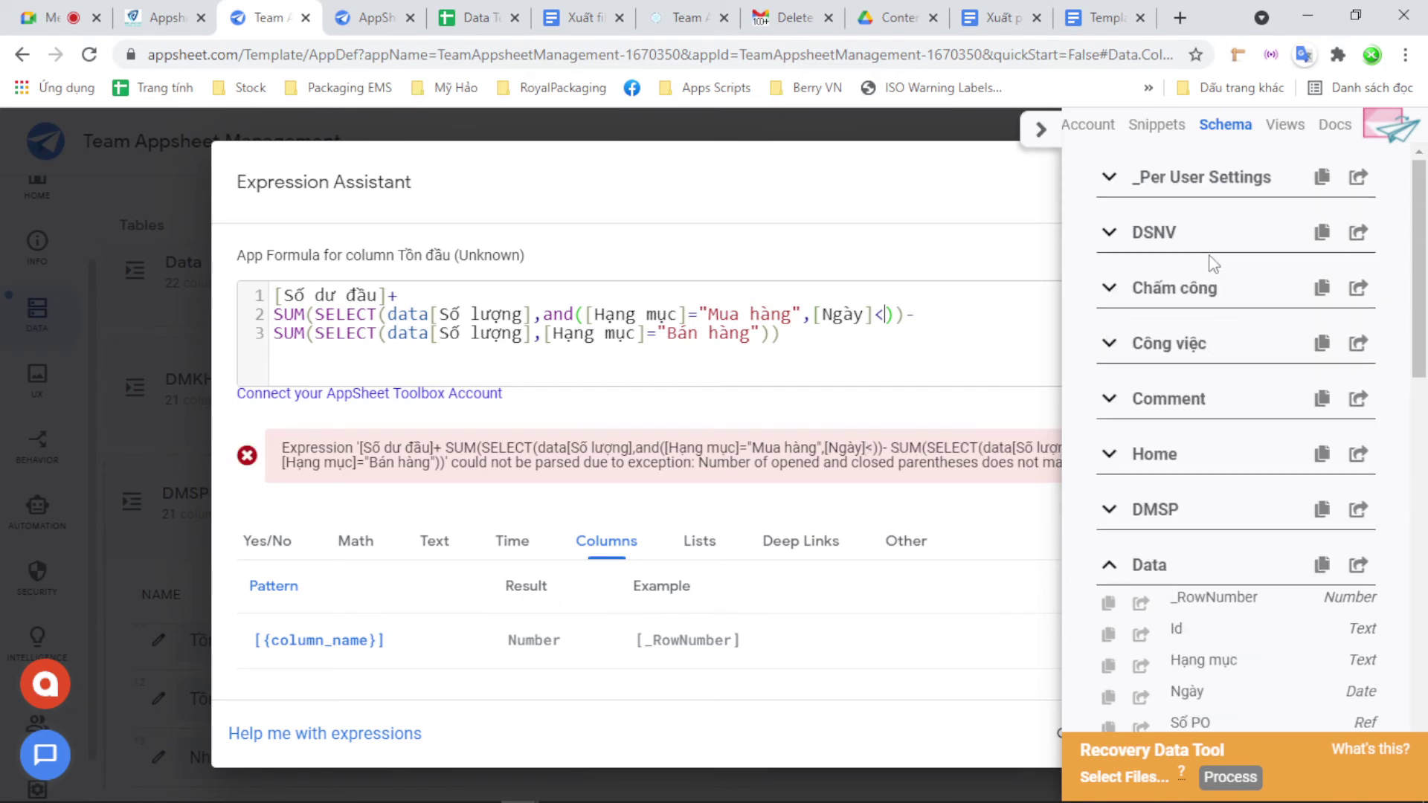
scroll(1203, 311, down, 7)
scroll(1203, 311, down, 7)
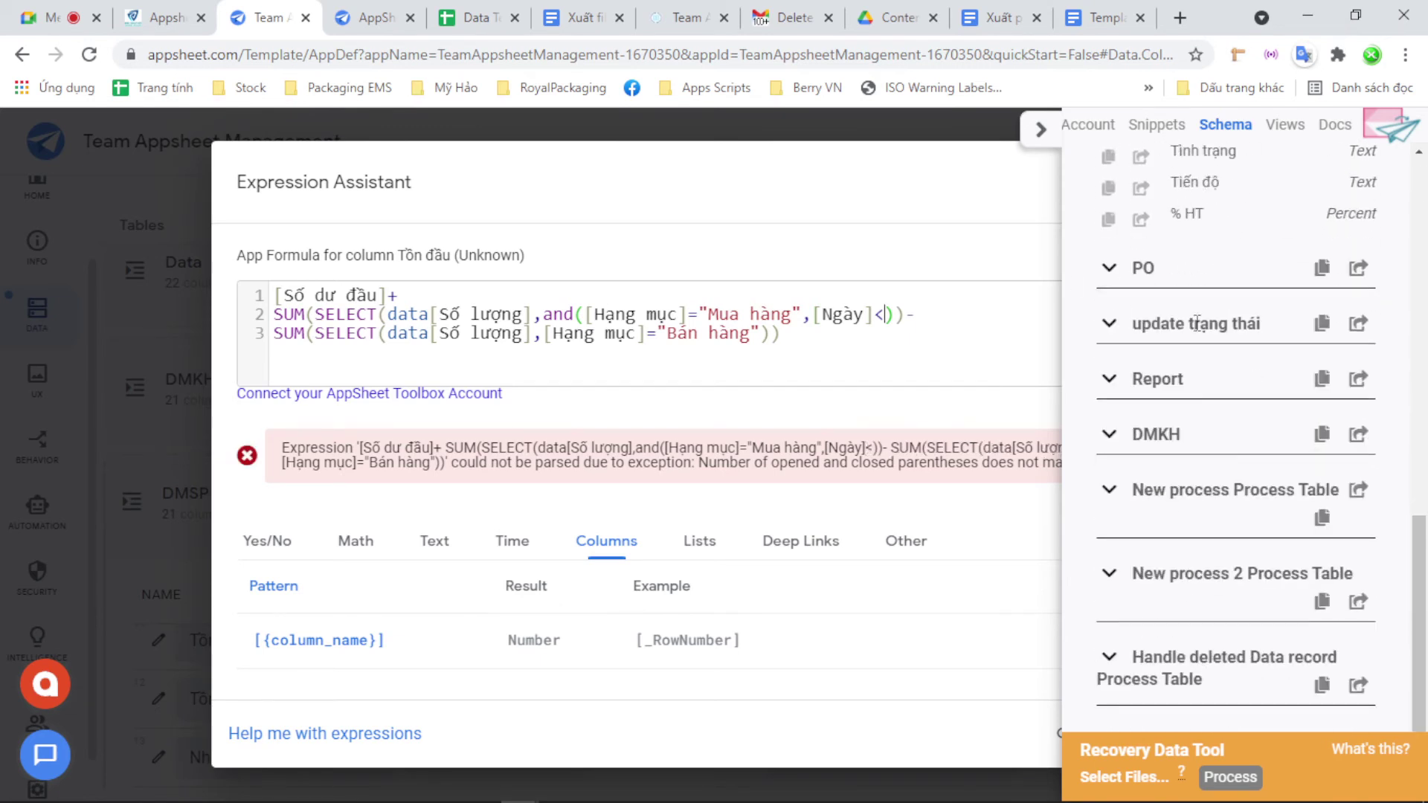
click(1110, 381)
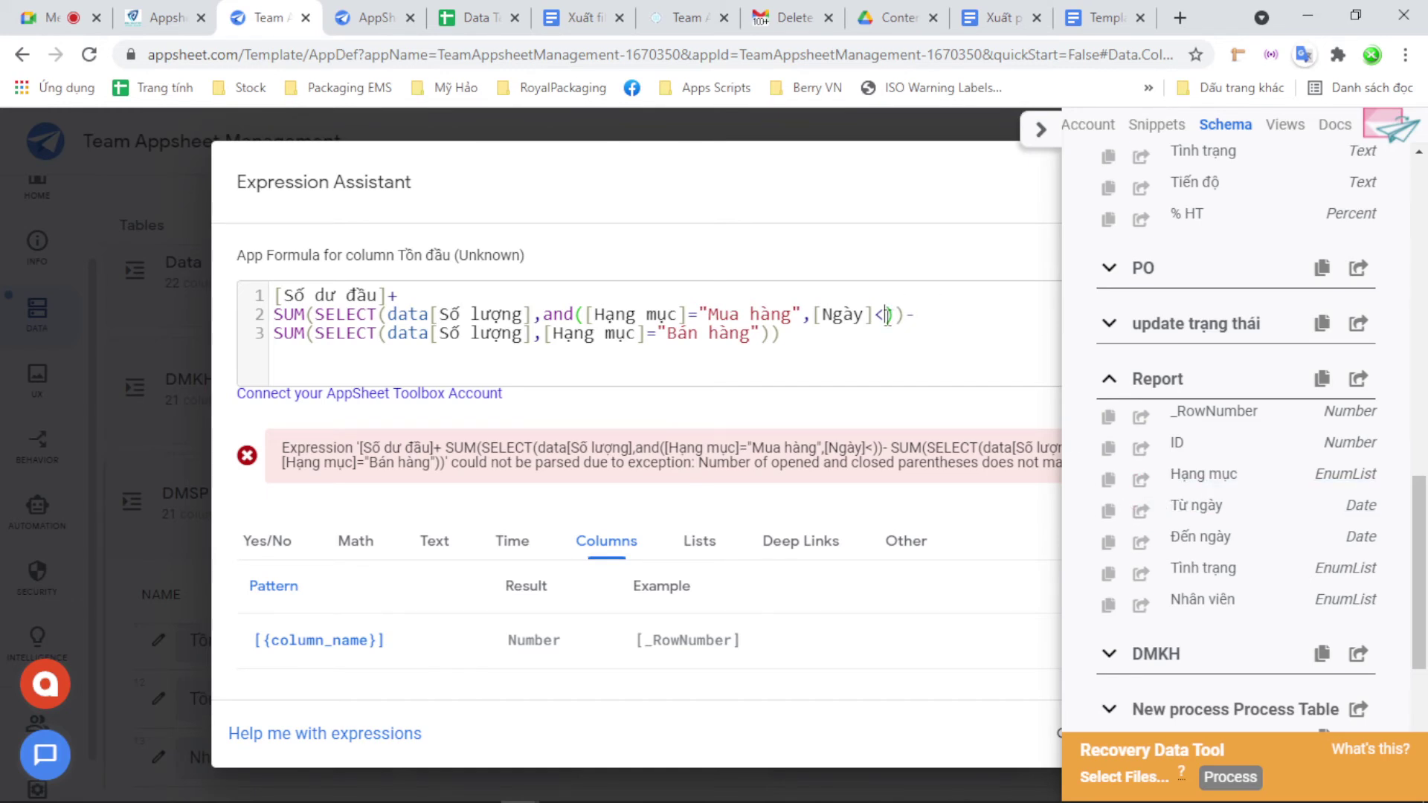
text(Report)
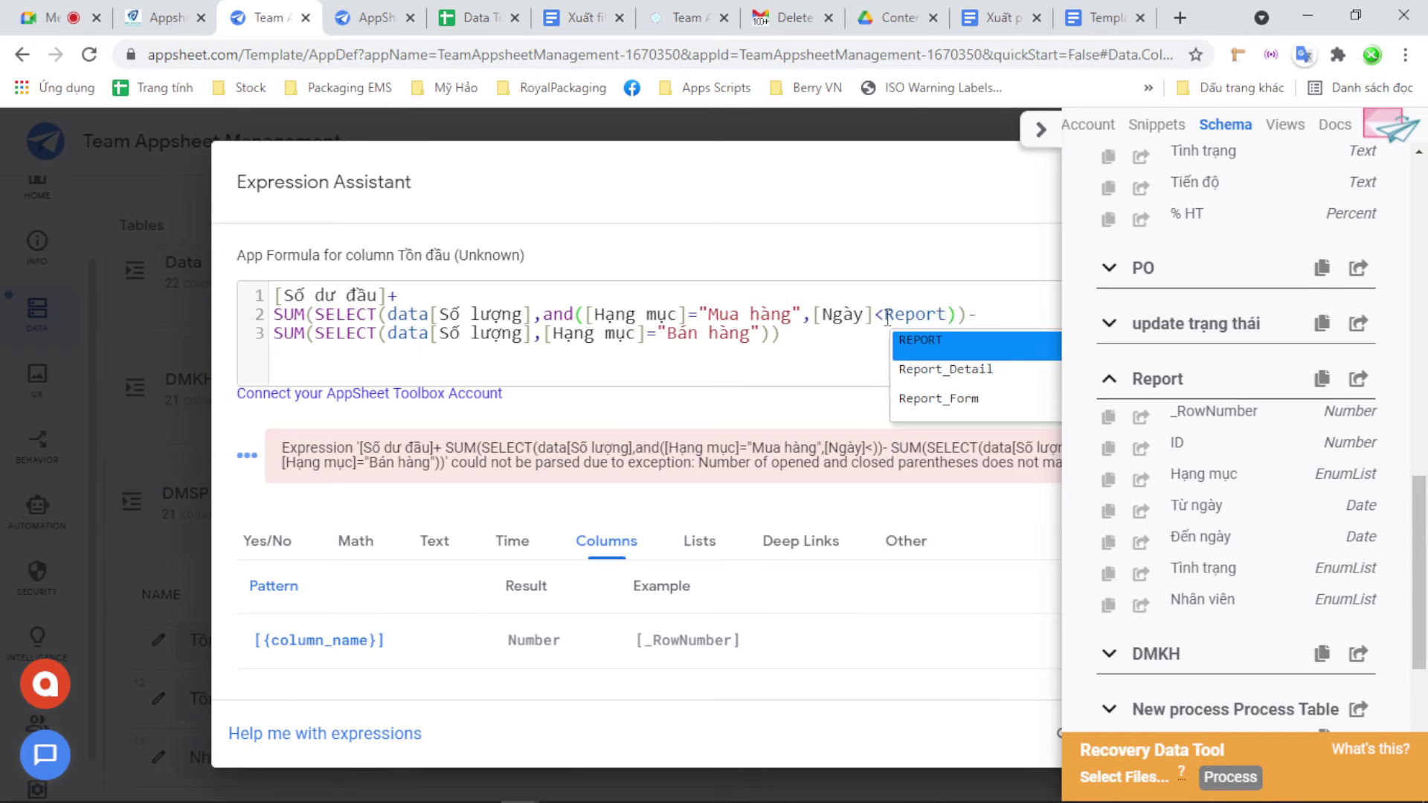
click(1040, 129)
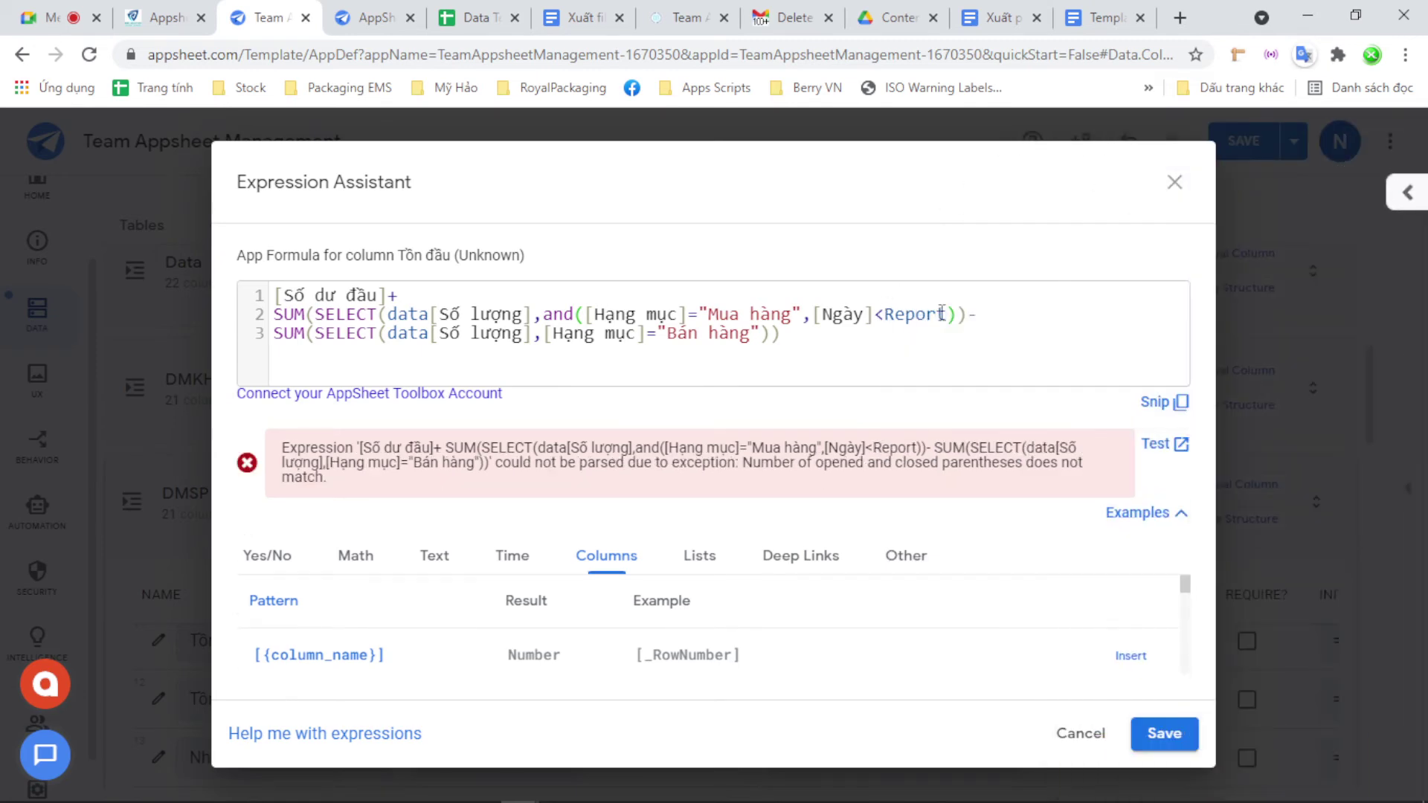
Make line 2 compare [Ngày]<any(Report[Từ ngày]) and add the missing closing parentheses.
click(949, 311)
text([)
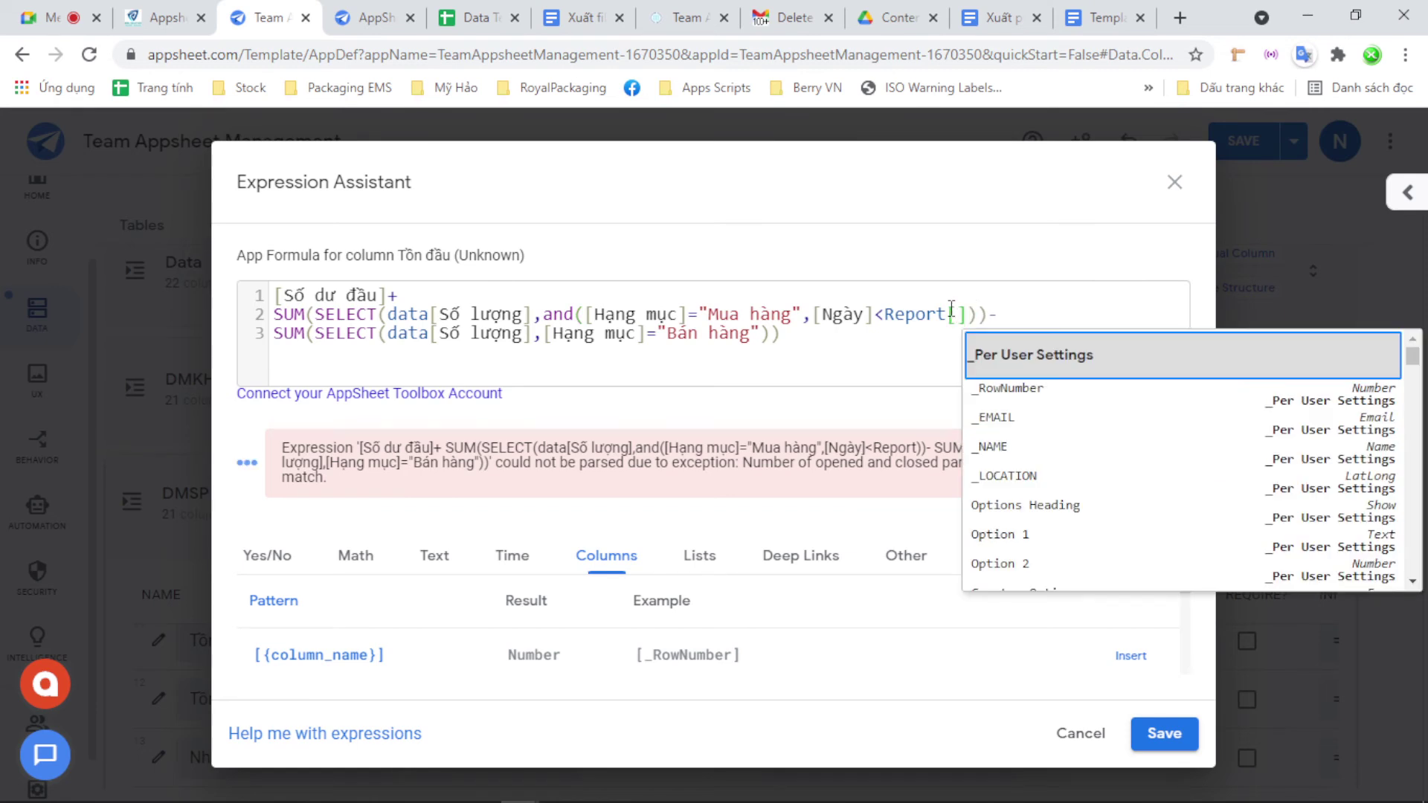
text(Tư)
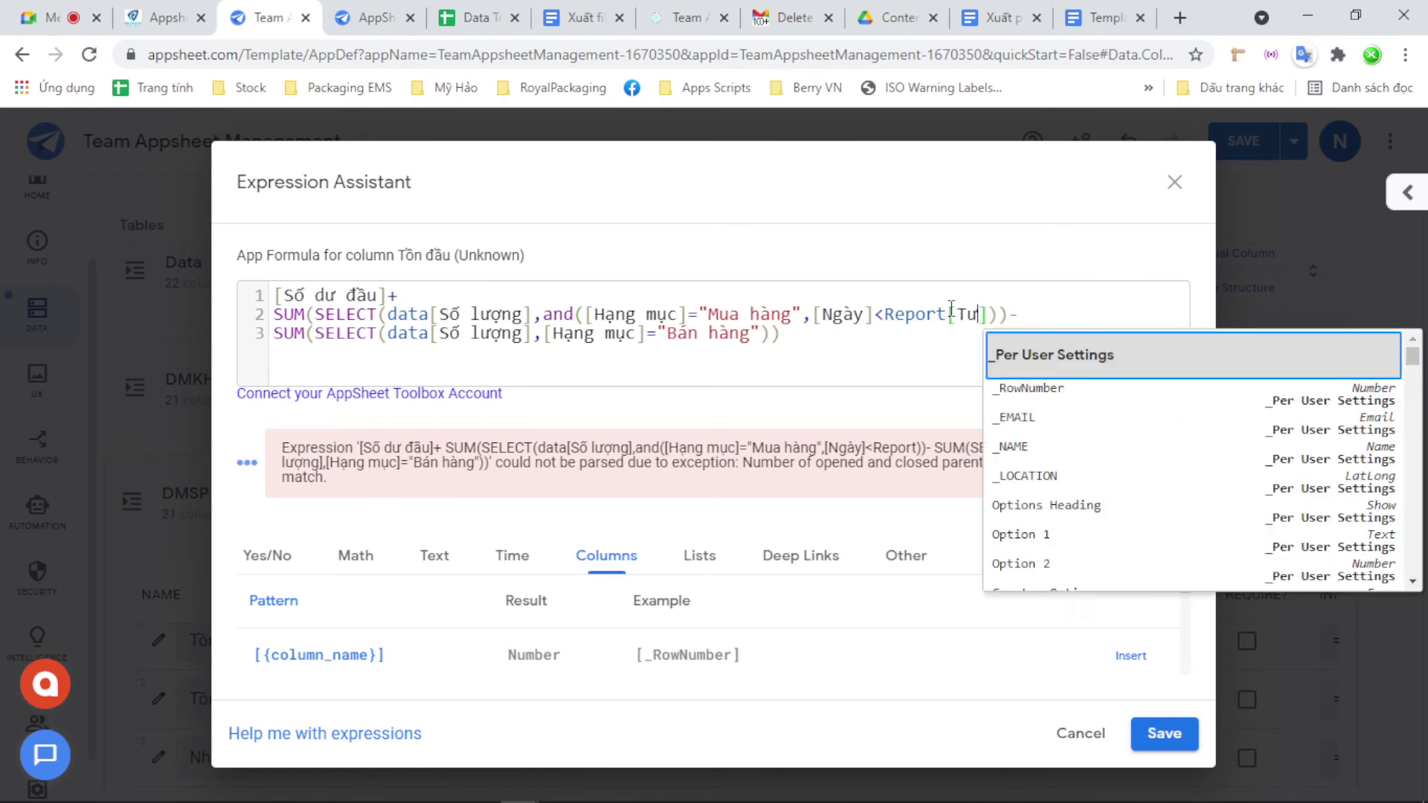
text( ngày)
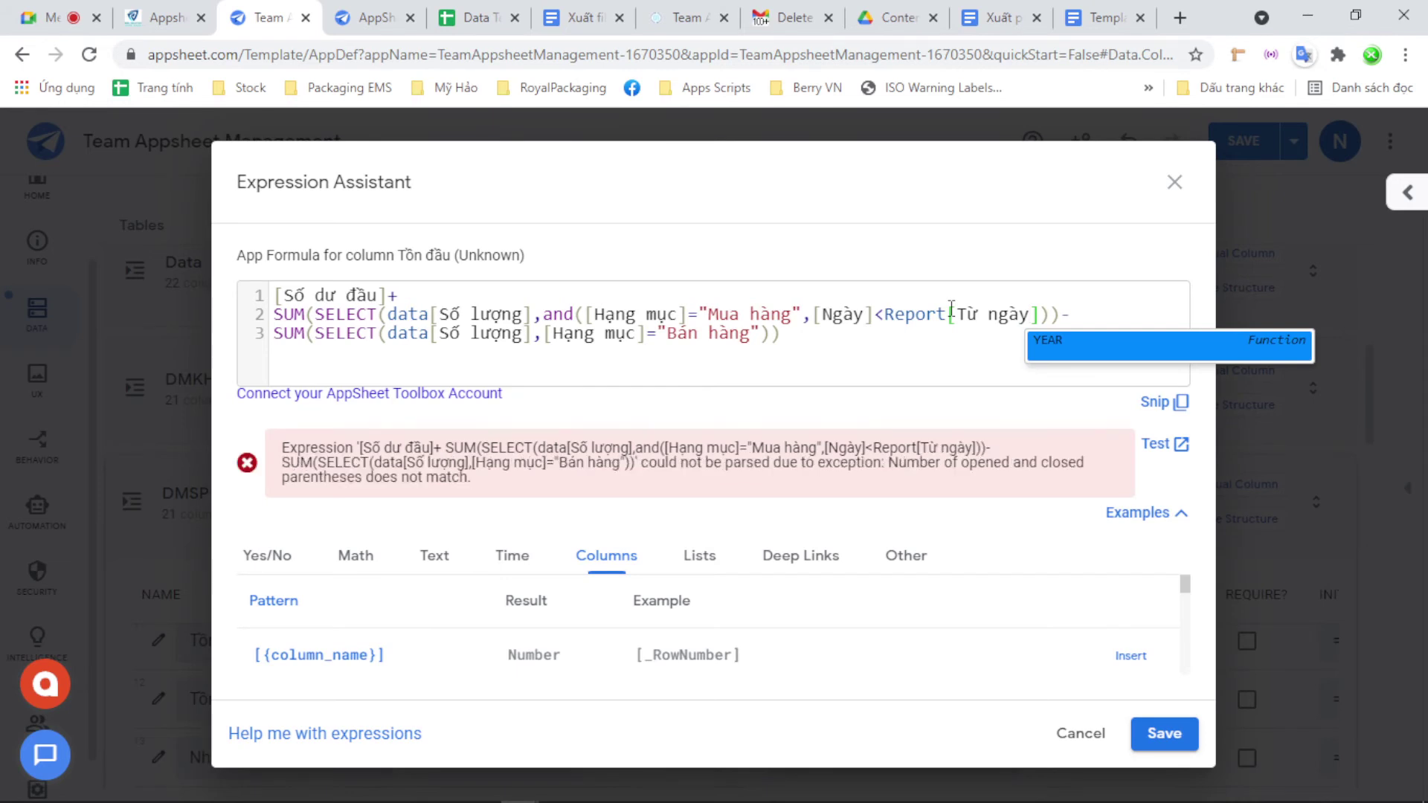
click(878, 316)
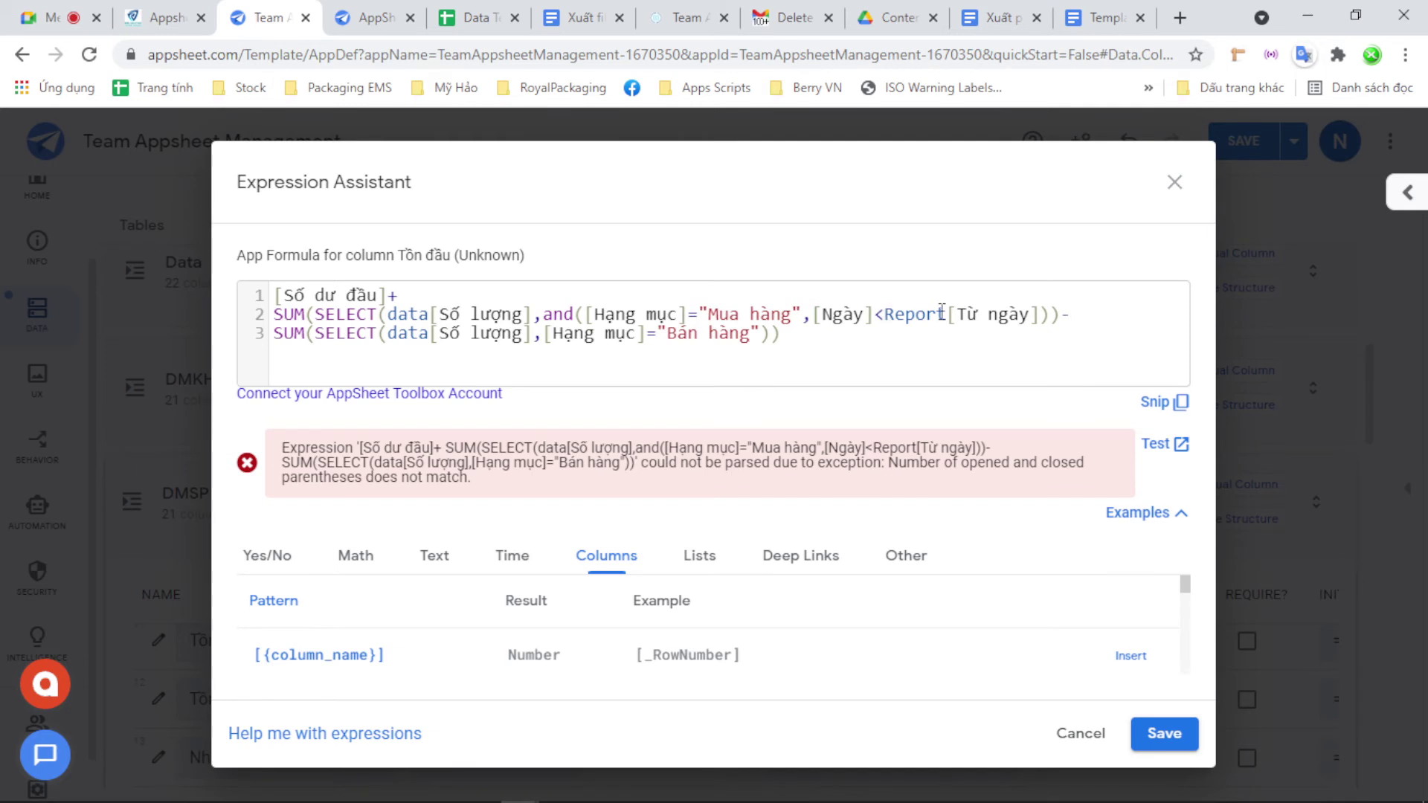
text(any)
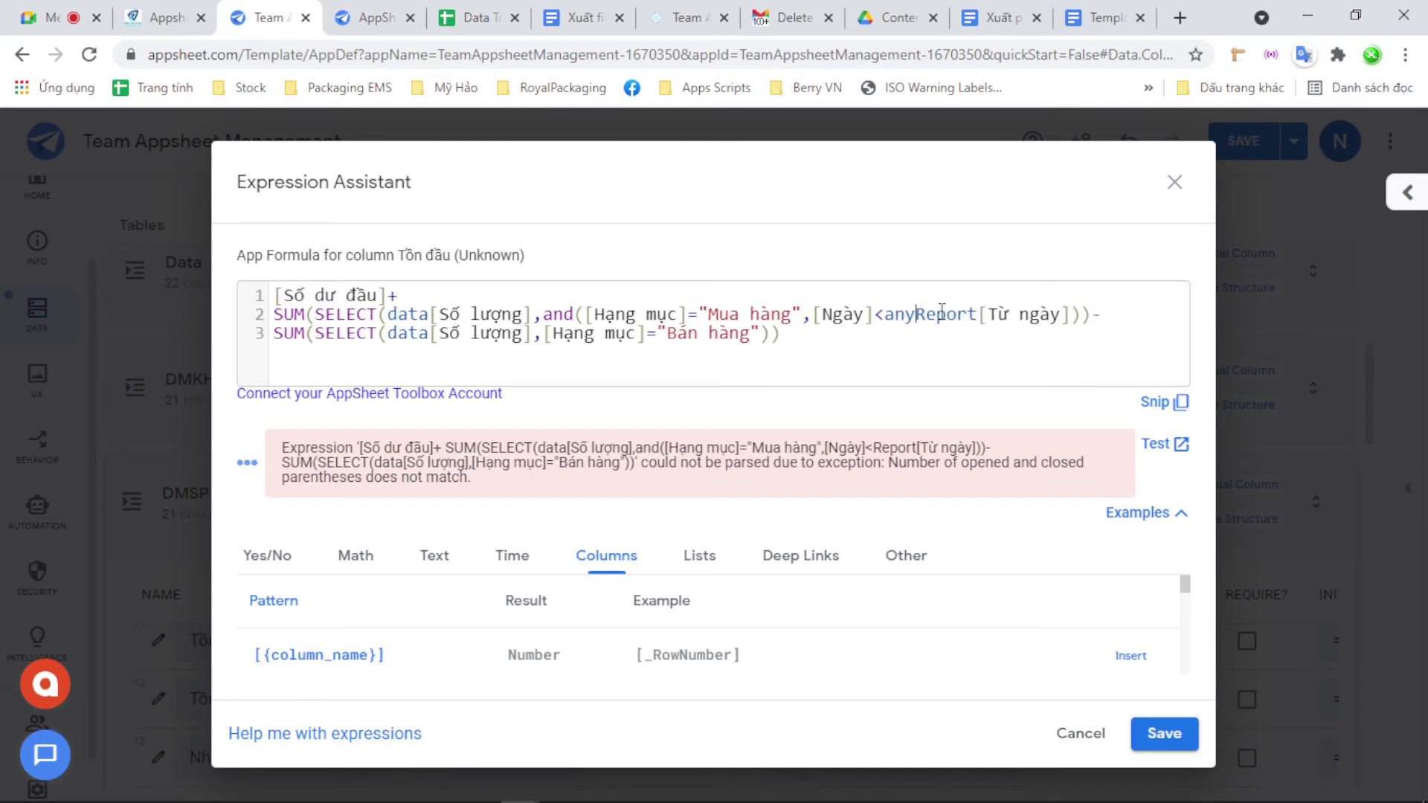
text(()
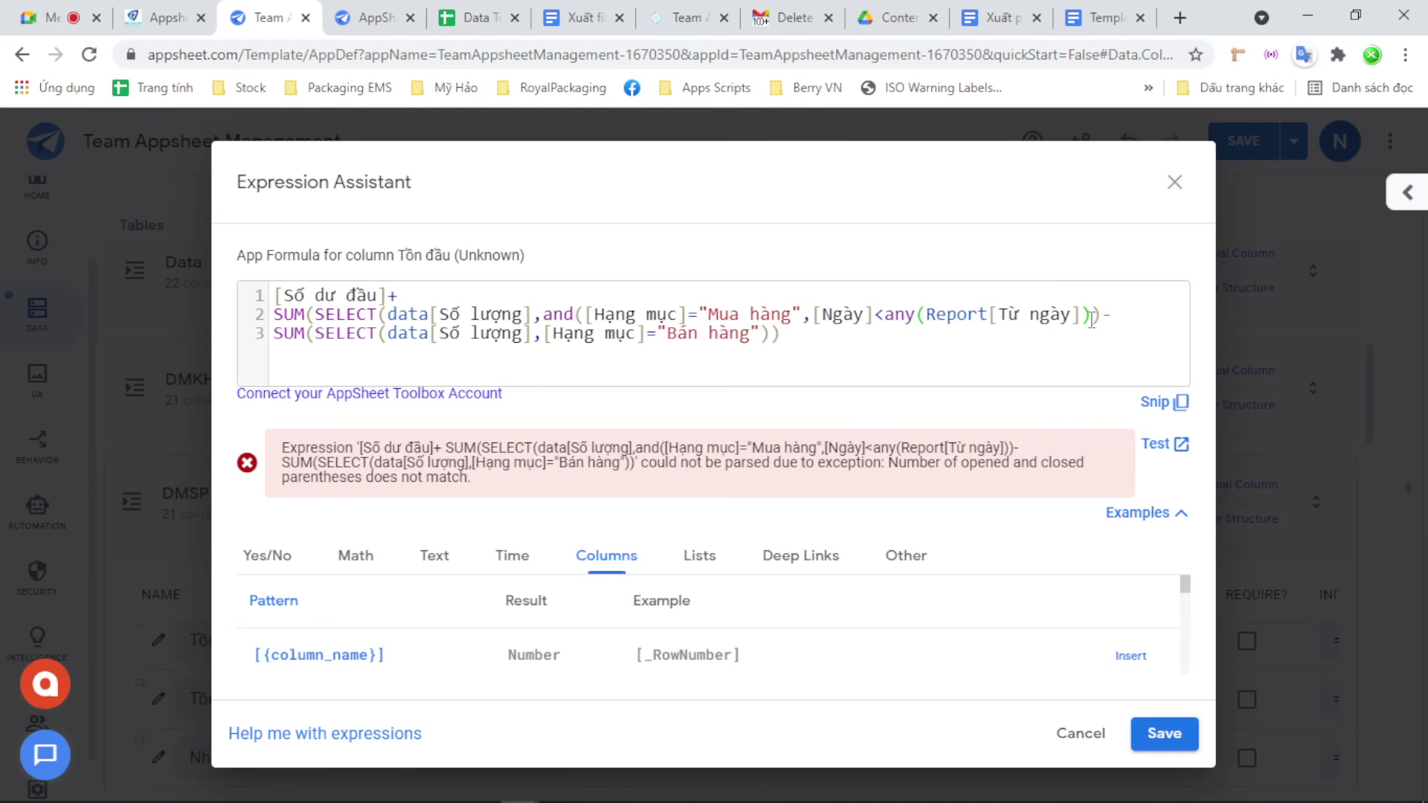
drag(1080, 314, 829, 321)
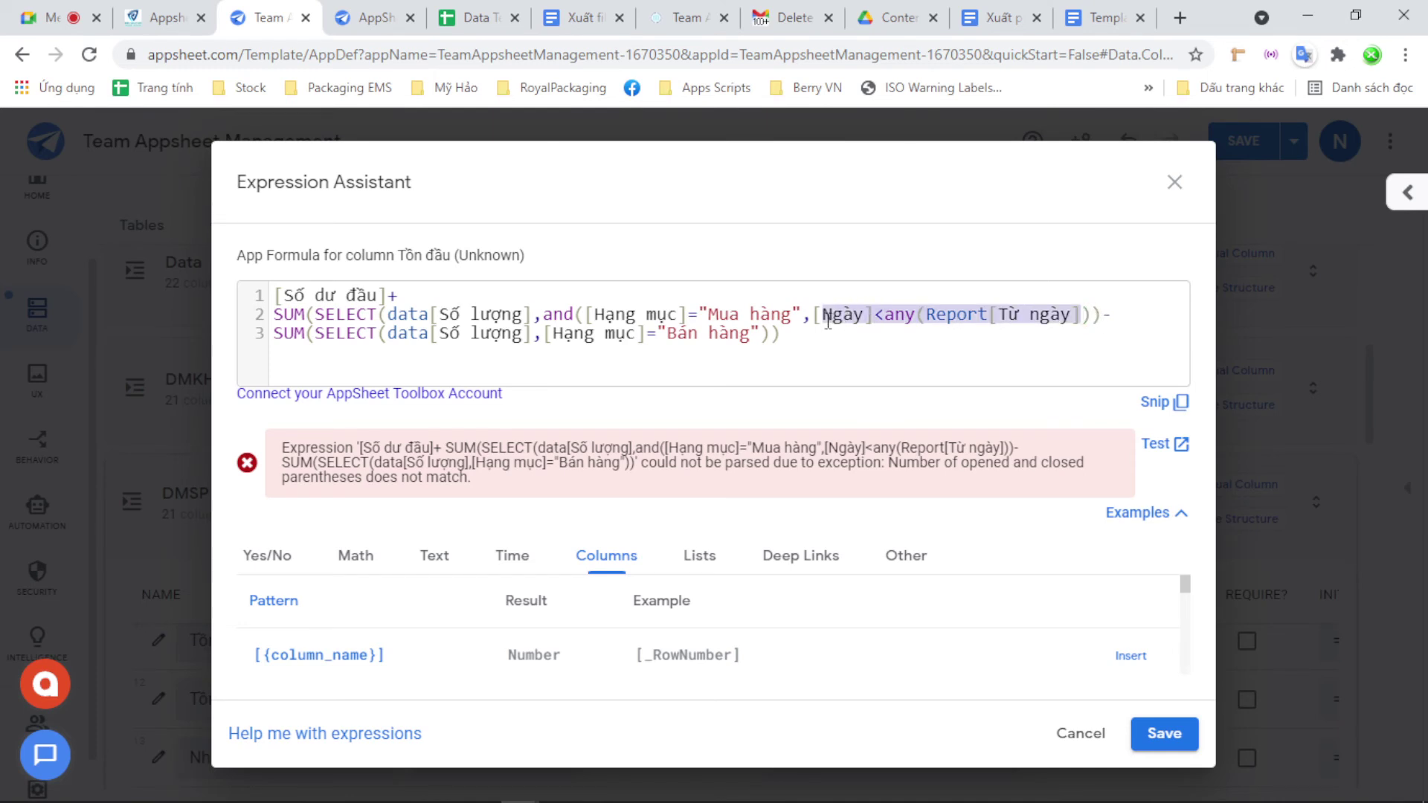
click(1089, 315)
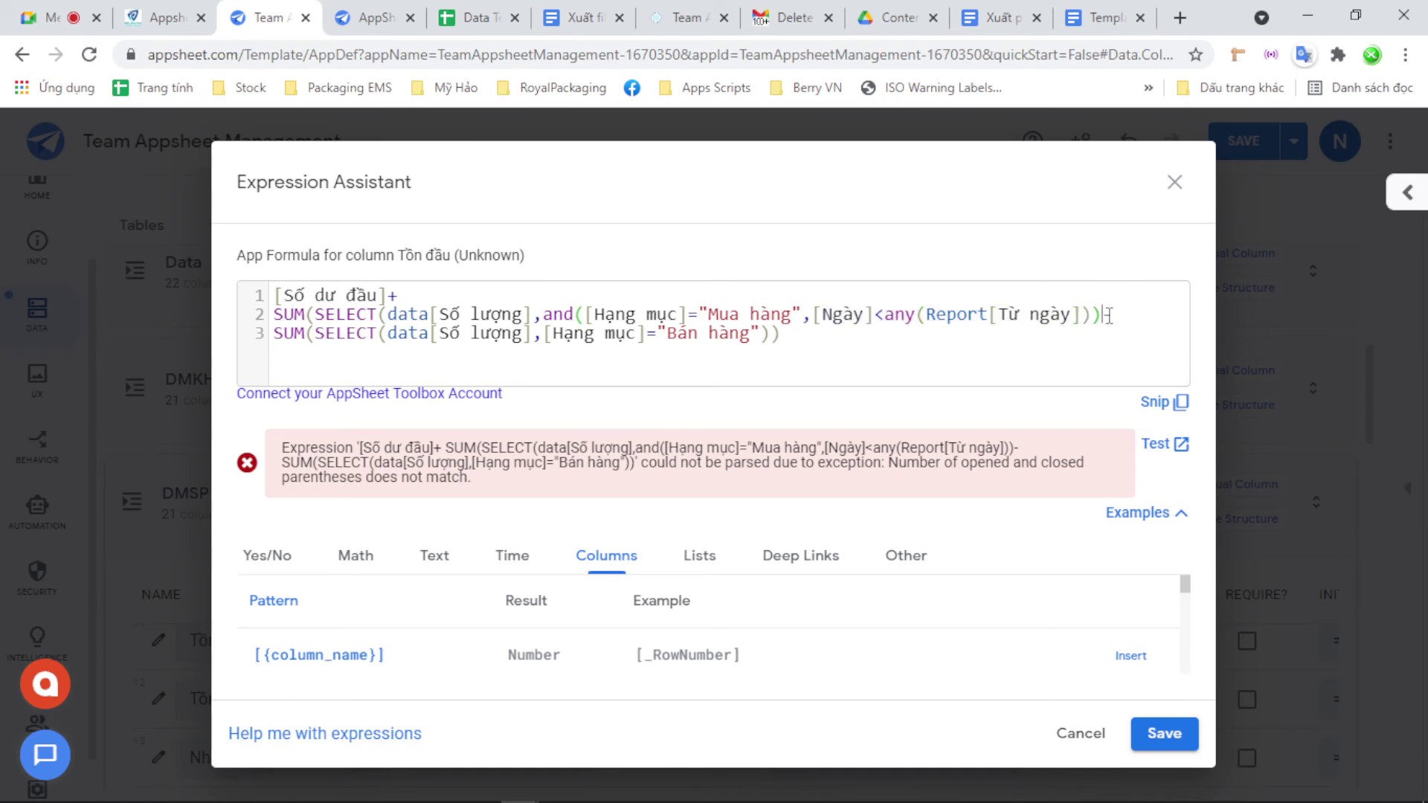
text())
drag(1095, 322, 815, 318)
click(1104, 315)
text())
Copy the date-filtered and() condition into the Bán hàng sum, changing Mua to Bán.
key(shift+Left)
key(shift+Left)
key(shift+Left)
key(shift+Left)
key(shift+Left)
key(shift+Left)
key(shift+Left)
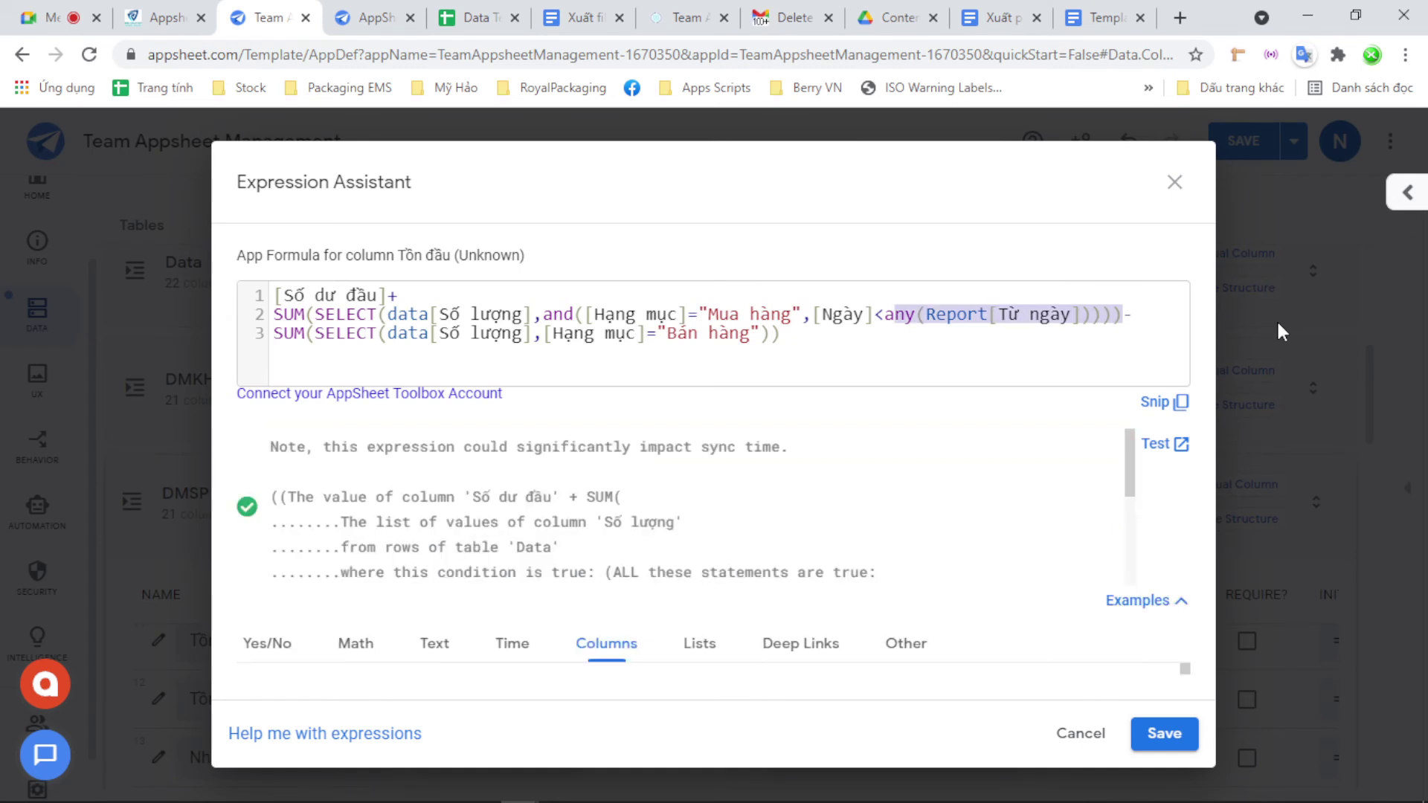
key(shift+Left)
key(shift+Left)
key(shift+Left)
key(shift+Left)
key(shift+Left)
key(shift+Left)
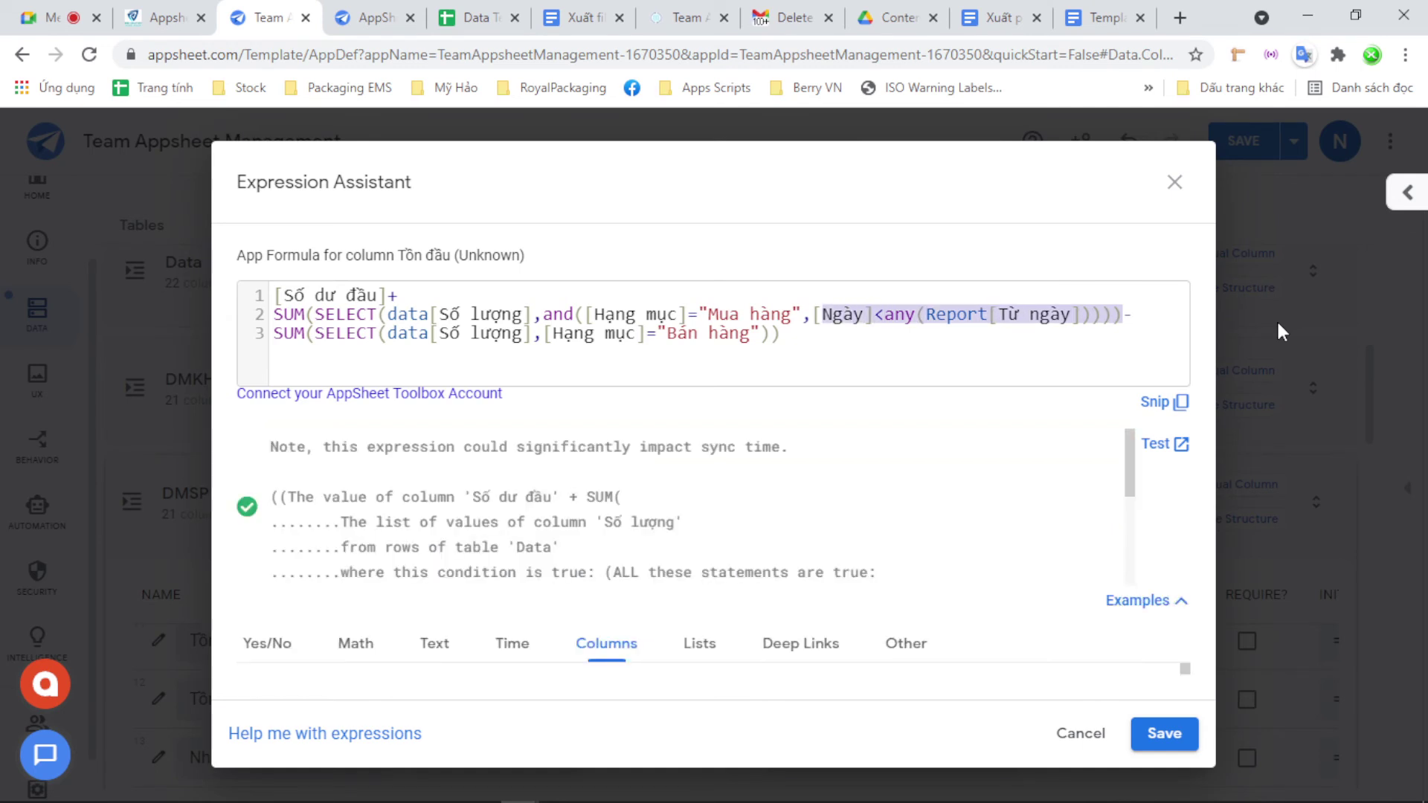
key(shift+Left)
key(shift+Left)
key(shift+Left)
key(shift+Left)
key(shift+Left)
key(shift+Left)
key(shift+Left)
key(shift+Left)
key(shift+Left)
key(shift+Left)
key(shift+Left)
key(ctrl+c)
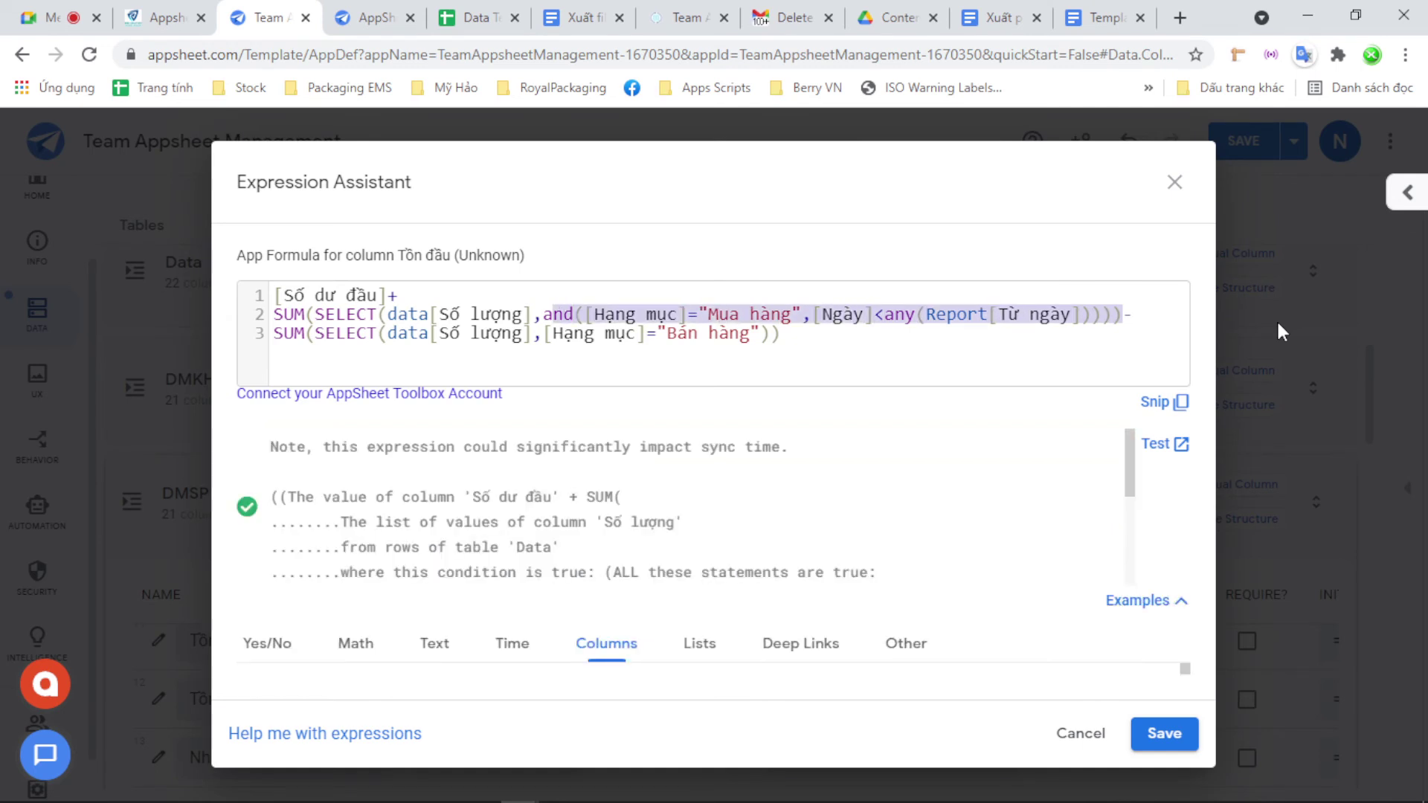
key(Right)
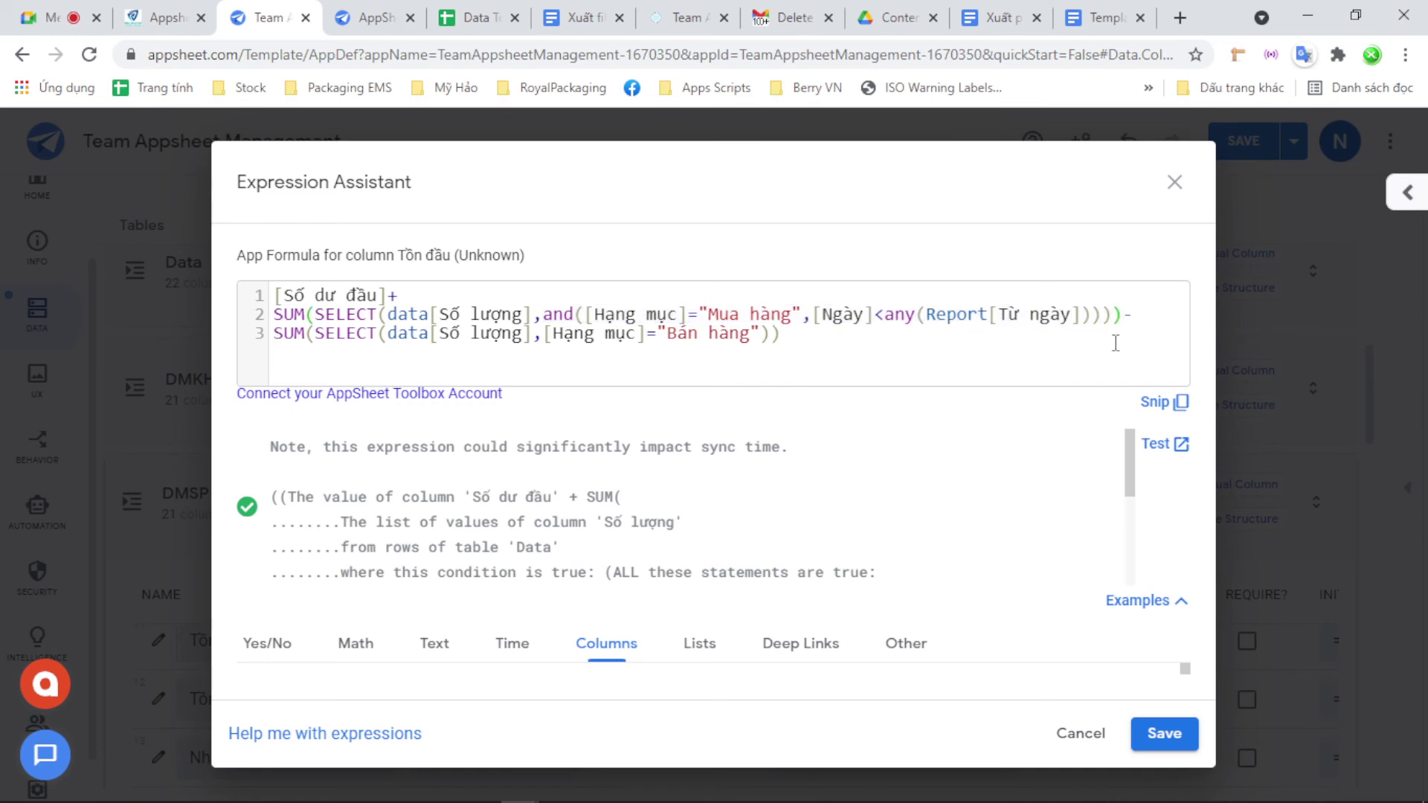
drag(783, 335, 541, 331)
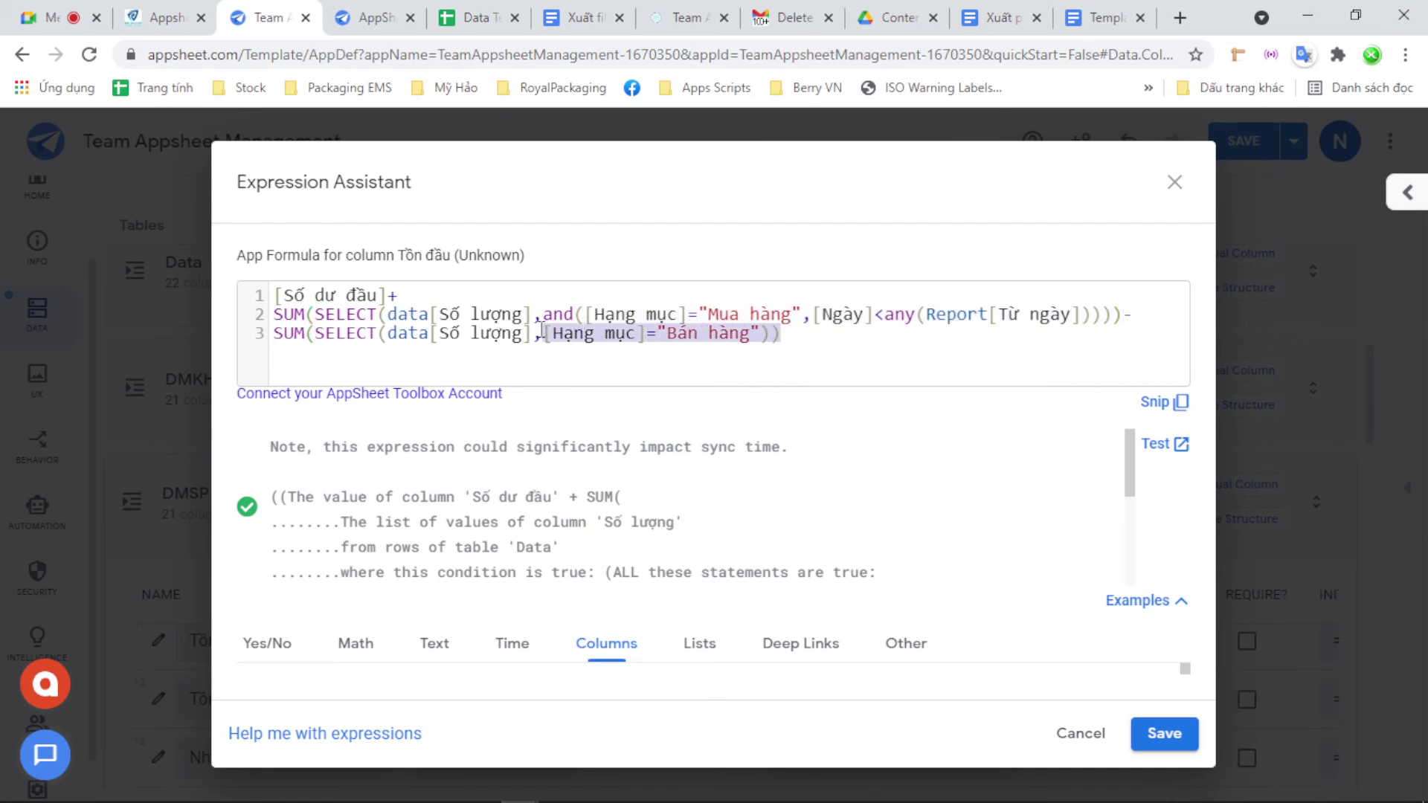
key(ctrl+v)
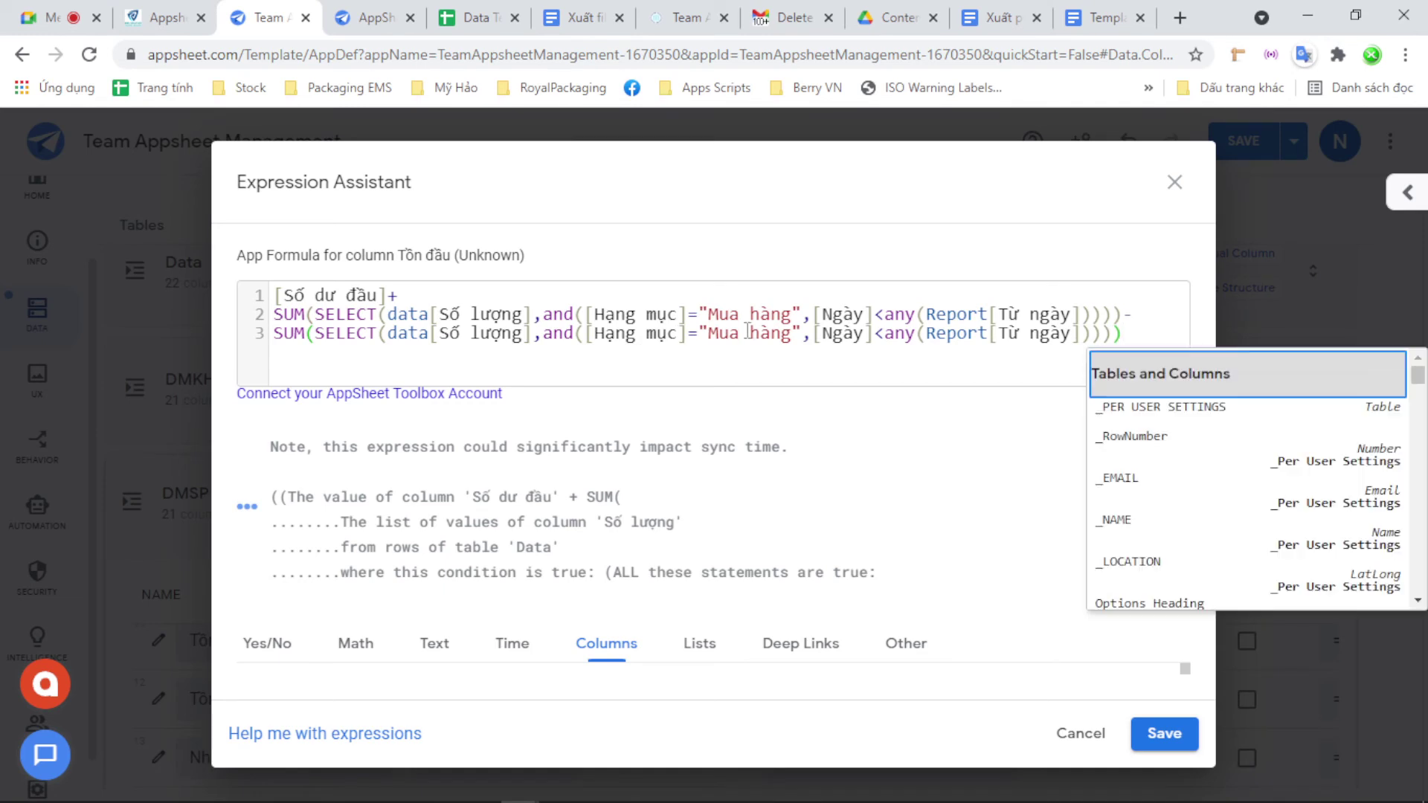
double_click(720, 334)
text(Bán)
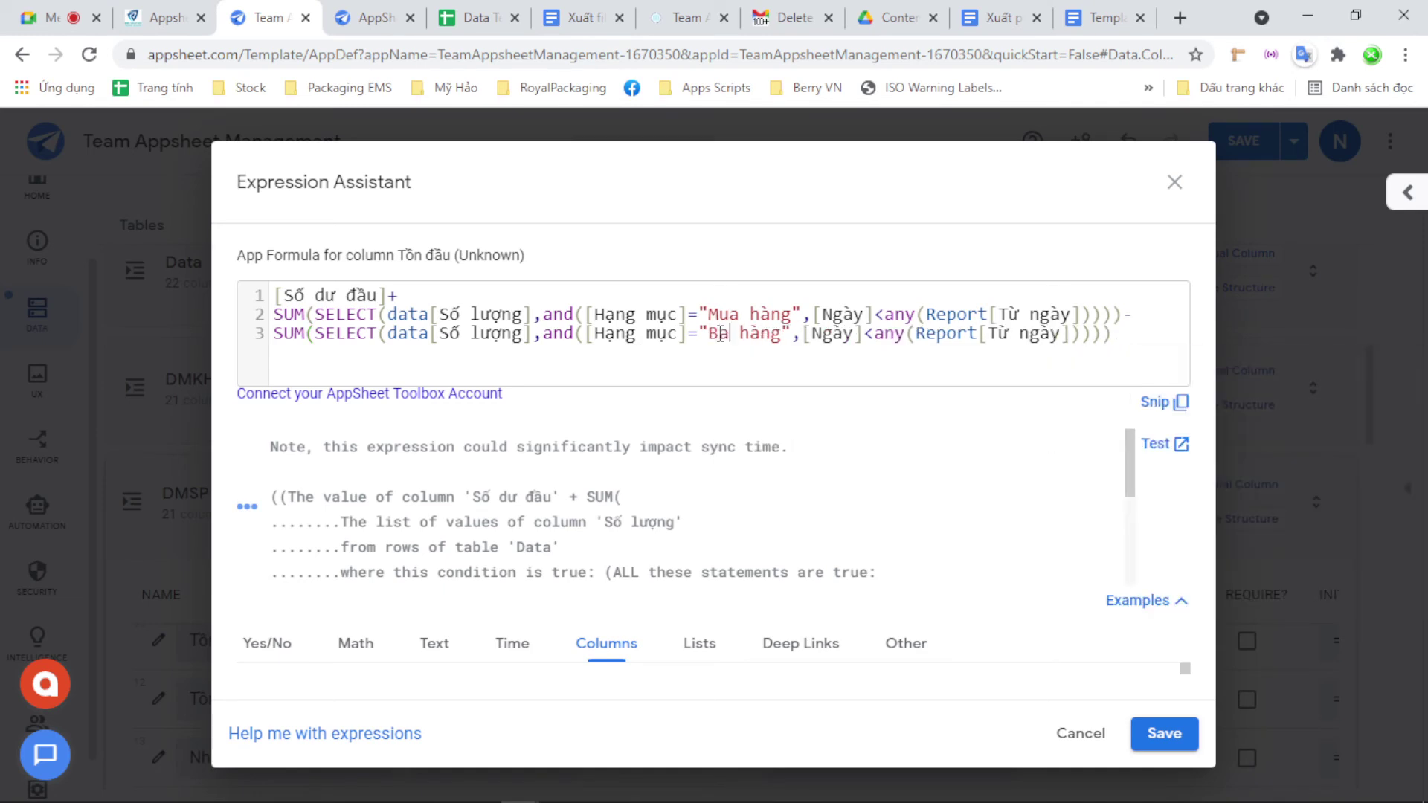
click(512, 335)
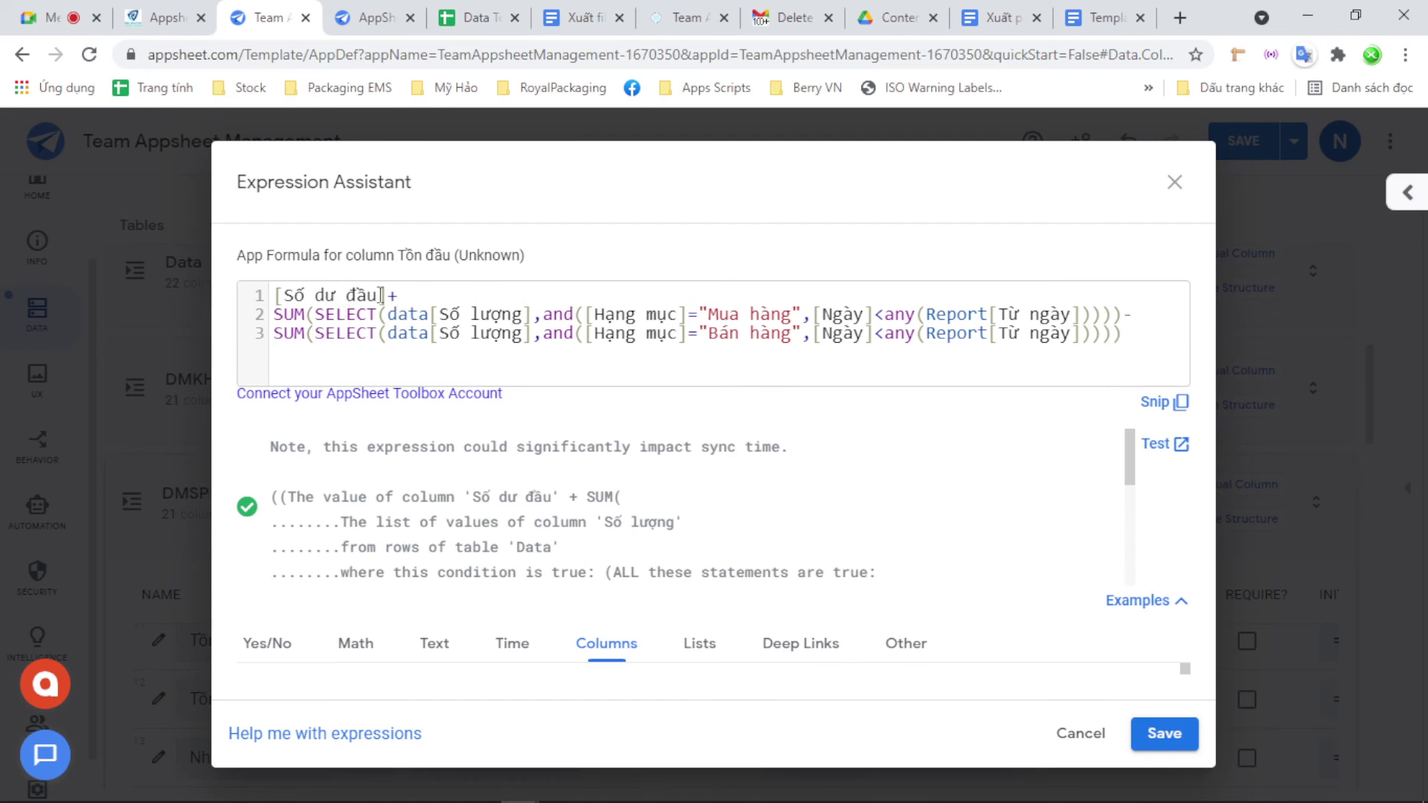
Select the entire Tồn đầu formula and save it.
click(382, 299)
drag(1147, 335, 143, 262)
key(ctrl+c)
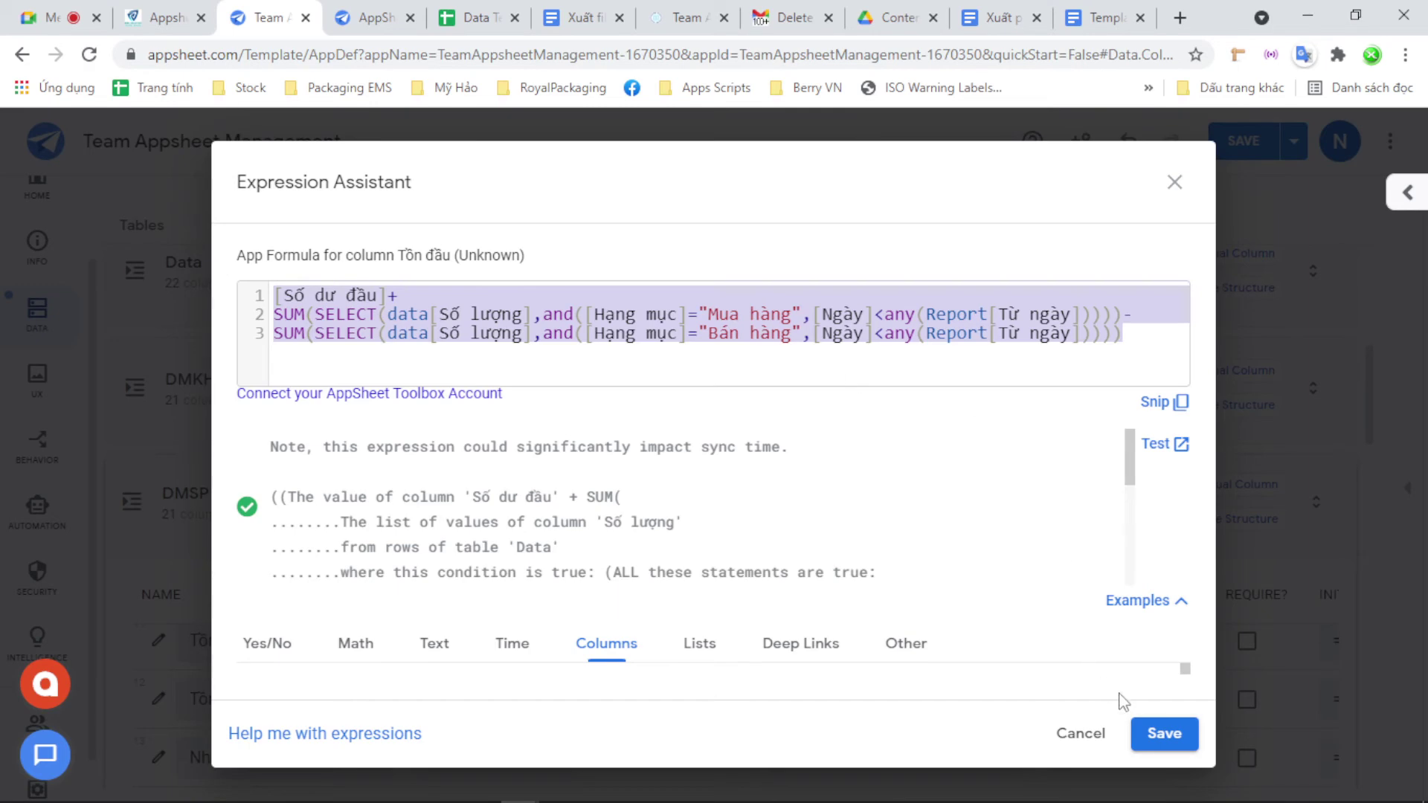
click(1139, 716)
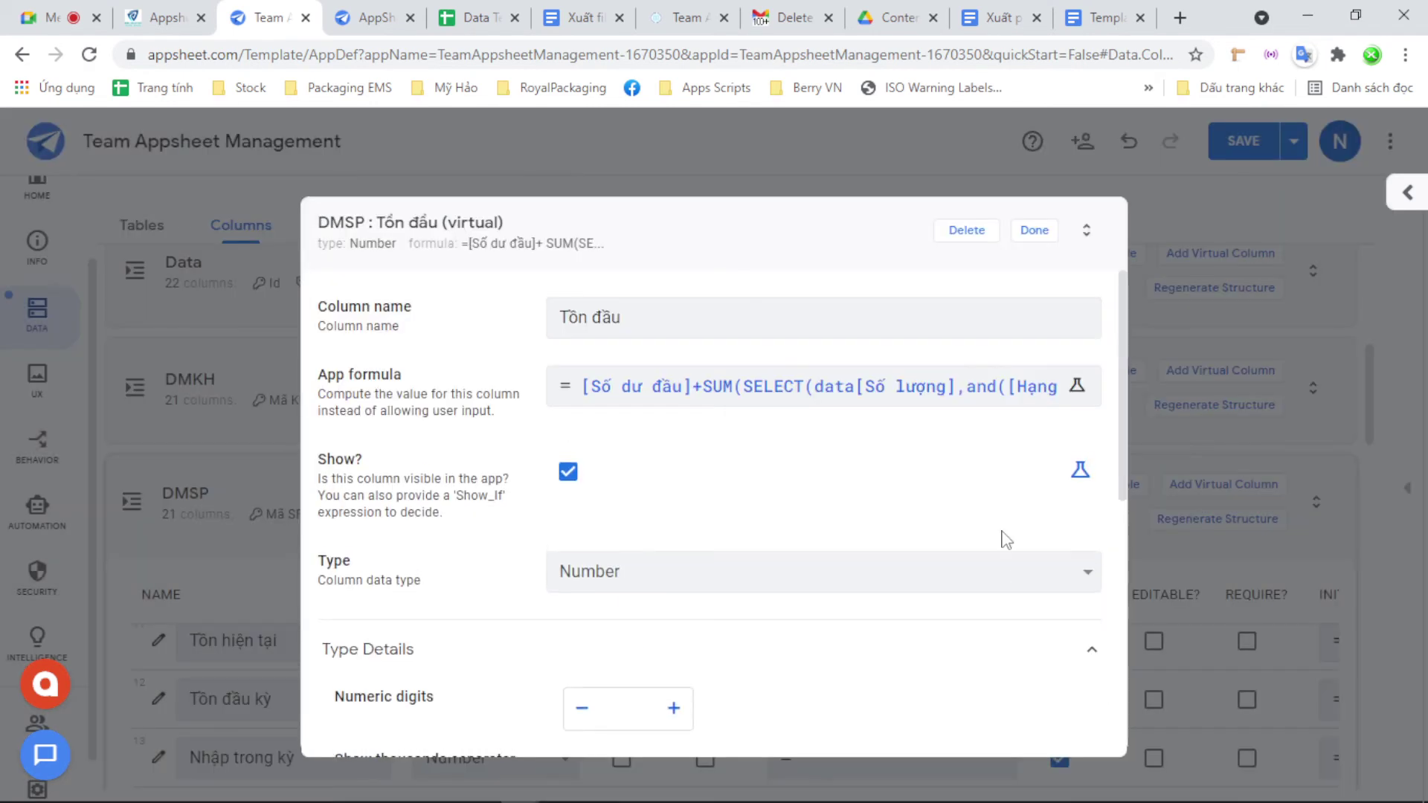
Add a Tổng nhập virtual column to DMSP and paste the copied formula into it.
click(1034, 230)
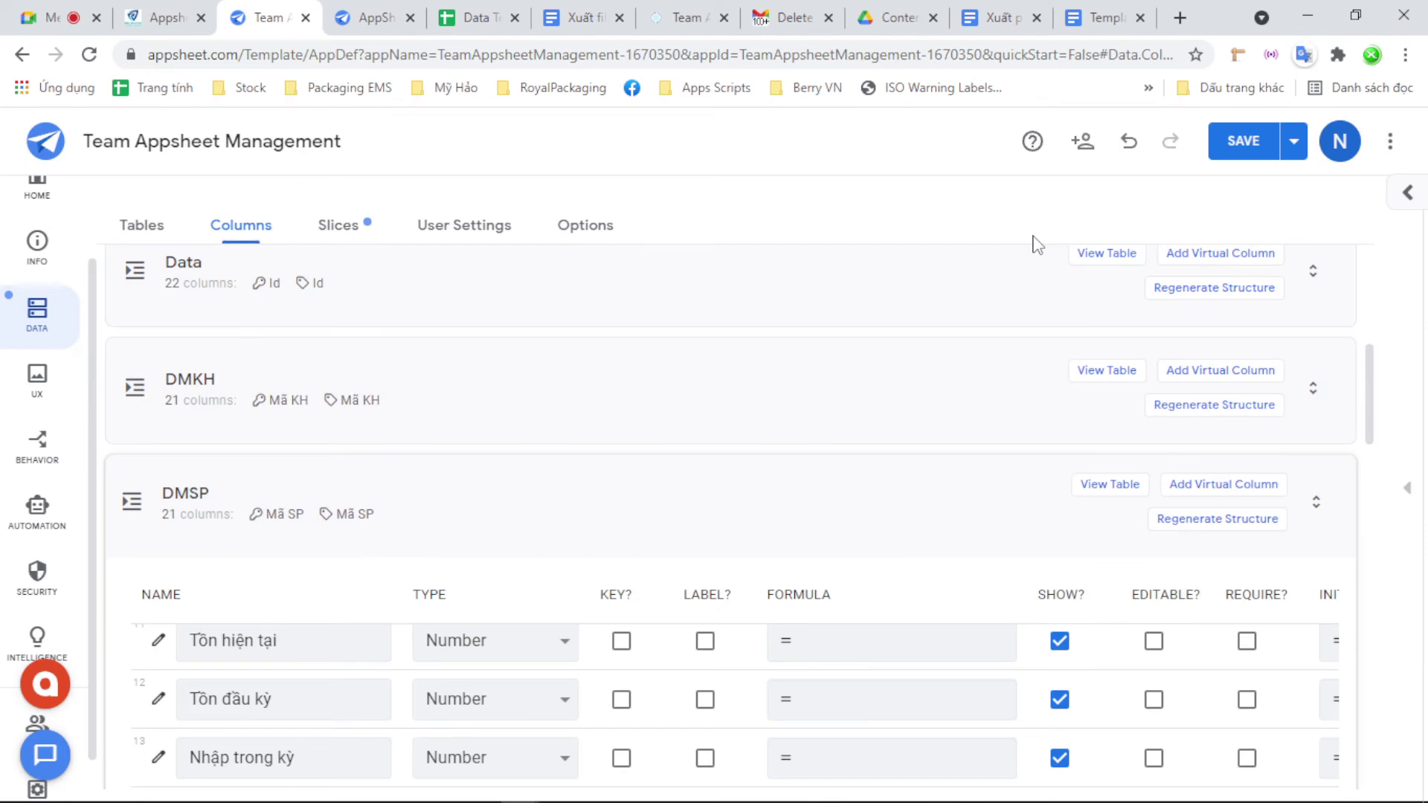
click(1229, 489)
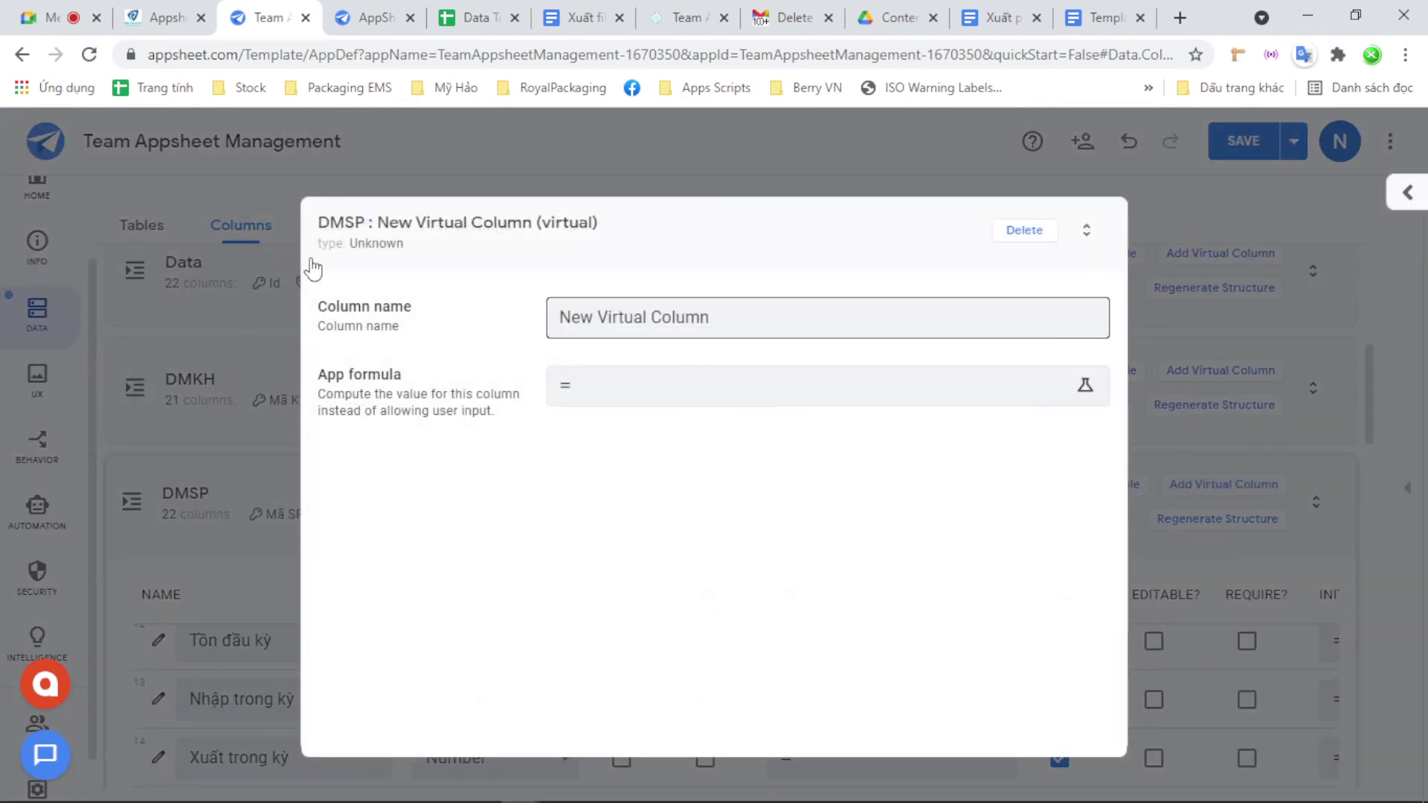
text(T)
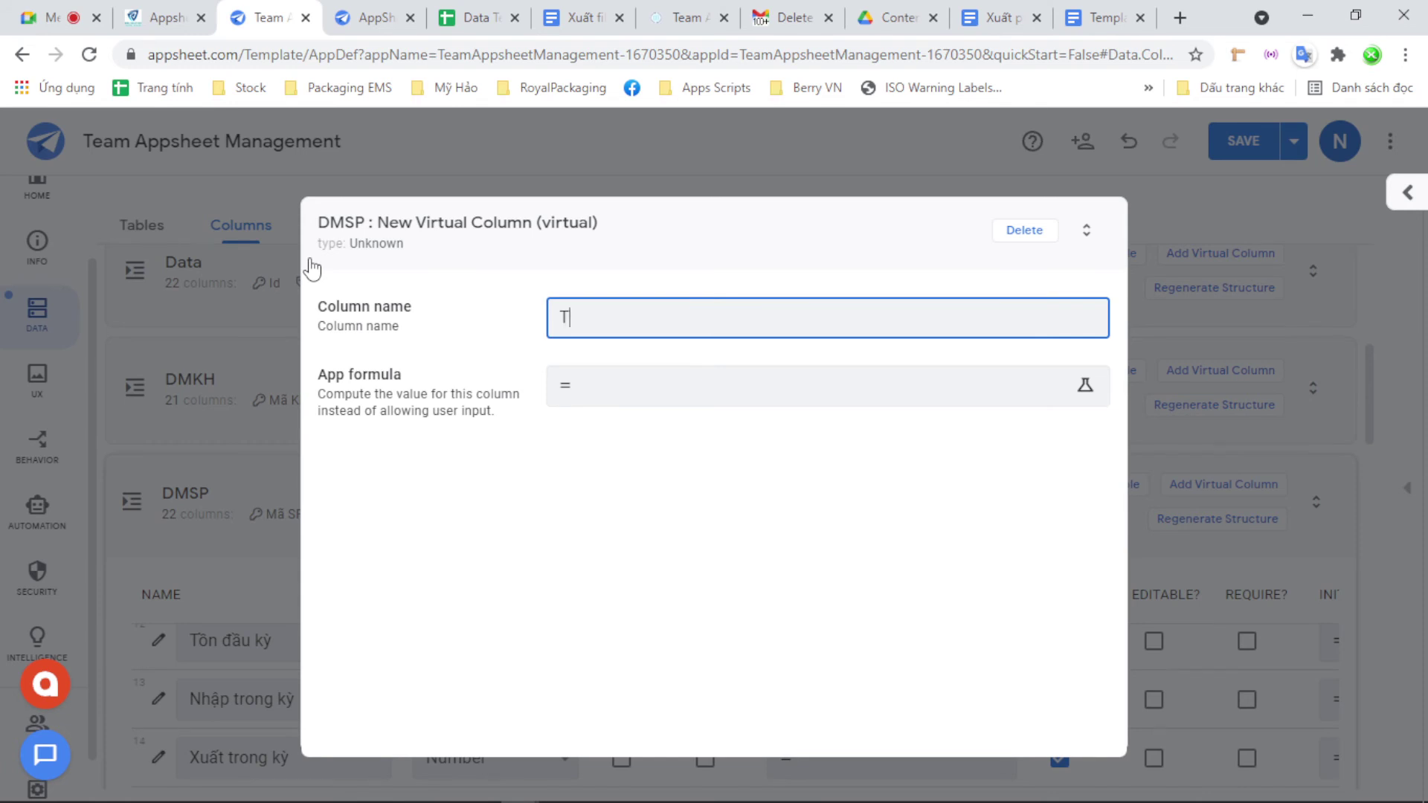
text(ổng nhâ)
click(645, 408)
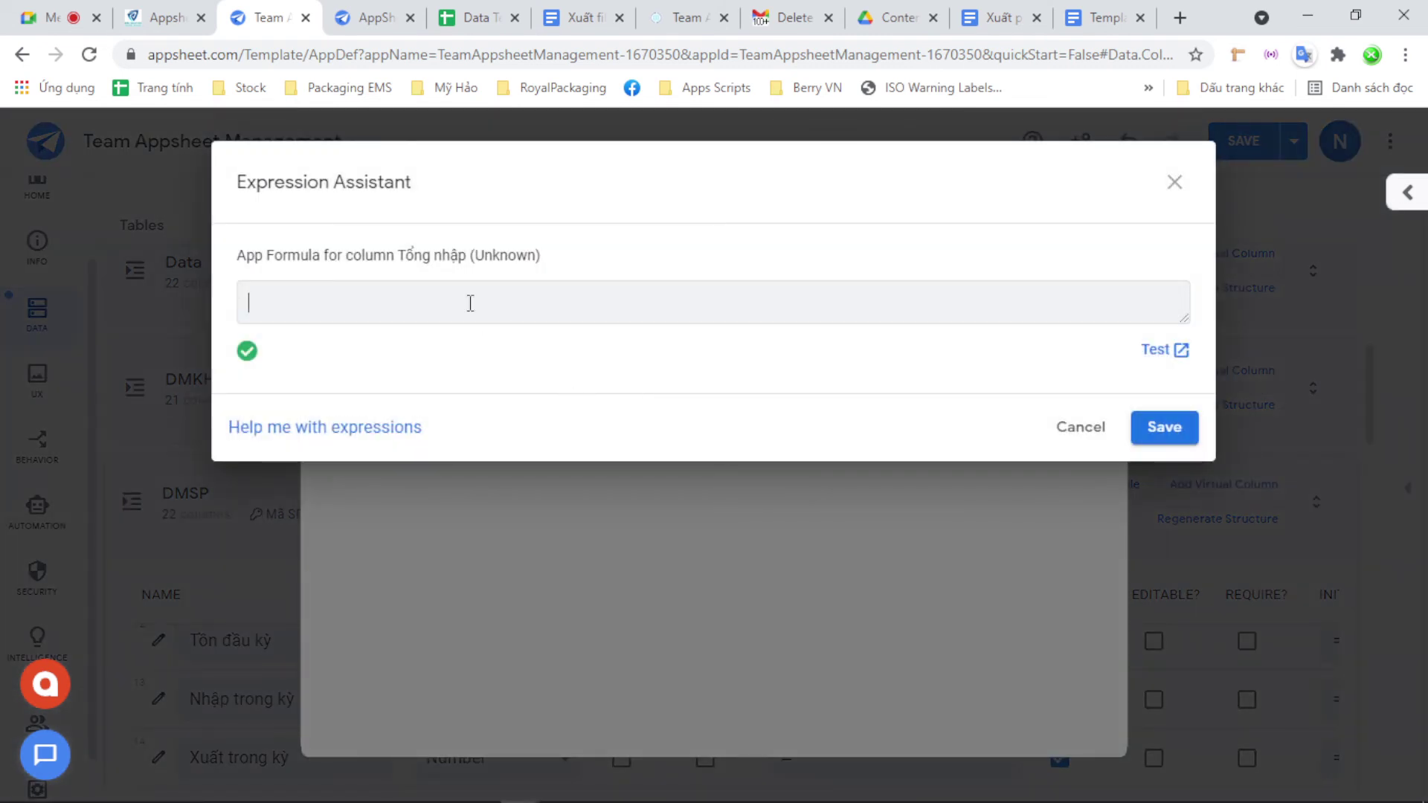
key(ctrl+v)
Delete the opening-balance line and the subtracted Bán hàng part from the formula.
key(ctrl+Home)
key(shift+End)
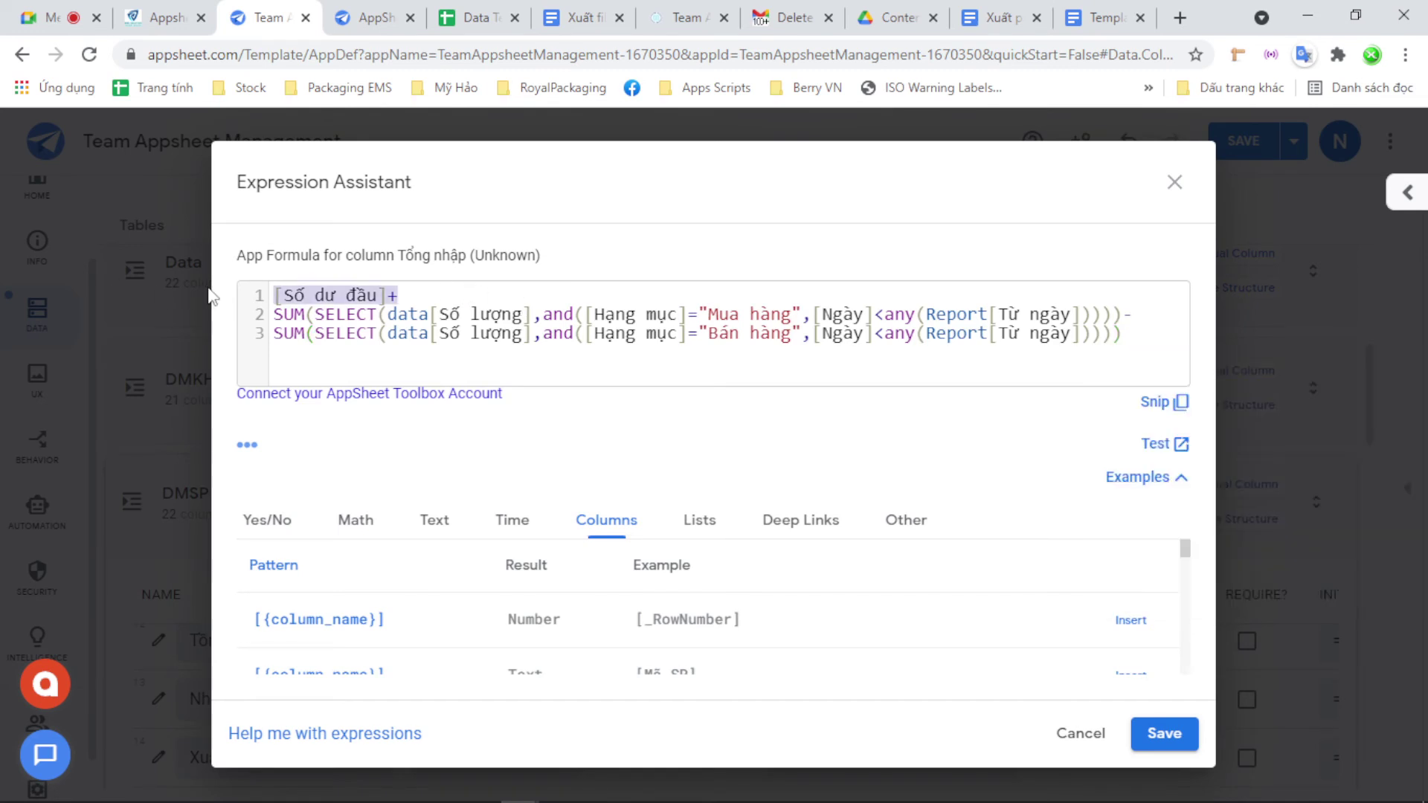
key(BackSpace)
key(Delete)
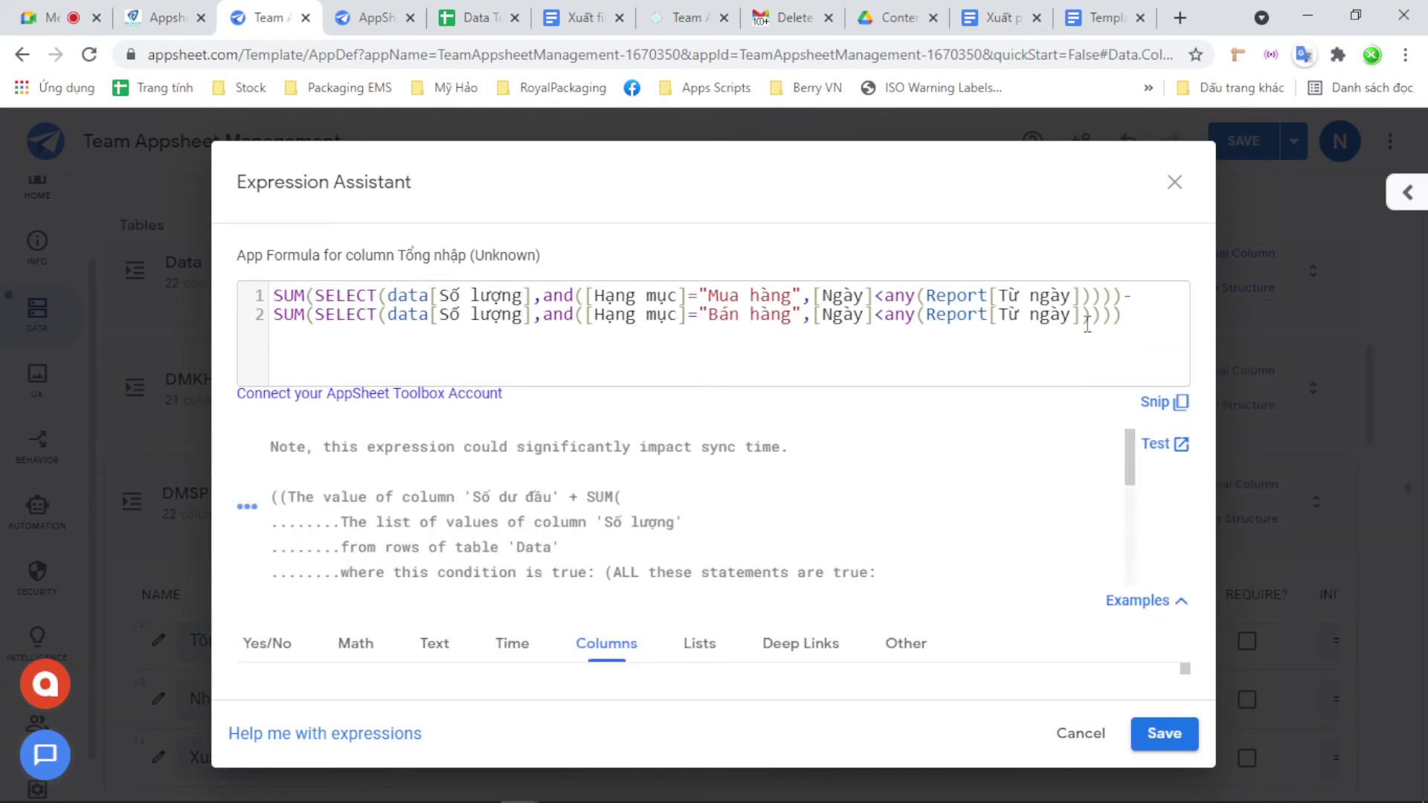
drag(1125, 295, 1151, 316)
key(BackSpace)
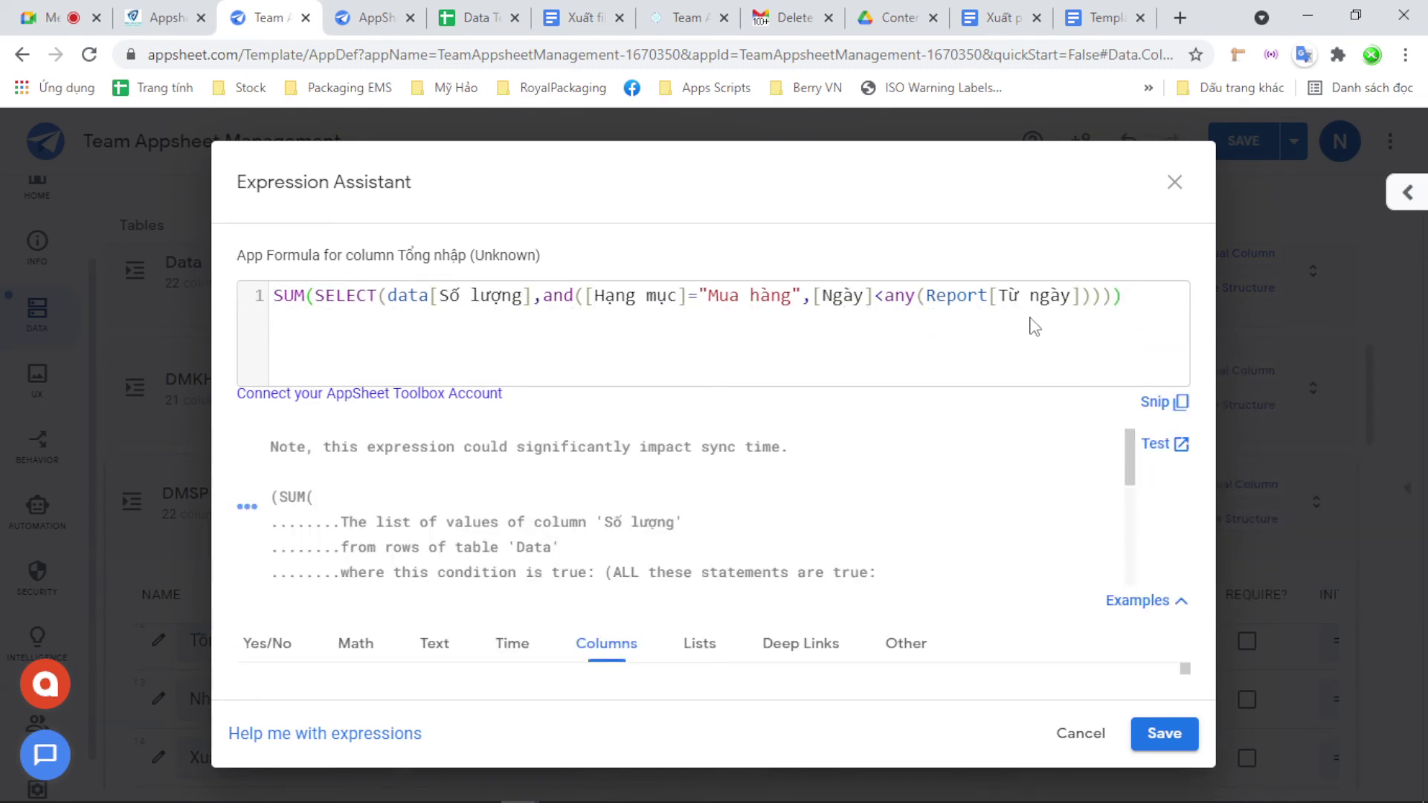
Change the date comparison to >= Từ ngày and duplicate that condition after a comma.
drag(874, 295, 884, 298)
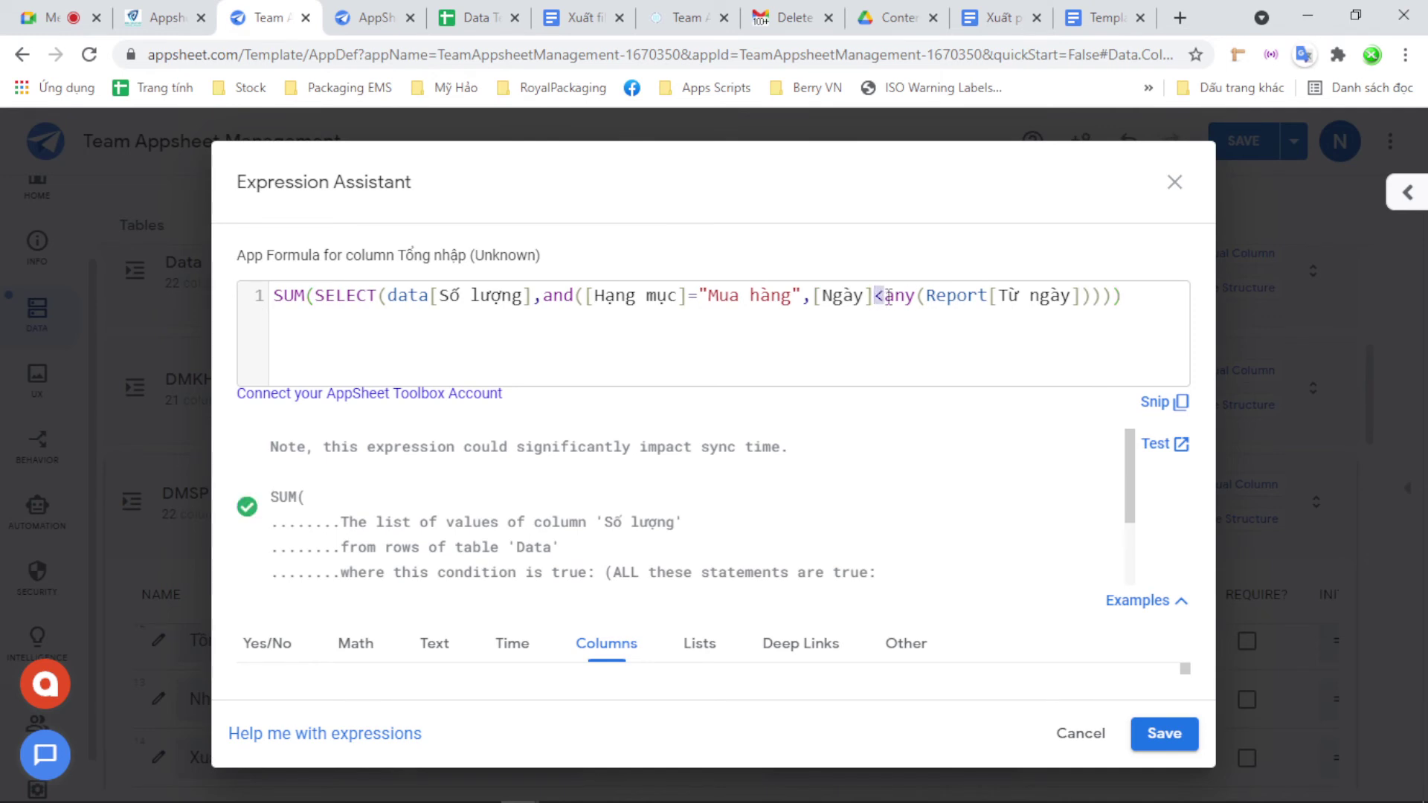
text(>=)
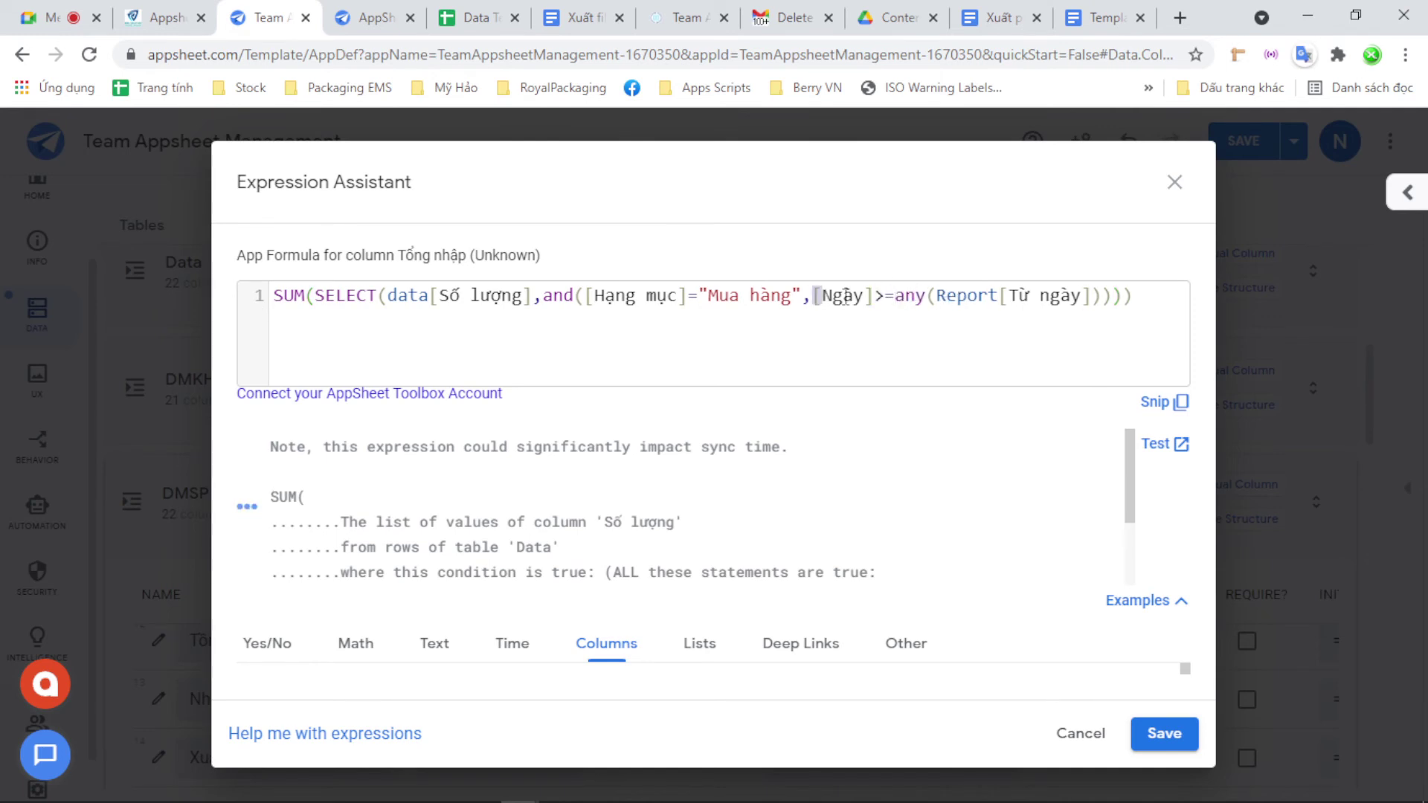
drag(846, 298, 1099, 296)
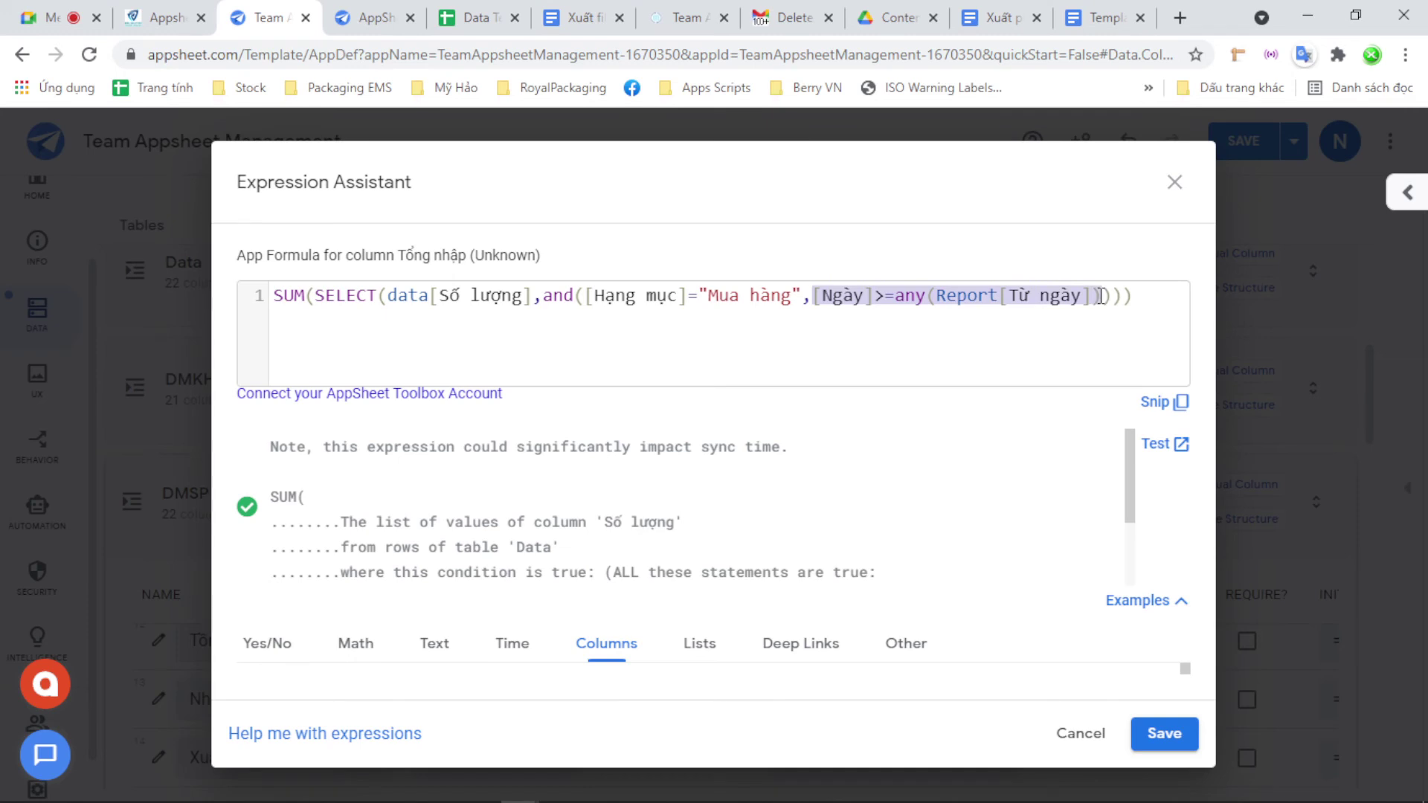
click(1101, 297)
text(,)
text([Ngày]>=any(Report[Từ ngày]))
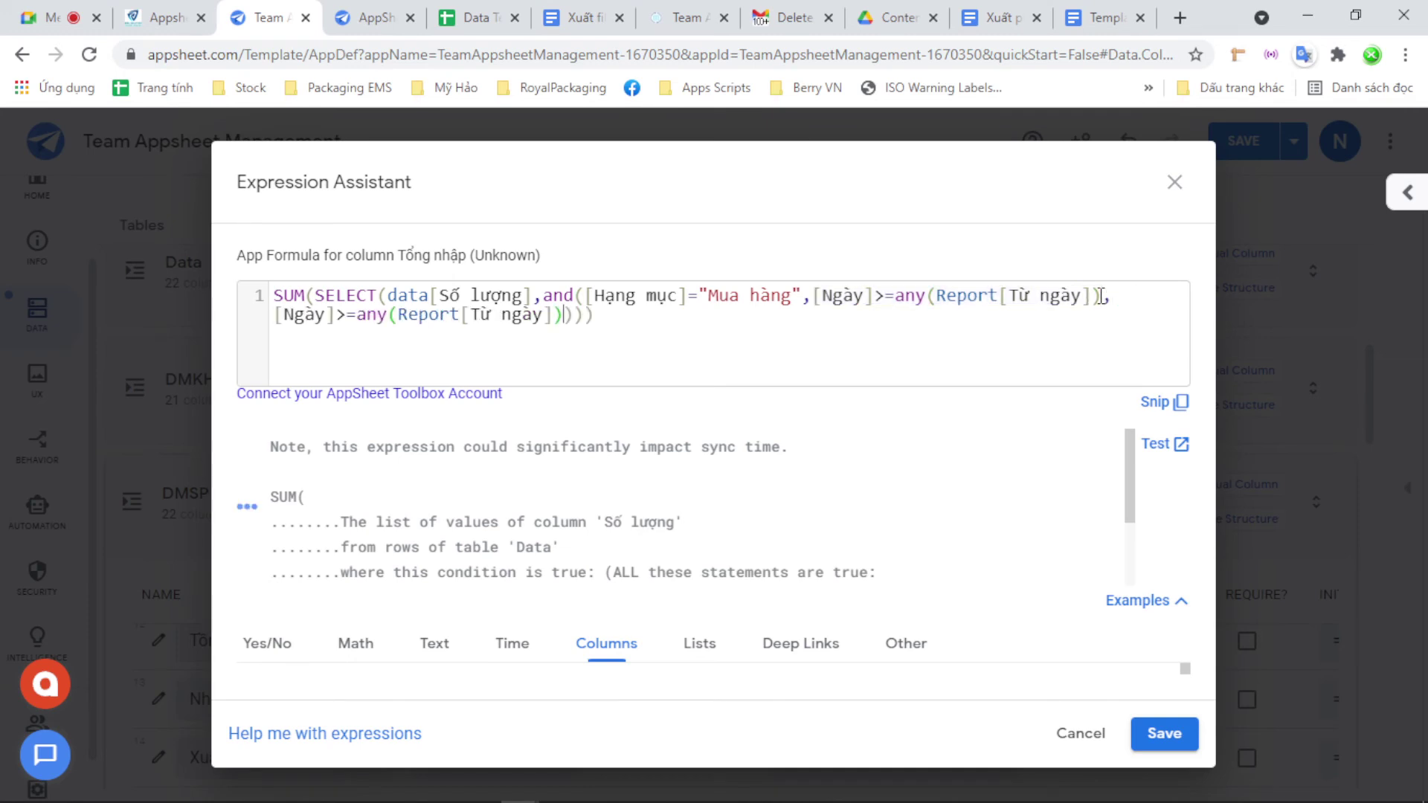
click(351, 312)
Turn the copied condition into <= Đến ngày, then save the Tổng nhập formula.
text(<)
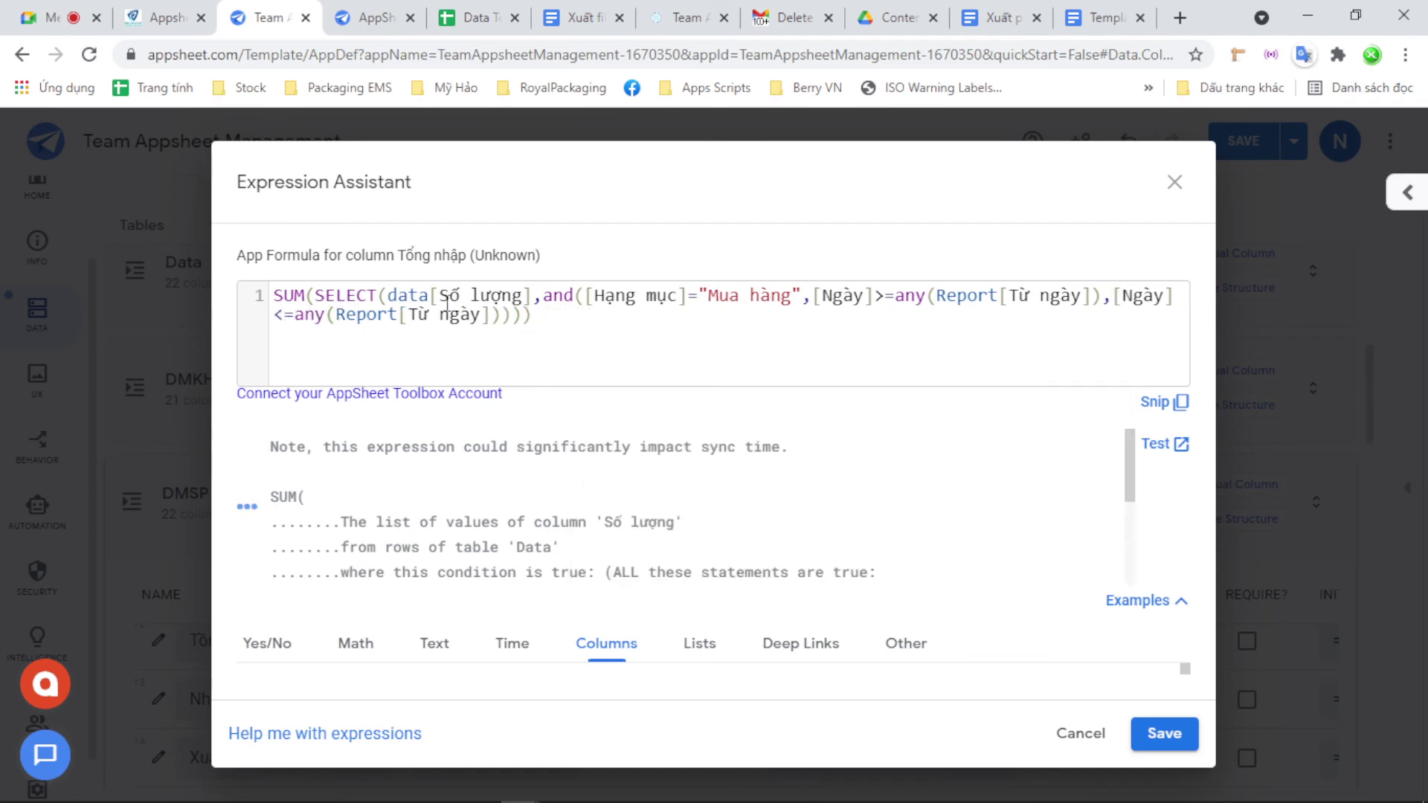
double_click(420, 313)
text(D)
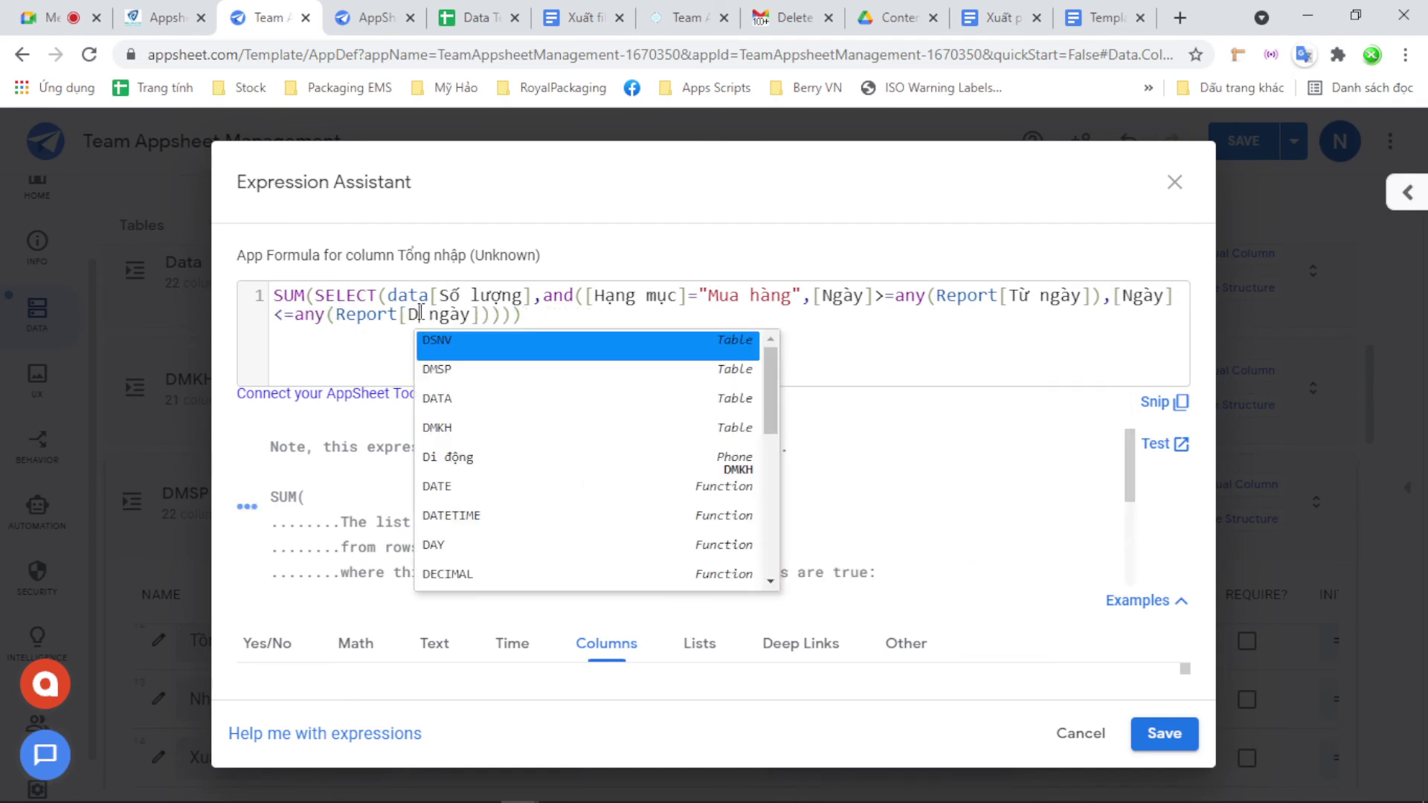
text(ến)
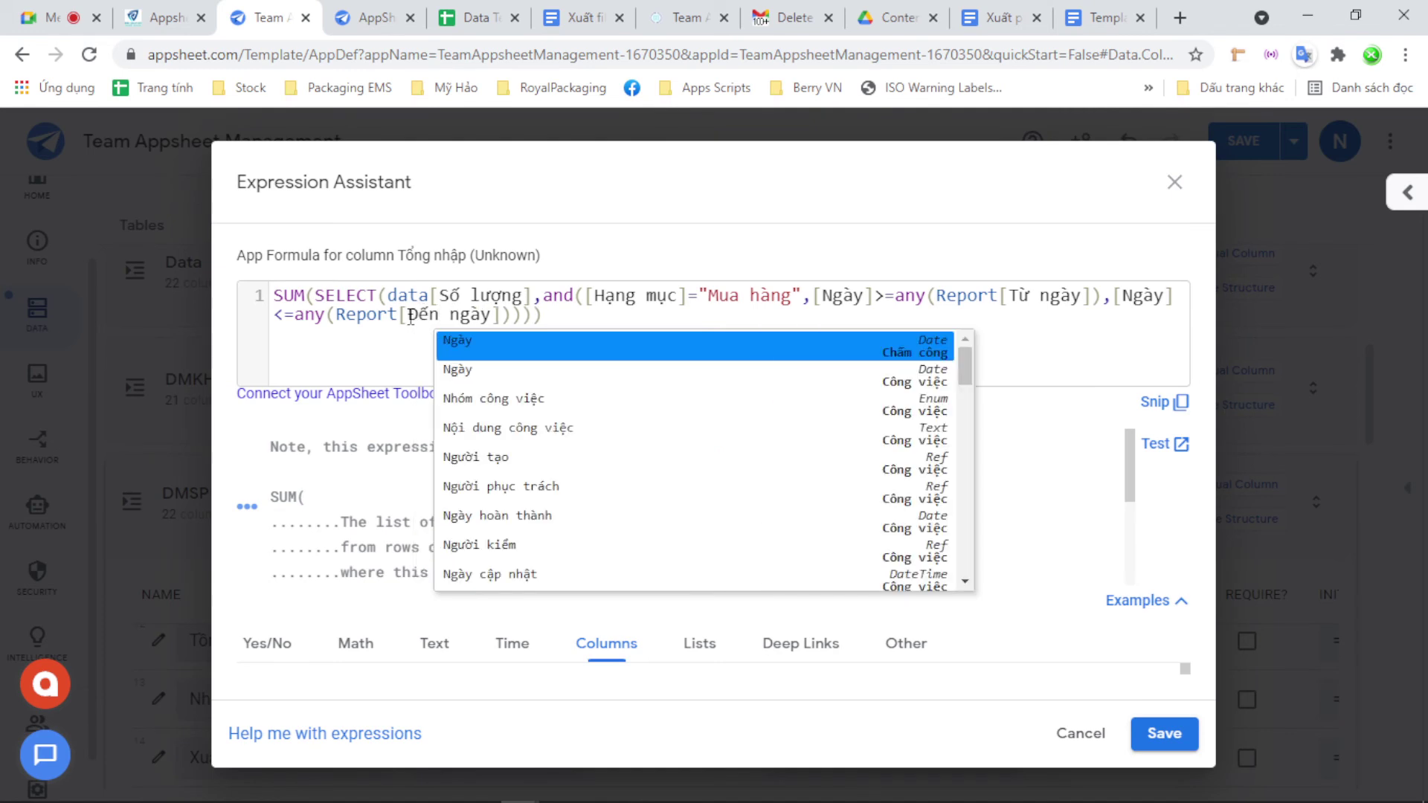
click(607, 311)
key(ctrl+a)
key(ctrl+c)
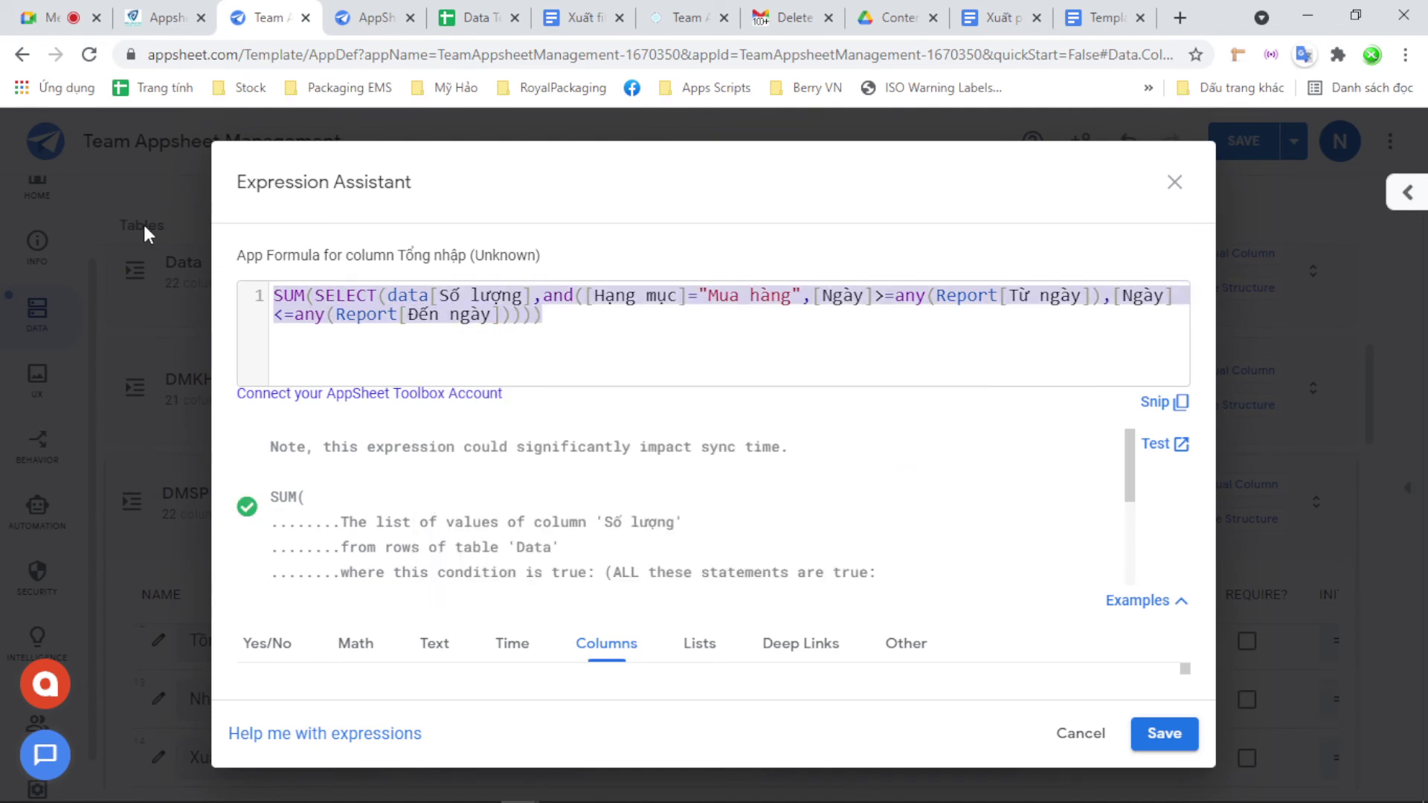
click(1175, 733)
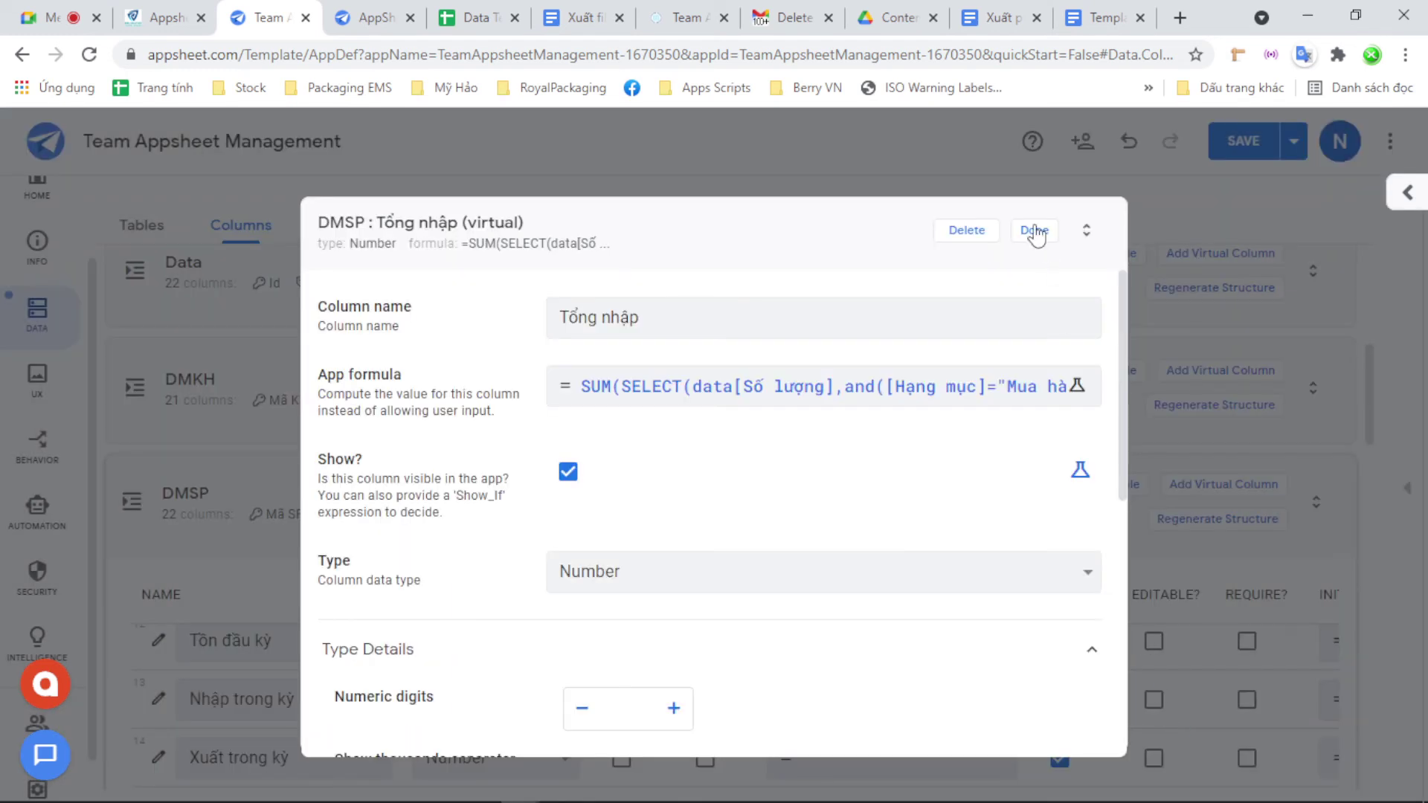
click(1036, 231)
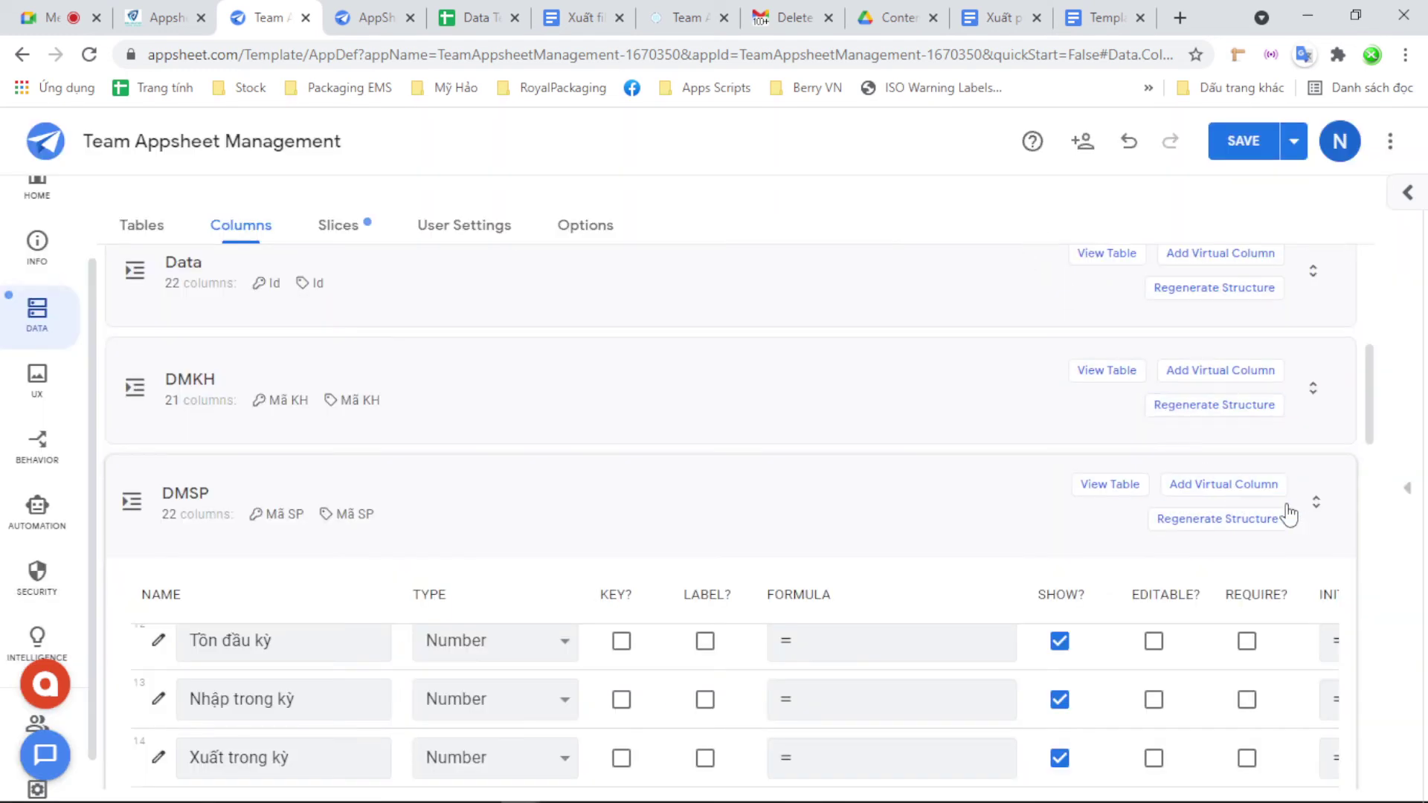
Add a Tổng xuất virtual column with the pasted formula, changing Mua hàng to Bán hàng.
click(1235, 485)
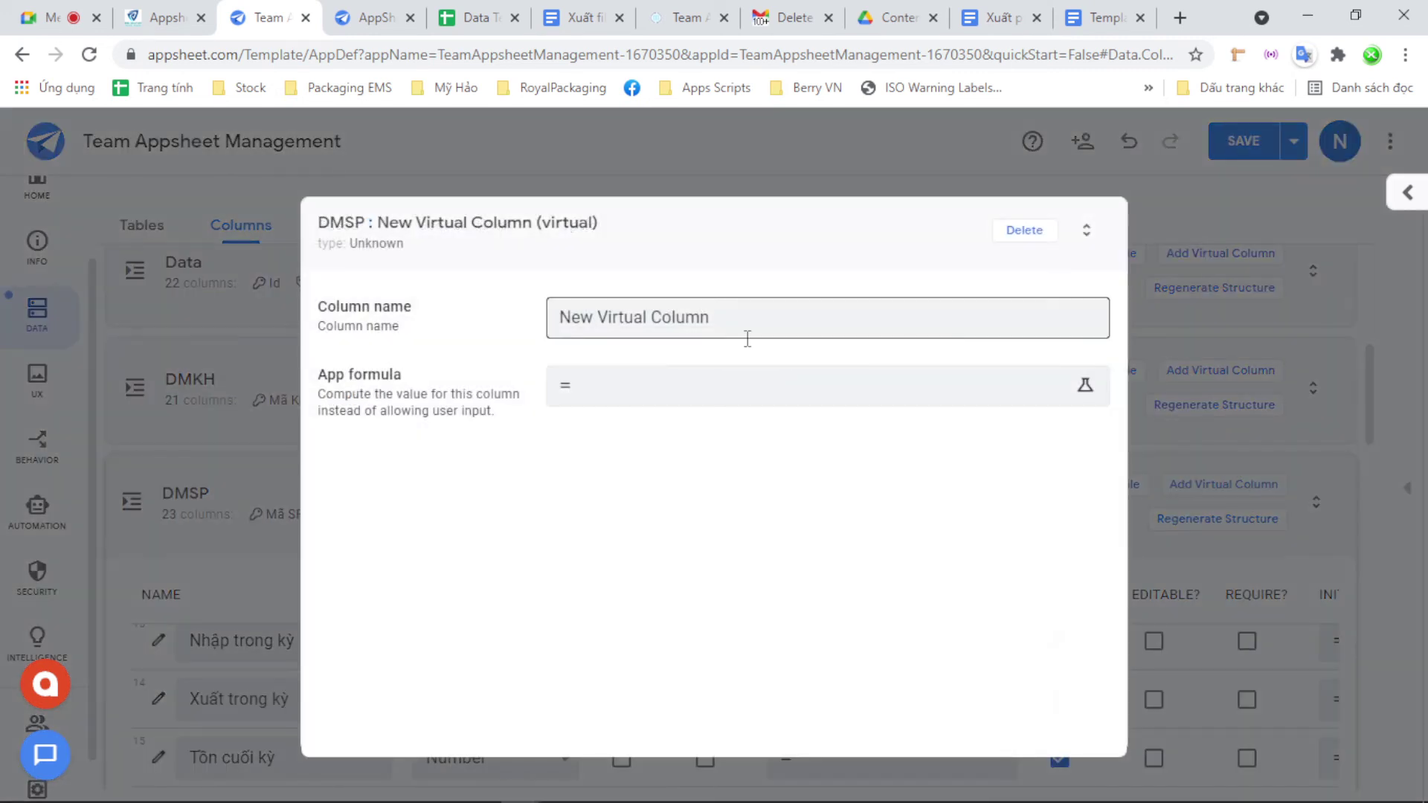
text(T)
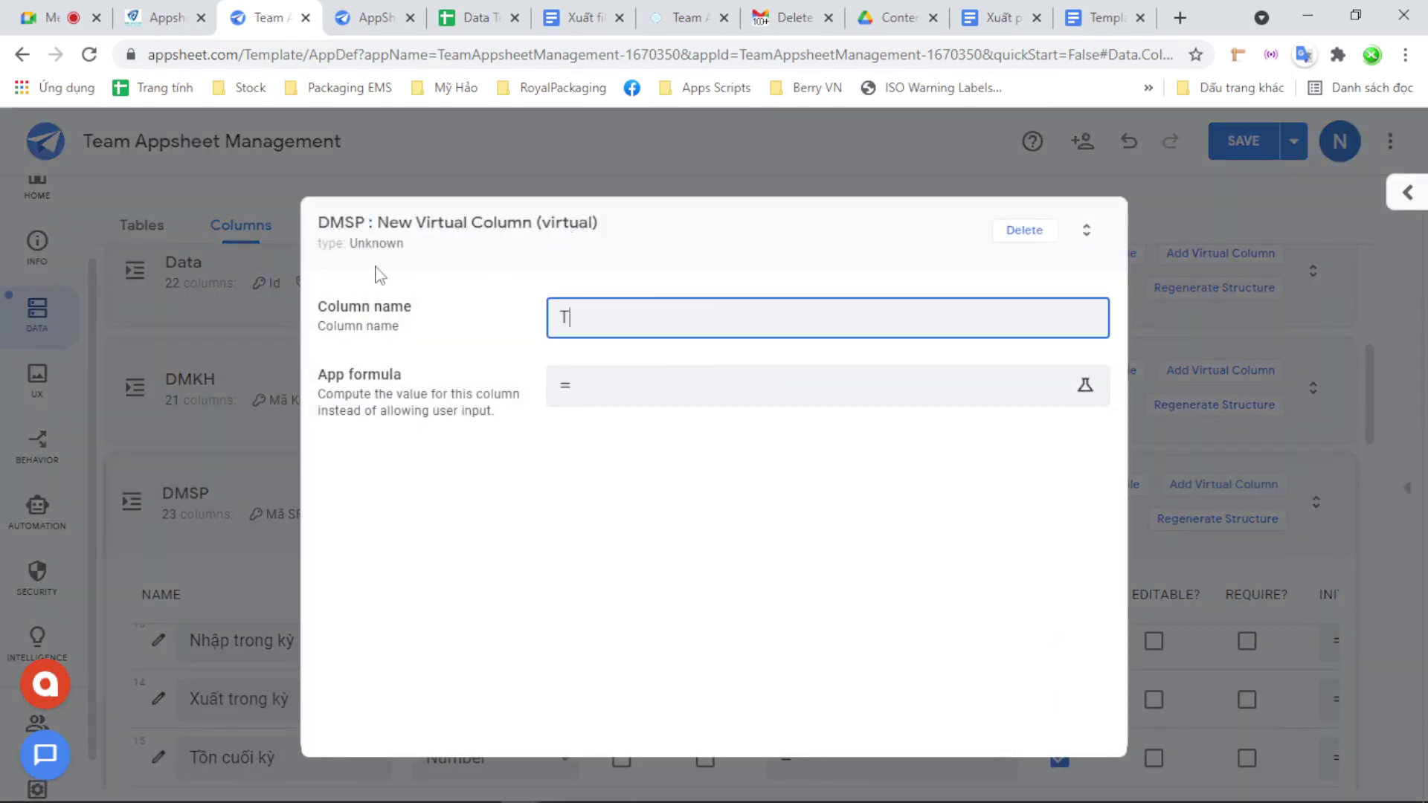
text(ổng xuất)
click(677, 402)
key(ctrl+v)
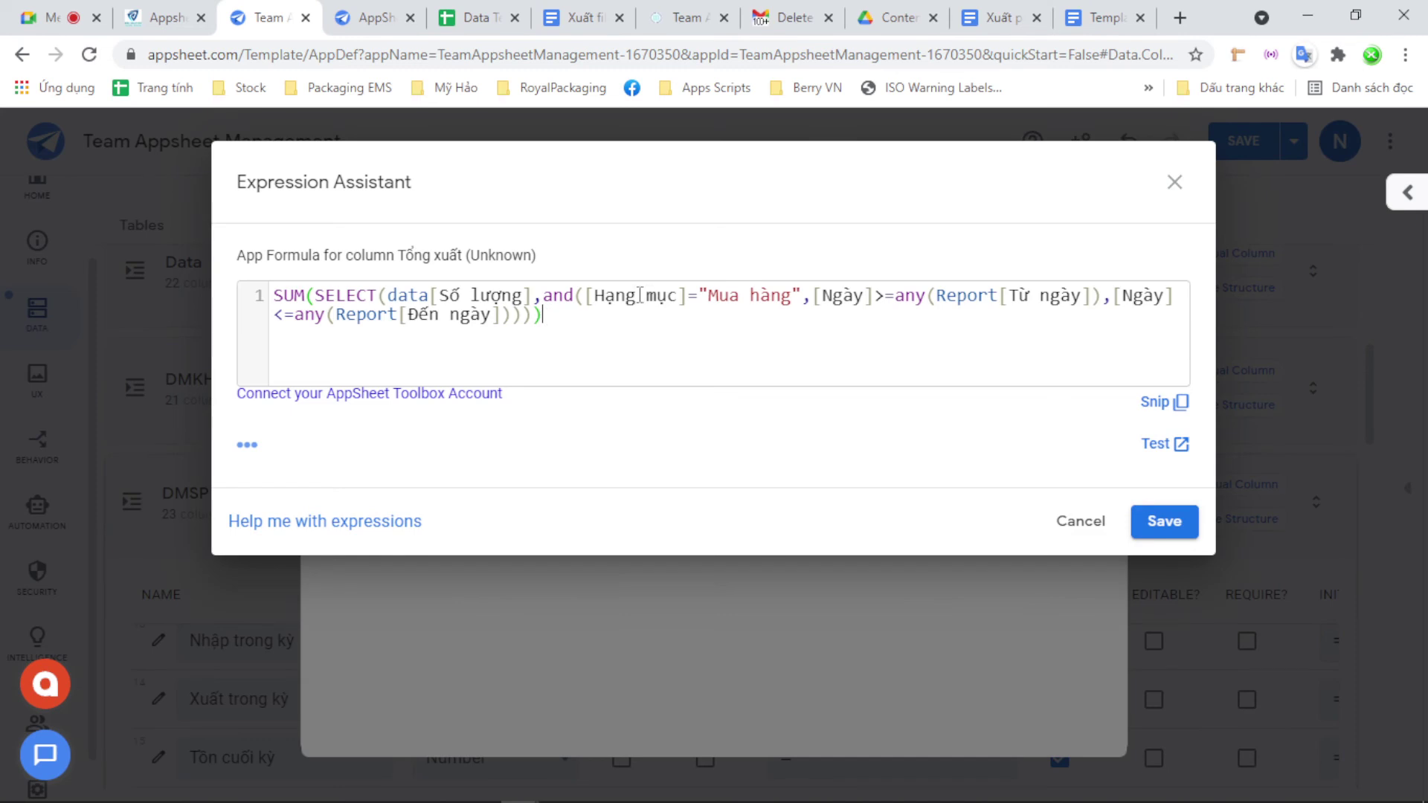
click(725, 292)
double_click(725, 292)
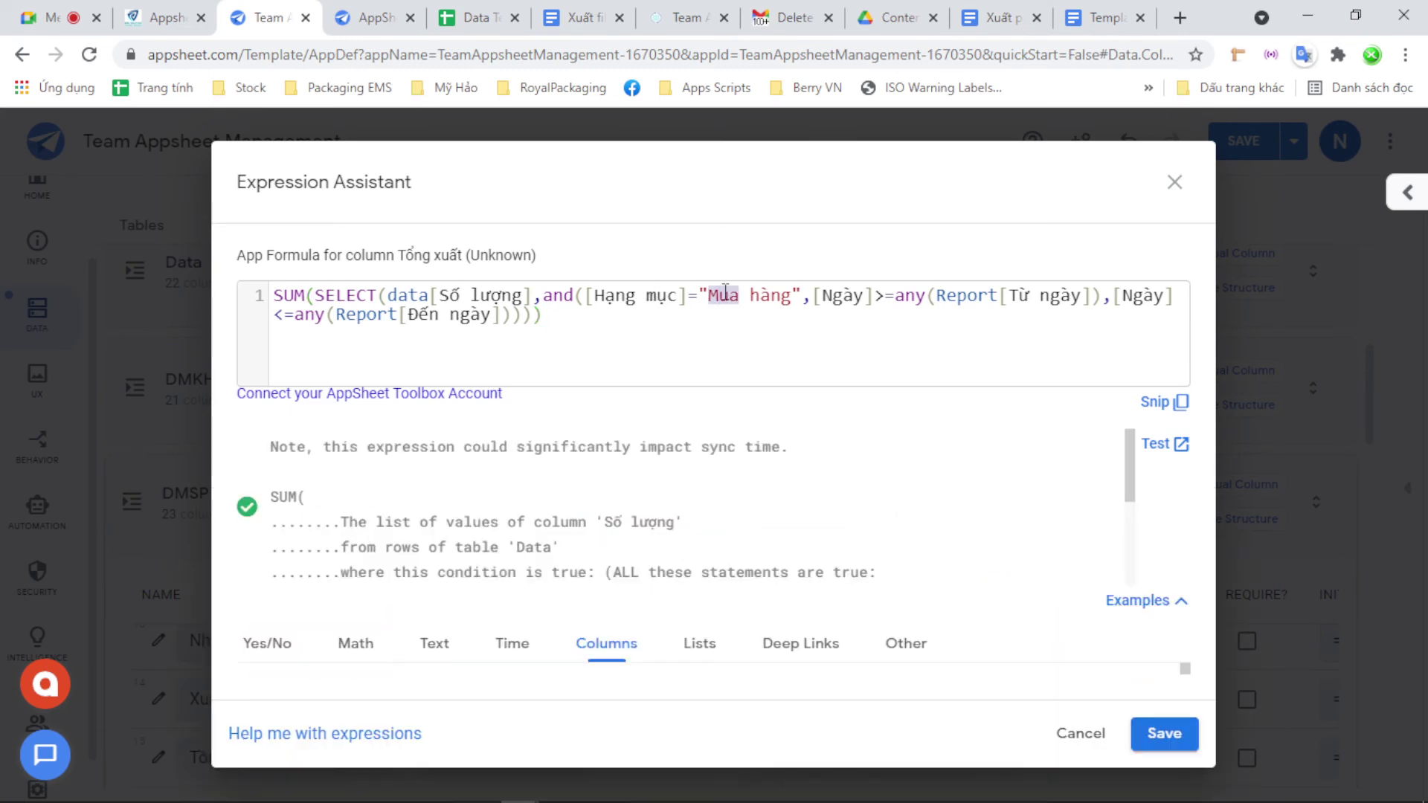
text(Bán)
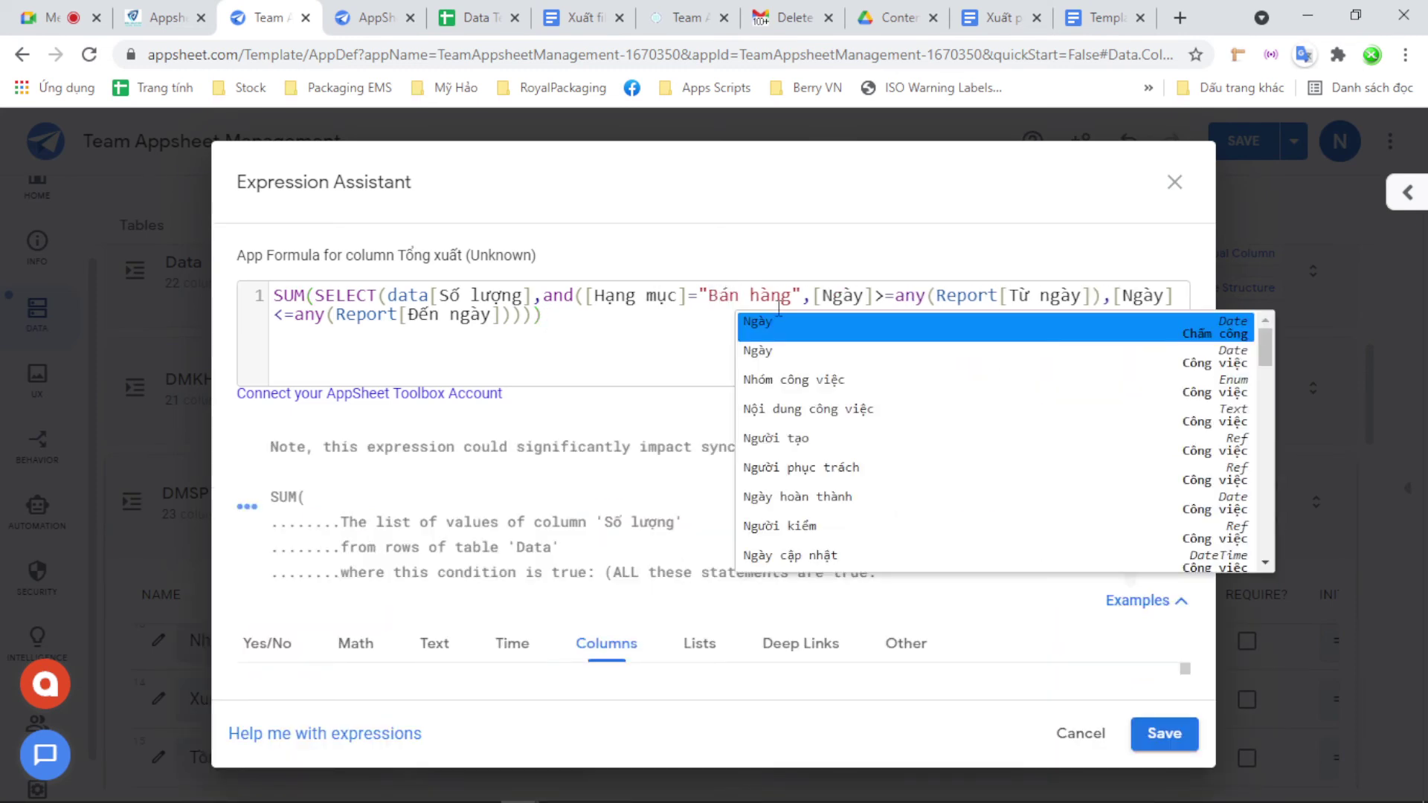
Put each condition and the closing parentheses on separate lines, then save Tổng xuất.
click(545, 298)
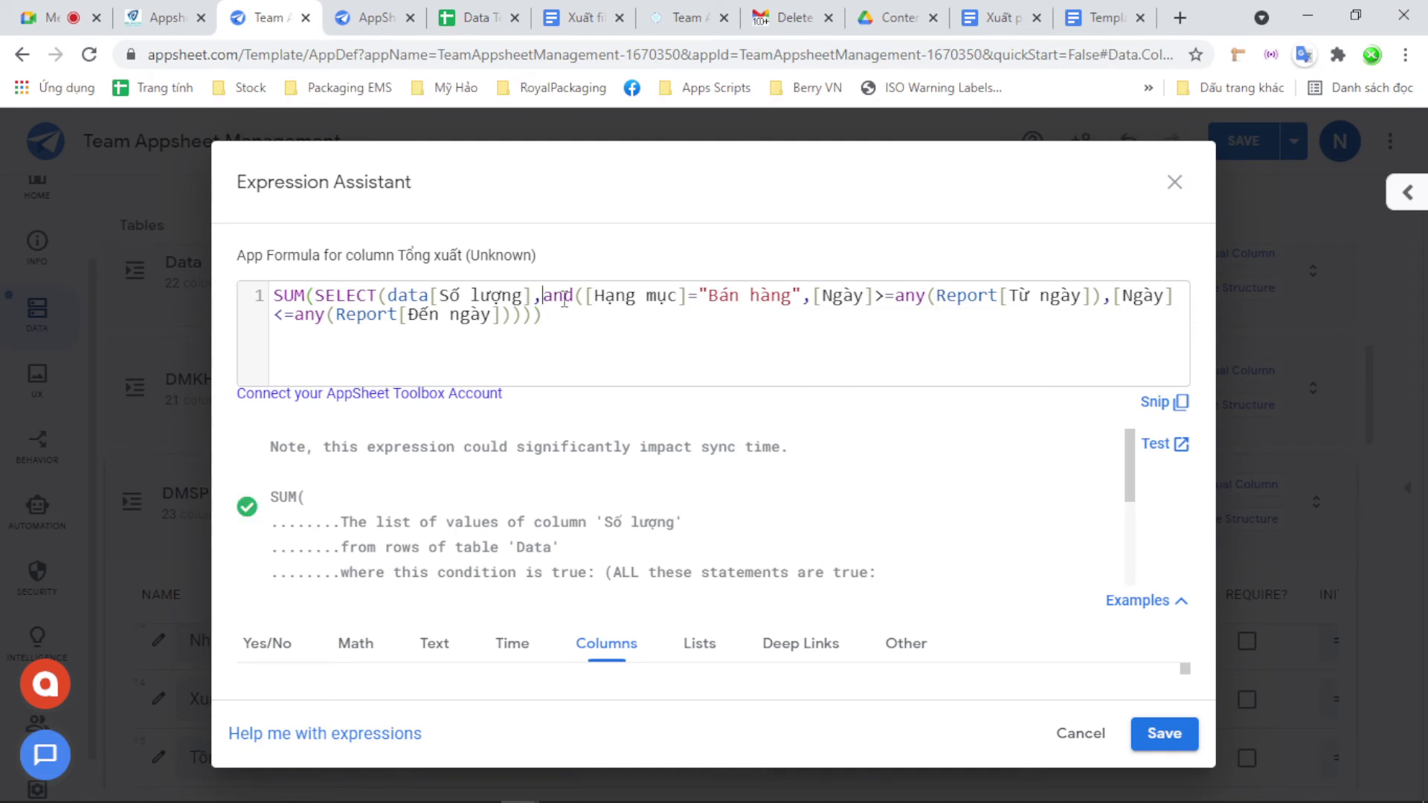
key(Return)
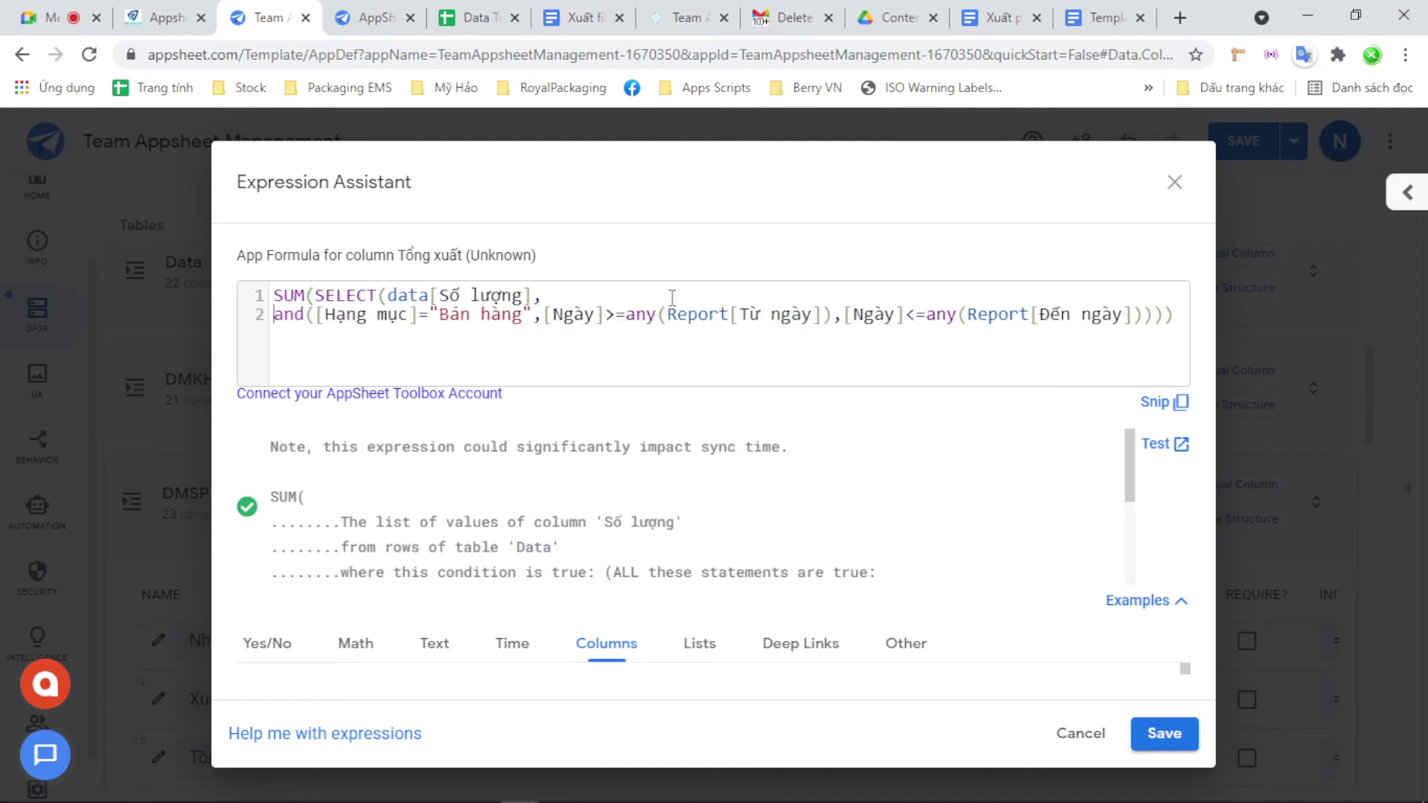
click(547, 315)
key(Return)
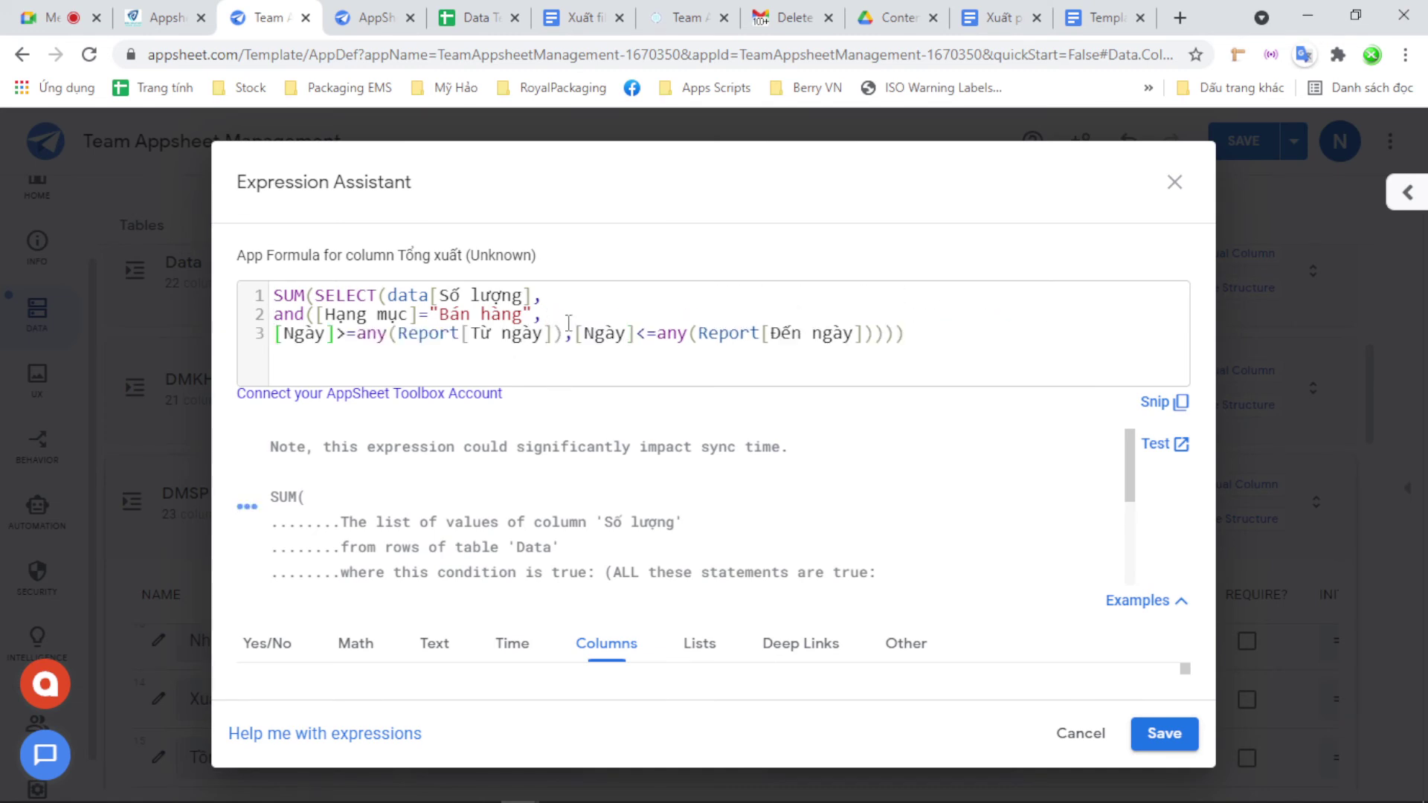
click(574, 333)
key(Return)
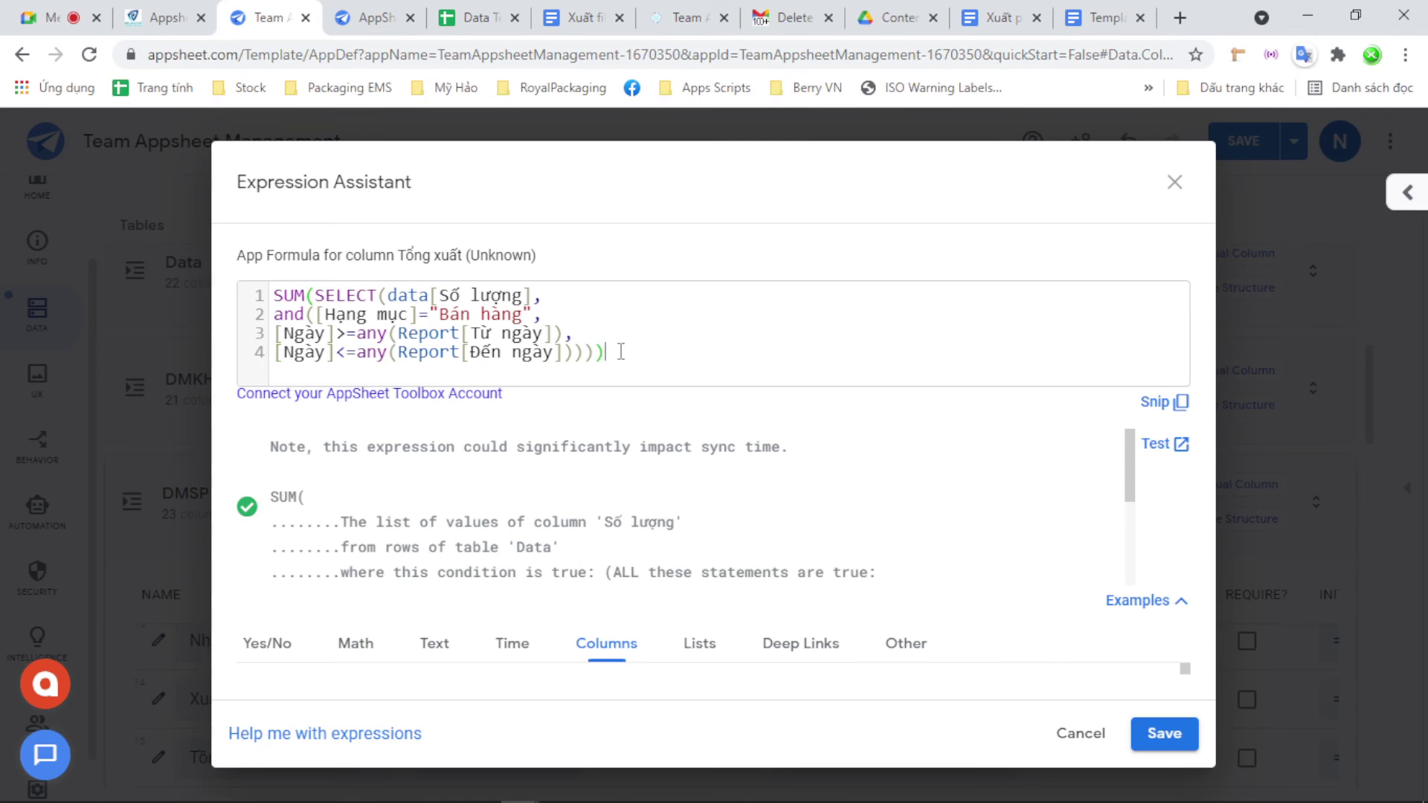
click(584, 352)
key(Return)
click(1181, 735)
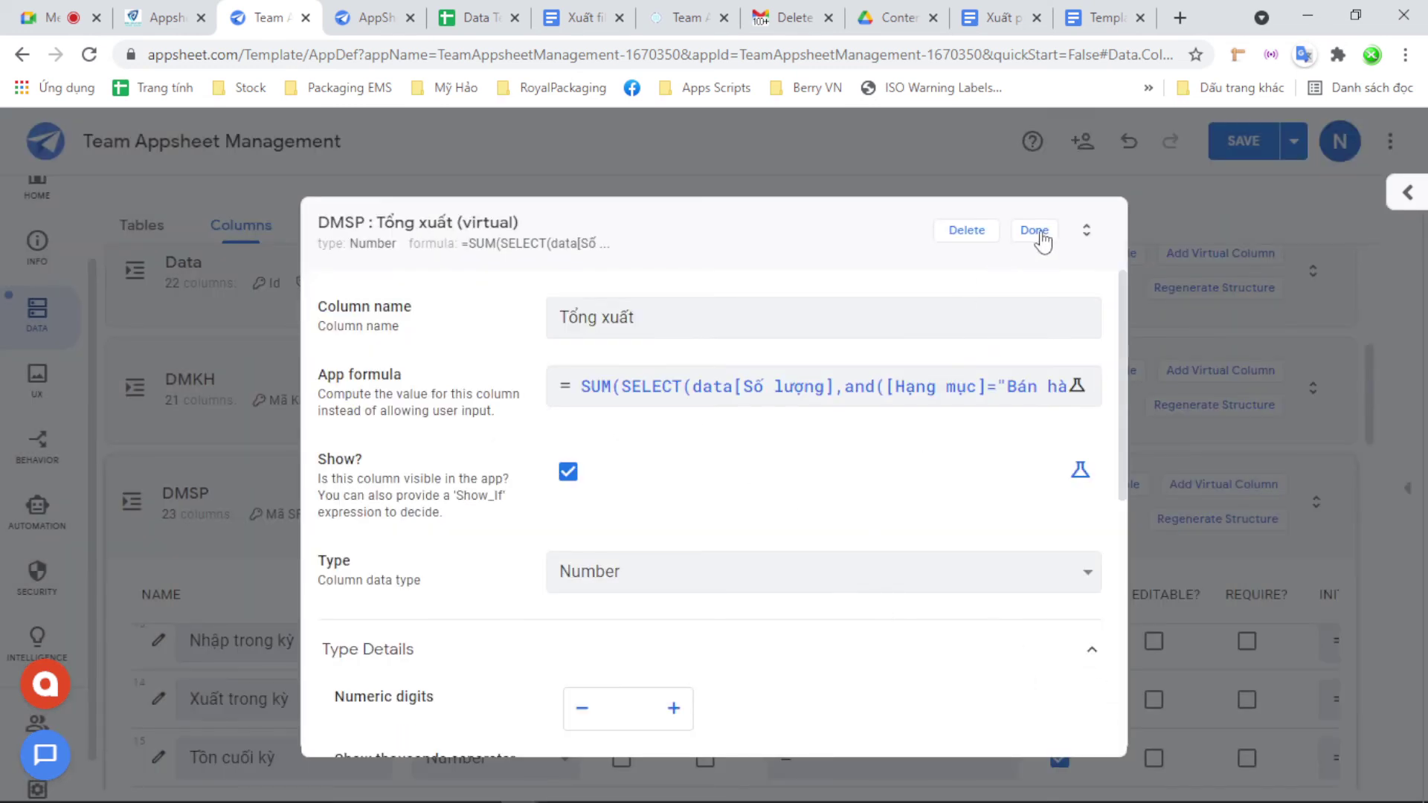
click(1035, 232)
scroll(1196, 493, down, 2)
scroll(1196, 492, down, 2)
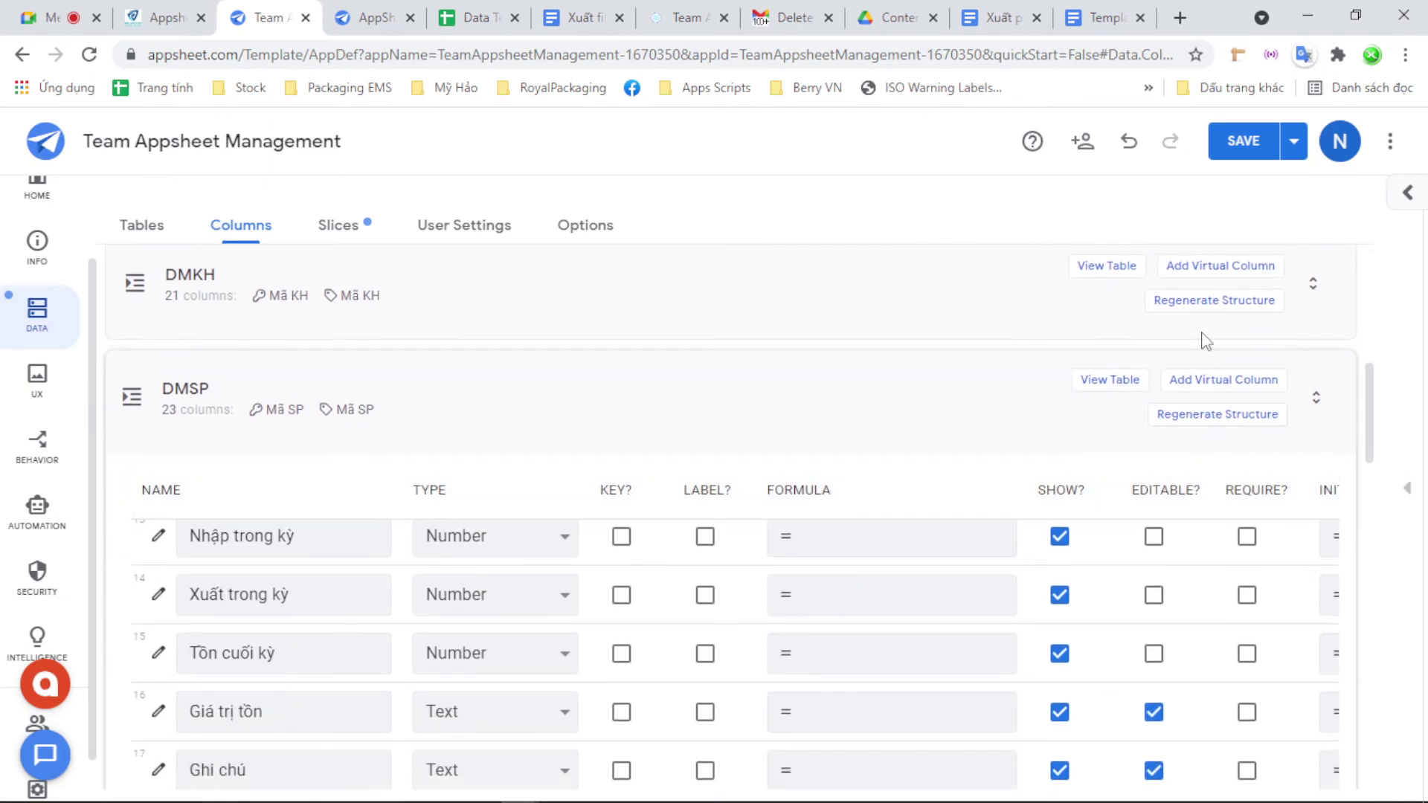
Add a Tồn cuối virtual column to DMSP and start its formula with [Tồn đầu].
click(1222, 379)
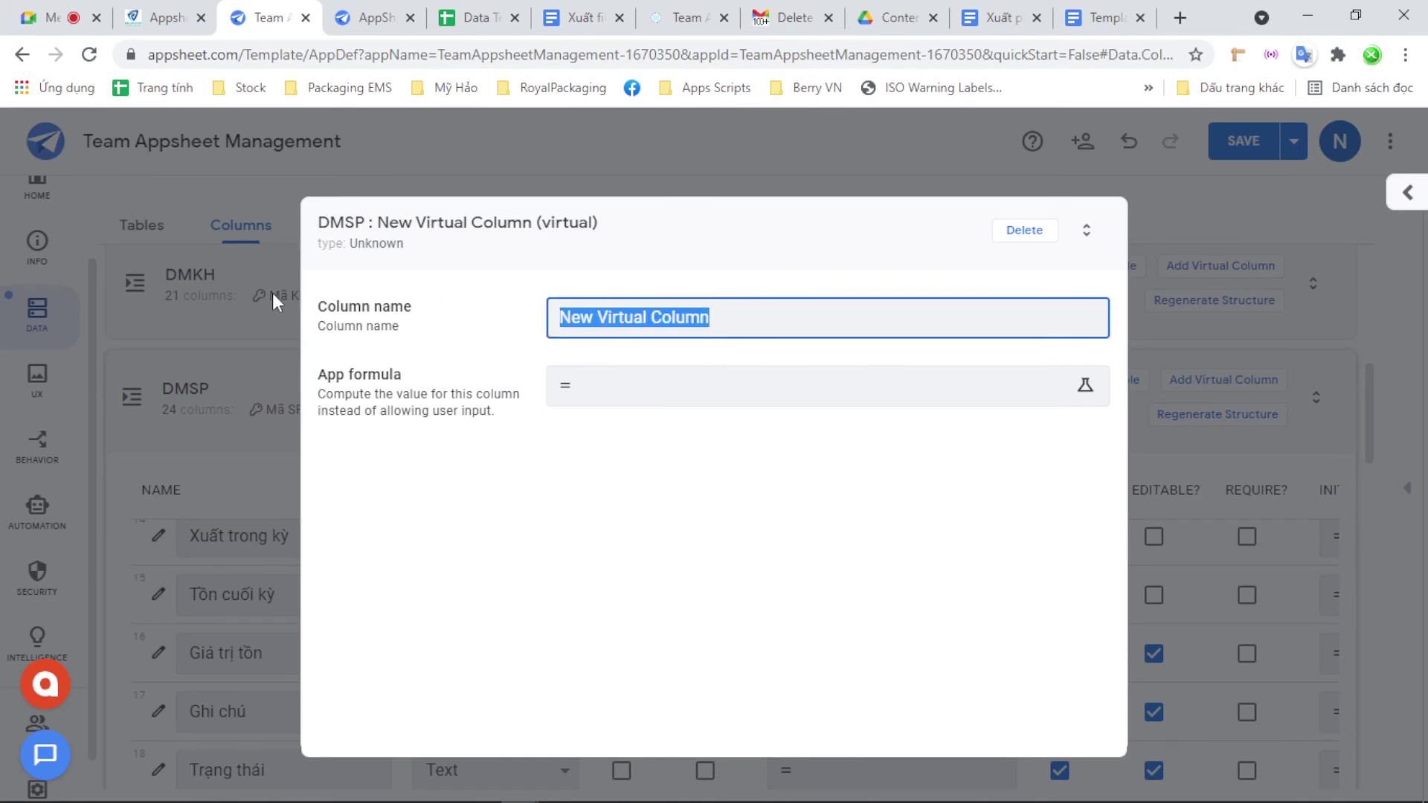
text(T)
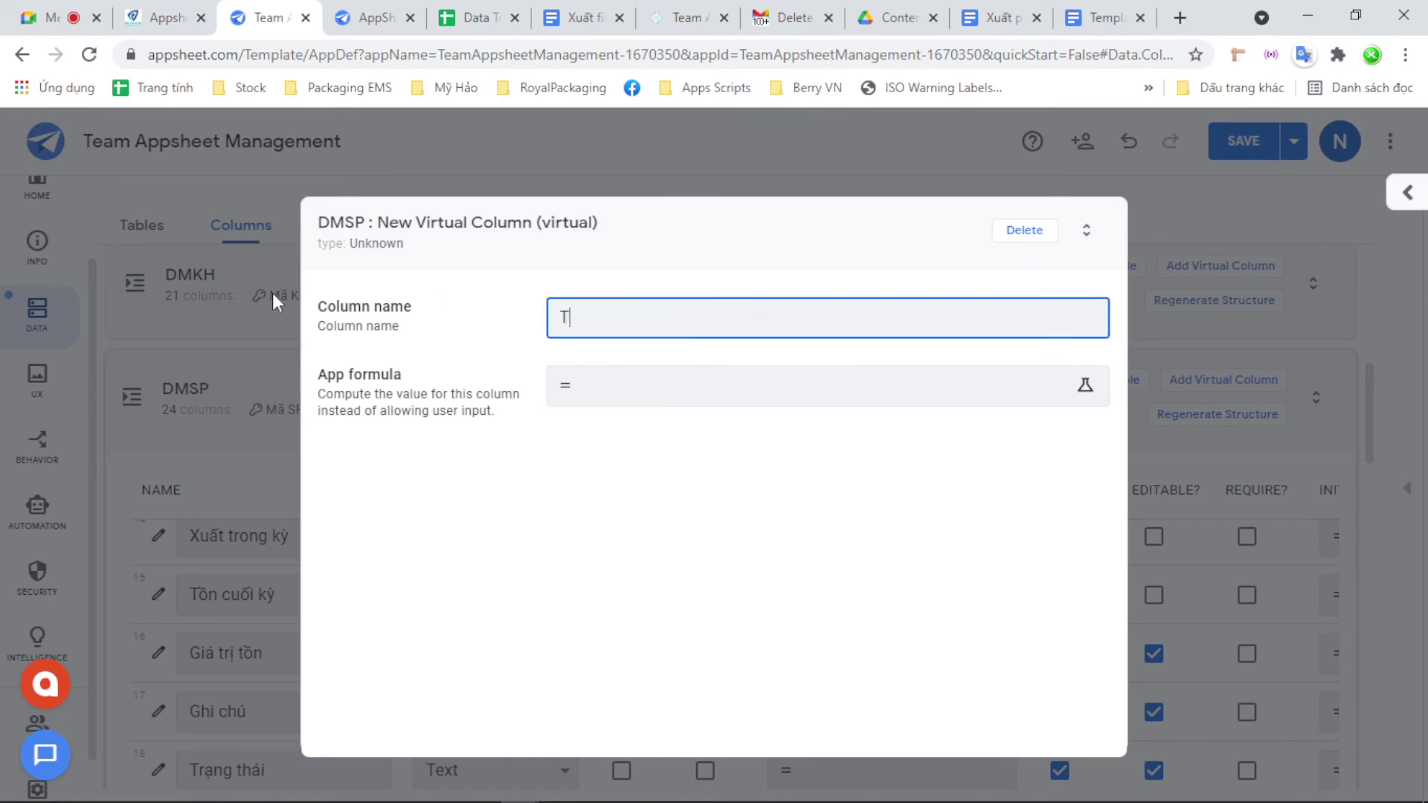
text(ồn cuối)
click(811, 390)
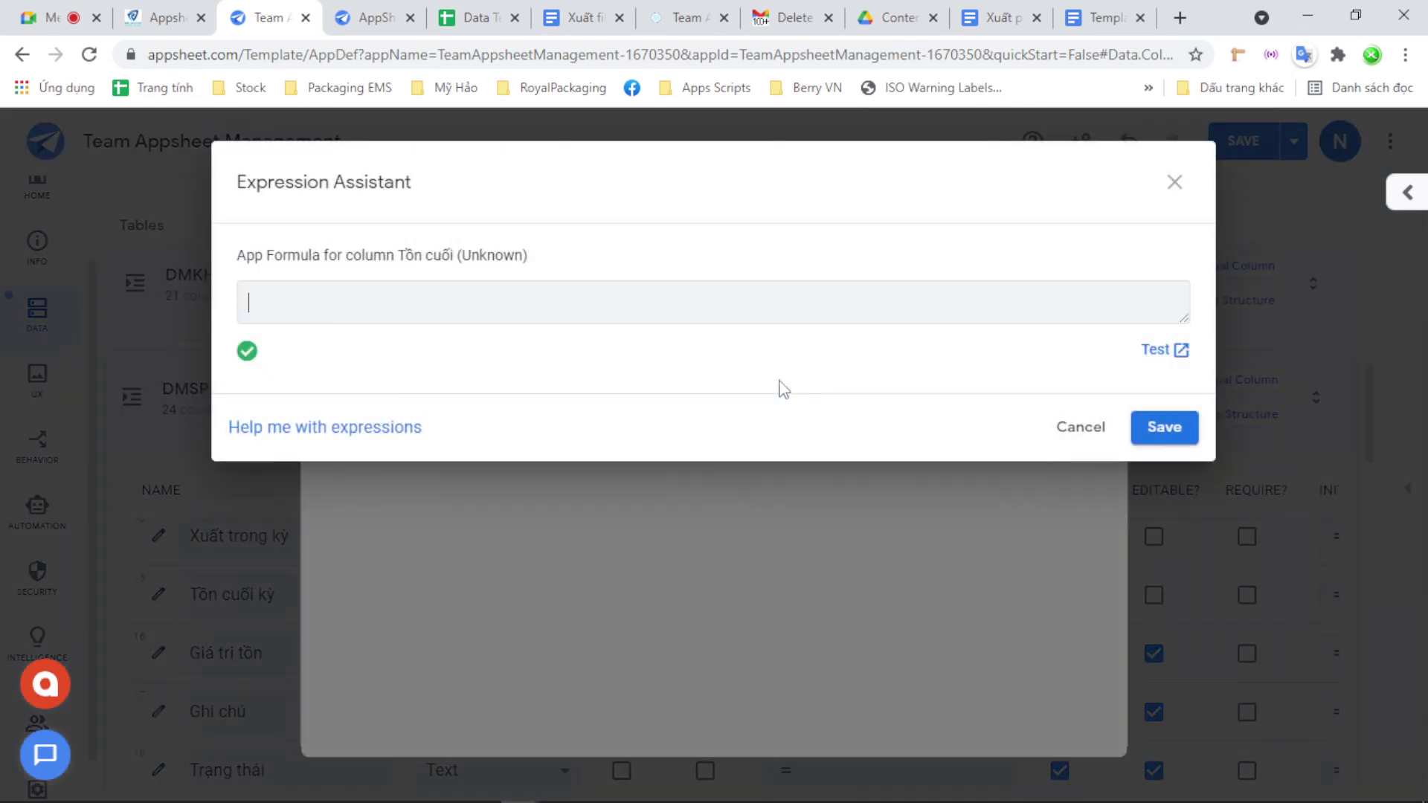
scroll(818, 588, down, 2)
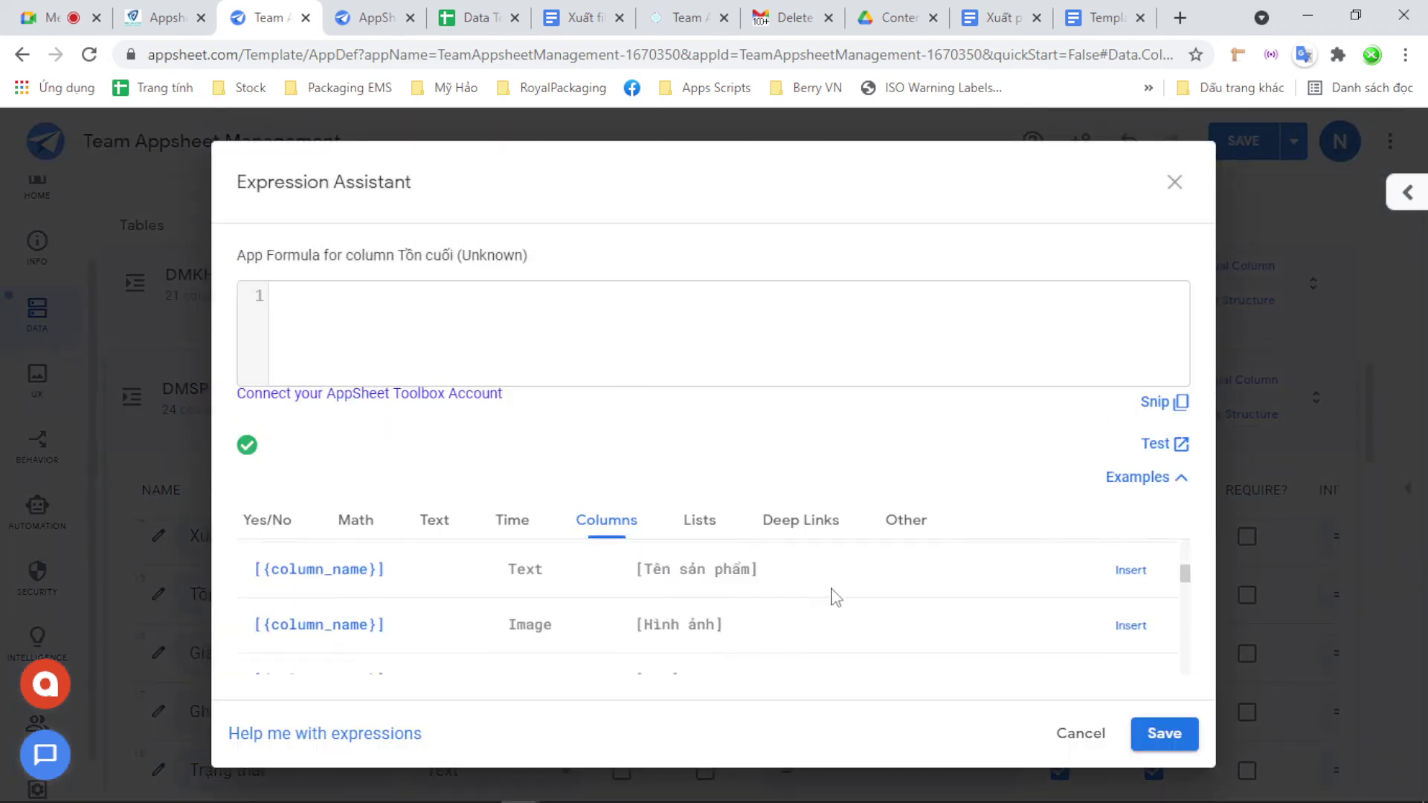
scroll(893, 610, down, 2)
scroll(1004, 632, down, 2)
scroll(1029, 637, down, 1)
scroll(1030, 637, down, 2)
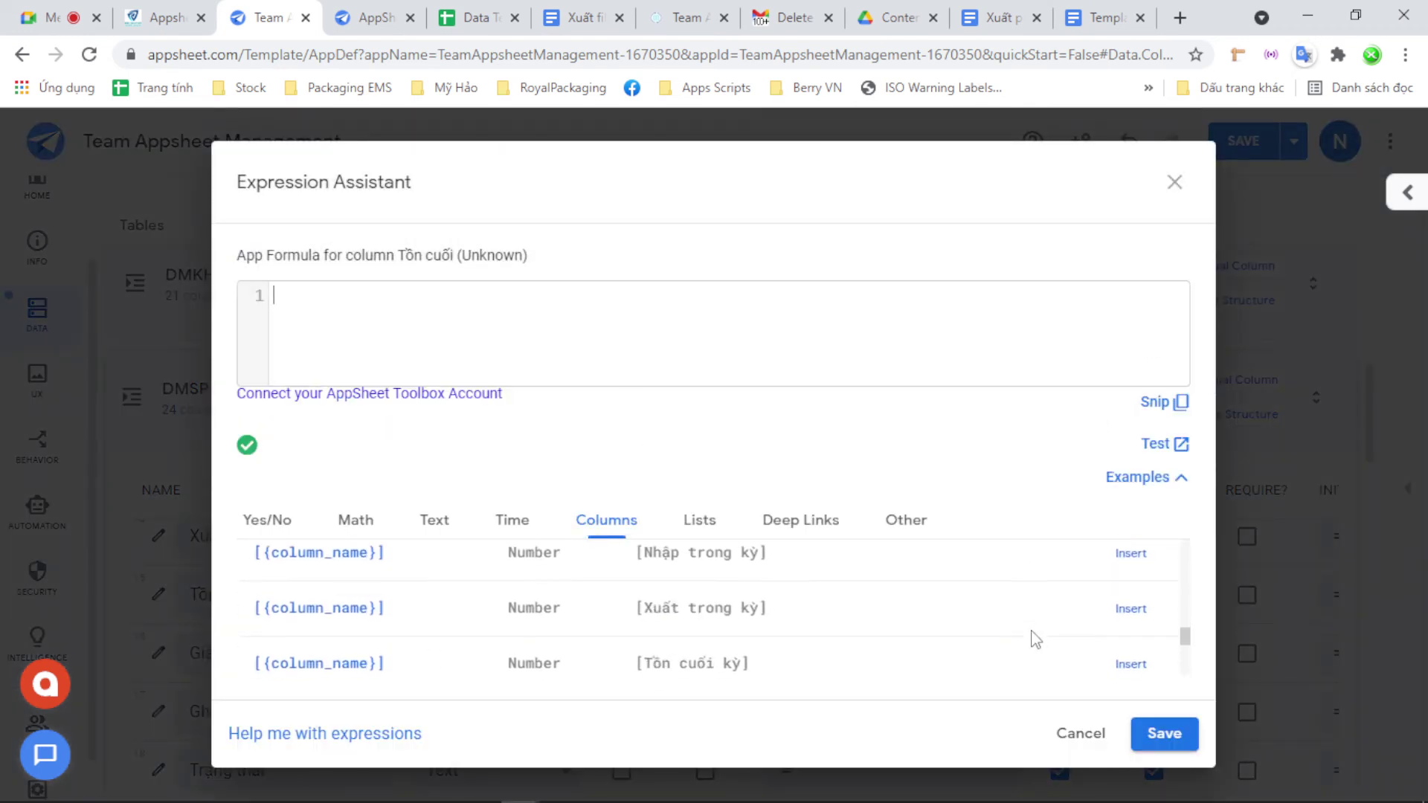
text(ơ)
text([To)
text(n đầu)
Complete the formula as [Tồn đầu]+[Tổng nhập]-[Tổng xuất] and save it.
click(411, 290)
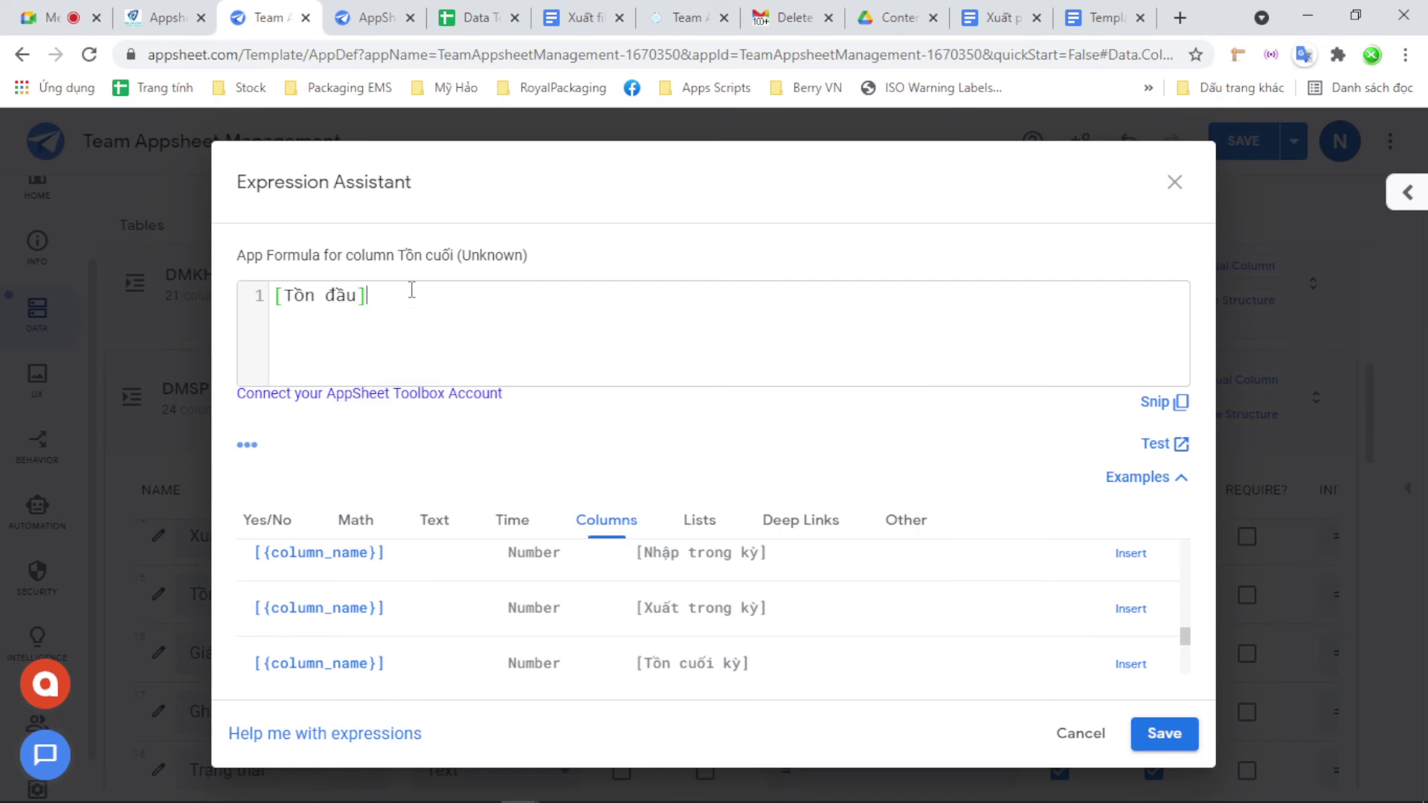
text(+ơ)
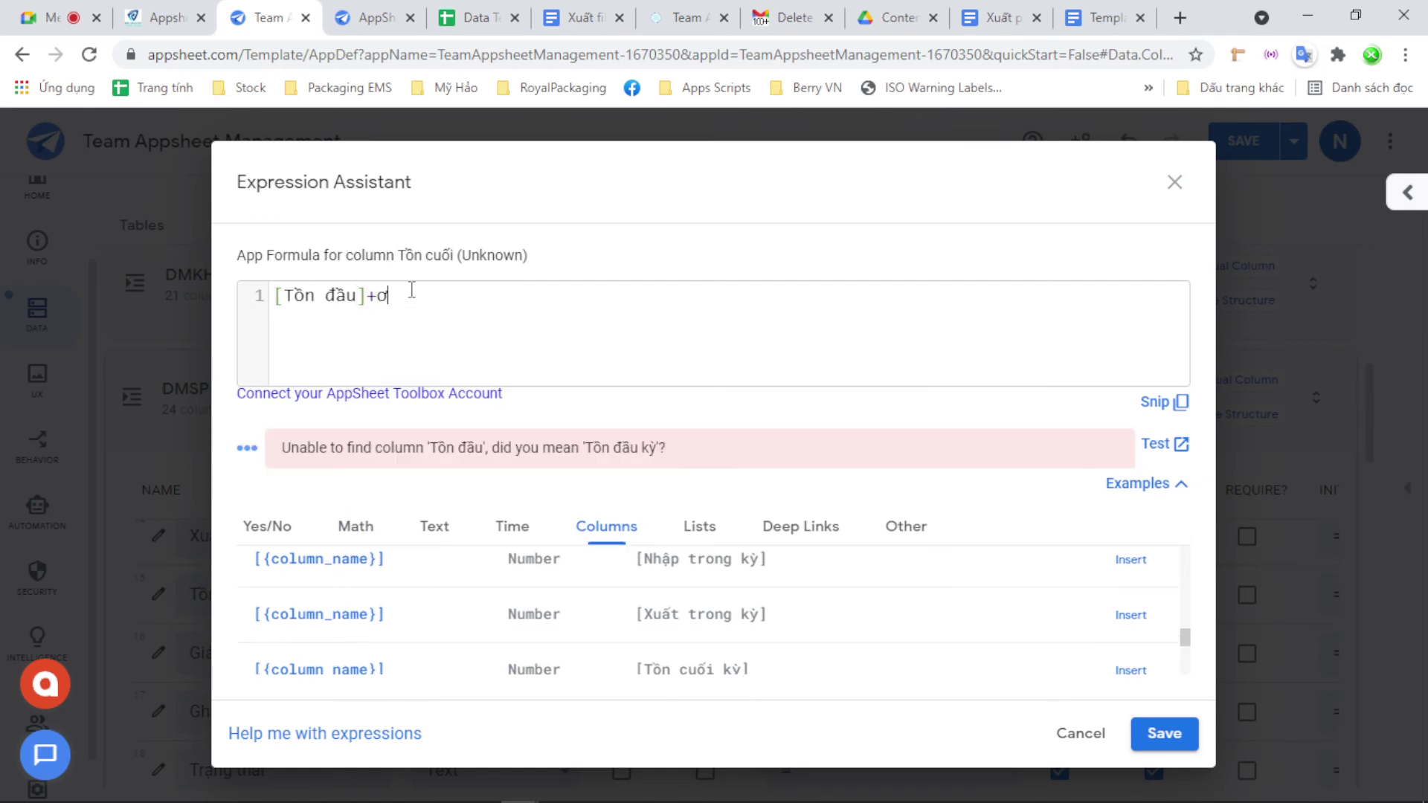
text([Tổng nhâp)
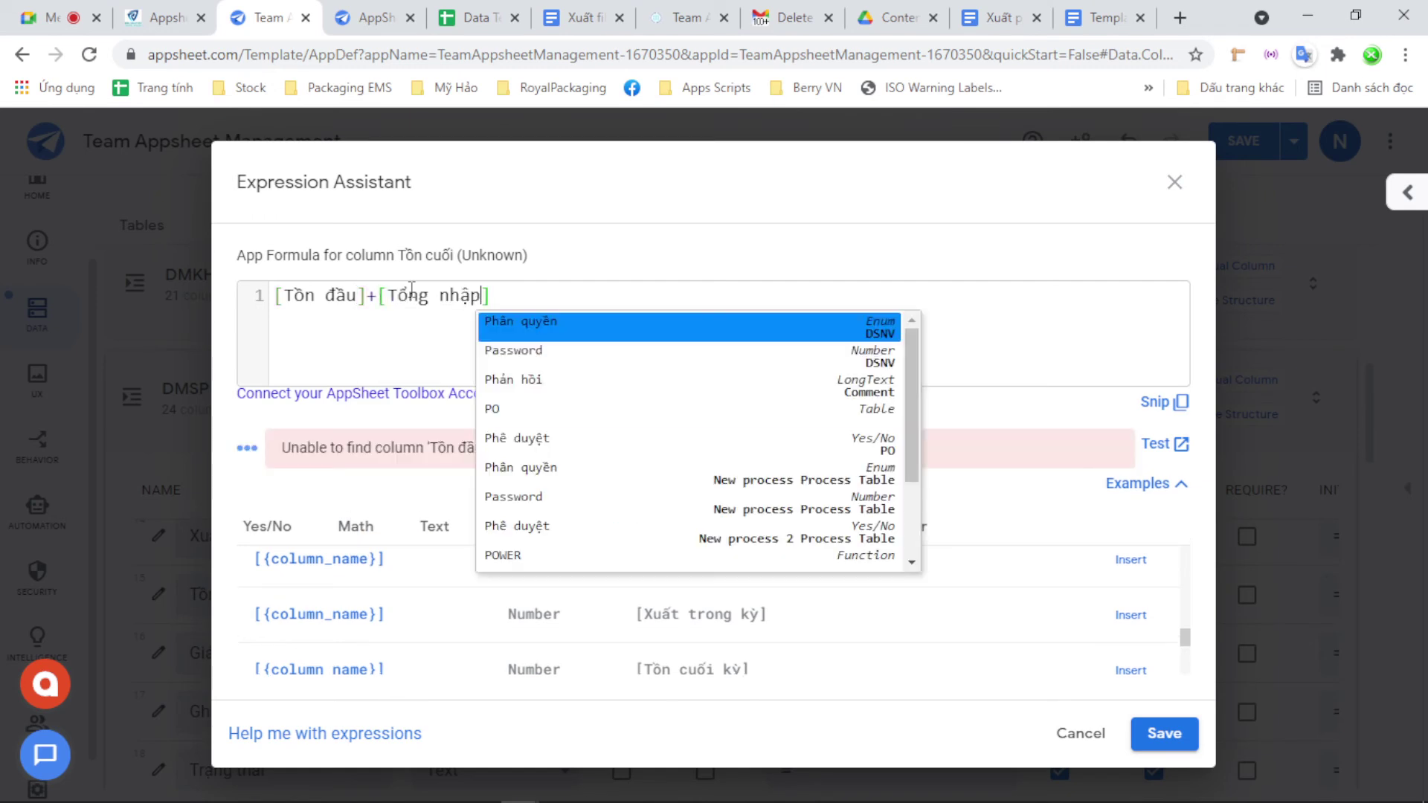
text(])
text([T)
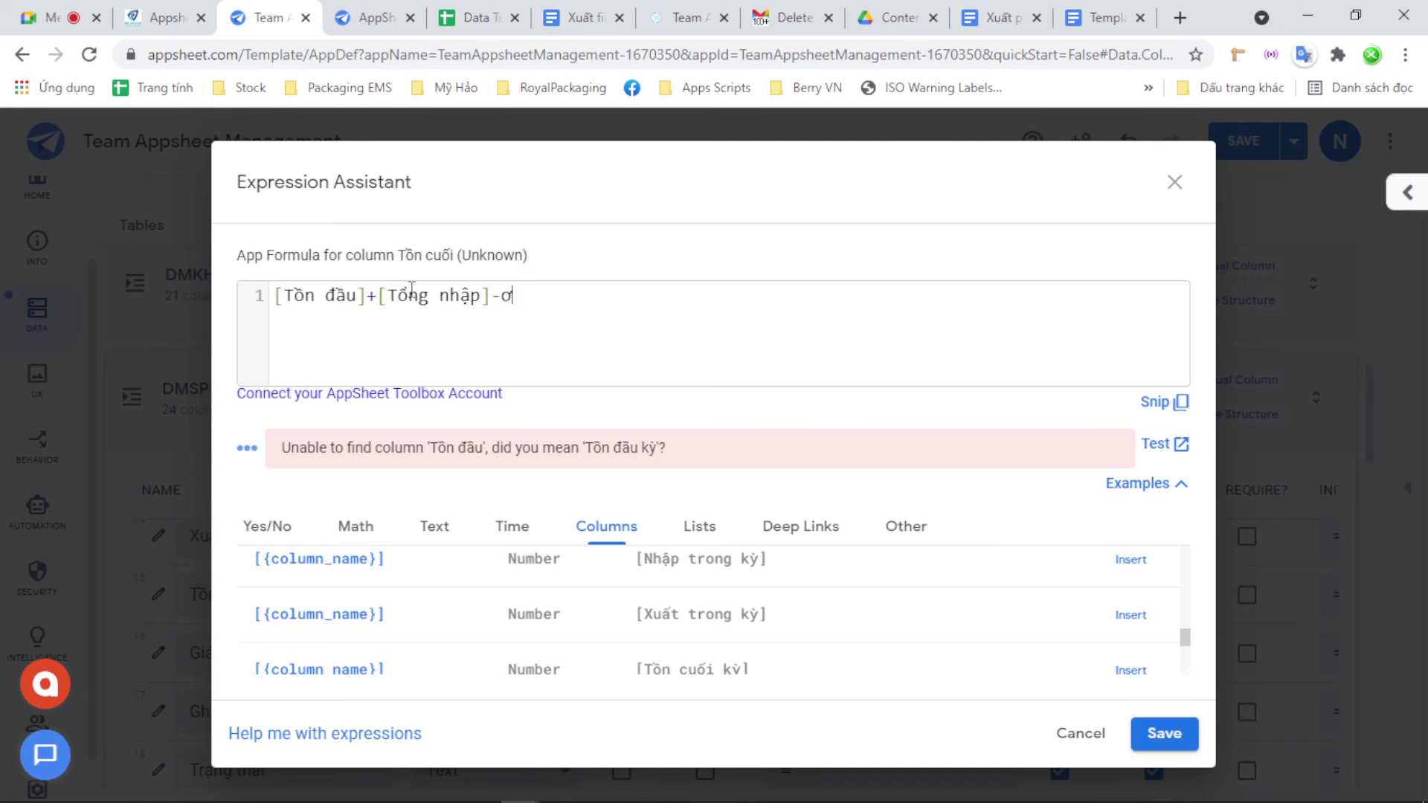
text(ô)
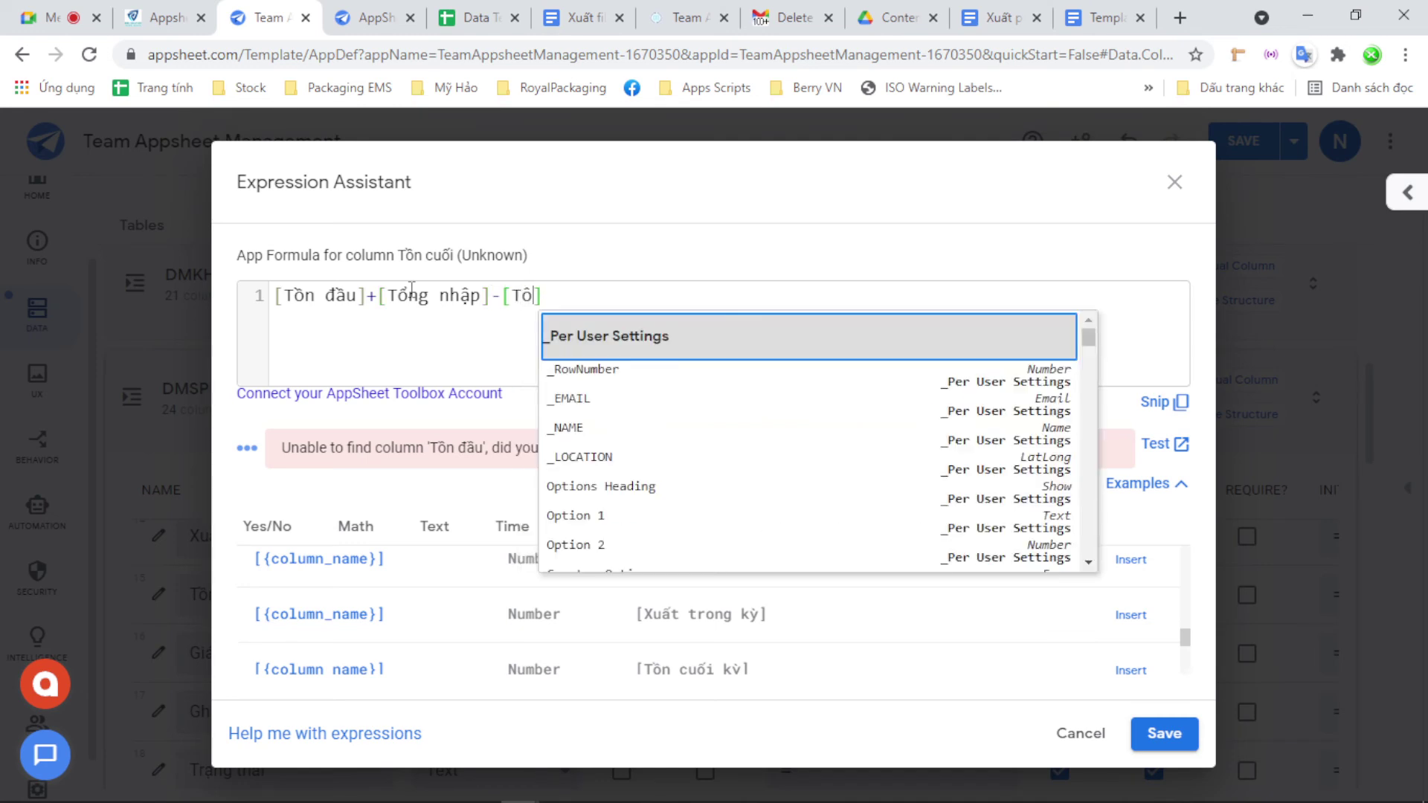
text(rng xuuaats)
key(BackSpace)
key(BackSpace)
key(BackSpace)
key(BackSpace)
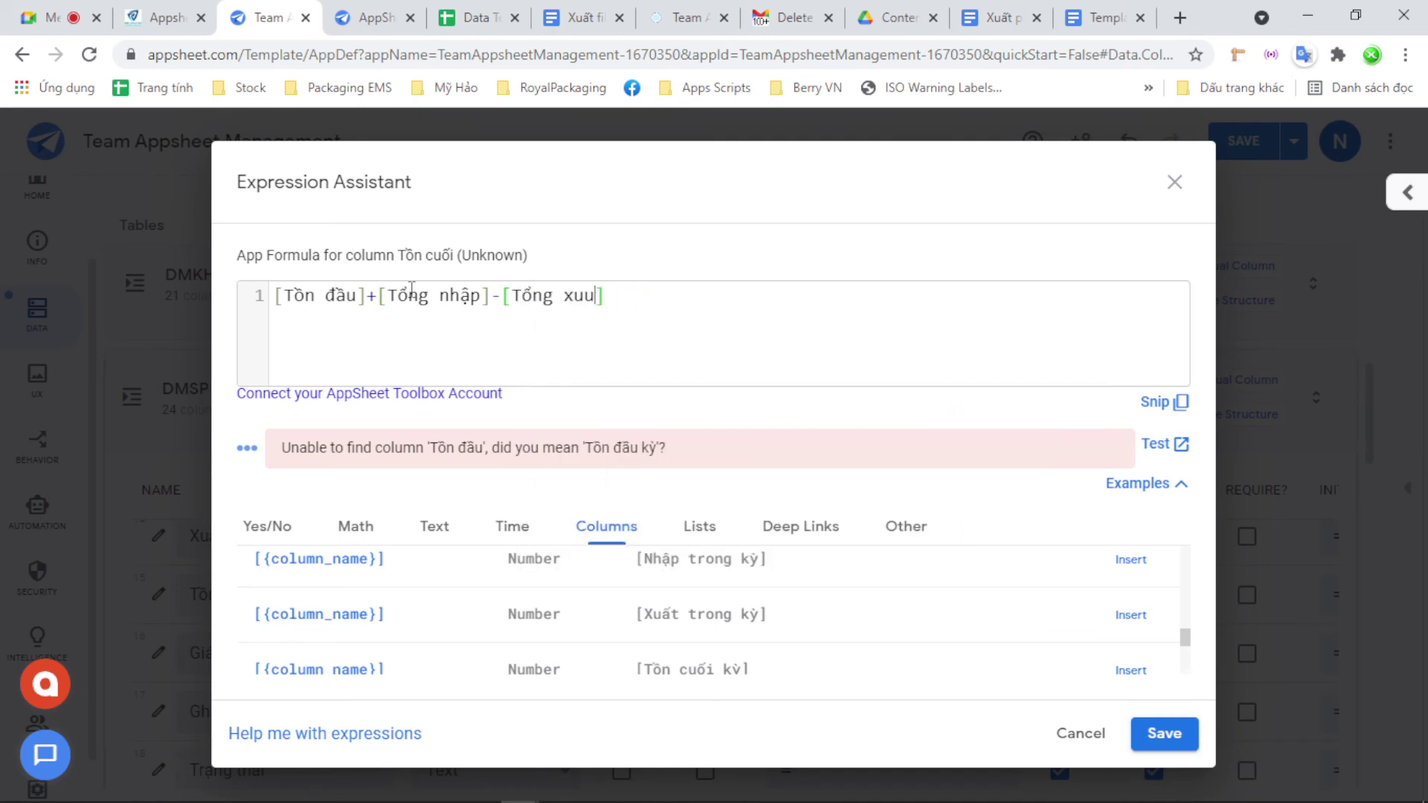
key(BackSpace)
key(BackSpace)
text(ua)
text(ats)
click(1164, 734)
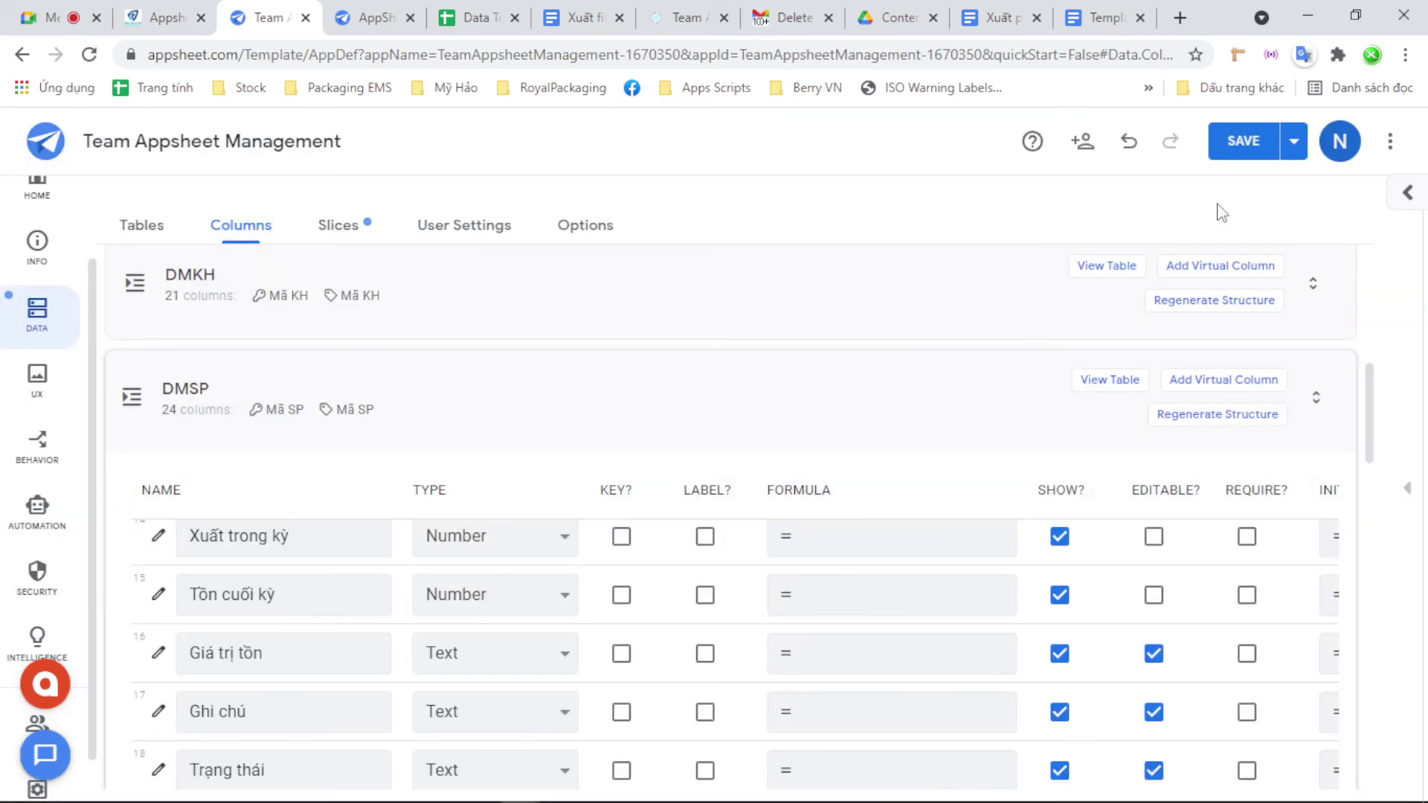
Save the app and switch to the UX views settings.
click(1238, 152)
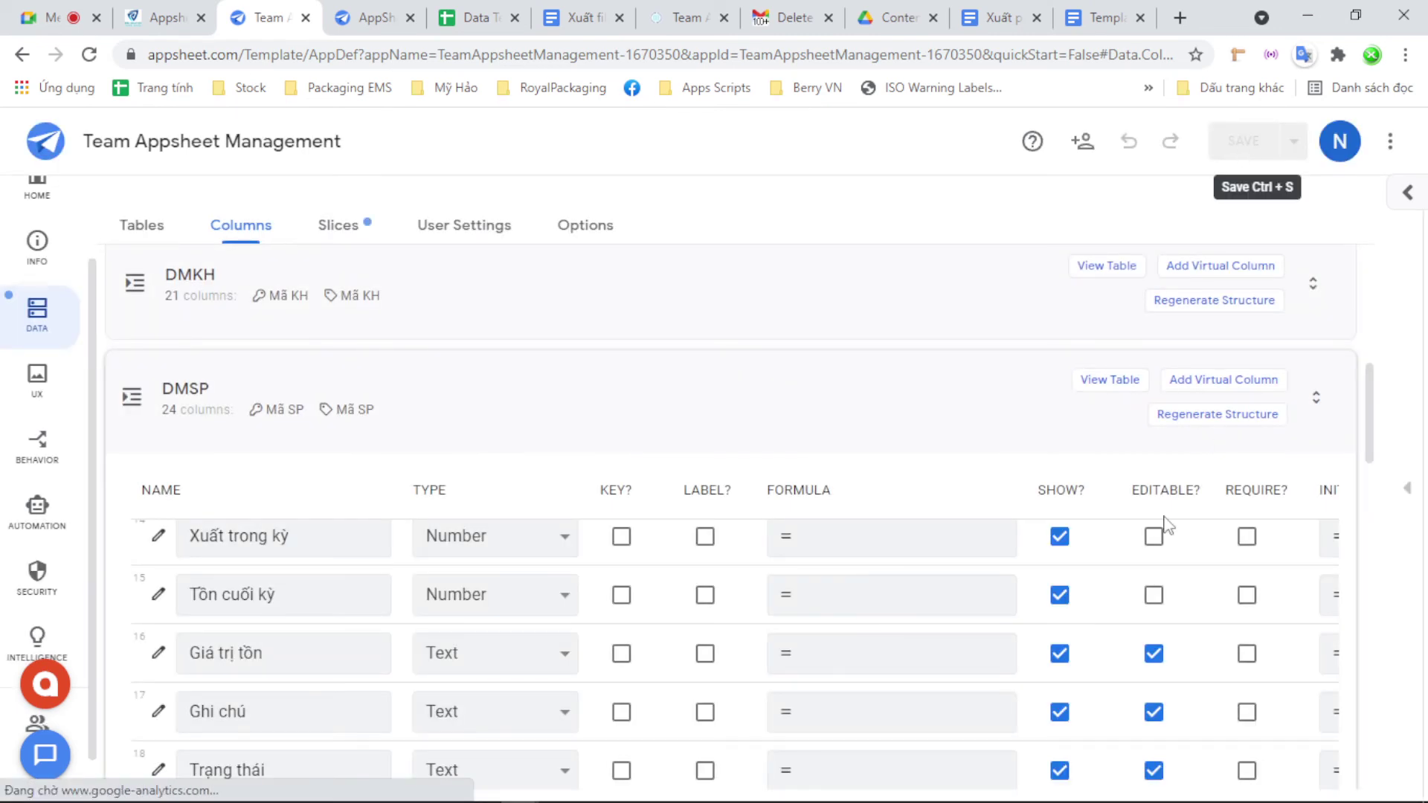
scroll(845, 373, down, 3)
scroll(510, 542, down, 1)
scroll(501, 548, up, 1)
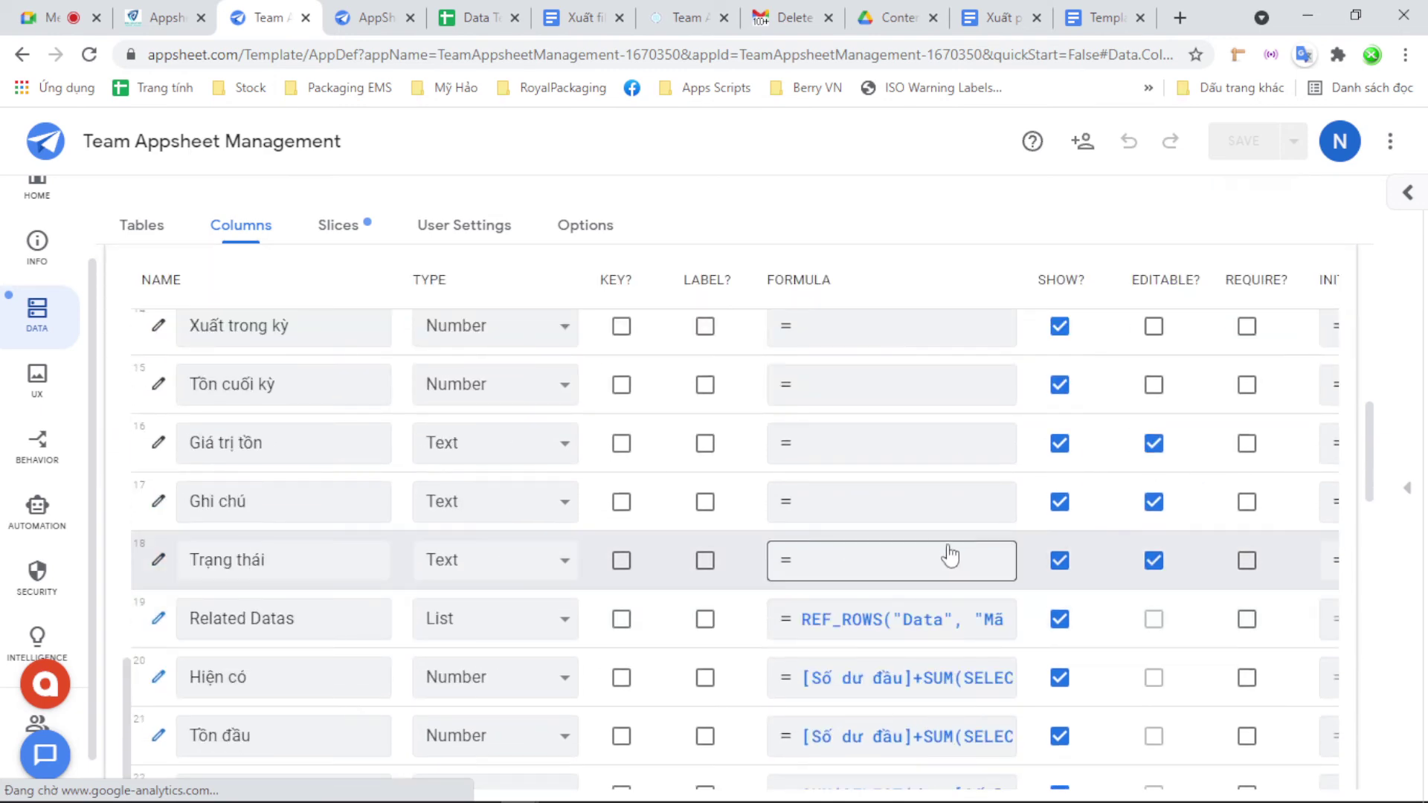
scroll(548, 510, down, 3)
scroll(520, 504, down, 1)
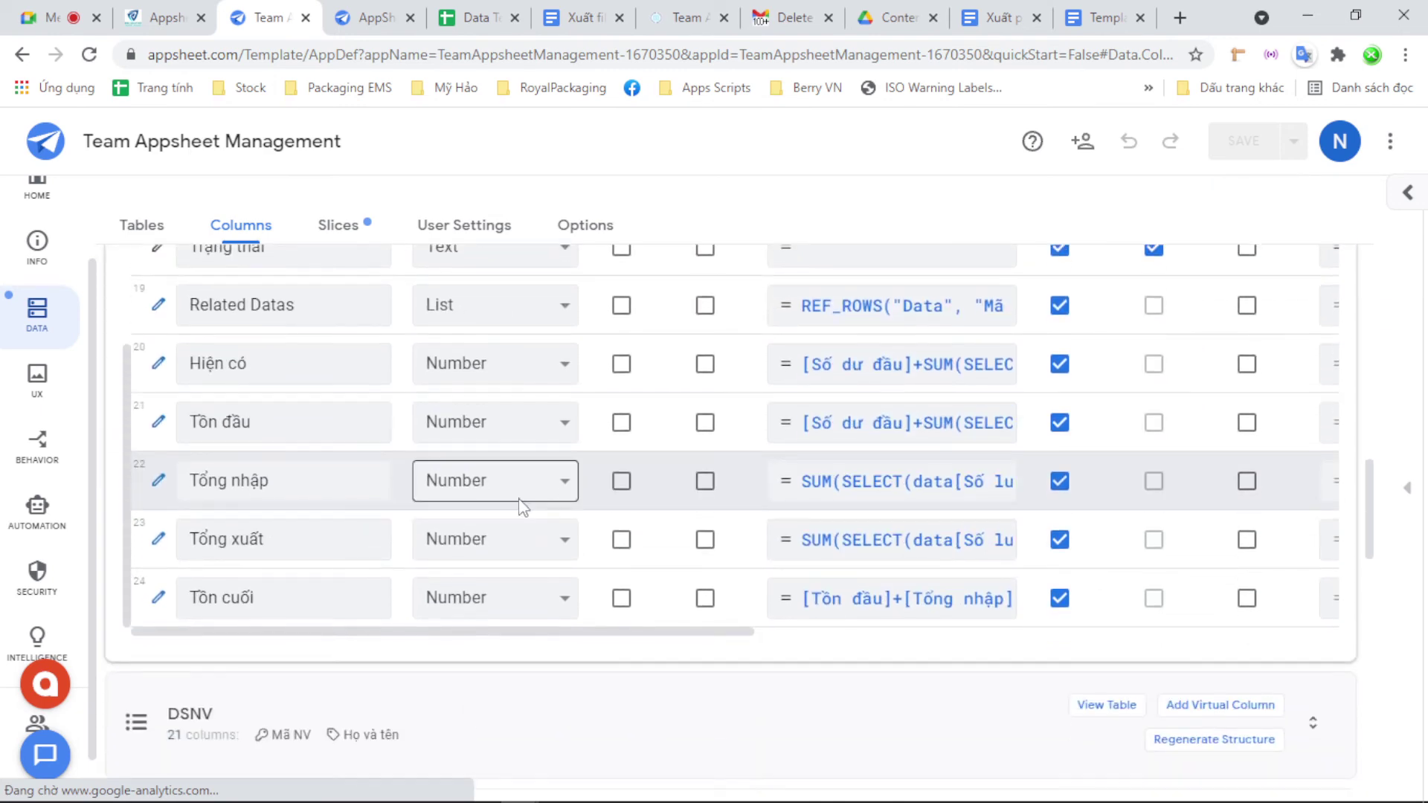
click(27, 397)
Add a new view named Báo cáo NXT and set its view type to dashboard.
scroll(349, 469, down, 3)
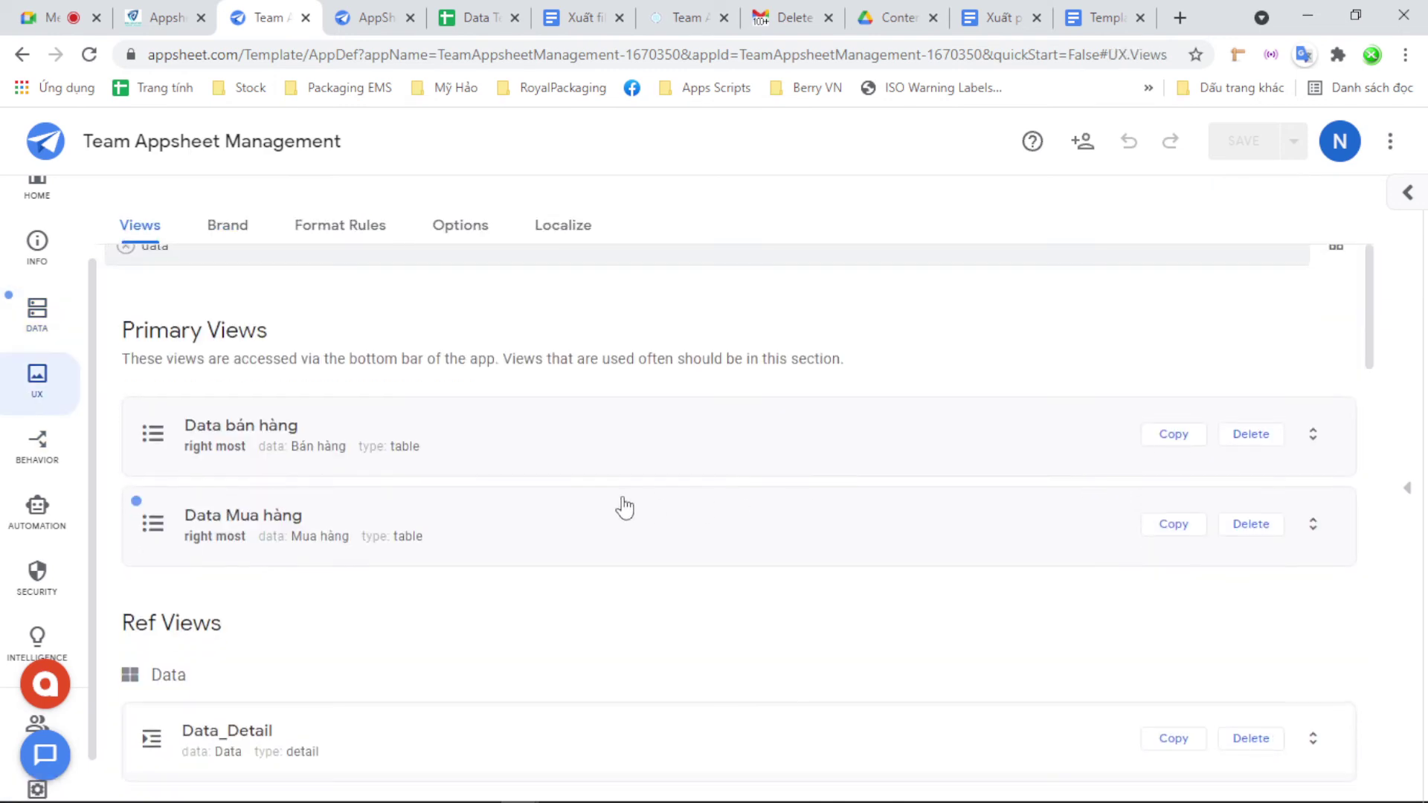
scroll(595, 500, down, 3)
scroll(567, 494, down, 3)
scroll(571, 496, up, 6)
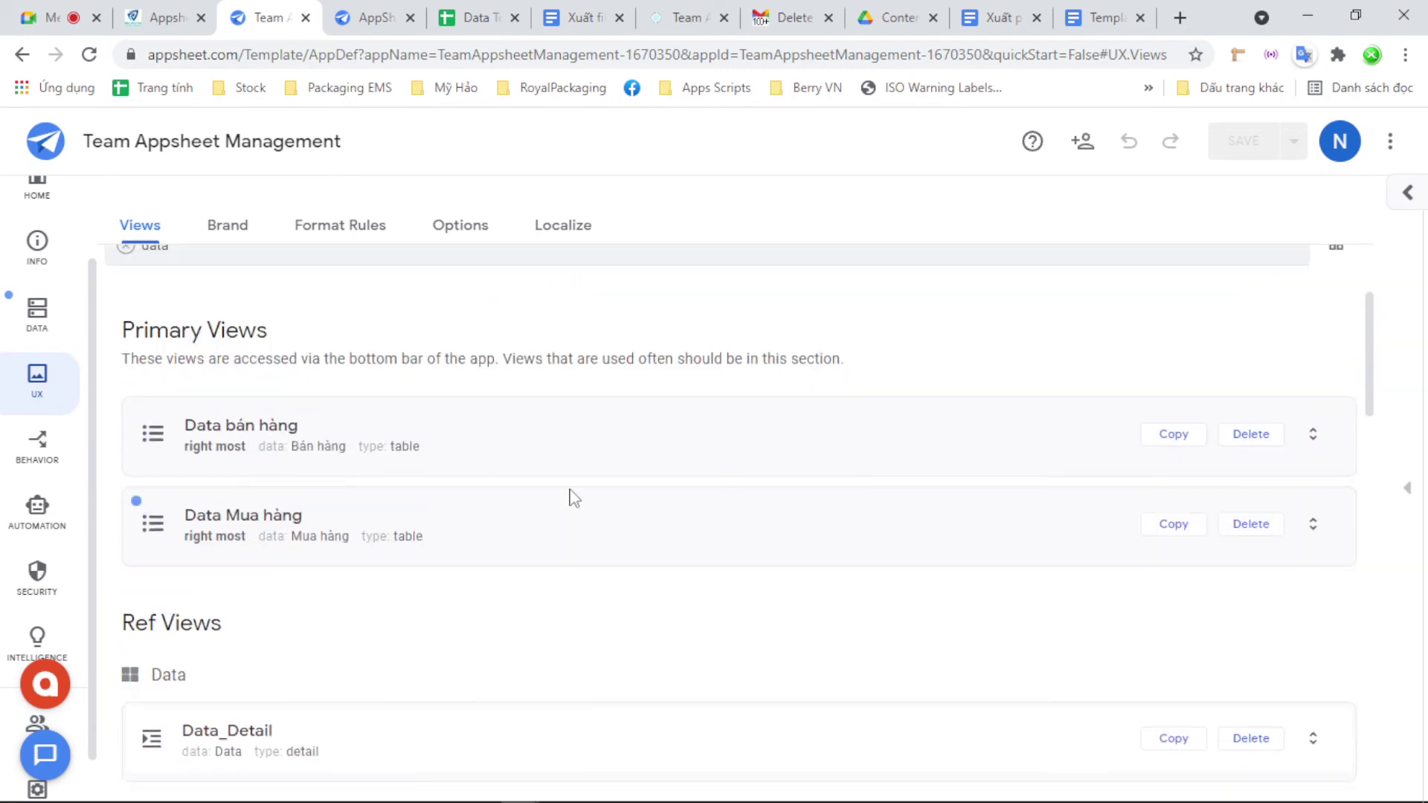
scroll(574, 498, up, 3)
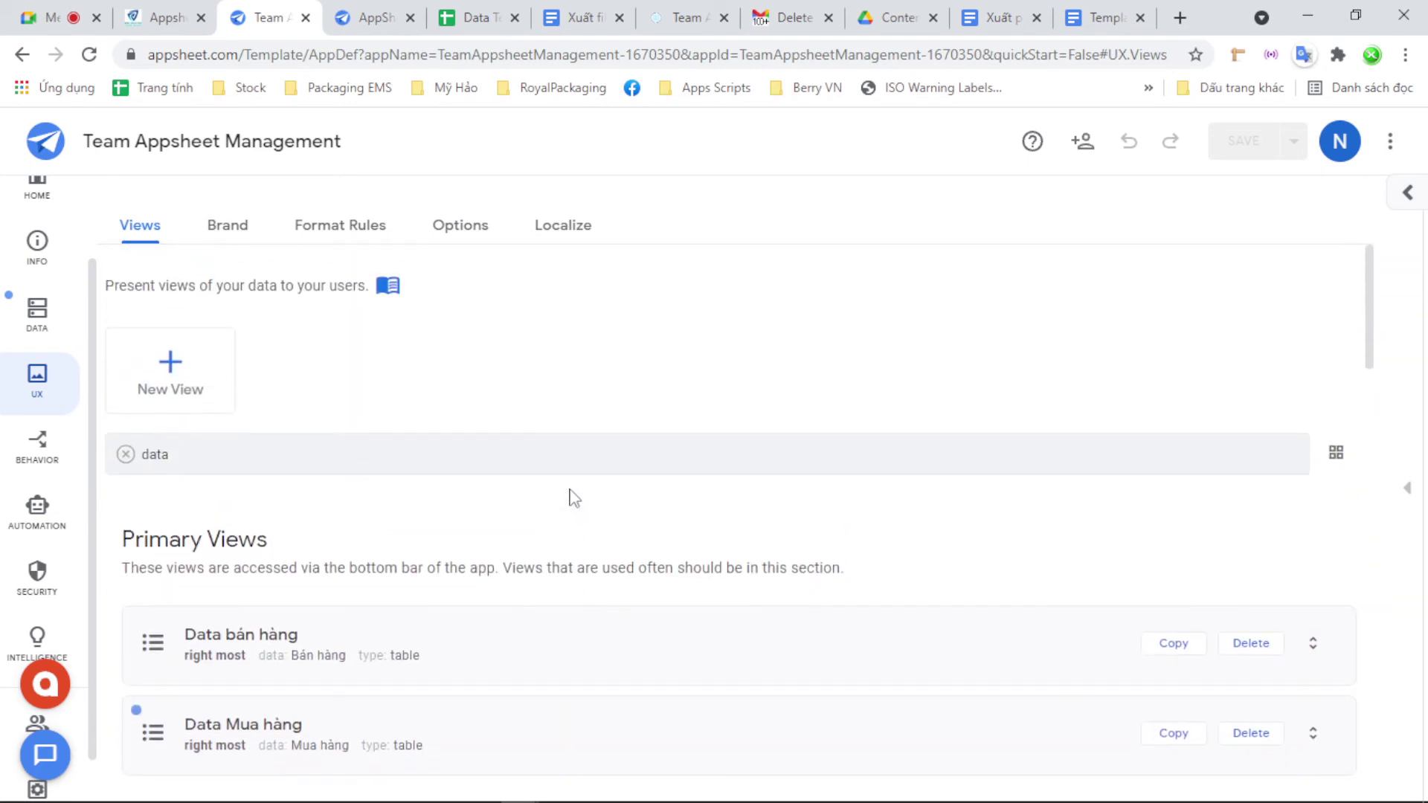
click(216, 391)
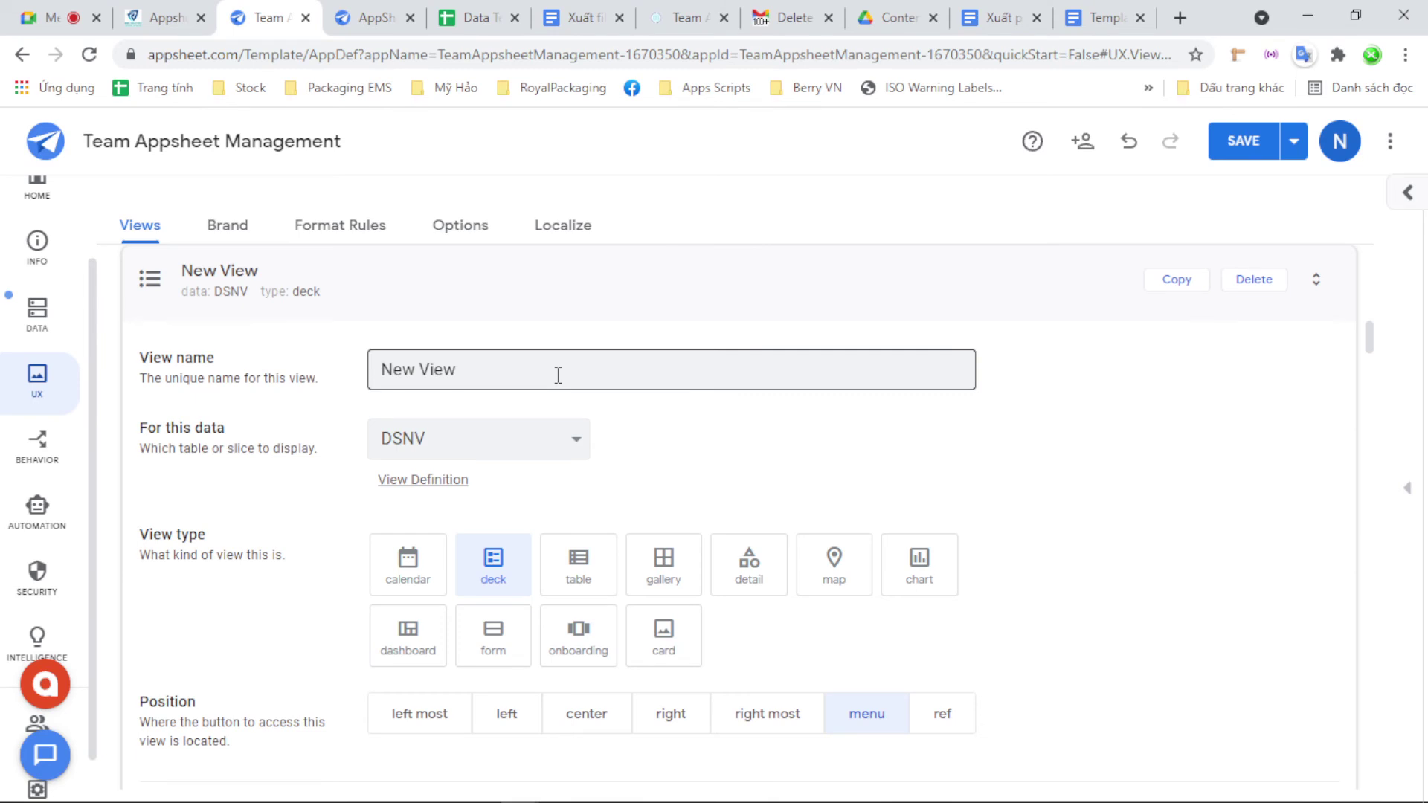
text(Báo cáo NXT)
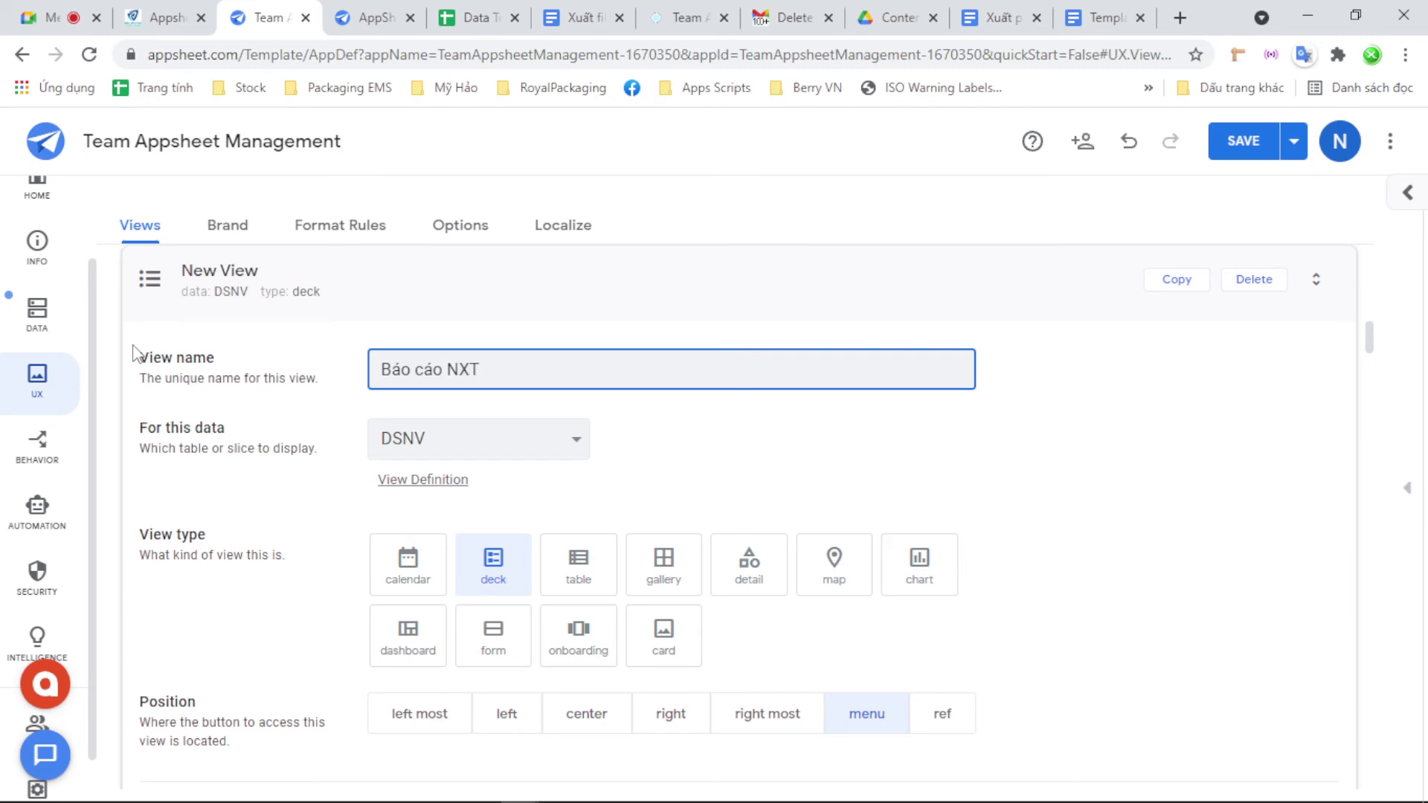
click(134, 353)
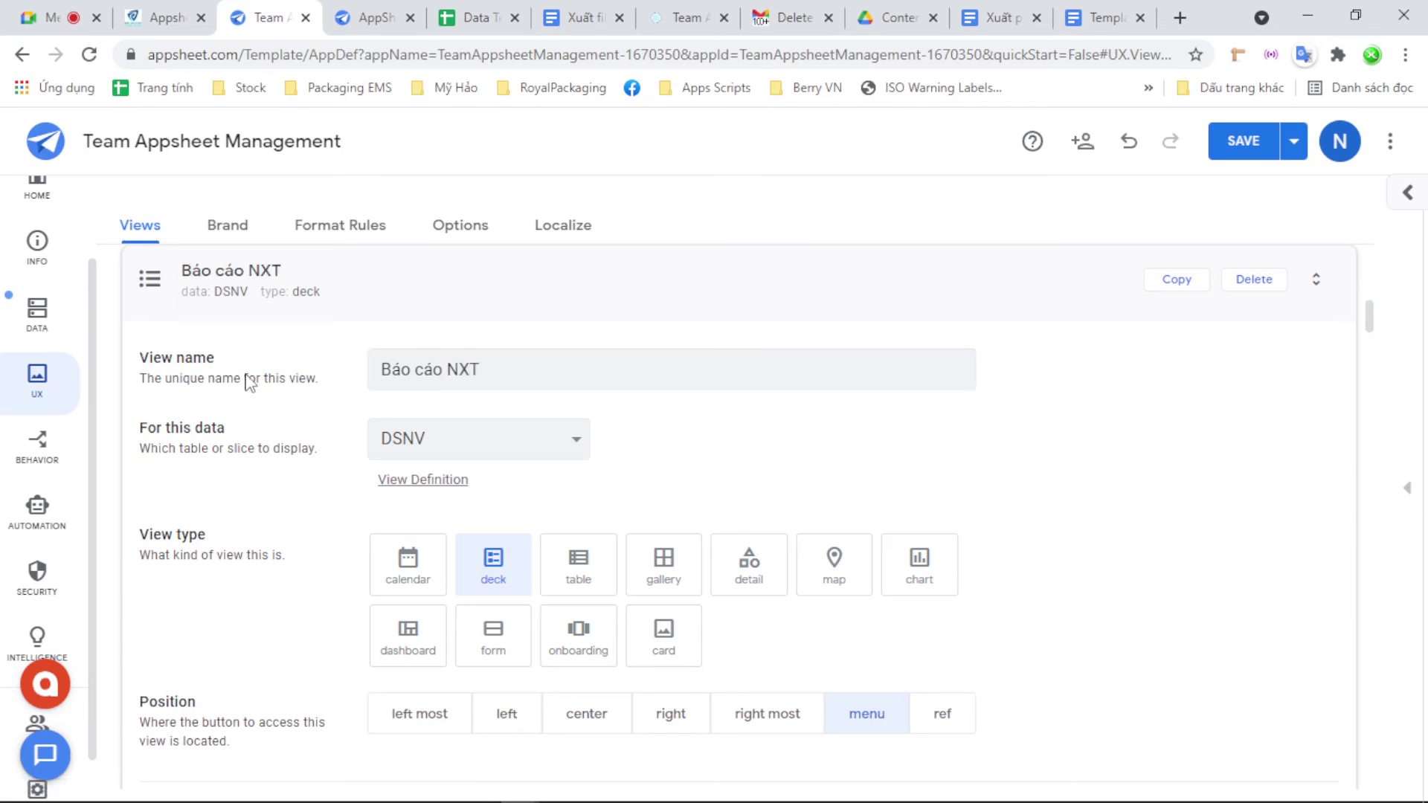
scroll(404, 457, down, 1)
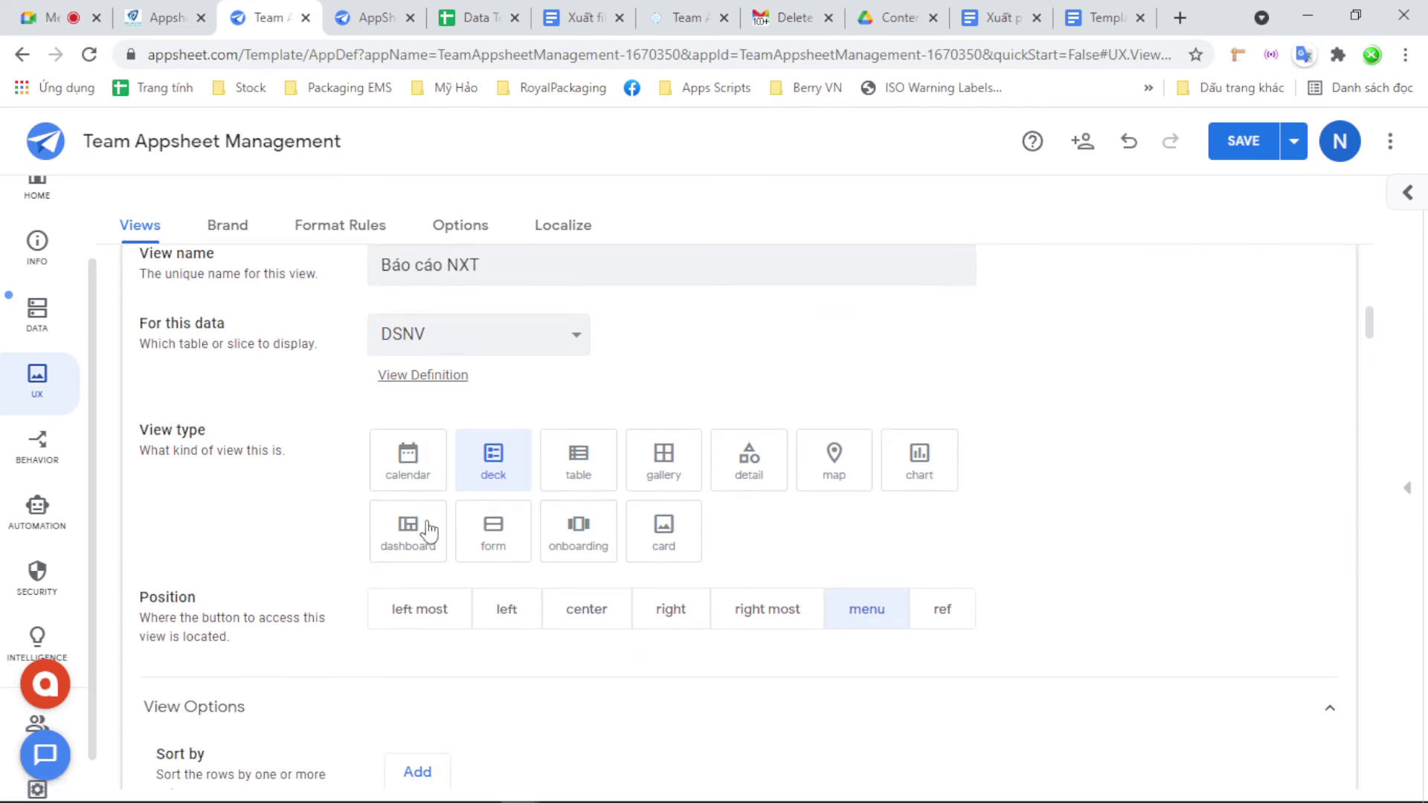
click(421, 545)
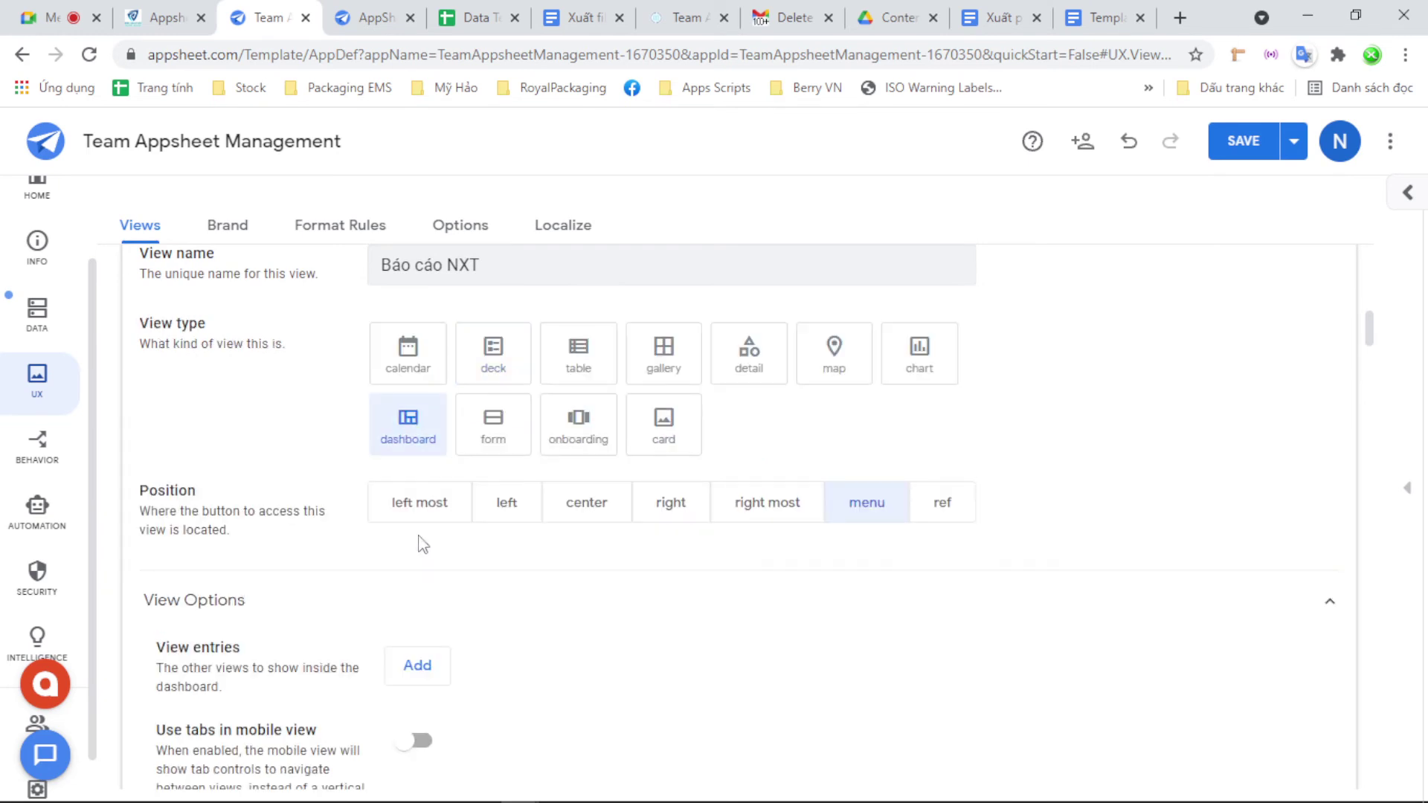
Add two view entries to the dashboard and set the first to Report_Detail.
click(413, 664)
scroll(414, 659, down, 1)
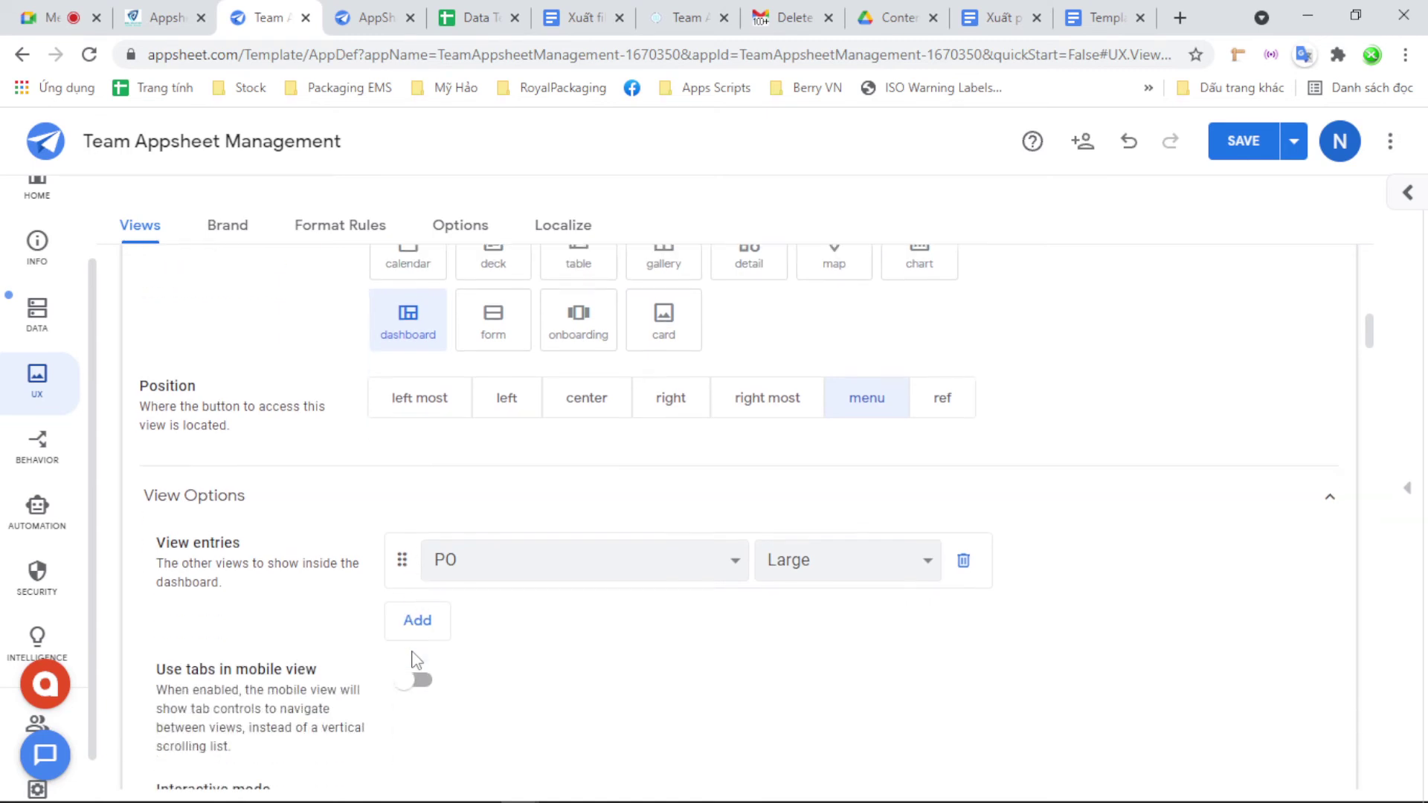
scroll(413, 659, up, 1)
scroll(437, 658, down, 3)
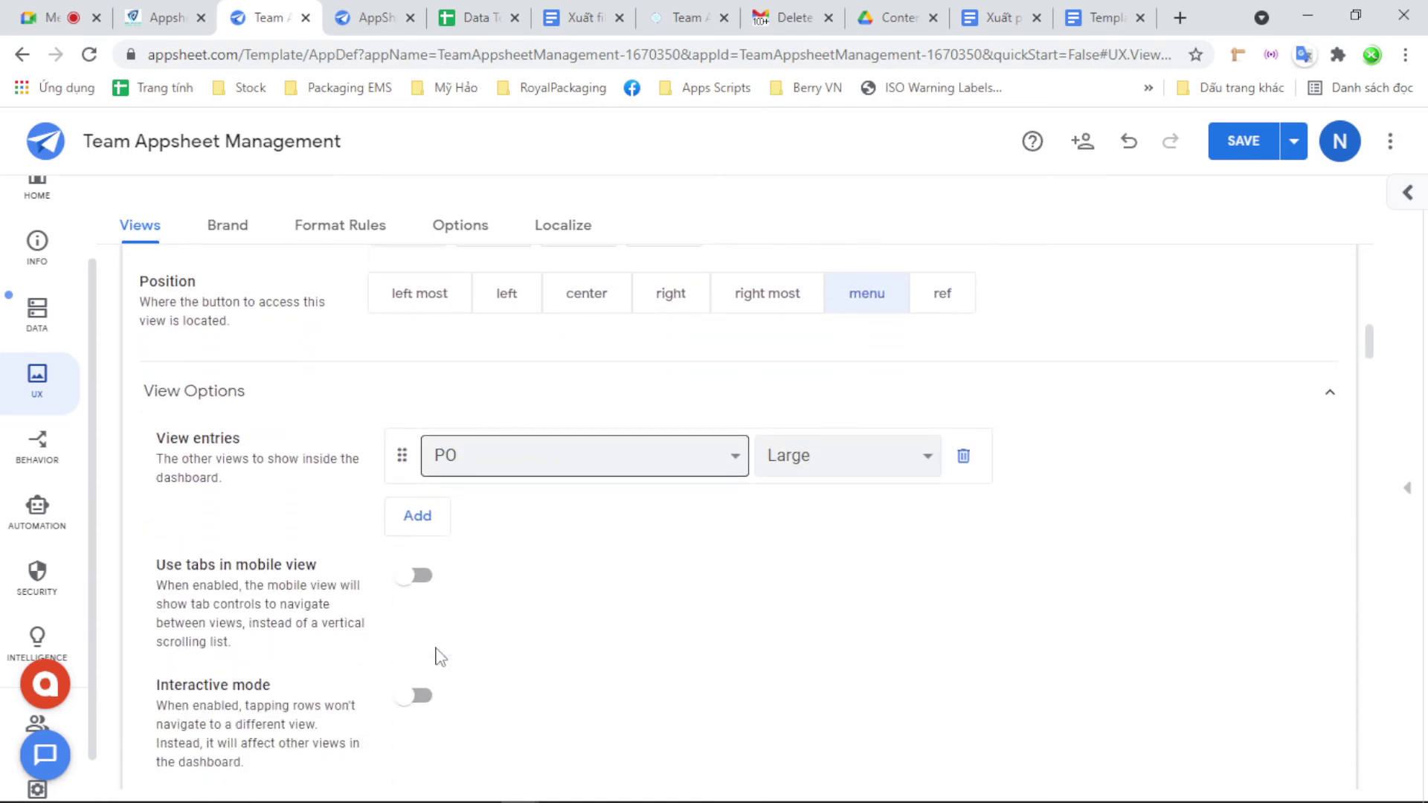
click(437, 518)
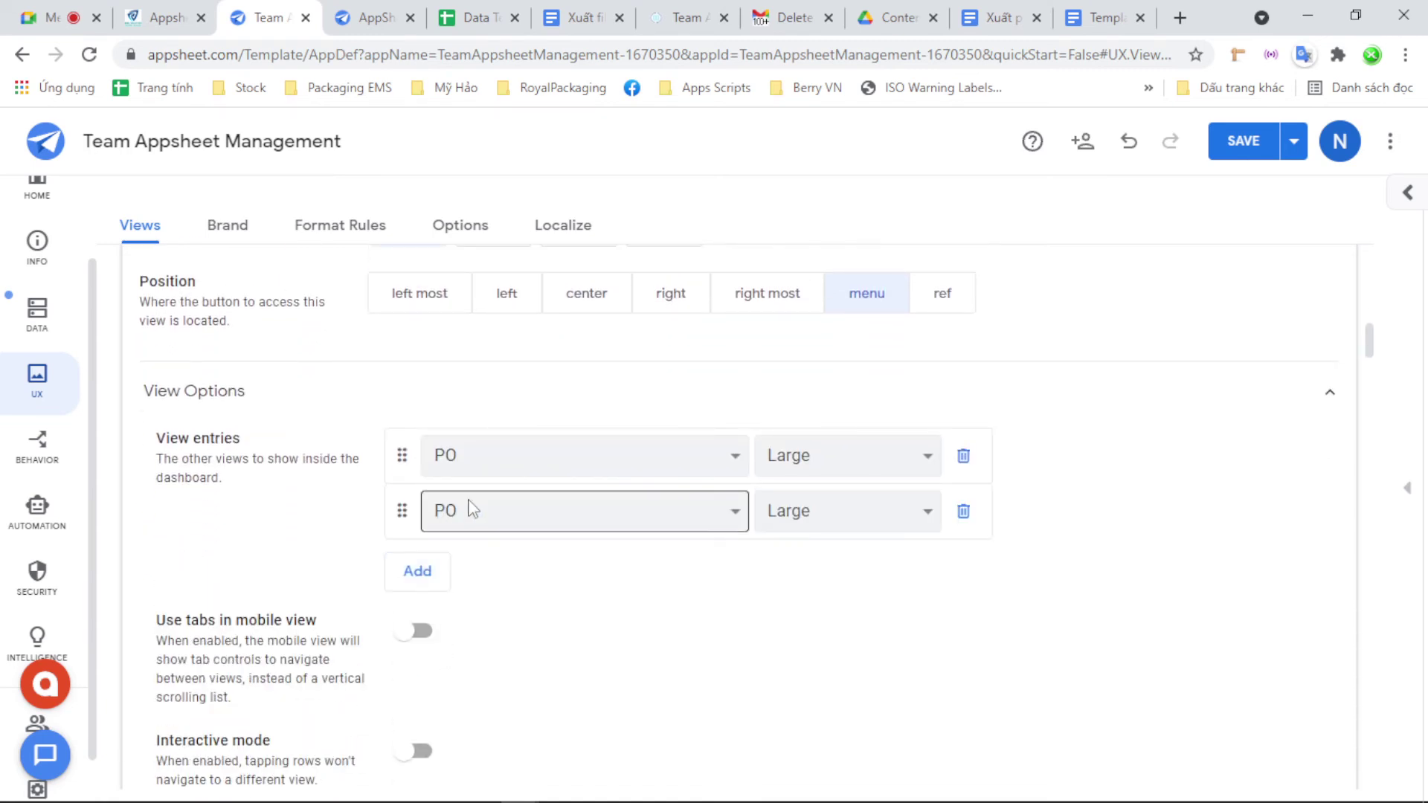
click(543, 468)
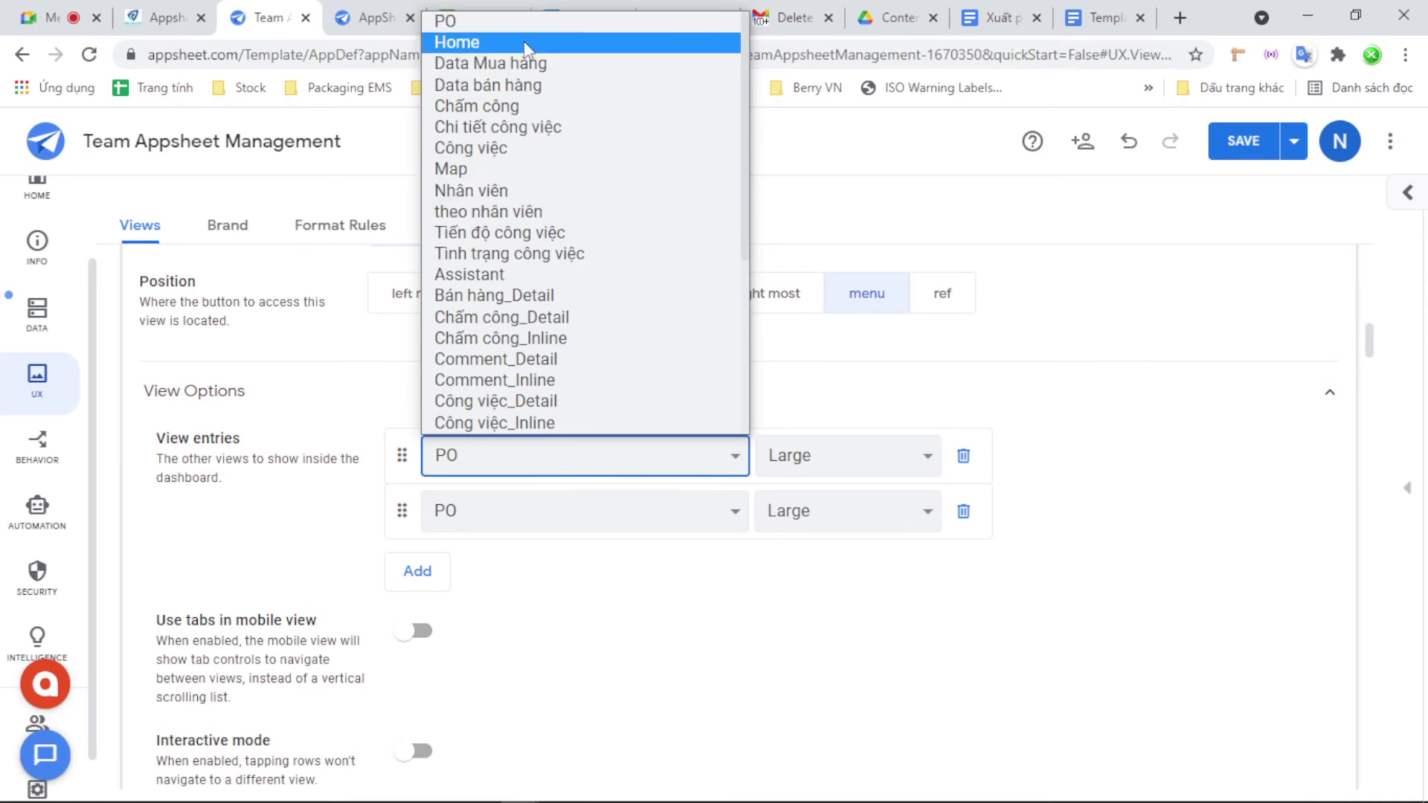
click(527, 84)
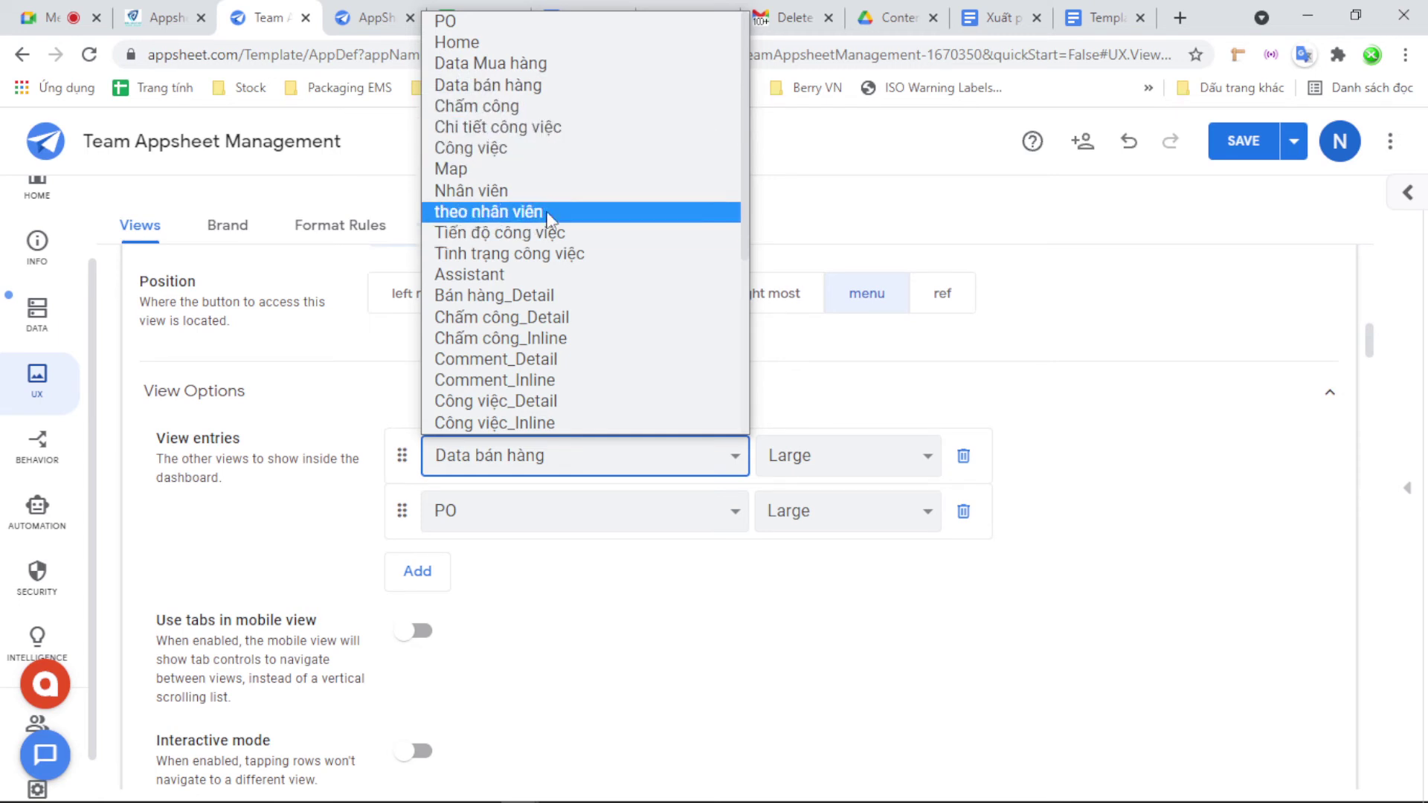
scroll(543, 238, down, 5)
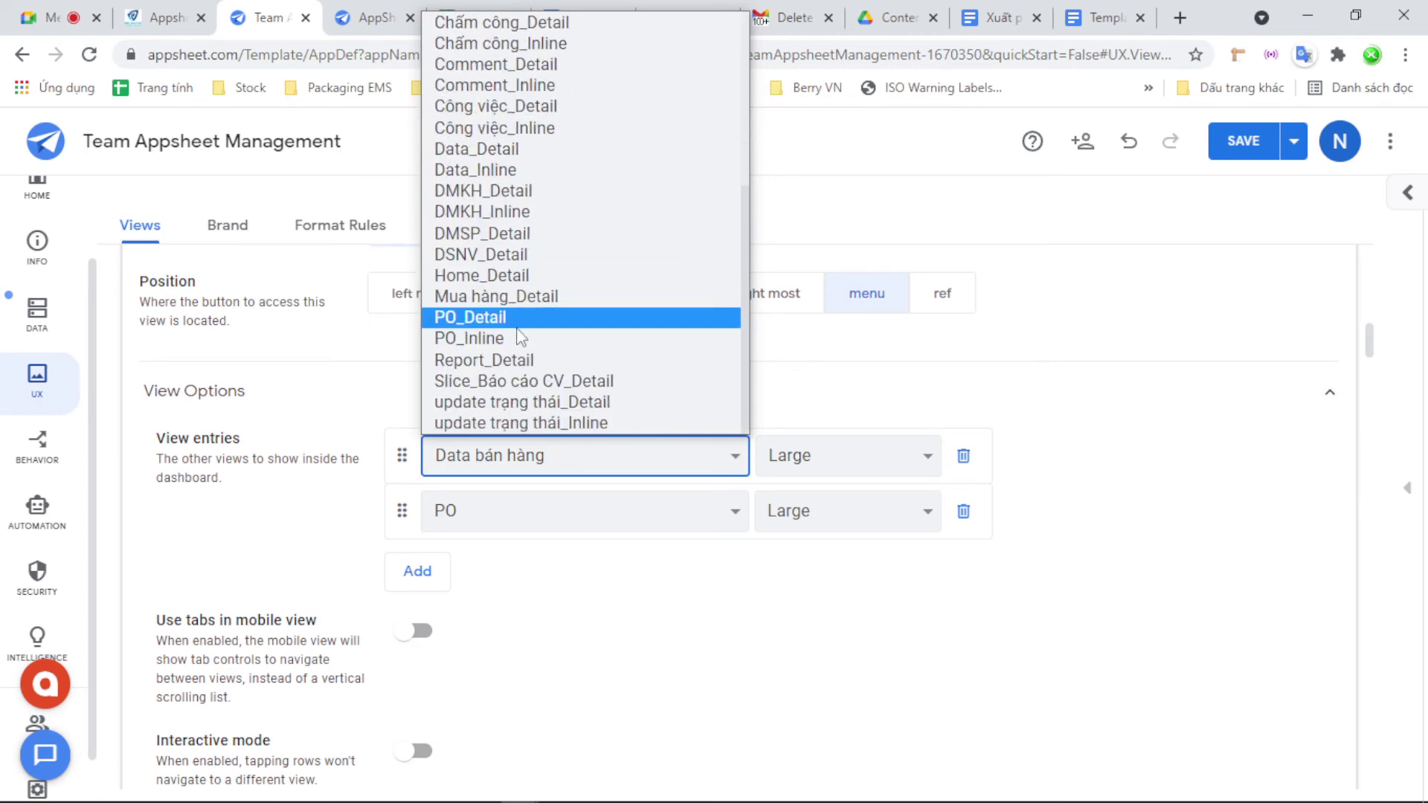
click(523, 361)
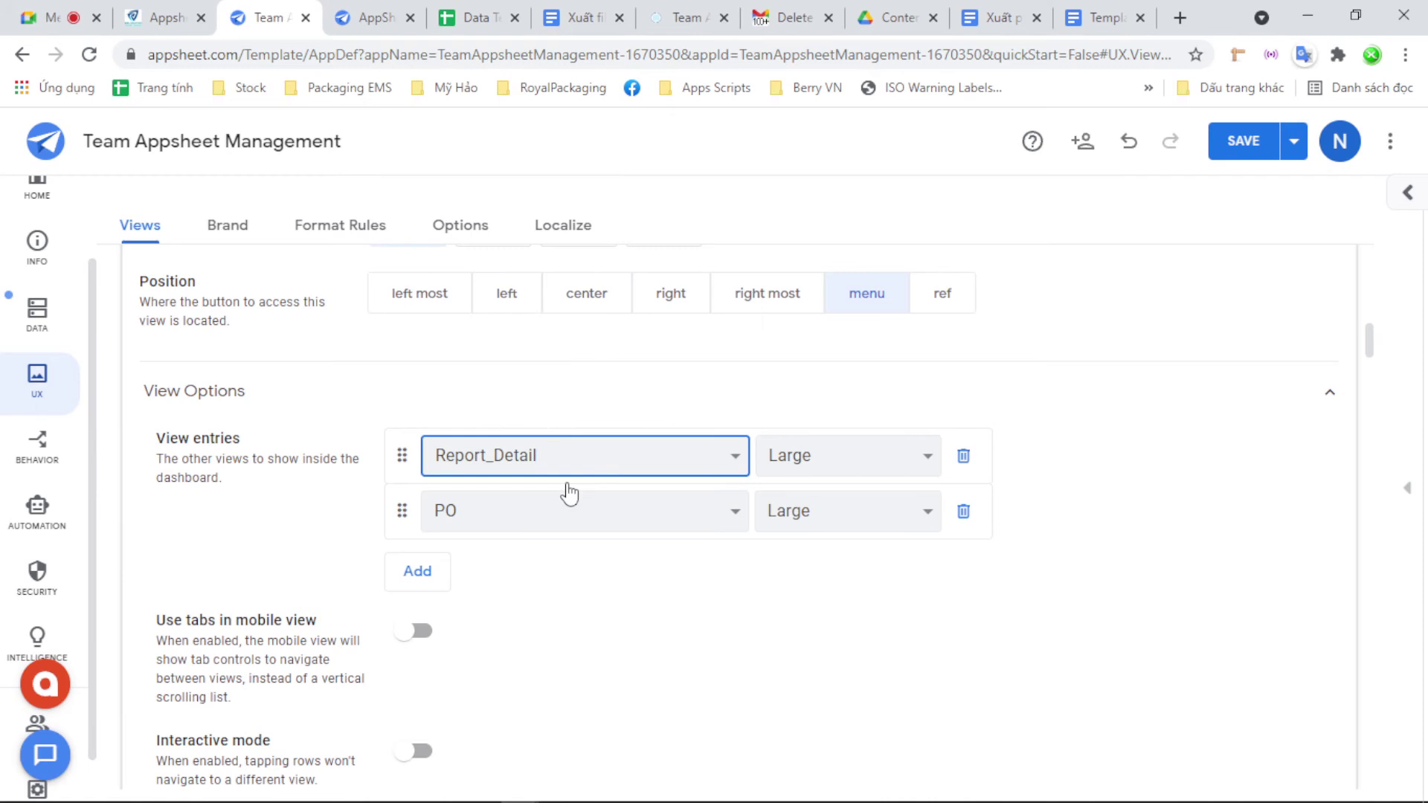
Set the second dashboard entry to Slice_Báo cáo CV_Detail and scroll back to the top.
click(621, 521)
scroll(603, 410, down, 3)
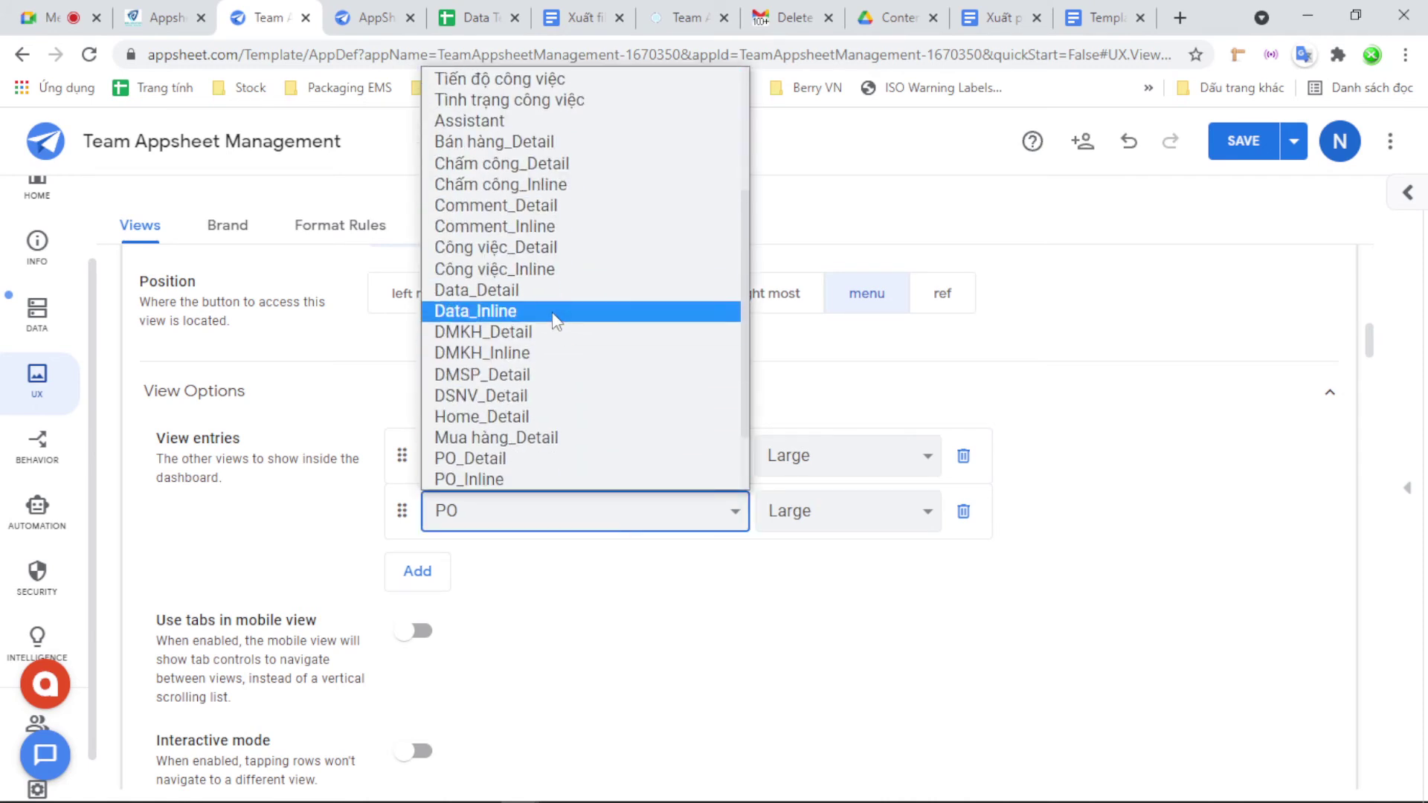
scroll(554, 320, up, 3)
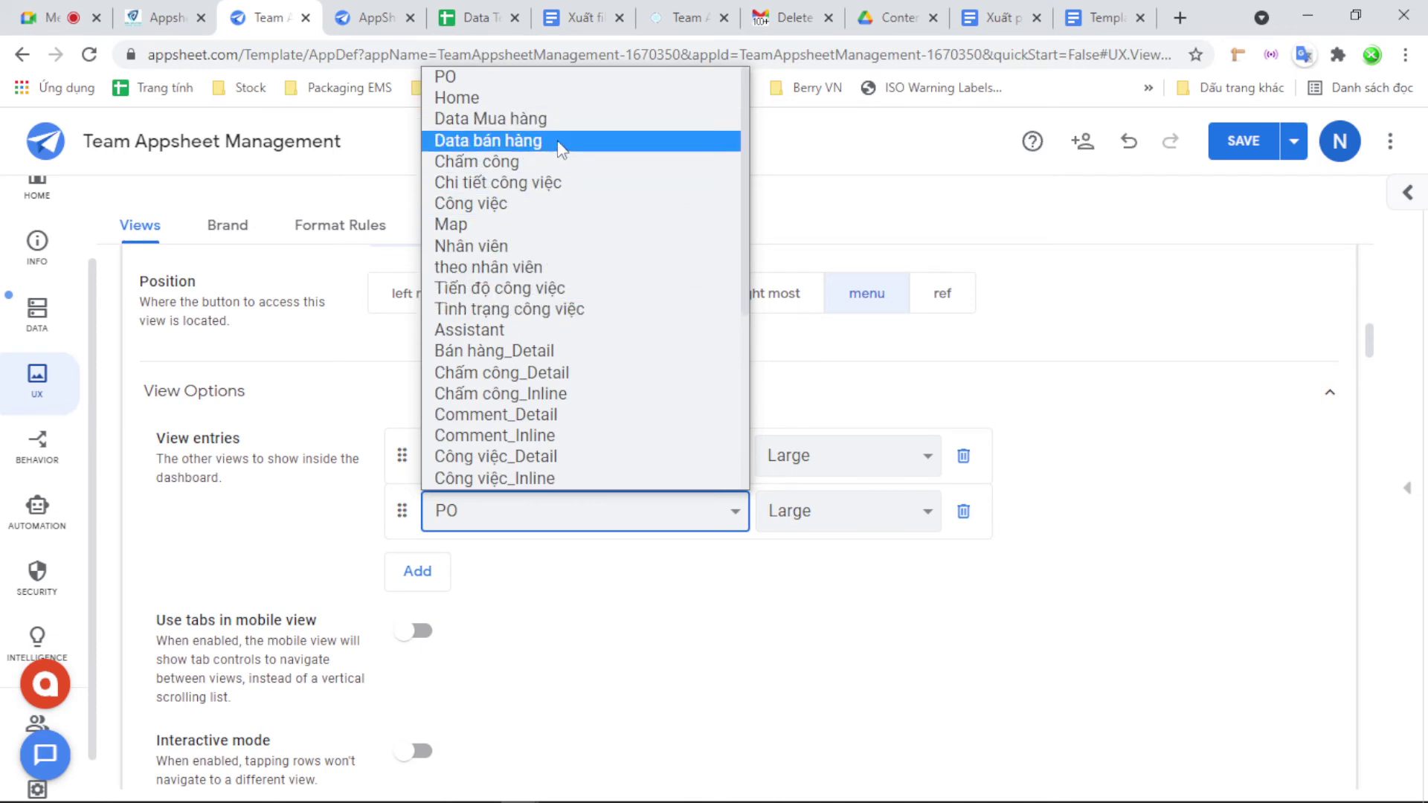
scroll(558, 179, down, 3)
scroll(559, 248, down, 2)
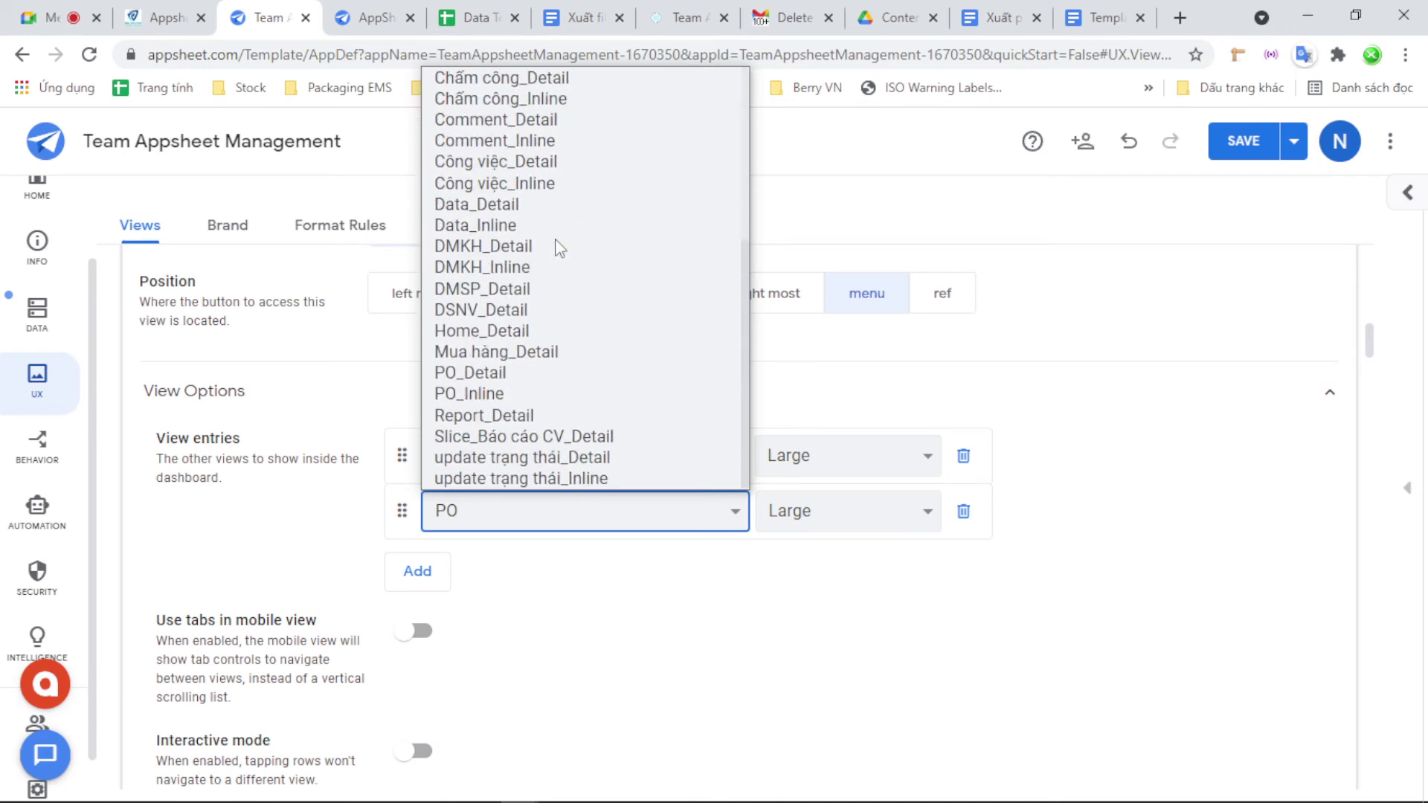
scroll(559, 247, up, 1)
scroll(560, 247, up, 3)
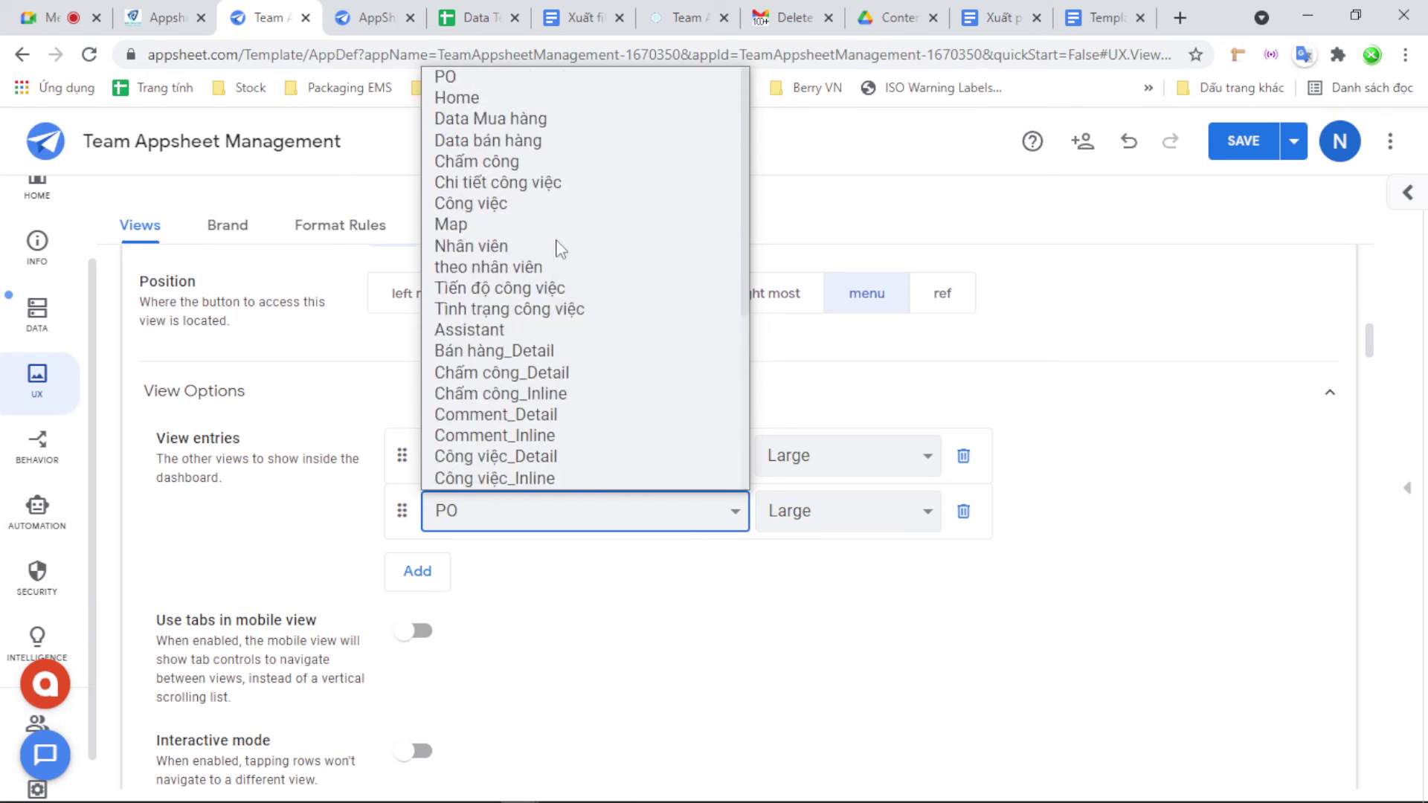
scroll(560, 248, down, 2)
scroll(559, 248, down, 2)
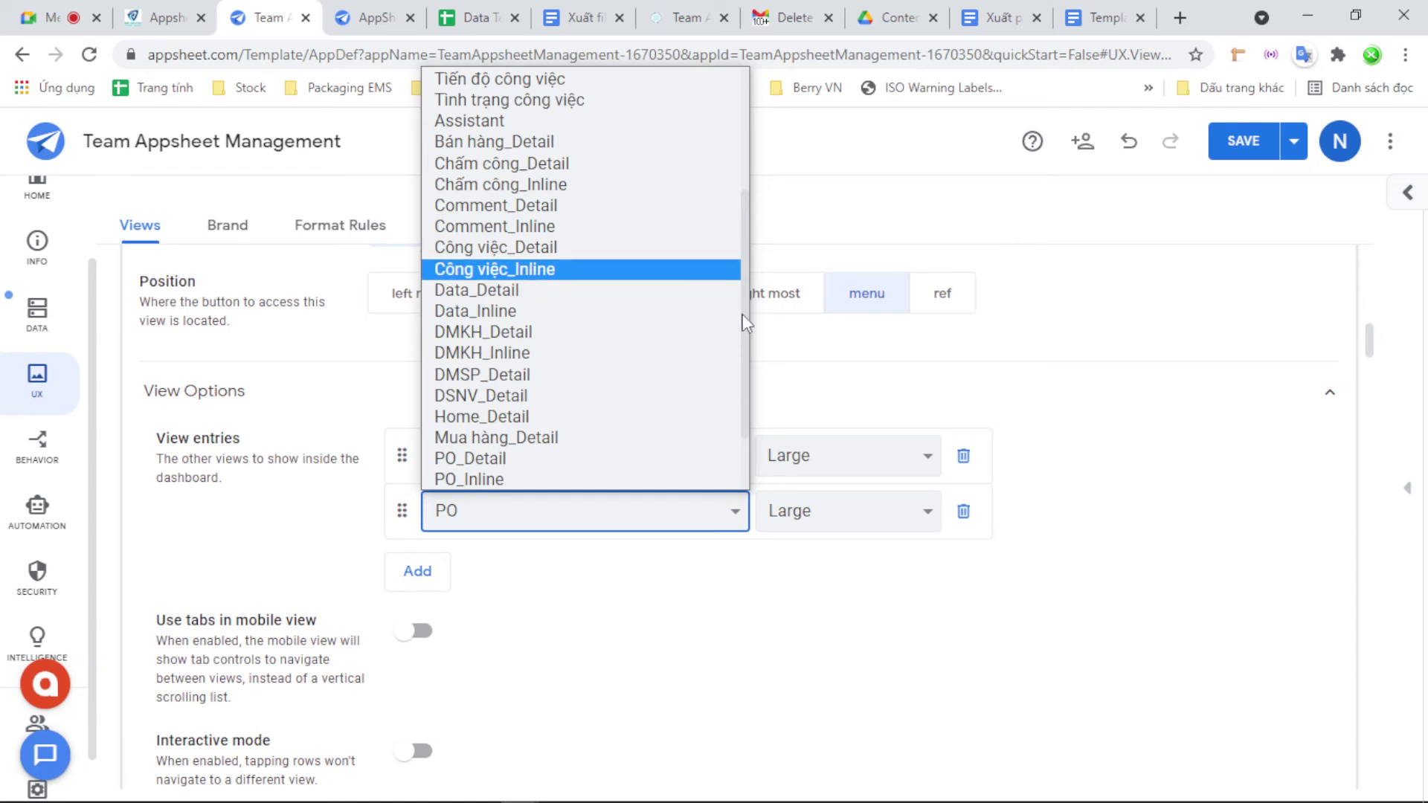
scroll(743, 291, up, 2)
scroll(749, 269, up, 3)
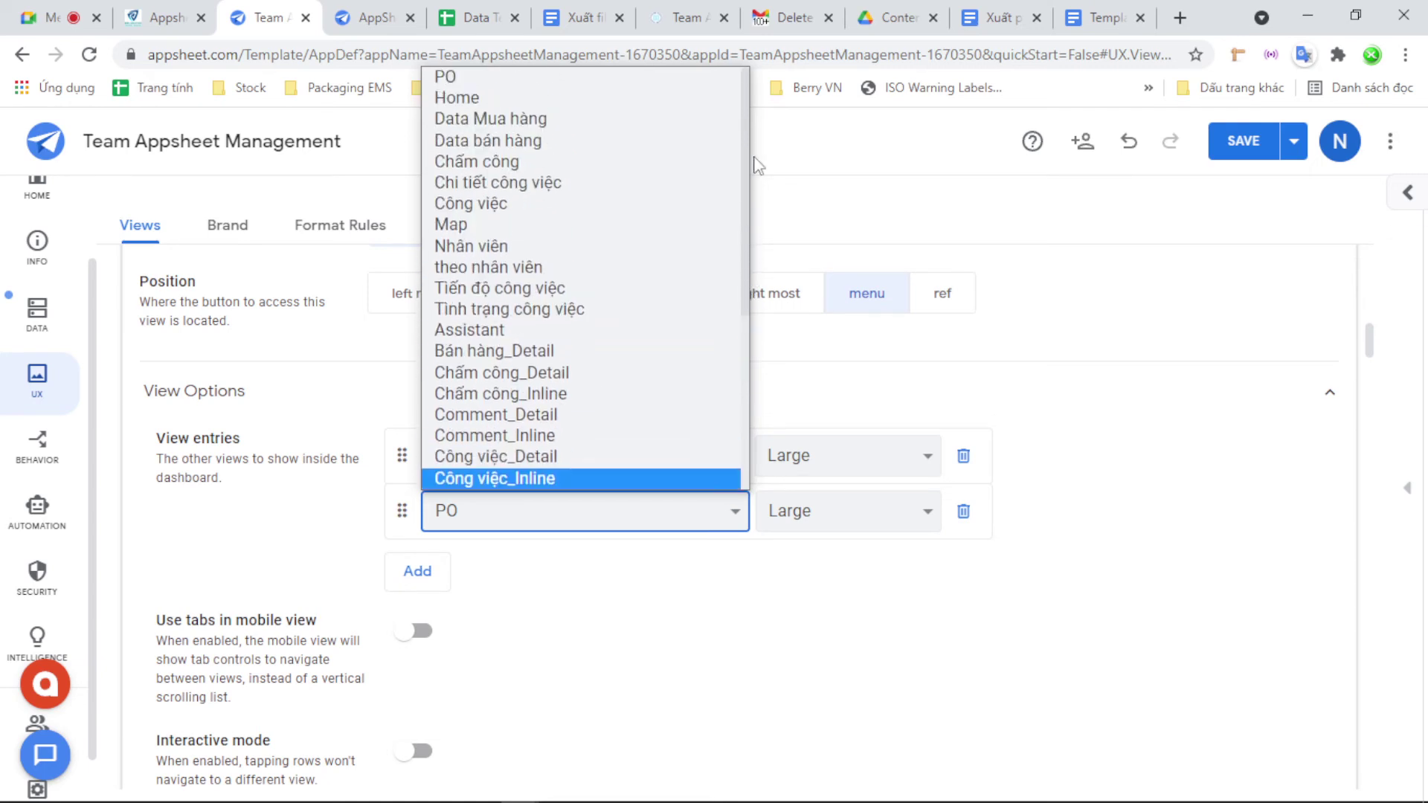
scroll(755, 165, down, 1)
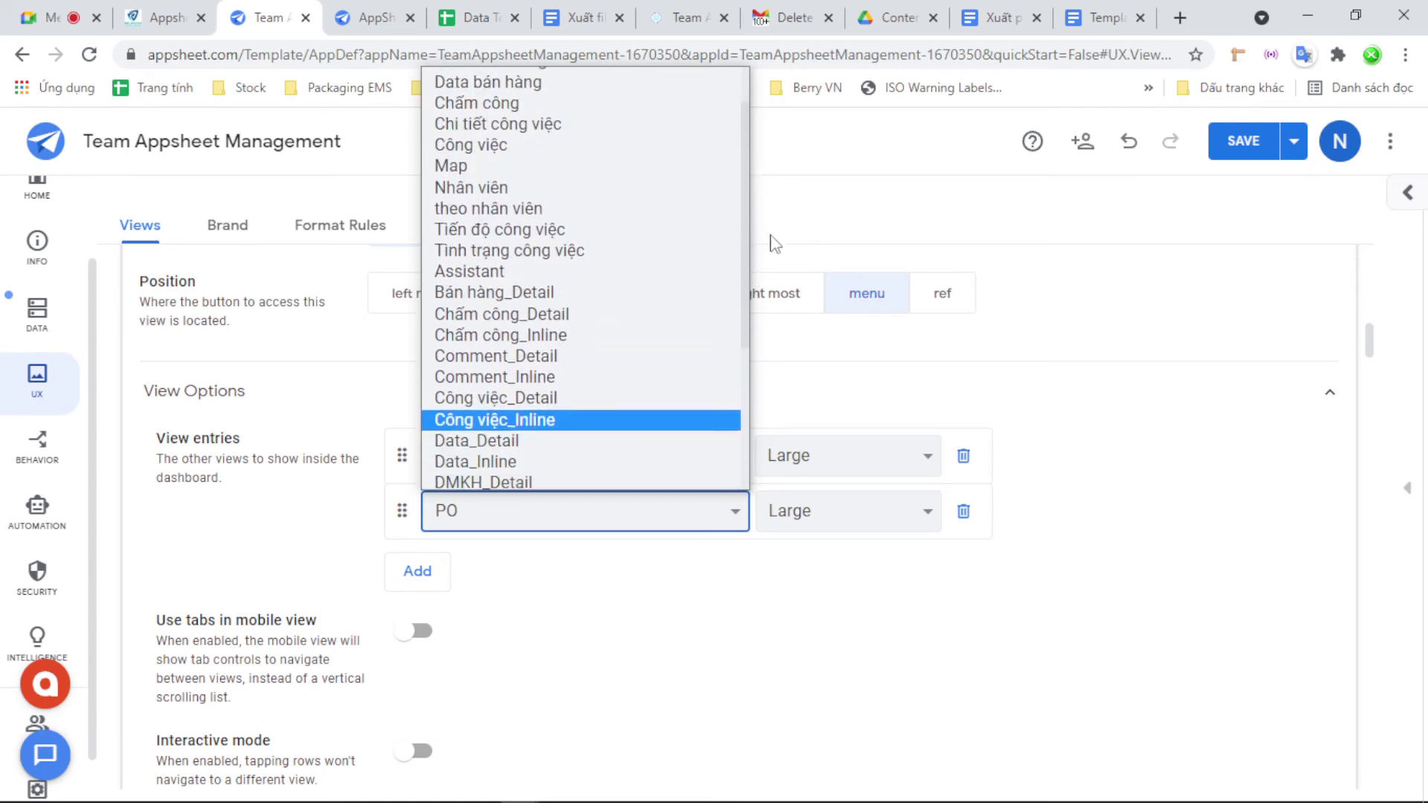
scroll(766, 245, down, 2)
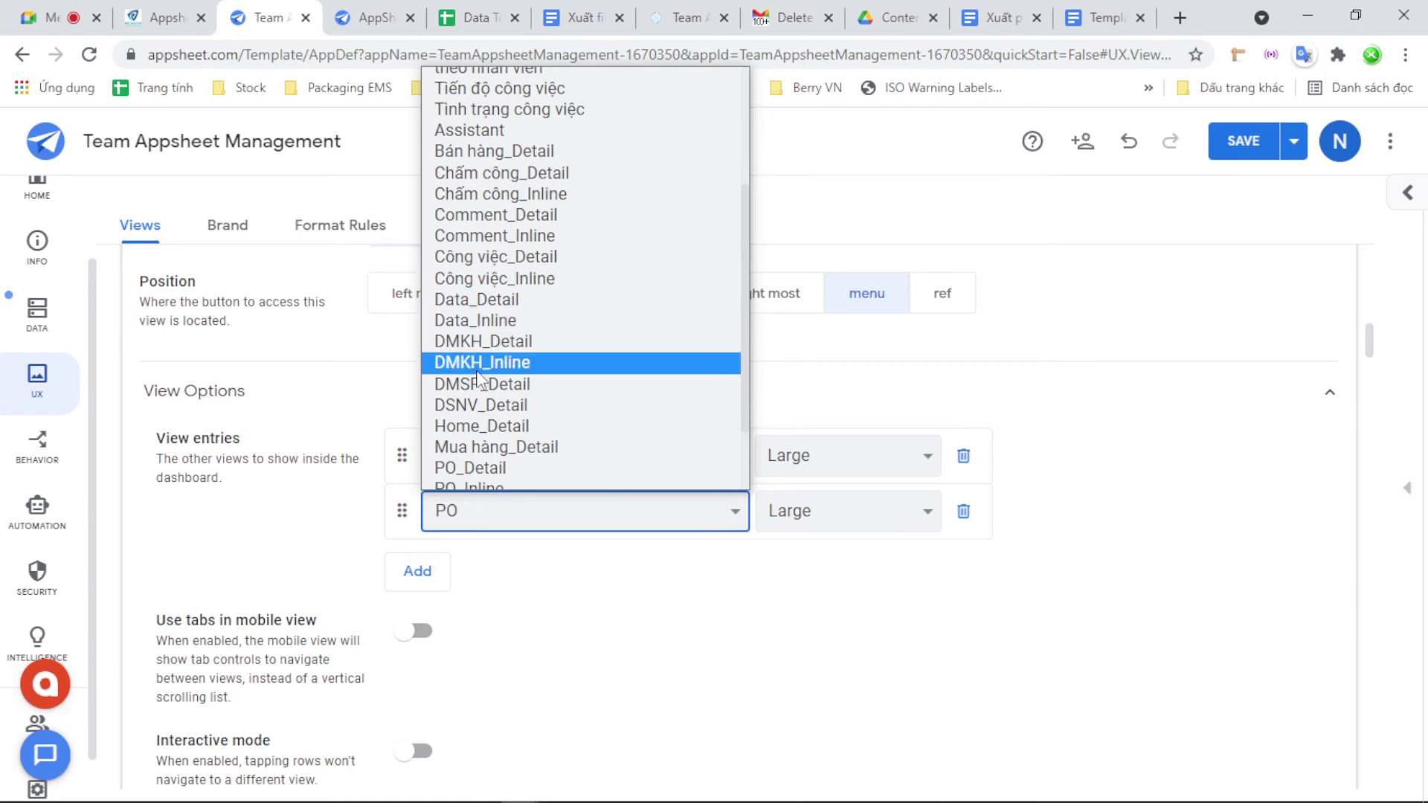
scroll(615, 256, up, 1)
scroll(615, 255, up, 2)
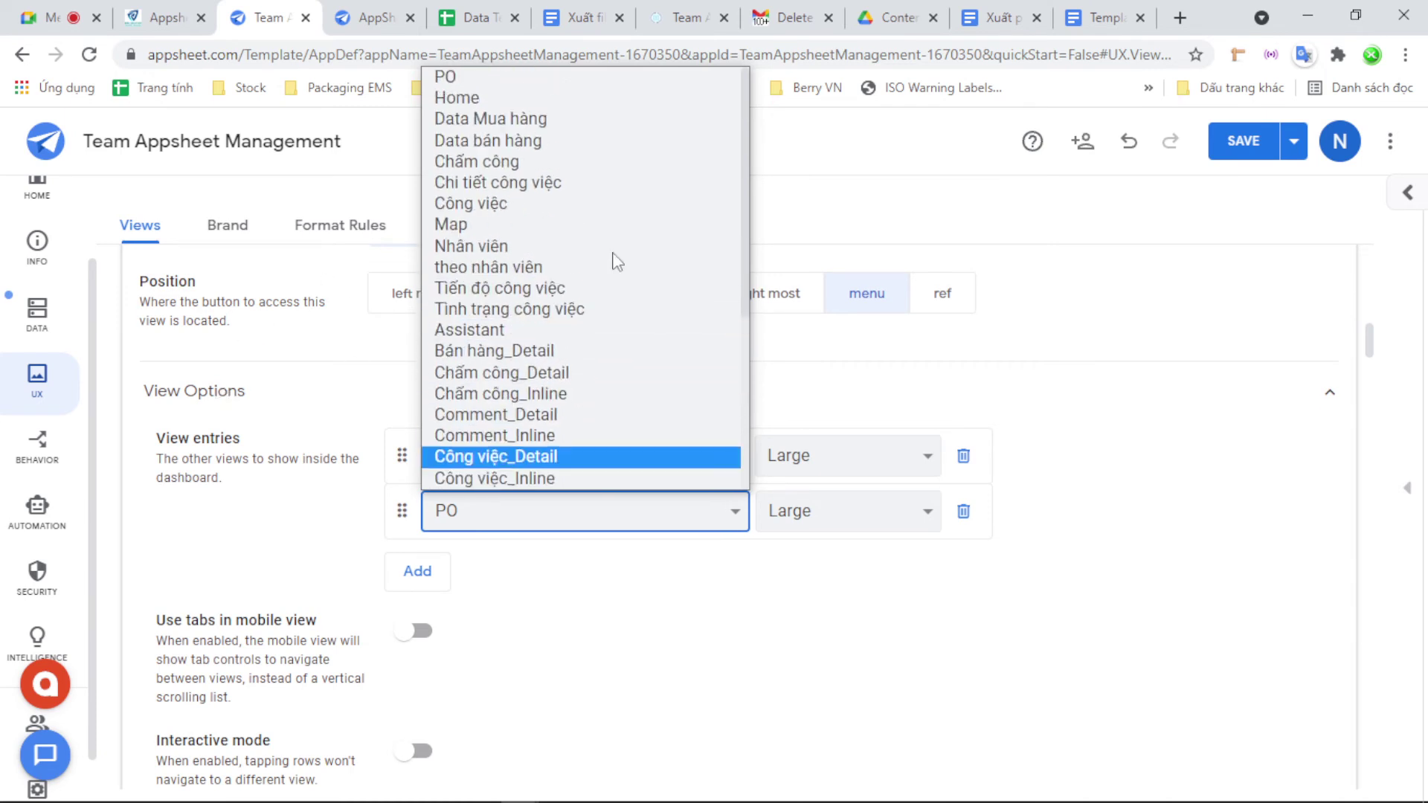
key(s)
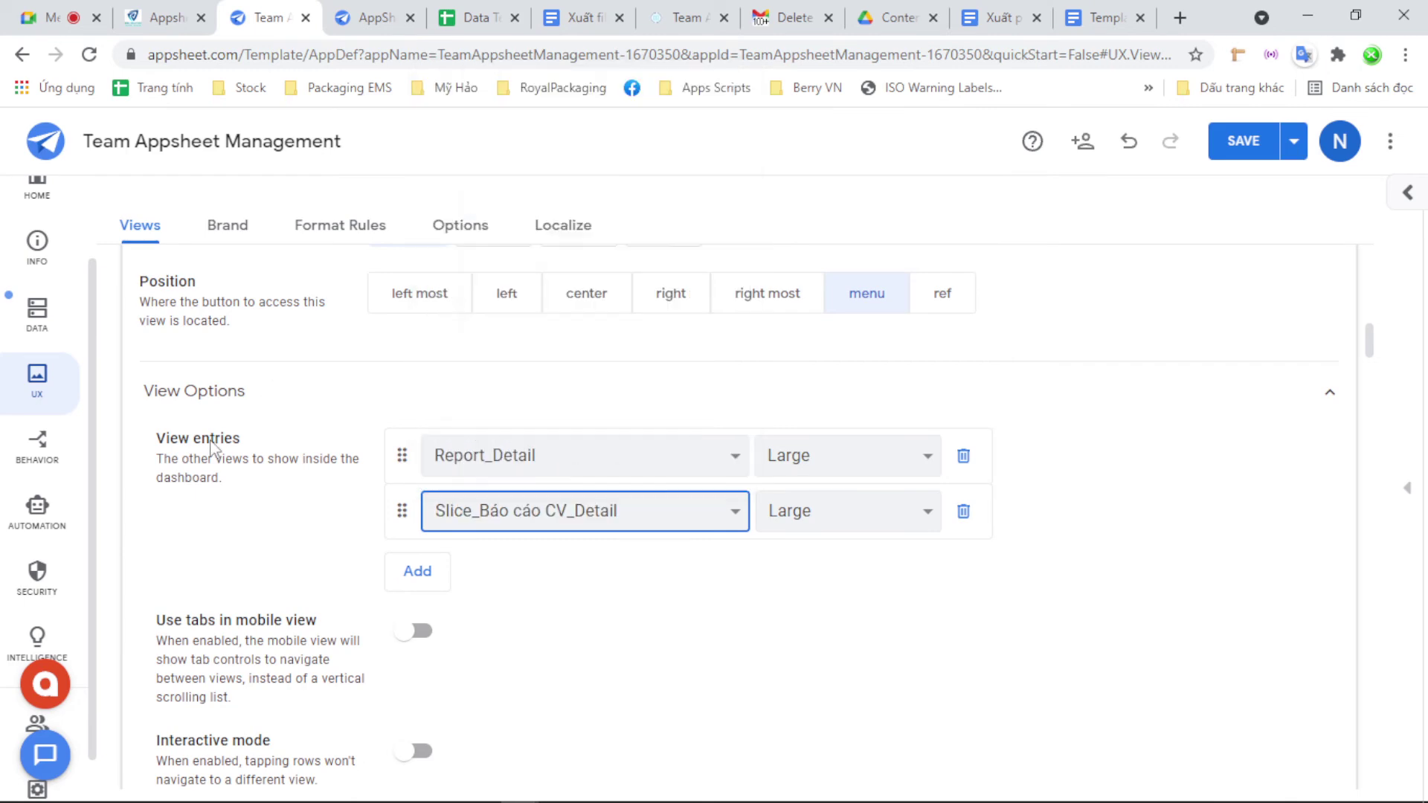
scroll(215, 449, up, 10)
scroll(214, 446, up, 4)
Create a new table view named Sản phẩm based on the DMSP table.
scroll(194, 357, up, 2)
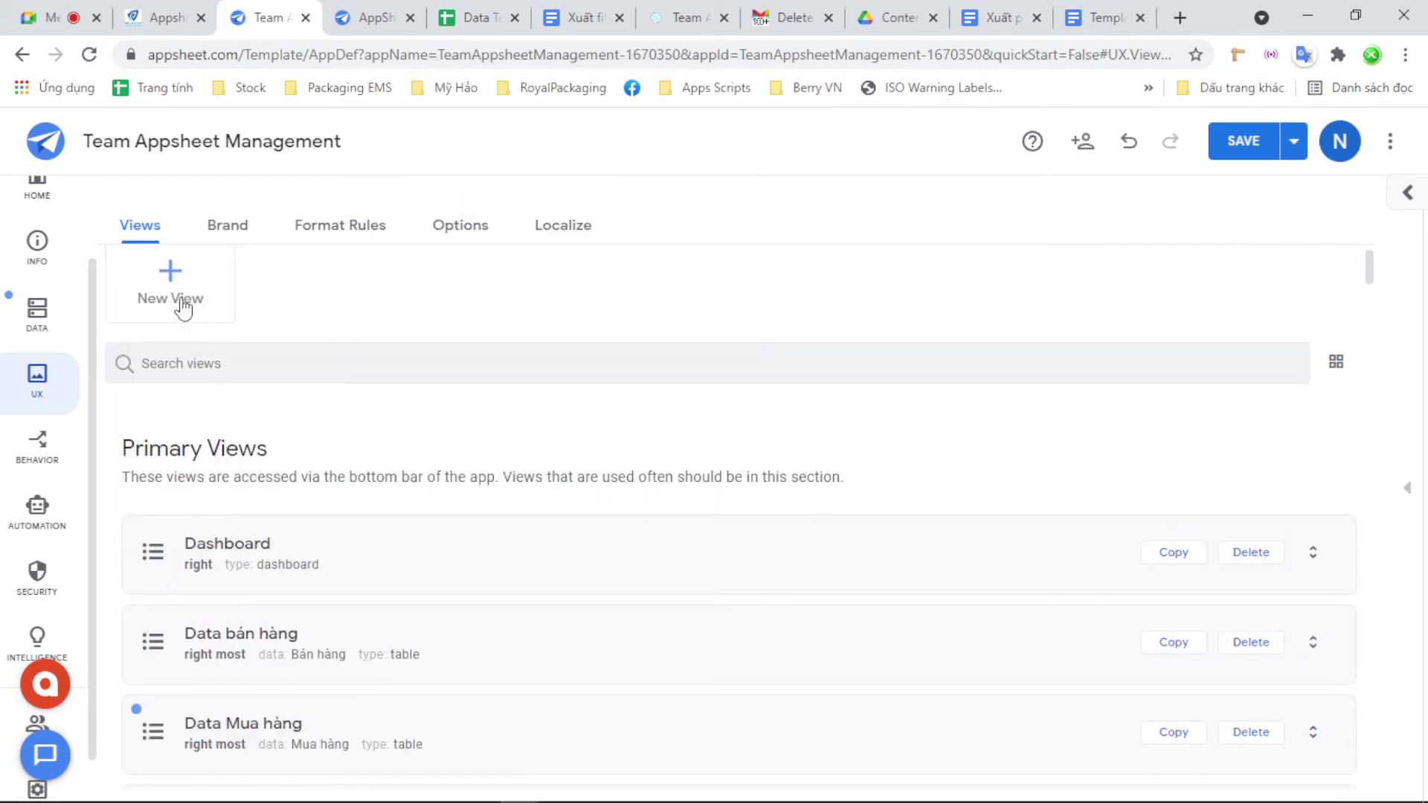
click(170, 294)
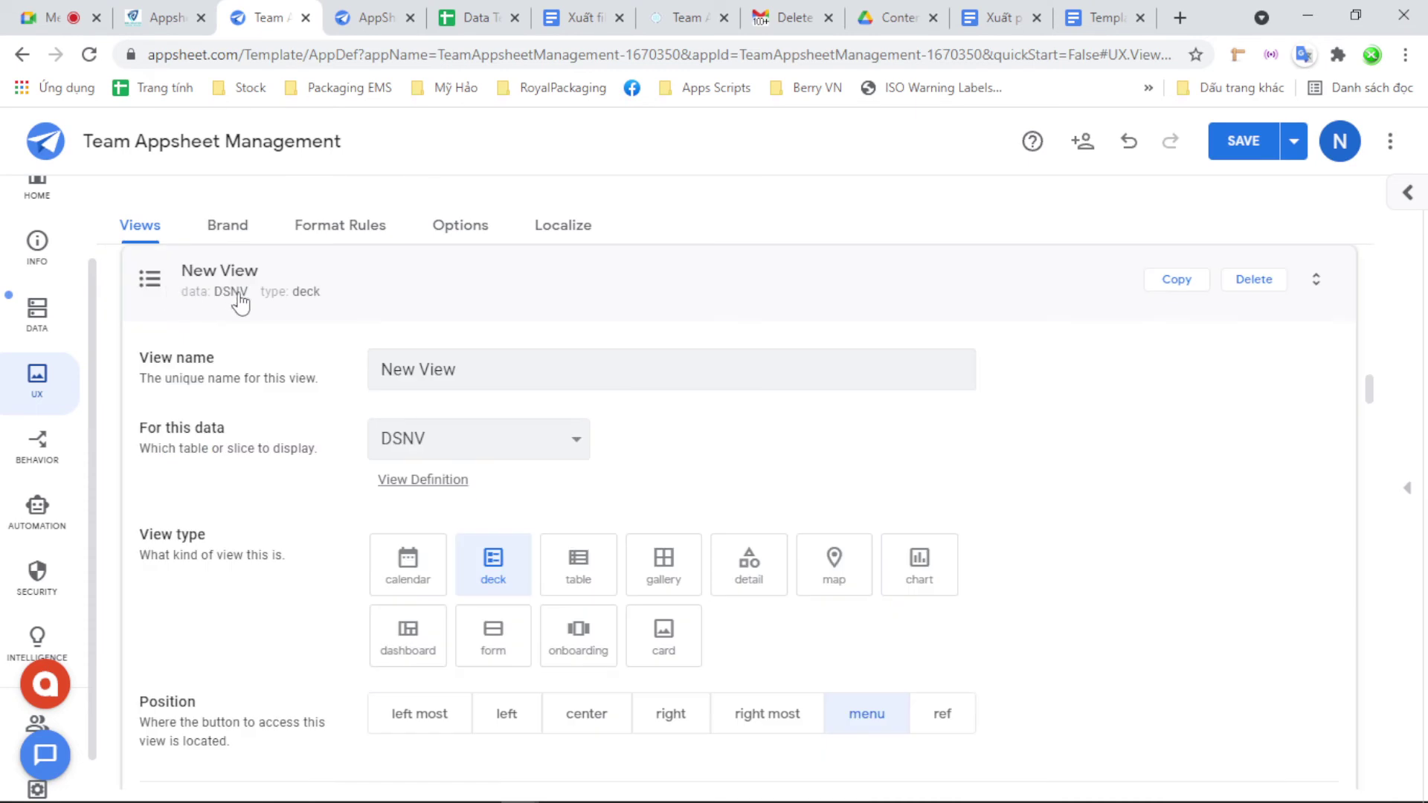
drag(501, 370, 208, 370)
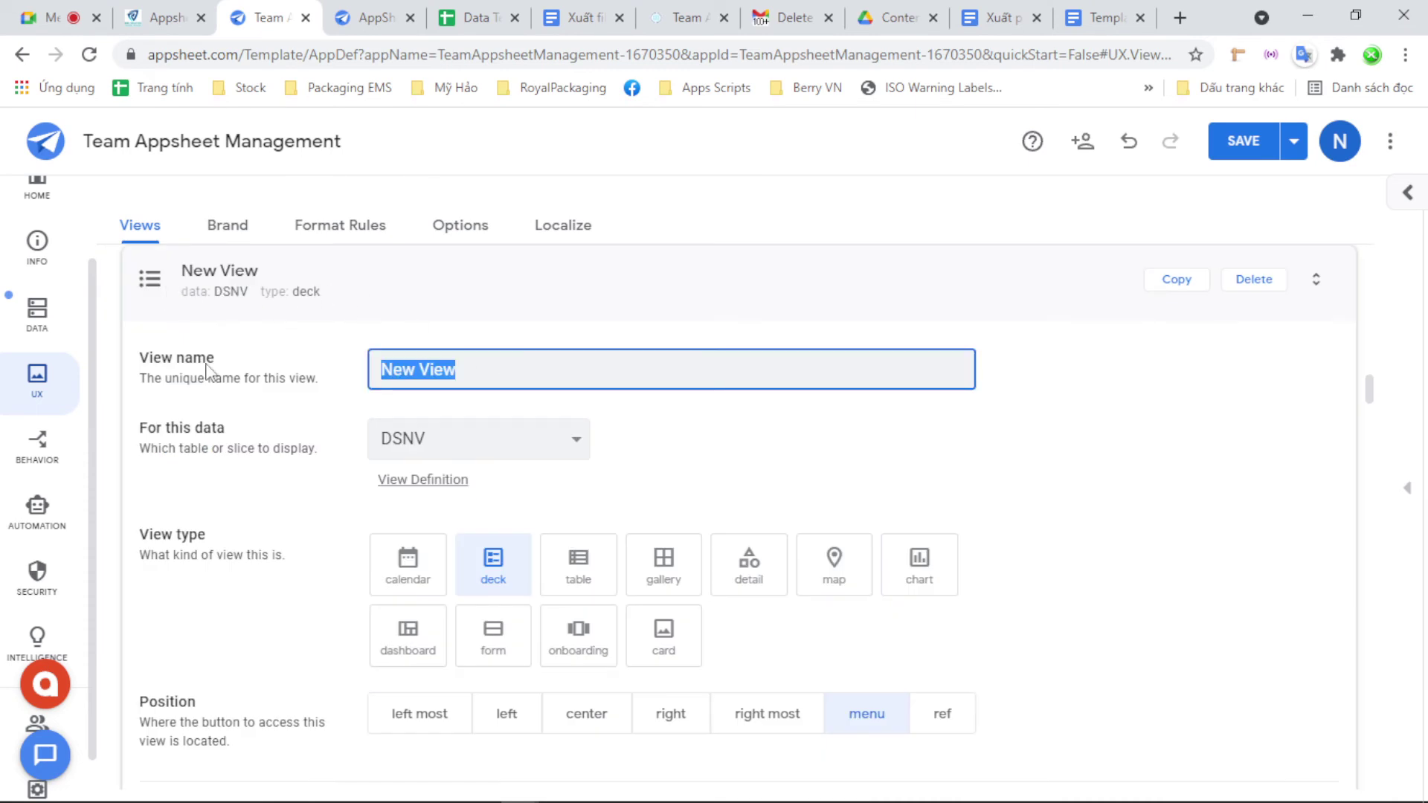
text(Sản phẩm)
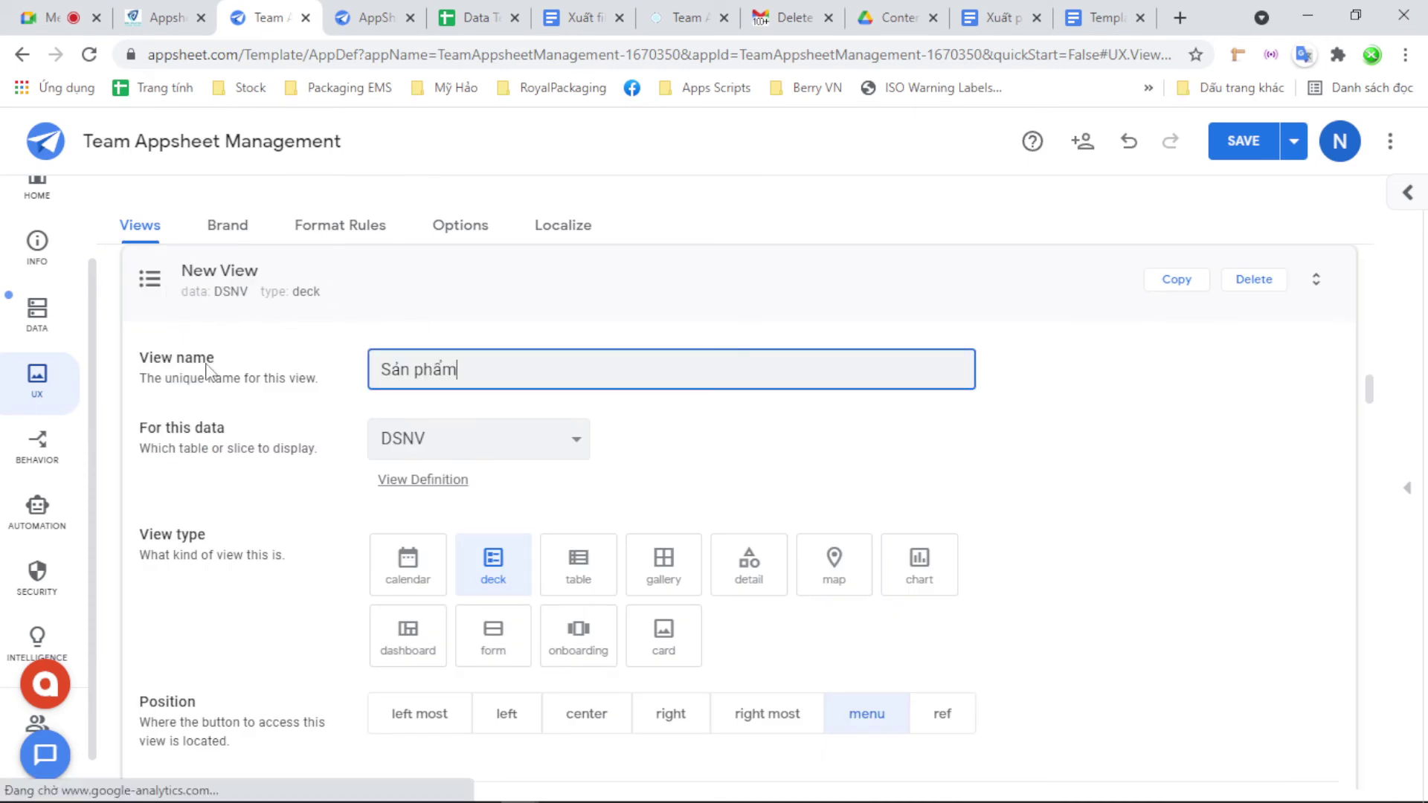
click(209, 370)
scroll(351, 395, down, 1)
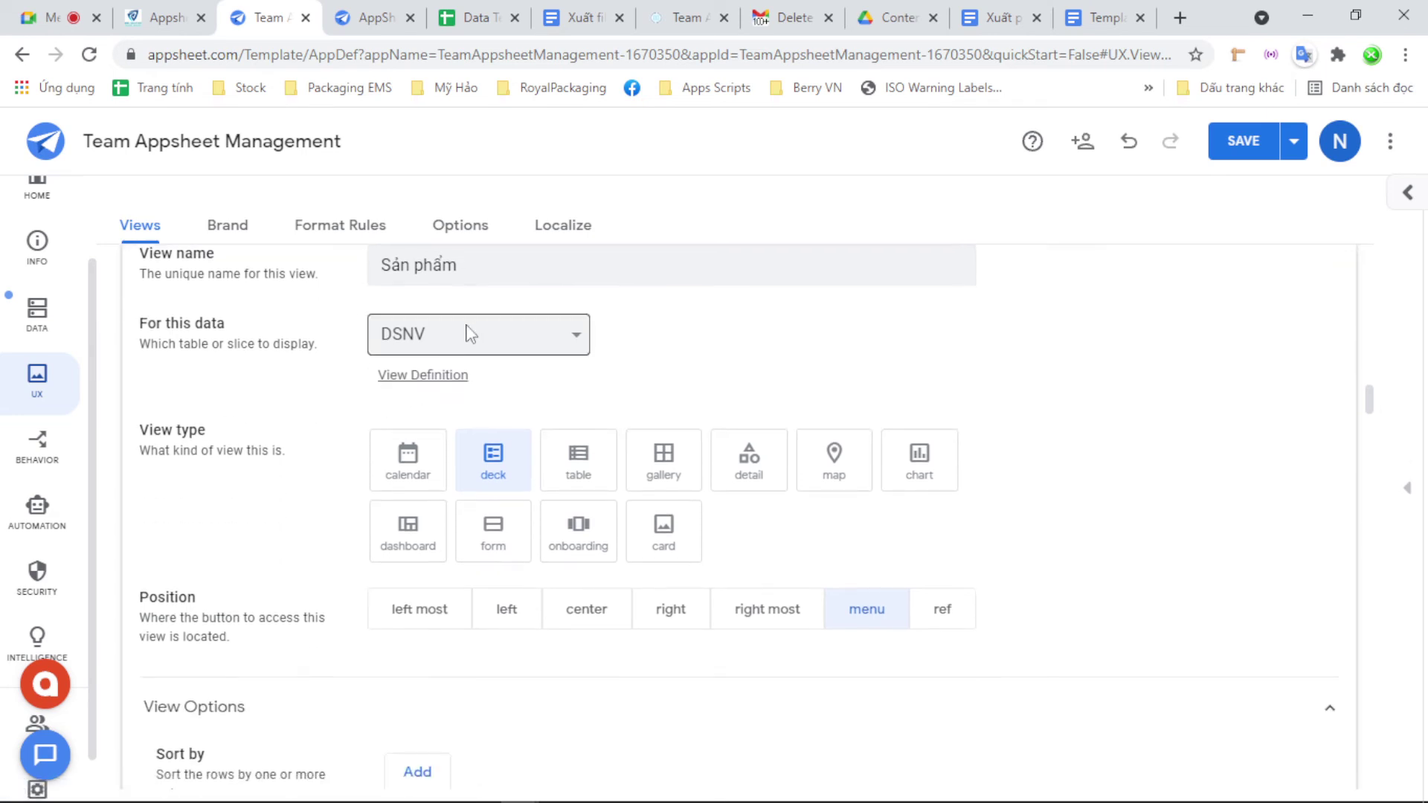
click(476, 338)
click(417, 450)
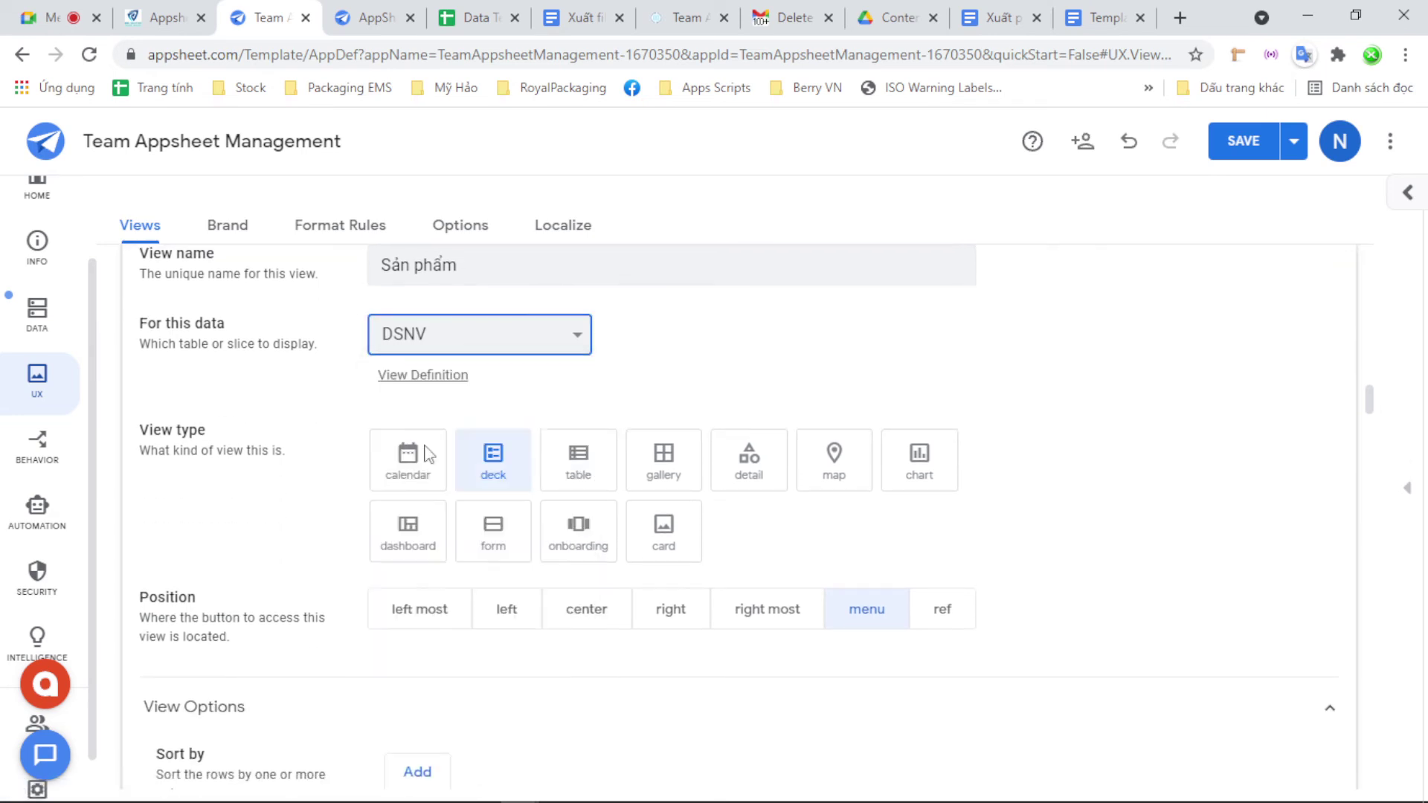
click(580, 467)
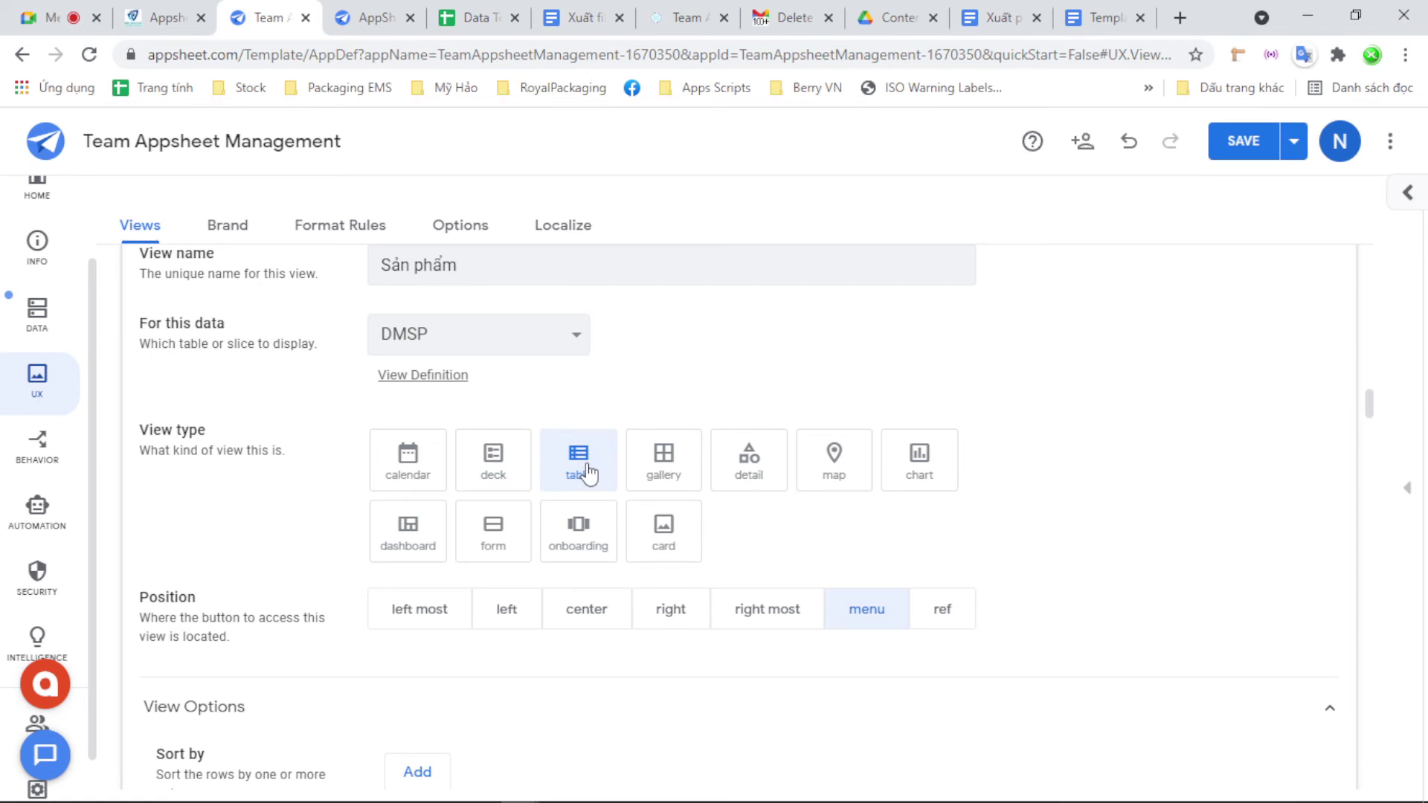
Leave grouping and column order empty, group aggregate NONE, and set column width to Narrow.
scroll(588, 472, down, 2)
scroll(588, 470, down, 1)
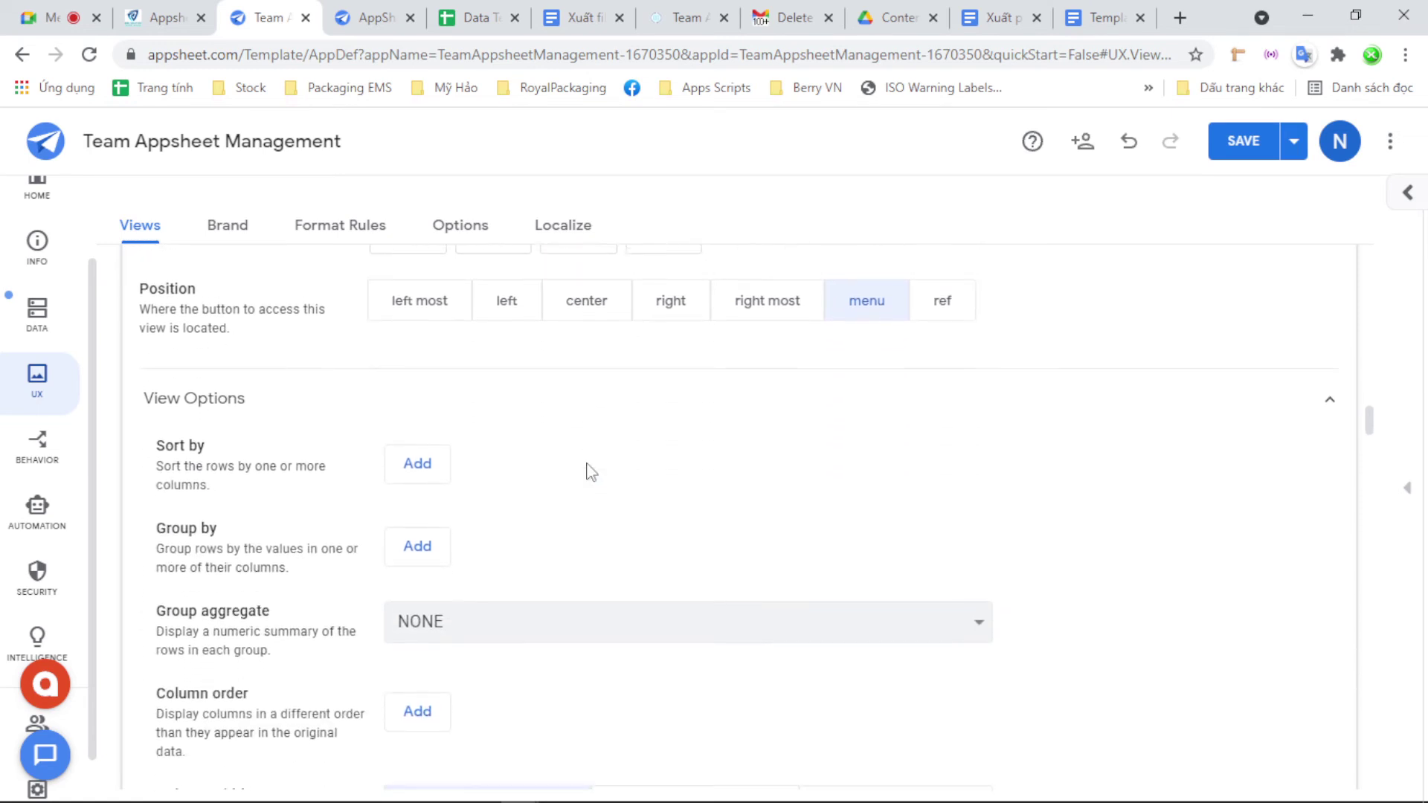
click(431, 541)
click(514, 540)
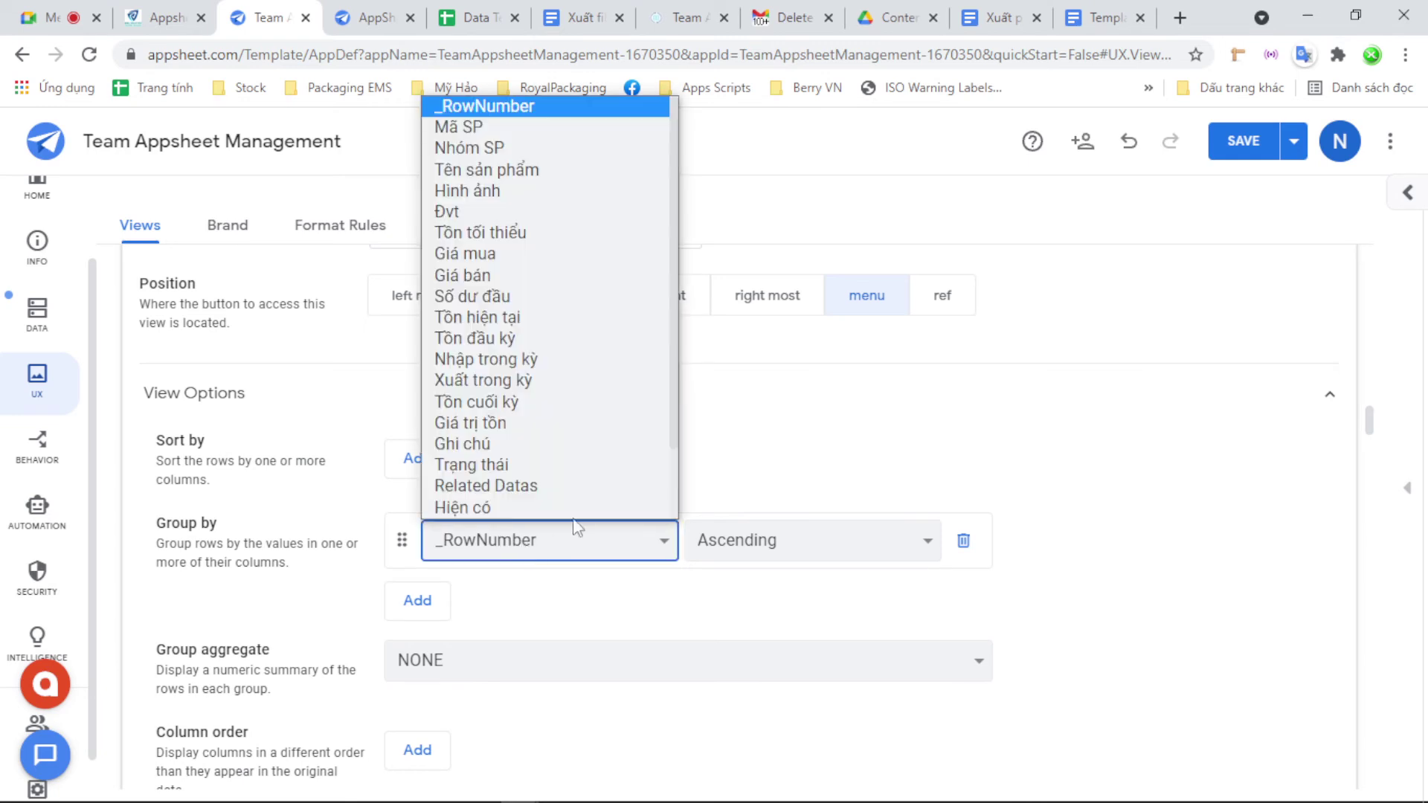
scroll(573, 484, down, 1)
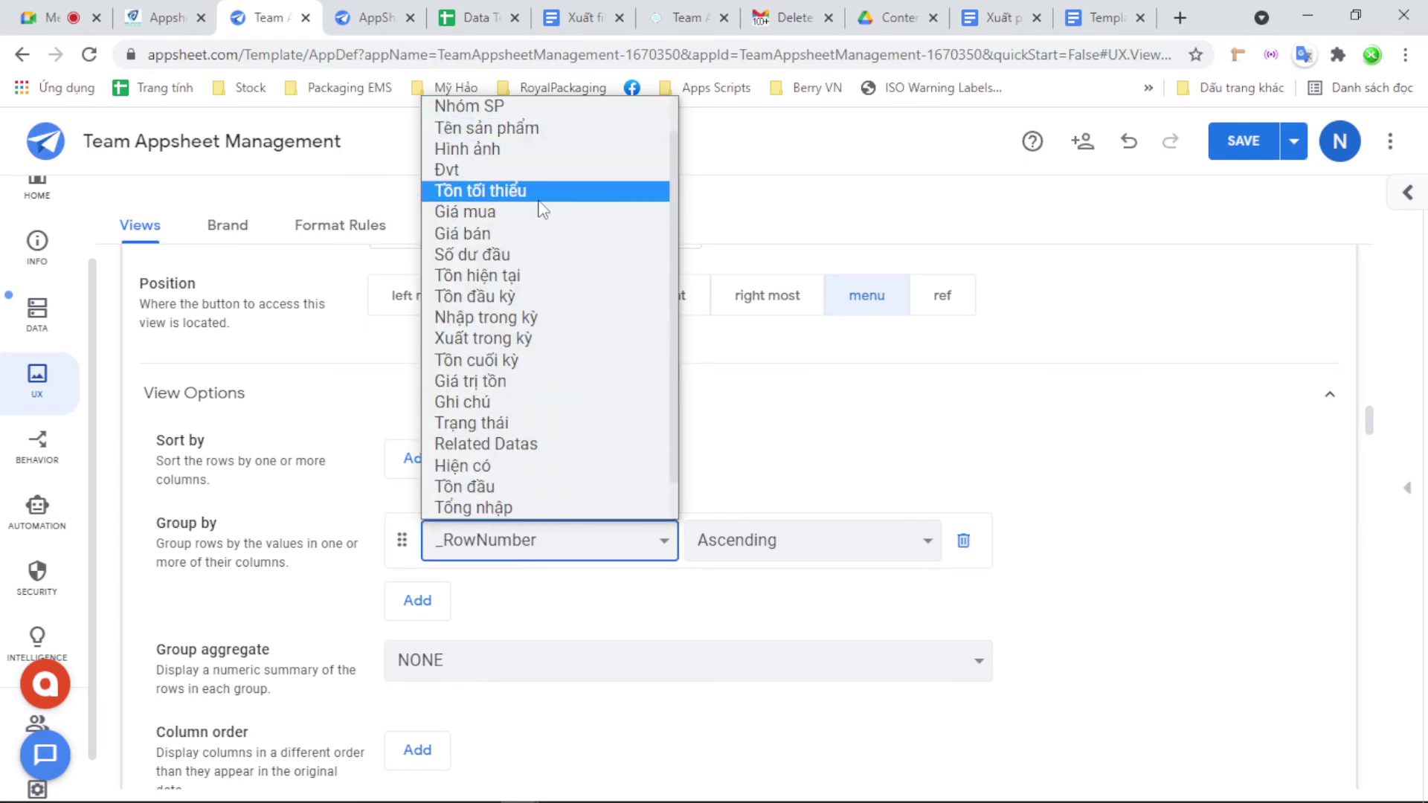
click(963, 540)
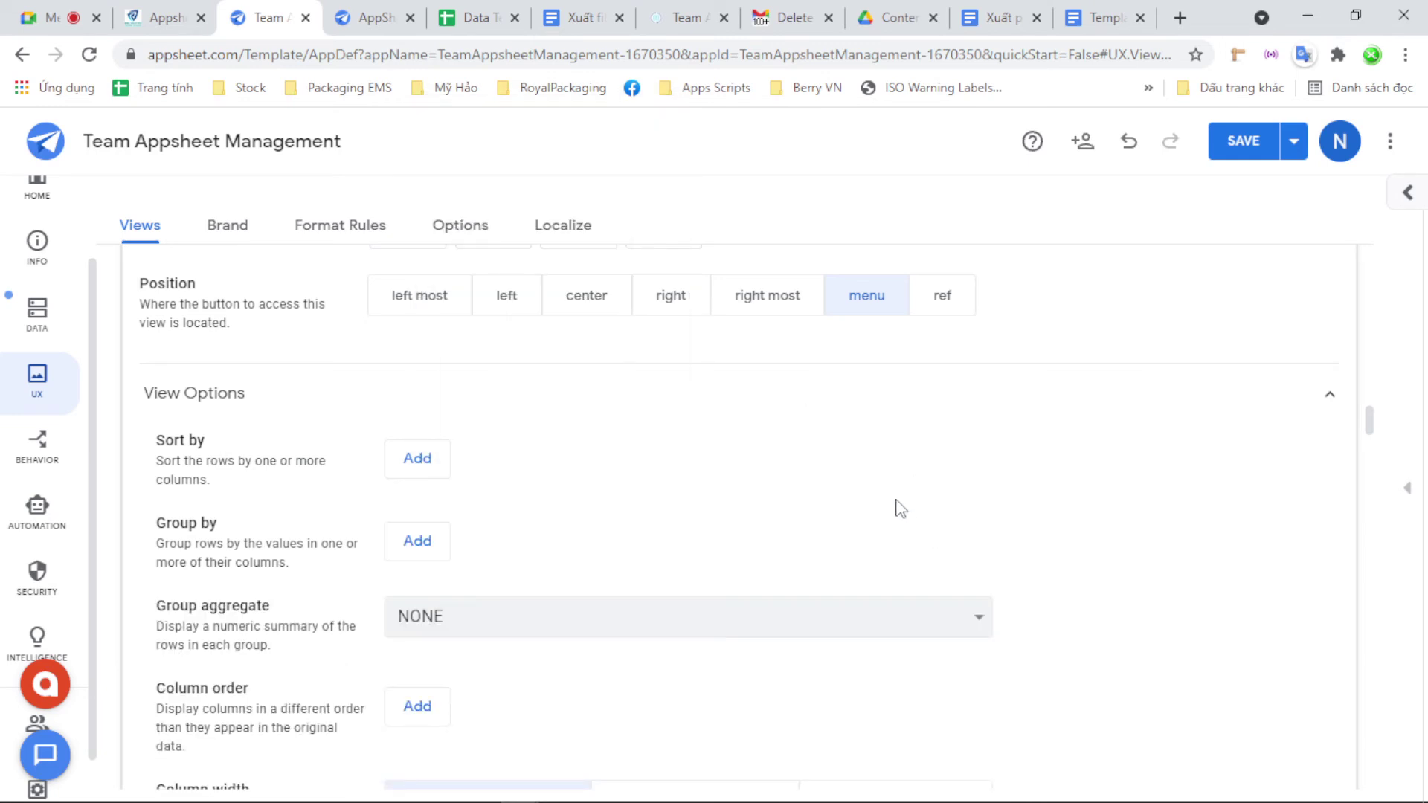
click(551, 631)
click(556, 632)
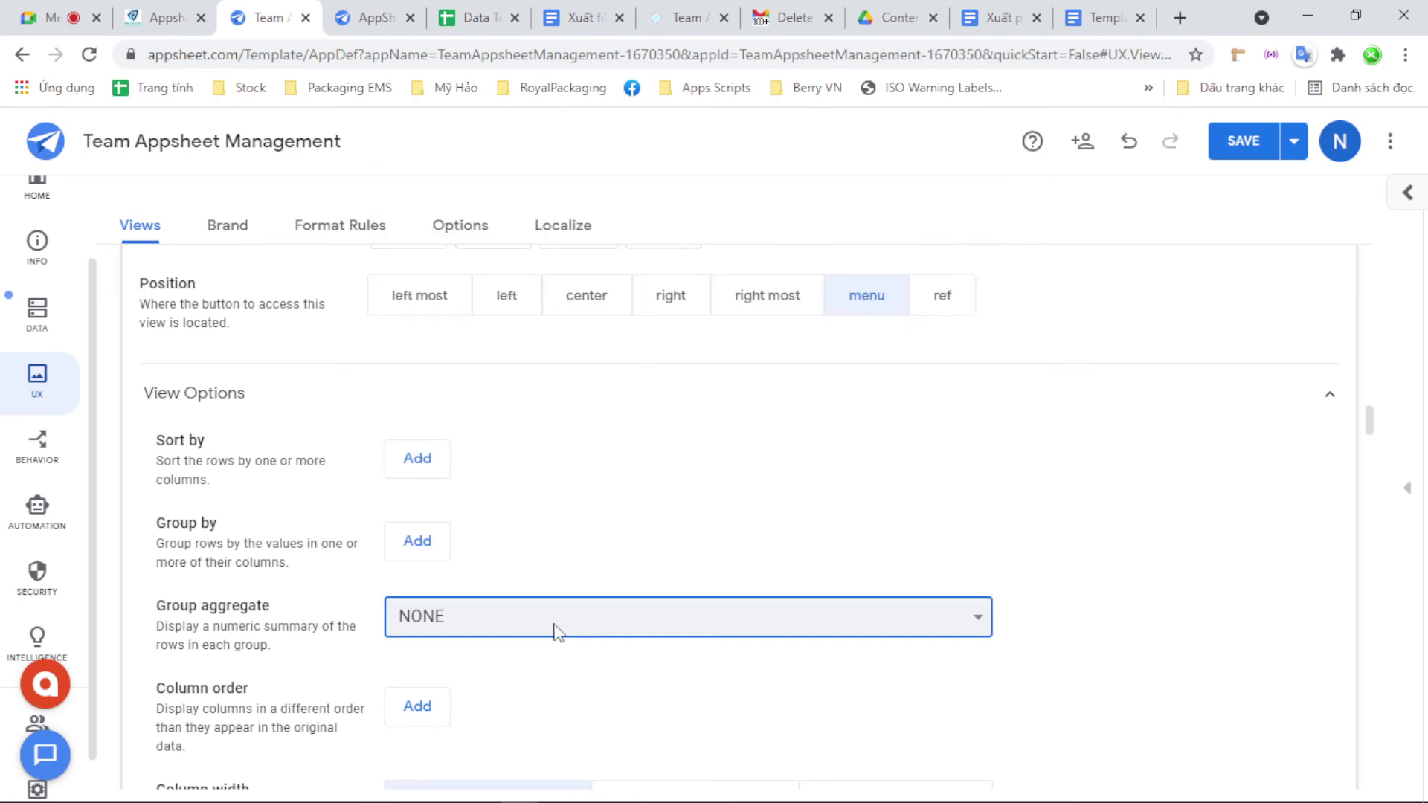
scroll(557, 632, down, 3)
click(699, 599)
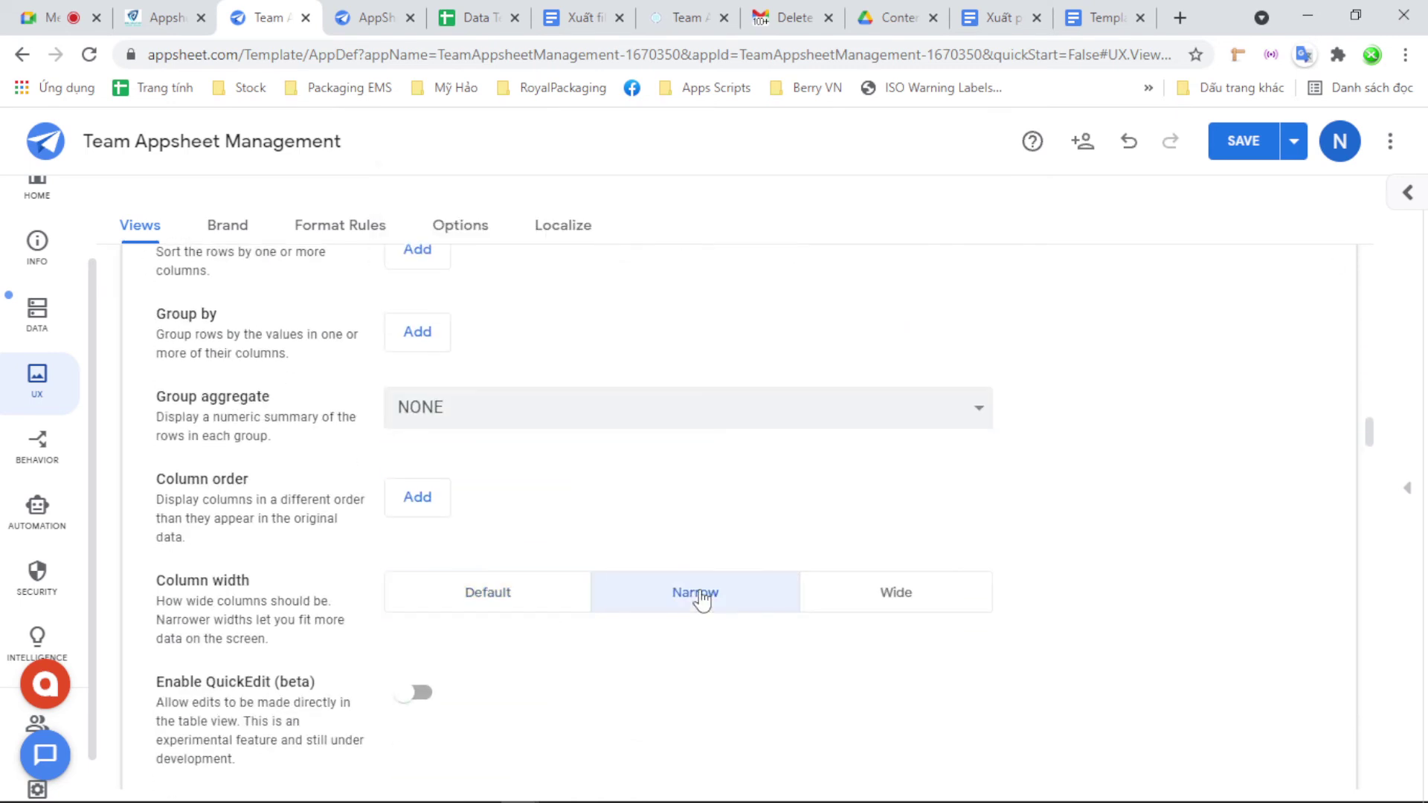
scroll(699, 599, down, 3)
scroll(698, 596, up, 3)
click(402, 508)
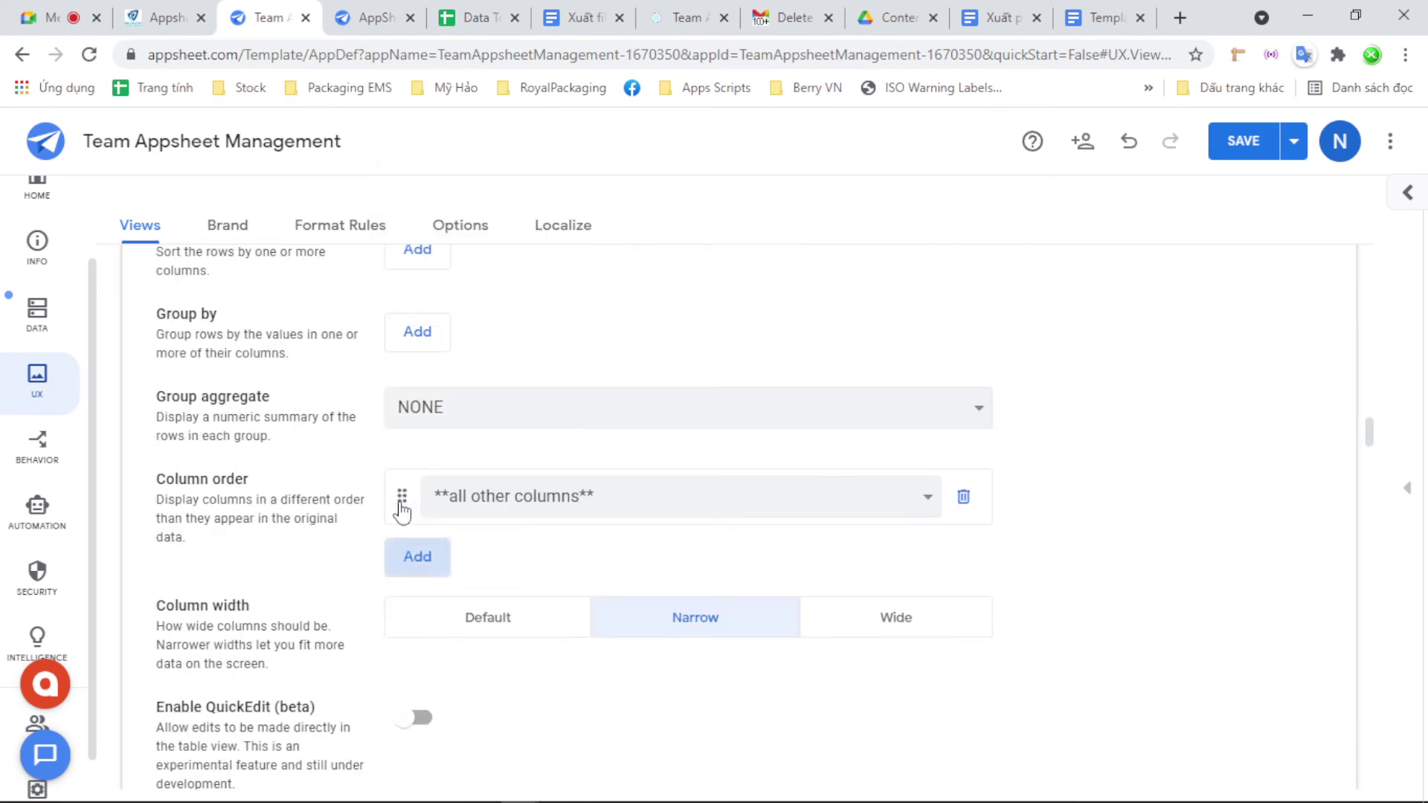
click(964, 499)
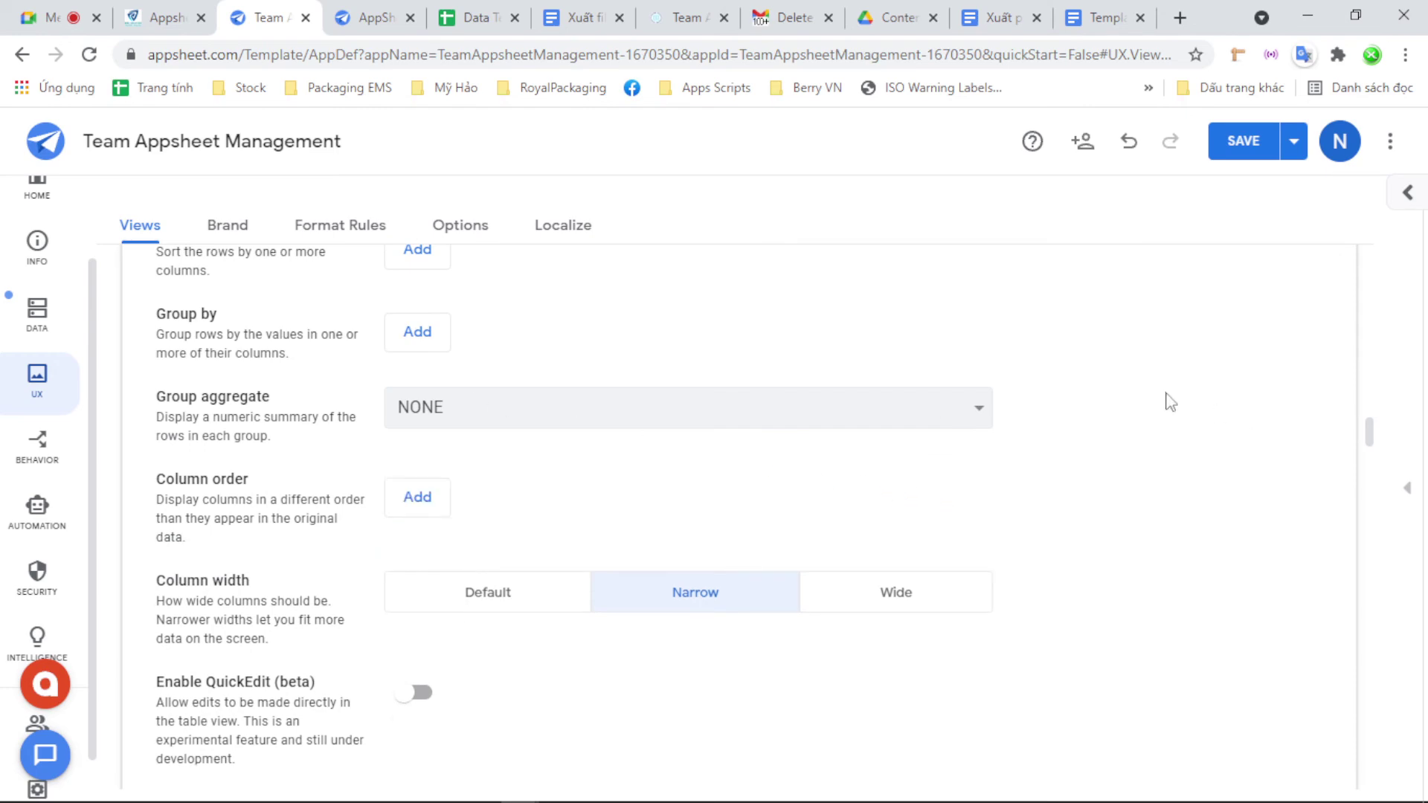
scroll(823, 350, up, 4)
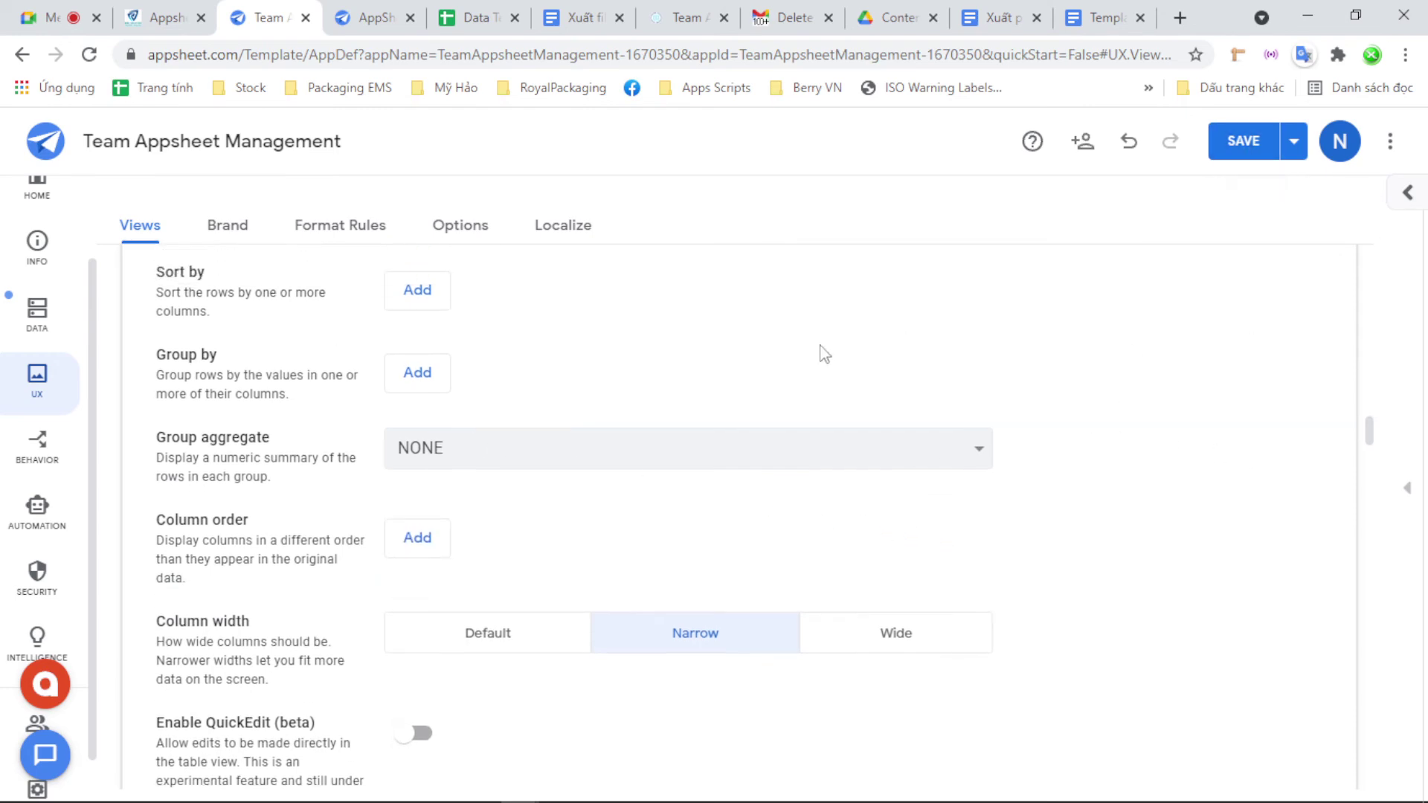
scroll(823, 350, up, 3)
scroll(332, 434, up, 5)
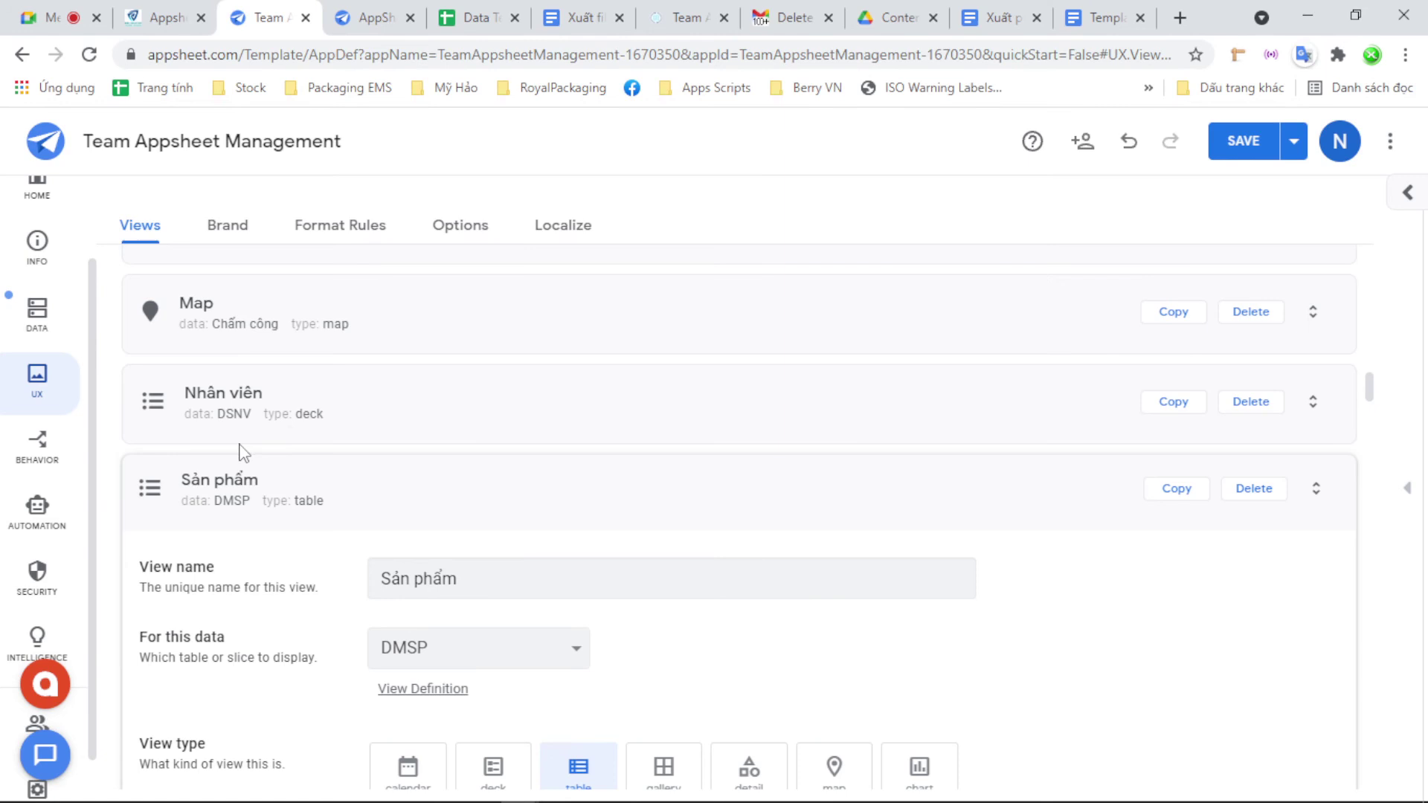
Switch the Báo cáo NXT dashboard's second entry to Sản phẩm and save the app.
click(235, 493)
scroll(237, 491, down, 1)
scroll(238, 491, up, 3)
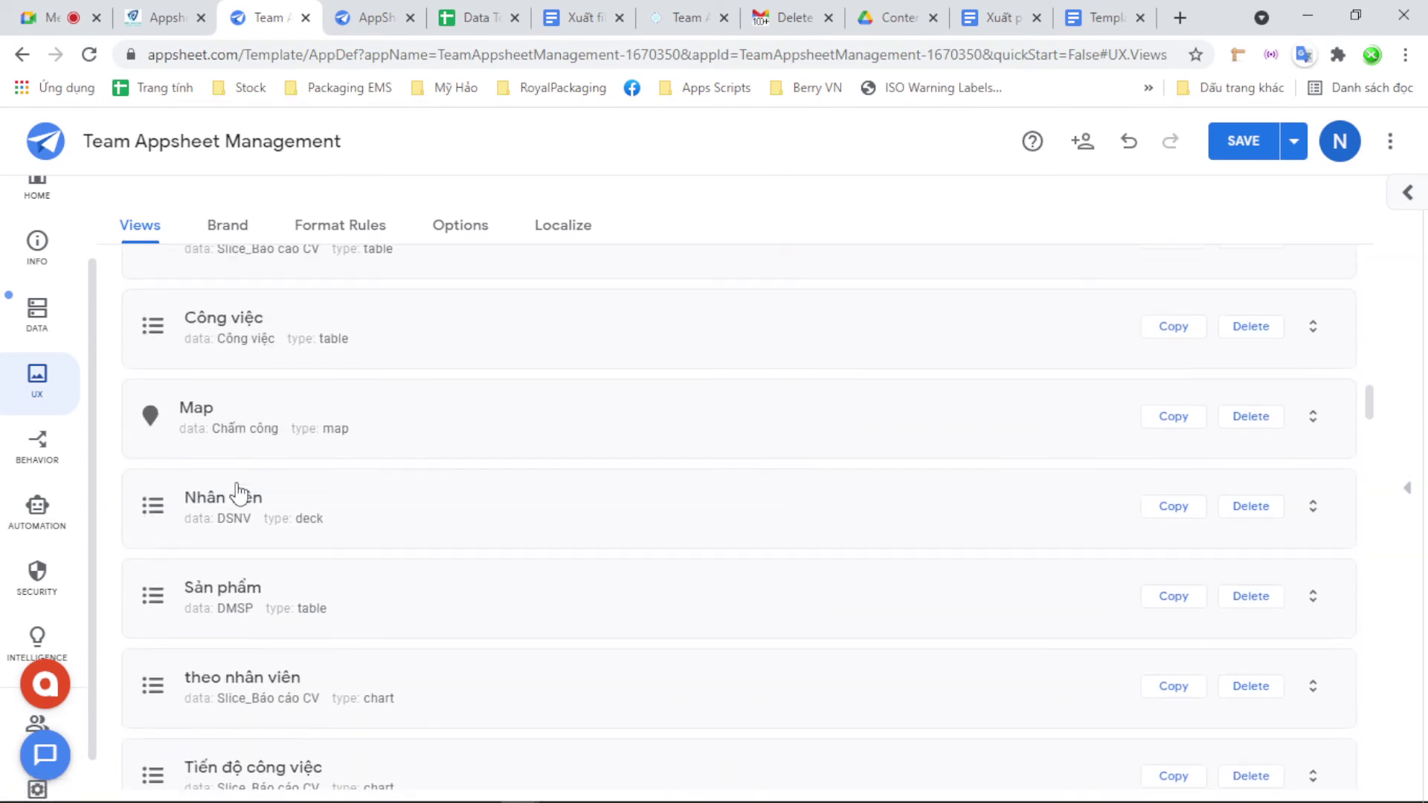
scroll(237, 493, up, 3)
click(236, 495)
scroll(437, 510, up, 1)
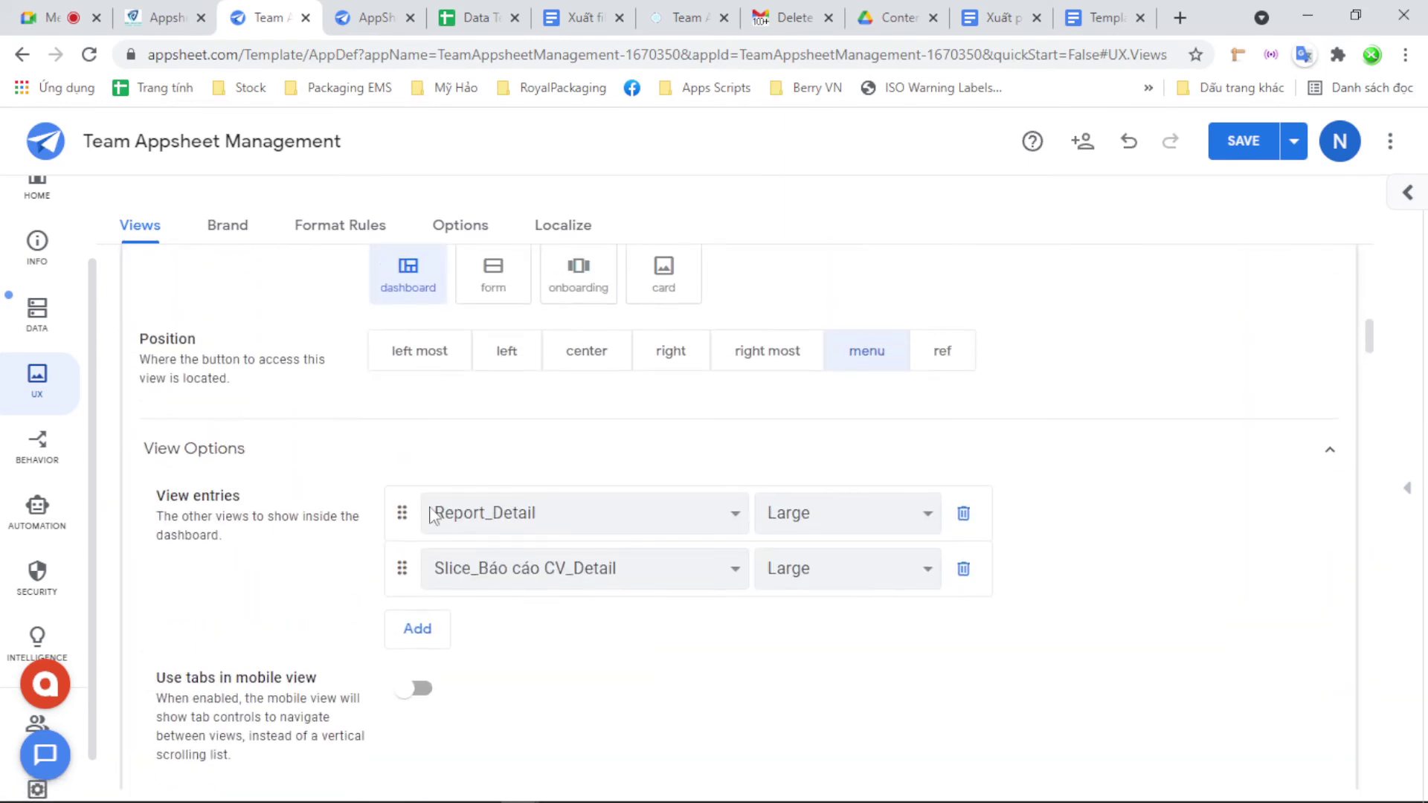
click(596, 578)
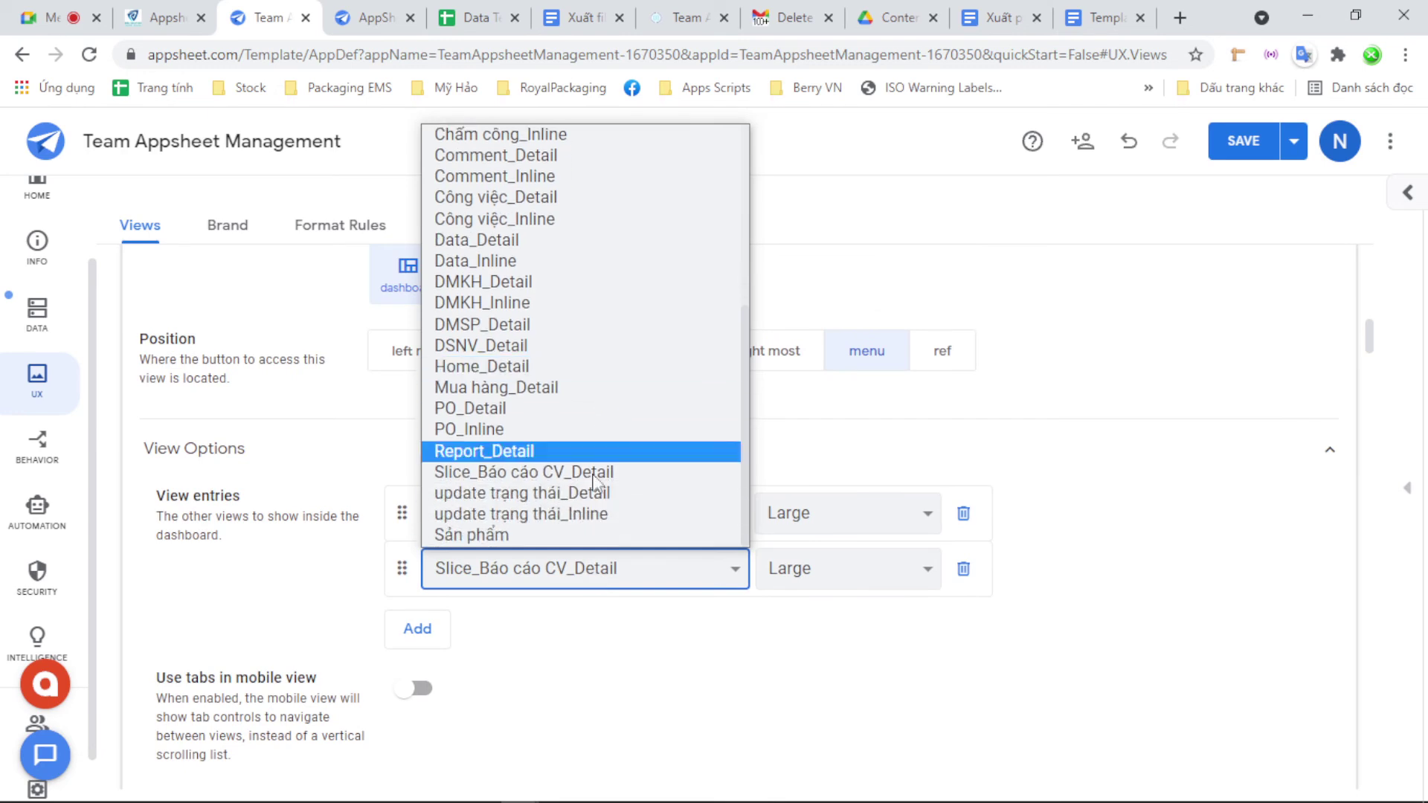
key(Escape)
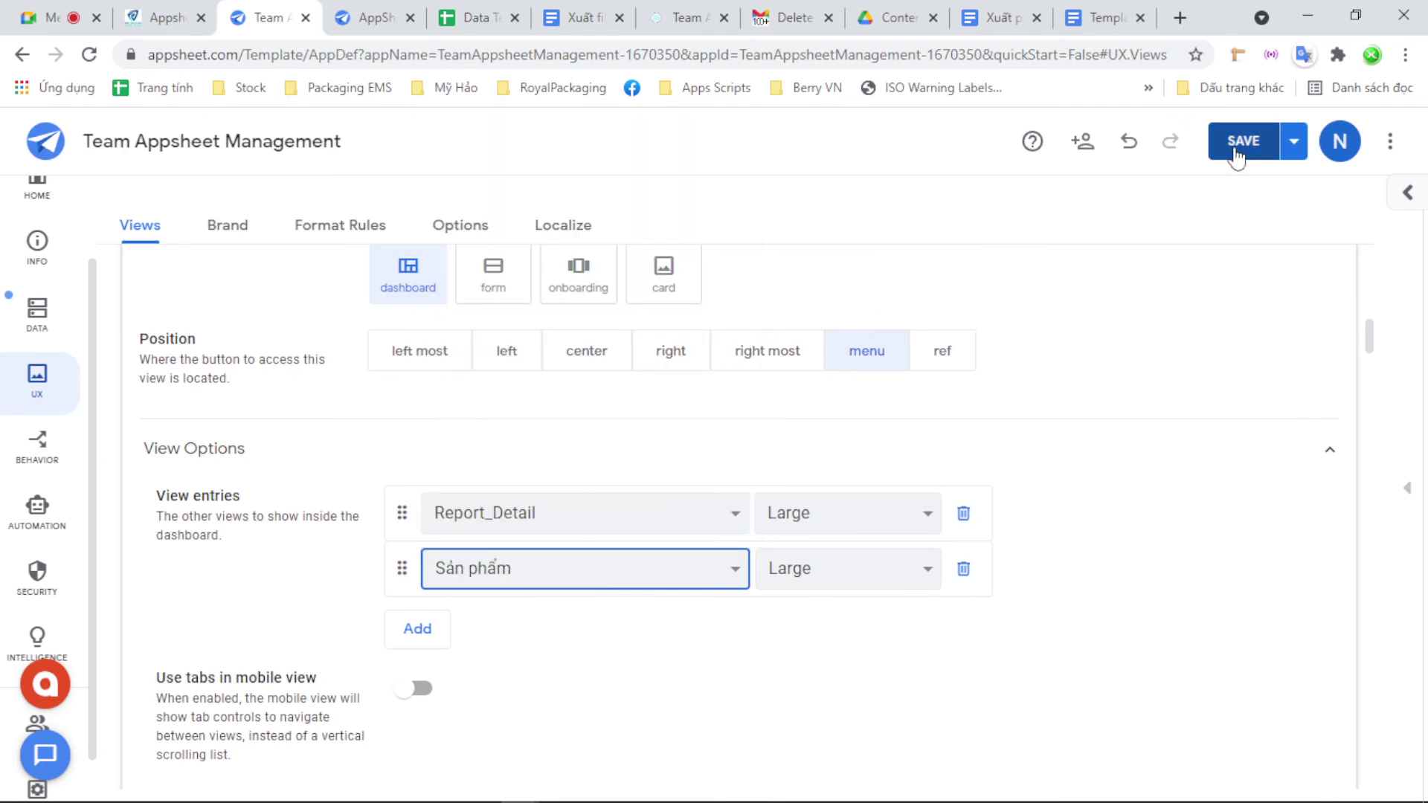
click(1237, 152)
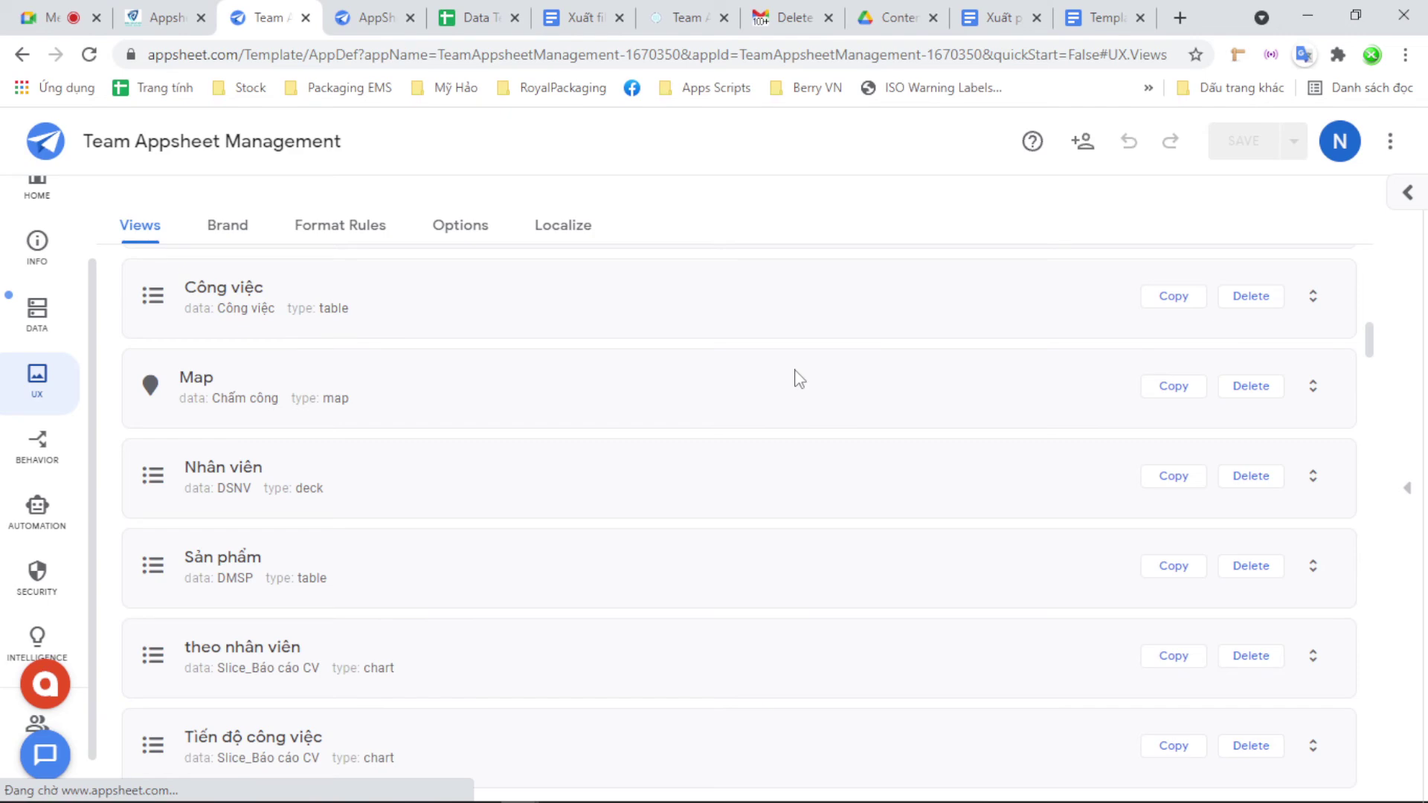
Give the Báo cáo NXT view a warehouse display icon, found by searching 'wareho', and save.
scroll(558, 395, up, 2)
scroll(558, 395, up, 5)
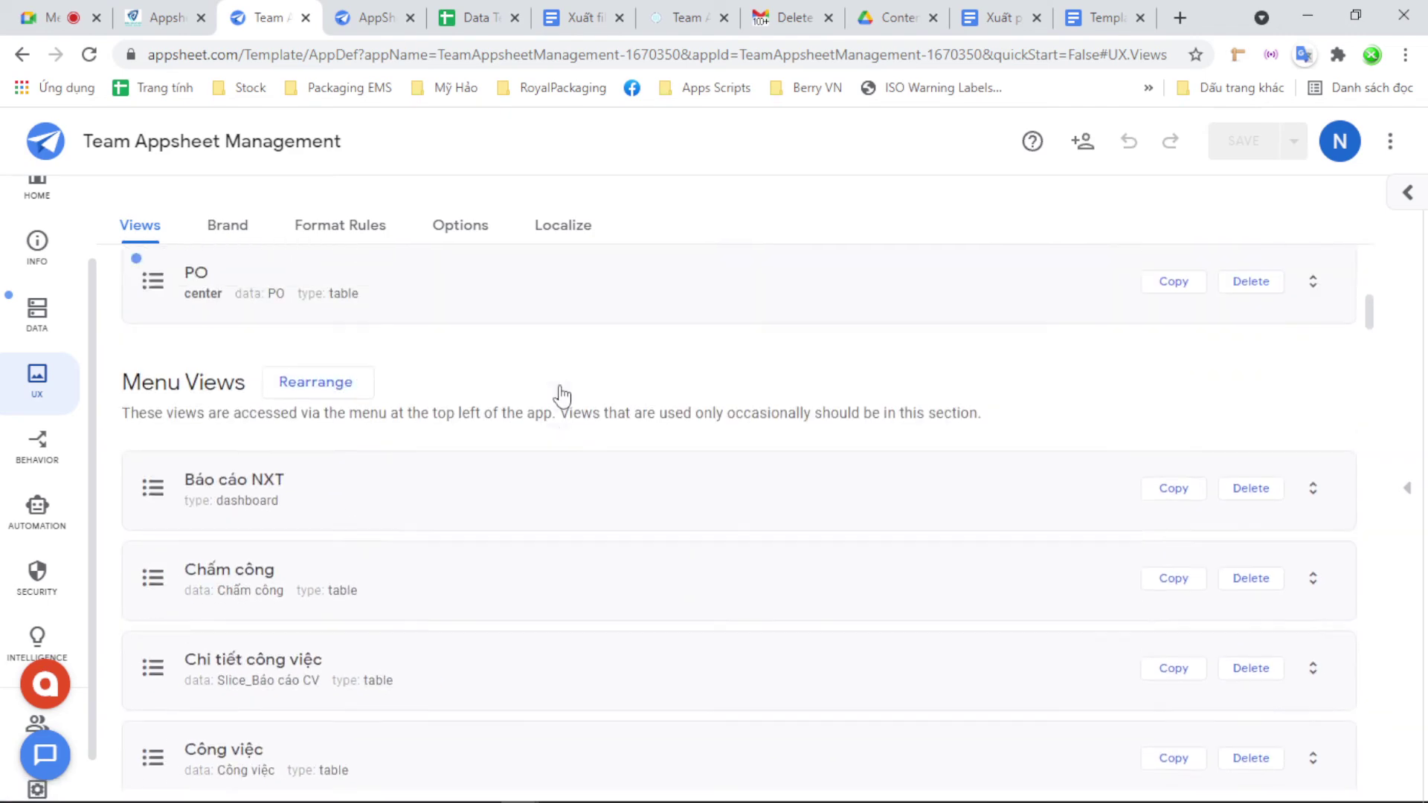
click(498, 570)
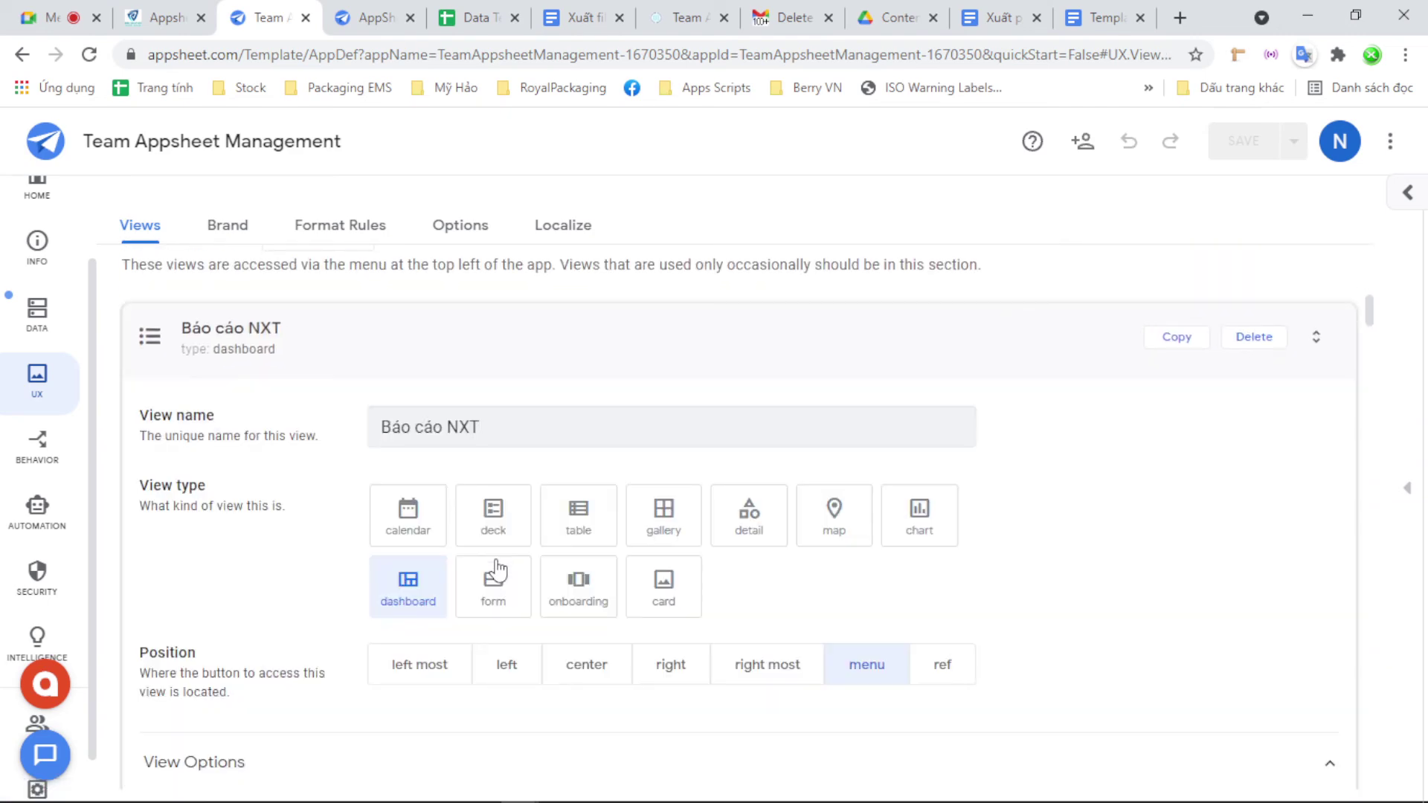
scroll(494, 571, down, 4)
scroll(491, 570, down, 4)
scroll(489, 569, down, 3)
click(382, 494)
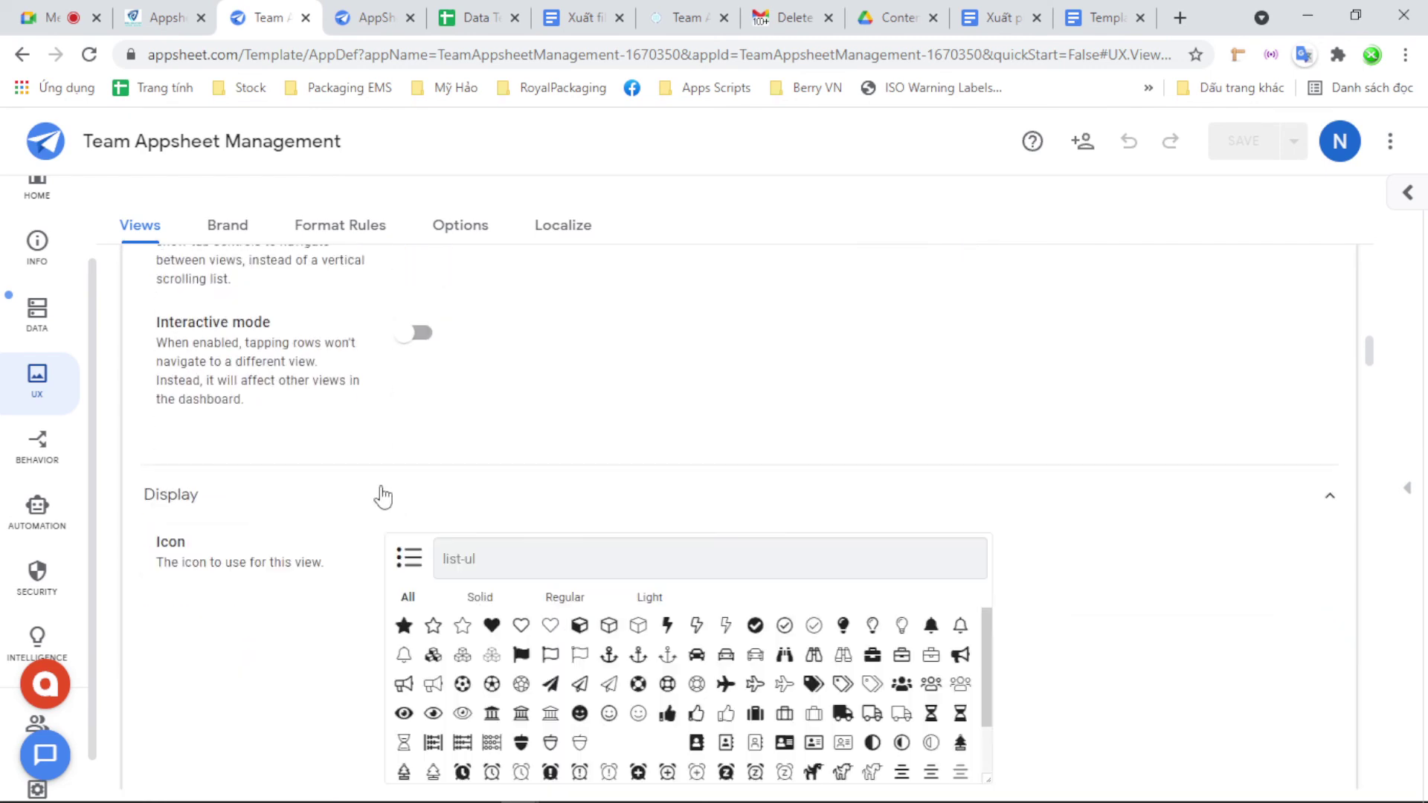
text(sto)
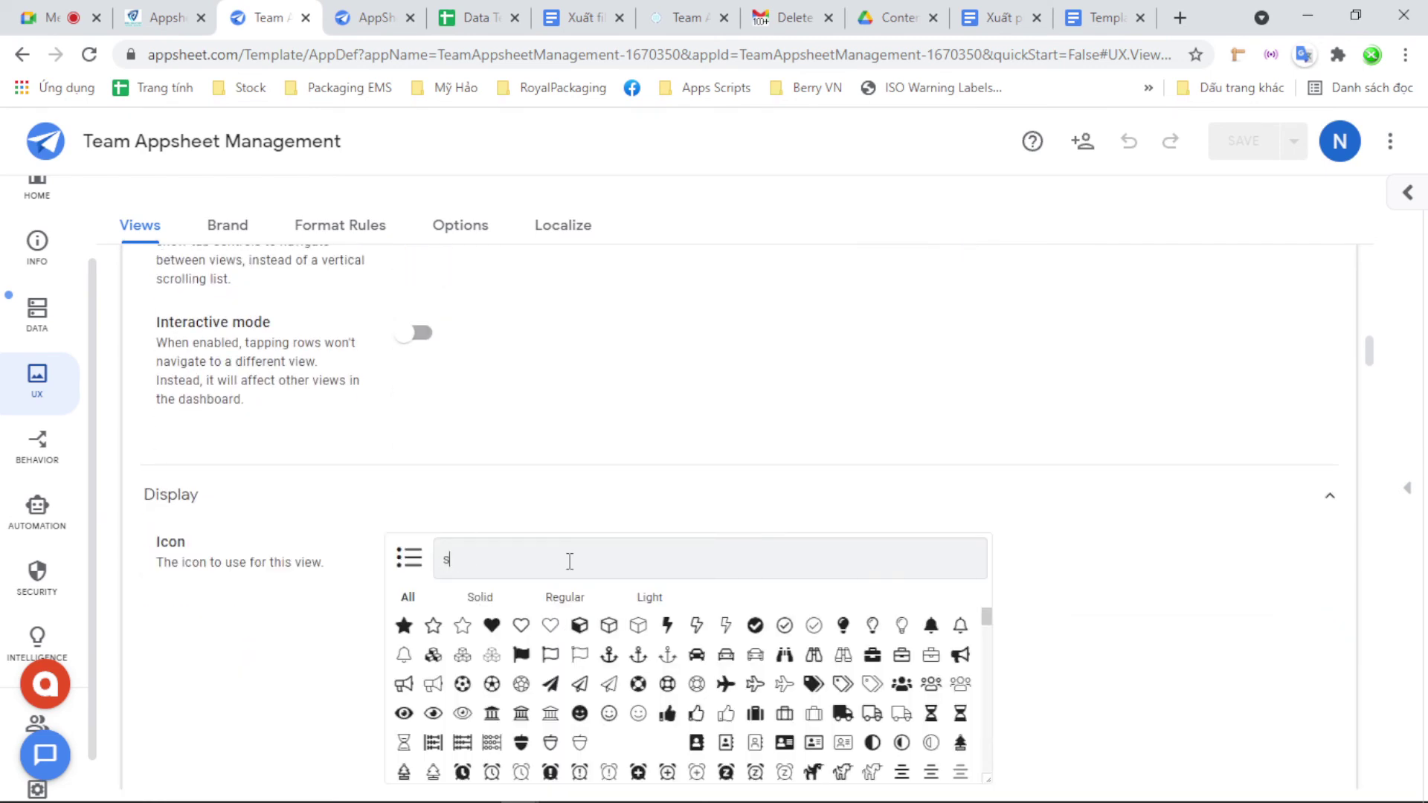
text(re)
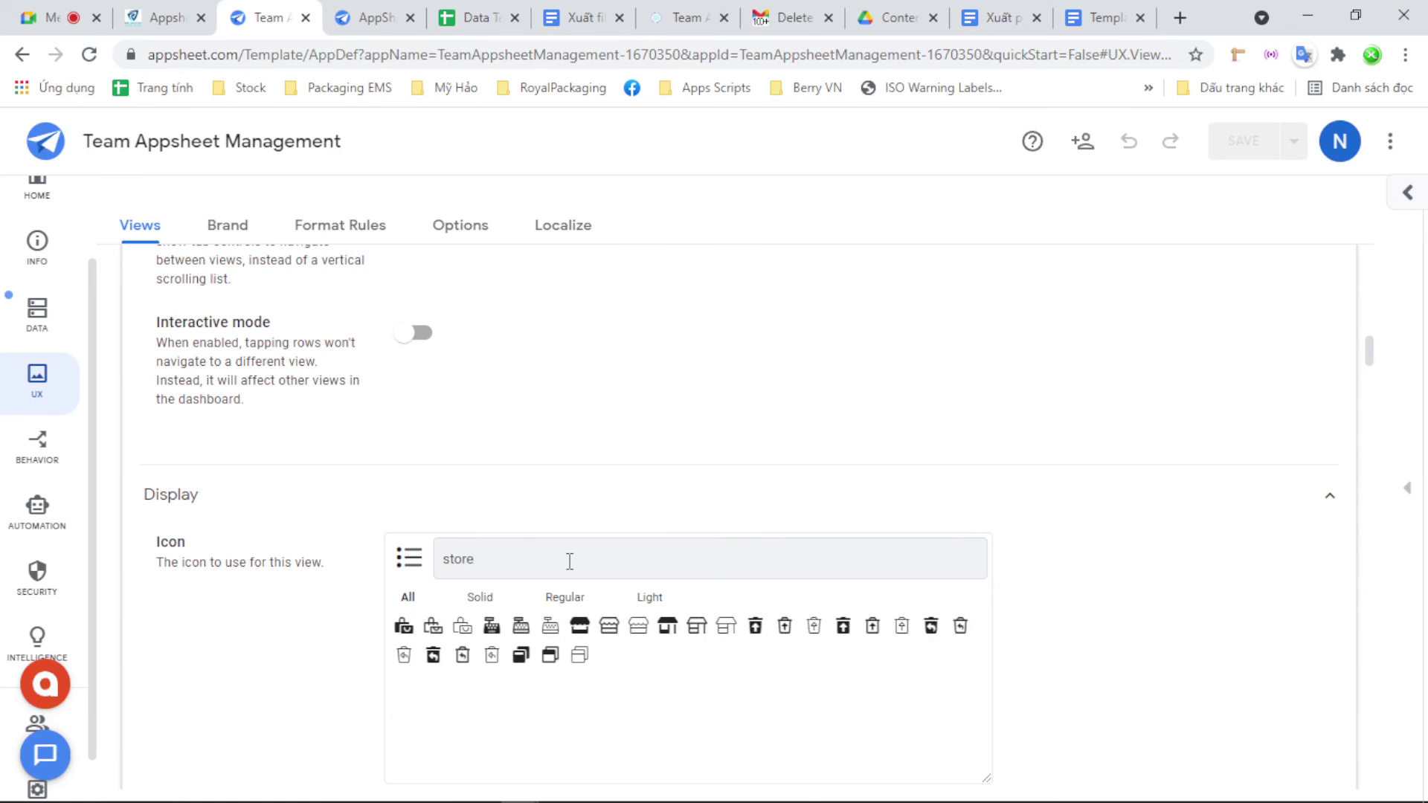
key(ctrl+a)
text(w)
text(areho)
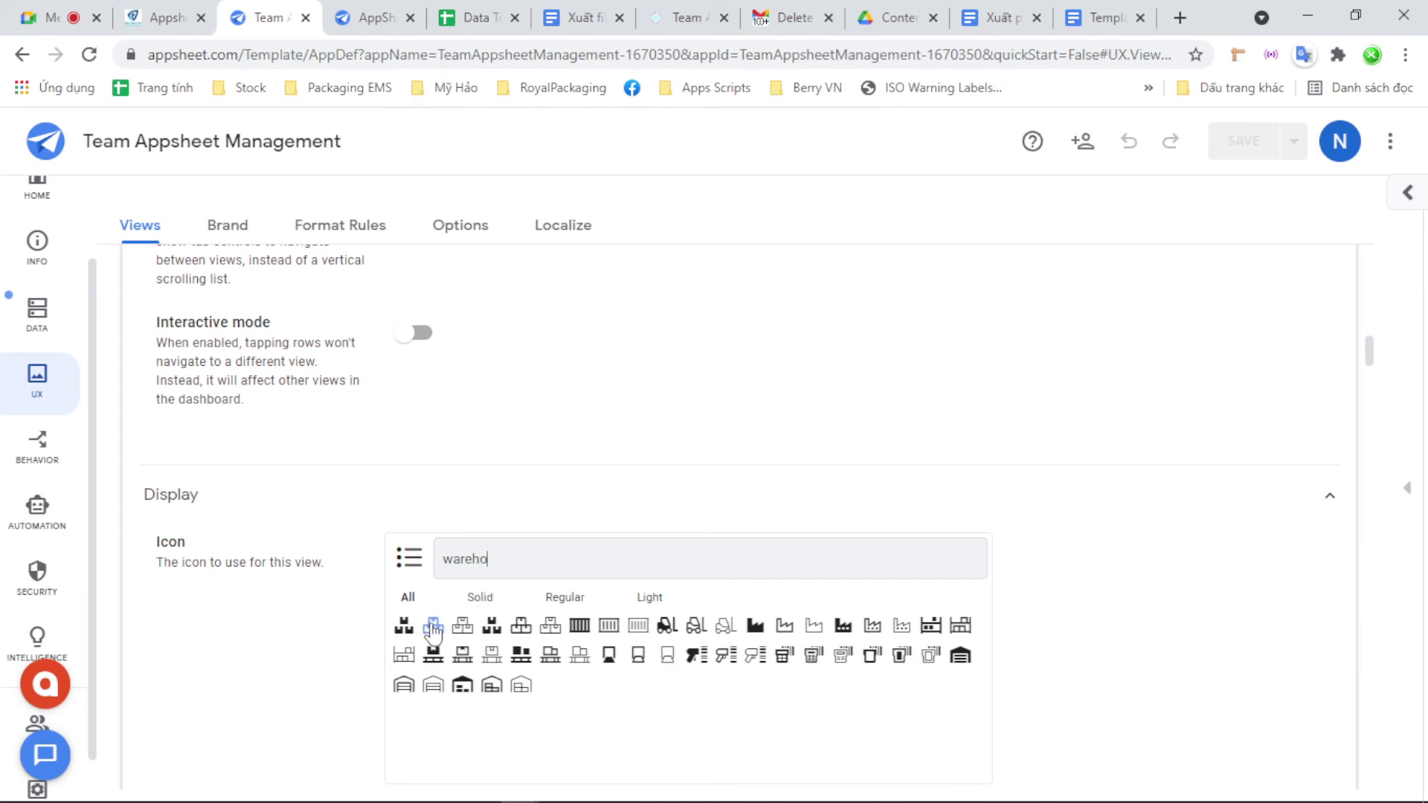
click(404, 625)
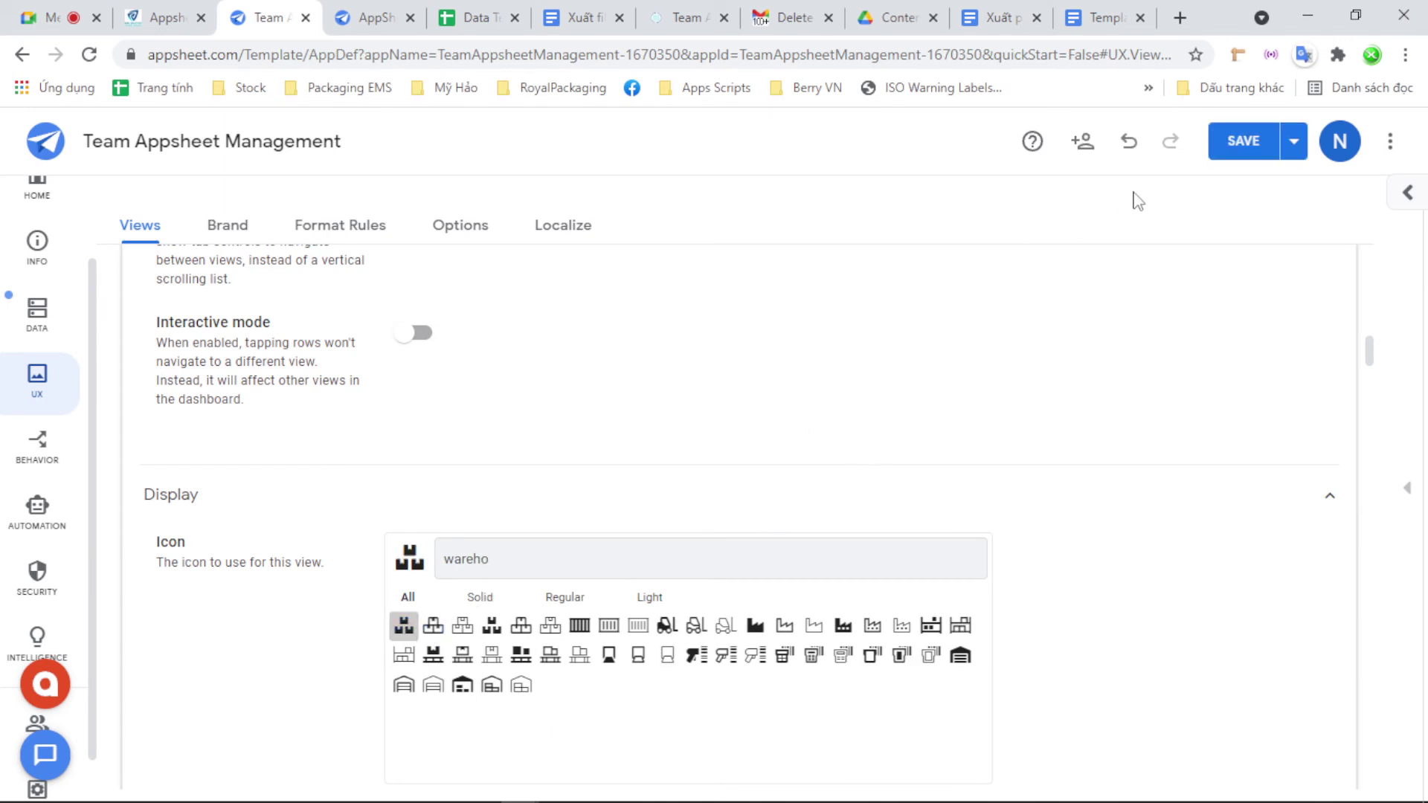
scroll(1014, 436, down, 4)
click(1243, 141)
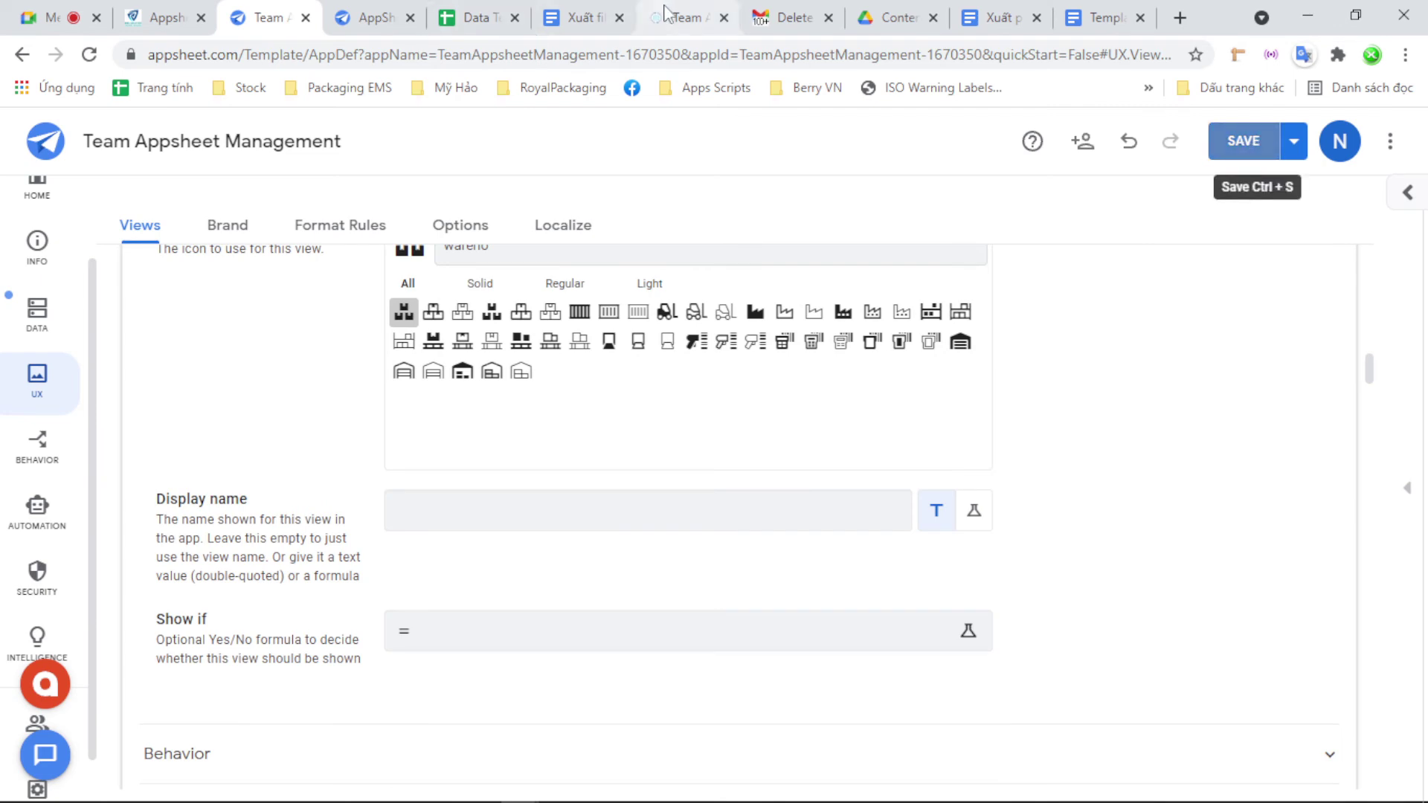
Check the running app and the monitoring dashboard, then return to the app editor.
click(666, 12)
click(372, 17)
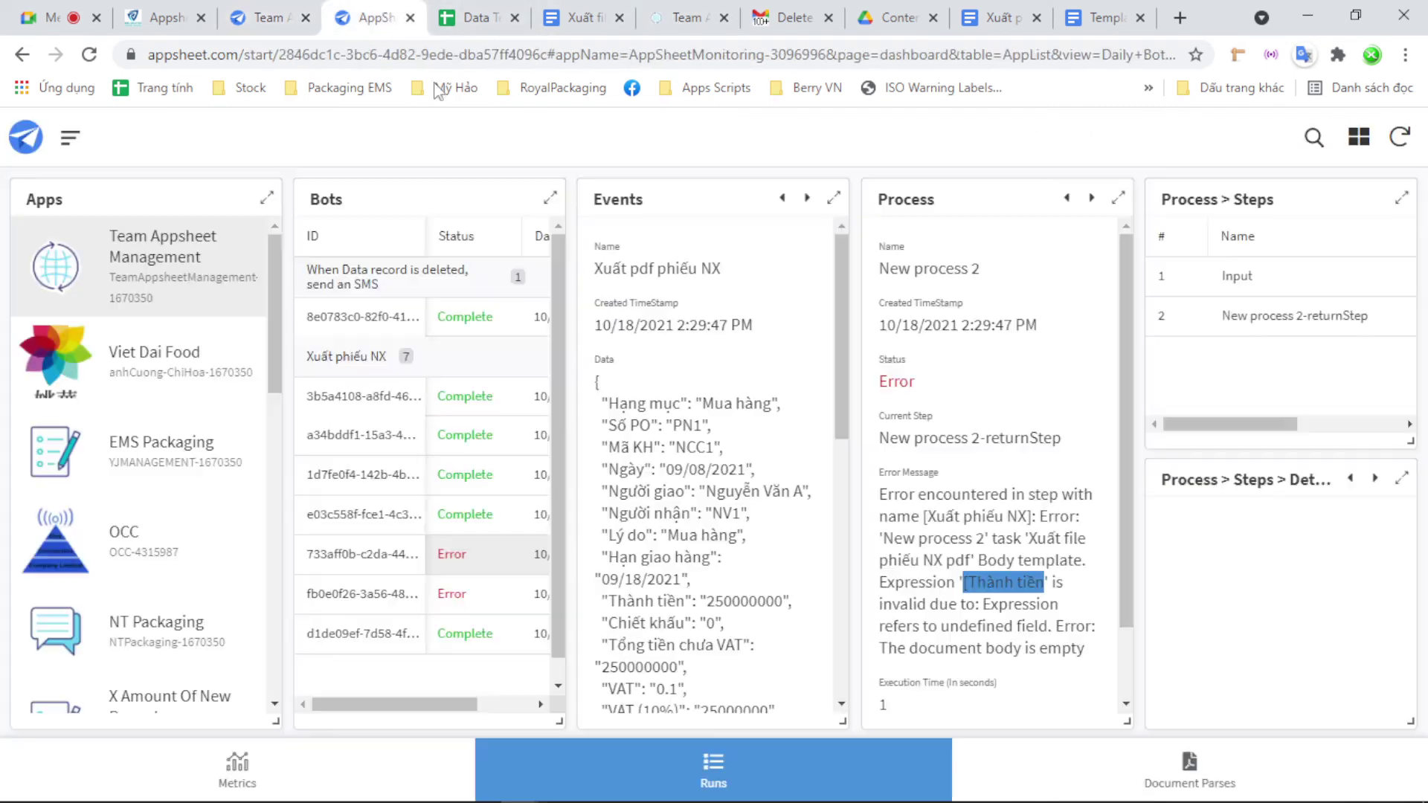
click(269, 18)
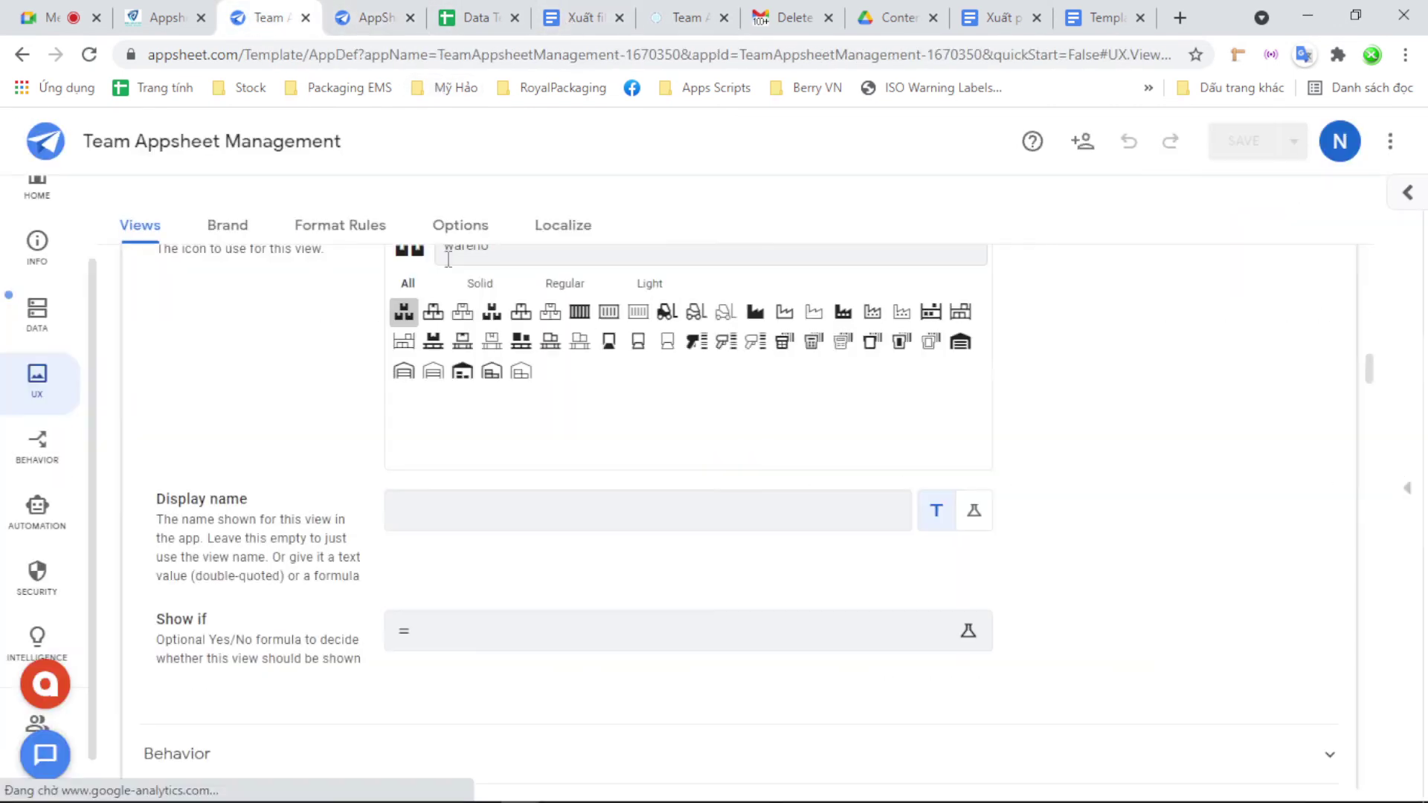
Set the Báo cáo NXT view's position to right most, save, and switch to the running app.
scroll(463, 338, up, 4)
scroll(463, 337, down, 8)
scroll(463, 338, up, 11)
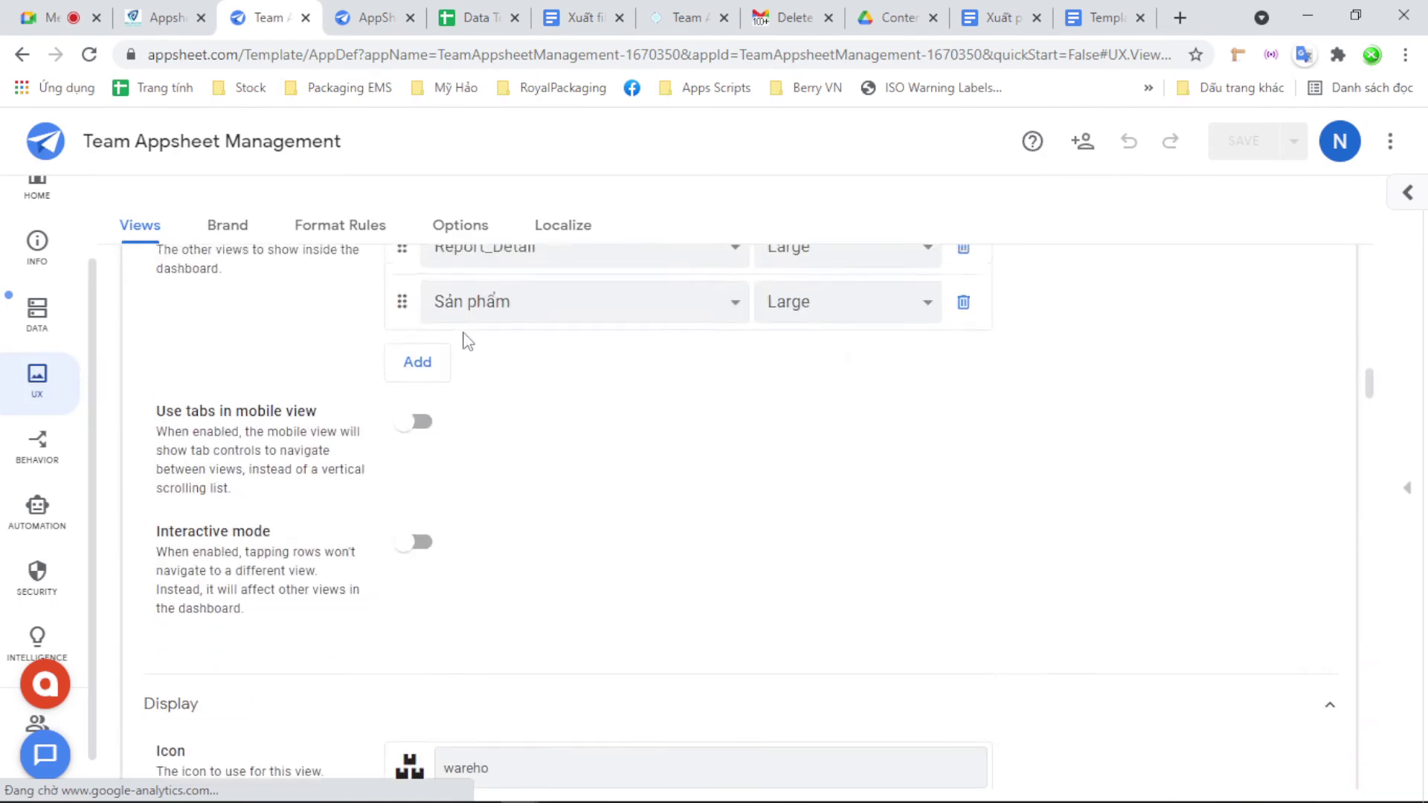
scroll(467, 340, up, 1)
scroll(466, 341, up, 3)
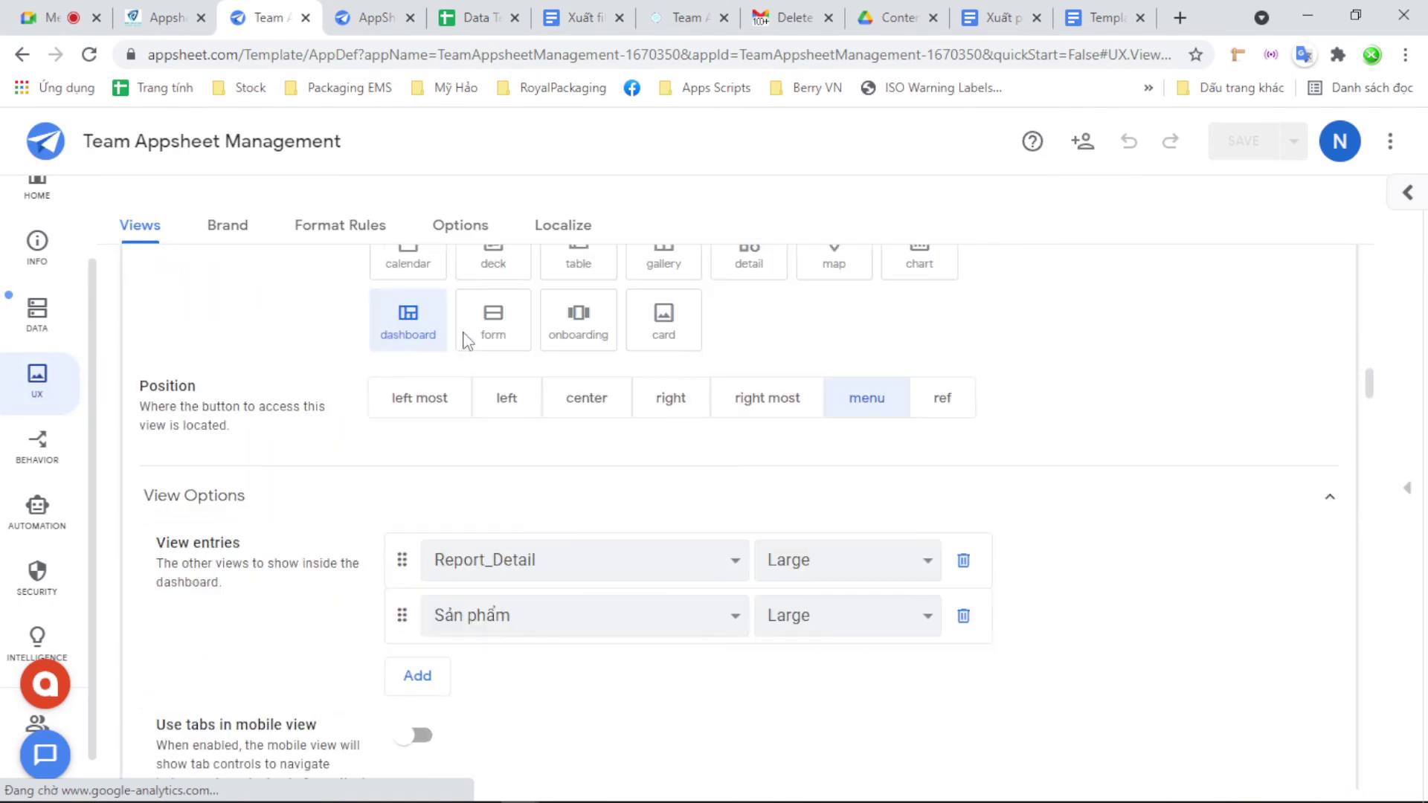
click(769, 398)
scroll(768, 402, up, 3)
click(1214, 145)
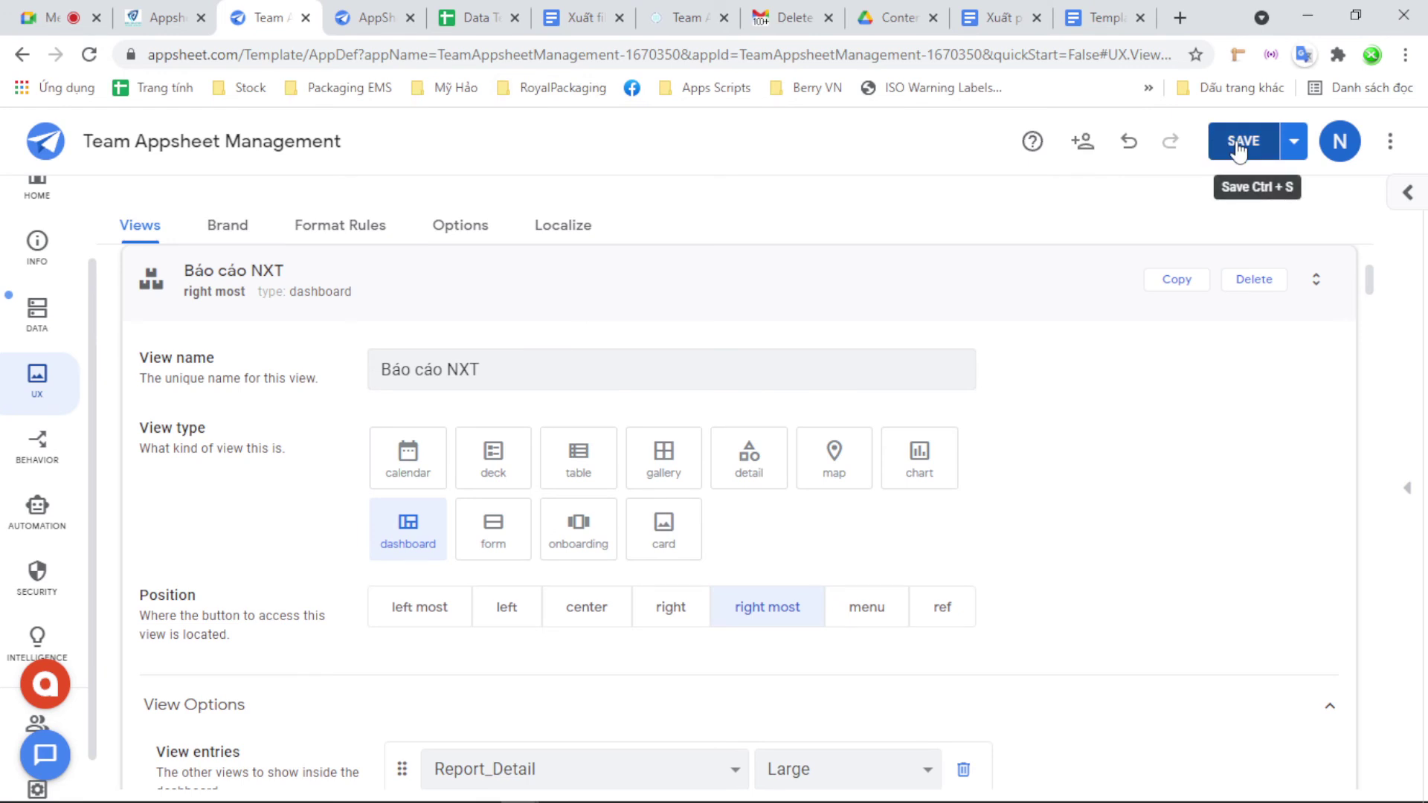
click(681, 28)
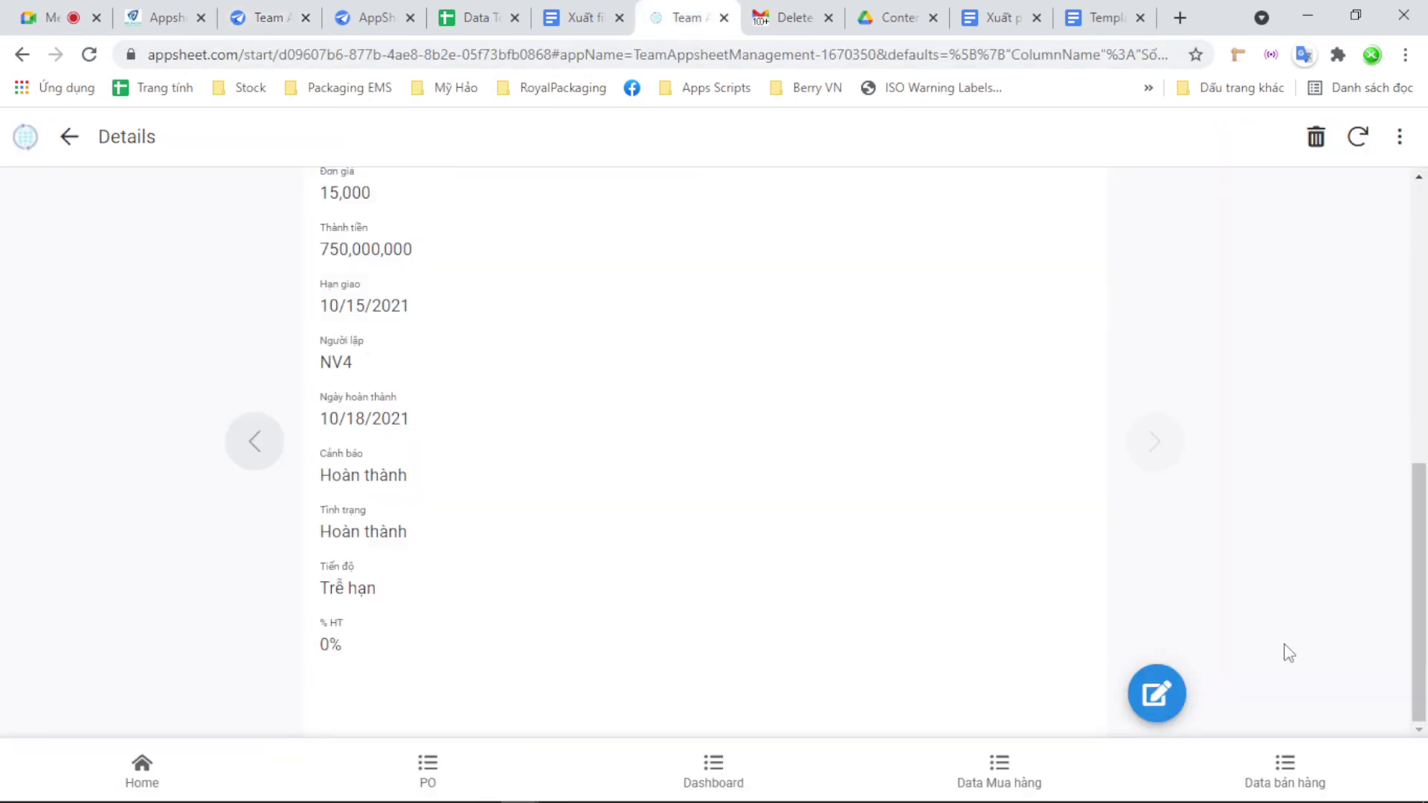
Sync the app, open the Báo cáo NXT dashboard, and resize the Details filter panel.
click(1367, 148)
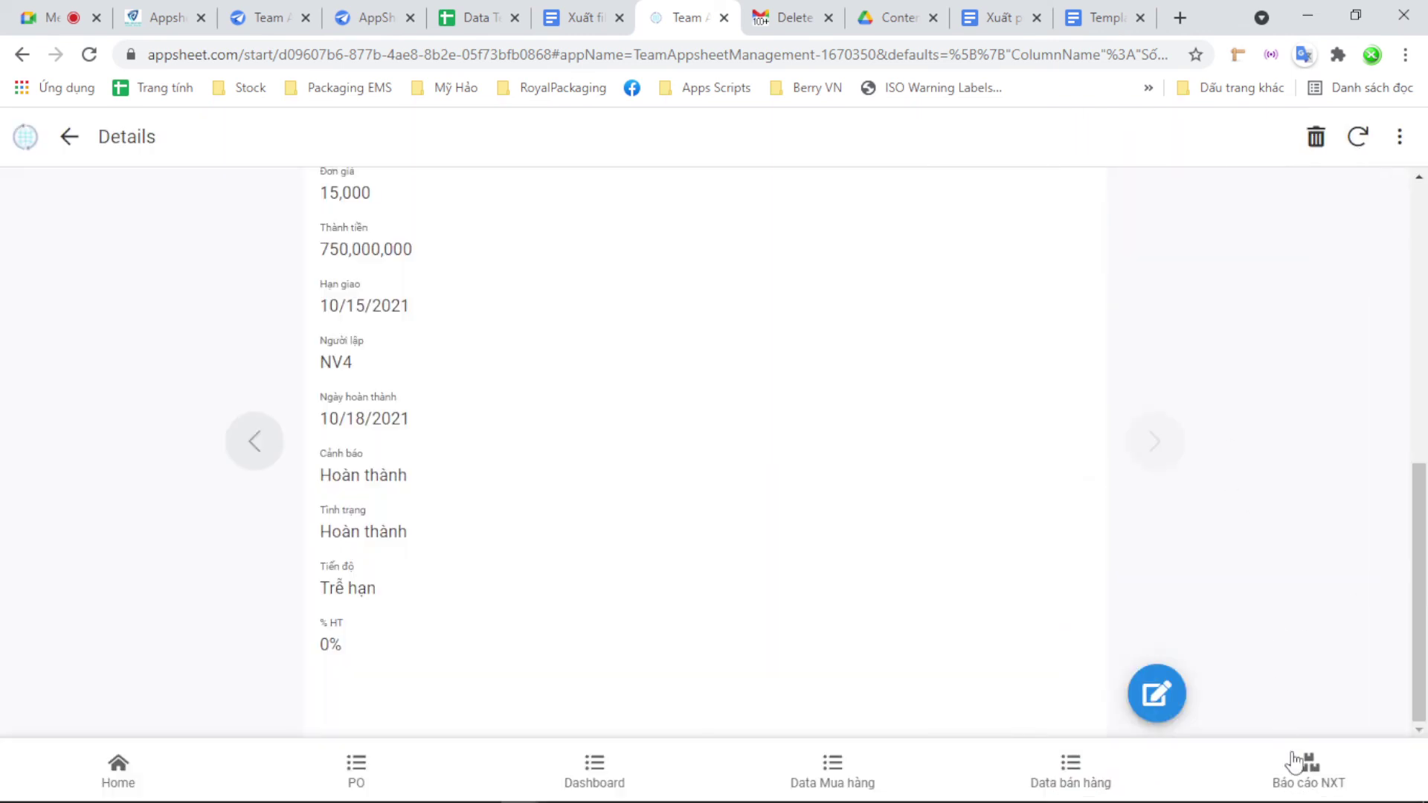
click(1295, 762)
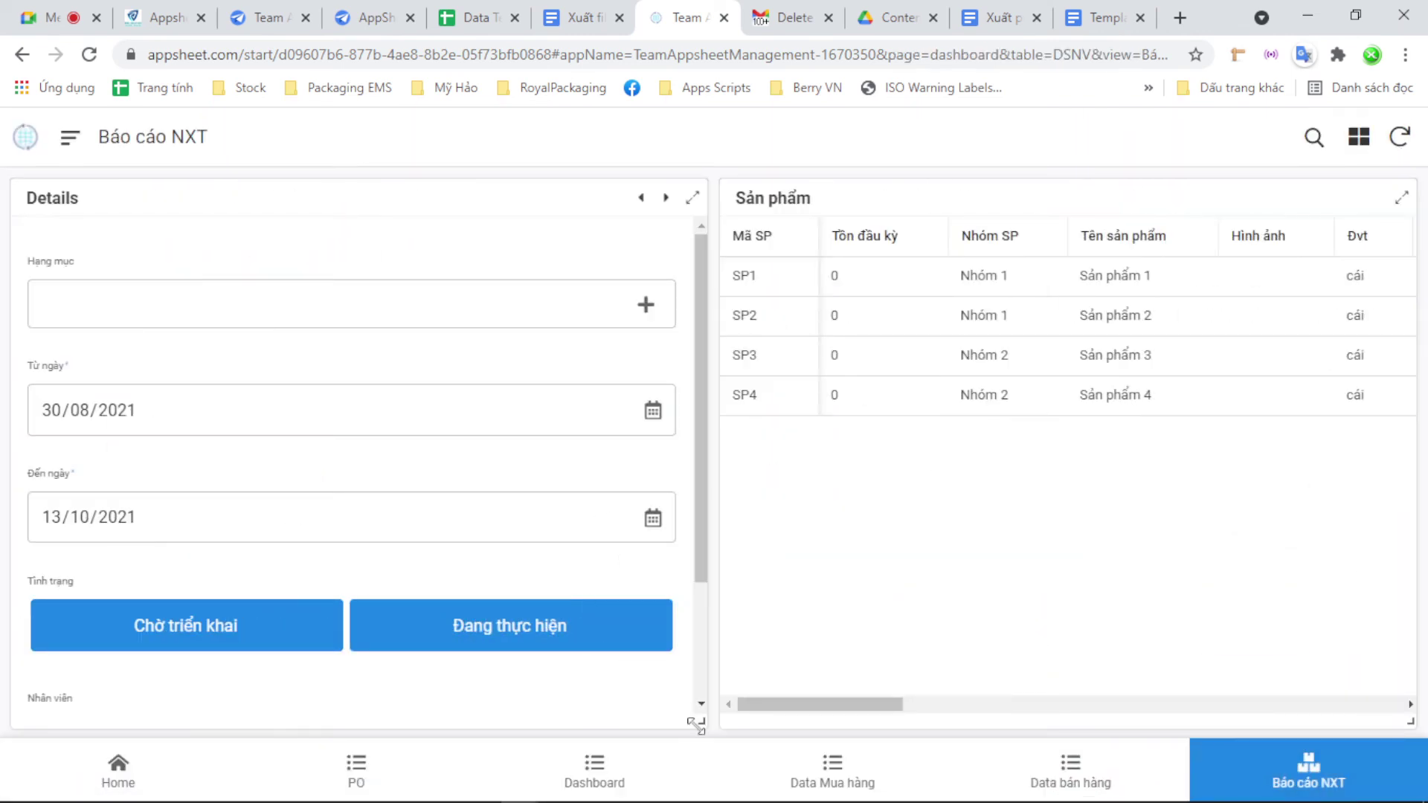
drag(701, 722, 311, 726)
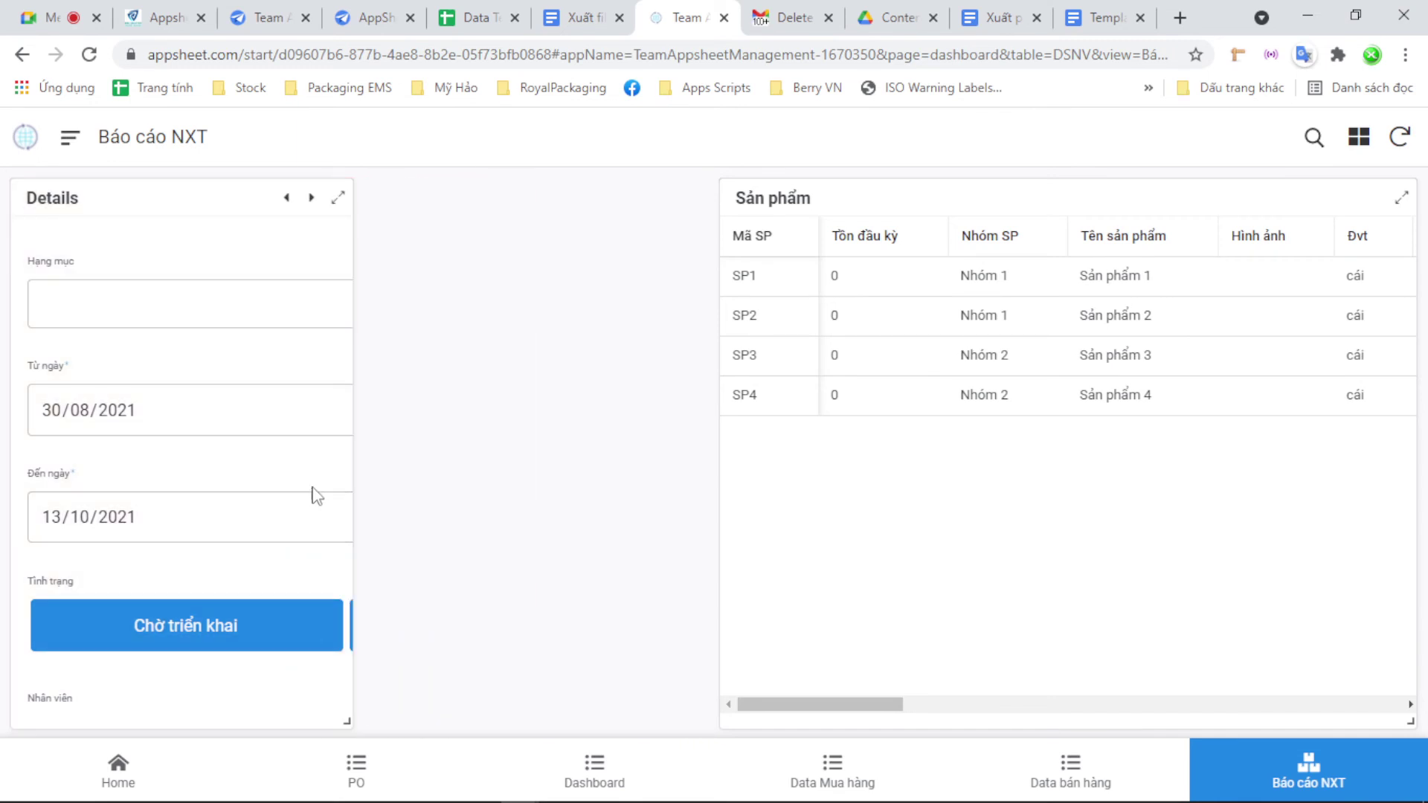
scroll(291, 574, down, 2)
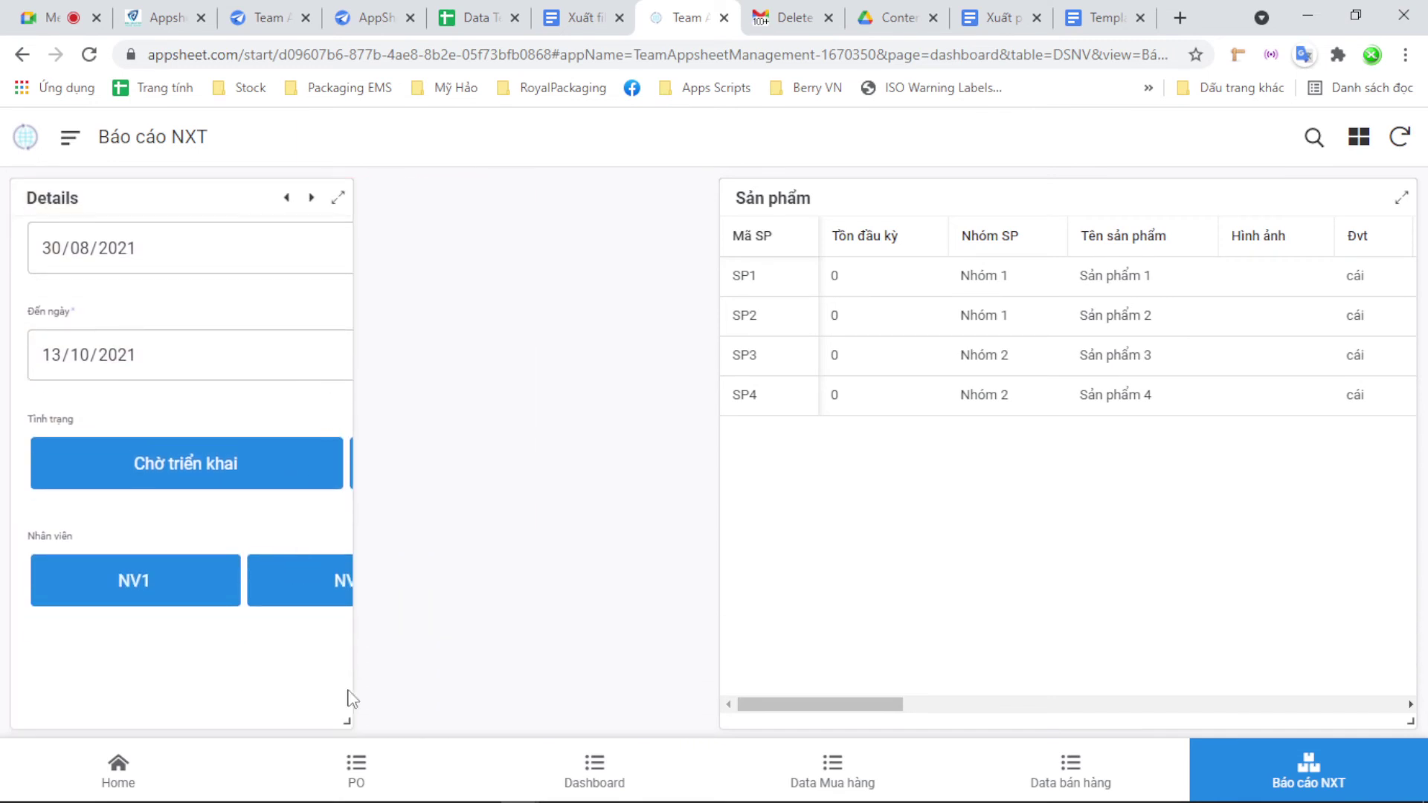
mouse_move(342, 723)
mouse_down()
mouse_move(530, 724)
mouse_move(306, 721)
mouse_move(303, 732)
mouse_up()
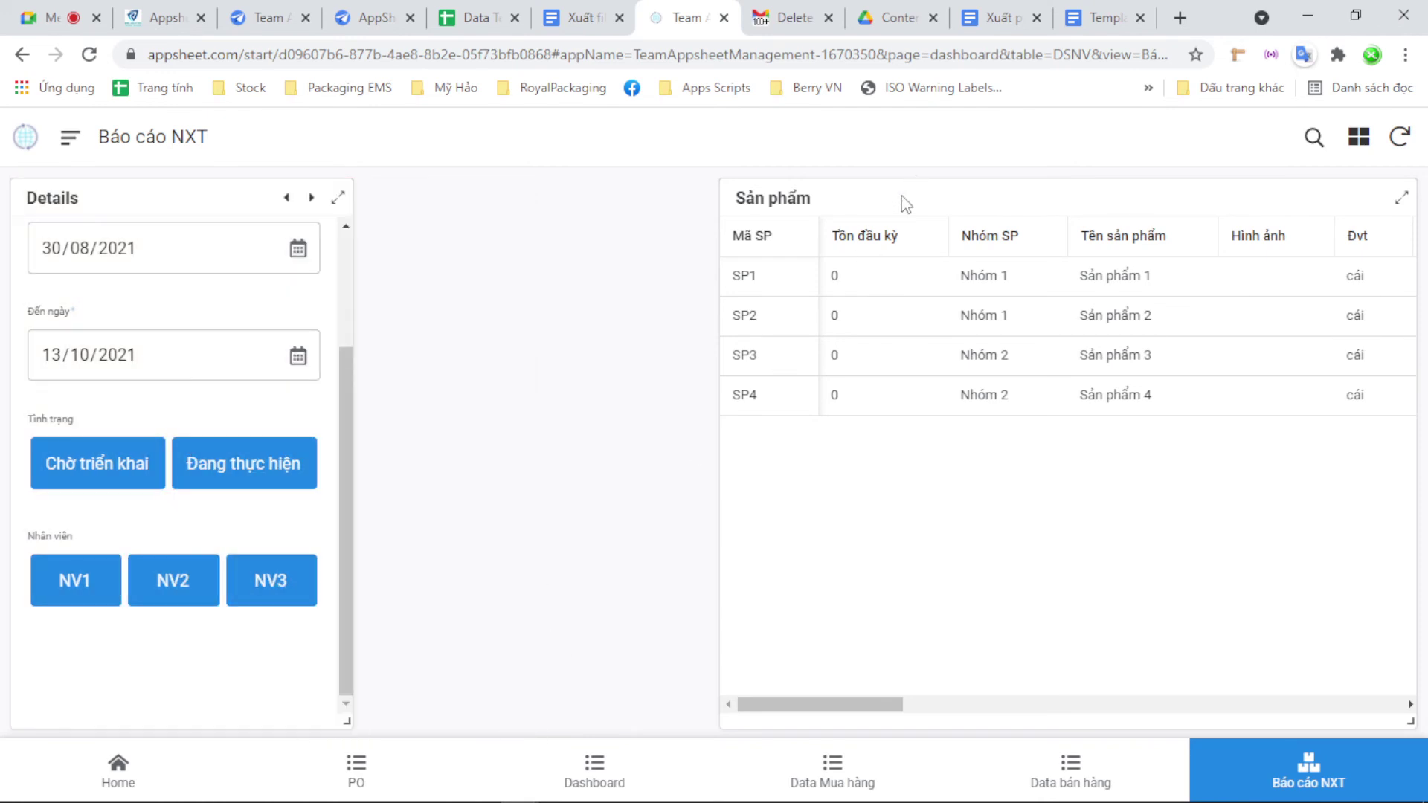
Move the Sản phẩm stock table beside Details and widen it to show more columns.
drag(906, 204, 567, 212)
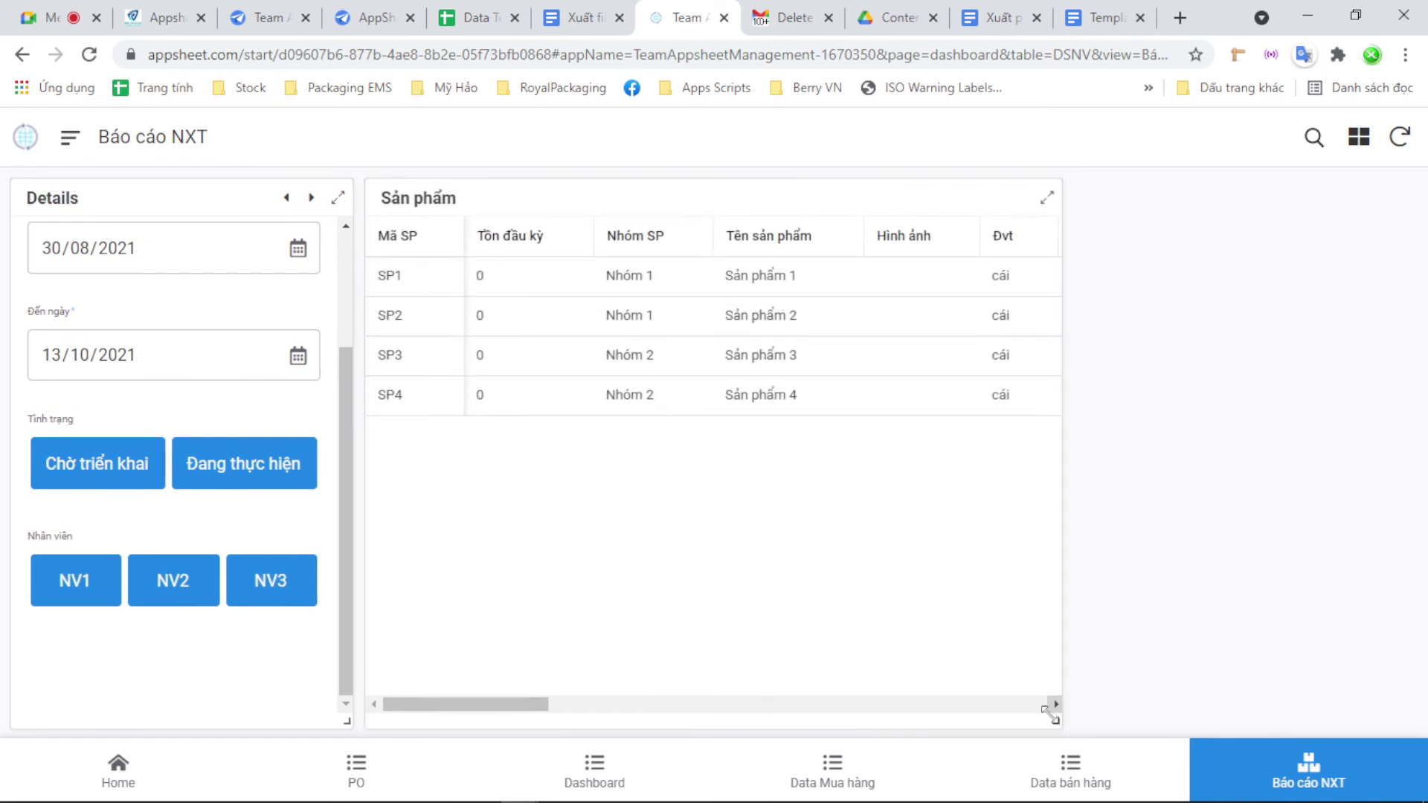
drag(1049, 716, 1410, 720)
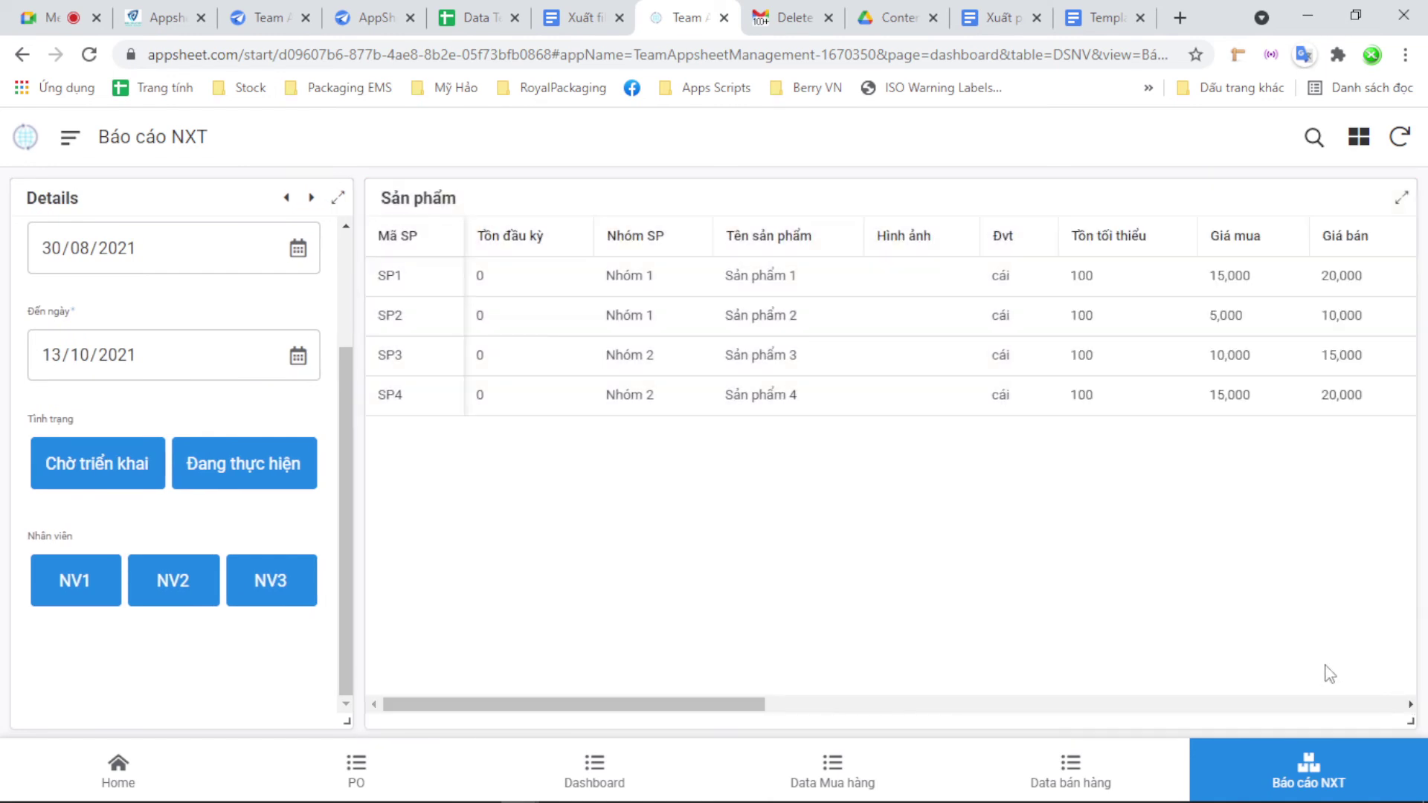
drag(746, 701, 1375, 742)
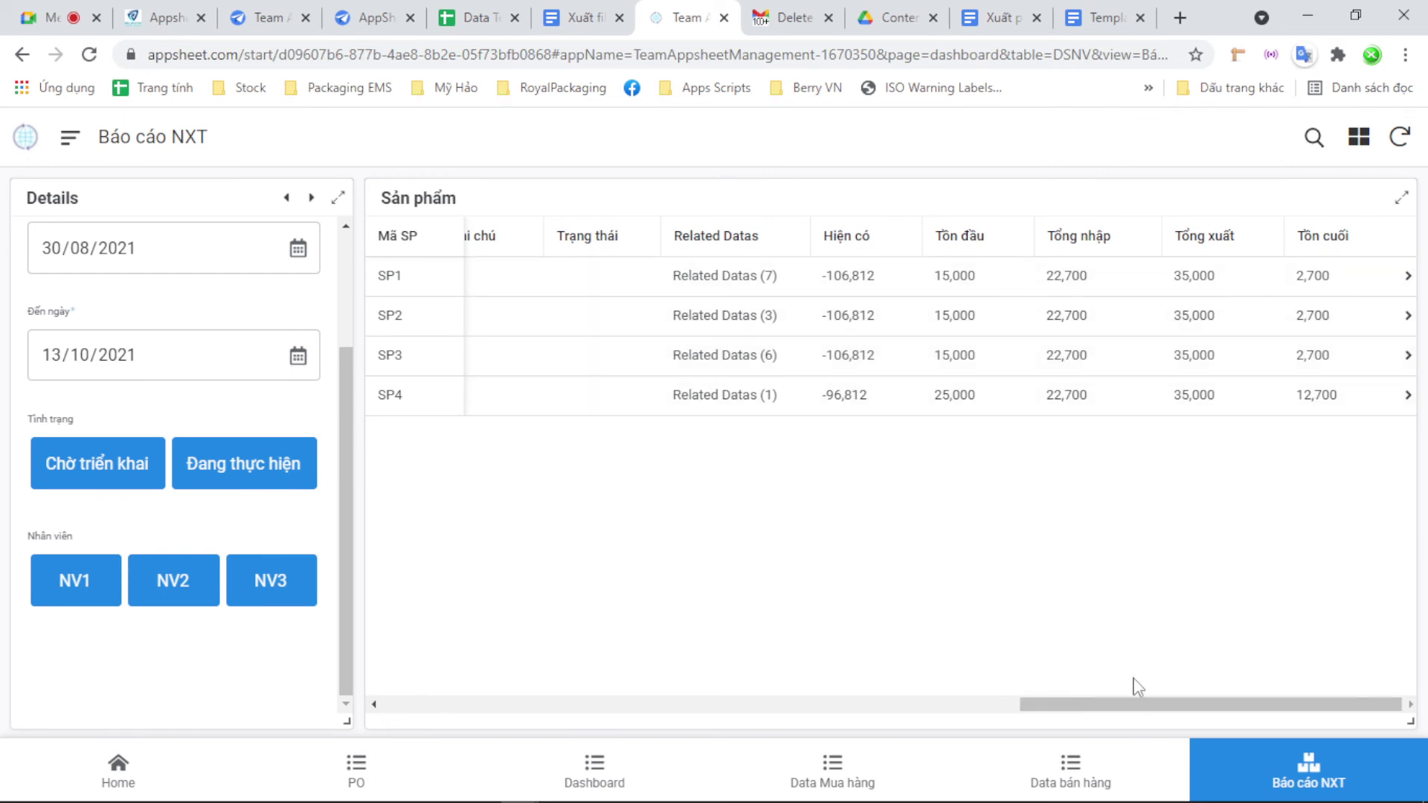
mouse_move(1127, 705)
mouse_down()
mouse_move(912, 721)
mouse_move(1126, 720)
mouse_up()
drag(1101, 705, 706, 707)
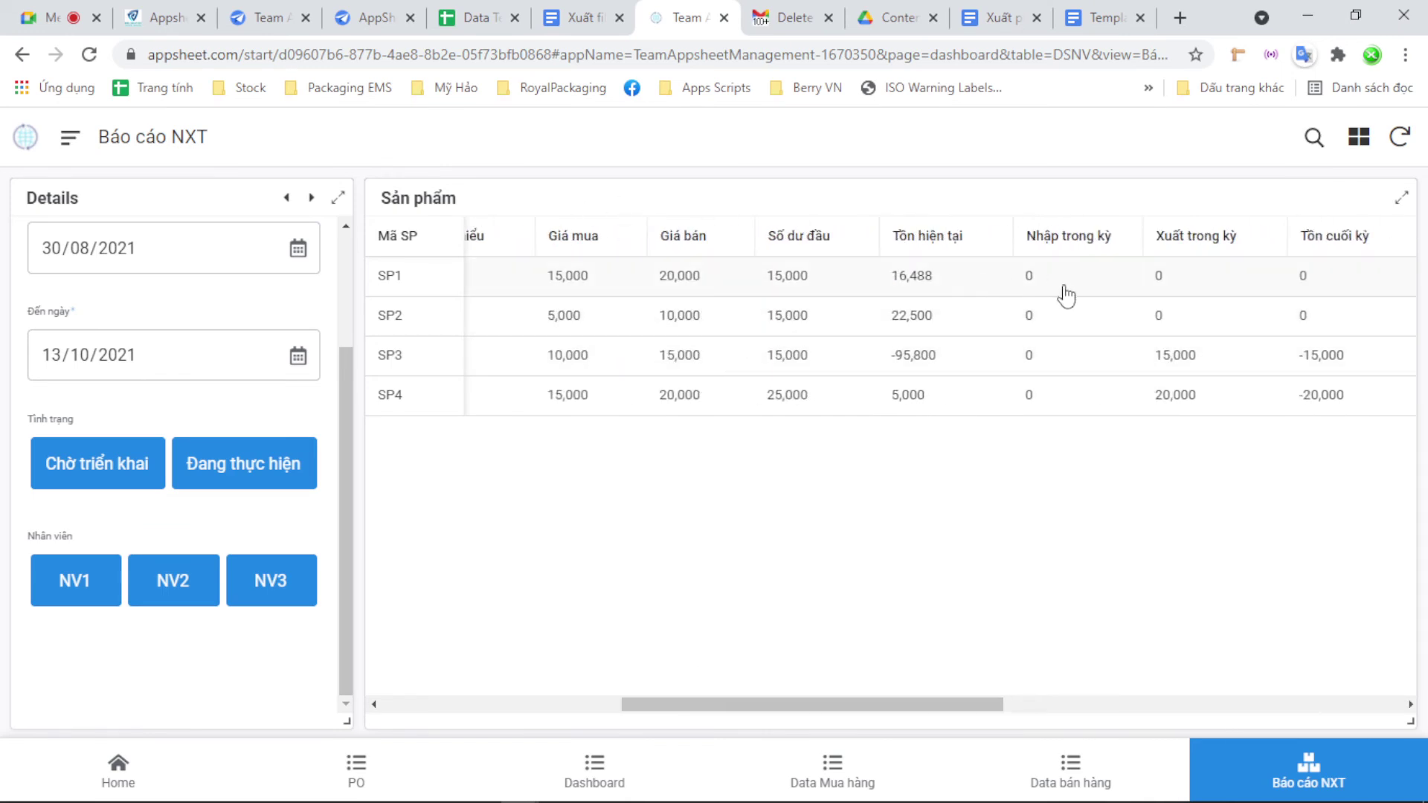
mouse_move(861, 704)
mouse_down()
mouse_move(1175, 759)
mouse_move(1264, 751)
mouse_up()
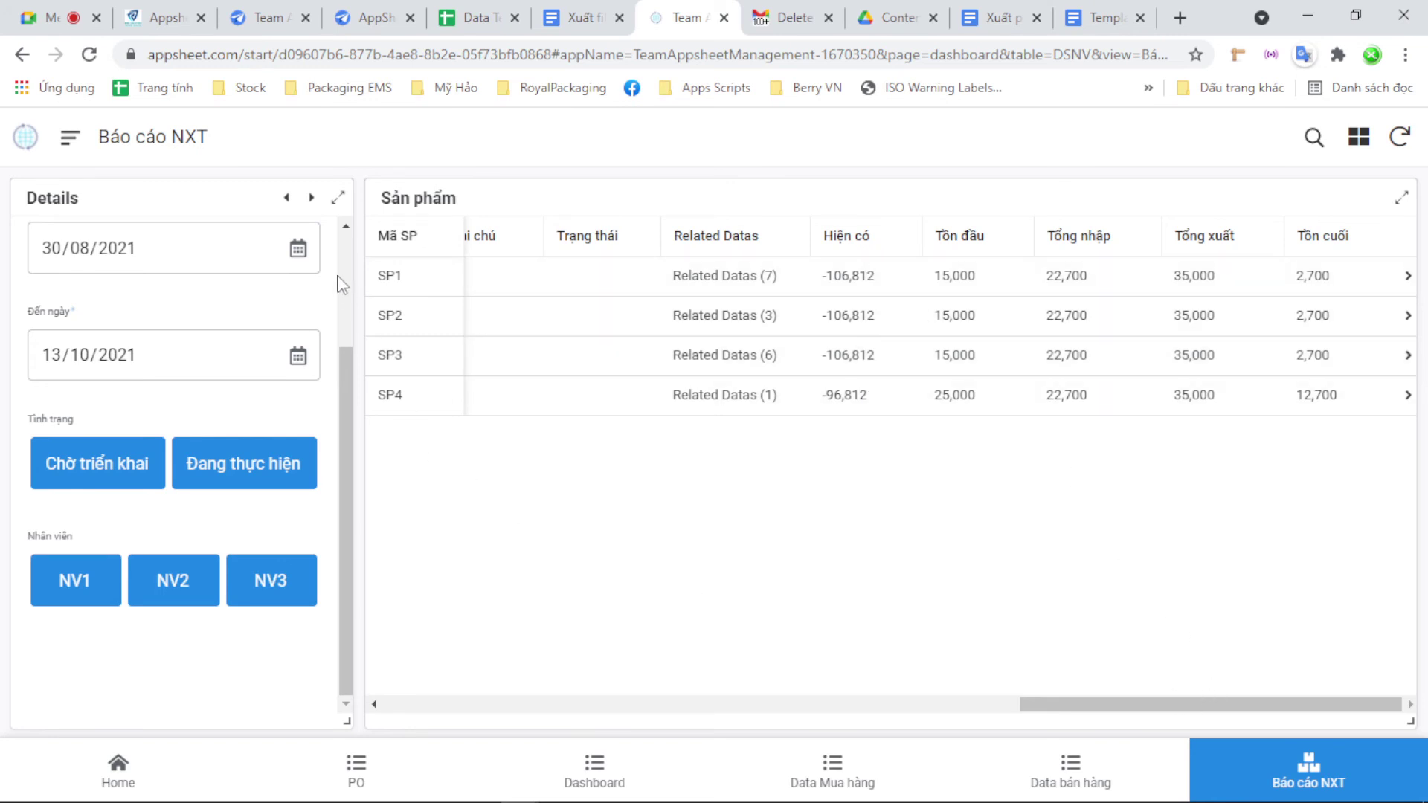
Set Đến ngày to 18/10/2021 and sync so Tổng nhập becomes 31,203 and Tổng xuất 153,015.
click(297, 356)
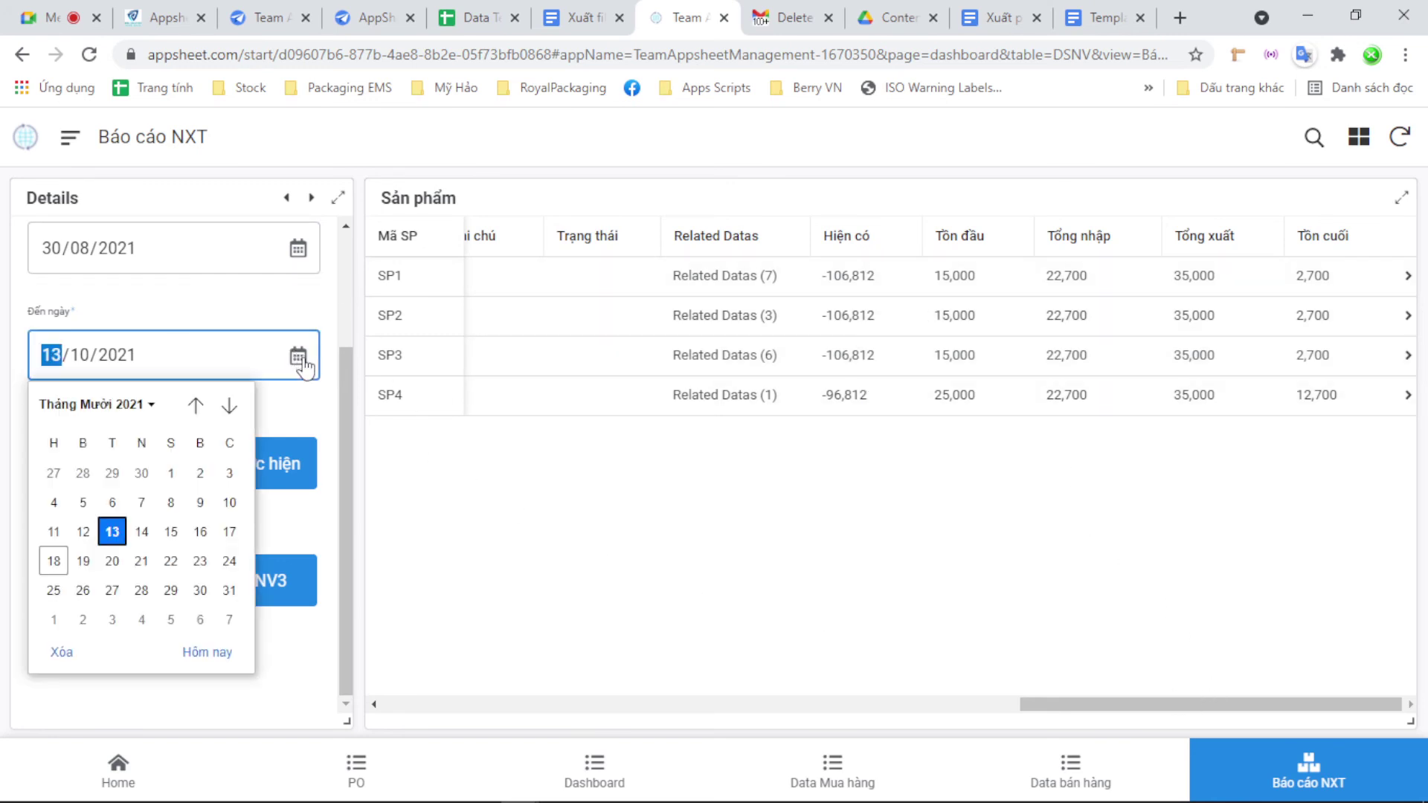
click(54, 561)
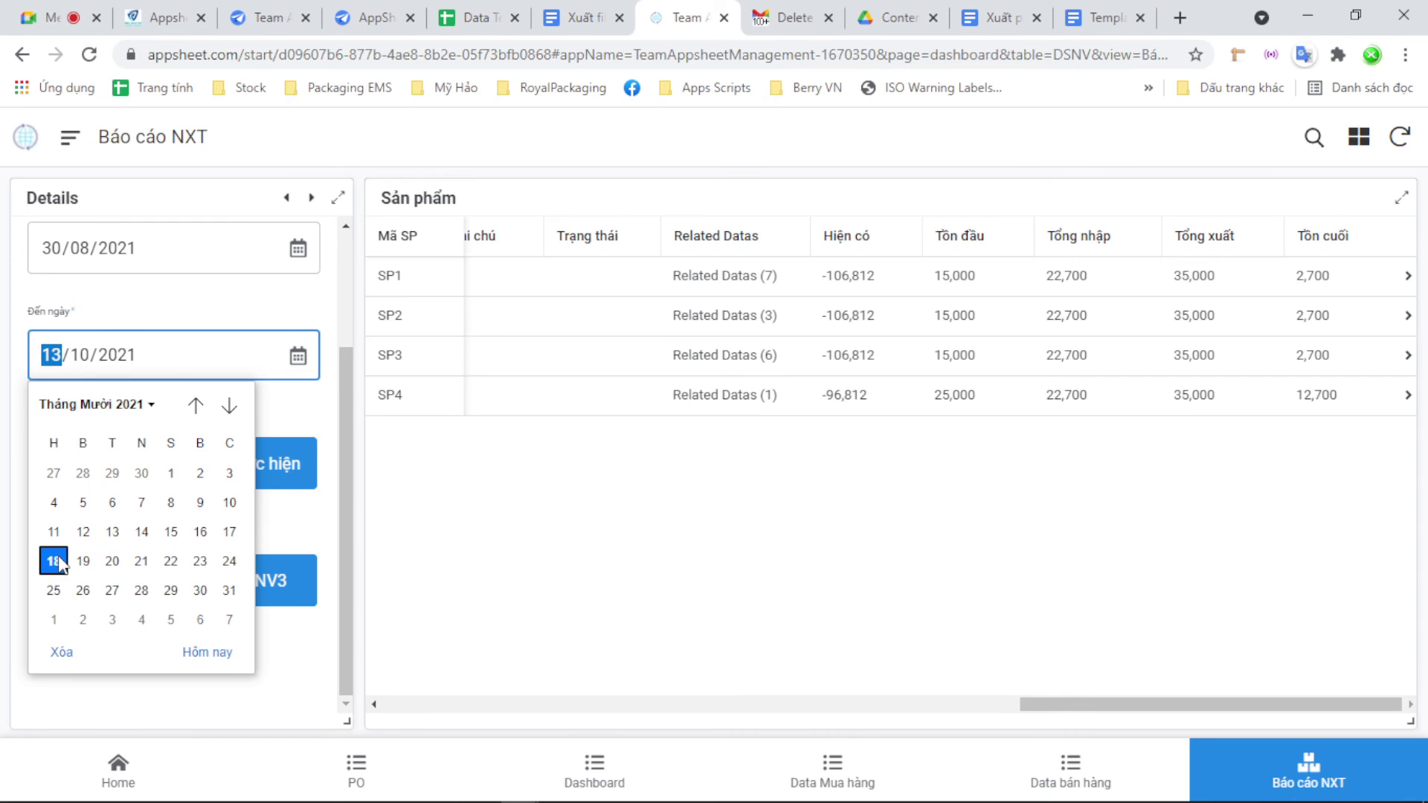
click(275, 412)
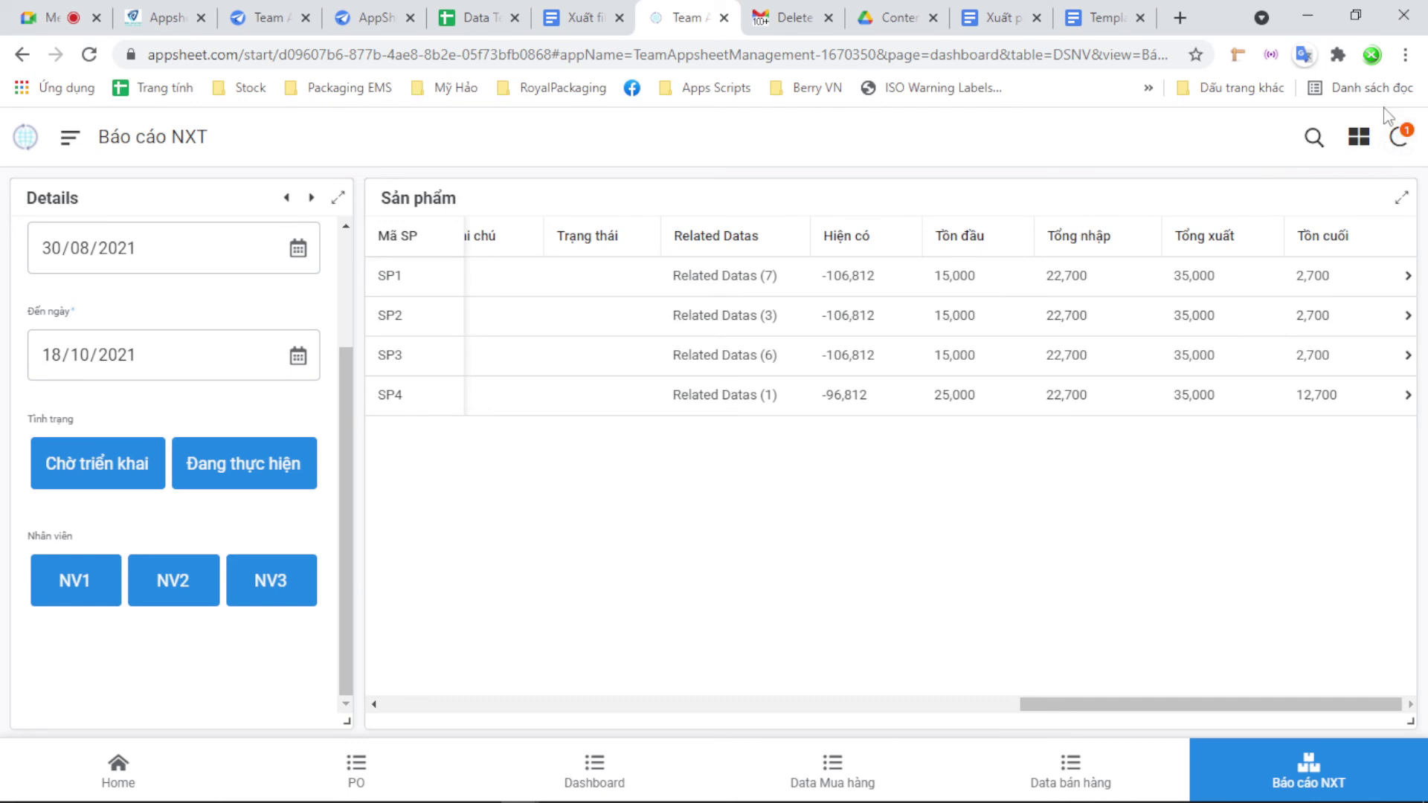
click(1405, 141)
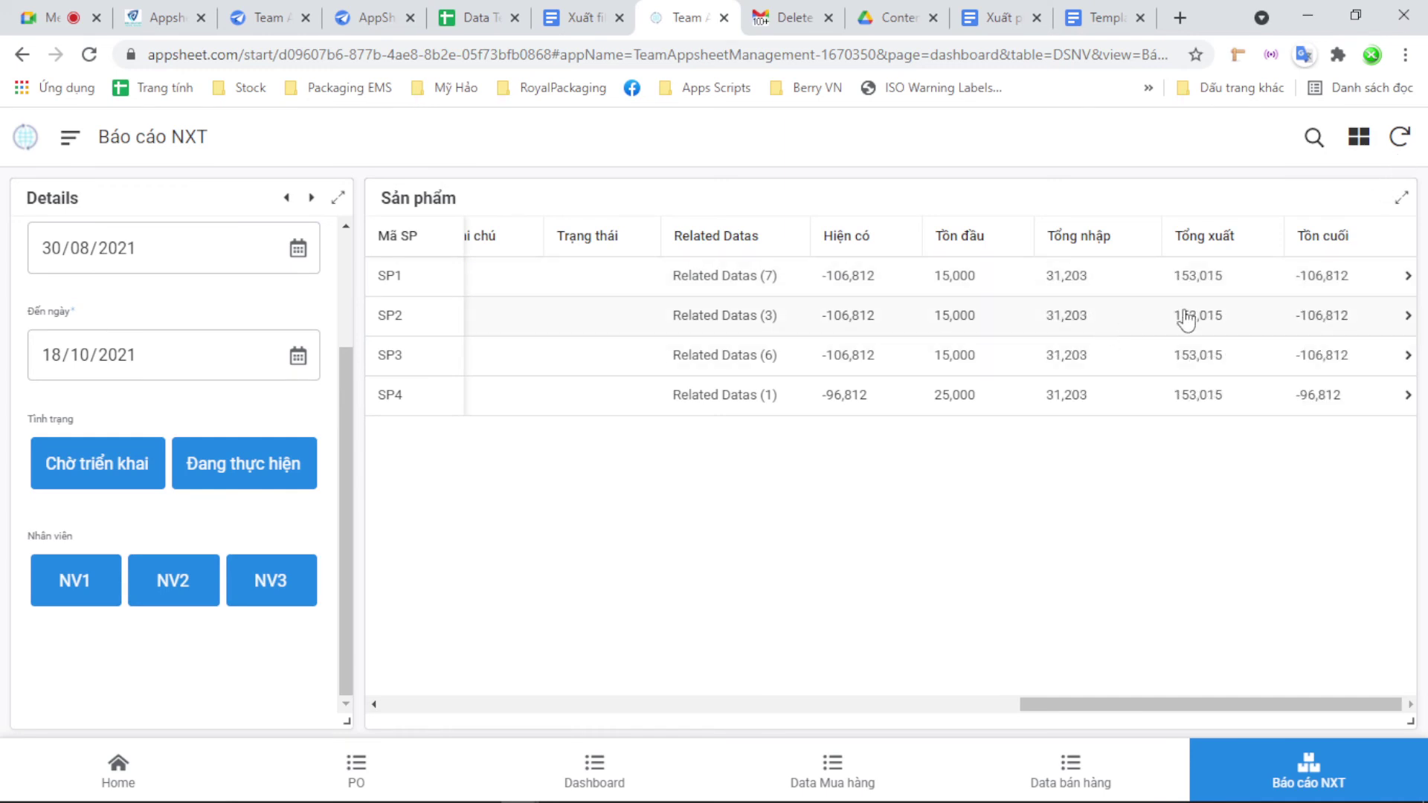
mouse_move(1146, 705)
mouse_down()
mouse_move(947, 721)
mouse_move(1210, 736)
mouse_up()
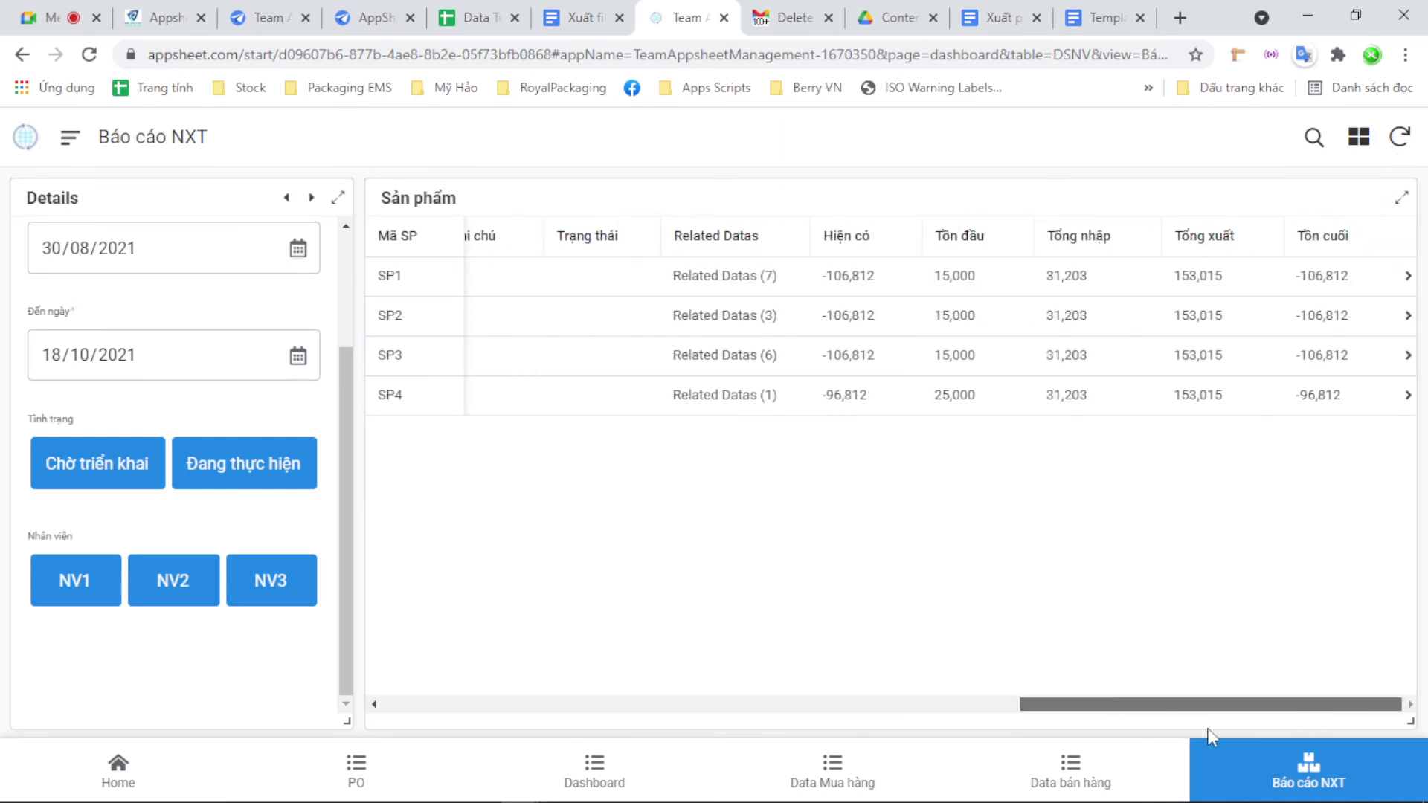
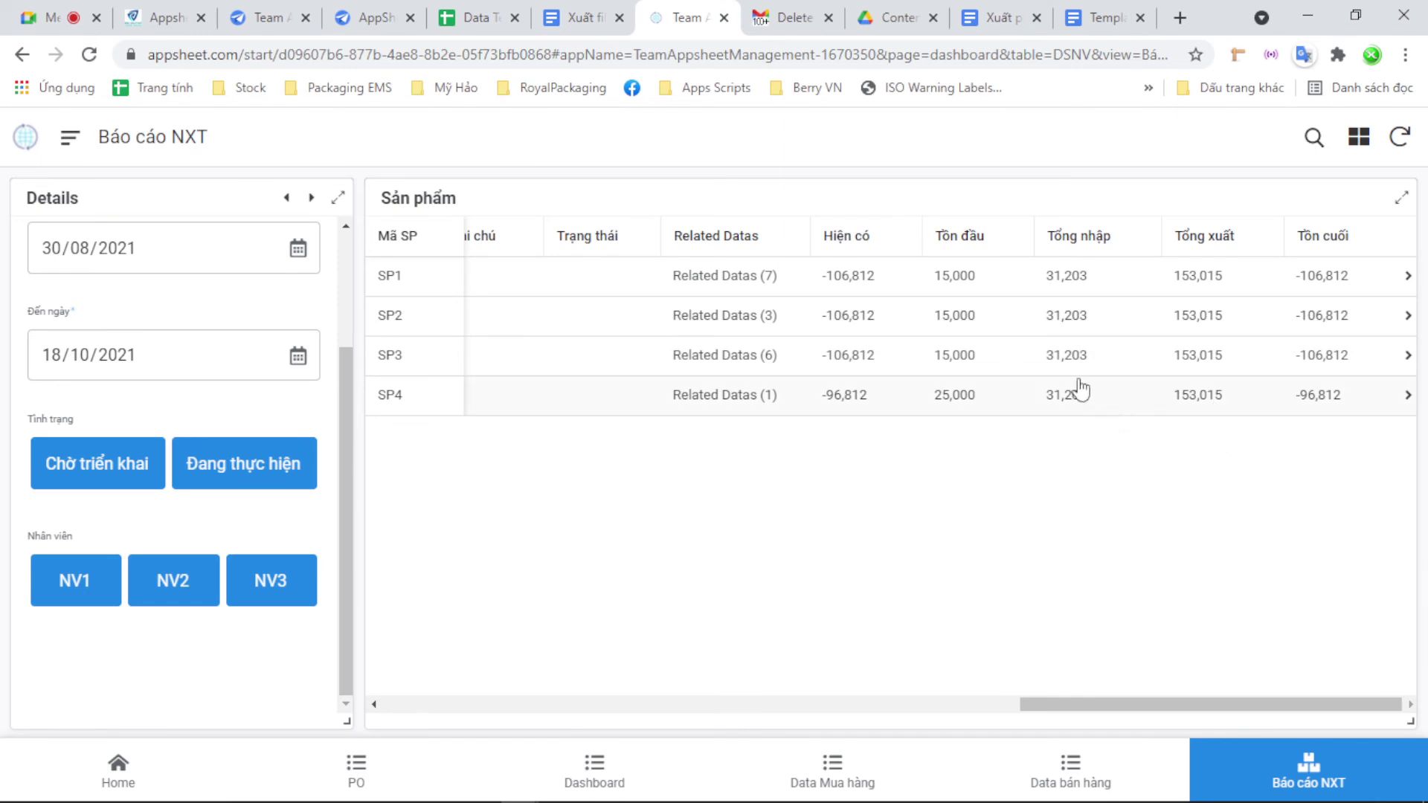
View product SP2's details in the running app, then return to the Báo cáo NXT report.
click(1118, 307)
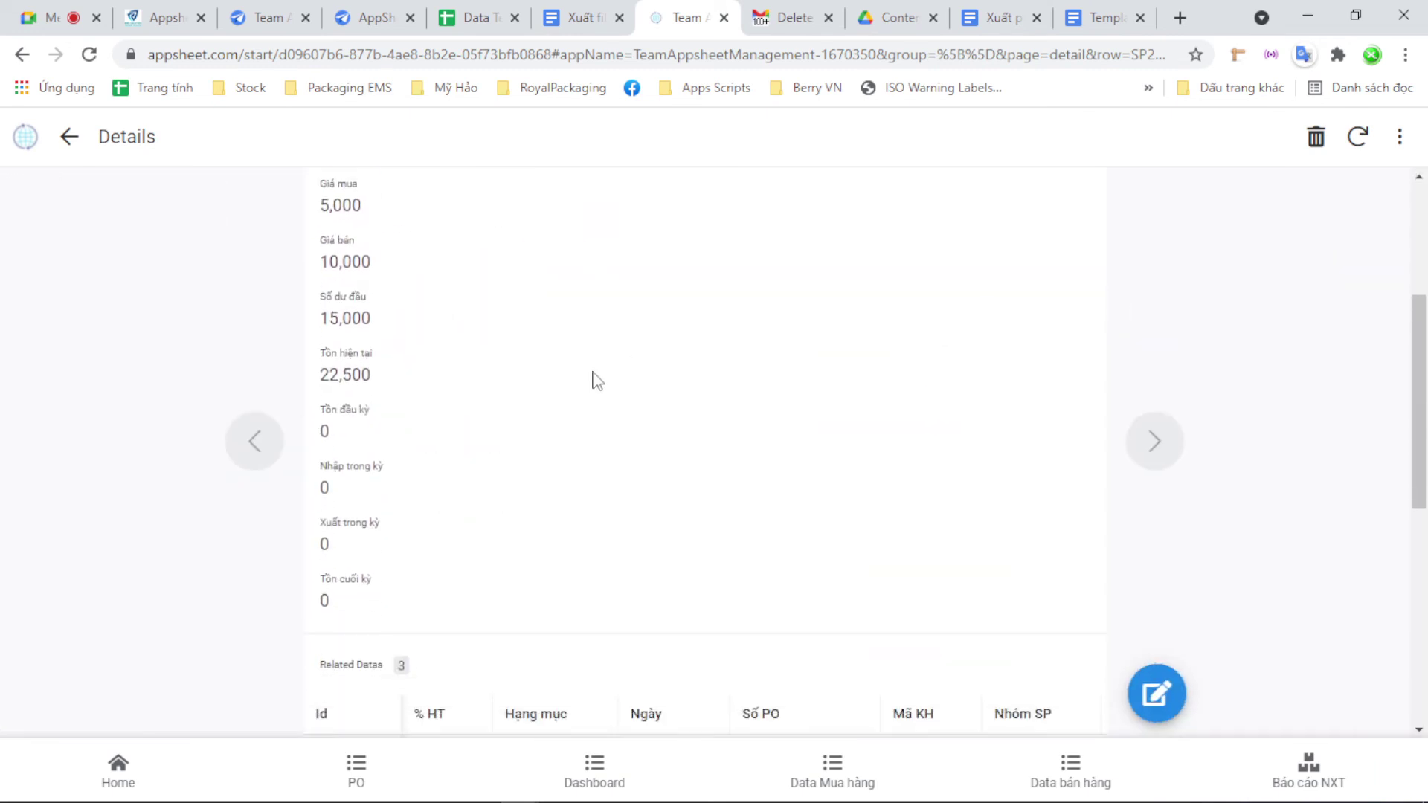
scroll(452, 362, down, 7)
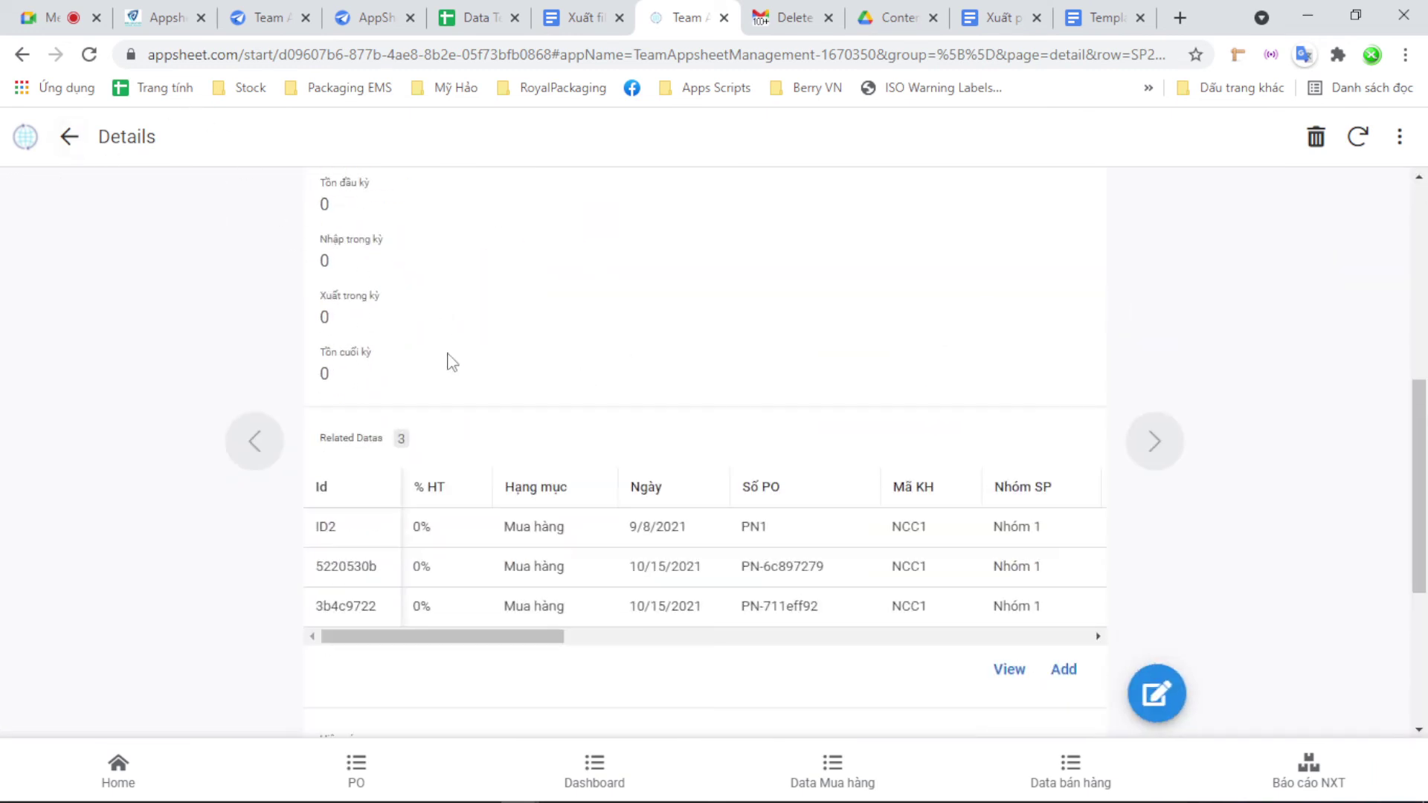
click(72, 138)
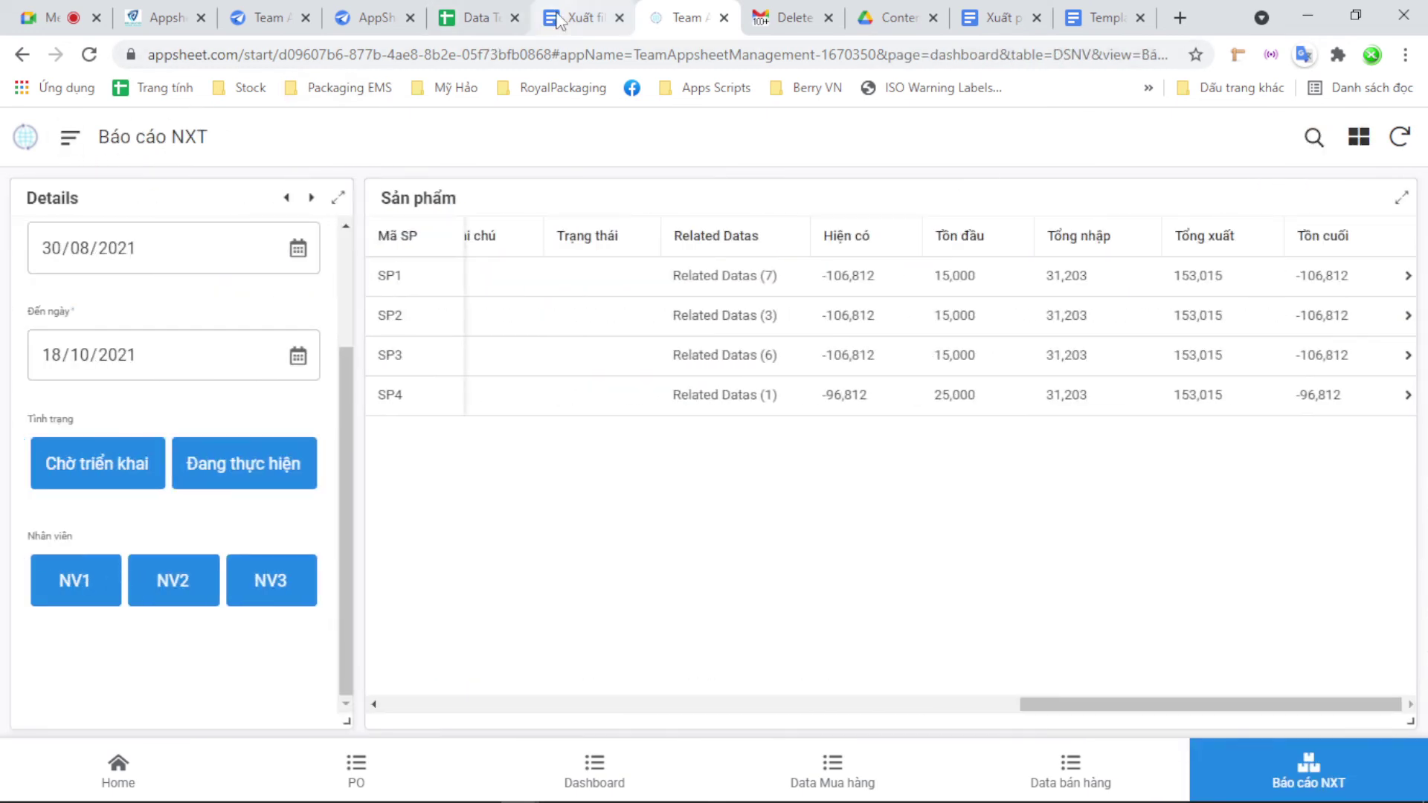
In the editor's Data tables, open the DMSP column list and scroll down to Hiện có.
click(567, 20)
click(372, 20)
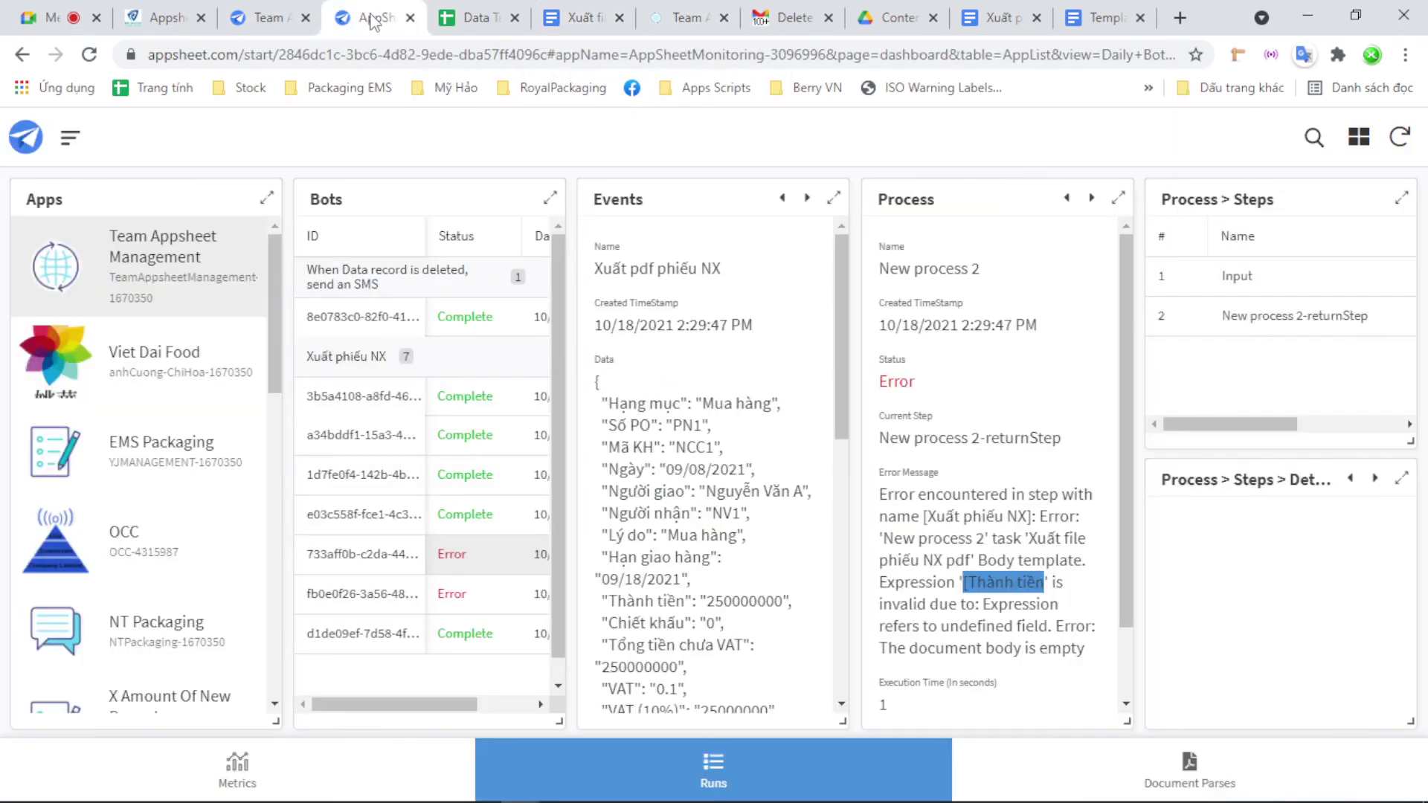
click(261, 21)
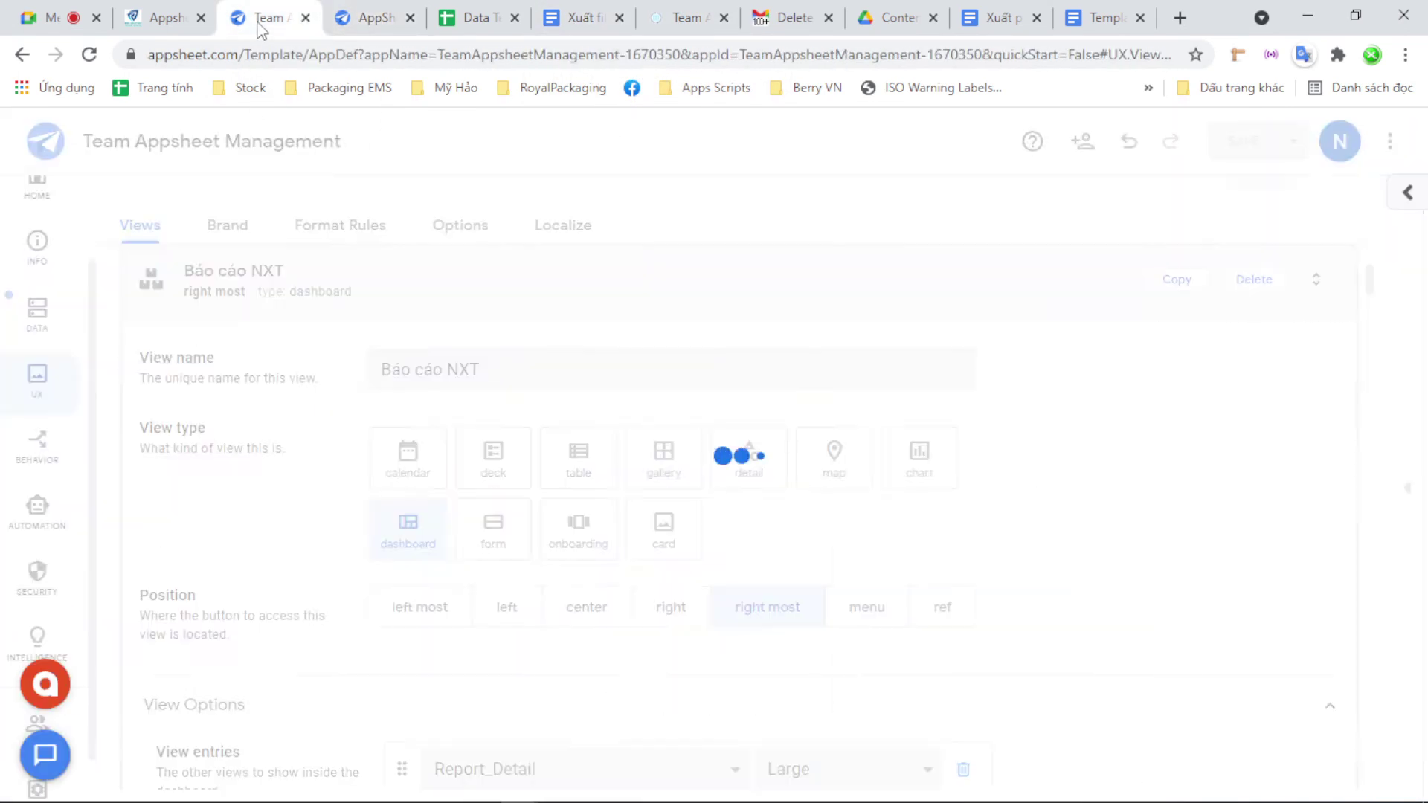
click(38, 317)
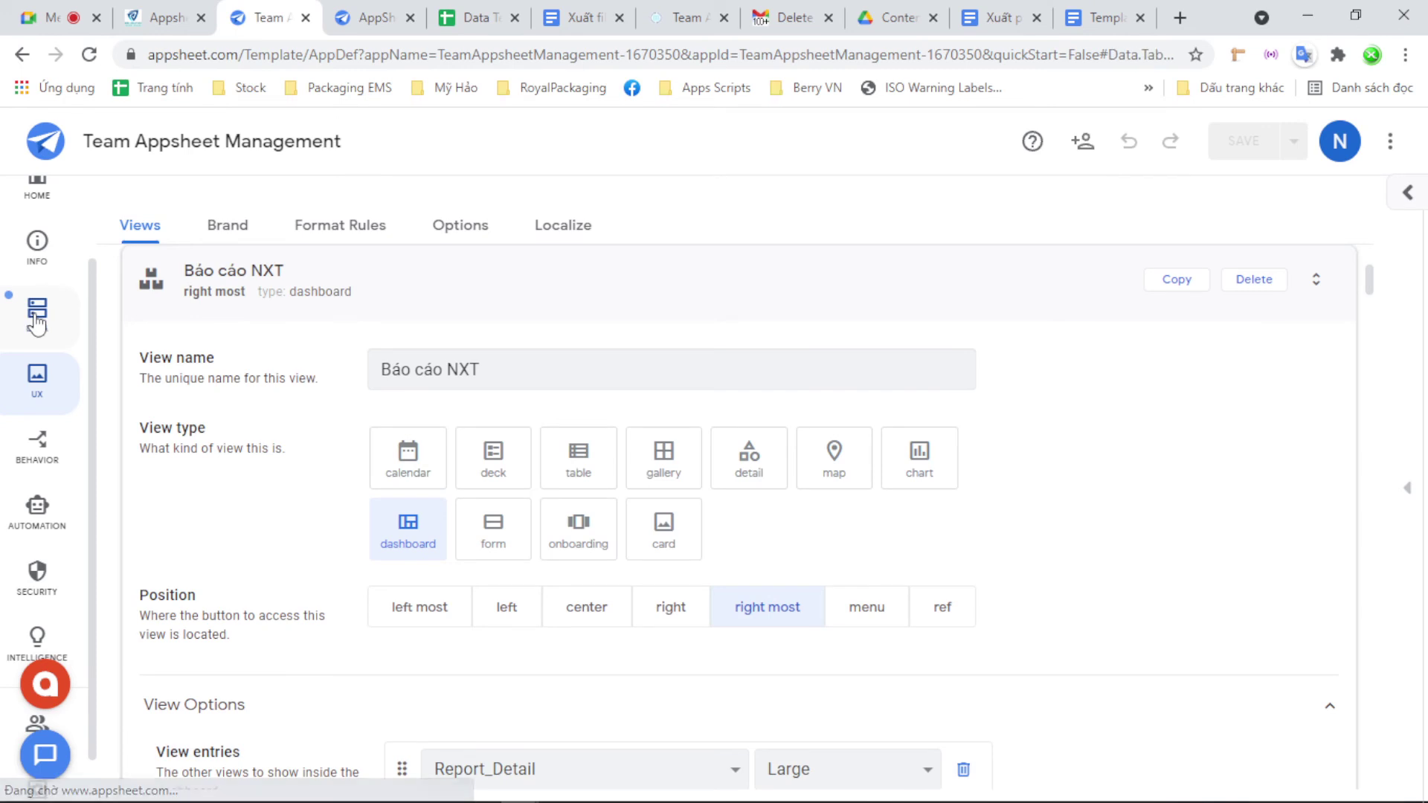
scroll(744, 550, down, 4)
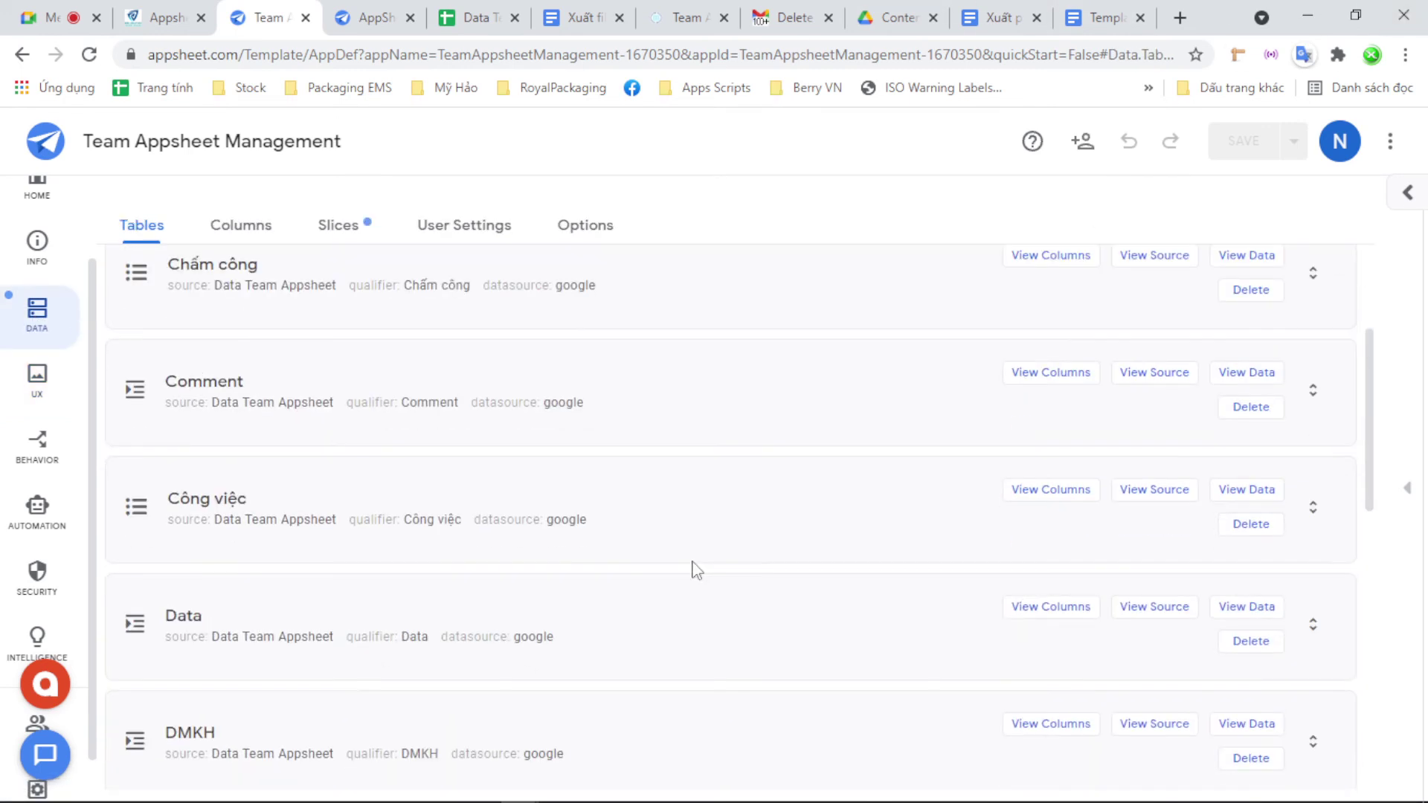
scroll(682, 538, down, 4)
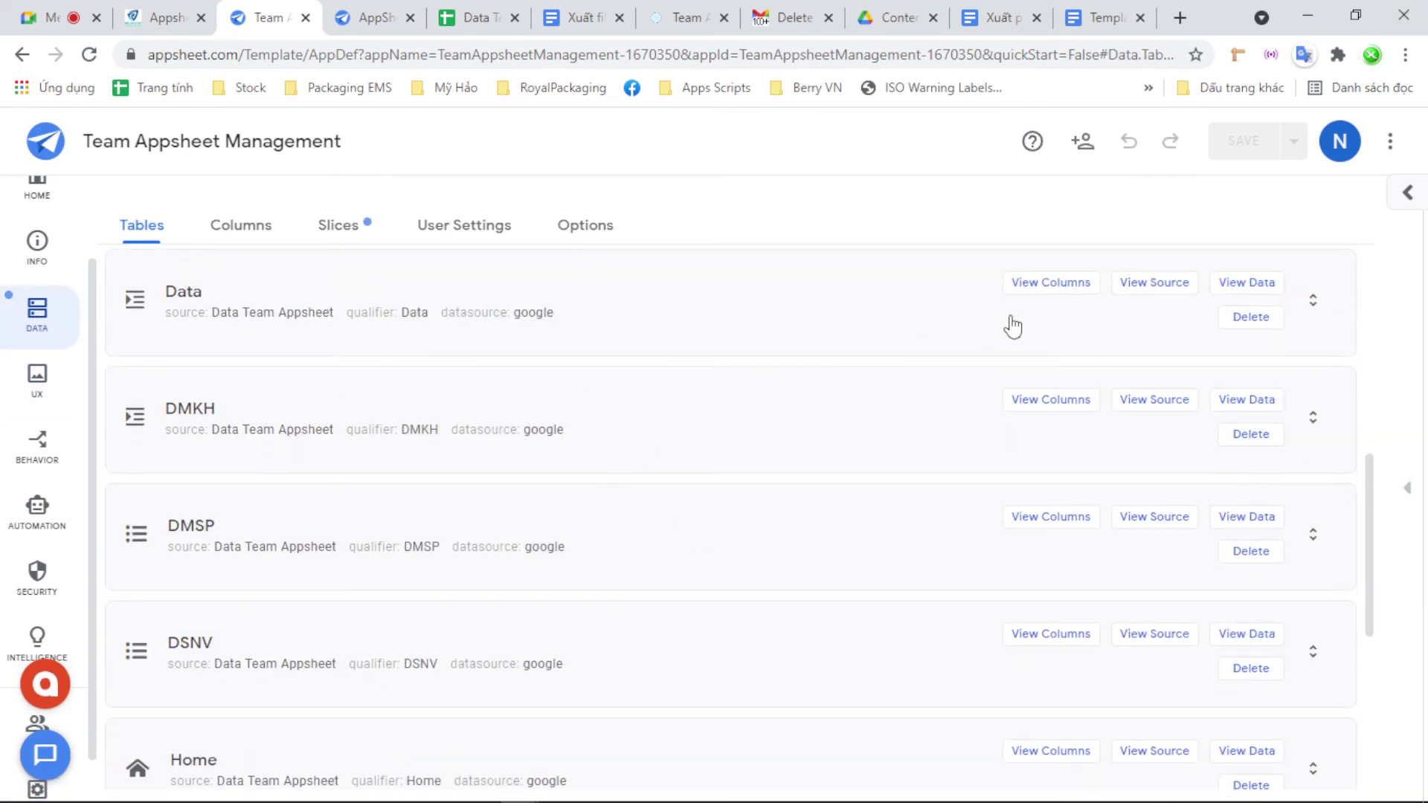
click(1051, 533)
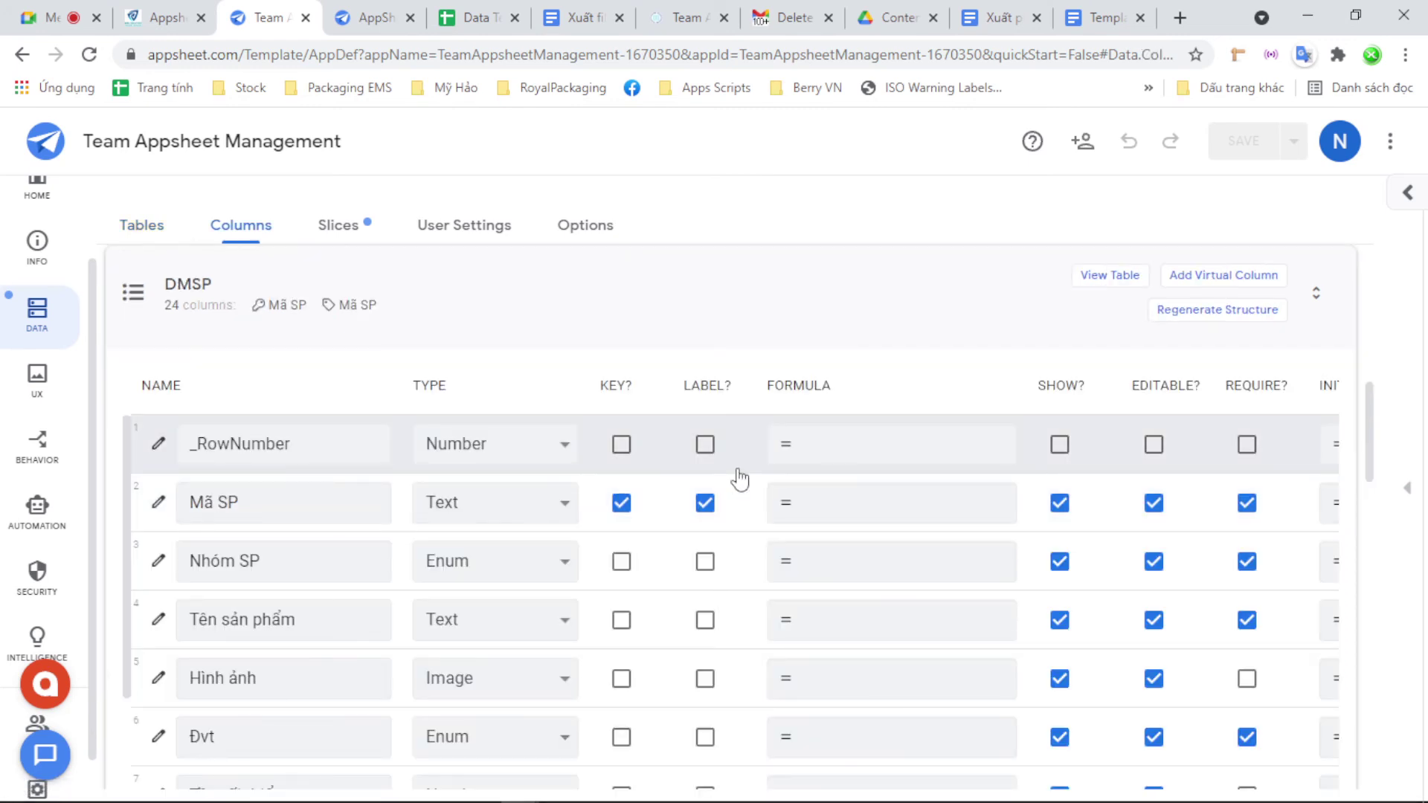
scroll(526, 621, down, 4)
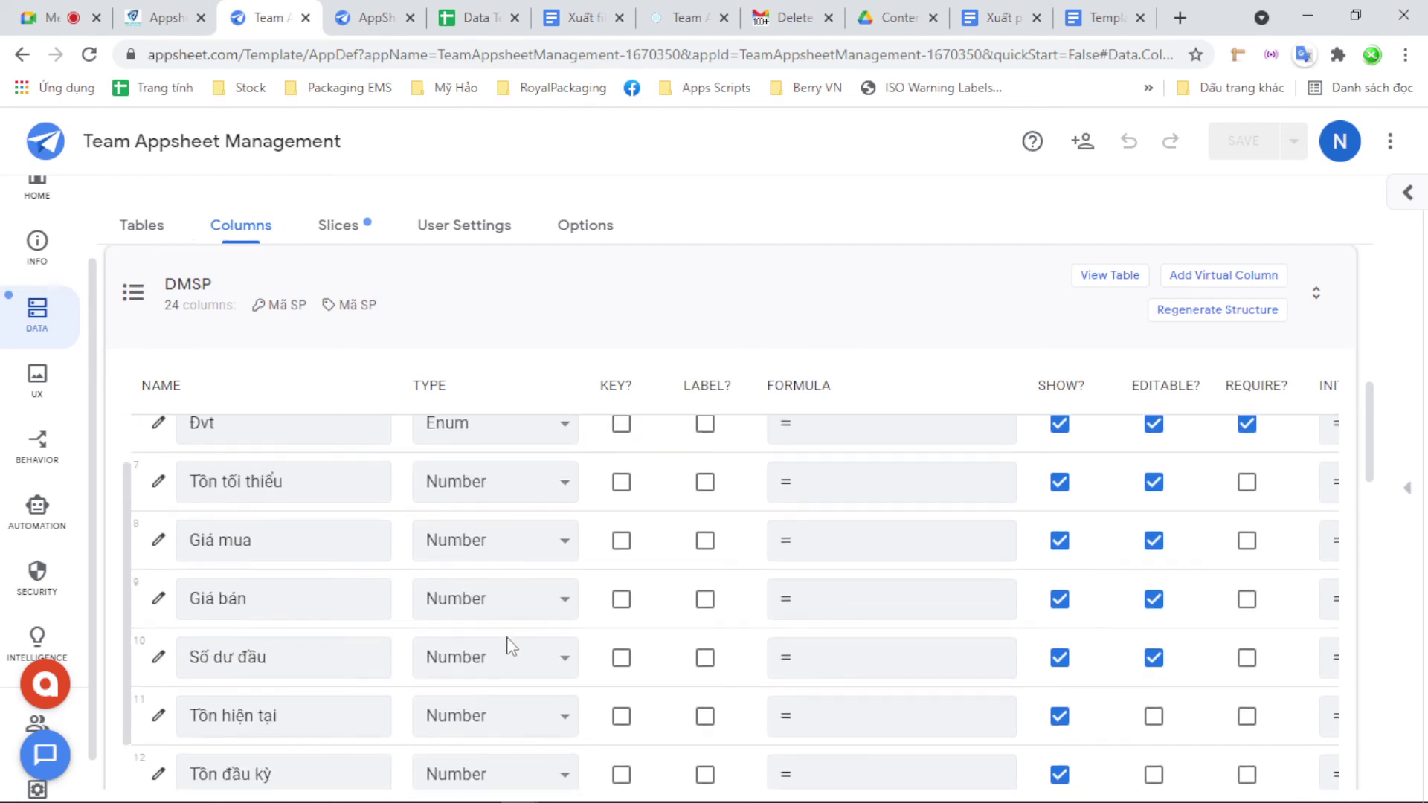
scroll(629, 535, down, 5)
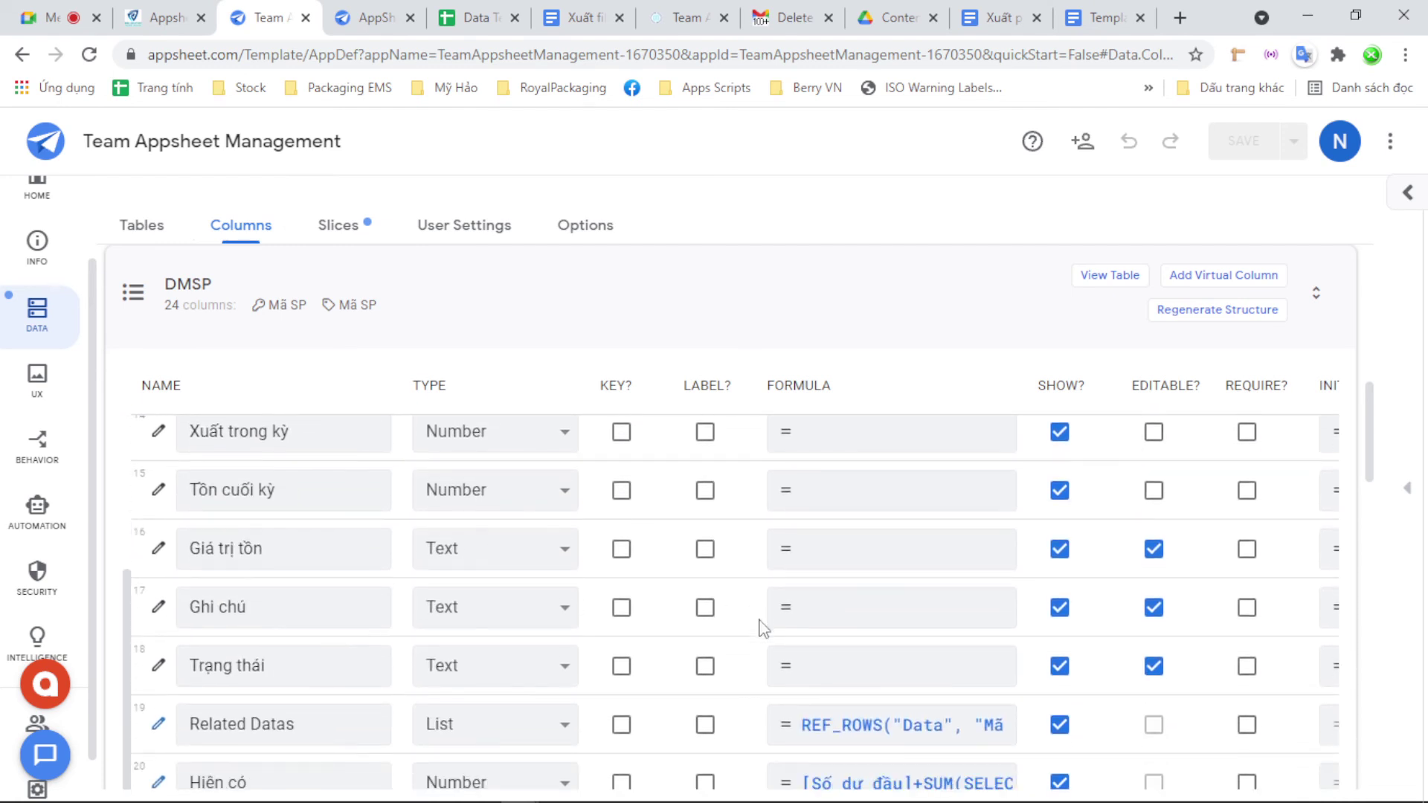
scroll(781, 637, down, 2)
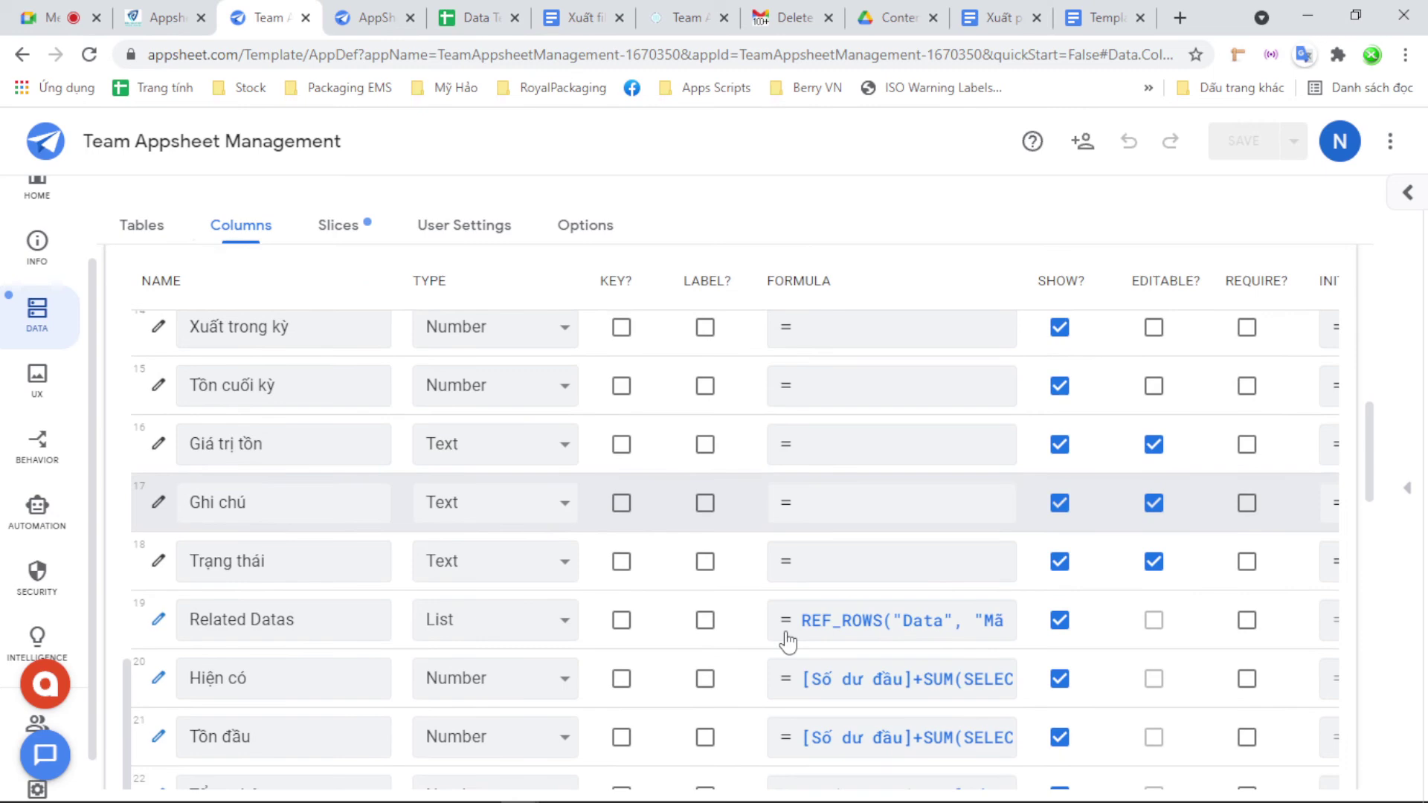
Add an [_THISROW] product condition to the Hiện có formula and look up DMSP's column names.
click(921, 691)
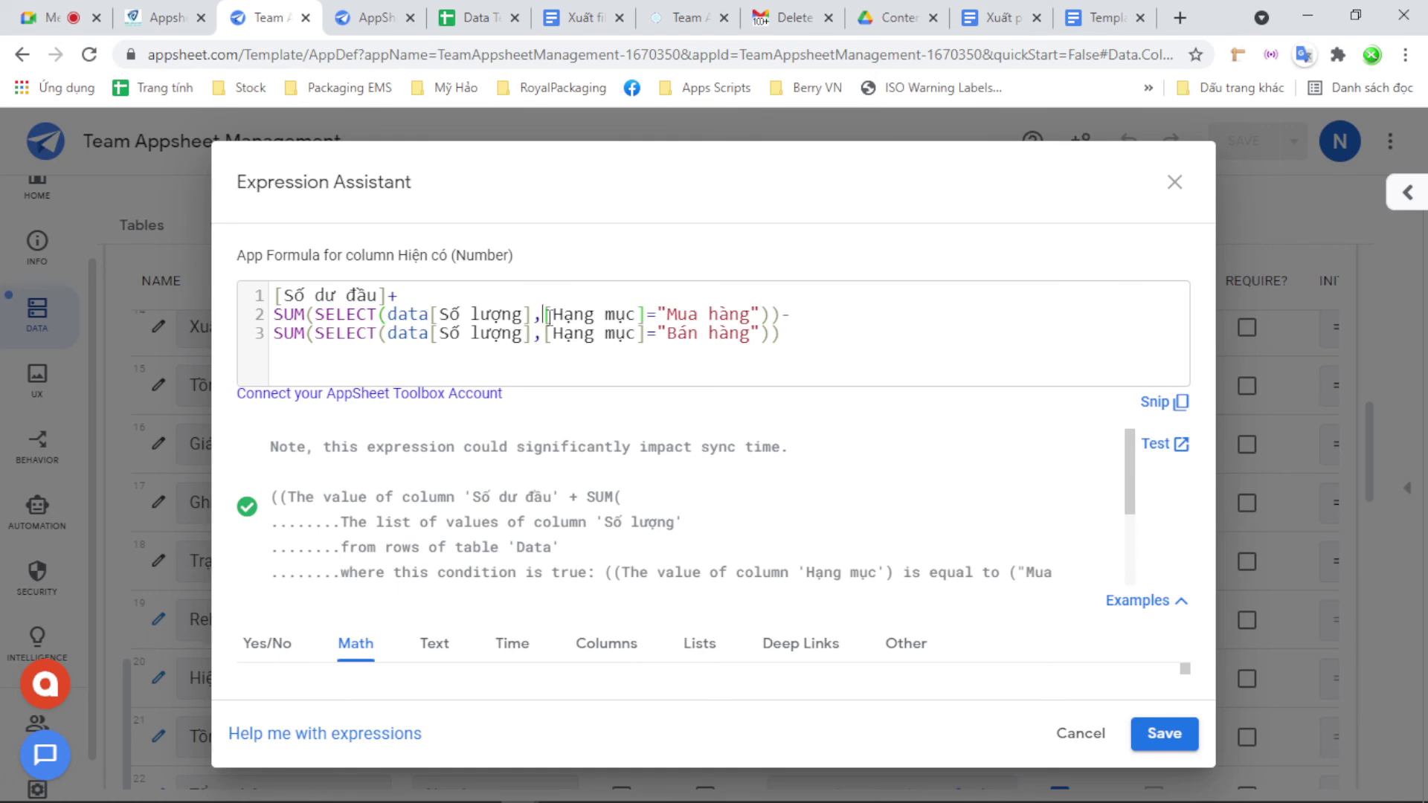
text(and()
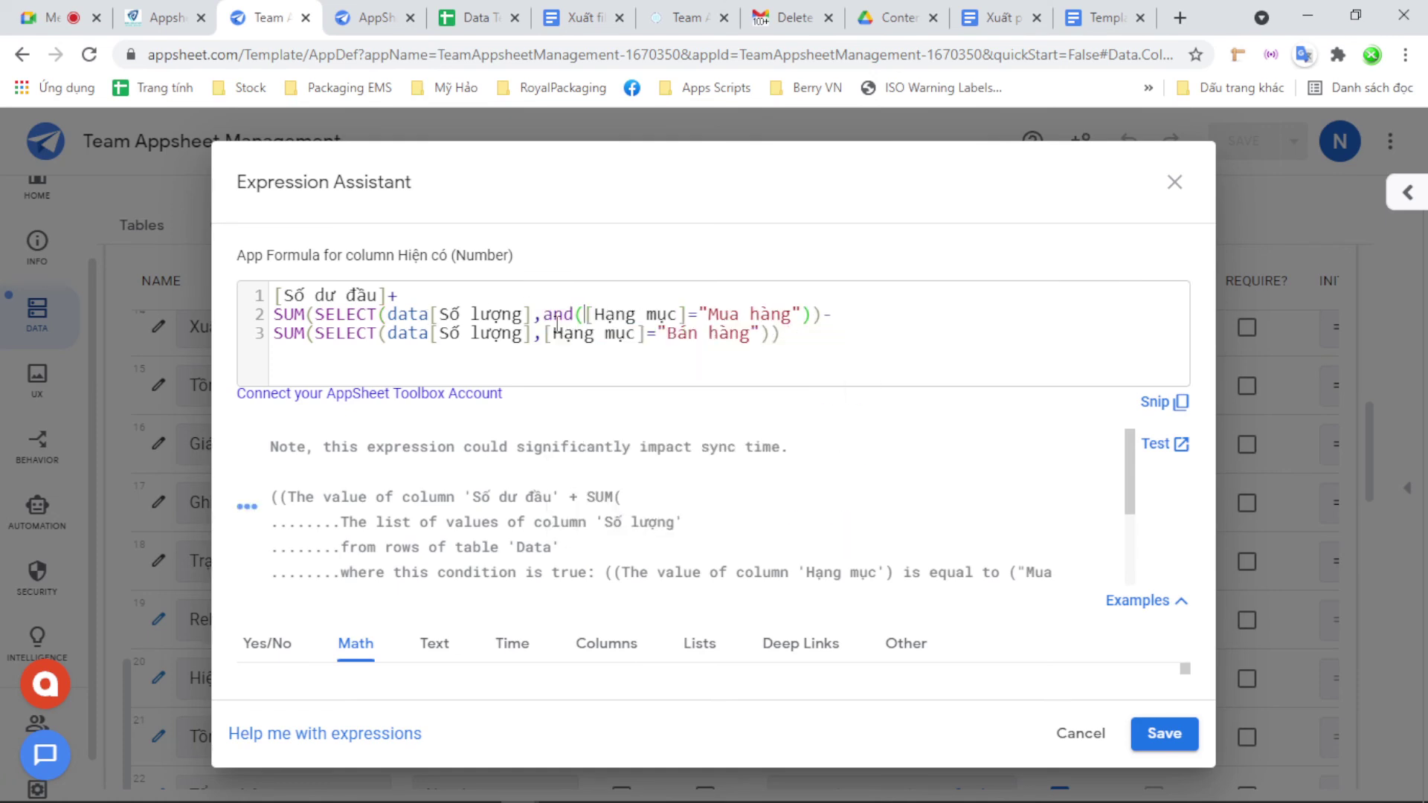
text(ơ)
key(BackSpace)
text([)
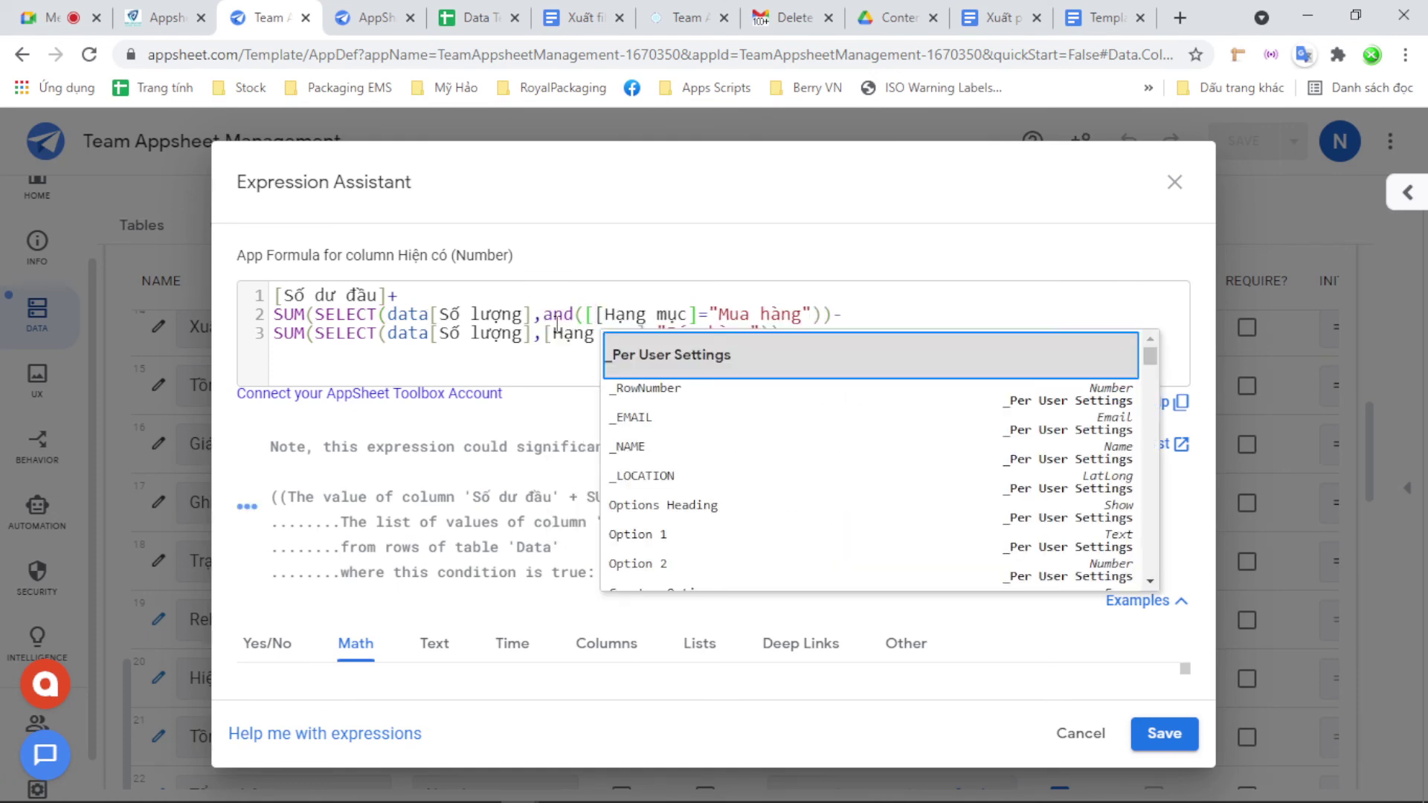
text(Max )
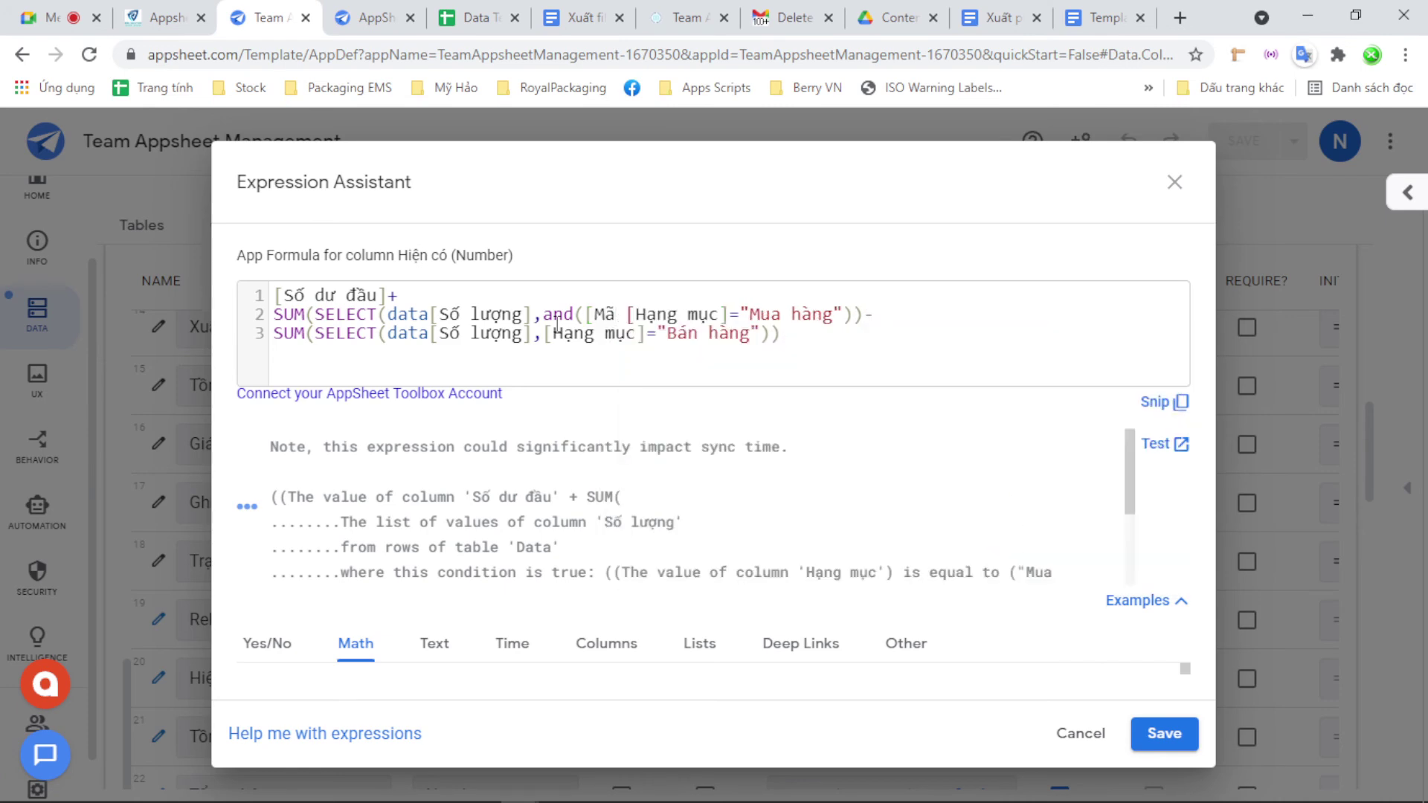
text(sản pha)
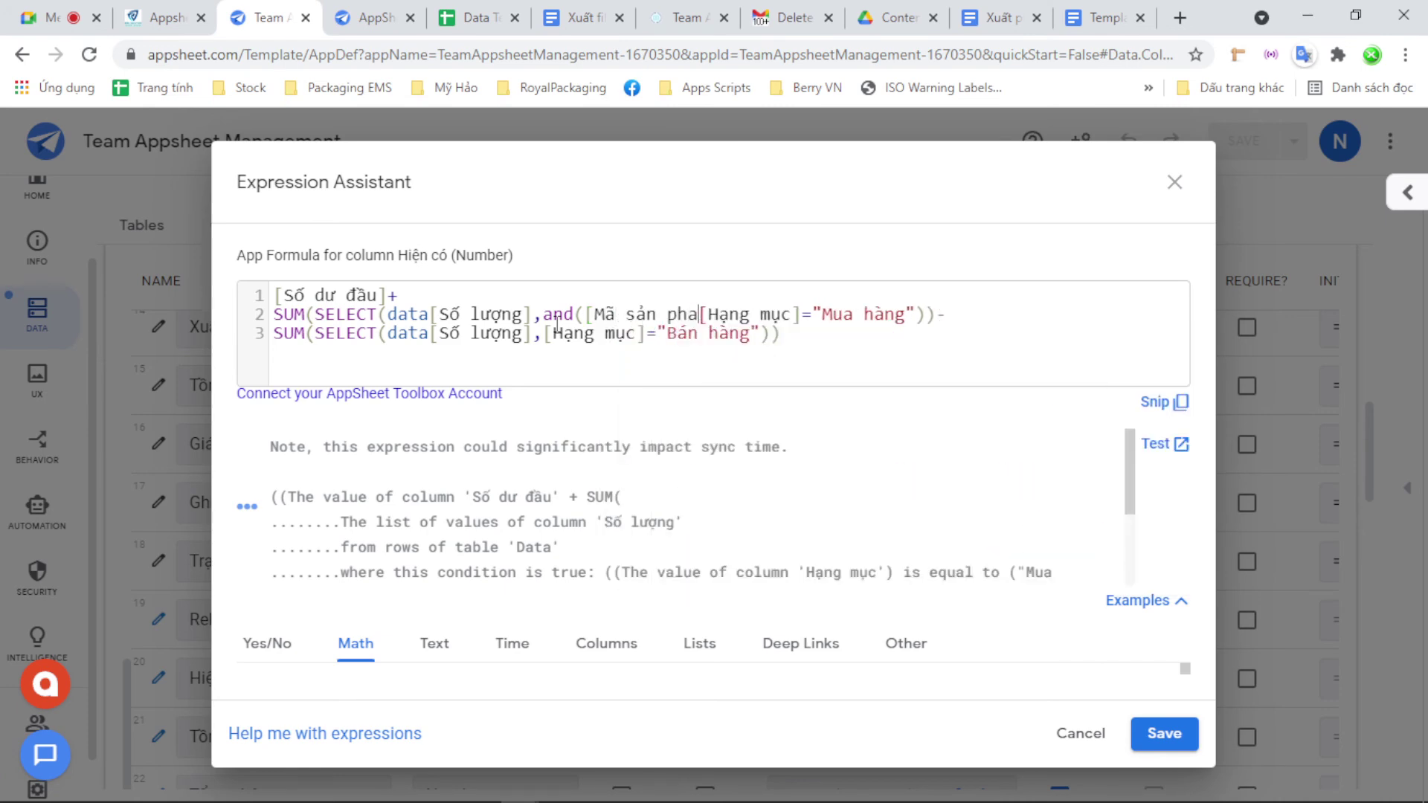
text(arm])
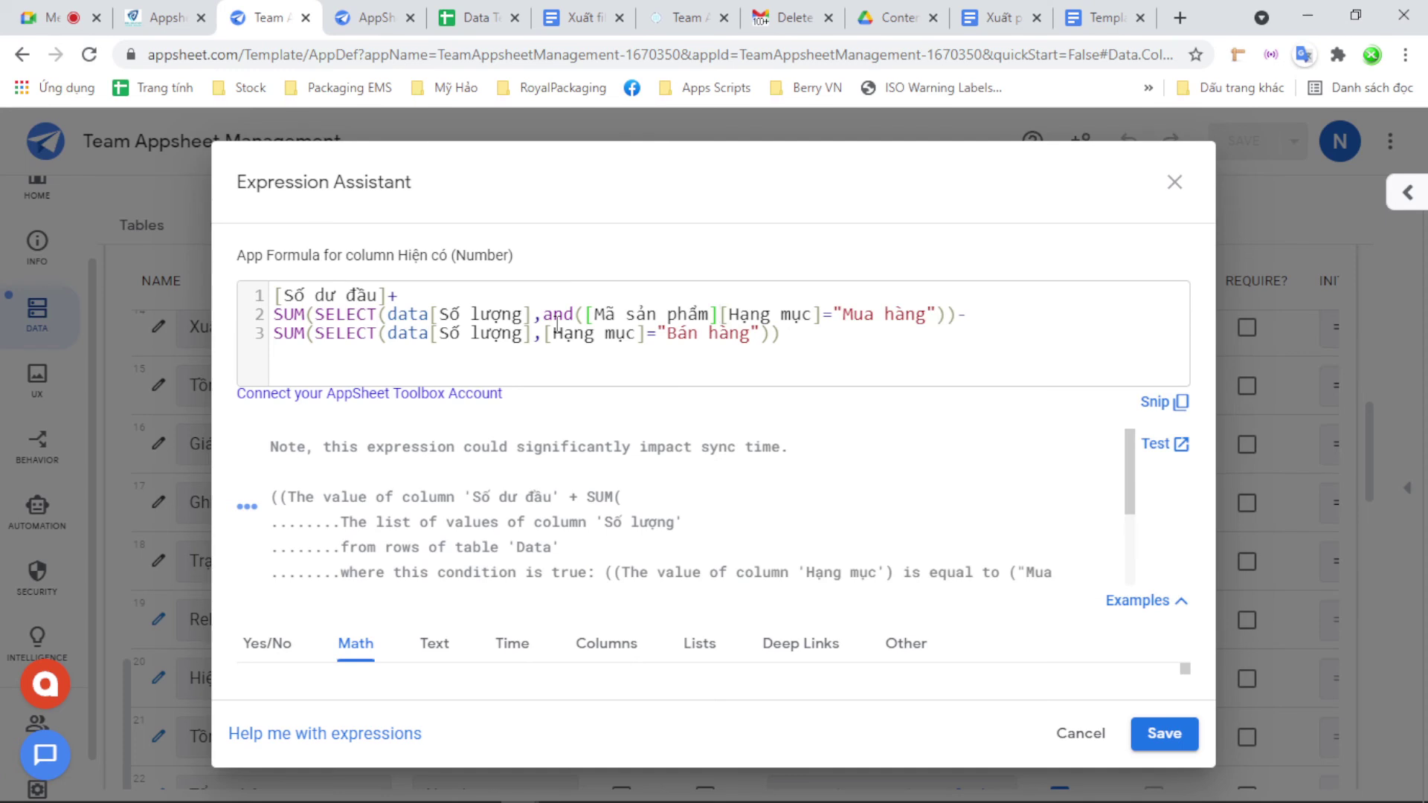
text(=ơ)
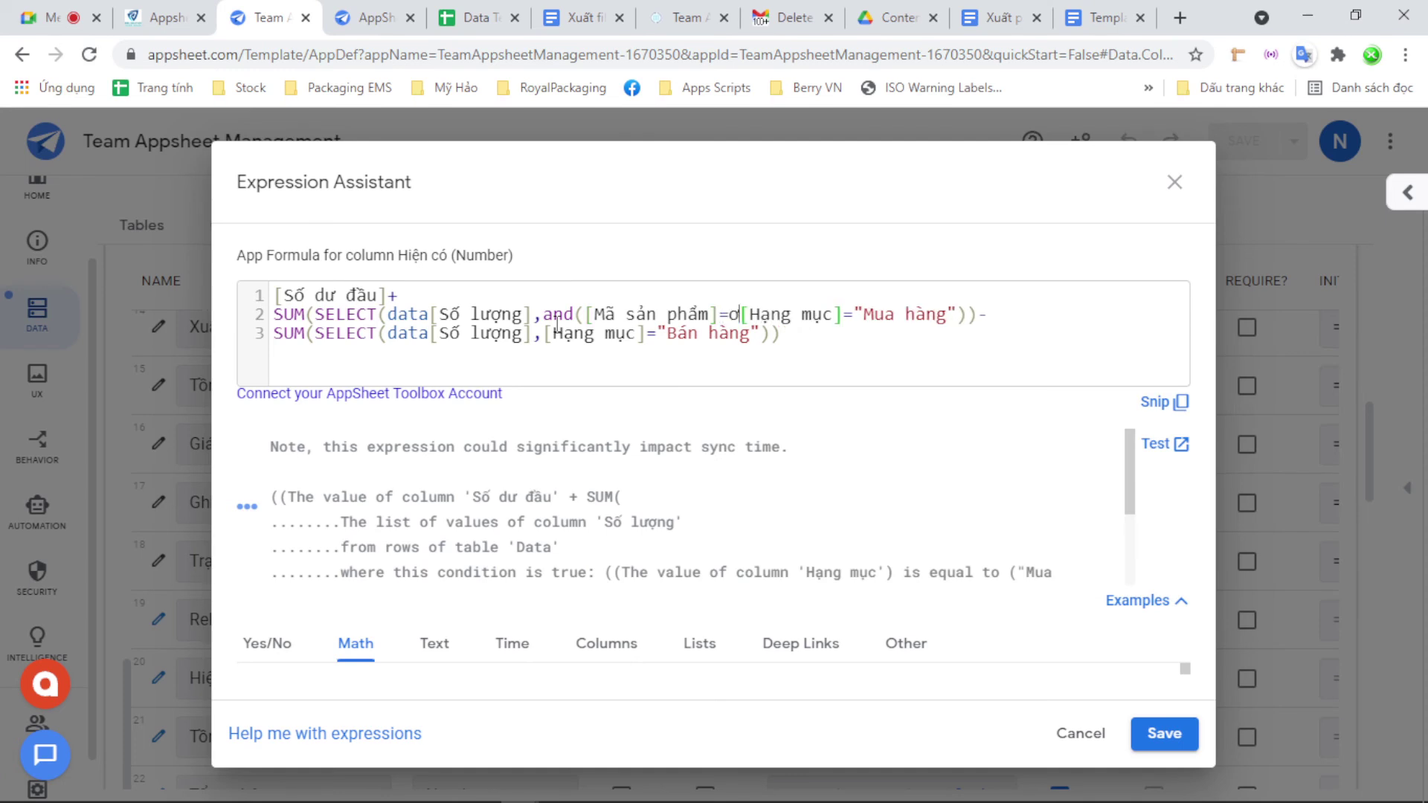
text([)
text(_THIS)
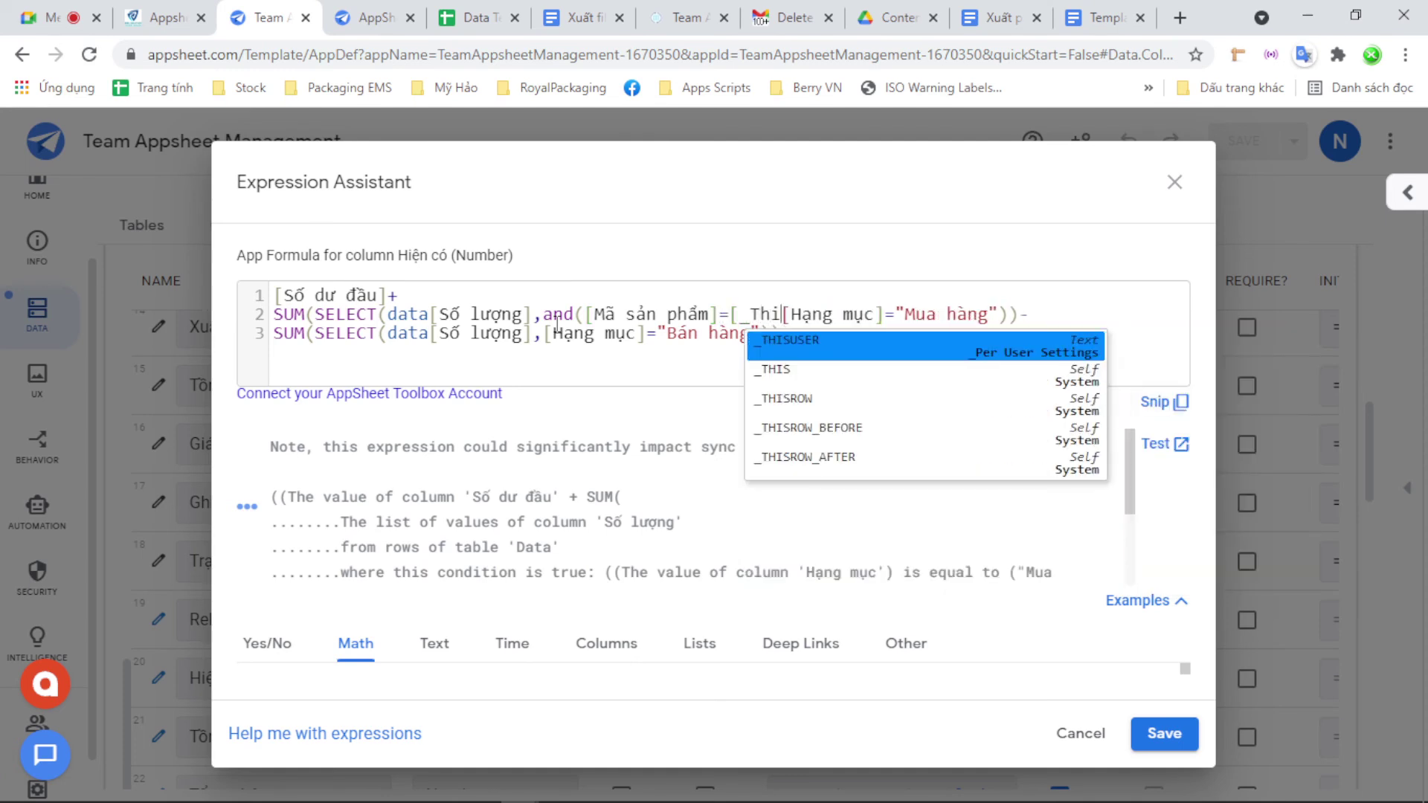
key(Down)
key(Return)
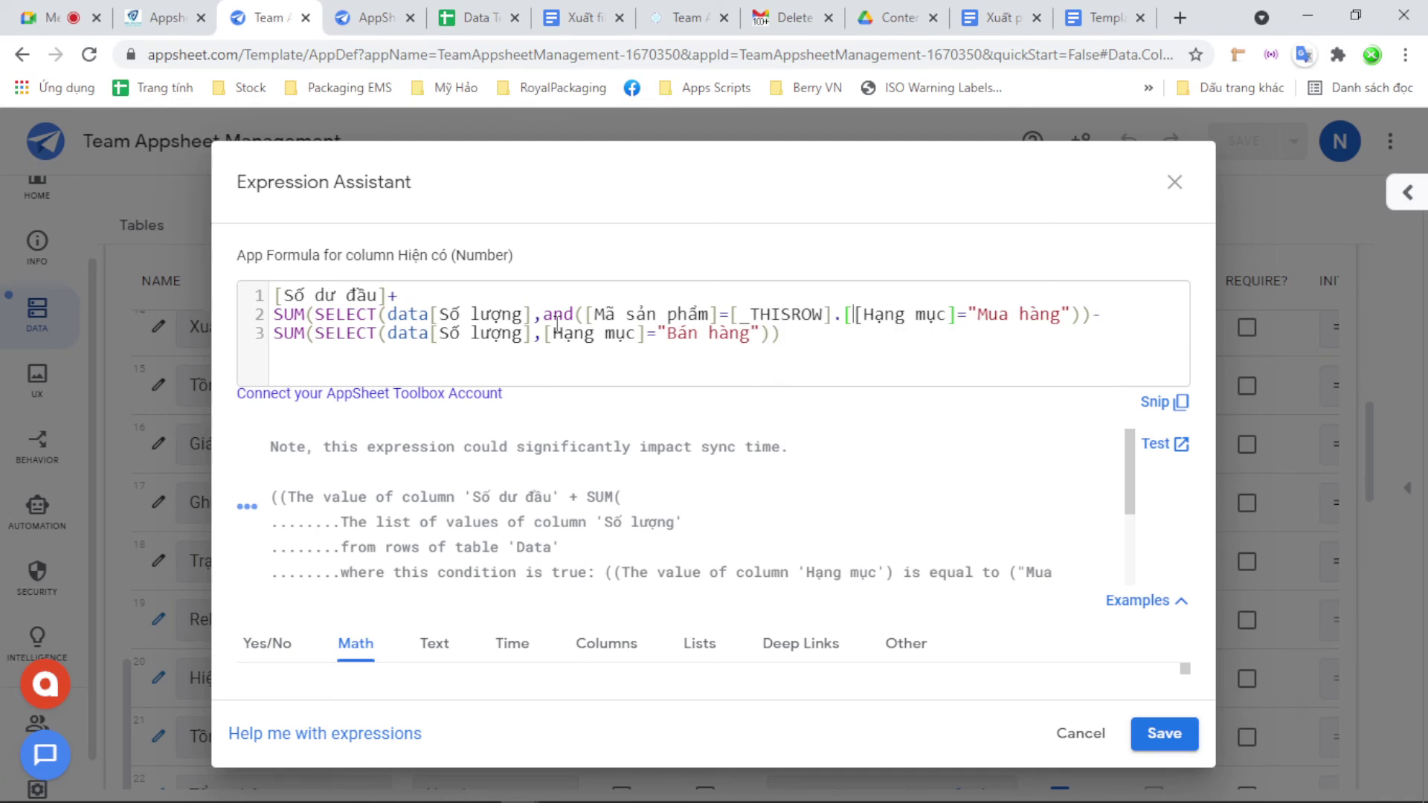
text(Mã)
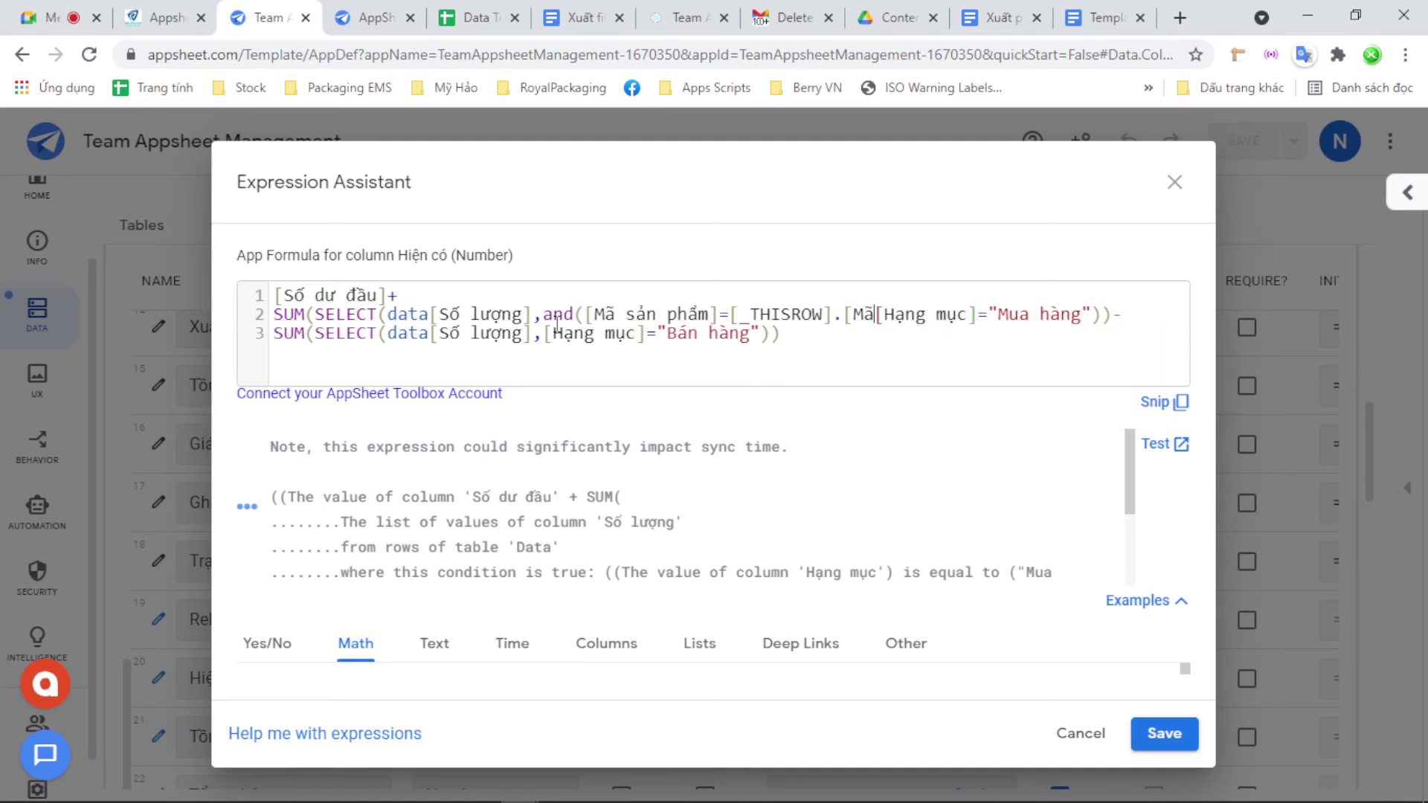
text( sản phẩm])
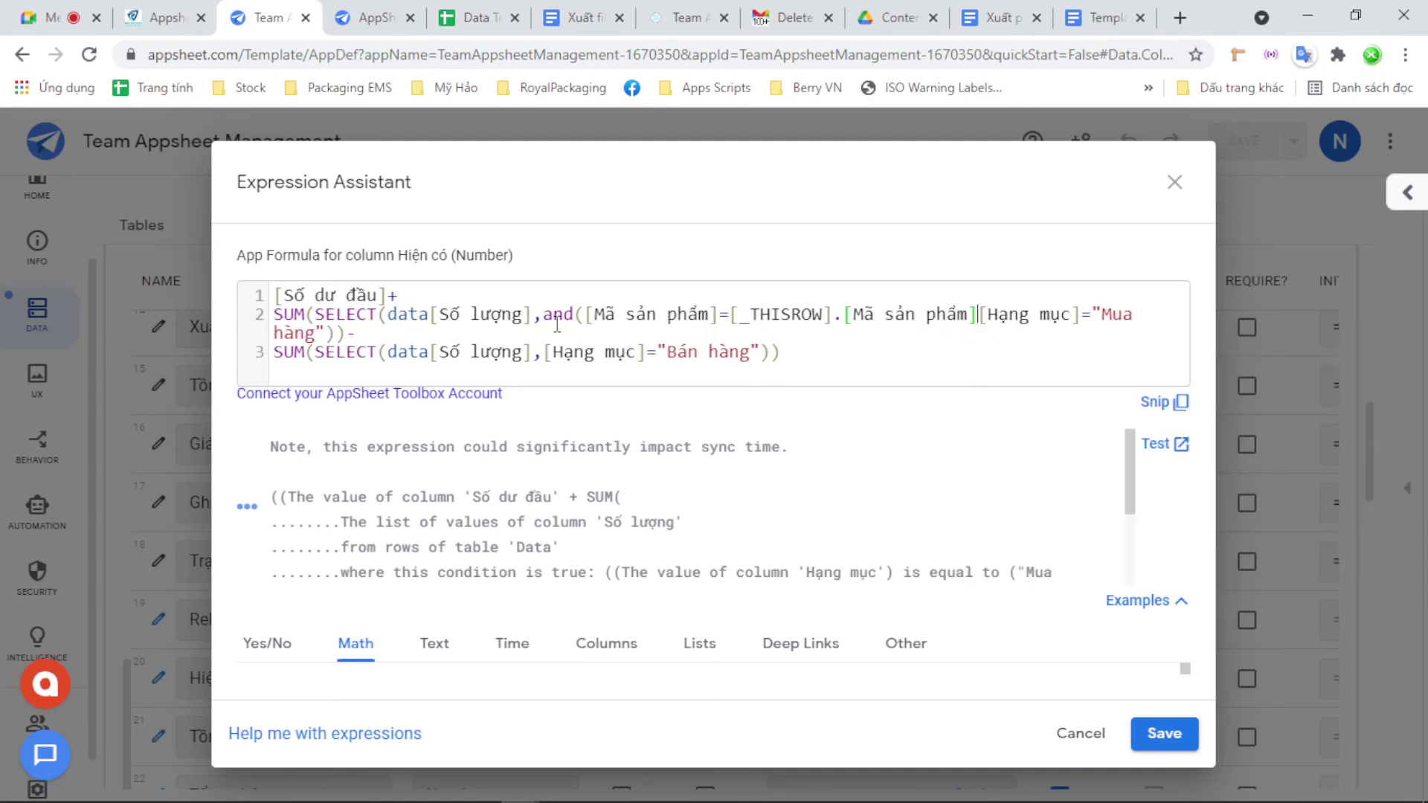
text(,)
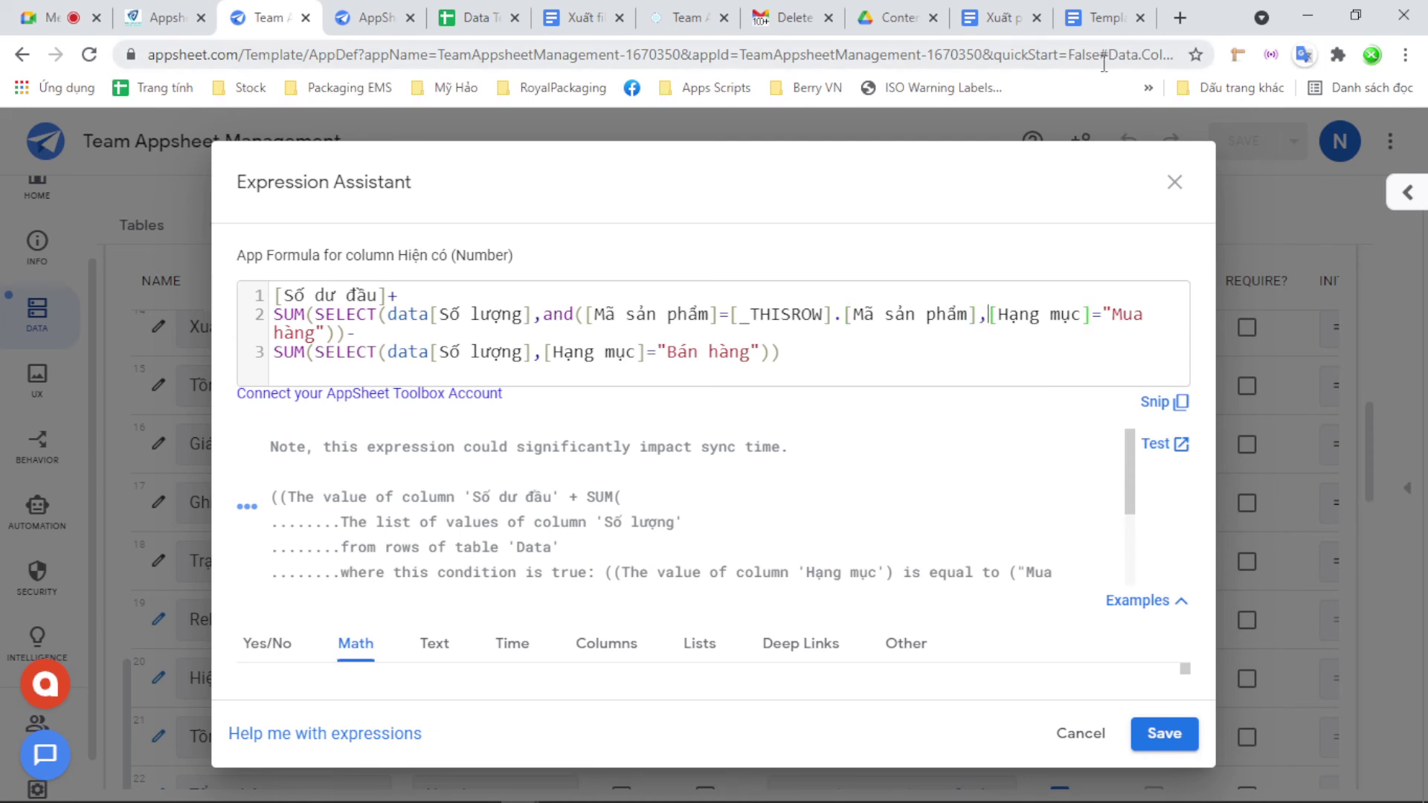
click(1409, 192)
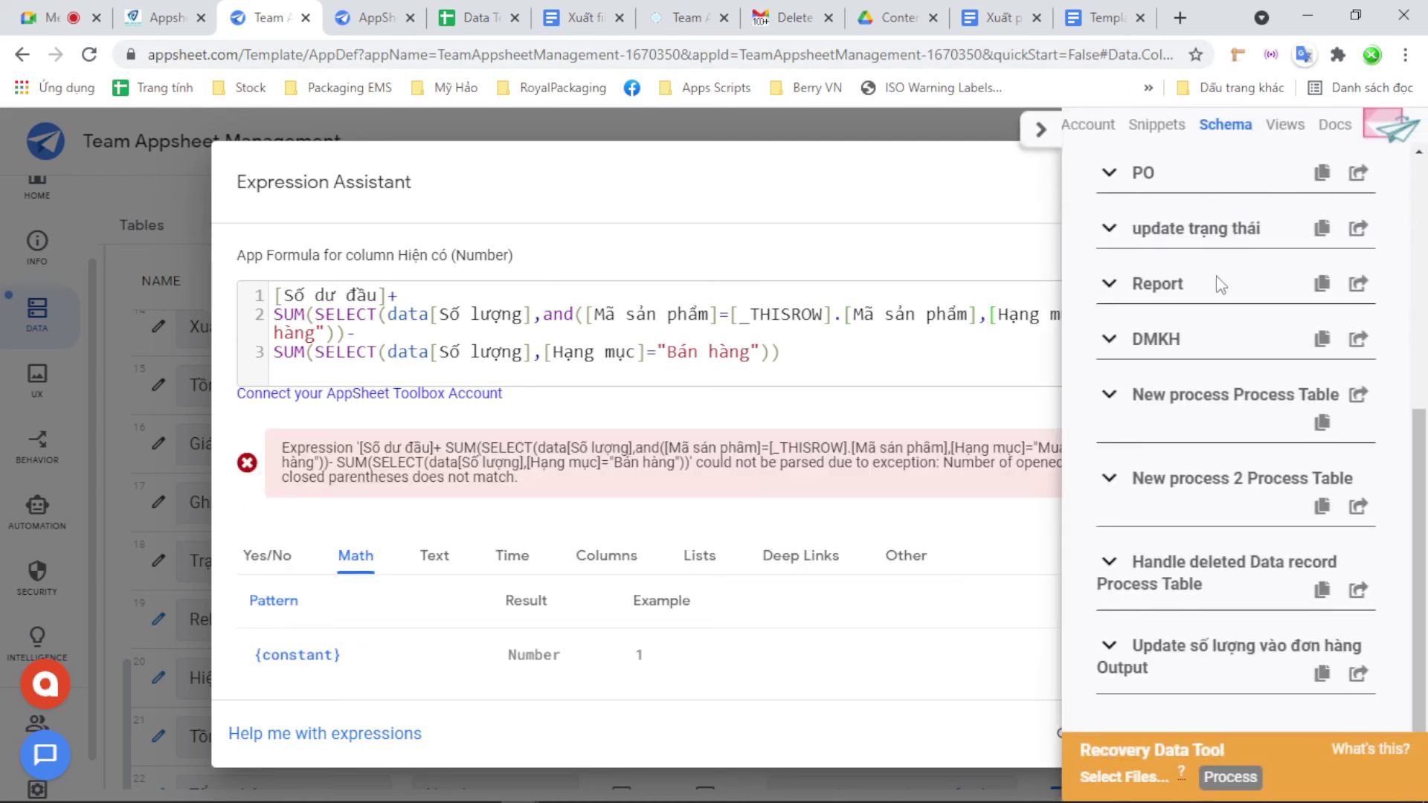
scroll(1221, 285, up, 2)
scroll(1203, 331, up, 4)
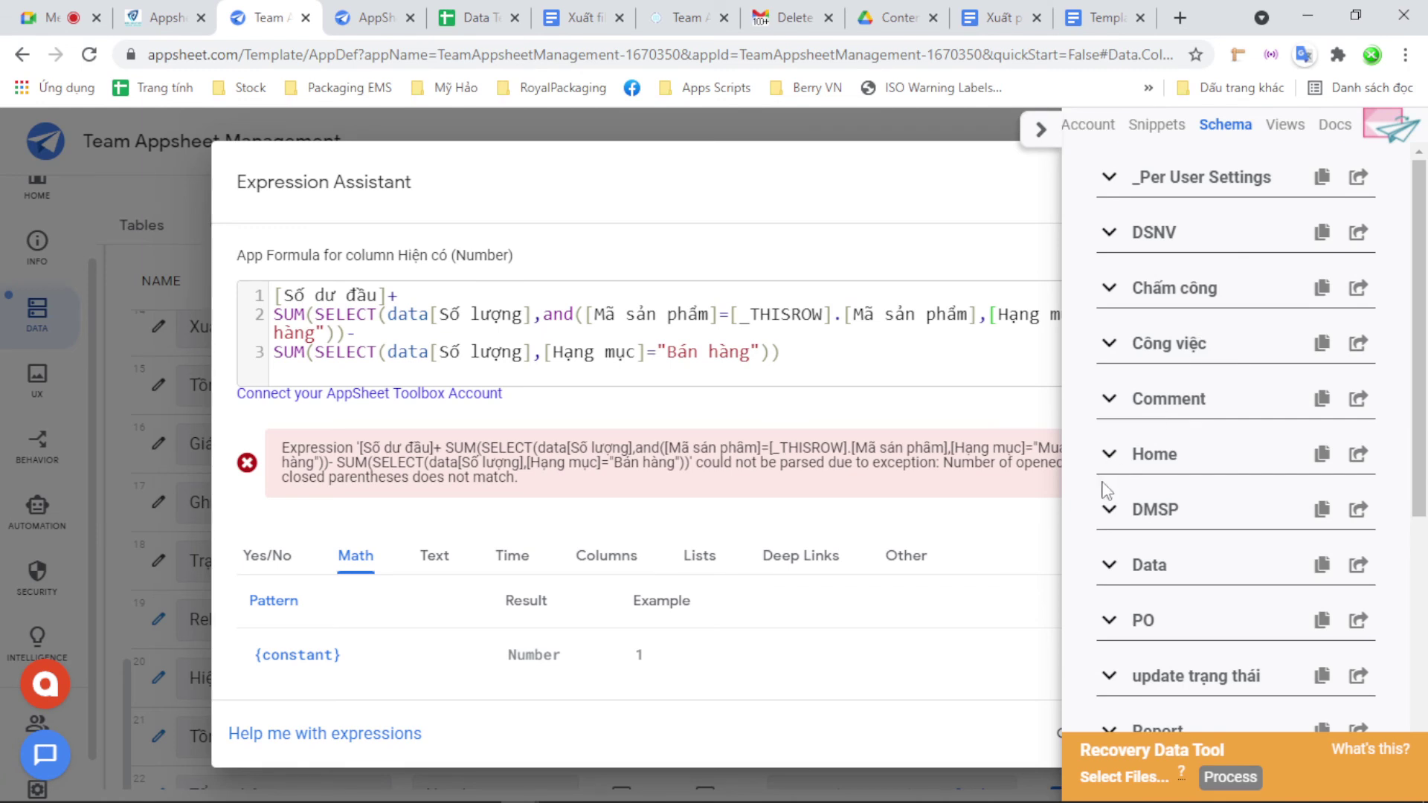
click(1109, 509)
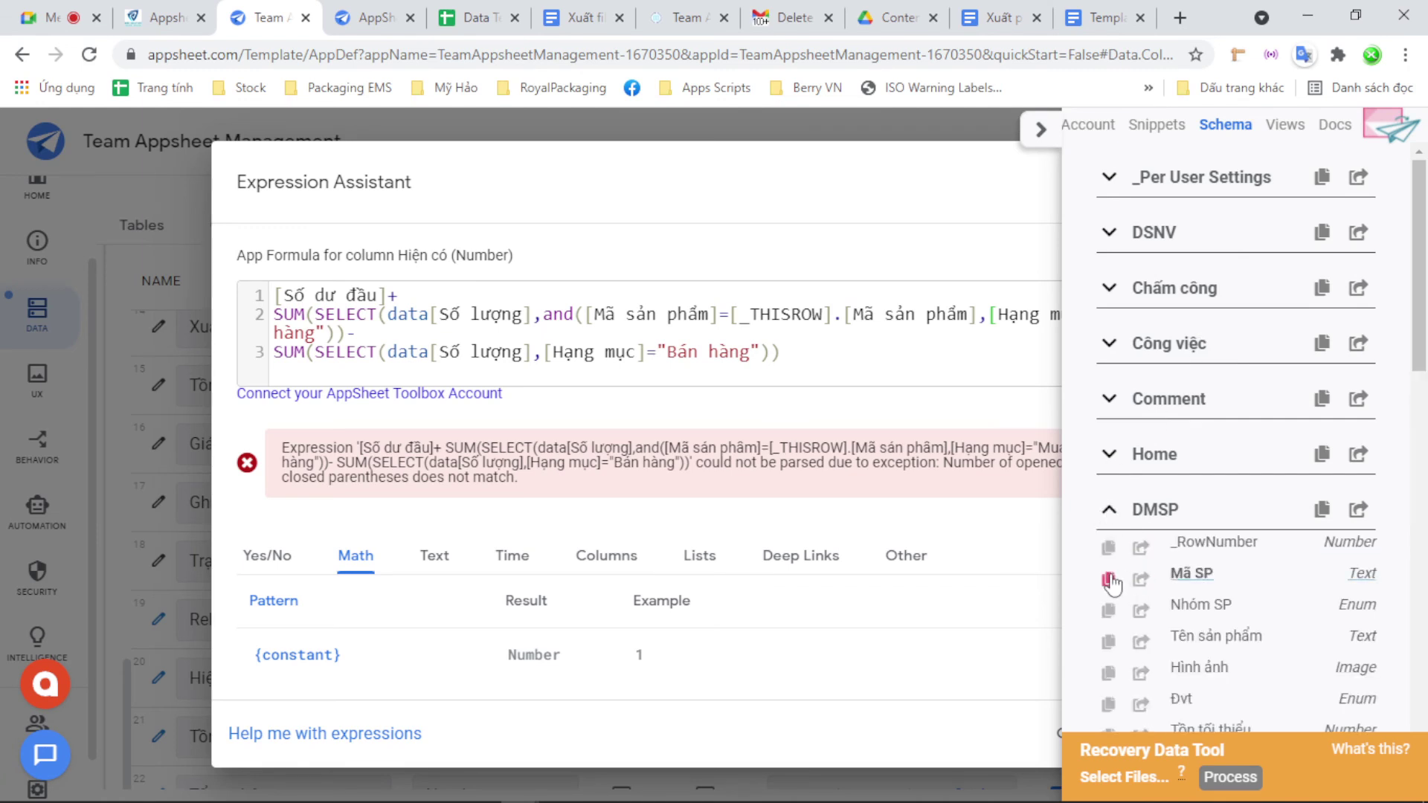
Change both product references in the condition to [Mã SP].
drag(861, 318, 960, 316)
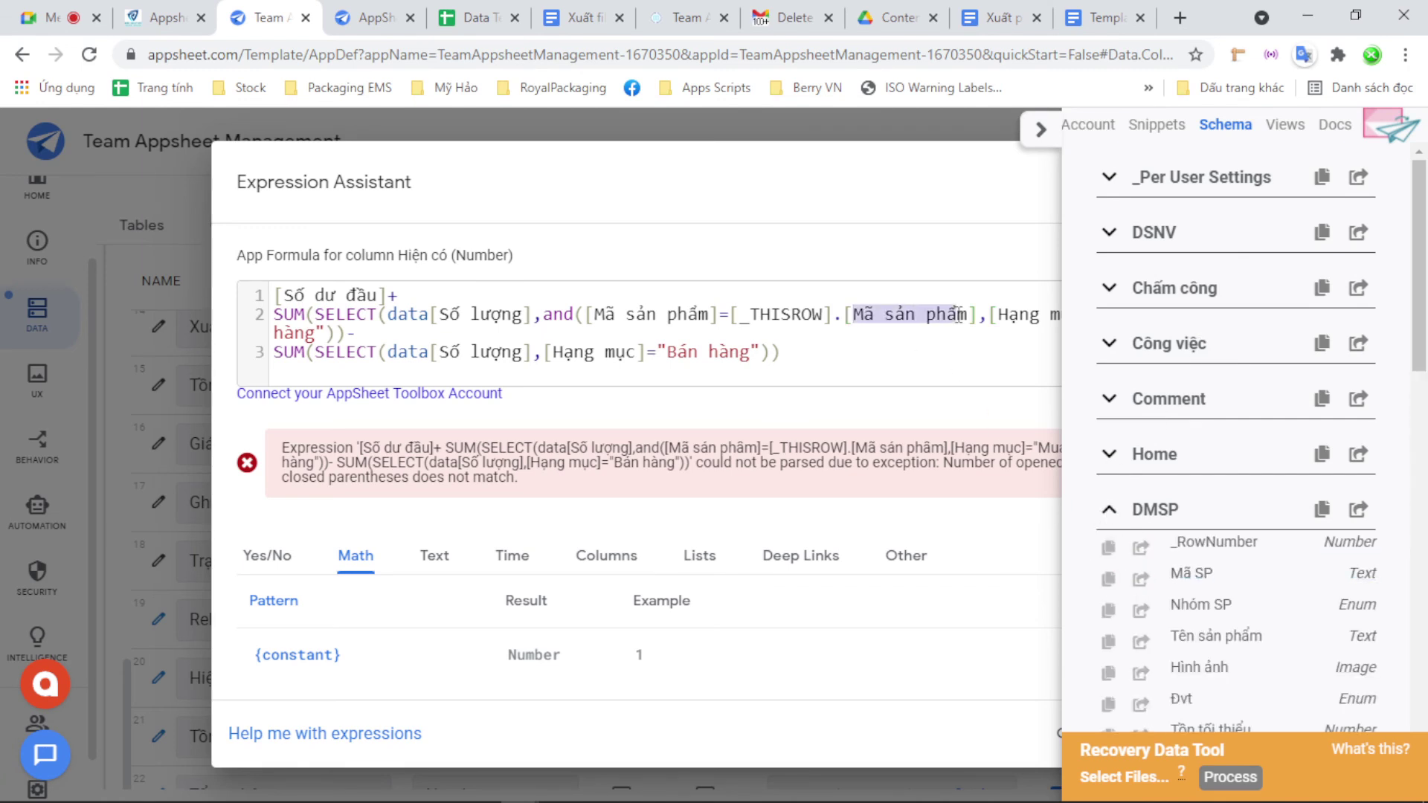
text(Mã SP)
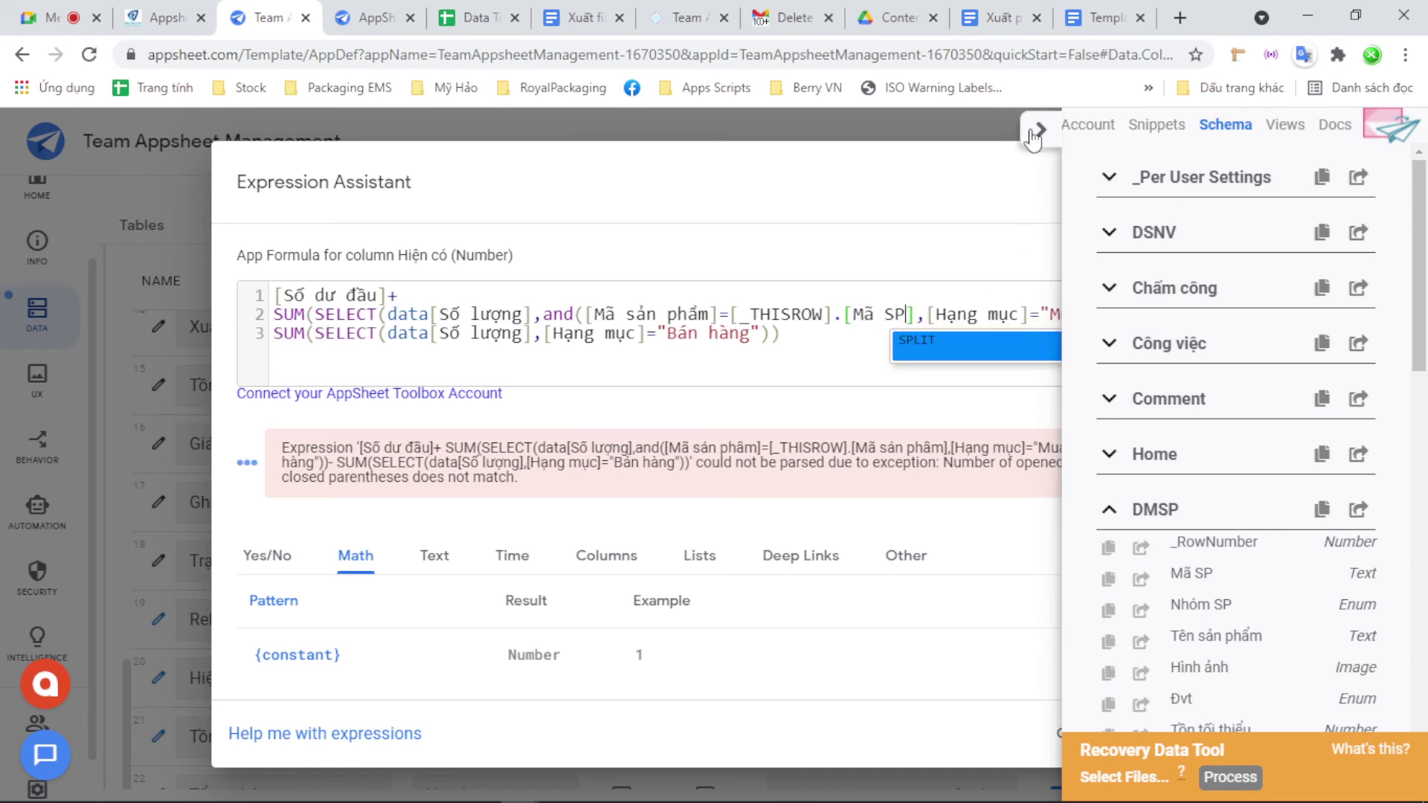
click(1036, 131)
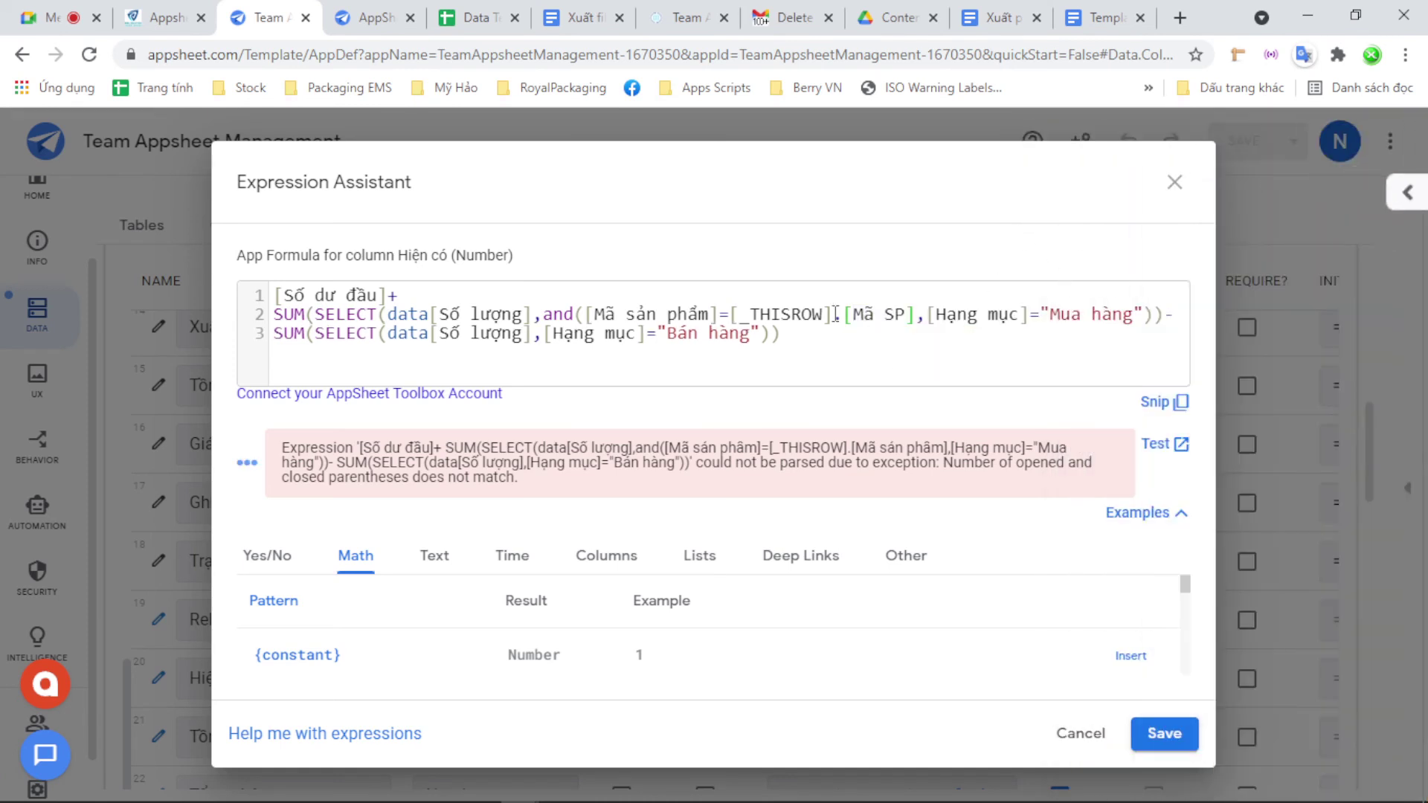
text(.)
drag(711, 318, 590, 317)
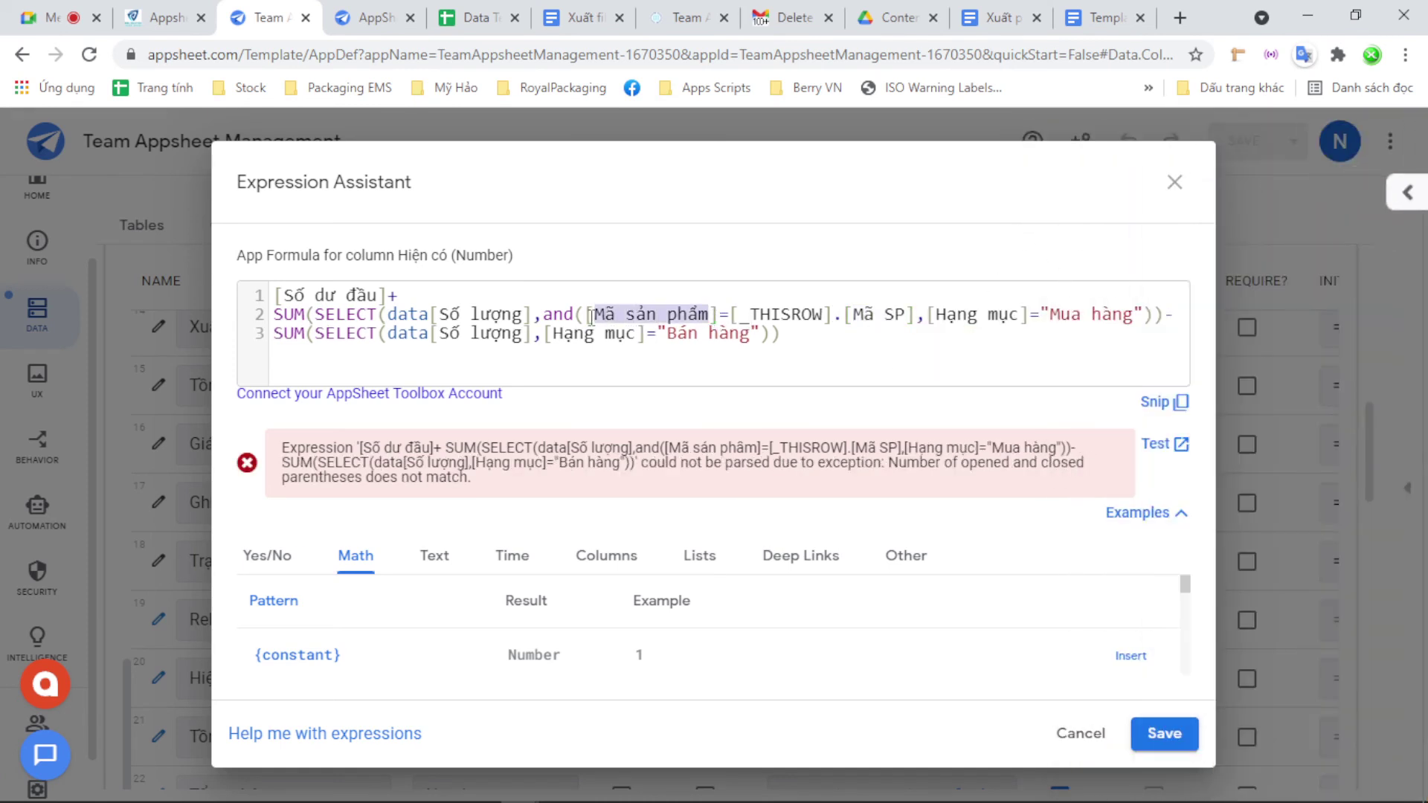
text(Mã SP)
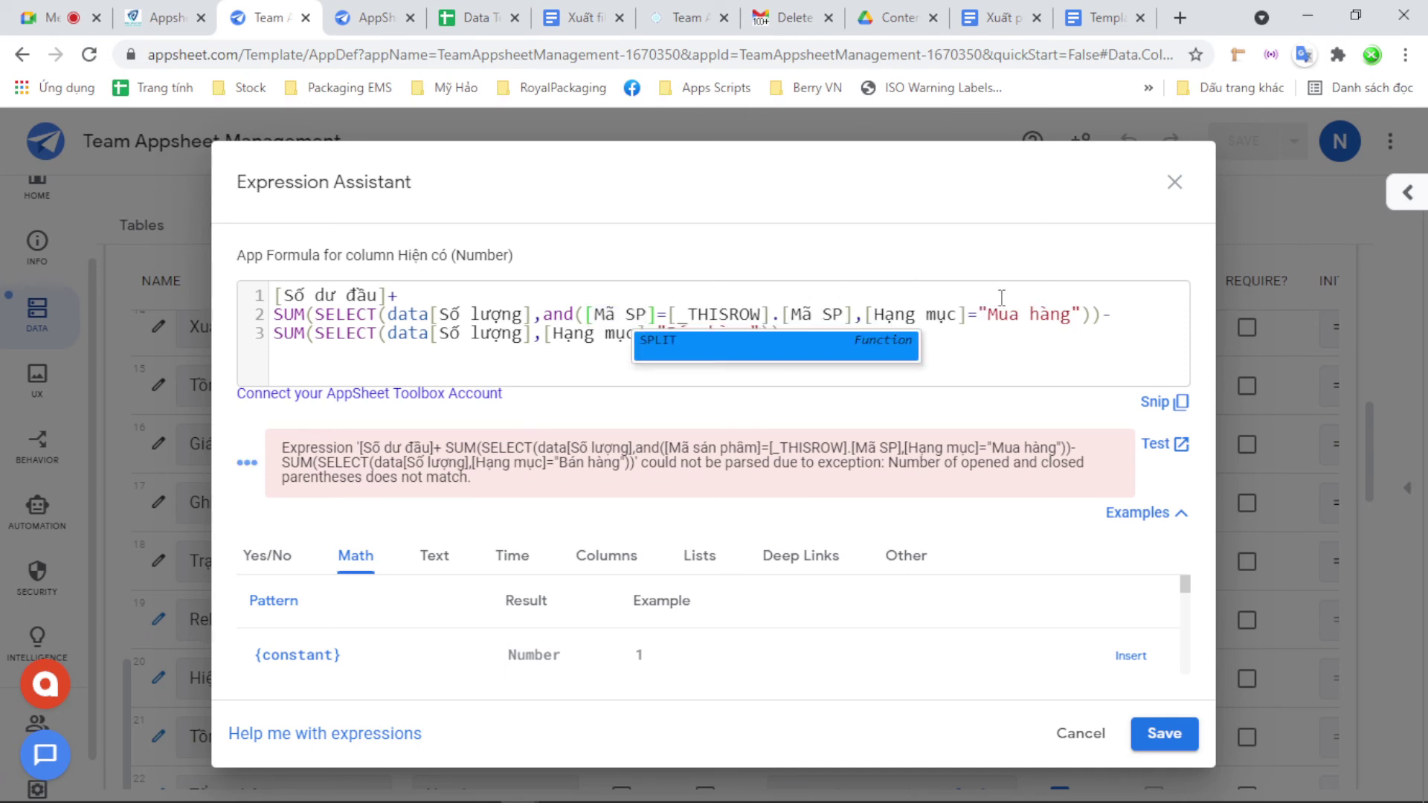
key(ctrl+End)
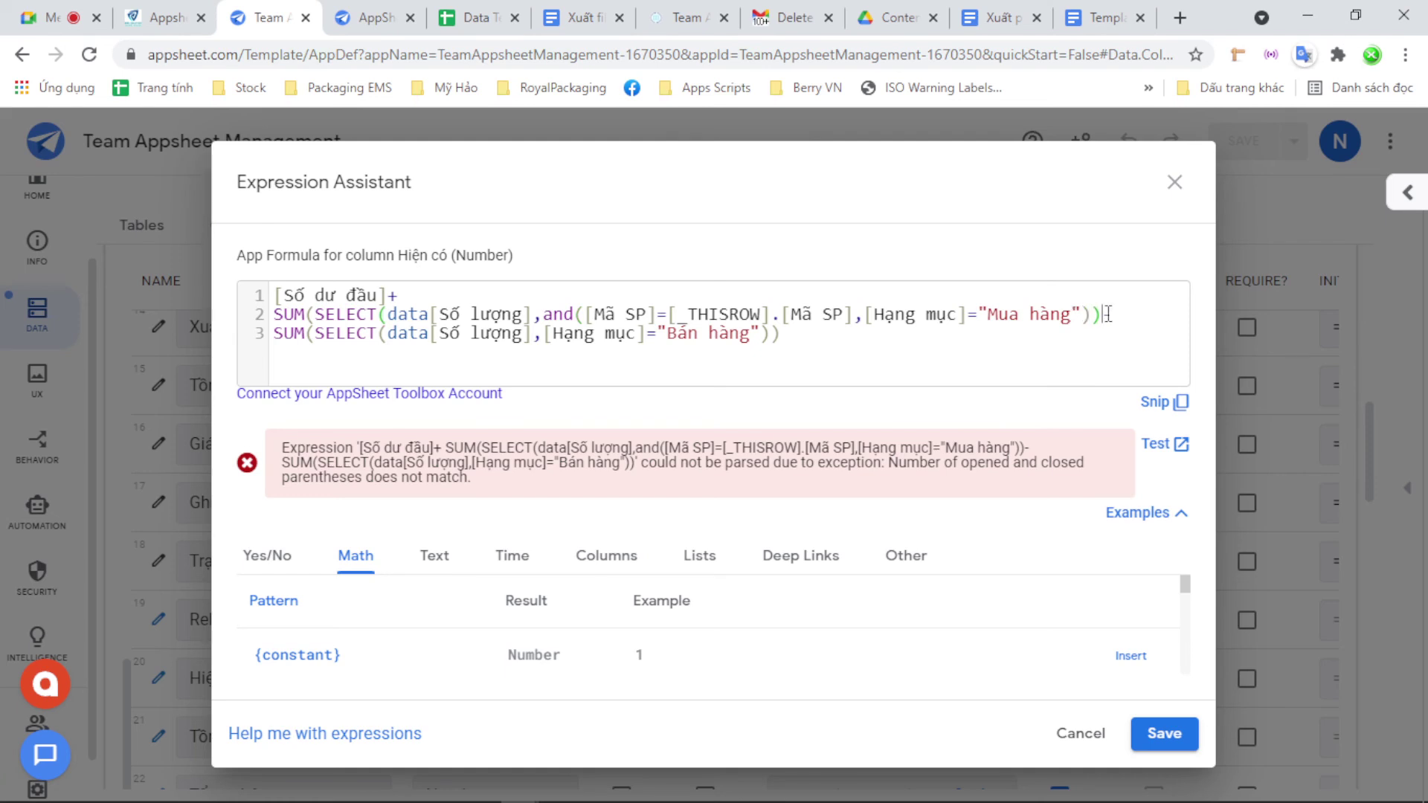
Copy the [Mã SP]=[_THISROW].[Mã SP] filter into the Bán hàng SUM and save the formula.
text(-)
drag(866, 318, 549, 316)
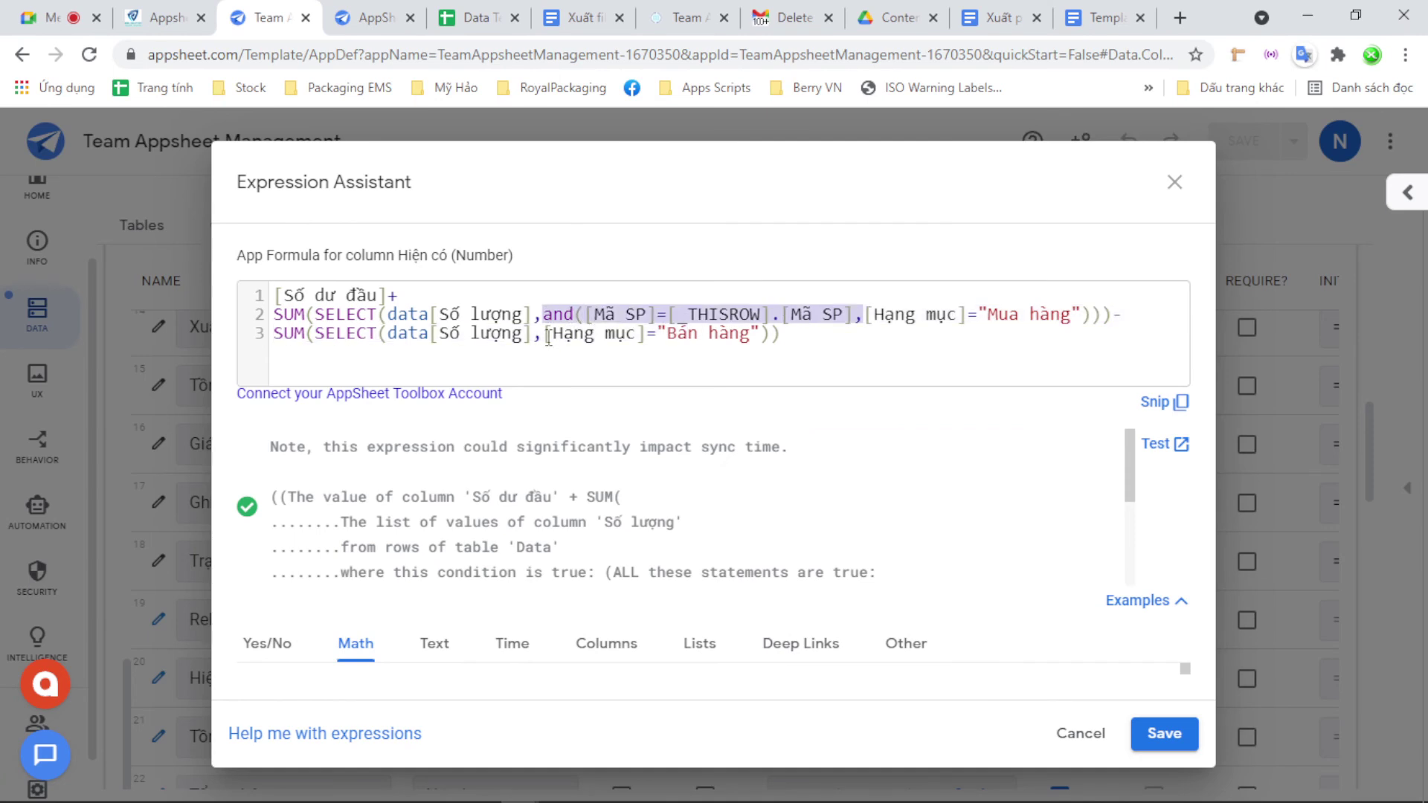
key(ctrl+c)
click(549, 337)
key(ctrl+v)
click(1104, 332)
text())
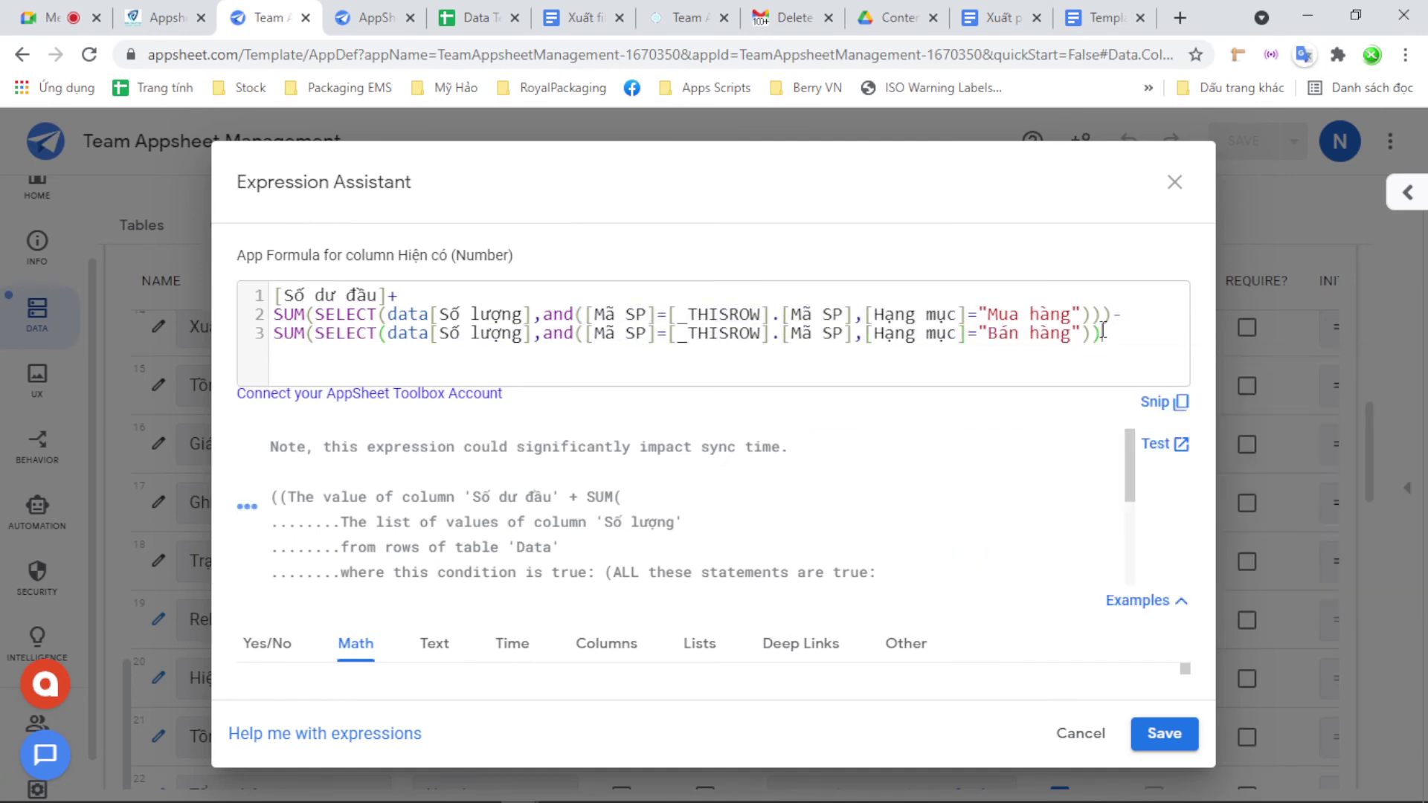
key(BackSpace)
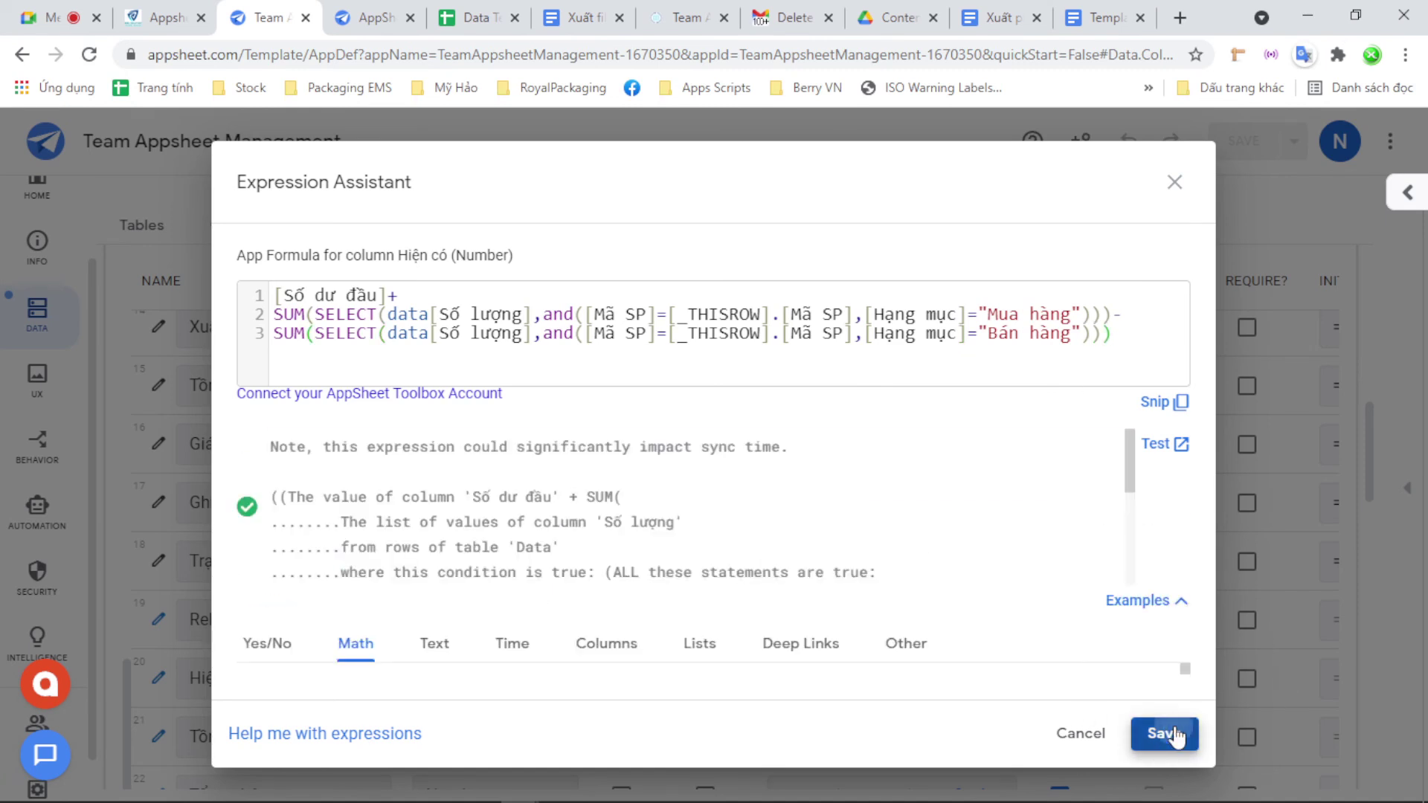
click(1174, 737)
Add the [Mã SP]=[_THISROW].[Mã SP] filter to both conditions of the Tồn đầu formula and save it.
scroll(948, 638, down, 3)
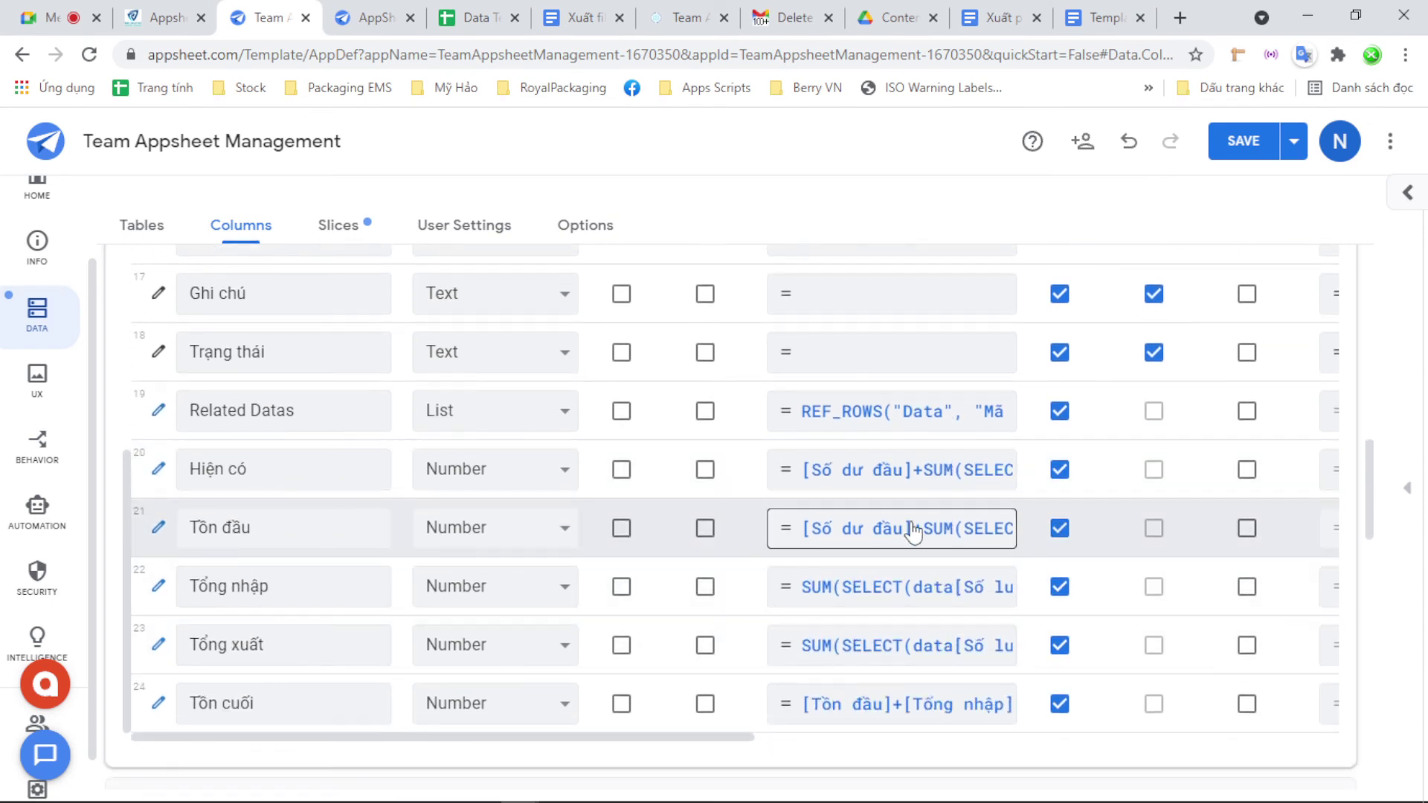
click(914, 533)
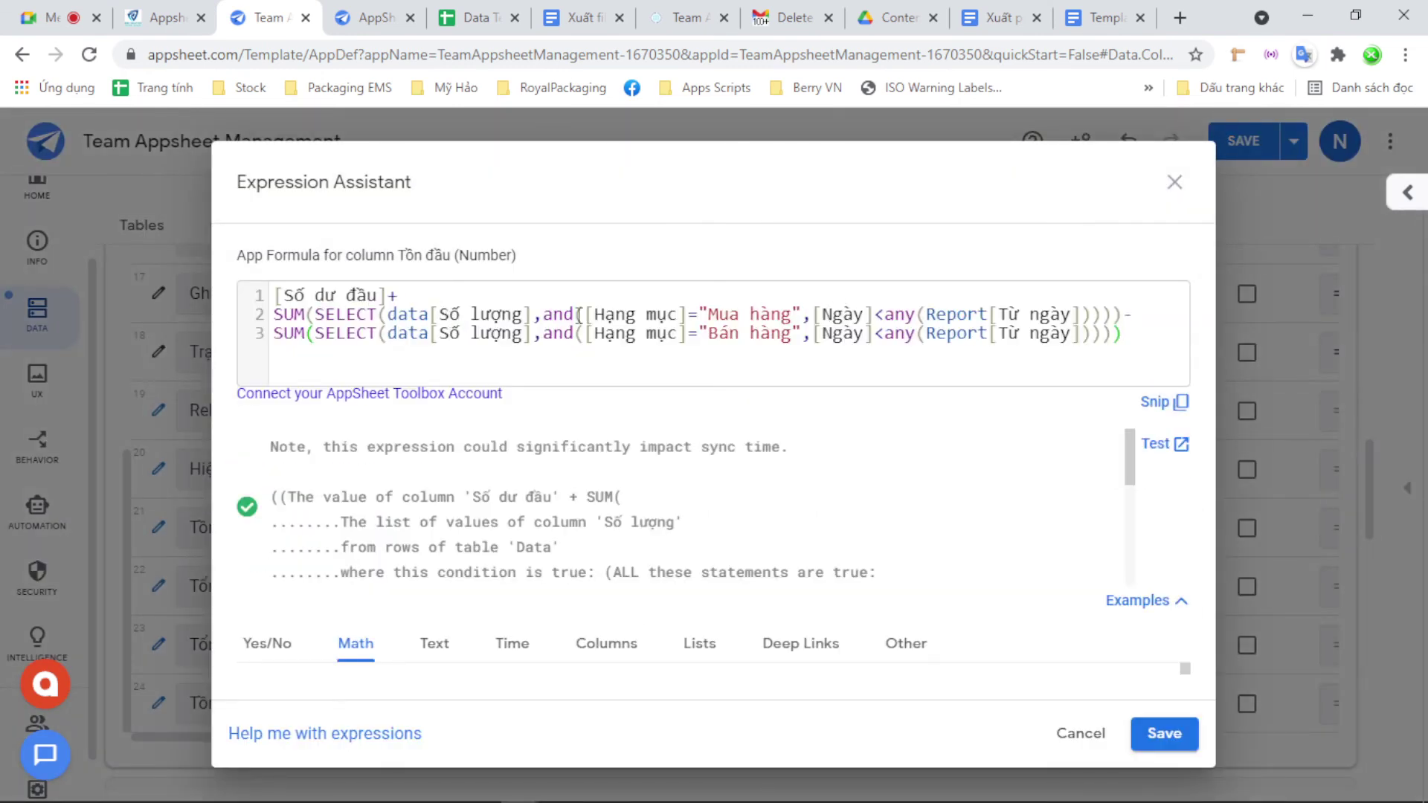
double_click(551, 315)
key(ctrl+v)
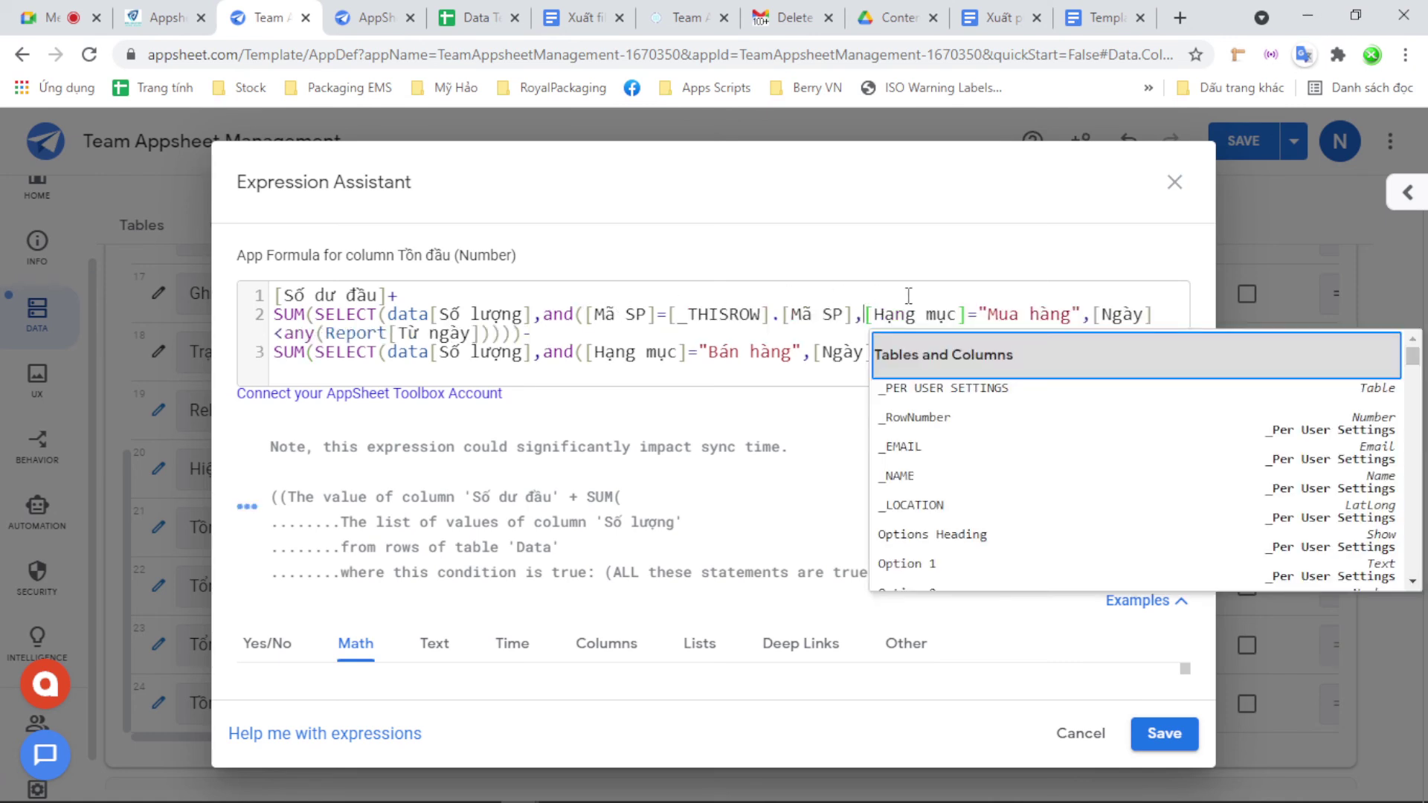
click(587, 355)
double_click(550, 353)
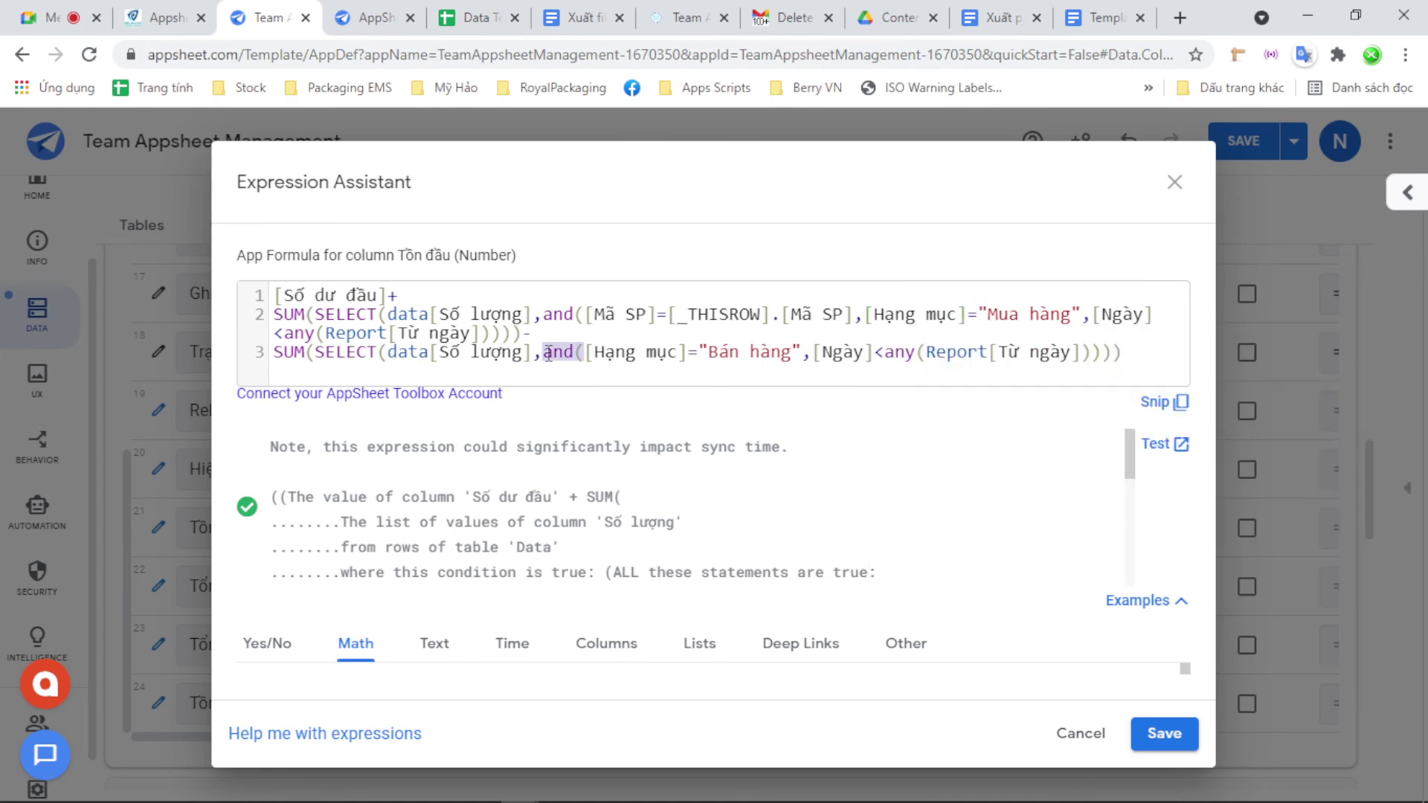
key(ctrl+v)
key(Escape)
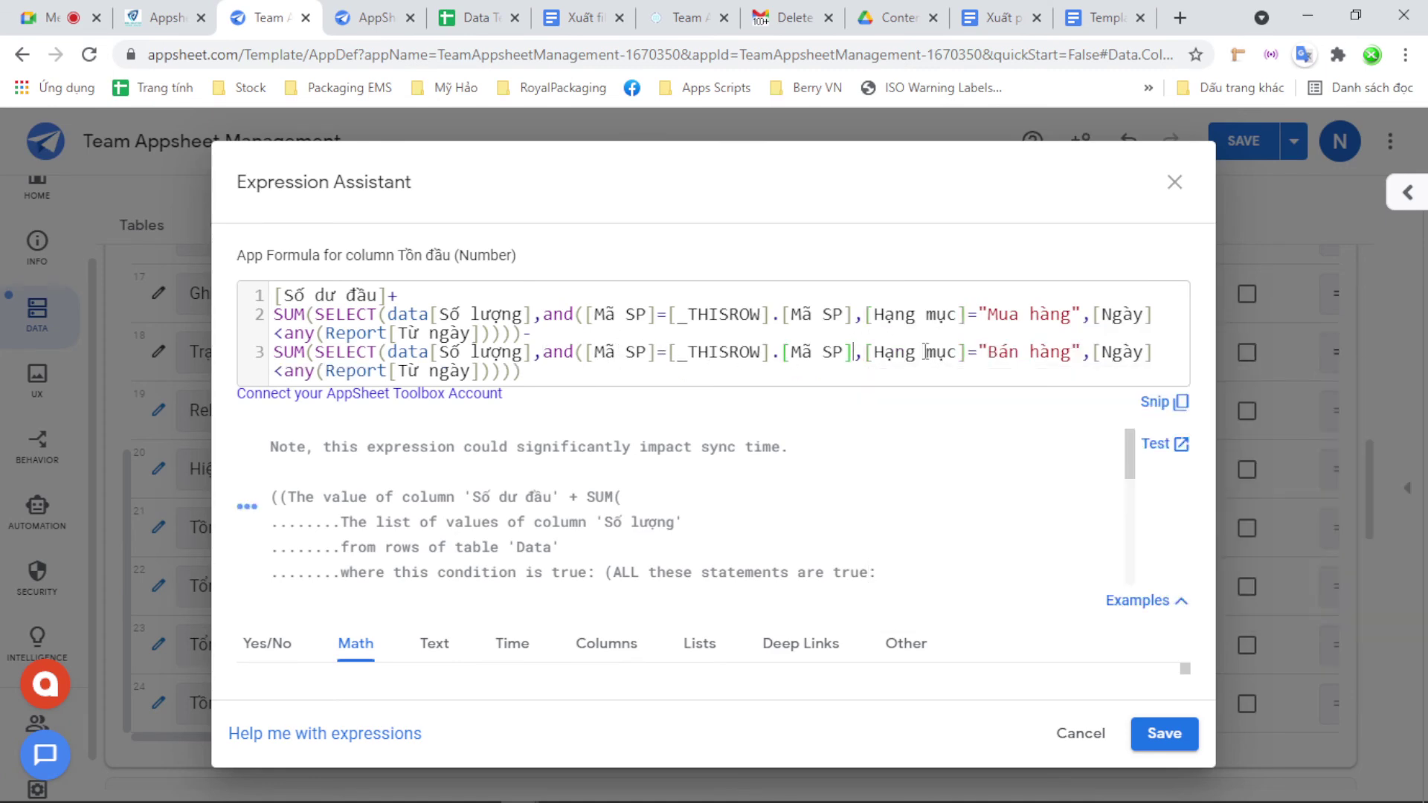
click(1160, 733)
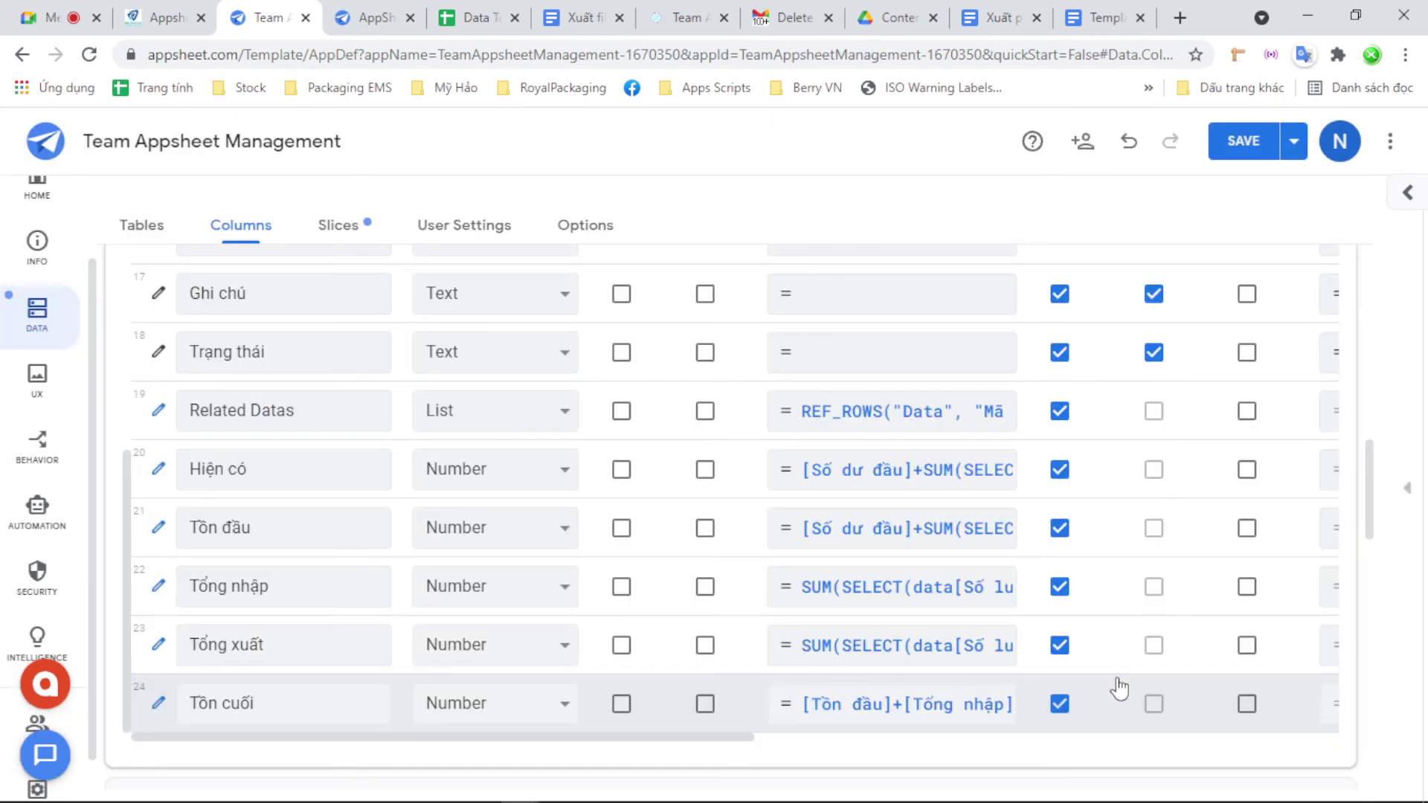
Add the same Mã SP filter after and( in the Tổng nhập formula and save it.
click(839, 596)
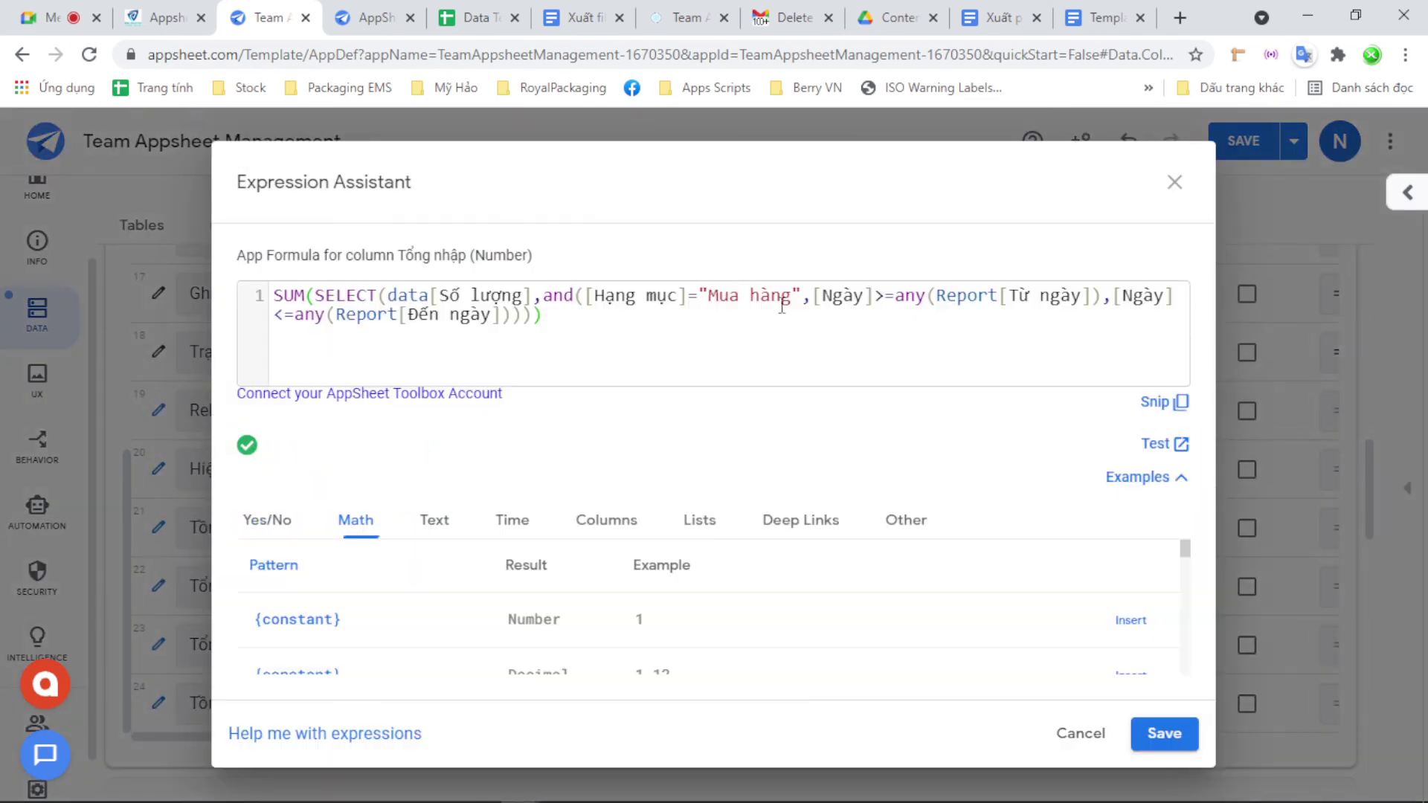
double_click(549, 299)
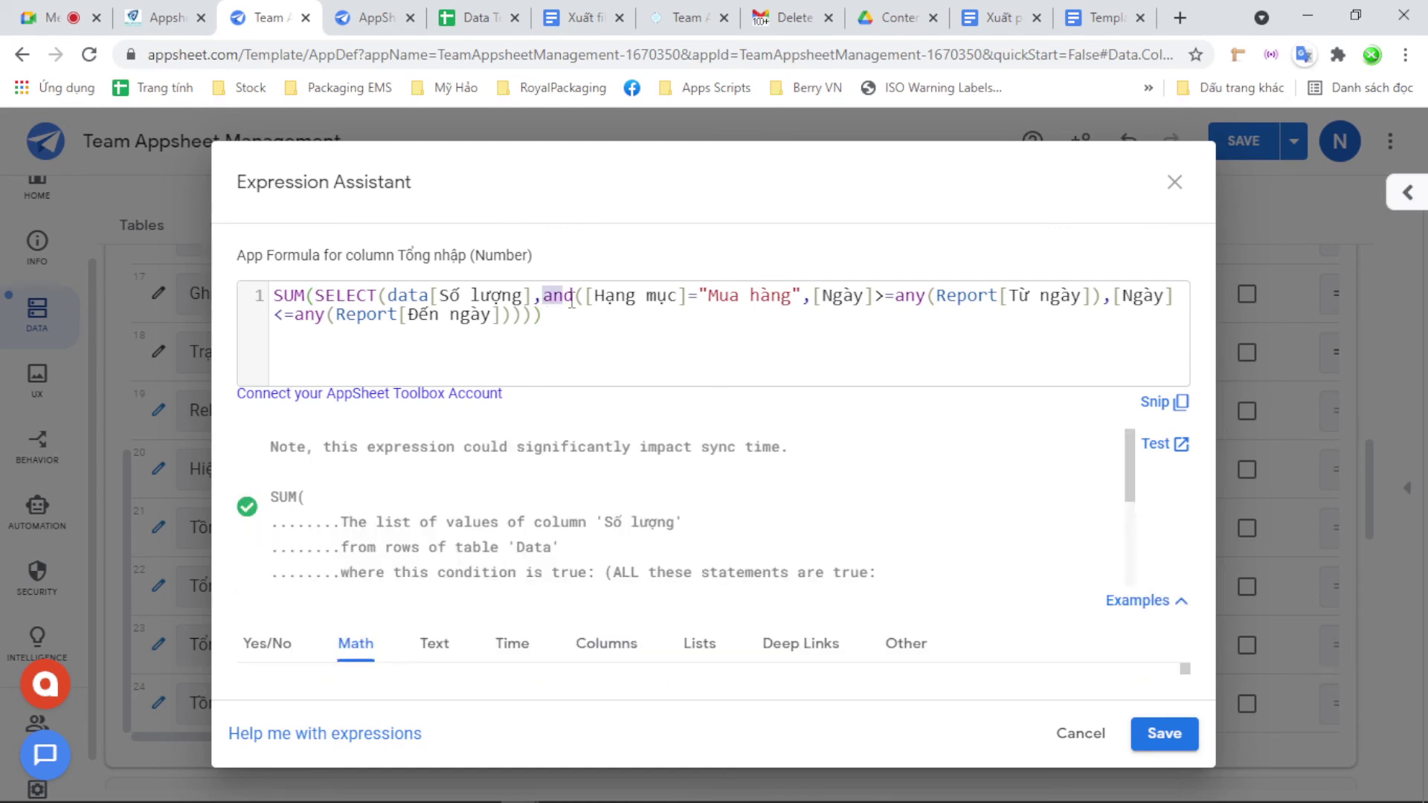
click(588, 304)
text([Mã SP]=[_THISROW].[Mã SP],)
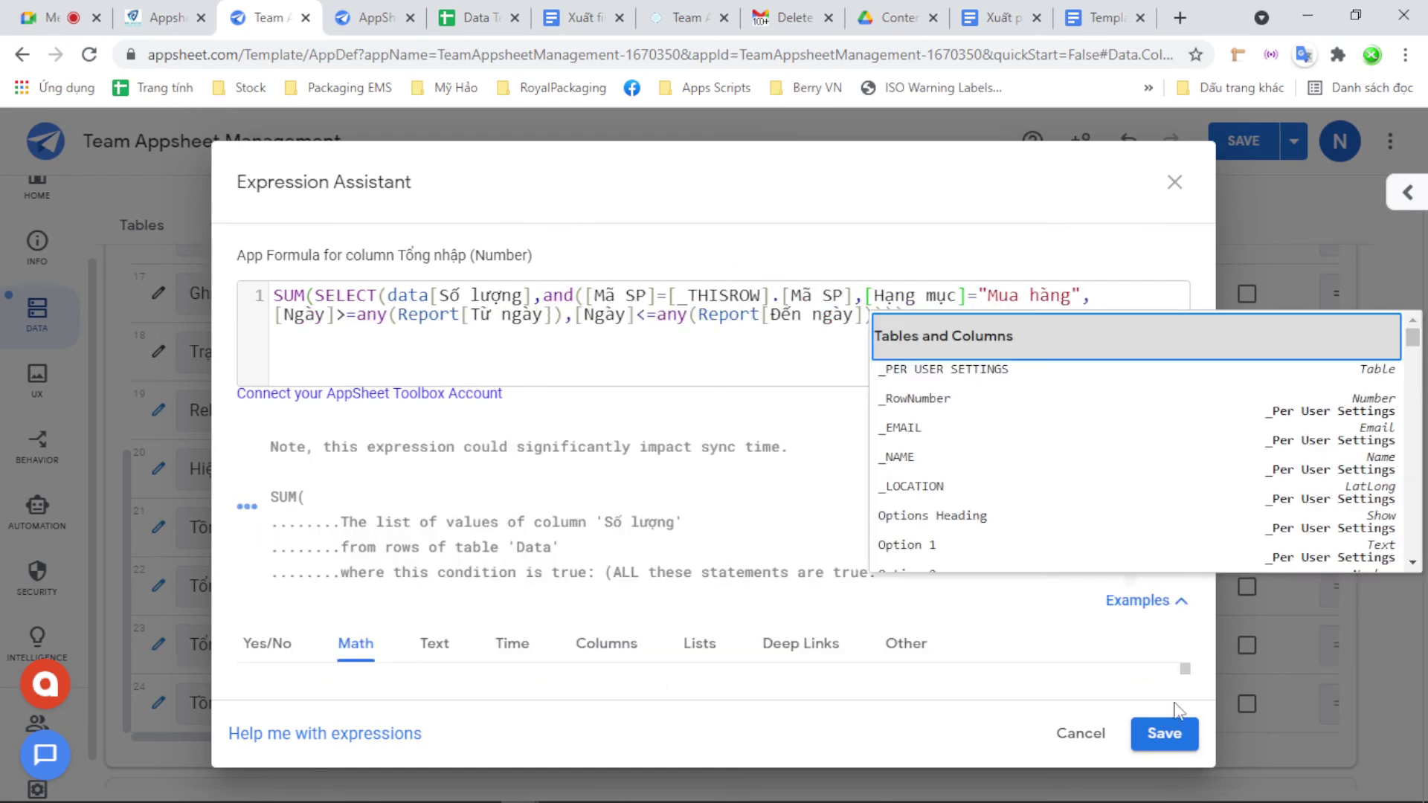
click(1164, 733)
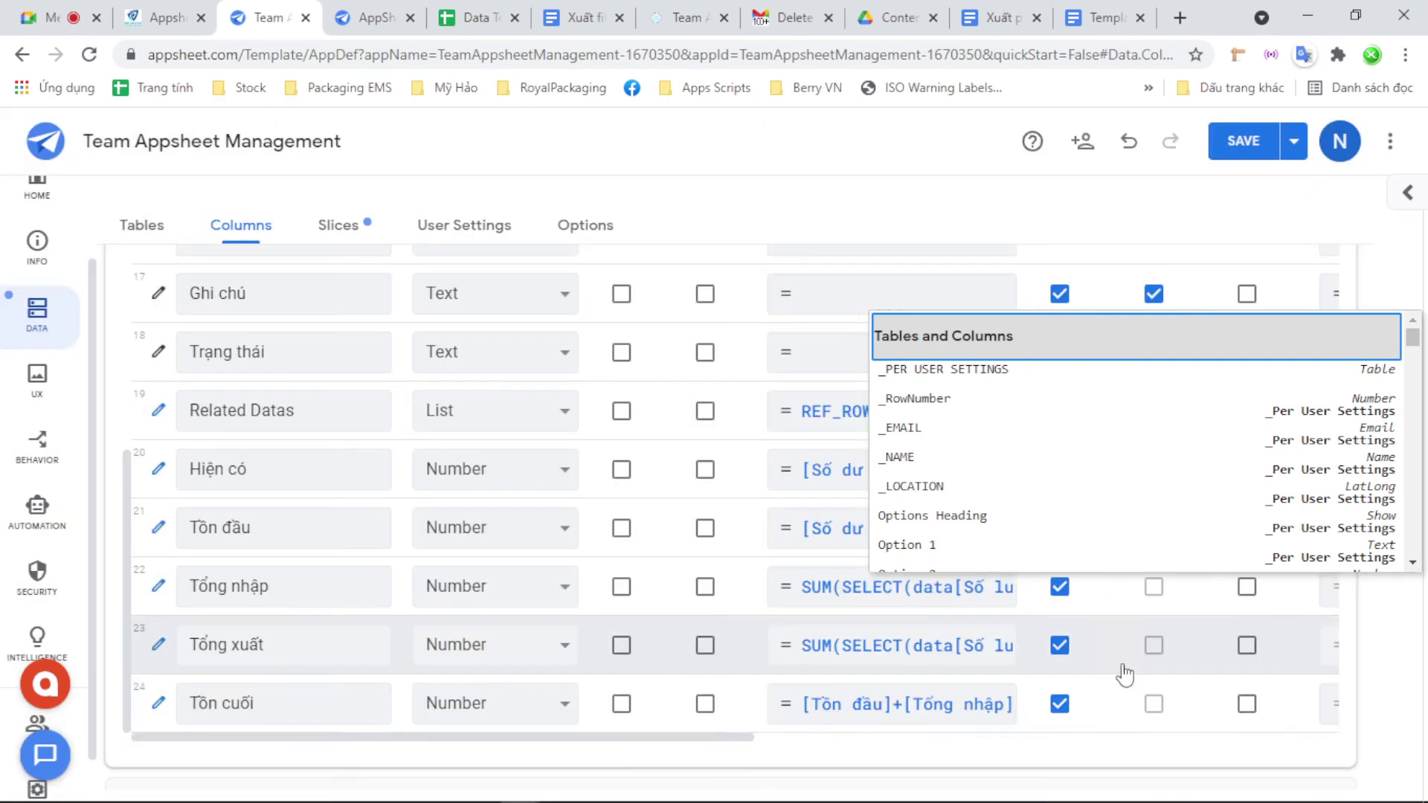
Add the Mã SP filter to the Tổng xuất formula, save it, and save the app.
click(850, 661)
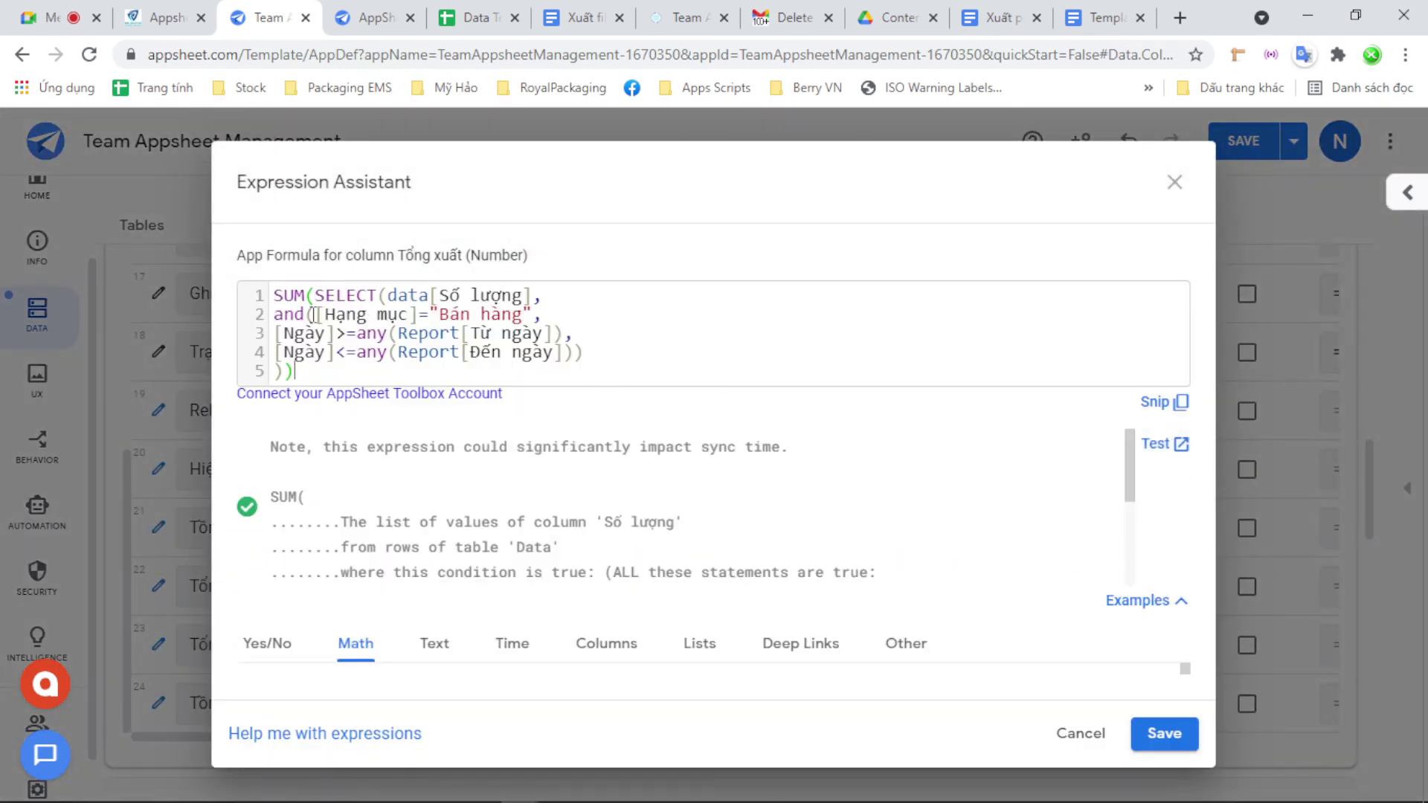
drag(314, 314, 275, 315)
text(and([Mã SP]=[_THISROW].[Mã SP],)
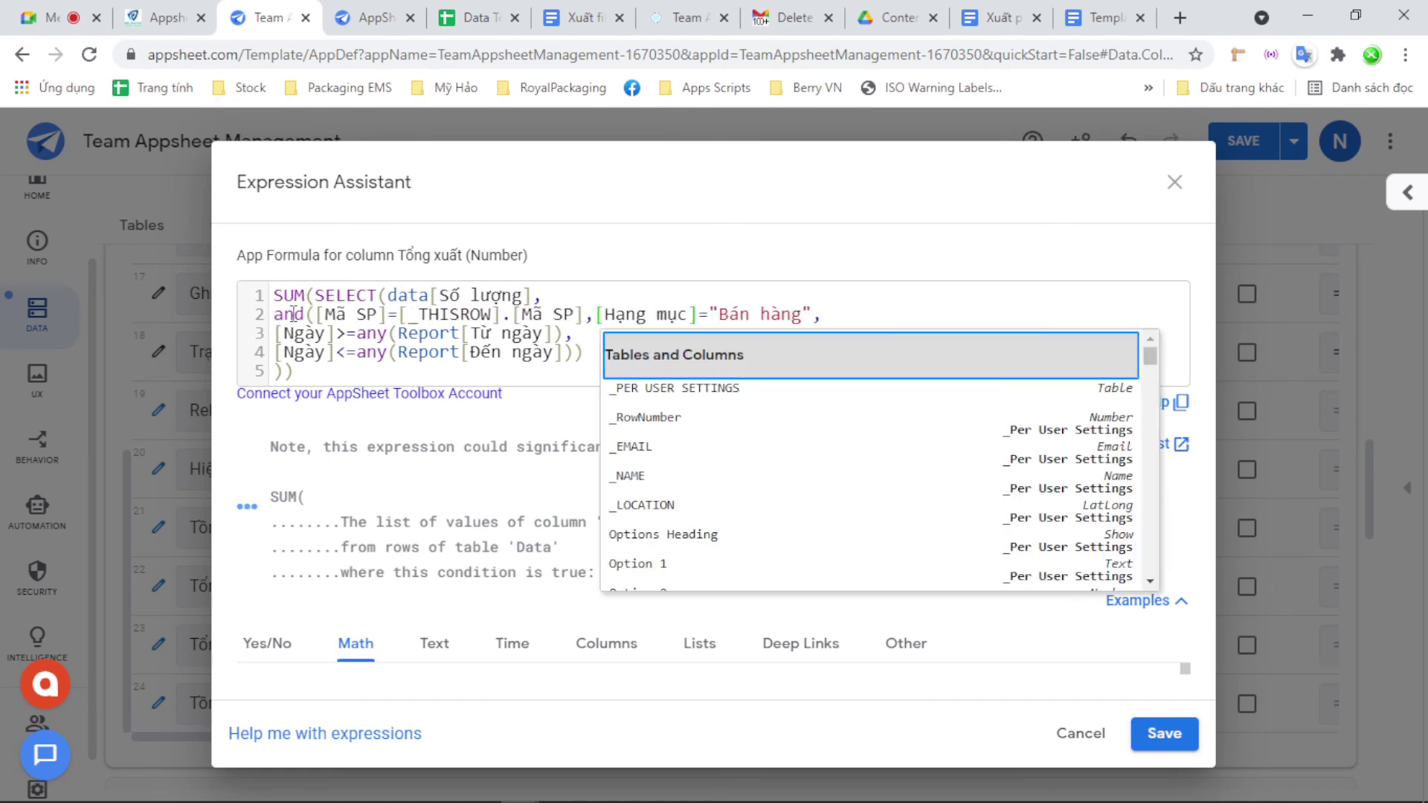
key(Escape)
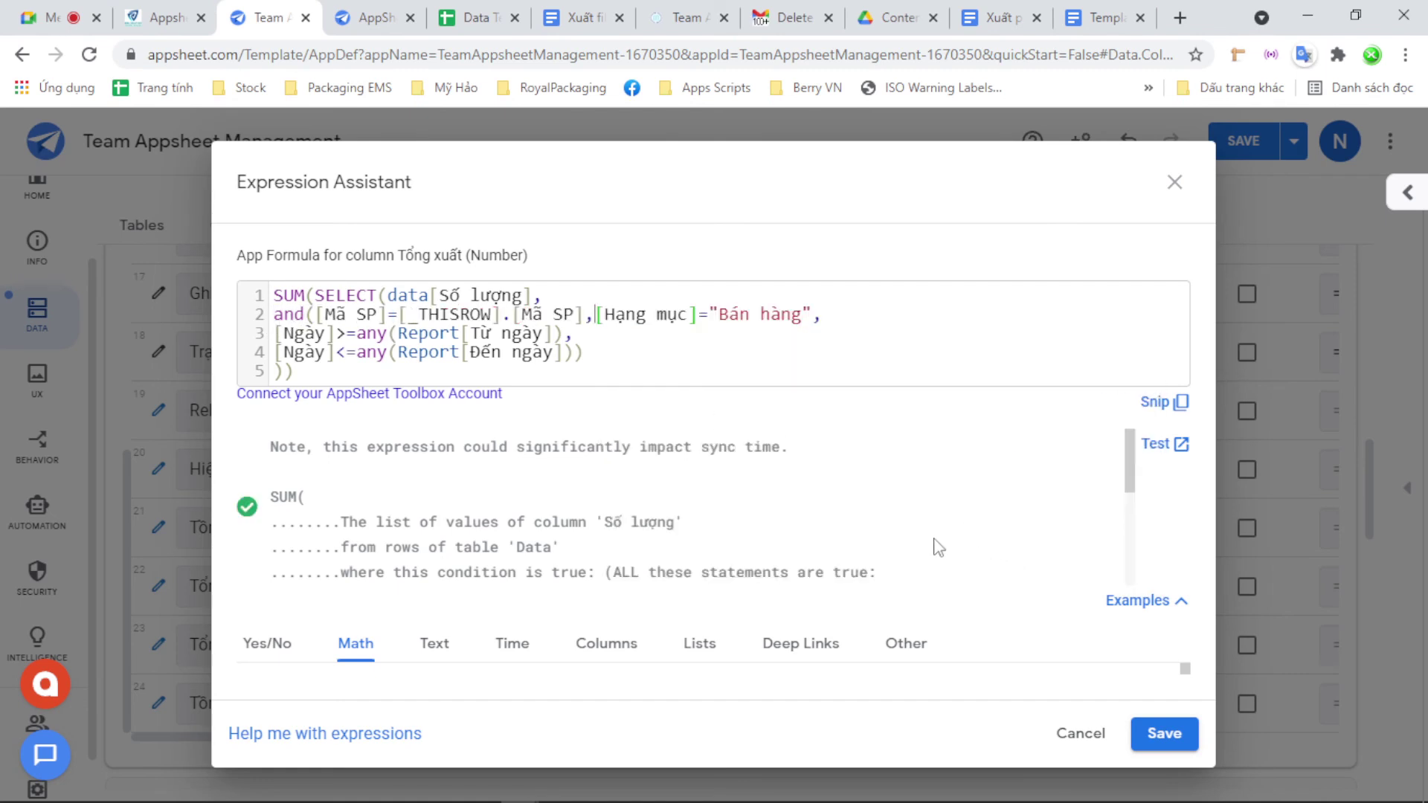
key(Return)
click(1164, 734)
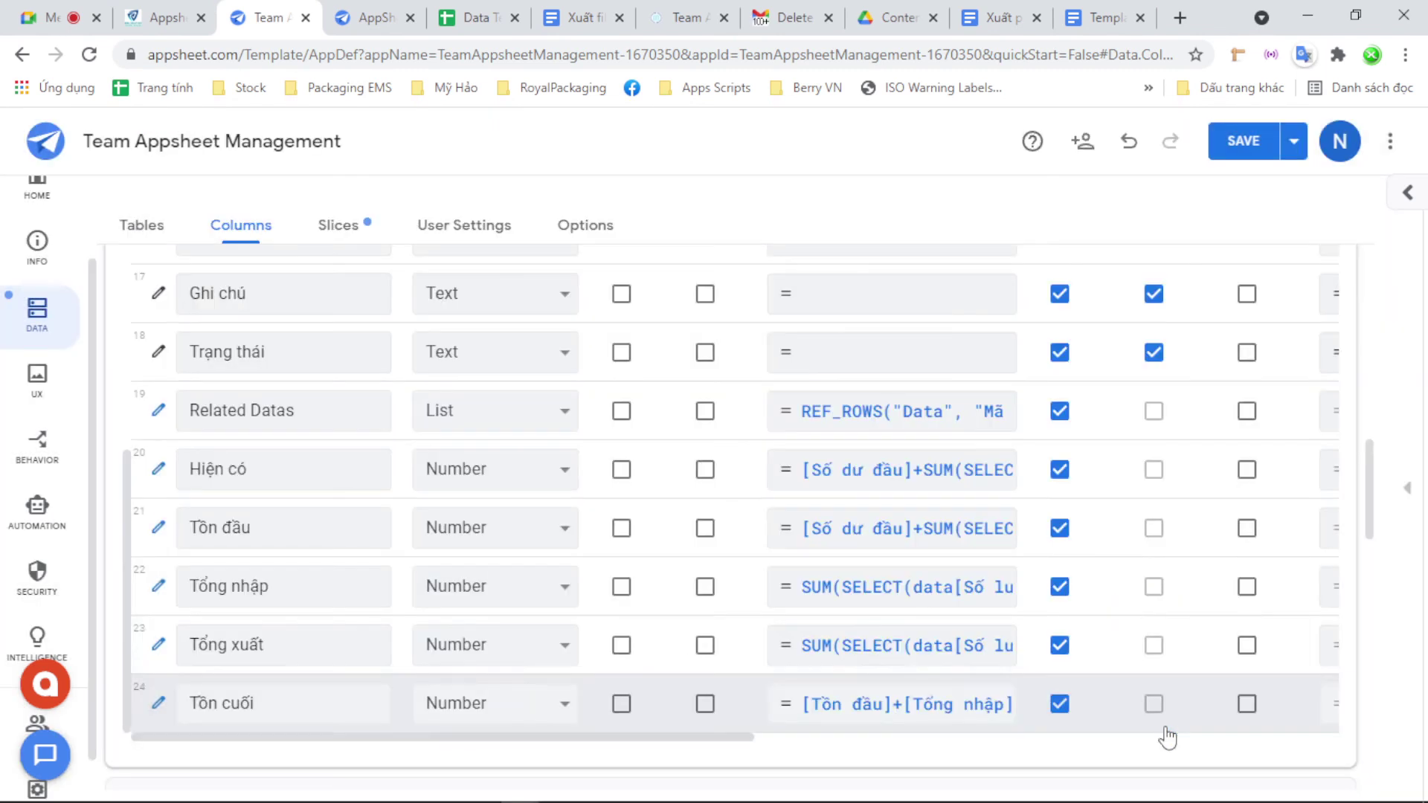
click(1253, 149)
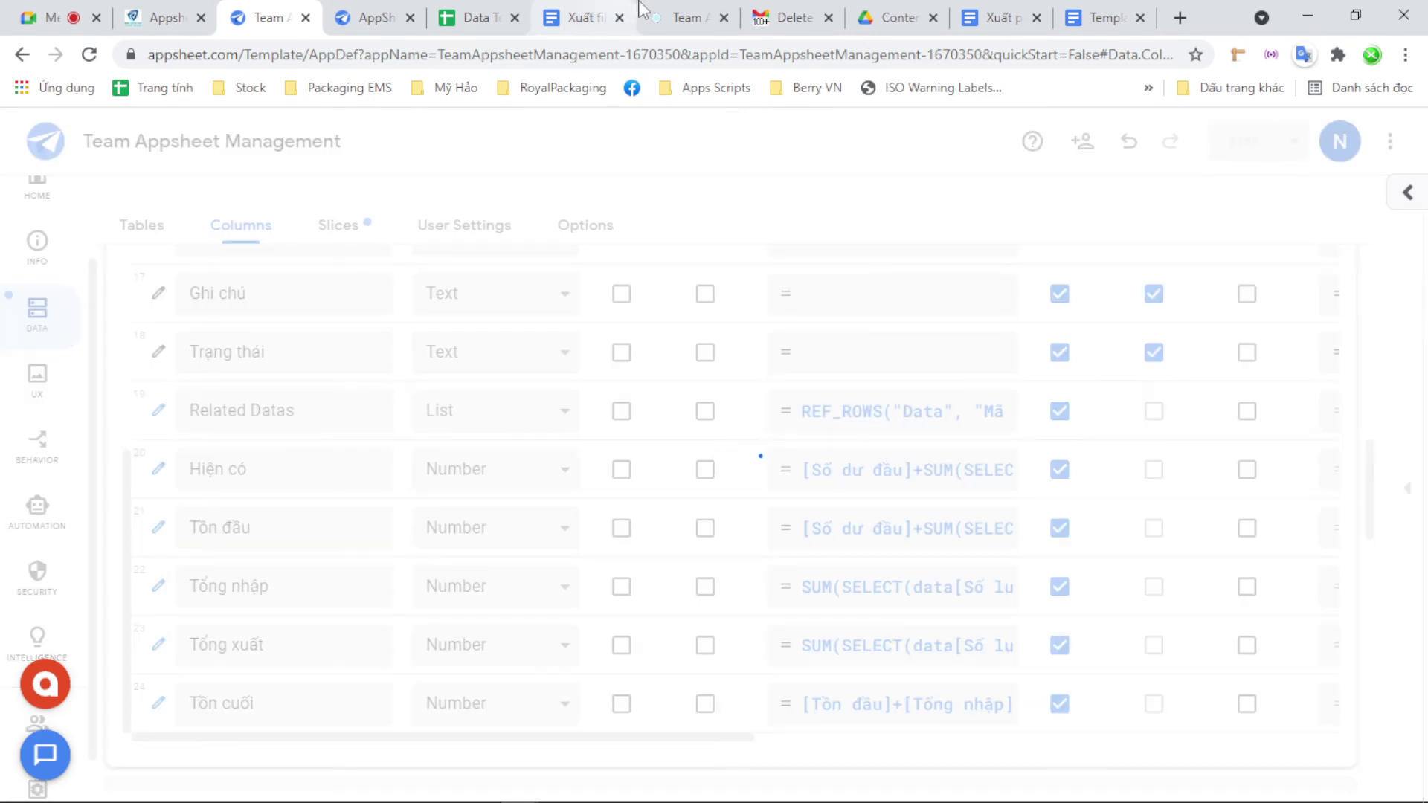
Sync the running app repeatedly so the new formulas load into the report.
click(642, 11)
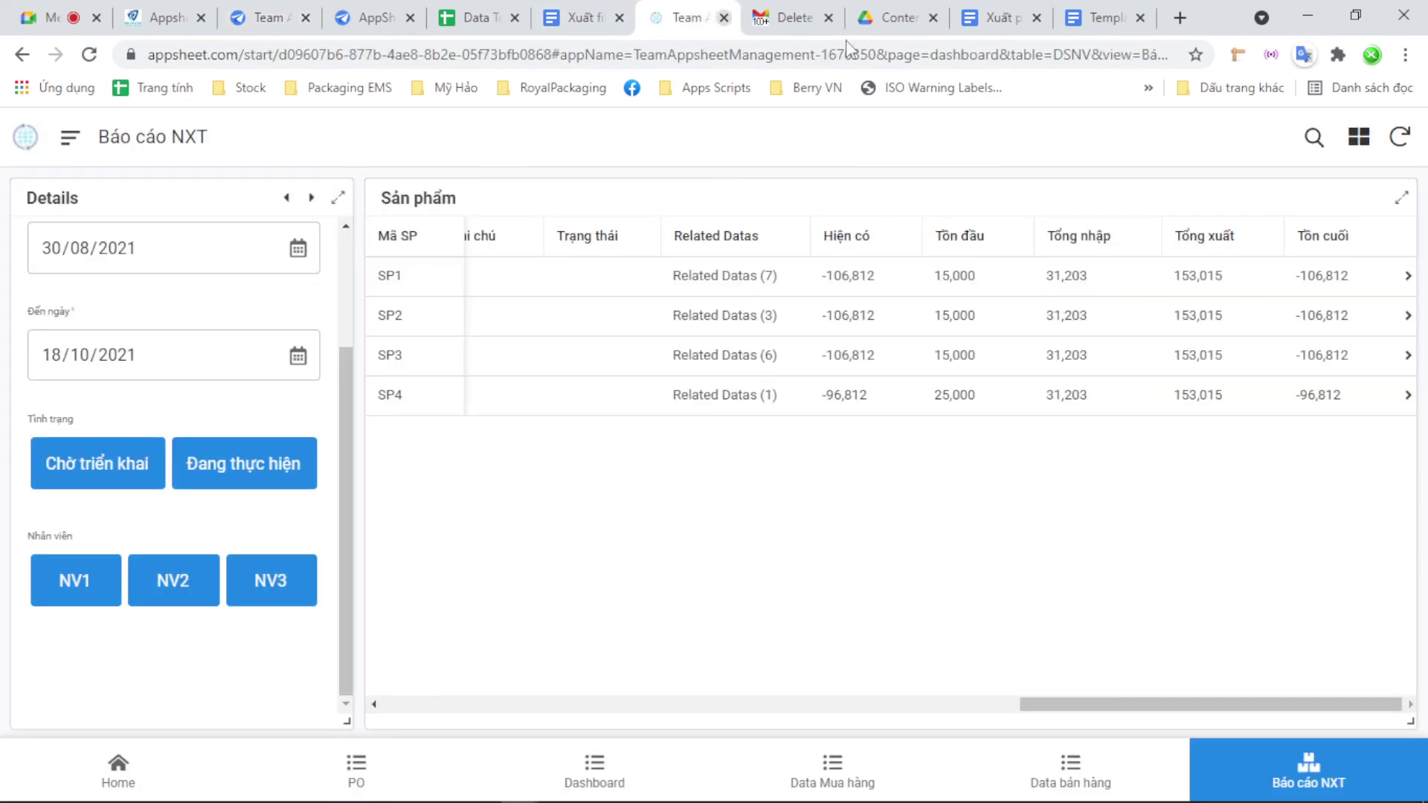
click(1401, 140)
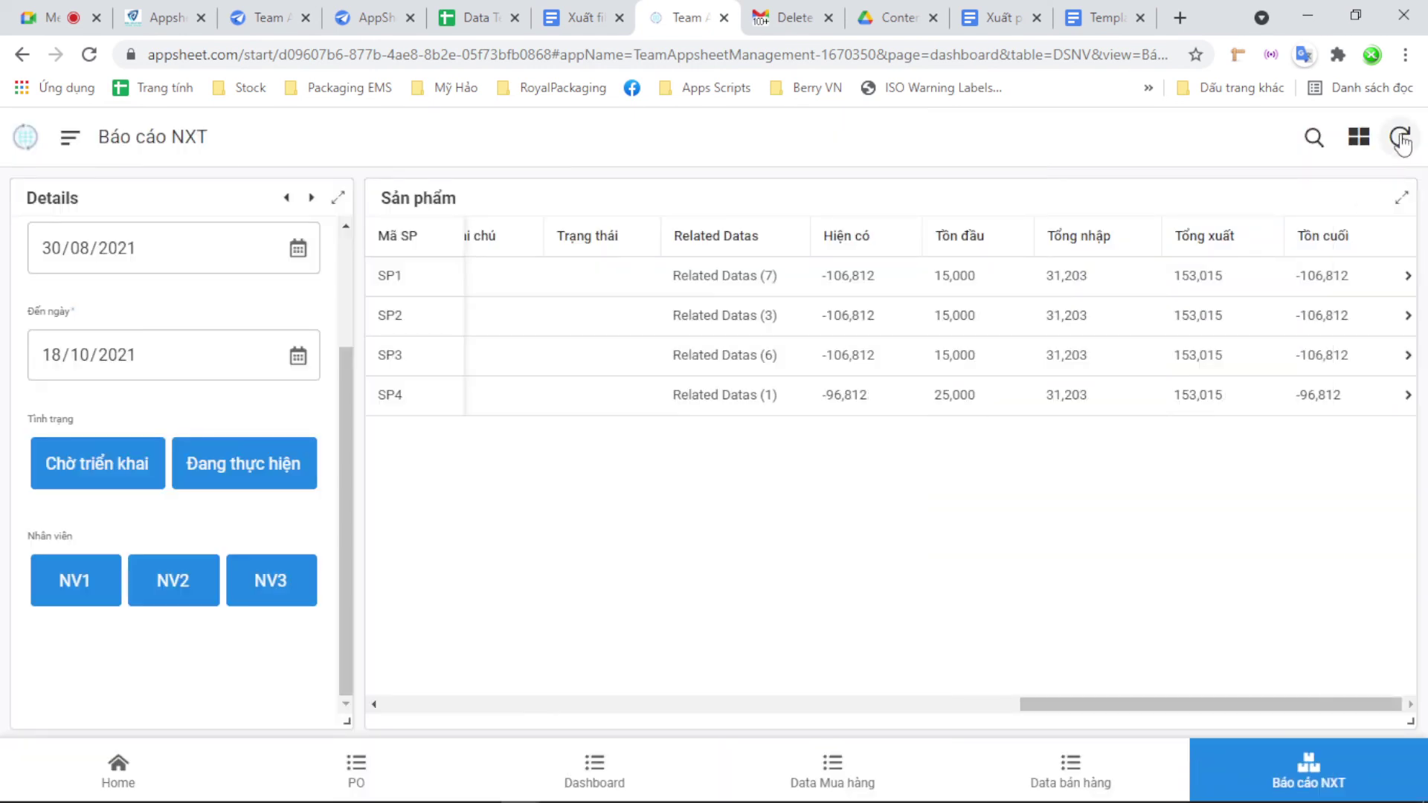
click(1402, 140)
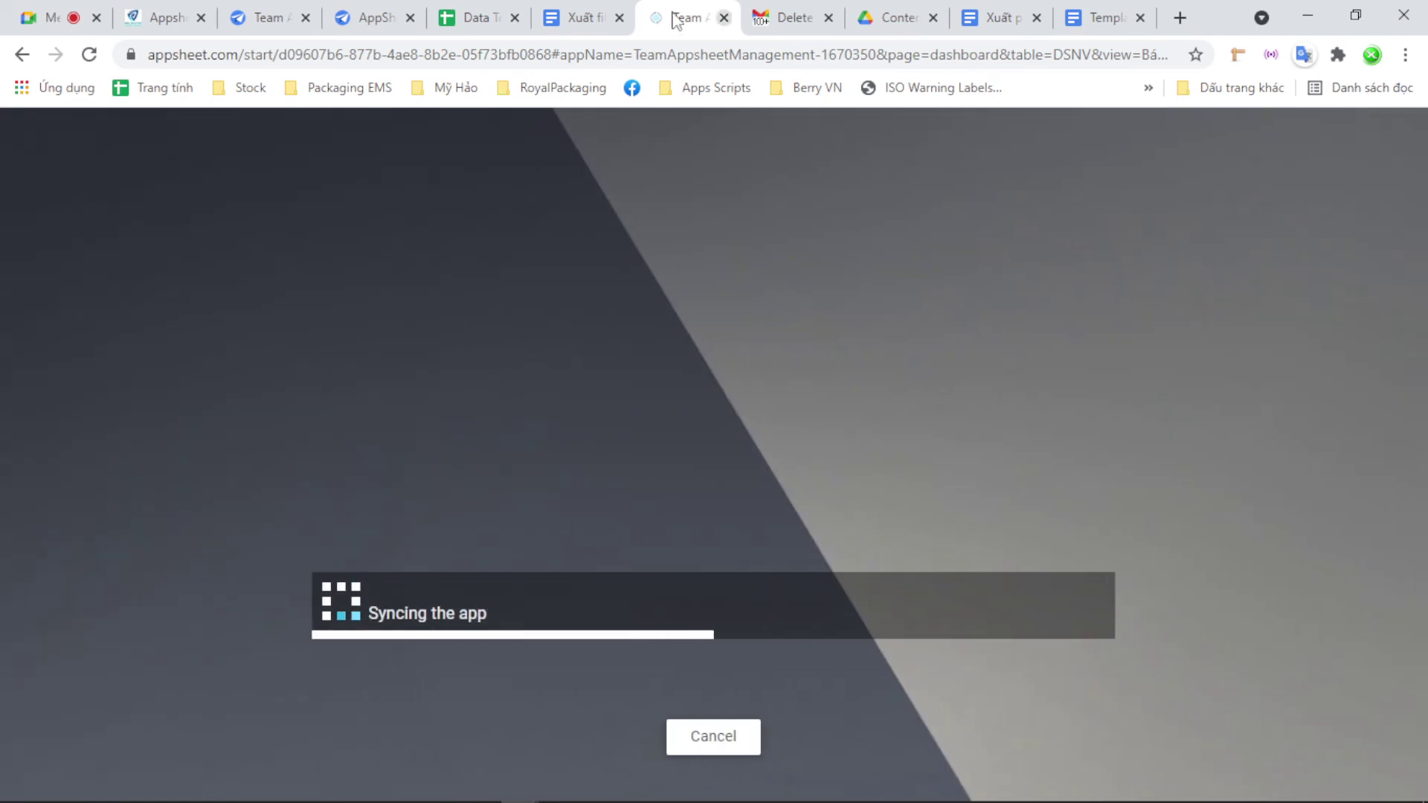
click(378, 16)
click(237, 19)
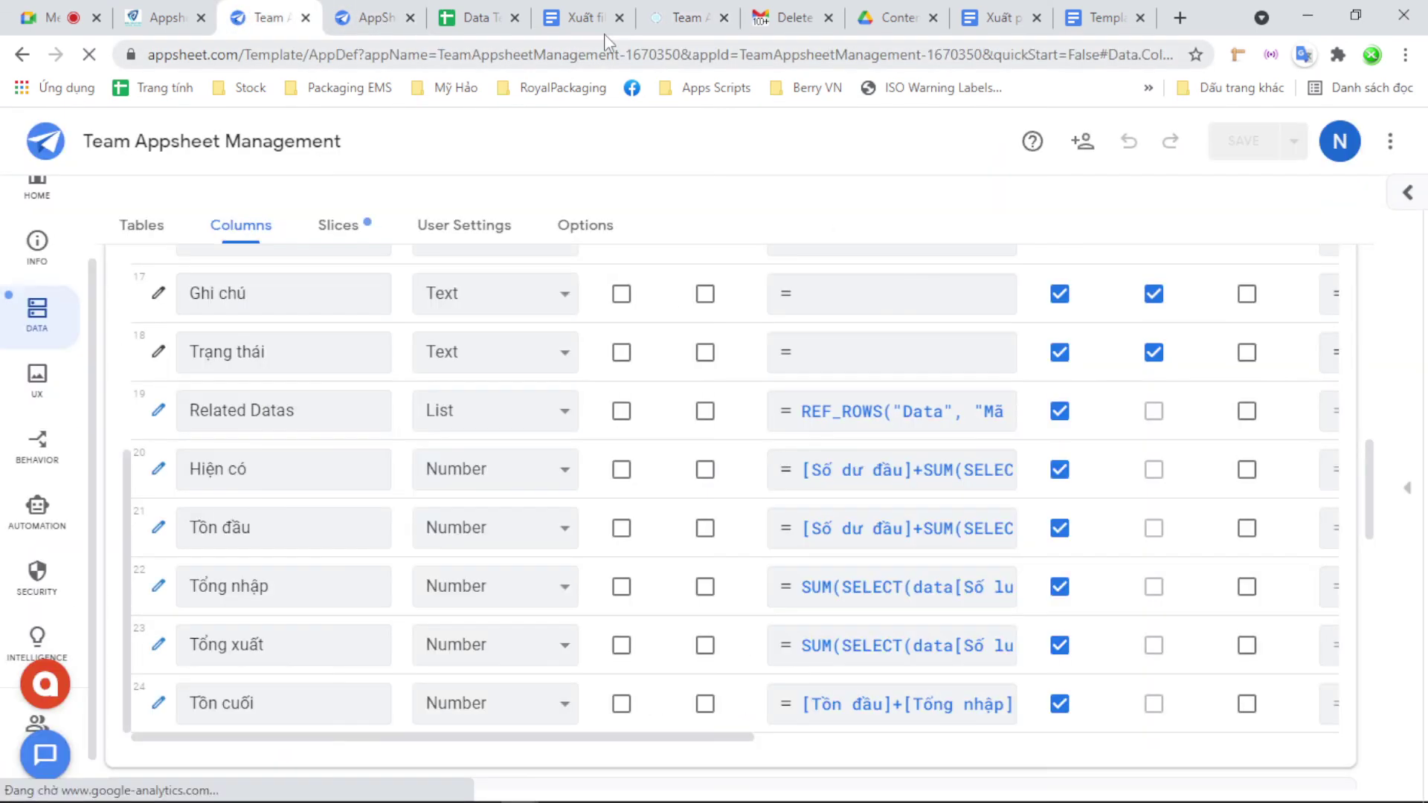
click(682, 17)
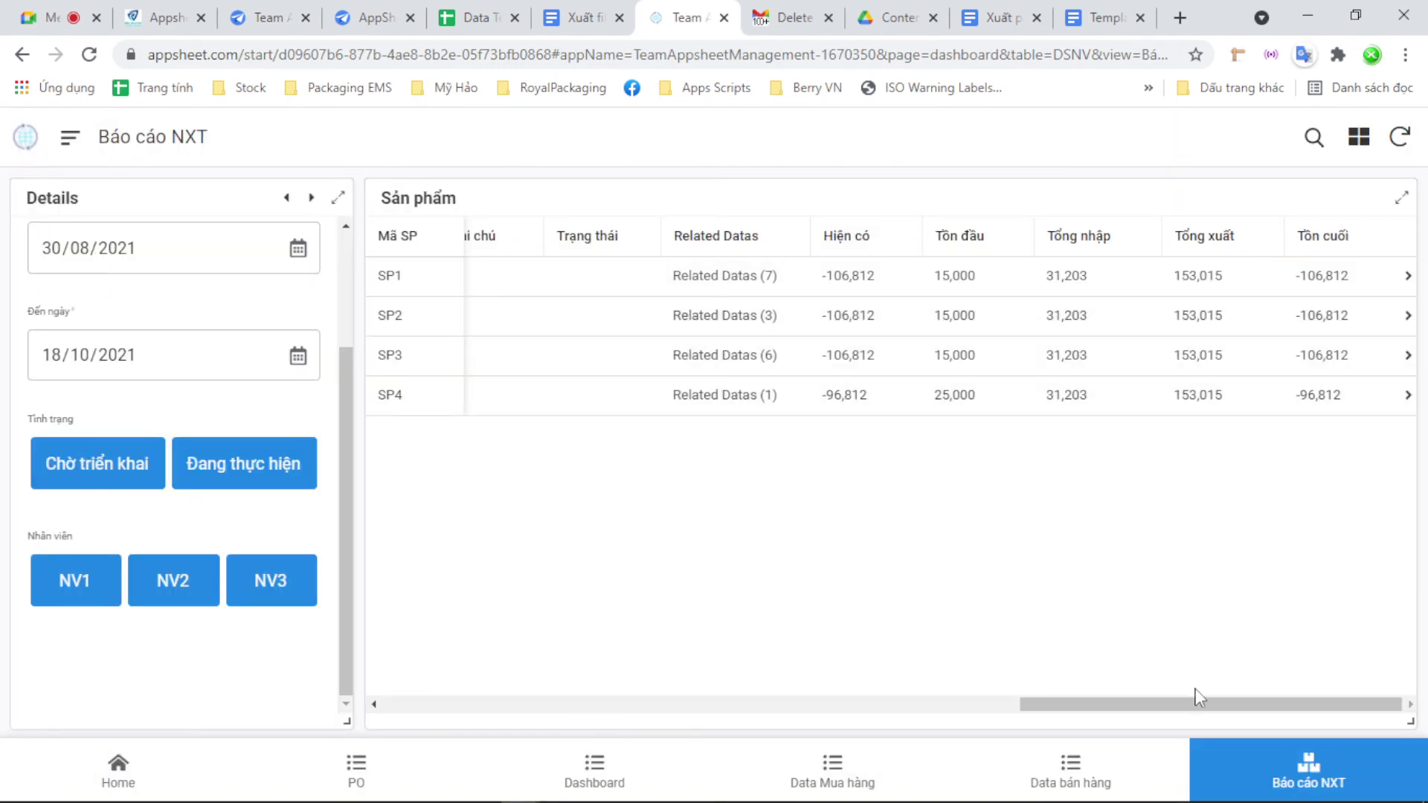
click(1399, 136)
Check the report with end date 18/10/2021, then bring up the AppSheet Monitoring dashboard.
mouse_move(1115, 704)
mouse_down()
mouse_move(714, 664)
mouse_move(1084, 375)
mouse_up()
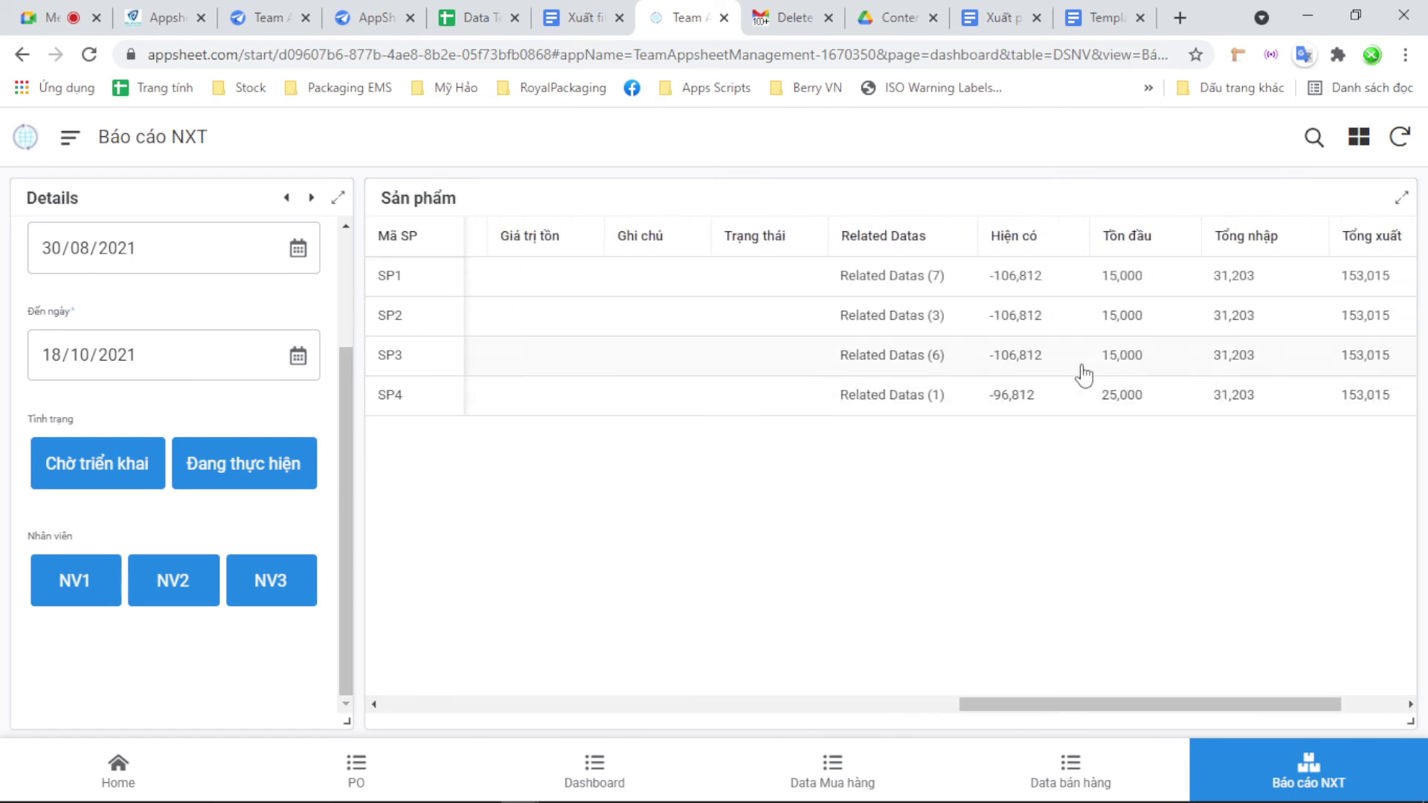
click(298, 356)
click(53, 560)
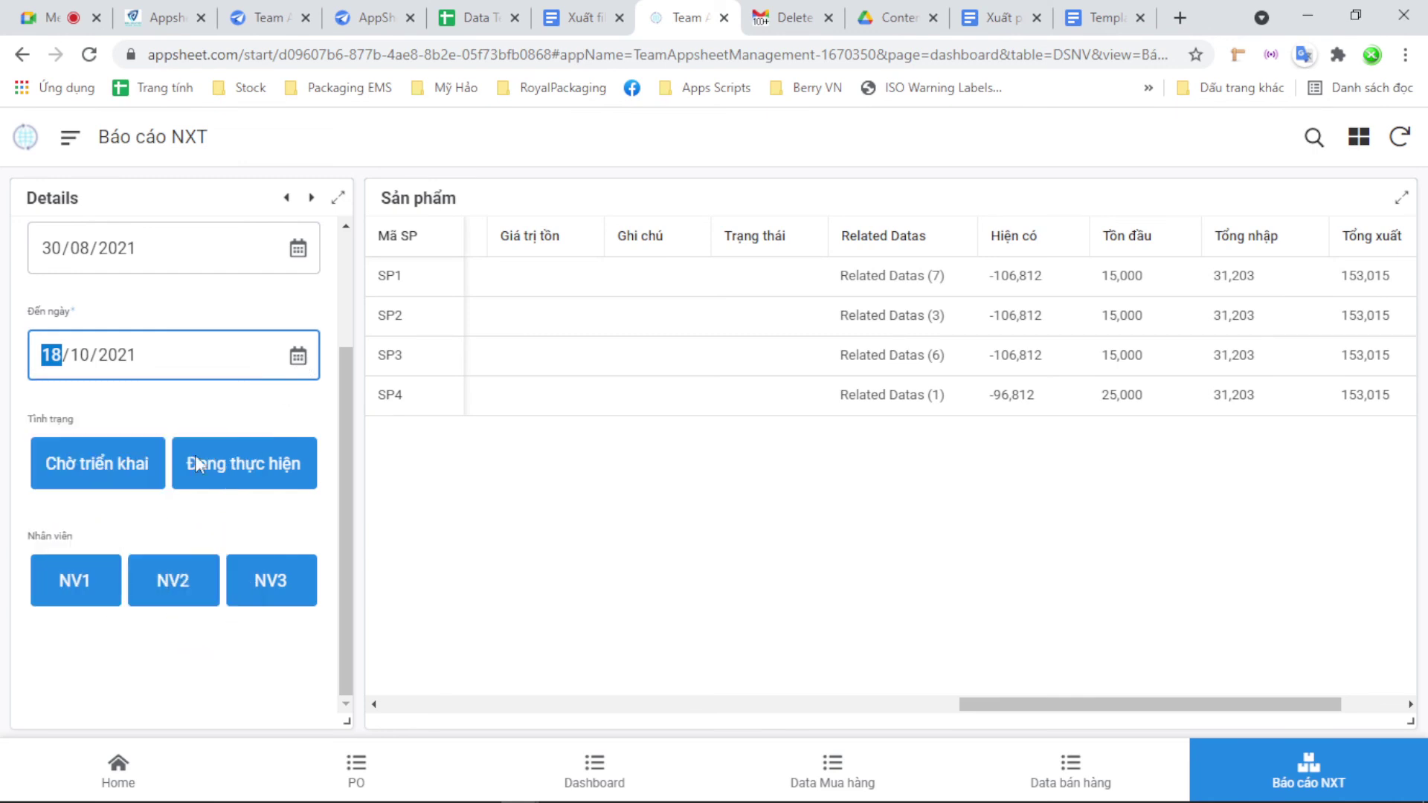
text(3)
drag(1069, 705, 1217, 720)
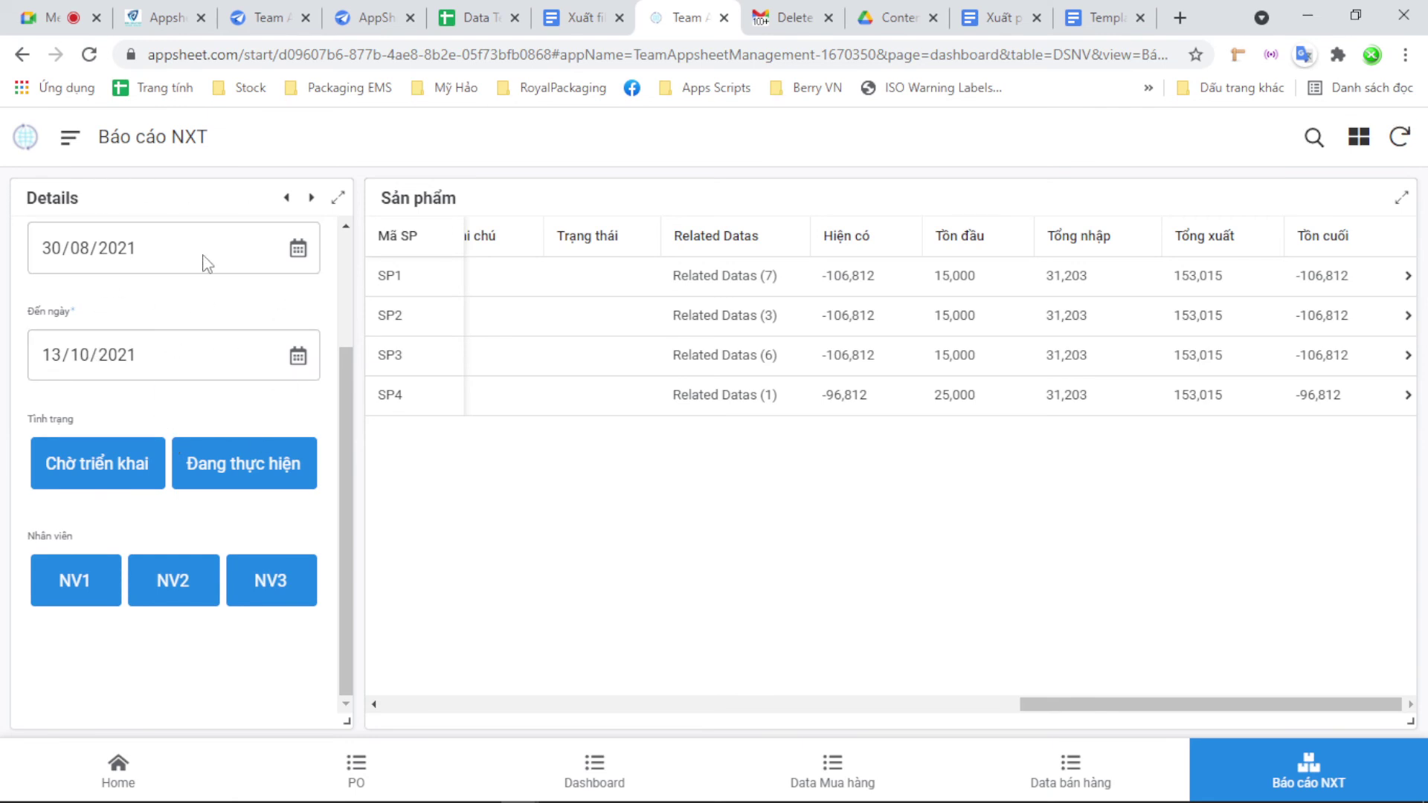
click(370, 17)
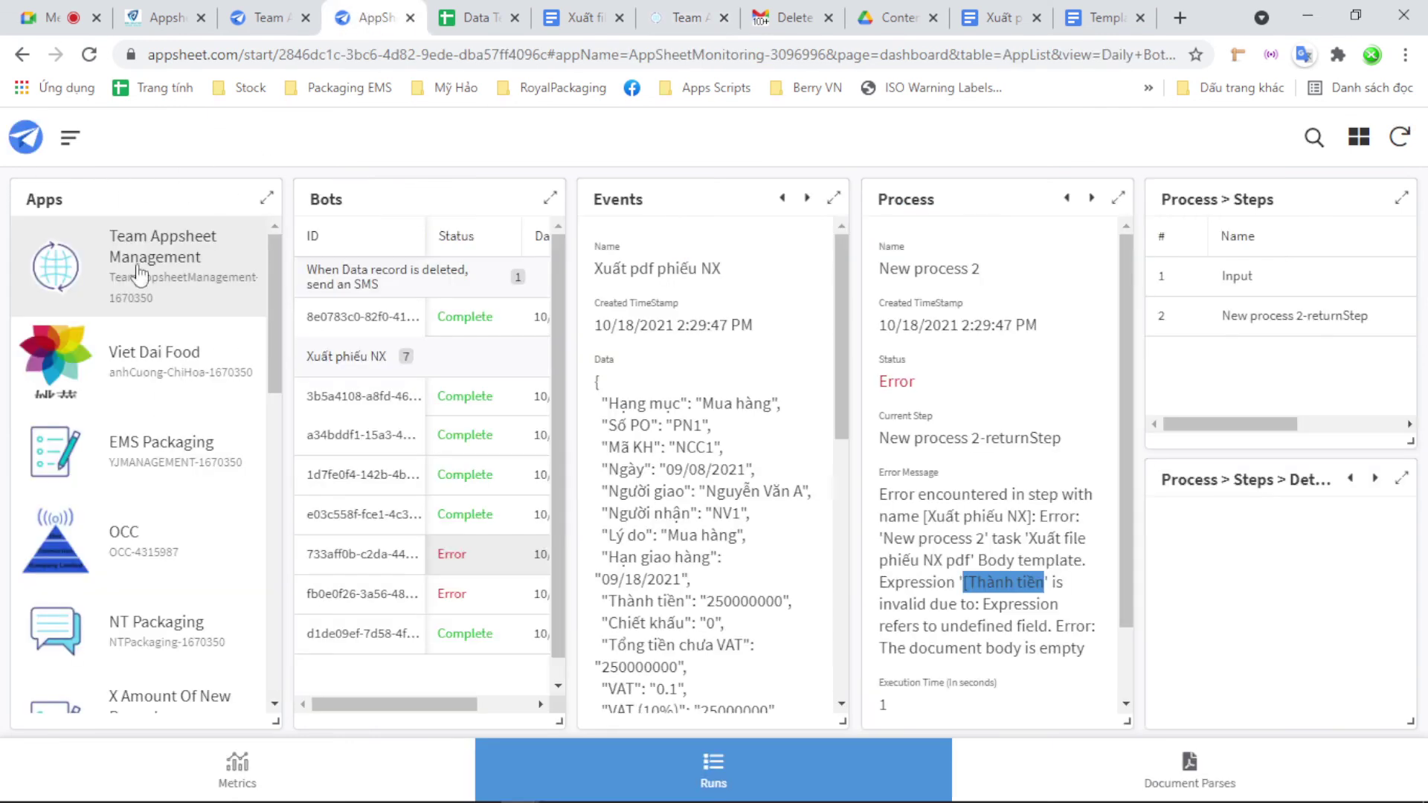
In the editor's actions, search 'đồng' and copy the Đồng bộ phiếu action.
click(256, 18)
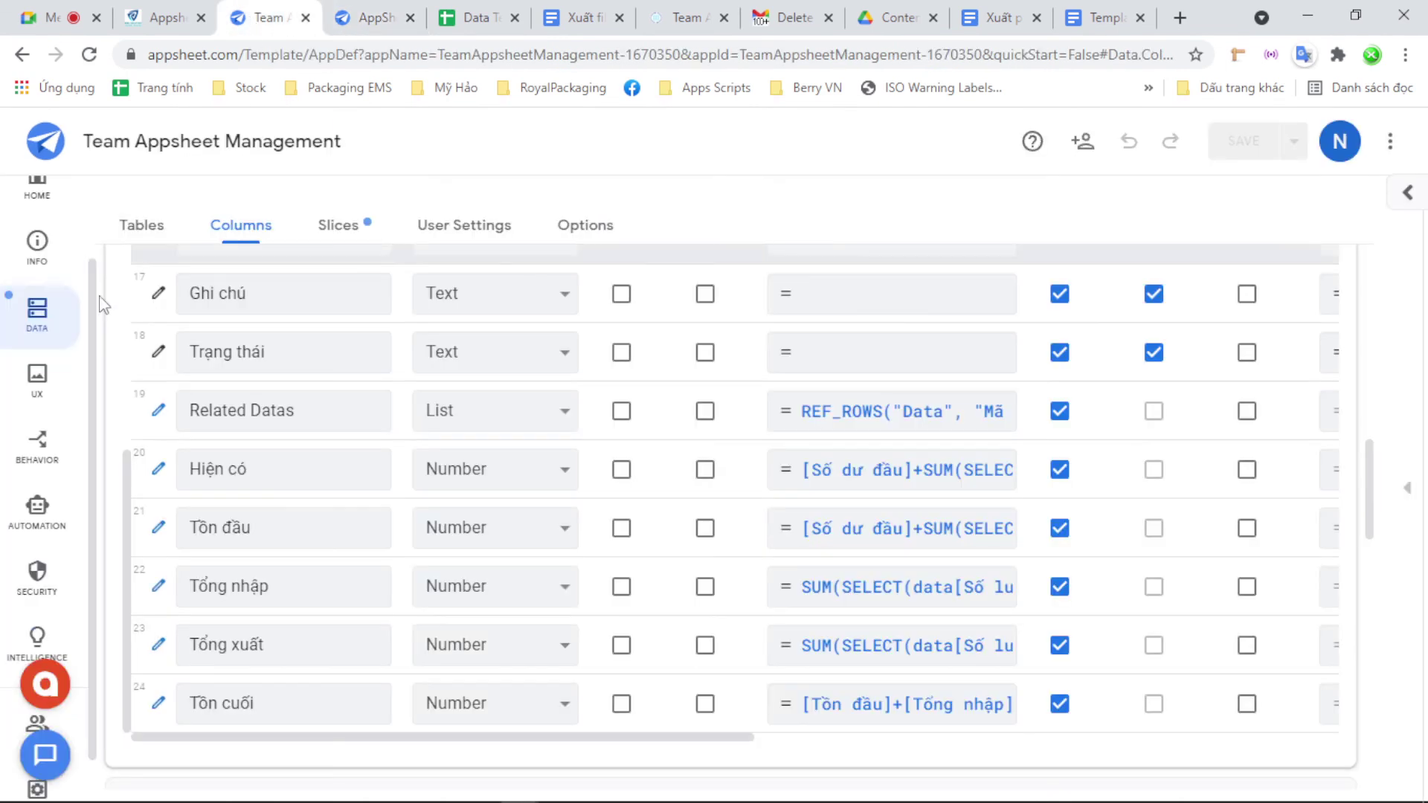
click(41, 450)
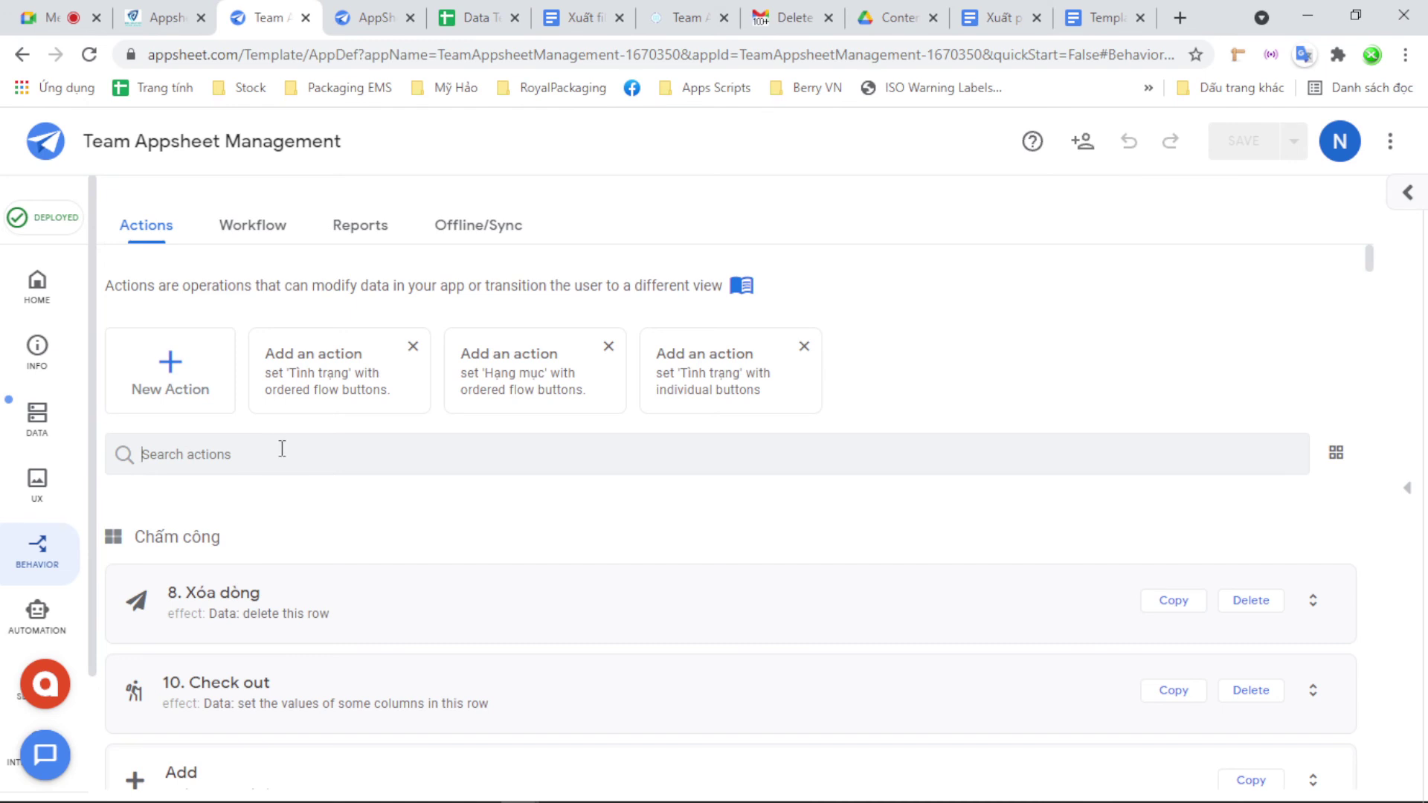
text(dồ)
text(nggf)
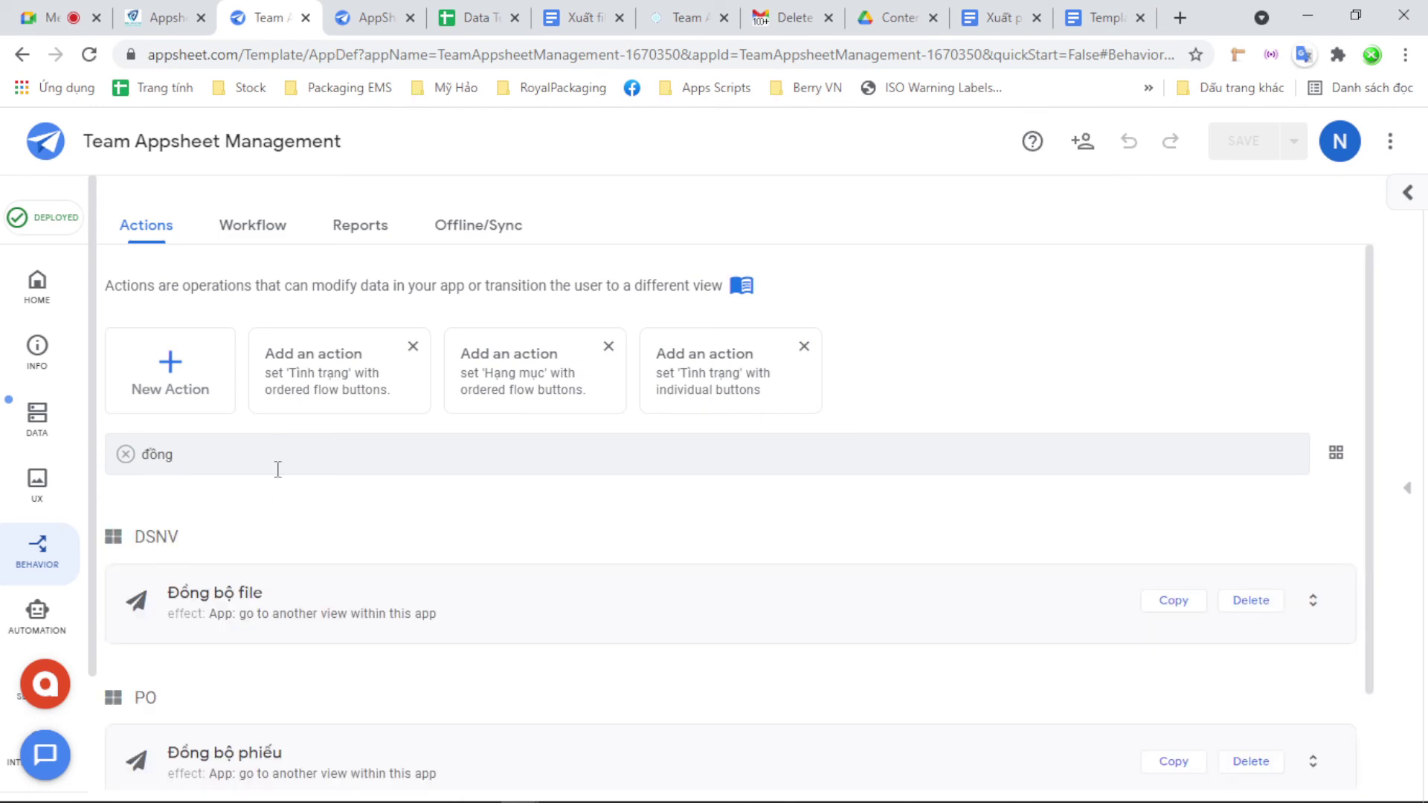
scroll(277, 468, down, 2)
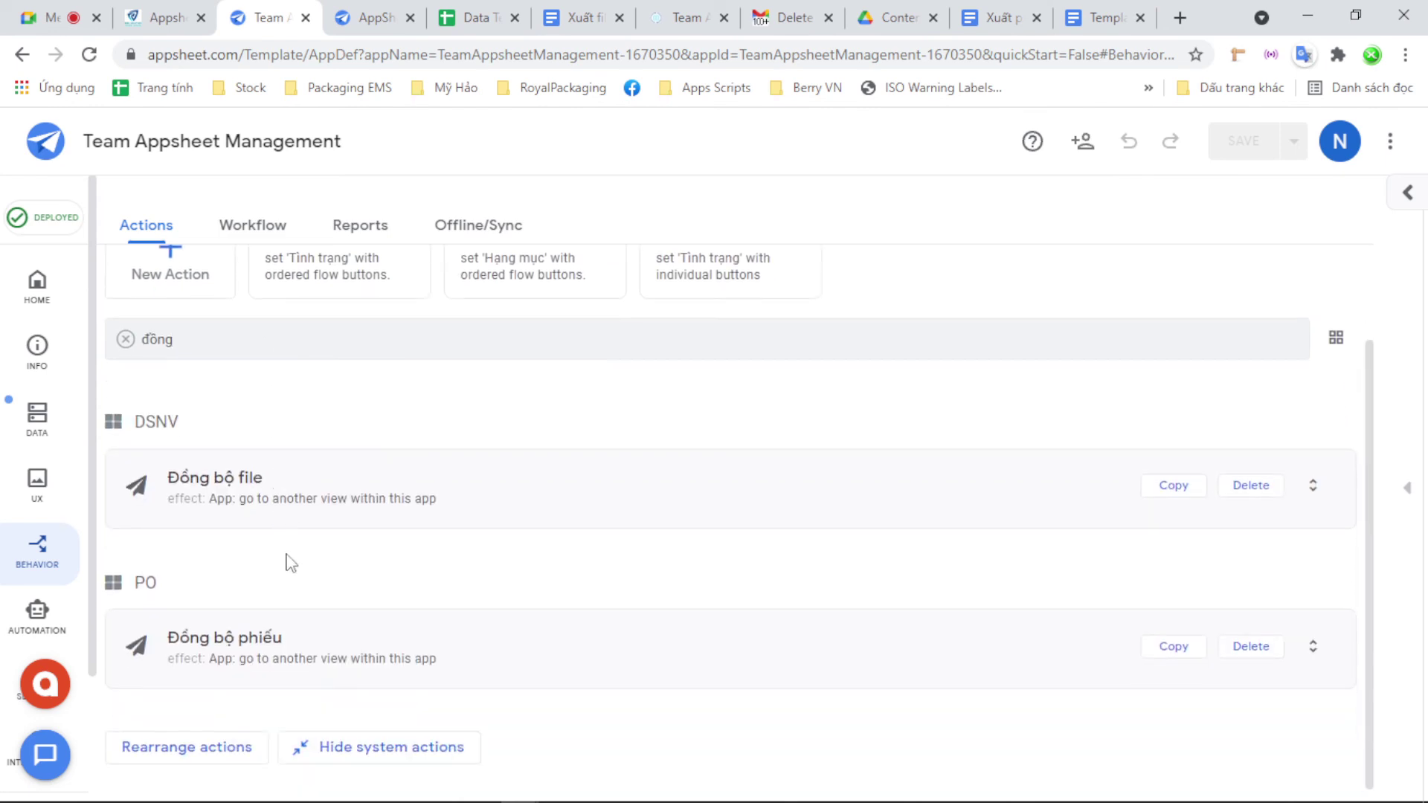
click(265, 641)
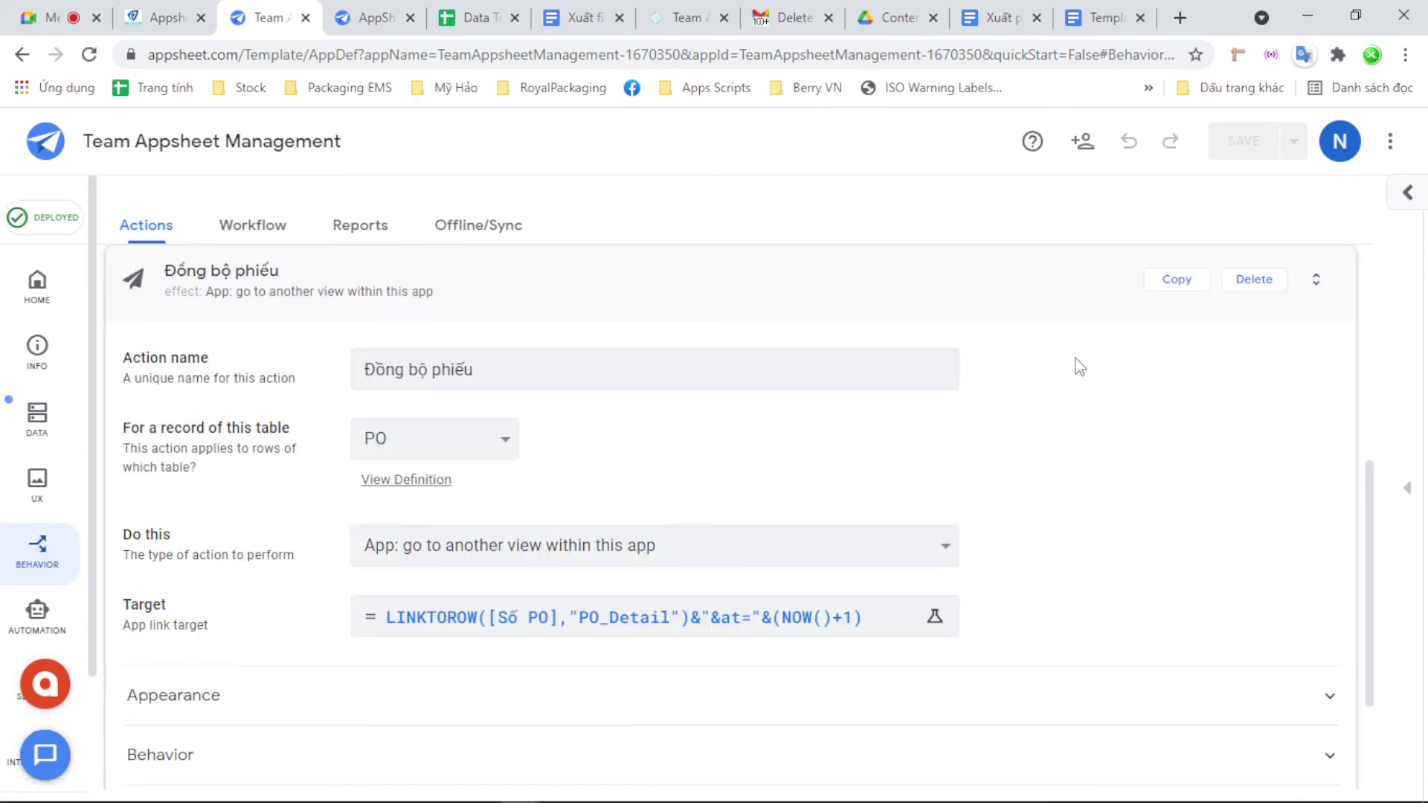
click(1177, 280)
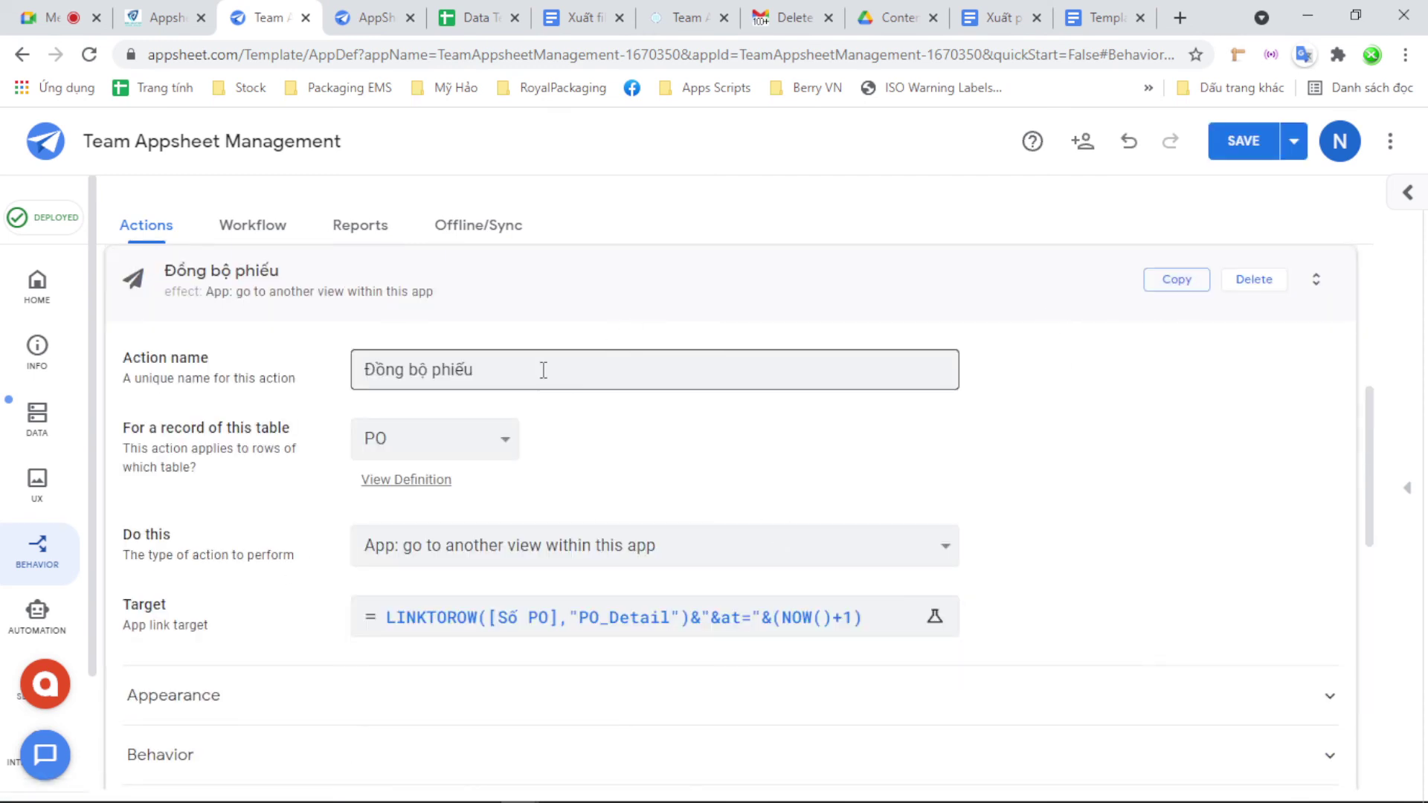
Rename the copied action to Đồng bộ NXT and set its table to Report.
click(433, 370)
key(shift+End)
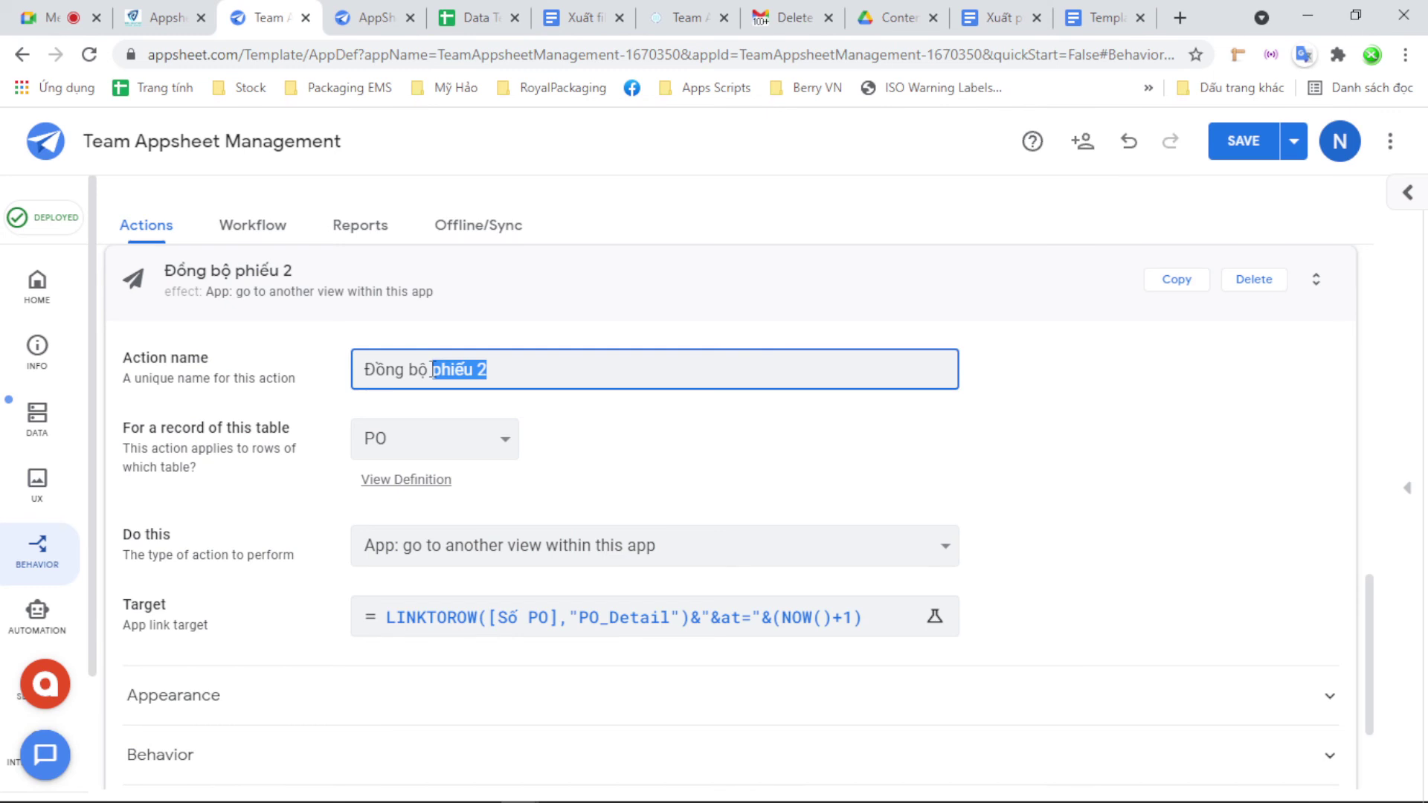
text(NXT)
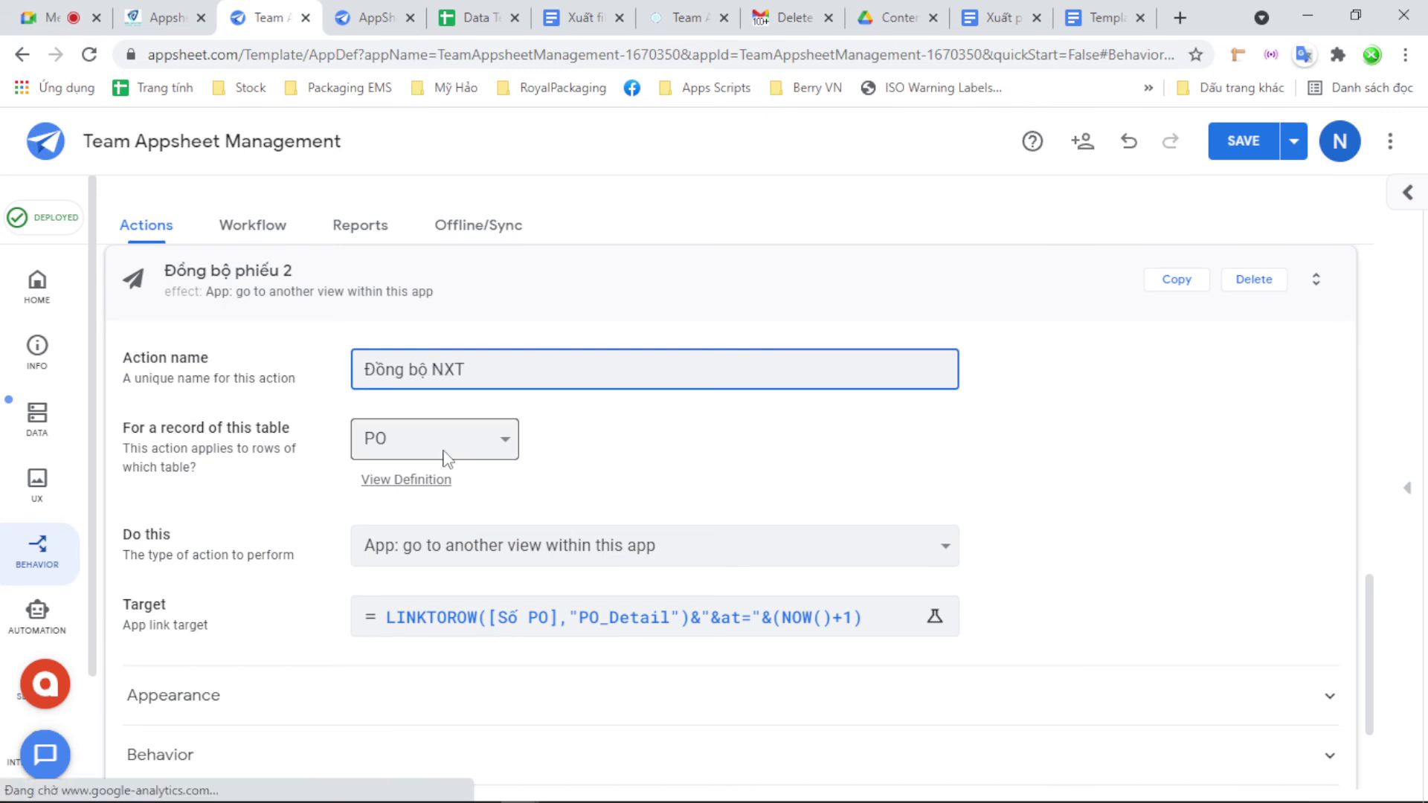
click(444, 453)
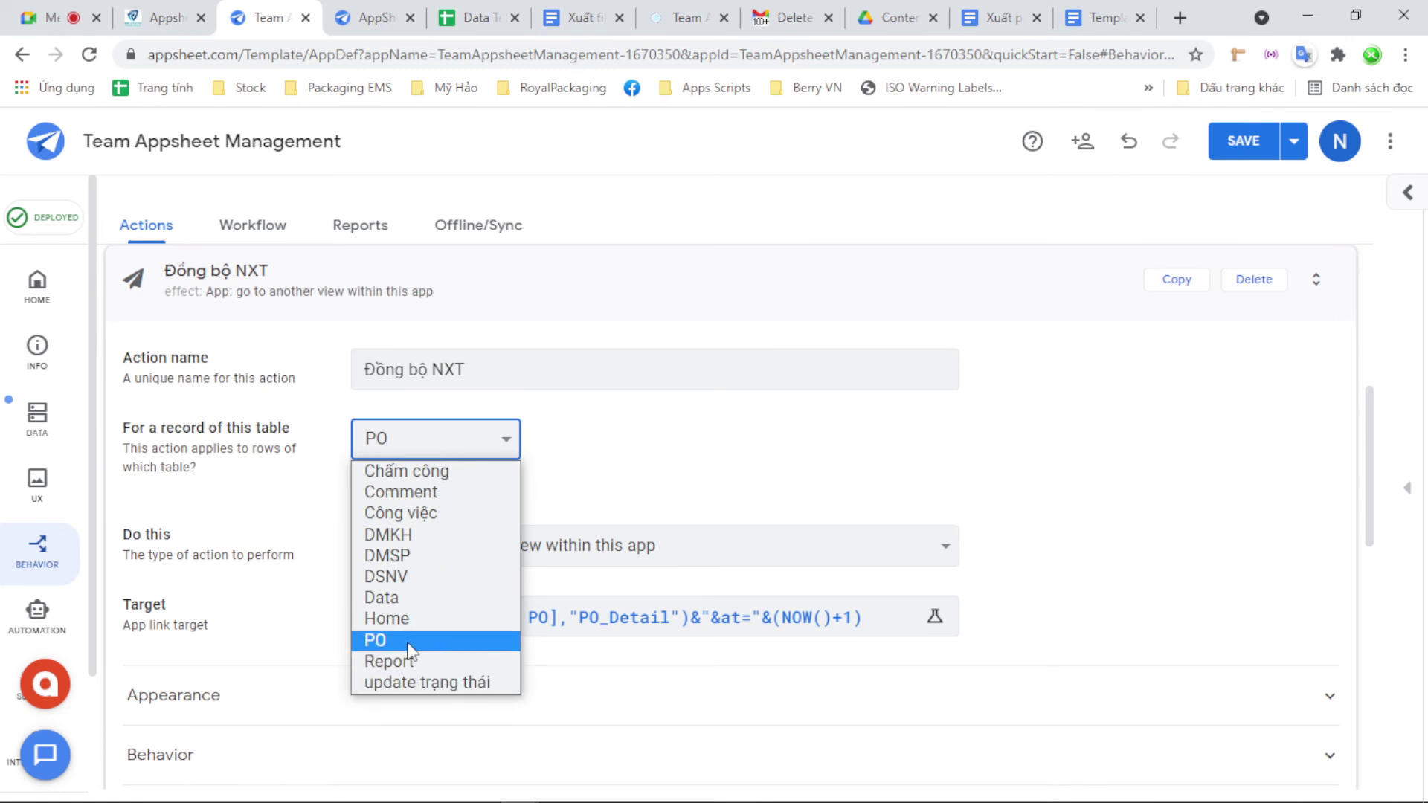
click(390, 661)
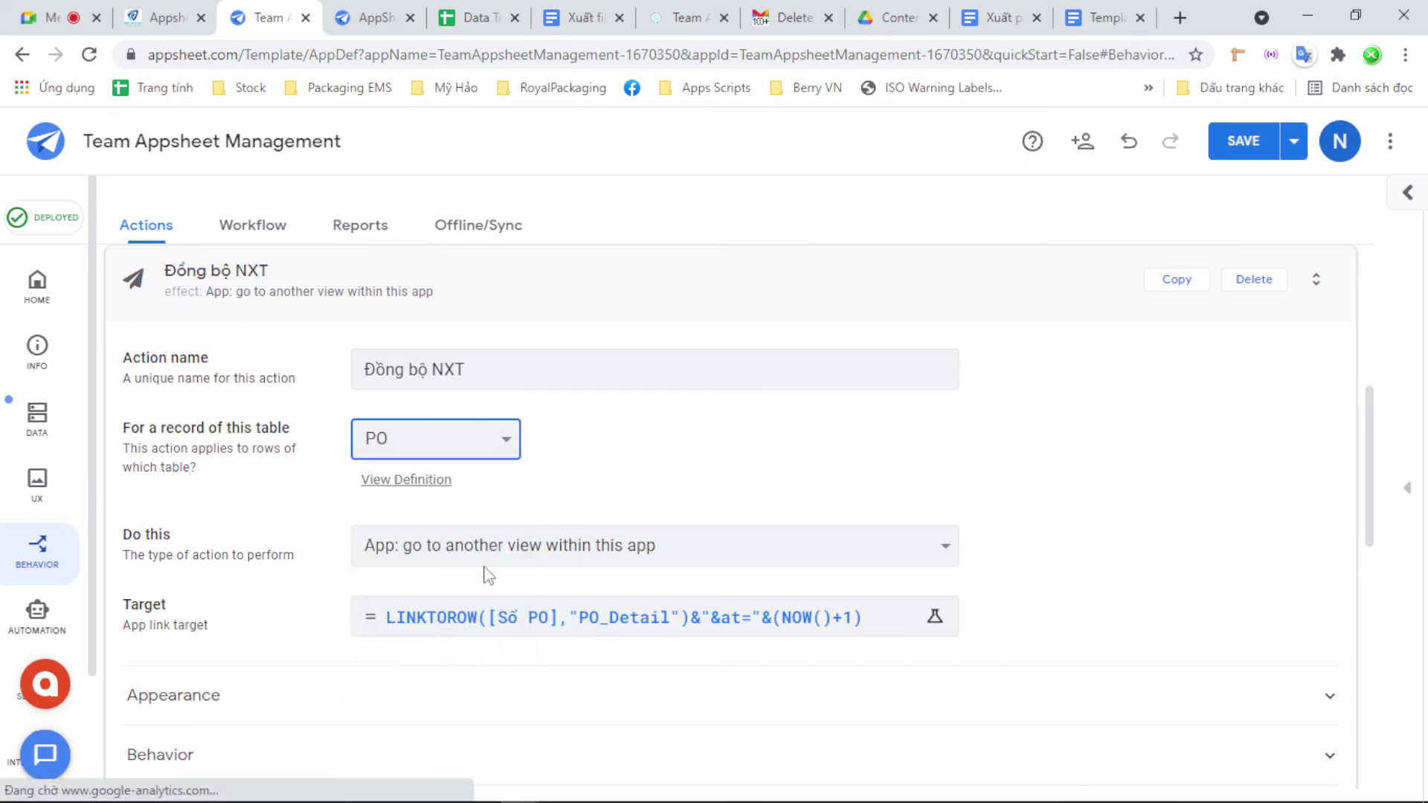
click(554, 621)
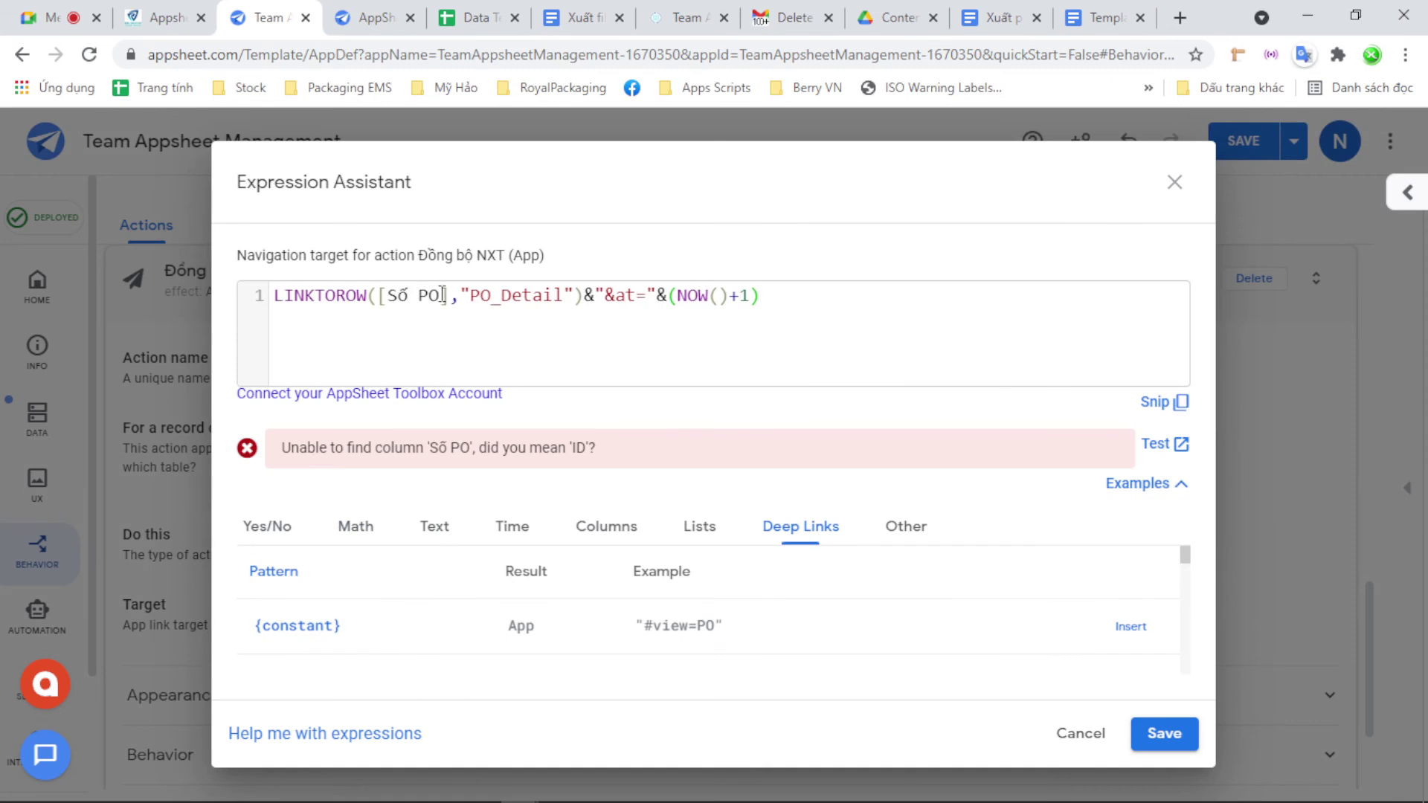
Change the target to LINKTOROW([ID],"Báo cáo NXT")&"&at="&(NOW()+1) and save the app.
drag(444, 296, 392, 288)
text(ID)
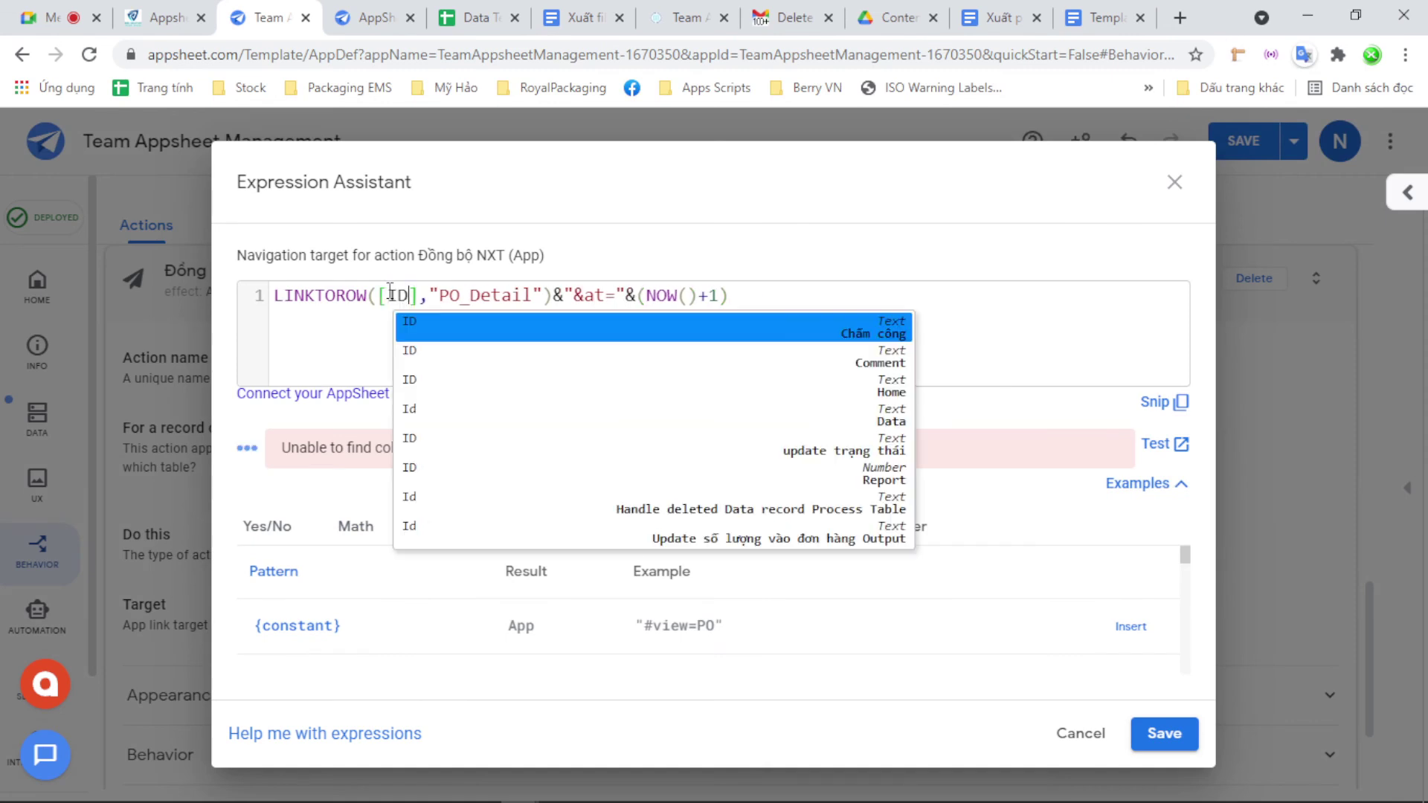
click(450, 296)
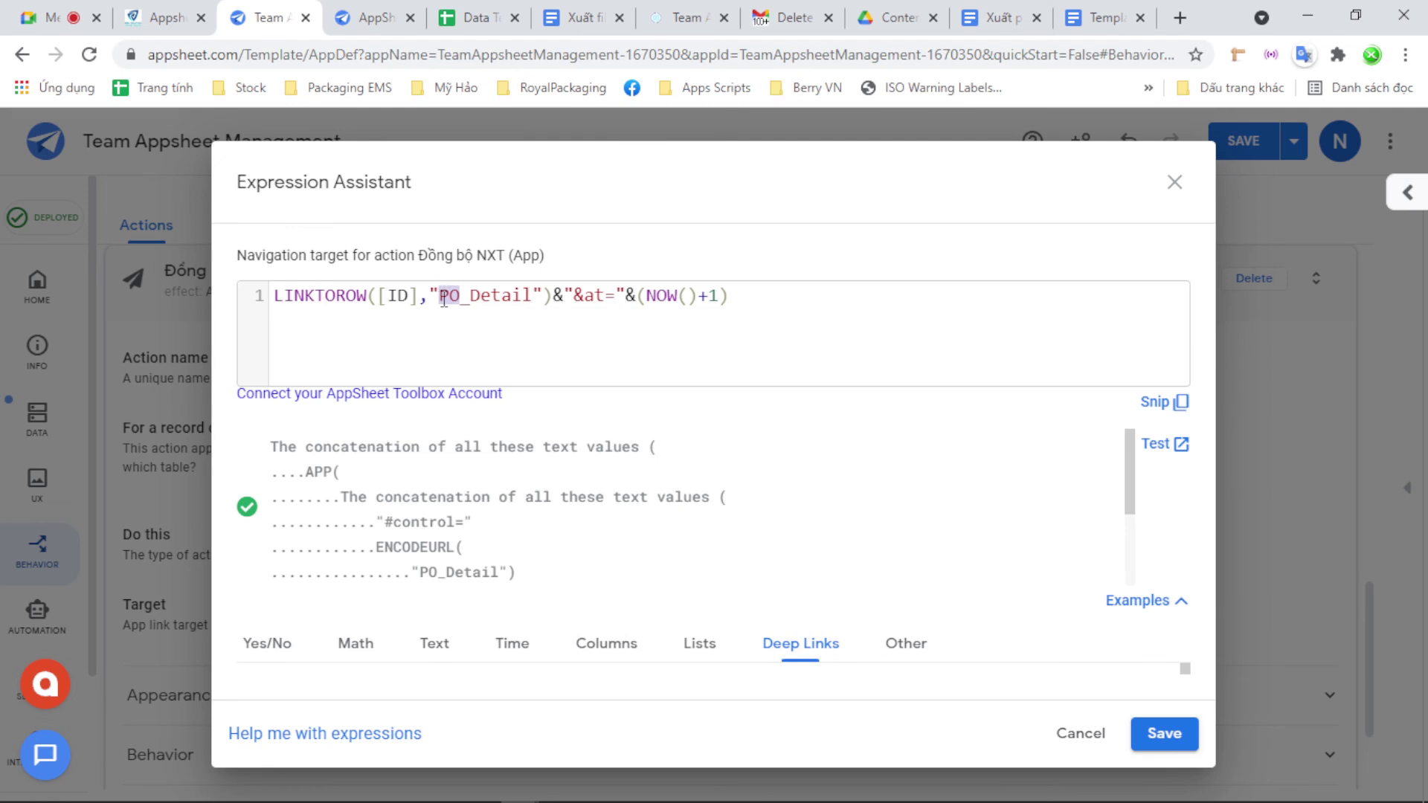
click(444, 297)
drag(442, 298, 527, 296)
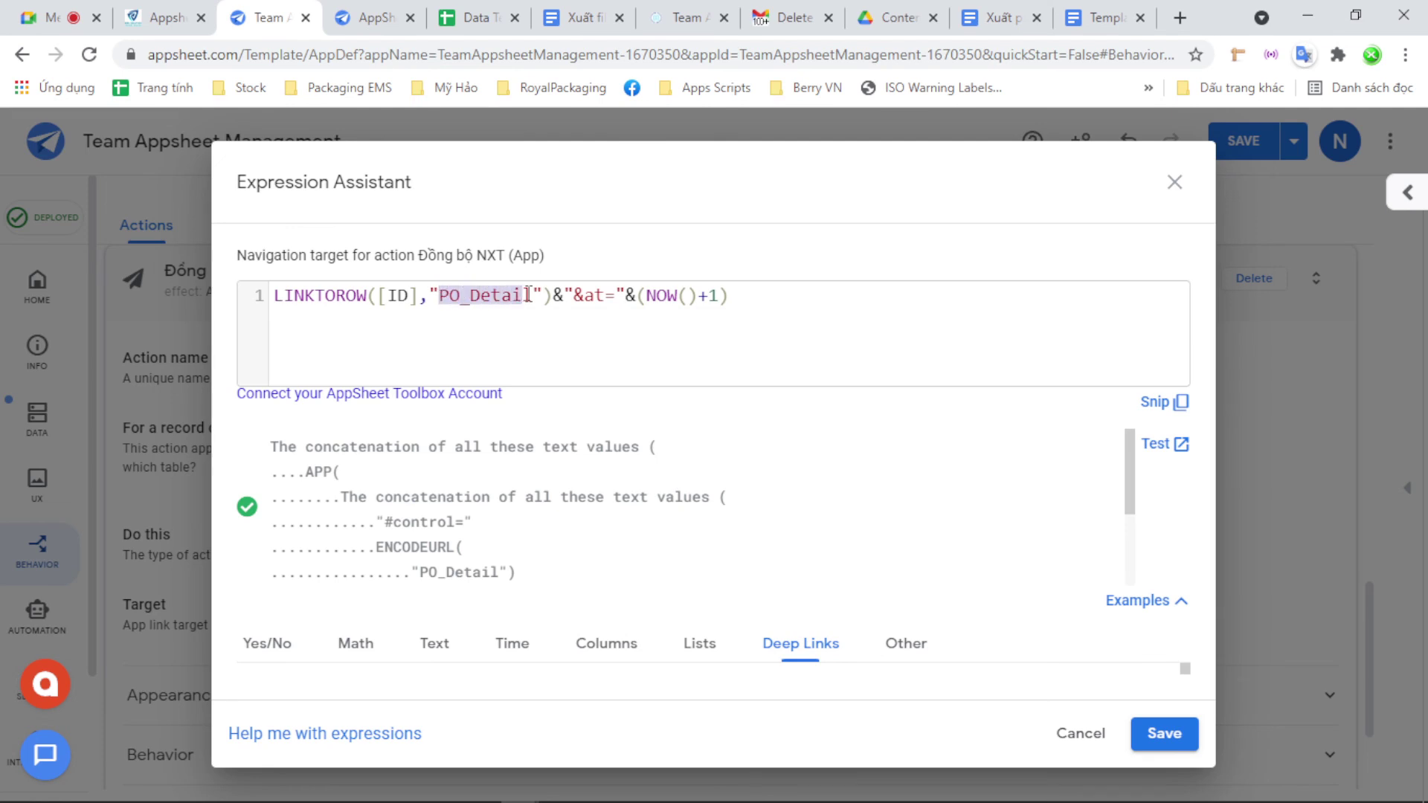
text(B)
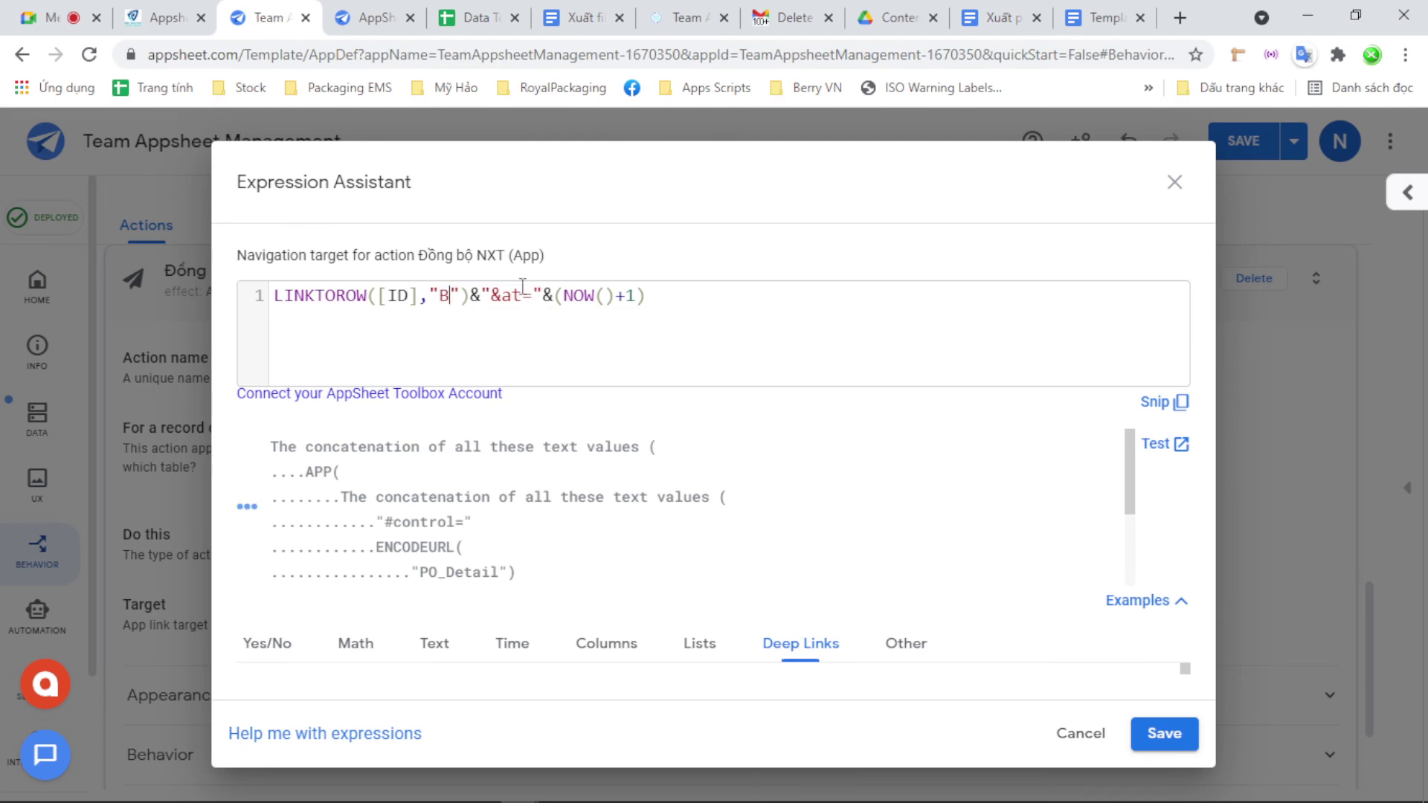
text(áo cáo NX)
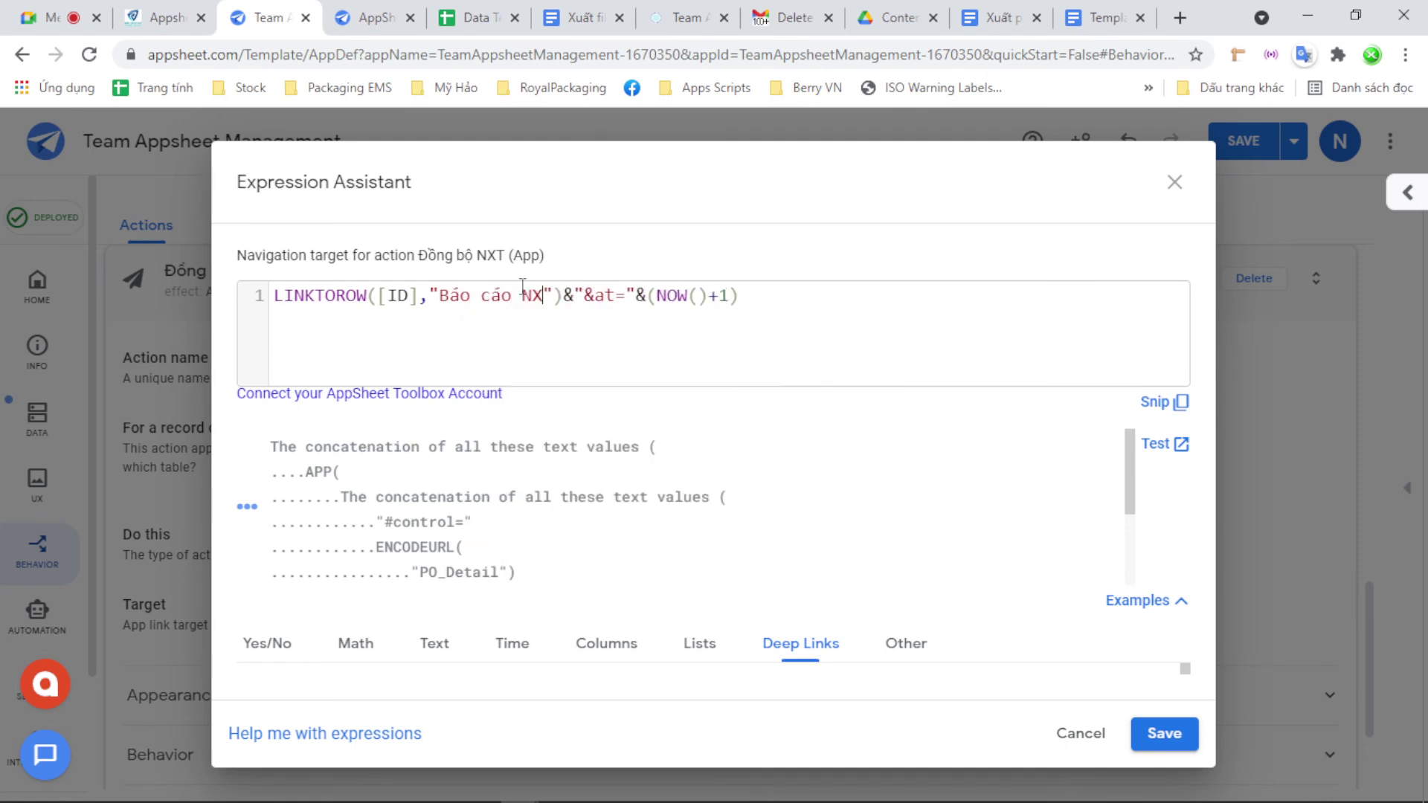
text(T)
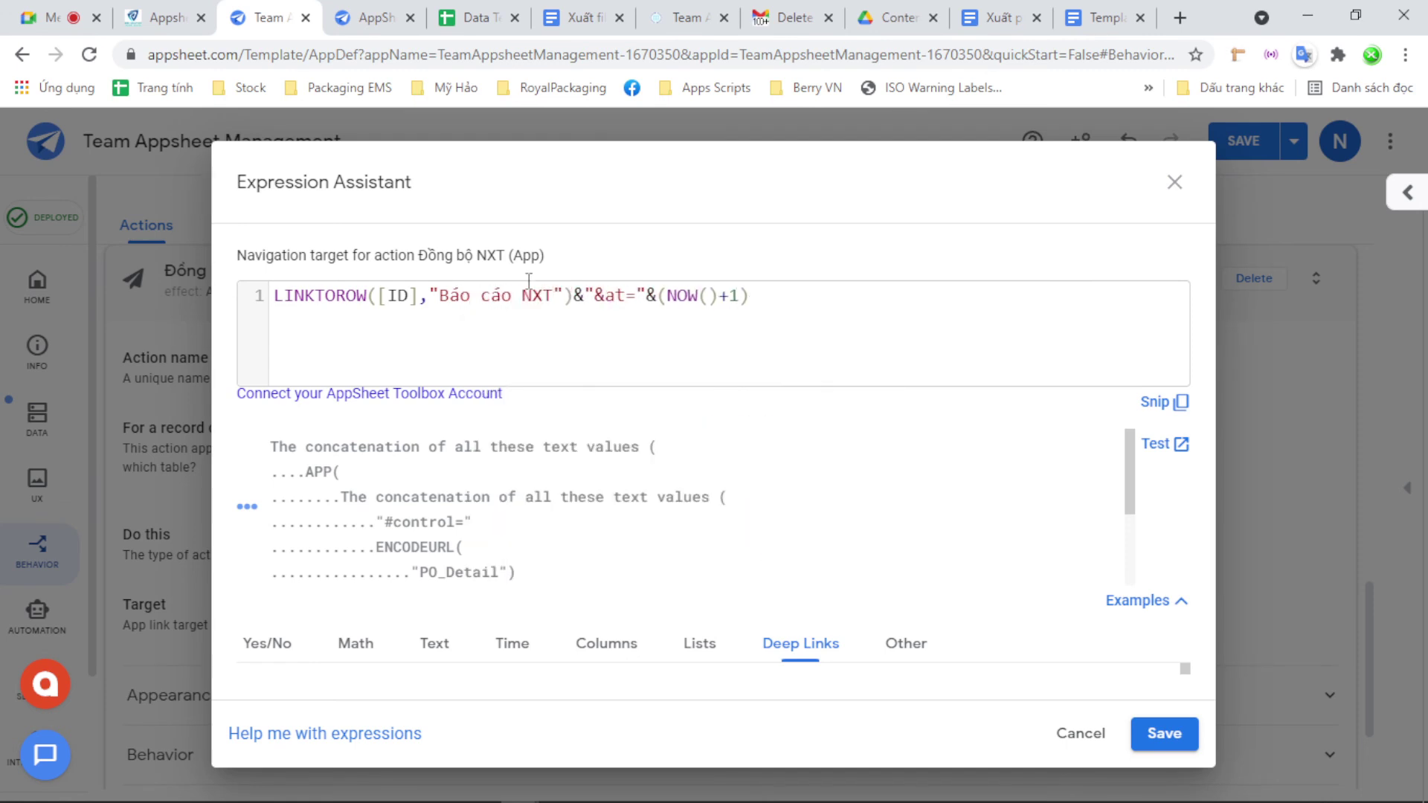
click(1164, 734)
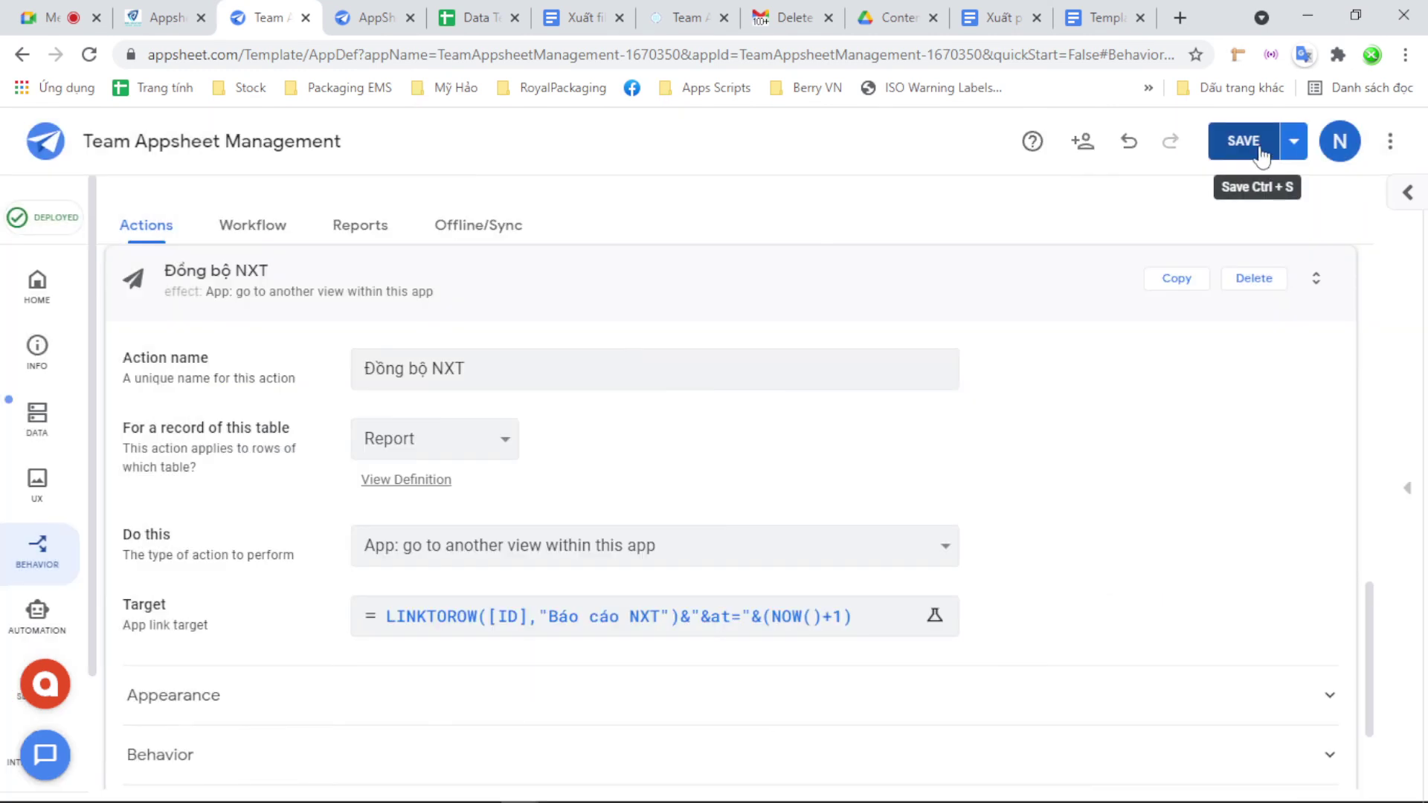
click(1261, 149)
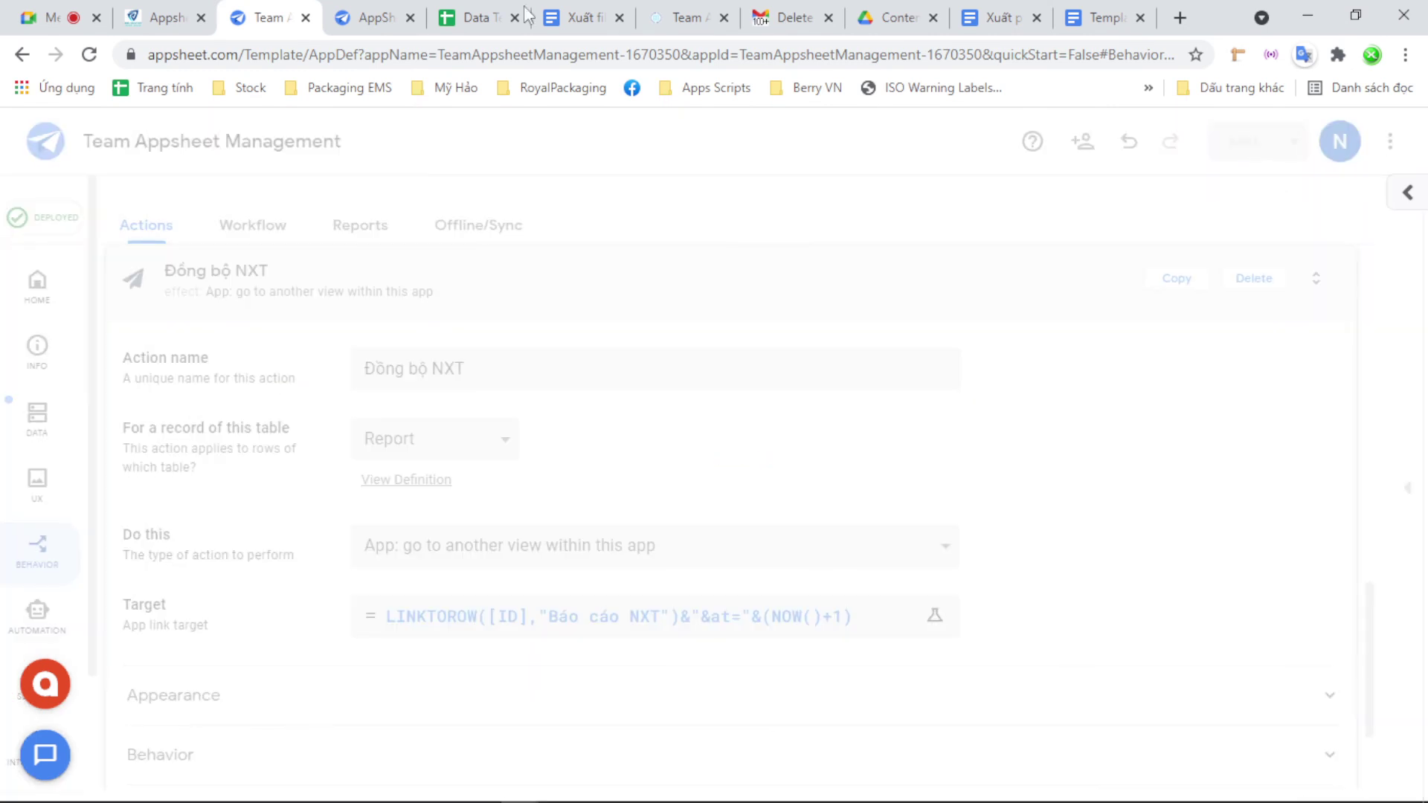
click(158, 19)
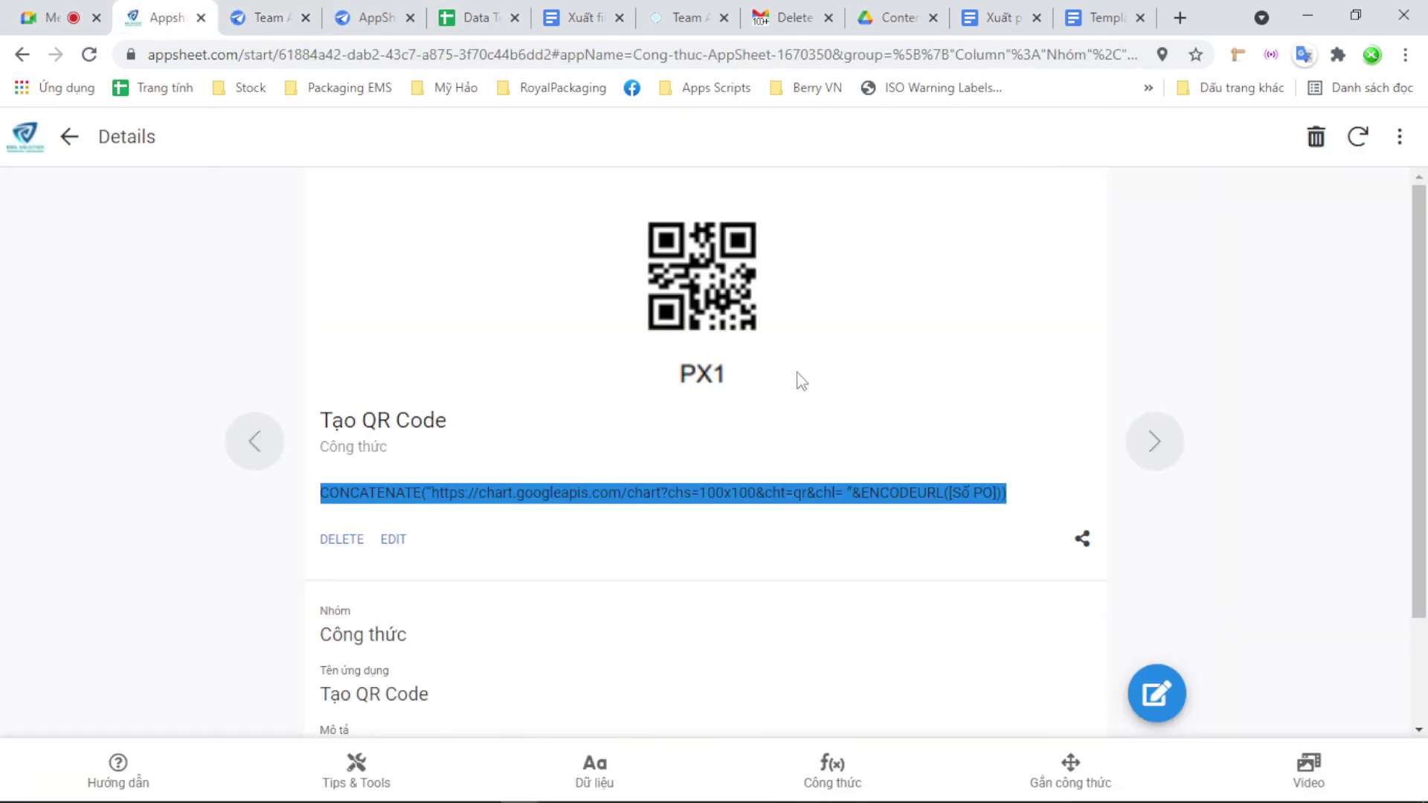
click(758, 454)
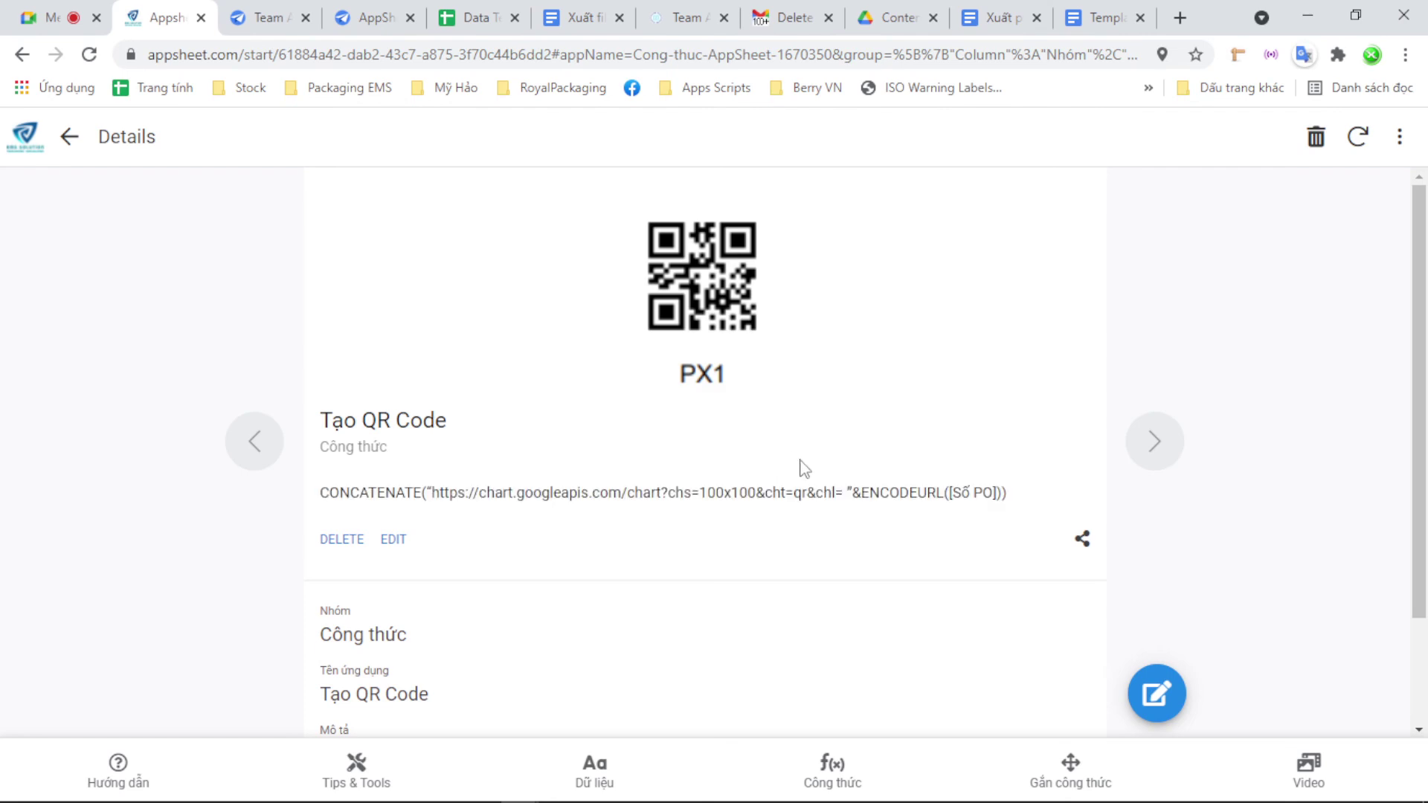
click(372, 20)
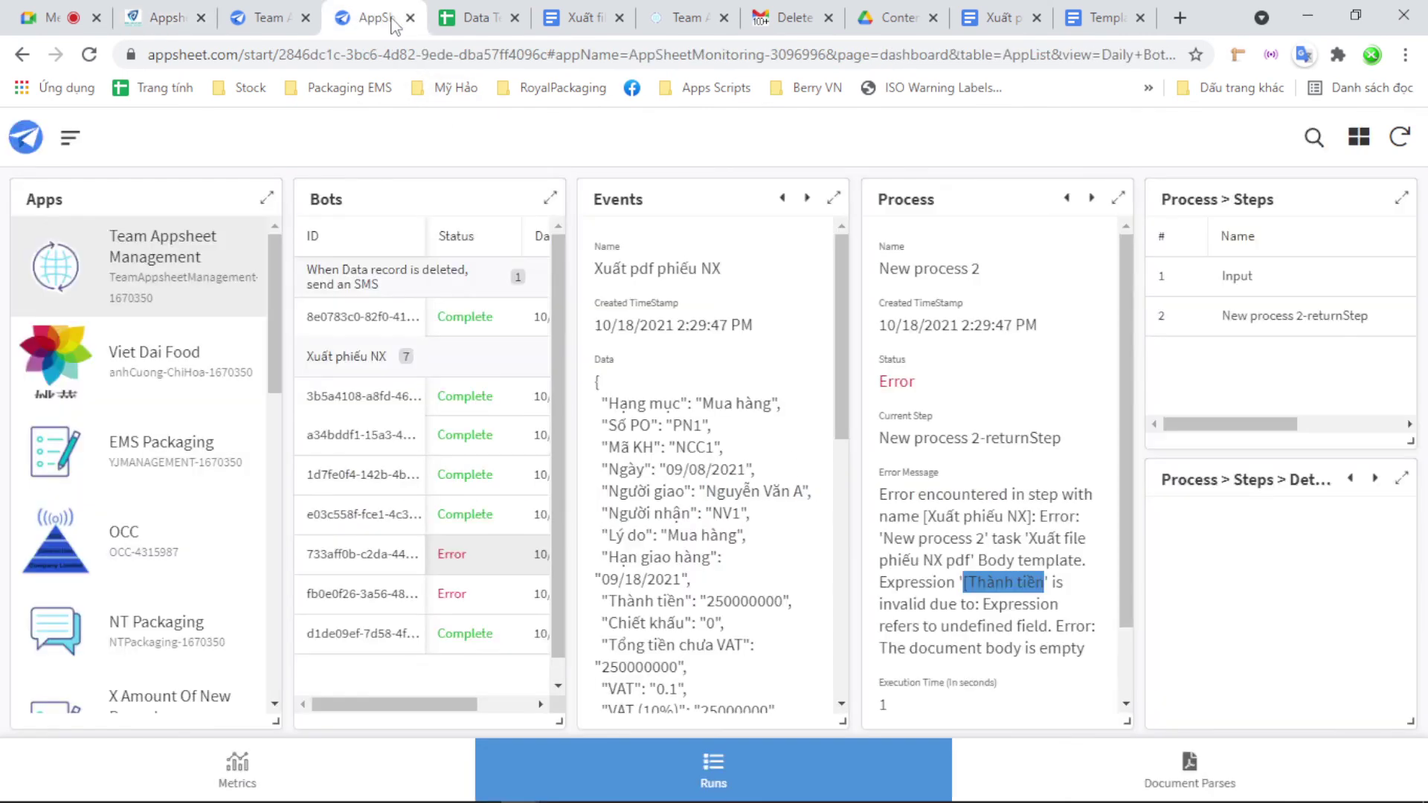
Set the Đồng bộ NXT action to Display prominently, save, and view the Báo cáo NXT report.
click(264, 22)
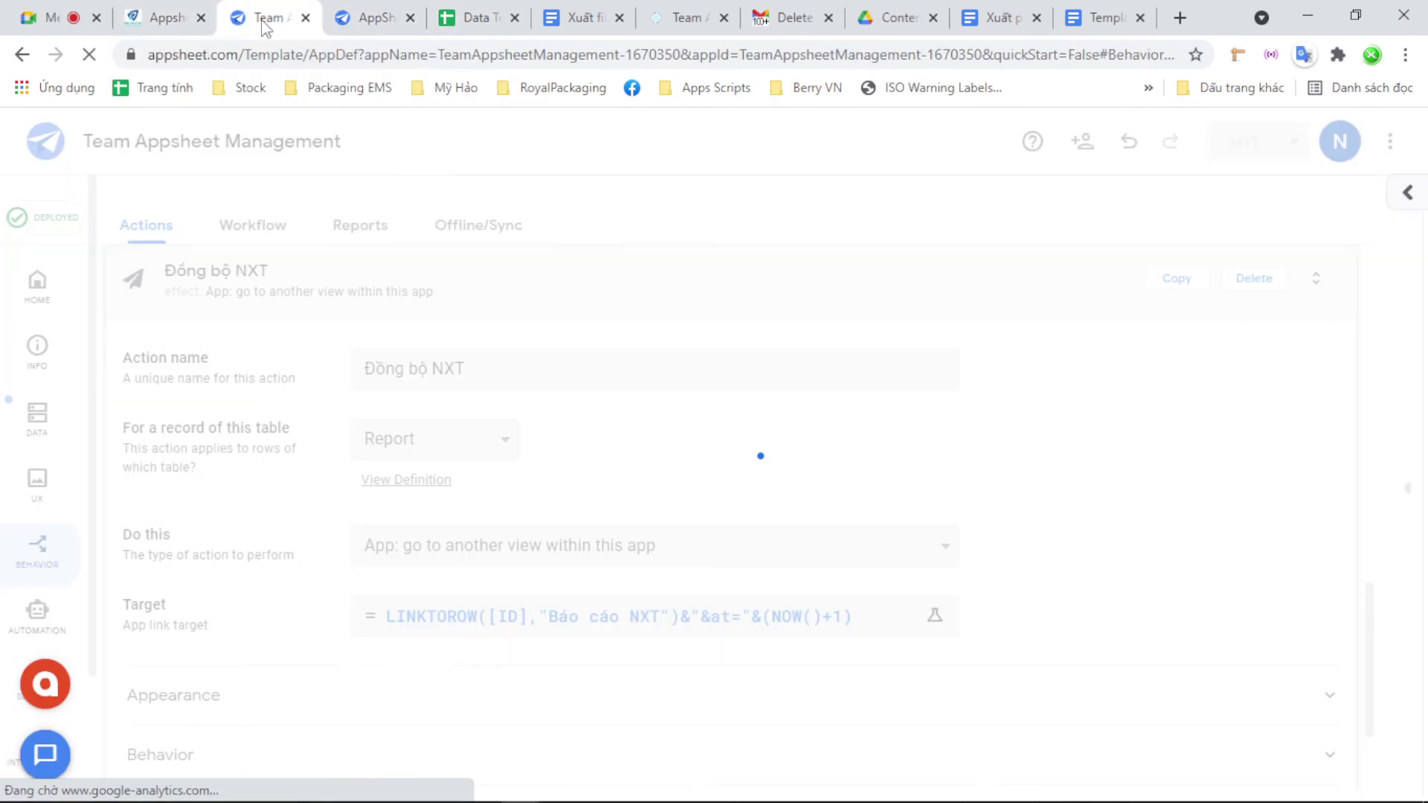
scroll(543, 535, down, 3)
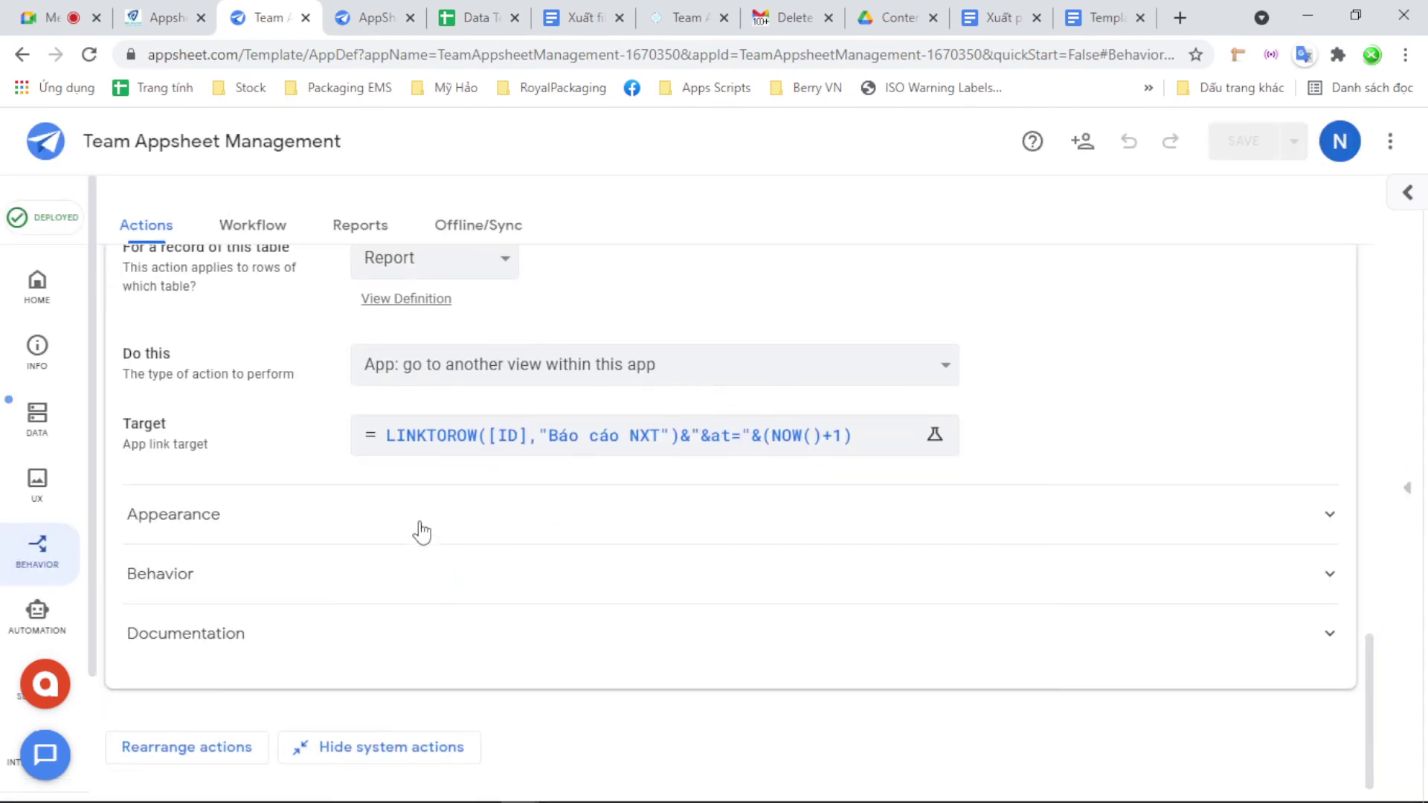
click(420, 530)
scroll(421, 529, down, 4)
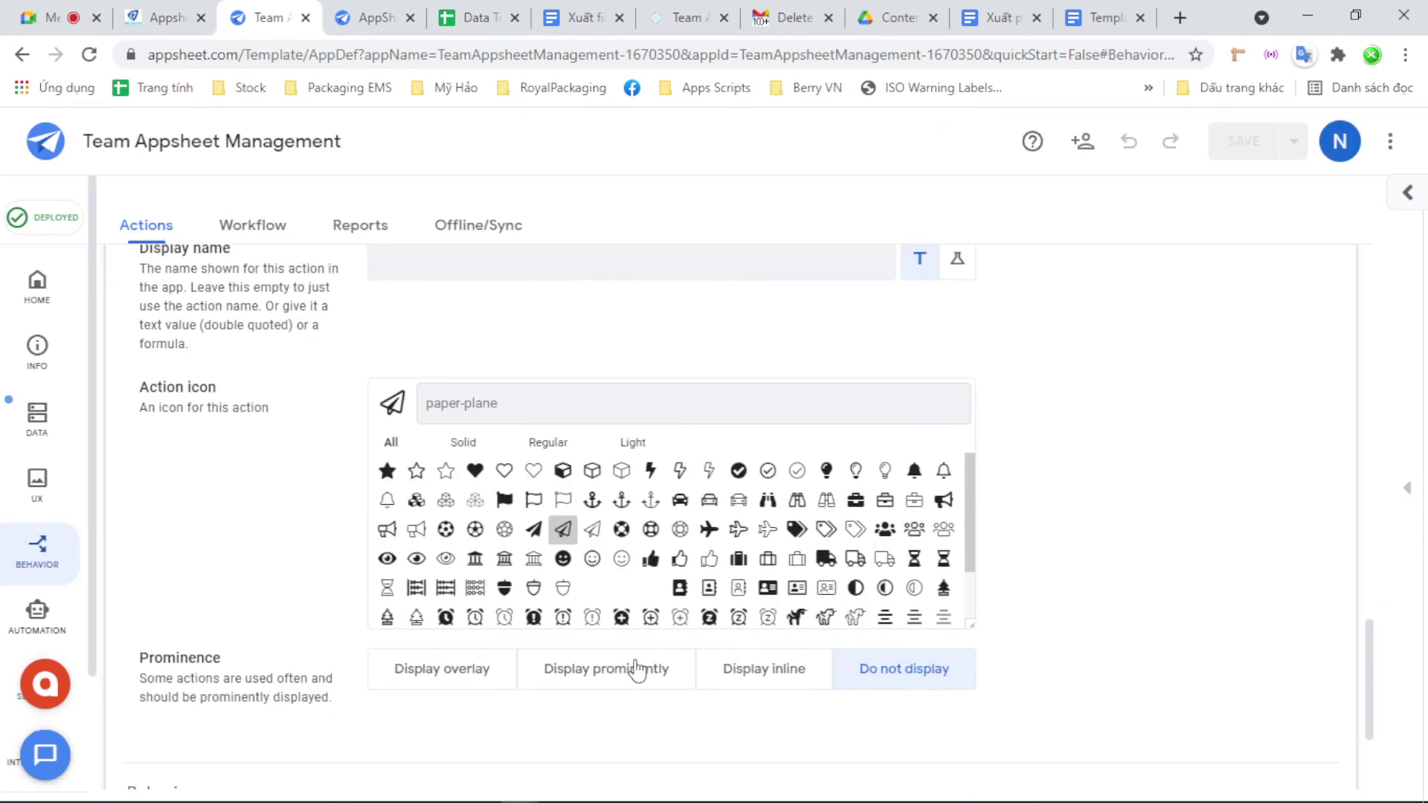
click(607, 668)
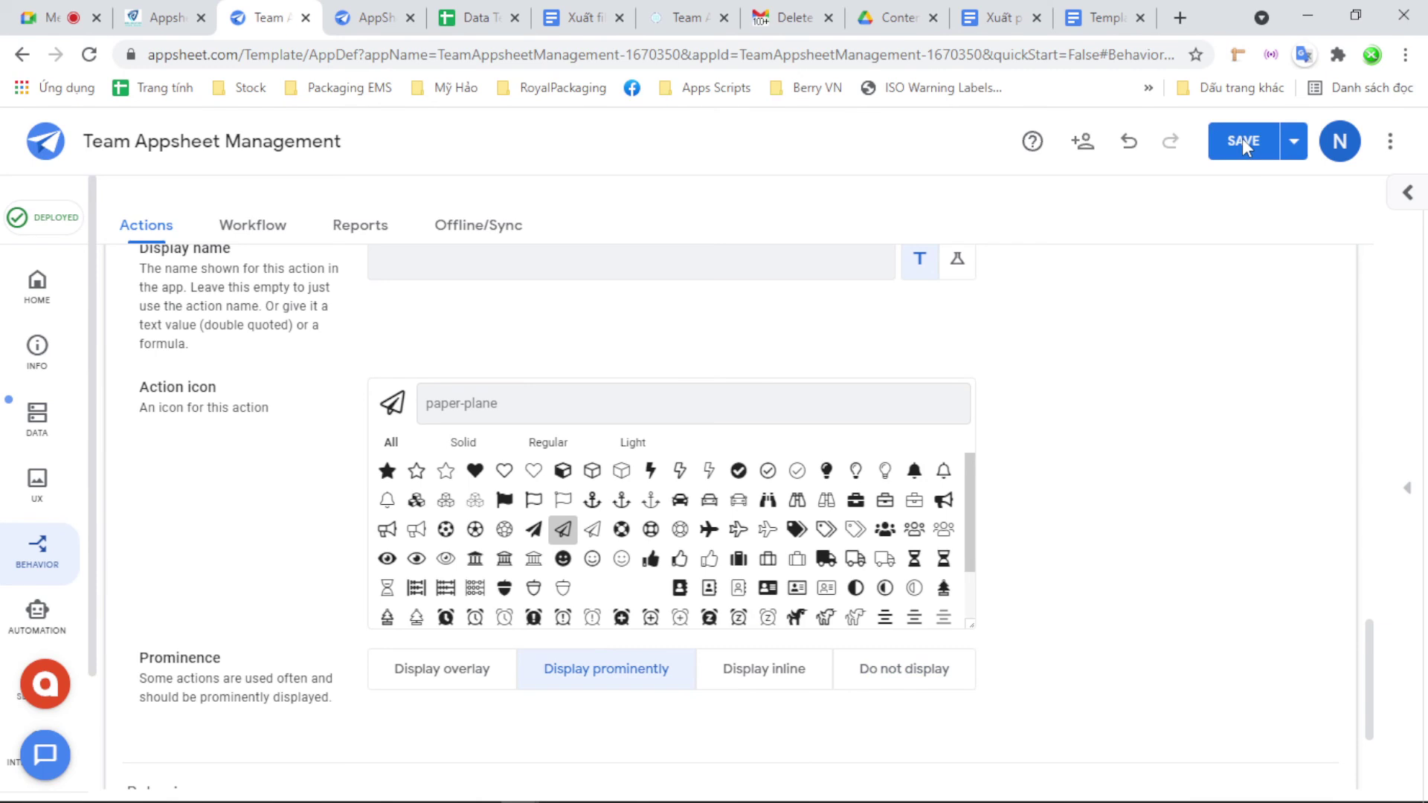
click(1243, 142)
click(680, 17)
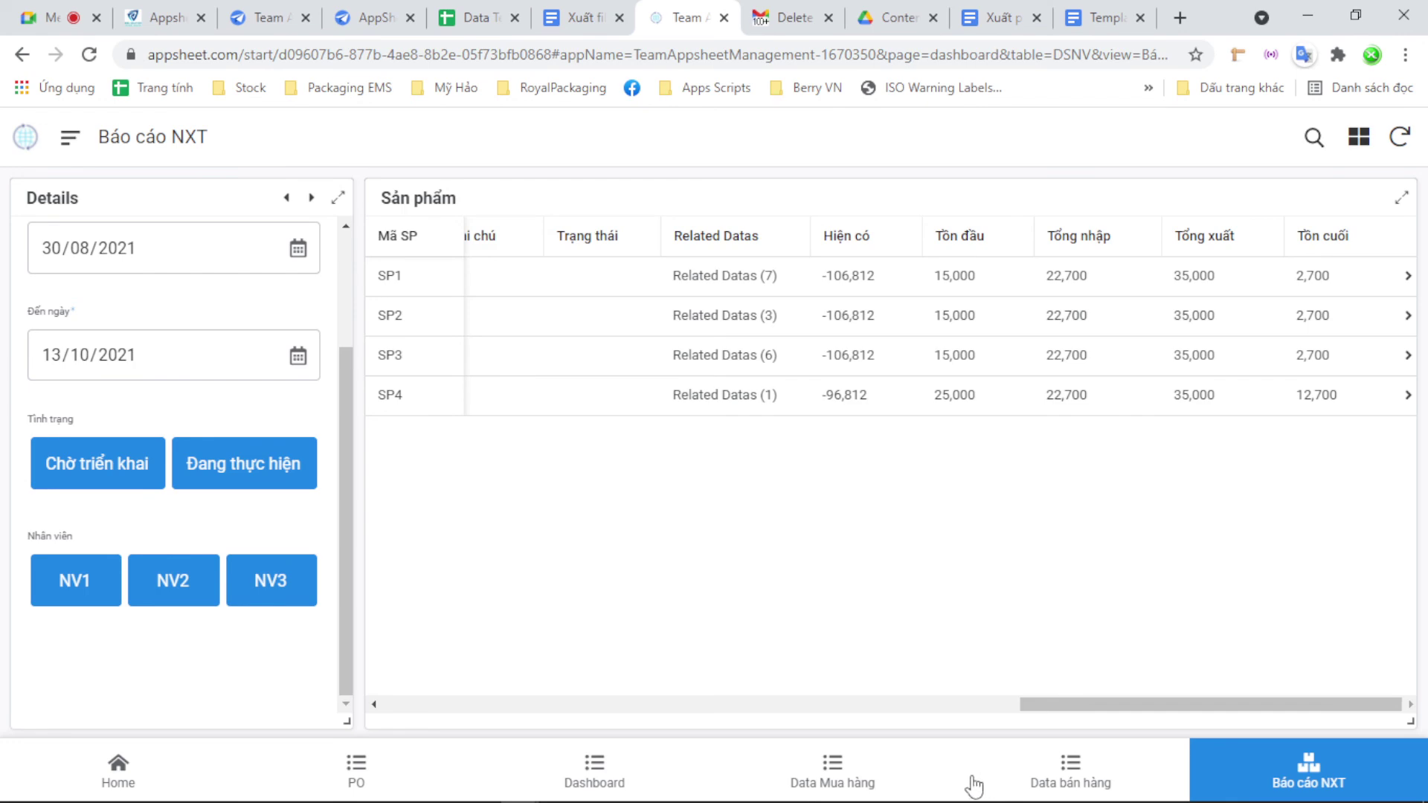
Start a new Mua hàng purchase from supplier NCC1 with reason 'hàng'.
click(835, 787)
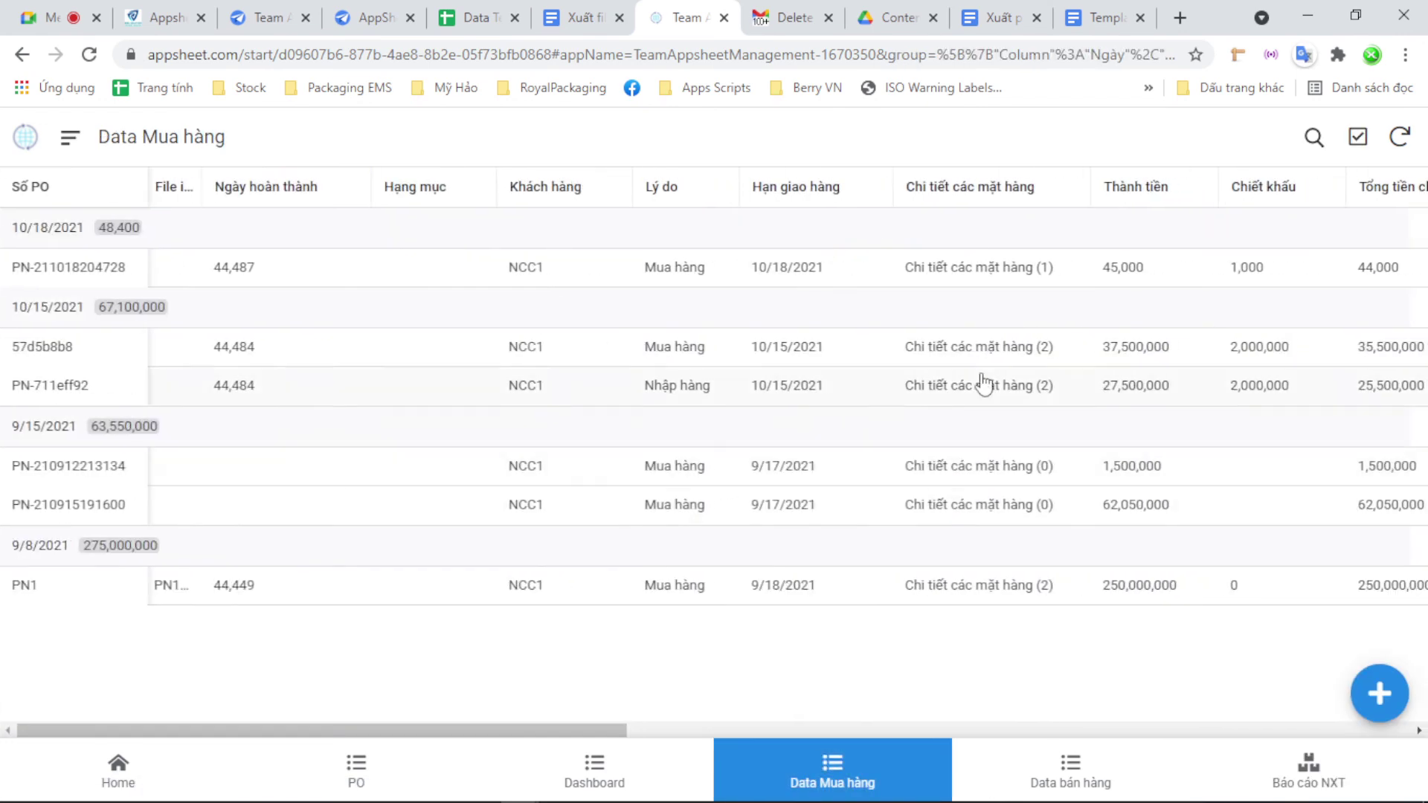
click(1376, 705)
click(1377, 700)
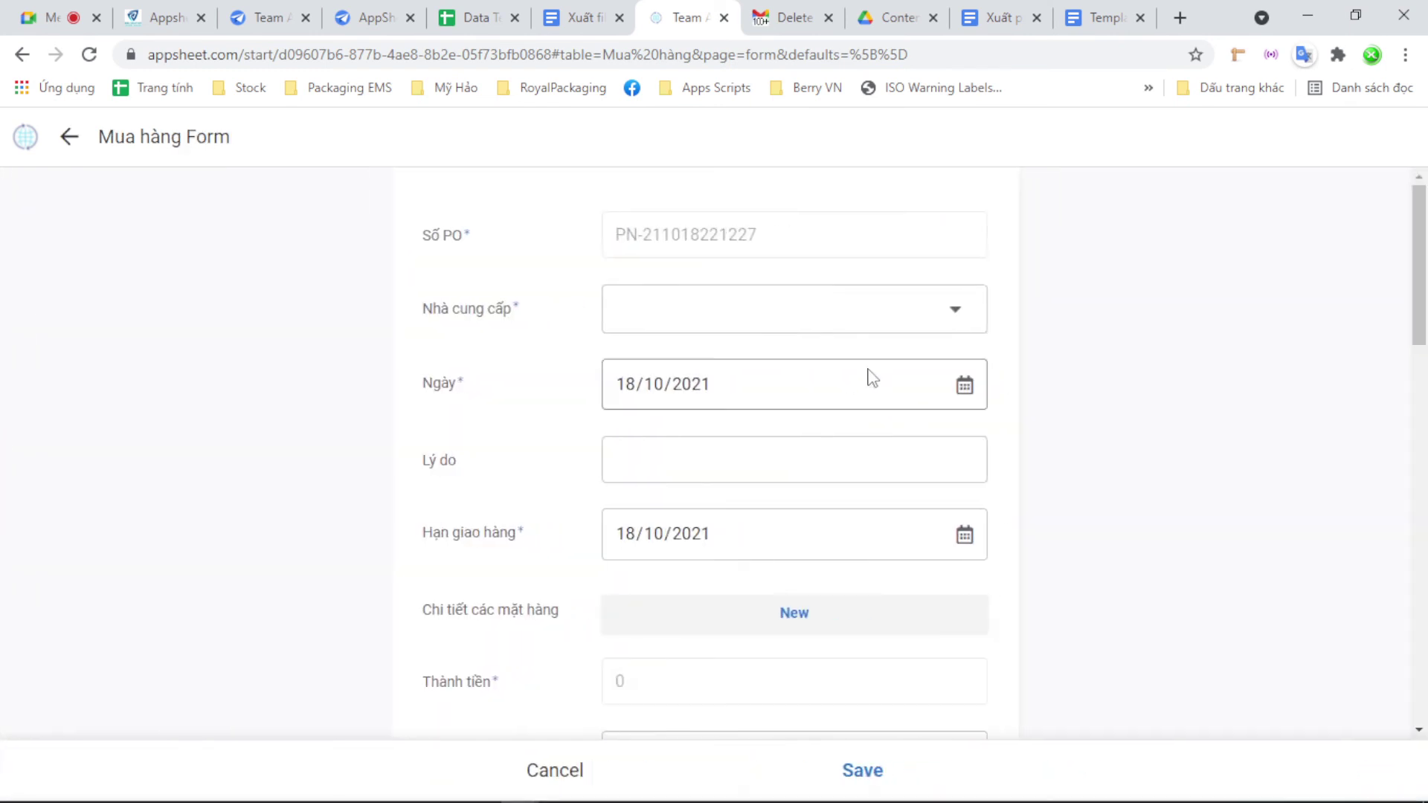
click(858, 300)
click(558, 284)
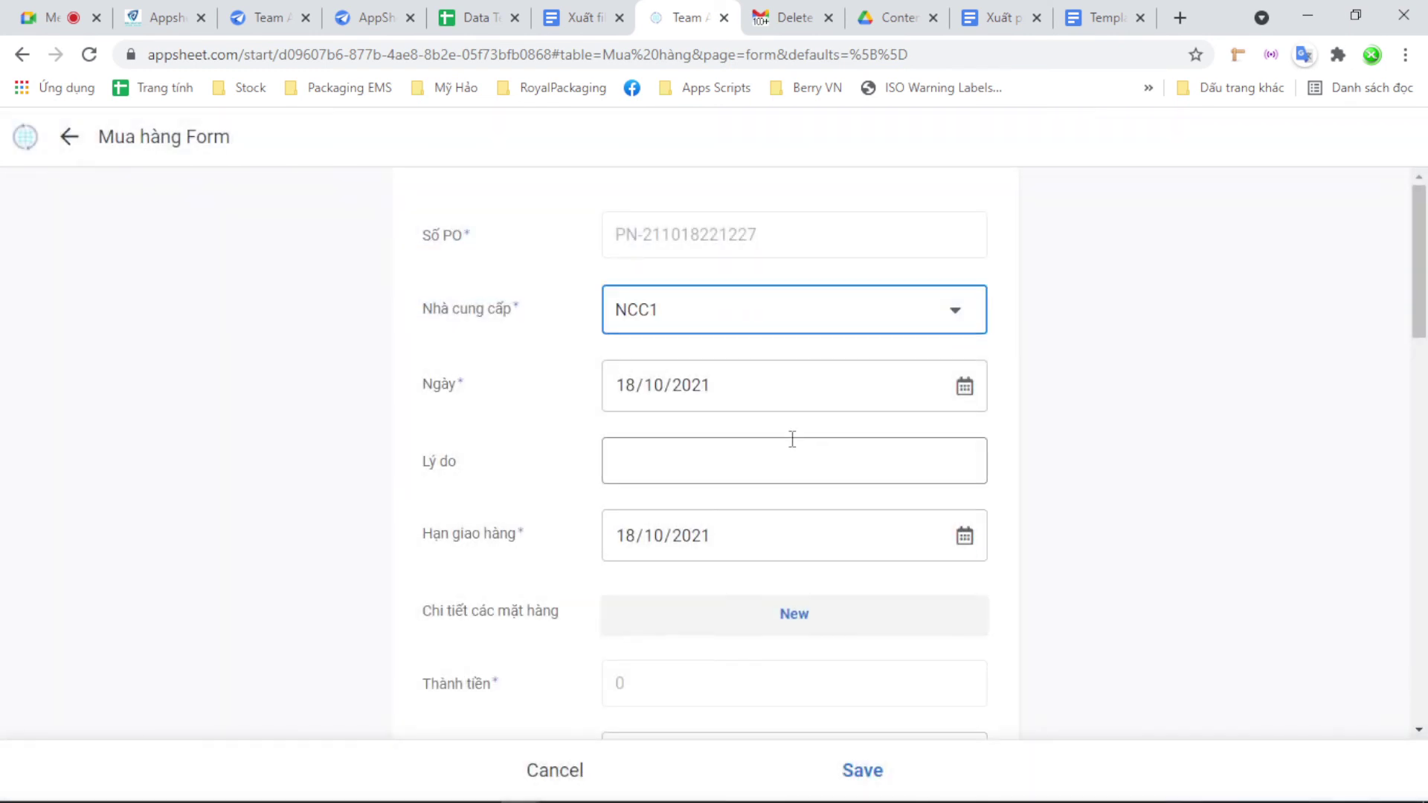
click(786, 462)
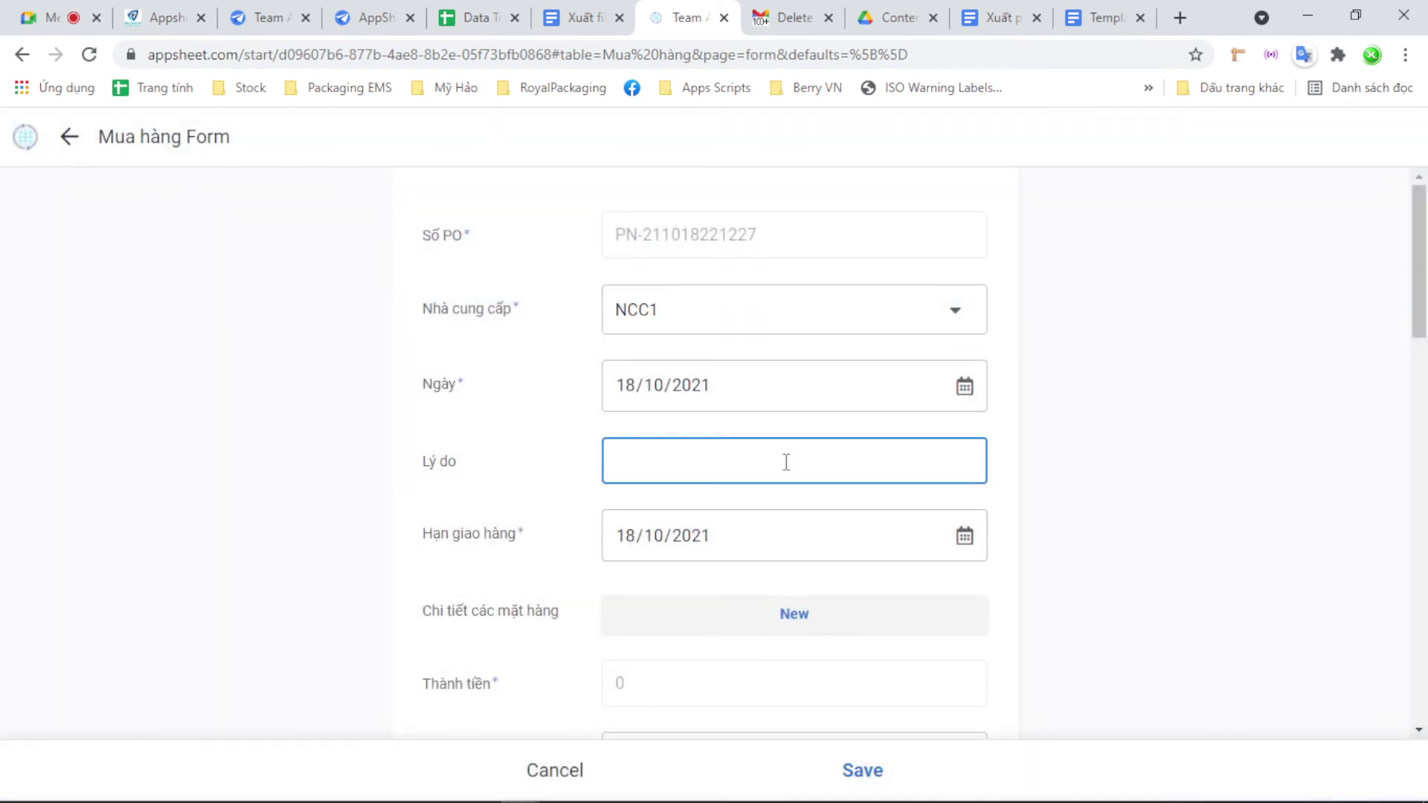
text(Muahàng)
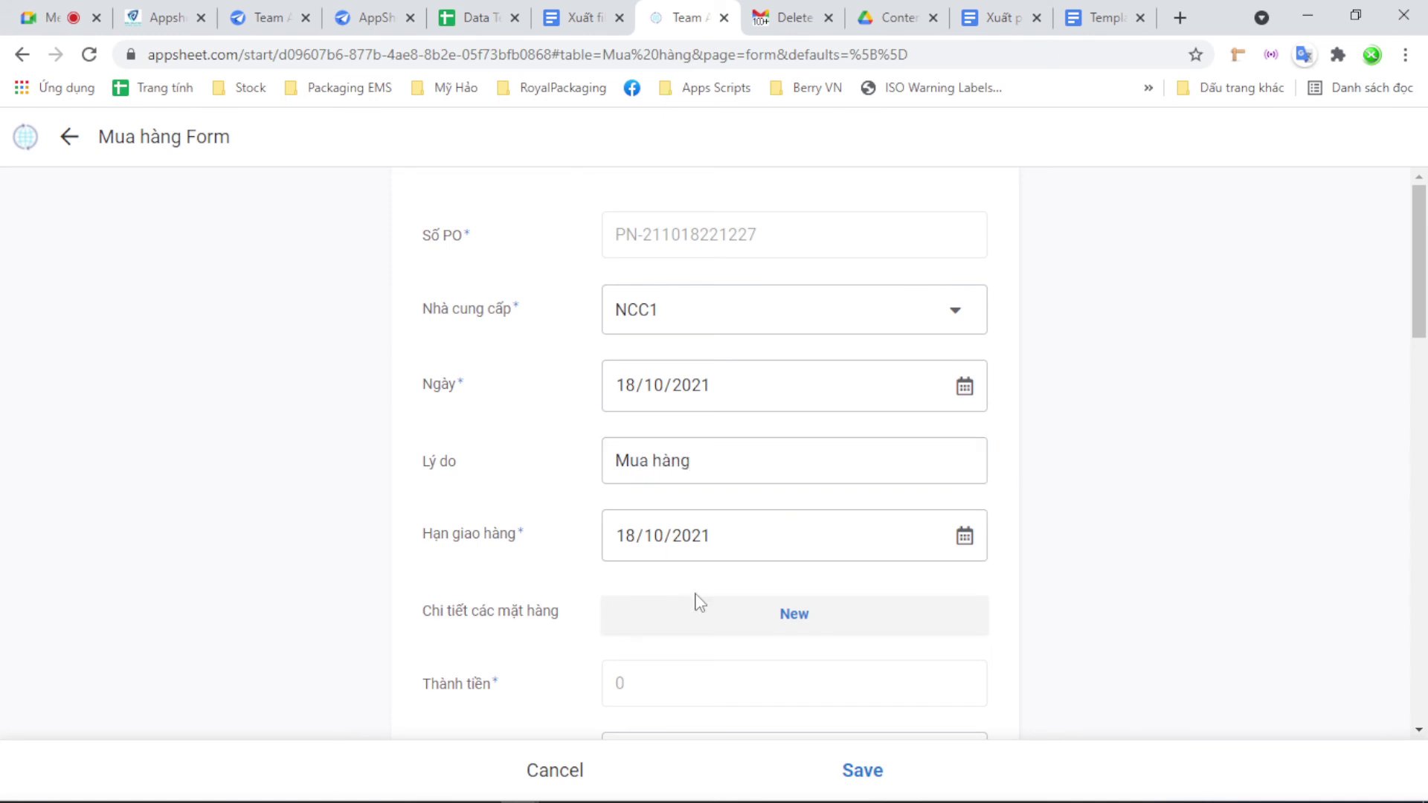
Add a purchase line item for product SP1 with quantity 5200.
click(712, 627)
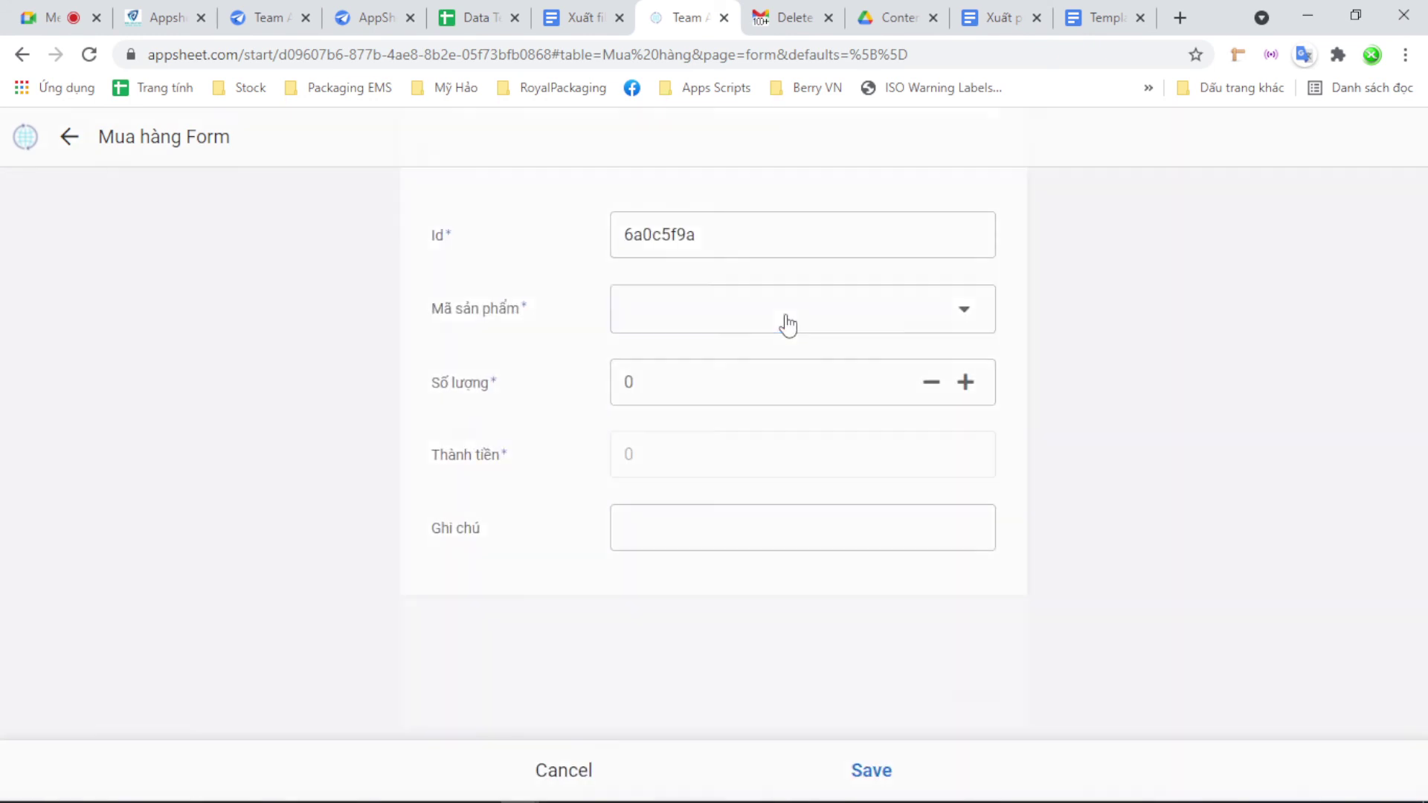
click(784, 320)
click(469, 274)
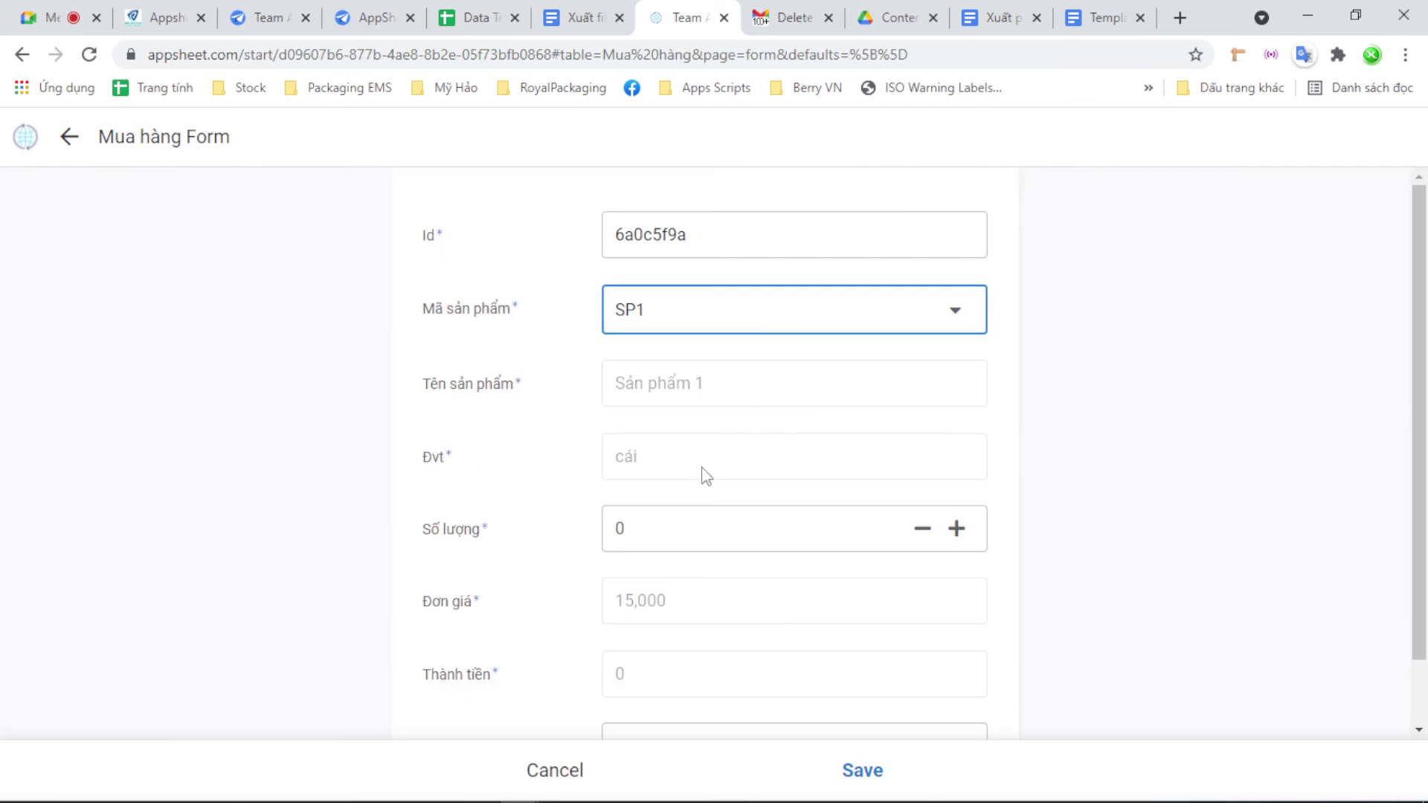
click(691, 526)
text(5200)
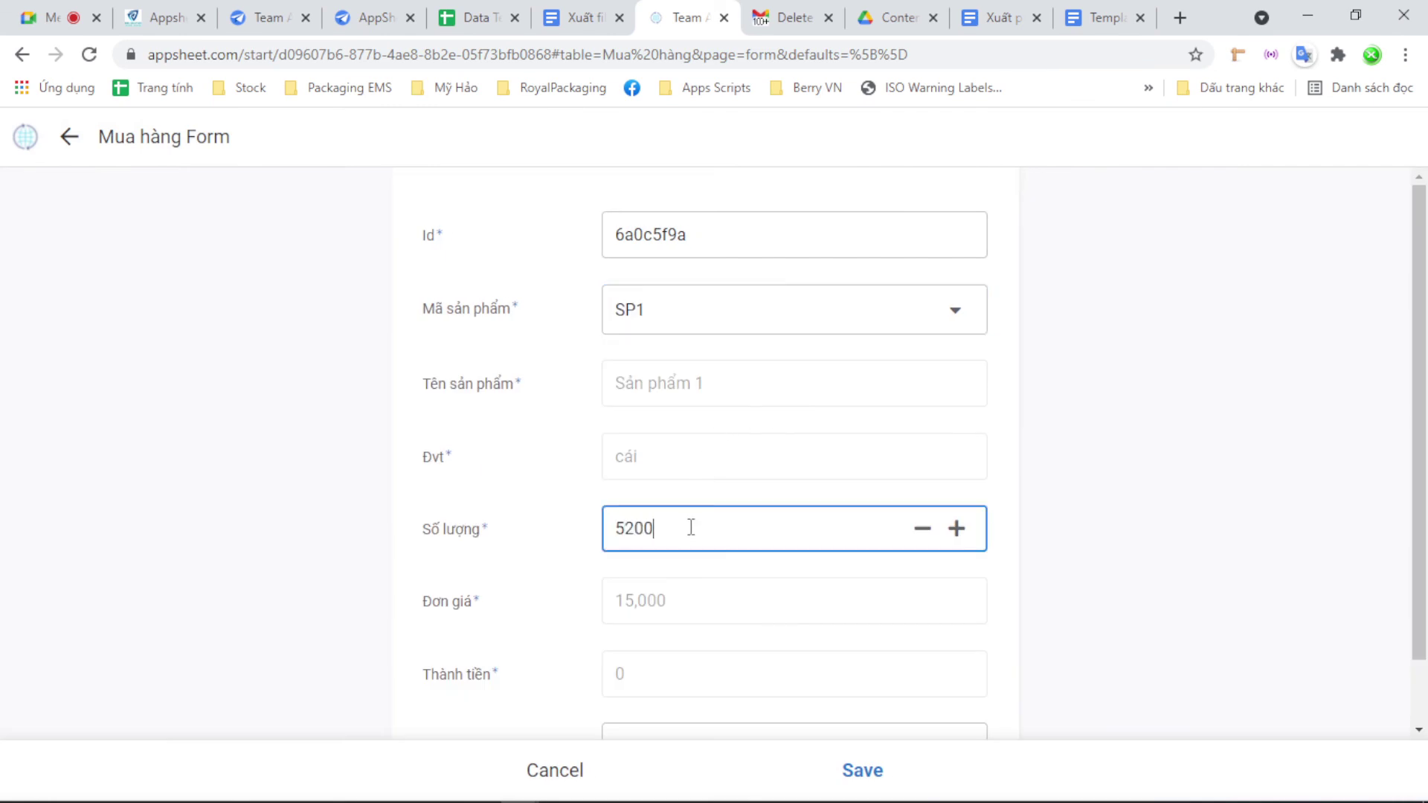
click(675, 604)
click(848, 774)
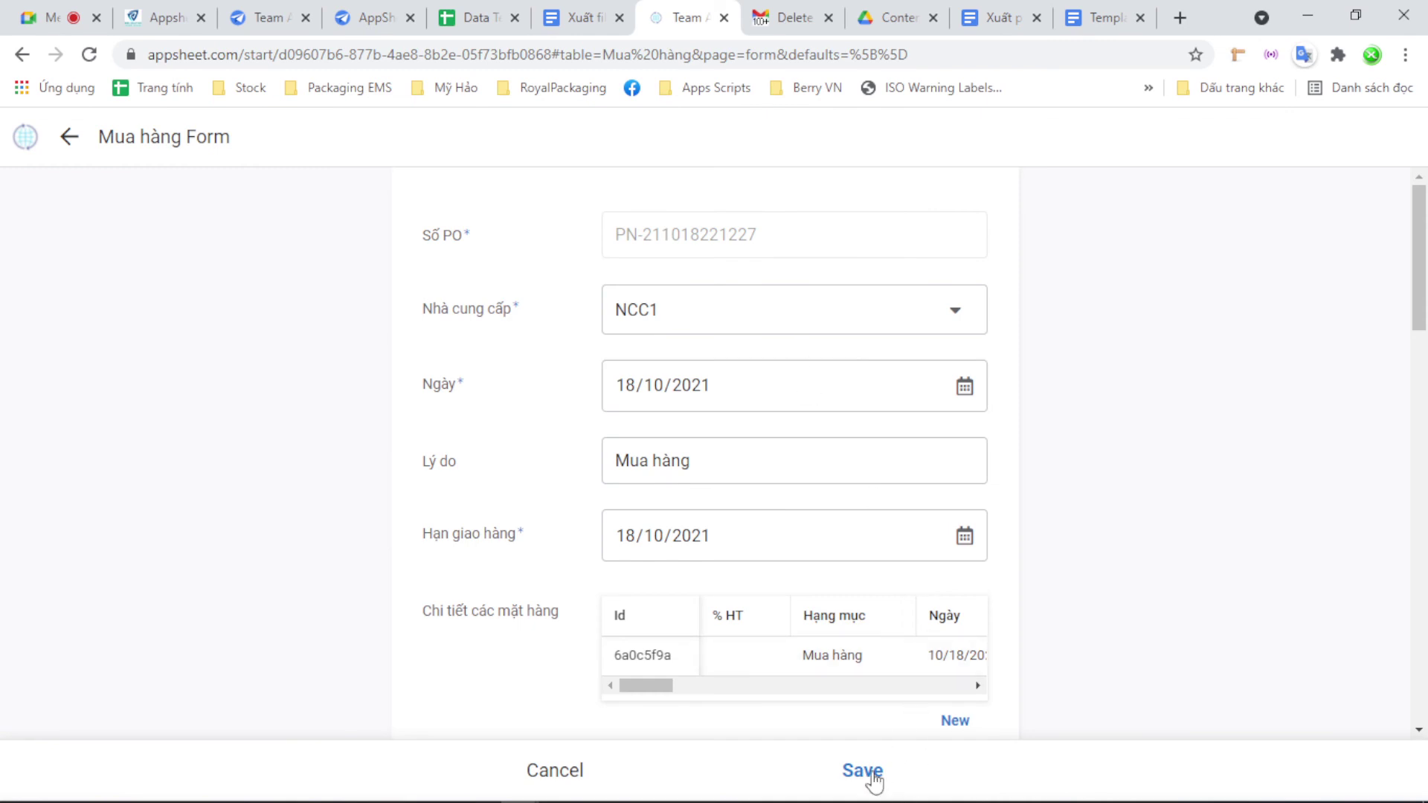
Correct VAT to 10, enter A as deliverer and B as receiver, and save the purchase.
click(869, 771)
click(727, 240)
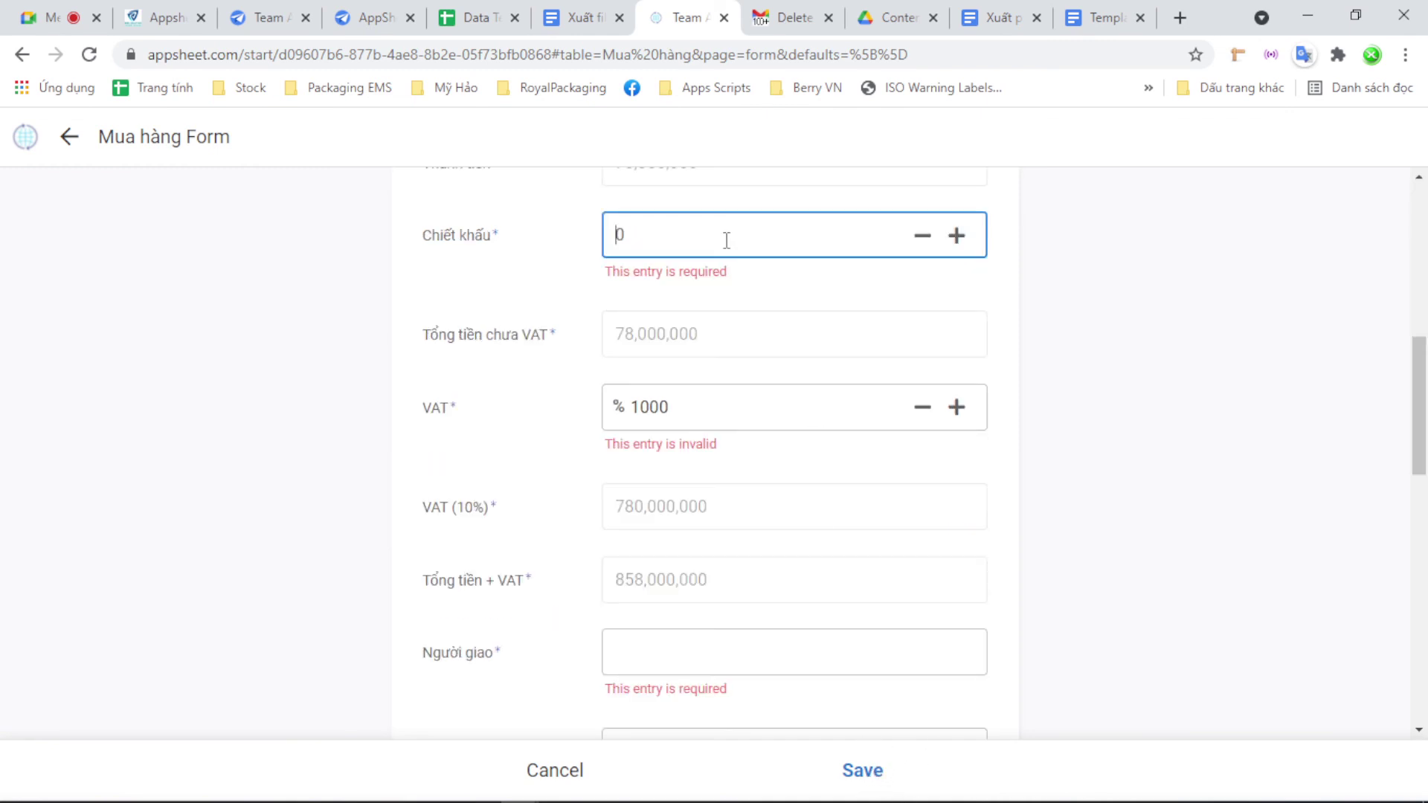
text(0)
click(717, 417)
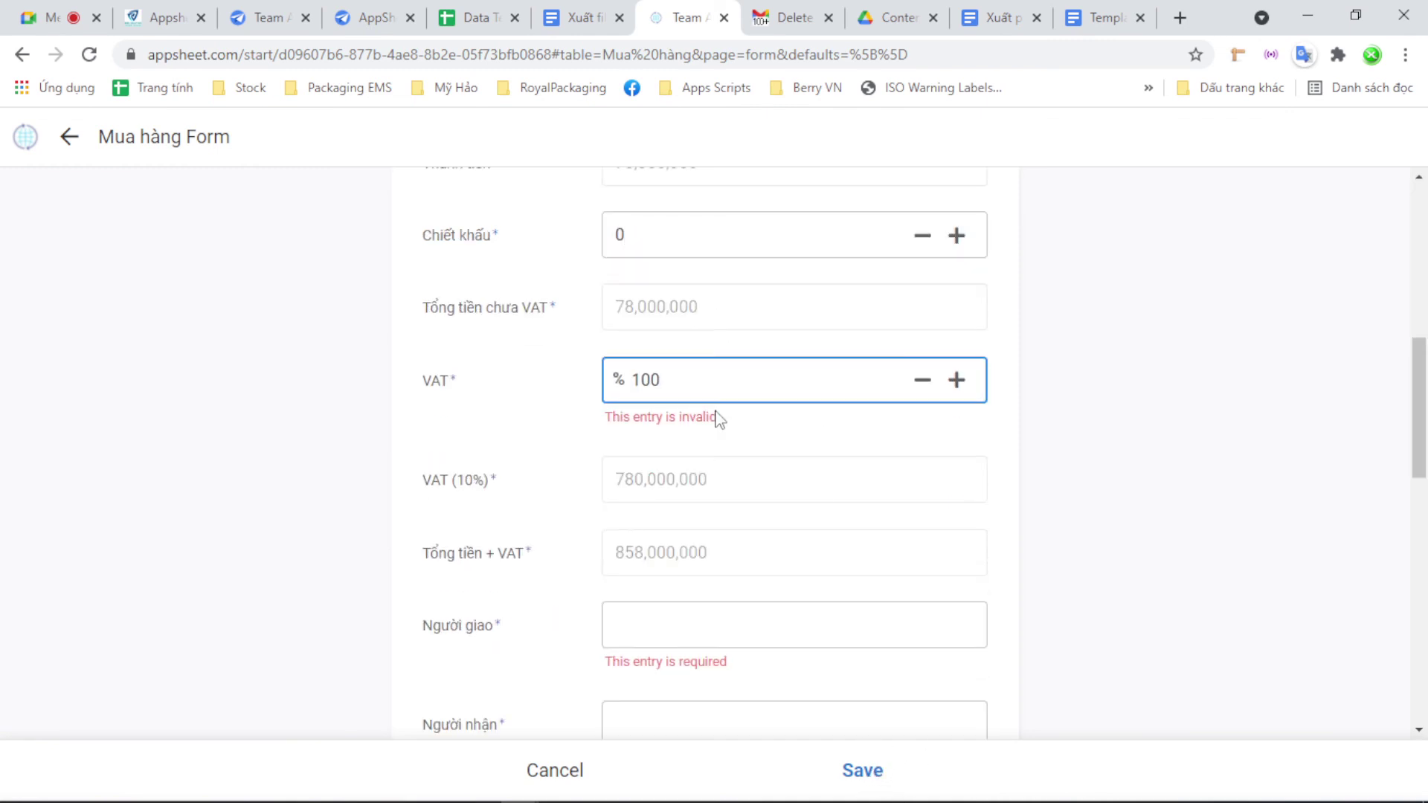
key(BackSpace)
click(804, 643)
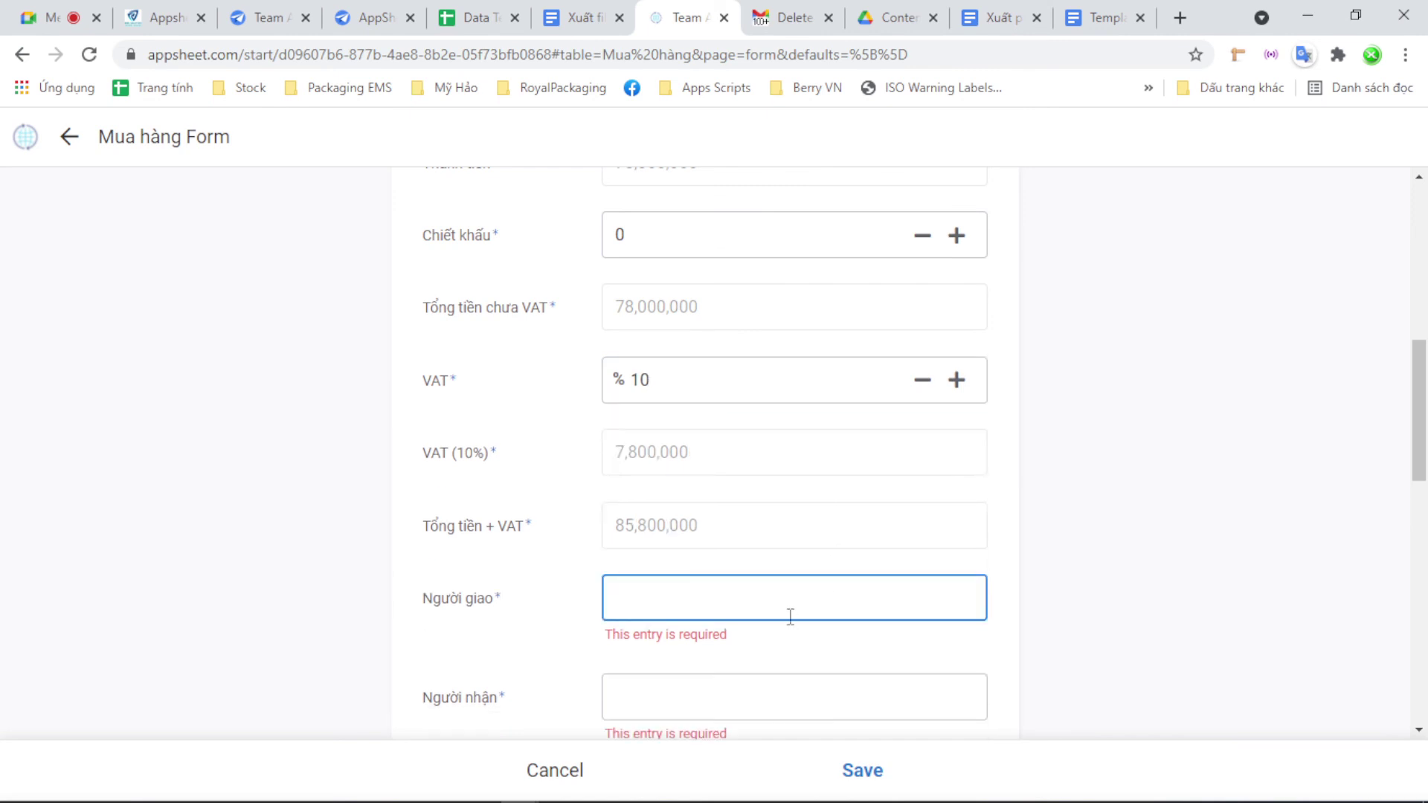
text(A)
click(740, 685)
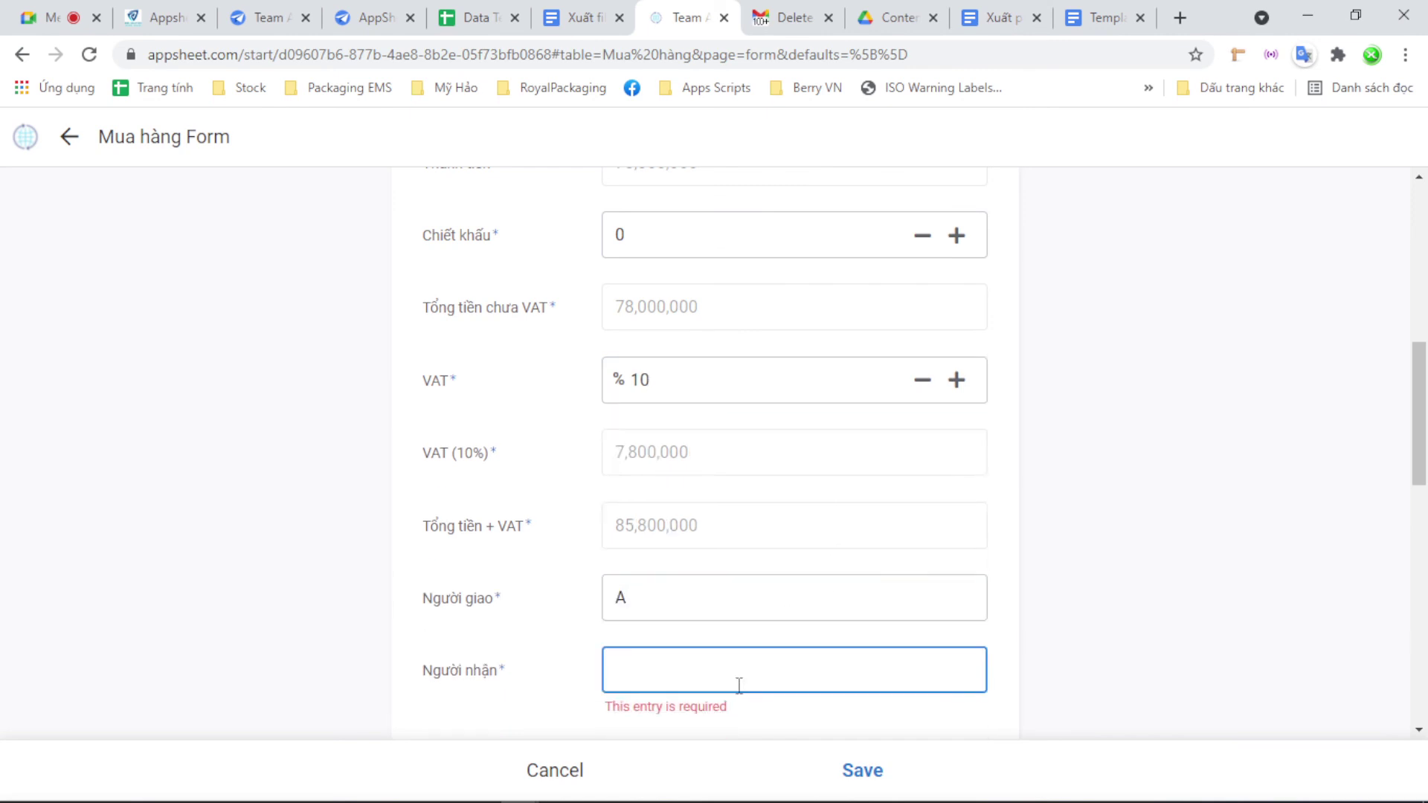
text(B)
click(869, 770)
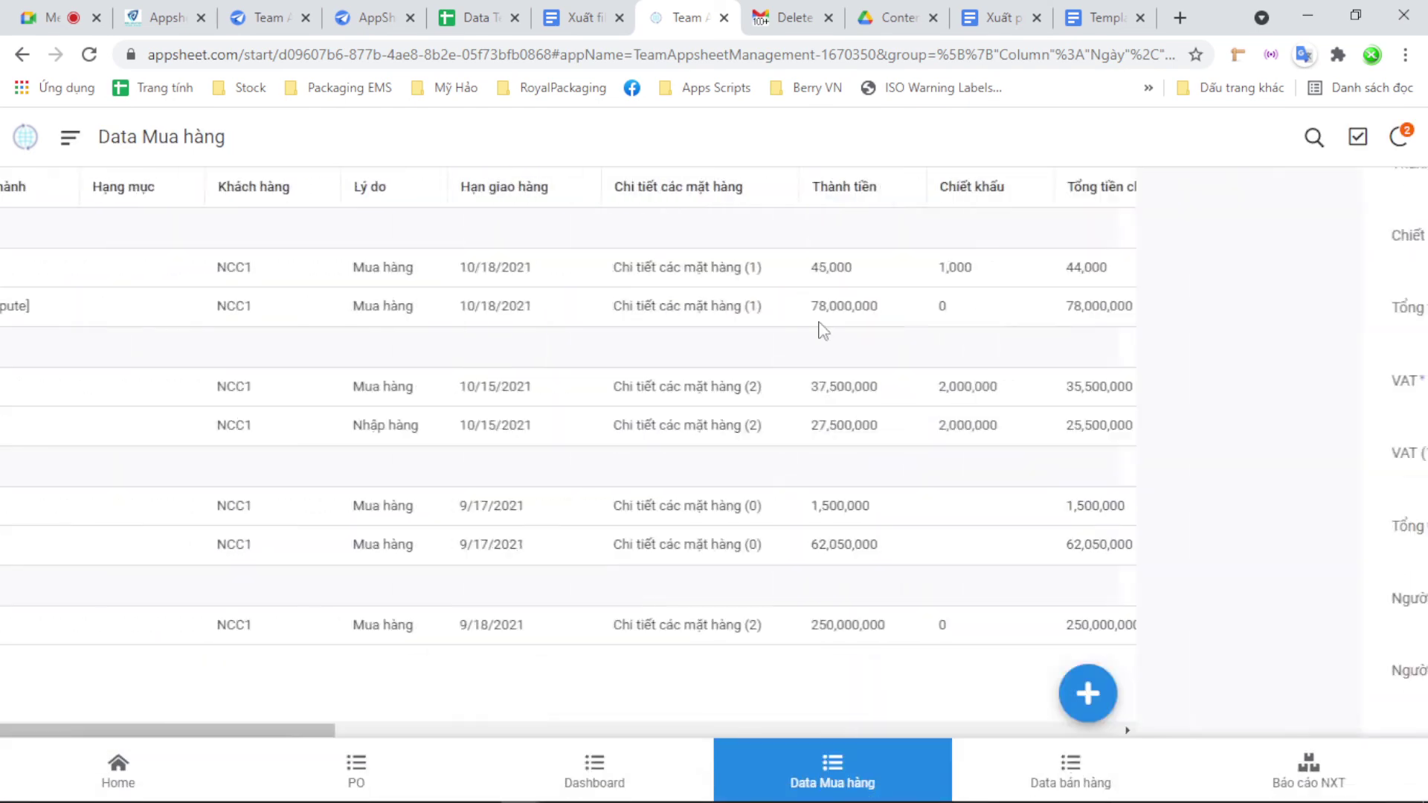
Open the PO table's column definitions from the editor's Data tables.
click(372, 17)
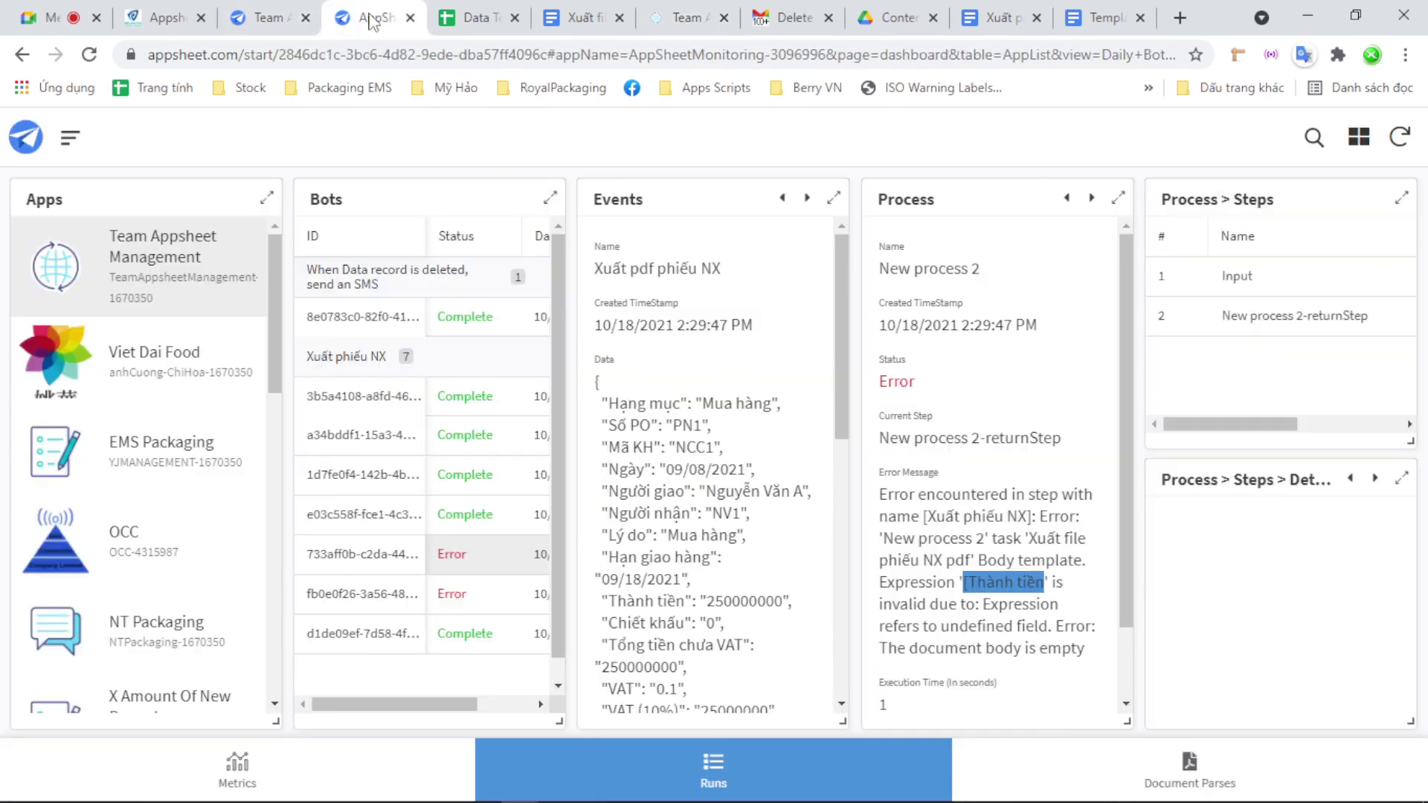
click(257, 16)
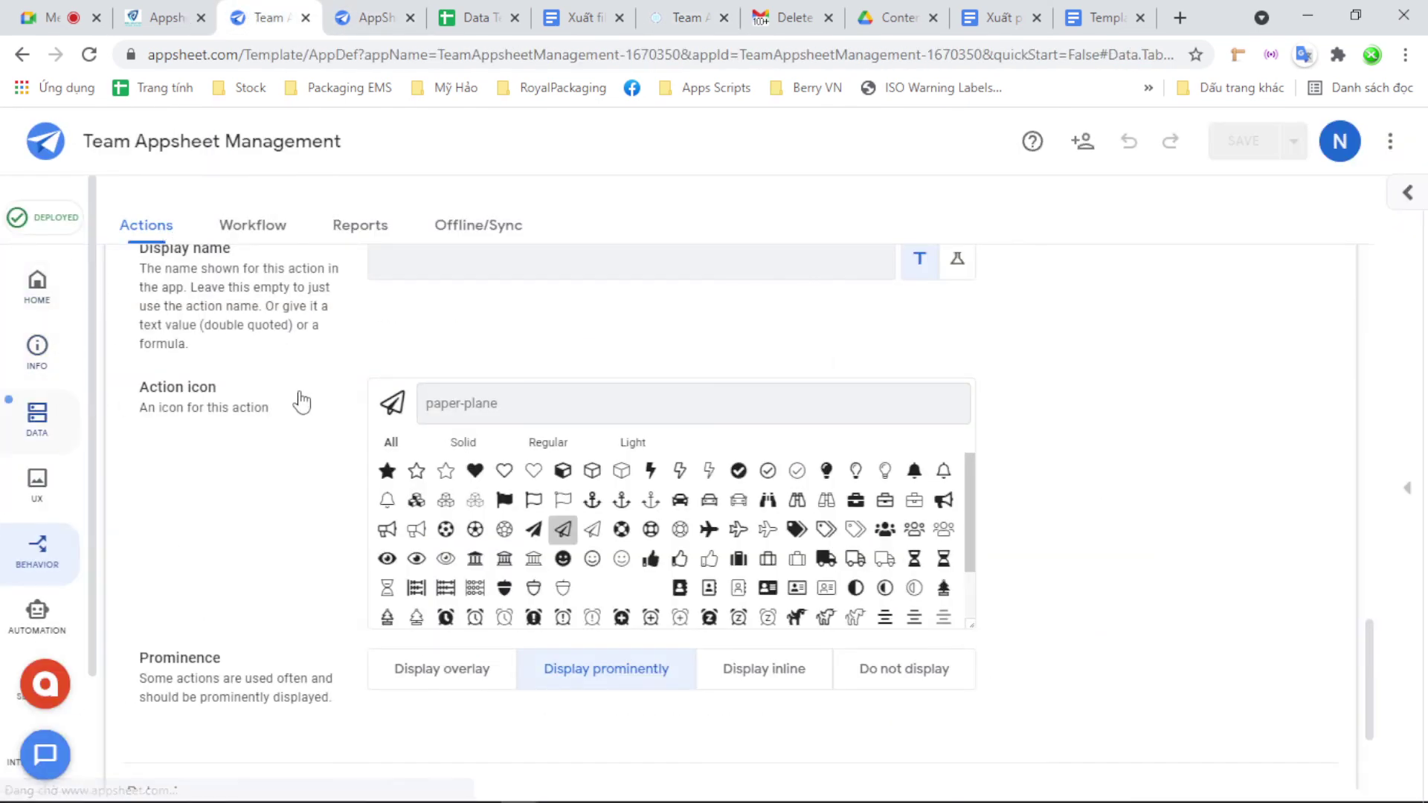
scroll(357, 416, down, 3)
scroll(351, 447, down, 4)
scroll(351, 451, down, 3)
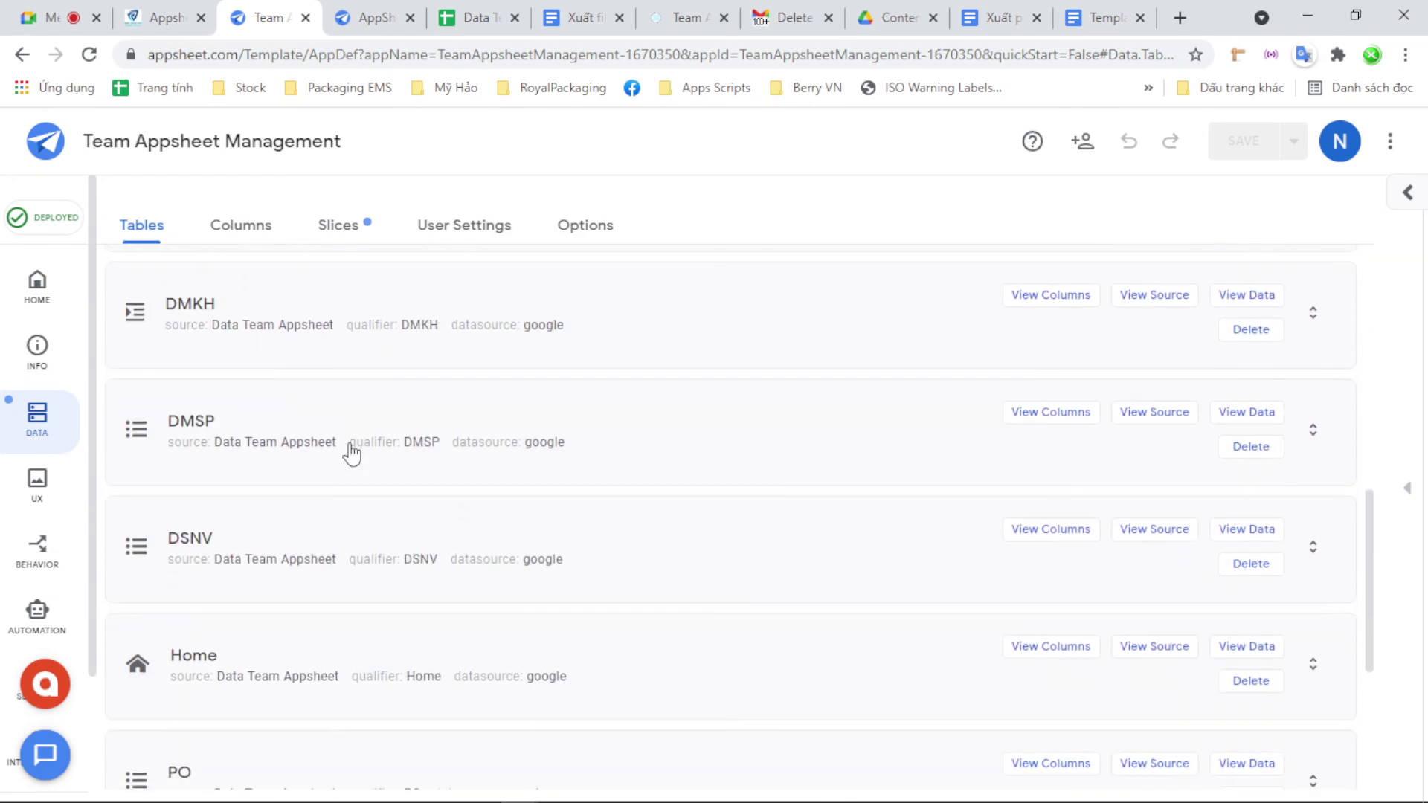
scroll(351, 451, down, 4)
click(1027, 458)
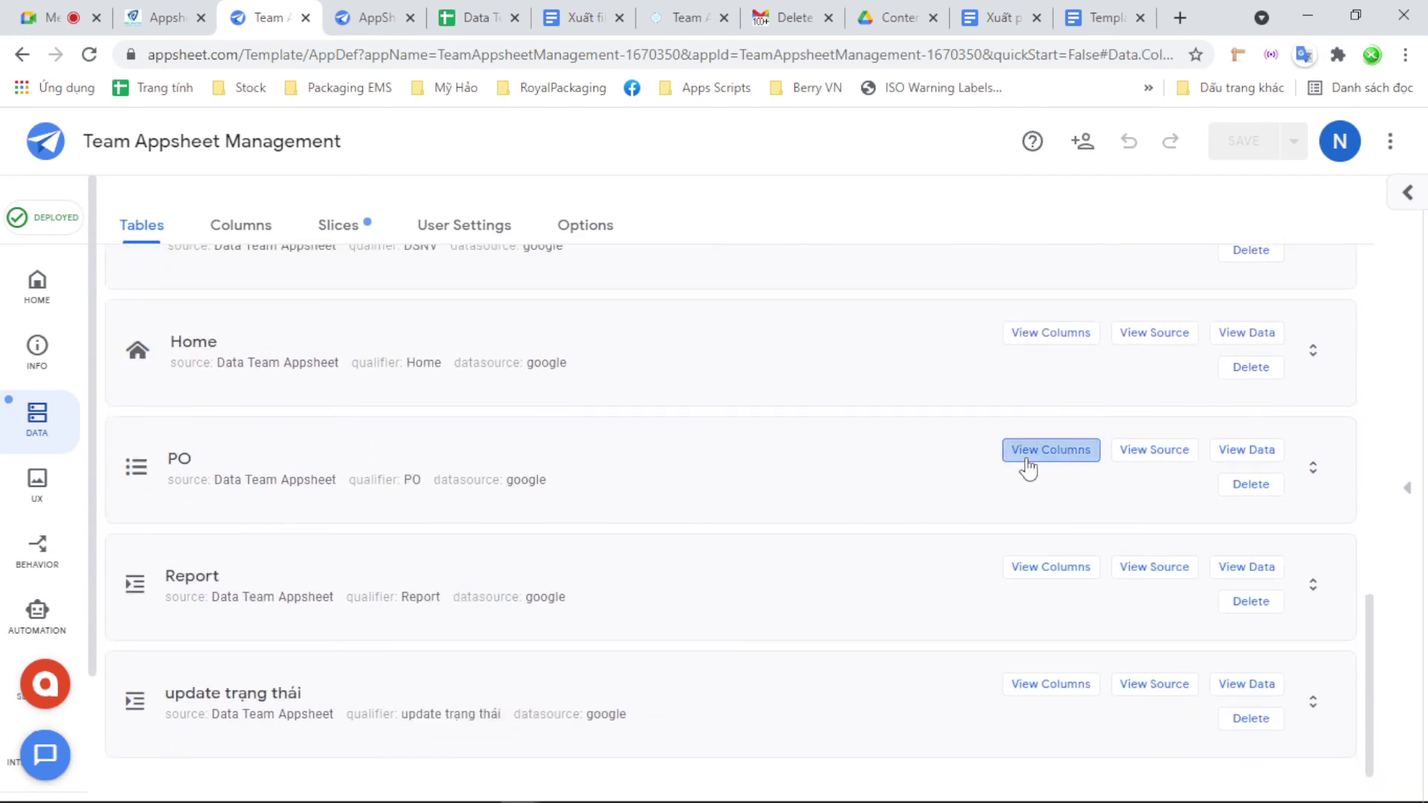
Zoom the page out and scroll through the PO columns to VAT's initial value of 10.
scroll(967, 476, down, 2)
key(ctrl+minus)
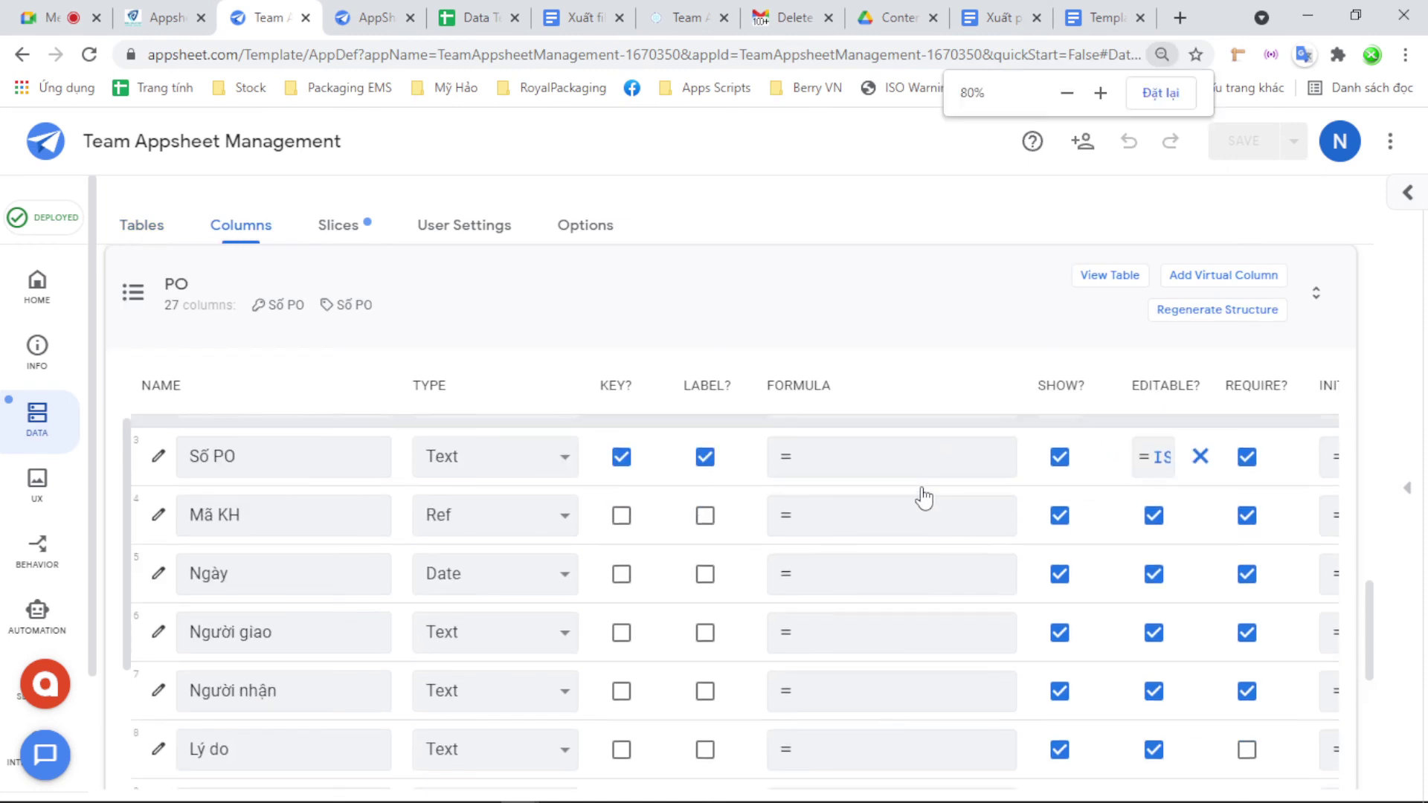
click(921, 502)
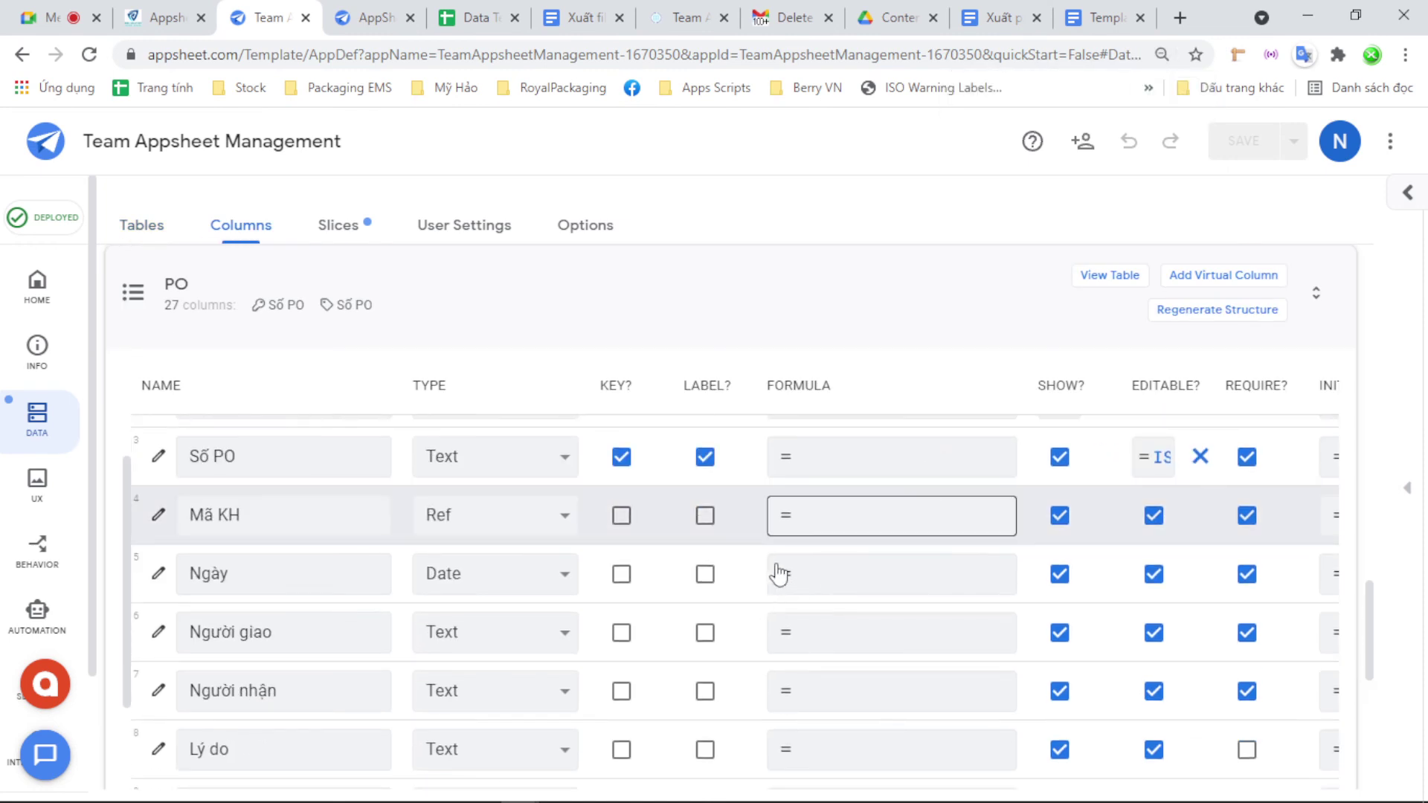
key(ctrl+minus)
click(1112, 373)
scroll(1116, 365, up, 2)
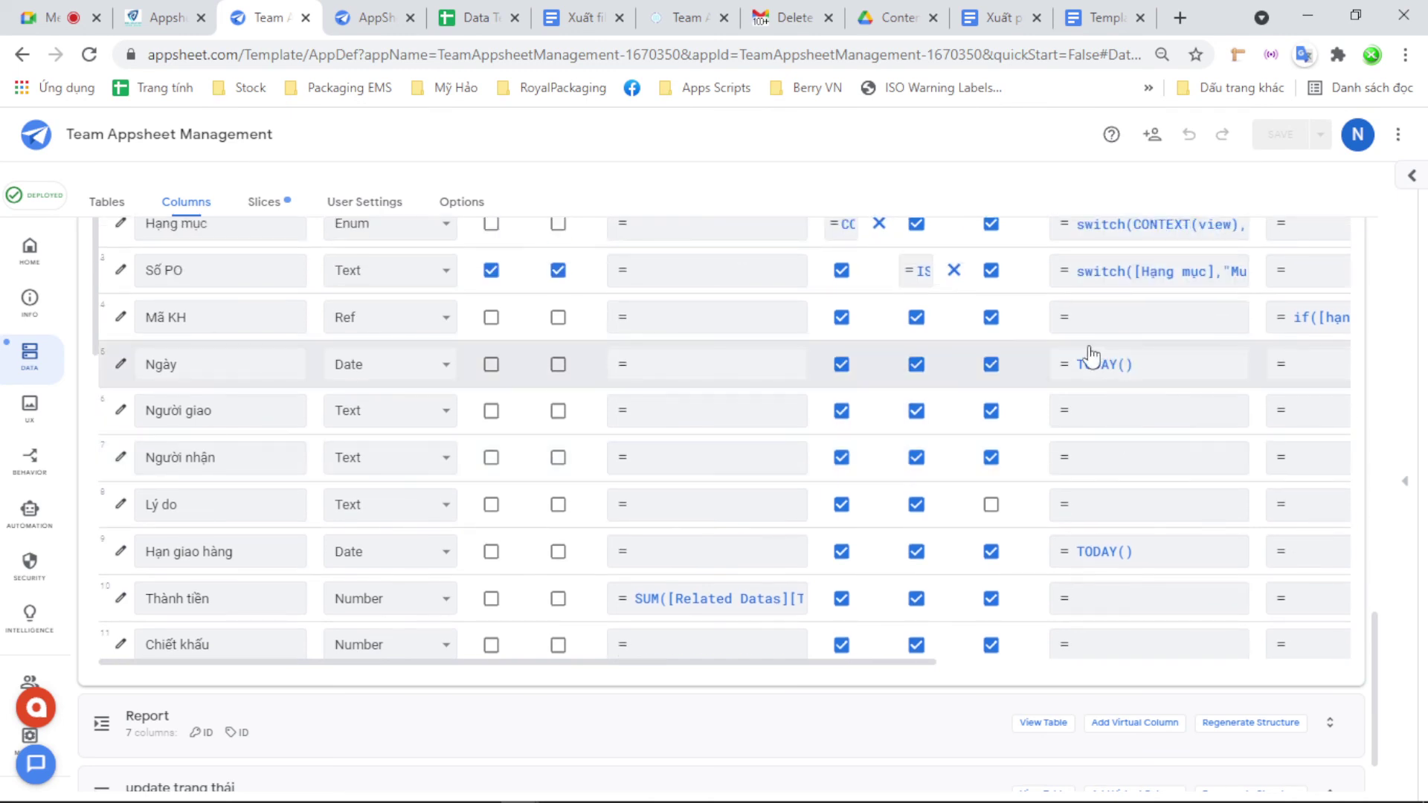
scroll(1086, 357, down, 2)
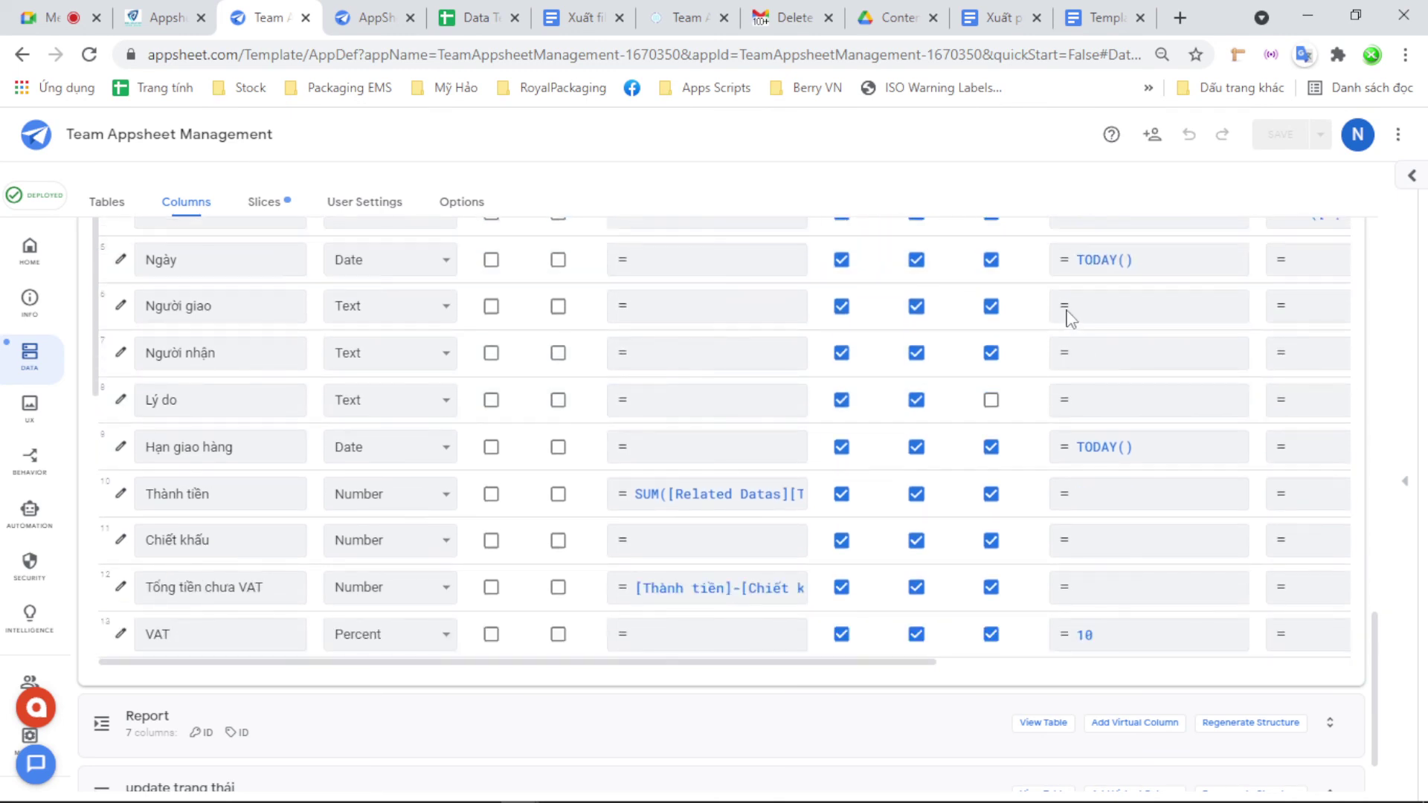
scroll(1056, 372, up, 2)
scroll(1056, 379, up, 3)
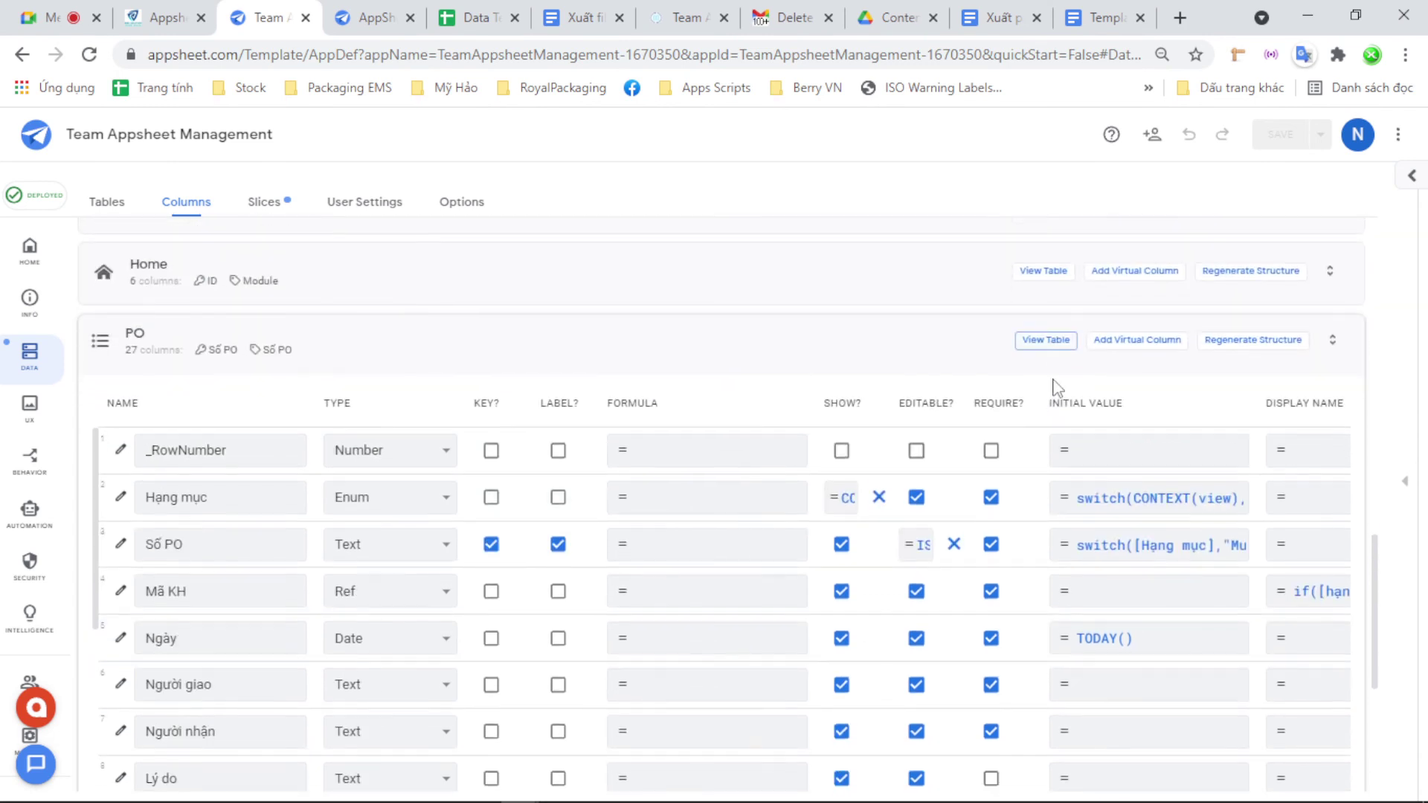
scroll(1062, 394, down, 5)
scroll(1094, 336, down, 2)
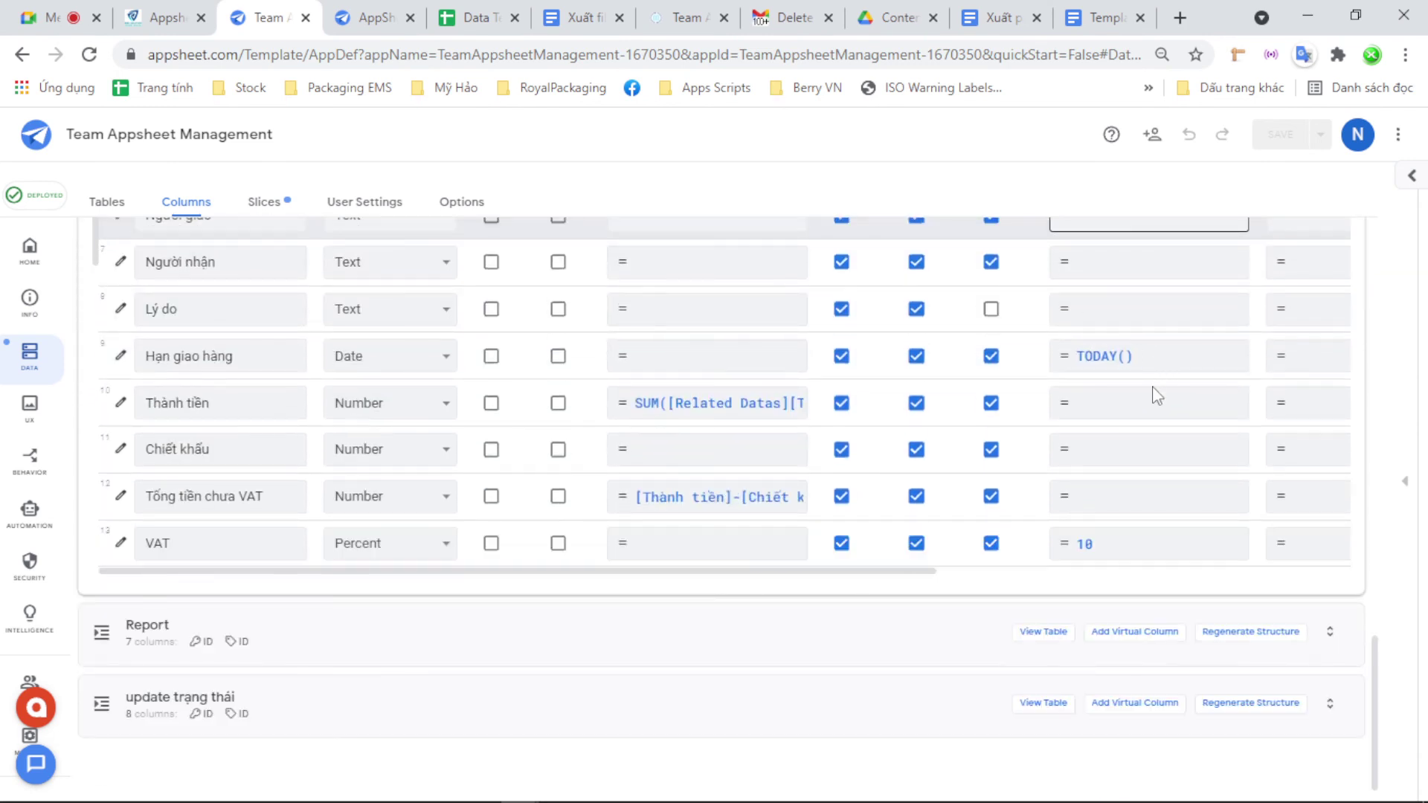
Change the PO table's VAT initial value from 10 to 0.1, save the app, and return to the running app.
click(1118, 542)
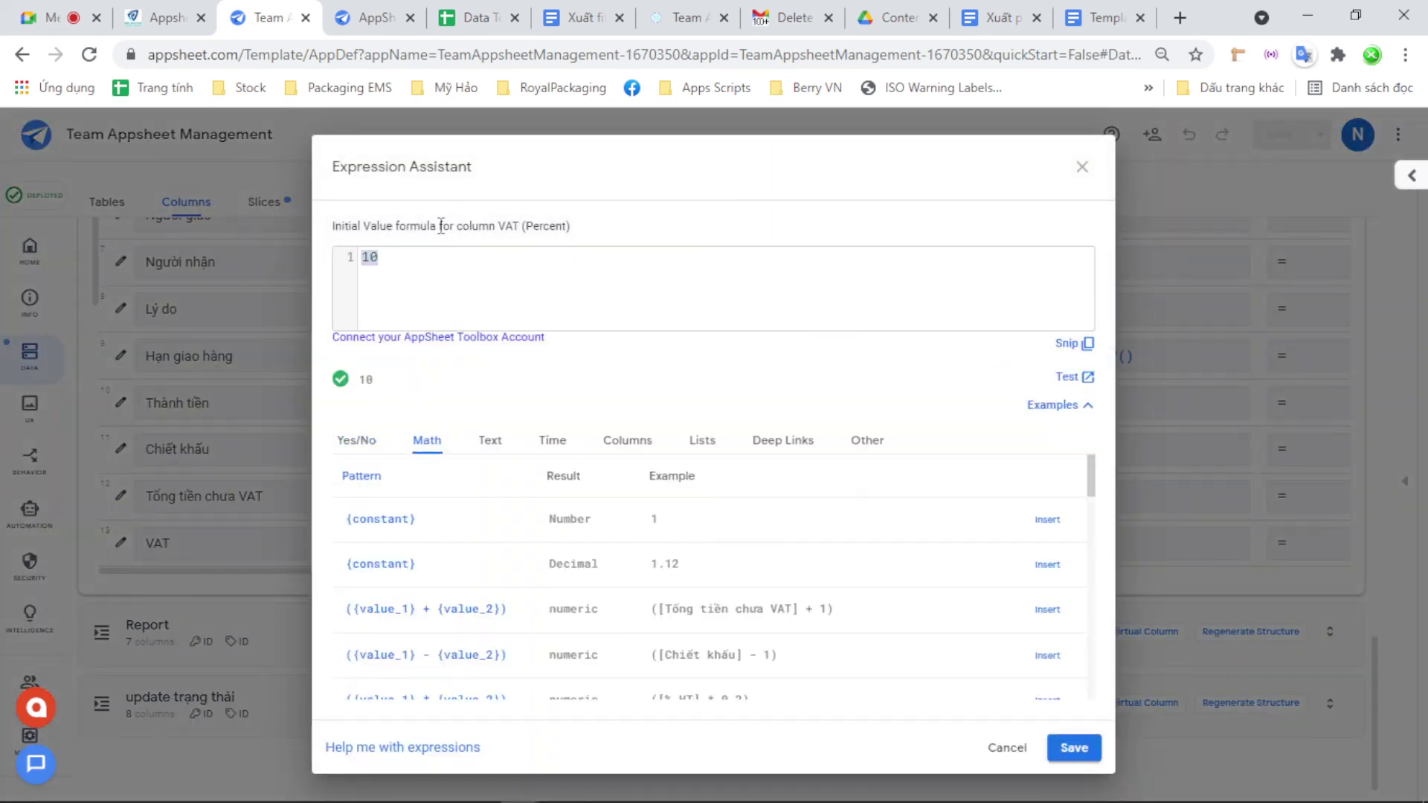
key(BackSpace)
text(.1)
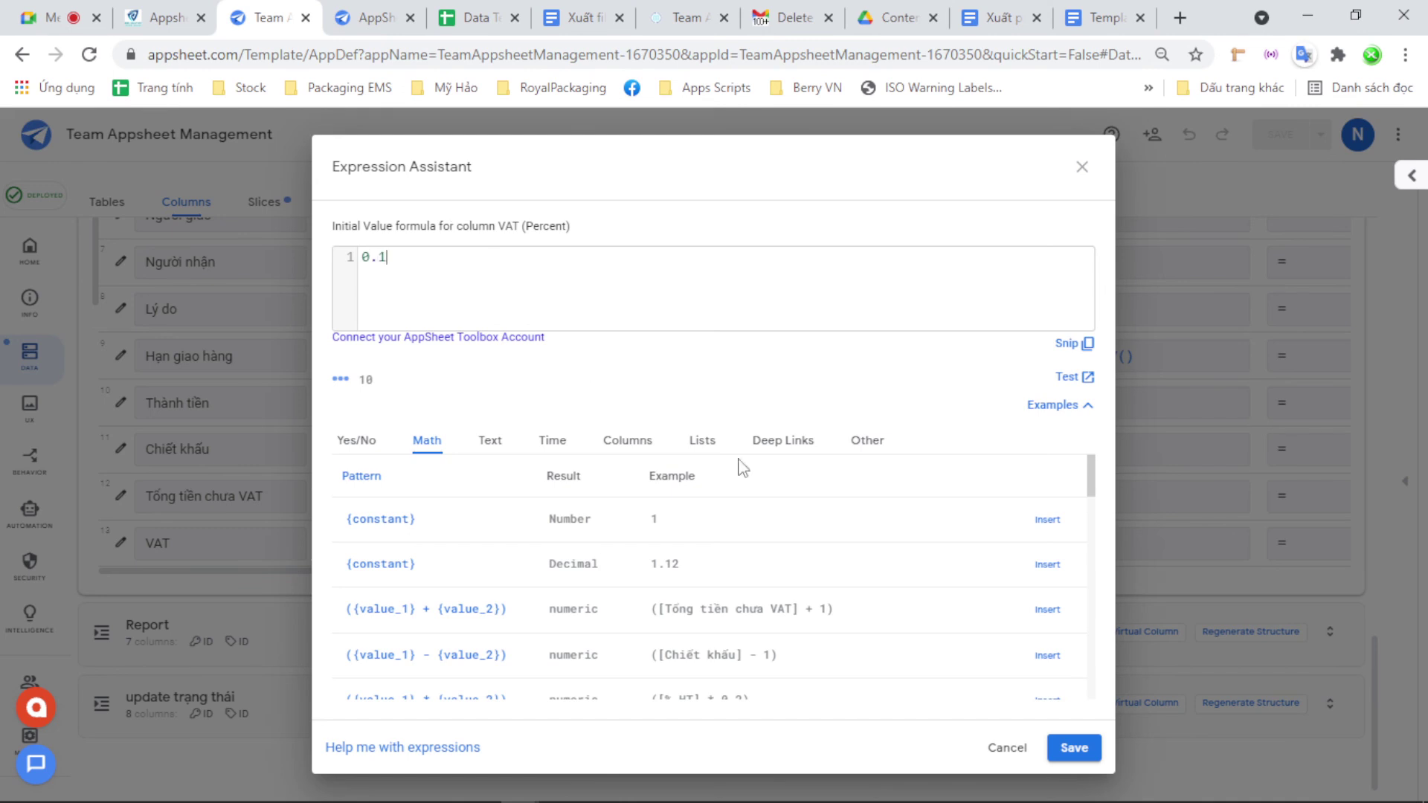
click(1066, 746)
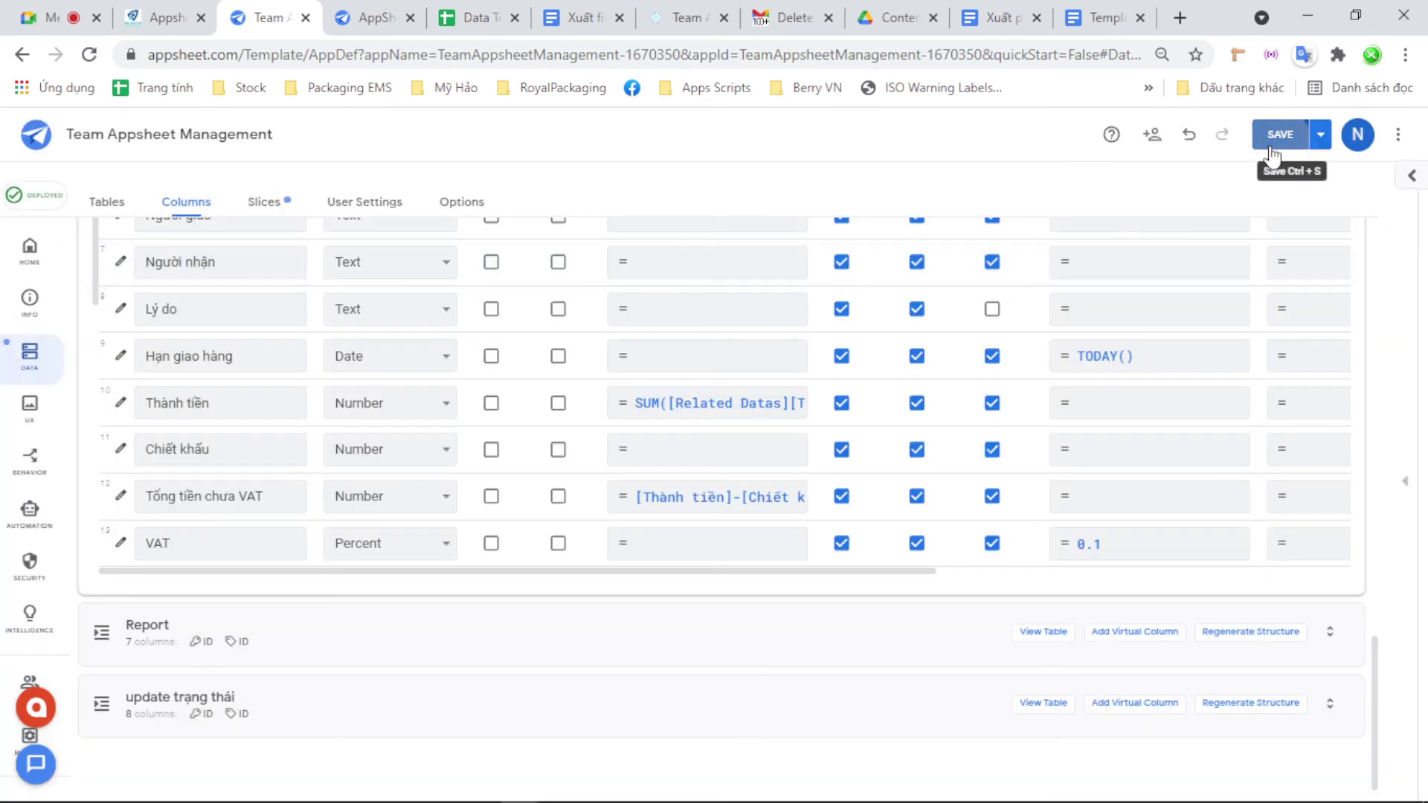
click(1272, 142)
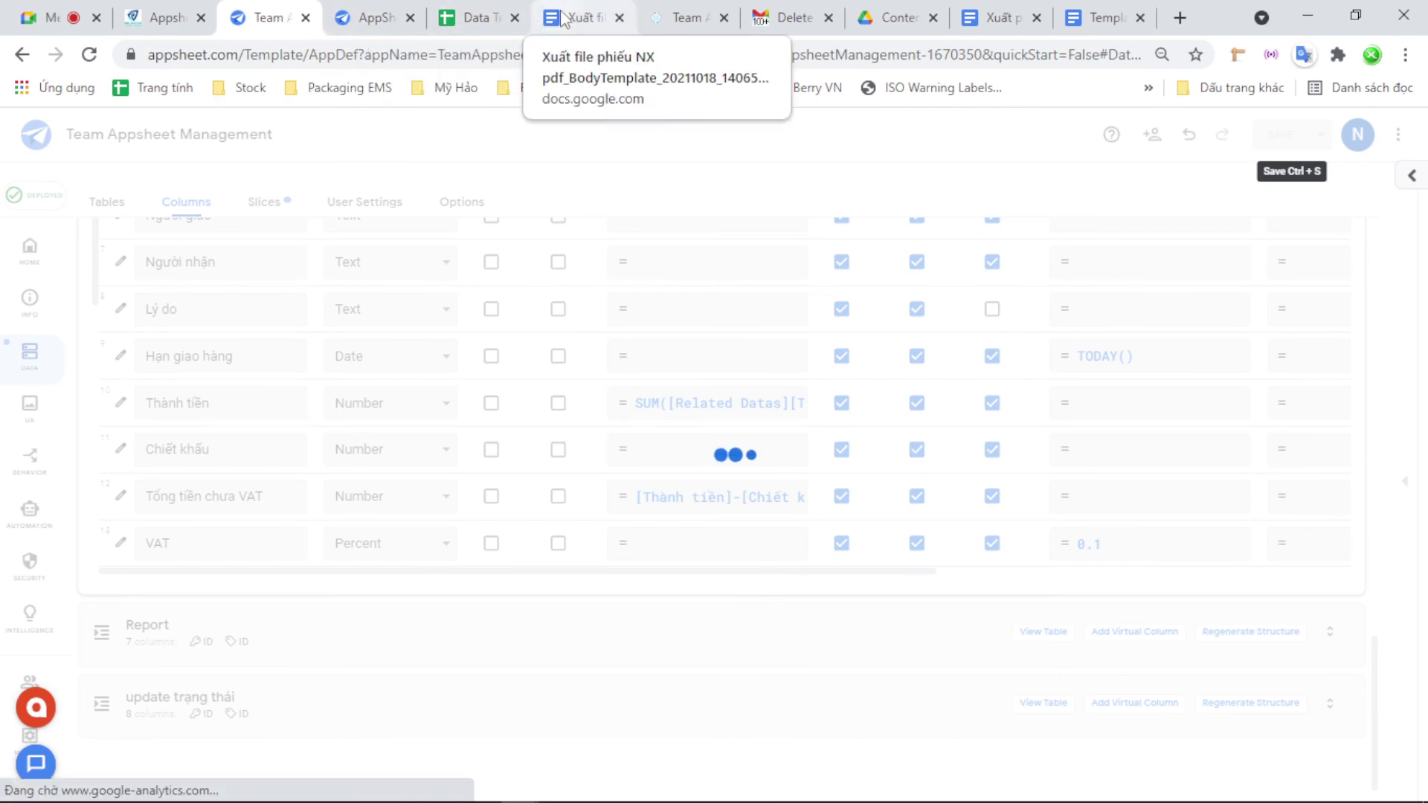
click(684, 18)
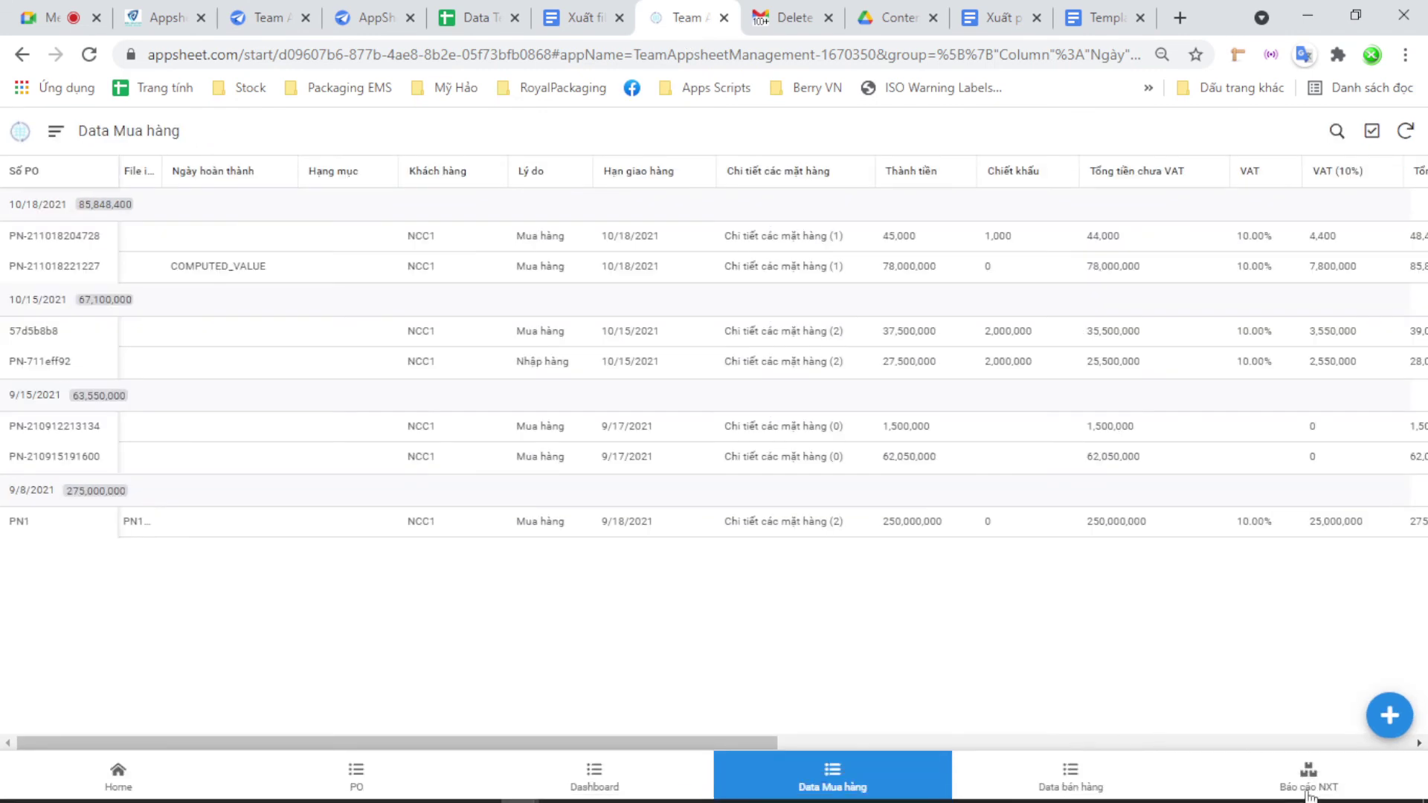
Open the Báo cáo NXT report, sync it, and scroll across the Sản phẩm table.
click(1308, 773)
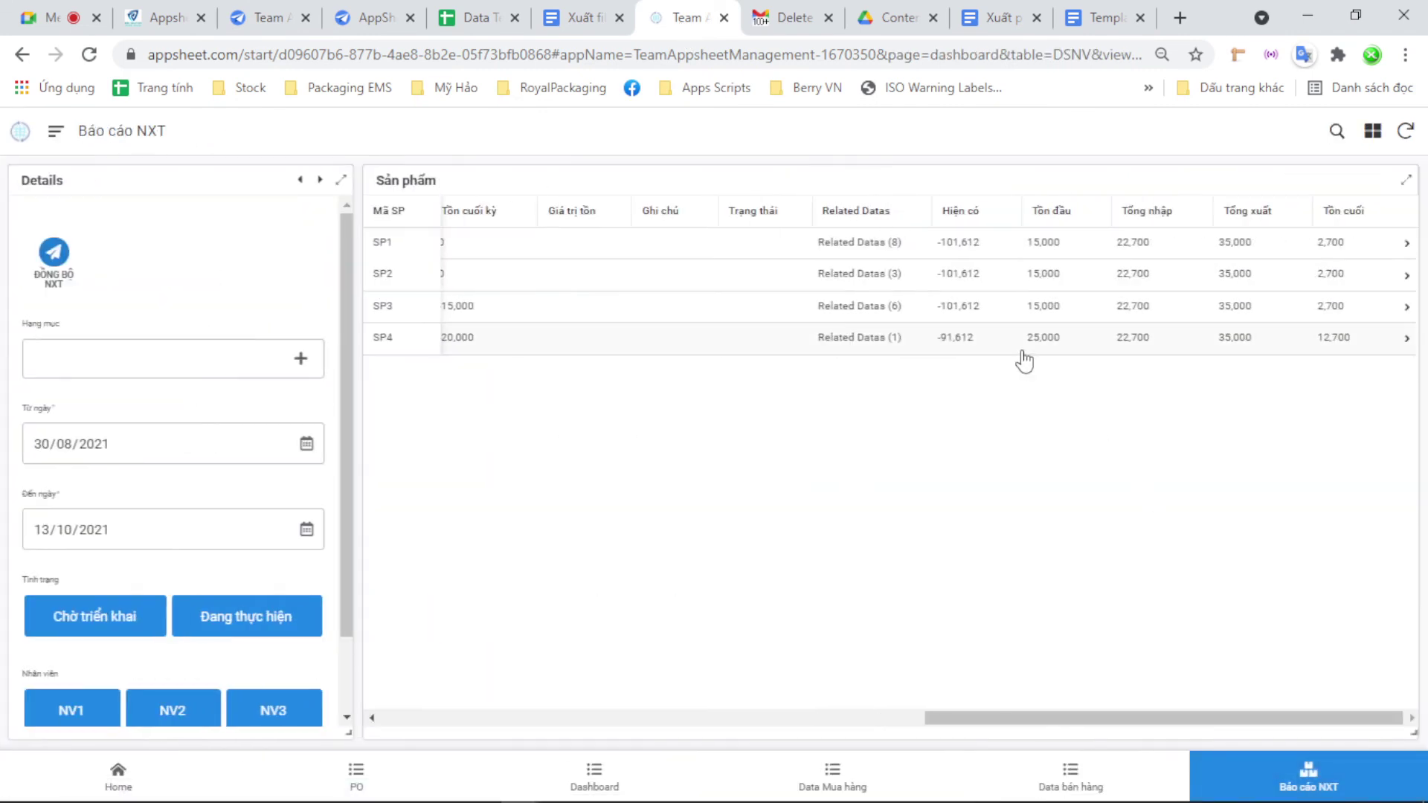
click(1405, 132)
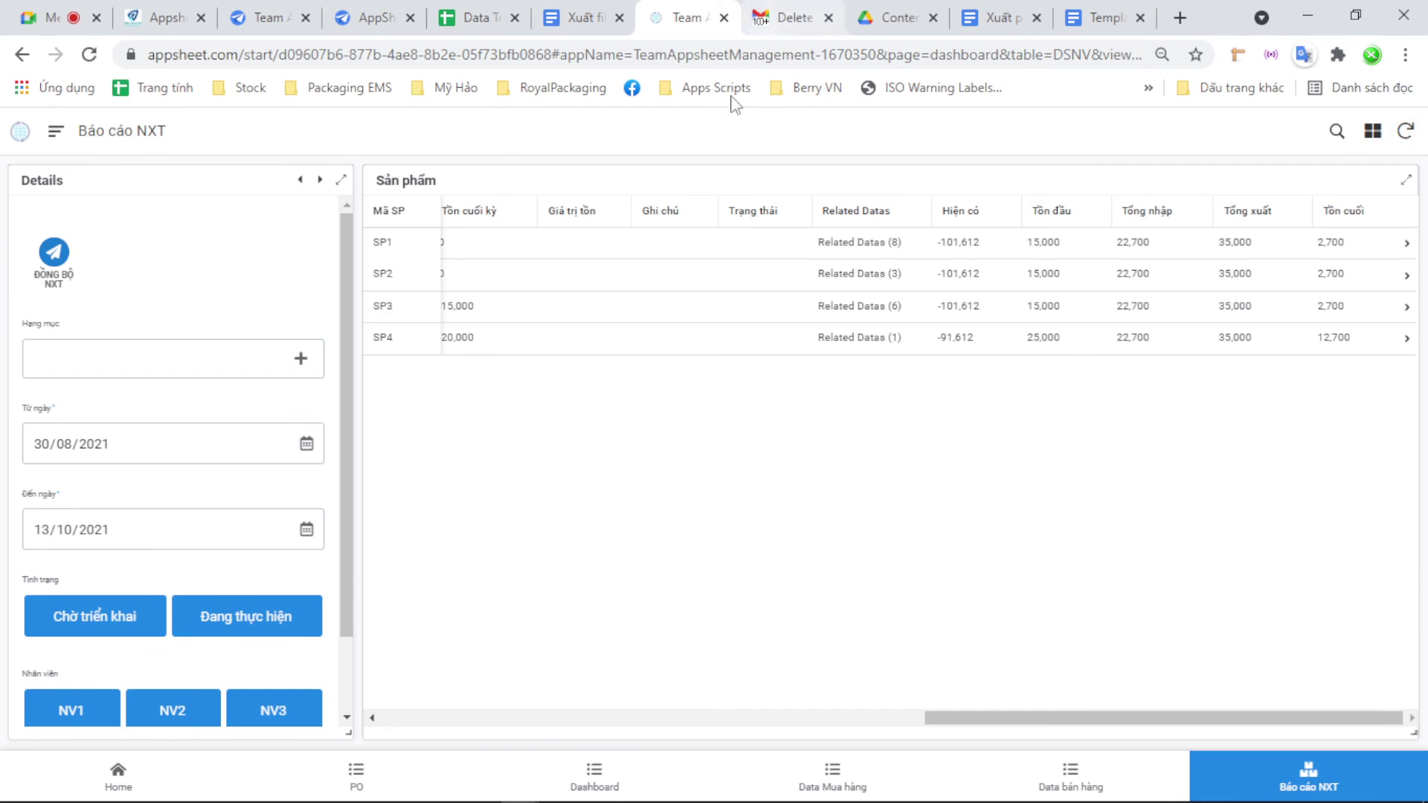
drag(1079, 719, 508, 719)
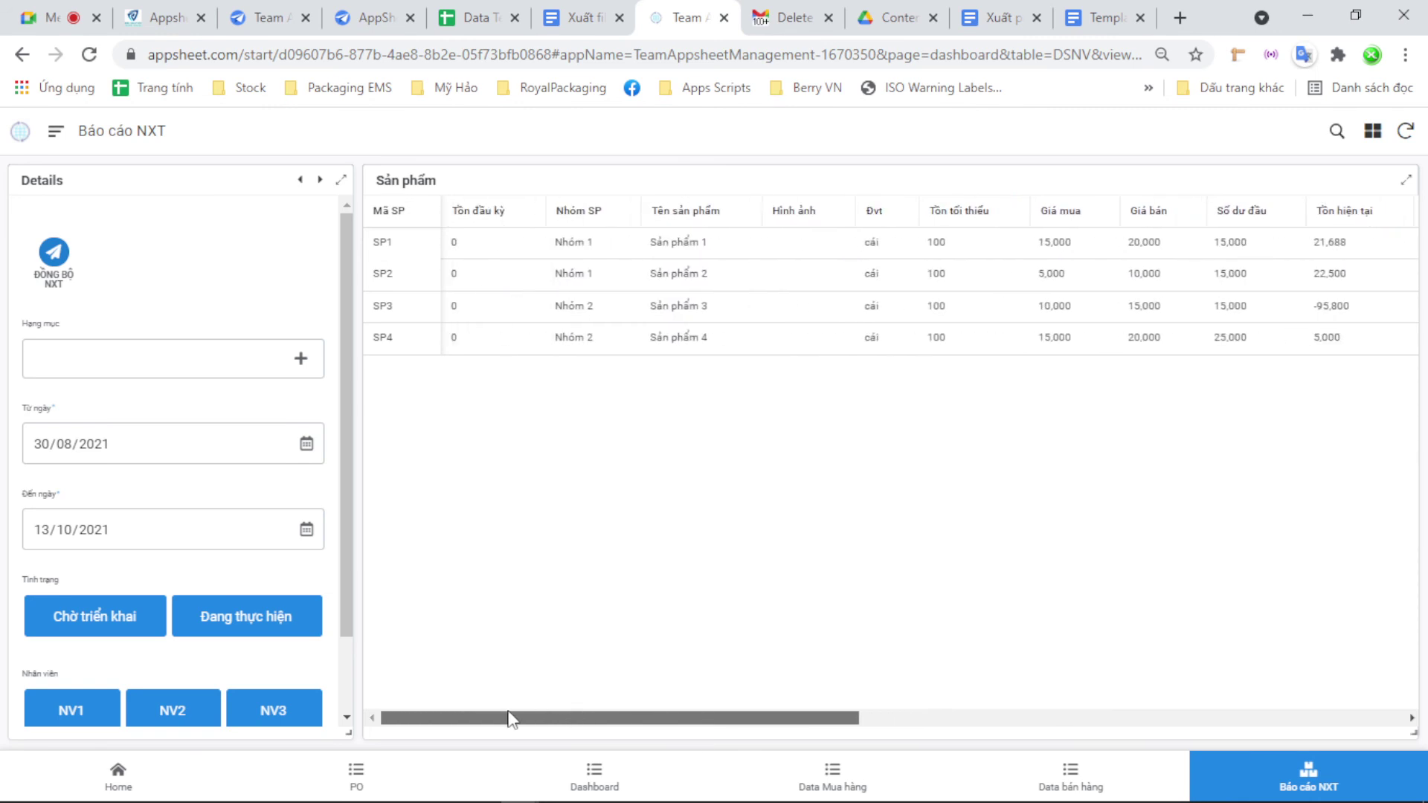
drag(511, 718, 1133, 754)
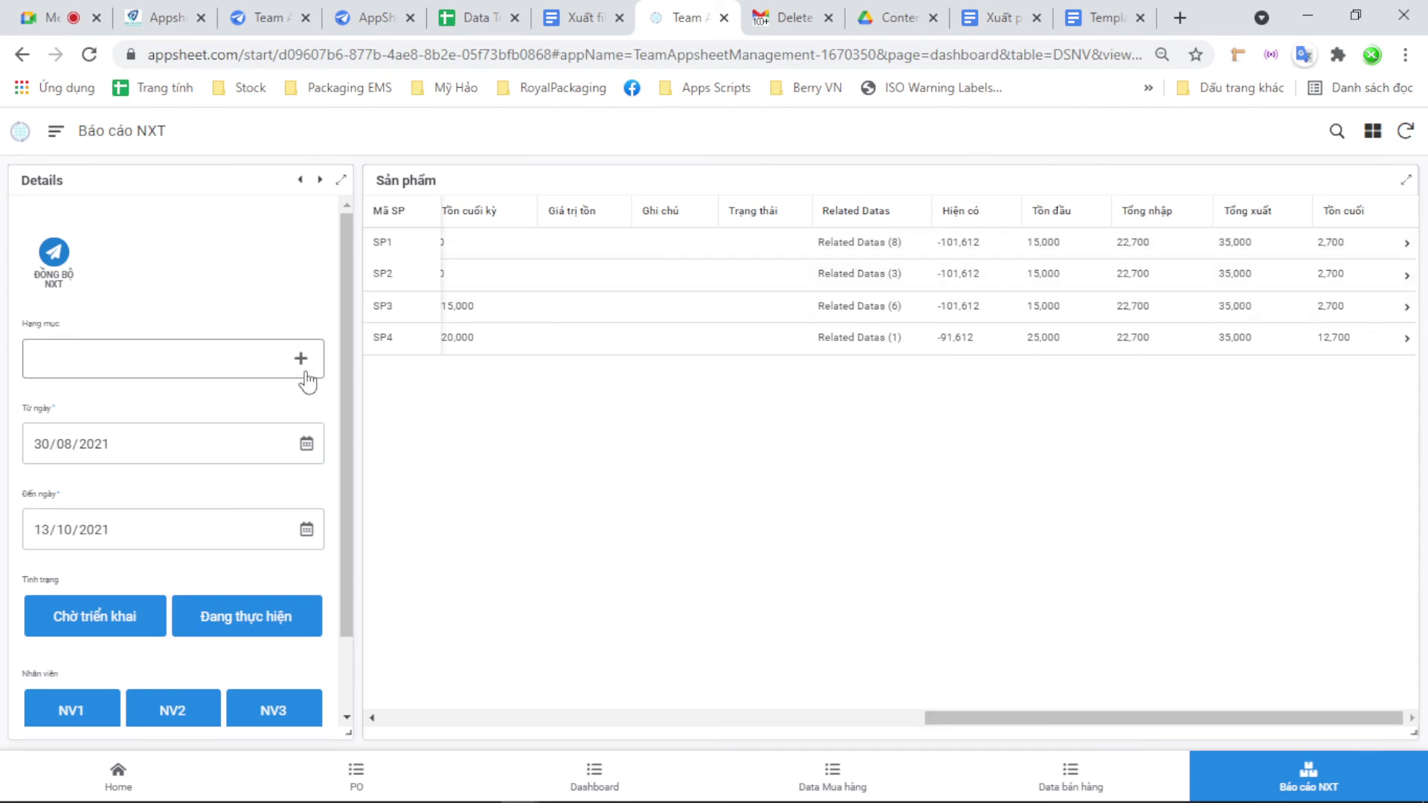
scroll(219, 402, down, 2)
Change Đến ngày to 19/10/2021, save, and sync so the totals recalculate.
click(307, 440)
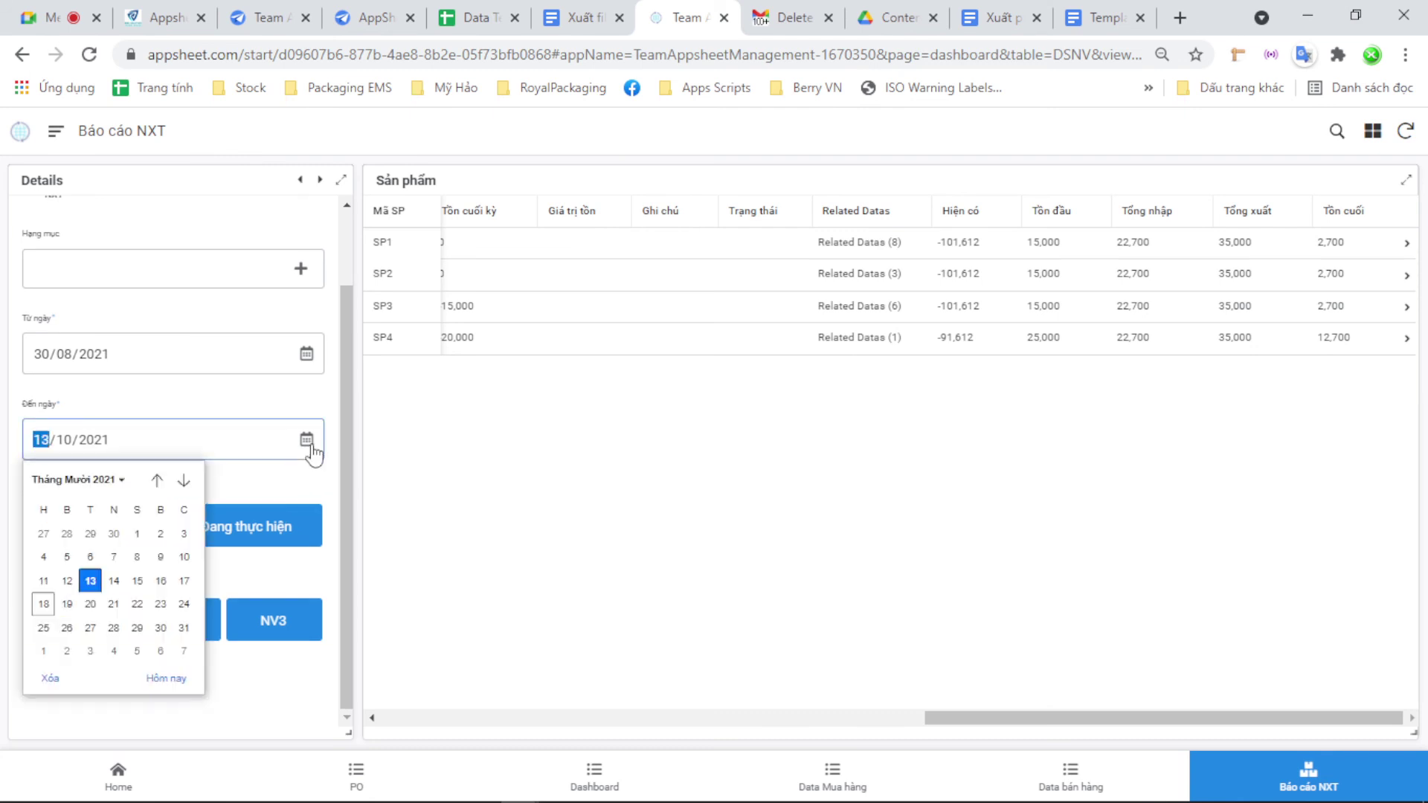
key(Escape)
key(Up)
key(Up)
key(Up)
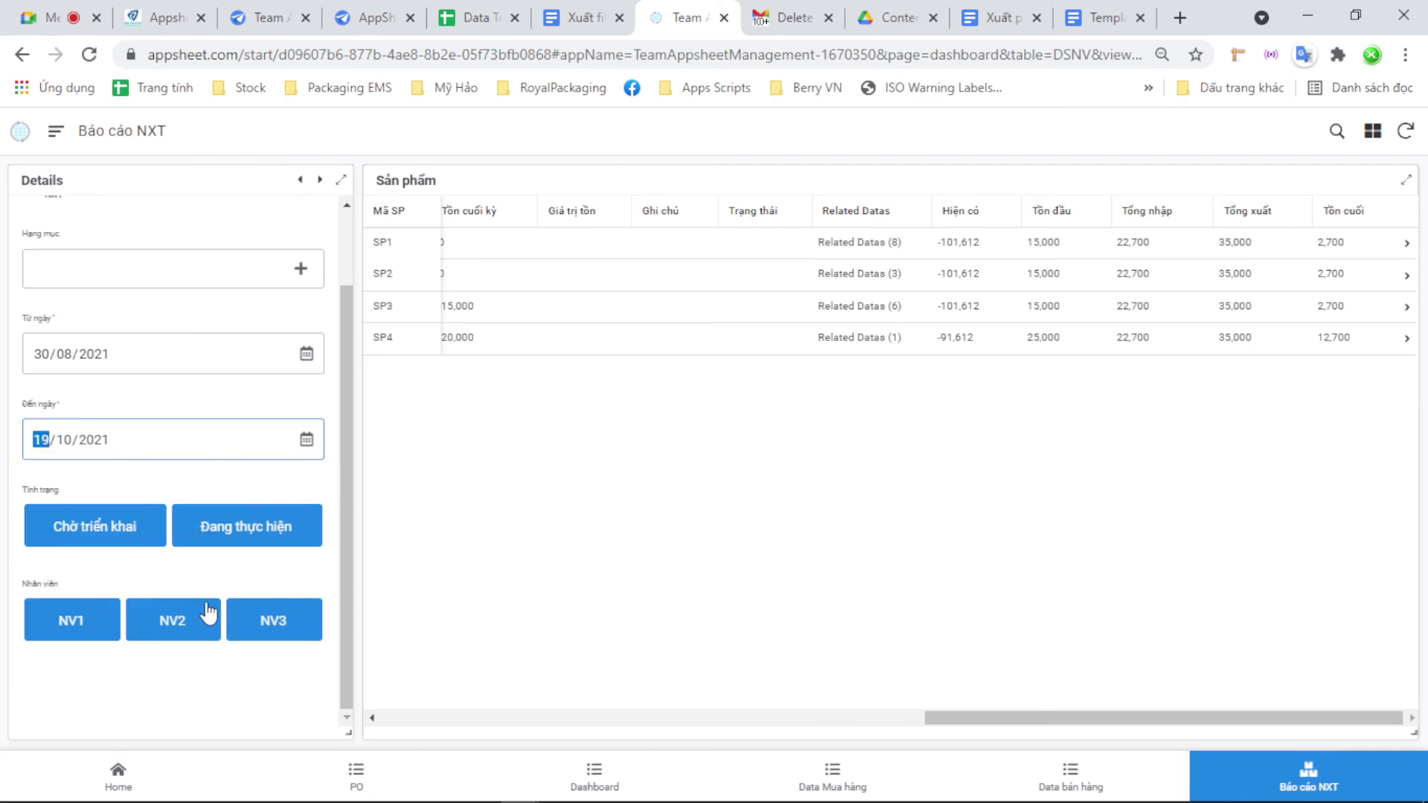
click(1406, 132)
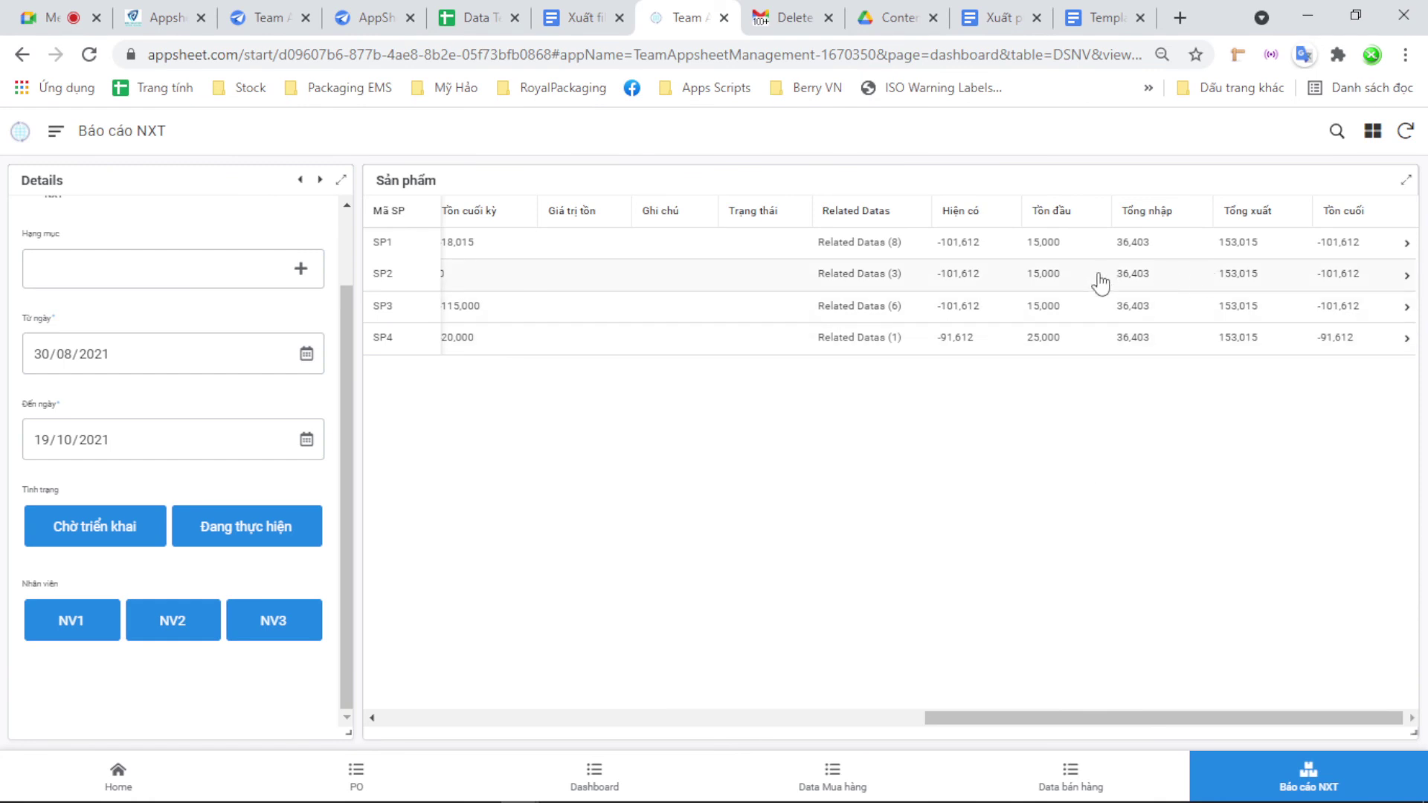
click(1406, 131)
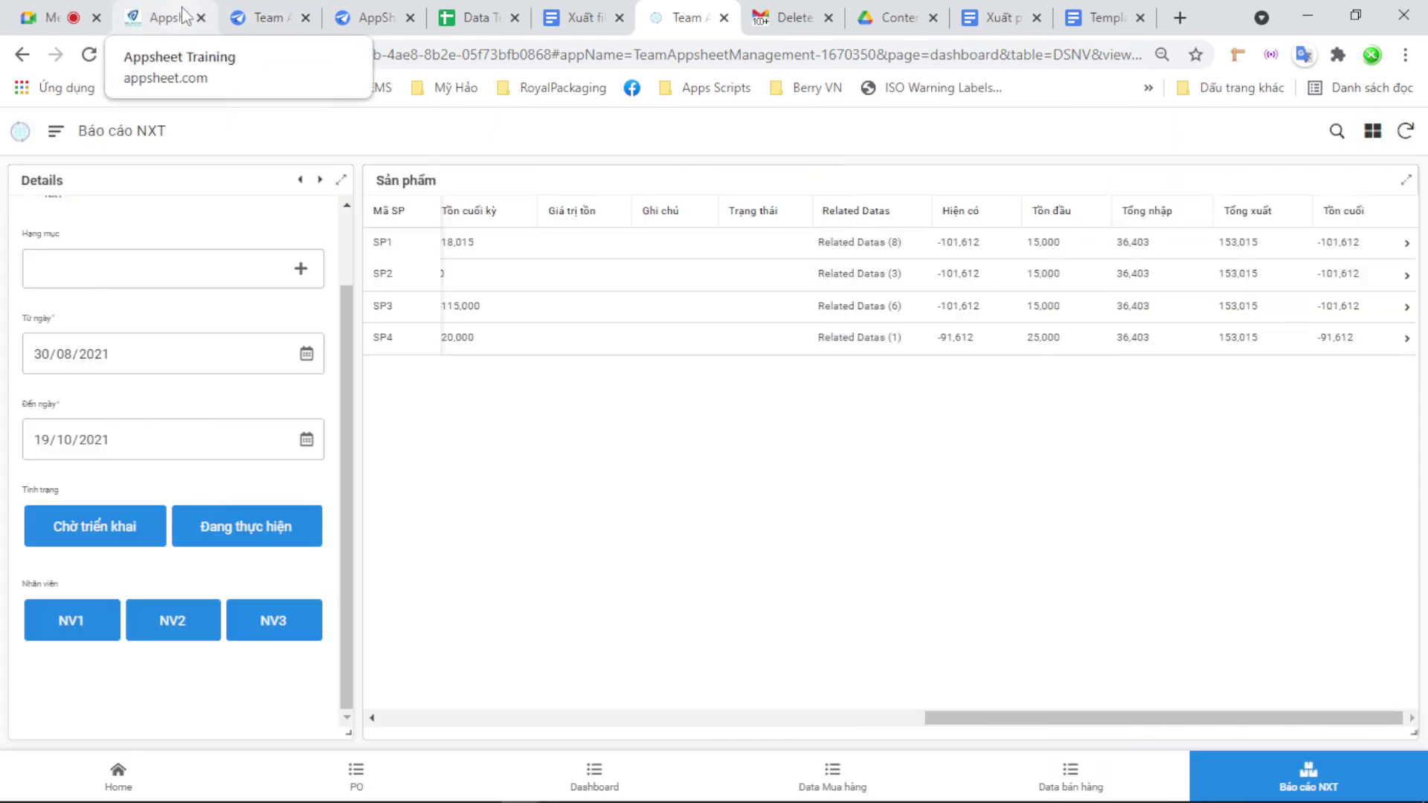
Inspect a product's details and related records, then go back to the report.
click(1085, 299)
scroll(805, 382, down, 5)
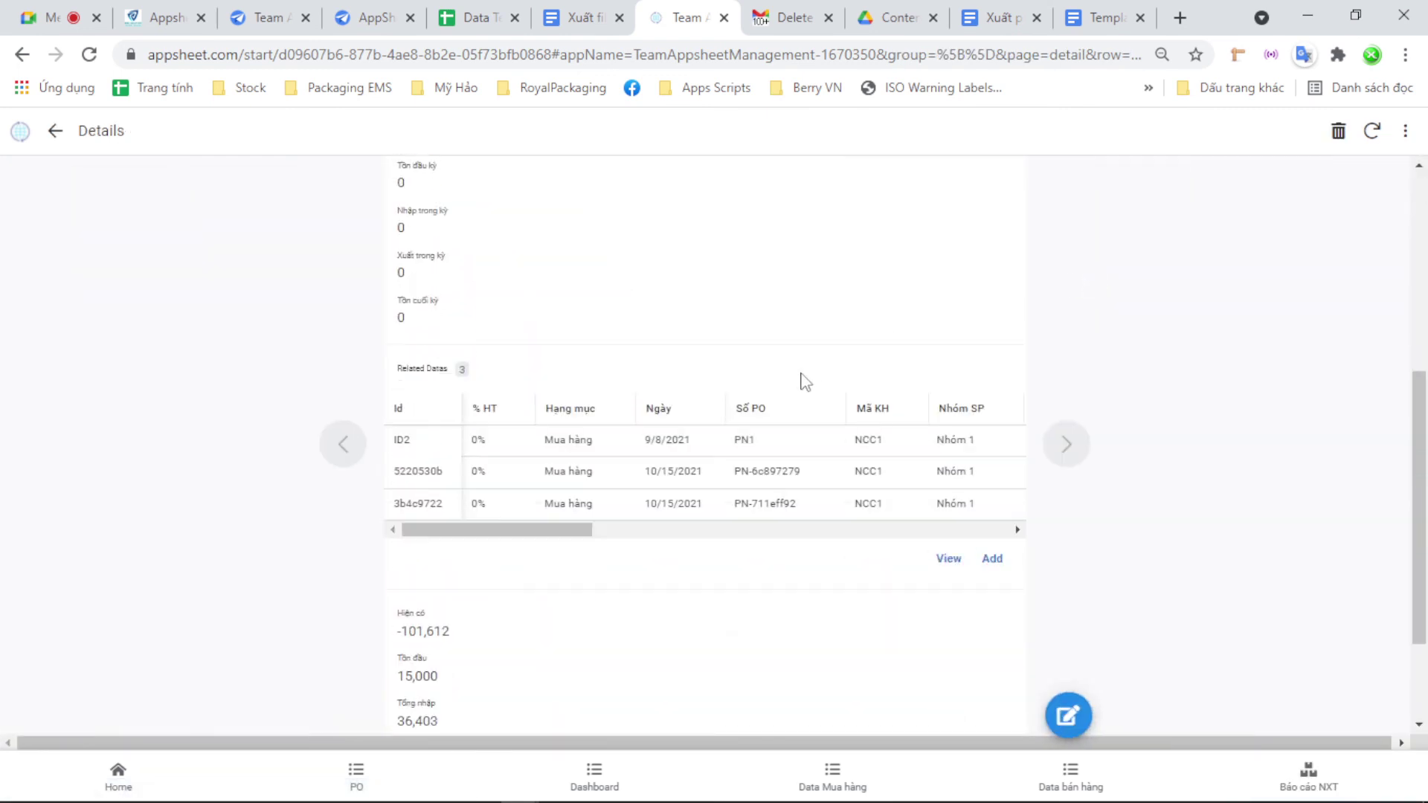
mouse_move(548, 530)
mouse_down()
mouse_move(1042, 533)
mouse_move(779, 544)
mouse_up()
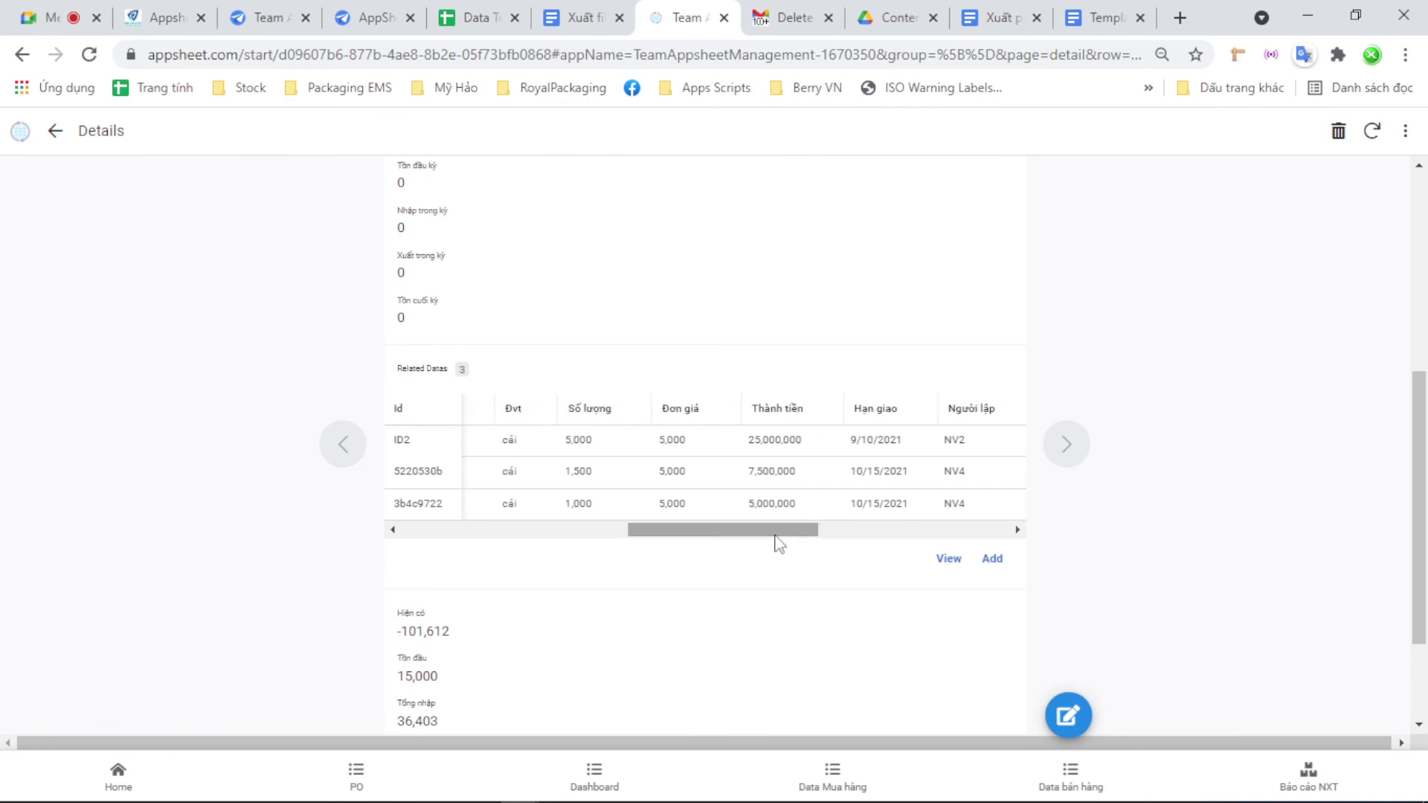
drag(771, 534, 642, 517)
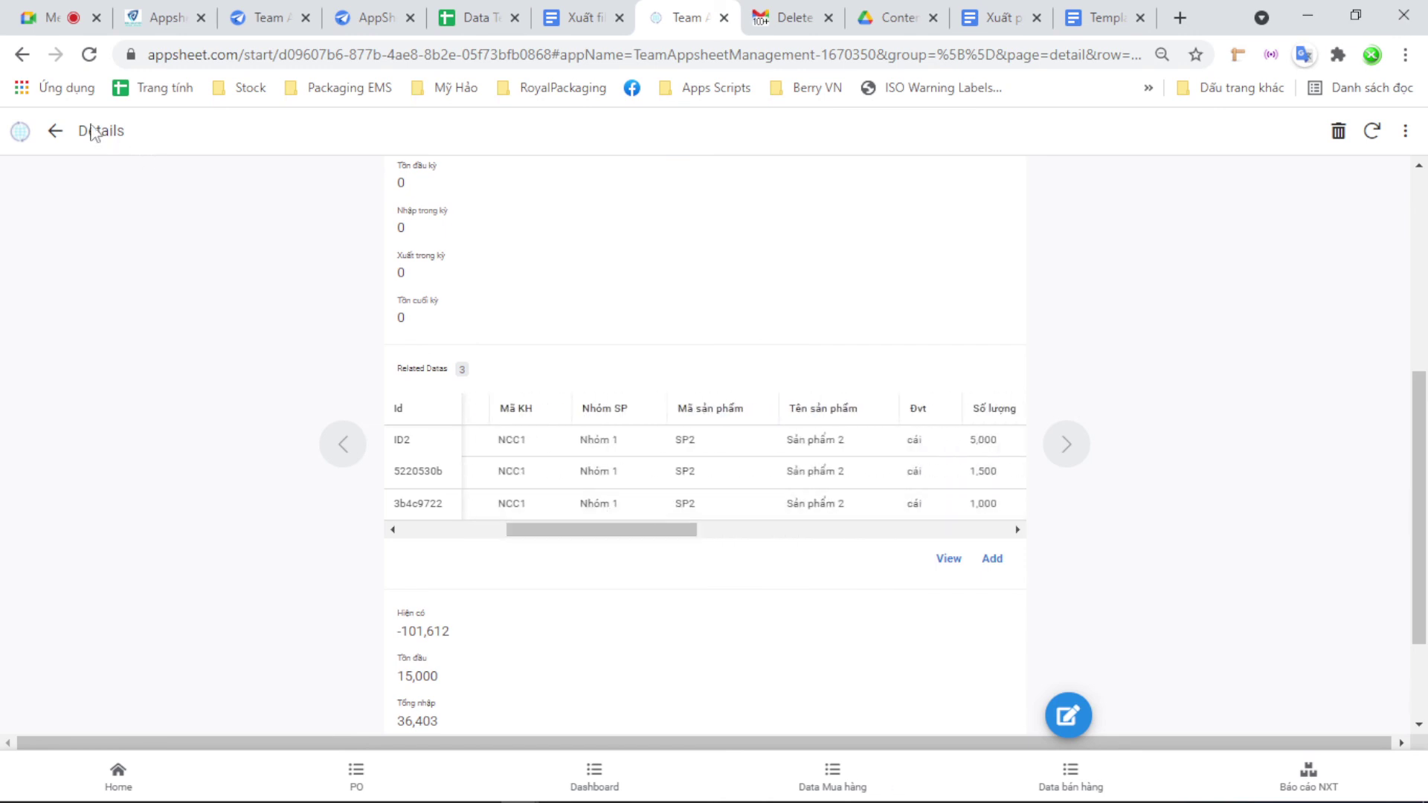
click(55, 130)
Go back to the app editor's Data > Columns settings.
click(203, 30)
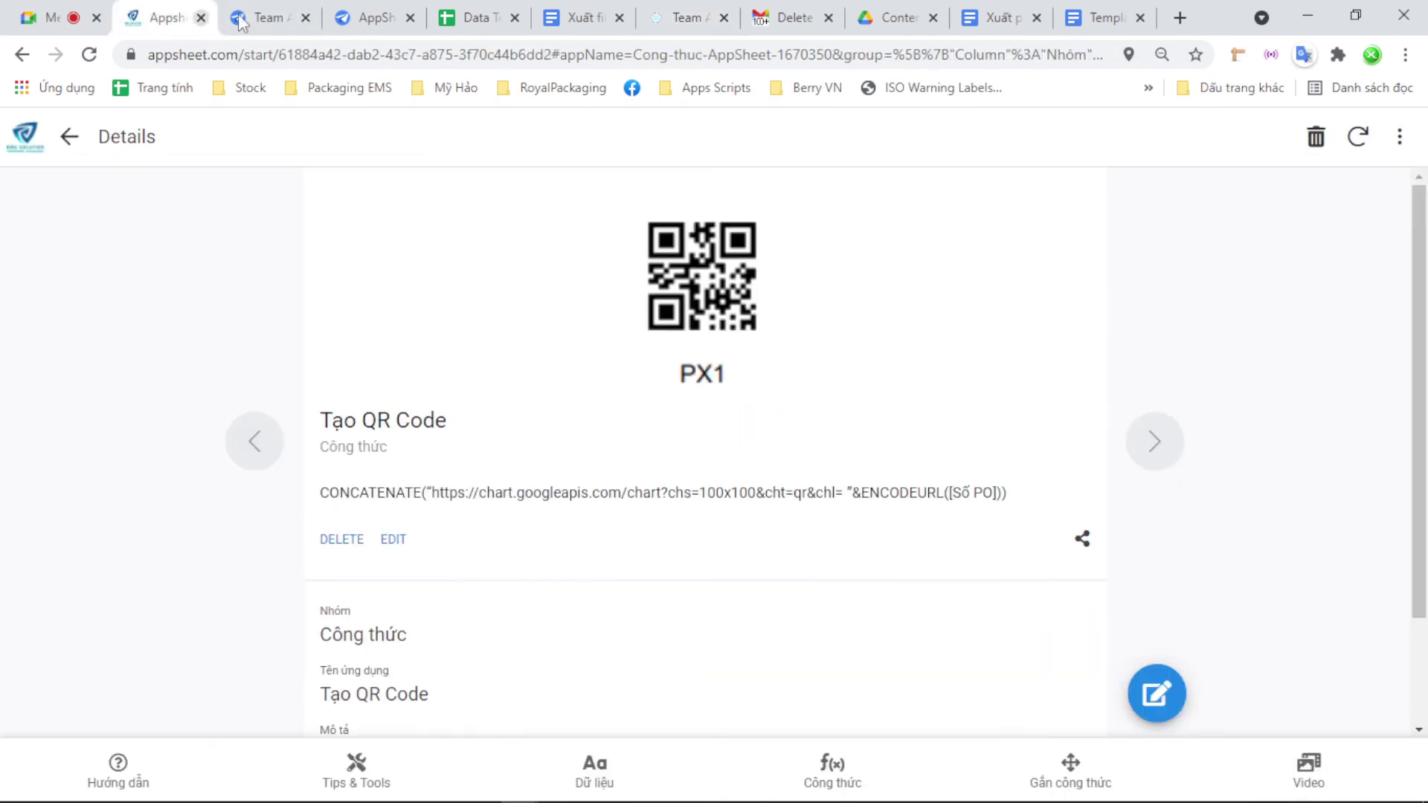
click(264, 18)
scroll(649, 449, up, 1)
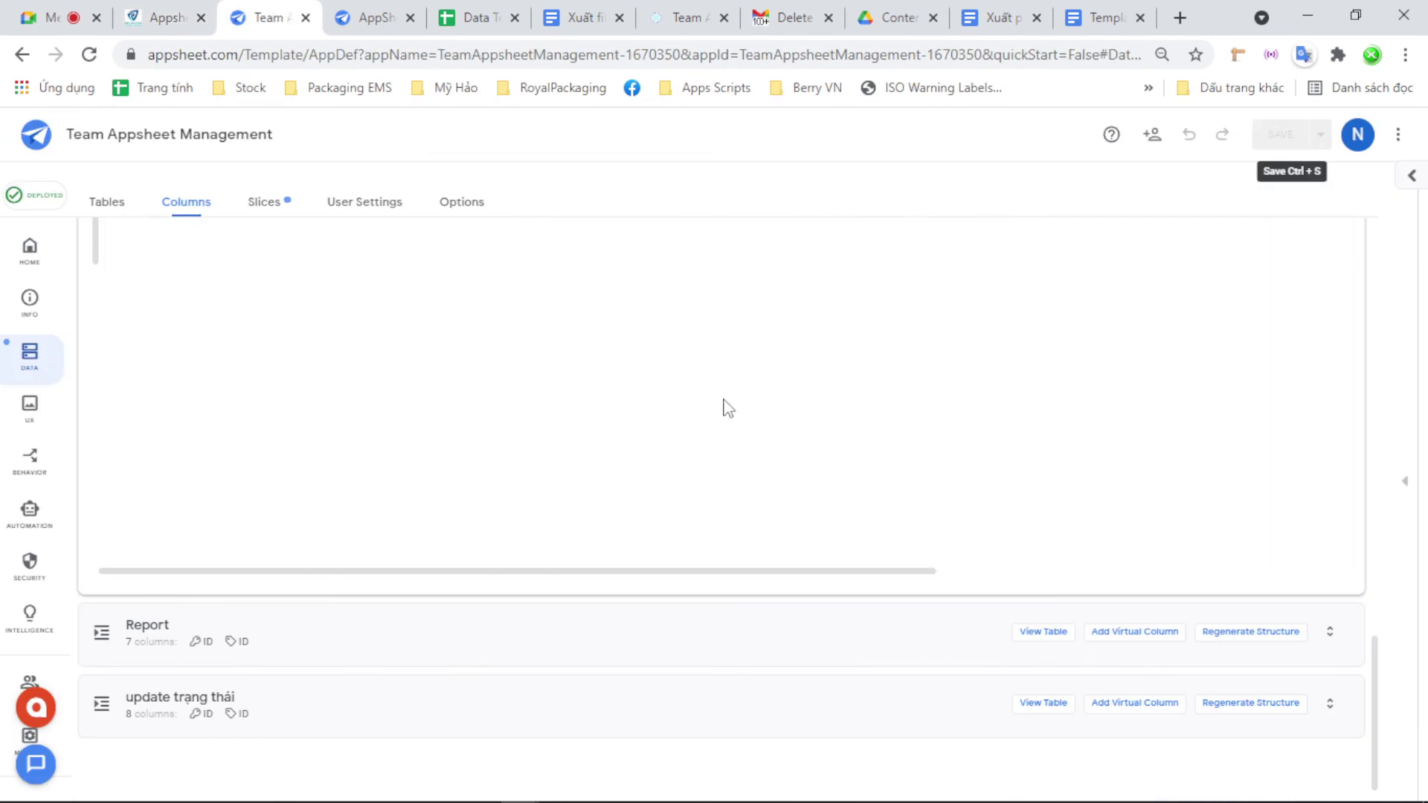
click(728, 408)
Scroll the DMSP column list to the Hiện có, Tồn đầu and Tổng nhập virtual columns.
scroll(728, 407, down, 1)
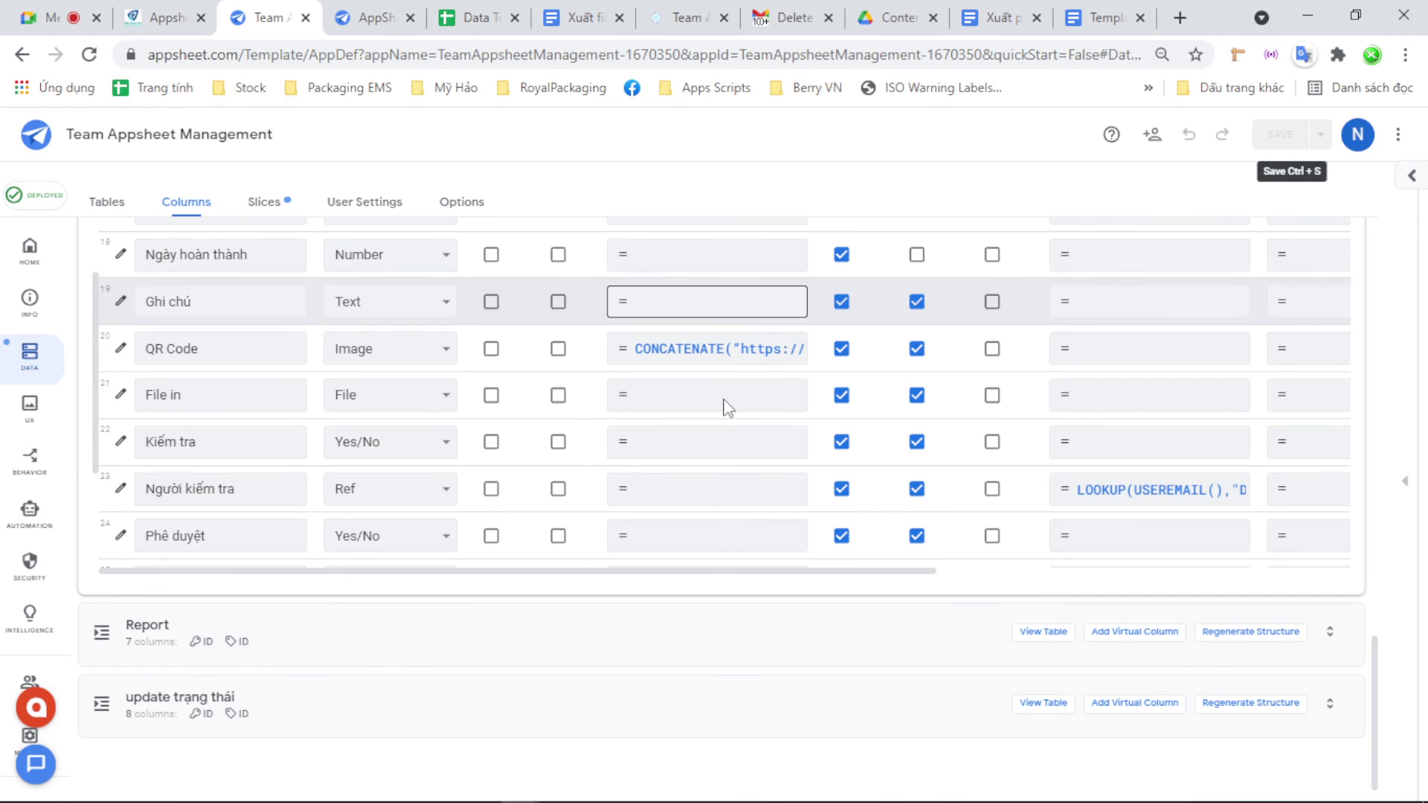
scroll(728, 408, down, 1)
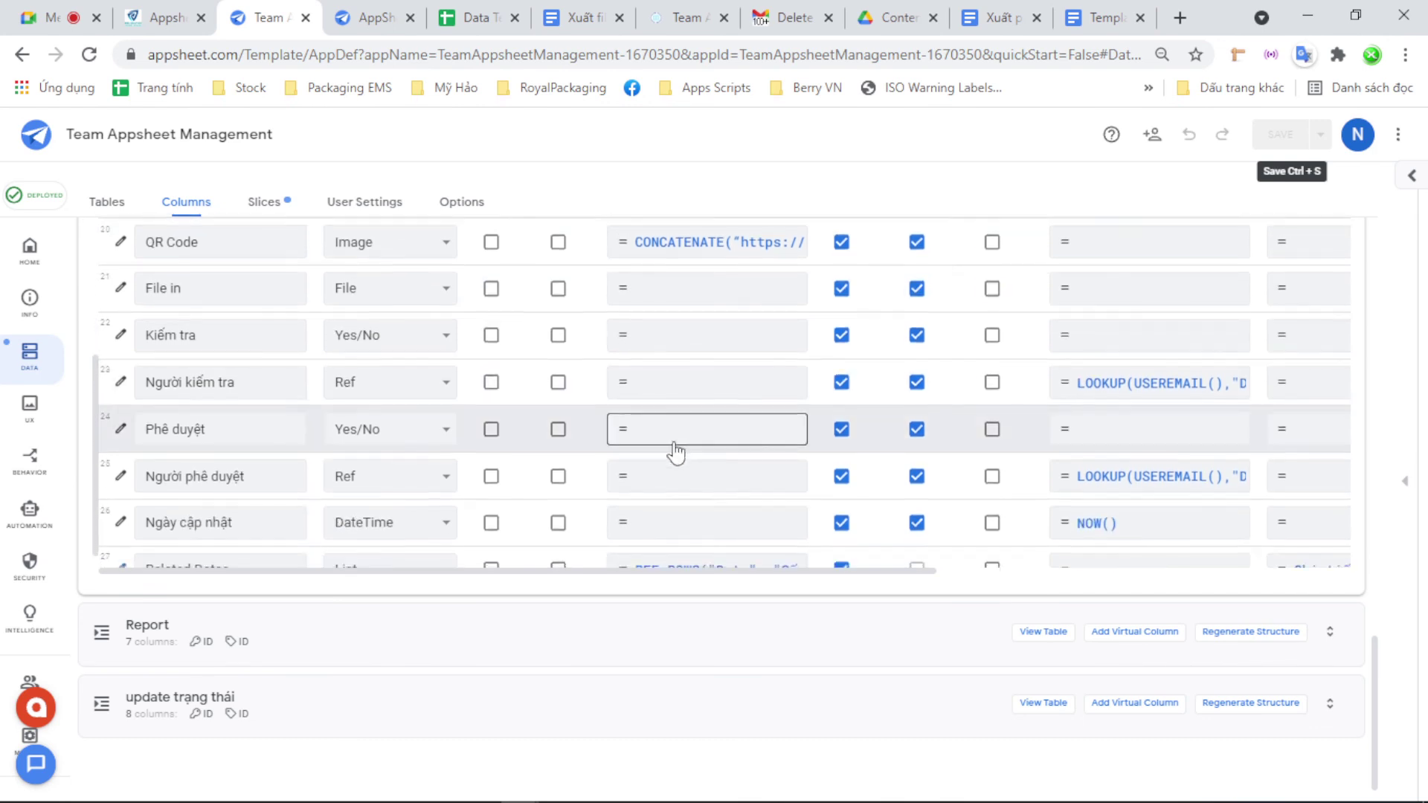
scroll(673, 439, down, 1)
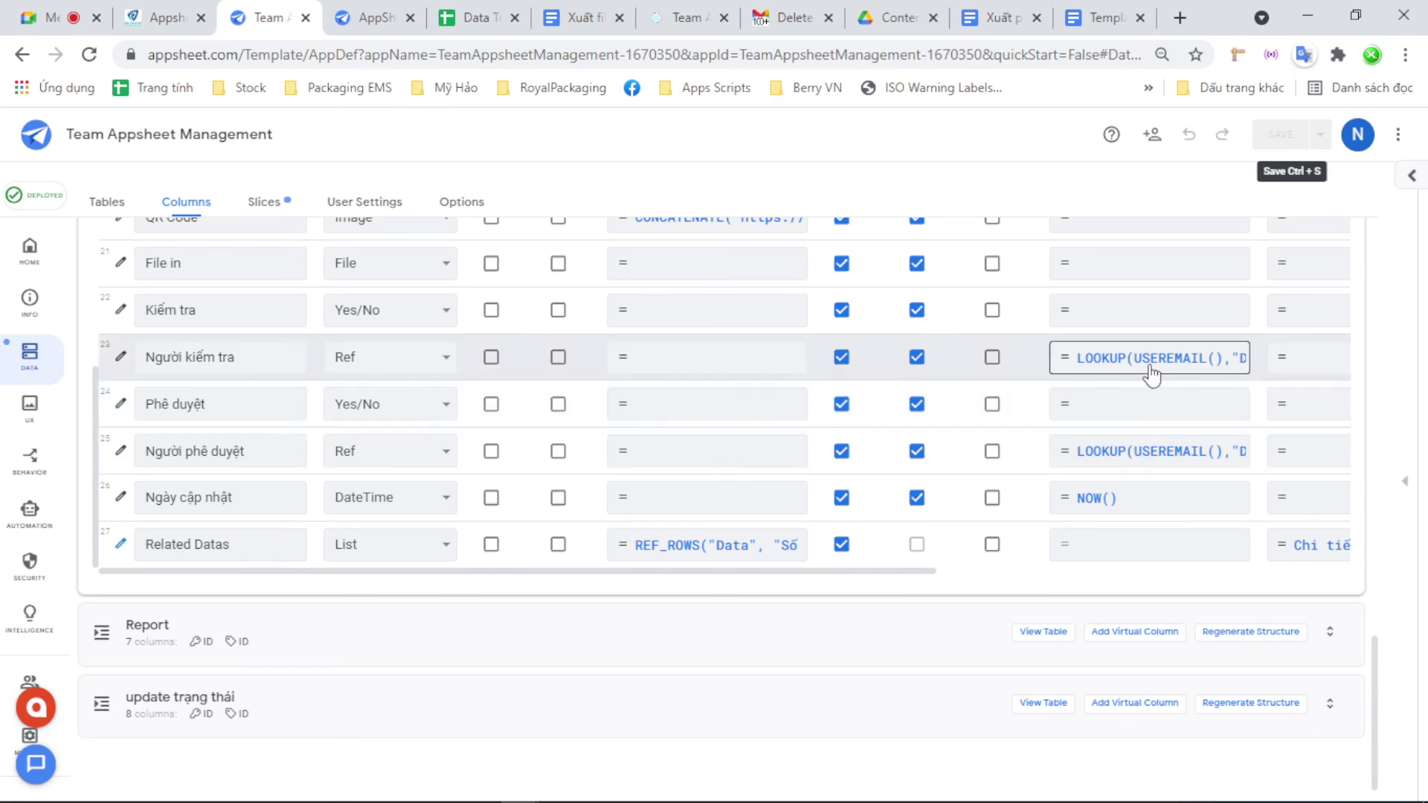
scroll(679, 625, up, 2)
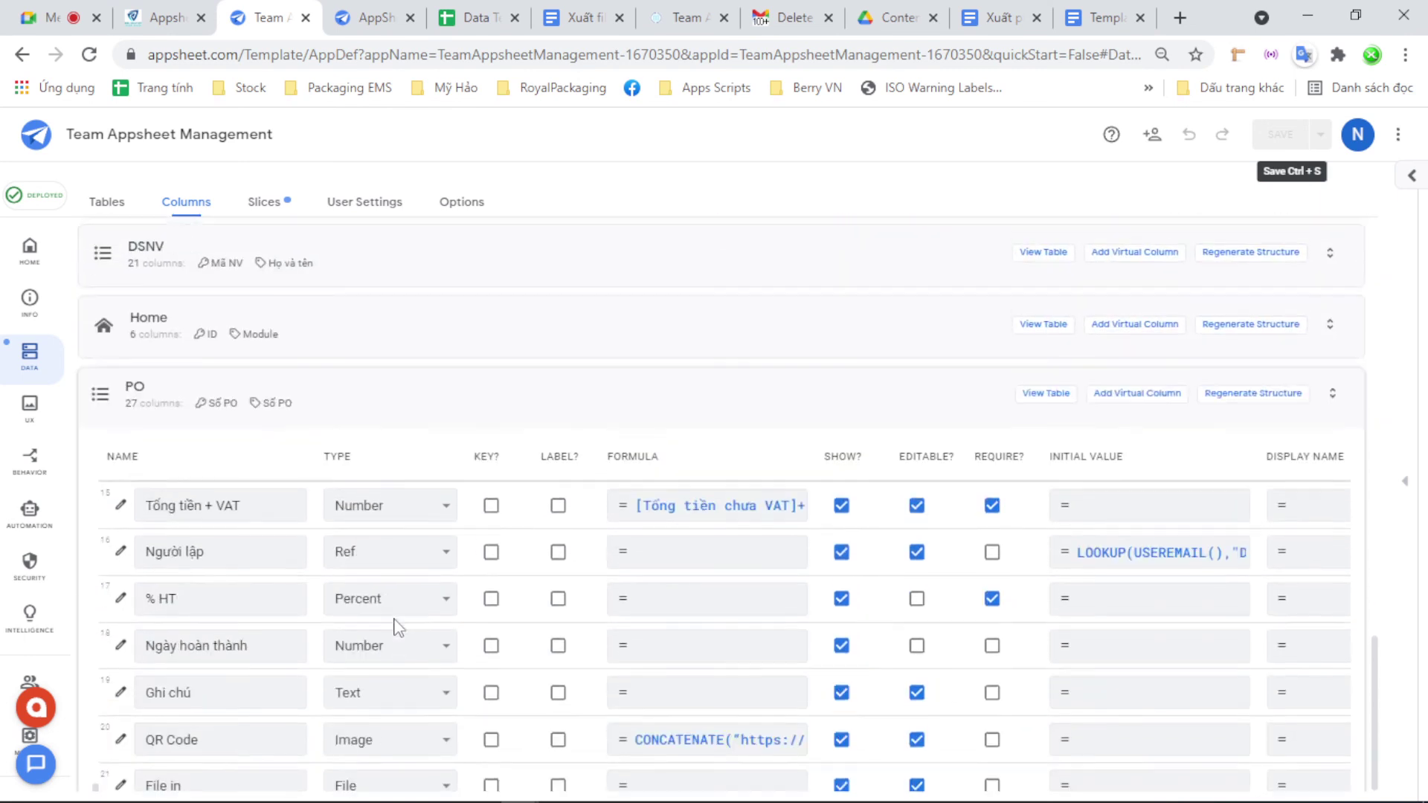
scroll(391, 637, up, 5)
scroll(166, 399, up, 4)
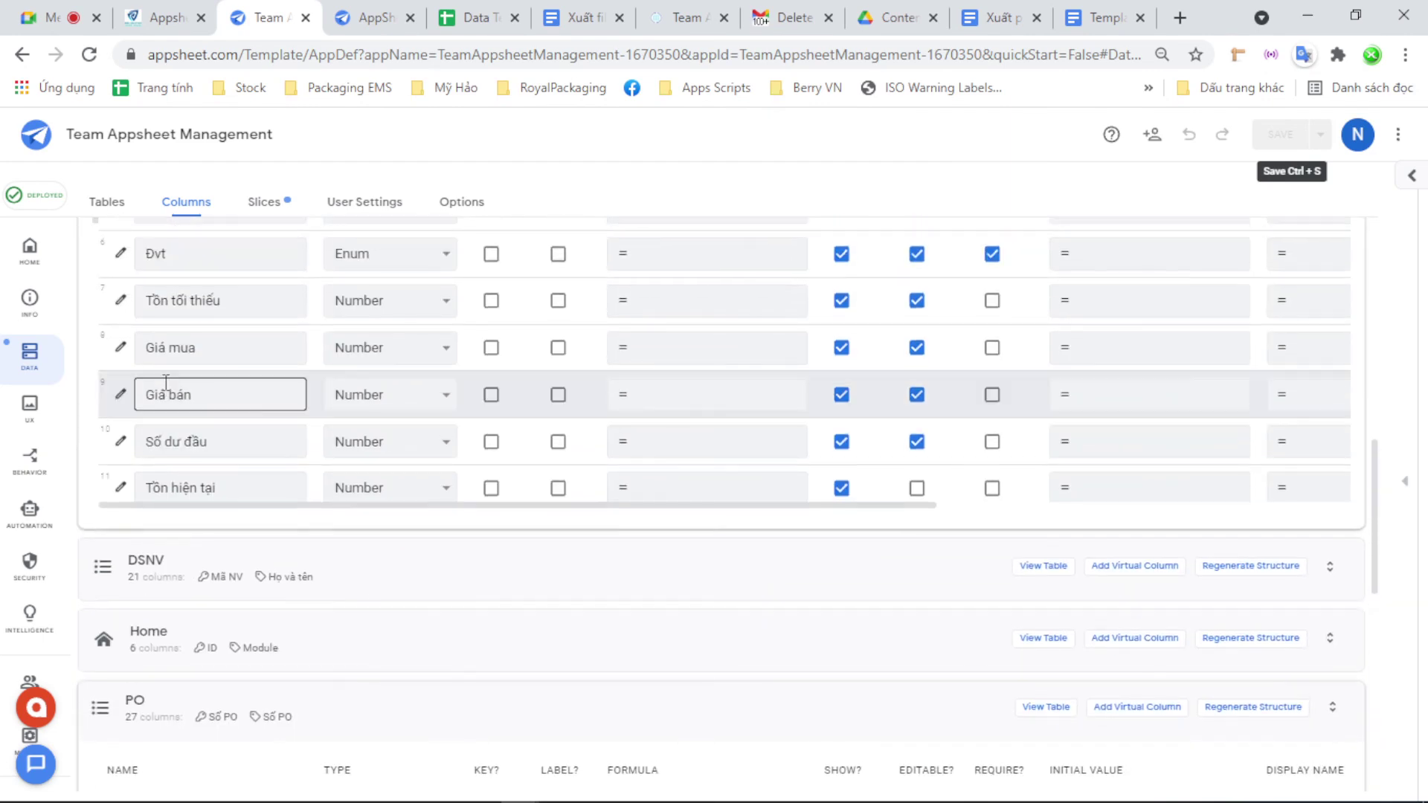
scroll(517, 415, up, 5)
scroll(533, 409, down, 4)
scroll(775, 392, down, 2)
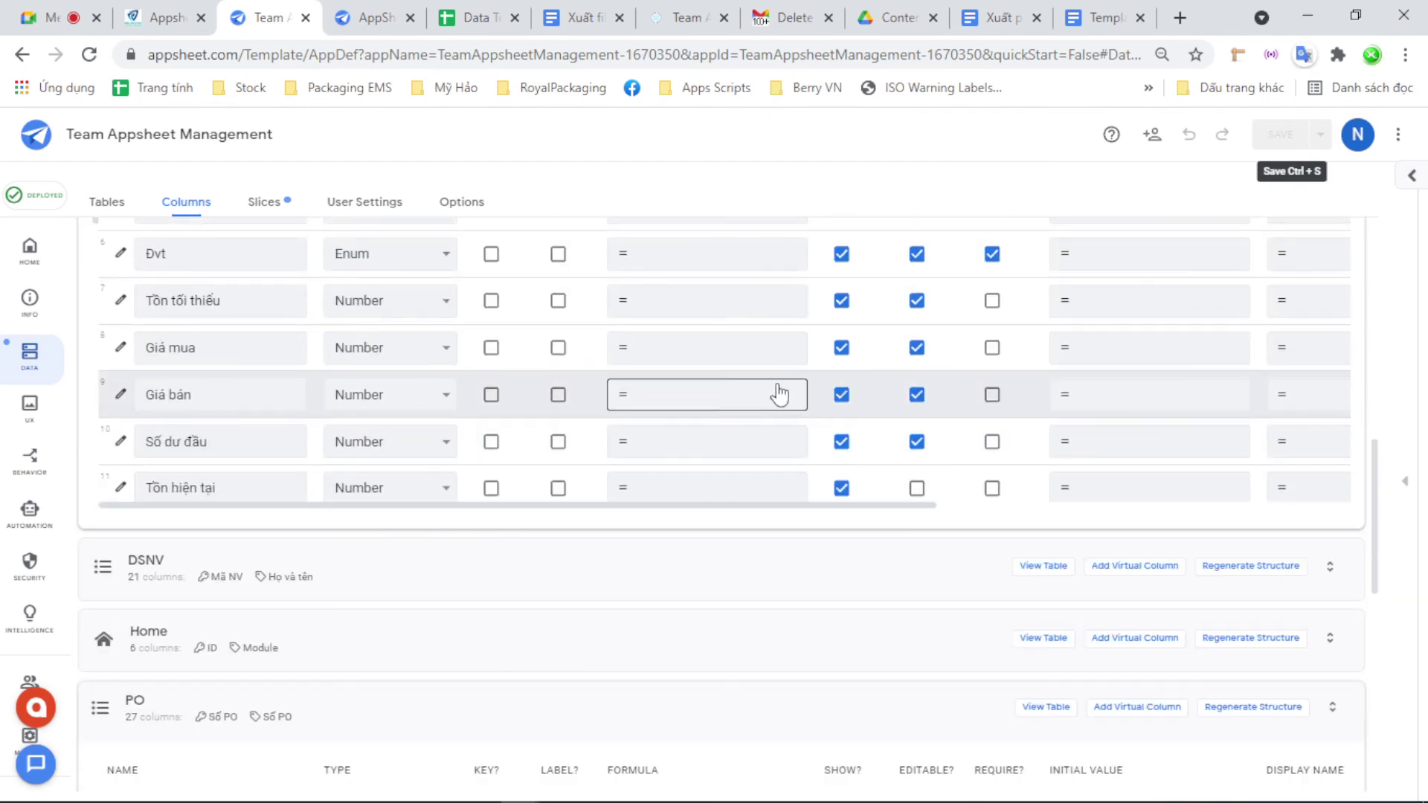
scroll(728, 467, down, 2)
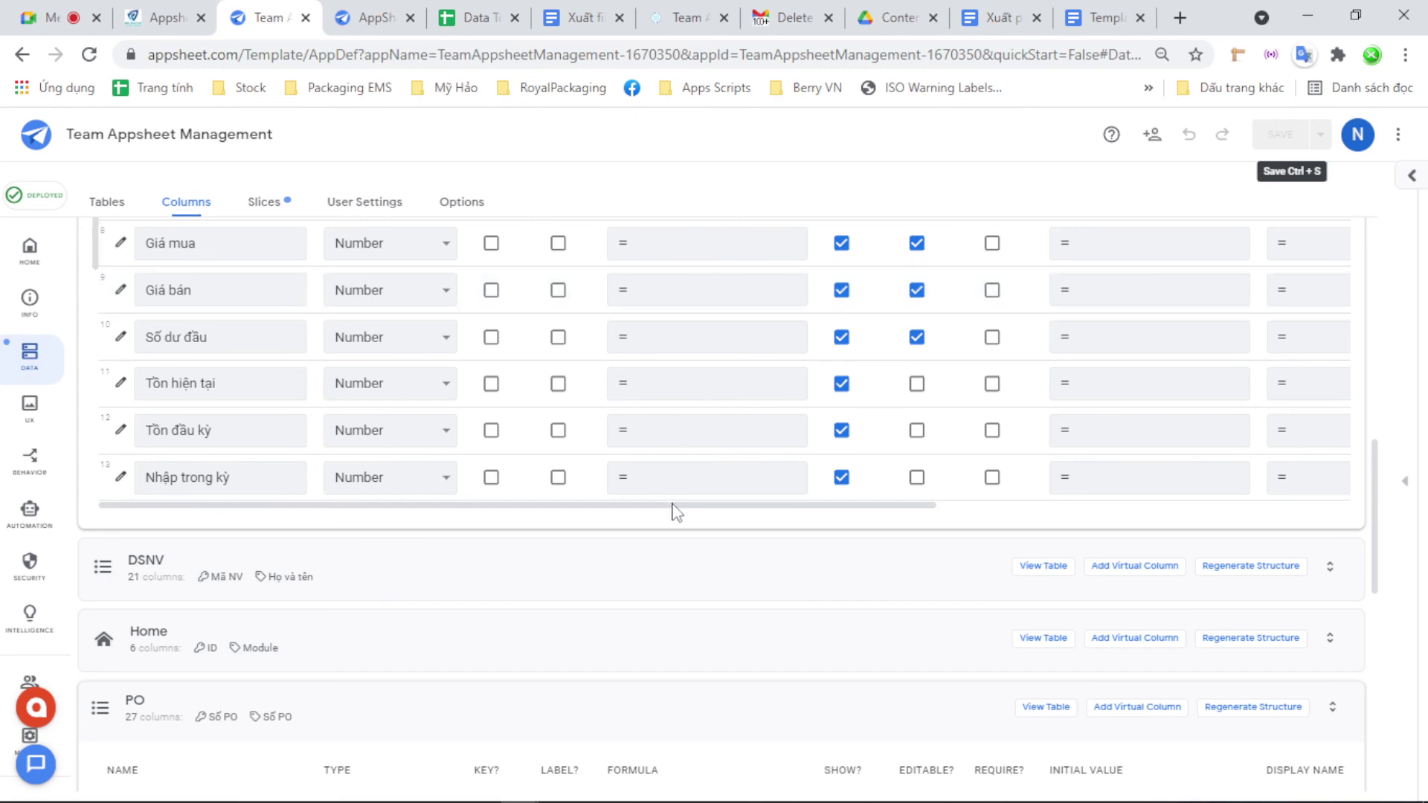
scroll(673, 506, down, 2)
scroll(673, 506, right, 1)
scroll(625, 335, down, 1)
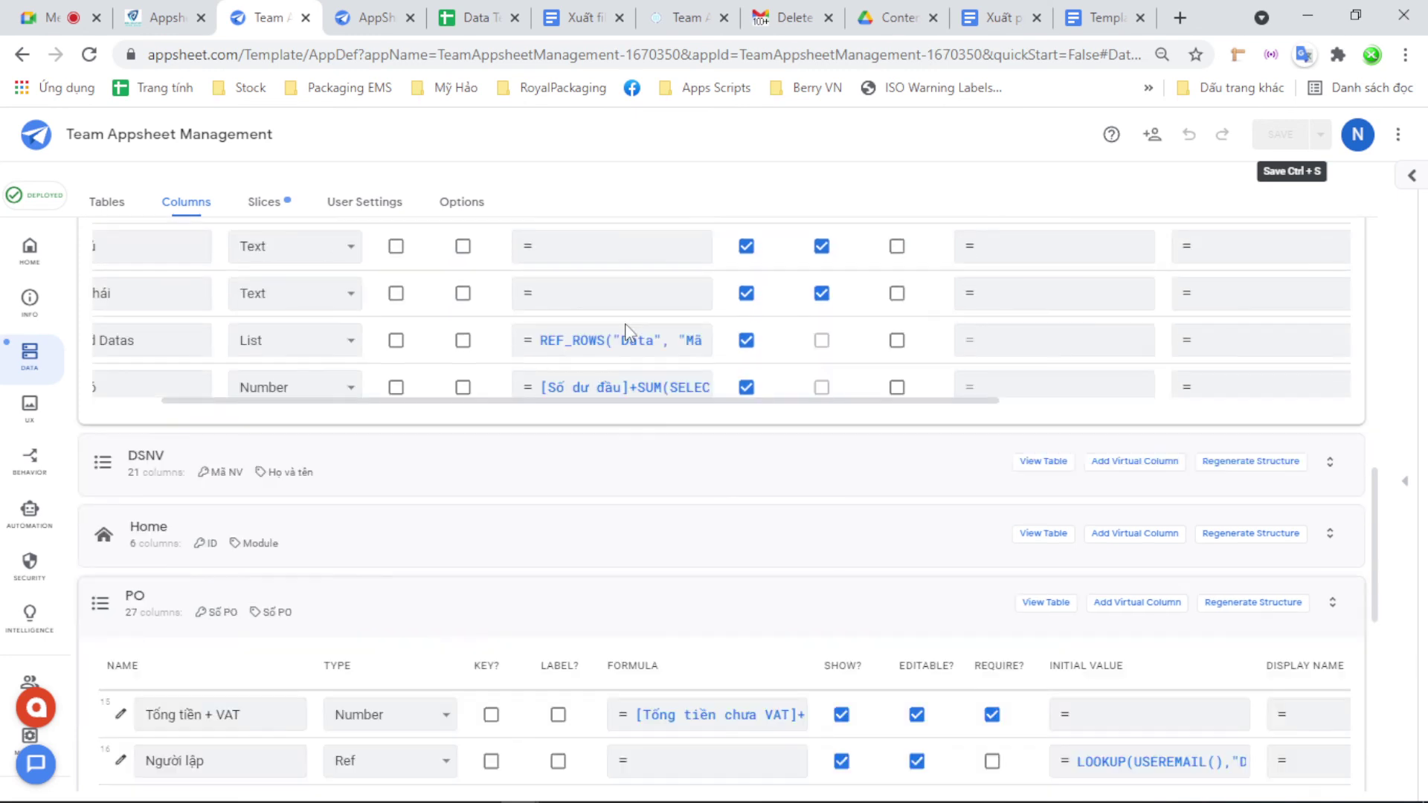
scroll(610, 369, down, 2)
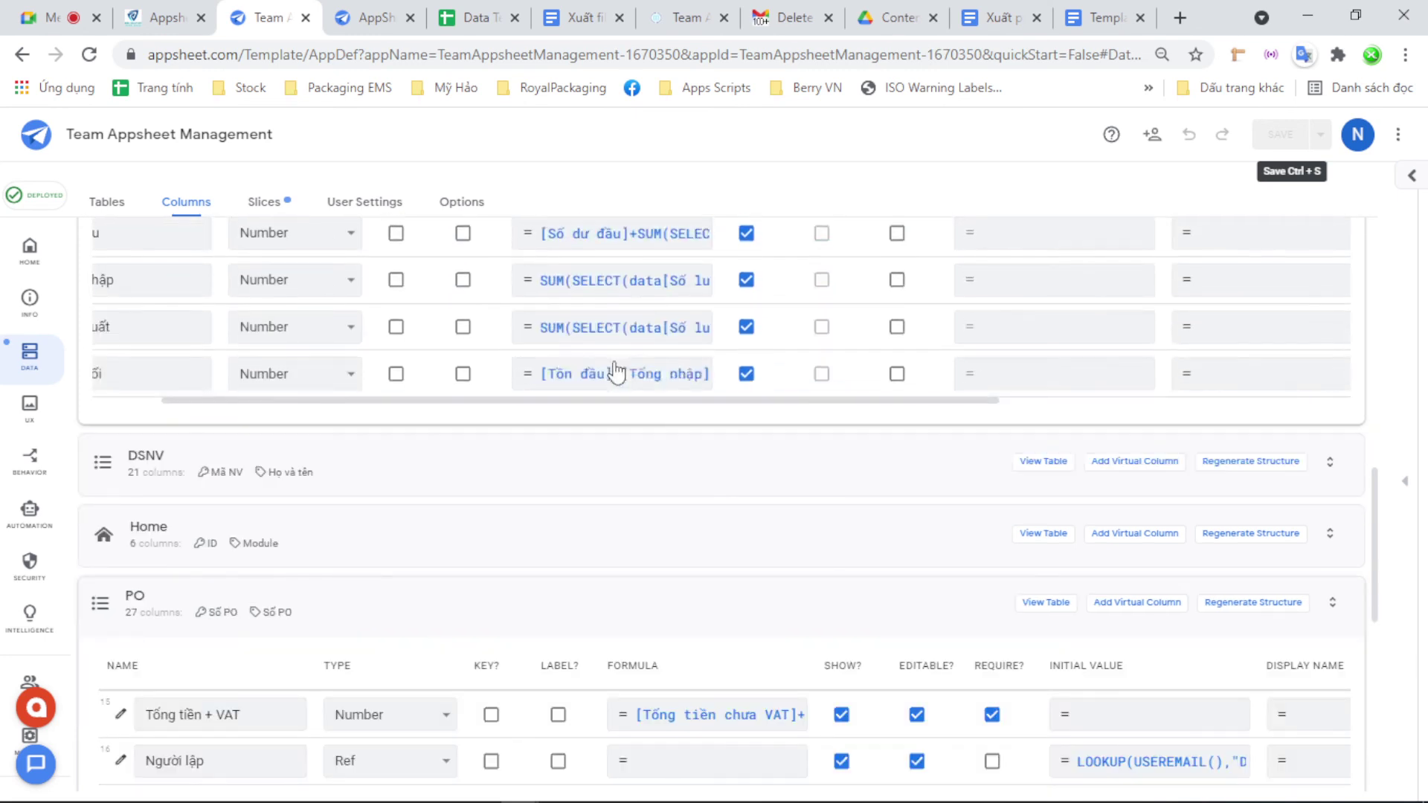
drag(595, 408, 541, 407)
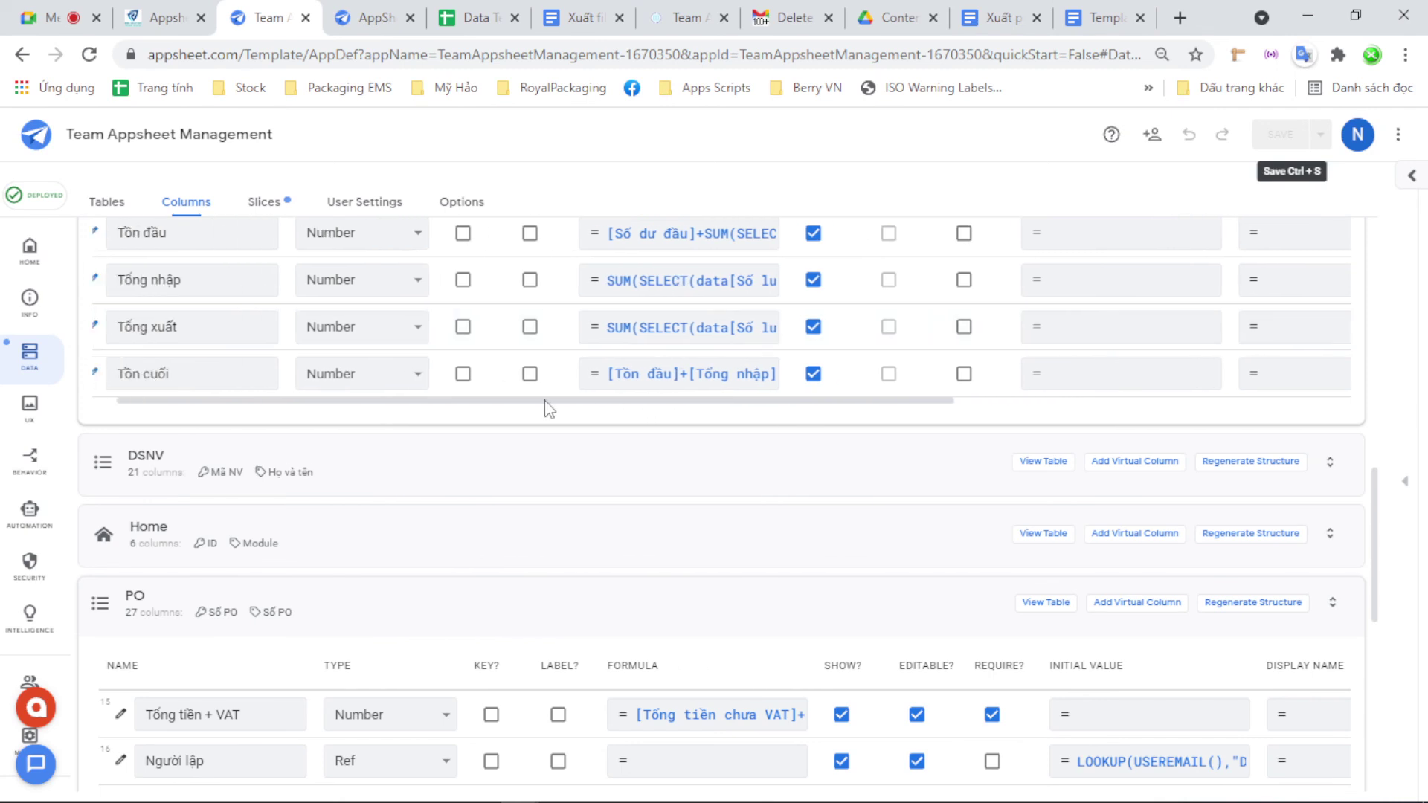
scroll(606, 322, up, 2)
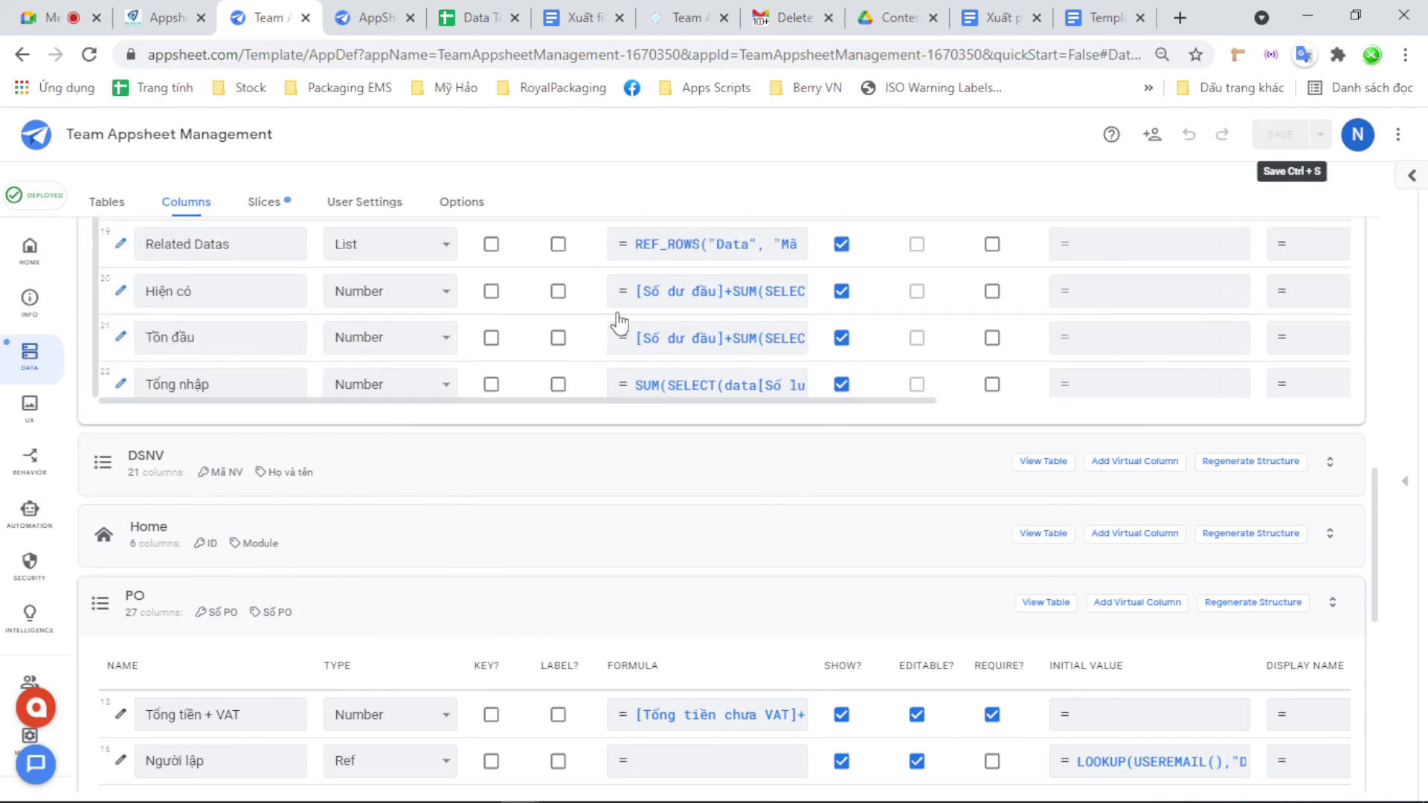
Open the Hiện có formula in the Expression Assistant alongside the Schema panel.
click(680, 289)
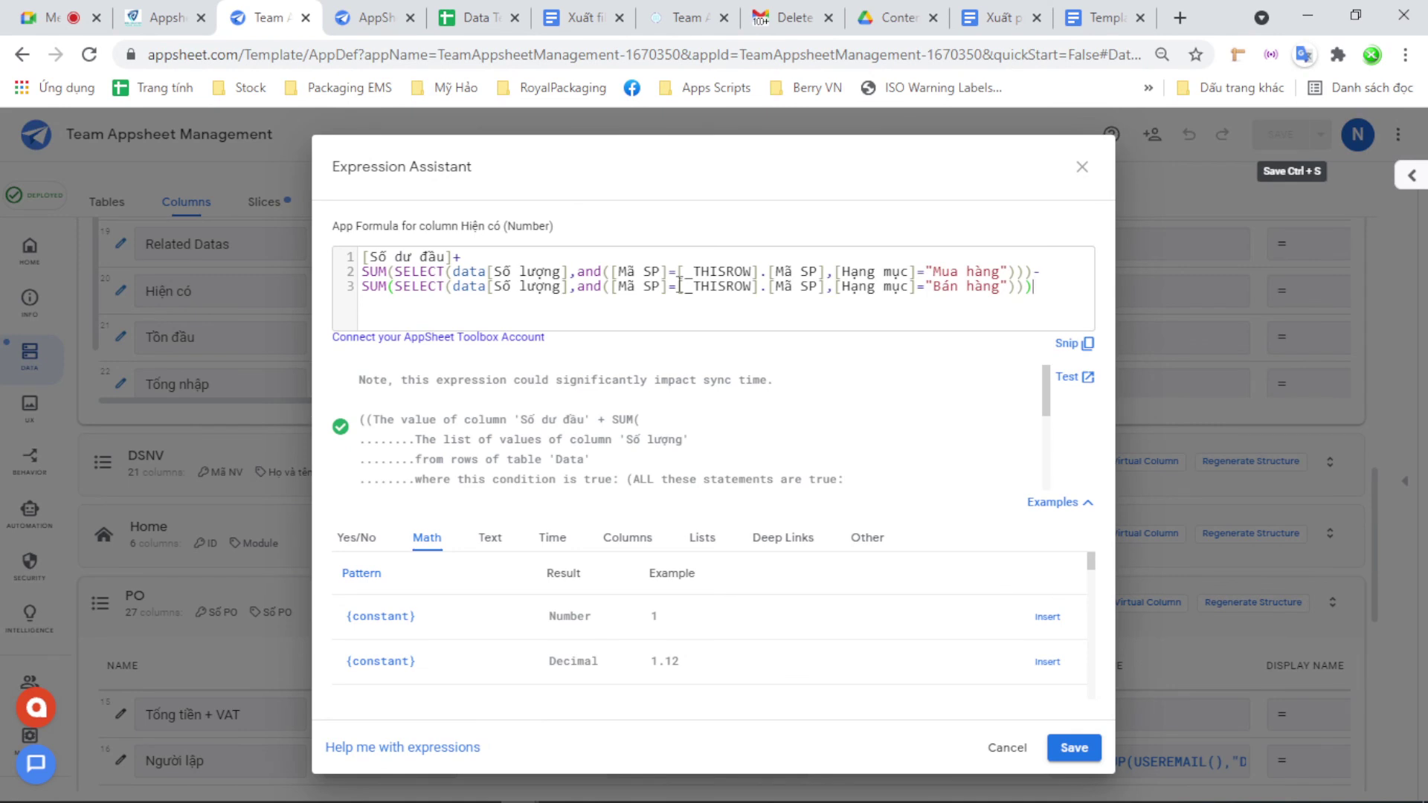
click(678, 256)
click(1411, 182)
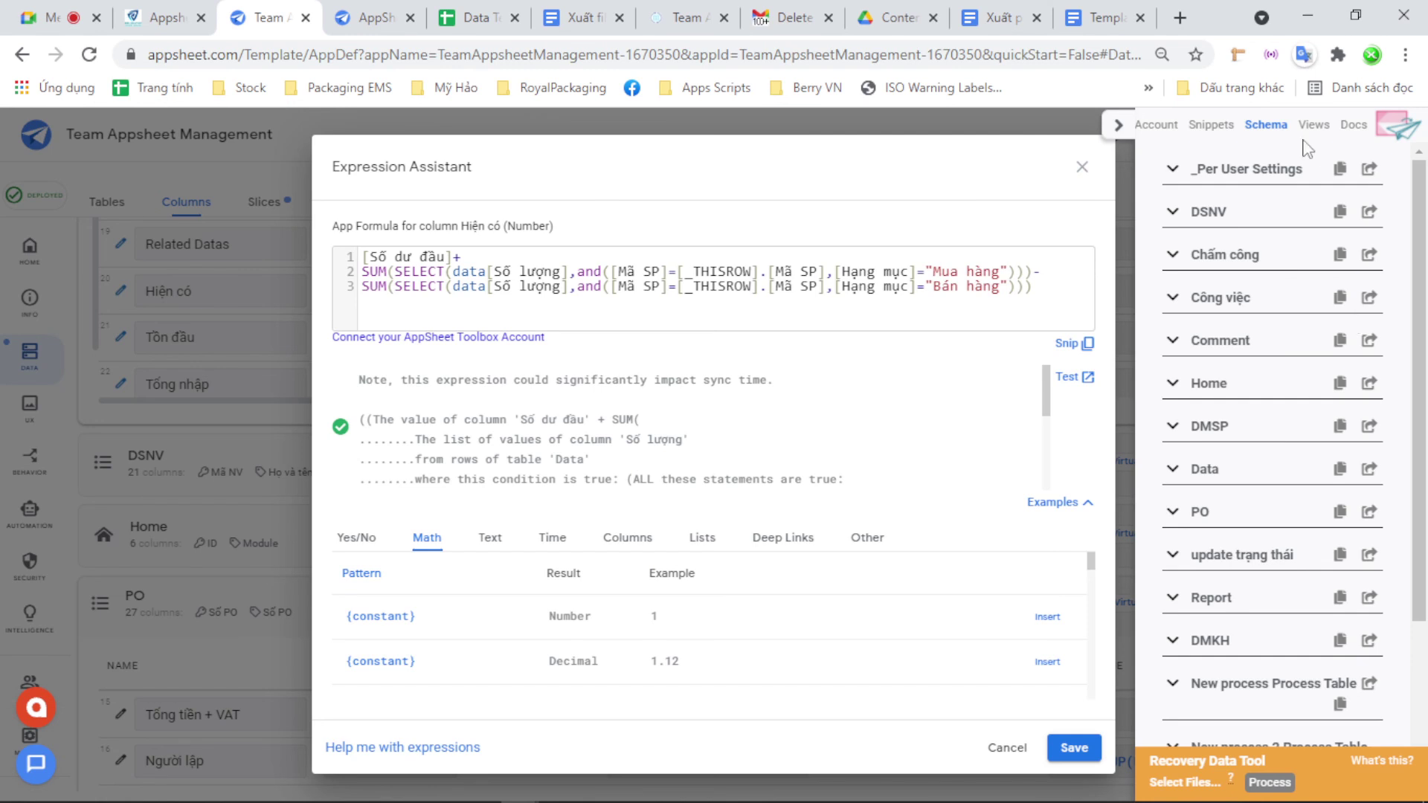
Expand the DMSP table in the schema panel and browse its columns.
click(1201, 422)
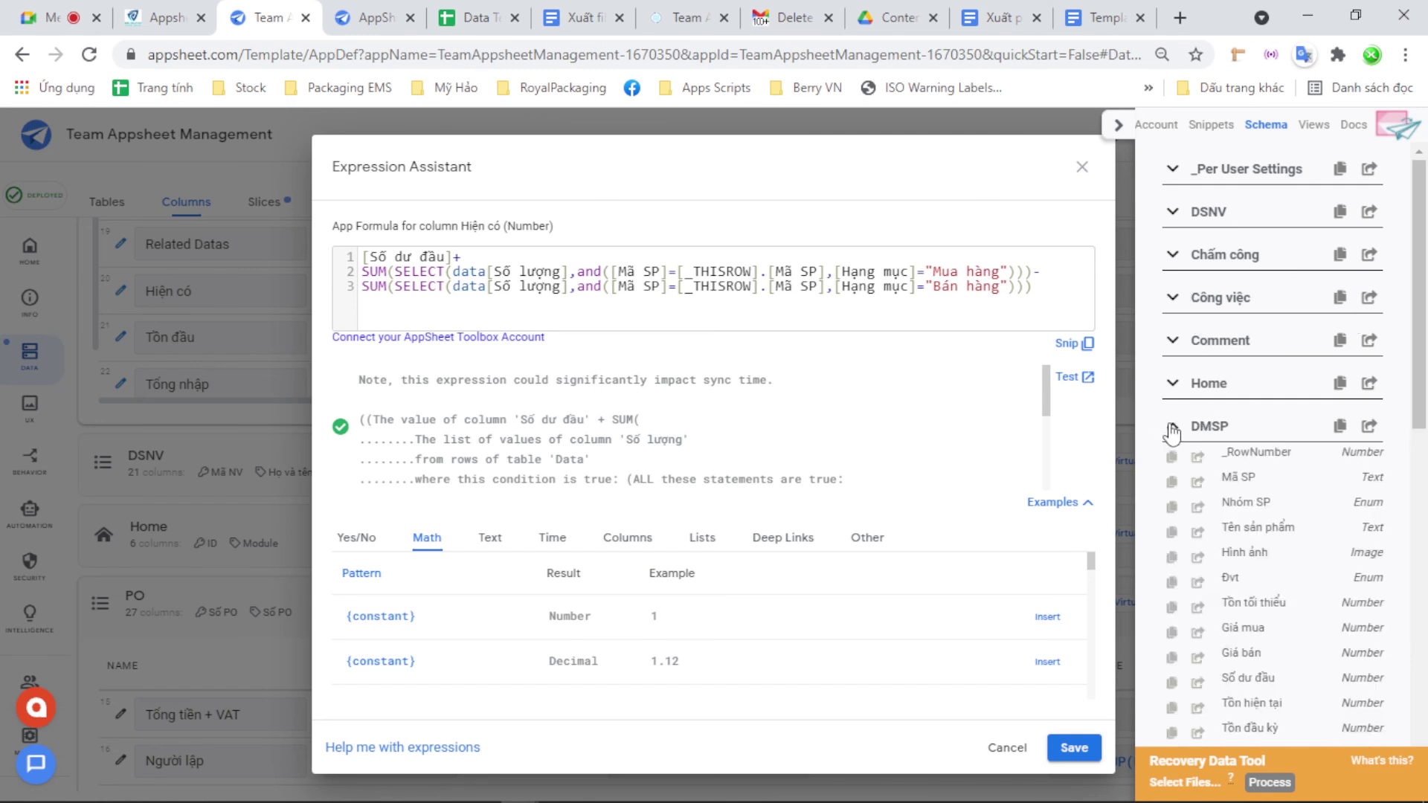
scroll(1198, 469, down, 3)
scroll(1197, 475, down, 2)
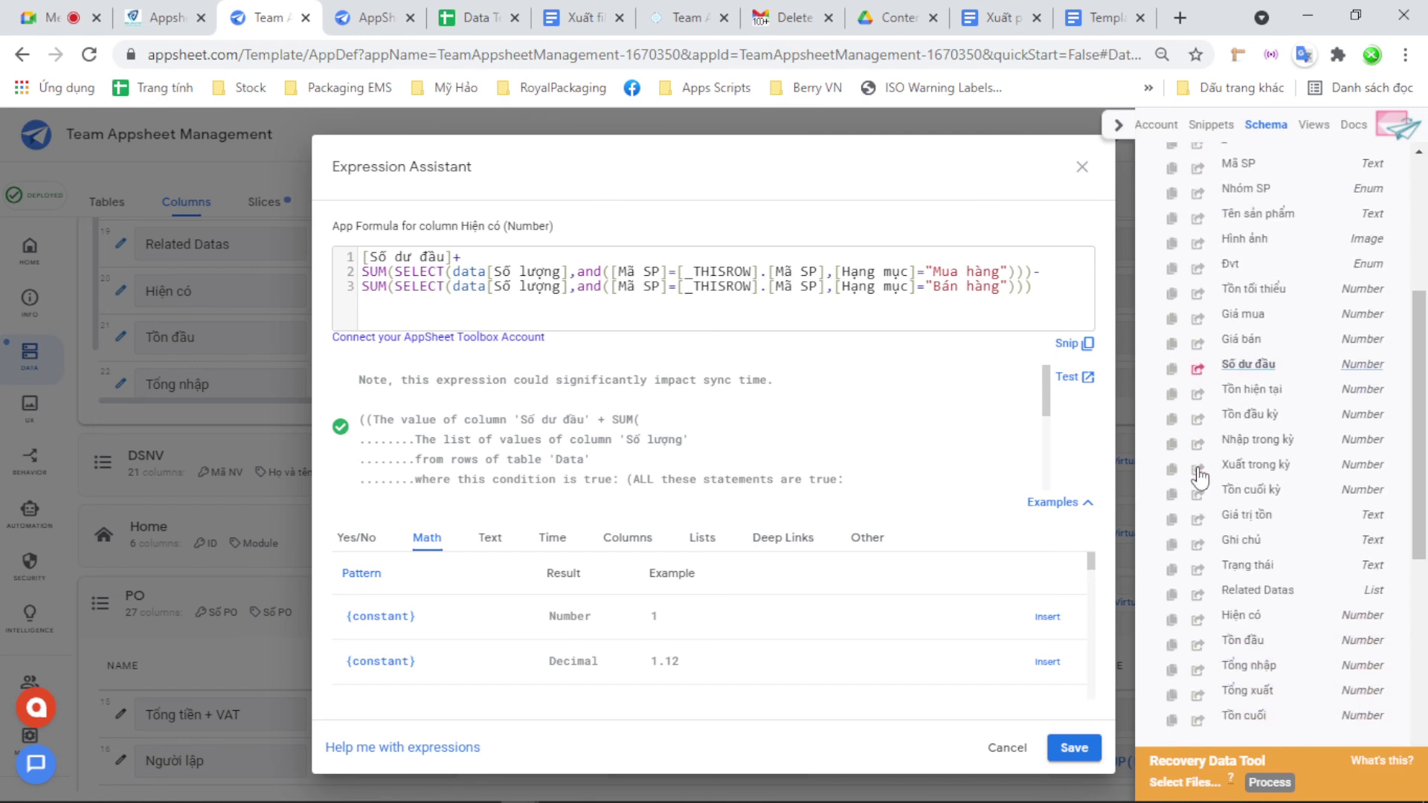
scroll(1199, 478, down, 3)
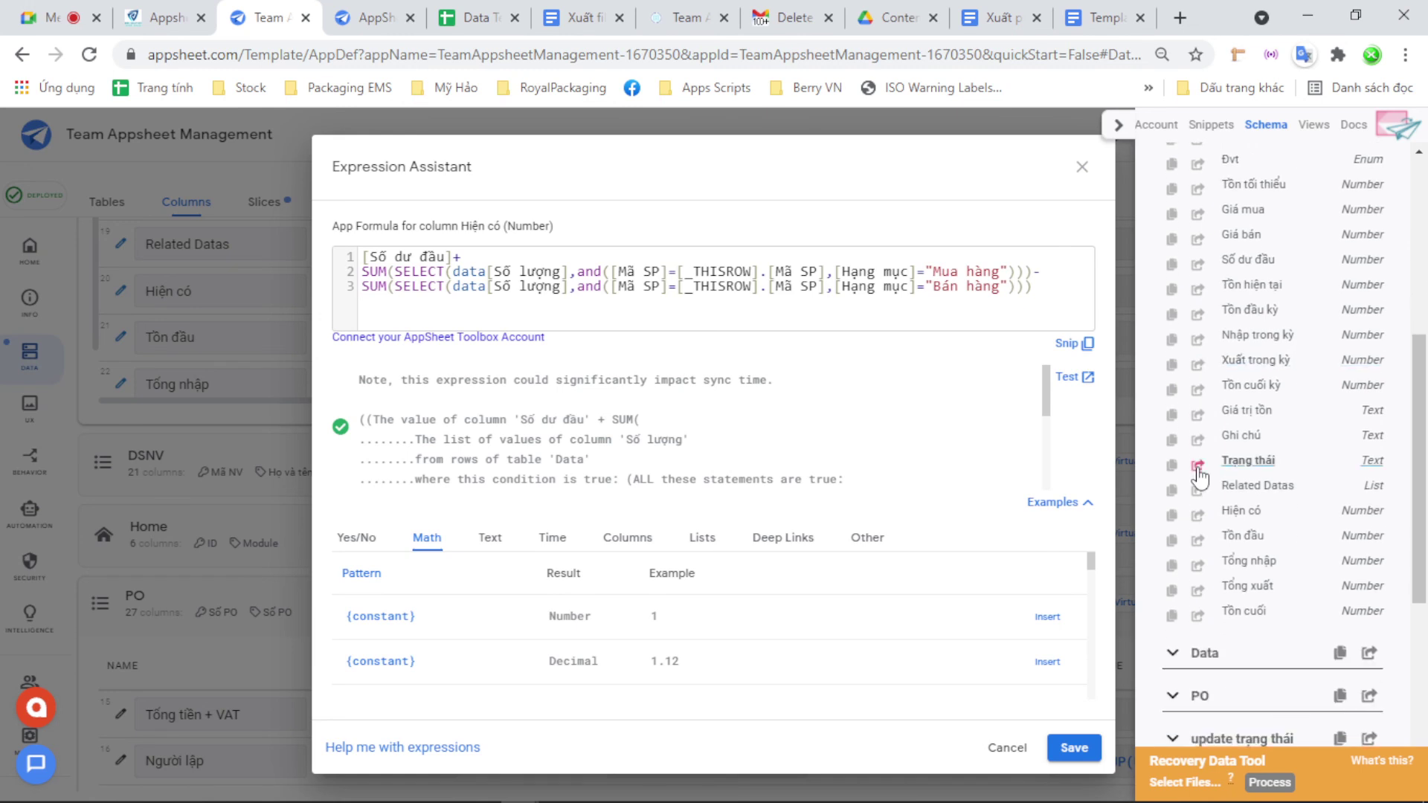
scroll(1199, 478, up, 5)
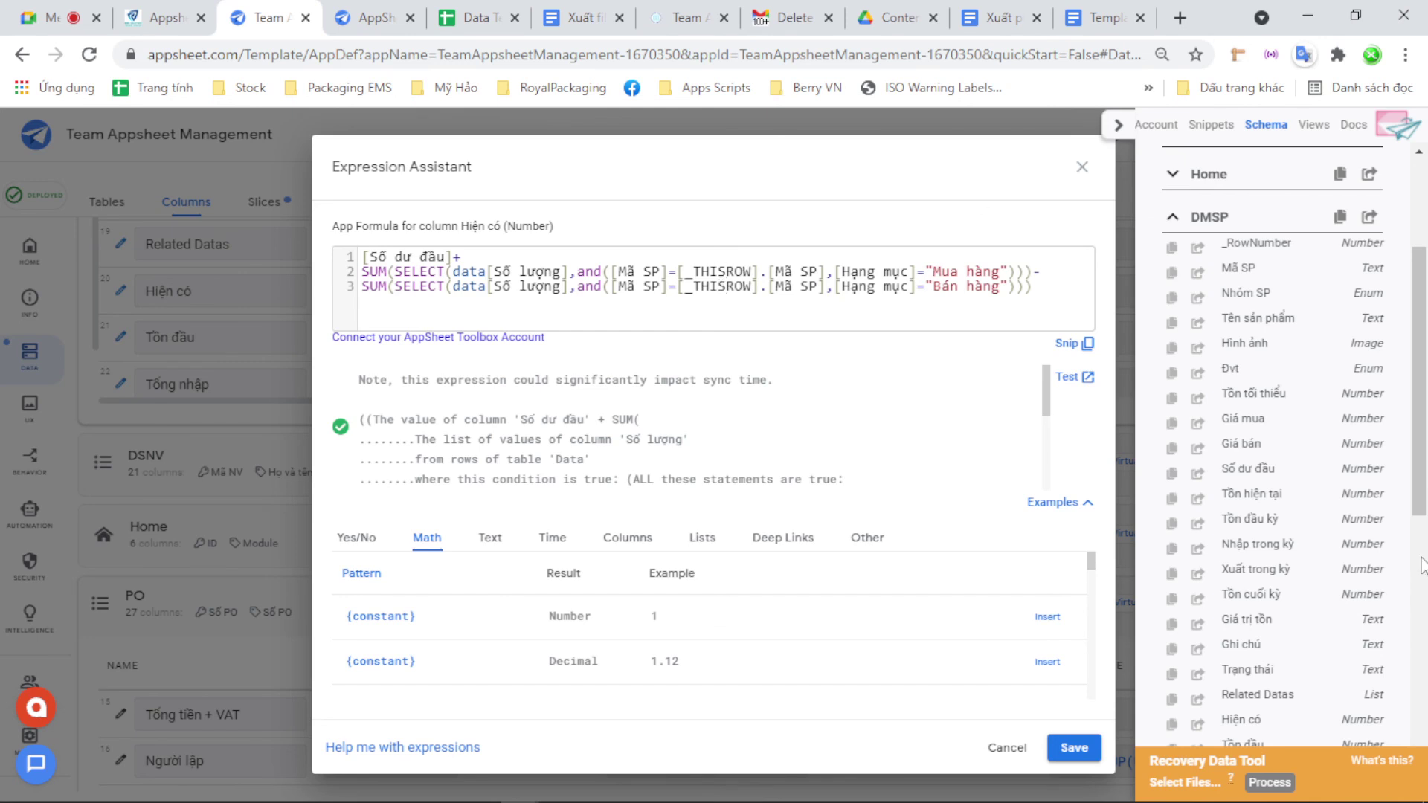
scroll(1311, 417, up, 3)
scroll(1294, 401, down, 2)
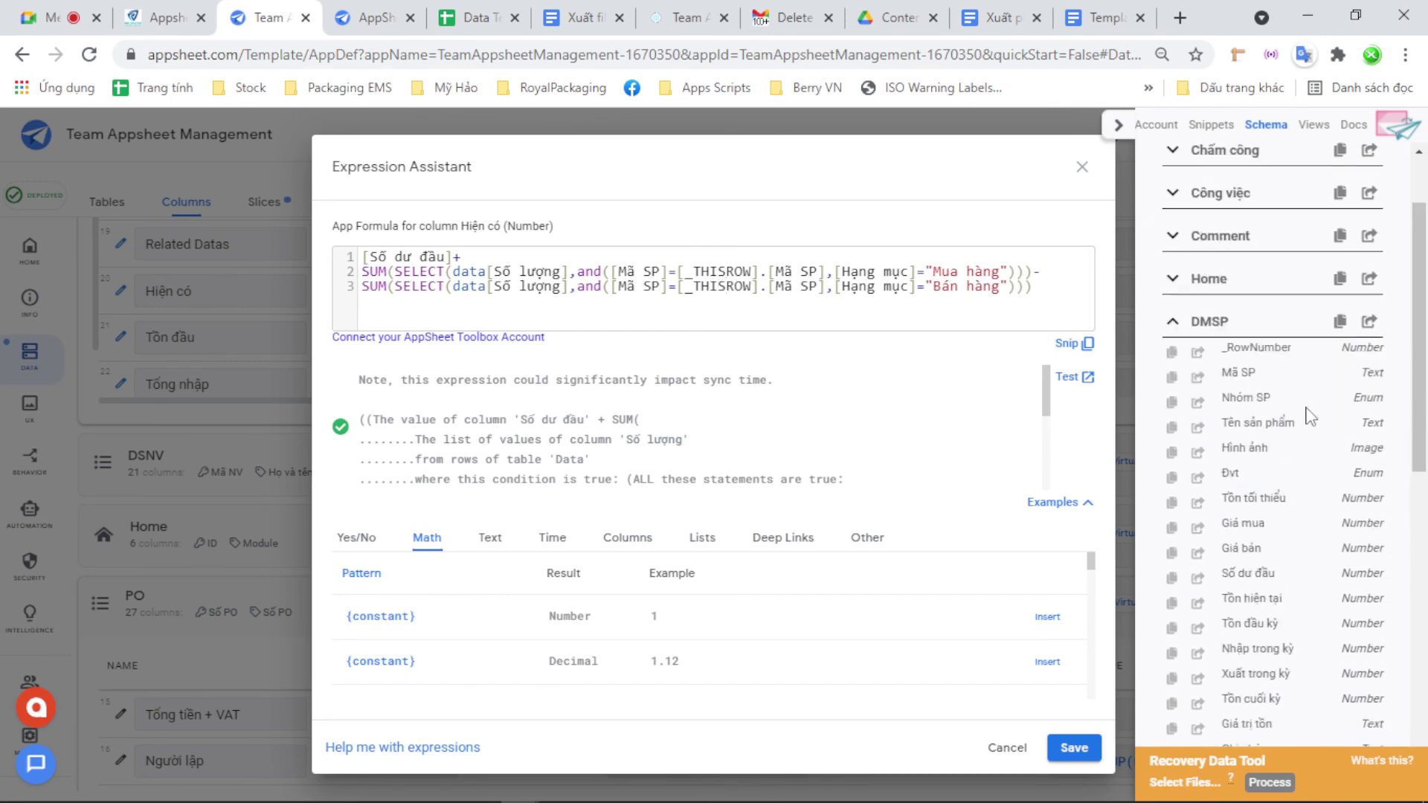
scroll(1250, 379, down, 4)
scroll(1198, 357, down, 3)
In Hiện có, replace [Mã SP] with the Data table's [Mã sản phẩm] on lines 2 and 3, then save.
click(1177, 342)
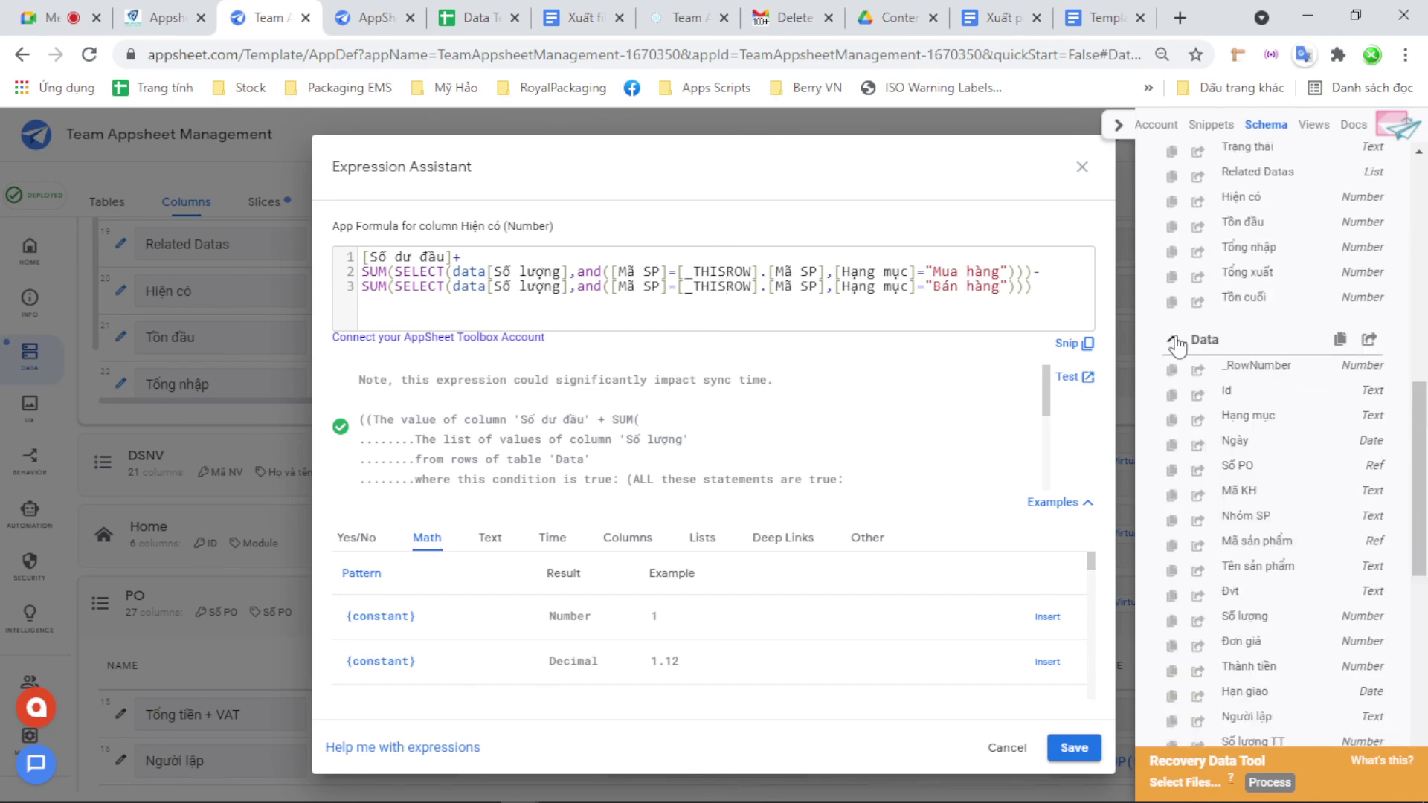
click(1174, 548)
drag(664, 270, 628, 271)
key(ctrl+v)
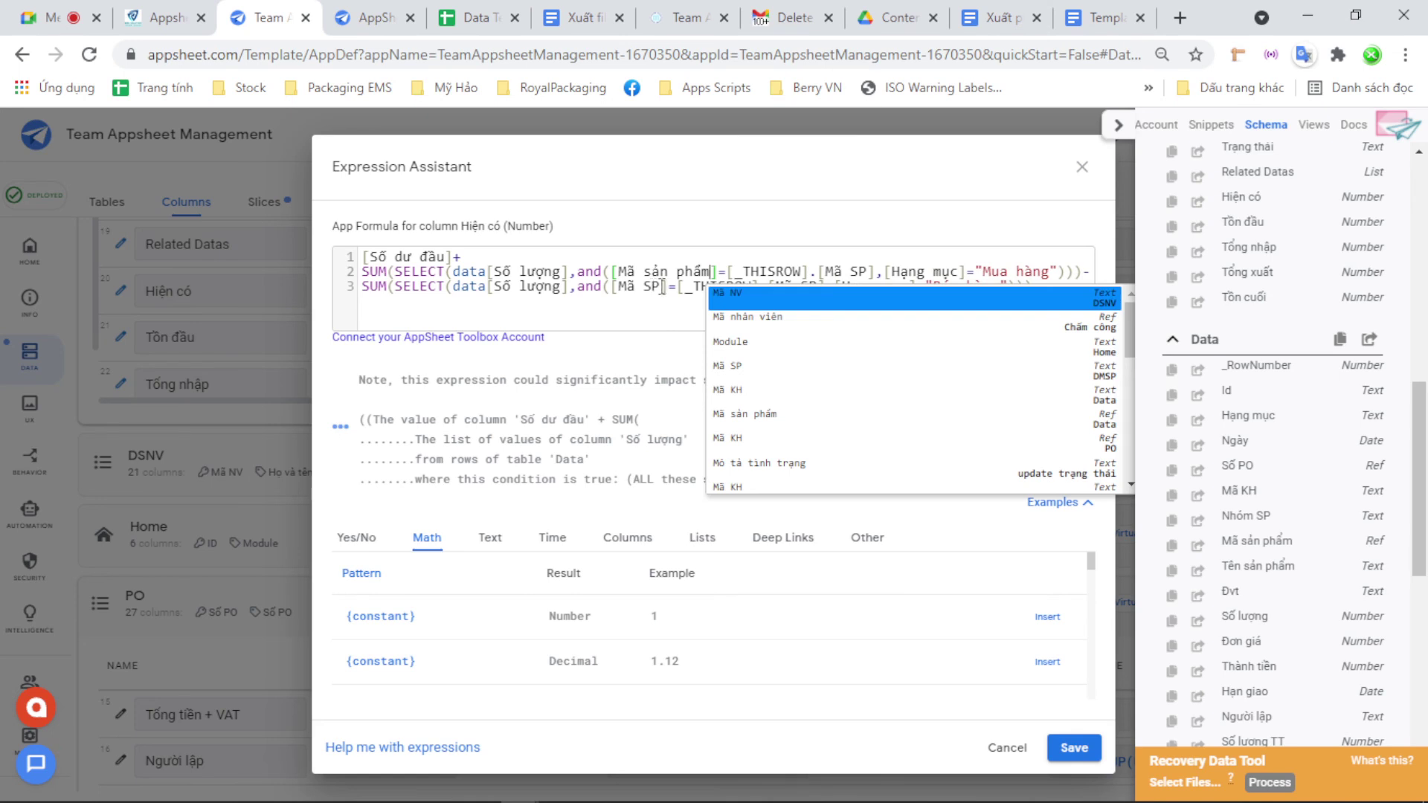
drag(662, 287, 631, 288)
key(ctrl+v)
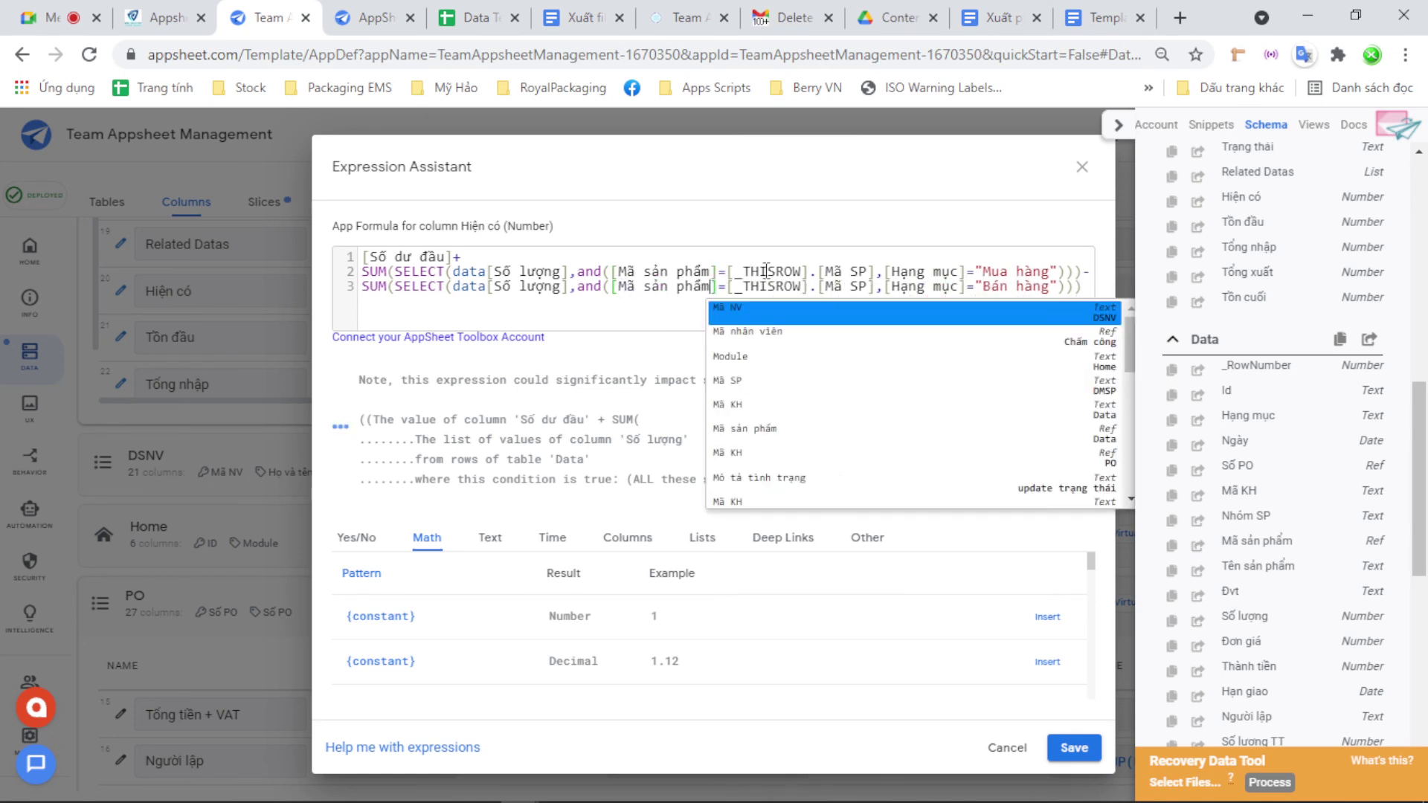
click(638, 279)
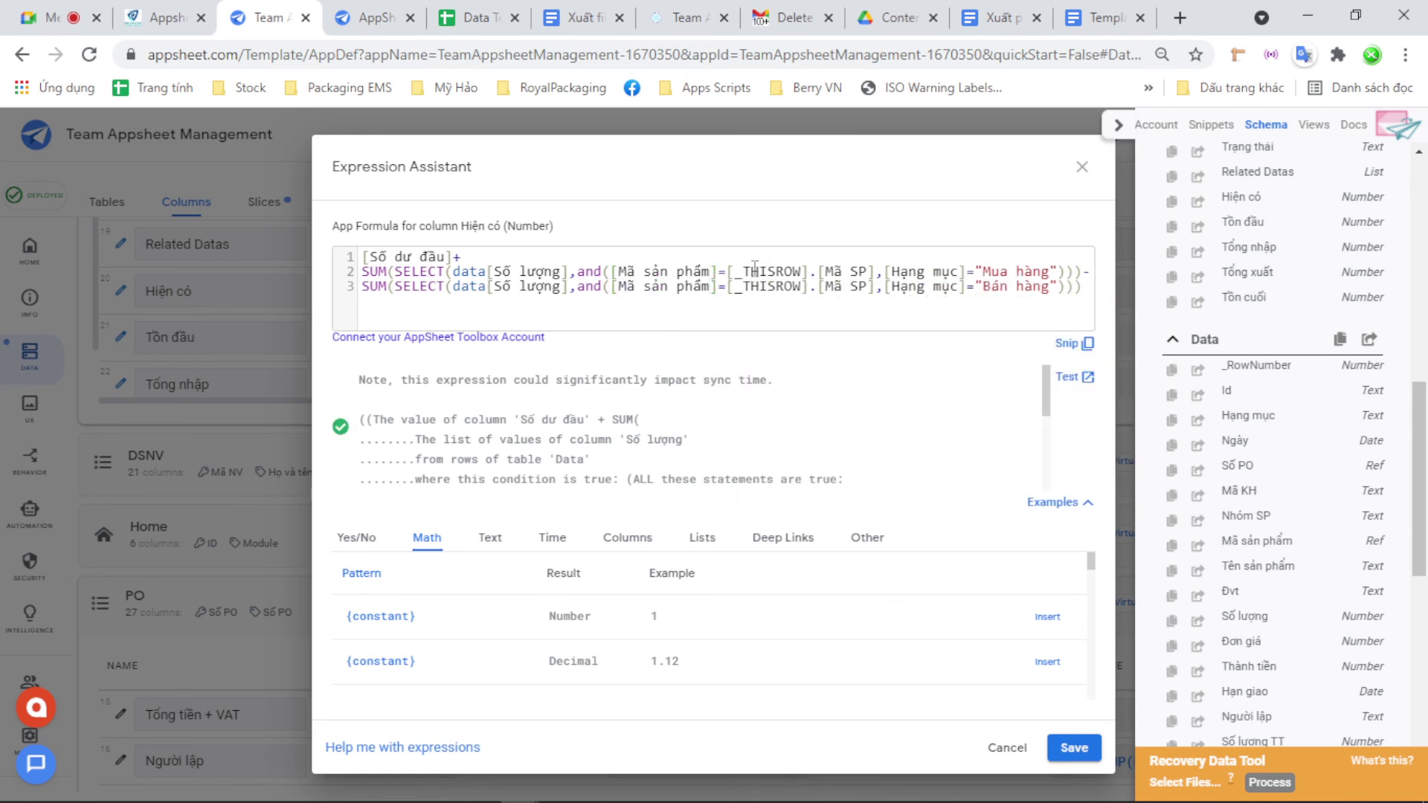
click(1072, 749)
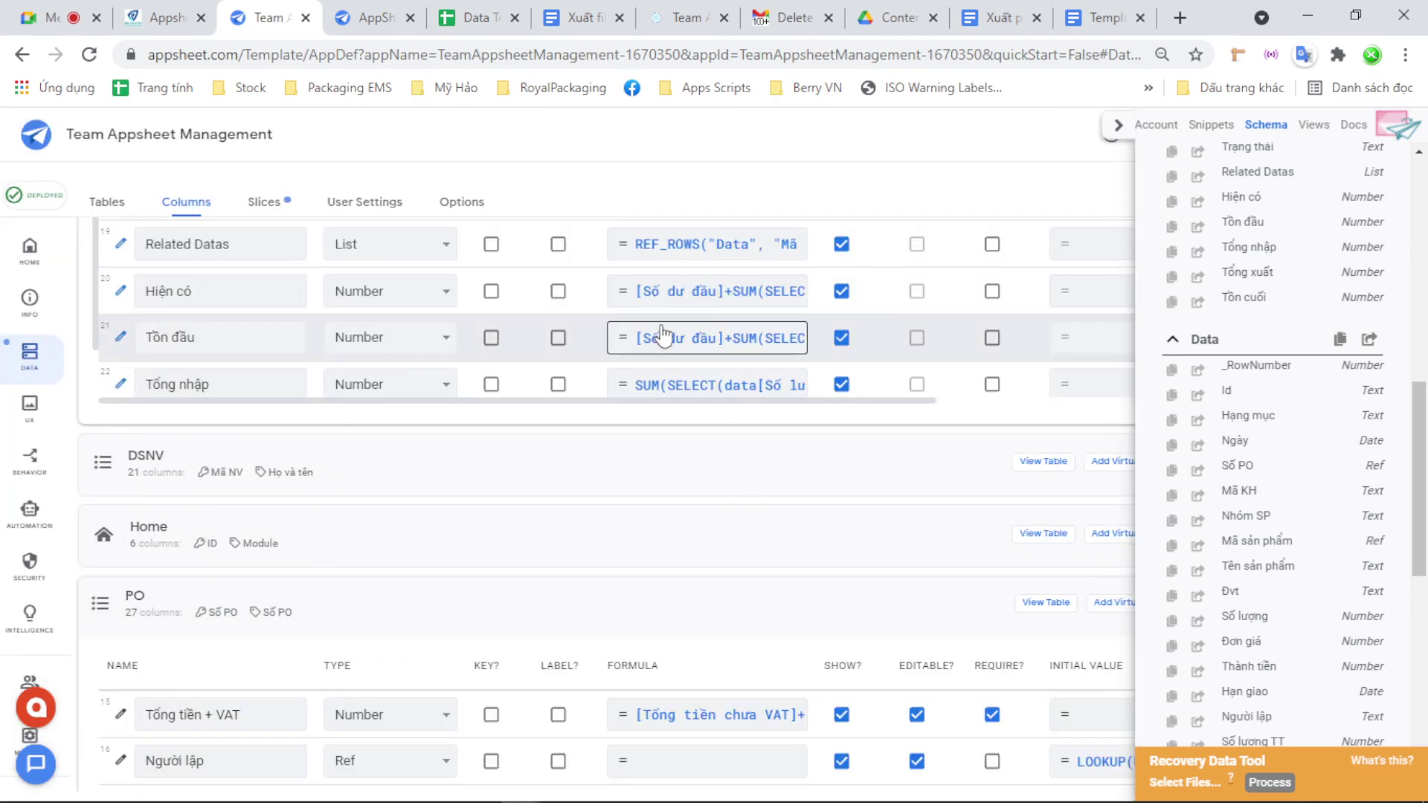
Make the same [Mã SP] to [Mã sản phẩm] change on both lines of Tồn đầu and save.
click(665, 339)
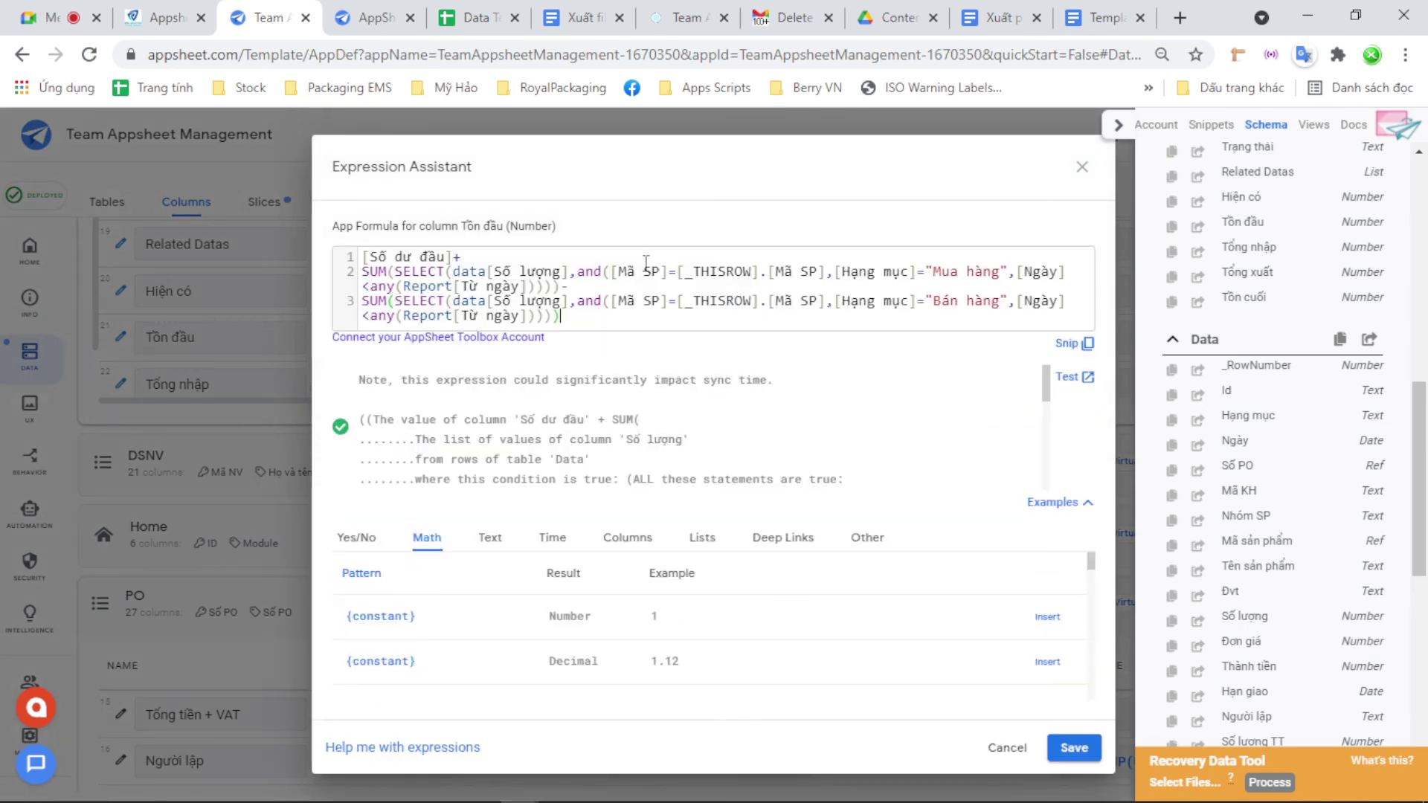
drag(654, 271, 624, 269)
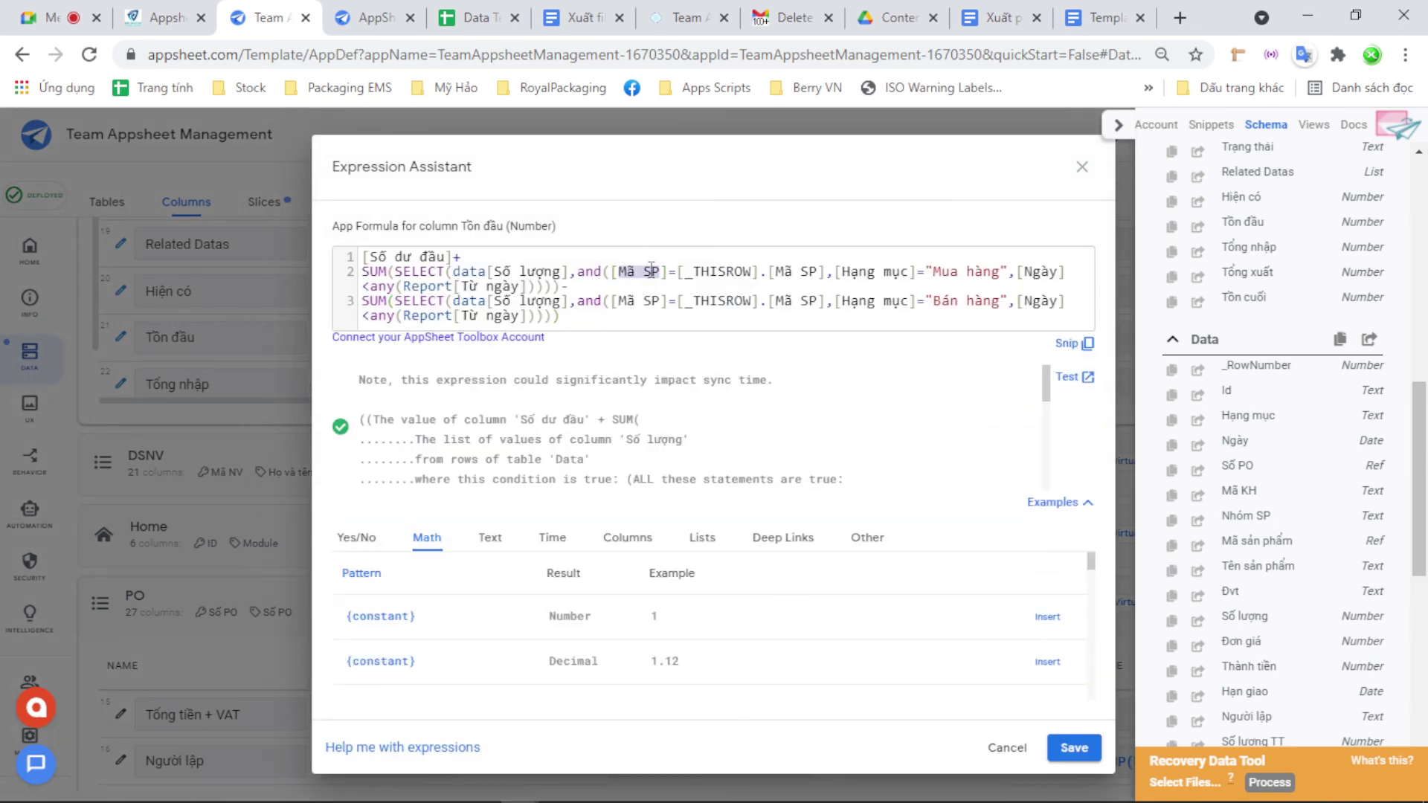
text(Mã sản phẩm)
drag(658, 301, 622, 300)
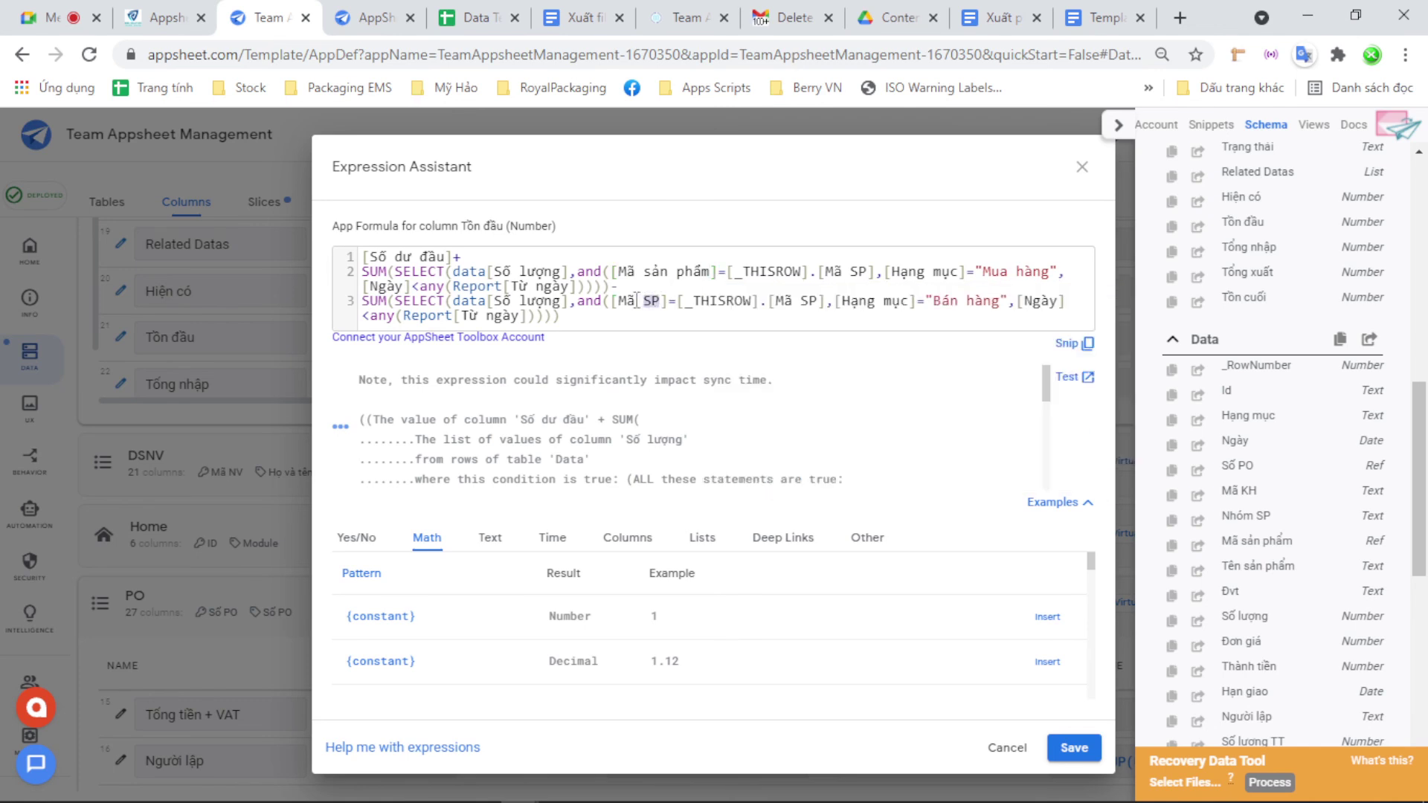
text(Mã sản phẩm)
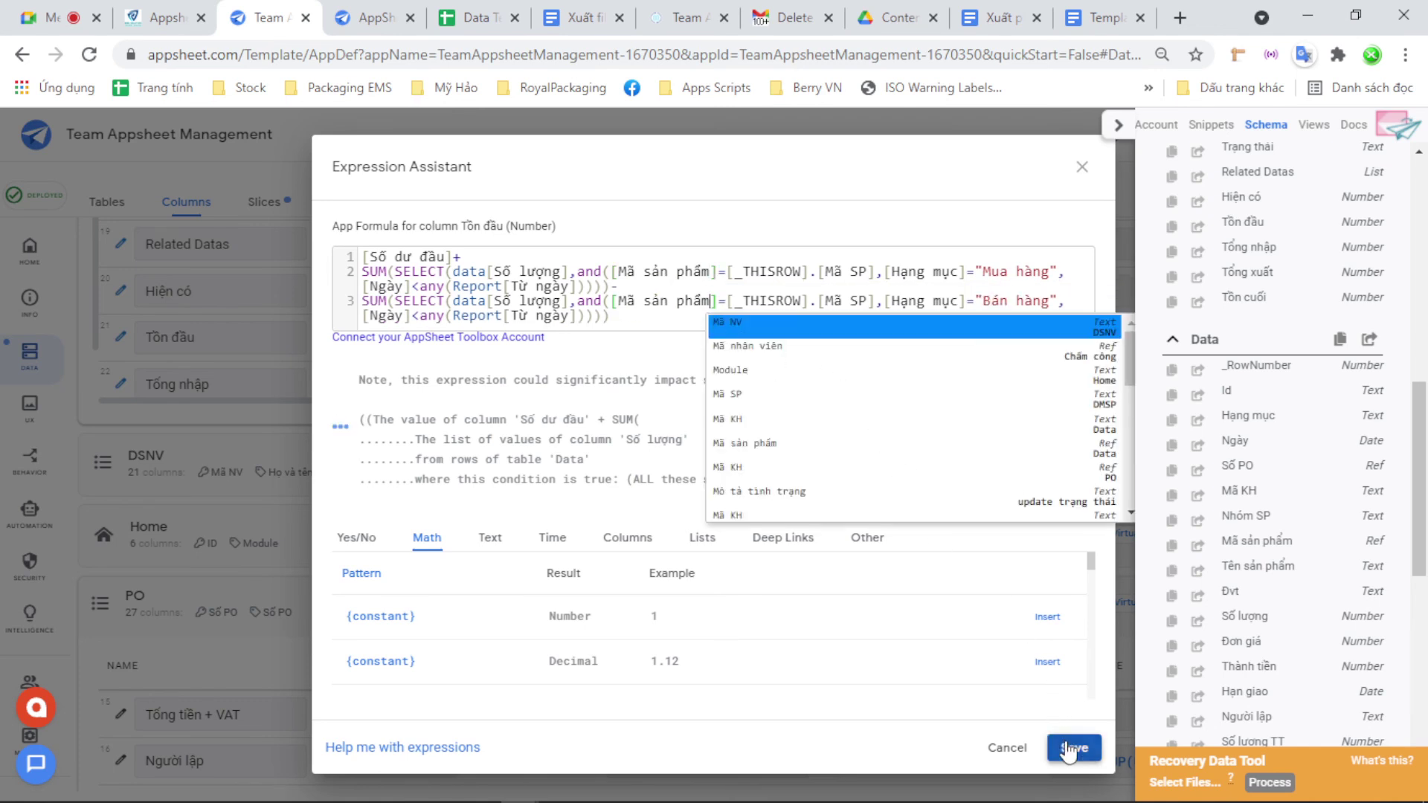
click(1069, 752)
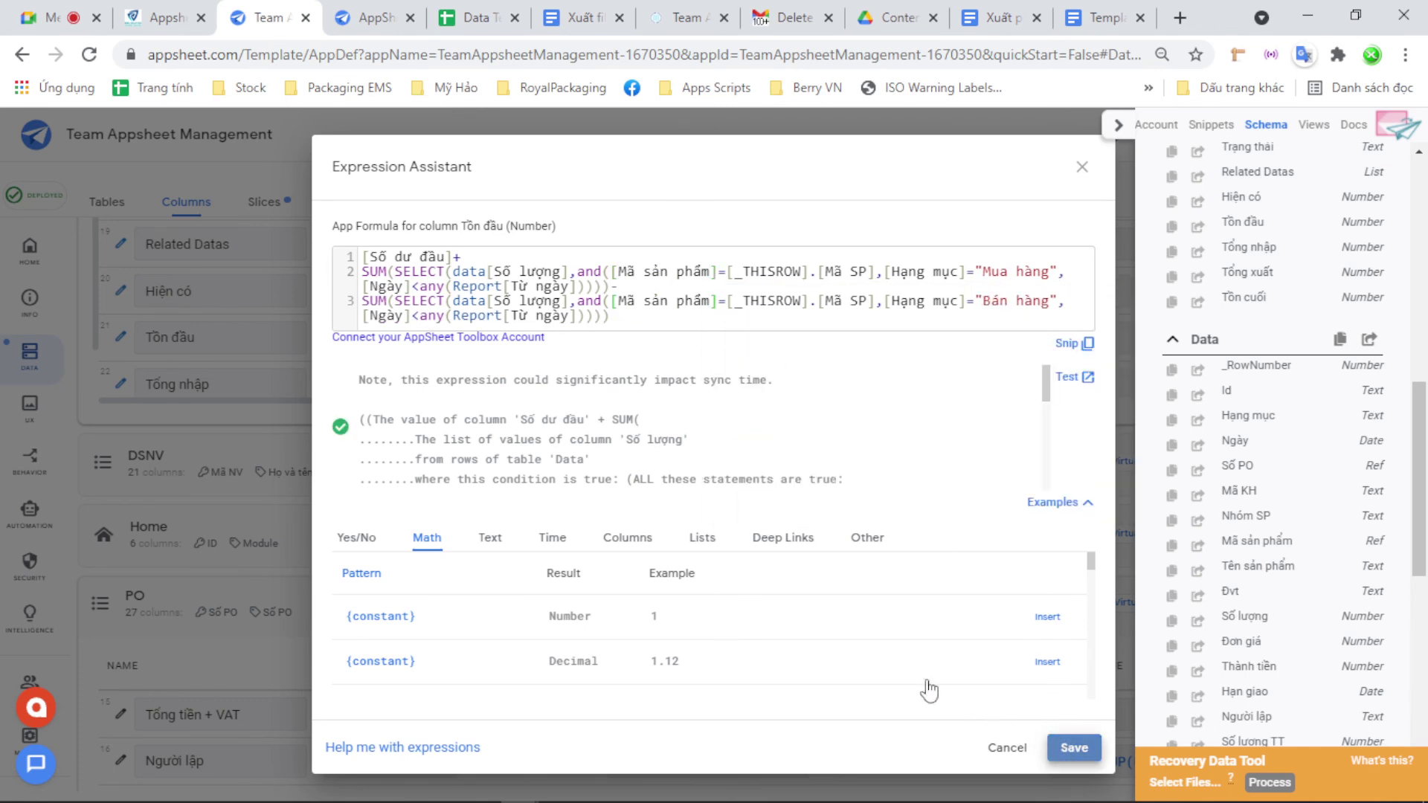
Change [Mã SP] to [Mã sản phẩm] in the Tổng nhập formula and save it.
scroll(675, 365, down, 2)
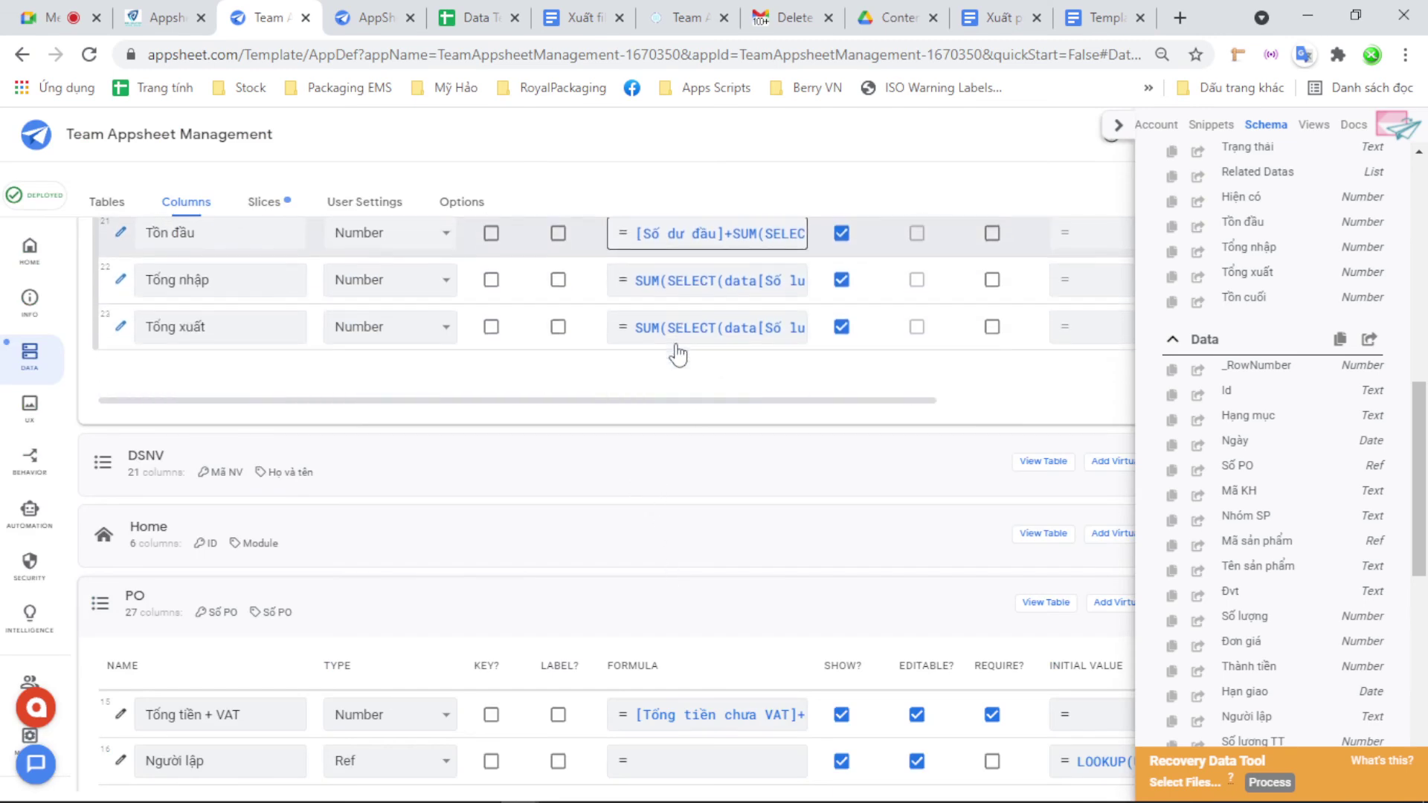
click(686, 288)
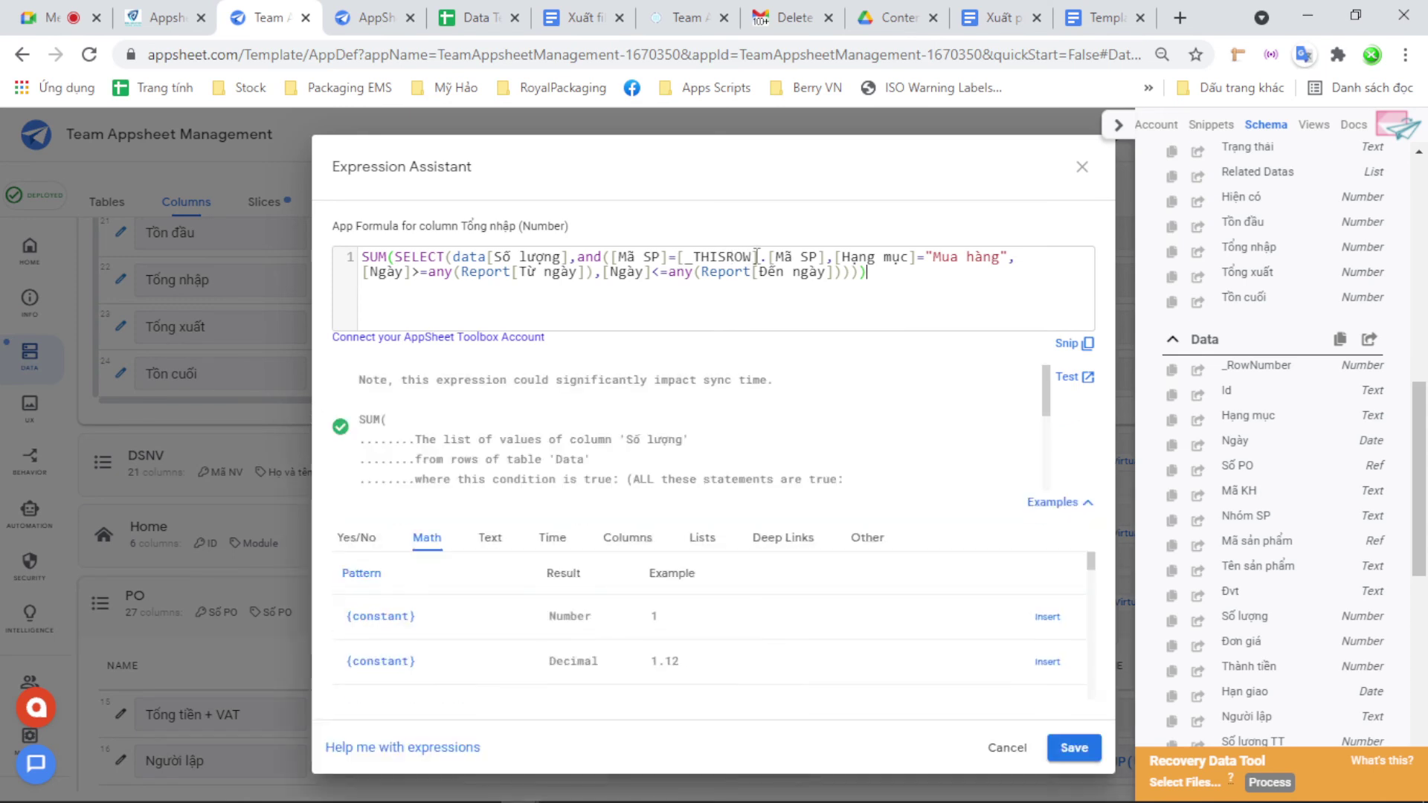
drag(820, 256, 804, 256)
drag(660, 256, 622, 256)
text(Mã sản phẩm)
click(604, 272)
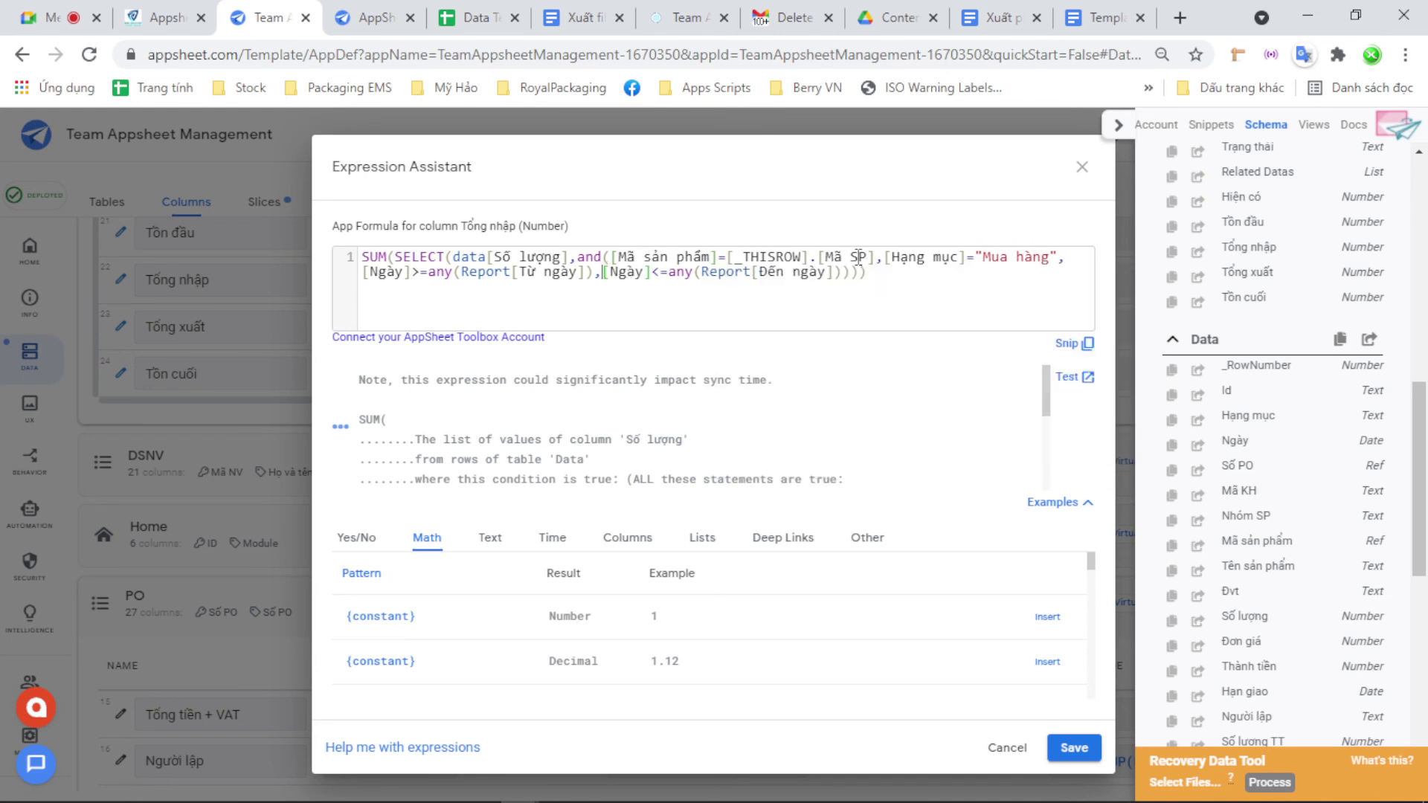
click(1074, 747)
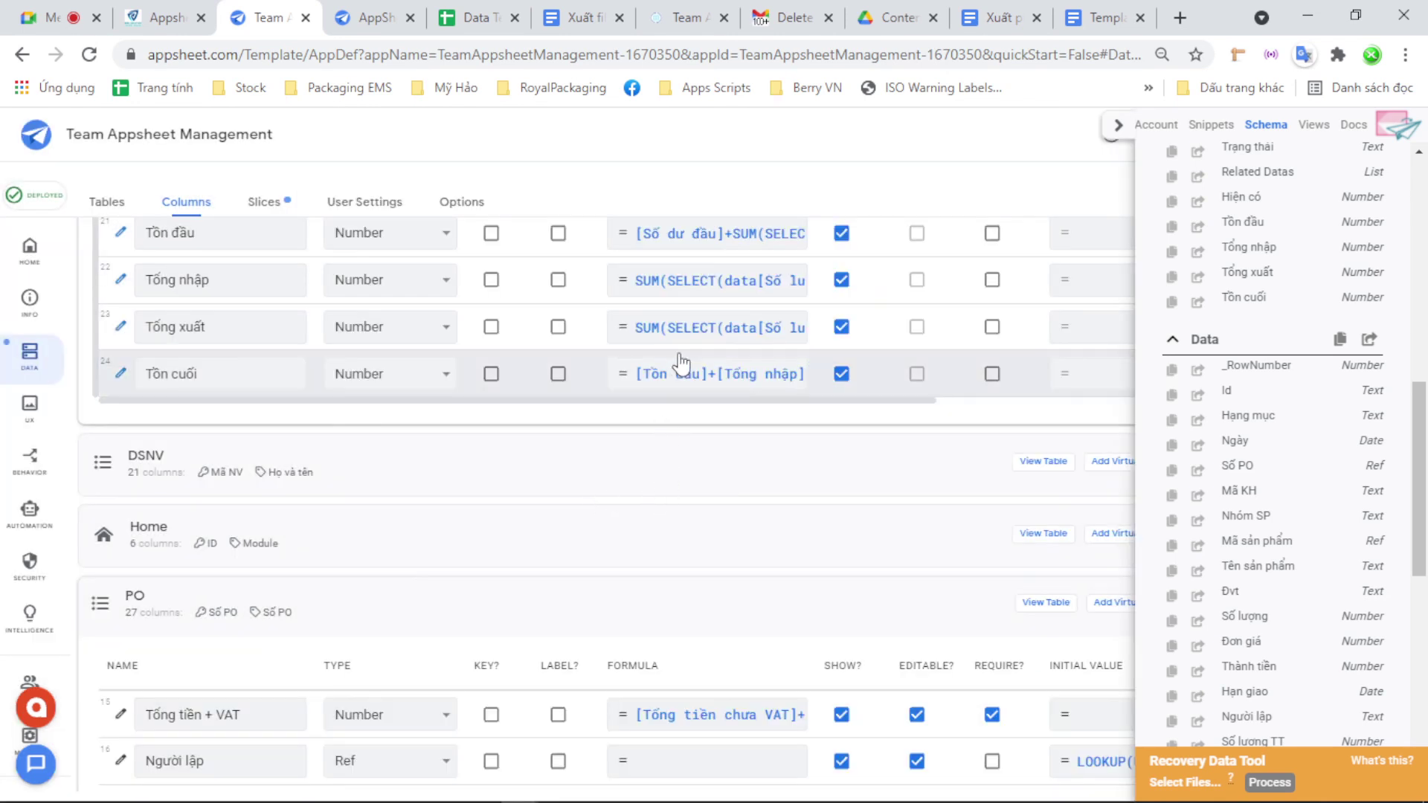
Change [Mã SP] to [Mã sản phẩm] in the Tổng xuất formula and save it.
click(678, 328)
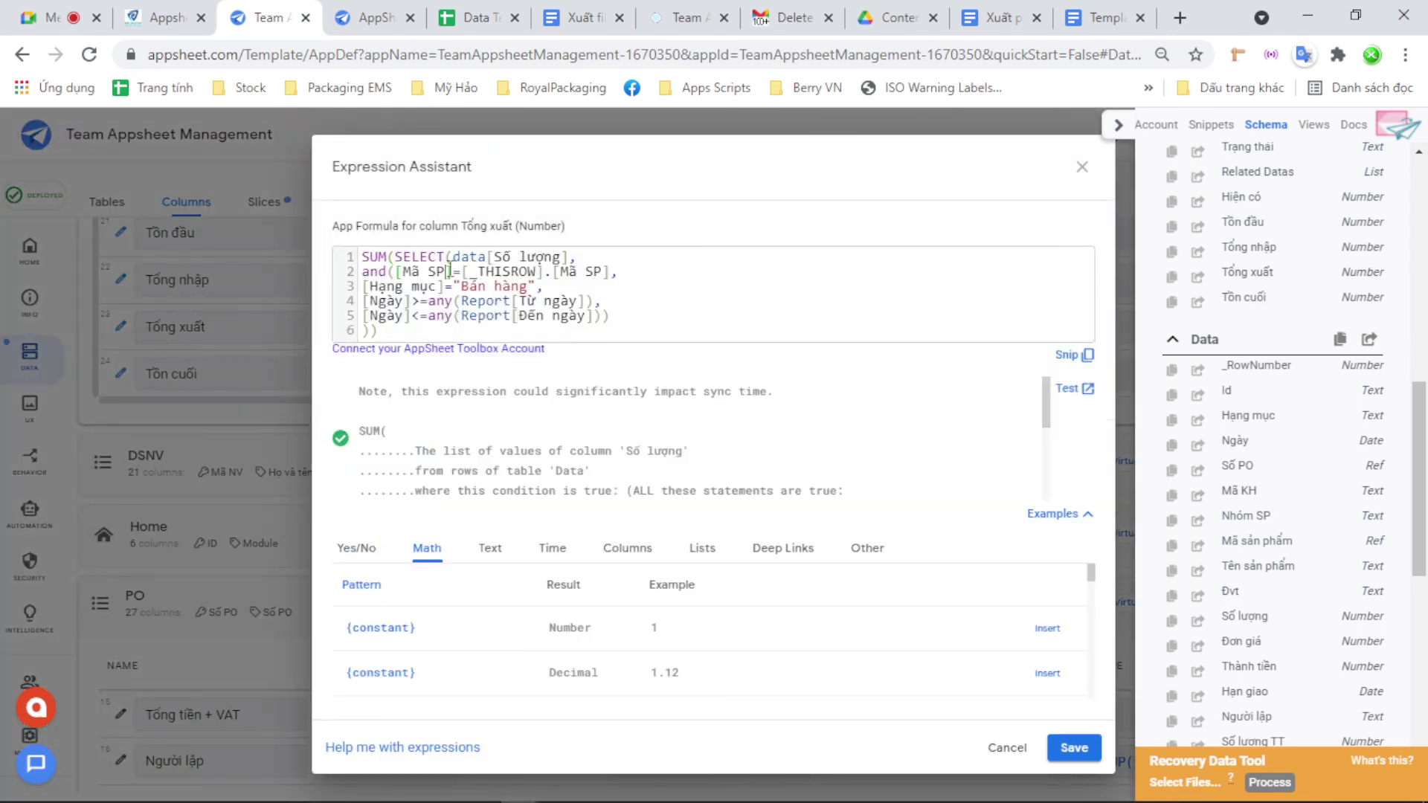
drag(446, 271, 412, 273)
text(ã sản phẩm)
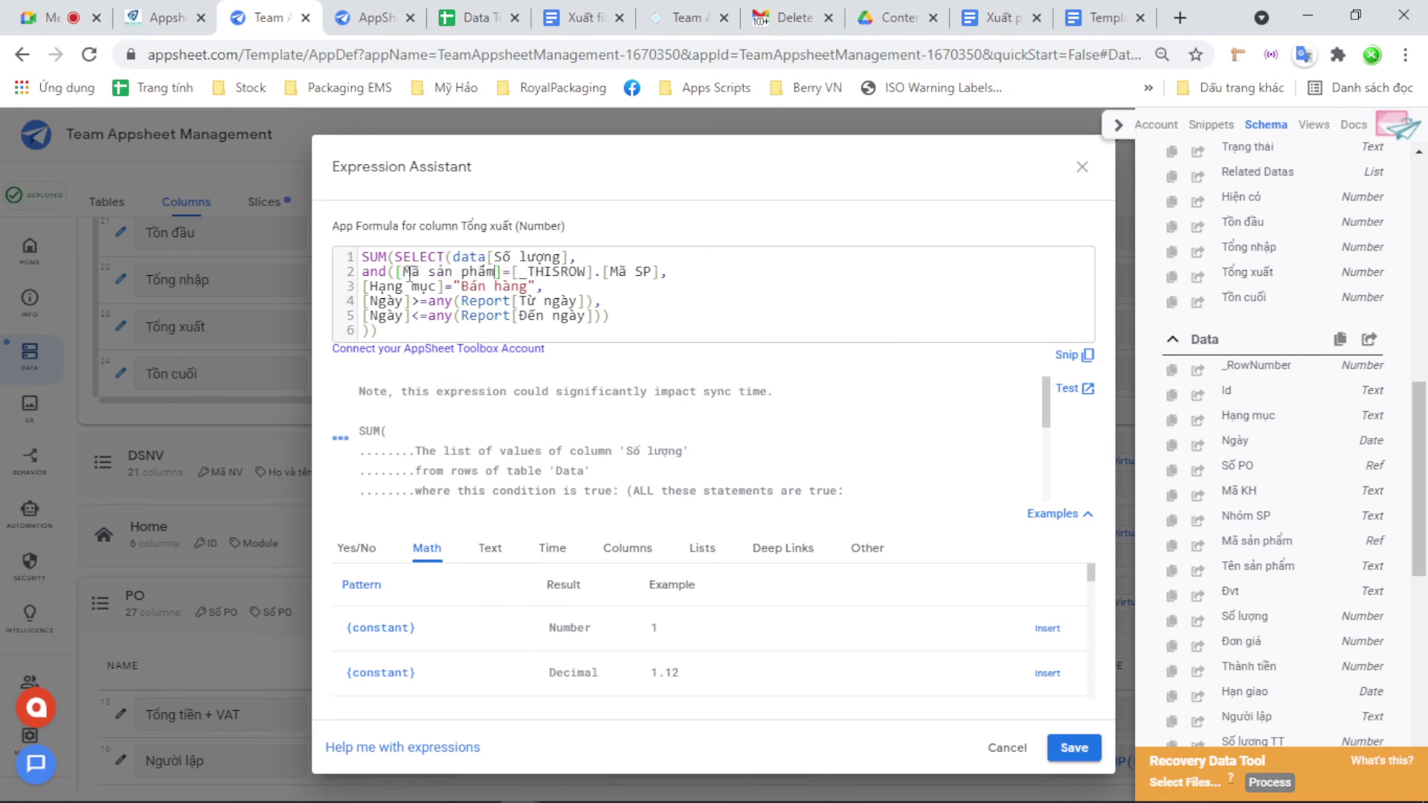
click(436, 286)
click(1074, 750)
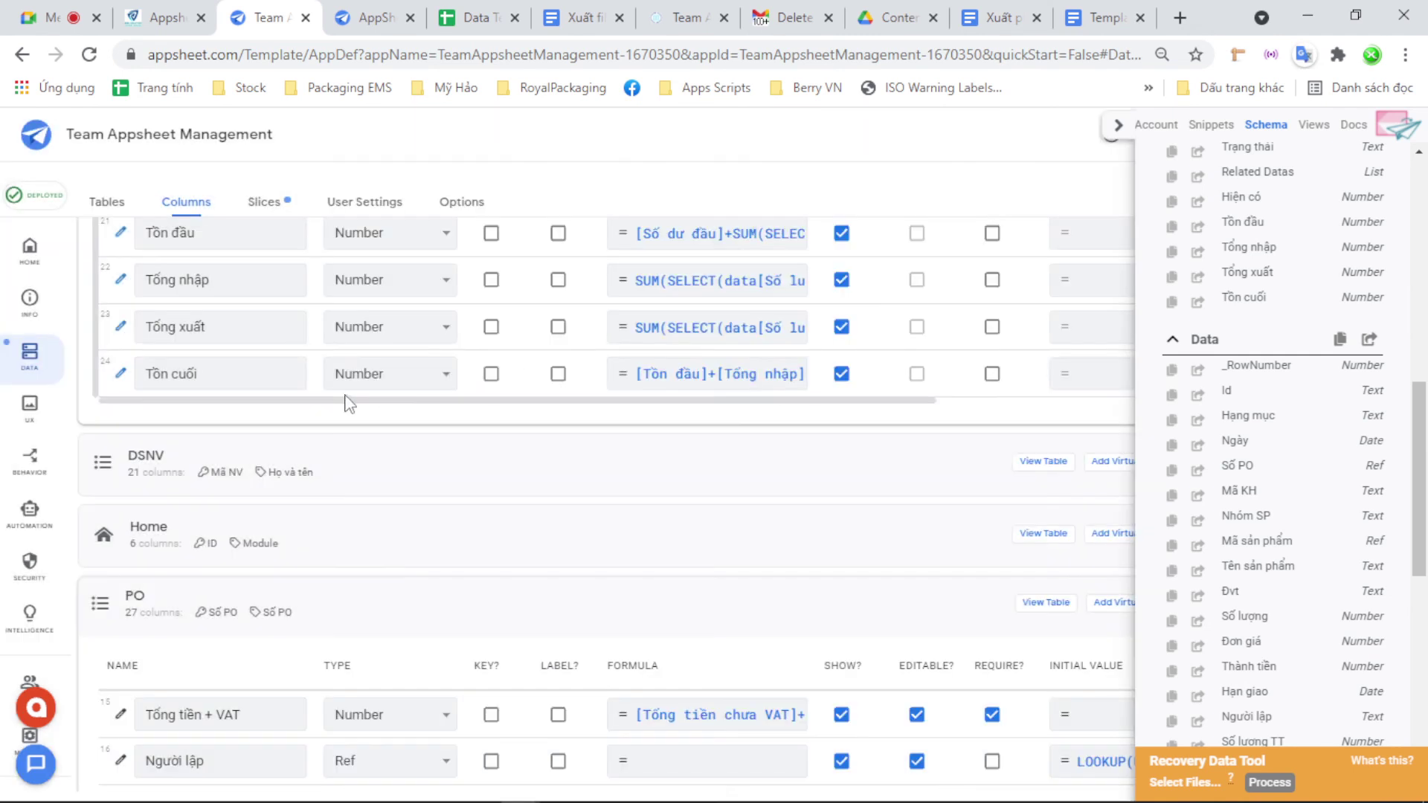
click(1116, 137)
Save the formula changes, then set the report's Đến ngày to 13/10/2021 and sync.
click(1279, 136)
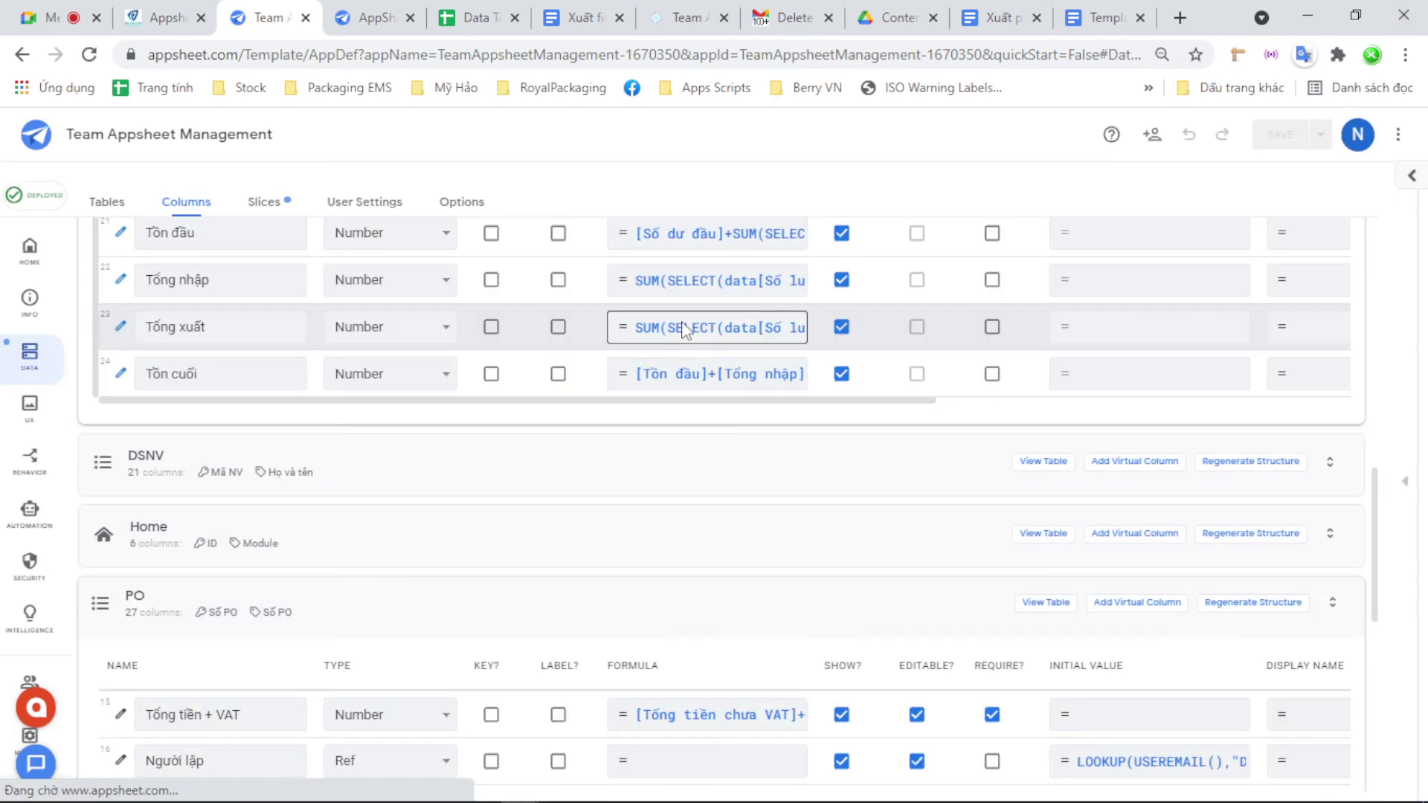
click(684, 17)
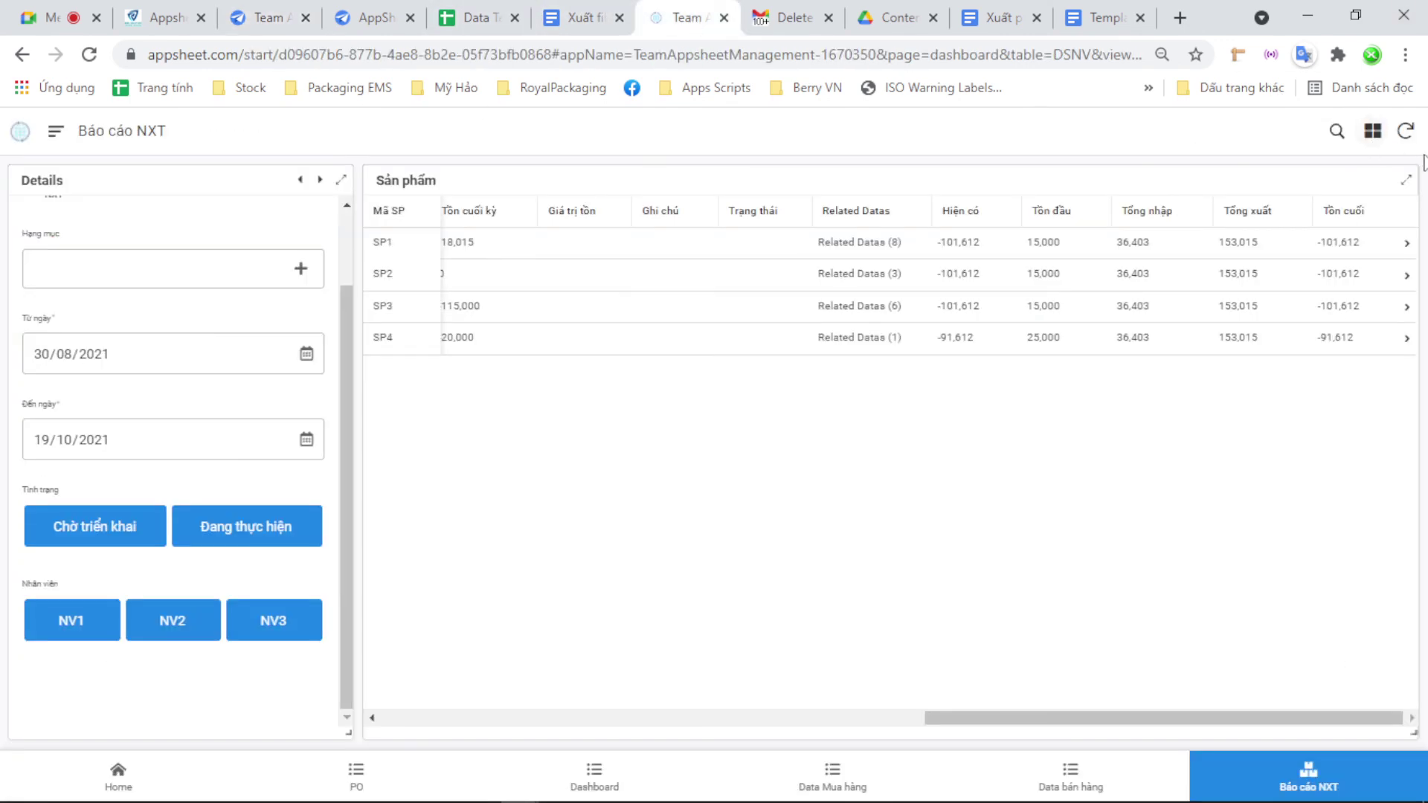
click(1406, 132)
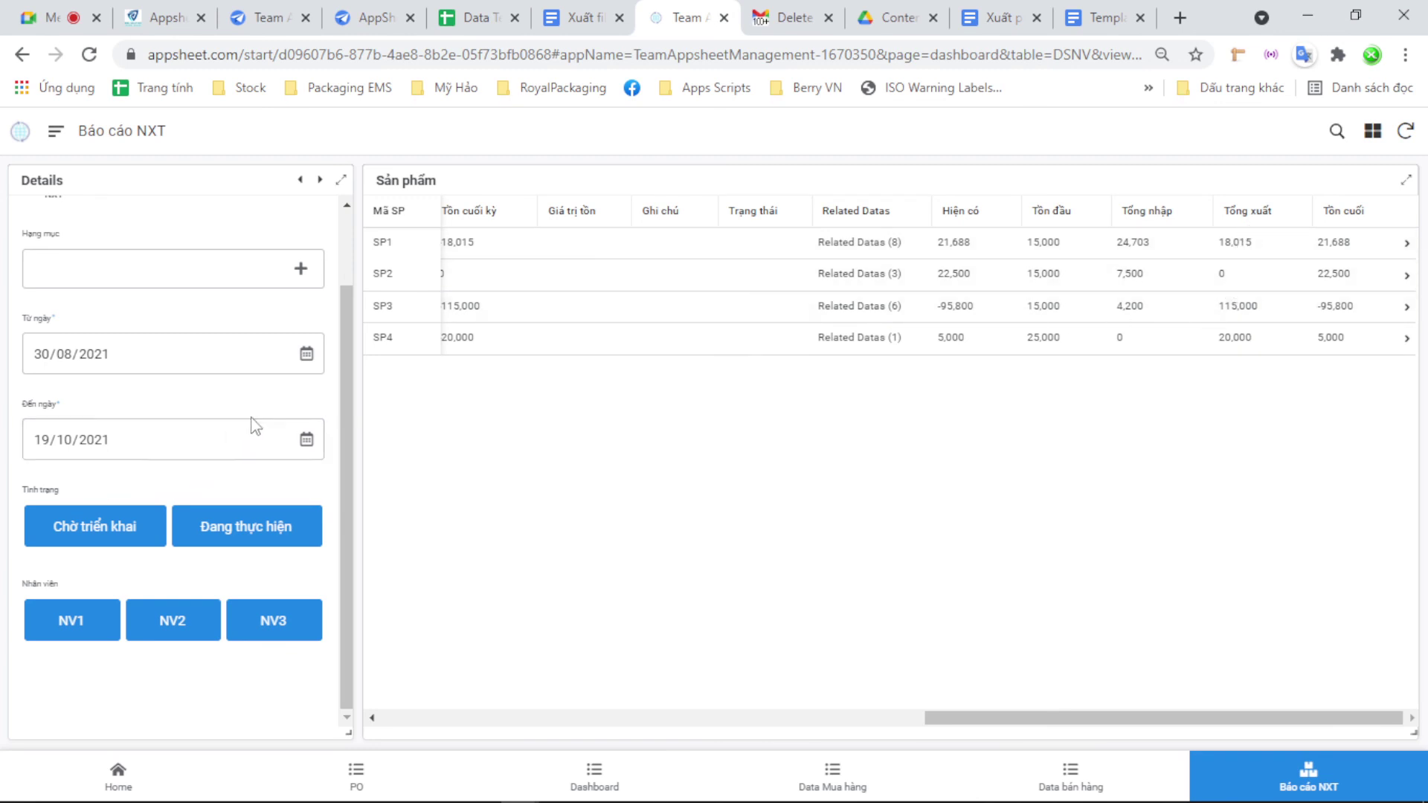
click(306, 439)
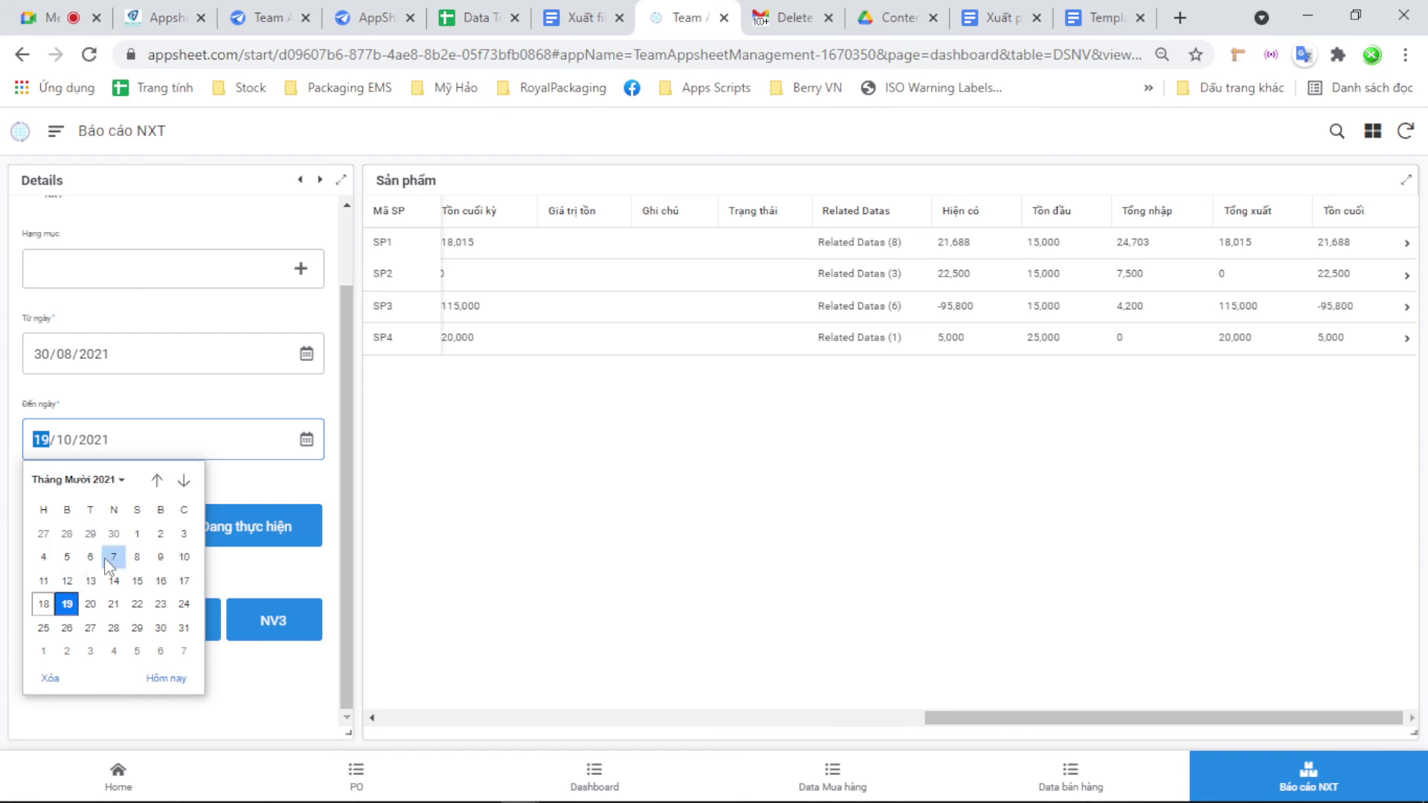
click(91, 581)
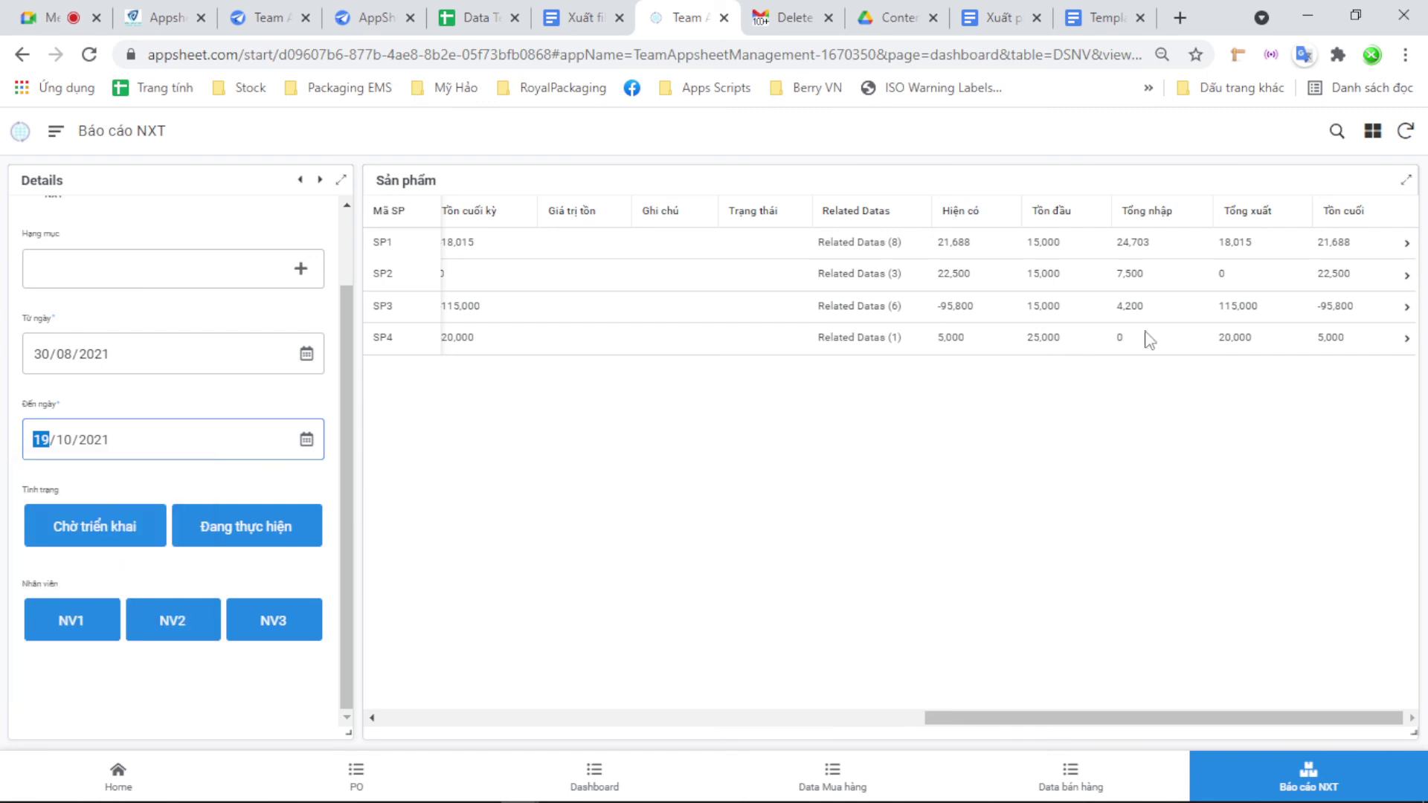
click(1411, 131)
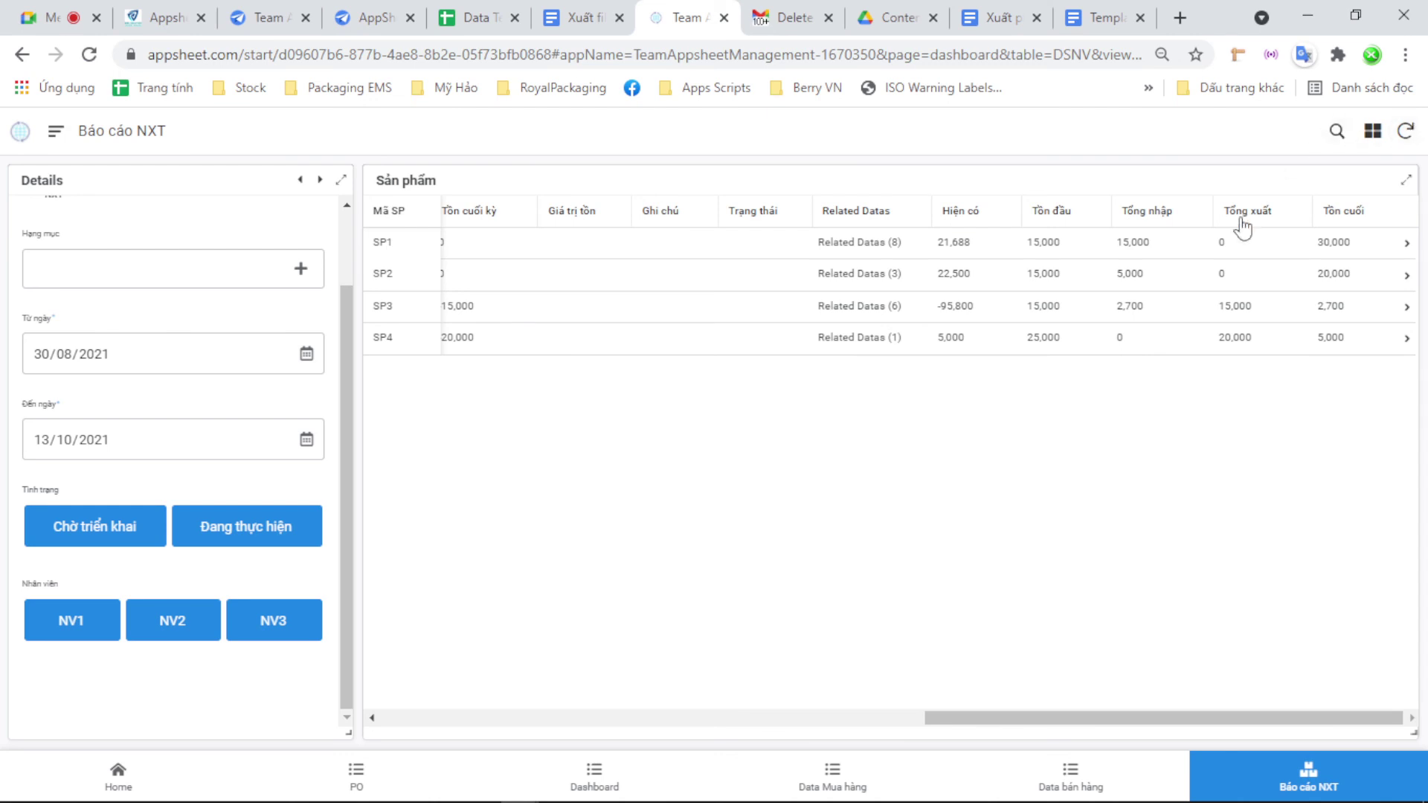
click(1405, 131)
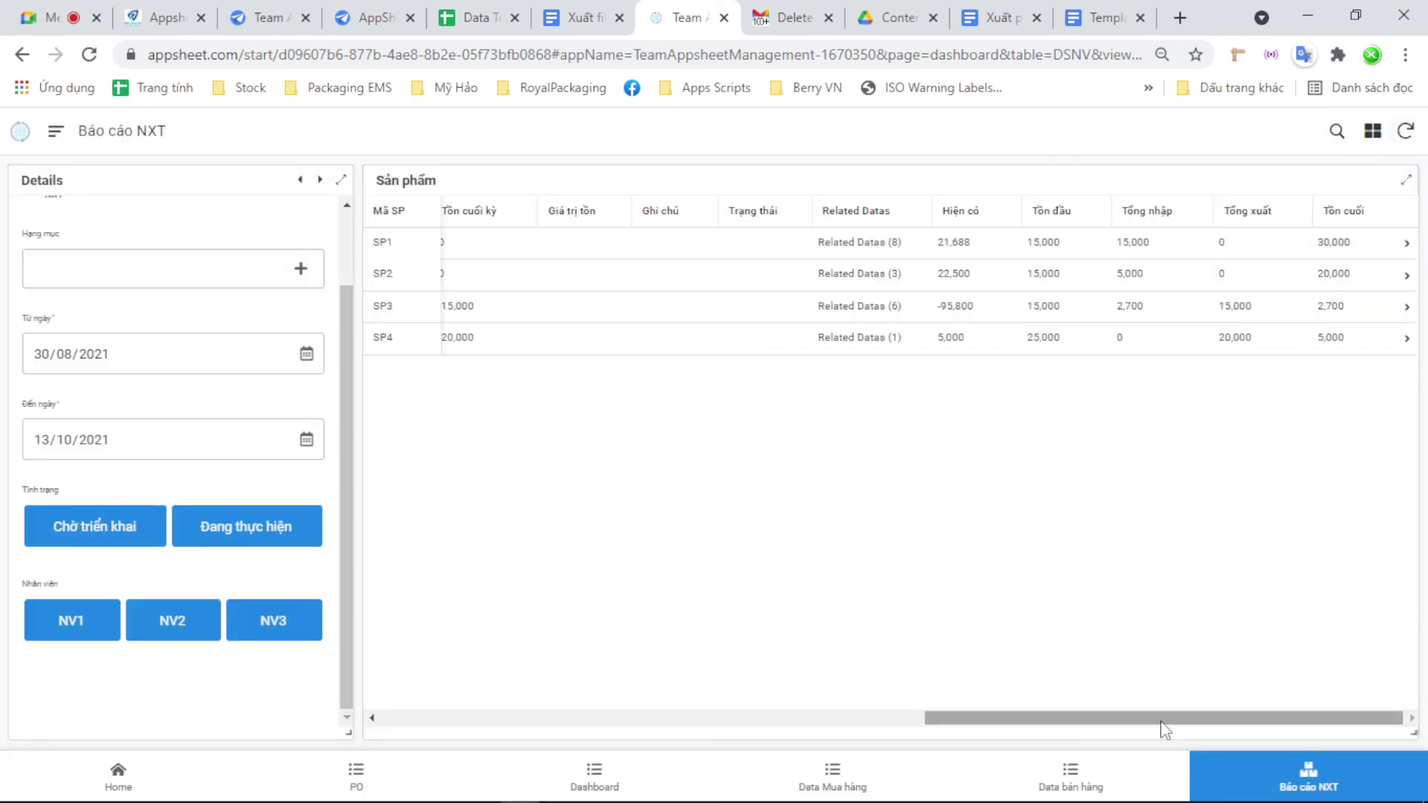
Change Đến ngày to 18/10/2021 and sync to recalculate the totals.
drag(1180, 720, 1205, 737)
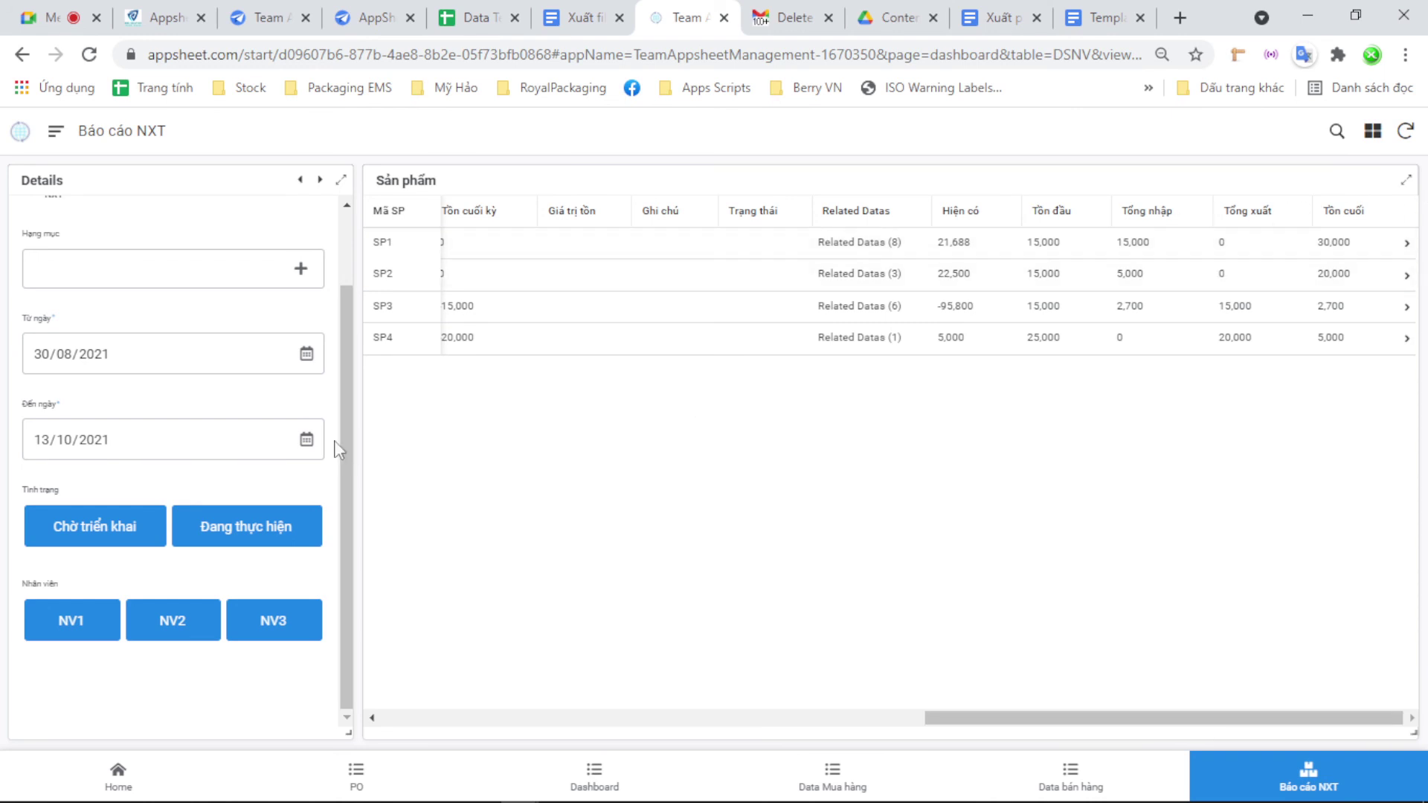
click(307, 439)
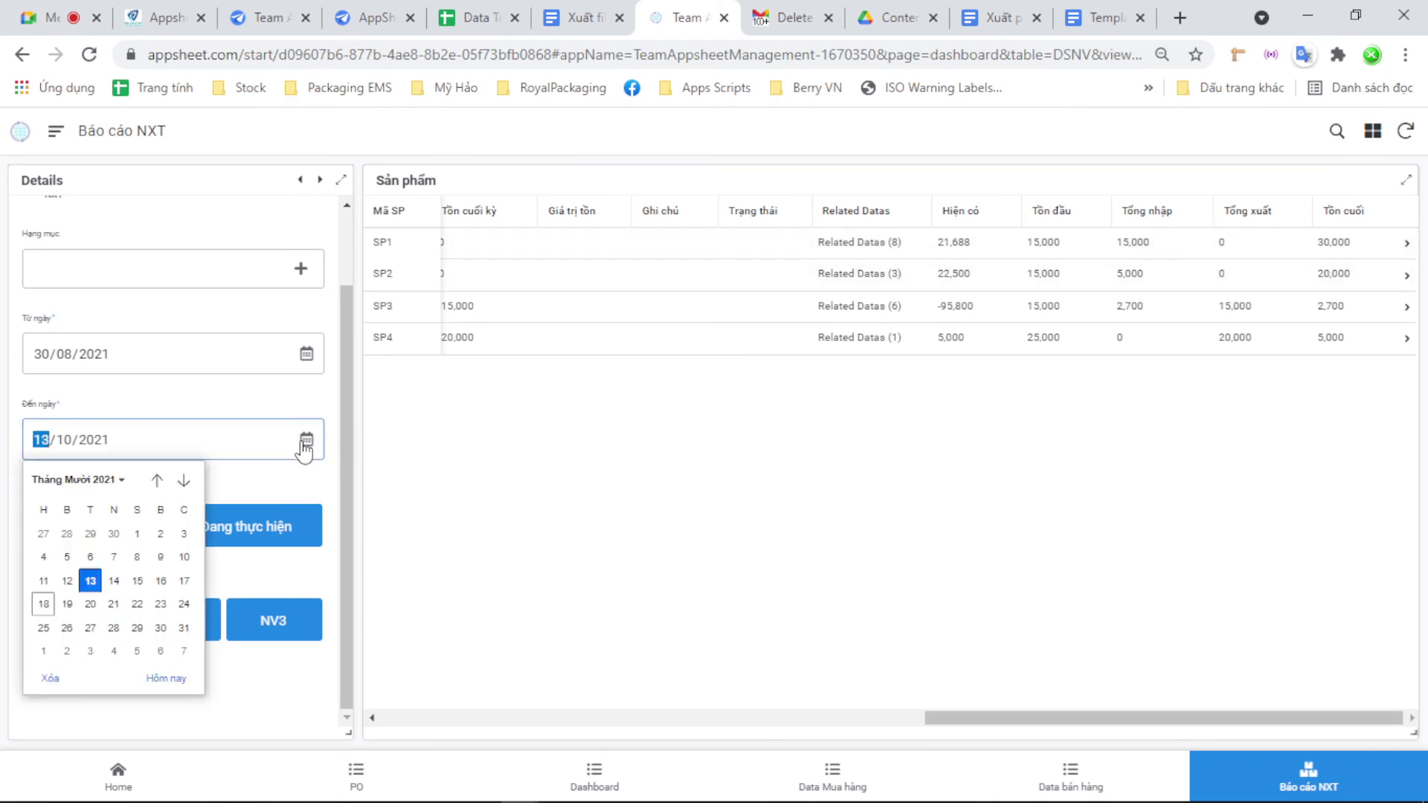
click(43, 604)
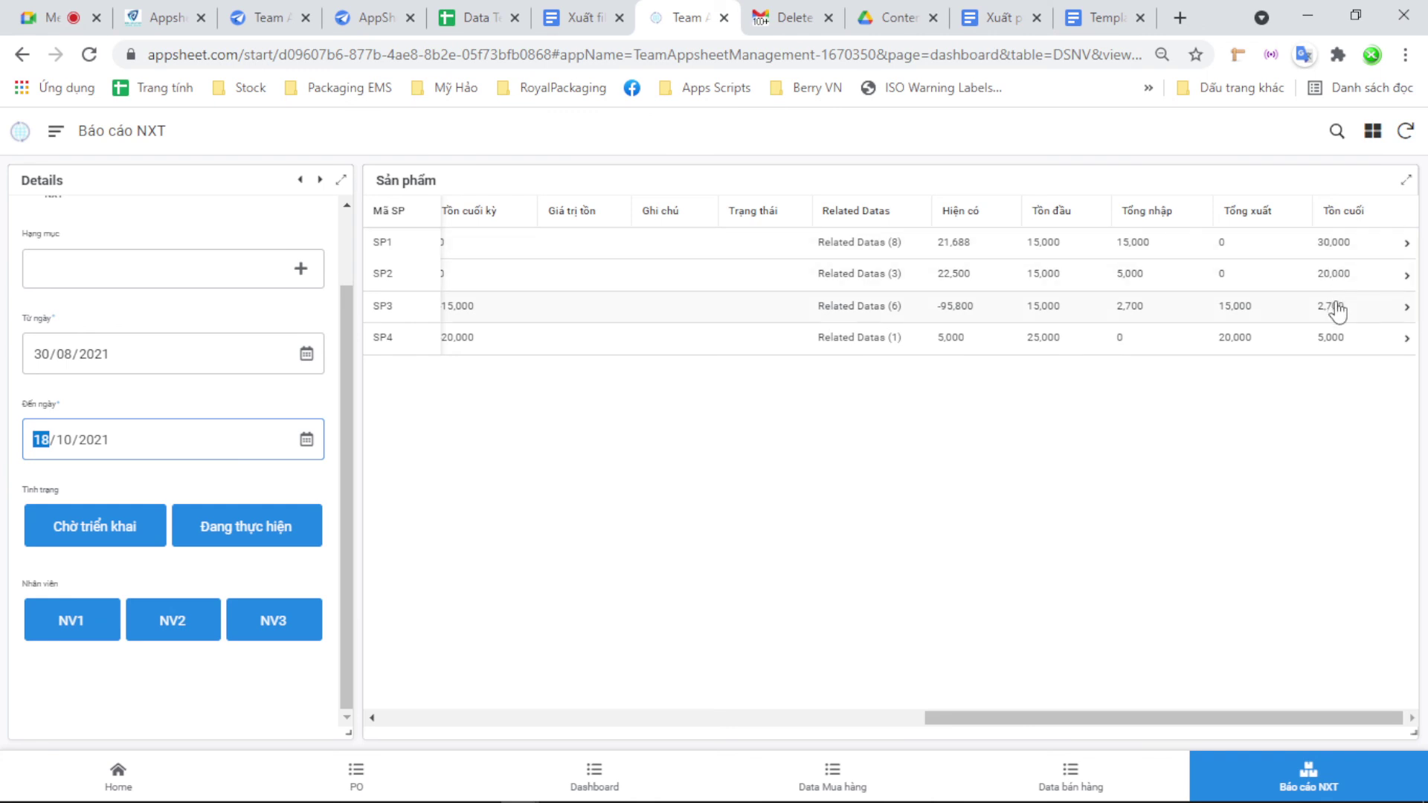
click(1405, 131)
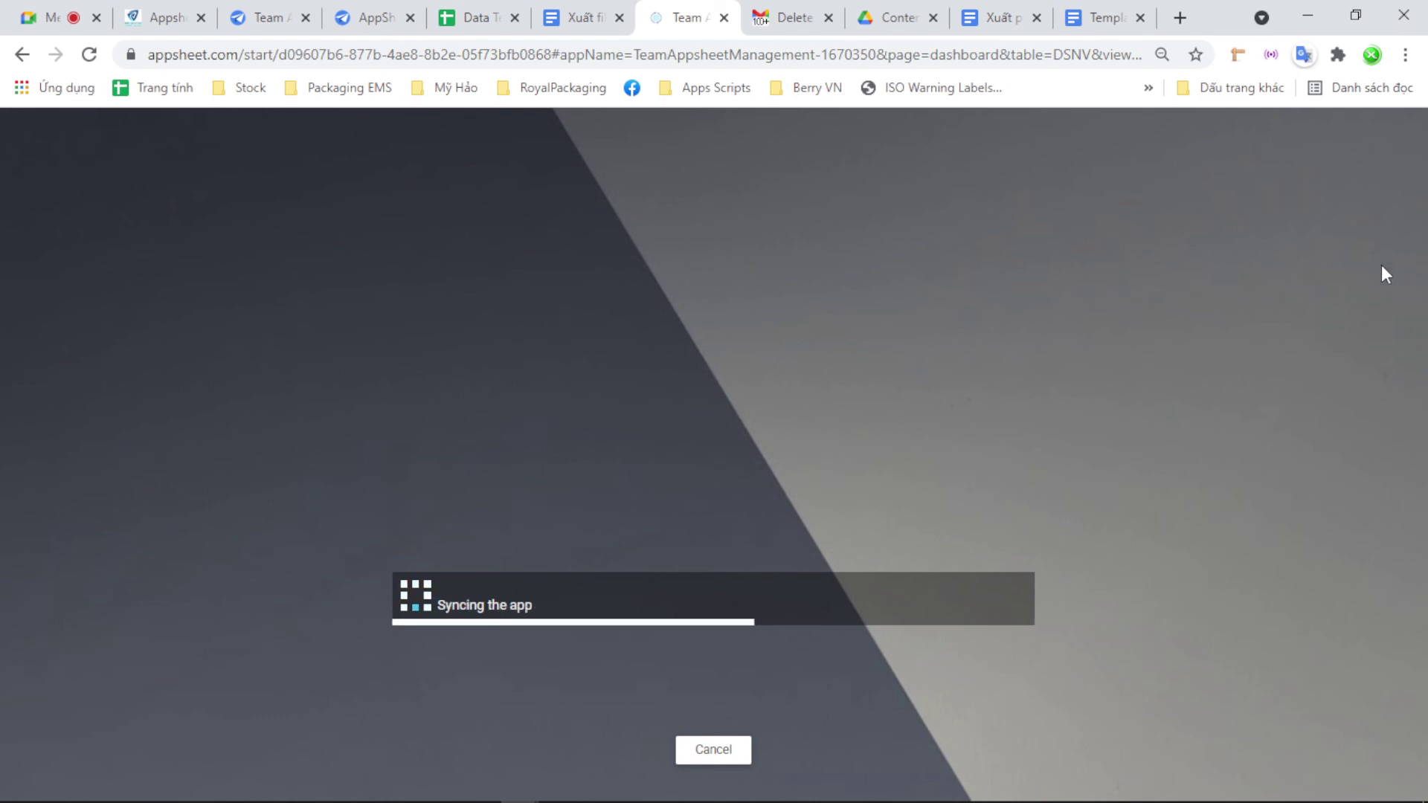
Zoom in and scroll through the SP1–SP4 totals for 30/08/2021–18/10/2021, then return to the editor.
key(ctrl+plus)
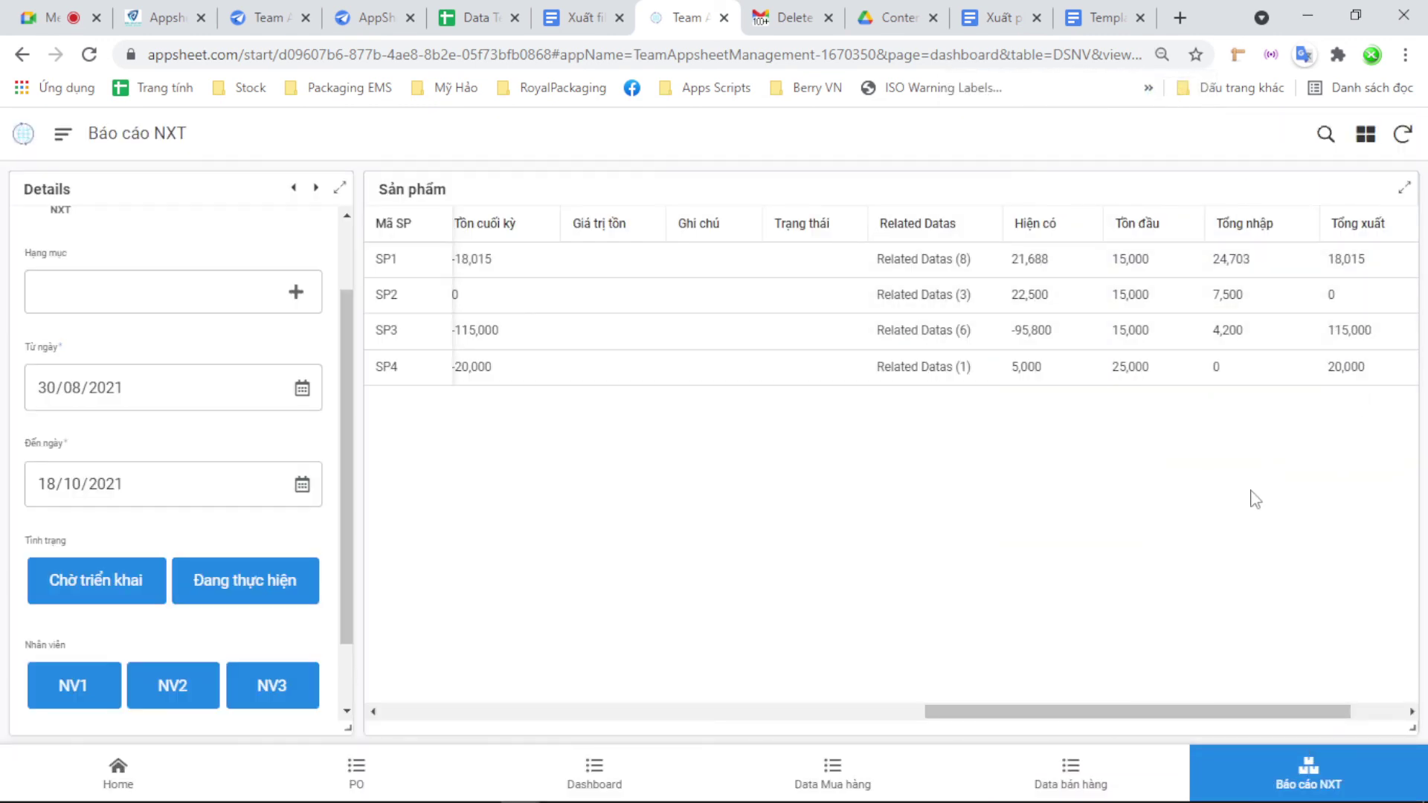
drag(1198, 712, 1275, 712)
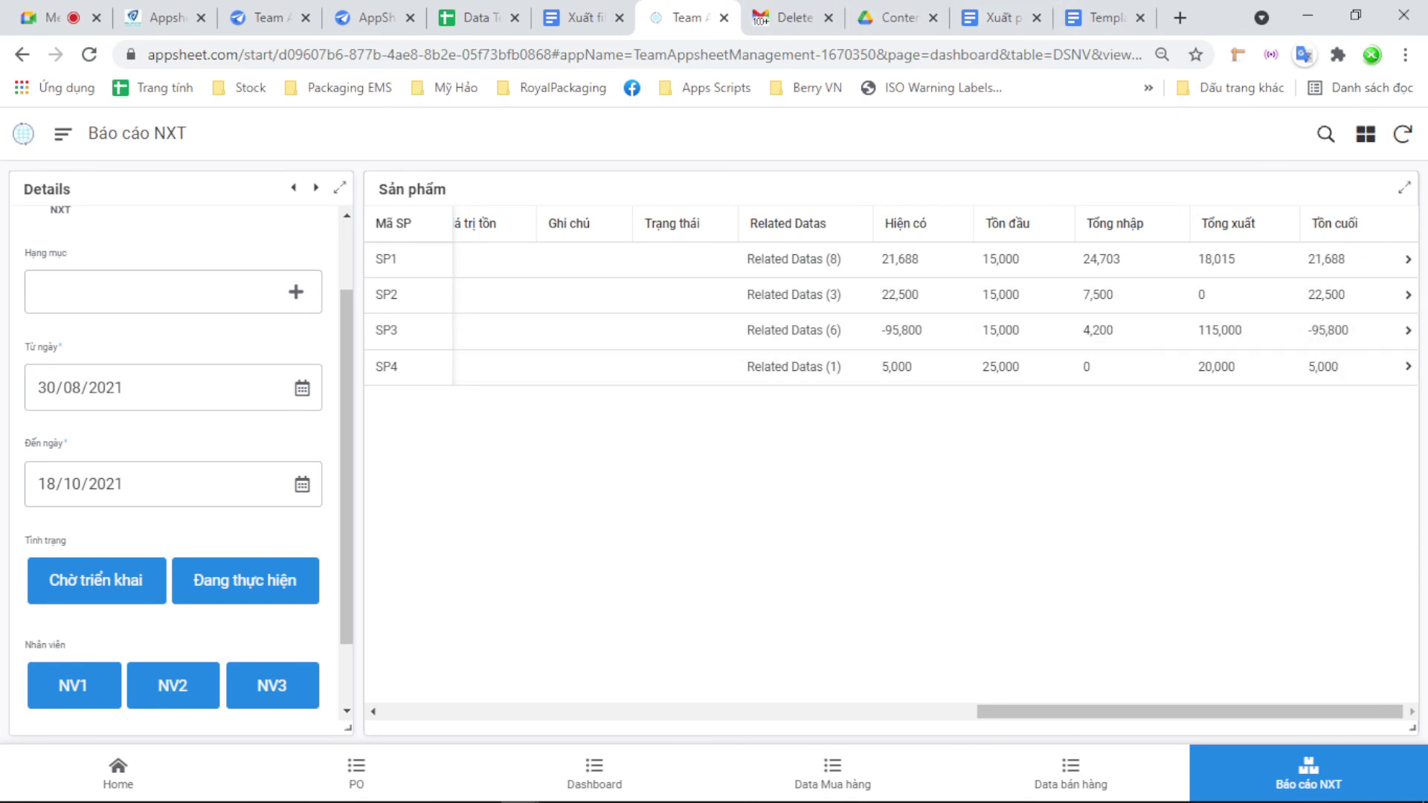
mouse_move(1112, 711)
mouse_down()
mouse_move(442, 715)
mouse_move(705, 721)
mouse_up()
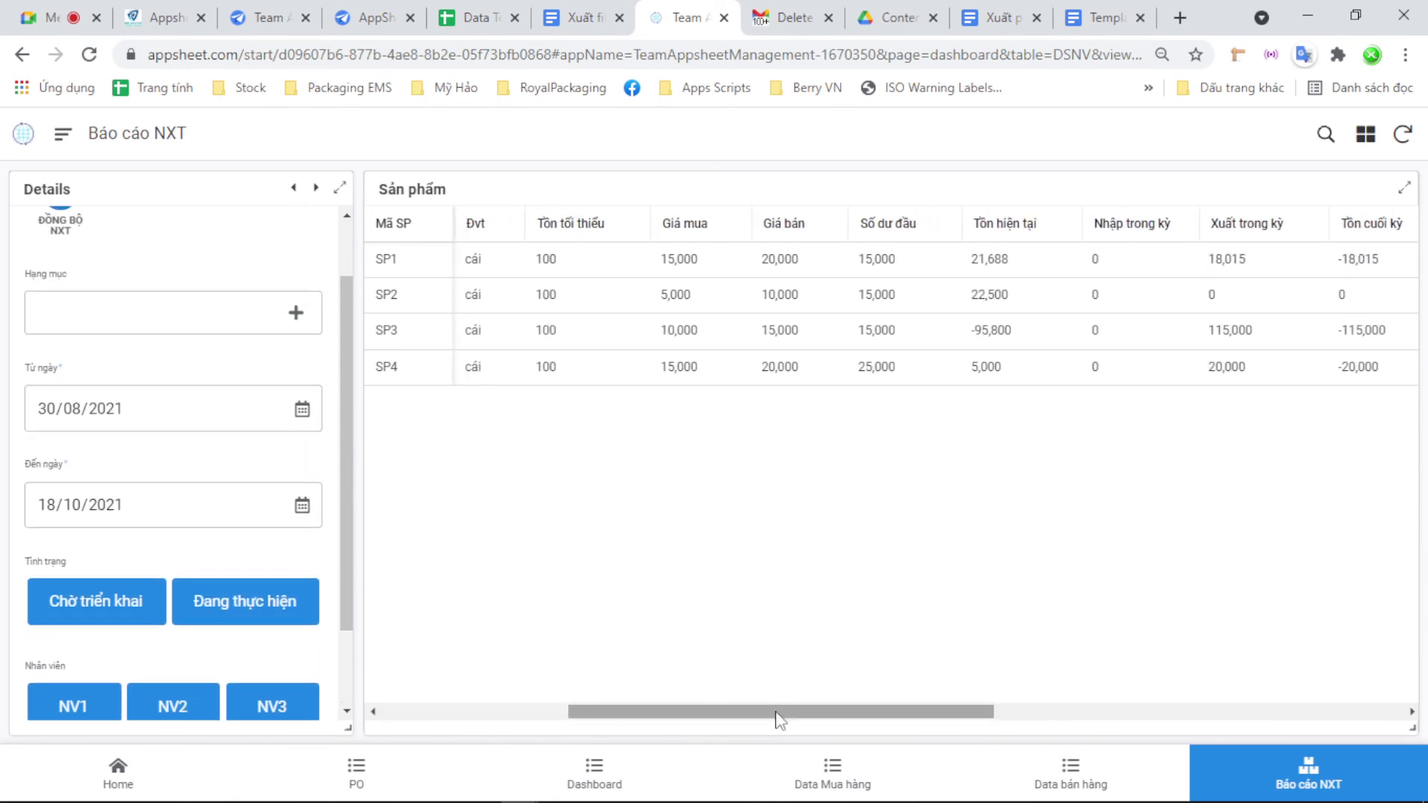
drag(779, 714, 1248, 725)
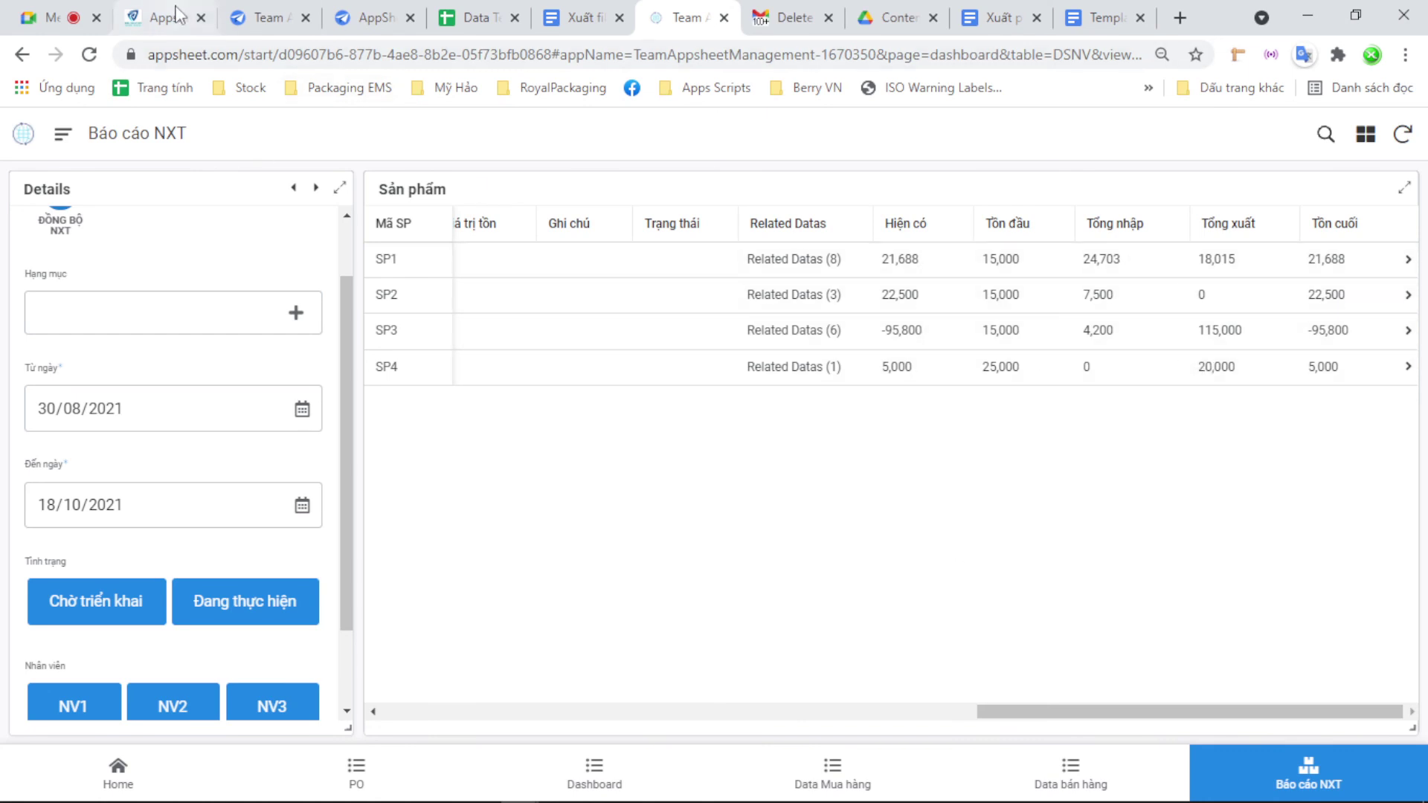
click(265, 16)
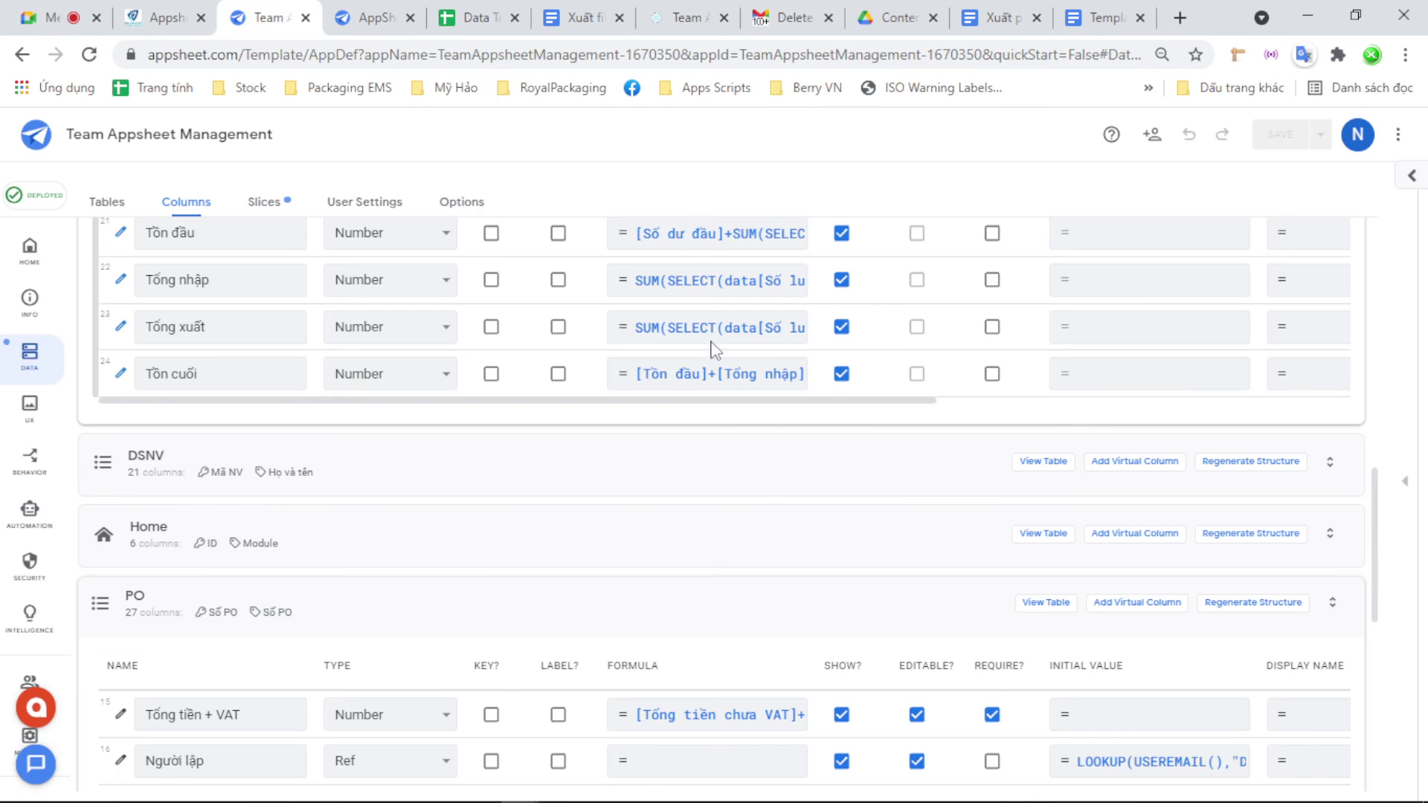
Review the Hiện có, Tồn đầu and Tổng nhập formulas, then bring up the Xuất file phiếu NX body template.
ctrl+scroll(725, 327, up, 1)
scroll(789, 318, up, 1)
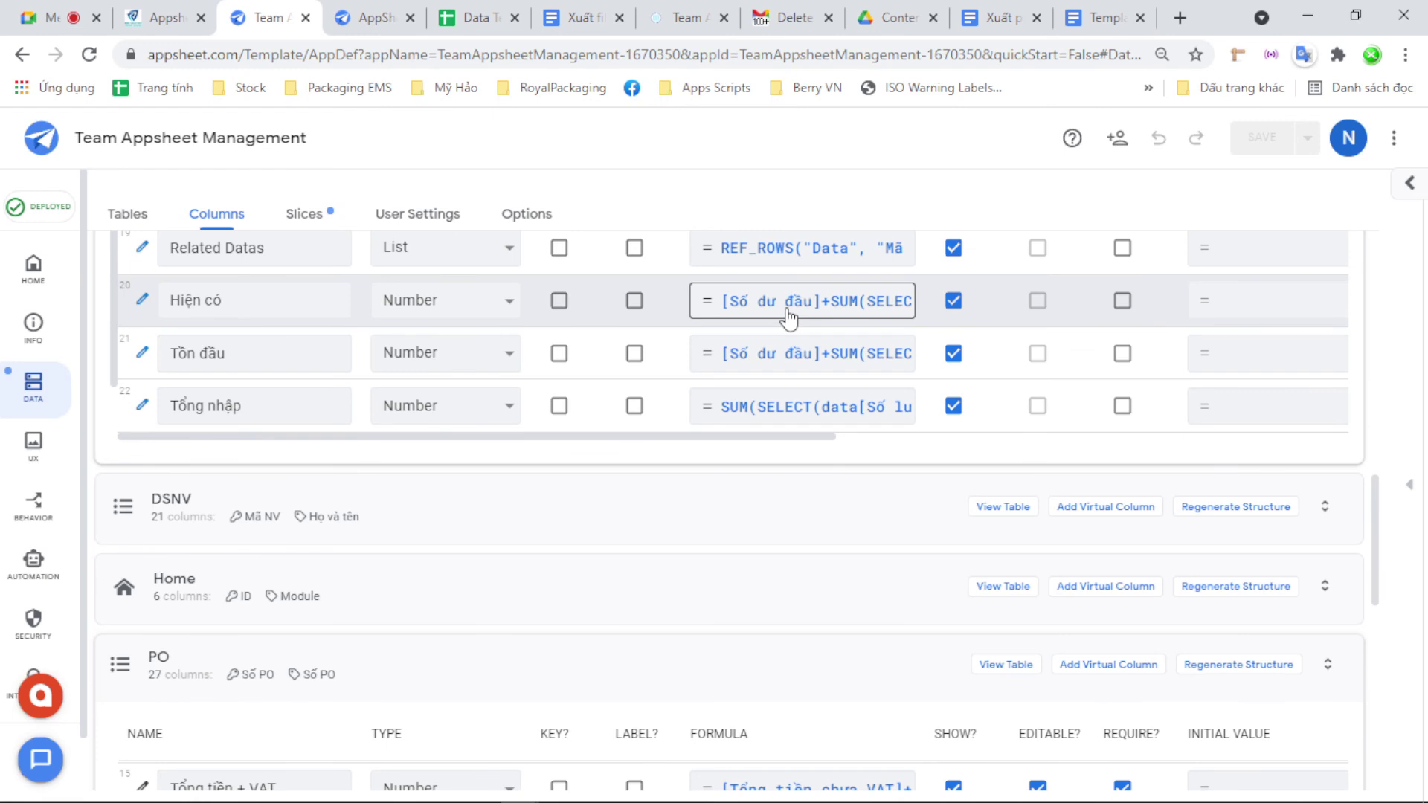
click(58, 26)
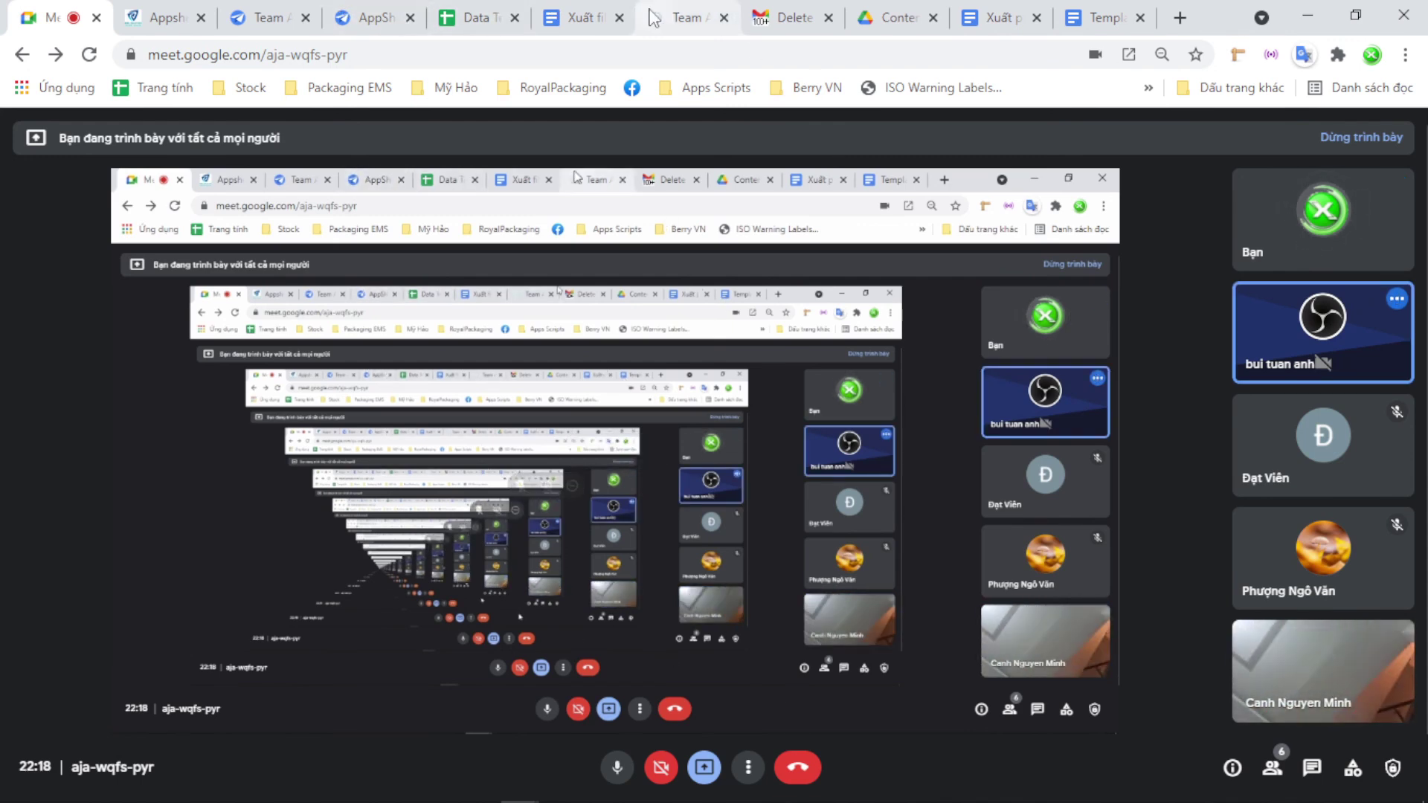
click(265, 22)
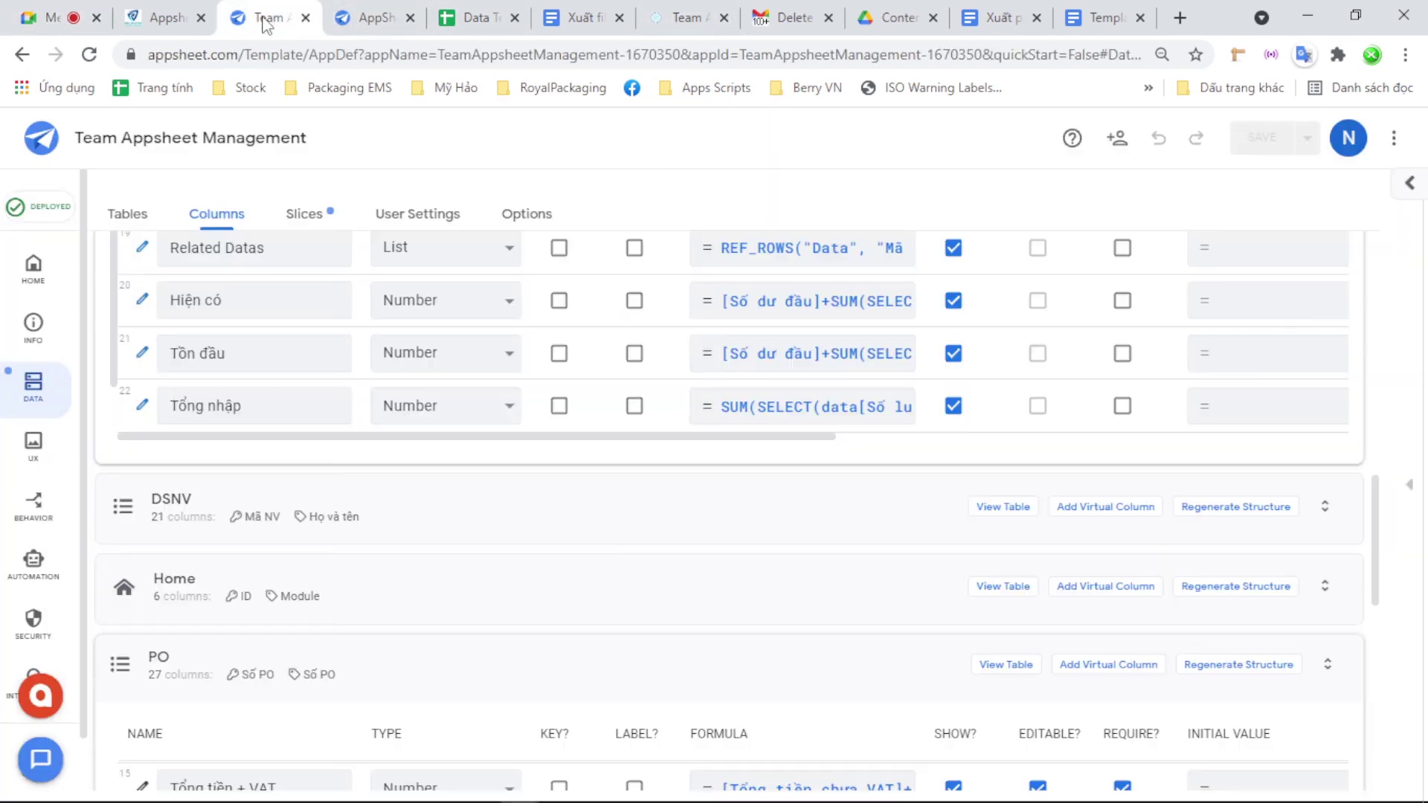
click(365, 18)
click(264, 15)
click(573, 16)
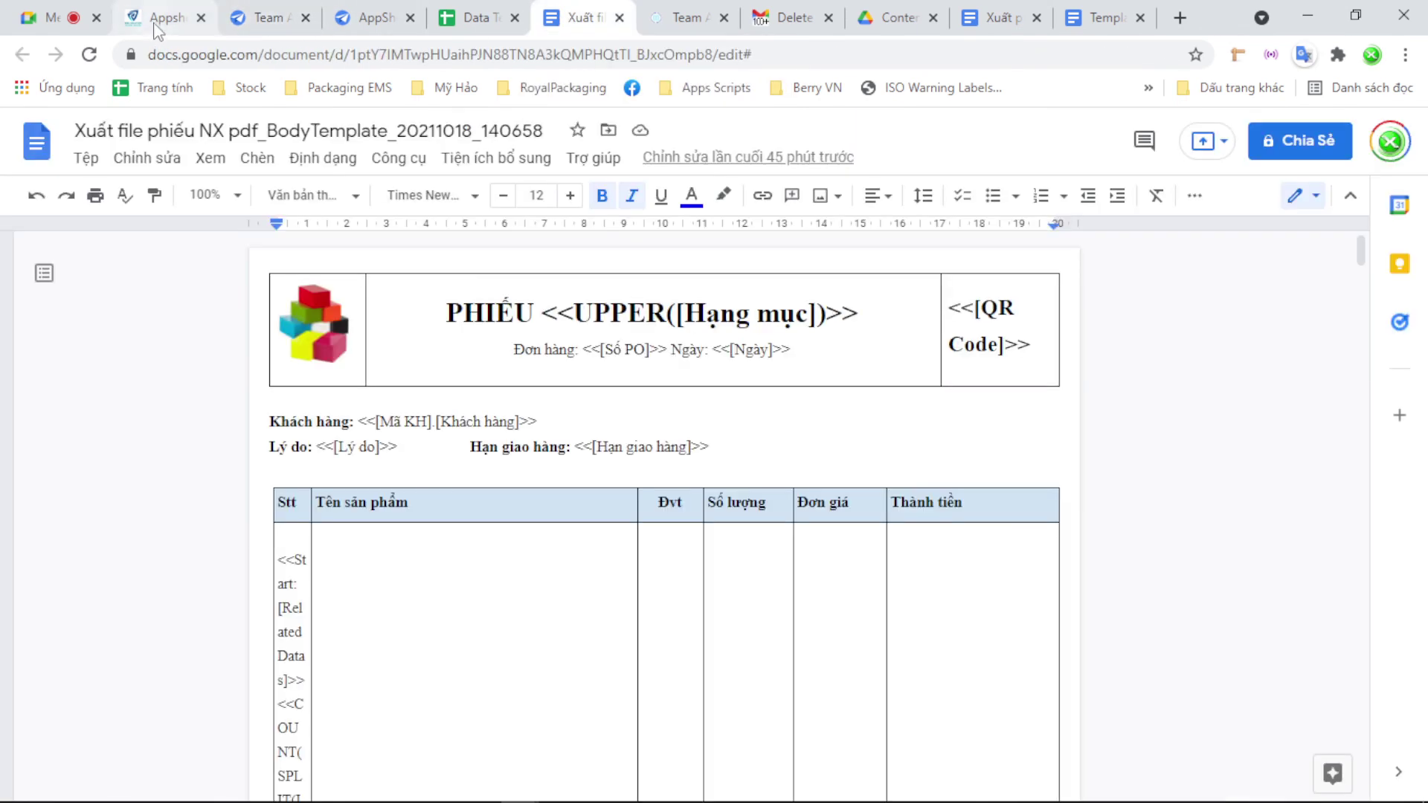
Look through the editor, QR code formula and Template Pheu NX pages before returning to the NX template.
click(155, 22)
click(270, 20)
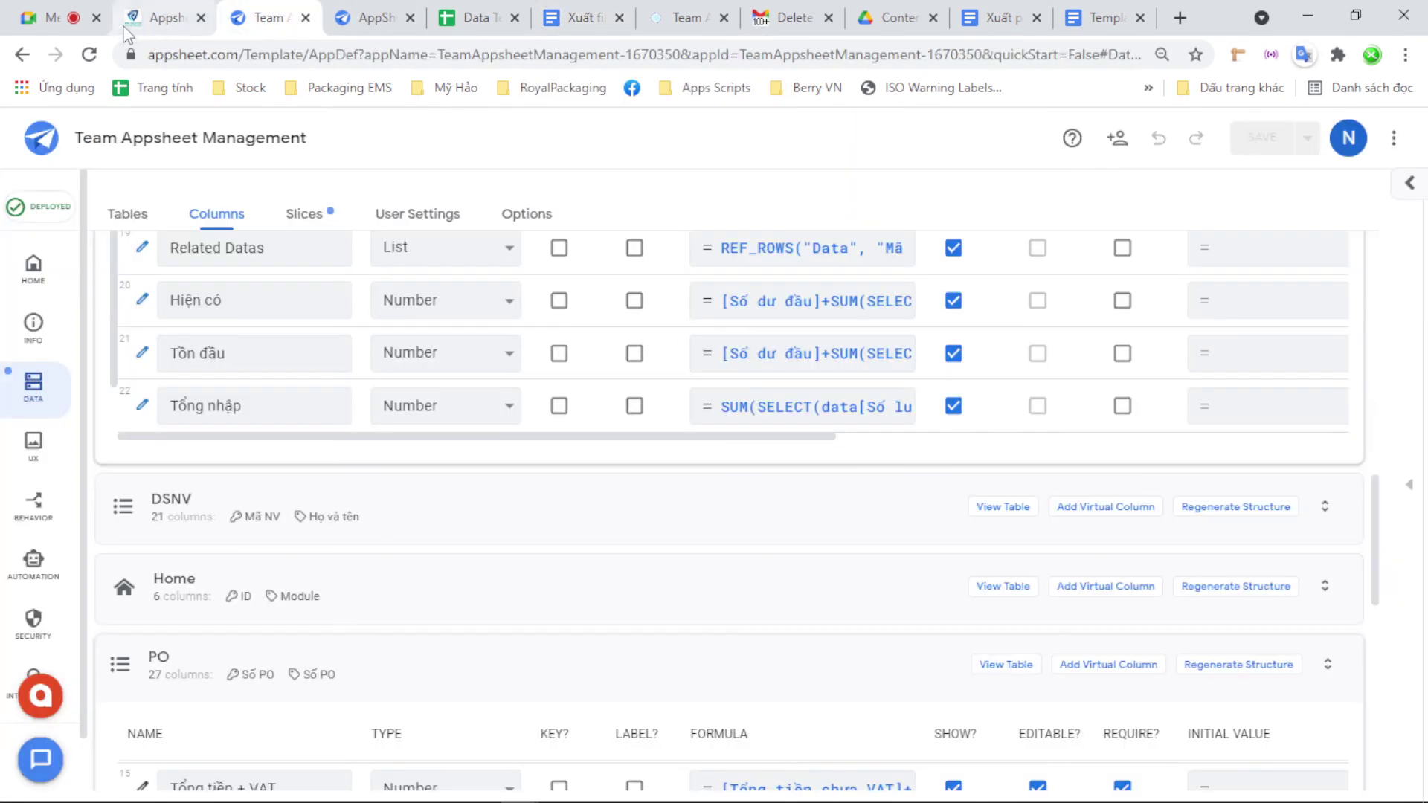
click(164, 20)
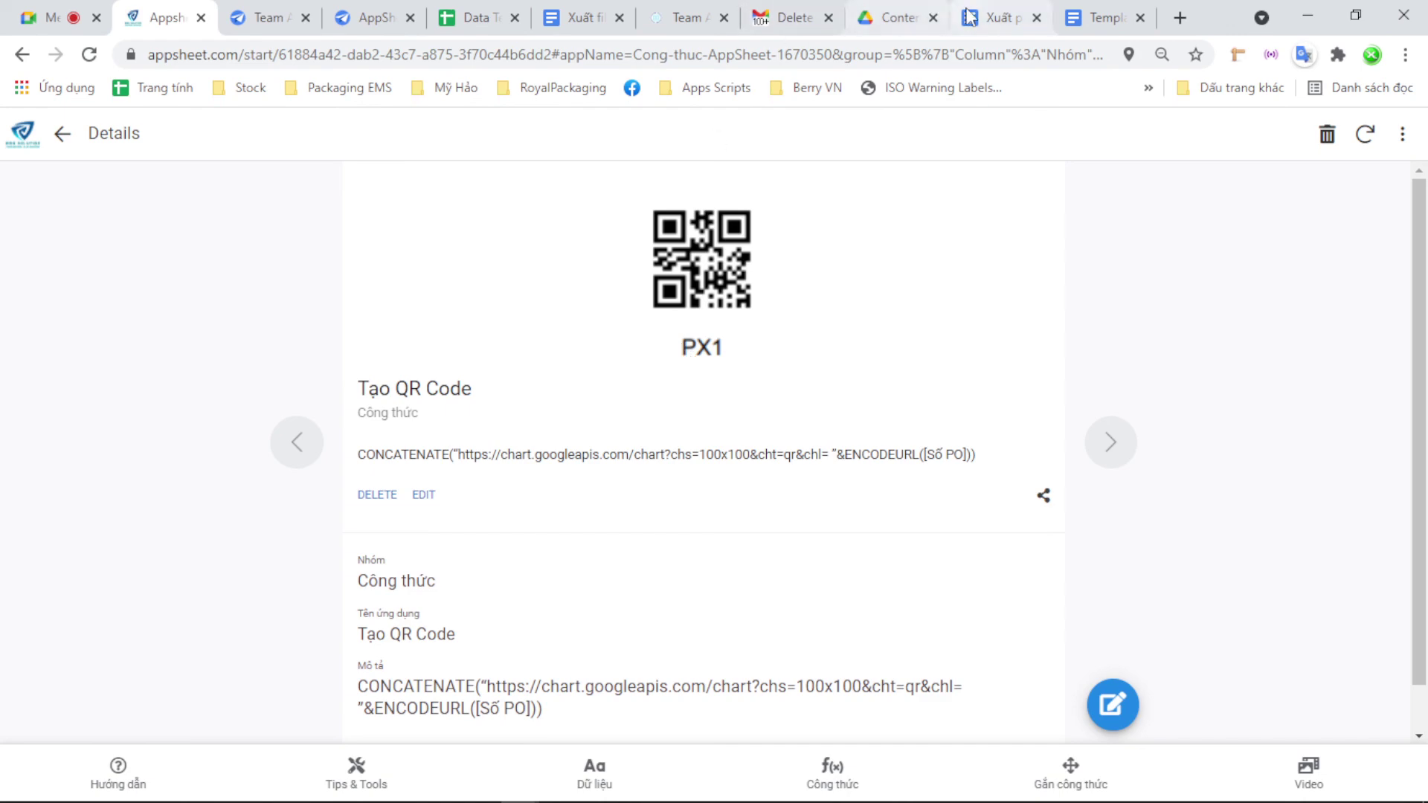
click(996, 18)
click(1097, 25)
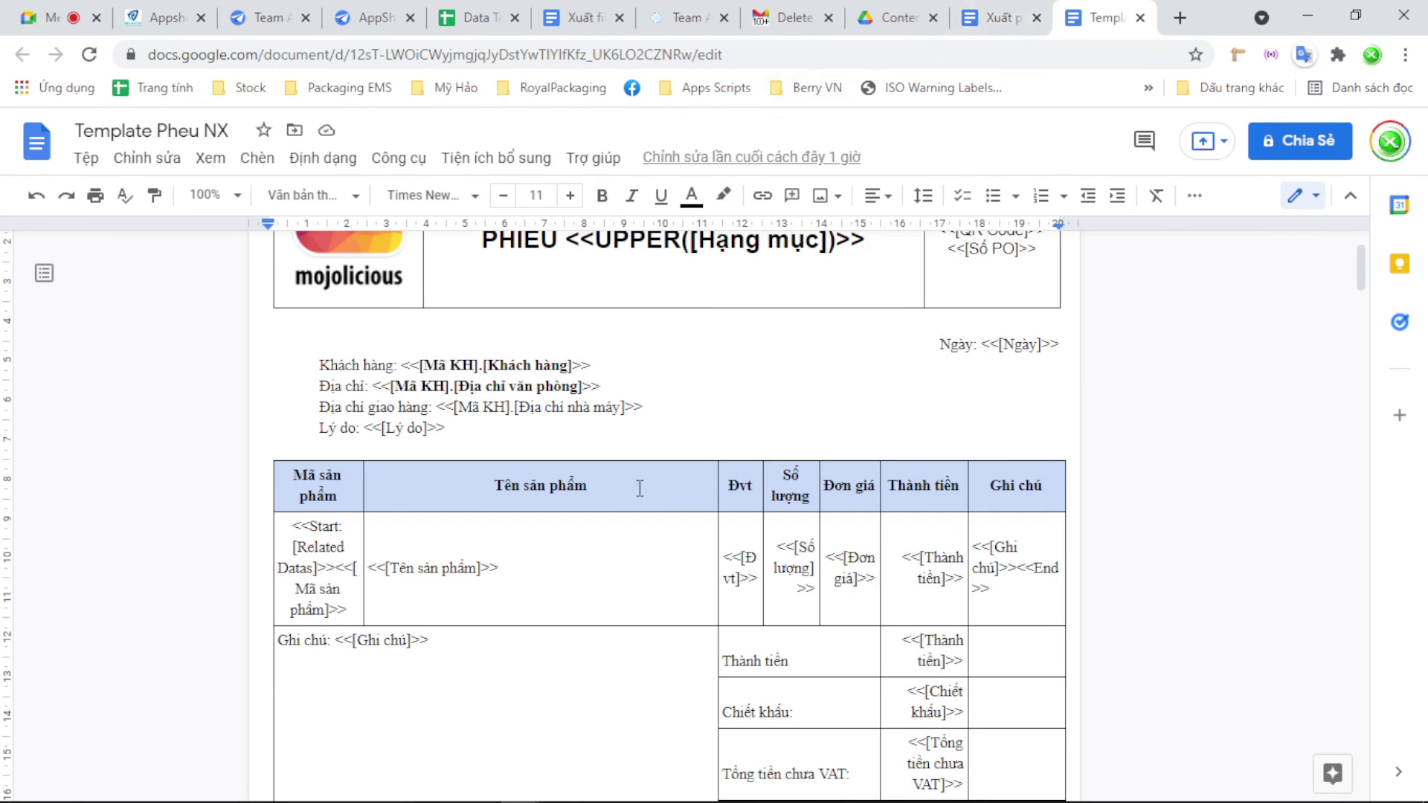
click(262, 18)
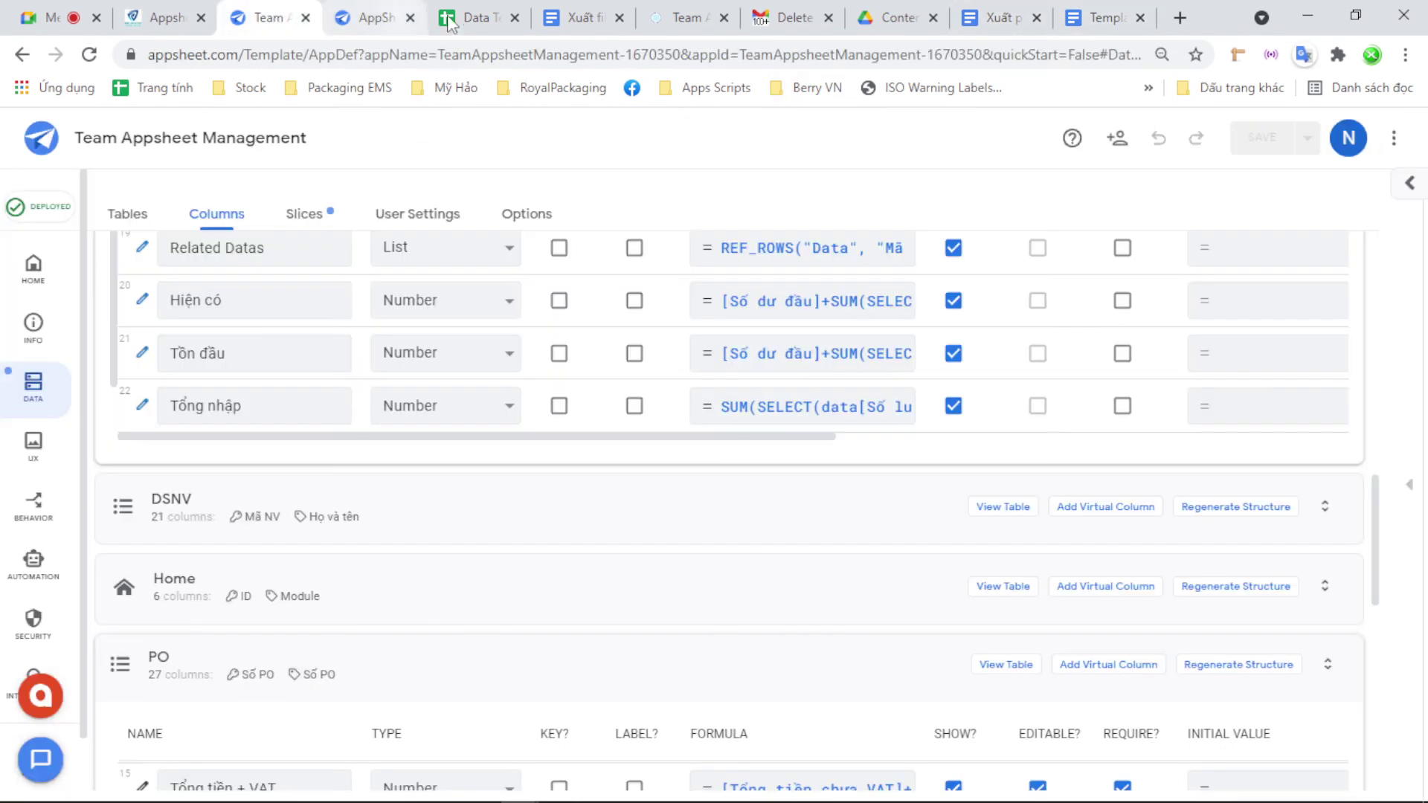
click(577, 18)
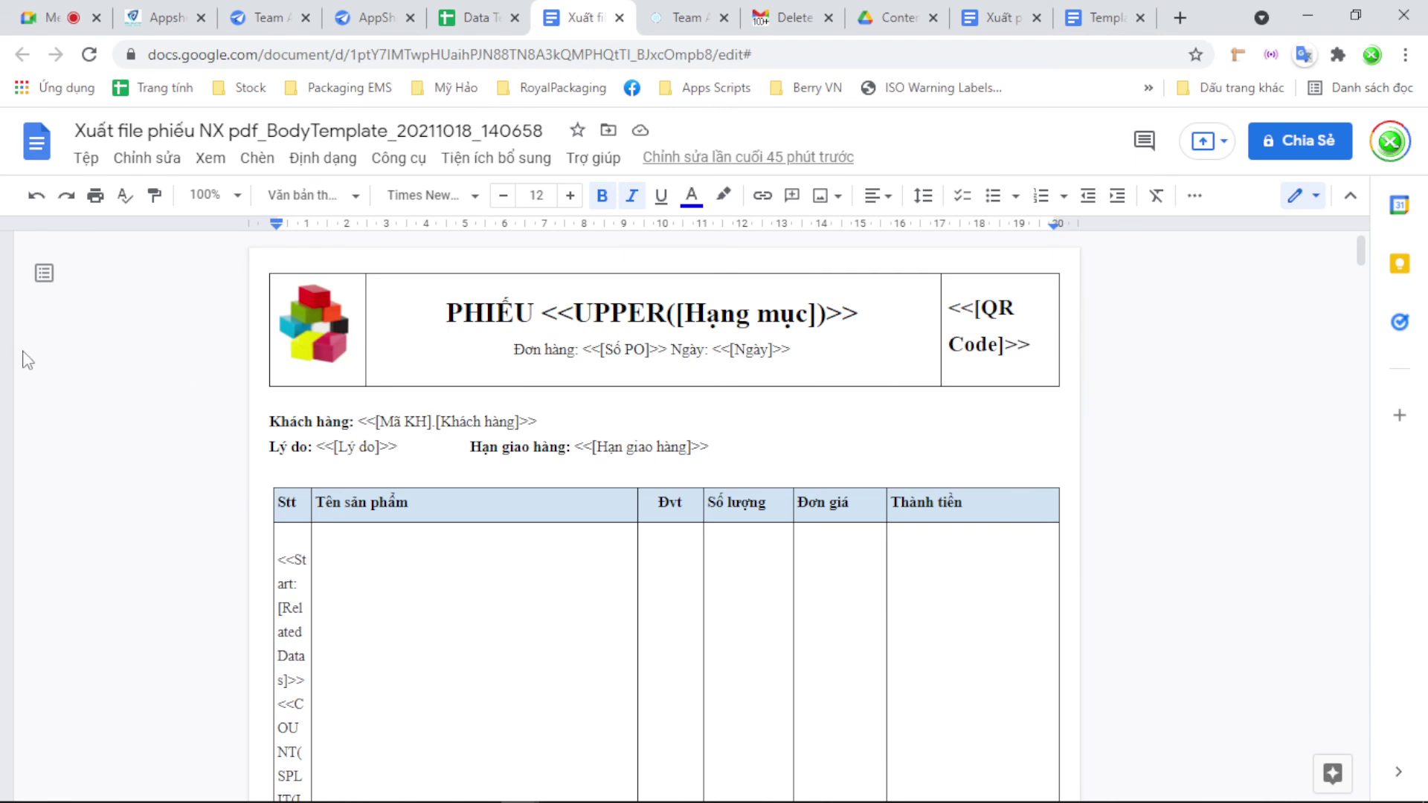
Scroll the NX template and select its Khách hàng and Hạn giao hàng placeholder lines.
scroll(535, 539, down, 5)
scroll(532, 536, up, 5)
scroll(535, 533, down, 3)
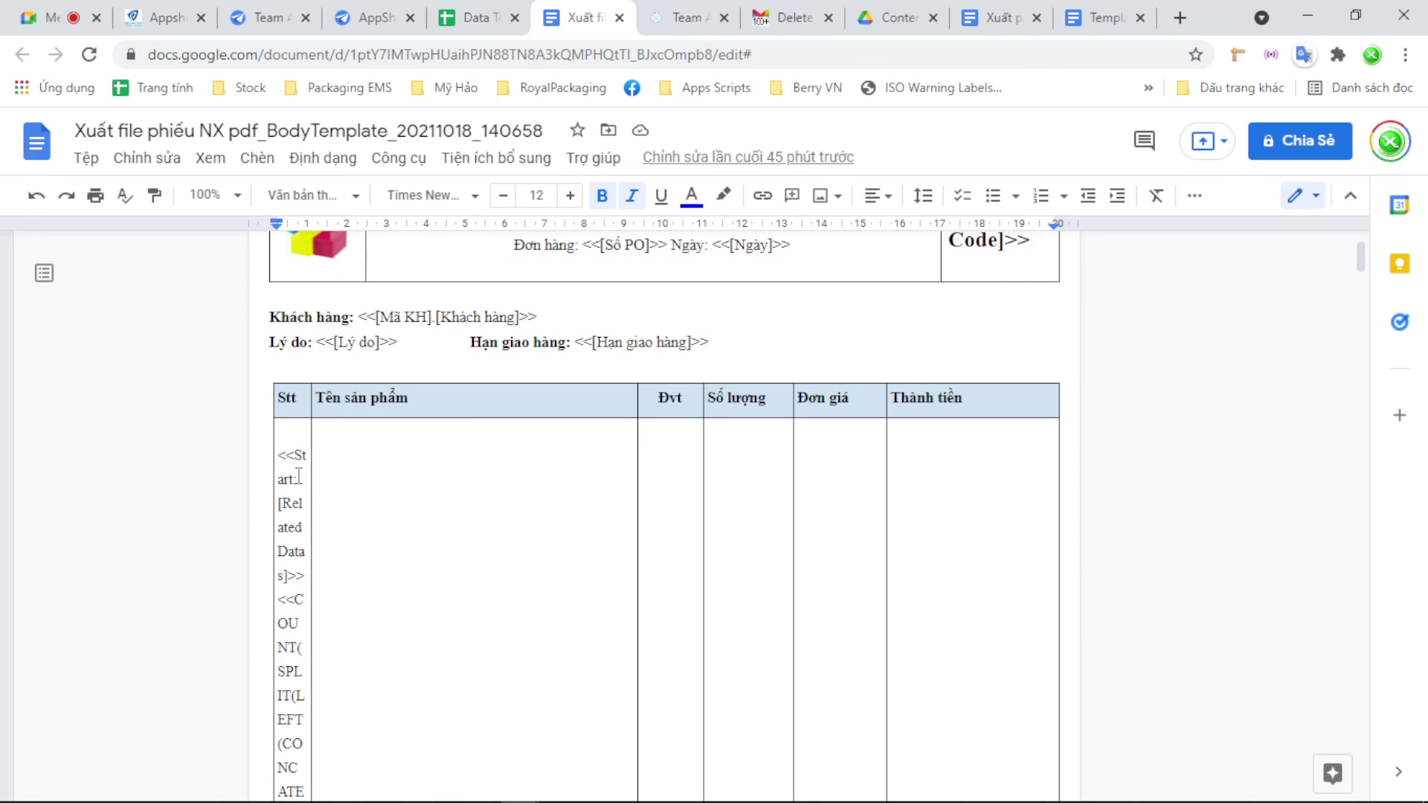
scroll(312, 462, up, 3)
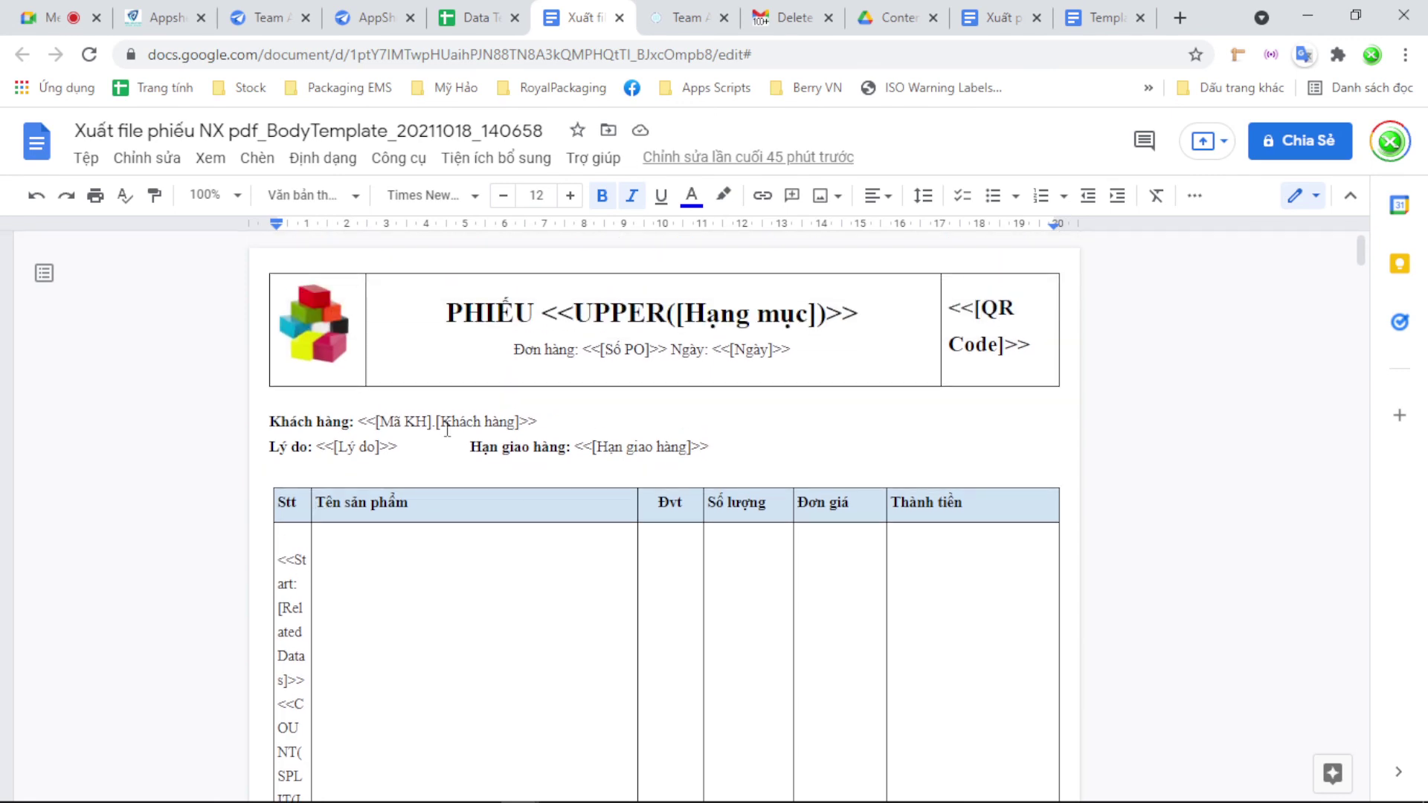
click(463, 422)
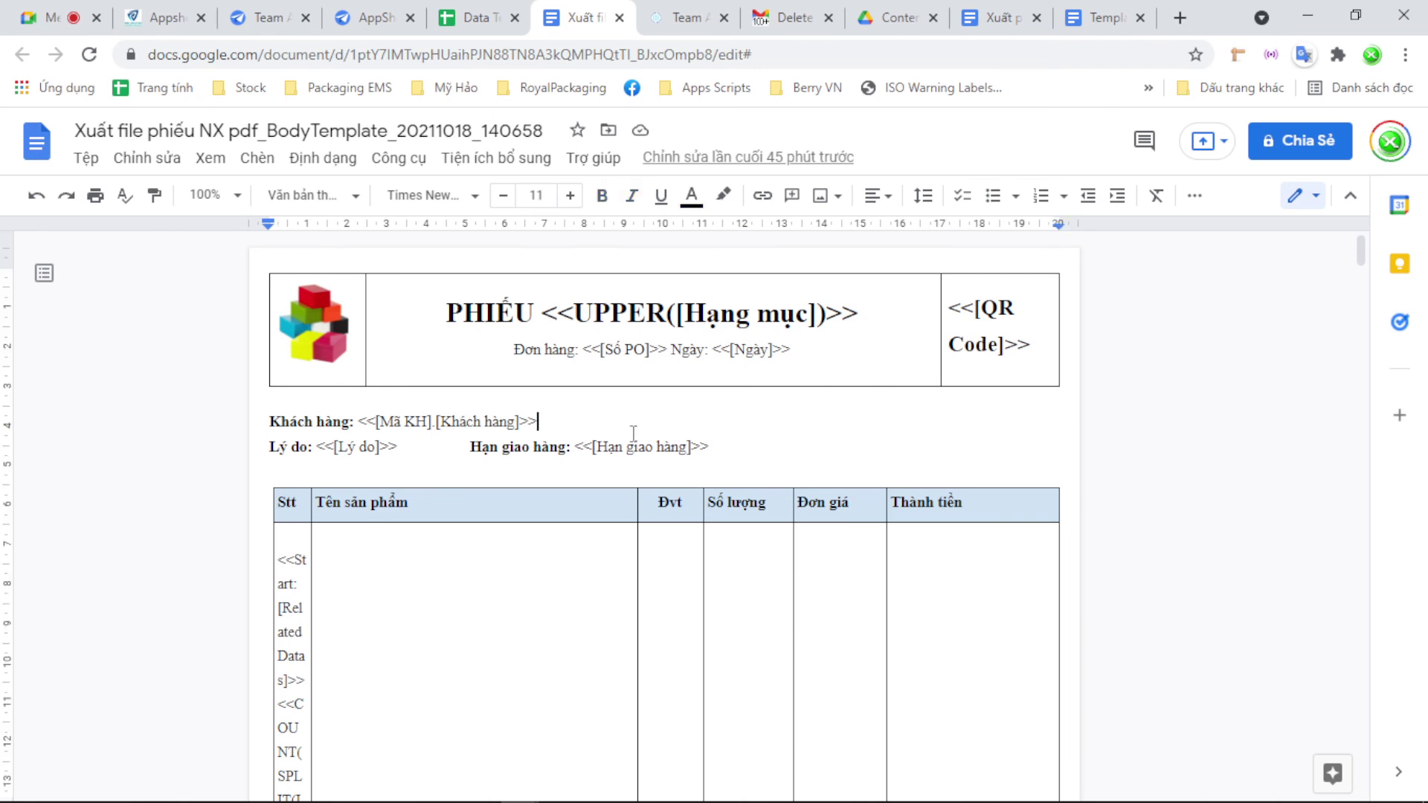
drag(727, 447, 264, 427)
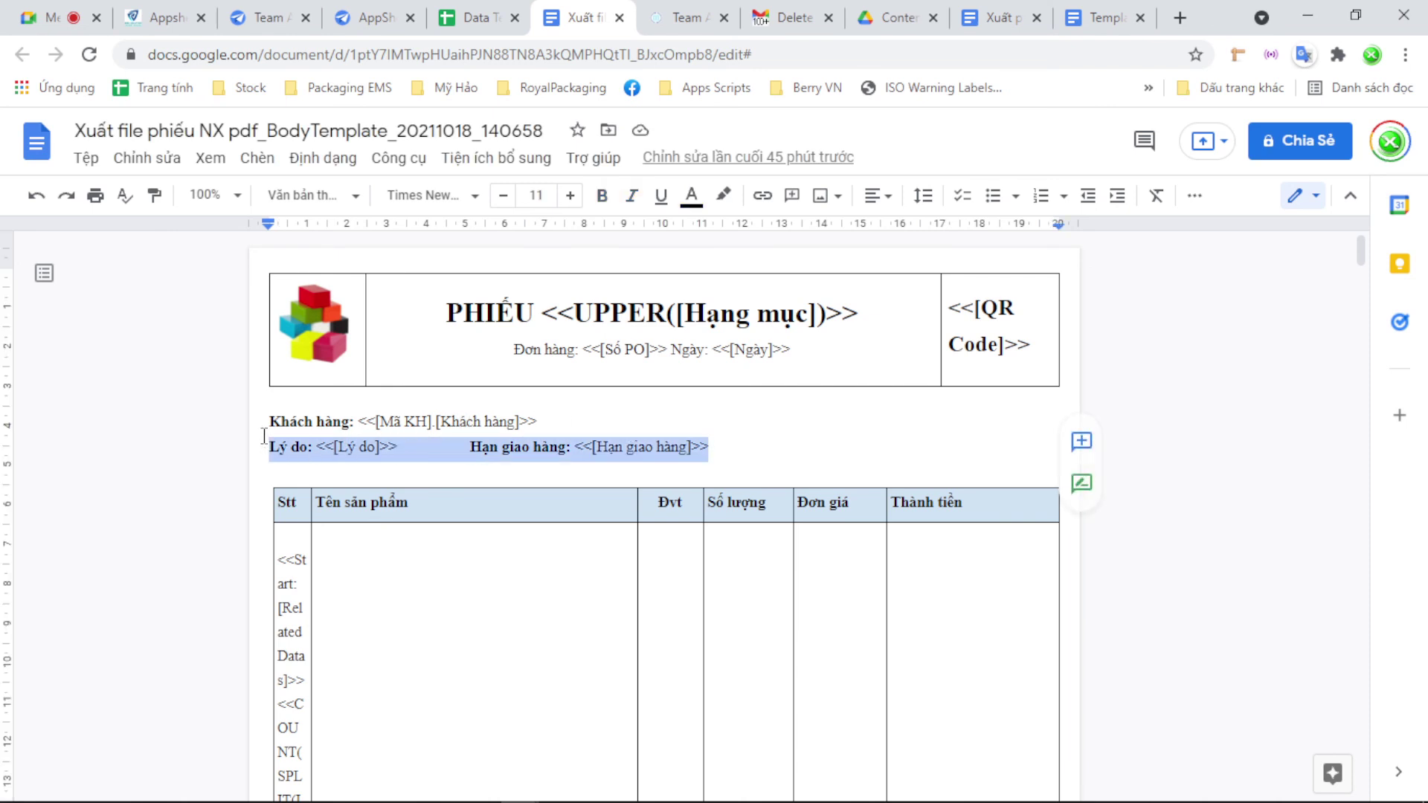
click(501, 426)
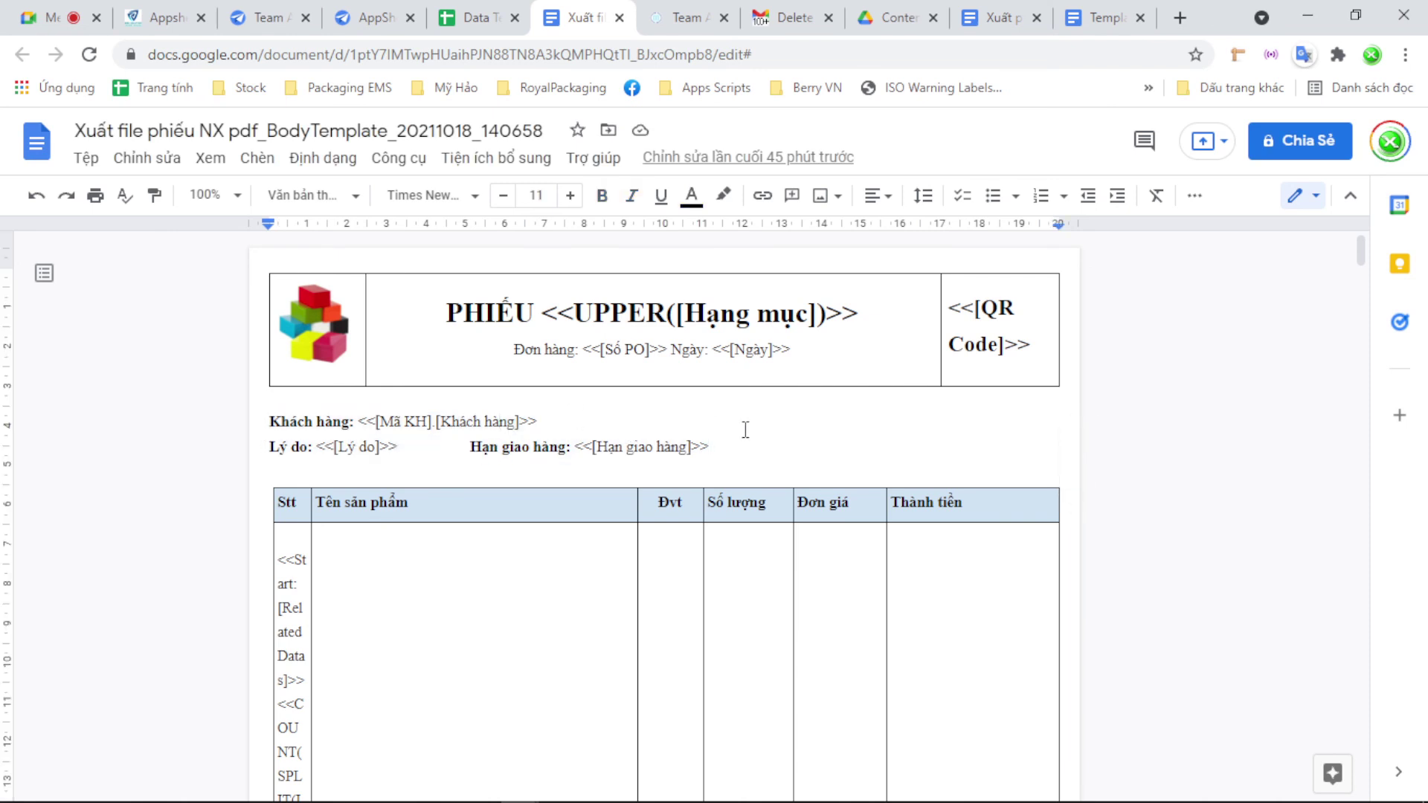
drag(733, 449, 274, 422)
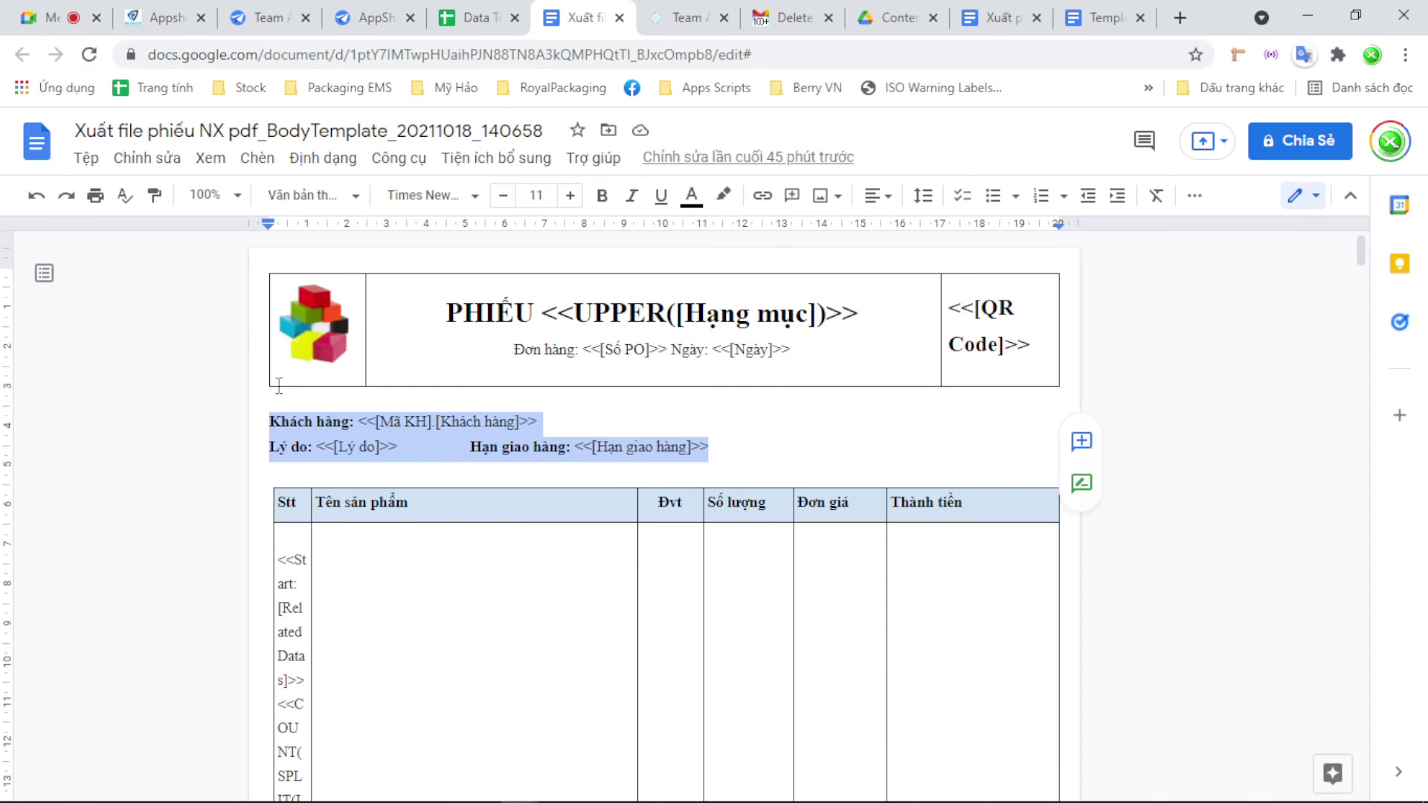
Check the run log's template error, then return to the Báo cáo NXT report.
click(369, 18)
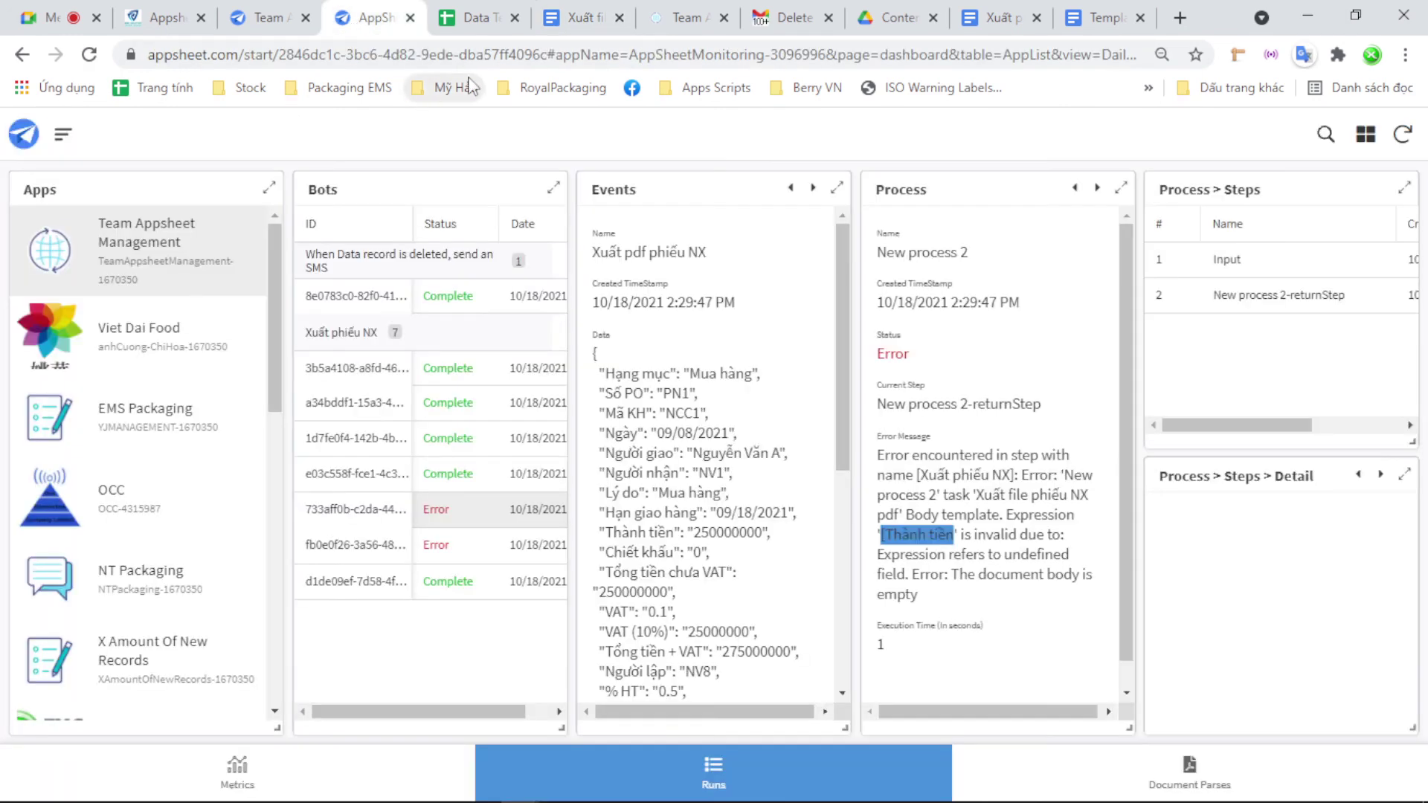
click(684, 17)
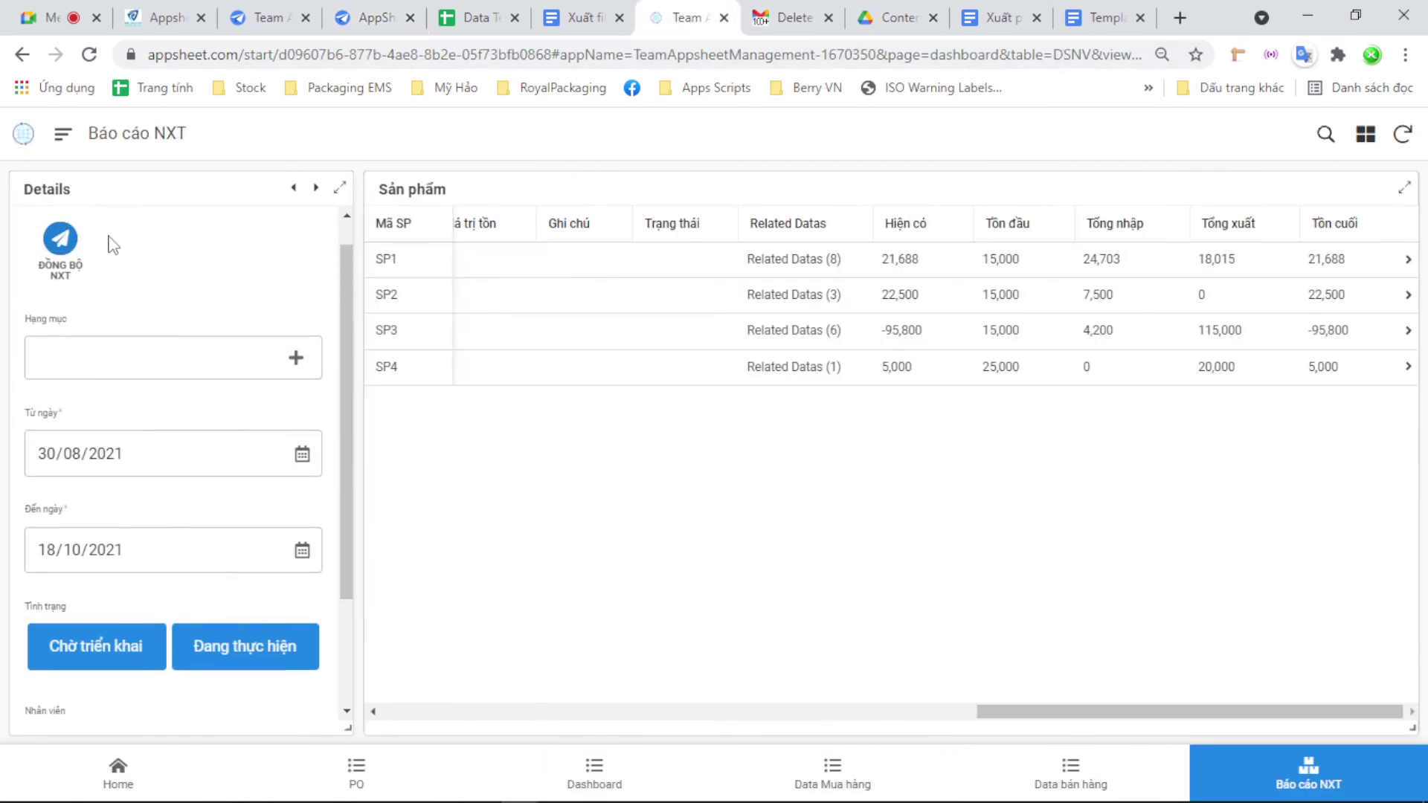
scroll(113, 246, up, 2)
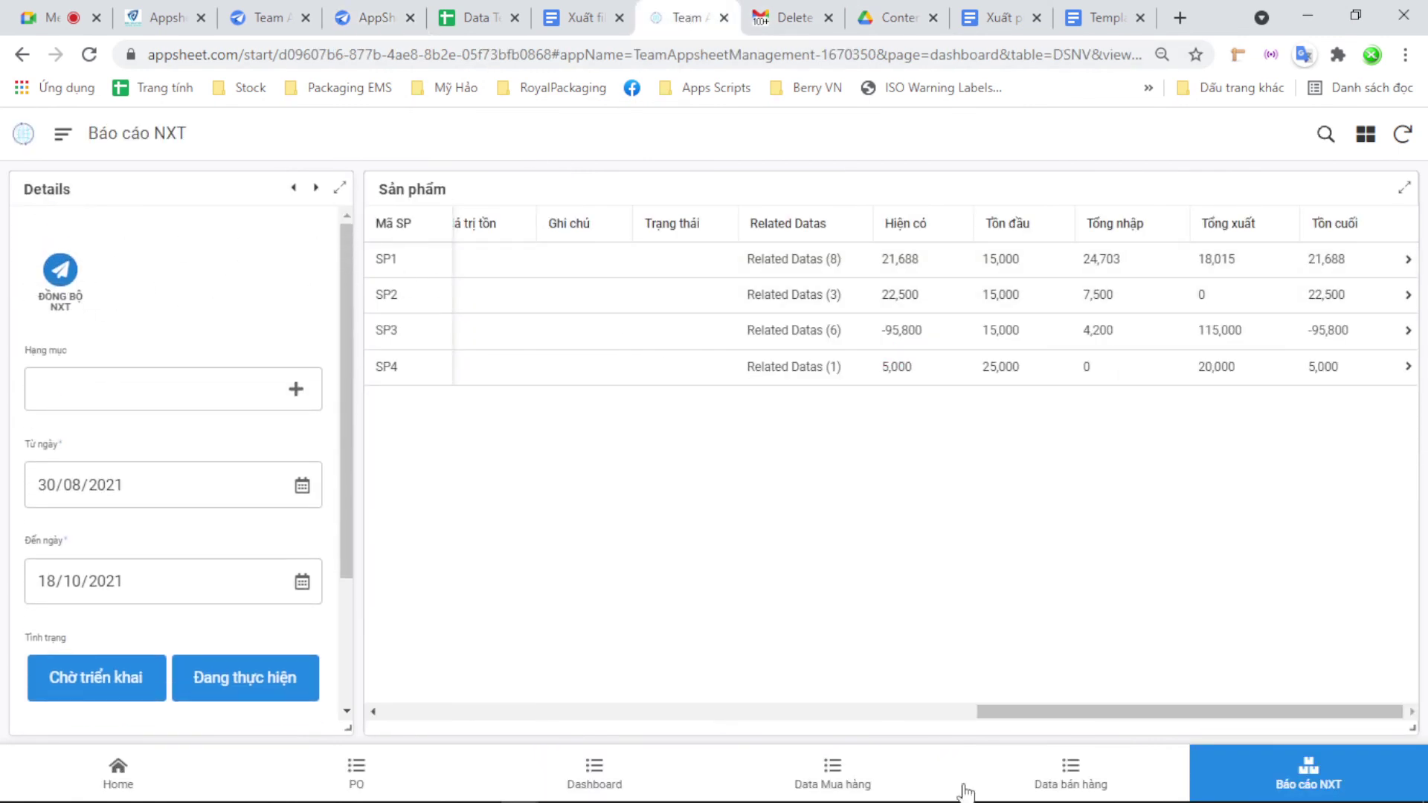
Scroll across the Báo cáo NXT table's columns, then switch back to the Google Meet call.
drag(1056, 710, 417, 748)
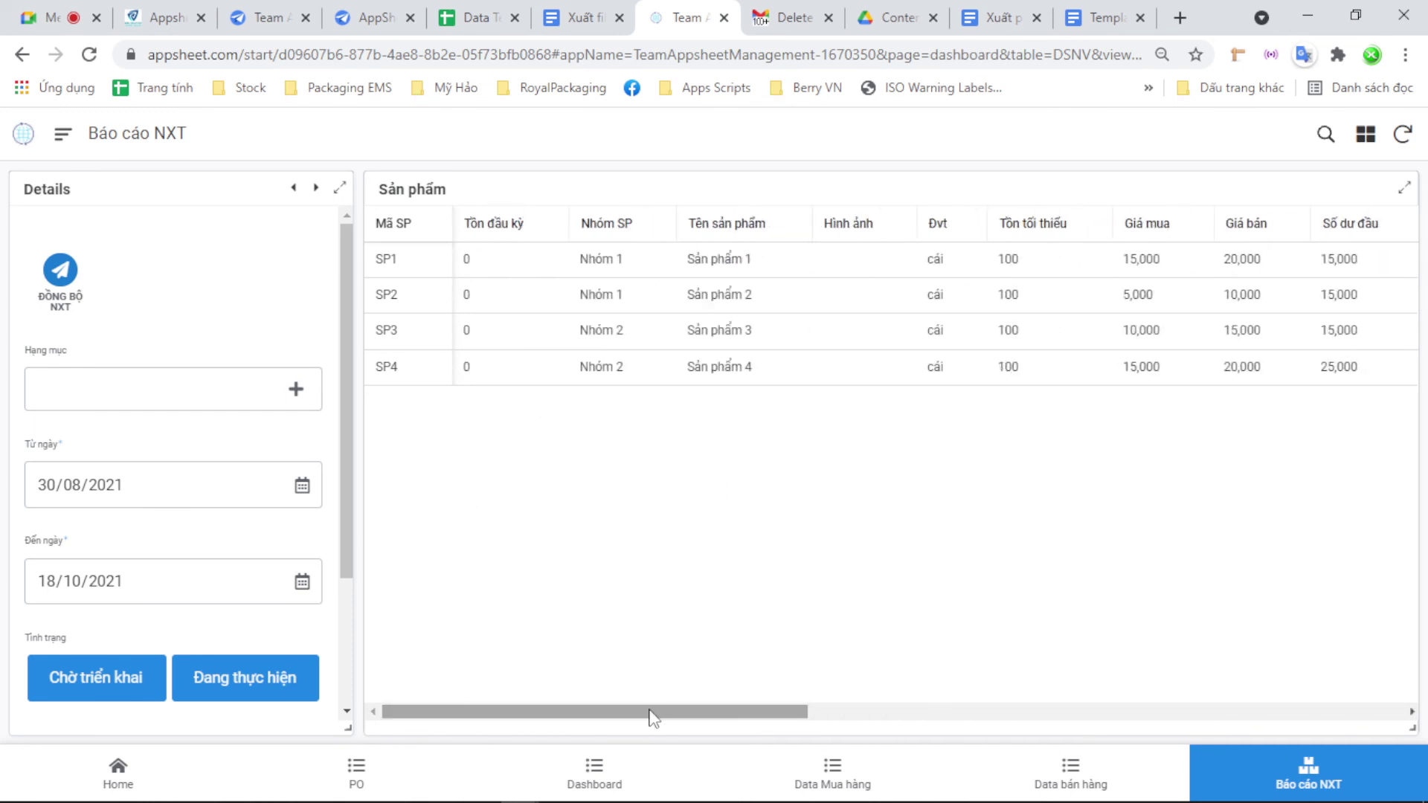
drag(654, 712, 1212, 753)
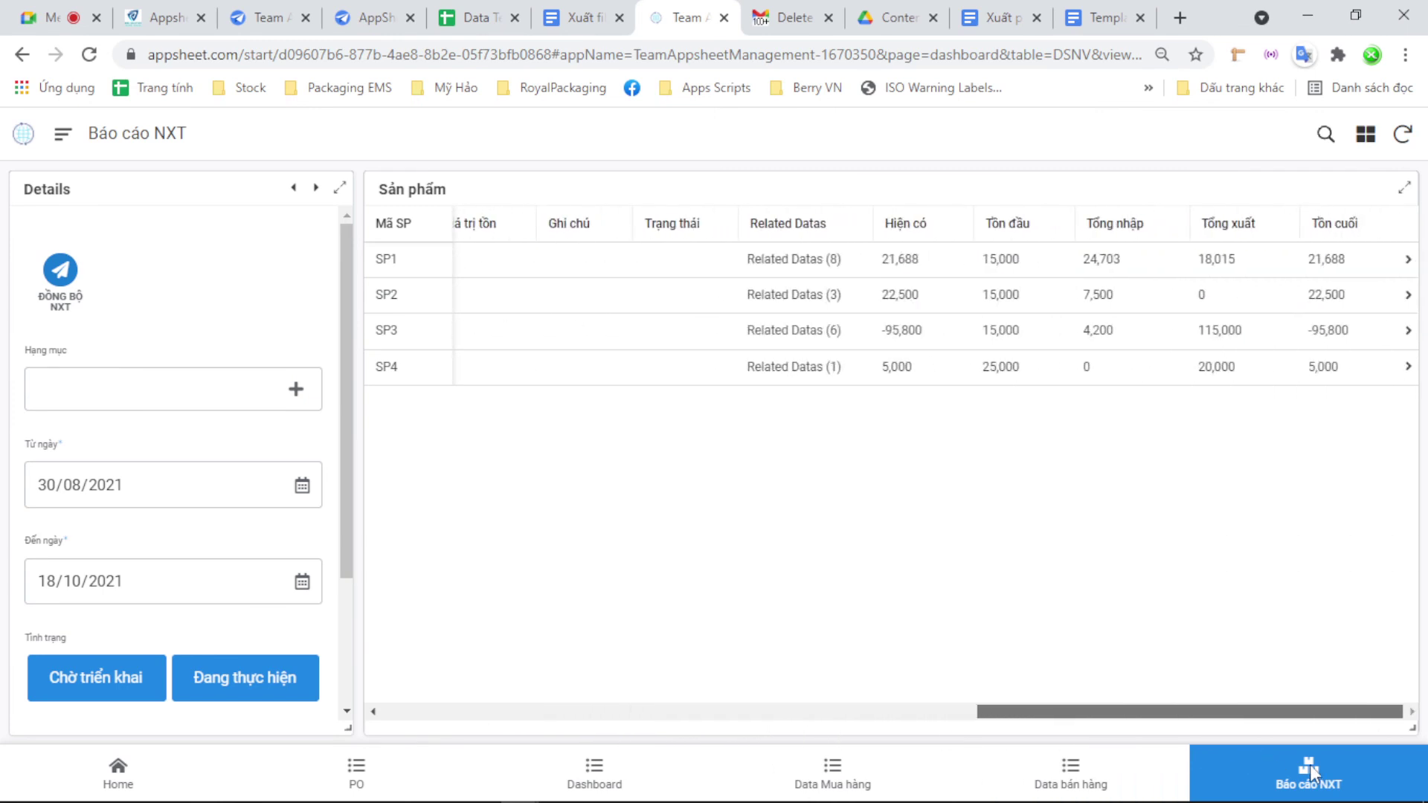
mouse_move(1265, 712)
mouse_down()
mouse_move(472, 685)
mouse_move(1331, 703)
mouse_move(520, 616)
mouse_up()
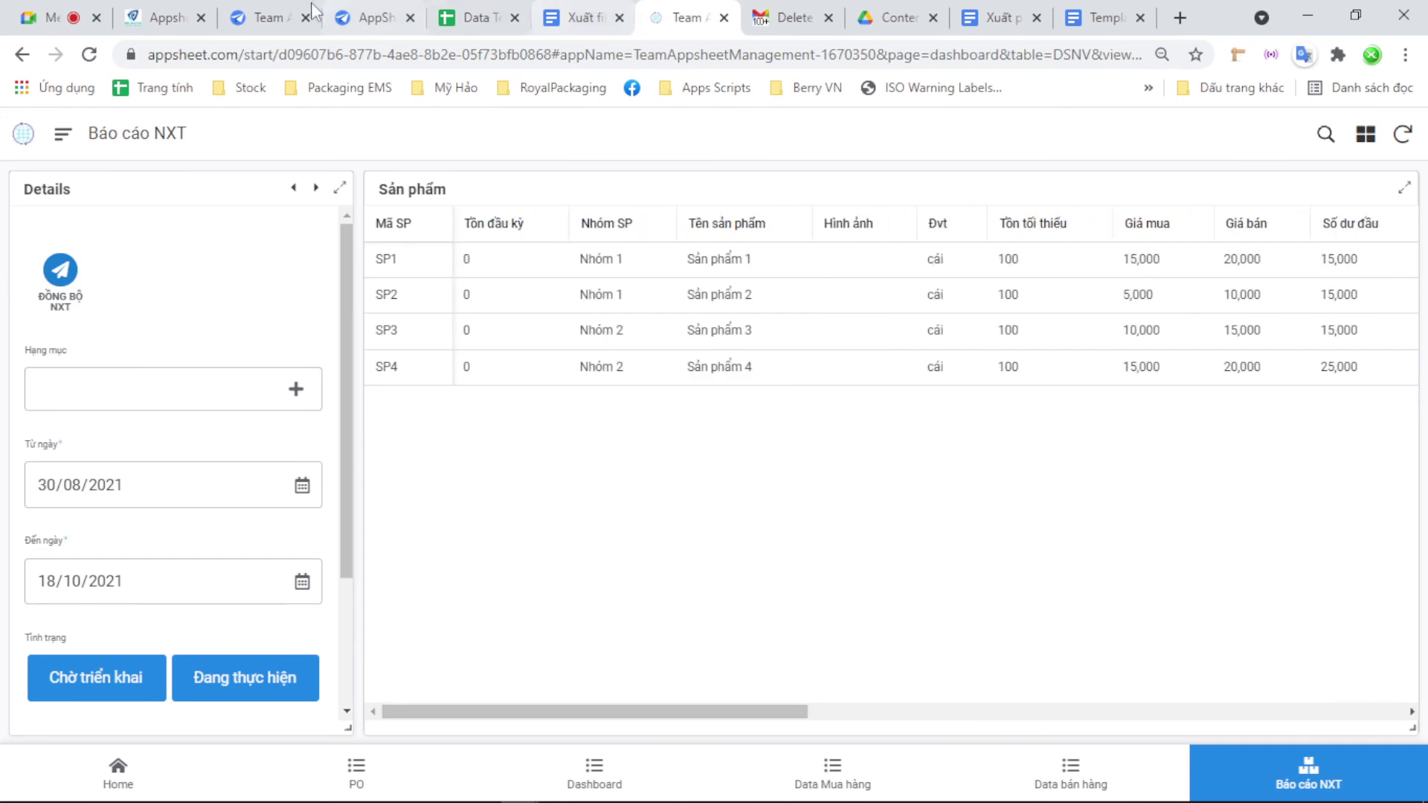
click(46, 27)
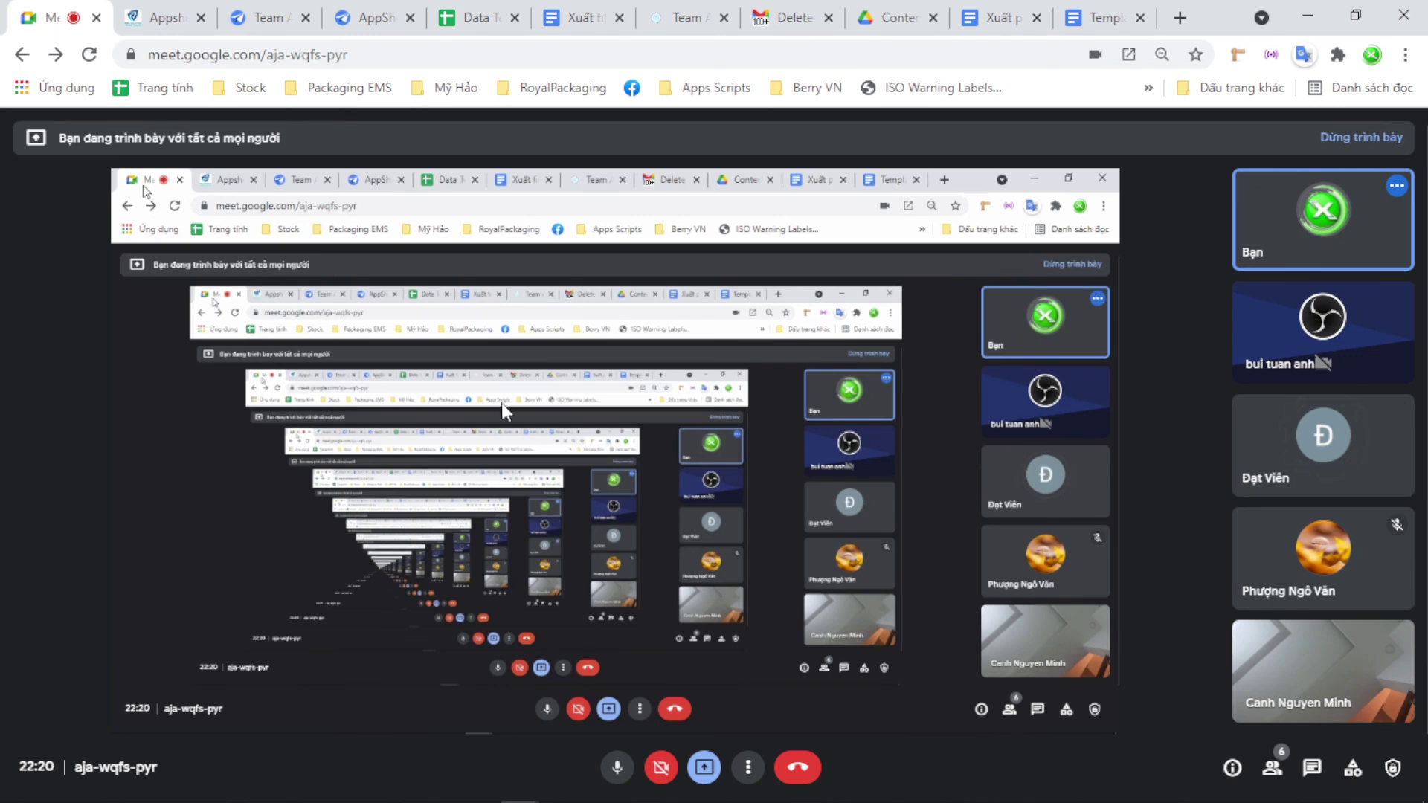
Stop presenting the screen in Google Meet and restore the call page's zoom.
click(713, 773)
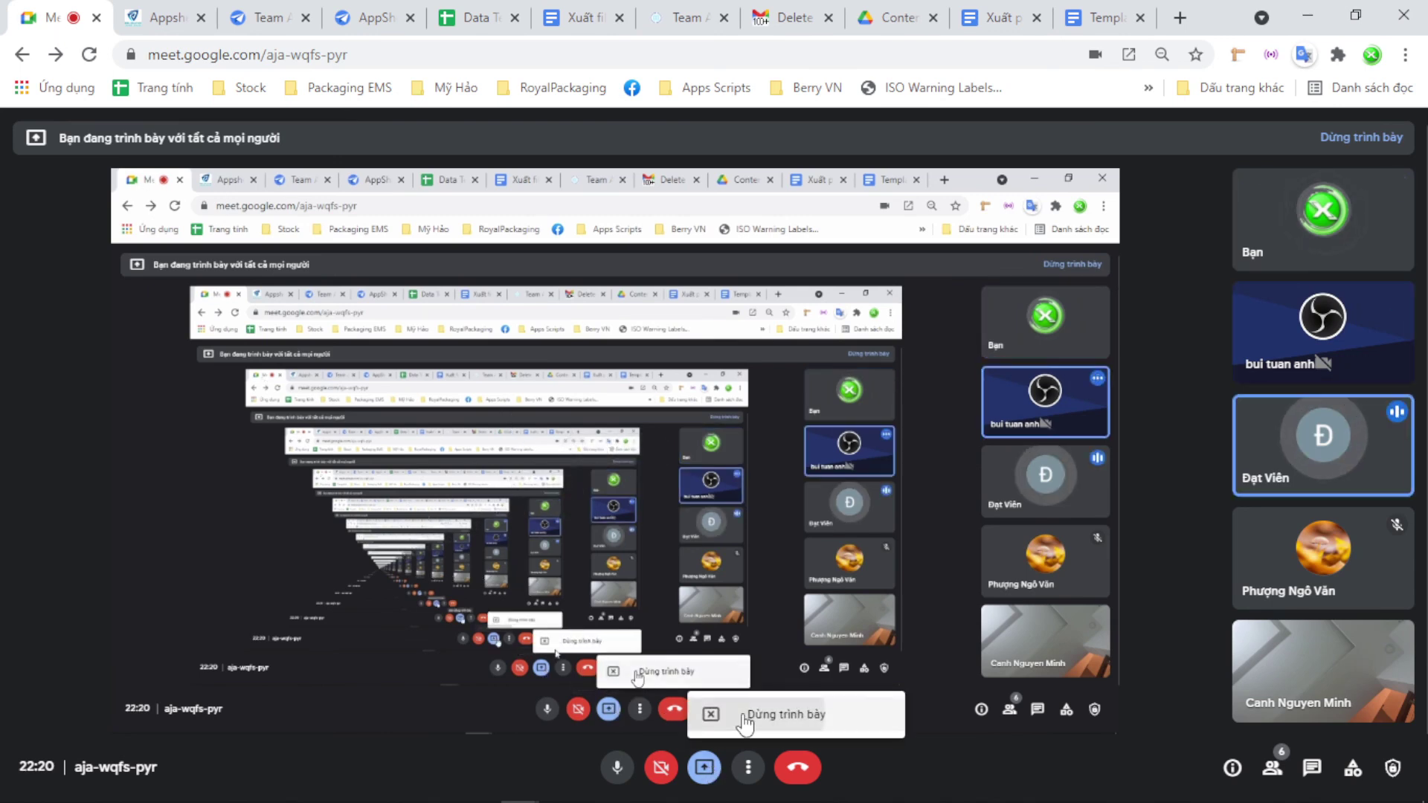
click(715, 716)
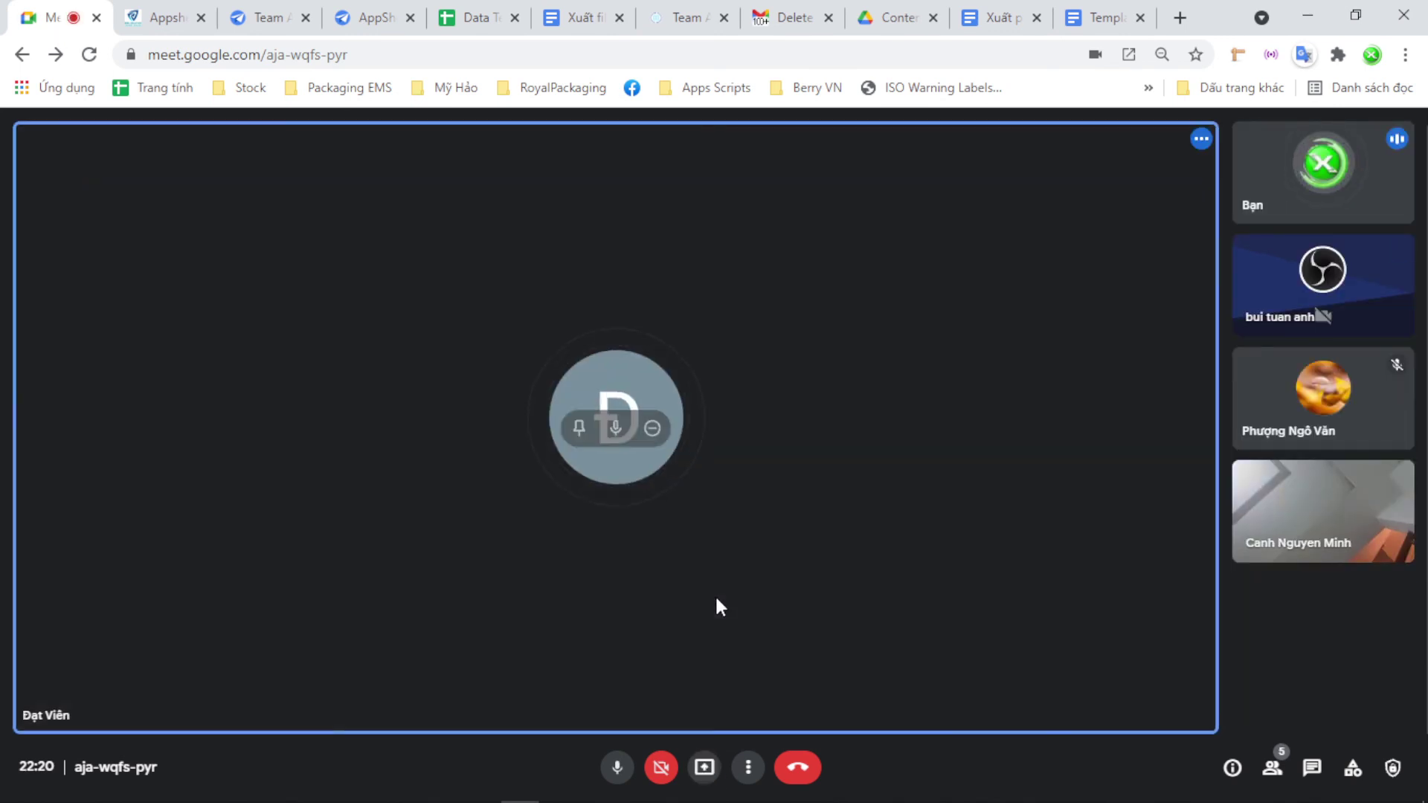
key(ctrl+plus)
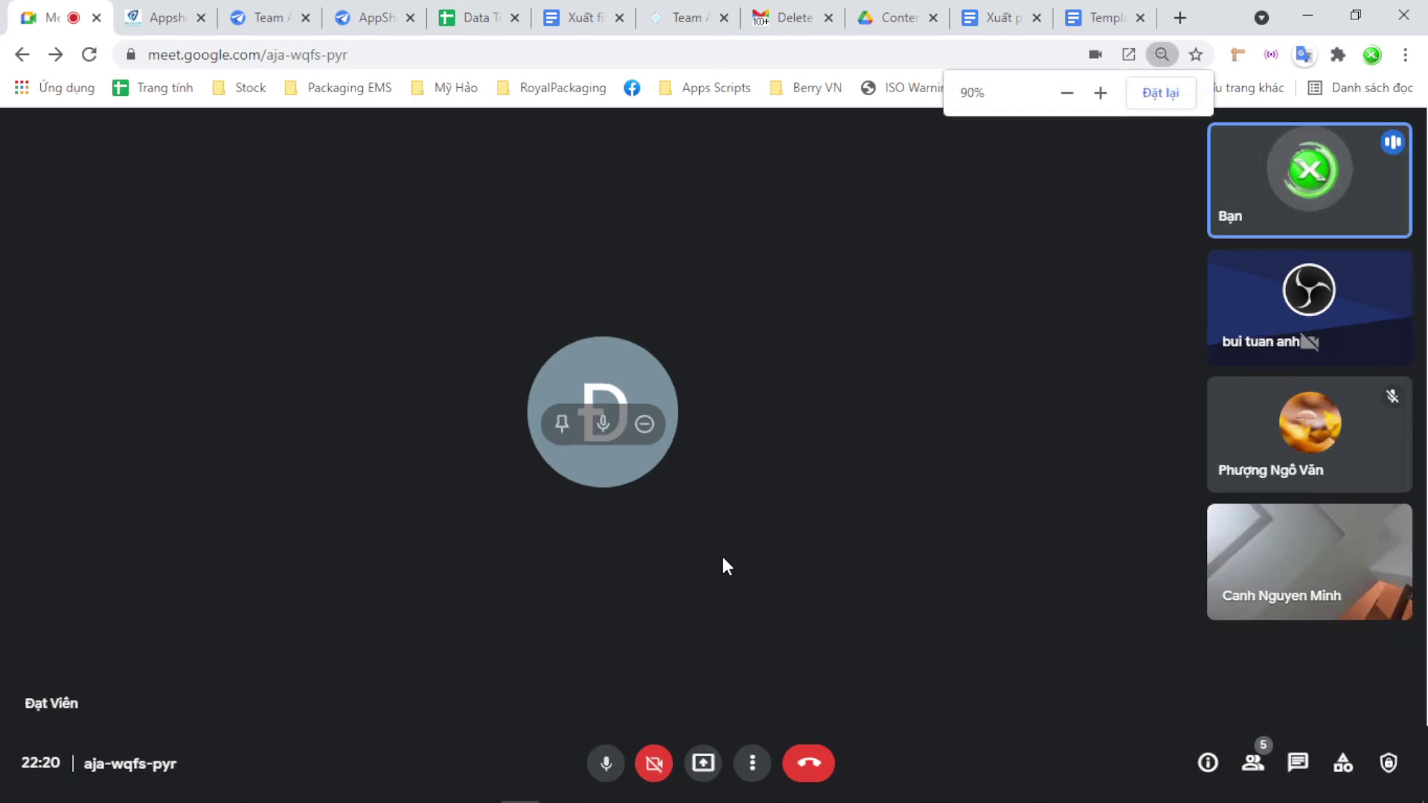